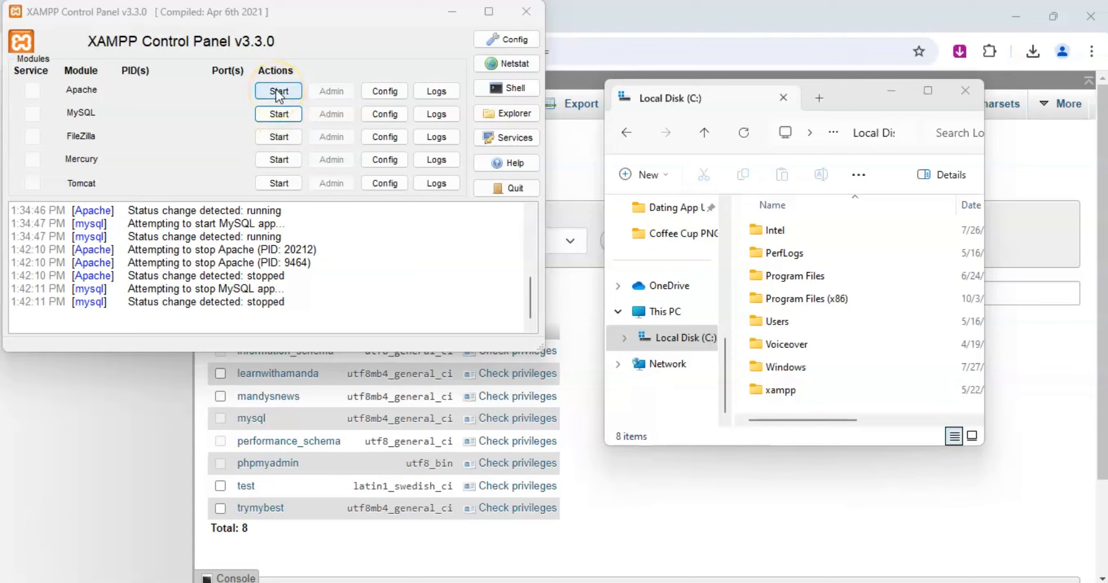
# Start the Apache and MySQL modules in the XAMPP Control Panel, and minimize it.
pyautogui.click(287, 114)
pyautogui.click(286, 90)
pyautogui.click(283, 115)
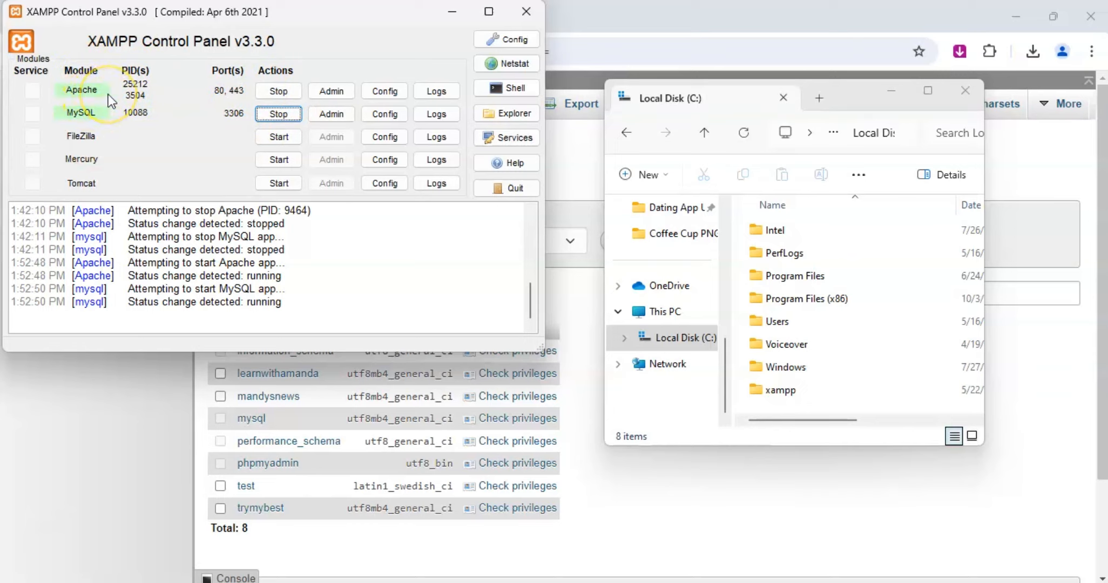
pyautogui.click(453, 14)
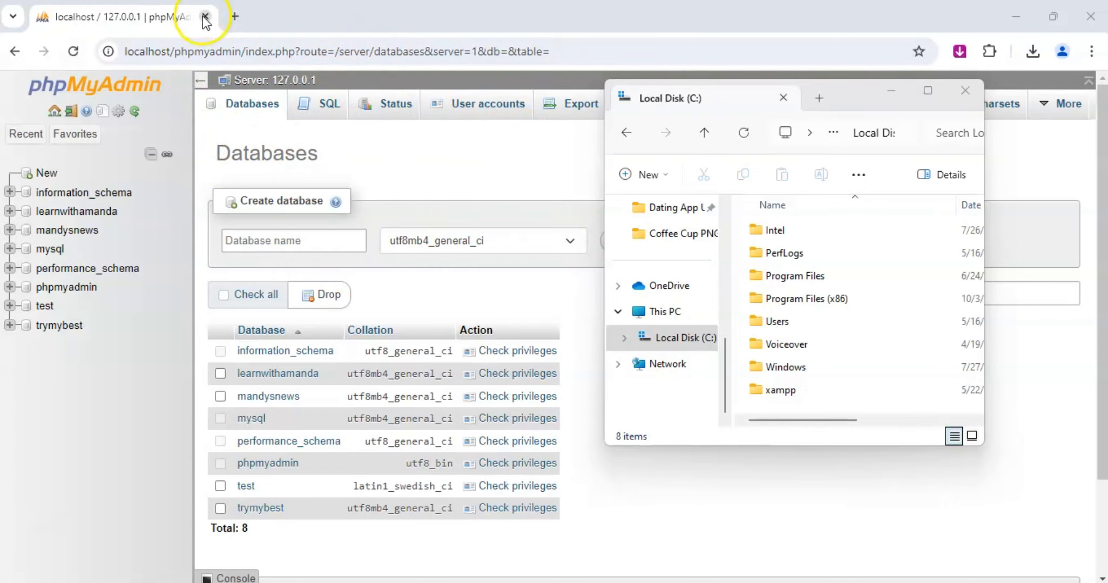
# Enter the address localhost/phpmyadmin in a new browser tab without loading it.
pyautogui.click(235, 16)
pyautogui.write('l')
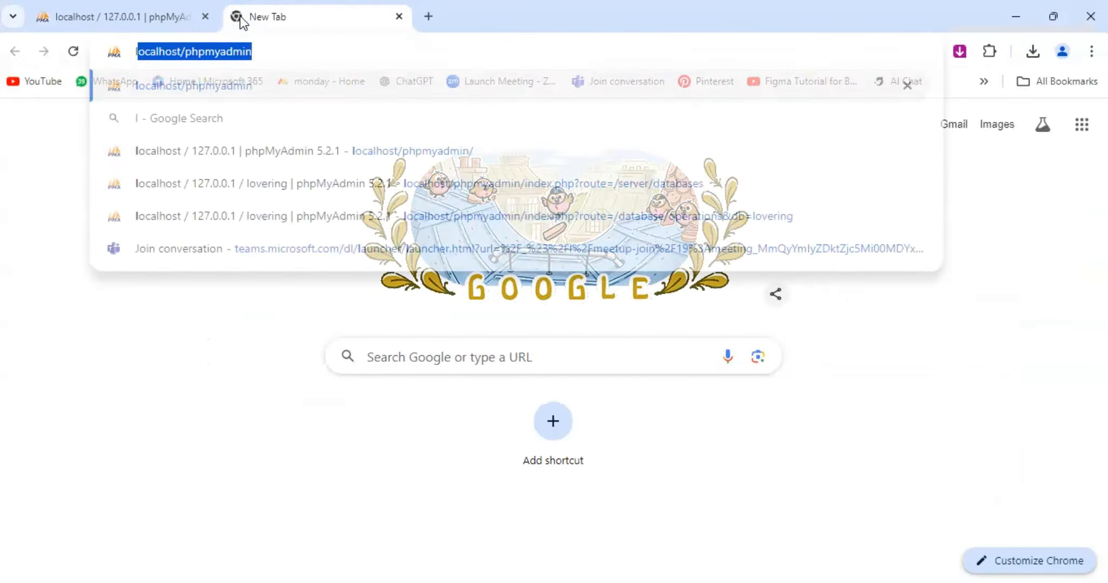
pyautogui.write('o')
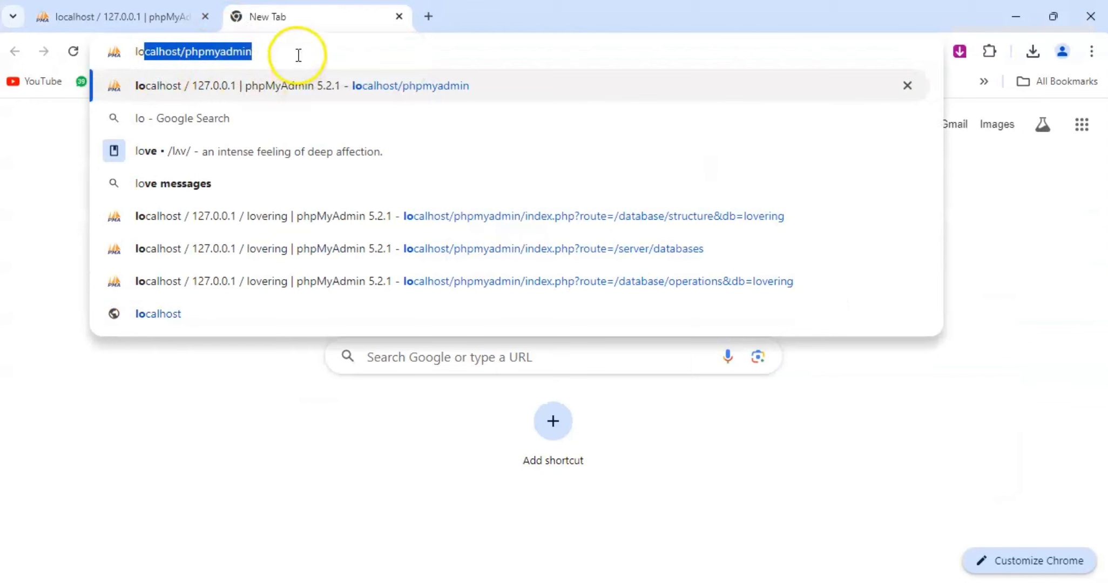
pyautogui.press('Right')
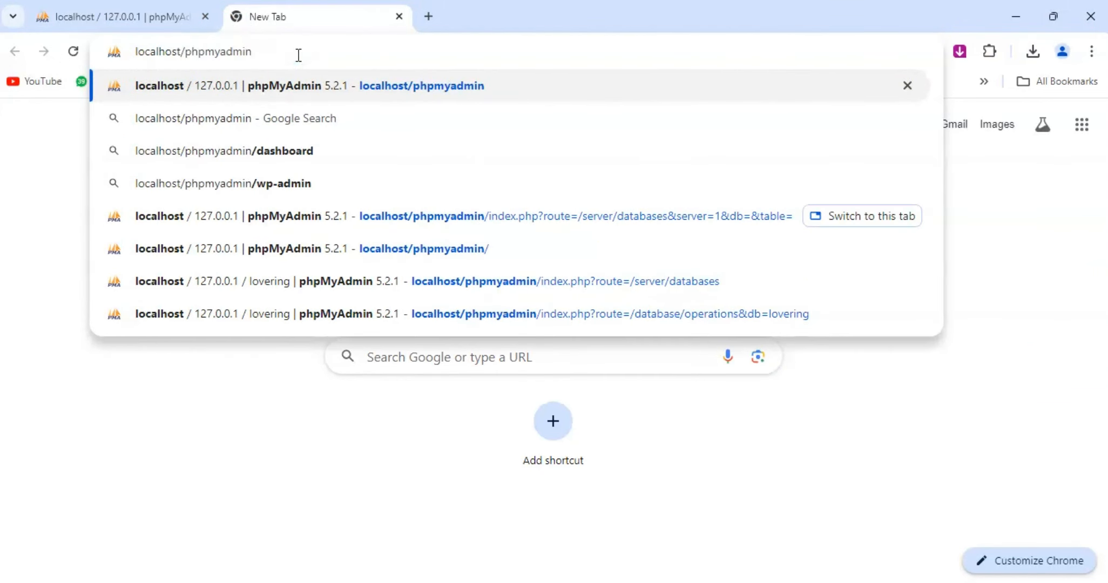
# Create a new database named LoveRing with the utf8mb4_general_ci collation in the already open phpMyAdmin page.
pyautogui.click(184, 24)
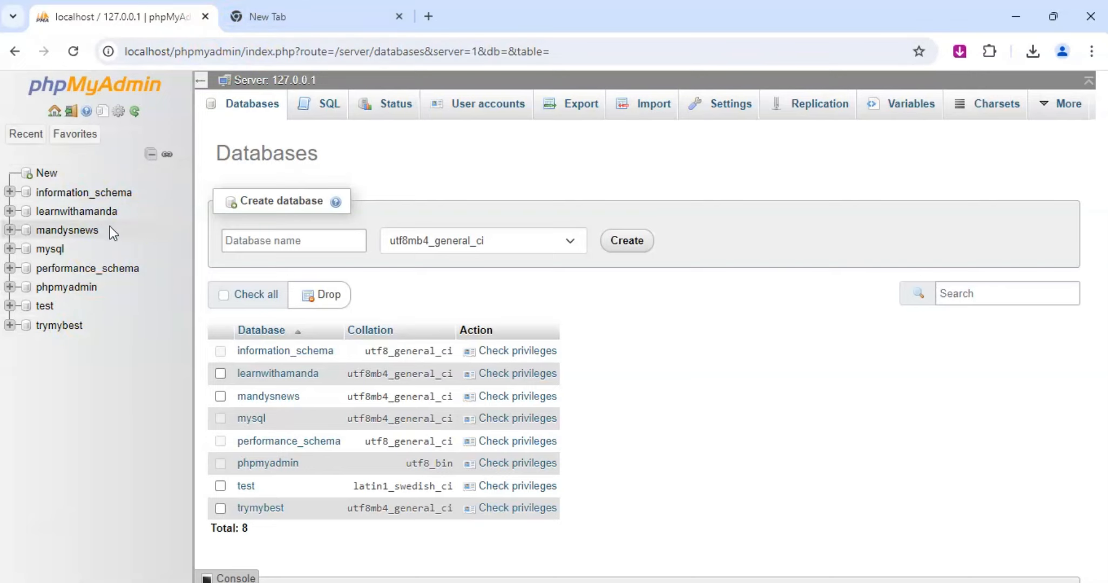
pyautogui.click(76, 175)
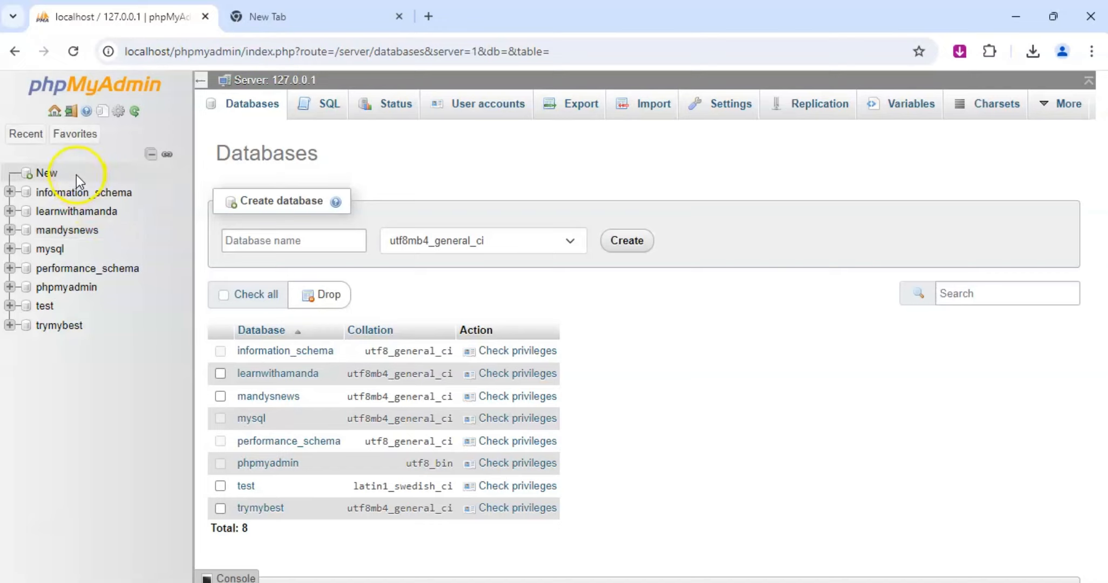
pyautogui.click(45, 174)
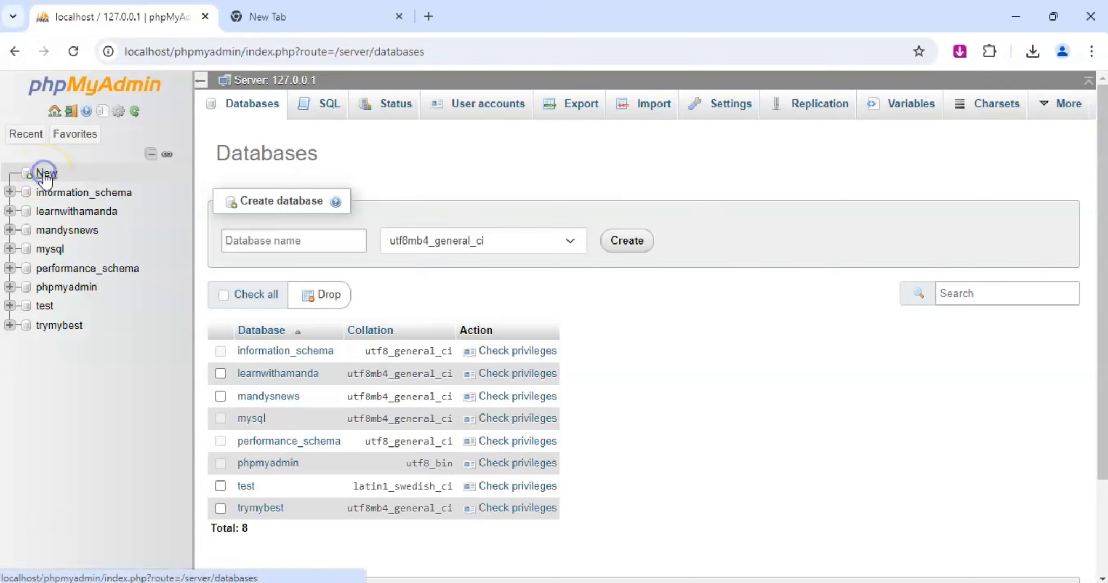
pyautogui.click(278, 241)
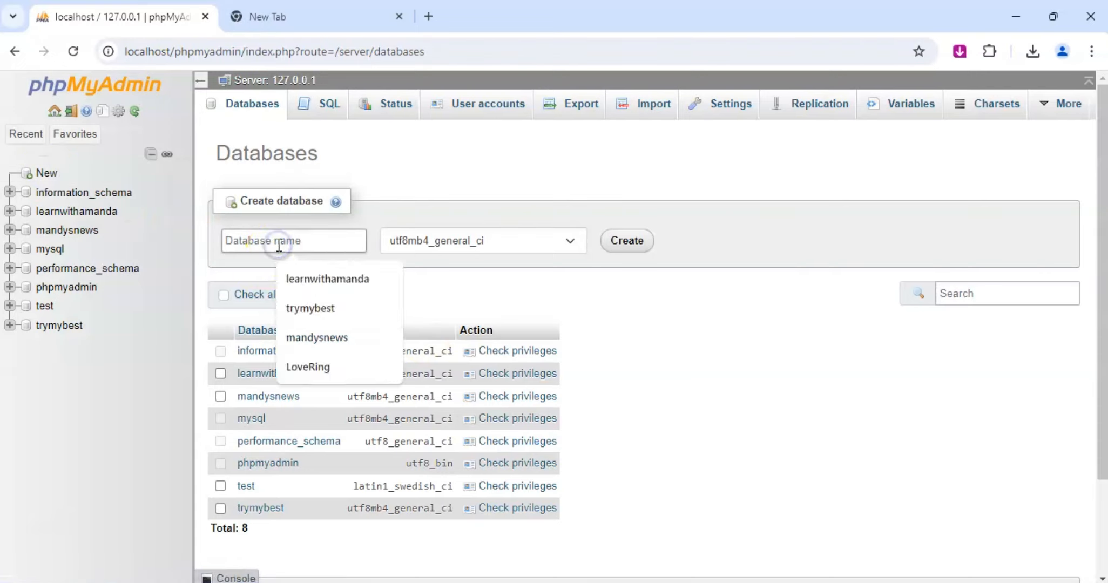
pyautogui.click(308, 367)
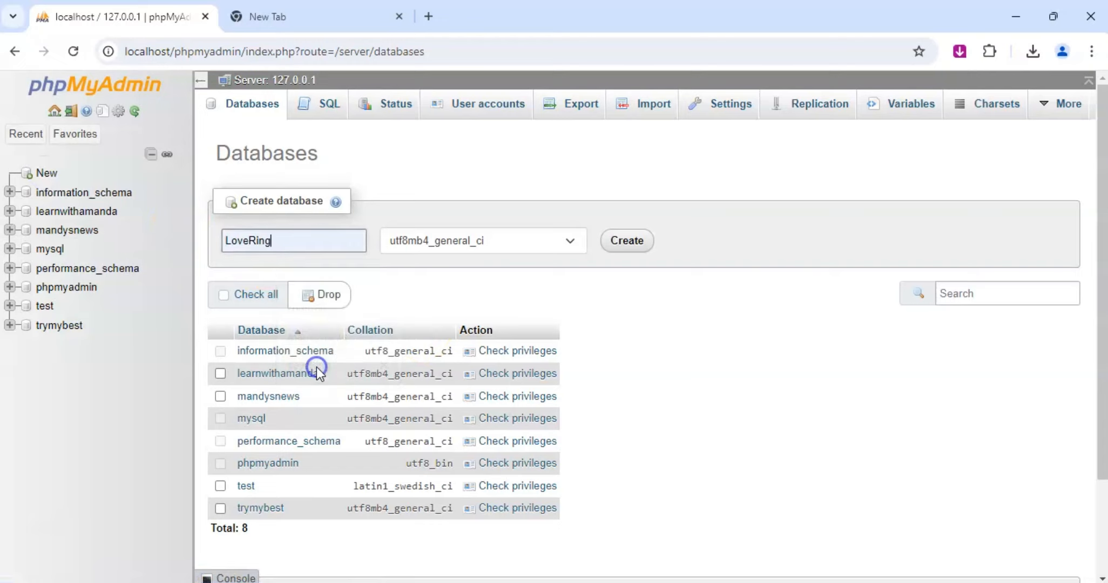
pyautogui.click(642, 246)
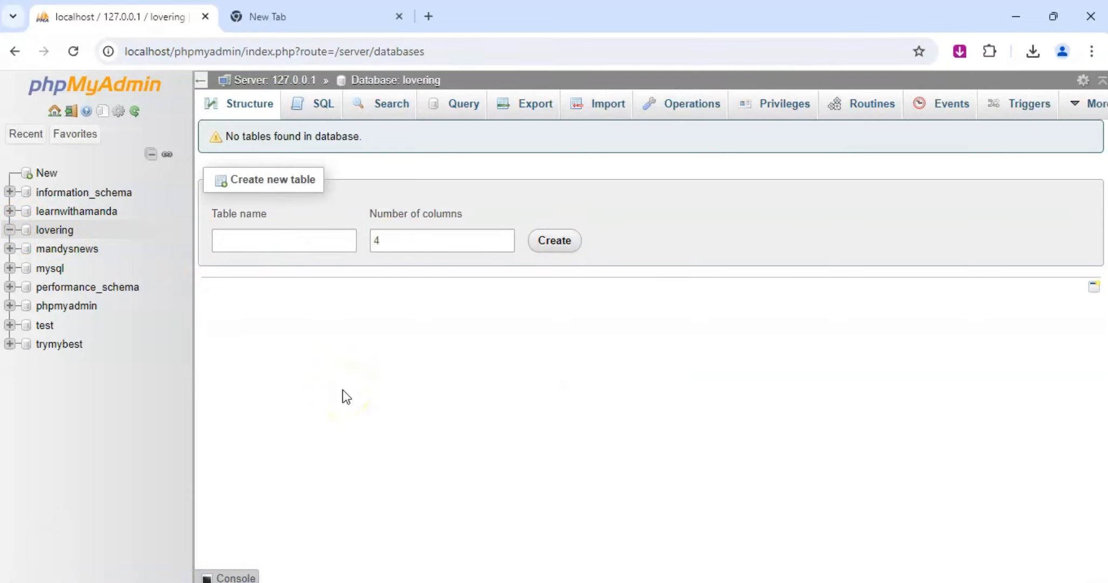
# Switch to File Explorer, open the htdocs folder inside xampp on Local Disk (C:), and locate the wordpress-6.6.1 folder.
pyautogui.click(489, 582)
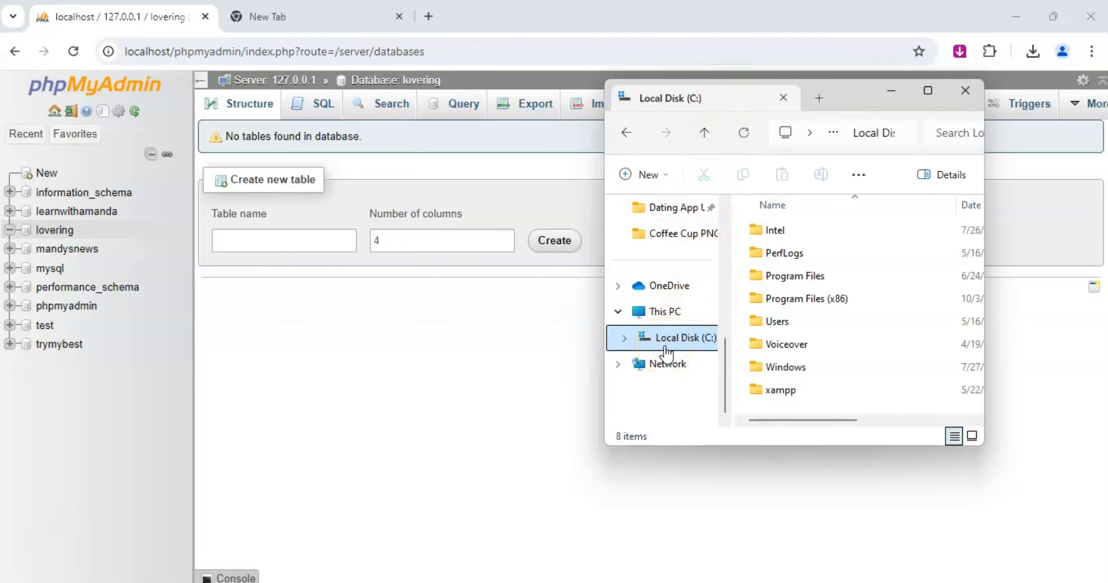
pyautogui.click(781, 387)
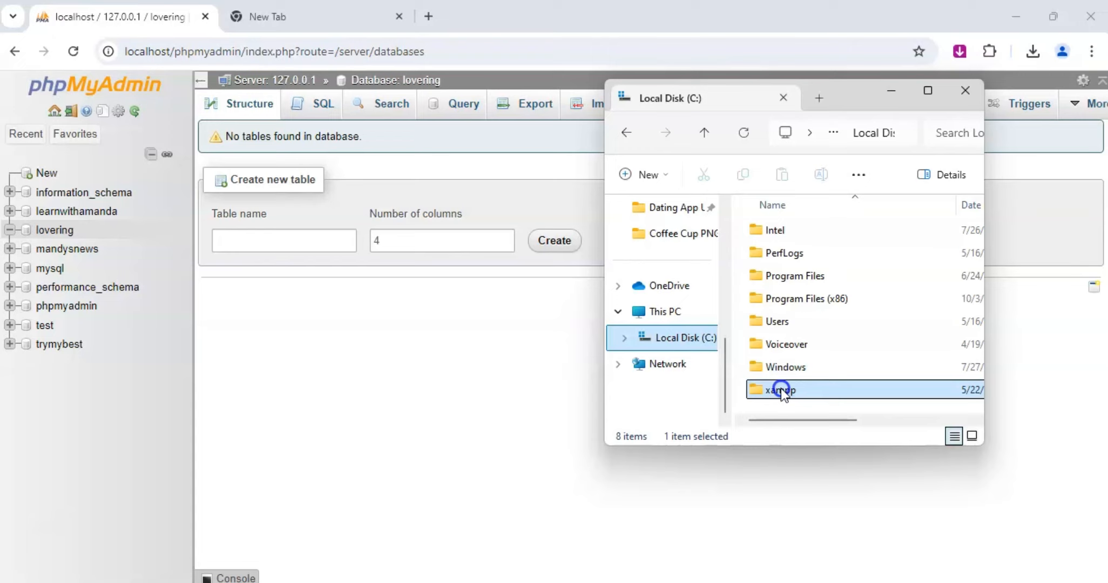
pyautogui.doubleClick(781, 388)
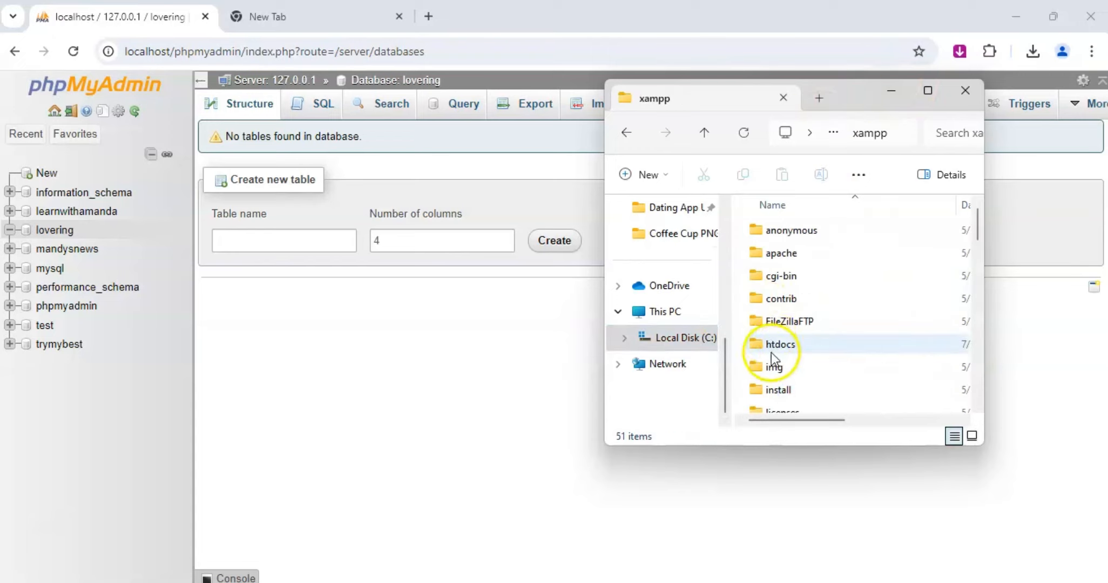
pyautogui.doubleClick(787, 348)
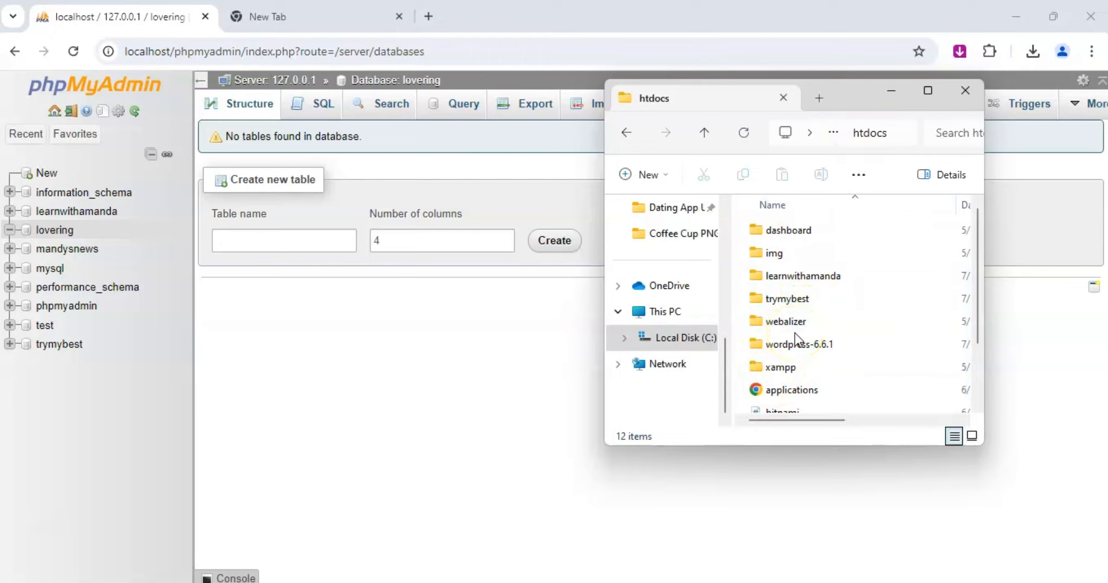
pyautogui.click(808, 320)
pyautogui.click(787, 345)
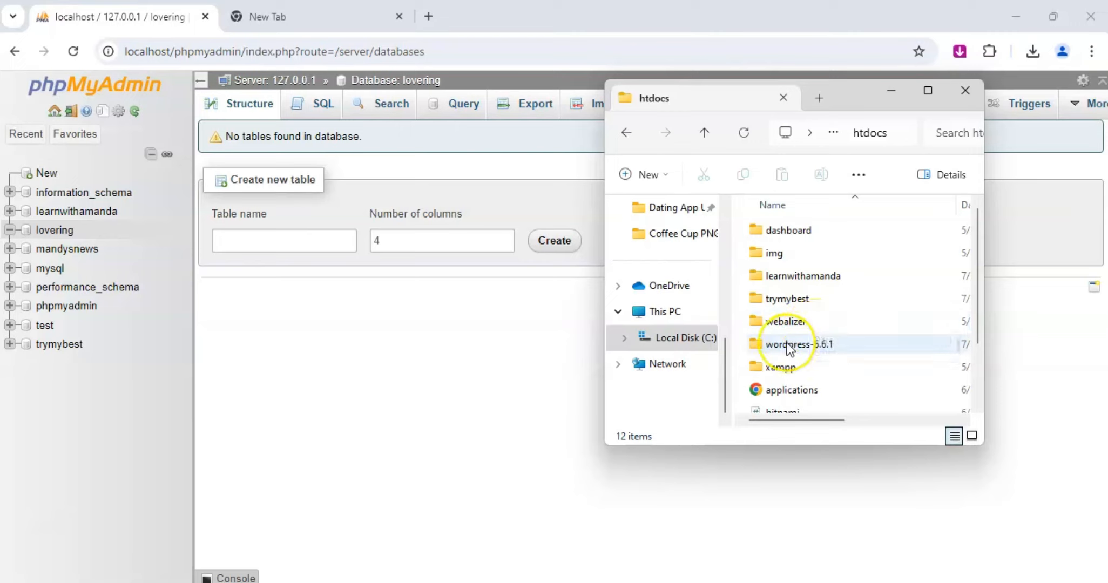
pyautogui.click(816, 340)
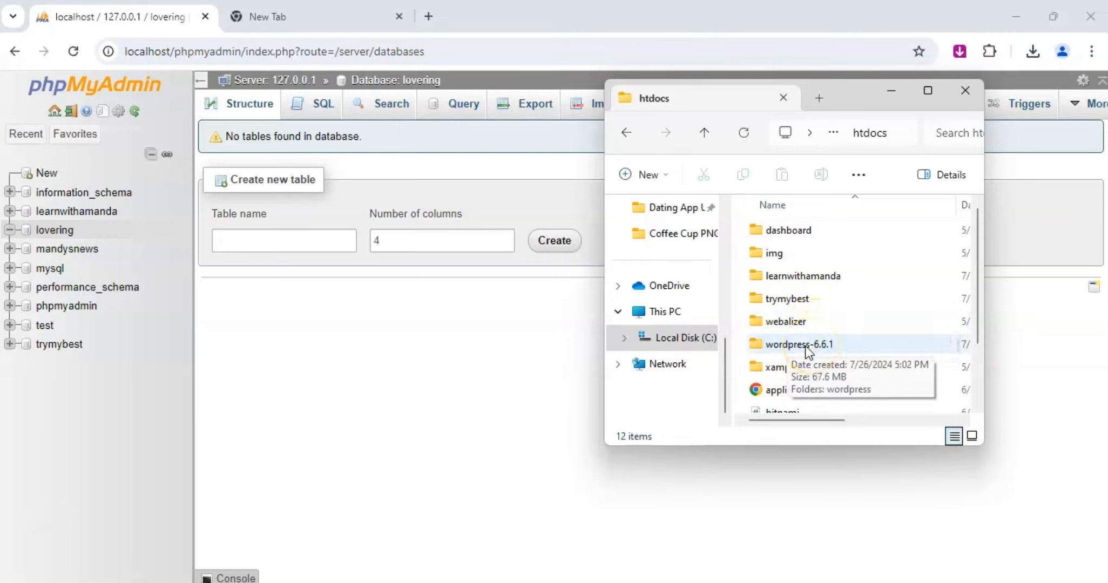
# Create a new folder named lovering inside htdocs.
pyautogui.click(662, 173)
pyautogui.click(668, 211)
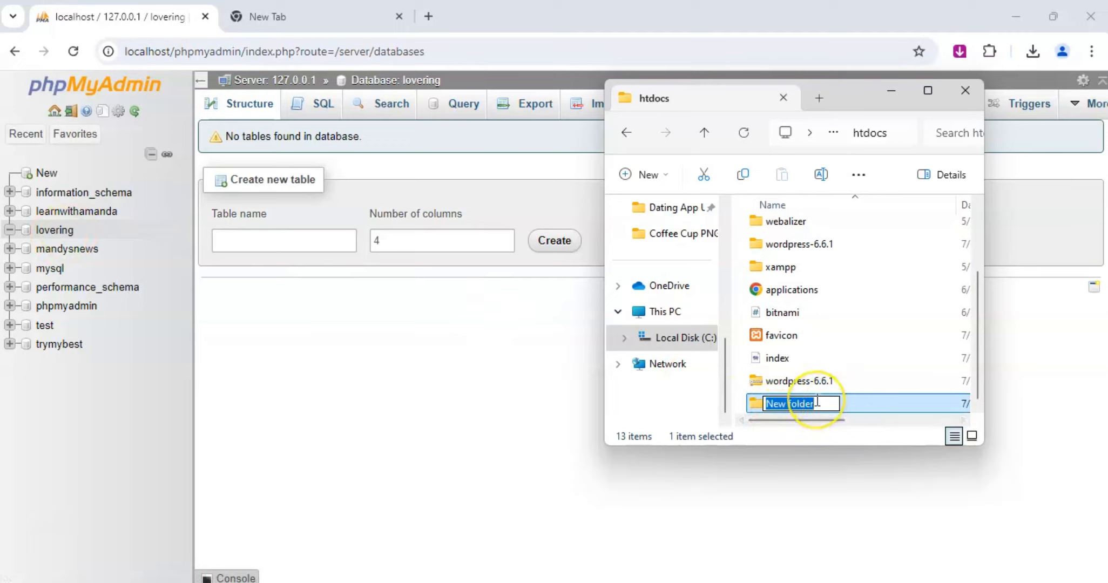
pyautogui.write('lovering')
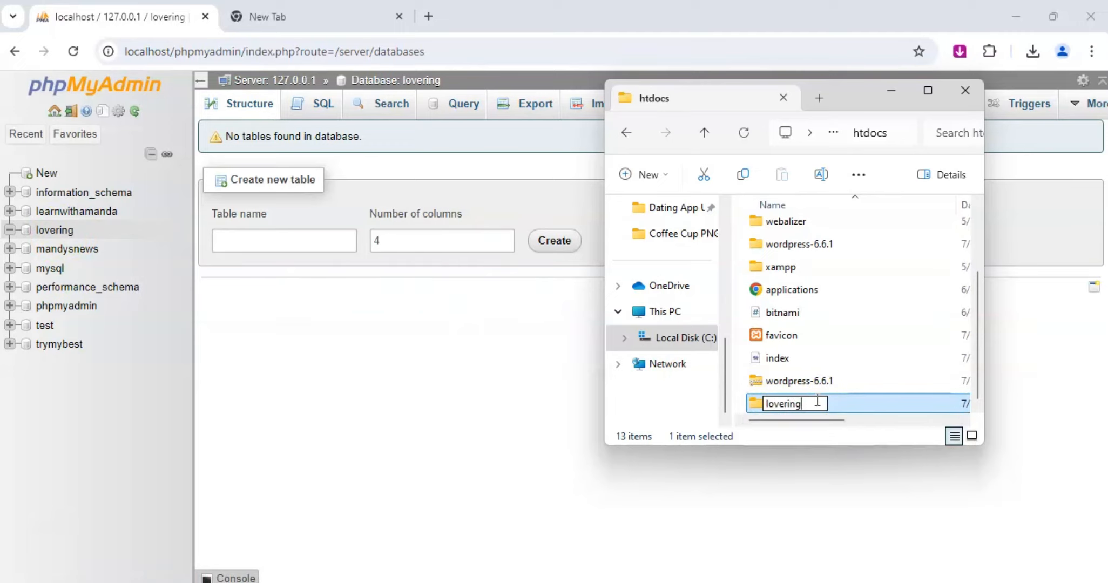
pyautogui.click(796, 402)
# Copy all the files and folders inside the wordpress folder of wordpress-6.6.1.
pyautogui.doubleClick(804, 243)
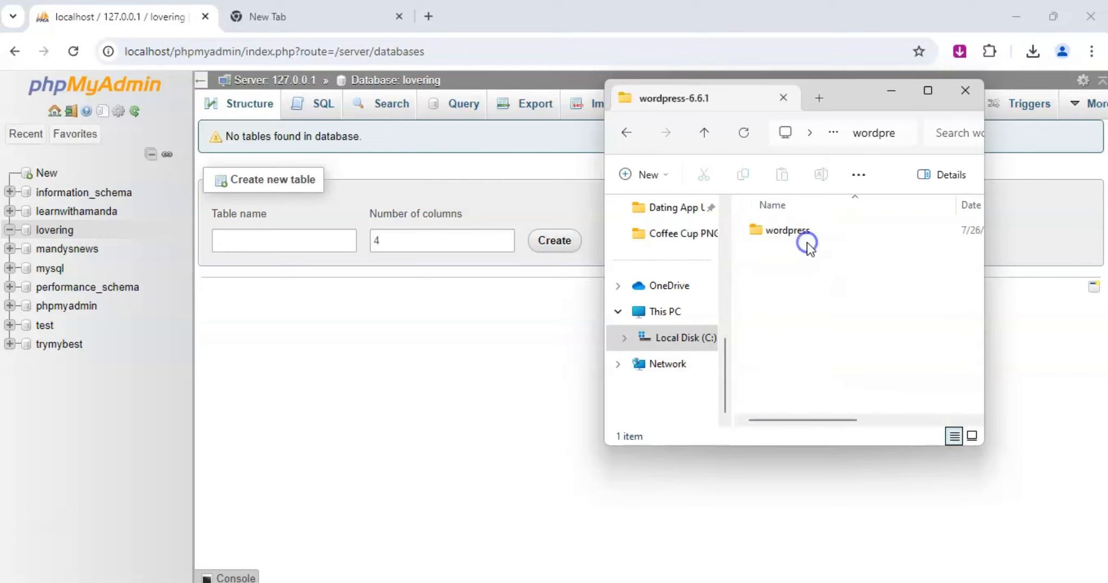
pyautogui.doubleClick(804, 230)
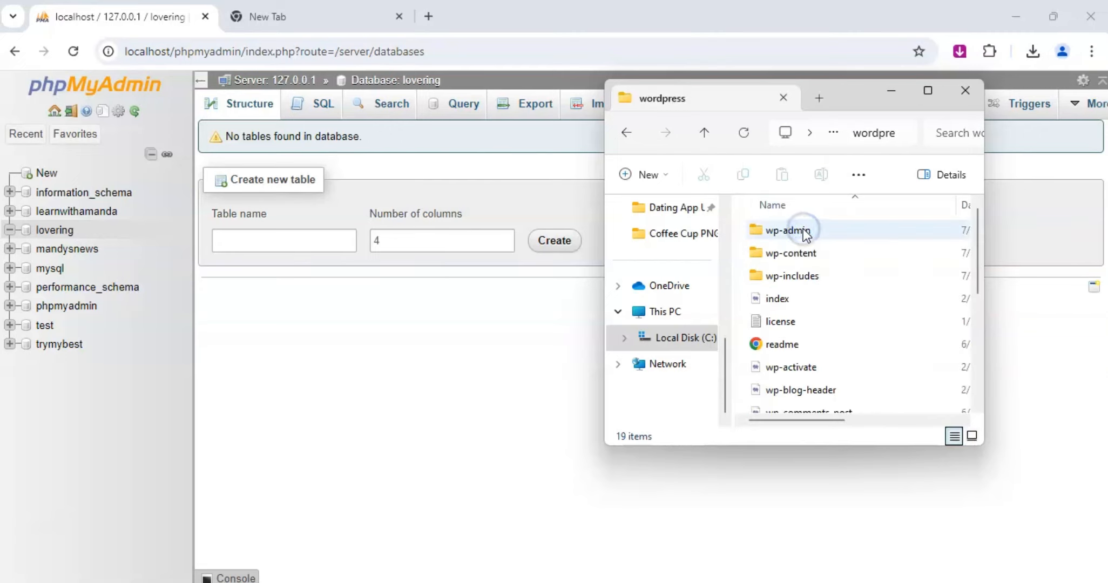
pyautogui.scroll(-4, 793, 276)
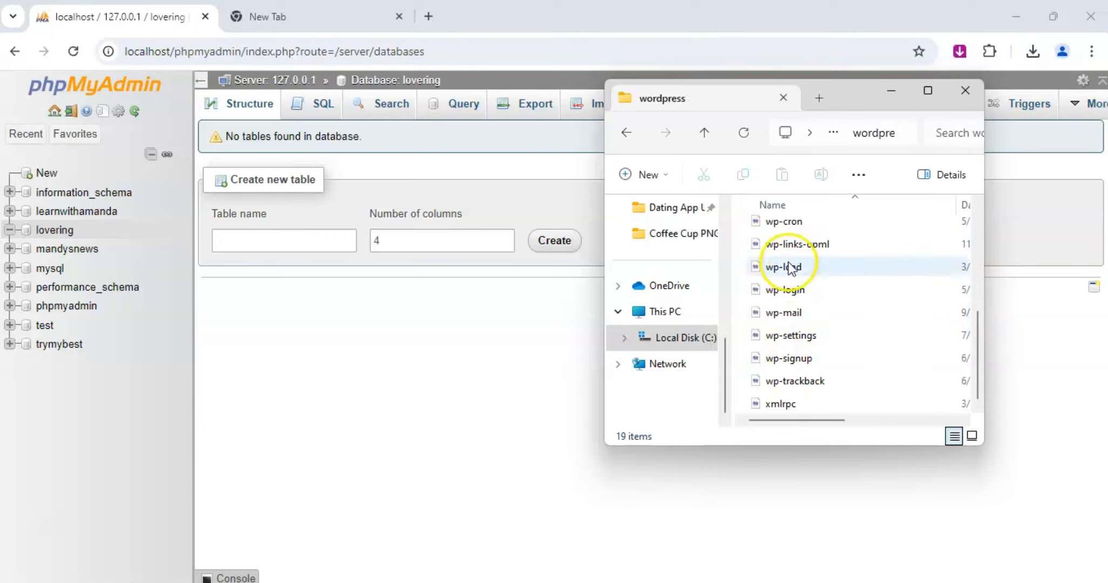
pyautogui.scroll(4, 790, 268)
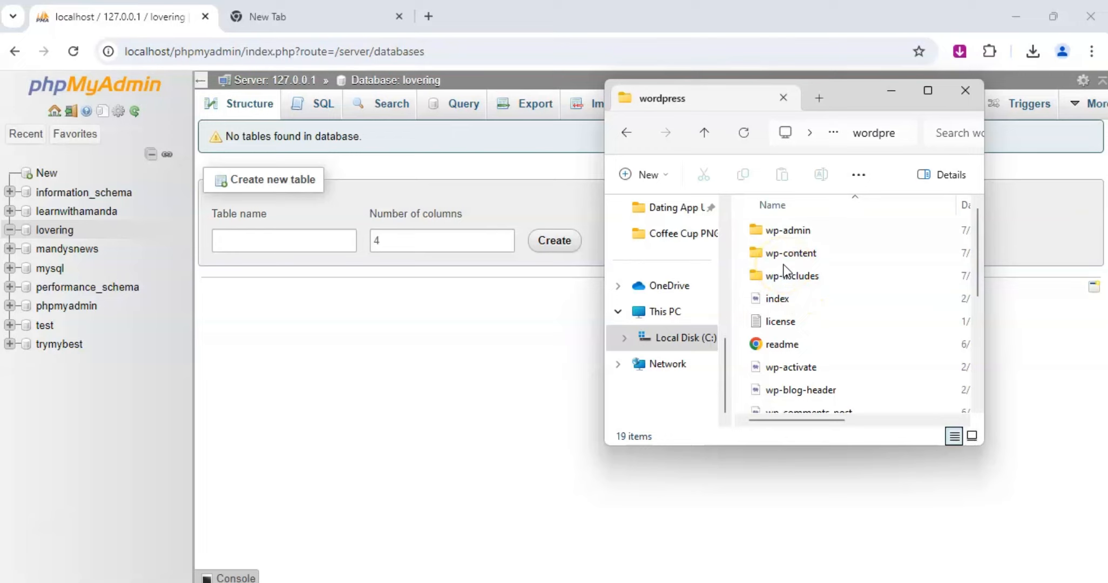
pyautogui.hotkey('ctrl', 'a')
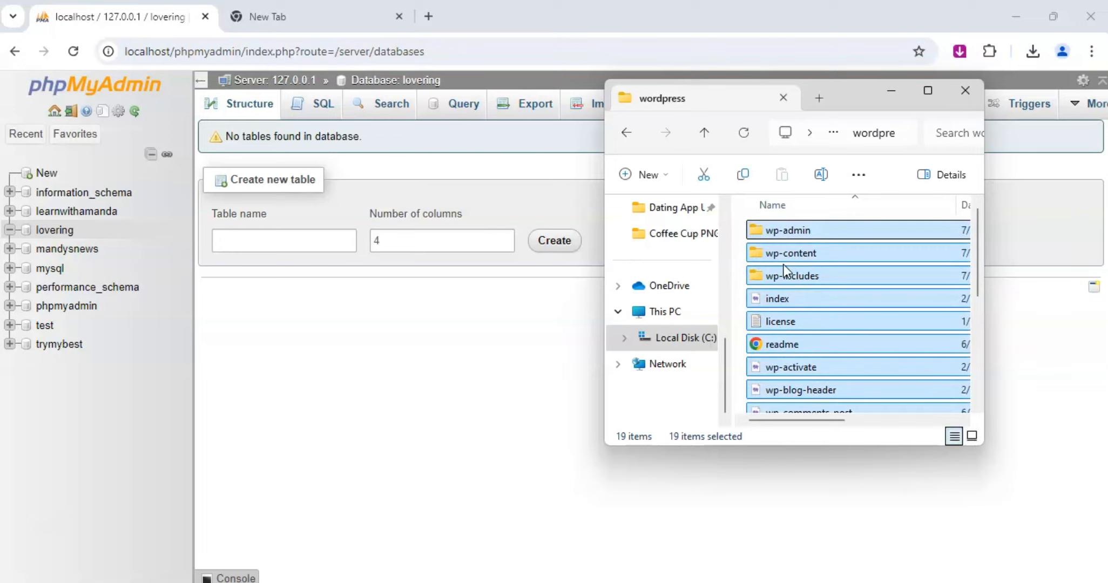
pyautogui.hotkey('ctrl', 'c')
# Paste the copied WordPress files into the lovering folder in htdocs, and reopen that folder to check its contents.
pyautogui.click(631, 137)
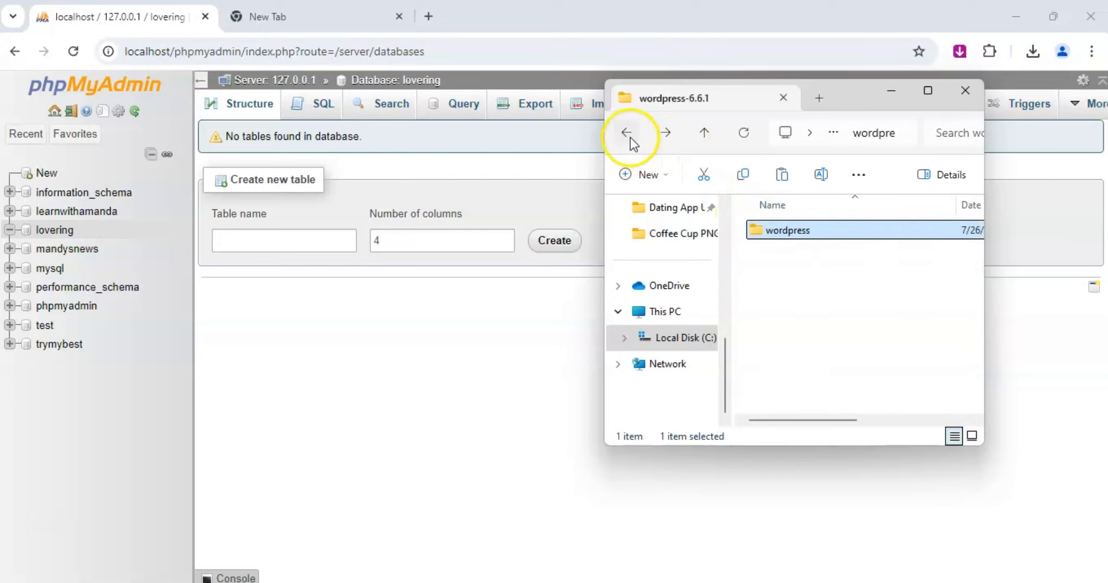
pyautogui.click(631, 137)
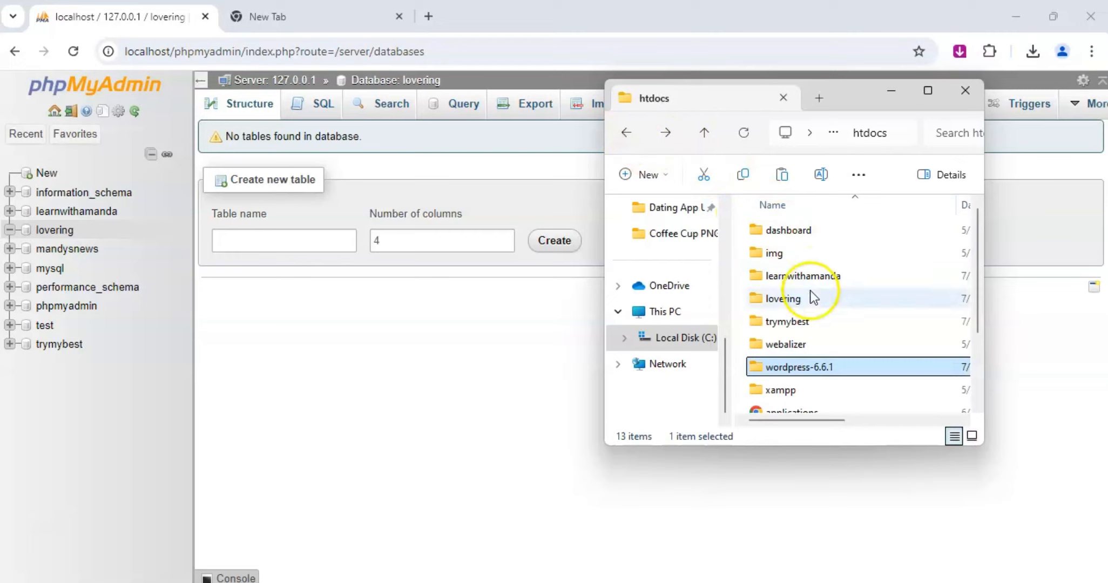
pyautogui.click(797, 299)
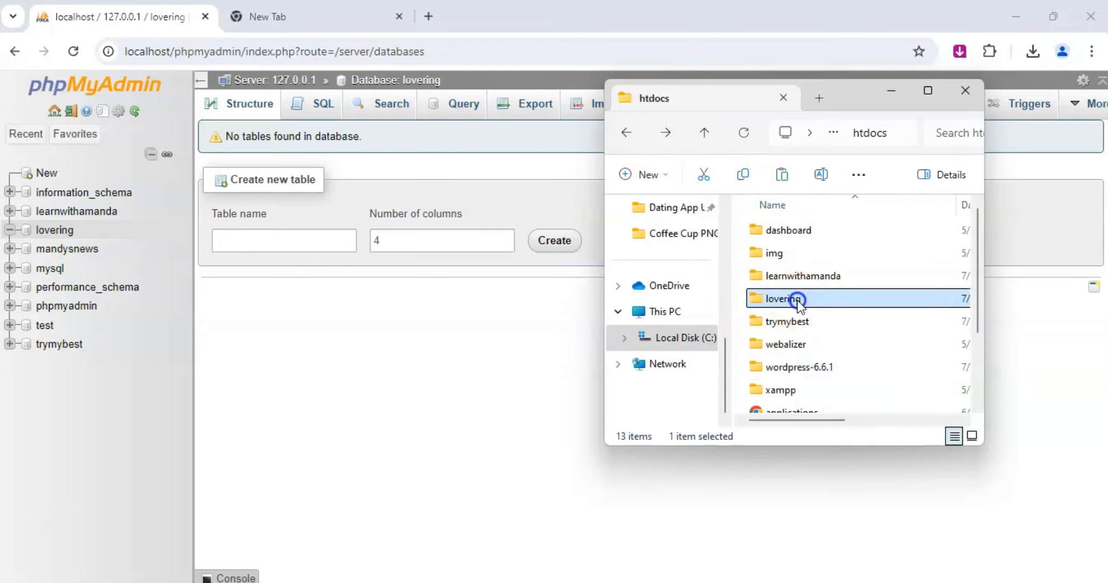
pyautogui.doubleClick(797, 299)
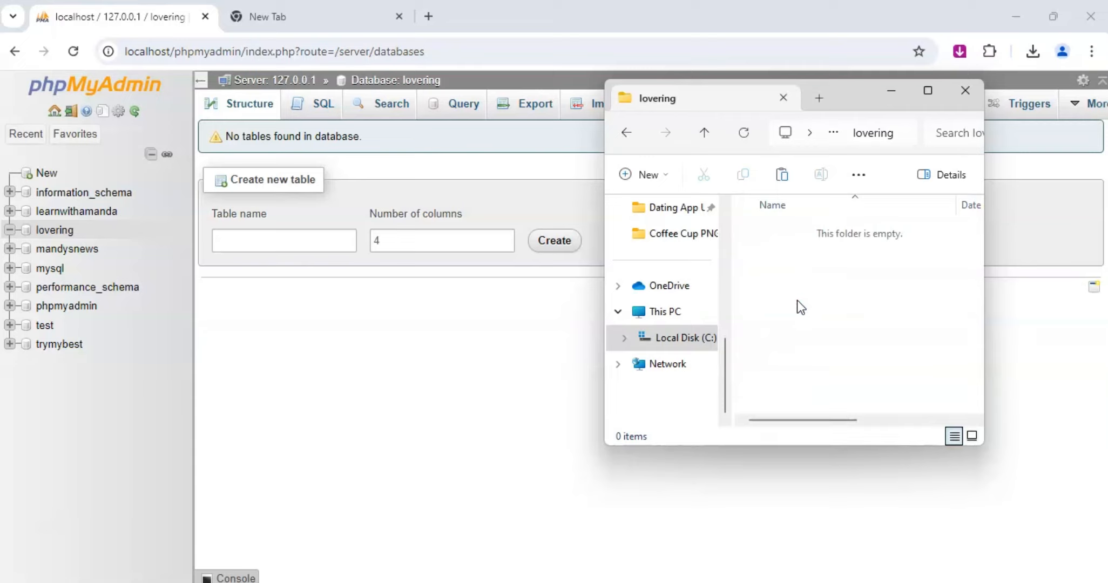
pyautogui.hotkey('ctrl', 'v')
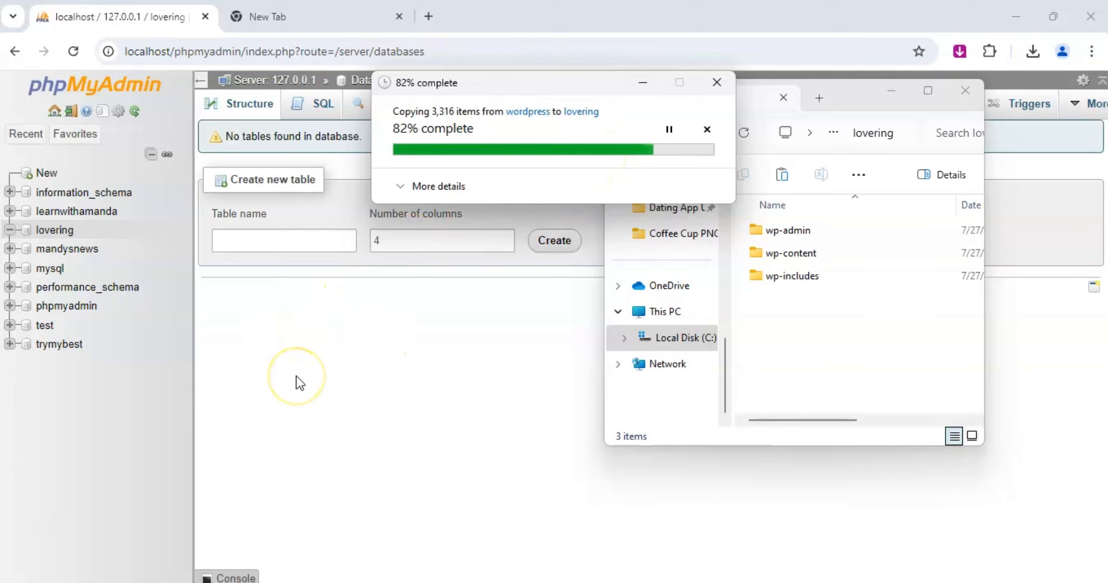
pyautogui.click(458, 438)
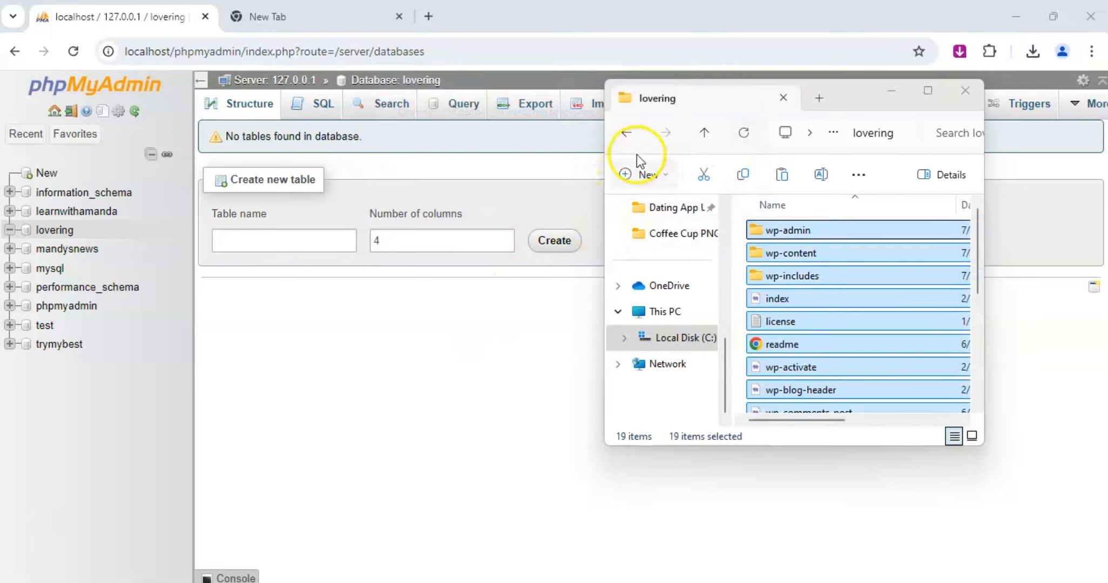
pyautogui.click(627, 133)
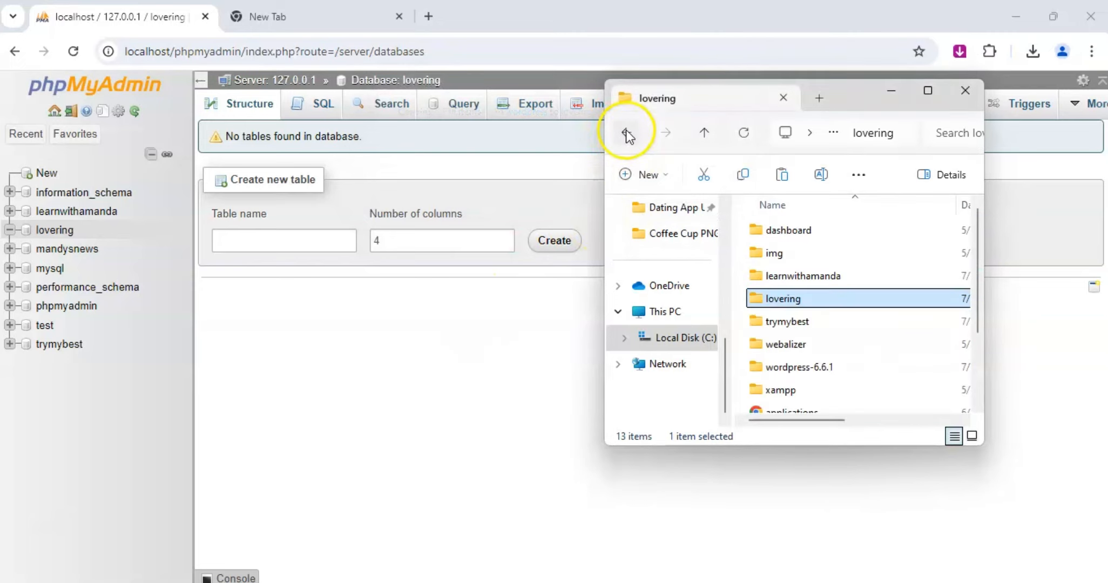
pyautogui.doubleClick(783, 299)
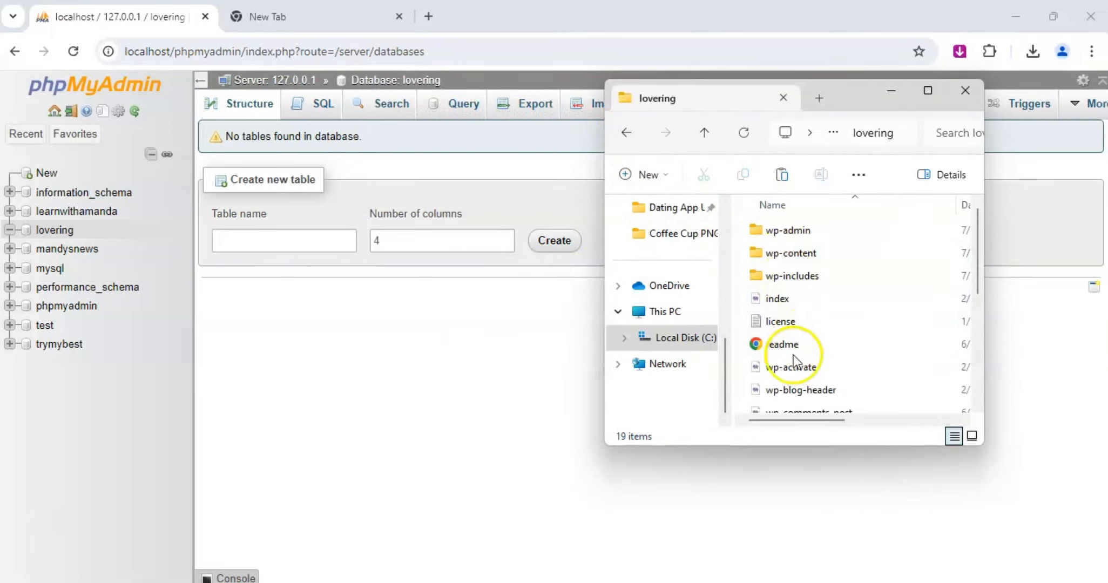
# Switch back to Chrome and load localhost/lovering in the empty second tab.
pyautogui.click(314, 296)
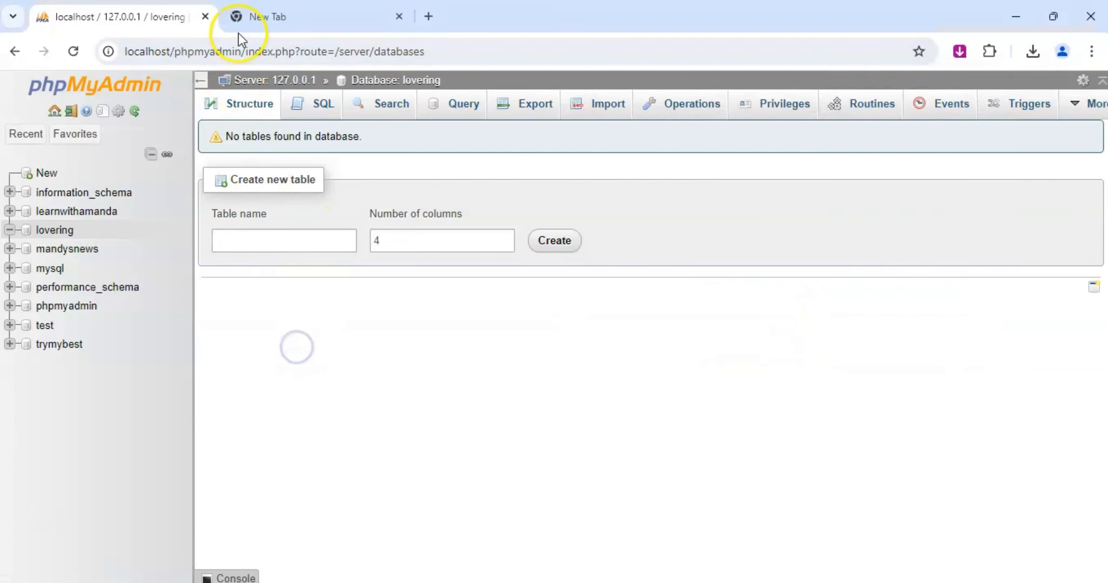
pyautogui.click(276, 17)
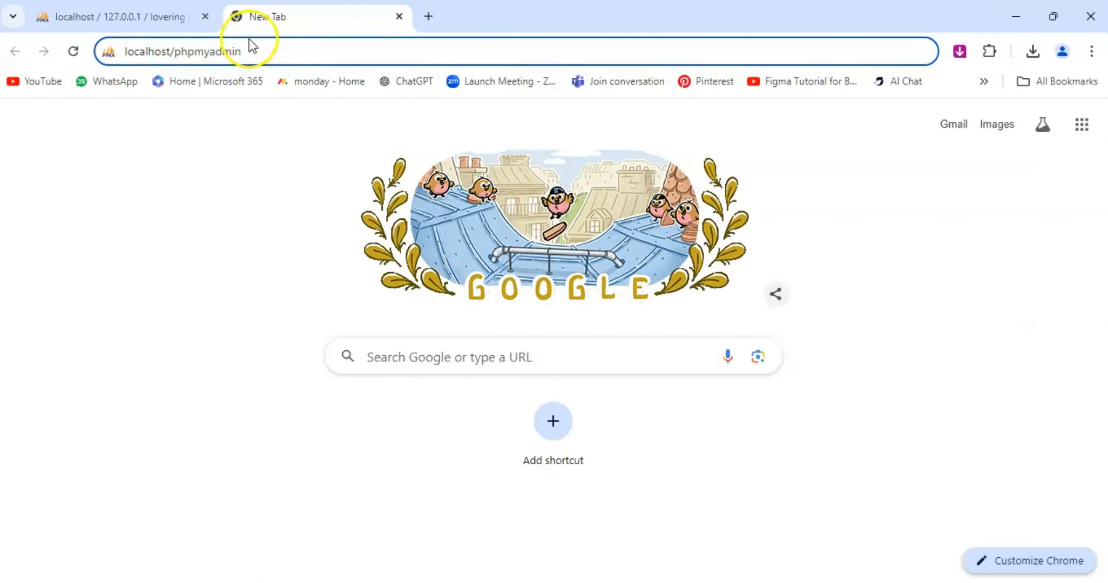
pyautogui.moveTo(257, 51); pyautogui.dragTo(178, 54)
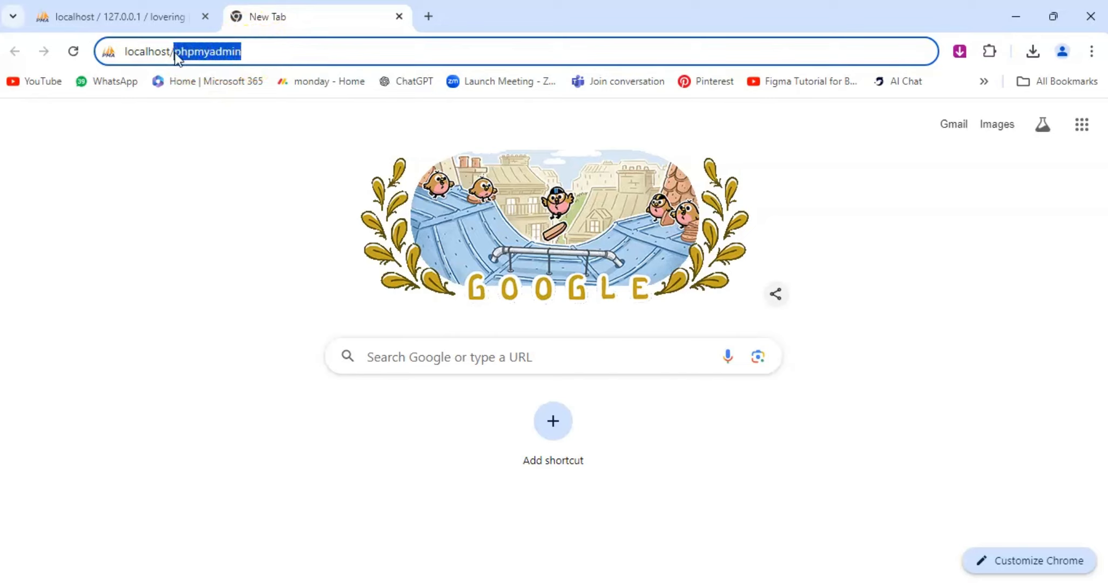
pyautogui.write('lovering')
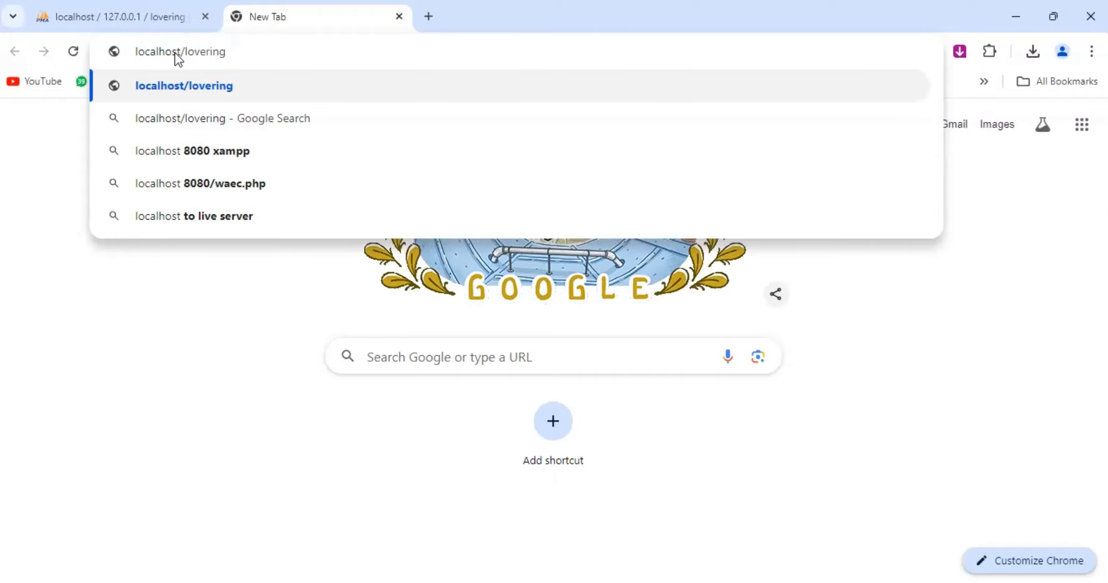
pyautogui.click(201, 54)
pyautogui.click(246, 55)
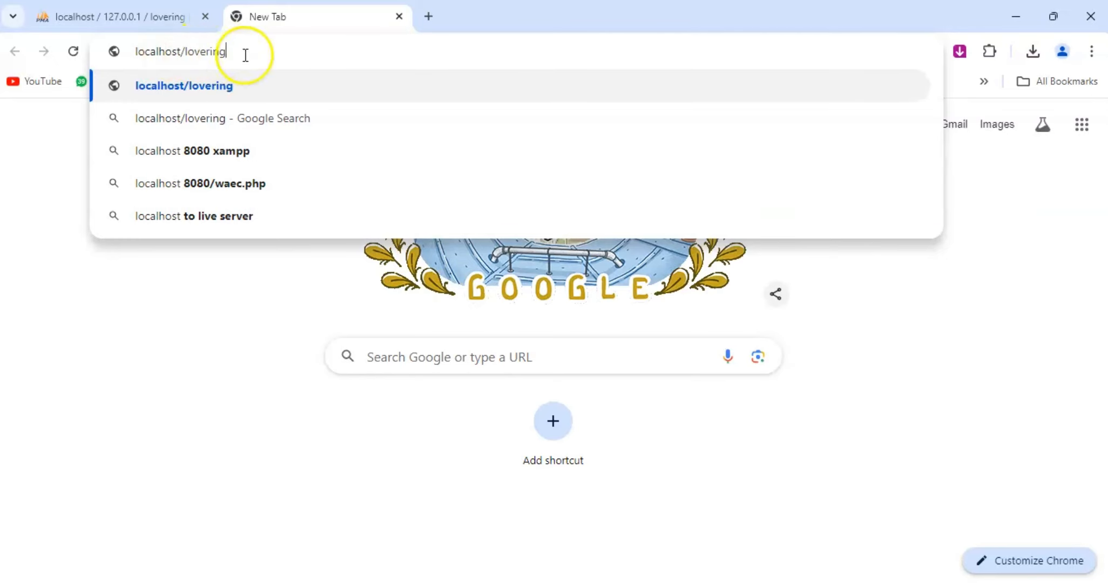
pyautogui.press('Return')
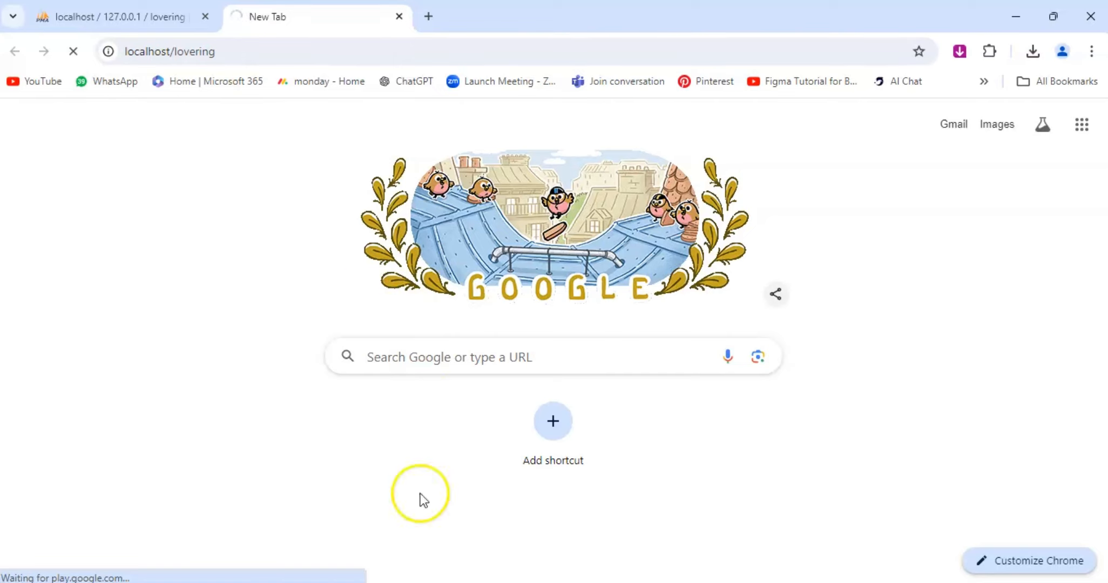
# Compare the lovering database name in phpMyAdmin with the name of the lovering folder in htdocs.
pyautogui.click(511, 582)
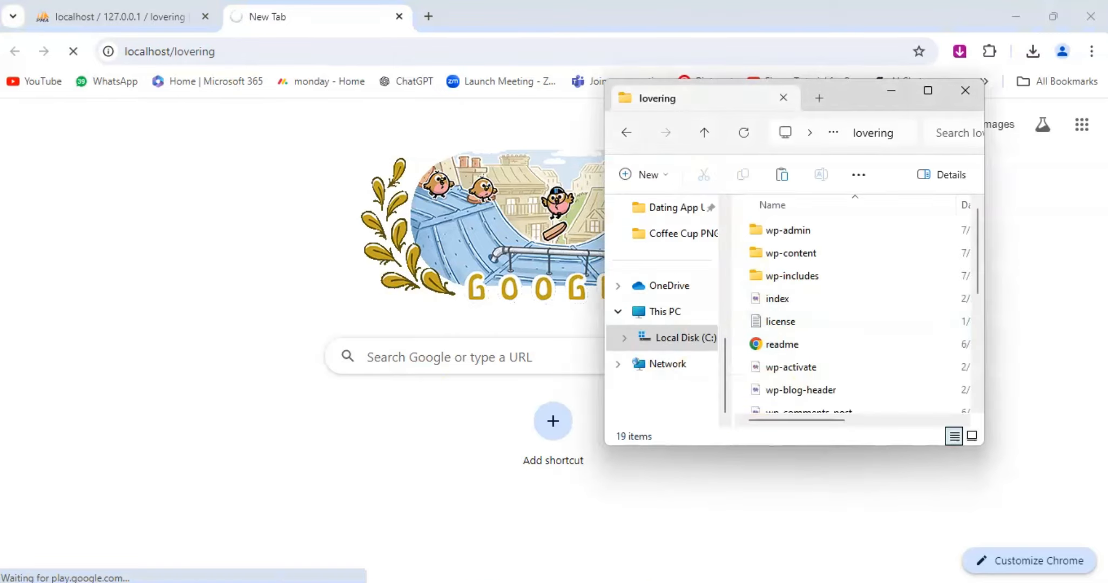
pyautogui.click(153, 25)
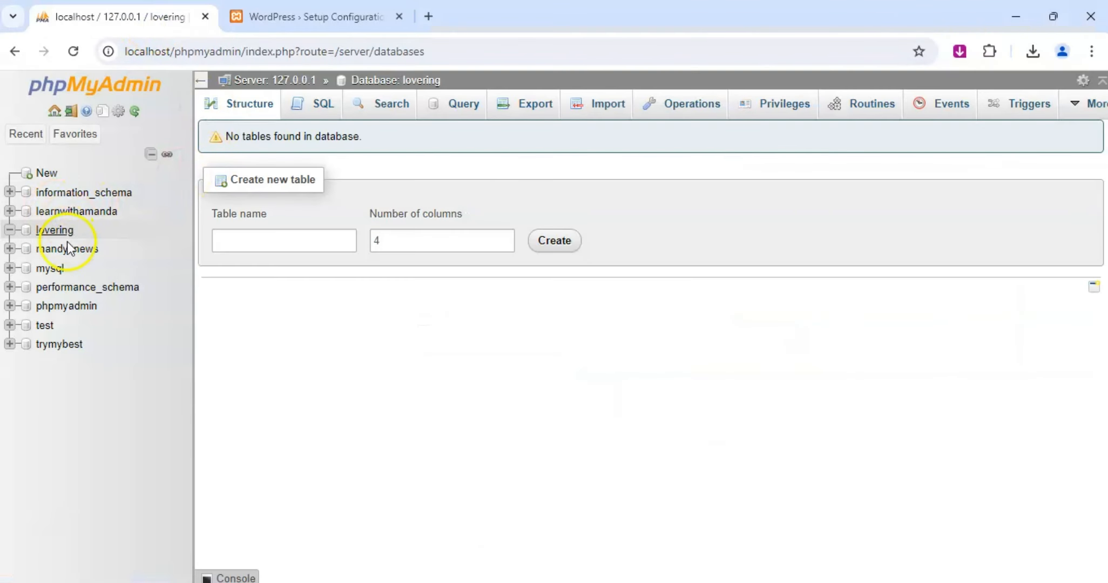
pyautogui.click(507, 582)
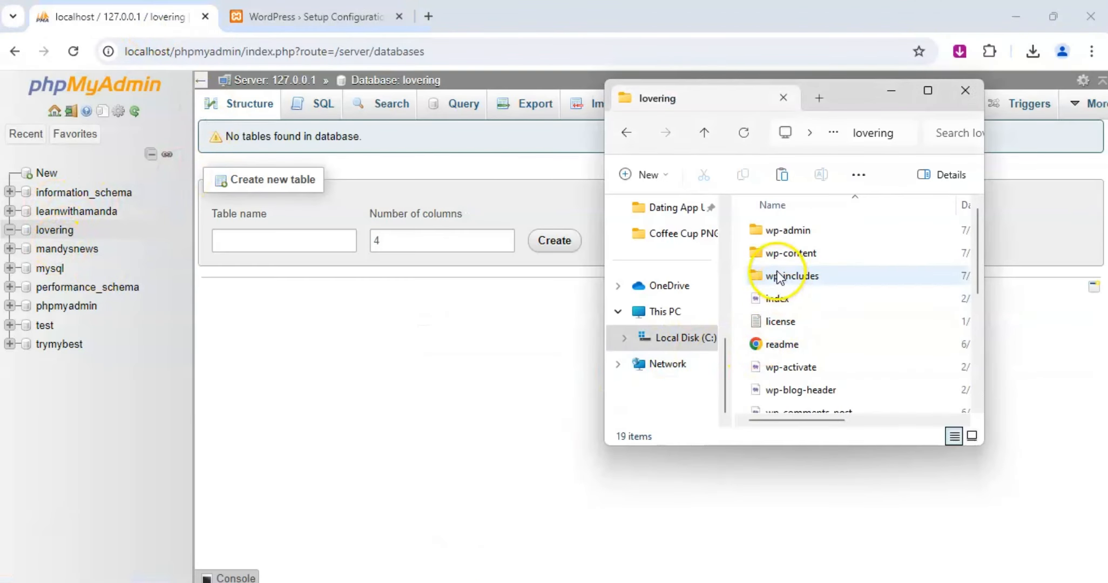
pyautogui.click(635, 138)
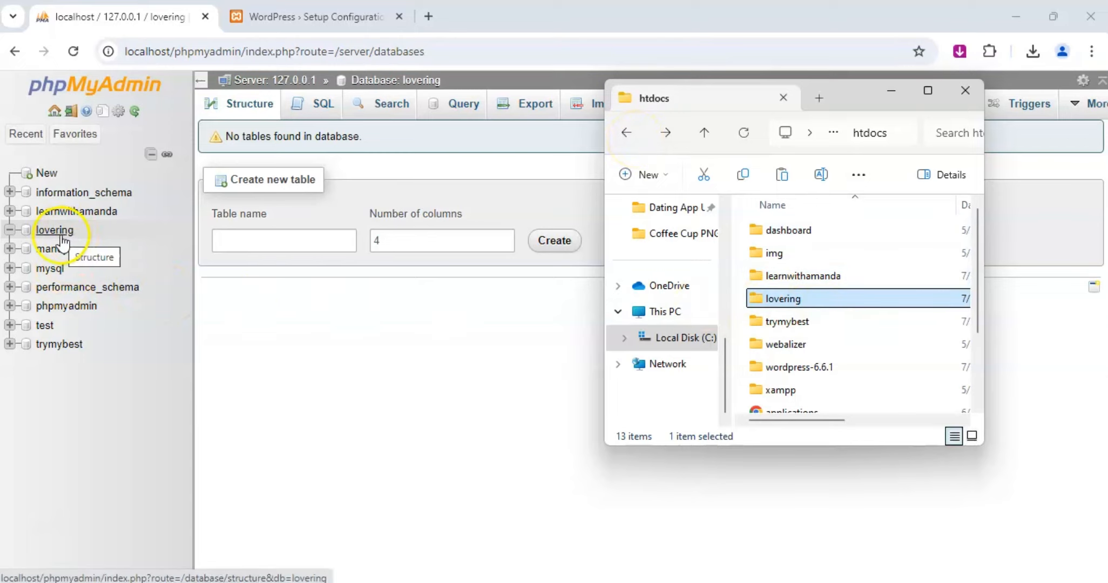
# Return to the WordPress setup page, continue with English (United States), and proceed to the database connection form.
pyautogui.click(278, 9)
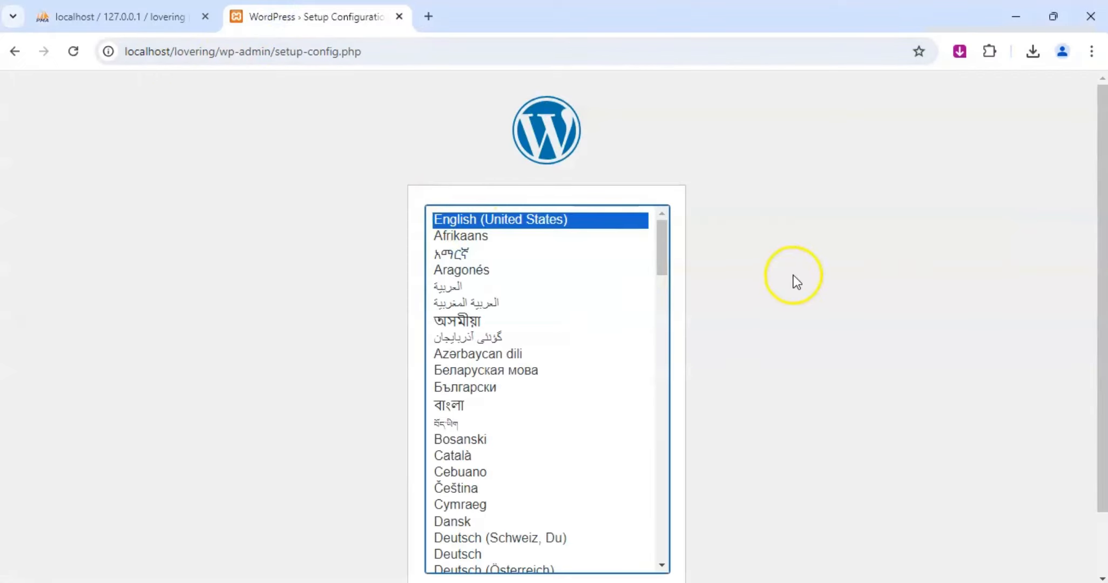
pyautogui.scroll(-2, 762, 278)
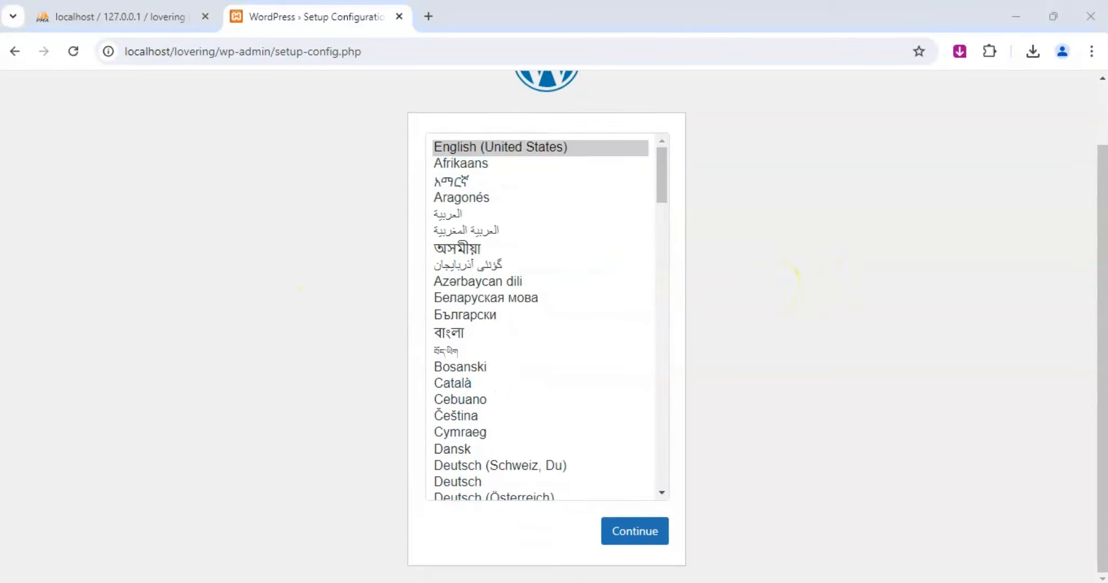
pyautogui.click(620, 532)
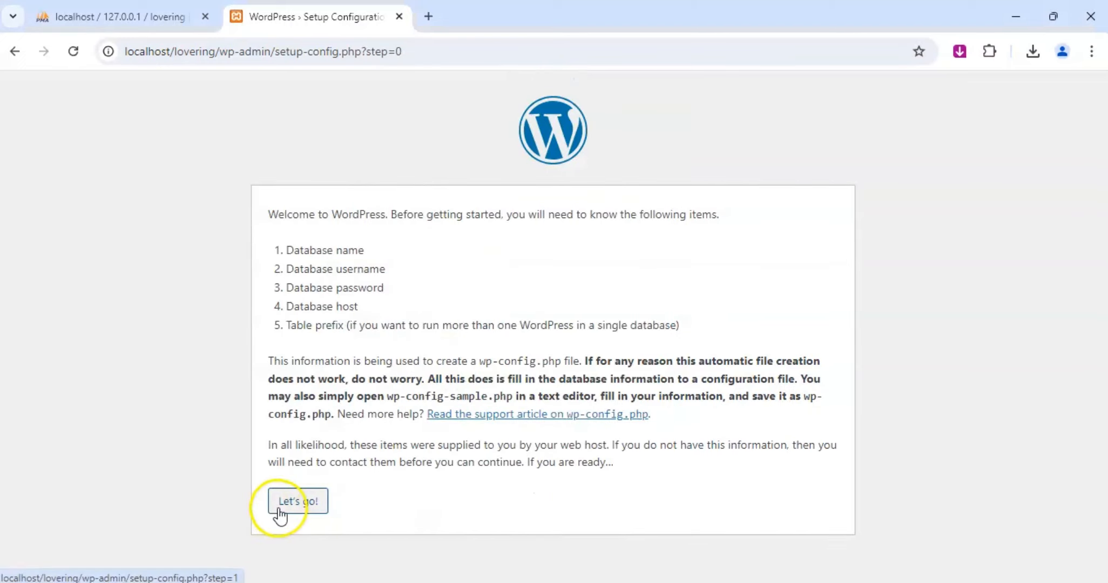
pyautogui.click(298, 503)
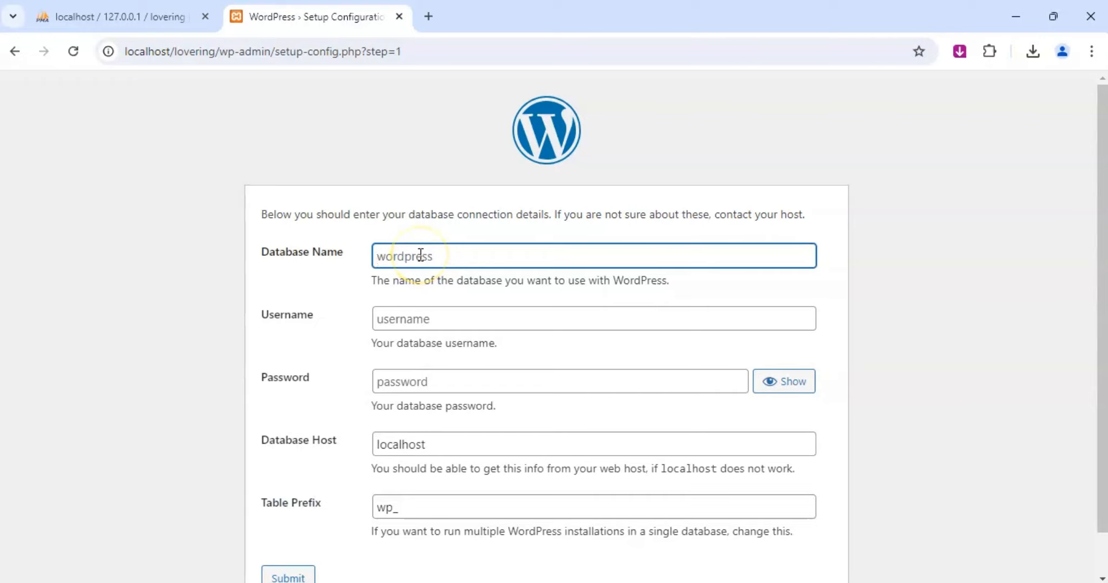
# Submit the database connection details with database name lovering and username root, and run the installation.
pyautogui.write('lor')
pyautogui.write('vering')
pyautogui.click(421, 320)
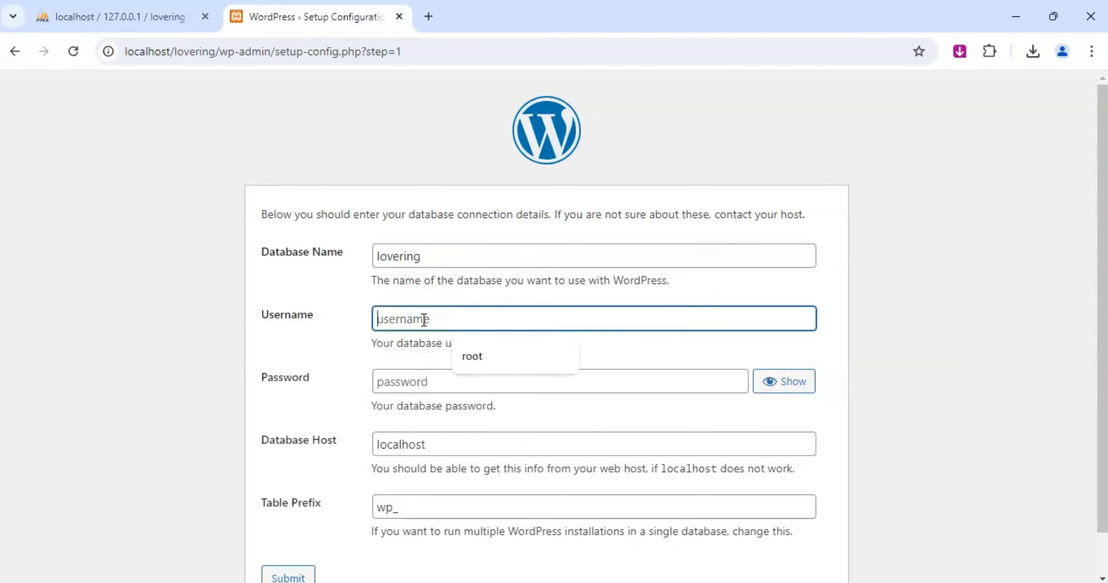
pyautogui.click(474, 356)
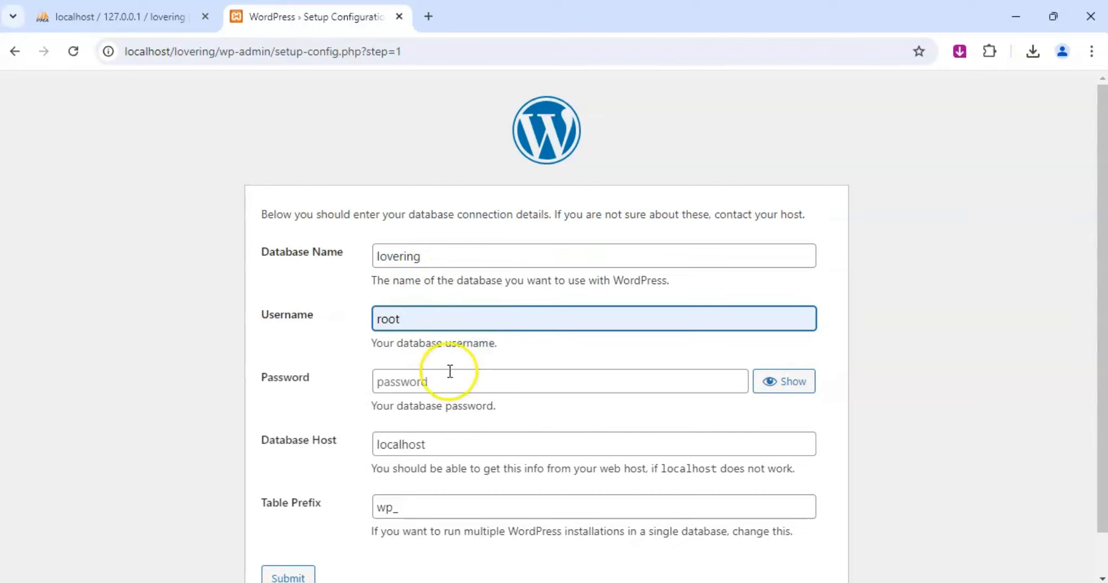
pyautogui.click(301, 576)
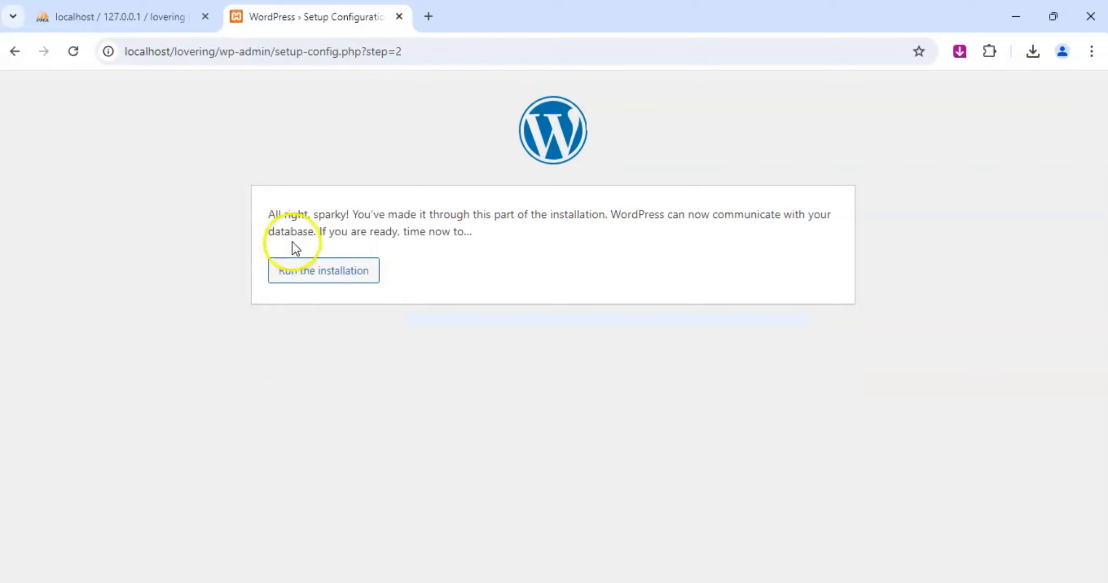
pyautogui.click(329, 279)
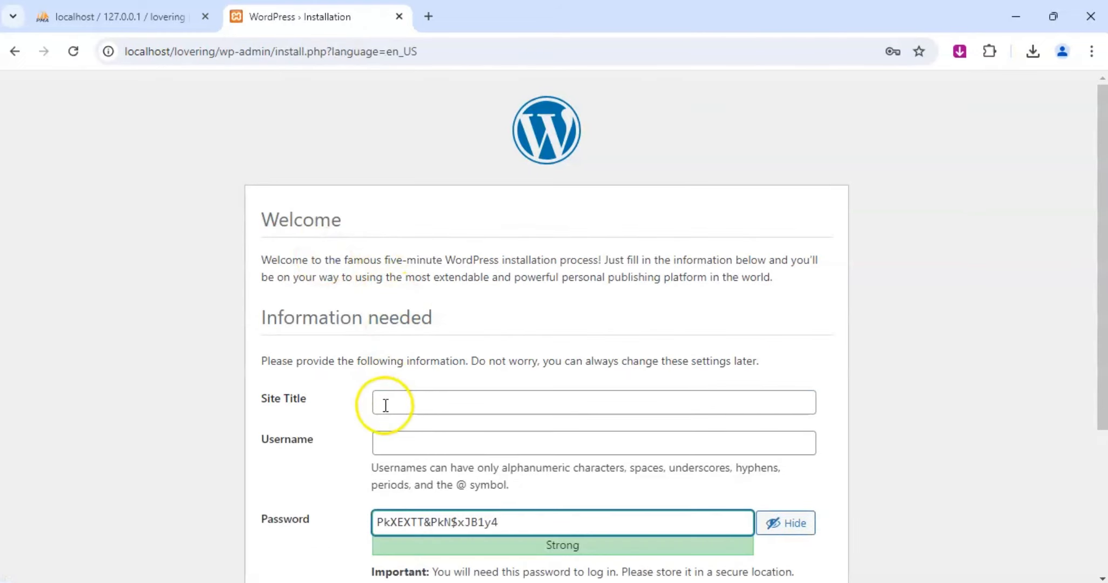
# Enter LoverRing as the site title and lovering as the username in the WordPress installation form.
pyautogui.scroll(-3, 424, 299)
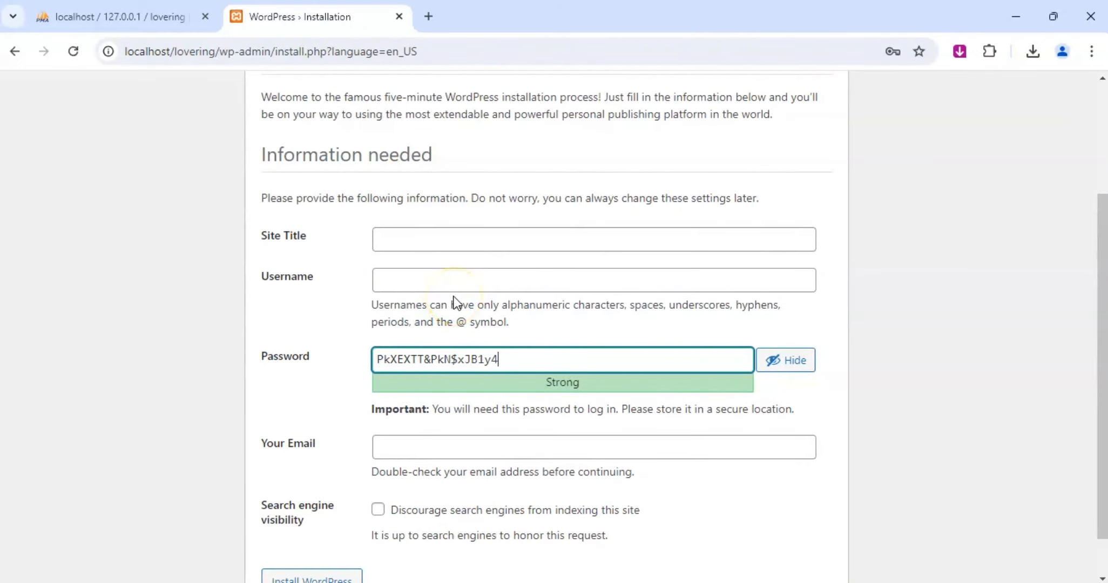
pyautogui.click(457, 238)
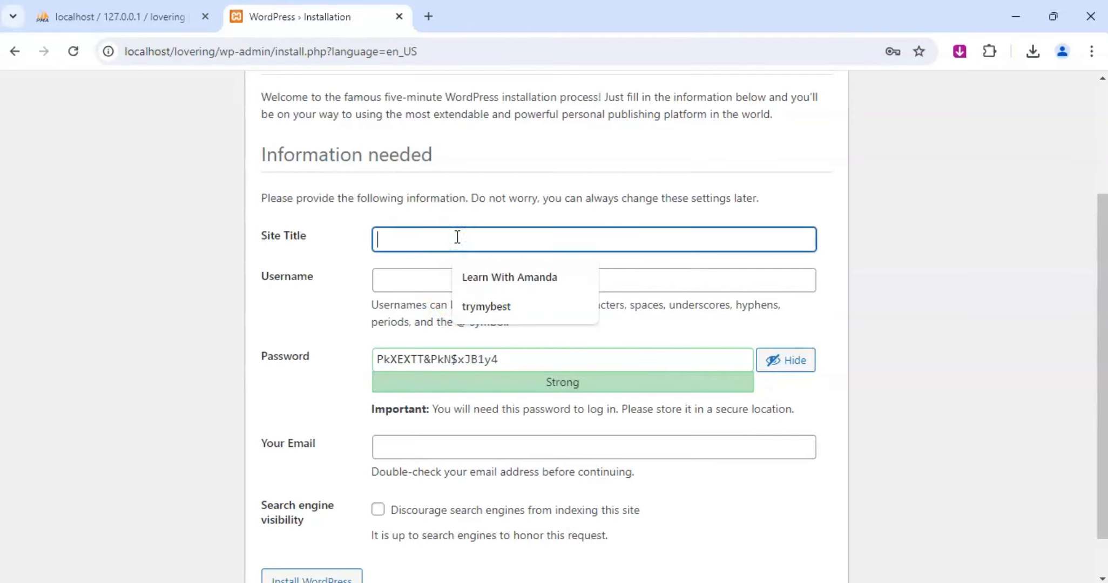
pyautogui.write('LoverRing')
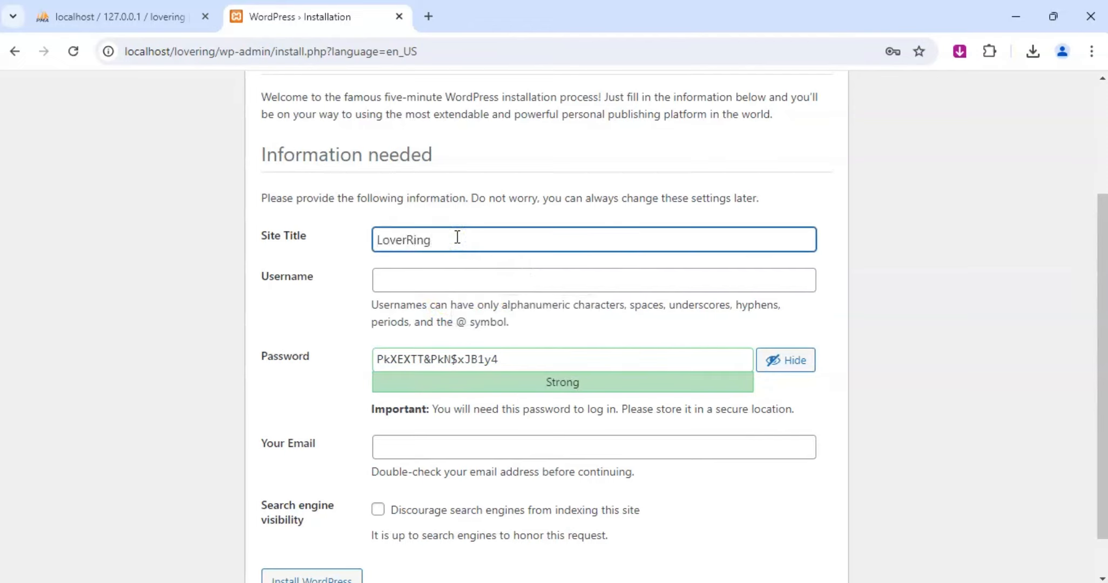
pyautogui.click(438, 278)
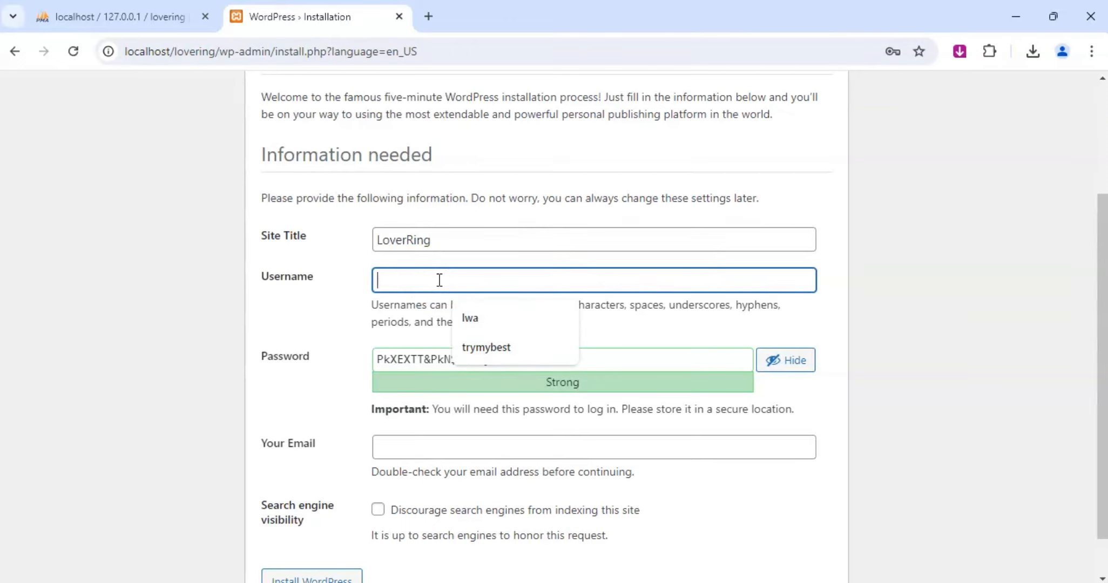
pyautogui.write('lovering')
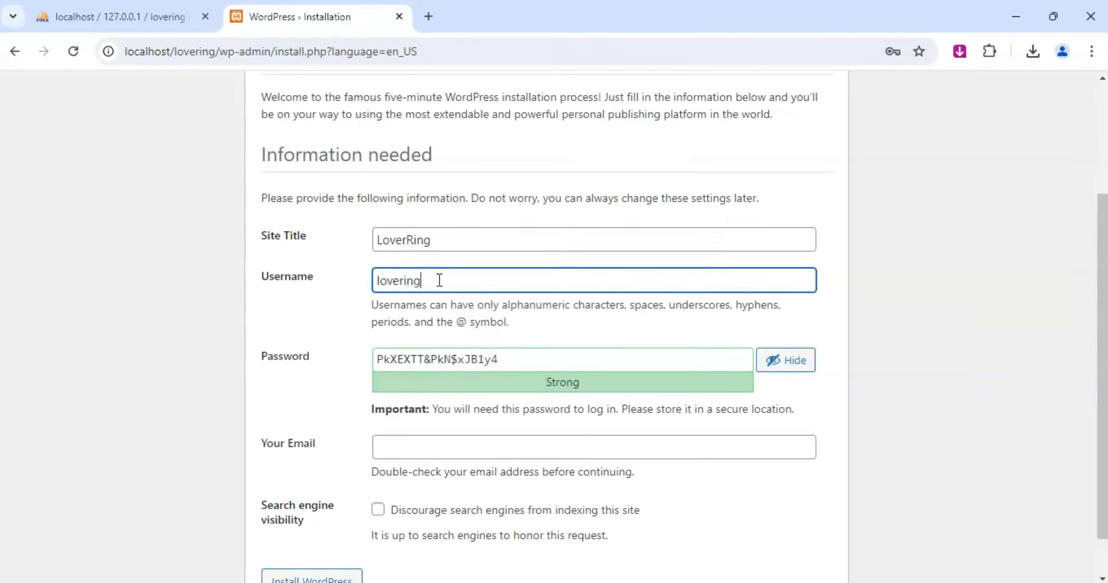
# Replace the suggested password with the chosen account password and confirm use of a weak password.
pyautogui.doubleClick(440, 280)
pyautogui.hotkey('ctrl', 'c')
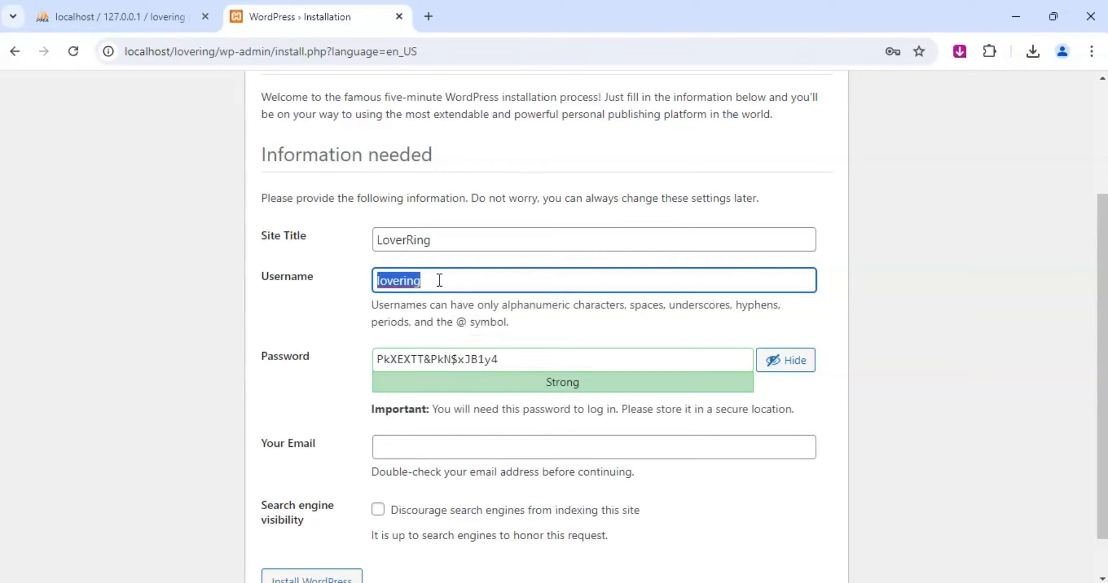
pyautogui.click(507, 356)
pyautogui.hotkey('ctrl', 'a')
pyautogui.hotkey('ctrl', 'v')
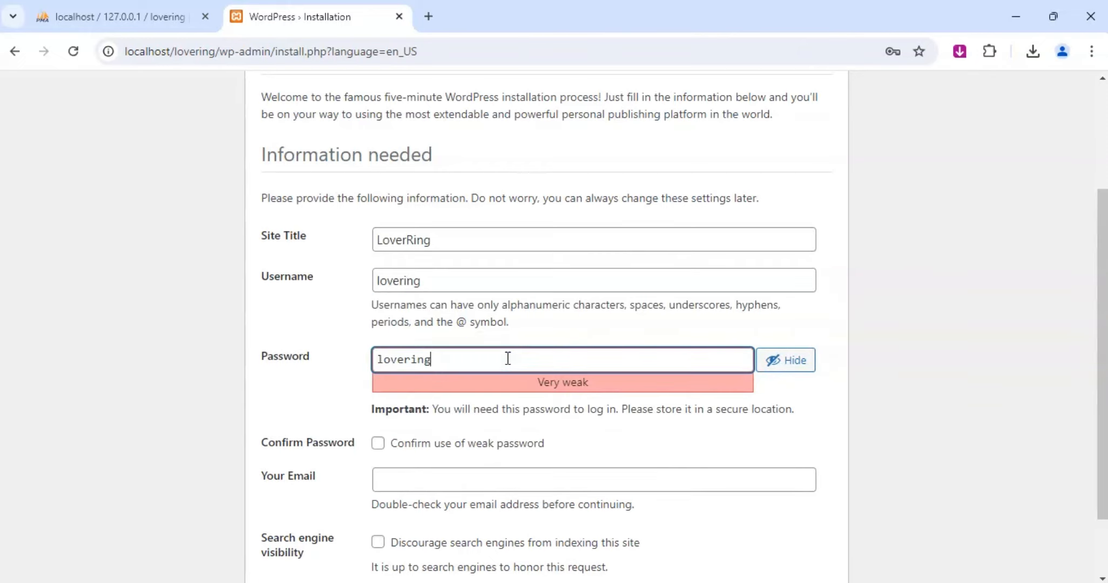
pyautogui.click(381, 445)
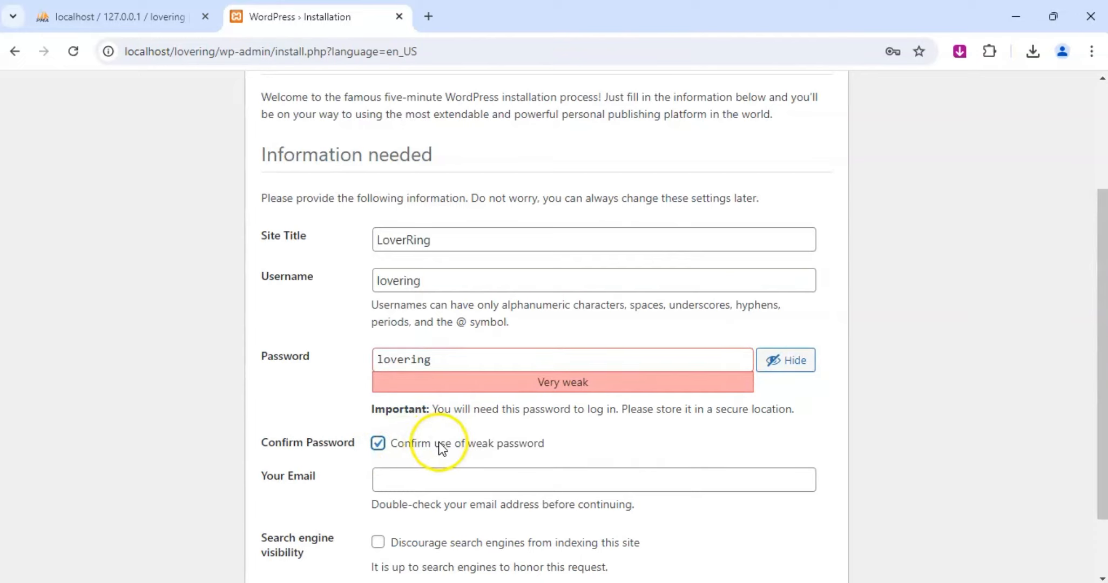
# Fill in the administrator's e-mail address and install WordPress.
pyautogui.scroll(-2, 486, 438)
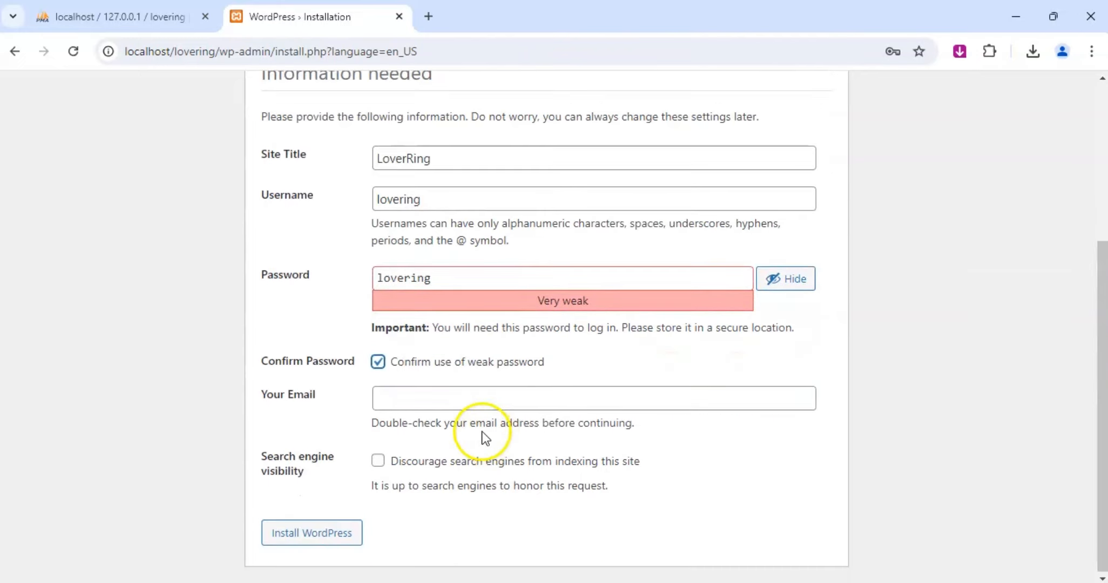
pyautogui.click(491, 402)
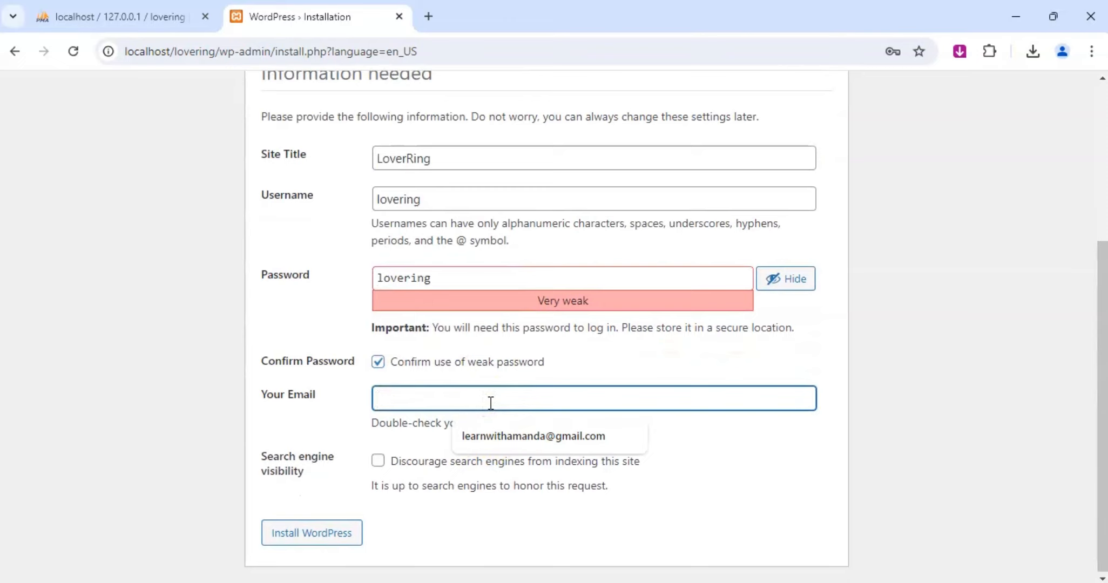
pyautogui.click(520, 434)
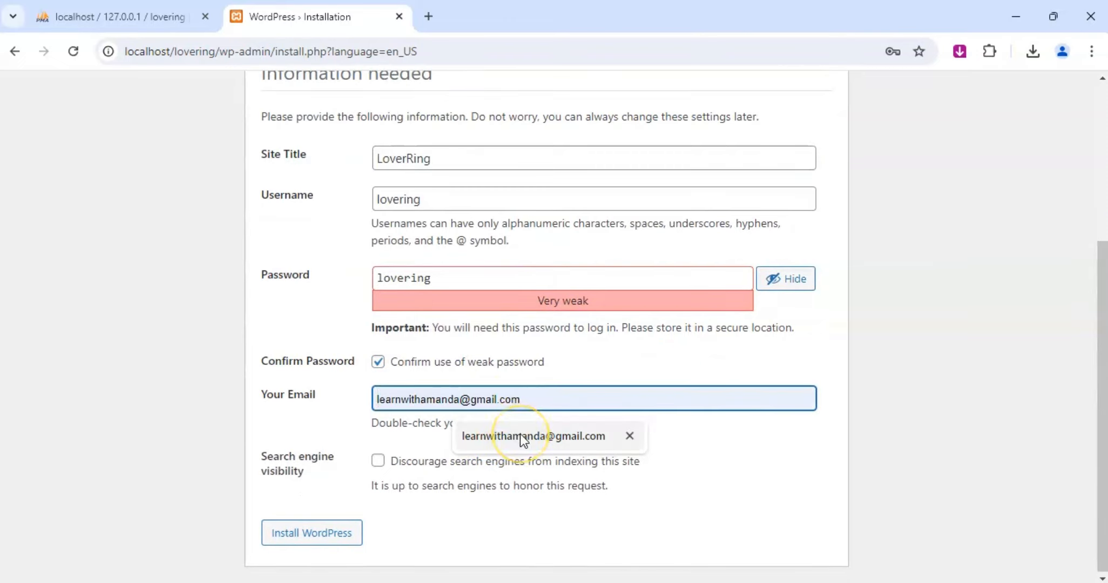
pyautogui.click(520, 436)
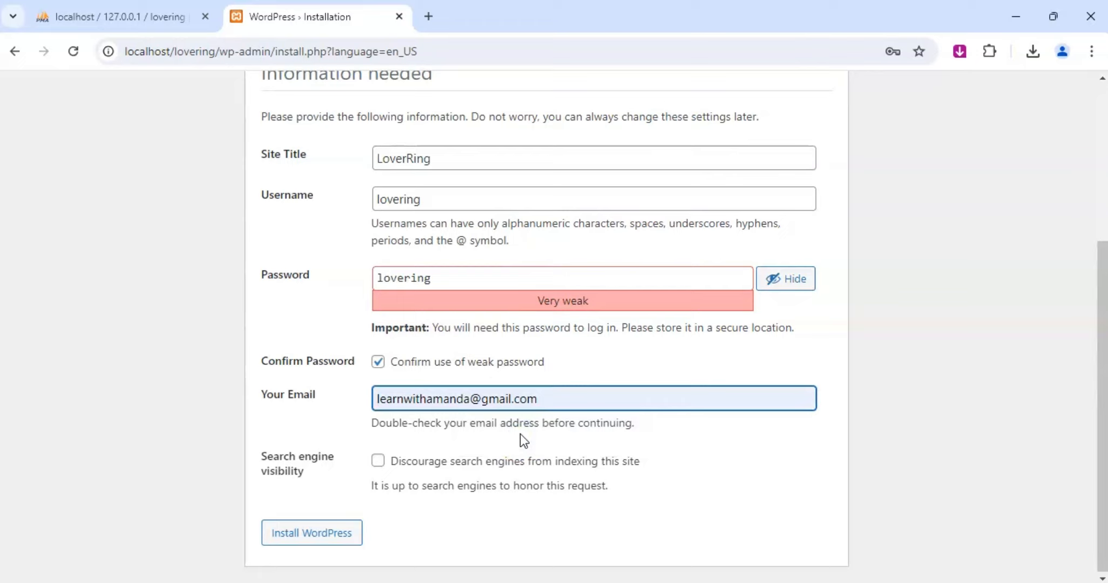
pyautogui.click(320, 535)
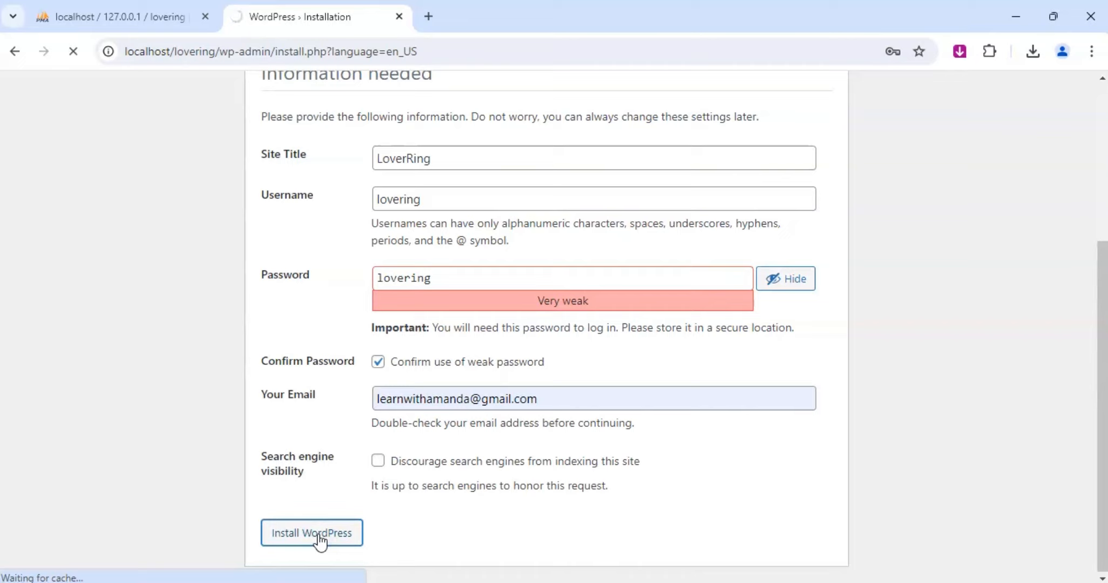
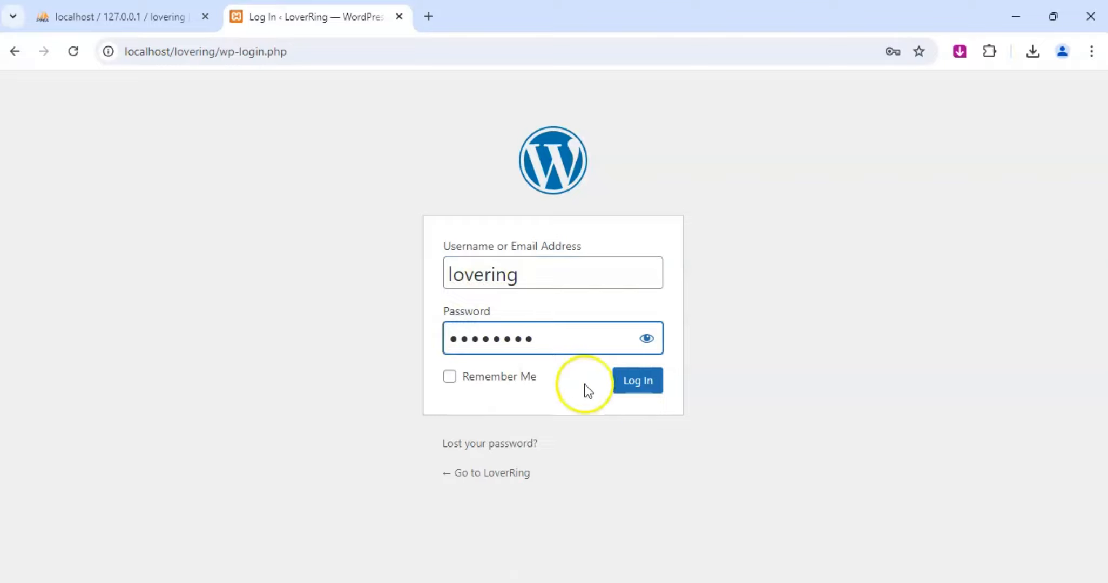
# Log in to the WordPress admin dashboard with the prefilled credentials.
pyautogui.click(640, 386)
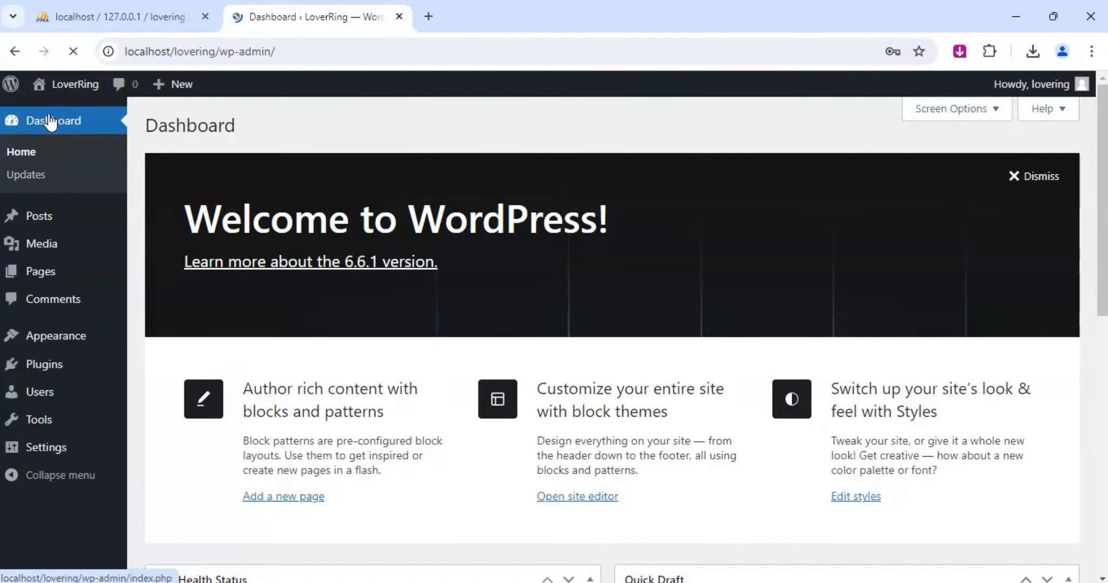
pyautogui.click(693, 282)
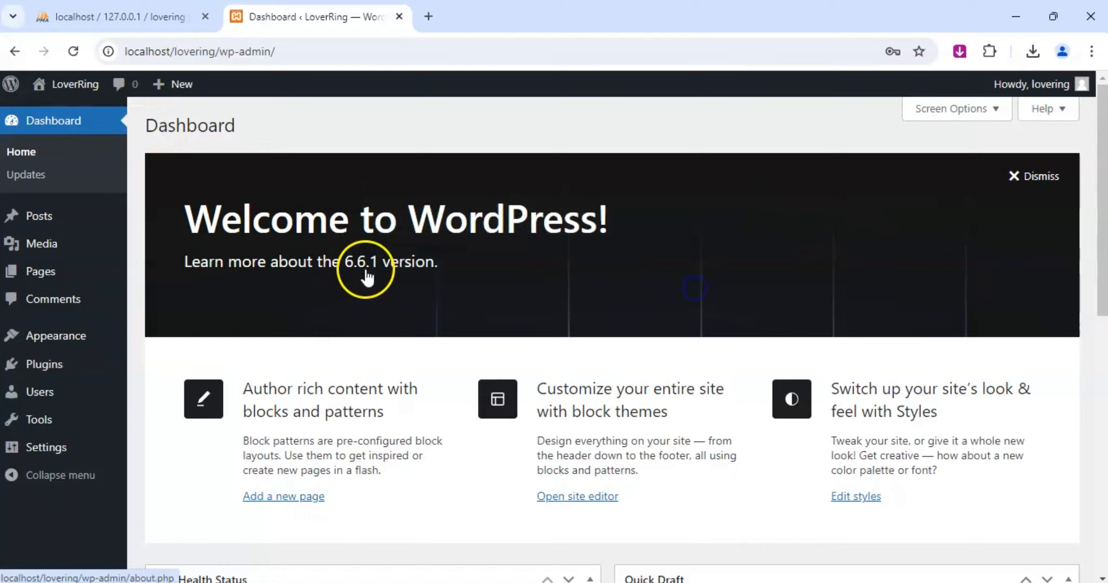
# Open the LoverRing site in a new tab, look over its home page, and return to the dashboard.
pyautogui.moveTo(74, 82)
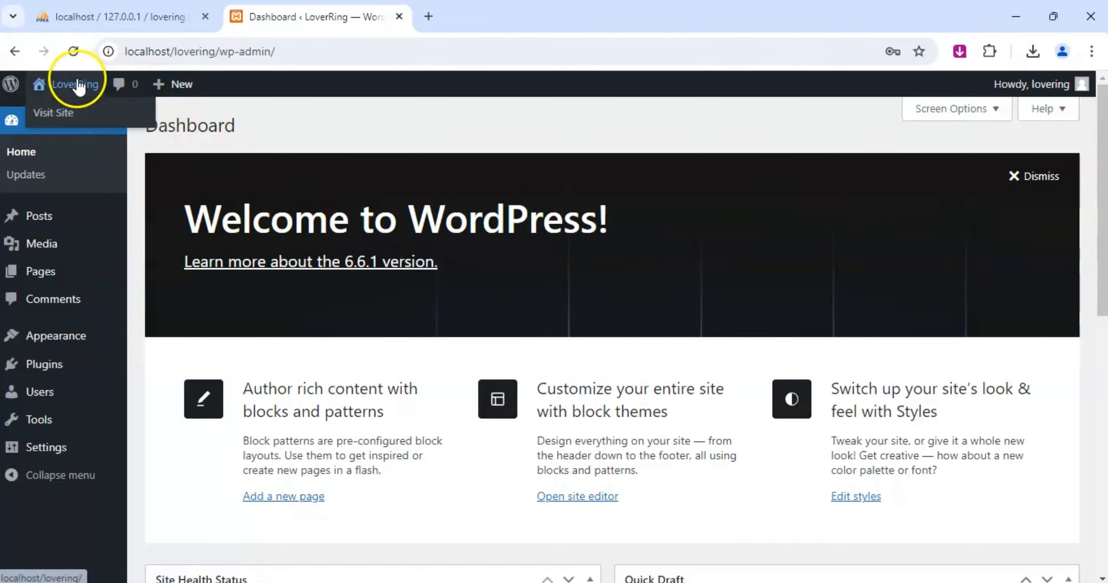
pyautogui.rightClick(51, 115)
pyautogui.click(90, 130)
pyautogui.click(489, 16)
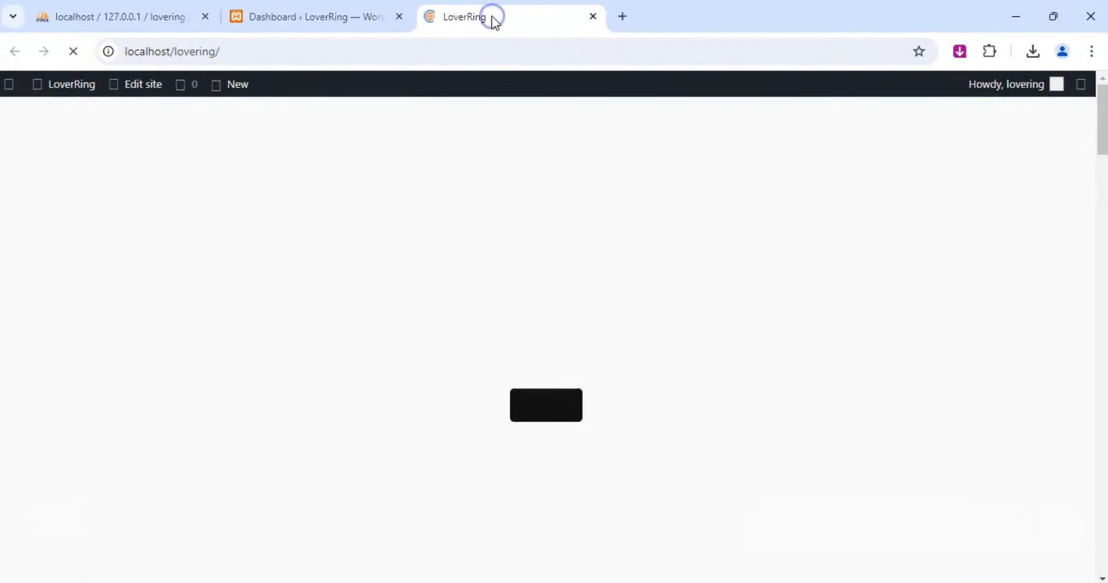
pyautogui.scroll(-5, 448, 243)
pyautogui.scroll(-5, 457, 255)
pyautogui.scroll(5, 457, 249)
pyautogui.click(348, 13)
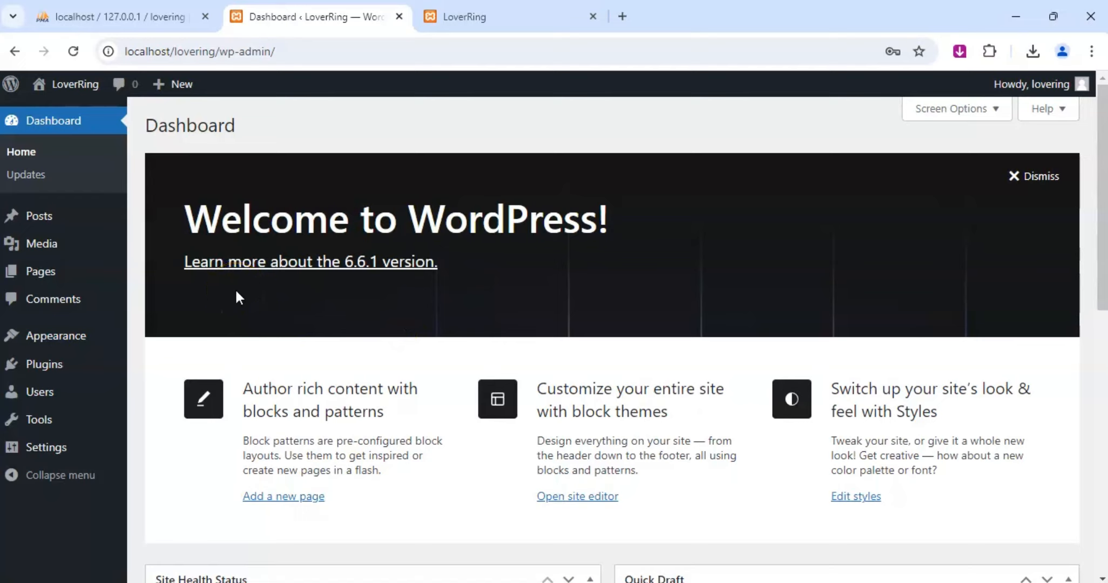
pyautogui.click(236, 202)
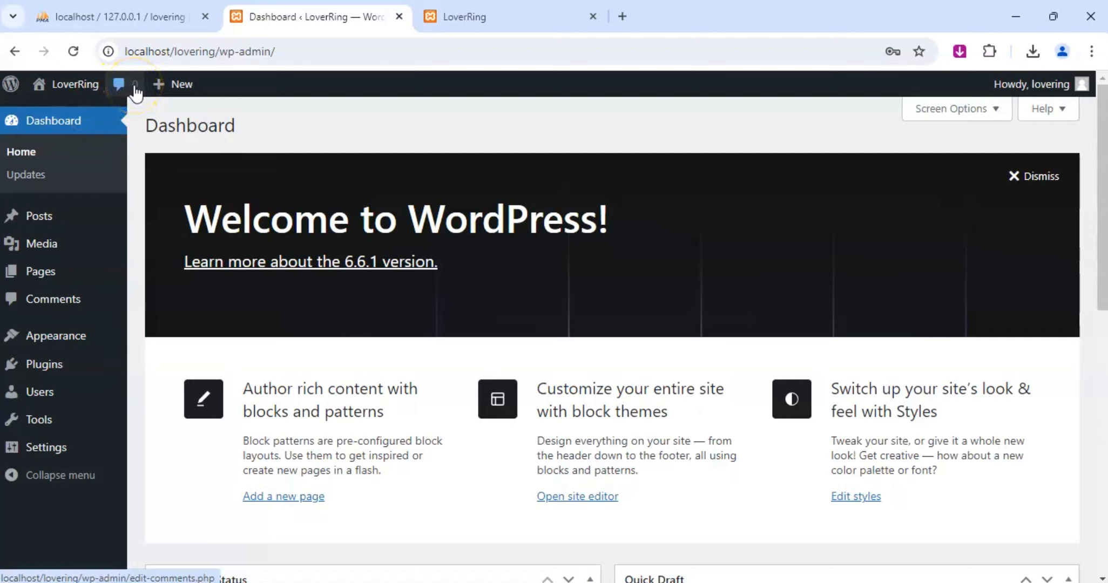
# Open the page for adding a new theme and search the theme directory for bosa.
pyautogui.moveTo(46, 367)
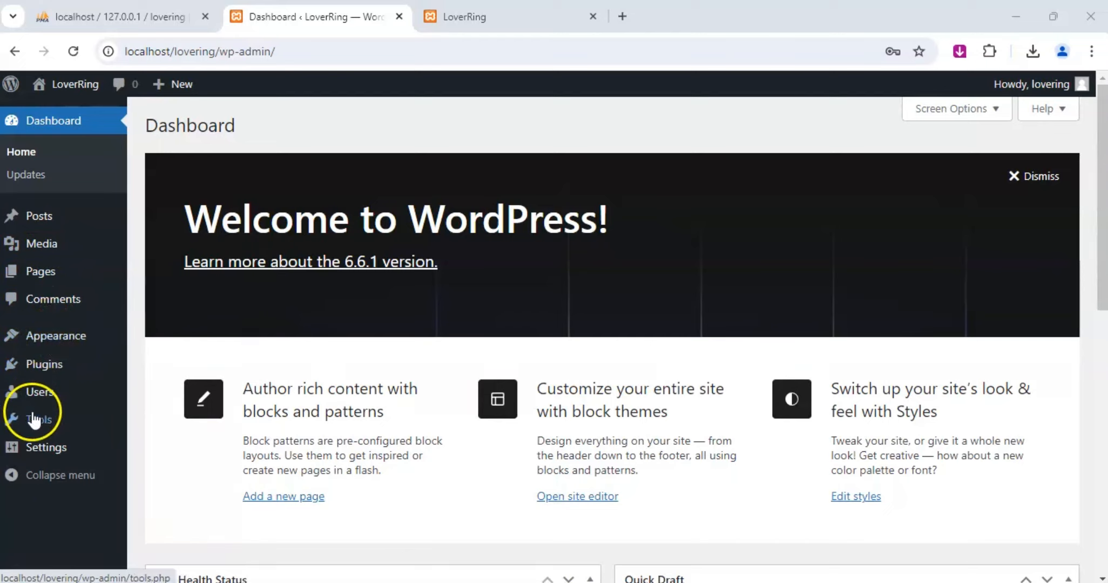
pyautogui.moveTo(48, 338)
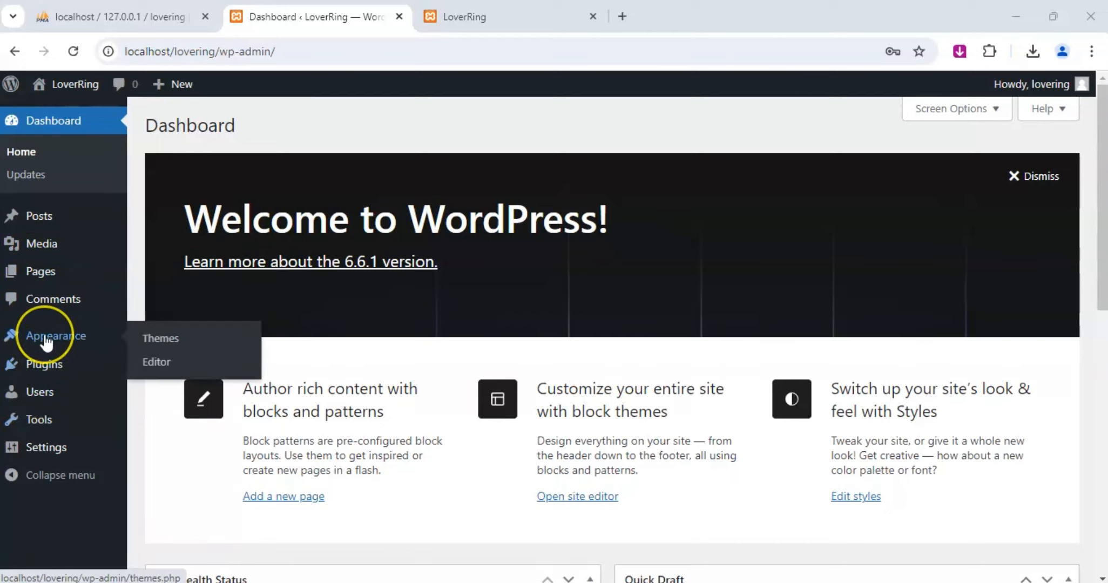
pyautogui.click(151, 341)
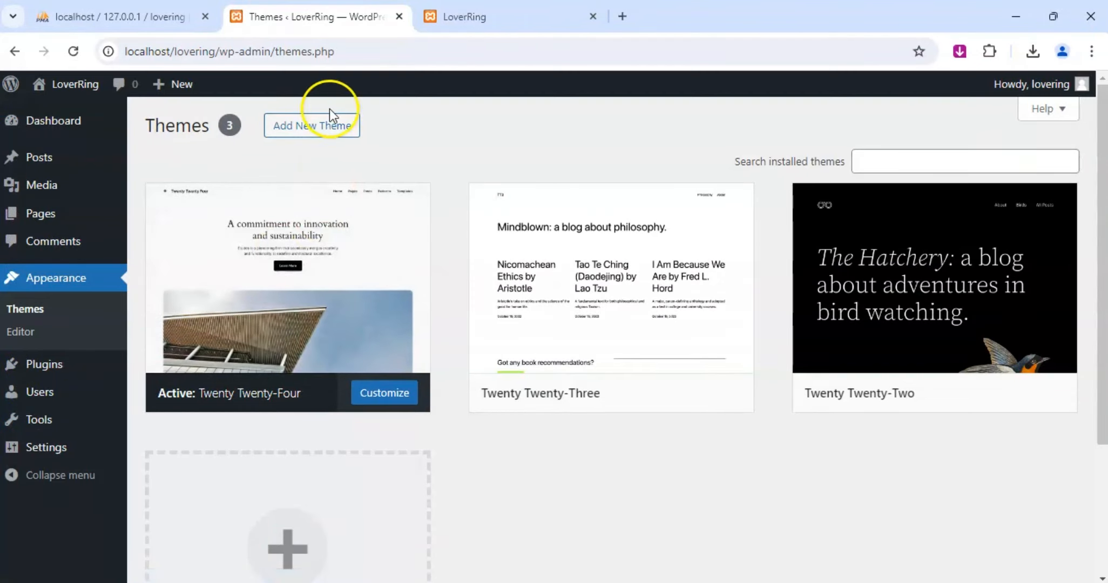
pyautogui.click(330, 133)
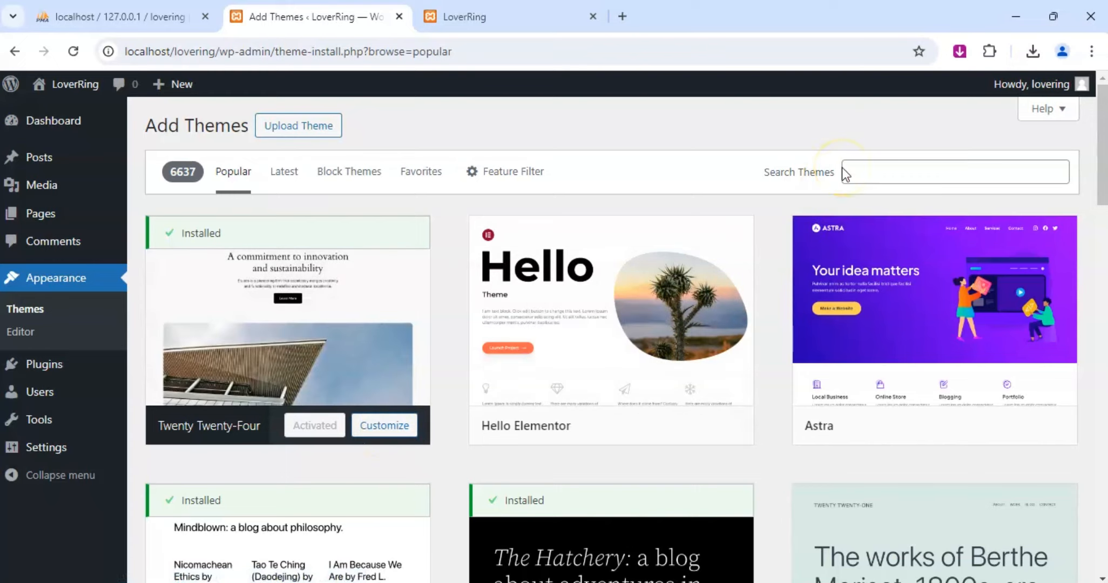
pyautogui.click(860, 171)
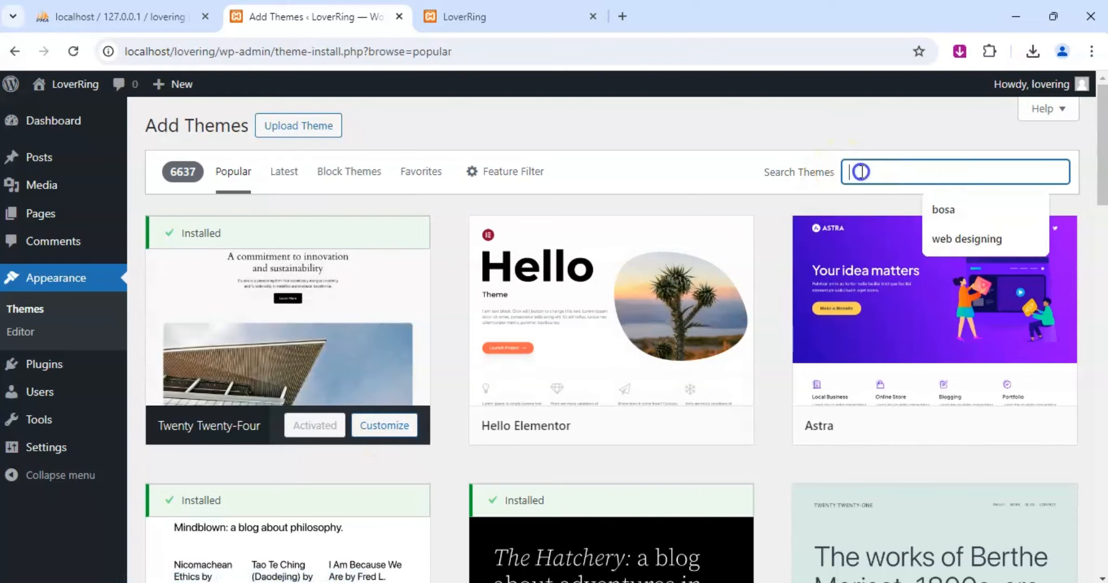
pyautogui.click(945, 210)
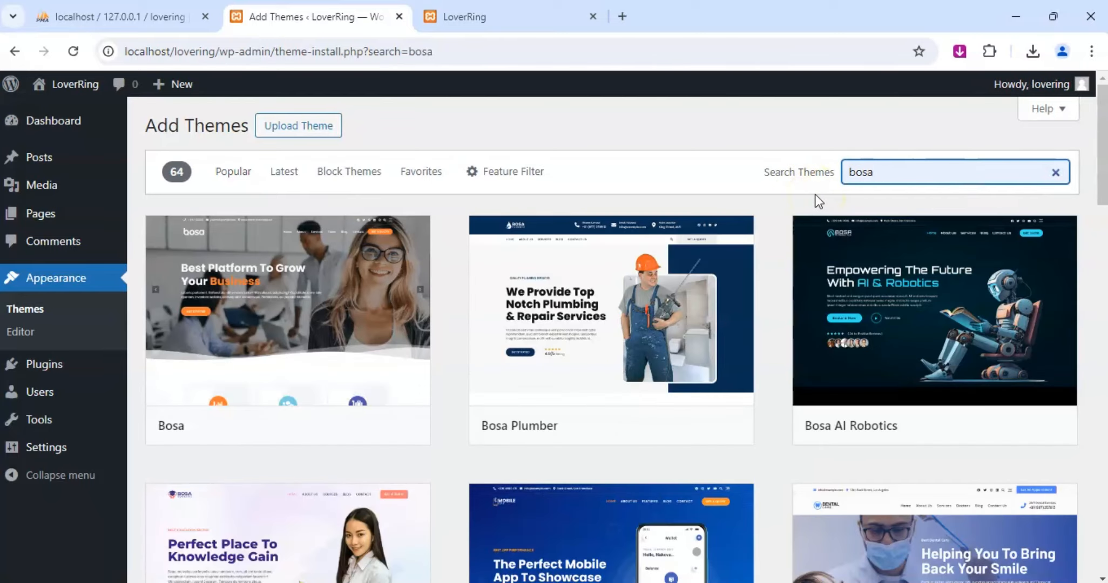
# Install and activate the Bosa Mobile App theme and start its get-started setup to add the recommended plugins.
pyautogui.scroll(-5, 702, 321)
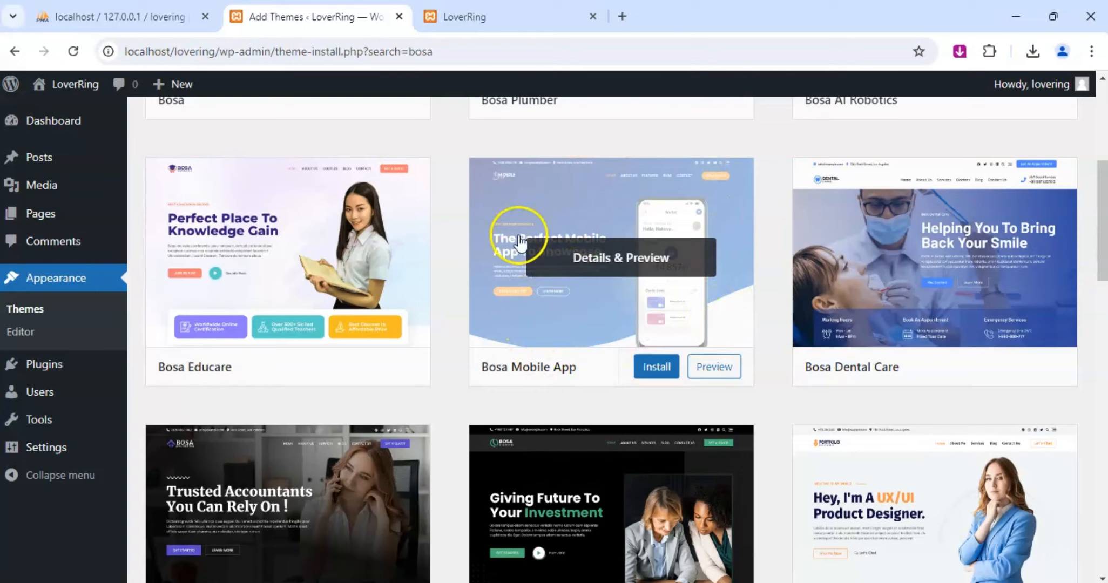
pyautogui.click(658, 370)
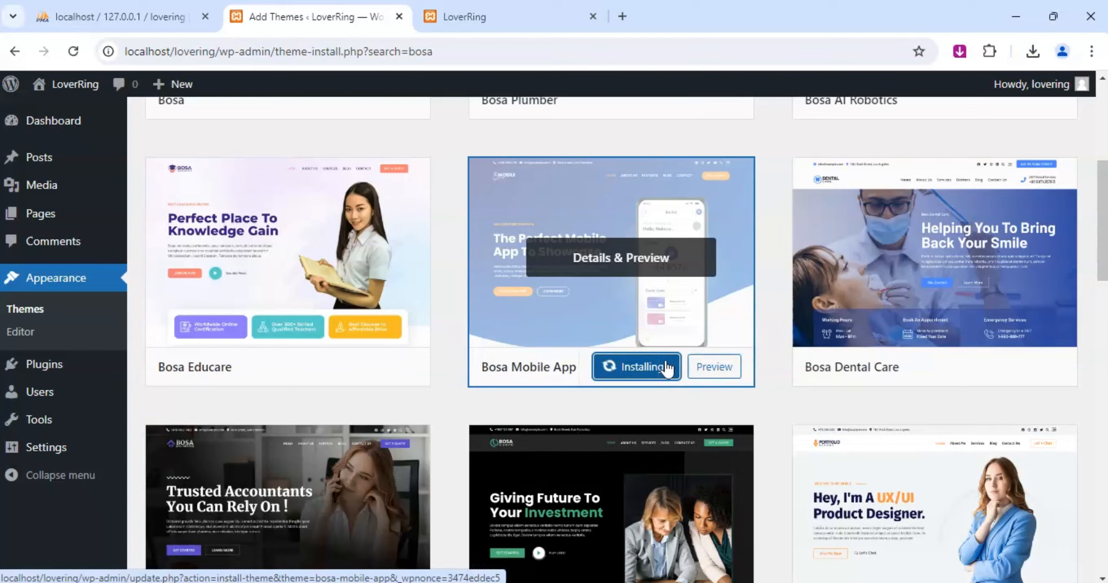
pyautogui.scroll(3, 668, 368)
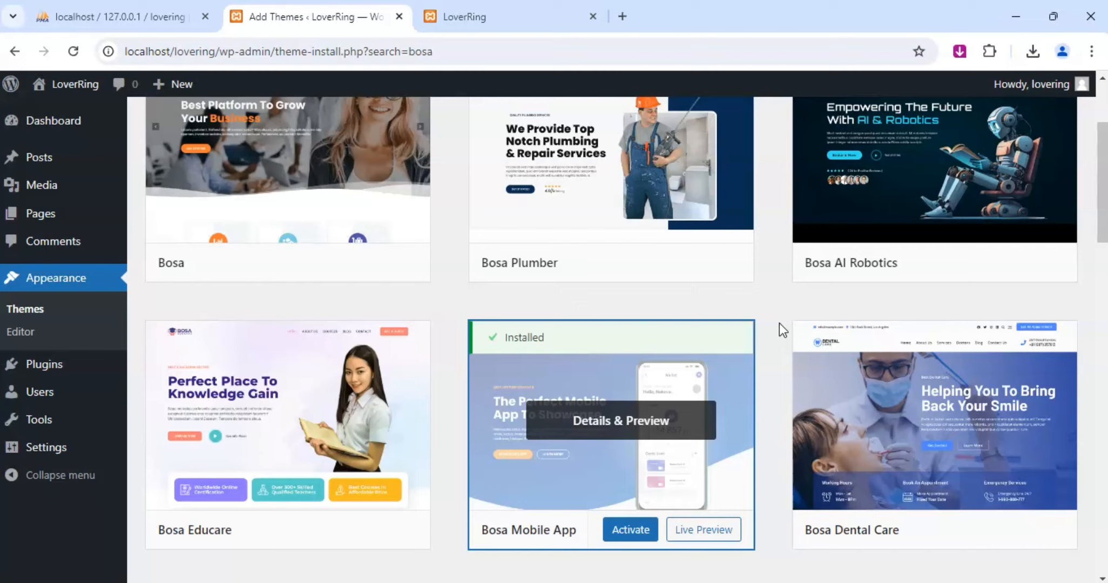
pyautogui.click(636, 531)
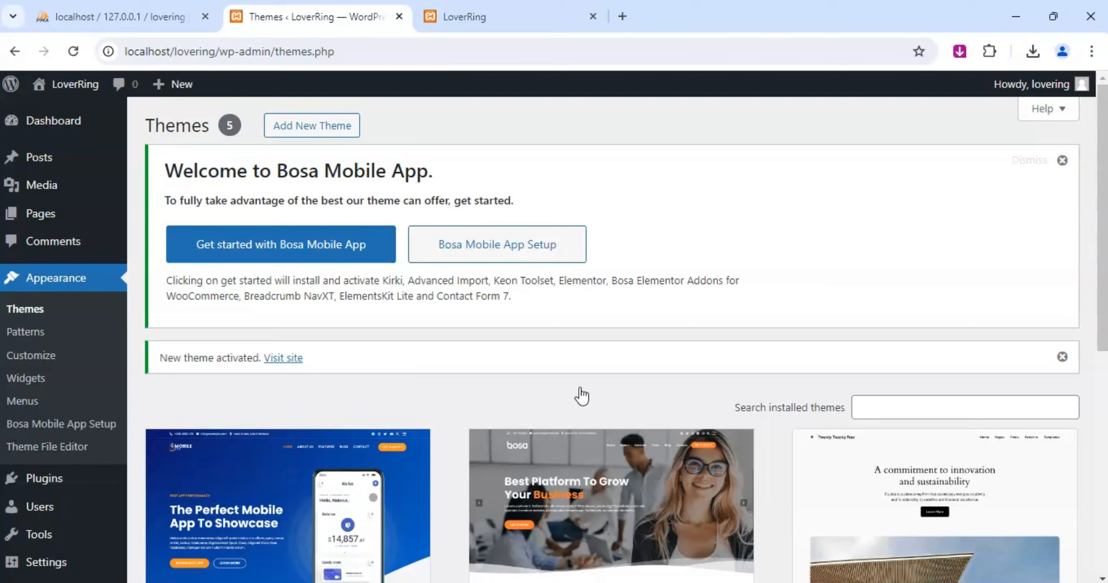
pyautogui.click(289, 254)
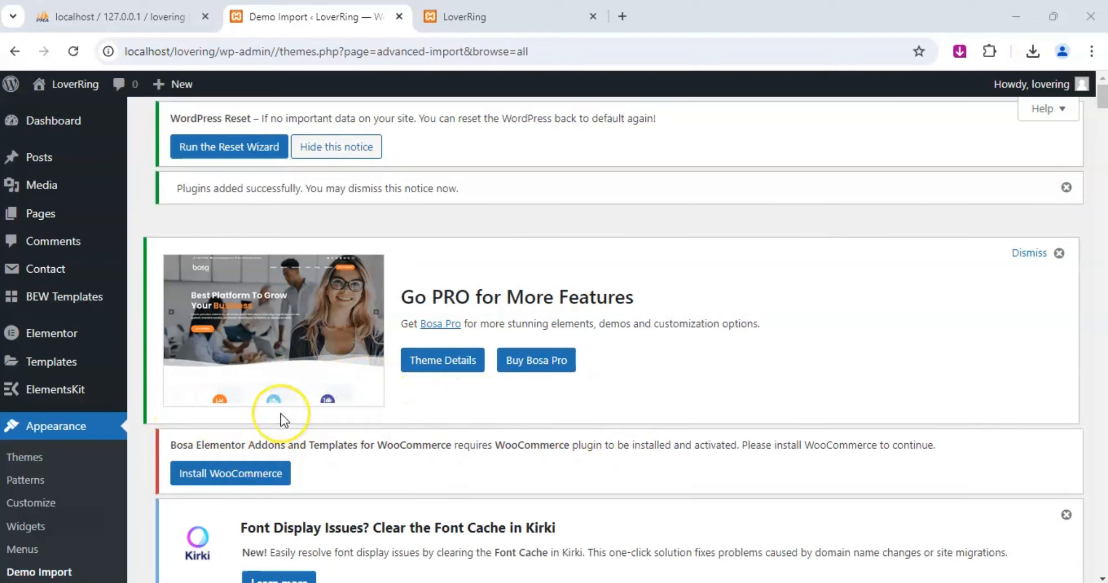
# Start importing the free Mobile App demo from the demo import library and confirm the import.
pyautogui.scroll(-3, 280, 413)
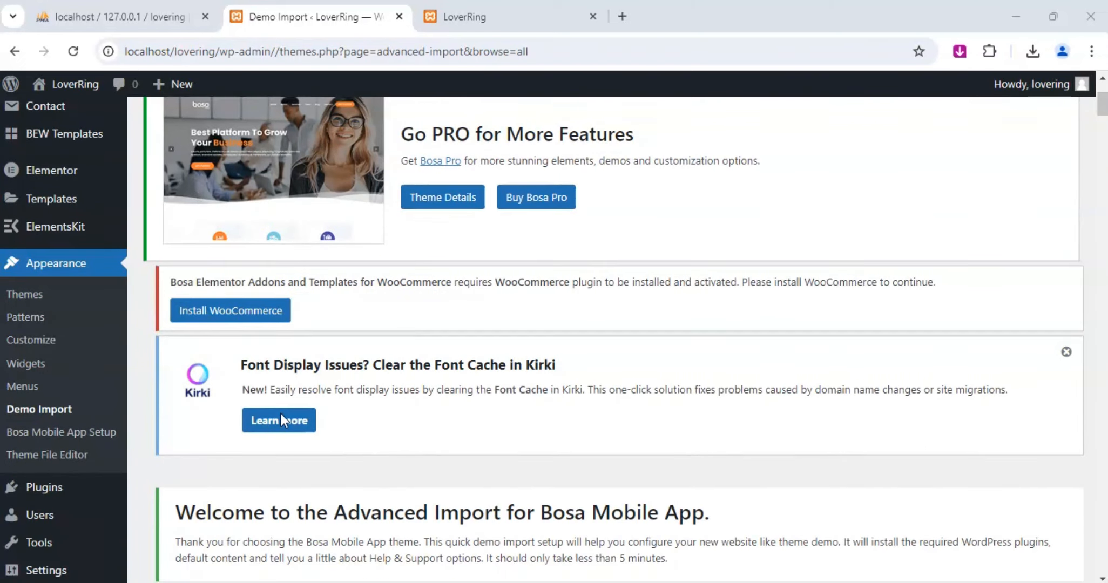
pyautogui.scroll(-2, 367, 422)
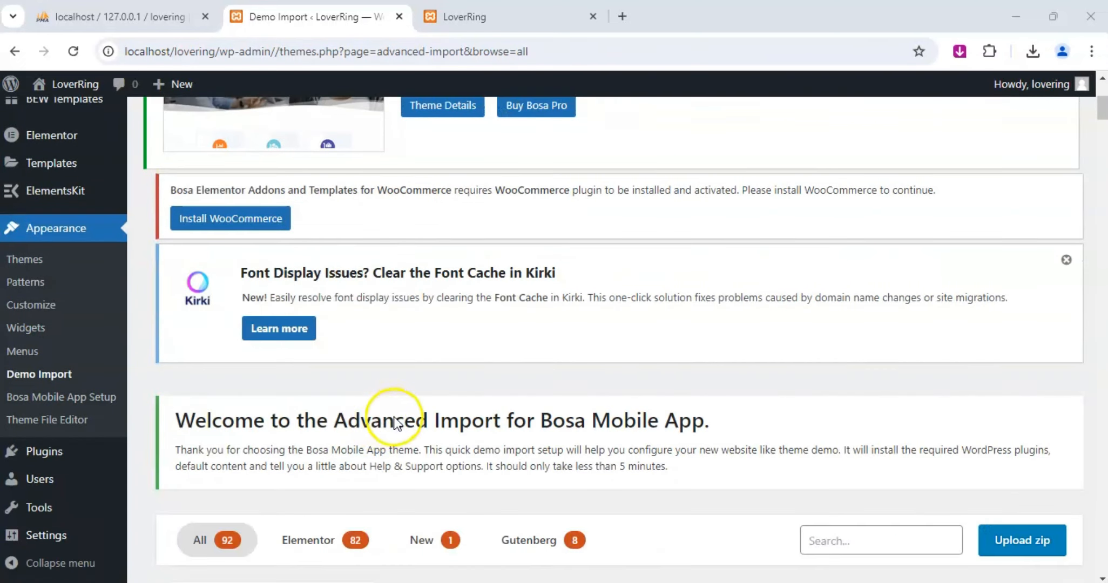
pyautogui.scroll(-1, 388, 408)
pyautogui.scroll(-1, 446, 390)
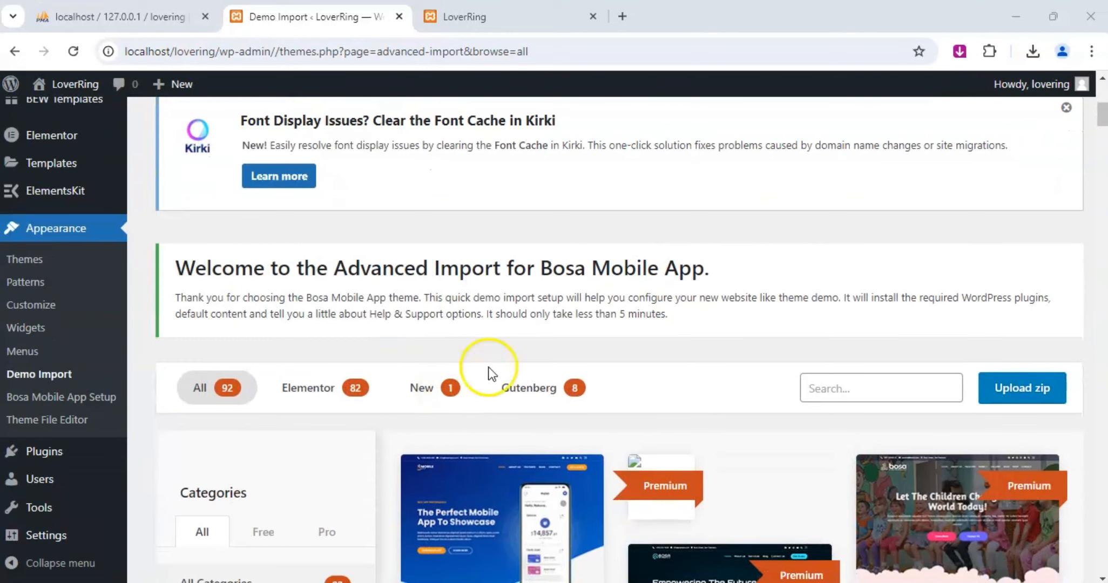
pyautogui.scroll(-4, 729, 394)
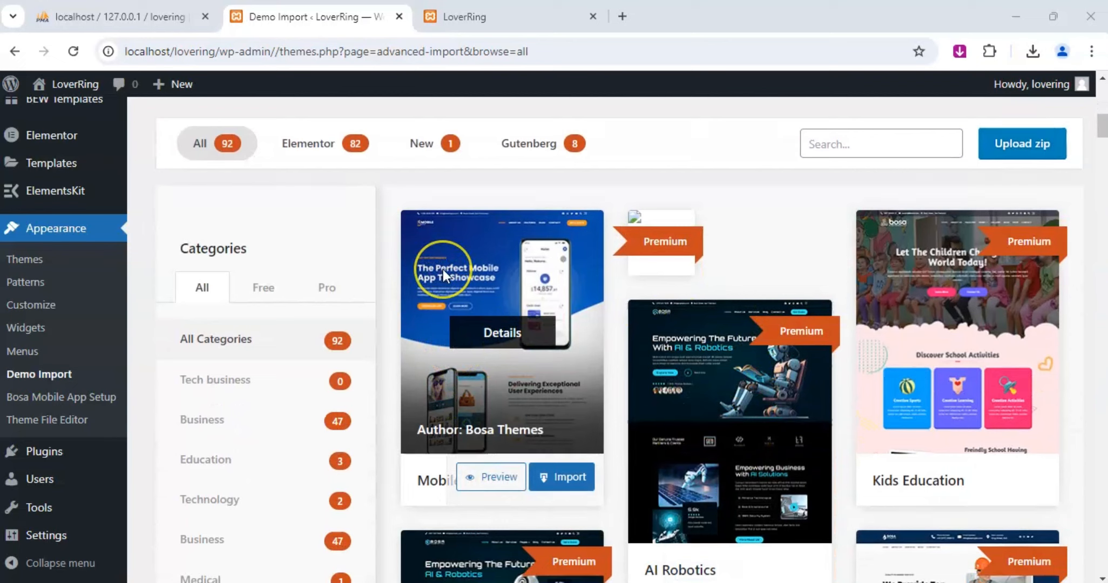
pyautogui.click(468, 380)
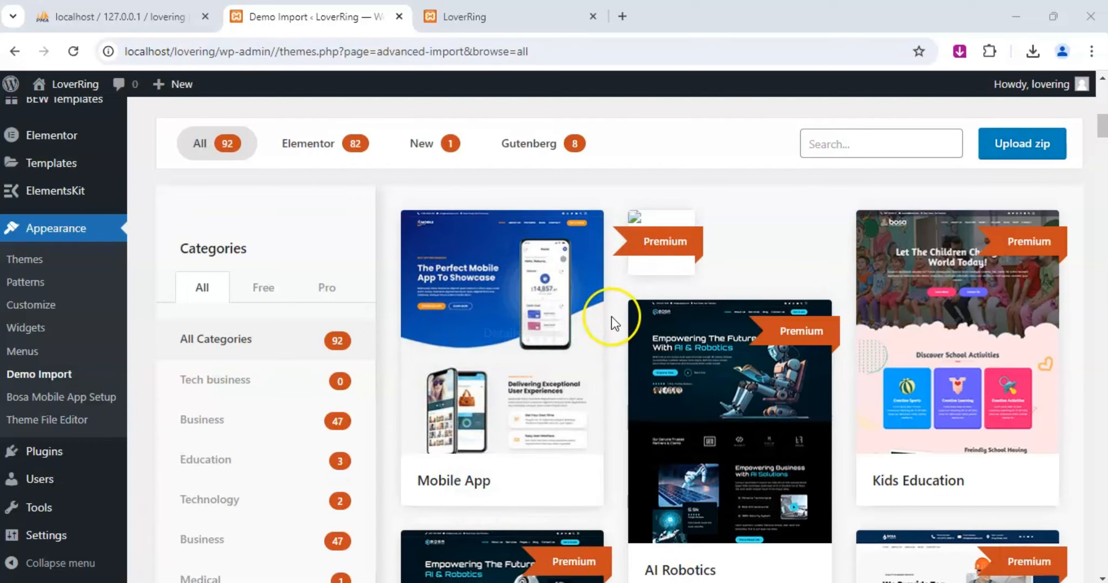
pyautogui.moveTo(468, 475)
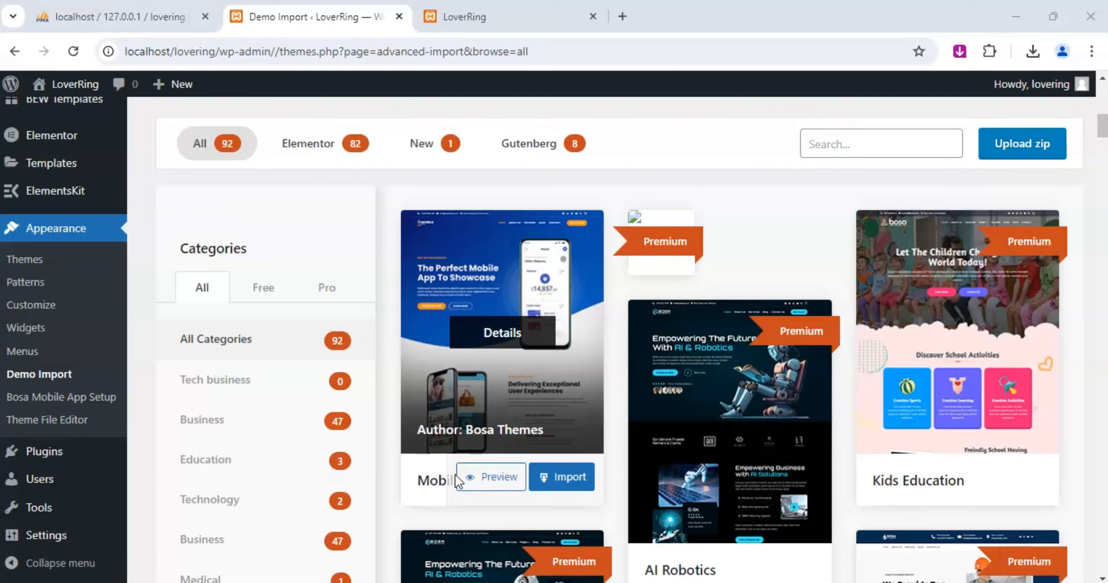
pyautogui.click(471, 477)
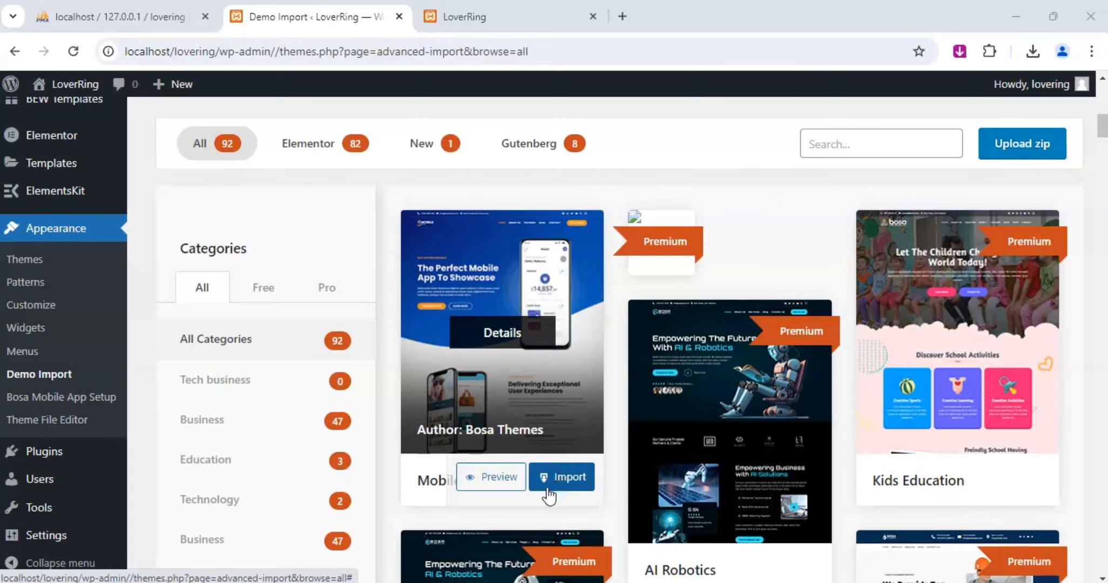
pyautogui.click(555, 491)
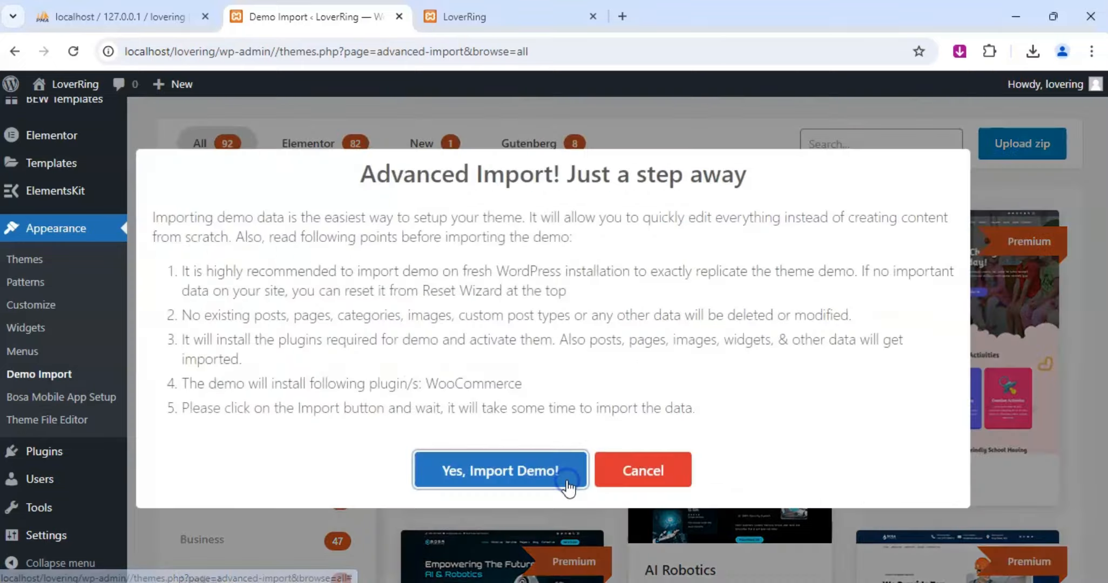
pyautogui.click(506, 475)
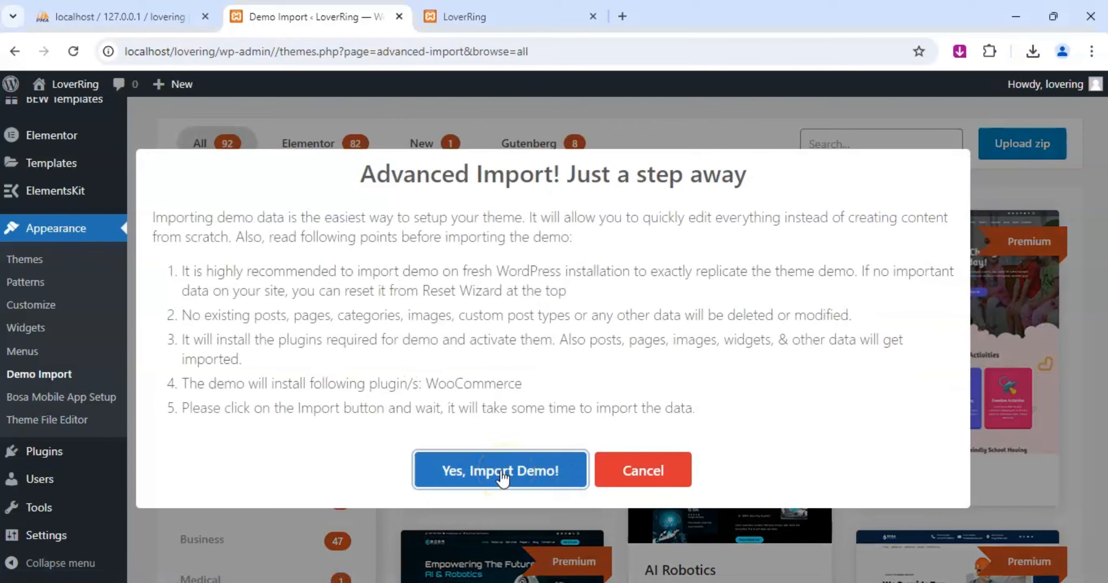
pyautogui.click(495, 474)
pyautogui.click(494, 475)
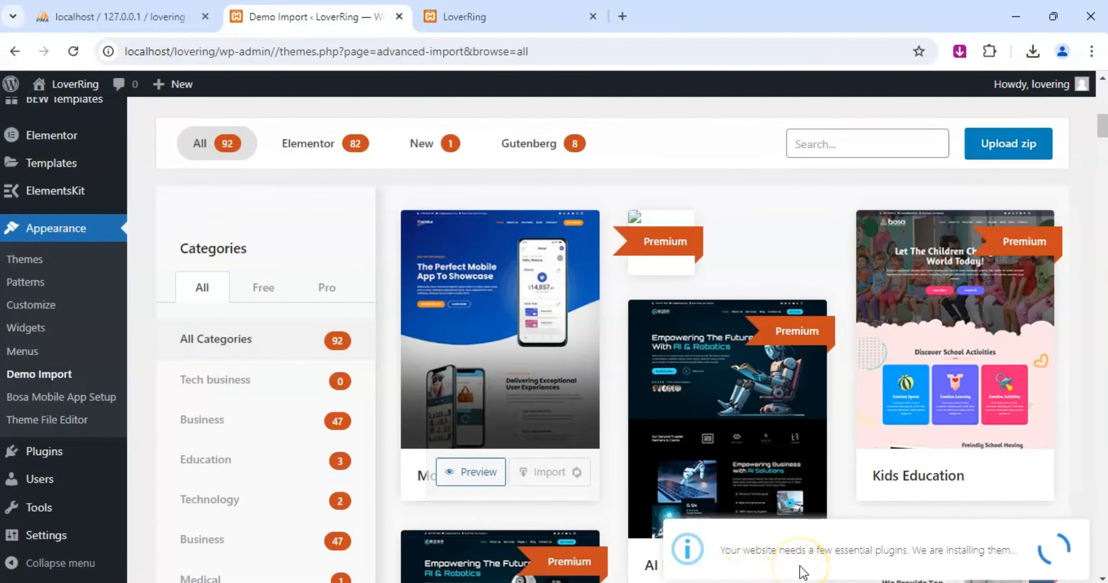
pyautogui.click(834, 565)
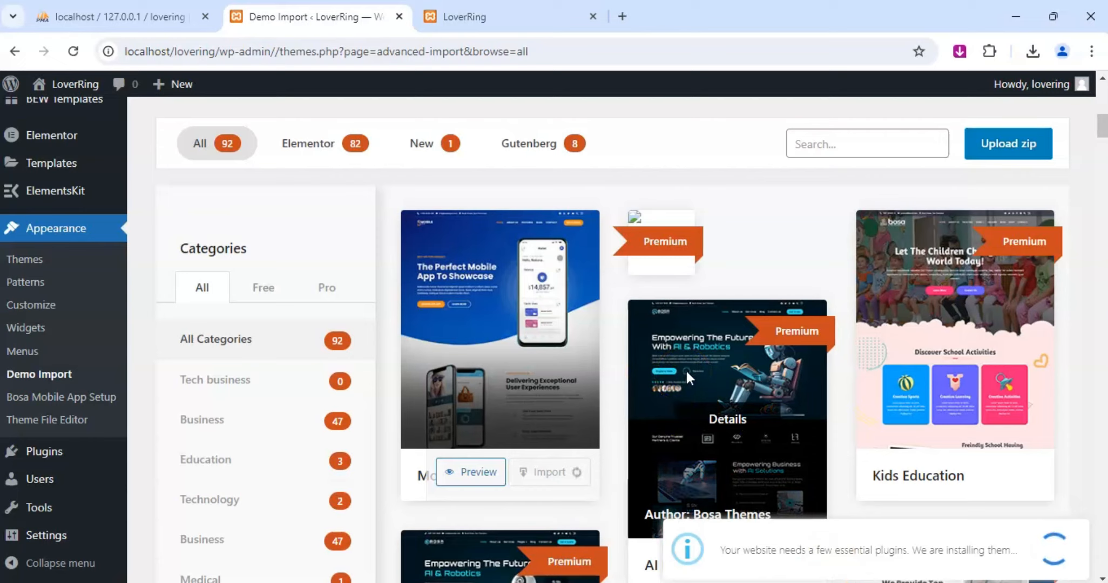
pyautogui.click(657, 335)
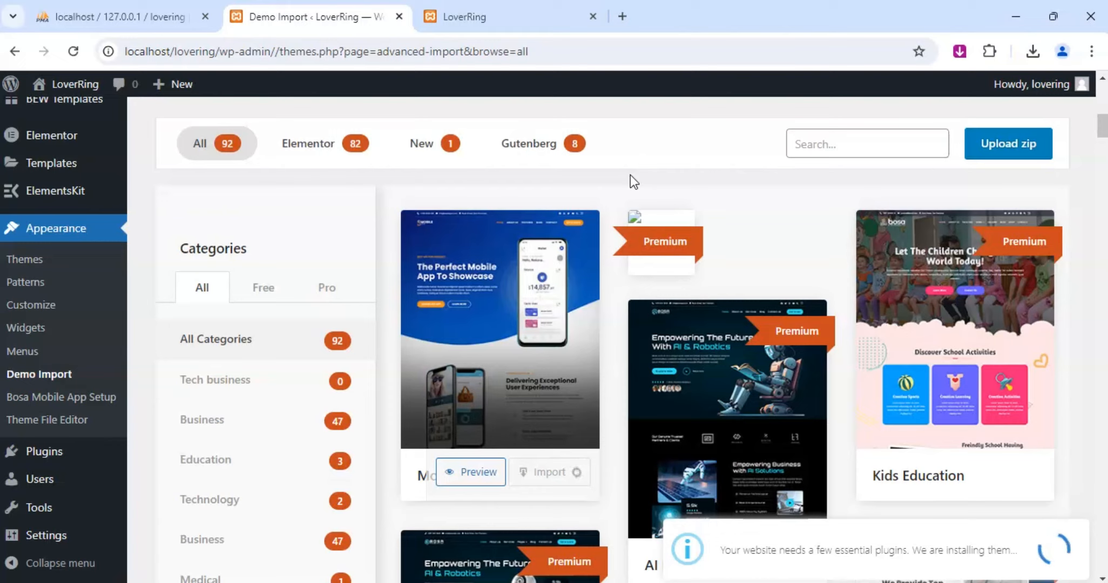
pyautogui.click(252, 333)
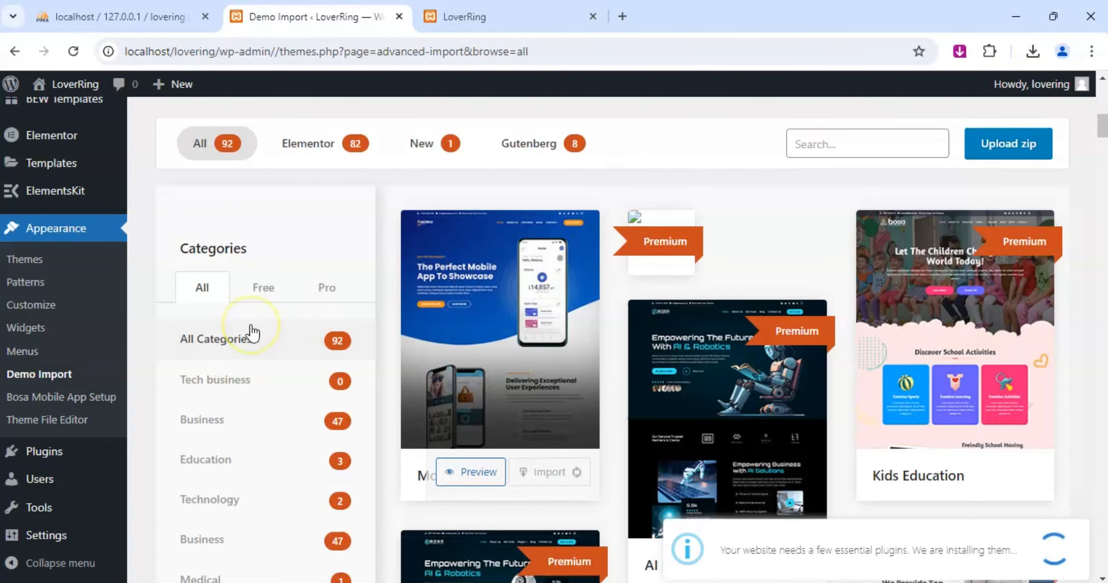
# Open the Media Library, check the LoverRing home page in its own tab, and return to the library.
pyautogui.scroll(5, 44, 259)
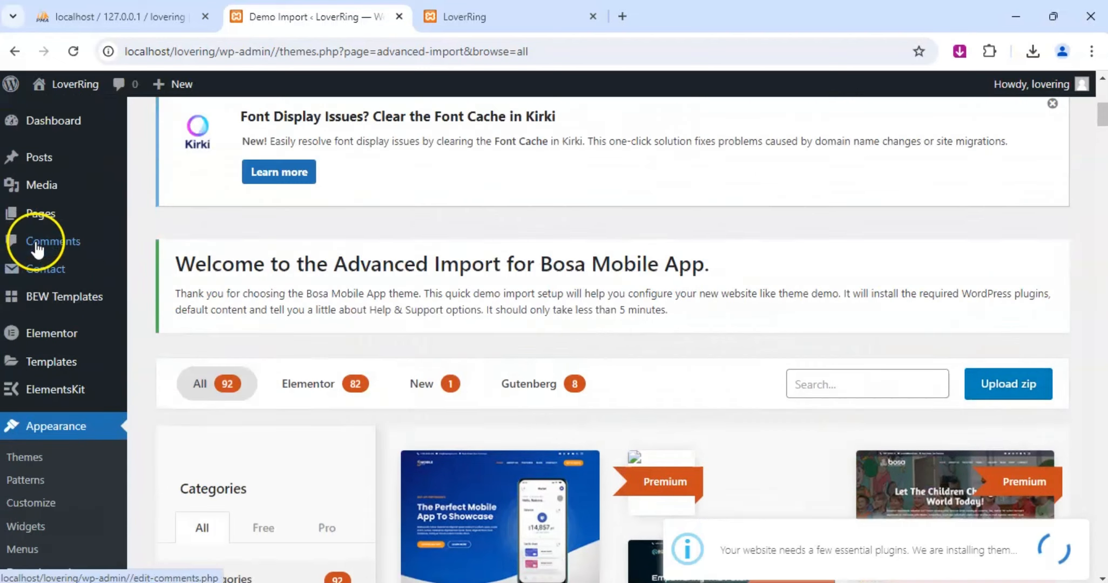
pyautogui.scroll(2, 37, 249)
pyautogui.moveTo(42, 135)
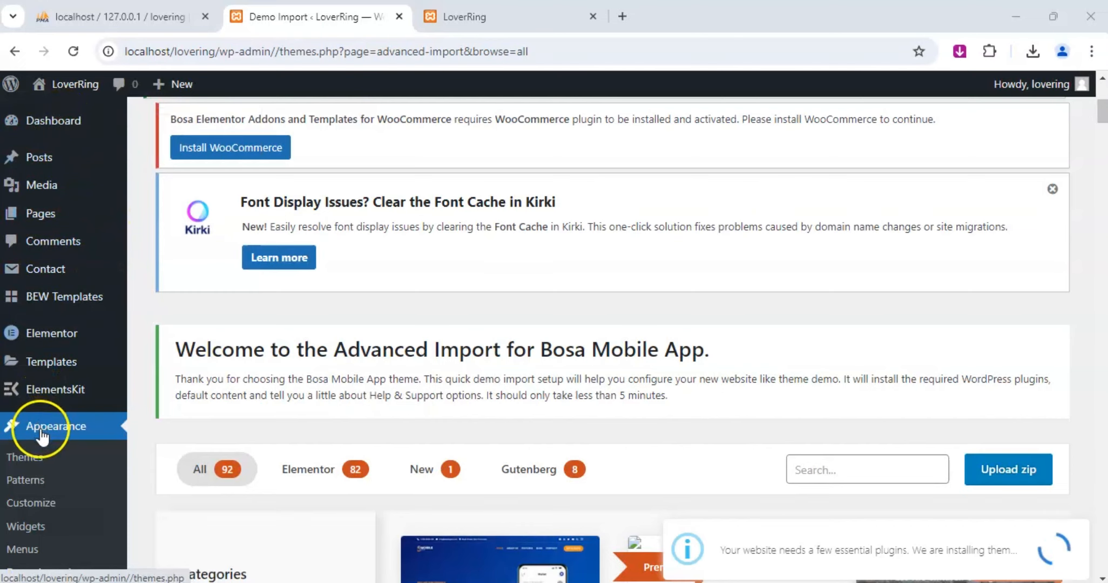
pyautogui.click(42, 169)
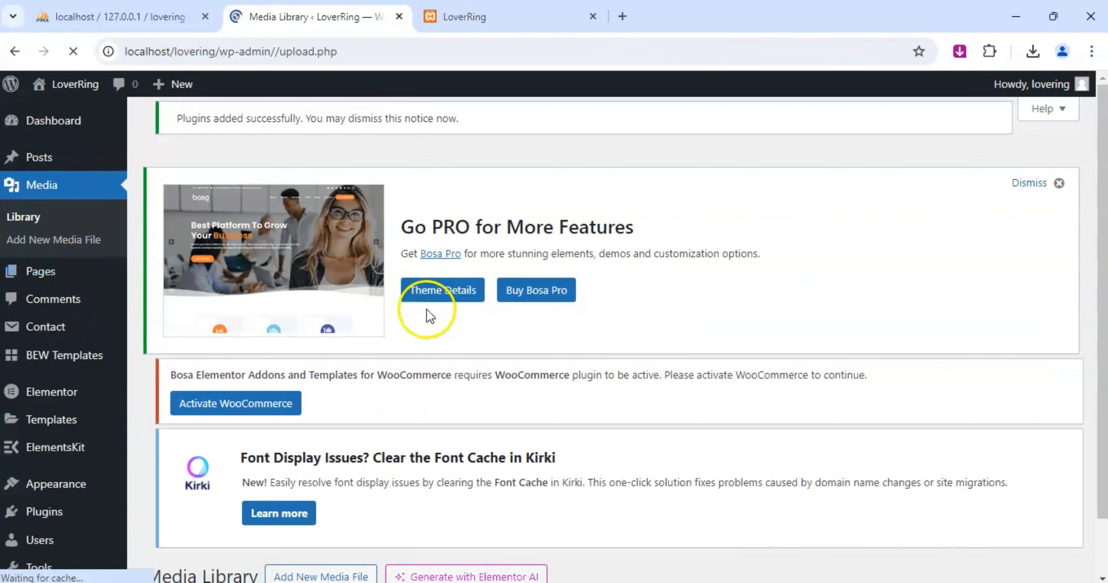
pyautogui.scroll(-1, 455, 304)
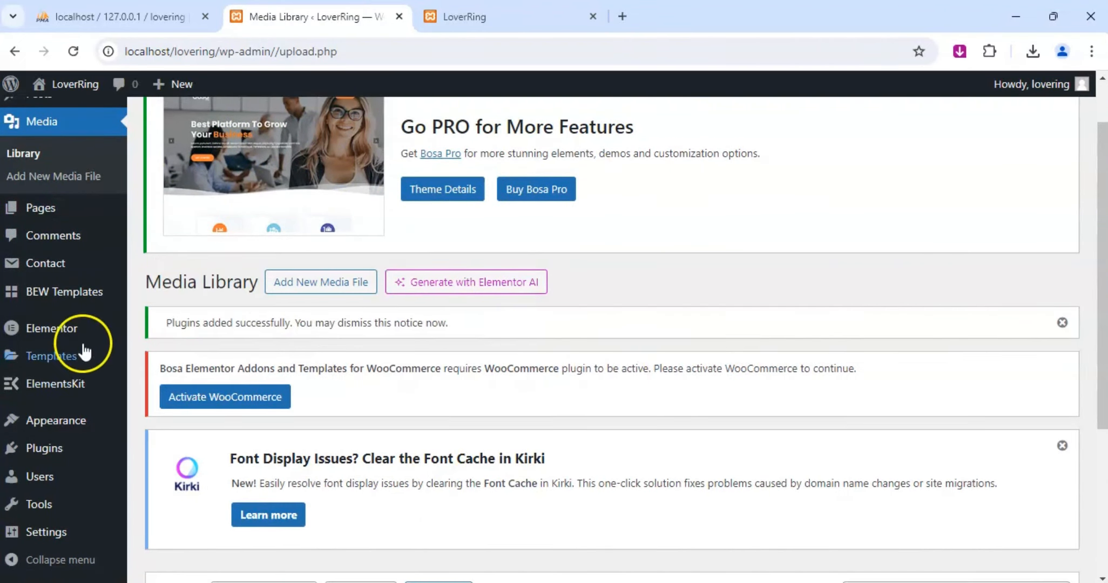
pyautogui.moveTo(79, 267)
pyautogui.click(475, 19)
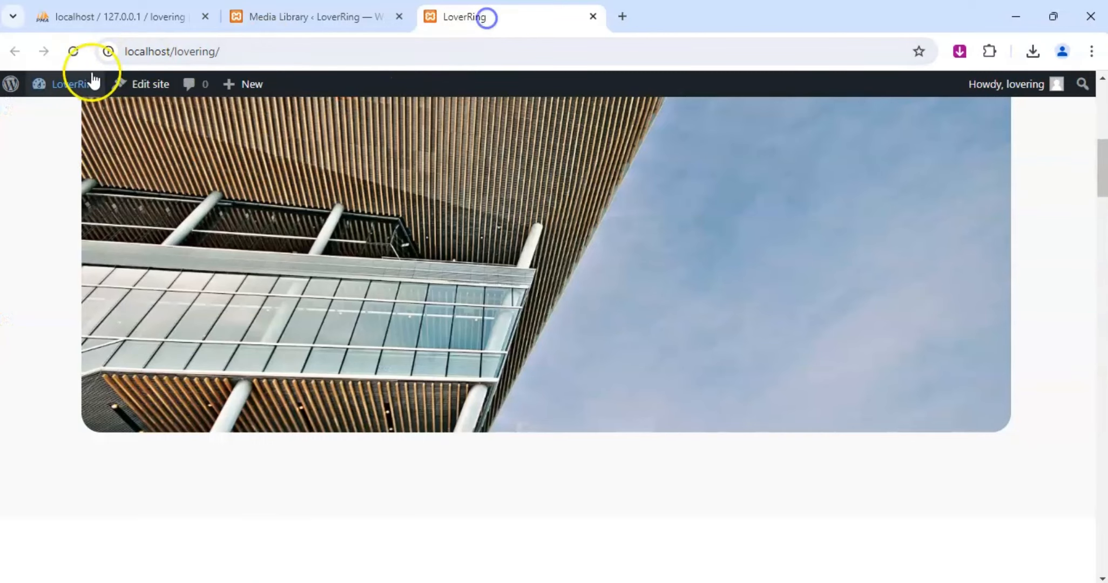
pyautogui.click(314, 15)
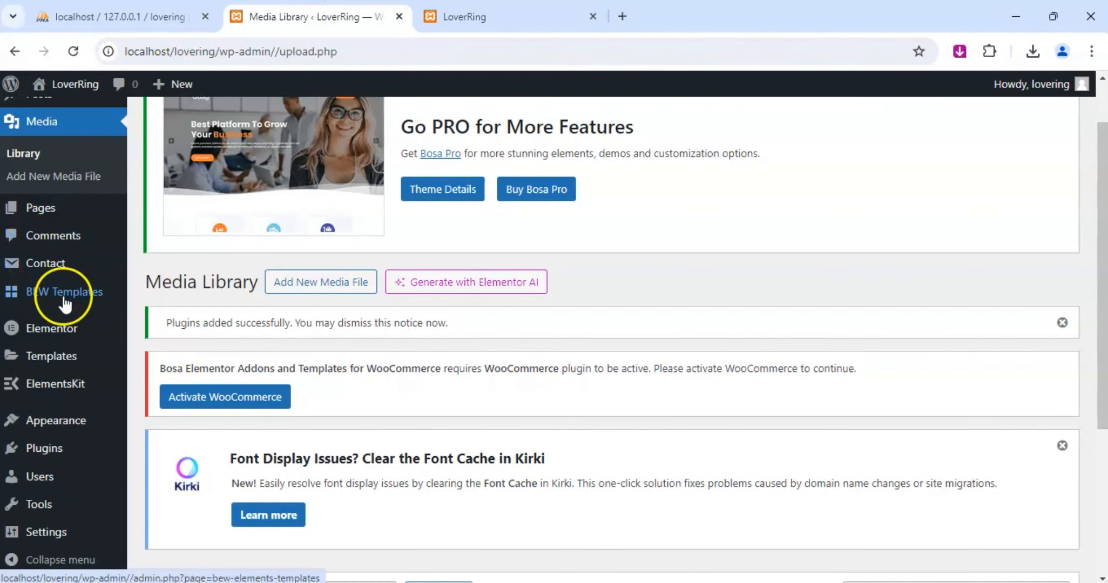
# Open the file upload area of the Media Library for adding new media files.
pyautogui.scroll(1, 59, 286)
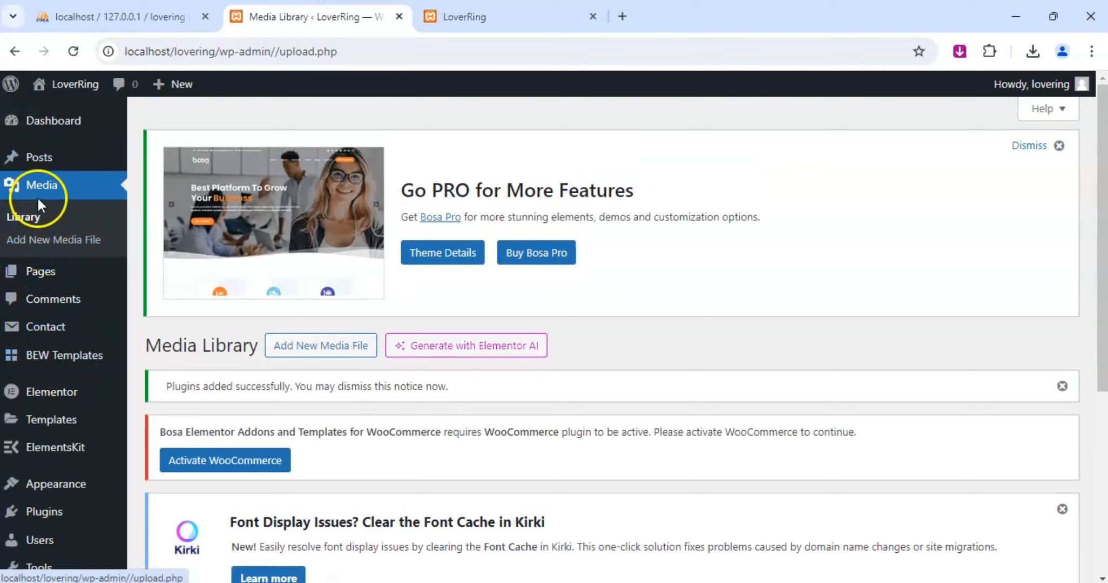
pyautogui.scroll(-5, 293, 370)
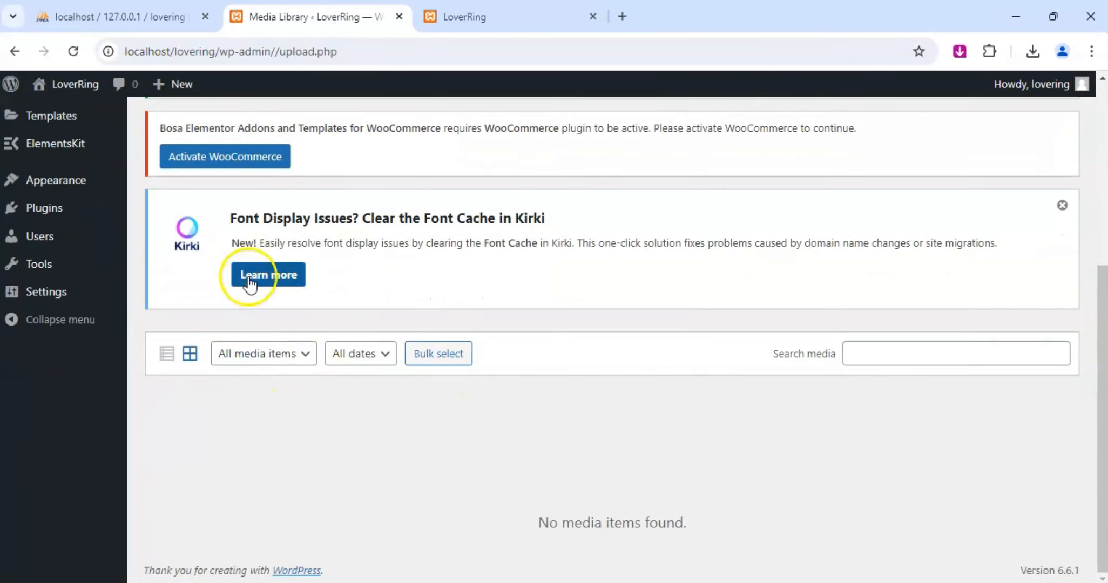
pyautogui.scroll(5, 527, 394)
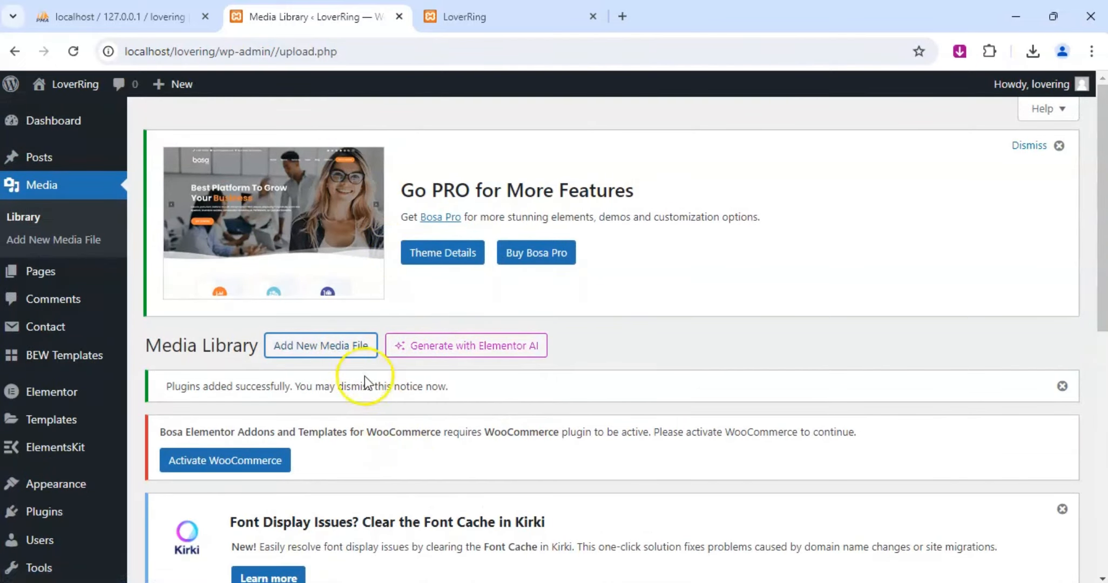
pyautogui.click(347, 345)
pyautogui.scroll(-5, 468, 384)
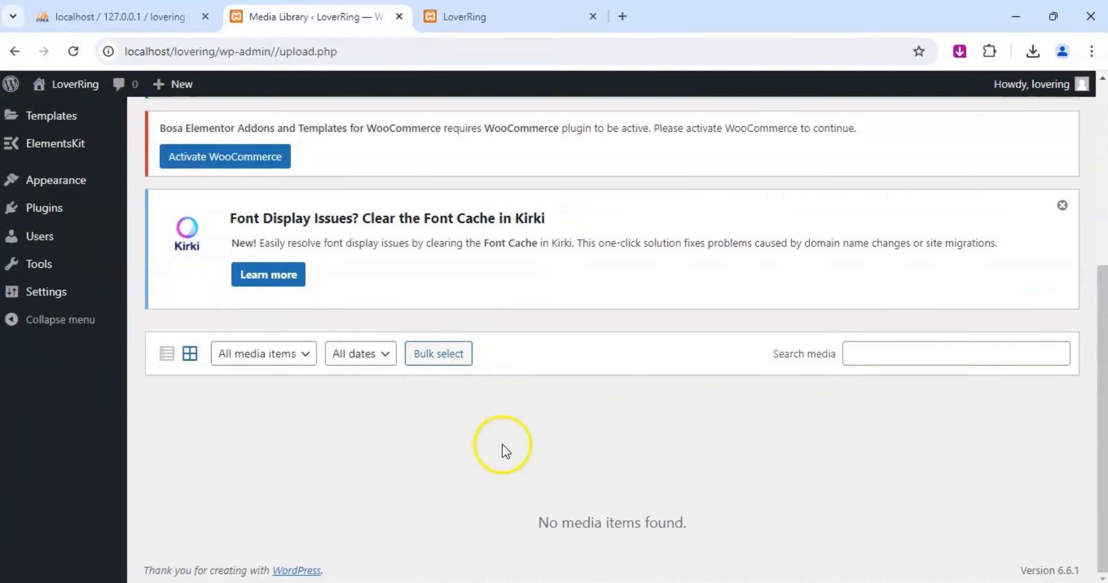
pyautogui.scroll(5, 510, 446)
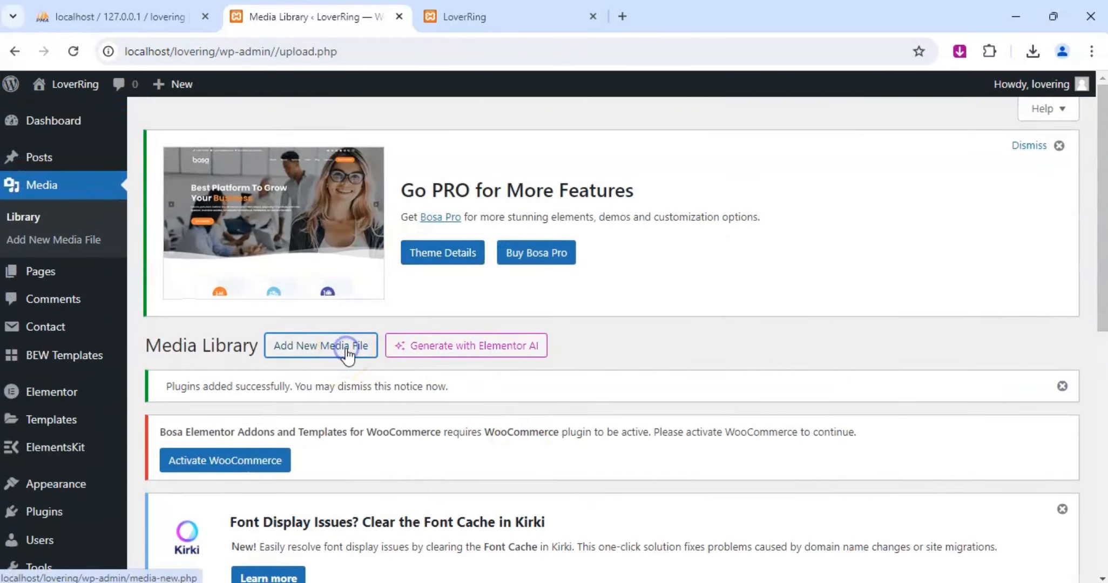
pyautogui.scroll(-5, 351, 351)
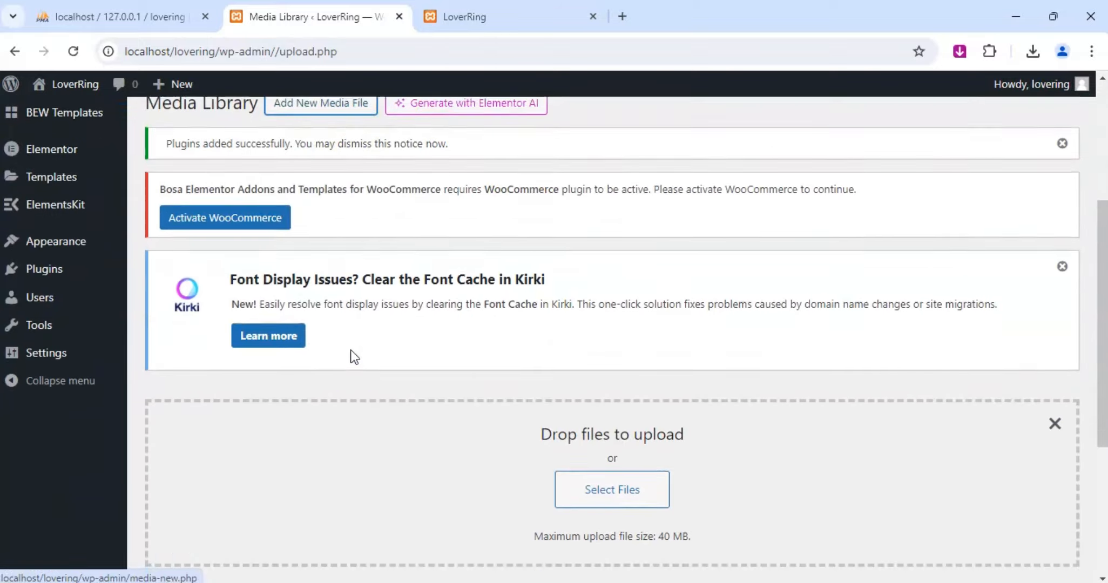
# Upload the five images from Check out our app through iphone 15 mockups from the dating app images folder in Downloads.
pyautogui.click(623, 408)
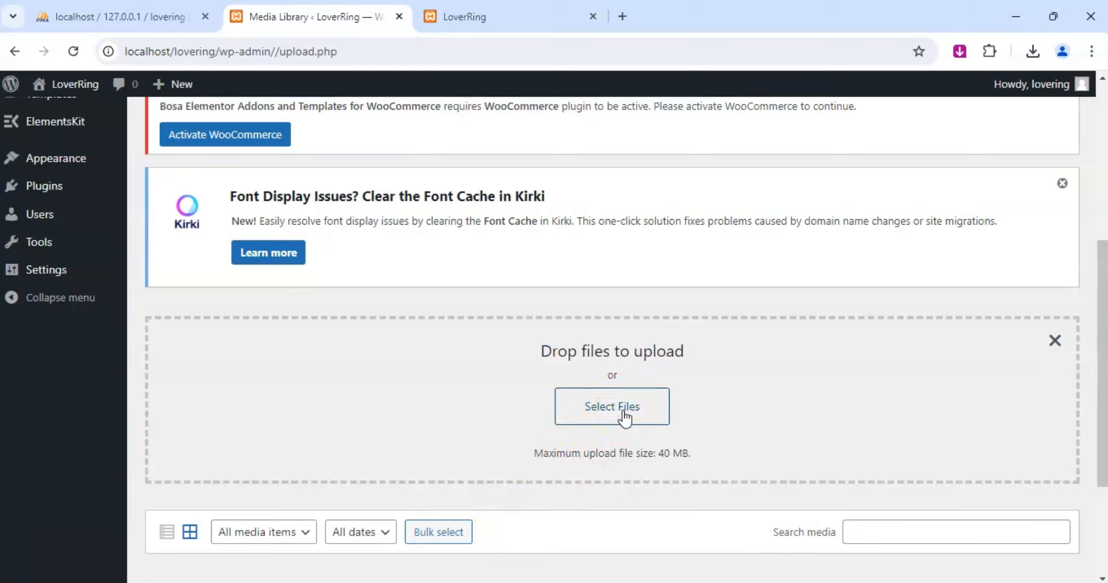
pyautogui.click(804, 298)
pyautogui.scroll(5, 688, 268)
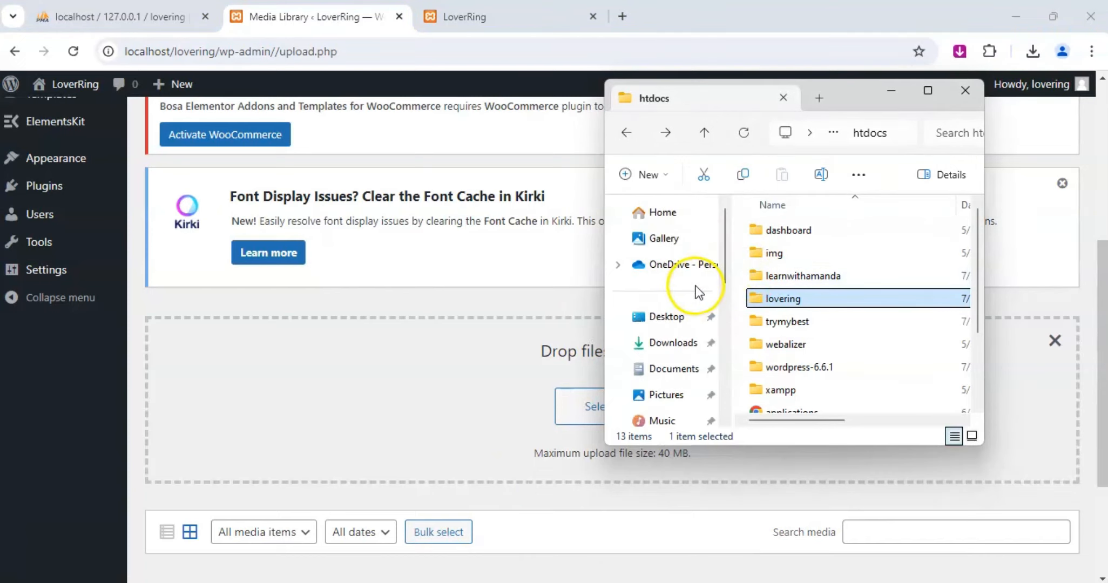
pyautogui.click(676, 346)
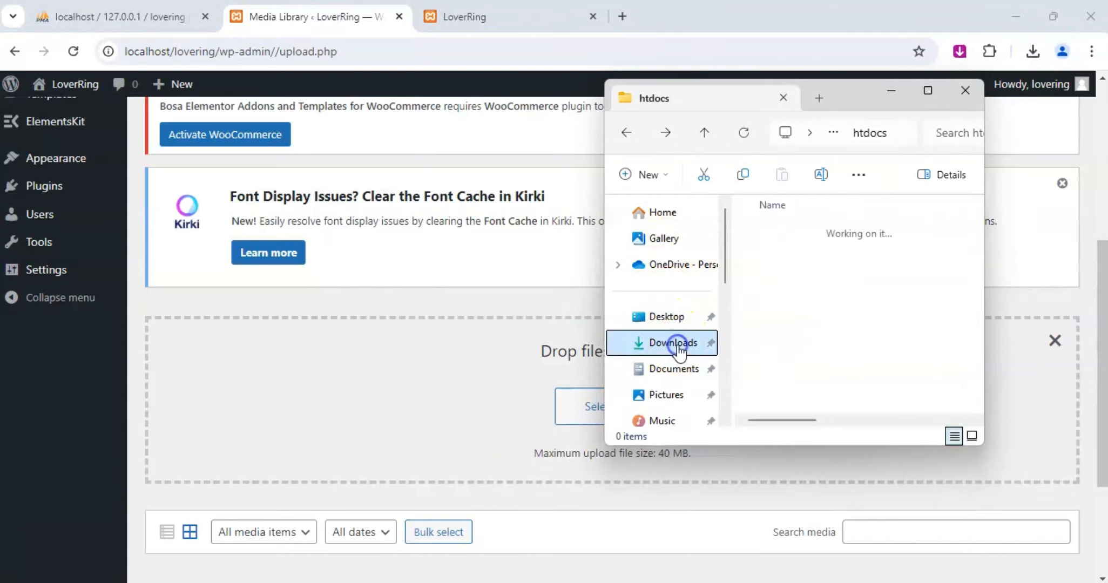
pyautogui.click(828, 254)
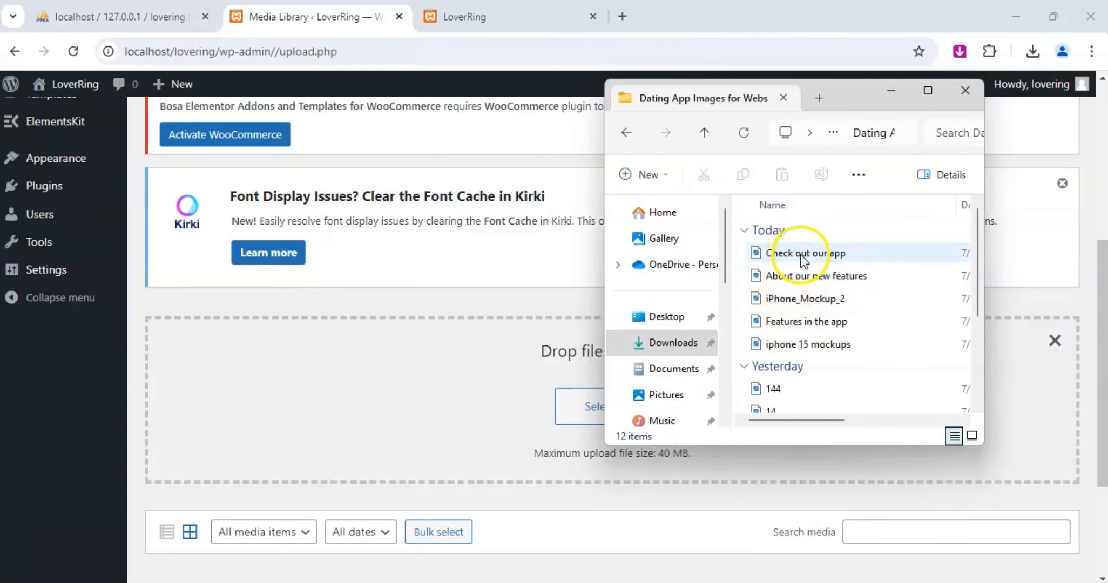
pyautogui.click(820, 350)
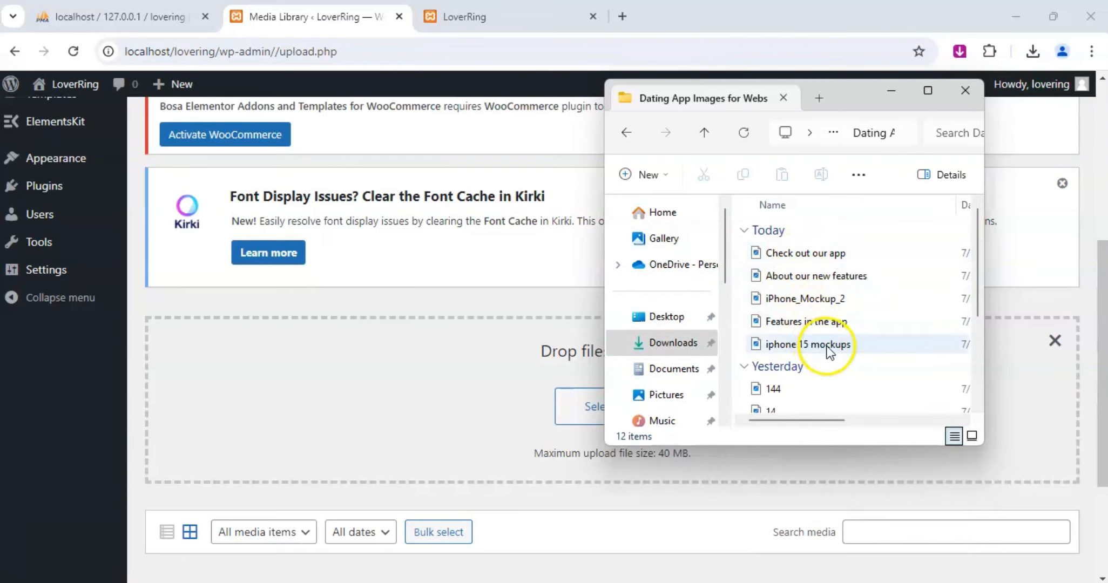
pyautogui.keyDown('shift'); pyautogui.click(823, 252); pyautogui.keyUp('shift')
pyautogui.moveTo(828, 269); pyautogui.dragTo(268, 323)
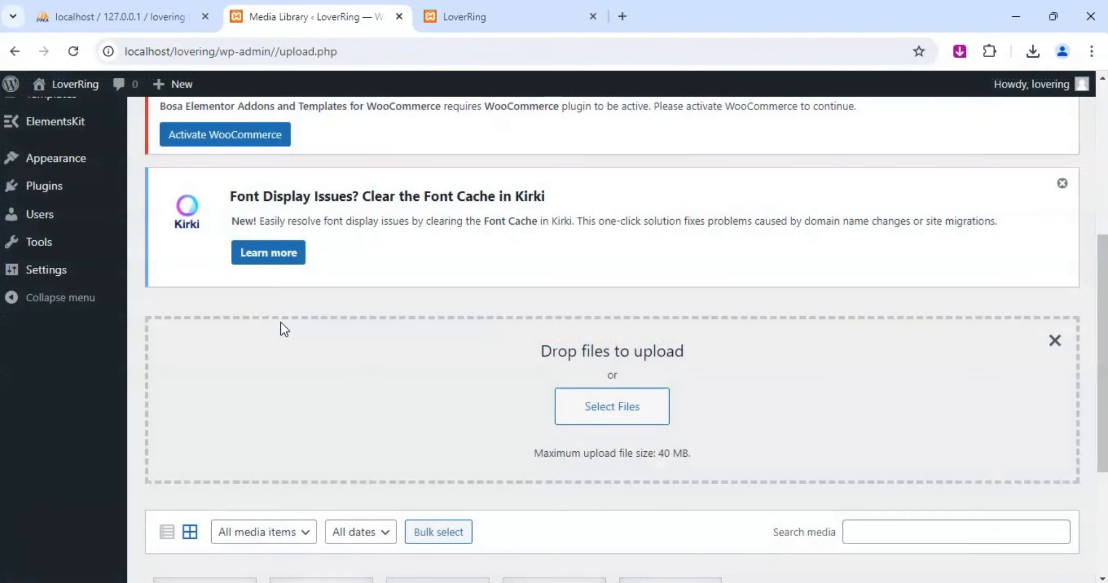
pyautogui.scroll(-4, 514, 346)
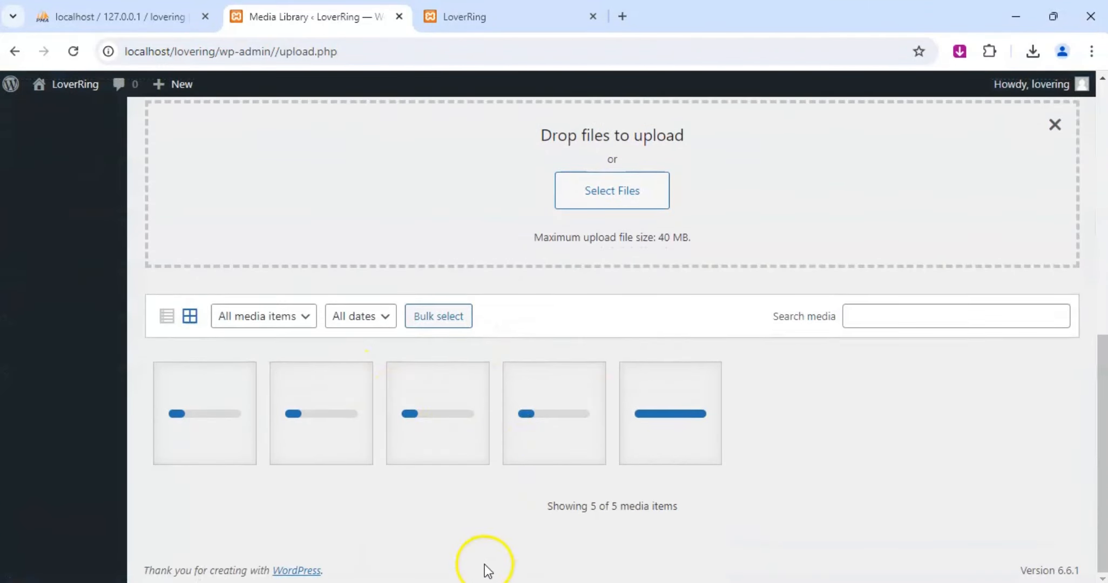
# Upload the five images from User experience through Dating Logo png from the same folder to the Media Library.
pyautogui.click(487, 581)
pyautogui.scroll(-3, 805, 313)
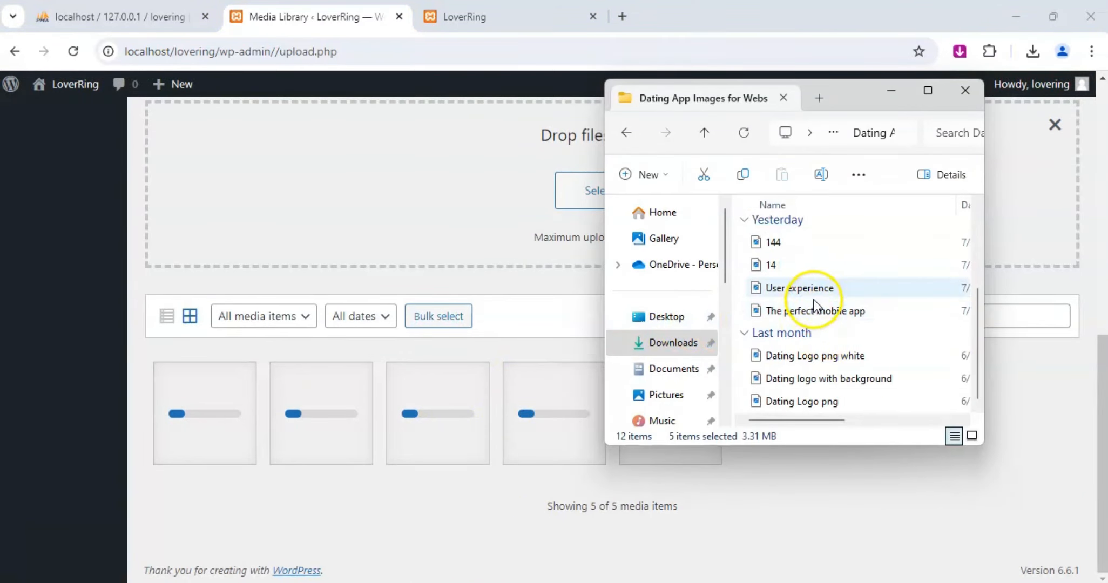
pyautogui.click(820, 288)
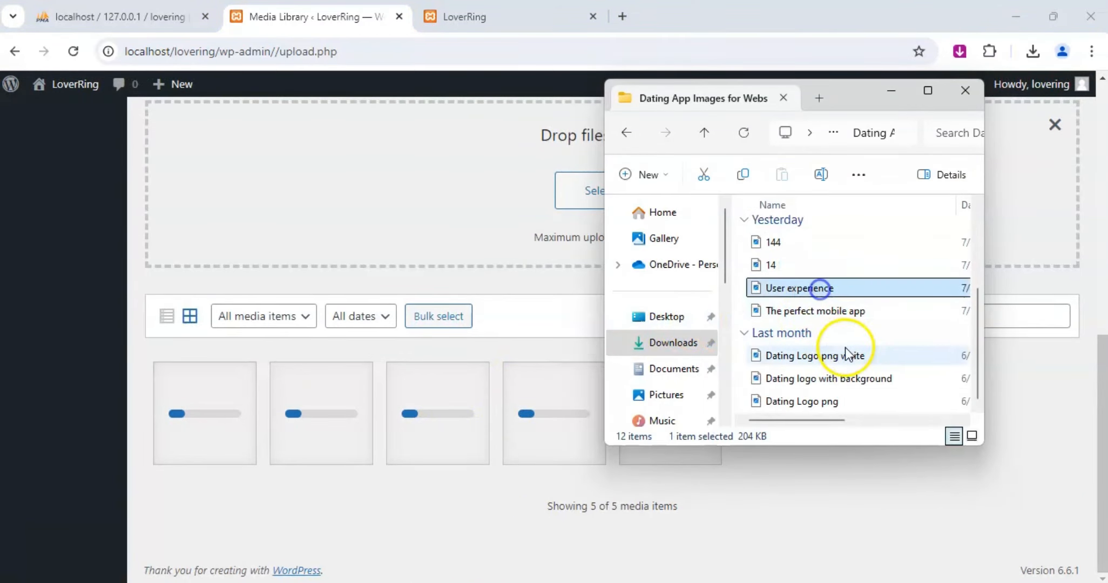
pyautogui.keyDown('shift'); pyautogui.click(826, 404); pyautogui.keyUp('shift')
pyautogui.moveTo(826, 404); pyautogui.dragTo(355, 372)
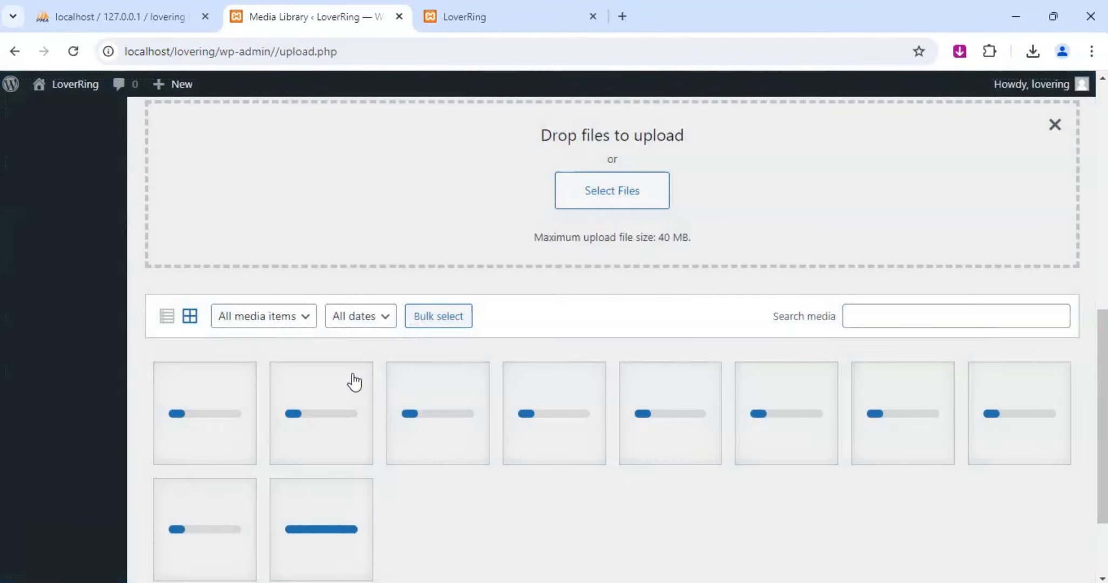
# Examine the uploaded images in the Media Library, viewing attachment details such as About our new features, Features in the app and iphone 15 mockups.
pyautogui.scroll(10, 389, 340)
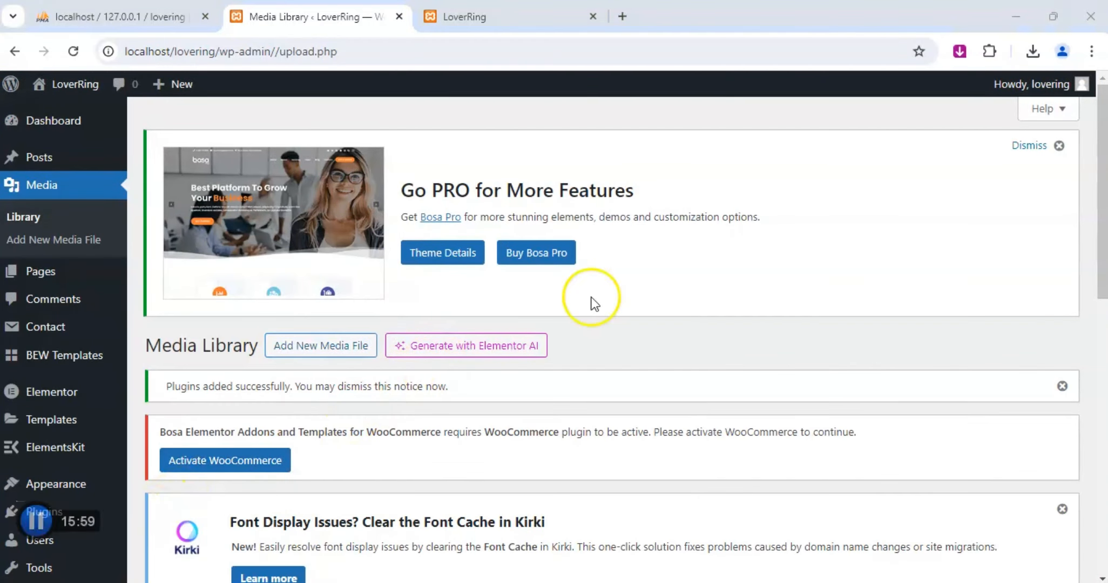
pyautogui.scroll(-10, 593, 304)
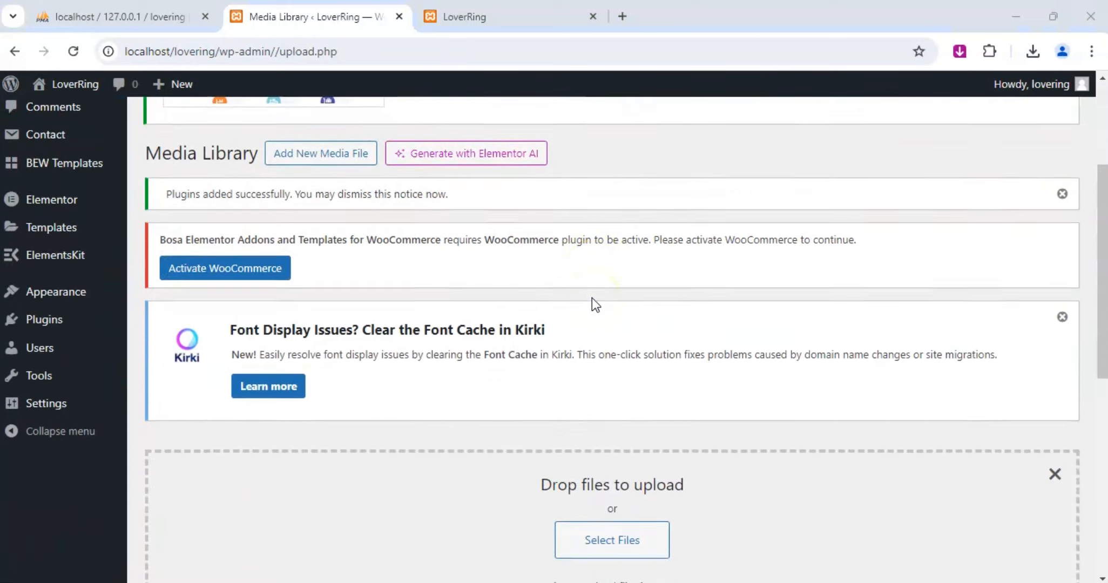
pyautogui.scroll(-2, 592, 298)
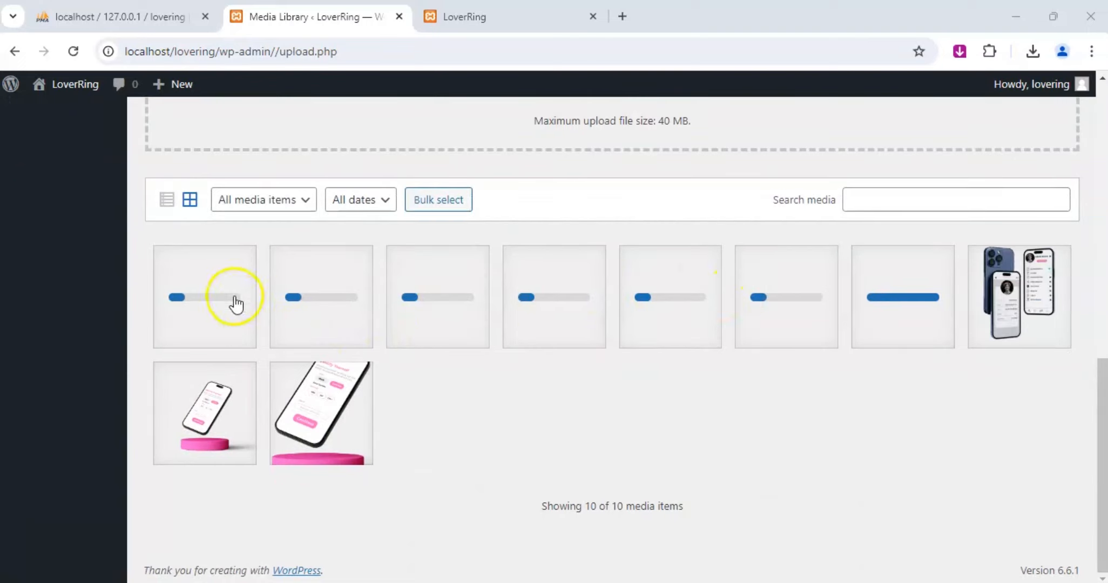
pyautogui.click(310, 405)
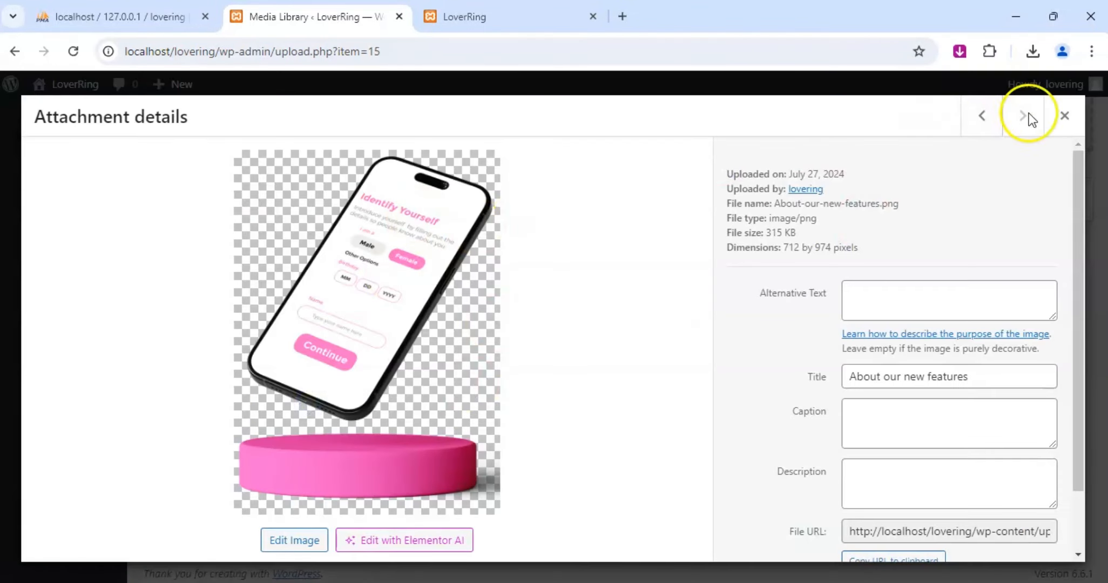
pyautogui.click(1064, 116)
pyautogui.click(230, 416)
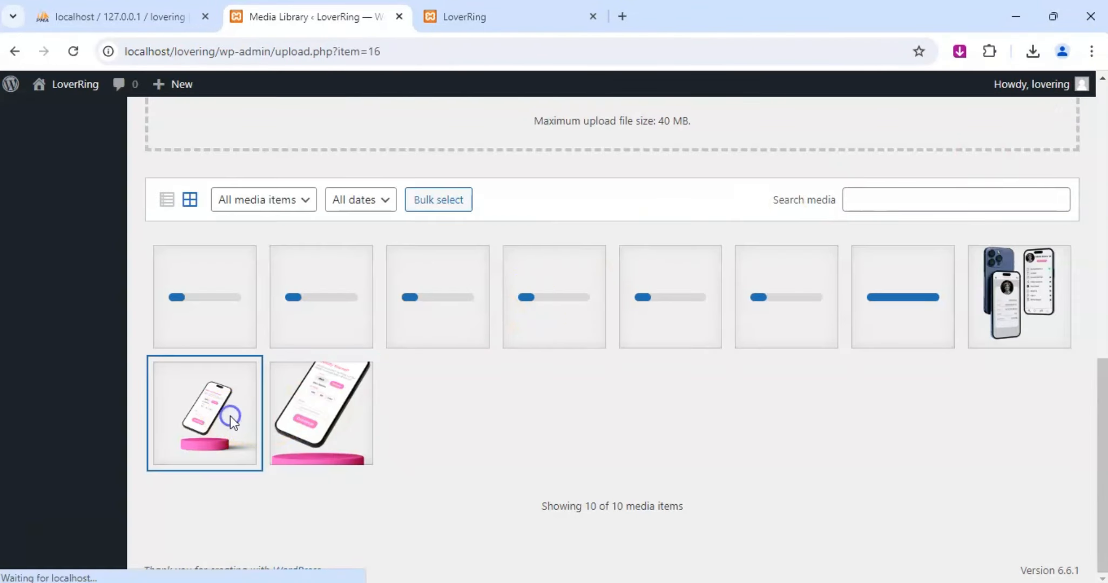
pyautogui.click(1064, 115)
pyautogui.click(1001, 310)
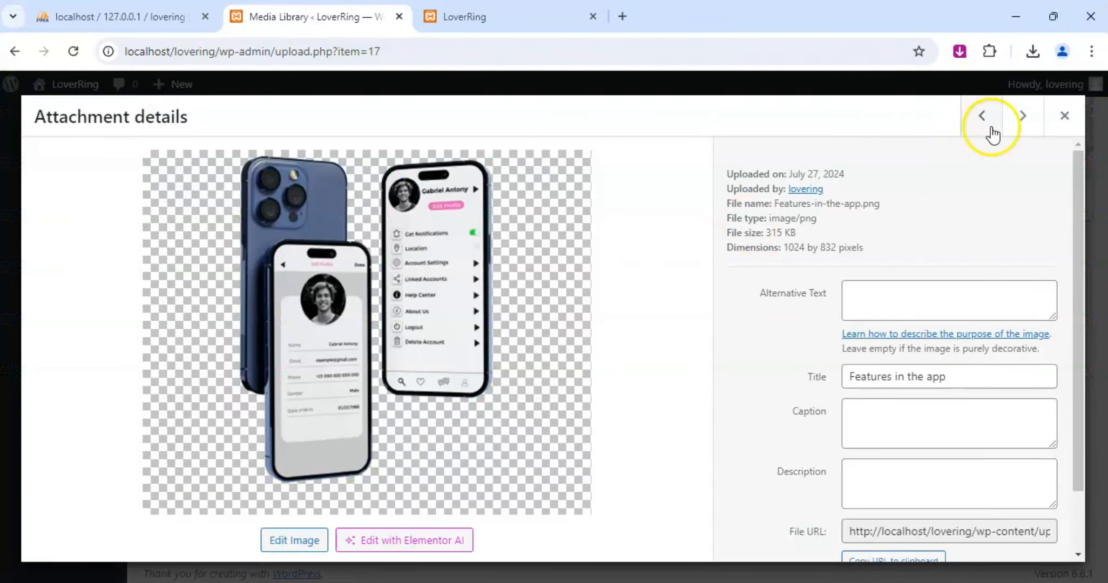
pyautogui.click(1064, 116)
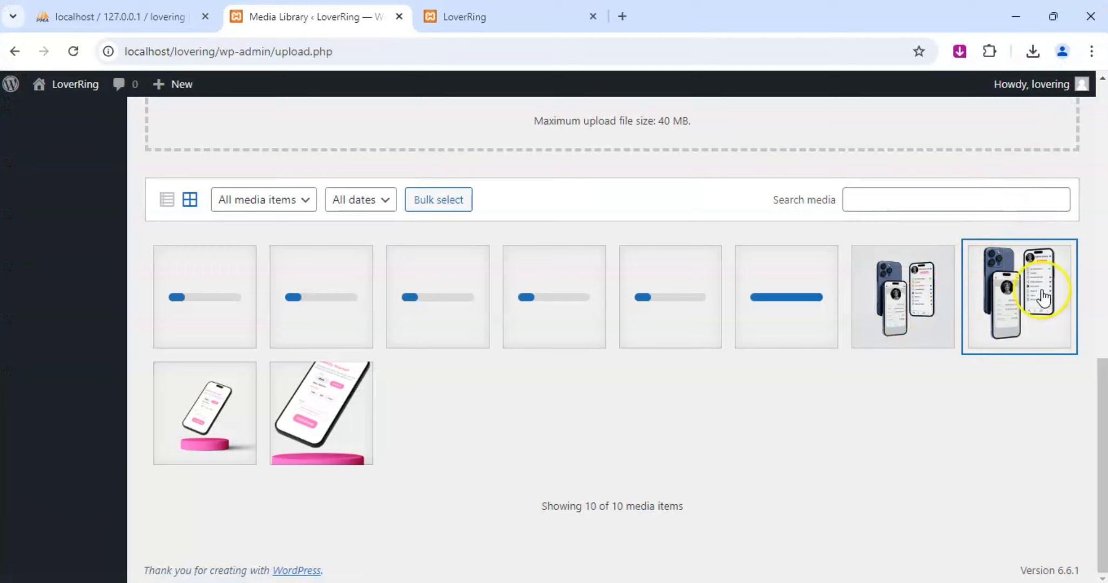
pyautogui.click(923, 312)
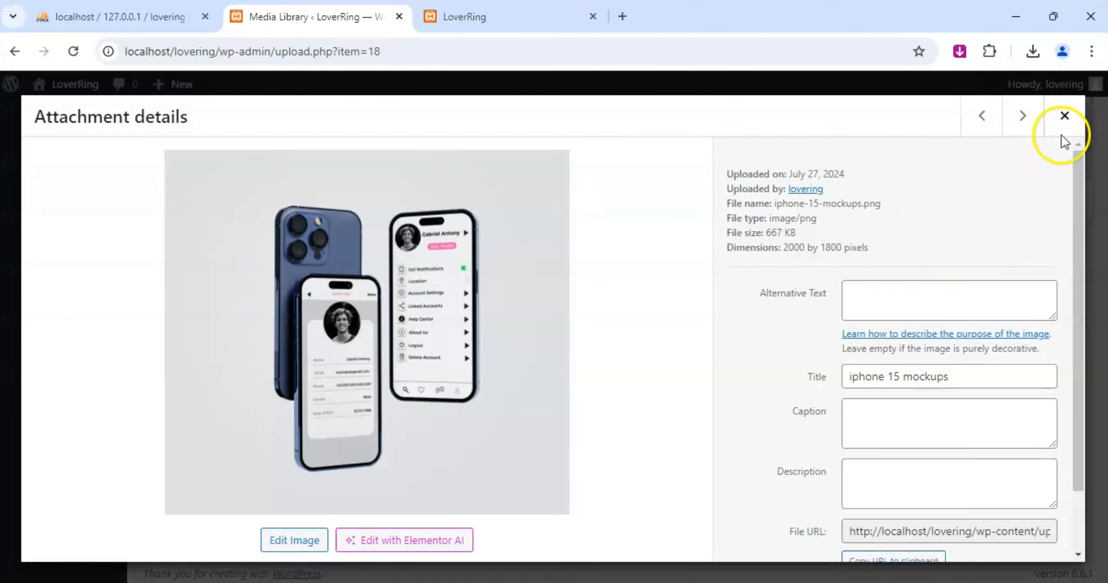
pyautogui.click(1065, 116)
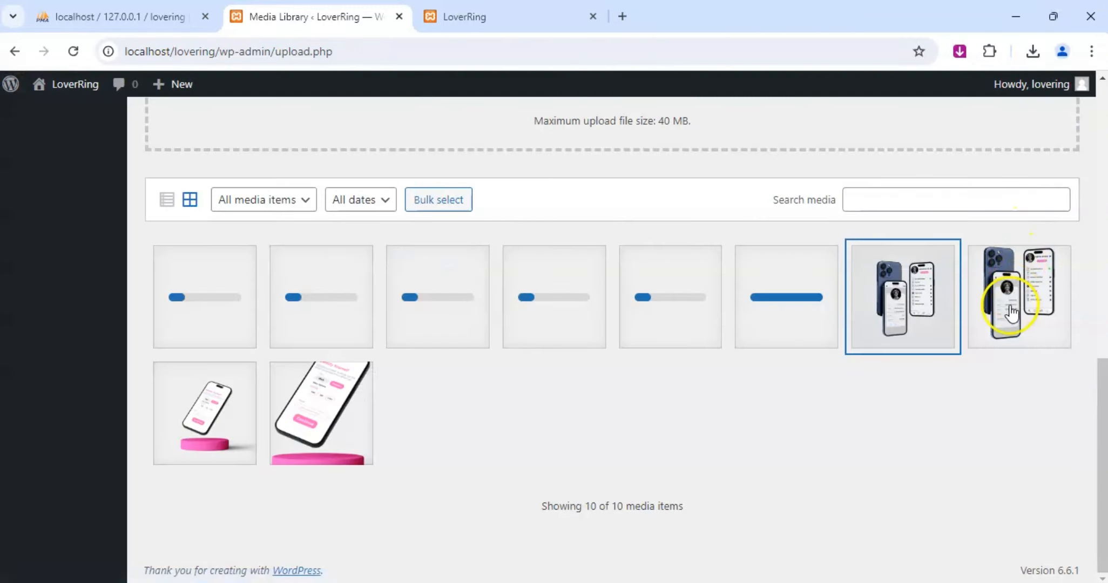
pyautogui.click(916, 322)
pyautogui.click(992, 103)
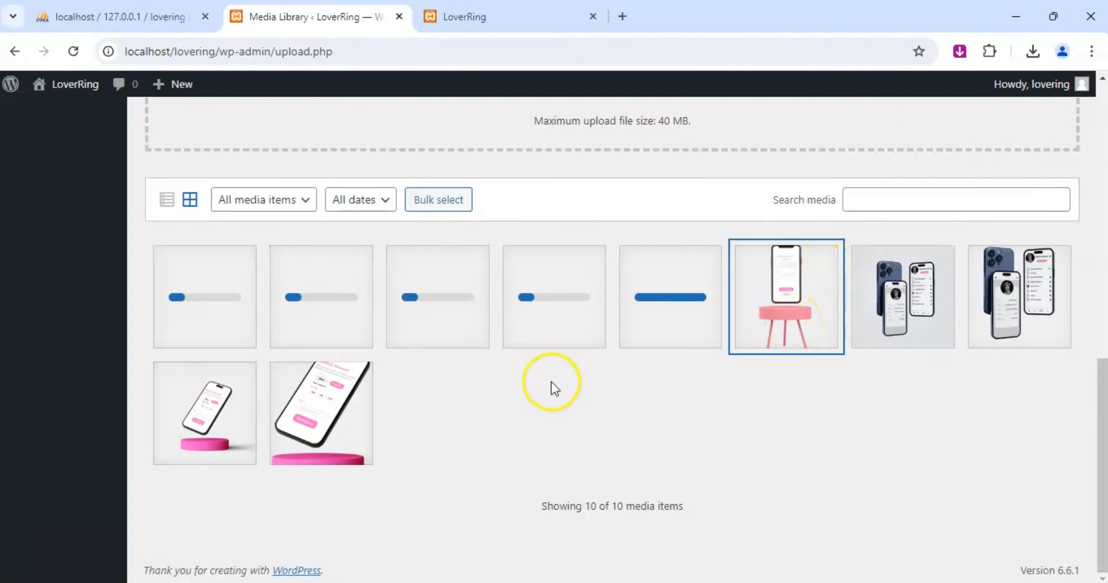
pyautogui.scroll(3, 553, 387)
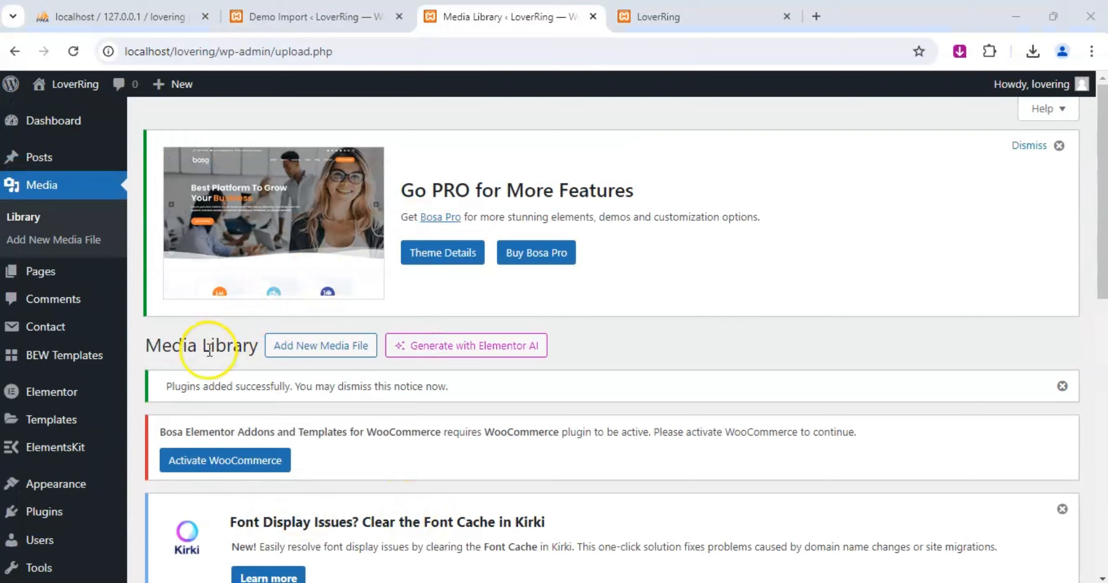
pyautogui.moveTo(65, 415)
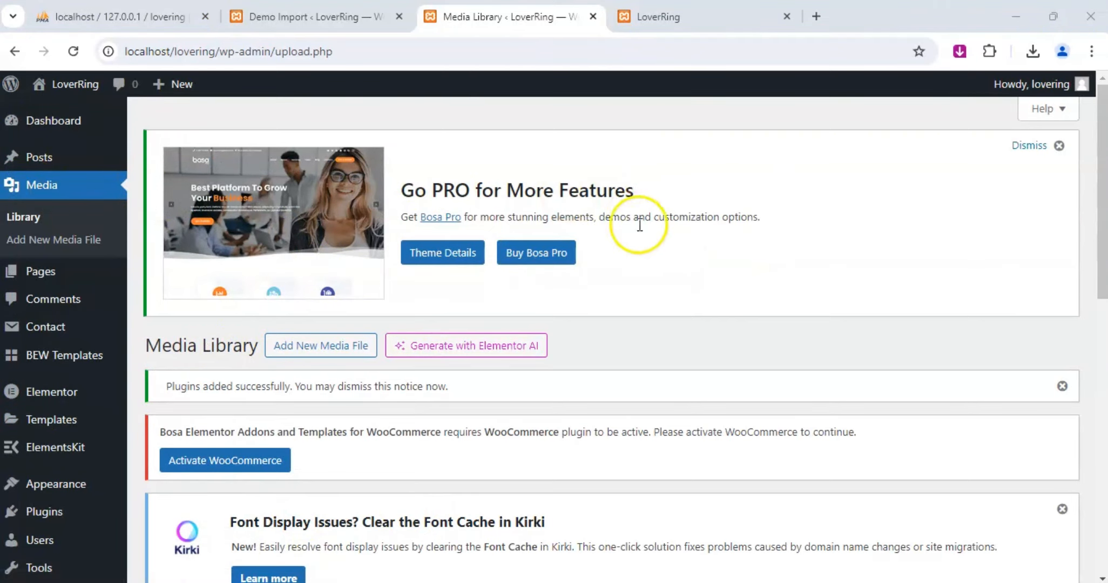
pyautogui.scroll(-10, 640, 226)
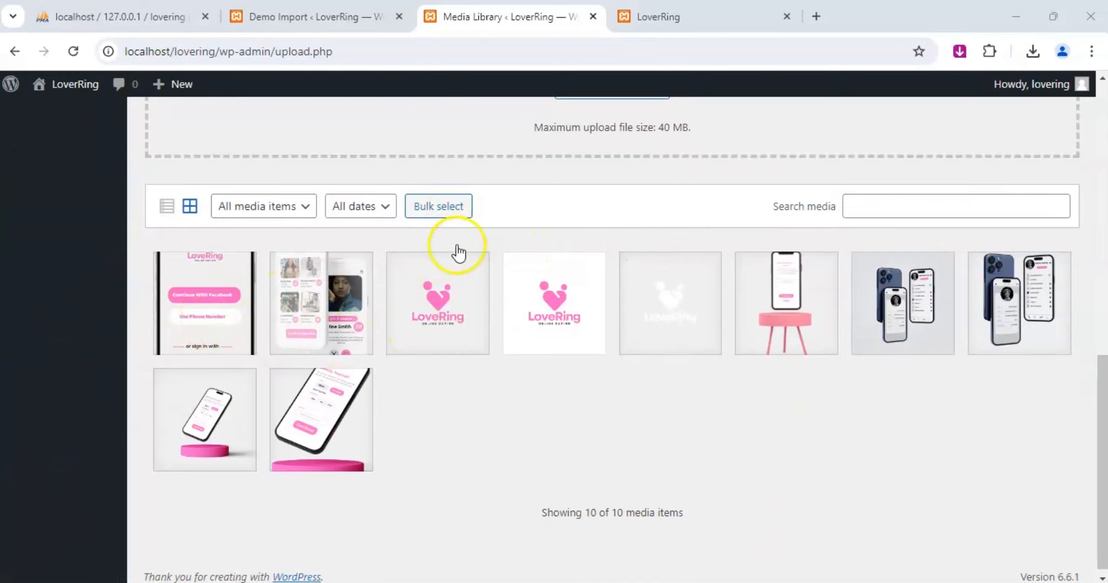
pyautogui.scroll(10, 381, 291)
# Return to the demo import page, visit the site from its completion dialog and look over the imported home page.
pyautogui.click(695, 19)
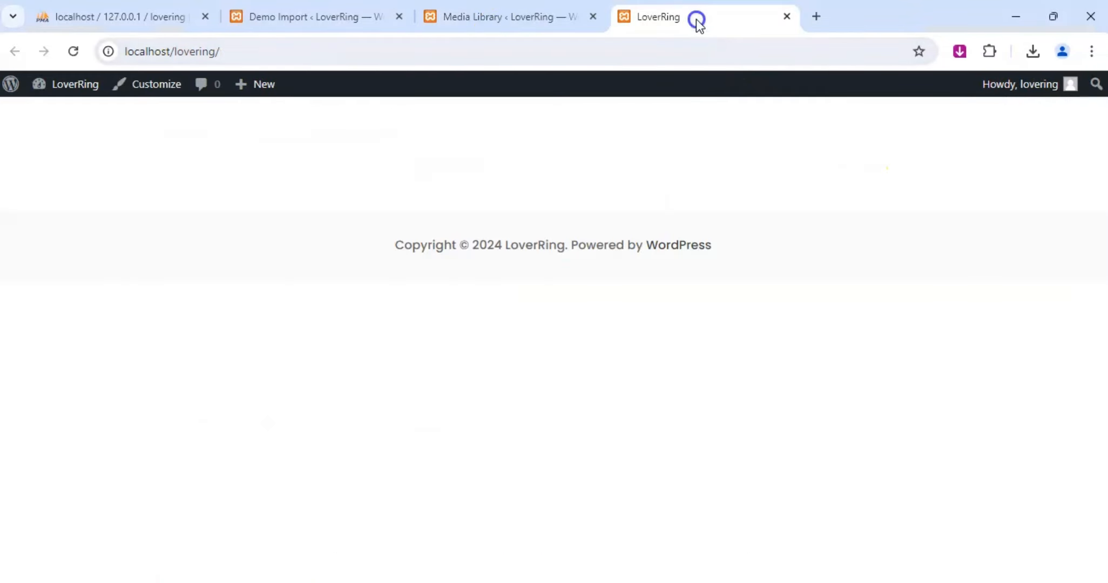
pyautogui.click(303, 17)
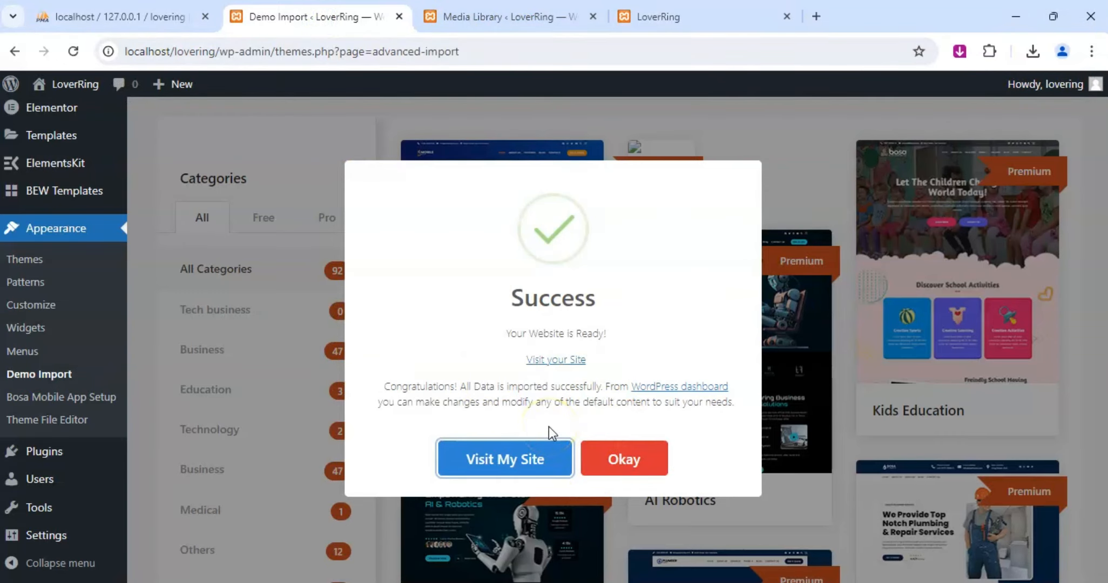
pyautogui.click(507, 462)
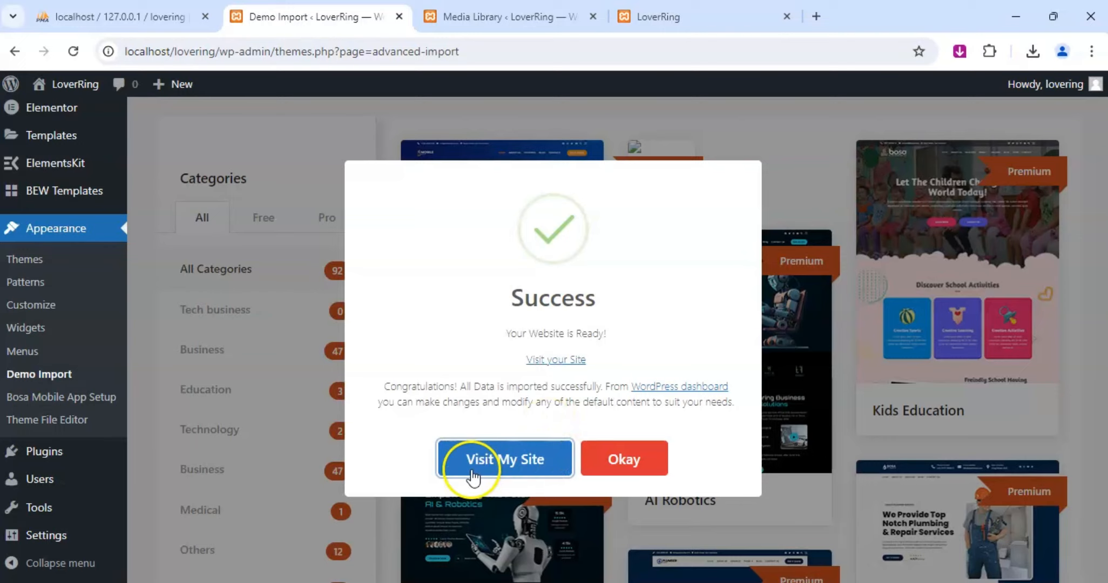
pyautogui.click(492, 469)
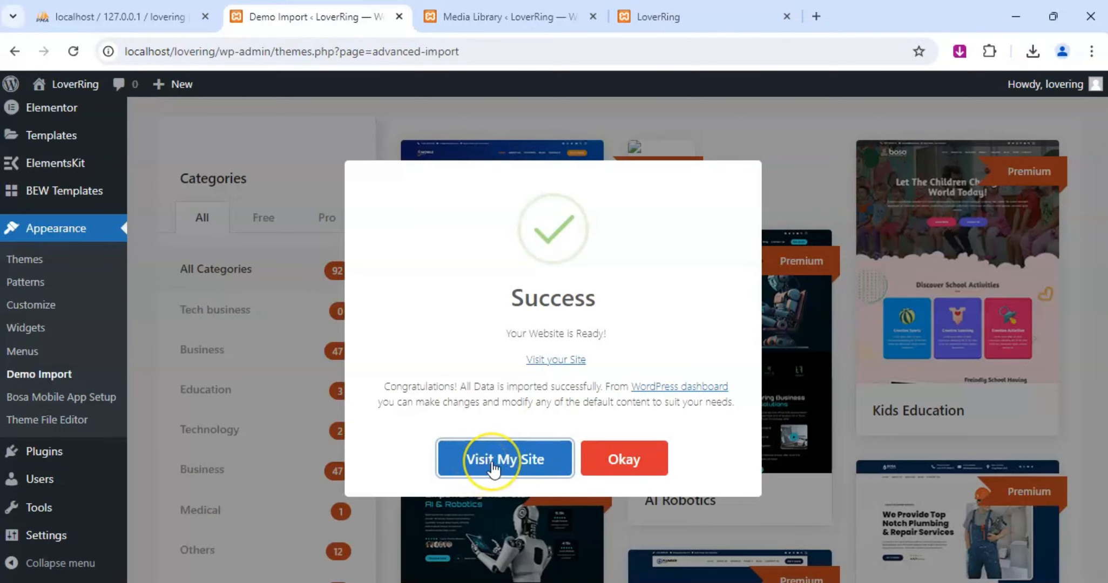
pyautogui.click(493, 468)
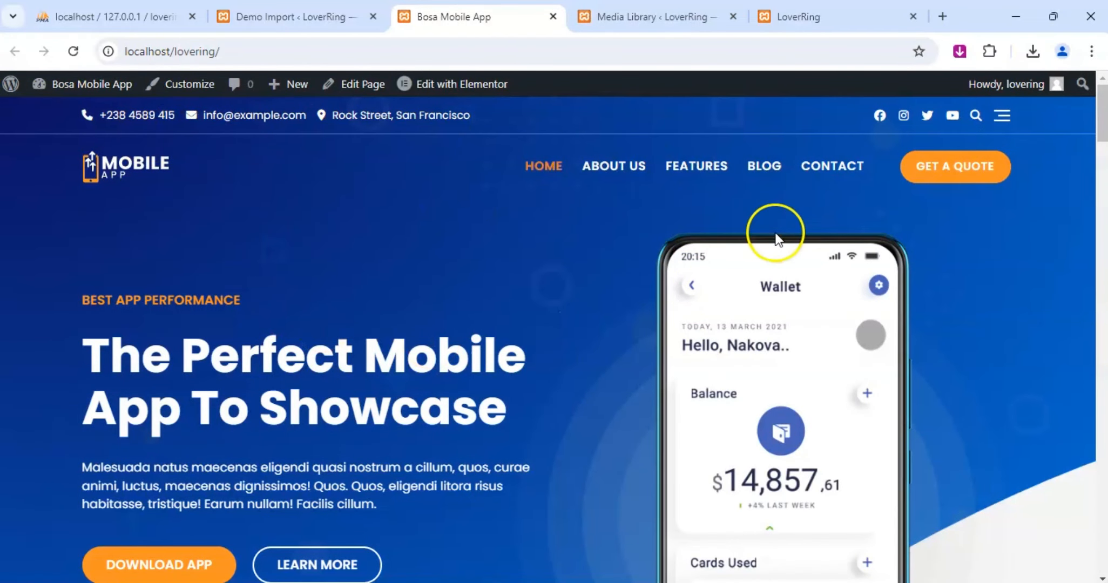
pyautogui.scroll(-8, 775, 240)
pyautogui.scroll(8, 774, 240)
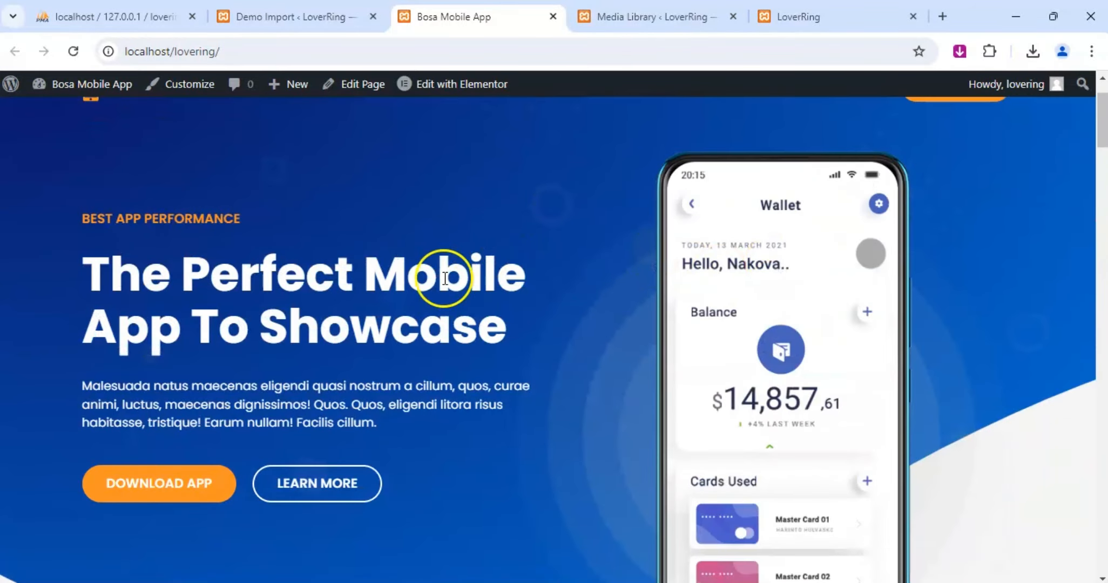
# Examine the imported home page from header to footer, including the introduction, features, team, app checkout and blog sections.
pyautogui.scroll(2, 482, 254)
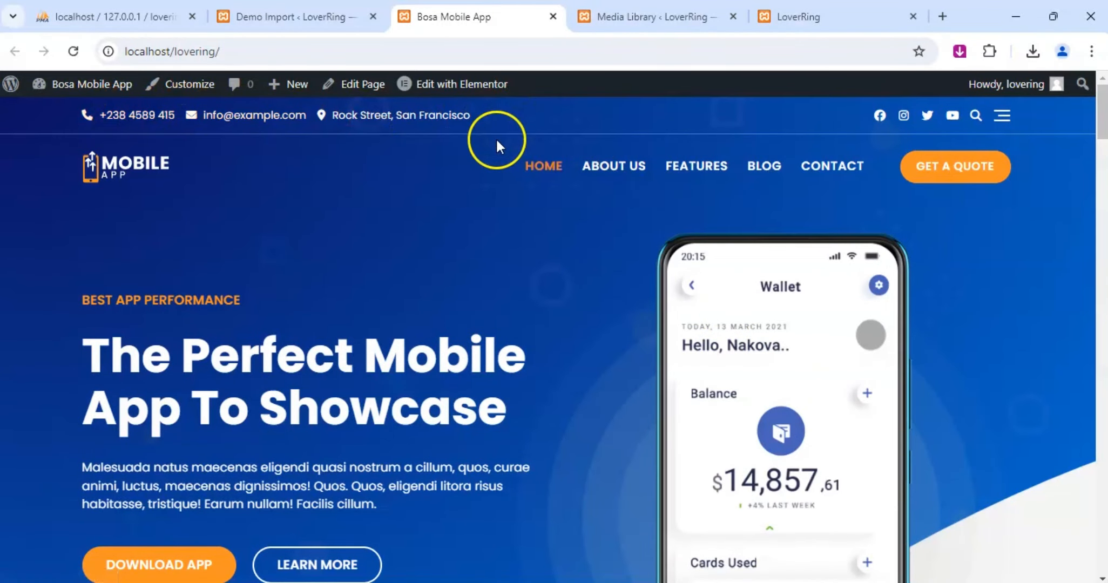
pyautogui.scroll(-3, 760, 212)
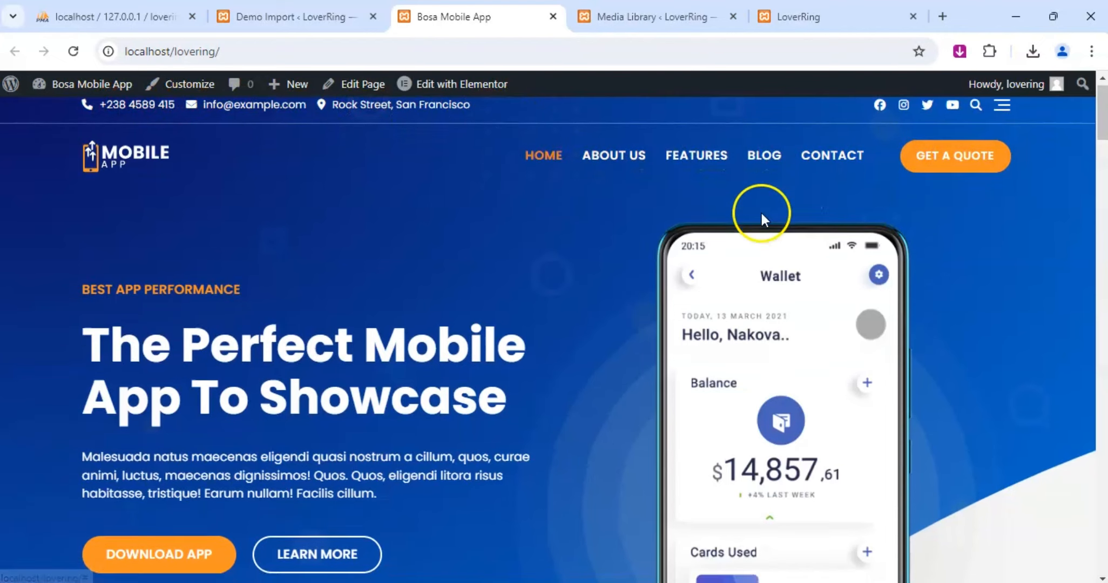
pyautogui.scroll(3, 724, 205)
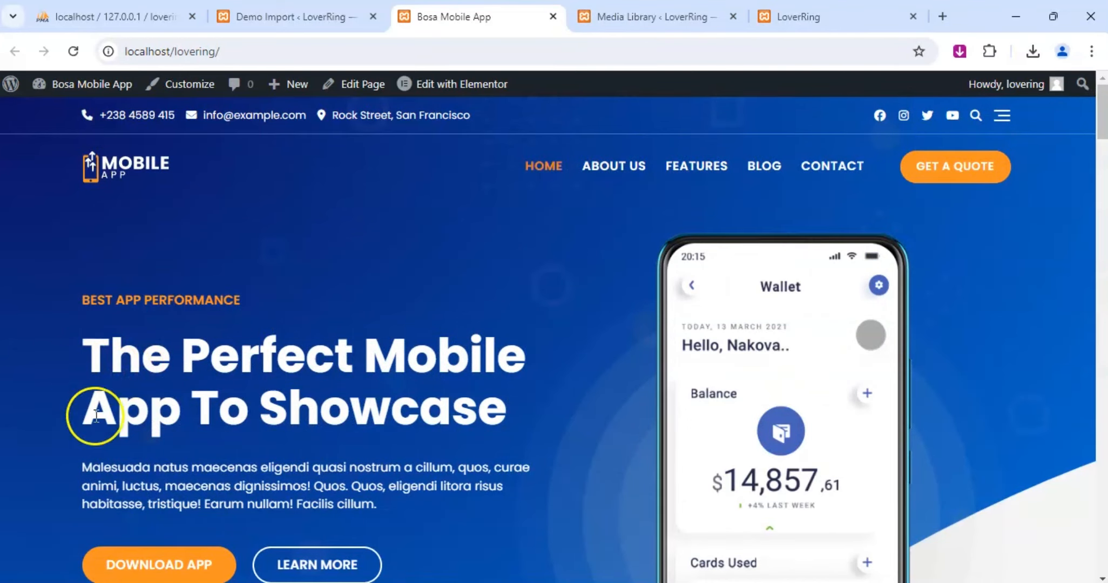
pyautogui.scroll(-15, 359, 368)
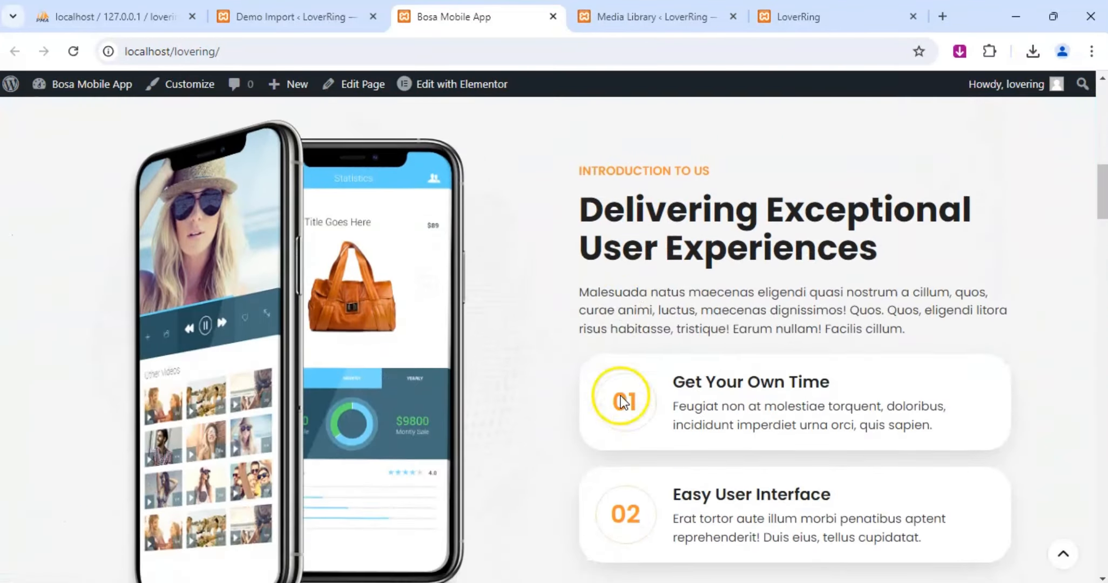
pyautogui.scroll(-8, 609, 321)
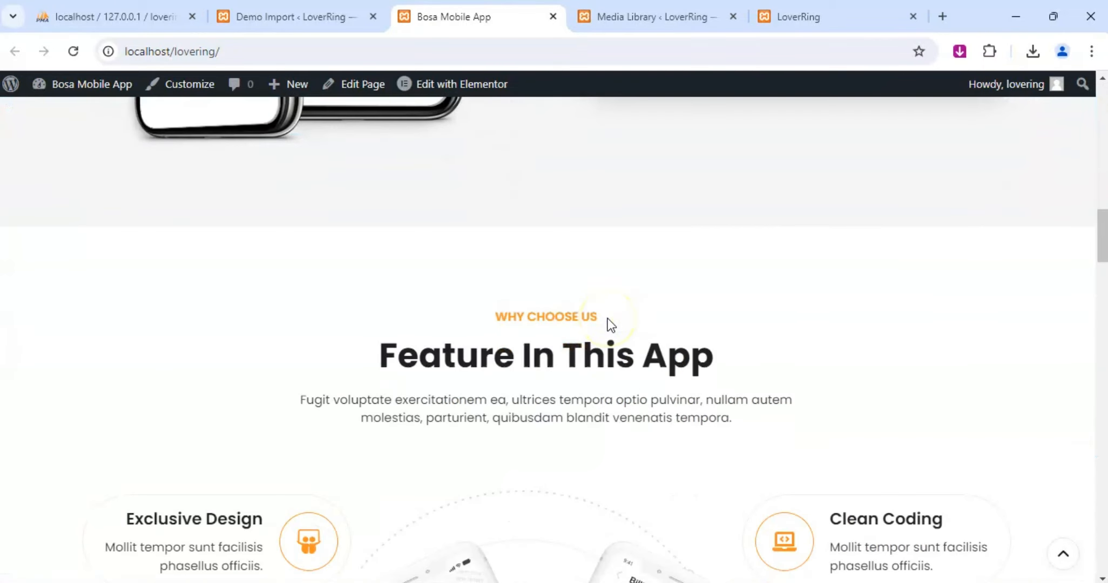
pyautogui.scroll(-20, 290, 364)
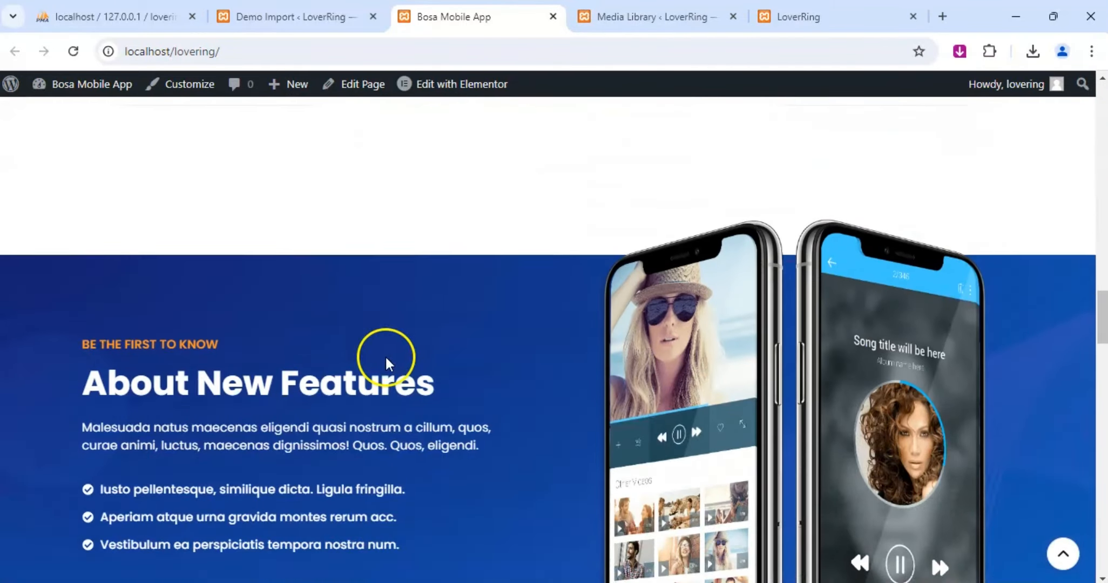
pyautogui.scroll(-12, 387, 357)
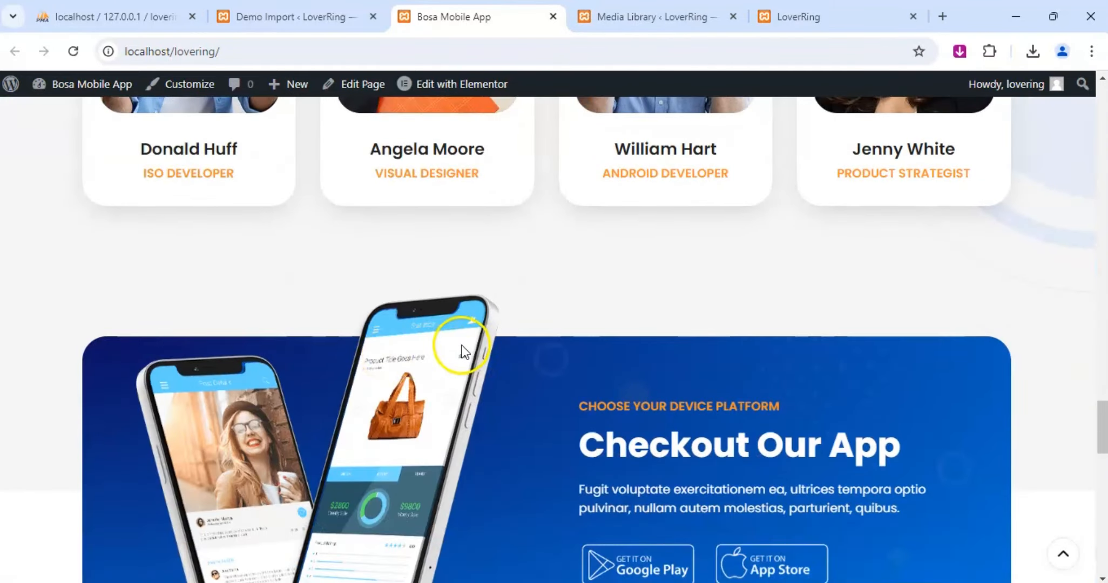
pyautogui.scroll(-6, 409, 404)
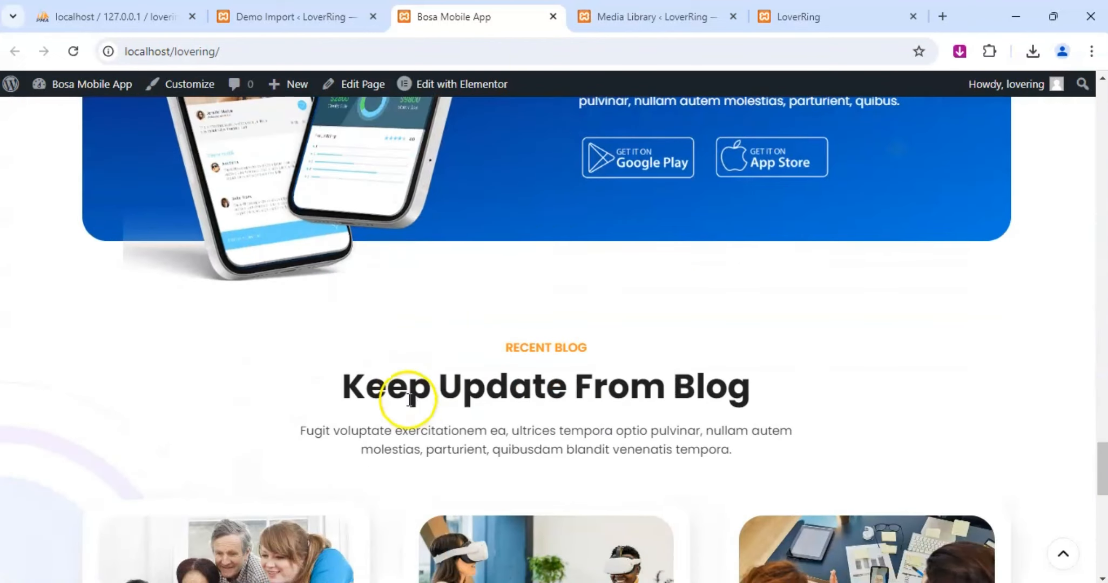
pyautogui.scroll(-5, 485, 331)
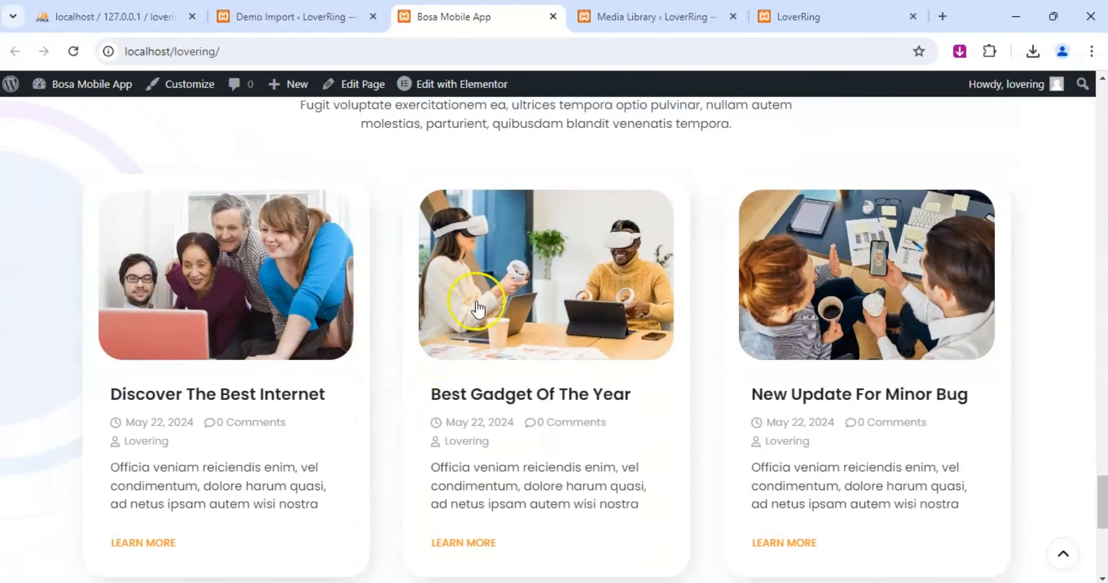
pyautogui.scroll(3, 507, 389)
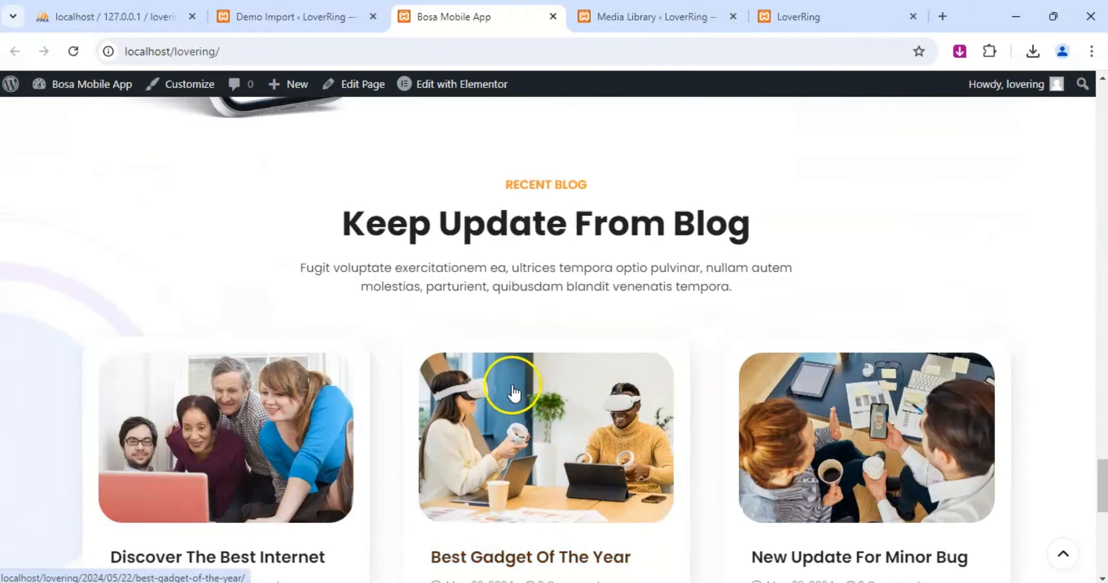
pyautogui.scroll(-10, 507, 383)
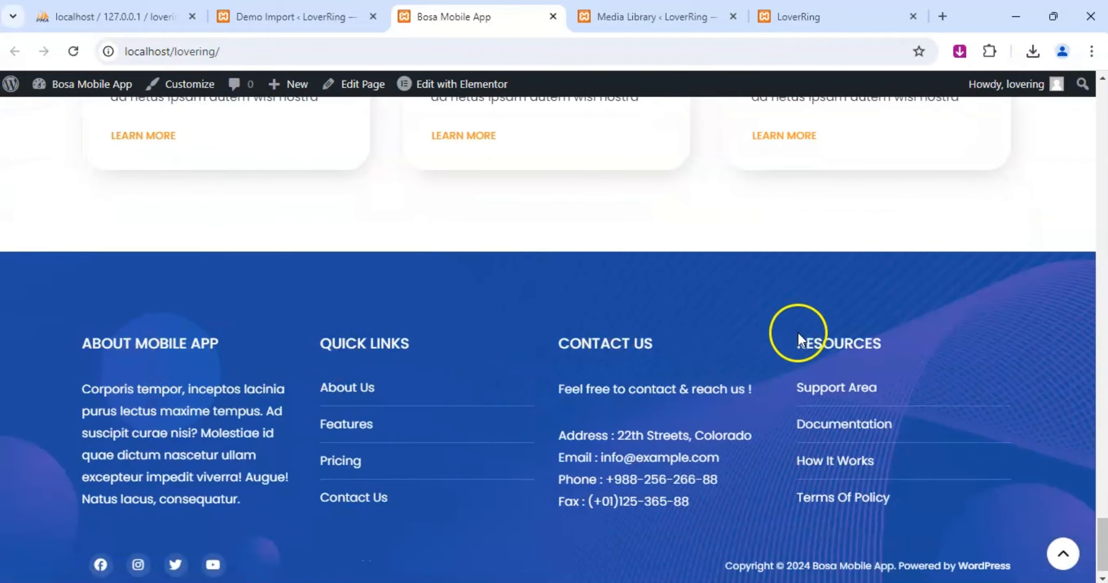
pyautogui.scroll(8, 521, 397)
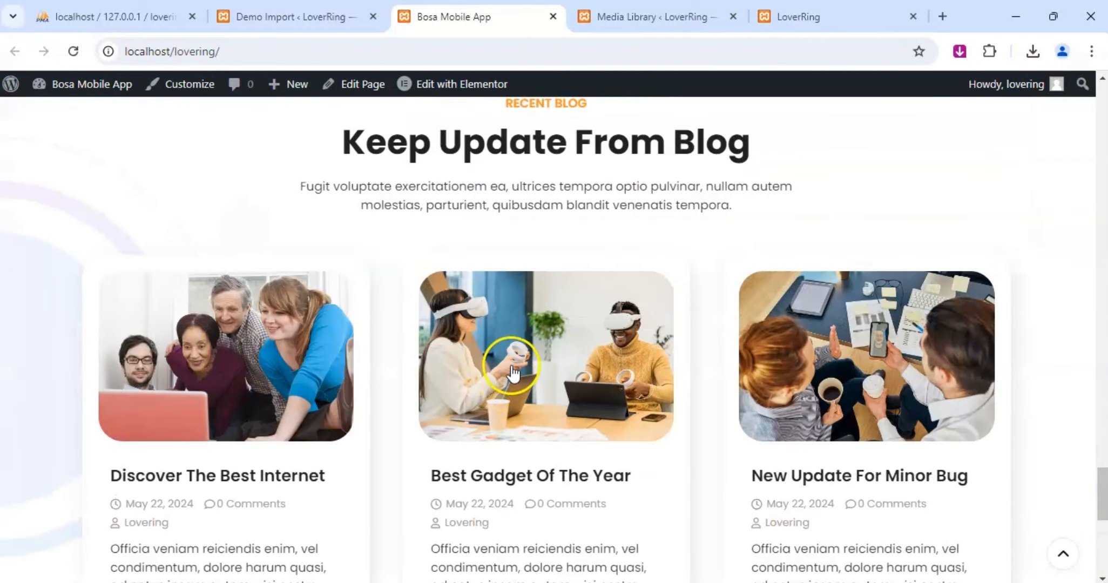
pyautogui.scroll(15, 535, 324)
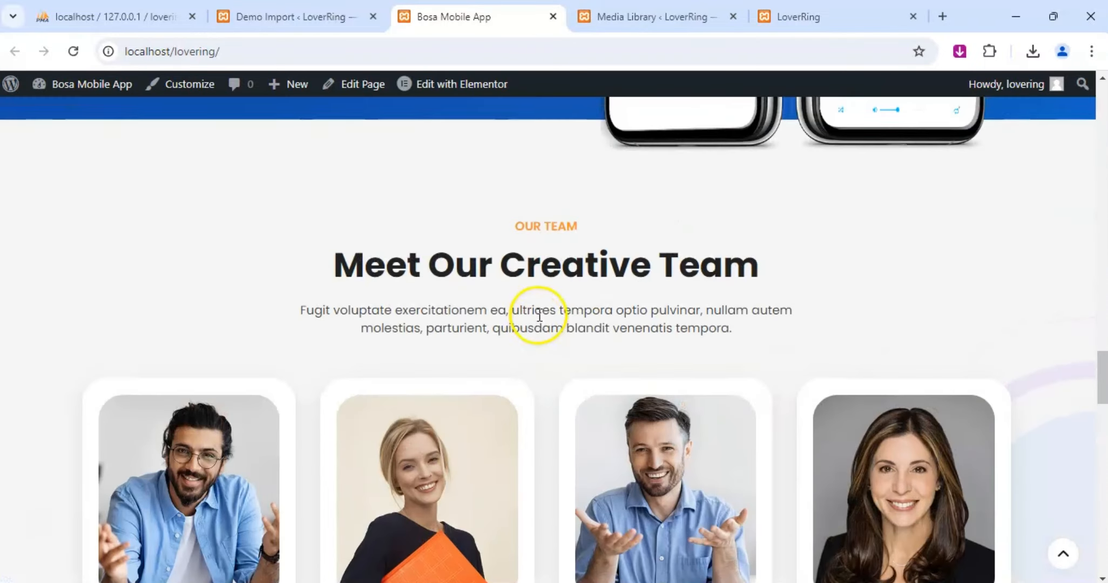
pyautogui.scroll(12, 539, 318)
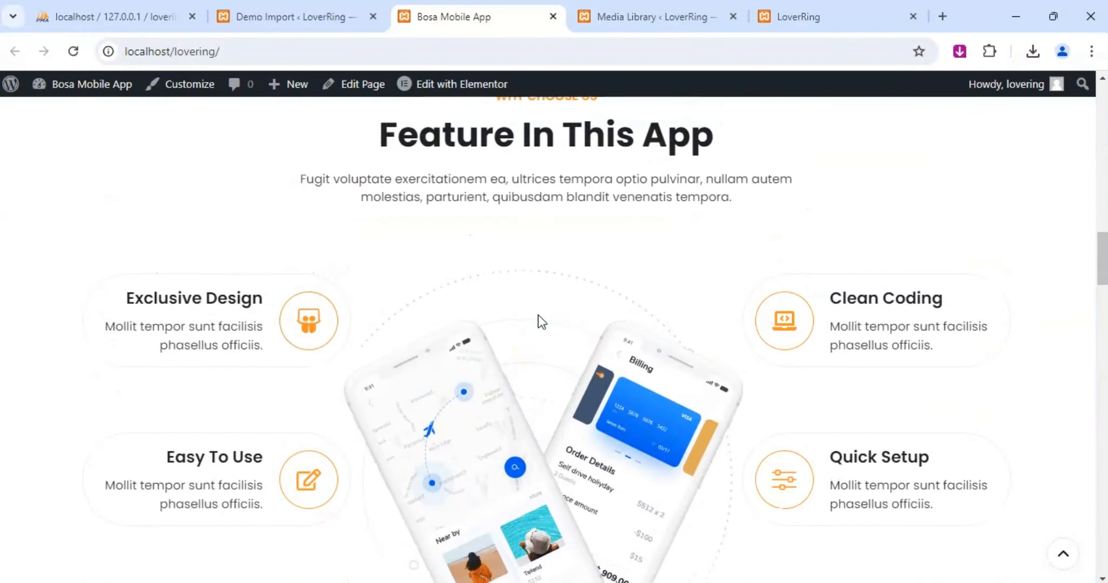
pyautogui.scroll(5, 542, 322)
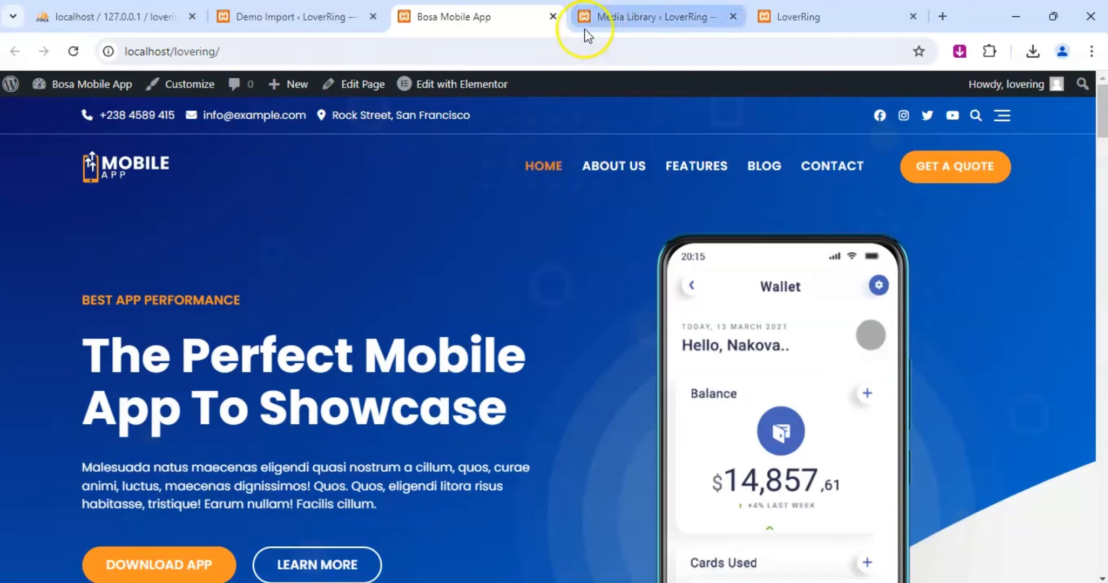
# Open the home page for editing with Elementor and move the Media Library tab ahead of the Demo Import tab.
pyautogui.moveTo(429, 85)
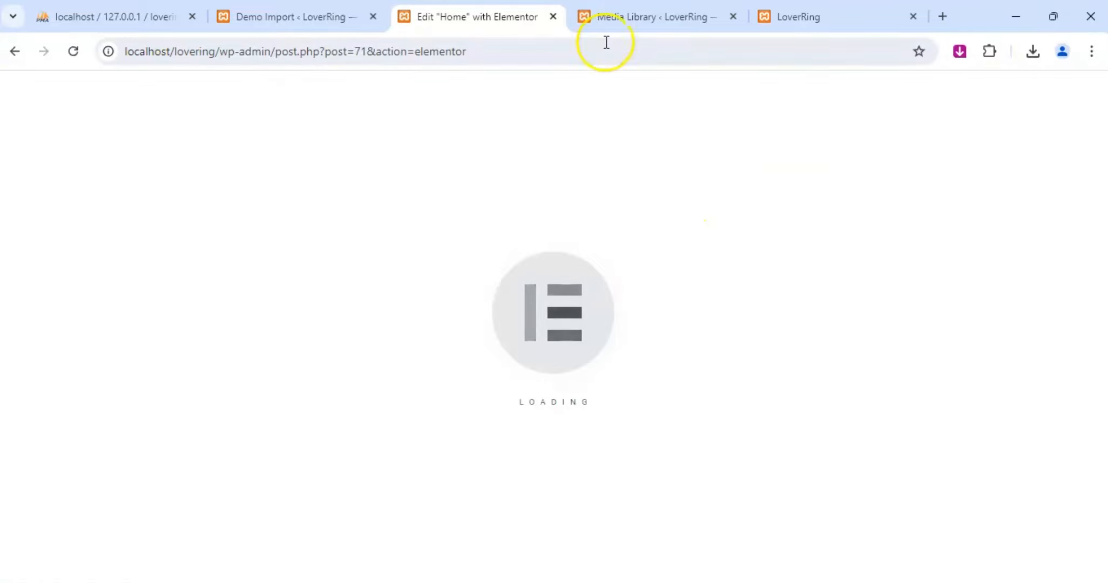
pyautogui.moveTo(675, 16); pyautogui.dragTo(324, 16)
pyautogui.click(616, 12)
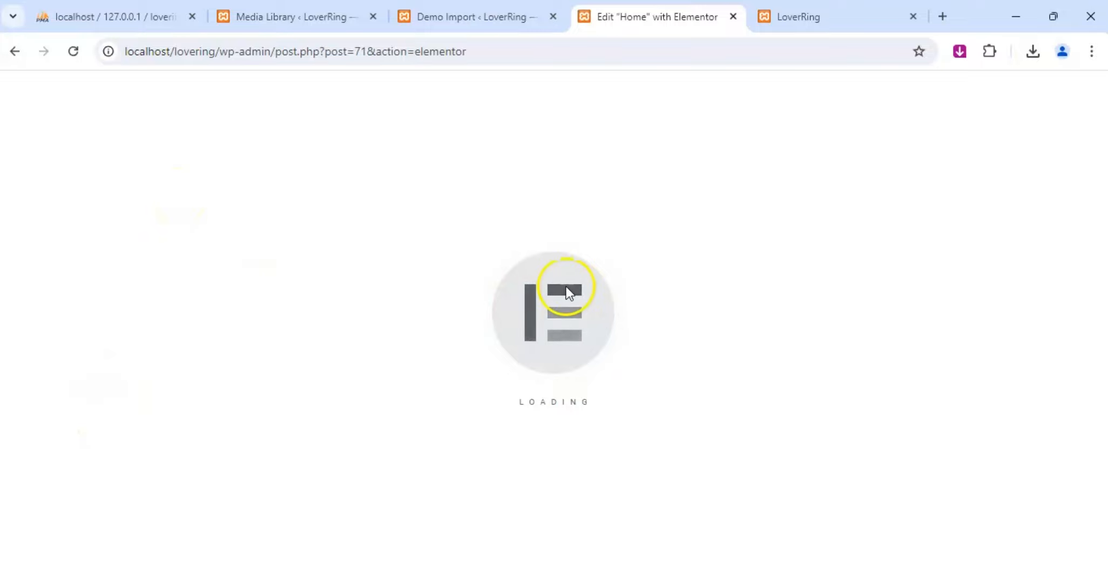
# Close the old LoverRing site tab and dismiss the notifications dialog in the Elementor editor.
pyautogui.click(810, 15)
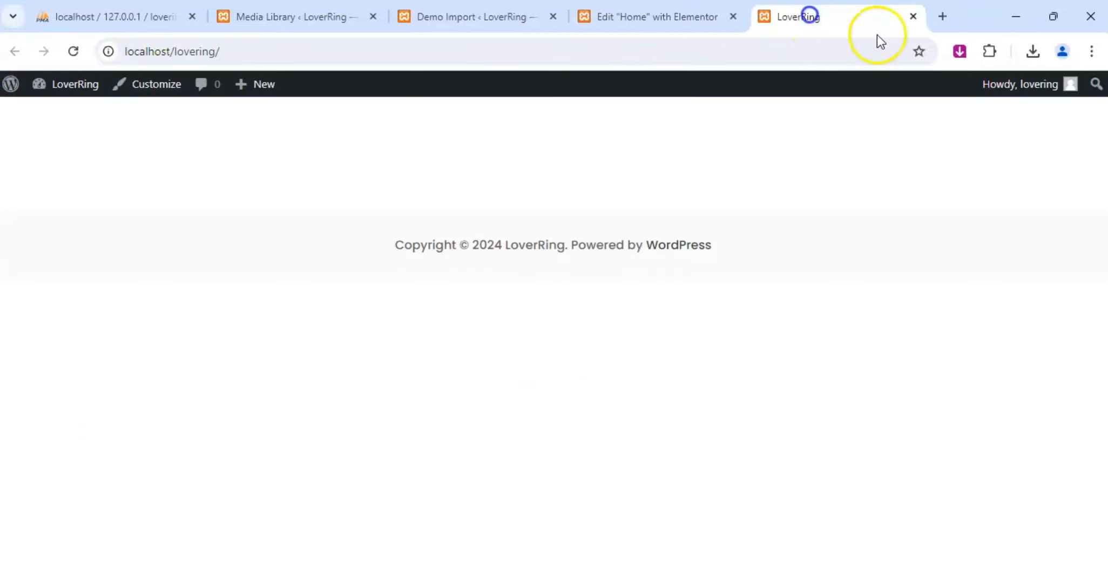
pyautogui.click(913, 16)
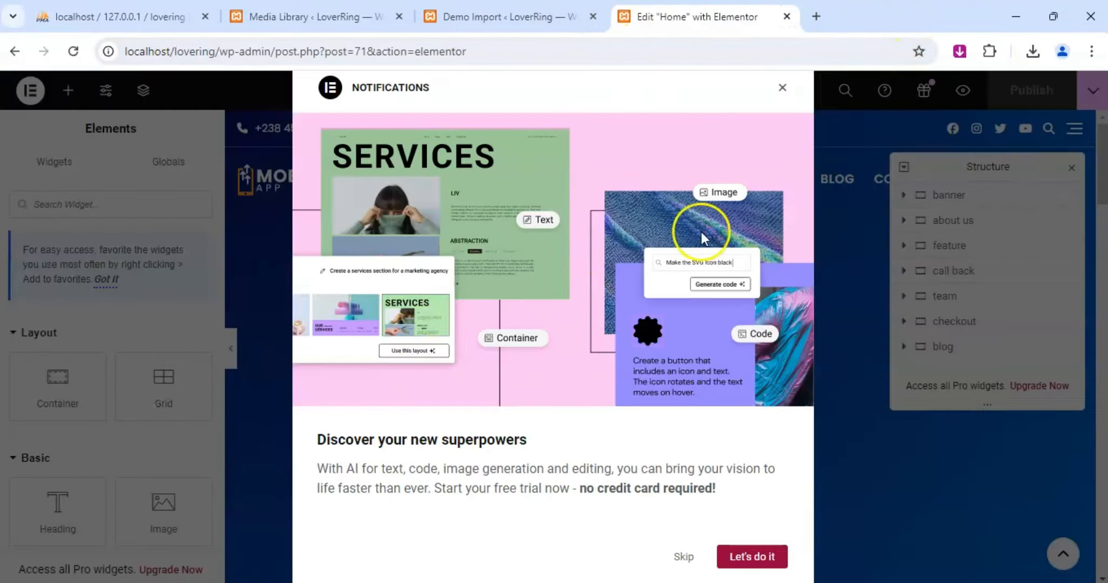
pyautogui.click(782, 89)
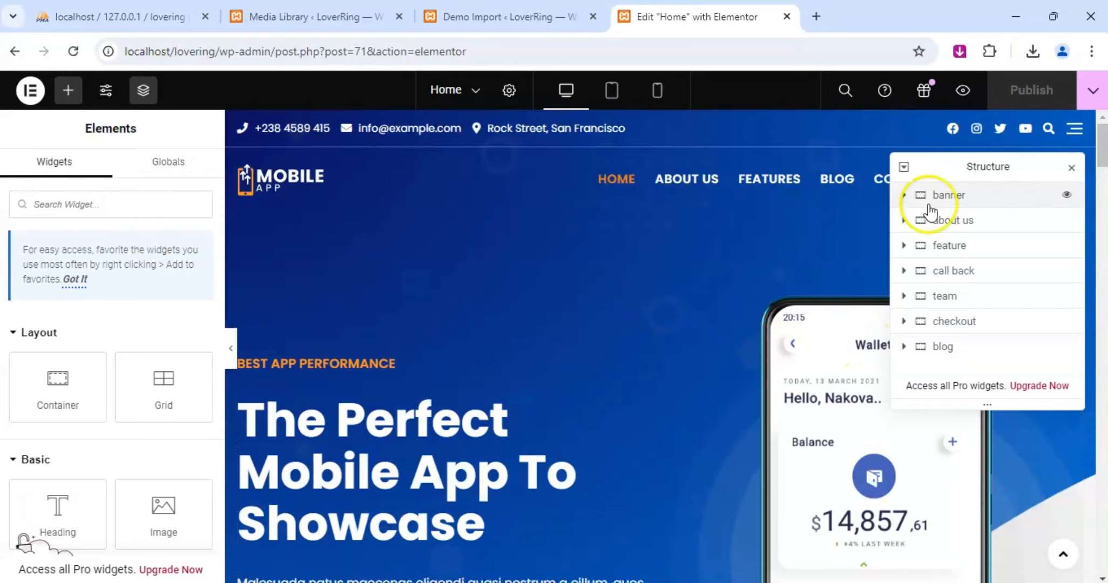
# Open the banner's Download App button for editing and review its link and style settings.
pyautogui.scroll(-6, 424, 369)
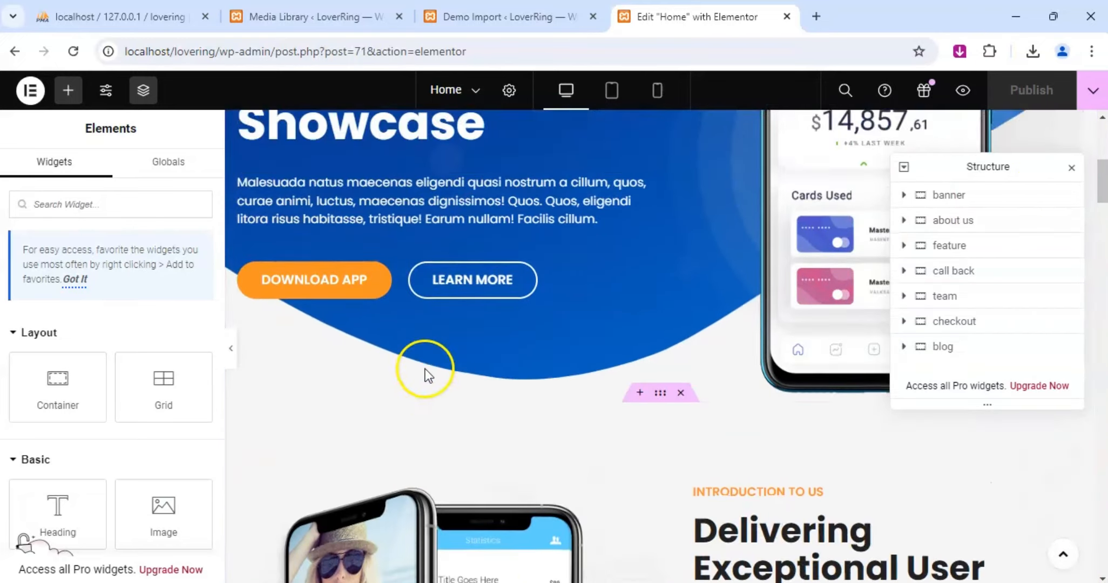
pyautogui.scroll(2, 425, 369)
pyautogui.scroll(2, 444, 386)
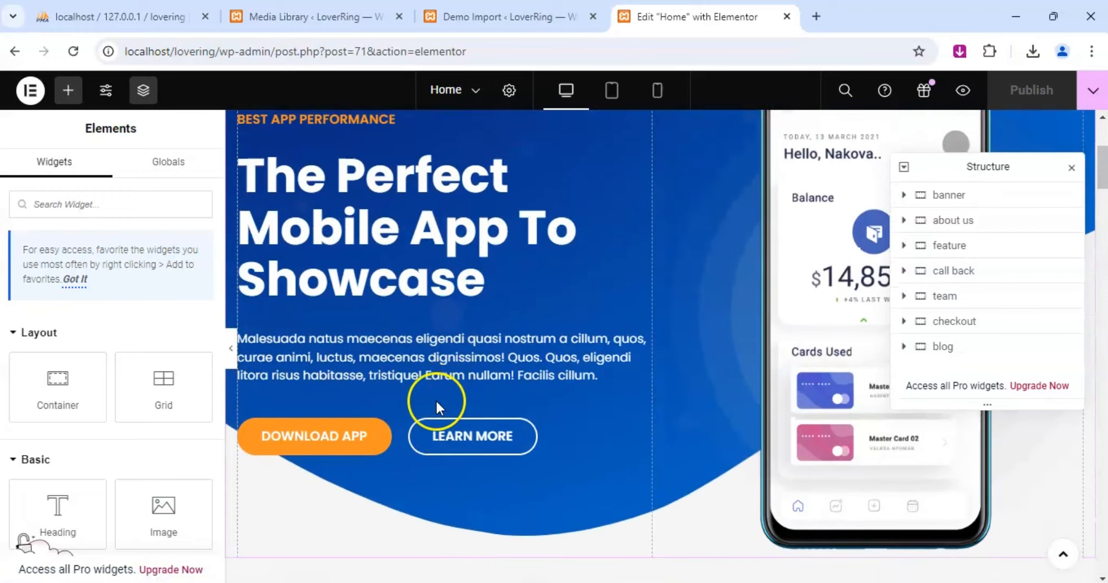
pyautogui.scroll(3, 496, 401)
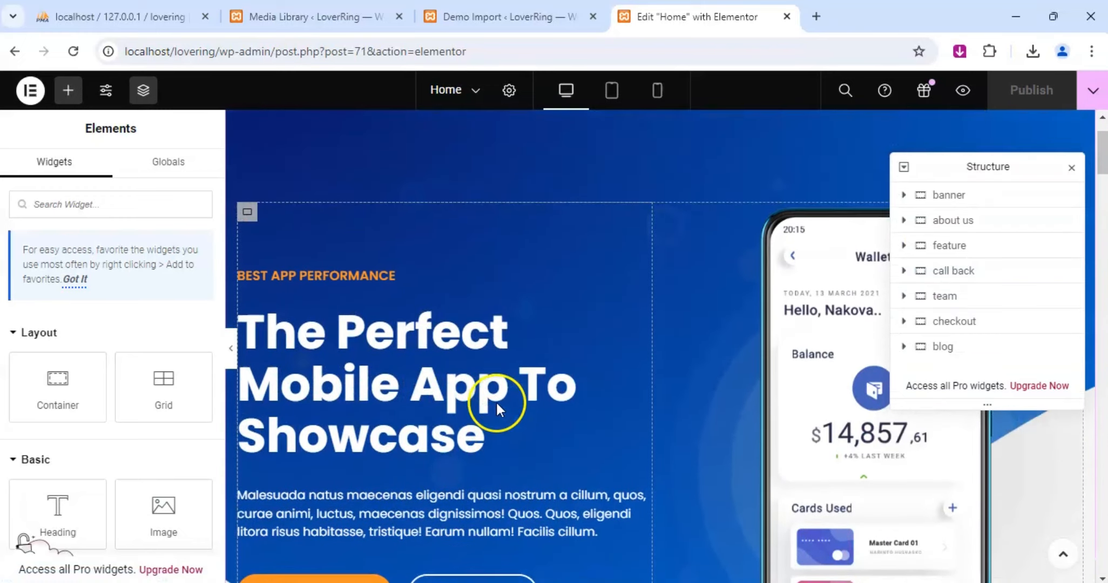
pyautogui.scroll(-3, 496, 401)
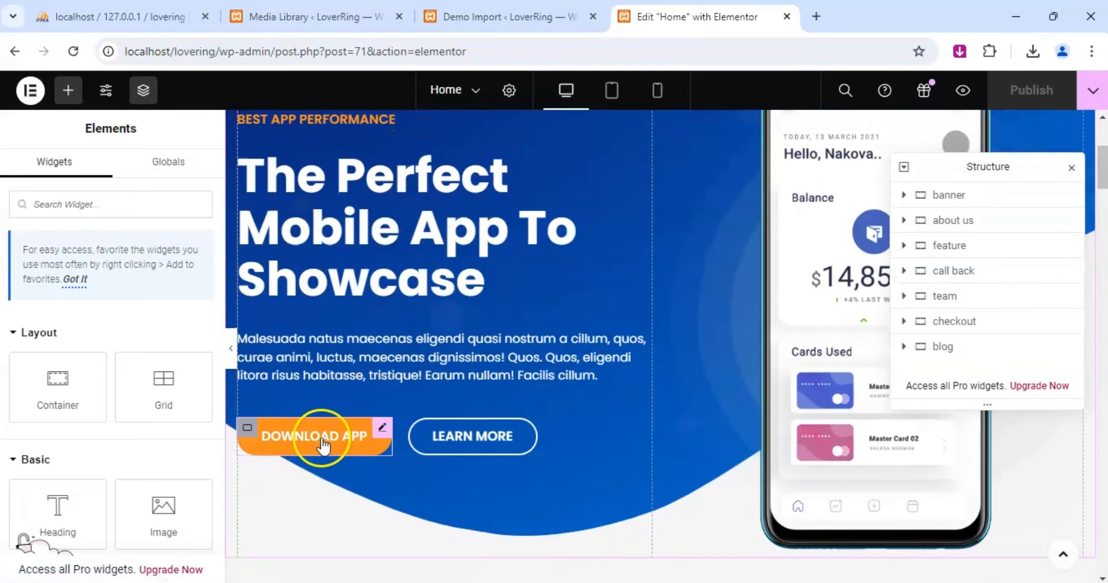
pyautogui.click(382, 431)
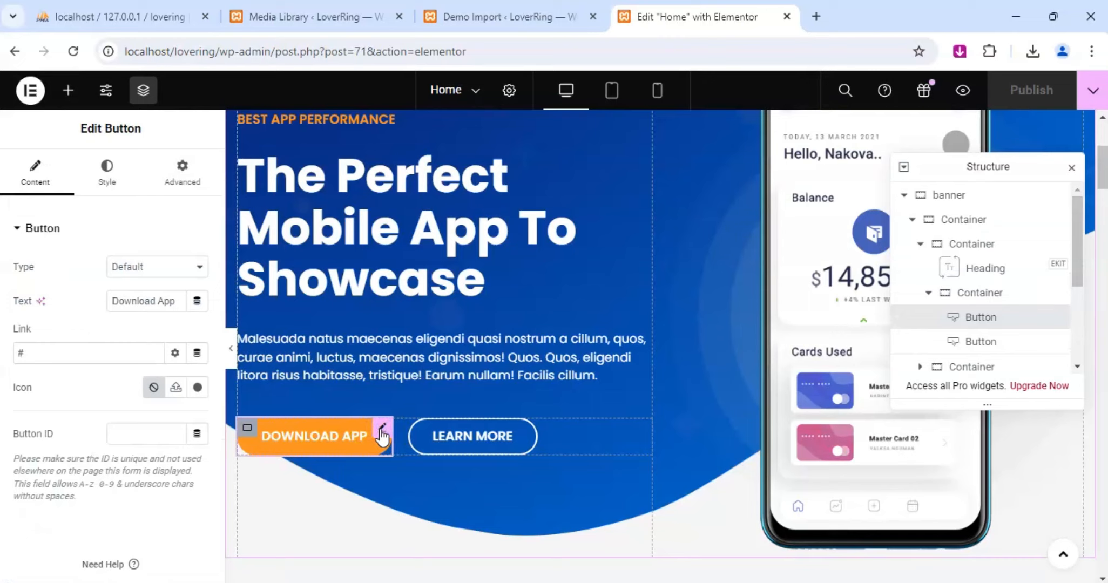
pyautogui.click(38, 354)
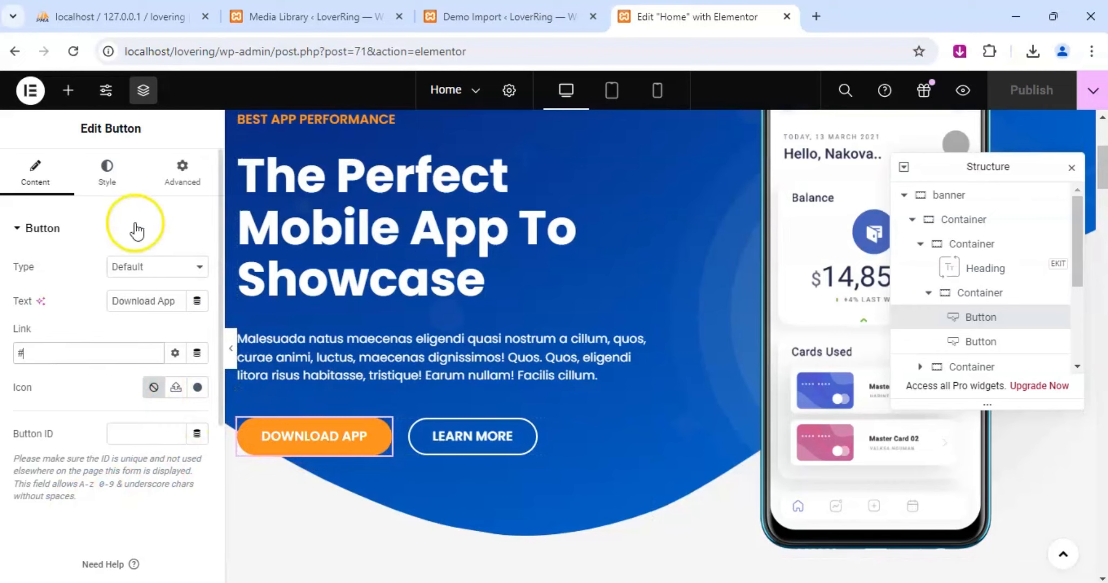
pyautogui.click(102, 175)
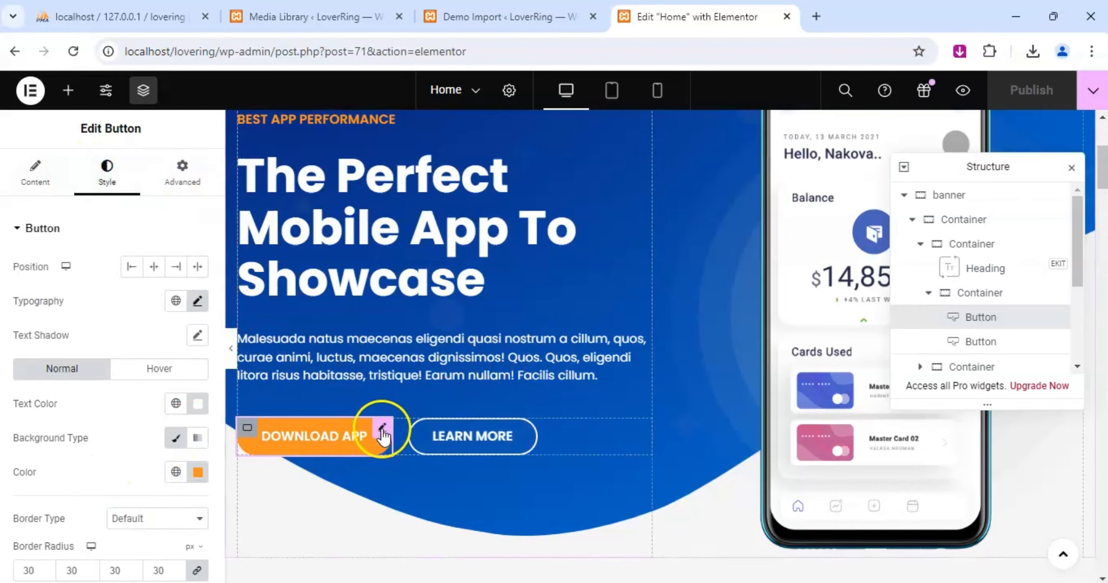
pyautogui.click(34, 167)
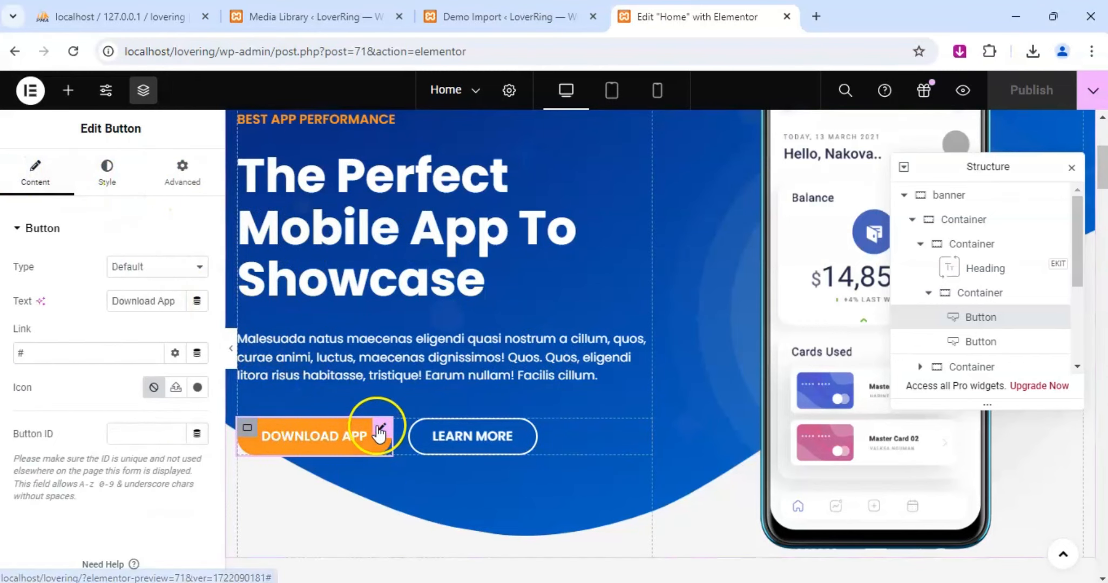
# Change the text of the banner's Download App button to "Vist App/Playstore".
pyautogui.click(159, 301)
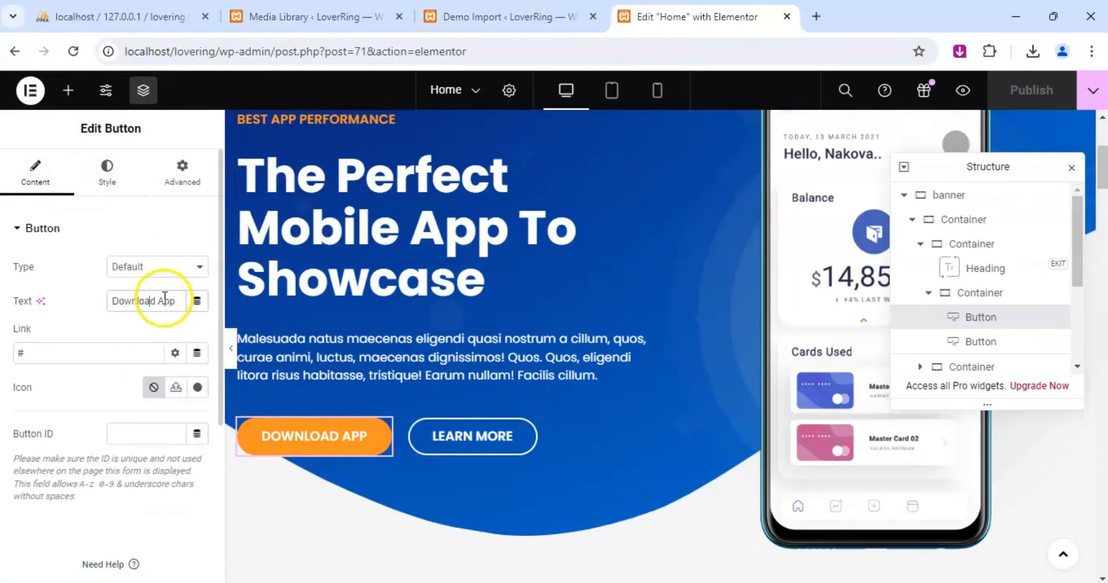
pyautogui.moveTo(176, 301); pyautogui.dragTo(99, 301)
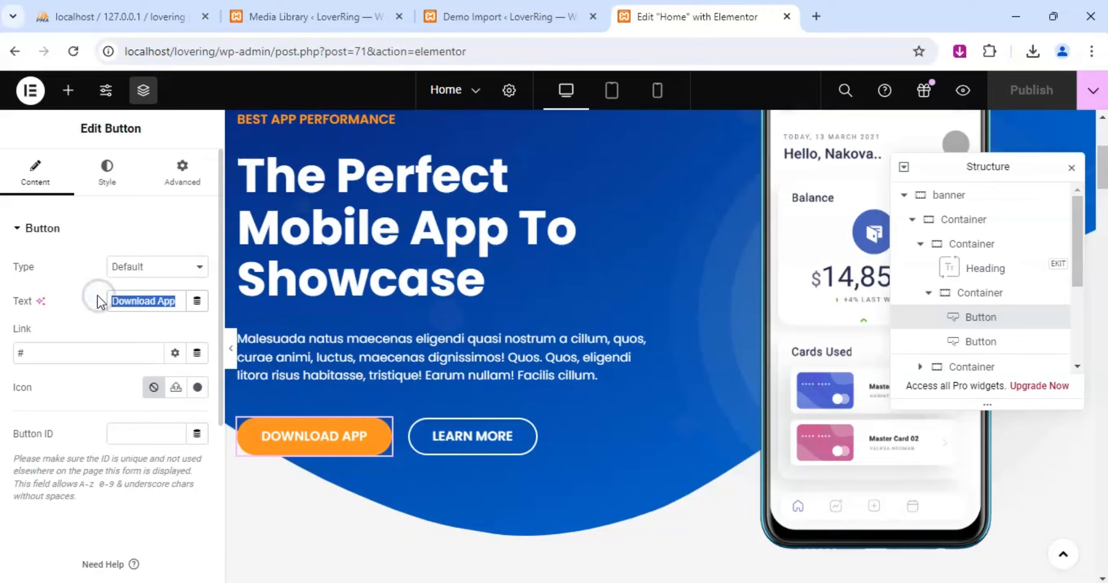
pyautogui.write('Get')
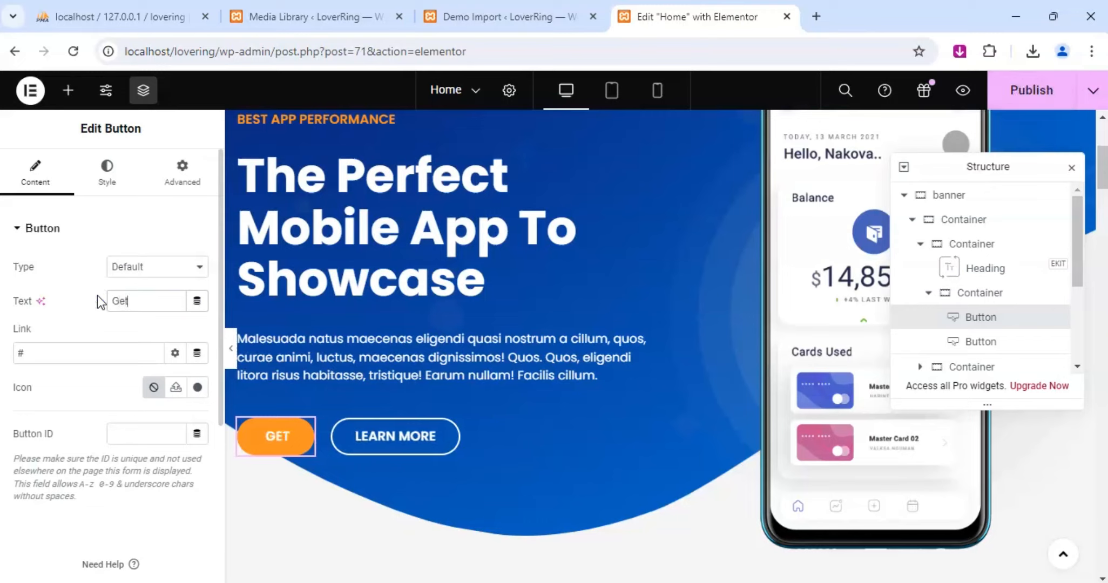
pyautogui.press('BackSpace')
pyautogui.press('BackSpace')
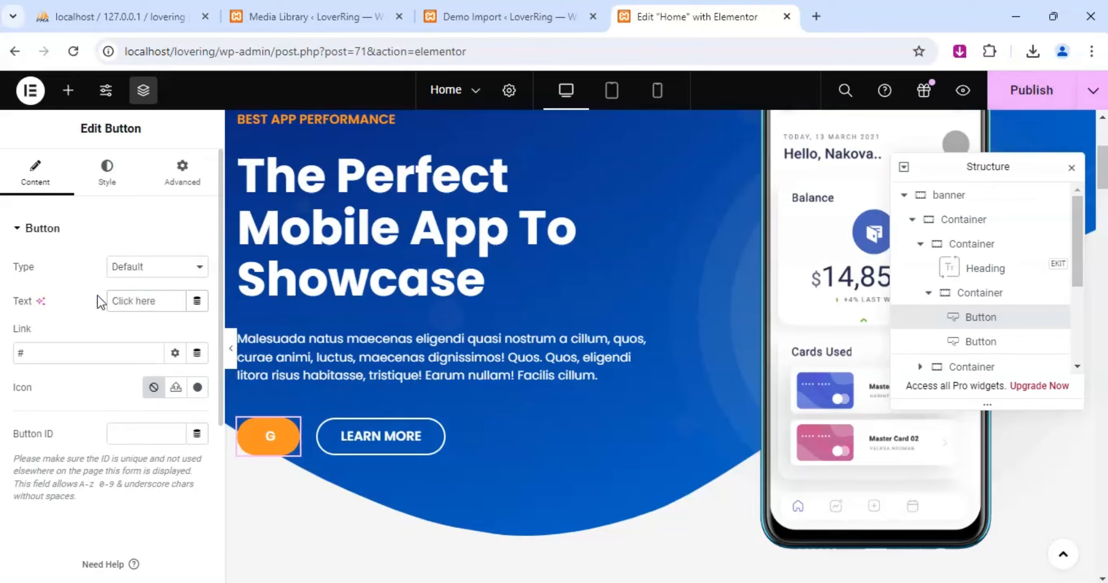
pyautogui.write('Vist Playst')
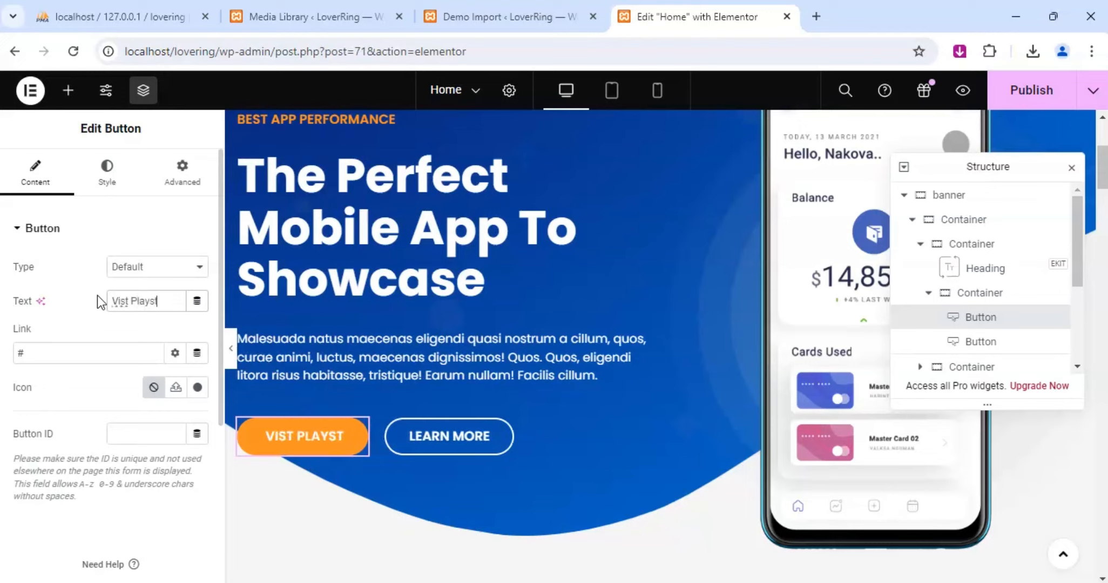
pyautogui.write('ore')
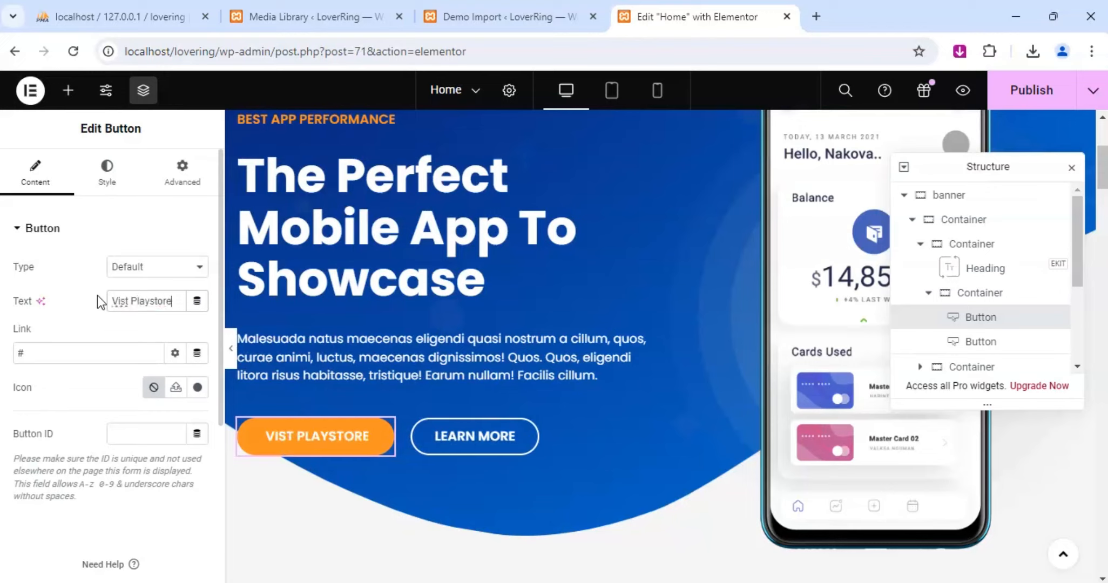
pyautogui.click(130, 300)
pyautogui.write('App/')
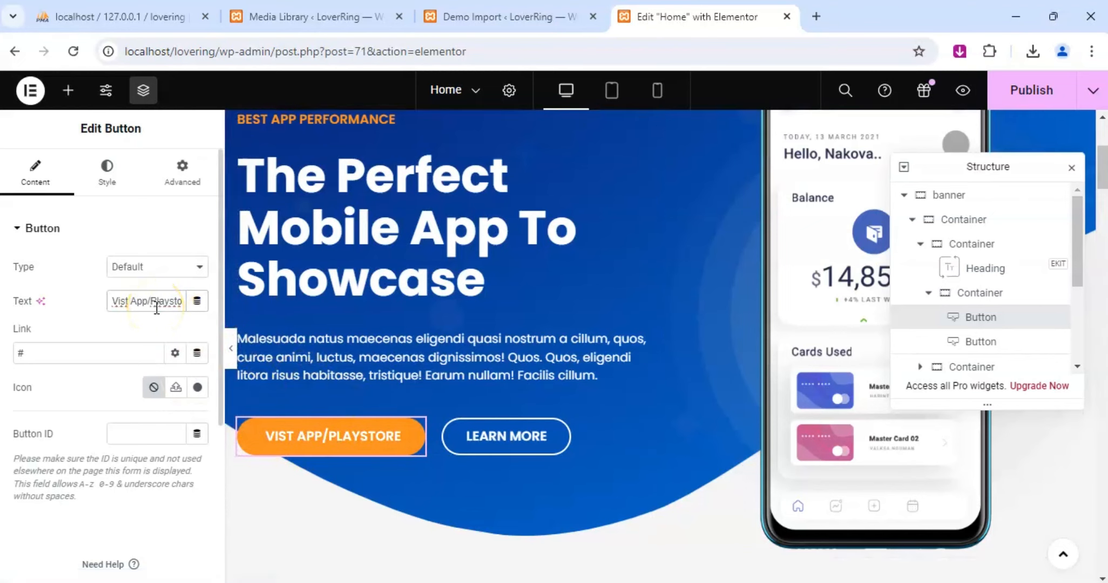
# Try replacing the banner's orange button text with a different wording that starts with "Get".
pyautogui.press('BackSpace')
pyautogui.press('BackSpace')
pyautogui.press('BackSpace')
pyautogui.press('BackSpace')
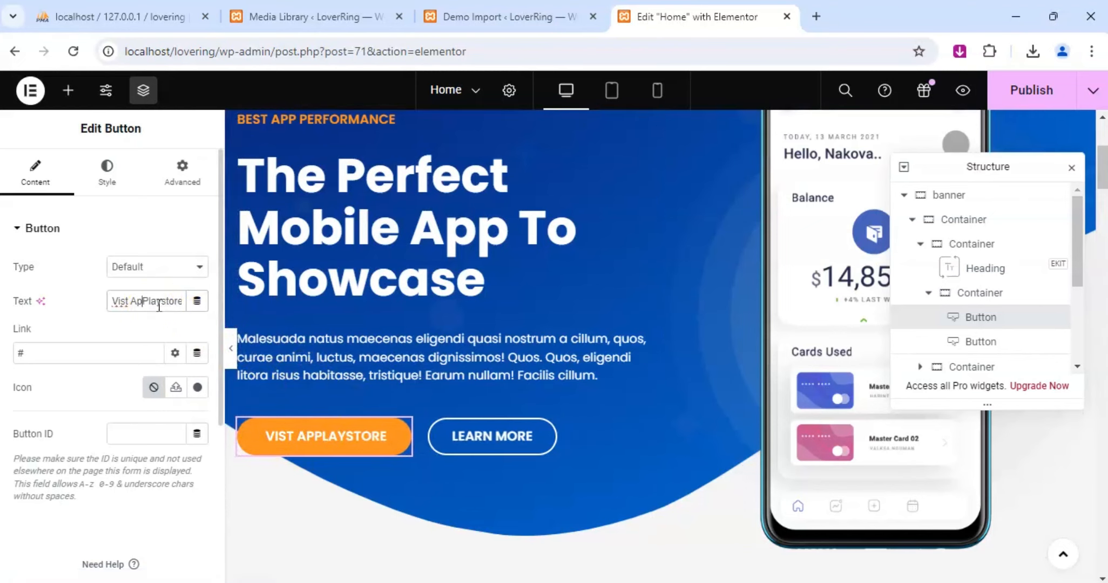
pyautogui.press('End')
pyautogui.press('BackSpace')
pyautogui.press('BackSpace')
pyautogui.press('BackSpace')
pyautogui.press('BackSpace')
pyautogui.press('BackSpace')
pyautogui.press('BackSpace')
pyautogui.press('BackSpace')
pyautogui.press('BackSpace')
pyautogui.press('BackSpace')
pyautogui.press('BackSpace')
pyautogui.press('BackSpace')
pyautogui.press('BackSpace')
pyautogui.press('BackSpace')
pyautogui.press('BackSpace')
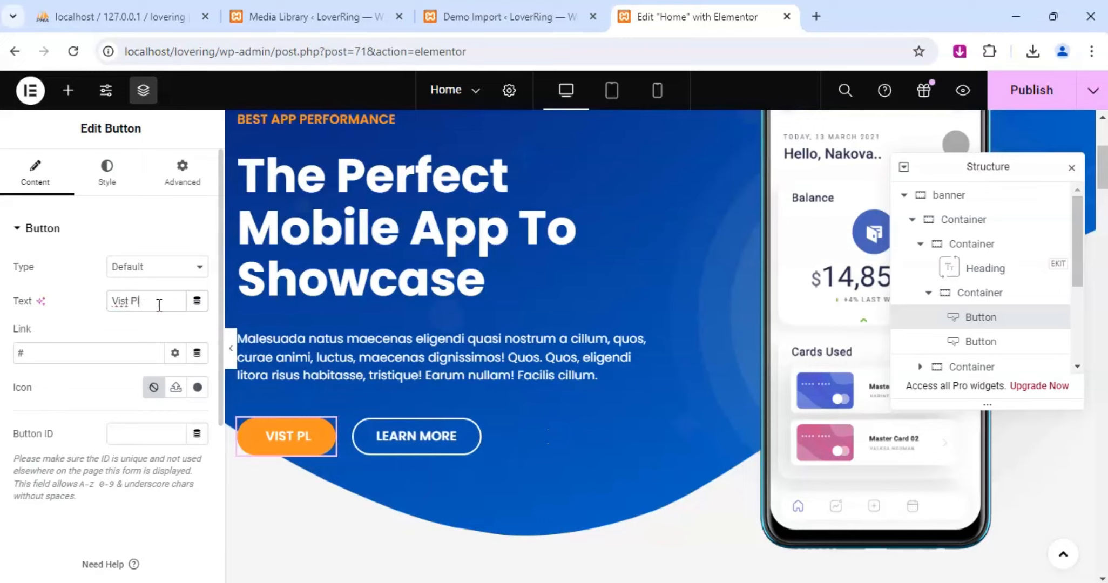
pyautogui.write('Get')
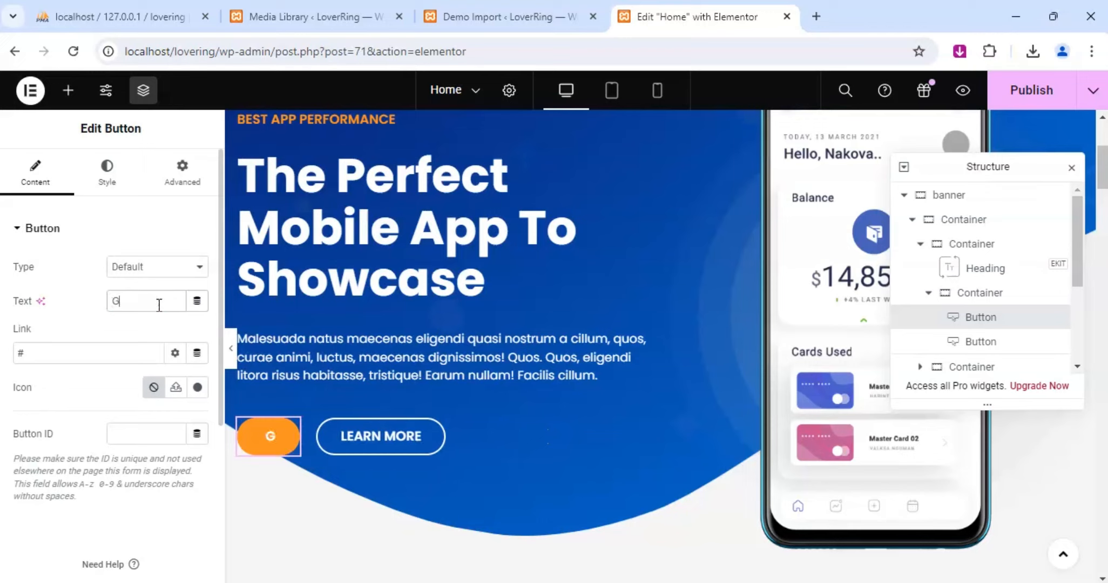
# Restore the text of the banner's orange button to "Download App".
pyautogui.press('BackSpace')
pyautogui.press('BackSpace')
pyautogui.hotkey('ctrl', 'z')
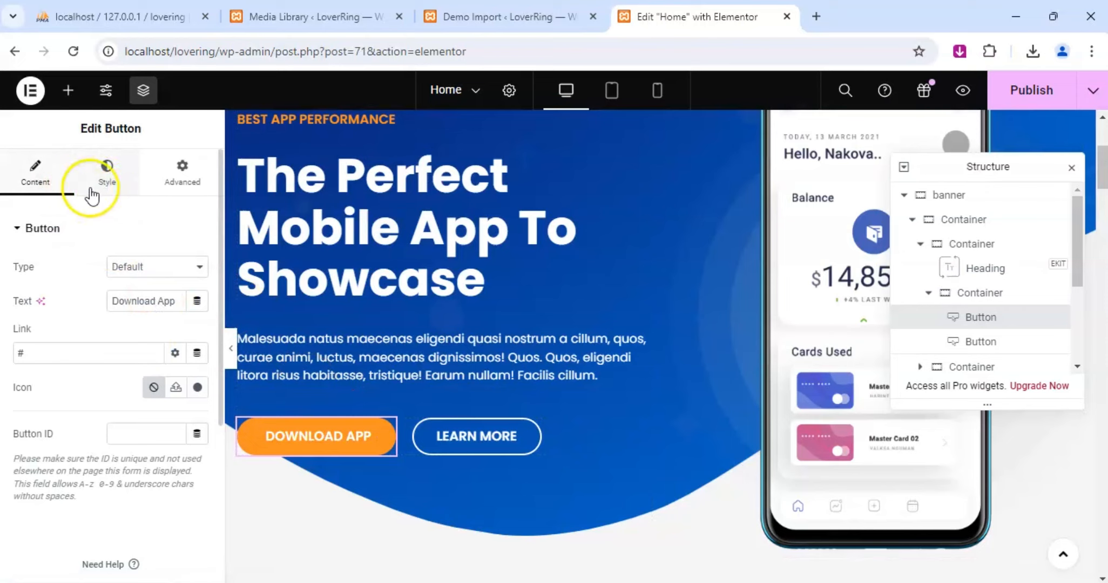
# Try darker brown shades, including #644D34, as the Download App button's background color and dismiss the Global Colors tip.
pyautogui.click(113, 183)
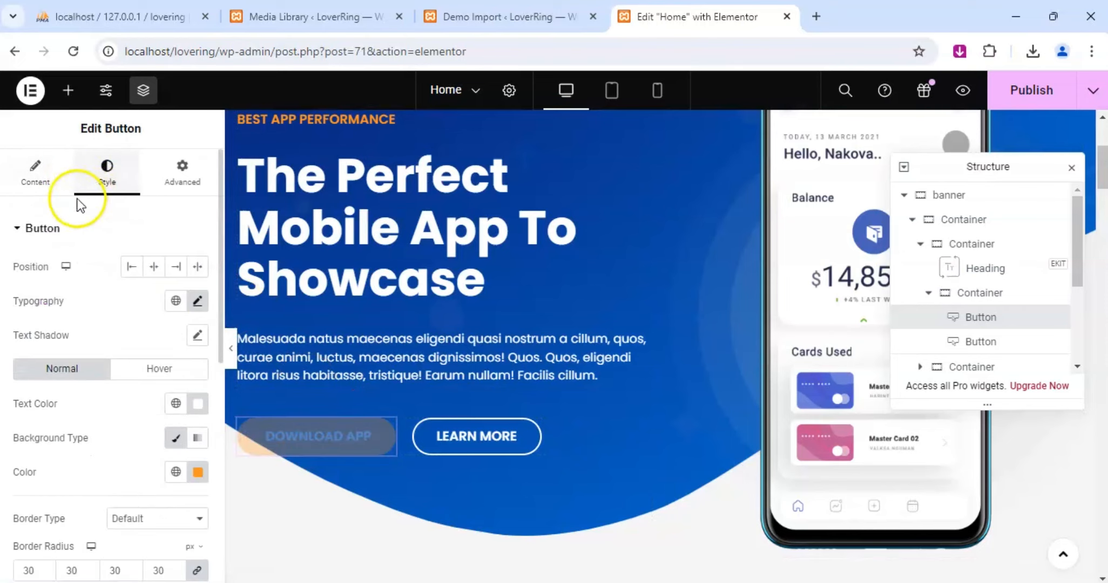
pyautogui.scroll(-3, 92, 345)
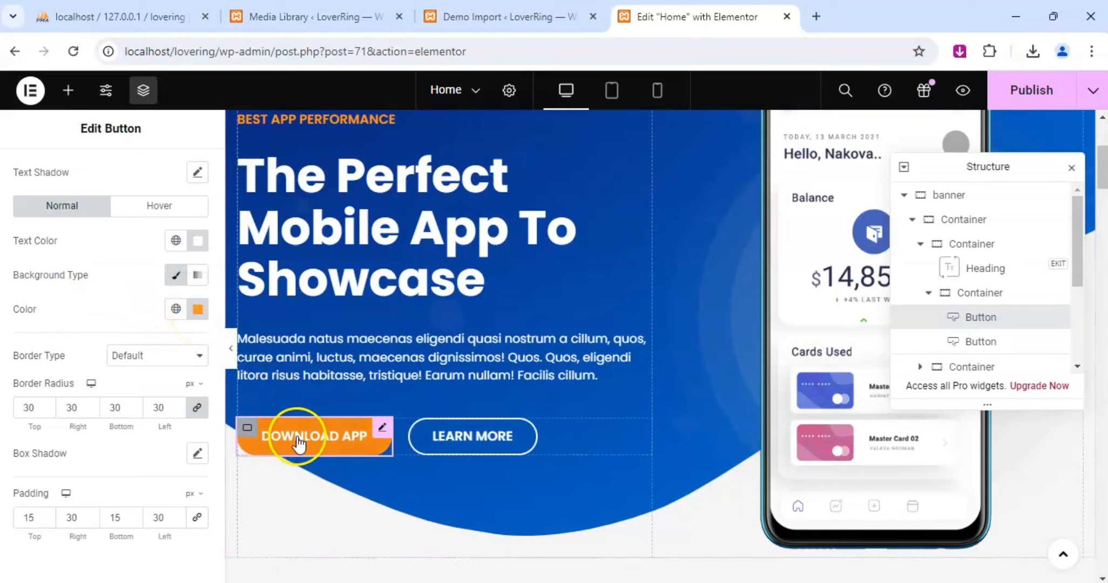
pyautogui.click(197, 309)
pyautogui.doubleClick(123, 542)
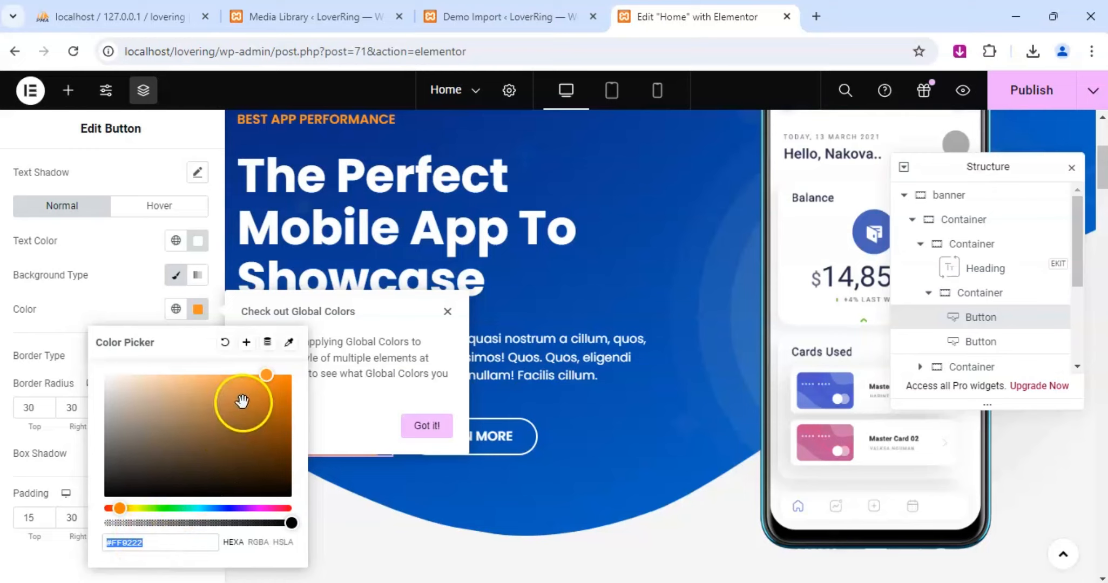
pyautogui.click(245, 435)
pyautogui.click(445, 316)
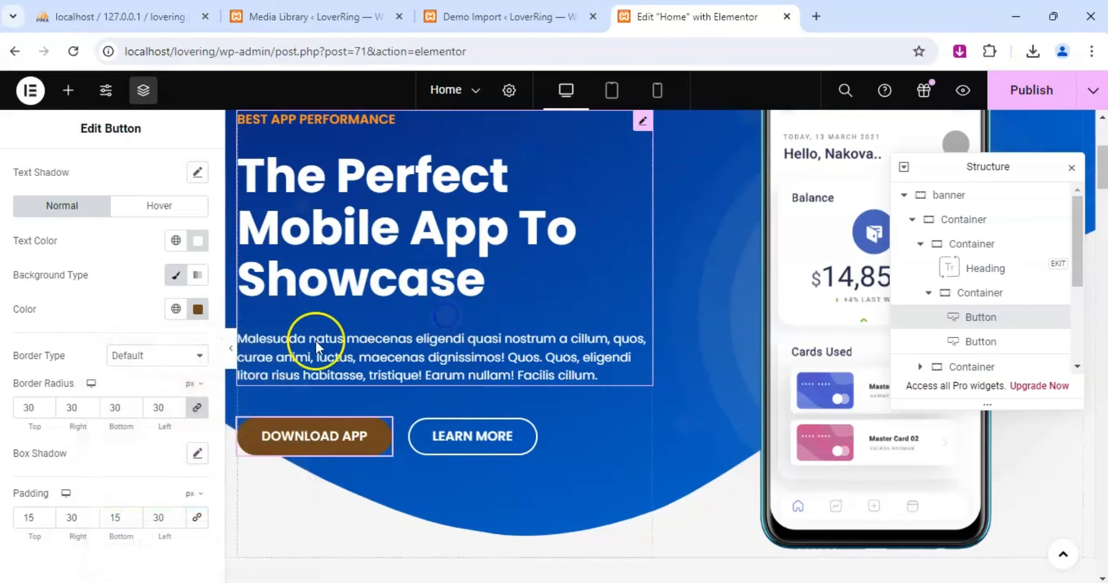
pyautogui.click(198, 309)
pyautogui.moveTo(240, 439); pyautogui.dragTo(194, 448)
pyautogui.click(242, 430)
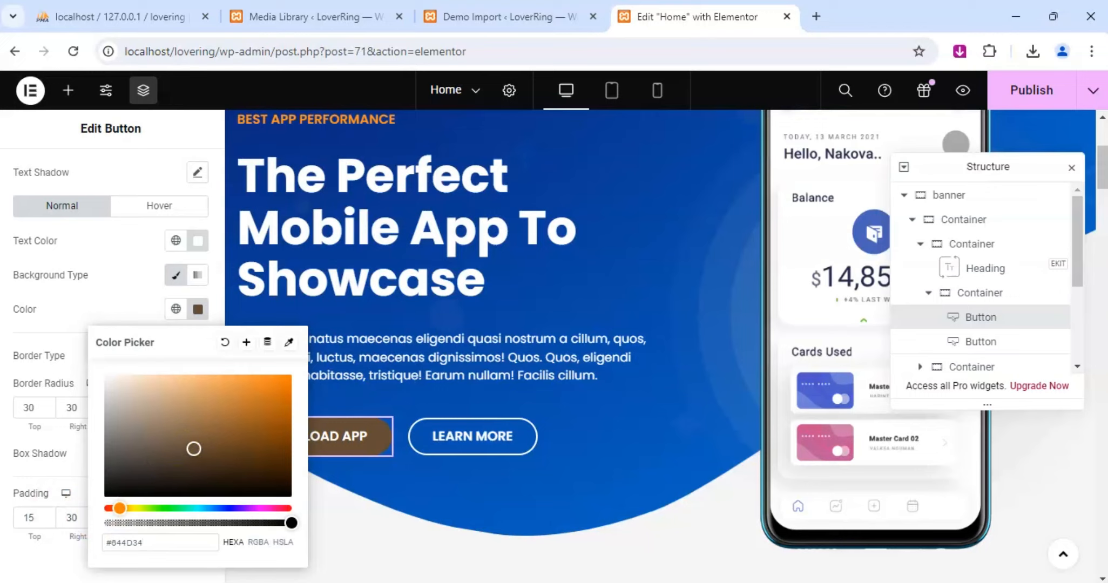
# Try entering hex code e169c1 as the Download App button's background color and raise its opacity to full.
pyautogui.press('BackSpace')
pyautogui.press('BackSpace')
pyautogui.press('BackSpace')
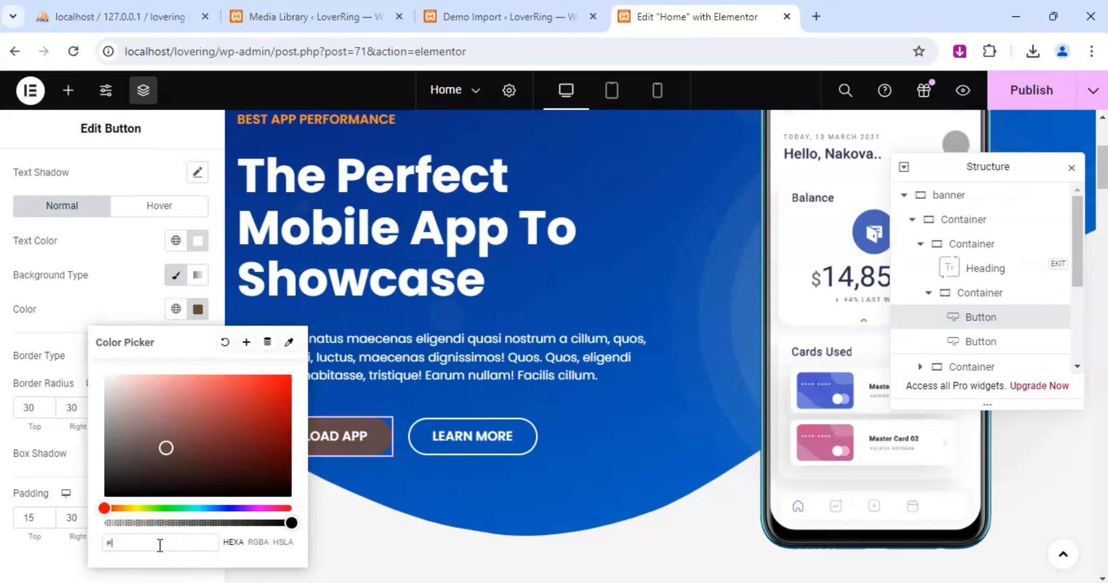
pyautogui.write('e16')
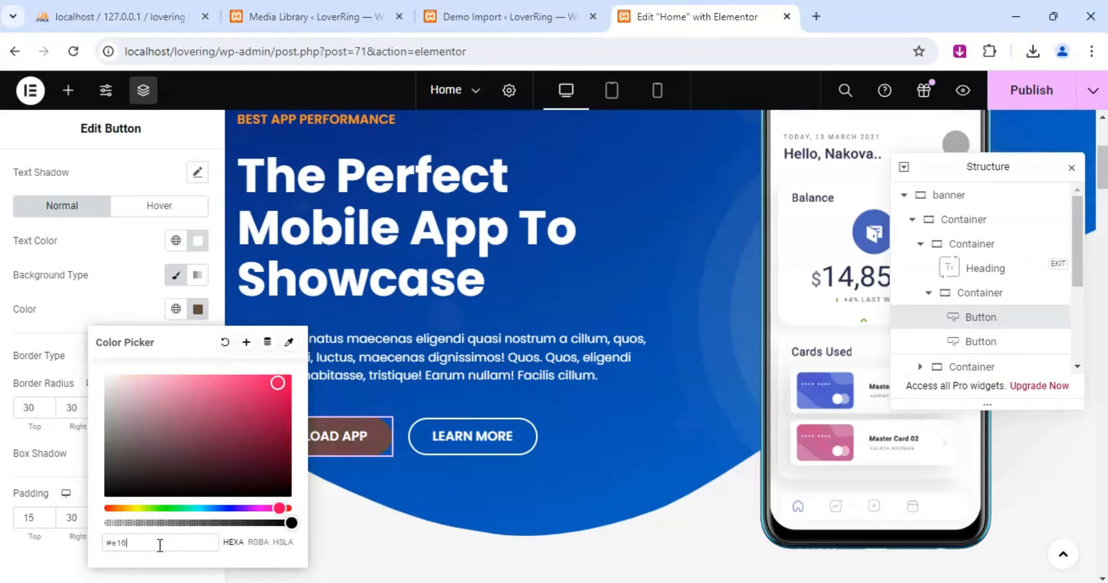
pyautogui.write('9c')
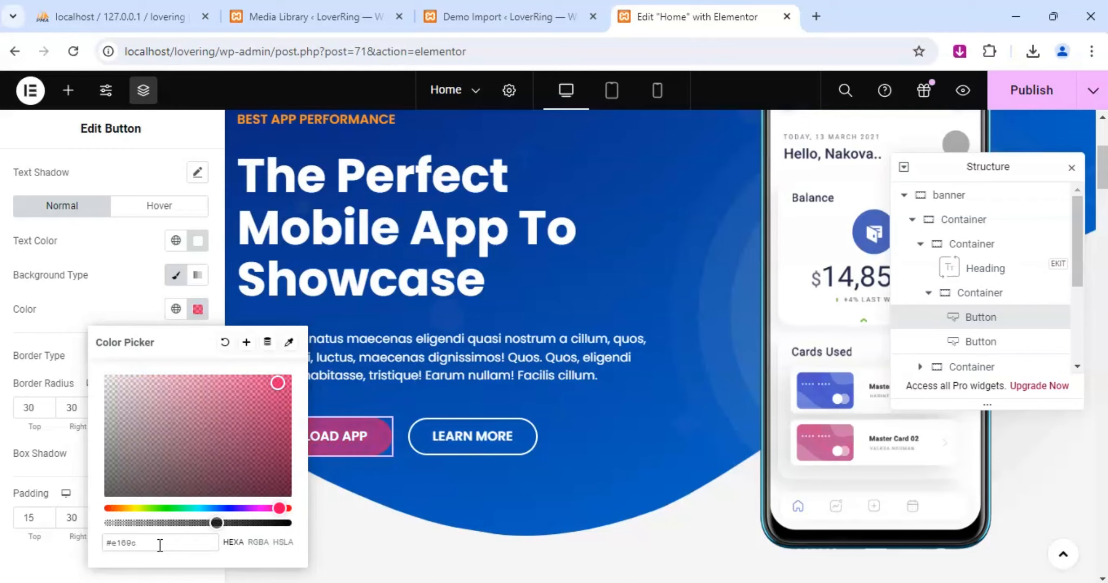
pyautogui.click(165, 543)
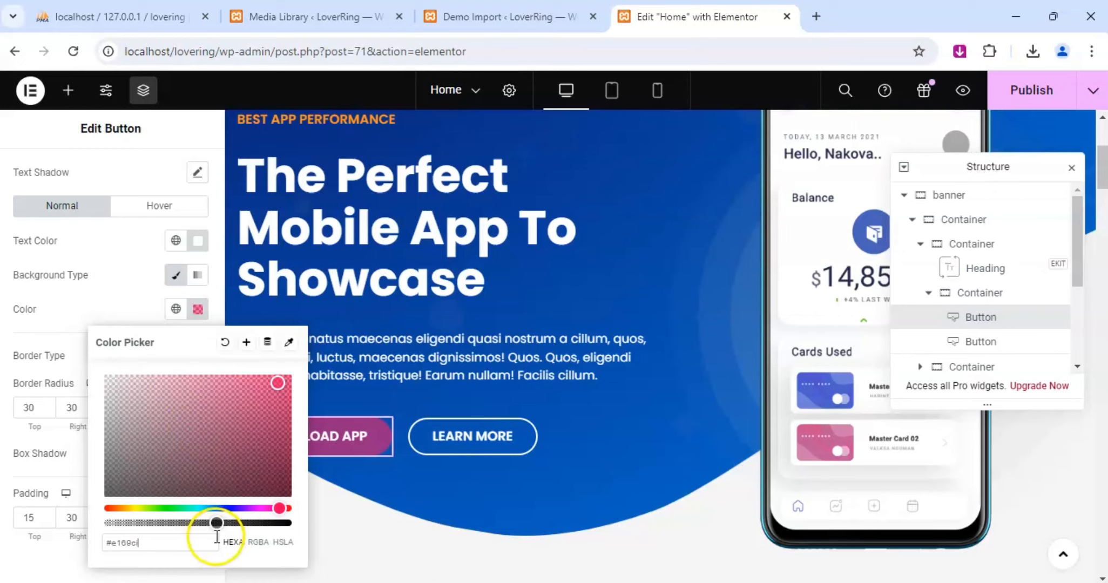
pyautogui.moveTo(216, 523); pyautogui.dragTo(320, 524)
pyautogui.moveTo(229, 523); pyautogui.dragTo(291, 523)
# Try re-entering the button's background hex as #EE11669C1 and raise the opacity to full, giving #EE1166.
pyautogui.click(121, 544)
pyautogui.doubleClick(127, 542)
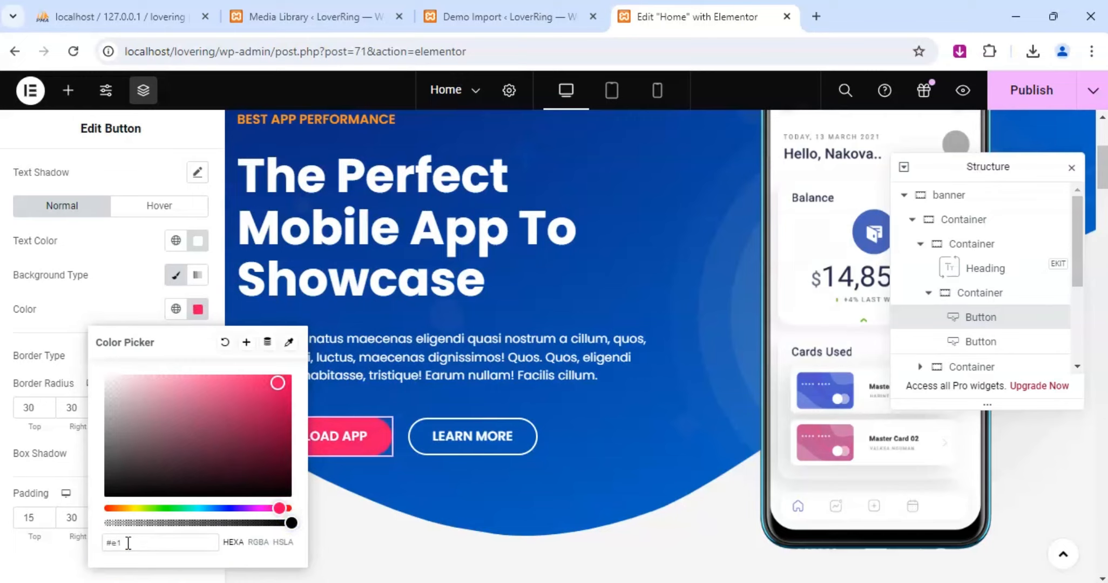
pyautogui.write('9C1')
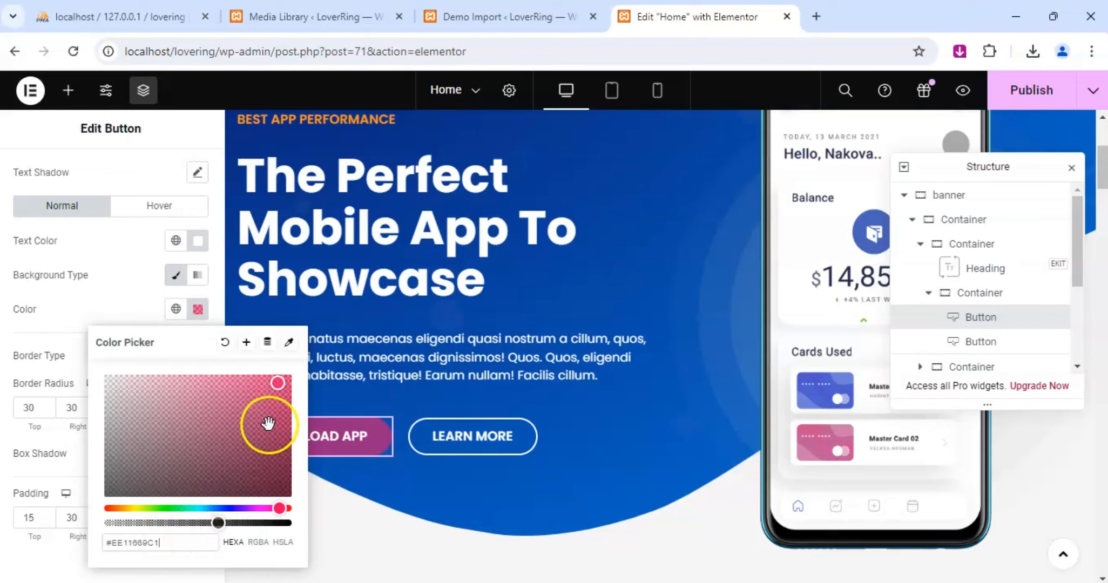
pyautogui.moveTo(218, 520); pyautogui.dragTo(295, 521)
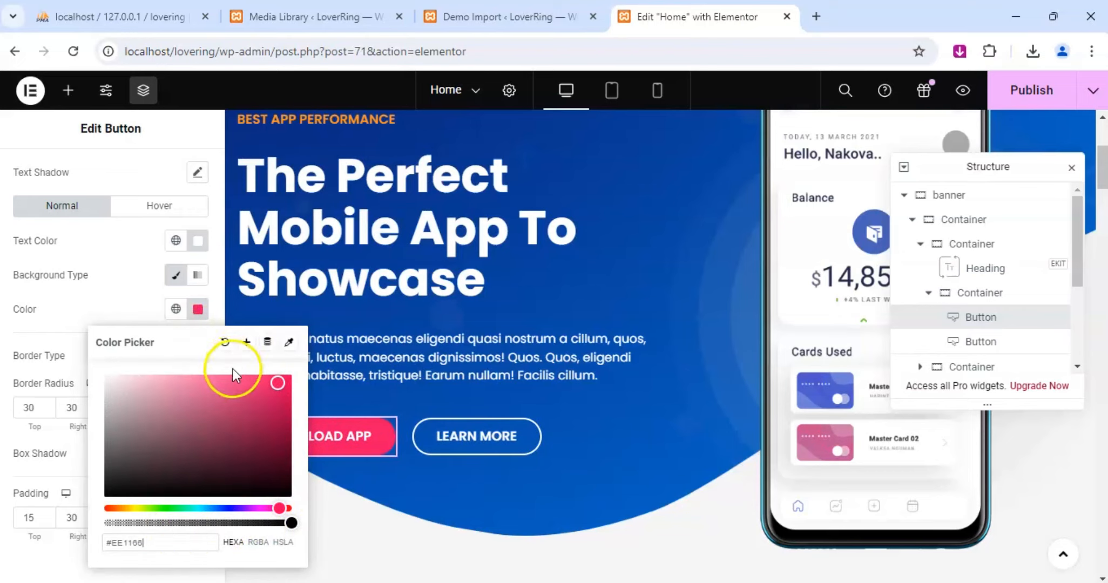
# Replace the Download App button's background color with the copied hex code e169c1 and close the color picker.
pyautogui.doubleClick(134, 542)
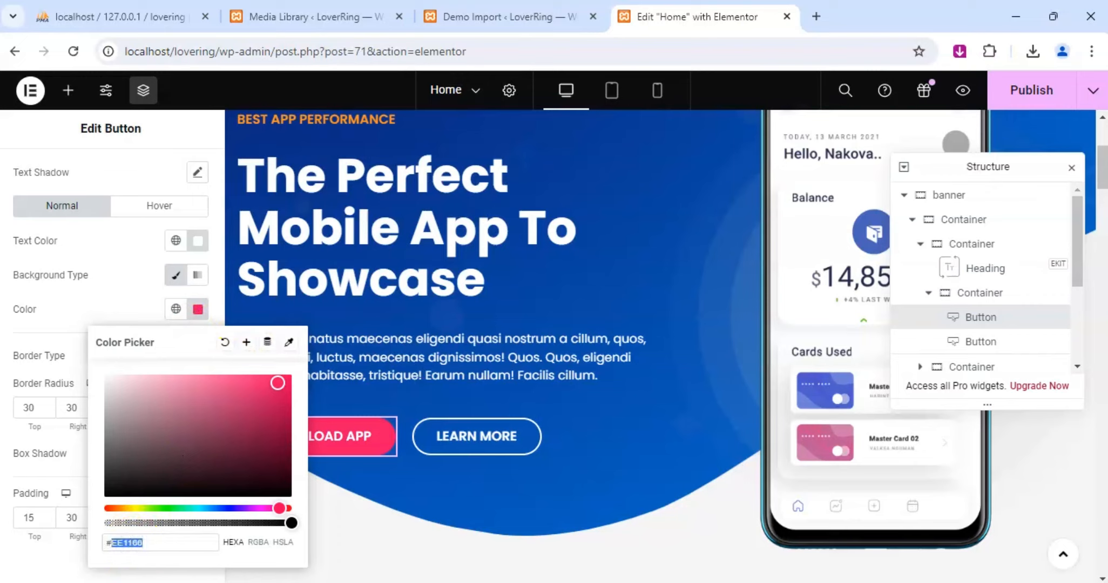
pyautogui.tripleClick(135, 541)
pyautogui.write('e169c1')
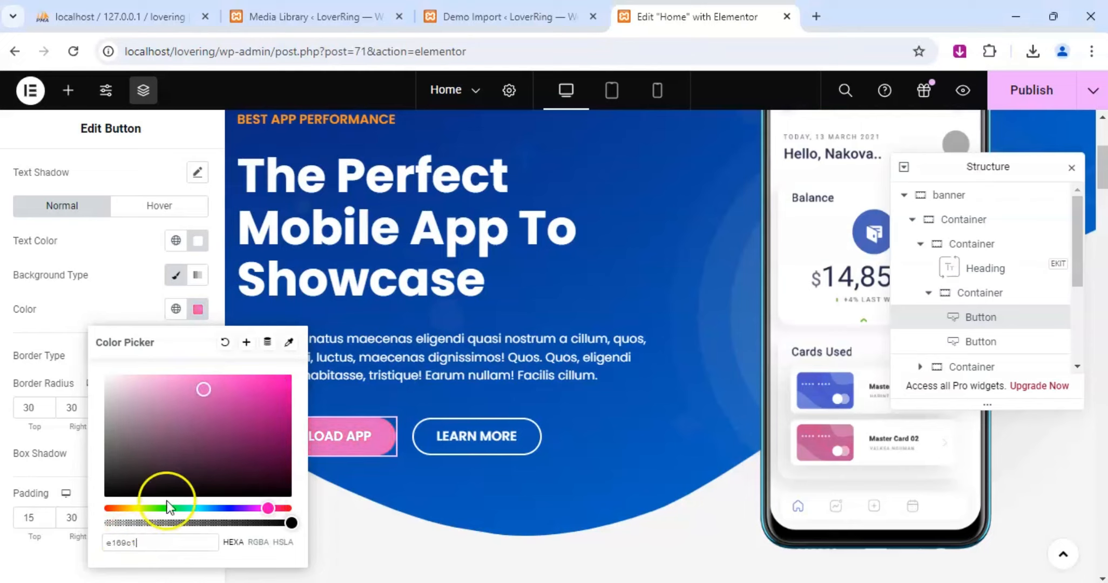
pyautogui.click(56, 558)
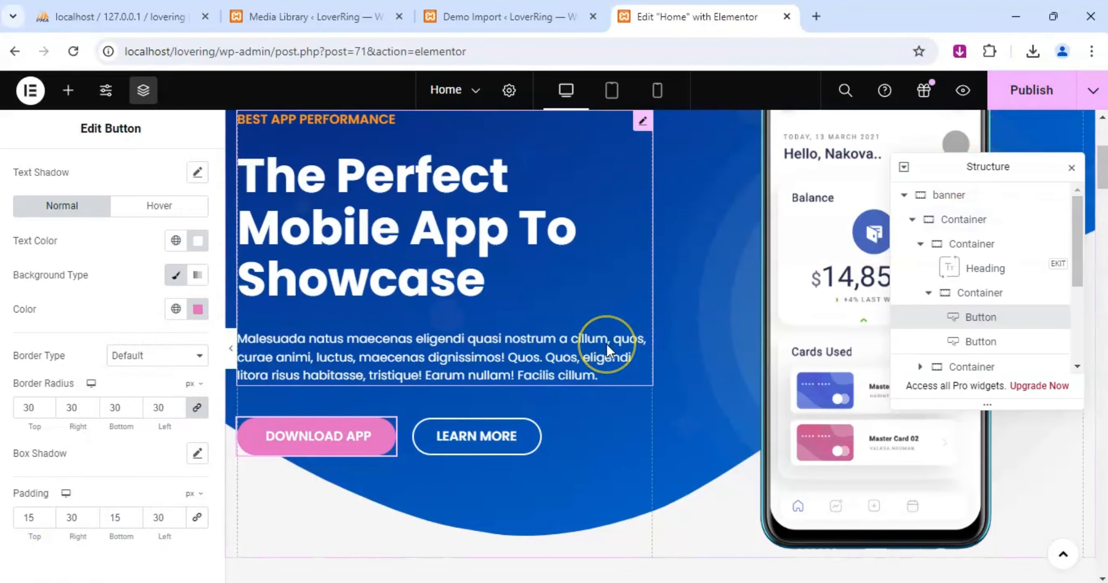
# Close the Structure panel and set the "Introduction To Us" subtitle's color to e169c1.
pyautogui.scroll(-3, 463, 385)
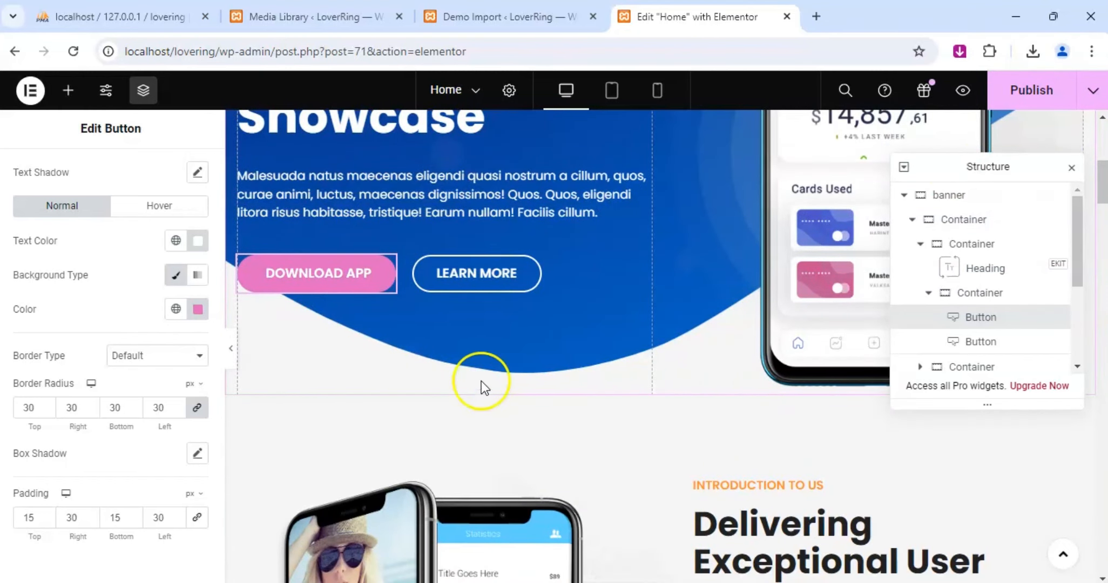
pyautogui.scroll(-3, 481, 384)
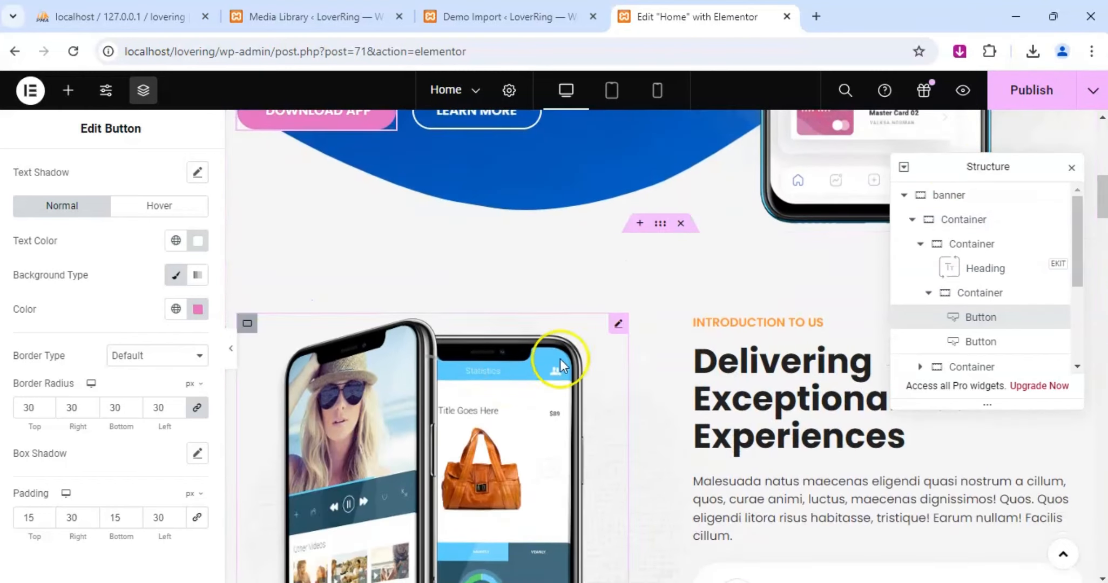
pyautogui.click(1072, 168)
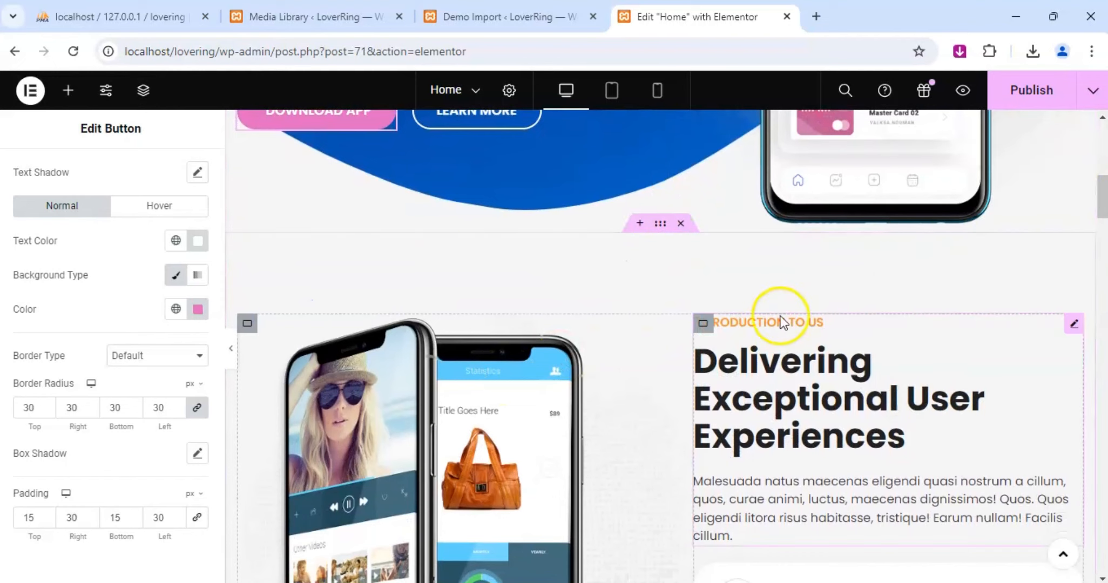
pyautogui.click(1073, 324)
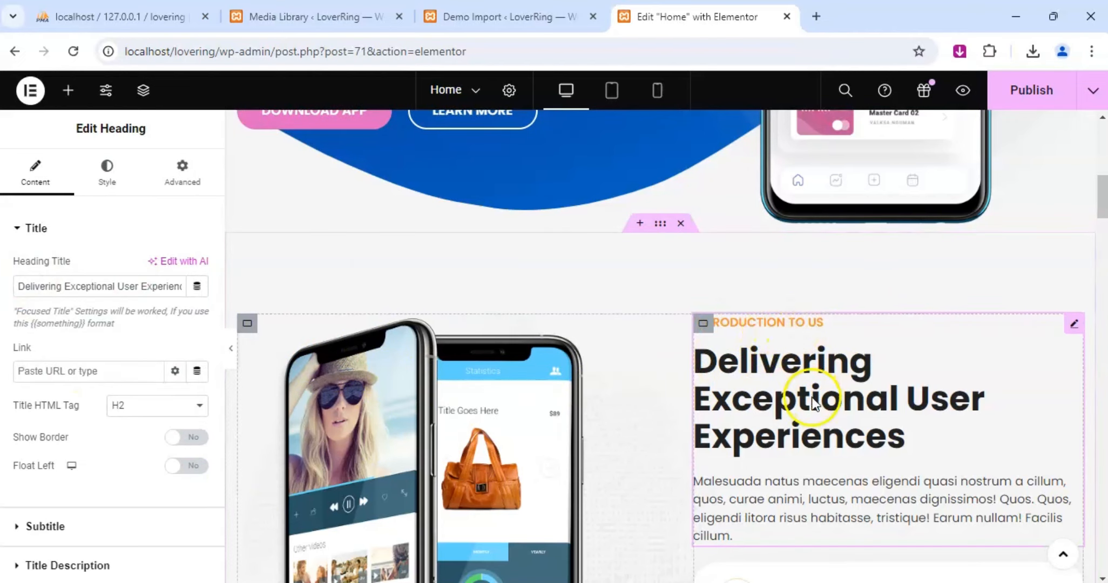
pyautogui.scroll(-3, 86, 402)
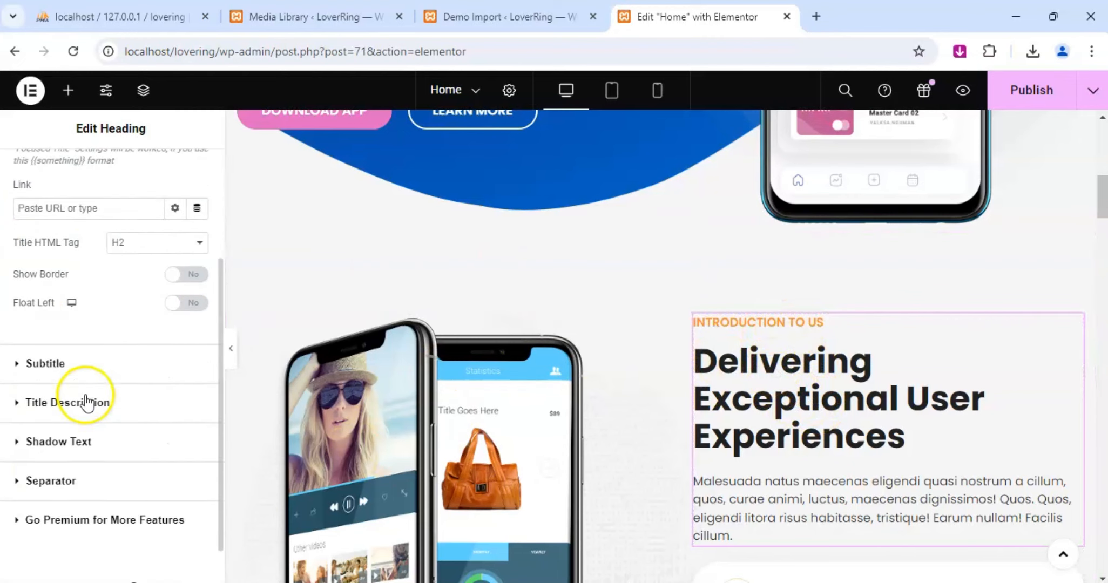
pyautogui.click(20, 364)
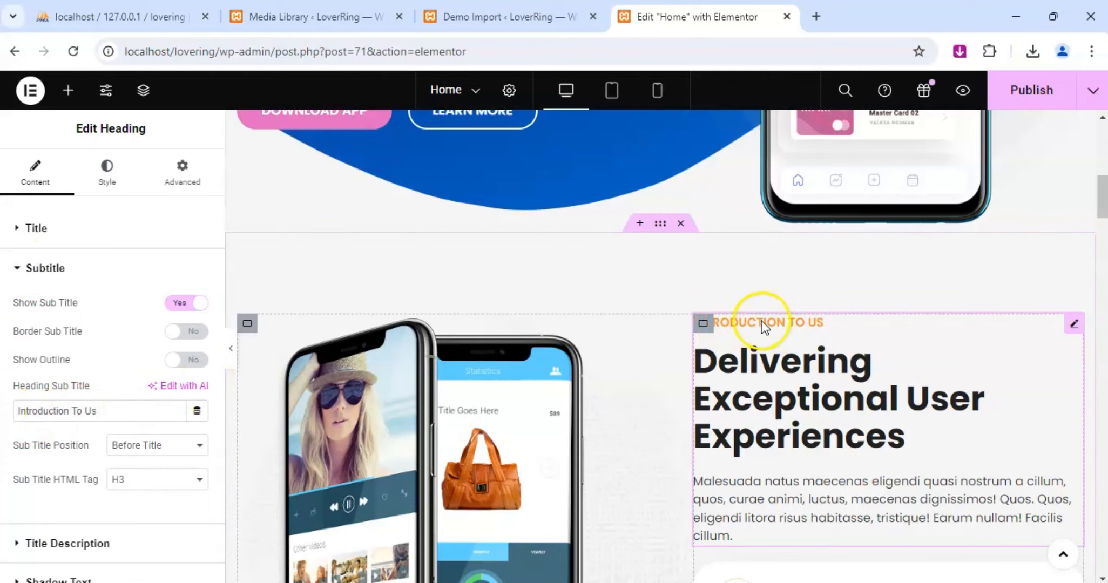
pyautogui.click(111, 183)
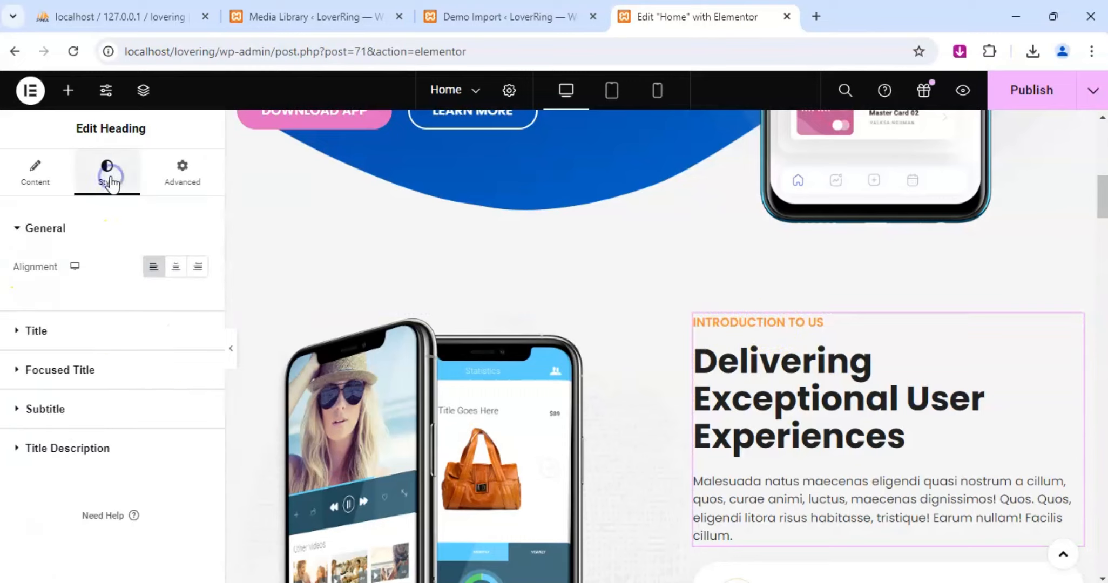
pyautogui.click(21, 409)
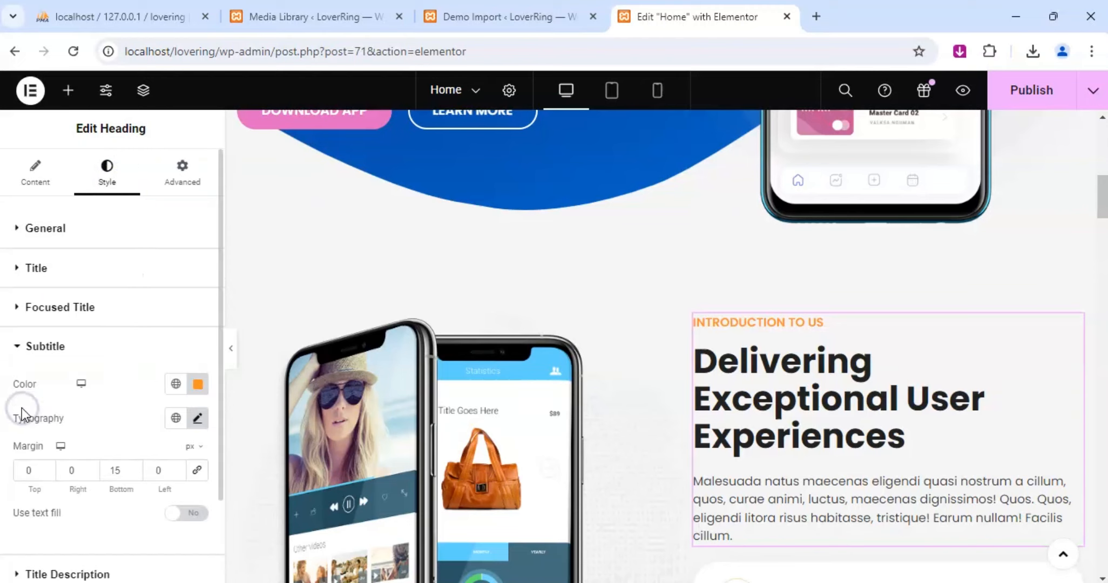
pyautogui.click(198, 384)
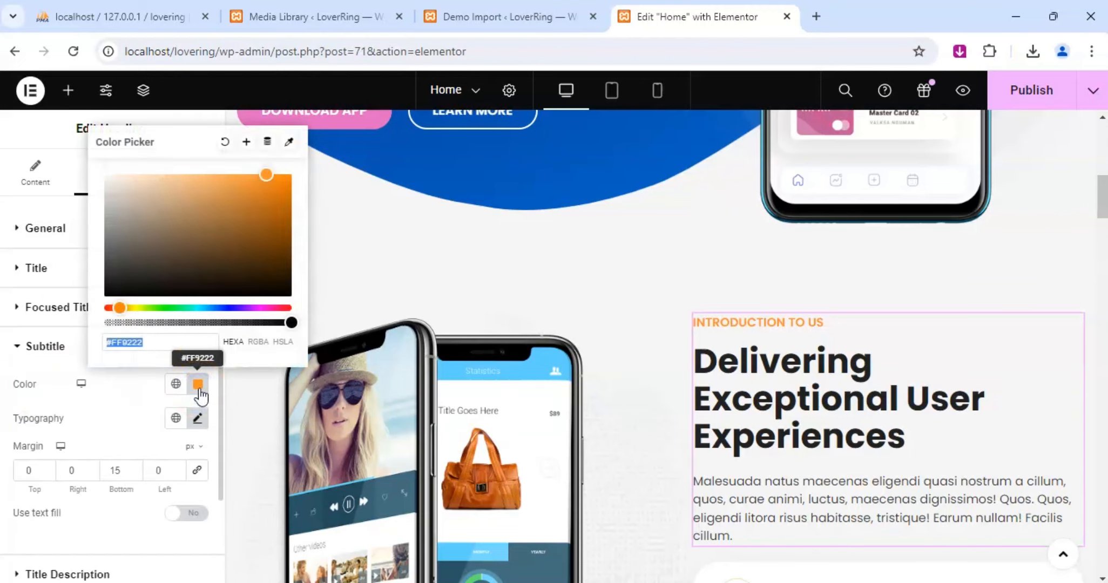
pyautogui.write('e169c1')
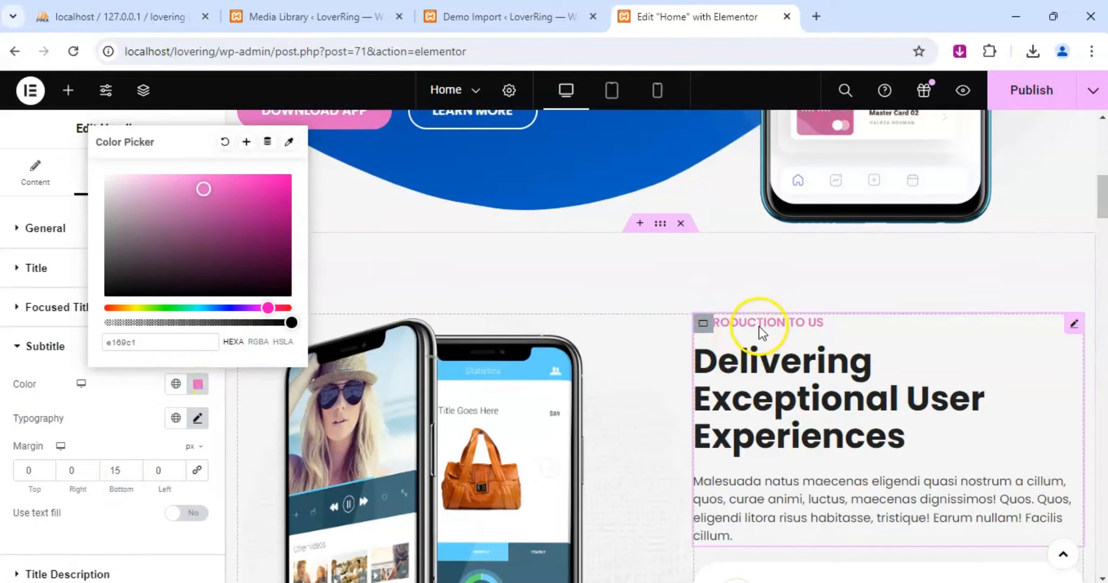
# Set the text color of the "01" heading beside "Get Your Own Time" to e169c1.
pyautogui.scroll(-6, 759, 327)
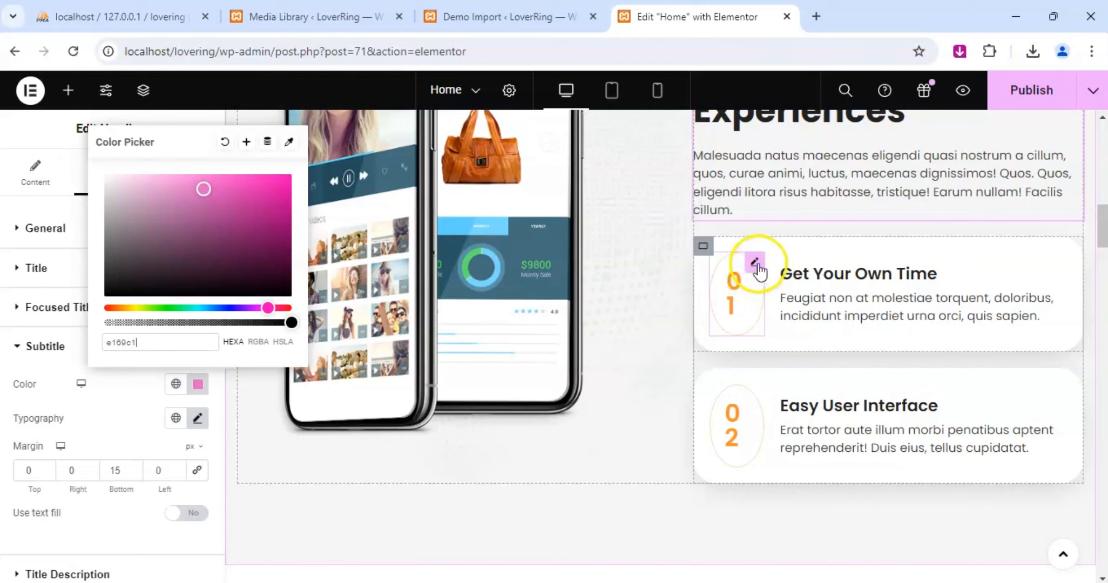
pyautogui.click(755, 263)
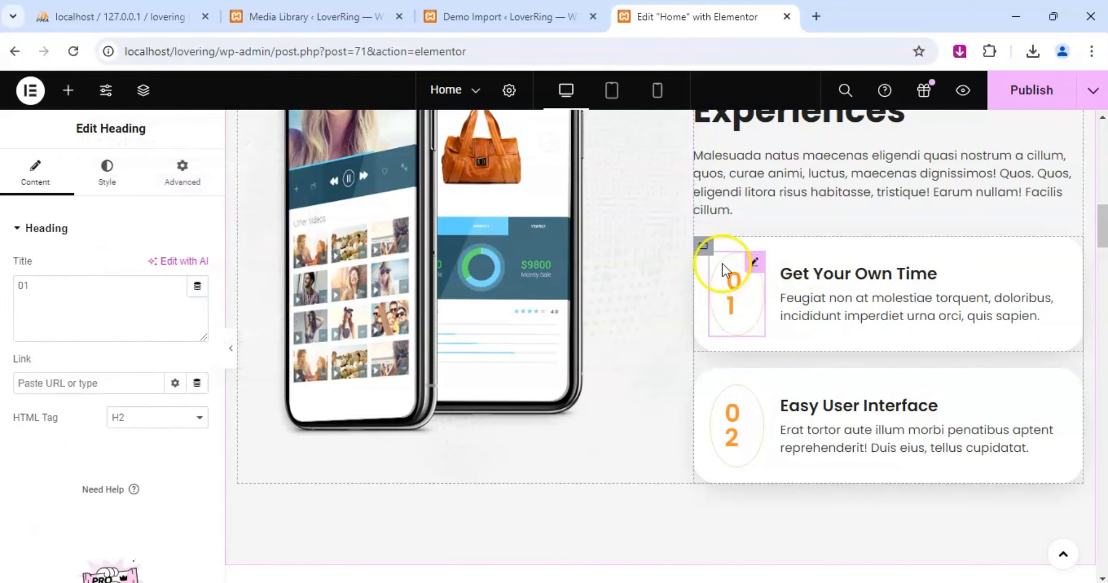
pyautogui.click(108, 178)
pyautogui.click(206, 311)
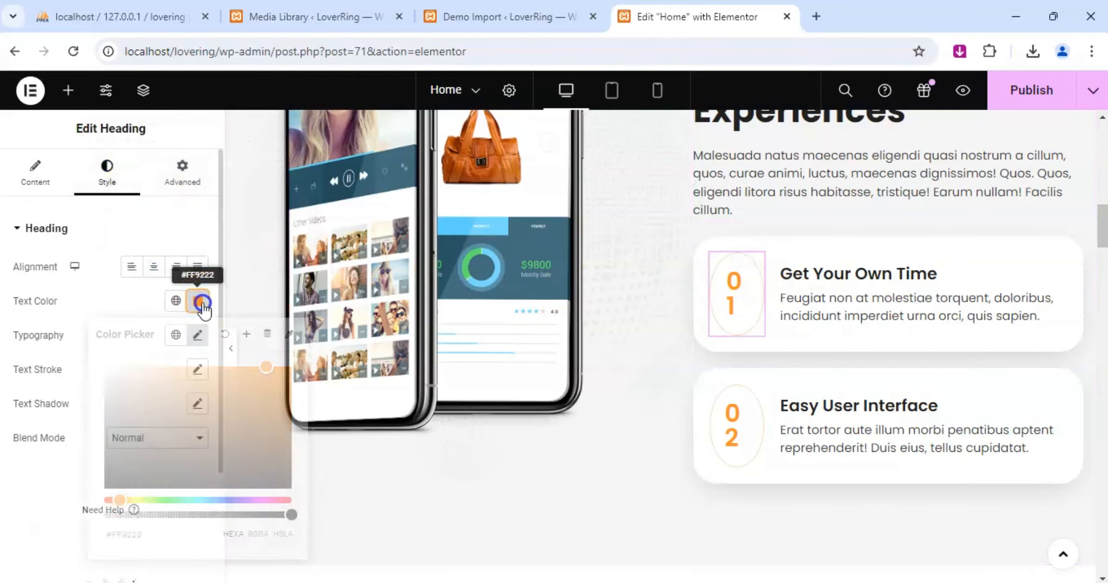
pyautogui.write('e169c1')
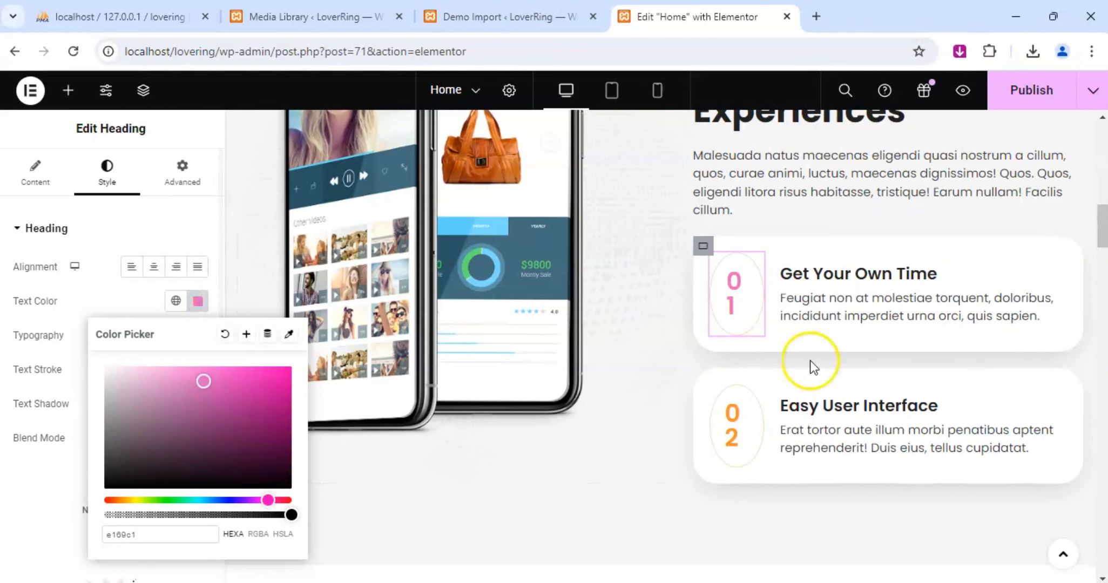
# Set the text color of the "02" heading beside "Easy User Interface" to e169c1.
pyautogui.click(754, 395)
pyautogui.click(106, 171)
pyautogui.click(200, 304)
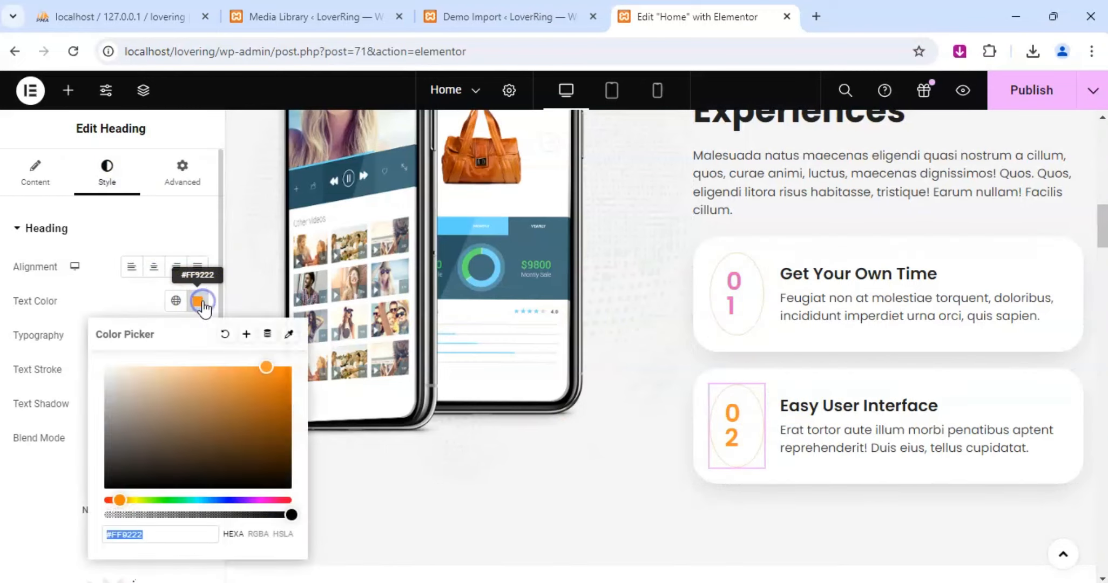
pyautogui.write('e169c1')
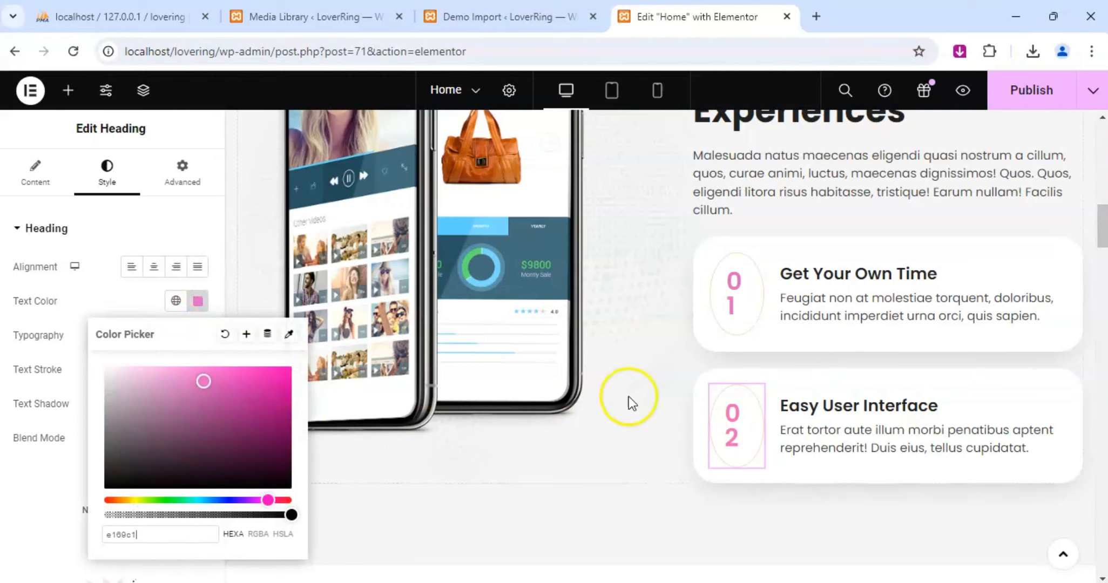
# Set the "Why Choose Us" subtitle color above the "Feature In This App" heading to e169c1.
pyautogui.scroll(-5, 629, 396)
pyautogui.scroll(-1, 646, 394)
pyautogui.click(1074, 331)
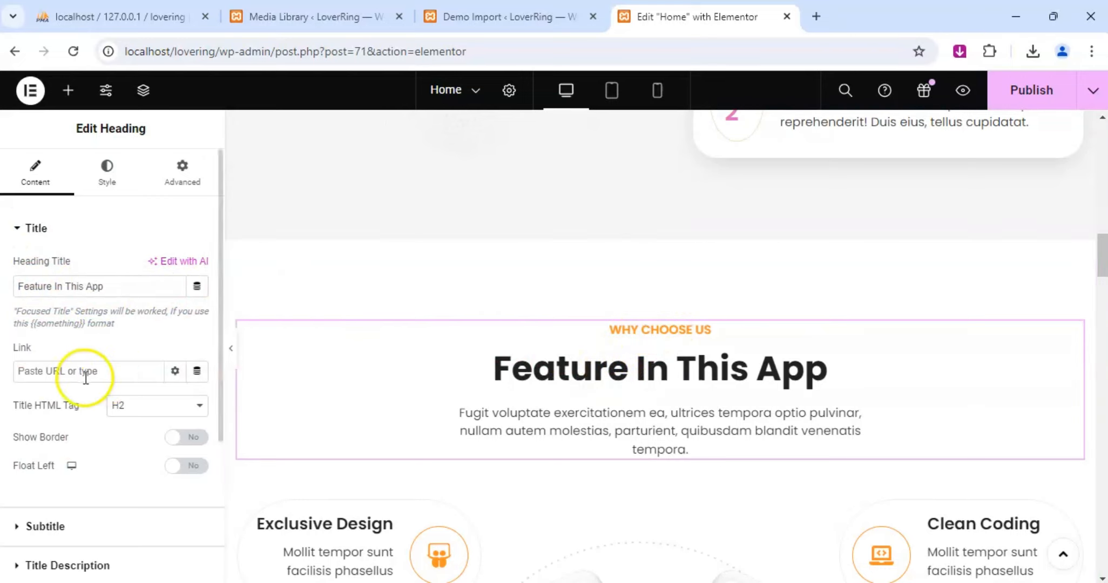
pyautogui.scroll(-2, 86, 386)
pyautogui.click(16, 446)
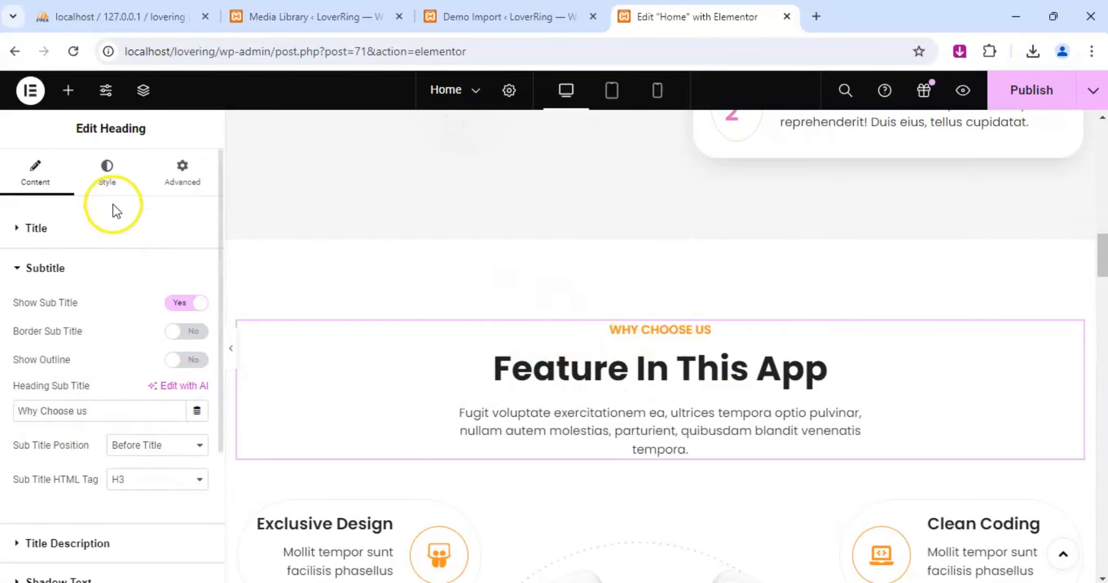
pyautogui.click(107, 172)
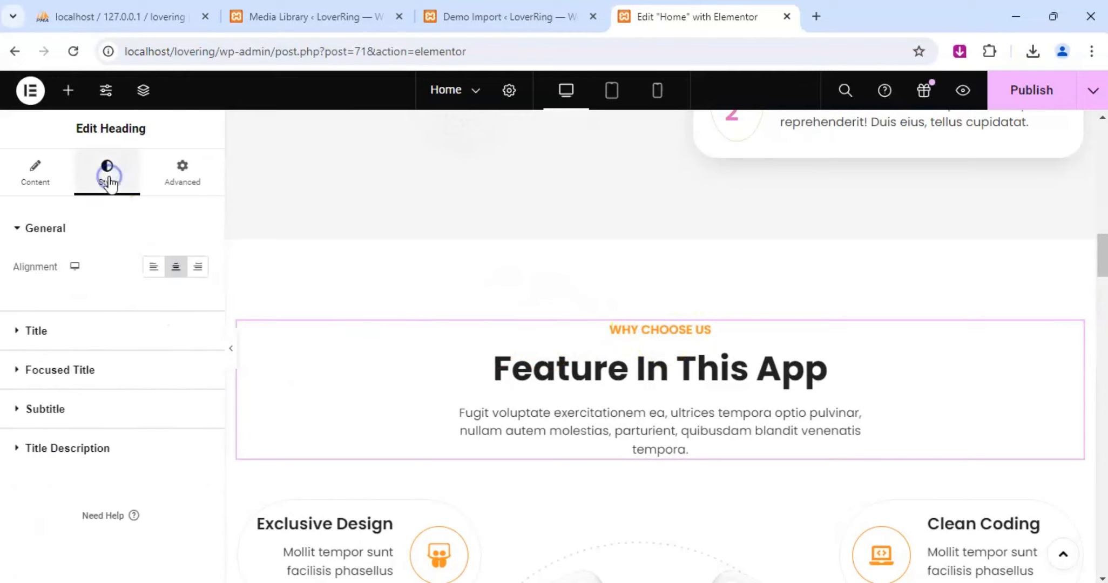
pyautogui.click(18, 409)
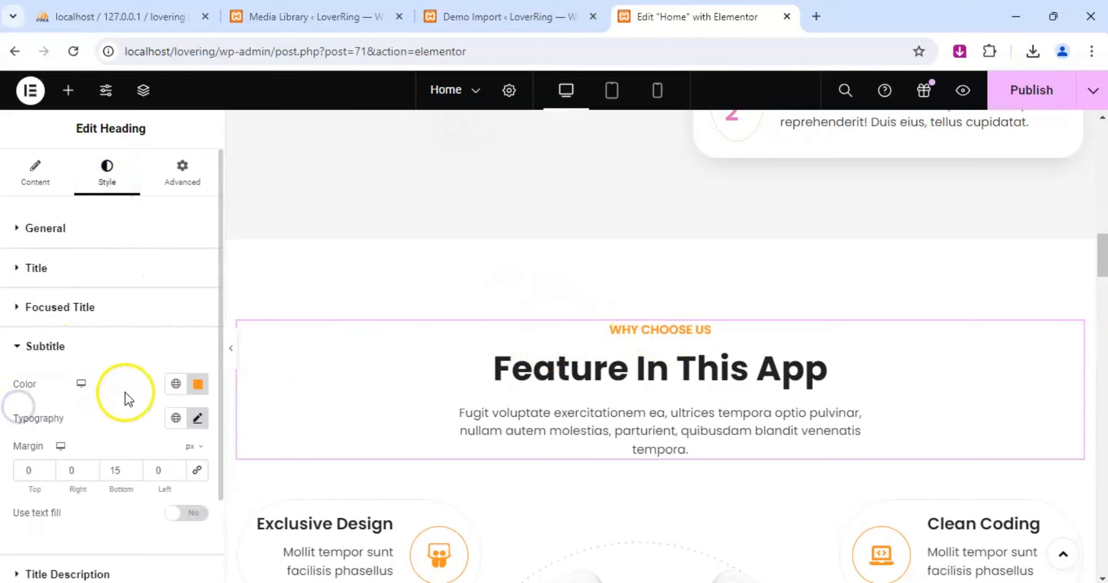
pyautogui.click(197, 384)
pyautogui.write('e169c1')
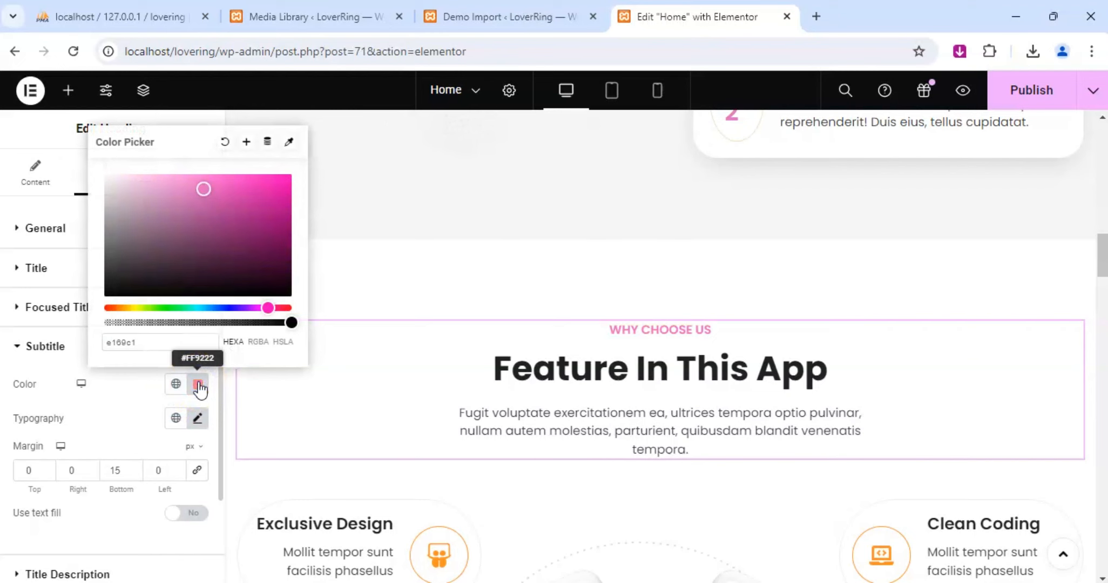
# Set the primary icon color of the "Exclusive Design" icon box to e169c1.
pyautogui.scroll(-4, 507, 284)
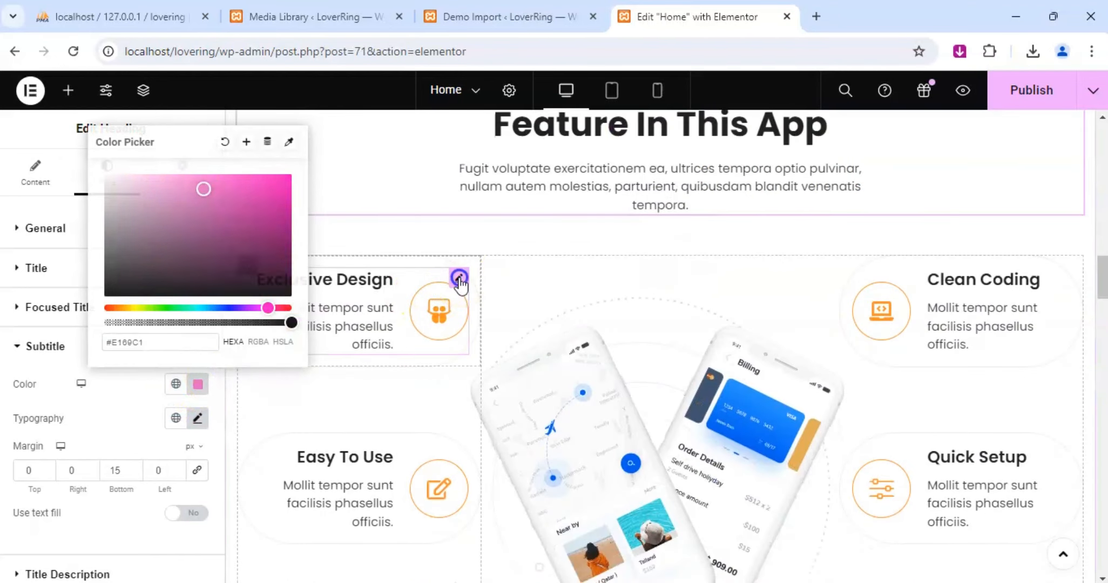
pyautogui.click(459, 279)
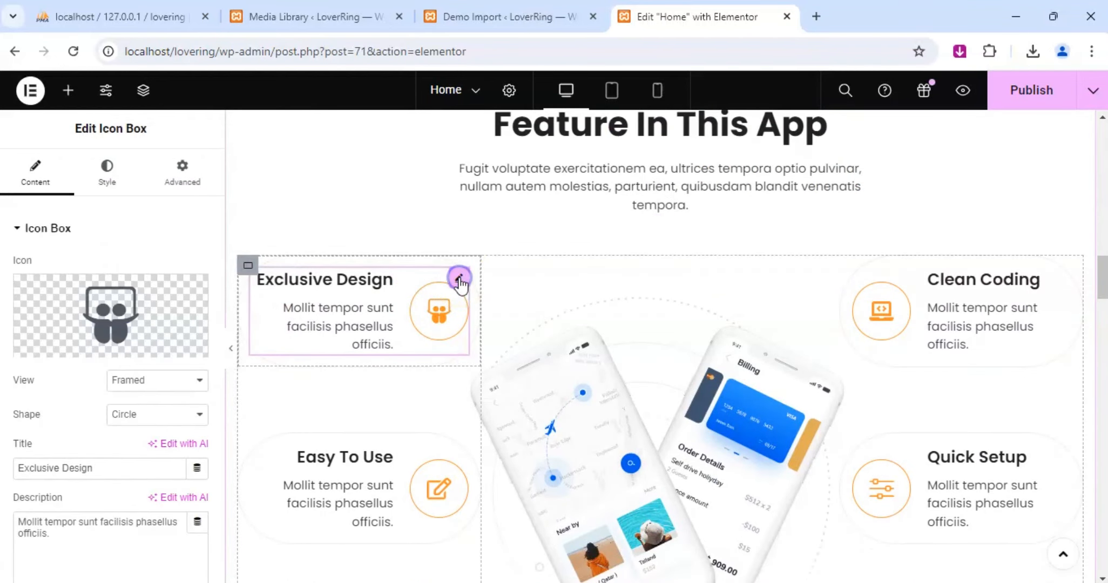
pyautogui.click(105, 195)
pyautogui.scroll(-2, 30, 458)
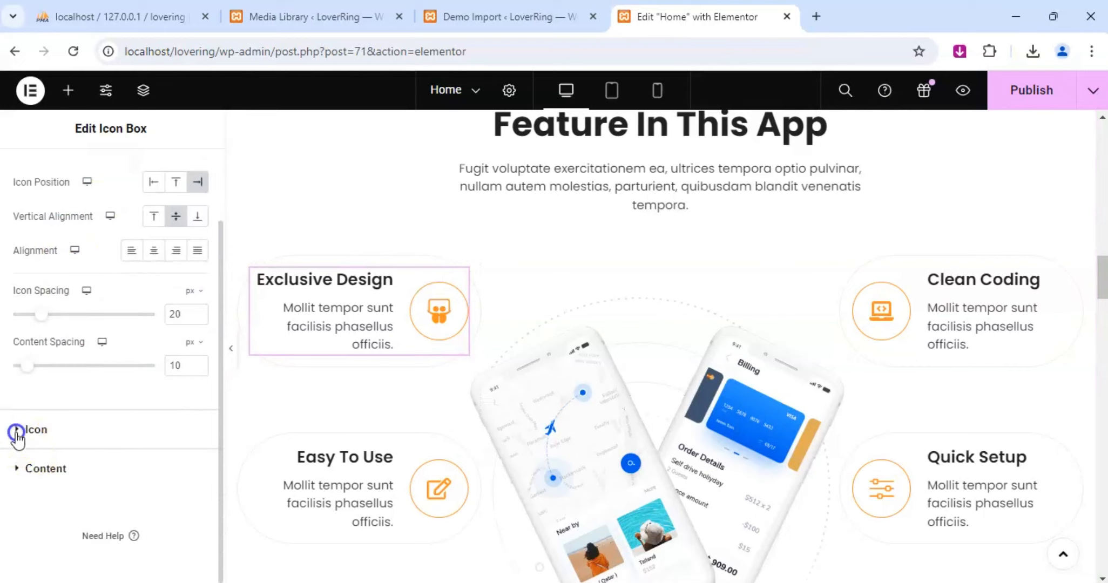
pyautogui.click(20, 430)
pyautogui.click(197, 340)
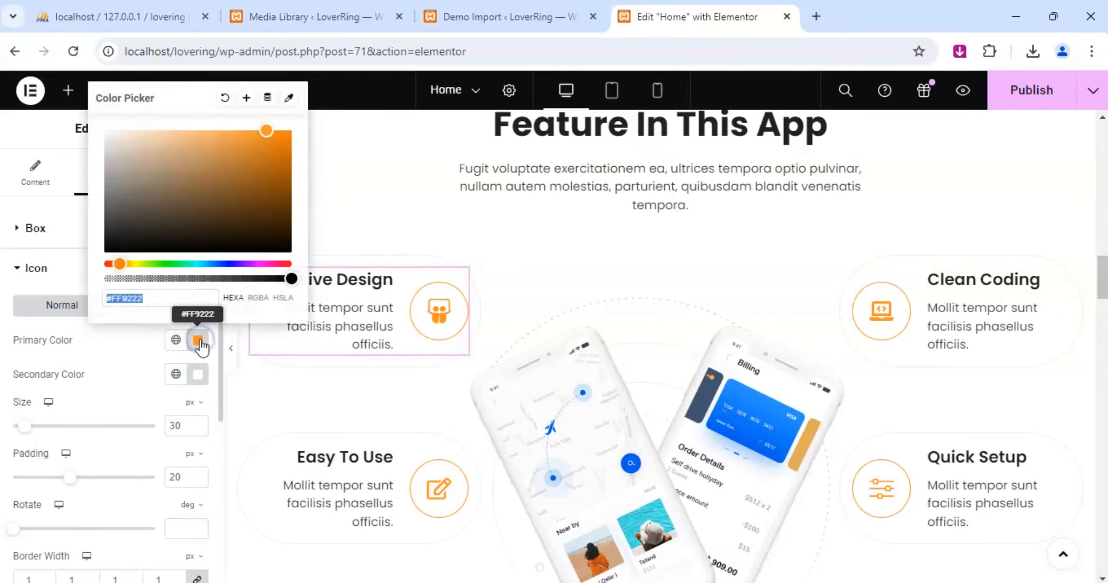
pyautogui.write('e169c1')
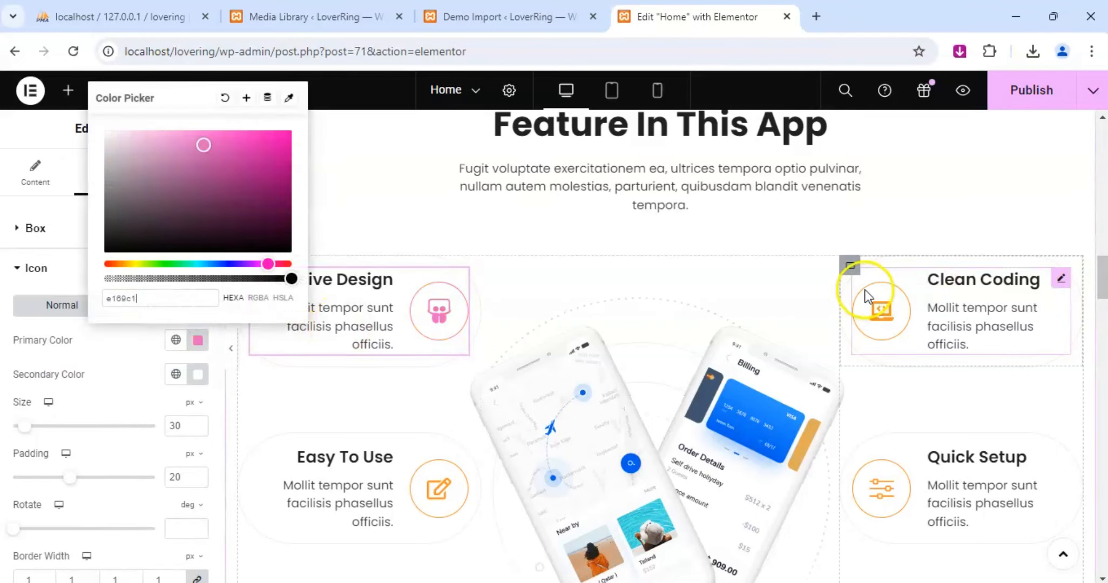
# Set the primary icon color of the "Clean Coding" icon box to e169c1.
pyautogui.click(1061, 281)
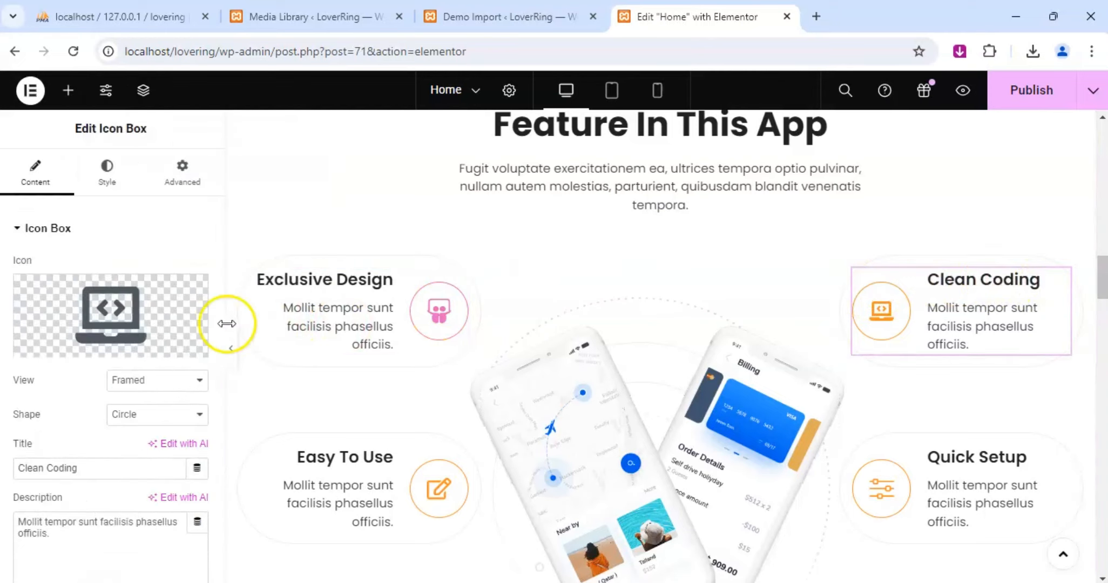
pyautogui.click(97, 191)
pyautogui.scroll(-2, 145, 307)
pyautogui.click(43, 431)
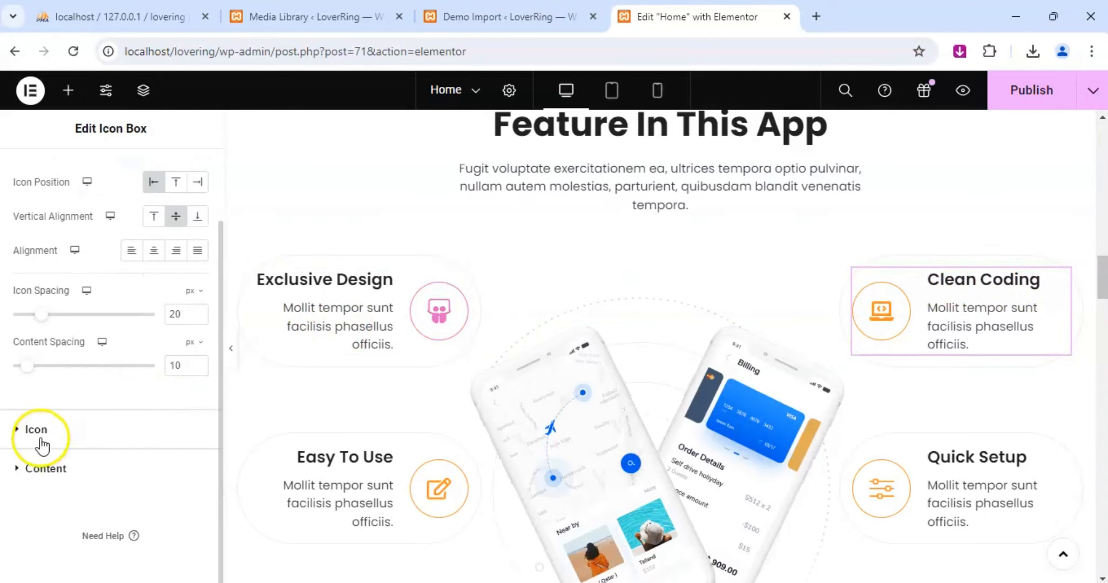
pyautogui.click(198, 341)
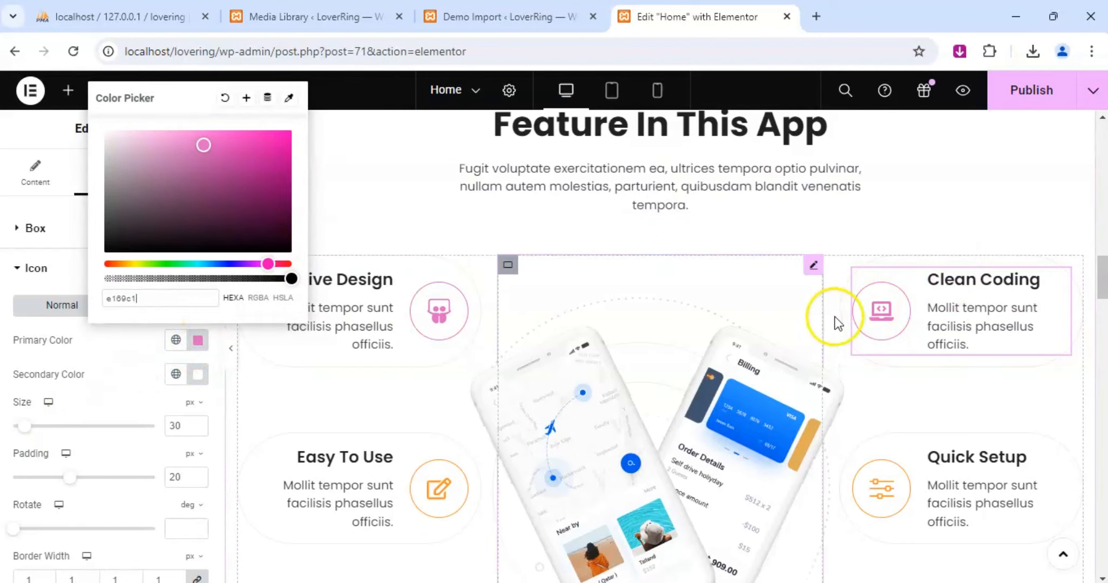
# Set the primary icon color of the "Easy To Use" icon box to e169c1.
pyautogui.scroll(-3, 540, 345)
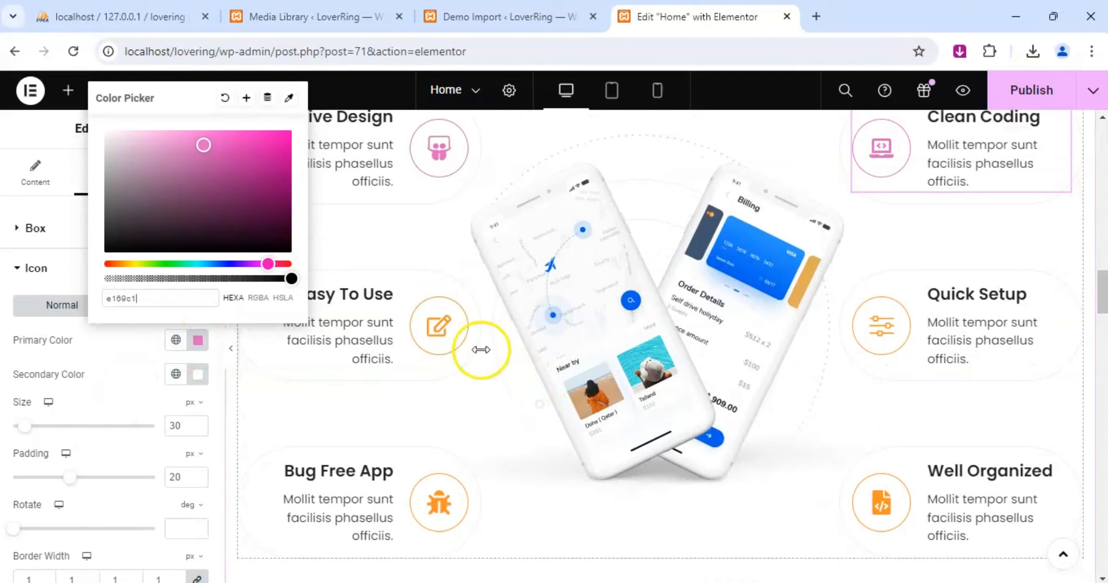
pyautogui.click(459, 296)
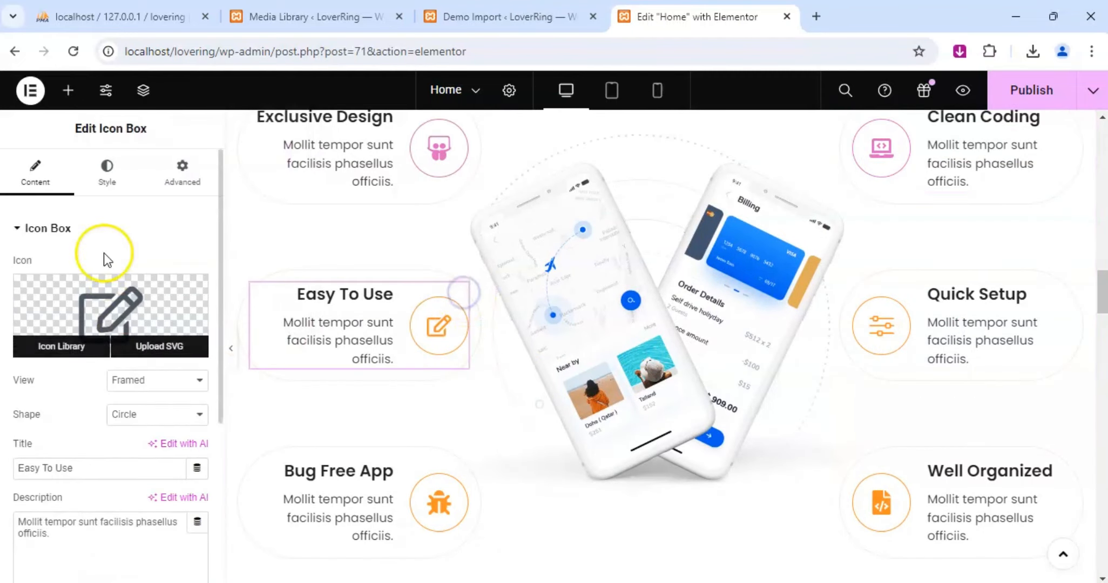
pyautogui.click(108, 176)
pyautogui.scroll(-2, 59, 468)
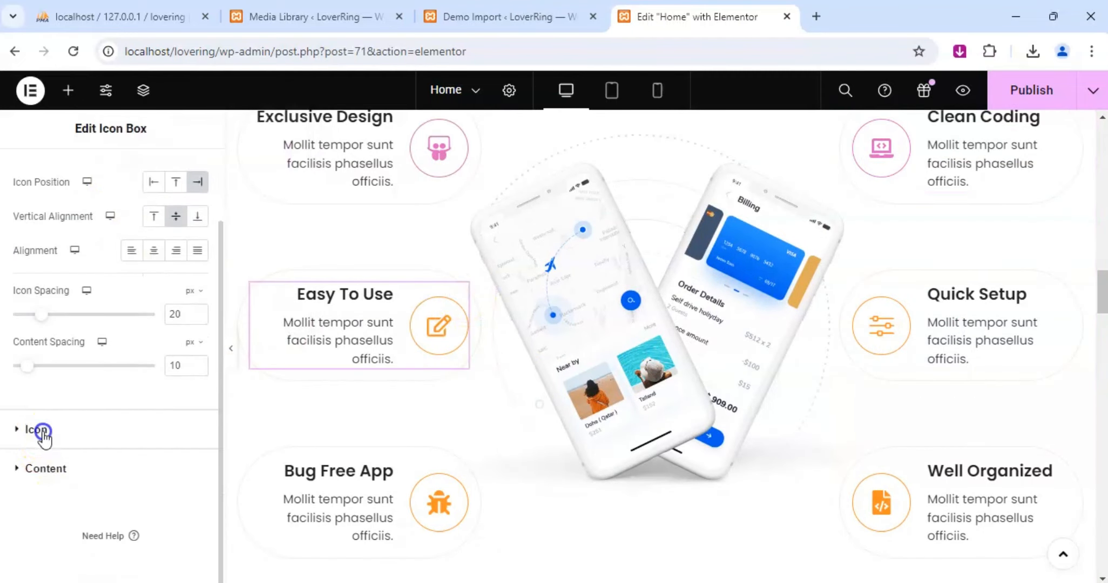
pyautogui.click(38, 431)
pyautogui.click(199, 342)
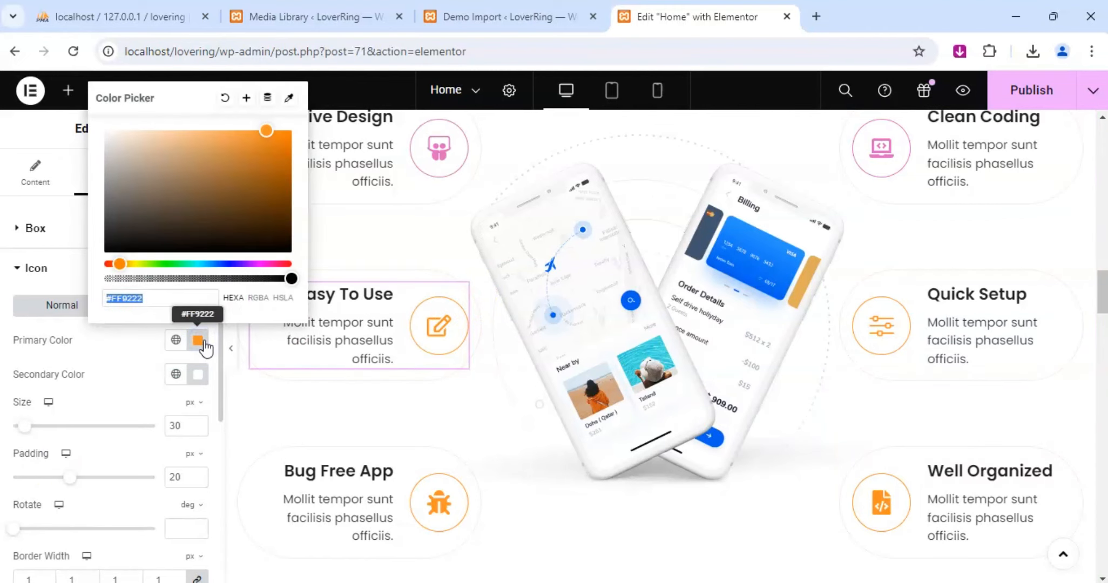
pyautogui.write('e169c1')
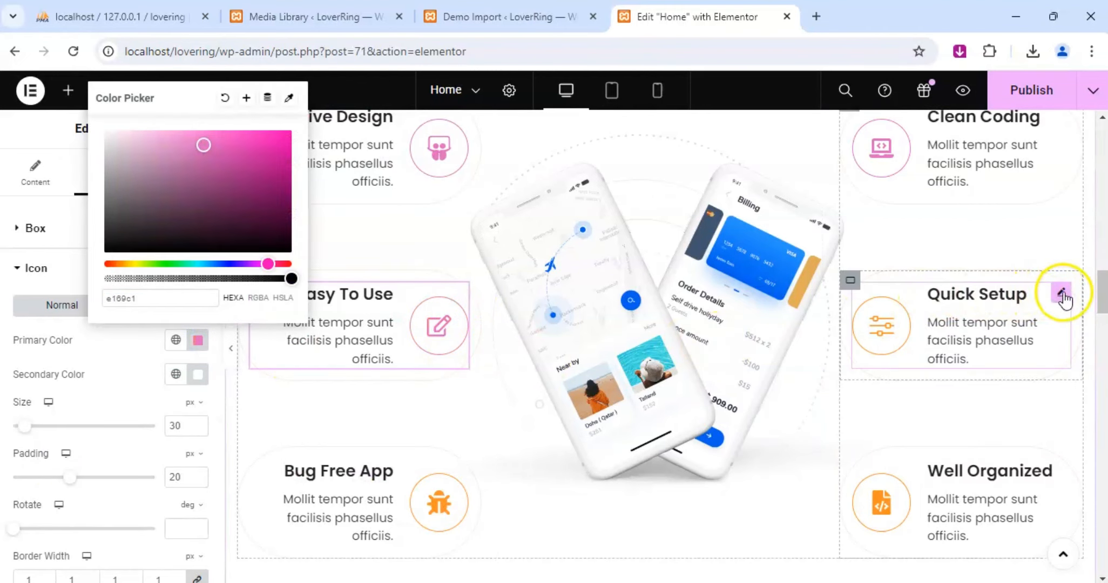
# Set the primary icon color of the "Quick Setup" icon box to e169c1.
pyautogui.click(1061, 296)
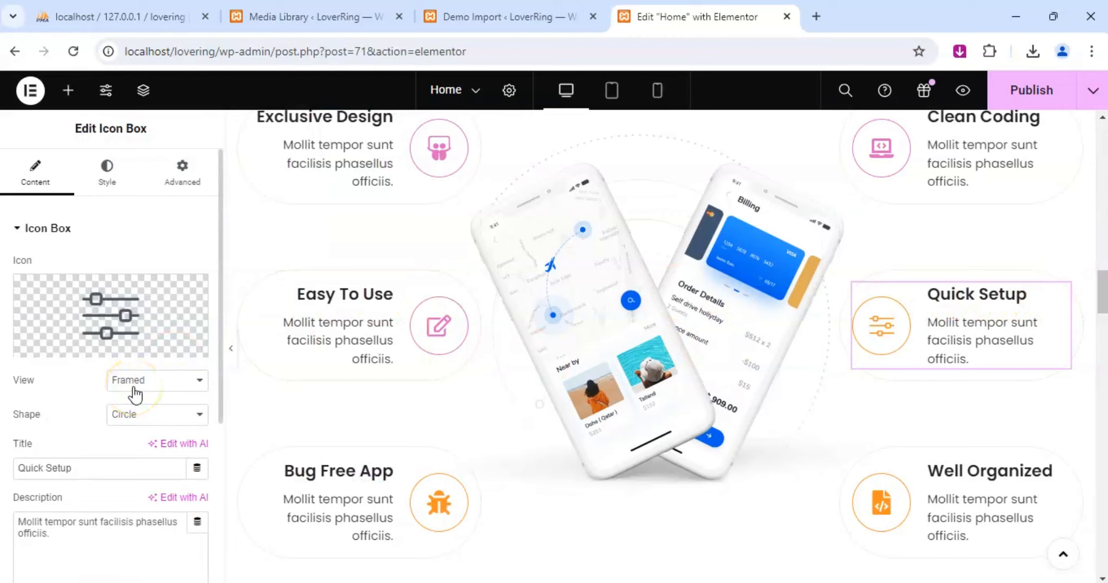
pyautogui.scroll(-3, 118, 405)
pyautogui.scroll(3, 106, 324)
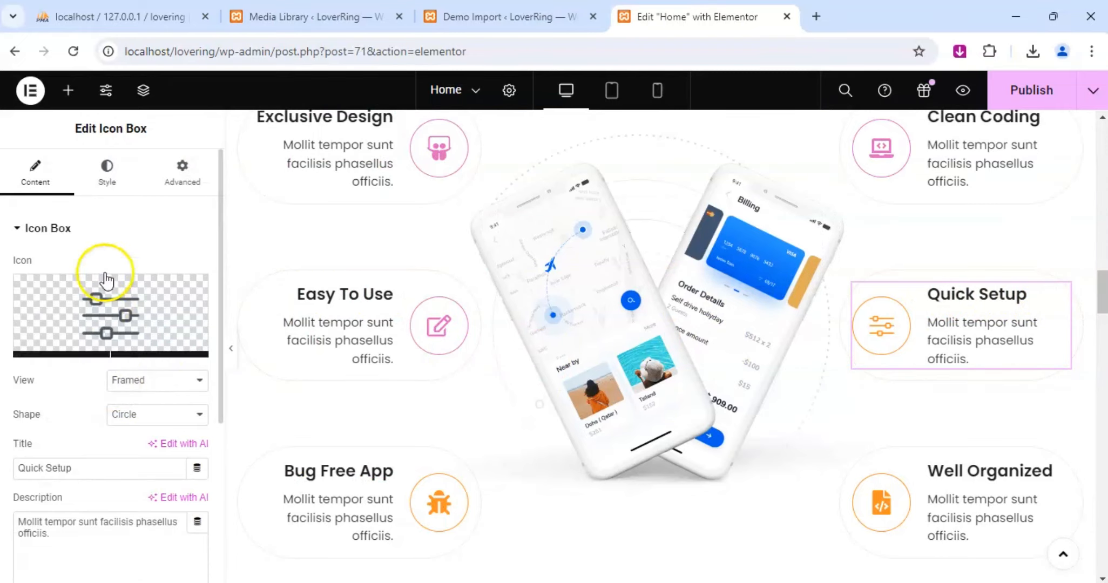
pyautogui.click(107, 173)
pyautogui.scroll(-2, 76, 459)
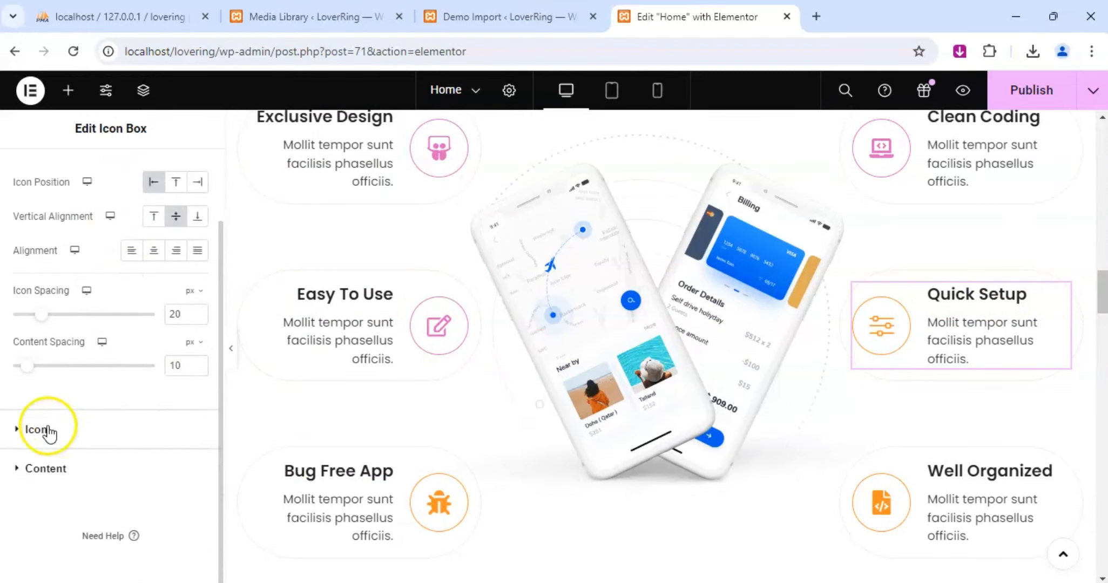
pyautogui.click(49, 432)
pyautogui.click(199, 341)
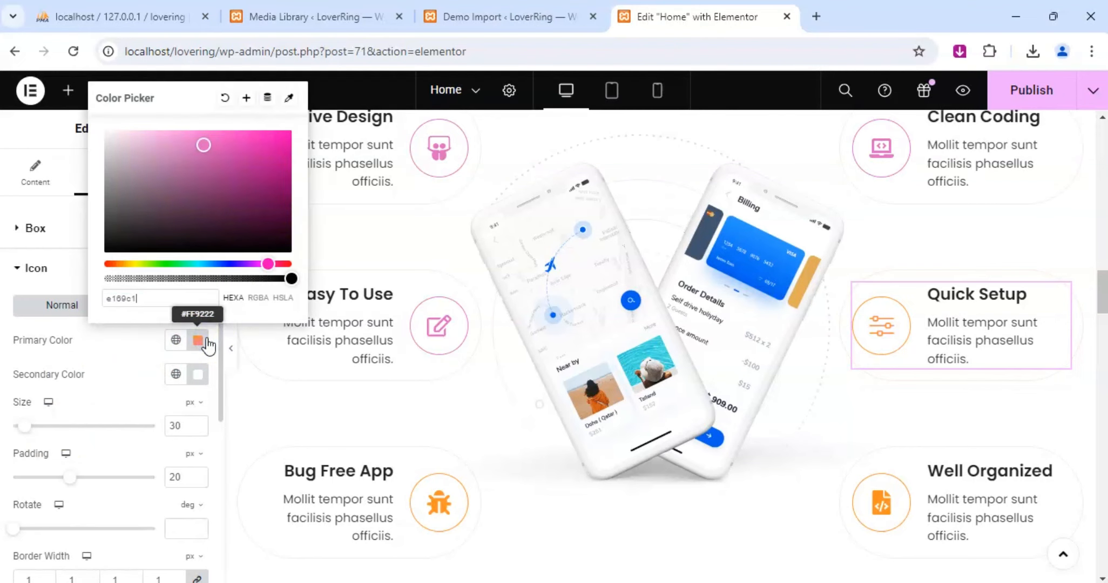
# Set the primary icon color of the "Bug Free App" icon box to e169c1.
pyautogui.scroll(-3, 831, 383)
pyautogui.click(340, 356)
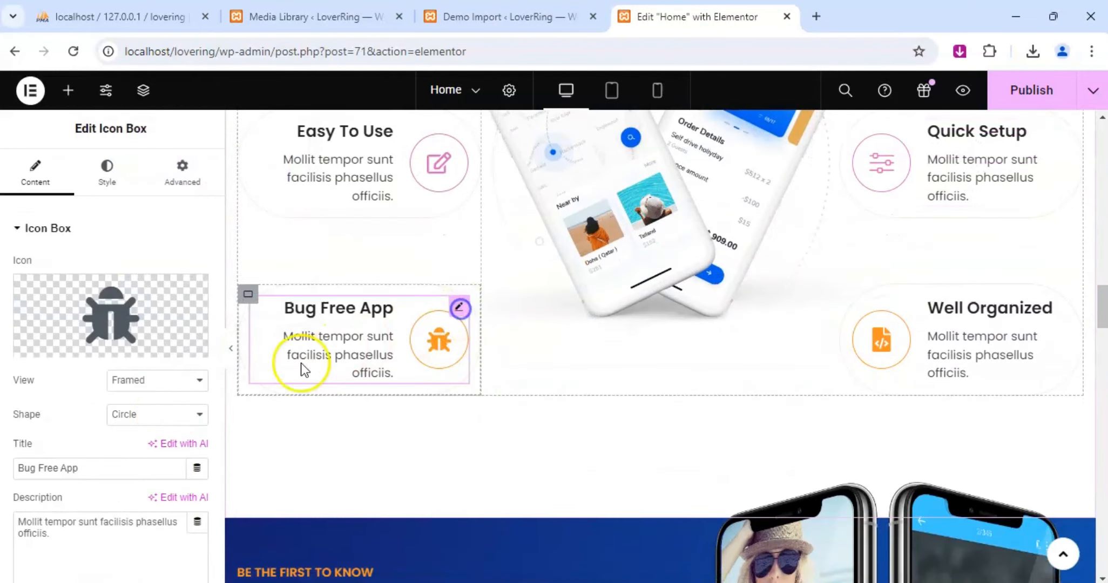
pyautogui.click(107, 171)
pyautogui.scroll(-2, 153, 370)
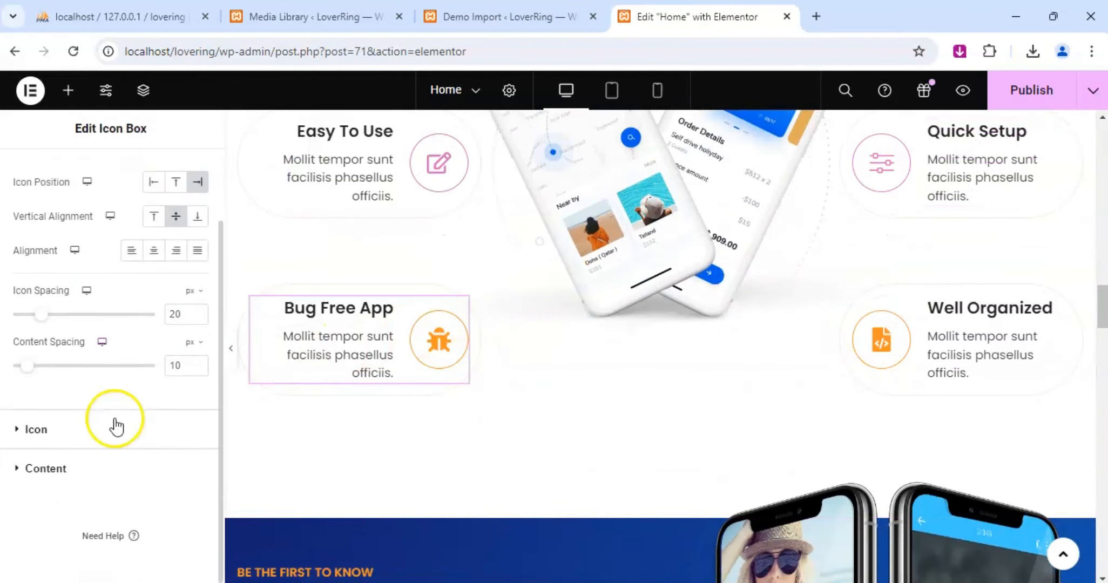
pyautogui.click(44, 432)
pyautogui.click(199, 341)
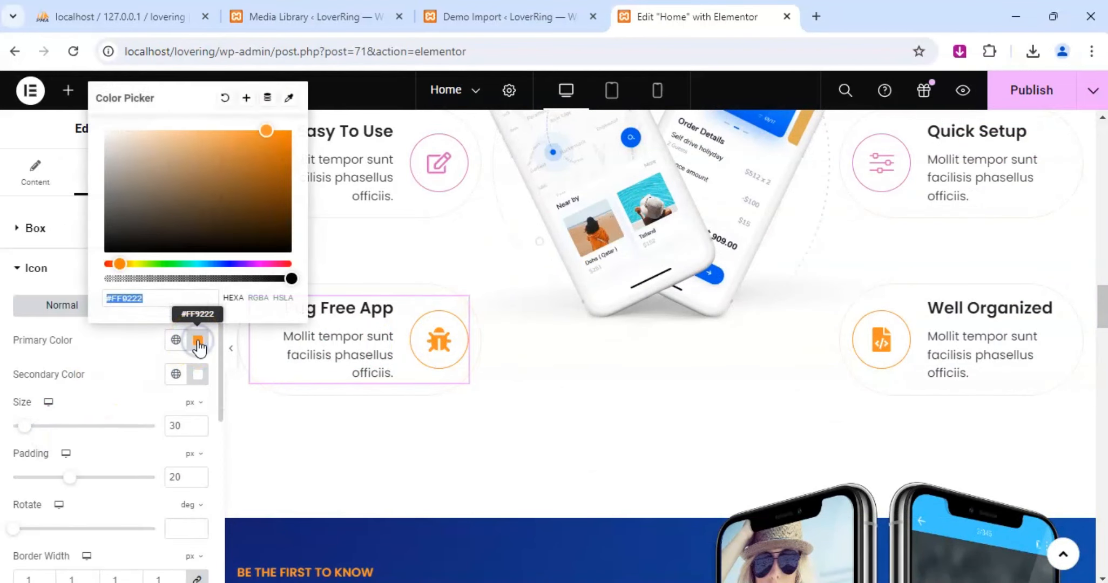
pyautogui.write('#E169C1')
# Set the primary icon color of the "Well Organized" icon box to e169c1.
pyautogui.click(1063, 304)
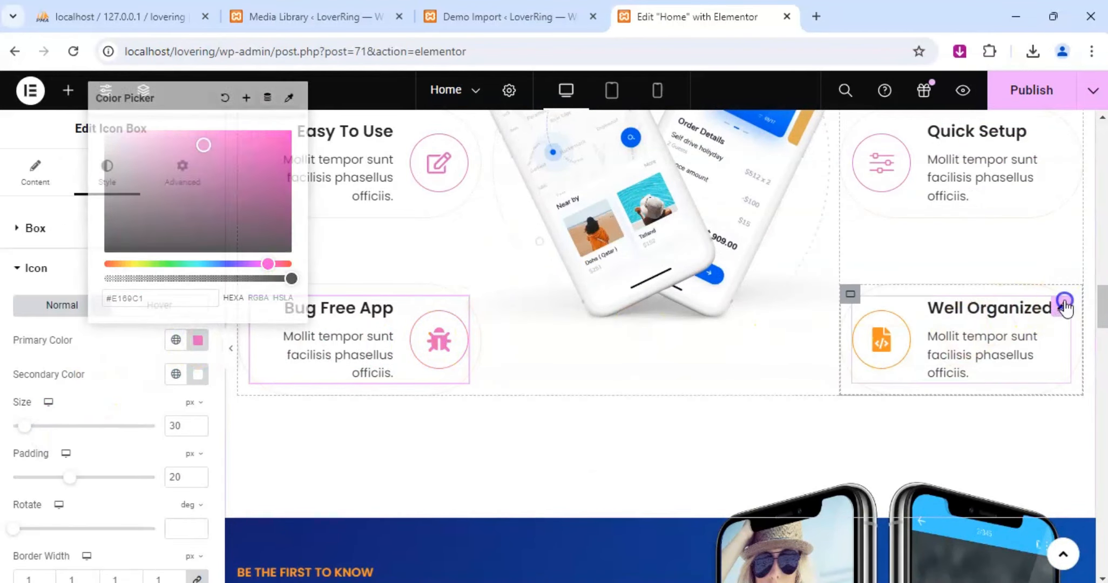
pyautogui.scroll(-3, 81, 424)
pyautogui.scroll(3, 93, 349)
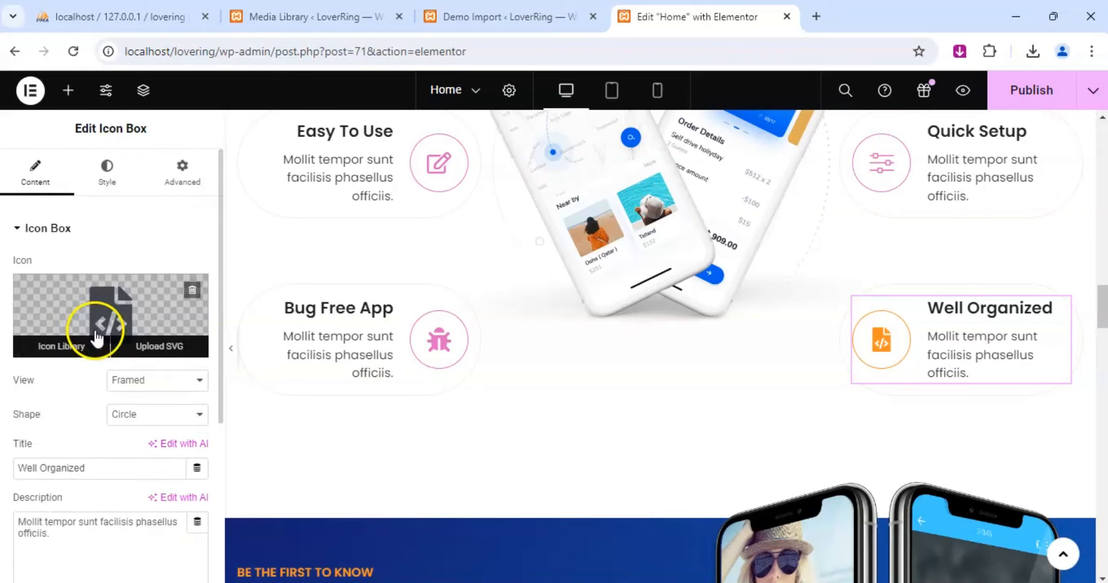
pyautogui.click(107, 173)
pyautogui.scroll(-2, 92, 422)
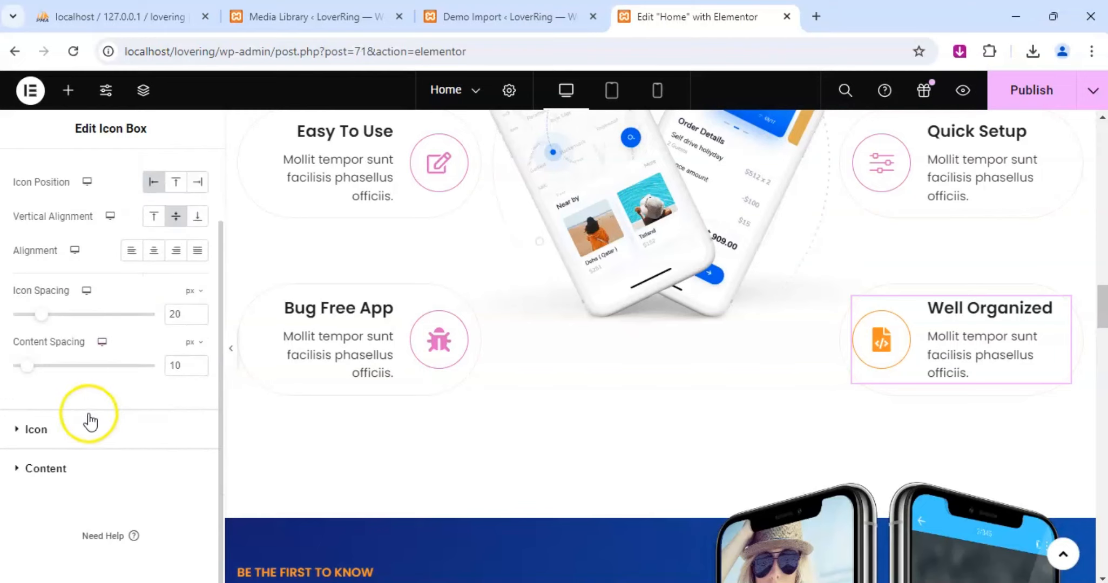
pyautogui.click(56, 431)
pyautogui.click(197, 340)
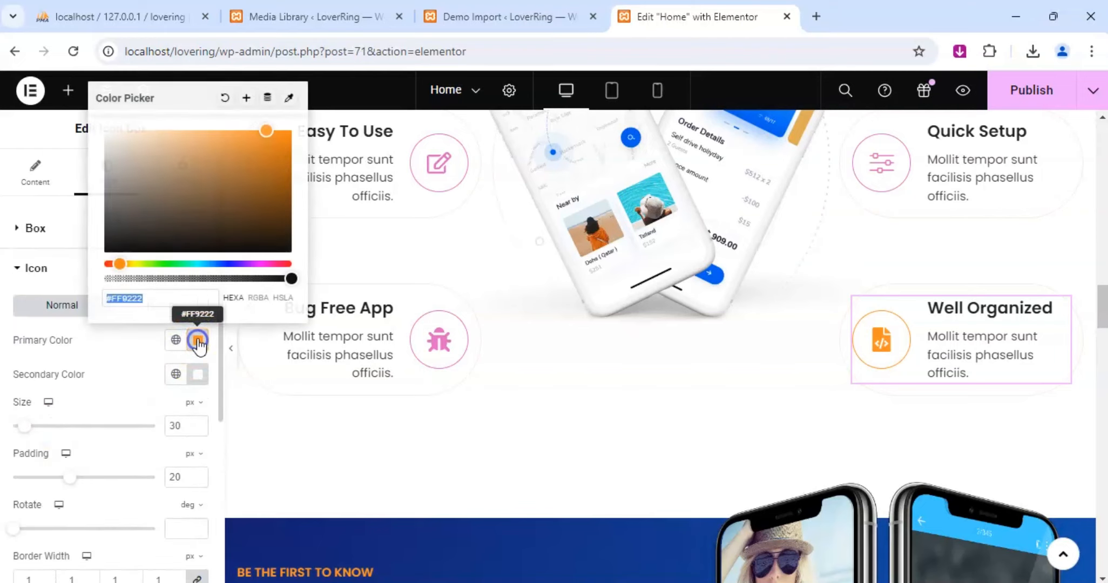
pyautogui.write('e169c1')
# Set the "Be The First To Know" subtitle color above the "About New Features" heading to e169c1.
pyautogui.scroll(-6, 729, 367)
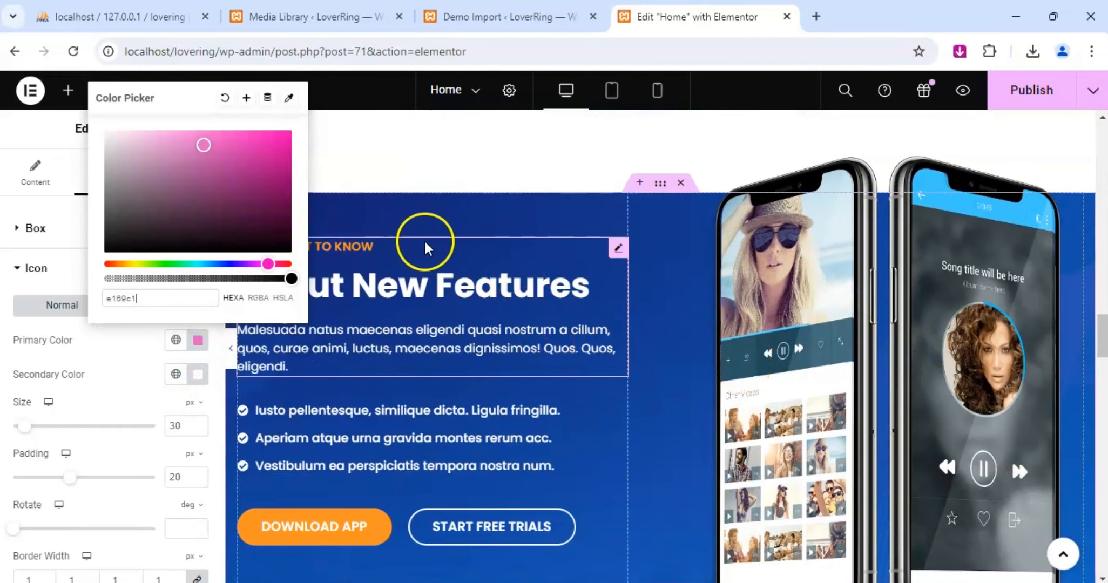
pyautogui.click(603, 246)
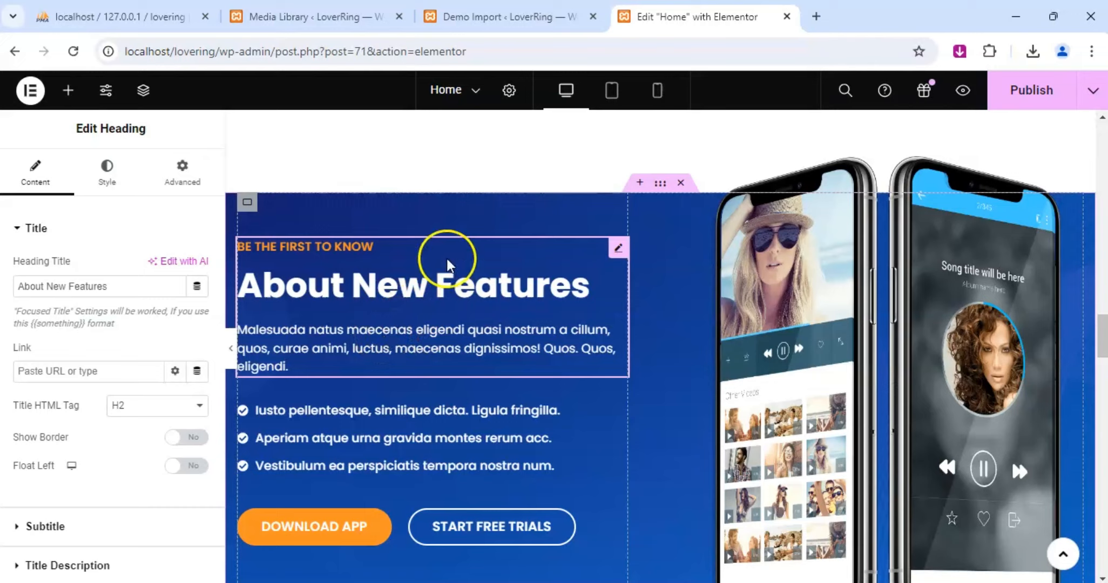
pyautogui.click(618, 247)
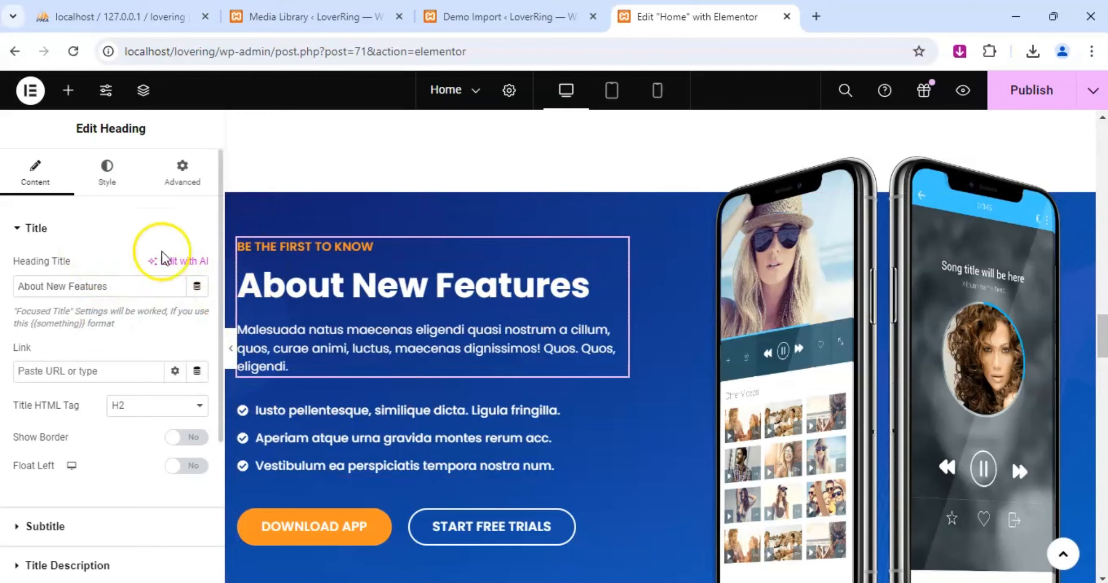
pyautogui.click(107, 178)
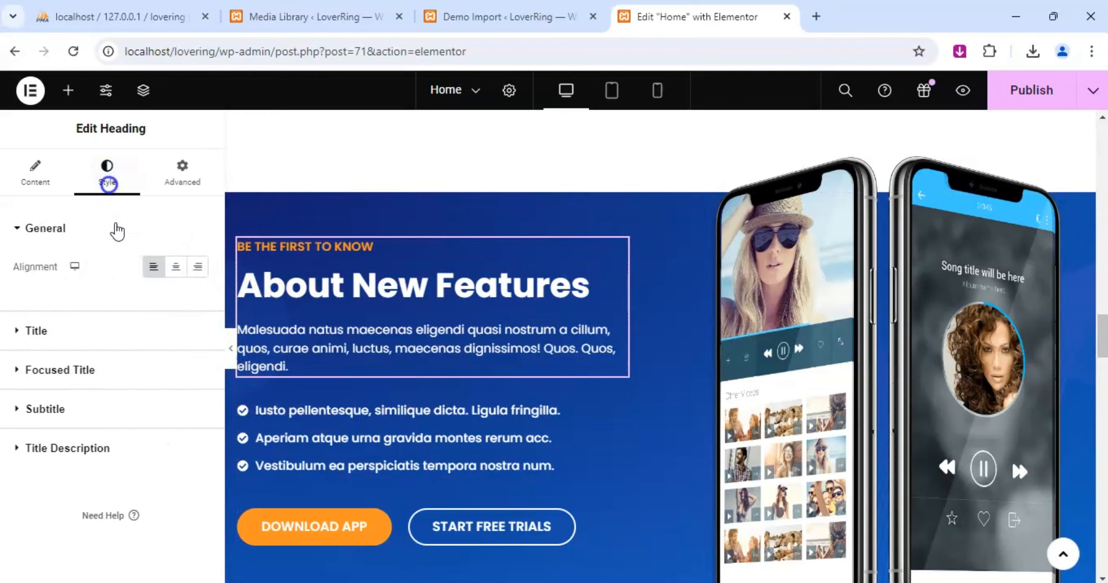
pyautogui.click(16, 410)
pyautogui.click(198, 384)
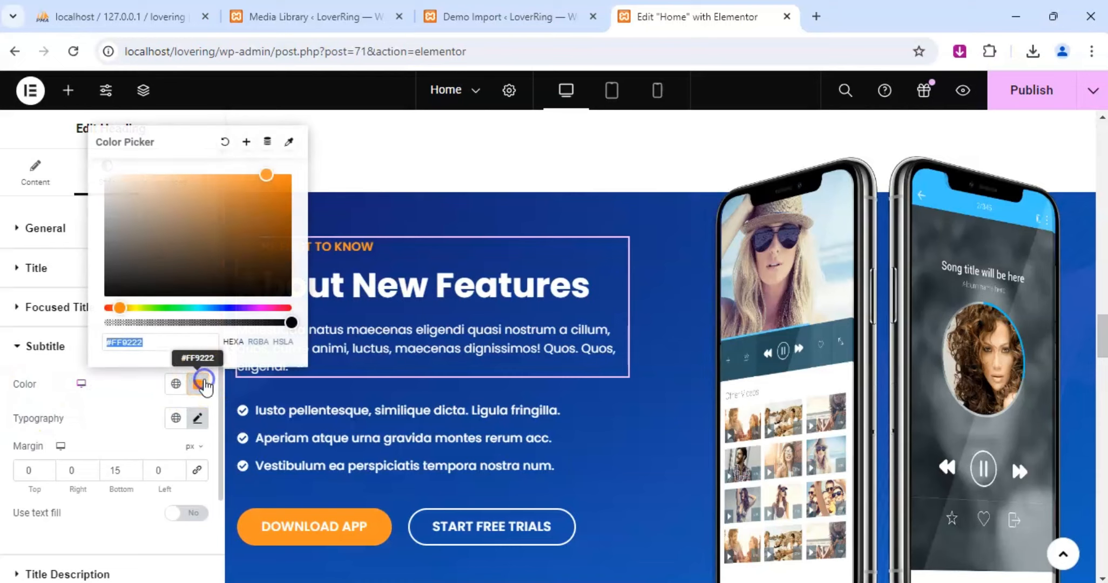
pyautogui.tripleClick(168, 344)
pyautogui.write('e169c4')
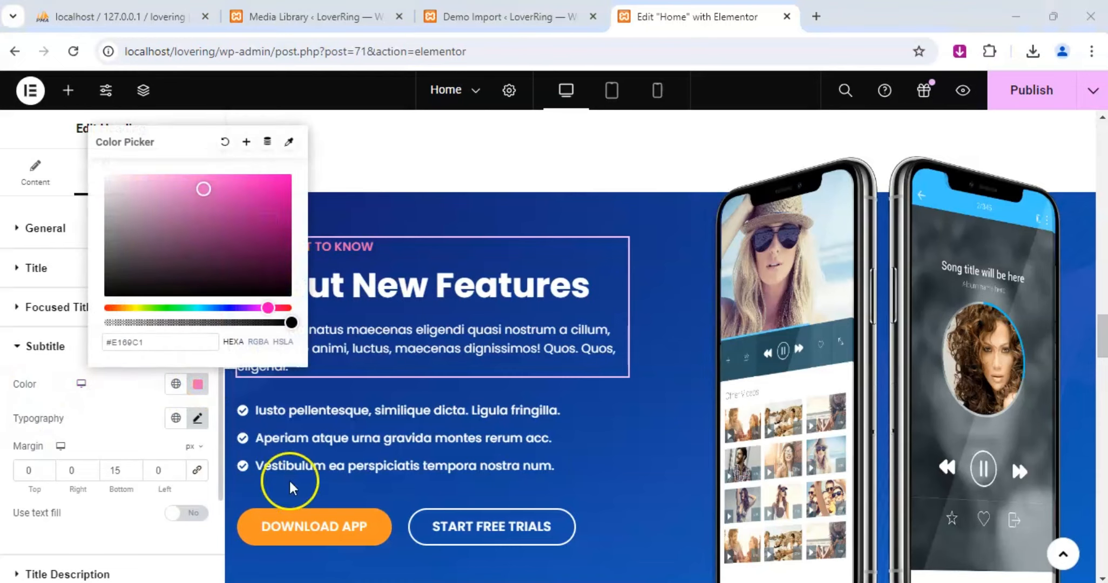
# Set the background color of the "Download App" button in the "About New Features" section to e169c1.
pyautogui.moveTo(384, 541)
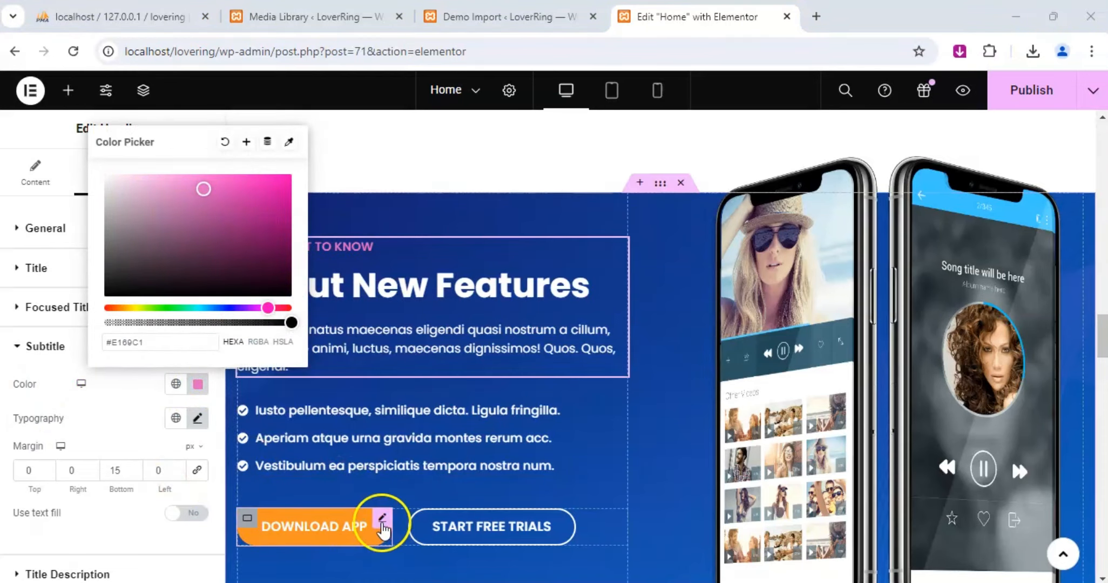
pyautogui.click(383, 520)
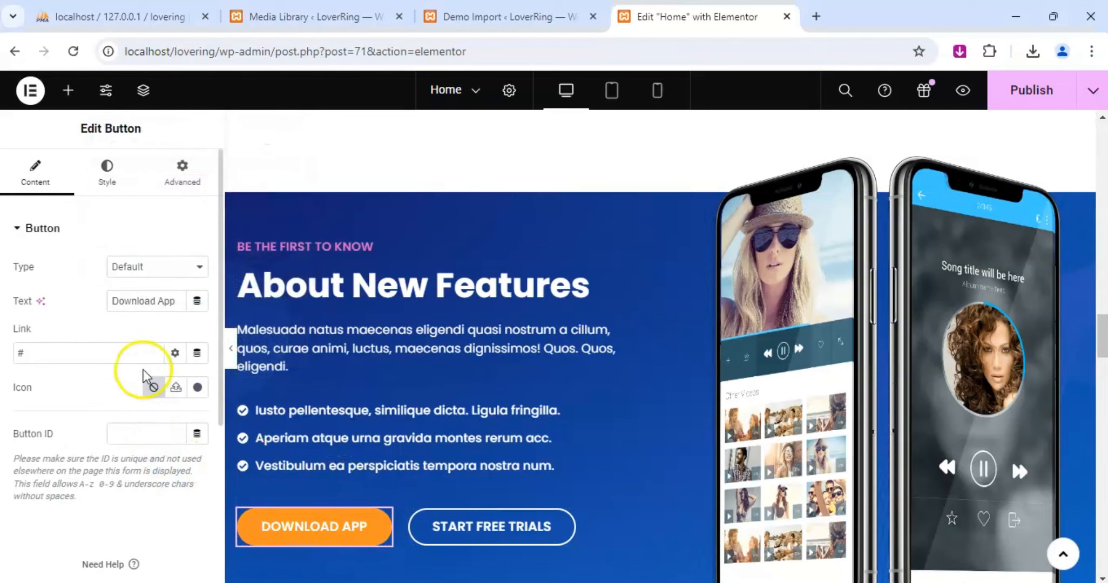
pyautogui.click(108, 181)
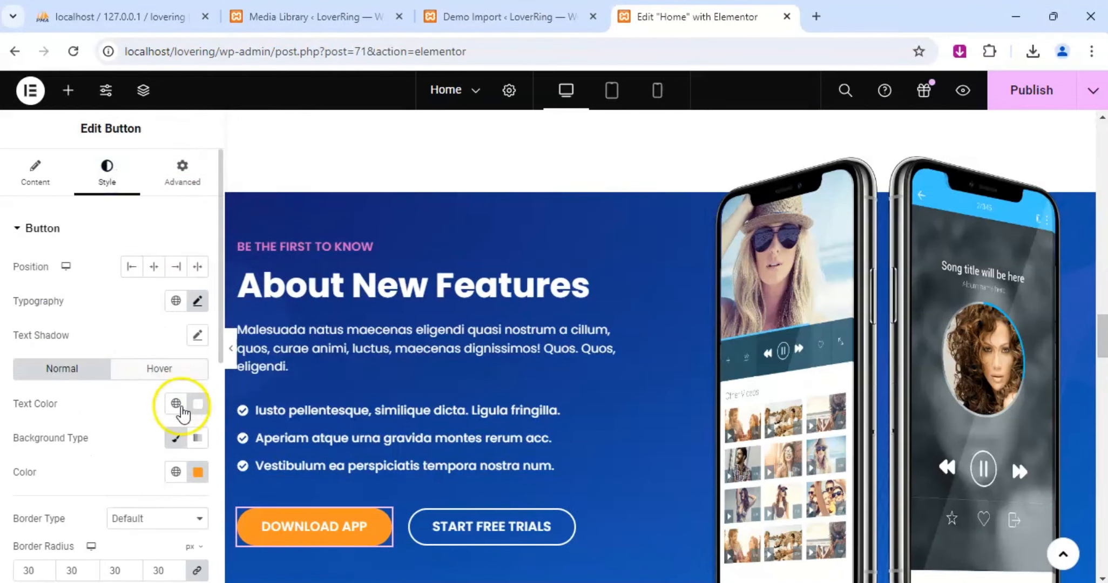
pyautogui.click(198, 472)
pyautogui.write('e169c1')
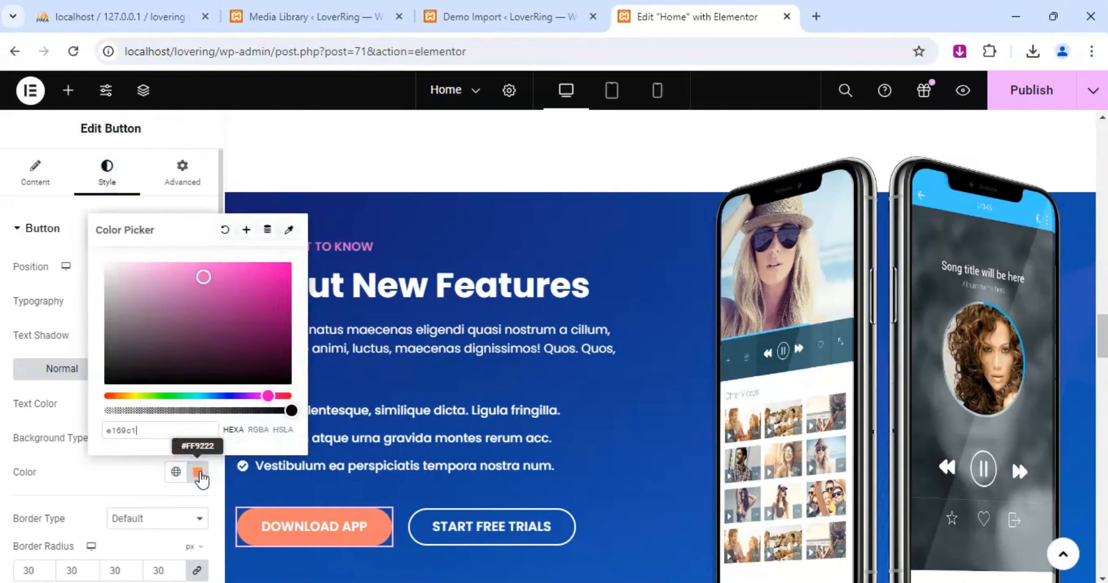
# Set the "Our Team" subtitle color above the "Meet Our Creative Team" heading to e169c1.
pyautogui.scroll(-7, 470, 454)
pyautogui.scroll(-4, 535, 327)
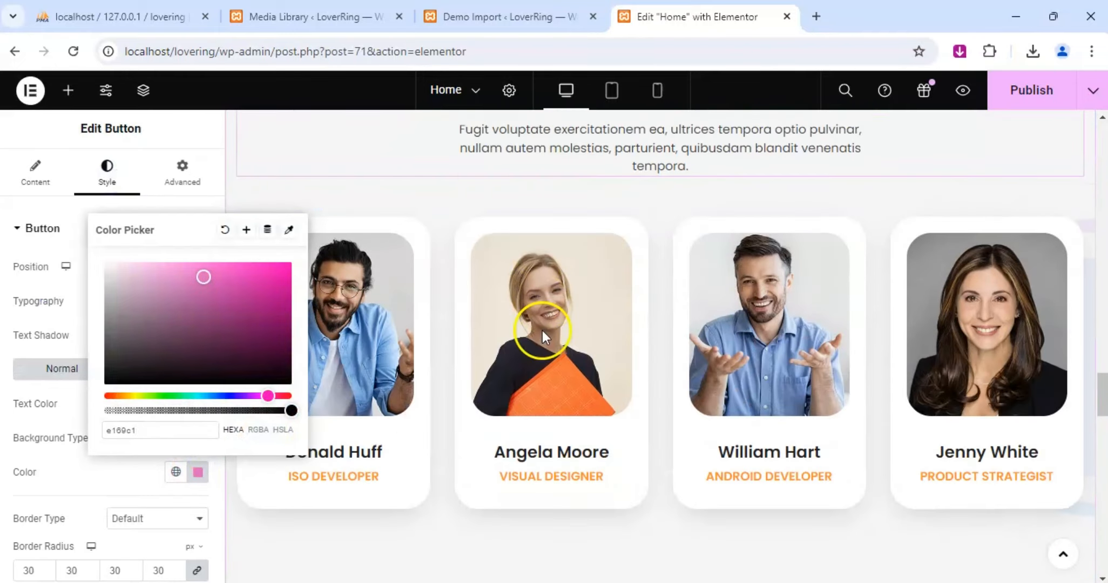
pyautogui.scroll(4, 1003, 251)
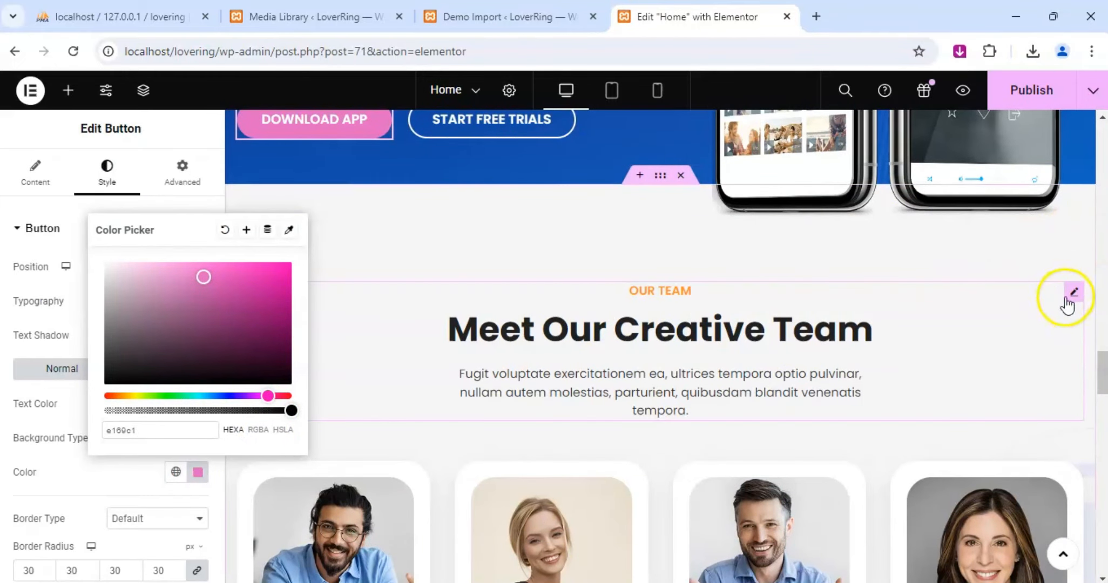
pyautogui.click(1068, 300)
pyautogui.click(116, 180)
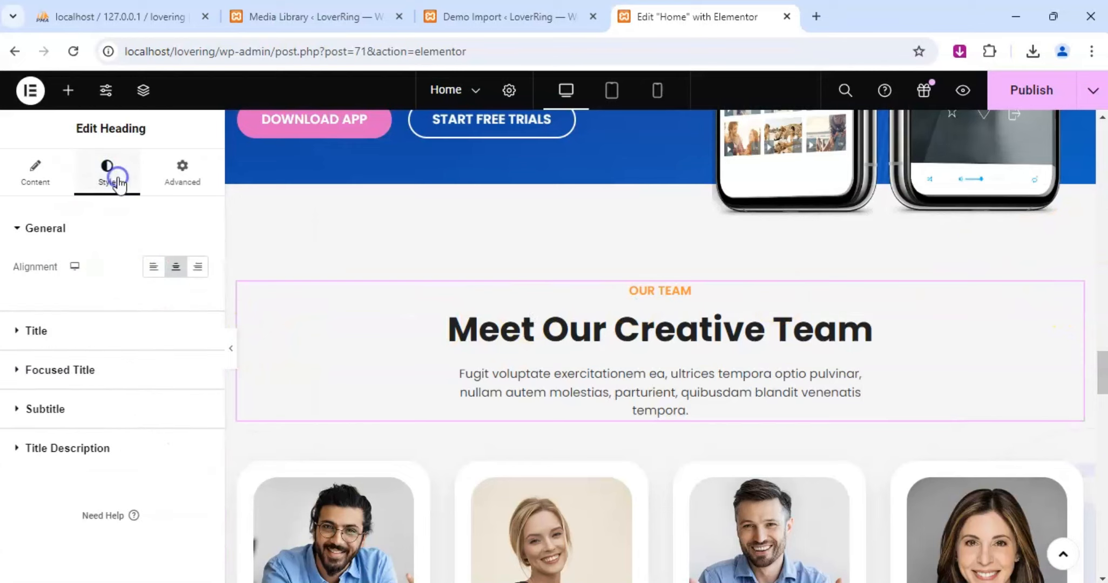
pyautogui.click(22, 411)
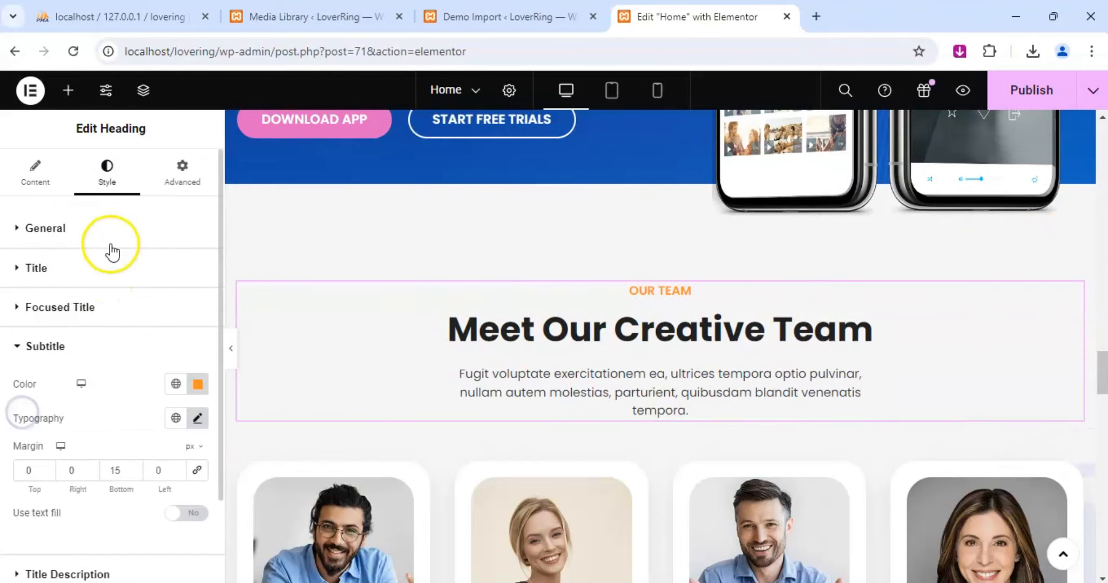
pyautogui.click(198, 384)
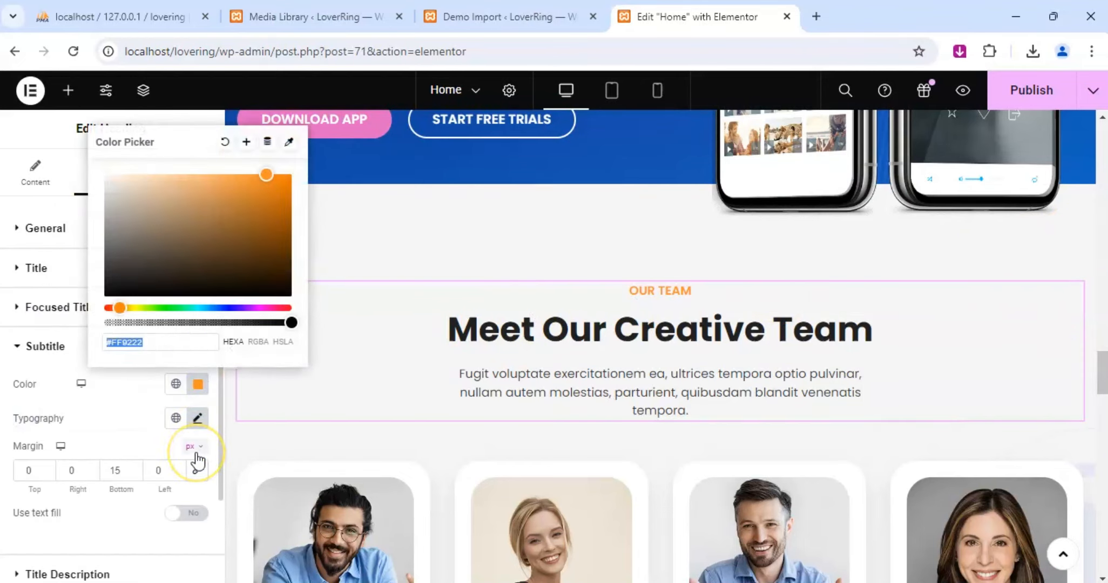
pyautogui.write('e169c1')
# Set the "ISO Developer" subtitle color on the first team member card to e169c1.
pyautogui.scroll(-6, 698, 333)
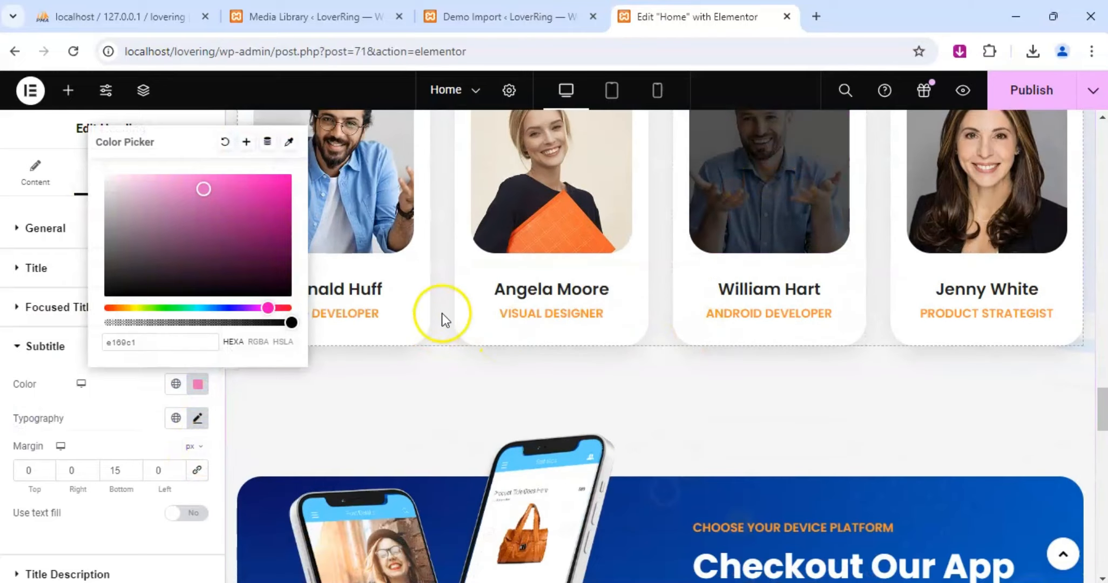
pyautogui.scroll(3, 826, 309)
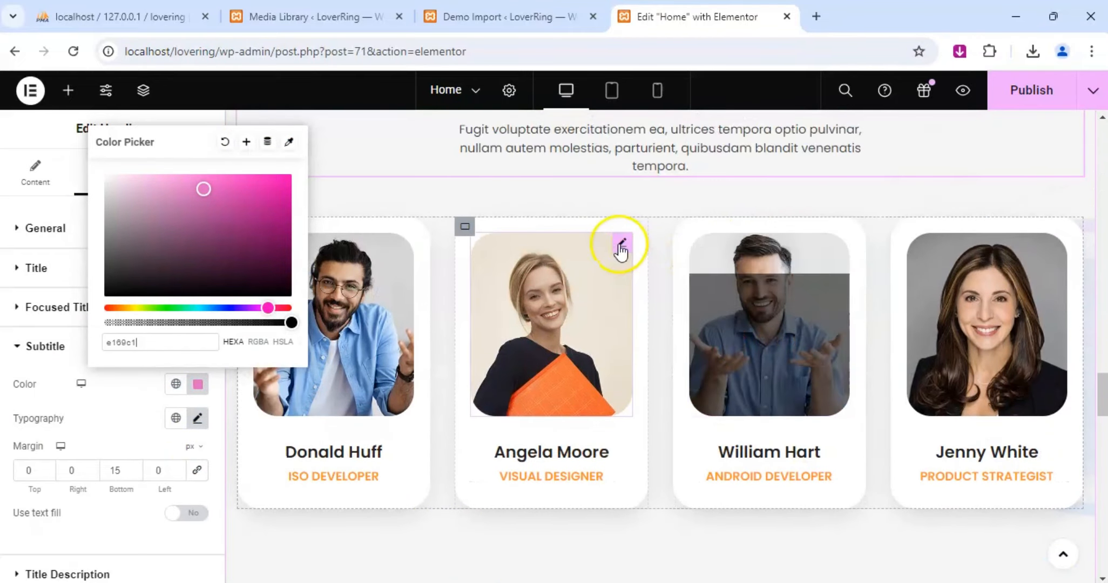
pyautogui.scroll(2, 563, 300)
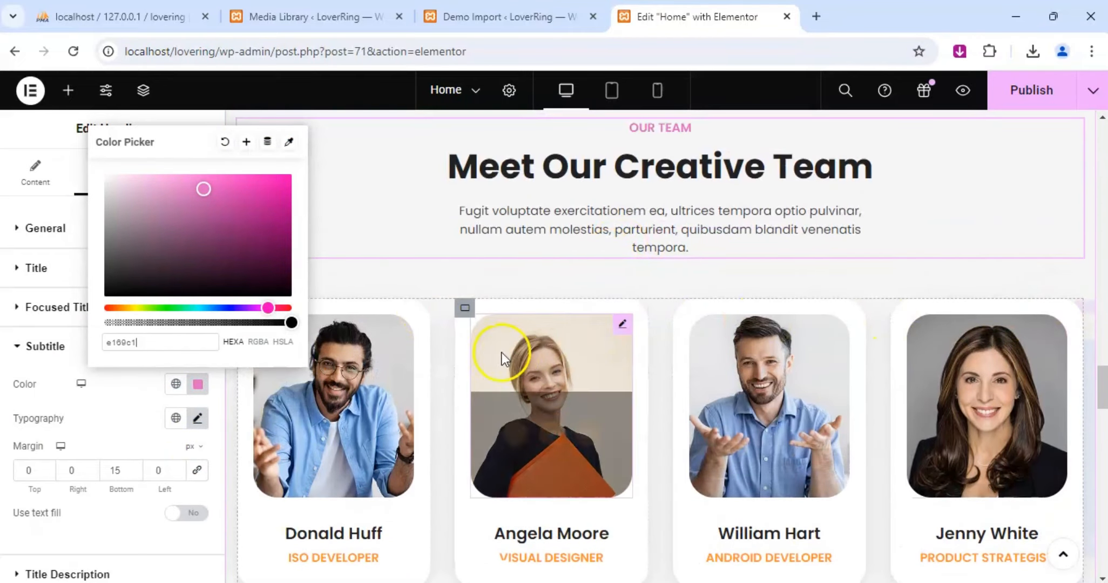
pyautogui.click(405, 534)
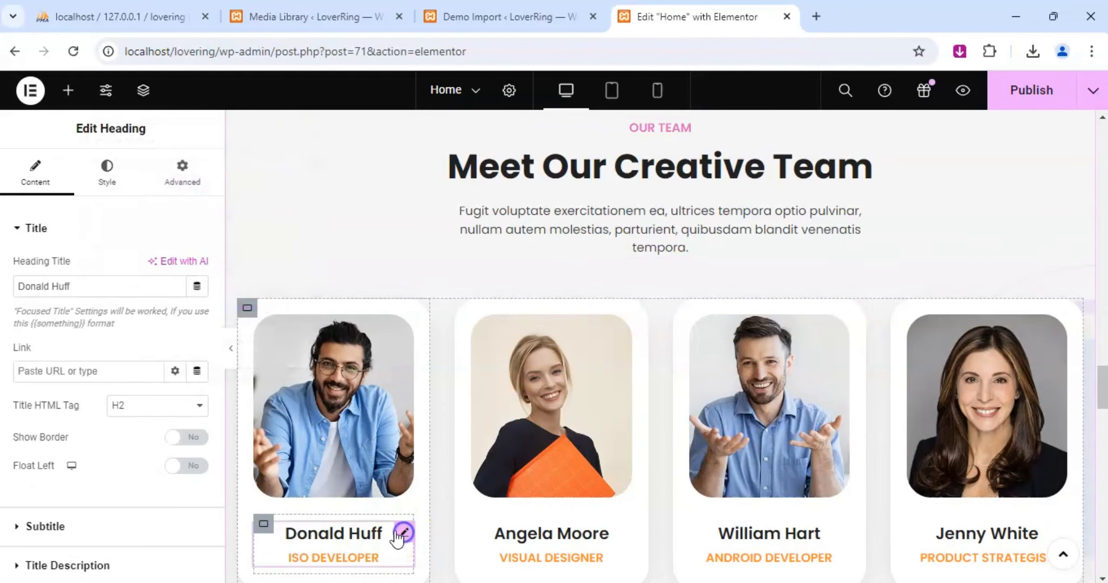
pyautogui.scroll(-4, 86, 397)
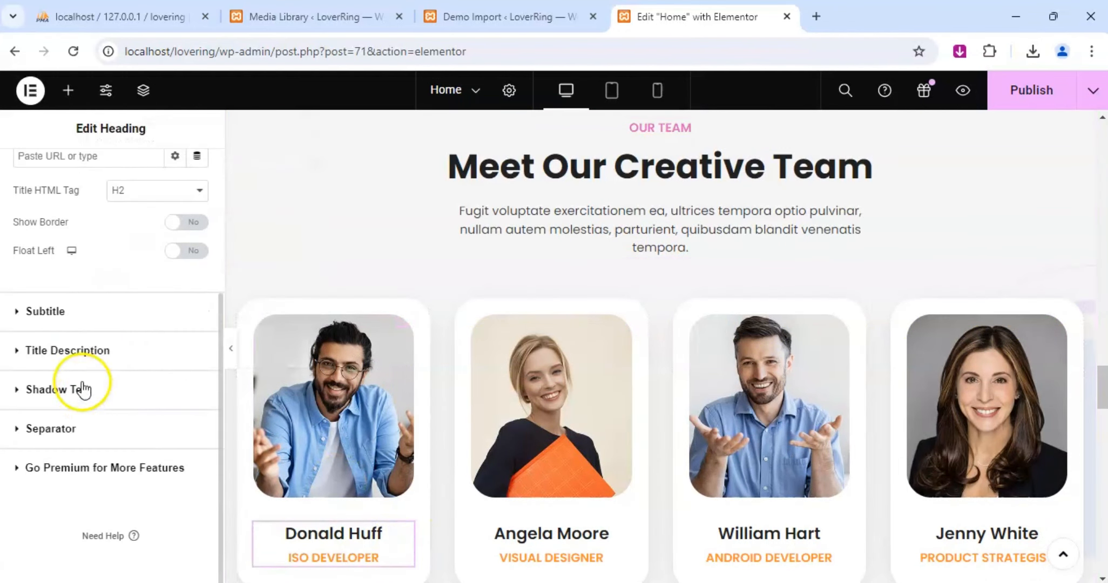
pyautogui.click(18, 311)
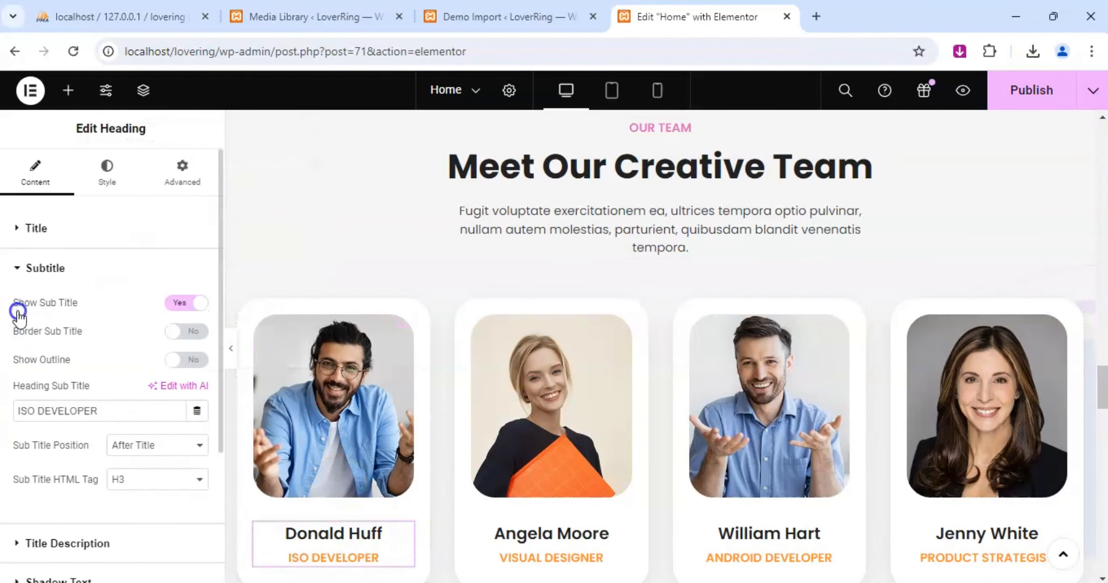
pyautogui.click(115, 180)
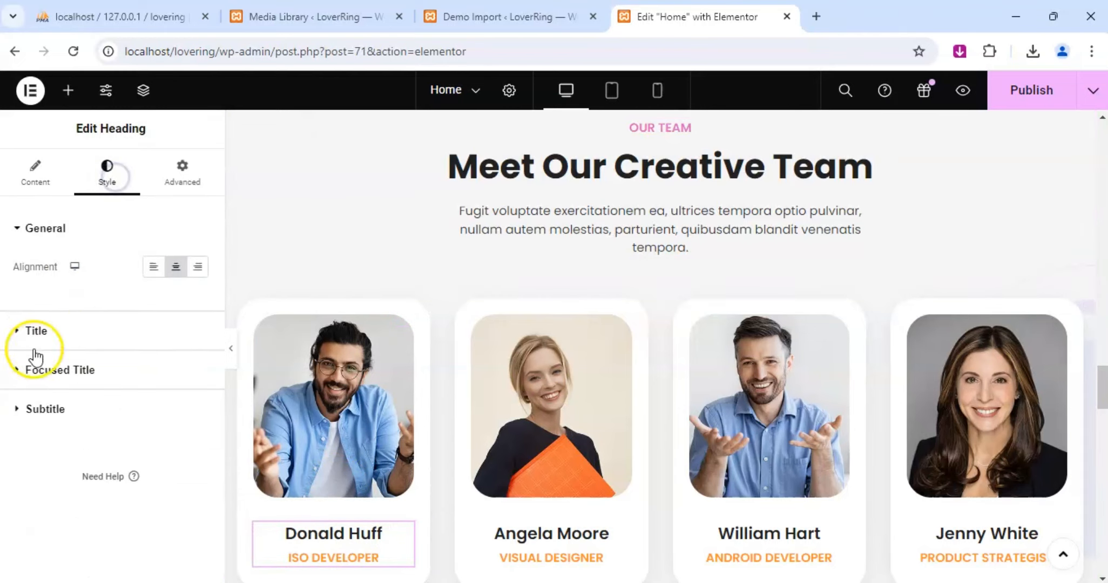
pyautogui.click(18, 411)
pyautogui.click(197, 385)
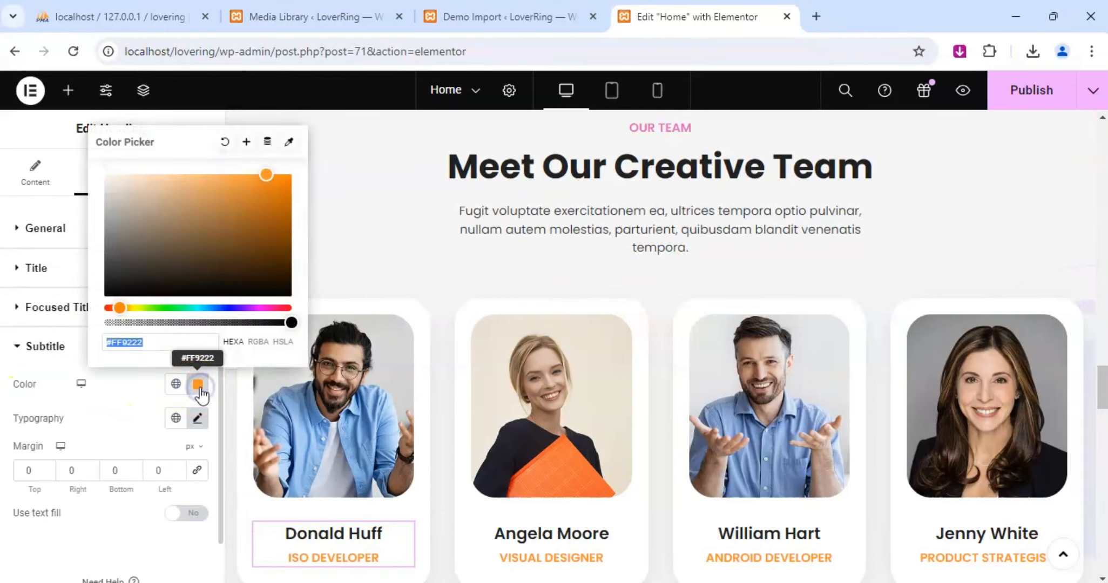
pyautogui.write('e169c1')
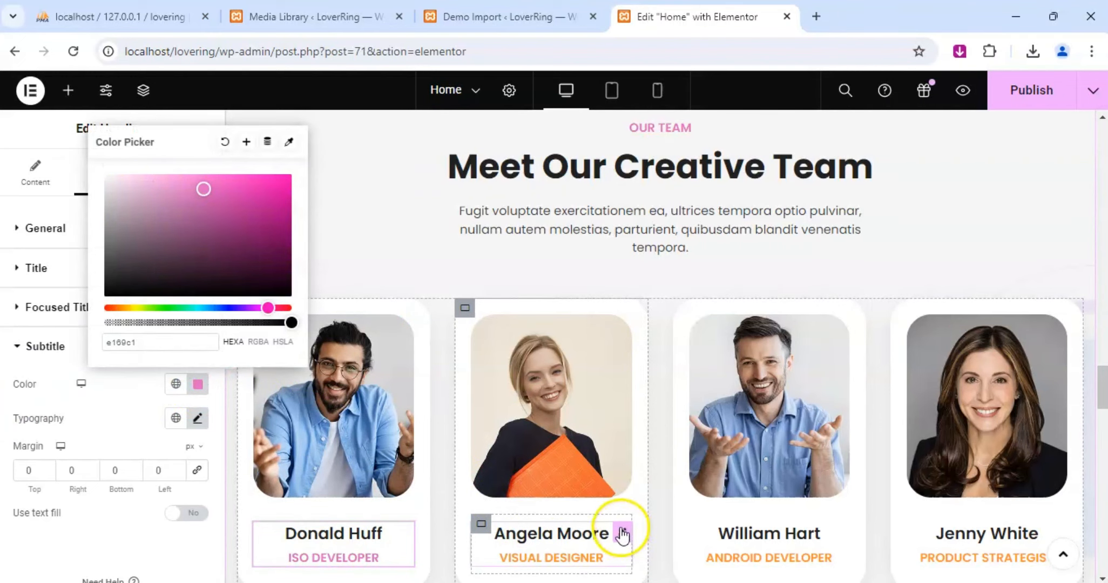
# Set the "Visual Designer" subtitle color on the second team member card to e169c1.
pyautogui.click(622, 533)
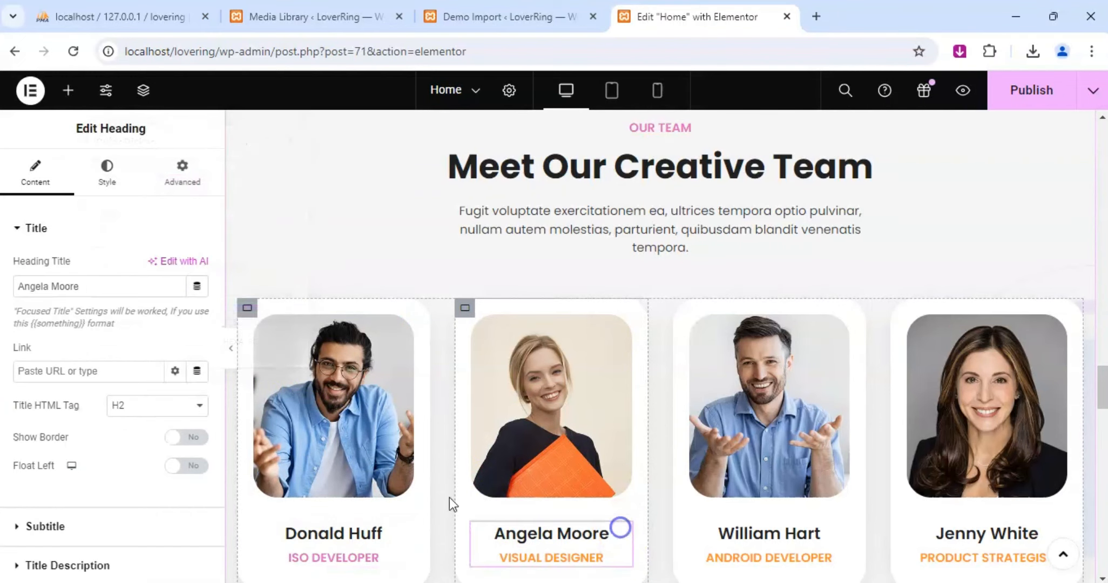
pyautogui.click(106, 184)
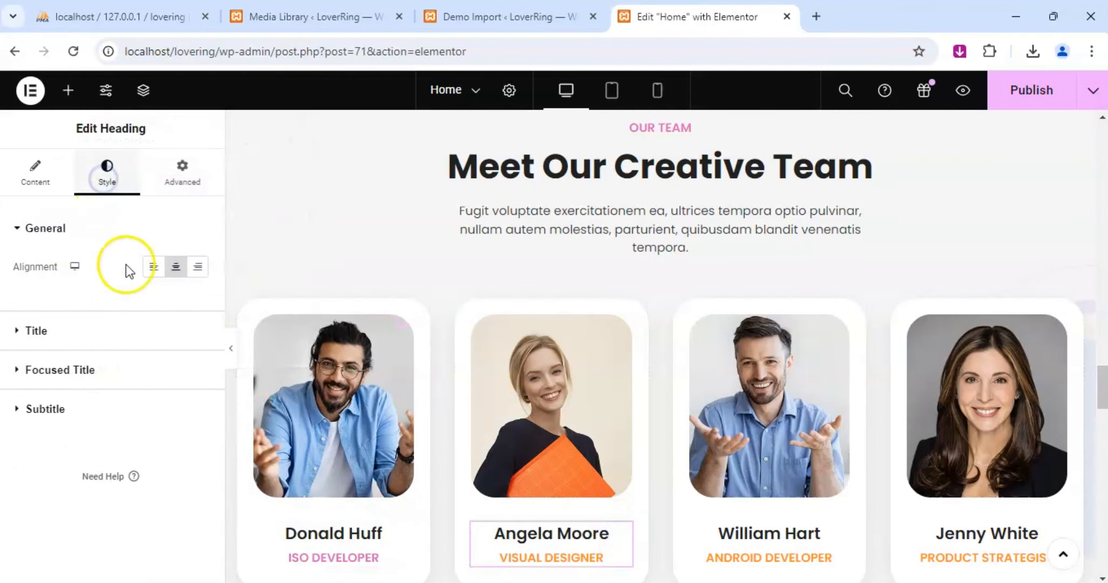
pyautogui.click(46, 410)
pyautogui.click(200, 384)
pyautogui.write('e169c1')
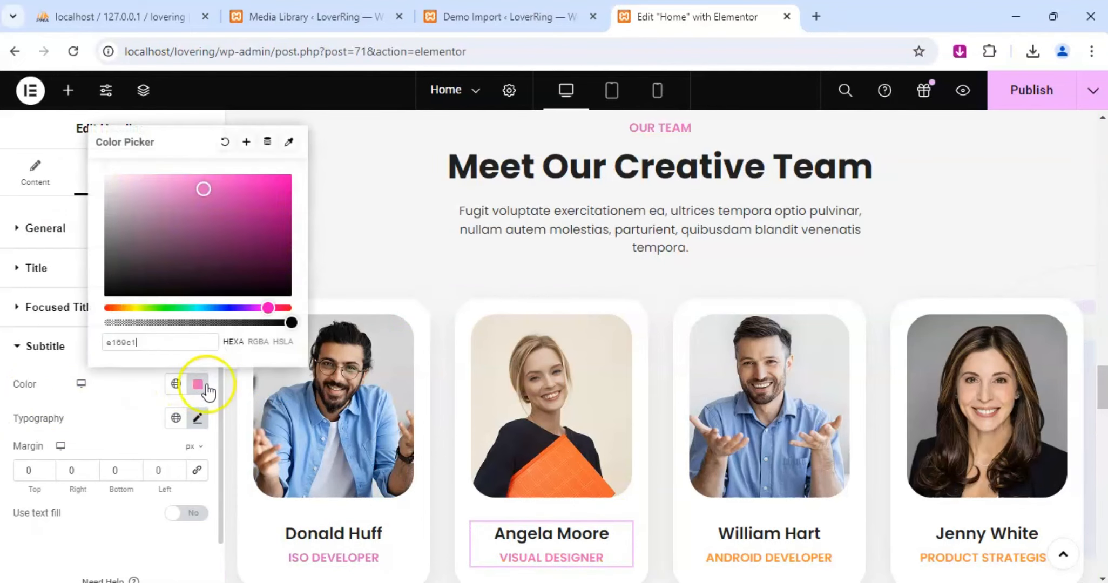
# Set the "Android Developer" subtitle color on the third team member card to e169c1.
pyautogui.scroll(-1, 752, 372)
pyautogui.scroll(-2, 752, 372)
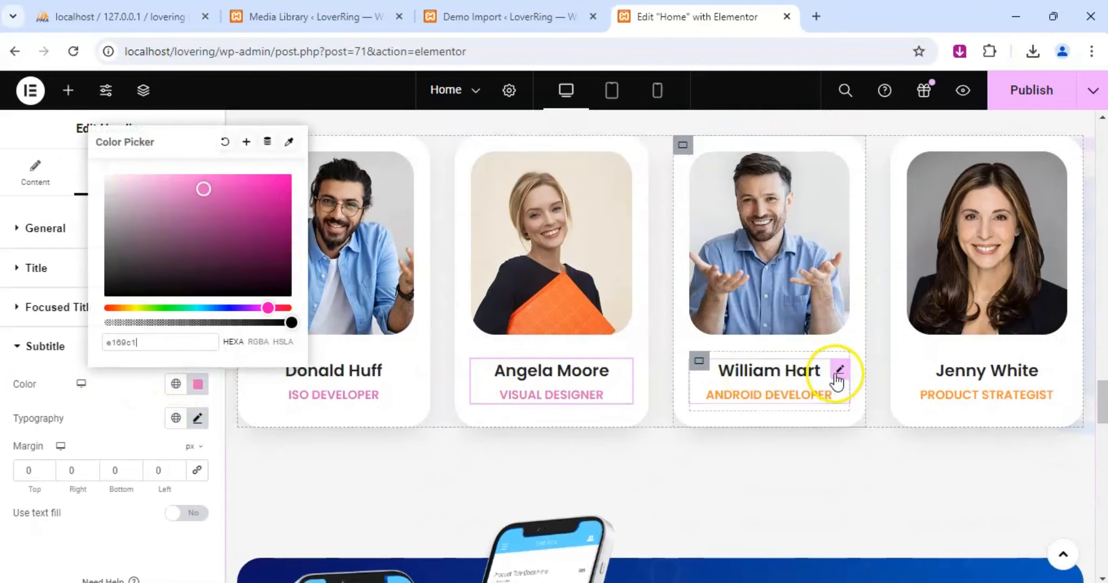
pyautogui.click(840, 371)
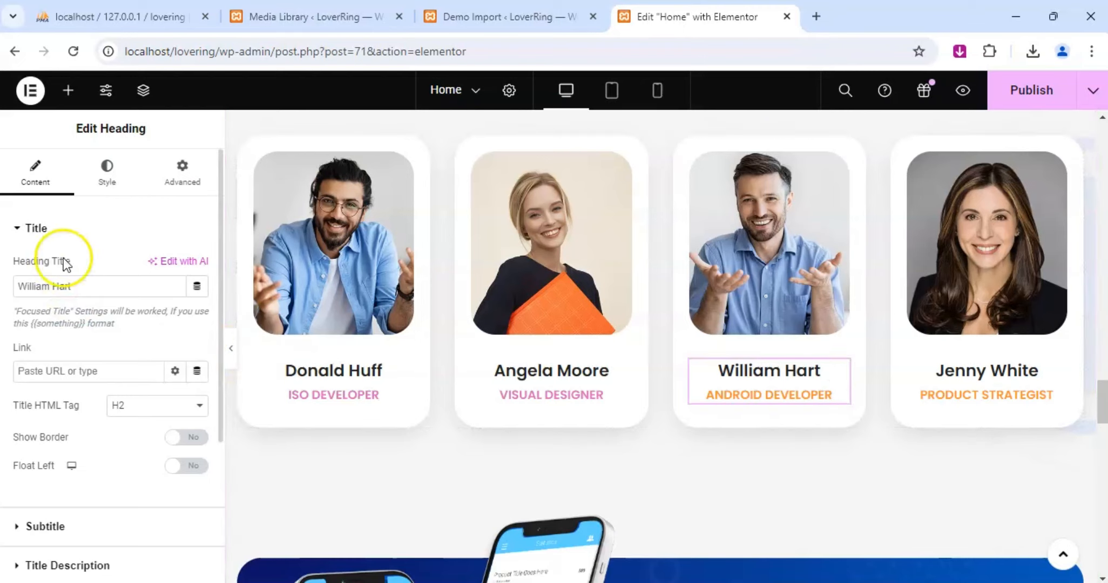
pyautogui.click(114, 177)
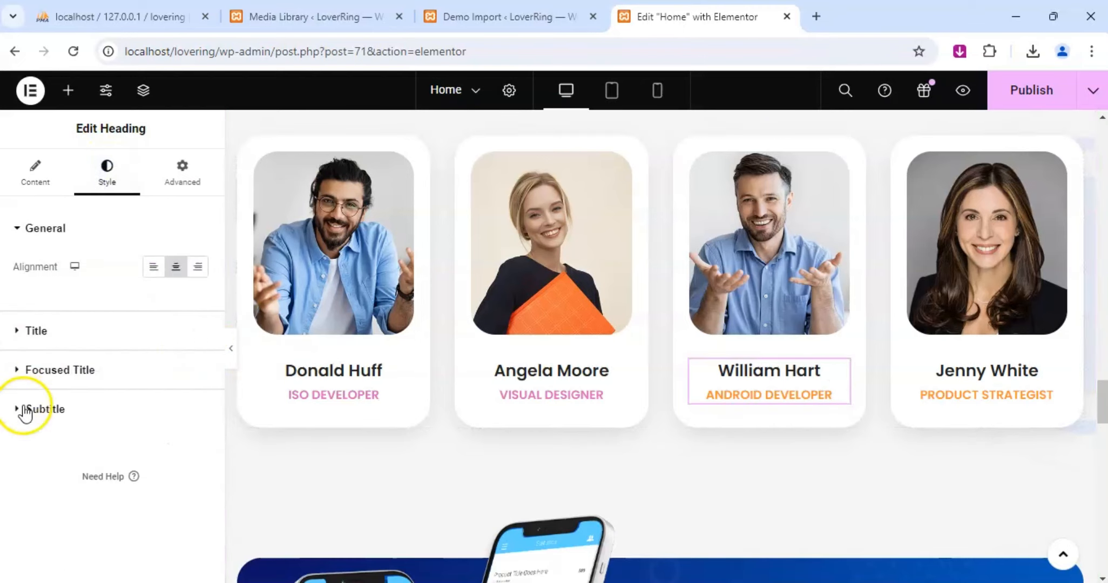
pyautogui.click(25, 408)
pyautogui.click(198, 385)
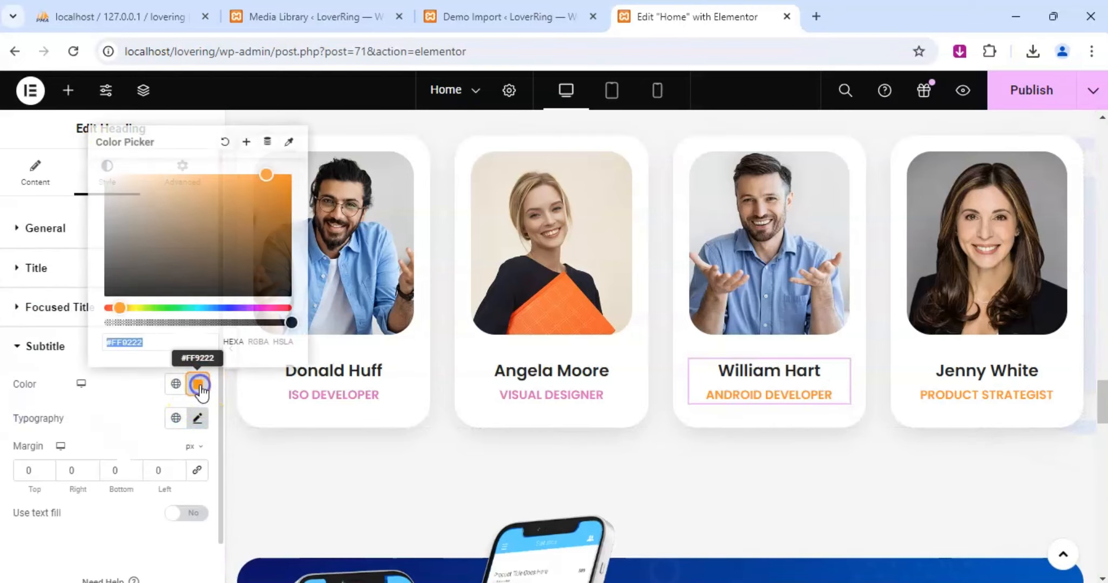
pyautogui.write('e169c1')
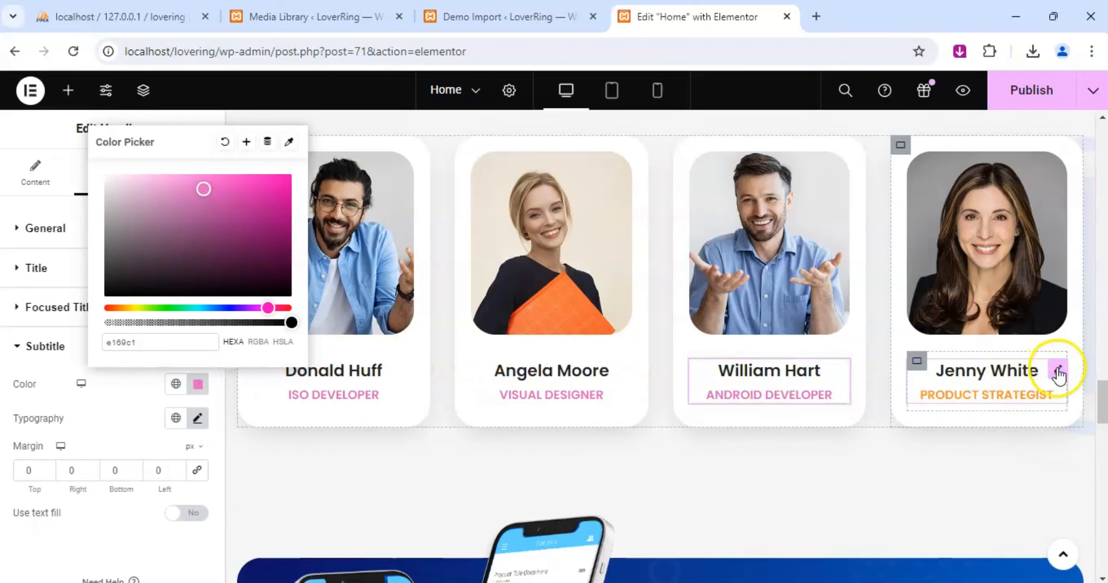
# Set the "Product Strategist" subtitle color on the fourth team member card to e169c1.
pyautogui.click(1059, 372)
pyautogui.click(107, 170)
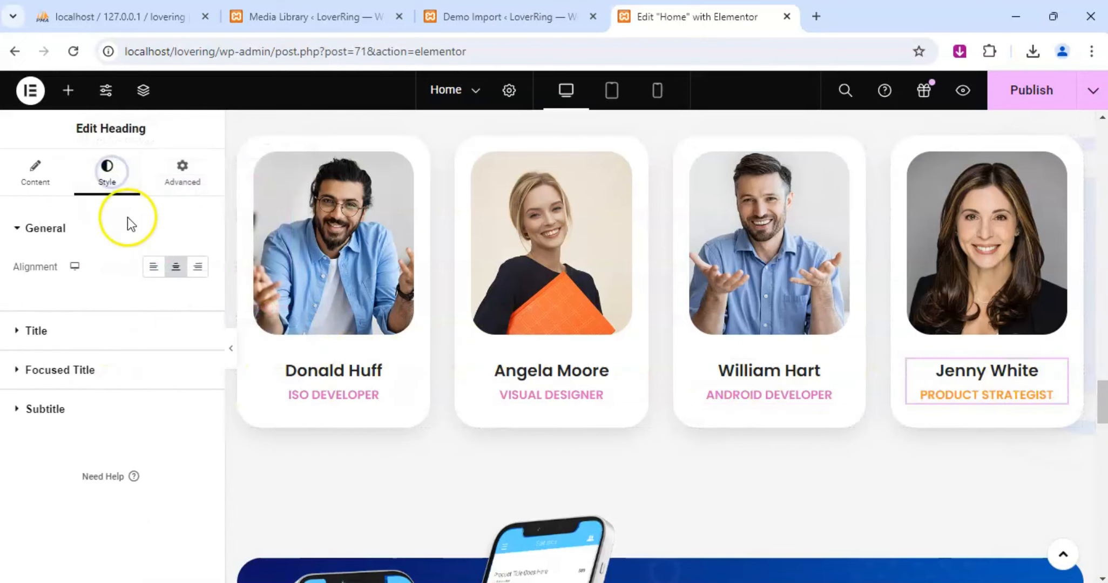
pyautogui.click(113, 416)
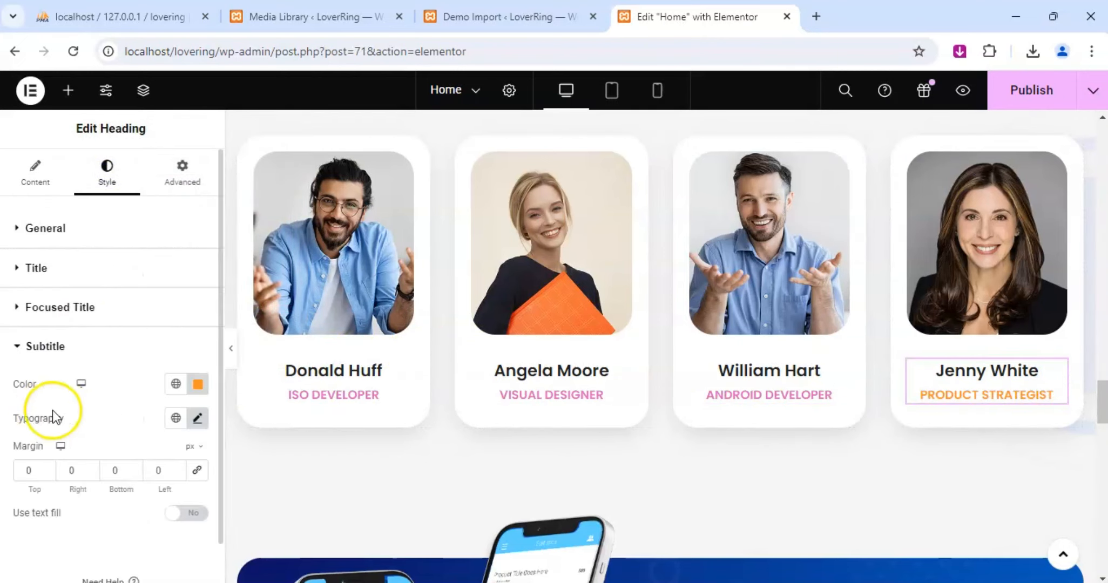
pyautogui.click(198, 384)
pyautogui.write('e169c1')
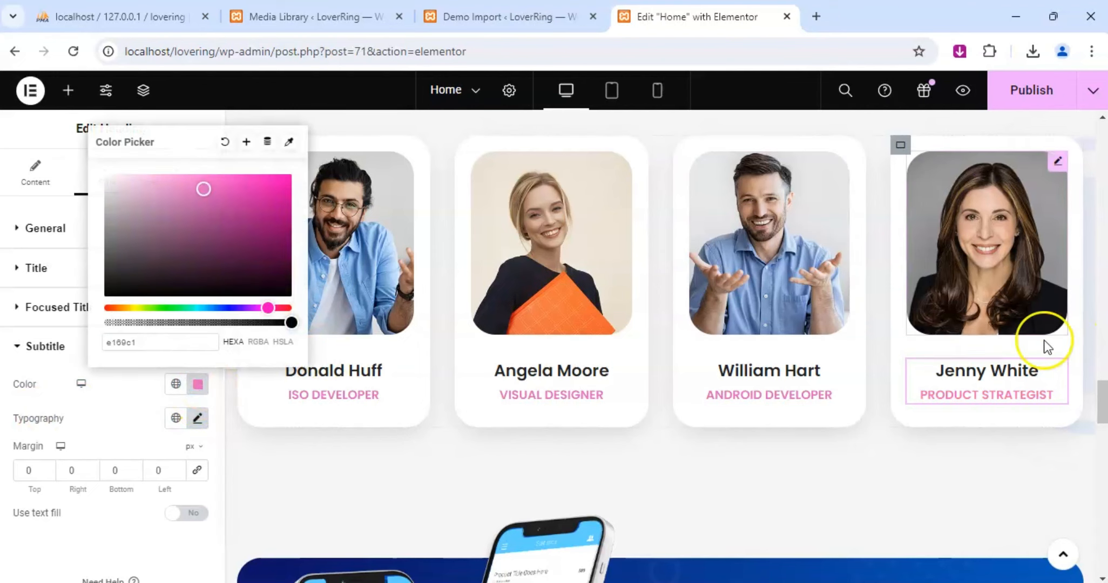
# Set the "Choose Your Device Platform" subtitle color above the "Checkout Our App" heading to e169c1.
pyautogui.scroll(-5, 636, 402)
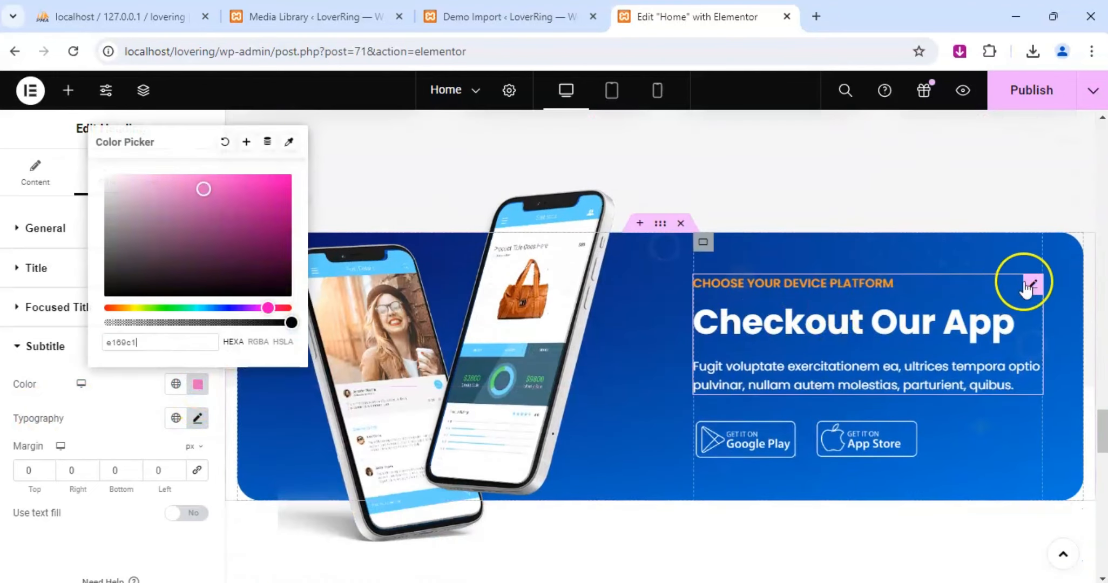
pyautogui.click(1034, 285)
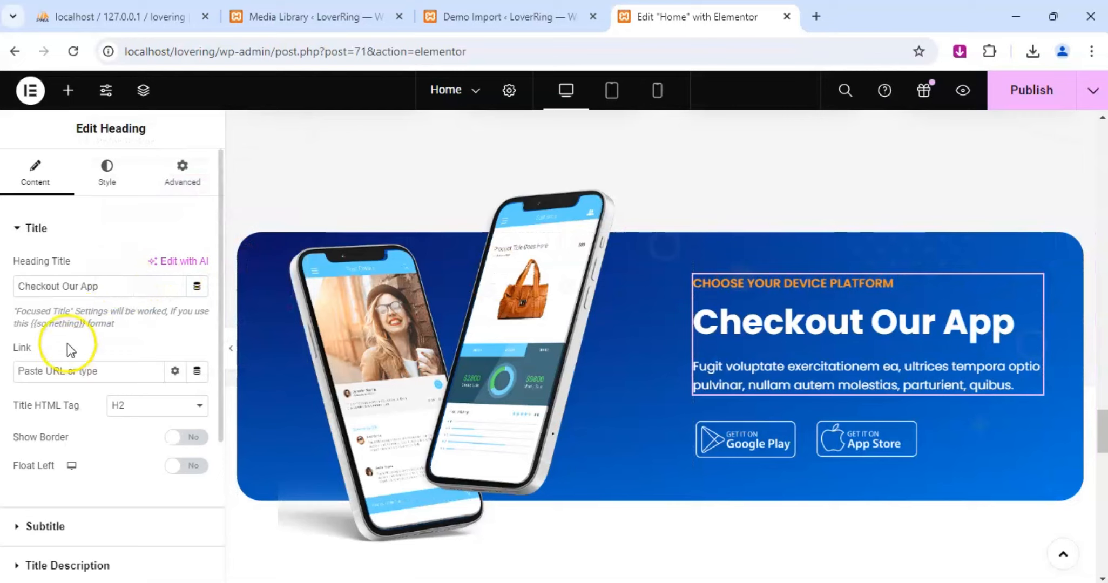
pyautogui.click(107, 171)
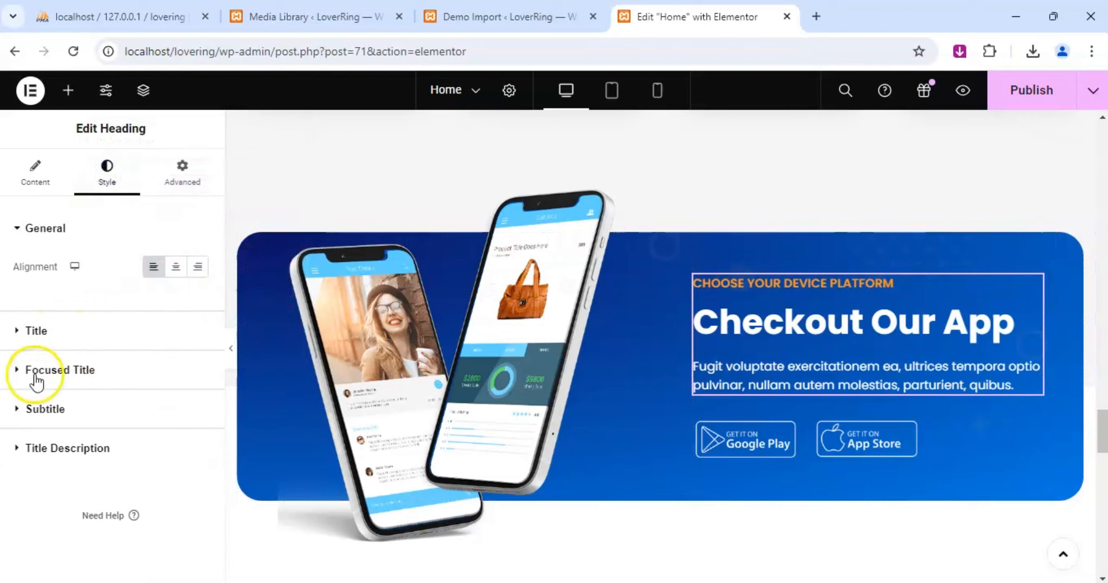
pyautogui.click(20, 409)
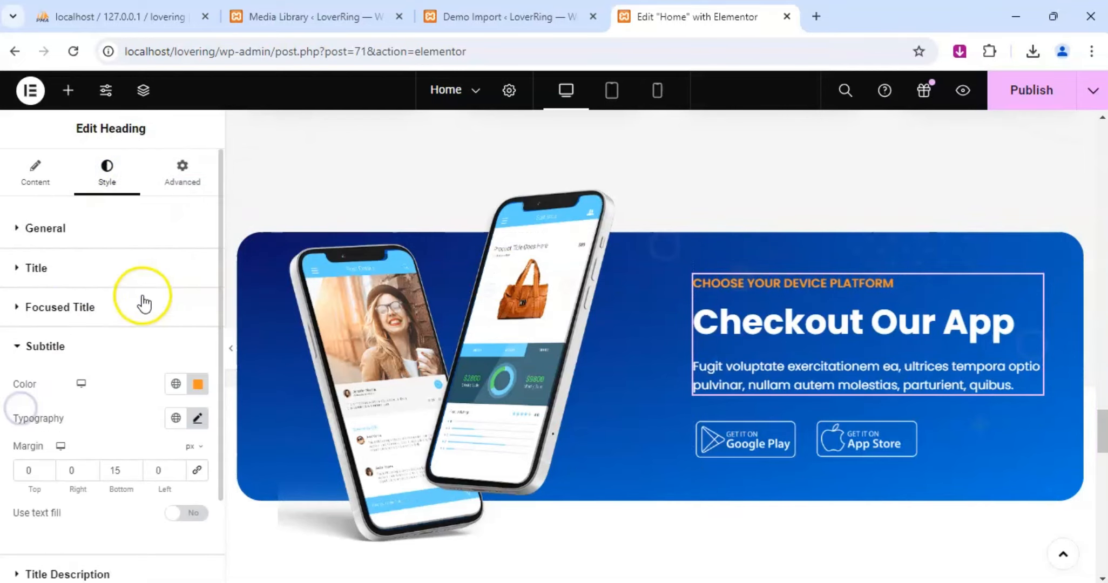
pyautogui.click(197, 384)
pyautogui.write('e169c1')
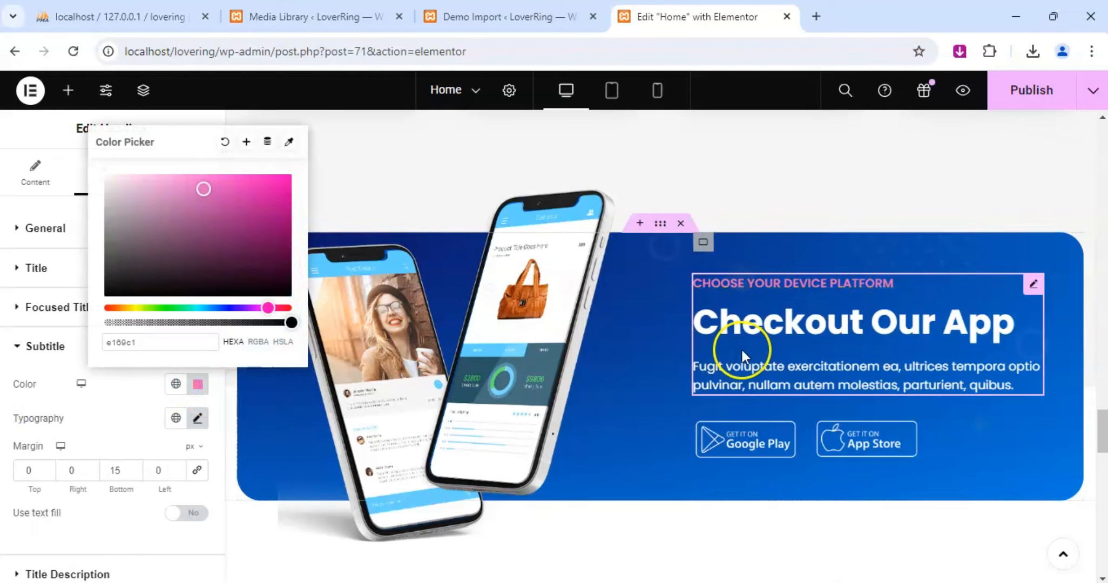
pyautogui.scroll(-7, 733, 350)
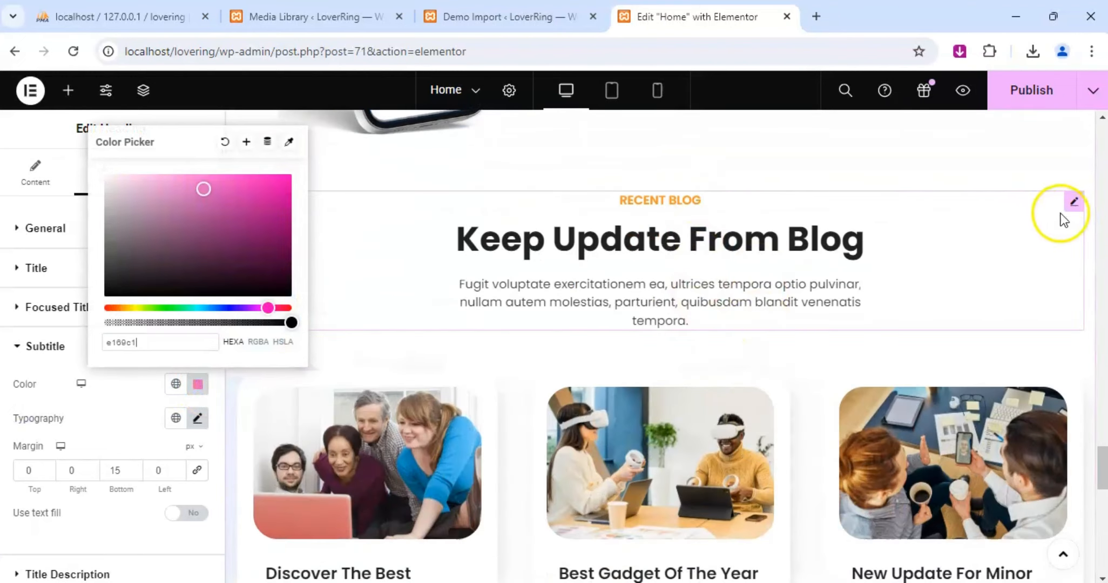
# Set the "Recent Blog" subtitle color above the "Keep Update From Blog" heading to e169c1.
pyautogui.click(1074, 203)
pyautogui.click(106, 184)
pyautogui.click(30, 416)
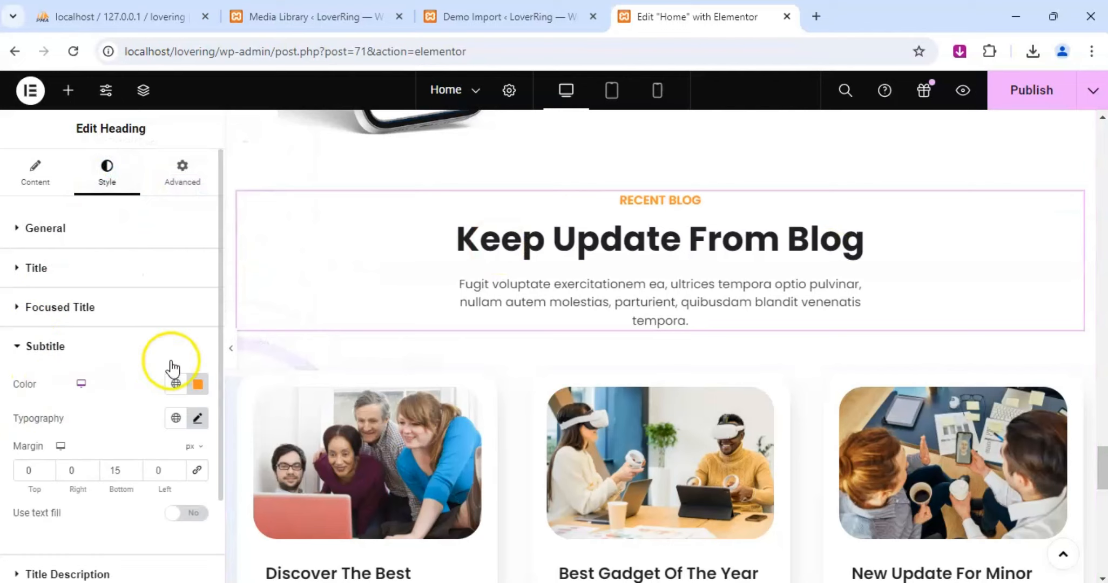
pyautogui.click(197, 384)
pyautogui.write('e169c1')
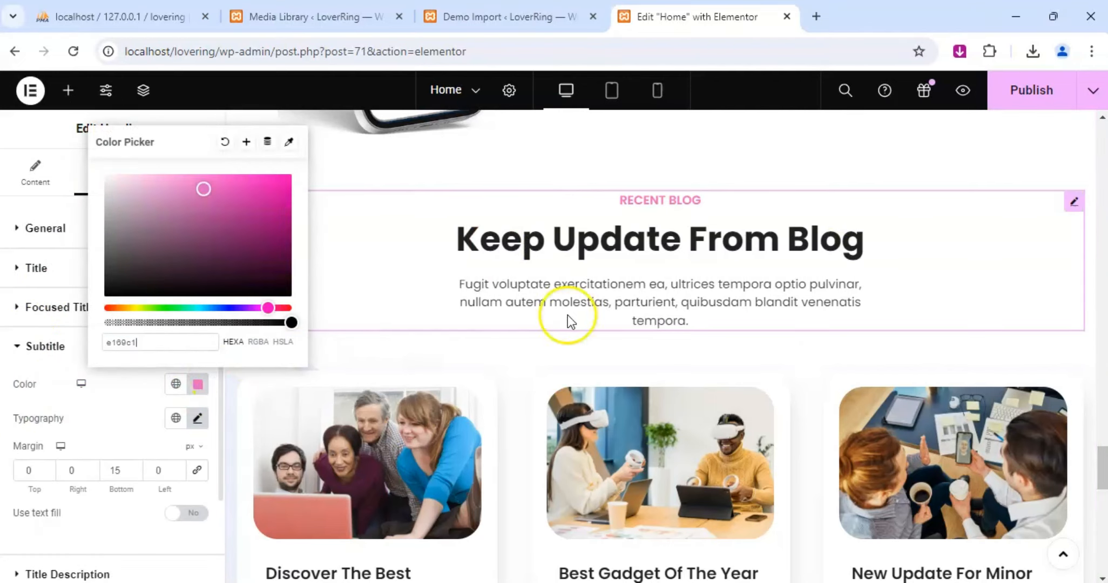
# Set the normal text color of the blog cards' "Learn More" links to e169c1.
pyautogui.scroll(-6, 568, 315)
pyautogui.scroll(4, 665, 290)
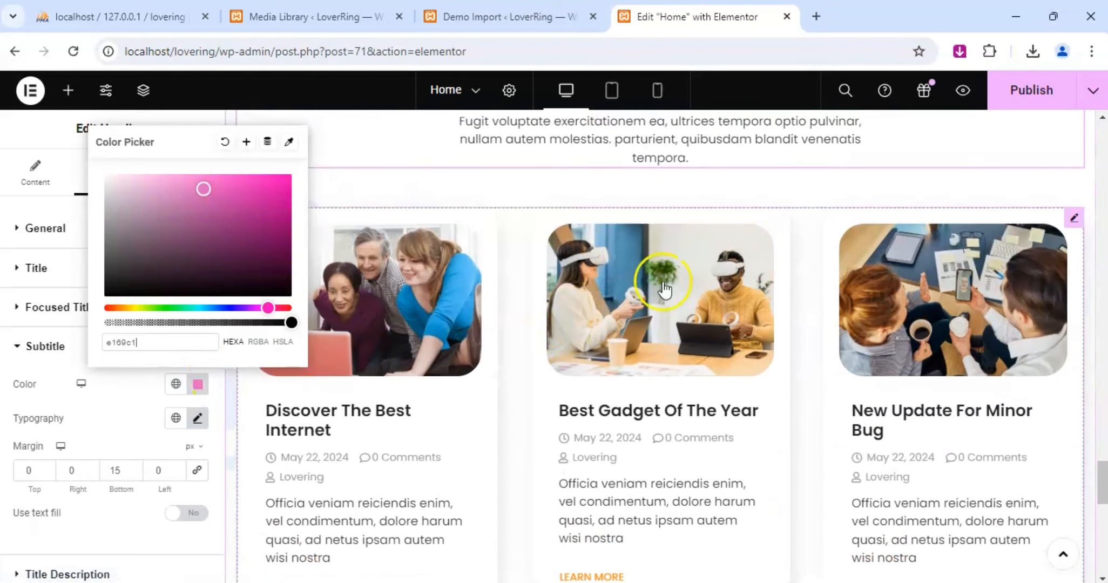
pyautogui.click(1072, 219)
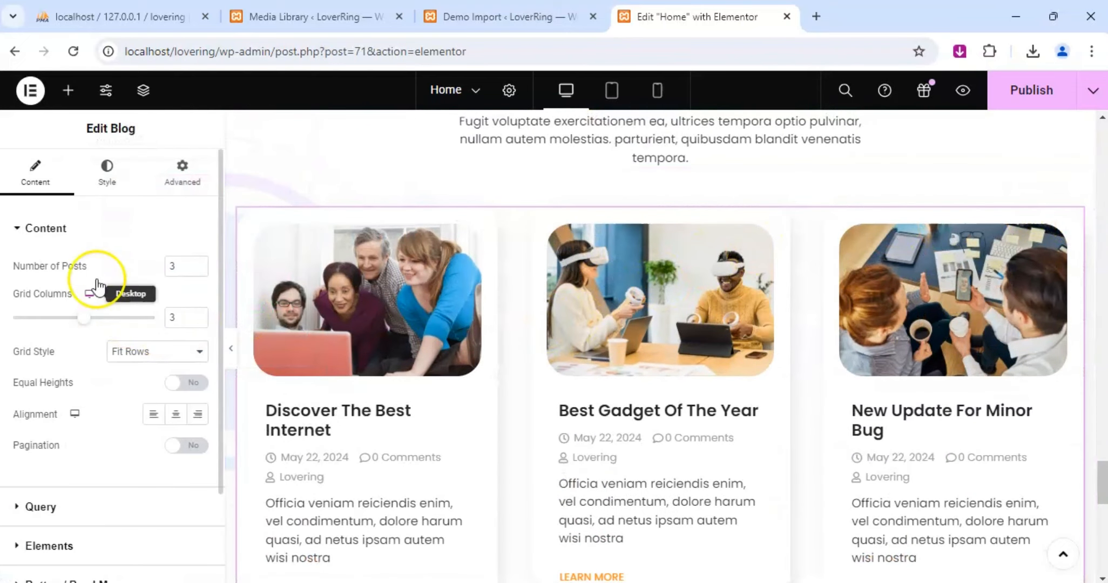
pyautogui.scroll(-2, 89, 280)
pyautogui.scroll(2, 92, 279)
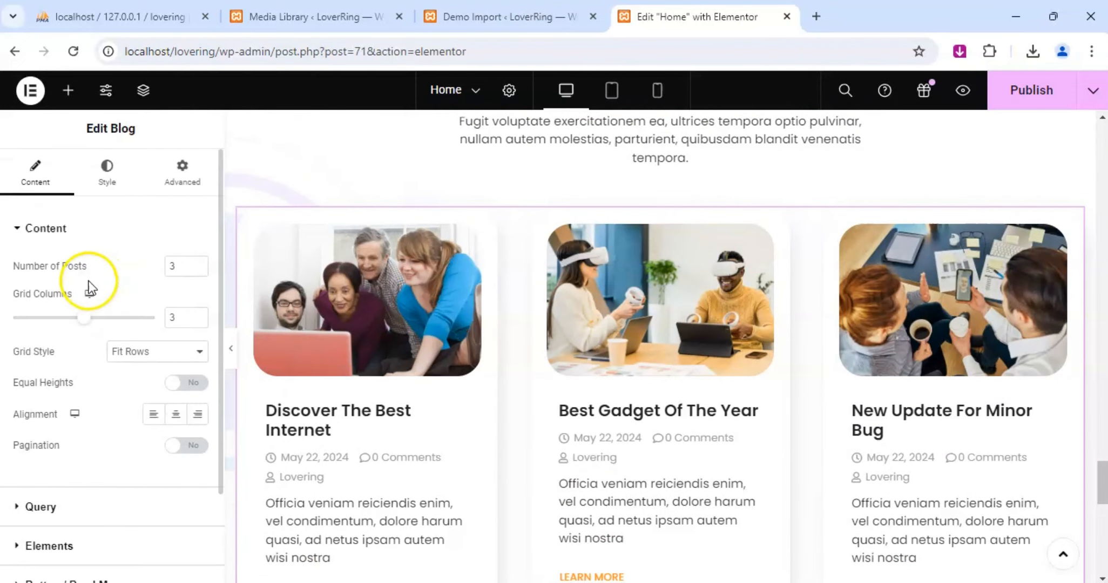
pyautogui.click(110, 178)
pyautogui.scroll(-6, 54, 360)
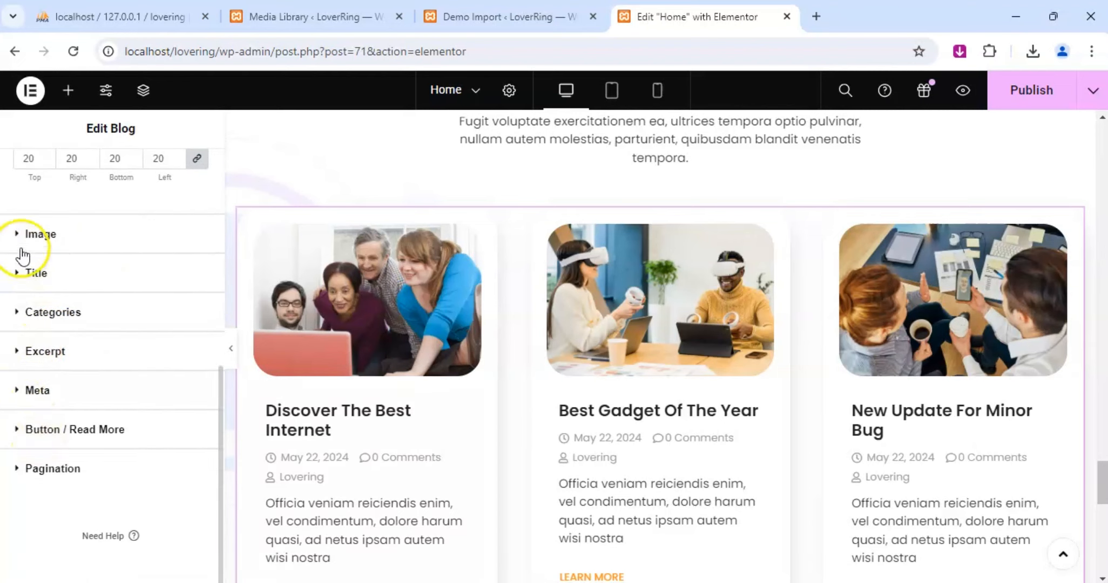
pyautogui.click(18, 430)
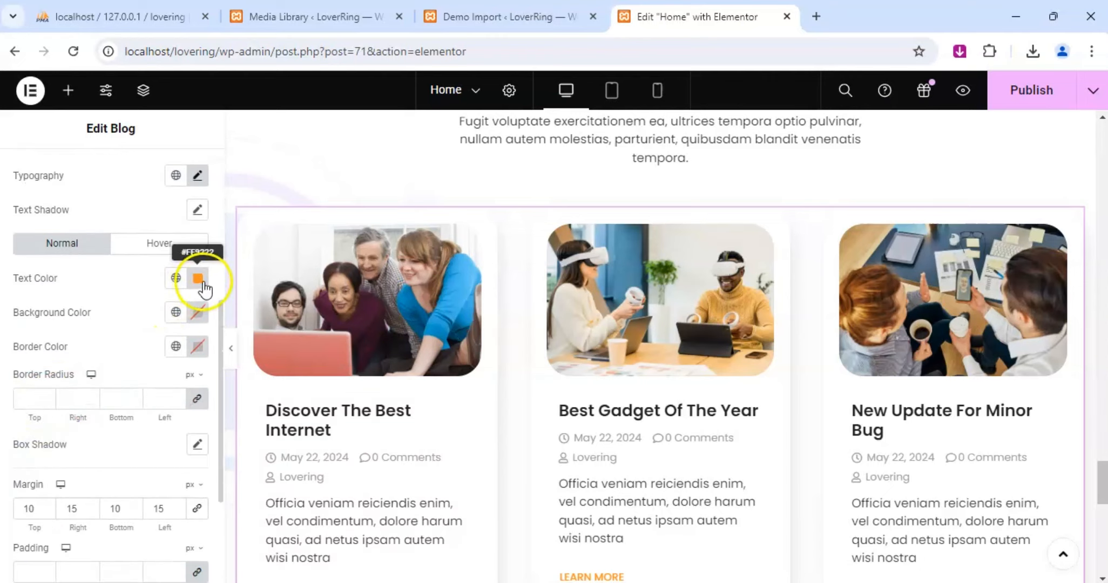
pyautogui.click(201, 280)
pyautogui.write('e169c1')
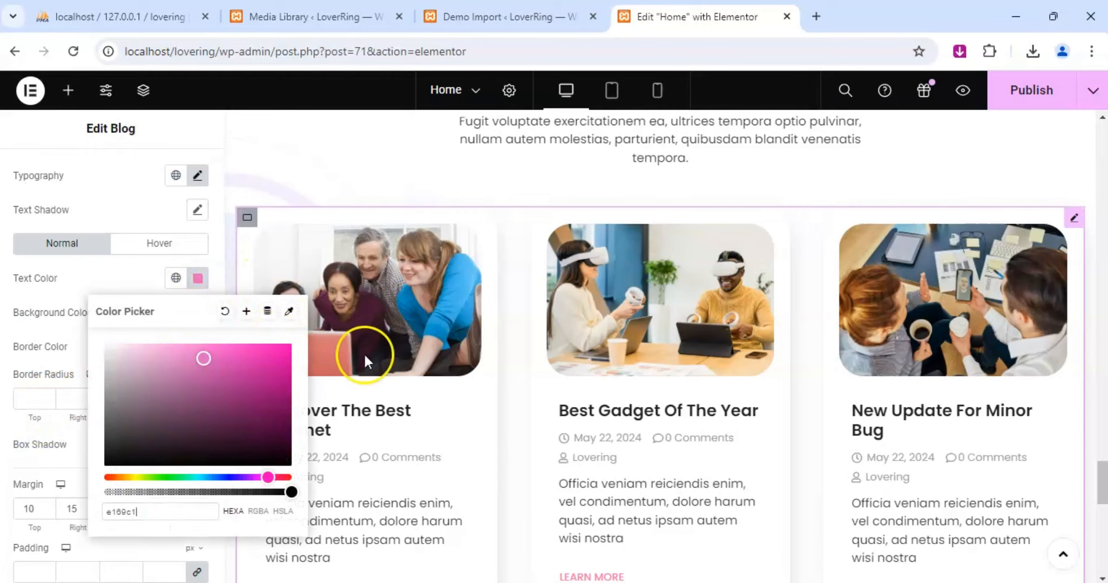
# Publish the recolored home page and open its preview.
pyautogui.scroll(-10, 745, 402)
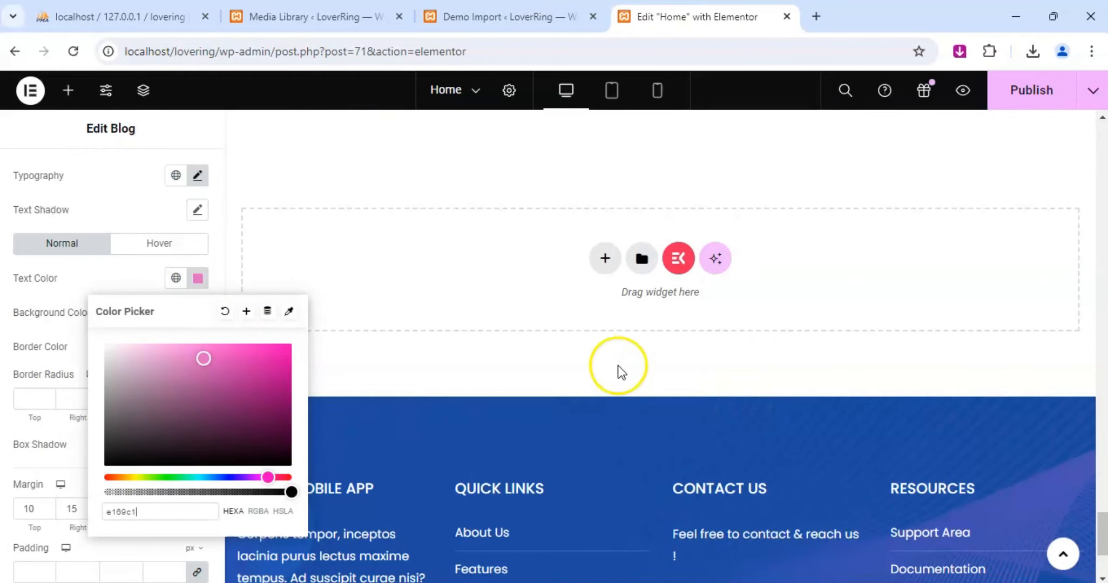
pyautogui.scroll(-3, 616, 367)
pyautogui.click(1015, 108)
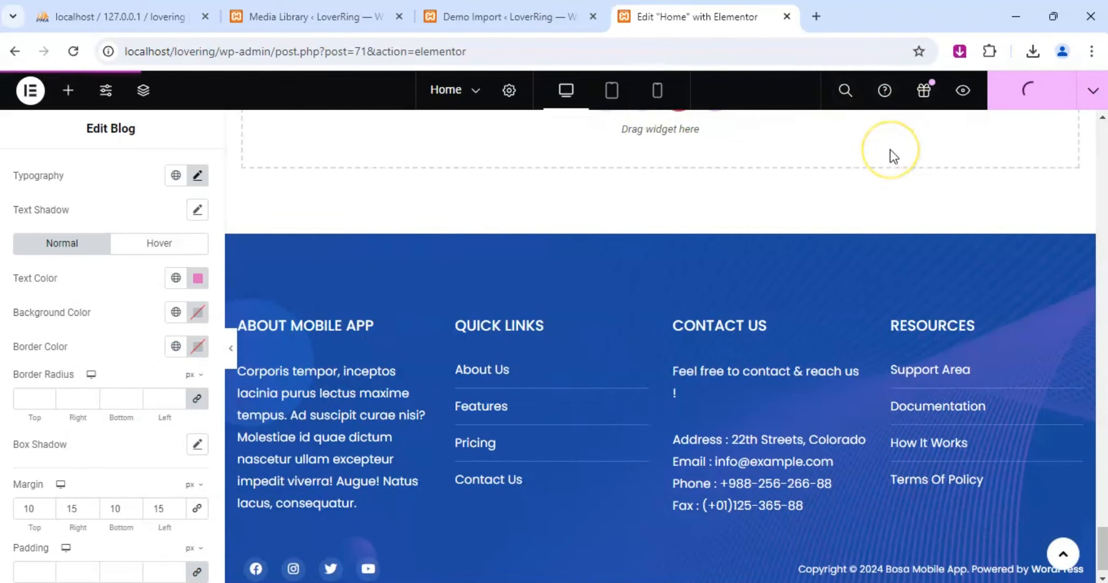
pyautogui.click(910, 136)
pyautogui.click(962, 92)
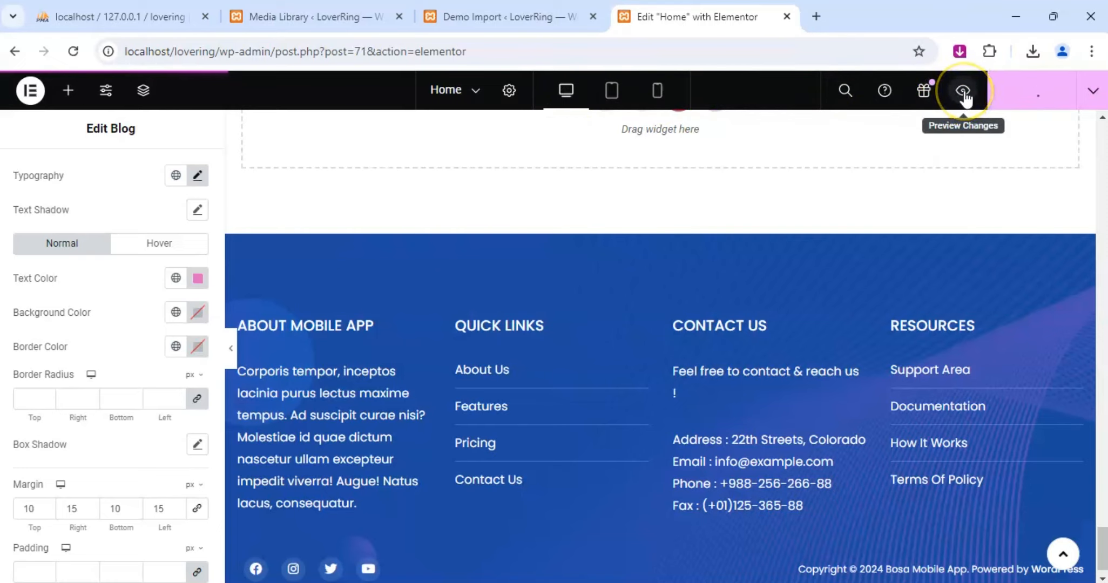
pyautogui.click(963, 93)
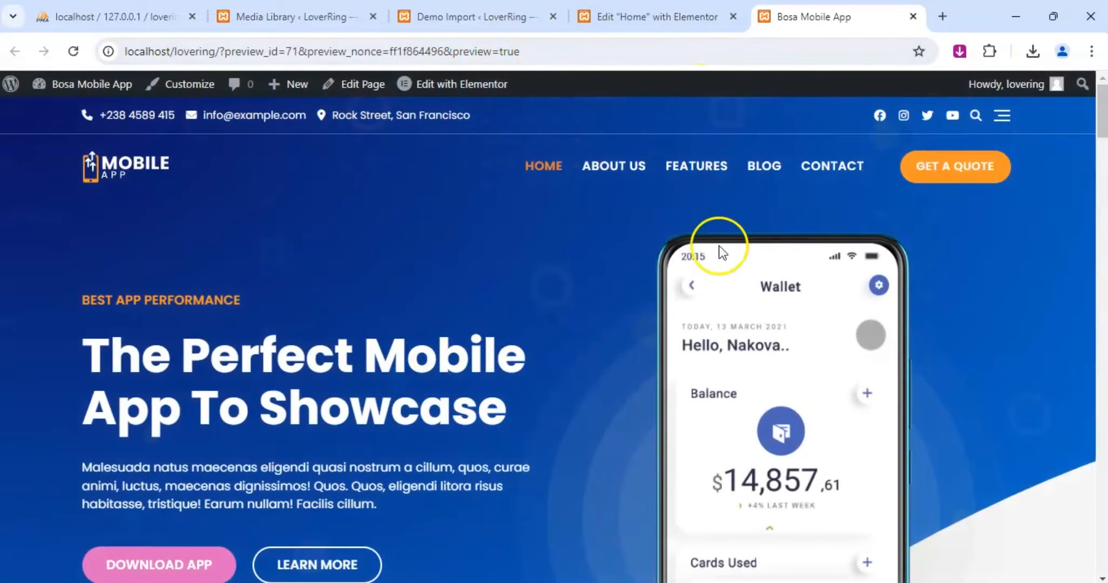
# Examine the previewed home page from the hero section down to the footer, checking the accent colors.
pyautogui.scroll(-4, 482, 304)
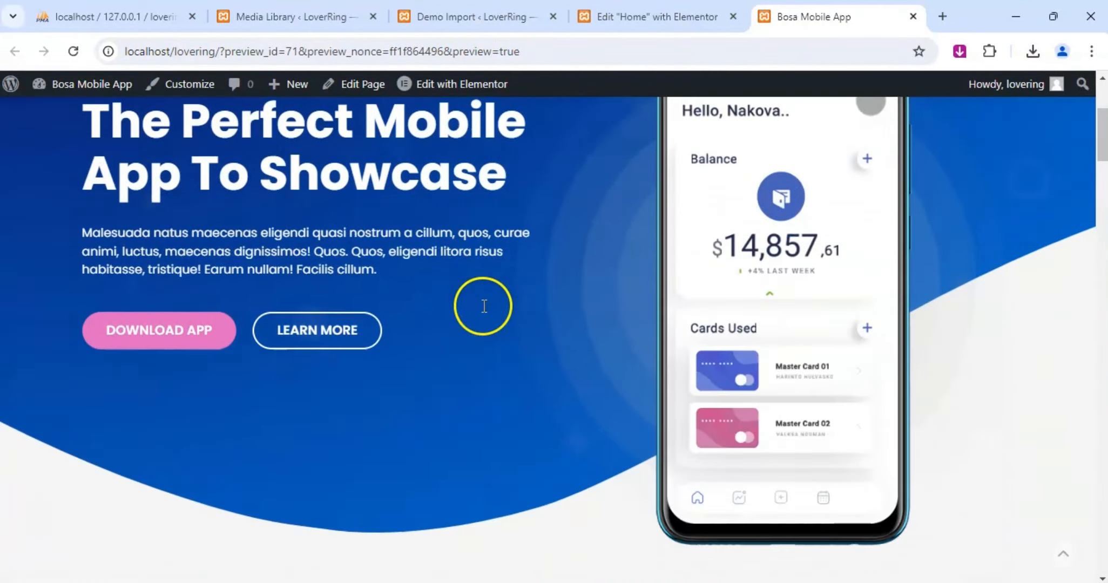
pyautogui.scroll(-10, 455, 332)
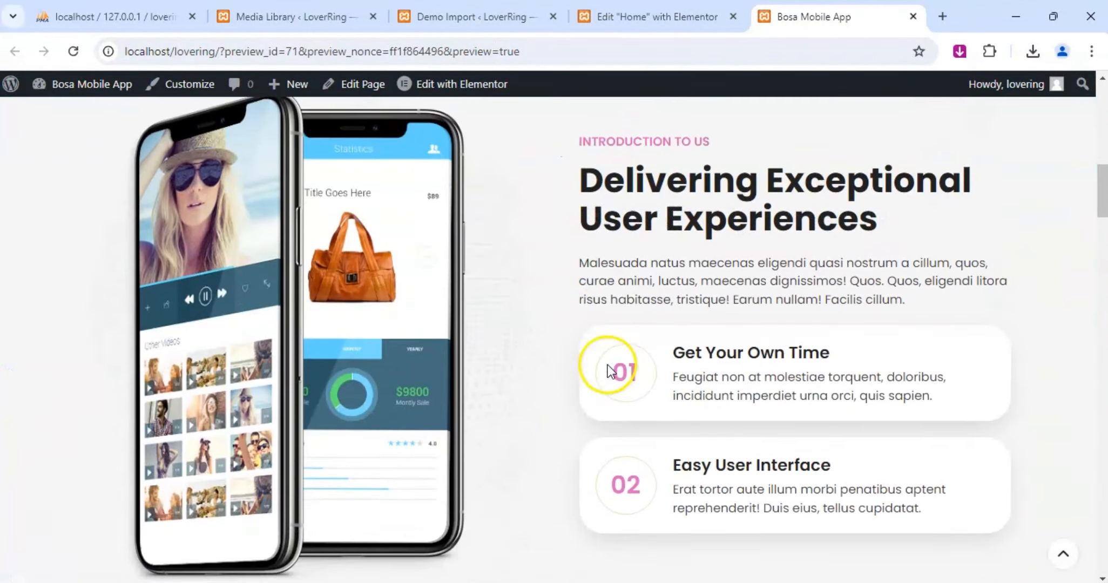
pyautogui.scroll(-15, 653, 287)
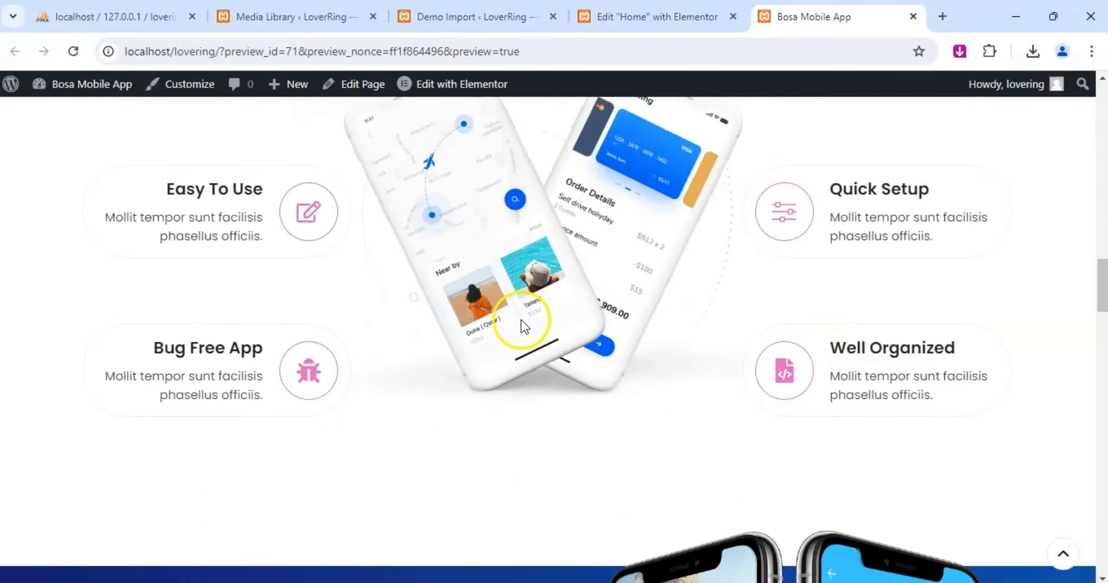
pyautogui.scroll(-12, 521, 320)
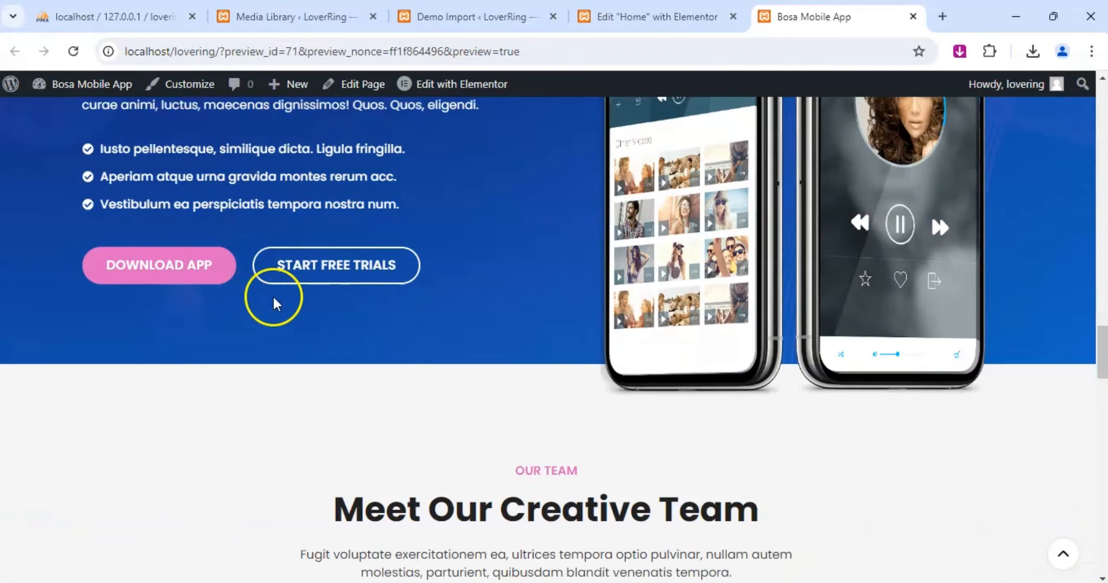
pyautogui.scroll(-15, 537, 307)
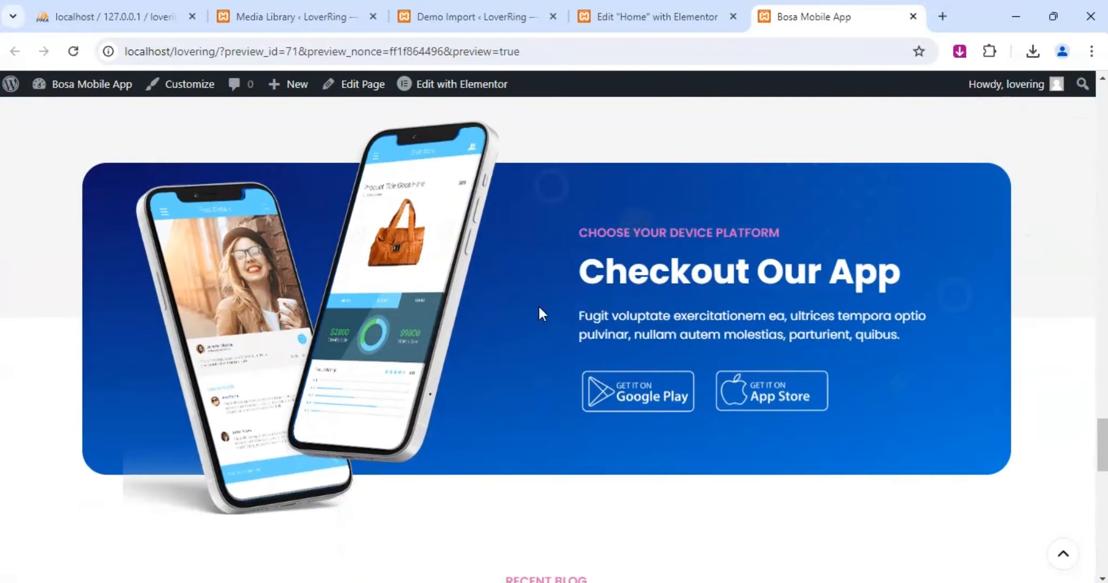
pyautogui.scroll(-10, 540, 308)
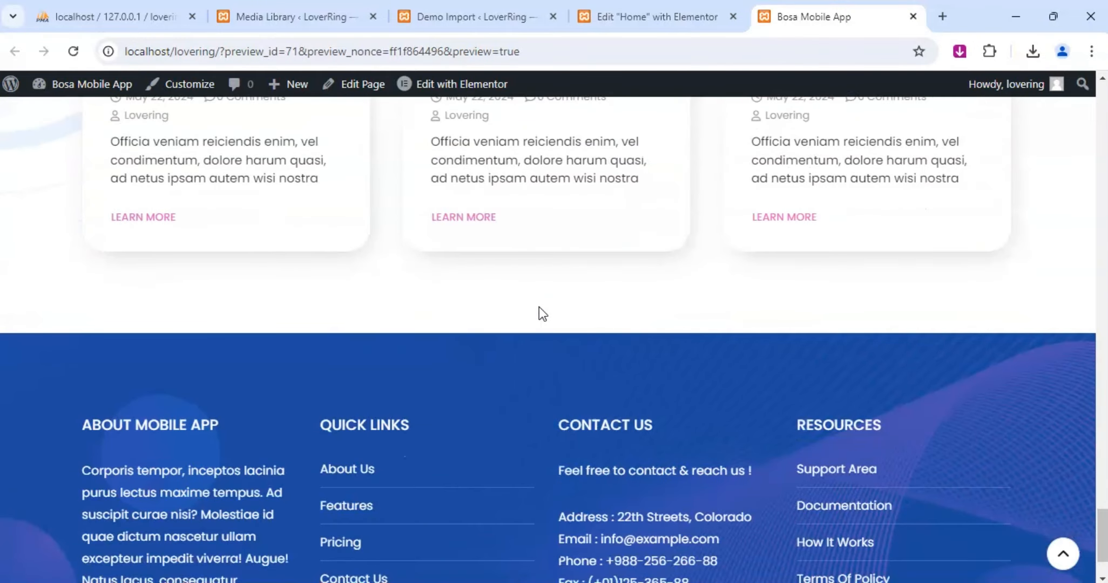
pyautogui.scroll(20, 398, 402)
pyautogui.scroll(20, 398, 403)
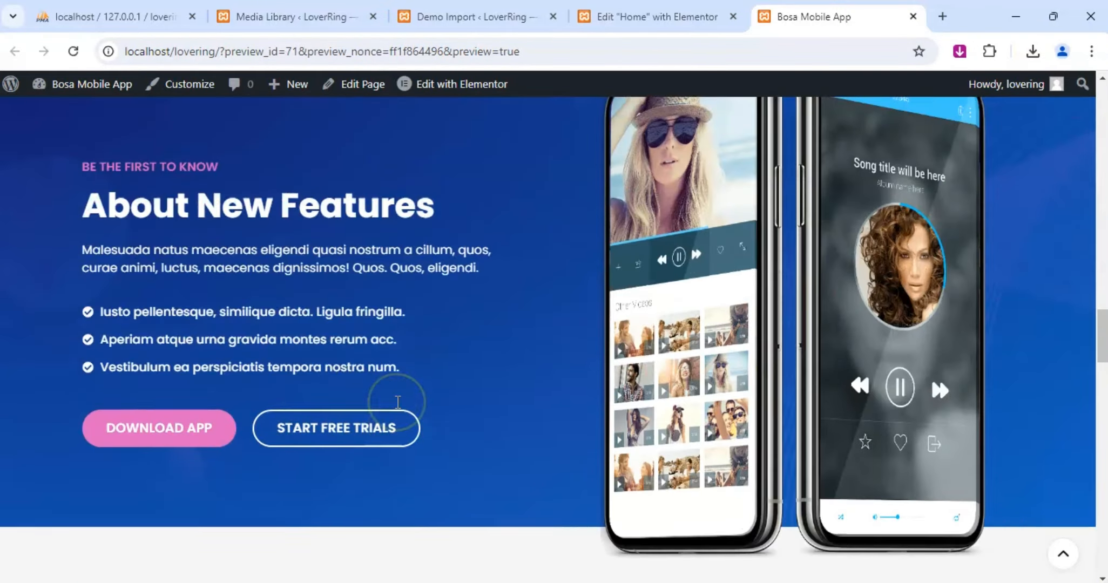
pyautogui.scroll(5, 411, 408)
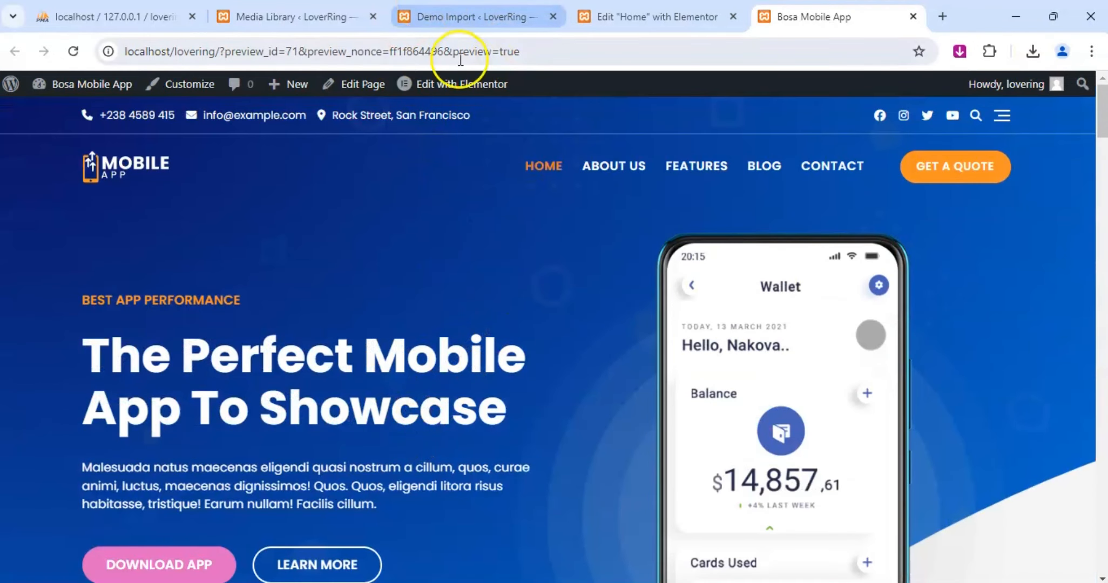
# Back in the Elementor editor, replace the hero section's phone image with The-perfect-mobile-app.png from the media library.
pyautogui.click(657, 17)
pyautogui.scroll(15, 612, 383)
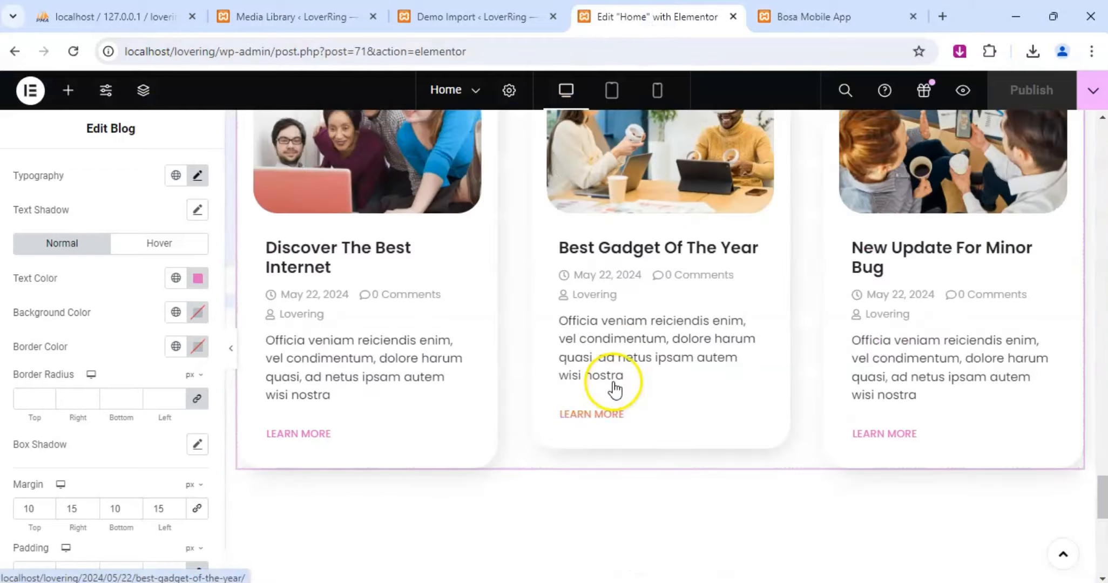
pyautogui.scroll(15, 613, 382)
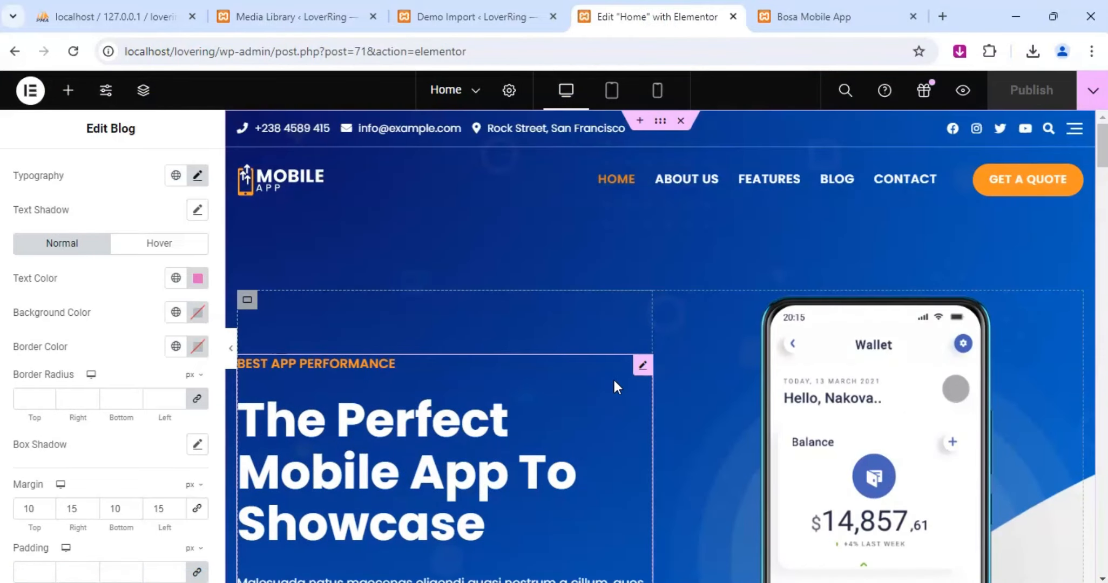
pyautogui.click(997, 340)
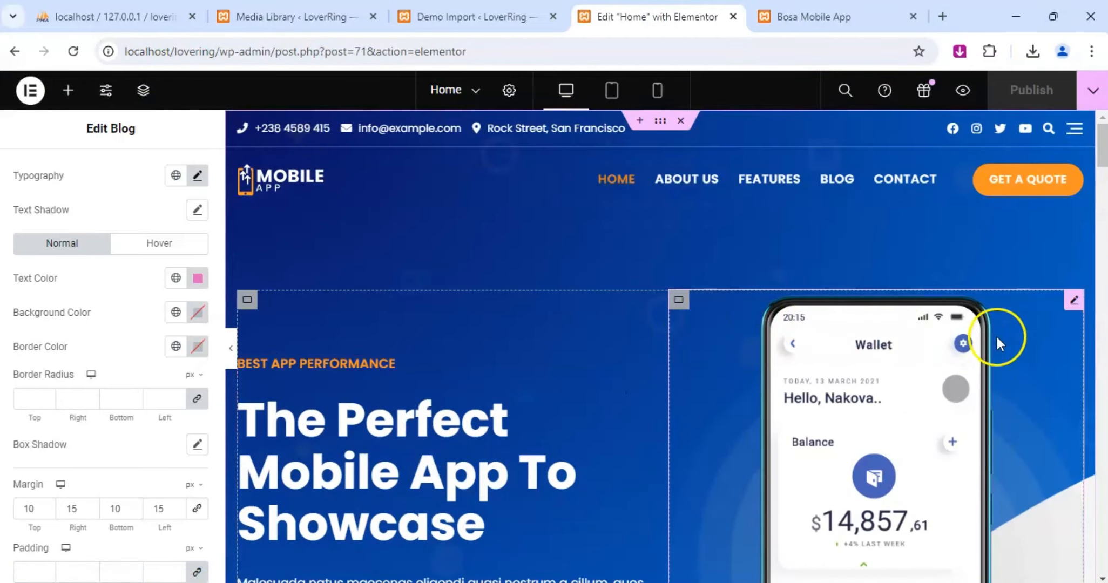
pyautogui.click(1074, 302)
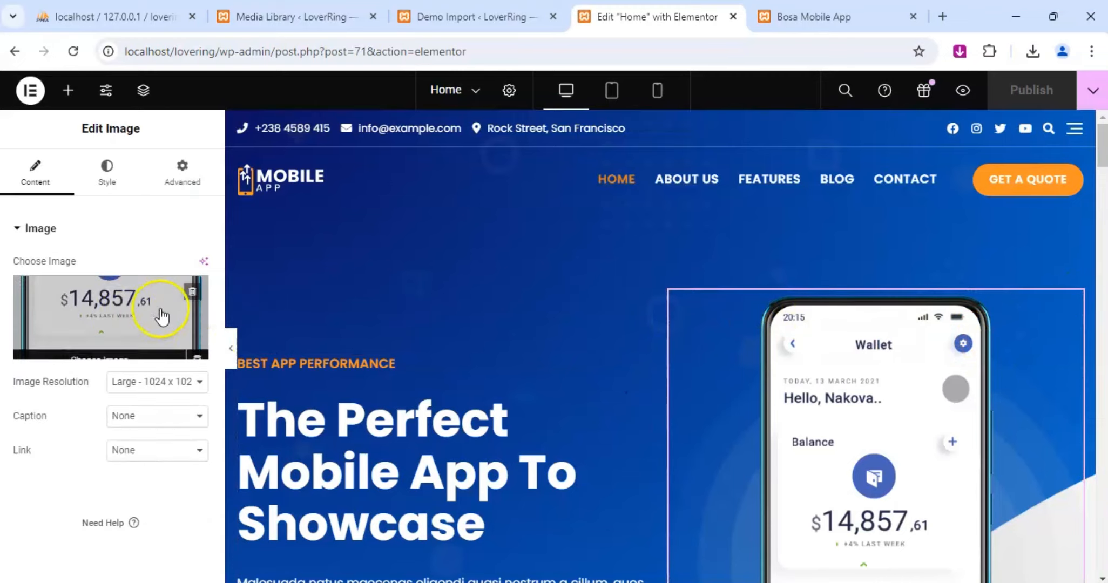
pyautogui.click(126, 309)
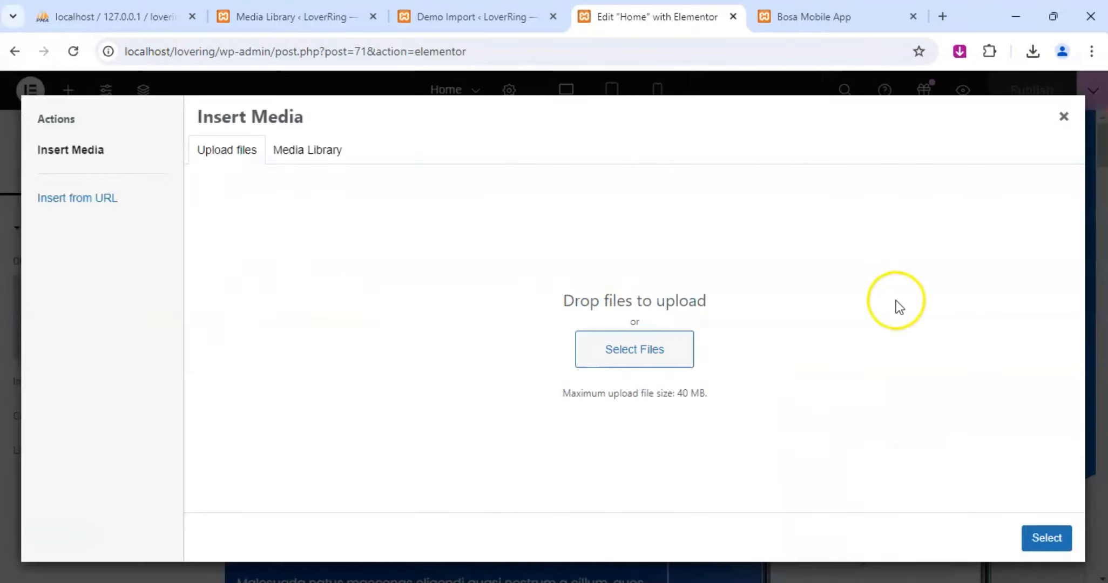
pyautogui.click(321, 153)
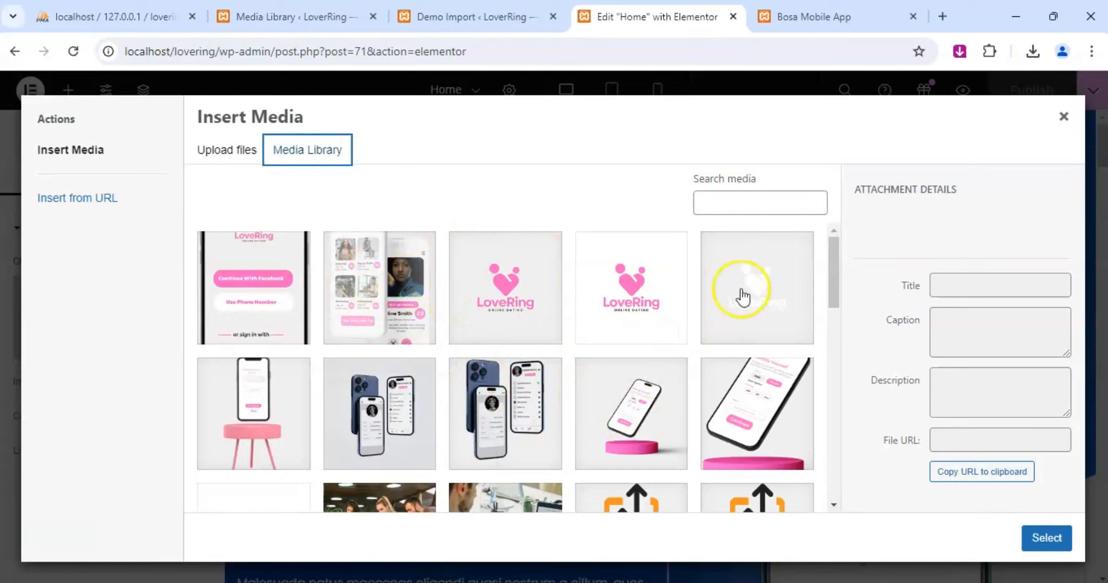
pyautogui.click(228, 150)
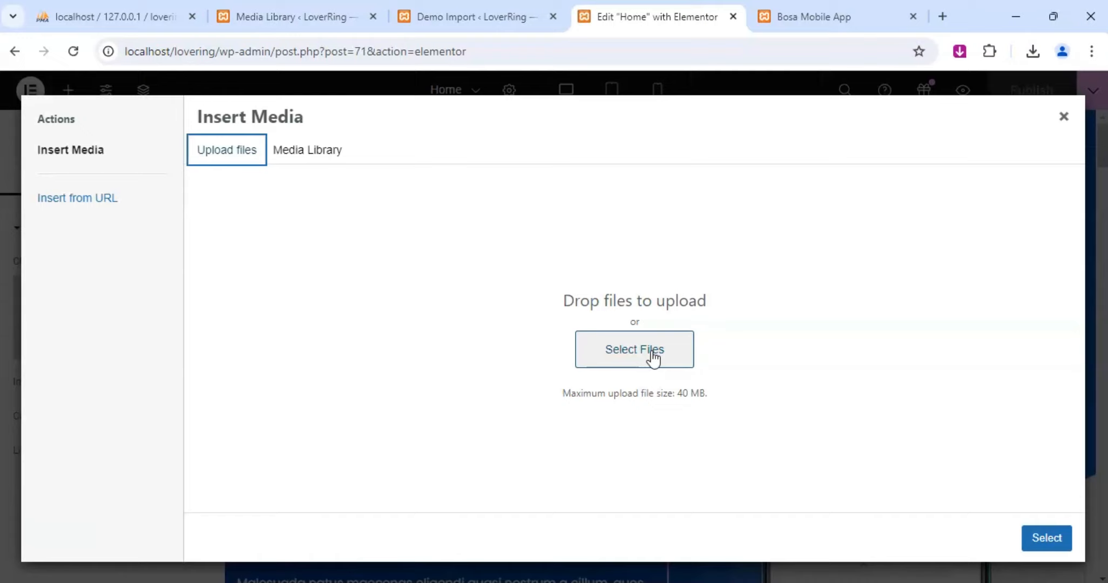
pyautogui.click(329, 153)
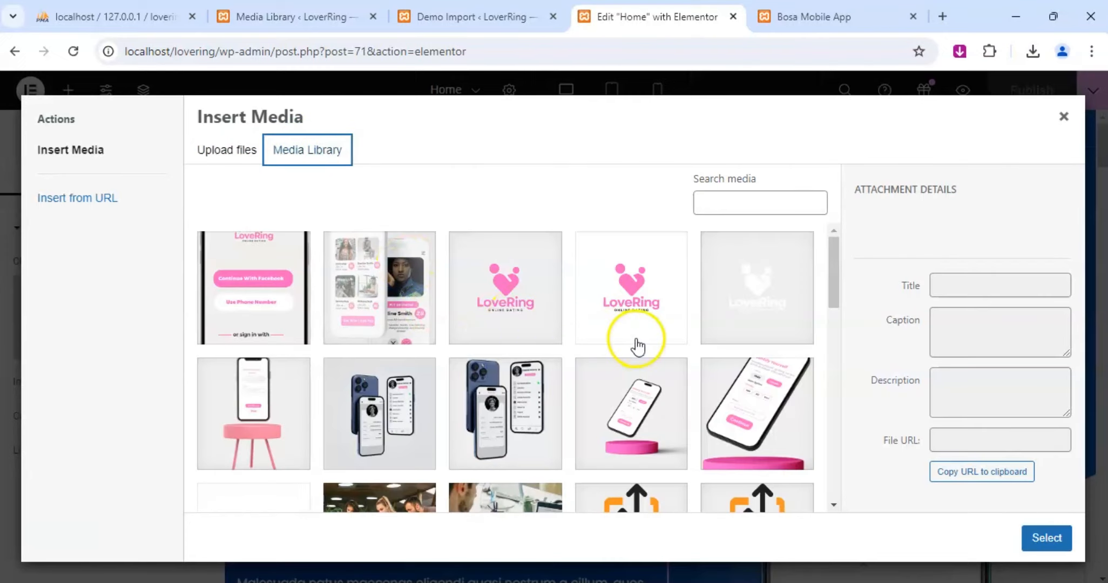
pyautogui.scroll(-3, 636, 346)
pyautogui.scroll(3, 475, 321)
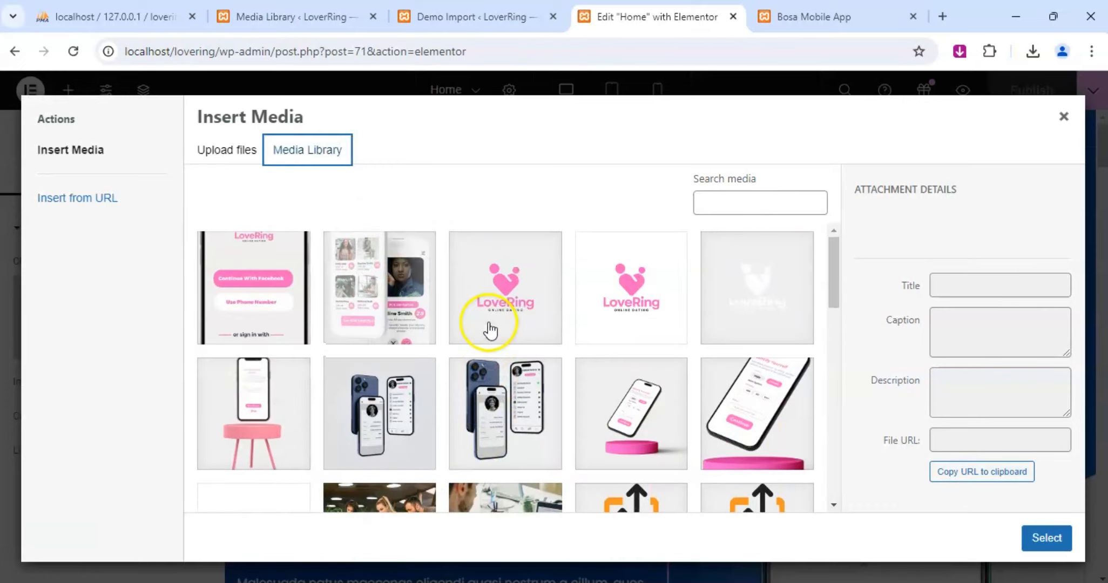
pyautogui.click(259, 302)
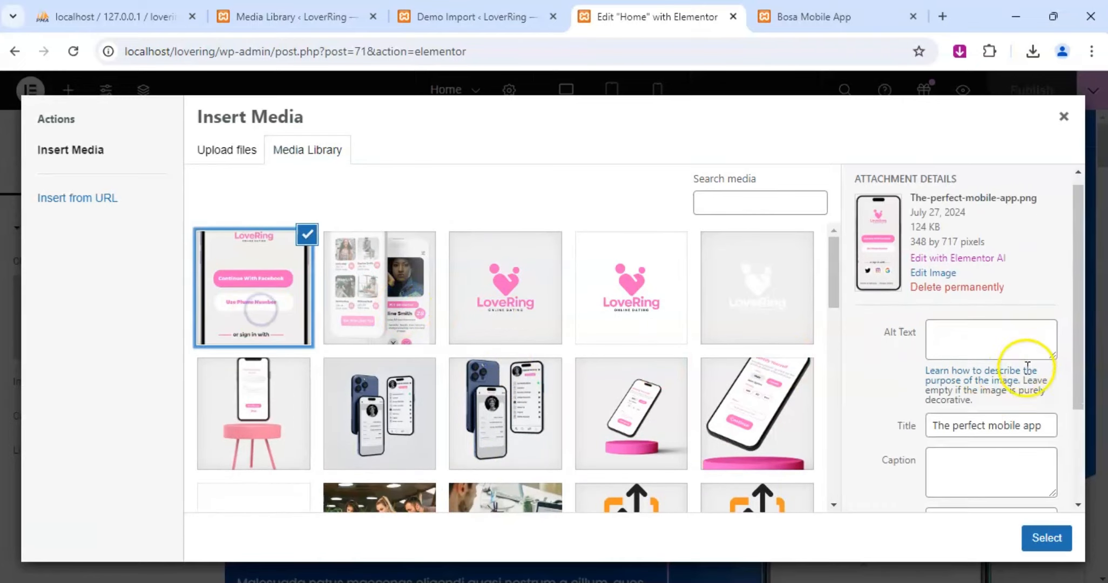
pyautogui.scroll(-2, 1026, 371)
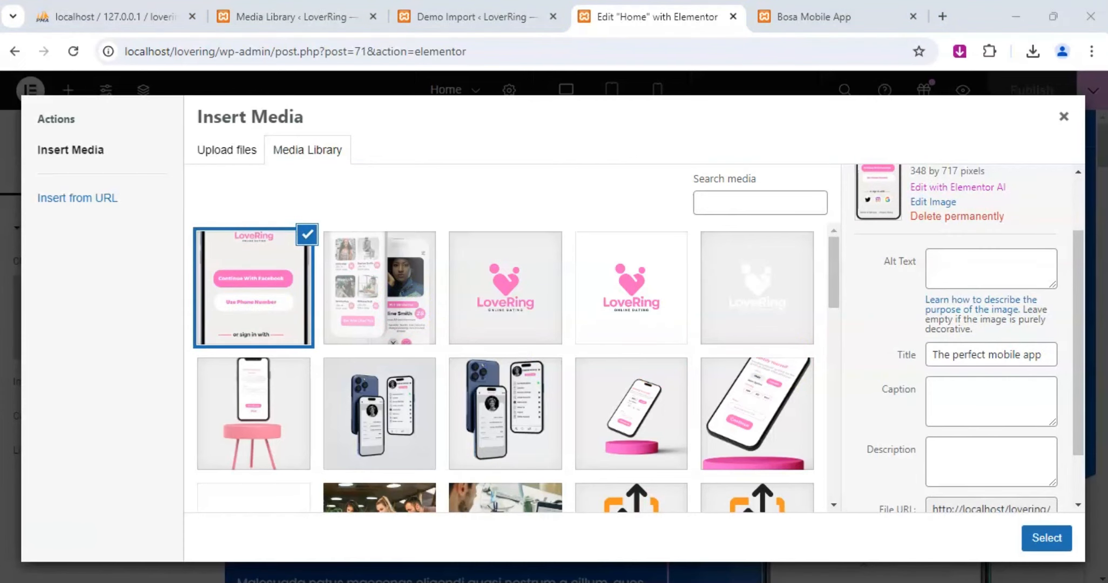
pyautogui.click(1046, 538)
# Replace the phone image in the "Delivering Exceptional User Experiences" section with User-experience.png from the media library.
pyautogui.scroll(-3, 1031, 307)
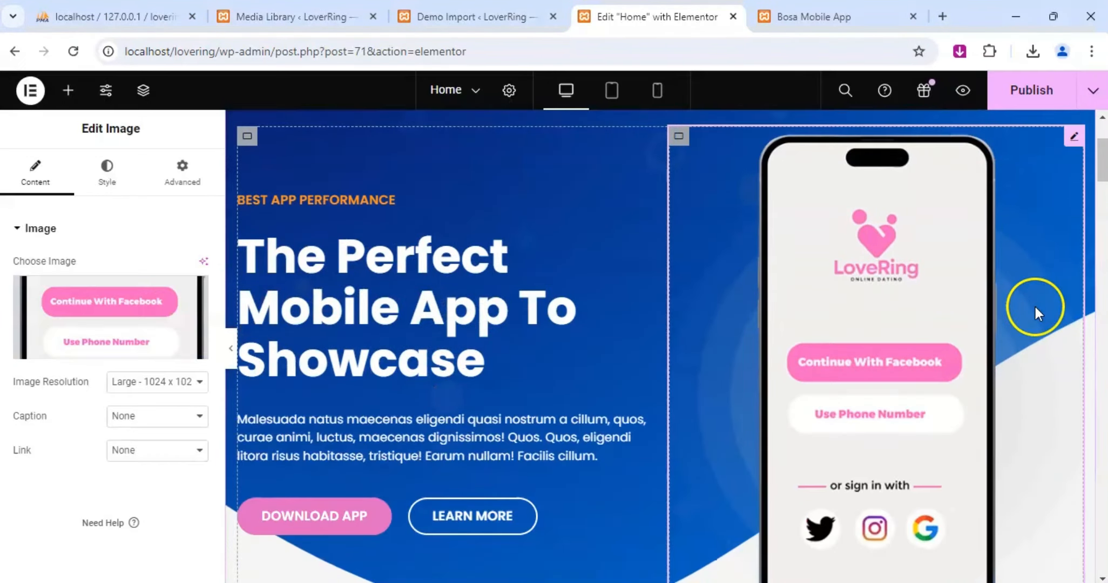
pyautogui.scroll(-3, 1035, 307)
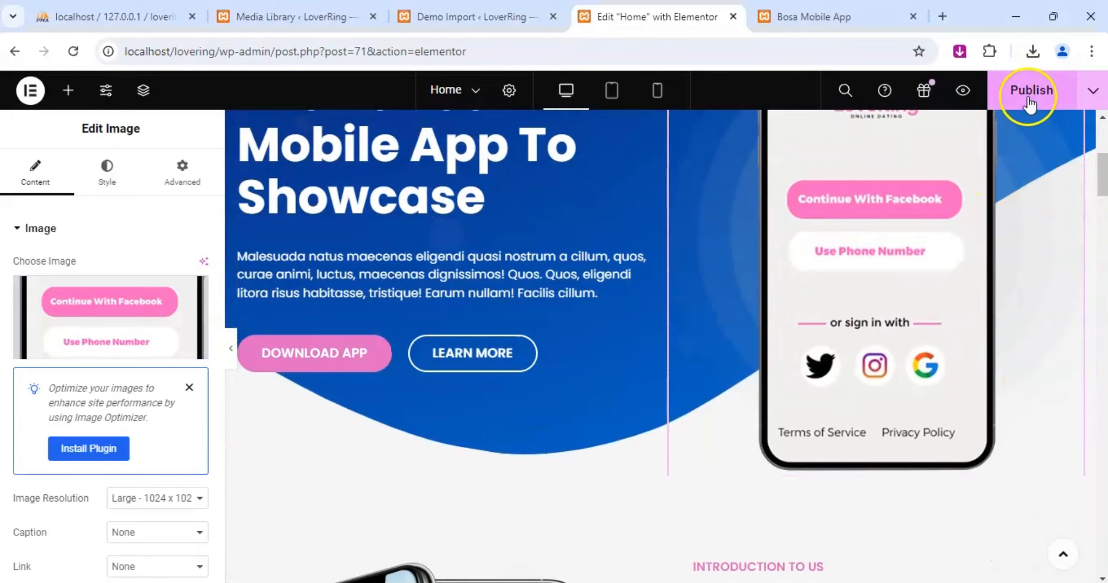
pyautogui.scroll(-6, 756, 297)
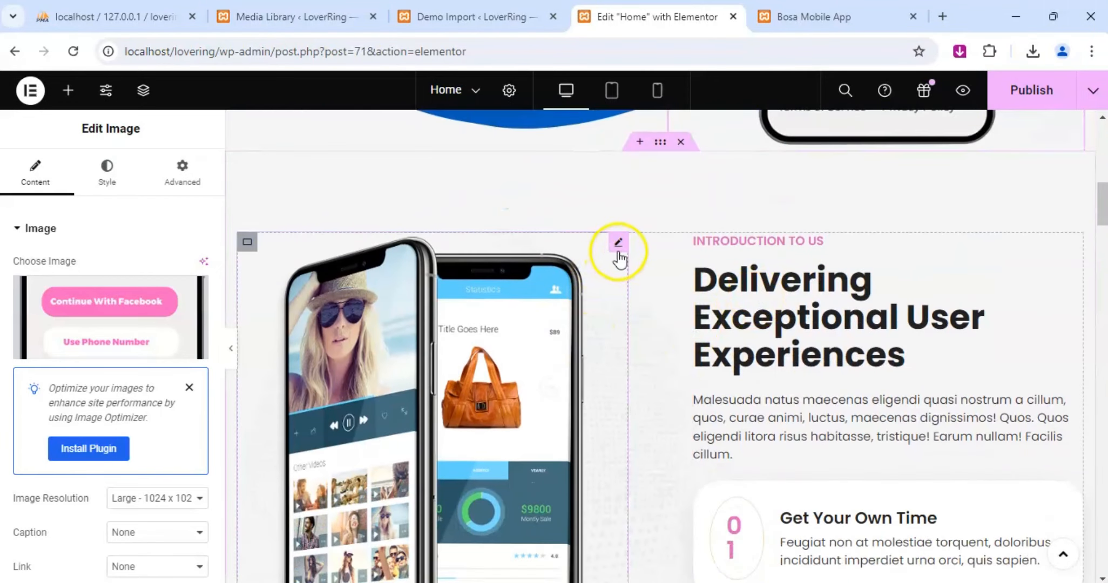
pyautogui.click(618, 250)
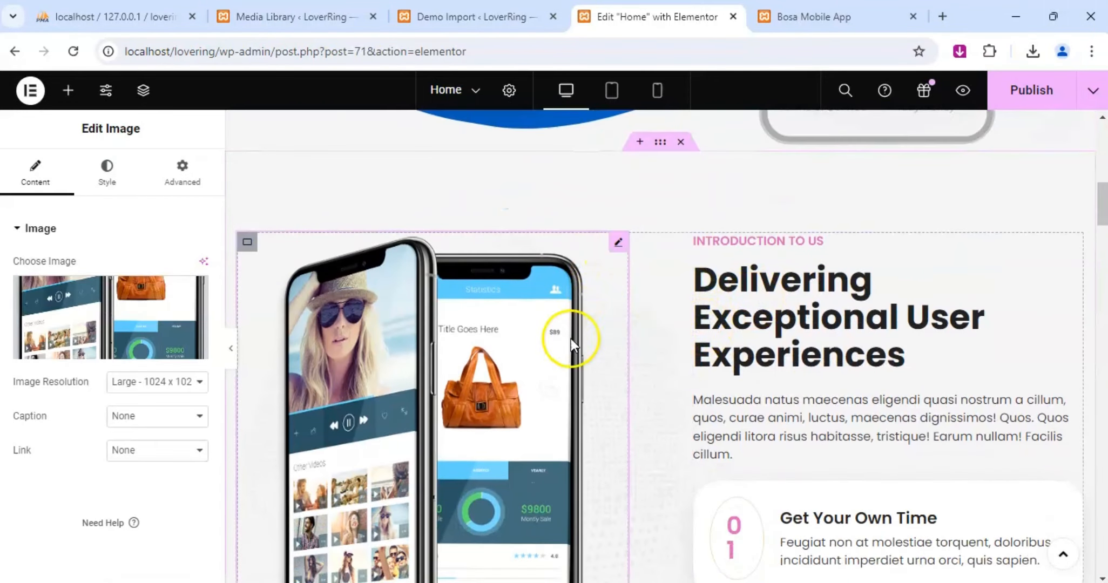
pyautogui.click(107, 308)
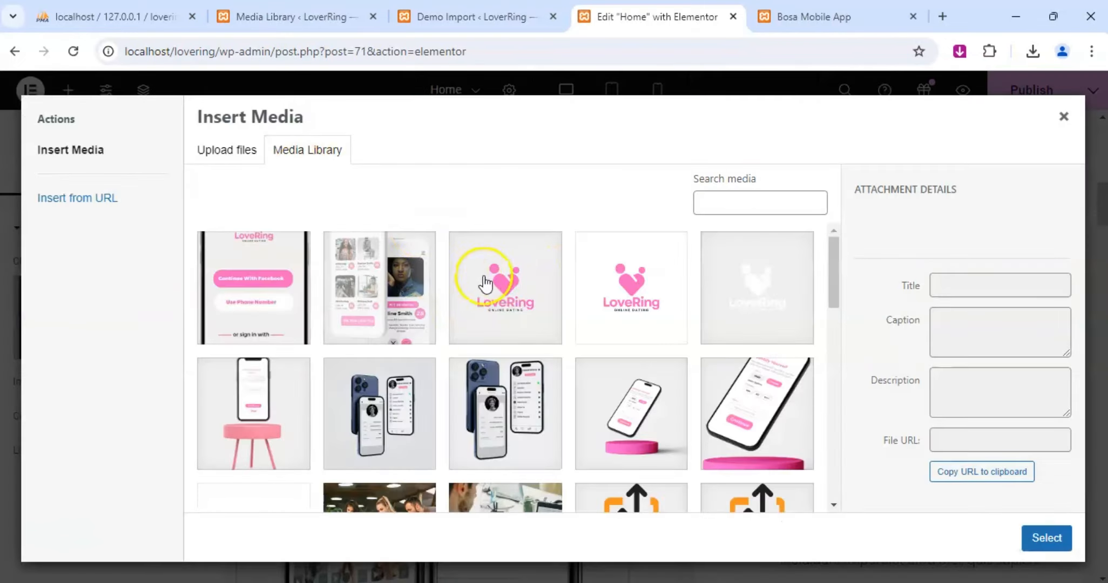
pyautogui.click(422, 291)
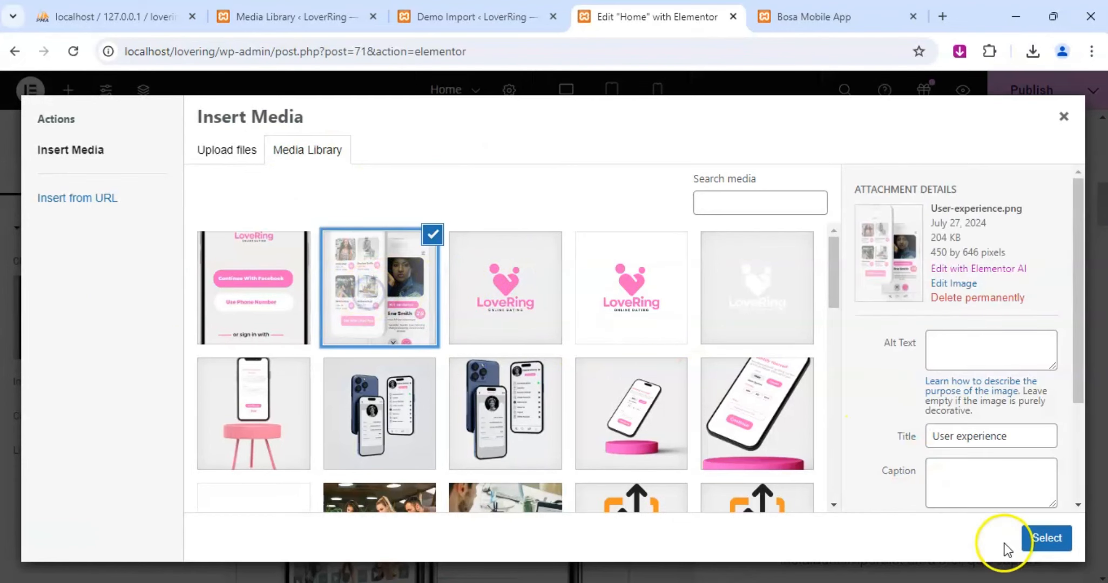
pyautogui.click(1039, 538)
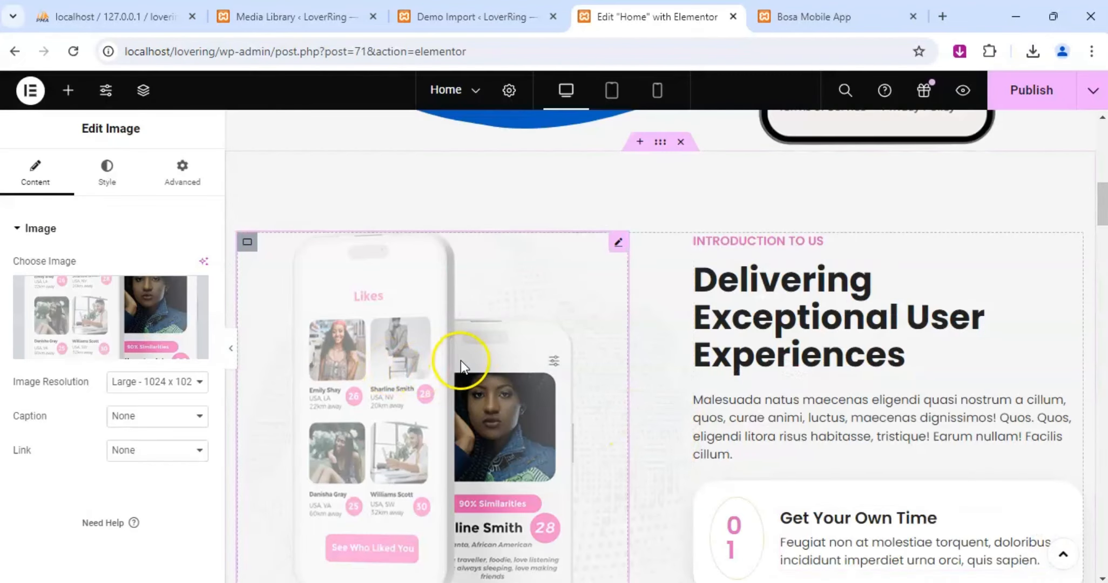
# Replace the central phone image in the "Feature In This App" section with Features-in-the-app.png from the media library.
pyautogui.scroll(-12, 906, 338)
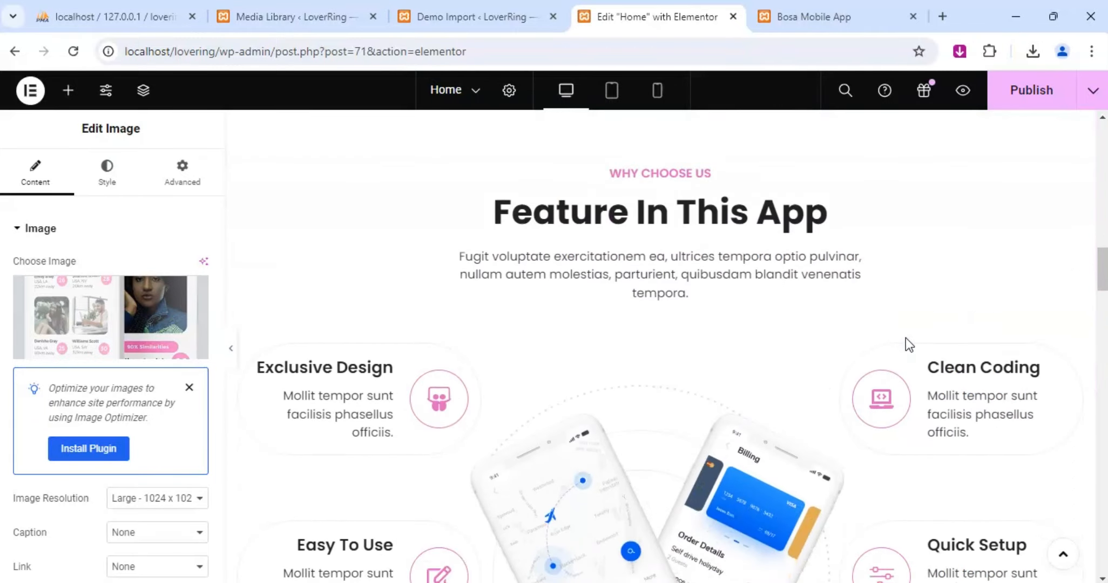
pyautogui.scroll(-3, 906, 337)
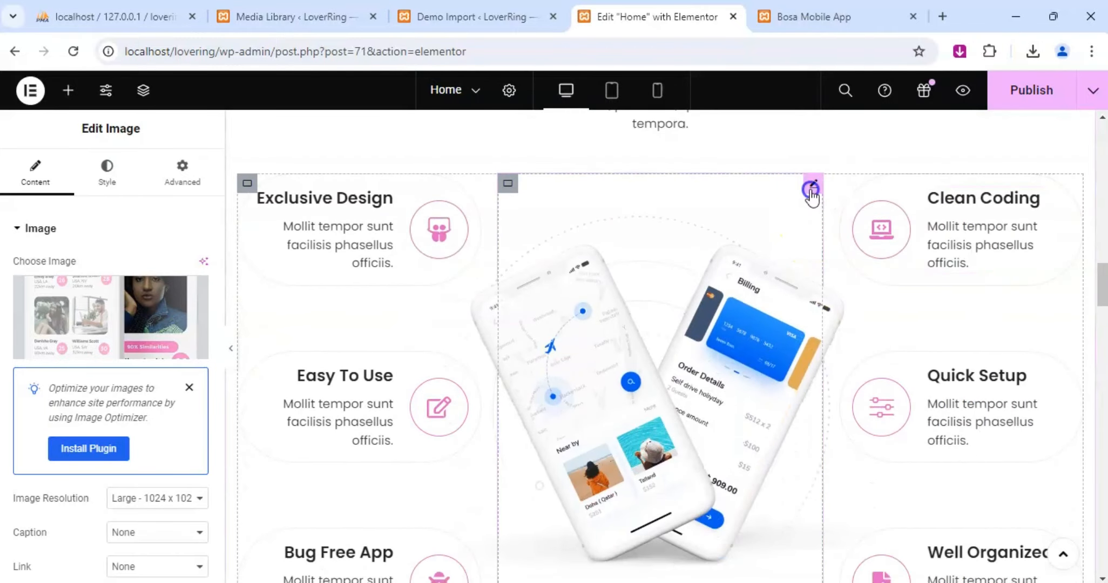
pyautogui.click(812, 192)
pyautogui.click(143, 320)
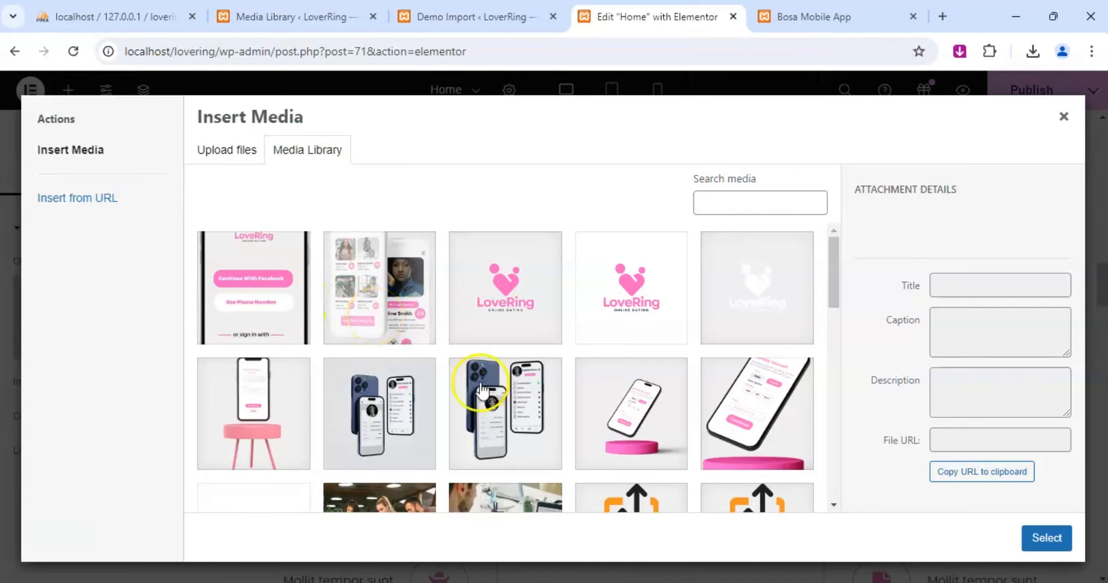
pyautogui.click(511, 402)
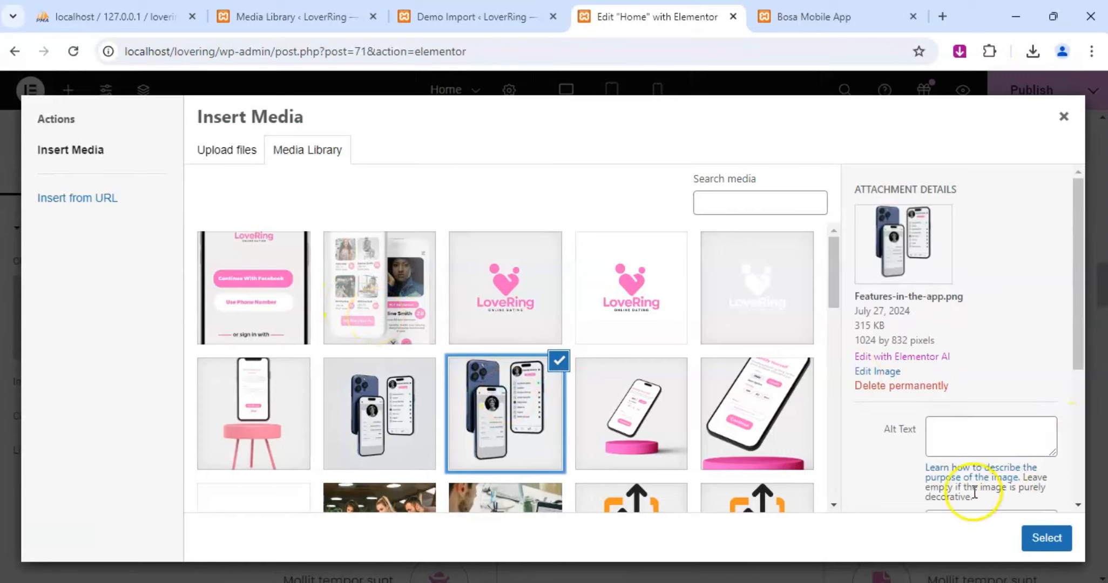
pyautogui.click(408, 426)
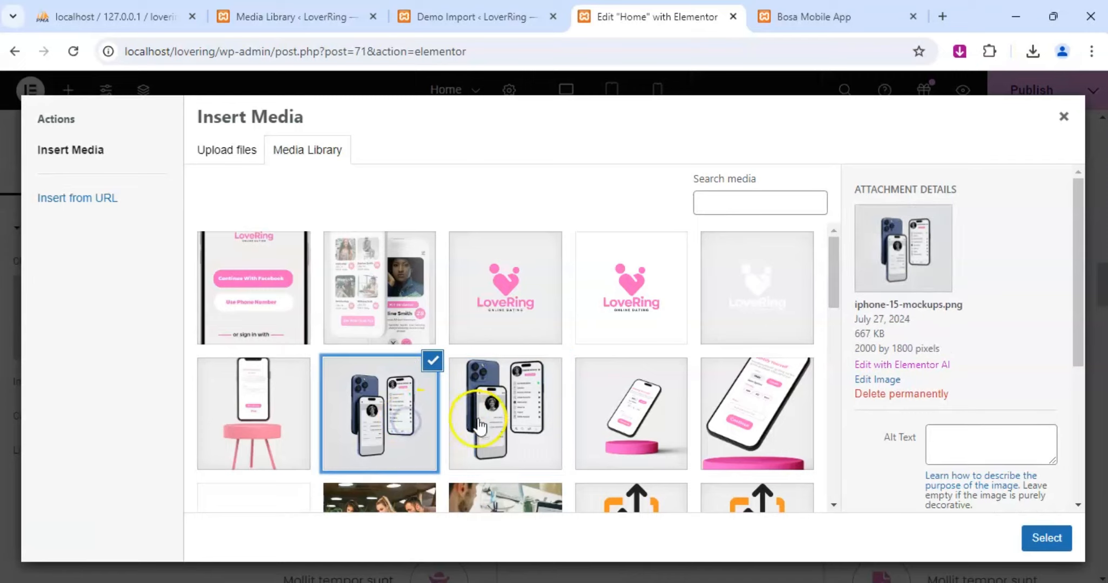
pyautogui.click(499, 419)
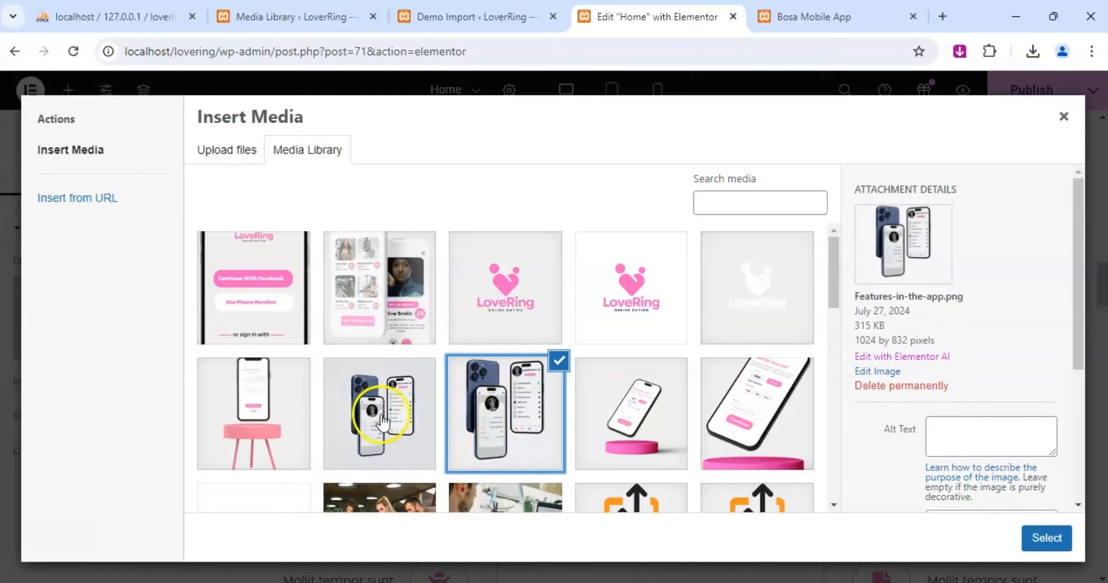
pyautogui.click(1047, 538)
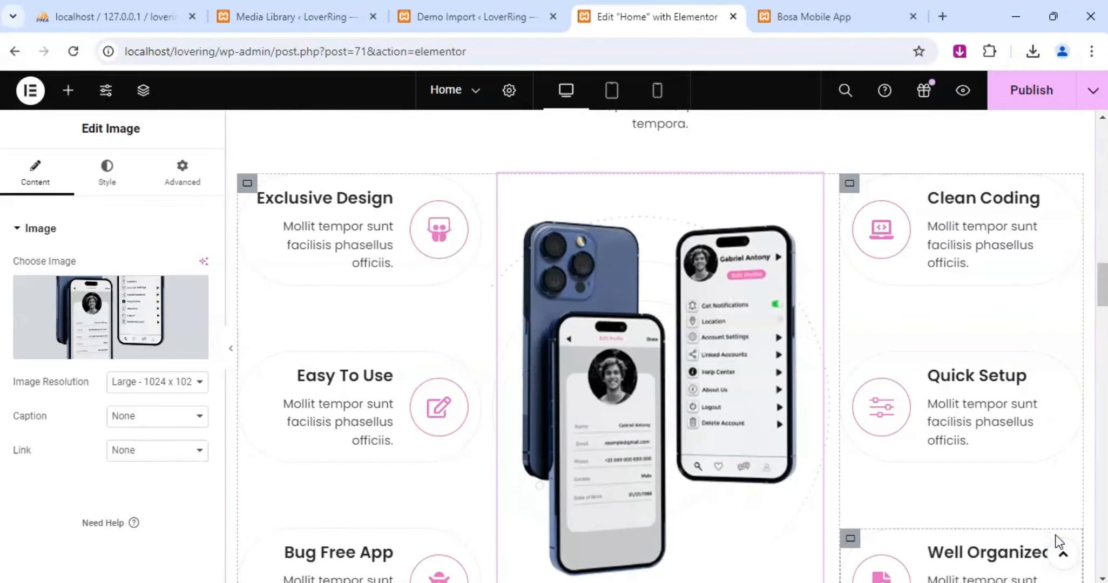
# Try iphone-15-mockups.png as the "Feature In This App" section's image and switch back to Features-in-the-app.png.
pyautogui.click(148, 317)
pyautogui.click(414, 419)
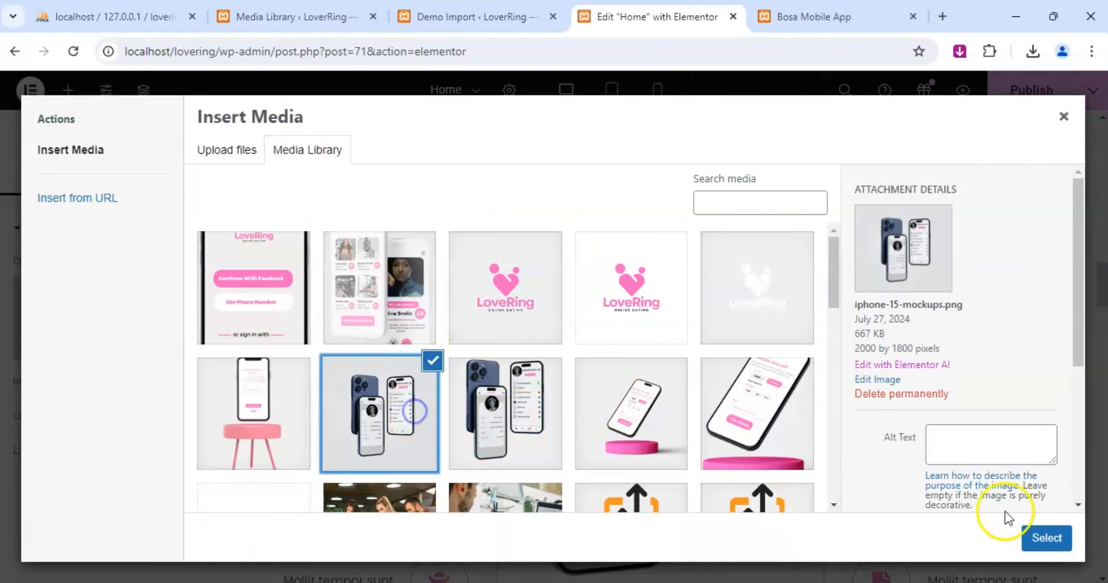
pyautogui.click(1045, 538)
pyautogui.click(181, 319)
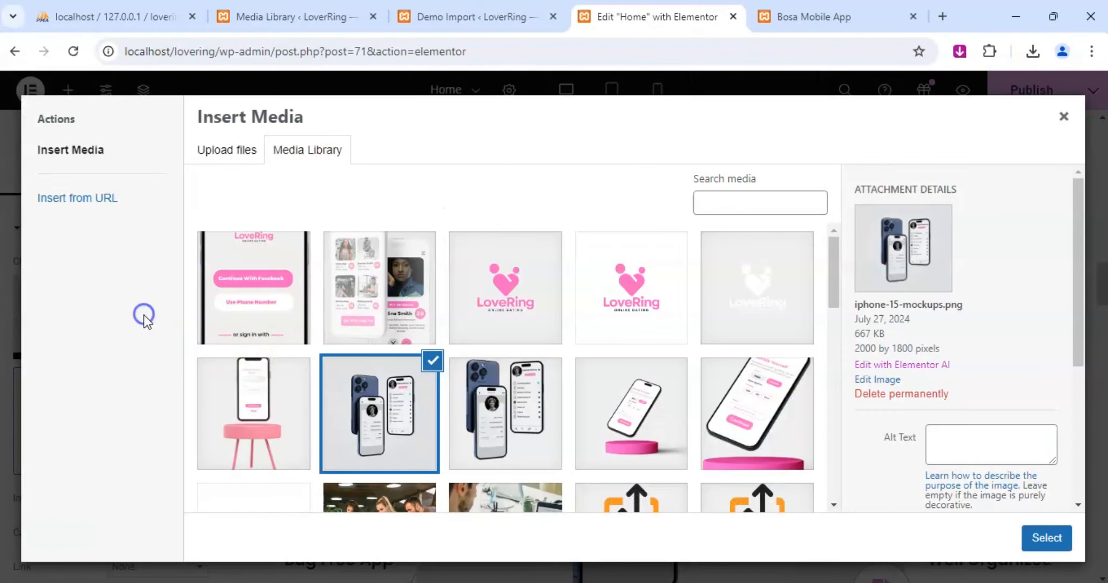
pyautogui.click(506, 400)
pyautogui.click(1046, 537)
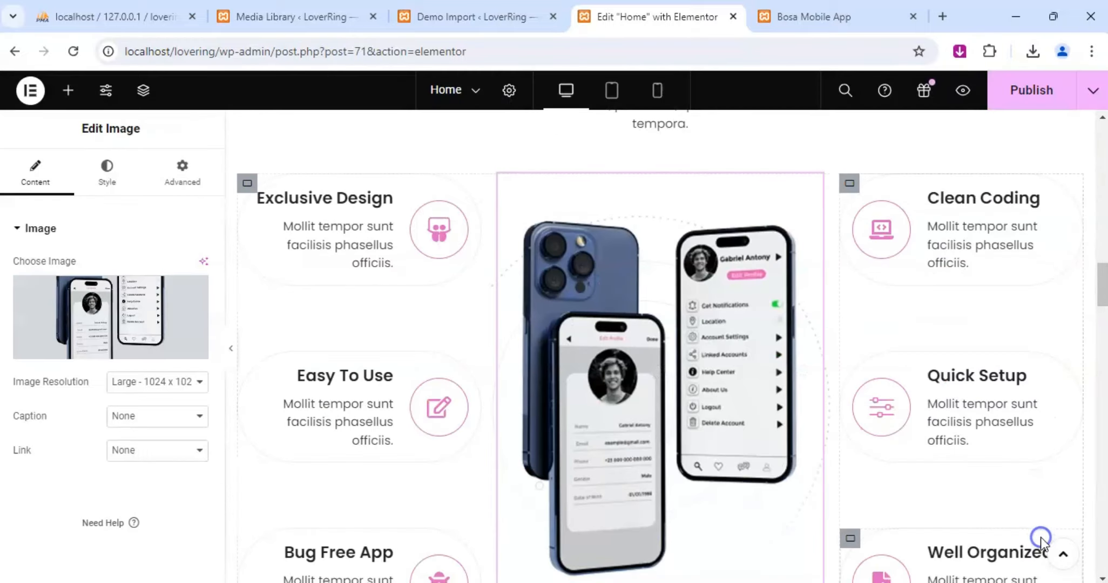
# Replace the phones image in the "About New Features" section with About-our-new-features.png from the media library.
pyautogui.scroll(-4, 820, 368)
pyautogui.scroll(-7, 820, 369)
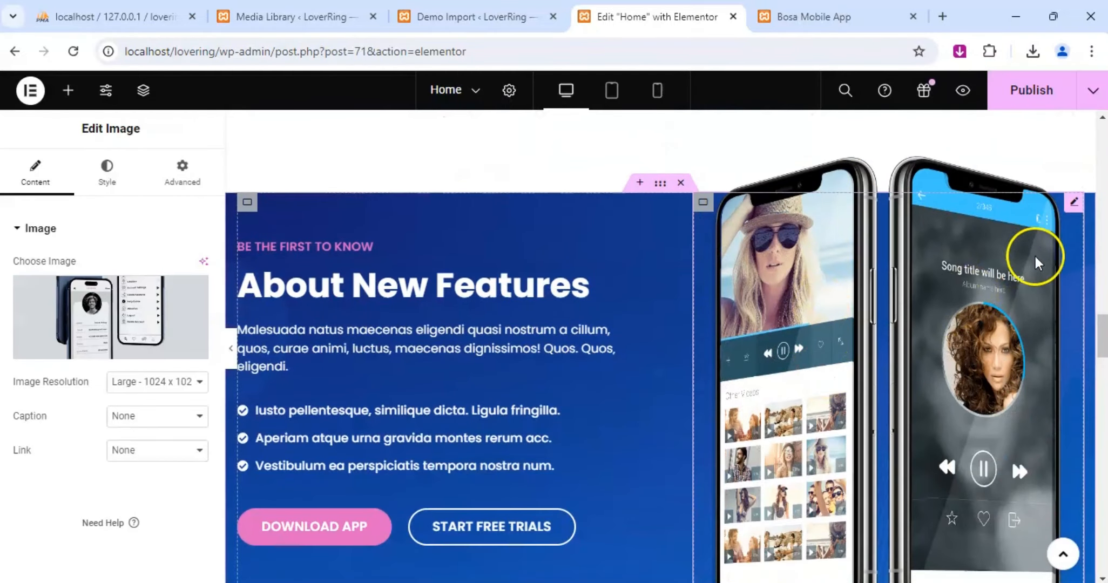
pyautogui.click(1071, 205)
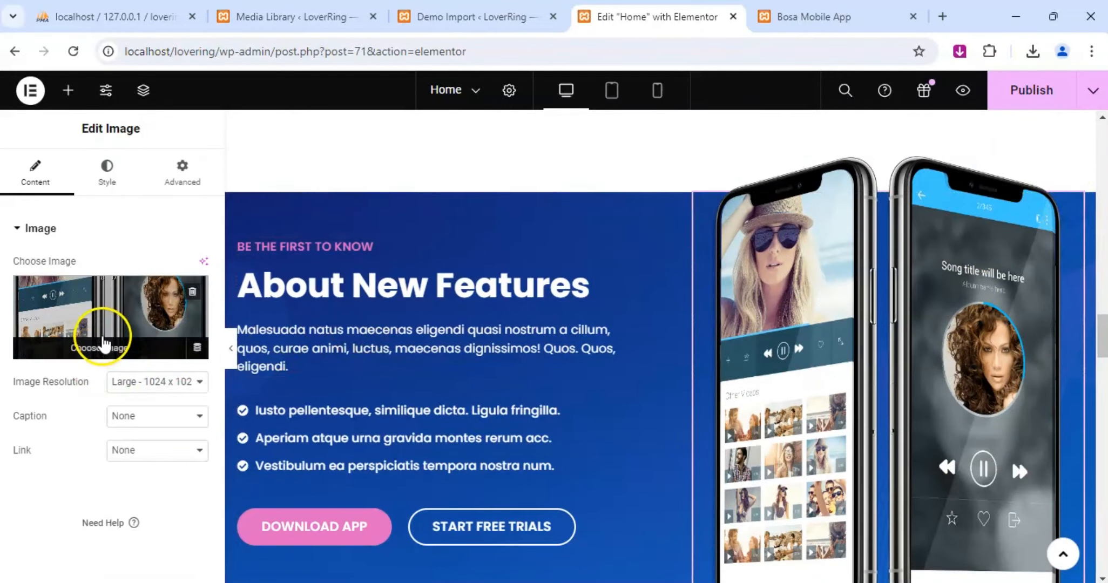
pyautogui.click(109, 340)
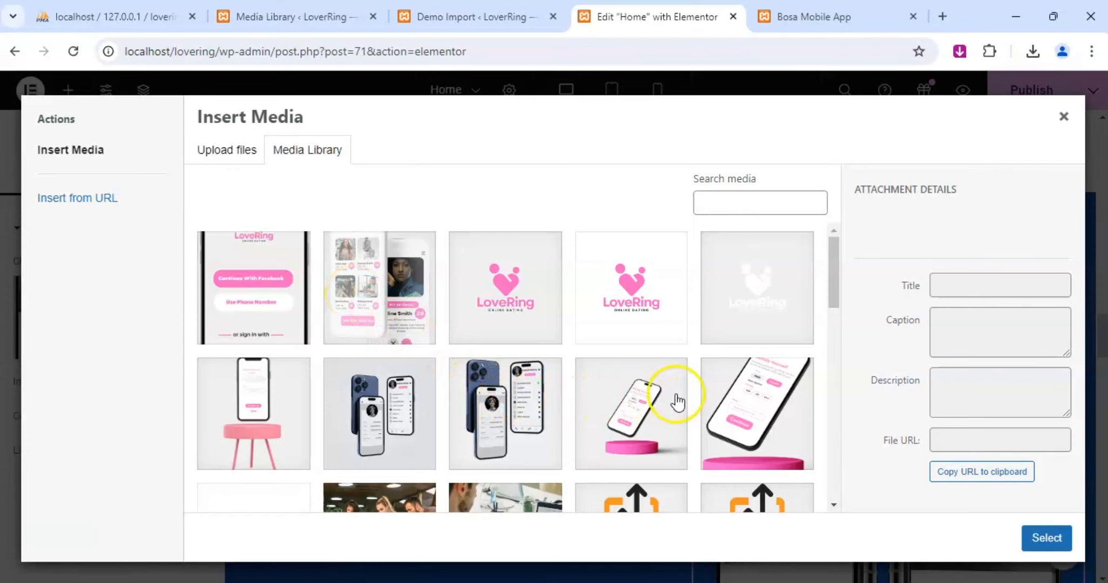
pyautogui.scroll(-3, 702, 378)
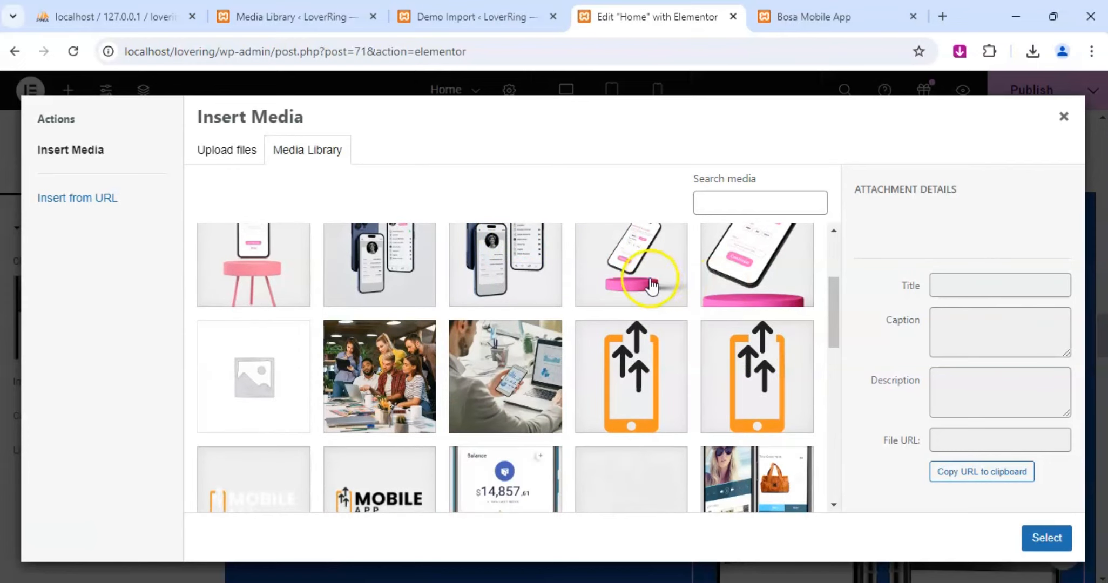
pyautogui.scroll(2, 648, 276)
pyautogui.click(754, 324)
pyautogui.click(1040, 538)
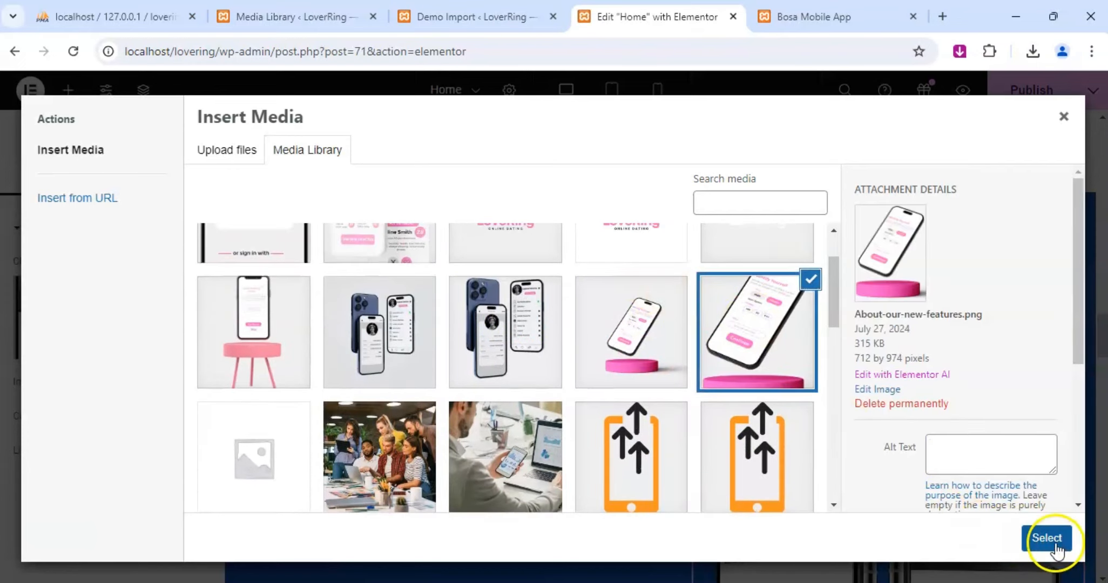
# Replace the phones image in the "Checkout Our App" banner with Check-out-our-app.png from the media library.
pyautogui.scroll(-3, 886, 454)
pyautogui.scroll(-15, 884, 451)
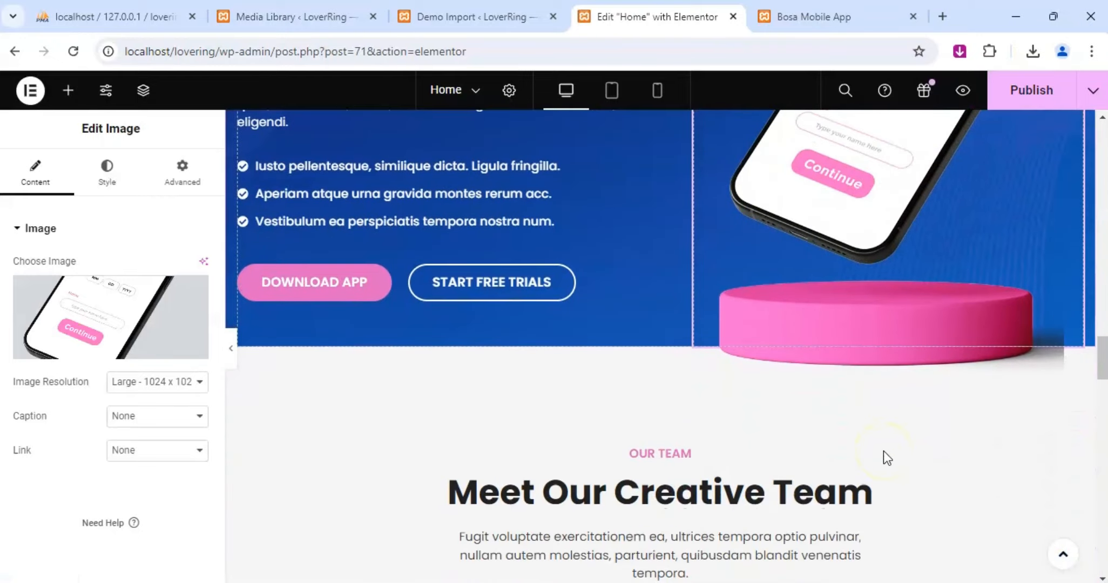
pyautogui.scroll(-3, 711, 361)
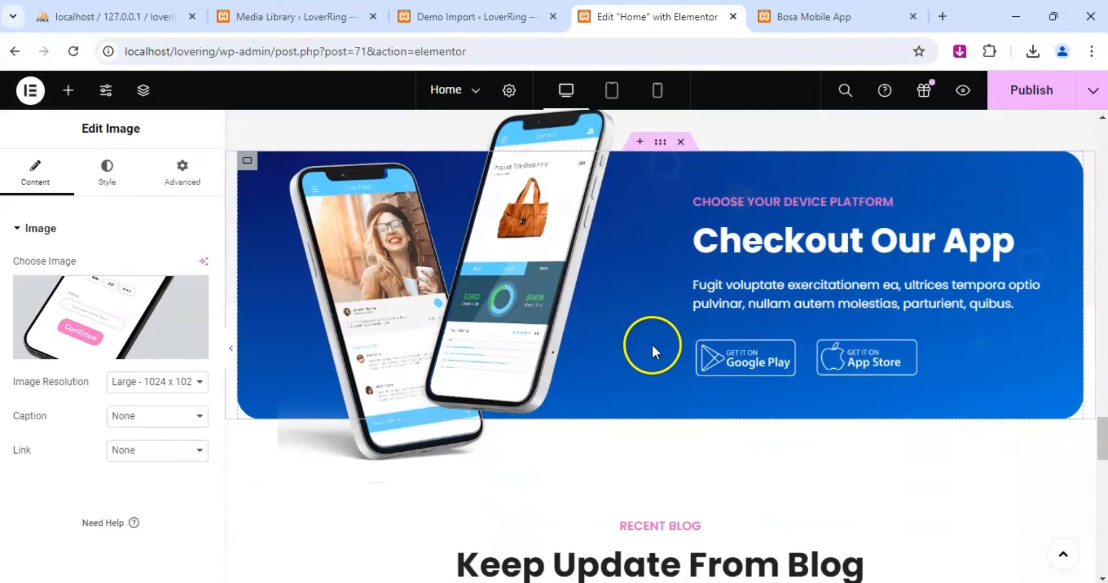
pyautogui.click(618, 162)
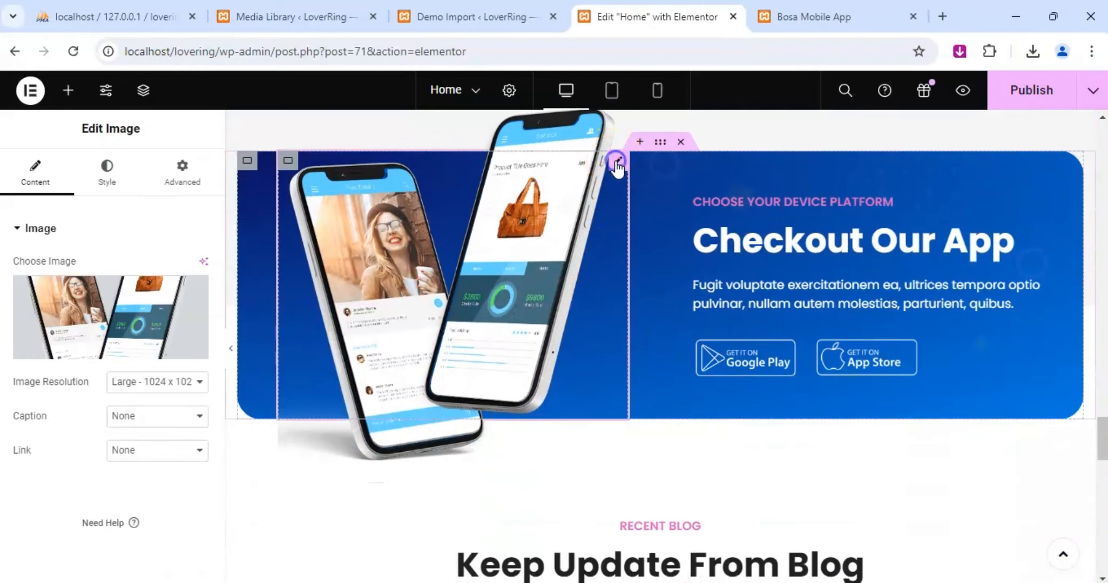
pyautogui.click(82, 301)
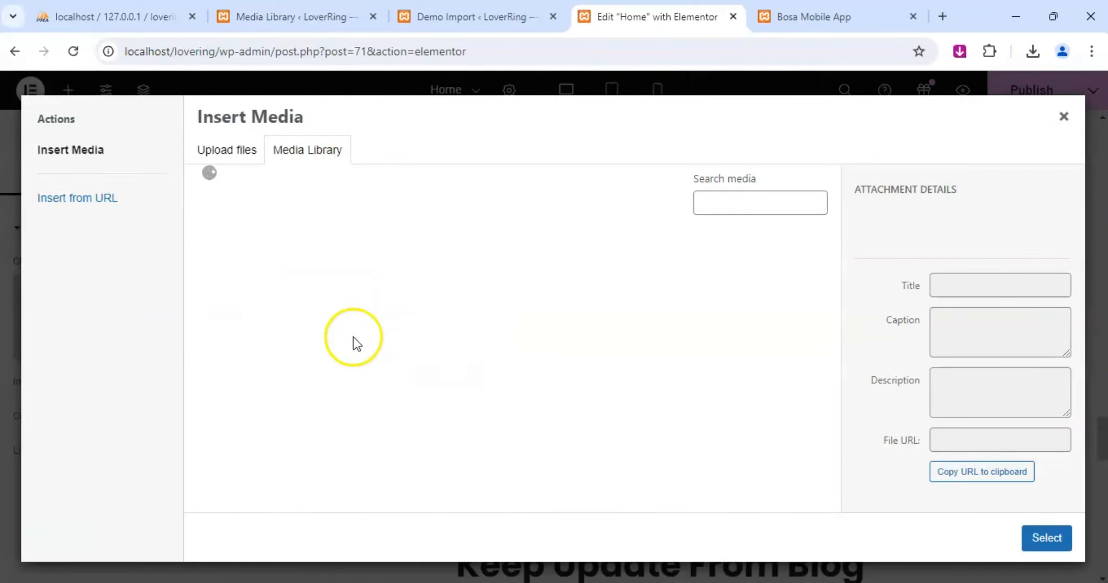
pyautogui.click(248, 402)
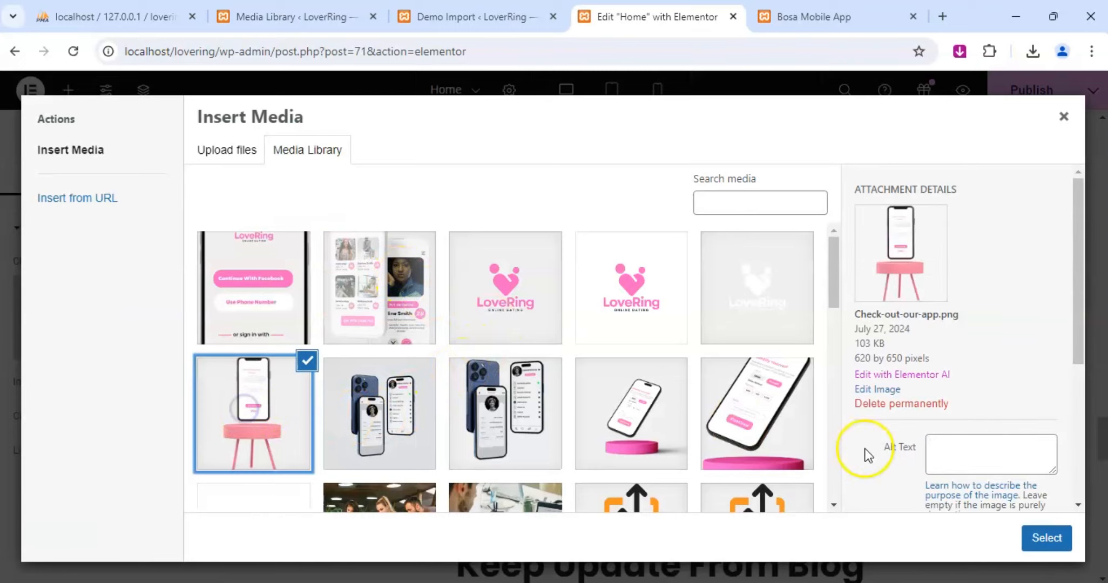
pyautogui.click(1037, 536)
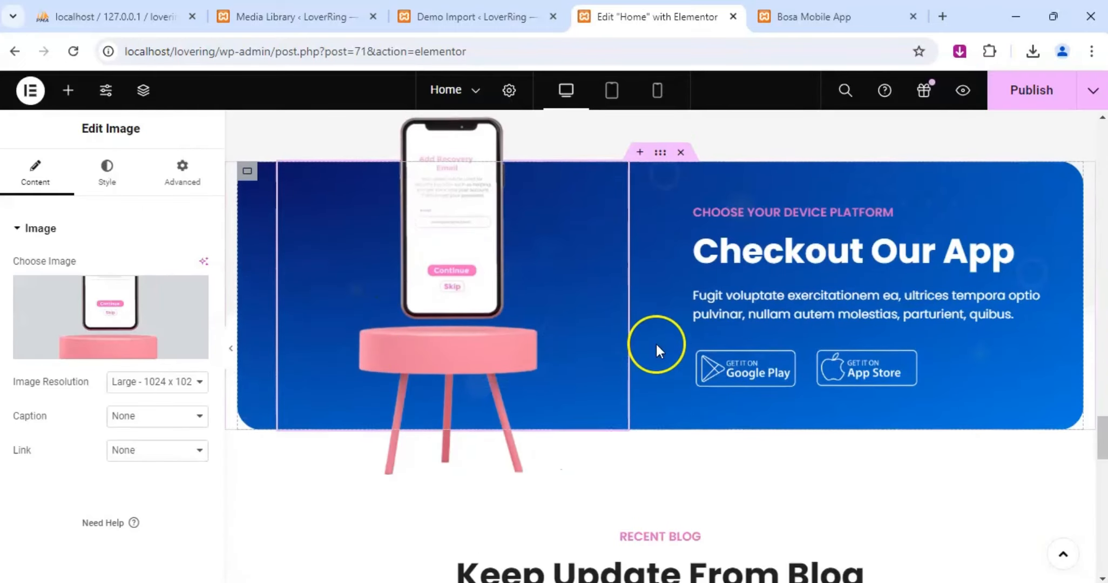
# Review the replaced section images, publish the home page and open its preview.
pyautogui.scroll(-20, 575, 276)
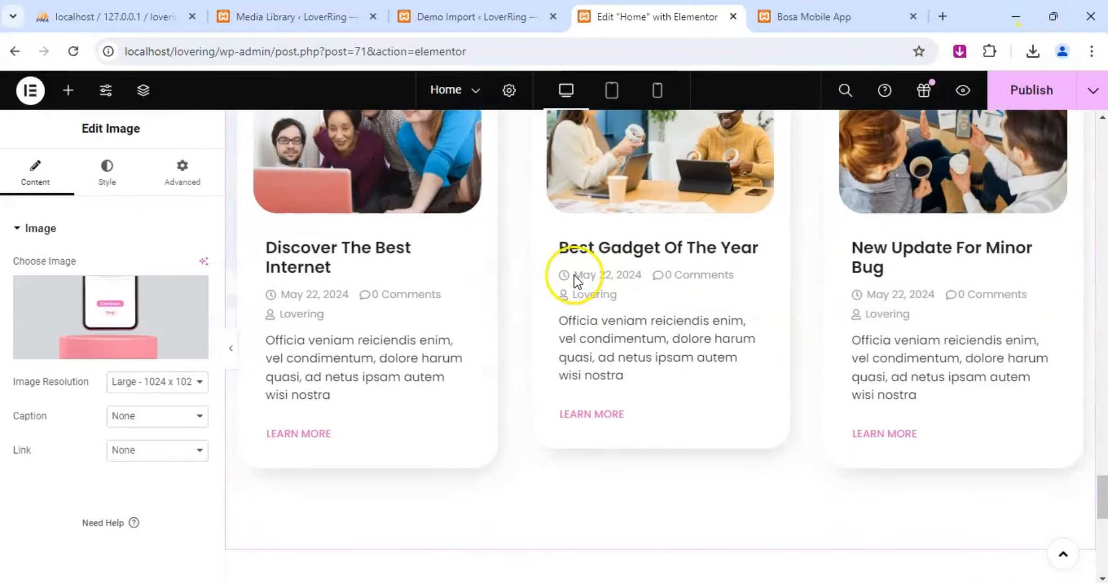
pyautogui.scroll(15, 575, 275)
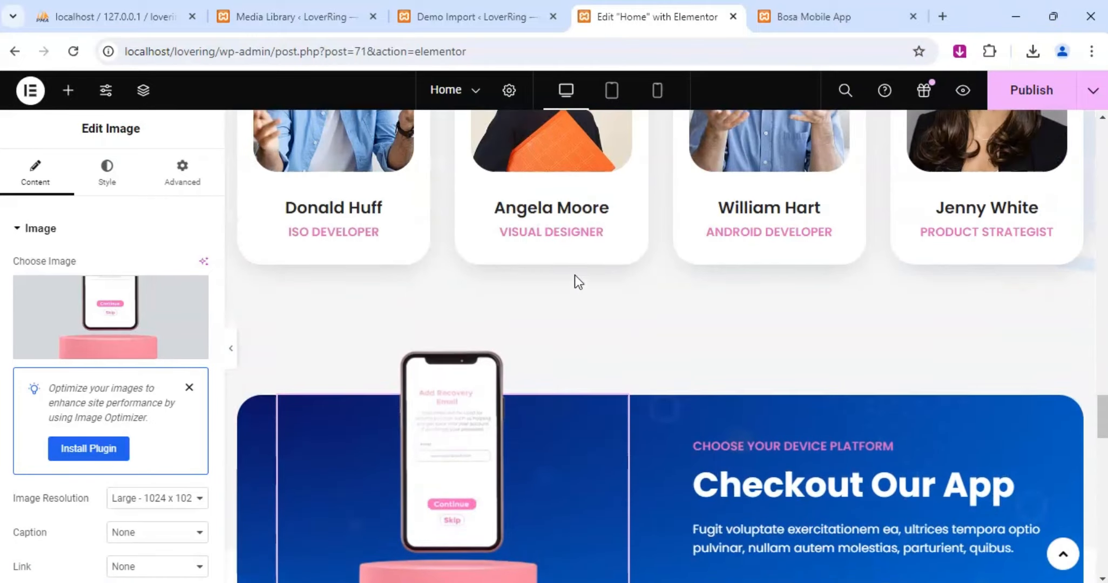
pyautogui.scroll(10, 575, 276)
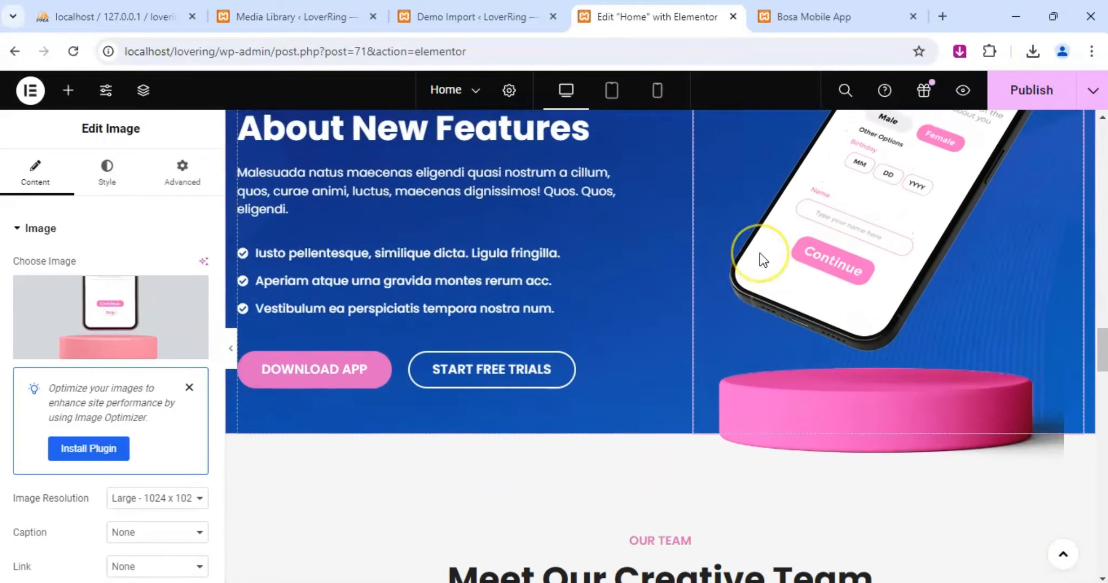
pyautogui.scroll(7, 760, 253)
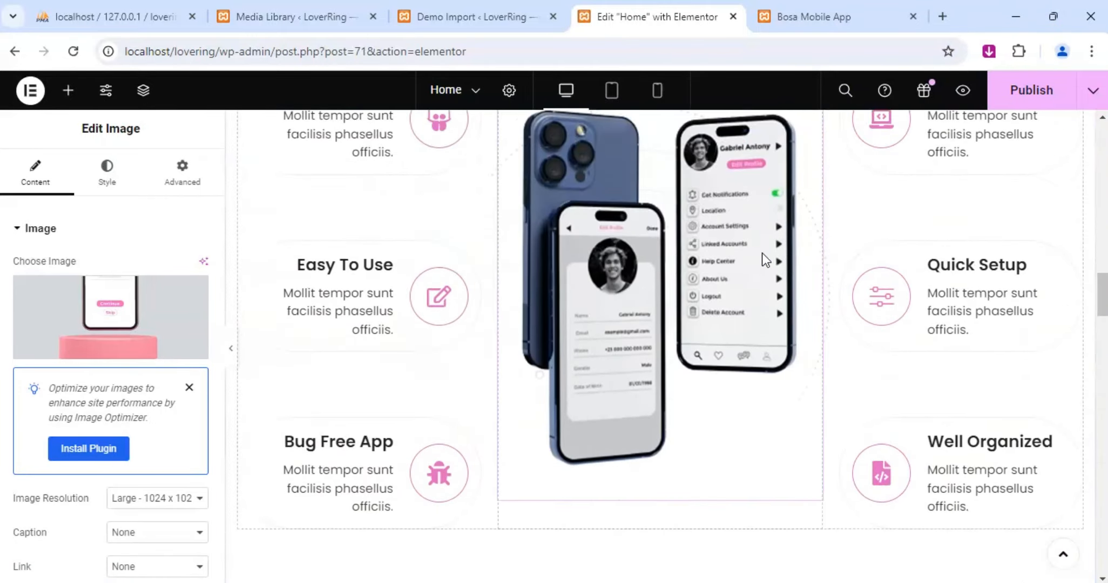
pyautogui.scroll(8, 682, 287)
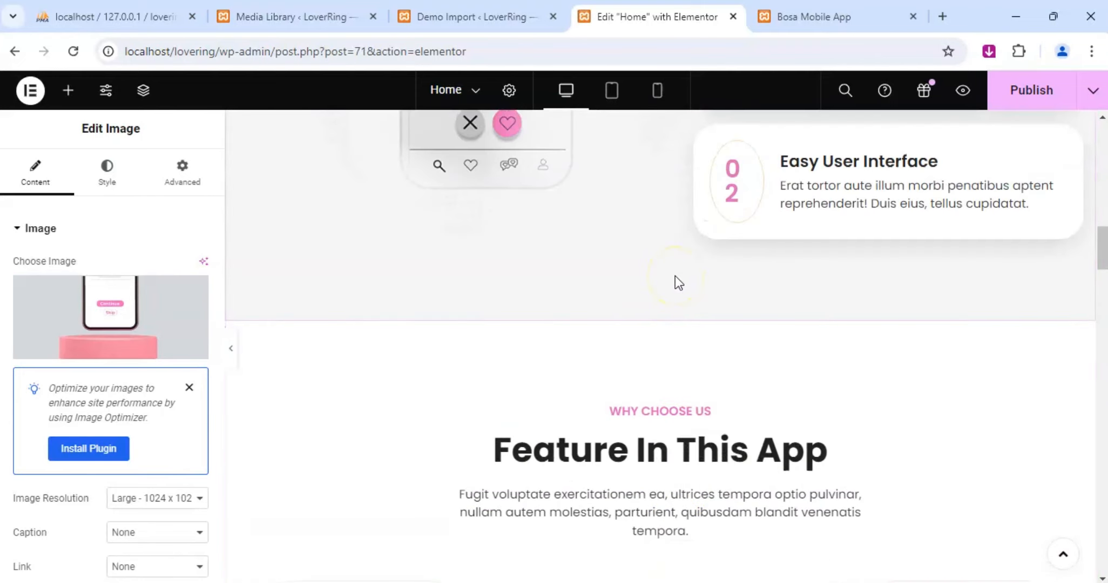
pyautogui.scroll(4, 675, 276)
pyautogui.click(1029, 91)
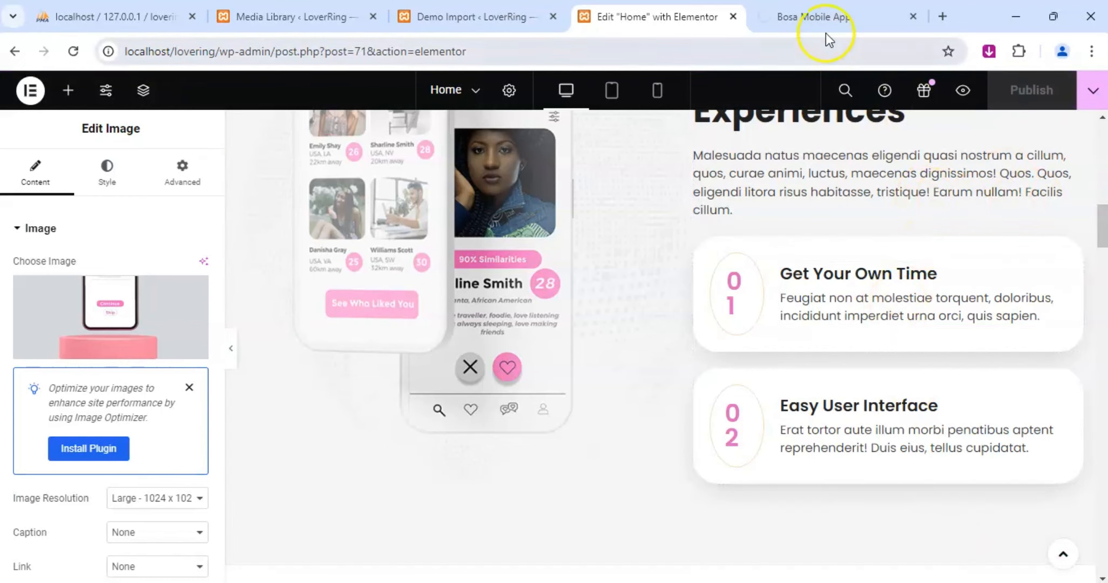
pyautogui.click(849, 14)
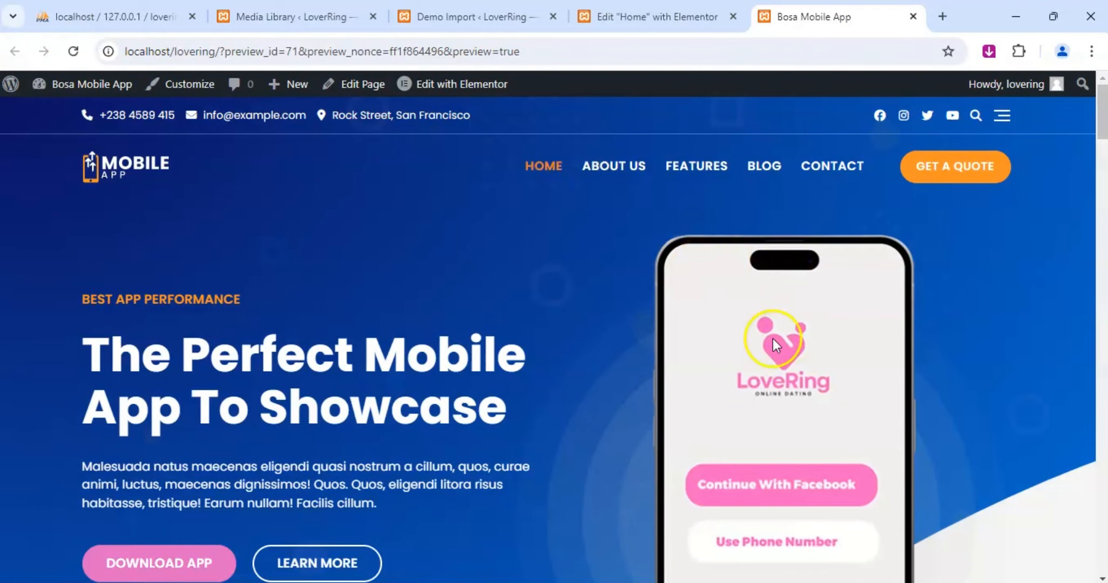
# Examine the whole home page preview from the hero banner to the footer, checking the replaced phone images and pink accents in each section.
pyautogui.scroll(-15, 874, 346)
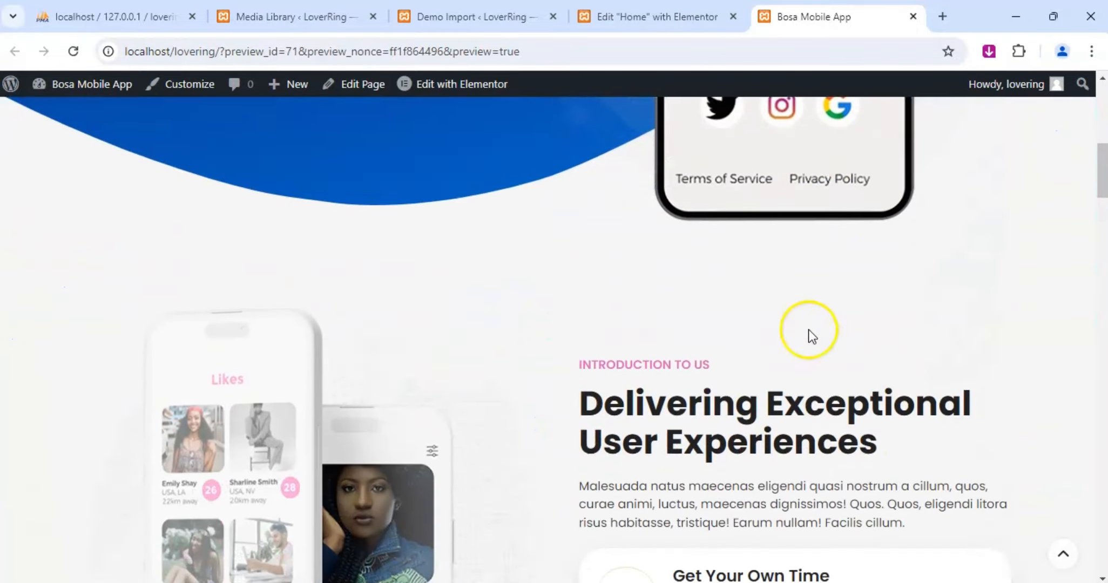
pyautogui.scroll(-10, 1019, 324)
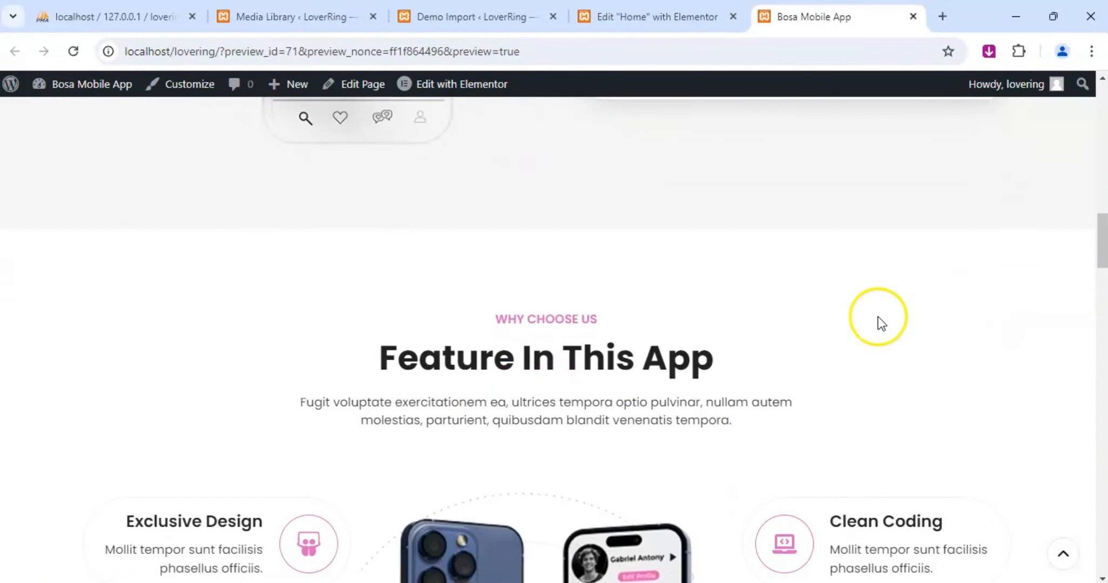
pyautogui.scroll(-12, 756, 338)
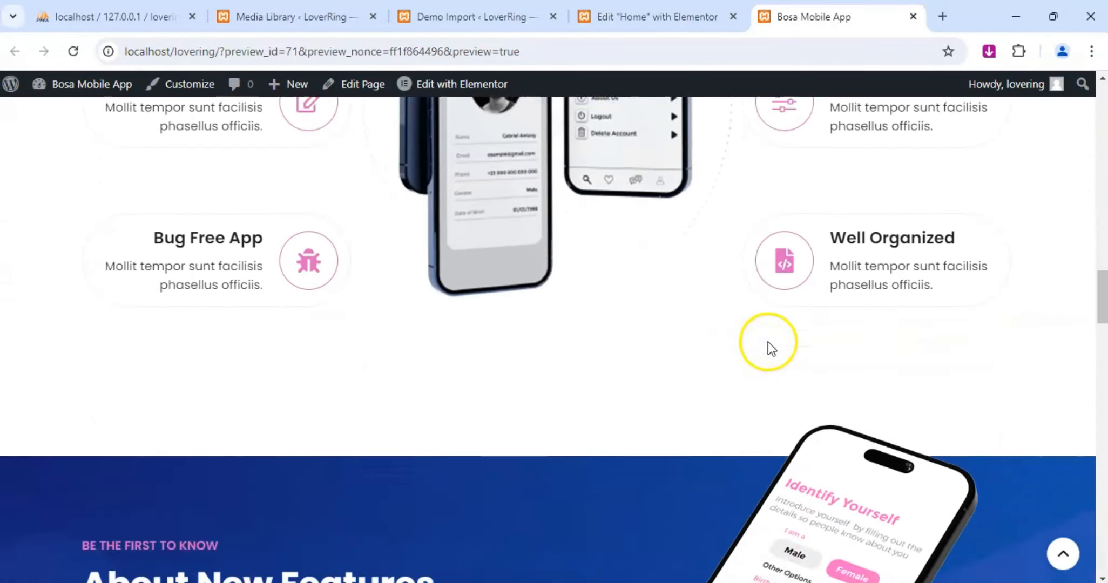
pyautogui.scroll(-6, 781, 337)
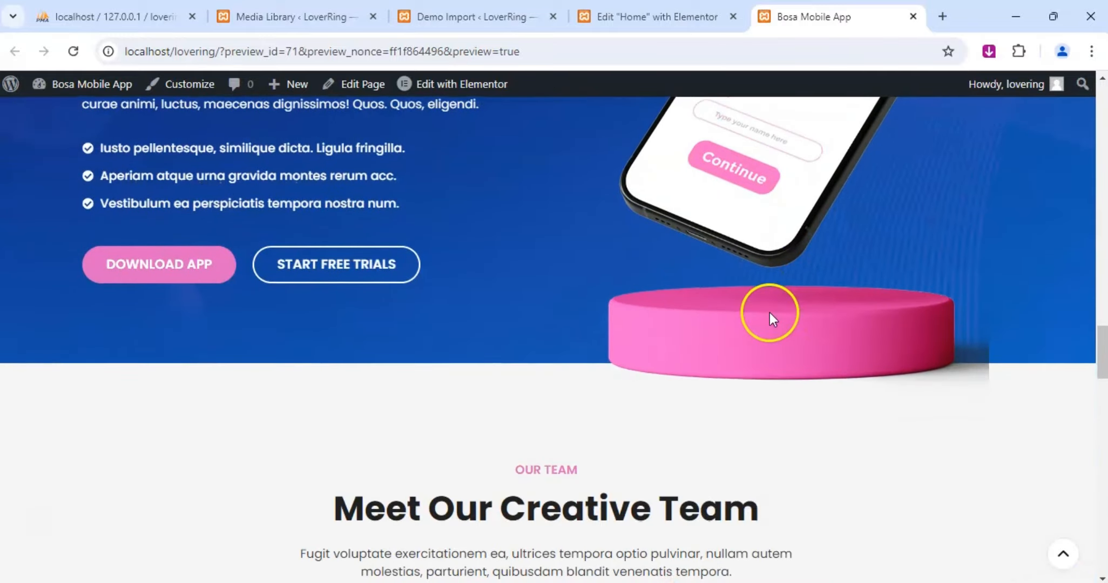
pyautogui.scroll(-12, 645, 304)
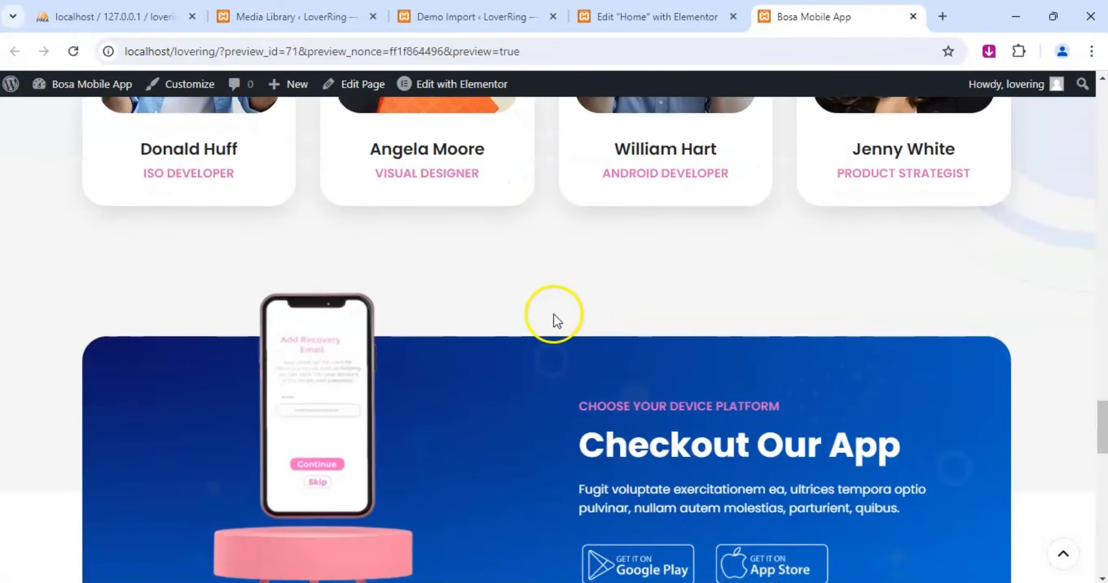
pyautogui.scroll(-5, 677, 292)
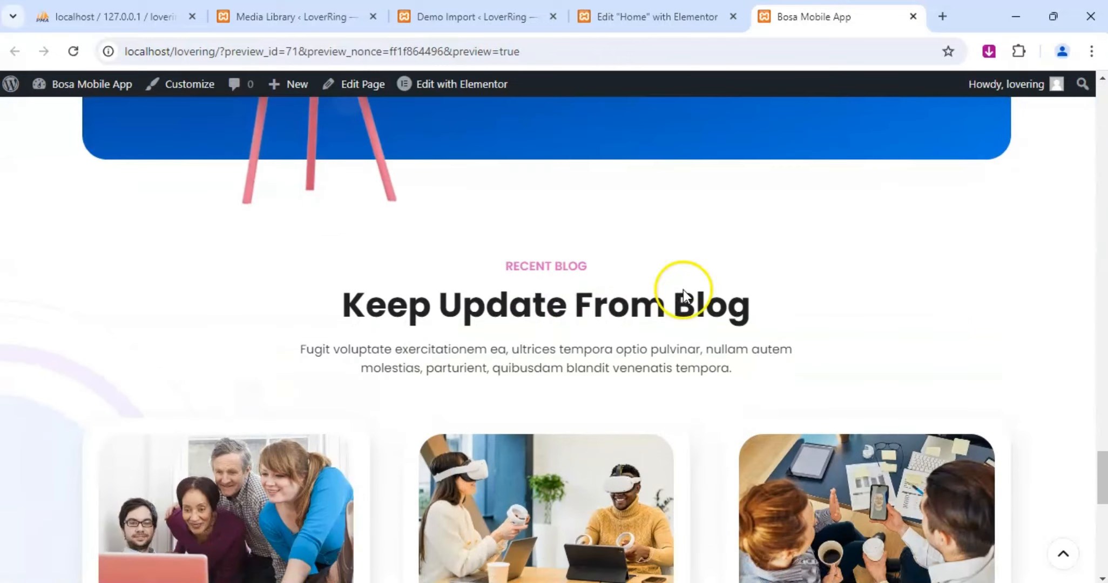
pyautogui.scroll(-5, 549, 313)
pyautogui.scroll(-8, 399, 378)
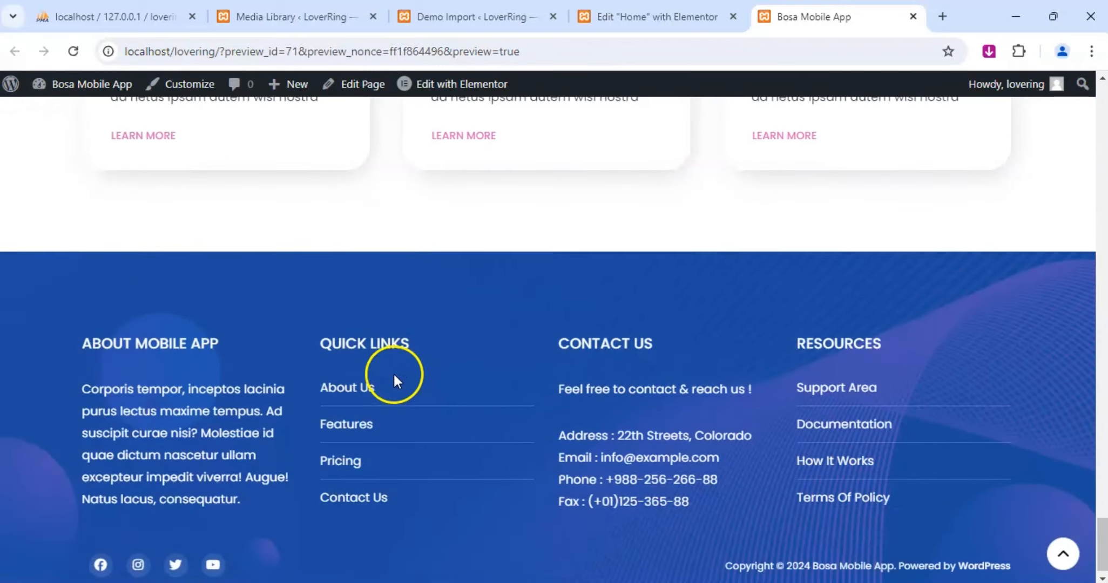
pyautogui.scroll(20, 459, 354)
pyautogui.scroll(15, 630, 363)
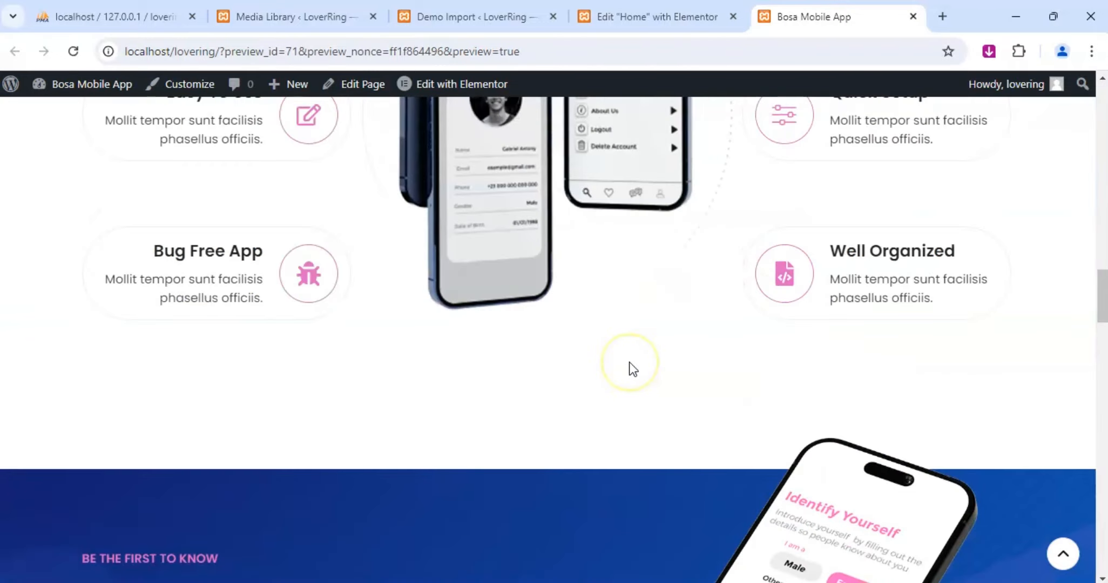
pyautogui.scroll(5, 640, 366)
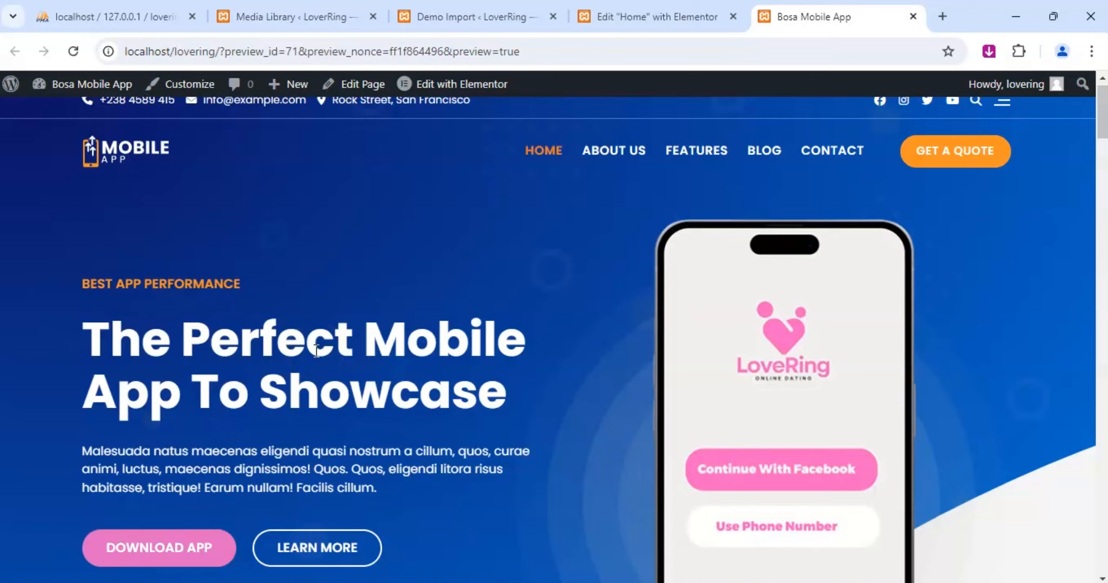
# Return to the Elementor editor and set the hero section's heading title to "Ready to find your perfect match?".
pyautogui.click(645, 16)
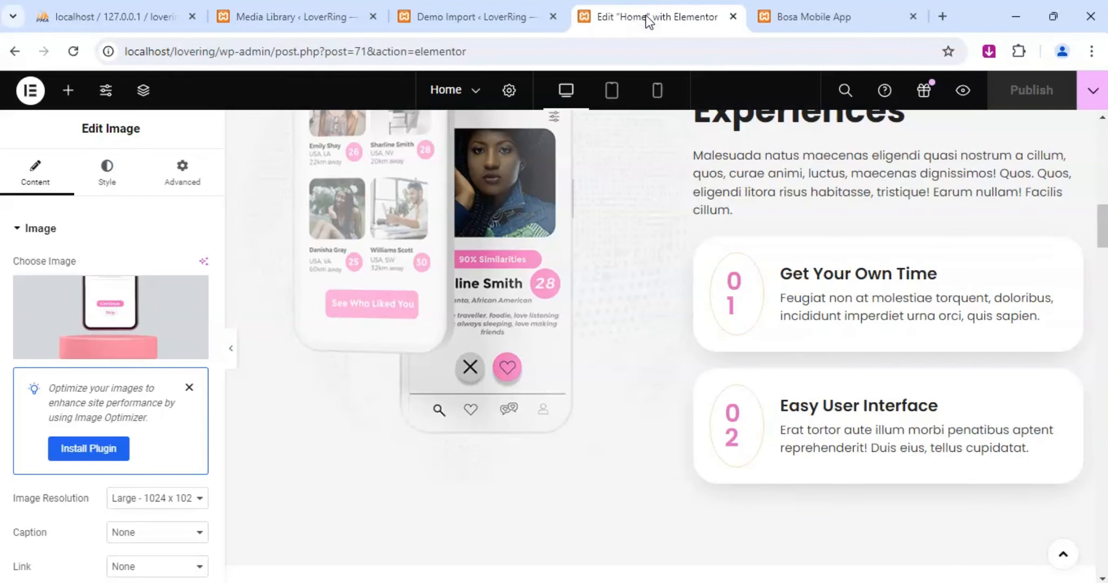
pyautogui.scroll(10, 561, 252)
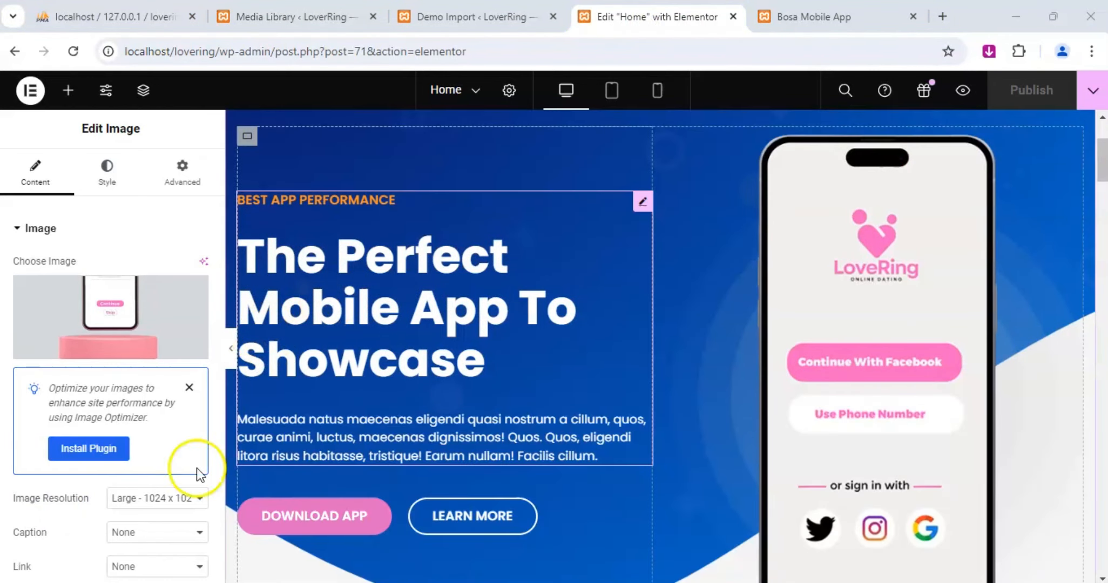
pyautogui.click(642, 201)
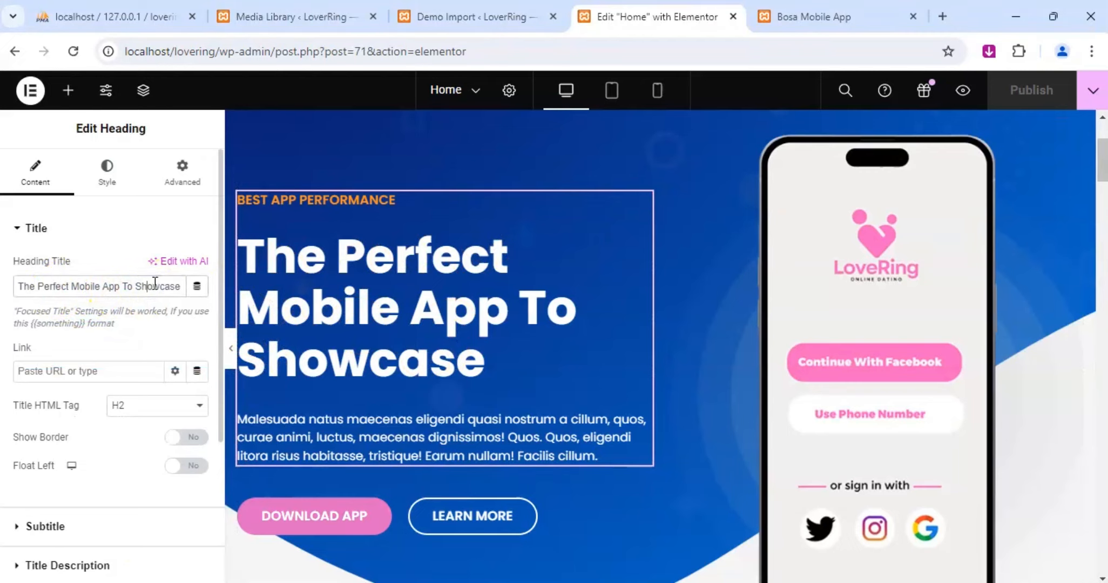
pyautogui.hotkey('ctrl', 'a')
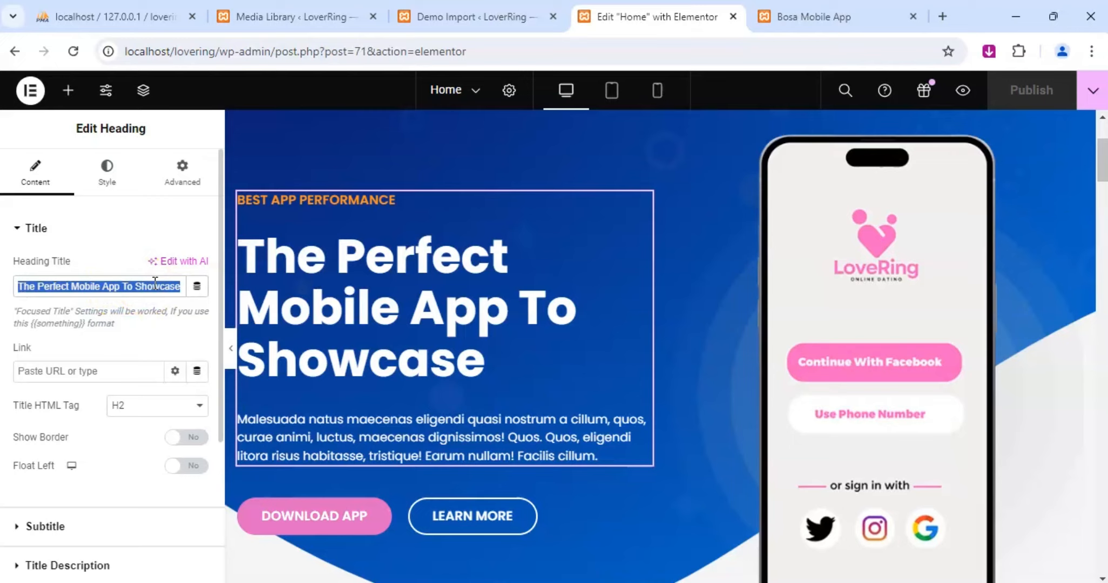
pyautogui.write('Re')
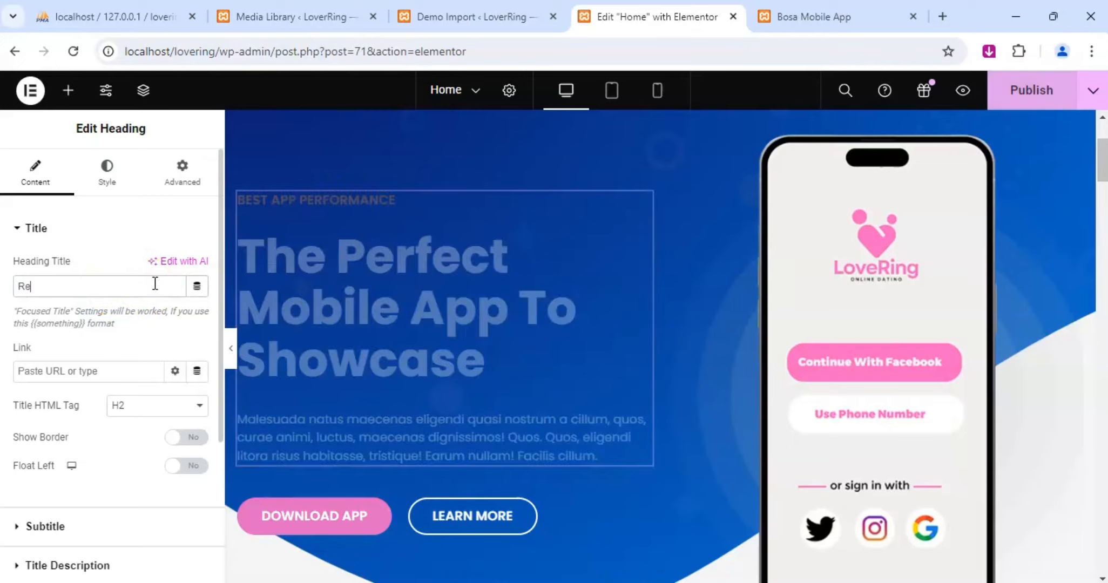
pyautogui.write('ady to find')
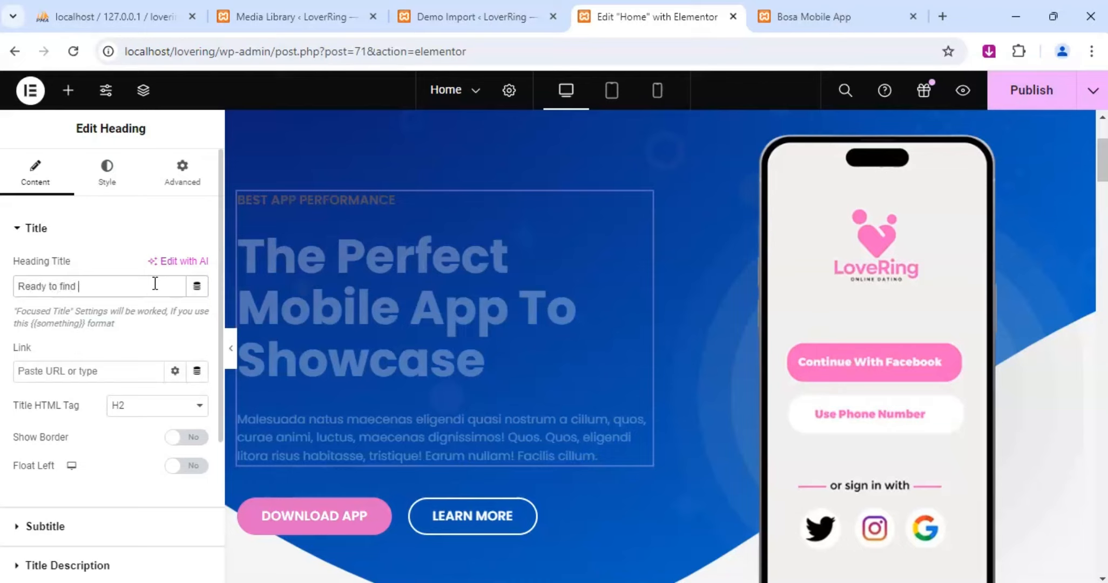
pyautogui.write(' your perfect match?')
pyautogui.click(116, 286)
pyautogui.write('e')
pyautogui.click(130, 293)
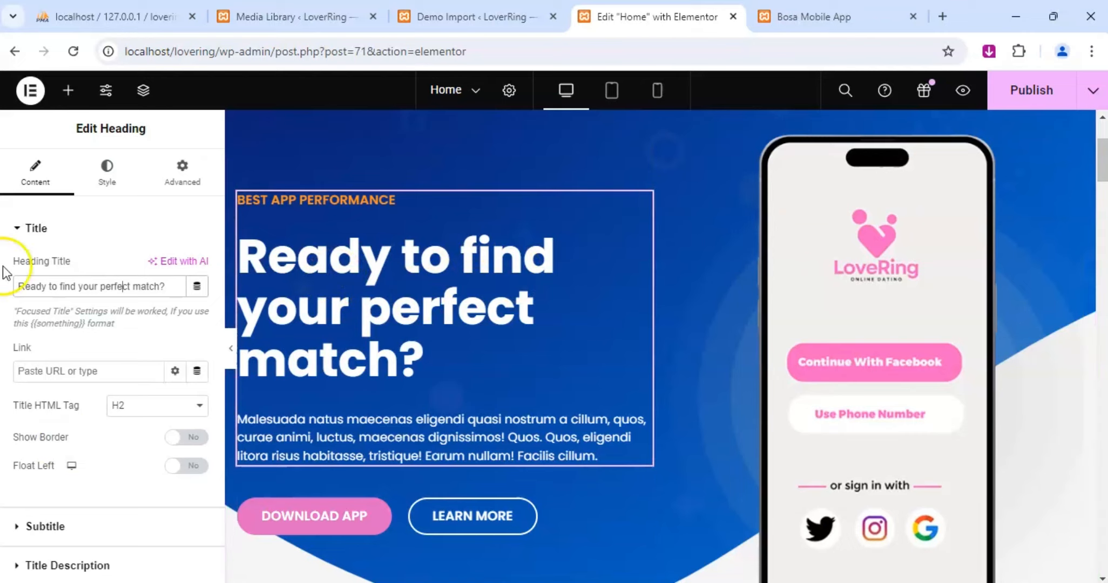
# Replace the hero heading's description with "Welcome to LoveRing, the premier dating app designed to help you find a genuine connections".
pyautogui.scroll(-2, 51, 330)
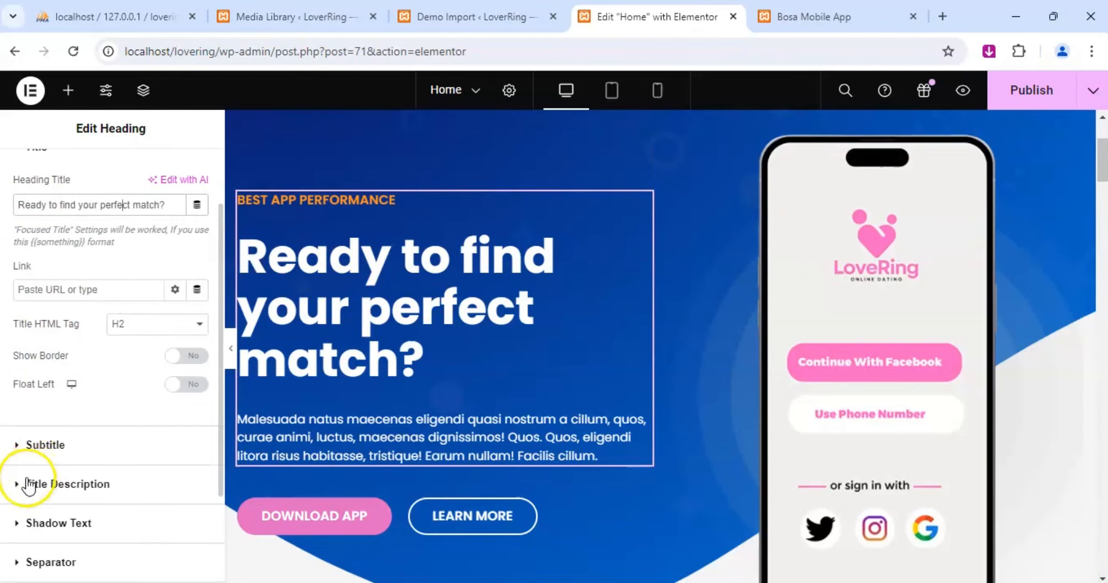
pyautogui.scroll(-2, 32, 476)
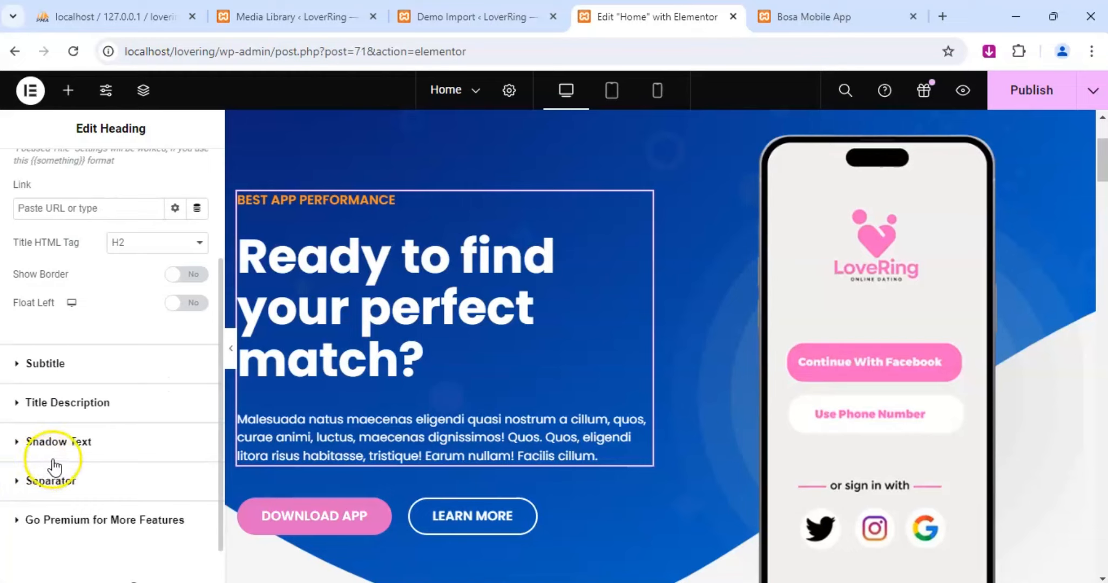
pyautogui.scroll(-1, 54, 463)
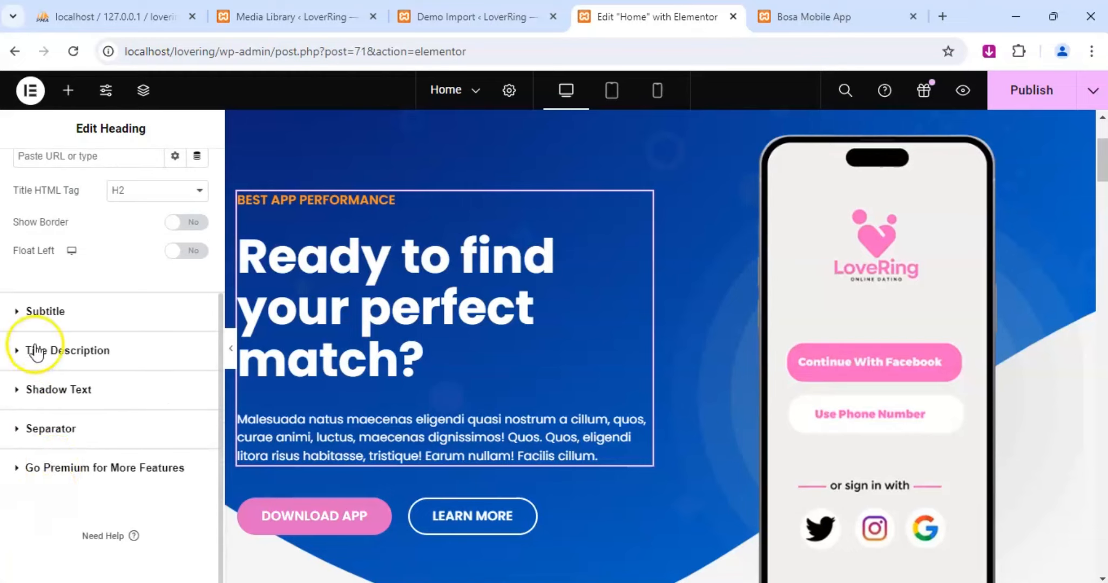
pyautogui.click(21, 357)
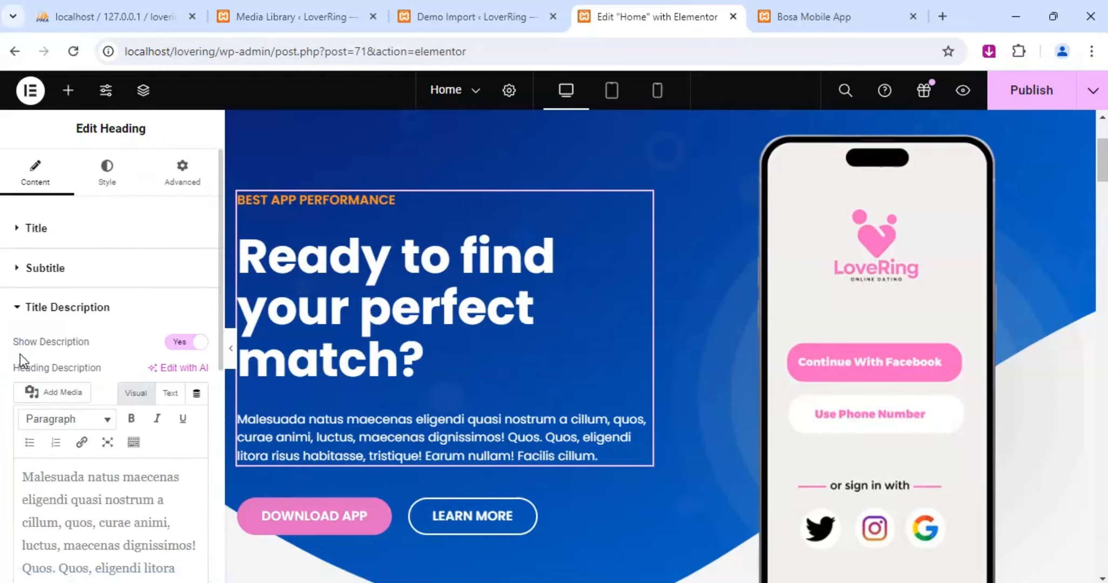
pyautogui.scroll(-2, 86, 445)
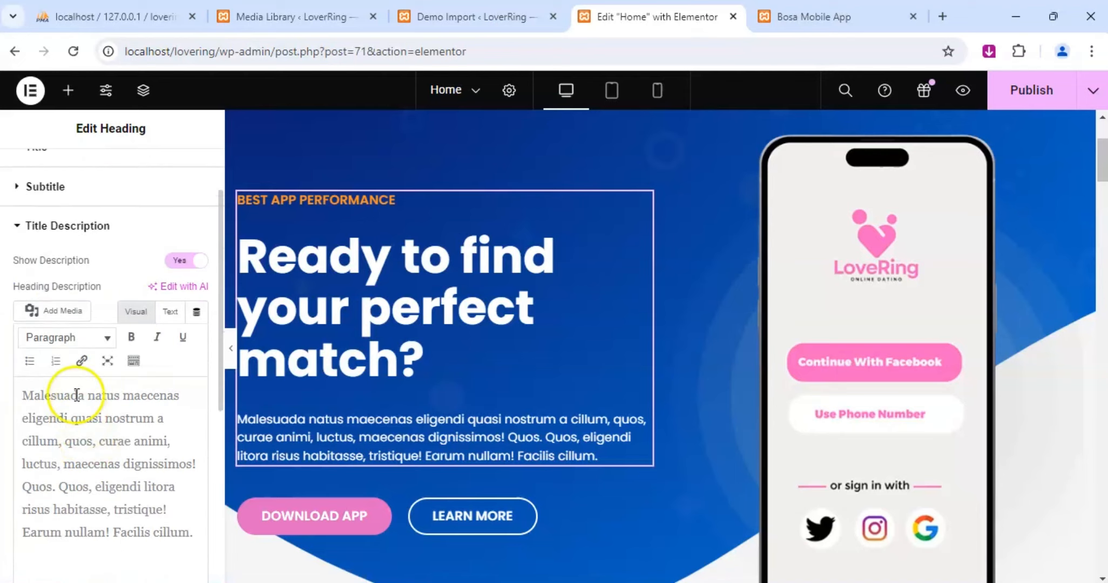
pyautogui.click(95, 439)
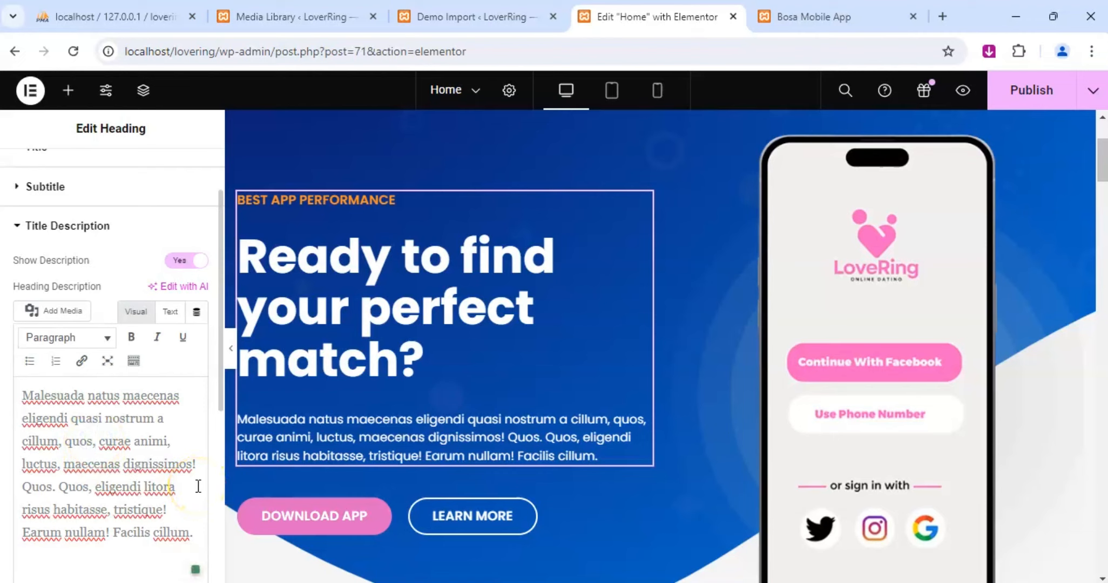
pyautogui.hotkey('ctrl', 'a')
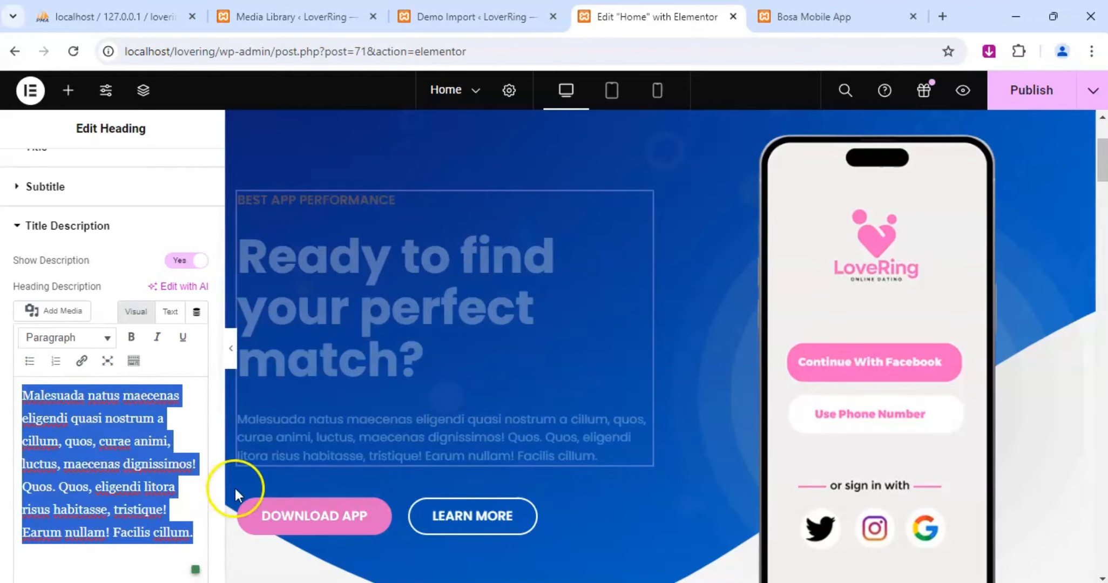
pyautogui.click(36, 521)
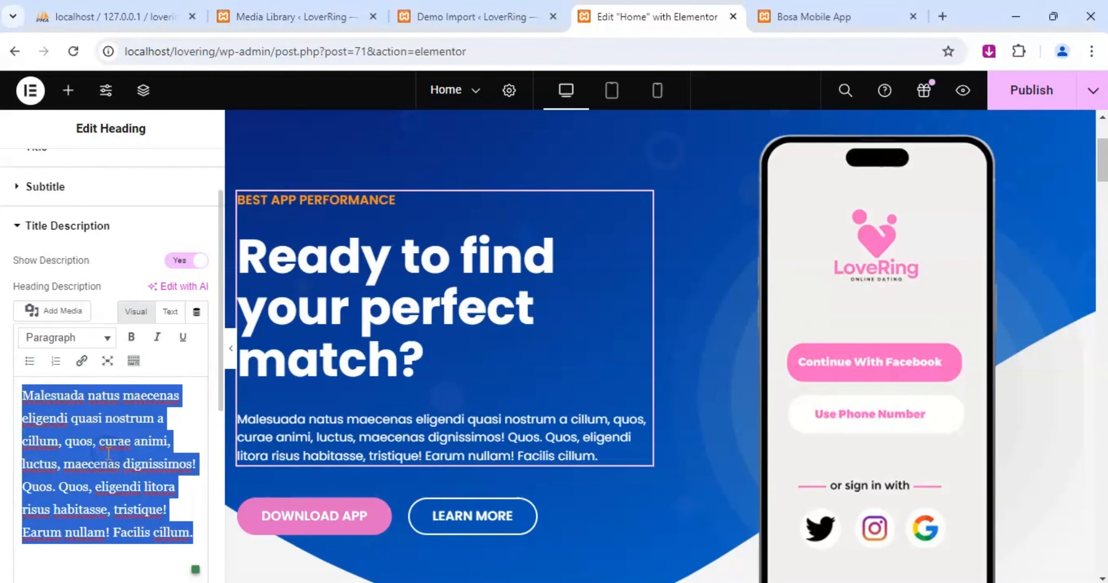
pyautogui.write('We')
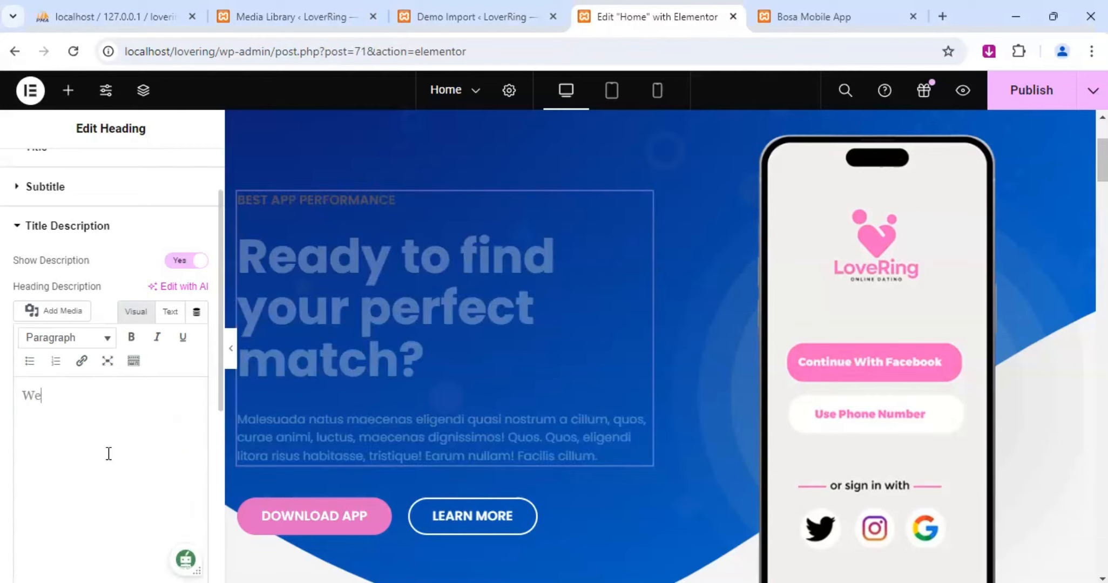
pyautogui.write('lcome to LoveRing')
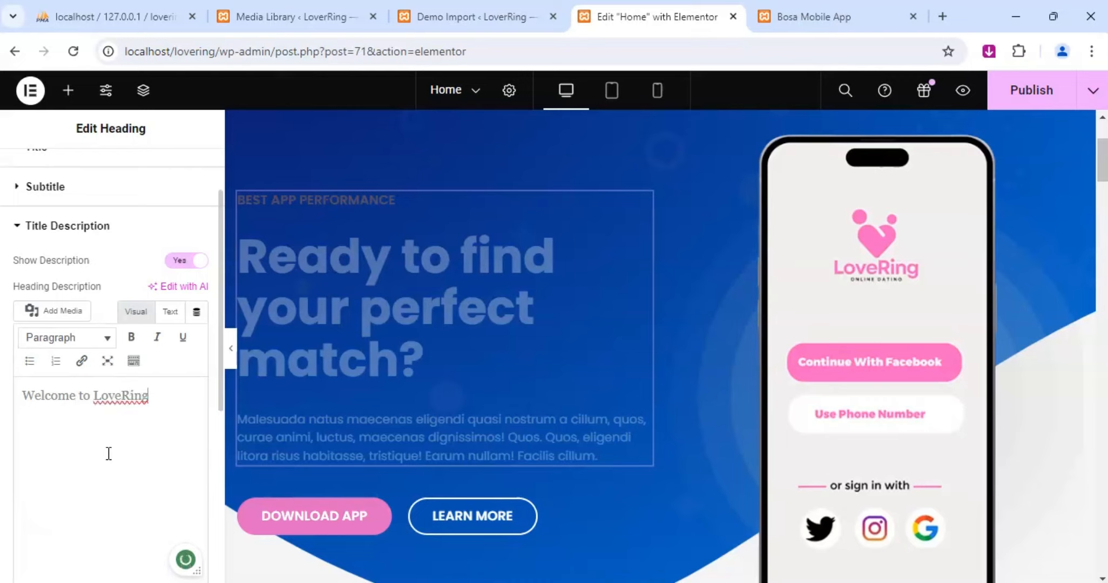
pyautogui.write(', the premie')
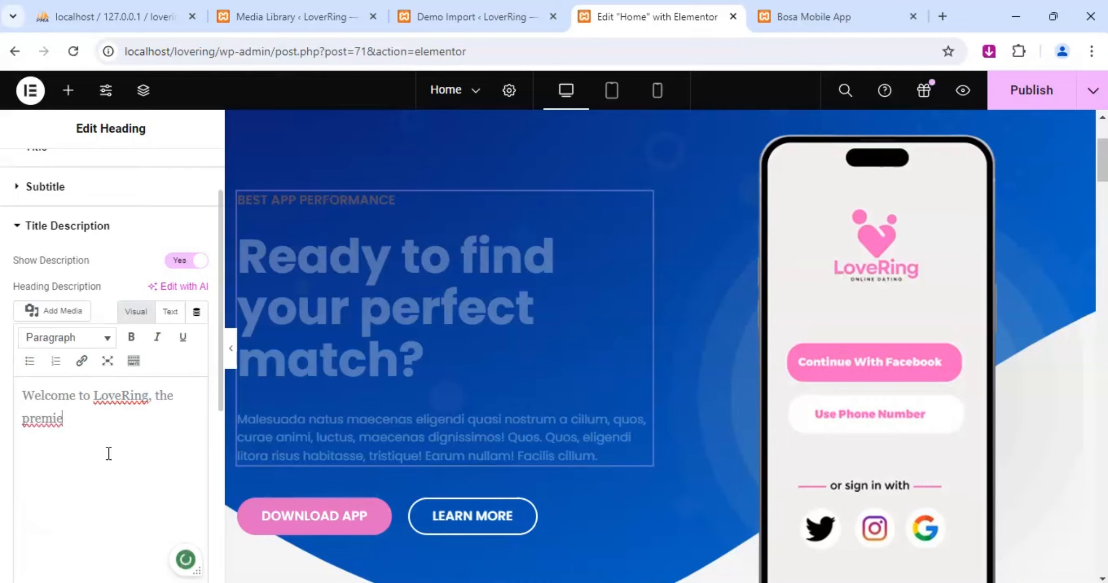
pyautogui.write('r dating ap')
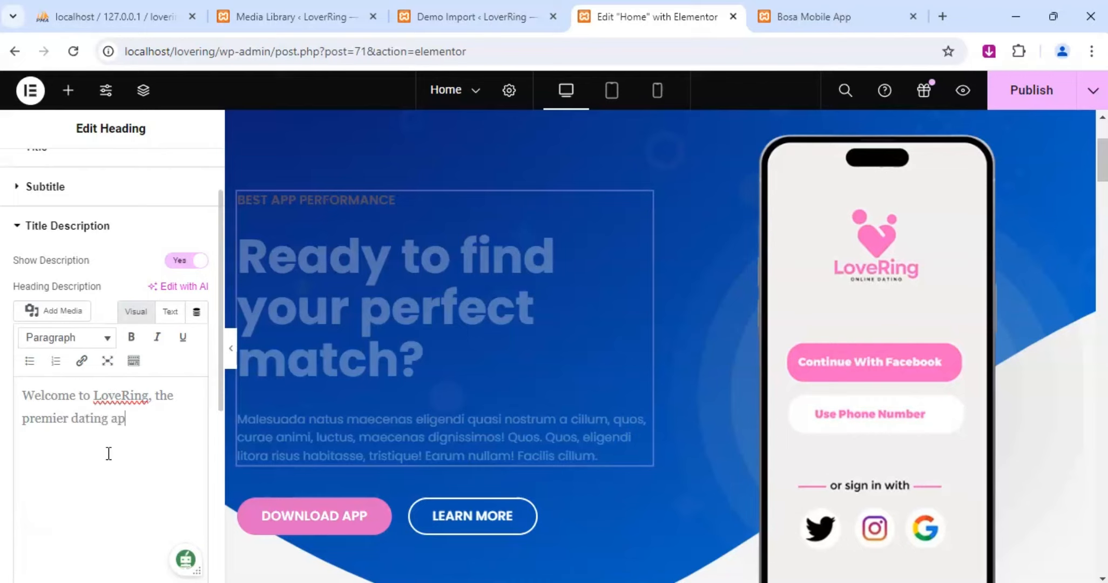
pyautogui.write('p designed to ')
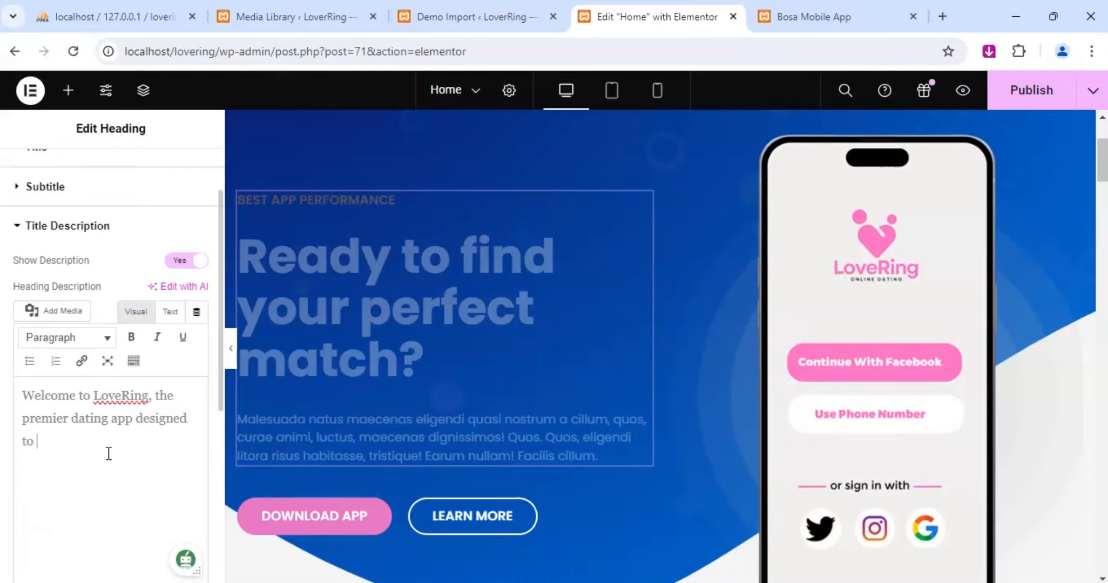
pyautogui.write('help you find a geniu')
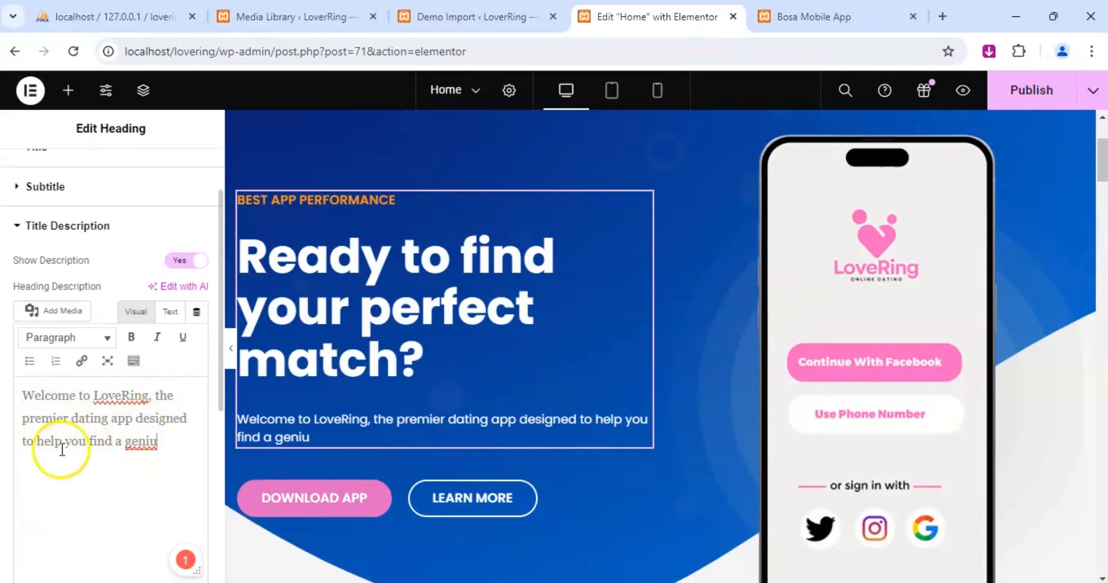
pyautogui.click(143, 442)
pyautogui.click(64, 477)
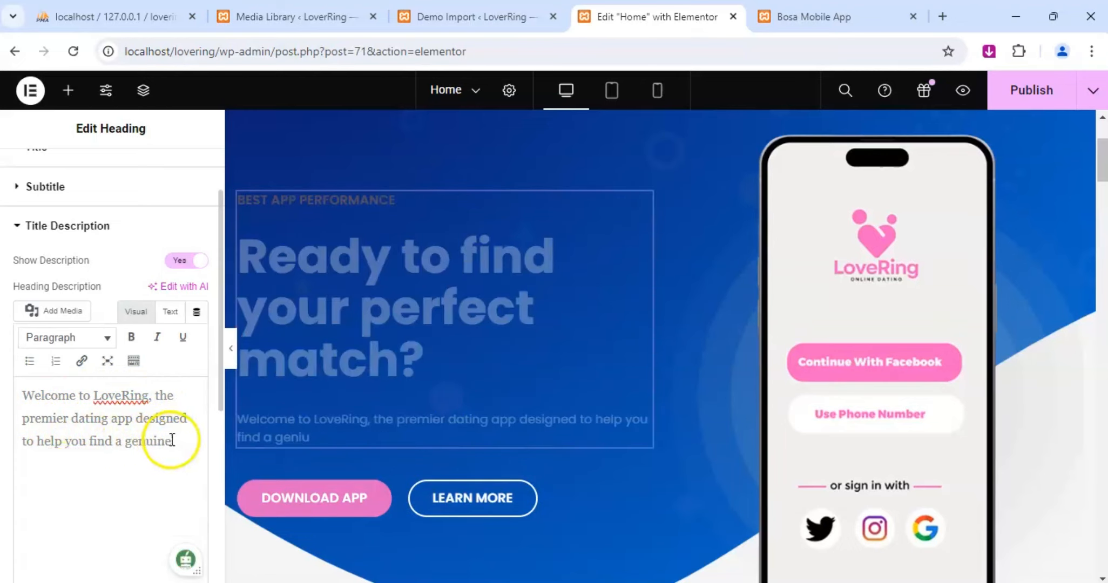
pyautogui.write('connections')
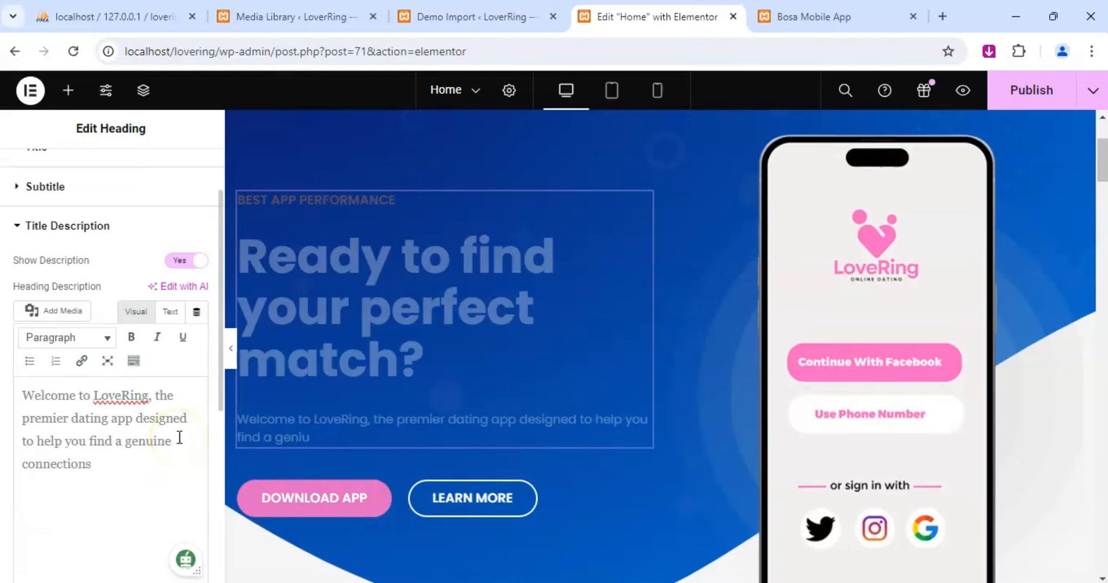
pyautogui.write(". Whether you're")
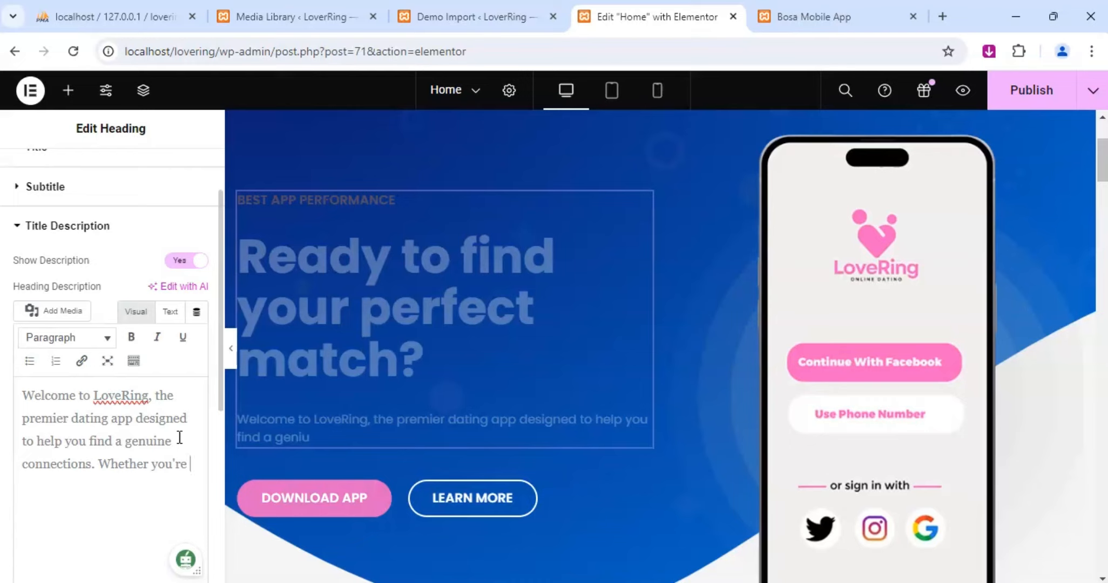
pyautogui.write(' looking for a')
# Continue the hero description with a new sentence: "Whether you're looking for love, friendship, or just someone to share your interest with, LoveRing".
pyautogui.press('BackSpace')
pyautogui.write('lovw')
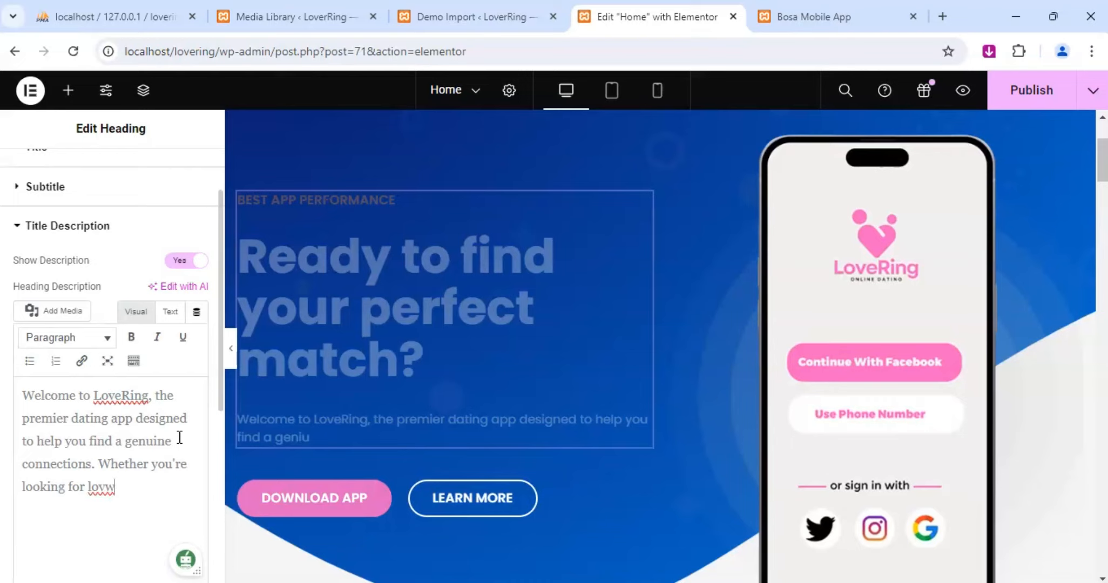
pyautogui.press('BackSpace')
pyautogui.write('e, friendship')
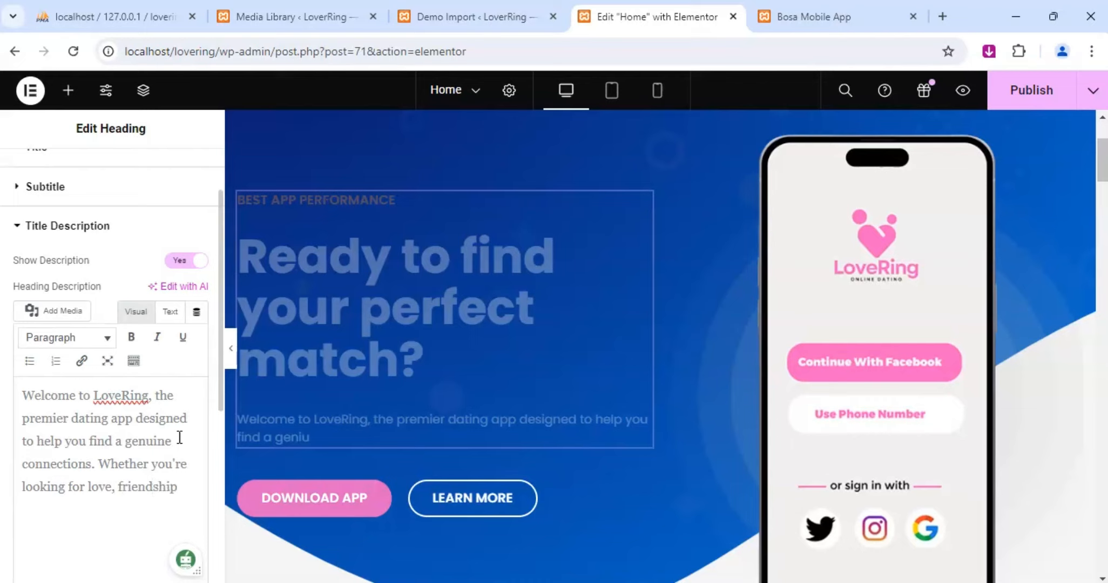
pyautogui.write(', or just someonn')
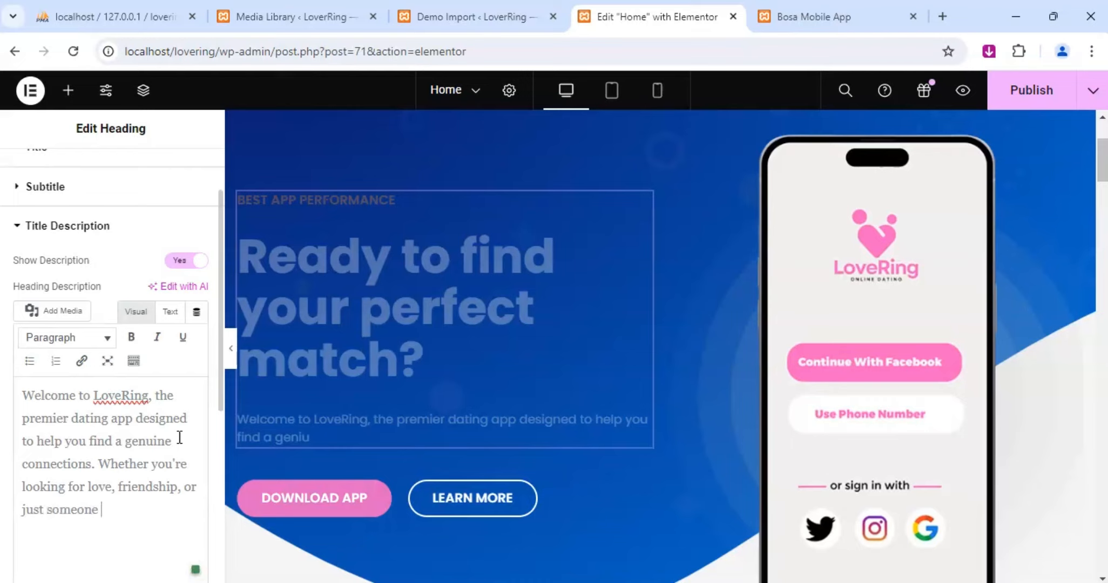
pyautogui.write(' to share you')
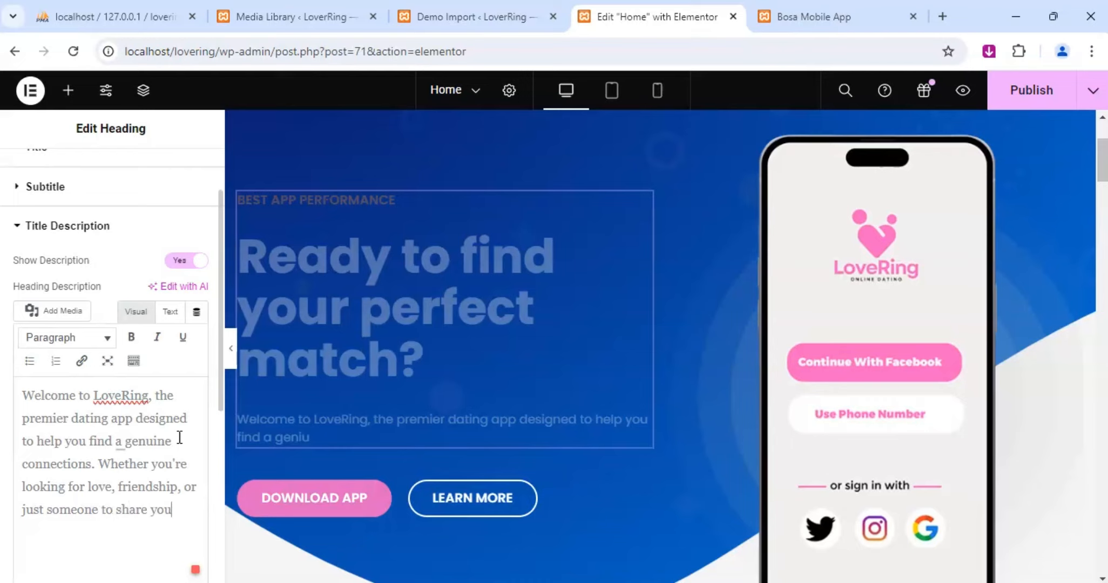
pyautogui.write('r interest with, LoveRing')
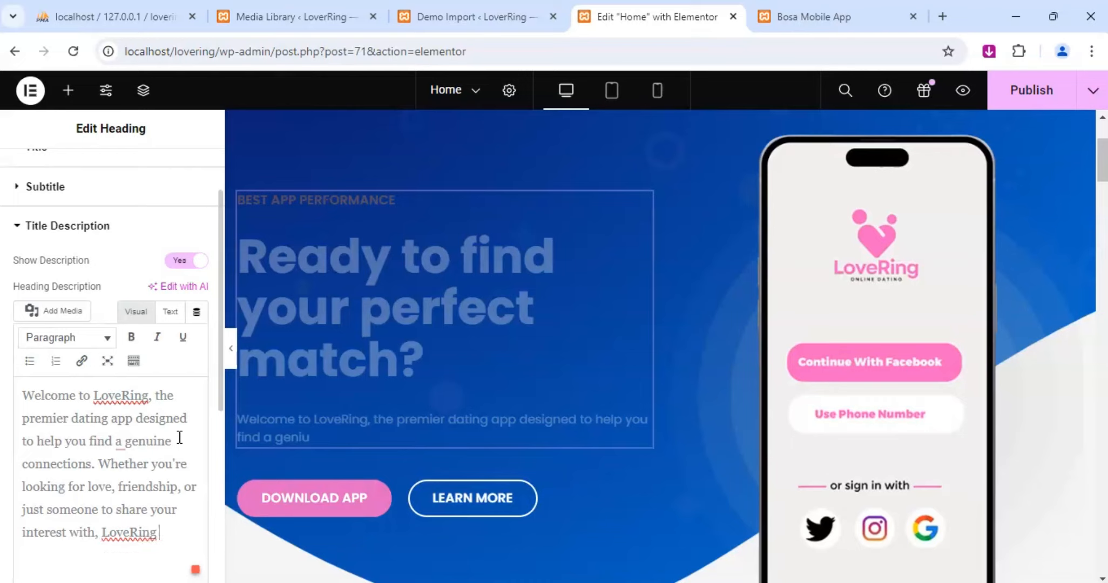
# Complete the hero description's last sentence with "is here to make your journey easier and more enjoyable.".
pyautogui.write('re to make your journey easie')
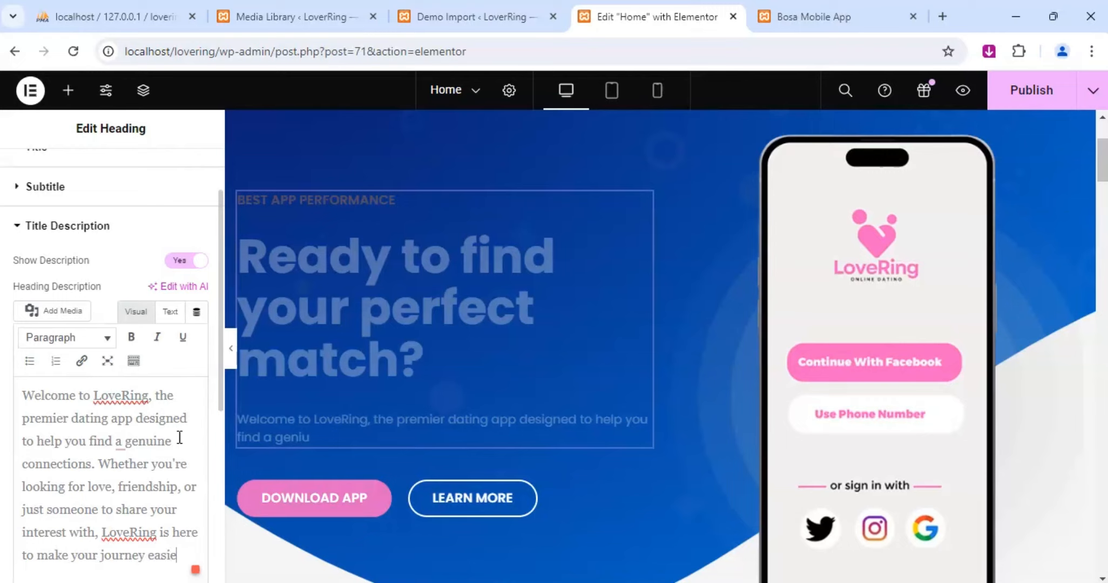
pyautogui.write('d more enjoyable')
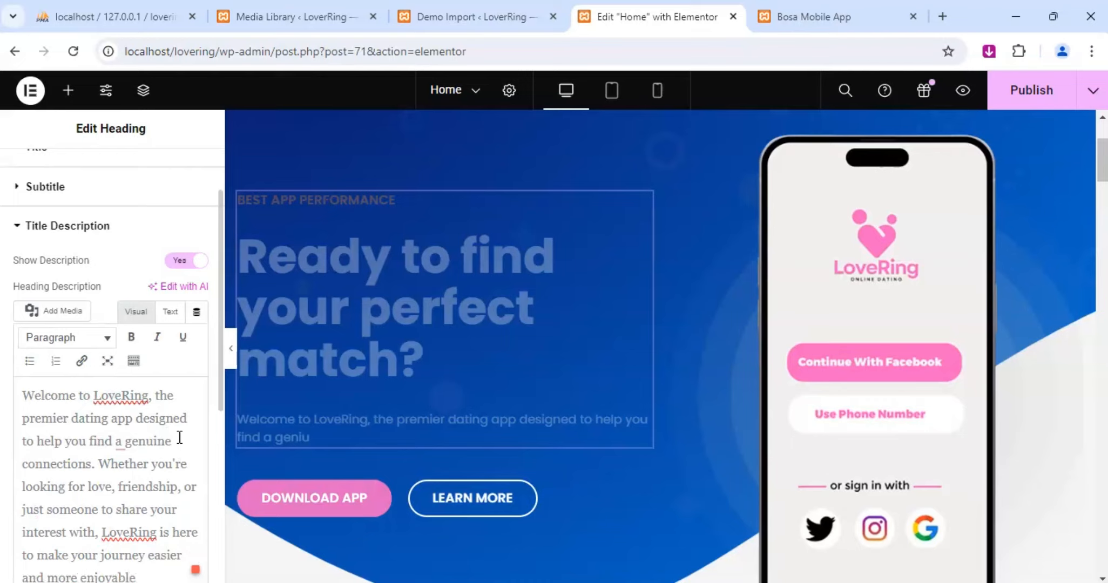
pyautogui.click(111, 476)
pyautogui.write('.')
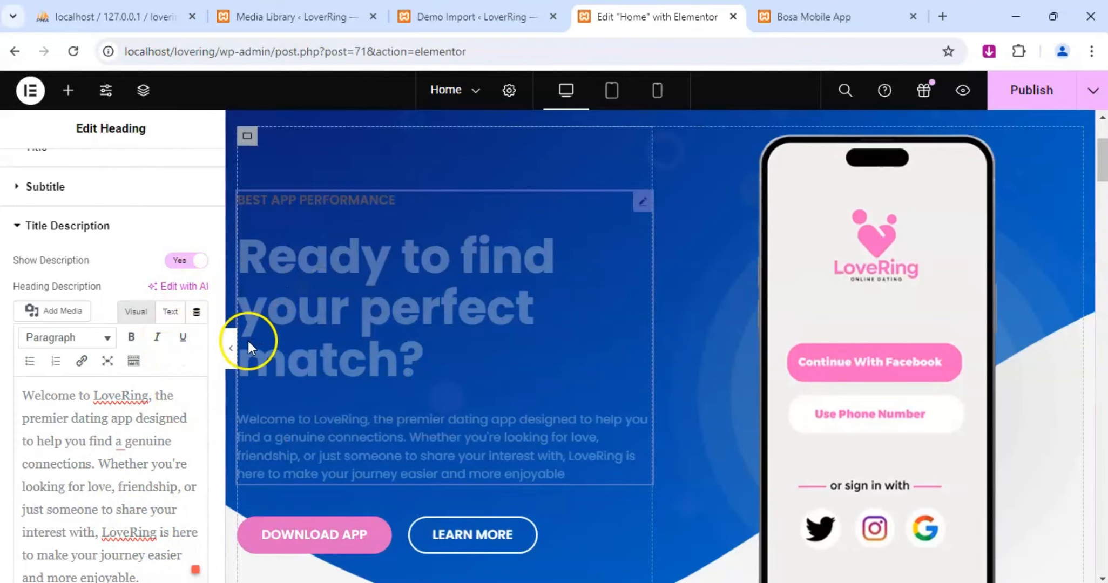
# Set the Download App button's hover background to the pink sampled from the Continue With Facebook button in the phone image.
pyautogui.scroll(-2, 330, 421)
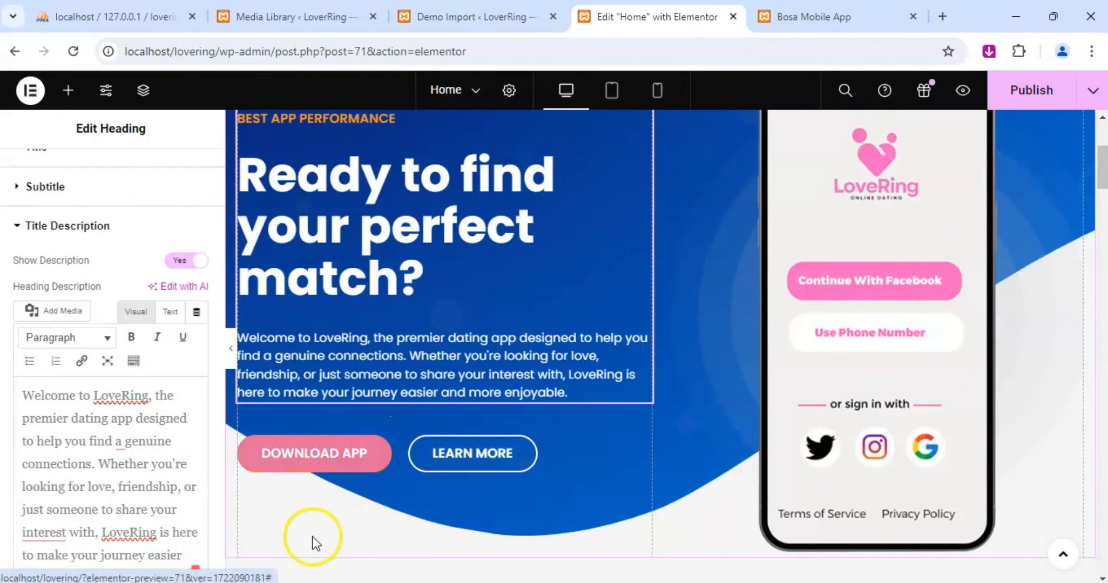
pyautogui.click(382, 444)
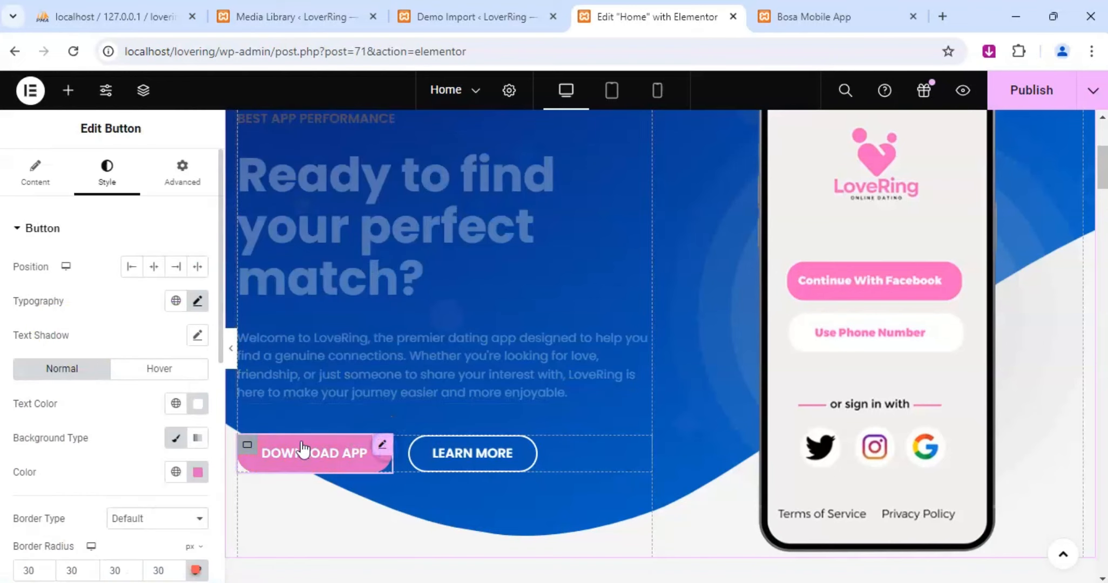
pyautogui.click(151, 370)
pyautogui.click(69, 370)
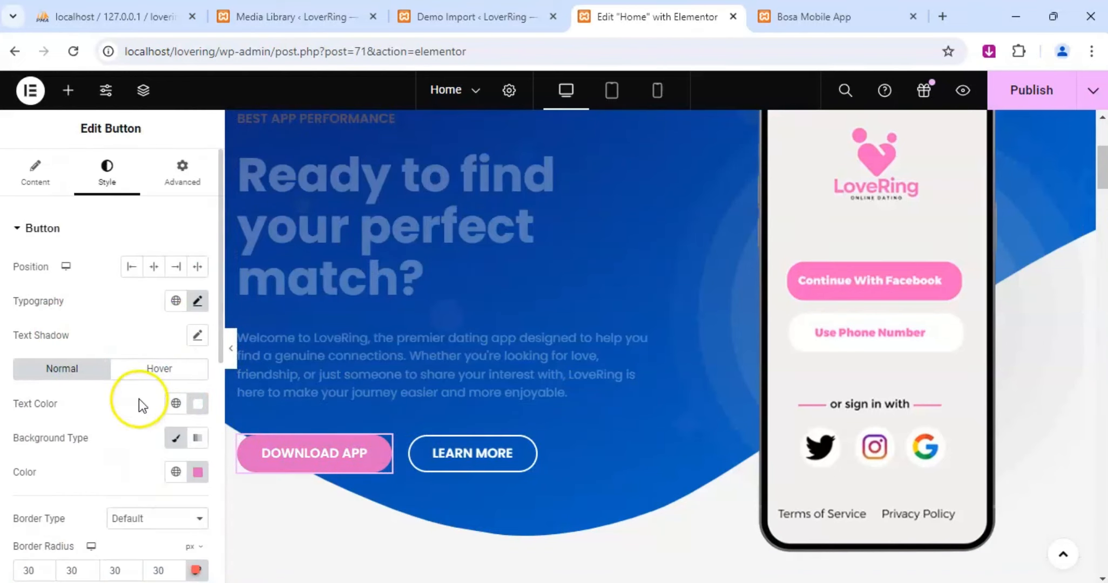
pyautogui.click(148, 371)
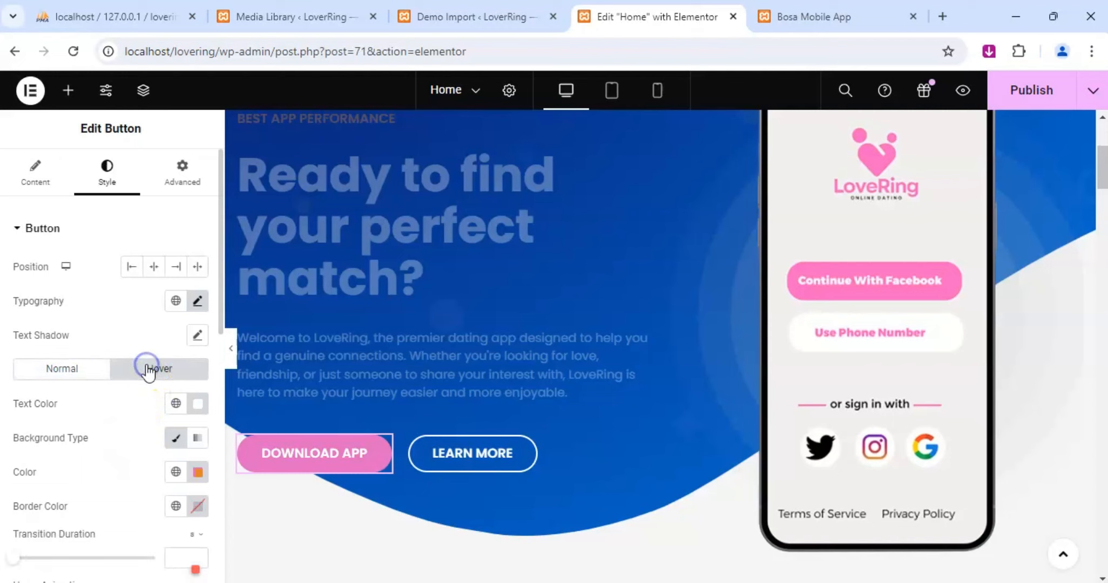
pyautogui.click(198, 473)
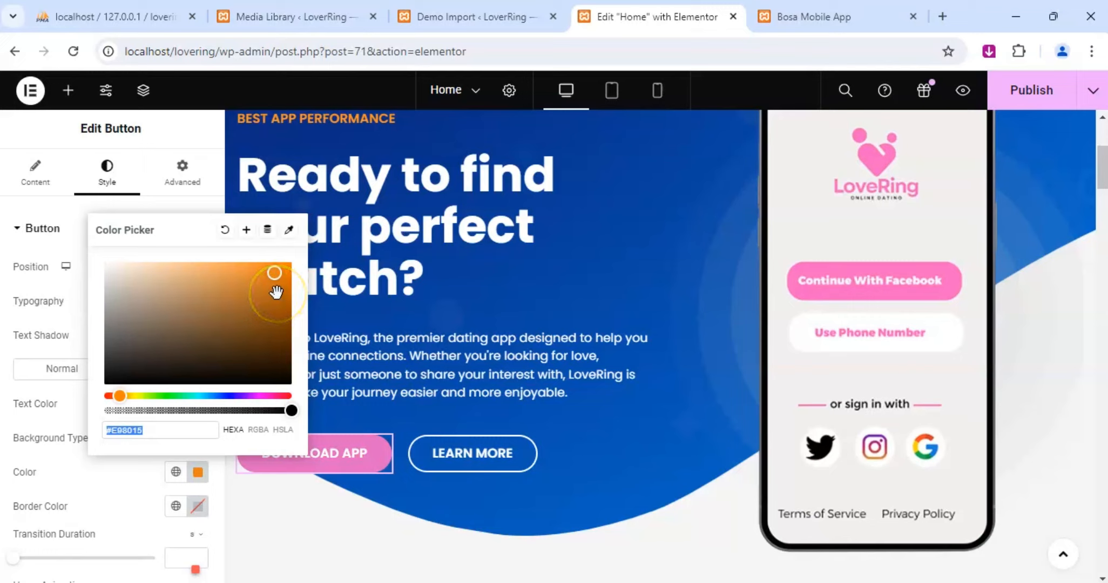
pyautogui.click(289, 229)
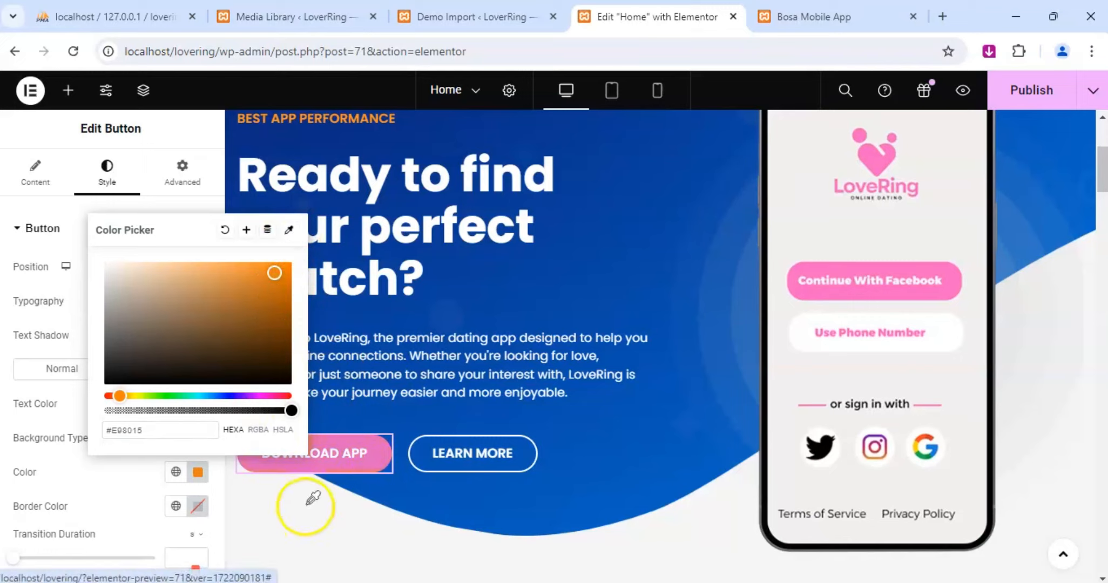
pyautogui.click(947, 255)
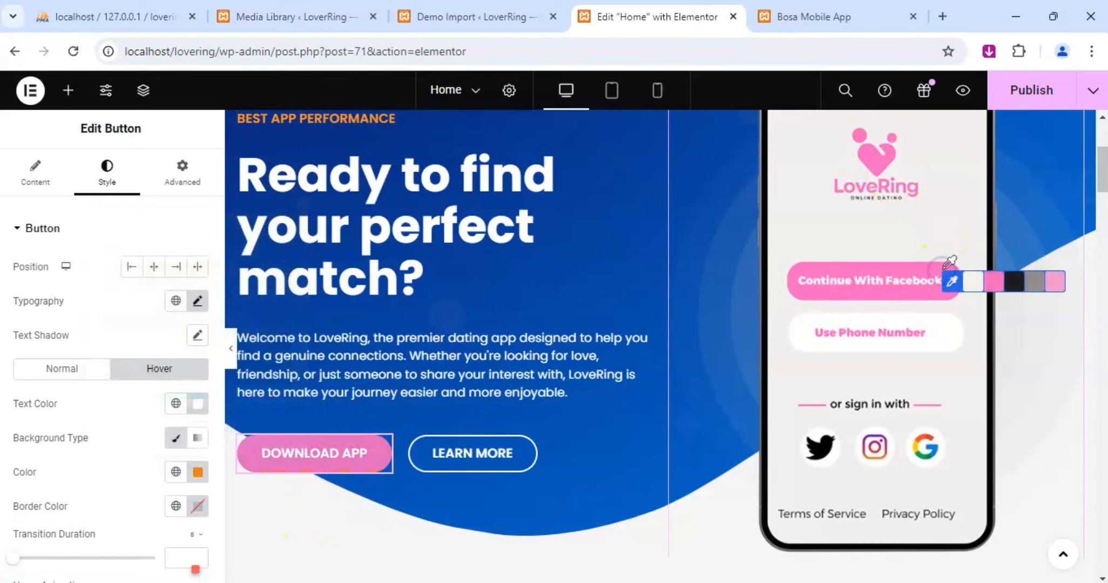
pyautogui.click(984, 282)
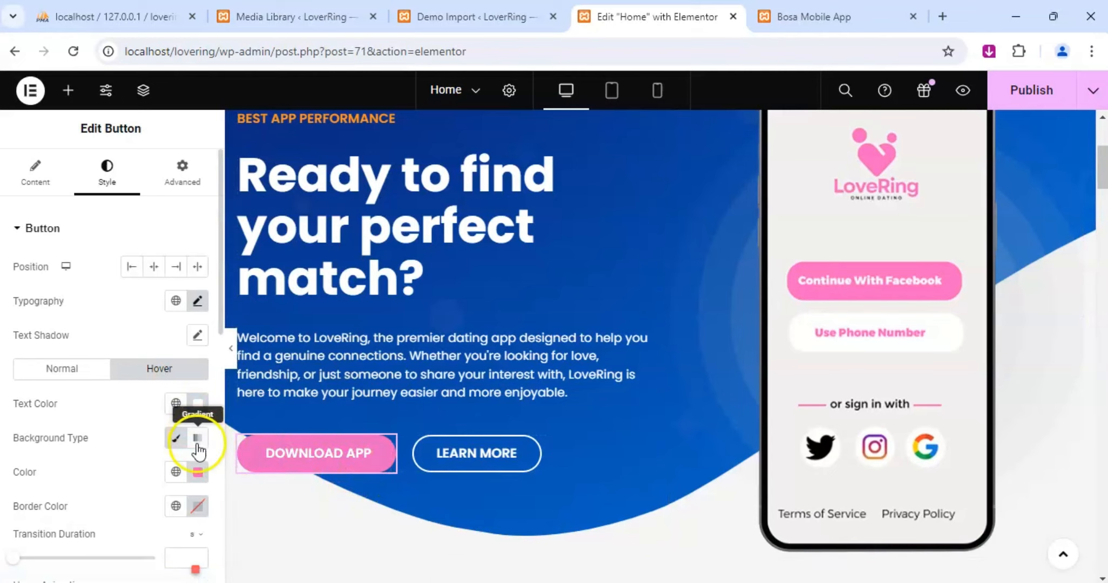
# Deepen the Download App button's hover background color to #F13FAD.
pyautogui.click(202, 475)
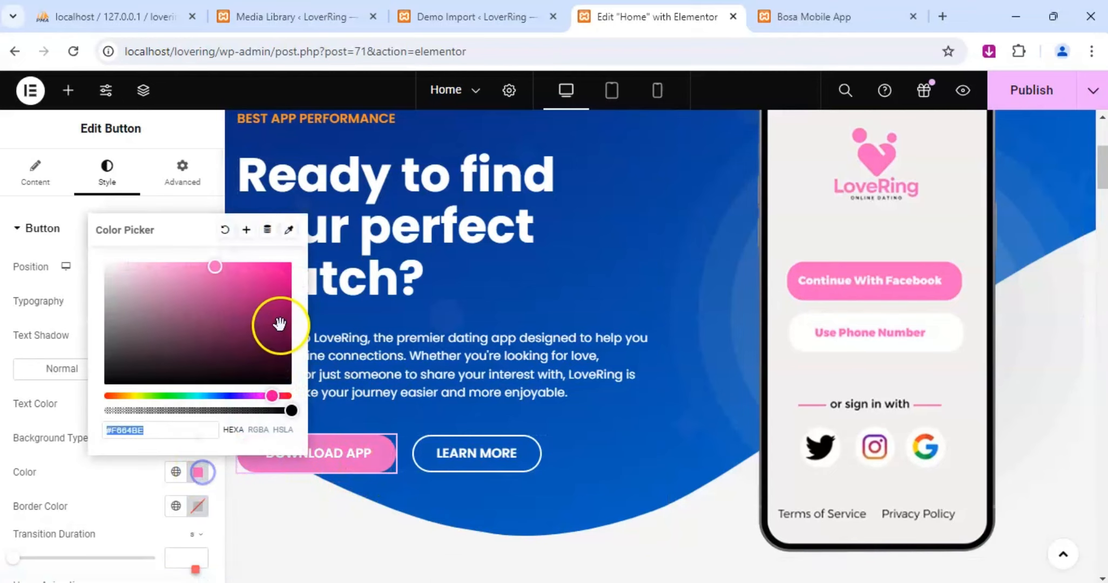
pyautogui.click(242, 269)
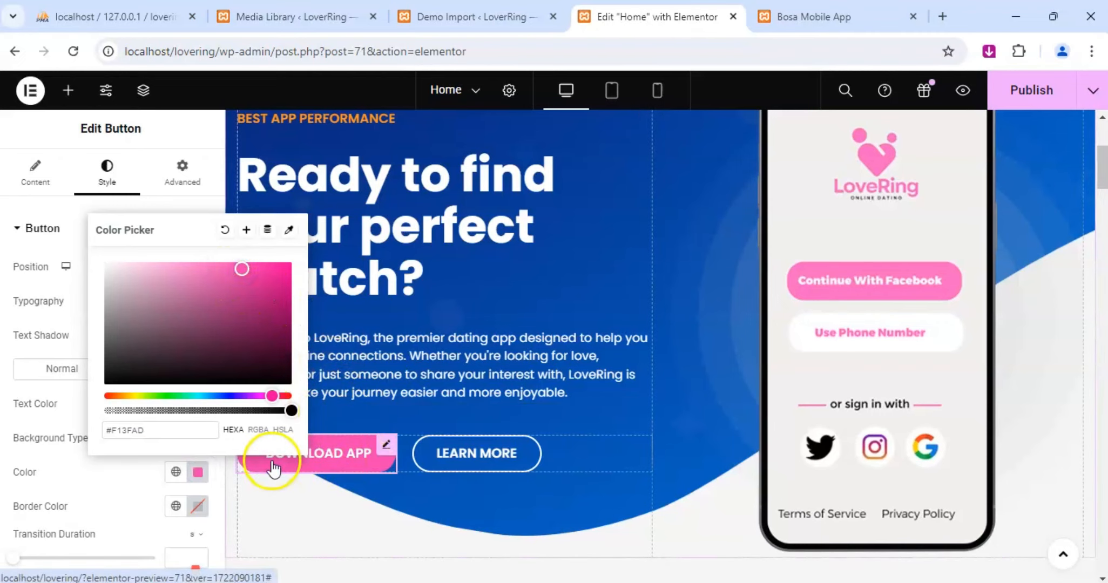
pyautogui.click(152, 430)
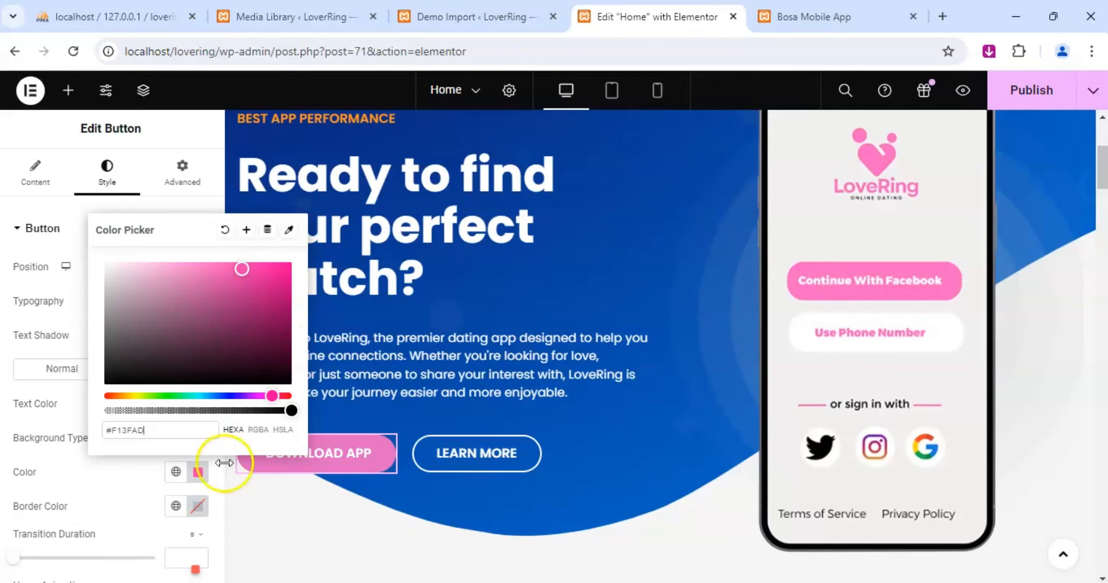
pyautogui.click(119, 485)
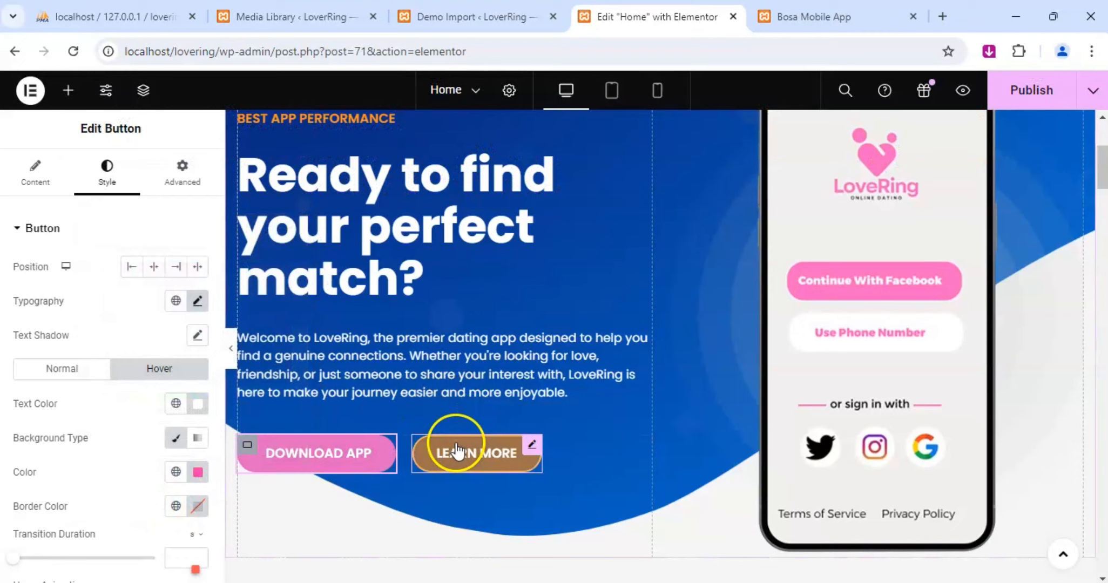
# Copy the Download App button's hover background color code, #F13FAD.
pyautogui.click(532, 444)
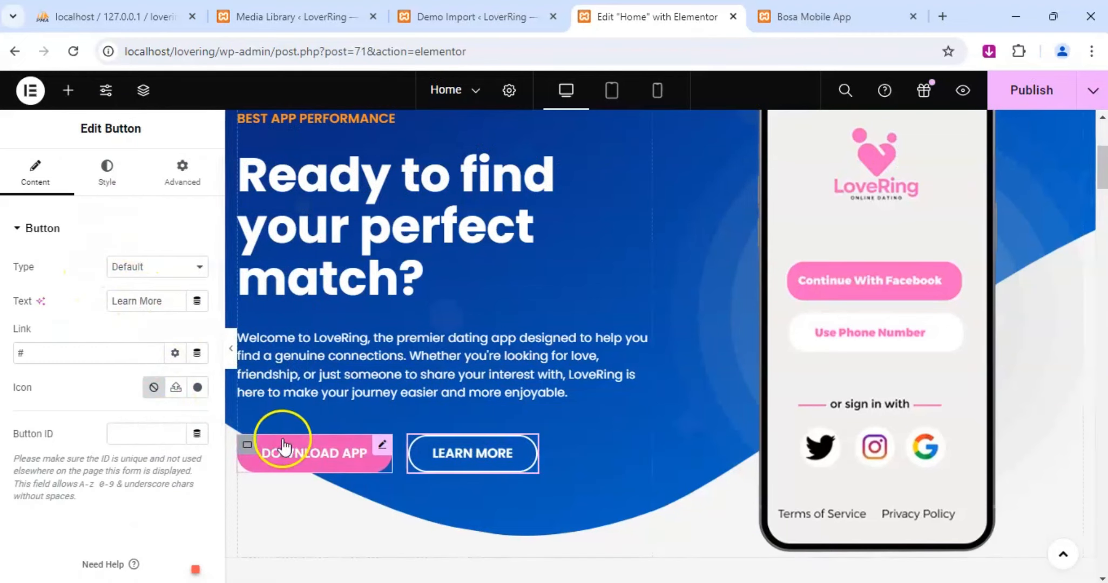
pyautogui.click(383, 447)
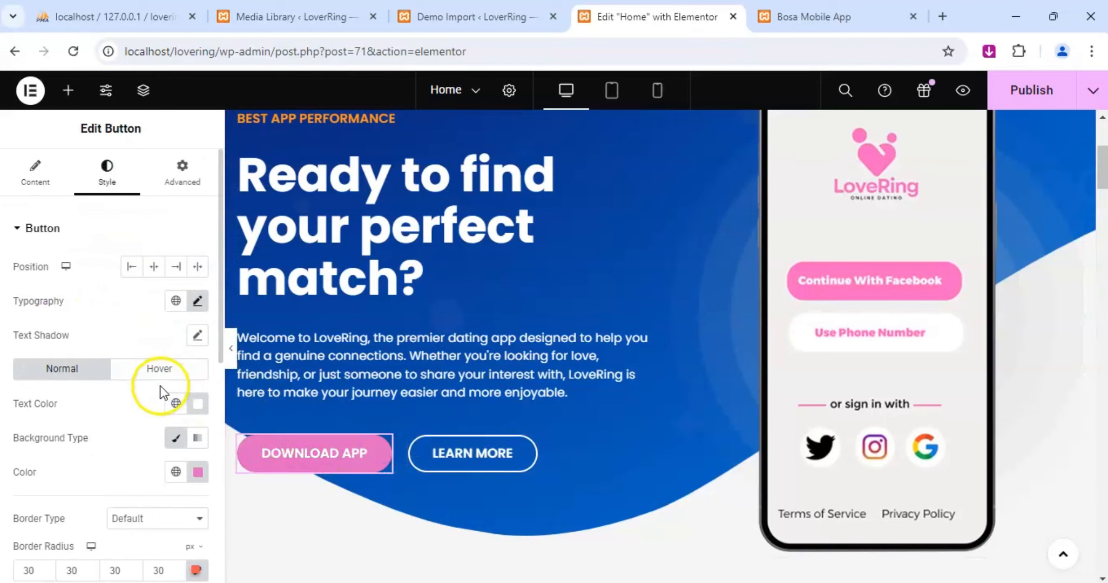
pyautogui.click(156, 370)
pyautogui.click(198, 473)
pyautogui.hotkey('ctrl', 'c')
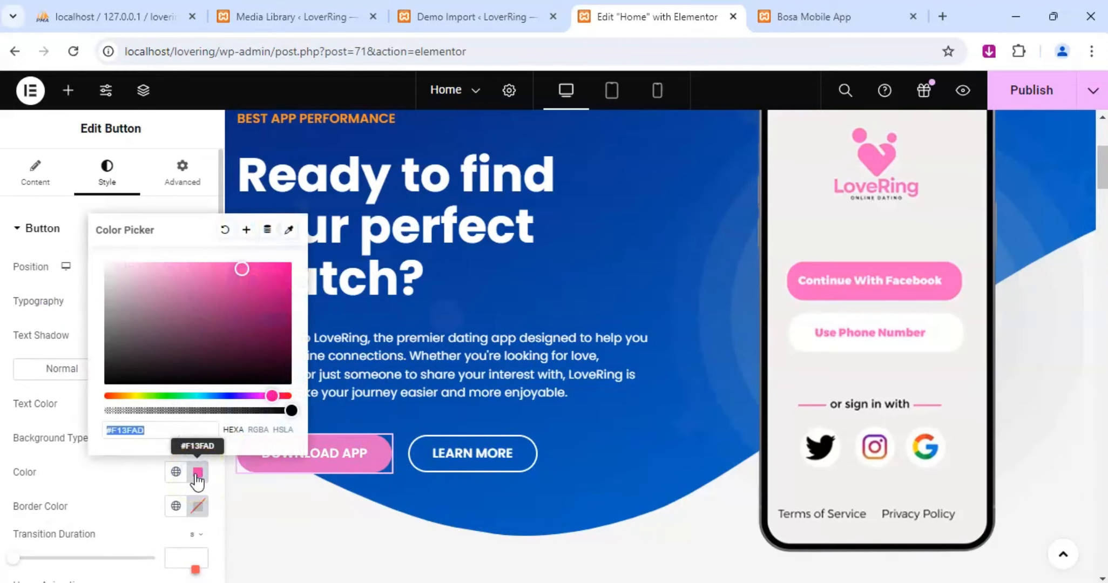
# Set both the hover background color and the hover border color of the Learn More button to #F13FAD.
pyautogui.click(521, 451)
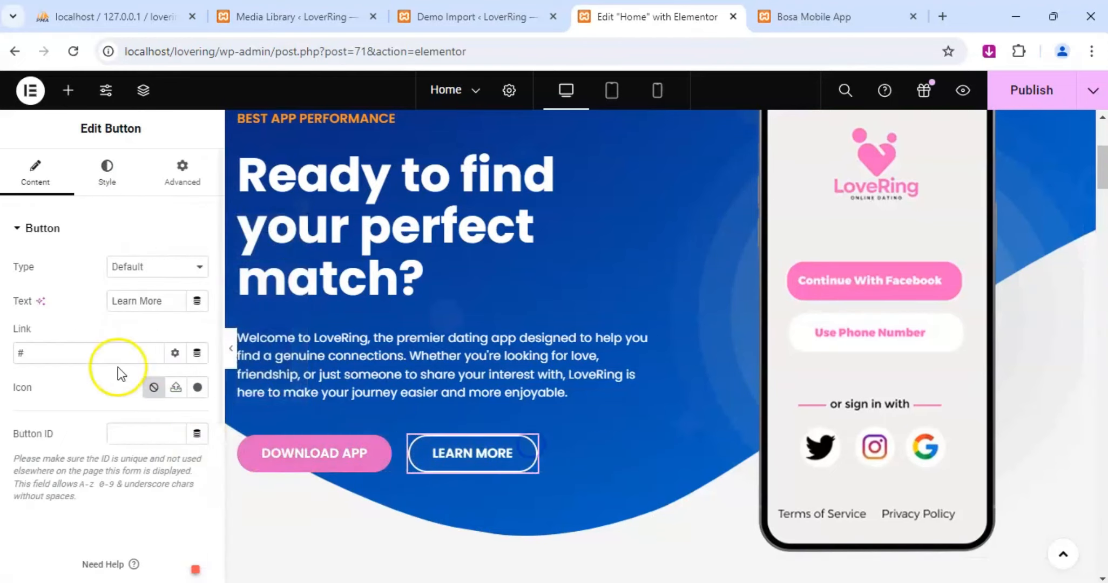
pyautogui.click(106, 181)
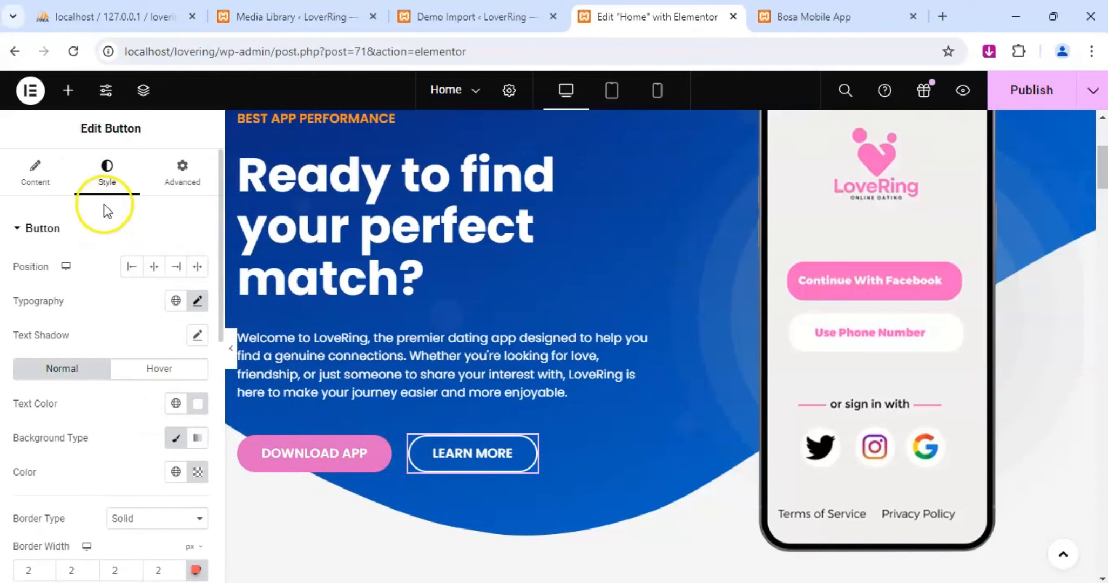
pyautogui.click(157, 370)
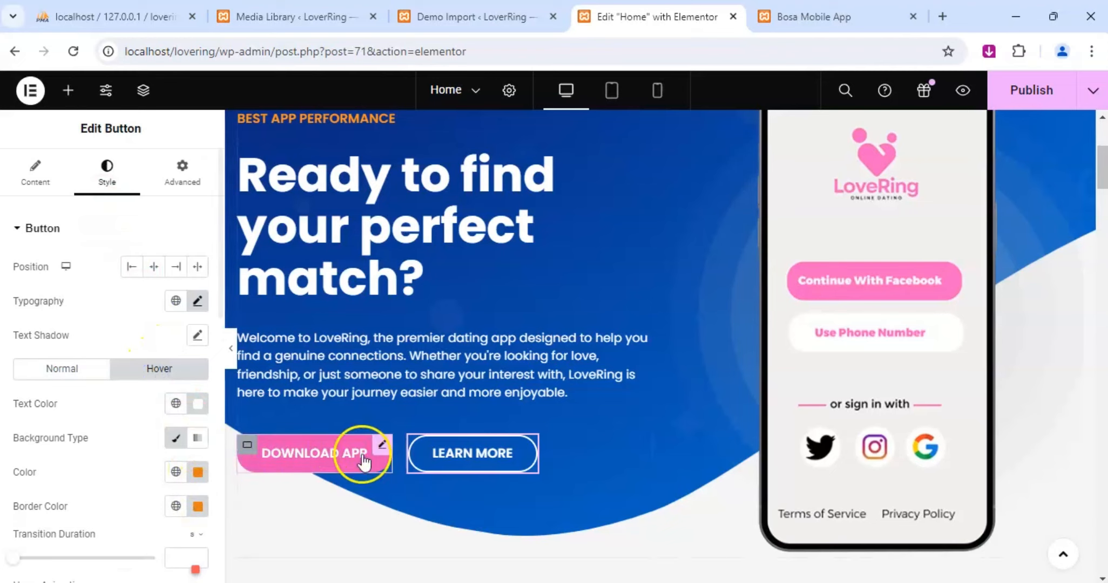
pyautogui.click(199, 475)
pyautogui.hotkey('ctrl', 'v')
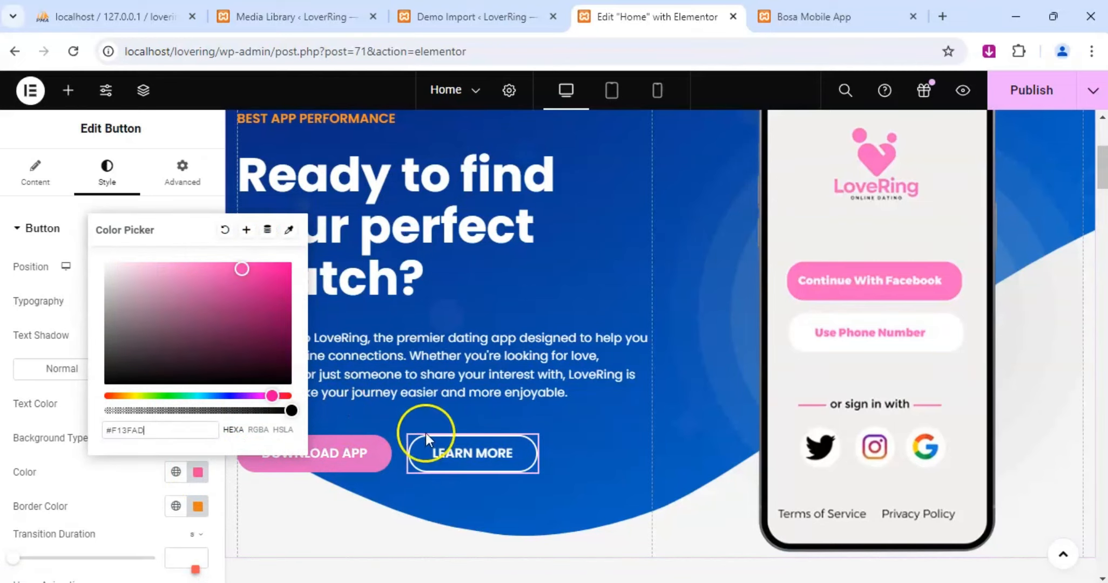
pyautogui.click(199, 506)
pyautogui.hotkey('ctrl', 'v')
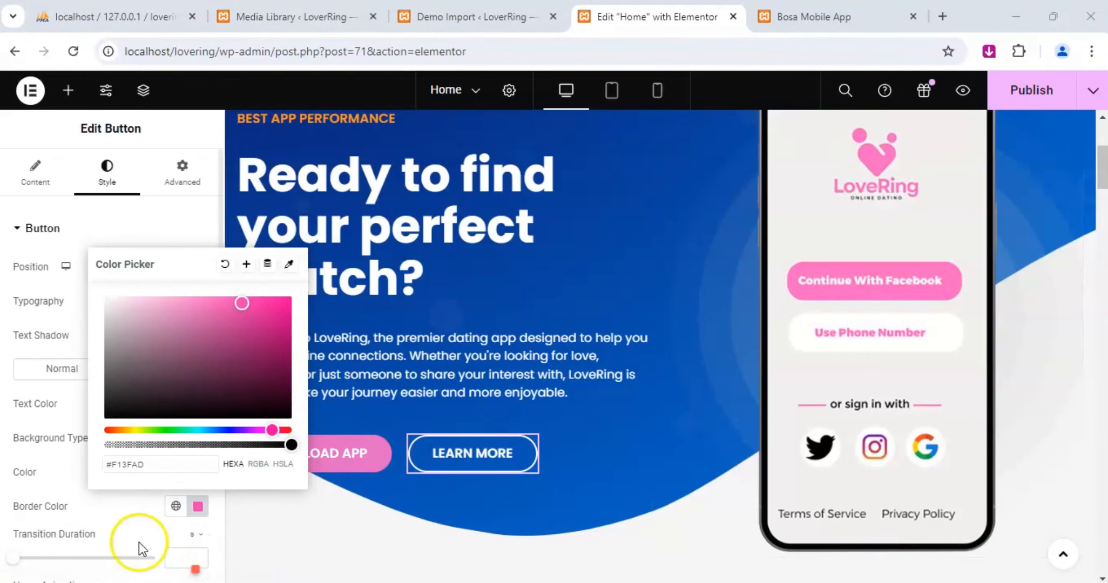
# Open the title description content of the "Delivering Exceptional User Experiences" heading for editing.
pyautogui.scroll(-3, 526, 443)
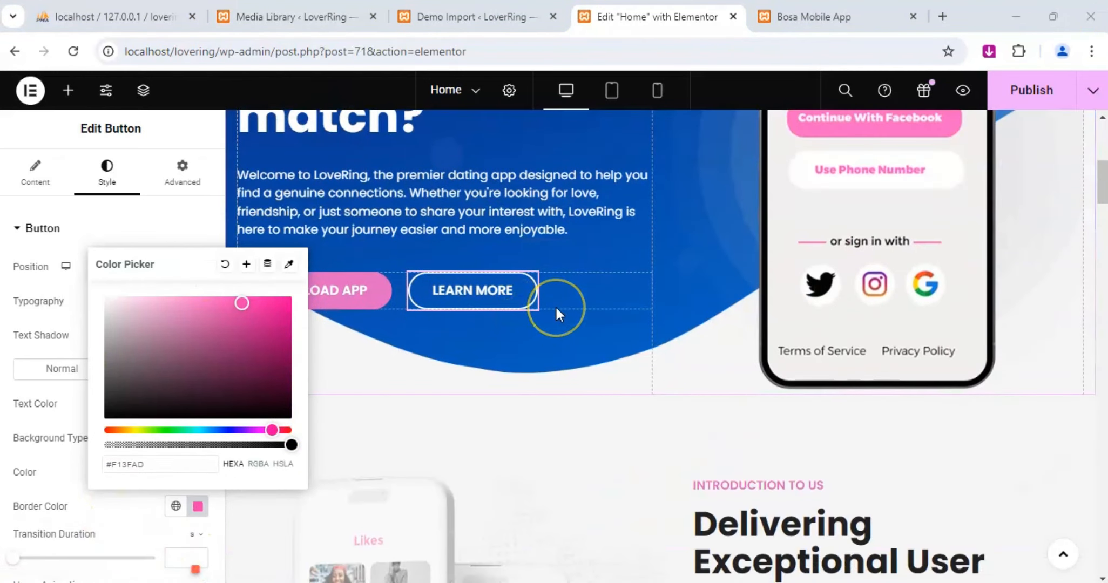
pyautogui.click(572, 305)
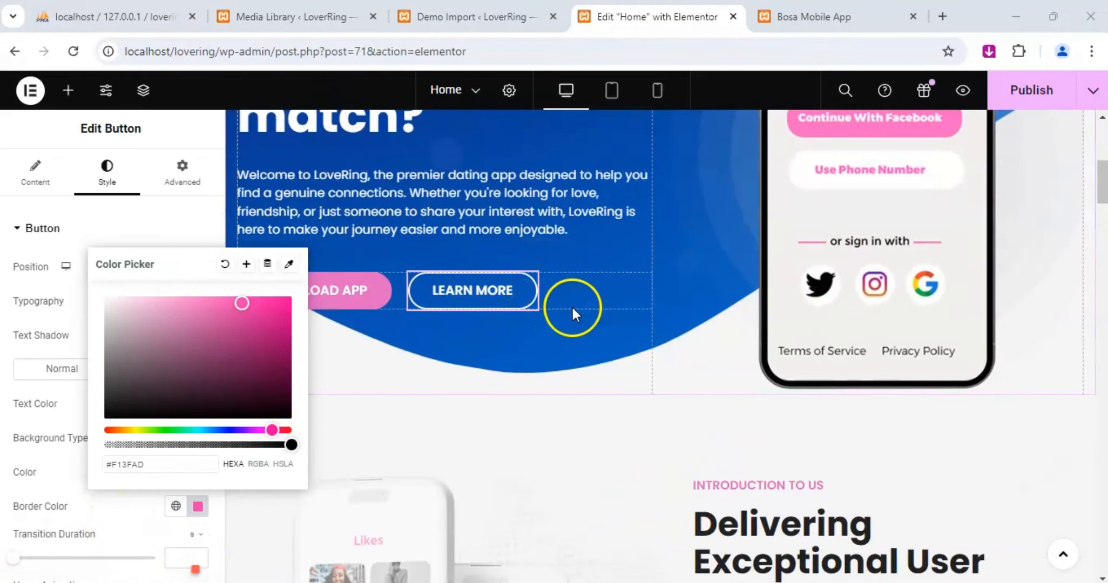
pyautogui.scroll(-3, 583, 318)
pyautogui.scroll(-2, 571, 348)
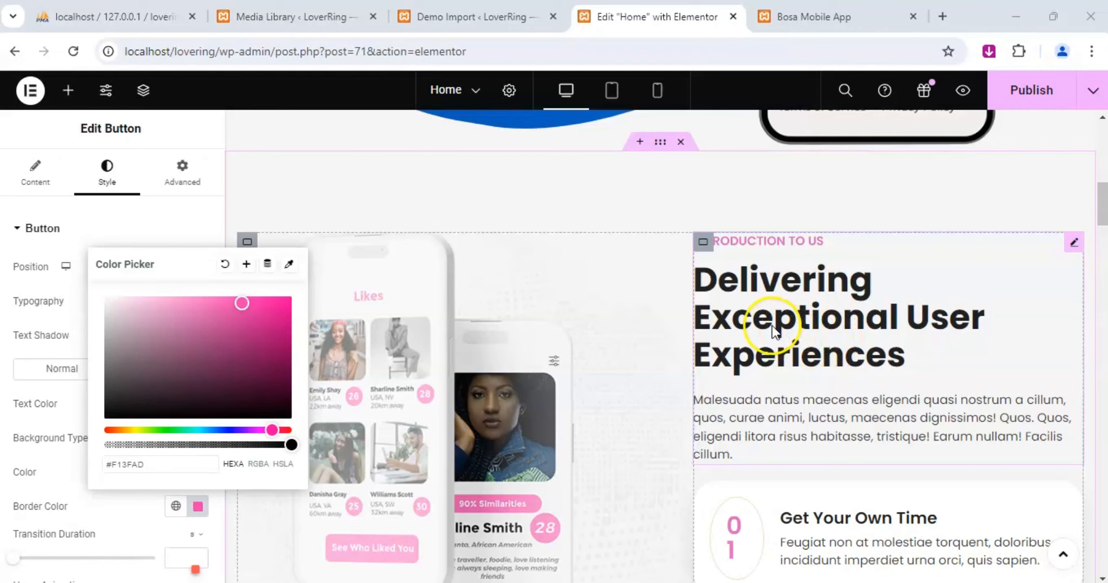
pyautogui.scroll(-1, 773, 346)
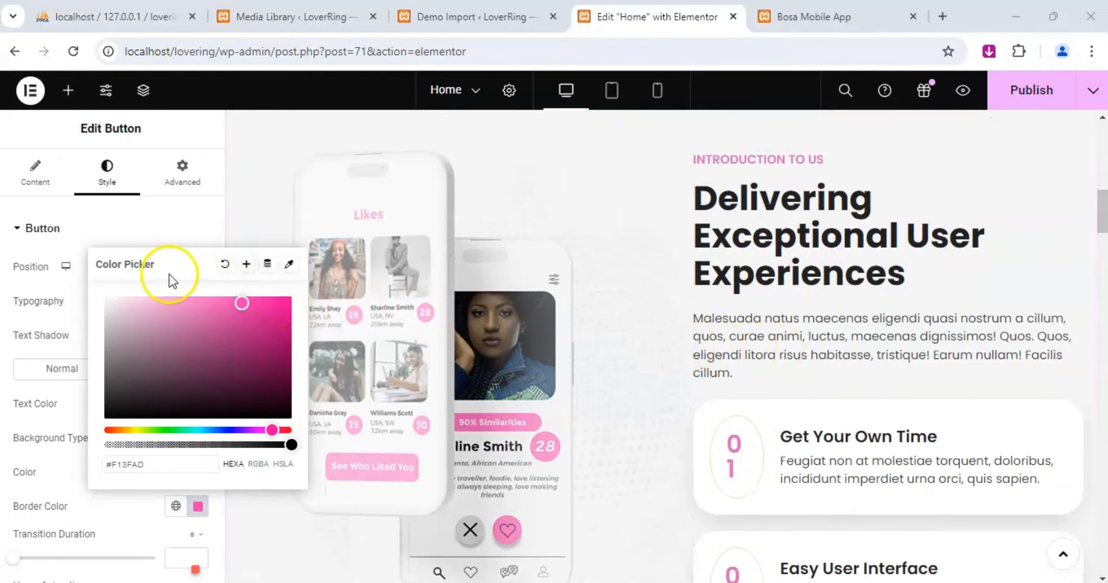
pyautogui.click(788, 331)
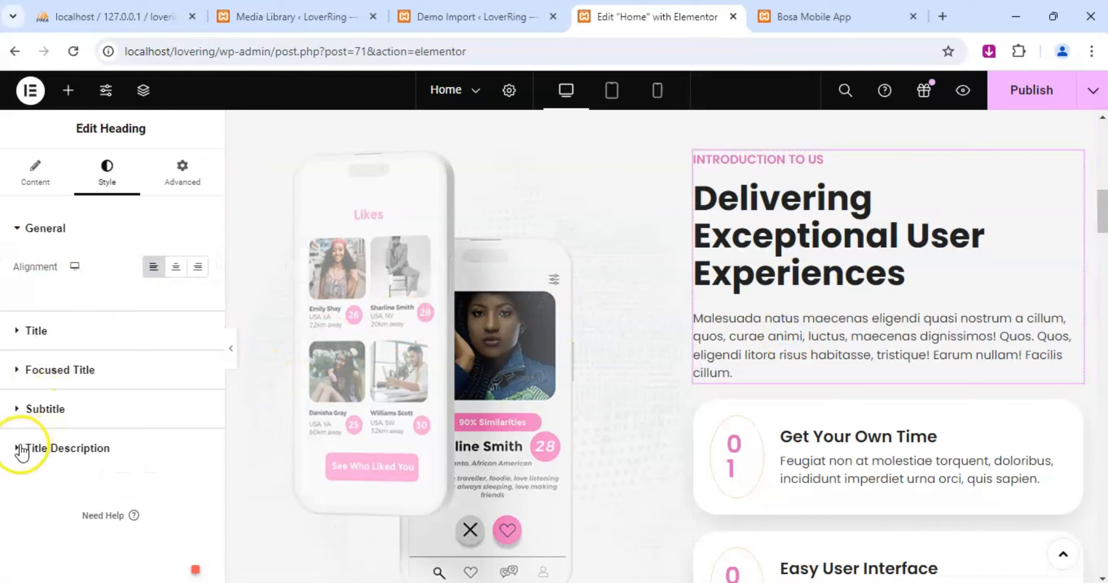
pyautogui.click(21, 449)
pyautogui.scroll(-1, 51, 406)
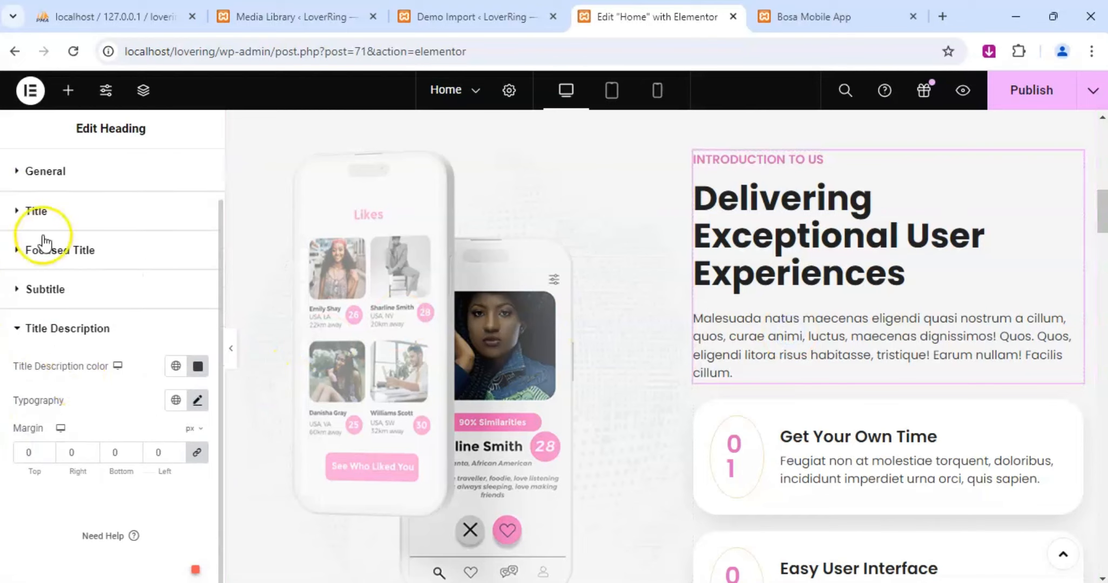
pyautogui.scroll(1, 74, 361)
pyautogui.click(35, 174)
pyautogui.scroll(-4, 60, 386)
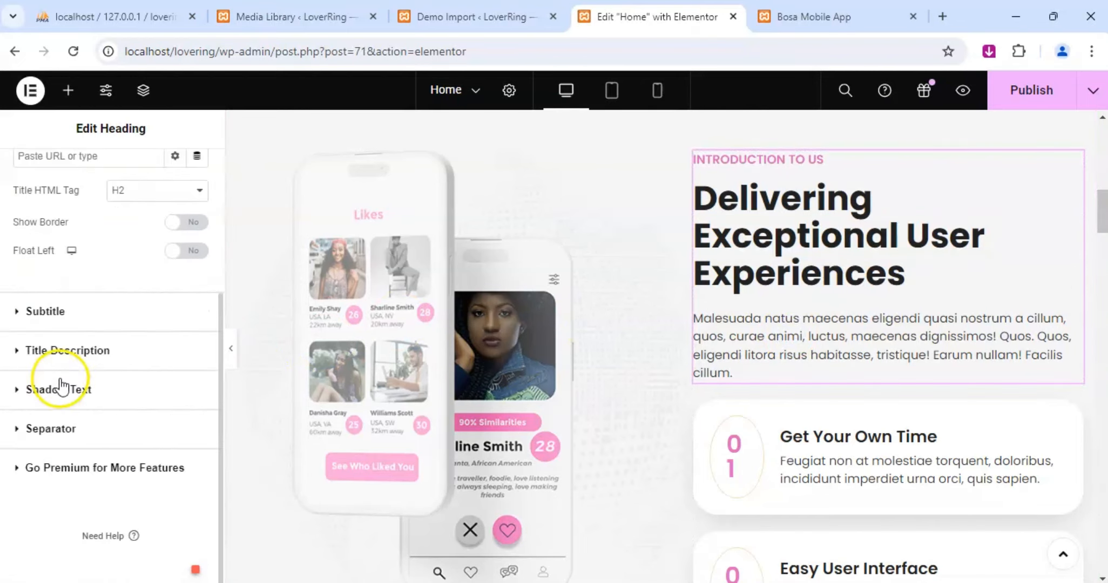
pyautogui.click(21, 351)
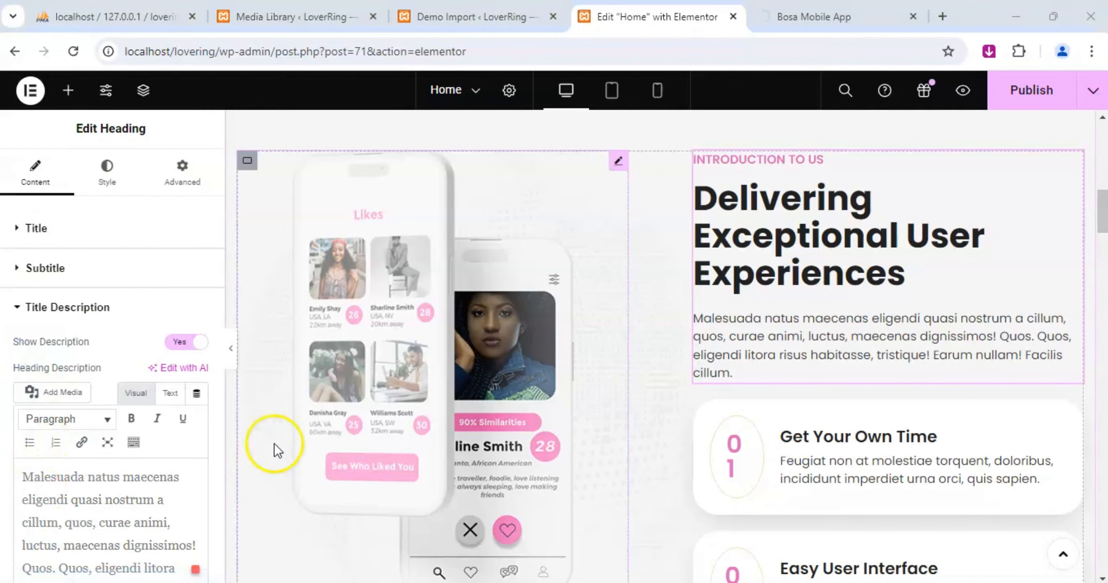
# Replace the heading's placeholder description with "At LoveRing, we believe that meaningful relationships are built on true compatibility", correcting any misspelled words.
pyautogui.click(108, 493)
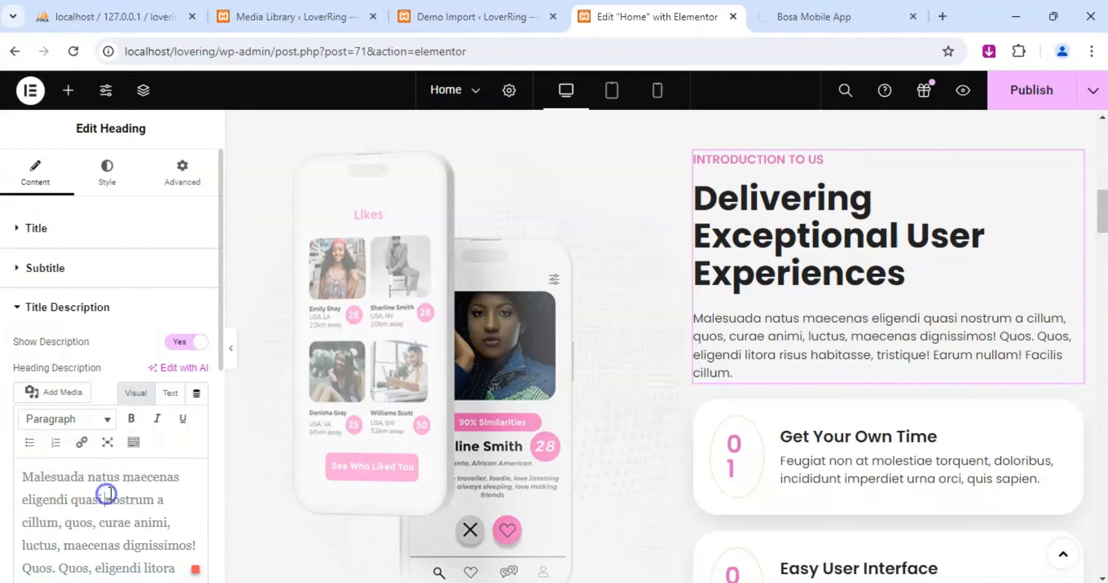
pyautogui.hotkey('ctrl', 'a')
pyautogui.scroll(-2, 109, 420)
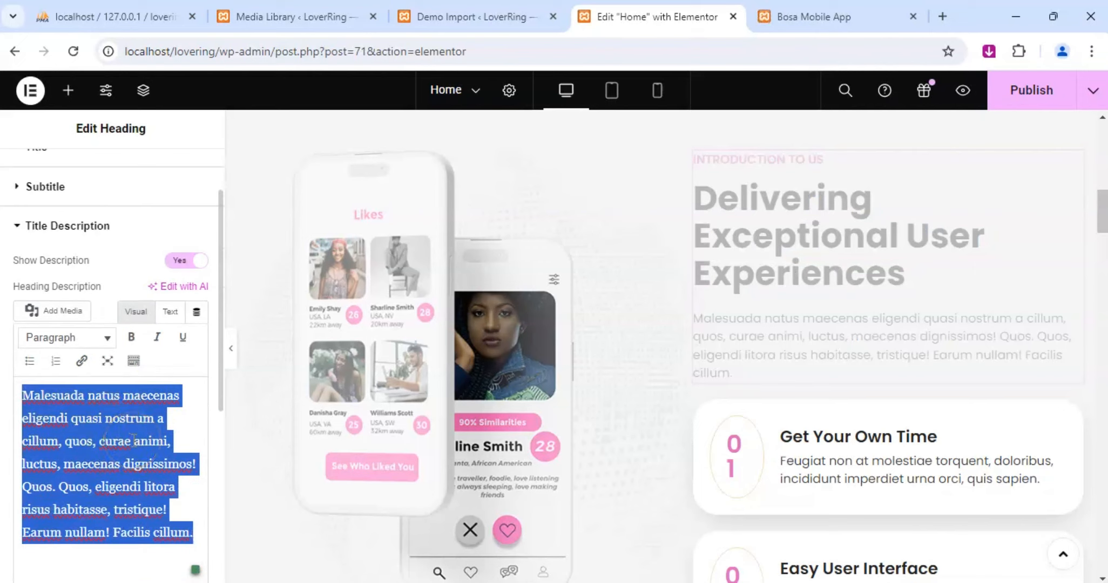
pyautogui.write('At LoveRing,')
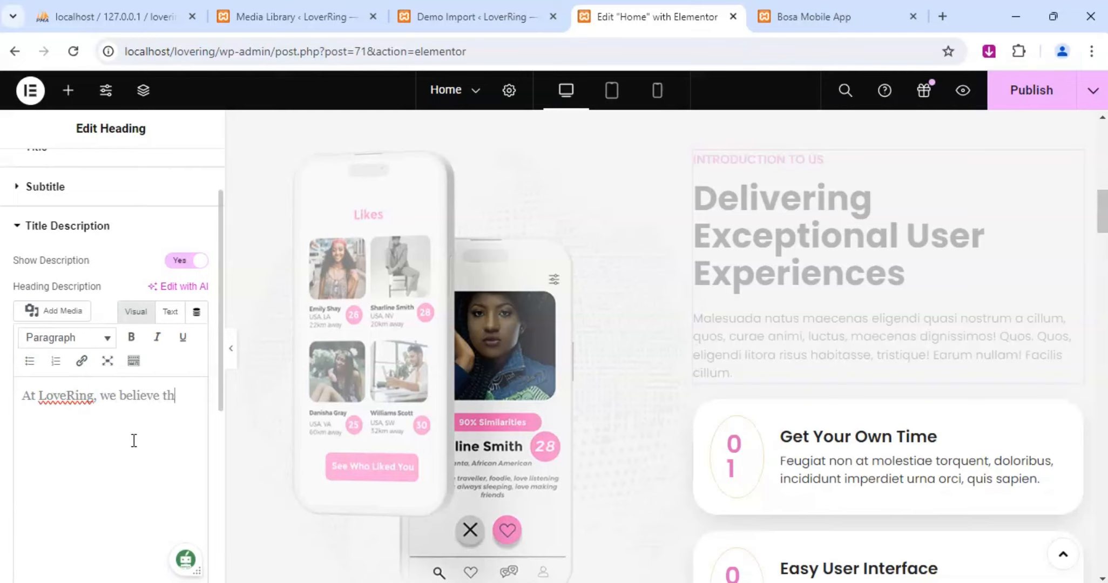
pyautogui.write('we believe tht meaning')
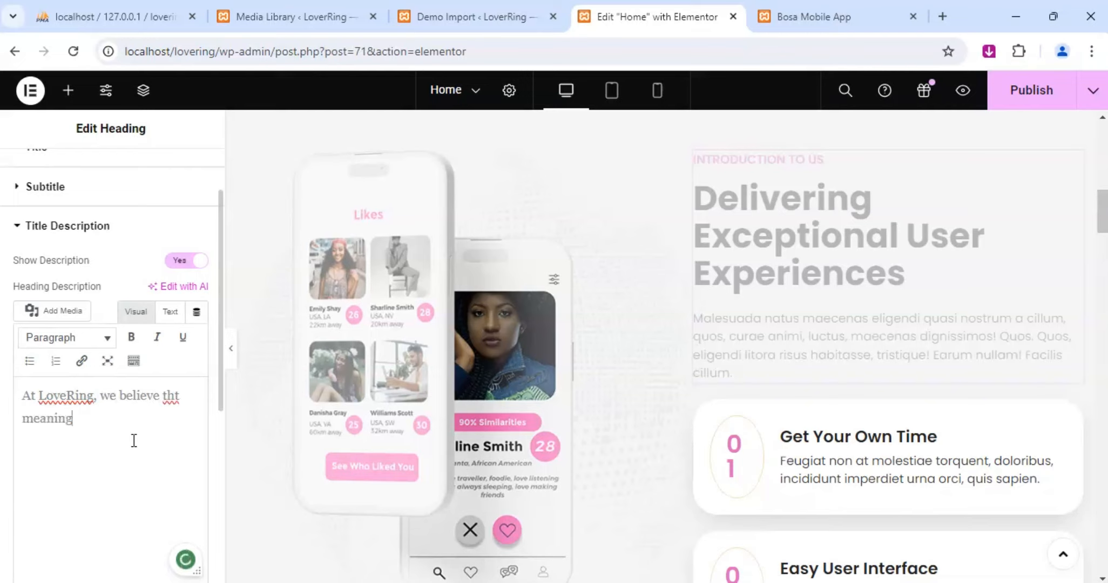
pyautogui.write('ful relationsh')
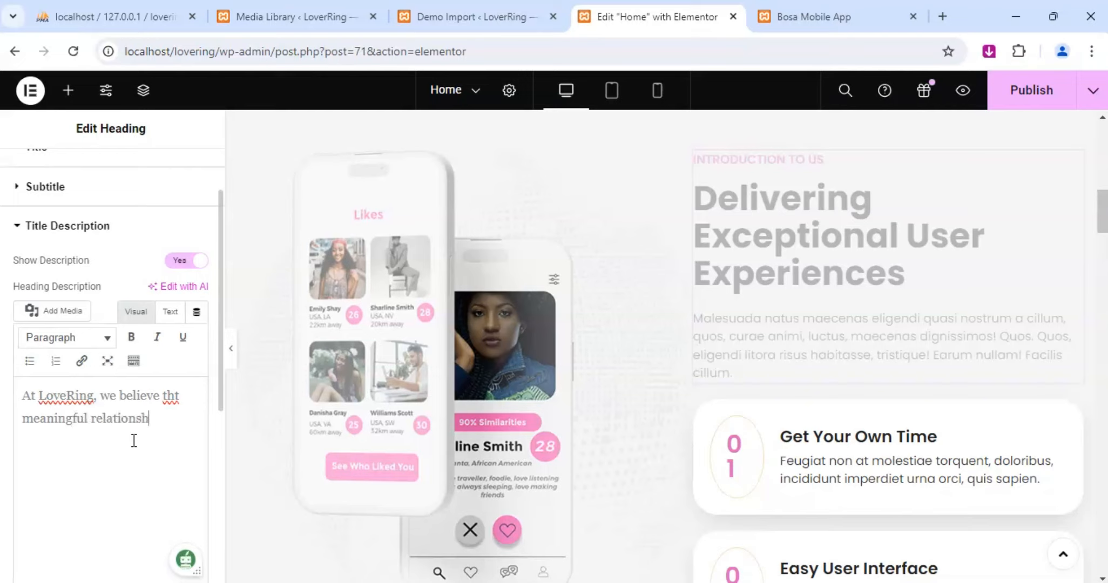
pyautogui.write('ps are built on true compactibility')
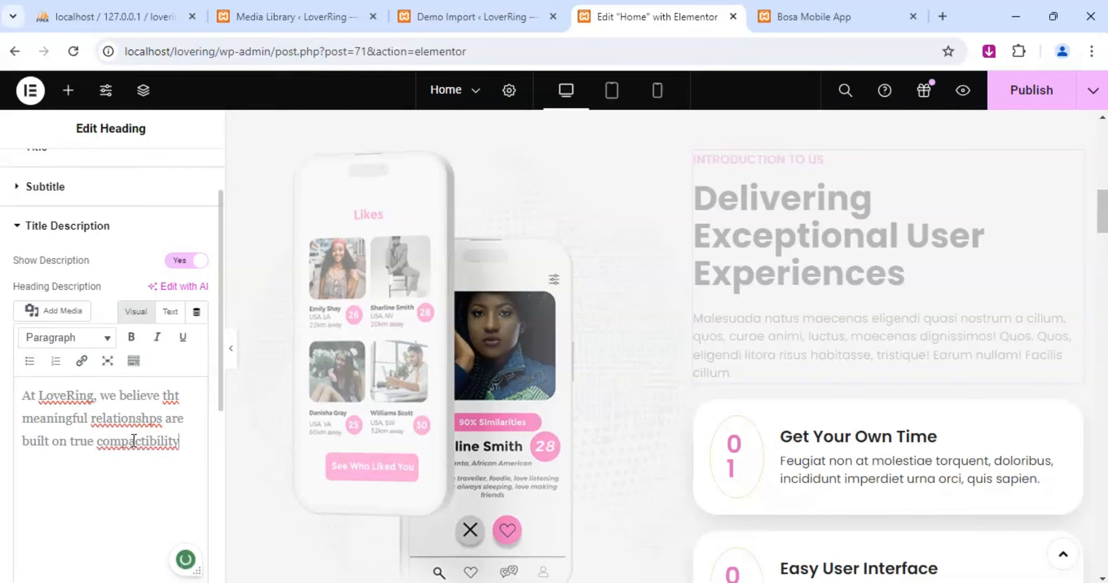
pyautogui.click(143, 442)
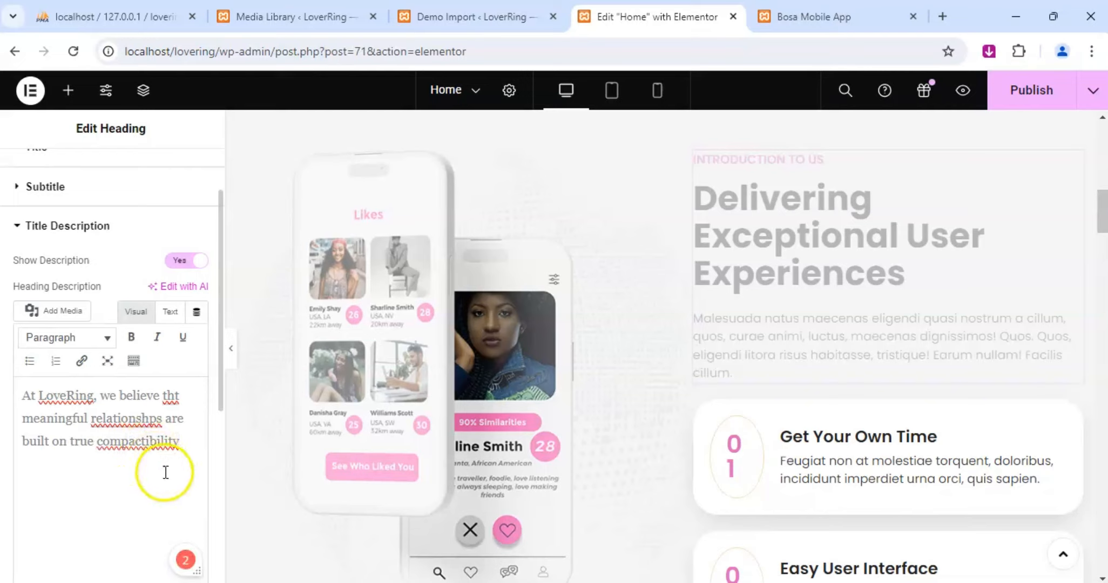
pyautogui.click(139, 420)
pyautogui.click(97, 464)
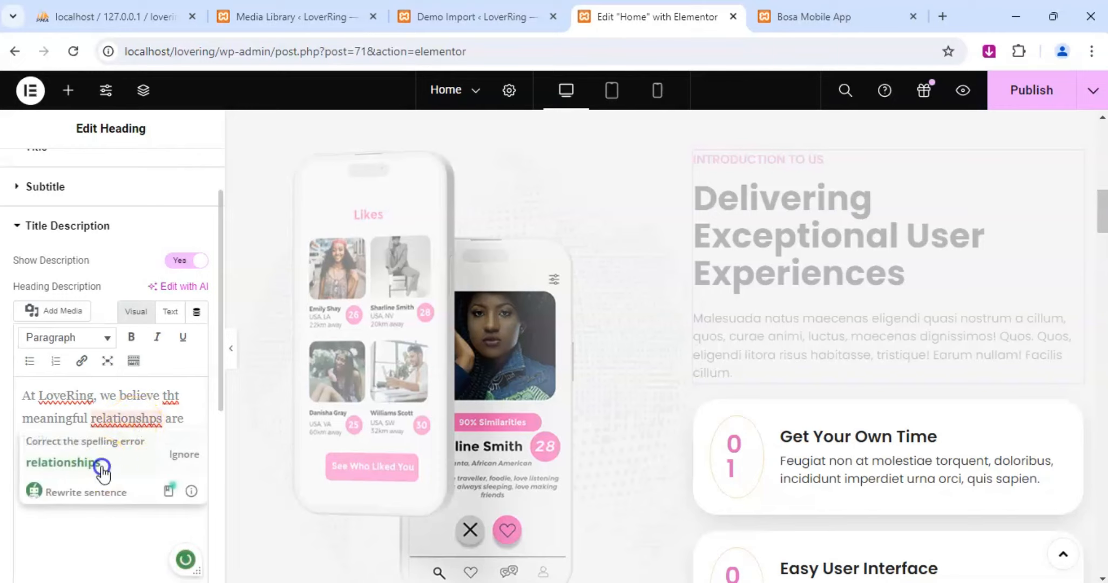
pyautogui.click(172, 396)
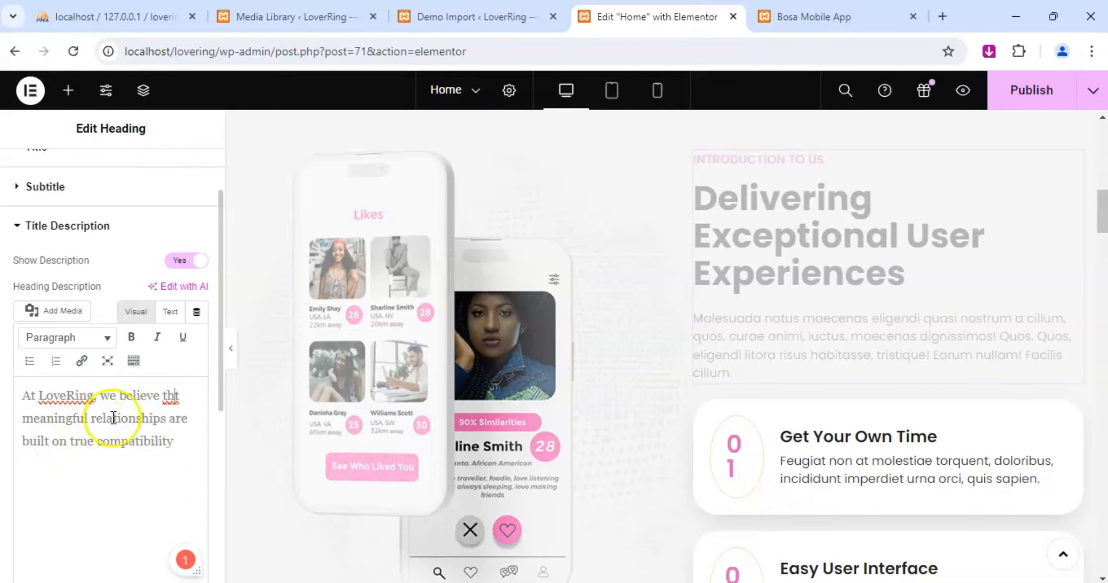
pyautogui.write('a')
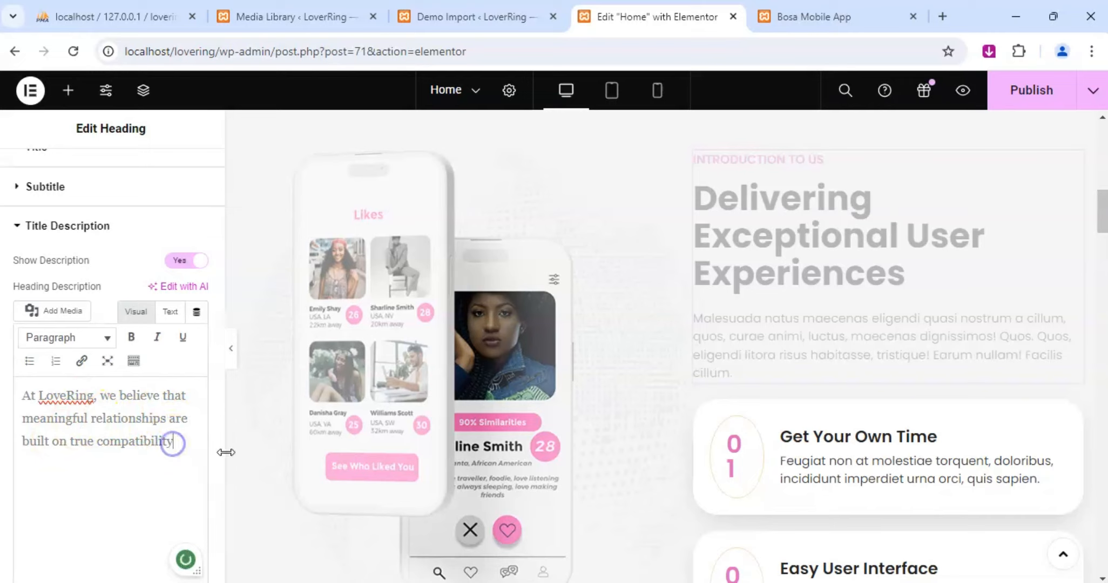
# End the description's first sentence with a period and begin a second one with "Our advanced matching algorithms and personality quizzes".
pyautogui.write('. Our advanced')
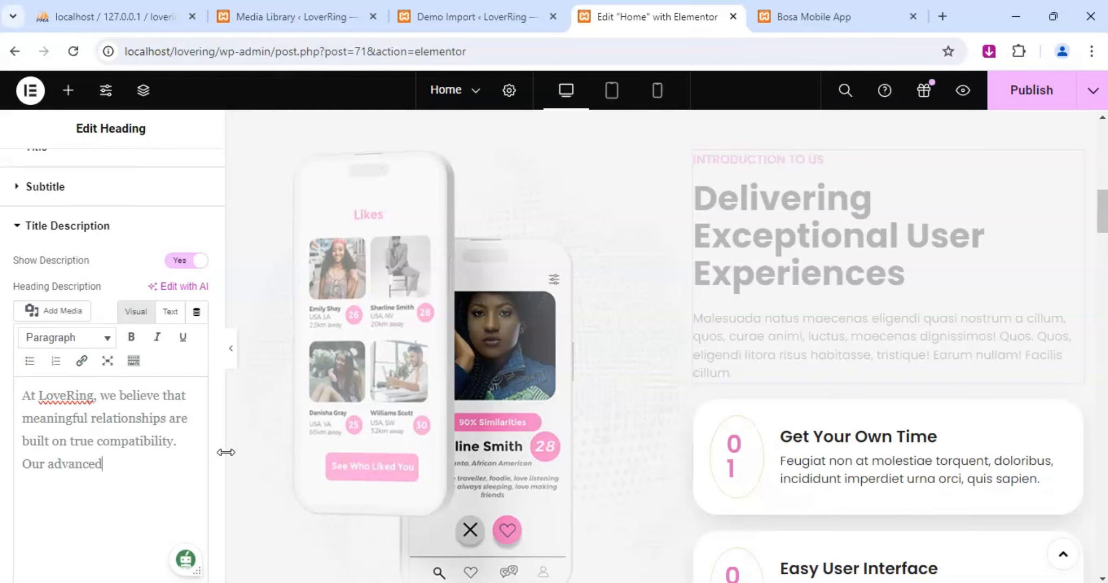
pyautogui.write(' matching algori')
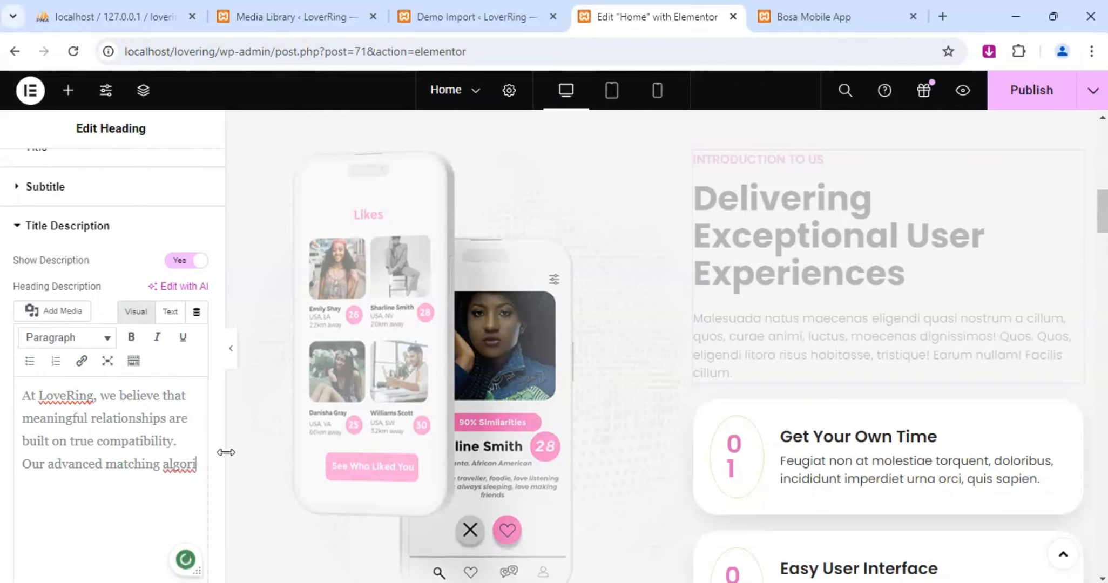
pyautogui.write('thms')
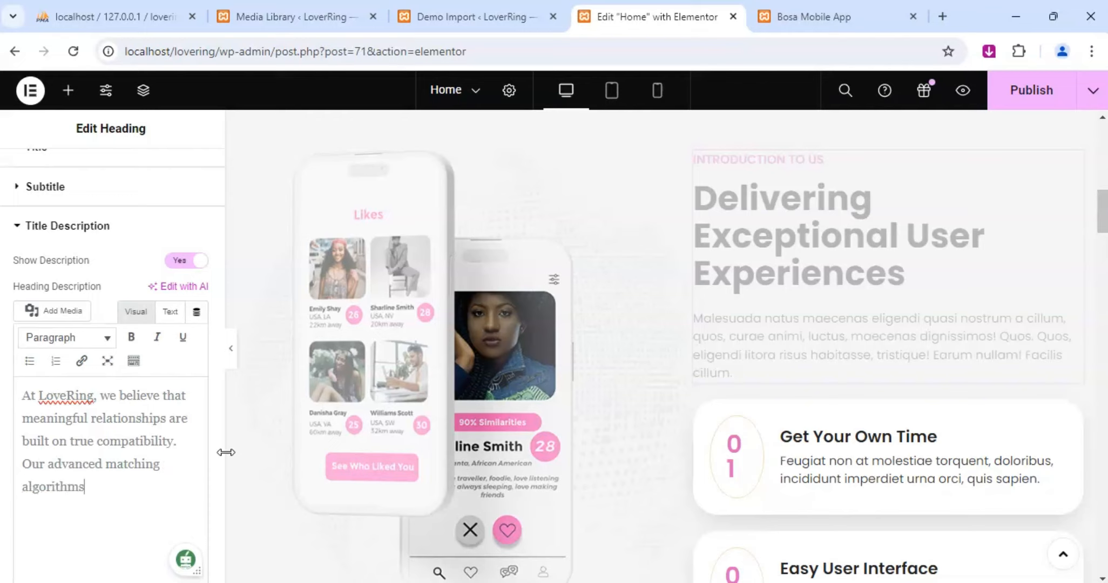
pyautogui.write(' and persa')
pyautogui.write('nality')
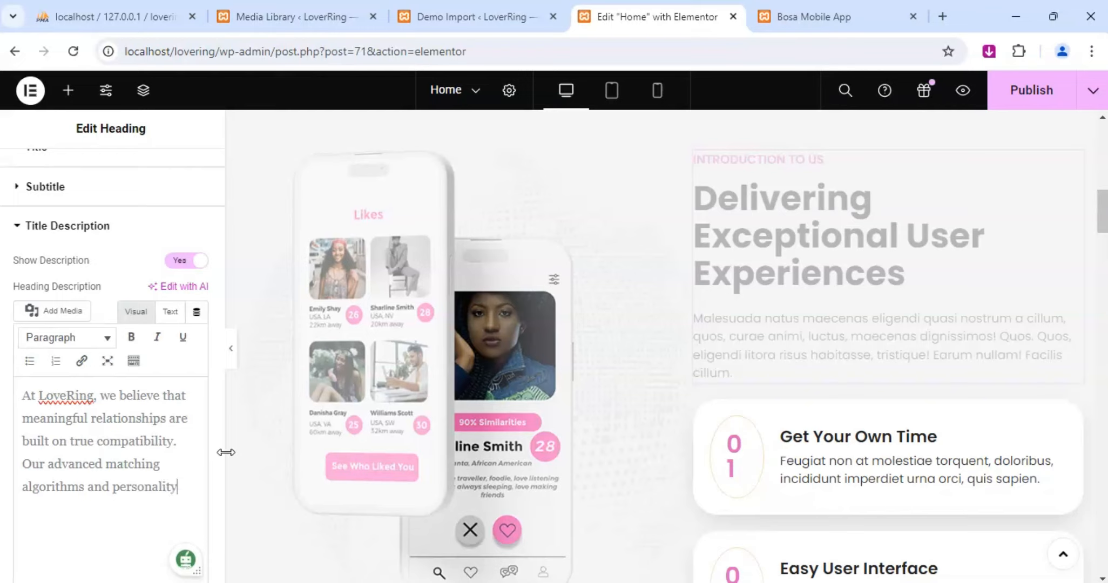
pyautogui.write(' quizees')
pyautogui.press('BackSpace')
pyautogui.press('BackSpace')
pyautogui.press('BackSpace')
pyautogui.write('zes ')
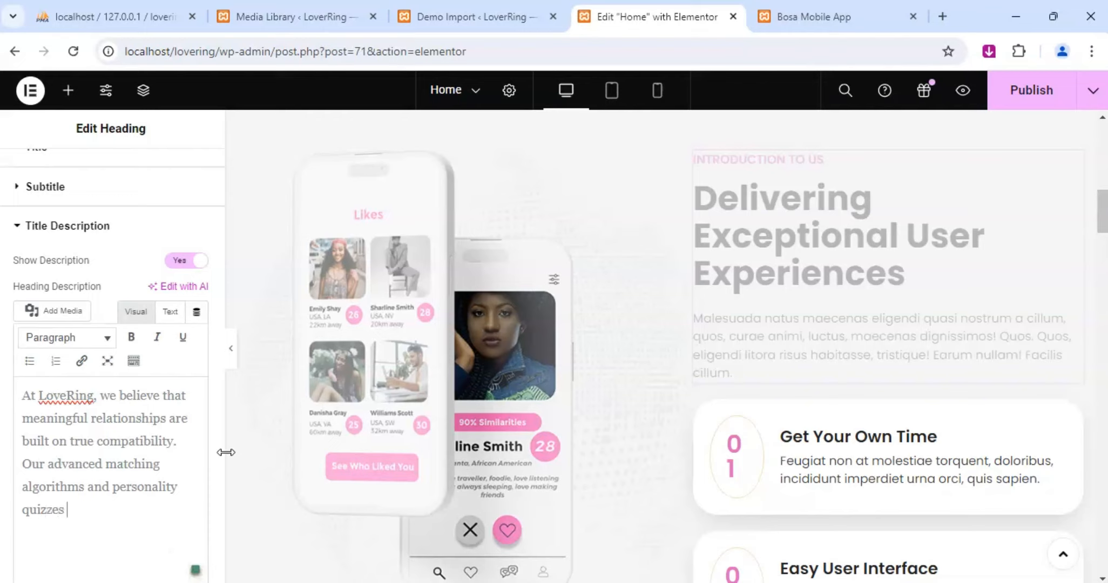
pyautogui.write('ensure that you ')
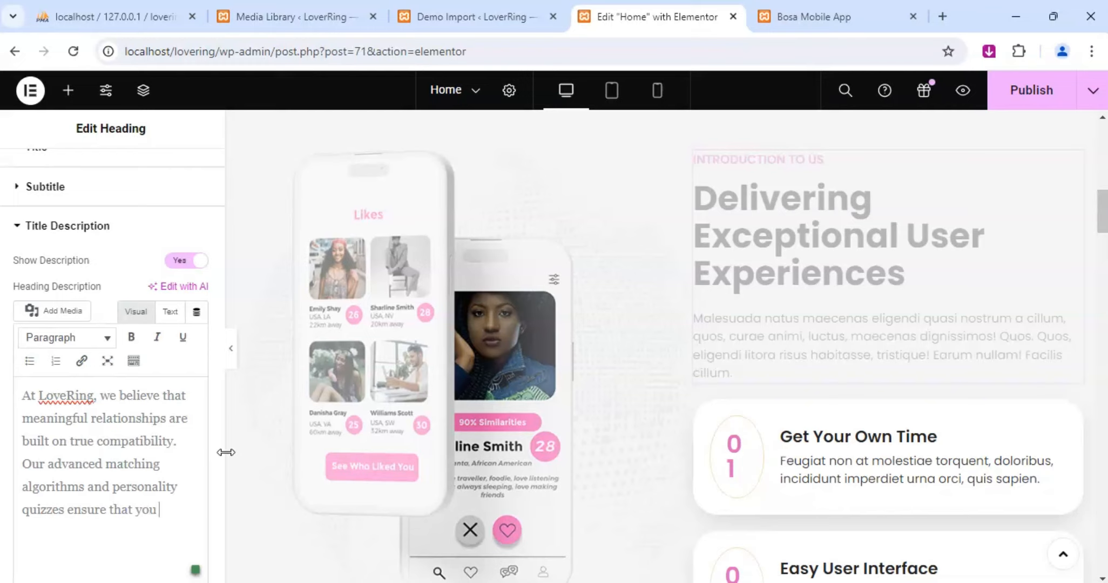
pyautogui.write('connect with peop')
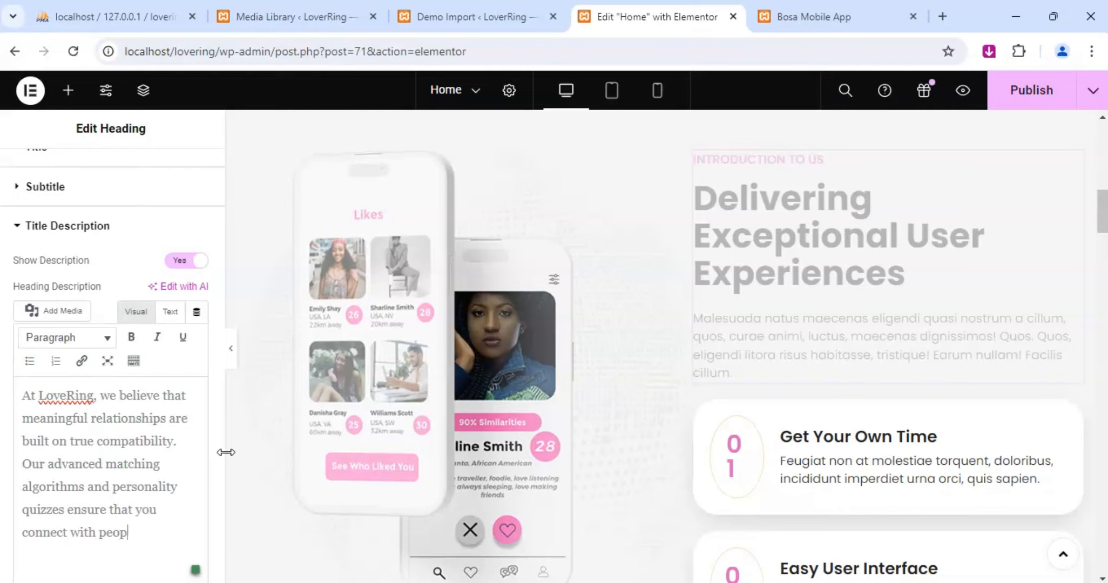
pyautogui.write('le who')
# Complete the description's second sentence with "ensure that you connect with people who share your values, interest and life goals".
pyautogui.write('share ')
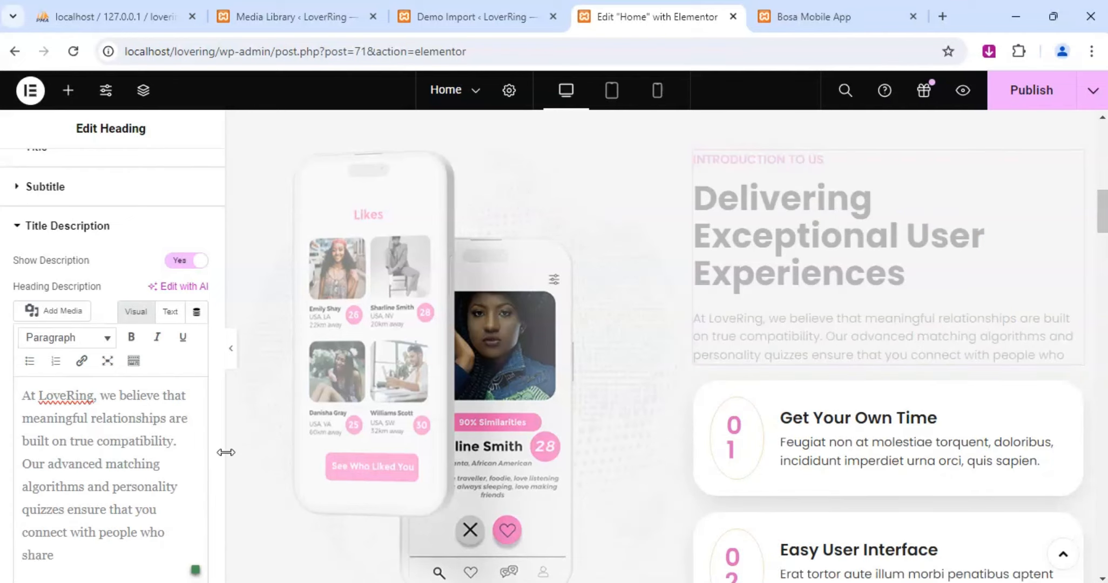
pyautogui.write('your values, ')
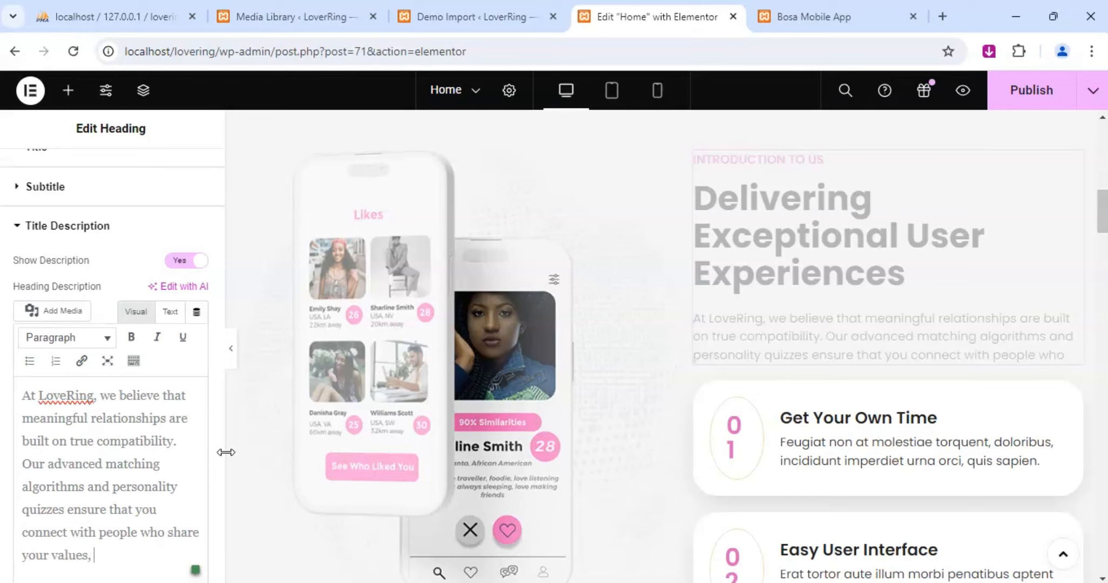
pyautogui.write('interest and l')
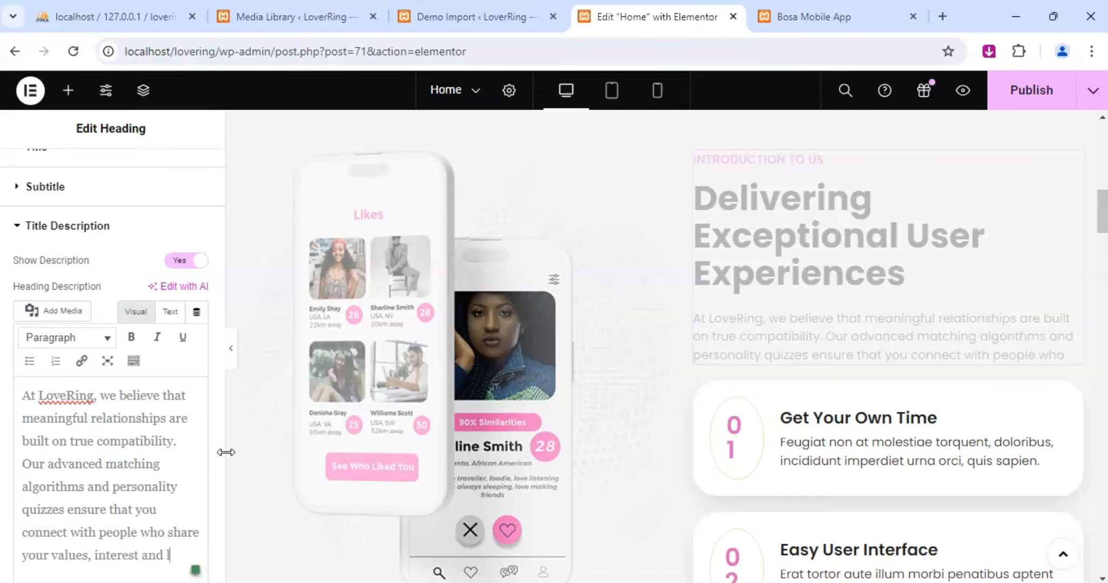
pyautogui.write('ife goals')
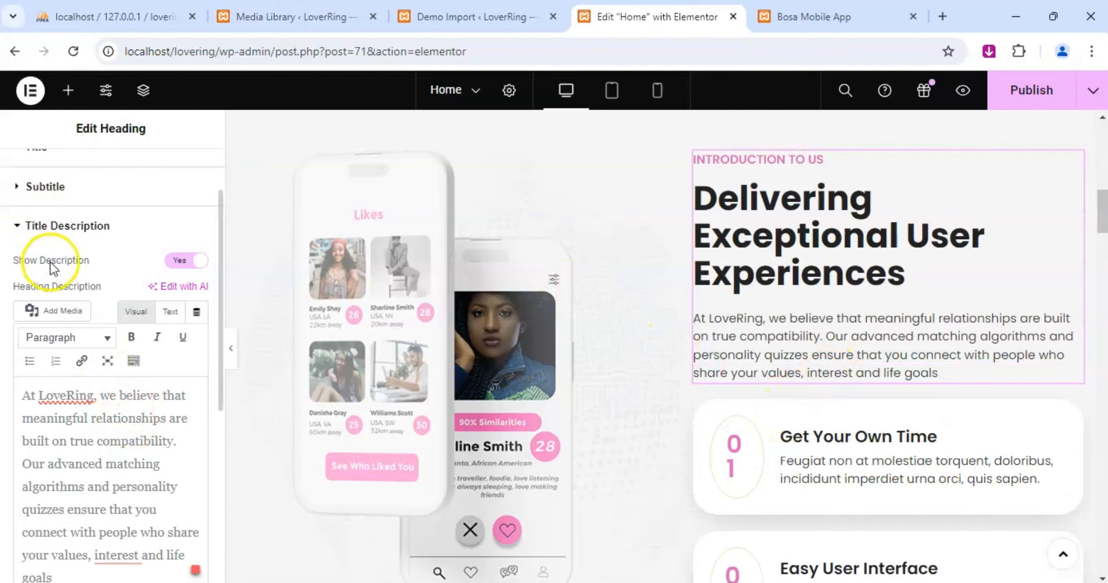
# Change the section's heading title to "Why Choose LoveRing?".
pyautogui.scroll(3, 52, 259)
pyautogui.click(43, 228)
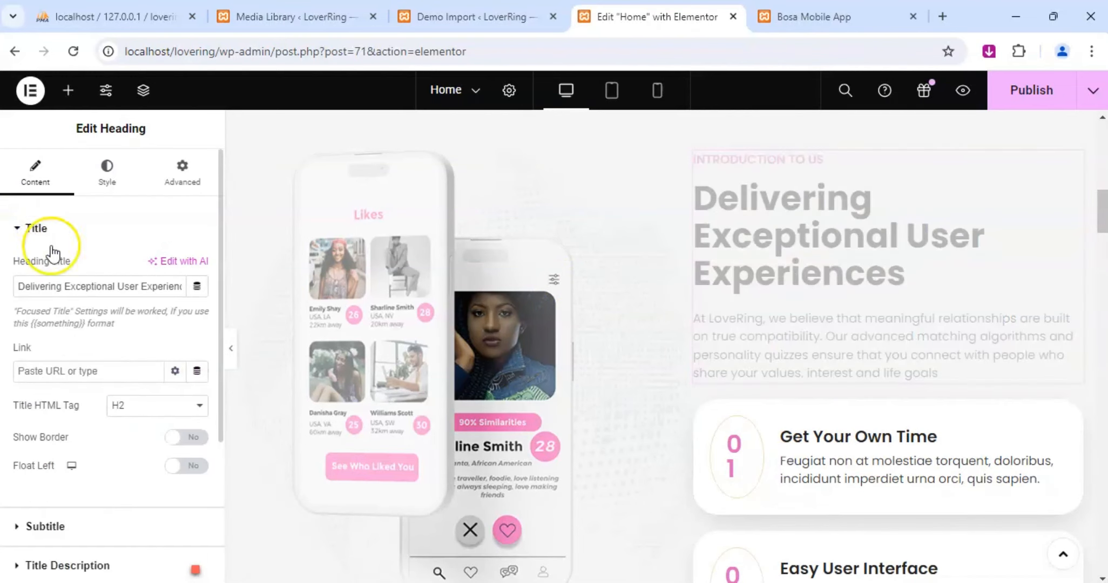
pyautogui.tripleClick(120, 292)
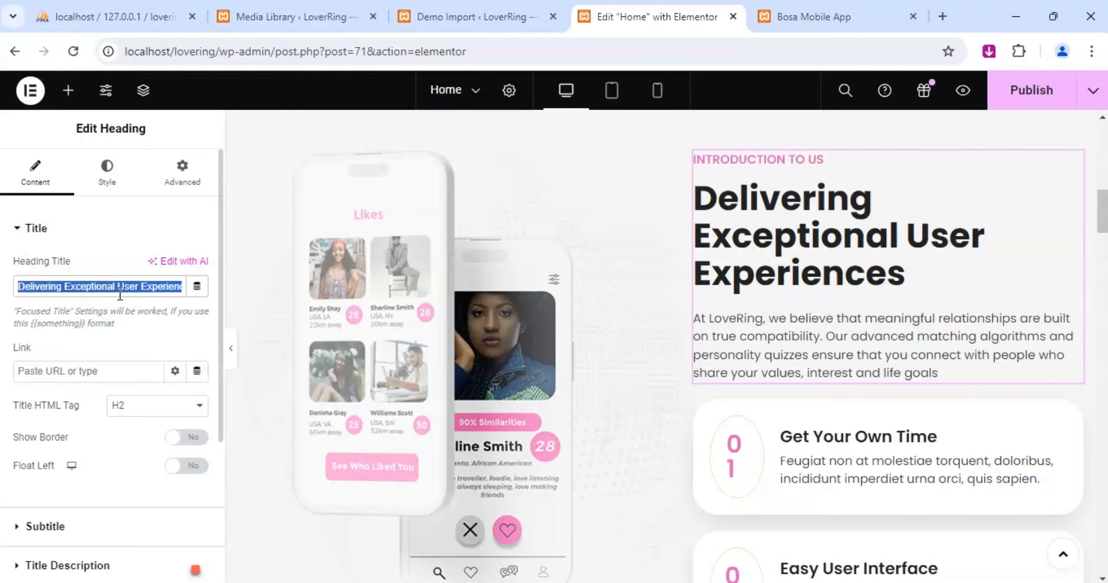
pyautogui.write('W')
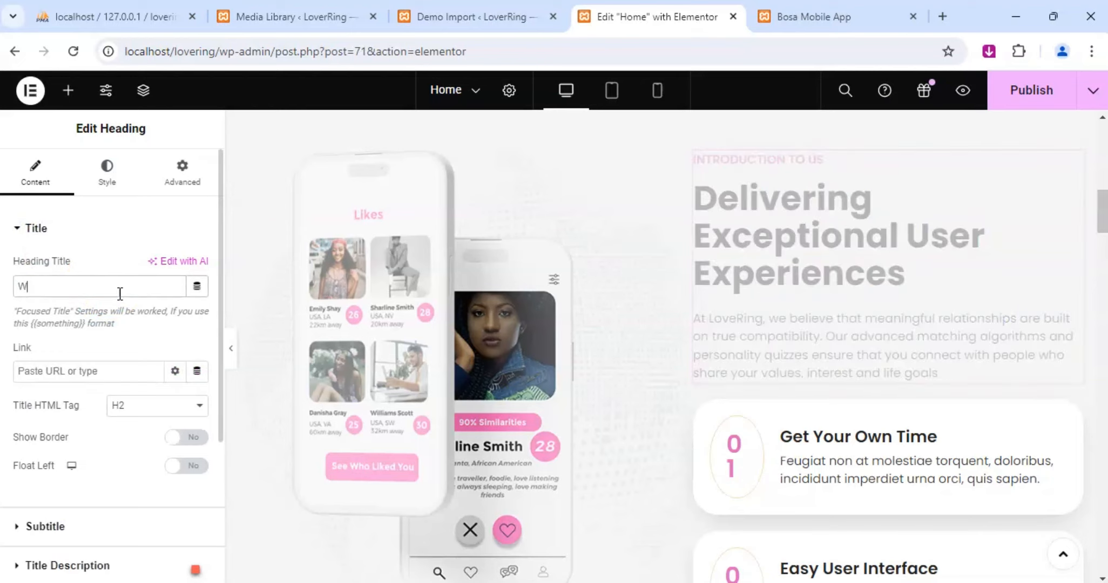
pyautogui.write('hy Choose LoveRing?')
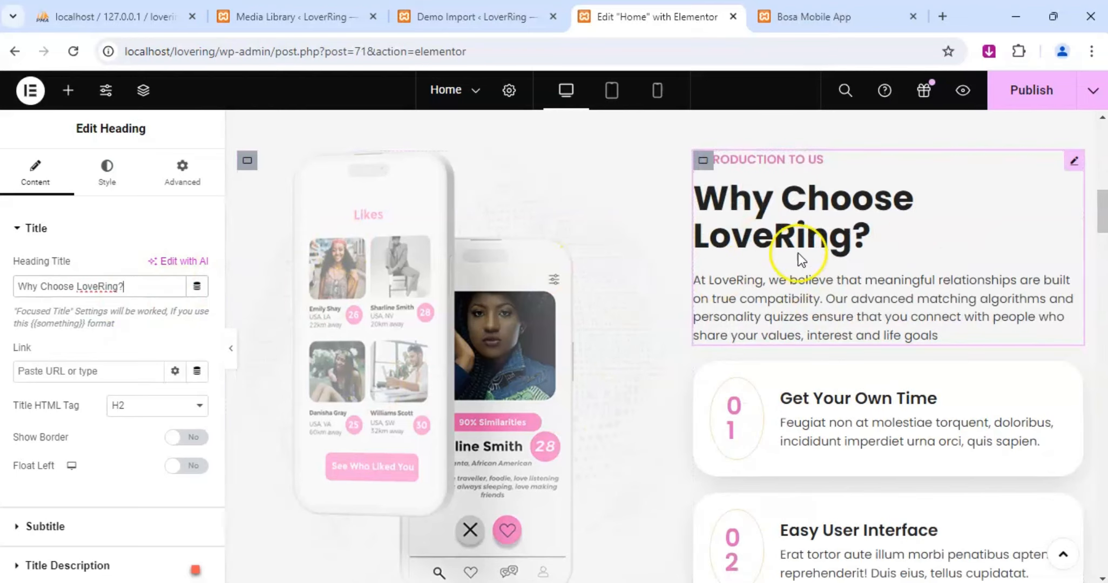
# Change the title of feature card 01, "Get Your Own Time", to "Safe and Secure Environment".
pyautogui.scroll(-3, 825, 261)
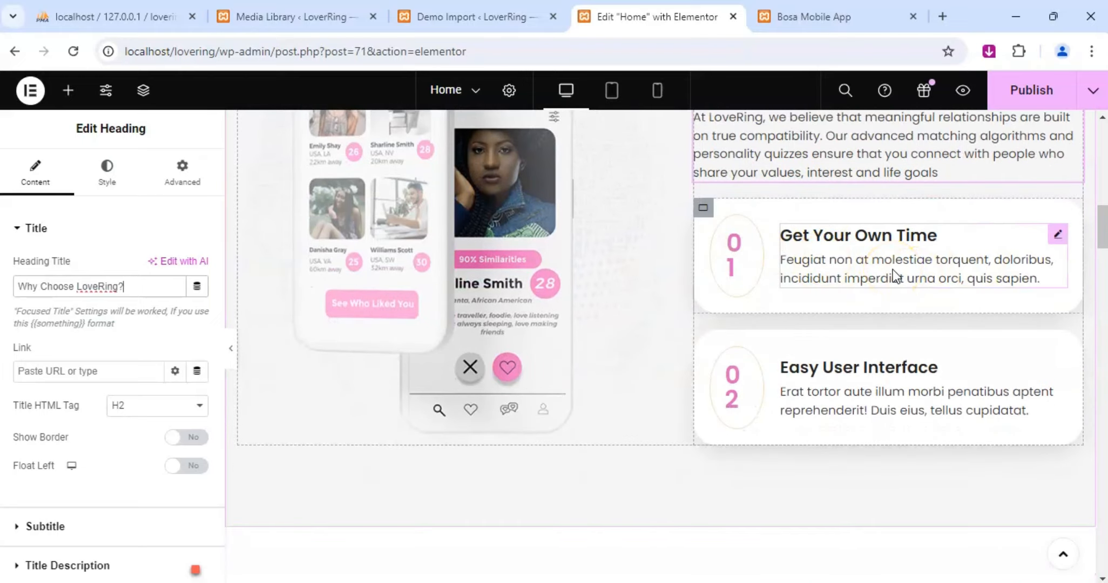
pyautogui.scroll(3, 889, 261)
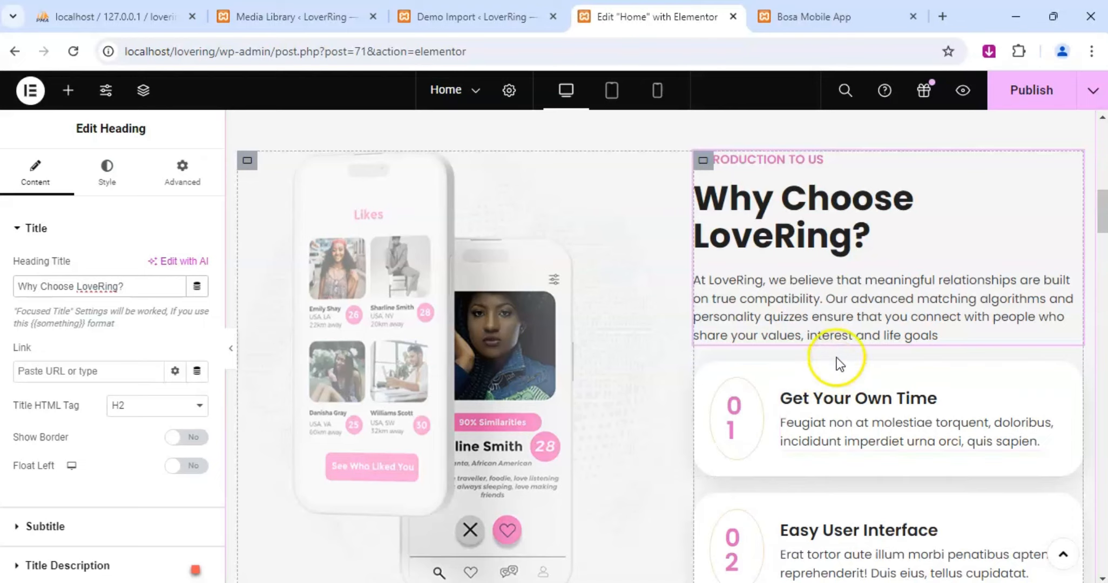
pyautogui.scroll(-1, 836, 359)
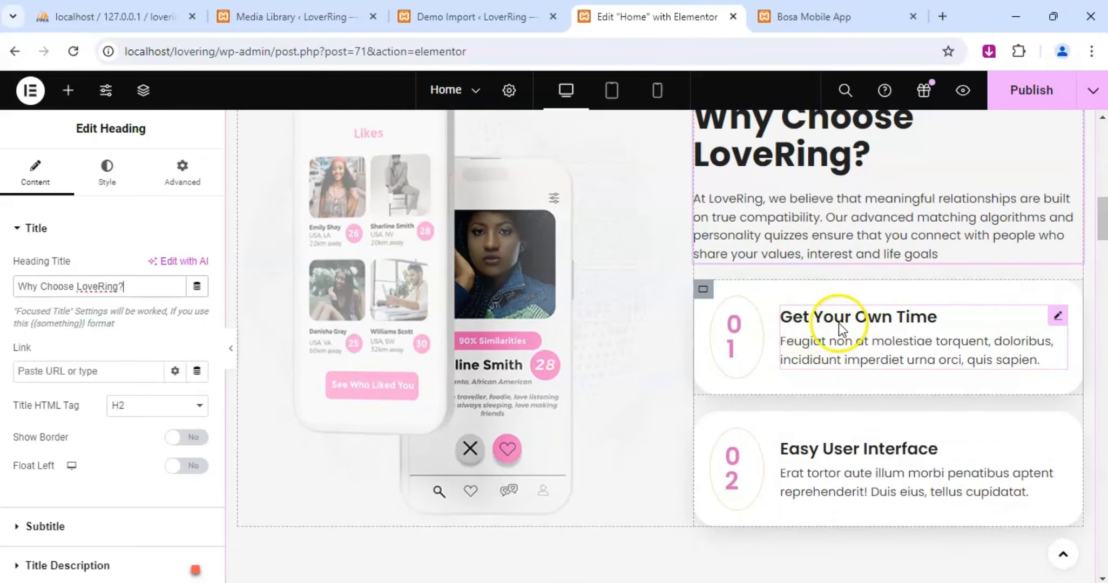
pyautogui.click(1056, 317)
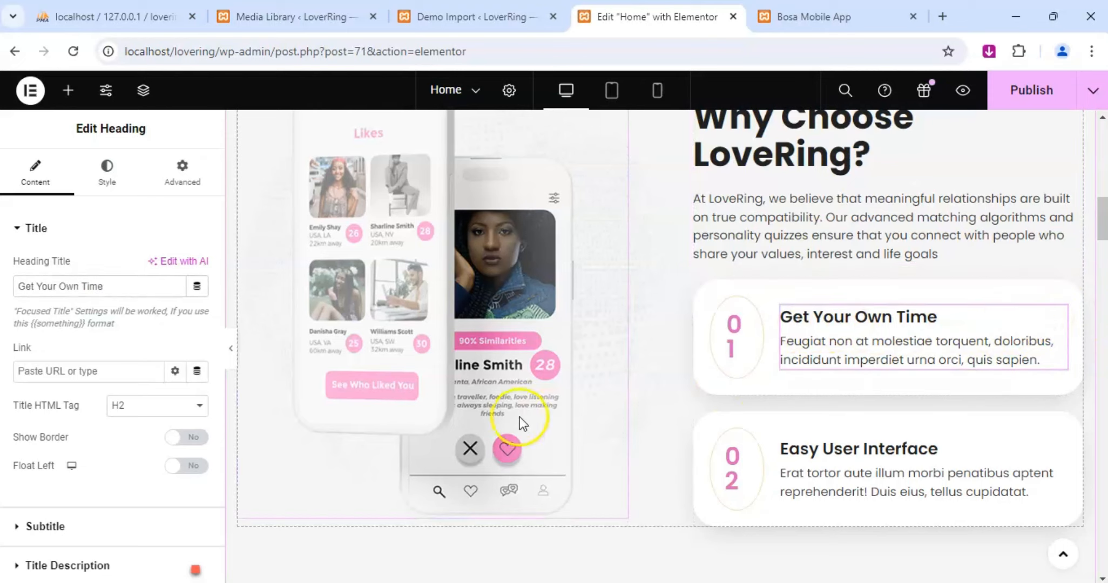
pyautogui.moveTo(137, 301); pyautogui.dragTo(20, 286)
pyautogui.write('Saf')
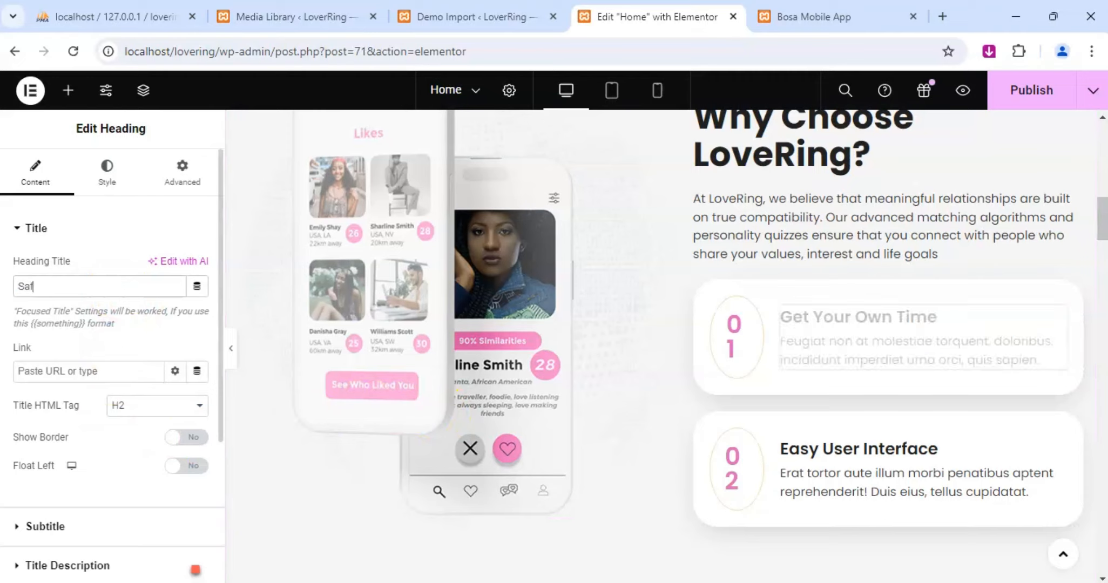
pyautogui.write('e and Secure Environment')
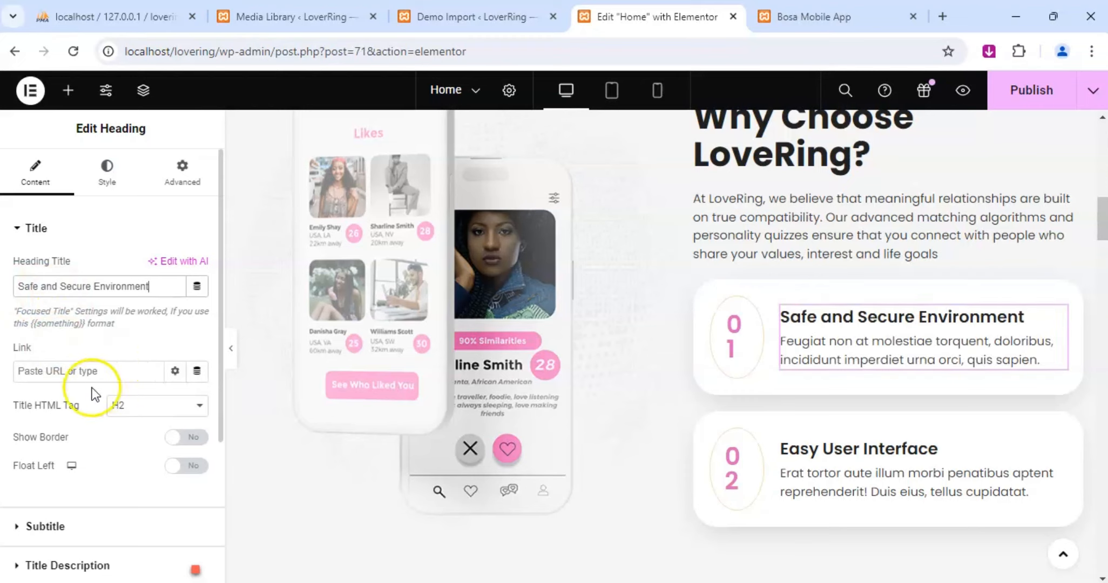
# Replace feature card 01's description with the sentence "Your safety and privacy are our top priorities.".
pyautogui.scroll(-4, 65, 327)
pyautogui.click(23, 351)
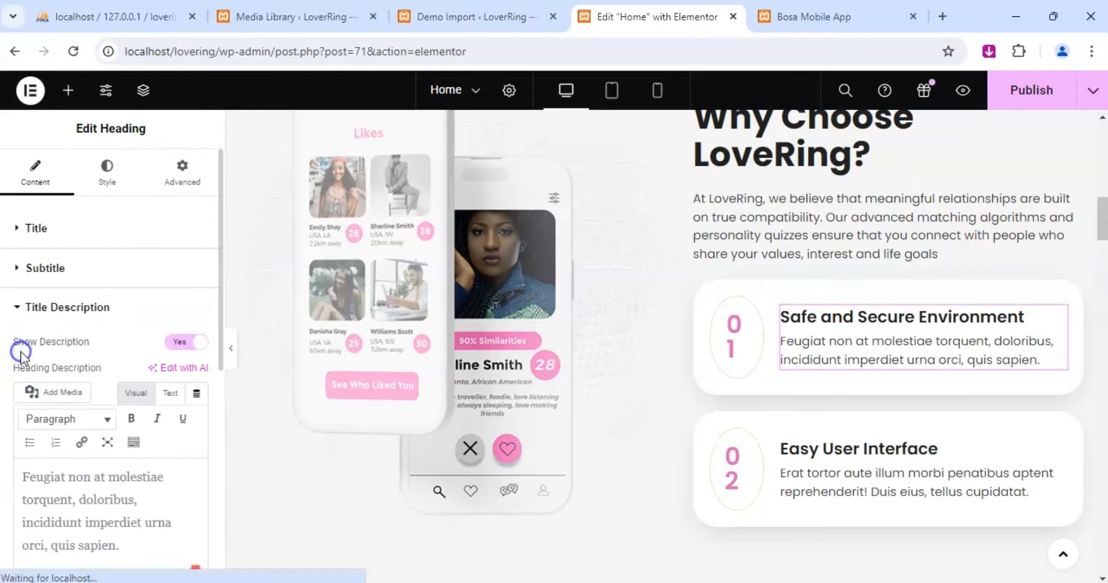
pyautogui.scroll(-2, 81, 405)
pyautogui.click(82, 401)
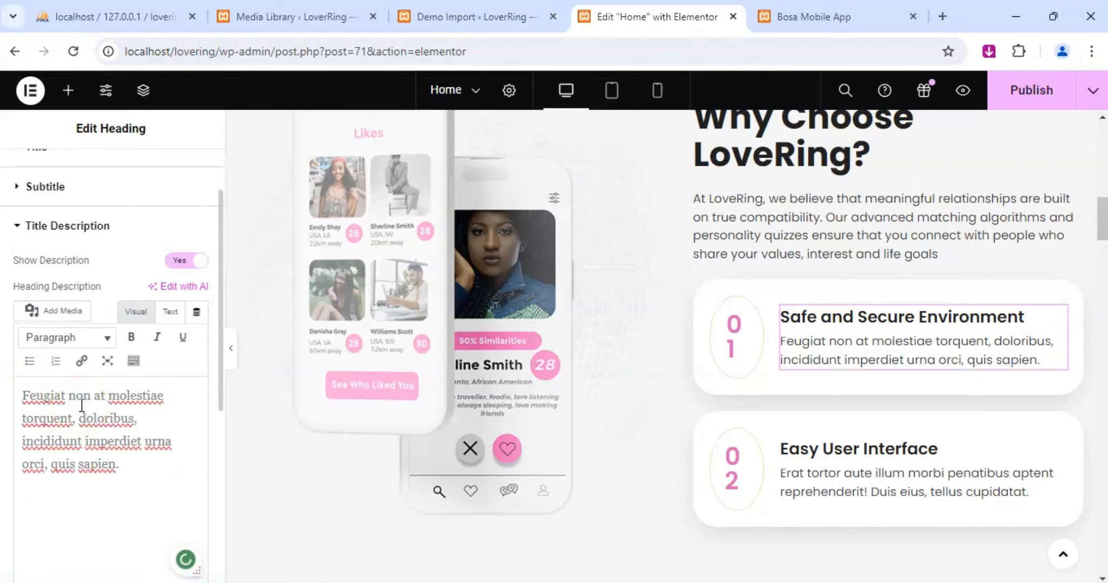
pyautogui.hotkey('ctrl', 'a')
pyautogui.write('Y')
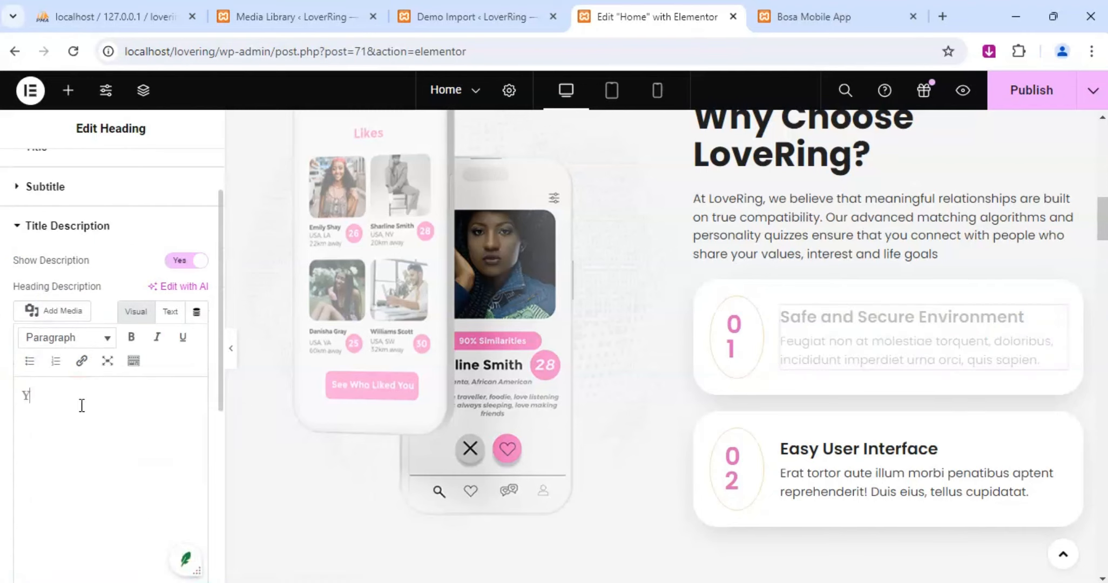
pyautogui.write('our safety')
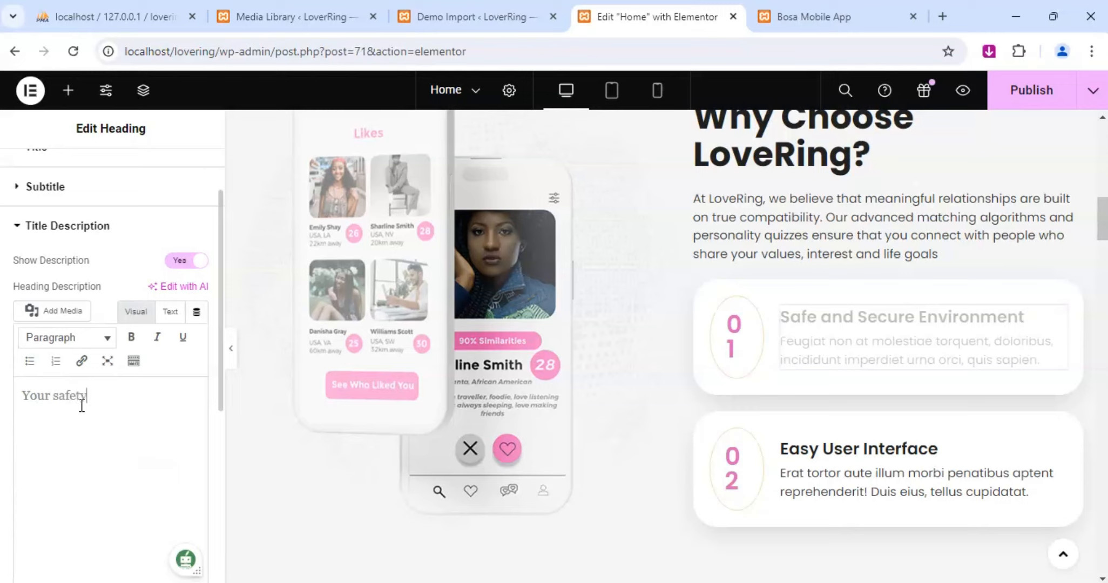
pyautogui.write(' and privacy are ou')
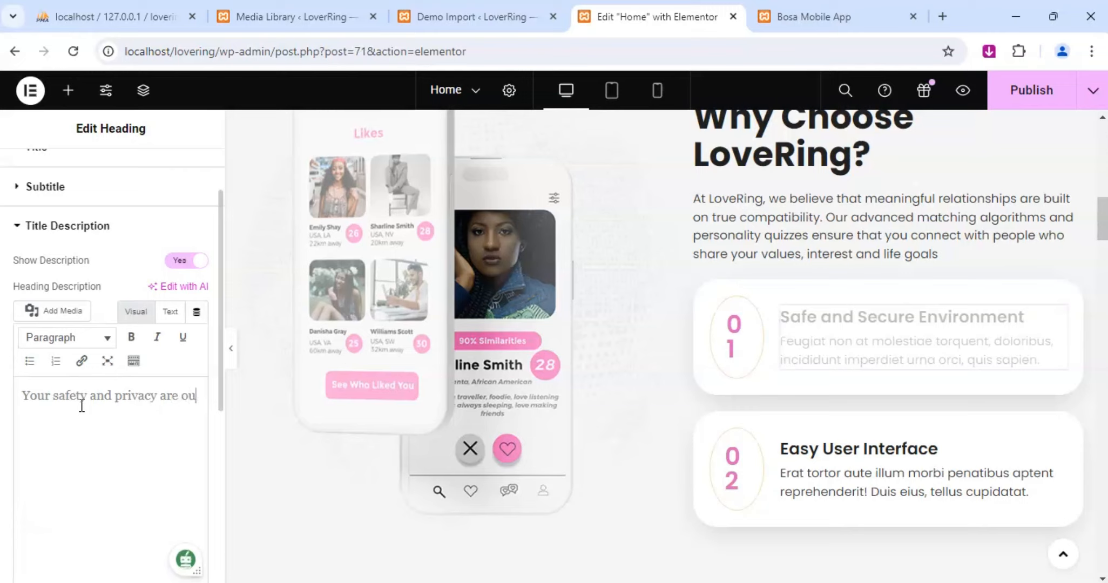
pyautogui.write('r top prio')
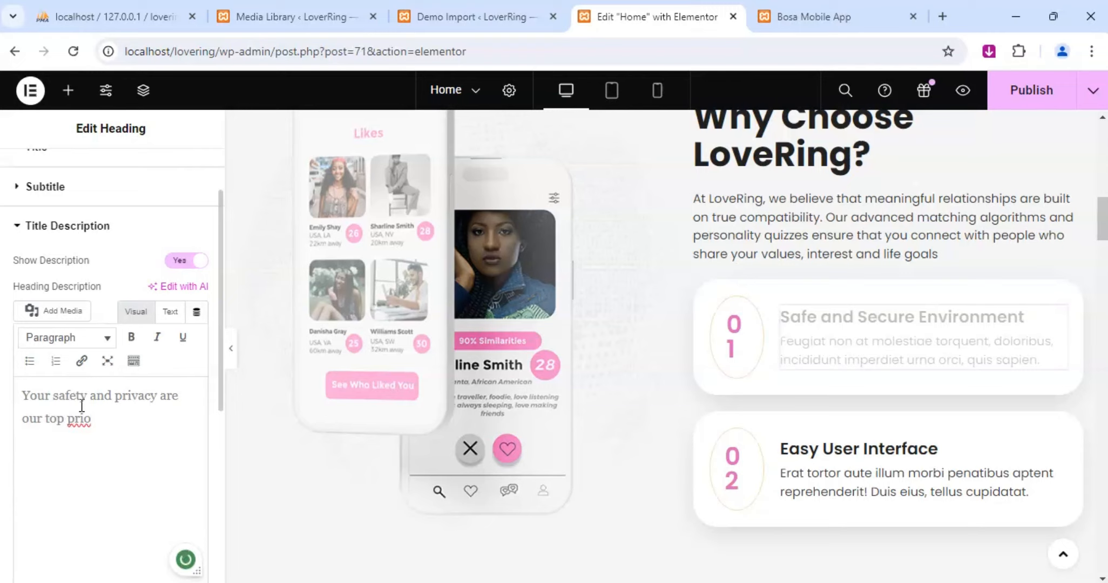
pyautogui.write('rities. Love')
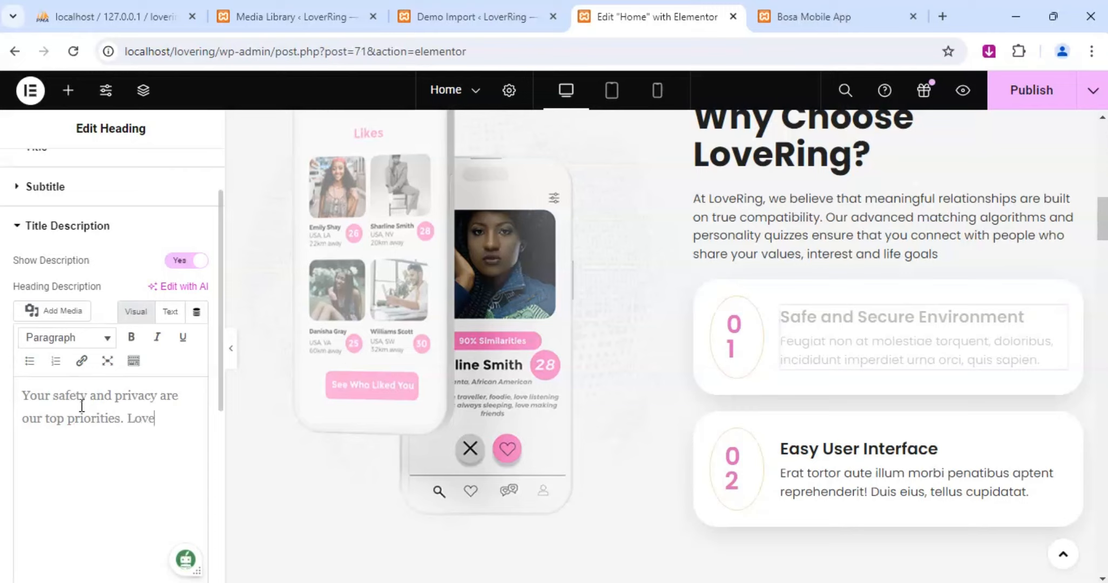
pyautogui.write('Ring uses the l')
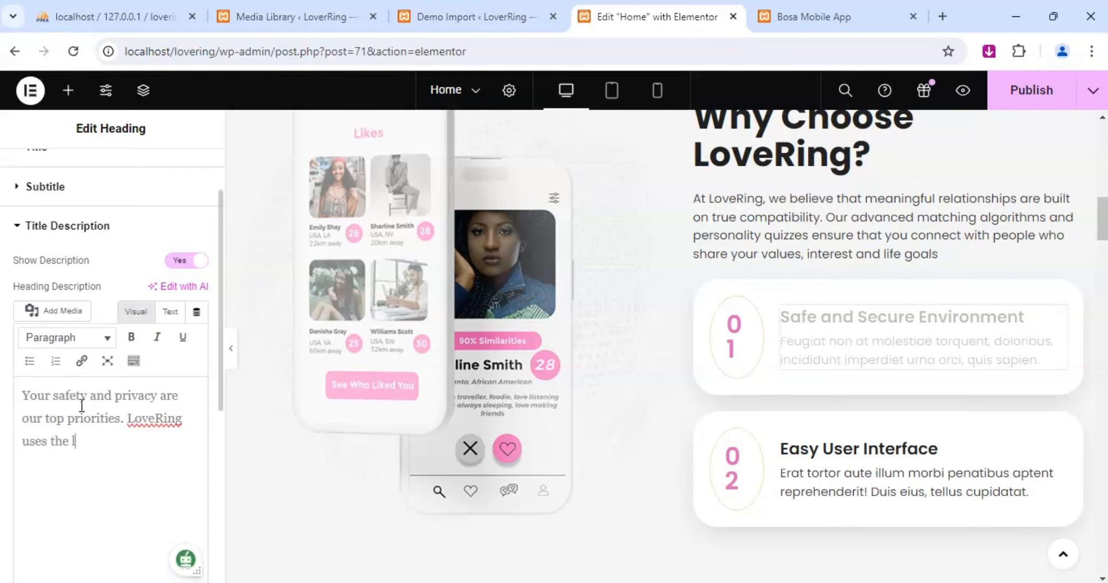
pyautogui.write('atest securyity techno')
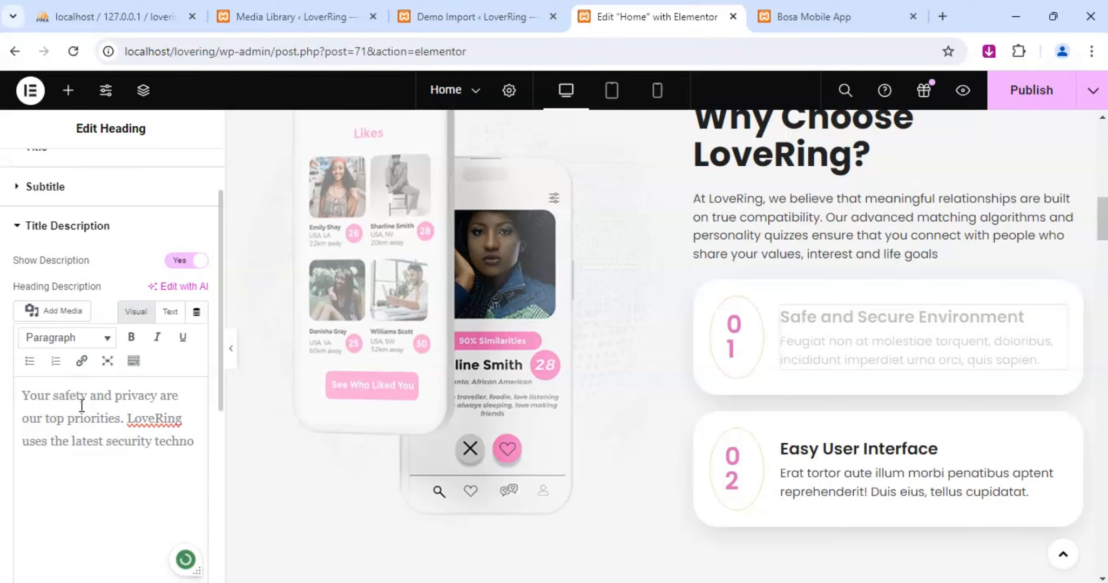
pyautogui.write('gies')
# Begin a second sentence in card 01's description with "LoveRing uses the latest security technologies".
pyautogui.press('BackSpace')
pyautogui.press('BackSpace')
pyautogui.press('BackSpace')
pyautogui.press('BackSpace')
pyautogui.write('logies ')
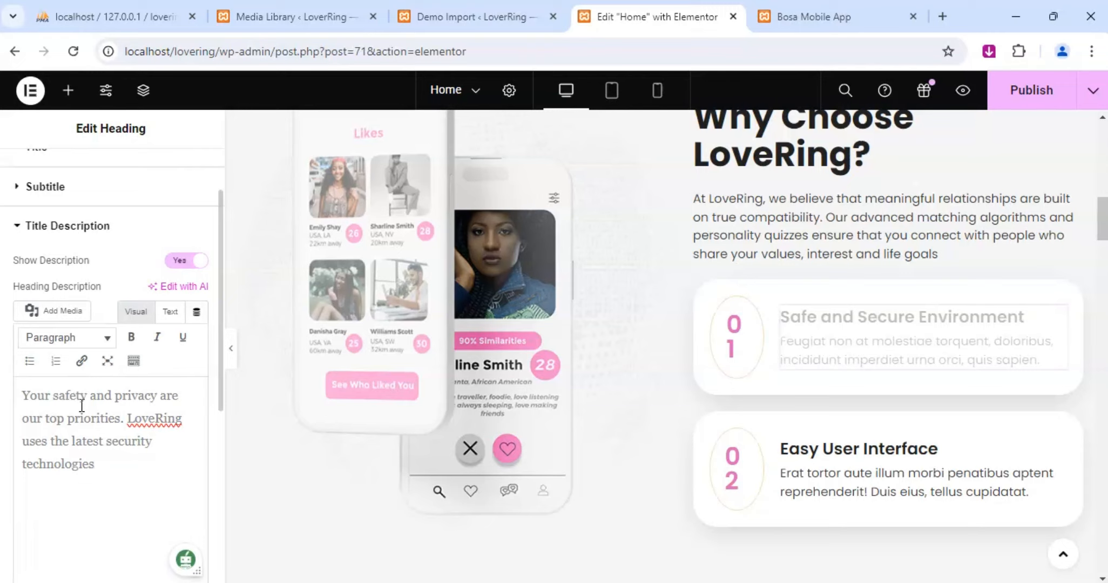
pyautogui.write('to protect')
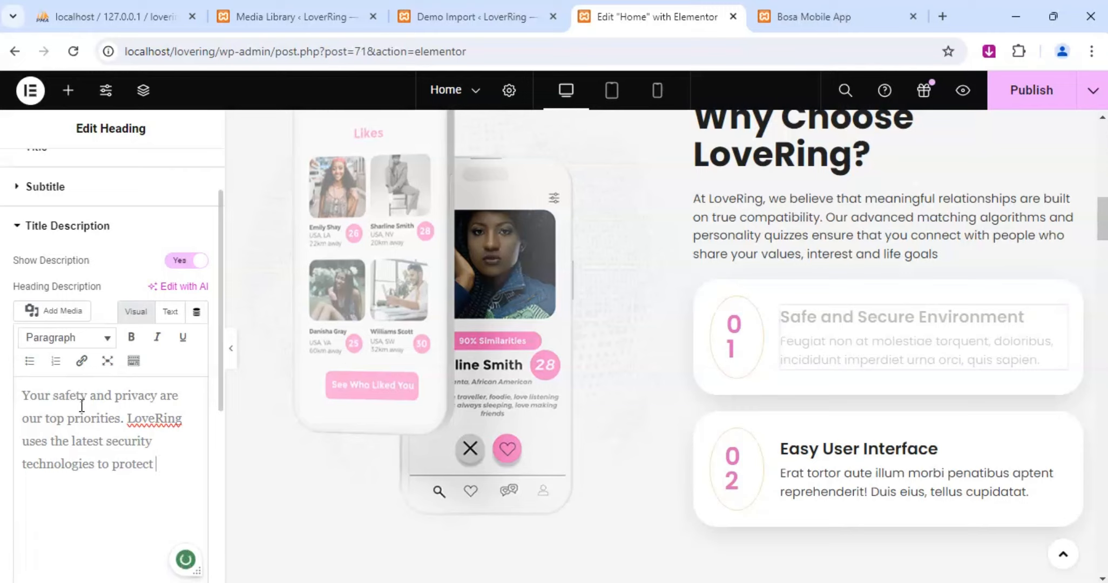
pyautogui.write(' your personal')
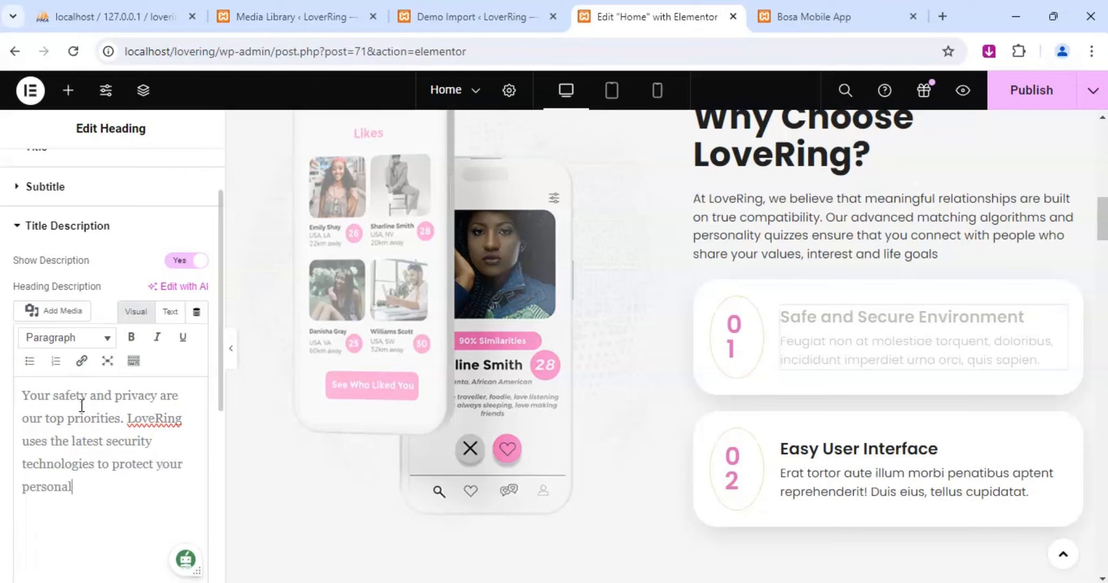
pyautogui.write(' information')
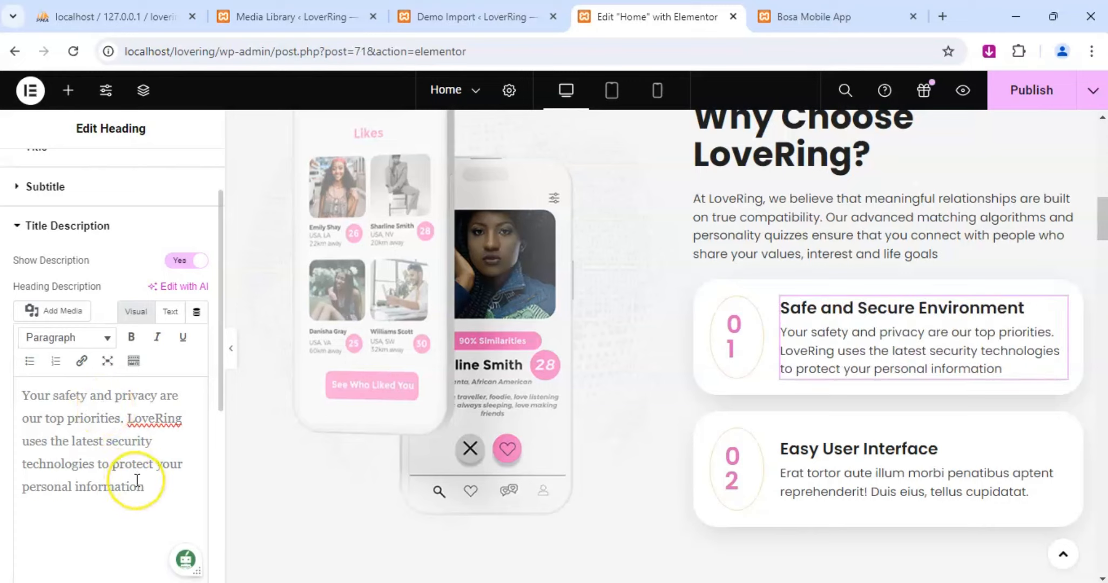
# Complete card 01's second description sentence with "to protect your personal information.".
pyautogui.write('.')
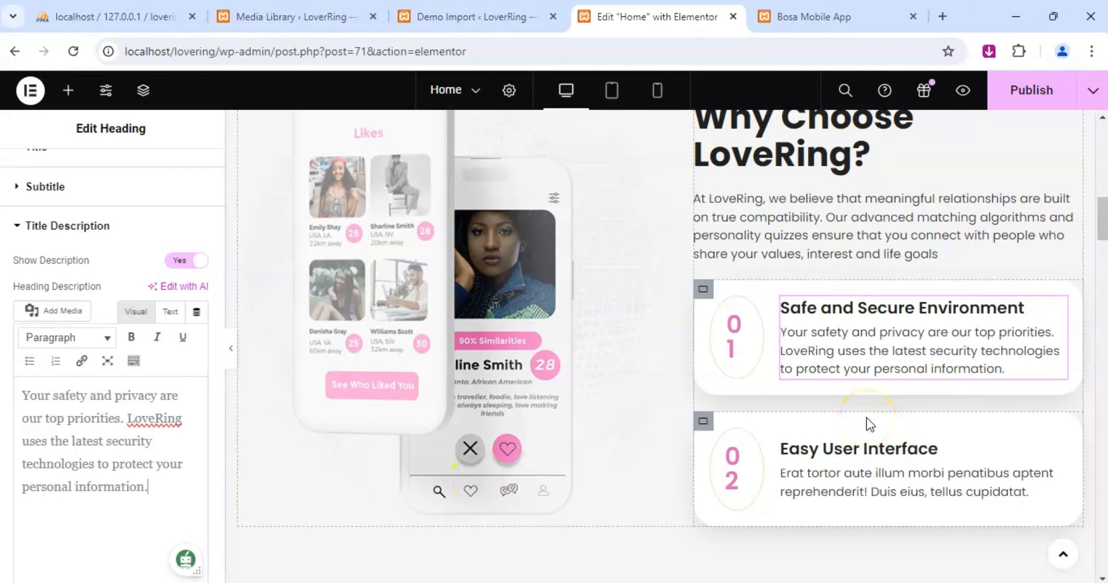
# Replace the description of feature card 02, "Easy User Interface", with the opening words "With an interface".
pyautogui.scroll(-1, 859, 405)
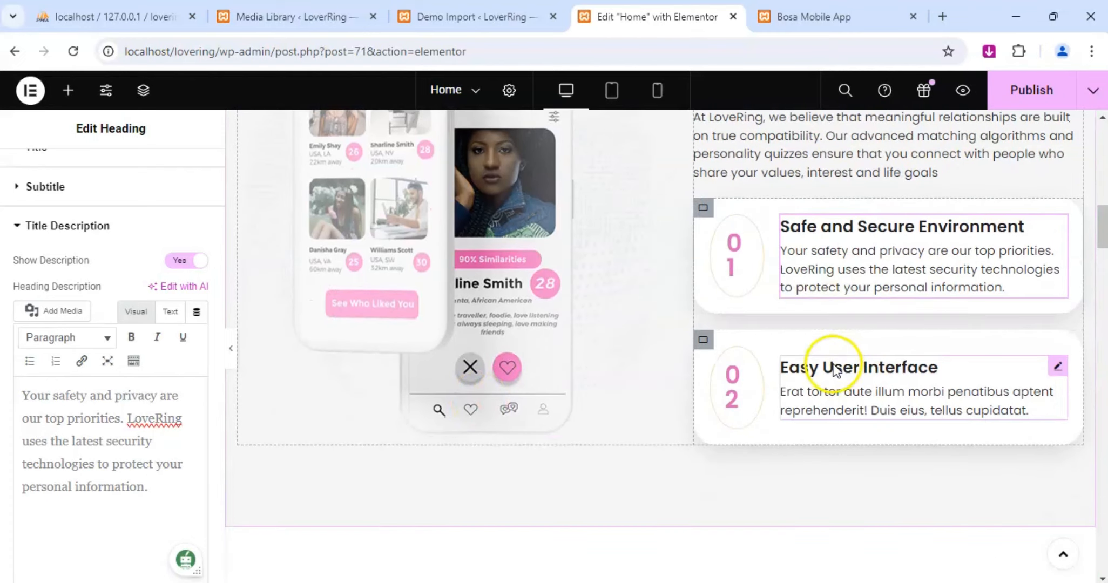
pyautogui.click(1058, 365)
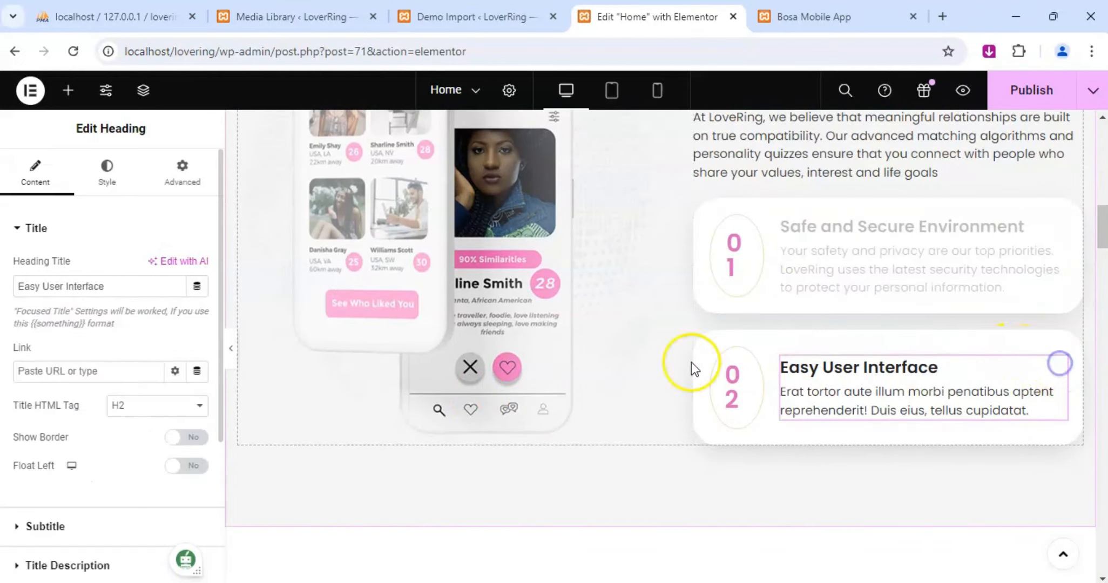
pyautogui.tripleClick(109, 292)
pyautogui.click(101, 286)
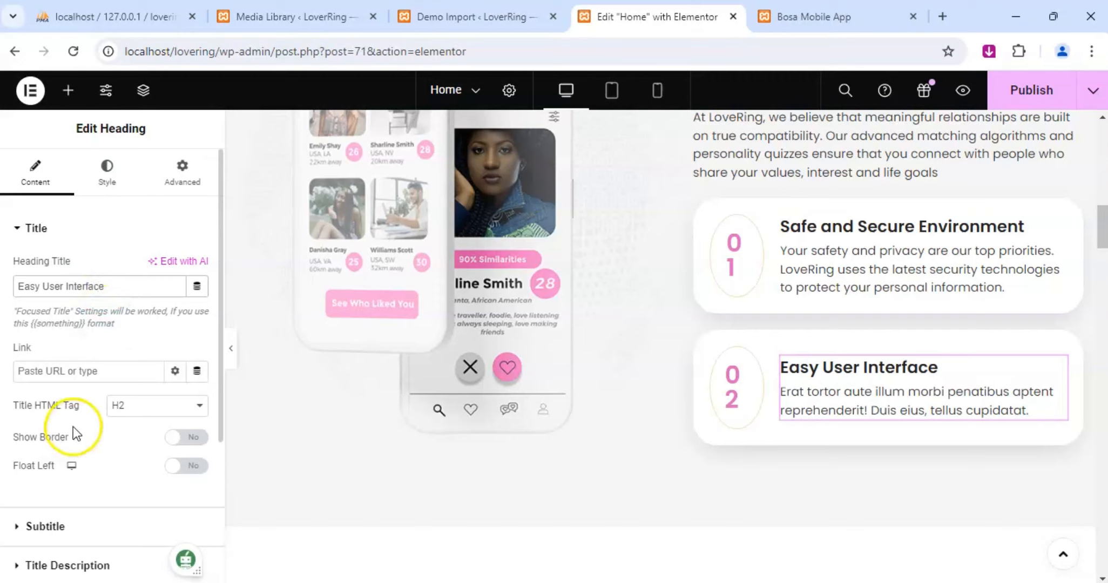
pyautogui.scroll(-3, 76, 426)
pyautogui.click(40, 402)
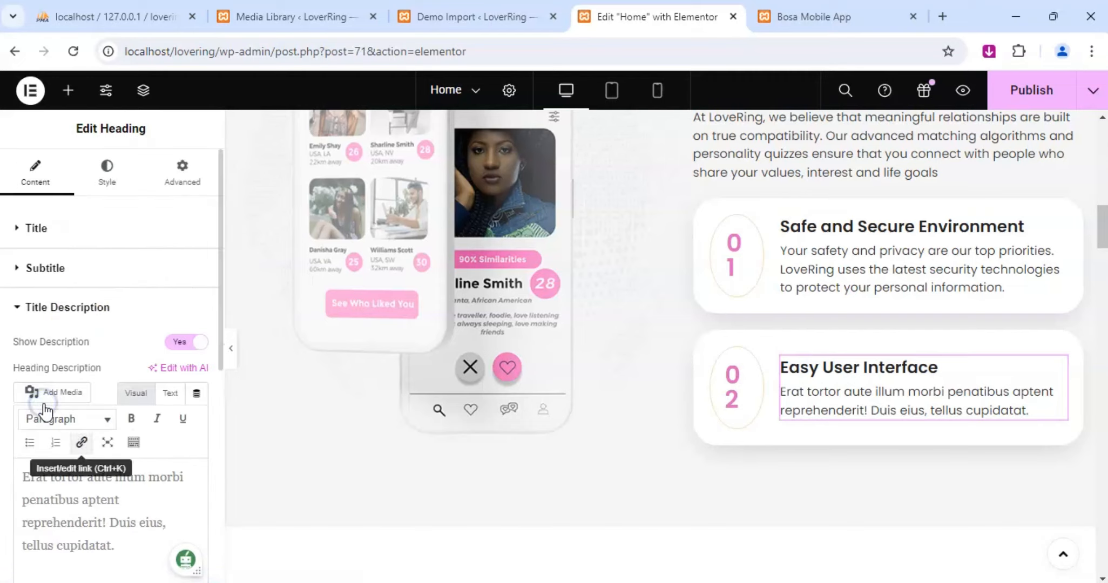
pyautogui.click(90, 486)
pyautogui.hotkey('ctrl', 'a')
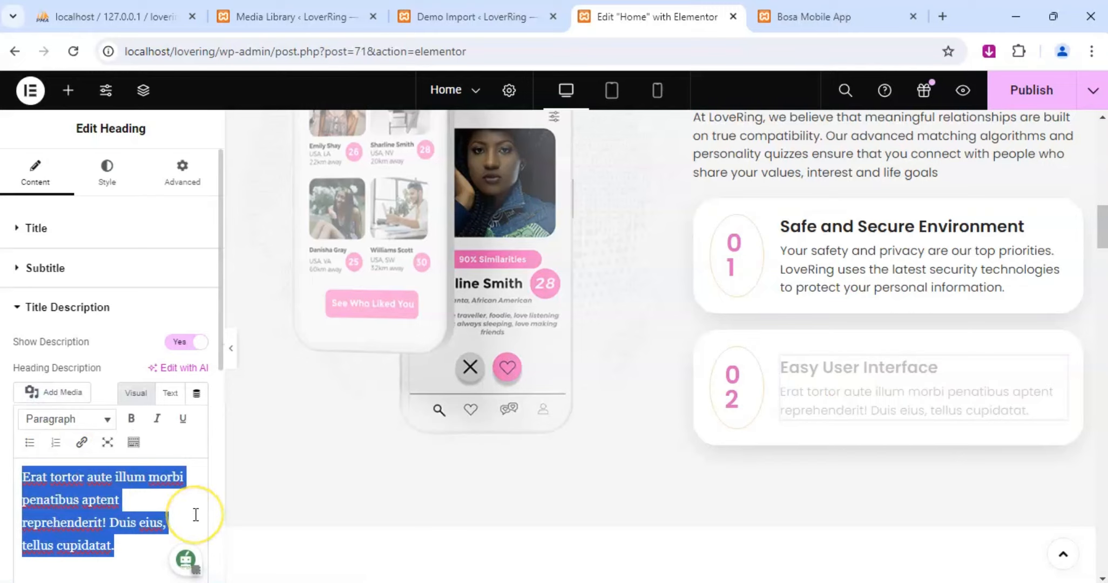
pyautogui.write('With a')
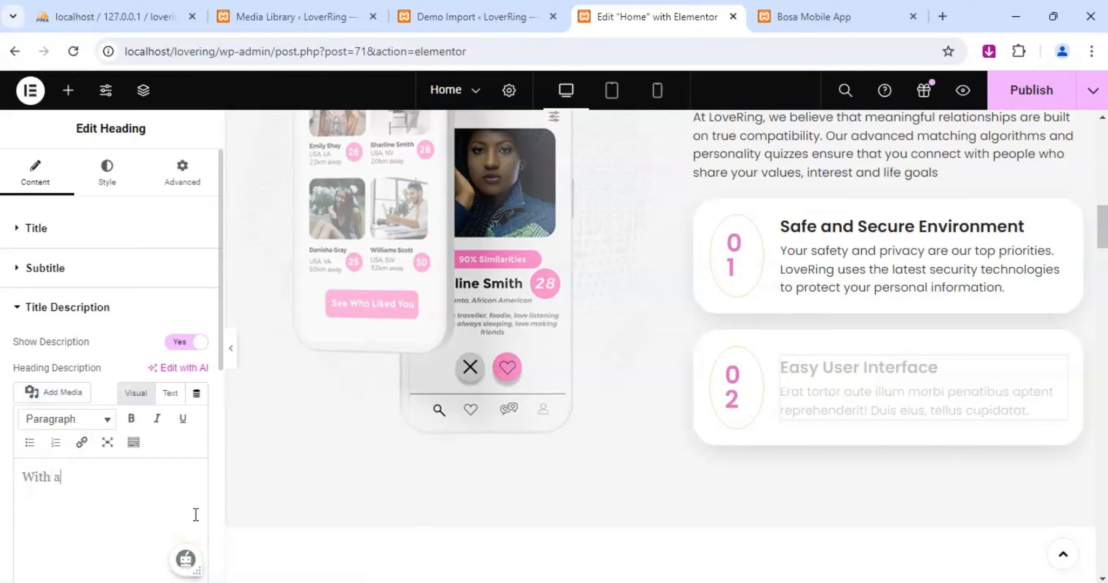
pyautogui.write('n in')
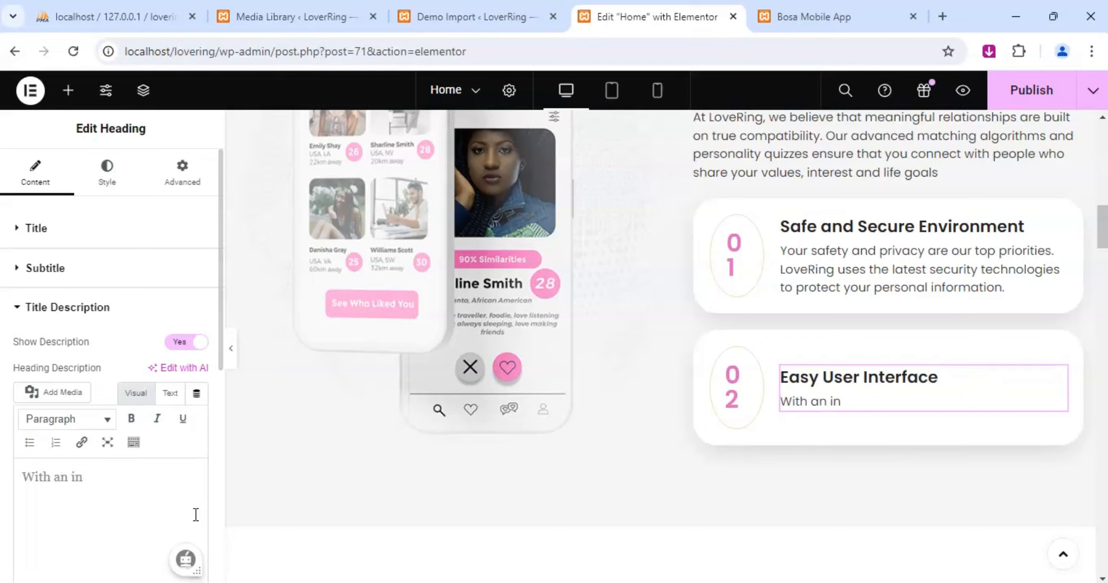
pyautogui.write('terface')
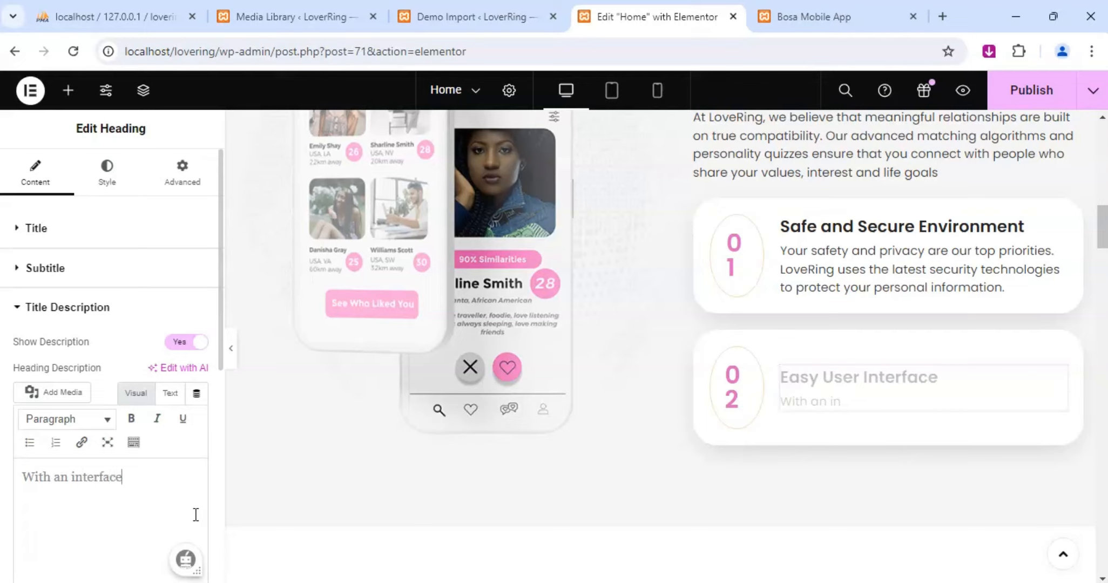
# Insert "intuitive" before "interface" in card 02's description so it reads "With an intuitive interface".
pyautogui.press('BackSpace')
pyautogui.press('BackSpace')
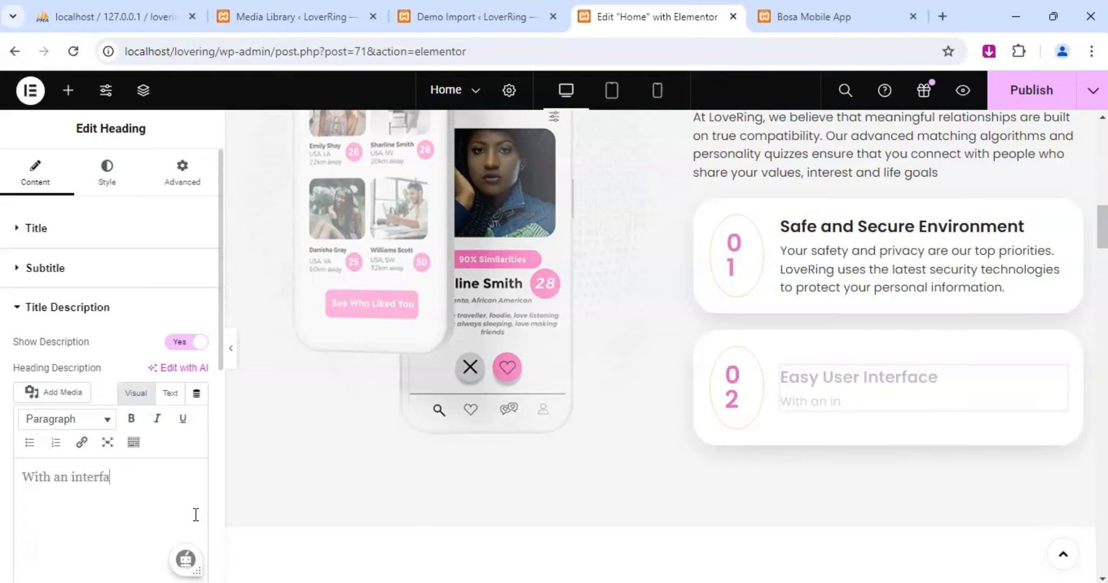
pyautogui.click(71, 475)
pyautogui.write('intuitive')
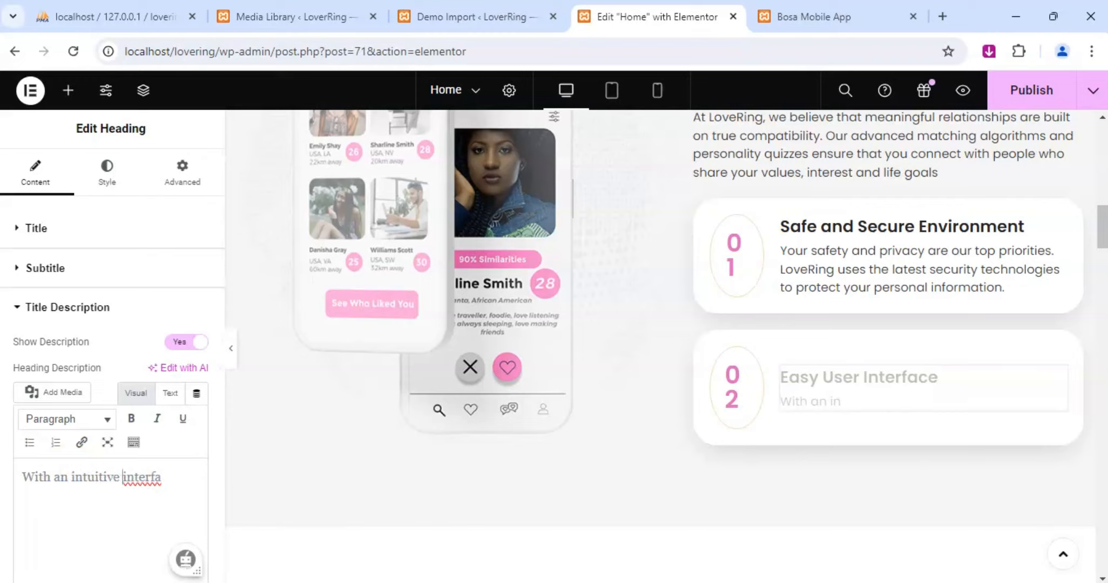
pyautogui.click(171, 477)
pyautogui.write('ce')
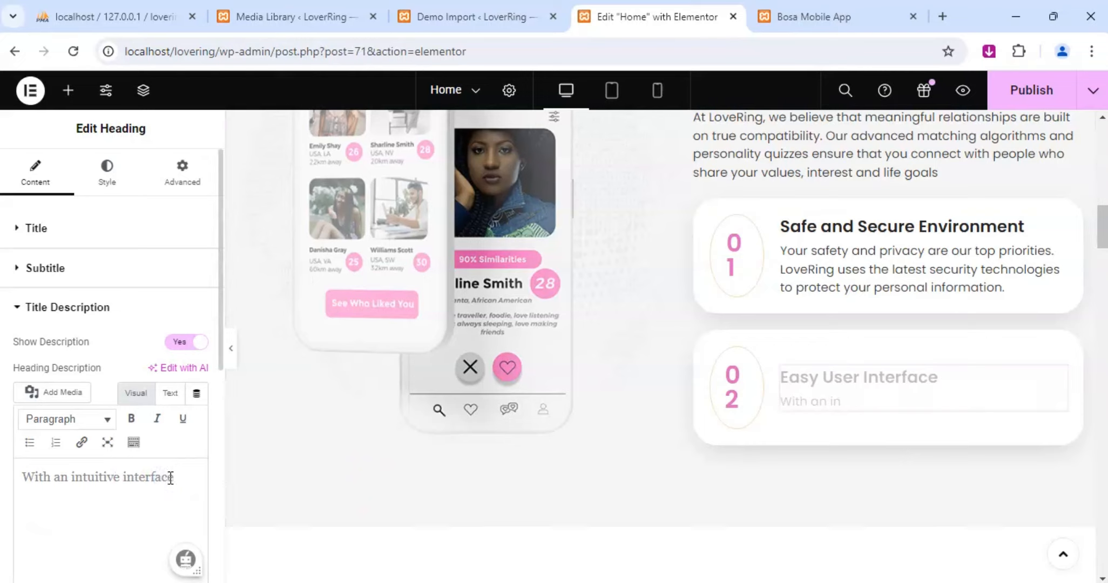
pyautogui.write(' and user-friendly')
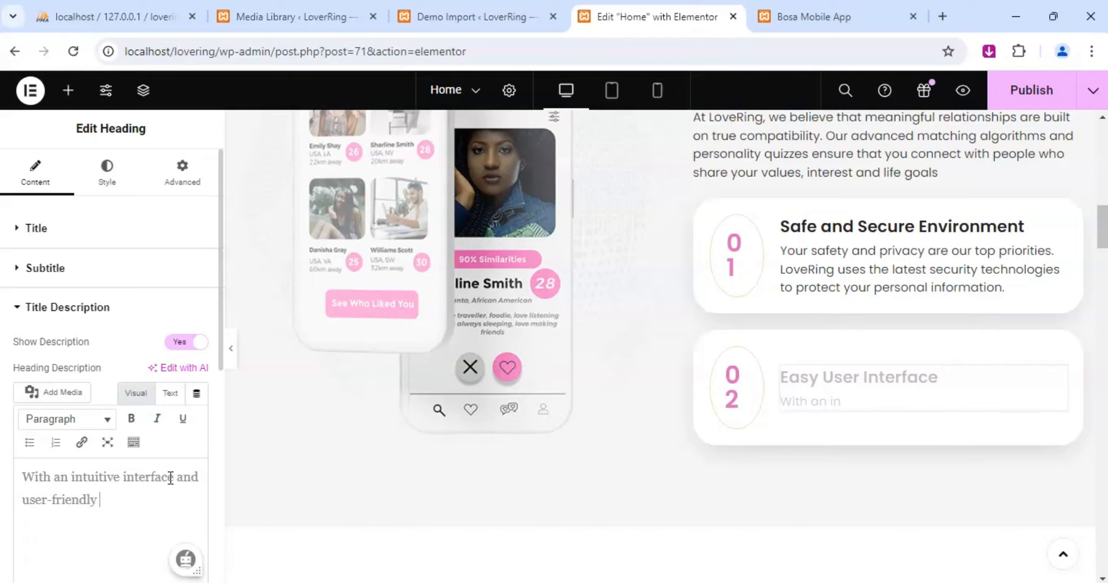
pyautogui.write(' features')
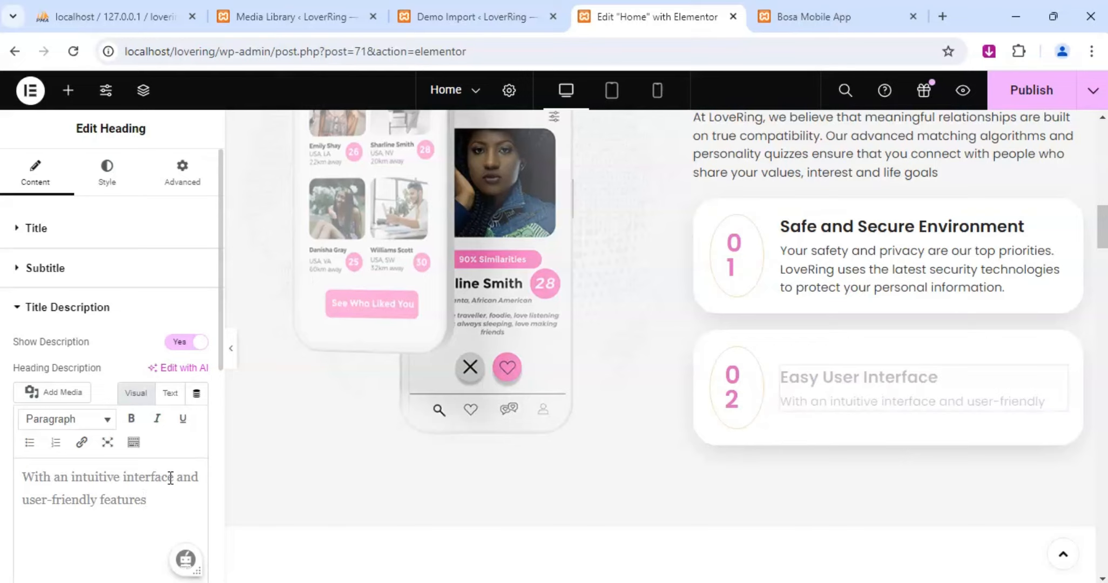
pyautogui.write(', Lovei')
# Continue card 02's description with "and user-friendly features, LoveRing".
pyautogui.press('BackSpace')
pyautogui.write('Ring')
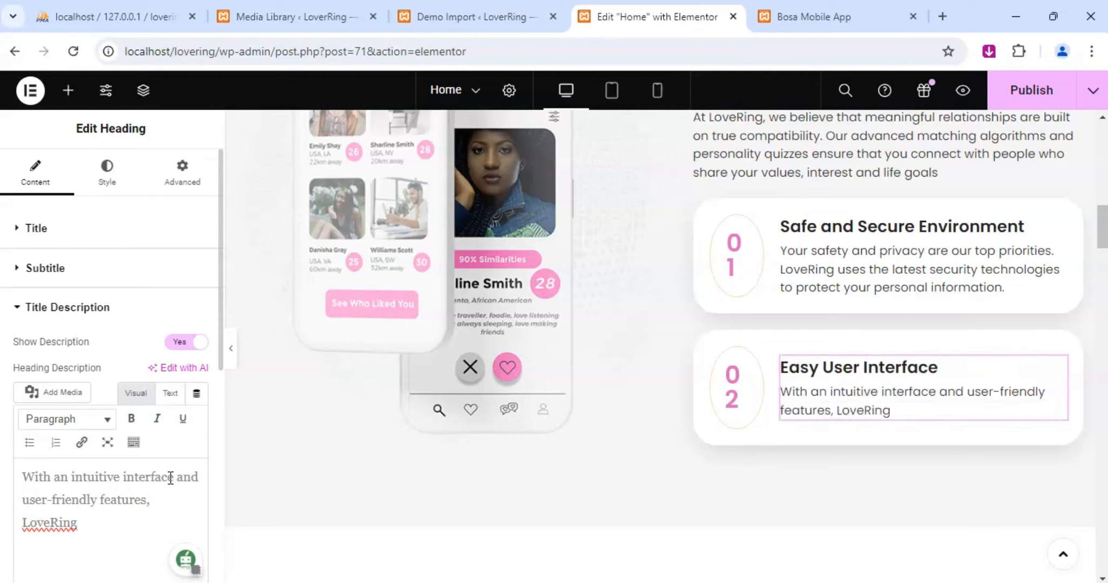
# Extend card 02's description with "makes it easy for you to navigate, search for matches".
pyautogui.write('makes it ')
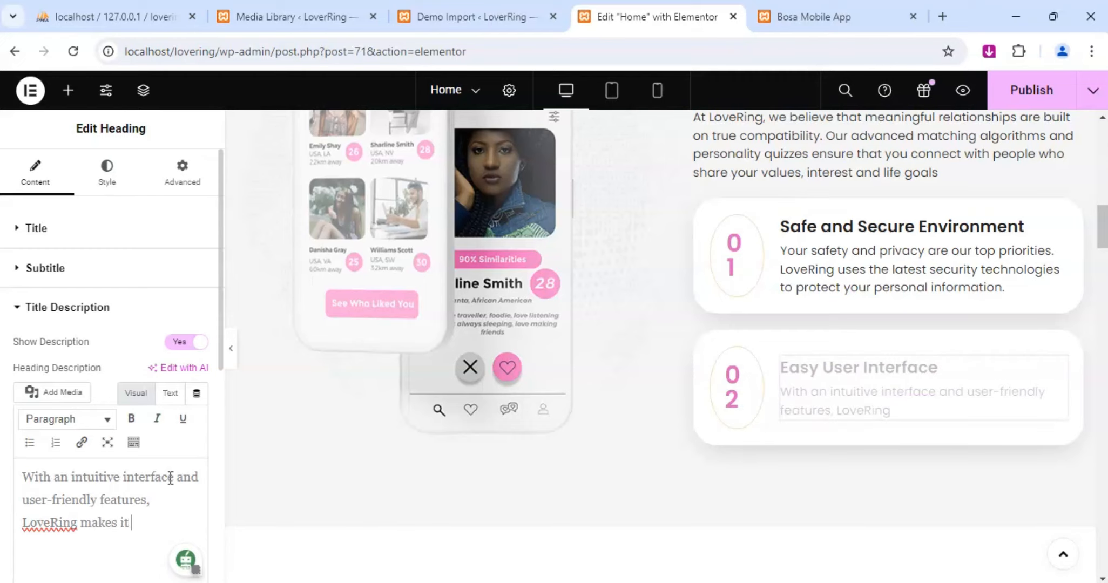
pyautogui.write('easy for you to naviga')
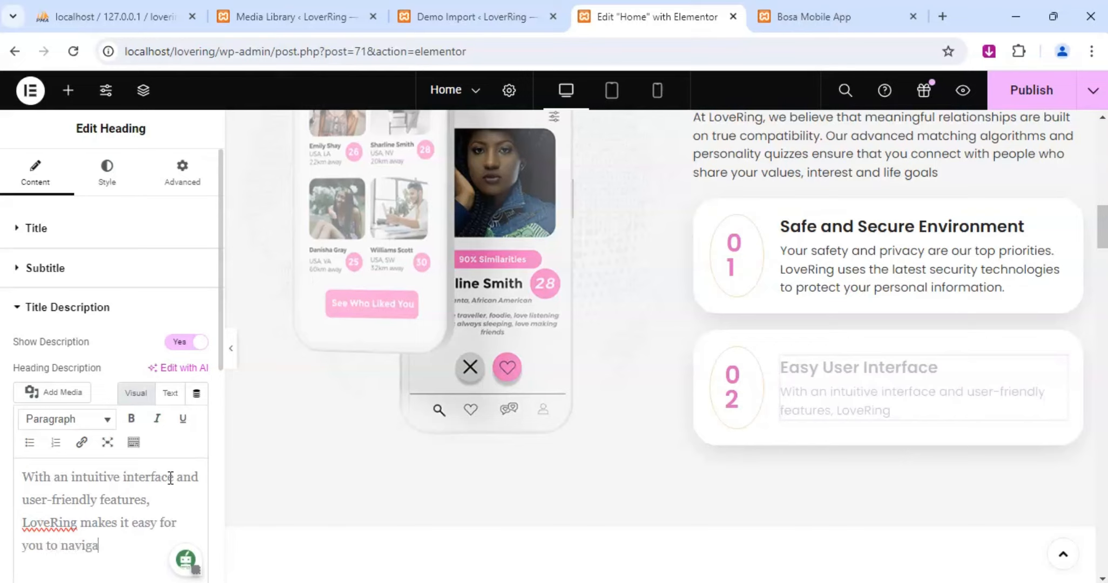
pyautogui.write('e')
pyautogui.press('BackSpace')
pyautogui.write('te , search for matches')
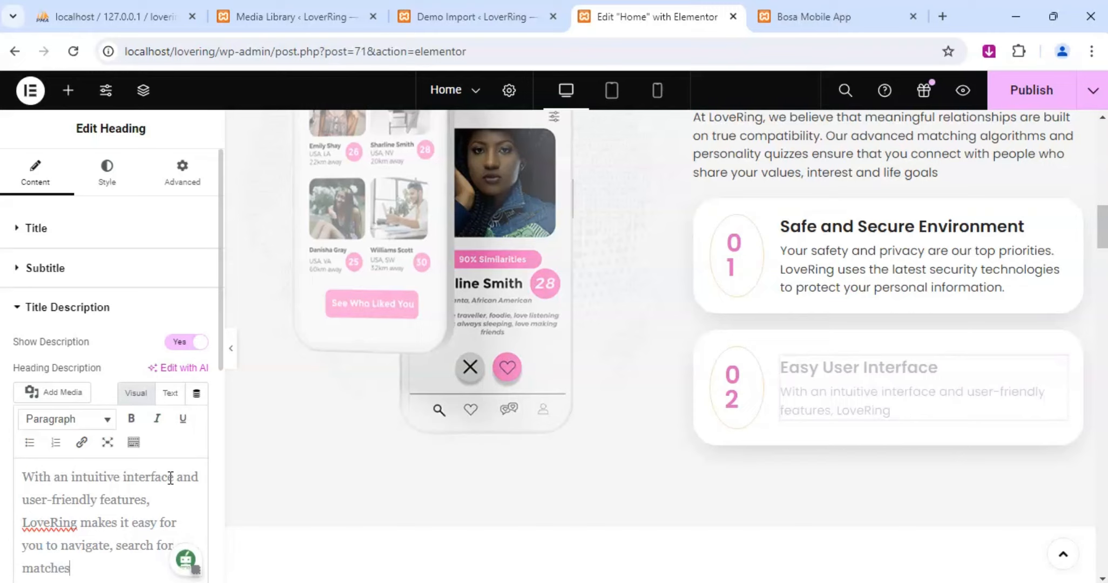
pyautogui.write(' and comm')
pyautogui.write('i')
pyautogui.write('unicate')
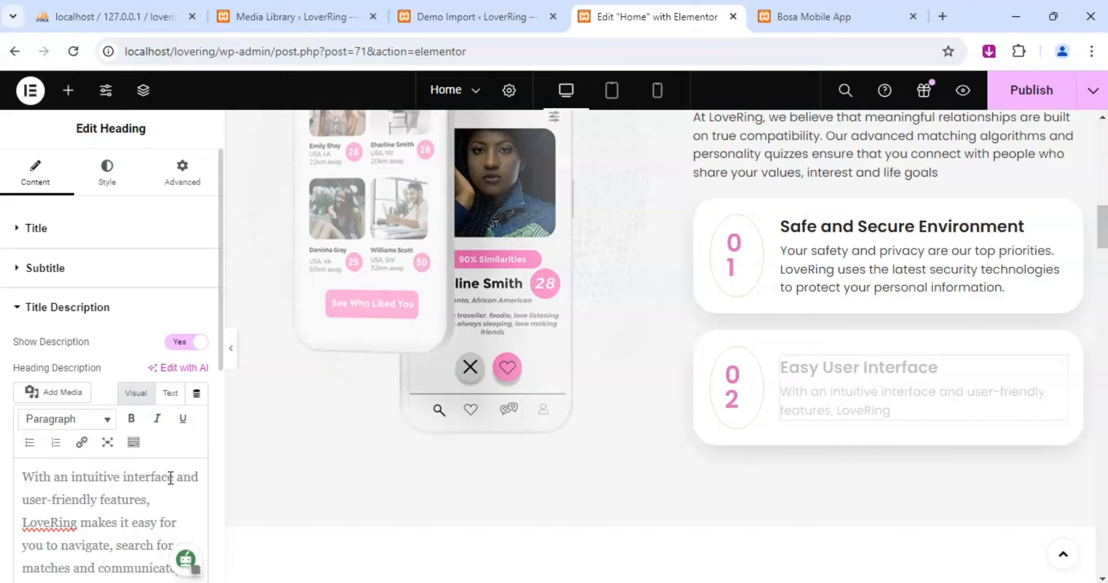
pyautogui.write(' with potential partners')
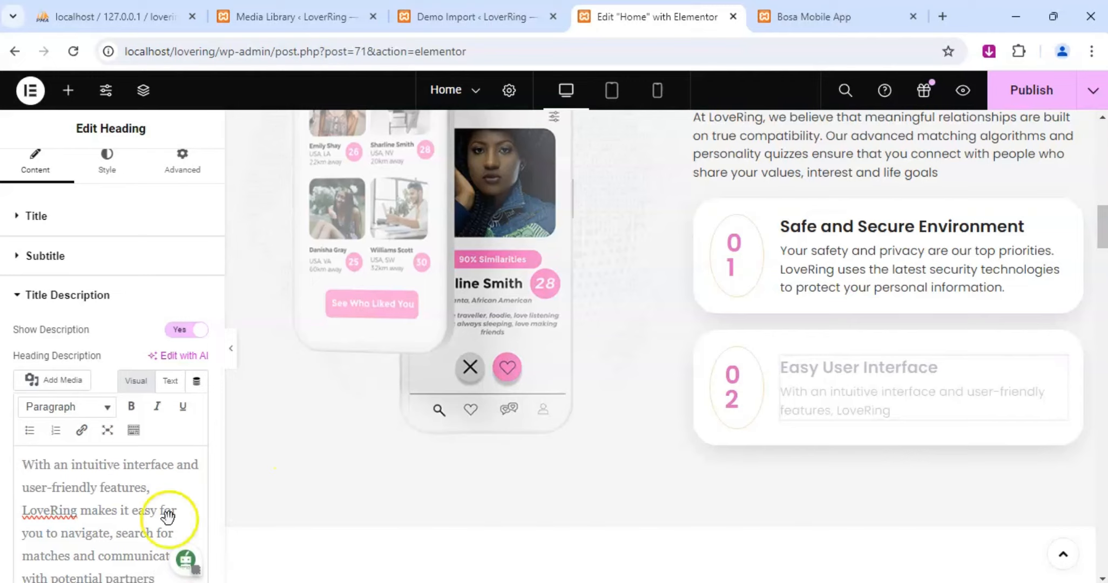
# Finish card 02's description with "and communicate with potential partners.".
pyautogui.click(543, 455)
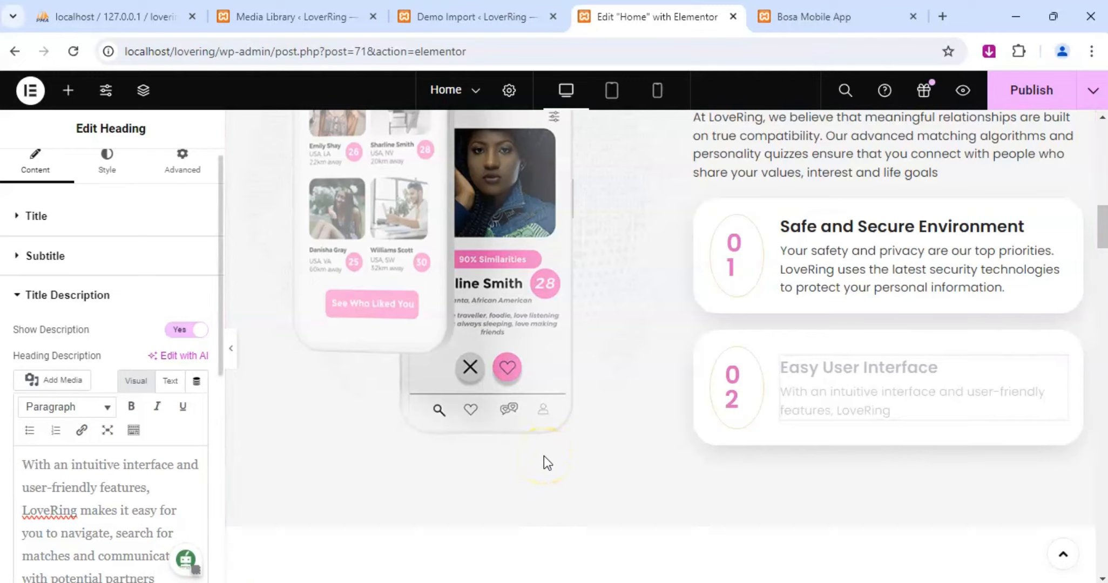
pyautogui.click(161, 506)
pyautogui.click(138, 489)
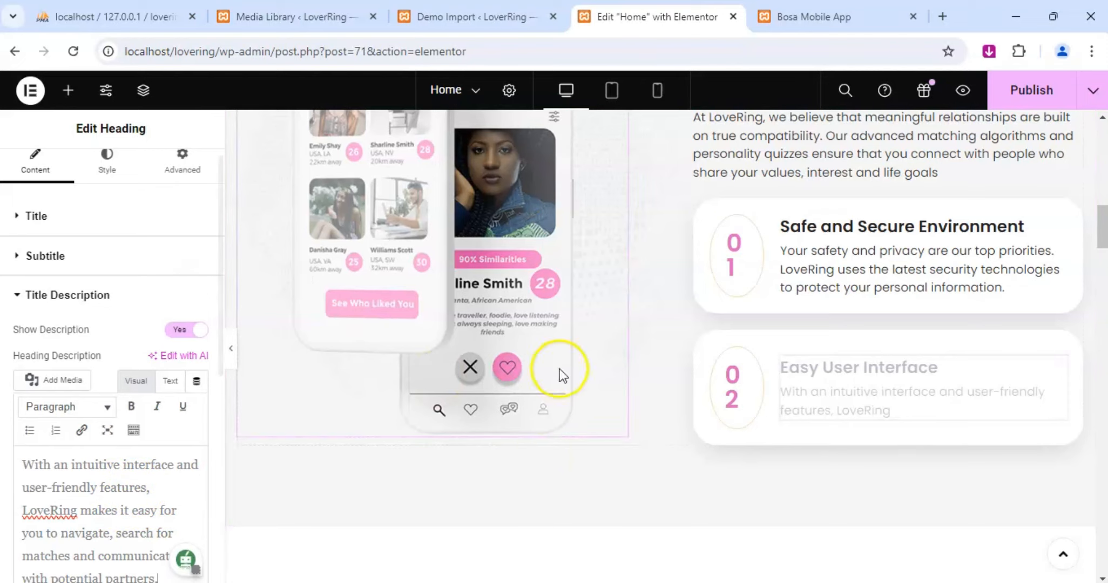
# Look through the Feature In This App section, checking its heading, phone image and six feature boxes.
pyautogui.scroll(-1, 831, 357)
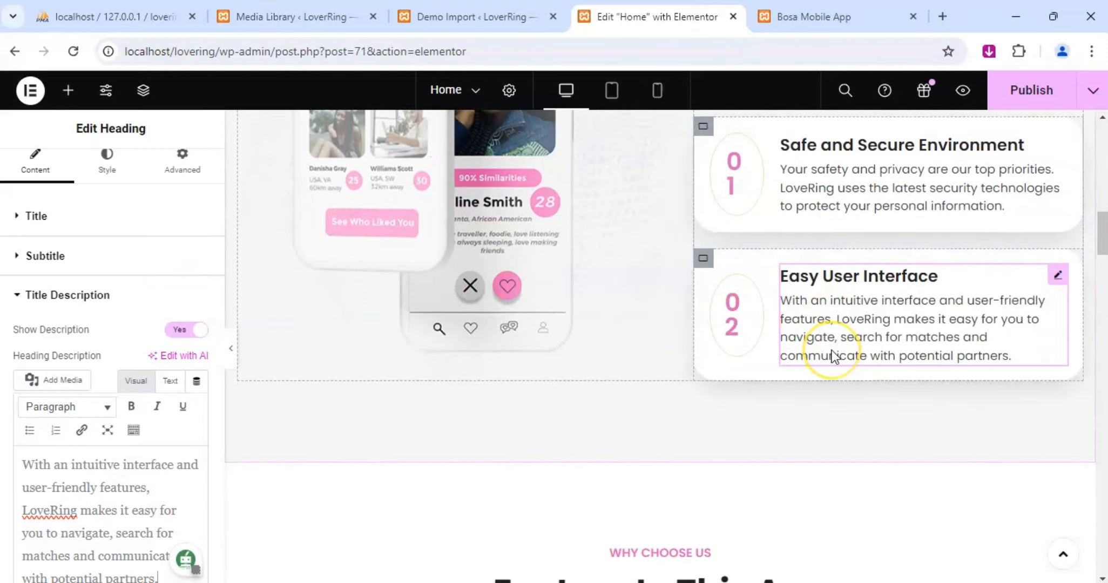
pyautogui.scroll(-3, 786, 346)
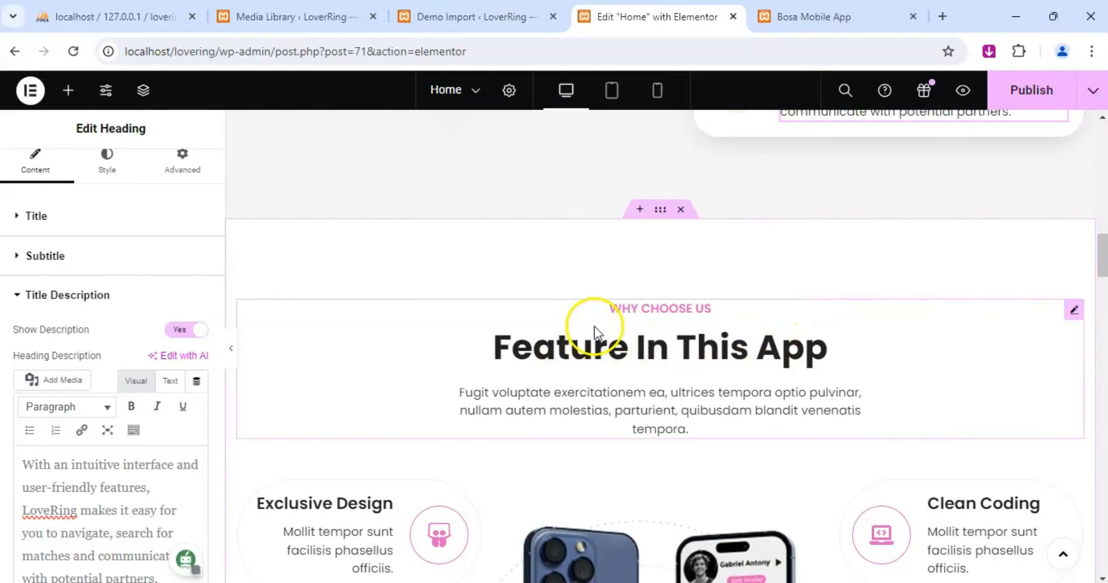
pyautogui.scroll(-1, 652, 354)
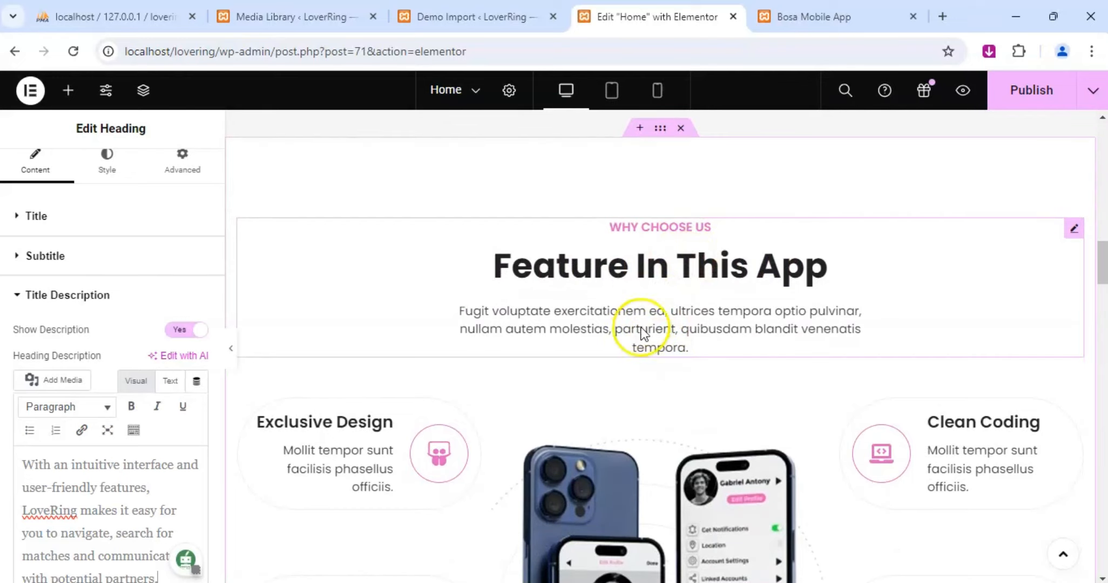
pyautogui.scroll(-1, 642, 350)
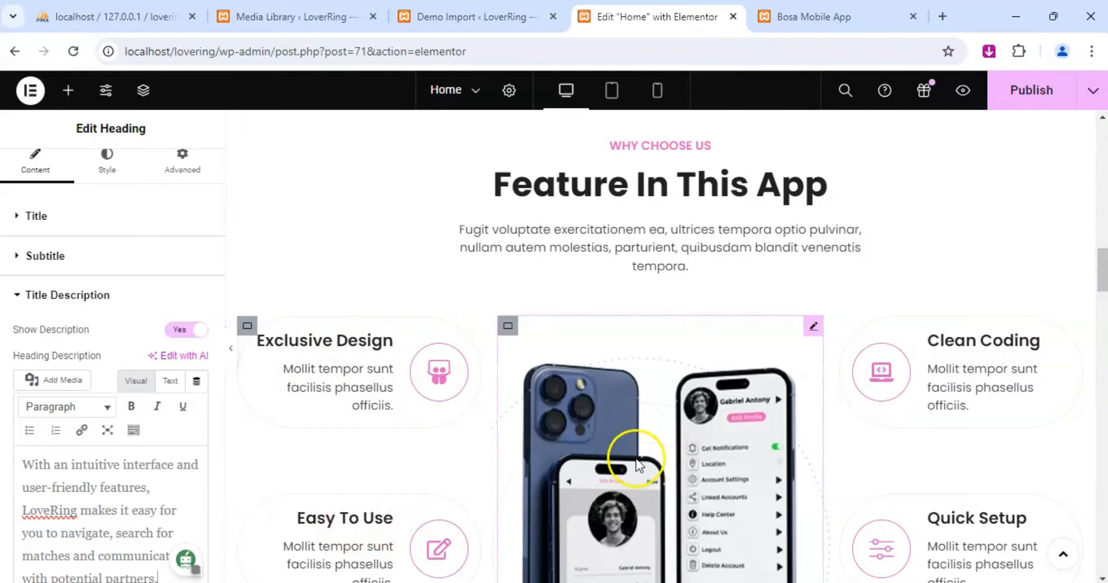
pyautogui.scroll(-1, 918, 365)
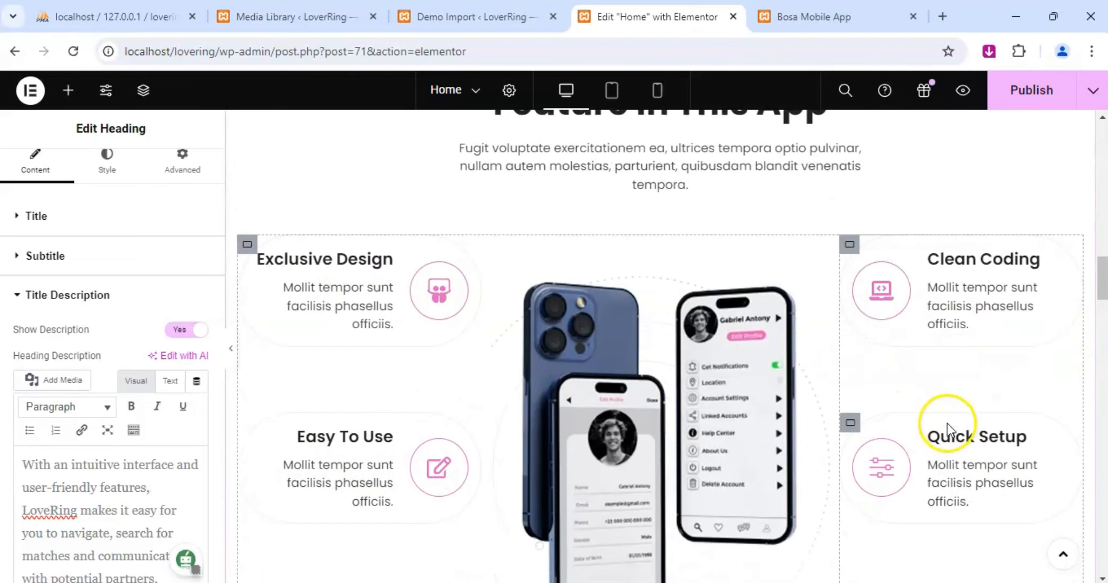
pyautogui.scroll(-3, 910, 375)
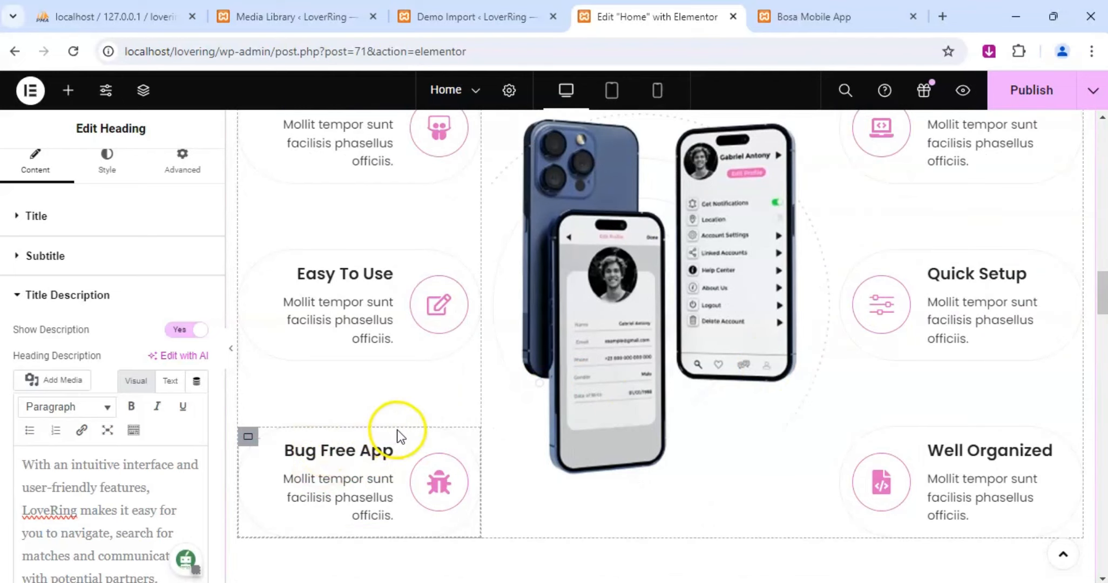
pyautogui.scroll(-3, 695, 400)
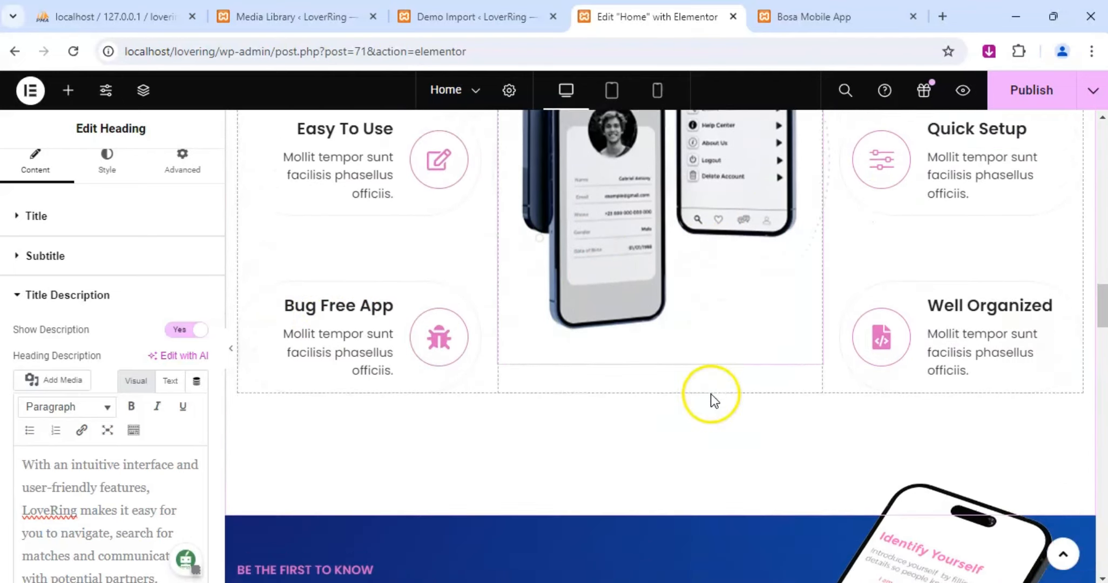
pyautogui.scroll(4, 653, 370)
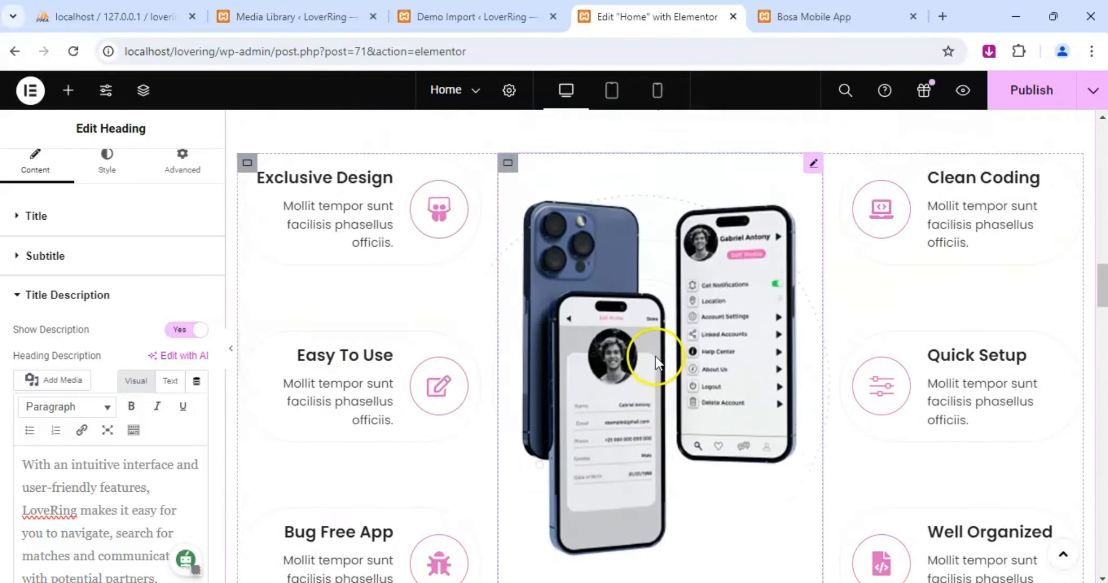
# Open the Exclusive Design icon box for editing and show its content settings.
pyautogui.click(320, 218)
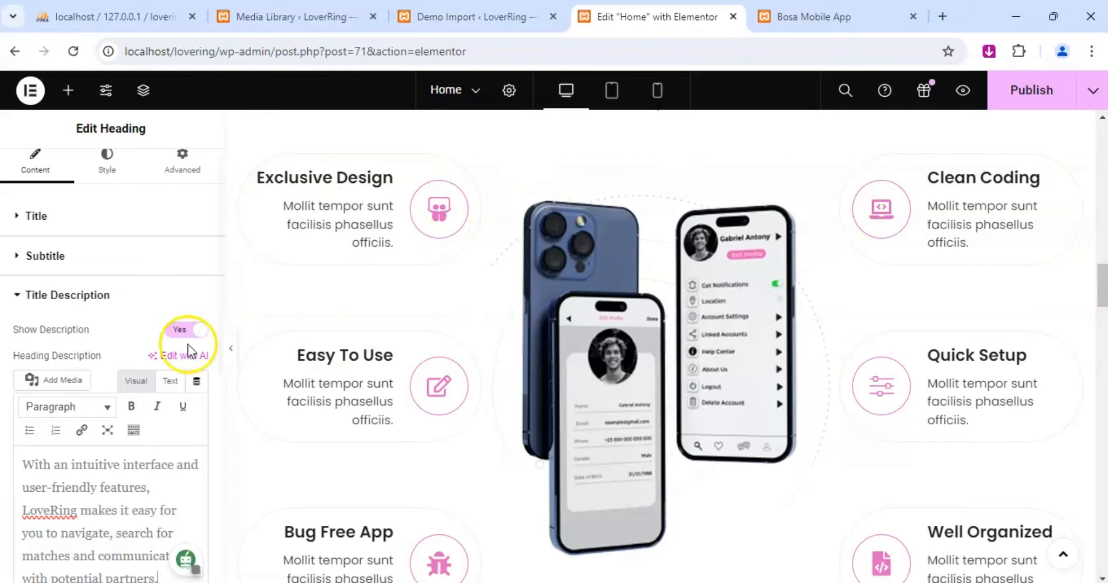
pyautogui.scroll(3, 585, 290)
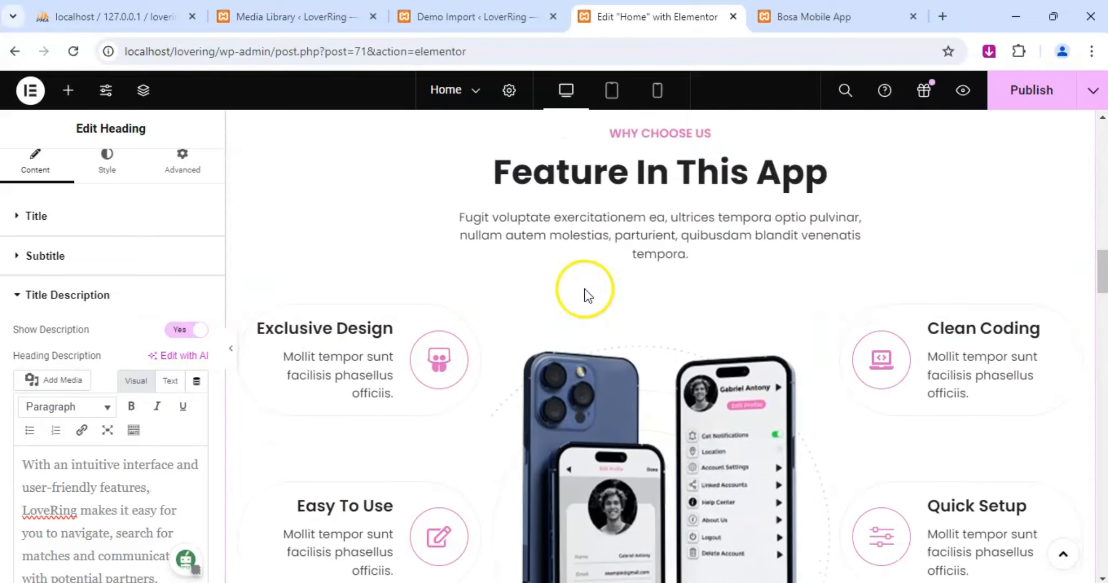
pyautogui.click(458, 339)
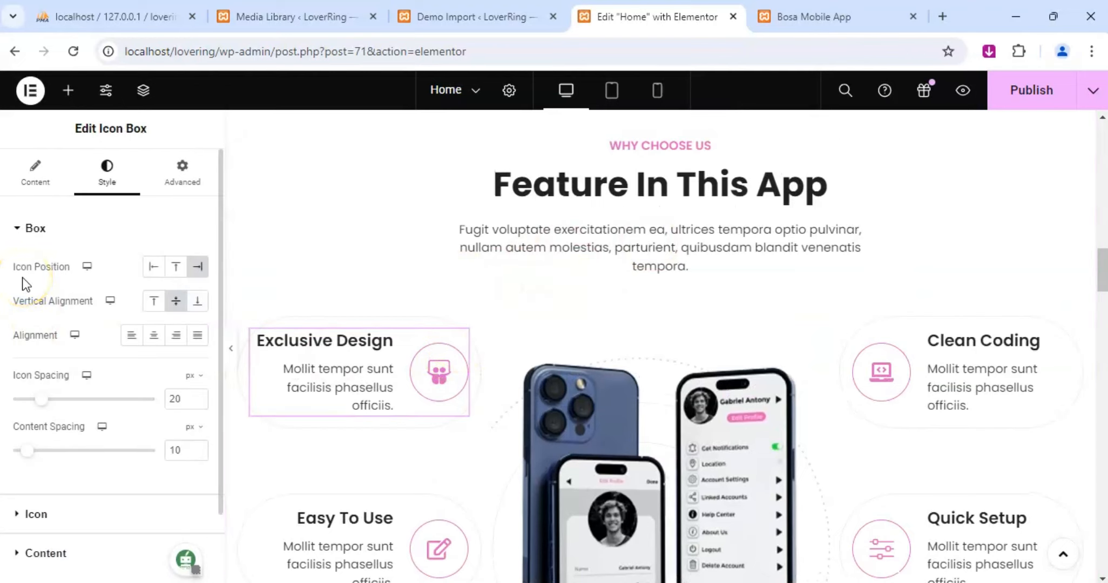
pyautogui.scroll(-2, 80, 375)
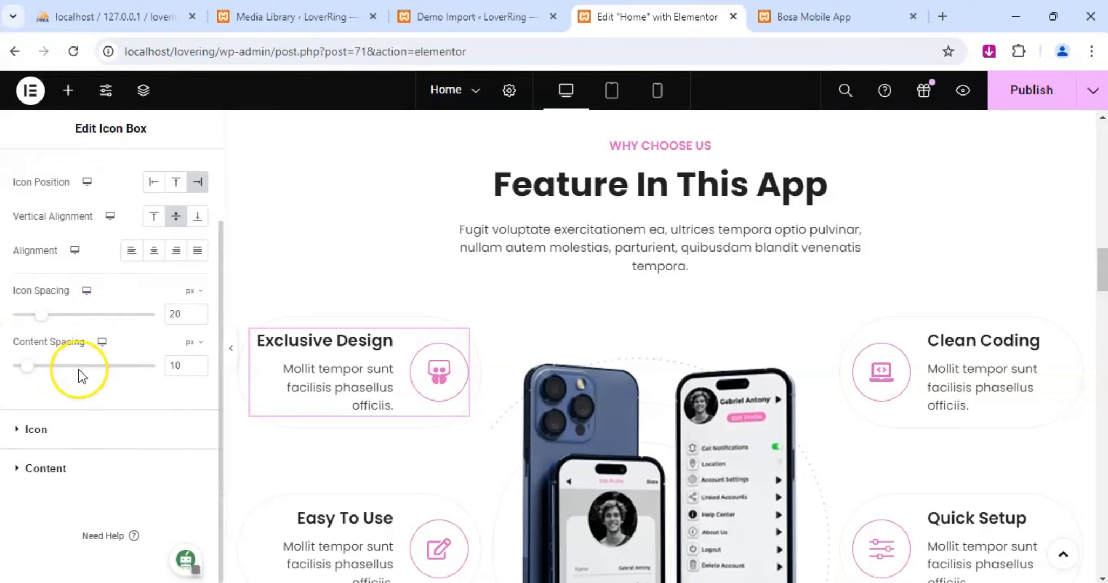
pyautogui.click(55, 467)
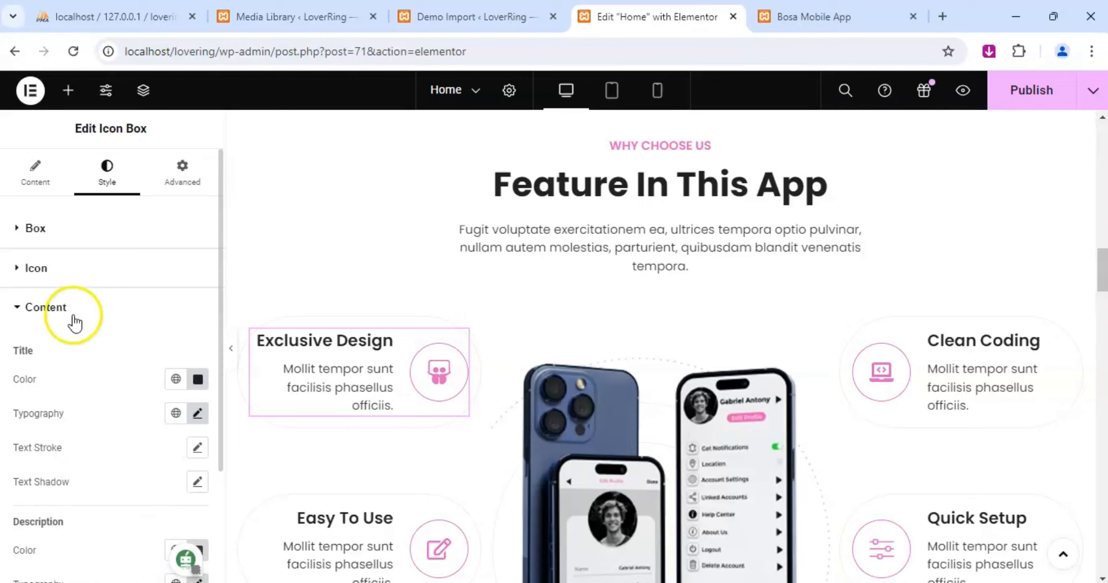
pyautogui.scroll(-3, 73, 316)
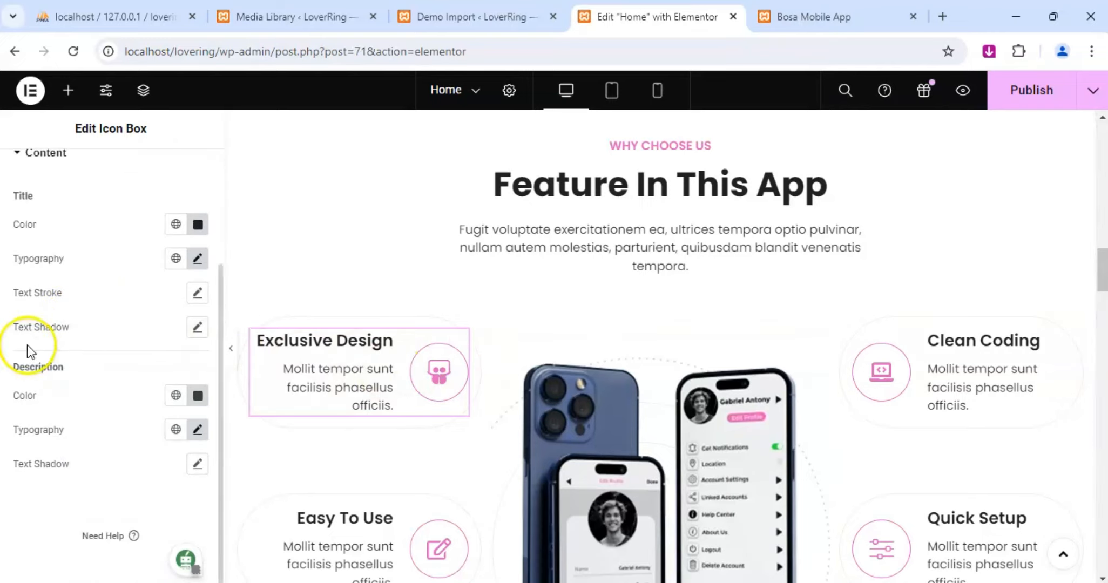
pyautogui.scroll(3, 90, 346)
pyautogui.click(43, 181)
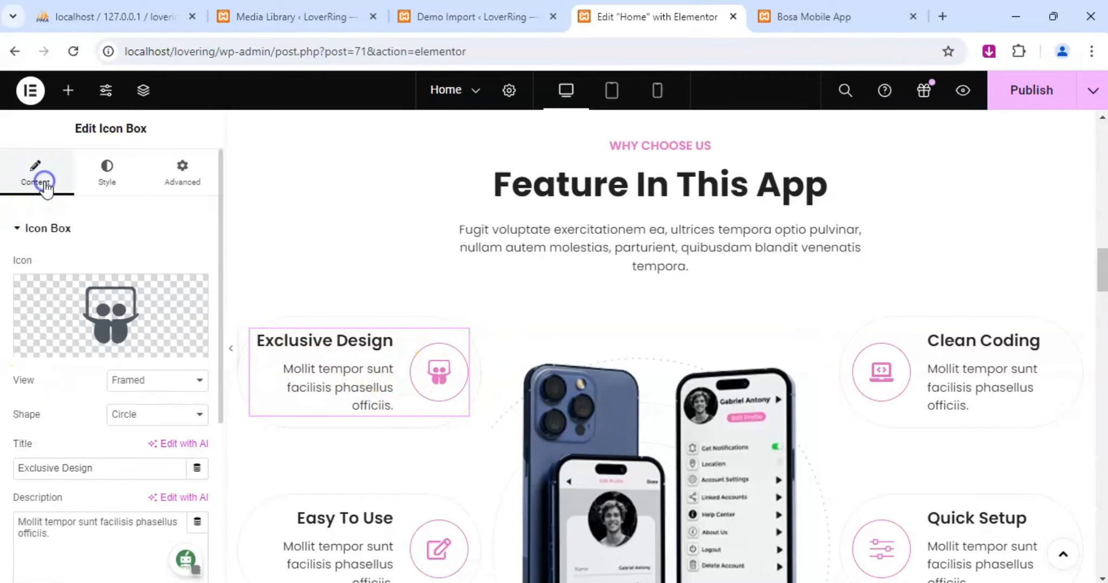
# Replace the Exclusive Design box's description with "Our app features a sleek and modern design".
pyautogui.scroll(-5, 65, 329)
pyautogui.click(69, 301)
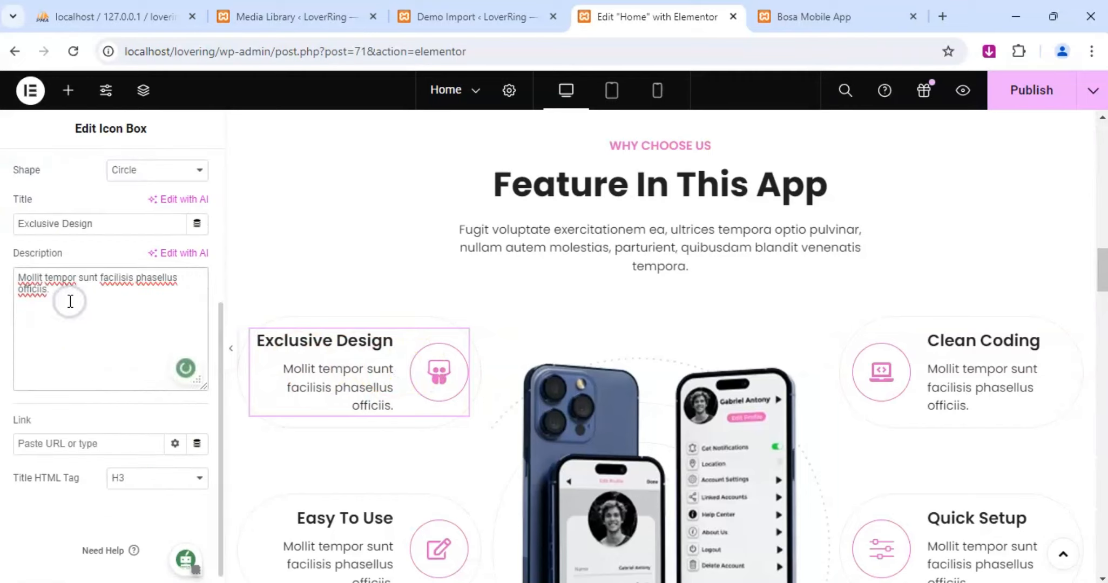
pyautogui.hotkey('ctrl', 'a')
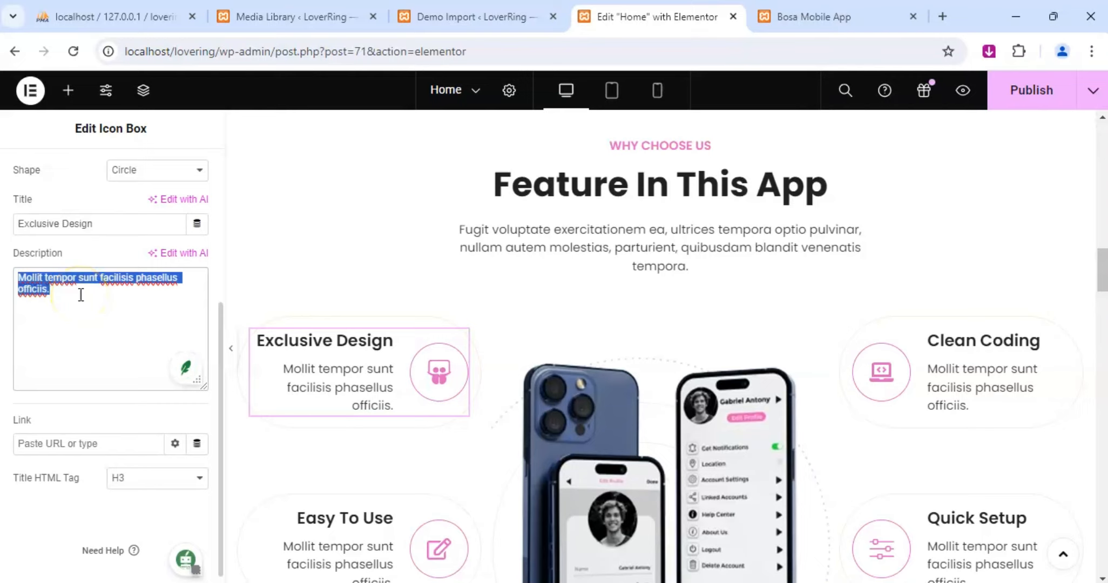
pyautogui.write('Our app')
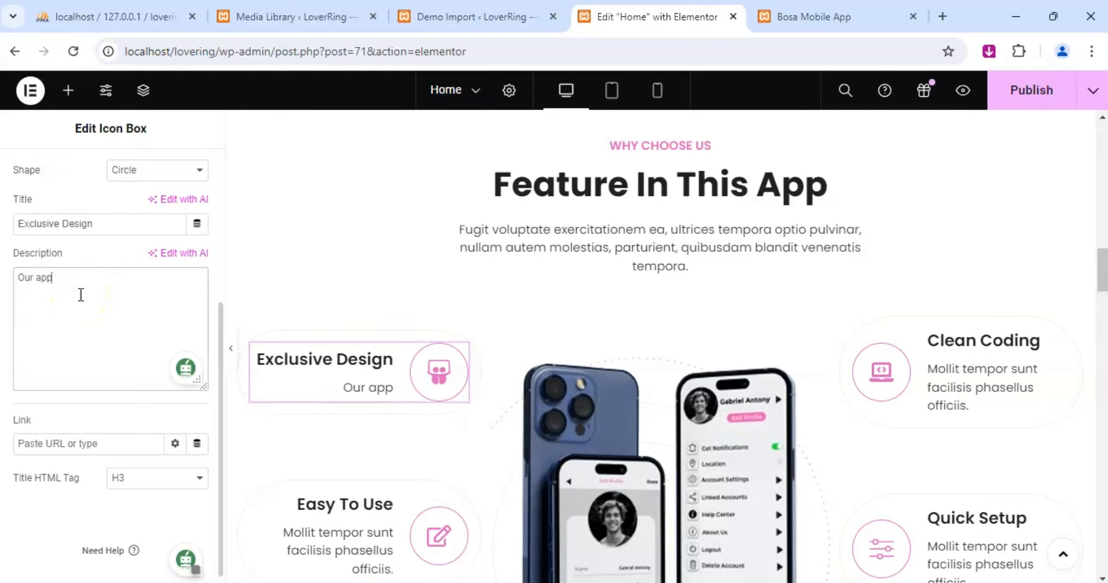
pyautogui.write(' features')
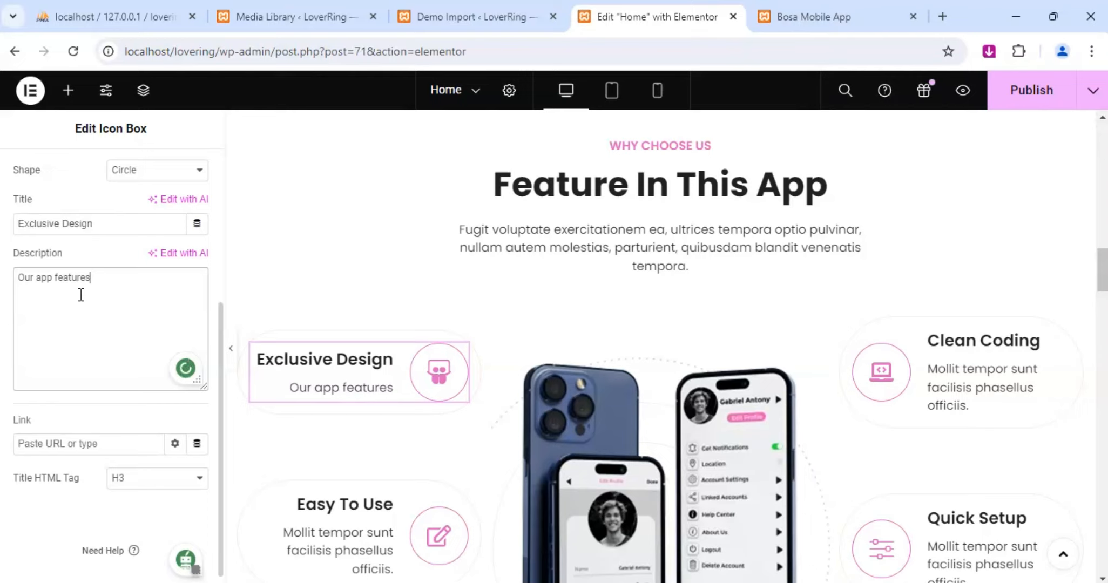
pyautogui.write(' a sleek and mode')
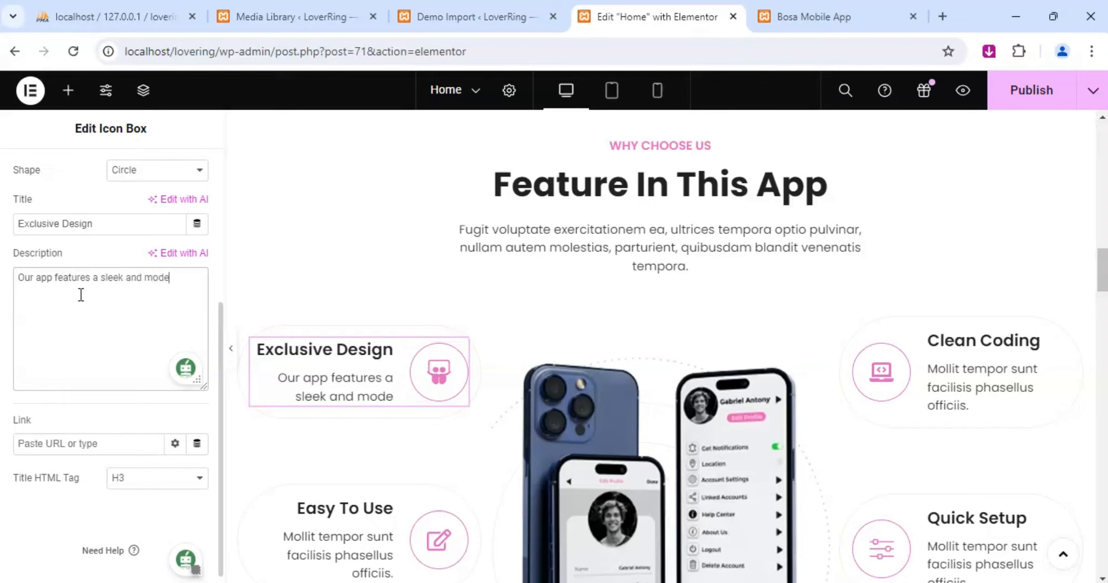
pyautogui.write('rn desig')
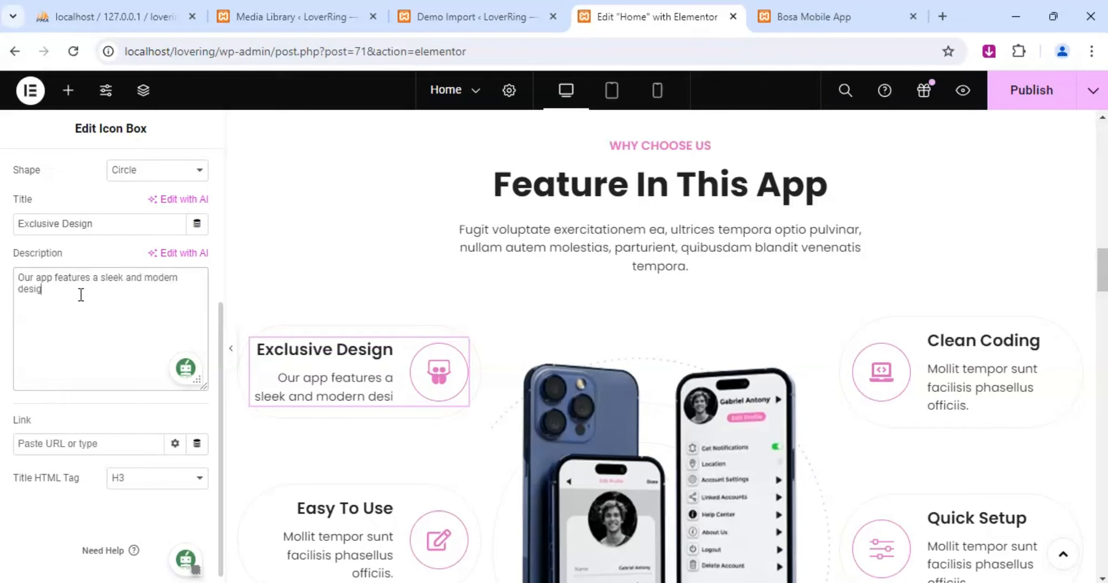
pyautogui.write('n that s')
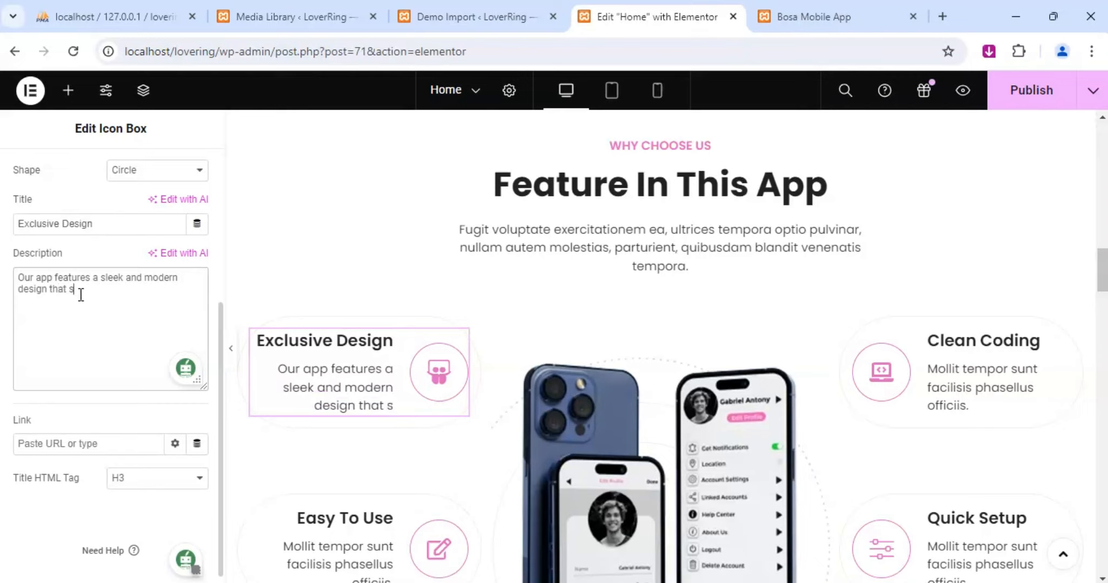
pyautogui.write('ets ')
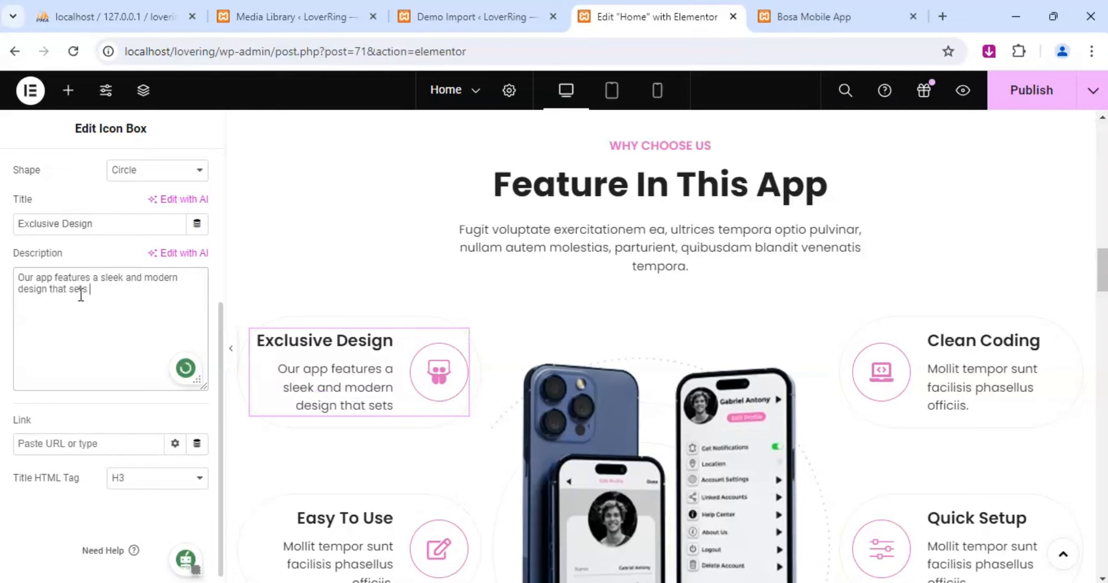
pyautogui.write('it ap')
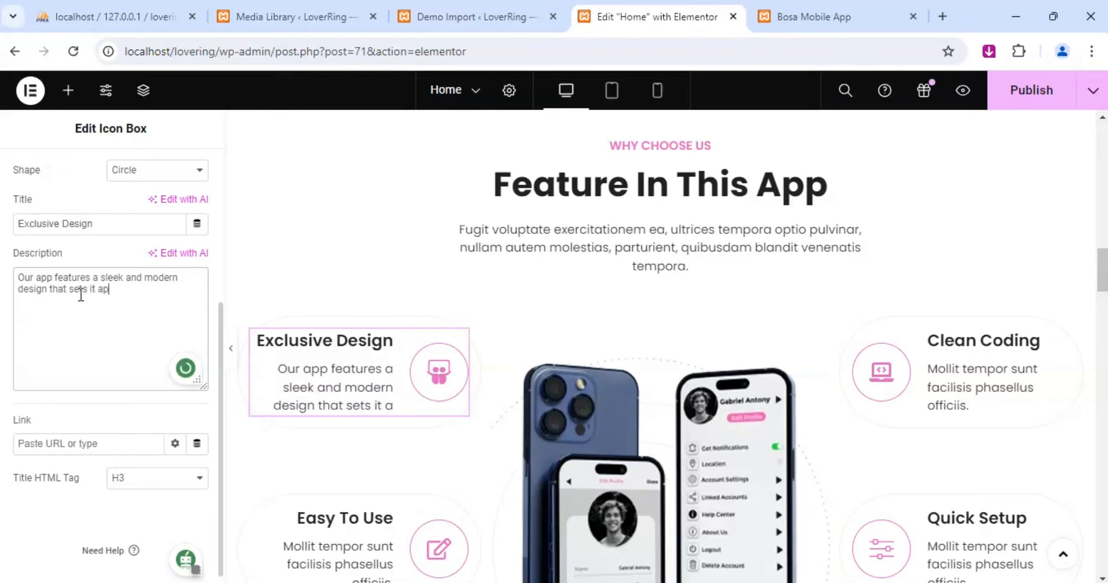
pyautogui.write('art')
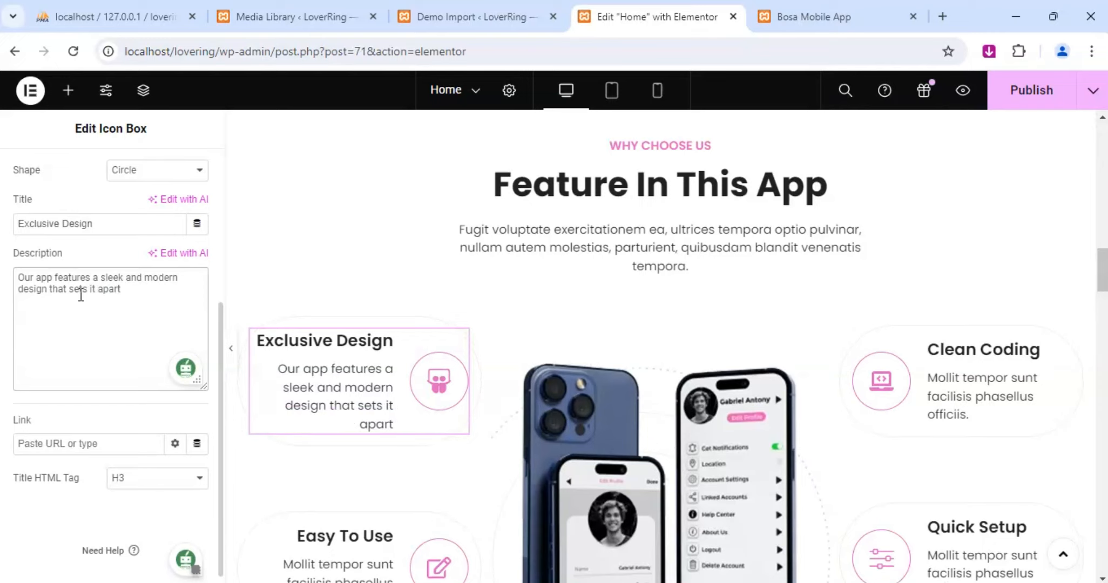
# Finish the Exclusive Design box's description with "that sets it apart.".
pyautogui.write('.')
pyautogui.click(192, 282)
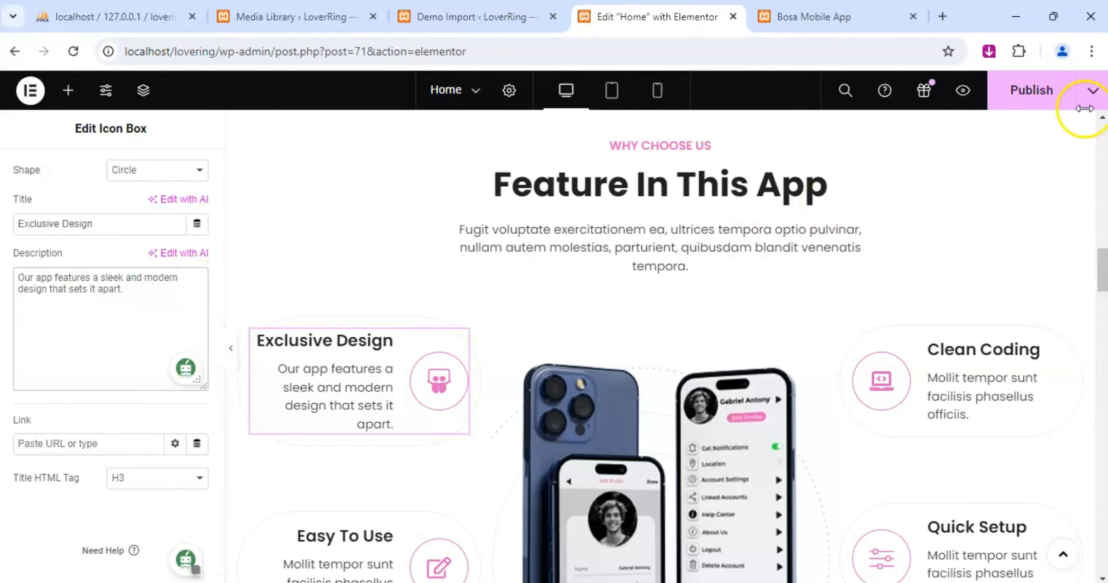
# Replace the placeholder description of the Easy To Use icon box with "LoveRing ensures".
pyautogui.scroll(-2, 262, 331)
pyautogui.scroll(-1, 262, 330)
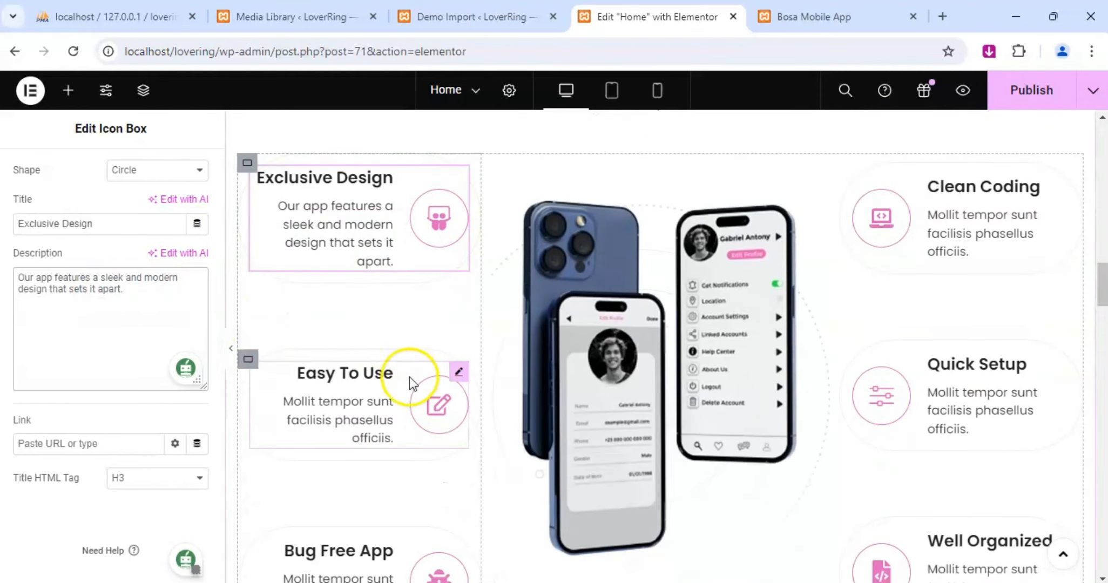
pyautogui.click(460, 373)
pyautogui.scroll(-2, 99, 335)
pyautogui.scroll(2, 64, 324)
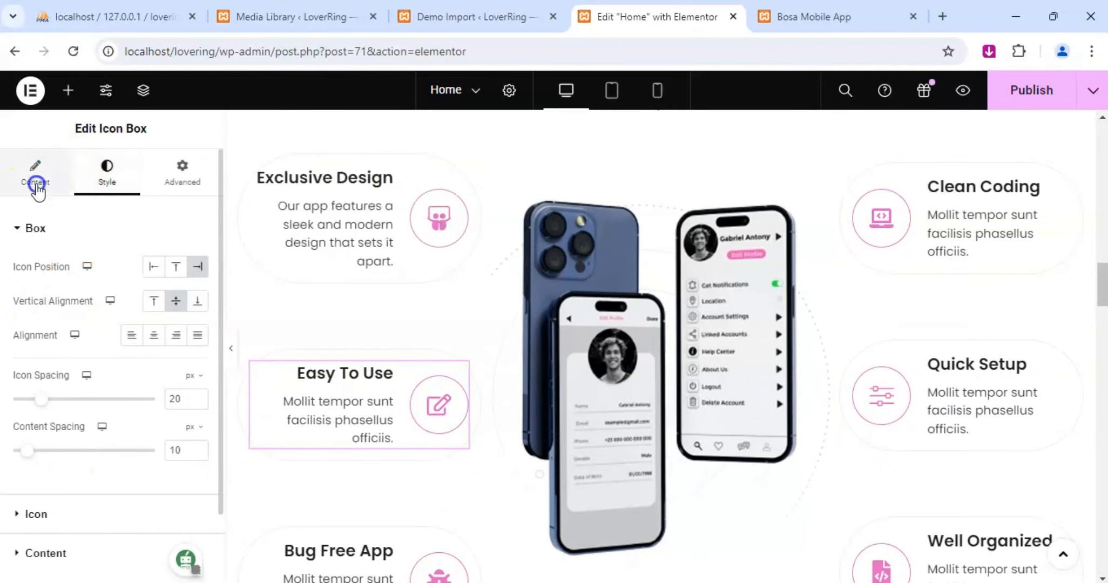
pyautogui.click(34, 174)
pyautogui.scroll(-5, 86, 380)
pyautogui.tripleClick(63, 295)
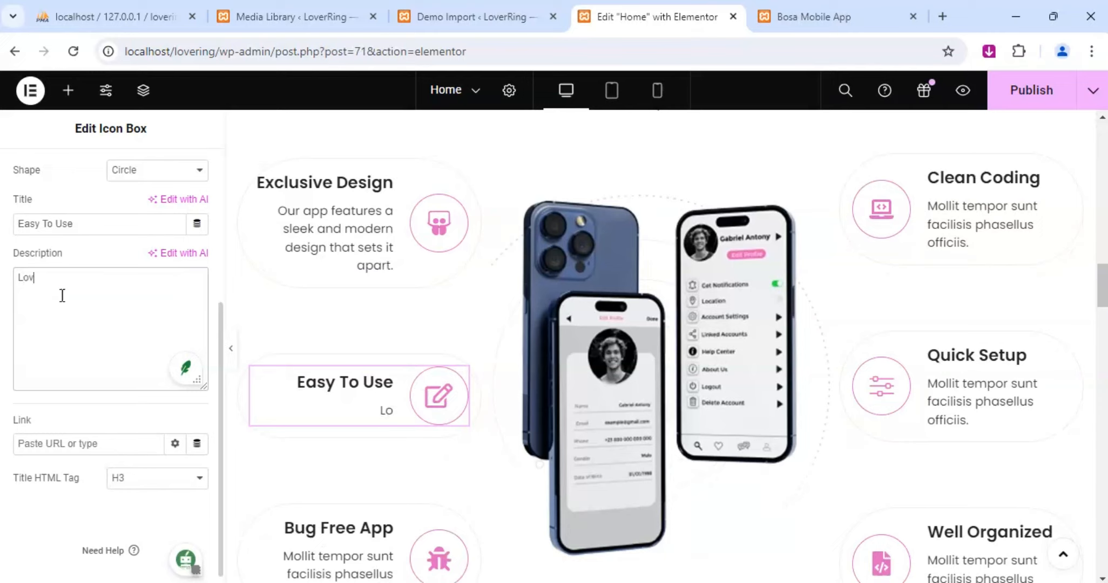
pyautogui.write('eRing')
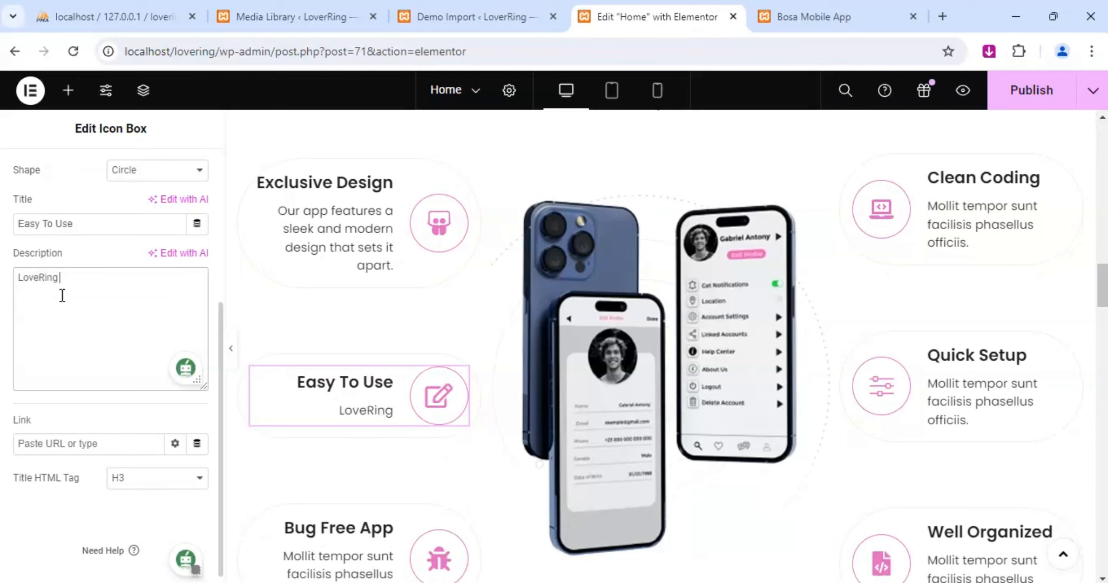
pyautogui.write(' ensures ')
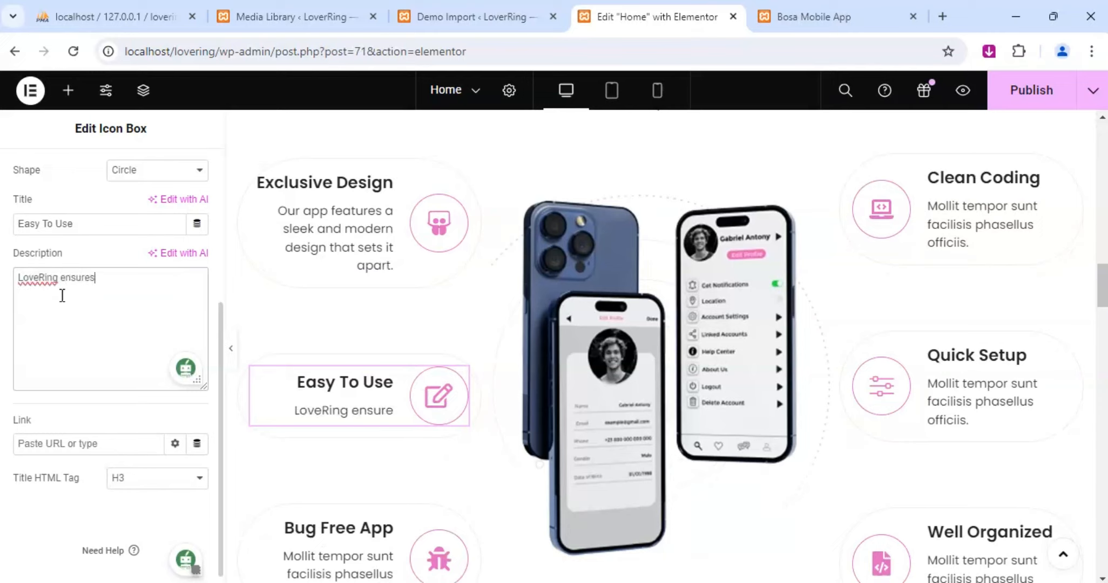
pyautogui.write('a seamles')
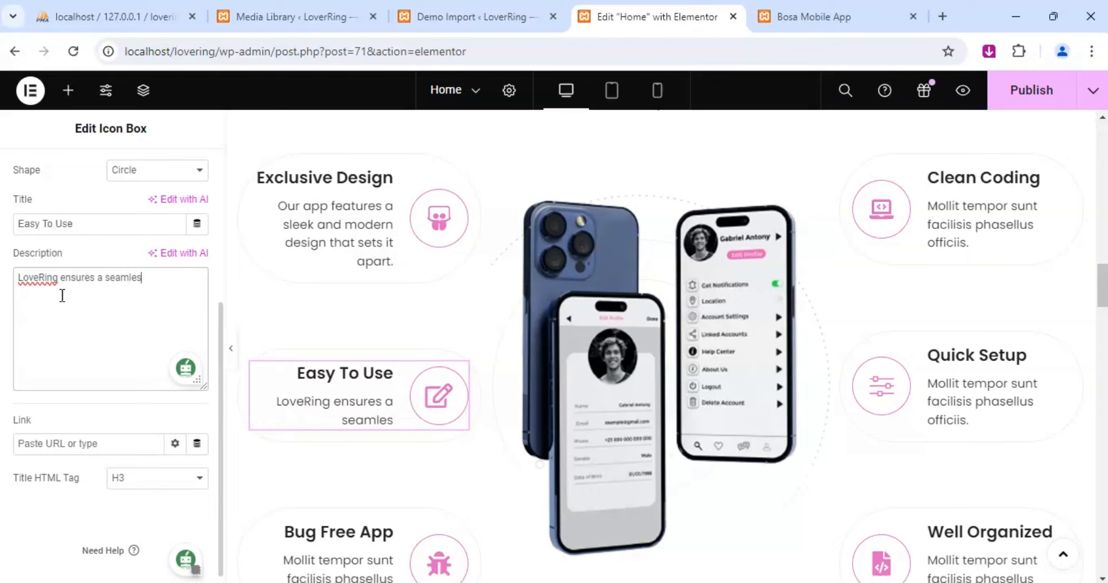
pyautogui.write('s user')
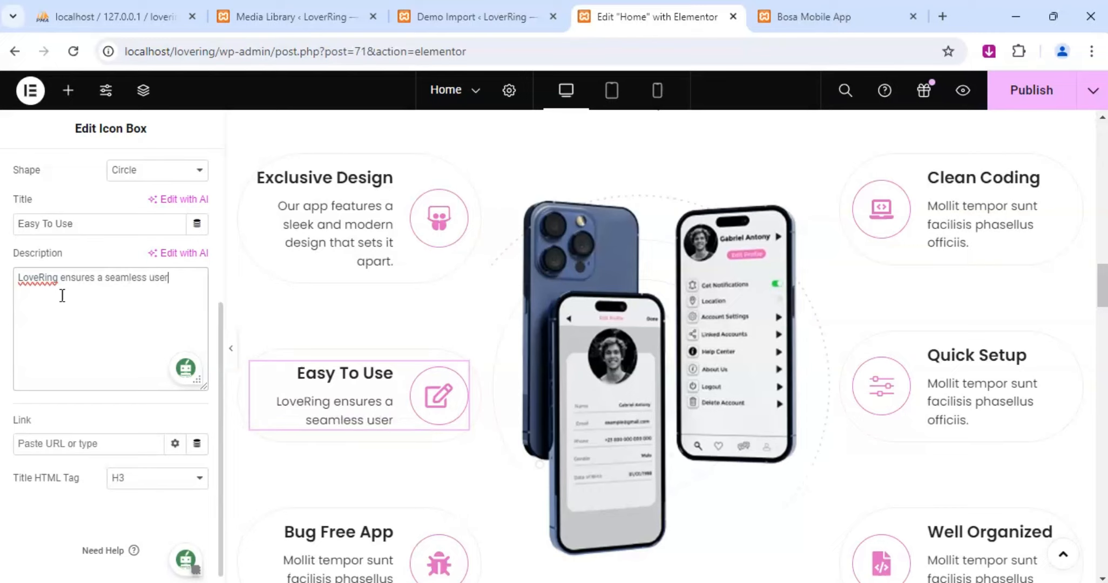
pyautogui.write(' experienc')
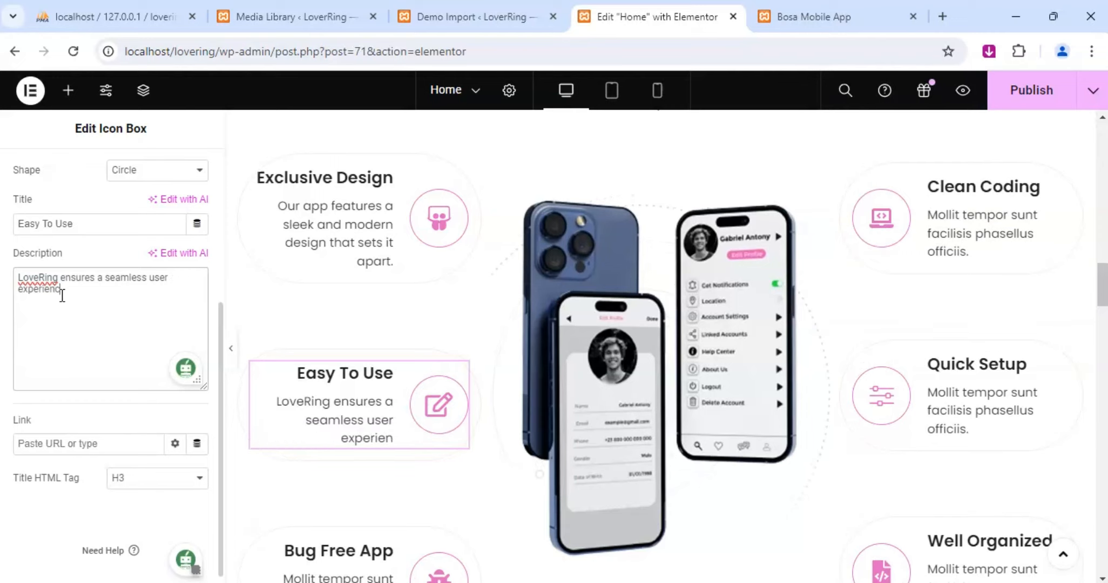
pyautogui.write('e. Find yo')
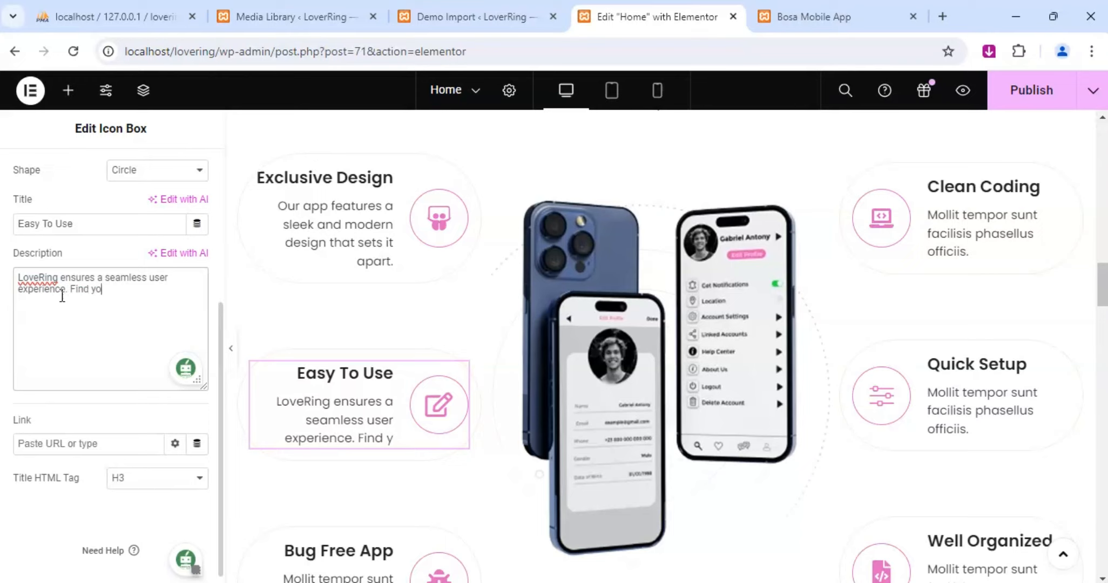
pyautogui.write('ur way ')
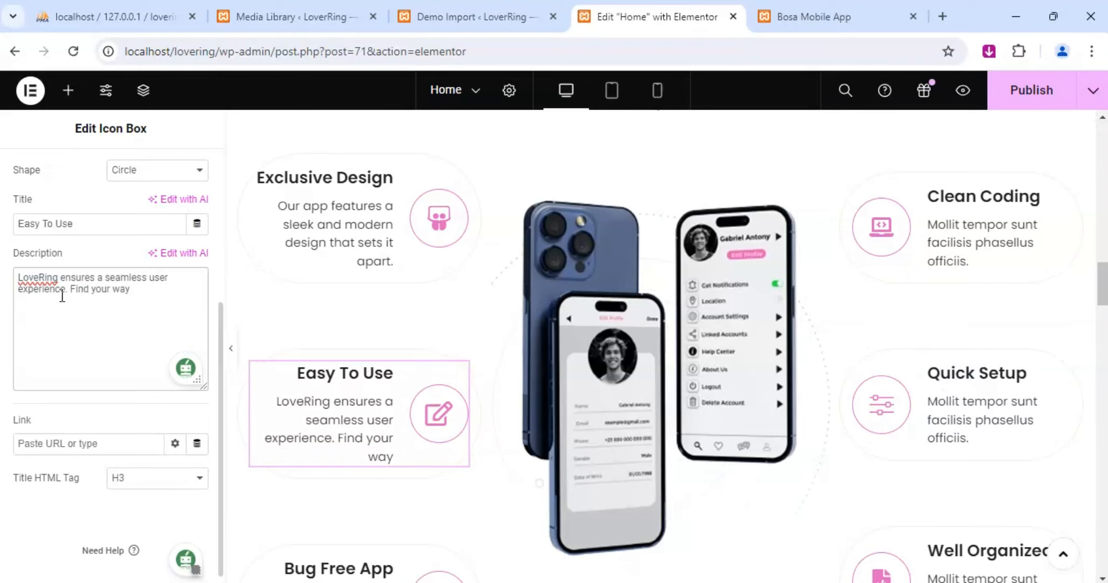
pyautogui.write('around')
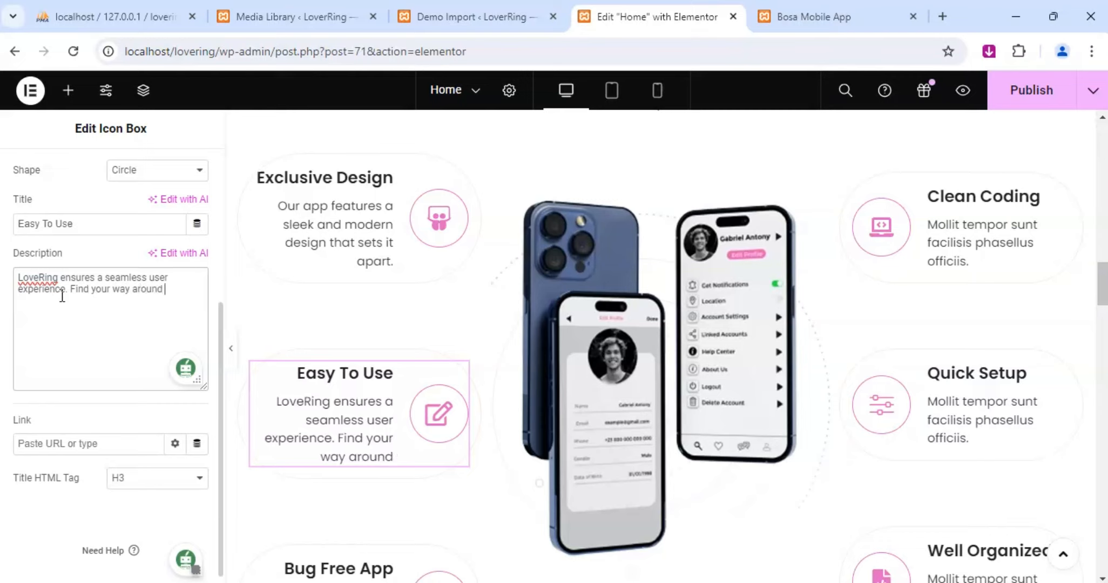
pyautogui.write(' the')
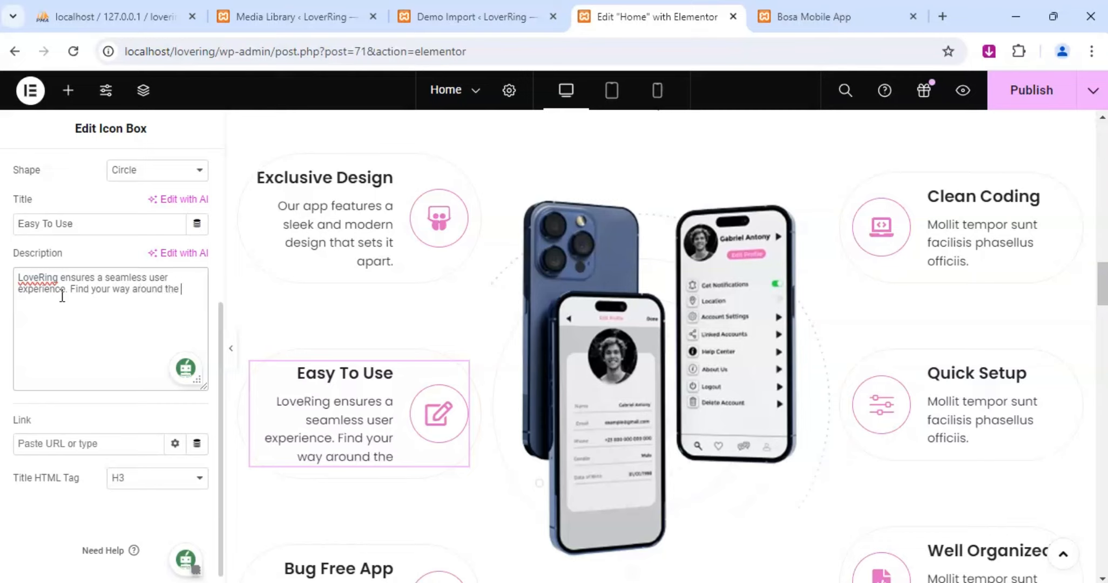
pyautogui.write(' app effort')
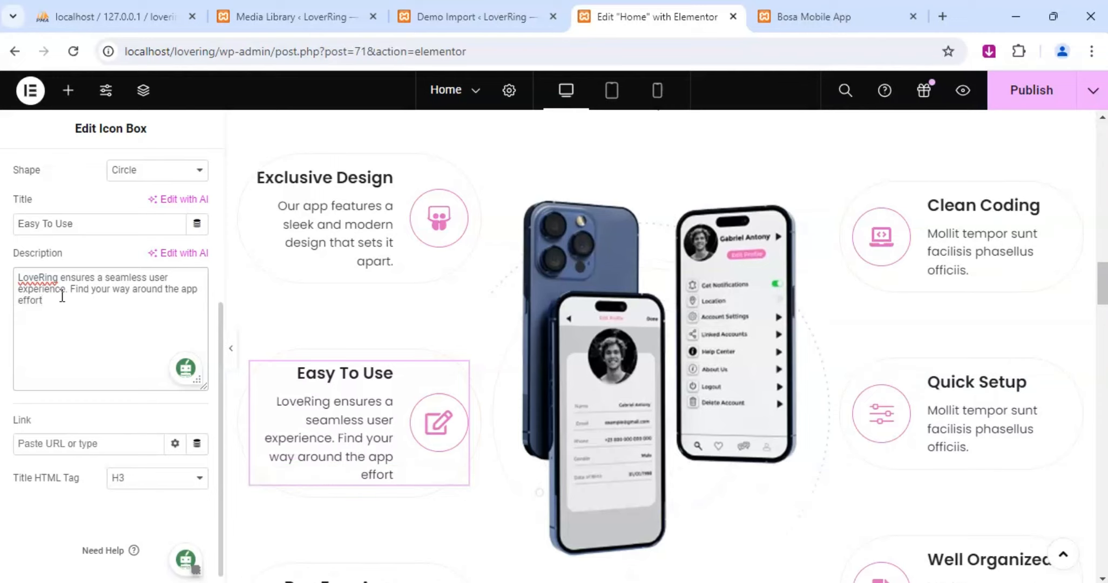
pyautogui.write('lessly and')
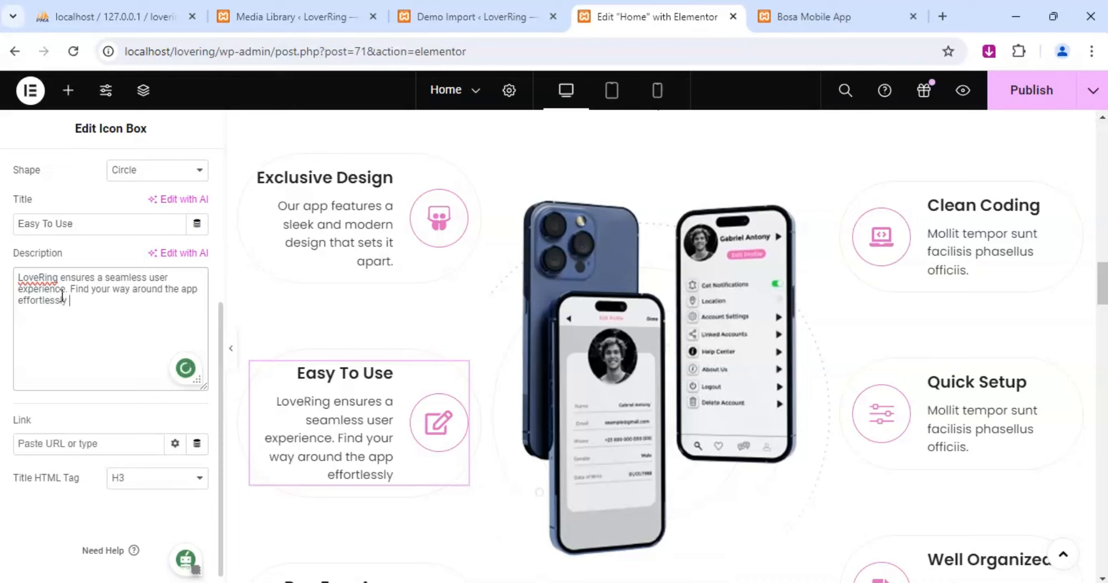
pyautogui.write(' enjoy ')
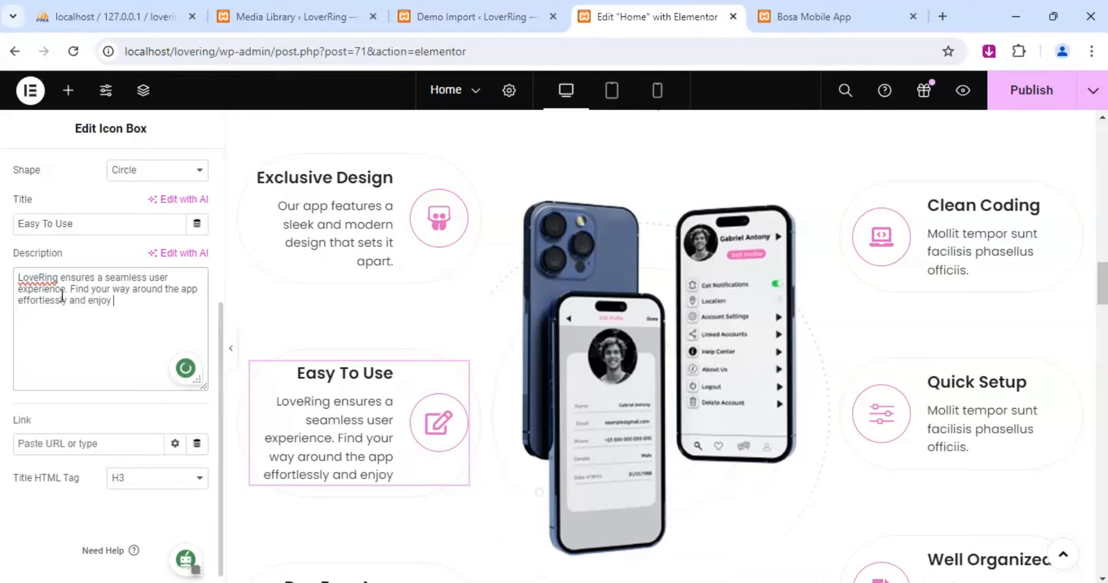
pyautogui.write('smooth ')
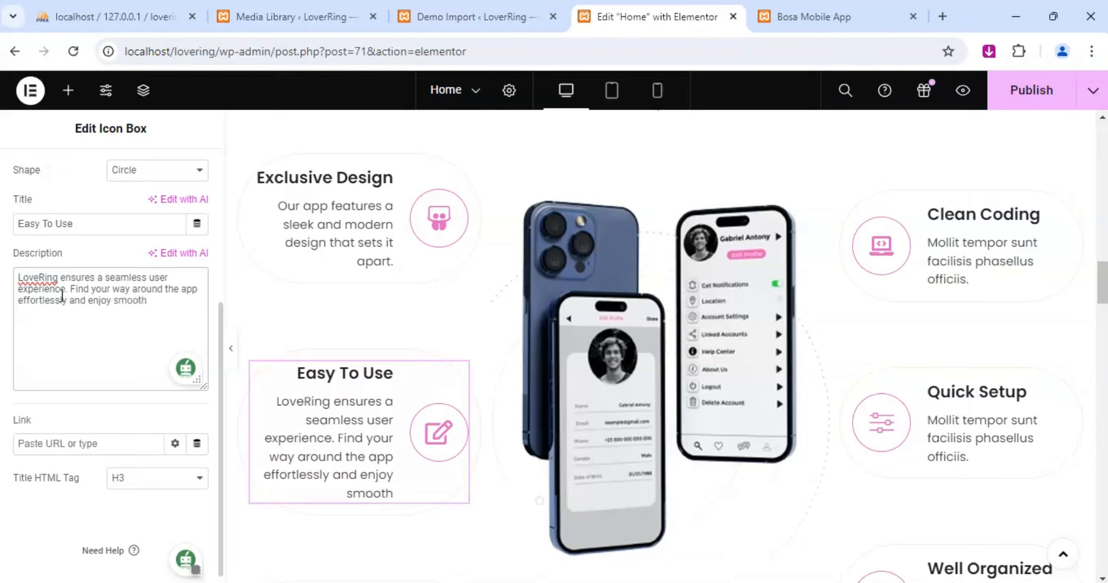
pyautogui.write('interactions')
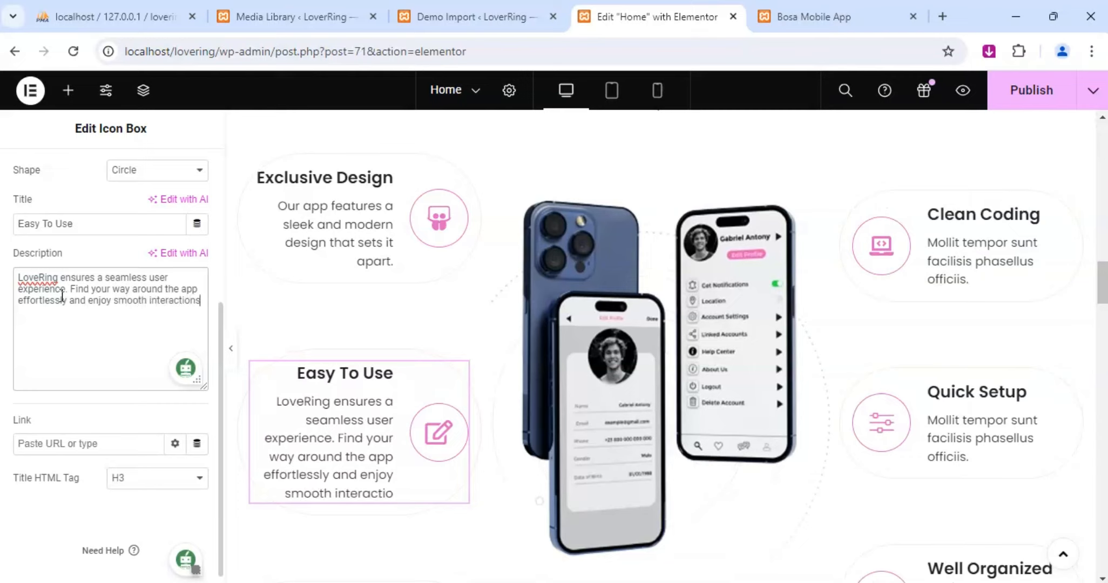
pyautogui.write('.')
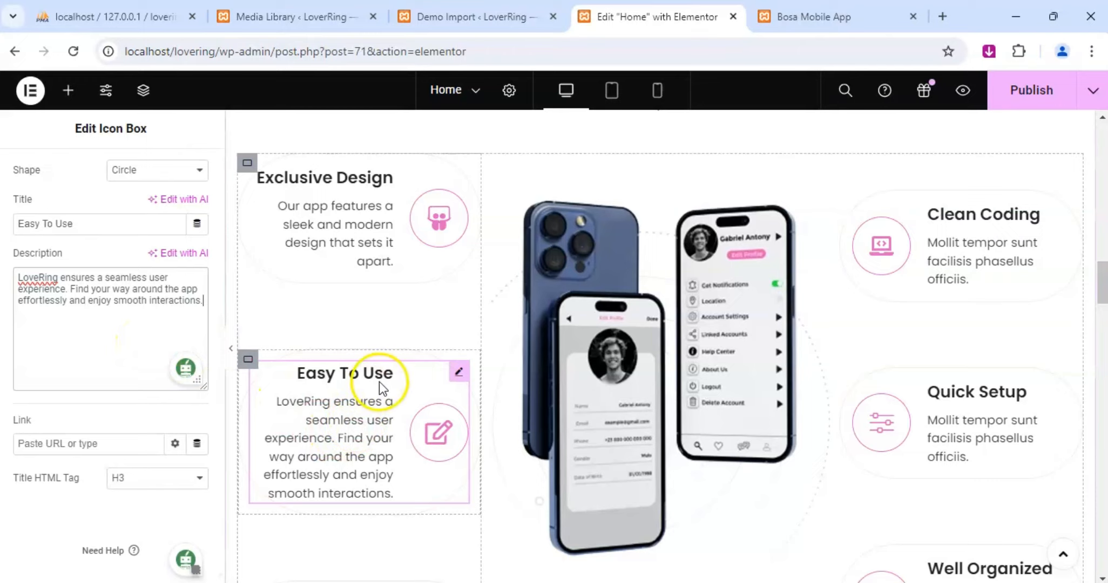
# Replace the placeholder description of the Bug Free App icon box with "Built with precision and care, LoveRing".
pyautogui.scroll(-3, 378, 384)
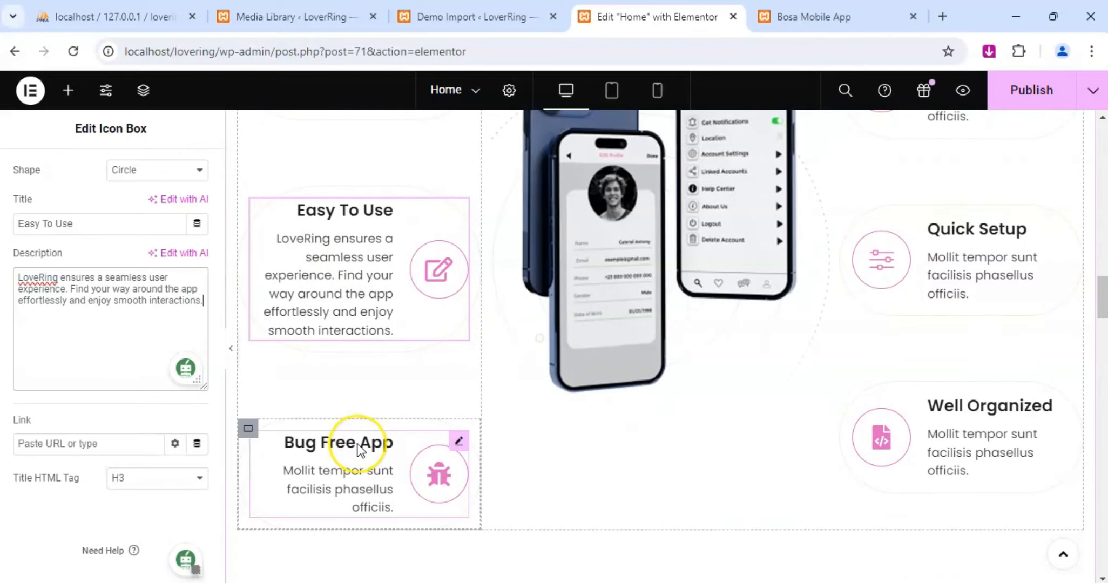
pyautogui.click(457, 442)
pyautogui.click(34, 172)
pyautogui.scroll(-3, 33, 324)
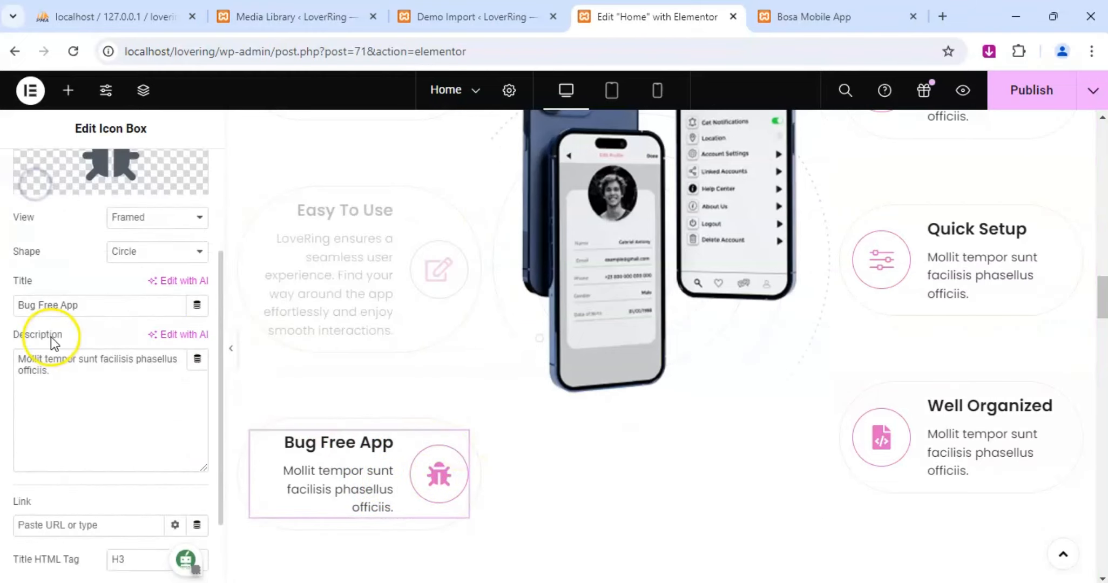
pyautogui.click(69, 378)
pyautogui.hotkey('ctrl', 'a')
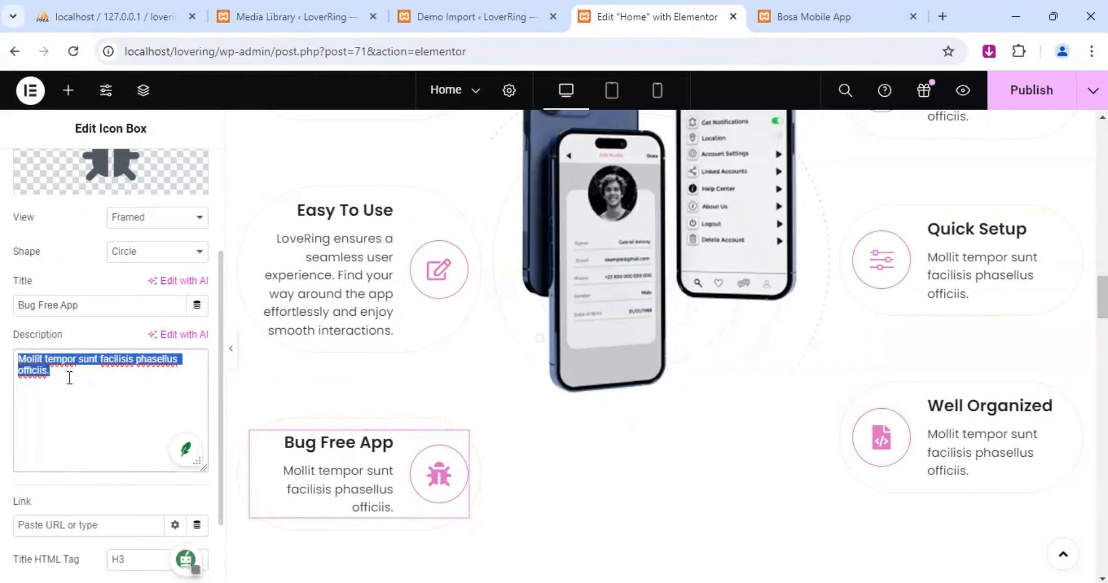
pyautogui.write('Built')
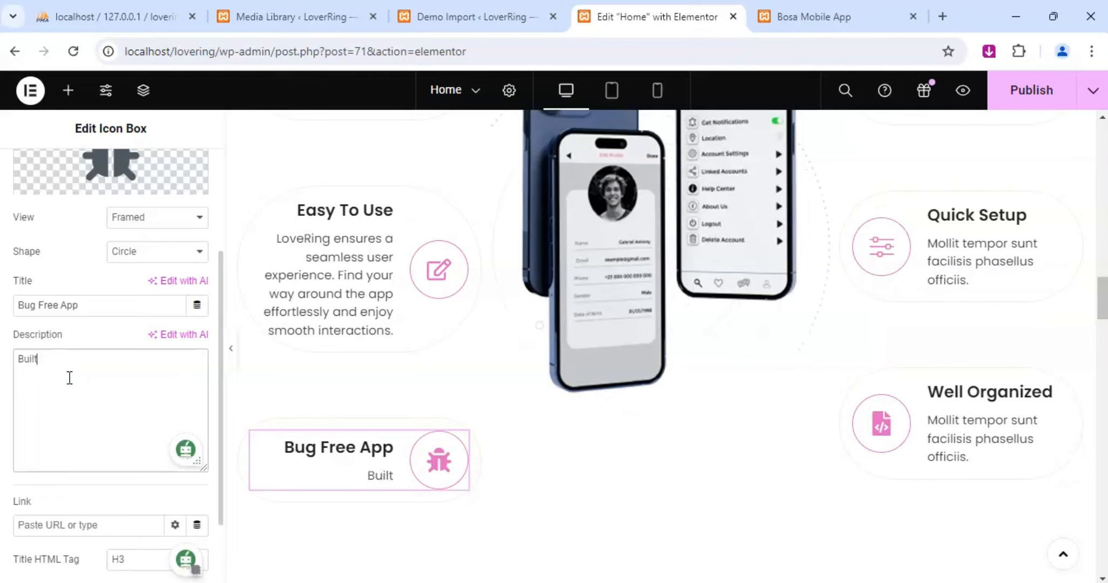
pyautogui.write(' with precis')
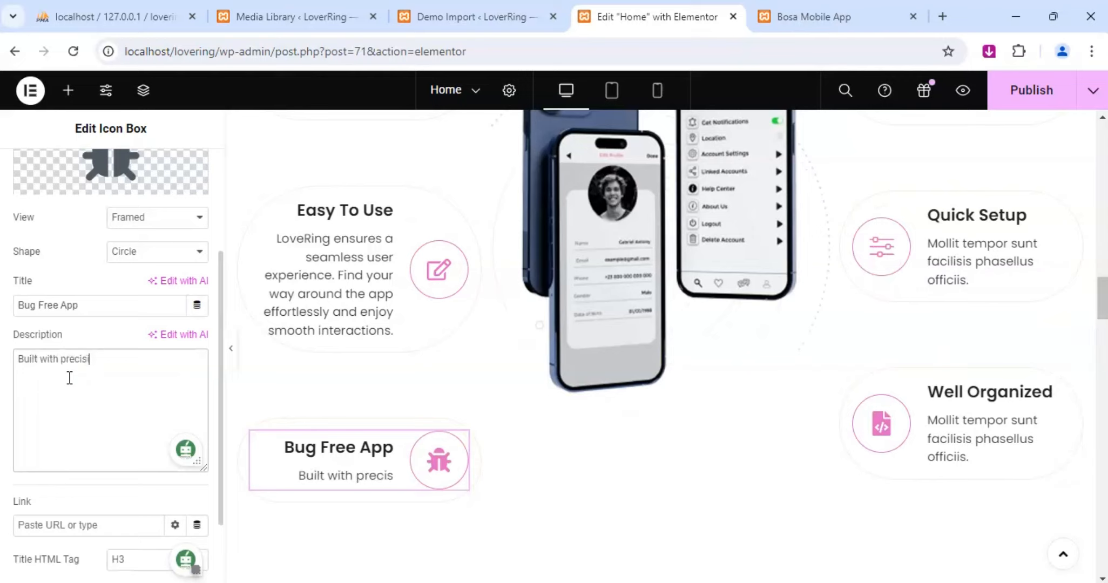
pyautogui.write('ion and c')
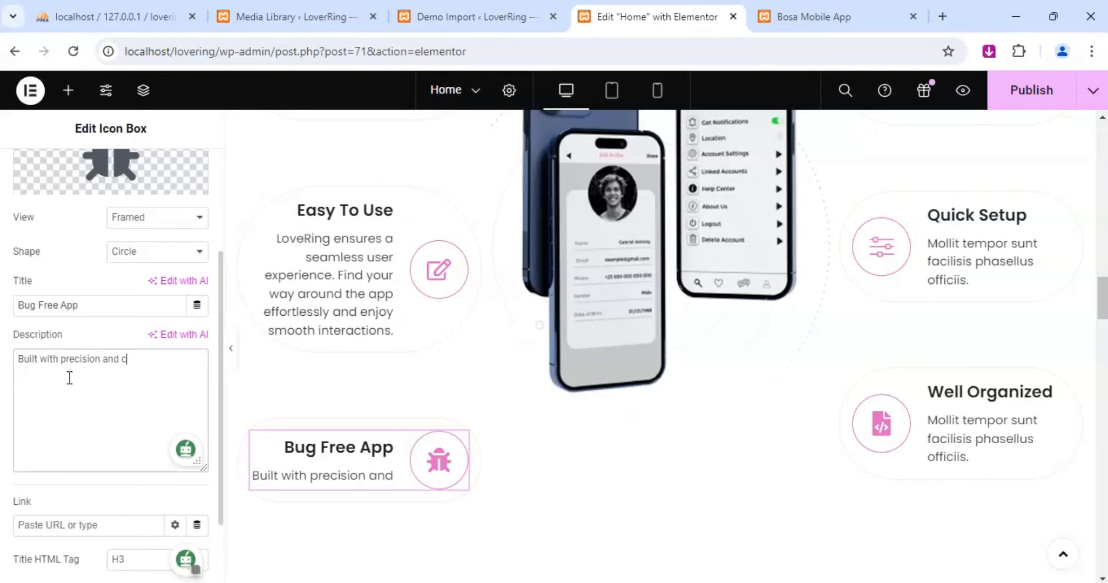
pyautogui.write('are')
pyautogui.write(', LoveRin')
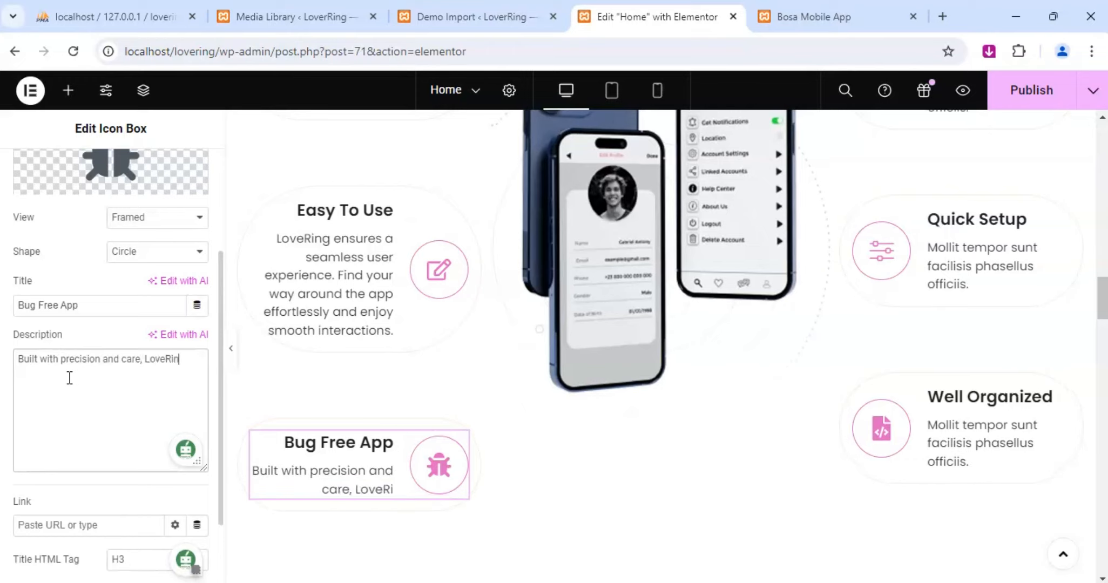
pyautogui.write('g is thot')
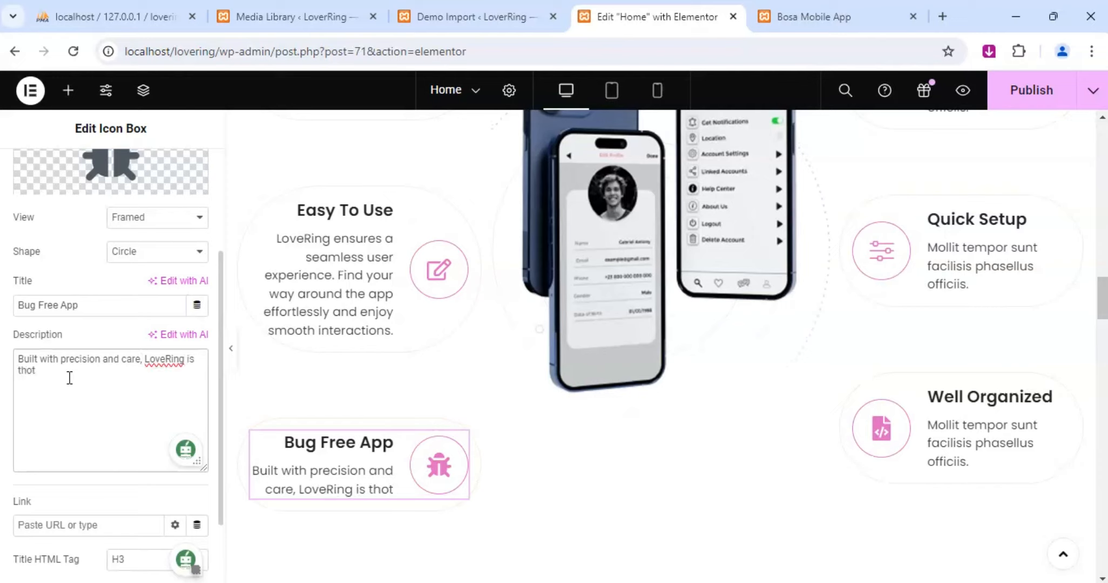
# Continue the Bug Free App box's description with "is thoroughly tested to ensure a bug-free experience".
pyautogui.press('BackSpace')
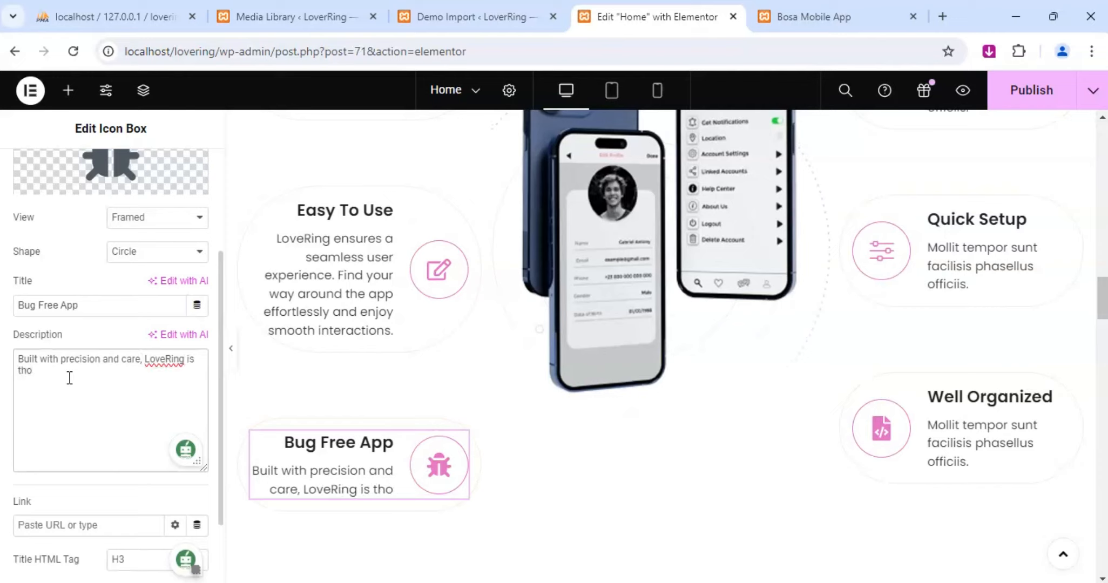
pyautogui.write('rough')
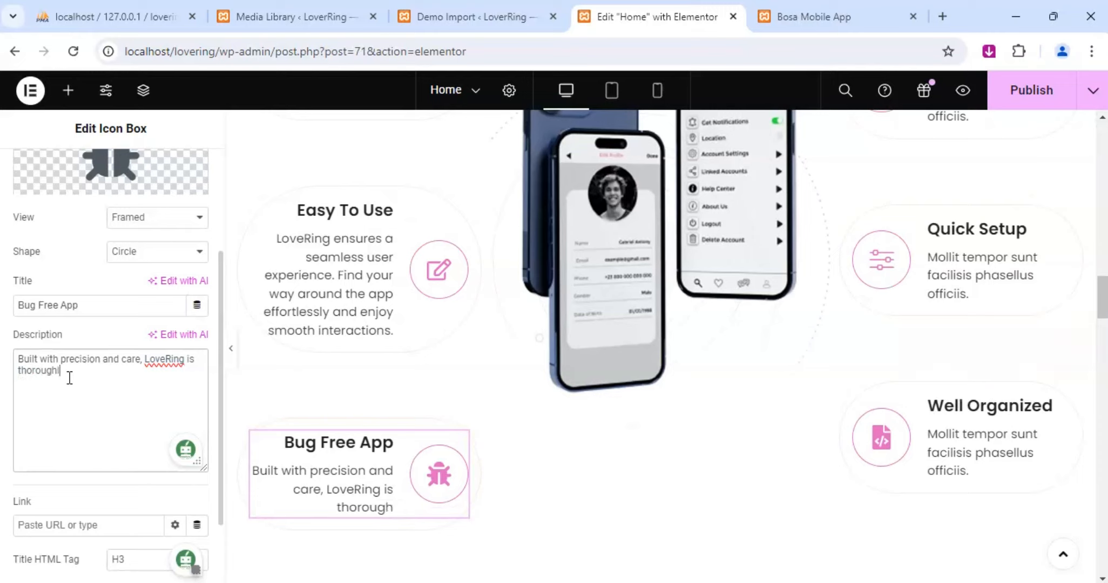
pyautogui.write('ly tested')
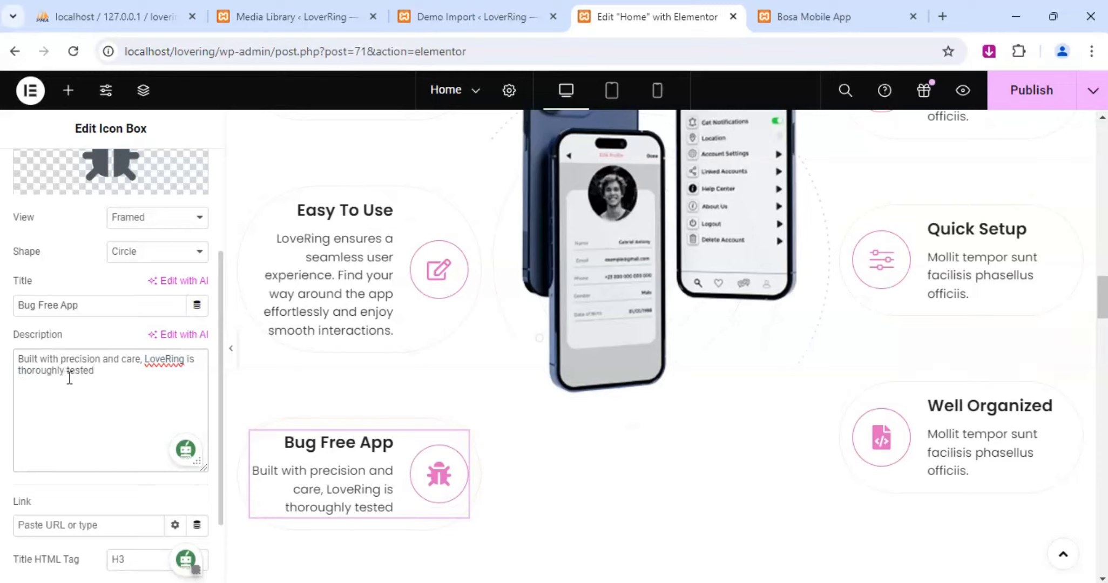
pyautogui.write(' r')
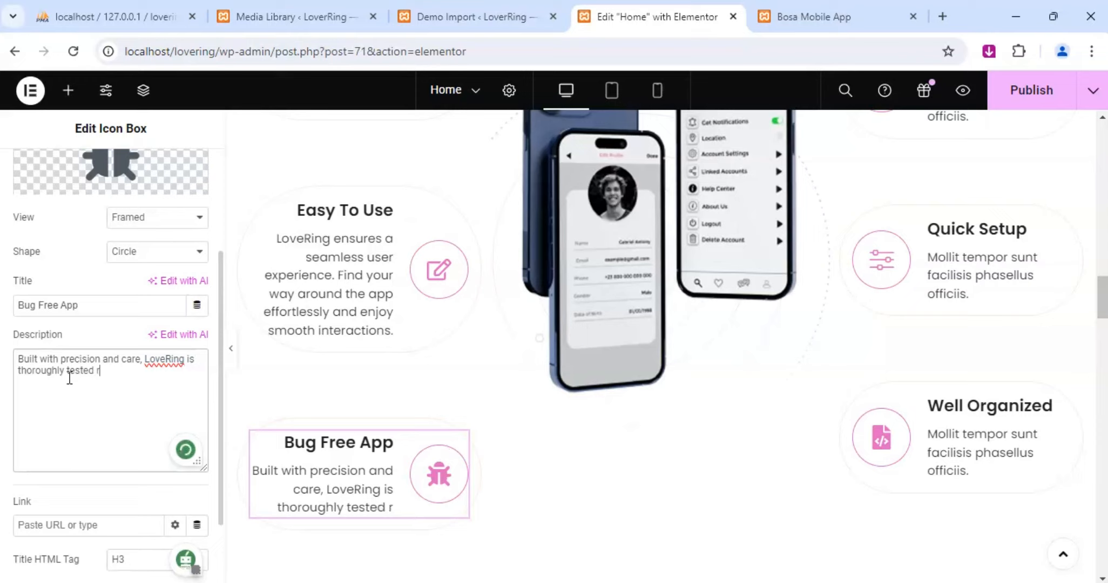
pyautogui.write(' to ensure')
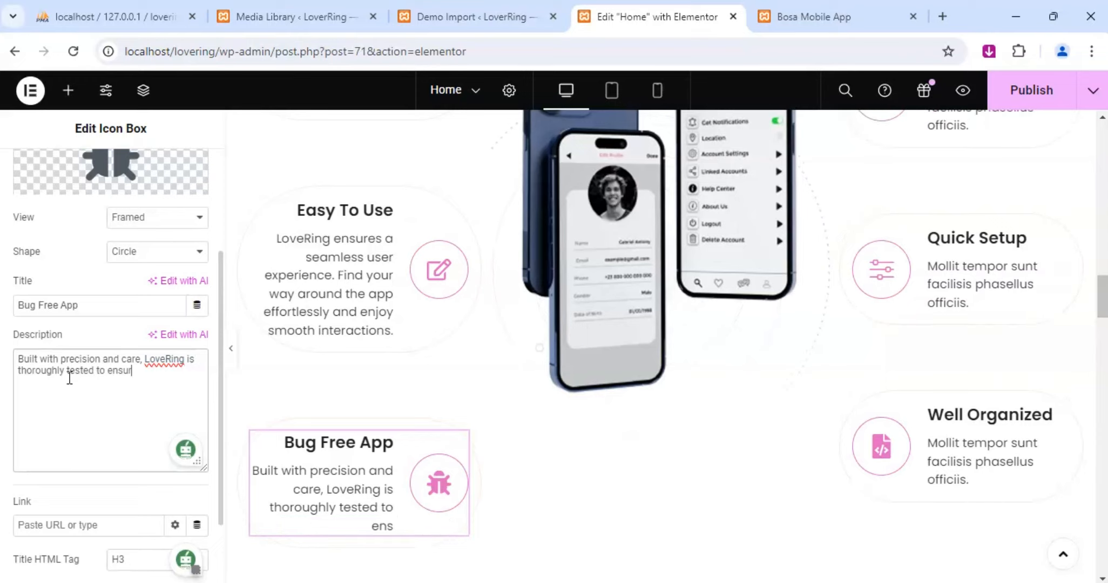
pyautogui.write(' a bug')
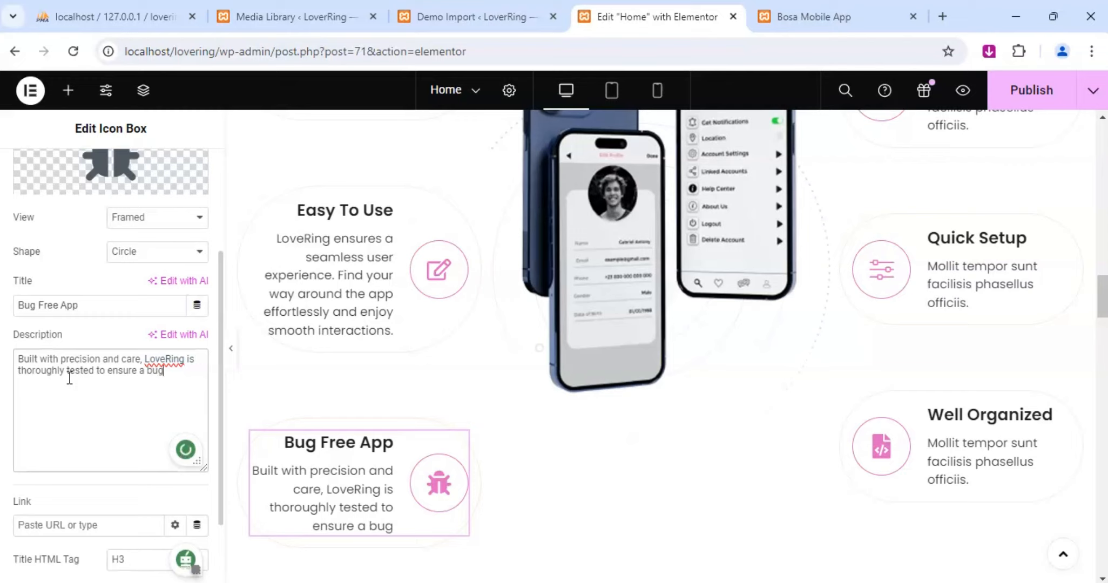
pyautogui.write('-free')
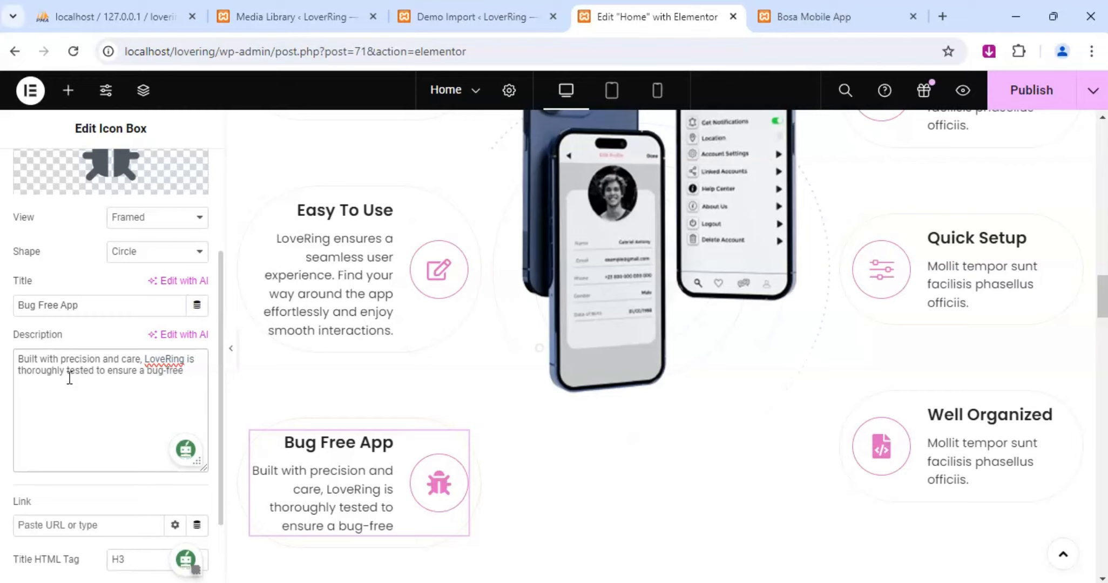
pyautogui.write(' experience')
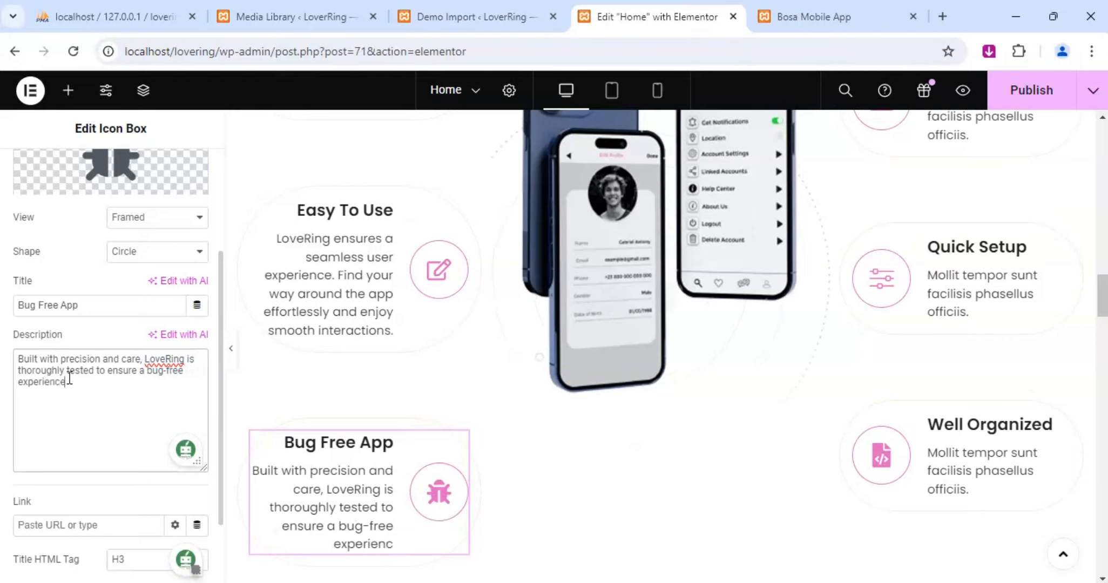
pyautogui.write('. Enjoy')
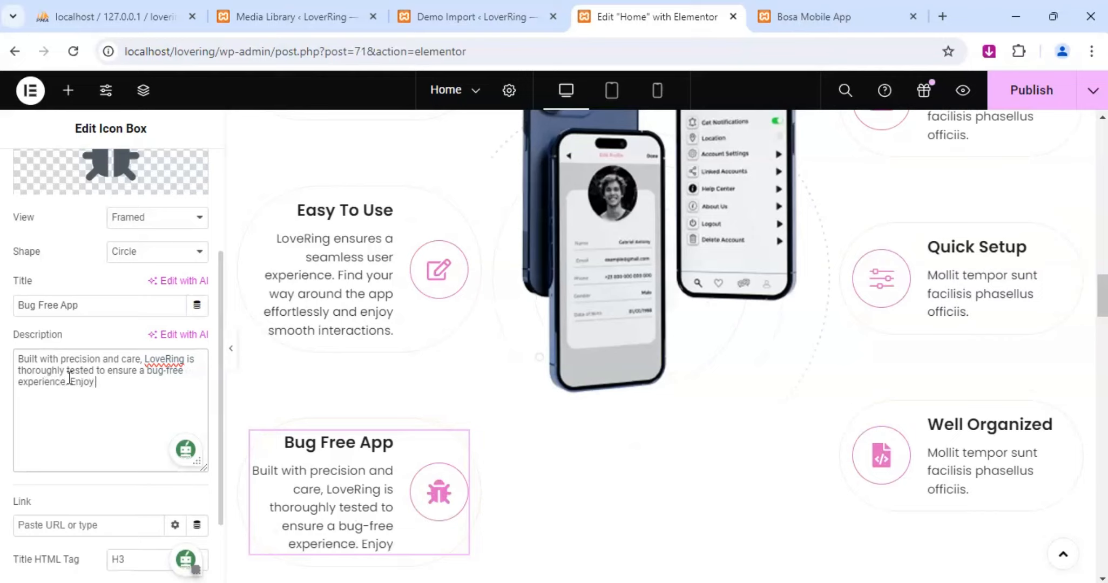
pyautogui.write(' a stable')
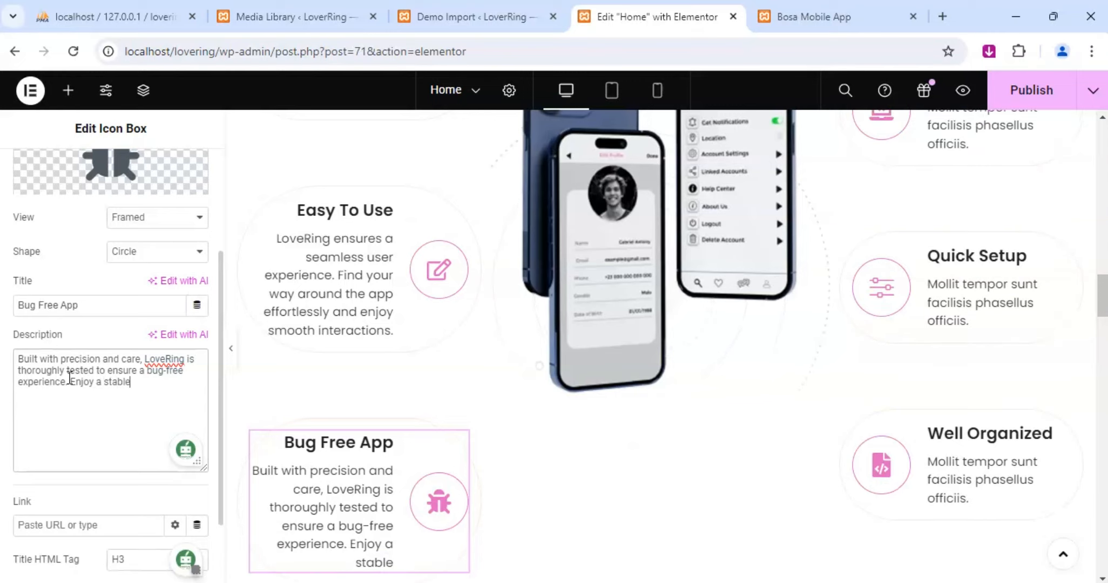
pyautogui.write(' and reliable')
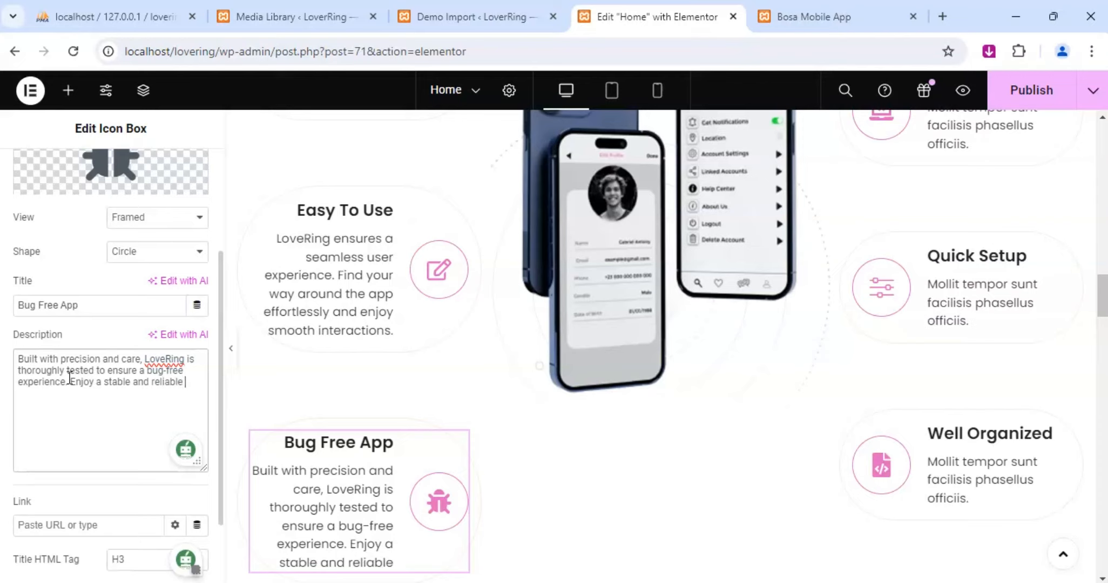
pyautogui.write(' app tha')
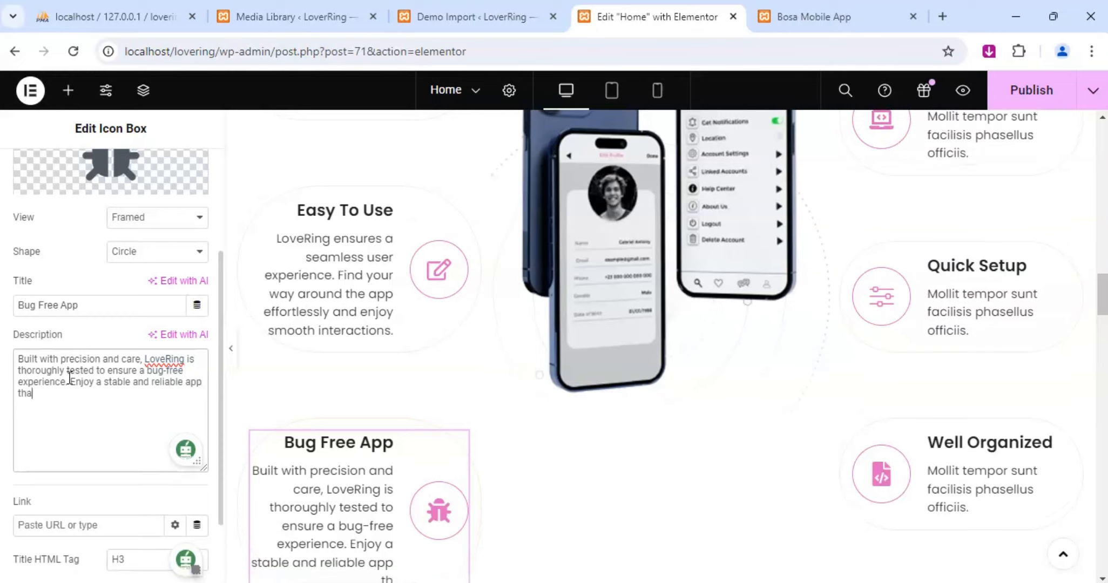
pyautogui.write('t works flawles')
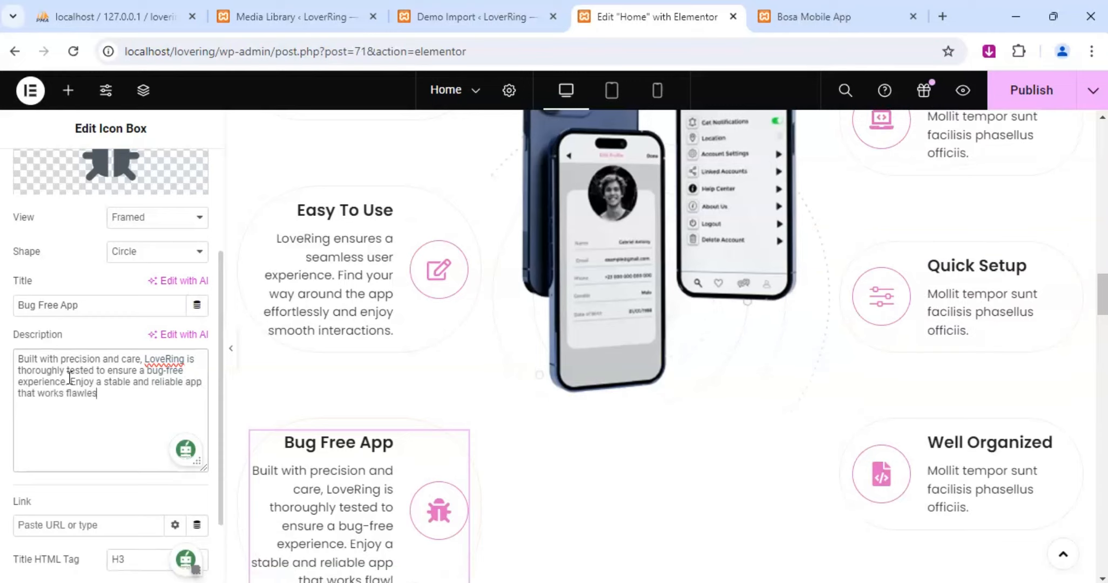
pyautogui.write('sy')
# End that sentence of the Bug Free App description and add "Enjoy a stable and reliable app that works flawlessly.".
pyautogui.scroll(-5, 243, 436)
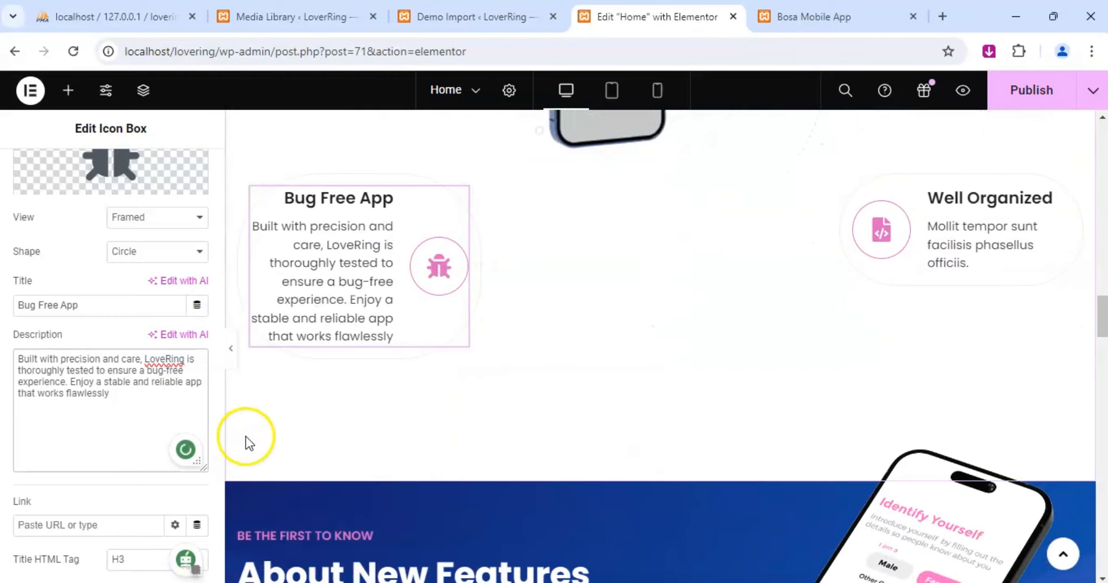
pyautogui.write('.')
# Publish the edited Home page and switch to its Bosa Mobile App preview.
pyautogui.scroll(2, 578, 306)
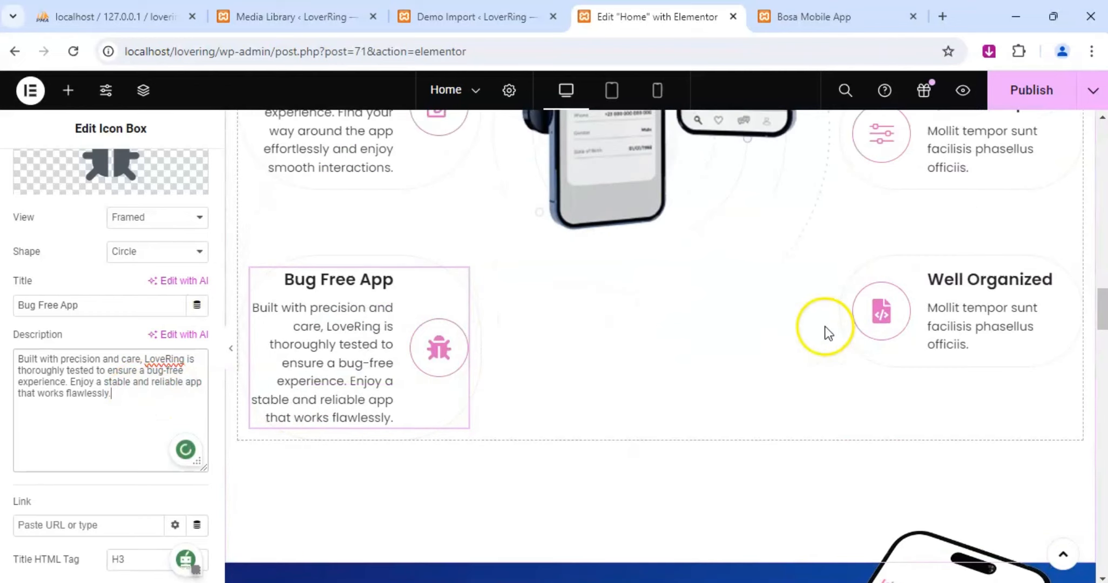
pyautogui.click(1019, 100)
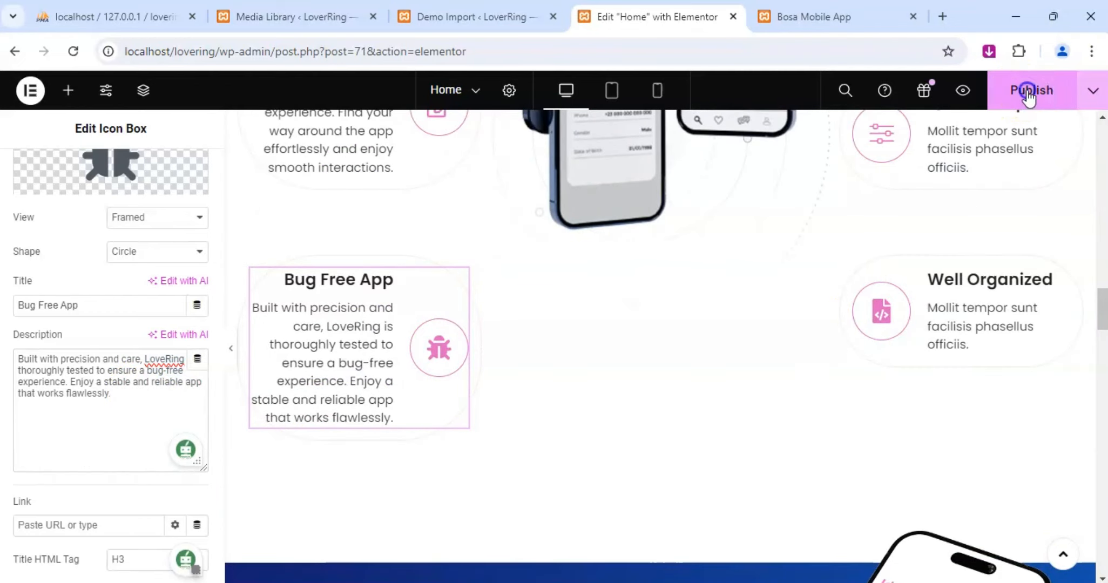
pyautogui.click(810, 22)
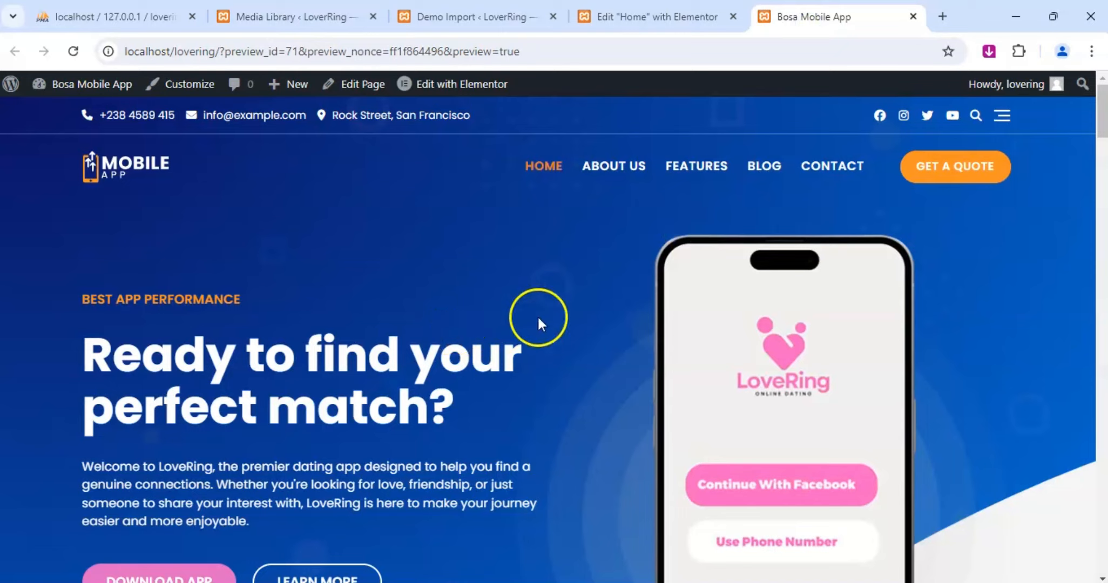
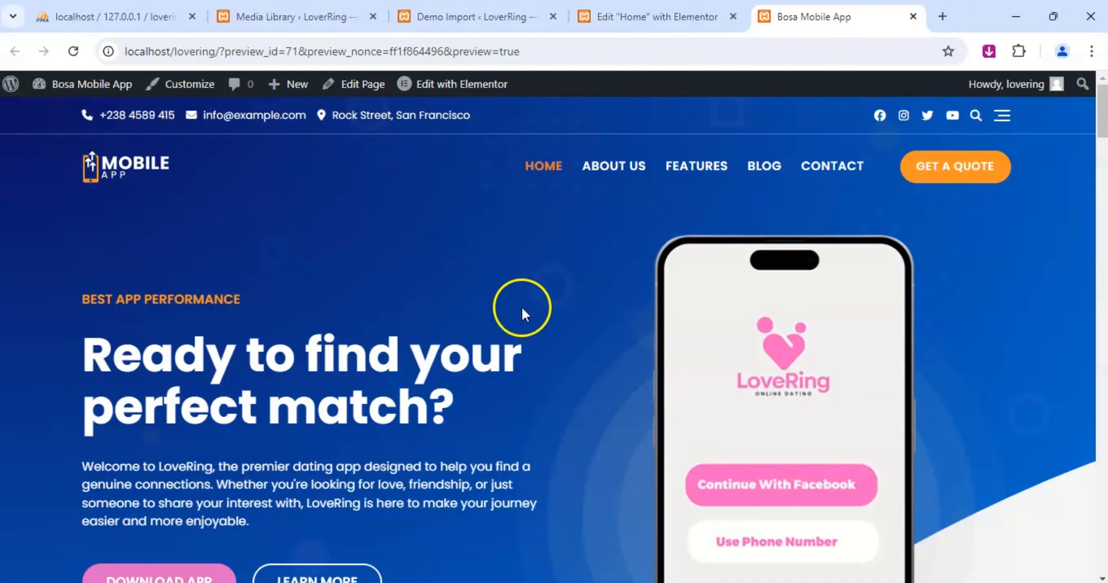
# Check the Home page's publishing in the Elementor editor and reload its Bosa Mobile App preview.
pyautogui.click(677, 22)
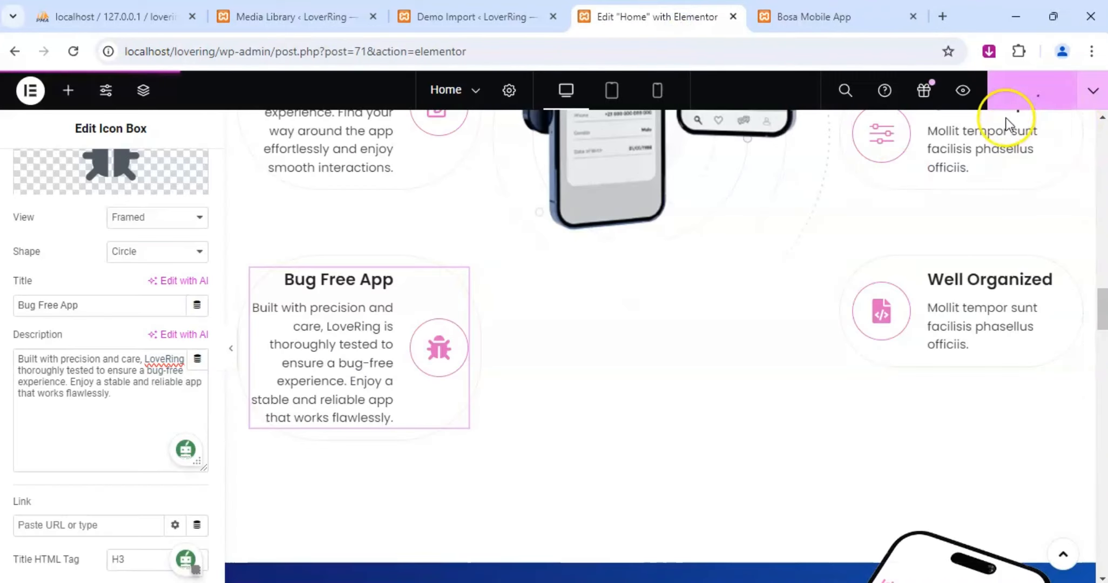
pyautogui.click(783, 12)
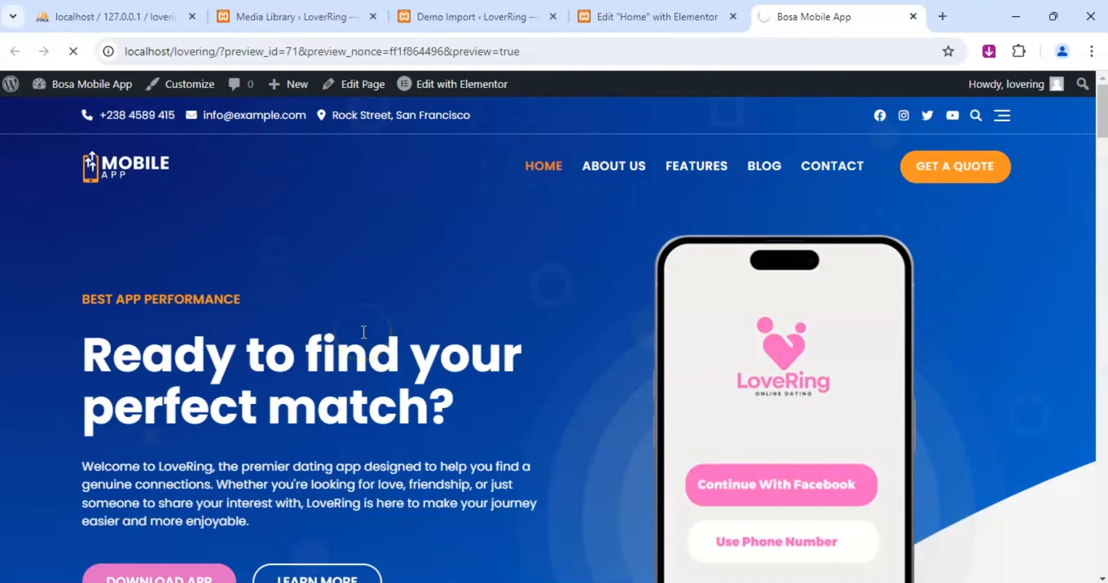
pyautogui.click(386, 337)
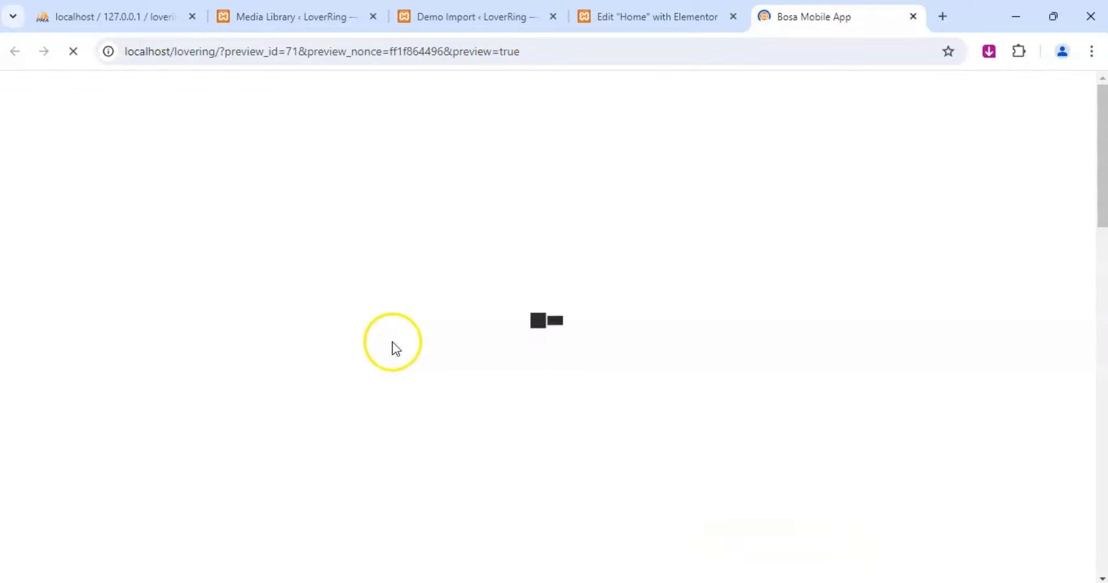
# Review the previewed Home page from the hero banner through the Why Choose LoveRing section to the app feature boxes.
pyautogui.scroll(-4, 421, 348)
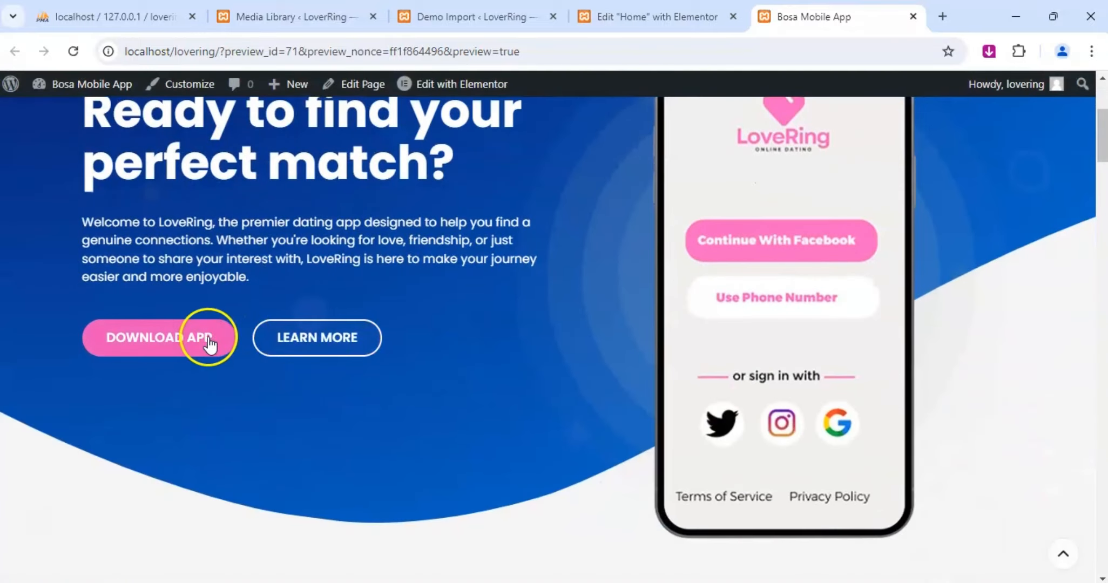
pyautogui.scroll(-2, 566, 334)
pyautogui.scroll(-5, 566, 343)
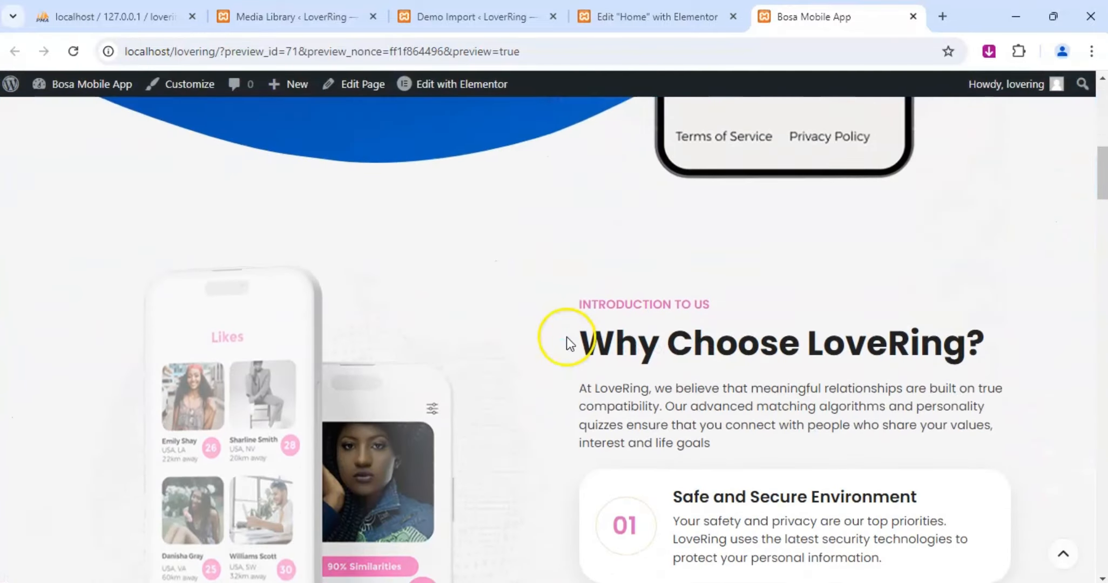
pyautogui.scroll(-3, 586, 334)
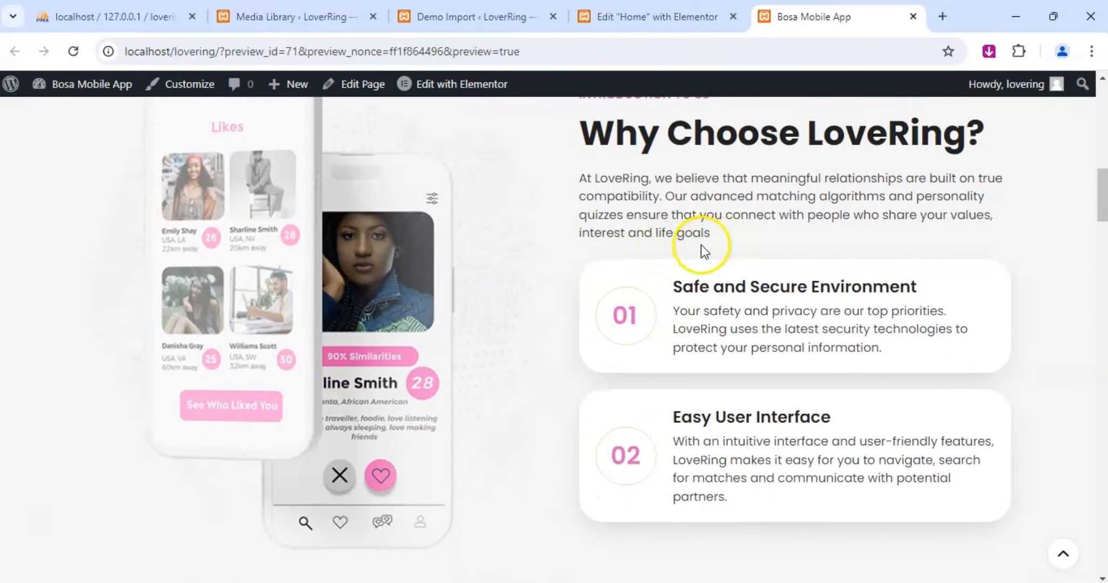
pyautogui.scroll(-3, 680, 312)
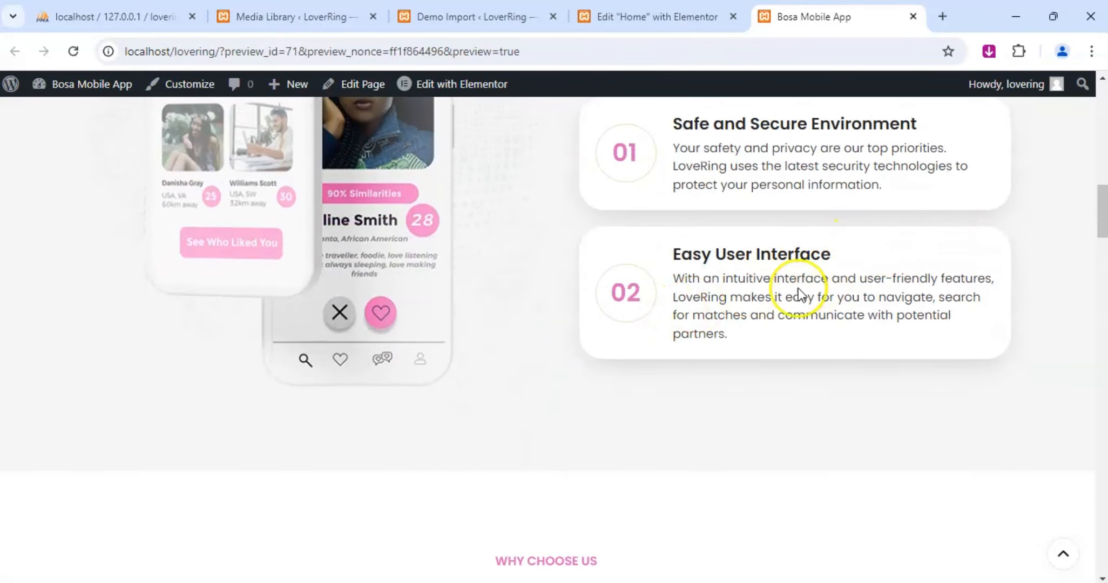
pyautogui.scroll(5, 591, 316)
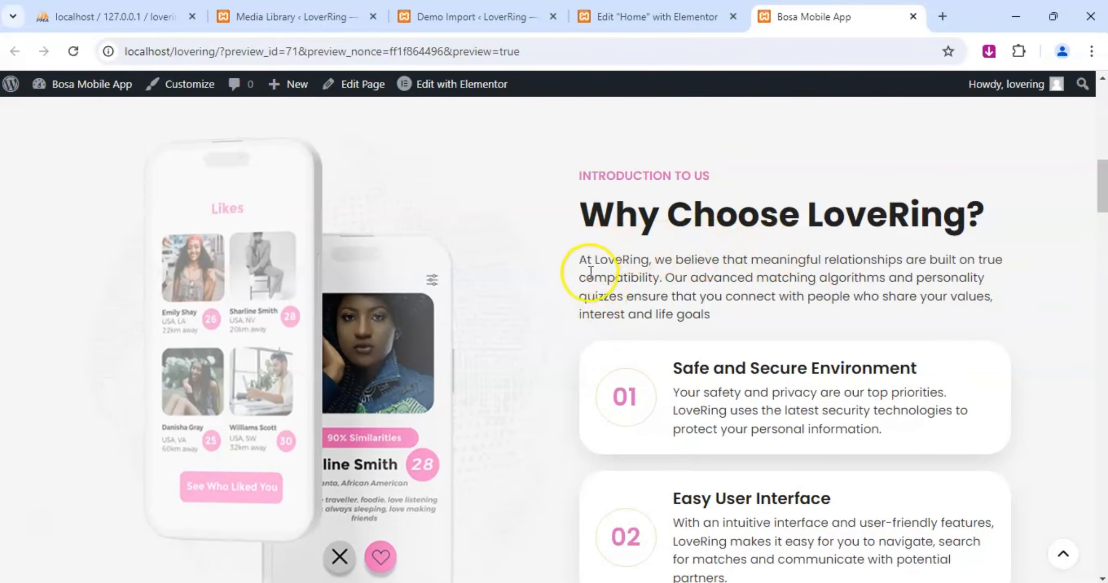
pyautogui.scroll(-1, 669, 355)
pyautogui.scroll(-5, 669, 354)
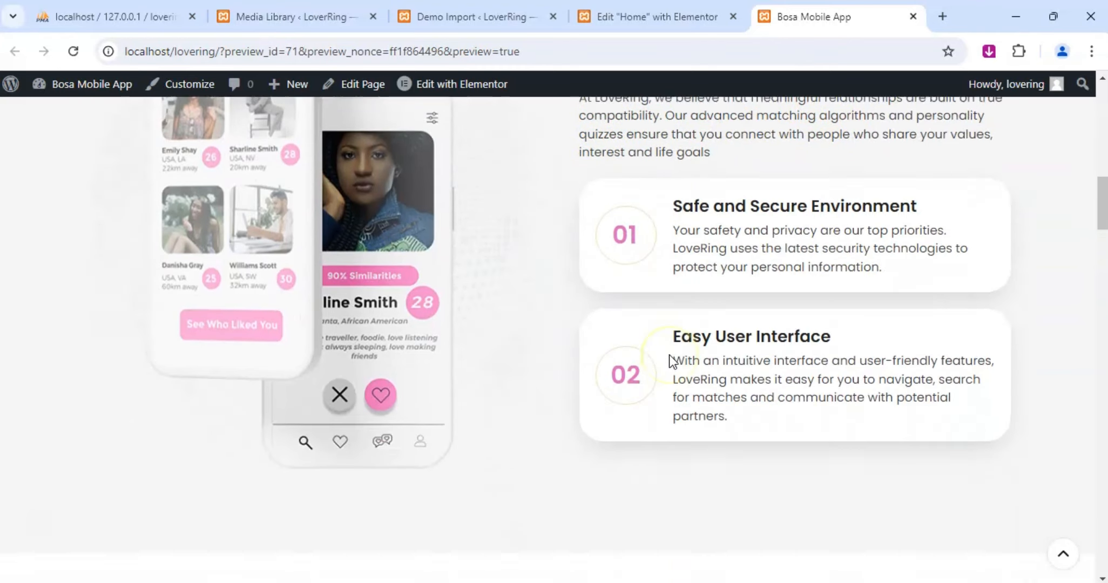
pyautogui.scroll(5, 673, 355)
pyautogui.scroll(-10, 676, 348)
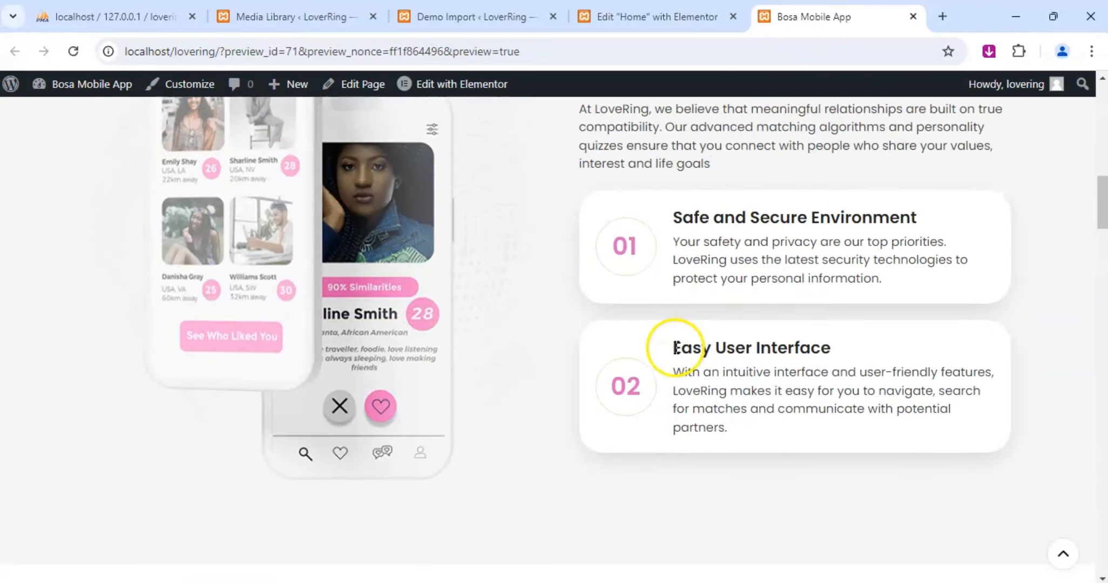
pyautogui.scroll(-7, 601, 341)
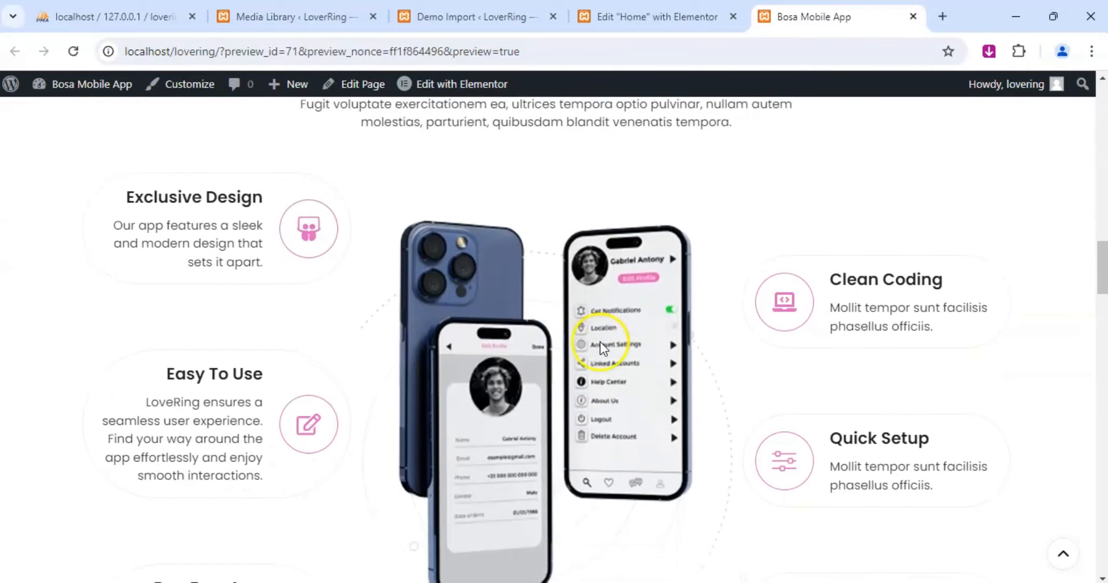
pyautogui.scroll(-2, 433, 372)
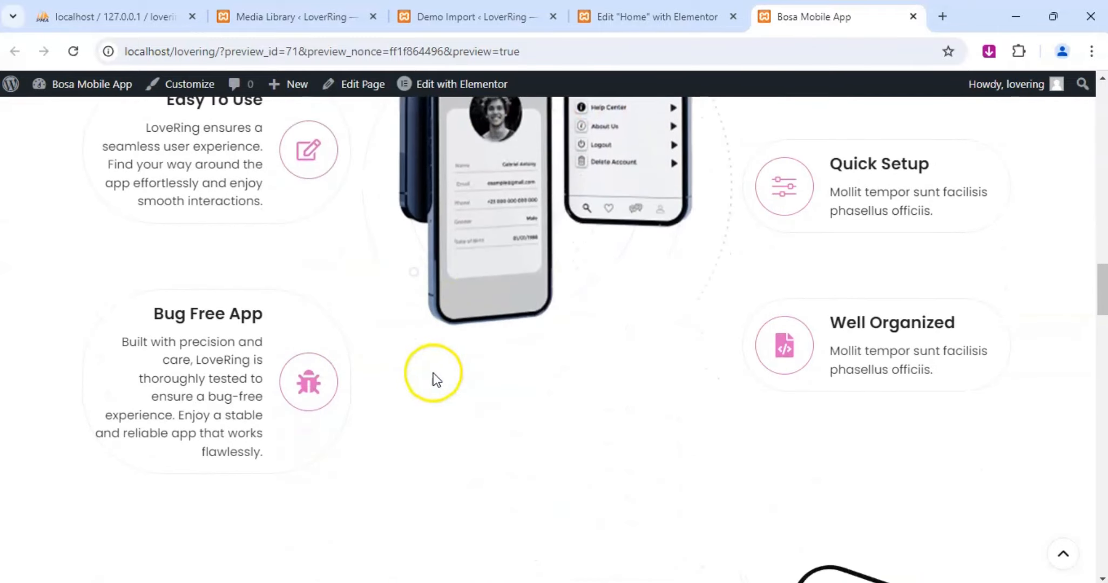
pyautogui.scroll(4, 502, 311)
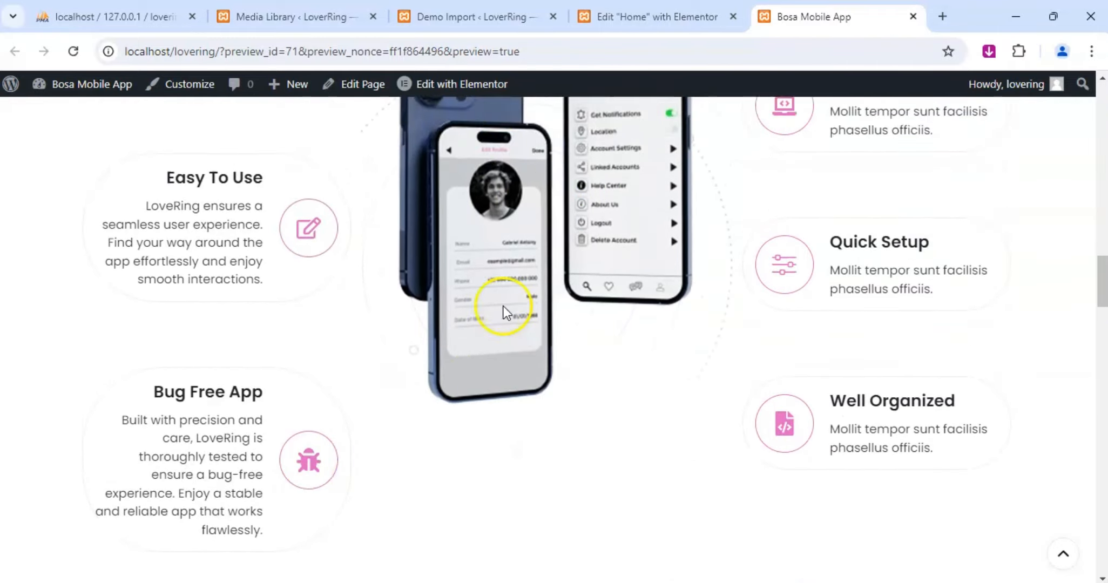
pyautogui.scroll(2, 504, 308)
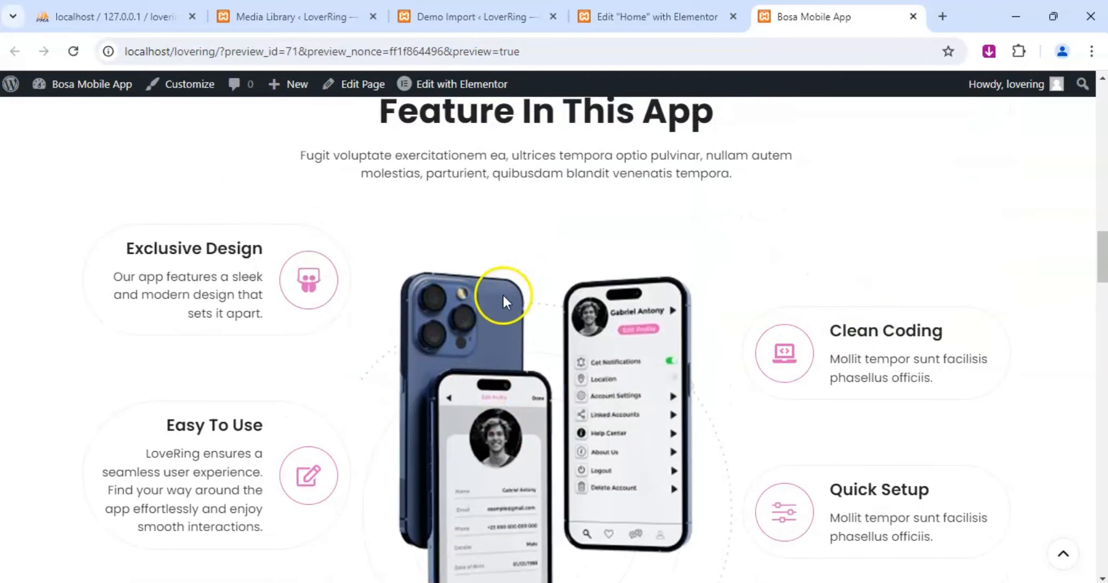
pyautogui.scroll(-3, 519, 363)
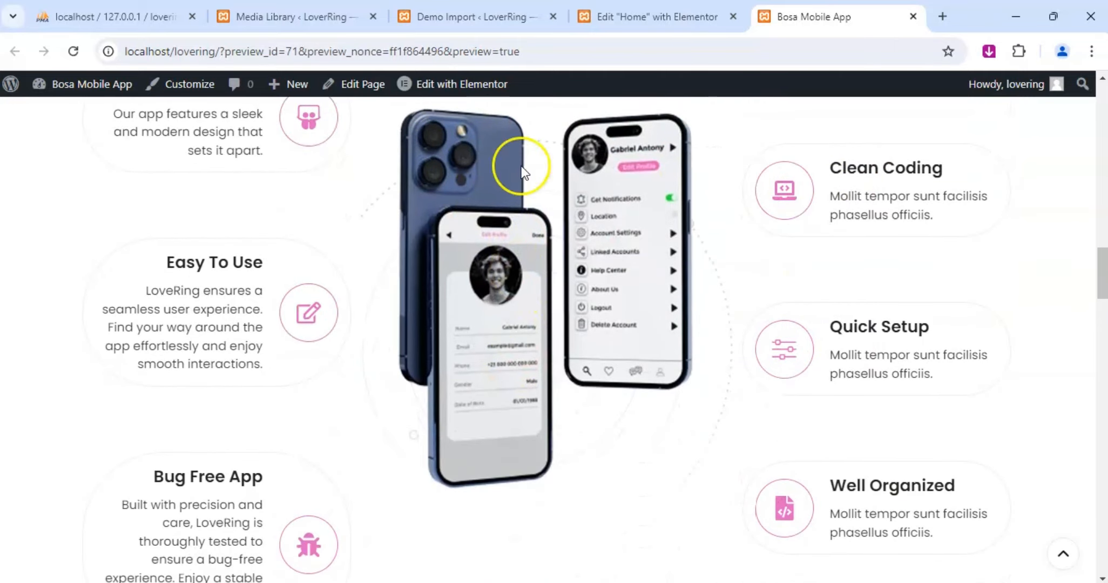
# Replace the placeholder description of the Clean Coding icon box with "Our developers follow" in the Elementor editor.
pyautogui.click(592, 16)
pyautogui.scroll(7, 794, 278)
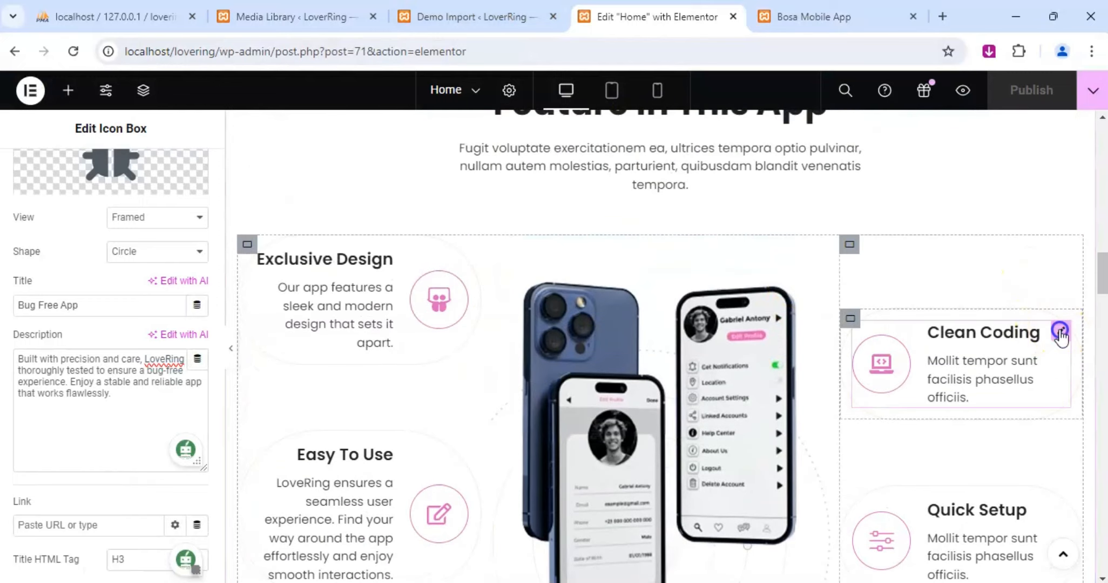
pyautogui.click(1059, 331)
pyautogui.click(40, 184)
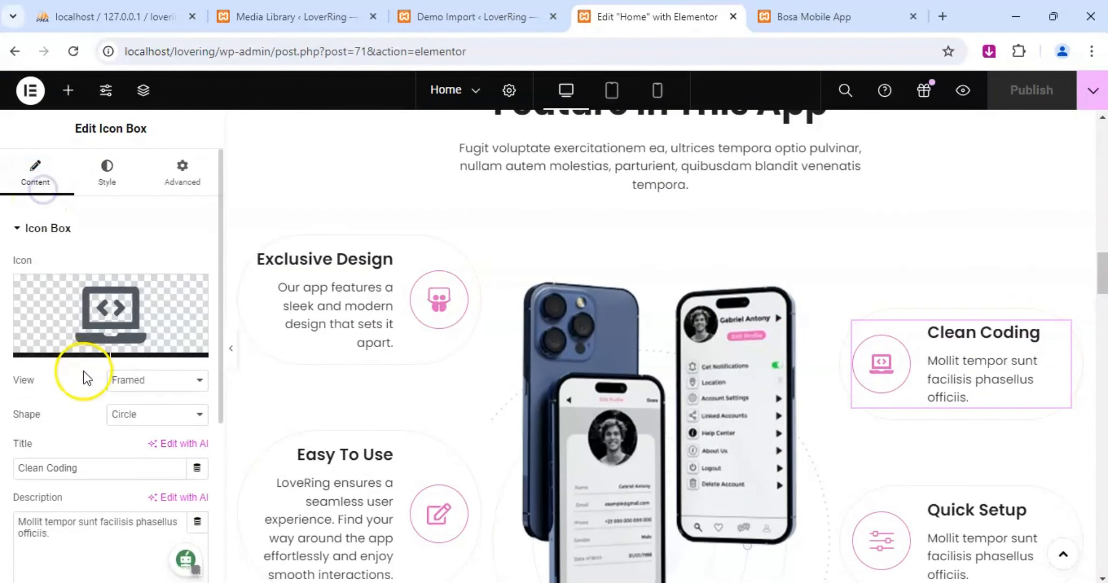
pyautogui.scroll(-5, 84, 378)
pyautogui.click(74, 306)
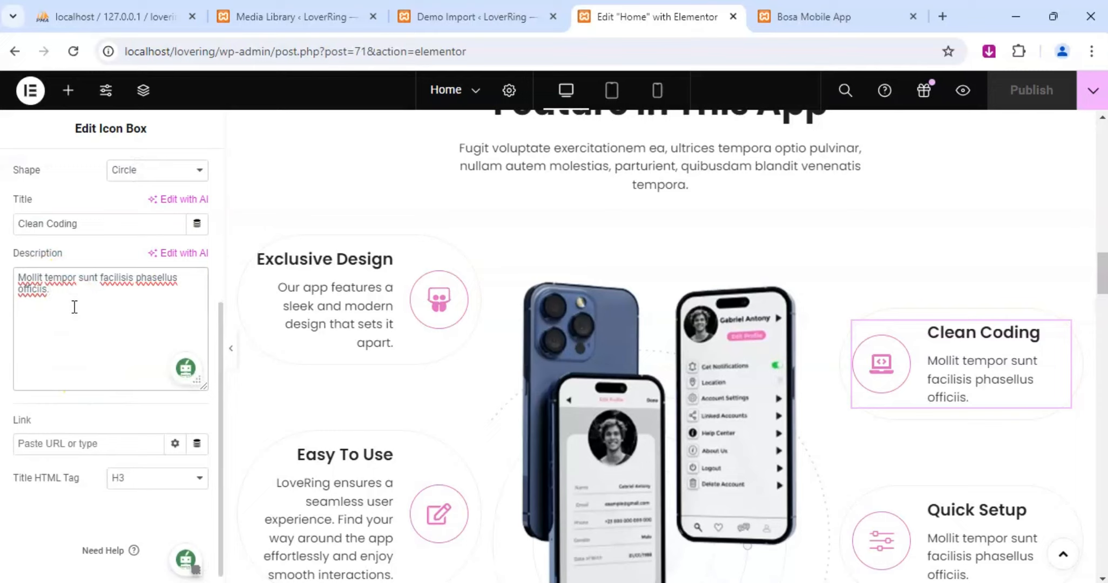
pyautogui.hotkey('ctrl', 'a')
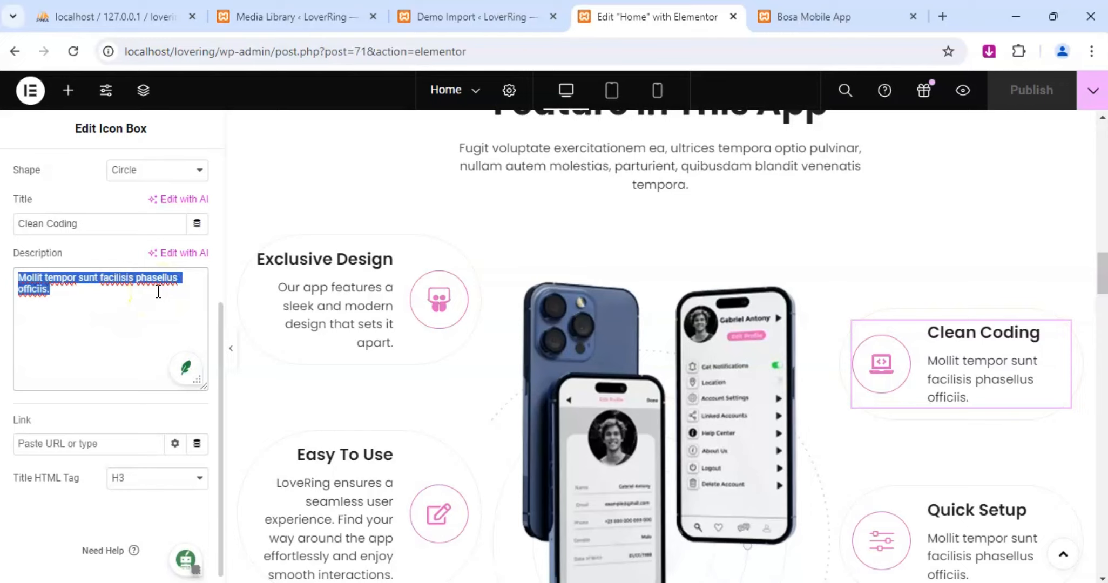
pyautogui.write('Our develo')
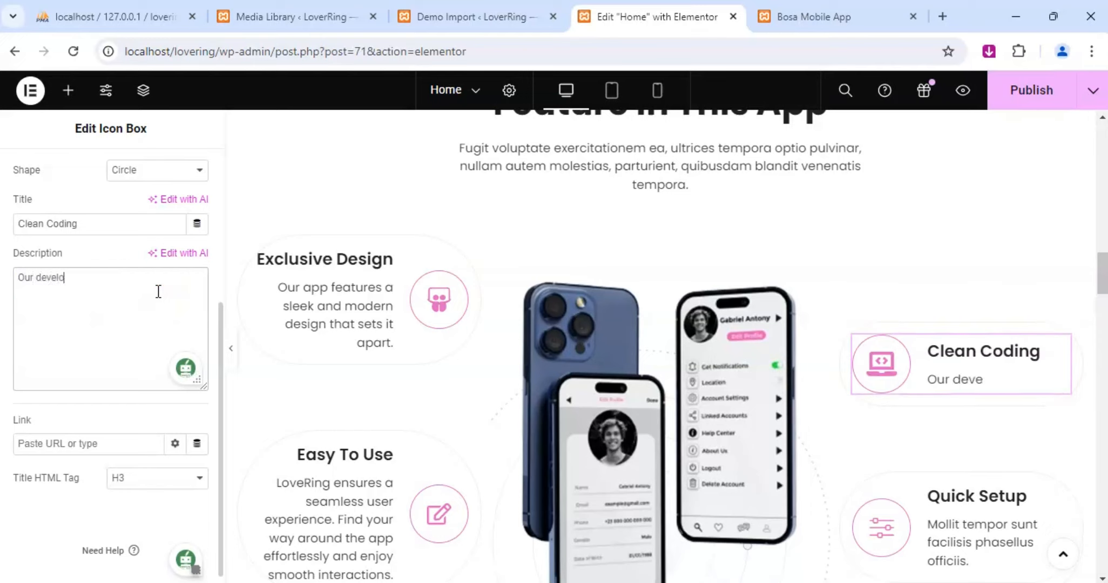
pyautogui.write('pers follow')
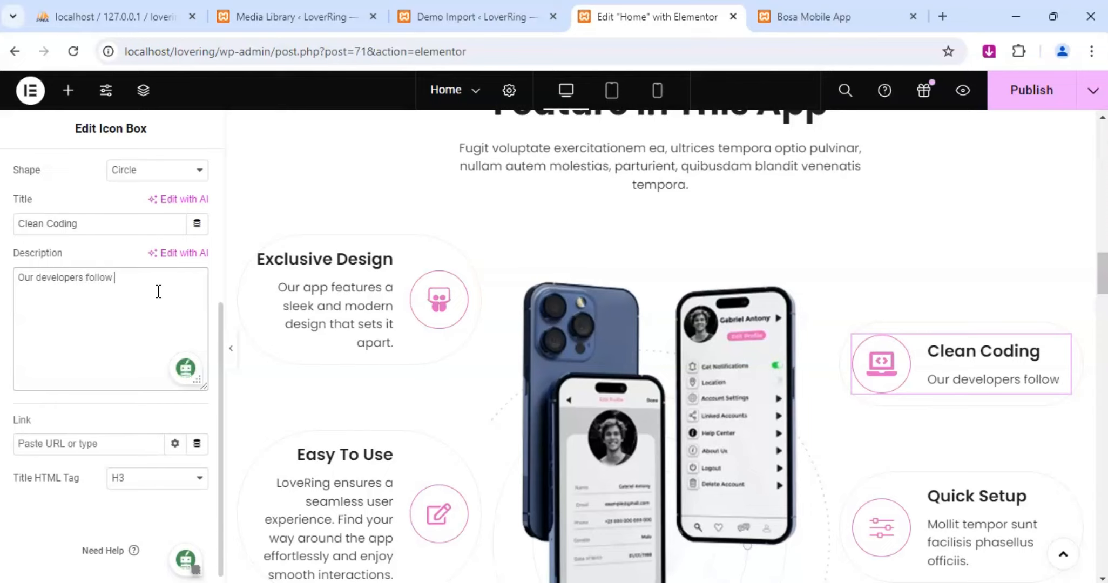
pyautogui.write(' best')
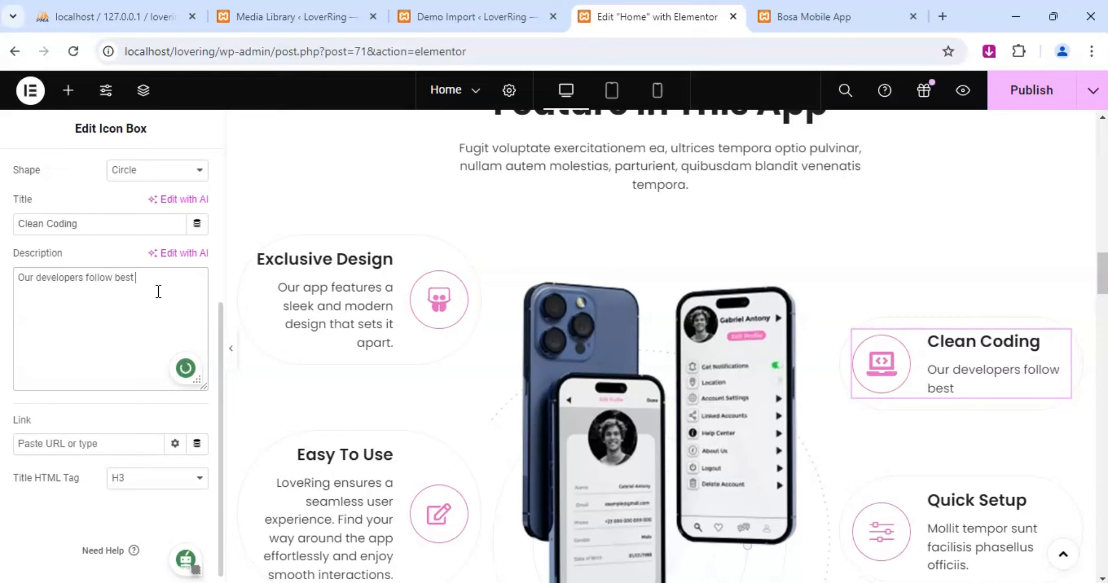
pyautogui.write(' practices')
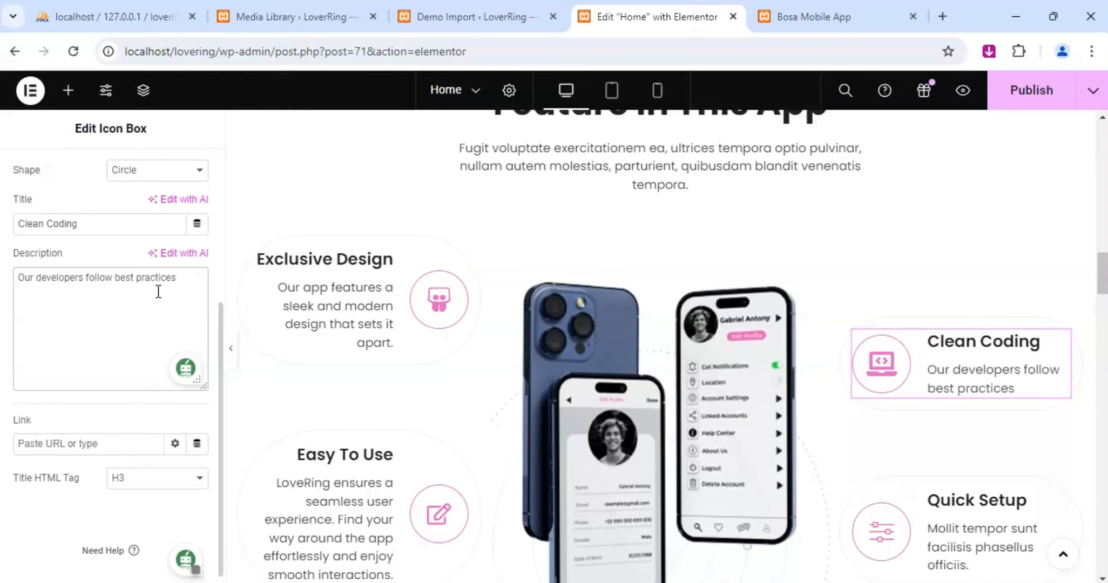
pyautogui.write(' in coding')
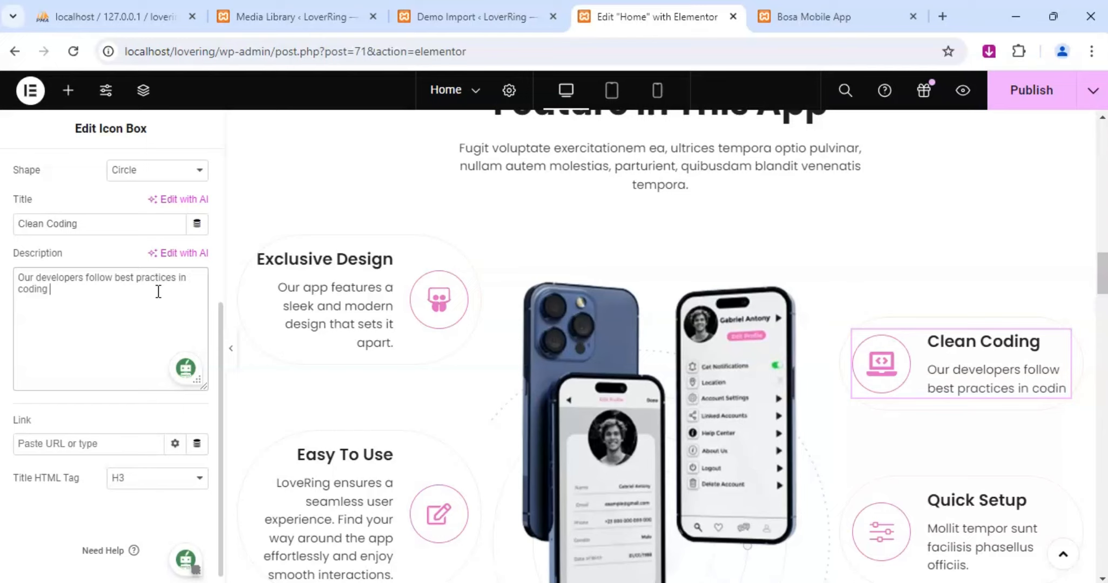
# Continue the Clean Coding box's description with "best practices in coding, resultiing in optimised and efficient".
pyautogui.write(', resultiing ')
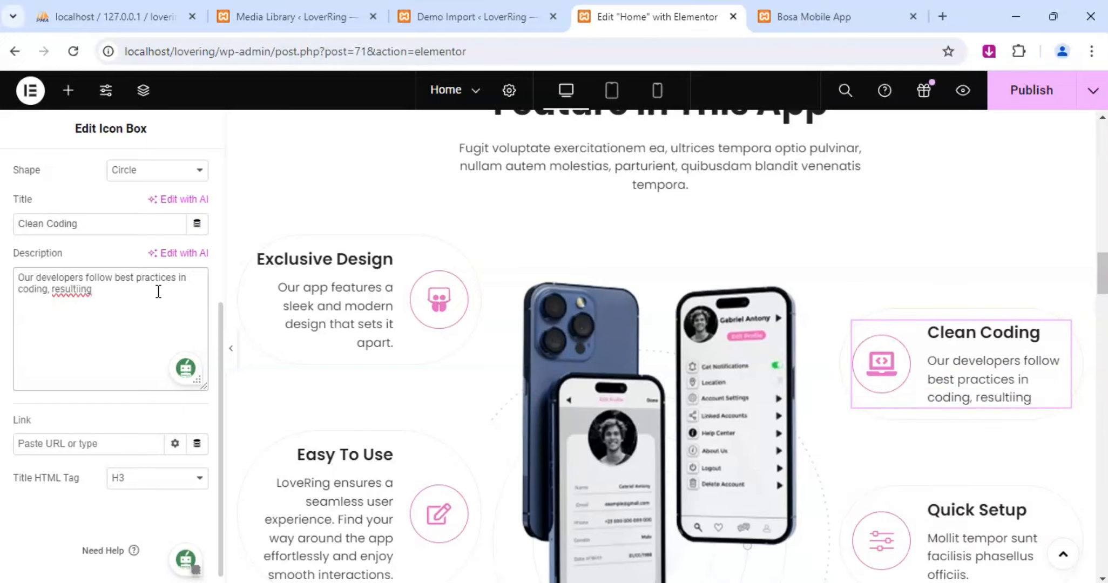
pyautogui.write('in optimised')
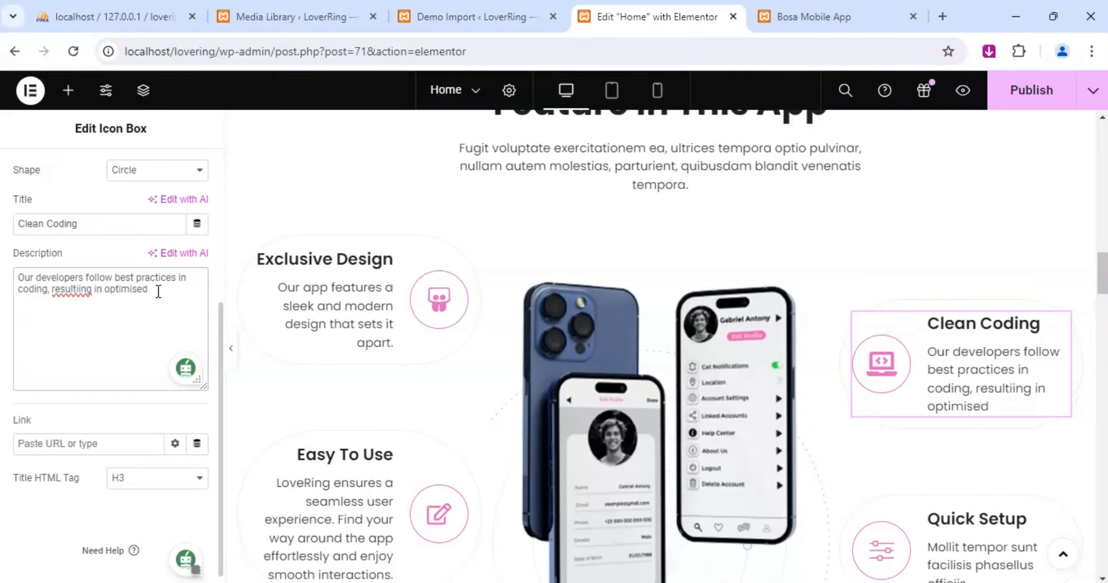
pyautogui.write(' ab')
pyautogui.write('d efficie')
pyautogui.write('nt')
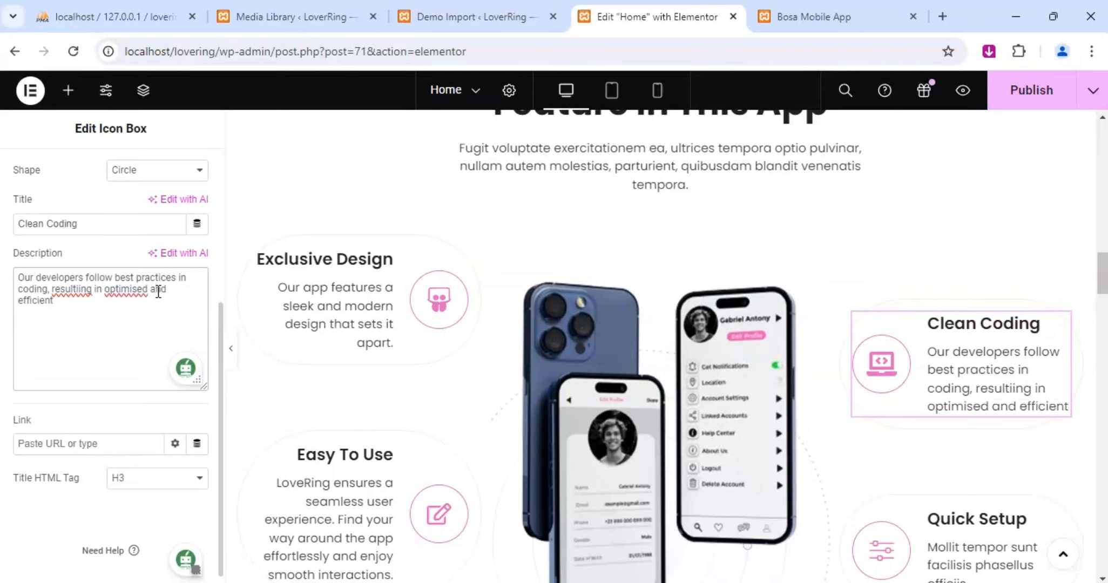
# Correct the spelling in the Clean Coding description to "resulting" and "optimized".
pyautogui.click(87, 293)
pyautogui.click(91, 243)
pyautogui.click(121, 292)
pyautogui.click(67, 292)
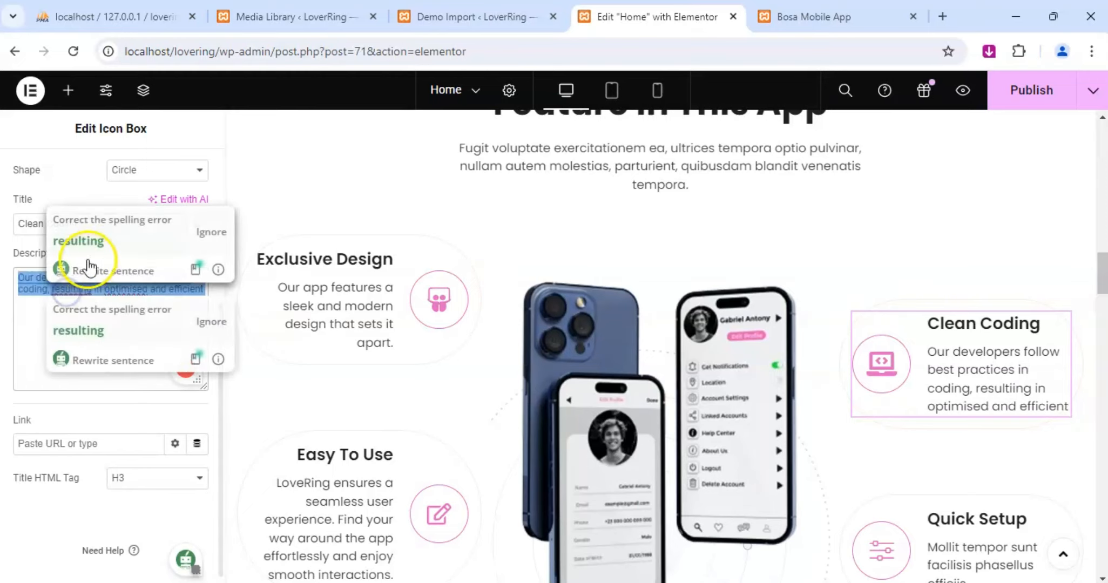
pyautogui.click(87, 330)
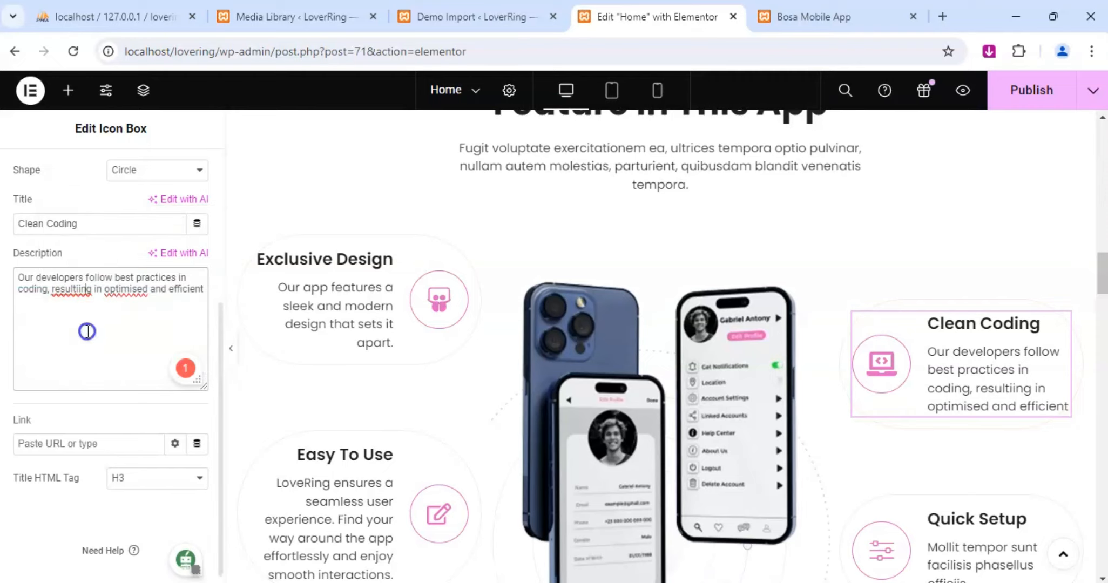
pyautogui.click(91, 295)
pyautogui.click(80, 324)
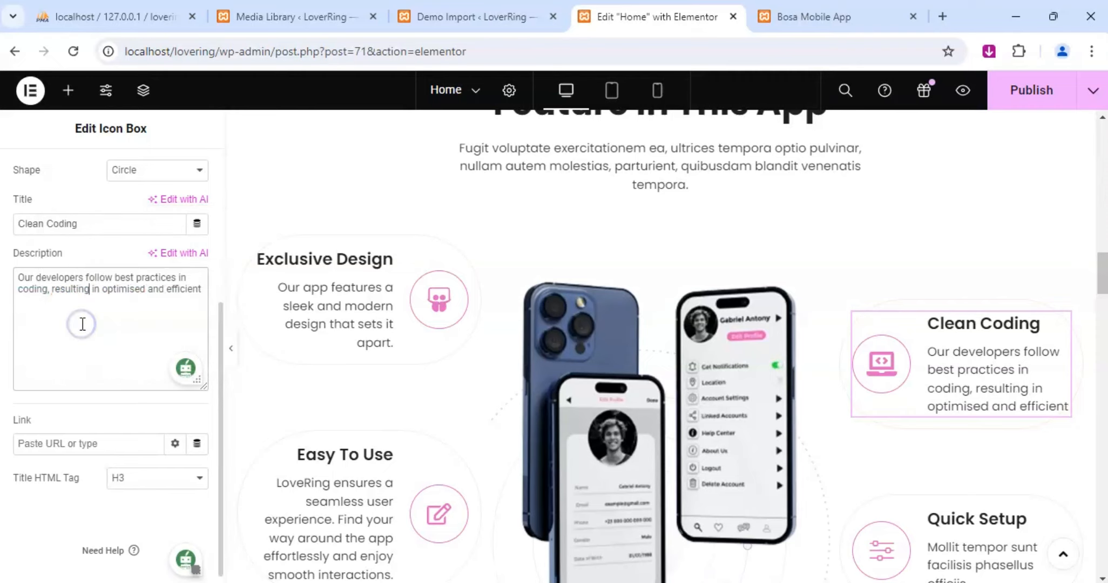
pyautogui.click(130, 292)
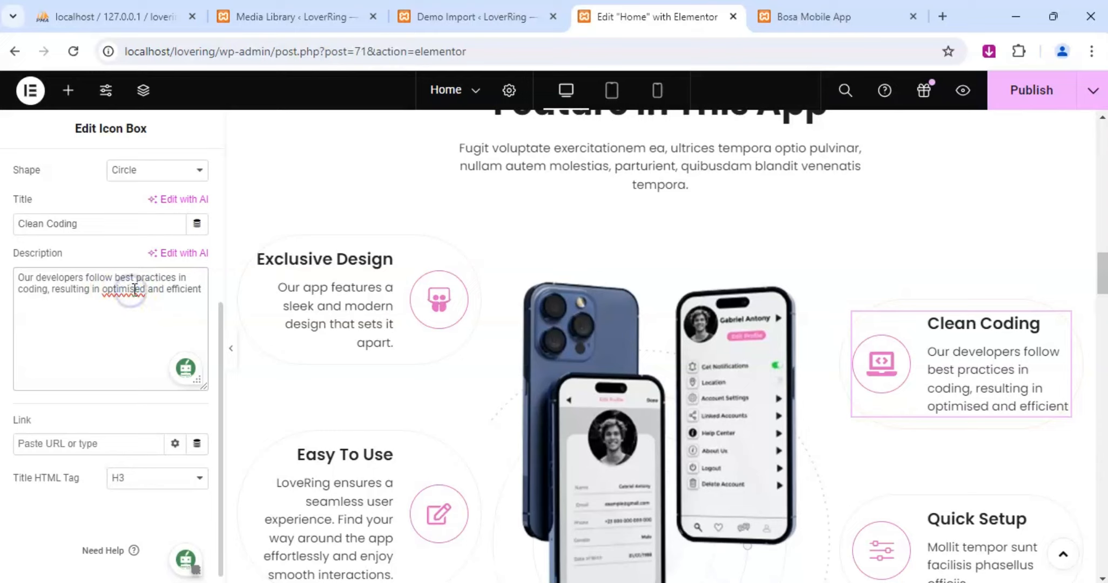
pyautogui.press('BackSpace')
pyautogui.write('z')
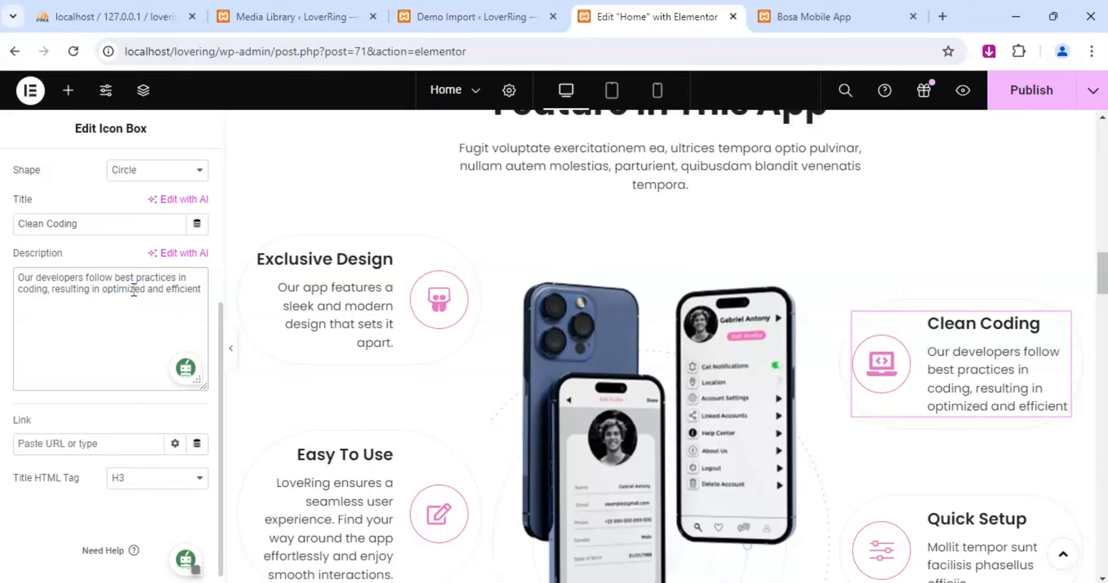
# Continue the Clean Coding box's description with "app. Benefit from fast".
pyautogui.click(200, 290)
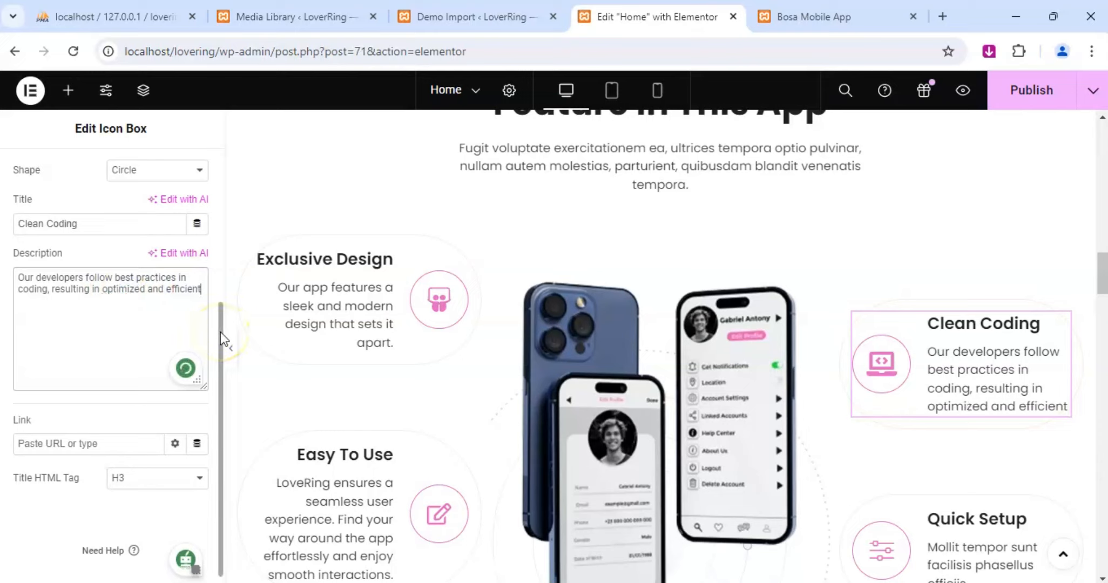
pyautogui.write('app. Benef')
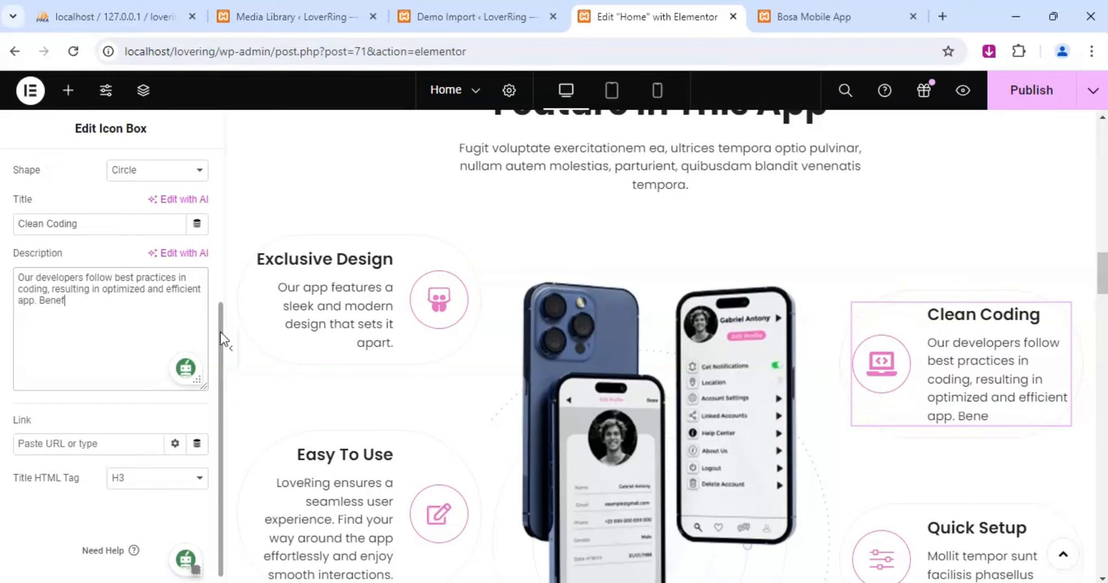
pyautogui.write('it from s')
pyautogui.press('BackSpace')
pyautogui.write('fast ')
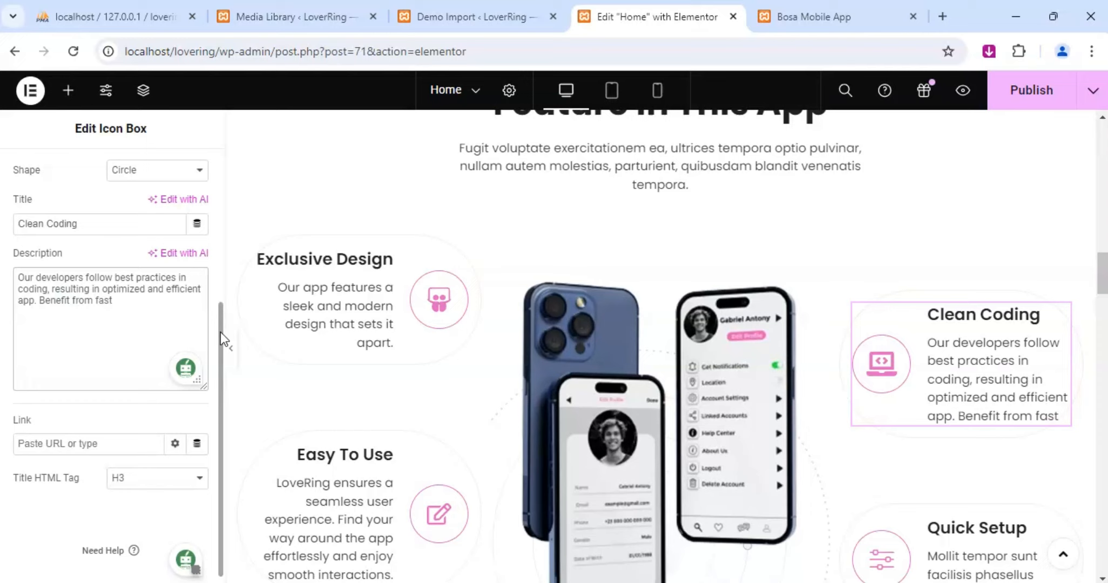
pyautogui.write('load ')
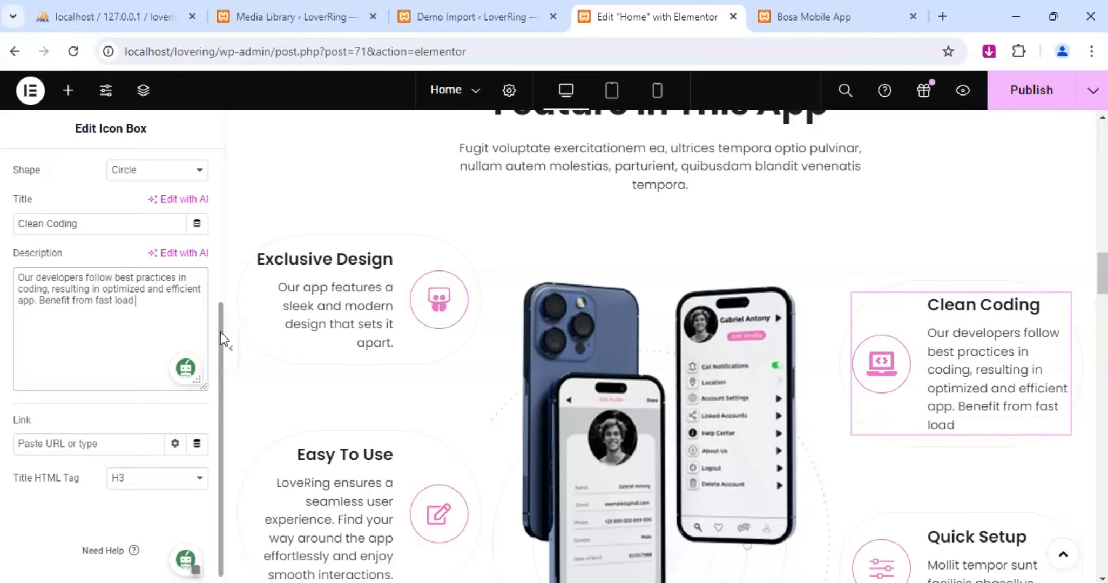
pyautogui.write('times and')
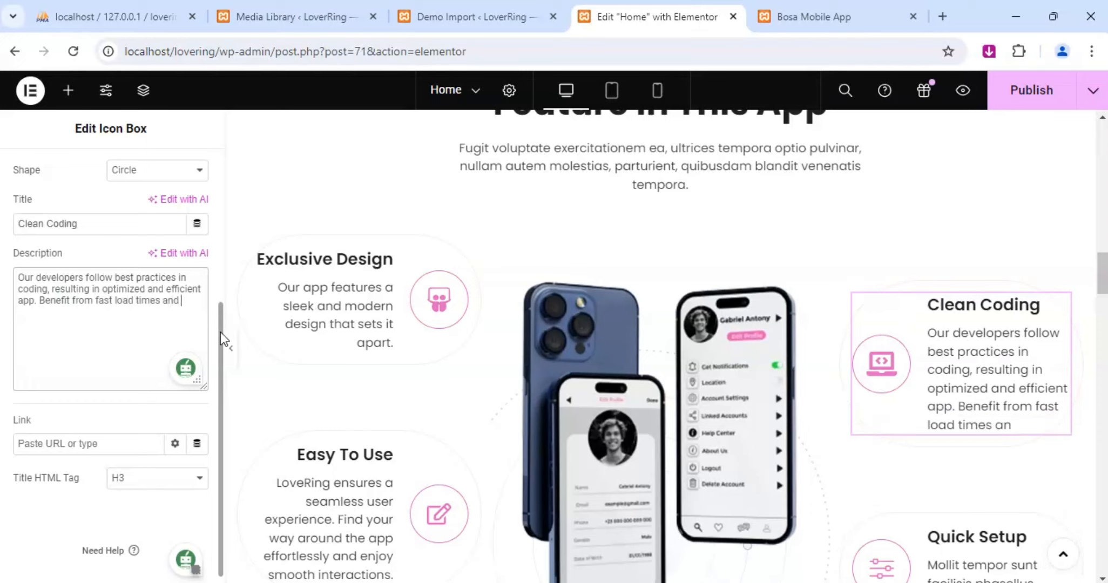
pyautogui.write(' smooth perfo')
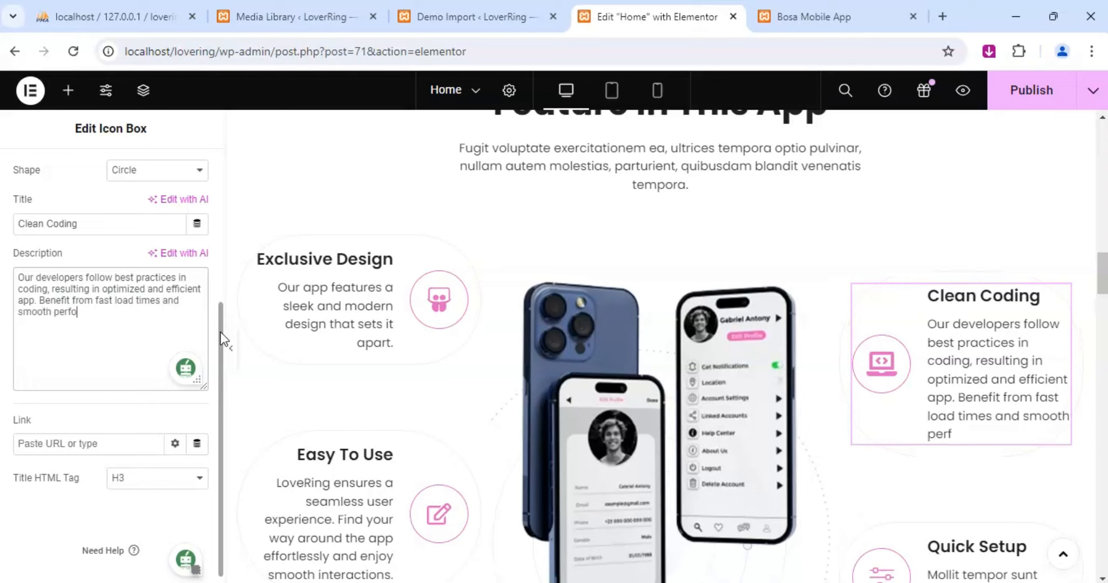
pyautogui.write('rmance.')
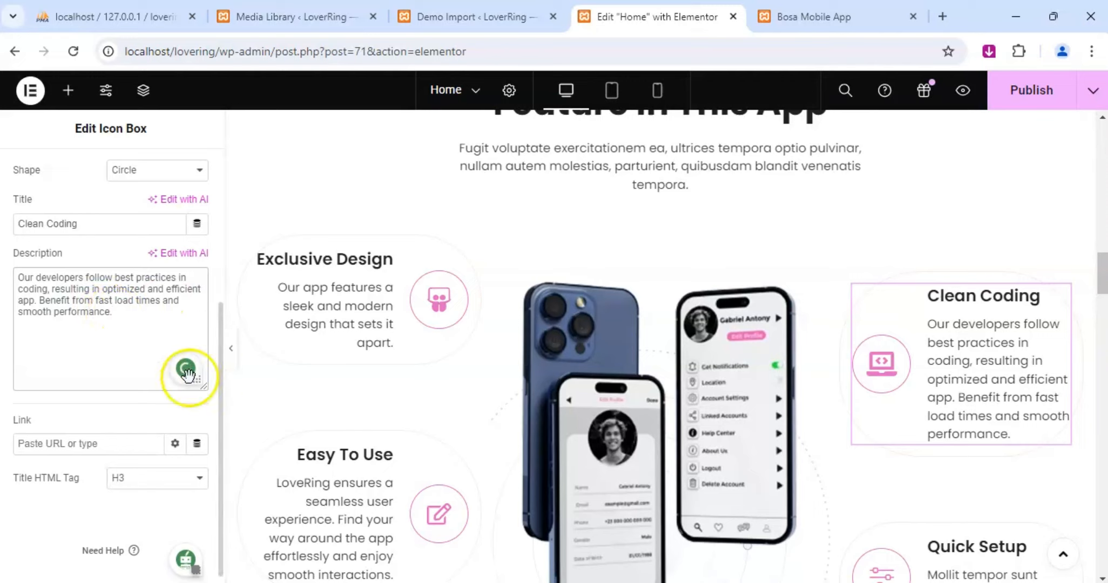
# Replace the placeholder description of the Quick Setup icon box with "Sign up".
pyautogui.scroll(-1, 141, 380)
pyautogui.scroll(-5, 863, 345)
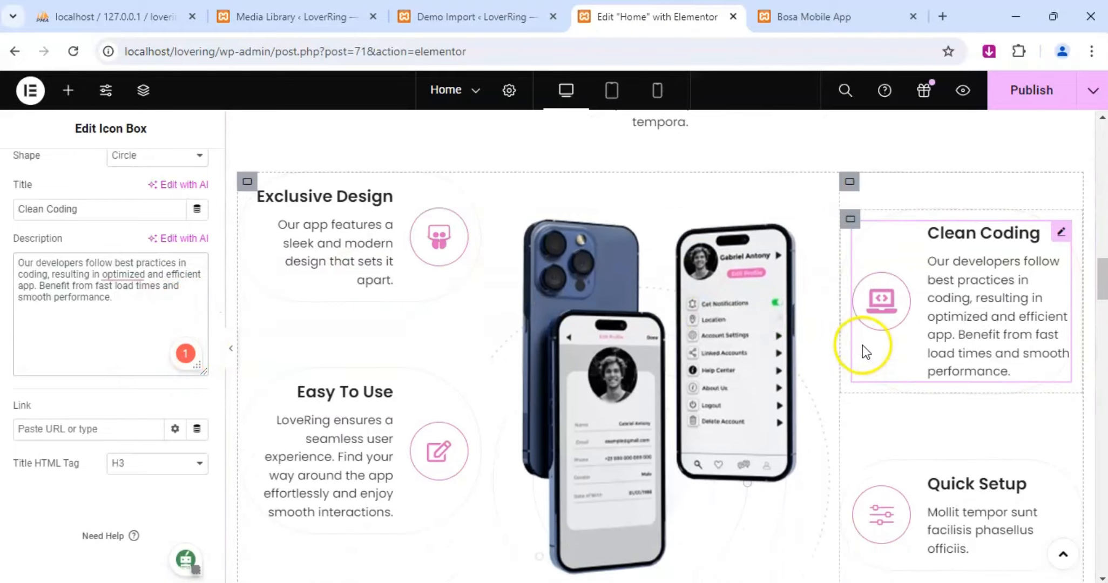
pyautogui.click(1061, 303)
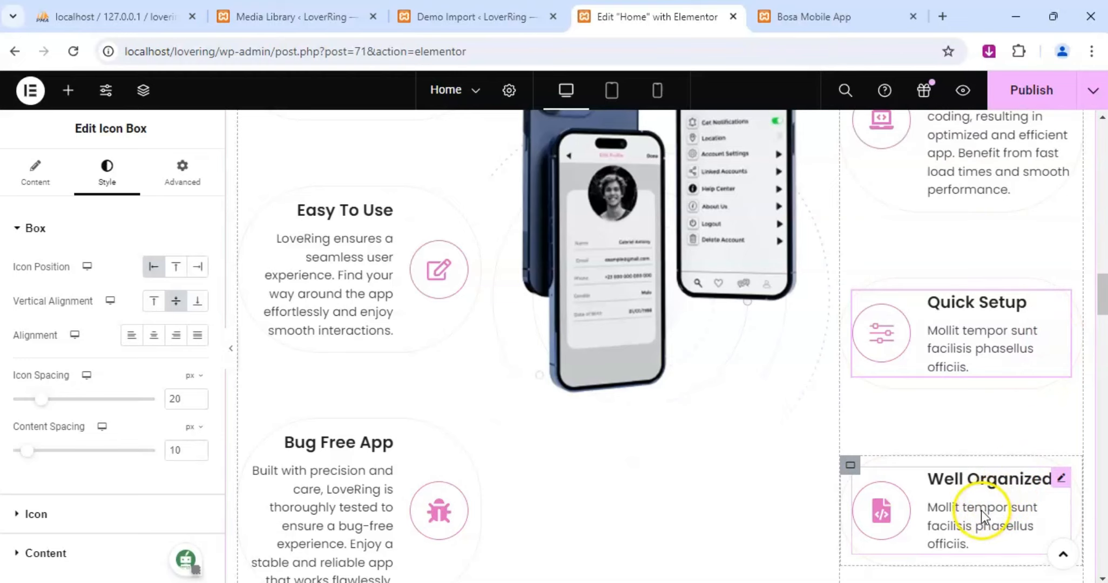
pyautogui.scroll(2, 947, 389)
pyautogui.scroll(2, 947, 388)
pyautogui.scroll(-2, 947, 388)
pyautogui.scroll(-3, 947, 388)
pyautogui.scroll(4, 947, 389)
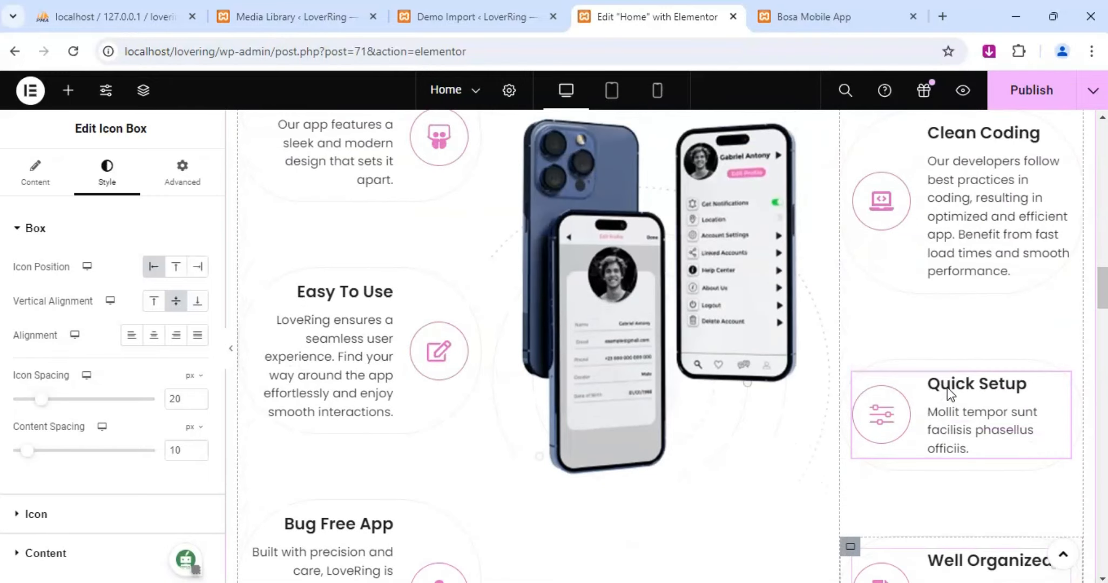
pyautogui.scroll(-2, 951, 356)
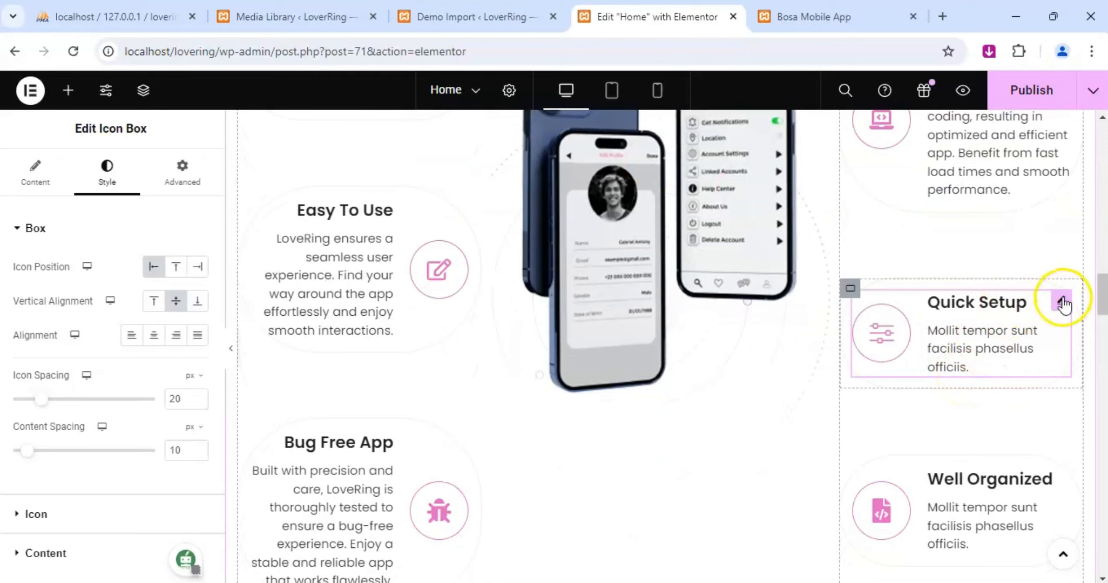
pyautogui.click(65, 188)
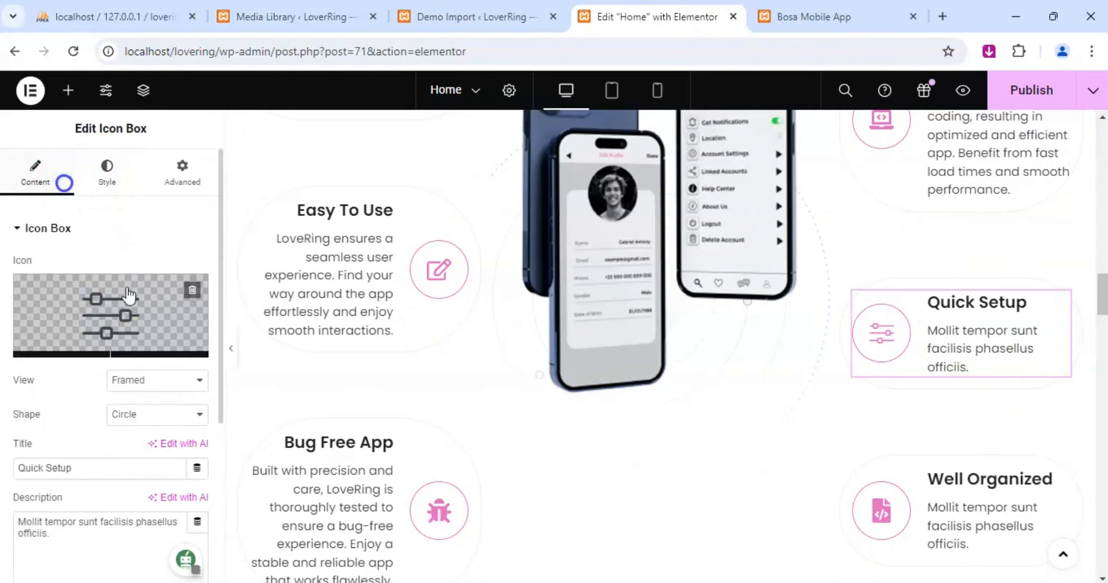
pyautogui.scroll(-5, 116, 424)
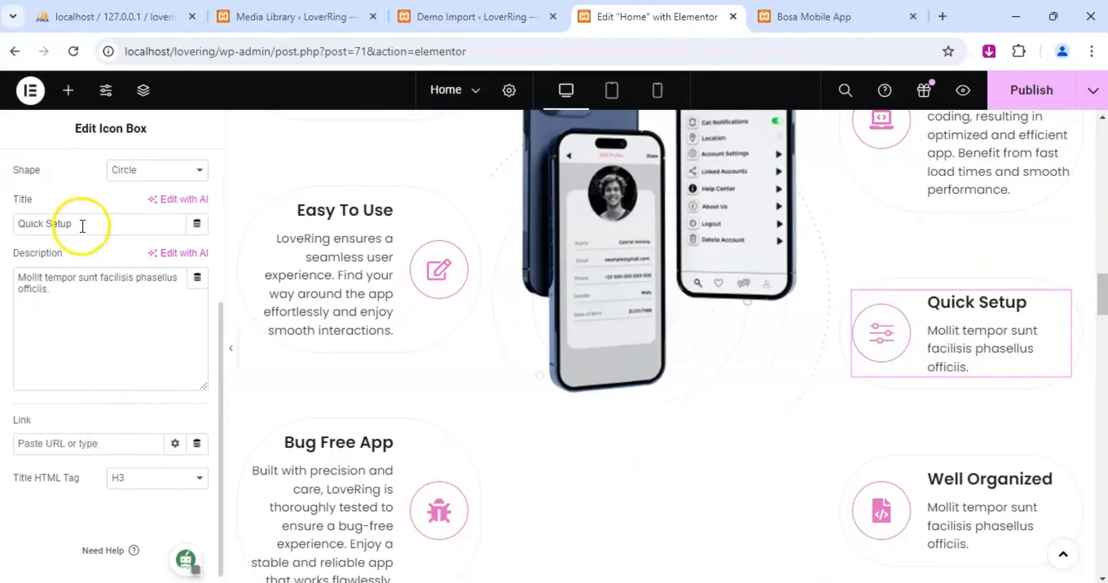
pyautogui.click(82, 307)
pyautogui.hotkey('ctrl', 'a')
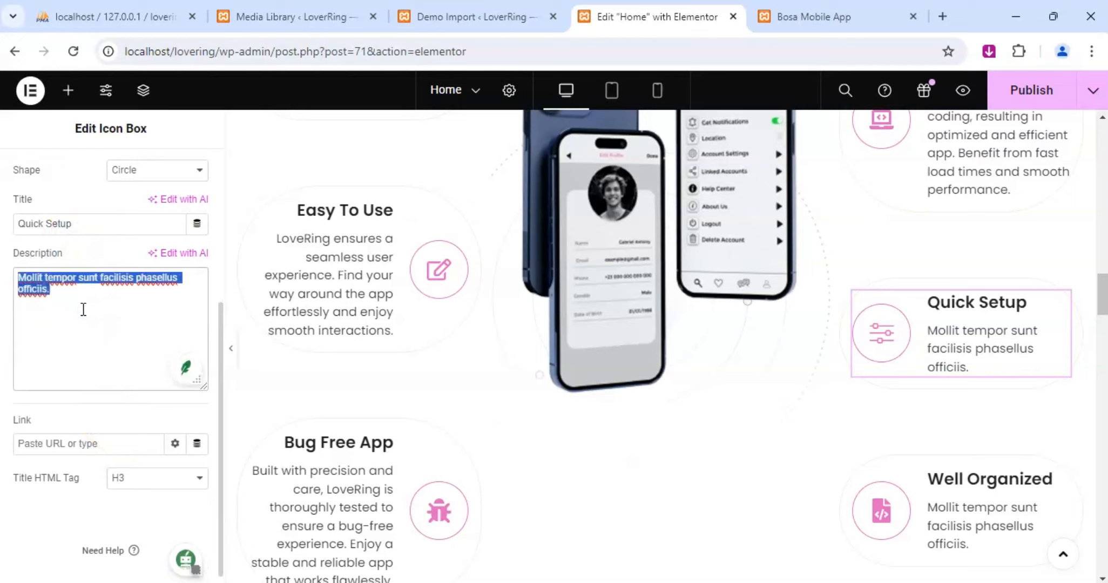
pyautogui.write('Sign up')
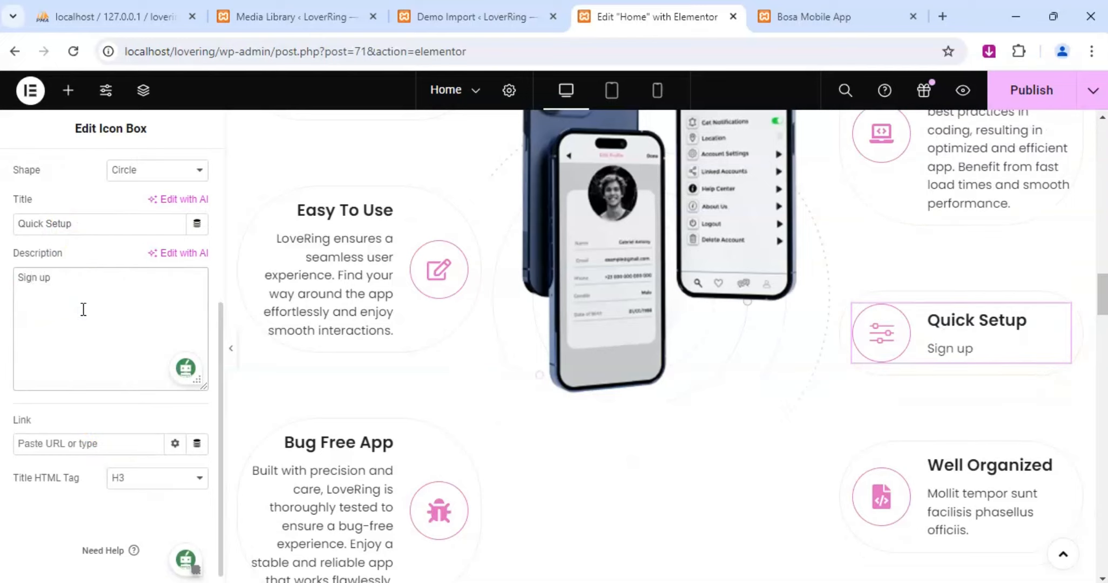
pyautogui.write(' and create you')
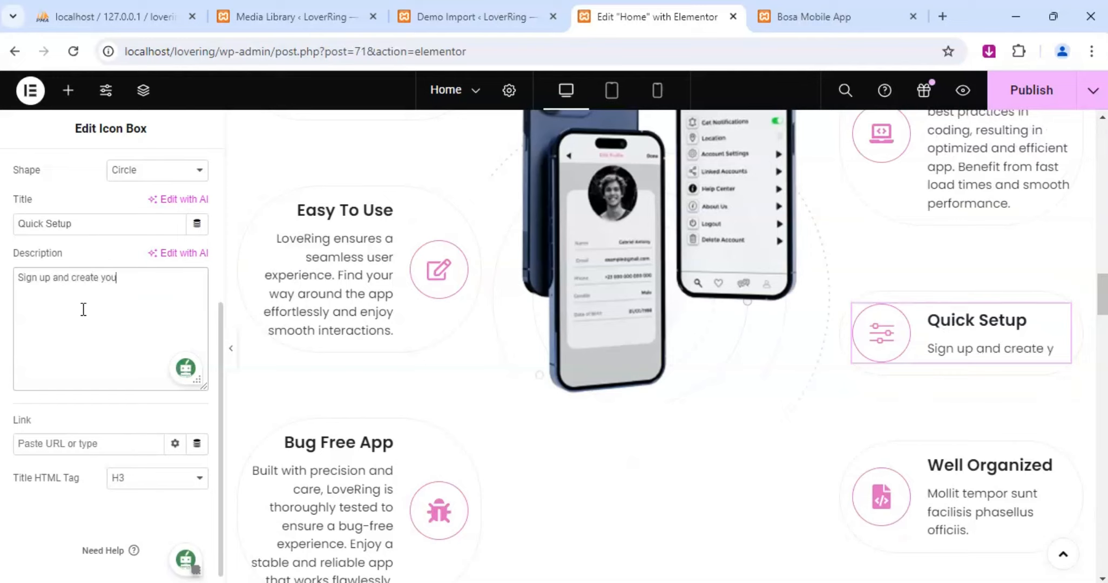
pyautogui.write('r profile ')
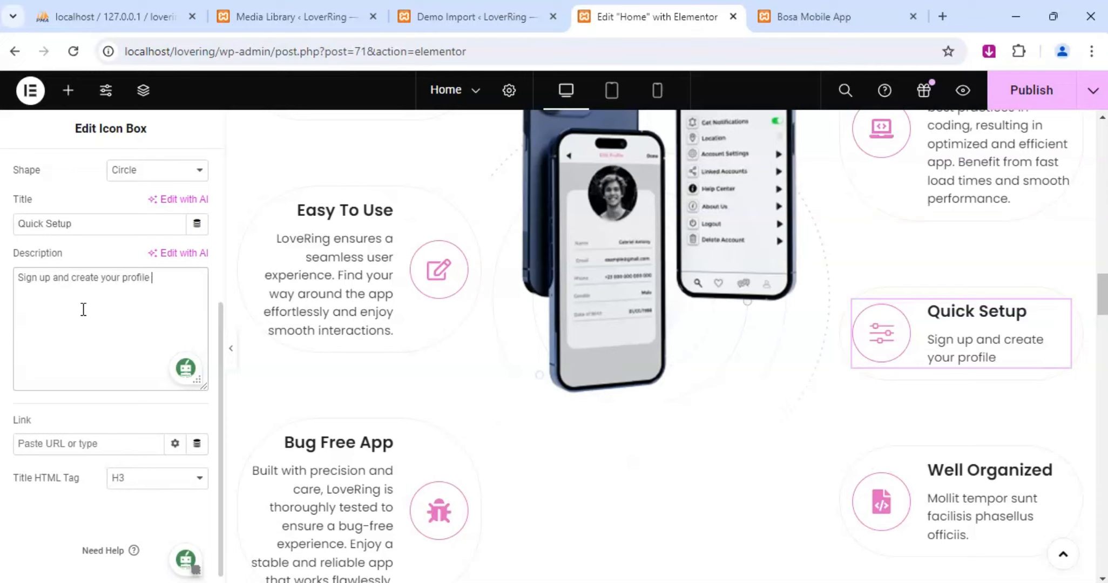
pyautogui.write('in just a few m')
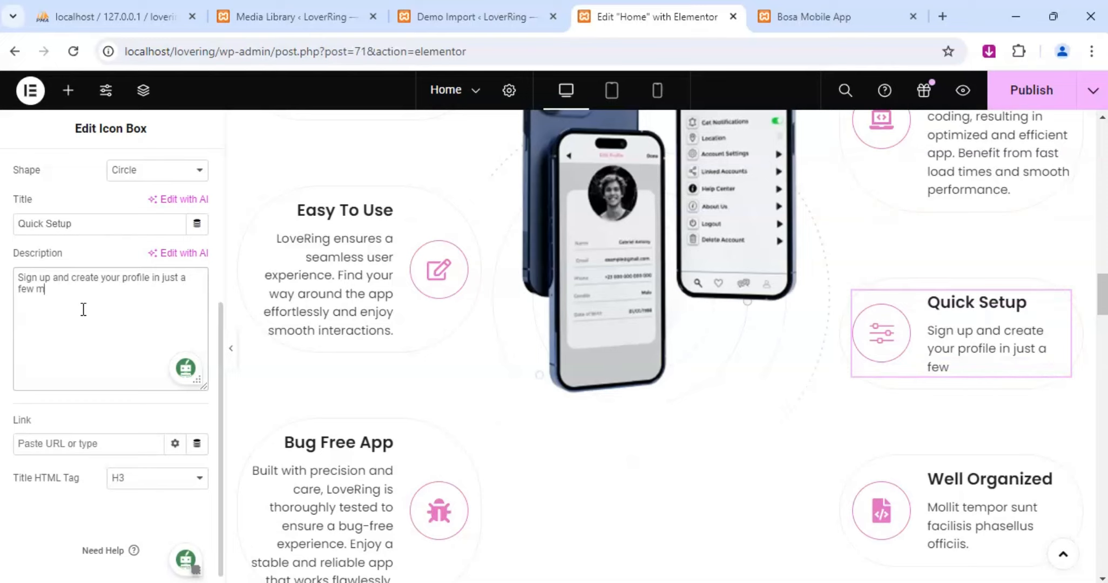
pyautogui.write('inutes')
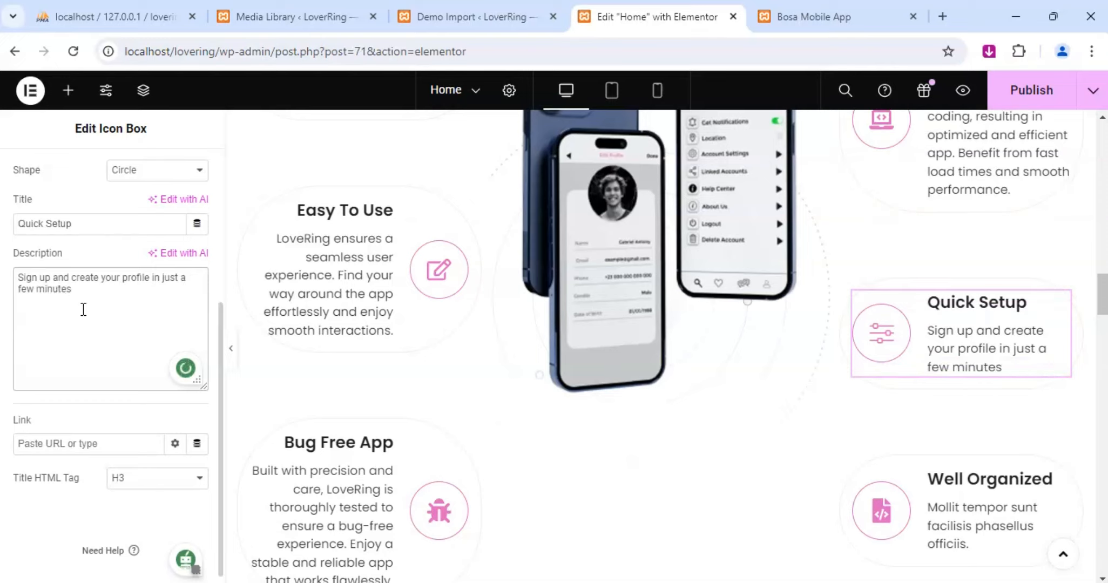
pyautogui.write('. LoveRing')
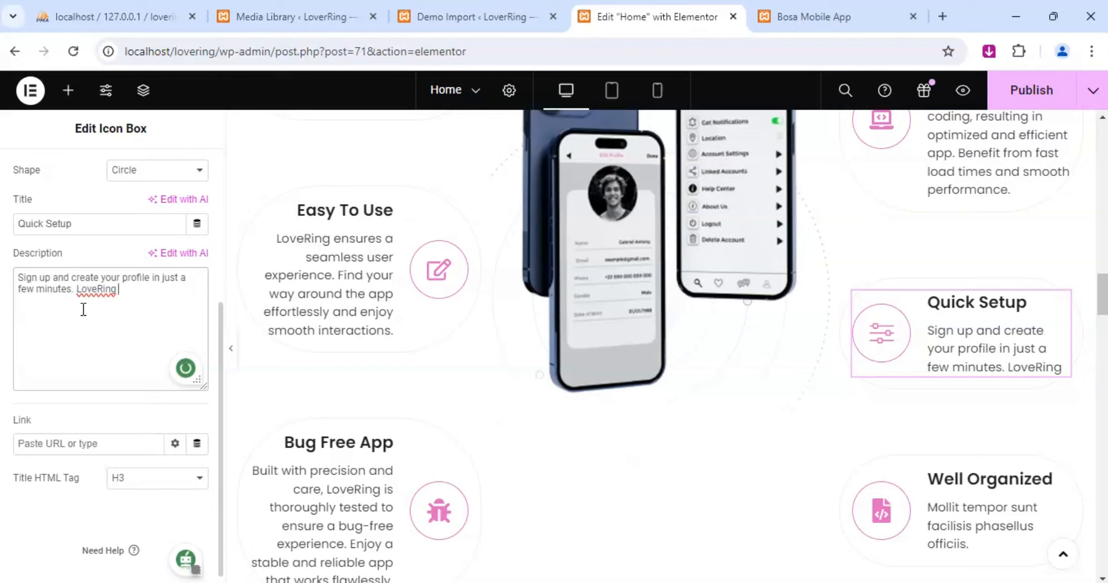
# End the first sentence of the Quick Setup description and add "LoveRing offers a quick setup process".
pyautogui.write('offer')
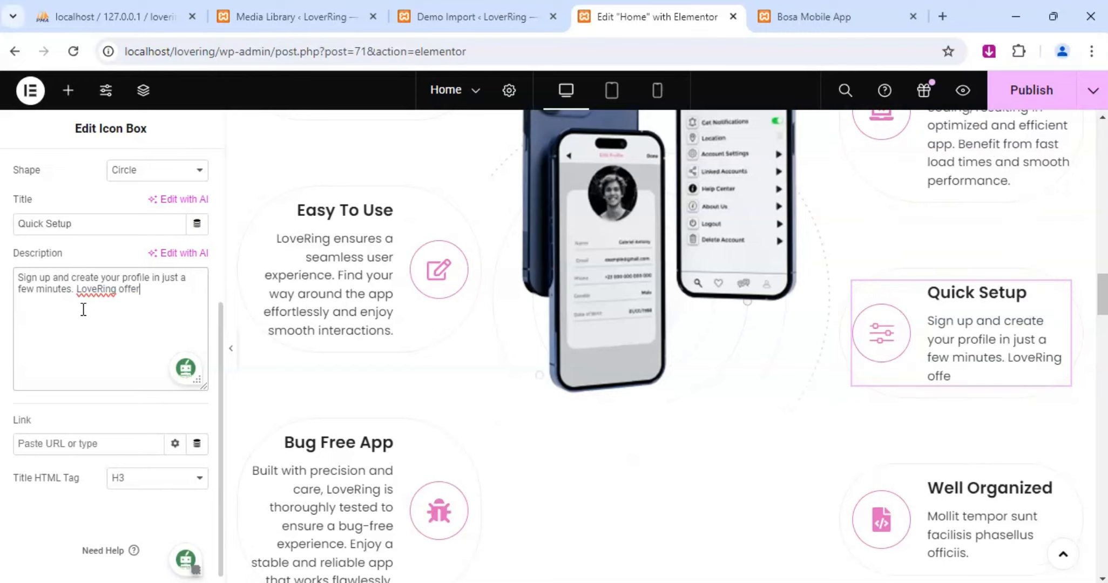
pyautogui.write('s a quick setup pr')
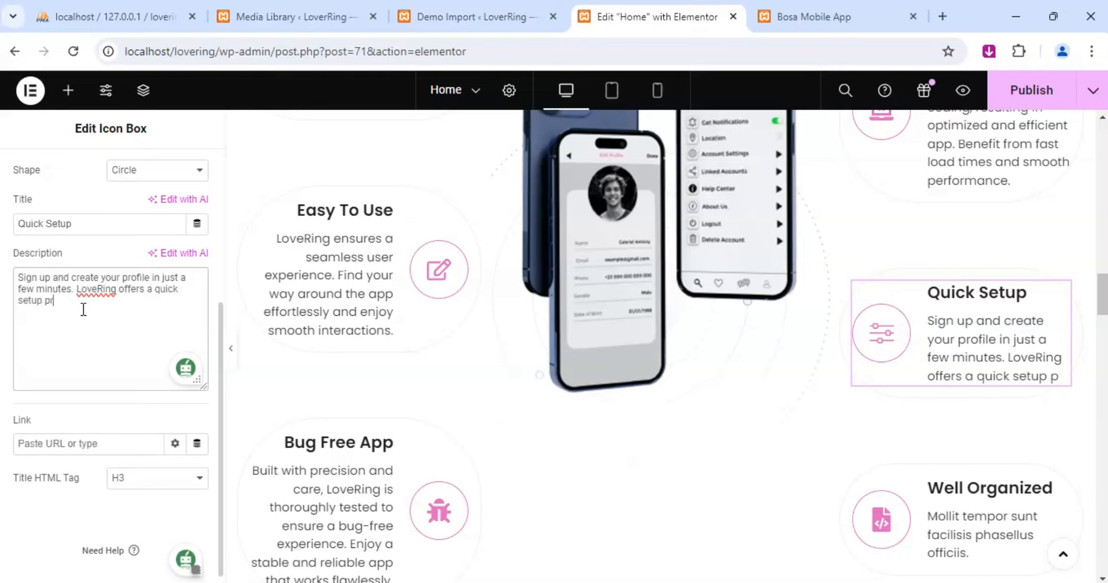
pyautogui.write('ocess')
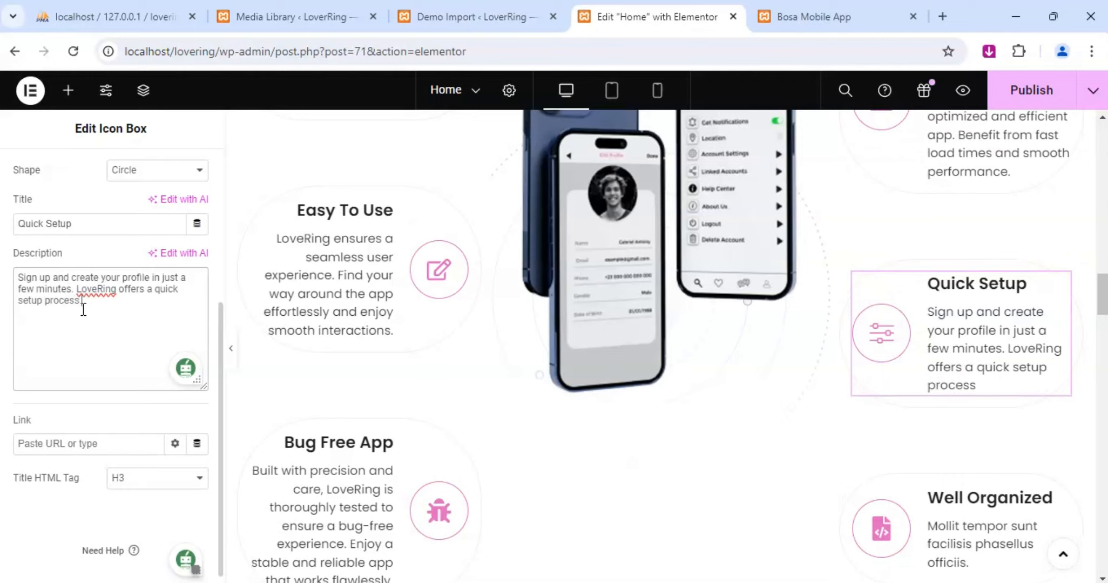
pyautogui.write(' so you can start')
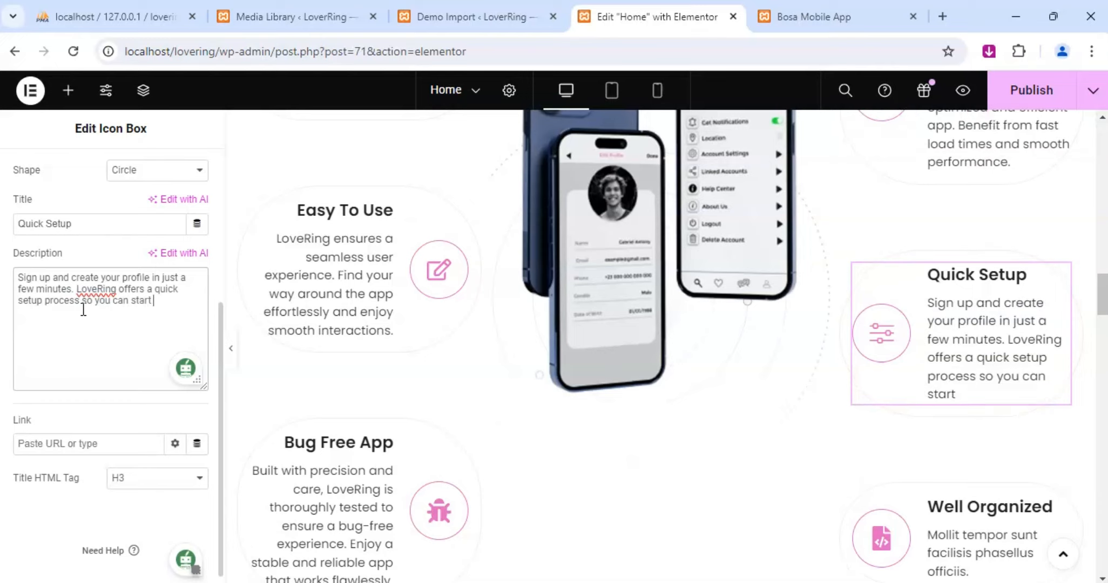
pyautogui.write(' connecting')
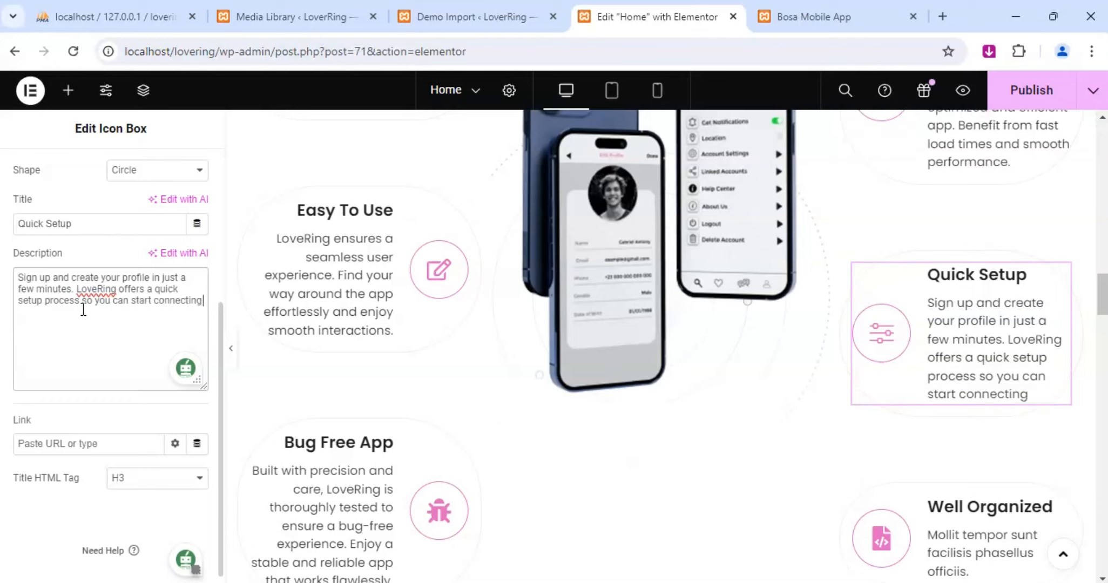
pyautogui.write(' with potenti')
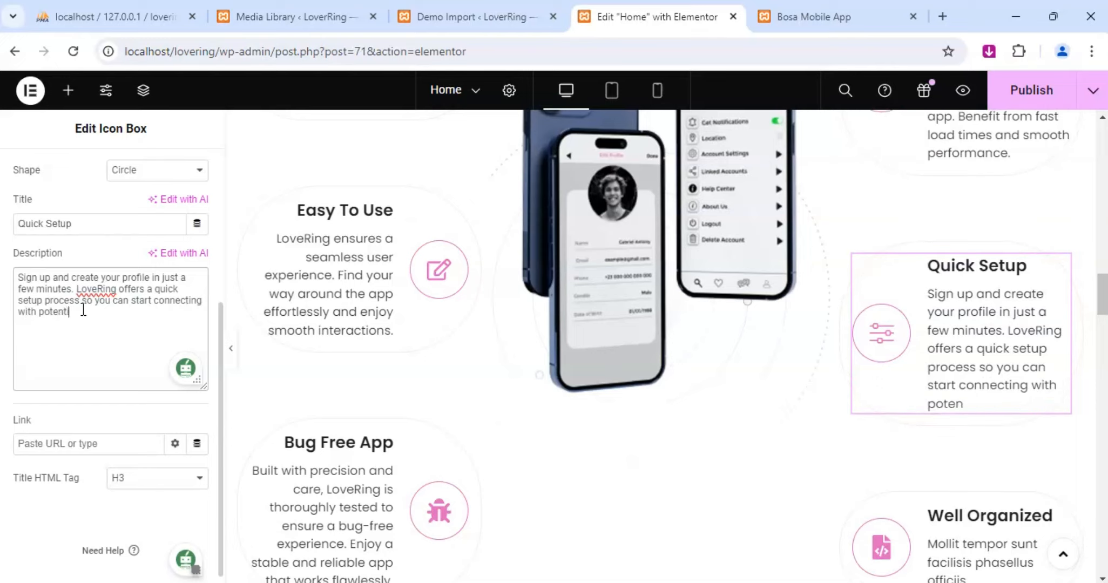
pyautogui.write('al matches')
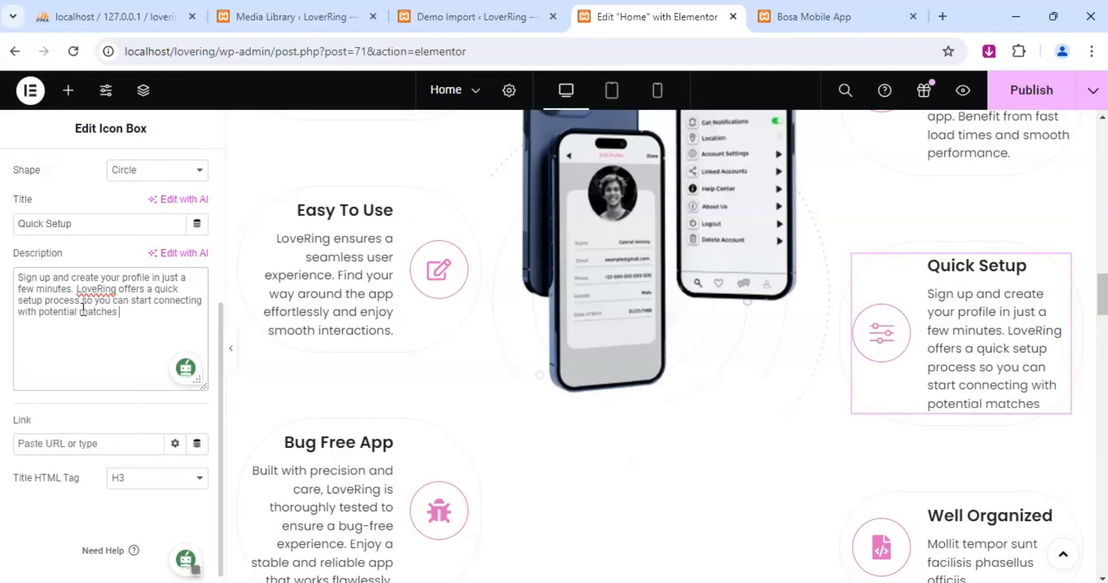
pyautogui.write(' right ')
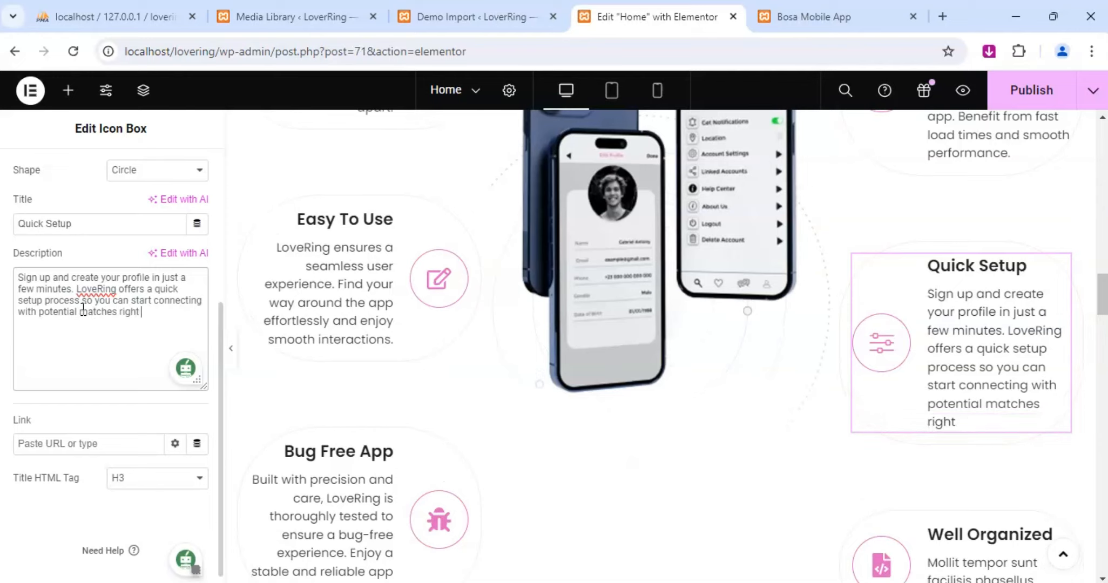
pyautogui.write('awauy.')
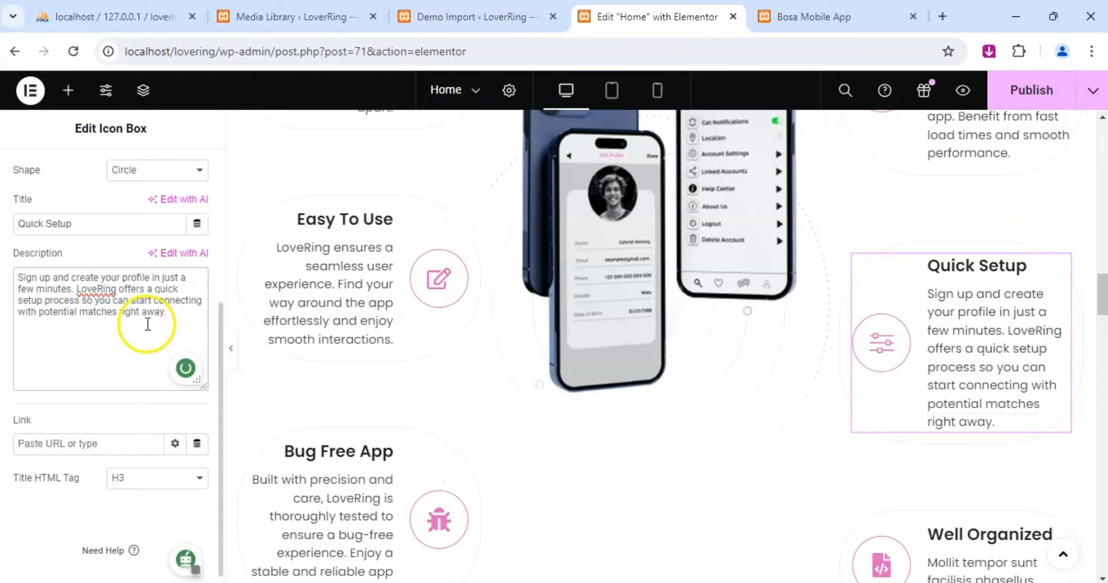
# Replace the placeholder description of the Well Organized icon box with "The app's layout".
pyautogui.scroll(-3, 1004, 349)
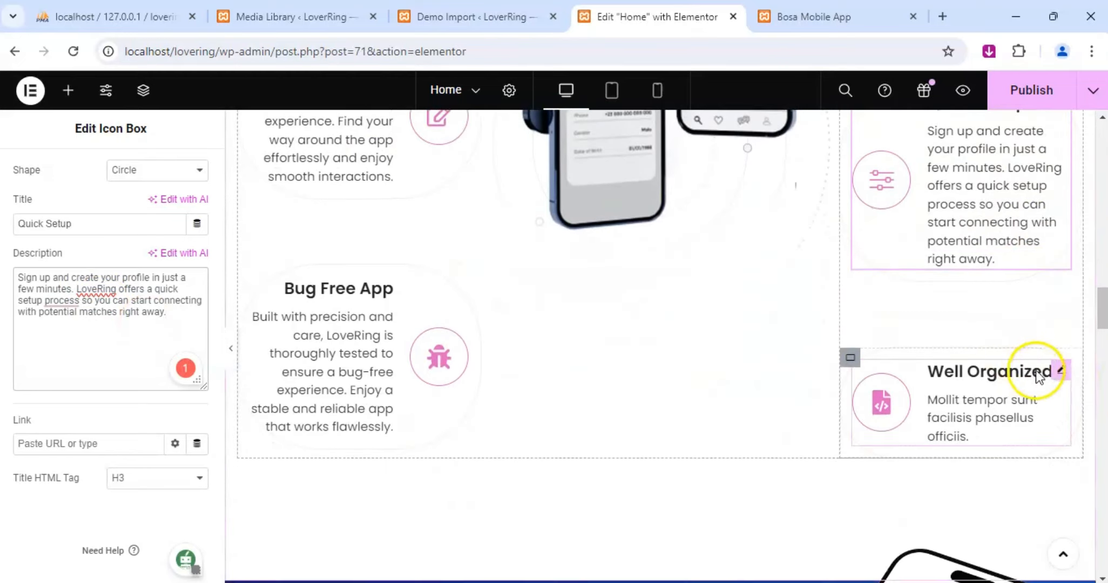
pyautogui.click(1062, 372)
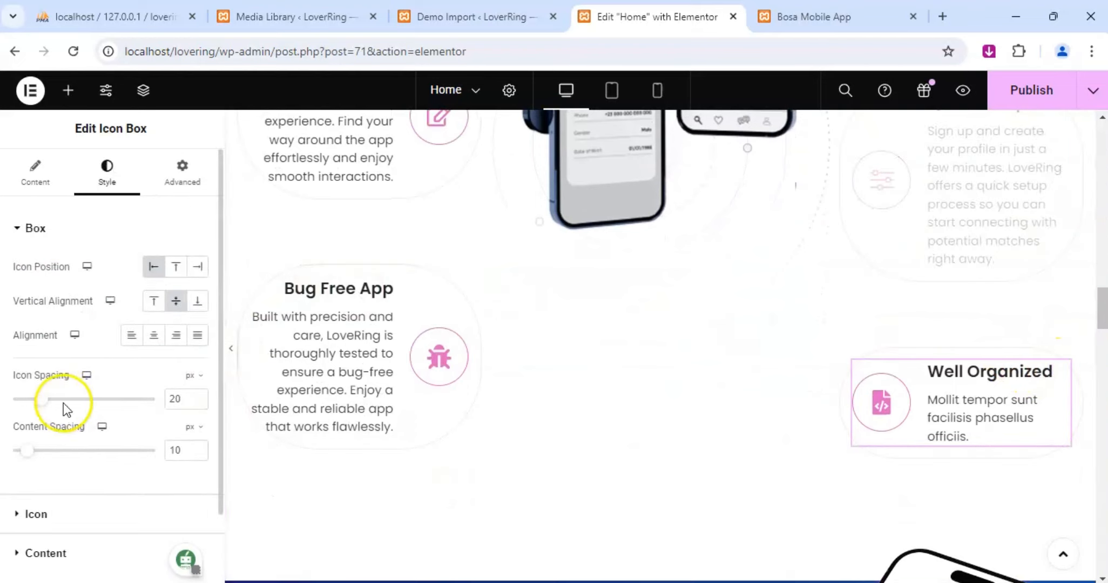
pyautogui.click(35, 182)
pyautogui.scroll(-3, 111, 432)
pyautogui.click(87, 370)
pyautogui.hotkey('ctrl', 'a')
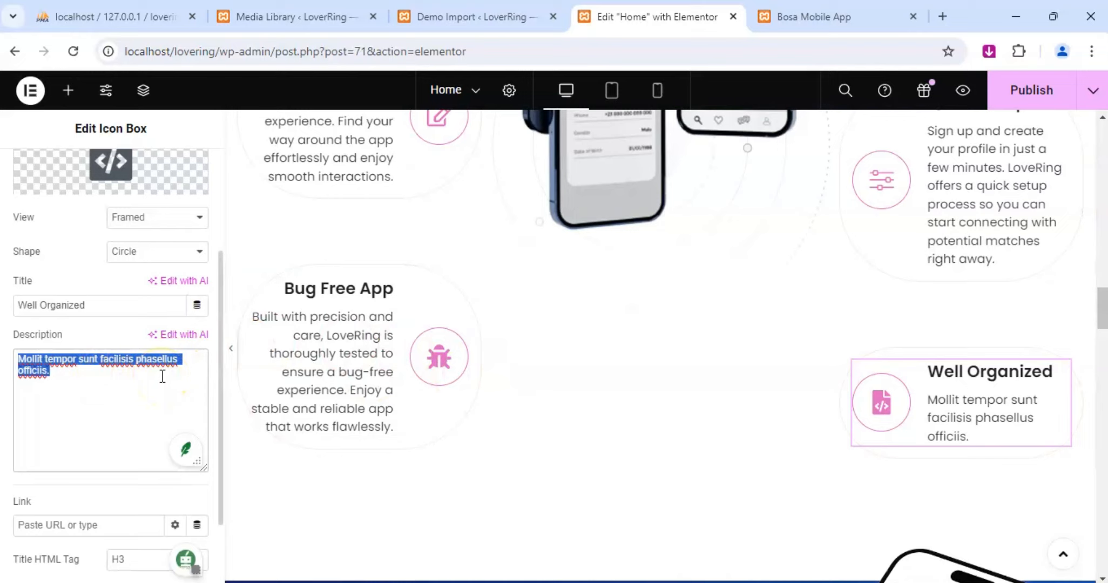
pyautogui.write('The app')
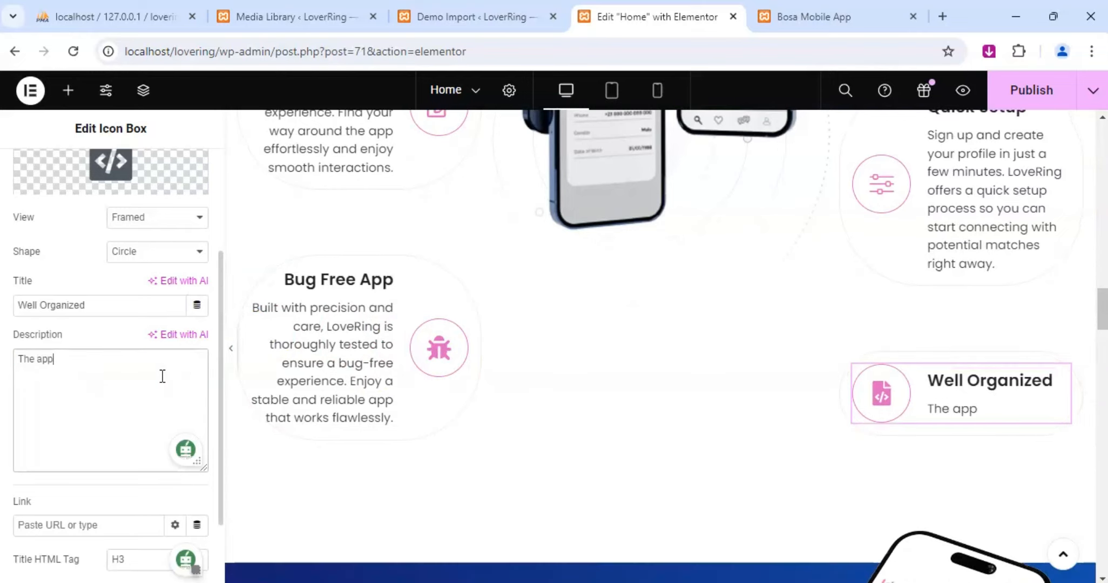
pyautogui.write("'s layout")
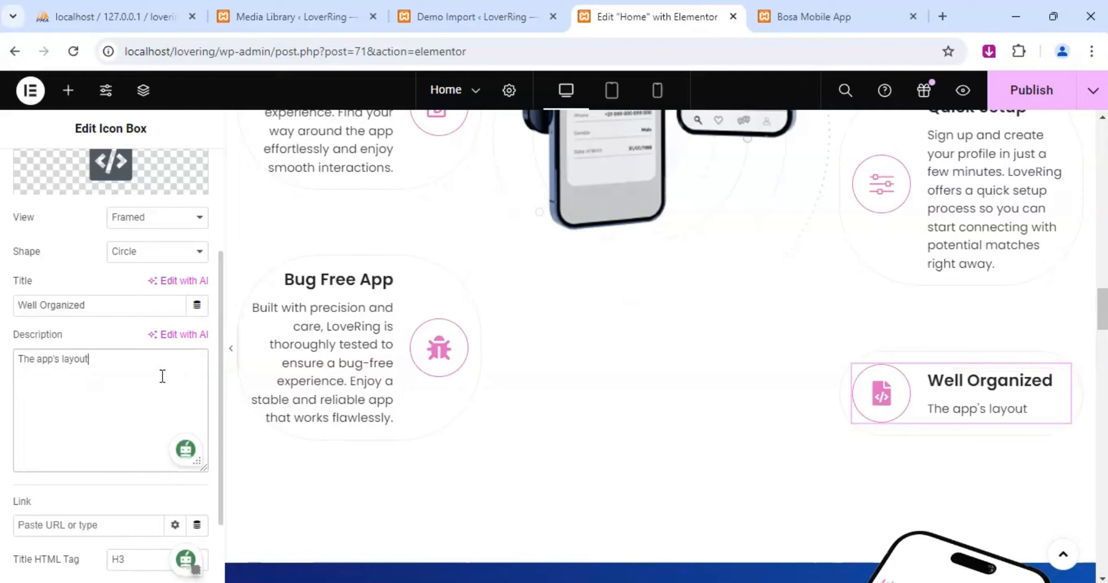
pyautogui.write(' and features ar')
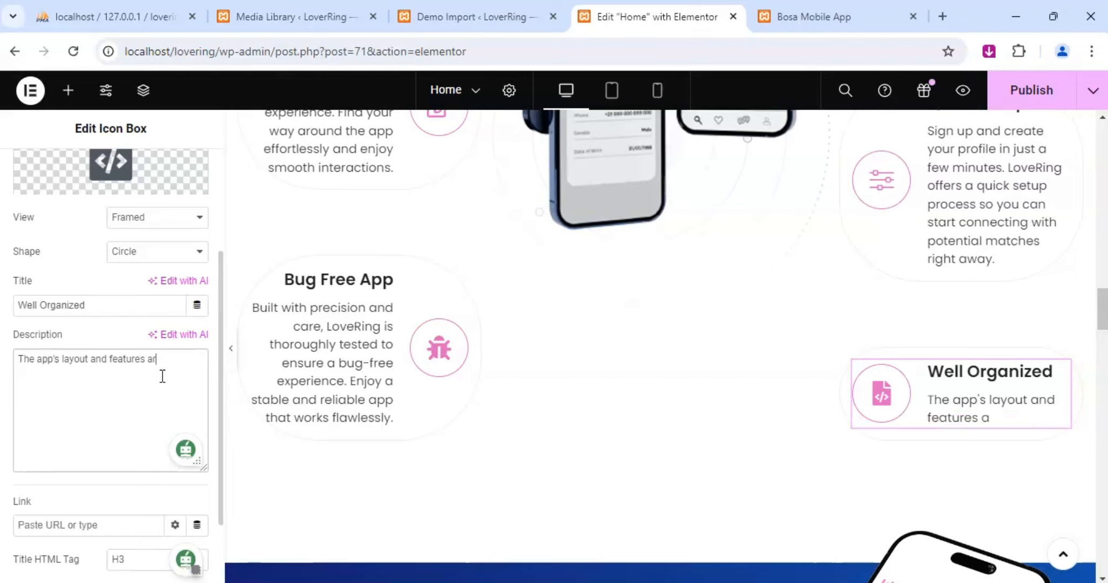
pyautogui.write('e well-0r')
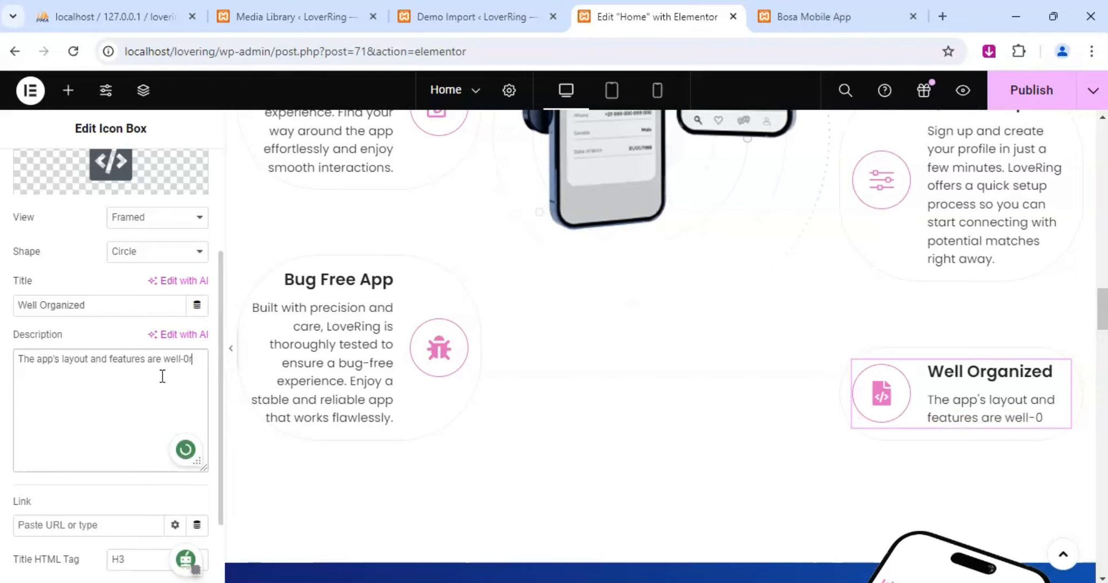
pyautogui.write('ganized')
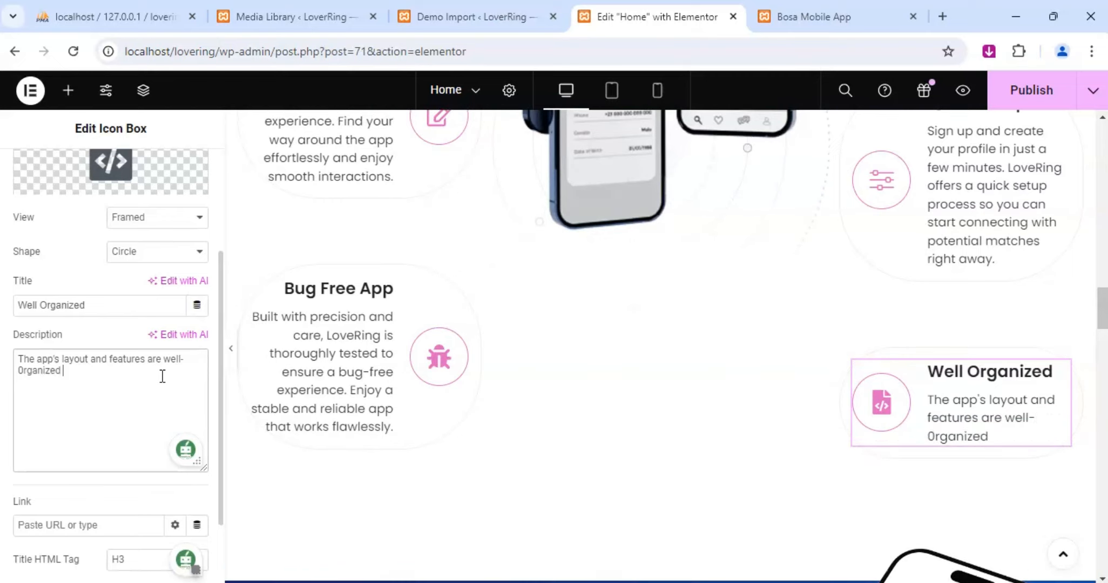
# Continue the Well Organized box's description with "and features are well-0rganized, allowing you to".
pyautogui.press('BackSpace')
pyautogui.write(', allowing you to')
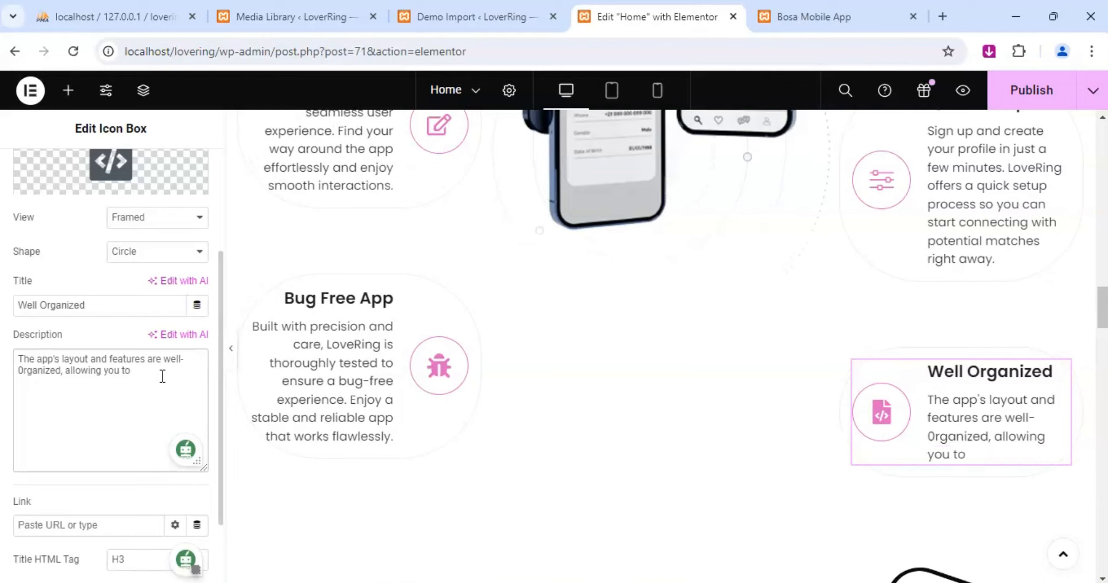
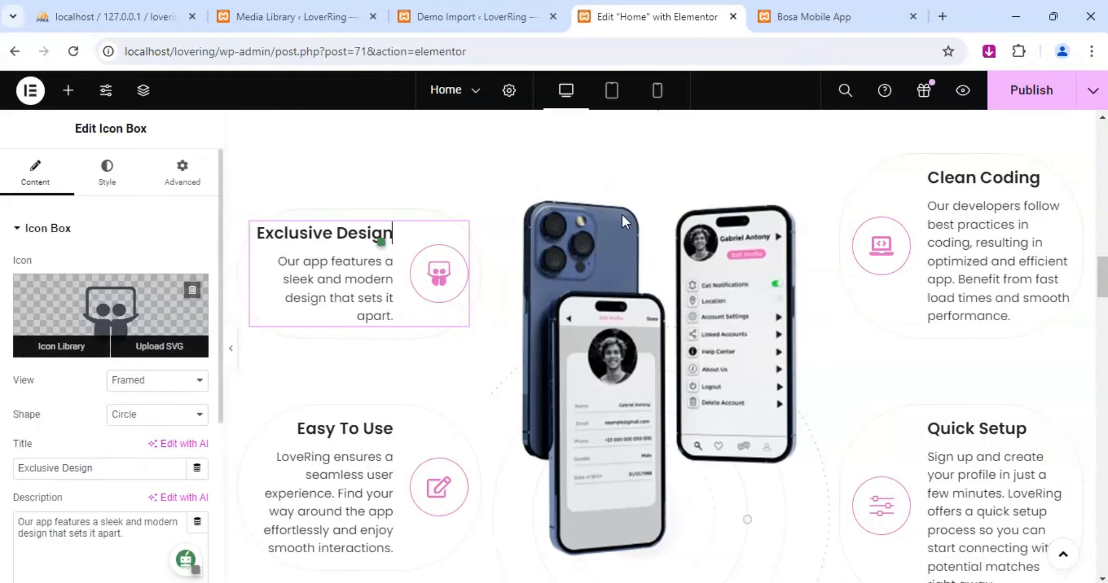
# Change the title of the Exclusive Design icon box to "Experience A Unique Aesthetic".
pyautogui.moveTo(99, 468); pyautogui.dragTo(17, 468)
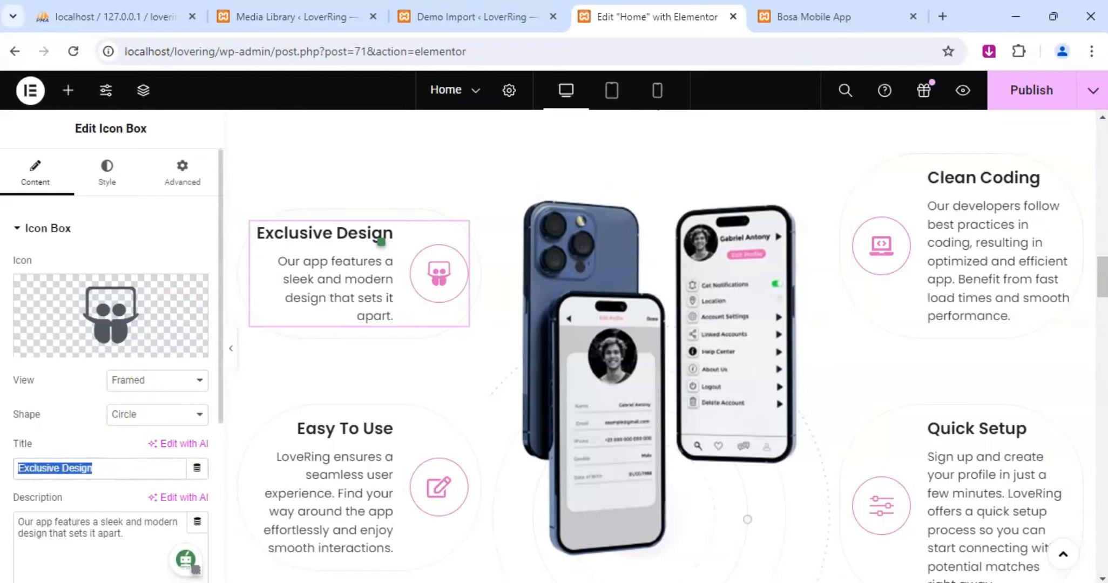
pyautogui.write('Exp')
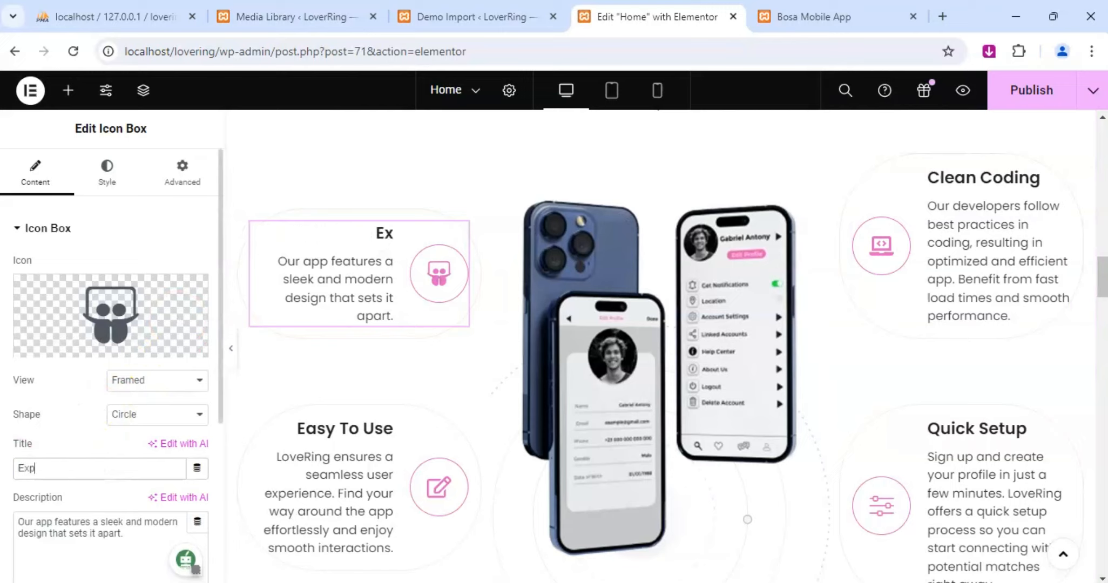
pyautogui.write('erience ')
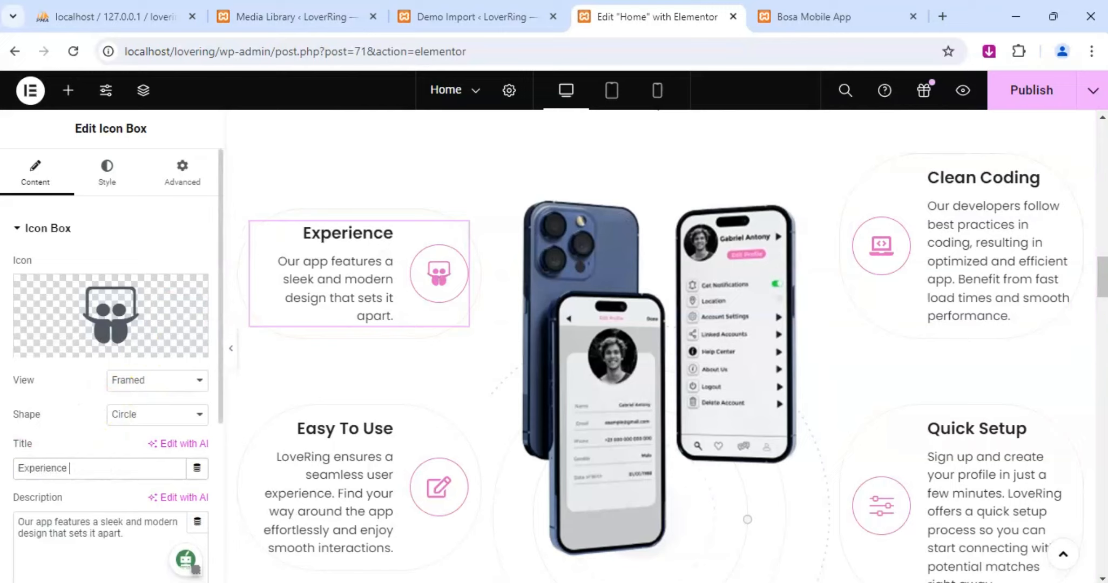
pyautogui.write('A Uni')
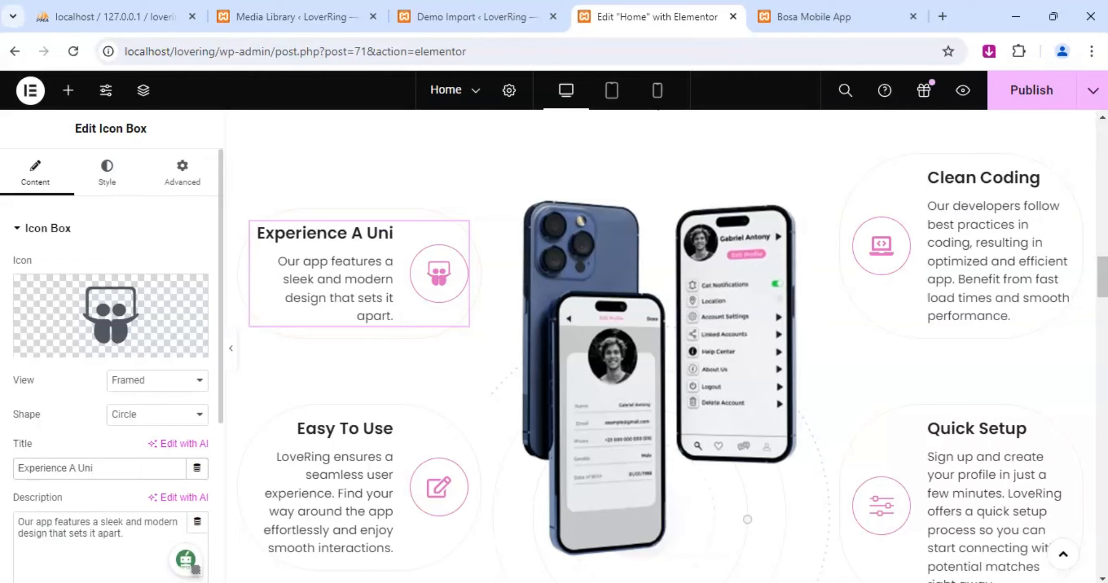
pyautogui.write('que')
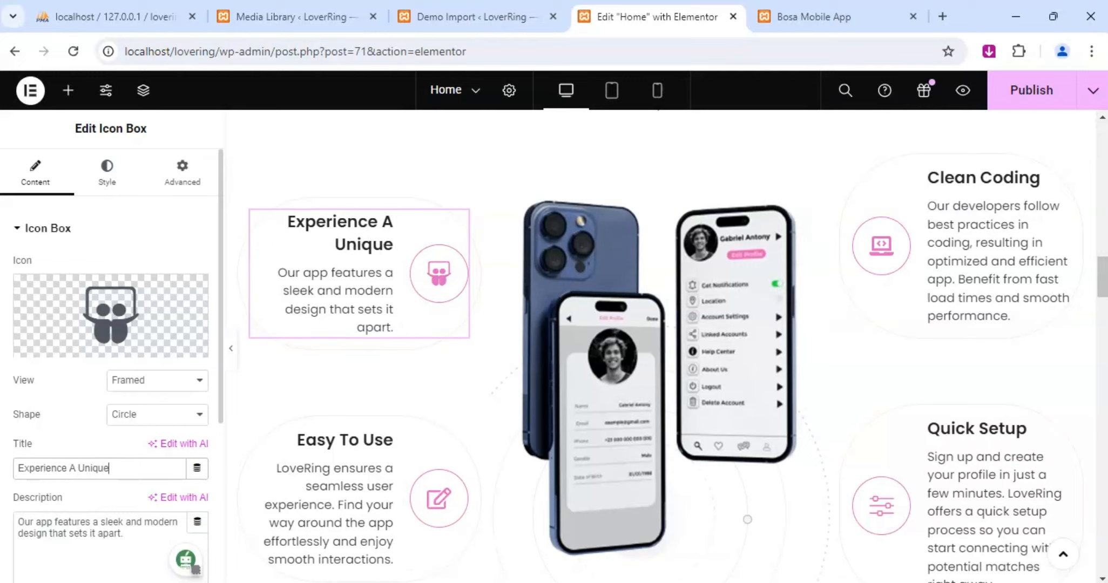
pyautogui.write(' Aesth')
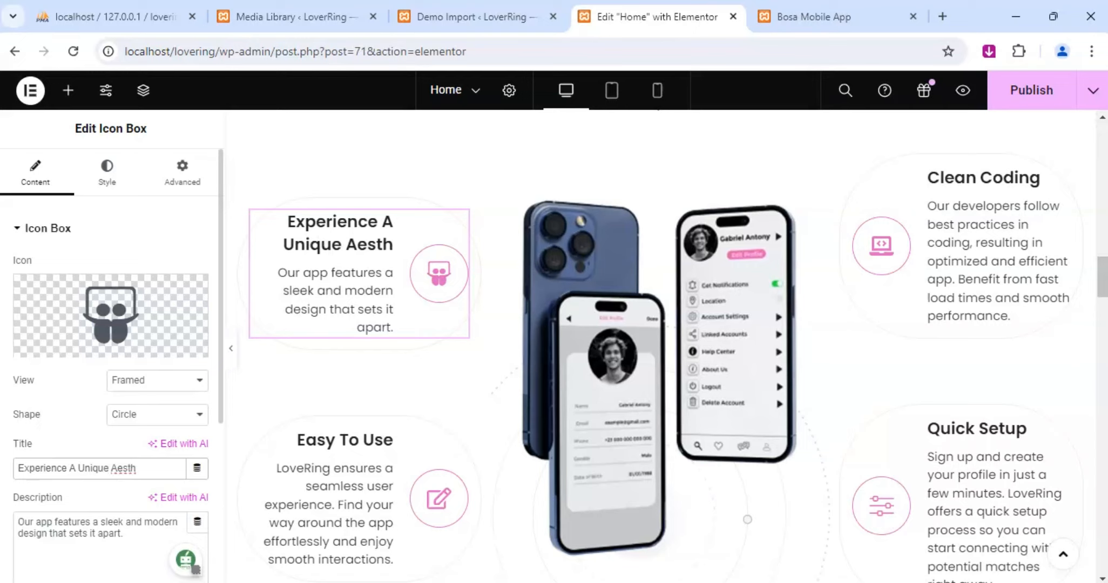
pyautogui.write('etic')
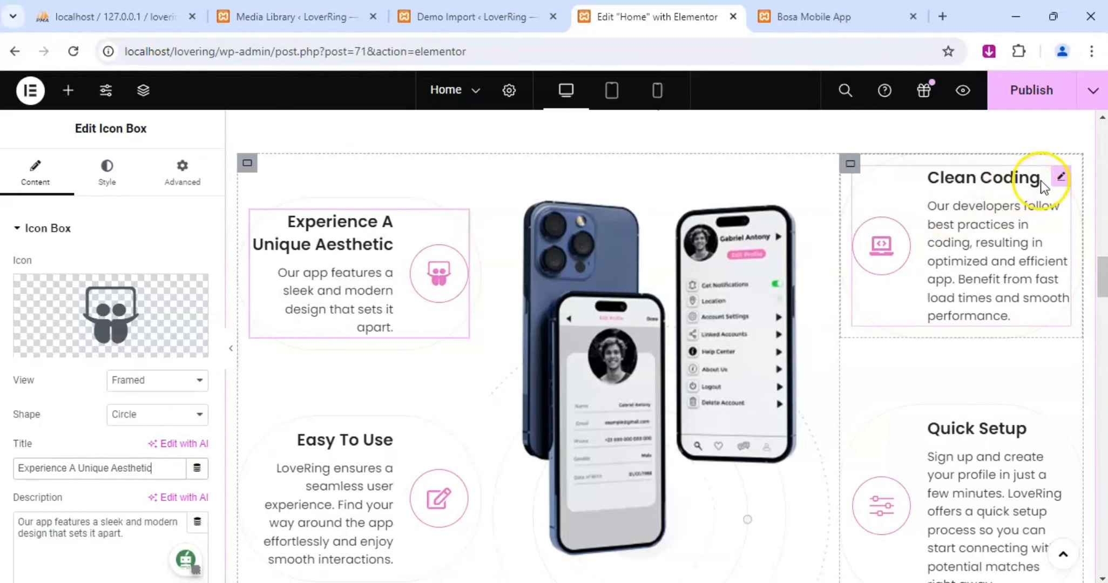
# Change the title of the Easy To Use icon box to "Effortless Navigation".
pyautogui.scroll(-3, 358, 468)
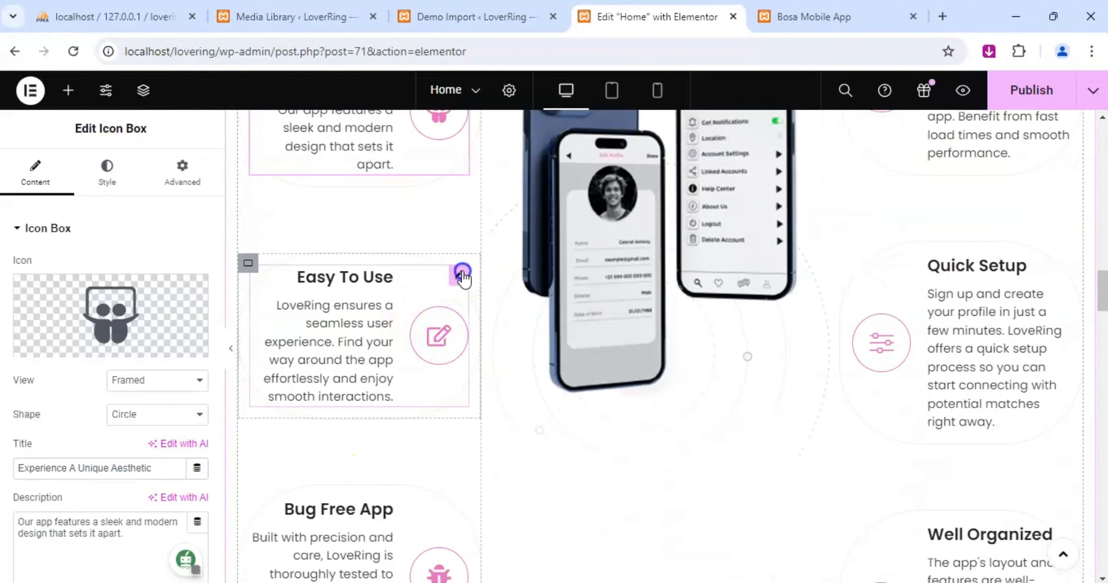
pyautogui.click(460, 276)
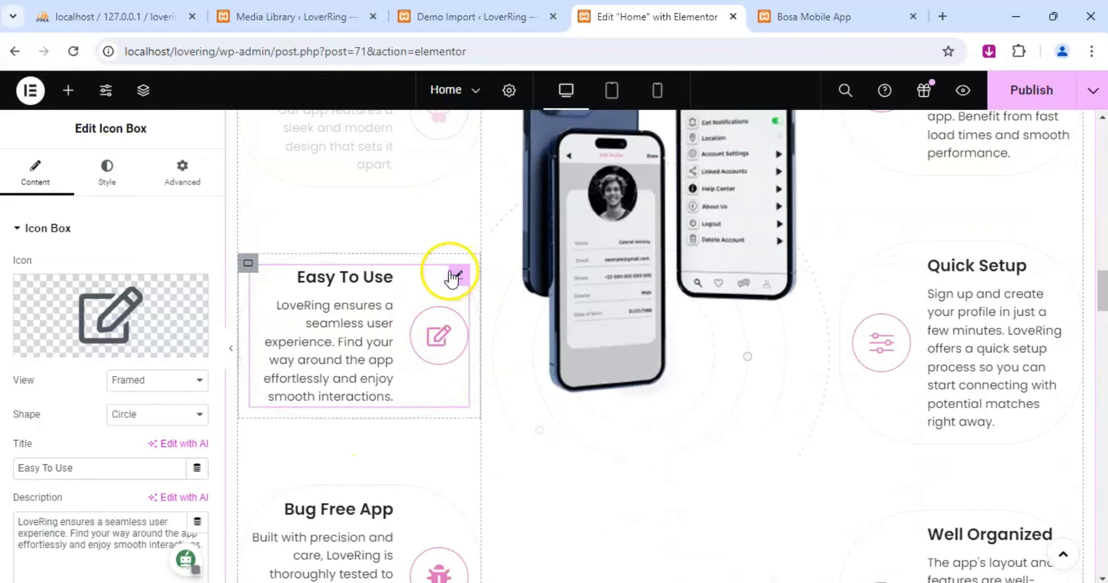
pyautogui.scroll(-3, 153, 363)
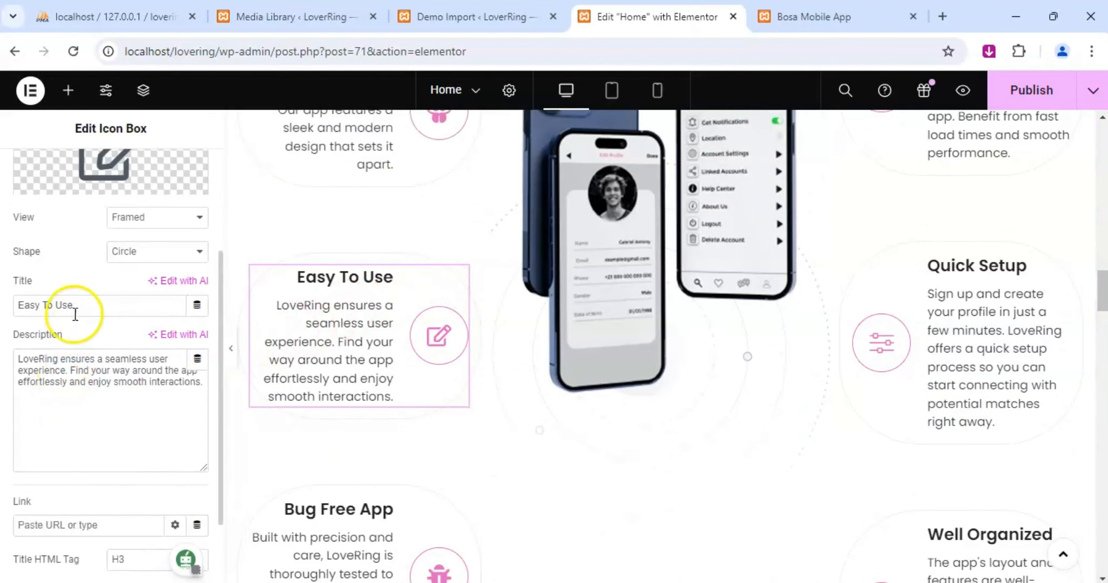
pyautogui.moveTo(73, 306); pyautogui.dragTo(17, 305)
pyautogui.write('E')
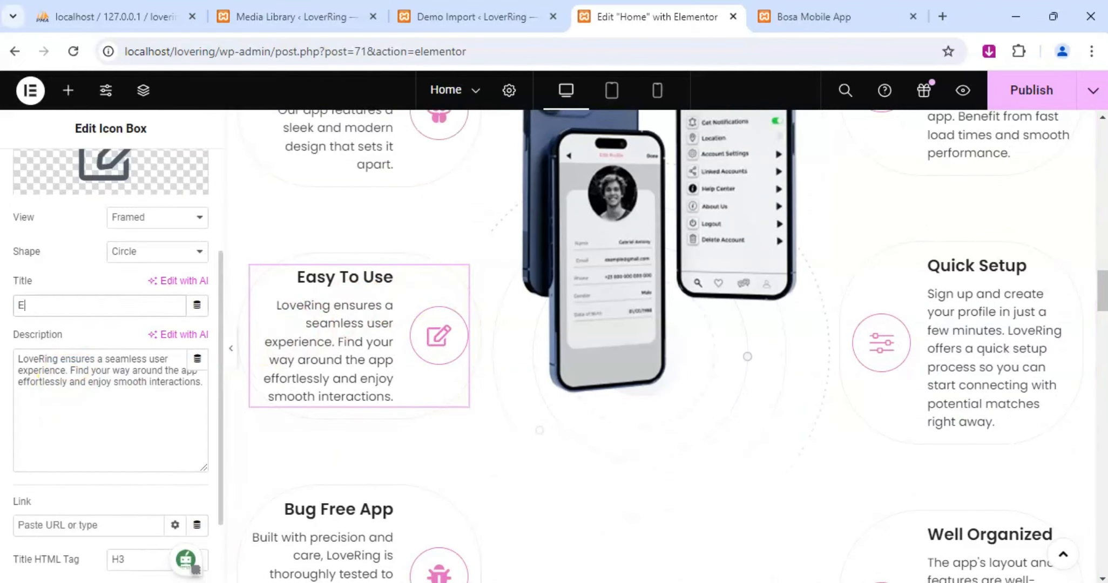
pyautogui.write('ffortles')
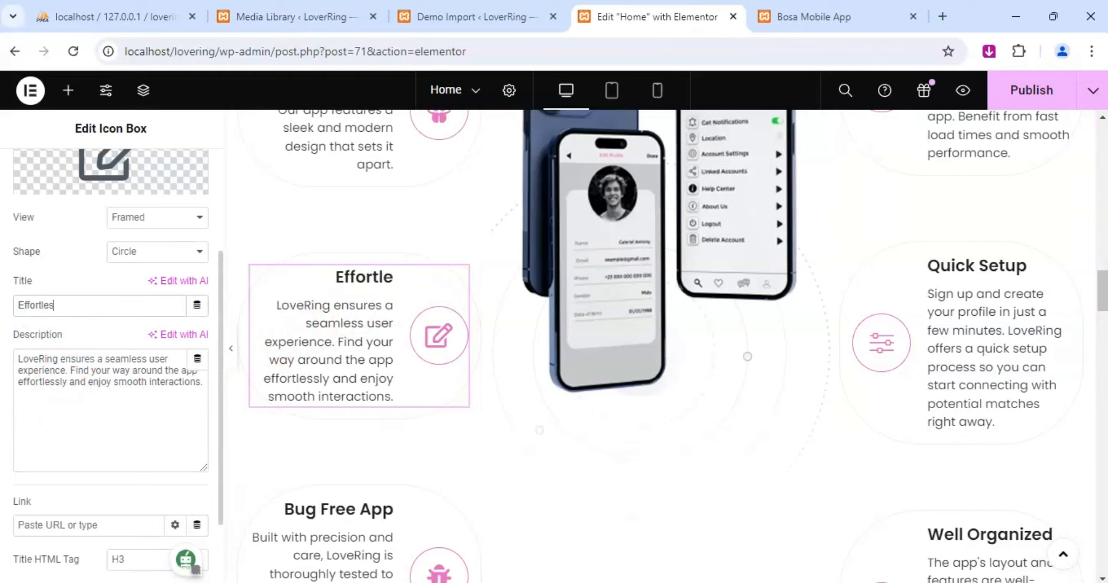
pyautogui.write('s Nav')
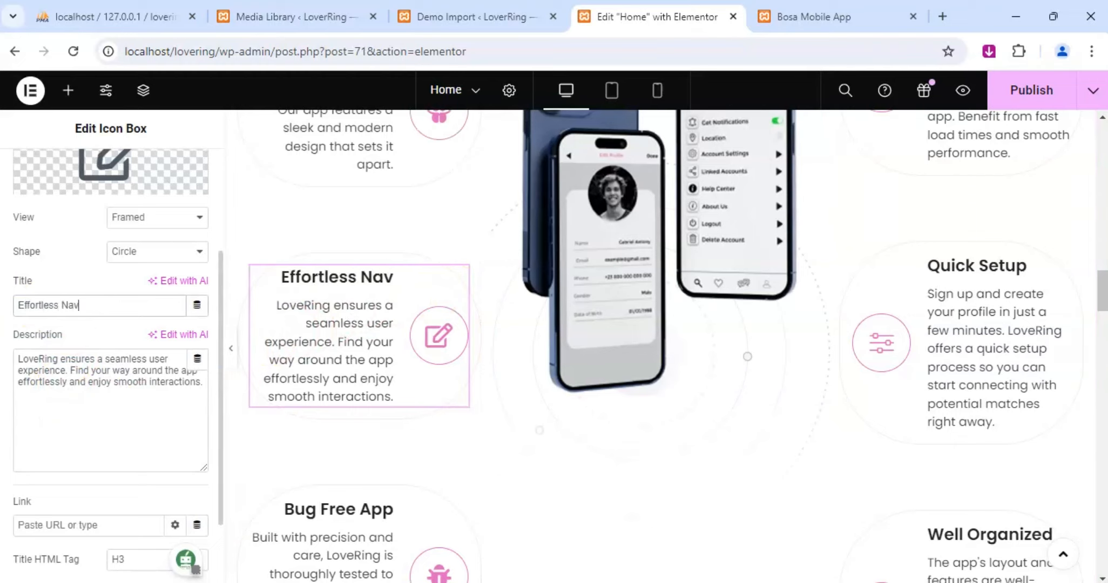
pyautogui.write('igation')
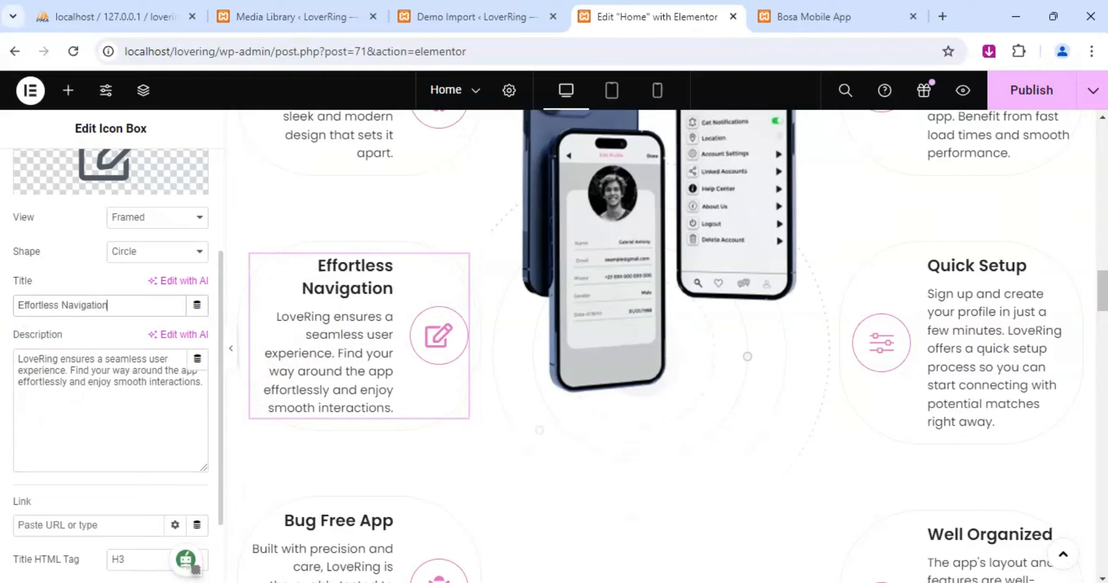
# Change the title of the Bug Free App icon box to "Reliable Performance".
pyautogui.scroll(-2, 359, 434)
pyautogui.click(457, 356)
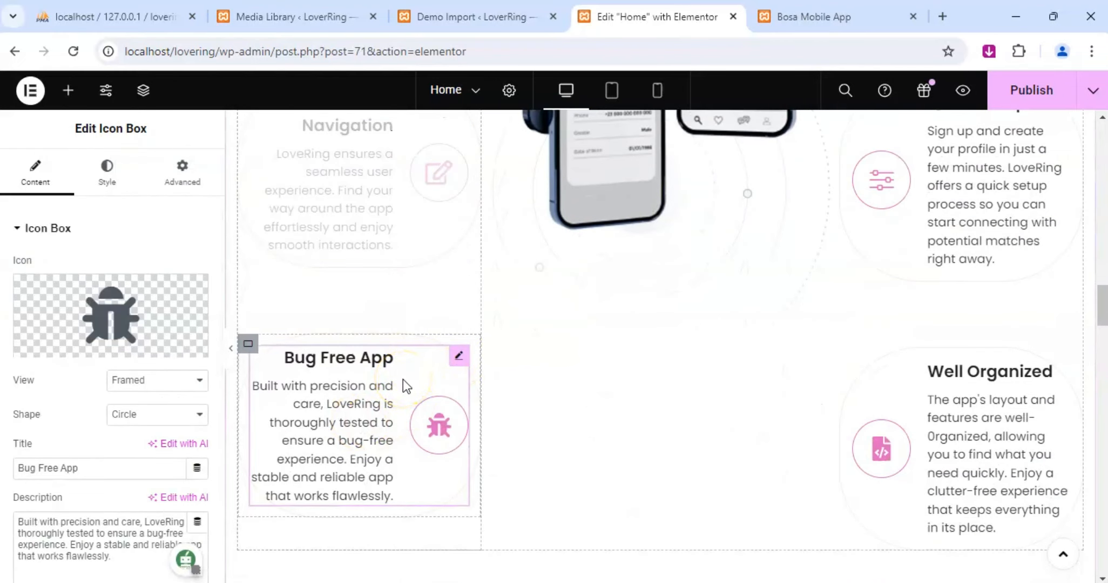
pyautogui.moveTo(71, 467); pyautogui.dragTo(9, 469)
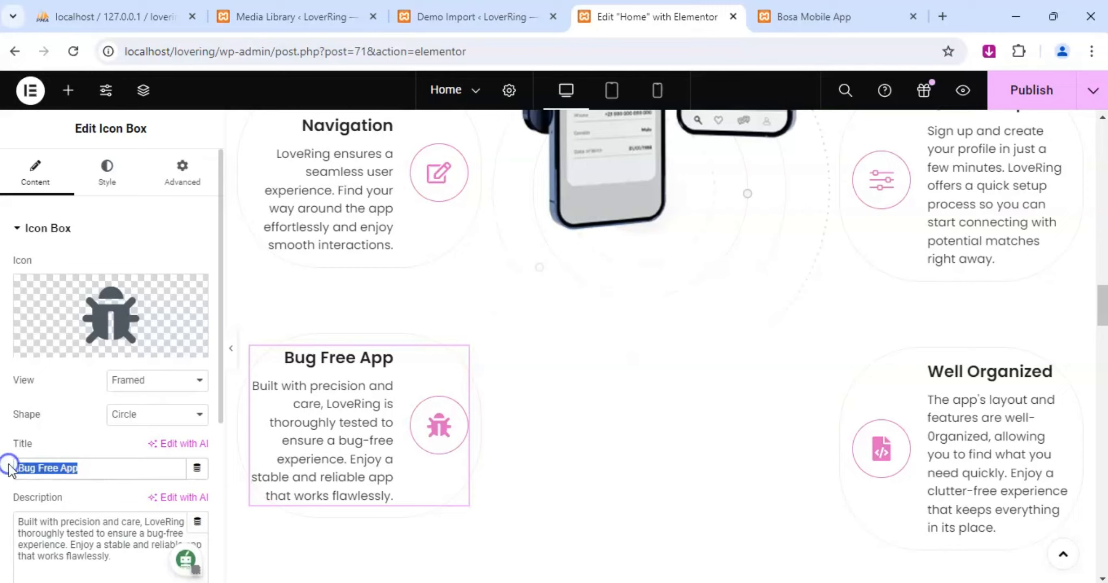
pyautogui.write('Reliable')
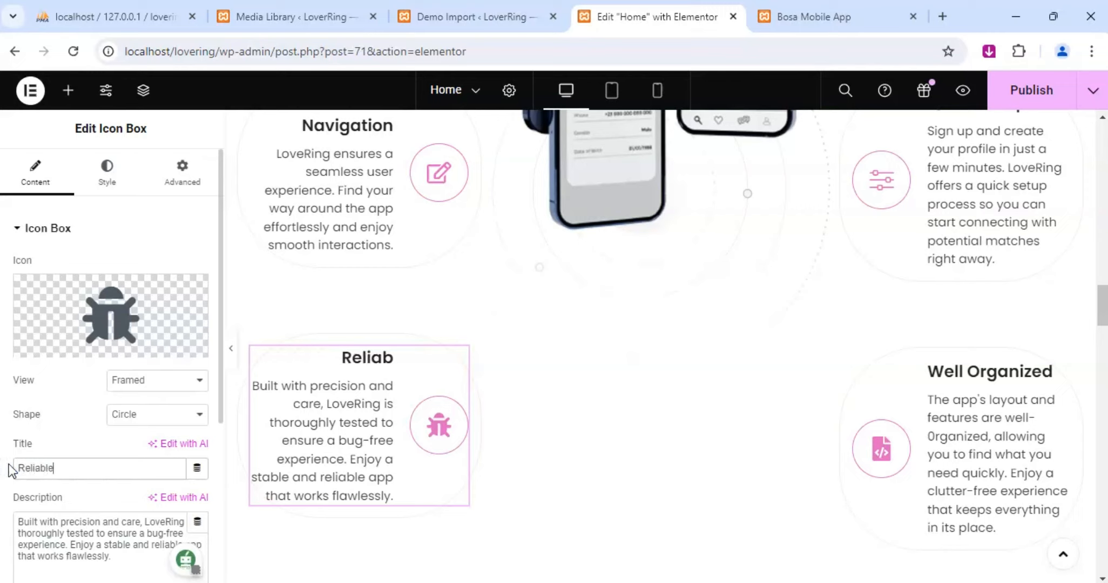
pyautogui.write(' Perfo')
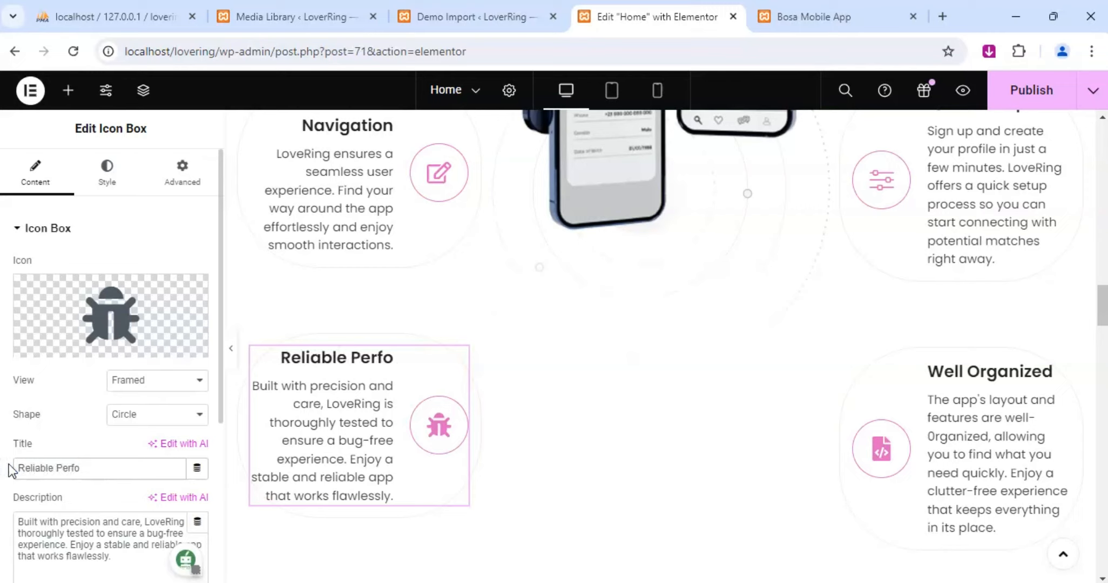
pyautogui.write('rmance')
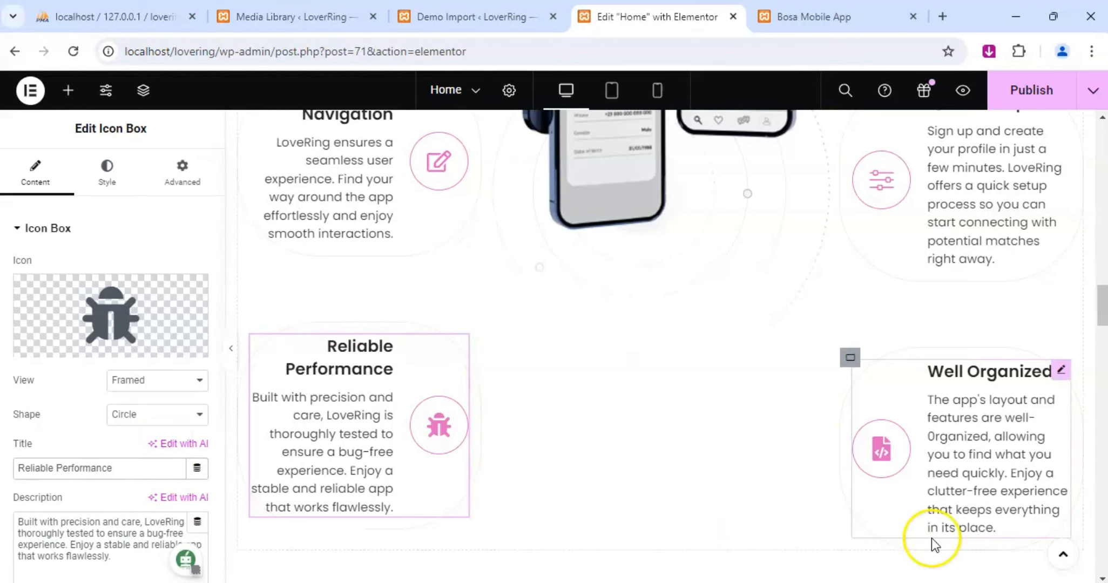
# Change the title of the Clean Coding icon box to "Optimize For Efficiency".
pyautogui.scroll(6, 935, 544)
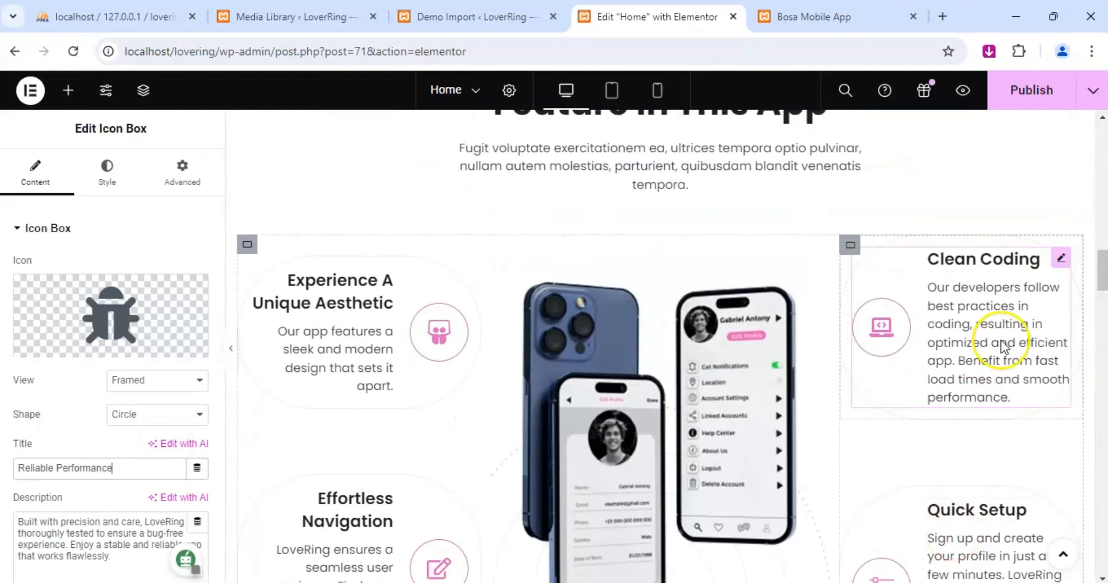
pyautogui.click(1061, 255)
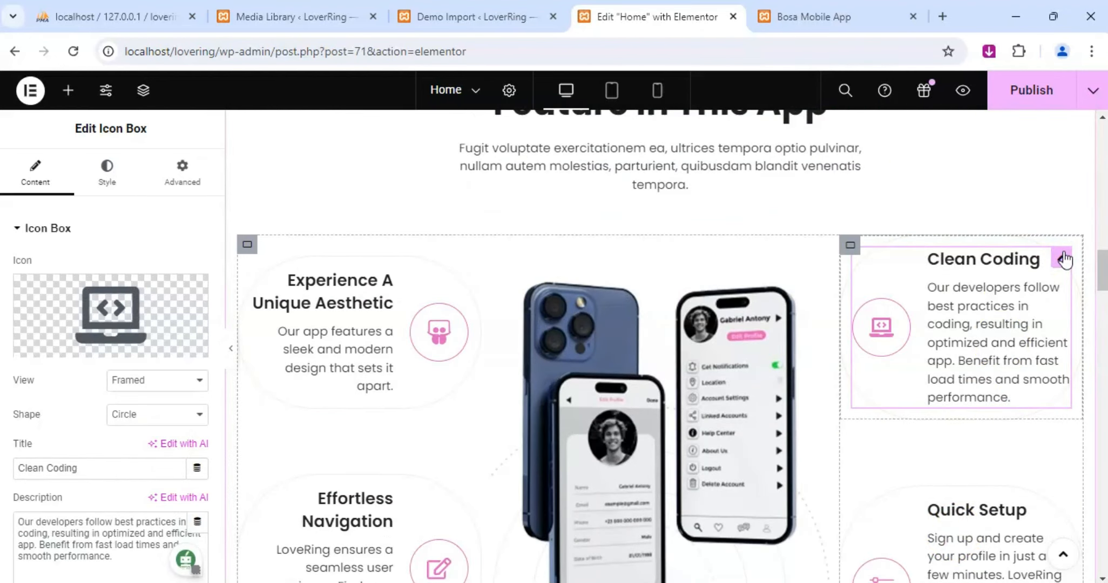
pyautogui.tripleClick(84, 468)
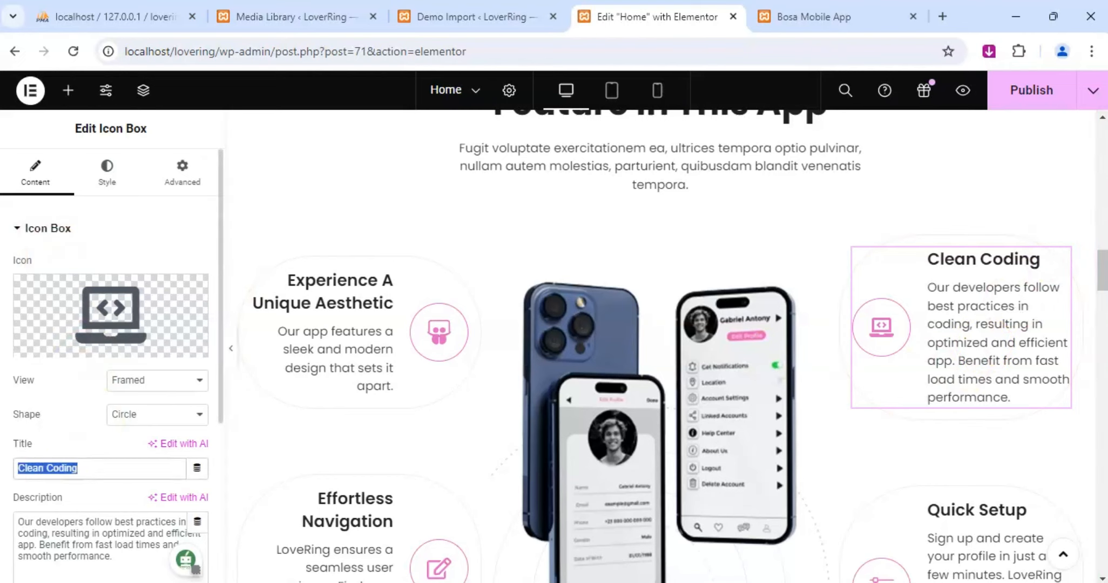
pyautogui.write('Op')
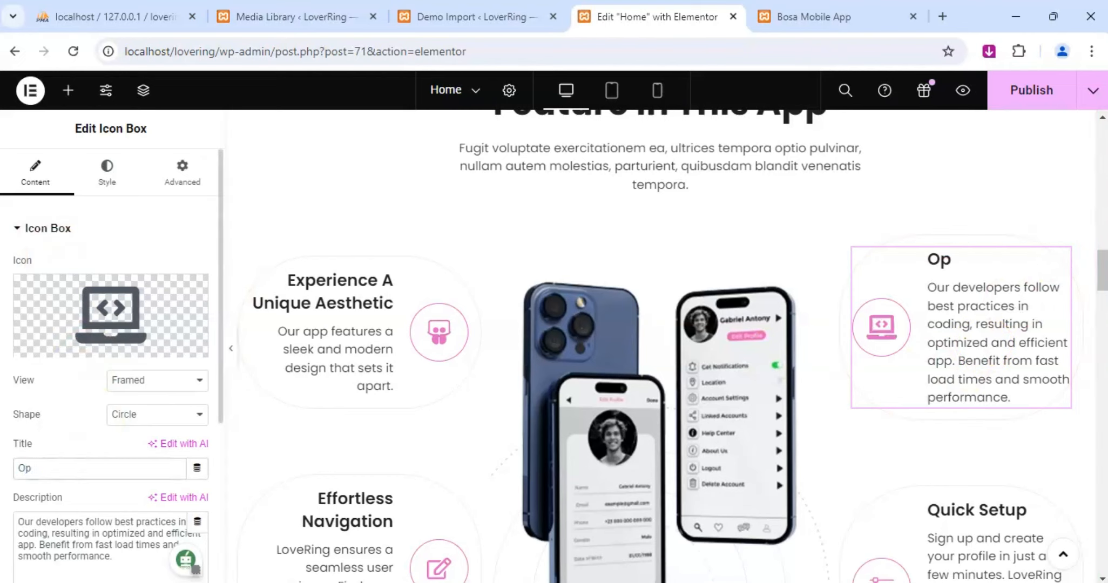
pyautogui.write('timize')
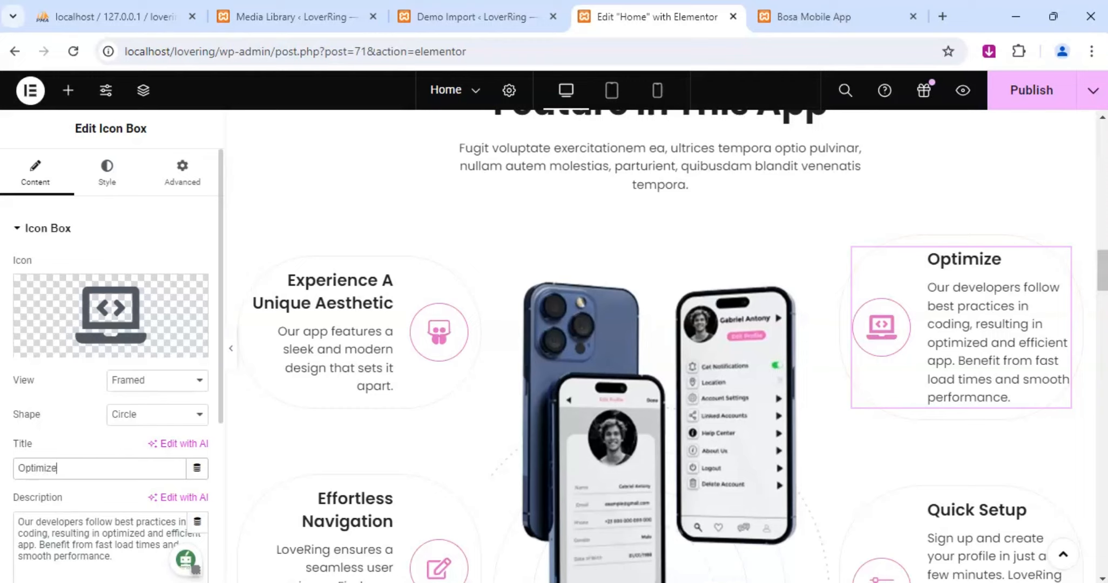
pyautogui.write(' Efficiency')
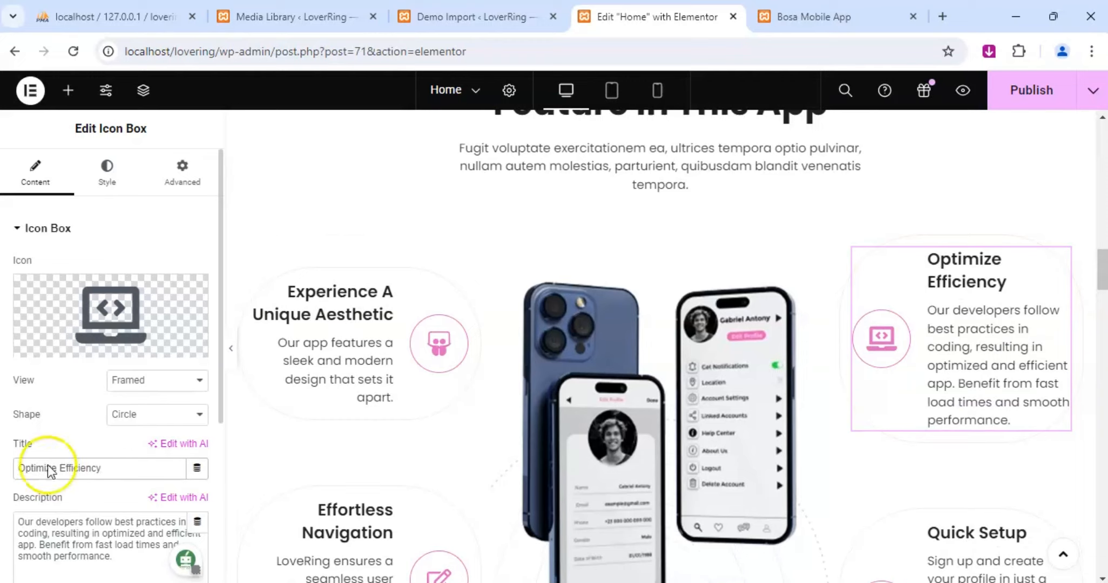
pyautogui.click(59, 469)
pyautogui.write('For')
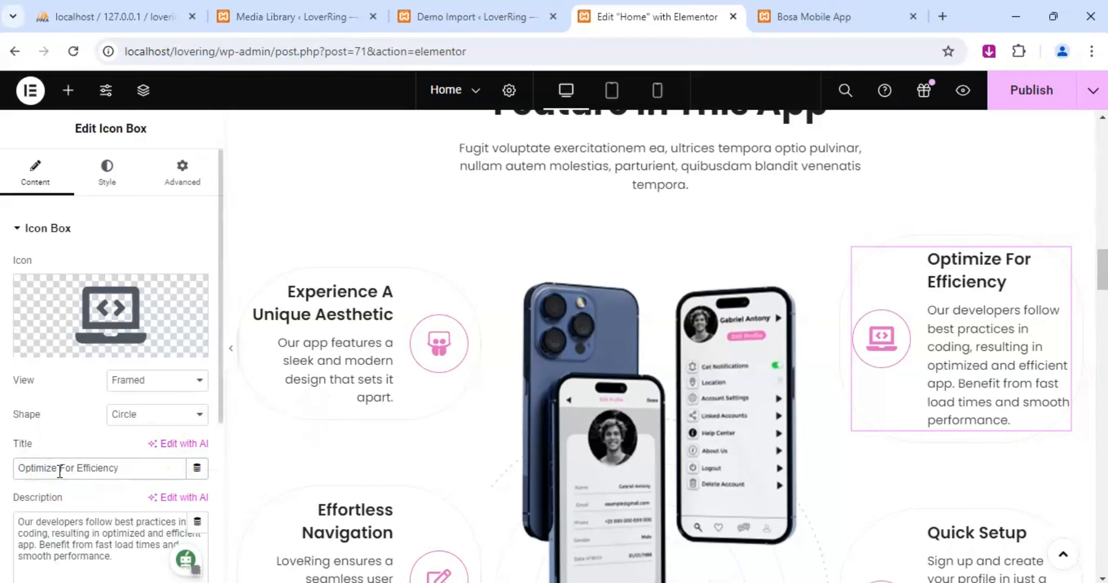
# Change the title of the Quick Setup icon box to "Get Started In Minutes".
pyautogui.scroll(-3, 1058, 374)
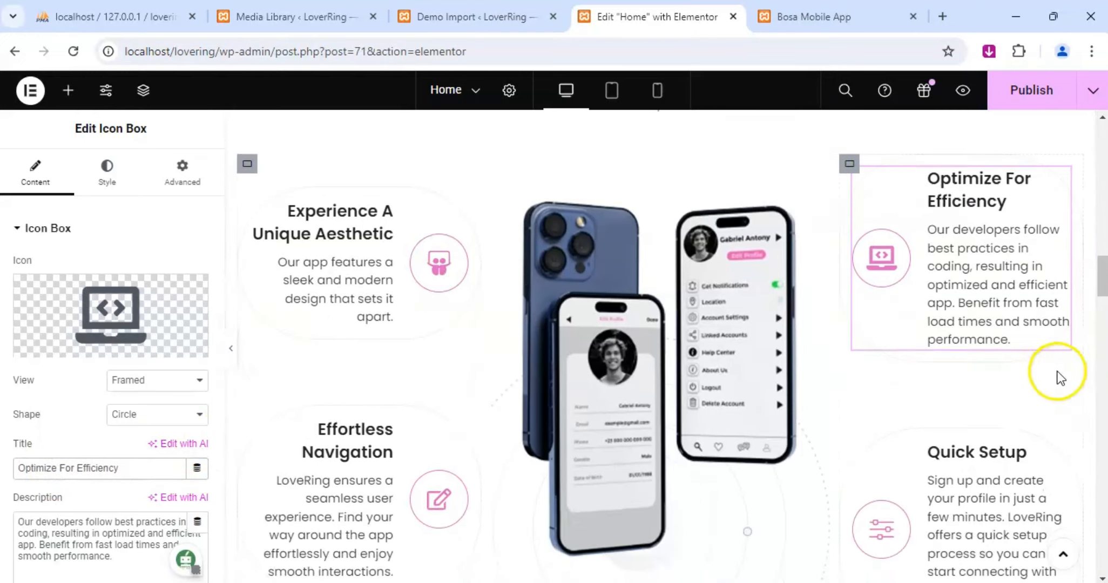
pyautogui.click(1061, 371)
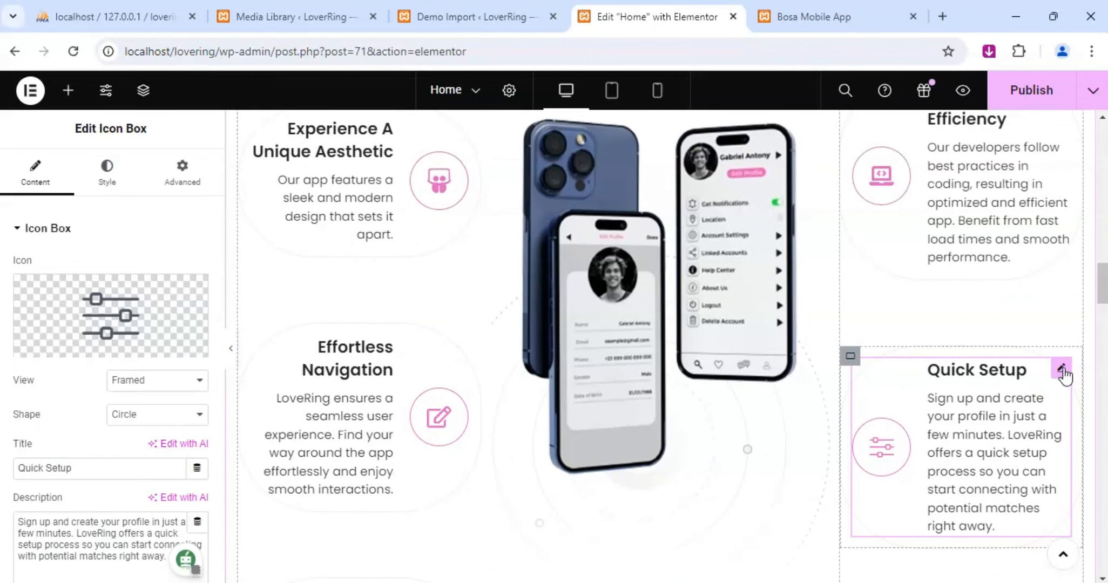
pyautogui.click(1001, 387)
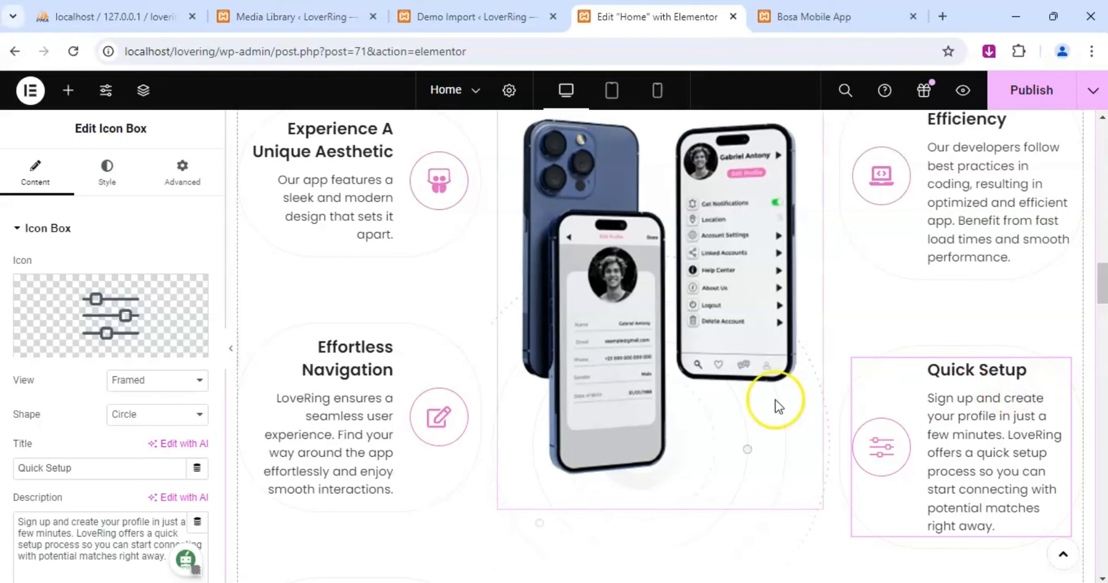
pyautogui.moveTo(80, 467); pyautogui.dragTo(8, 475)
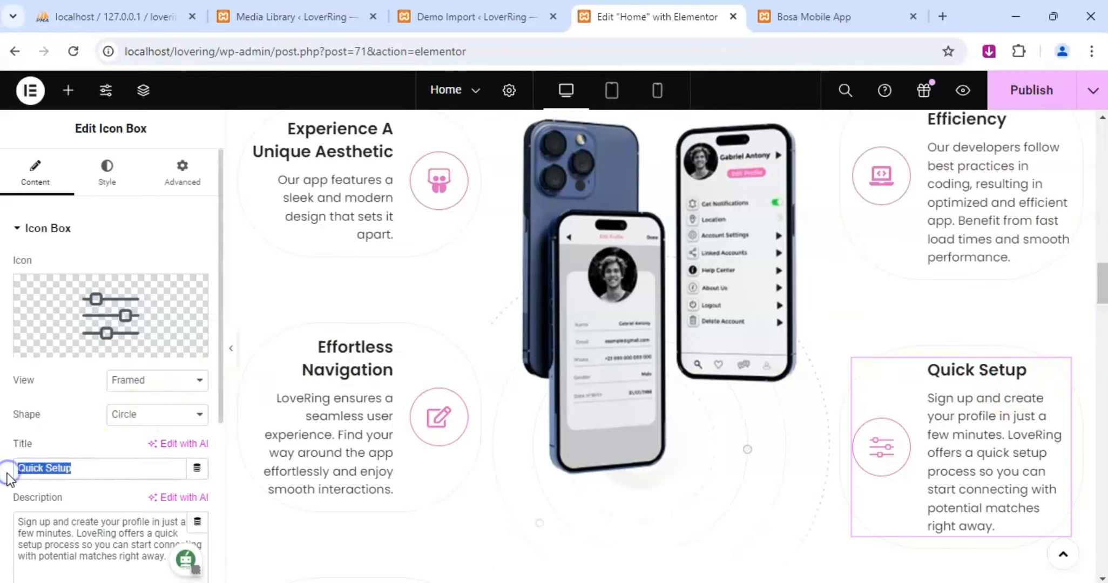
pyautogui.write('S')
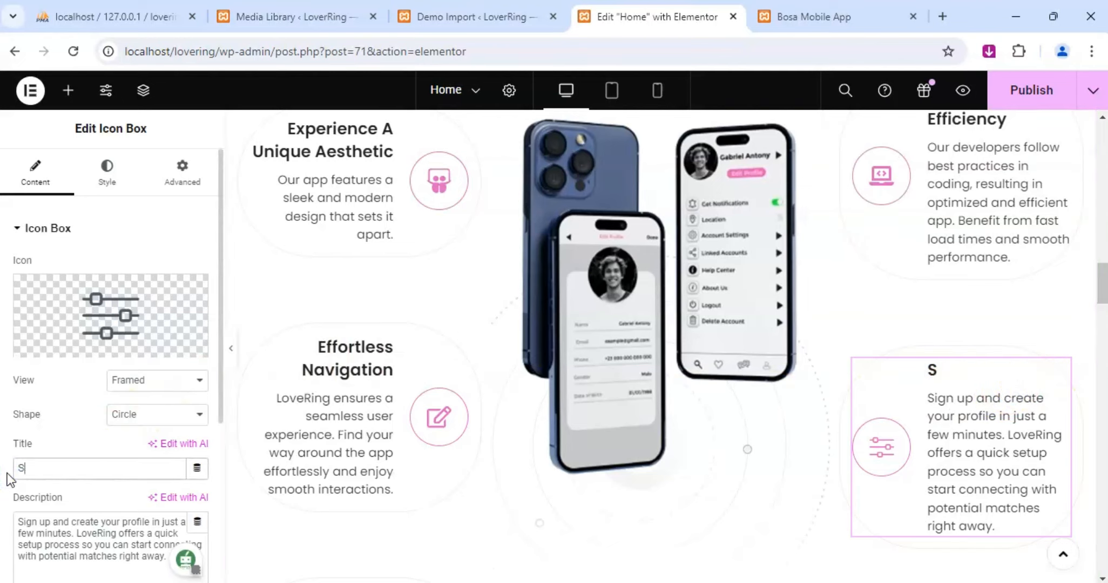
pyautogui.press('BackSpace')
pyautogui.write('G')
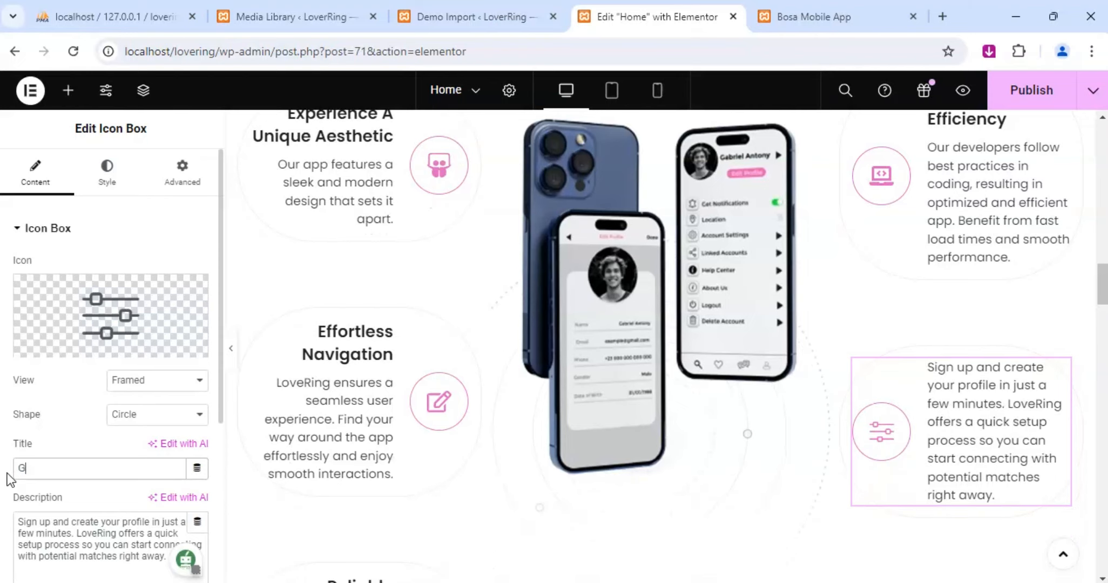
pyautogui.write('et Started')
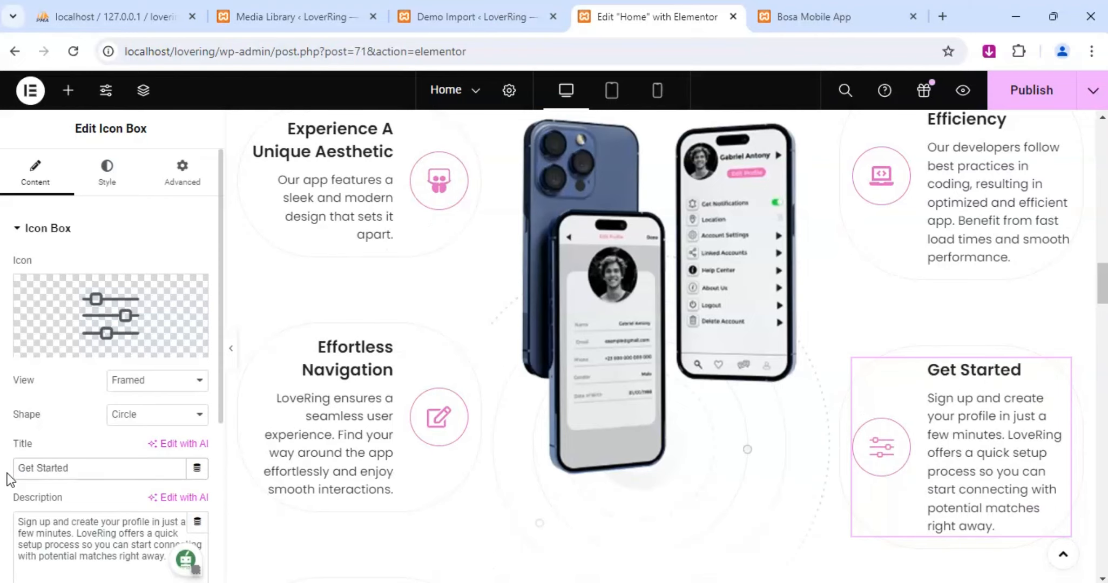
pyautogui.write(' In Minutes')
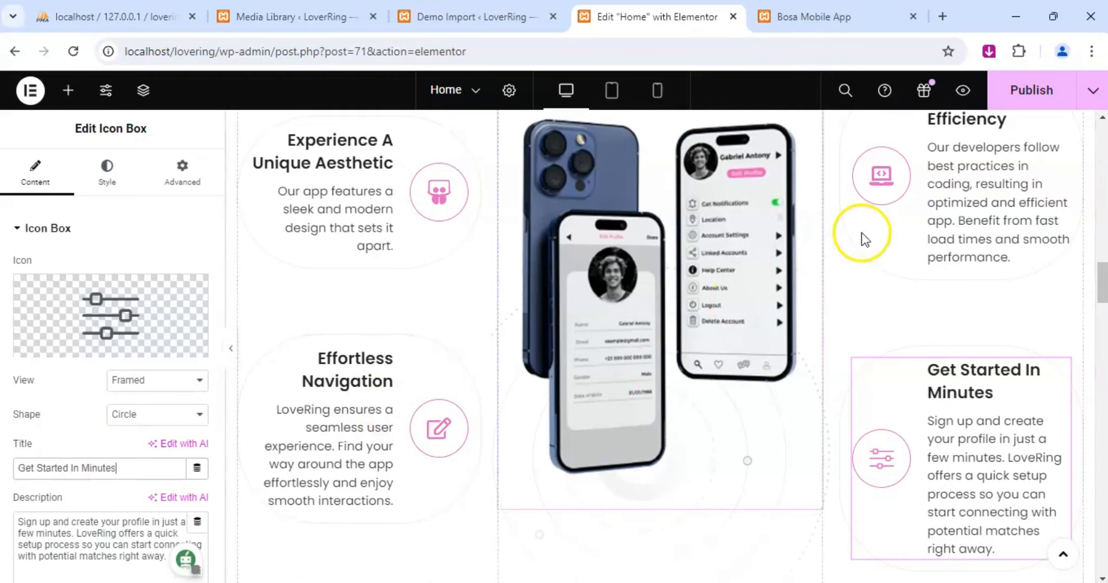
pyautogui.scroll(-10, 626, 265)
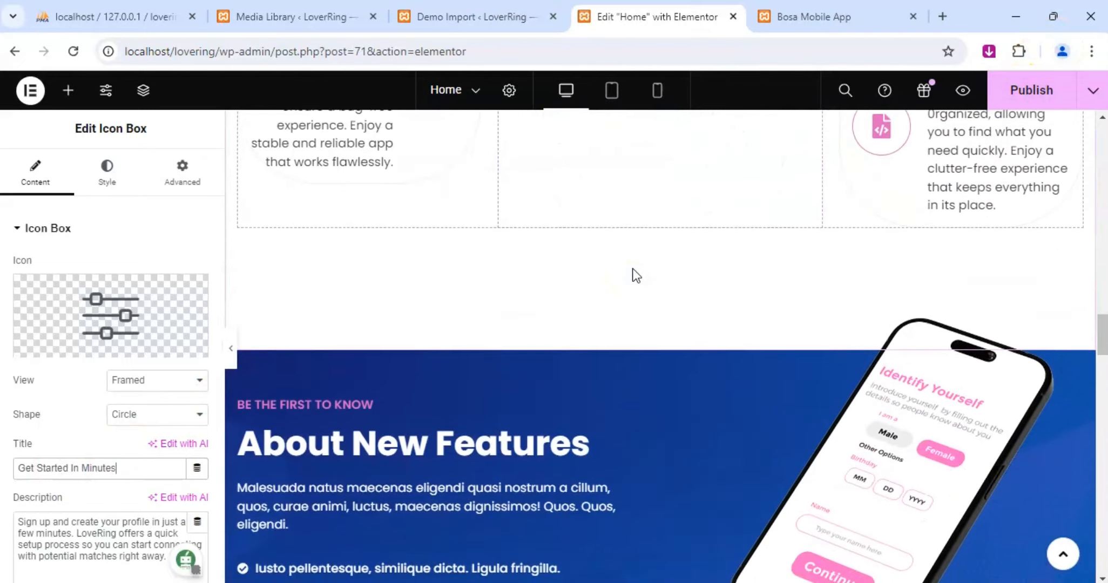
# Change the first item of the icon list under About New Features to "Smart Matching".
pyautogui.scroll(-2, 636, 275)
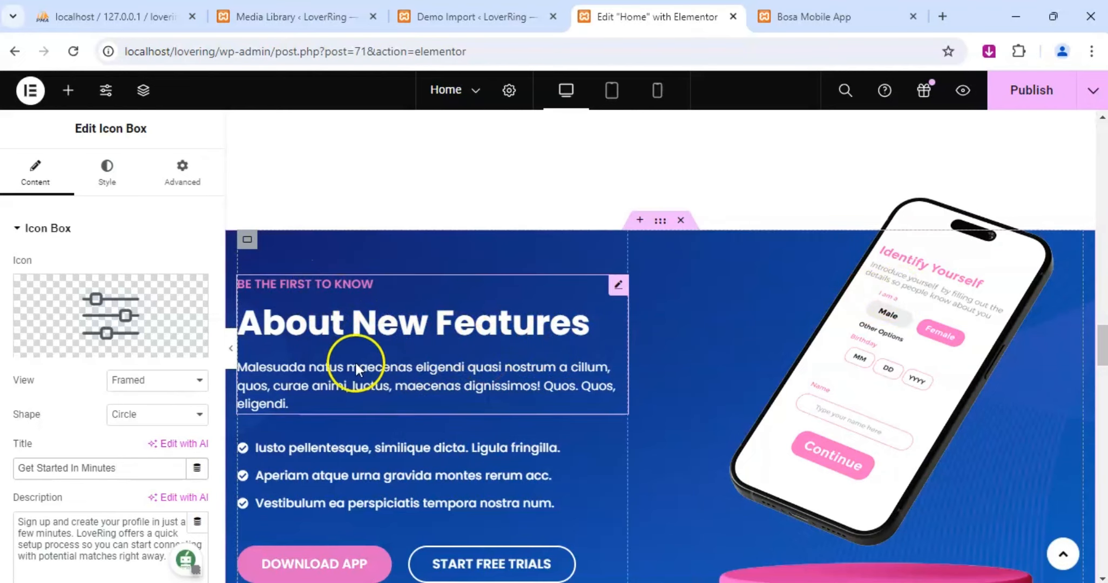
pyautogui.scroll(-2, 383, 359)
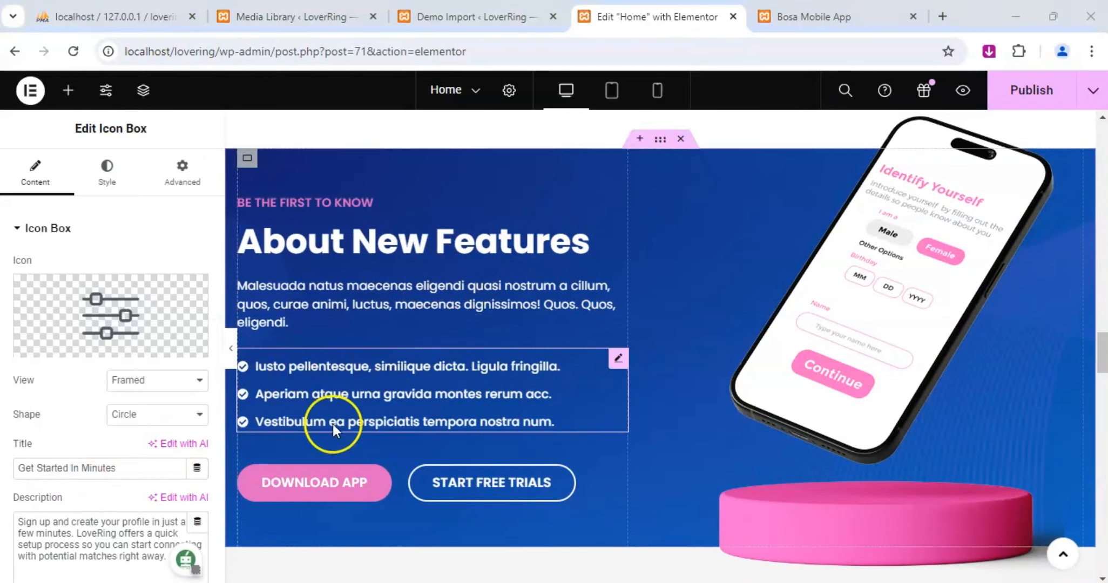
pyautogui.click(616, 359)
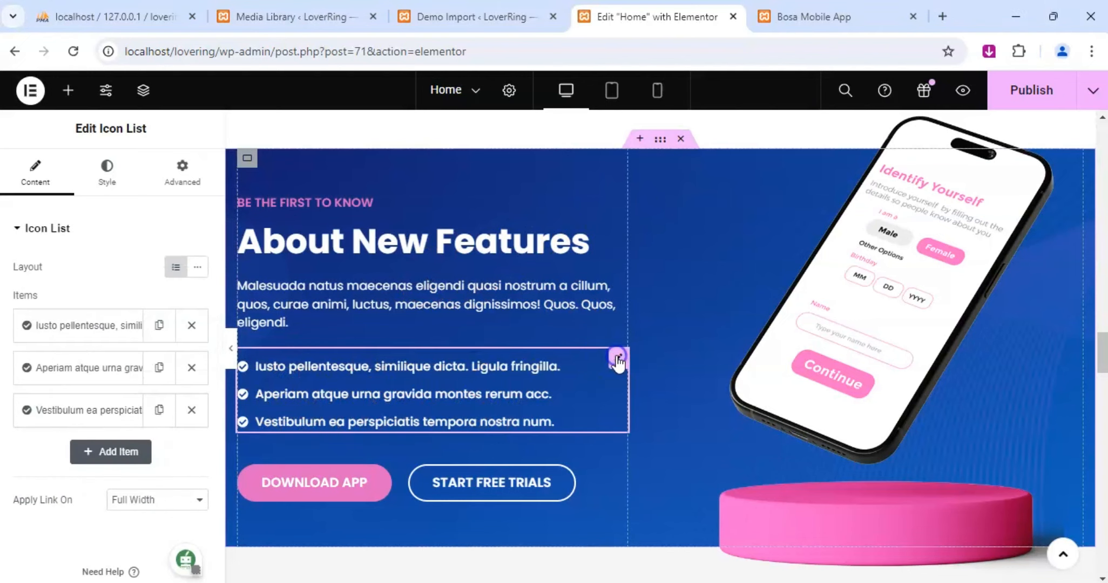
pyautogui.click(75, 327)
pyautogui.click(113, 388)
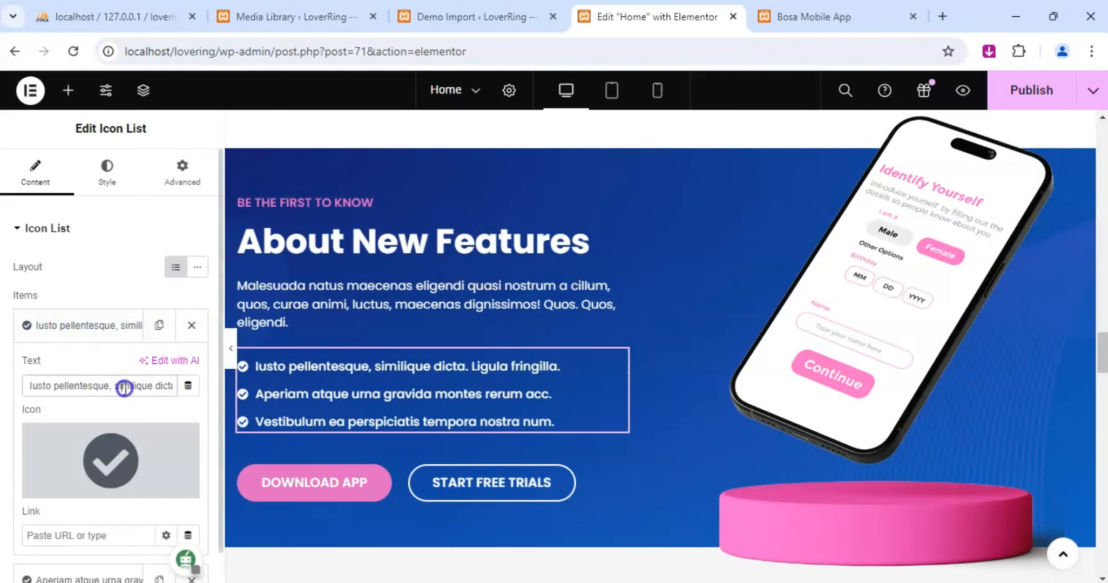
pyautogui.tripleClick(126, 388)
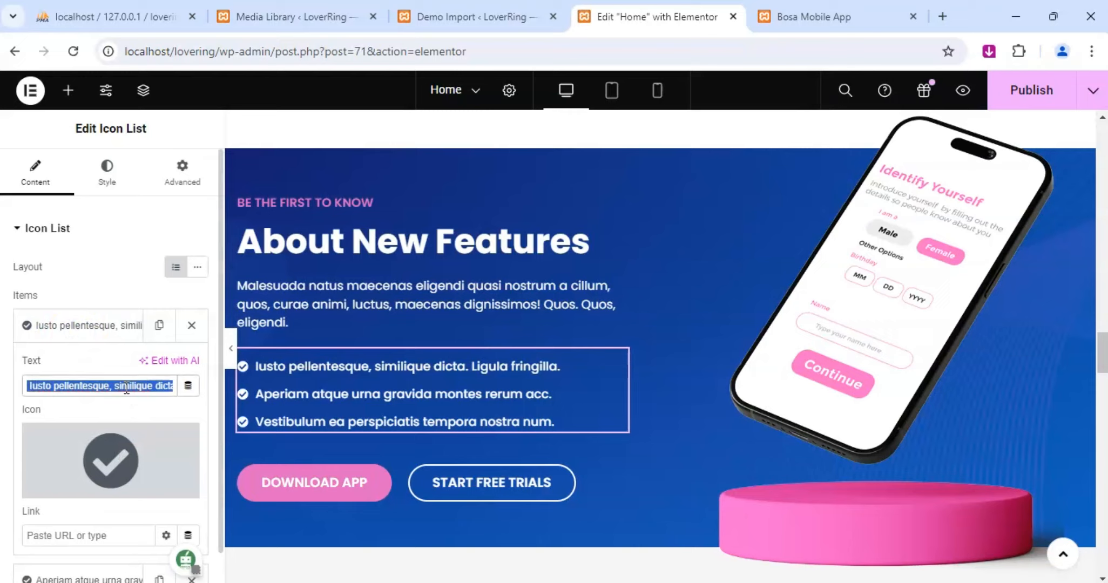
pyautogui.write('Smart')
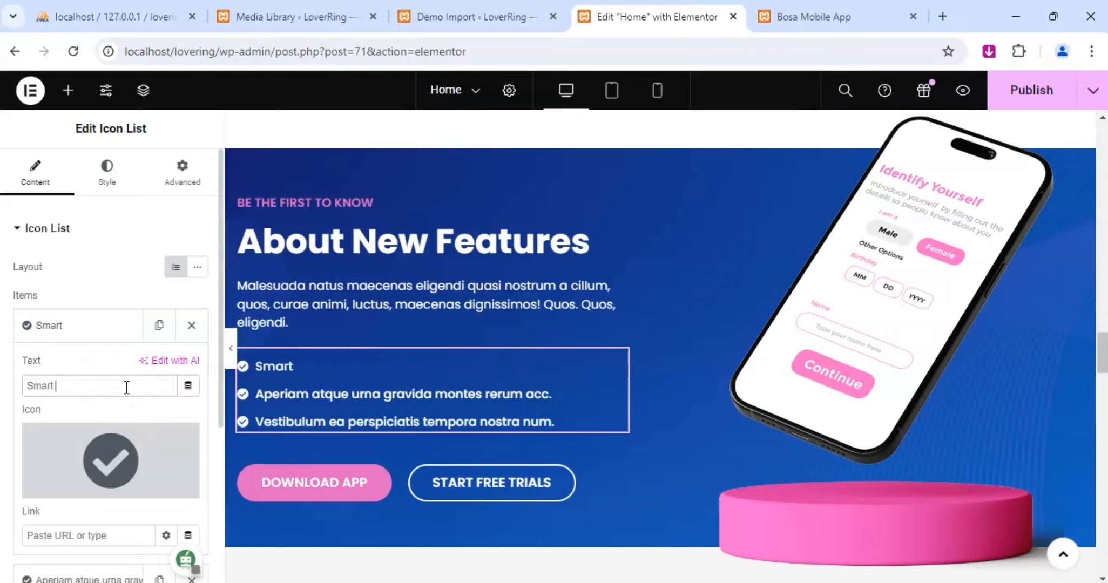
pyautogui.write(' Match')
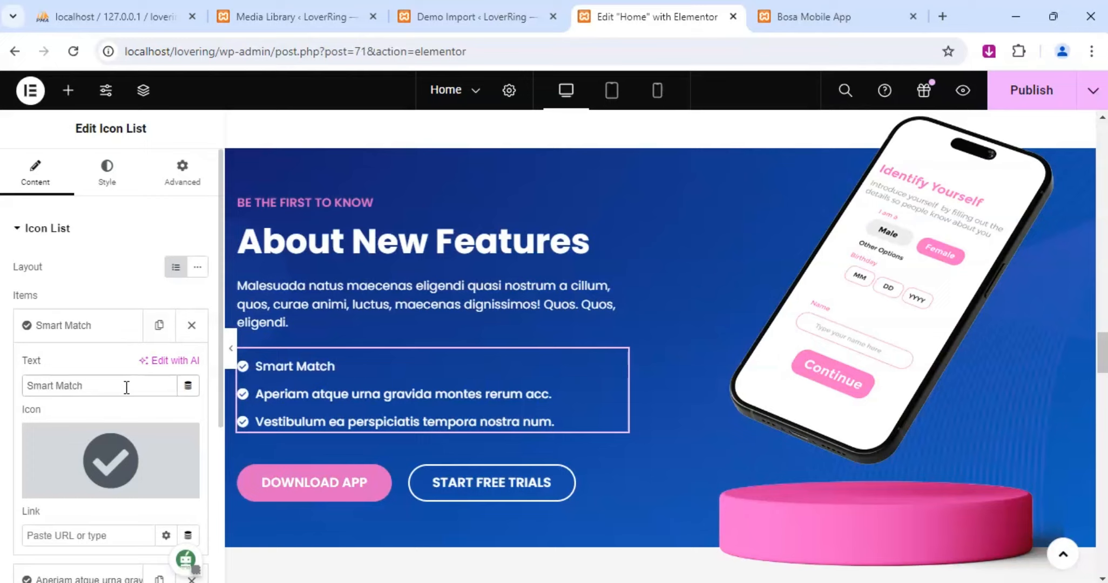
pyautogui.write('ing')
pyautogui.click(74, 326)
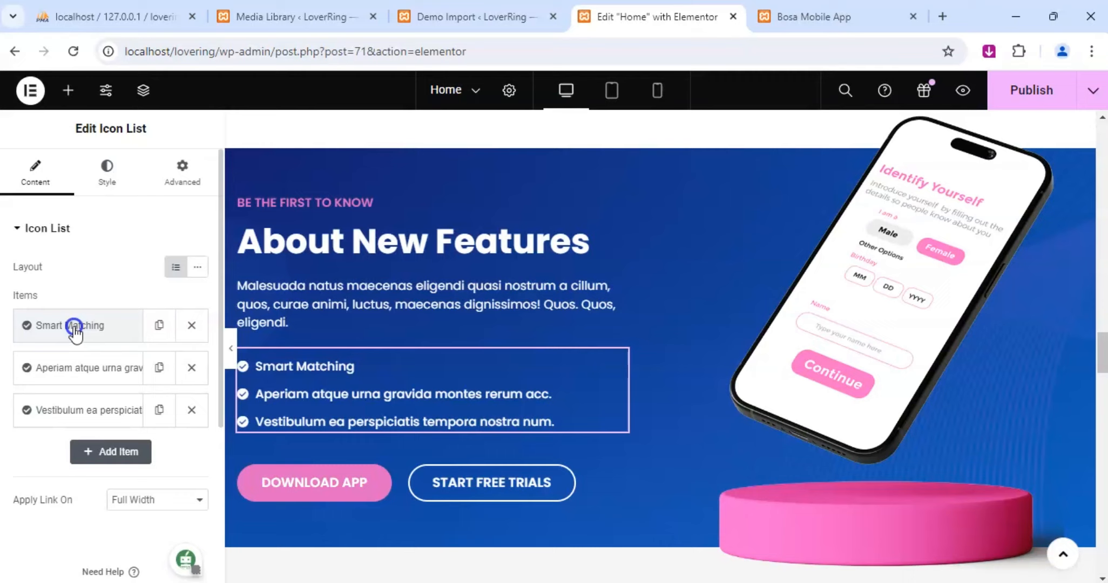
# Change the second item of the About New Features icon list to "In-depth Profiles".
pyautogui.click(84, 368)
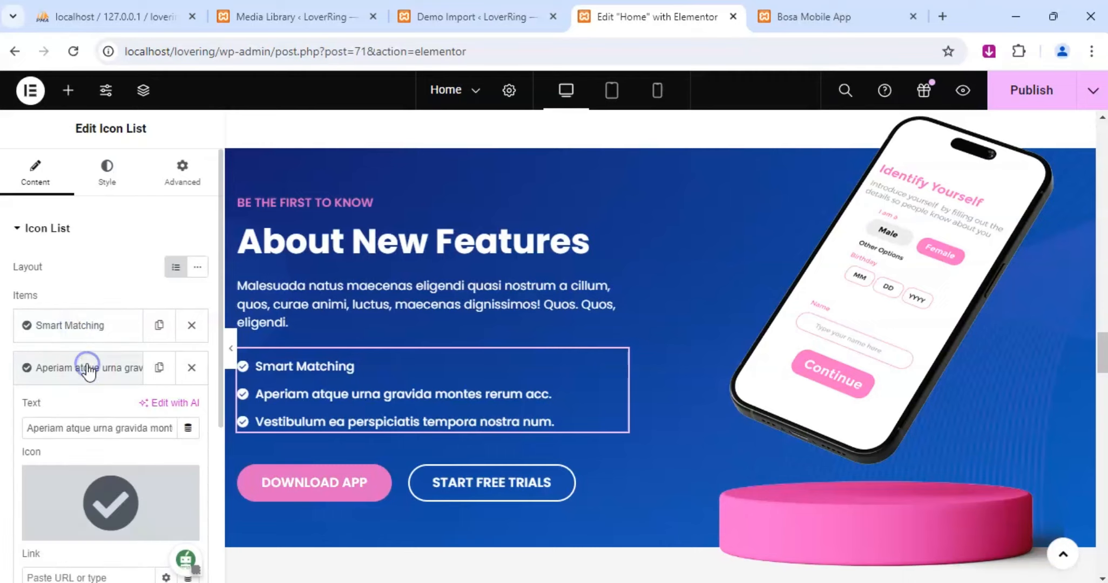
pyautogui.tripleClick(102, 428)
pyautogui.write('I')
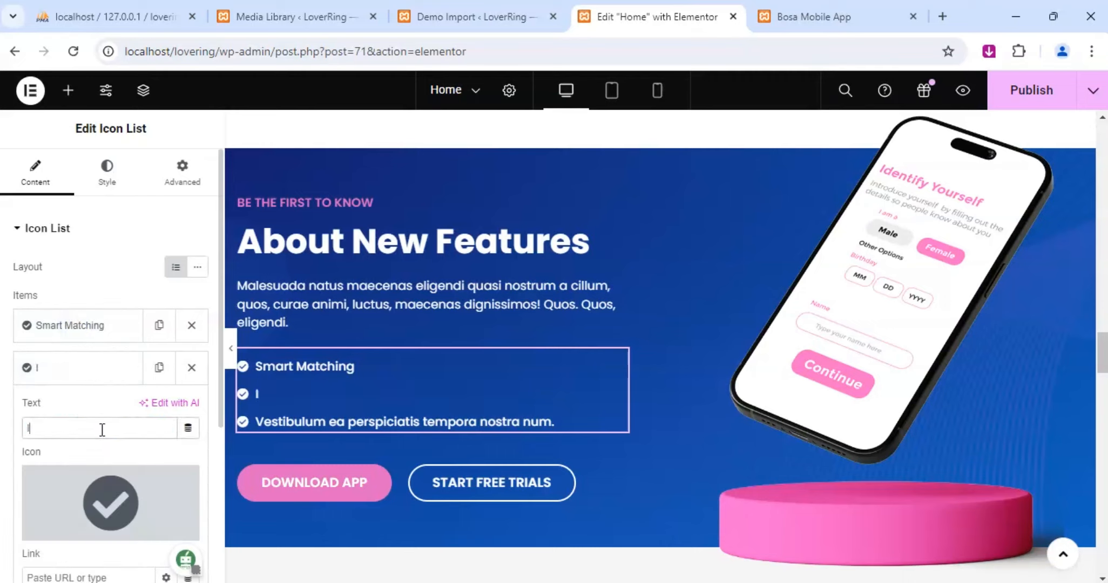
pyautogui.write('n-dept')
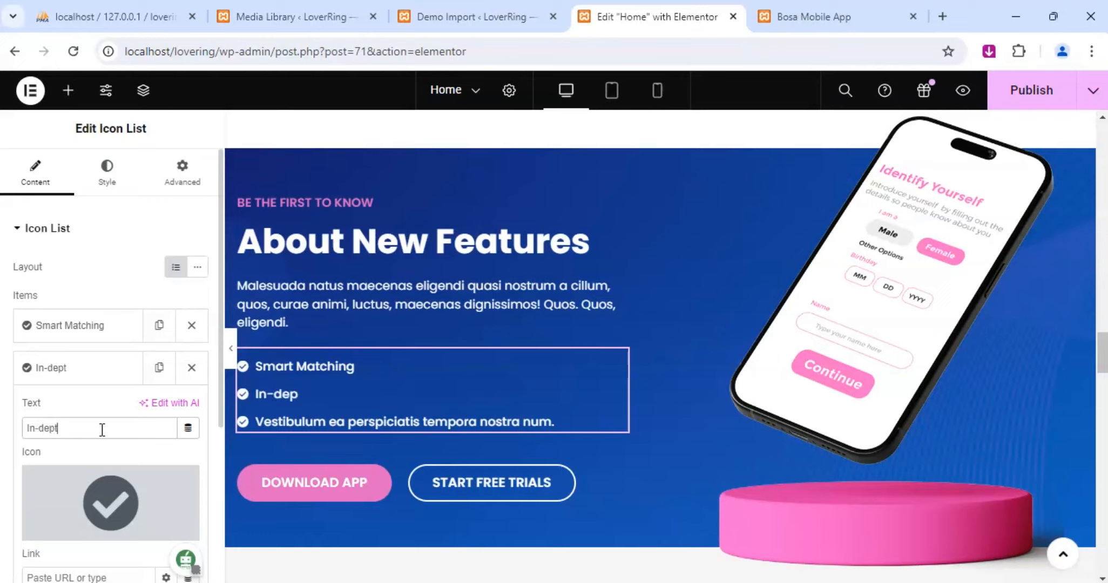
pyautogui.write('h Profiles')
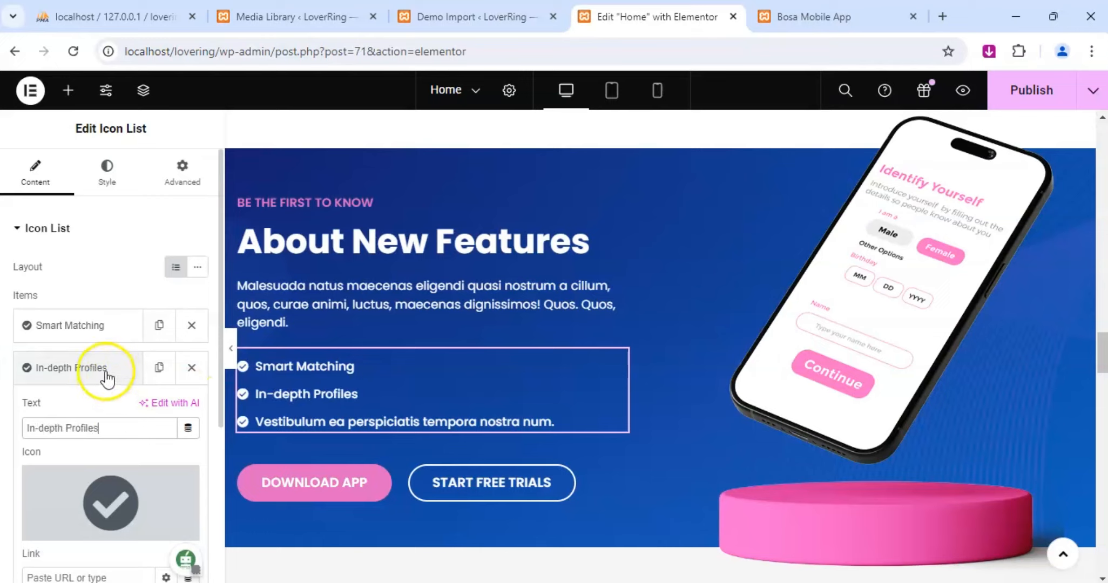
pyautogui.click(100, 370)
# Change the third item of the About New Features icon list to "Real-Time Messaging".
pyautogui.click(99, 424)
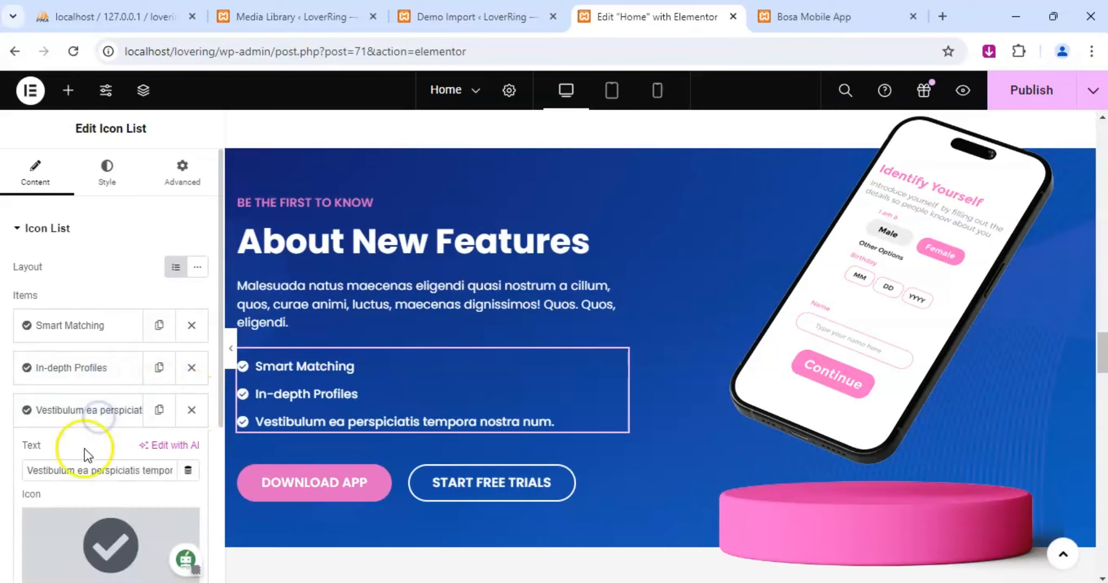
pyautogui.click(82, 464)
pyautogui.hotkey('ctrl', 'a')
pyautogui.write('R')
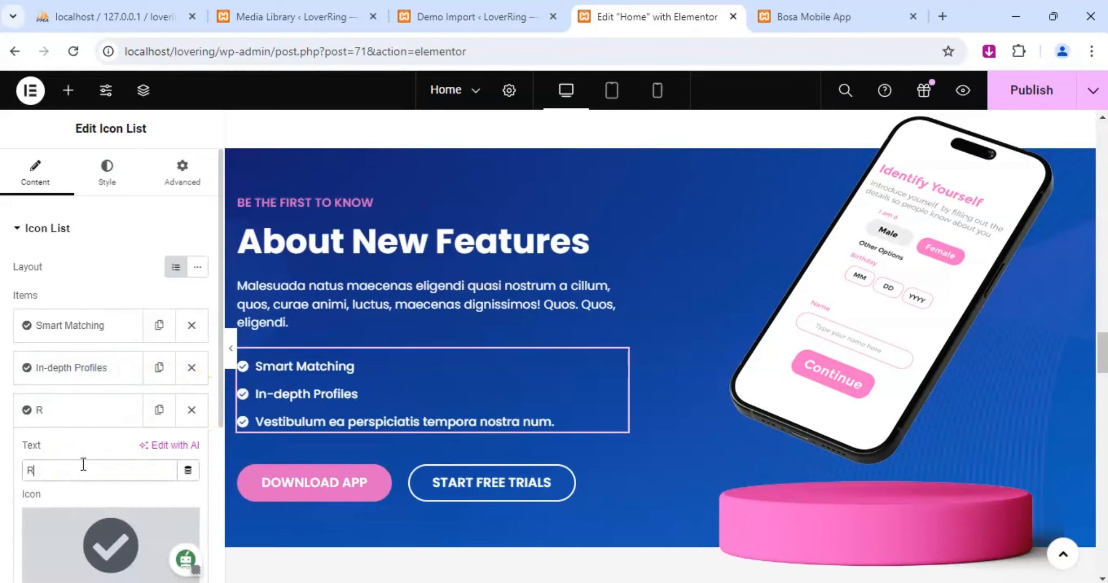
pyautogui.write('eal-Ti')
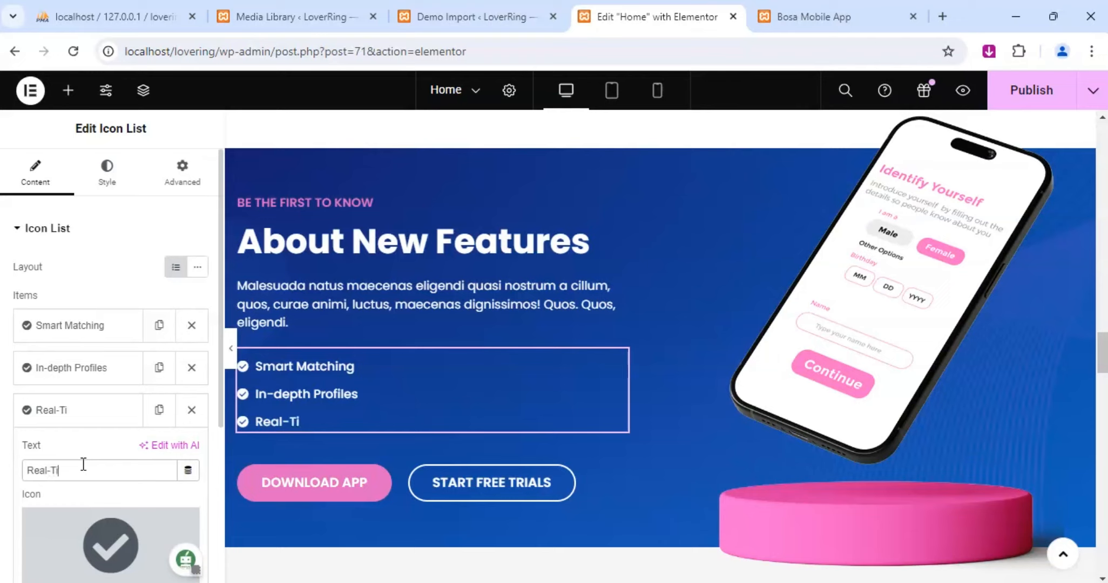
pyautogui.write('me Mes')
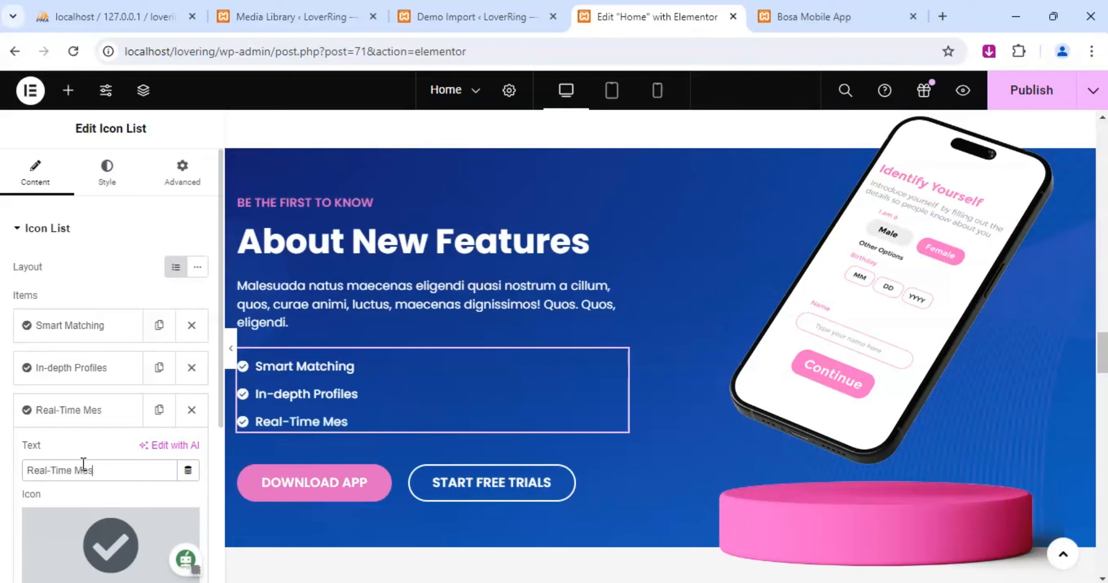
pyautogui.write('saging')
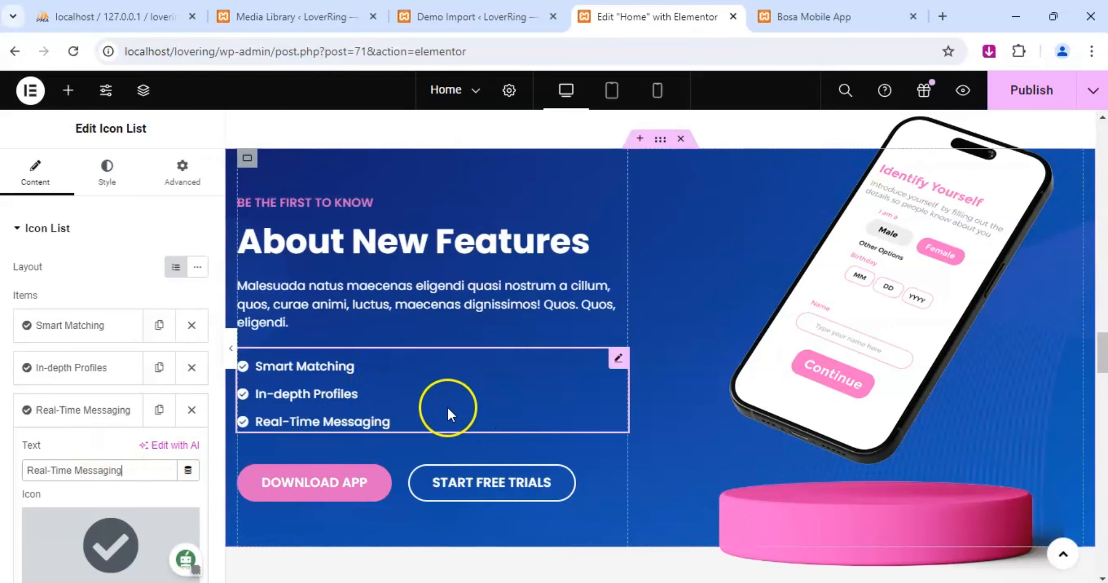
# Set the hover background color of the Download App button under About New Features to #F13FAD.
pyautogui.scroll(-2, 451, 406)
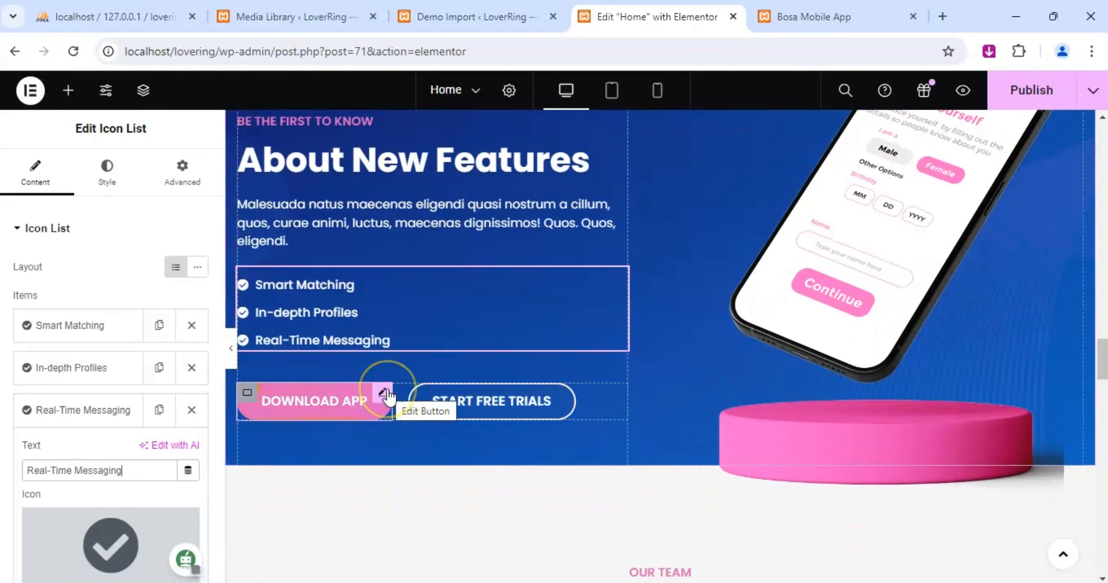
pyautogui.click(384, 394)
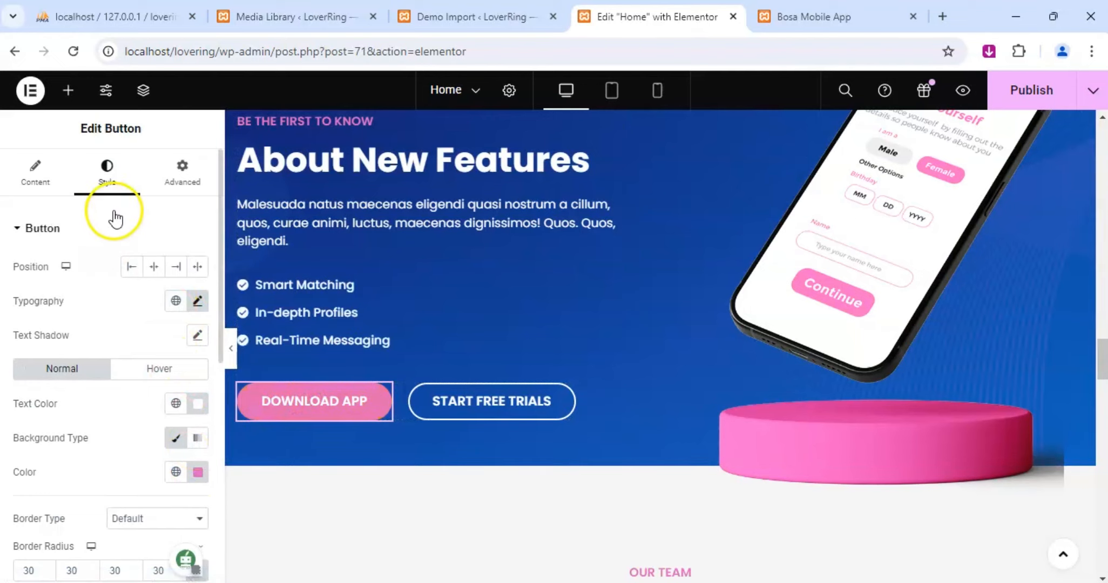
pyautogui.click(159, 366)
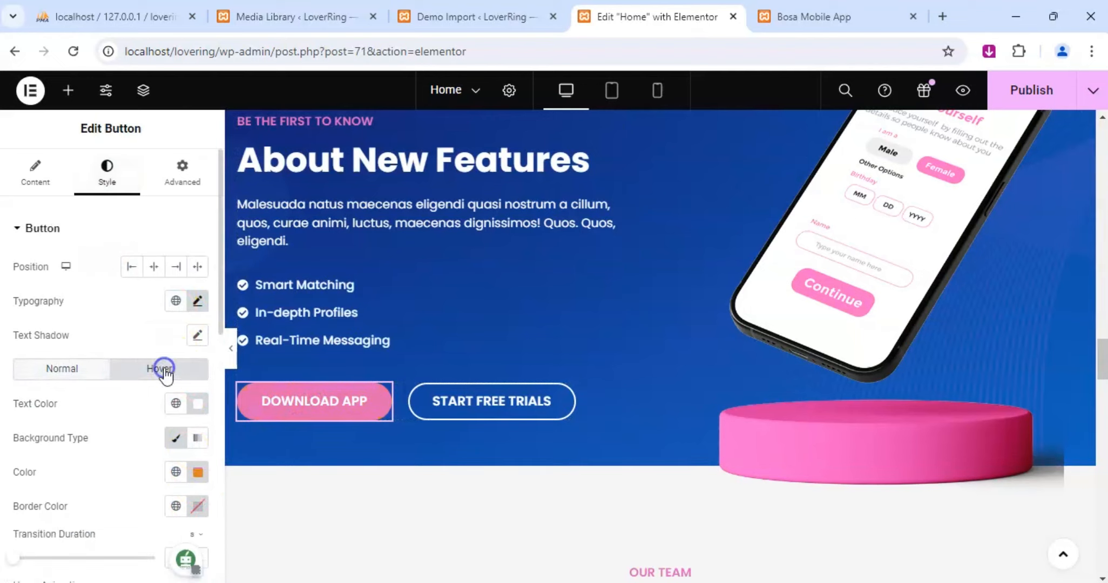
pyautogui.click(198, 473)
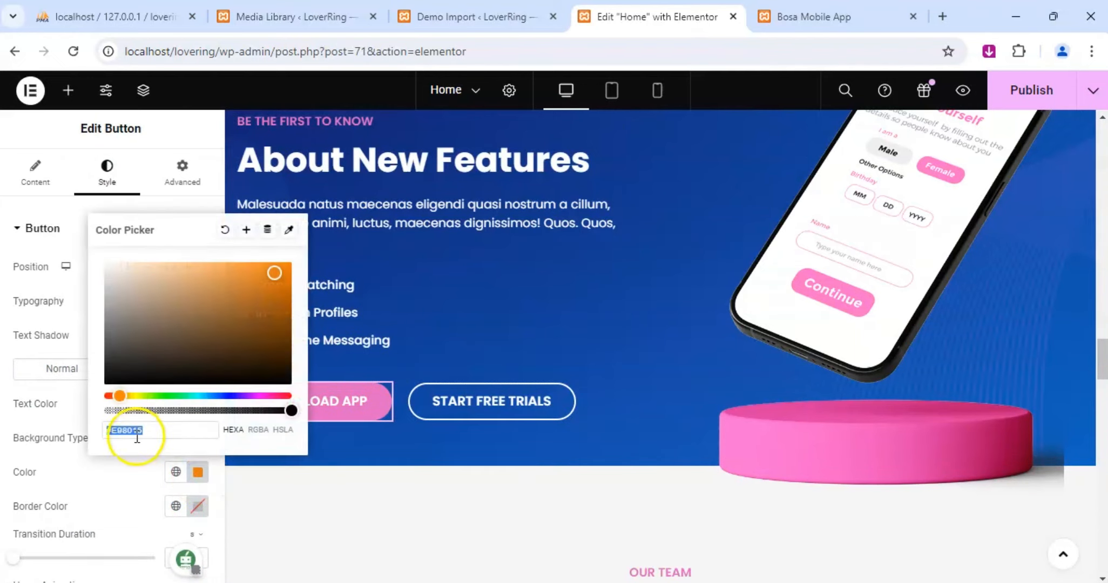
pyautogui.write('#F13FAD')
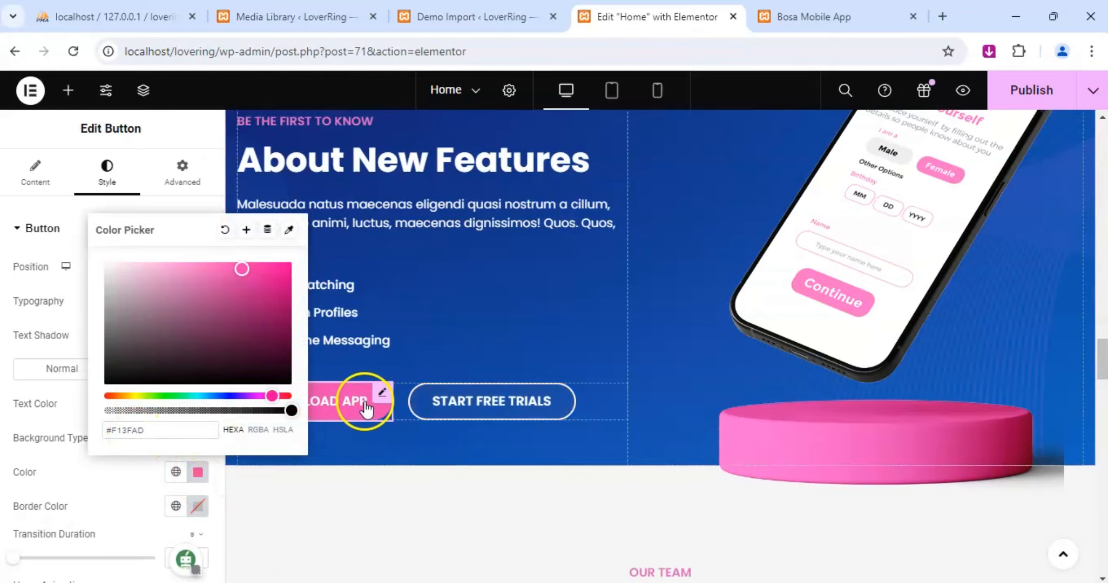
# Set the hover background and border colors of the Start Free Trials button under About New Features to #F13FAD.
pyautogui.click(566, 393)
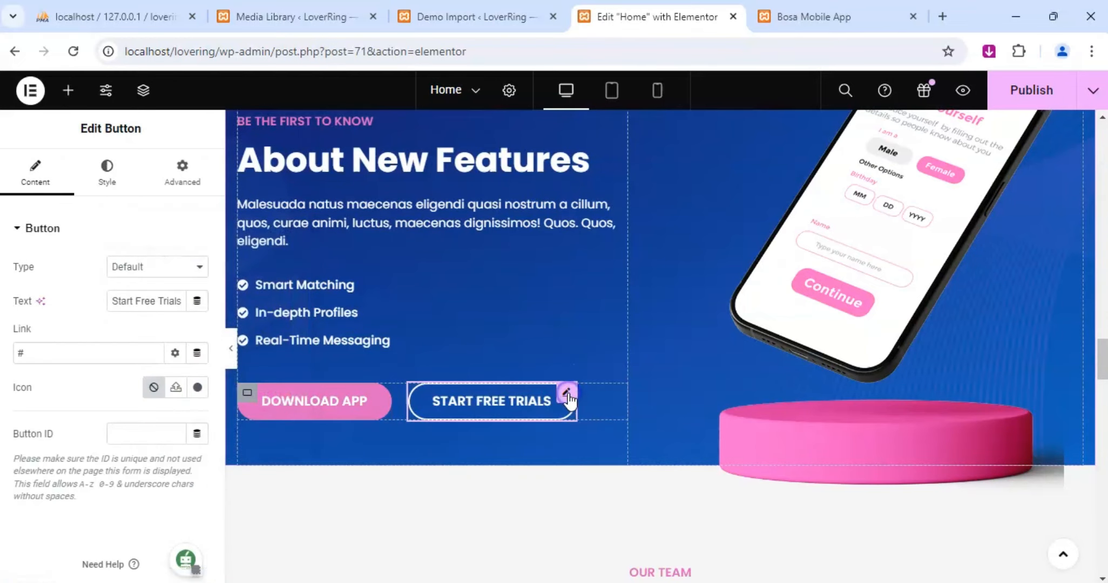
pyautogui.scroll(-4, 113, 378)
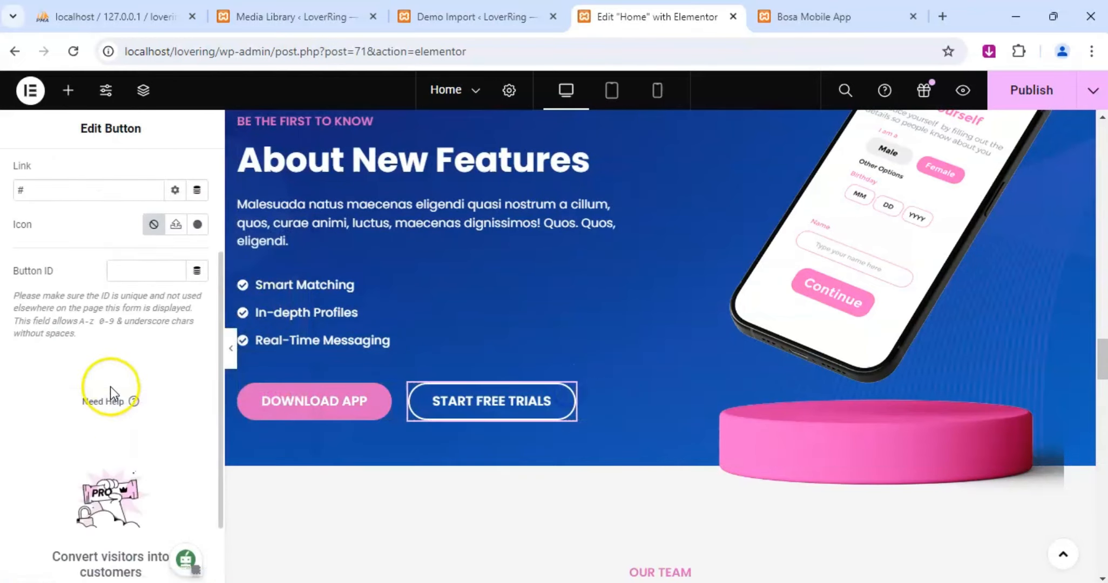
pyautogui.scroll(4, 102, 351)
pyautogui.click(107, 173)
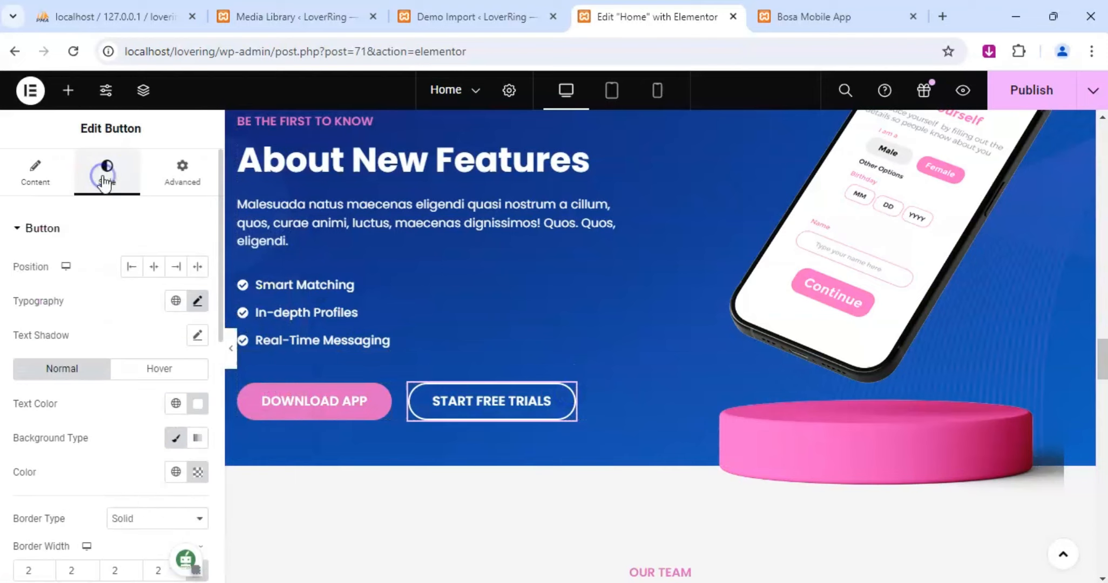
pyautogui.click(169, 368)
pyautogui.click(198, 472)
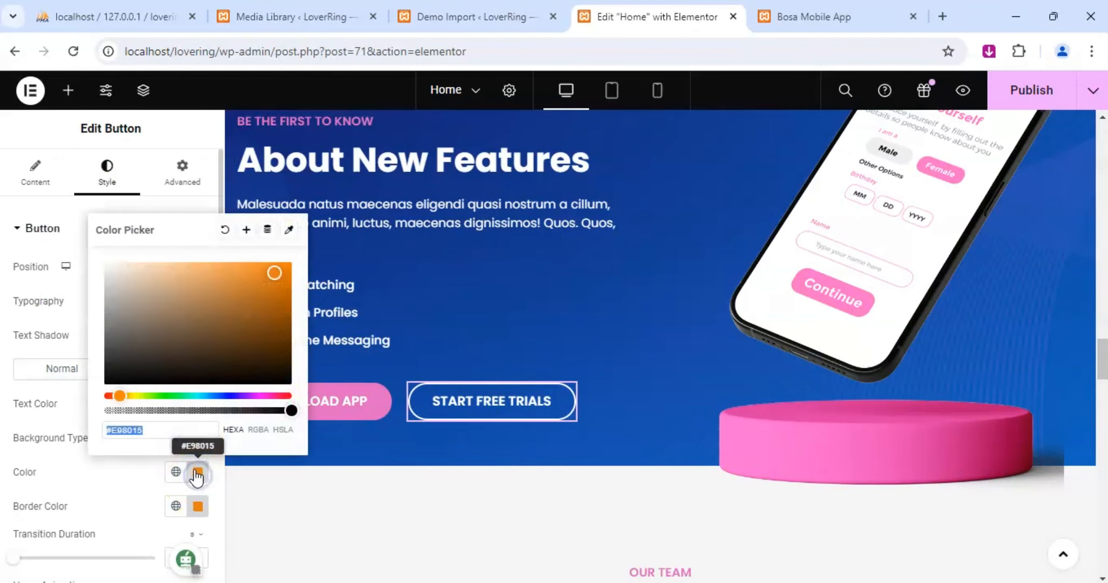
pyautogui.write('#F13FAD')
pyautogui.click(198, 506)
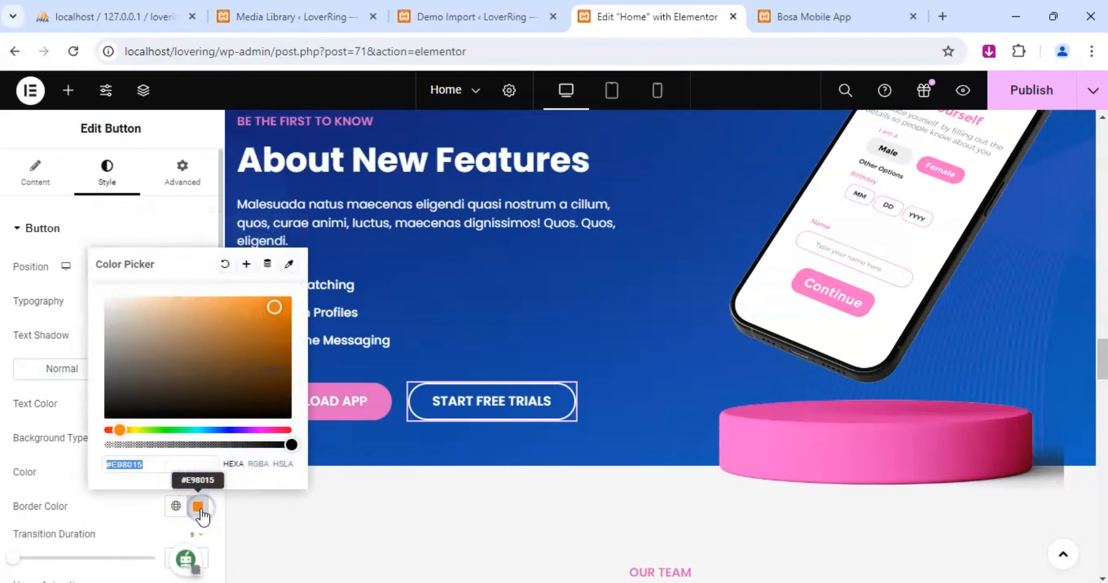
pyautogui.write('#F13FAD')
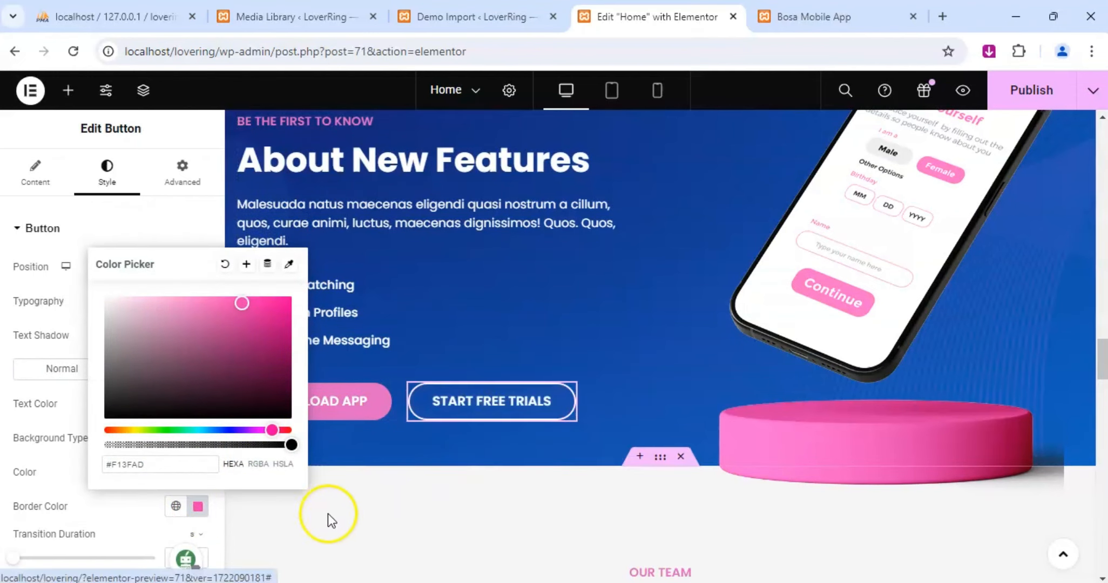
# Publish the Home page changes and glance at the site preview before returning to the team section in the editor.
pyautogui.scroll(-2, 378, 491)
pyautogui.scroll(-1, 406, 443)
pyautogui.scroll(-2, 474, 399)
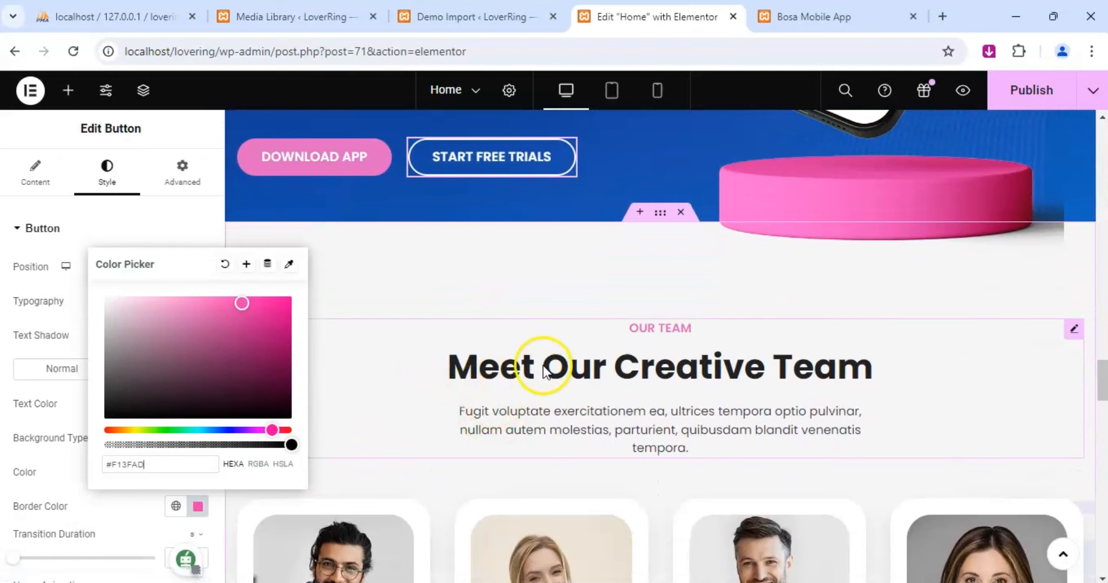
pyautogui.scroll(-2, 553, 378)
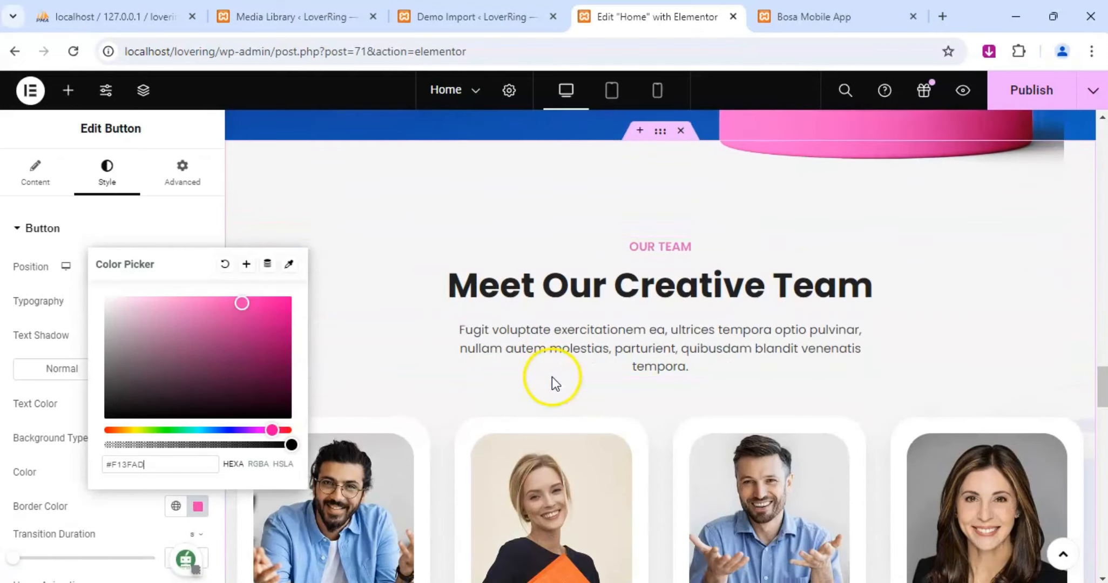
pyautogui.click(408, 398)
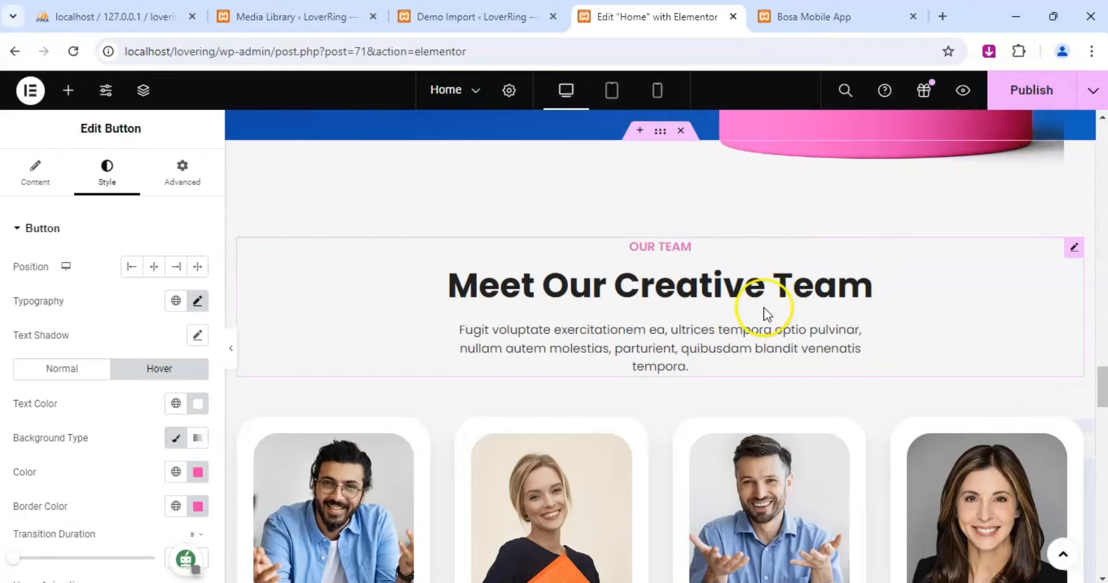
pyautogui.click(1033, 91)
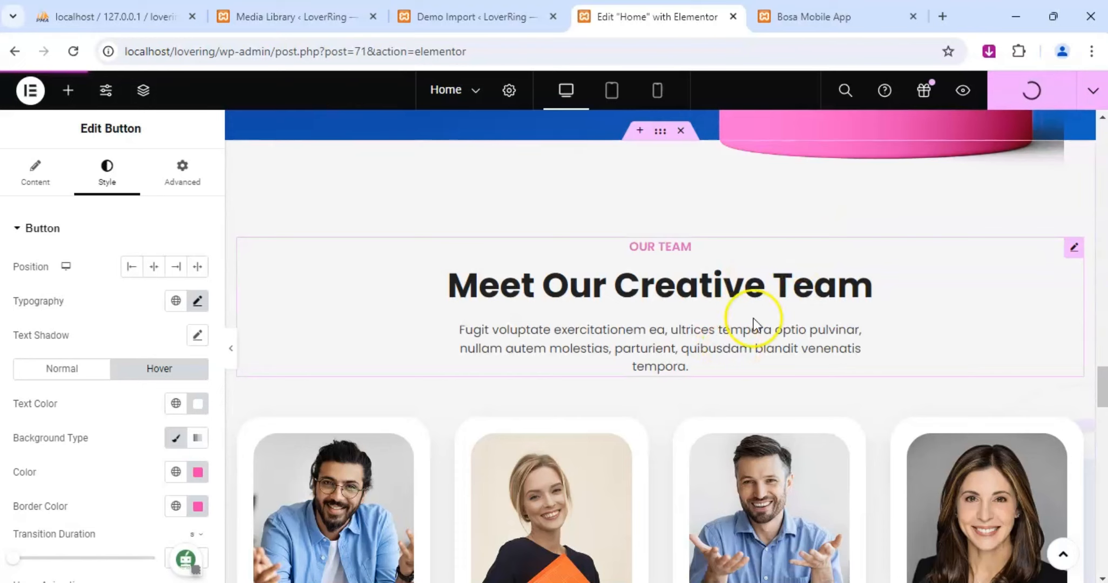
pyautogui.hotkey('ctrl', 'Tab')
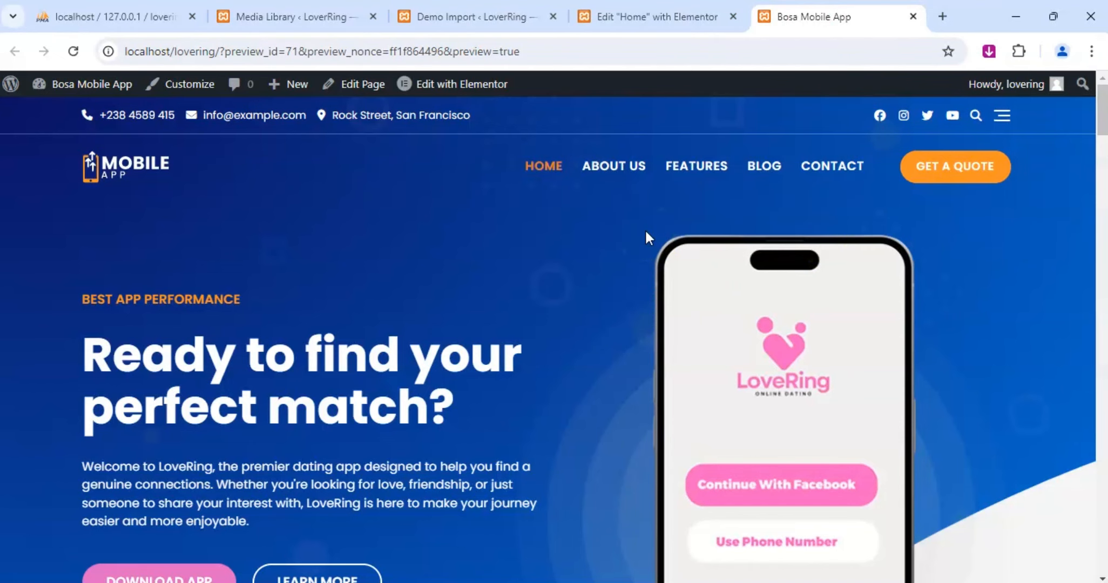
pyautogui.click(683, 19)
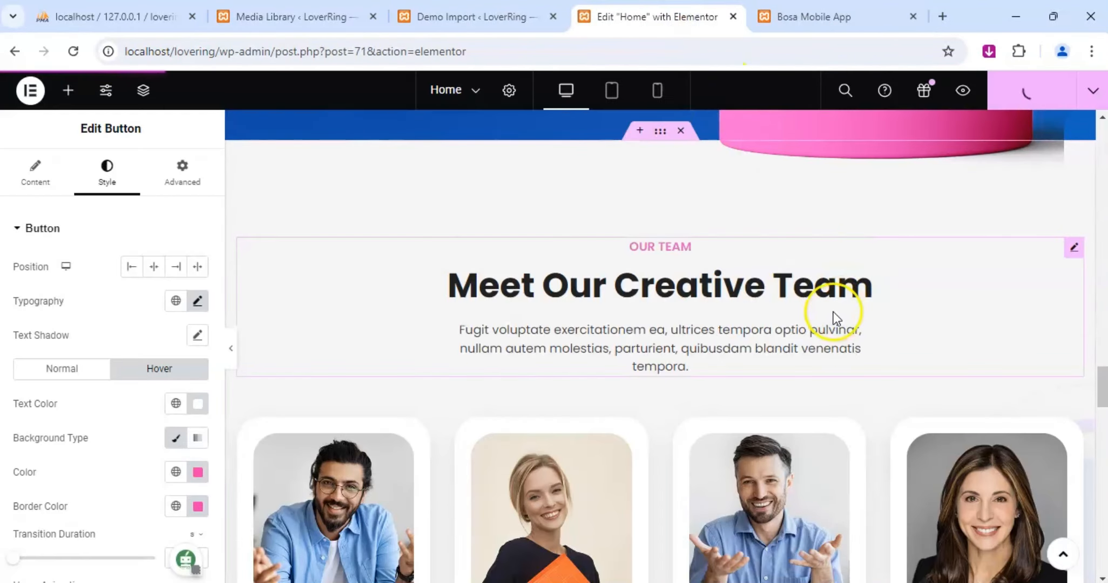
pyautogui.scroll(-5, 833, 318)
pyautogui.scroll(-2, 832, 316)
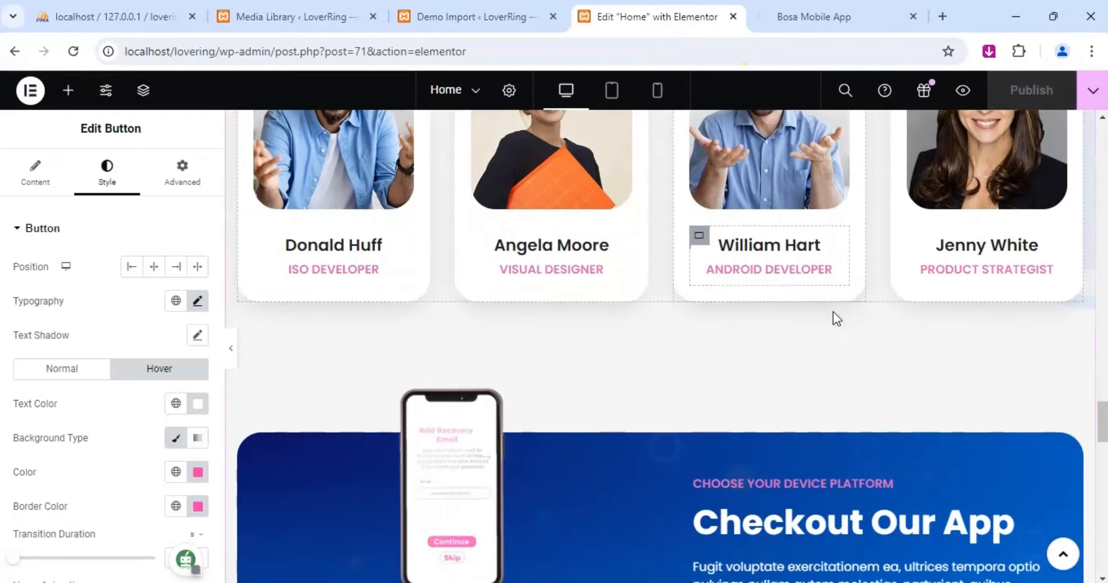
# Examine the site preview of the home page from the hero through the Feature In This App section, checking the feature description lengths.
pyautogui.click(814, 18)
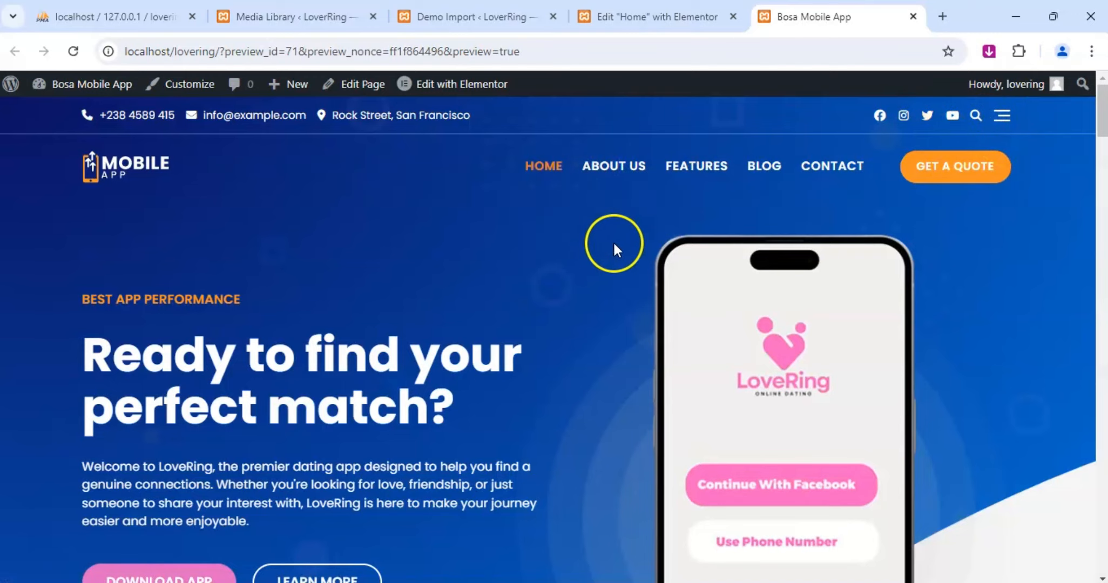
pyautogui.scroll(-3, 621, 260)
pyautogui.scroll(-5, 594, 357)
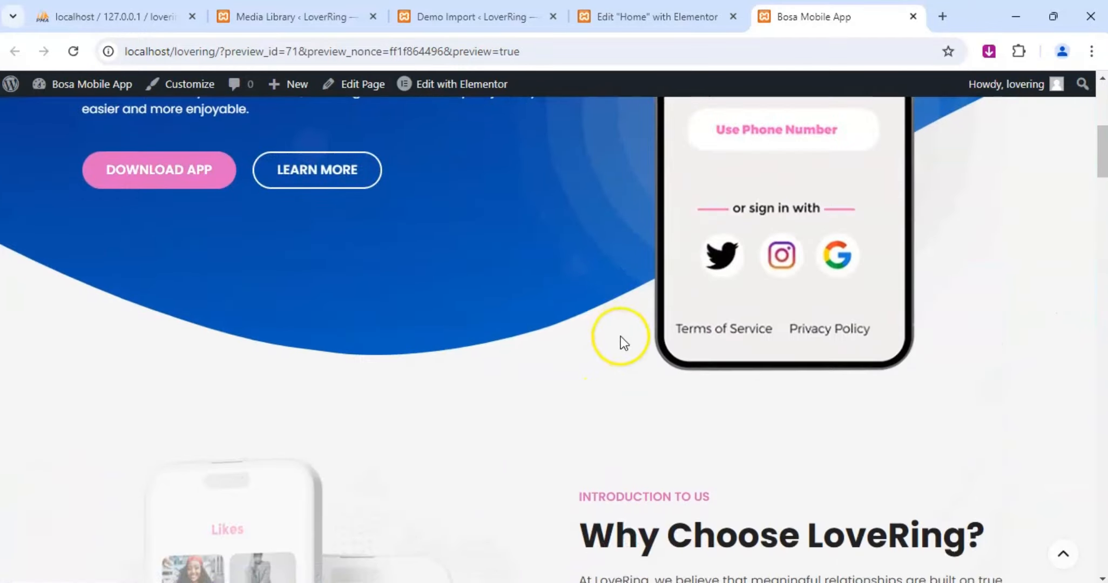
pyautogui.scroll(-6, 621, 340)
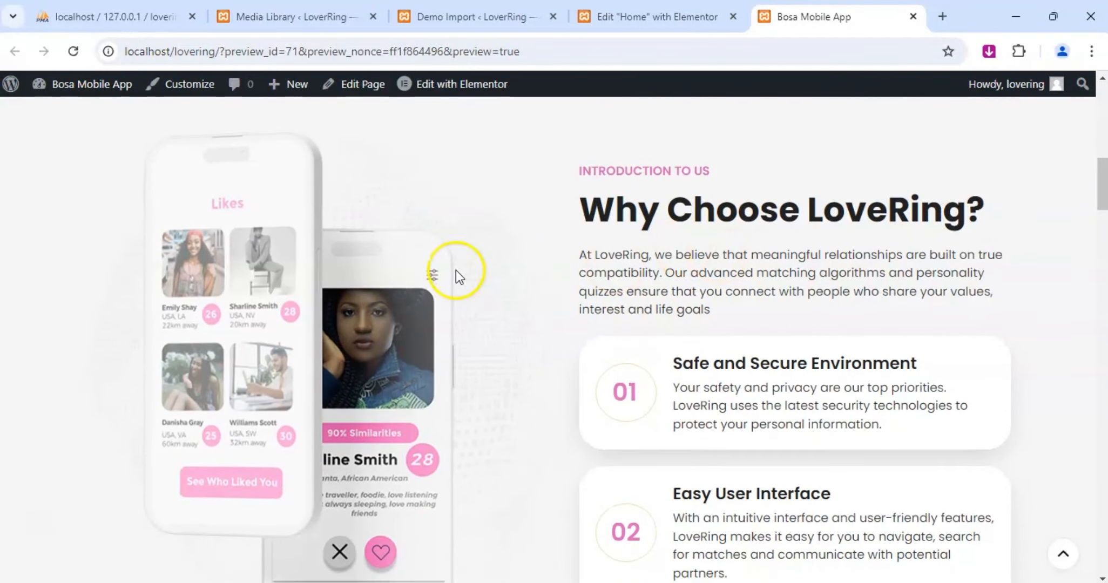
pyautogui.scroll(-10, 457, 274)
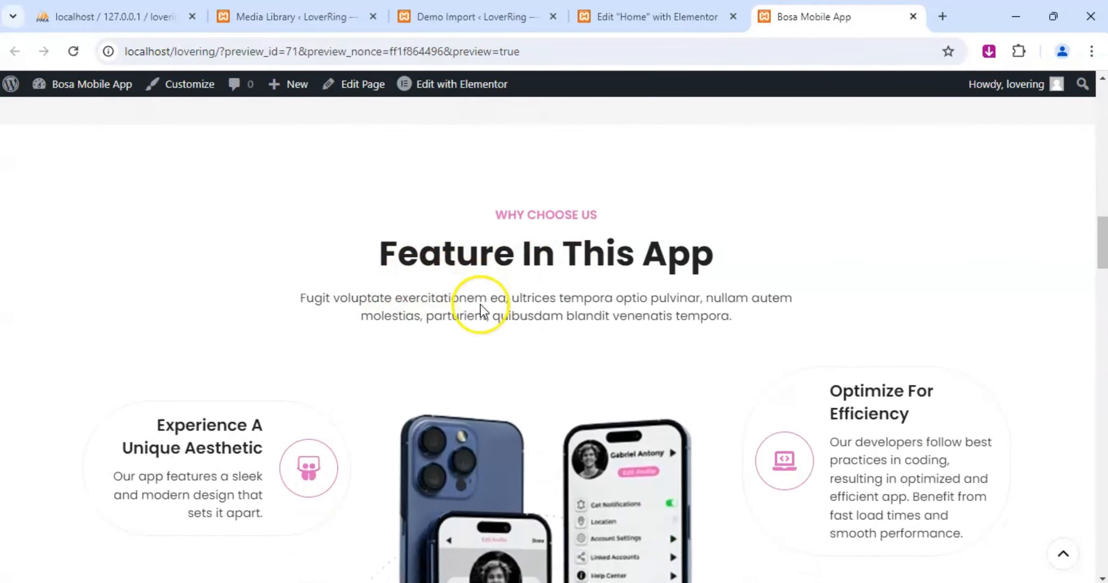
pyautogui.scroll(-9, 480, 307)
pyautogui.scroll(5, 588, 302)
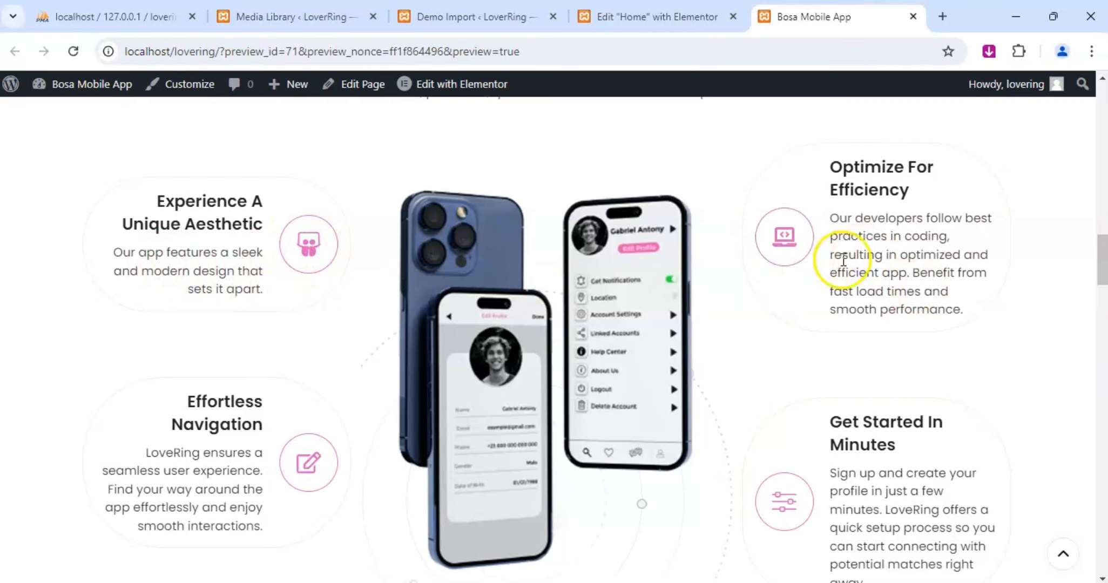
pyautogui.scroll(-2, 848, 383)
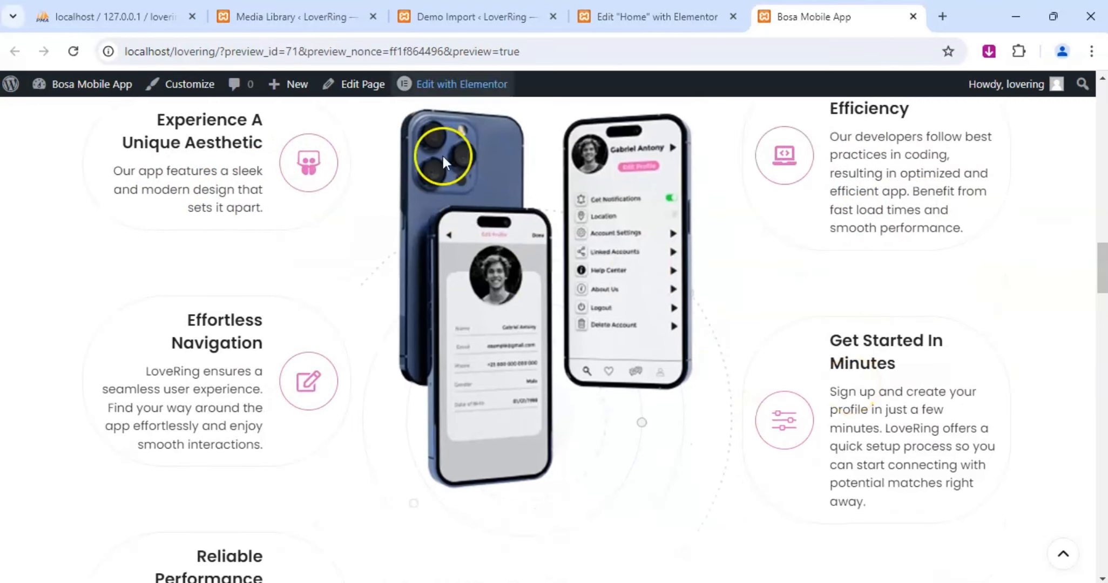
pyautogui.scroll(-5, 545, 221)
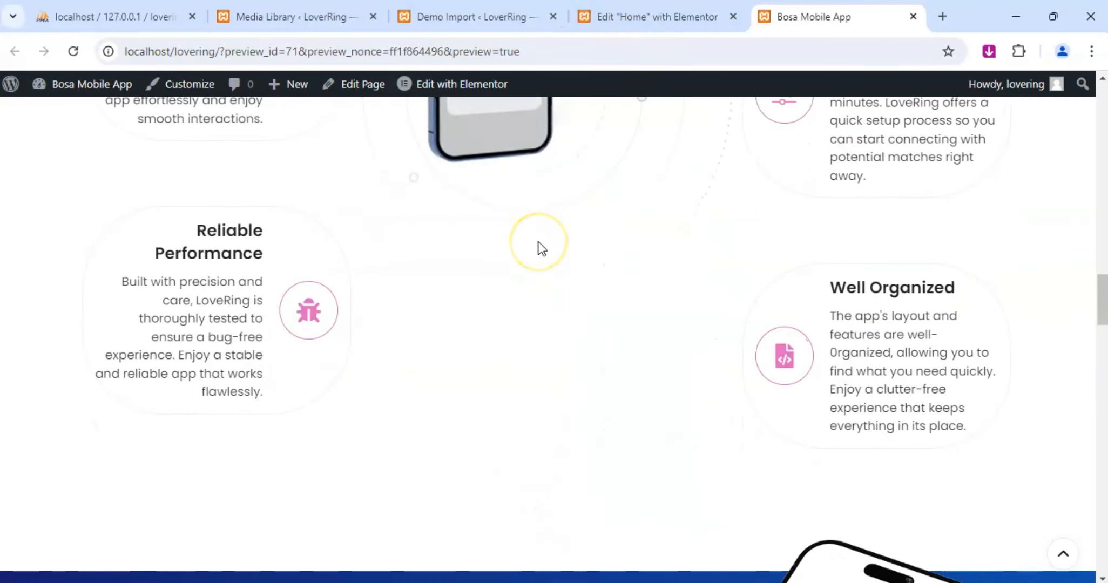
# Back in the Elementor editor, delete the sentence "Benefit from fast load times and smooth performance." from the Optimize For Efficiency description.
pyautogui.click(686, 17)
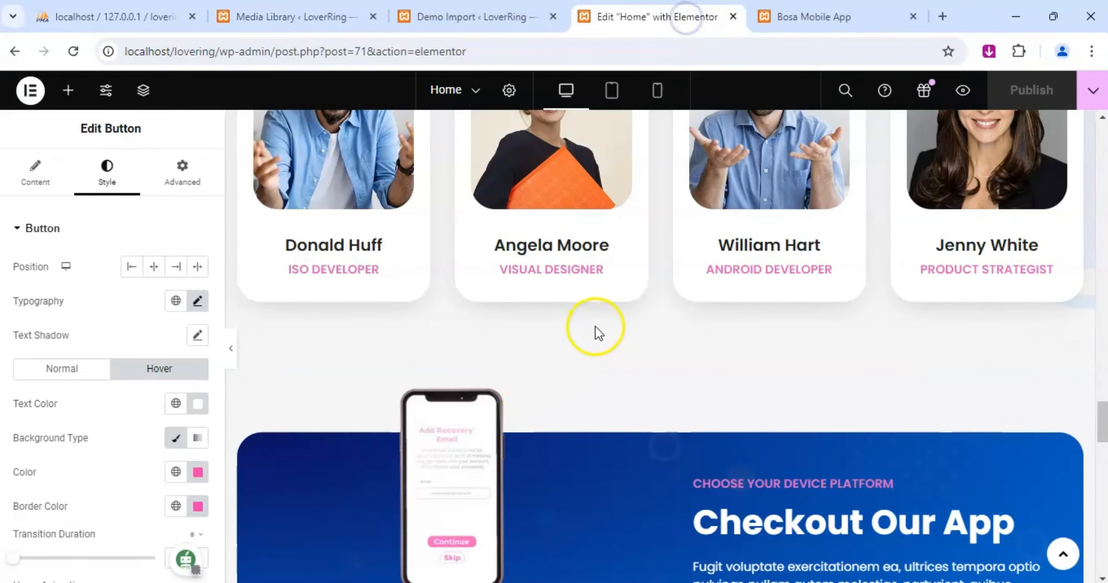
pyautogui.scroll(-12, 595, 326)
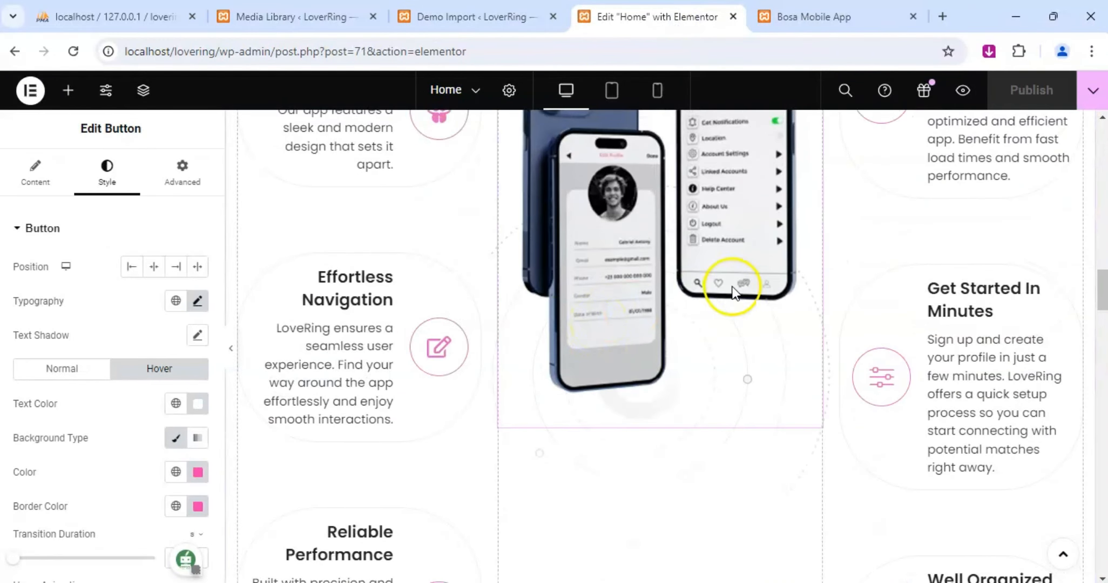
pyautogui.scroll(3, 733, 294)
pyautogui.click(1059, 178)
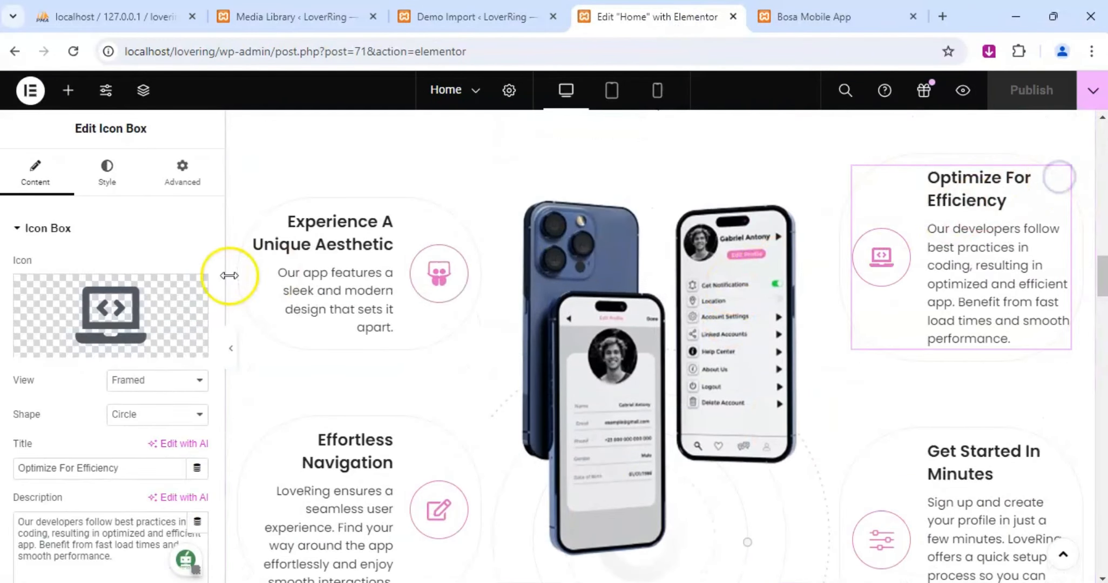
pyautogui.scroll(-5, 106, 351)
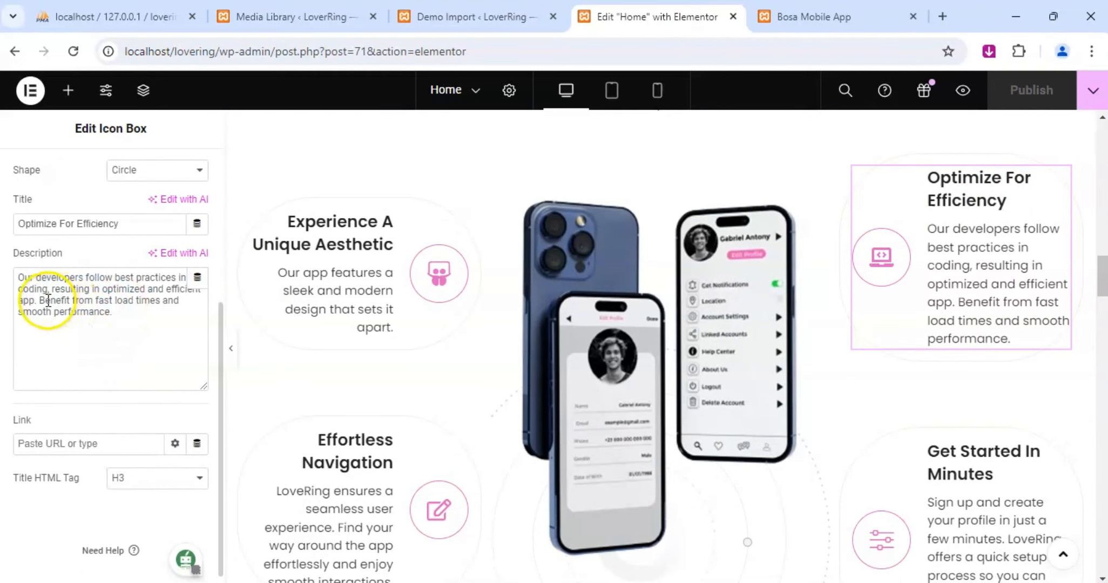
pyautogui.moveTo(42, 300); pyautogui.dragTo(136, 324)
pyautogui.press('BackSpace')
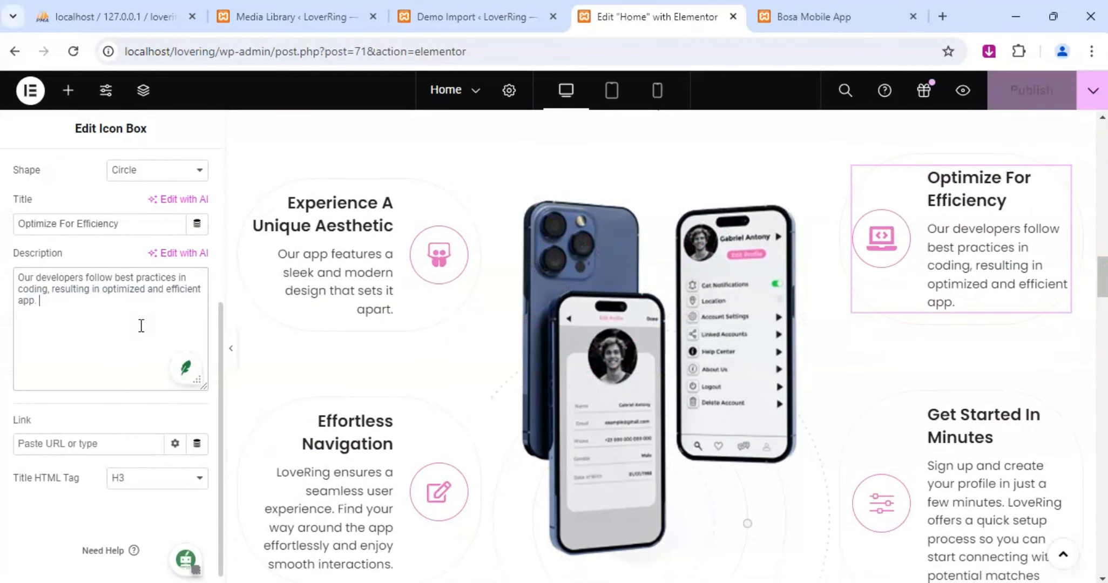
# Shorten the Effortless Navigation description by removing "and enjoy smooth interactions" so it ends with "effortlessly.".
pyautogui.scroll(-3, 309, 329)
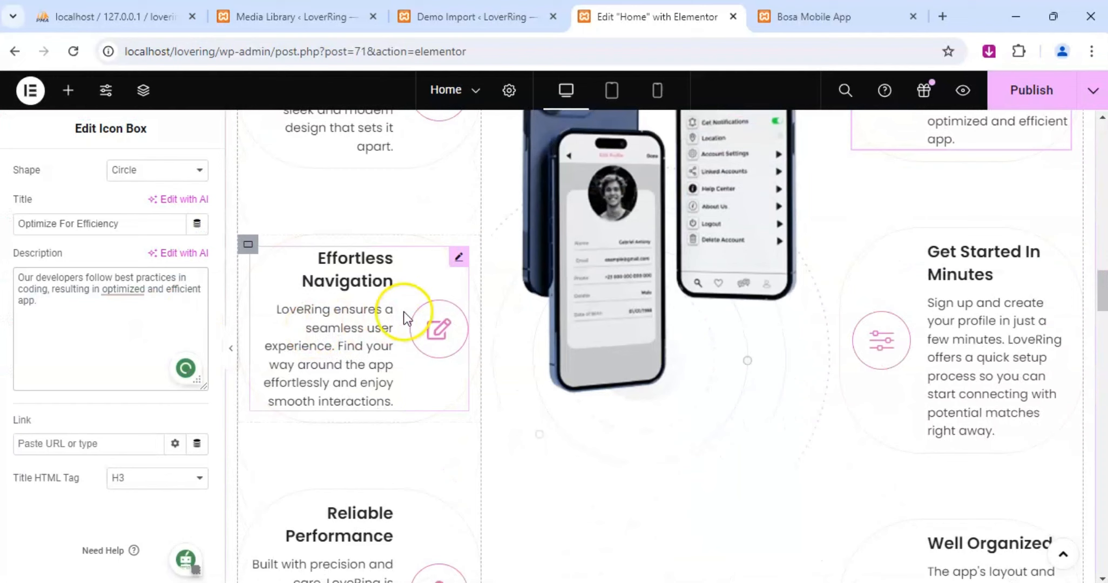
pyautogui.click(459, 258)
pyautogui.scroll(-3, 106, 383)
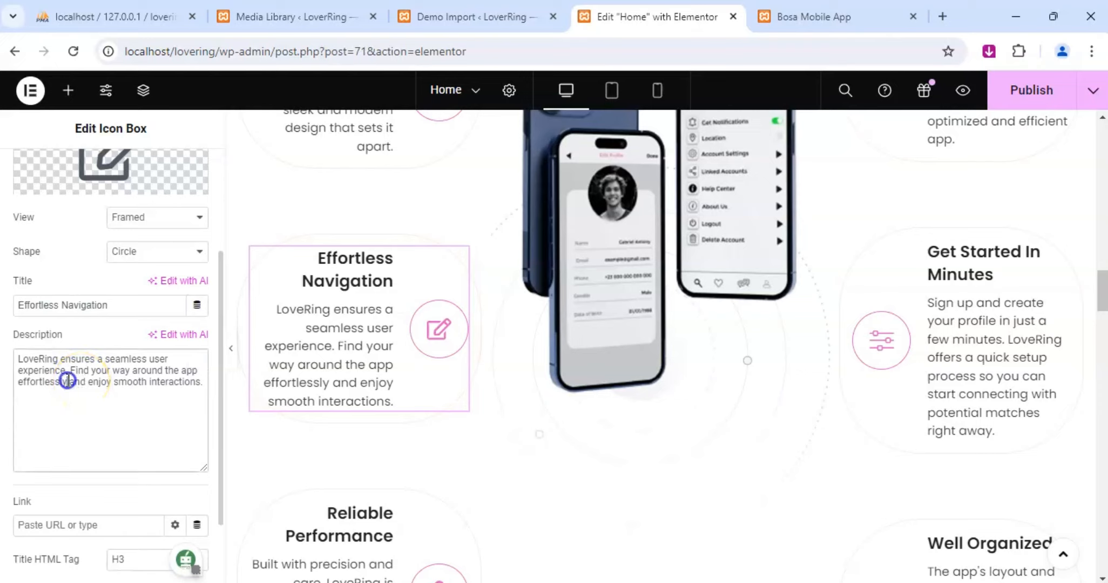
pyautogui.moveTo(167, 384); pyautogui.dragTo(209, 384)
pyautogui.press('BackSpace')
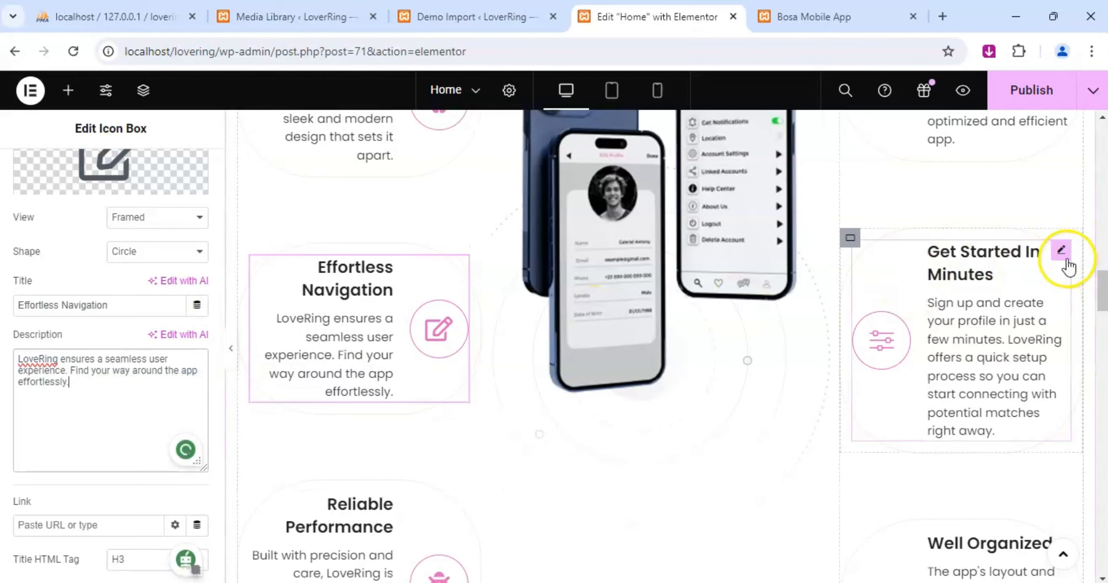
# Shorten the Get Started In Minutes description by removing "with potential matches right away" so it ends with "start connecting.".
pyautogui.click(1064, 252)
pyautogui.scroll(-5, 116, 371)
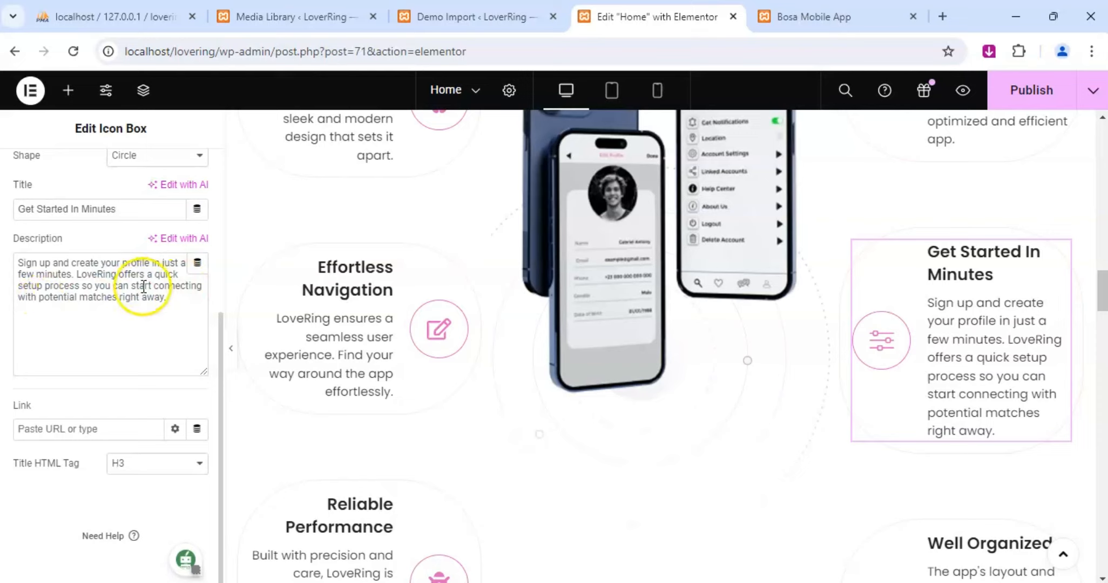
pyautogui.moveTo(201, 285); pyautogui.dragTo(201, 297)
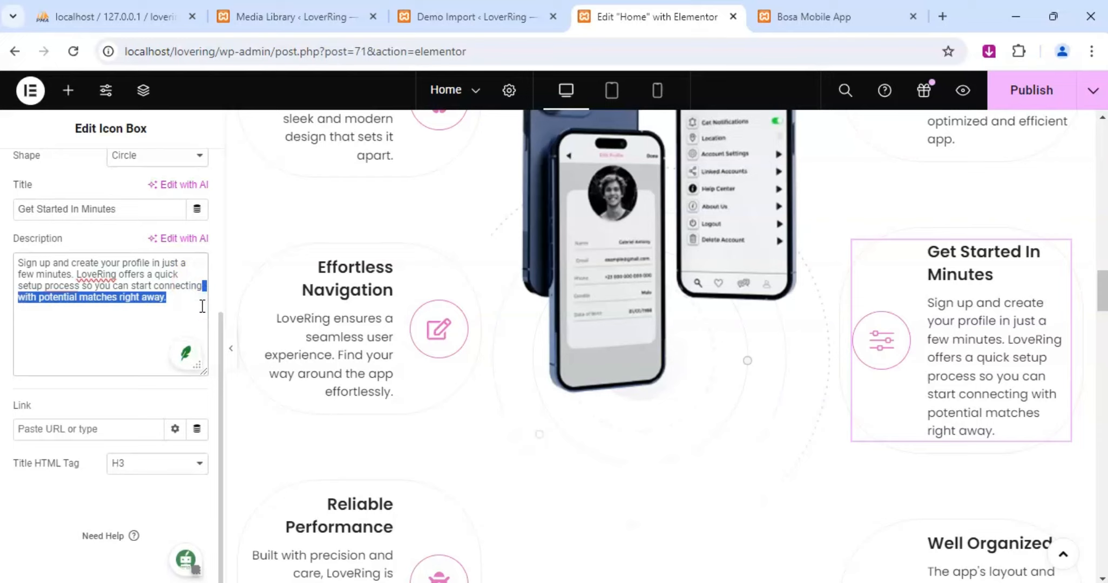
pyautogui.write('.')
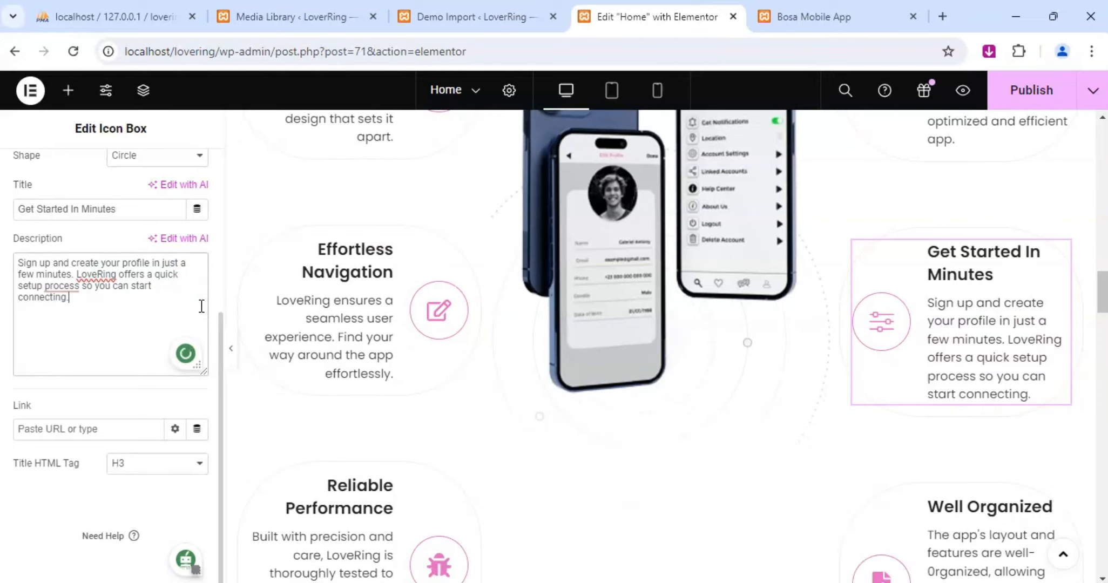
# Delete the sentence "Enjoy a stable and reliable app that works flawlessly." from the Reliable Performance description.
pyautogui.scroll(-3, 864, 335)
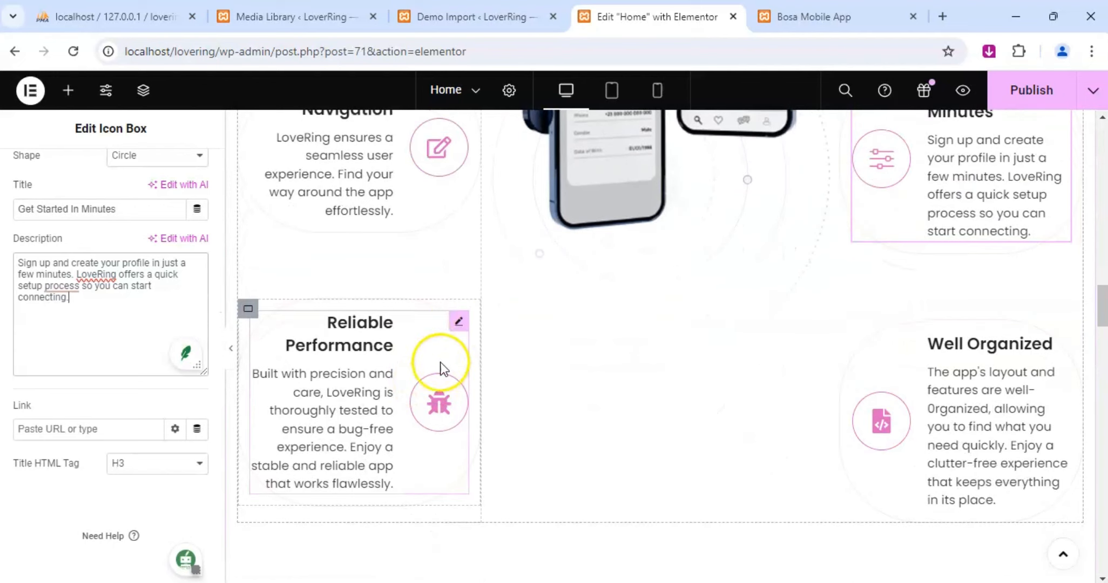
pyautogui.click(458, 322)
pyautogui.scroll(-3, 124, 354)
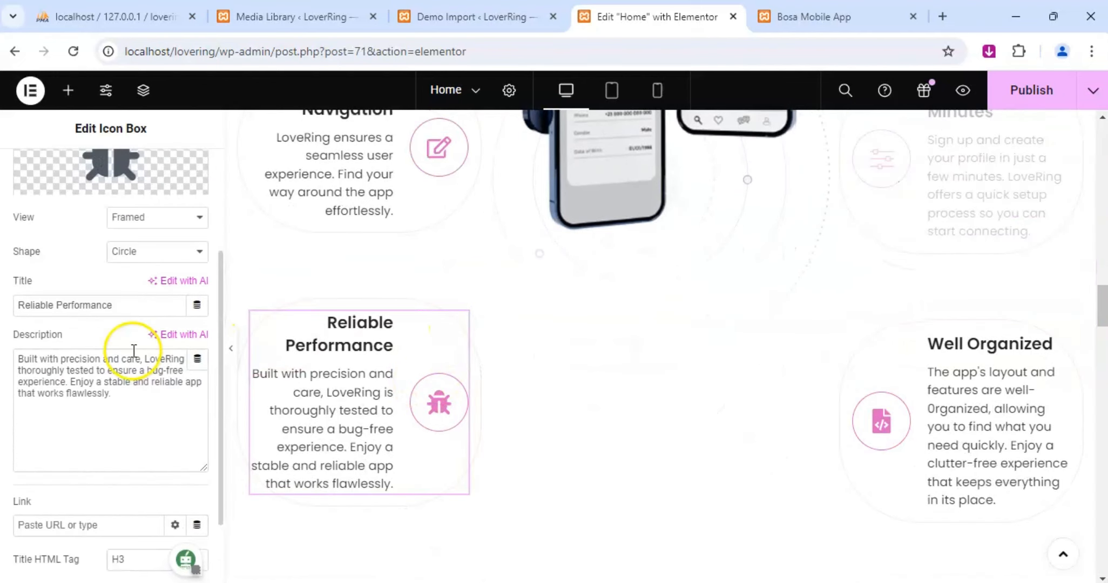
pyautogui.moveTo(70, 382); pyautogui.dragTo(133, 394)
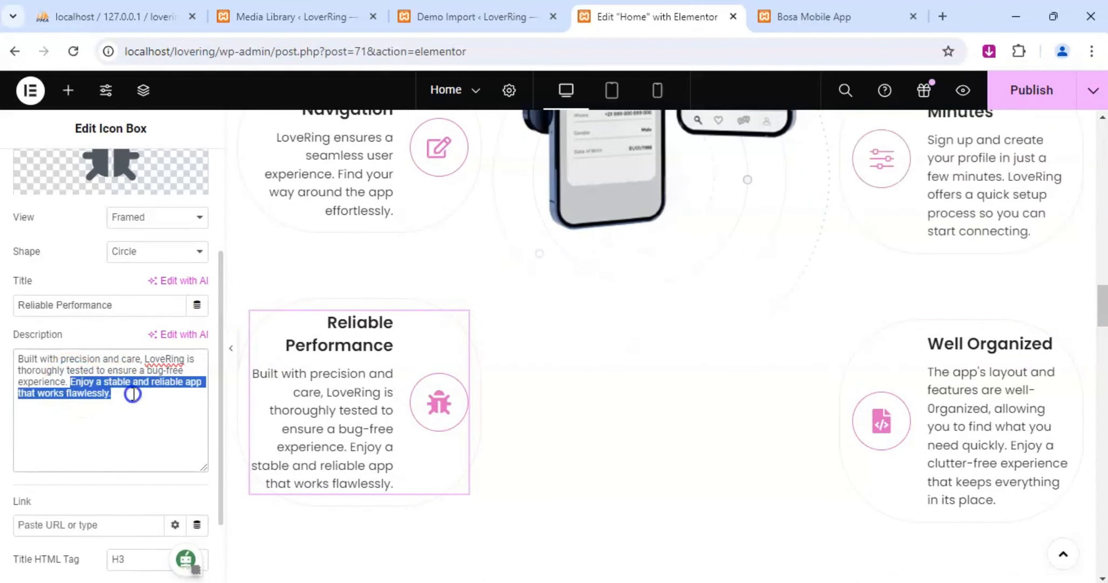
pyautogui.press('BackSpace')
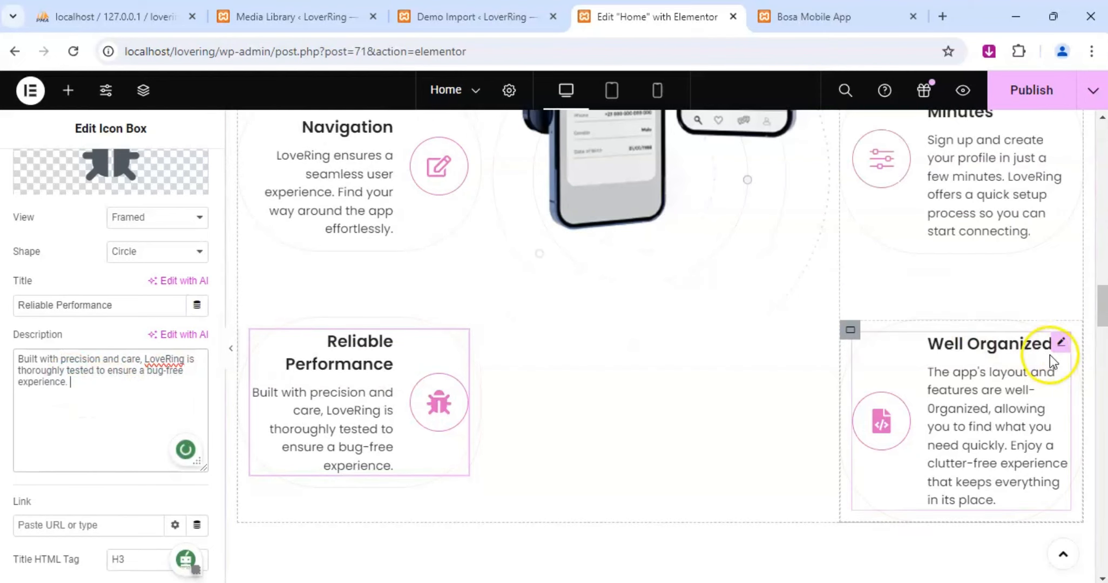
# Delete the "Enjoy a clutter-free experience that keeps everything in its place." sentence from the Well Organized description and publish the page.
pyautogui.click(994, 348)
pyautogui.scroll(-3, 75, 335)
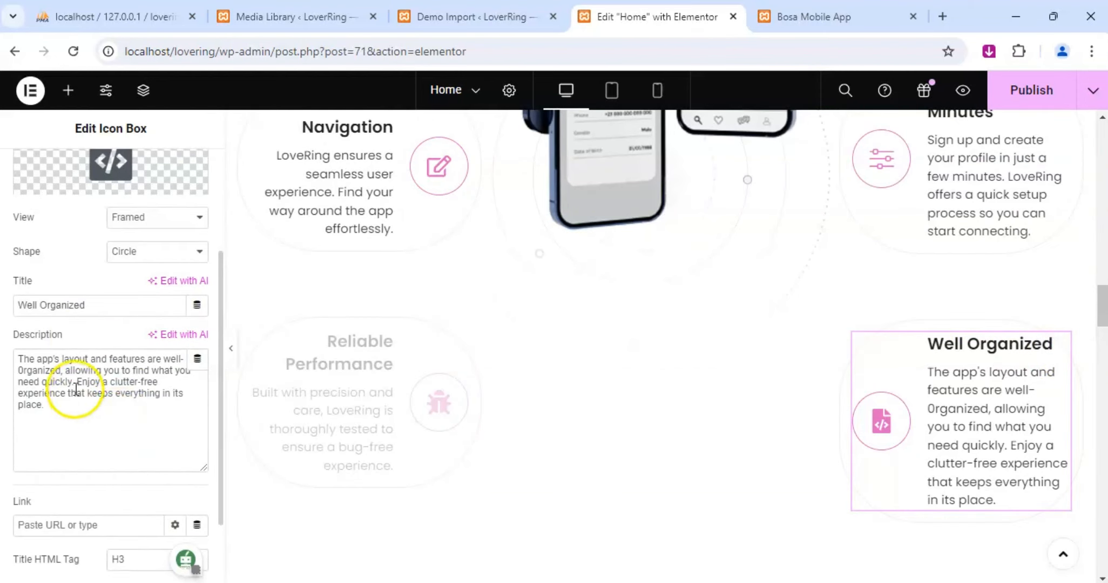
pyautogui.moveTo(77, 381); pyautogui.dragTo(103, 415)
pyautogui.press('BackSpace')
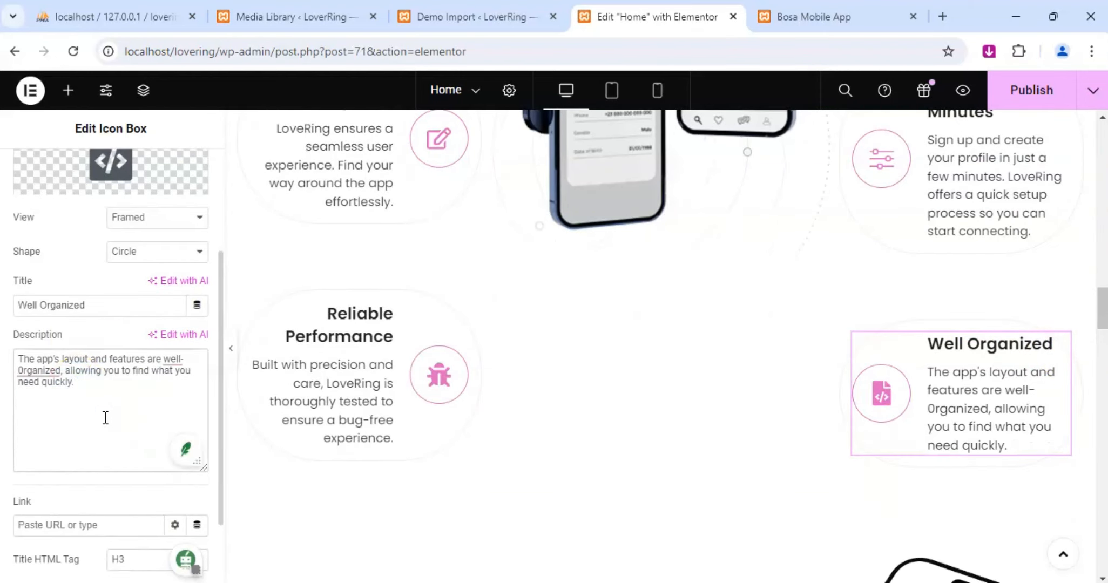
pyautogui.click(1025, 97)
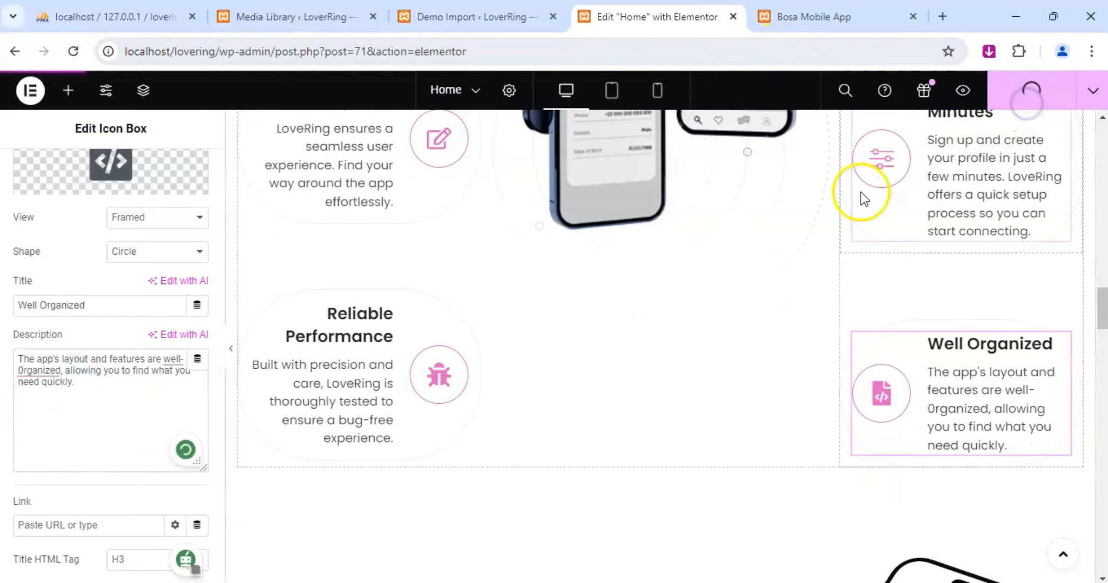
# Review the page sections from the icon boxes through About New Features to the Meet Our Creative Team cards.
pyautogui.scroll(-5, 636, 375)
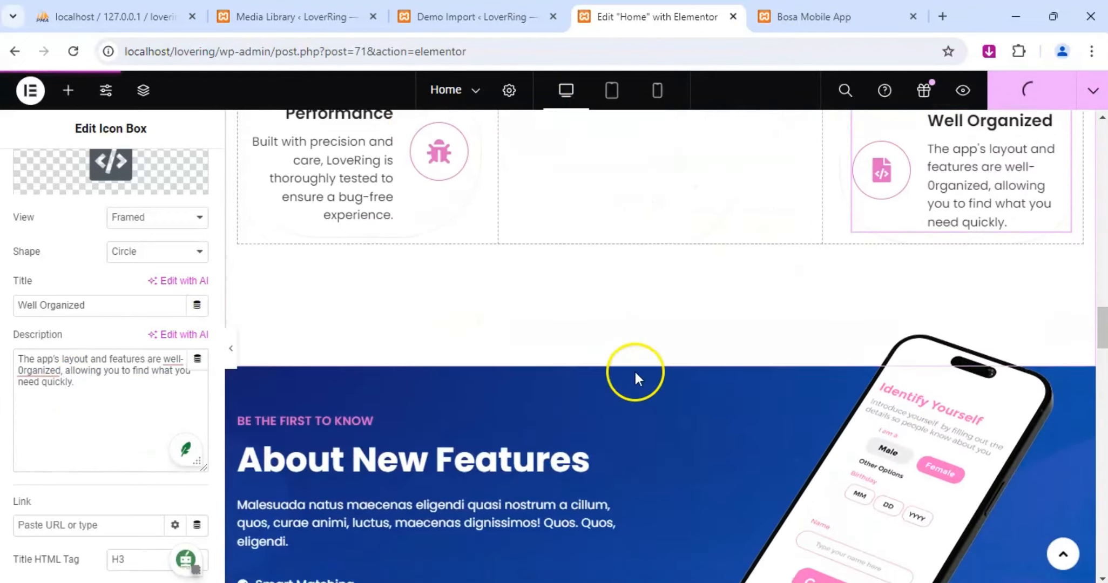
pyautogui.scroll(-6, 636, 378)
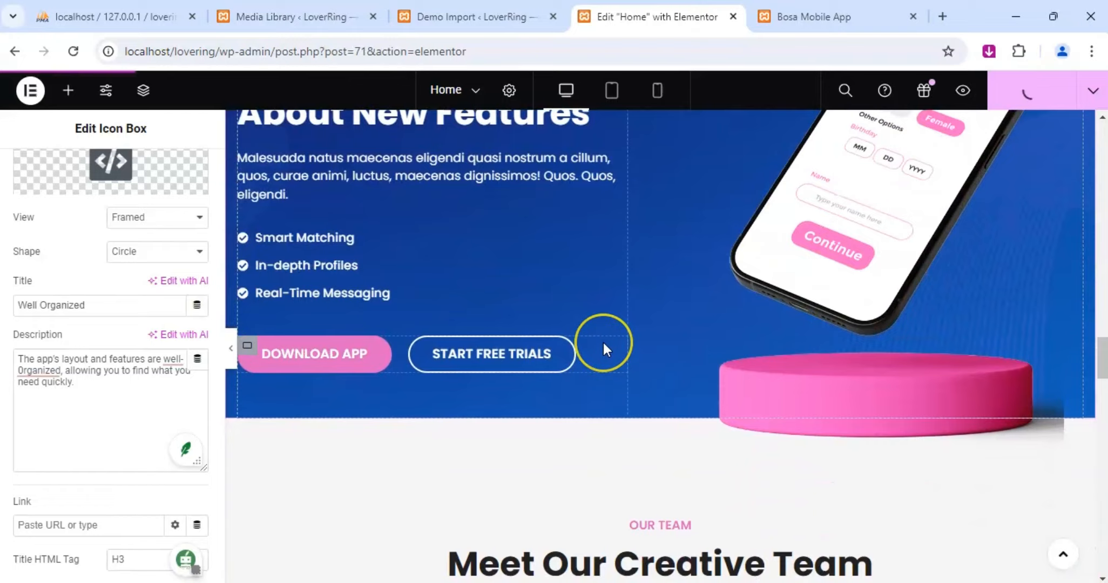
pyautogui.scroll(-3, 601, 346)
pyautogui.scroll(-4, 603, 342)
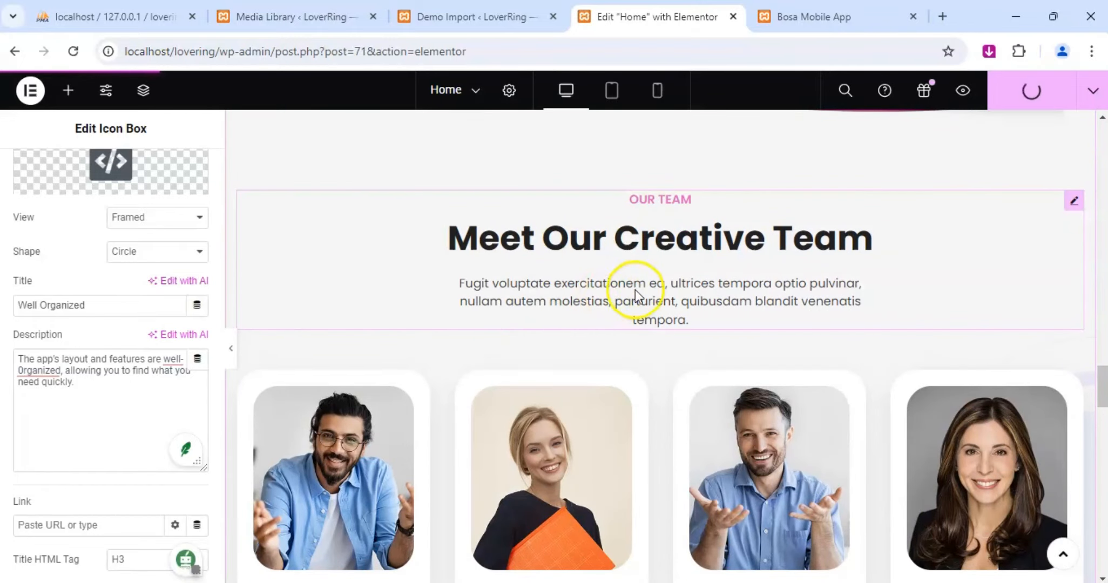
pyautogui.scroll(-1, 654, 297)
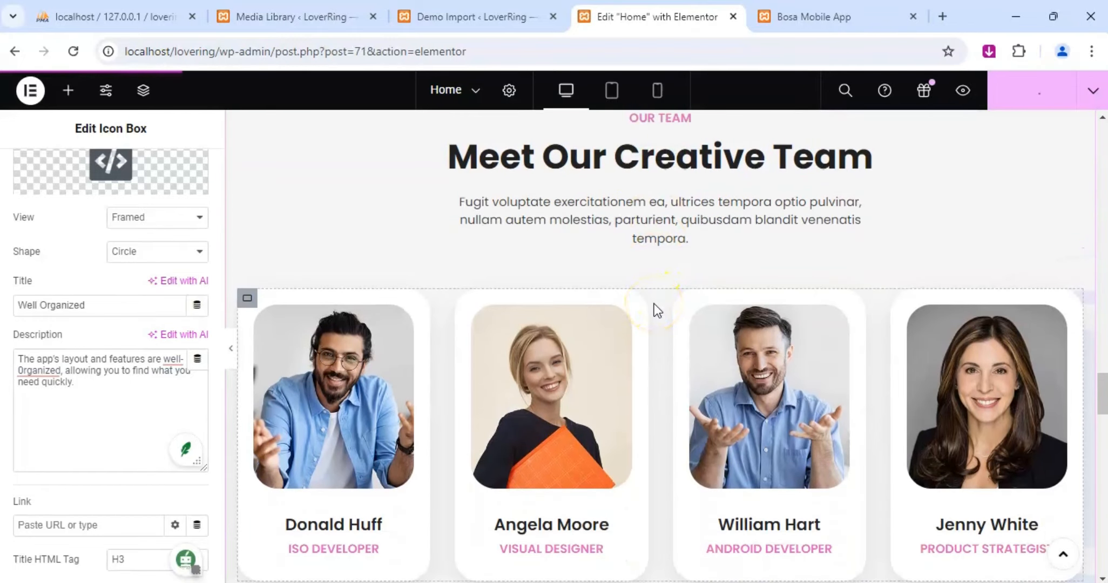
pyautogui.scroll(-2, 649, 287)
pyautogui.scroll(-2, 662, 291)
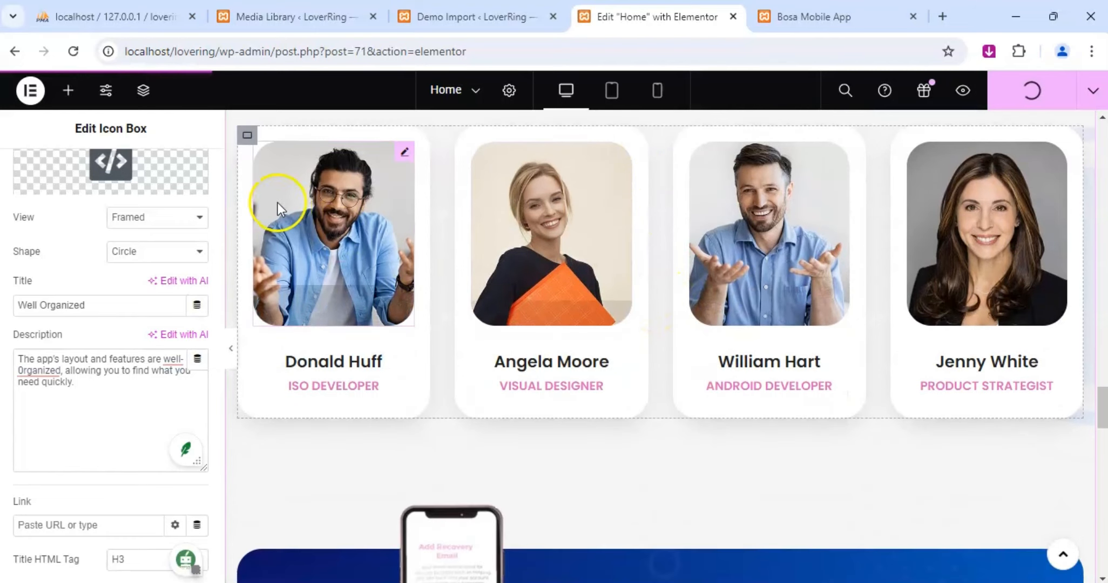
pyautogui.scroll(3, 64, 356)
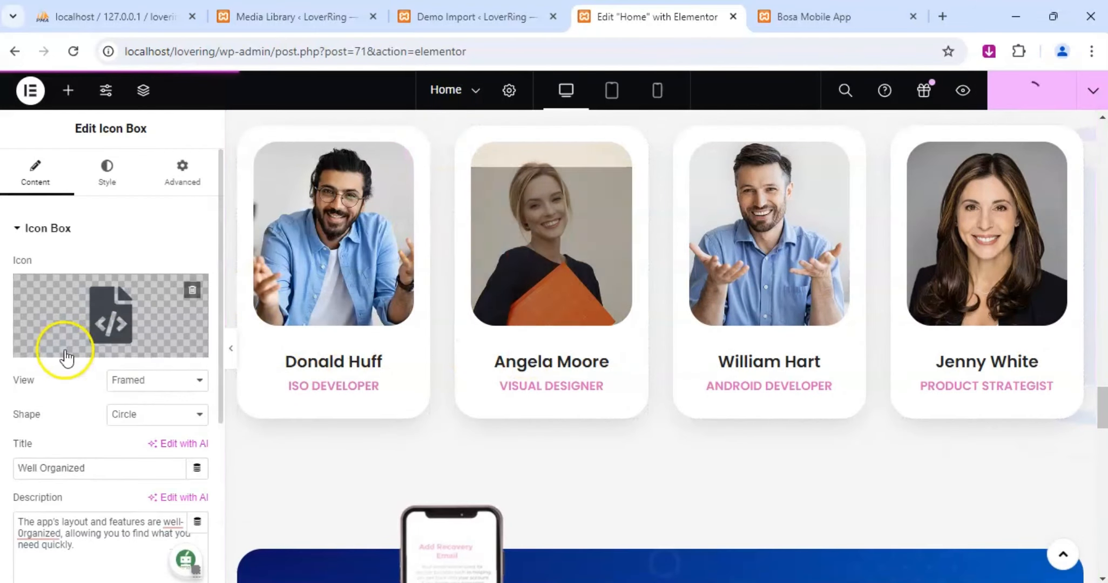
pyautogui.scroll(3, 398, 230)
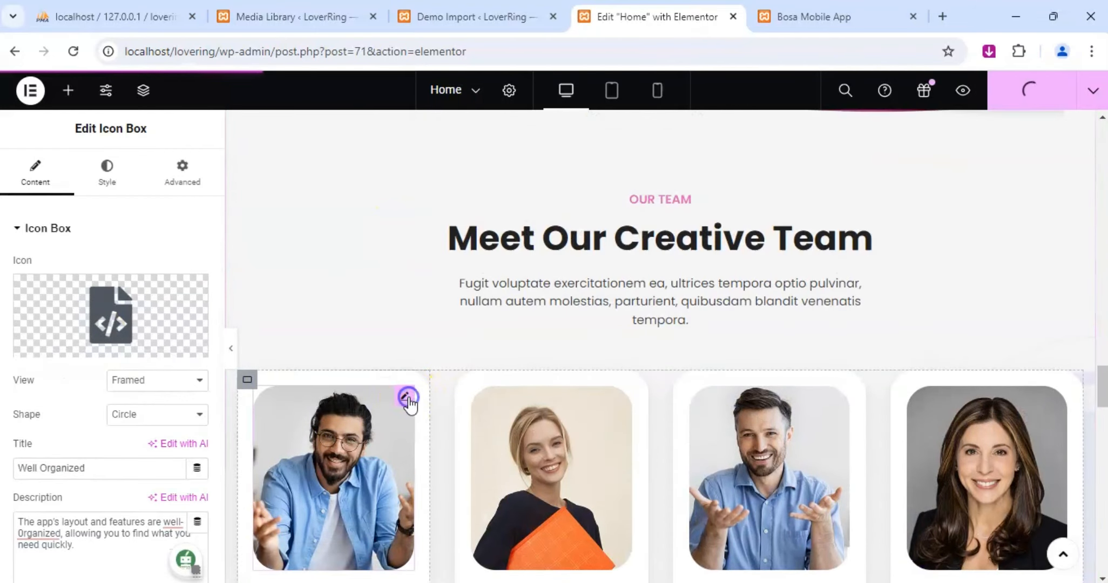
# Inspect the first team member's content settings and the Facebook entry in its social profiles.
pyautogui.click(407, 398)
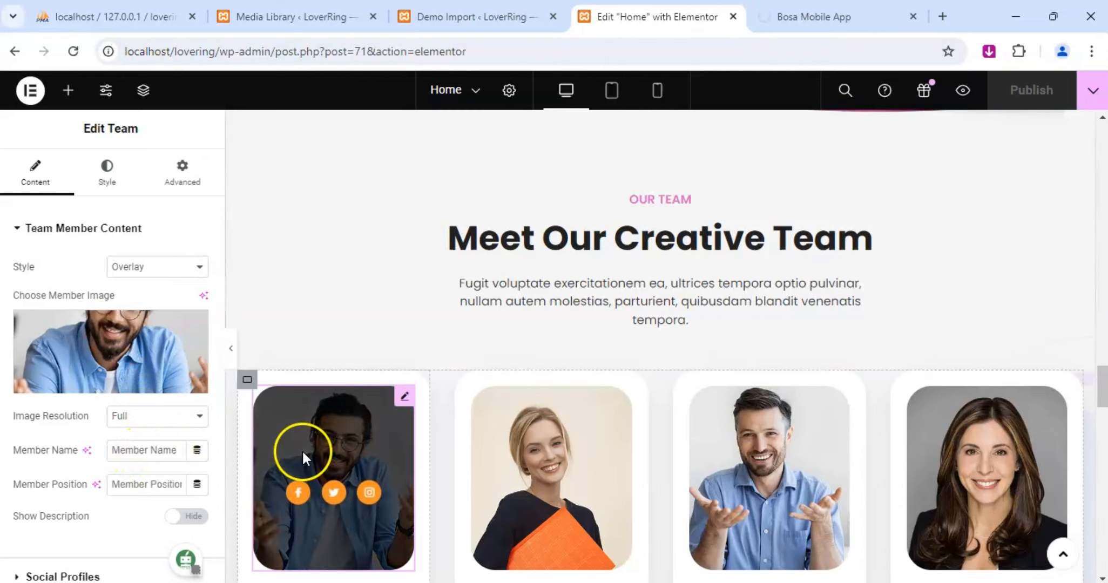
pyautogui.scroll(-2, 302, 449)
pyautogui.scroll(-2, 309, 450)
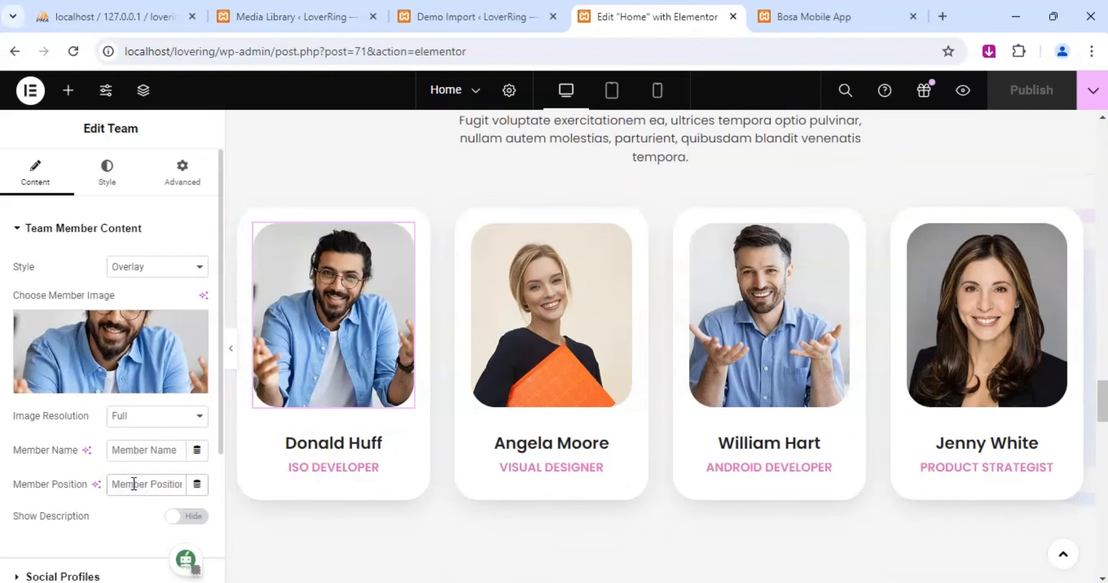
pyautogui.scroll(-3, 61, 481)
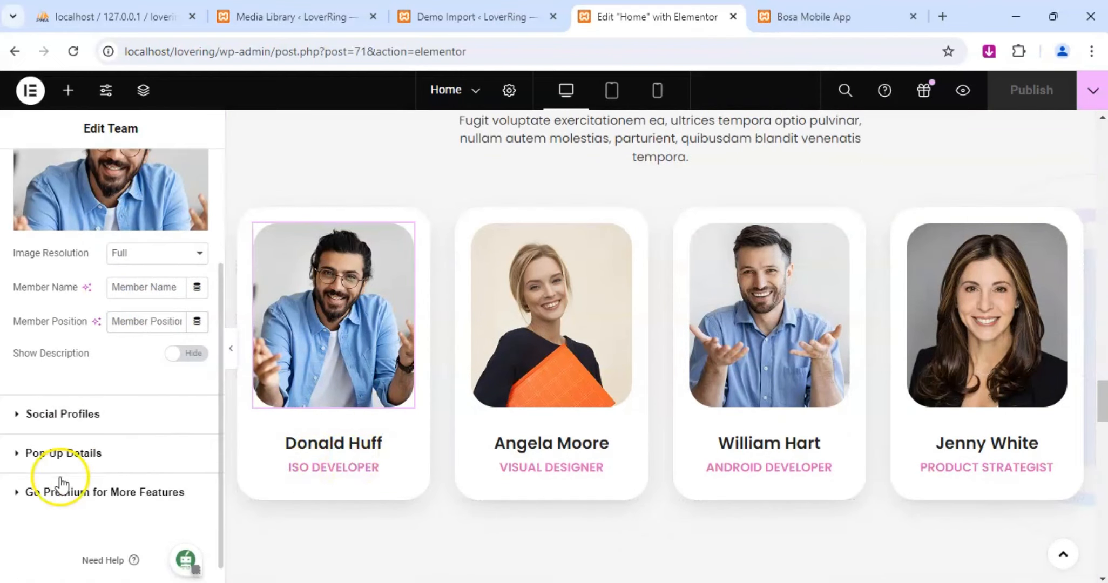
pyautogui.click(23, 416)
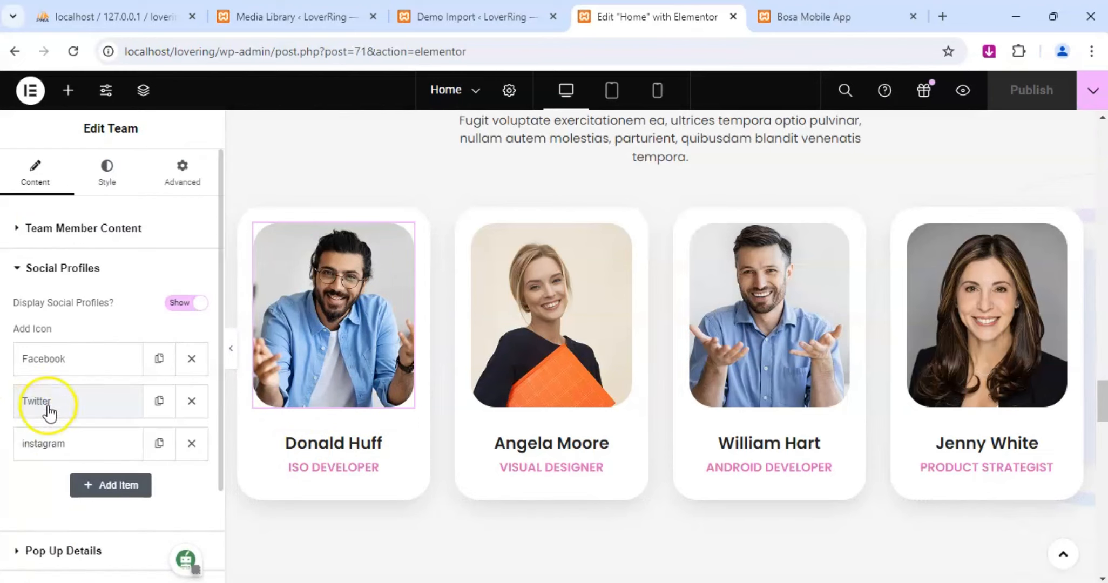
pyautogui.click(55, 364)
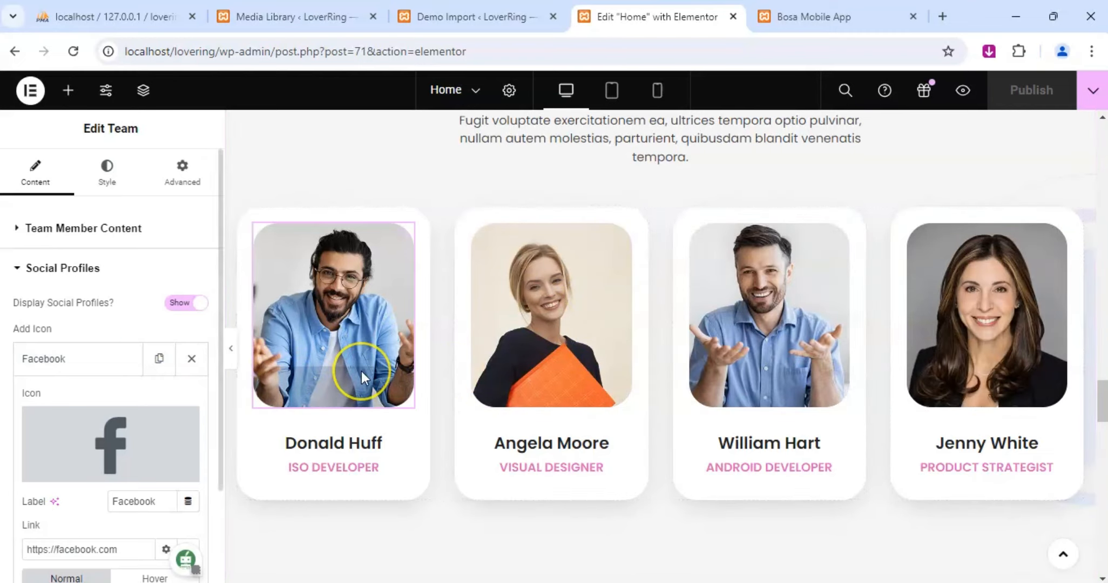
pyautogui.click(17, 268)
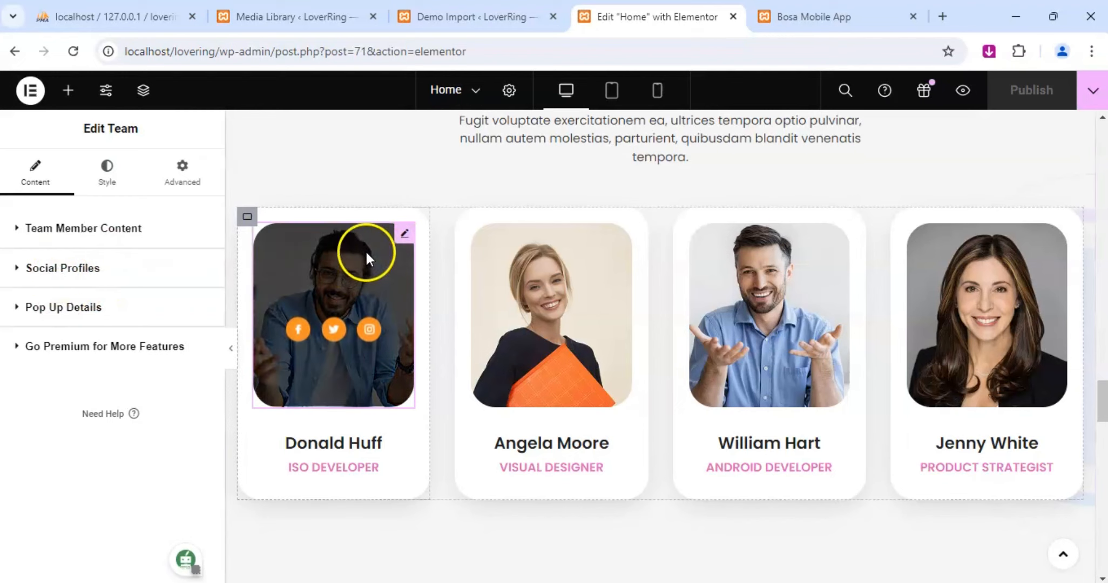
pyautogui.click(403, 236)
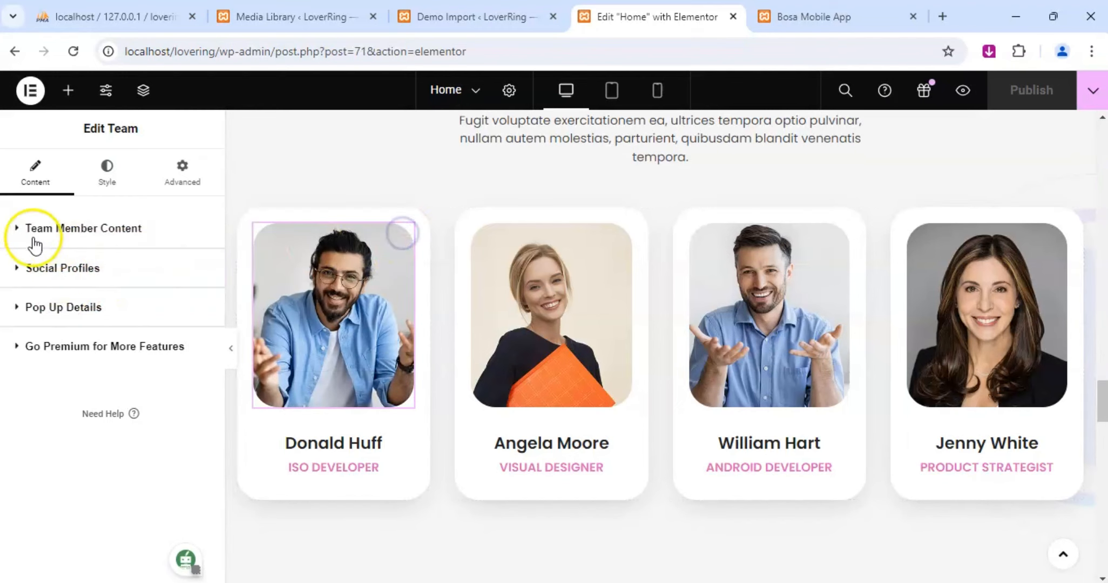
pyautogui.click(18, 229)
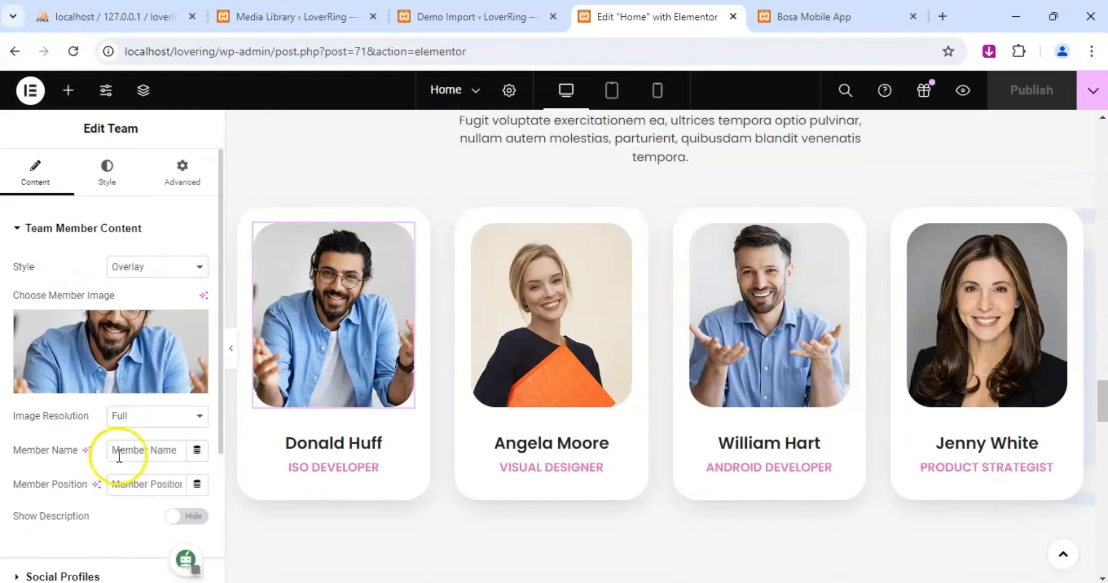
# Inspect the first team member's style settings, including the image size, shadow, border and background options.
pyautogui.click(107, 182)
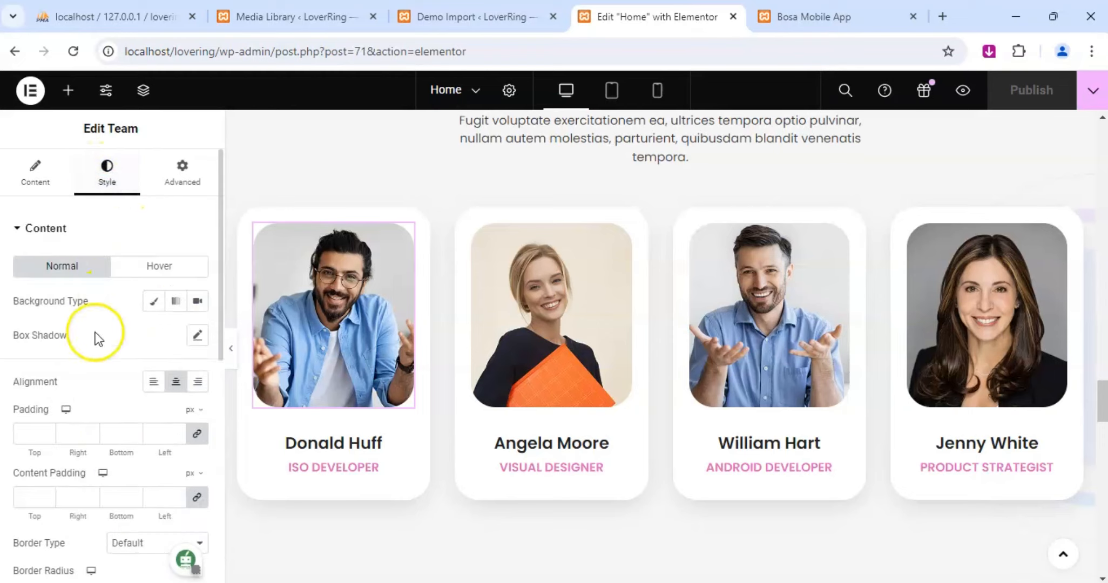
pyautogui.scroll(-6, 94, 335)
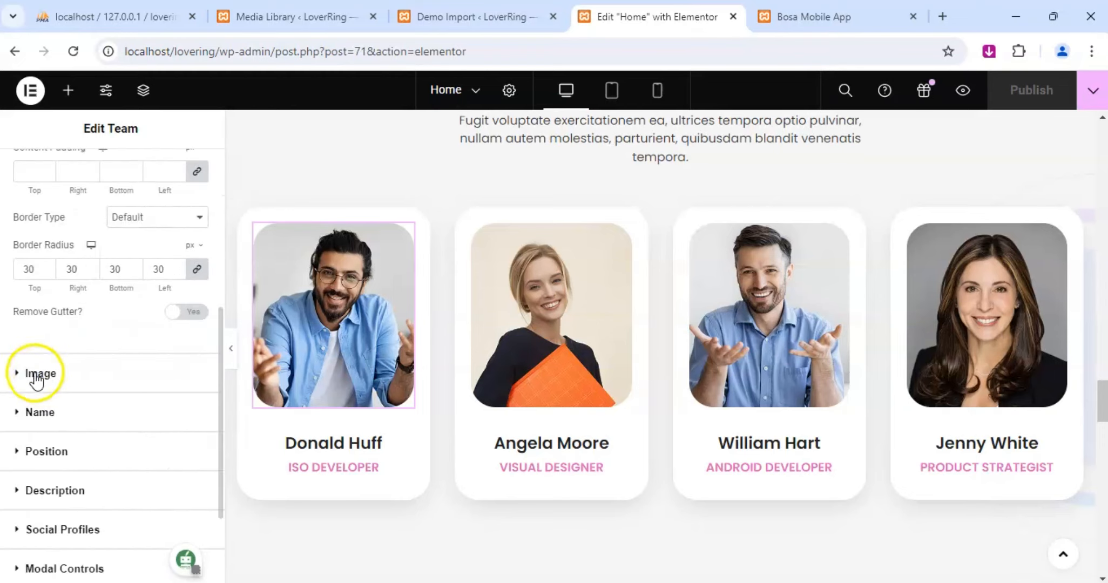
pyautogui.click(35, 376)
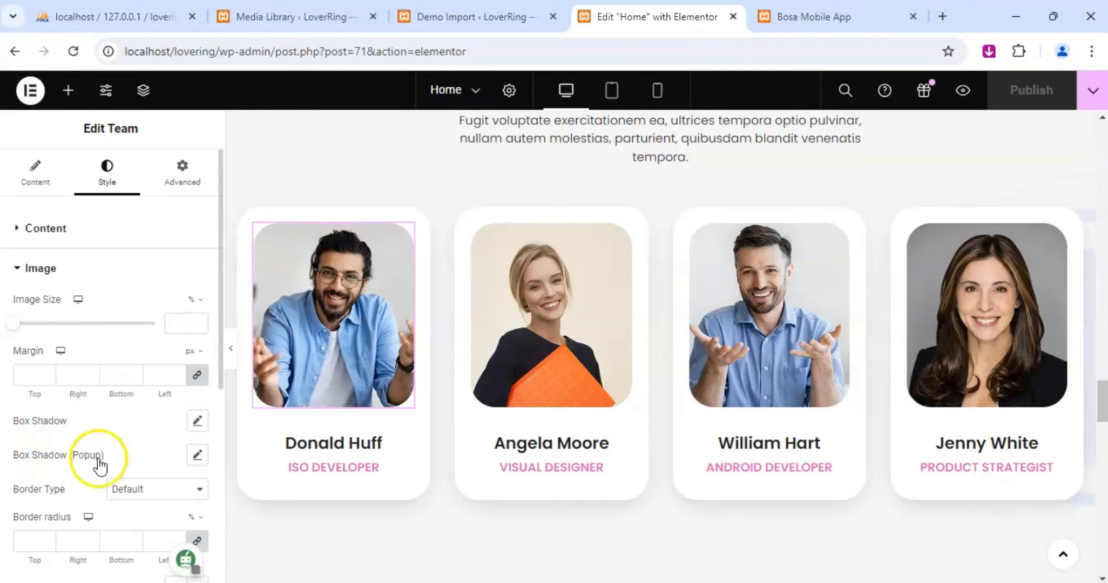
pyautogui.scroll(-3, 96, 456)
pyautogui.scroll(-3, 35, 470)
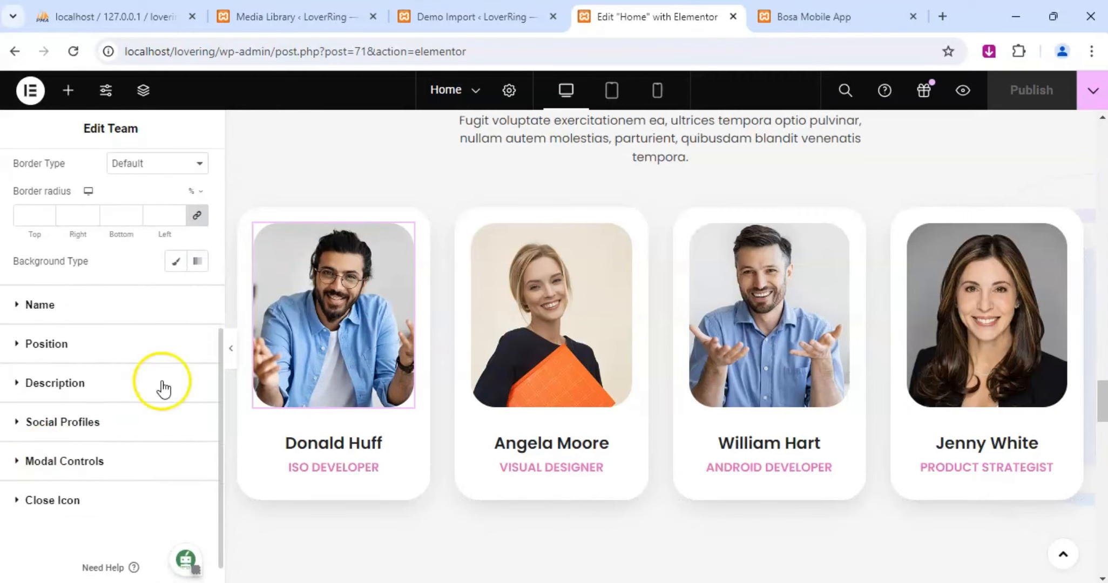
pyautogui.scroll(5, 79, 305)
pyautogui.scroll(2, 79, 305)
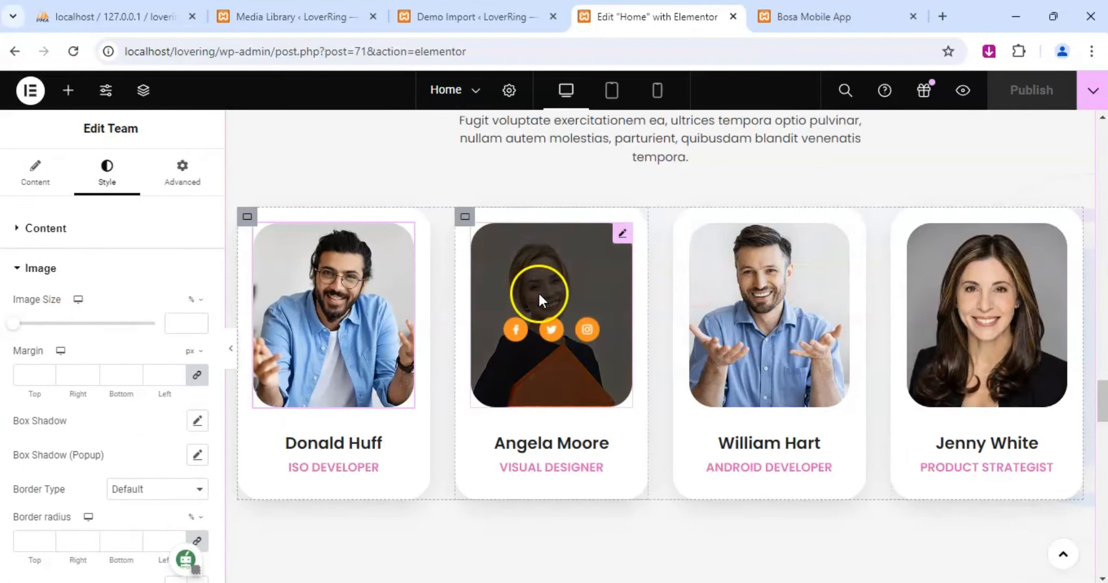
# Review the Checkout Our App, Recent Blog and footer sections, and return to the hero banner.
pyautogui.scroll(-4, 572, 346)
pyautogui.scroll(-3, 596, 328)
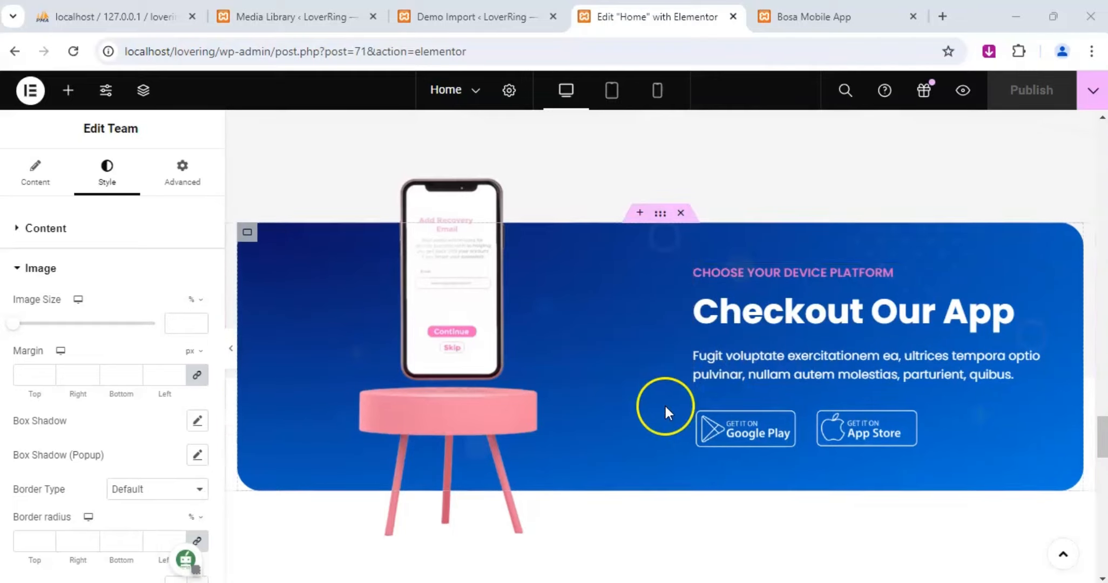
pyautogui.scroll(-7, 664, 405)
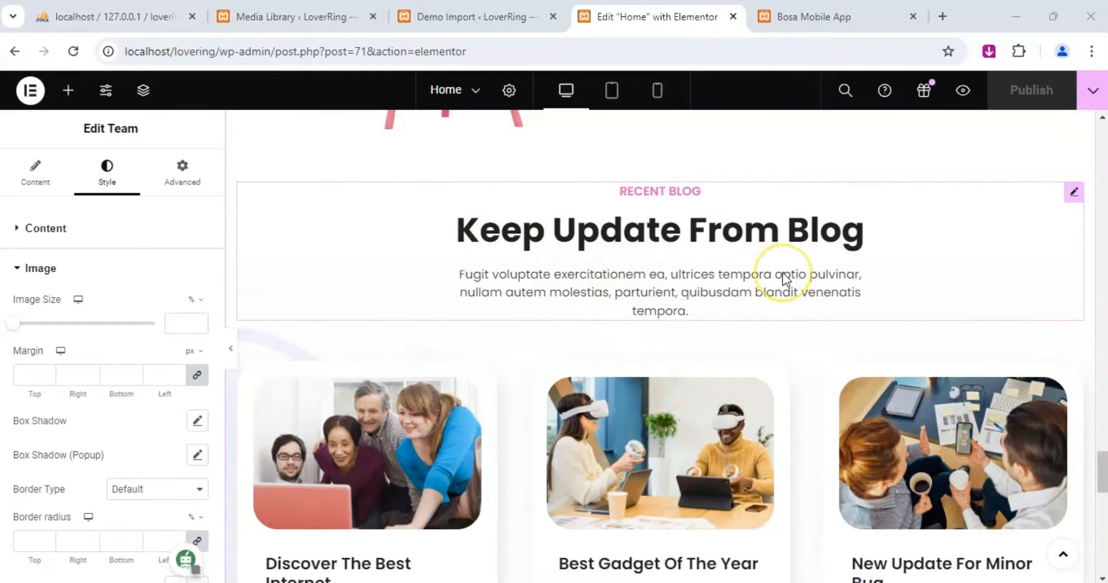
pyautogui.scroll(6, 712, 255)
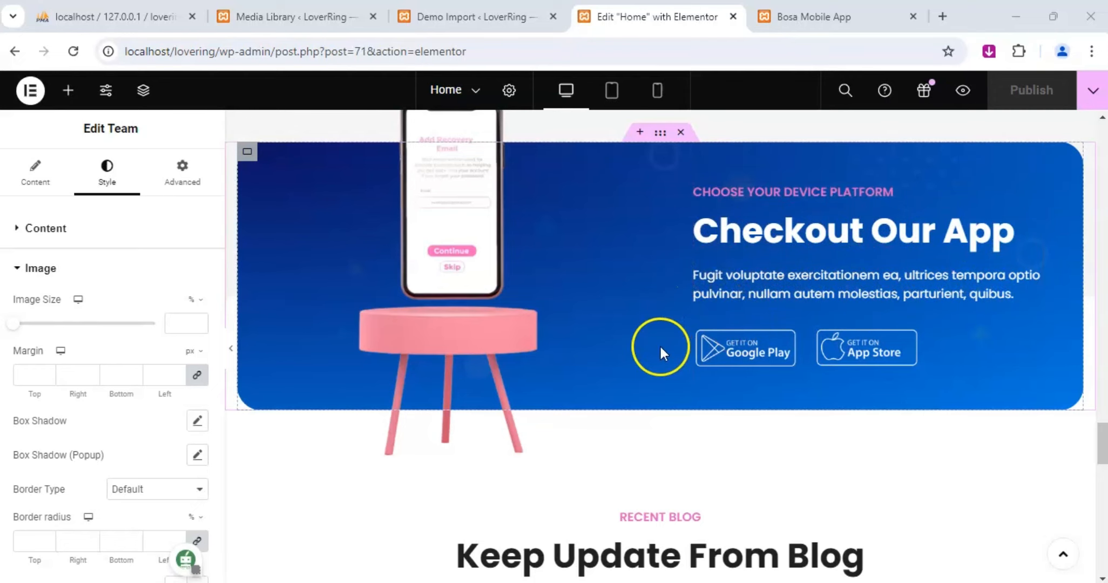
pyautogui.scroll(-5, 604, 331)
pyautogui.scroll(-3, 604, 333)
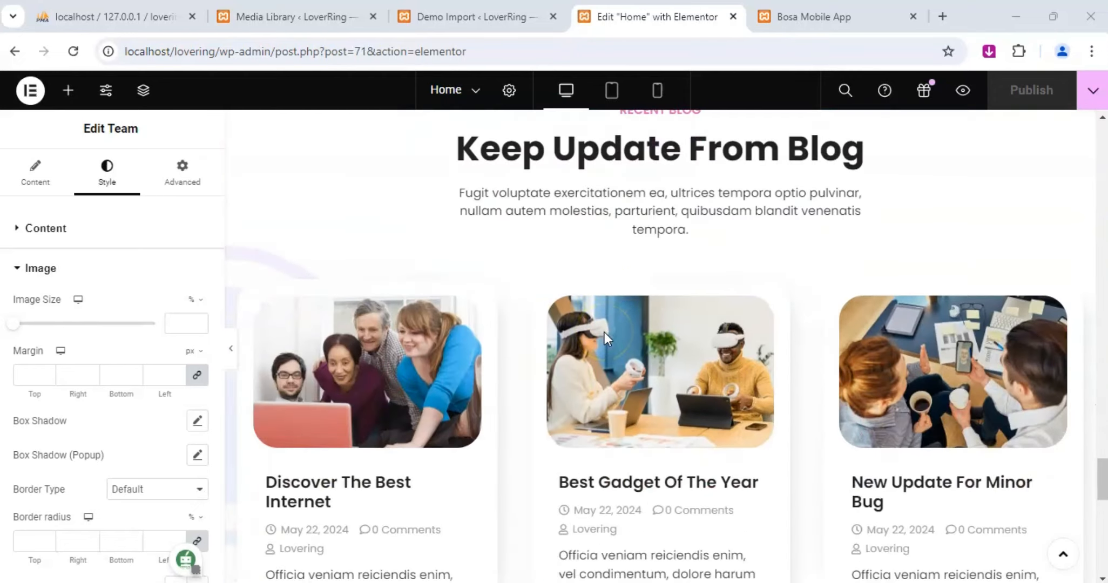
pyautogui.scroll(-10, 527, 398)
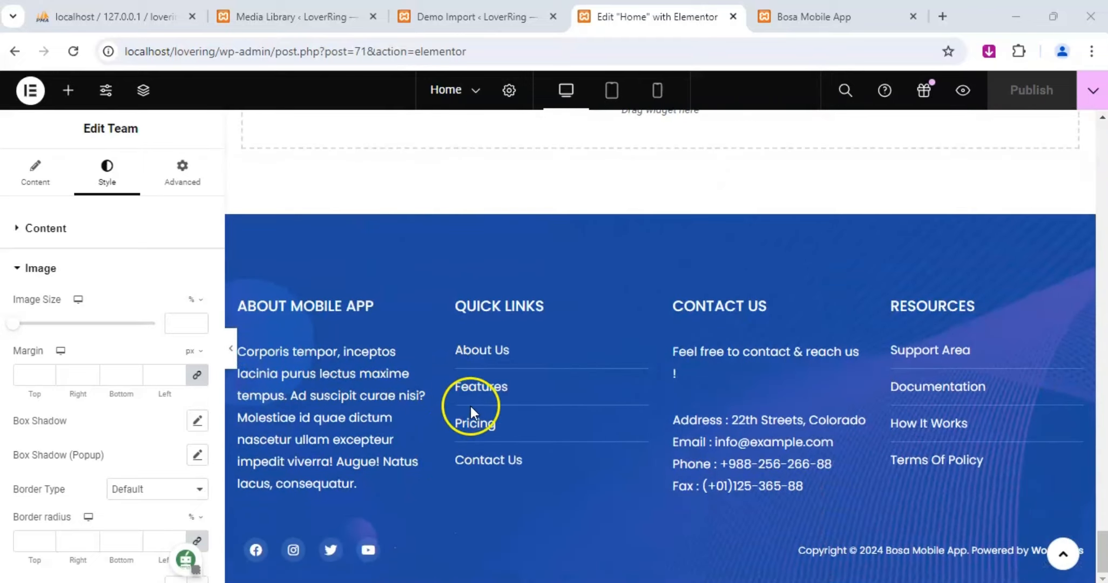
pyautogui.scroll(15, 470, 406)
pyautogui.scroll(20, 511, 359)
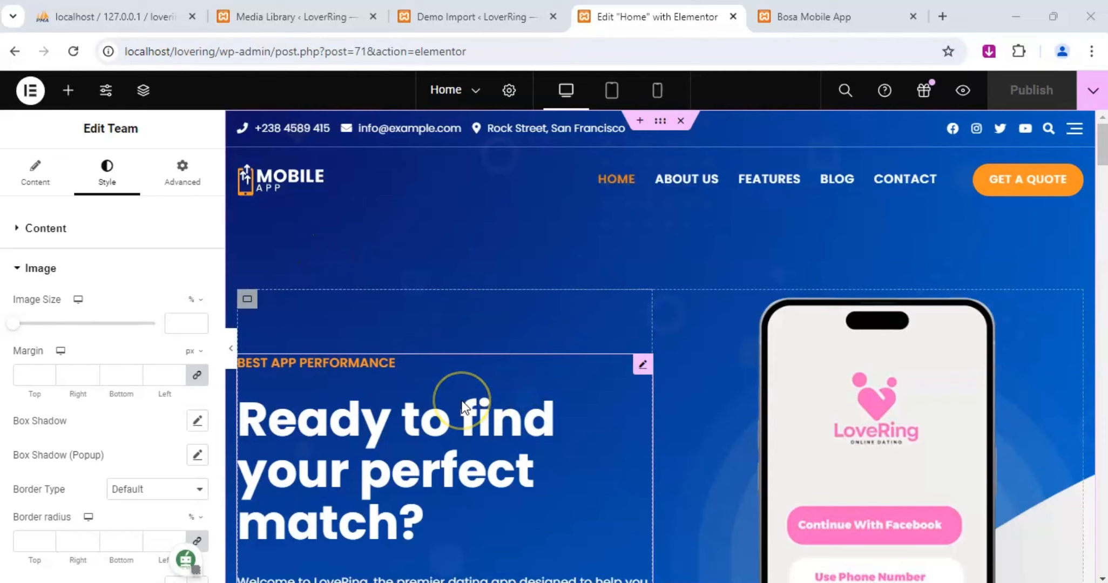
# Set the first color of the hero banner container's radial background gradient to #F13FAD.
pyautogui.rightClick(557, 222)
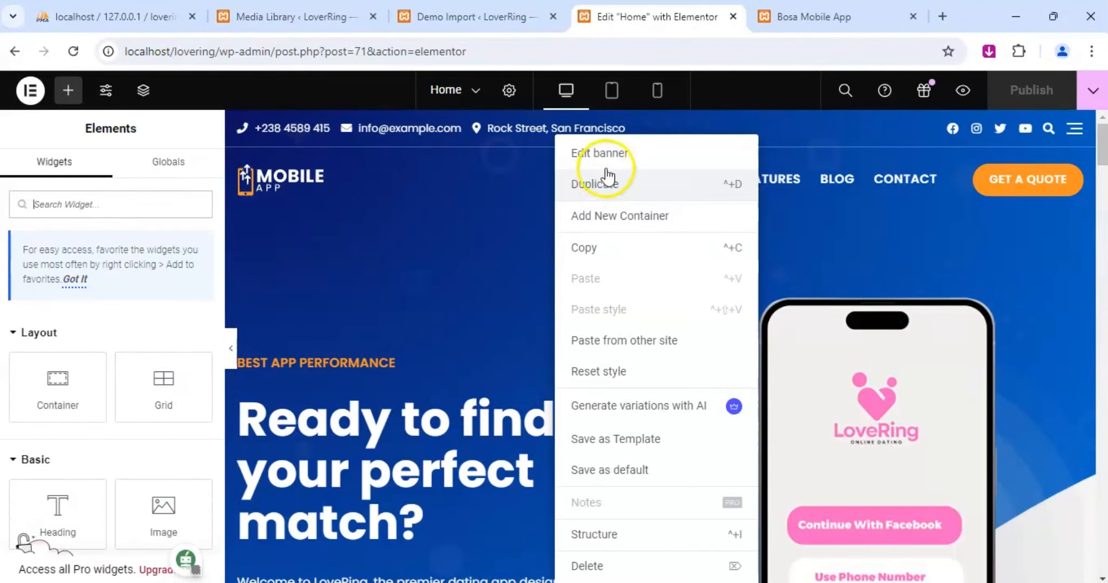
pyautogui.click(618, 153)
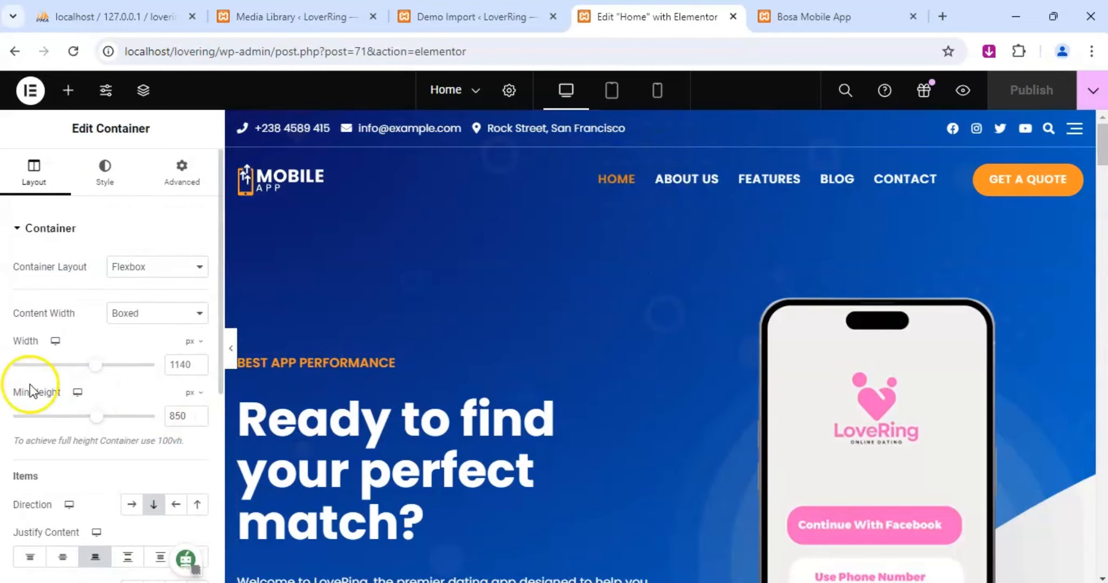
pyautogui.click(106, 178)
pyautogui.scroll(-2, 137, 324)
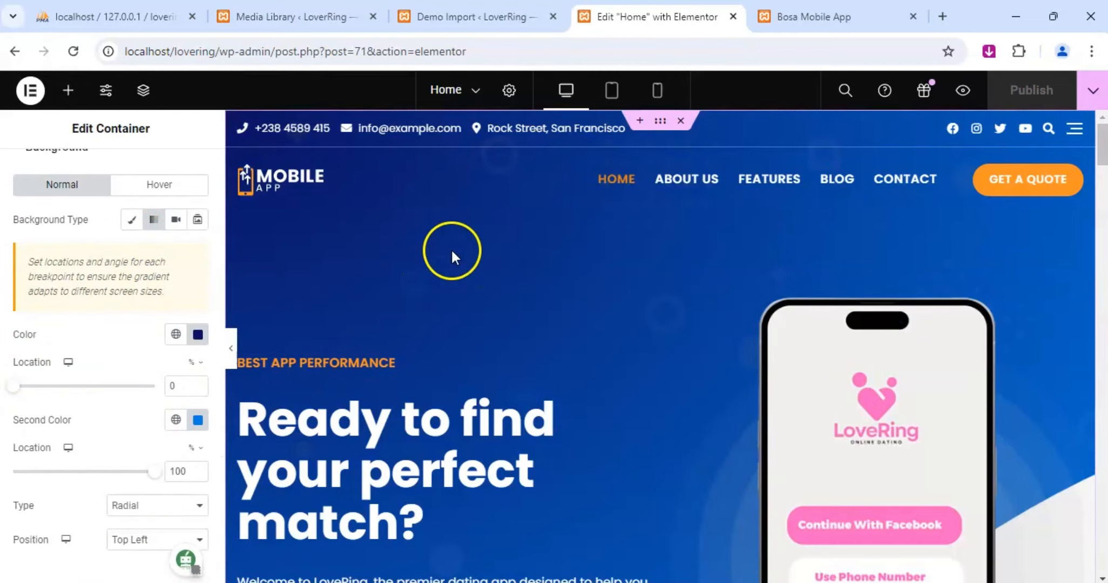
pyautogui.click(198, 335)
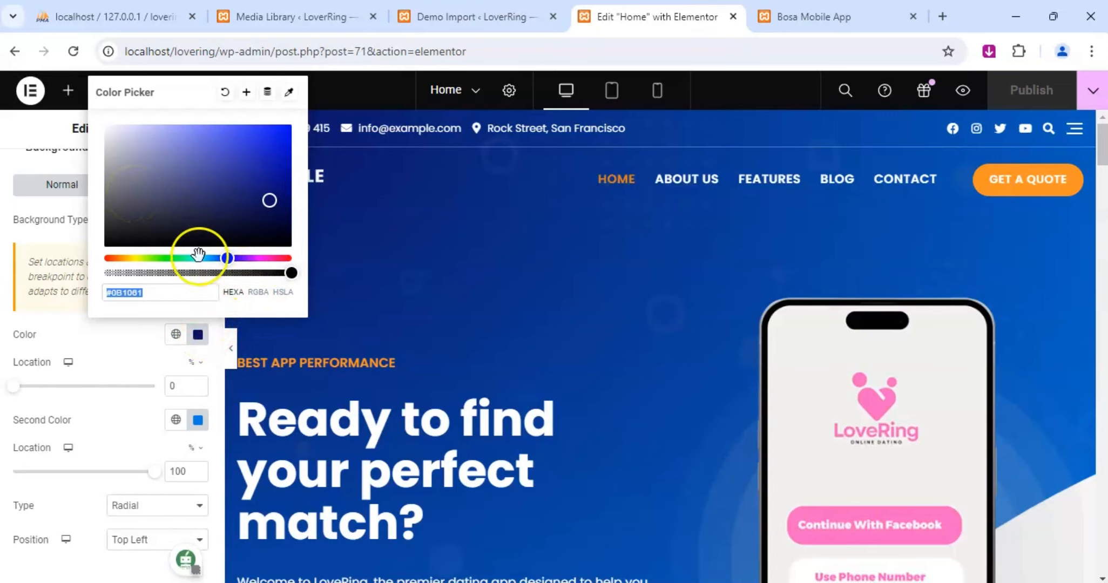
pyautogui.moveTo(173, 210); pyautogui.dragTo(63, 270)
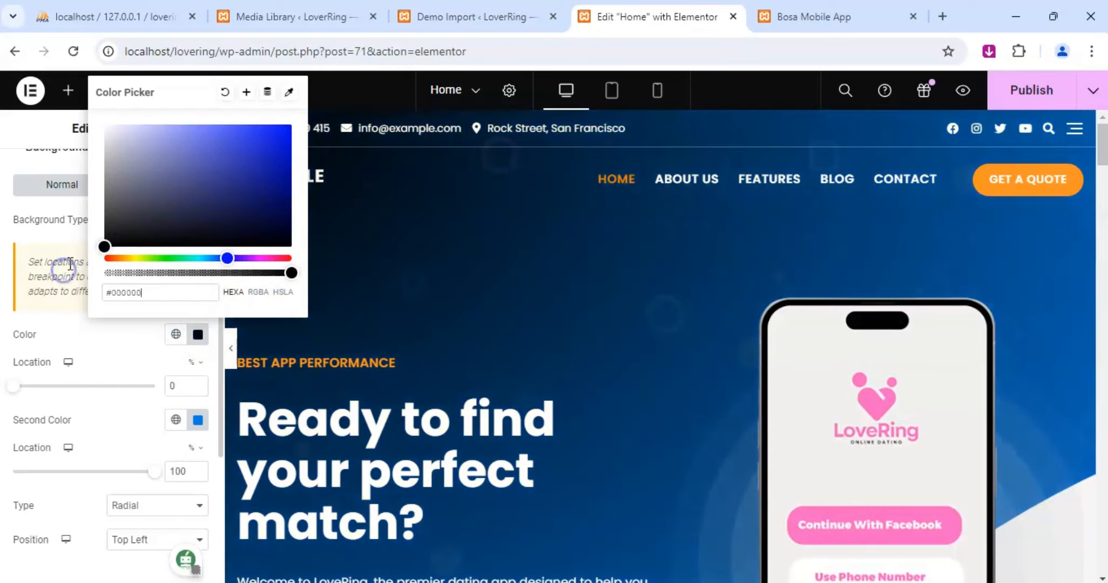
pyautogui.hotkey('ctrl', 'a')
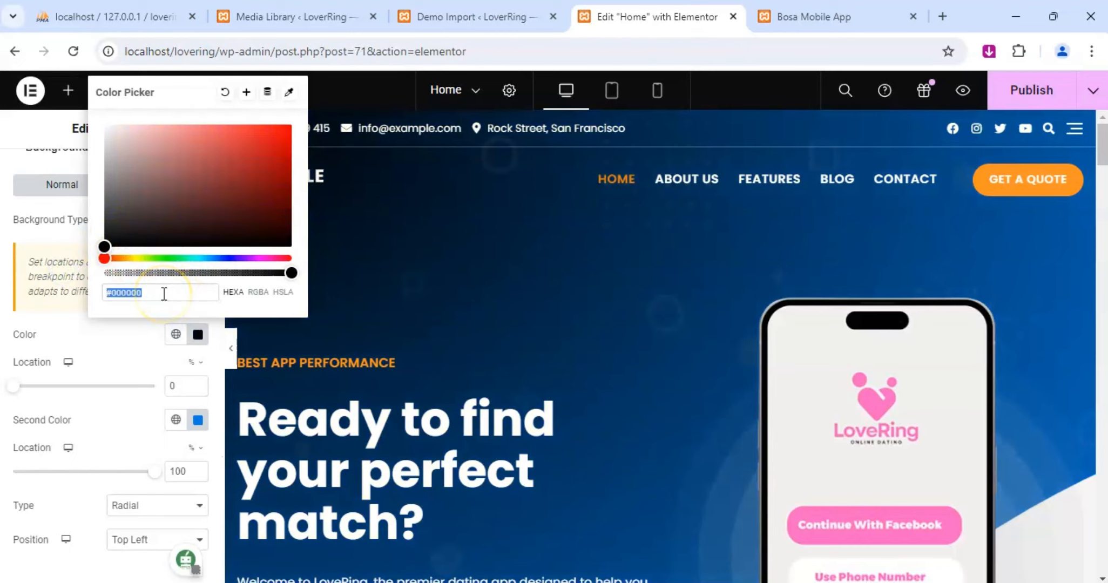
pyautogui.write('#F13FAD')
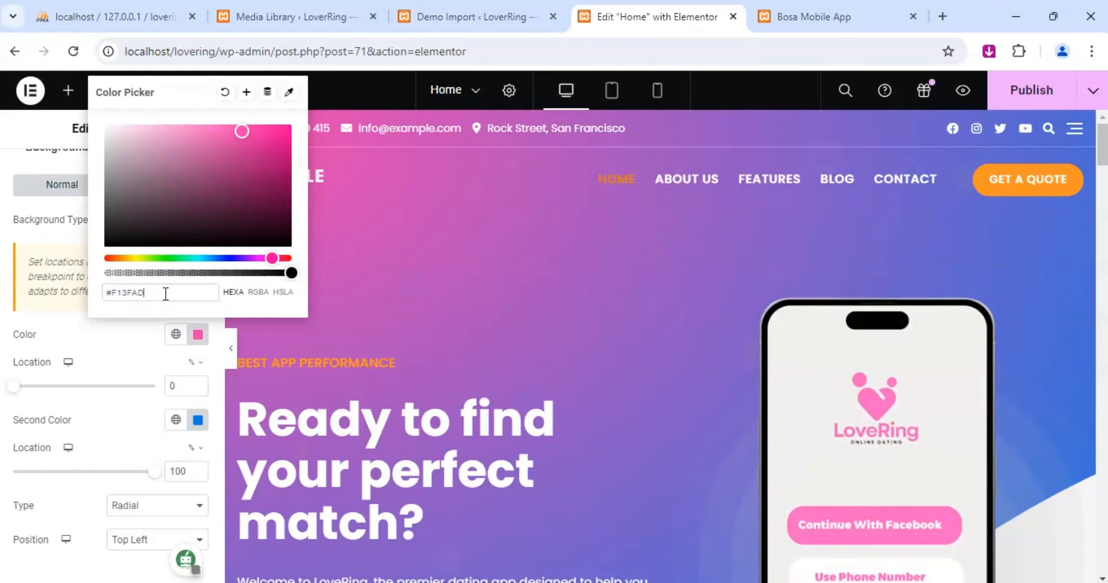
# Set the second color of the hero banner's background gradient to black, #000000, keeping the first color's location at 0.
pyautogui.click(195, 421)
pyautogui.moveTo(148, 299); pyautogui.dragTo(105, 332)
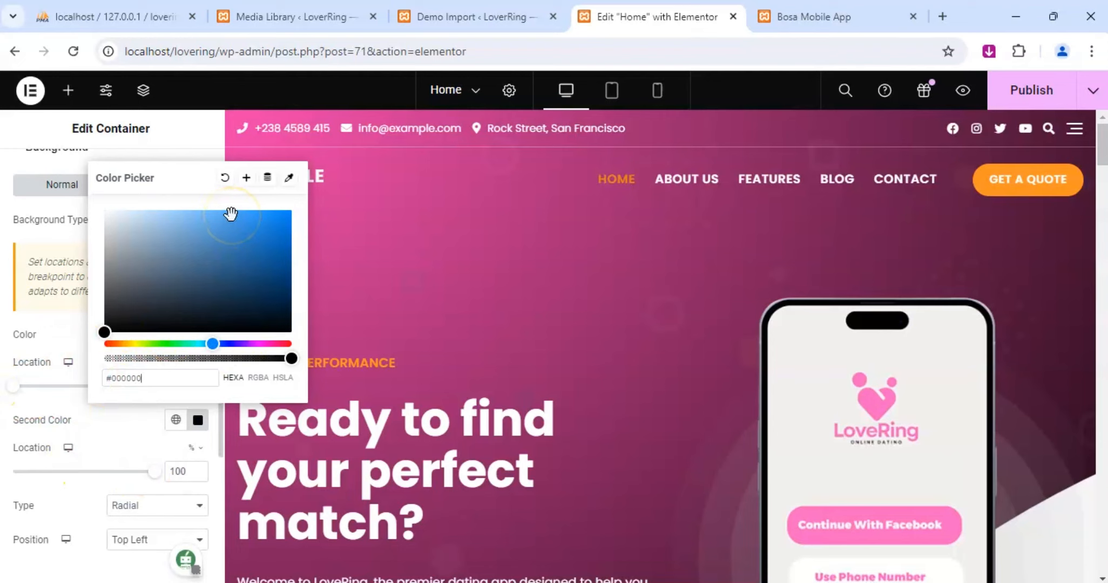
pyautogui.moveTo(14, 385)
pyautogui.mouseDown()
pyautogui.moveTo(88, 386)
pyautogui.moveTo(13, 386)
pyautogui.mouseUp()
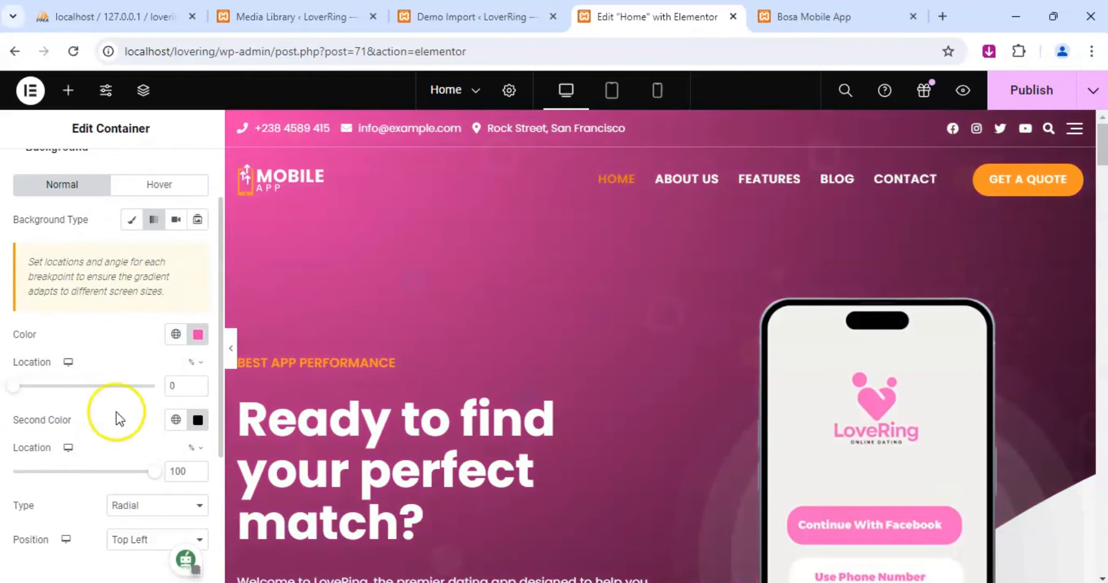
# Set the location of the hero banner gradient's second color to 0 and publish the Home page.
pyautogui.moveTo(155, 472); pyautogui.dragTo(24, 468)
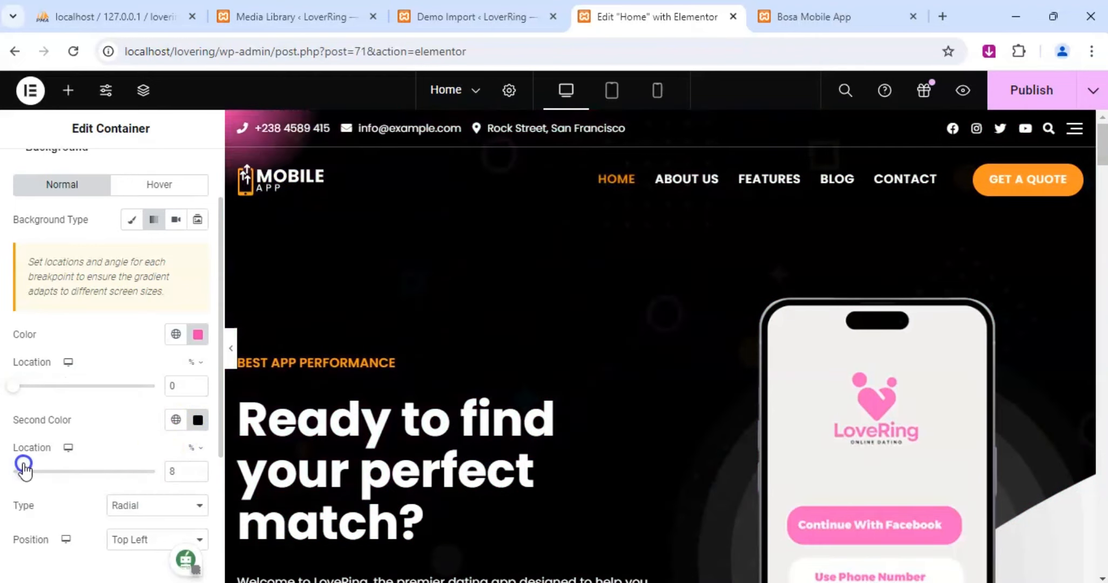
pyautogui.moveTo(23, 468); pyautogui.dragTo(11, 467)
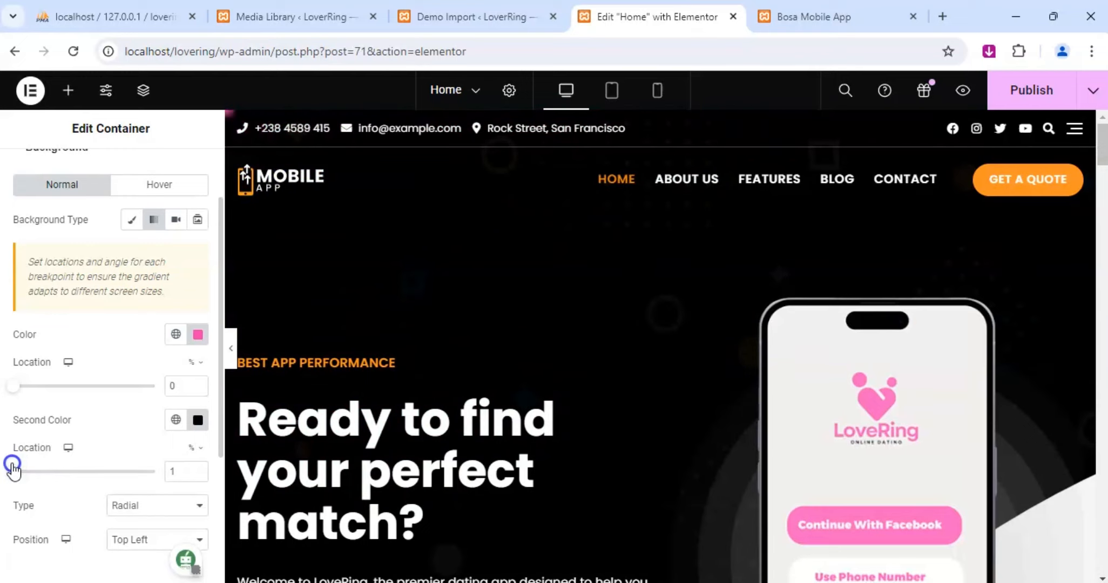
pyautogui.scroll(-8, 663, 275)
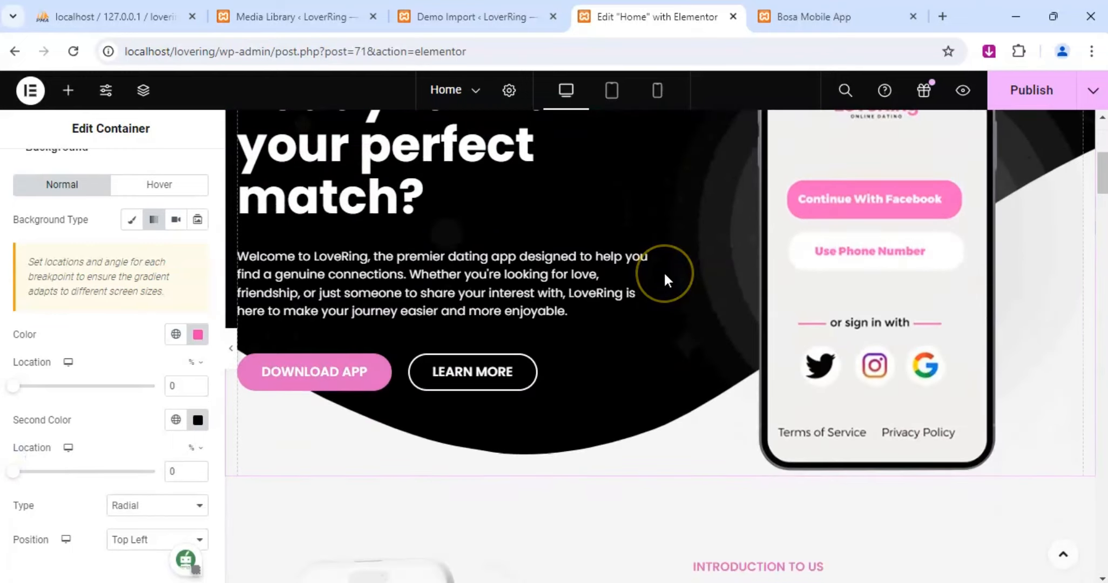
pyautogui.scroll(6, 663, 276)
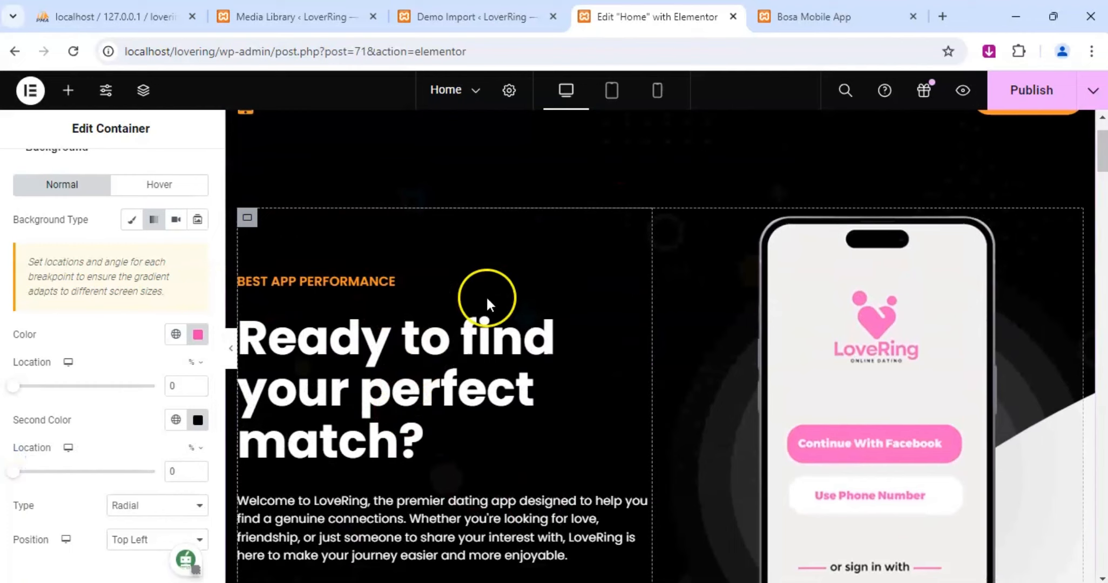
pyautogui.click(1031, 90)
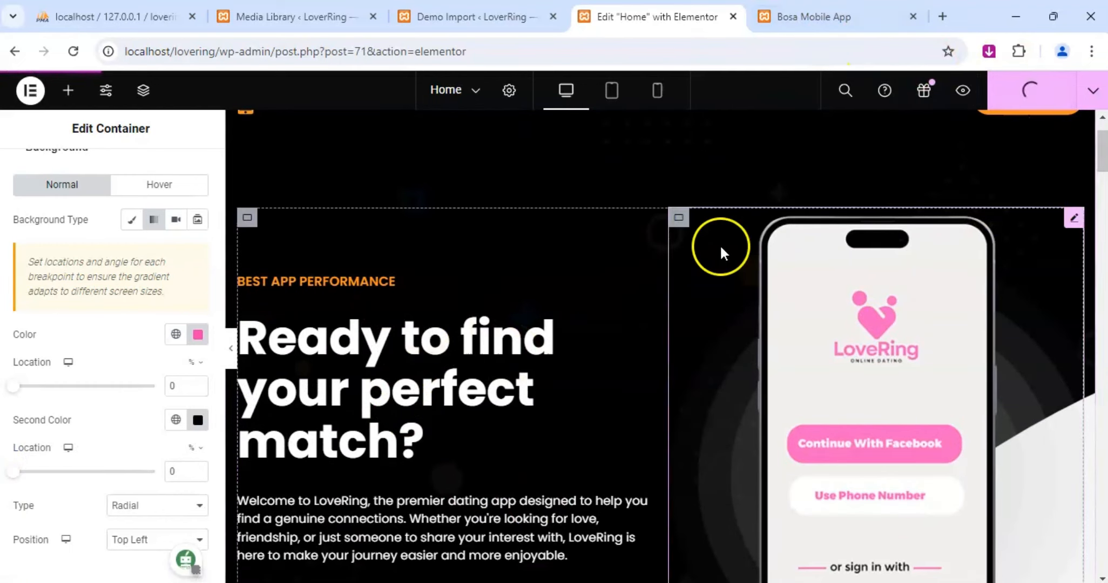
pyautogui.scroll(3, 461, 296)
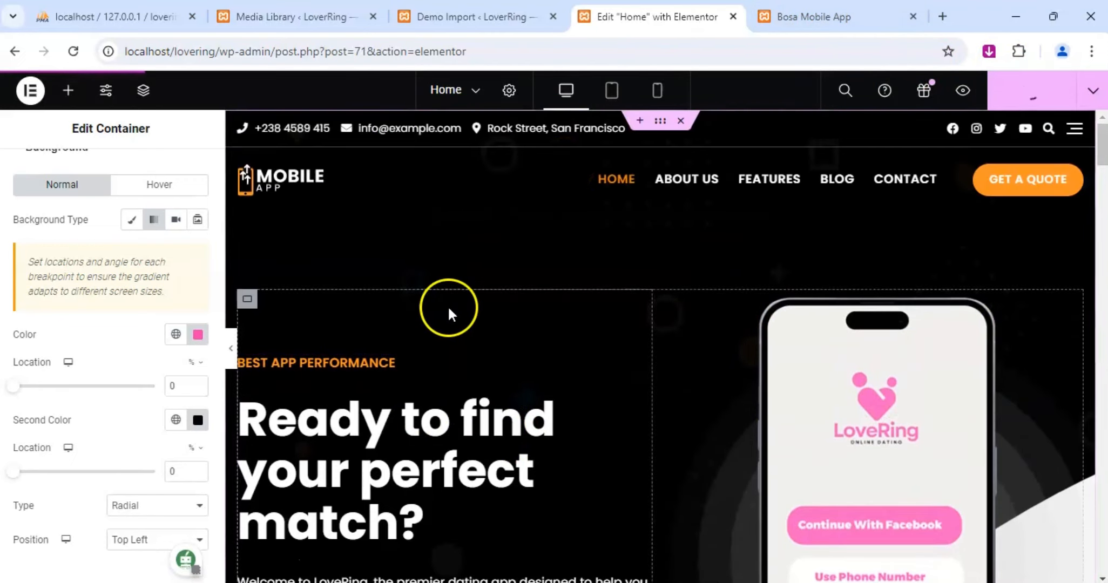
pyautogui.scroll(-4, 139, 353)
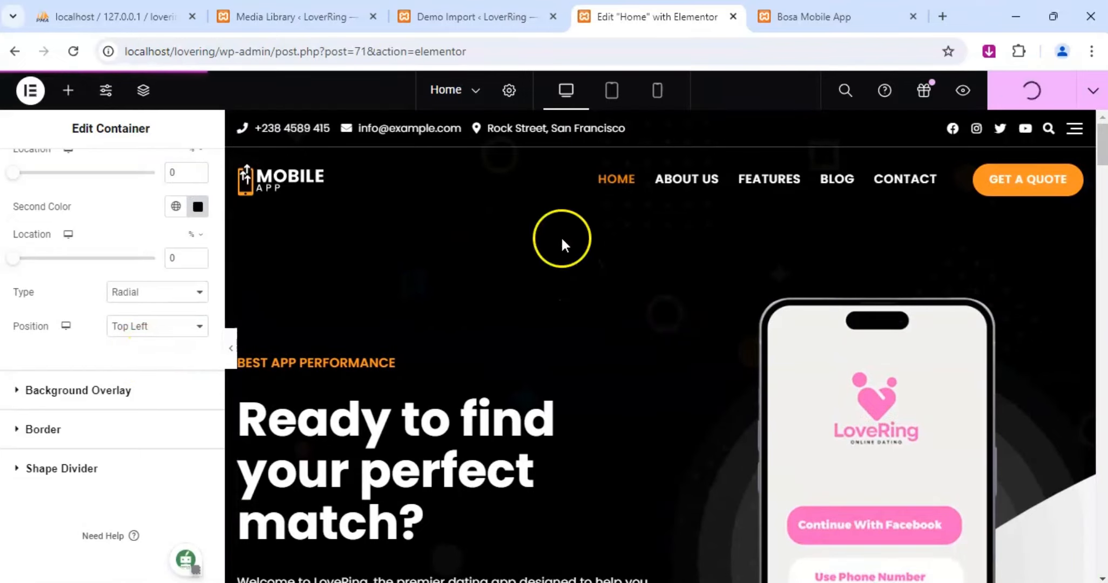
# Review the hero banner, introduction and feature sections in the Home page preview.
pyautogui.click(810, 16)
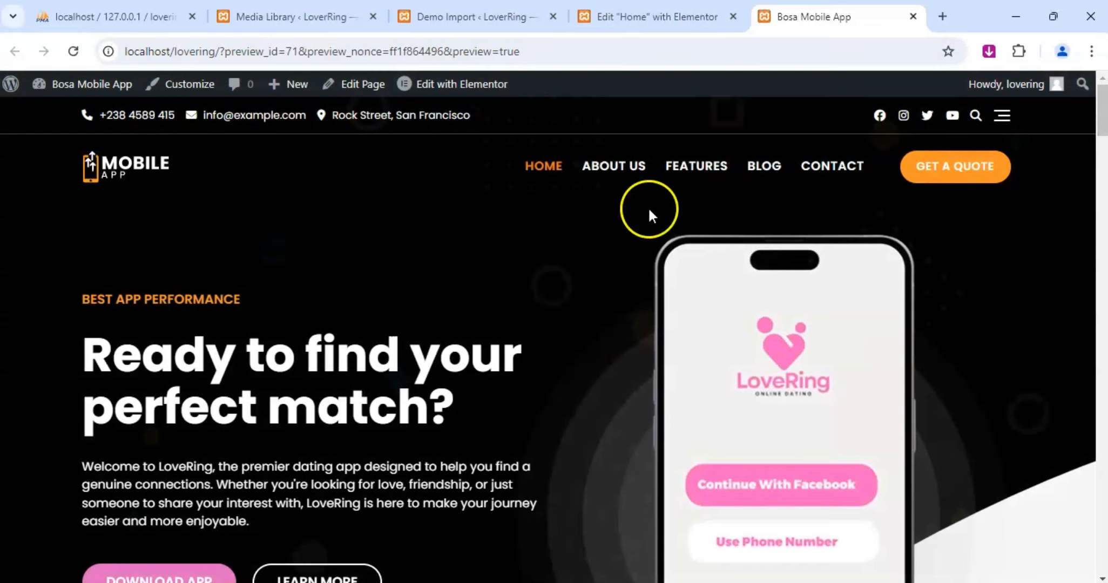
pyautogui.scroll(-5, 687, 363)
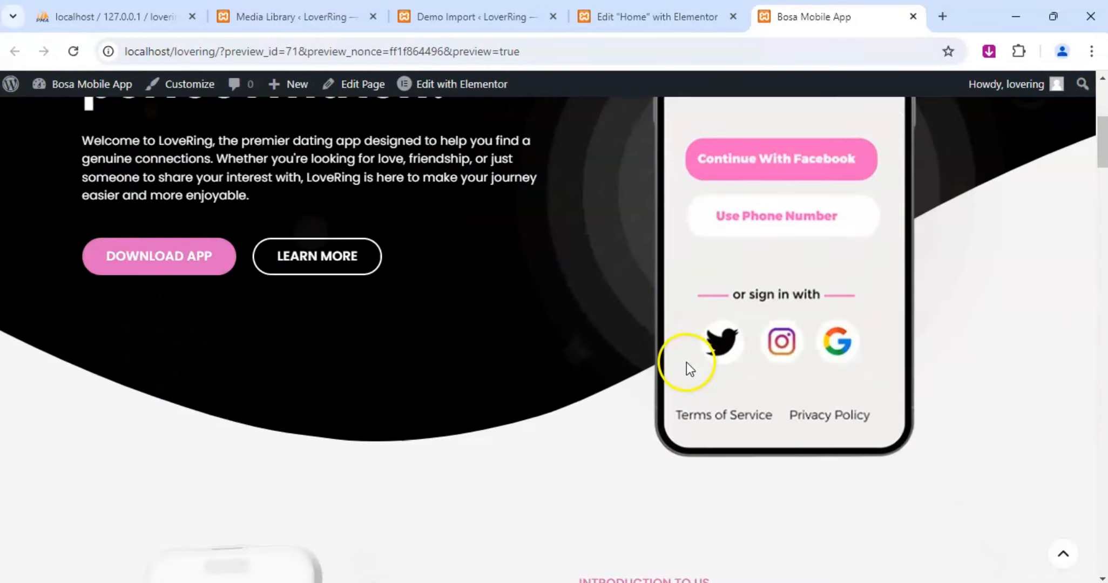
pyautogui.scroll(-10, 547, 343)
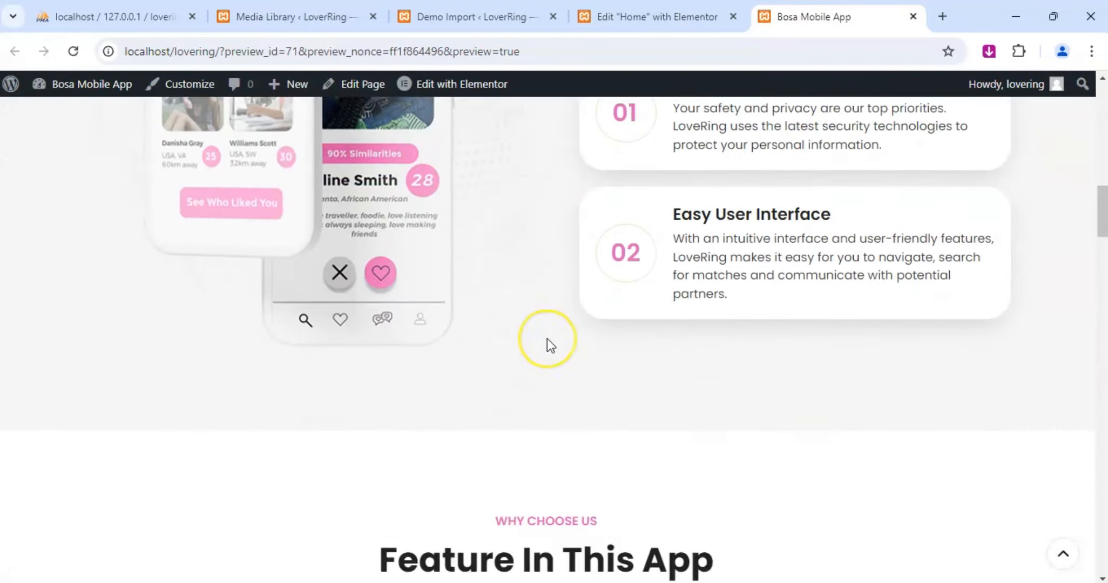
pyautogui.scroll(-8, 547, 338)
pyautogui.scroll(4, 547, 338)
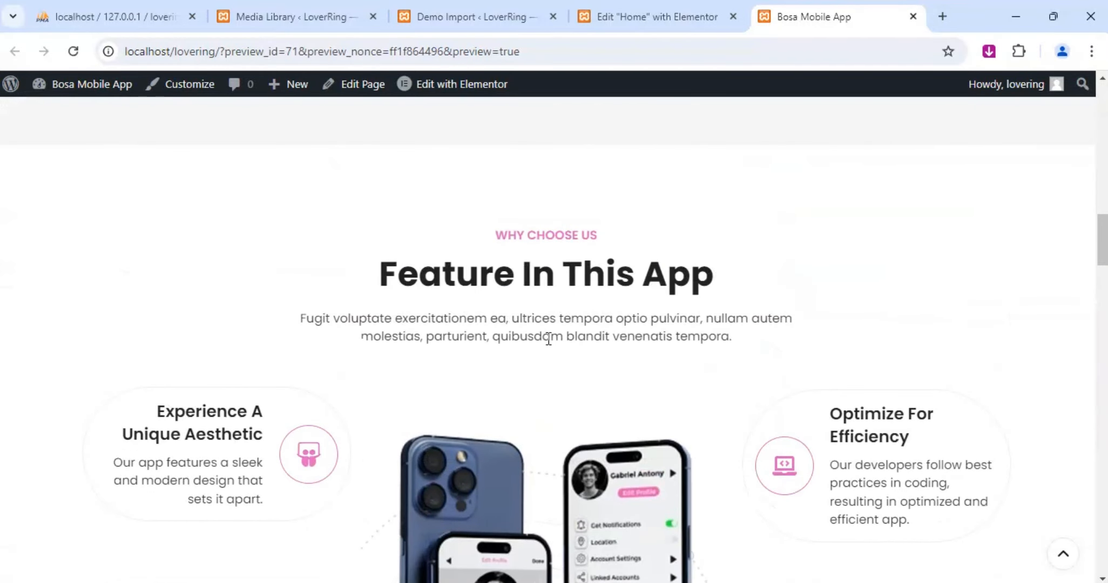
pyautogui.scroll(15, 548, 338)
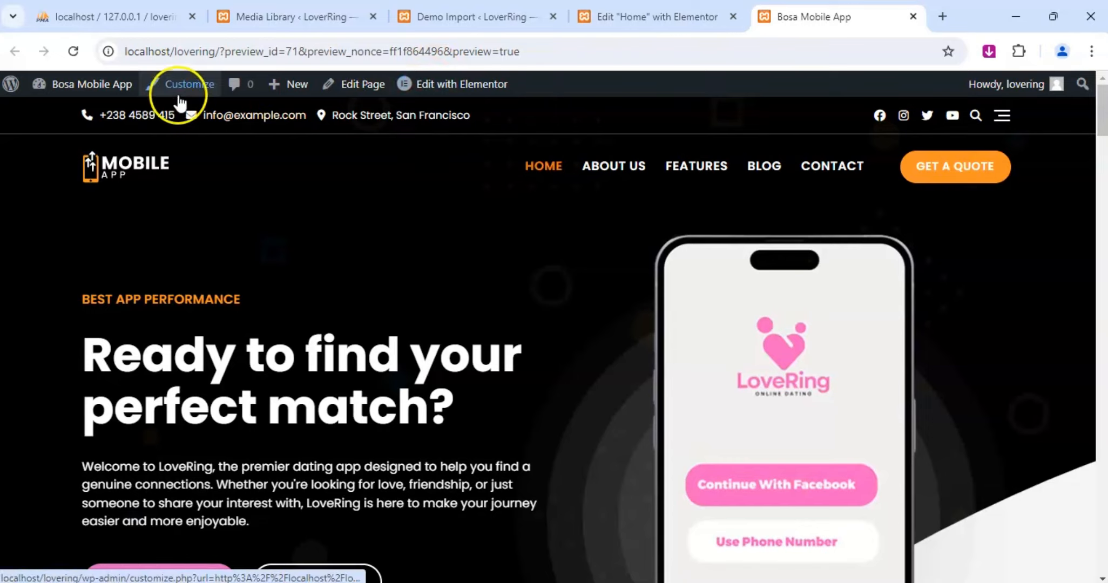
# Open the WordPress Customizer for the previewed Home page.
pyautogui.click(196, 88)
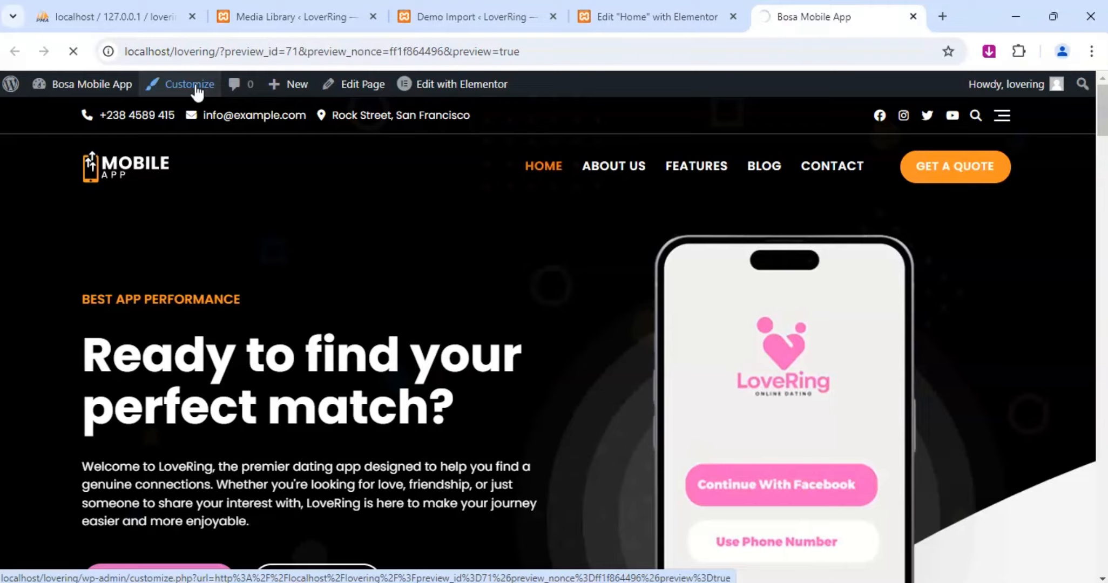
pyautogui.scroll(-5, 577, 237)
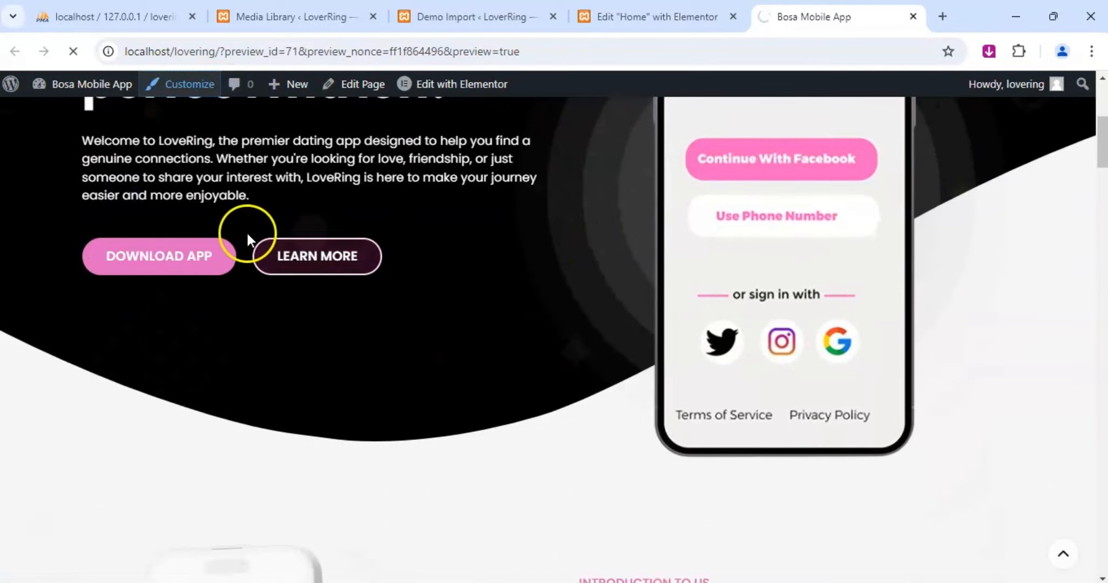
pyautogui.scroll(-3, 329, 267)
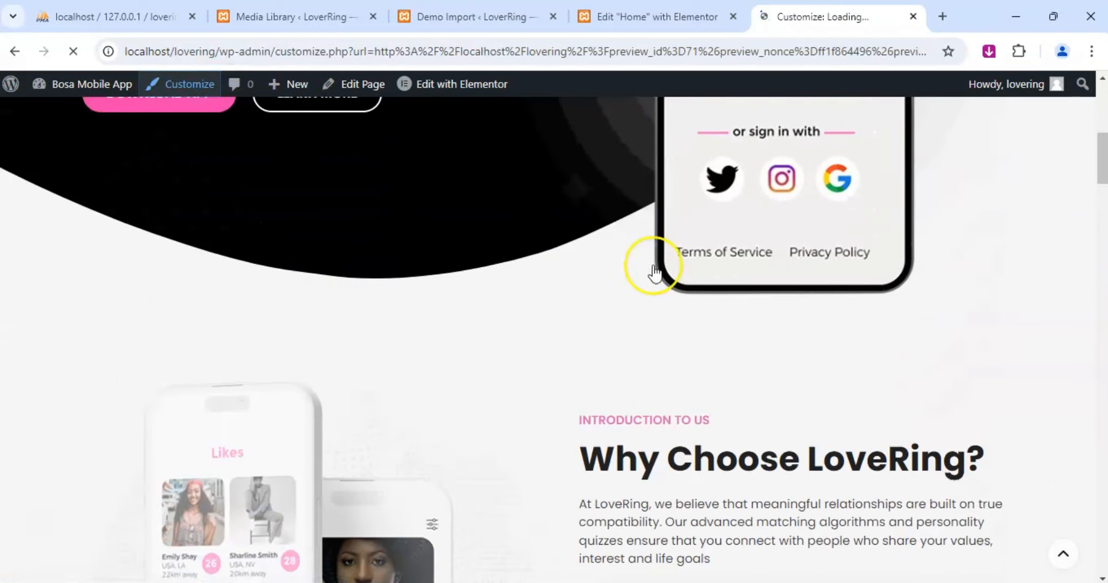
pyautogui.scroll(-4, 702, 287)
pyautogui.scroll(-4, 583, 321)
pyautogui.scroll(-6, 786, 286)
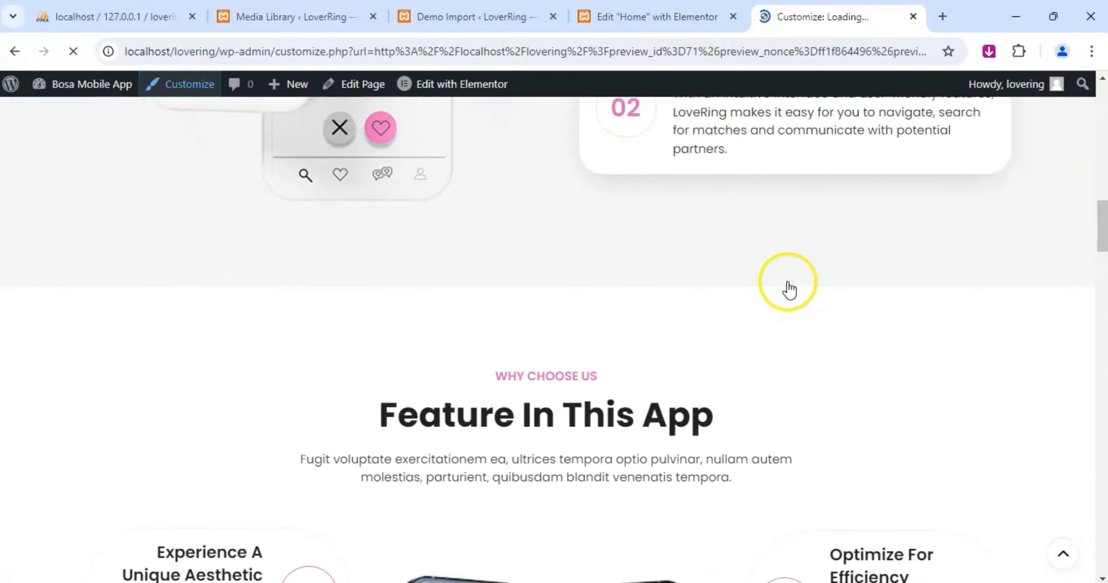
pyautogui.scroll(-2, 784, 292)
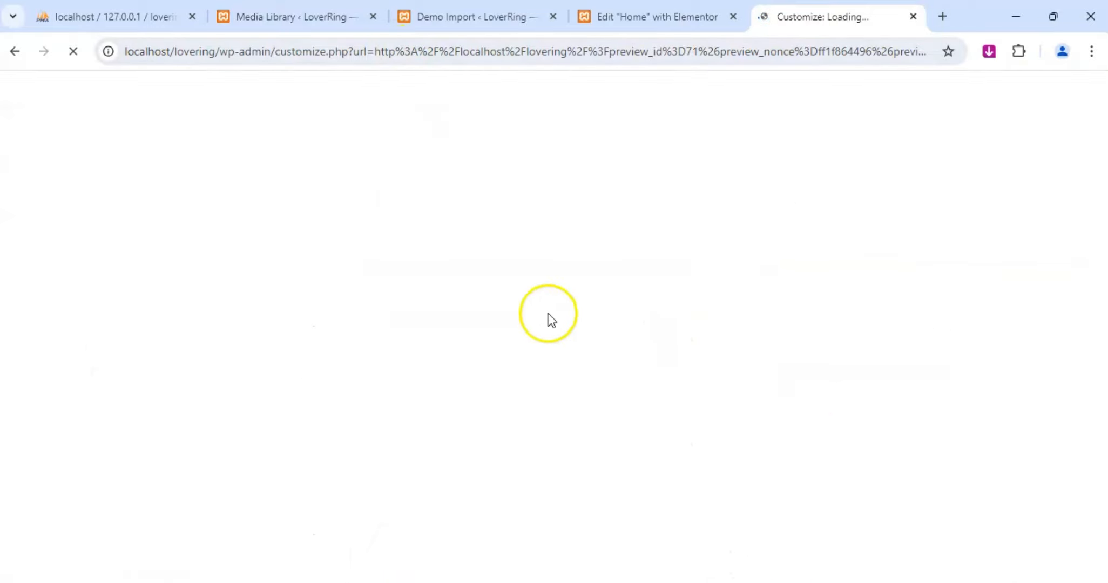
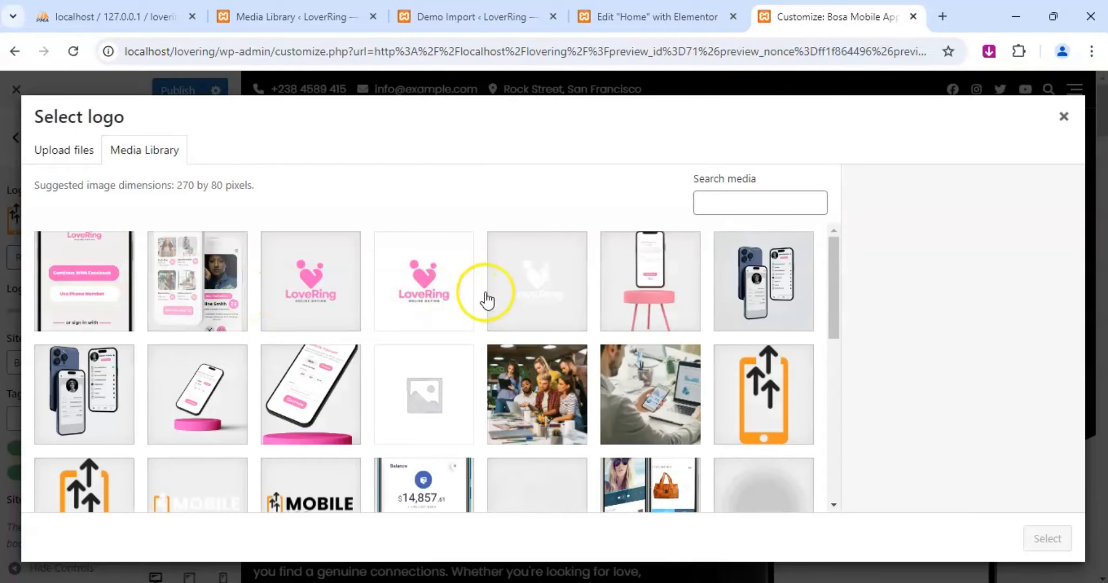
# Set the site logo to the white LoveRing logo from the media library, skipping the crop.
pyautogui.click(527, 294)
pyautogui.click(1047, 539)
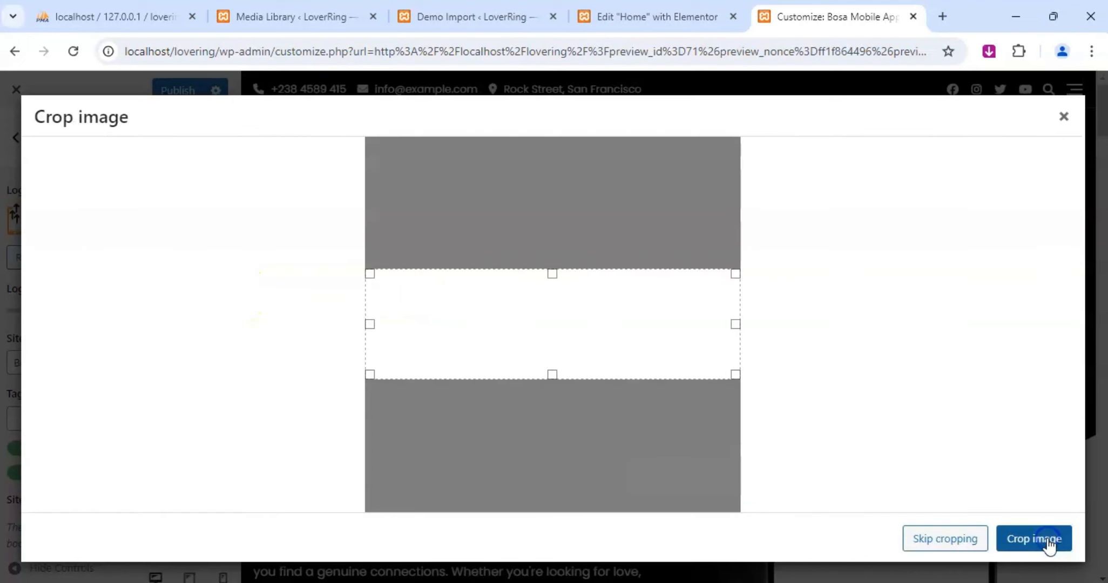
pyautogui.click(933, 538)
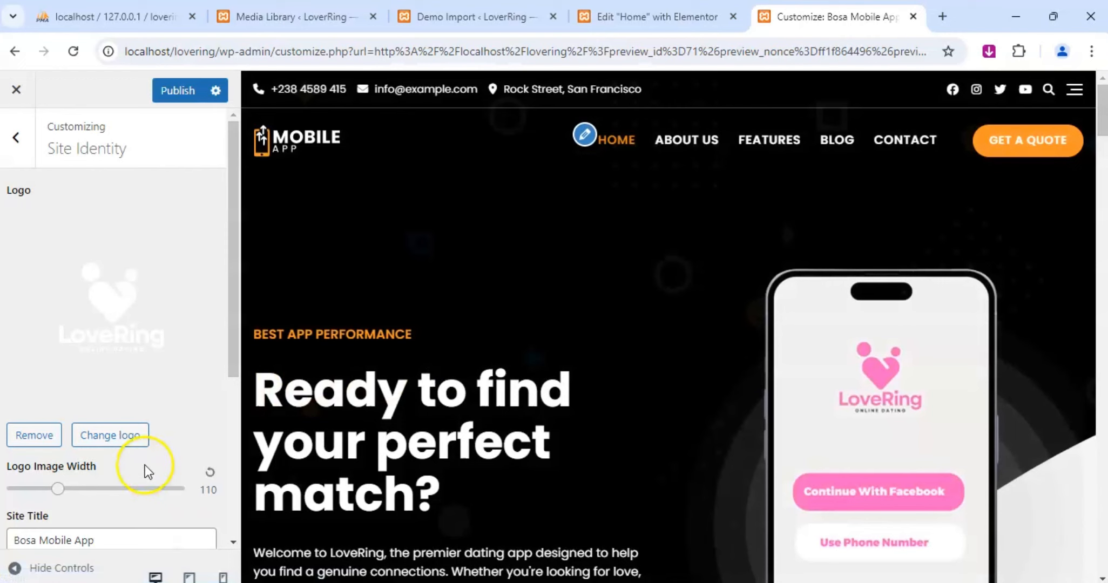
# Open the LoverRing site's front page in a new browser tab and move that tab after the Customizer tab.
pyautogui.scroll(-5, 144, 465)
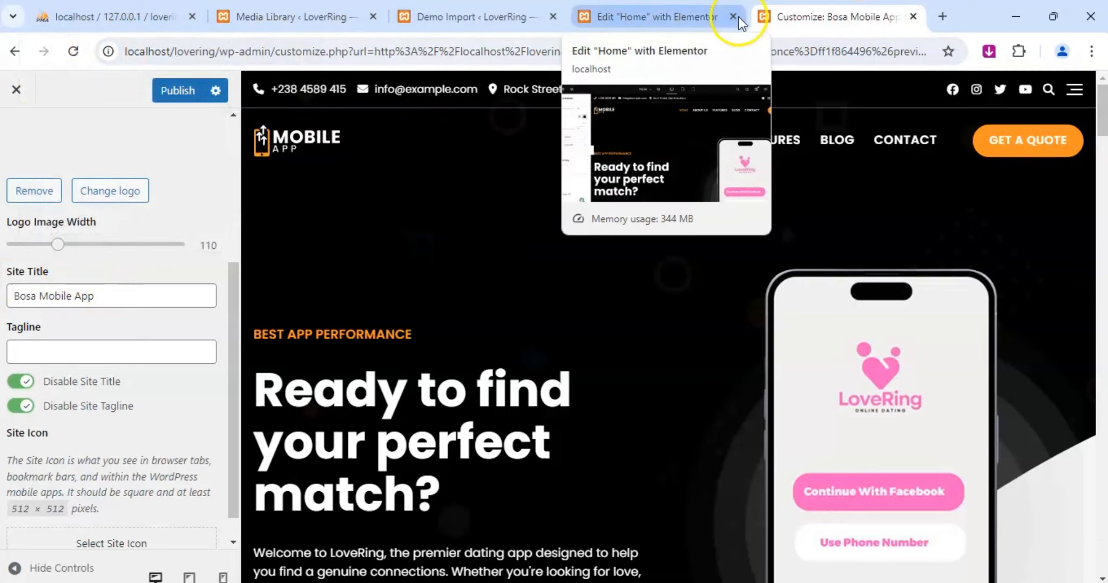
pyautogui.click(702, 16)
pyautogui.click(488, 21)
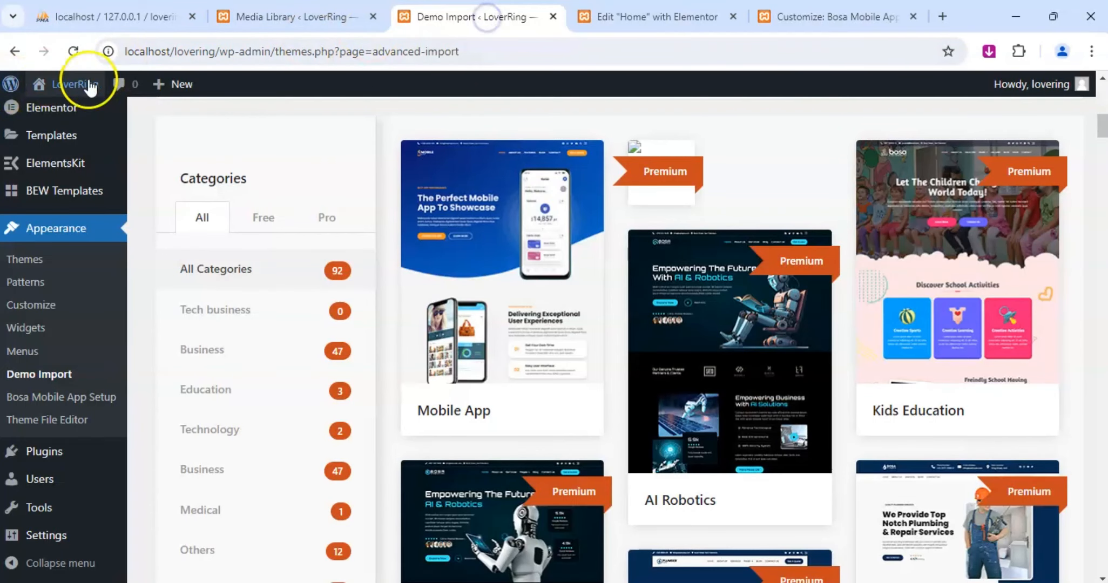
pyautogui.moveTo(74, 86)
pyautogui.rightClick(58, 112)
pyautogui.click(115, 125)
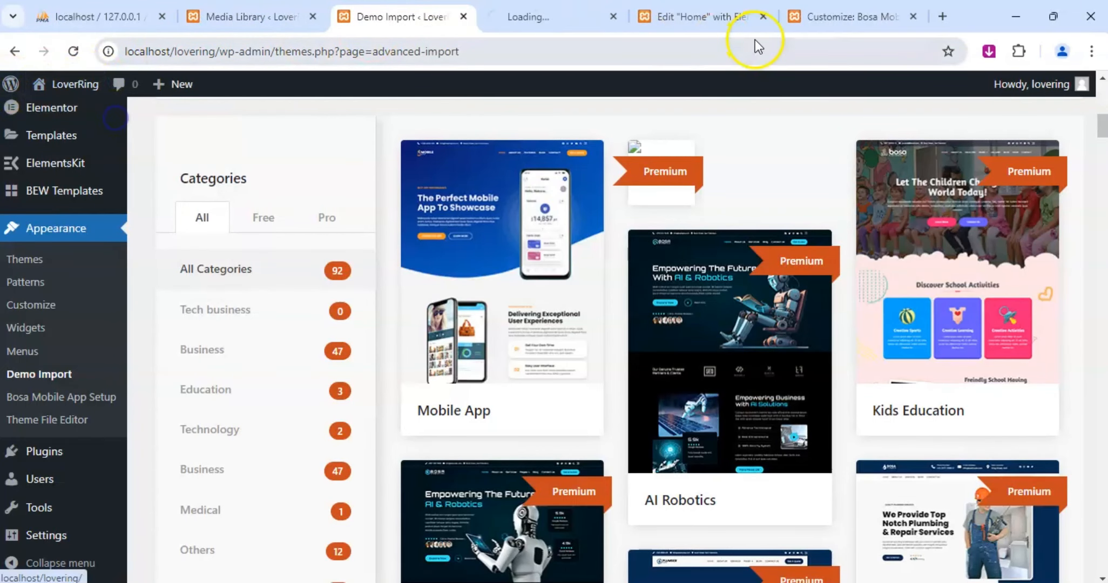
pyautogui.moveTo(532, 16); pyautogui.dragTo(843, 16)
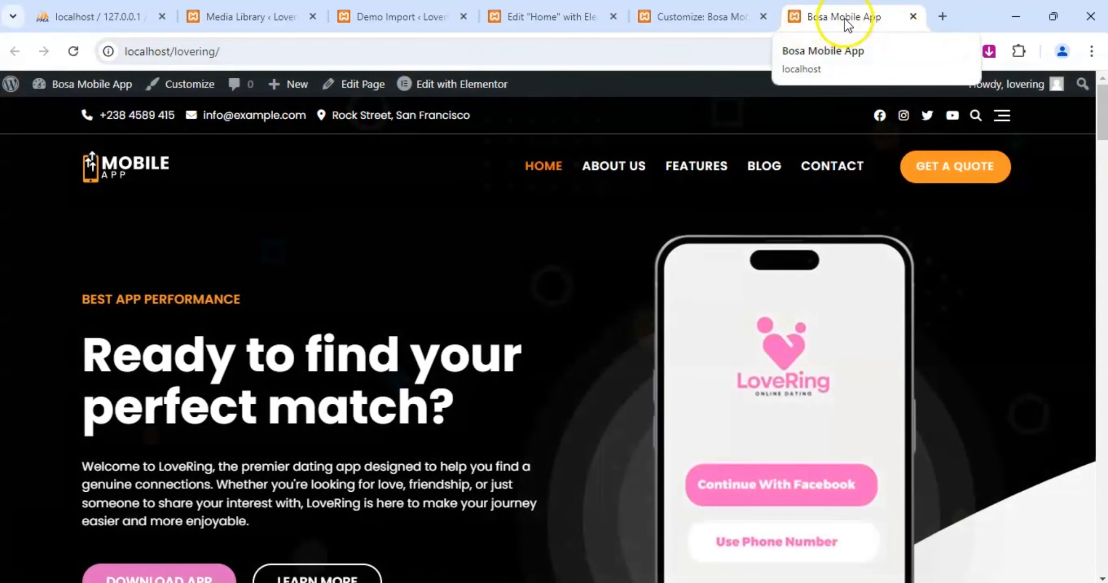
# Change the site title to "Love Ring Mobile App" in the Customizer and publish it.
pyautogui.click(729, 16)
pyautogui.moveTo(112, 297); pyautogui.dragTo(10, 293)
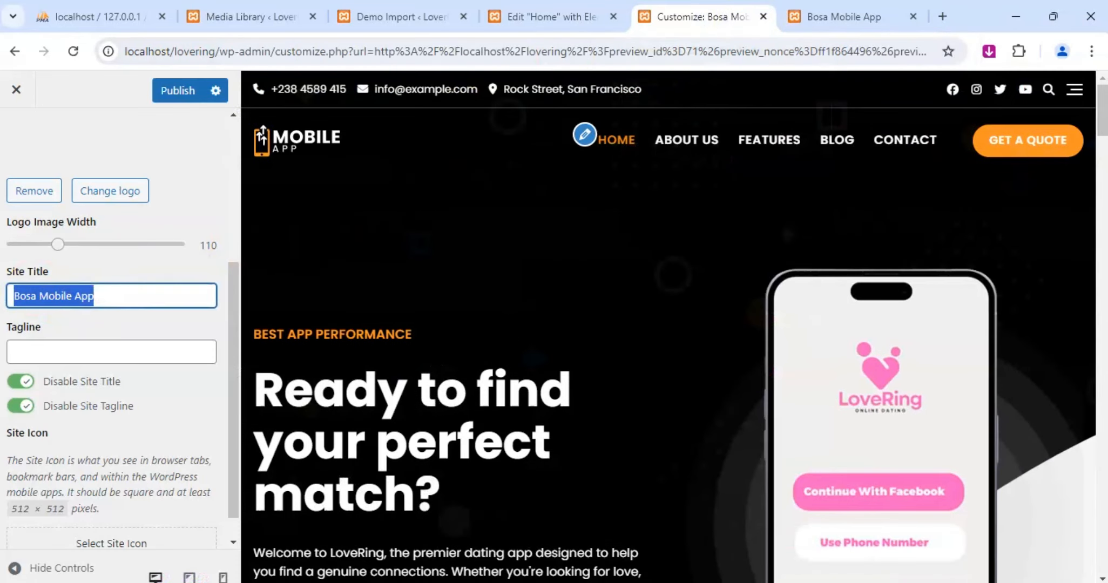
pyautogui.write('Love ')
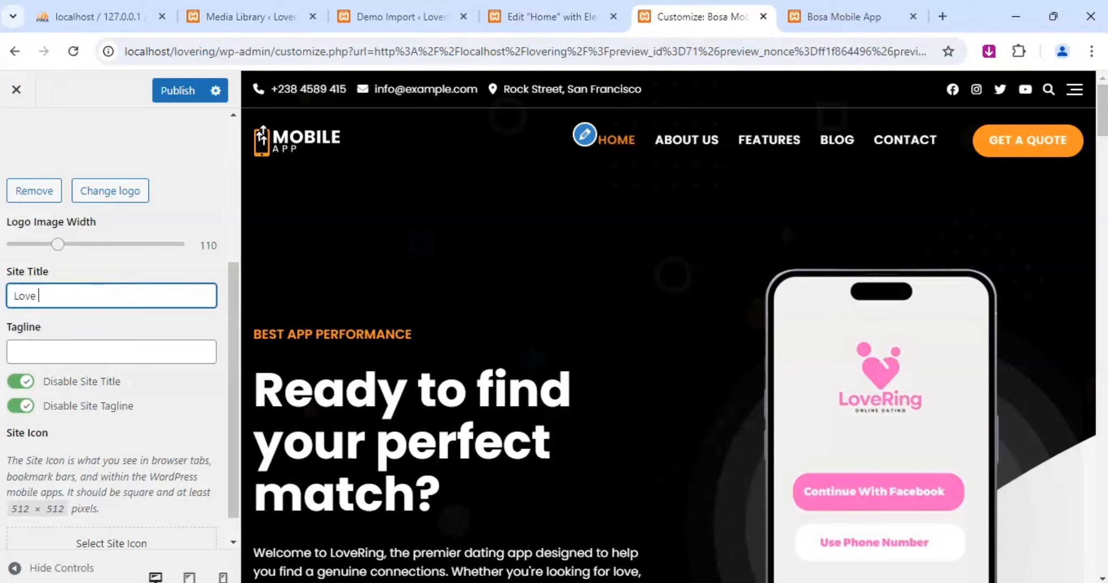
pyautogui.write('Ring Mobi')
pyautogui.press('BackSpace')
pyautogui.write('bile App')
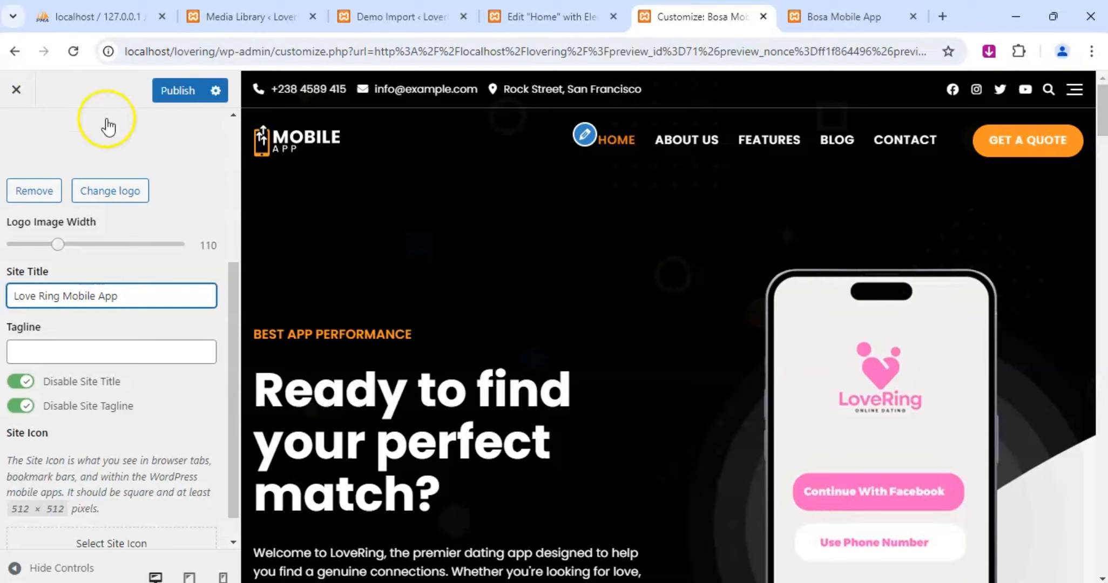
pyautogui.click(167, 93)
# Reload the live front page to check its browser title once publishing has completed.
pyautogui.click(815, 19)
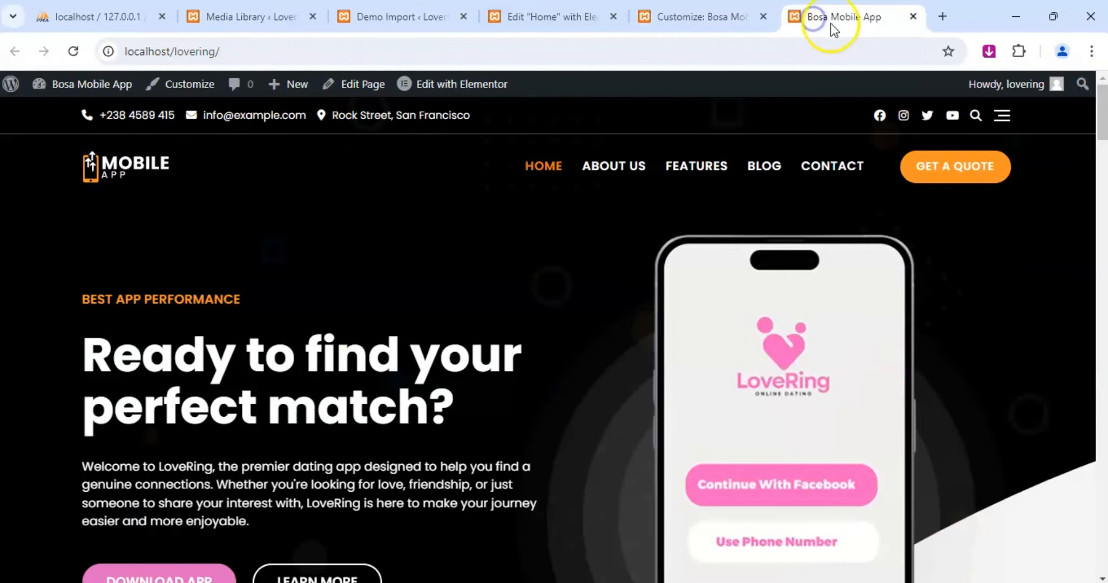
pyautogui.click(805, 30)
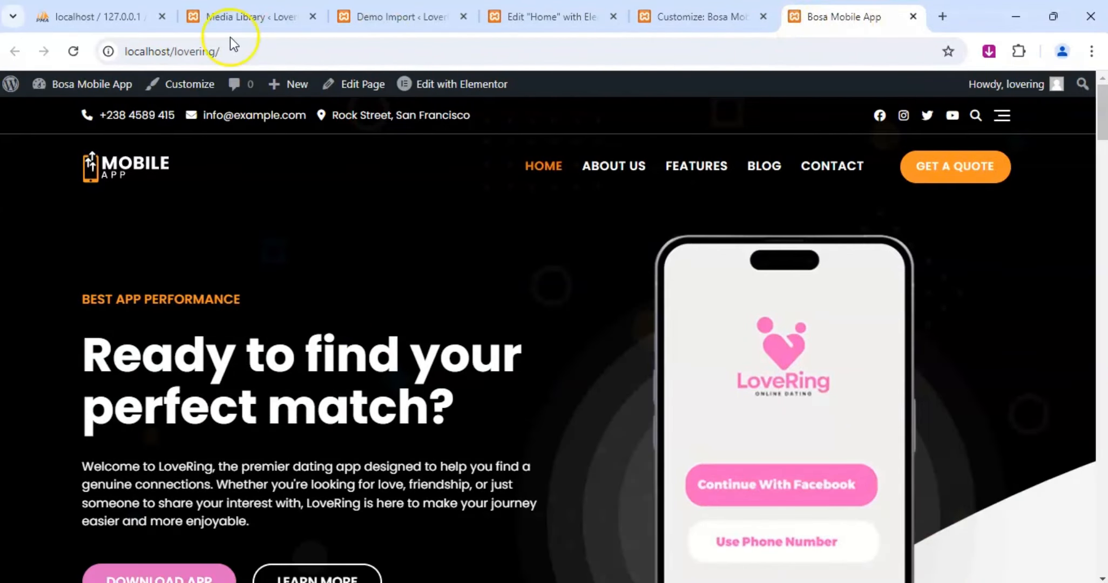
pyautogui.click(73, 51)
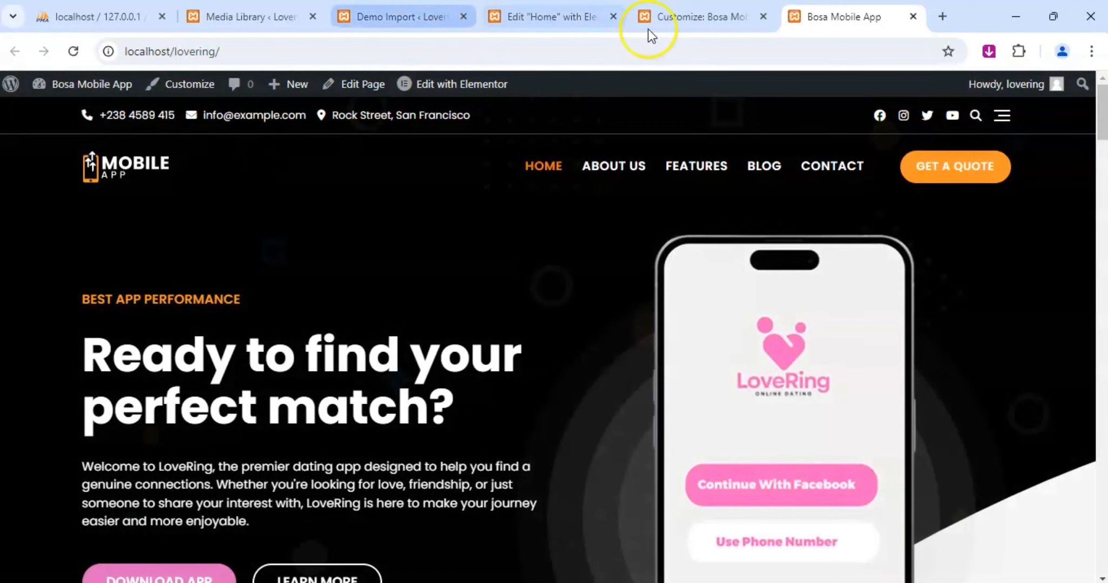
pyautogui.click(704, 21)
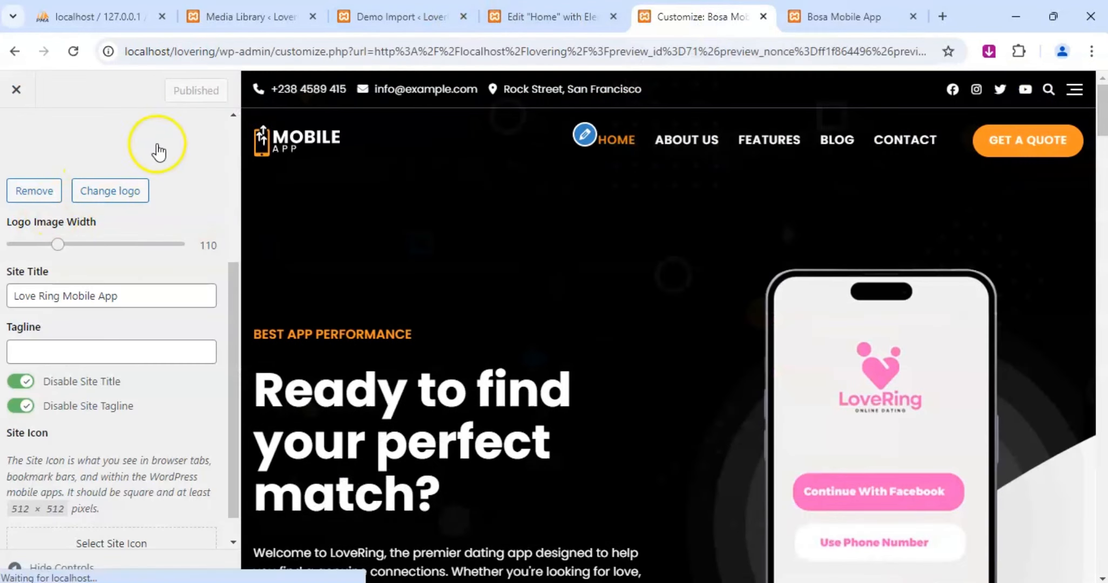
pyautogui.click(799, 17)
pyautogui.click(75, 52)
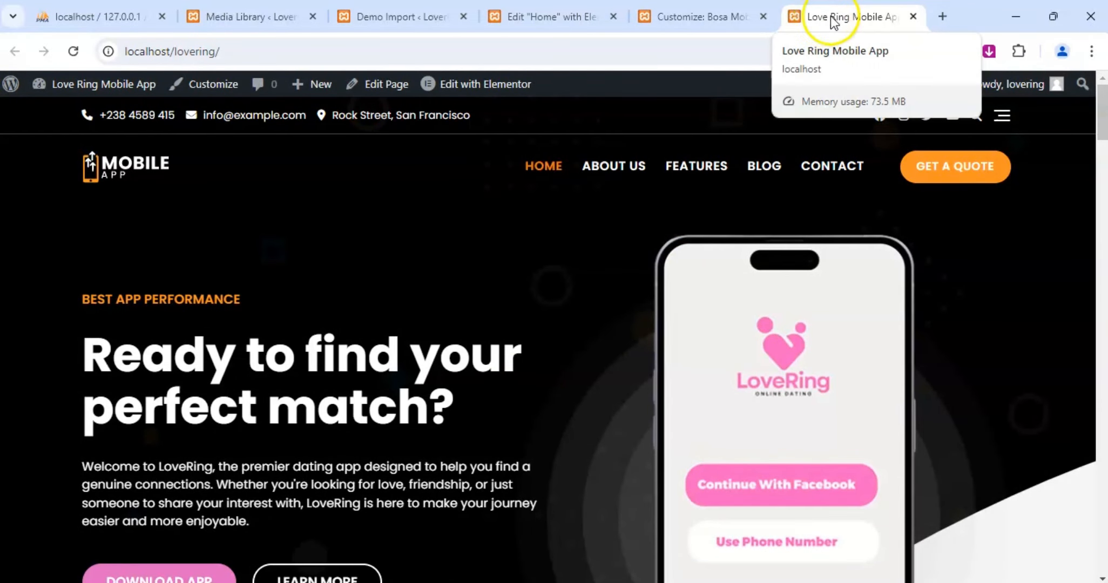
# Set the site icon to the pink LoveRing logo with the transparent background, skipping the crop, and publish.
pyautogui.click(692, 16)
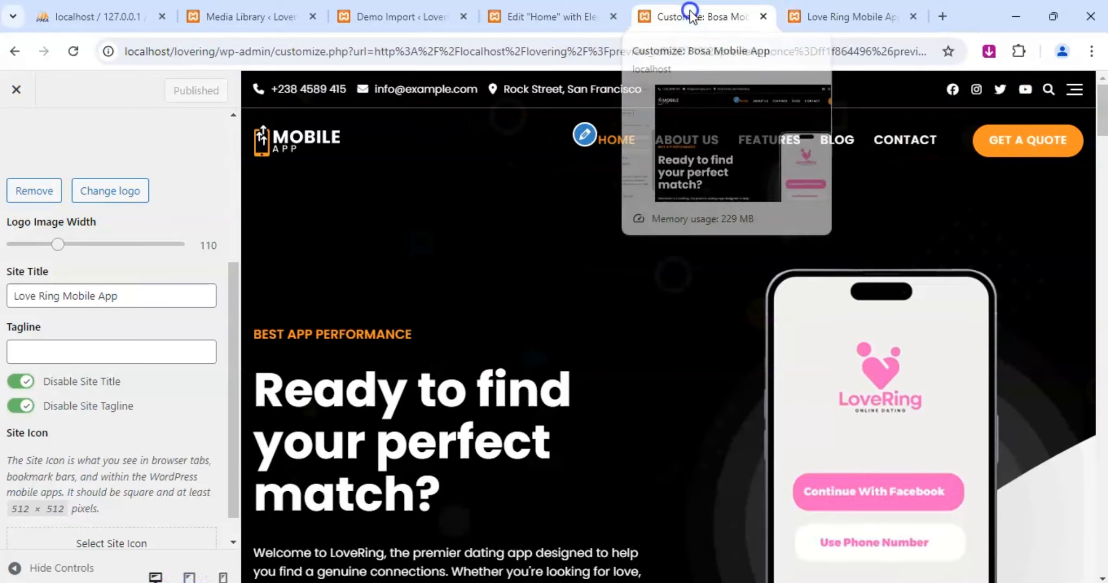
pyautogui.click(30, 289)
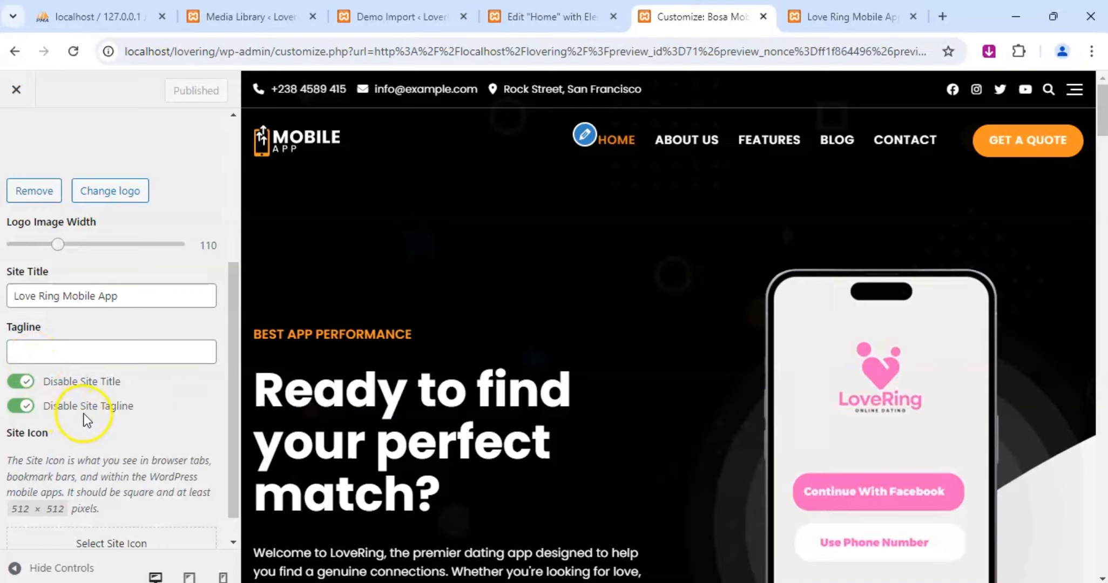
pyautogui.scroll(-1, 85, 417)
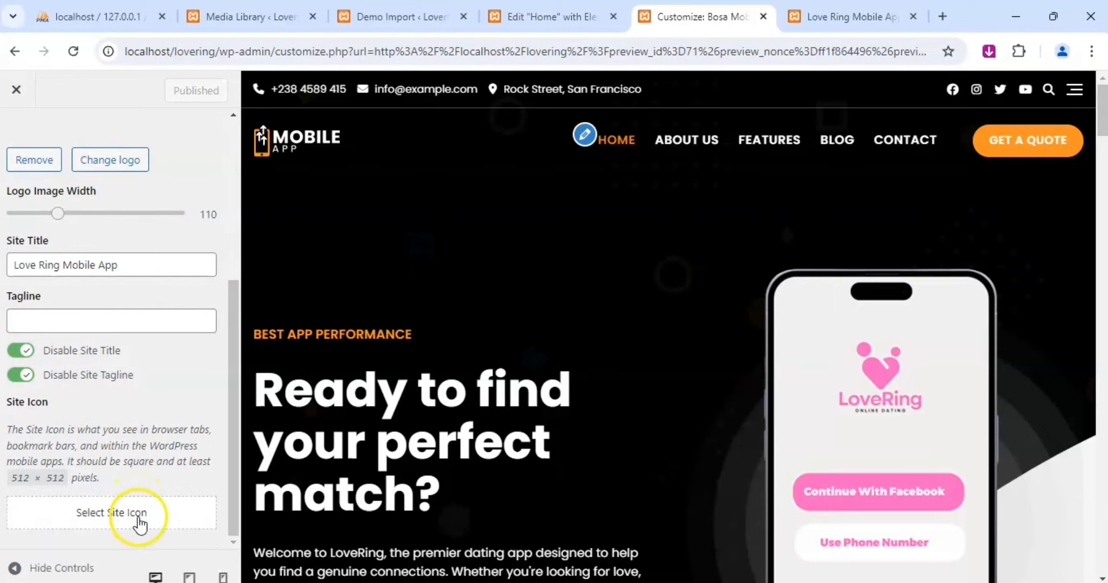
pyautogui.click(139, 523)
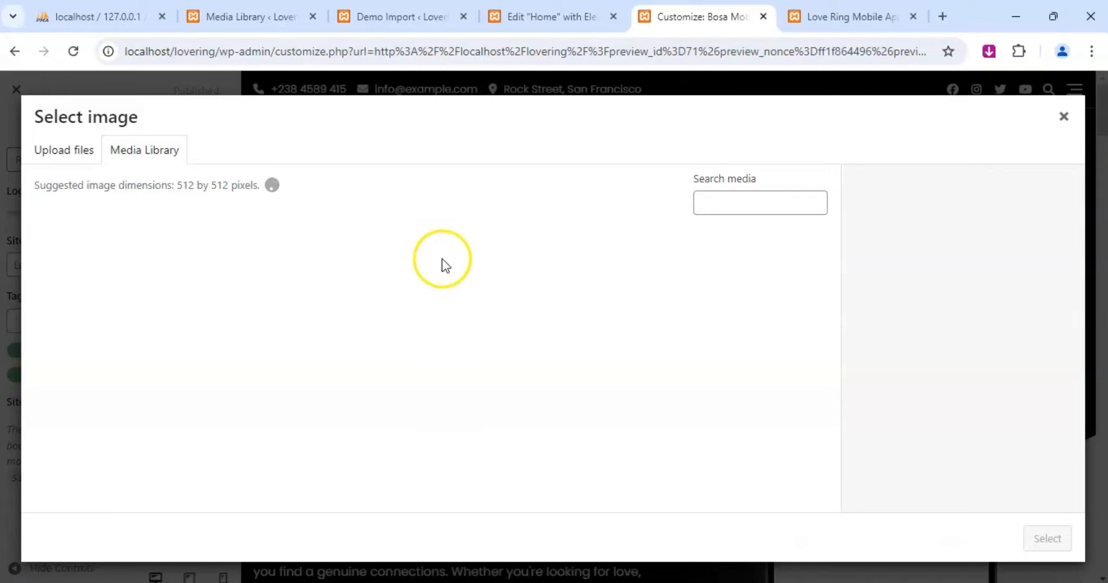
pyautogui.click(433, 297)
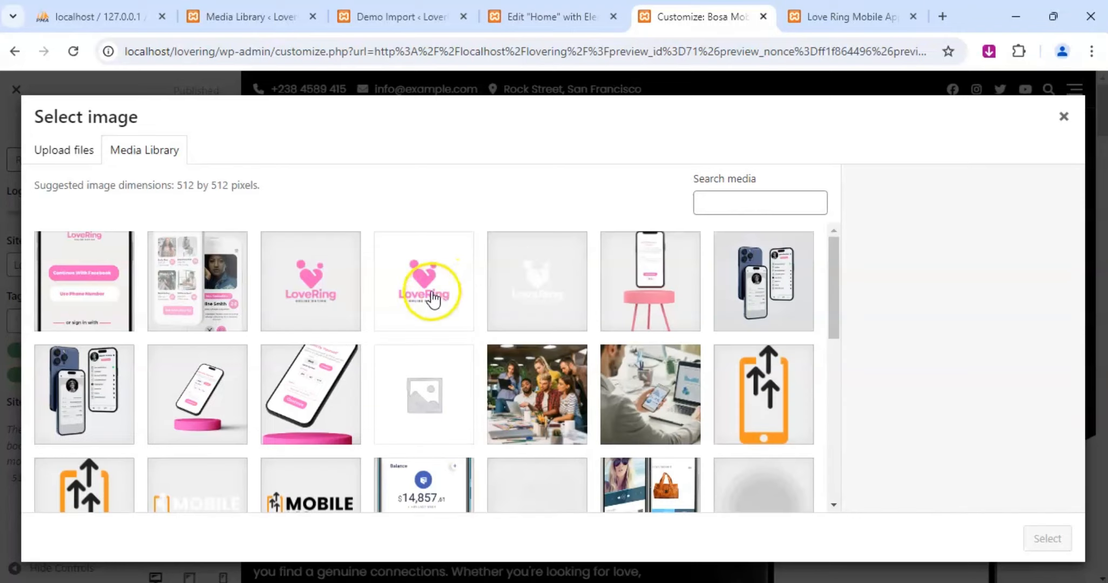
pyautogui.click(322, 282)
pyautogui.click(1049, 535)
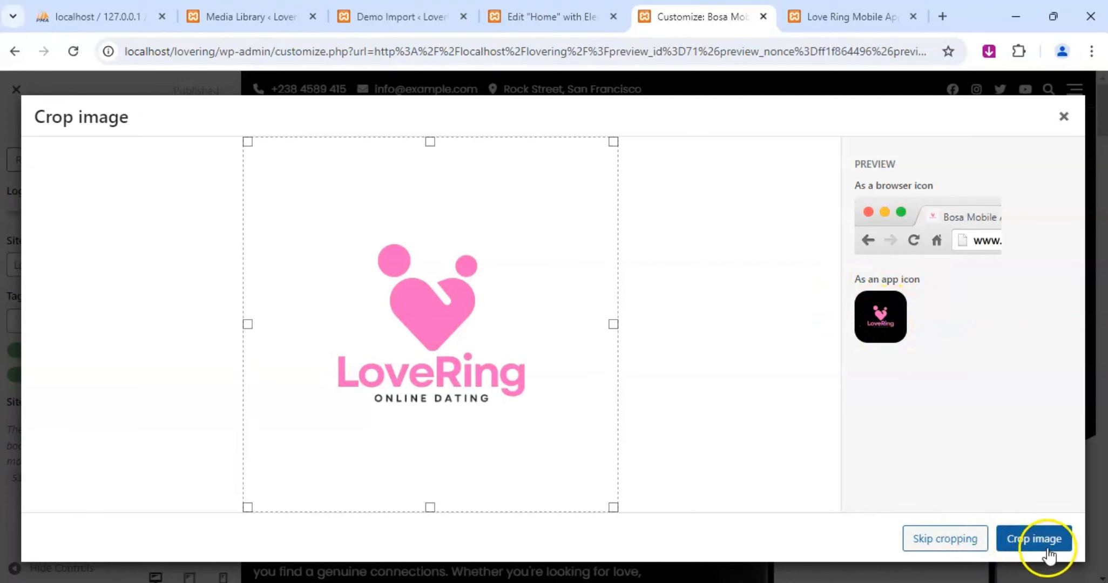
pyautogui.click(974, 548)
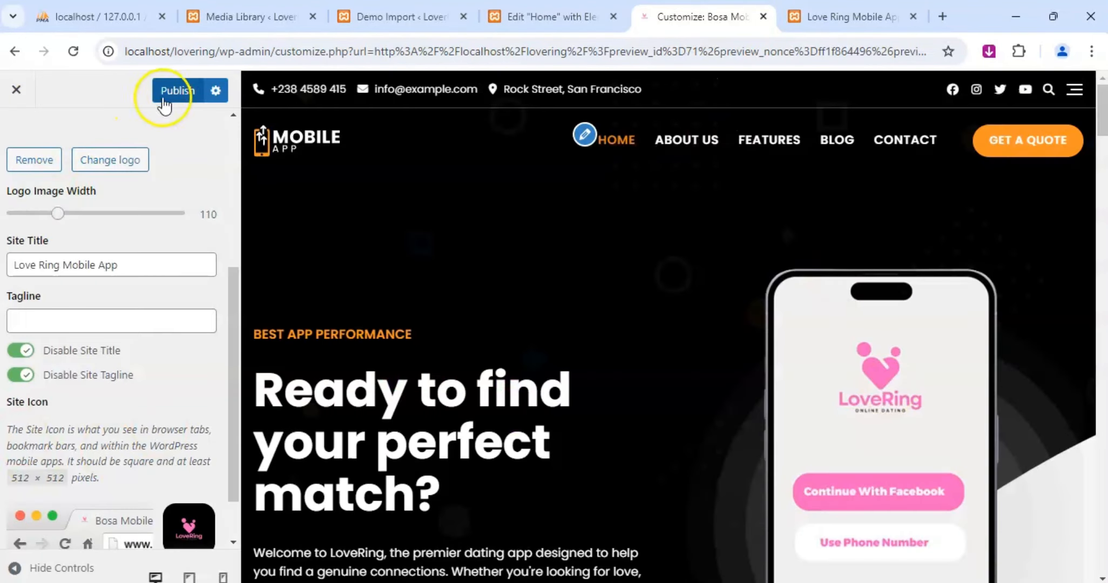
pyautogui.click(178, 90)
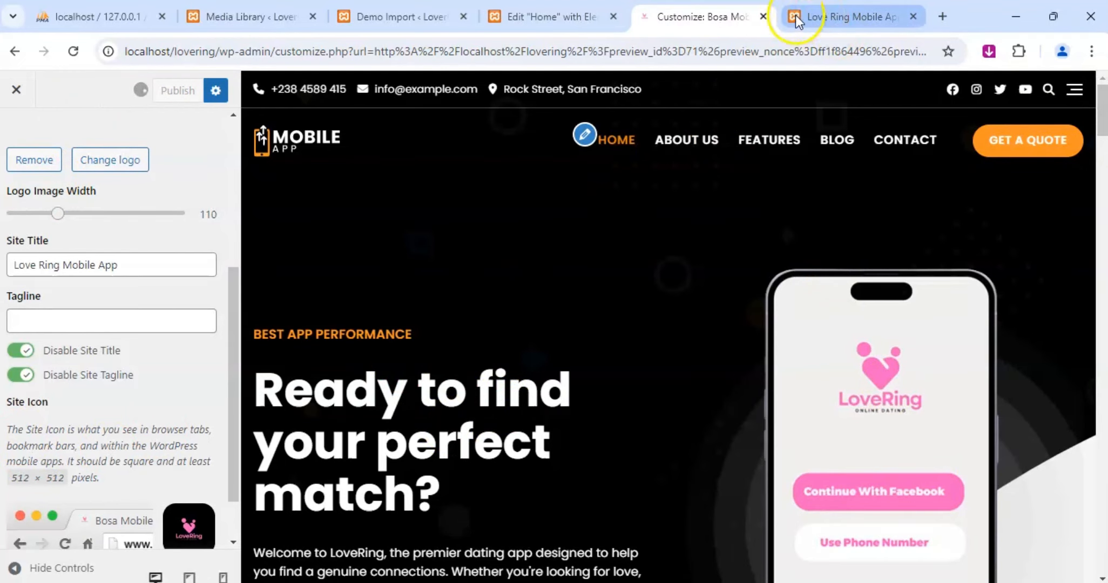
# Reload the live front page to check its browser icon and header logo.
pyautogui.moveTo(796, 17)
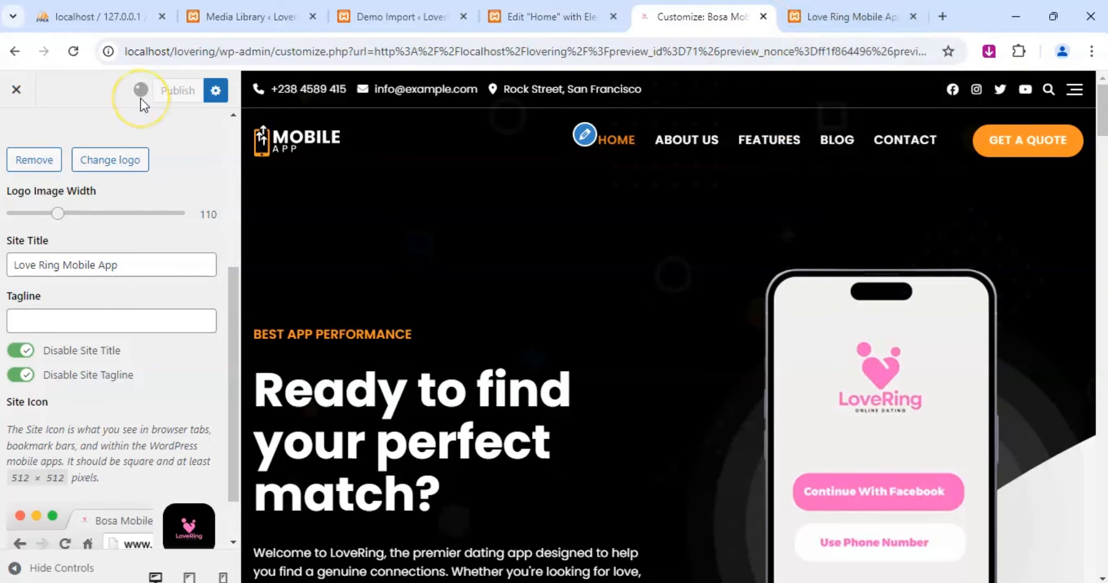
pyautogui.click(821, 17)
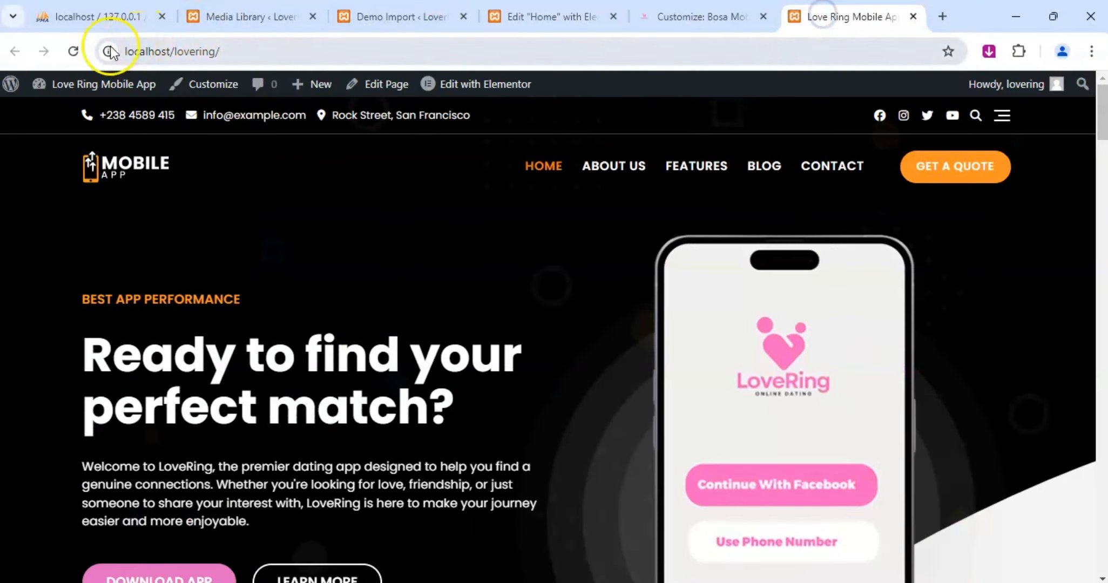
pyautogui.click(73, 51)
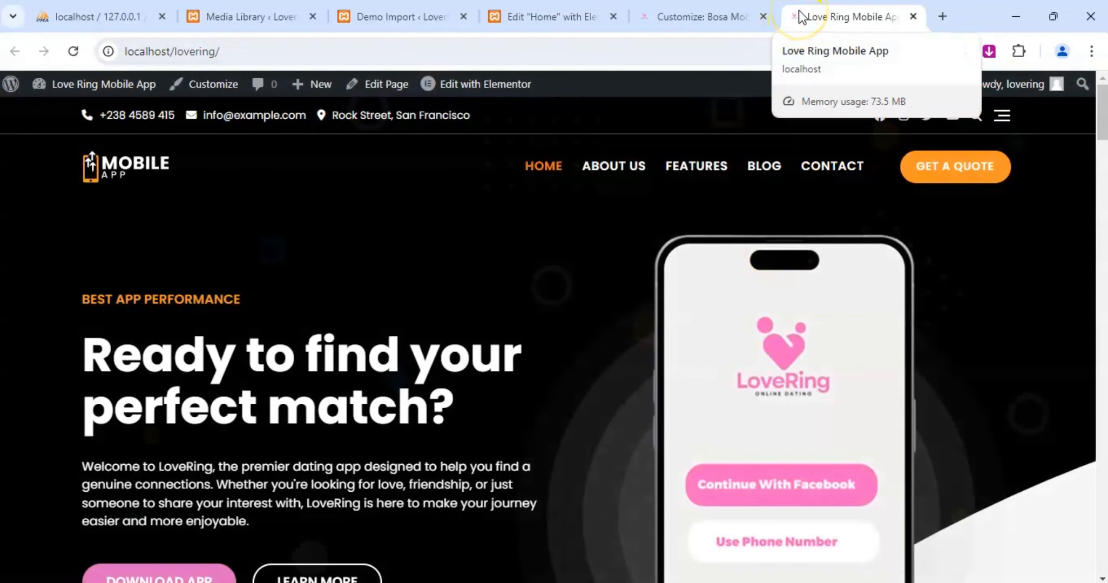
pyautogui.click(830, 273)
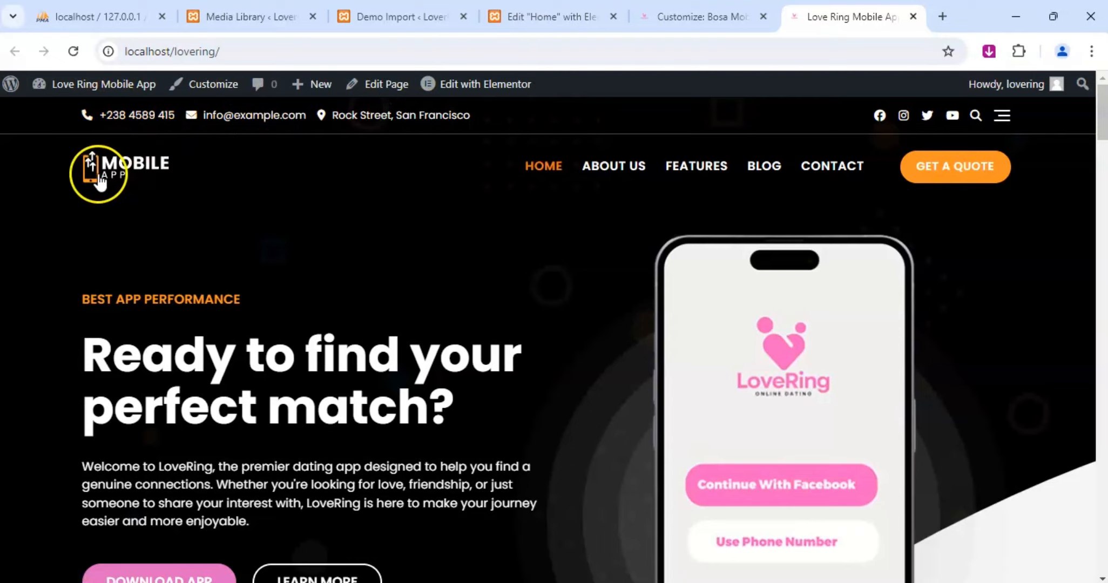
# Return to the Customizer, leave Site Identity and open the Header Style options.
pyautogui.click(718, 15)
pyautogui.scroll(5, 54, 301)
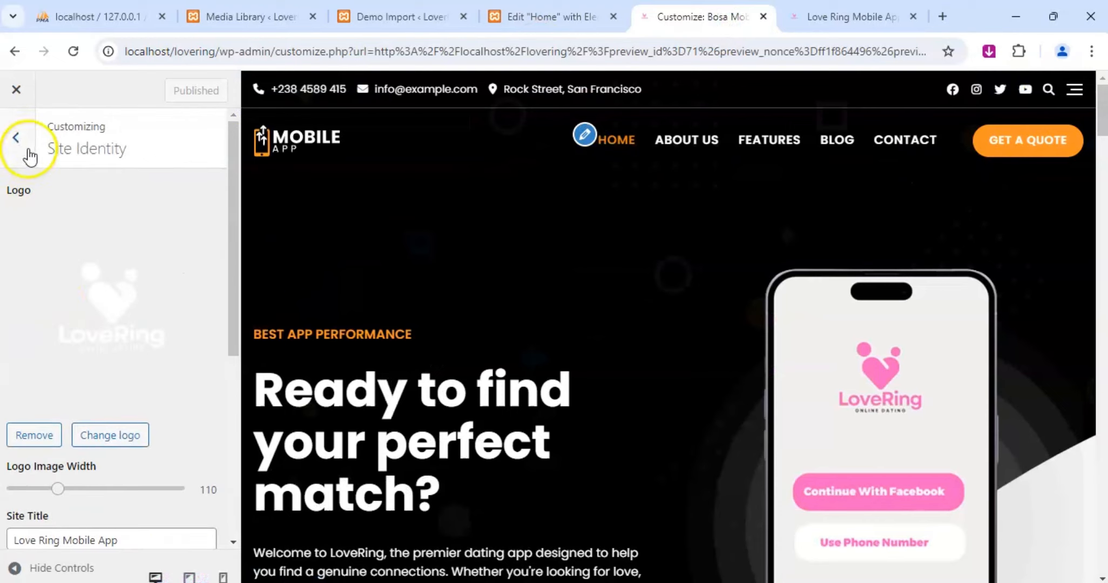
pyautogui.click(28, 153)
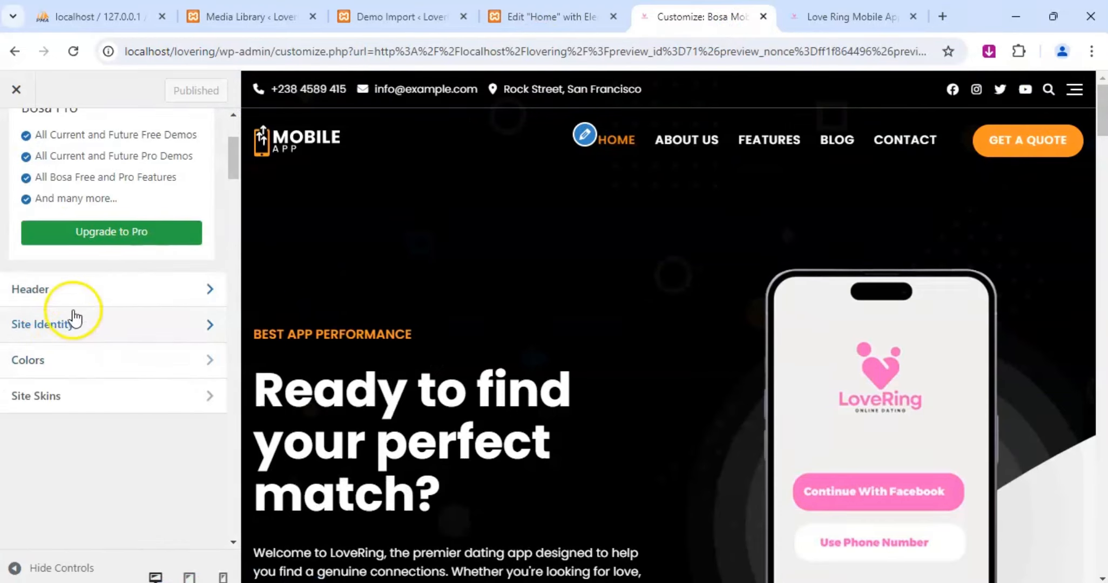
pyautogui.click(77, 302)
pyautogui.click(52, 210)
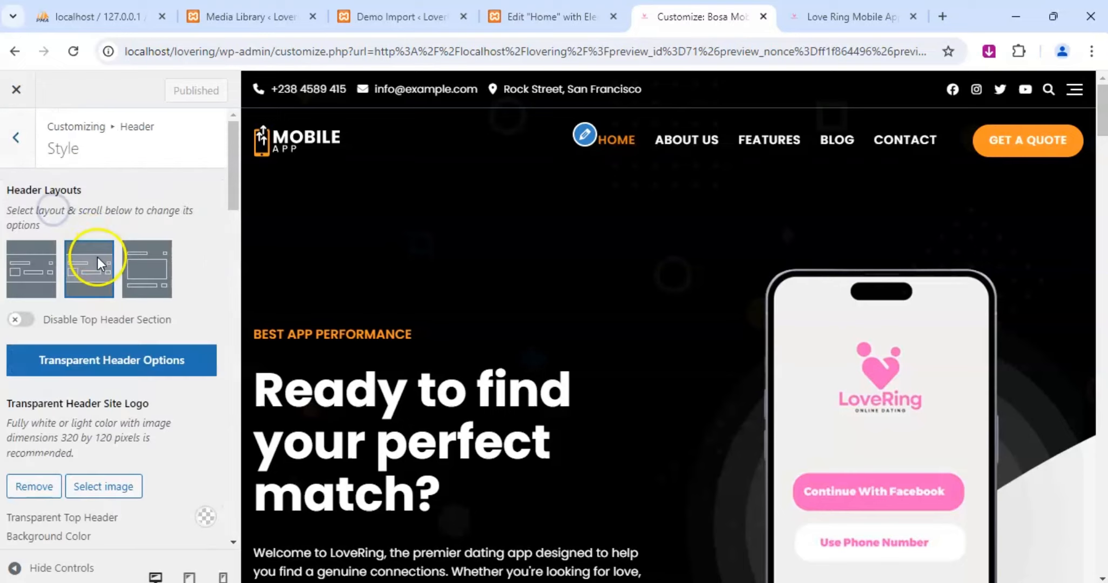
# Replace the phone number in the header's contact details with the business's own phone number.
pyautogui.scroll(-15, 102, 267)
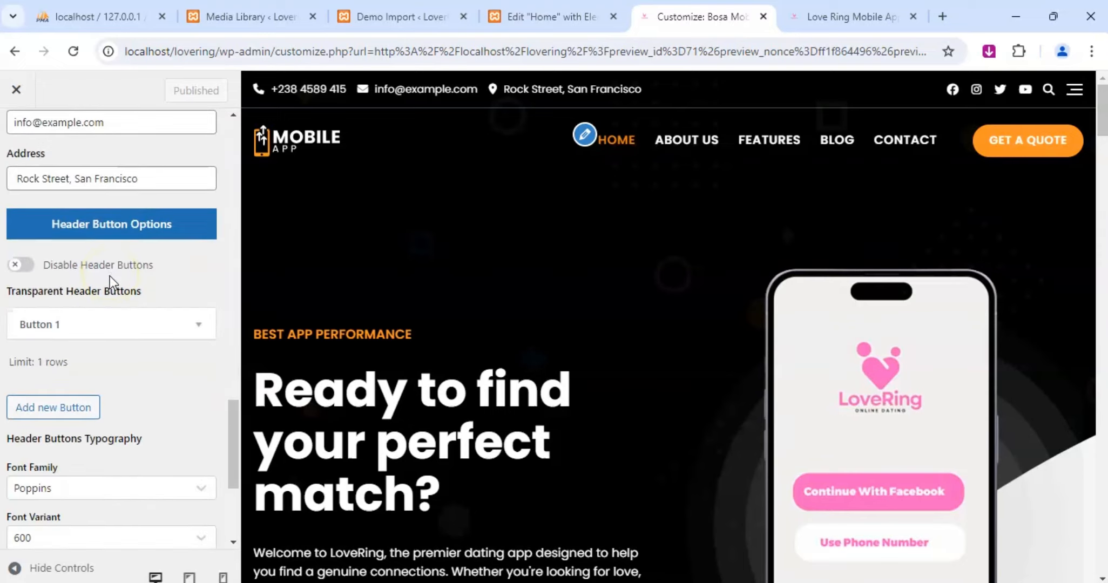
pyautogui.scroll(-1, 110, 281)
pyautogui.scroll(8, 111, 277)
pyautogui.scroll(-2, 114, 286)
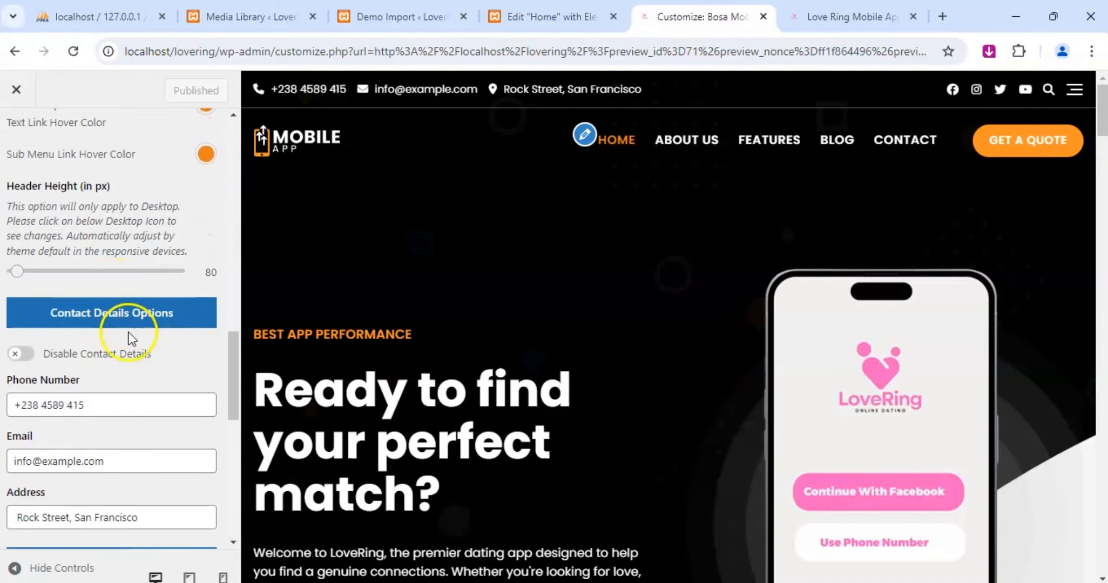
pyautogui.click(89, 409)
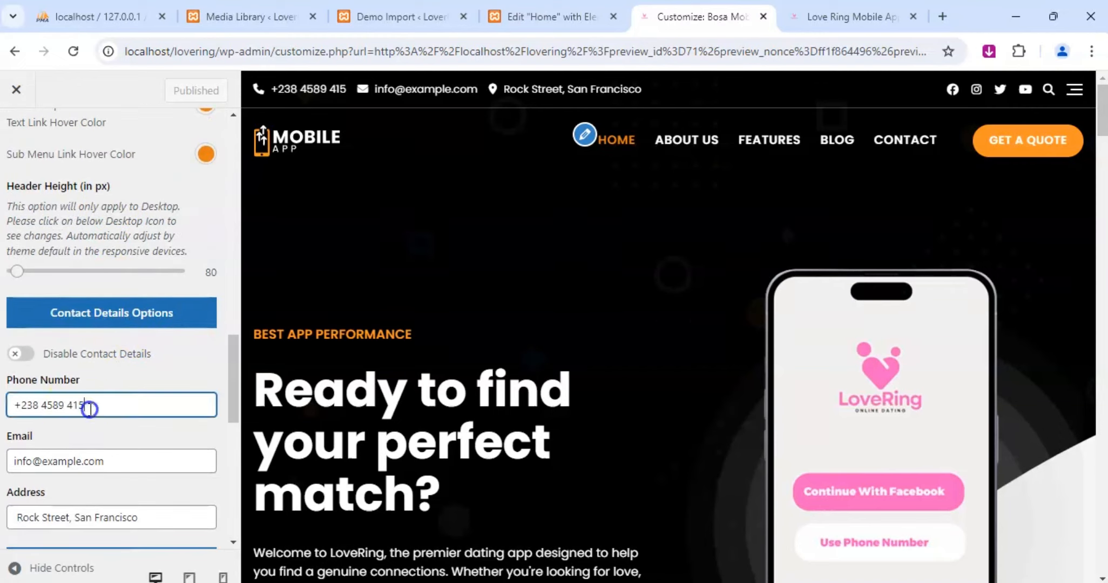
pyautogui.moveTo(89, 409); pyautogui.dragTo(26, 401)
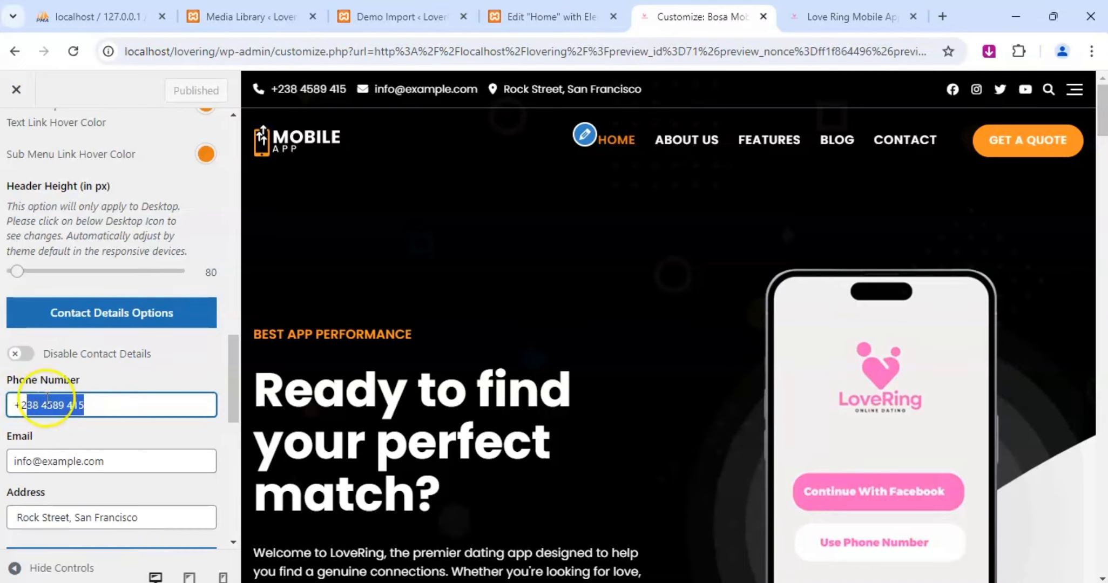
pyautogui.press('BackSpace')
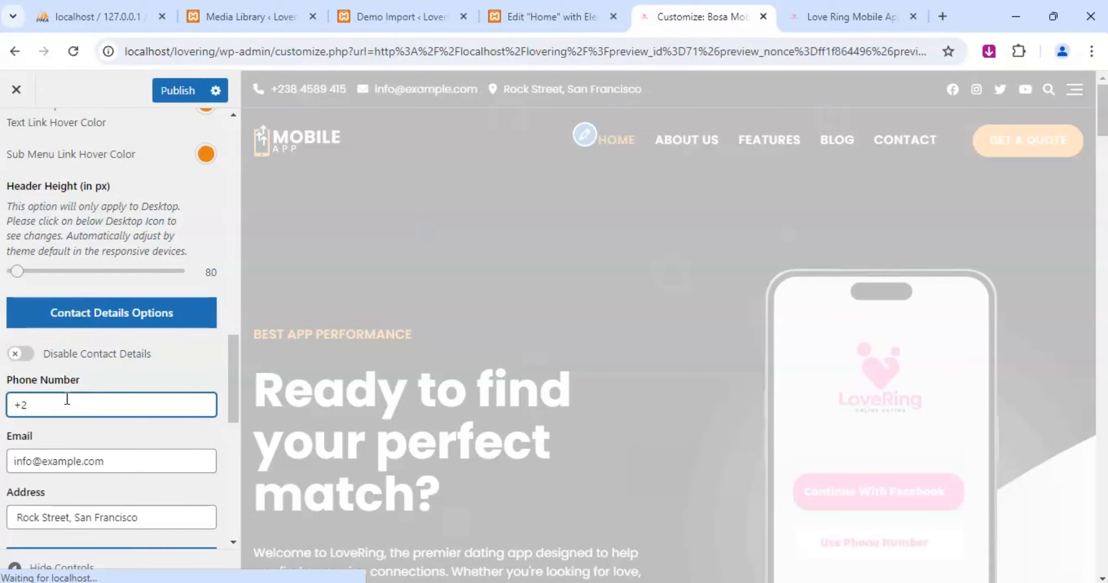
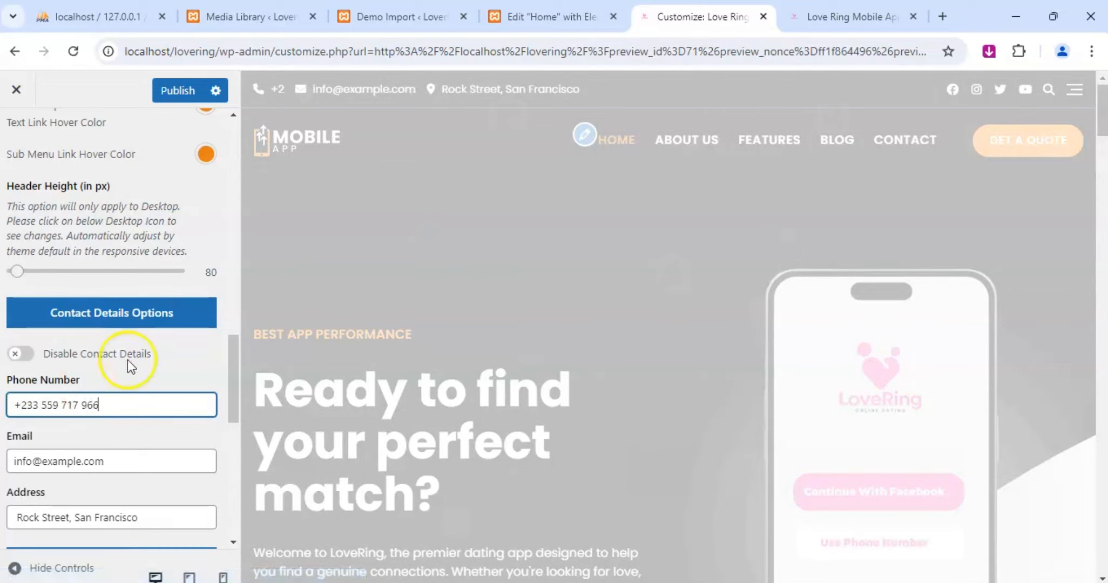
# Replace the placeholder e-mail in the header's contact details with the business's contact e-mail address.
pyautogui.click(110, 460)
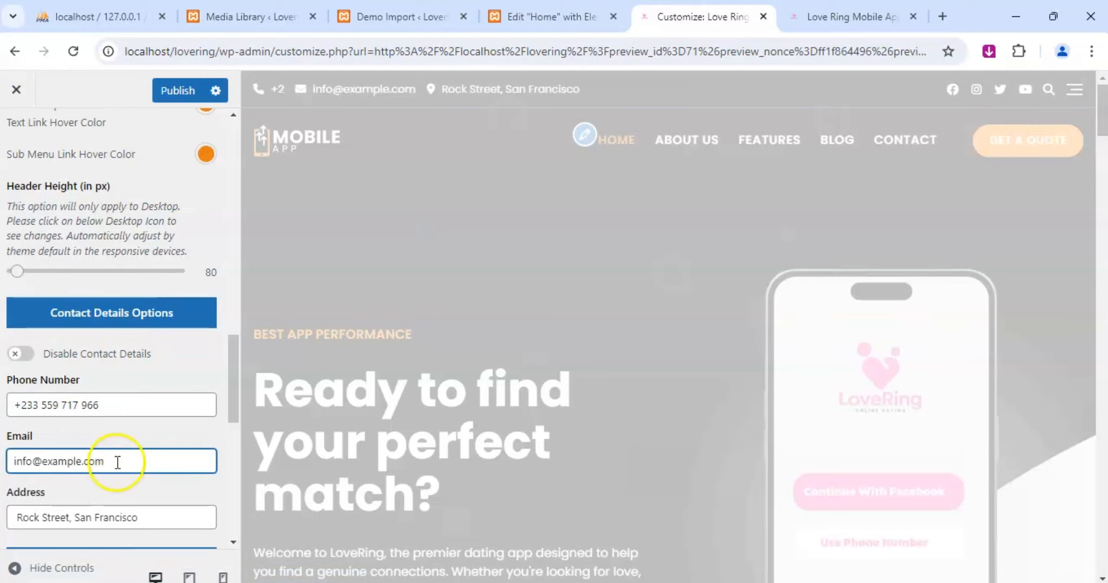
pyautogui.hotkey('ctrl', 'a')
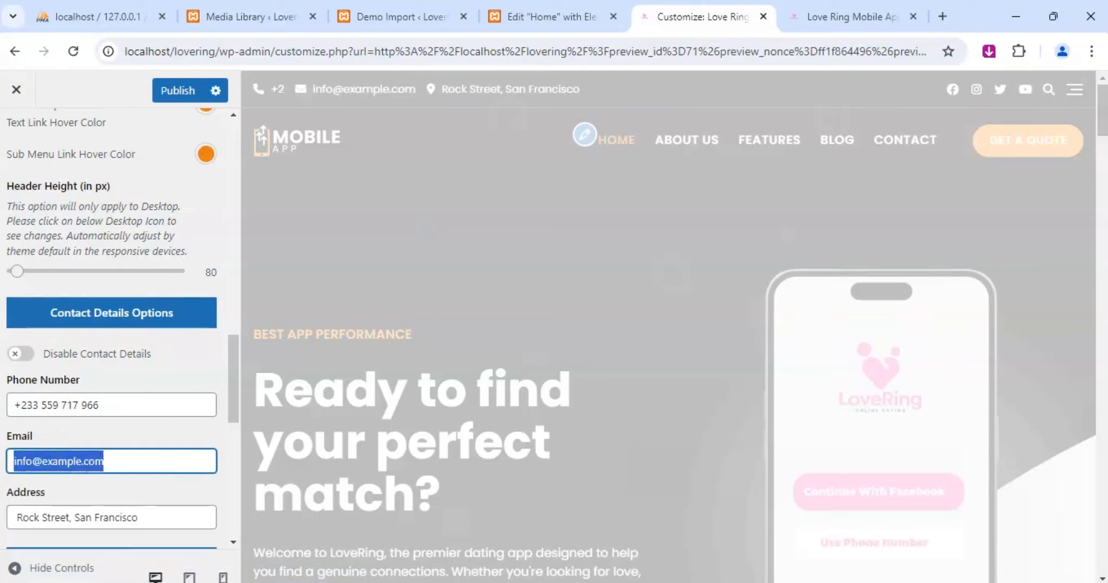
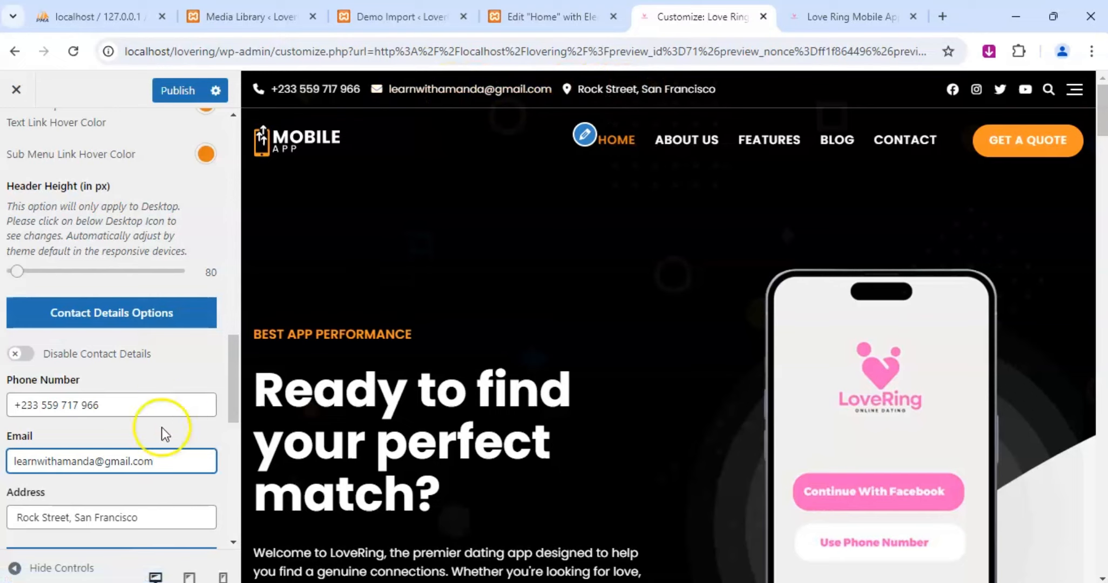
# Replace the placeholder address in the header's contact details with the business's street address and publish the changes.
pyautogui.scroll(-7, 162, 432)
pyautogui.scroll(1, 116, 366)
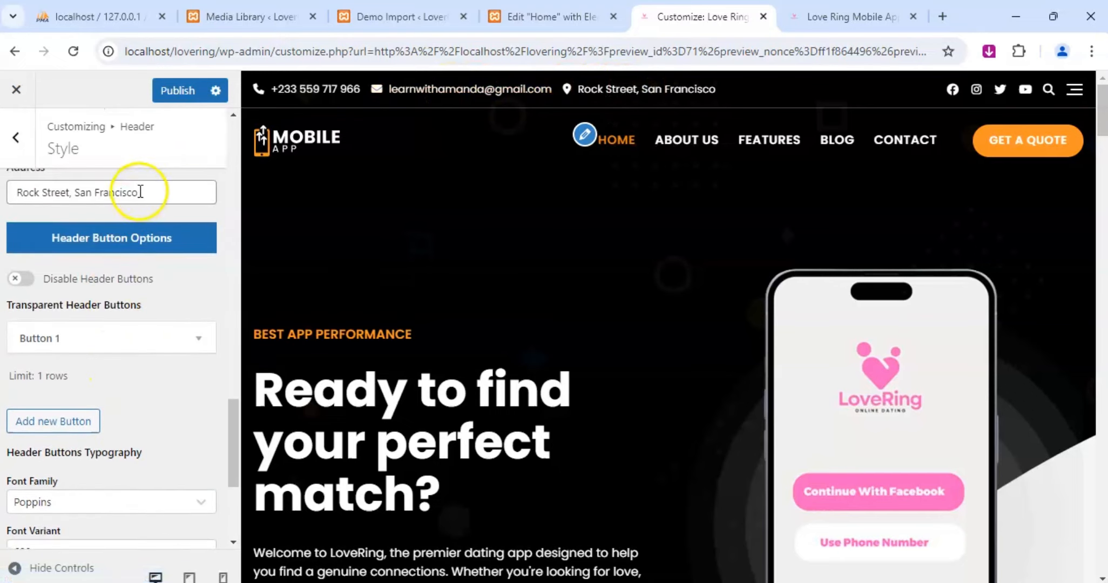
pyautogui.scroll(1, 141, 189)
pyautogui.moveTo(151, 273); pyautogui.dragTo(8, 274)
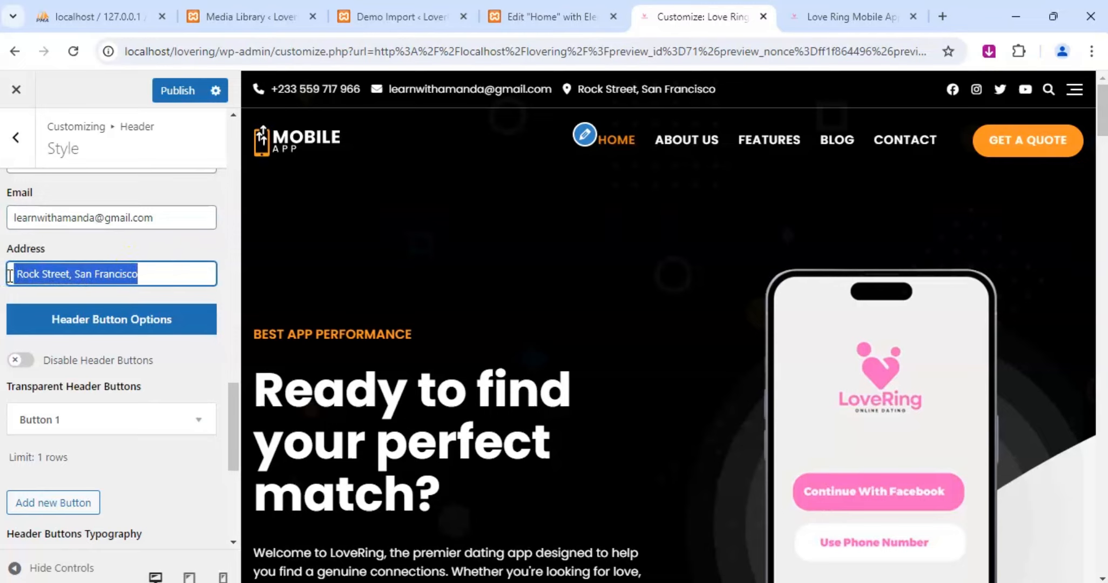
pyautogui.write('Osu ')
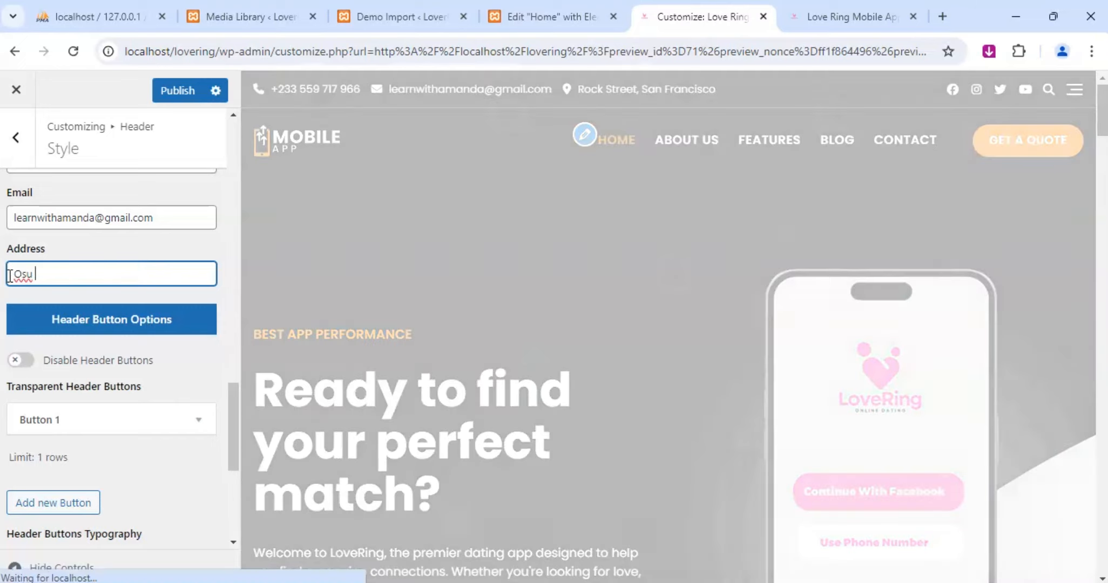
pyautogui.write('Oxford ')
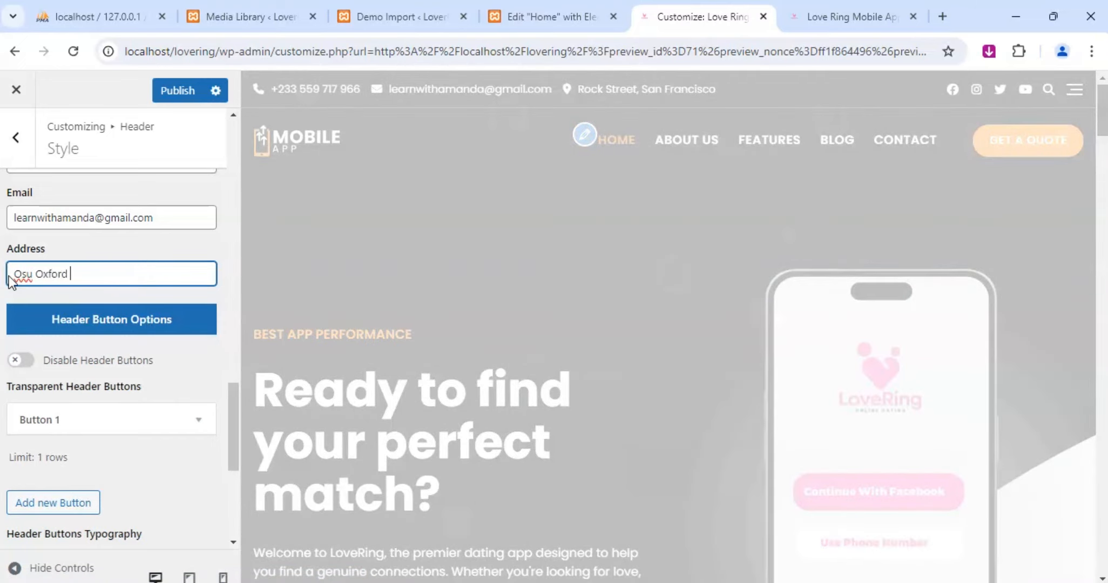
pyautogui.write('Street')
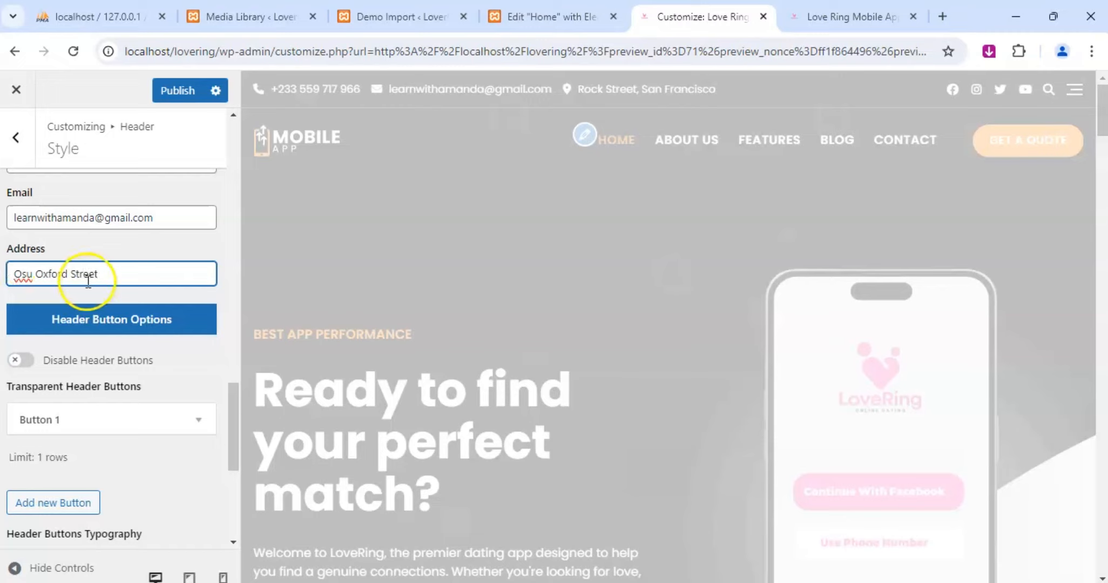
pyautogui.write(', Accra Ghana')
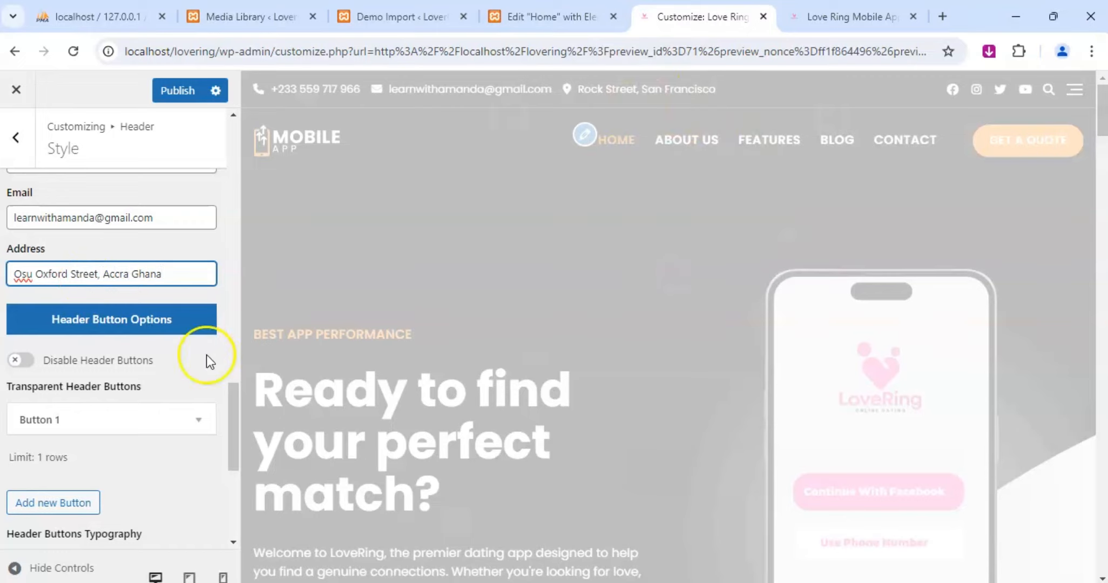
pyautogui.click(32, 274)
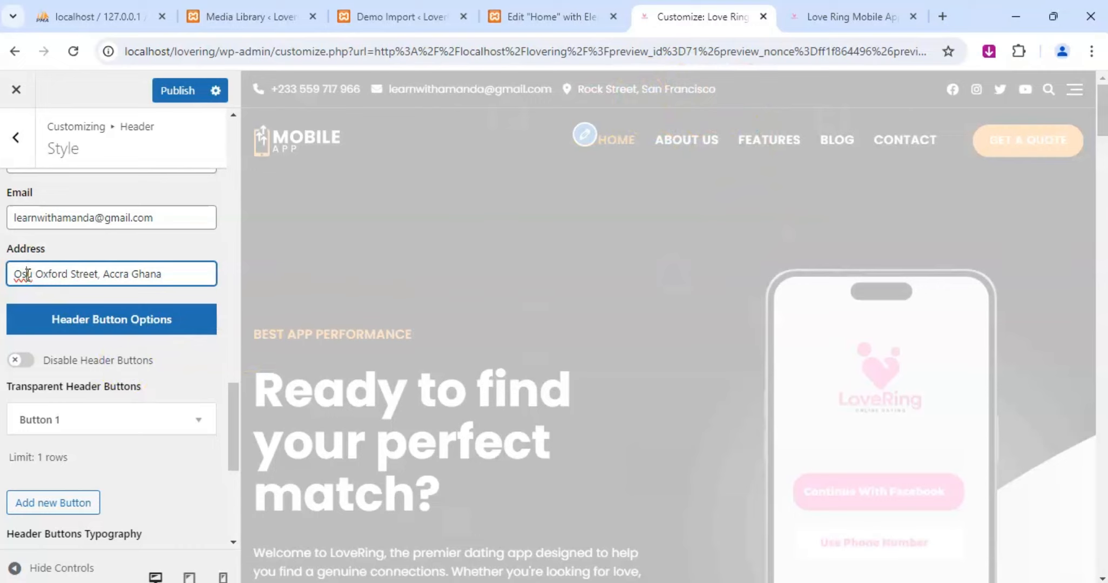
pyautogui.click(573, 147)
pyautogui.click(175, 92)
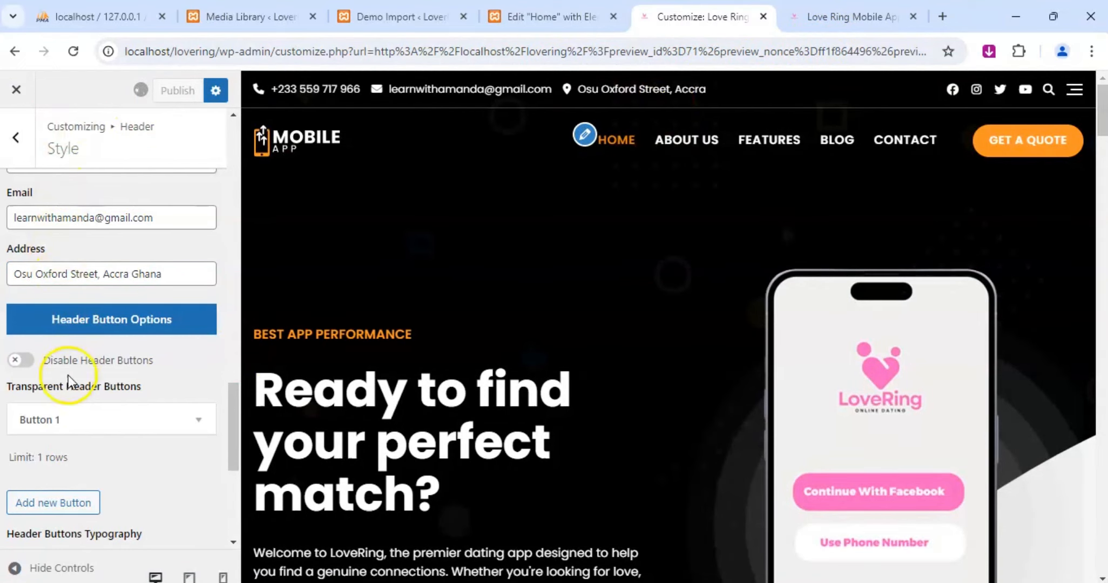
# Try the pink #f13fad as the header's Sub Menu Link Hover Color.
pyautogui.scroll(-3, 68, 378)
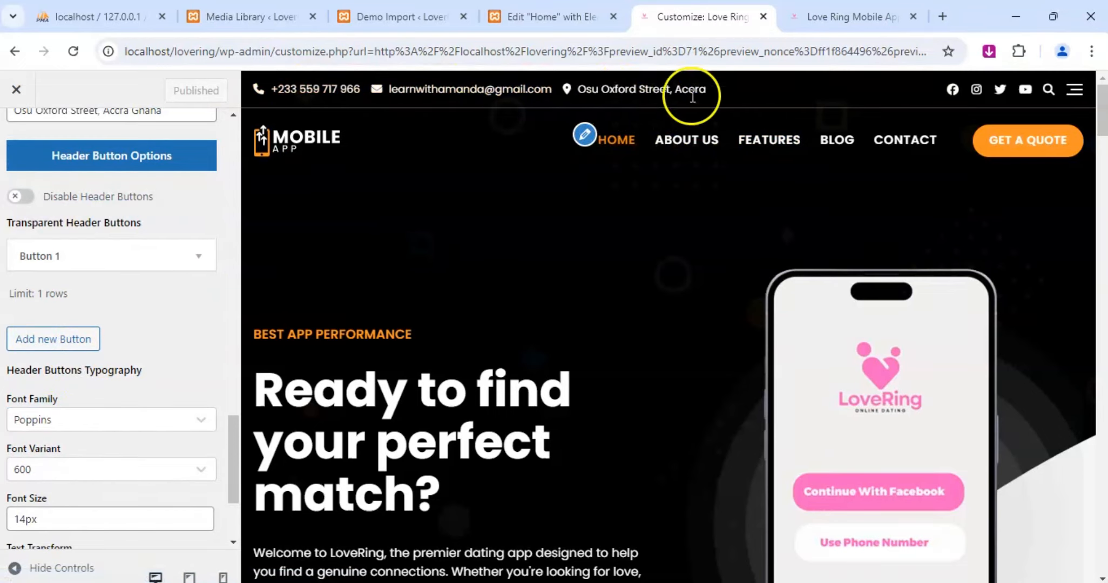
pyautogui.scroll(-3, 118, 362)
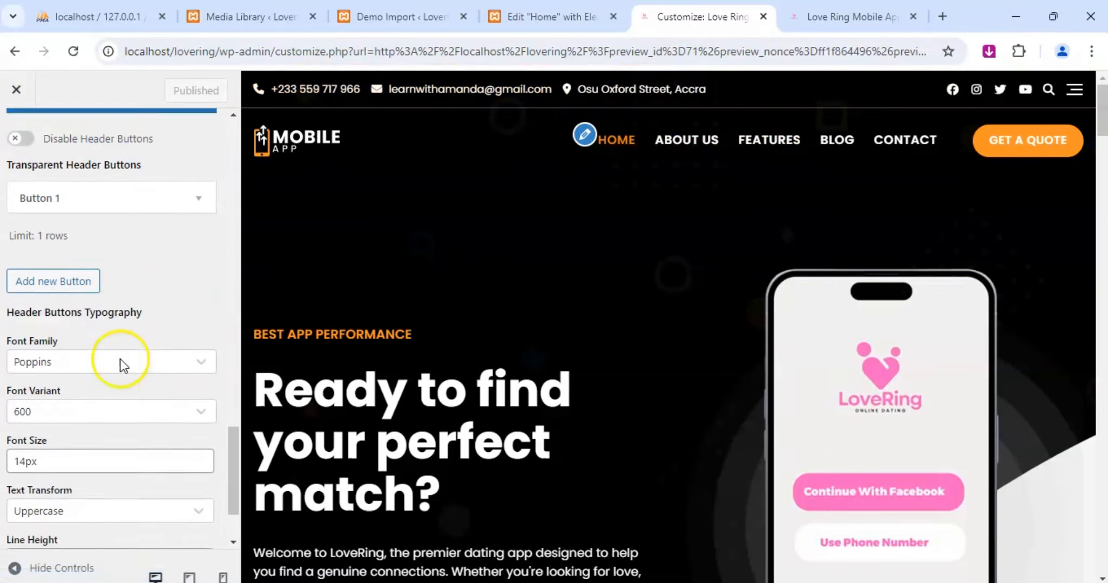
pyautogui.scroll(6, 122, 365)
pyautogui.scroll(3, 123, 365)
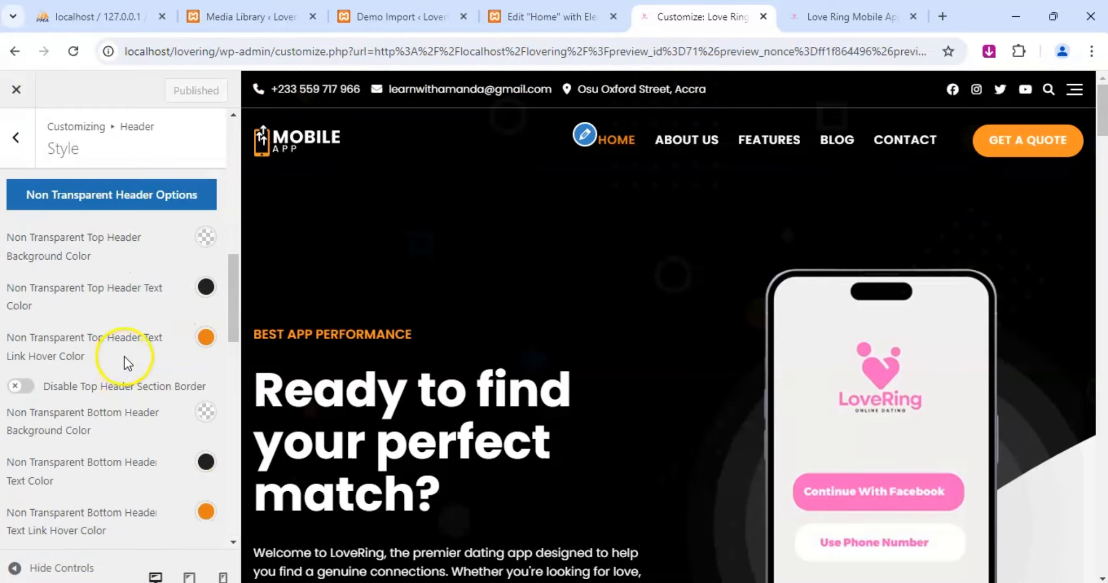
pyautogui.scroll(-1, 125, 363)
pyautogui.scroll(-1, 128, 362)
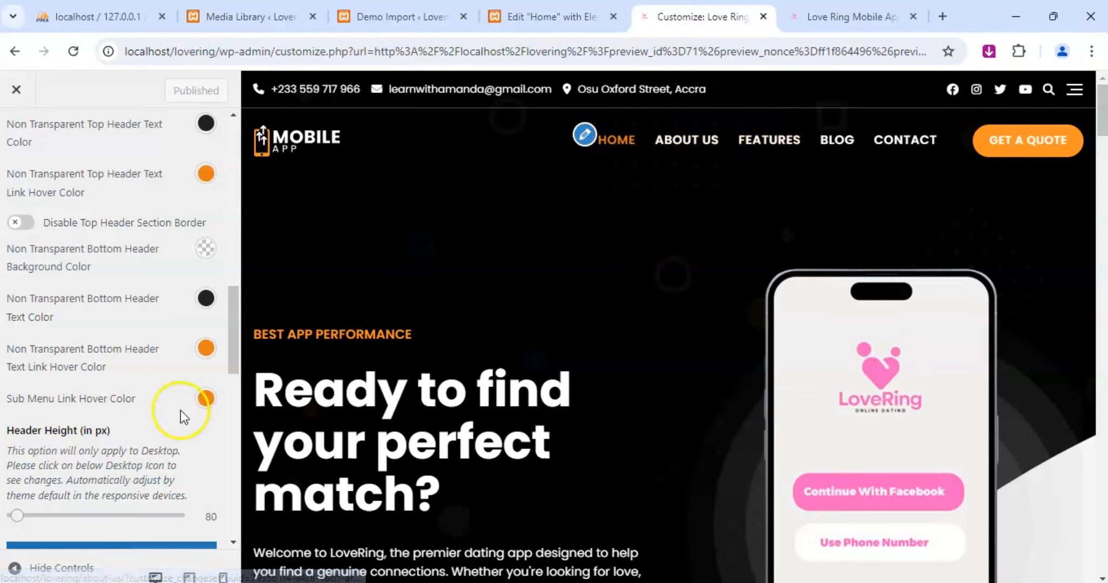
pyautogui.click(206, 400)
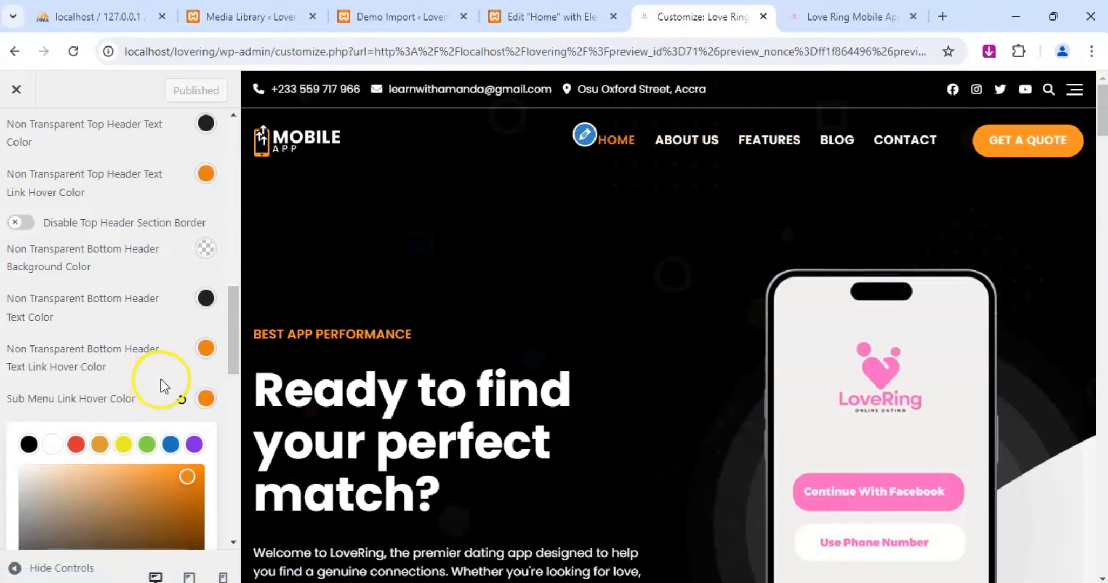
pyautogui.scroll(-2, 160, 379)
pyautogui.scroll(-2, 180, 416)
pyautogui.click(74, 490)
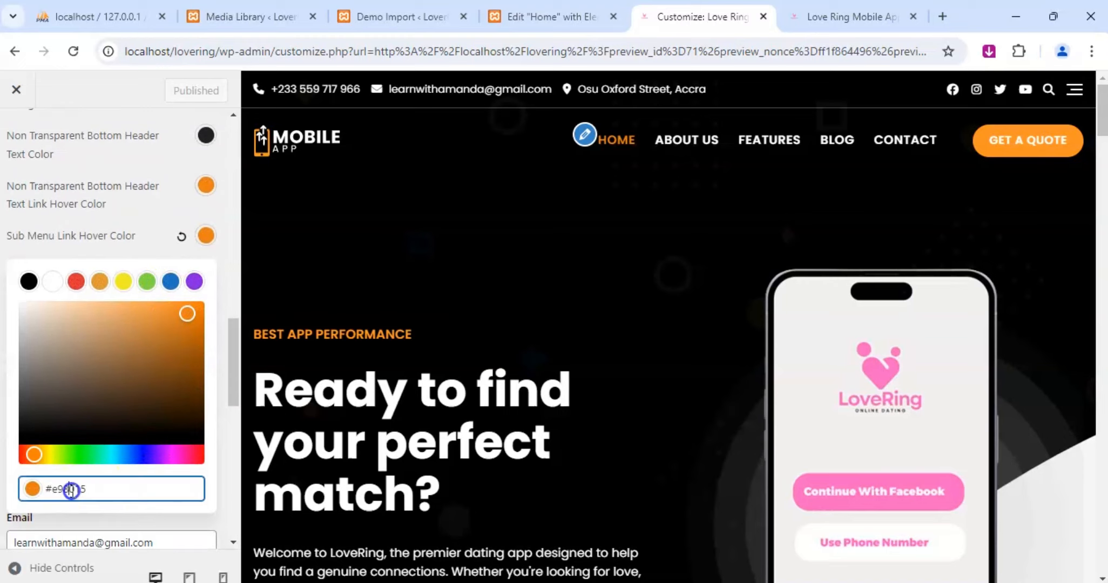
pyautogui.doubleClick(71, 488)
pyautogui.write('#f13fad')
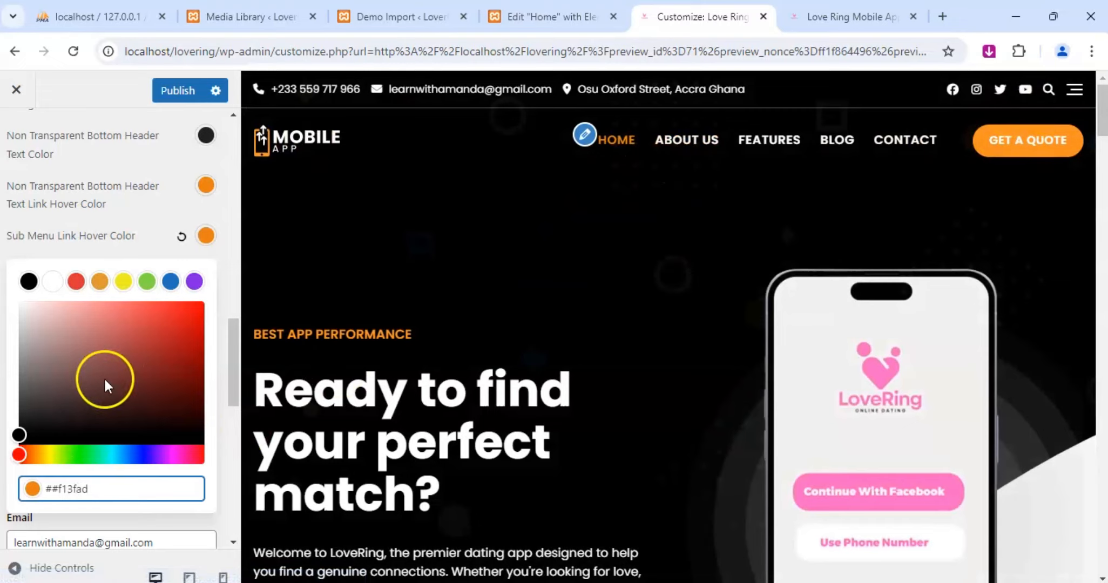
pyautogui.click(52, 487)
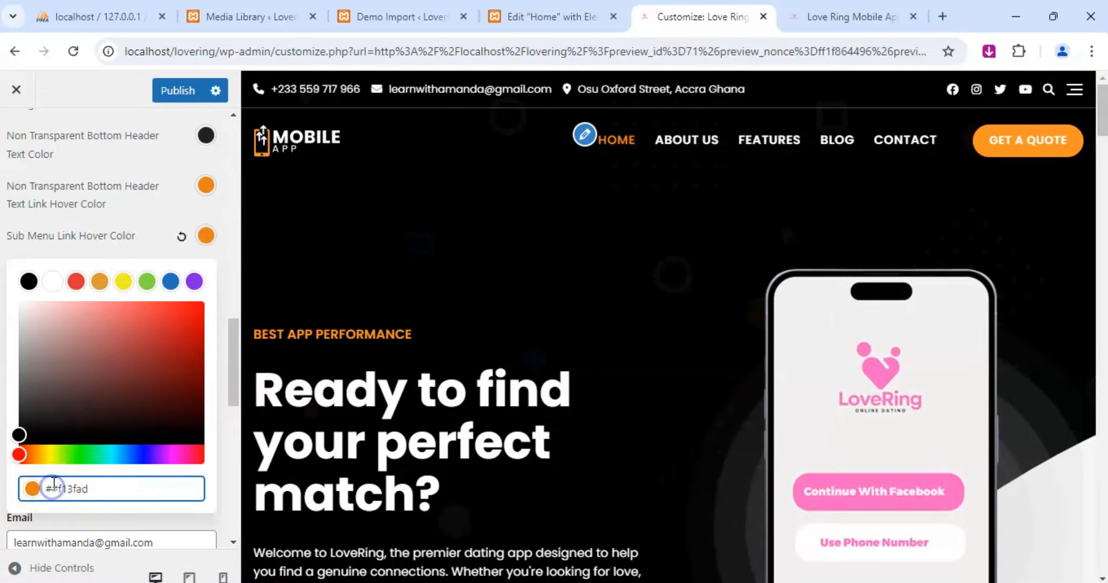
pyautogui.write('f')
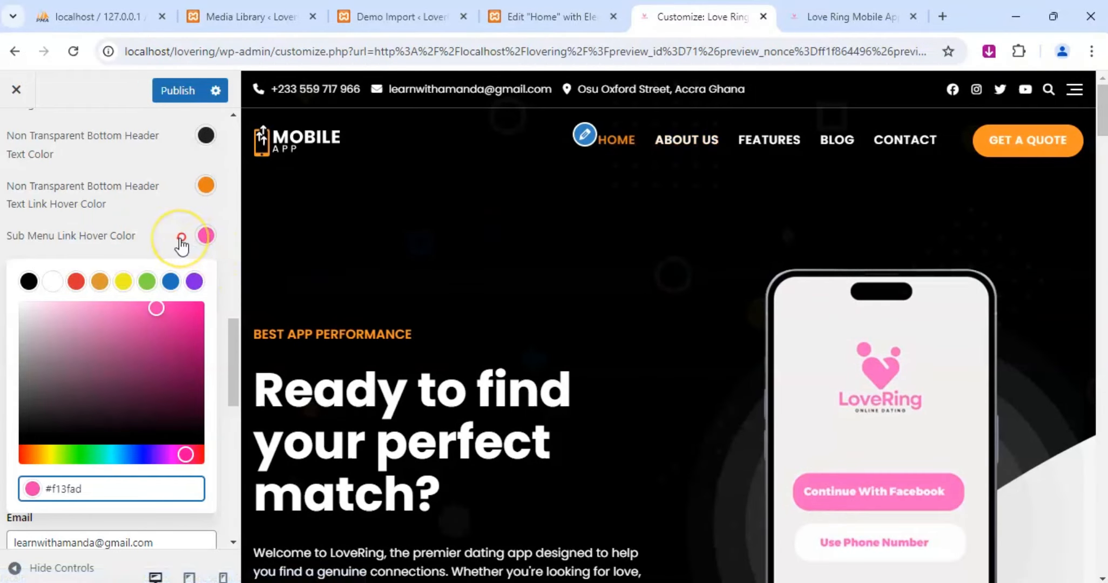
# Reset the Sub Menu Link Hover Color to its default and close its color picker.
pyautogui.click(182, 238)
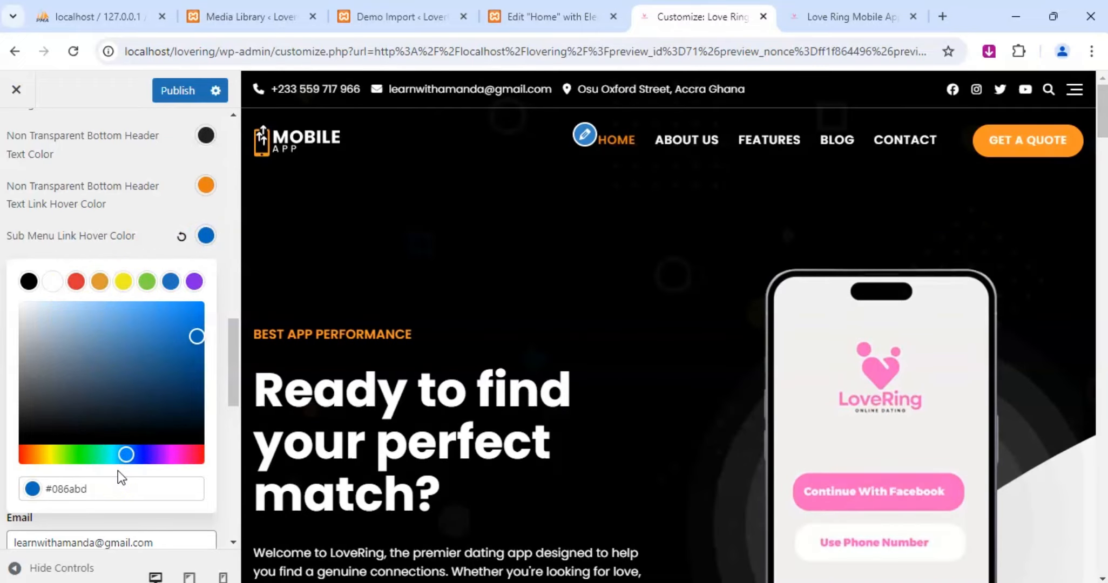
pyautogui.click(118, 470)
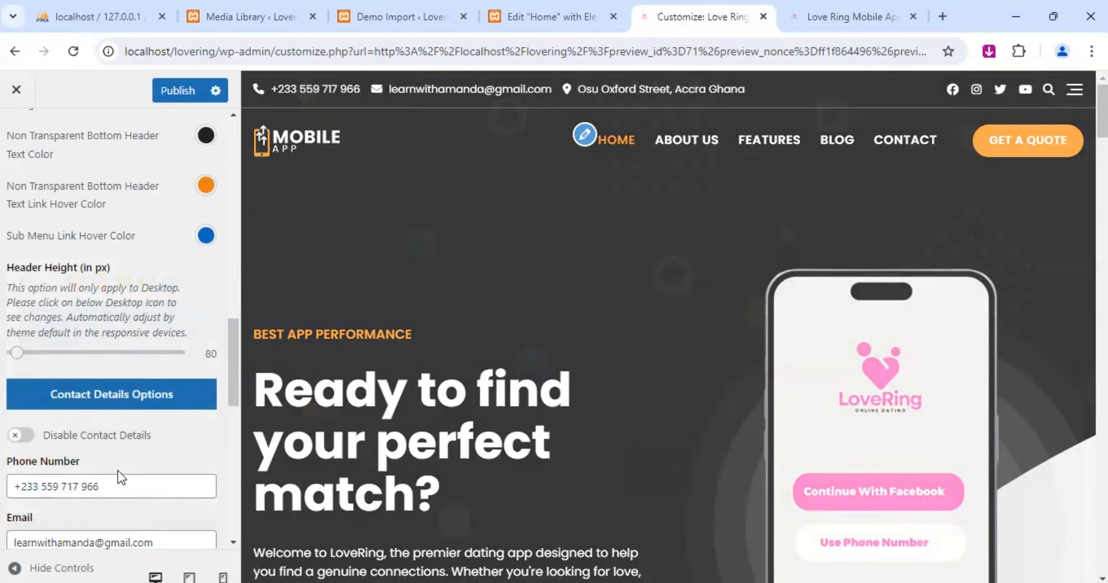
pyautogui.click(361, 256)
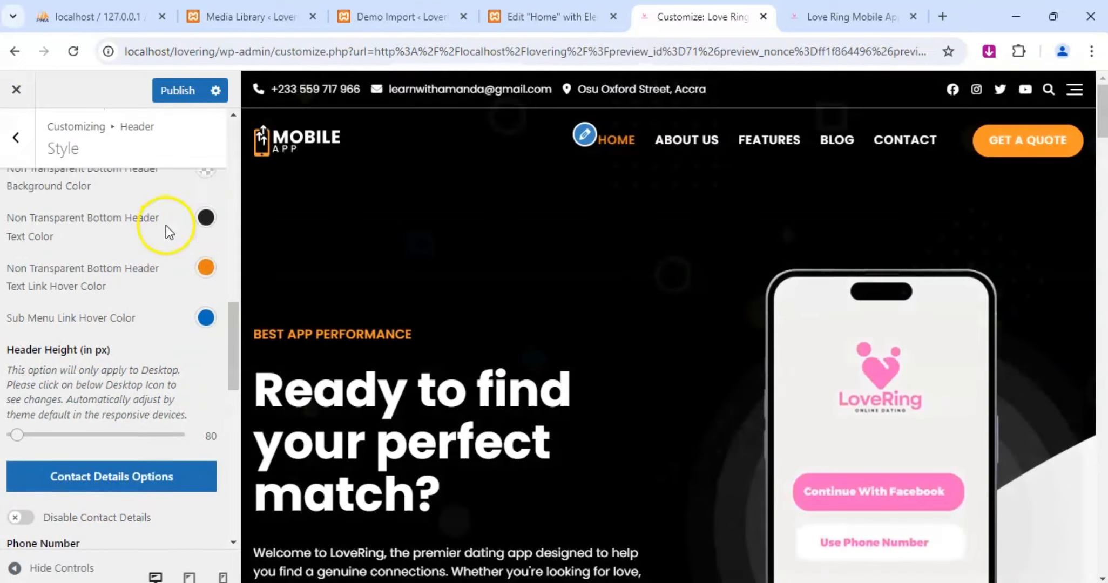
# Copy the hex code of the header's Non Transparent Bottom Header Text Link Hover Color.
pyautogui.scroll(2, 165, 224)
pyautogui.click(205, 317)
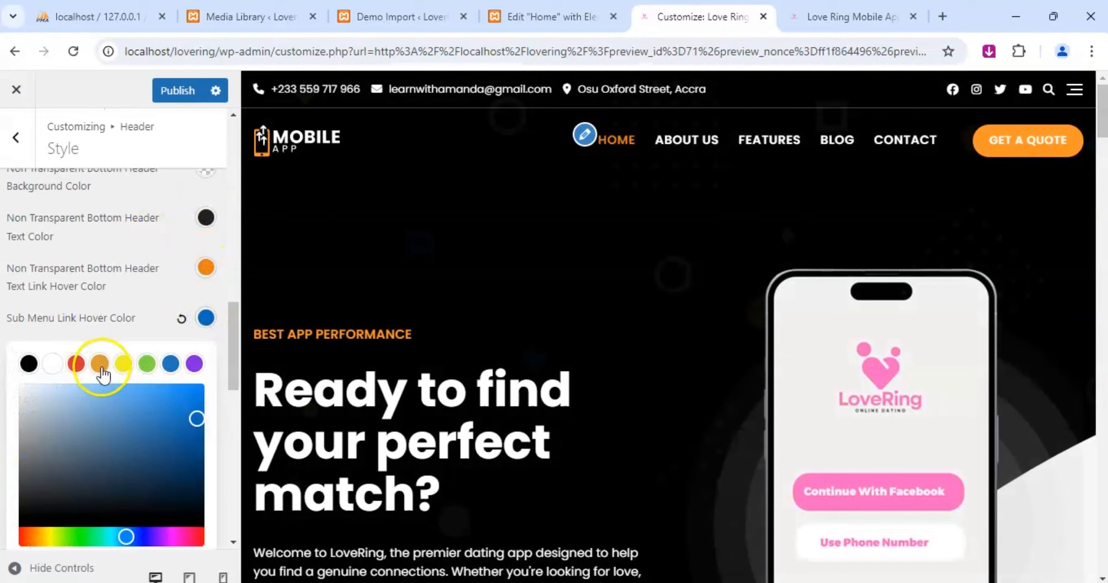
pyautogui.click(205, 267)
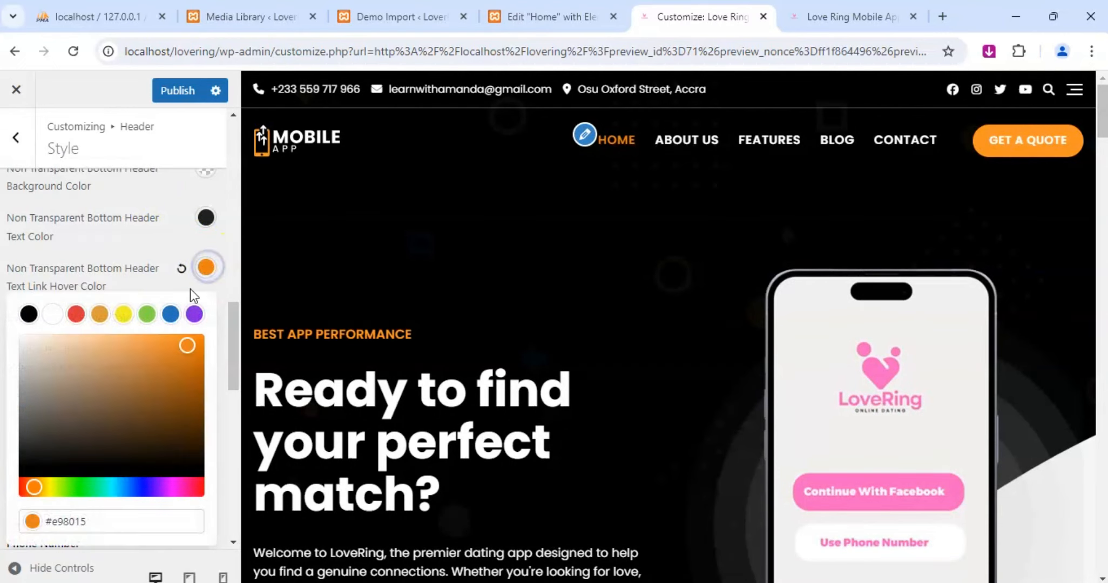
pyautogui.click(130, 521)
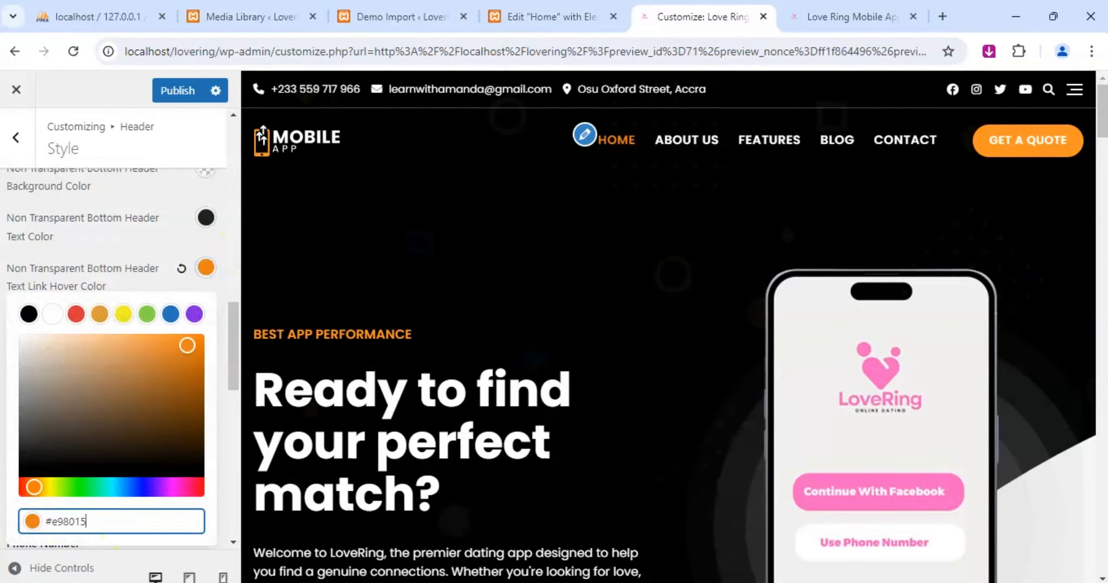
pyautogui.tripleClick(161, 520)
pyautogui.hotkey('ctrl', 'c')
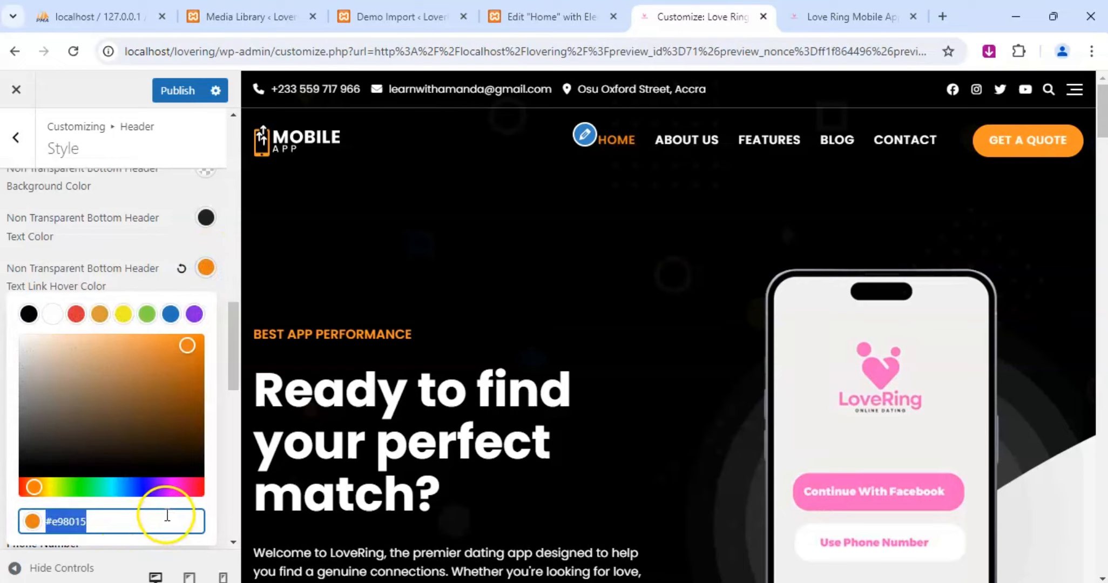
pyautogui.click(173, 235)
# Set the header's Sub Menu Link Hover Color to the copied orange #e98015.
pyautogui.click(205, 317)
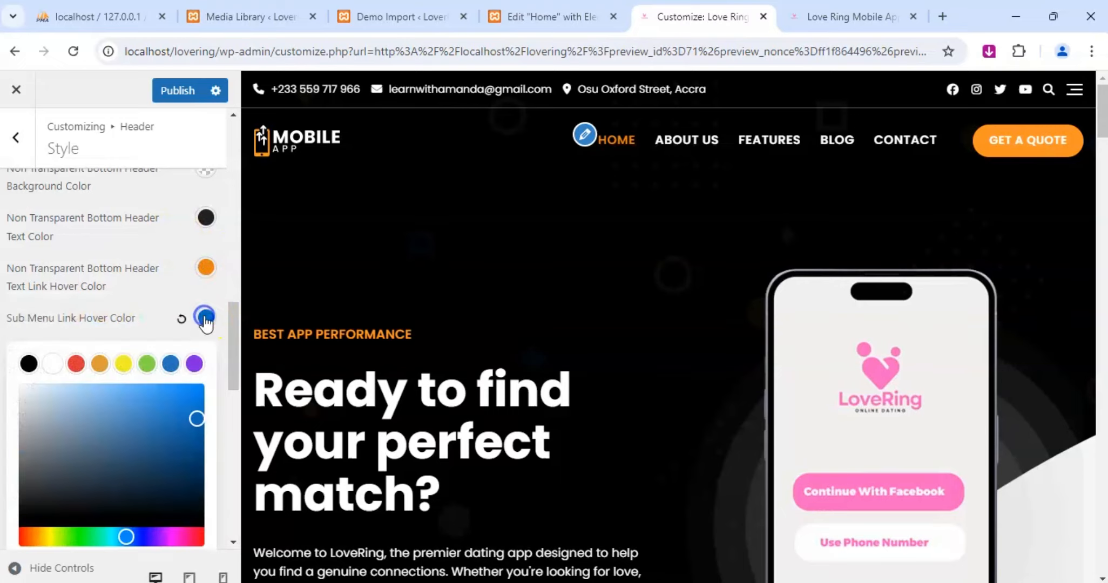
pyautogui.scroll(-2, 161, 441)
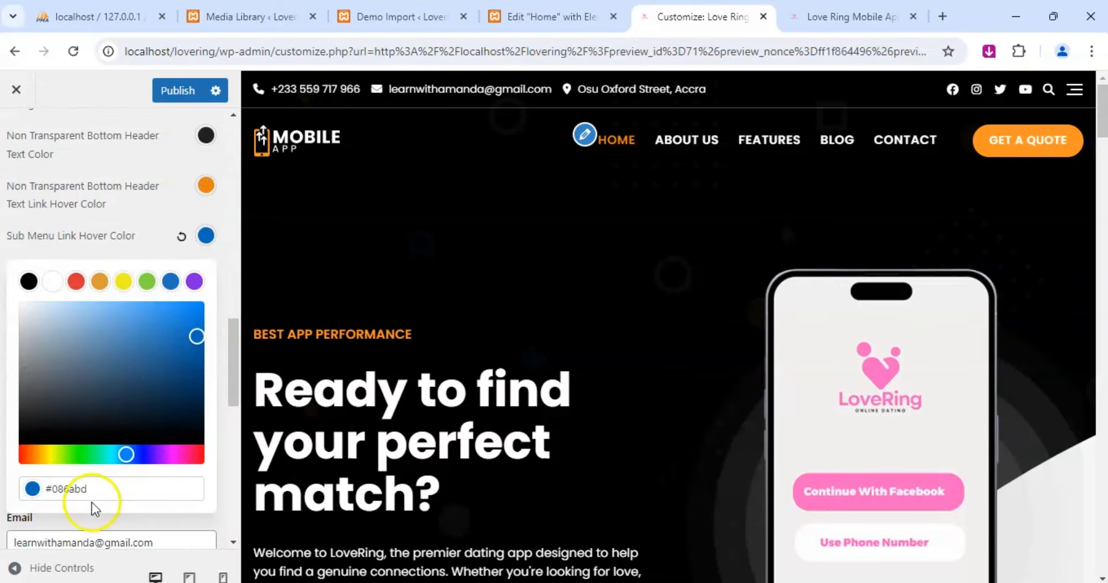
pyautogui.doubleClick(80, 487)
pyautogui.hotkey('ctrl', 'v')
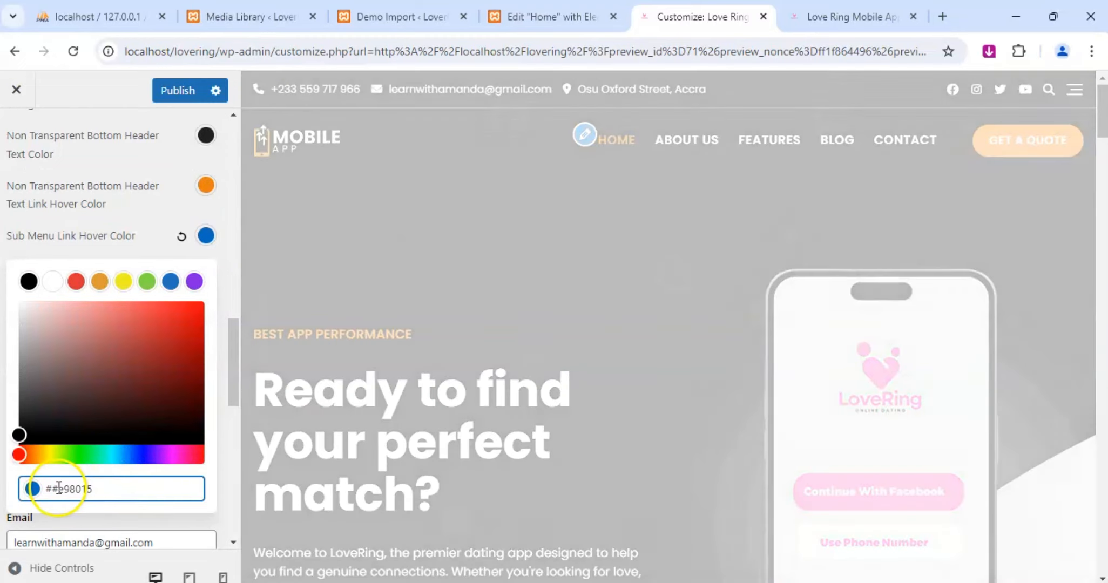
pyautogui.click(54, 488)
pyautogui.press('BackSpace')
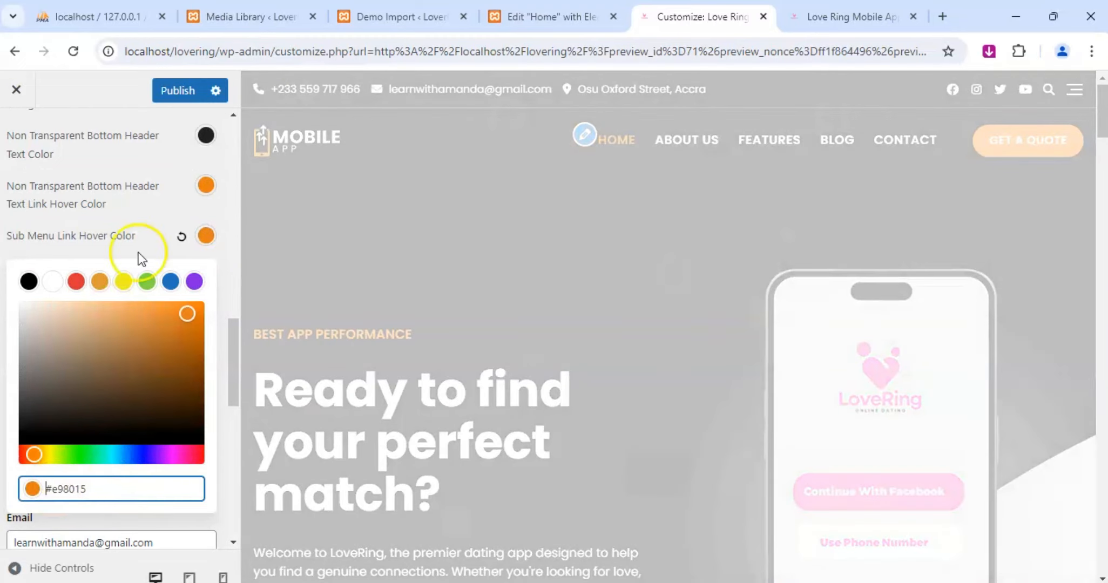
pyautogui.click(135, 213)
pyautogui.scroll(2, 197, 354)
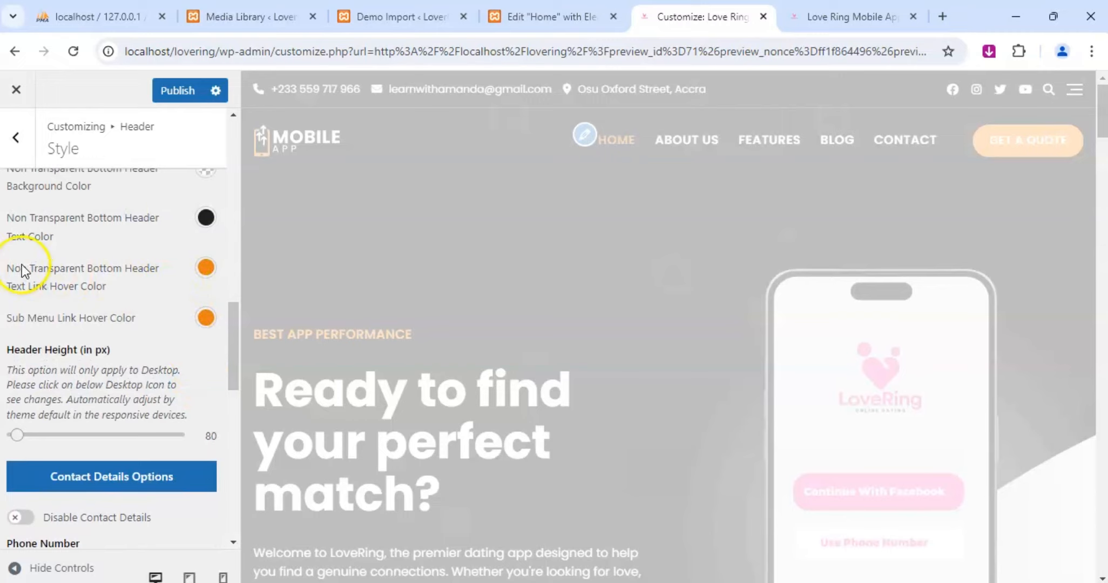
# Try the pink #f13fad as the Non Transparent Top Header Text Link Hover Color and publish the change.
pyautogui.scroll(3, 165, 258)
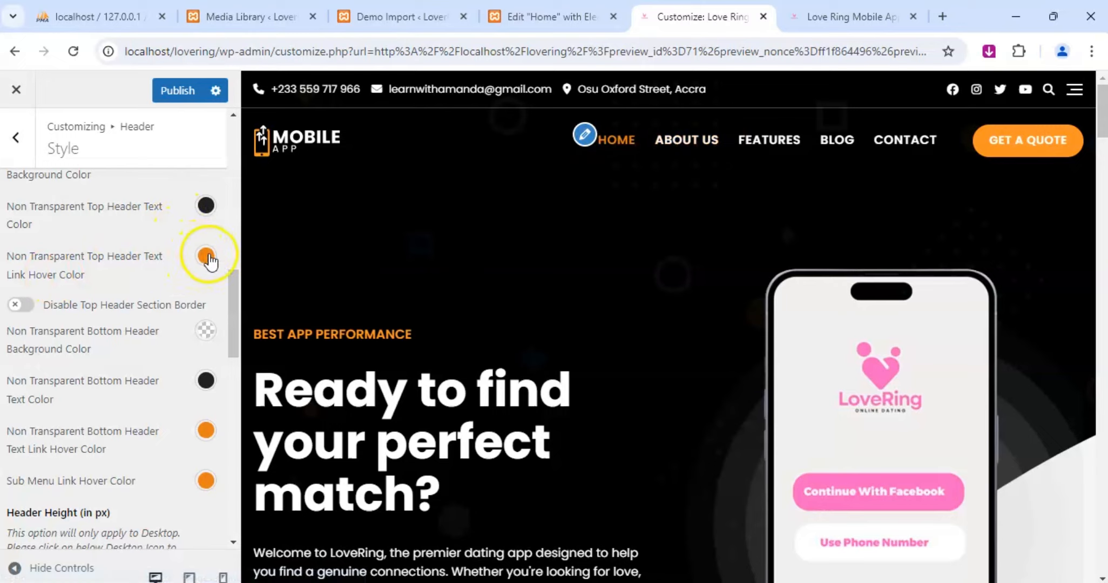
pyautogui.click(206, 255)
pyautogui.click(96, 502)
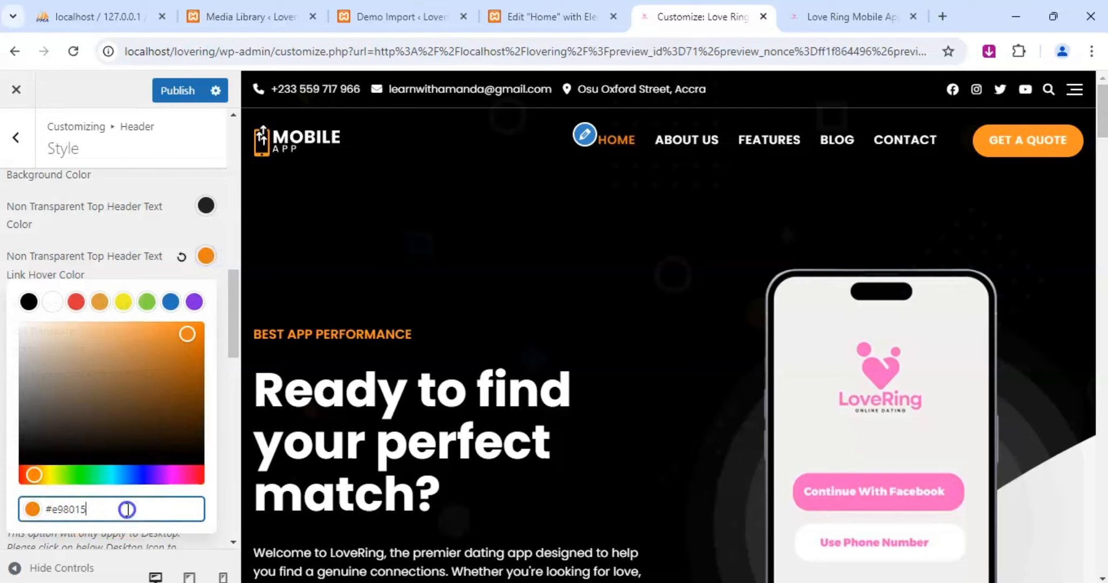
pyautogui.press('BackSpace')
pyautogui.press('BackSpace')
pyautogui.press('BackSpace')
pyautogui.press('BackSpace')
pyautogui.press('BackSpace')
pyautogui.press('BackSpace')
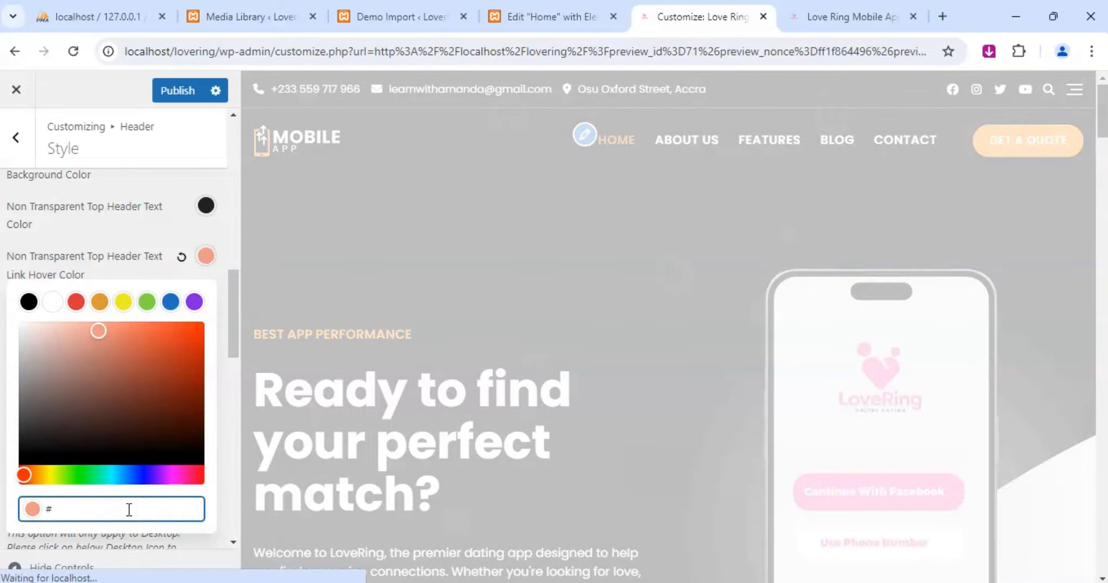
pyautogui.write('f13fad')
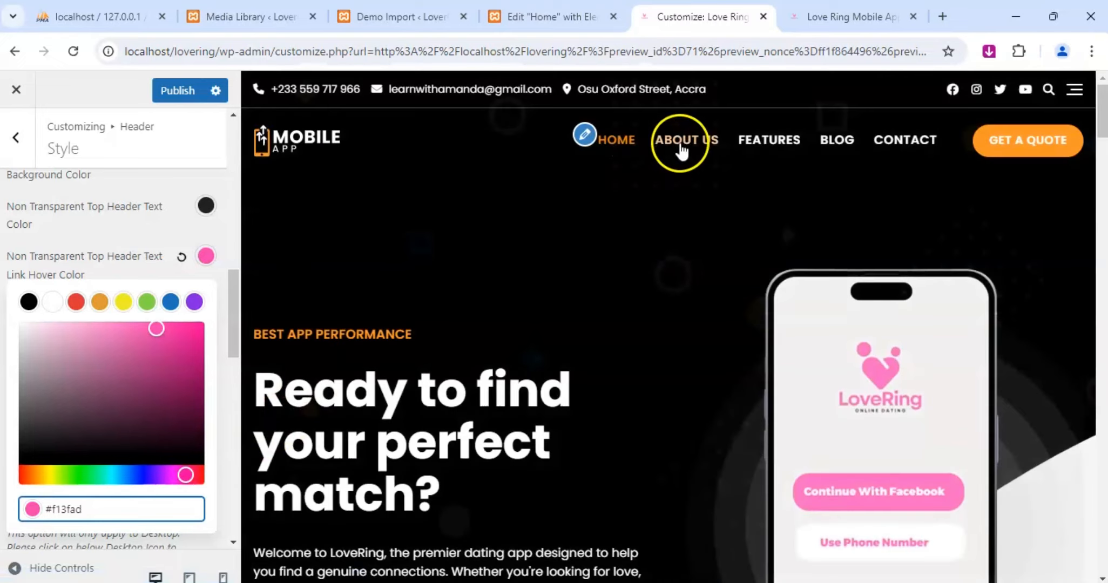
pyautogui.click(177, 99)
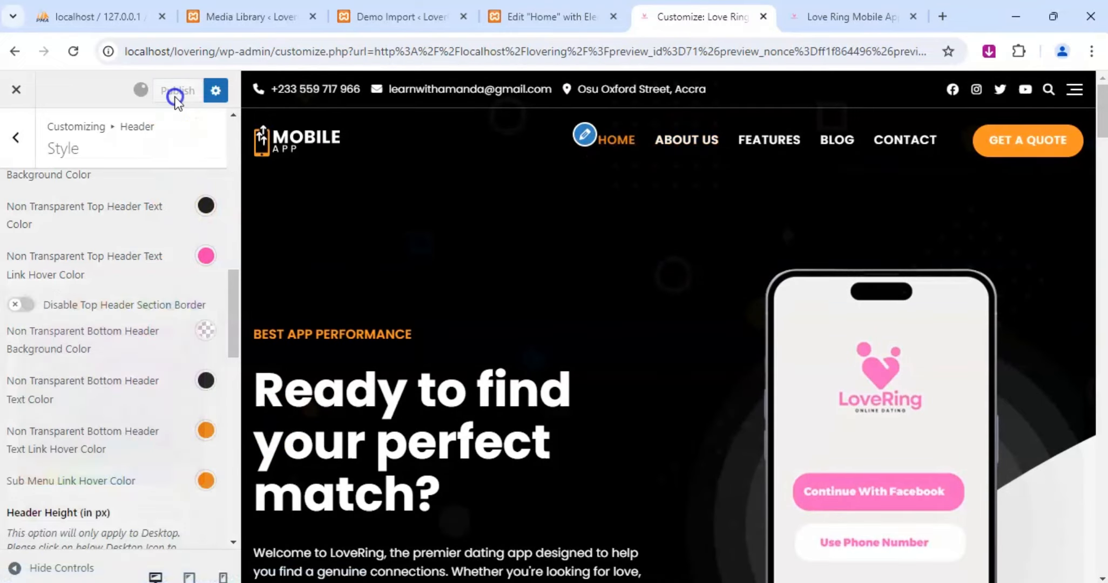
# Reload the live LoveRing home page, check the header's contact details and menu hover color, and return to the Customizer.
pyautogui.click(790, 22)
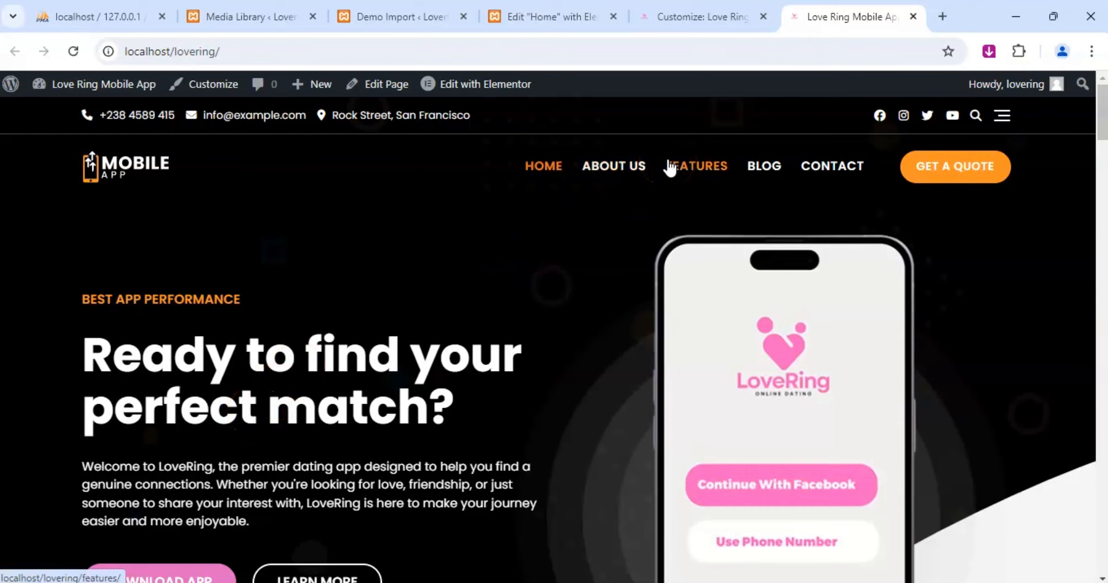
pyautogui.click(672, 15)
pyautogui.click(816, 18)
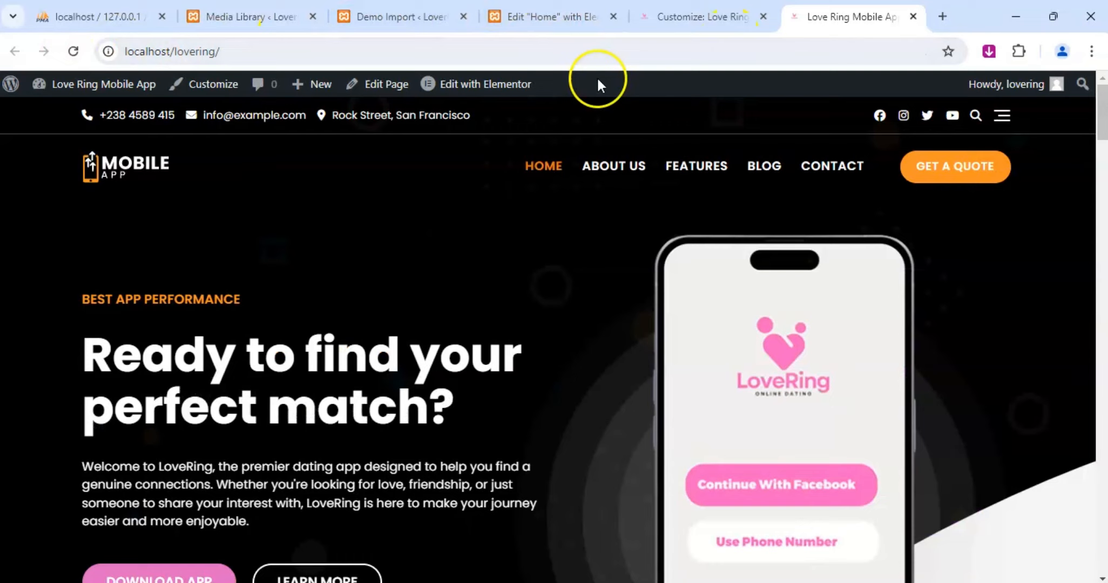
pyautogui.click(71, 57)
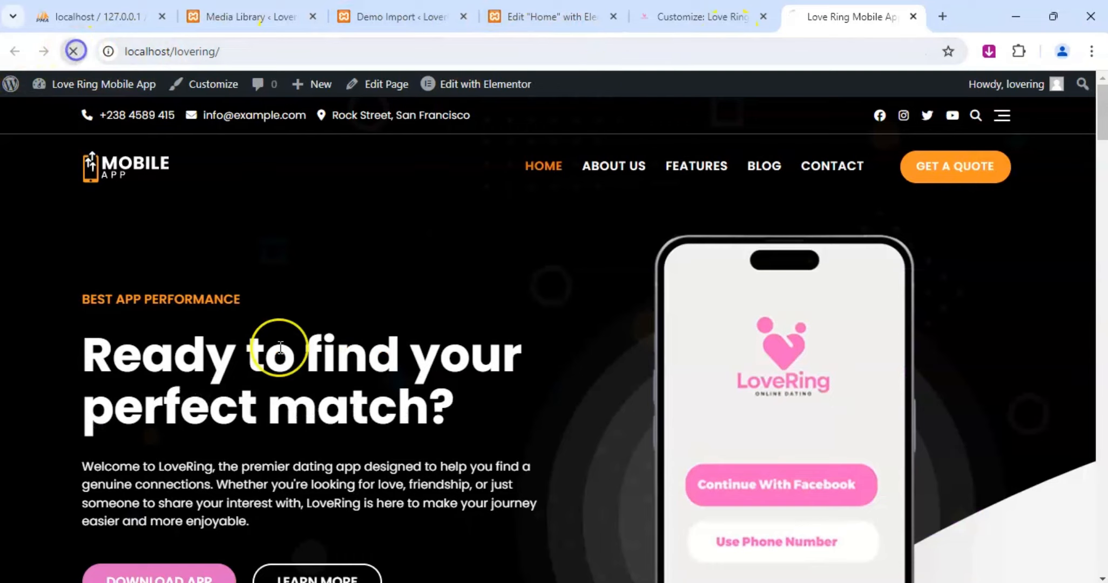
pyautogui.click(308, 363)
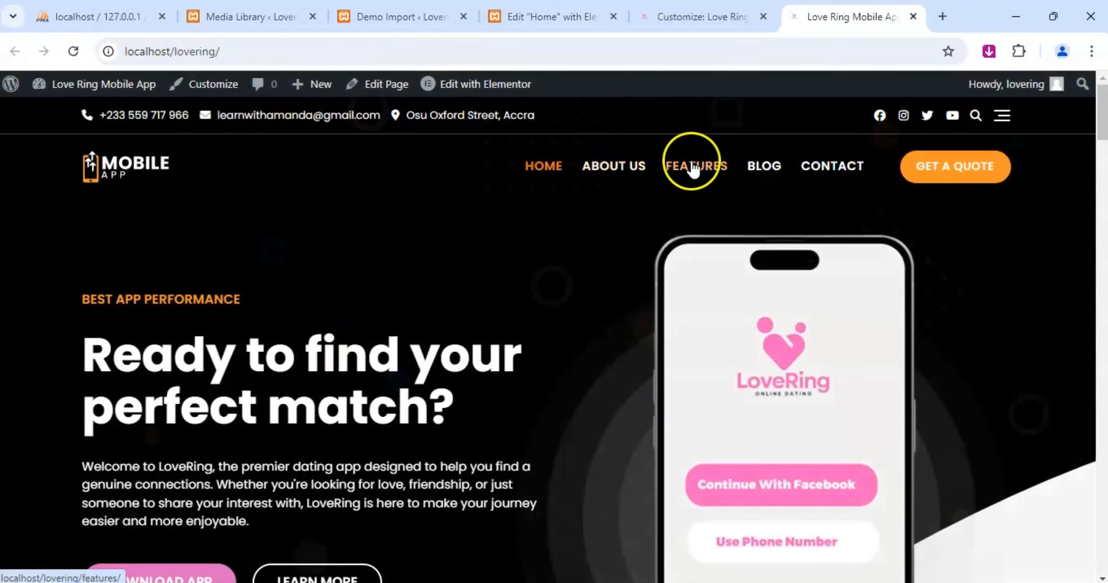
pyautogui.click(708, 15)
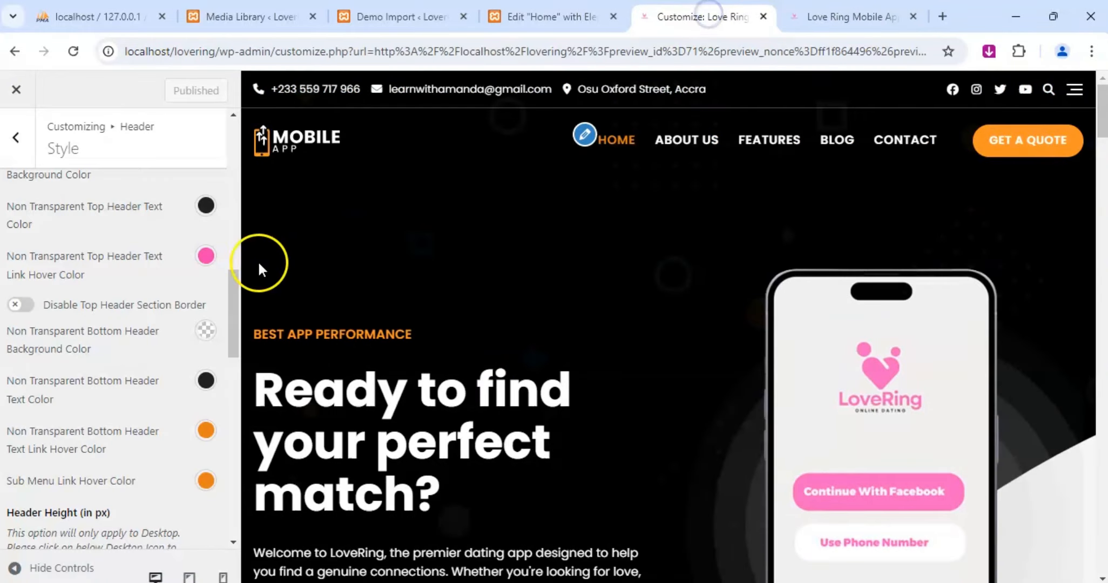
# Restore the Non Transparent Top Header Text Link Hover Color to orange and publish the change.
pyautogui.click(205, 256)
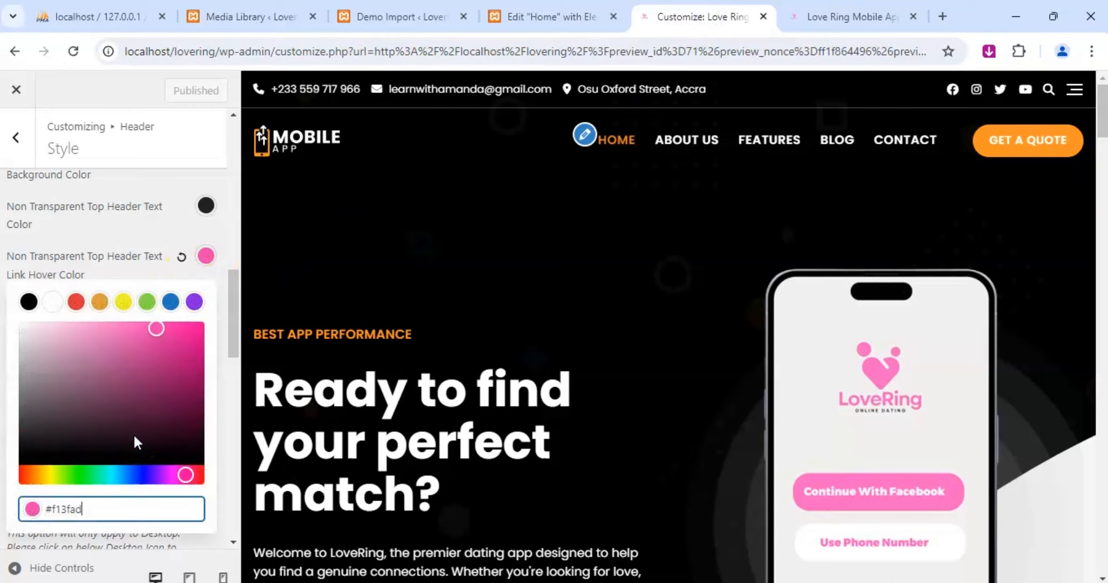
pyautogui.click(178, 185)
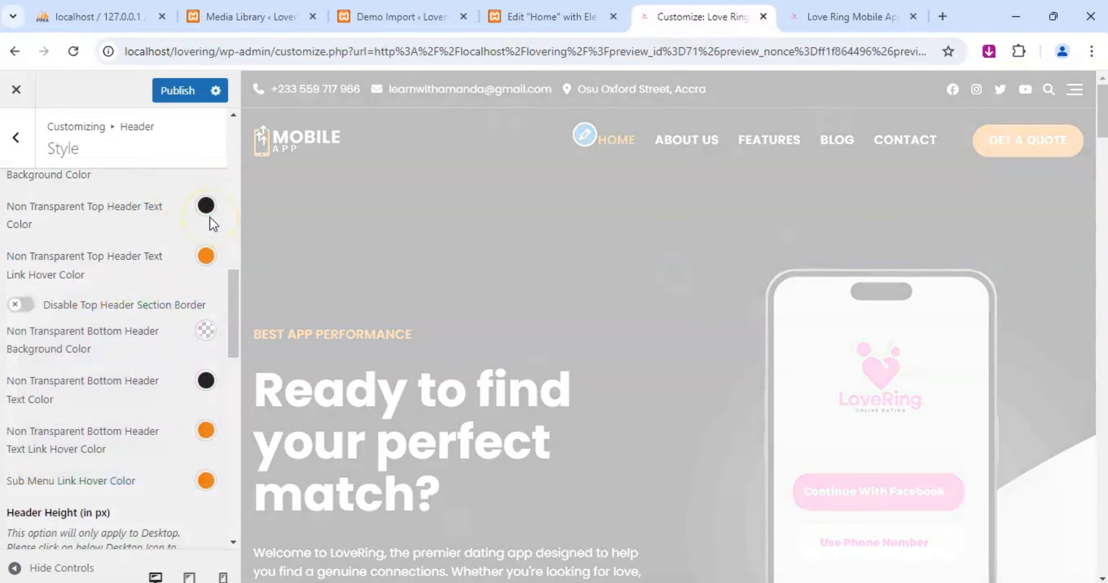
pyautogui.click(179, 91)
# Replace the Transparent Header Site Logo with the pink LoveRing logo on a transparent background from the media library and publish.
pyautogui.scroll(5, 127, 359)
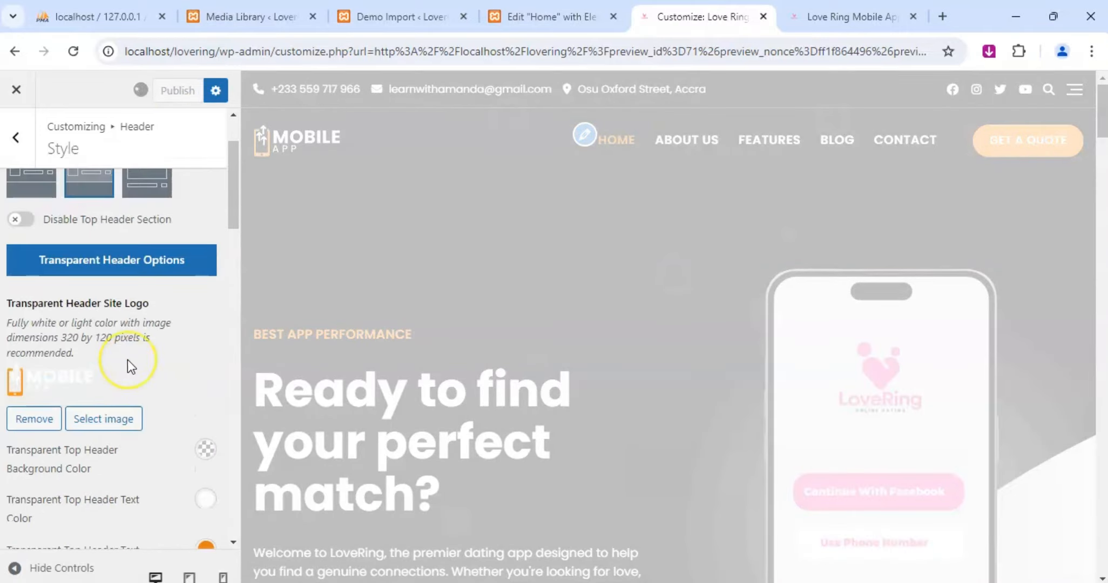
pyautogui.scroll(-3, 128, 359)
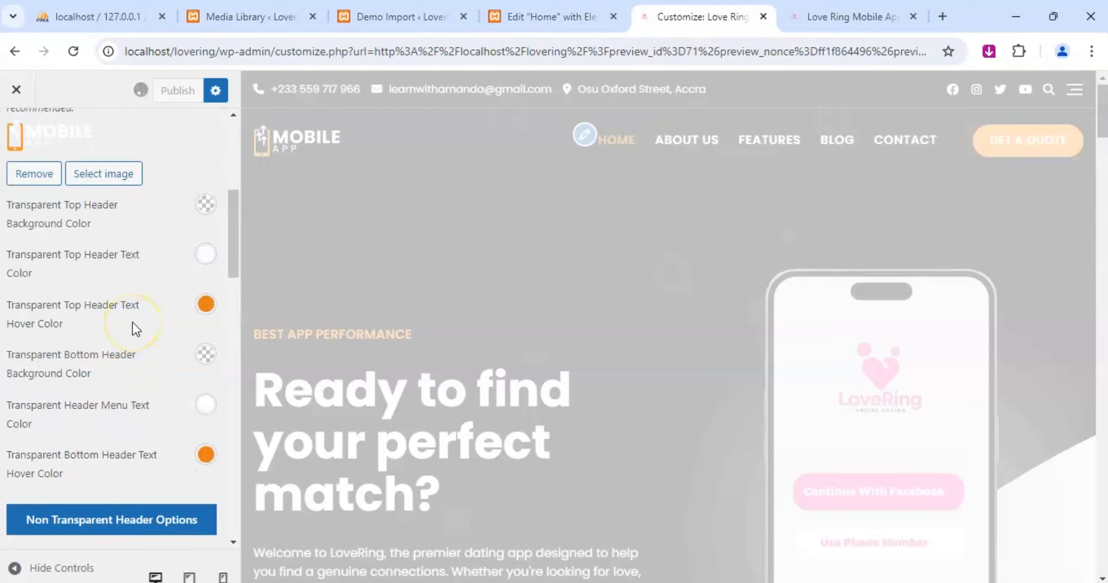
pyautogui.scroll(-5, 132, 322)
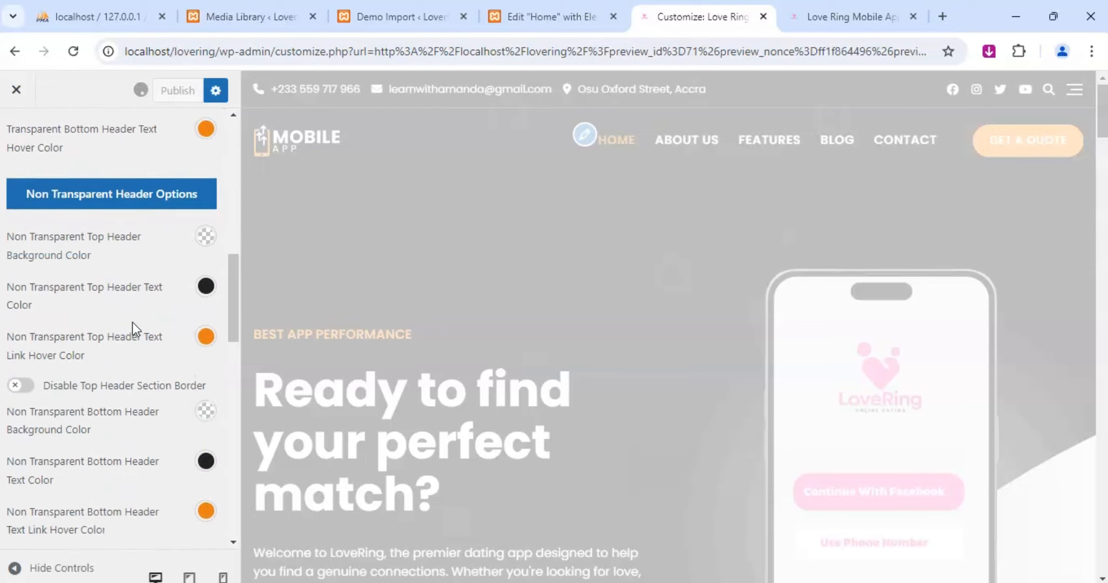
pyautogui.scroll(5, 132, 321)
pyautogui.scroll(1, 132, 322)
pyautogui.scroll(3, 132, 324)
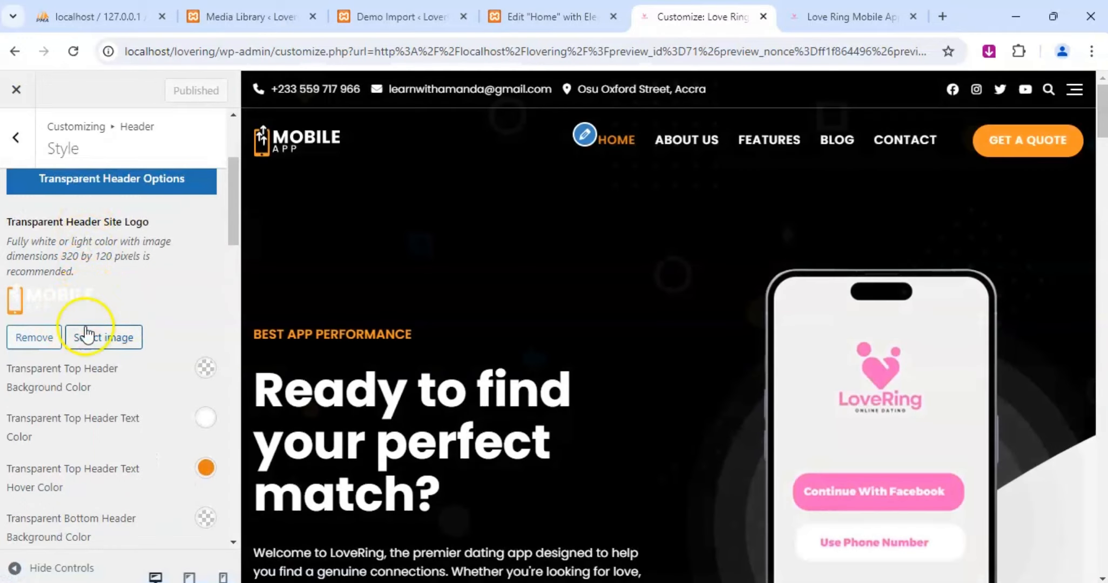
pyautogui.scroll(2, 86, 314)
pyautogui.scroll(-2, 119, 313)
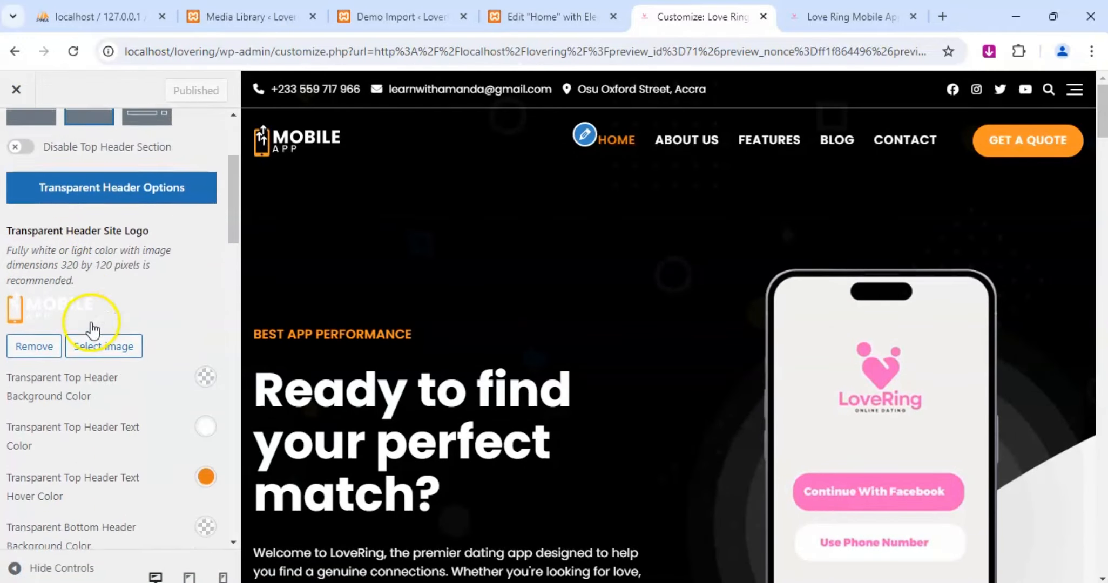
pyautogui.click(95, 338)
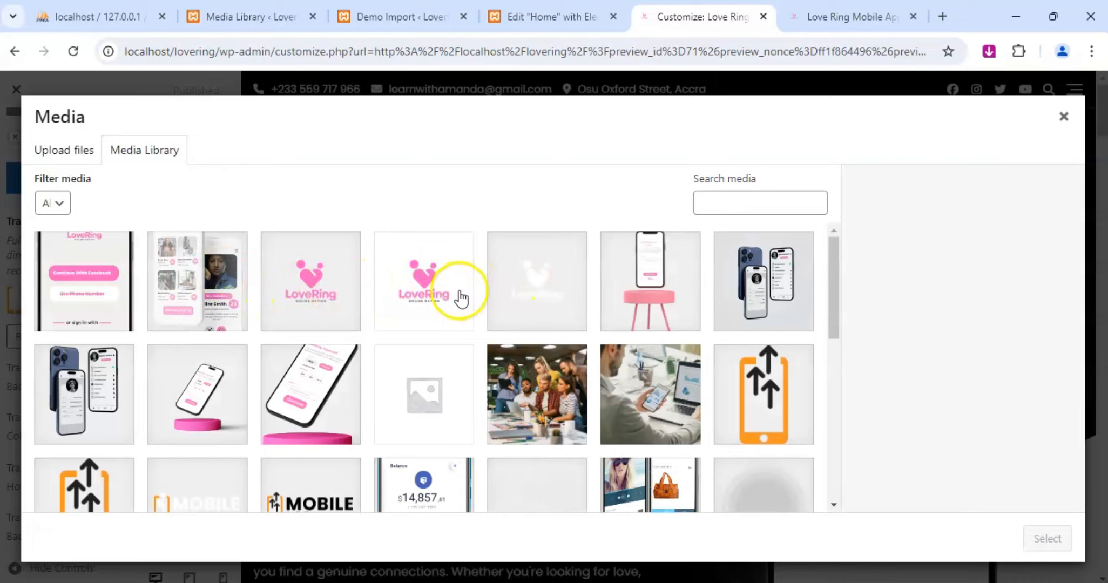
pyautogui.click(305, 296)
pyautogui.click(1047, 539)
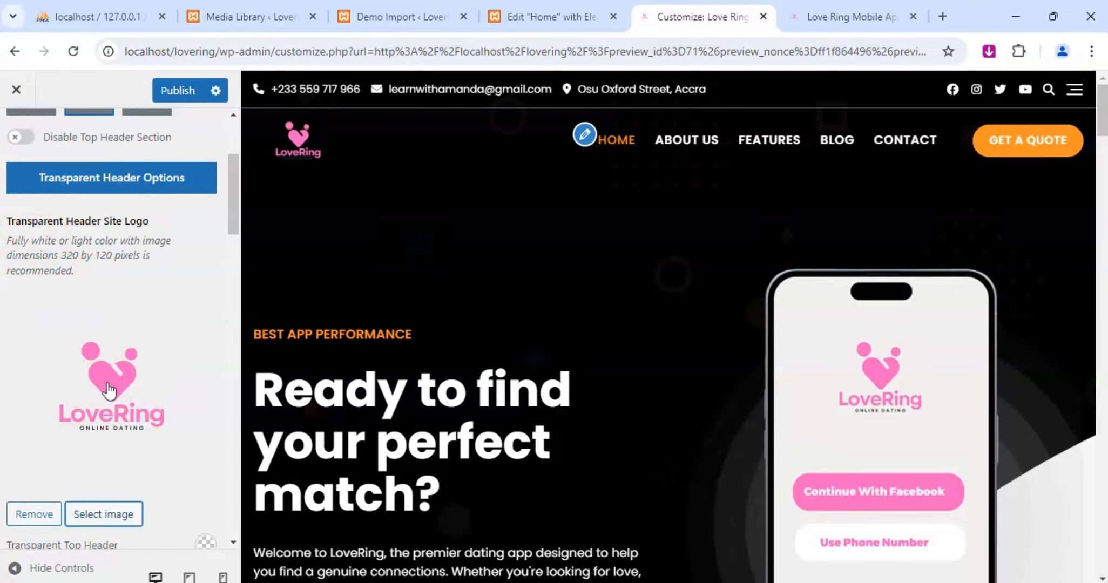
pyautogui.scroll(-5, 104, 416)
pyautogui.scroll(8, 100, 413)
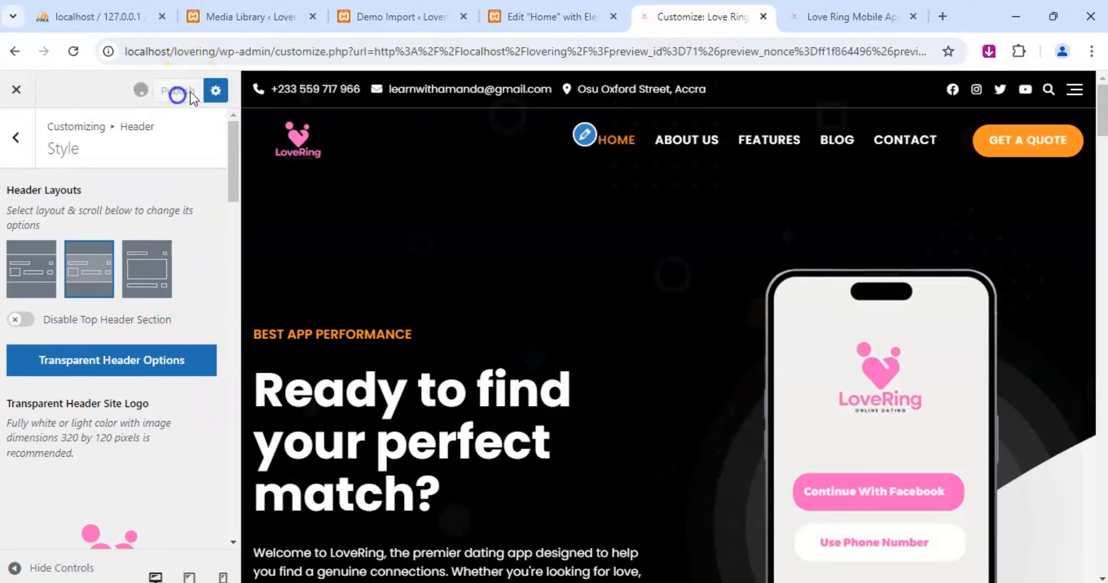
# Set the Logo Image Width in the Site Identity settings to 155 and publish the change.
pyautogui.click(20, 156)
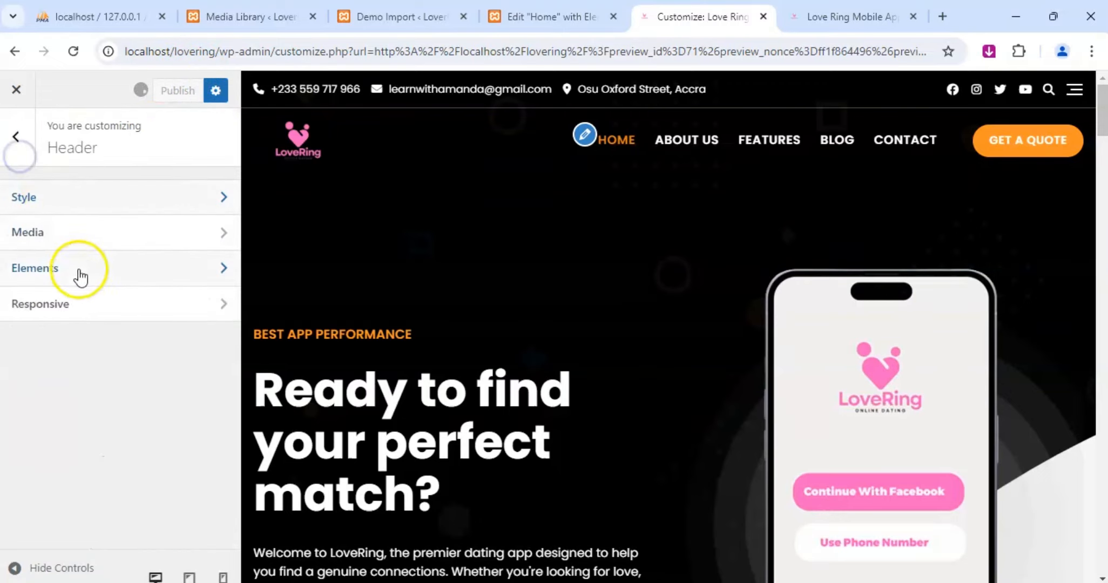
pyautogui.click(22, 145)
pyautogui.click(71, 324)
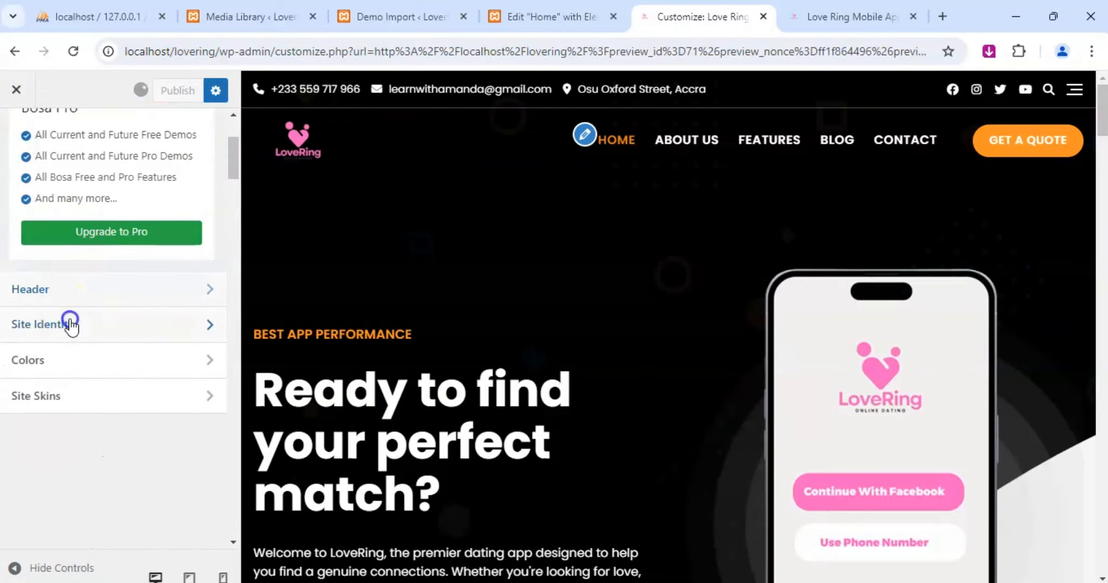
pyautogui.scroll(-3, 76, 324)
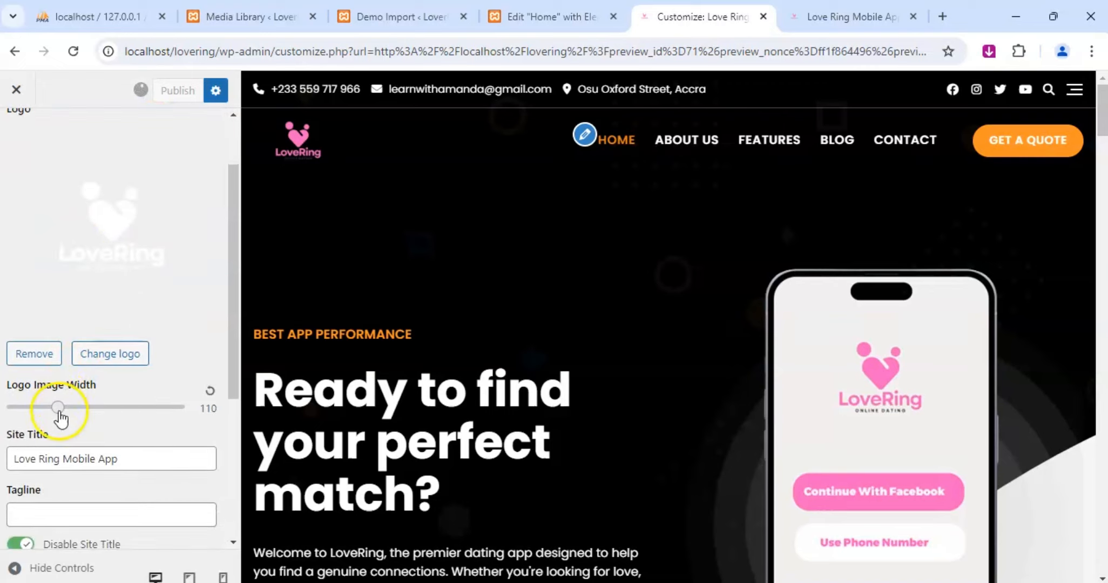
pyautogui.moveTo(61, 417); pyautogui.dragTo(95, 424)
pyautogui.click(177, 91)
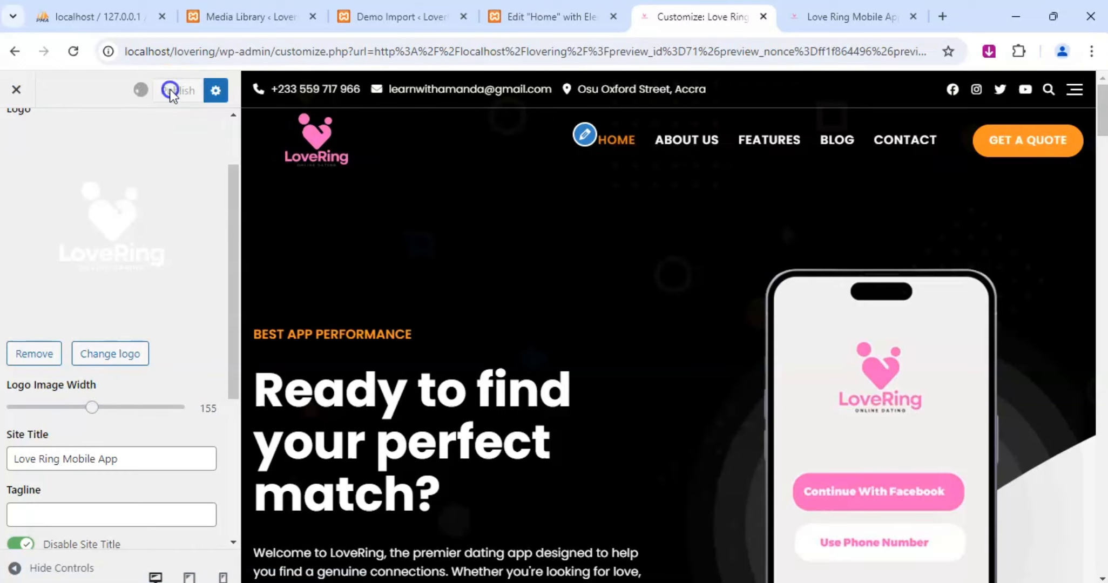
# Reload the live LoveRing home page to check the new header logo.
pyautogui.click(810, 18)
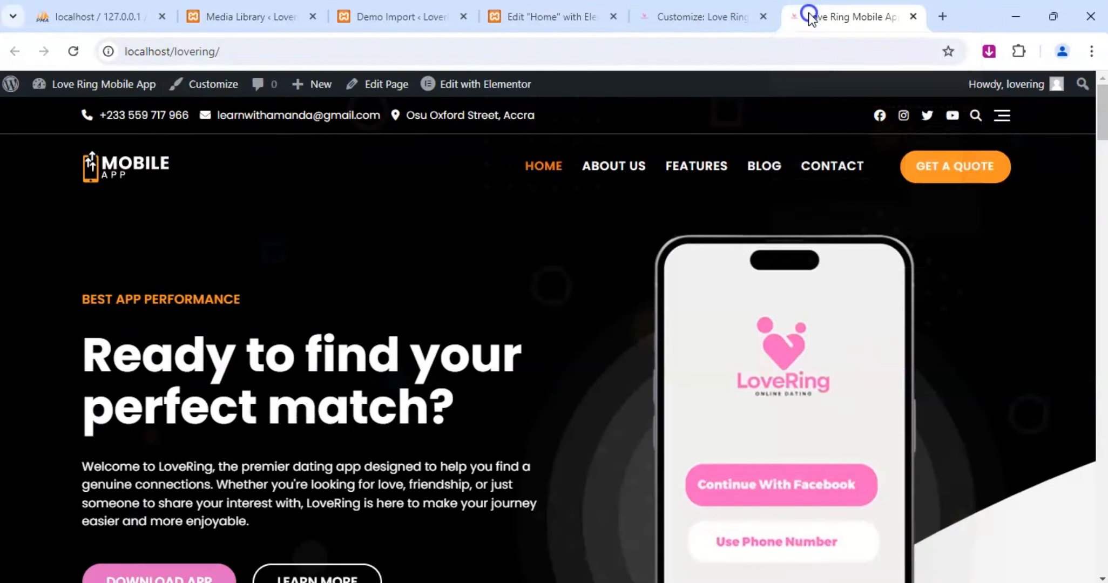
pyautogui.click(72, 53)
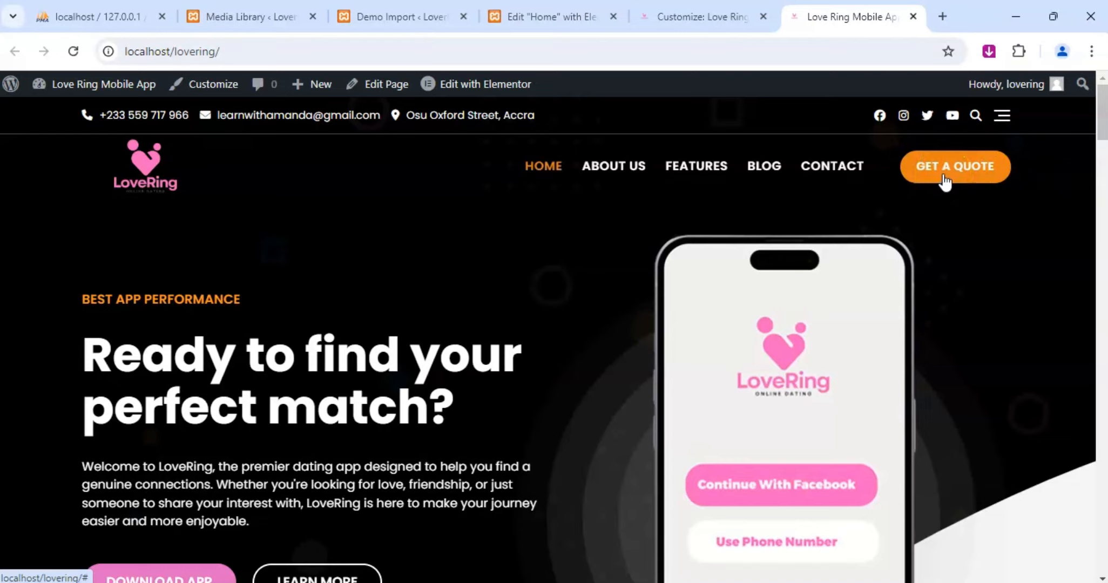
# Return to the Customizer, look through the Site Identity settings and open the general Colors section.
pyautogui.click(706, 16)
pyautogui.scroll(-3, 112, 388)
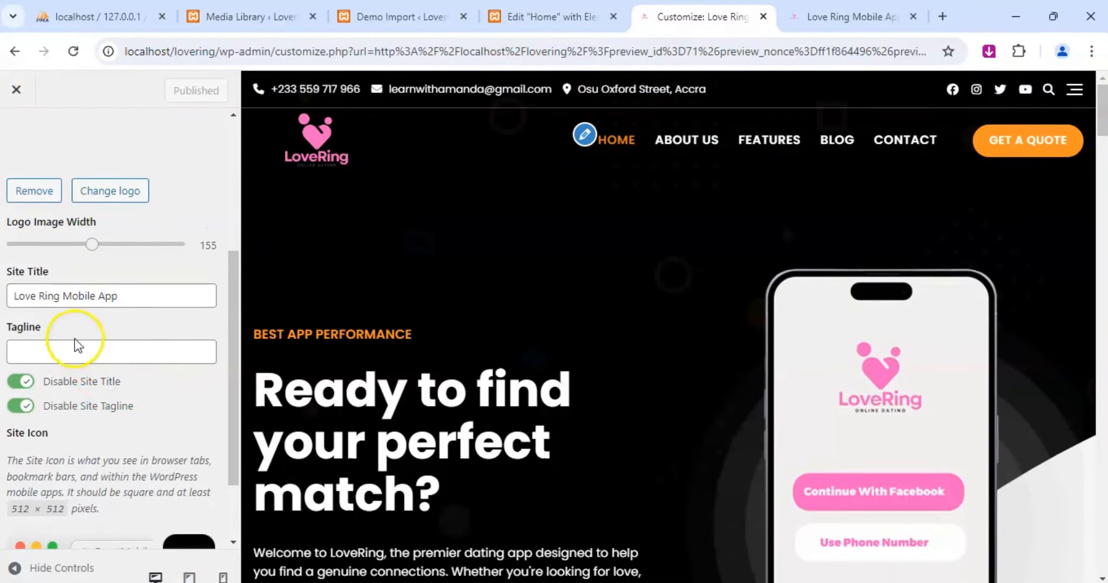
pyautogui.scroll(-2, 86, 308)
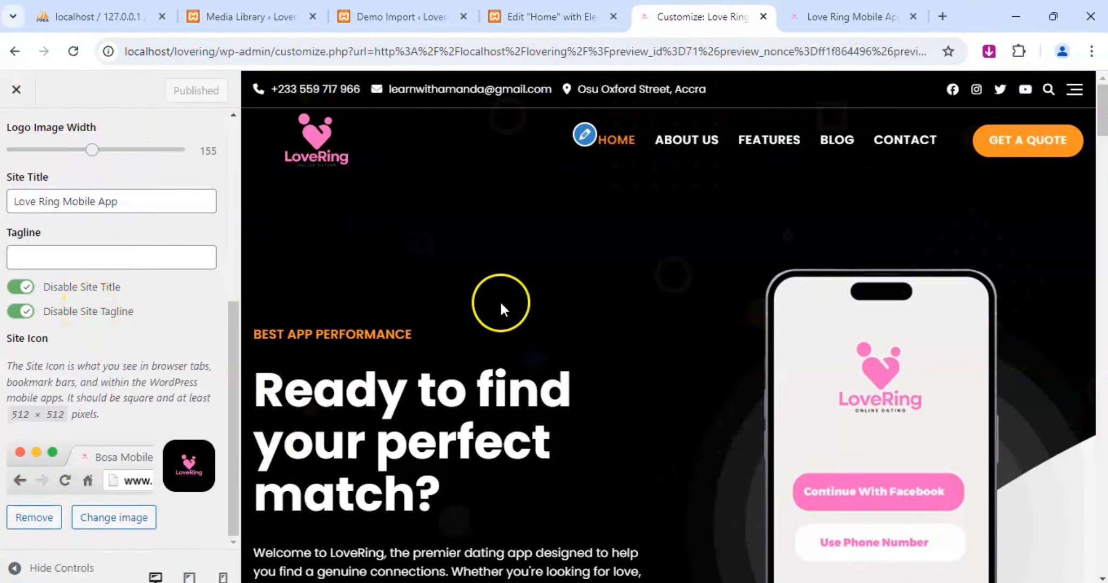
pyautogui.scroll(6, 52, 162)
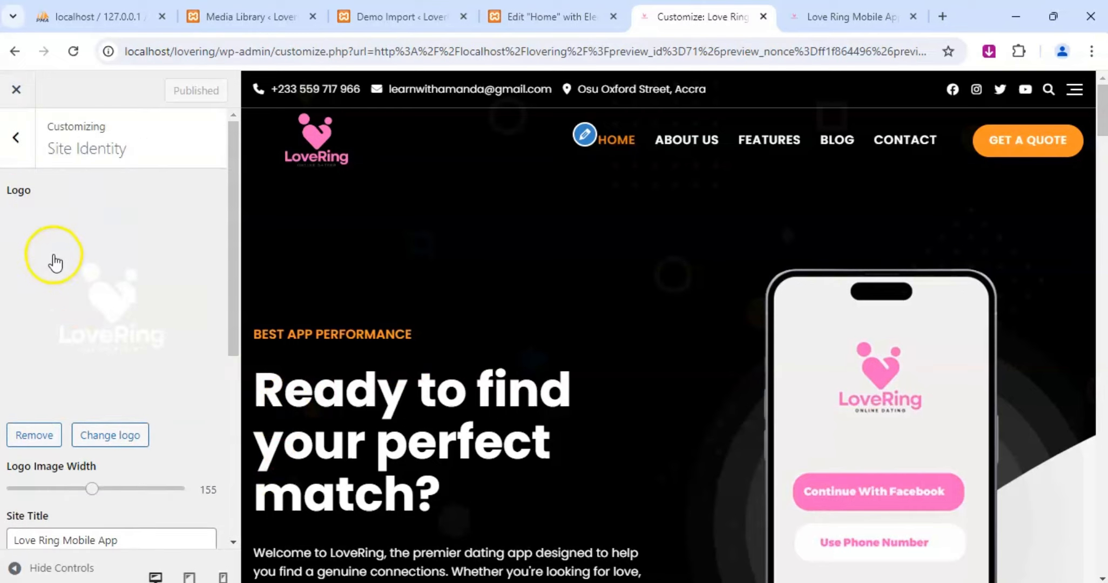
pyautogui.click(24, 151)
pyautogui.click(69, 362)
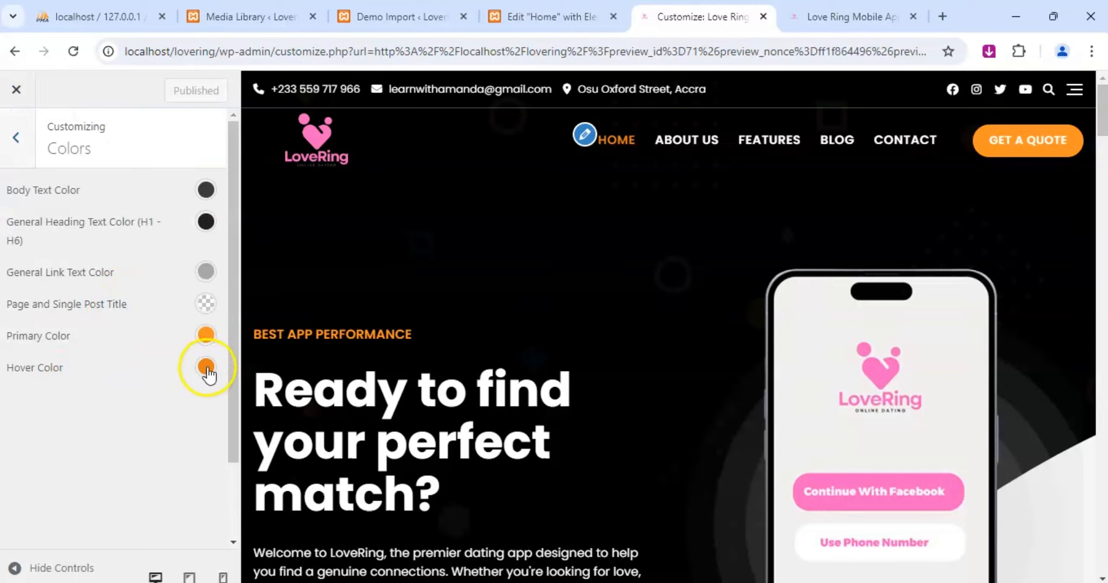
# Set the site's Hover Color to pink #f13fad and shift it to a slightly more saturated pink, about #f229a5.
pyautogui.click(206, 368)
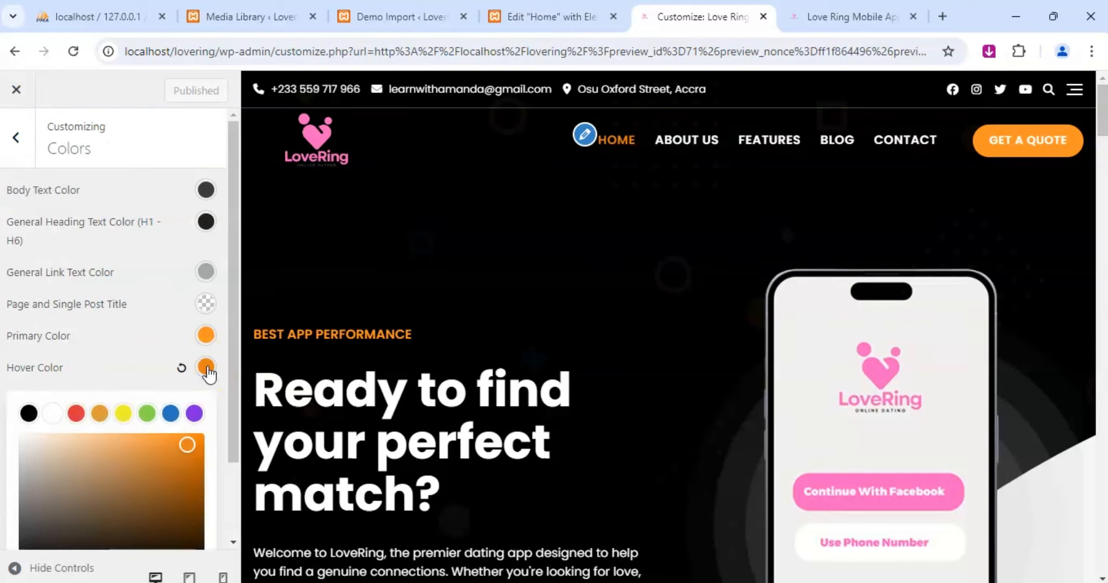
pyautogui.scroll(-2, 152, 394)
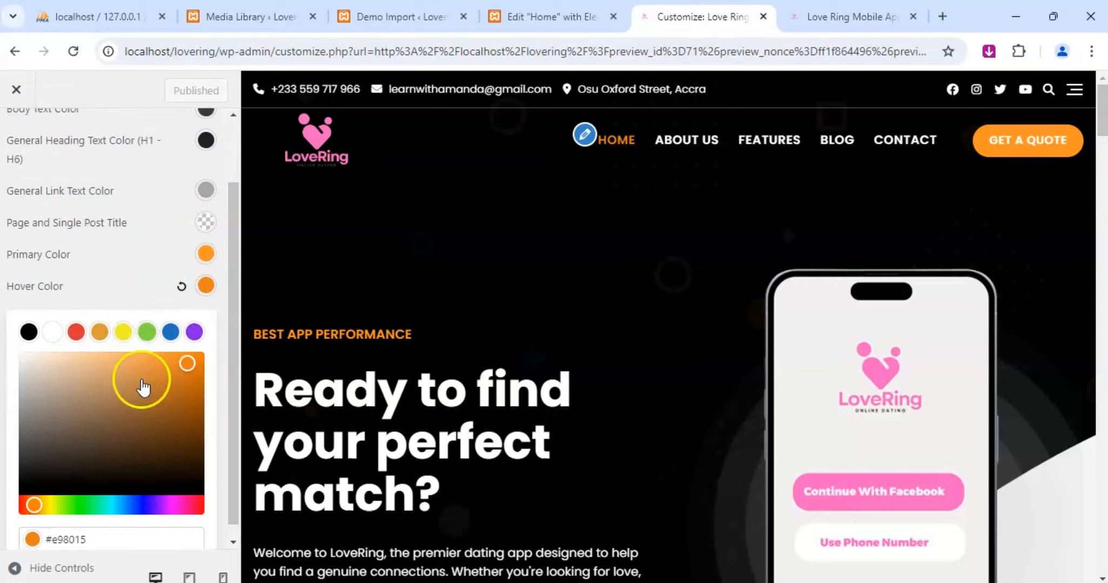
pyautogui.click(140, 528)
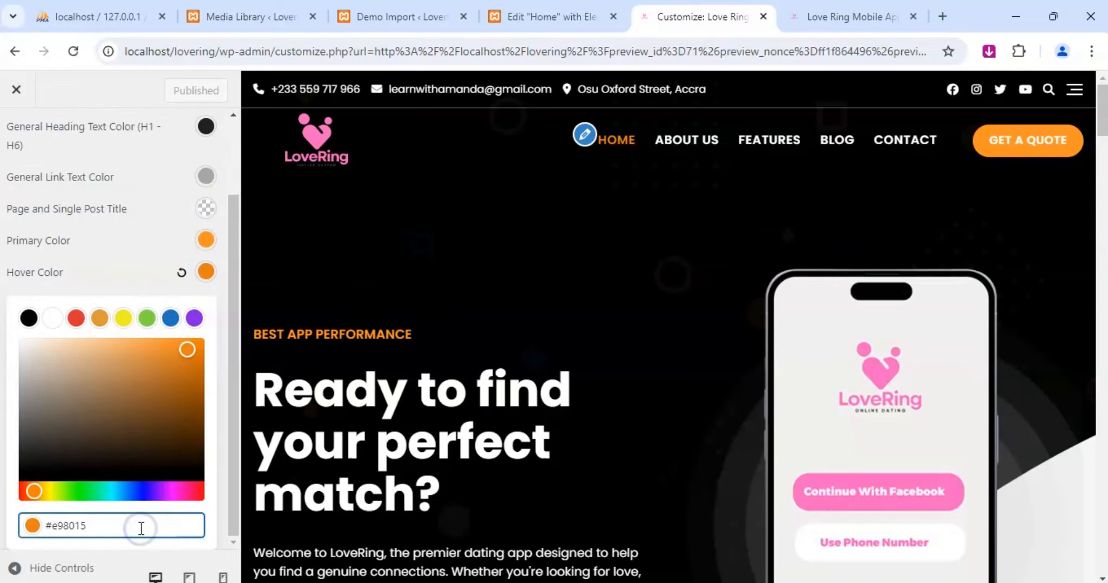
pyautogui.press('BackSpace')
pyautogui.press('BackSpace')
pyautogui.press('BackSpace')
pyautogui.press('BackSpace')
pyautogui.press('BackSpace')
pyautogui.press('BackSpace')
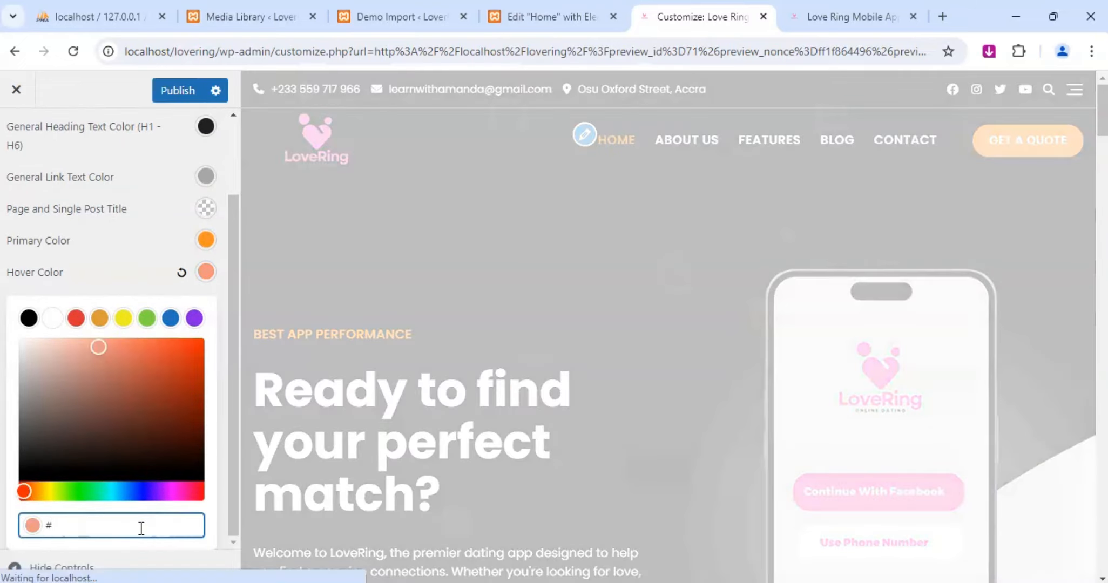
pyautogui.write('f13')
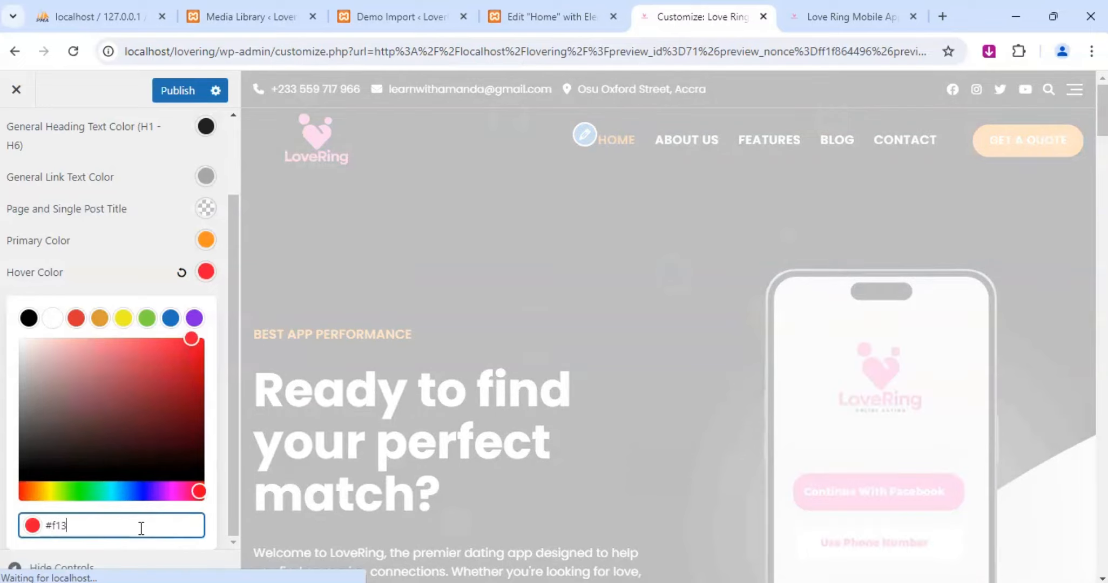
pyautogui.write('fad')
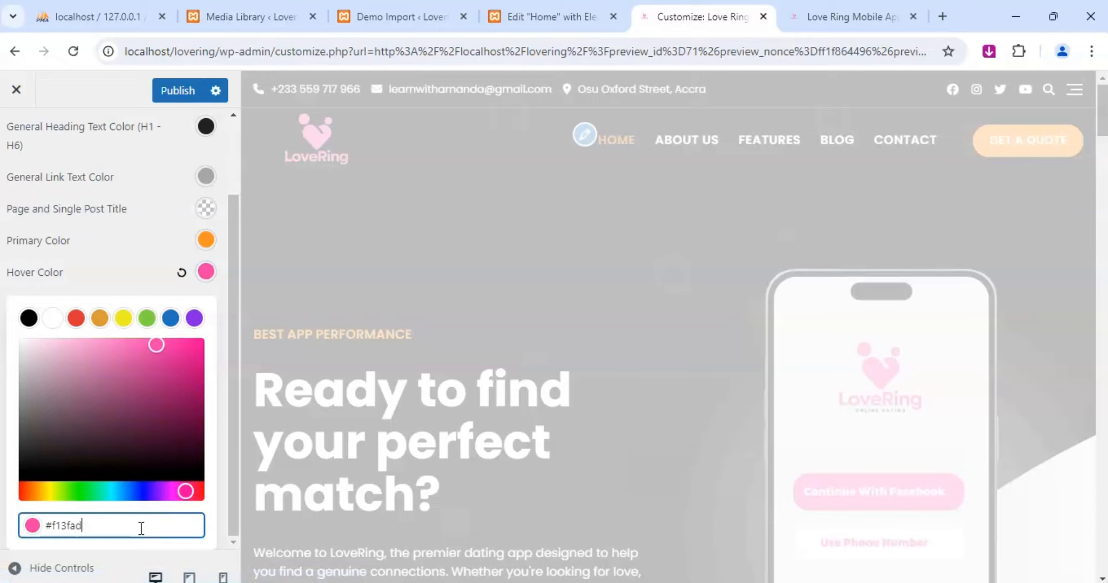
pyautogui.click(294, 488)
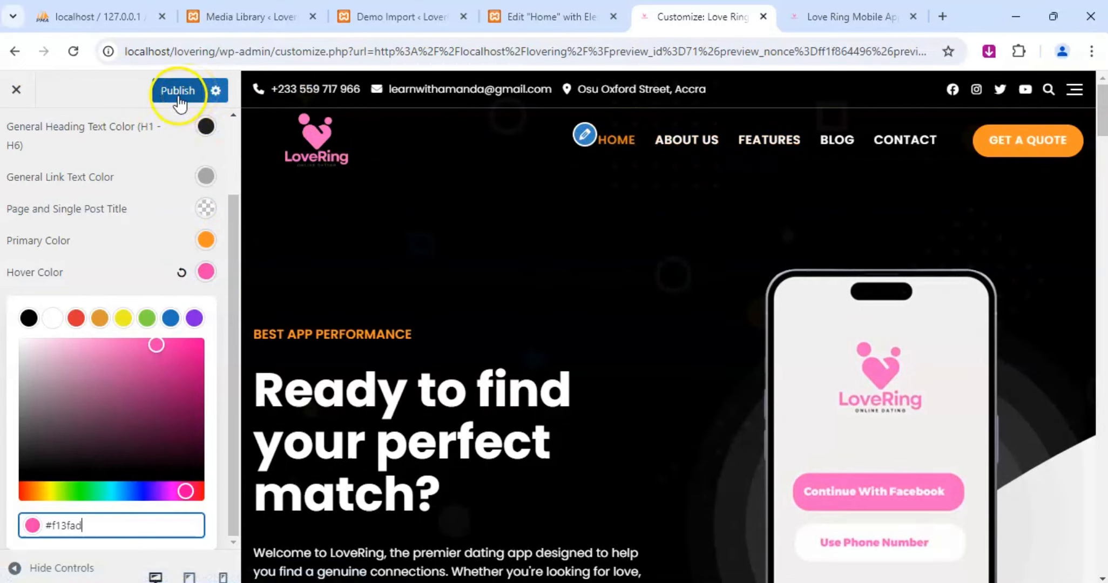
pyautogui.moveTo(153, 344); pyautogui.dragTo(172, 343)
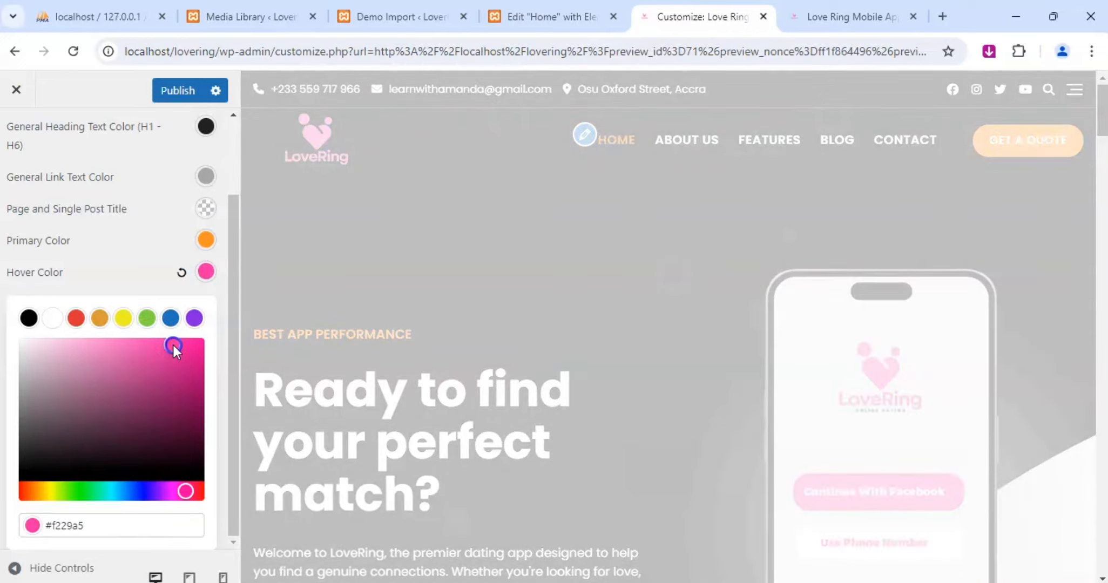
pyautogui.moveTo(173, 346); pyautogui.dragTo(170, 343)
# Set the site's Primary Color to pink #e169c1 and publish the color changes.
pyautogui.click(206, 241)
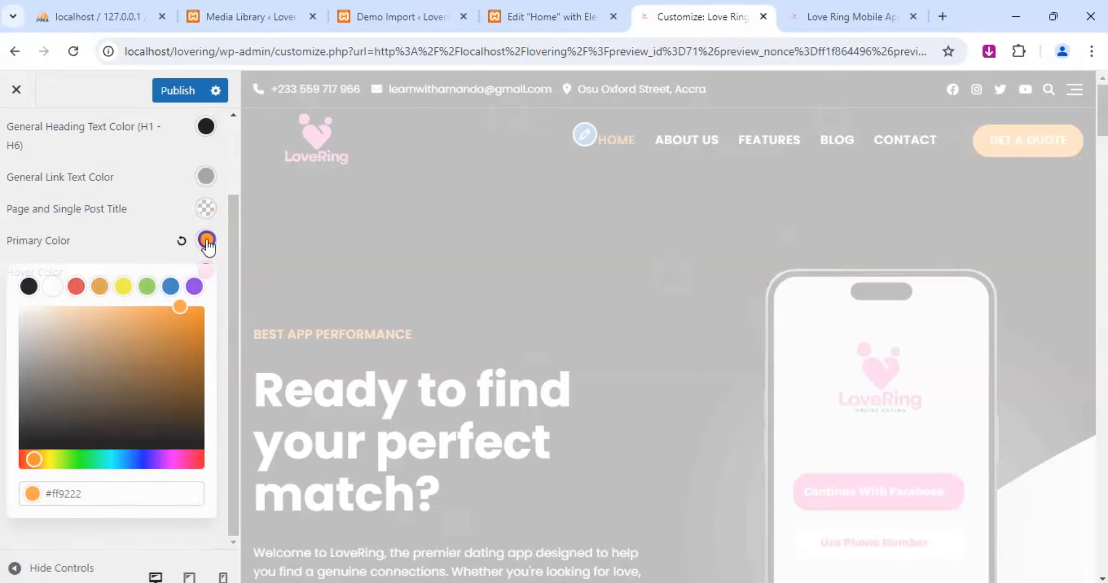
pyautogui.doubleClick(70, 494)
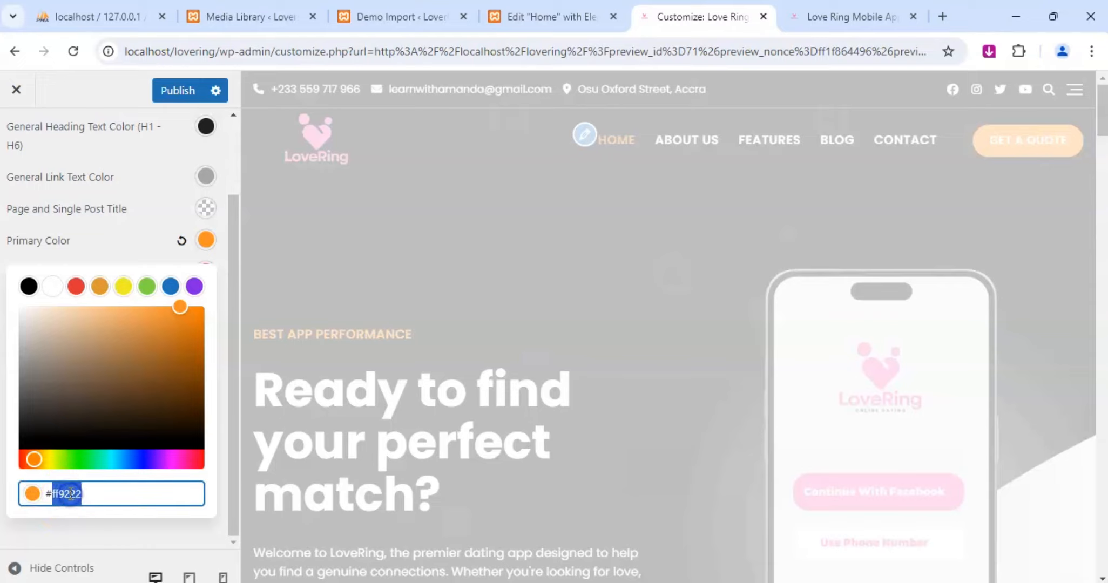
pyautogui.write('e')
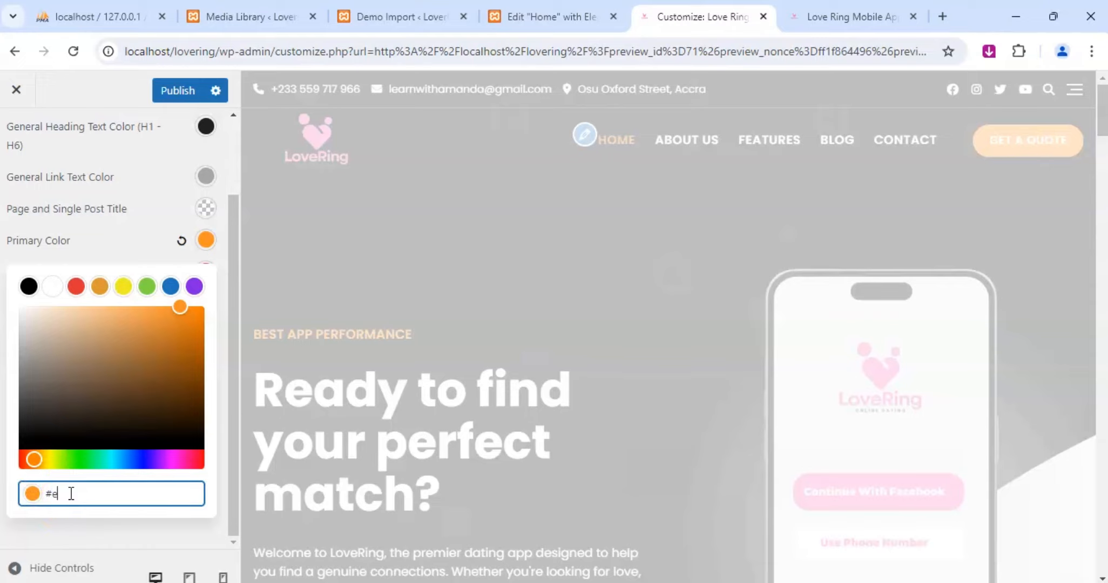
pyautogui.write('169c')
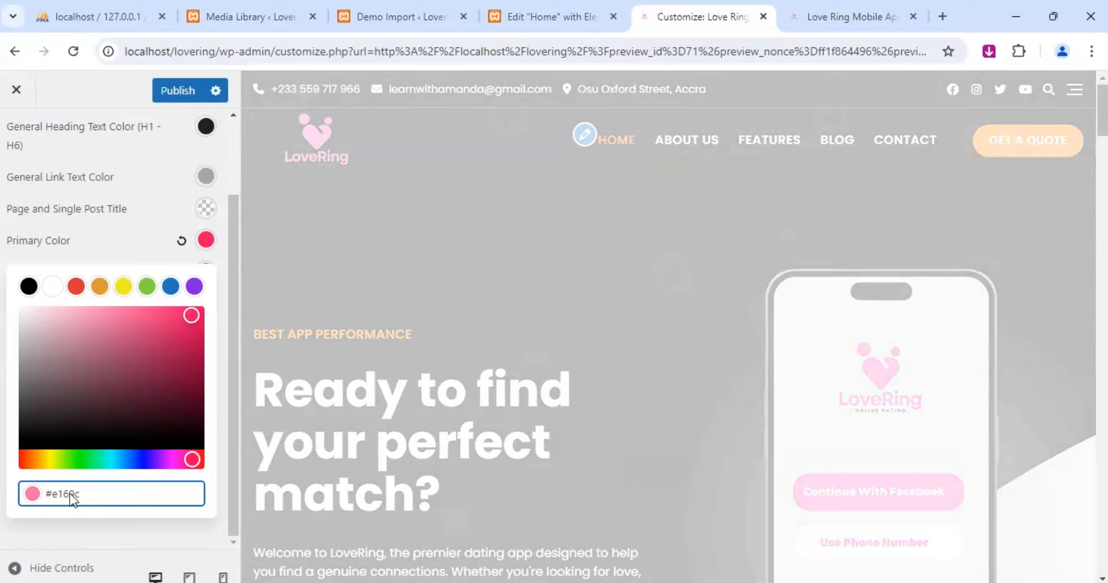
pyautogui.write('1')
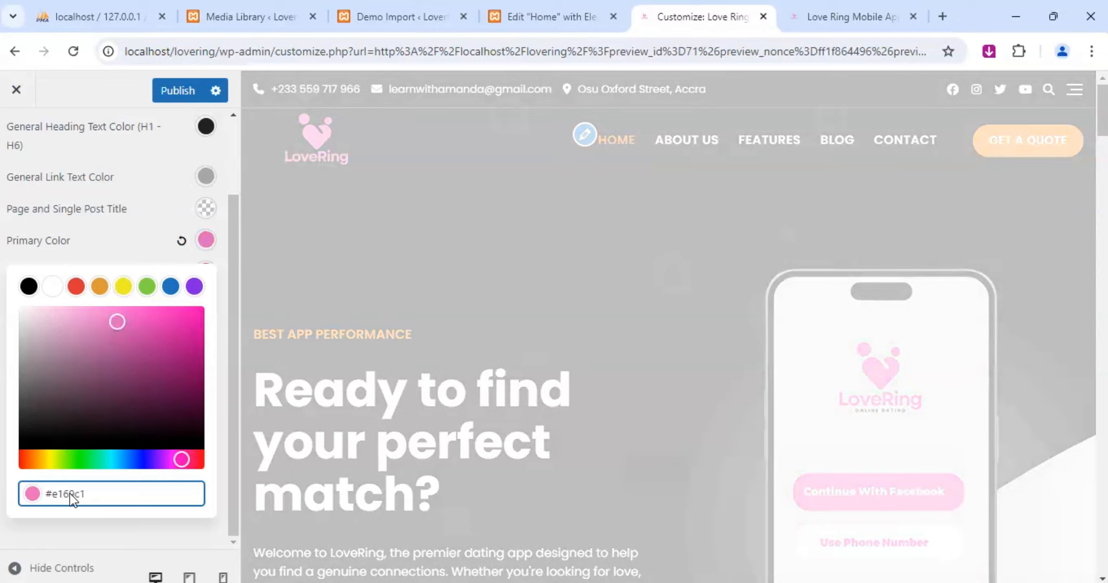
pyautogui.click(168, 92)
pyautogui.scroll(2, 111, 285)
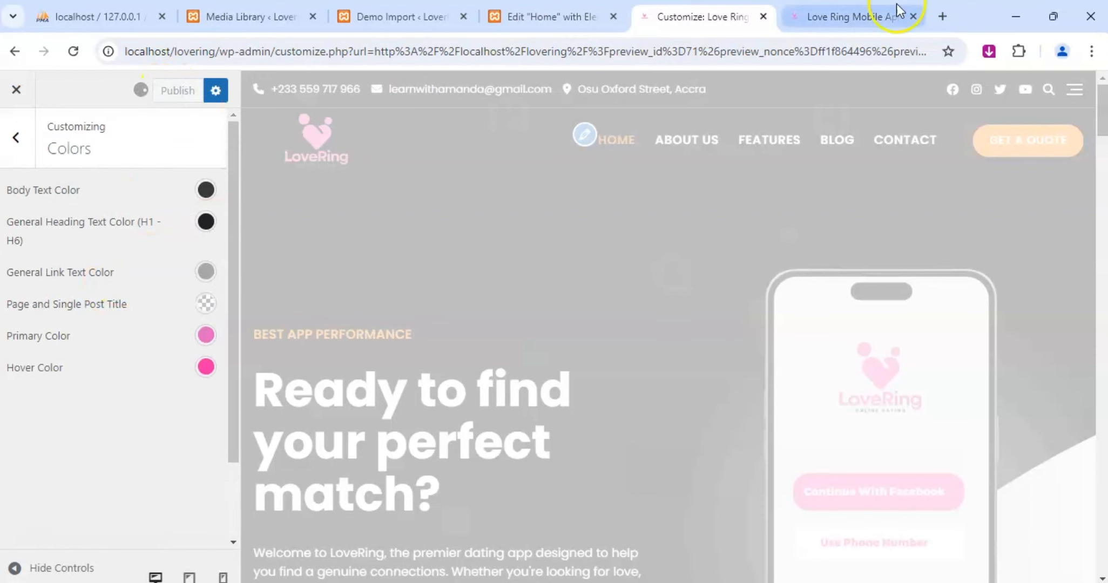
# Reload the live LoveRing home page to check the header colors, and return to the Customizer.
pyautogui.click(819, 19)
pyautogui.click(73, 51)
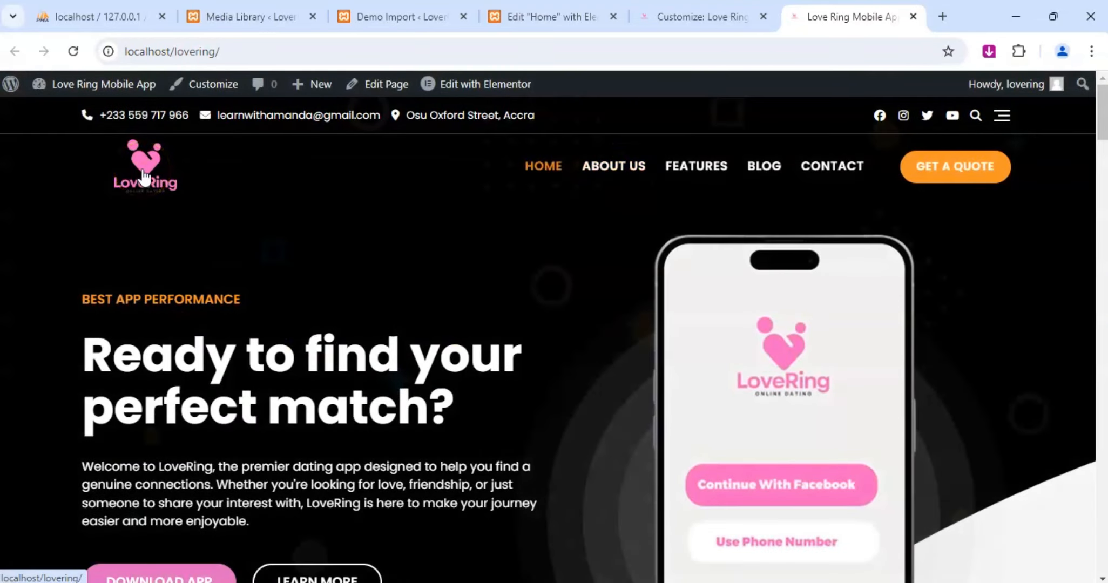
pyautogui.click(698, 12)
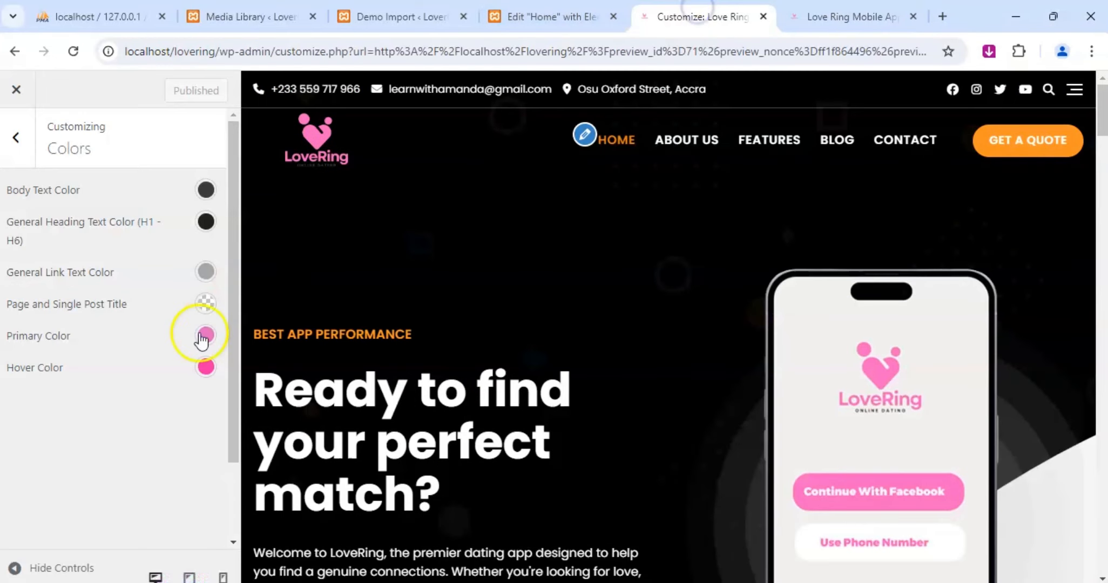
# Open the Site Skins section and list the available theme skins.
pyautogui.click(16, 139)
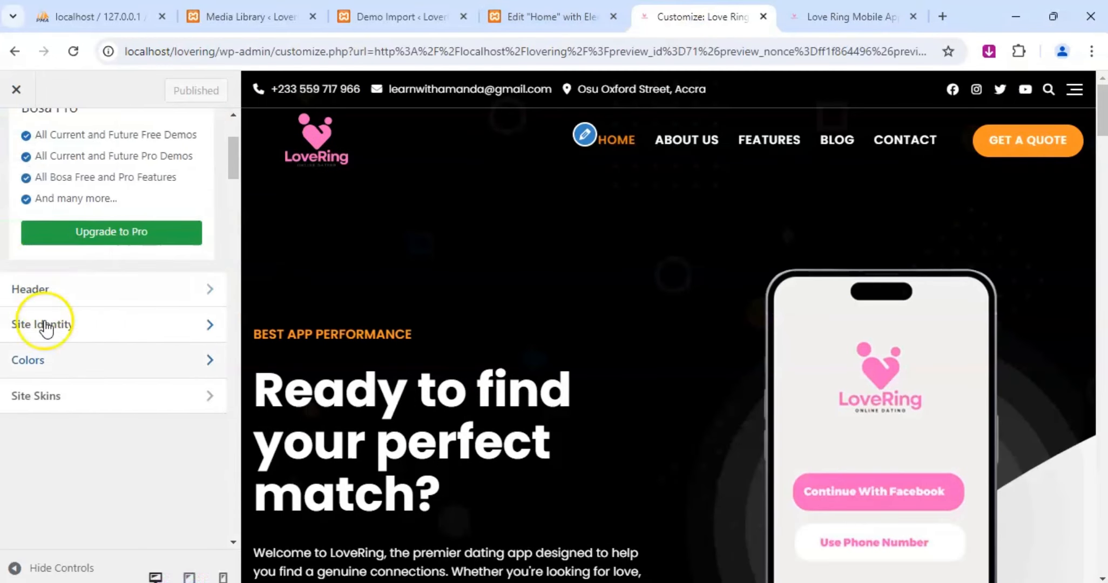
pyautogui.click(53, 396)
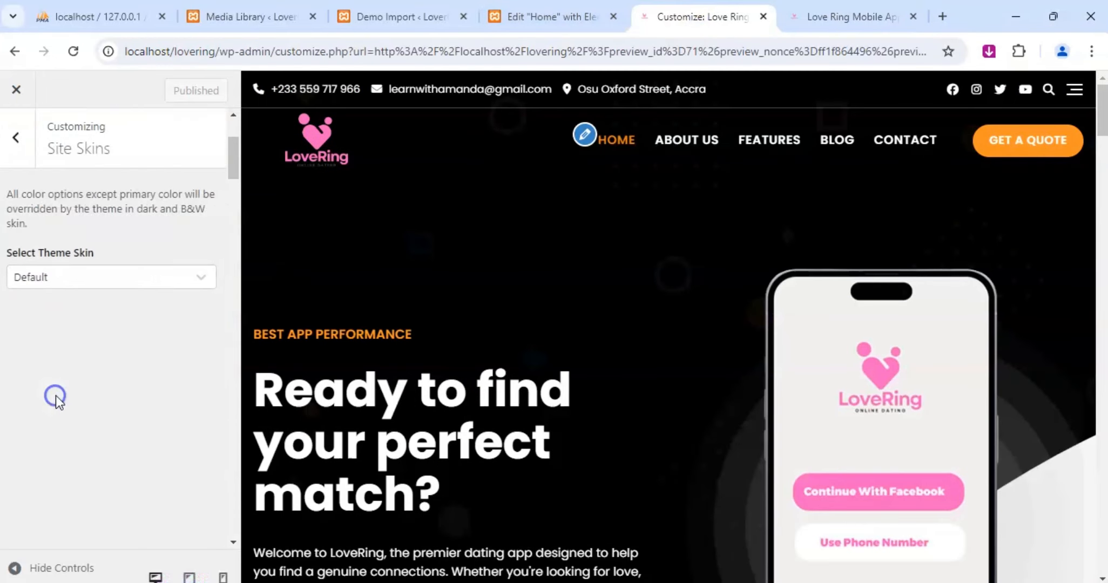
pyautogui.click(66, 259)
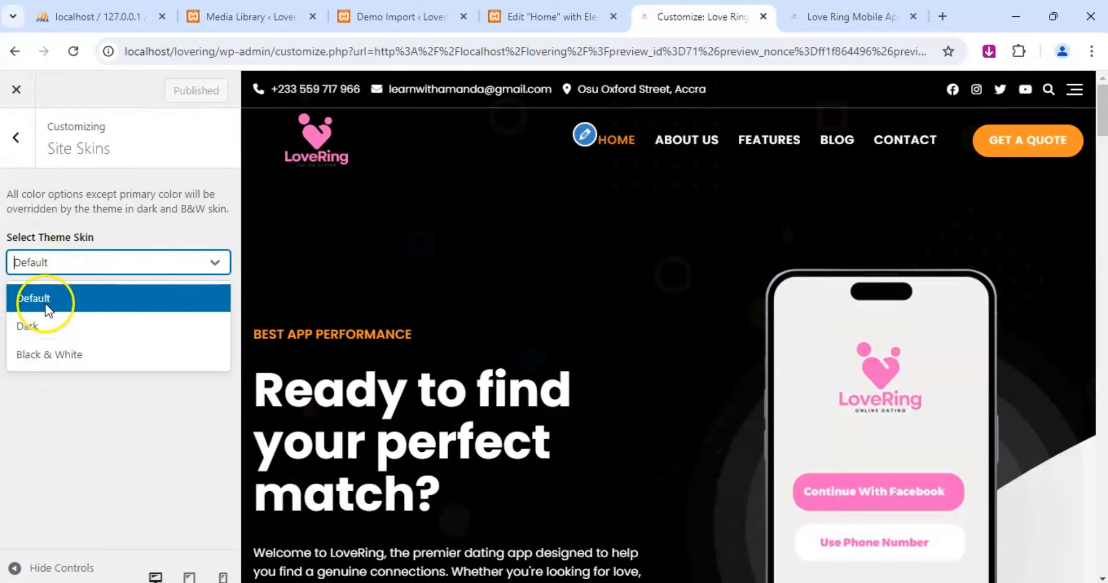
# Examine the home page preview from the hero section down to the footer, checking the colors and the remaining demo content.
pyautogui.scroll(-5, 521, 324)
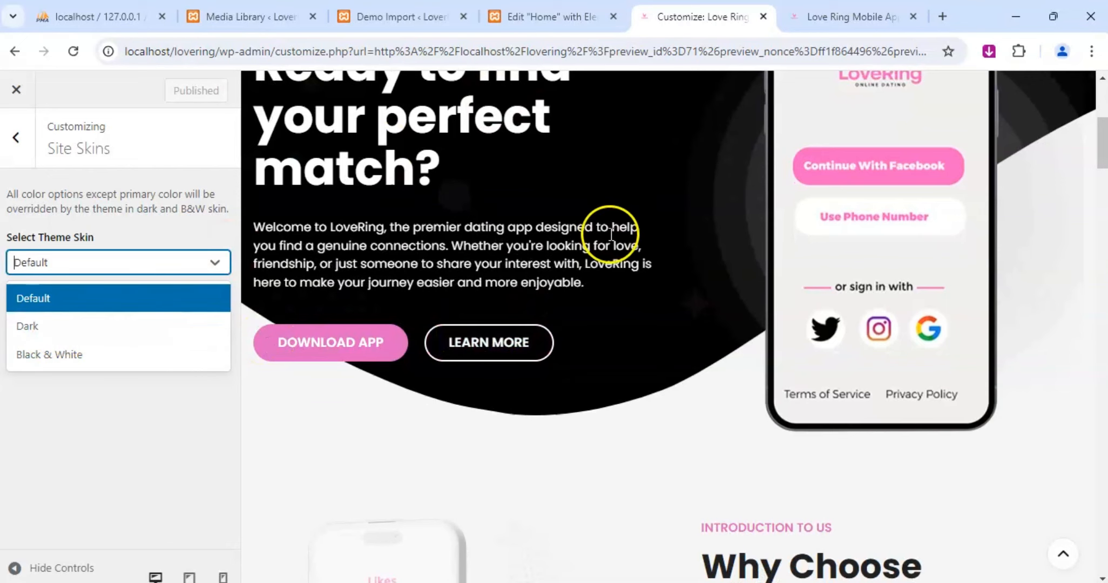
pyautogui.scroll(-4, 612, 240)
pyautogui.scroll(-1, 648, 259)
pyautogui.scroll(-4, 712, 284)
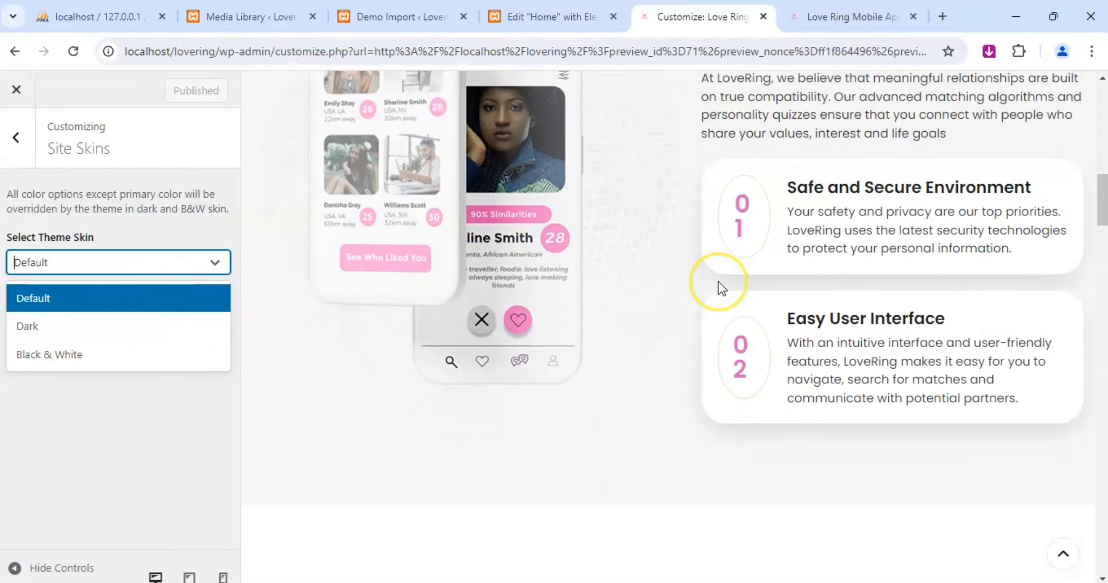
pyautogui.scroll(-5, 720, 282)
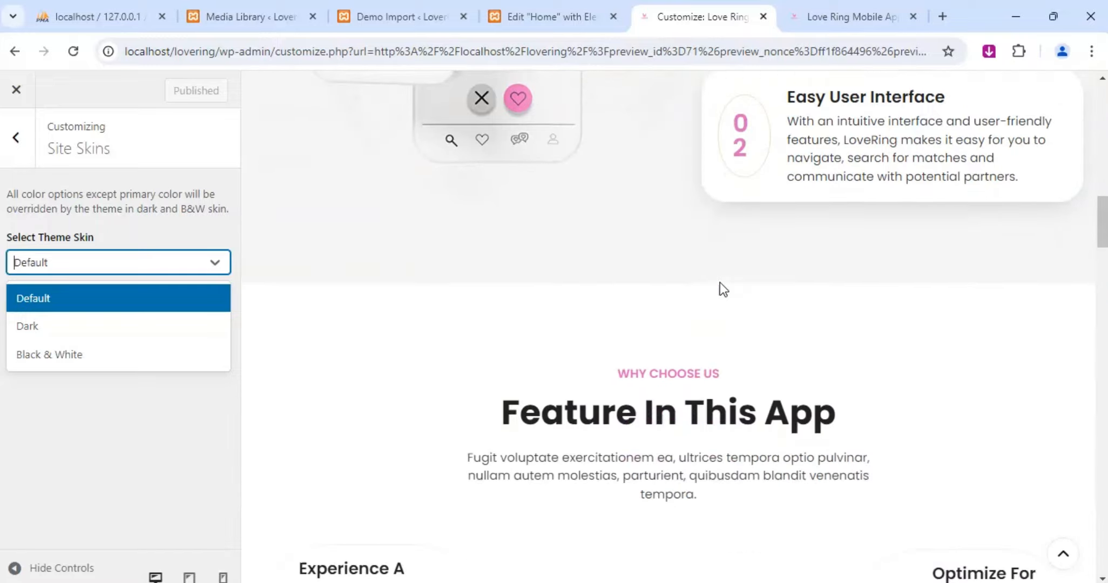
pyautogui.click(796, 329)
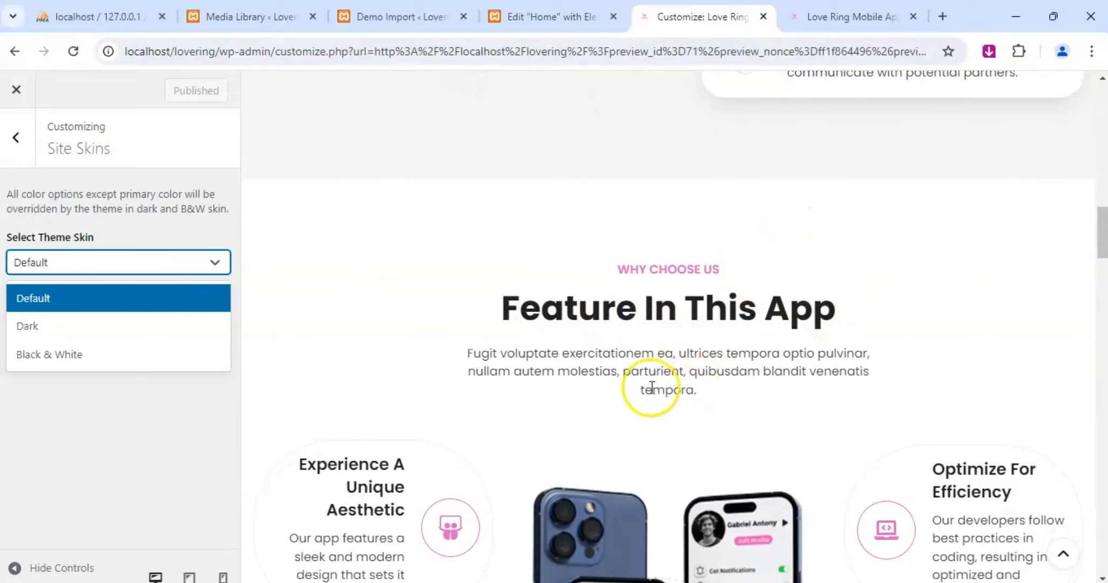
pyautogui.scroll(-3, 683, 324)
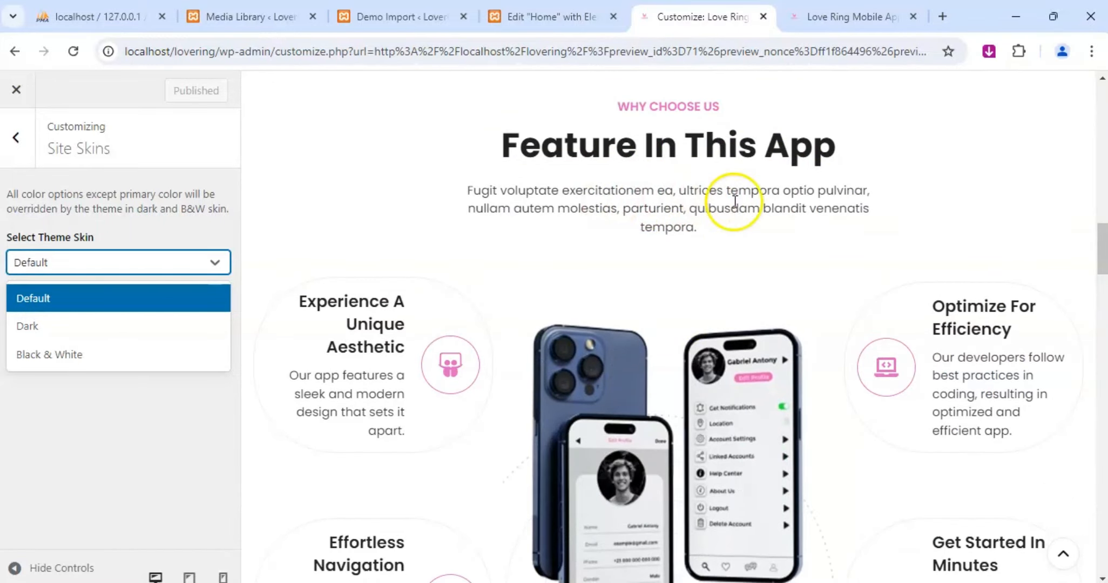
pyautogui.scroll(-6, 700, 213)
pyautogui.scroll(-8, 687, 220)
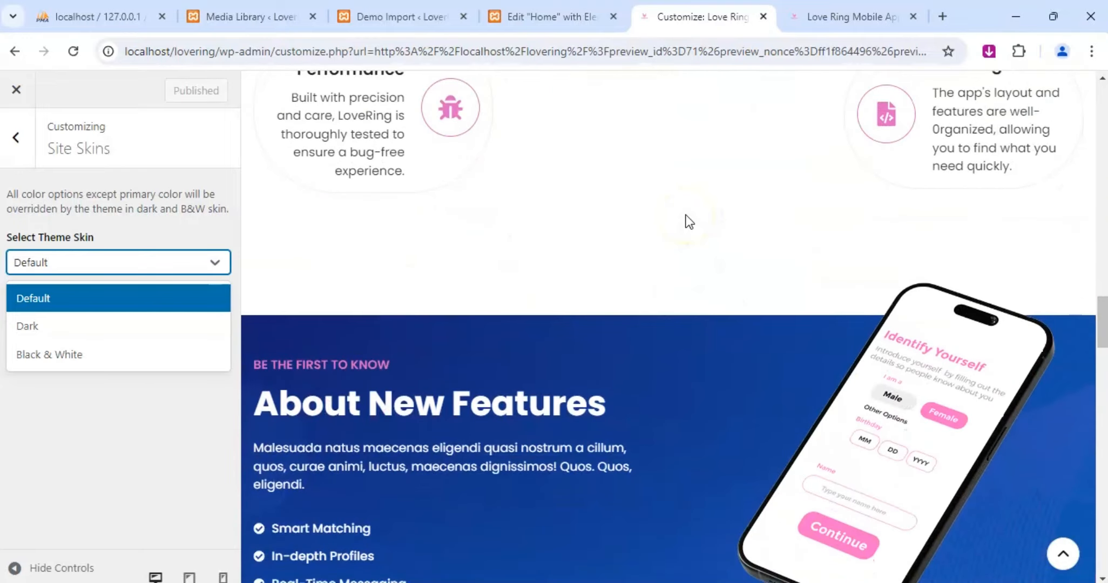
pyautogui.scroll(-10, 425, 376)
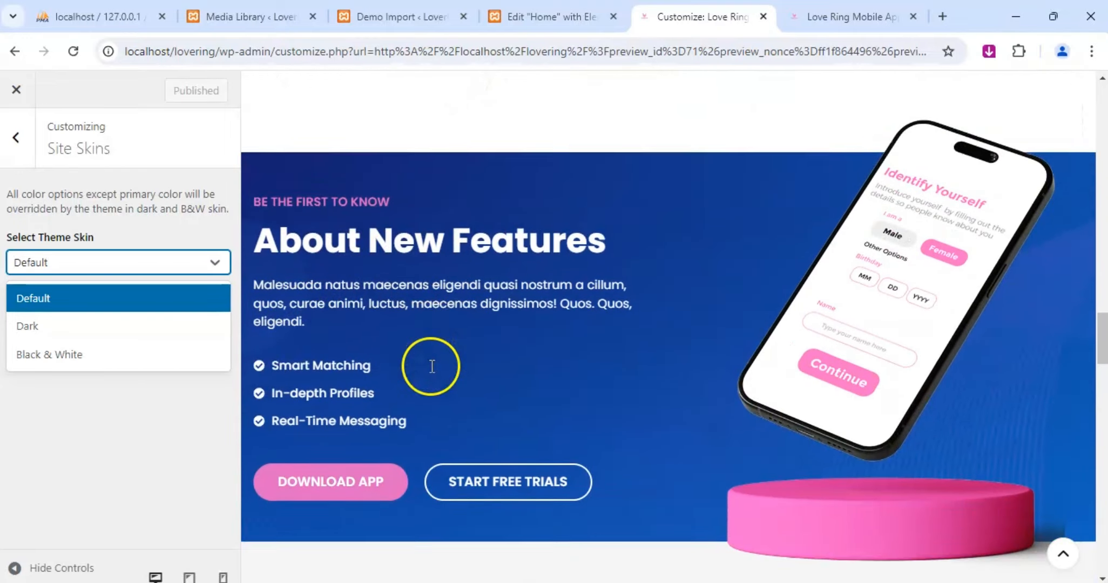
pyautogui.scroll(2, 513, 342)
pyautogui.scroll(-10, 594, 340)
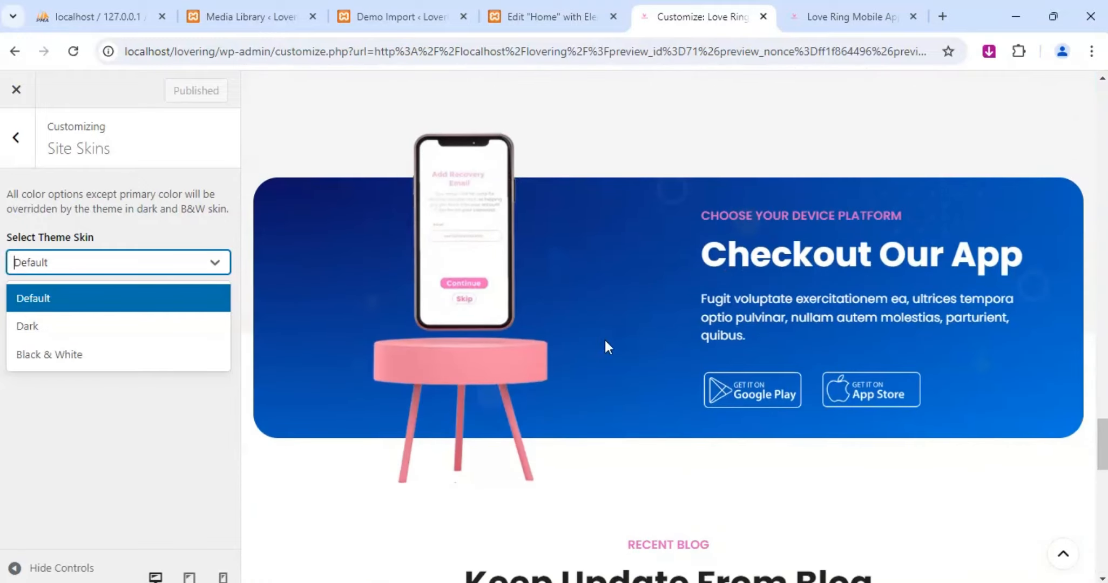
pyautogui.scroll(-5, 742, 351)
pyautogui.scroll(-10, 576, 332)
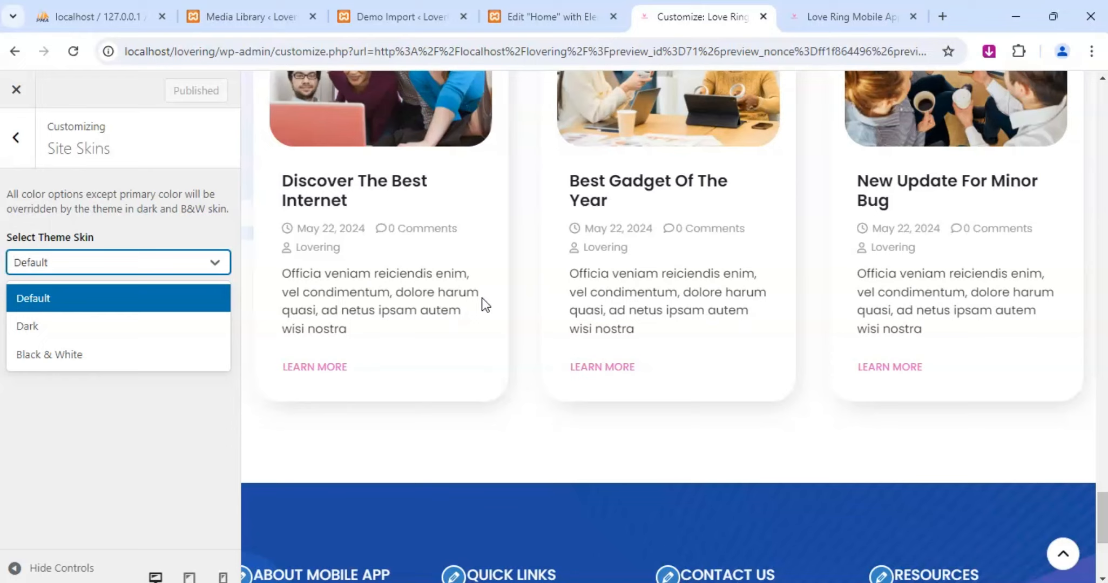
pyautogui.scroll(-5, 486, 303)
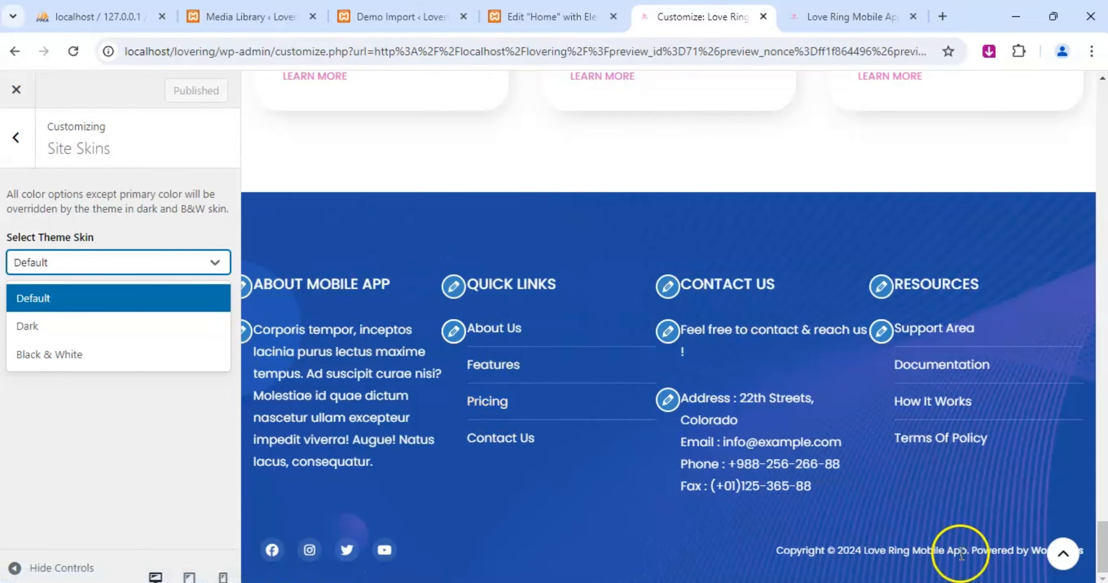
# Open the footer's About Mobile App widget area for editing and dismiss the block widgets welcome message.
pyautogui.click(244, 286)
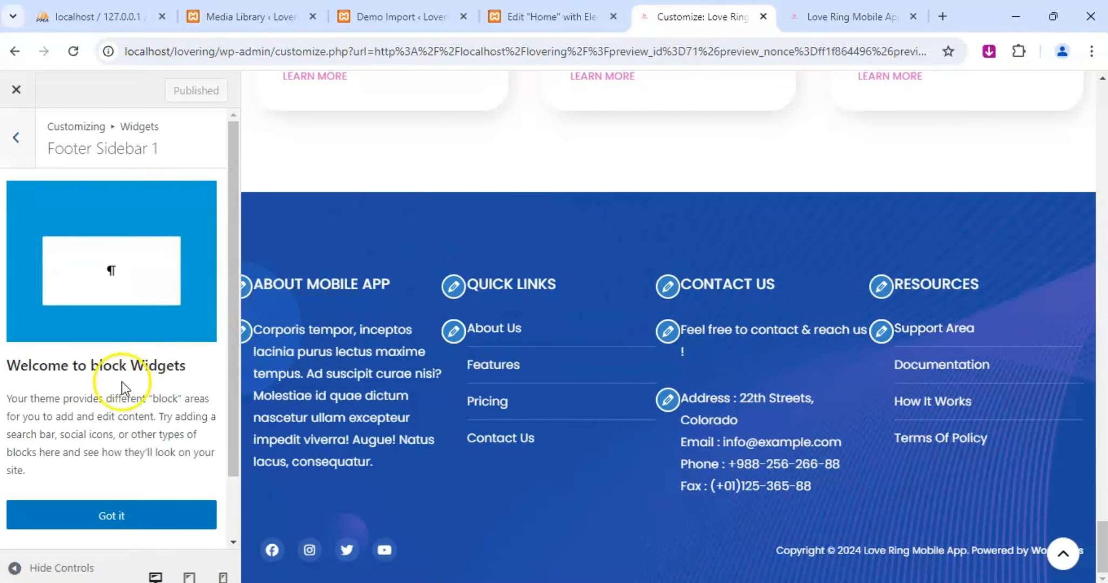
pyautogui.scroll(-2, 100, 295)
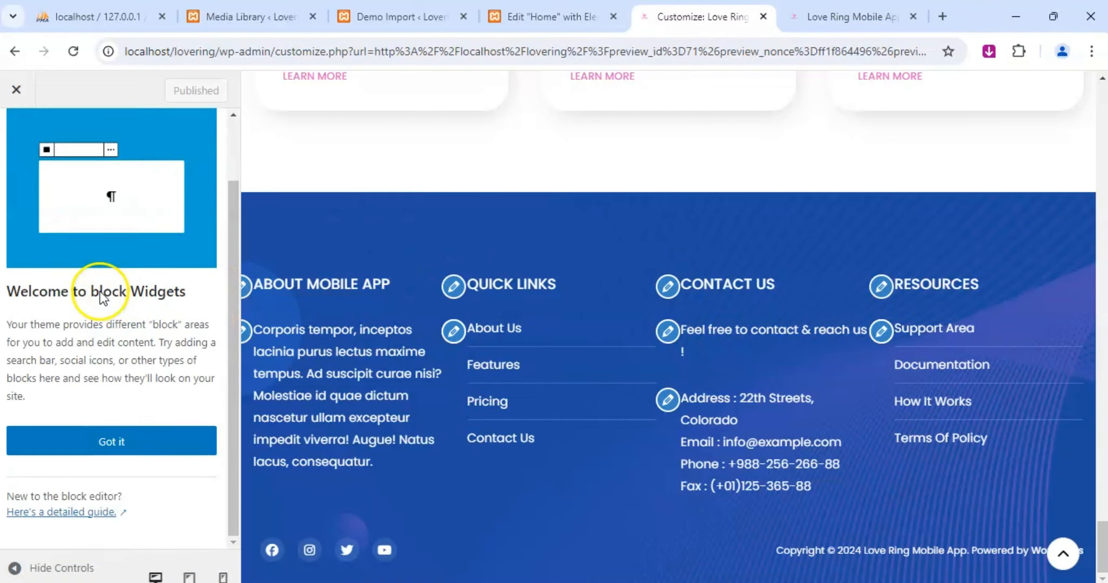
pyautogui.click(154, 450)
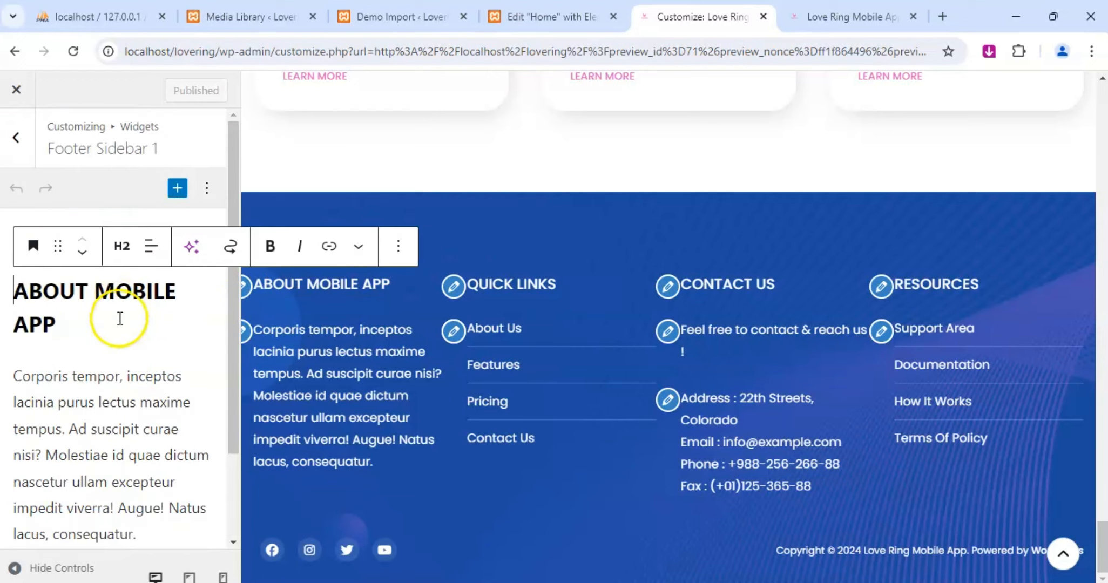
# Replace the placeholder paragraph under About Mobile App with "Signup now and meet single who share your interest and values".
pyautogui.click(55, 382)
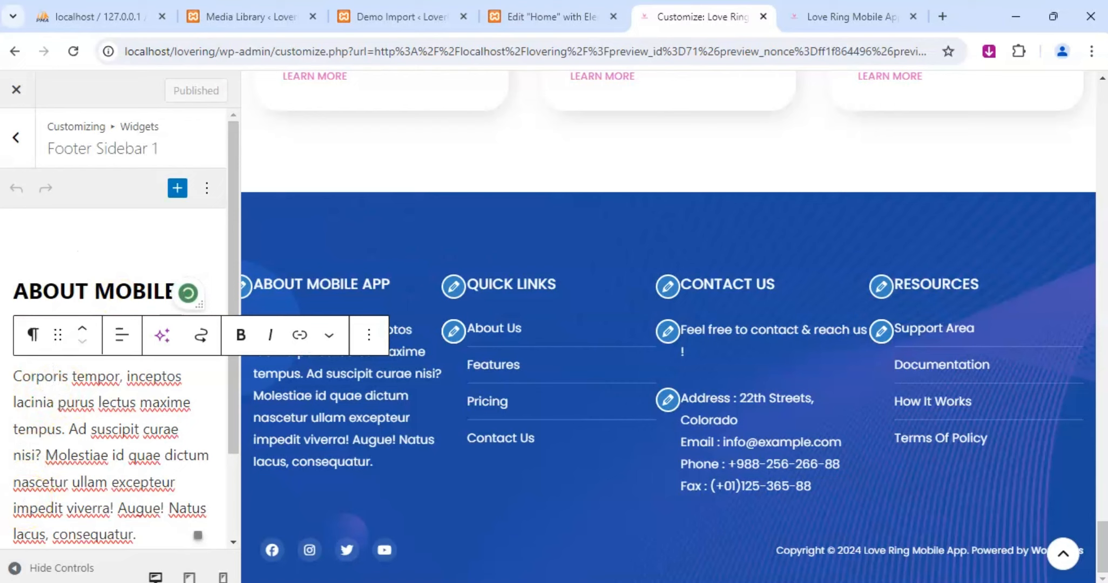
pyautogui.tripleClick(95, 431)
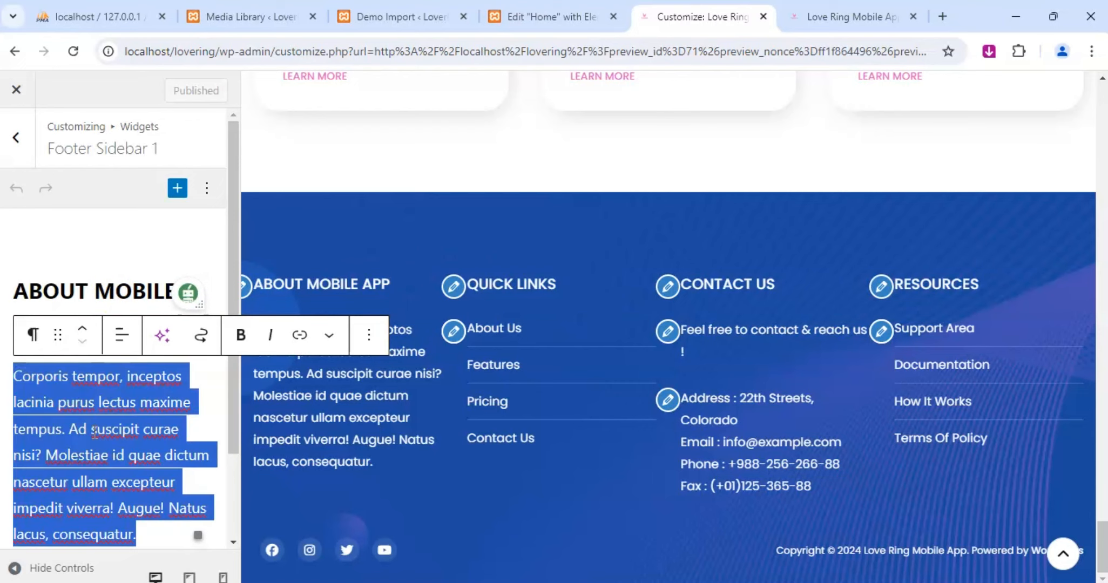
pyautogui.write('Signup')
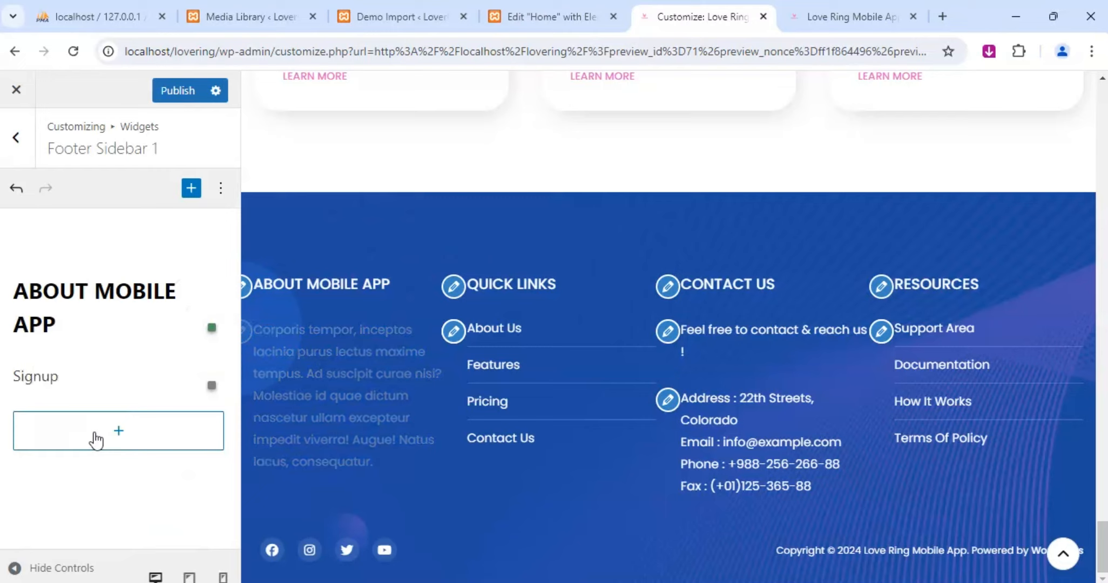
pyautogui.write(' now and')
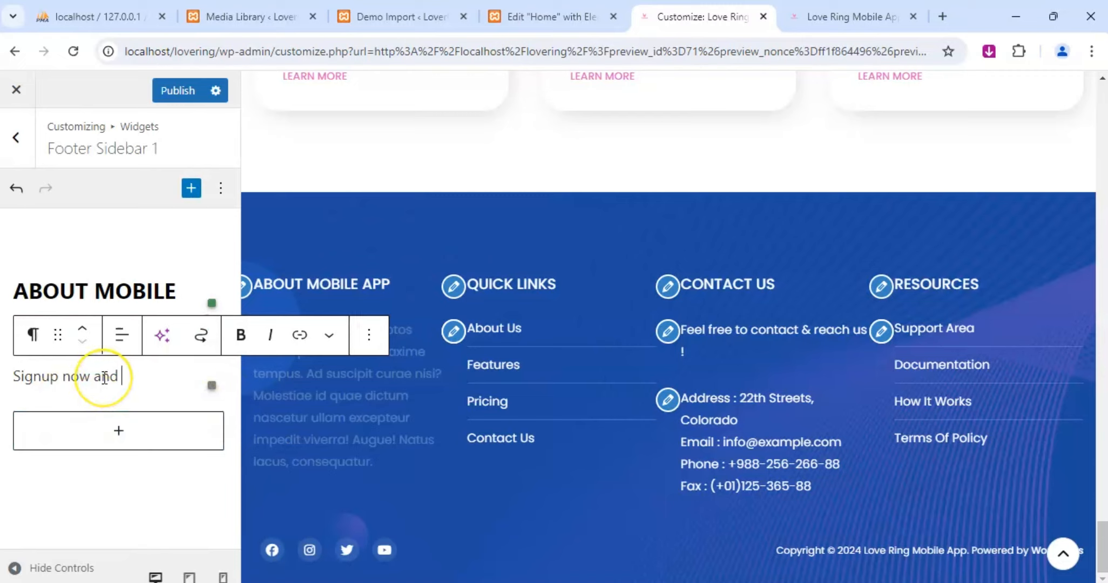
pyautogui.write('meet si')
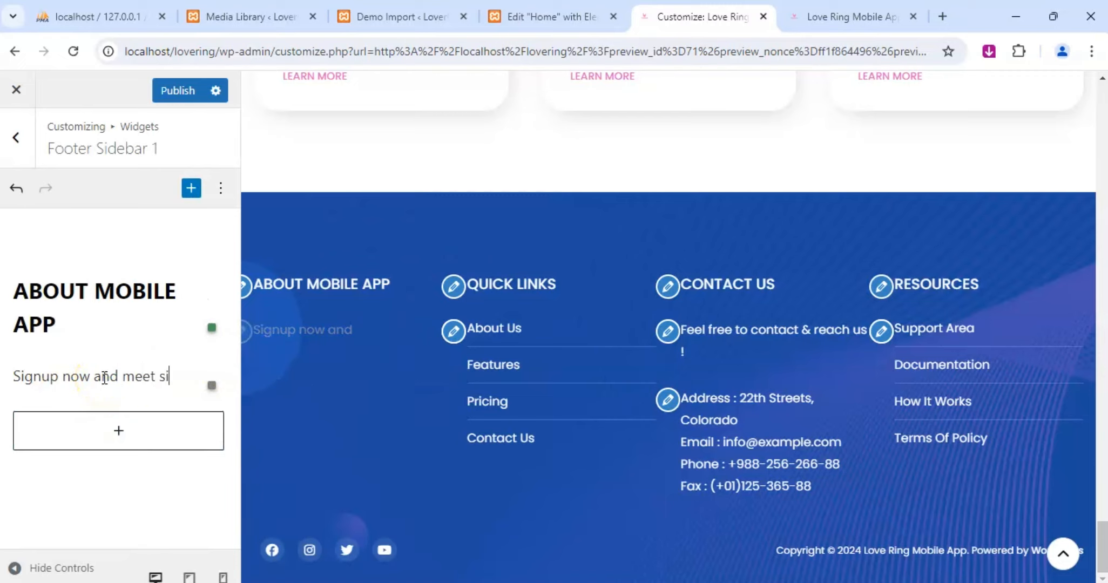
pyautogui.write('ngle who share')
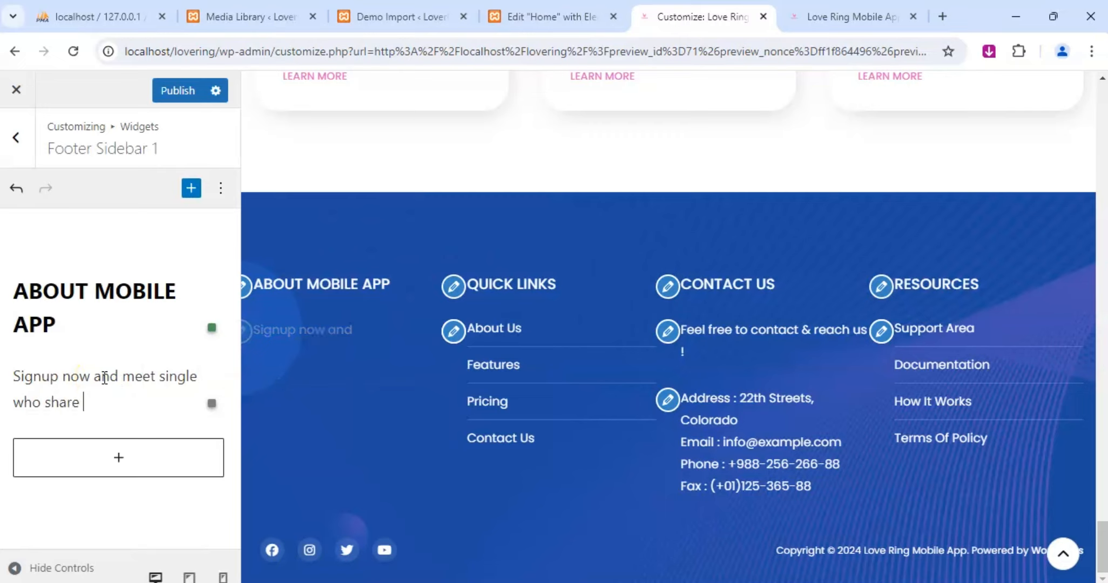
pyautogui.write(' your interest')
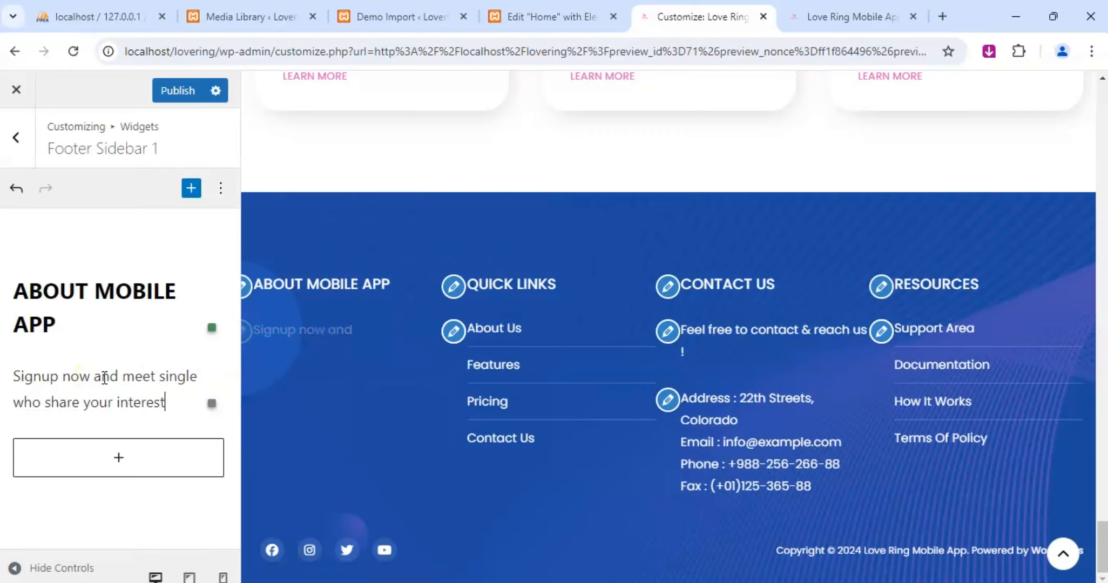
pyautogui.write(' and values')
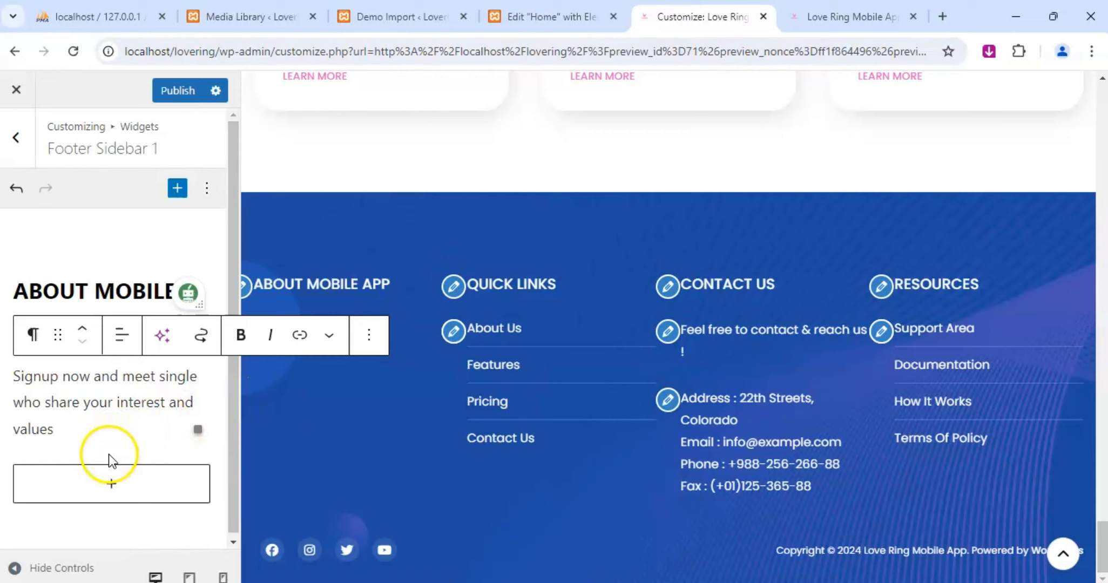
# Publish the new footer text, look at the live home page, and return to the Customizer.
pyautogui.click(189, 103)
pyautogui.click(828, 21)
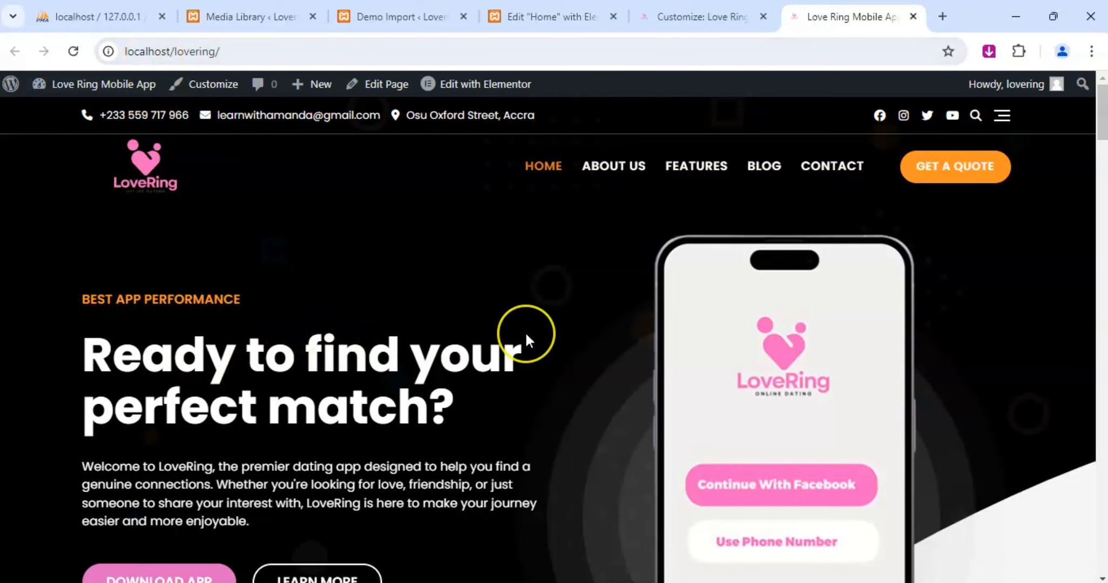
pyautogui.click(681, 18)
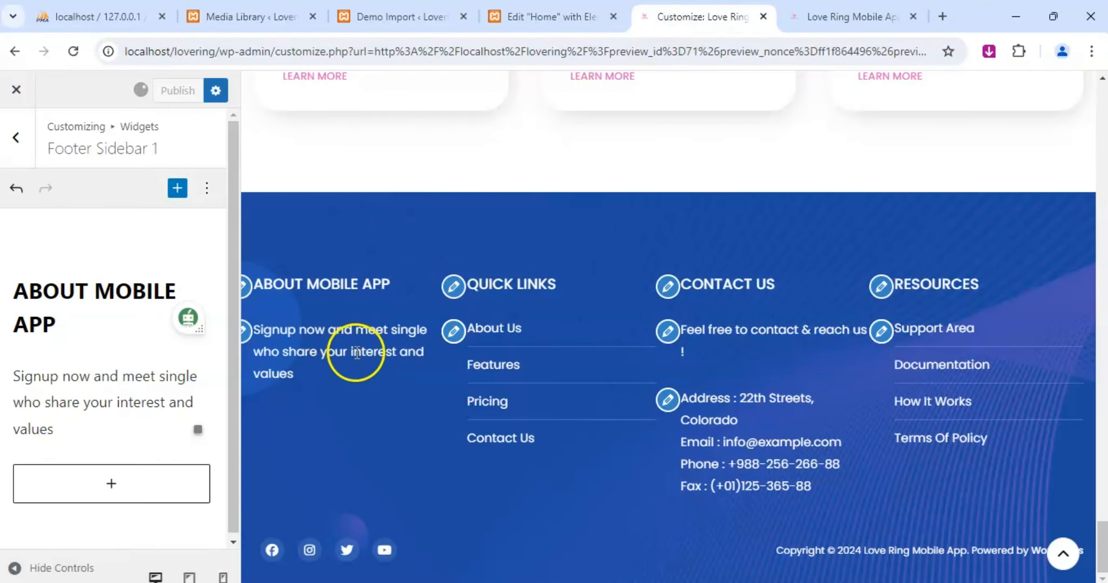
# End the About Mobile App sentence with a period and append "Download the app fro ap store or playstore. Create a profile and start your journey.".
pyautogui.click(80, 433)
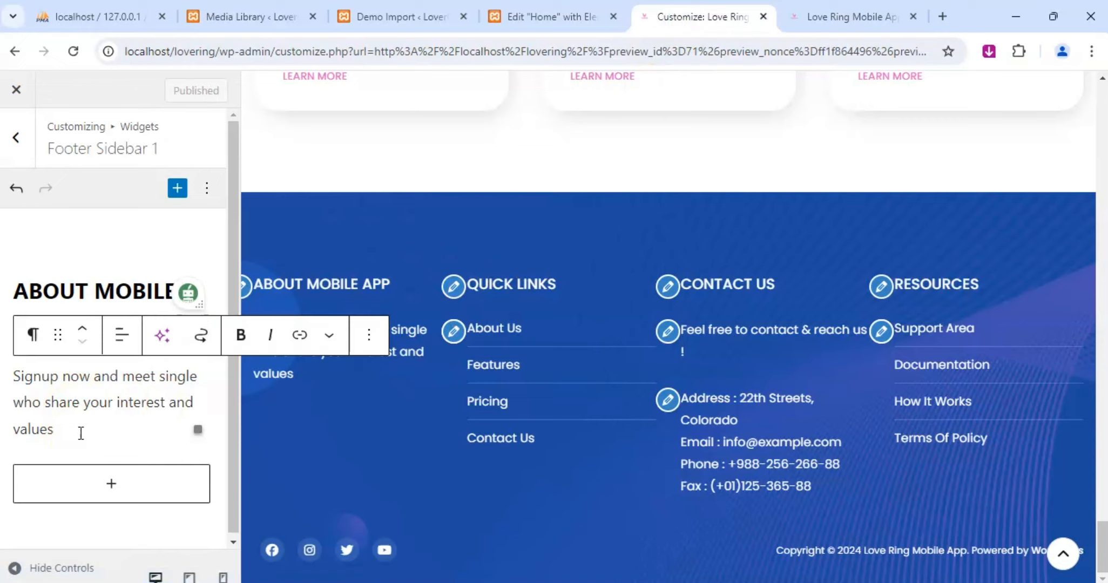
pyautogui.click(59, 451)
pyautogui.write('.')
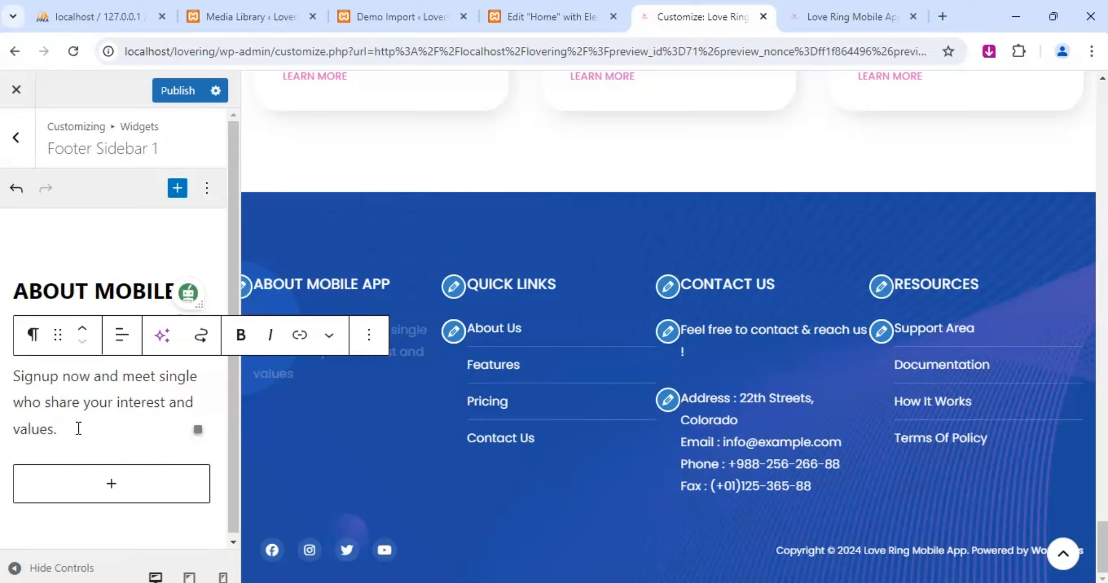
pyautogui.write('Dou')
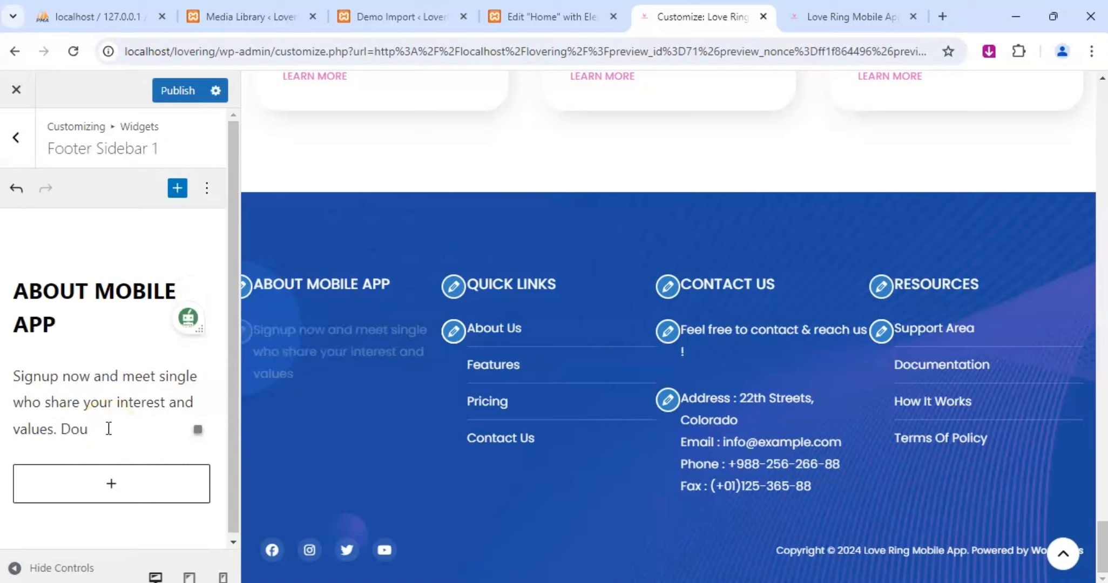
pyautogui.press('BackSpace')
pyautogui.write('wn')
pyautogui.write('load the app fro ap')
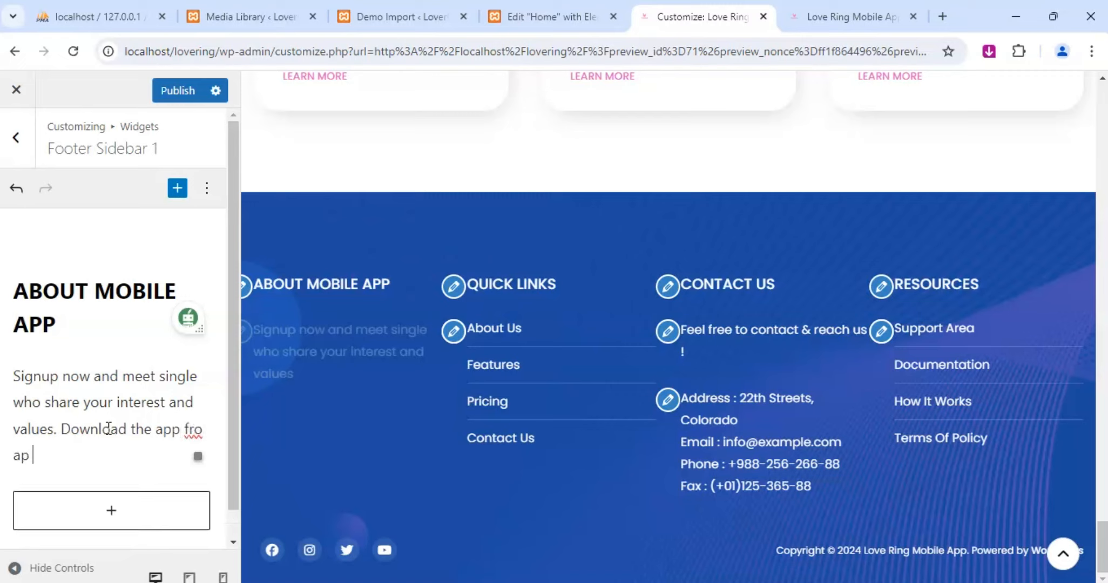
pyautogui.write(' store or play')
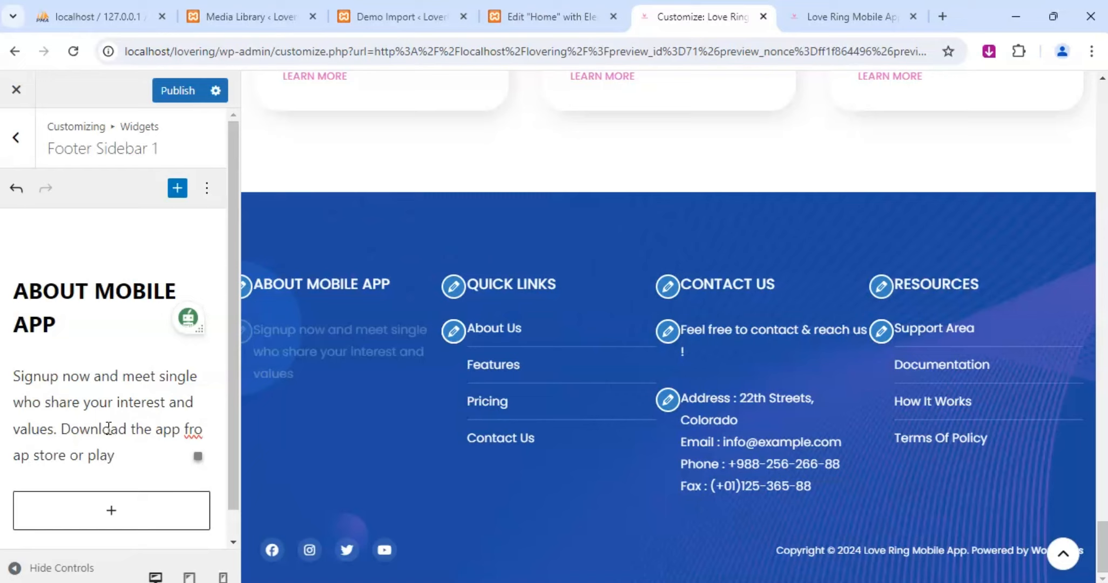
pyautogui.write(' store.')
pyautogui.write('Create')
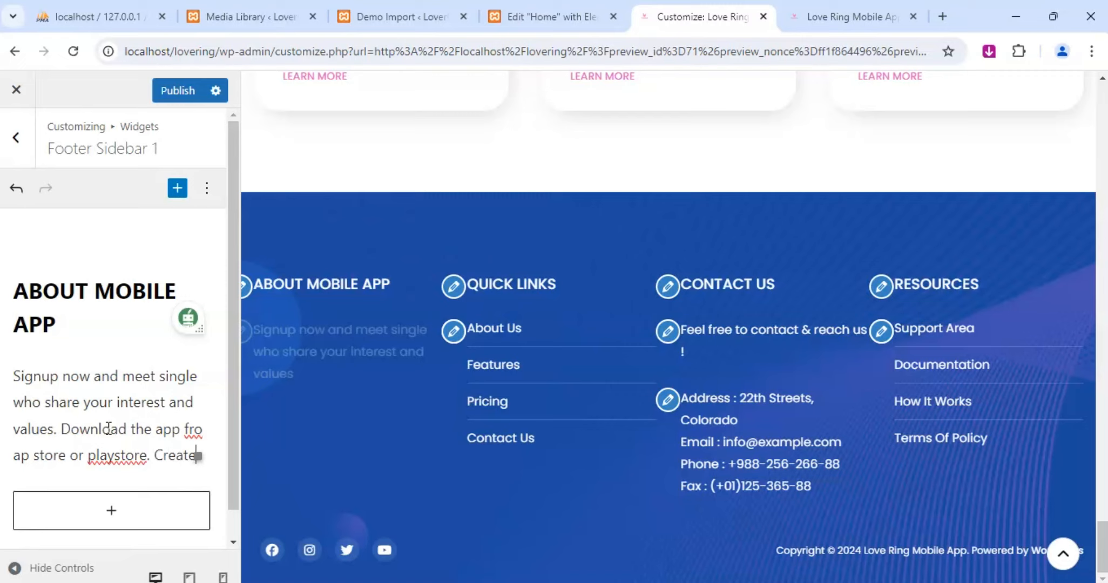
pyautogui.write(' a profile ')
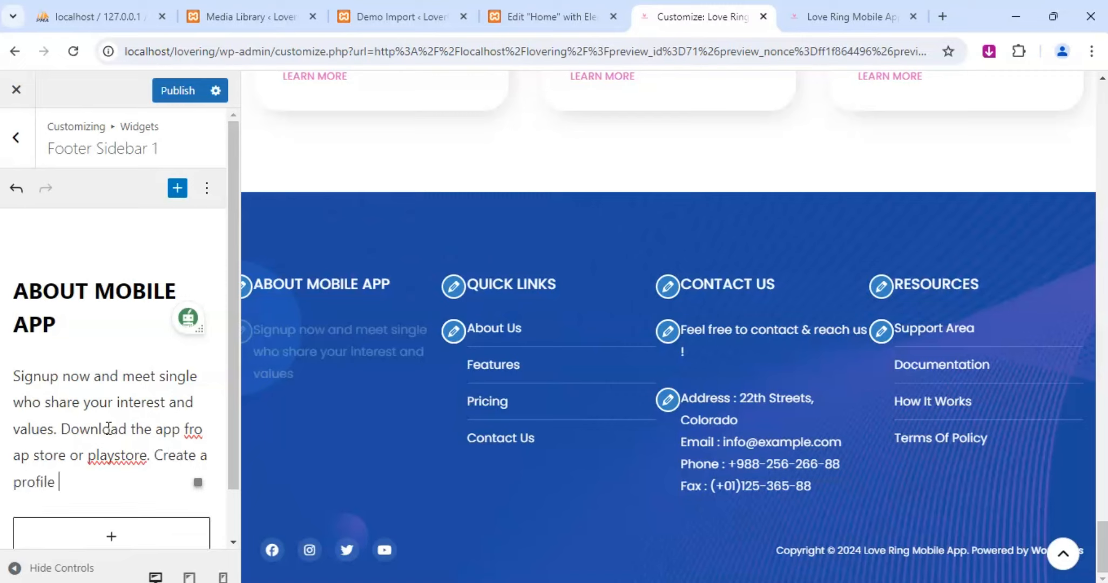
pyautogui.write('and start your journey')
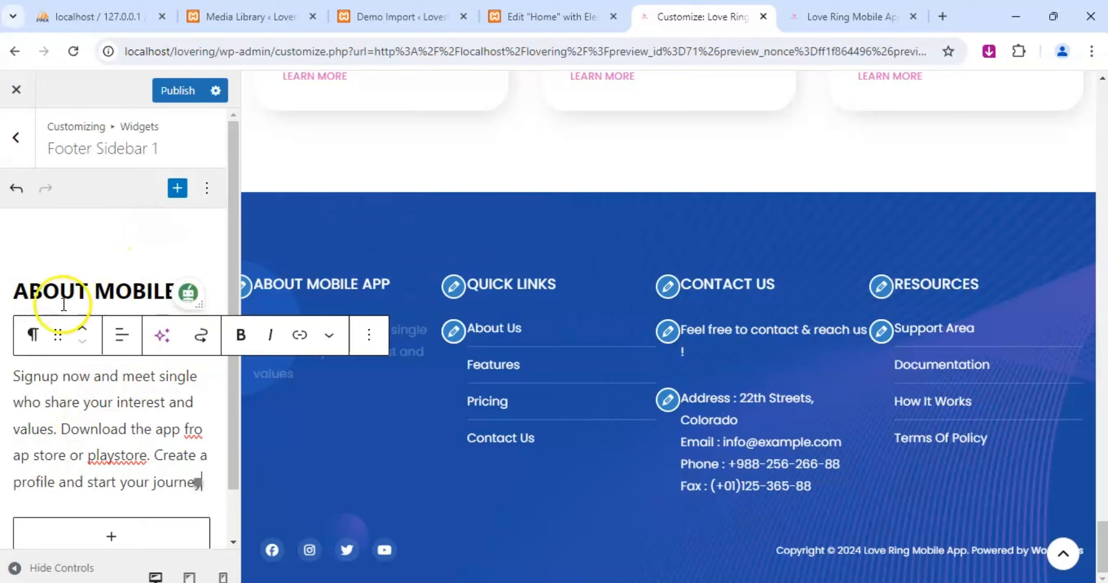
pyautogui.write('.')
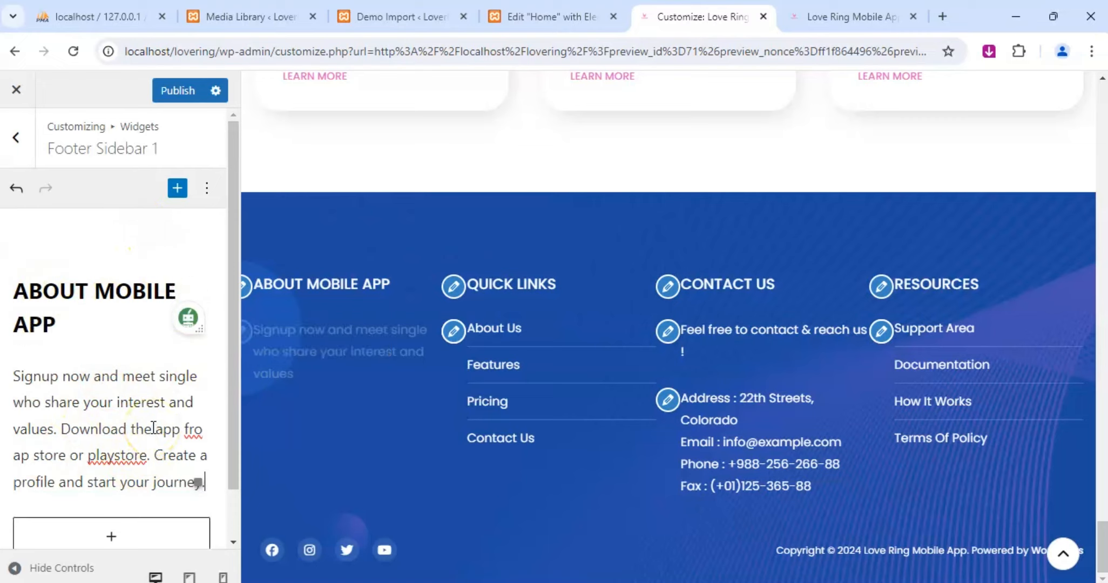
pyautogui.click(115, 456)
pyautogui.rightClick(115, 458)
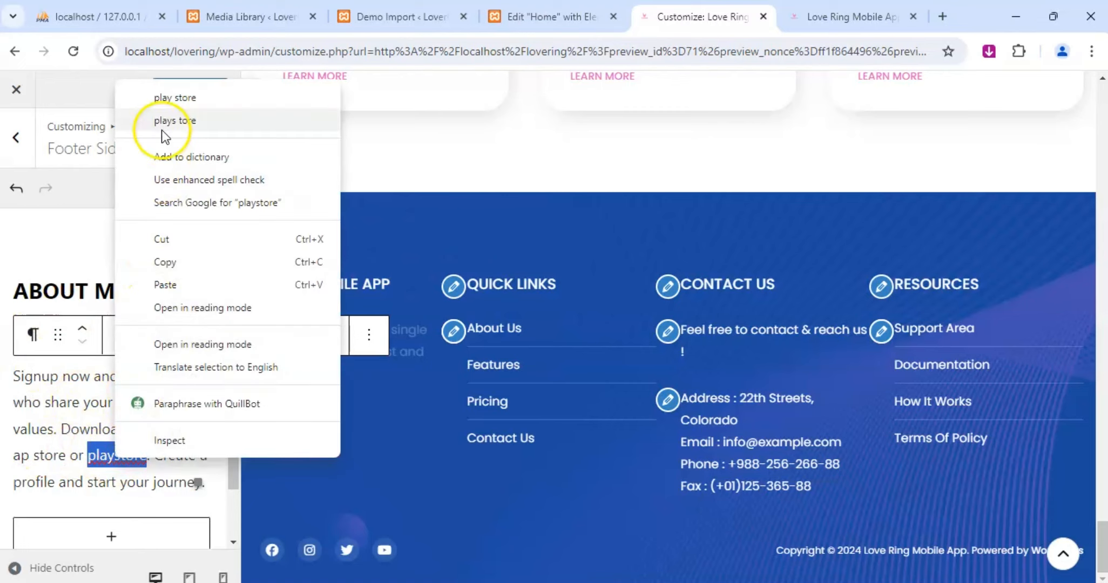
pyautogui.click(101, 469)
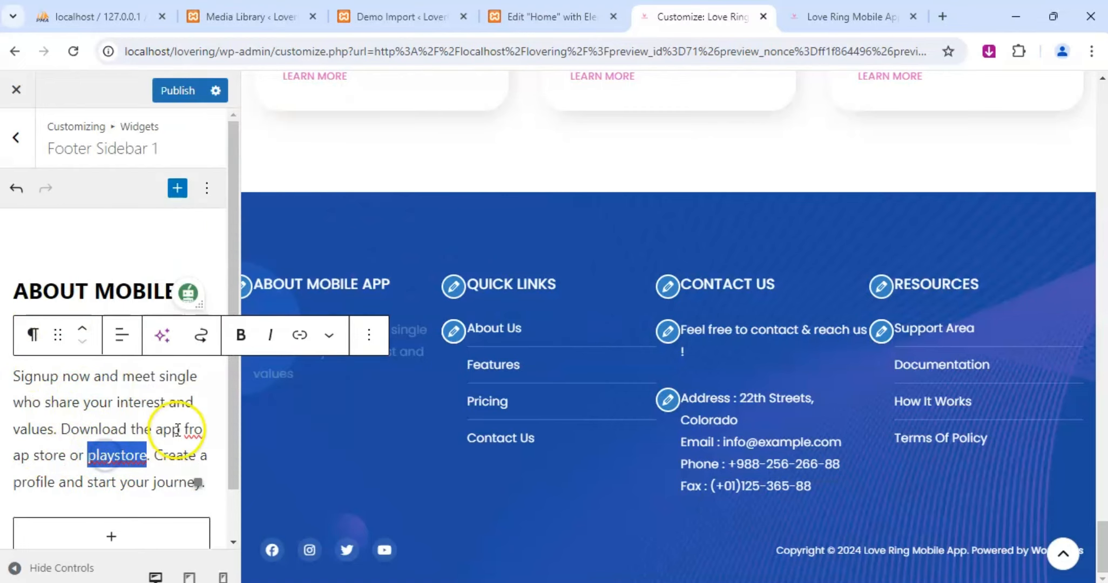
# Correct the typos in the About Mobile App paragraph so its download sentence reads "from App store".
pyautogui.click(200, 430)
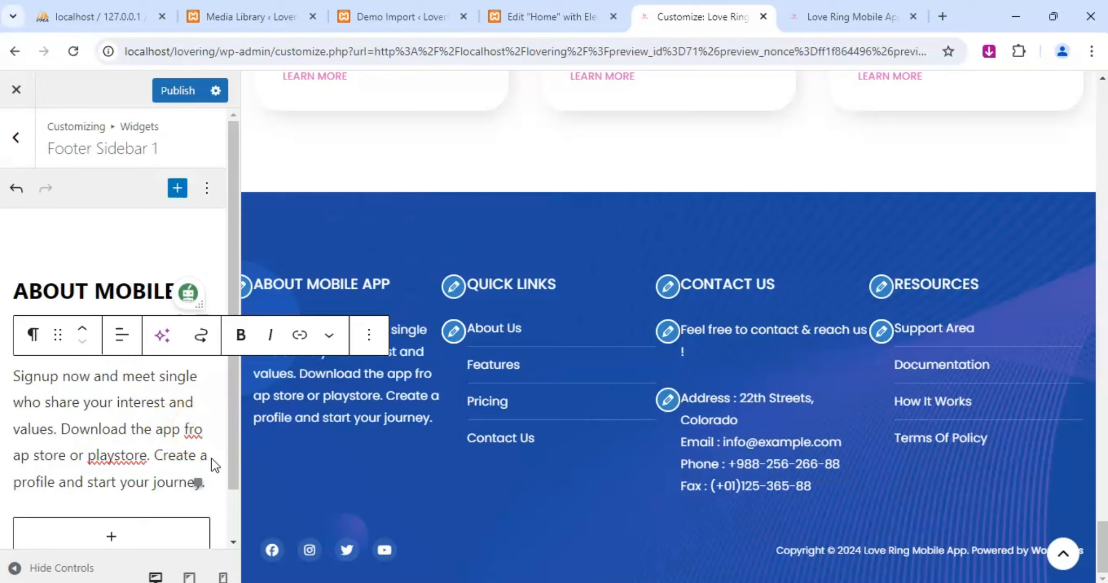
pyautogui.write('m')
pyautogui.click(62, 455)
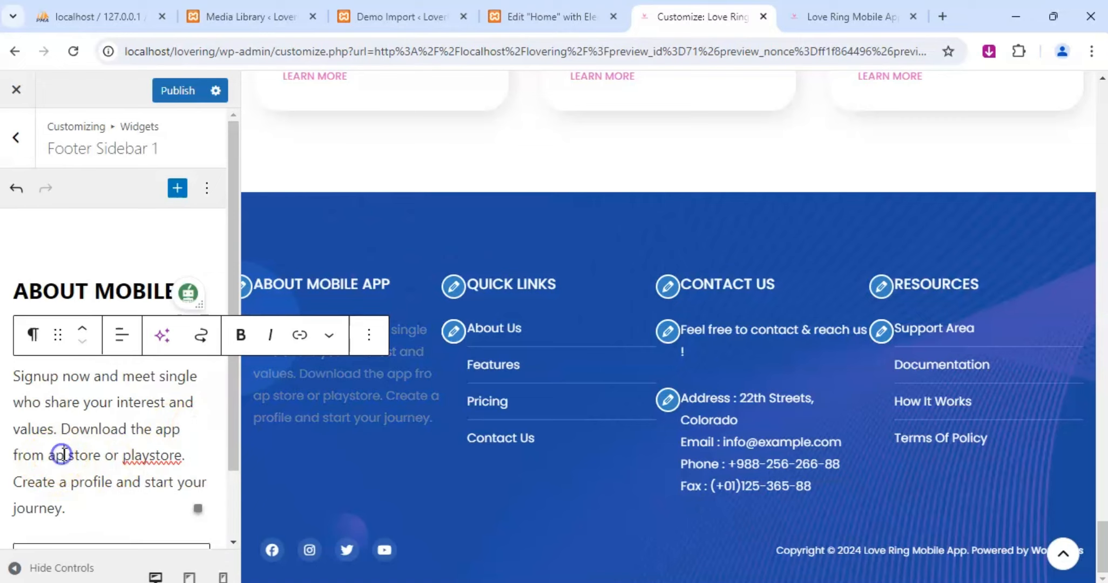
pyautogui.doubleClick(57, 455)
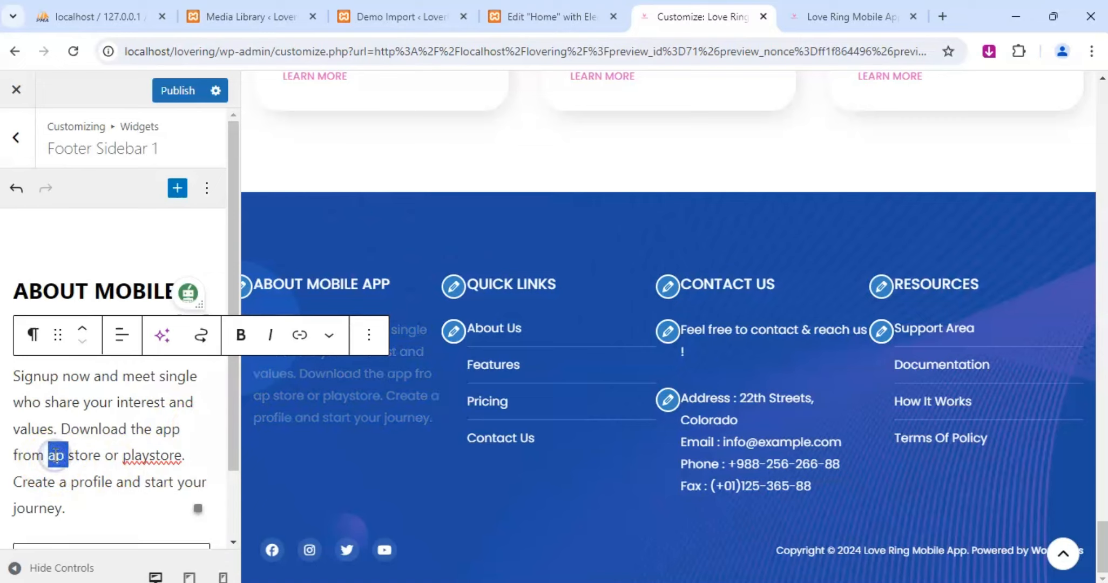
pyautogui.write('App')
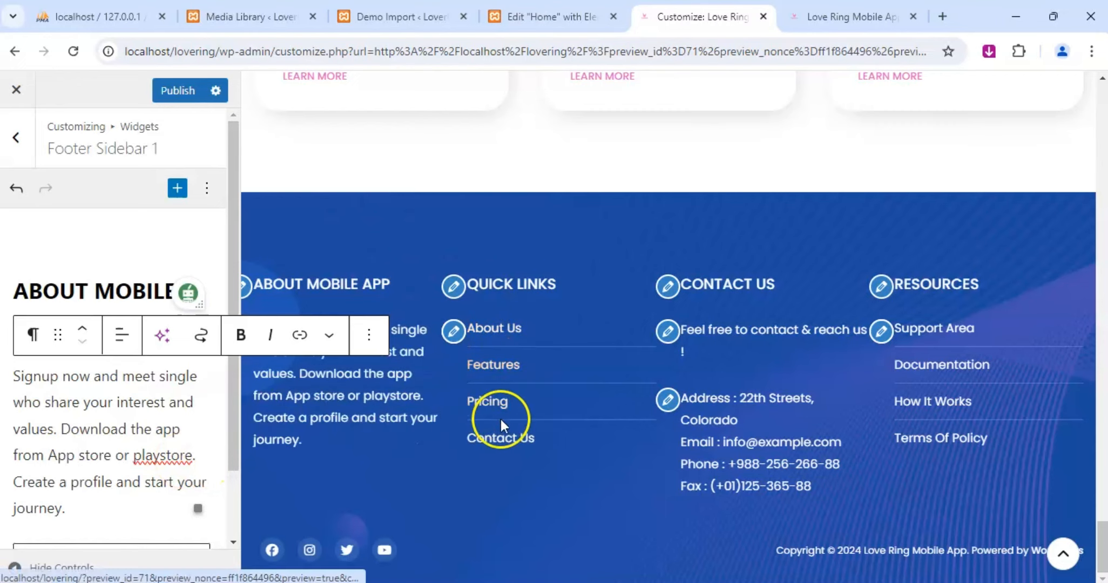
# Expand the About Us item of the Quick Links footer menu and publish the footer changes.
pyautogui.click(454, 331)
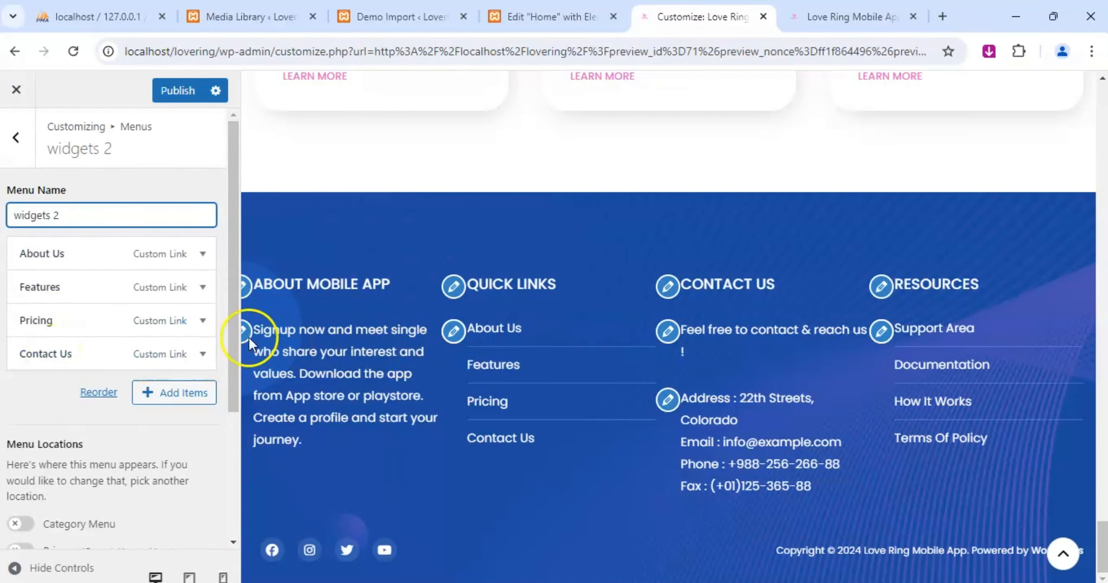
pyautogui.click(201, 258)
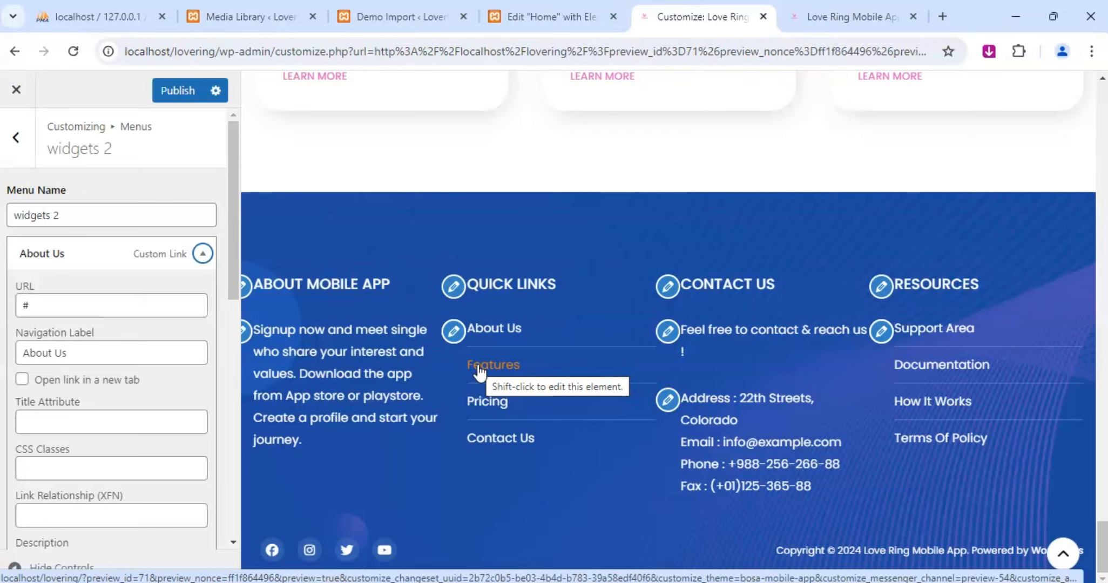
pyautogui.click(176, 91)
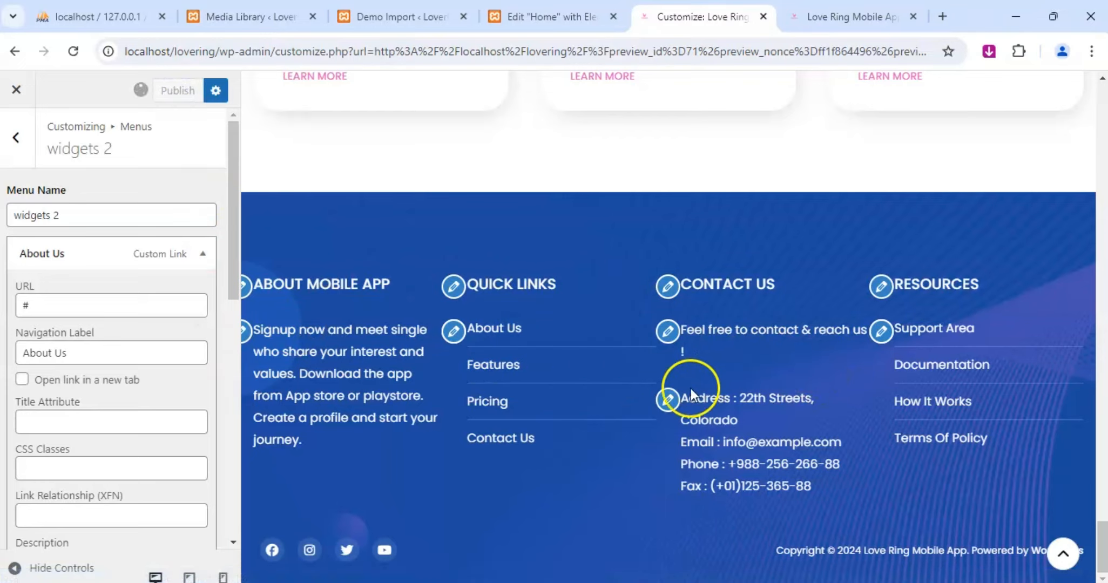
# Replace the street and city after "Address :" in the footer's Contact Us text with the business's own address shown in the site header.
pyautogui.click(670, 400)
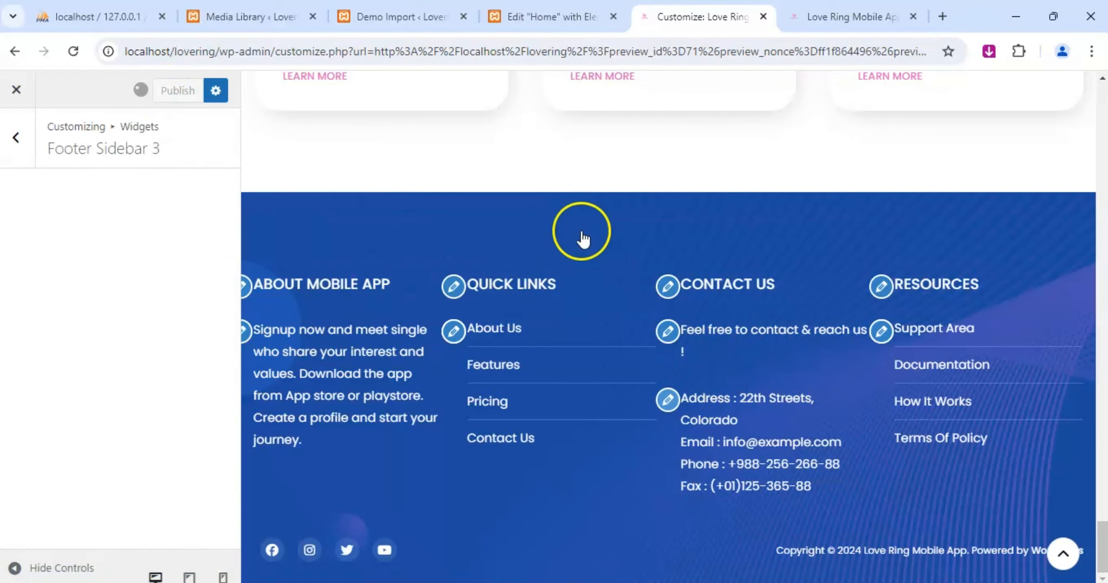
pyautogui.click(835, 16)
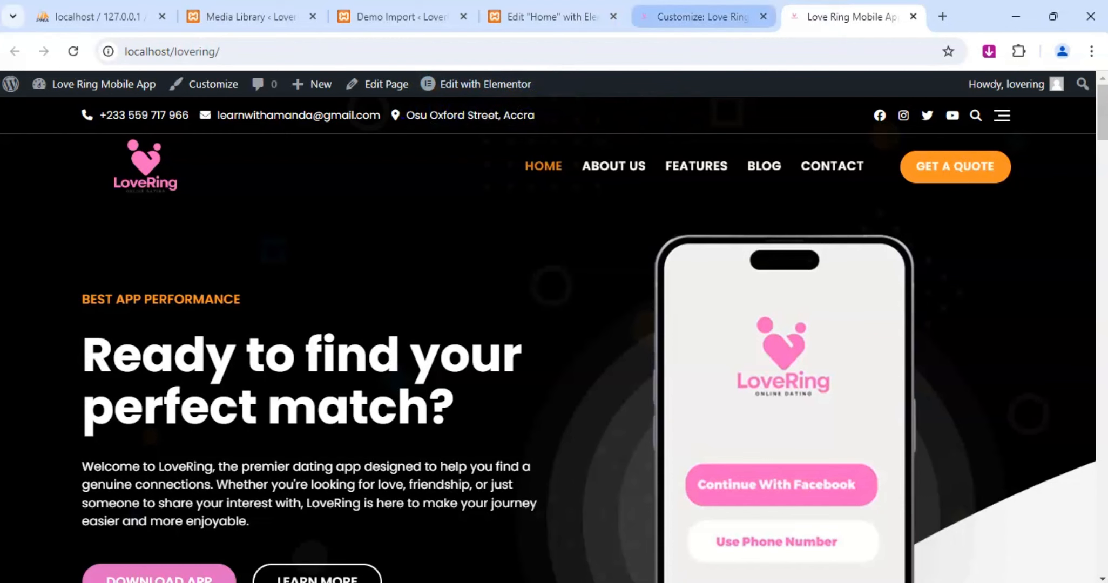
pyautogui.click(709, 15)
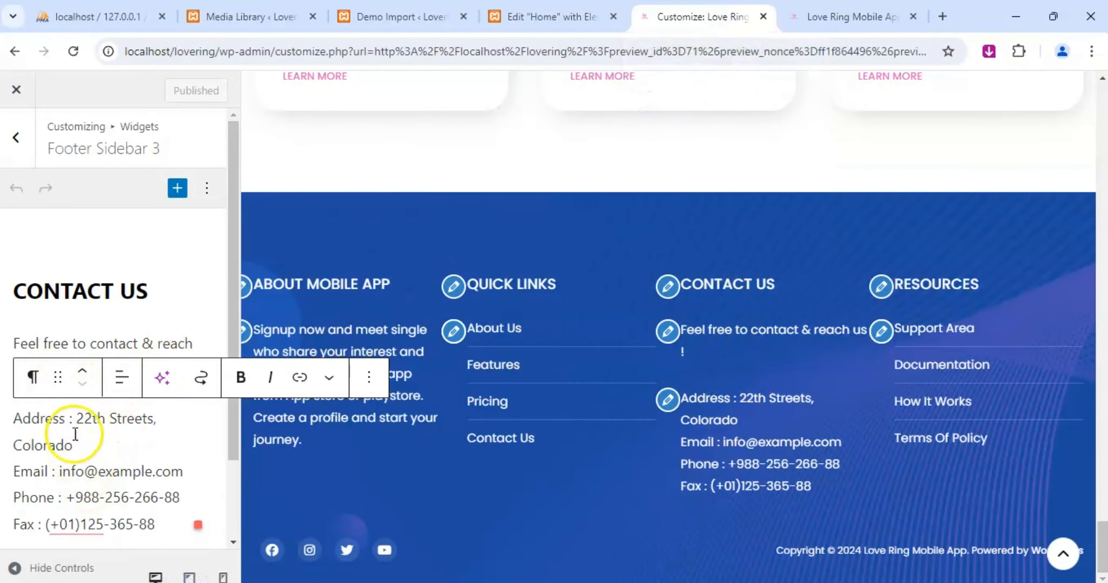
pyautogui.moveTo(76, 419); pyautogui.dragTo(84, 444)
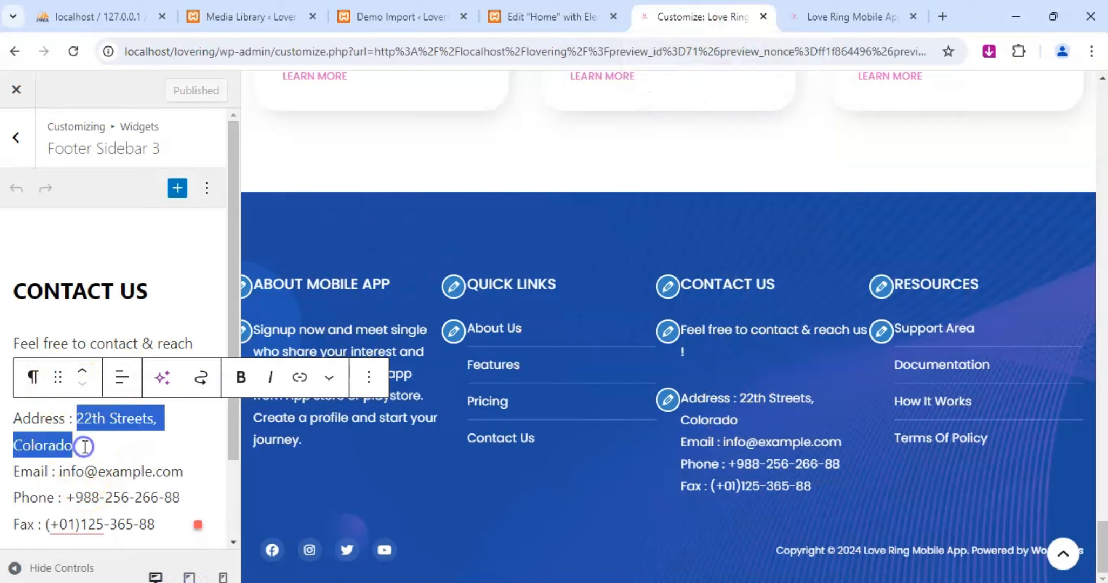
pyautogui.write('Osu ')
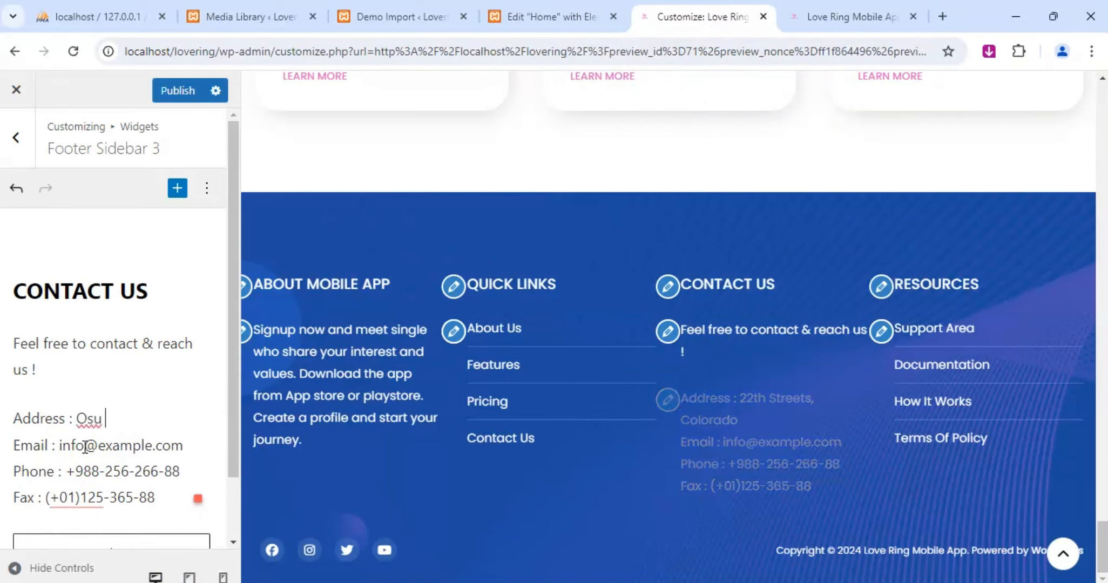
pyautogui.write('Oxfor')
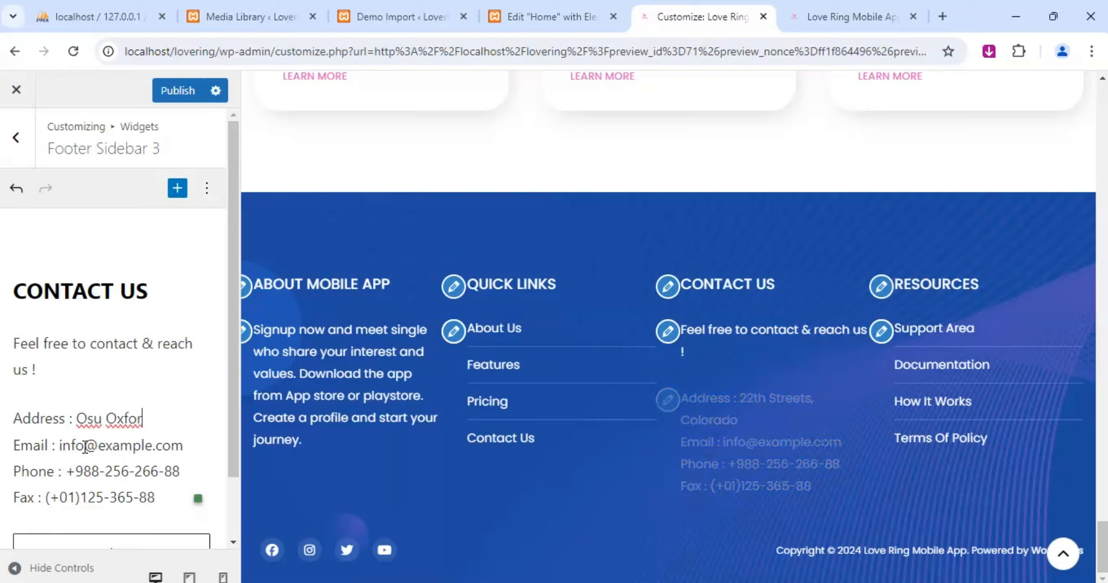
pyautogui.write('rd')
pyautogui.press('BackSpace')
pyautogui.press('BackSpace')
pyautogui.press('BackSpace')
pyautogui.write('d Street')
pyautogui.hotkey('shift', 'Return')
pyautogui.write('Accra')
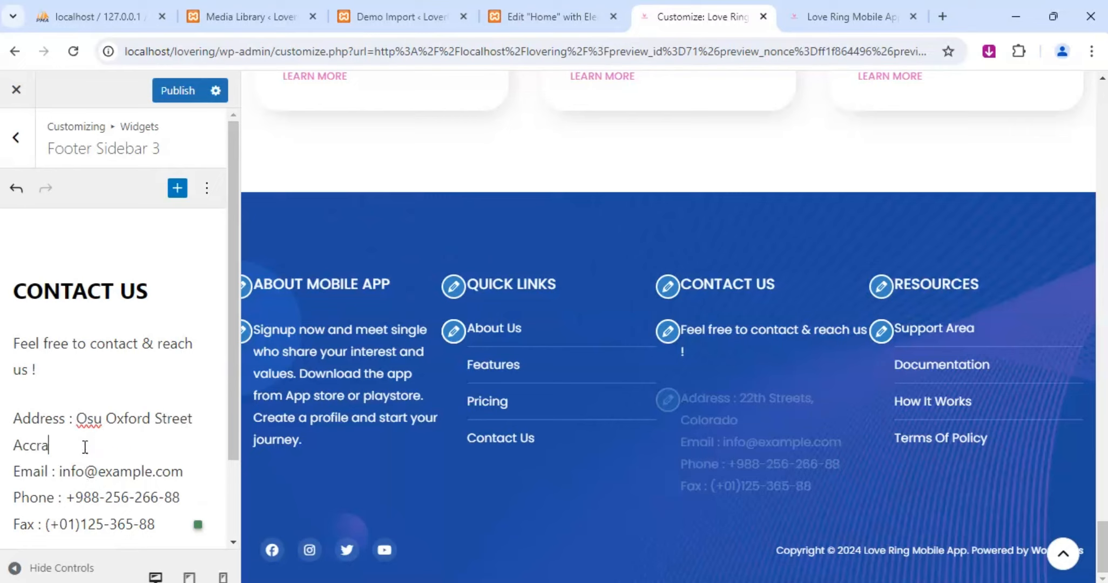
pyautogui.click(561, 20)
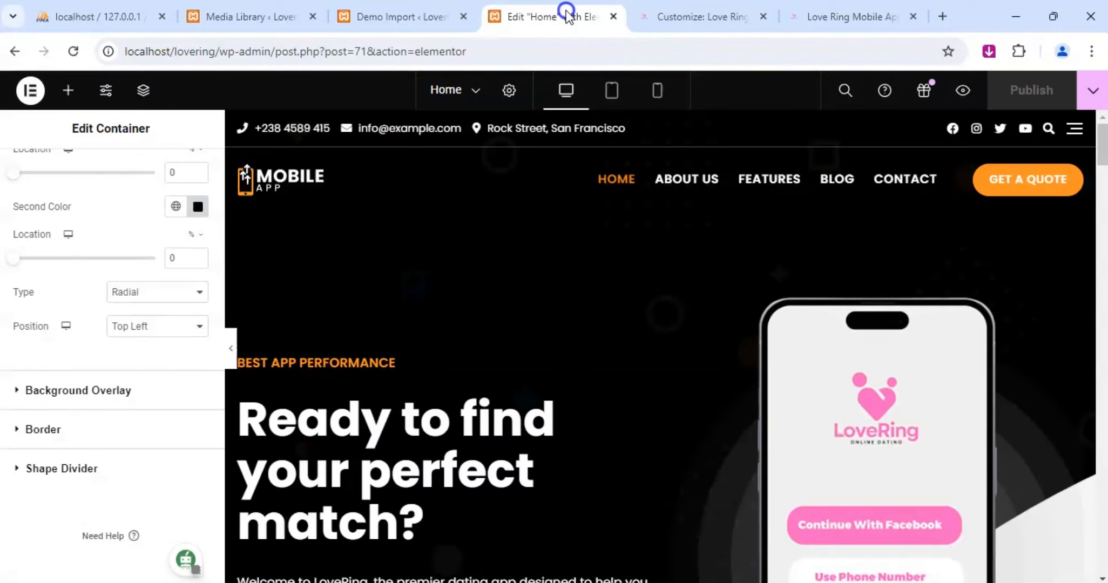
pyautogui.click(669, 10)
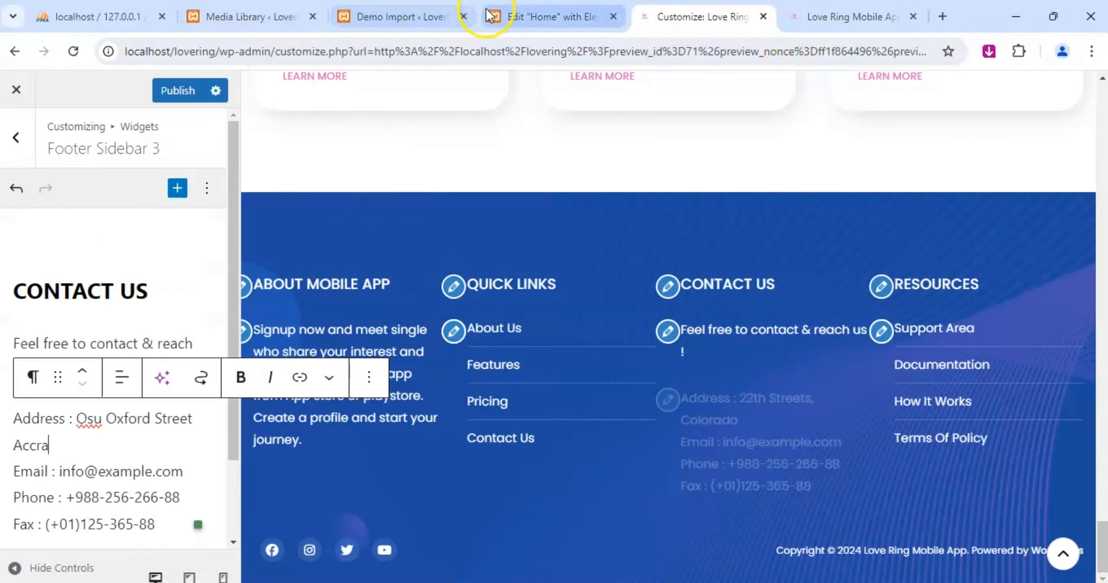
pyautogui.click(421, 17)
pyautogui.click(517, 15)
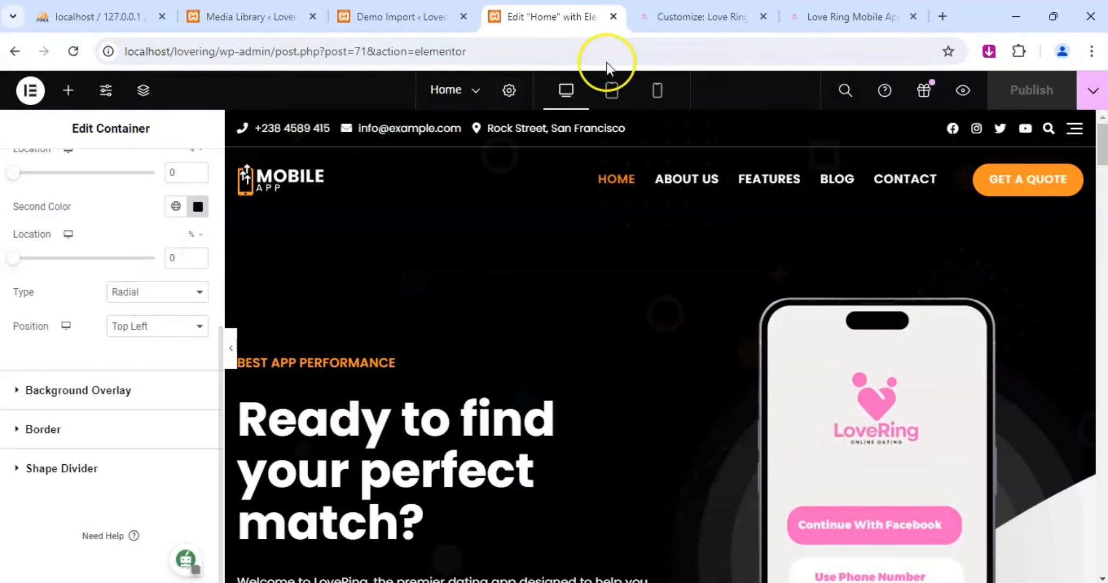
pyautogui.click(845, 16)
pyautogui.click(662, 16)
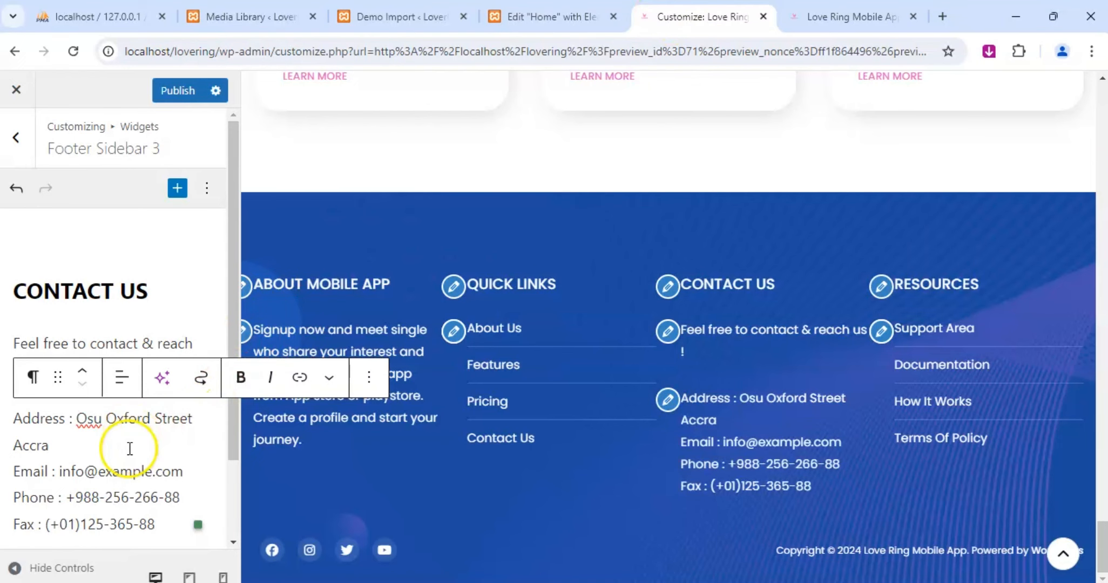
# Replace the placeholder e-mail in the footer's Contact Us text with the business's own e-mail address.
pyautogui.scroll(-2, 86, 469)
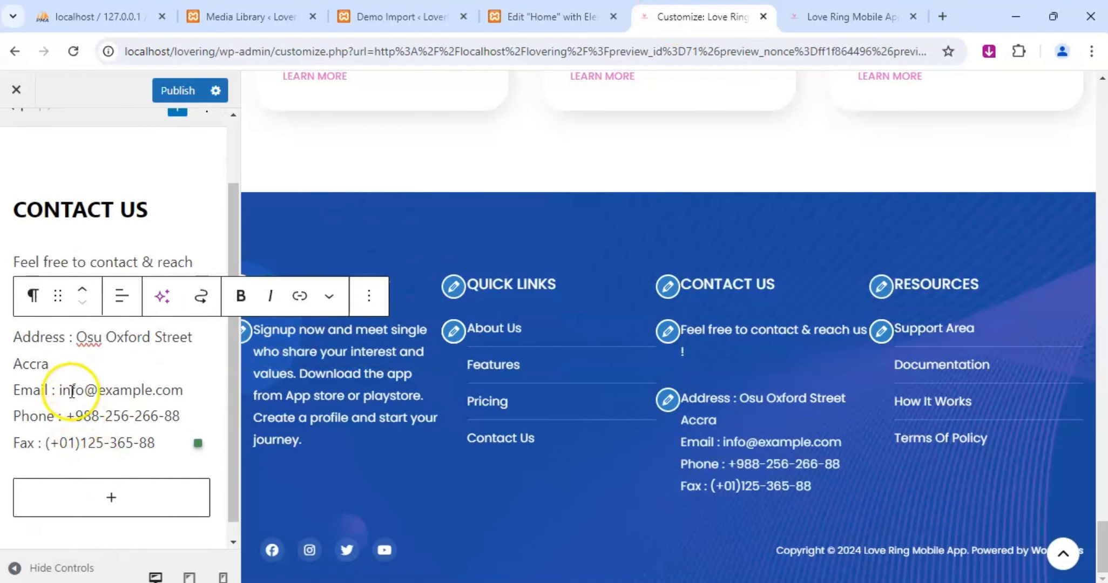
pyautogui.moveTo(59, 390); pyautogui.dragTo(155, 387)
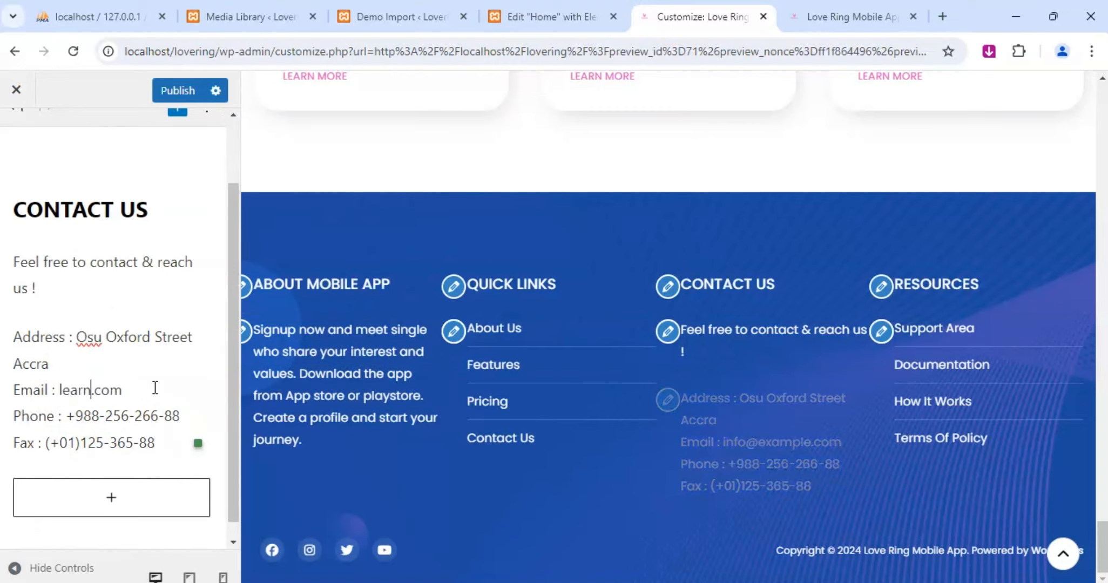
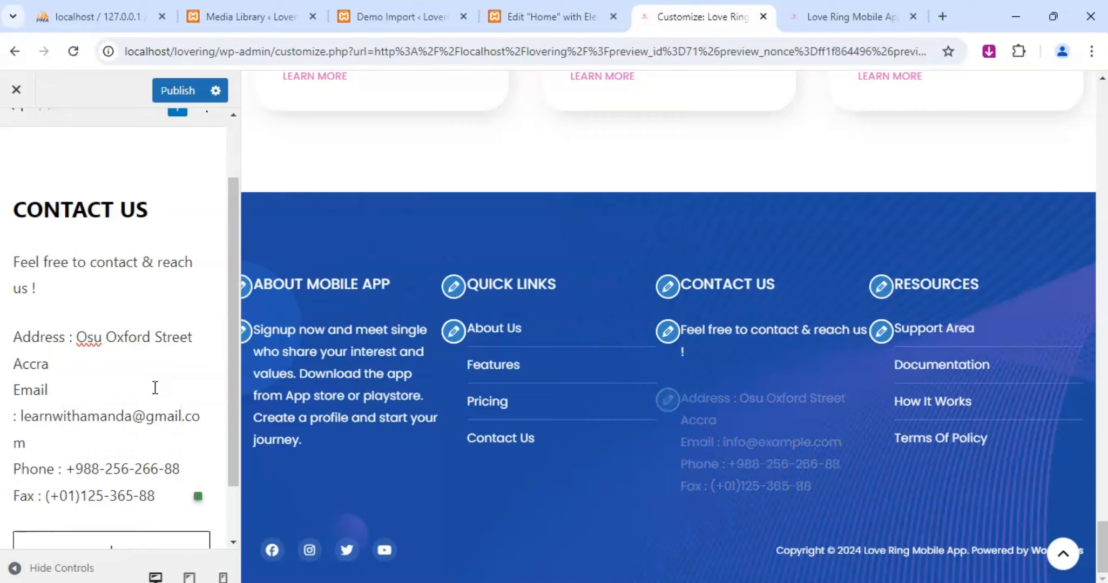
# Replace the phone number in the footer's Contact Us text with the business's own number and use the same number for the fax.
pyautogui.moveTo(66, 469); pyautogui.dragTo(182, 468)
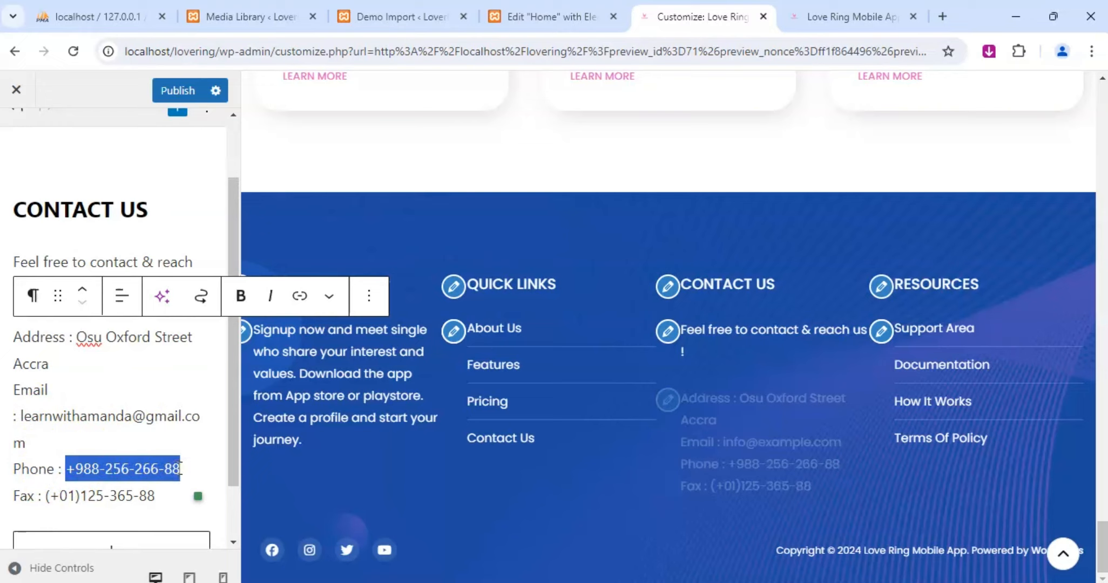
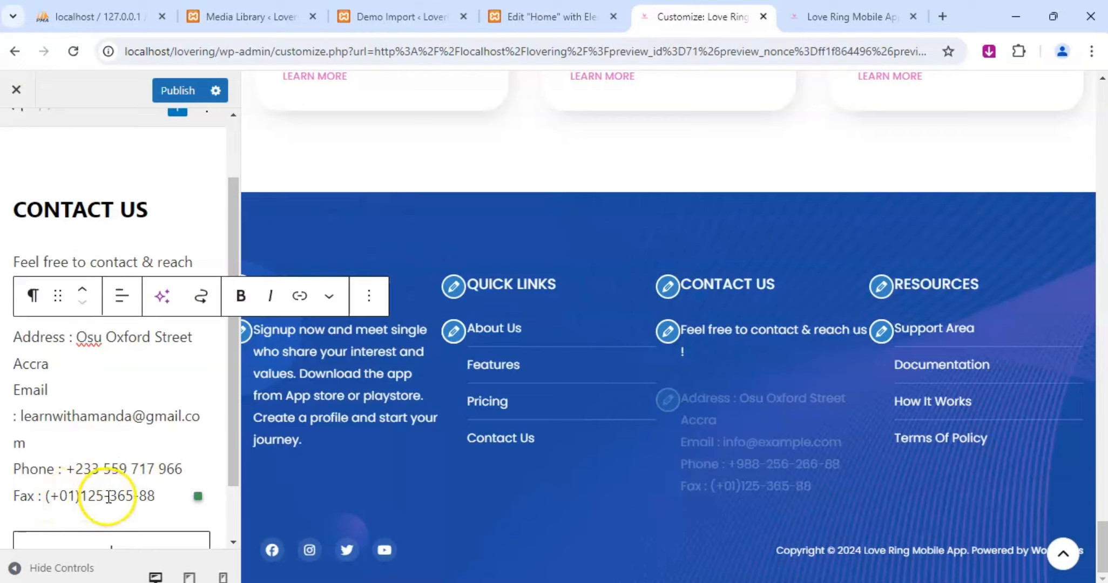
pyautogui.moveTo(68, 469); pyautogui.dragTo(47, 495)
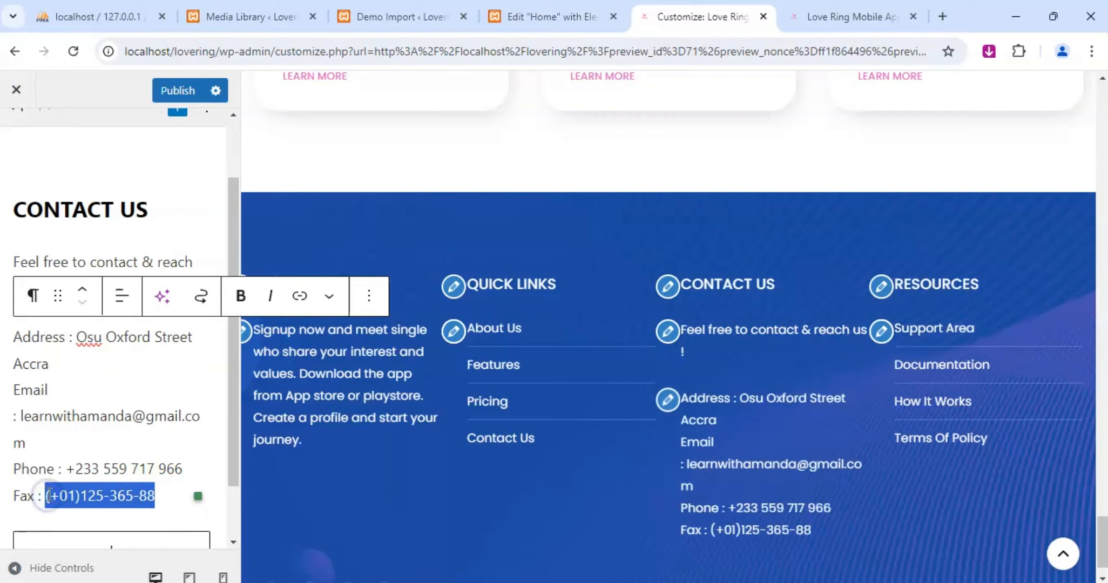
pyautogui.hotkey('ctrl', 'v')
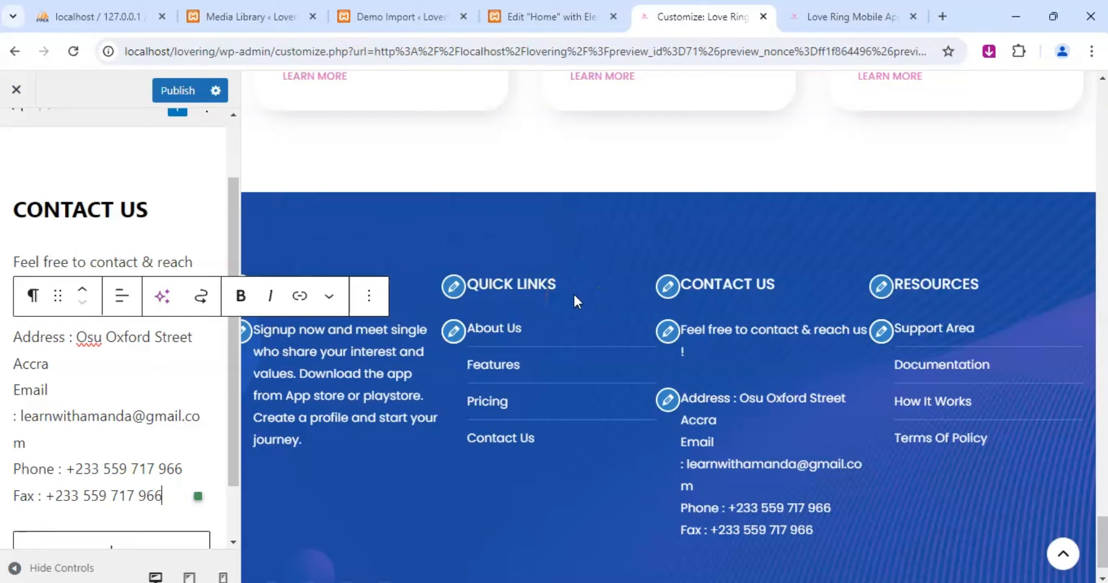
# Publish the updated footer contact details, check the live home page, and return to the Customizer.
pyautogui.scroll(8, 580, 311)
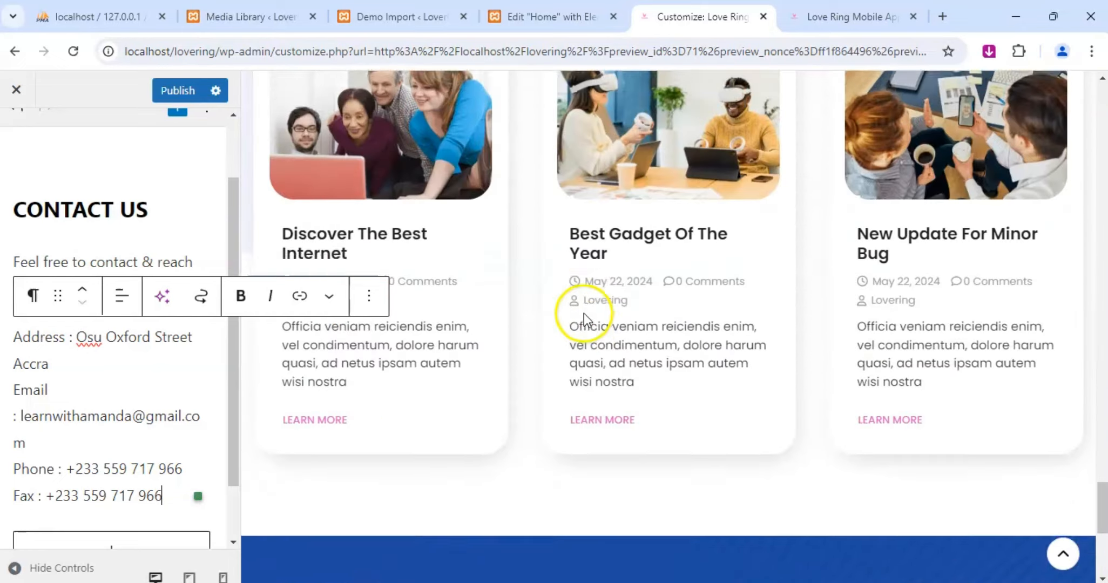
pyautogui.scroll(15, 539, 314)
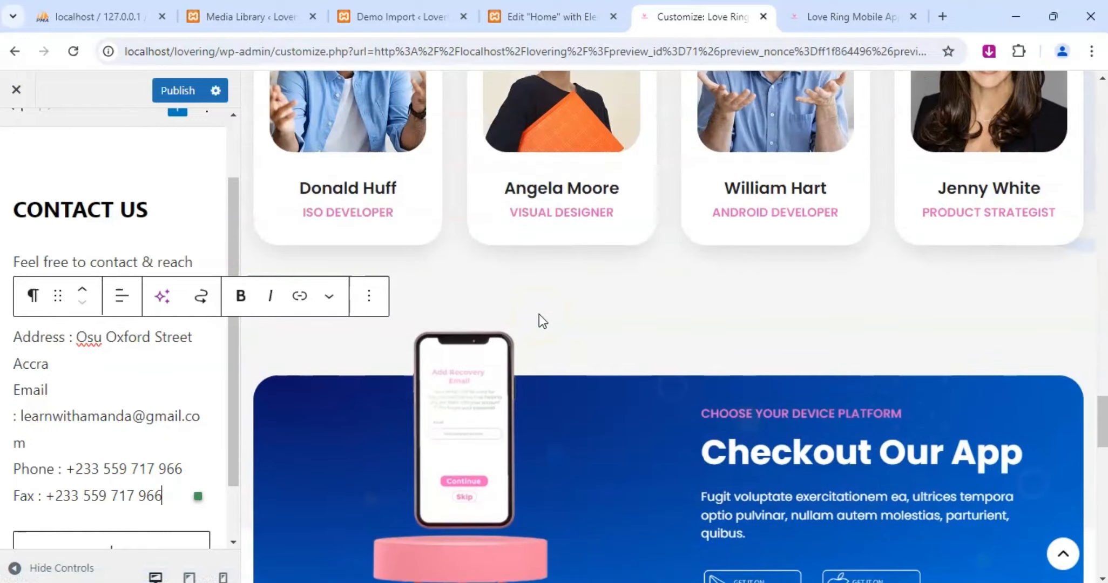
pyautogui.scroll(5, 665, 333)
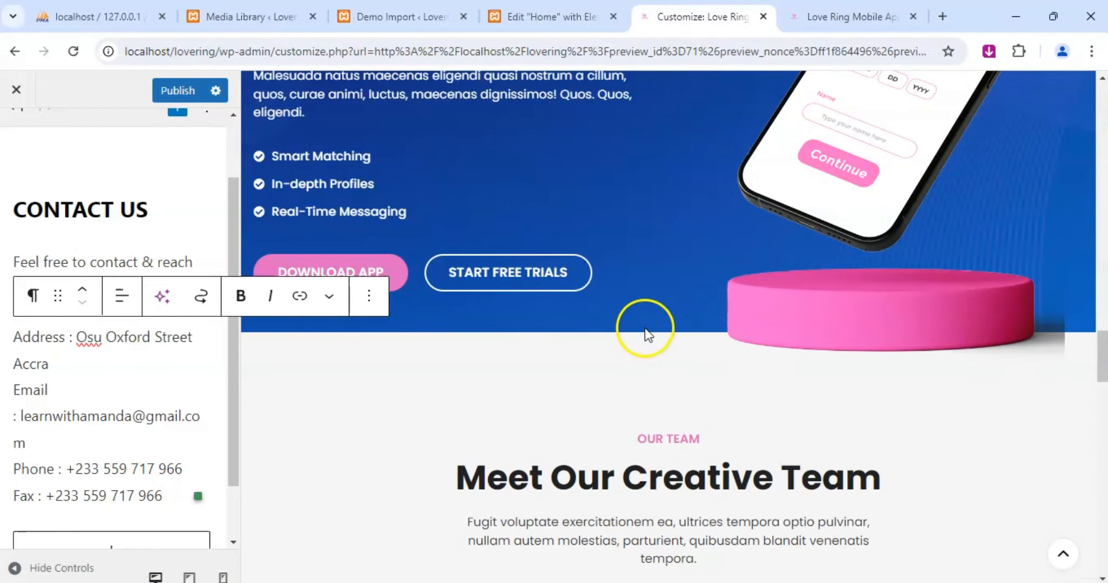
pyautogui.scroll(3, 644, 329)
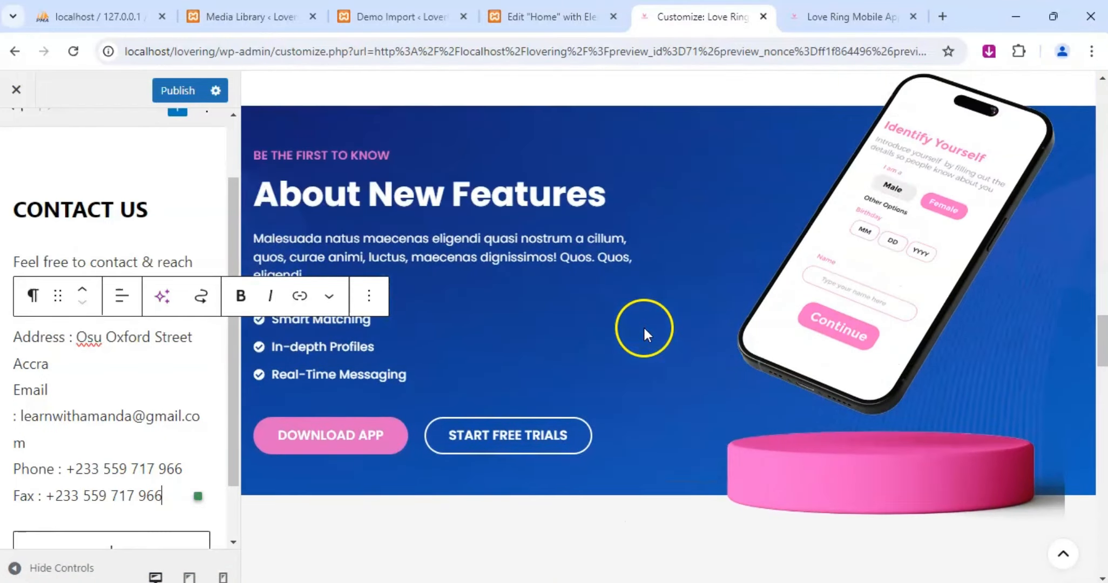
pyautogui.click(537, 439)
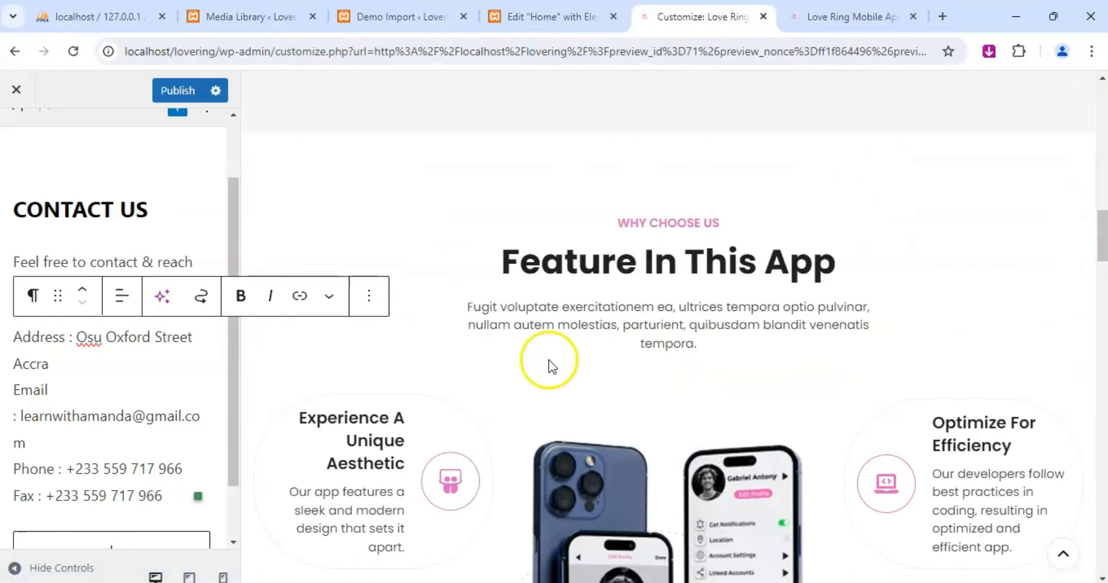
pyautogui.click(177, 90)
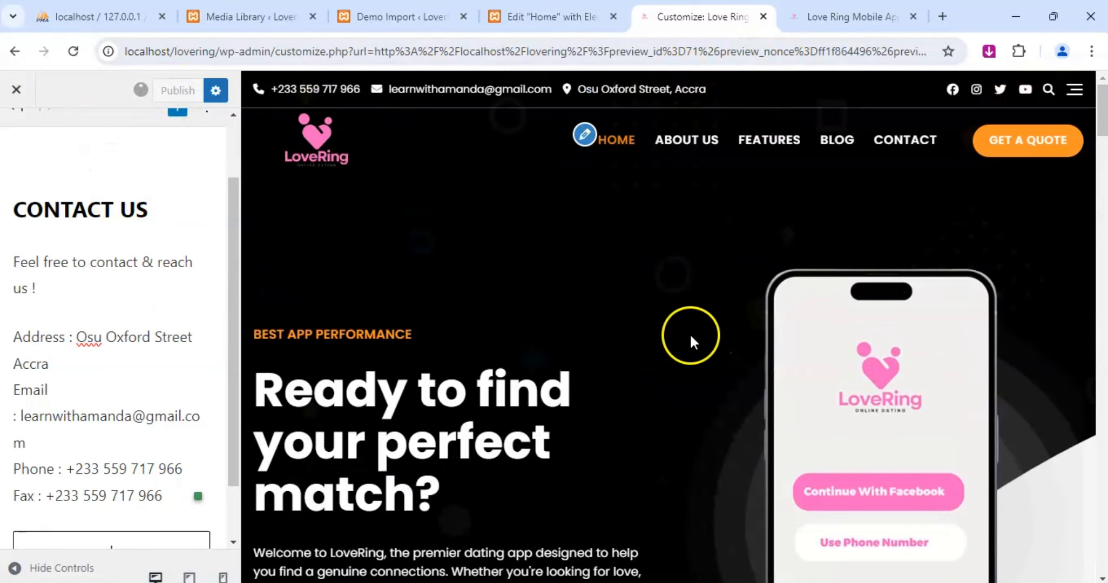
pyautogui.click(832, 18)
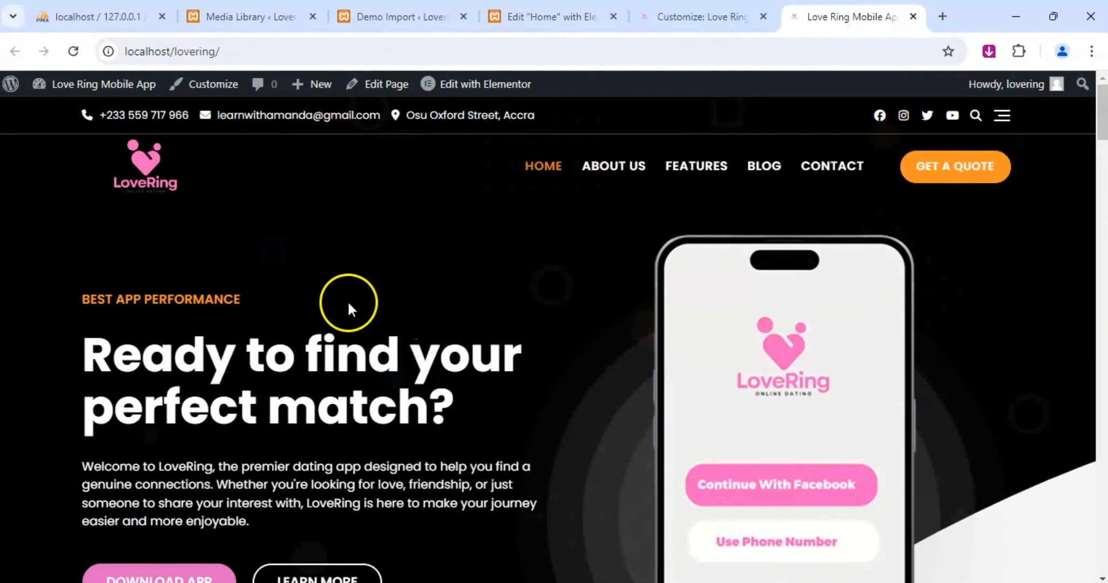
pyautogui.click(708, 12)
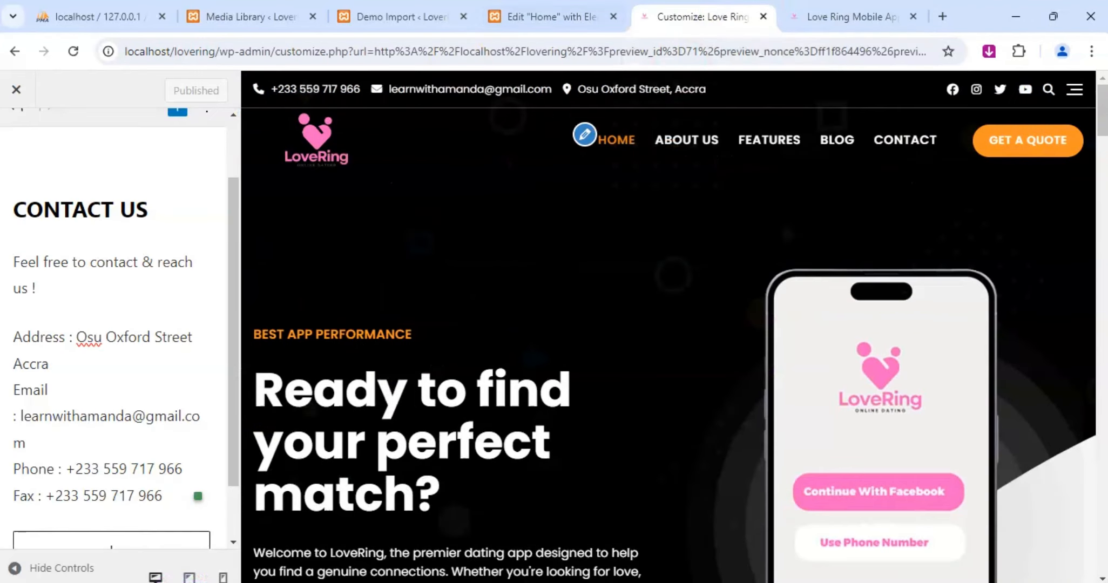
# Switch to the Elementor editor of the Home page and open the subtitle settings of the "Ready to find your perfect match?" heading.
pyautogui.click(536, 7)
pyautogui.moveTo(566, 20); pyautogui.dragTo(711, 8)
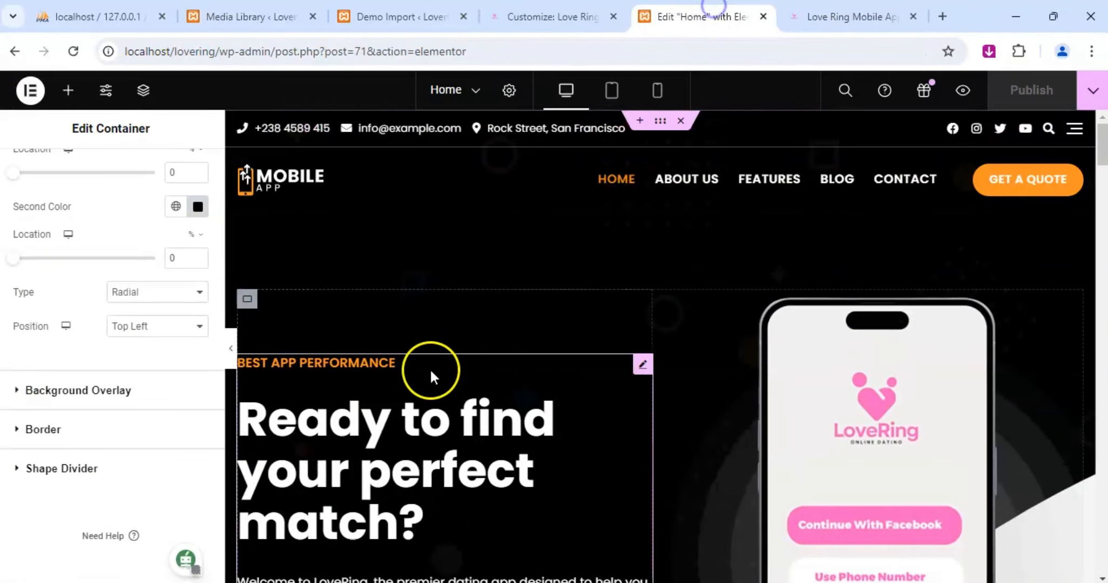
pyautogui.click(643, 364)
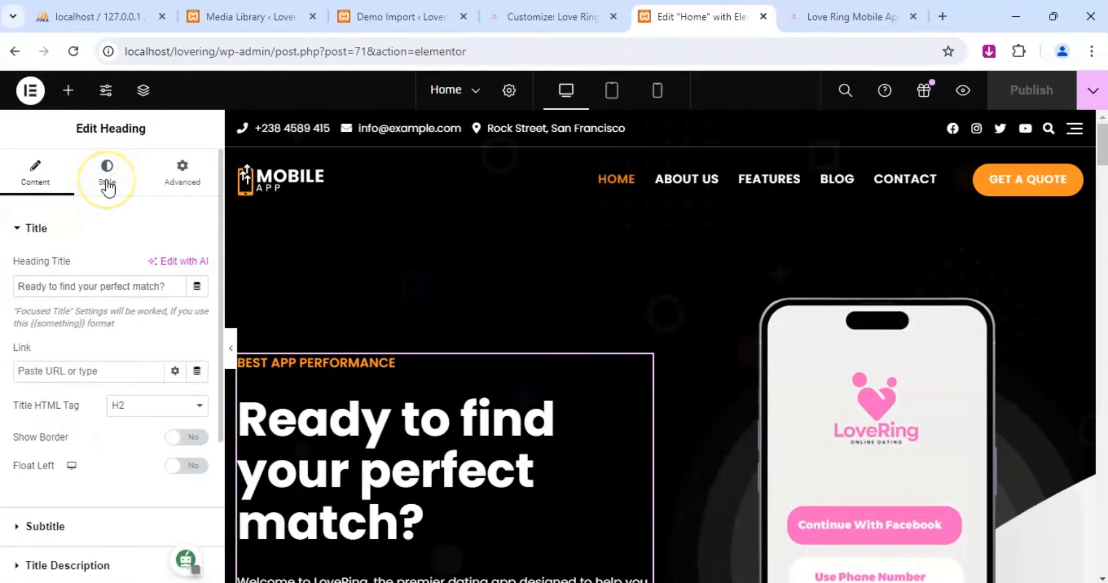
pyautogui.scroll(-4, 106, 183)
pyautogui.click(20, 312)
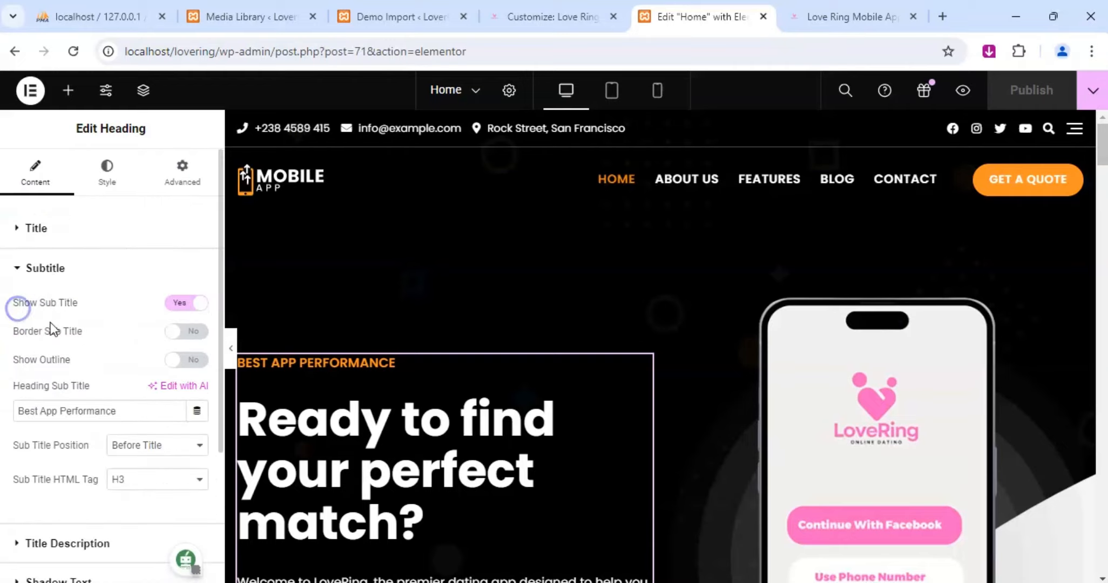
# Set the text color of the hero heading's "Best App Performance" subtitle to f13fad.
pyautogui.click(107, 172)
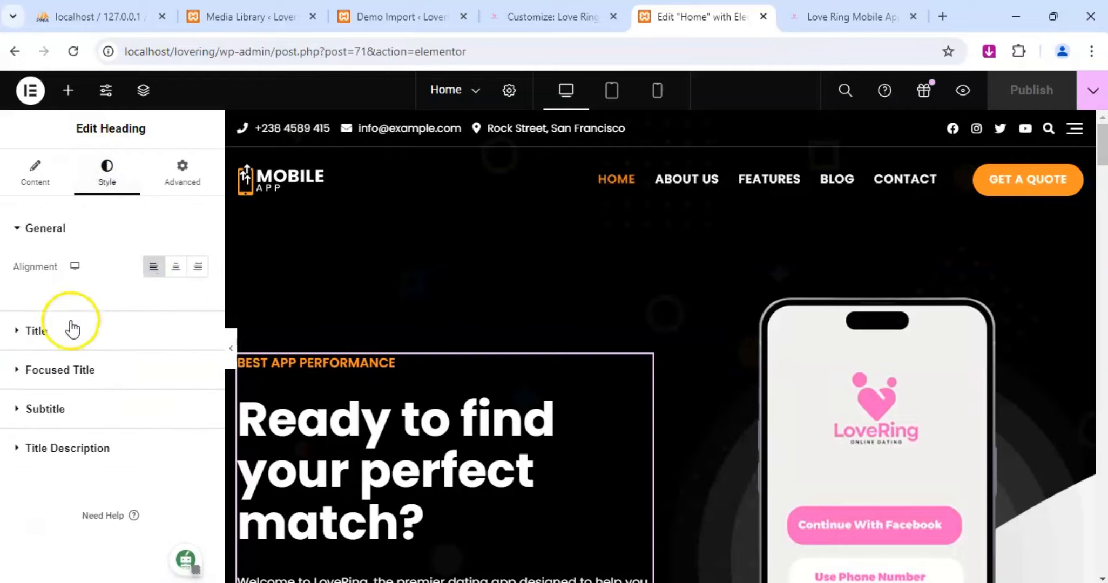
pyautogui.click(57, 406)
pyautogui.click(198, 385)
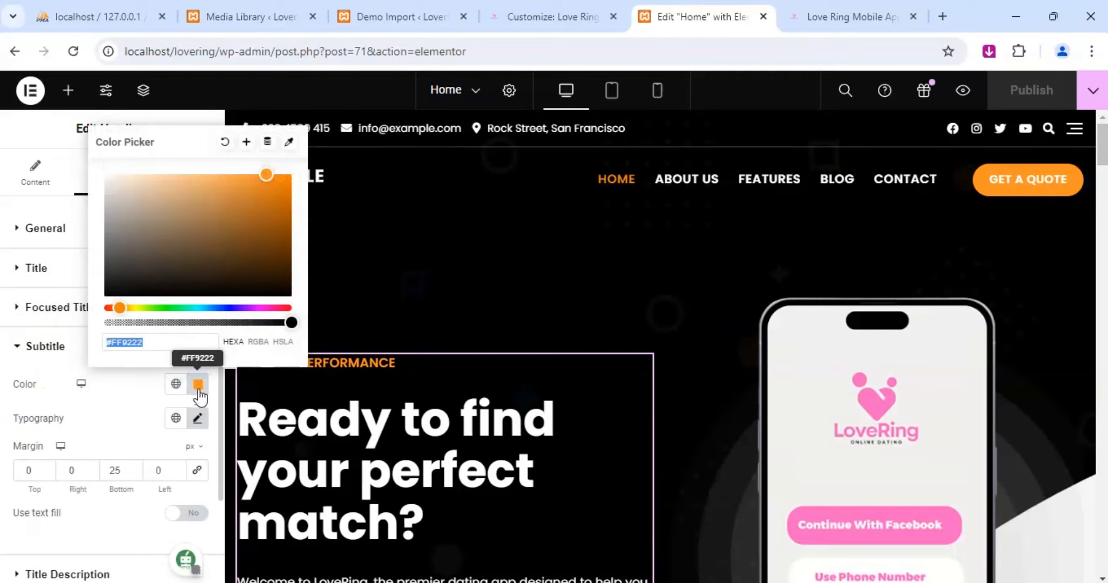
pyautogui.write('f')
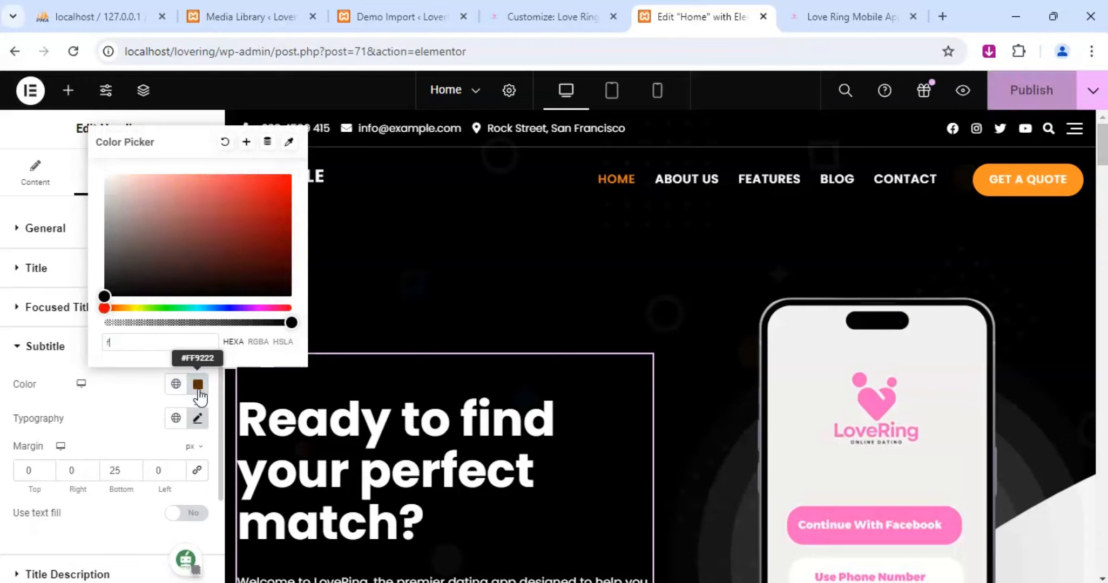
pyautogui.write('13')
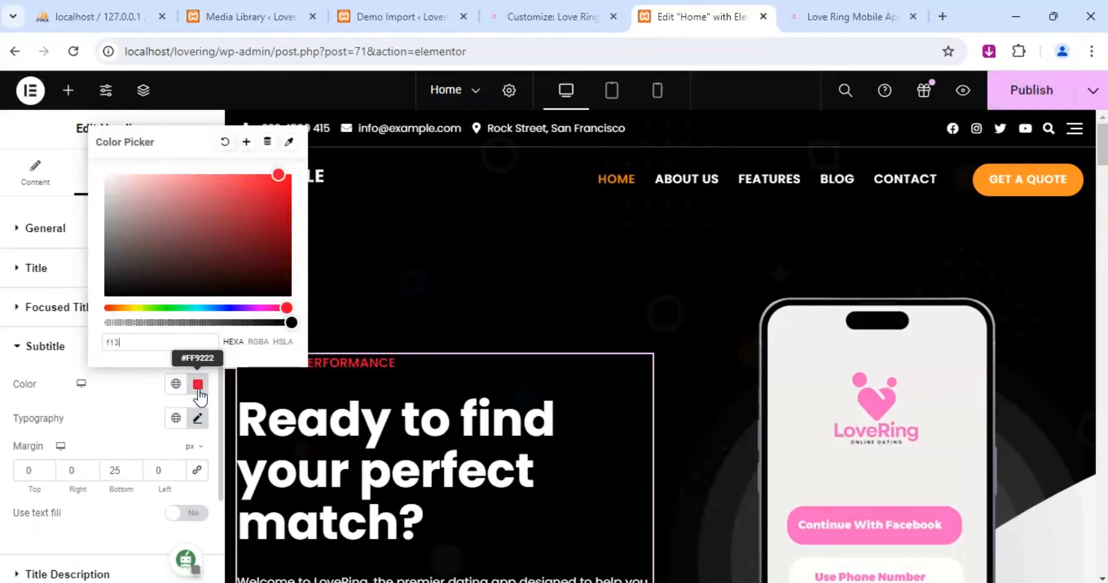
pyautogui.write('fad')
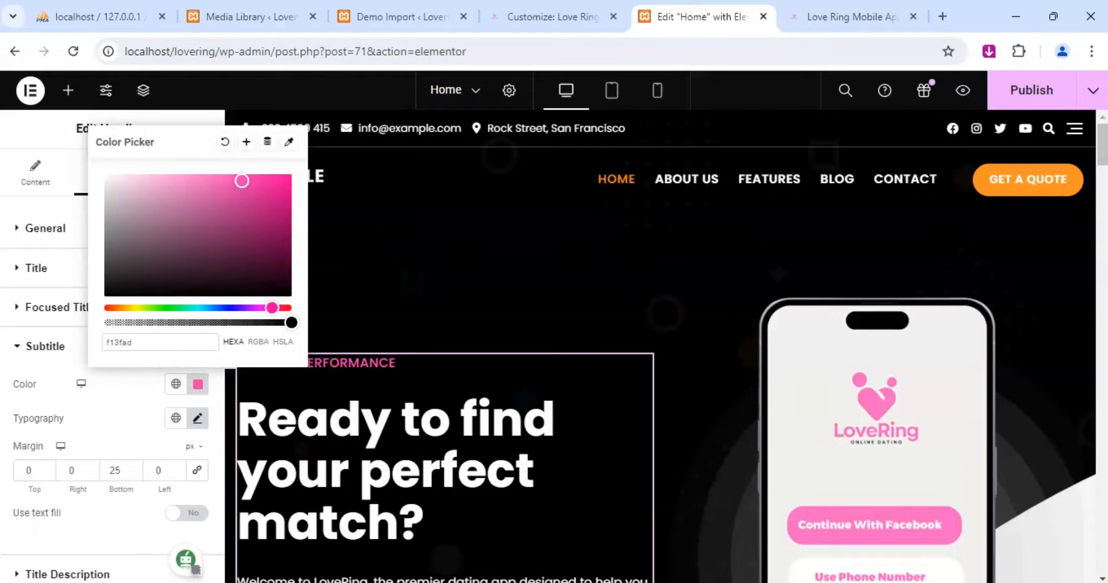
# Publish the Home page with the recolored hero subtitle and show the hero heading's title content settings.
pyautogui.click(1042, 93)
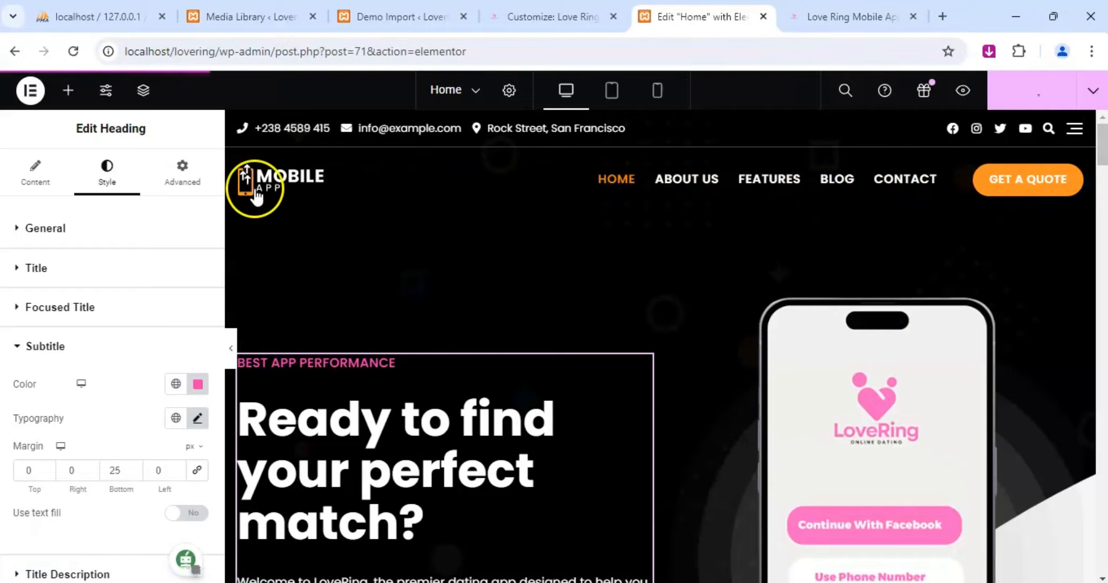
pyautogui.click(19, 228)
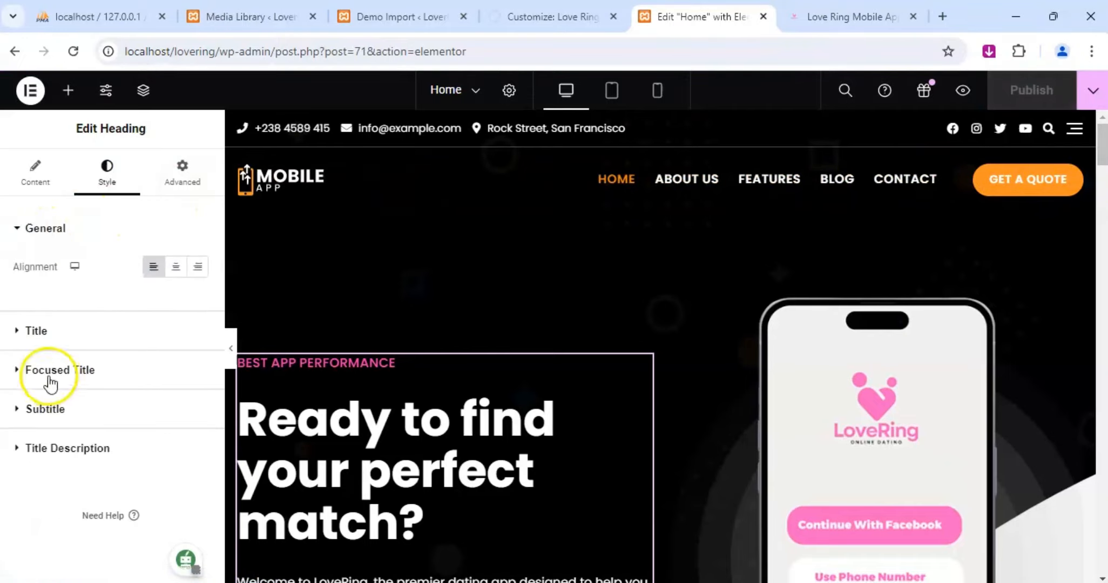
pyautogui.click(178, 172)
pyautogui.click(37, 184)
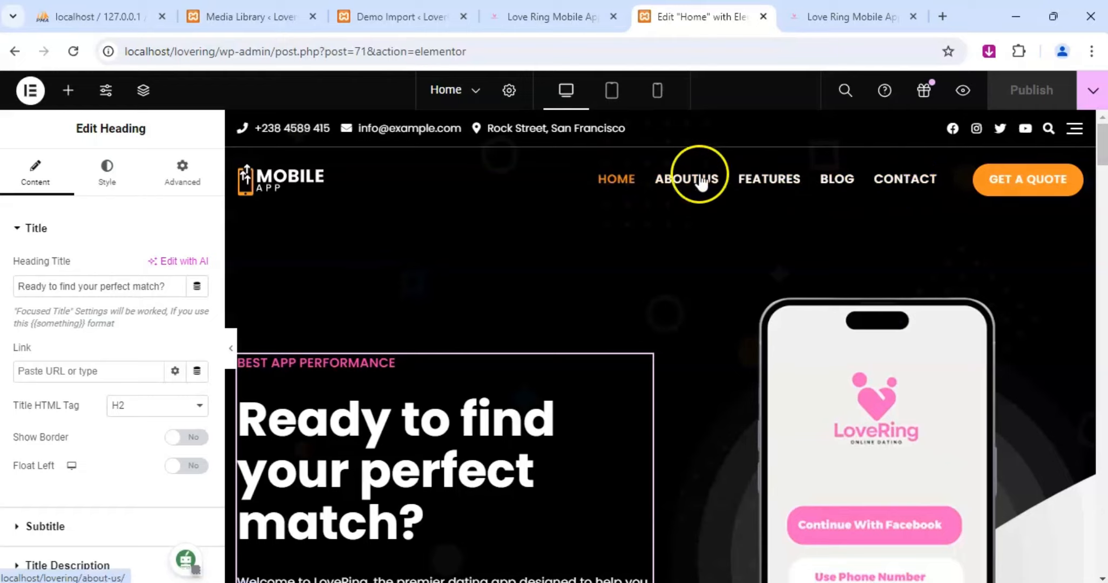
# Open the title description settings of the "Meet Our Creative Team" heading further down the Home page.
pyautogui.scroll(-4, 142, 357)
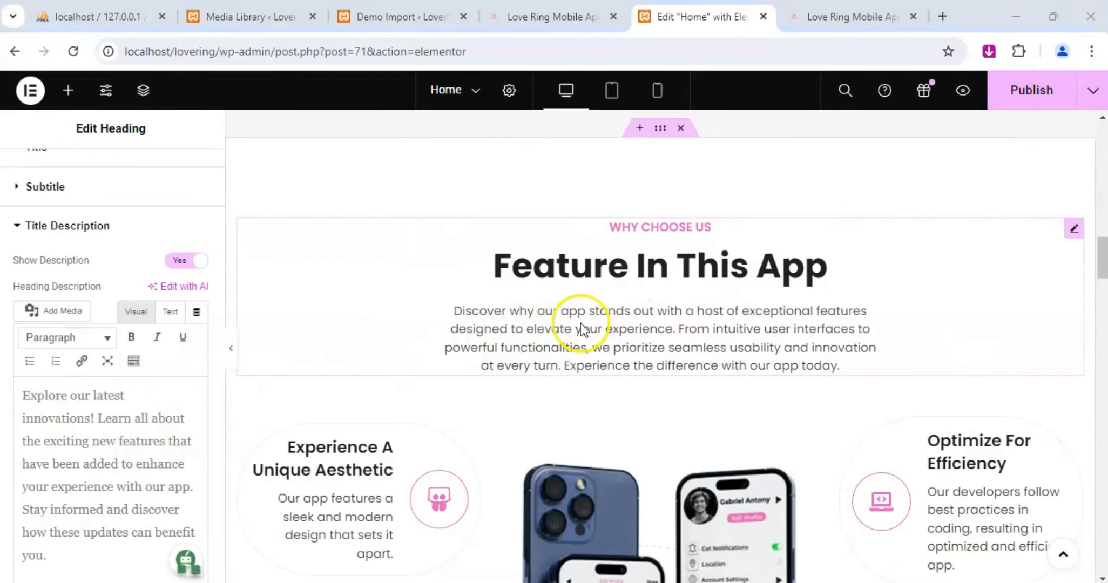
pyautogui.scroll(10, 554, 321)
pyautogui.scroll(3, 563, 321)
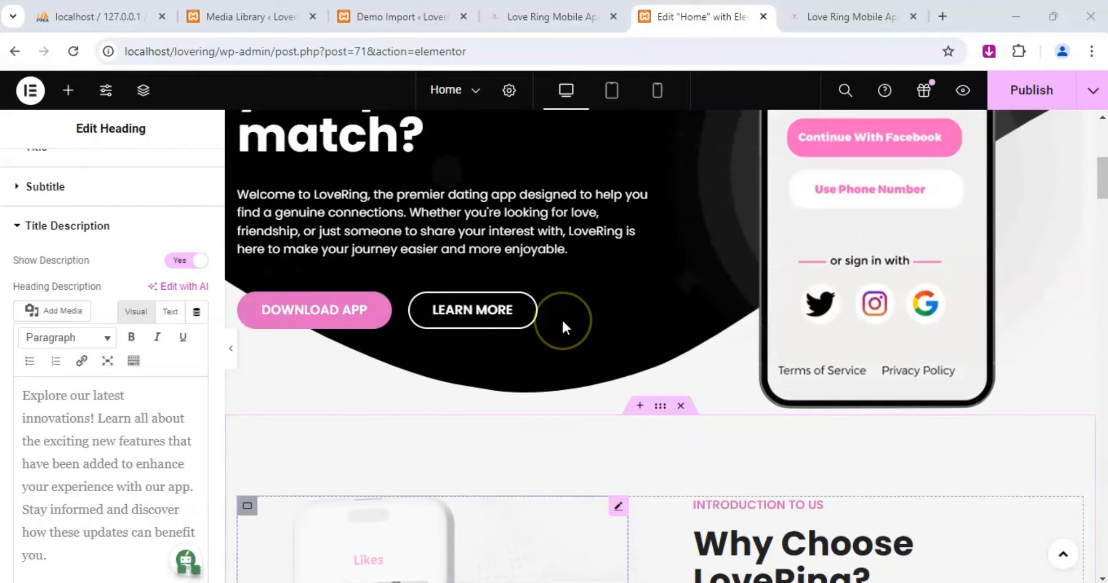
pyautogui.scroll(-12, 561, 317)
pyautogui.scroll(-15, 563, 320)
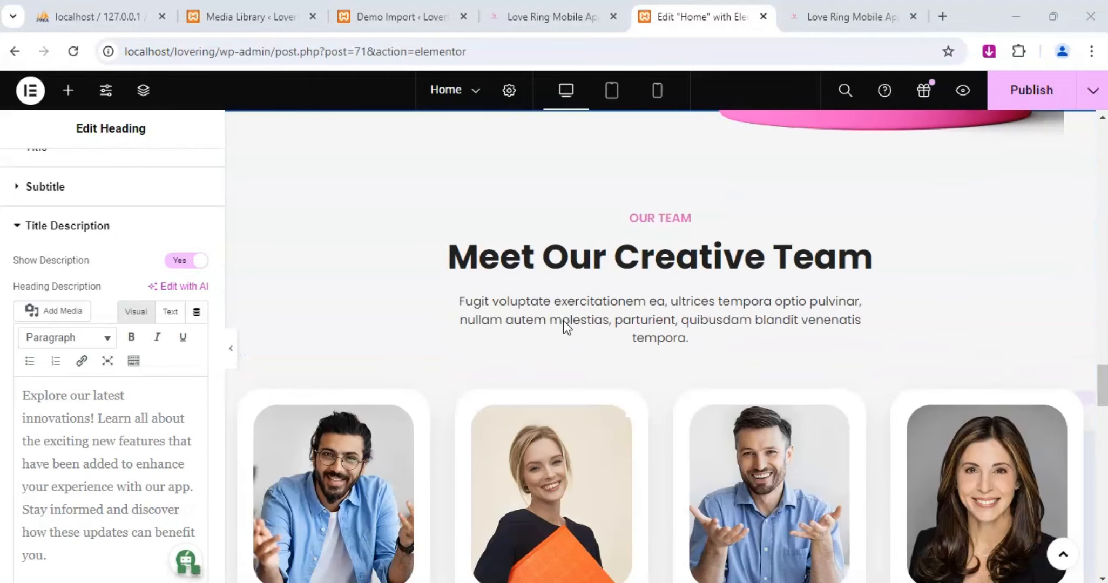
pyautogui.click(426, 264)
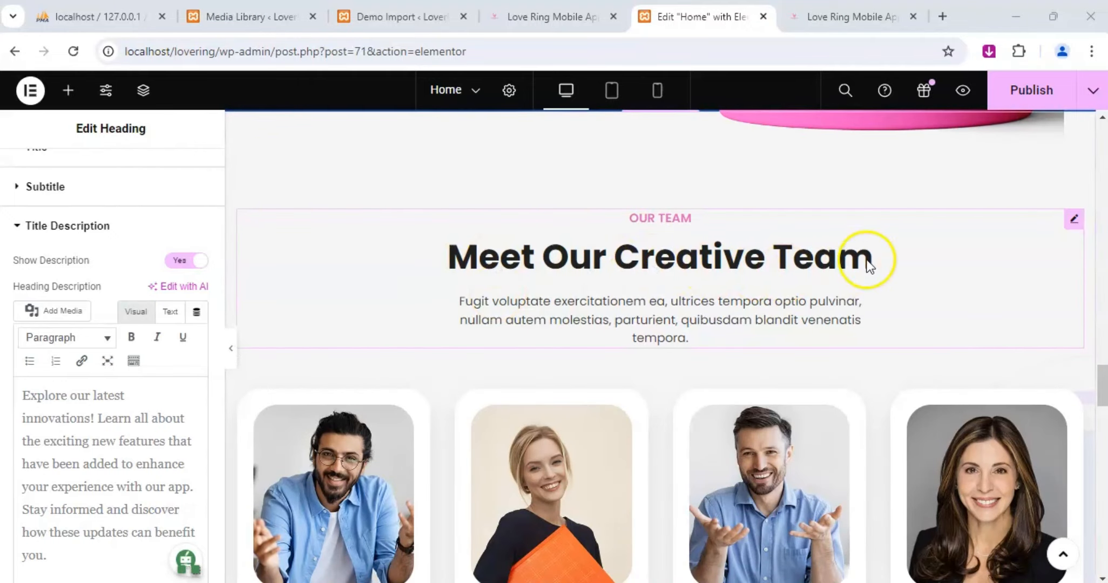
pyautogui.click(1072, 218)
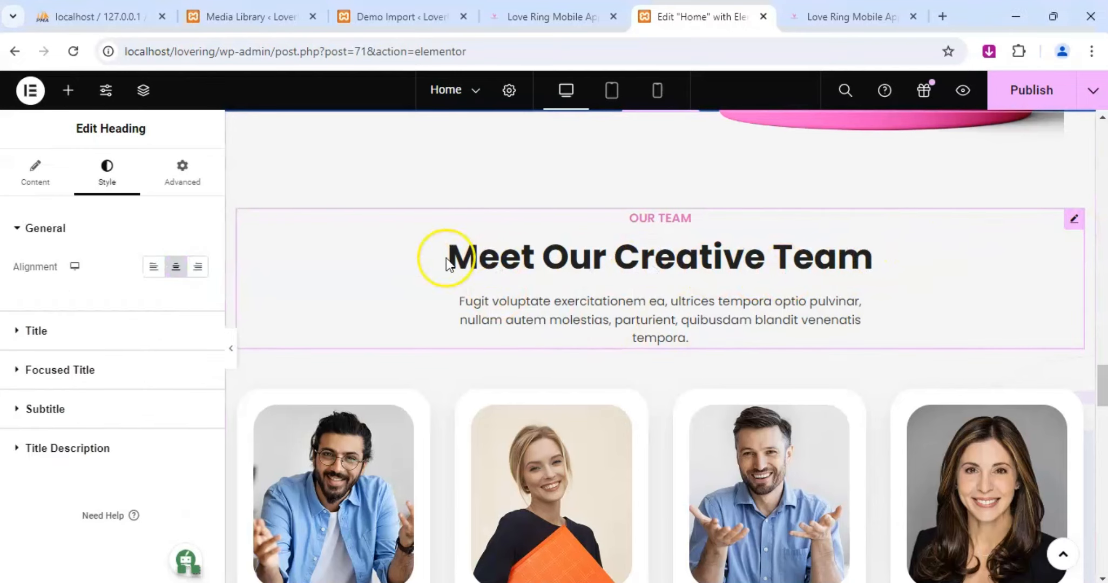
pyautogui.click(36, 174)
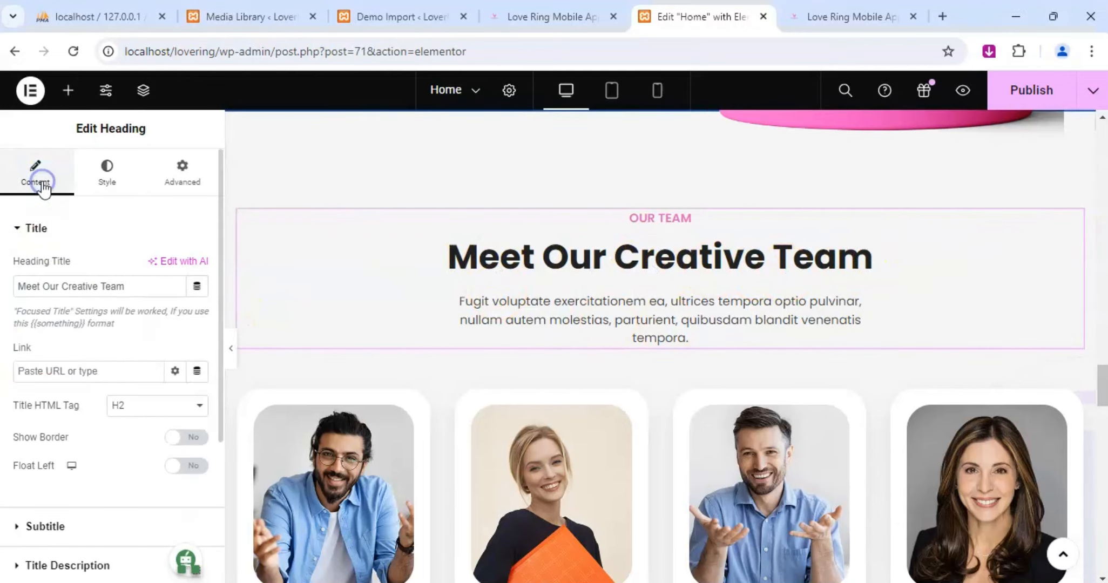
pyautogui.scroll(-5, 103, 370)
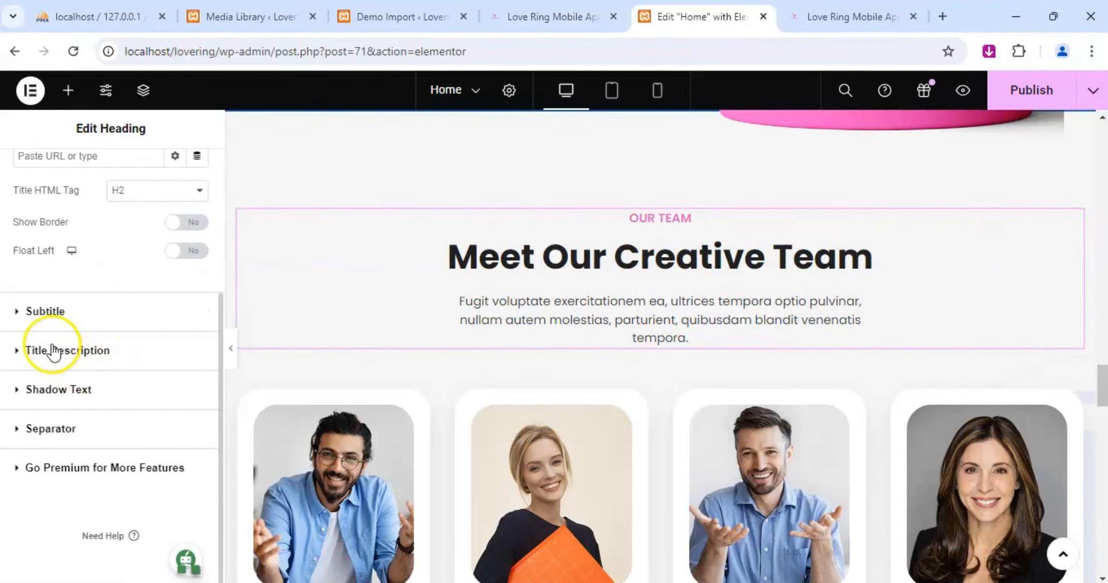
pyautogui.click(16, 350)
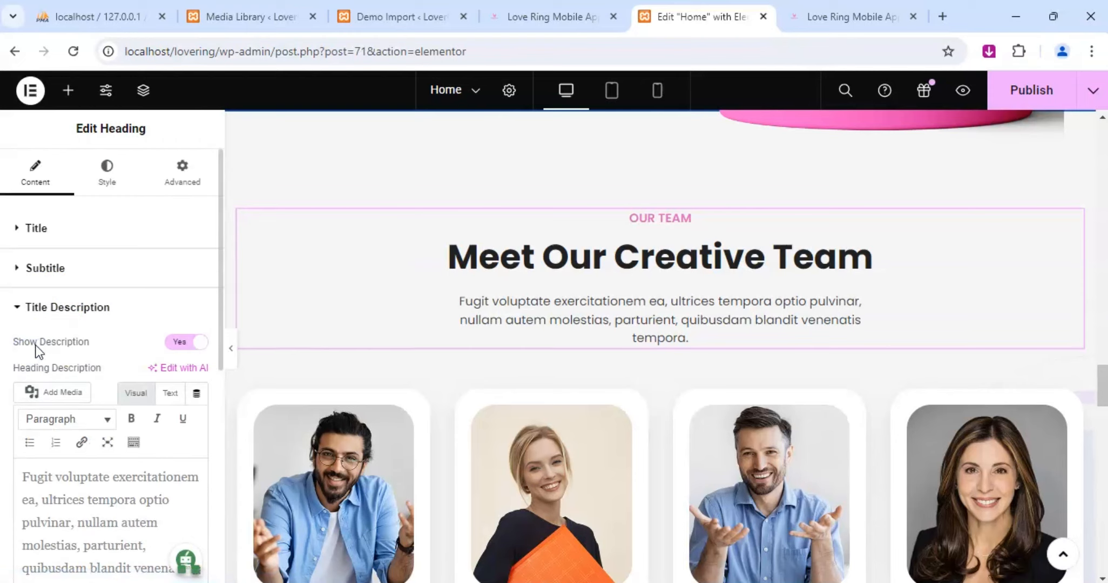
# Replace the team heading's placeholder description with new text beginning "Meet the masterminds behind our innovation! Get to know".
pyautogui.scroll(-2, 38, 351)
pyautogui.click(86, 445)
pyautogui.hotkey('ctrl', 'a')
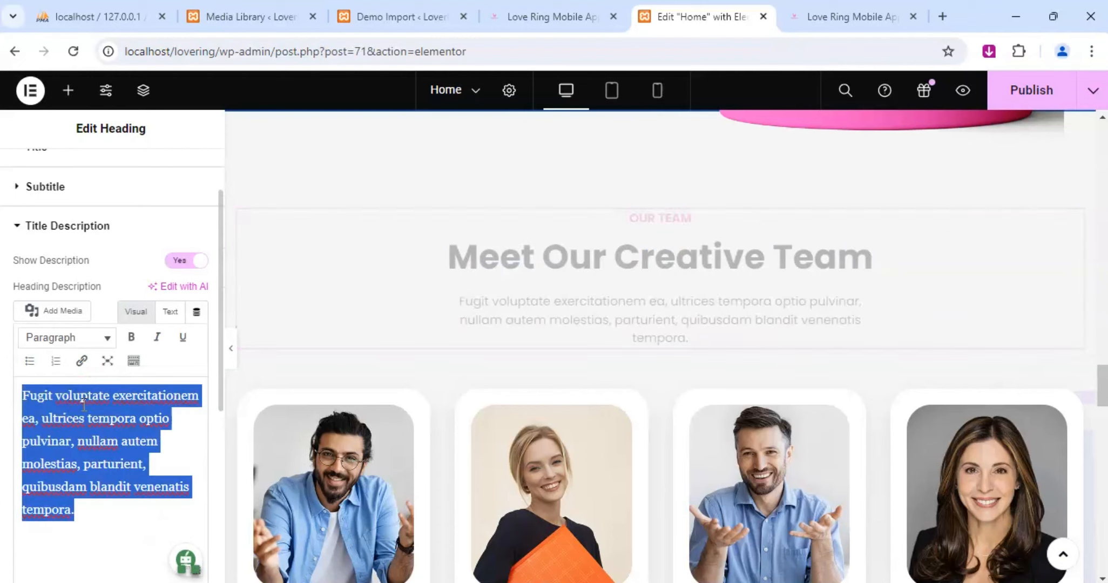
pyautogui.write('Meet')
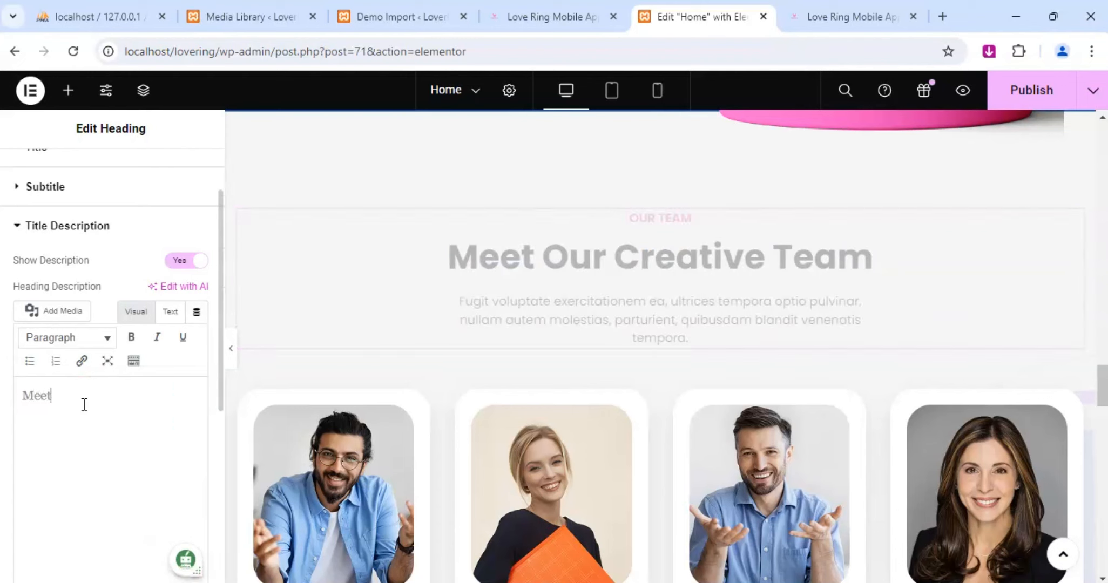
pyautogui.write(' the masterminds behind')
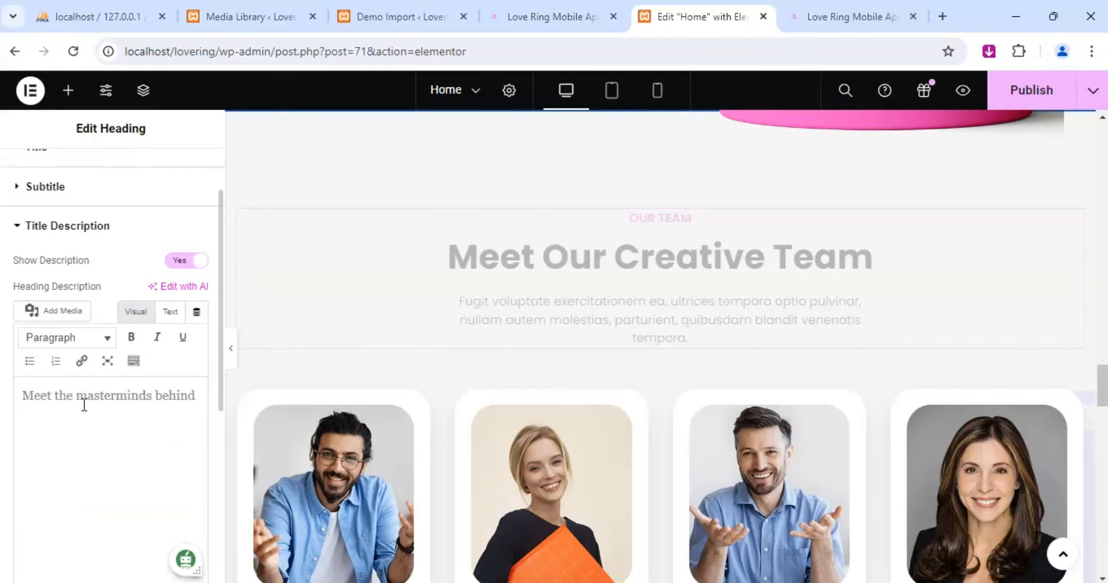
pyautogui.write(' our innovatio')
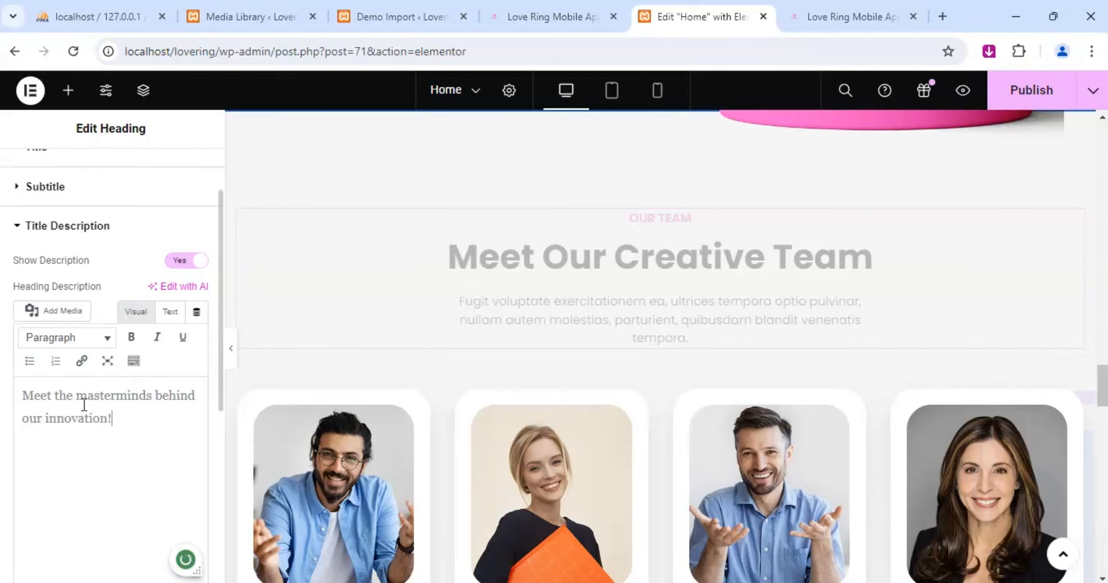
pyautogui.write('n! Get to know')
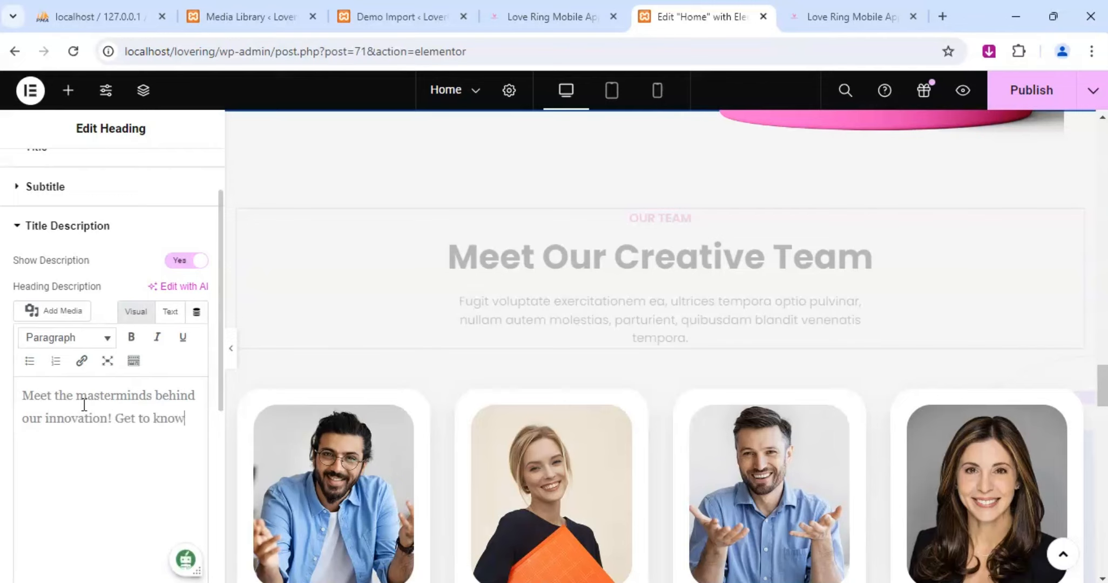
pyautogui.write(' ou')
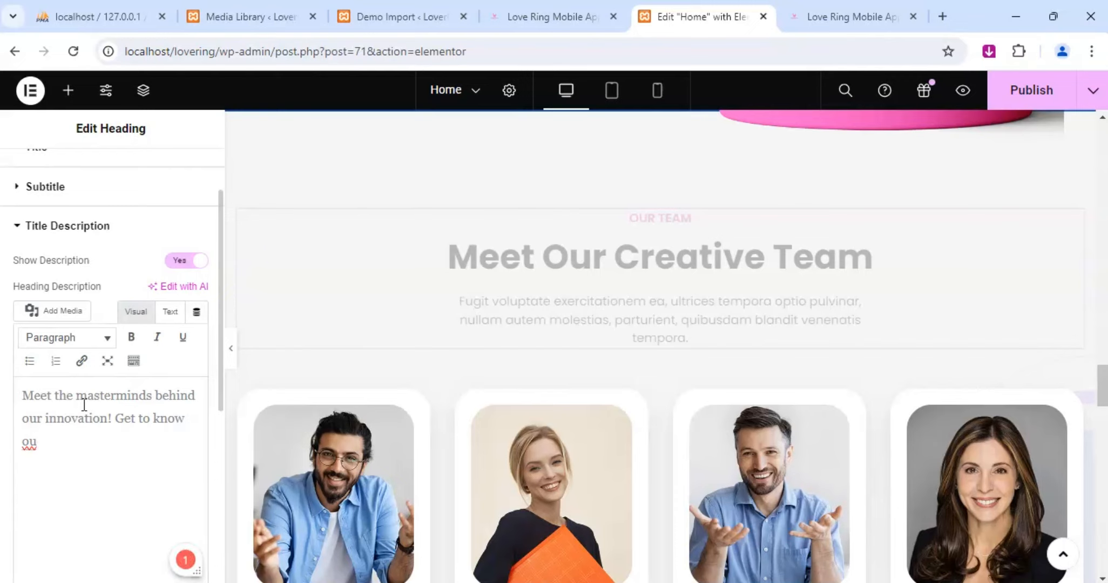
# Continue the Meet Our Creative Team heading's description so it ends with "our creative team-a tallented group".
pyautogui.click(50, 439)
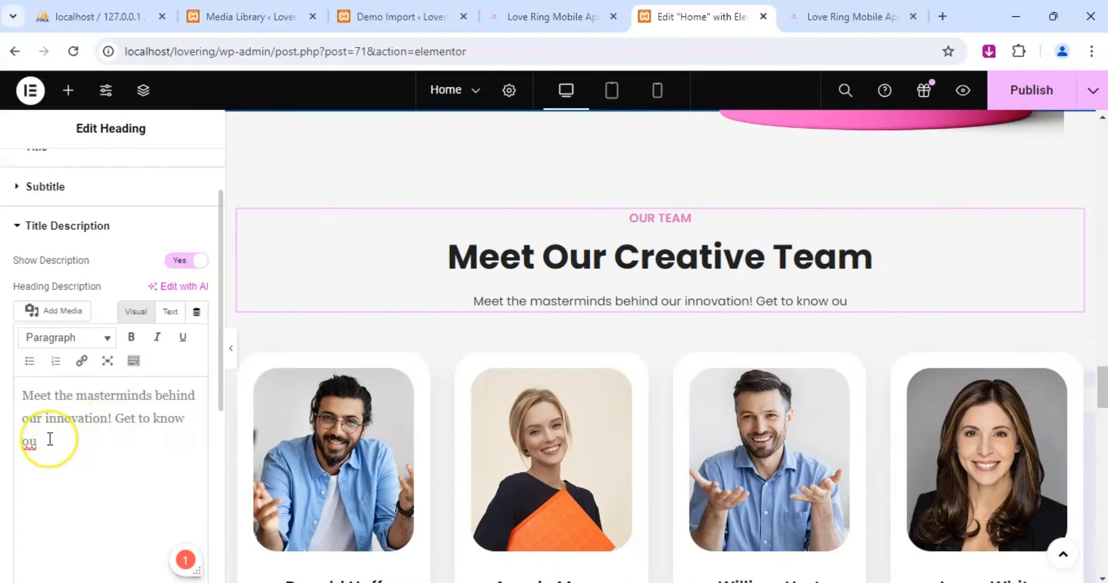
pyautogui.write('r creative')
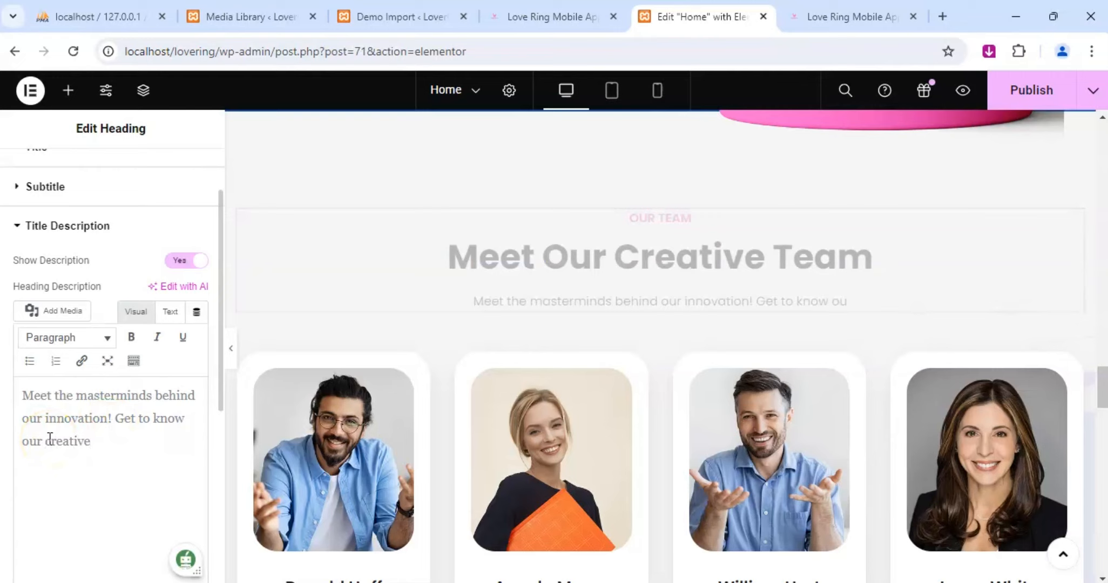
pyautogui.write(' team-a tallented gr')
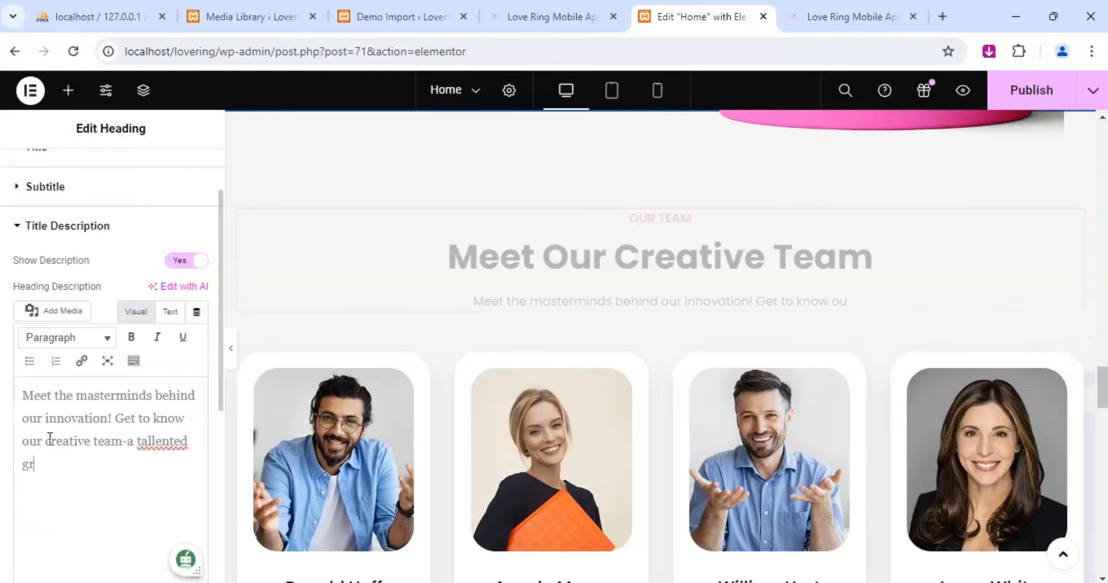
pyautogui.write('oup dedicate')
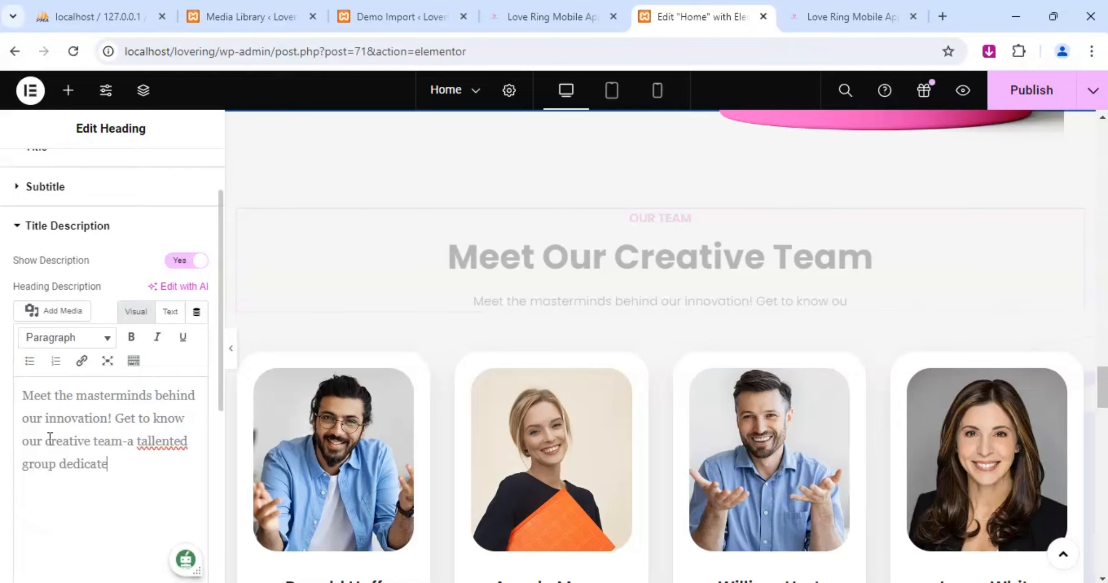
pyautogui.write('d to shapping the futu')
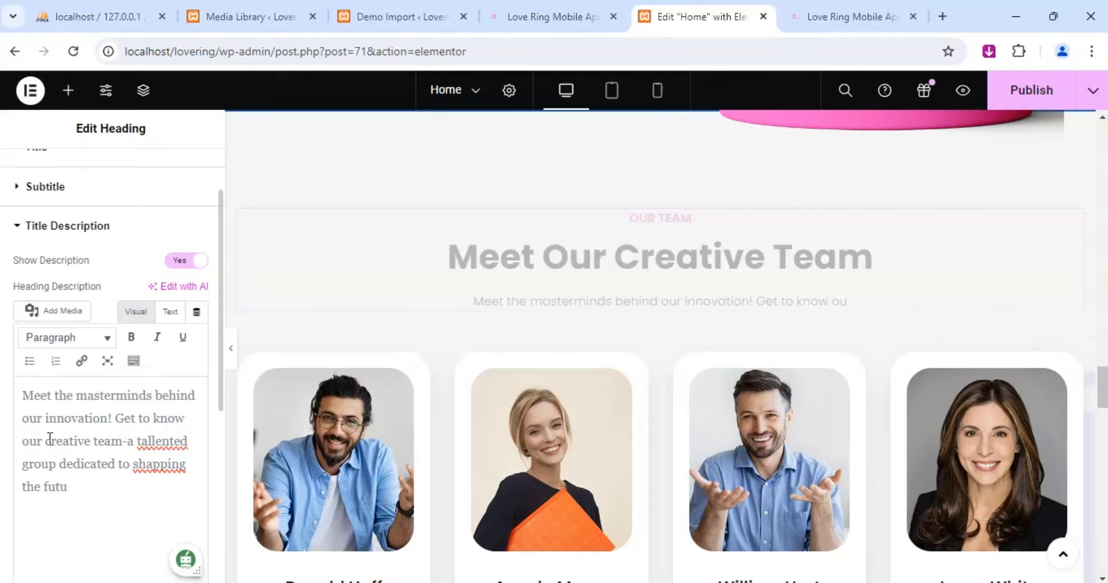
# Finish the team heading's description with "dedicated to shapping the future of out app.".
pyautogui.press('BackSpace')
pyautogui.write('ure of out app.')
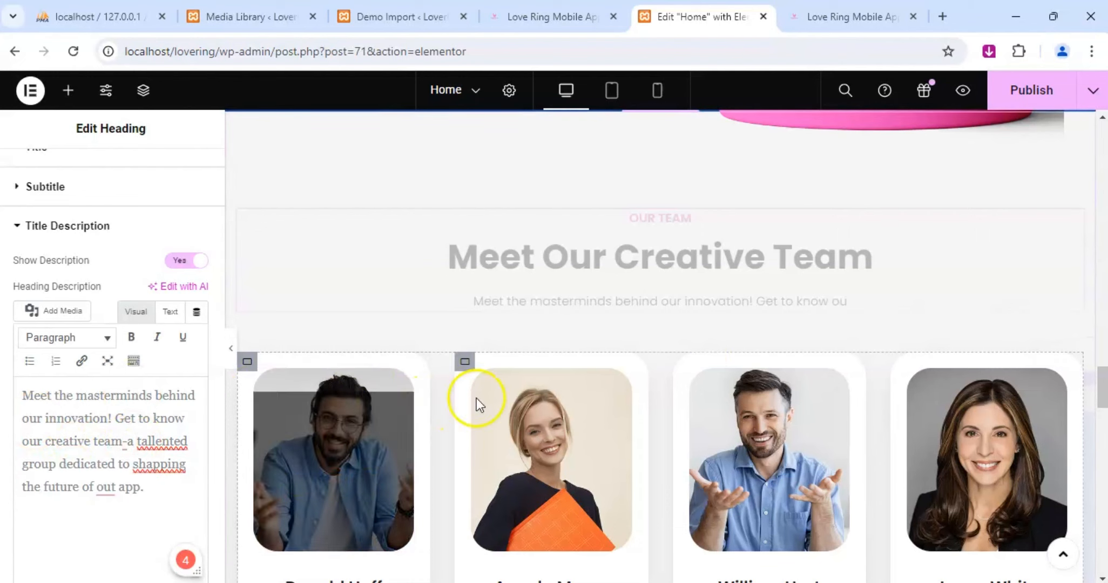
# Replace the description of the Checkout Our App heading with "Experience our appfirsthand!".
pyautogui.scroll(-3, 697, 354)
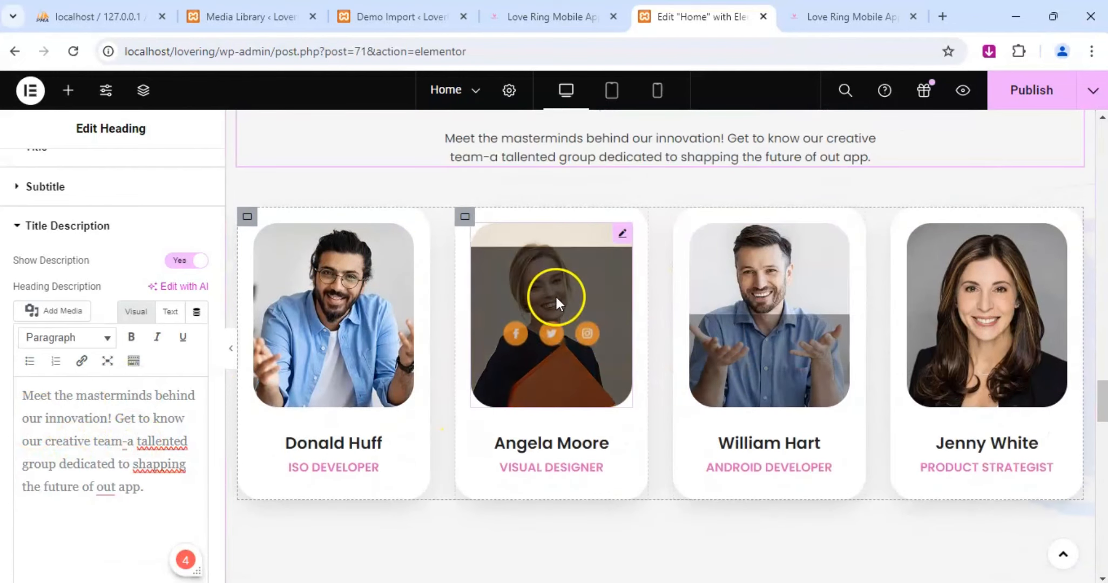
pyautogui.scroll(-3, 683, 346)
pyautogui.scroll(-2, 683, 345)
pyautogui.scroll(-3, 700, 420)
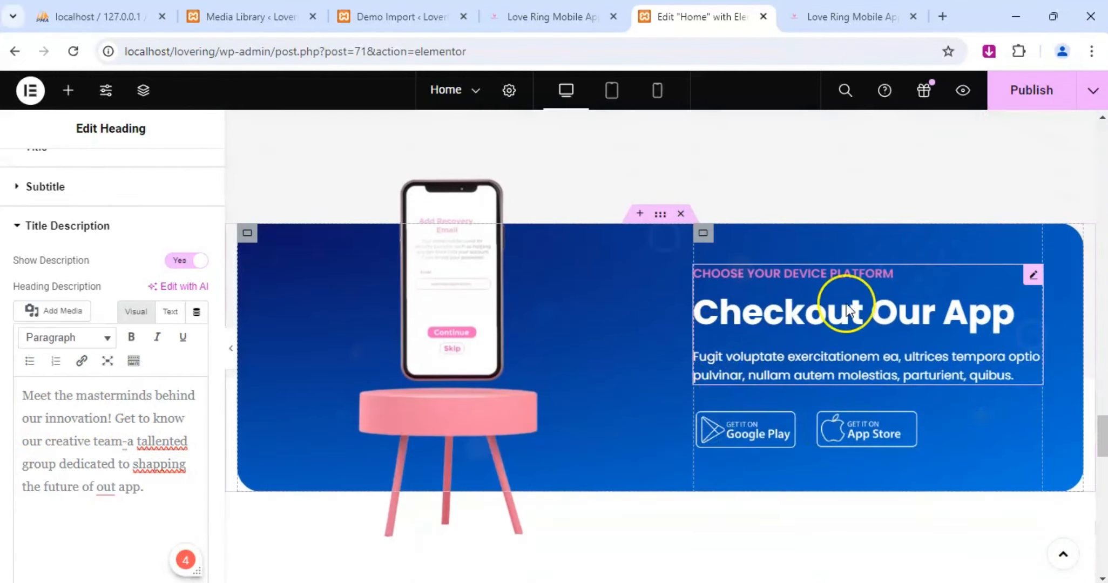
pyautogui.click(1037, 276)
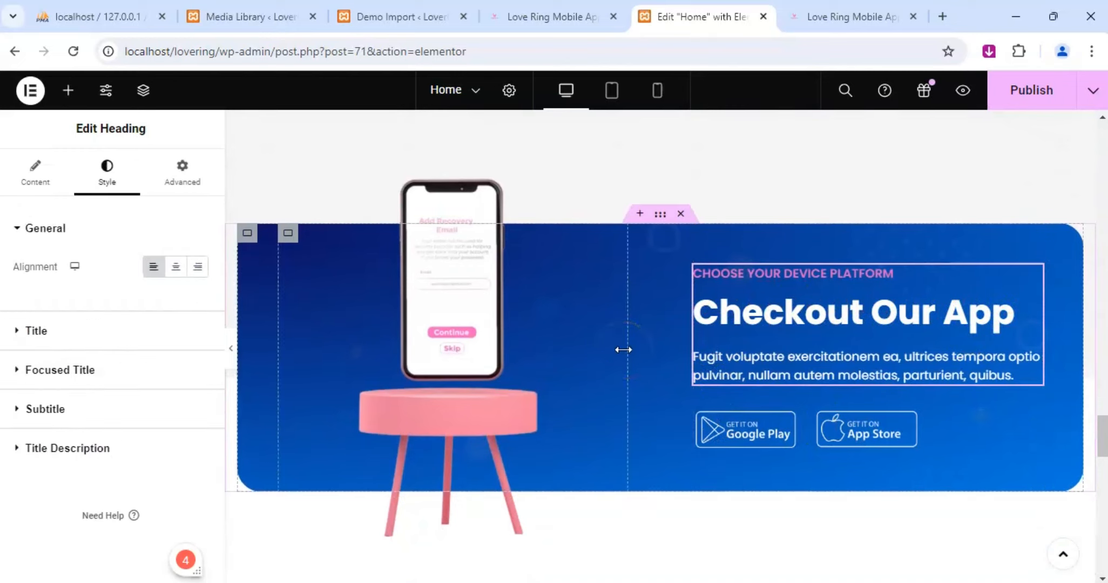
pyautogui.click(430, 387)
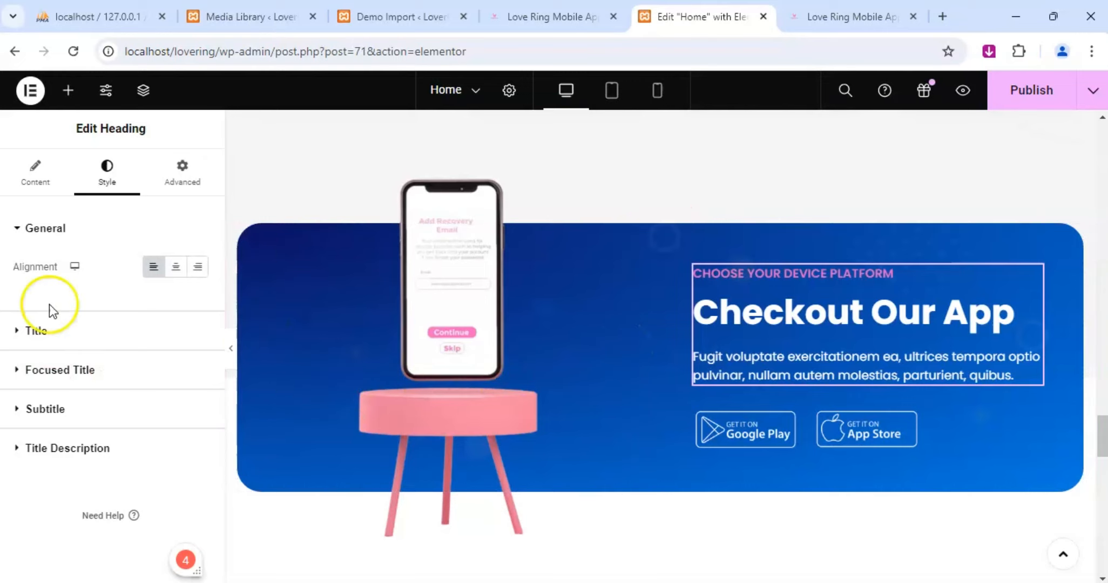
pyautogui.click(34, 175)
pyautogui.scroll(-3, 72, 412)
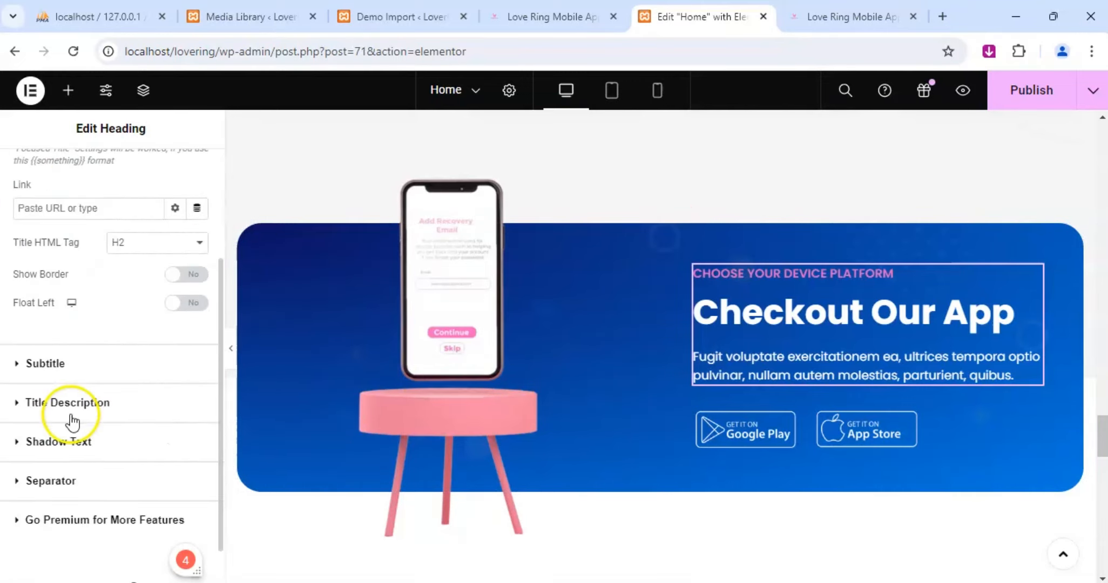
pyautogui.click(37, 410)
pyautogui.scroll(-2, 37, 402)
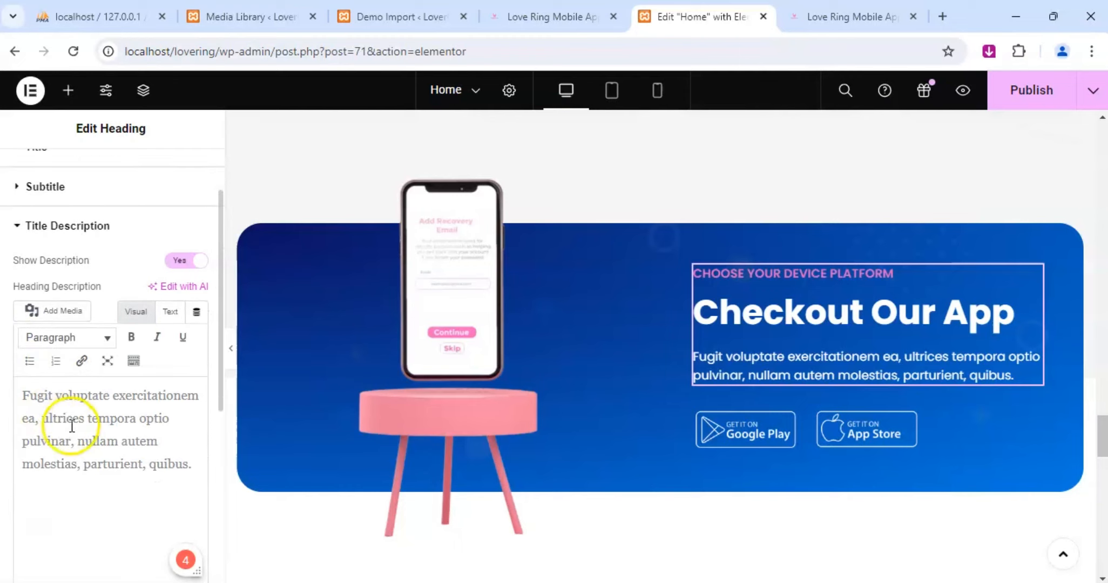
pyautogui.tripleClick(78, 418)
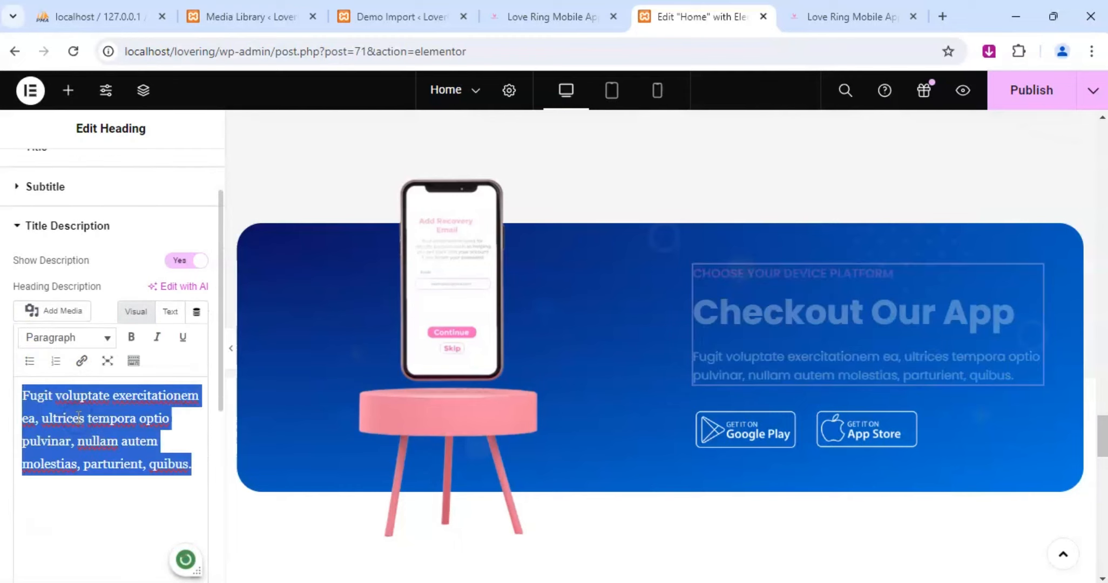
pyautogui.write('Experienc')
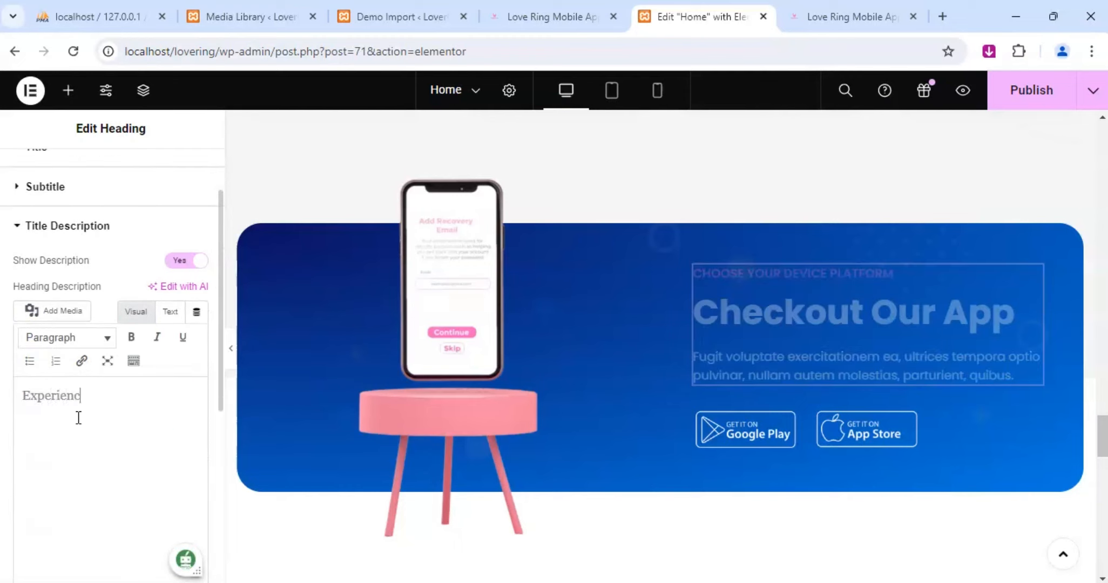
pyautogui.write('e our appfirsthan')
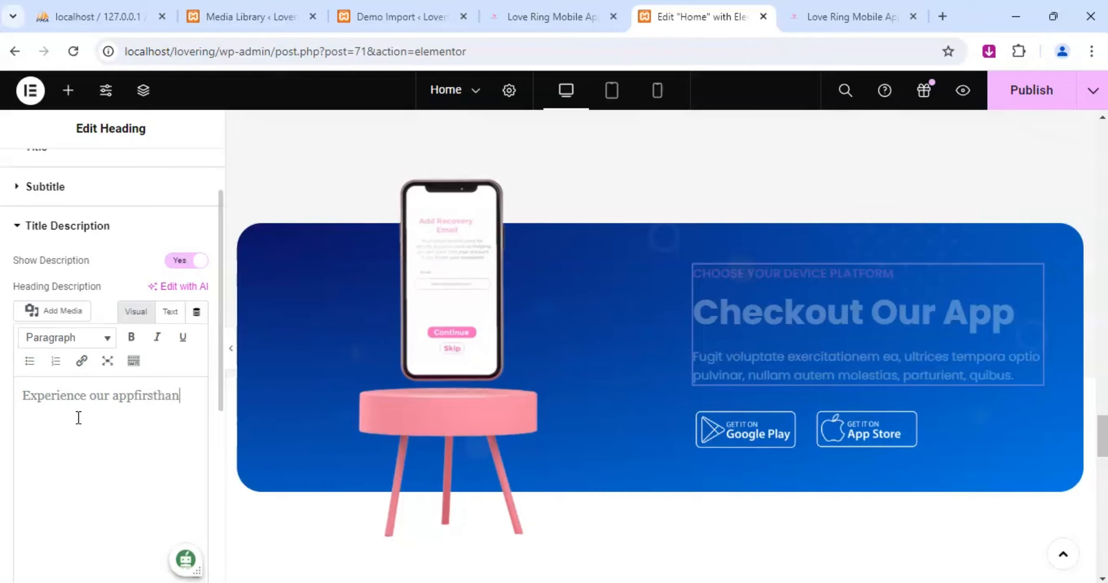
pyautogui.write('d!')
# Add "Dive into a world of seamless functionality" to the app description and insert the missing space before "firsthand".
pyautogui.press('Return')
pyautogui.write('Dive ')
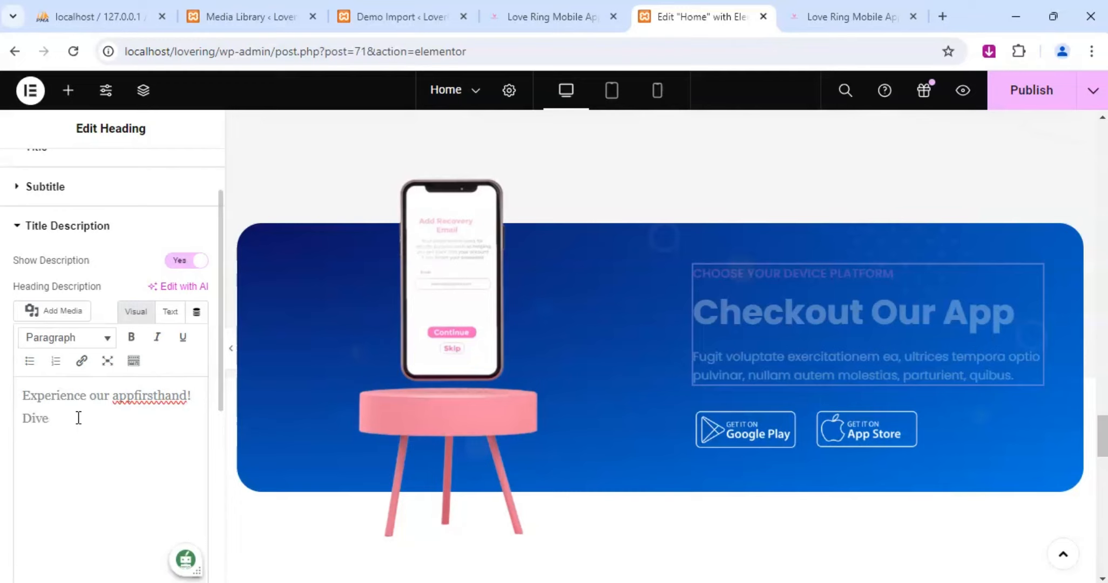
pyautogui.write('into a world of seamless')
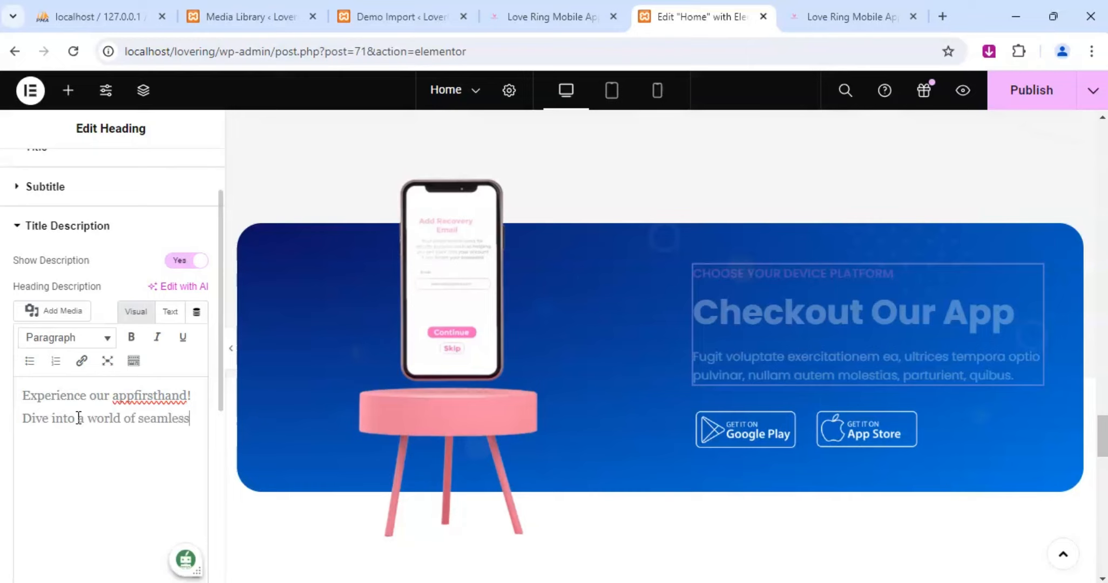
pyautogui.write(' functionality')
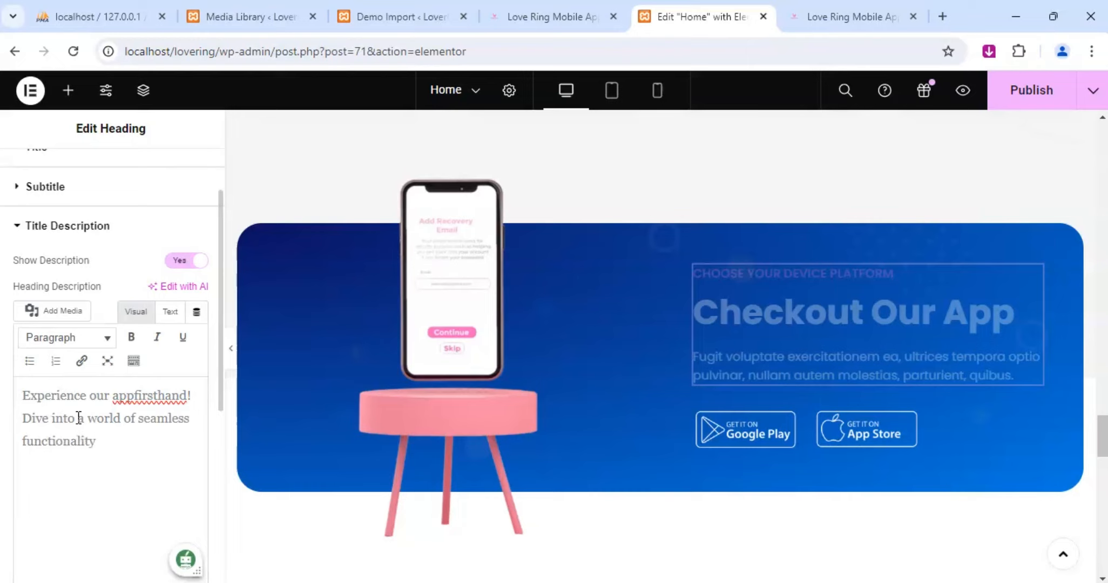
pyautogui.click(134, 394)
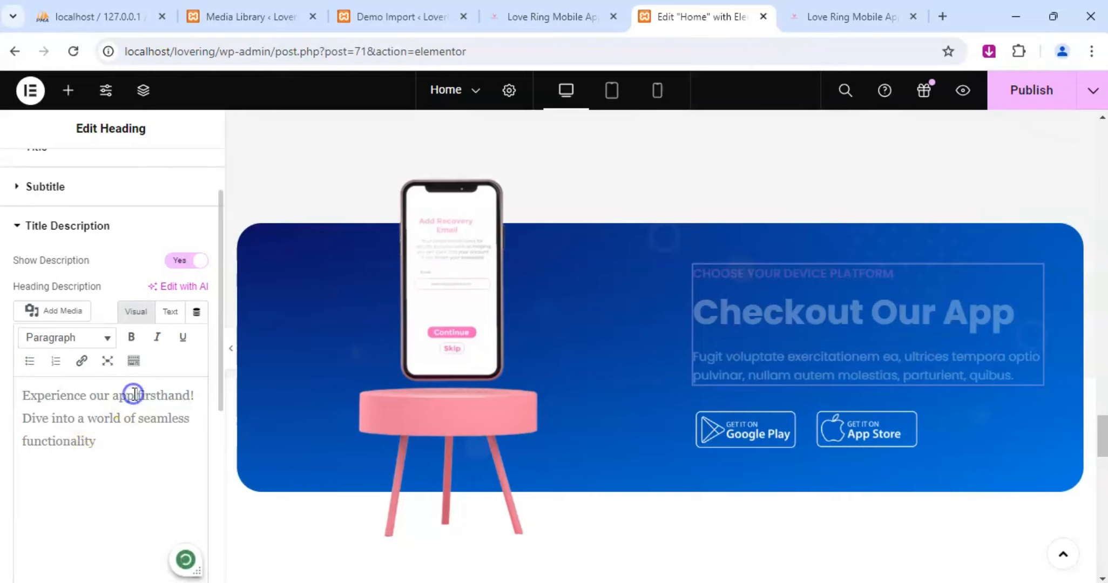
# Complete the description's second sentence with "and intuitive design.".
pyautogui.click(124, 436)
pyautogui.write('and')
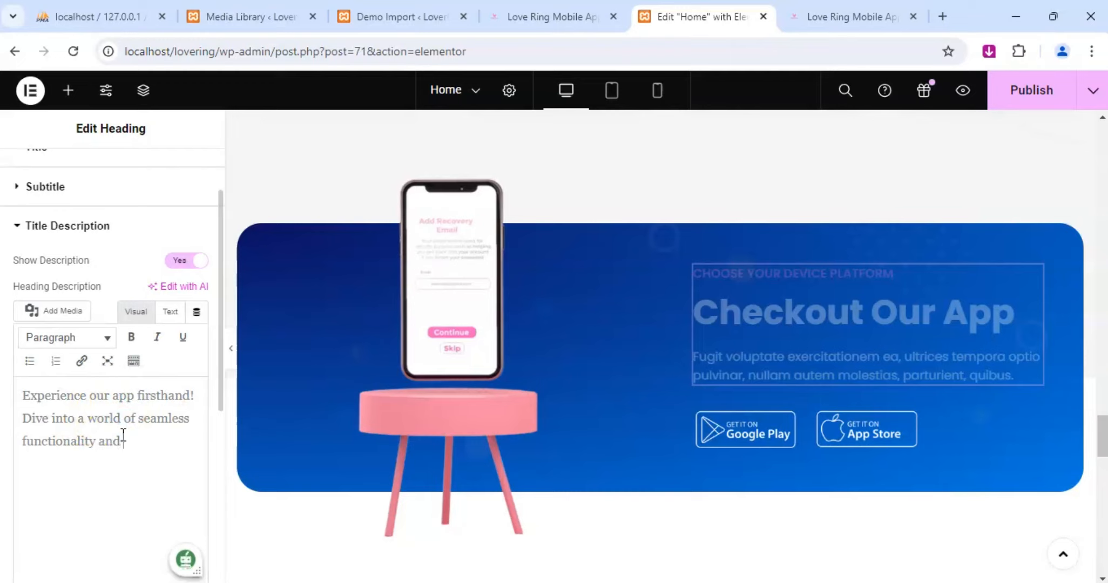
pyautogui.write(' intuitive design. ')
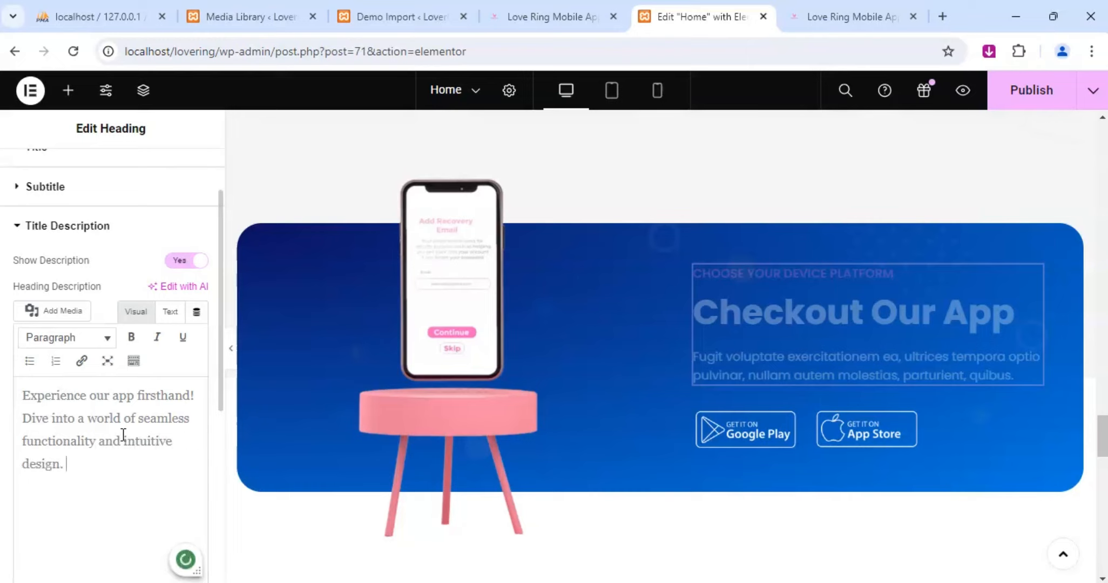
pyautogui.write('Discover')
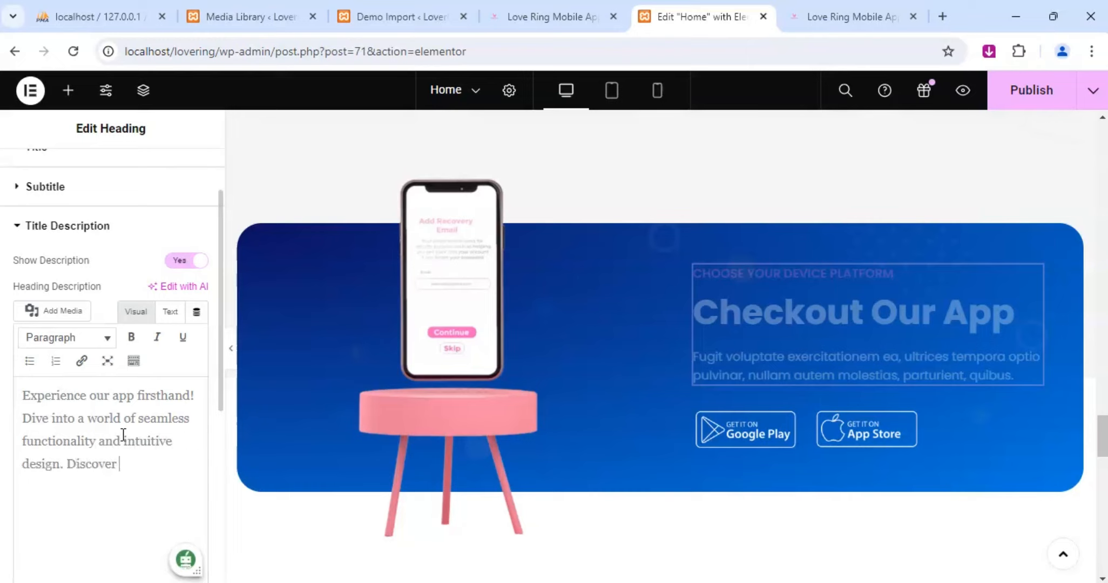
pyautogui.write(' how our app can s')
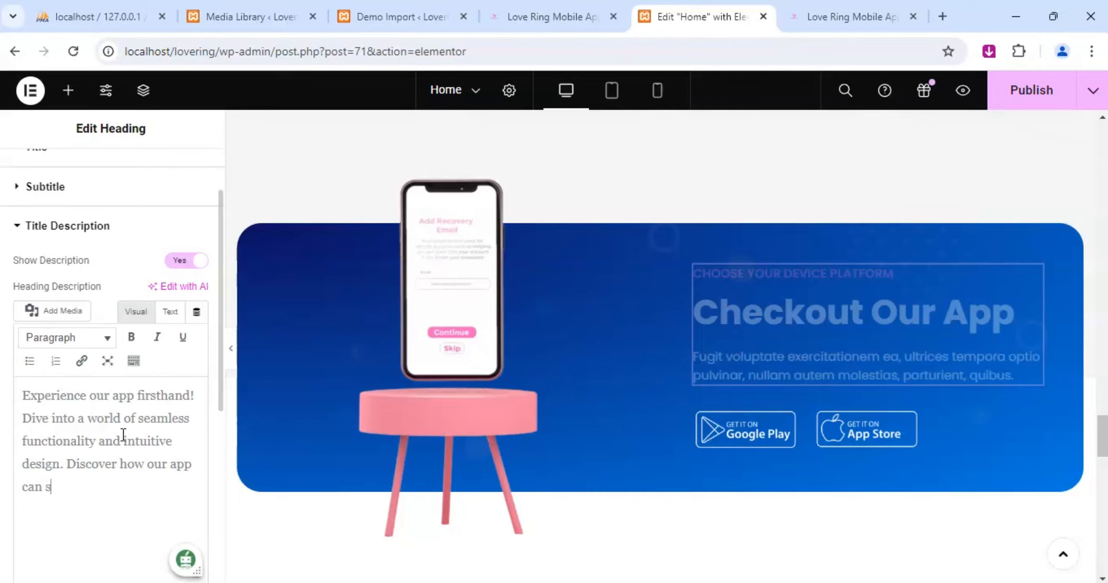
# Extend the Checkout Our App description with "Discover how our app can simplify and enhance your daily task".
pyautogui.write('implify and enhance ')
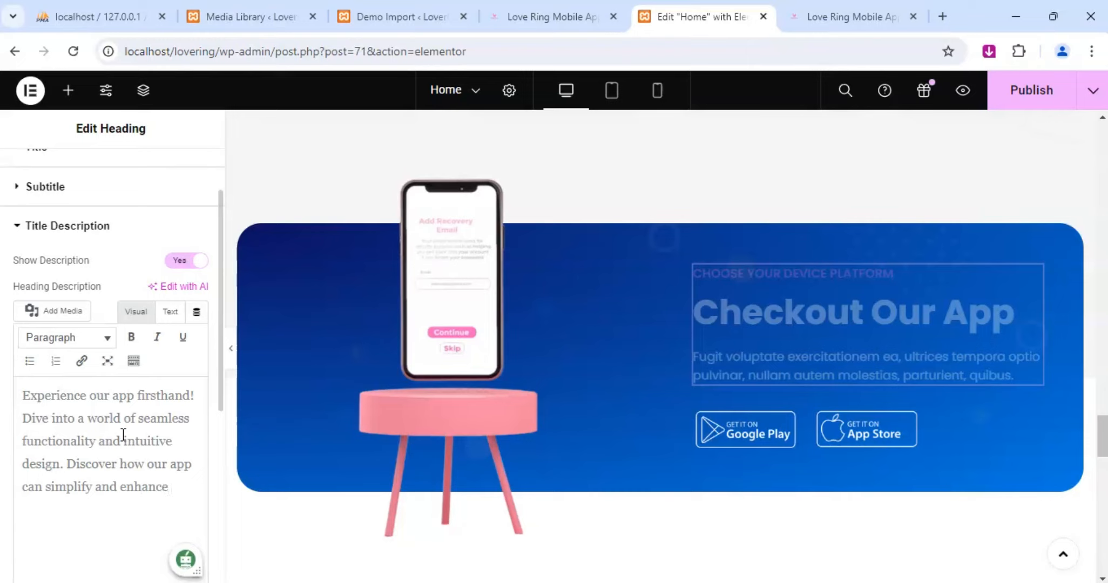
pyautogui.write('your daily task')
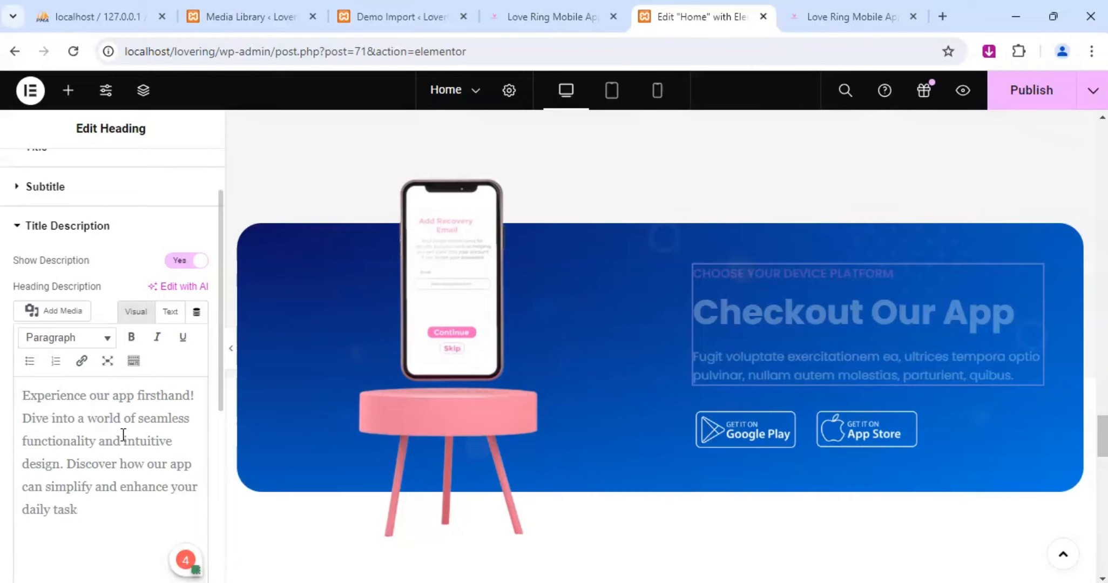
pyautogui.write(' with its user-fiendly')
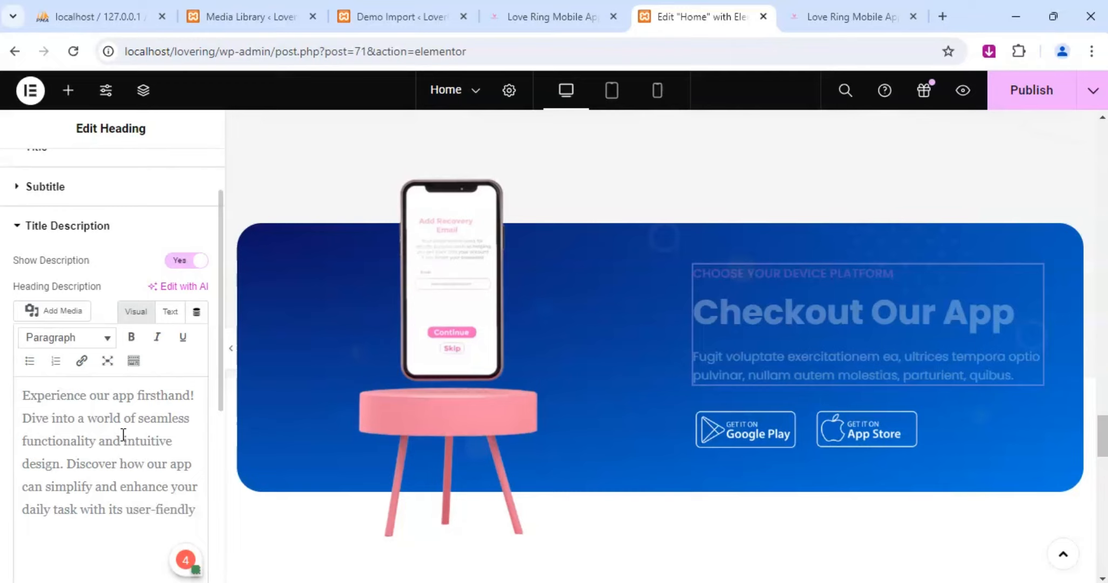
pyautogui.write(' featy')
pyautogui.write('res')
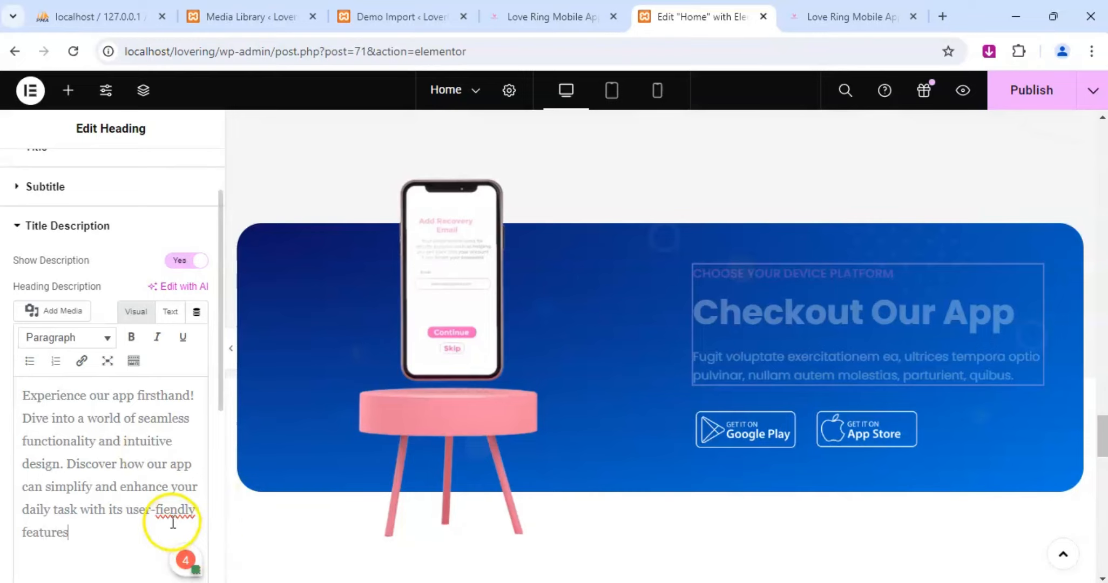
# End the Checkout Our App description with "with its user-friendly features.", correcting the spelling of "friendly".
pyautogui.click(161, 506)
pyautogui.write('r')
pyautogui.click(142, 534)
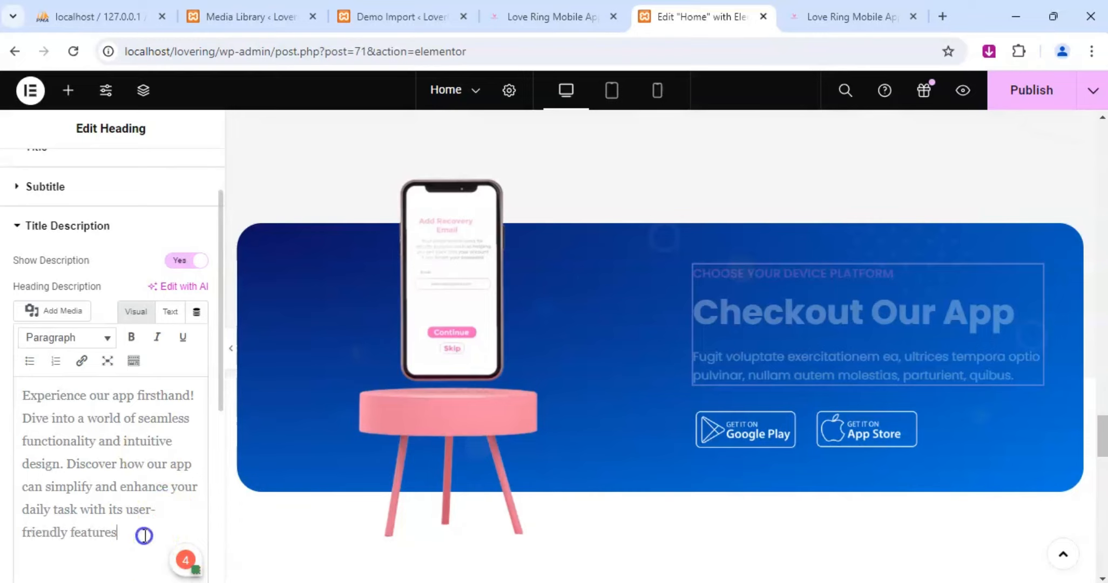
pyautogui.write('.')
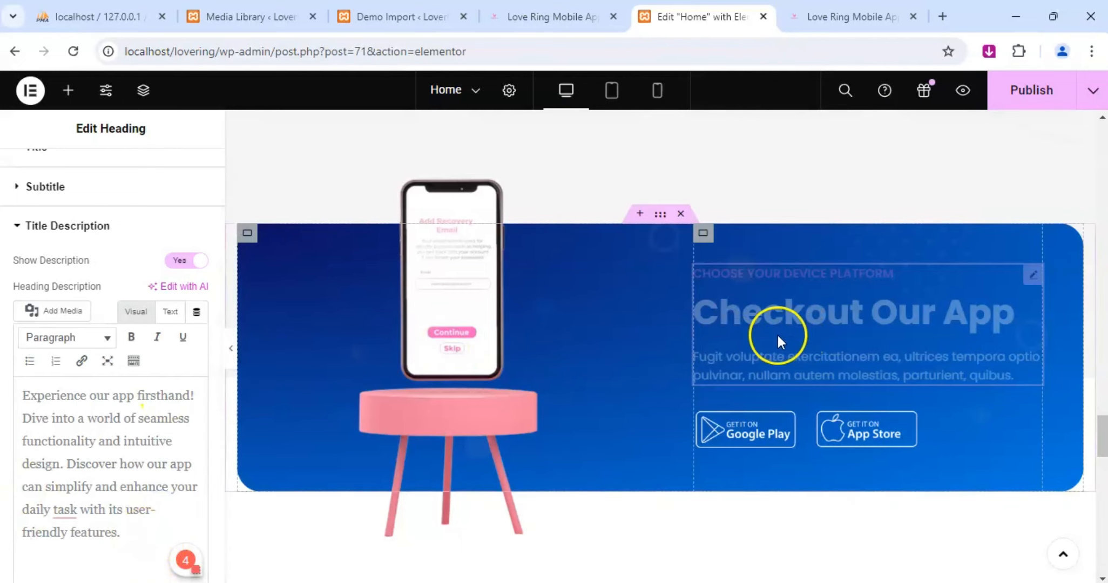
# Open the title description settings of the "Keep Update From Blog" heading.
pyautogui.scroll(-5, 777, 338)
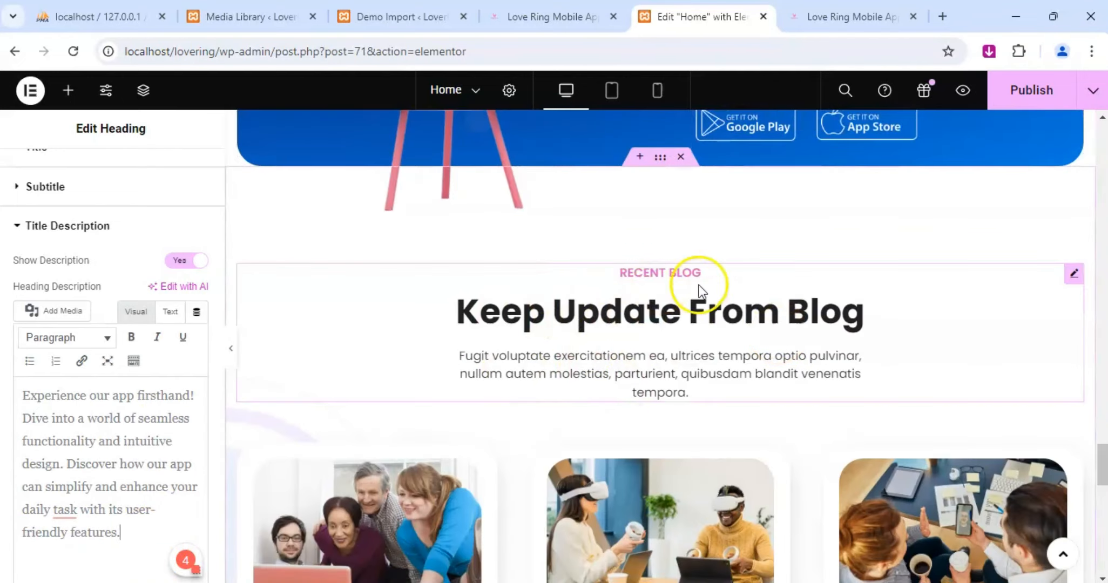
pyautogui.click(1074, 273)
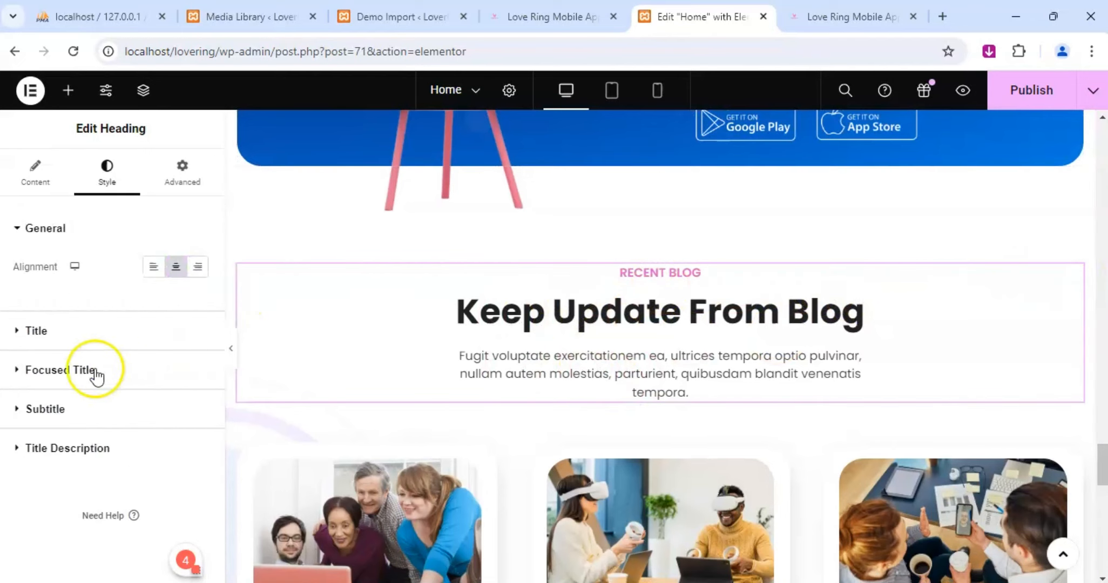
pyautogui.click(37, 184)
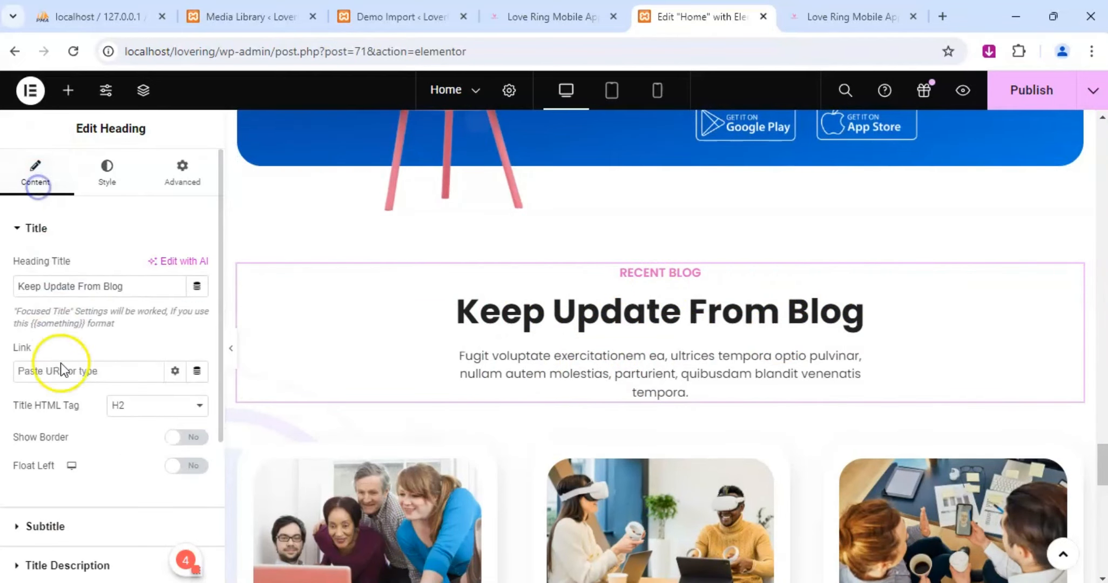
pyautogui.scroll(-3, 62, 371)
pyautogui.click(76, 352)
pyautogui.scroll(-2, 77, 354)
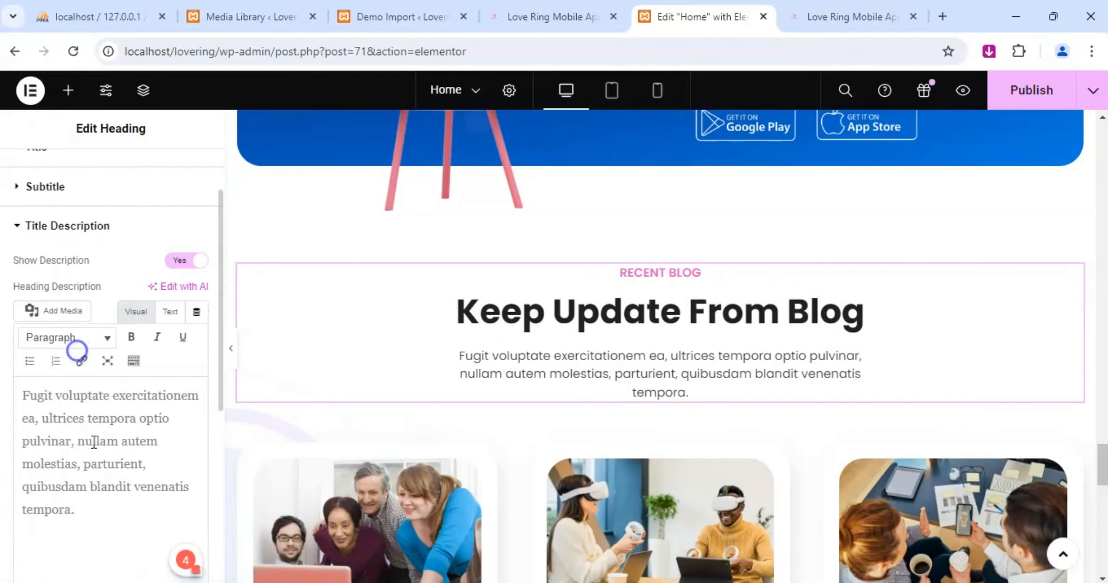
# Replace the blog heading's placeholder description with "Stay informed with our blog updates!".
pyautogui.click(125, 446)
pyautogui.hotkey('ctrl', 'a')
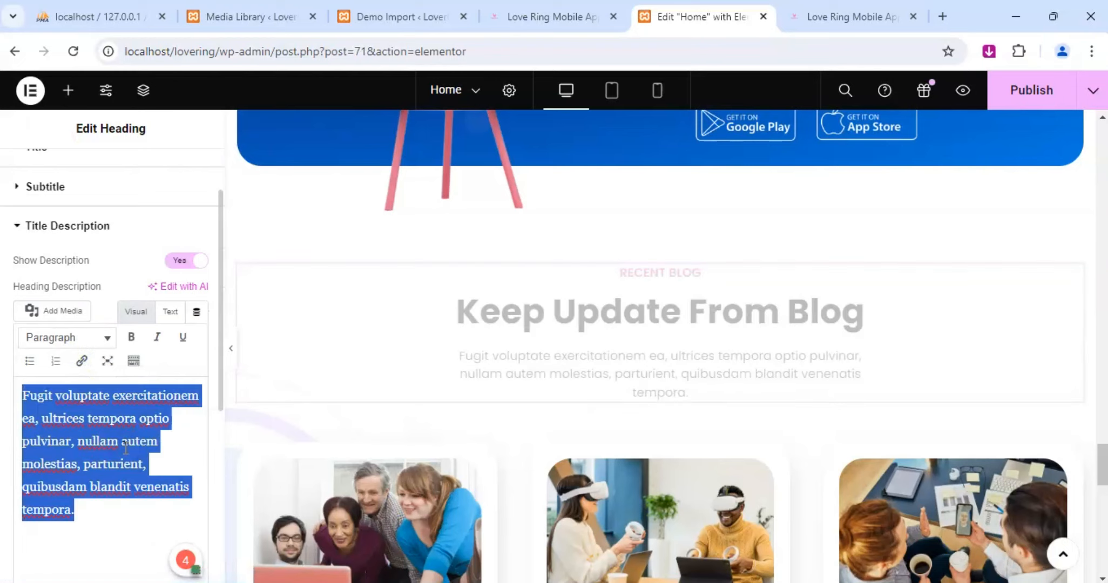
pyautogui.write('Stay i')
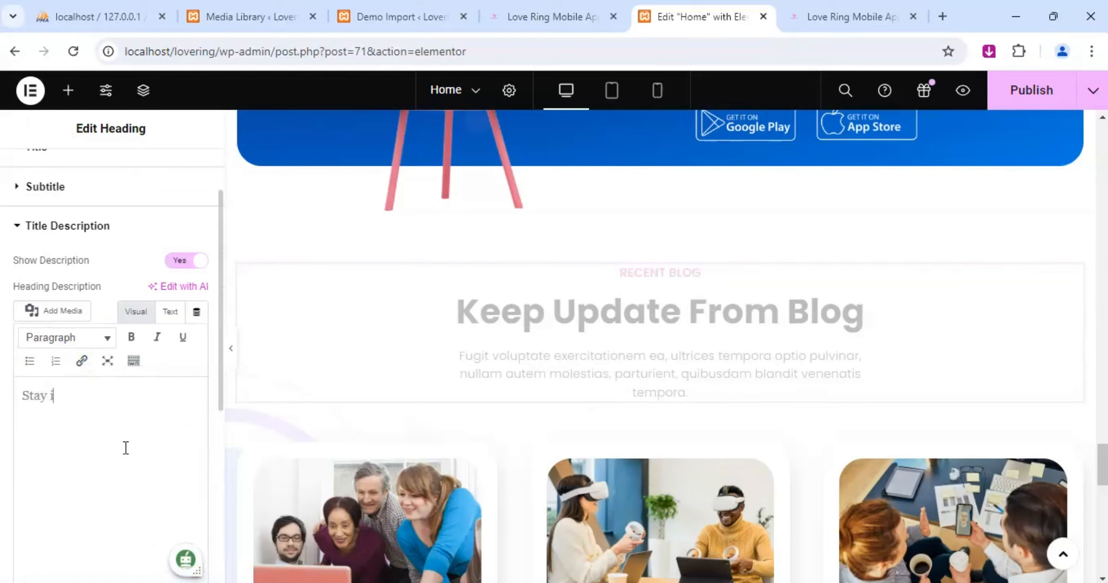
pyautogui.write('nformed with our')
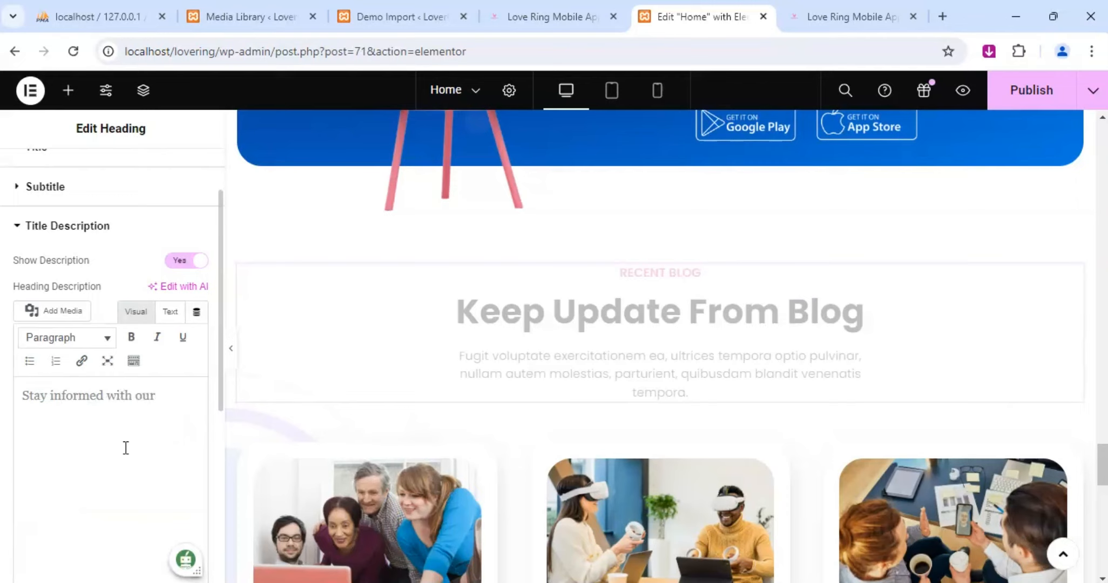
pyautogui.write(' blog updates')
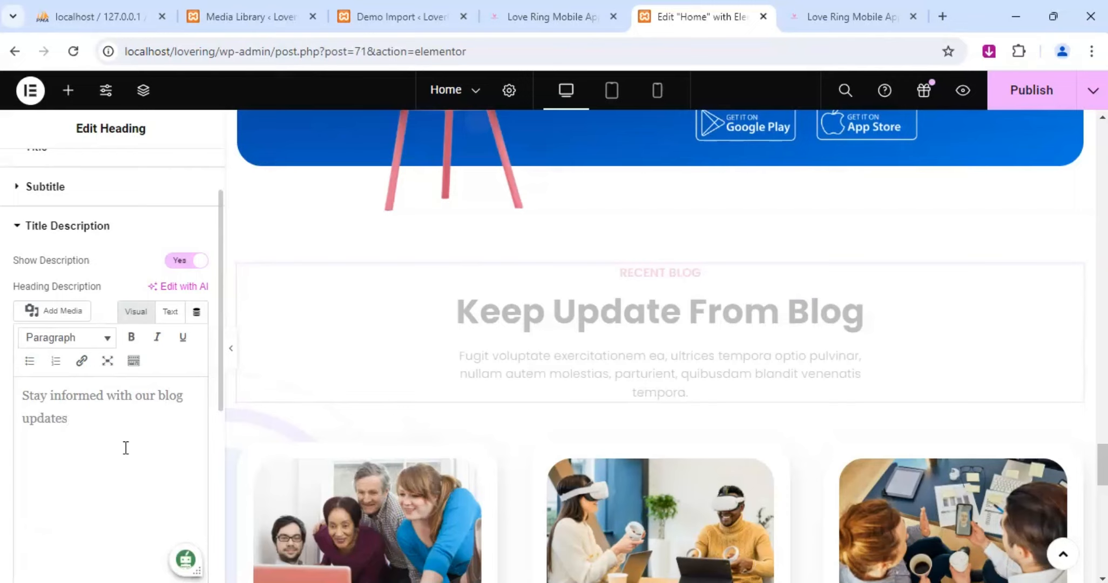
pyautogui.write('! Dive into insight')
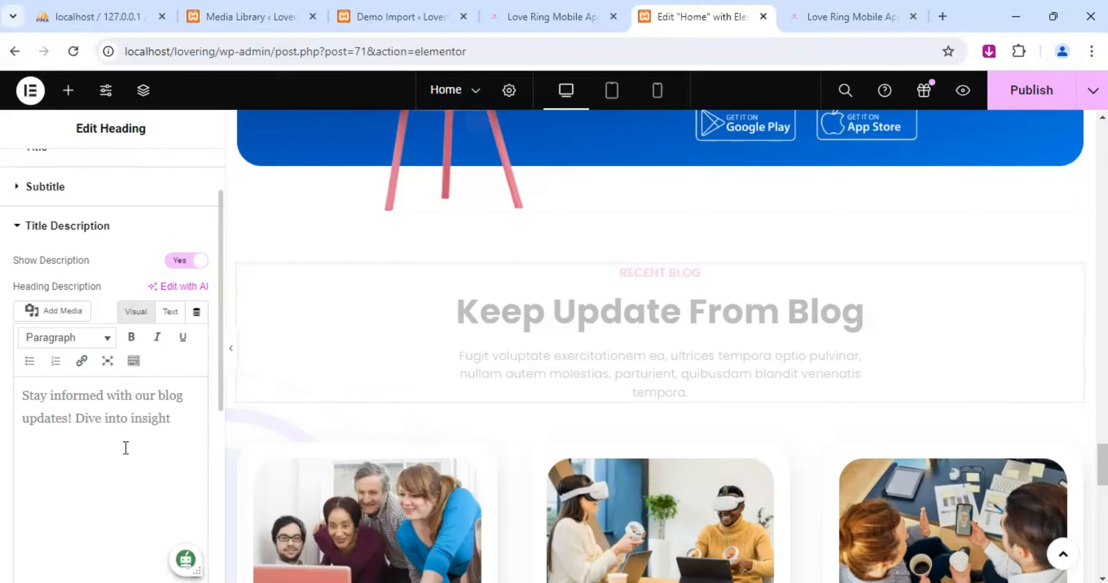
pyautogui.write('fularticle')
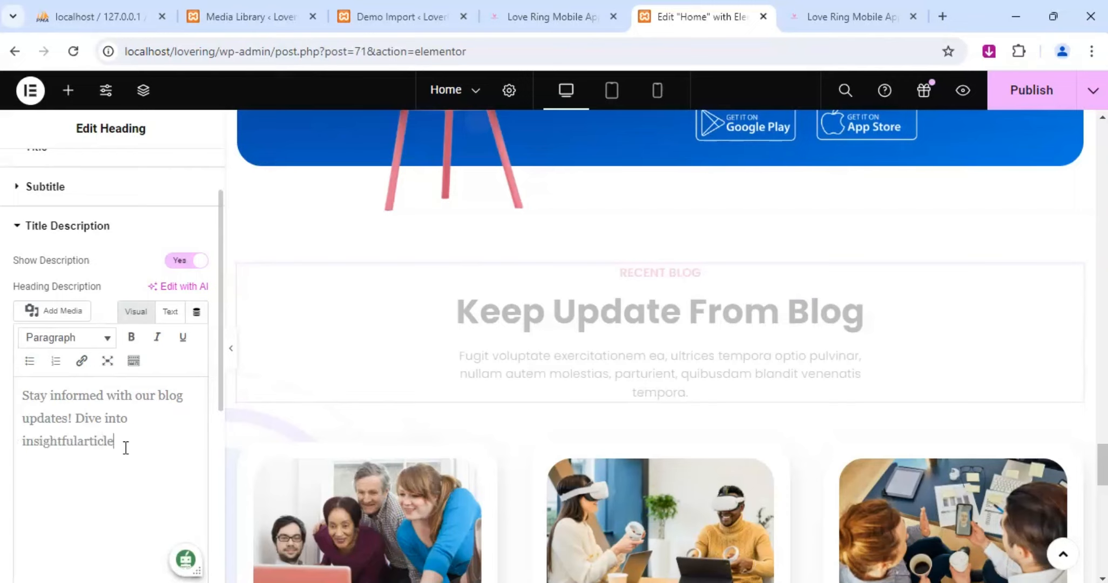
pyautogui.write('s, latest')
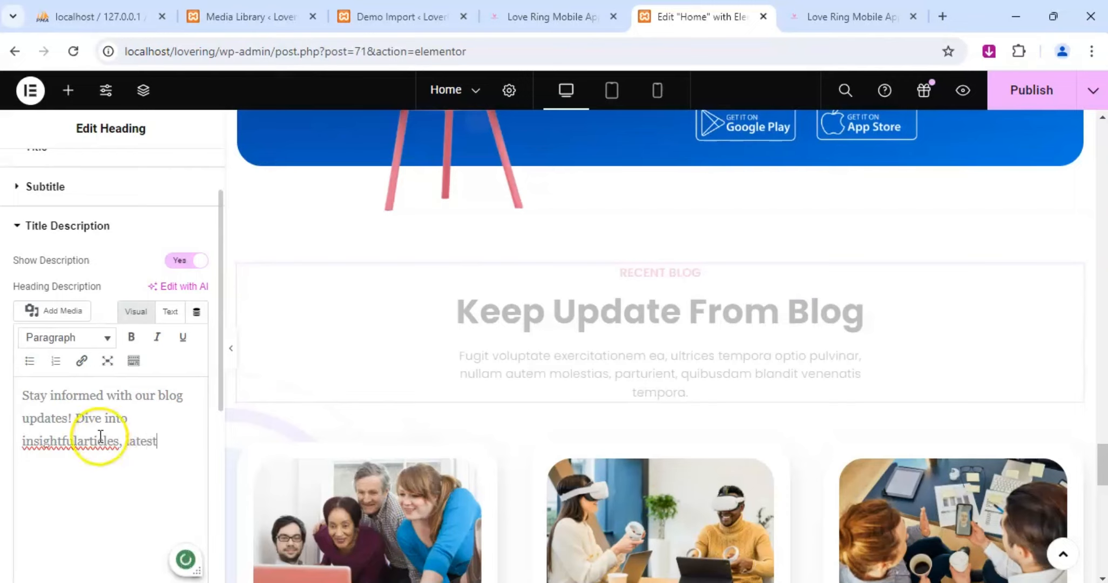
# Add "Dive into insightful articles, latest" to the blog description and insert the missing space before "articles".
pyautogui.click(72, 442)
pyautogui.click(120, 440)
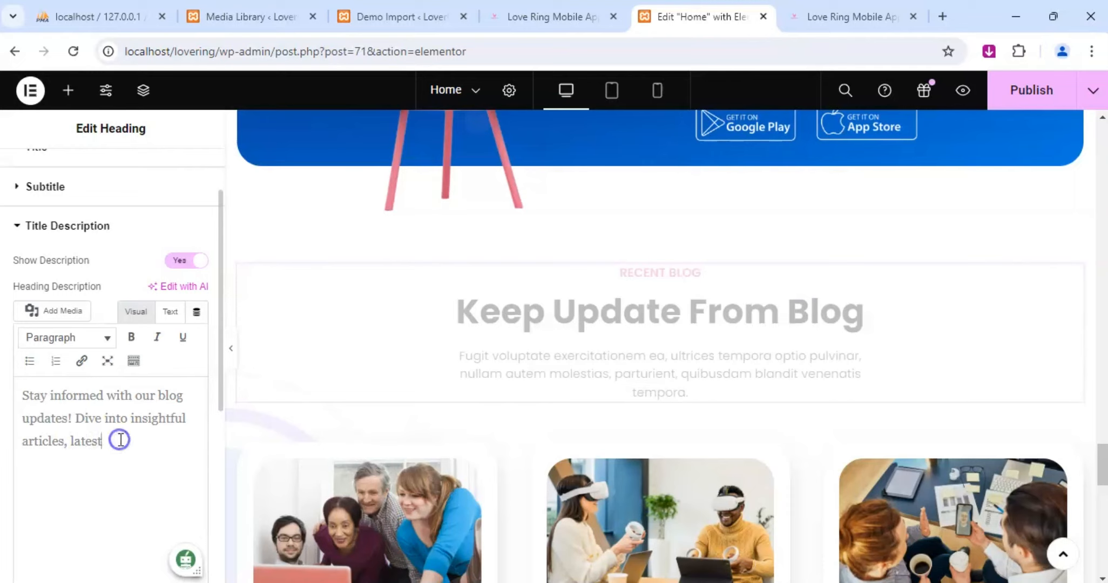
# Complete the blog description's second sentence with "news and expert tips.".
pyautogui.write('news and expert tips')
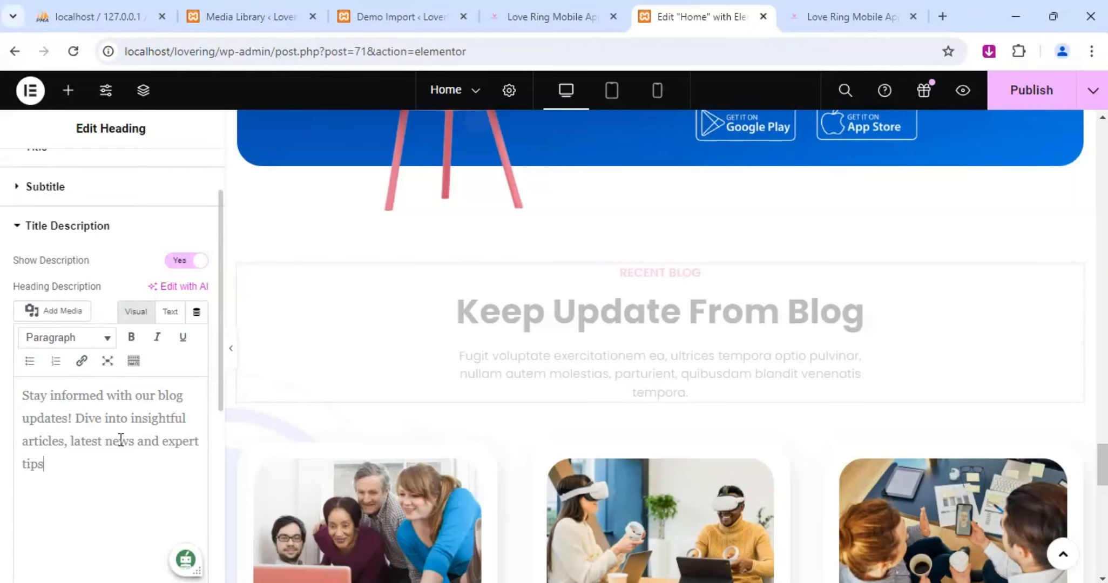
pyautogui.write('. ')
pyautogui.write('Explor')
pyautogui.write('e cv')
pyautogui.write('valuable')
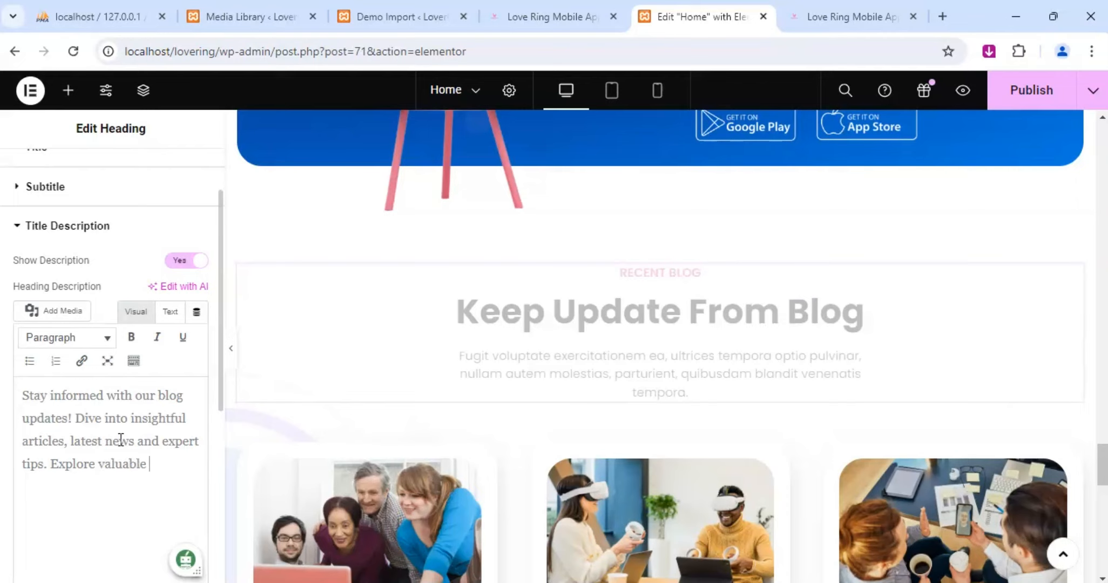
pyautogui.write(' content that kee')
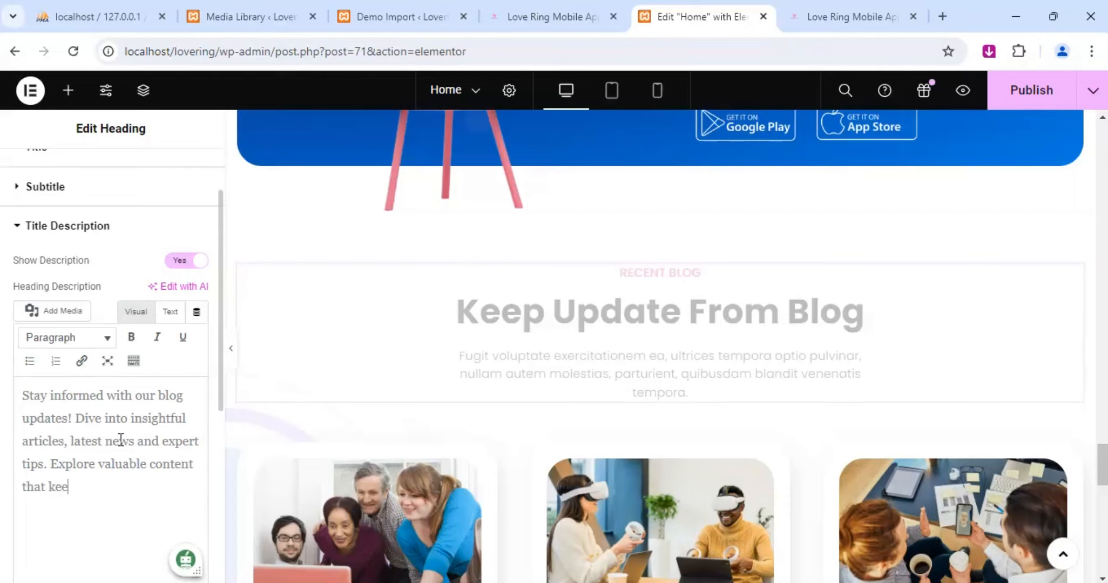
pyautogui.write('ps you in the know ab')
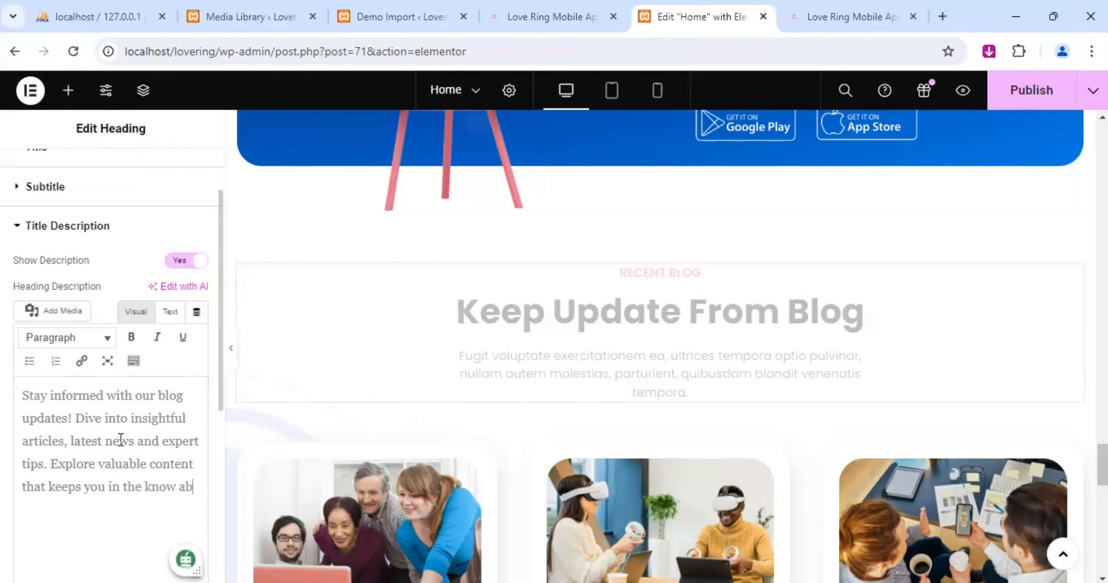
pyautogui.write('out induc')
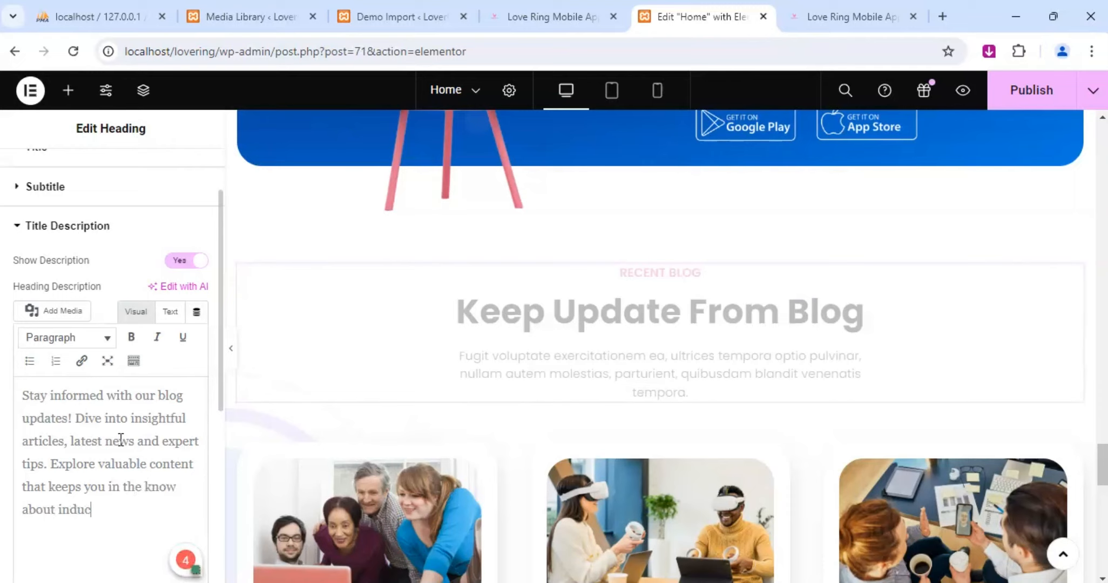
pyautogui.write('try')
# Continue the third sentence of the blog description with "you in the know about industry trends".
pyautogui.write('trends')
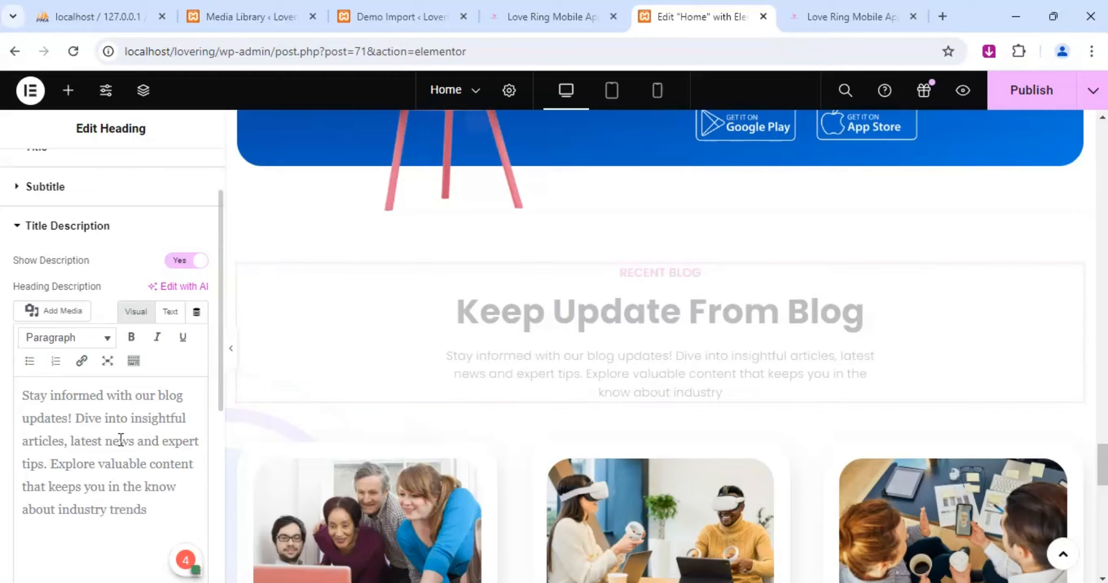
pyautogui.write(', products, ups')
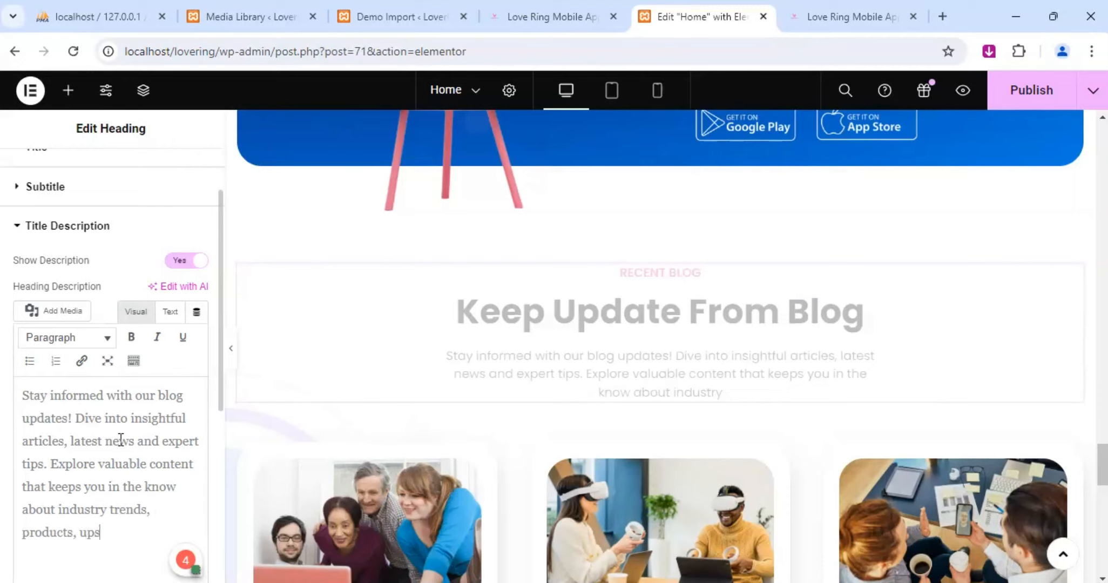
pyautogui.write('ated\\\\\\\\')
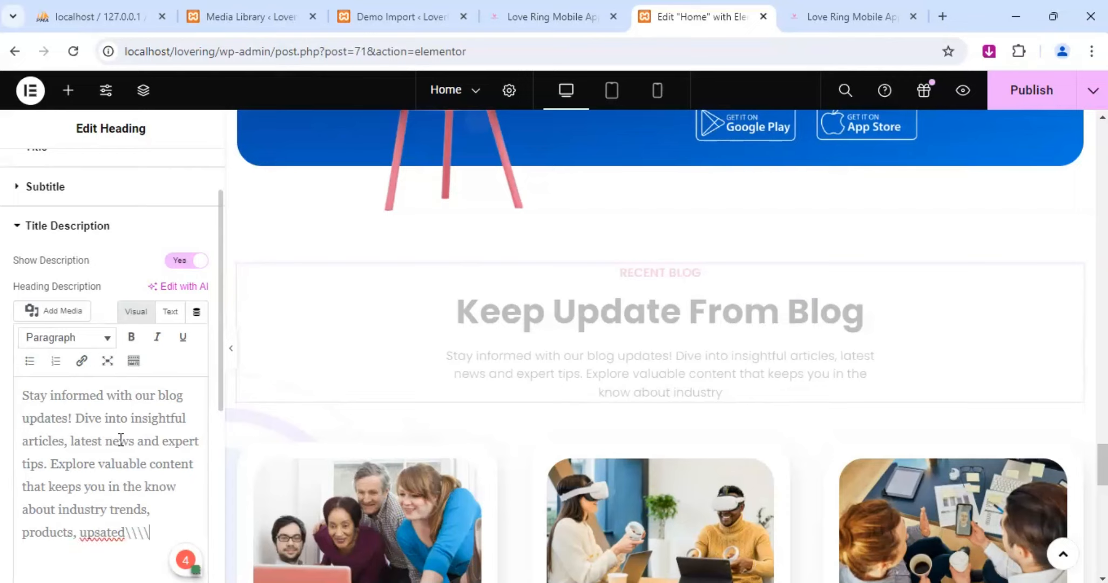
# End the blog description with ", products, updates and more.", correcting the spelling of "updates".
pyautogui.press('BackSpace')
pyautogui.press('BackSpace')
pyautogui.press('BackSpace')
pyautogui.press('BackSpace')
pyautogui.press('BackSpace')
pyautogui.press('BackSpace')
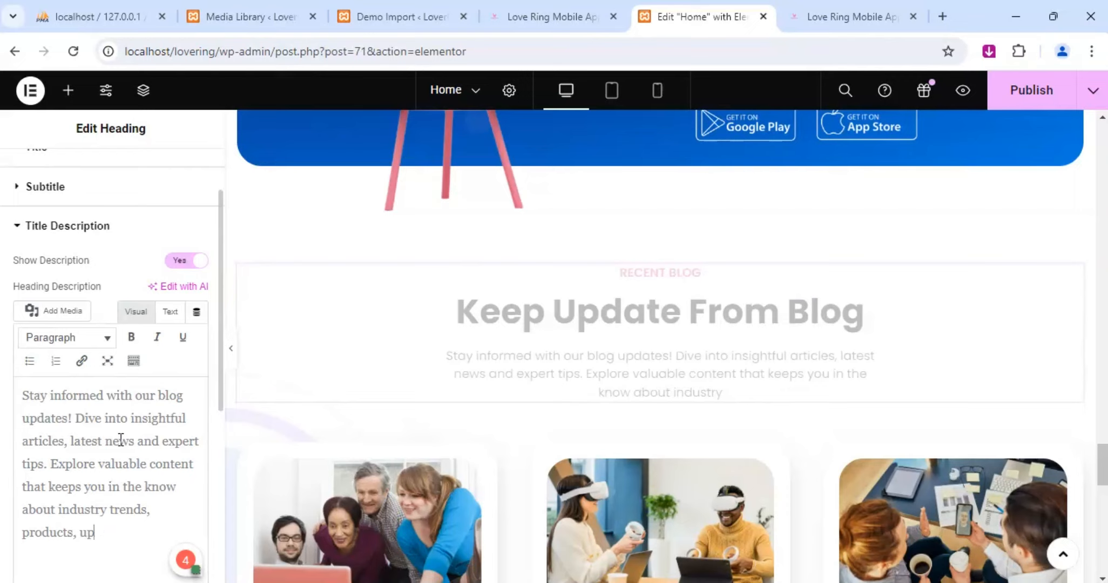
pyautogui.write('dates and more.')
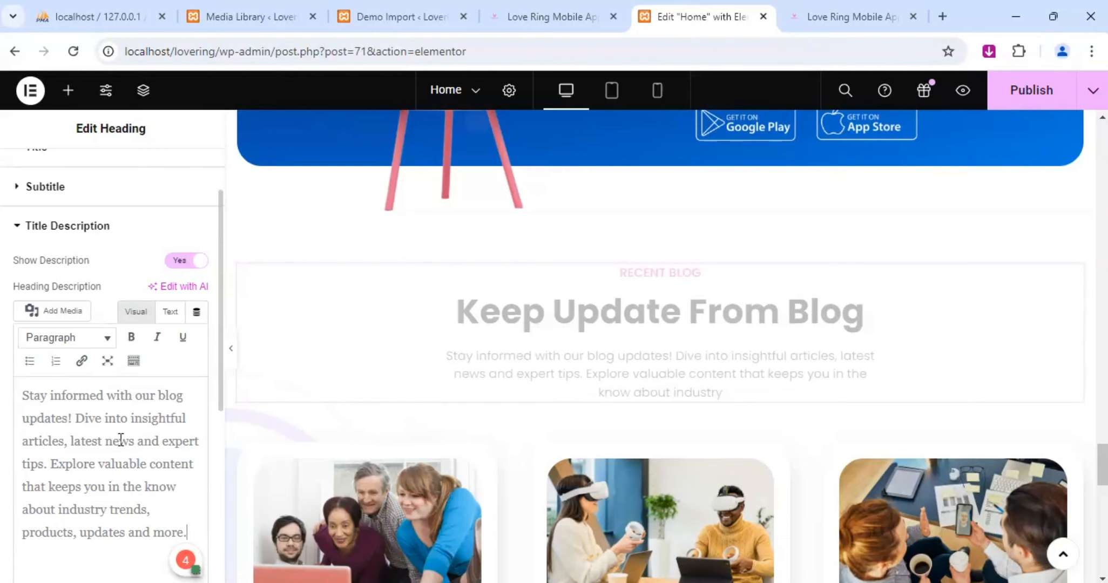
# Check the blog section down to the end of the page content and open the blog post grid's settings.
pyautogui.scroll(-5, 653, 373)
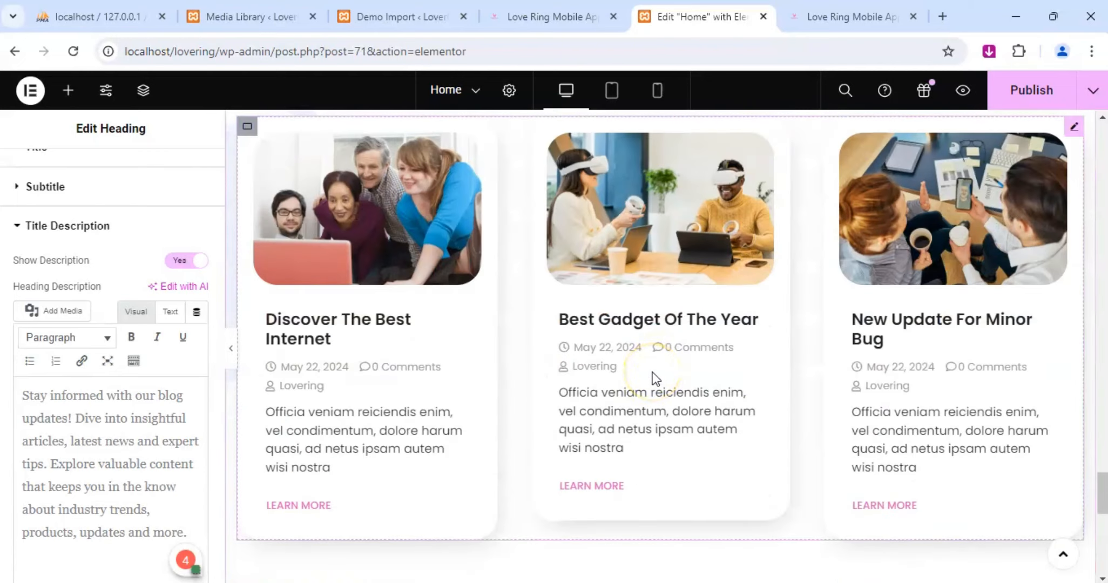
pyautogui.scroll(-6, 594, 389)
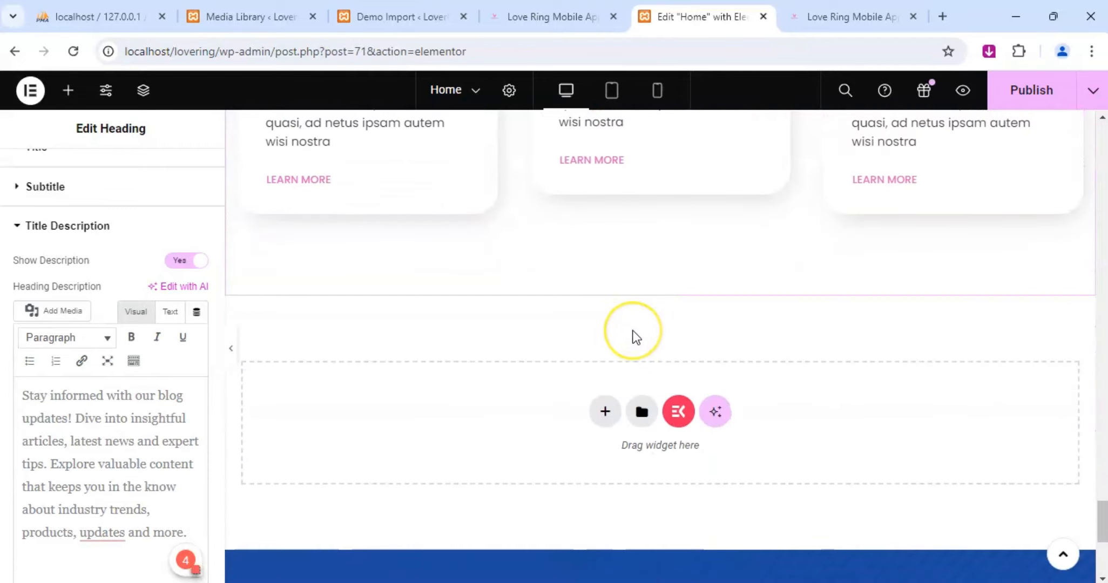
pyautogui.scroll(7, 645, 388)
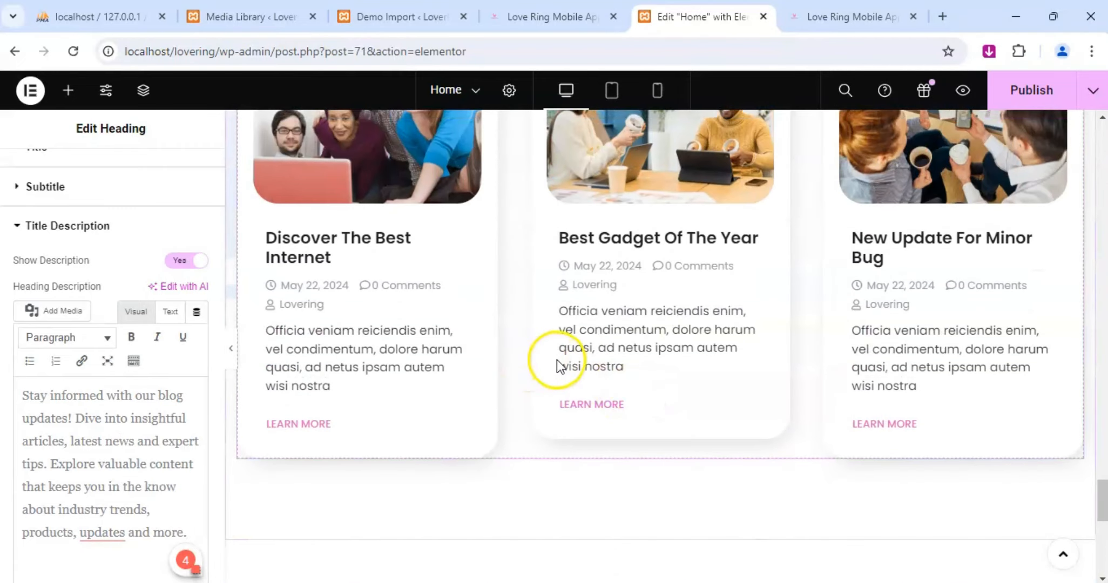
pyautogui.scroll(2, 557, 368)
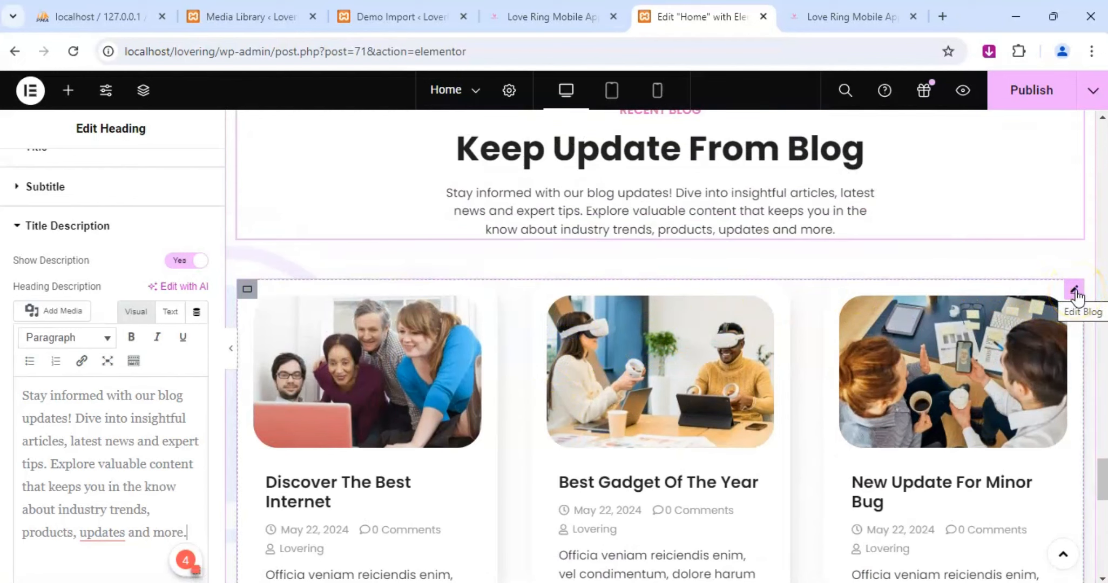
pyautogui.click(618, 218)
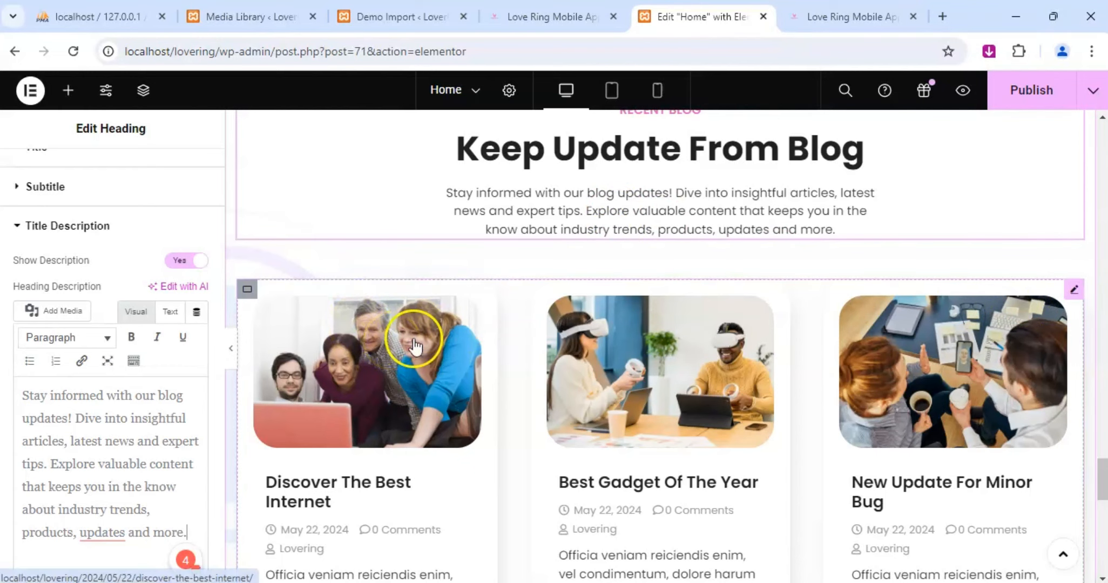
pyautogui.click(1074, 289)
pyautogui.scroll(4, 669, 386)
pyautogui.scroll(-5, 665, 394)
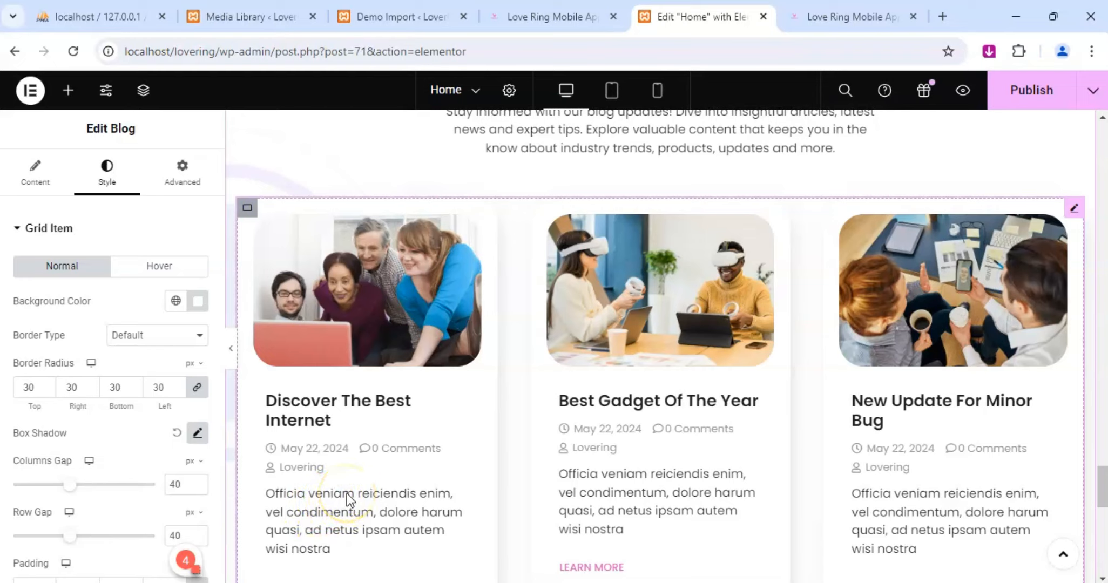
# Review the edited headings and descriptions on the Home page from the blog section back to the page header.
pyautogui.scroll(10, 602, 458)
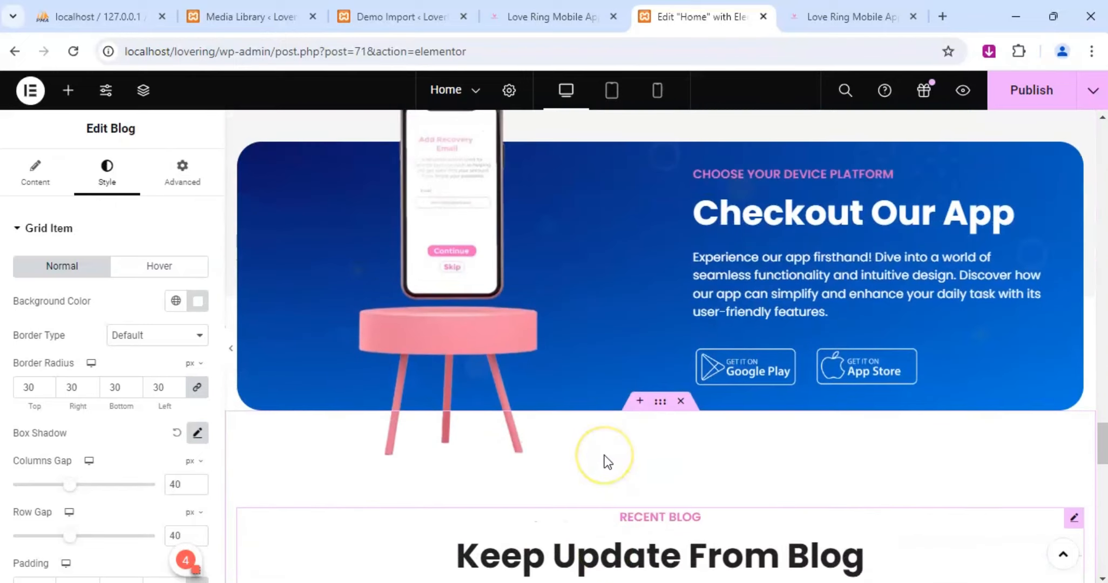
pyautogui.scroll(10, 604, 455)
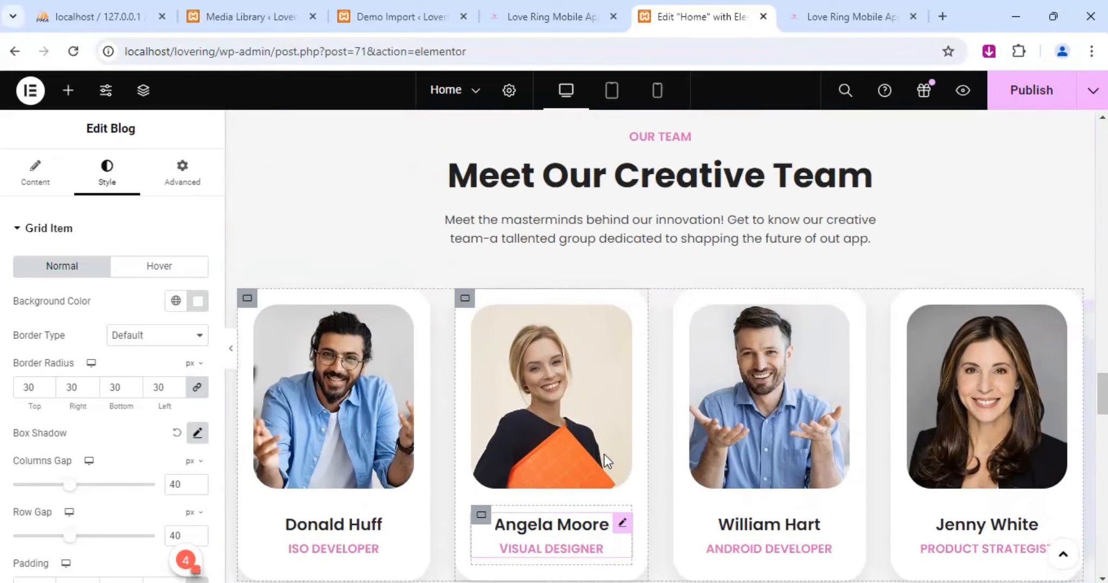
pyautogui.scroll(10, 605, 455)
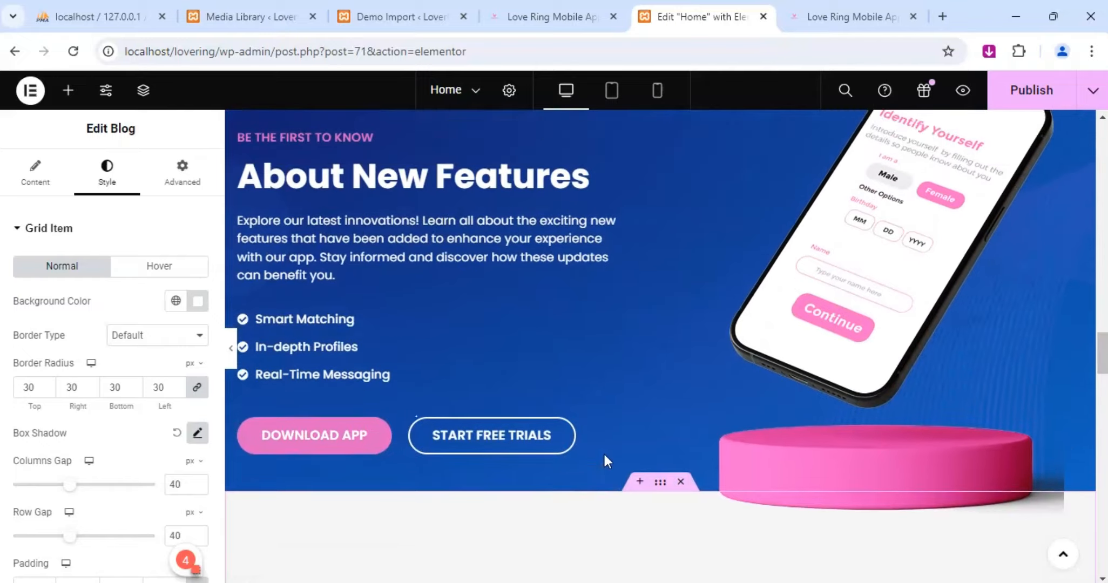
pyautogui.scroll(2, 603, 456)
pyautogui.scroll(1, 564, 381)
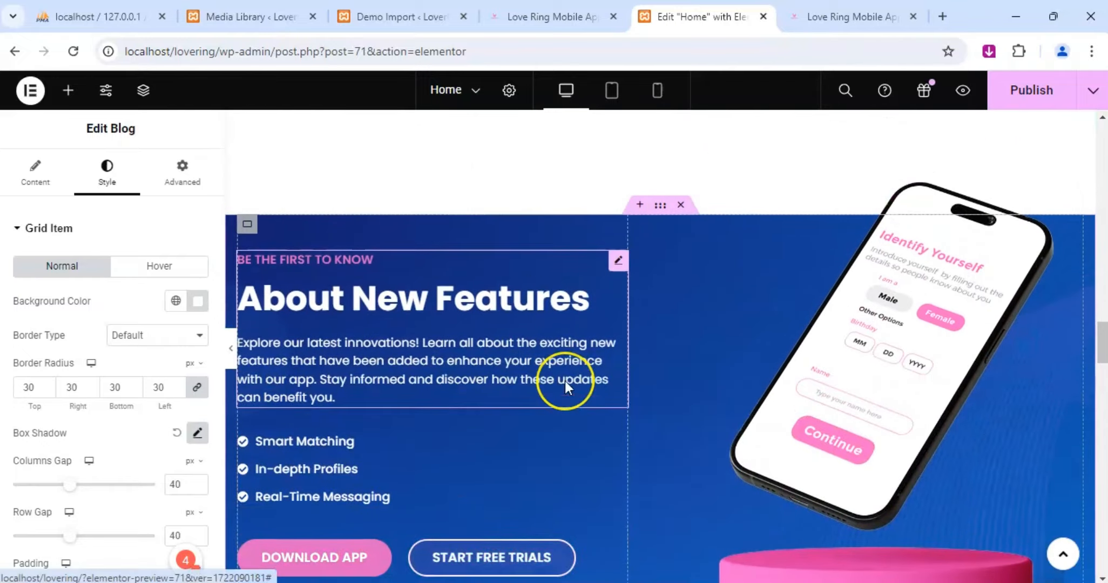
pyautogui.scroll(10, 564, 381)
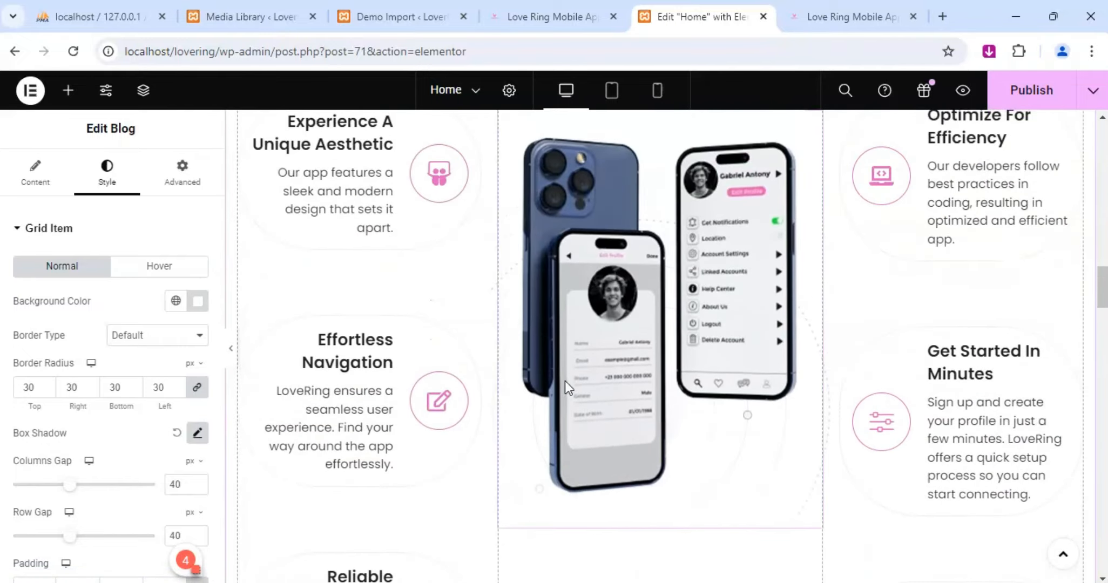
pyautogui.scroll(10, 565, 380)
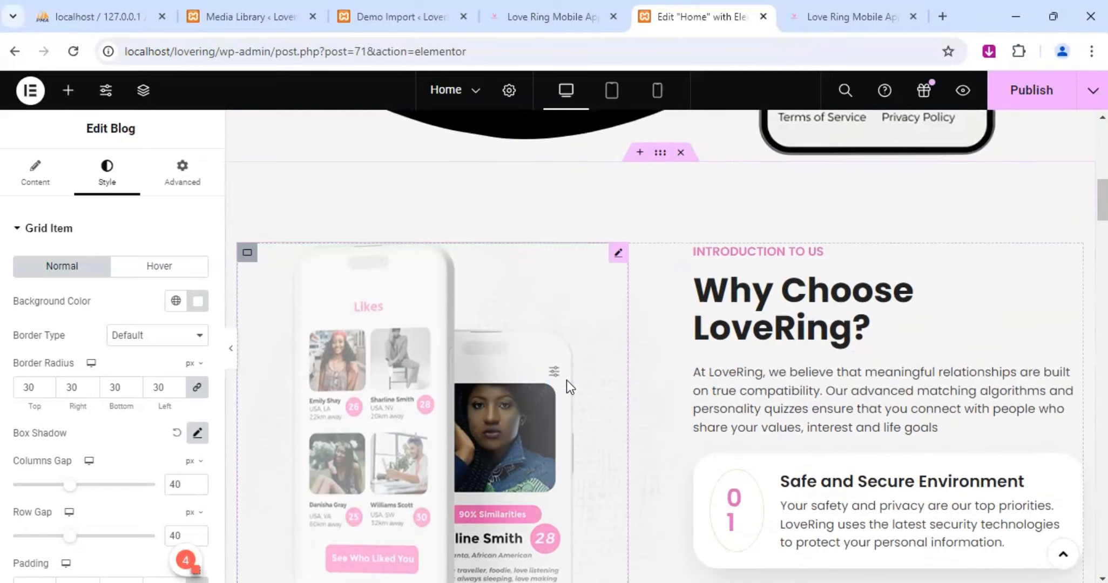
pyautogui.scroll(10, 566, 380)
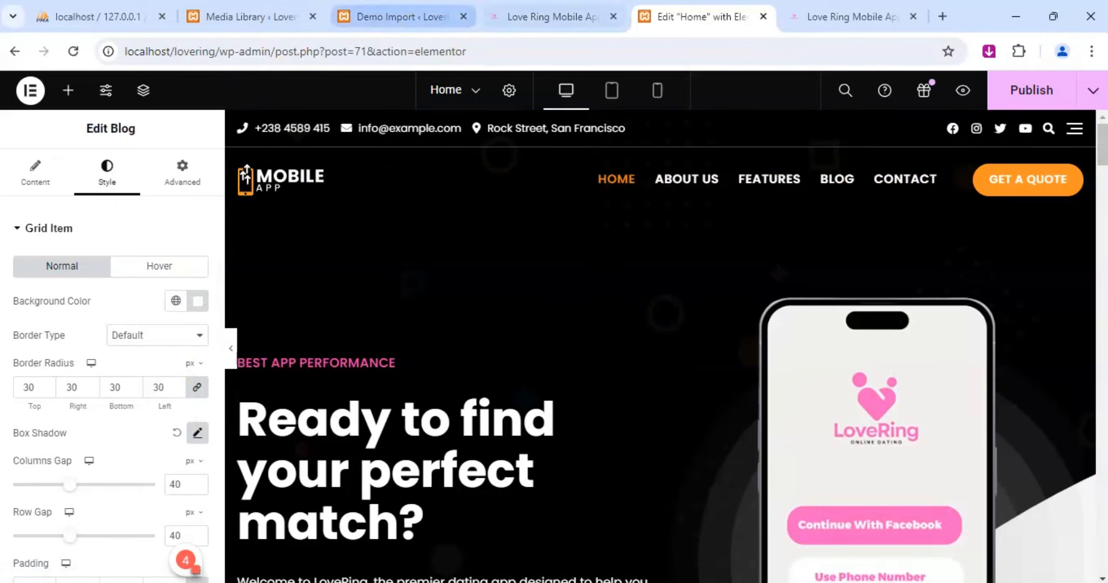
# Refresh the live Love Ring home page and review it from the header down to the team members' social icons.
pyautogui.click(824, 17)
pyautogui.click(73, 52)
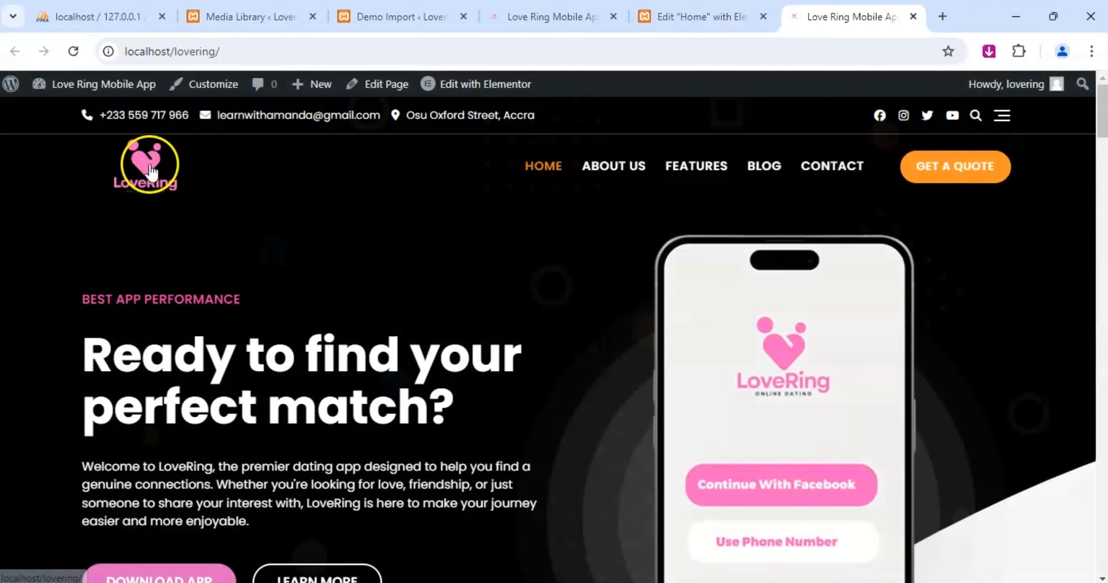
pyautogui.scroll(-5, 553, 265)
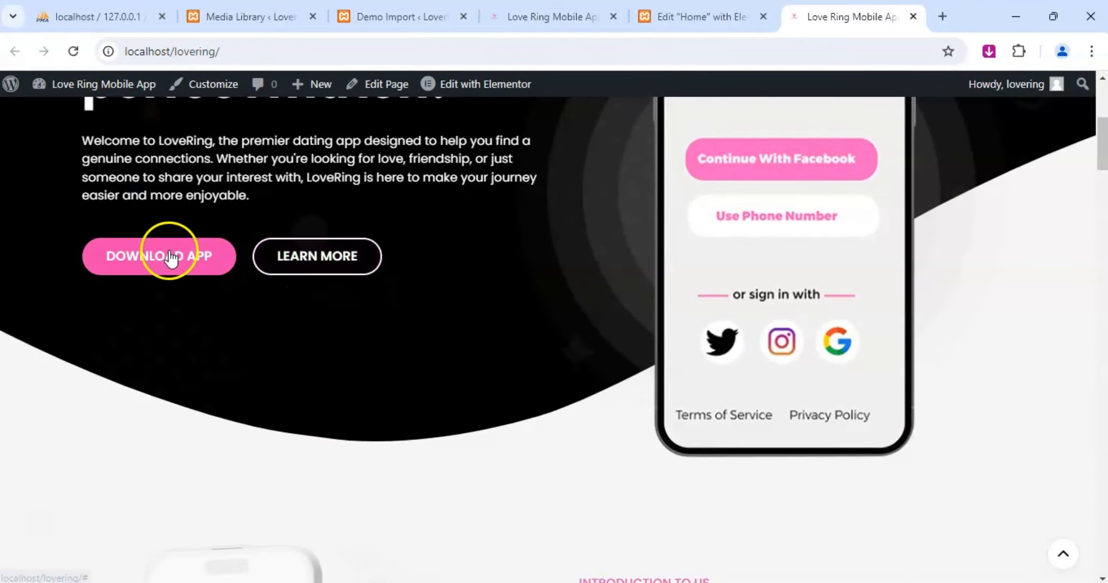
pyautogui.scroll(-6, 599, 324)
pyautogui.scroll(-8, 636, 289)
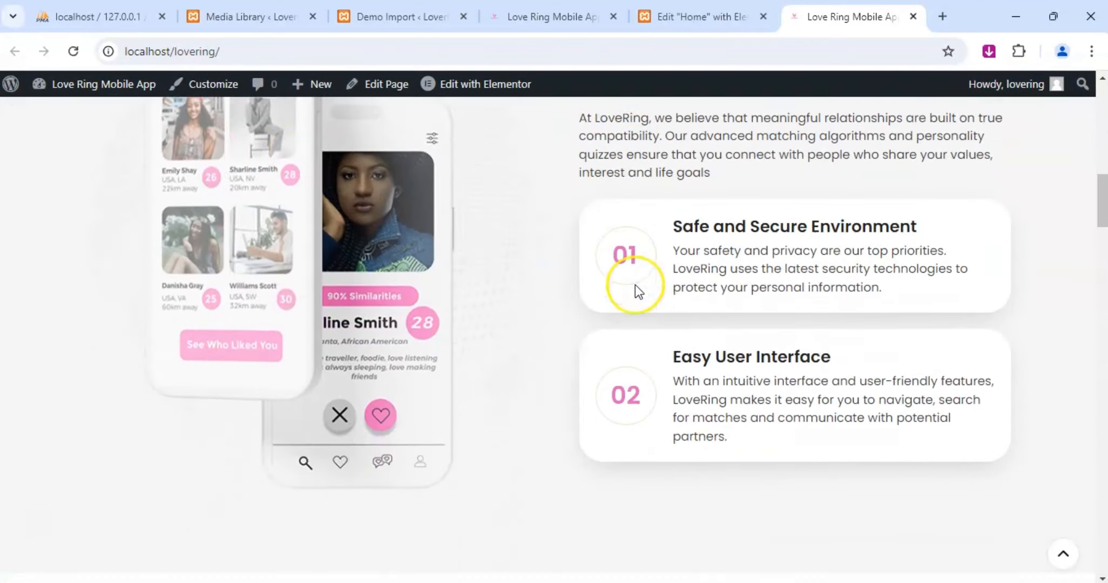
pyautogui.scroll(-8, 636, 287)
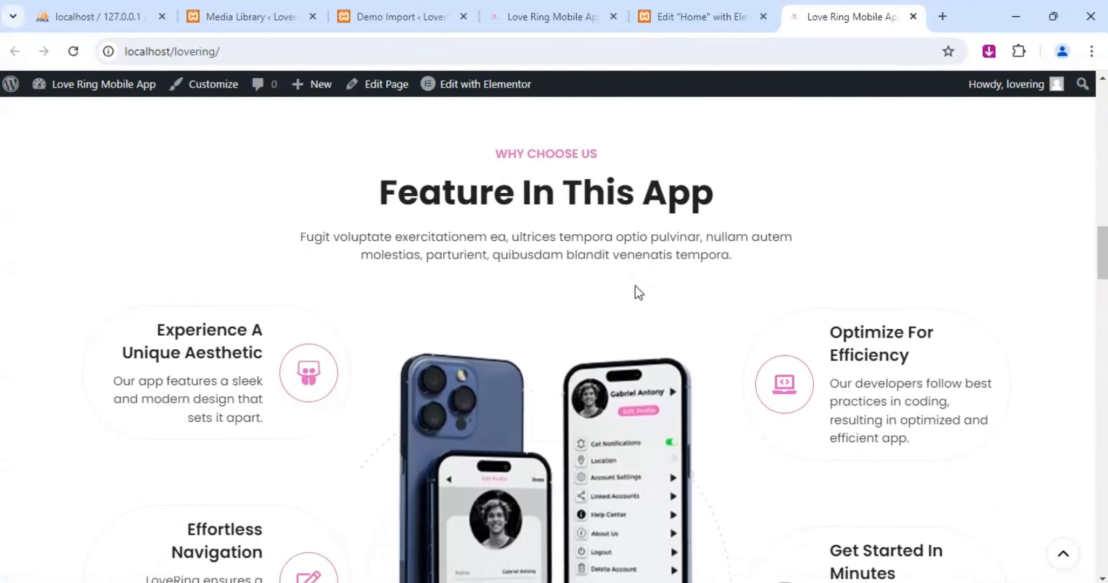
pyautogui.scroll(-8, 636, 287)
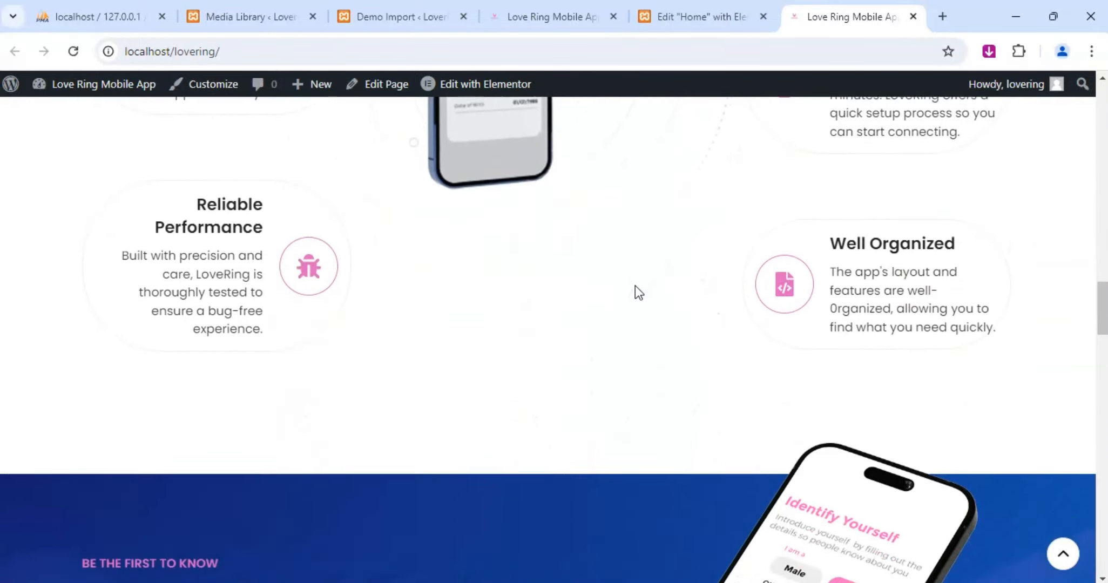
pyautogui.scroll(-8, 635, 286)
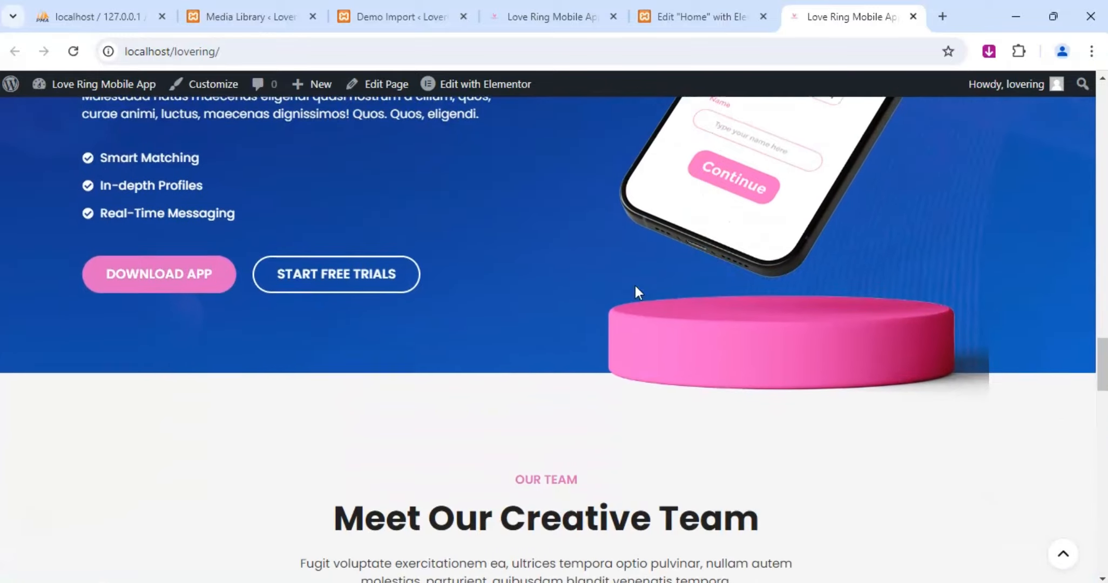
pyautogui.scroll(-5, 635, 283)
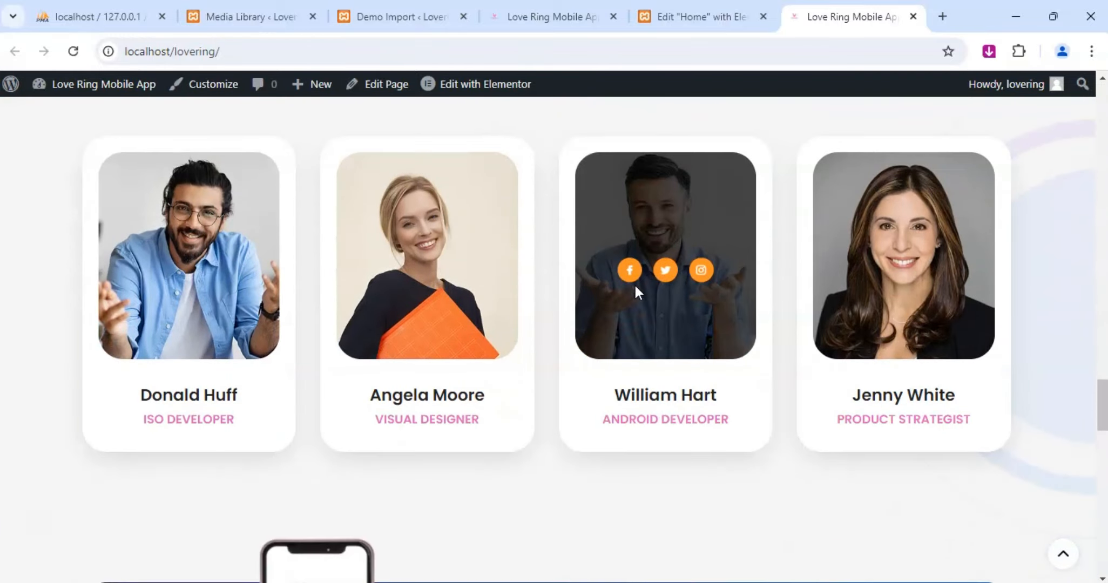
pyautogui.scroll(2, 635, 286)
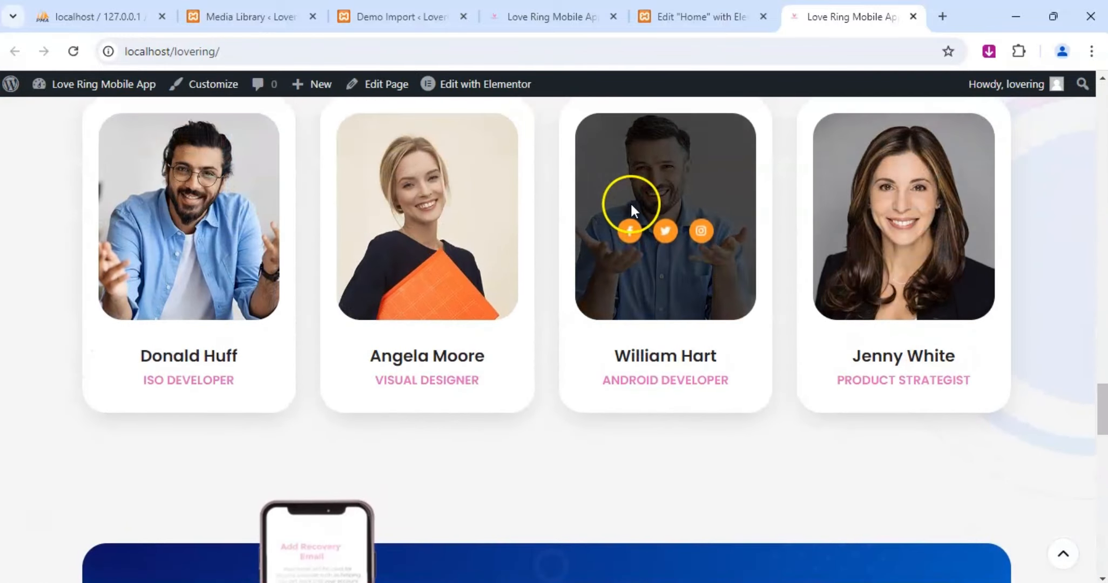
pyautogui.moveTo(393, 224)
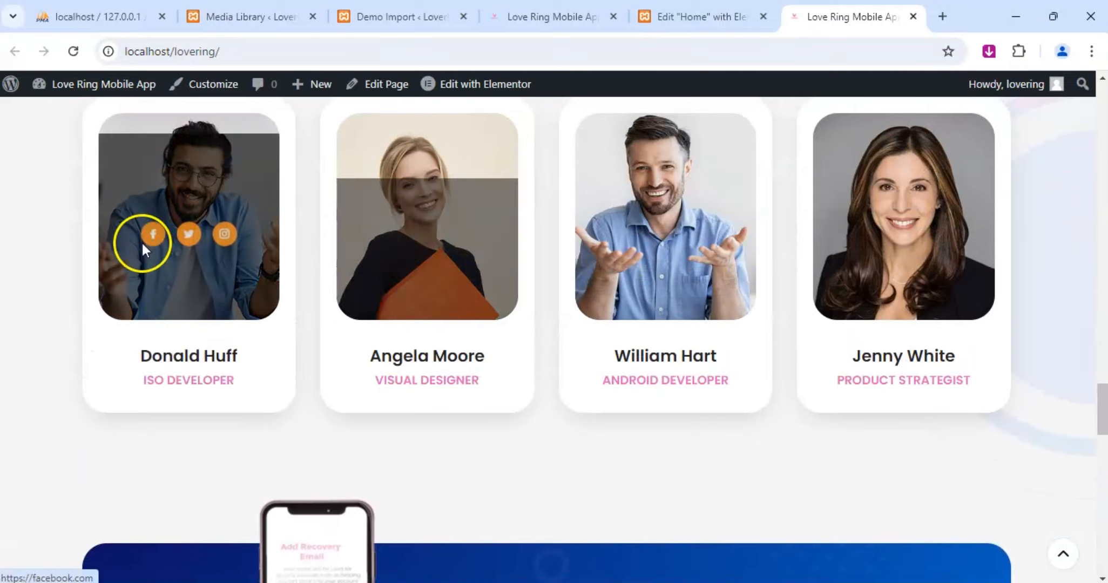
# Return to the Elementor editor and examine the style settings of the first team member card's container.
pyautogui.click(702, 15)
pyautogui.scroll(-15, 598, 311)
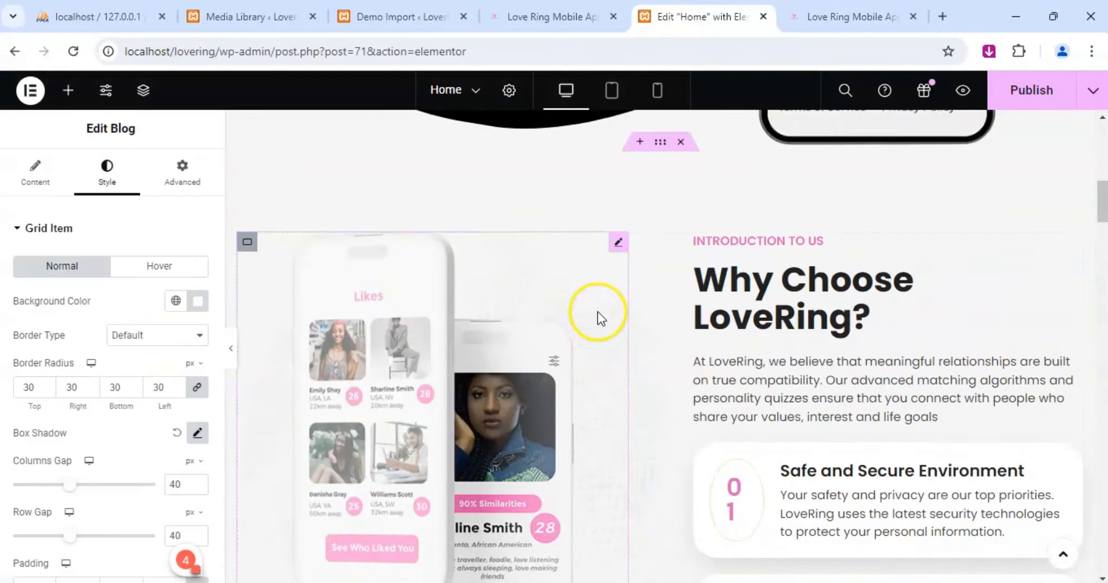
pyautogui.scroll(-10, 608, 324)
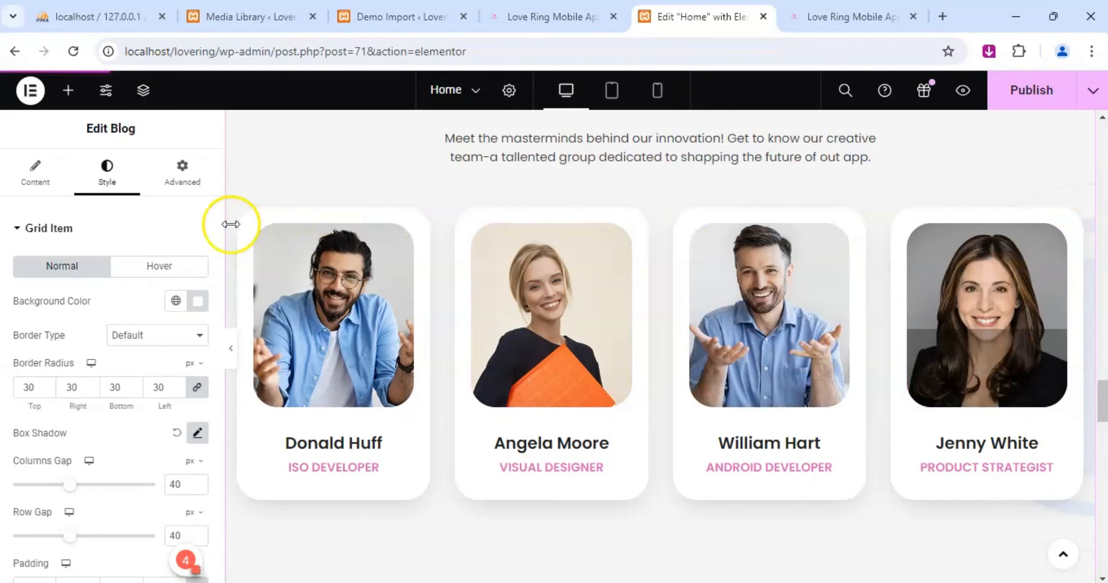
pyautogui.click(246, 217)
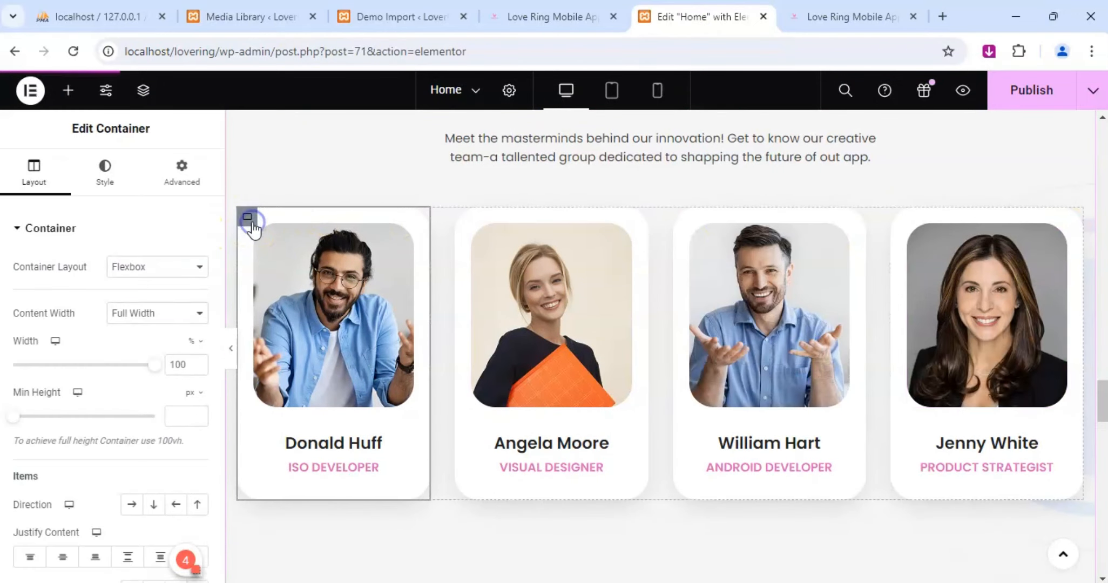
pyautogui.click(106, 181)
pyautogui.scroll(-3, 123, 363)
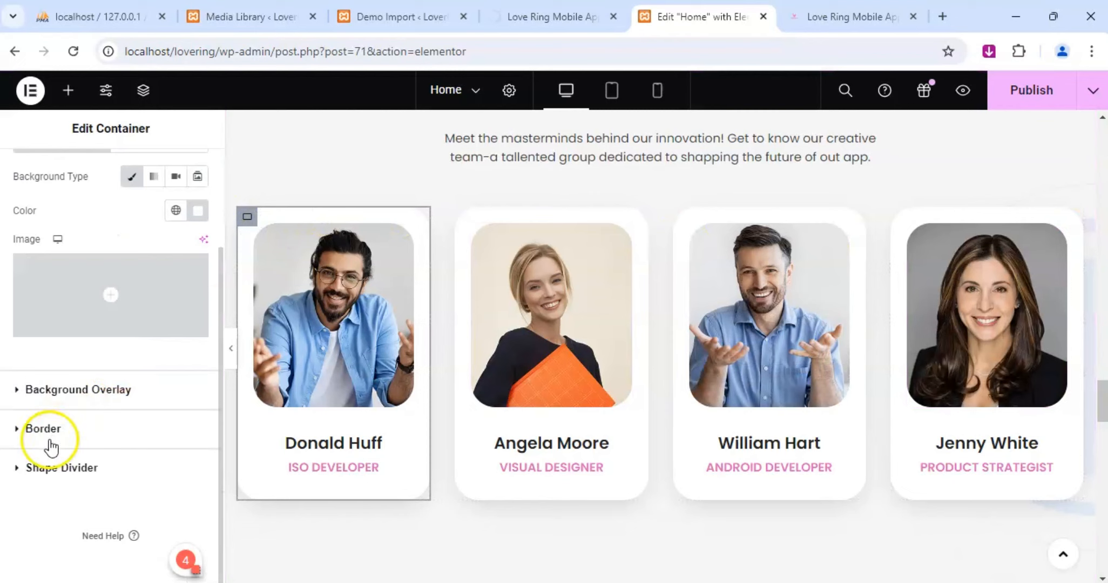
# Open the first card's Team widget style settings and examine the Social Profiles options.
pyautogui.click(404, 233)
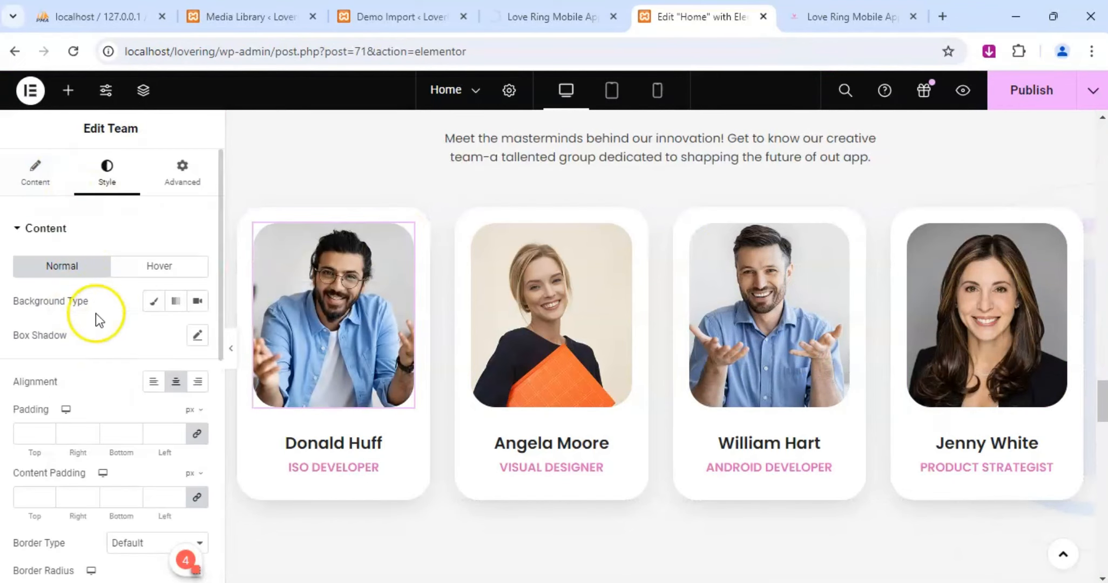
pyautogui.scroll(-5, 95, 314)
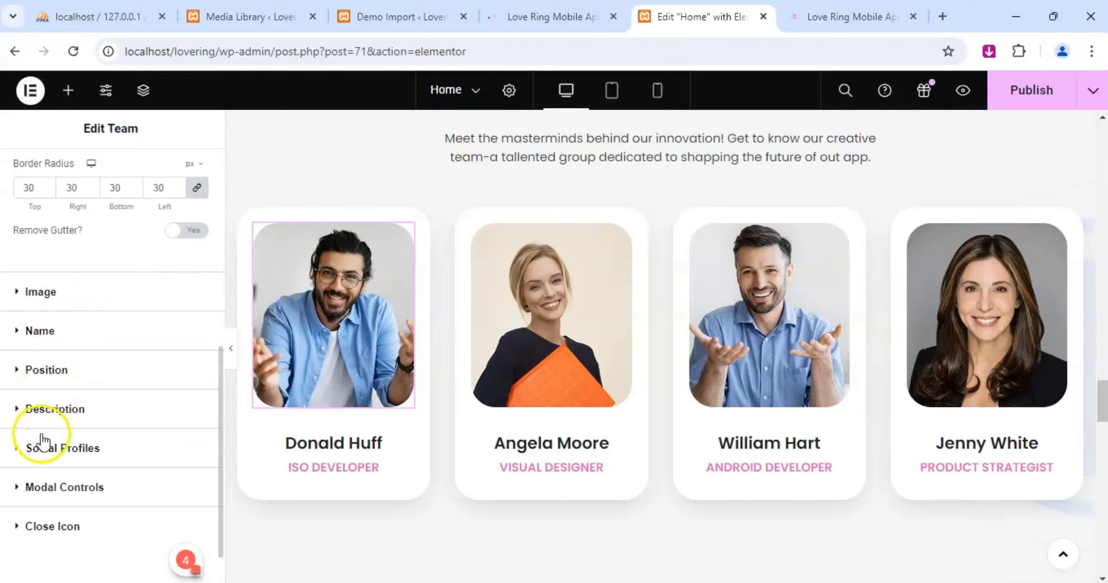
pyautogui.click(18, 448)
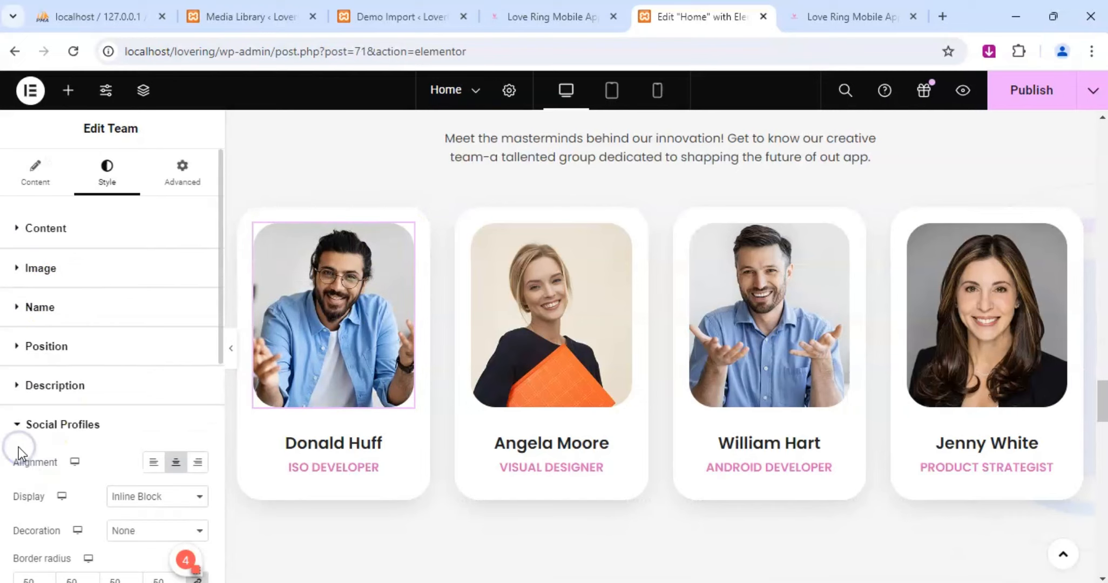
pyautogui.scroll(-7, 66, 360)
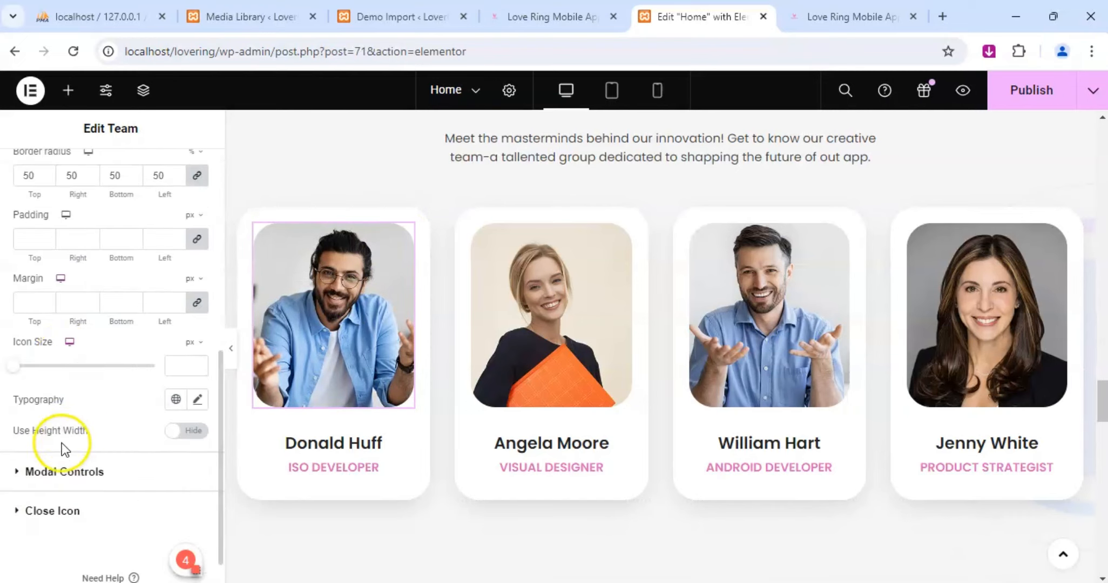
pyautogui.scroll(-1, 62, 443)
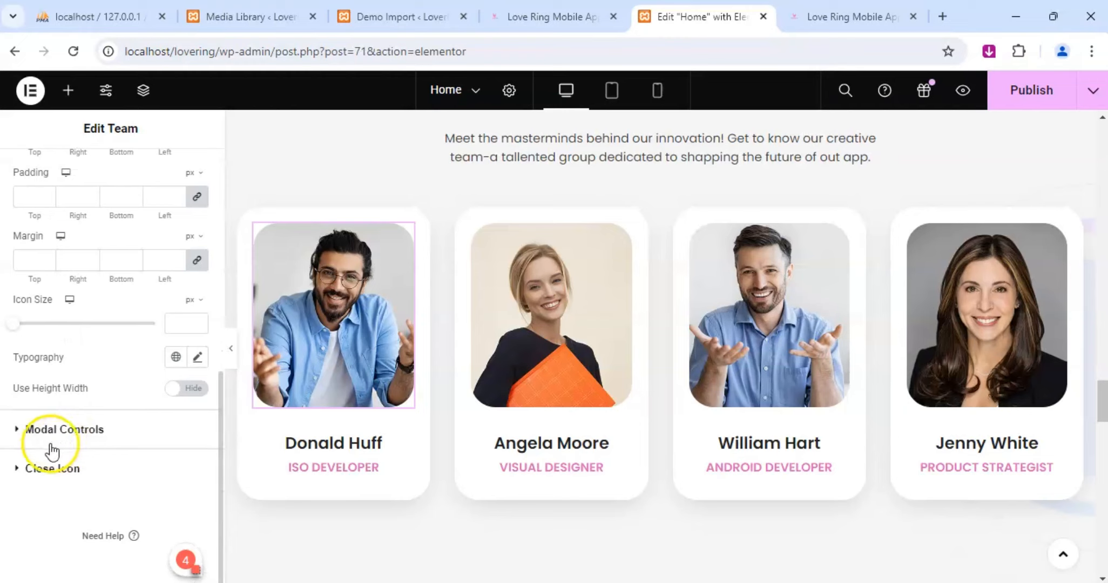
# Try setting the Close Icon's icon color to #F13FAD in the first card's Team widget.
pyautogui.click(18, 468)
pyautogui.scroll(-10, 82, 384)
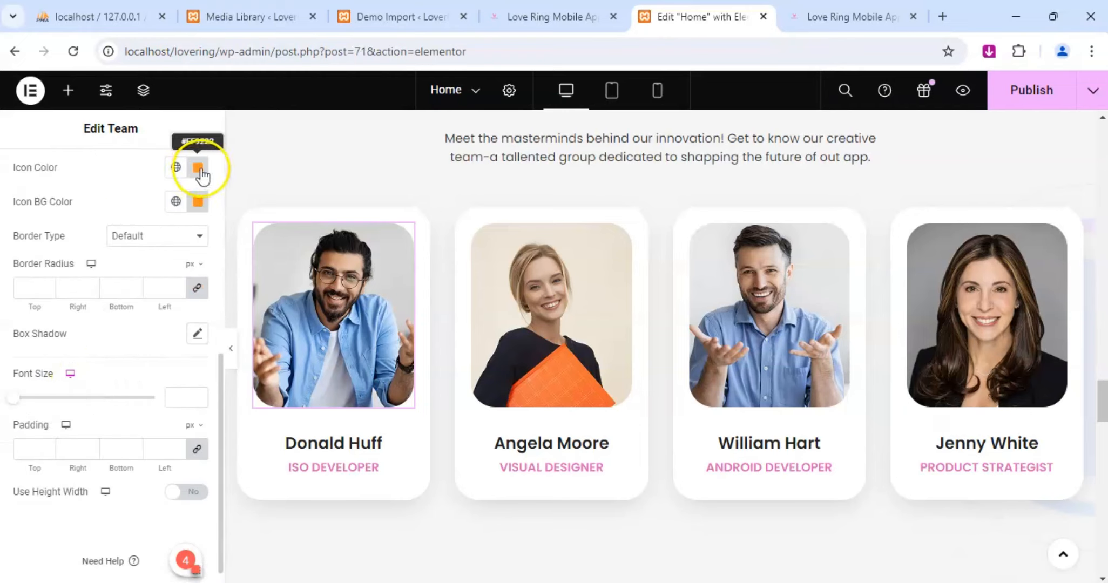
pyautogui.click(198, 169)
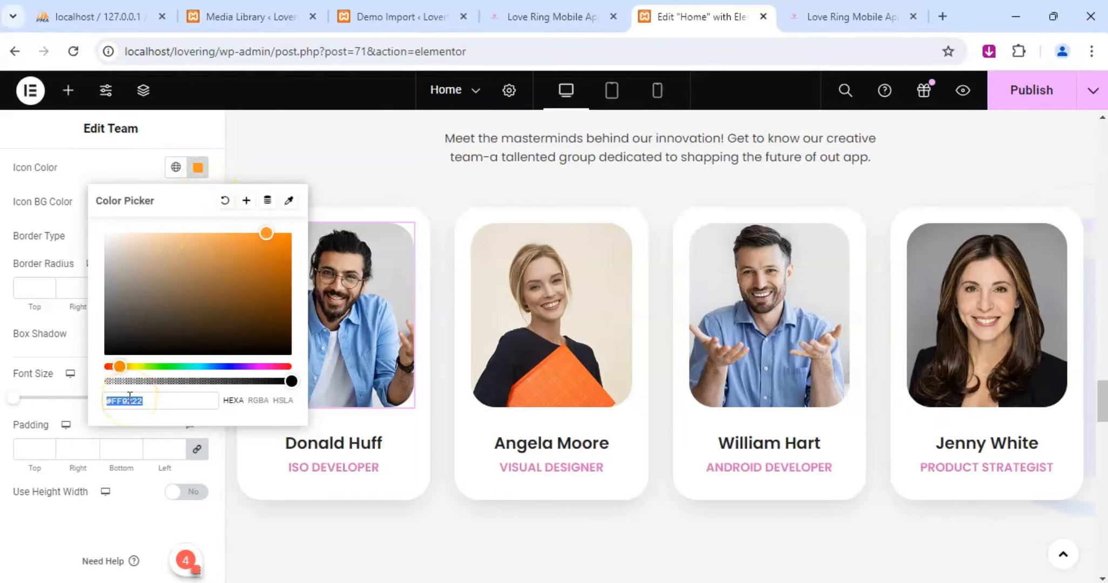
pyautogui.write('f1')
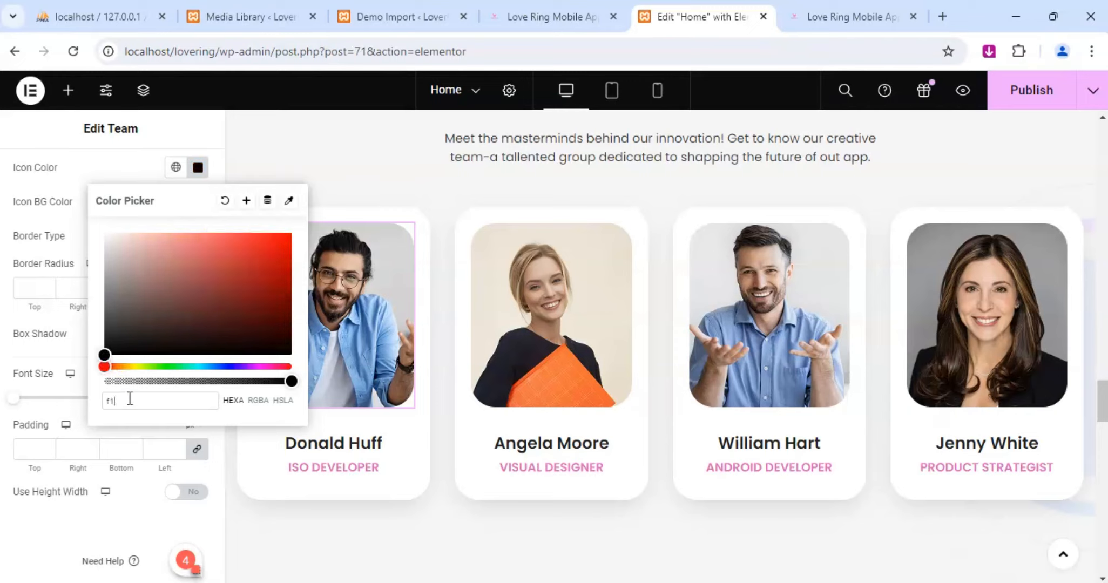
pyautogui.write('3faa')
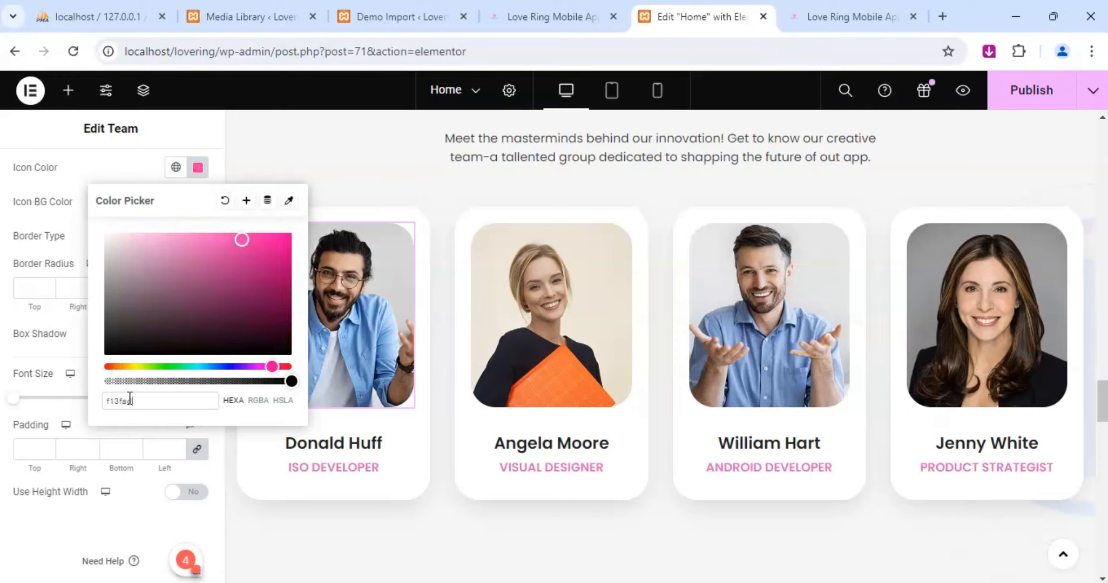
pyautogui.moveTo(329, 324)
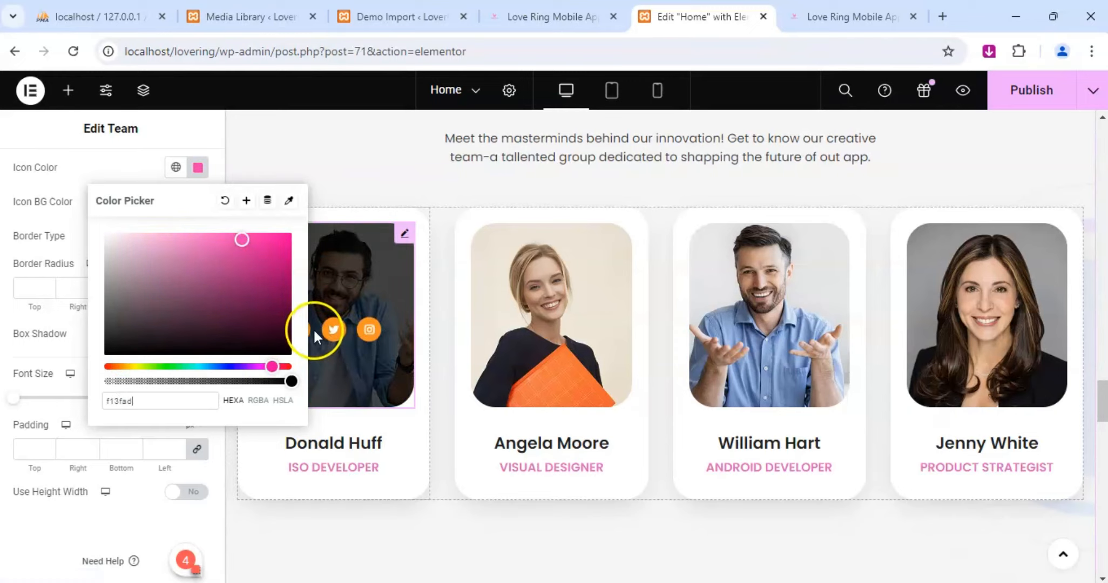
pyautogui.click(117, 402)
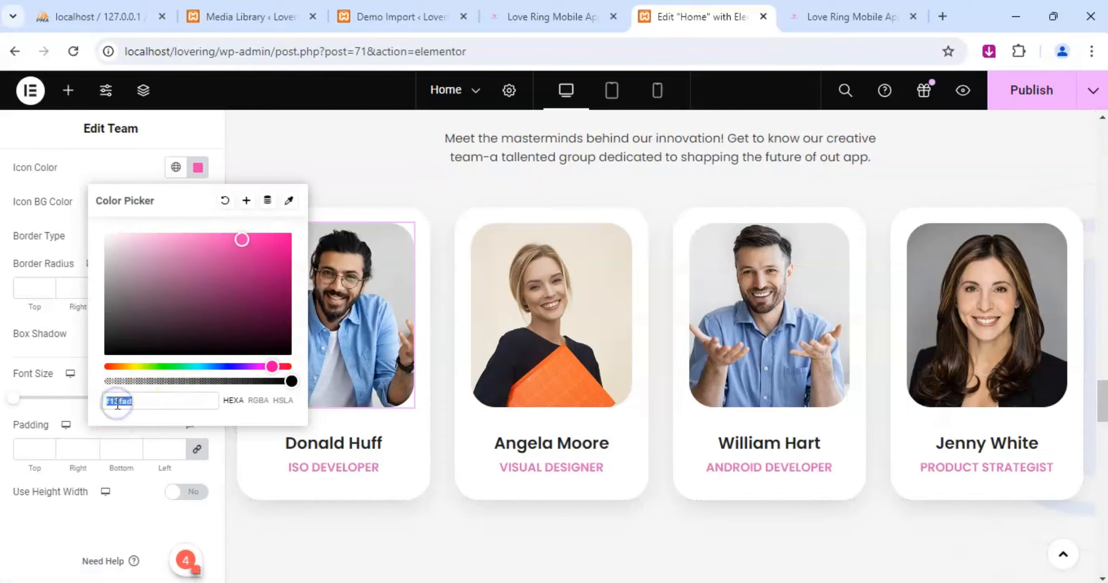
pyautogui.click(11, 316)
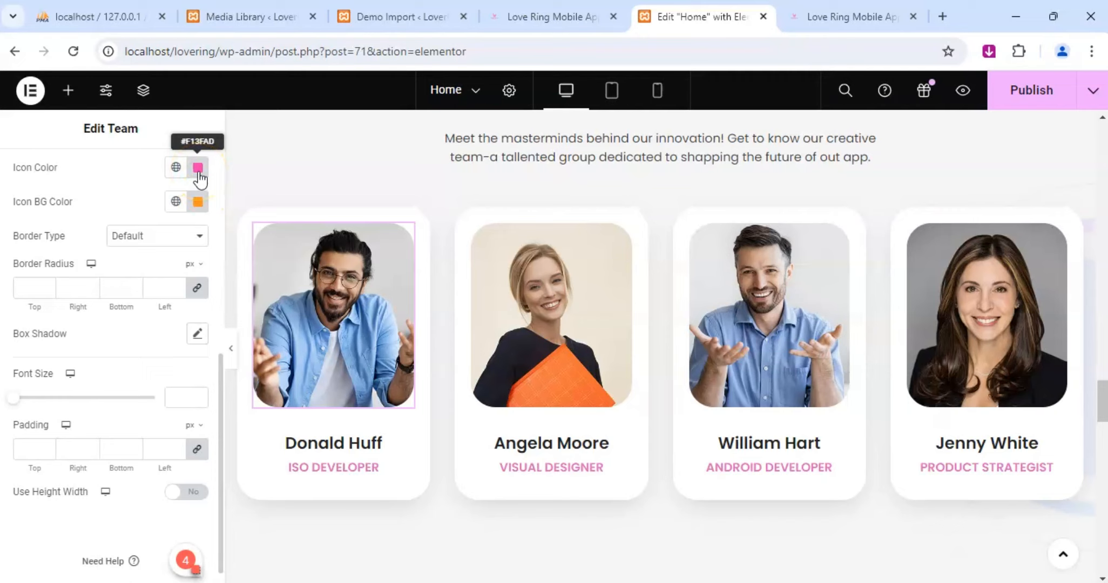
# Try setting the Close Icon's background color to #F13FAD and check the social icons on the team cards.
pyautogui.moveTo(296, 328)
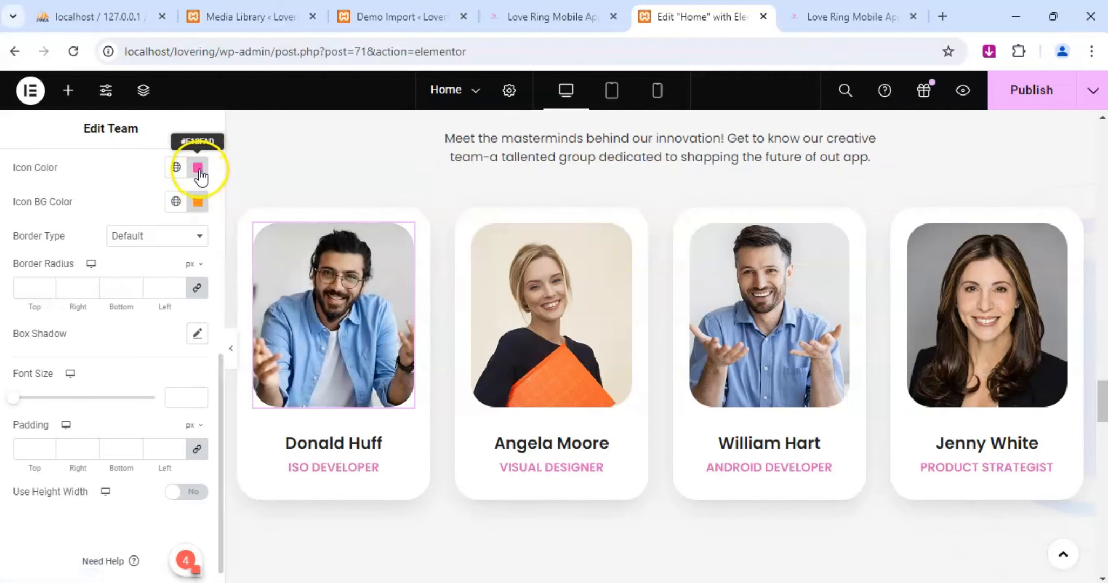
pyautogui.click(199, 170)
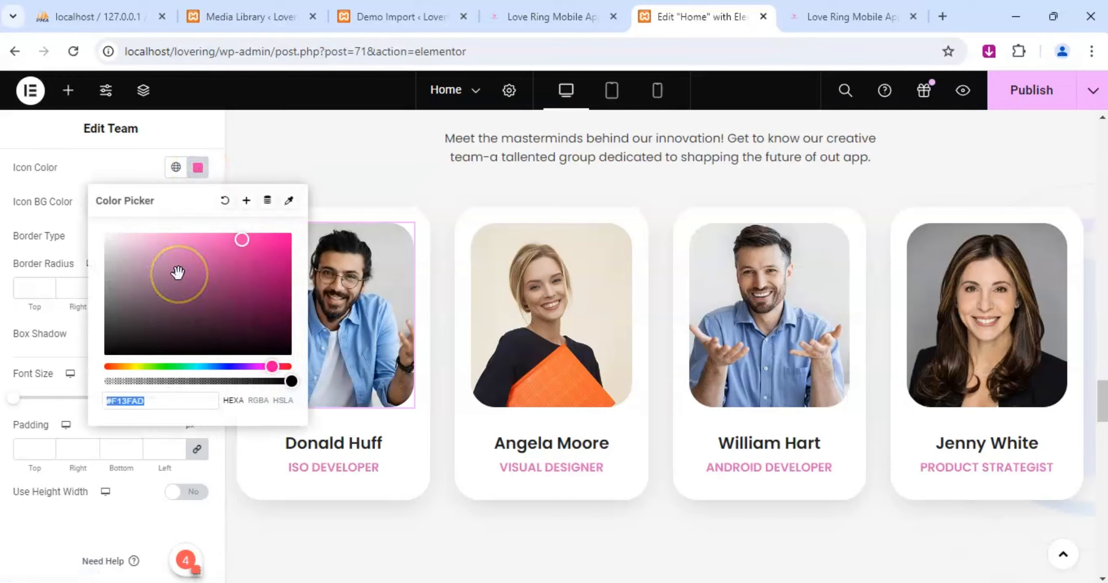
pyautogui.click(209, 151)
pyautogui.click(199, 203)
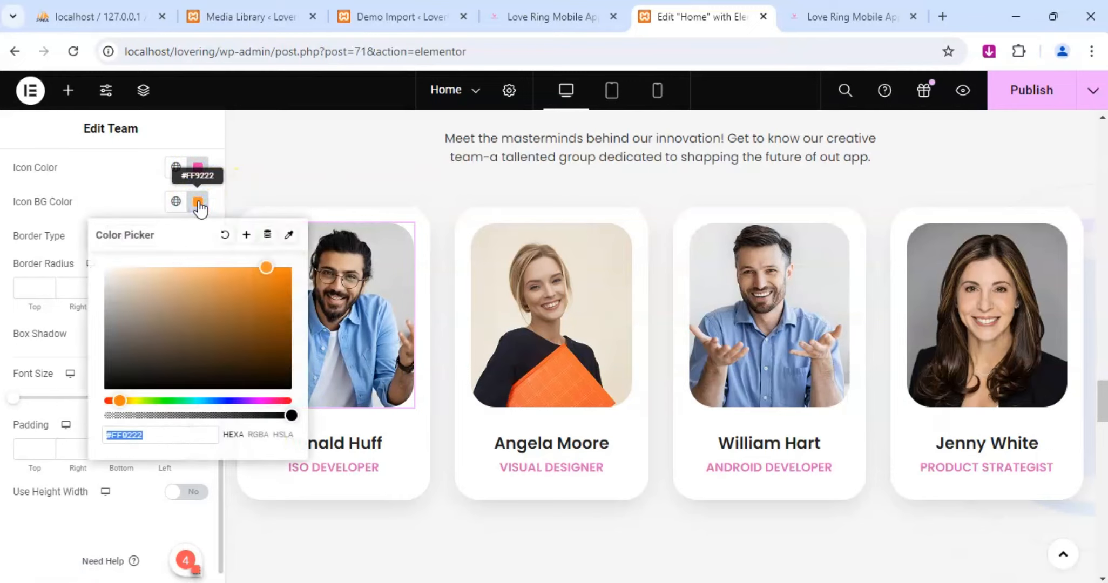
pyautogui.write('f13fad')
pyautogui.moveTo(376, 363)
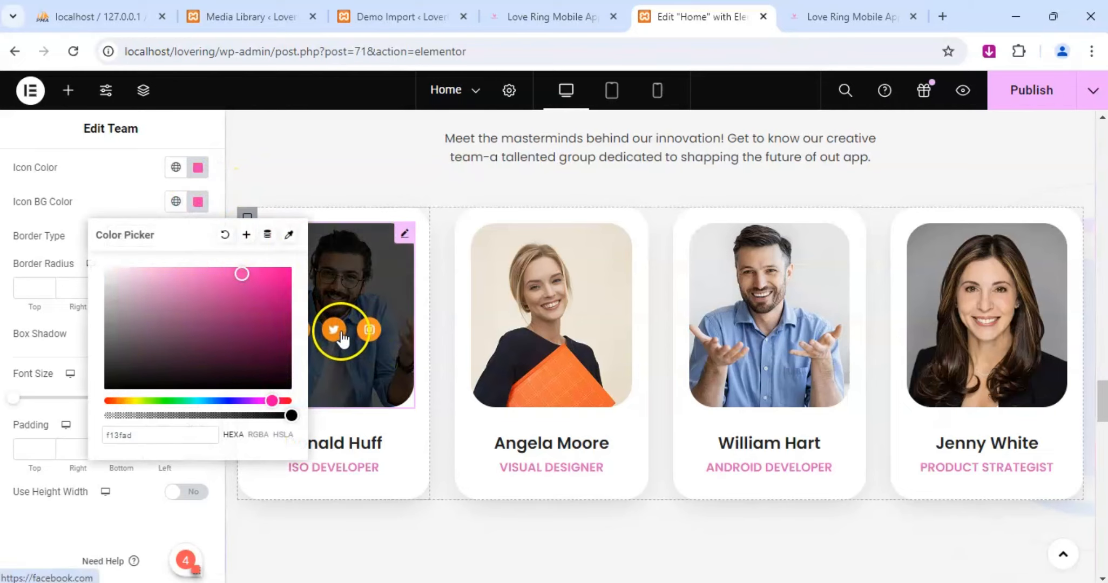
pyautogui.click(428, 187)
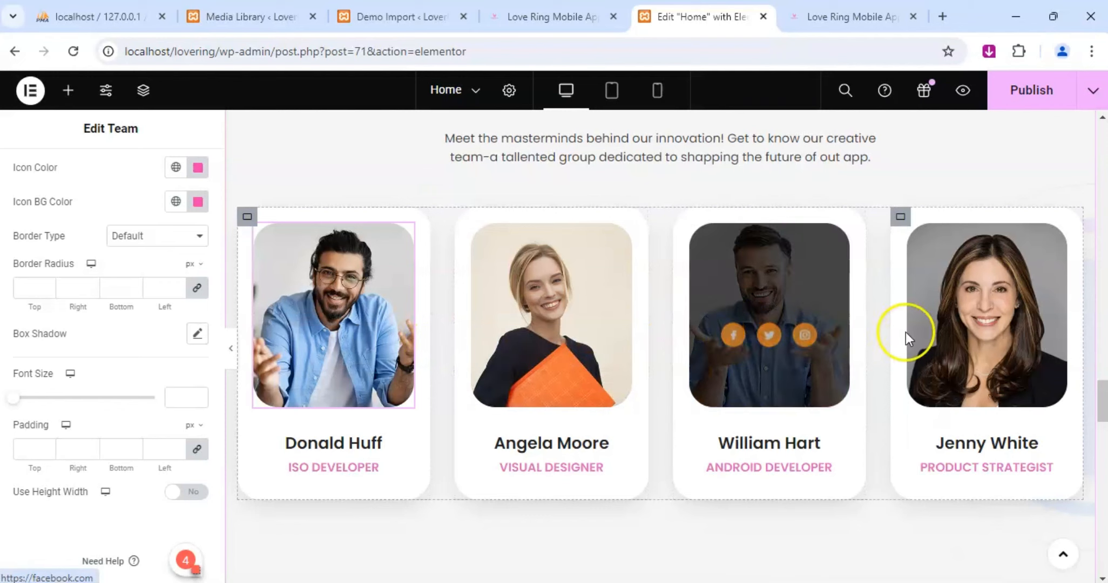
# Check the Close Icon's normal and hover states, and change the normal icon color to red and its background back to orange.
pyautogui.scroll(1, 47, 287)
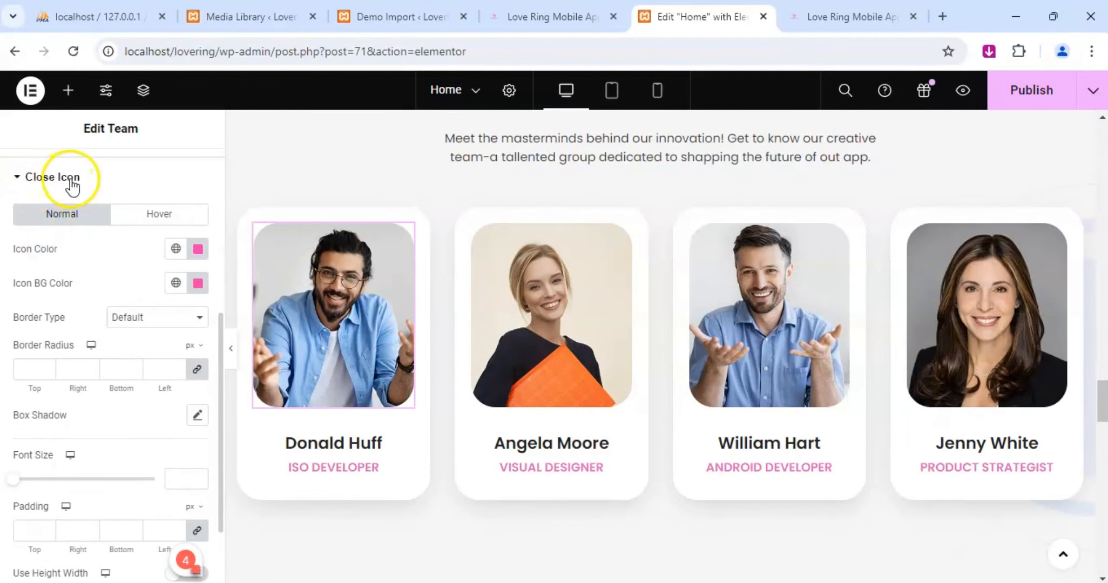
pyautogui.click(152, 222)
pyautogui.click(43, 219)
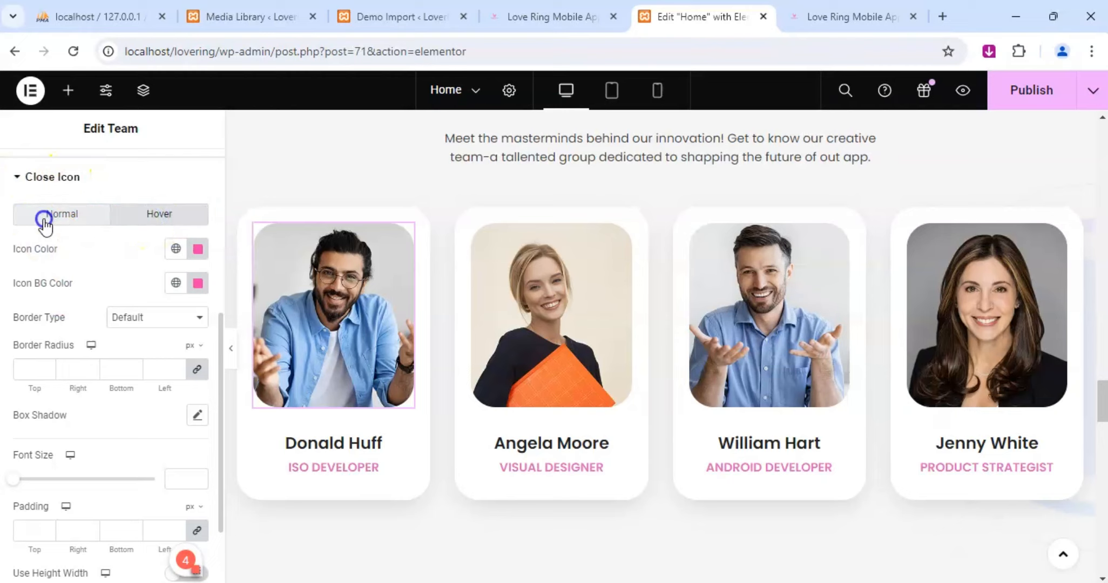
pyautogui.scroll(-2, 65, 364)
pyautogui.scroll(2, 97, 314)
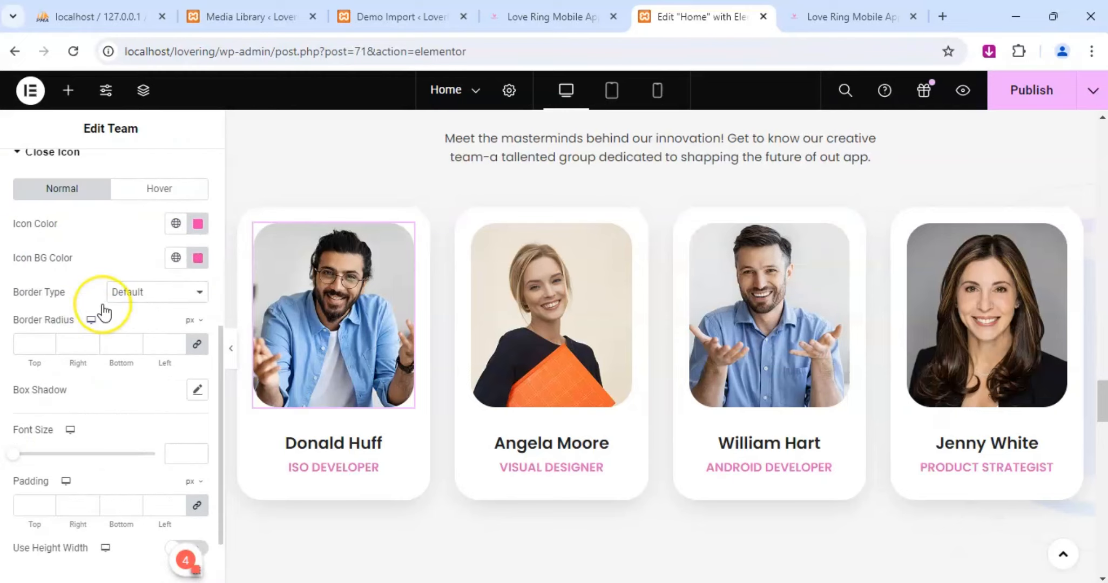
pyautogui.click(198, 224)
pyautogui.click(228, 257)
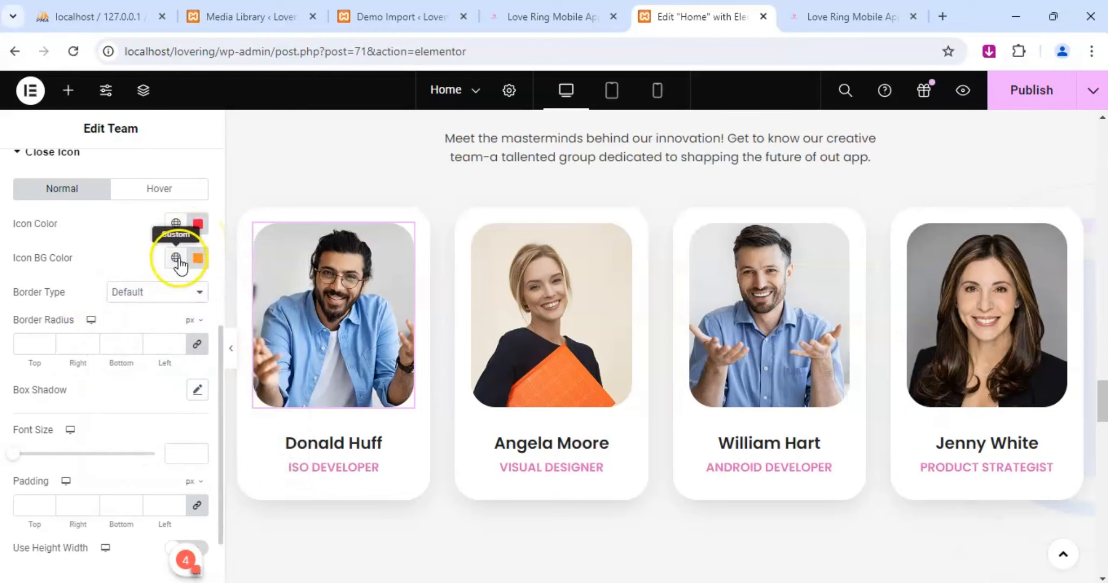
pyautogui.scroll(-2, 65, 448)
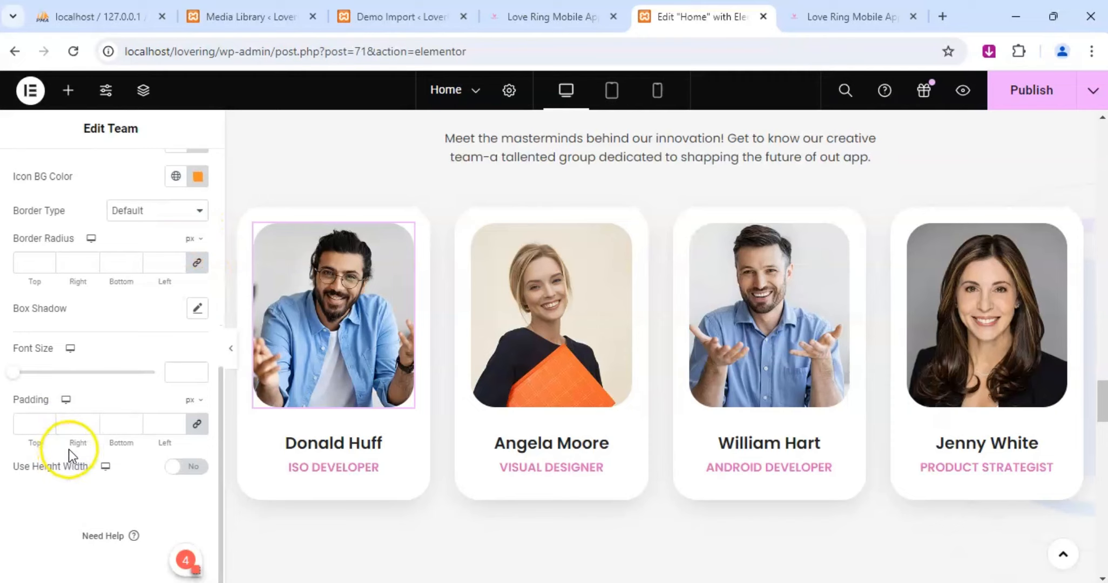
# Examine the Social Profiles style options and the social profile items in the first card's Team widget.
pyautogui.scroll(8, 69, 449)
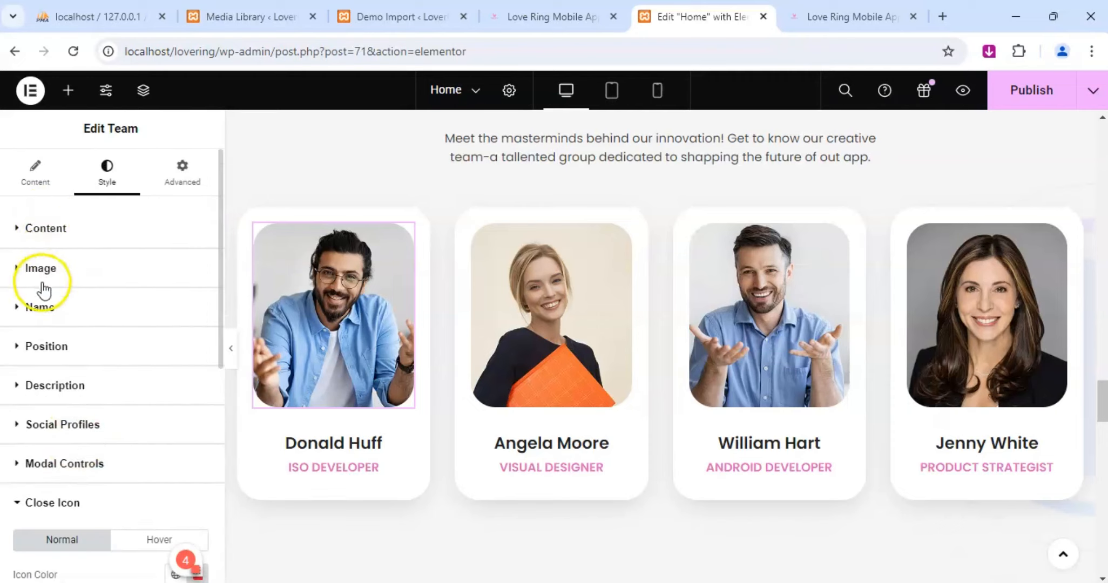
pyautogui.click(22, 424)
pyautogui.scroll(-5, 90, 370)
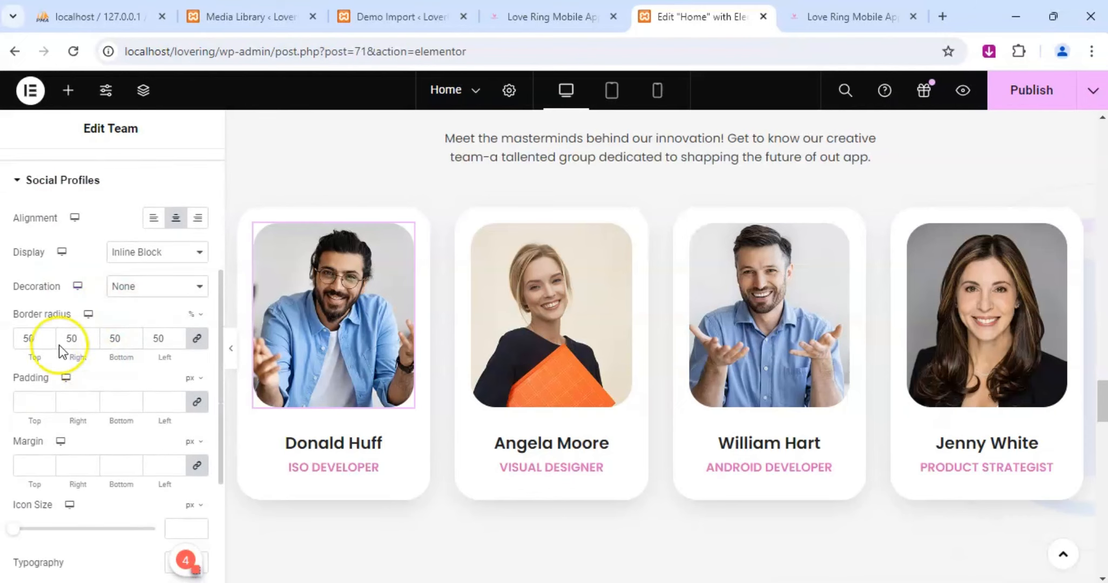
pyautogui.scroll(-4, 59, 345)
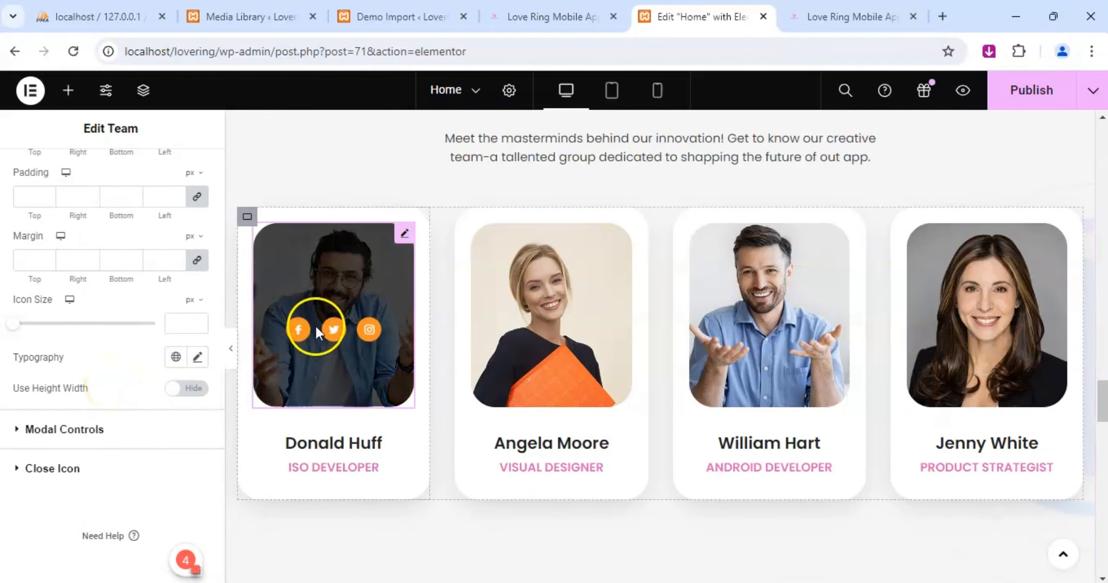
pyautogui.click(404, 234)
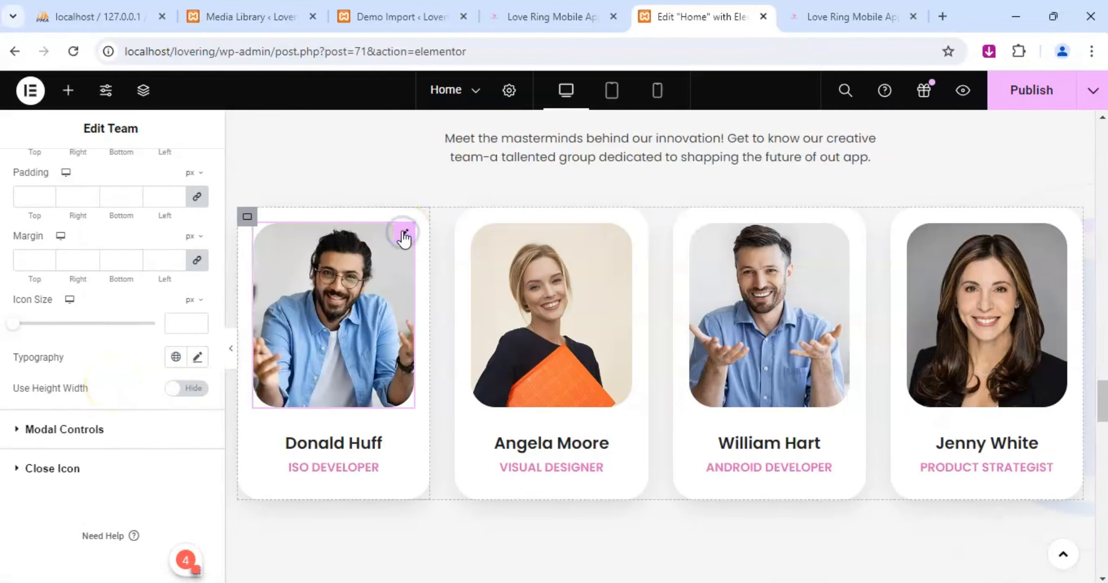
pyautogui.scroll(9, 81, 410)
pyautogui.click(35, 174)
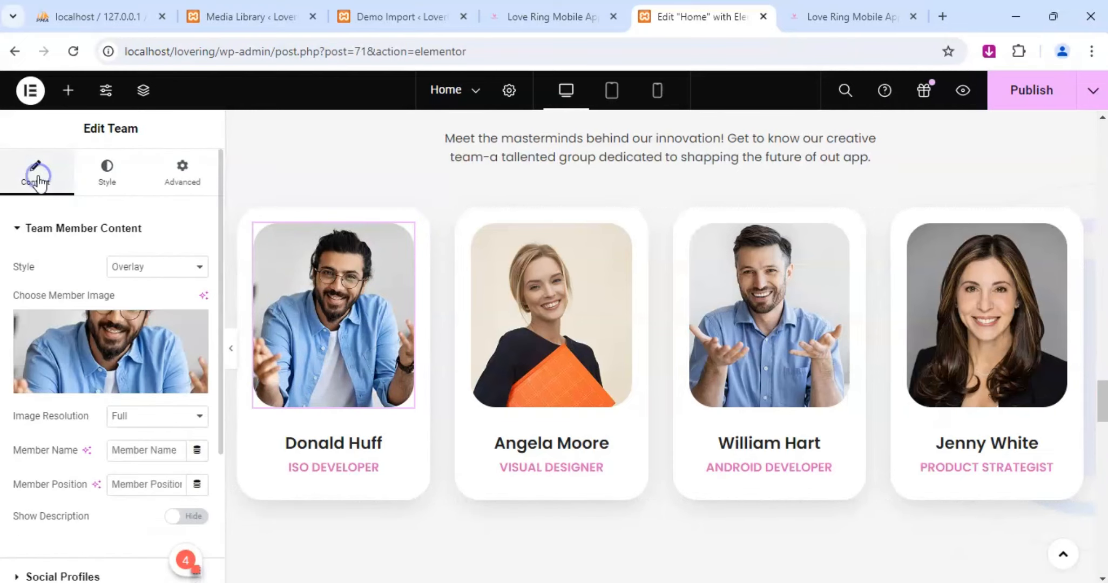
pyautogui.scroll(-3, 90, 359)
pyautogui.click(18, 390)
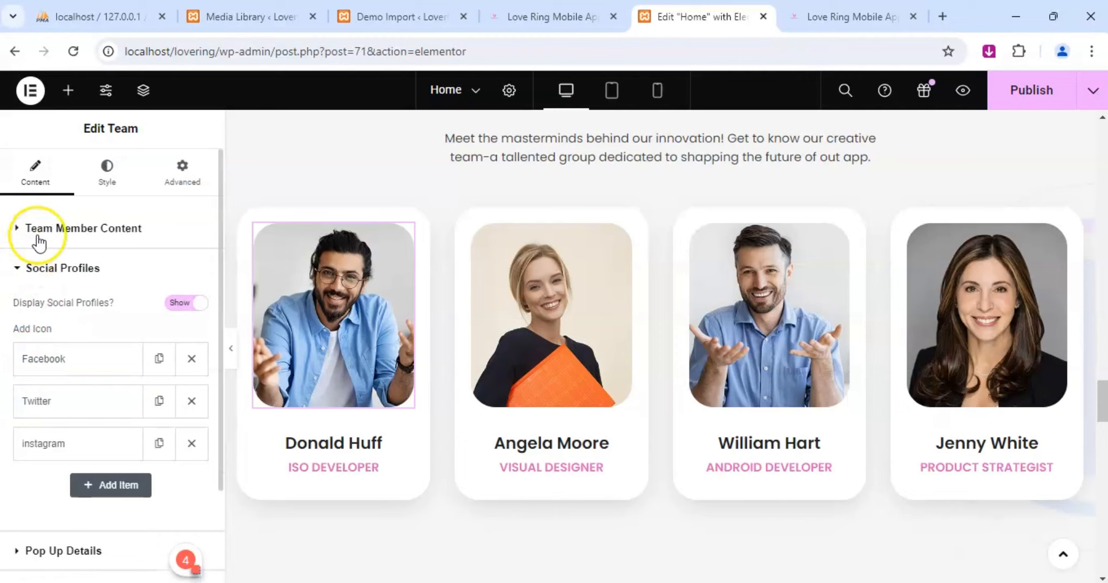
# Recheck the Team widget's Social Profiles style settings for an icon color option.
pyautogui.click(107, 169)
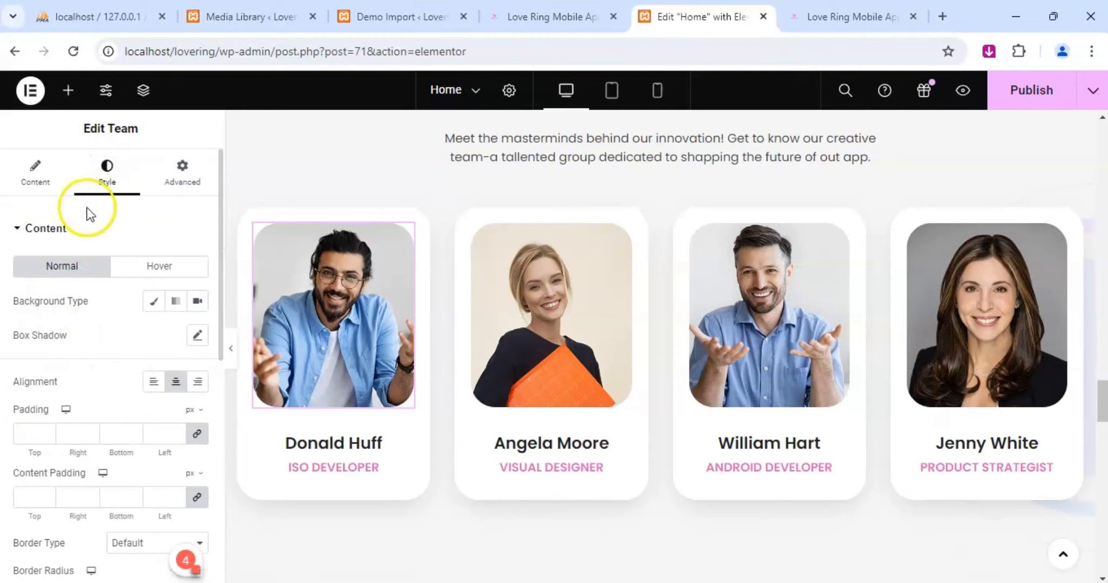
pyautogui.scroll(-7, 67, 346)
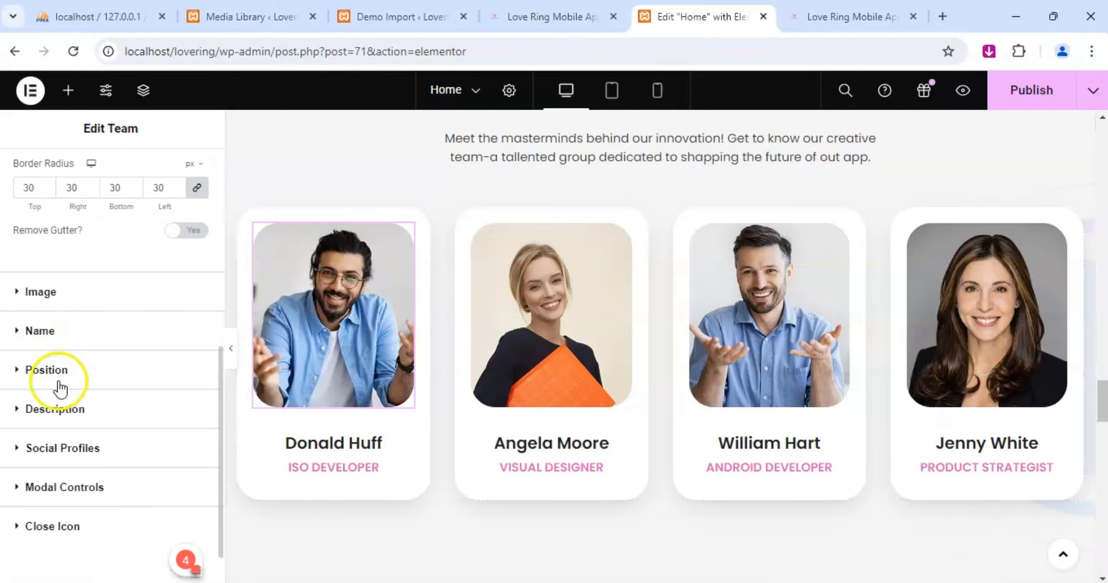
pyautogui.click(20, 448)
pyautogui.scroll(-8, 56, 347)
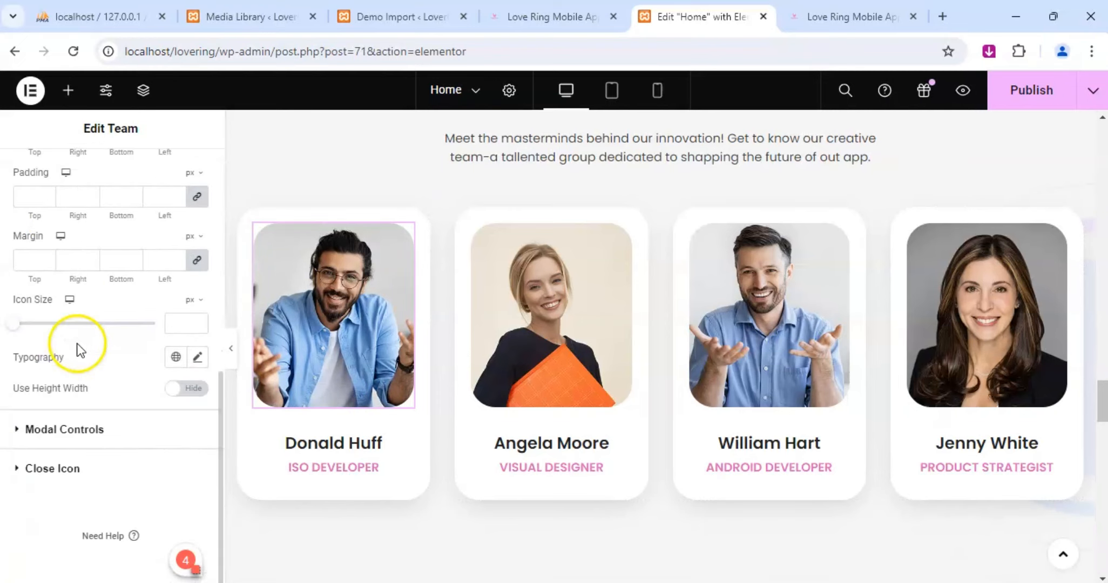
pyautogui.scroll(6, 106, 340)
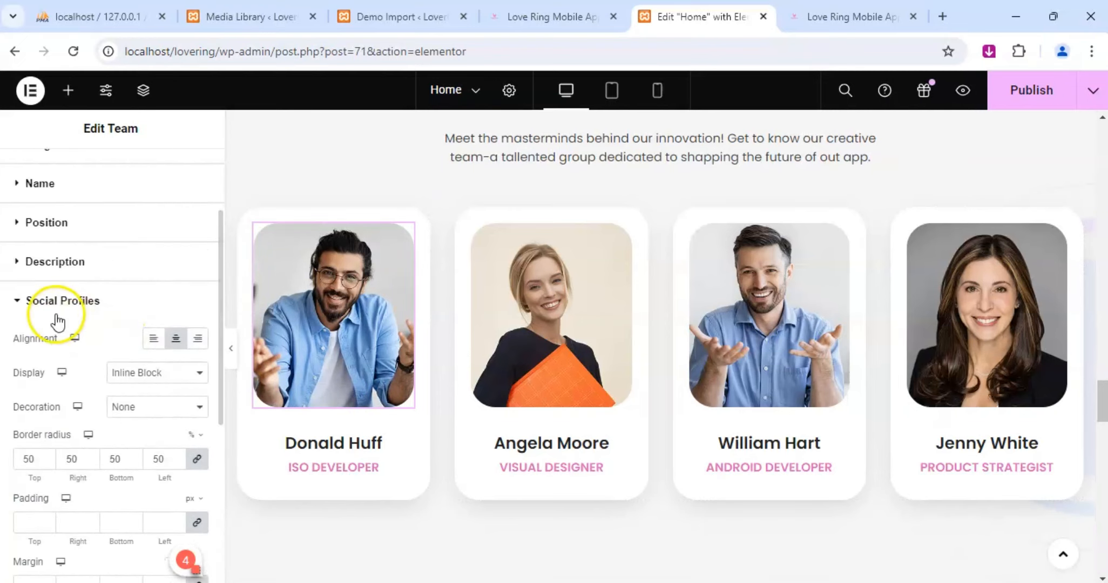
pyautogui.scroll(-1, 75, 320)
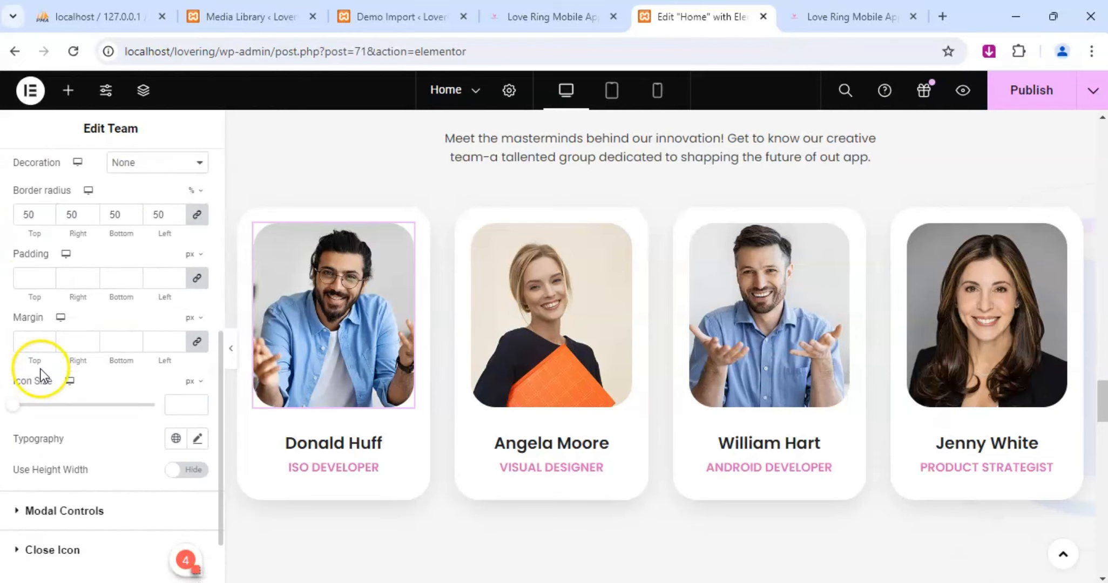
pyautogui.scroll(-3, 41, 369)
pyautogui.scroll(-2, 40, 369)
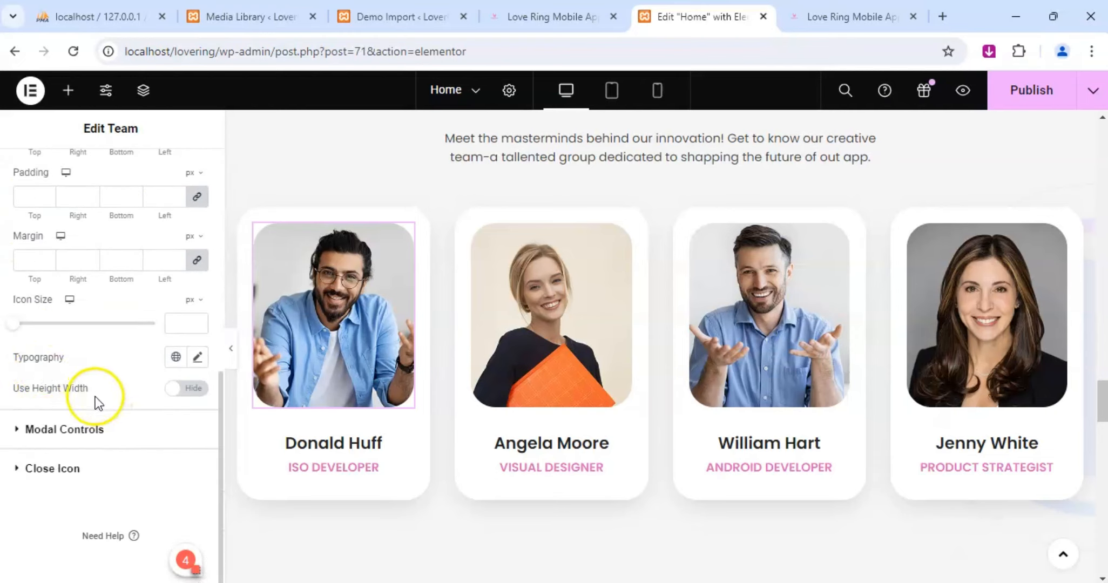
# Look through the Team widget's Modal Controls and Close Icon style settings for the social icon color.
pyautogui.click(17, 430)
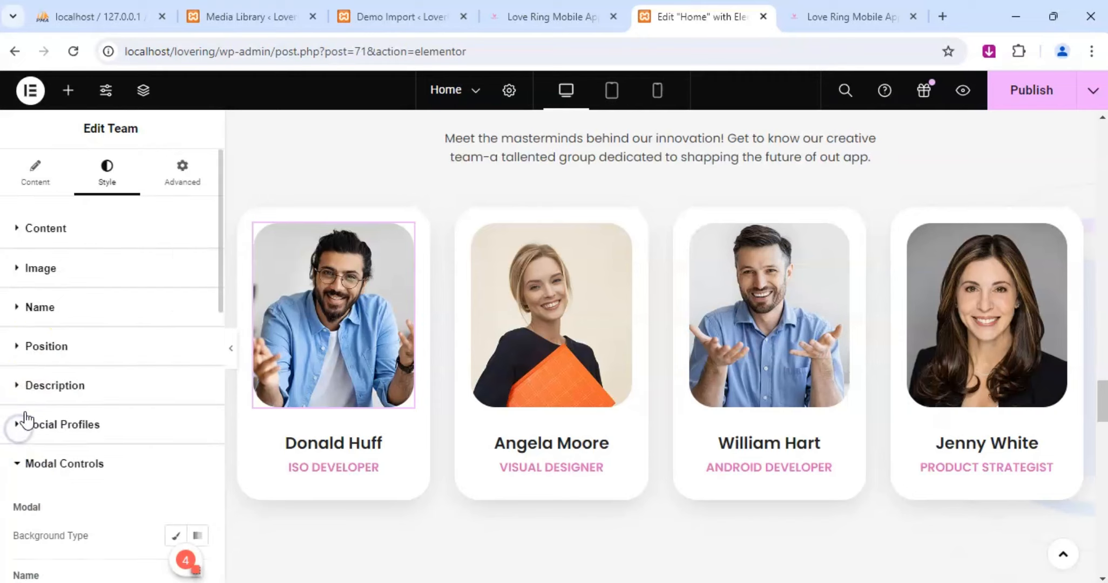
pyautogui.click(64, 346)
pyautogui.scroll(-6, 64, 339)
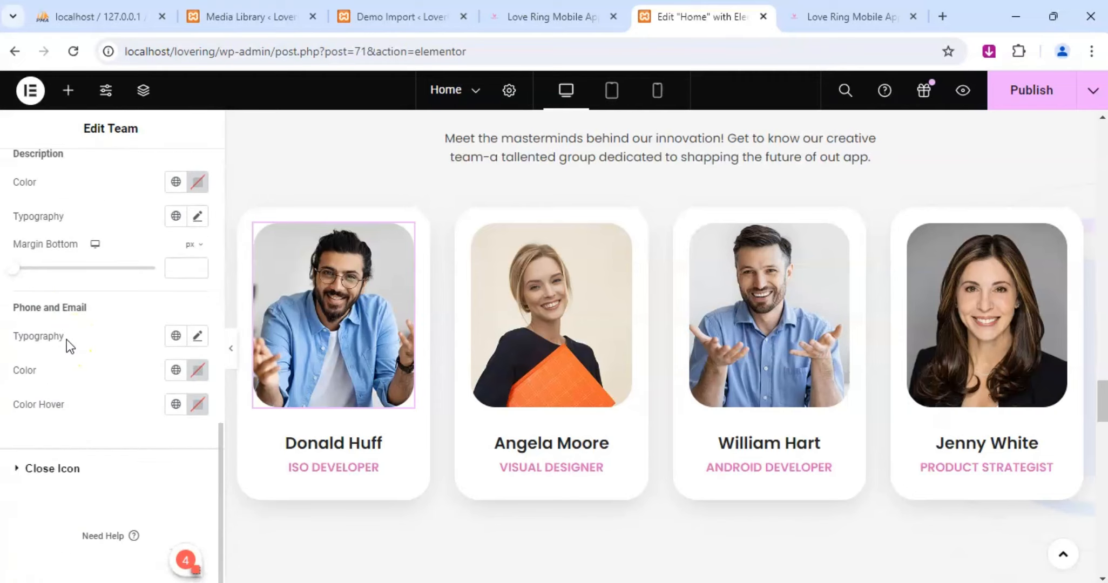
pyautogui.click(17, 468)
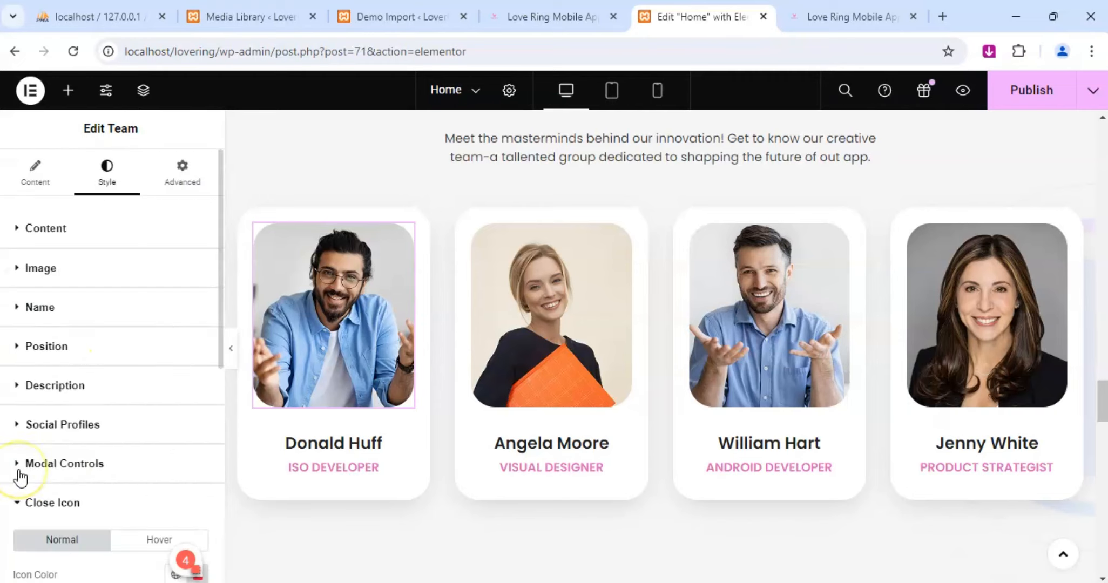
pyautogui.scroll(-6, 55, 382)
pyautogui.scroll(-1, 61, 383)
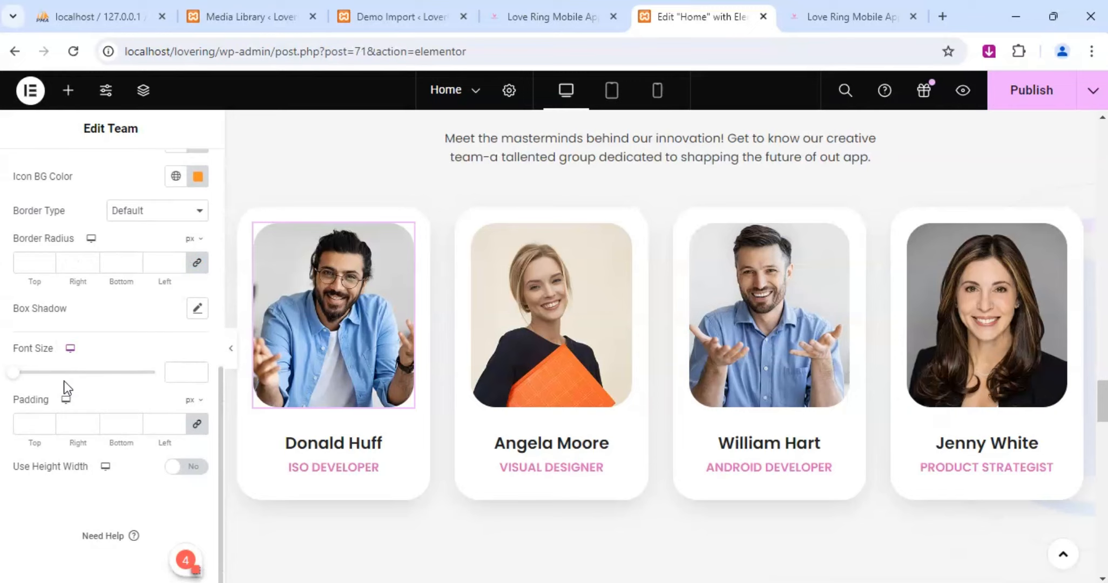
pyautogui.scroll(8, 64, 383)
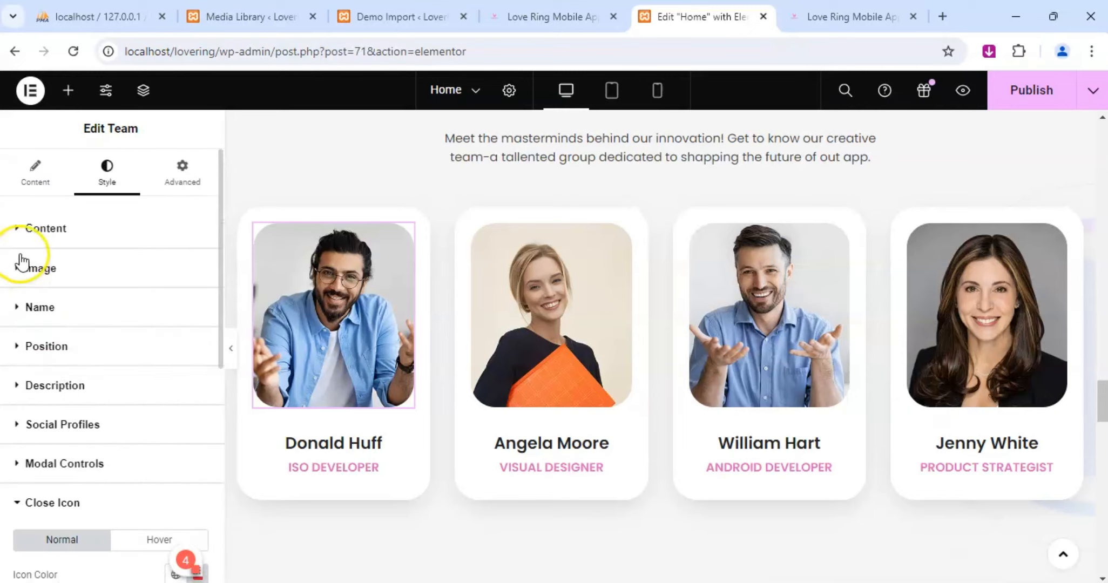
# Examine the Team widget's Content, Image, Name, Position, Description and Social Profiles style settings for a social icon color control.
pyautogui.click(18, 229)
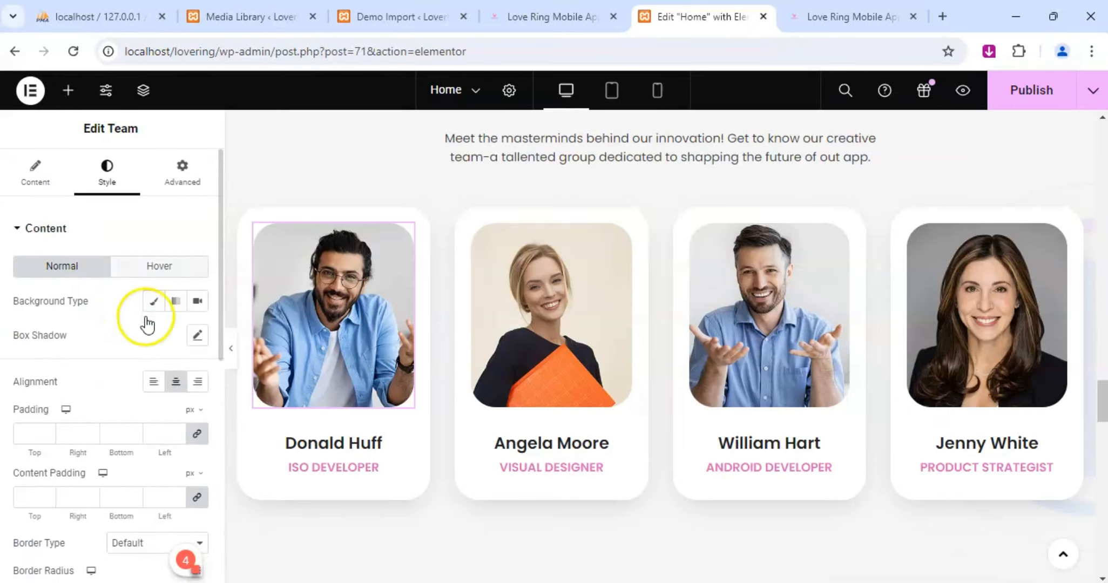
pyautogui.scroll(-2, 136, 359)
pyautogui.scroll(2, 143, 364)
pyautogui.scroll(-3, 140, 366)
pyautogui.scroll(-3, 140, 365)
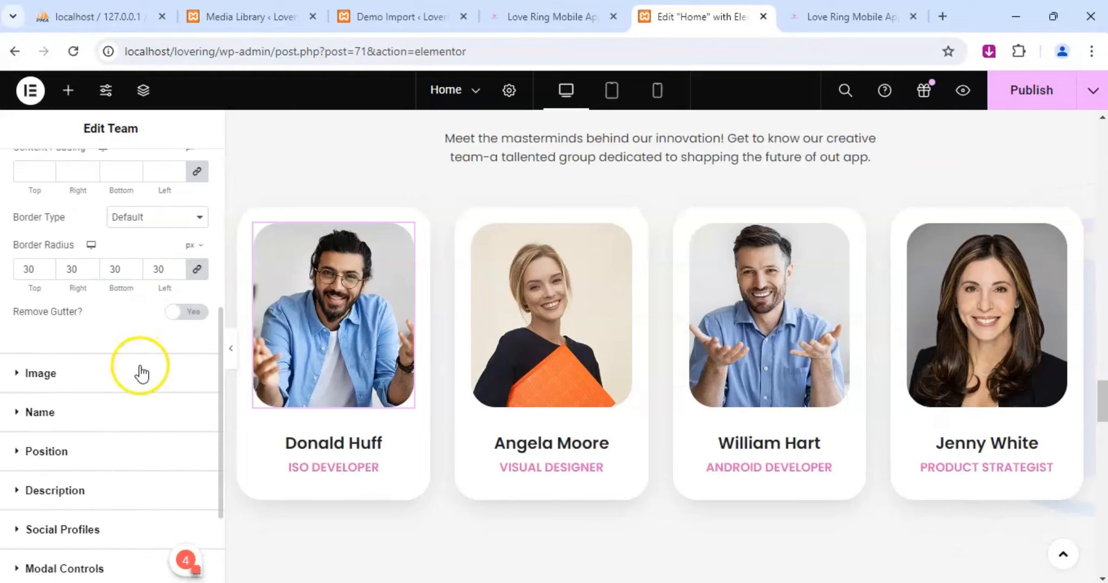
pyautogui.click(20, 373)
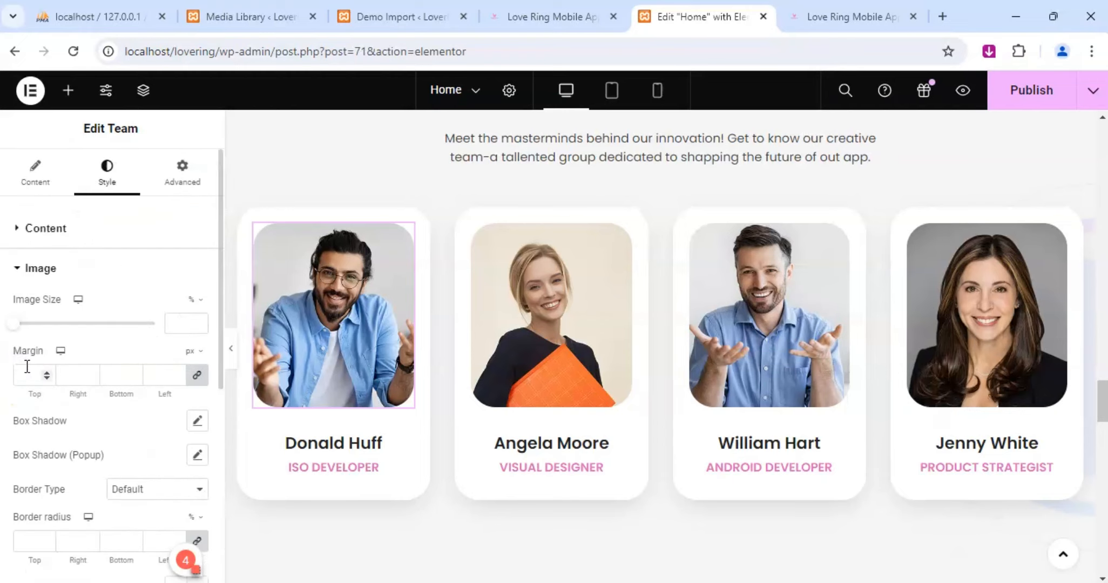
pyautogui.scroll(-5, 39, 371)
pyautogui.click(19, 316)
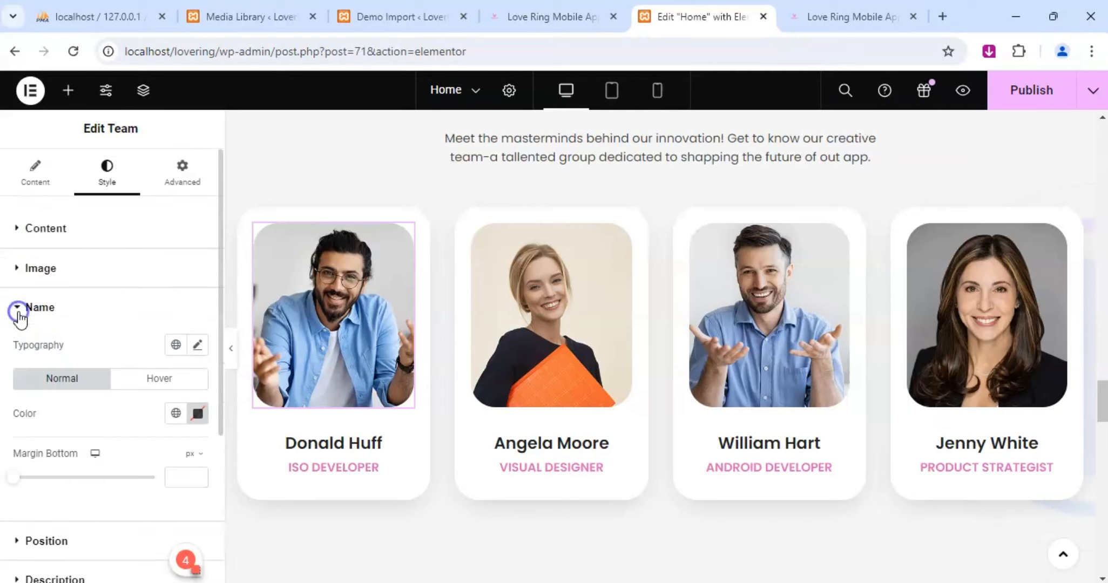
pyautogui.scroll(-4, 20, 319)
pyautogui.click(18, 313)
pyautogui.scroll(-5, 19, 312)
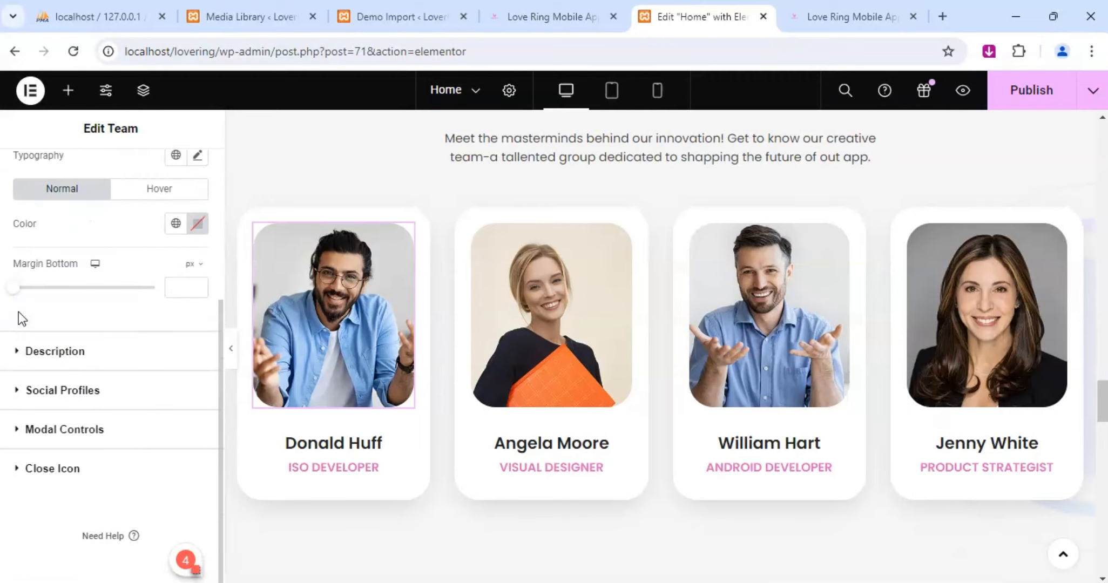
pyautogui.click(19, 348)
pyautogui.scroll(-5, 17, 351)
pyautogui.click(18, 386)
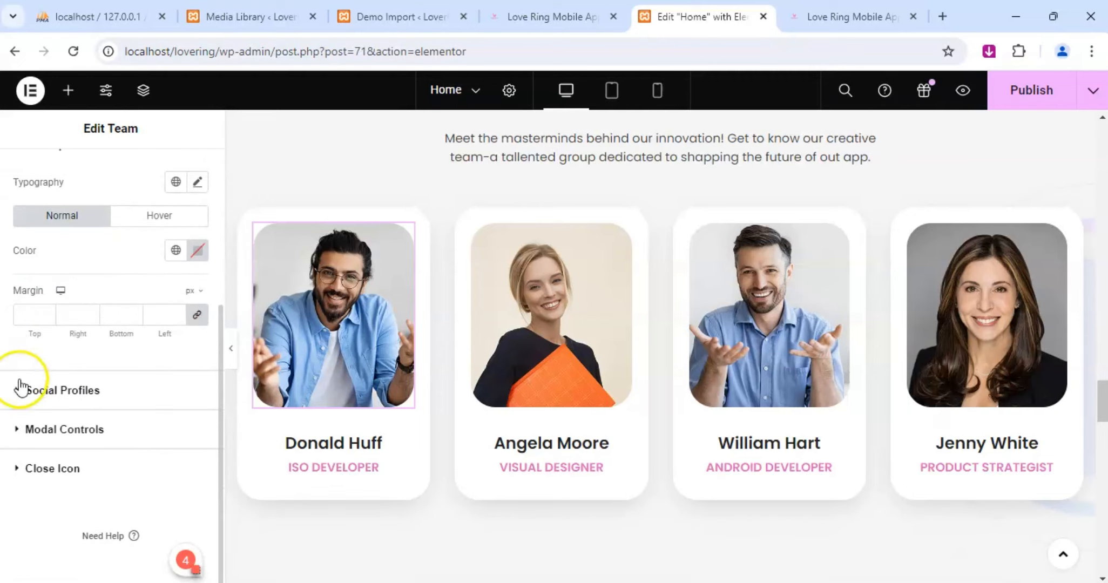
pyautogui.scroll(-8, 40, 380)
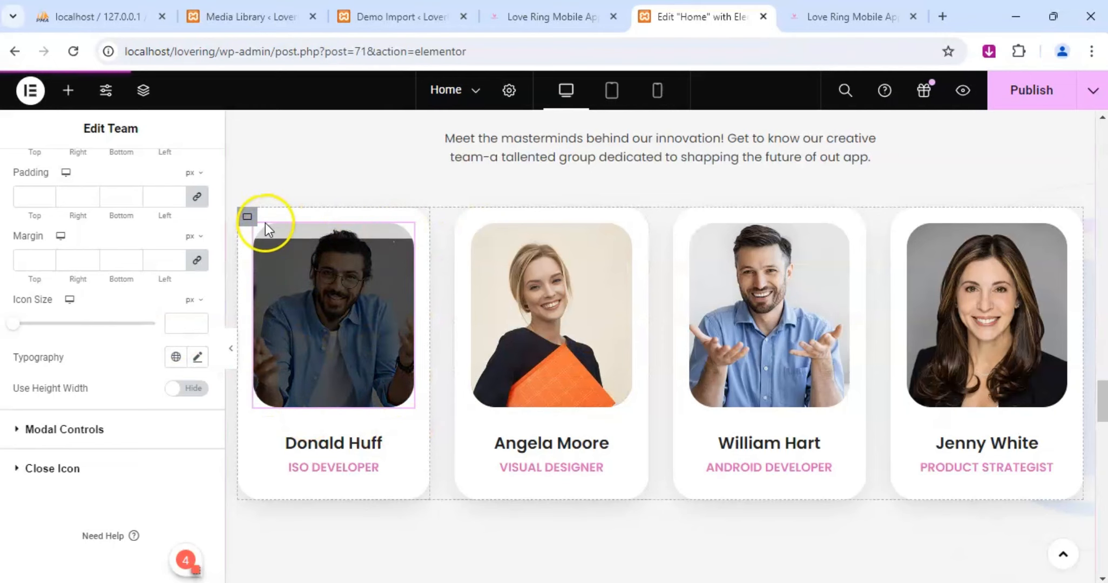
# Select the first card's container and examine its Border, Background Overlay and Background style settings.
pyautogui.click(248, 217)
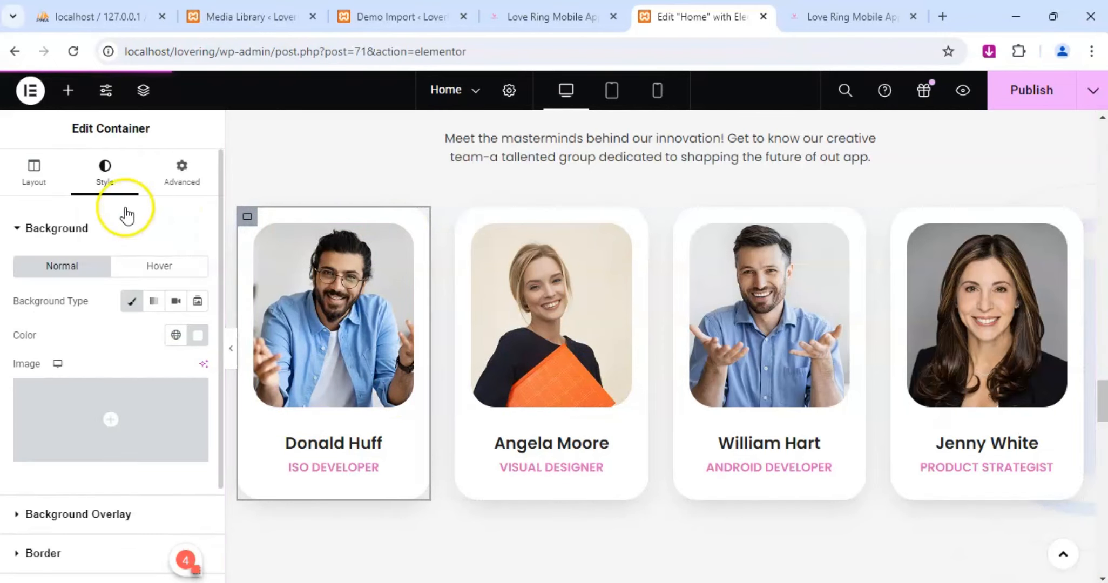
pyautogui.scroll(-2, 68, 390)
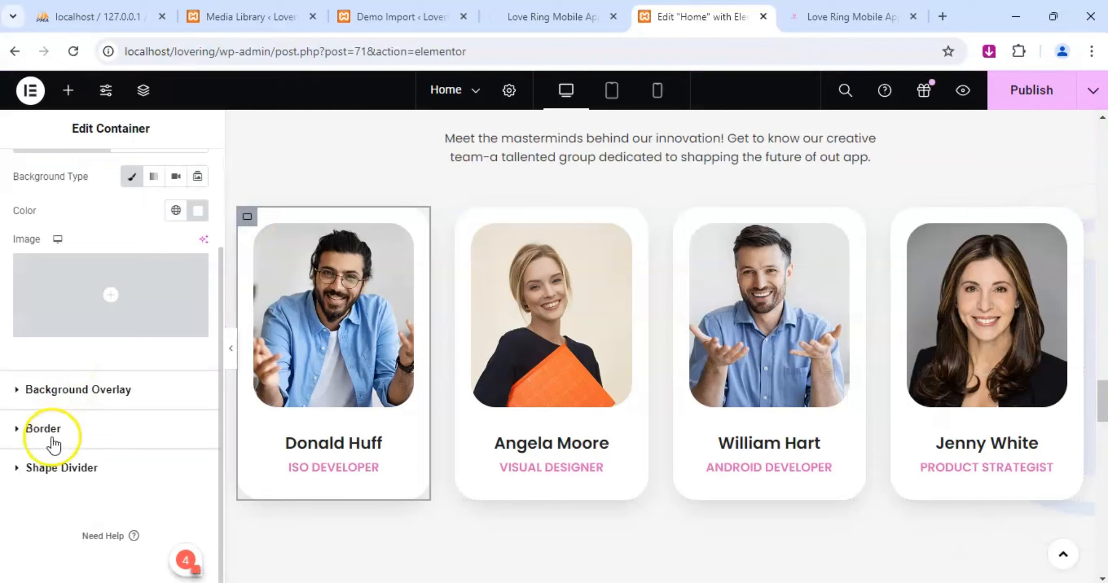
pyautogui.click(47, 468)
pyautogui.click(48, 313)
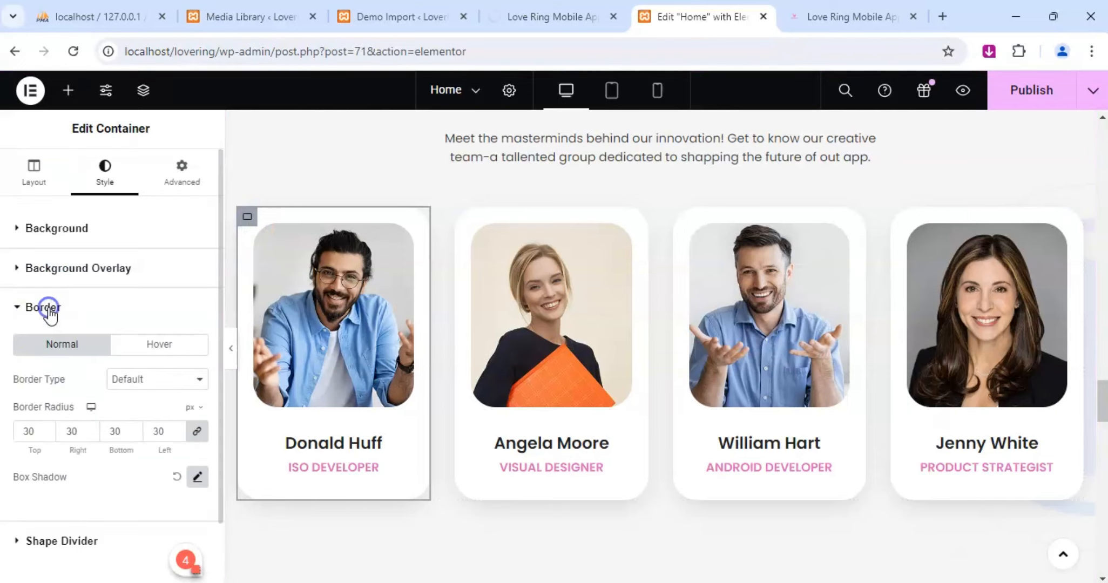
pyautogui.click(57, 270)
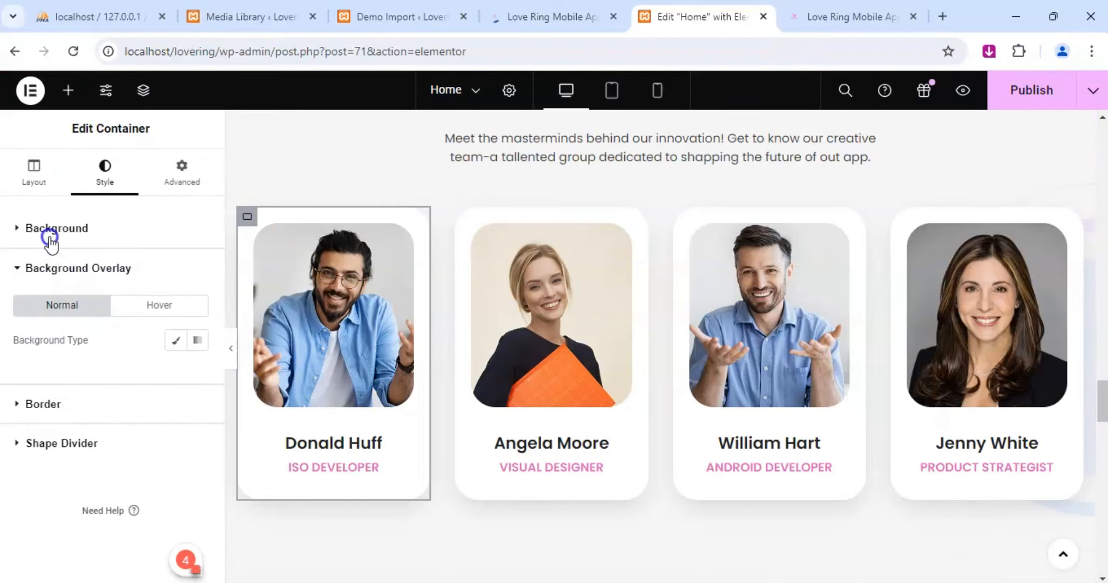
pyautogui.click(51, 243)
# Try the Grid container layout on the first card's container, and set it back to Flexbox.
pyautogui.click(34, 168)
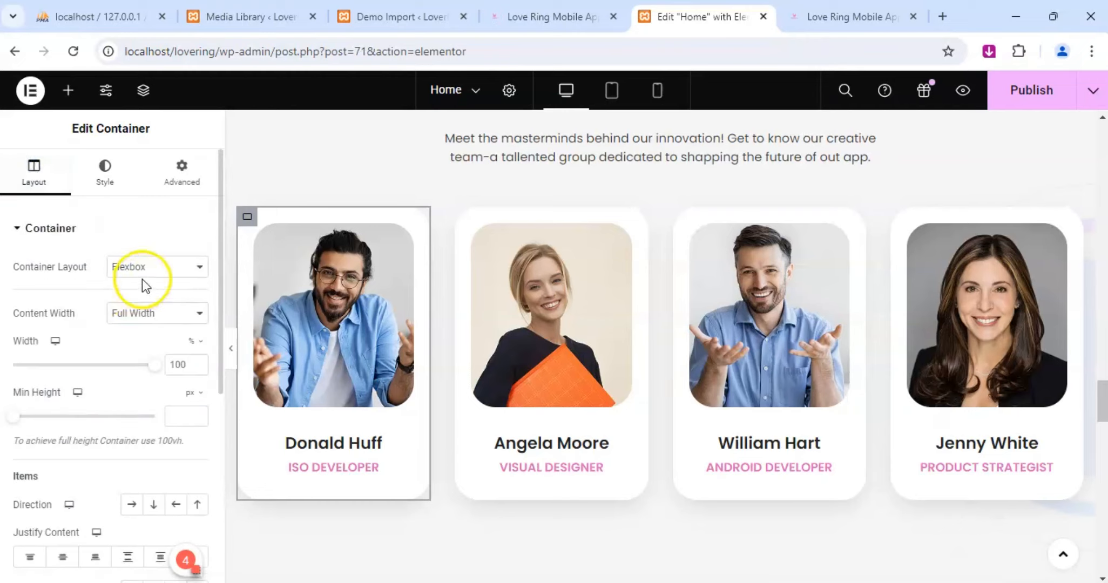
pyautogui.click(142, 277)
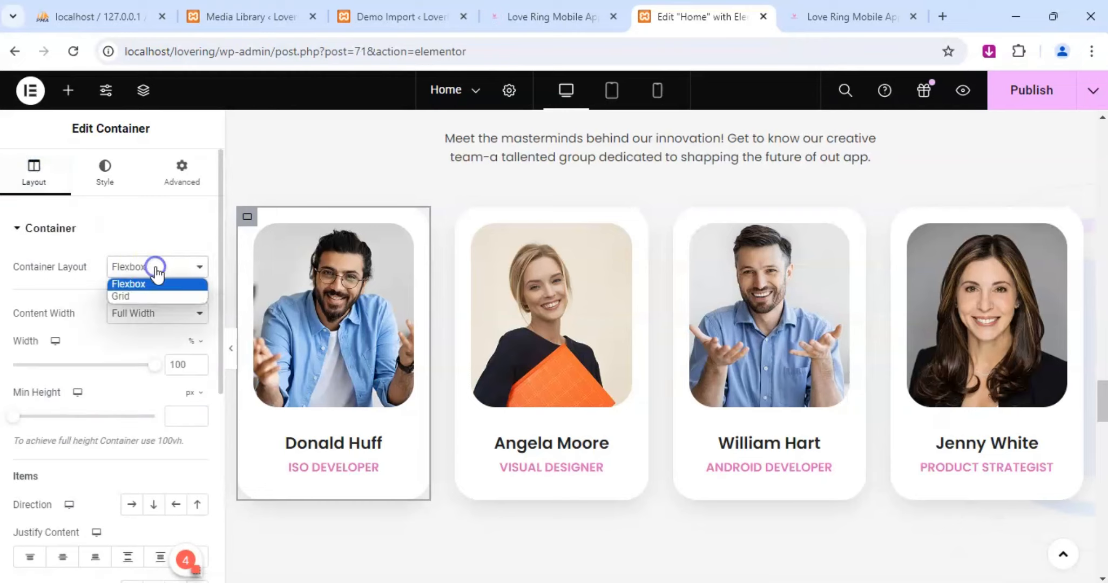
pyautogui.click(130, 295)
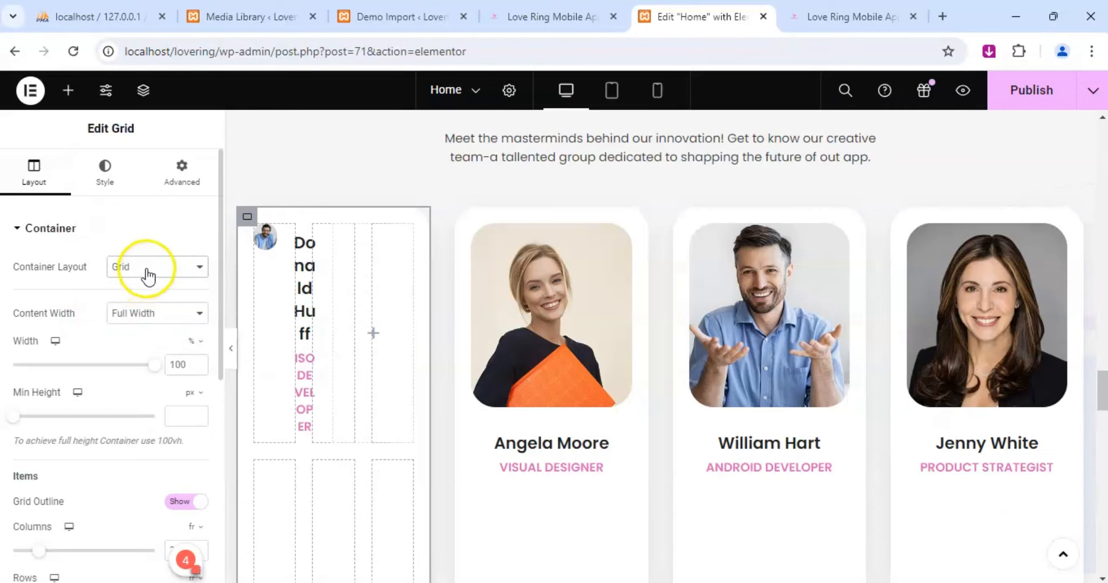
pyautogui.click(148, 277)
pyautogui.click(142, 280)
# Try the Boxed content width on the first card's container, and set it back to Full Width.
pyautogui.click(151, 313)
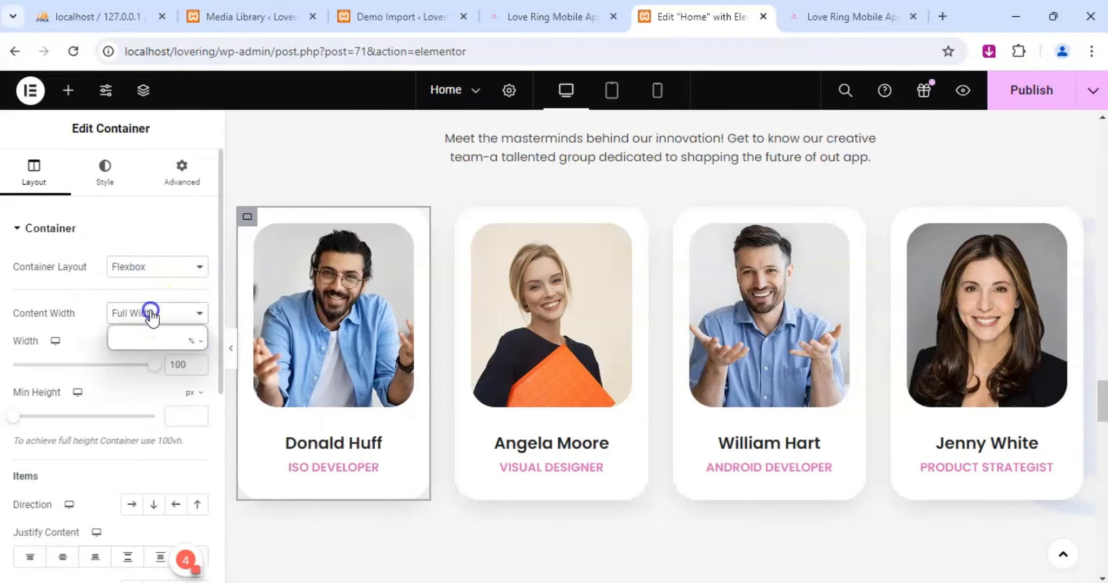
pyautogui.click(148, 326)
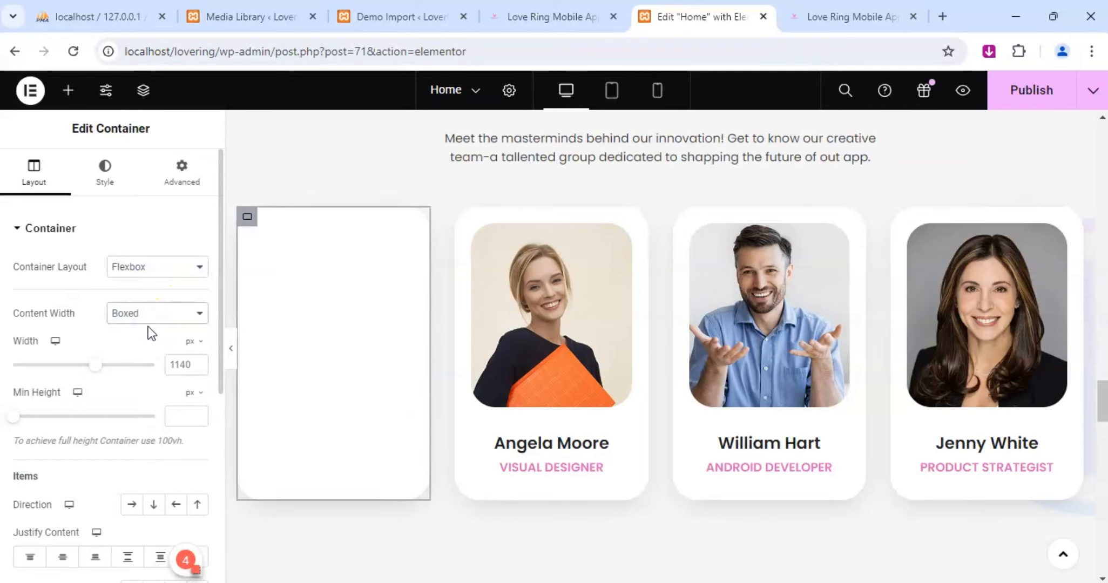
pyautogui.click(148, 315)
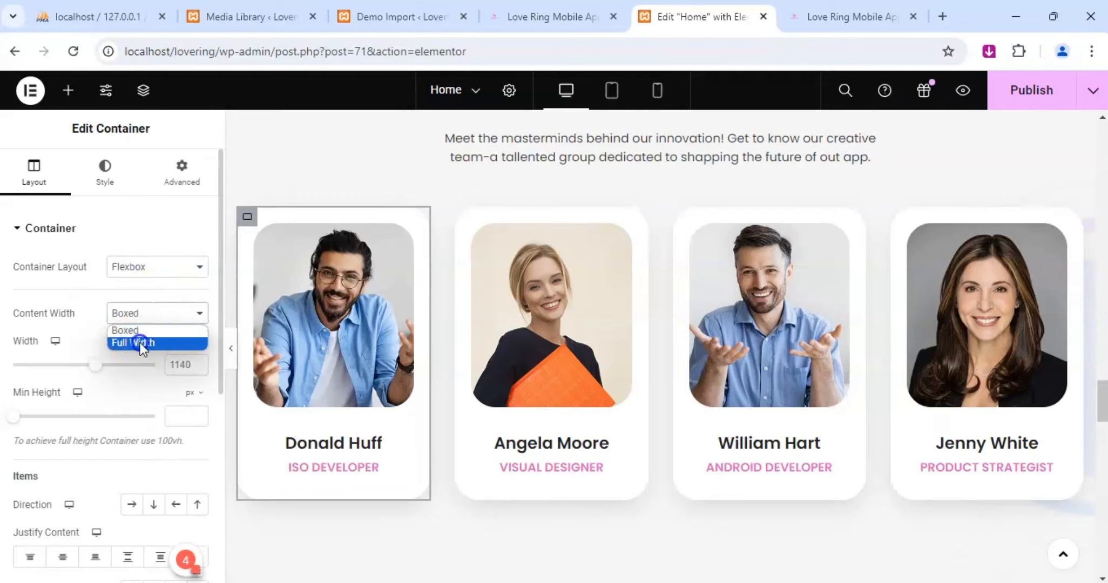
pyautogui.click(141, 342)
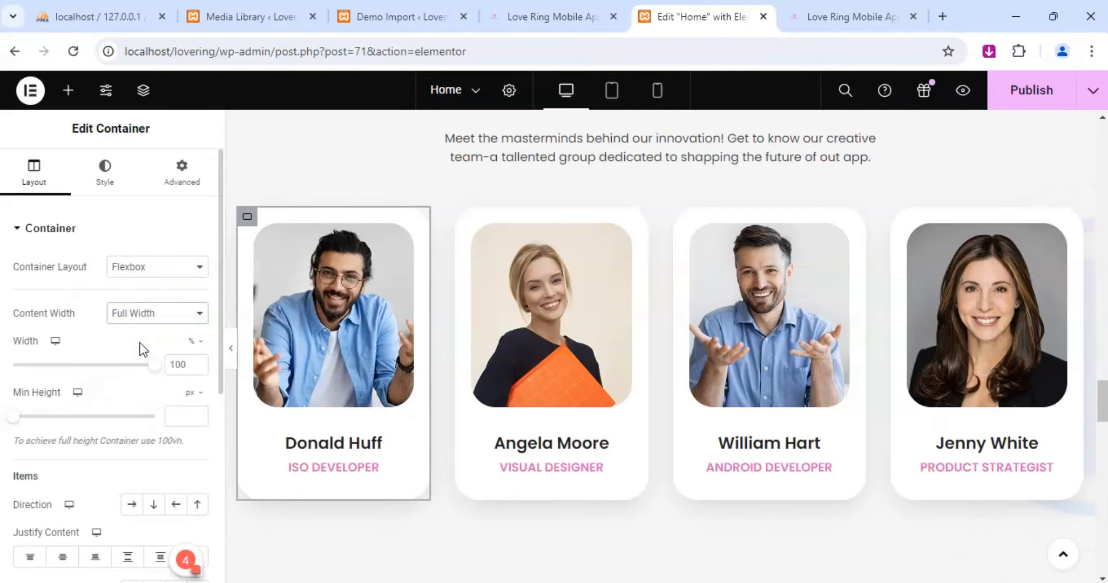
# Examine the first card container's Items and Additional Options layout settings and its Background style for a social icon color control.
pyautogui.scroll(-5, 140, 346)
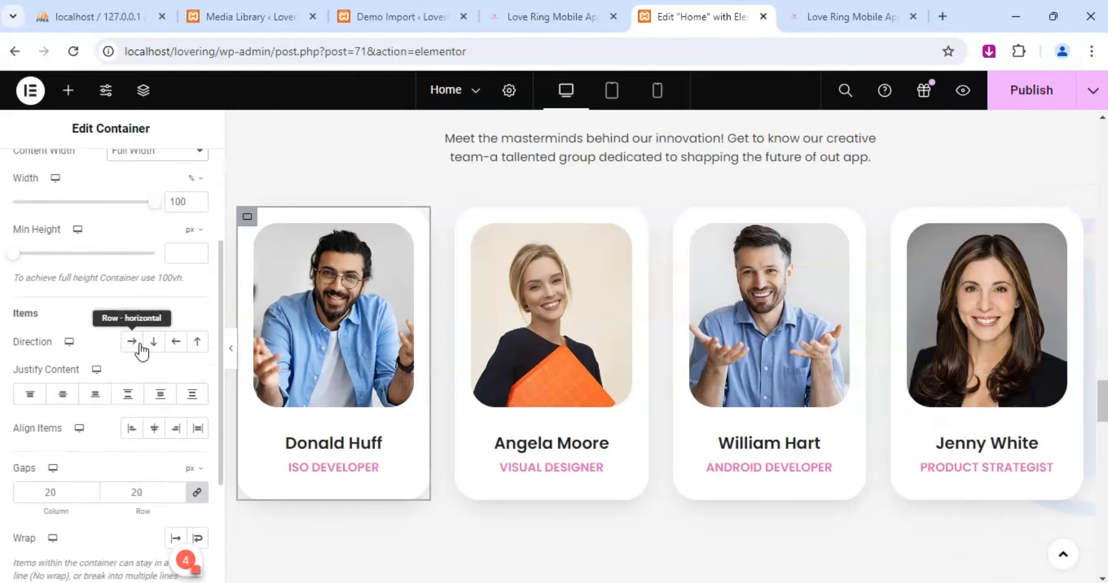
pyautogui.scroll(-2, 106, 342)
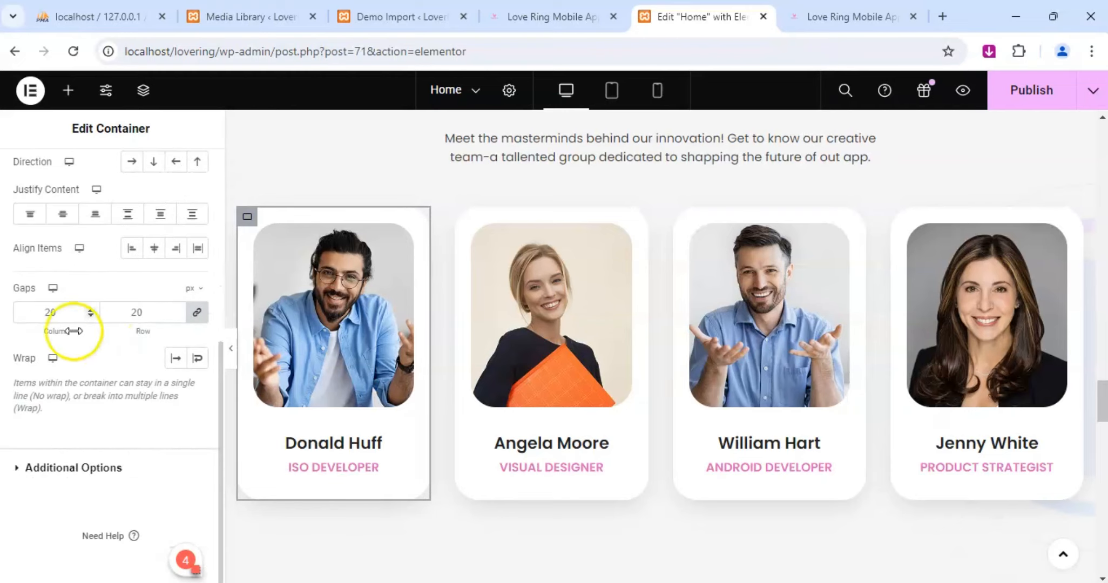
pyautogui.click(108, 469)
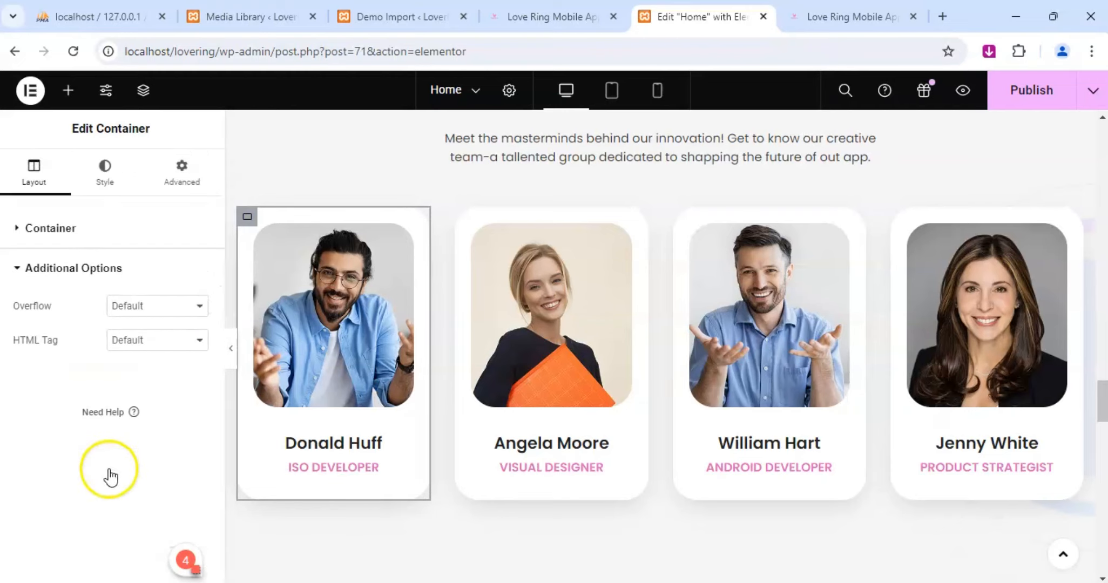
pyautogui.click(105, 172)
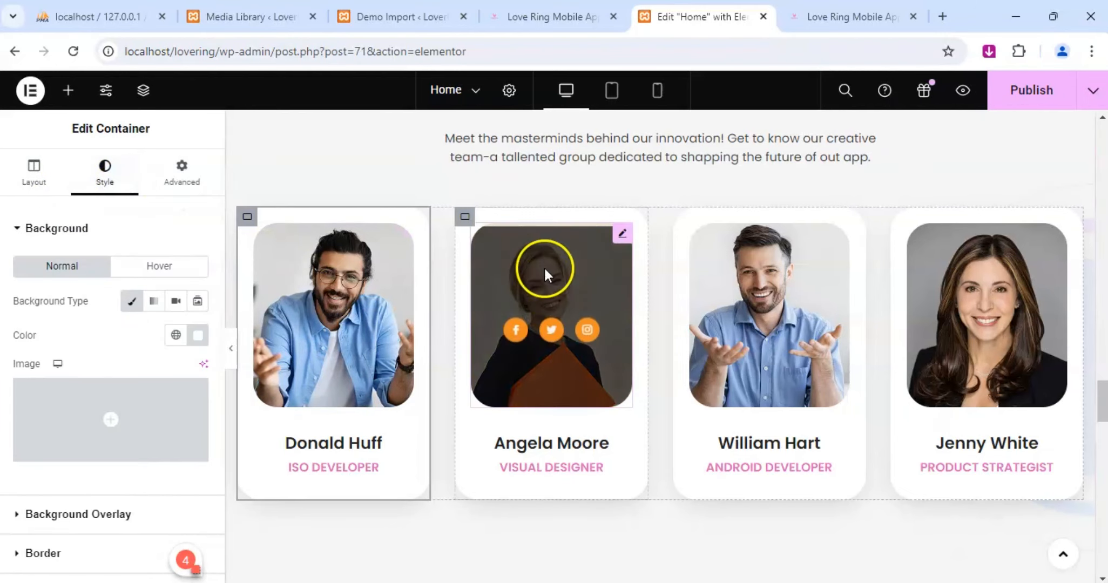
pyautogui.click(464, 216)
pyautogui.click(249, 217)
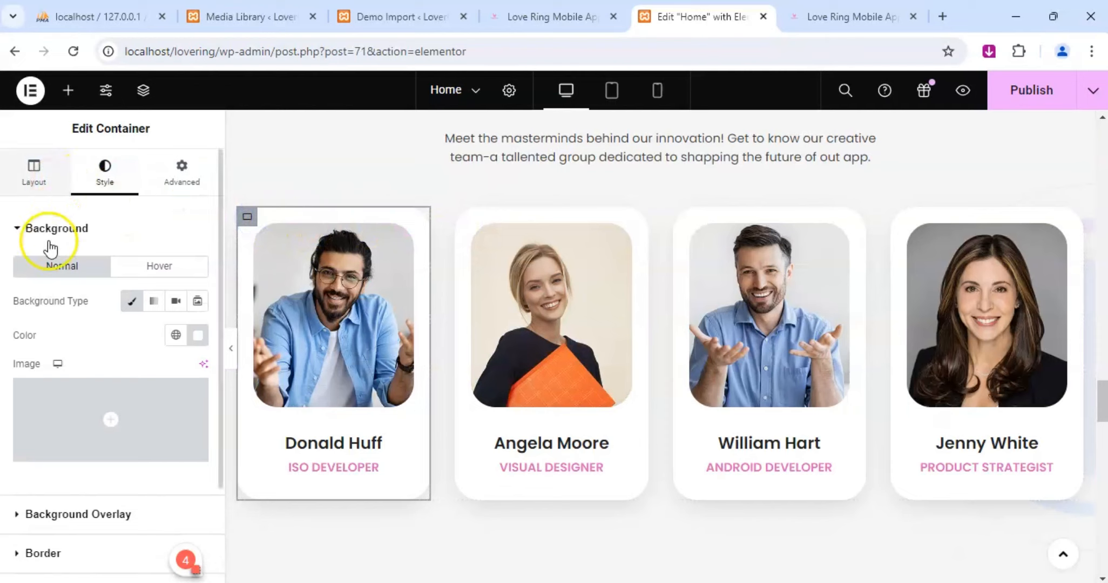
pyautogui.scroll(-3, 69, 349)
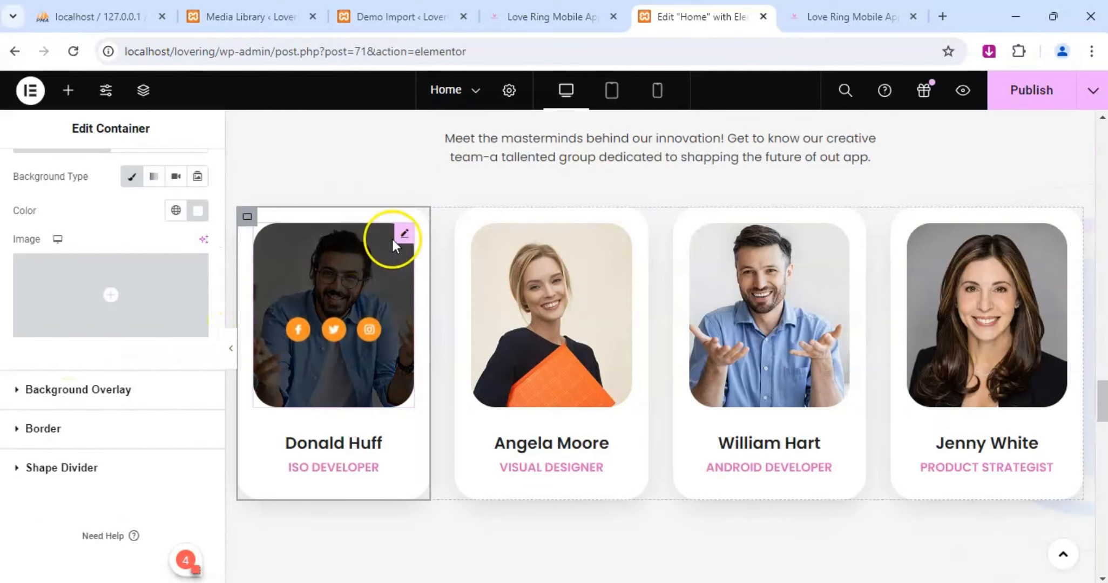
# Examine the first card's Team widget Content style settings and open its Modal Controls in search of a social icon color control.
pyautogui.click(369, 335)
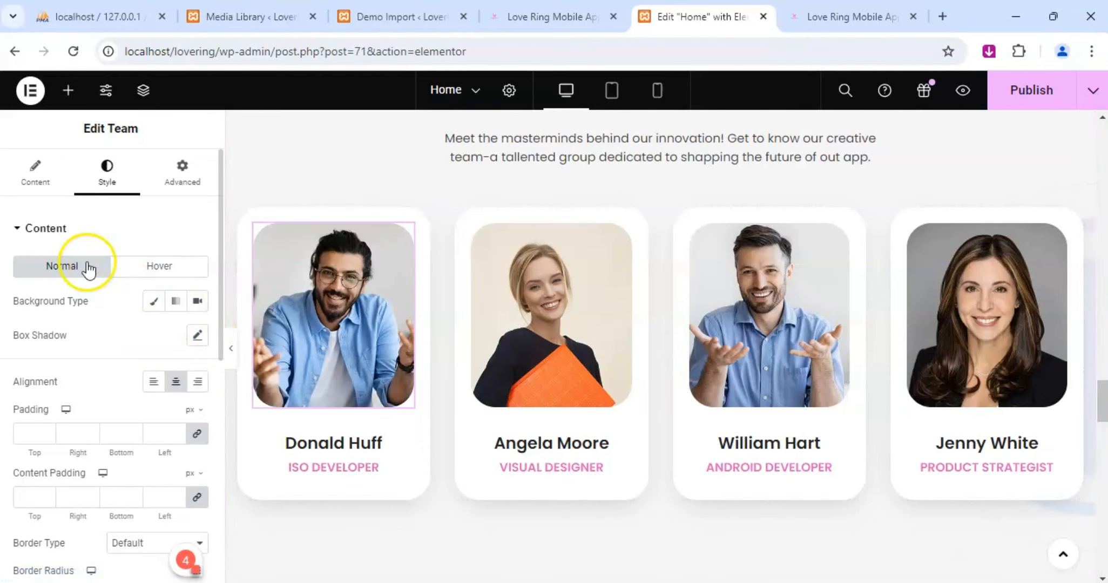
pyautogui.scroll(-3, 90, 273)
pyautogui.scroll(-5, 90, 278)
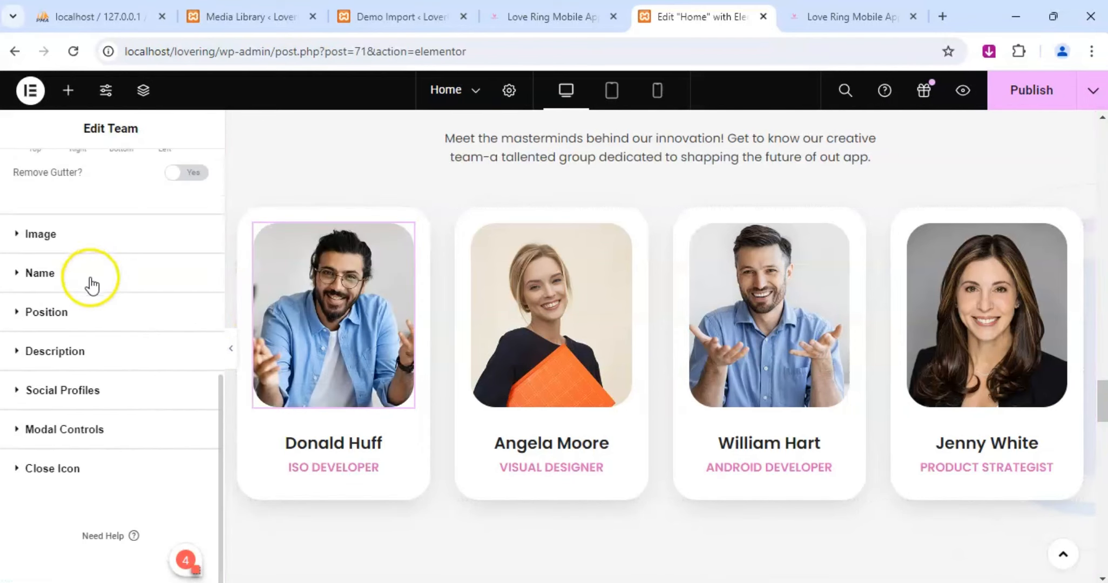
pyautogui.scroll(7, 91, 283)
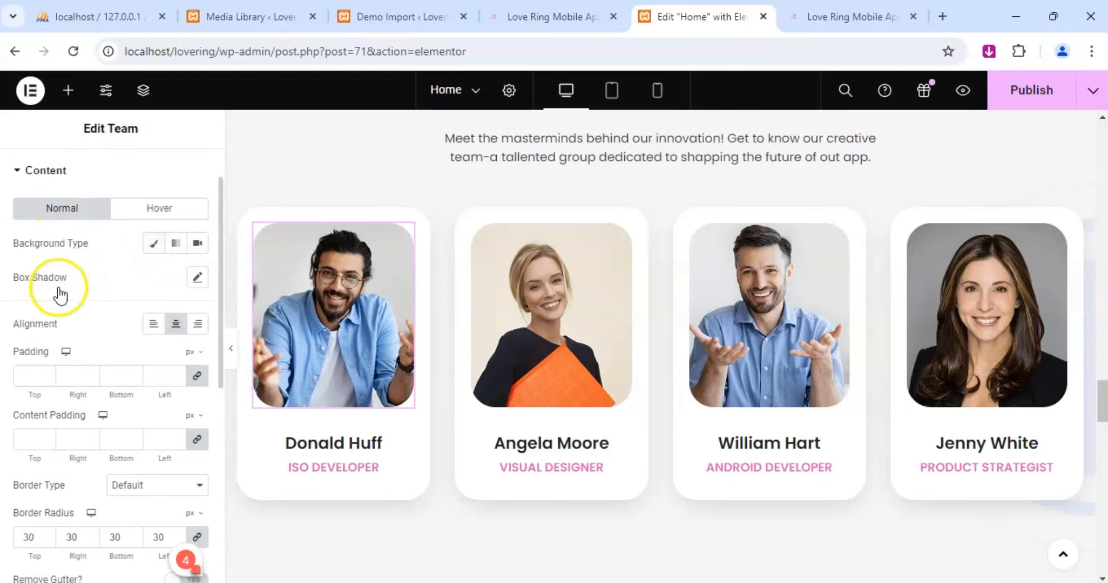
pyautogui.scroll(-2, 65, 378)
pyautogui.scroll(-5, 66, 392)
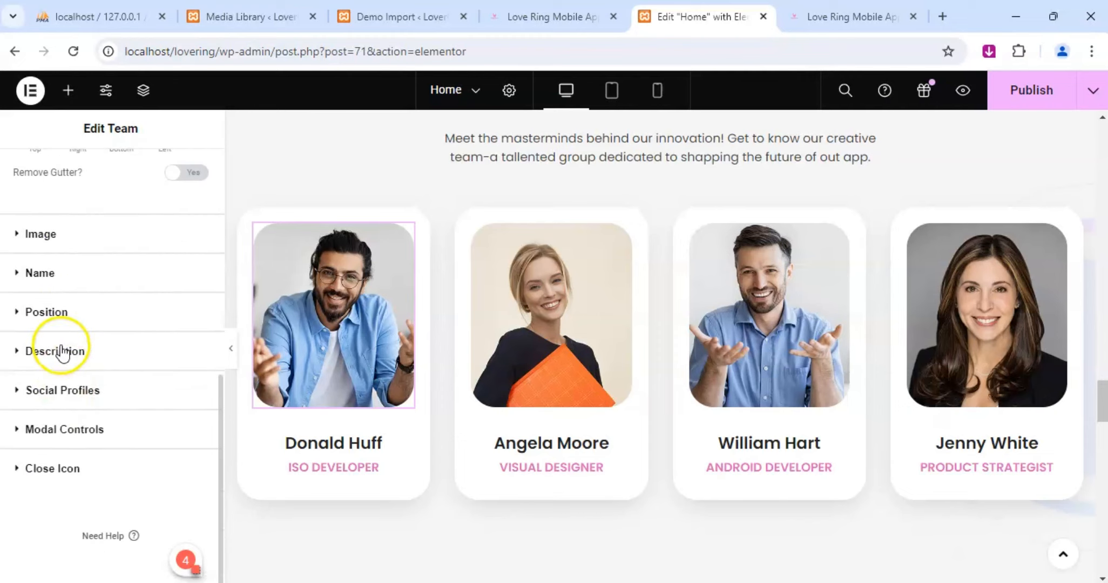
pyautogui.click(36, 432)
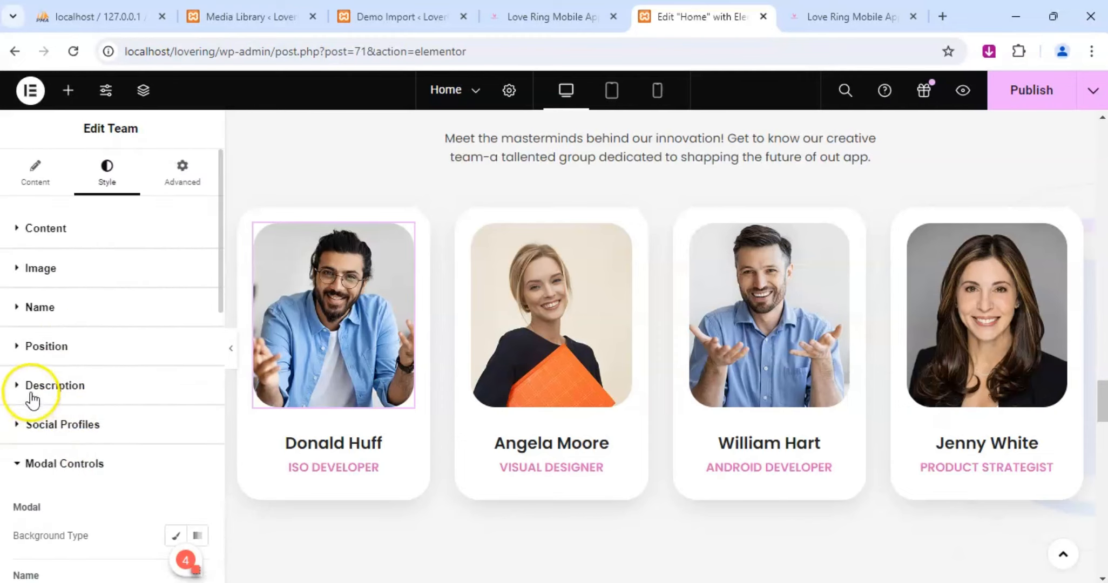
# Try the Block display for the first Team widget's social profiles, and set it back to Inline Block.
pyautogui.click(21, 427)
pyautogui.scroll(-3, 91, 389)
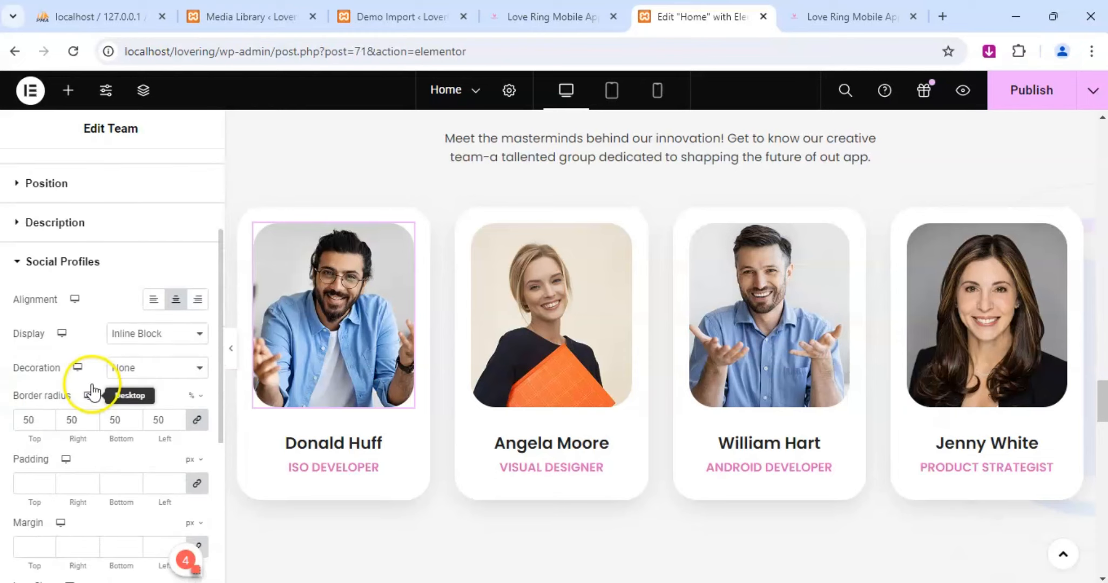
pyautogui.click(177, 337)
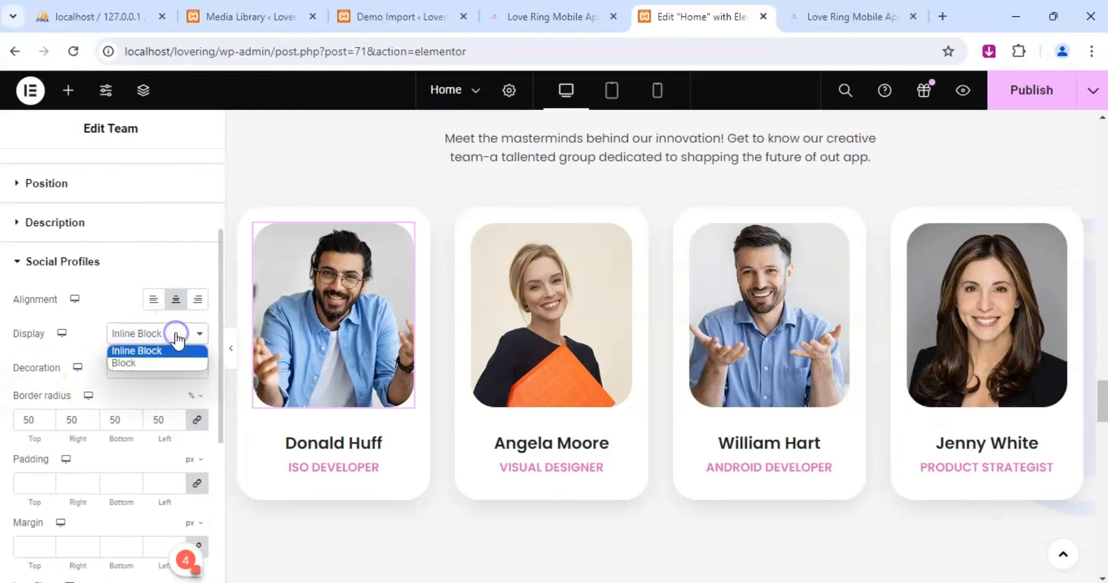
pyautogui.click(150, 361)
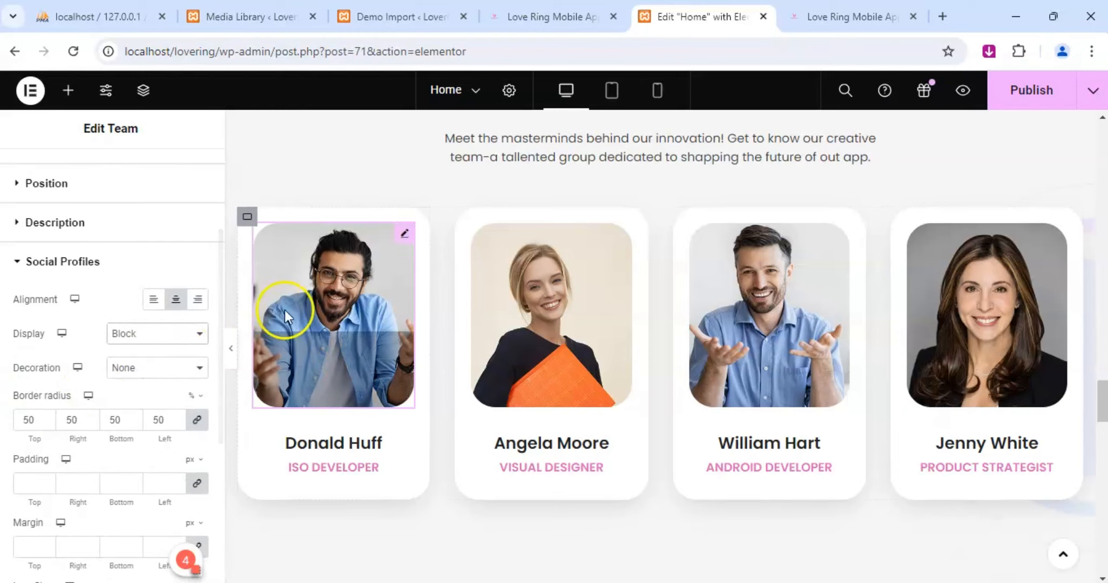
pyautogui.click(160, 335)
pyautogui.click(154, 351)
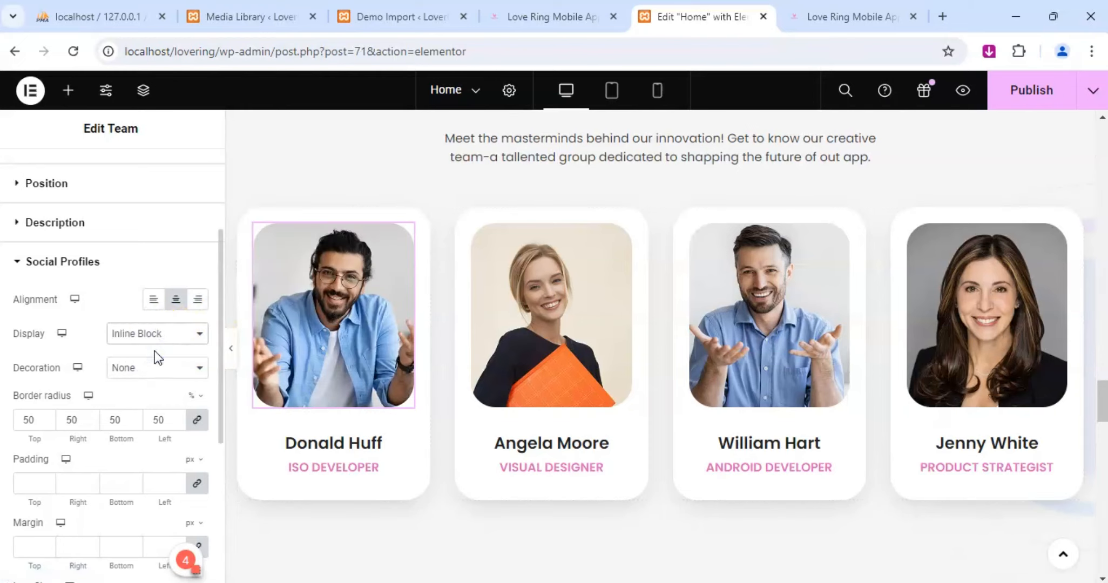
# Examine the remaining Social Profiles style settings, including padding, margin, icon size and typography, against the first card's icons.
pyautogui.moveTo(344, 308)
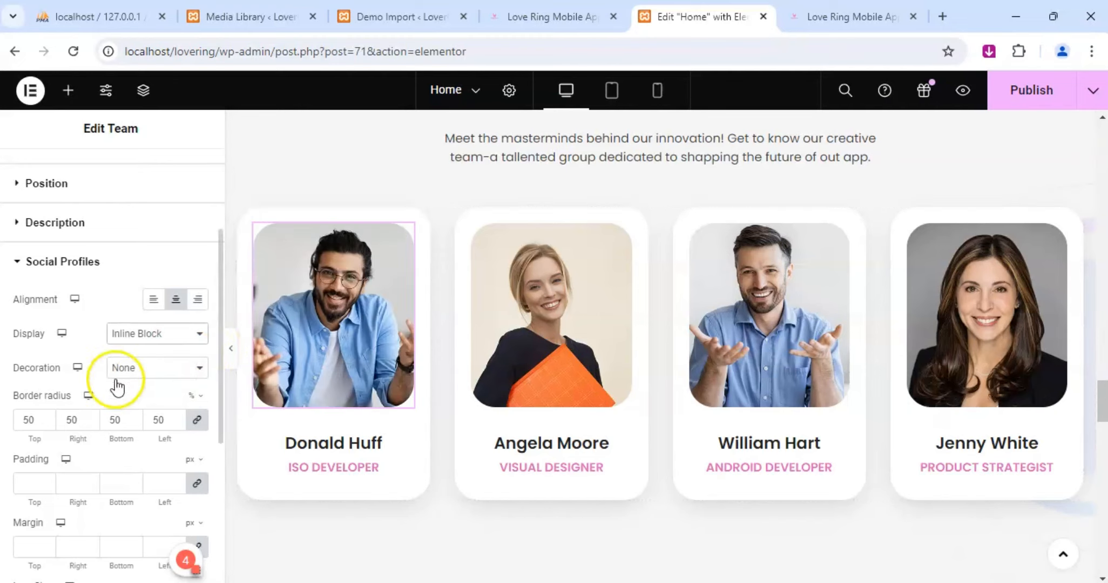
pyautogui.scroll(-5, 66, 276)
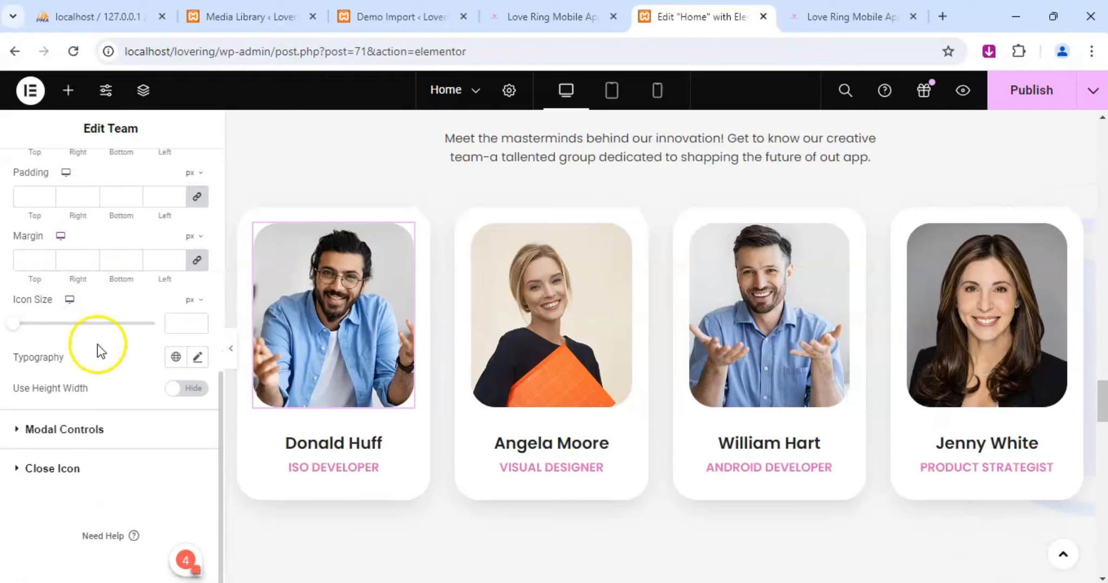
pyautogui.scroll(5, 97, 344)
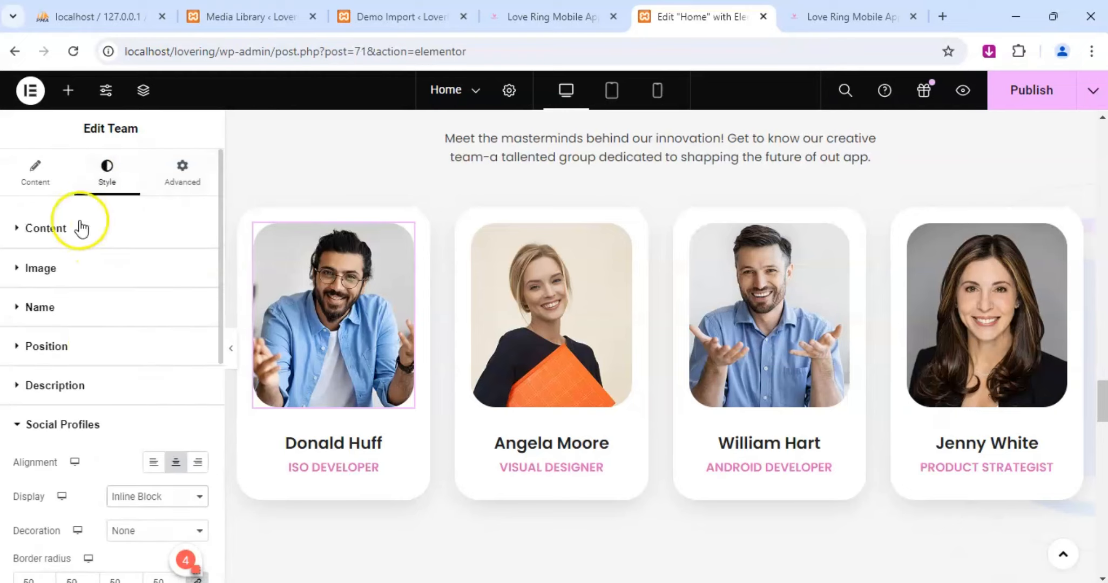
pyautogui.scroll(-3, 34, 405)
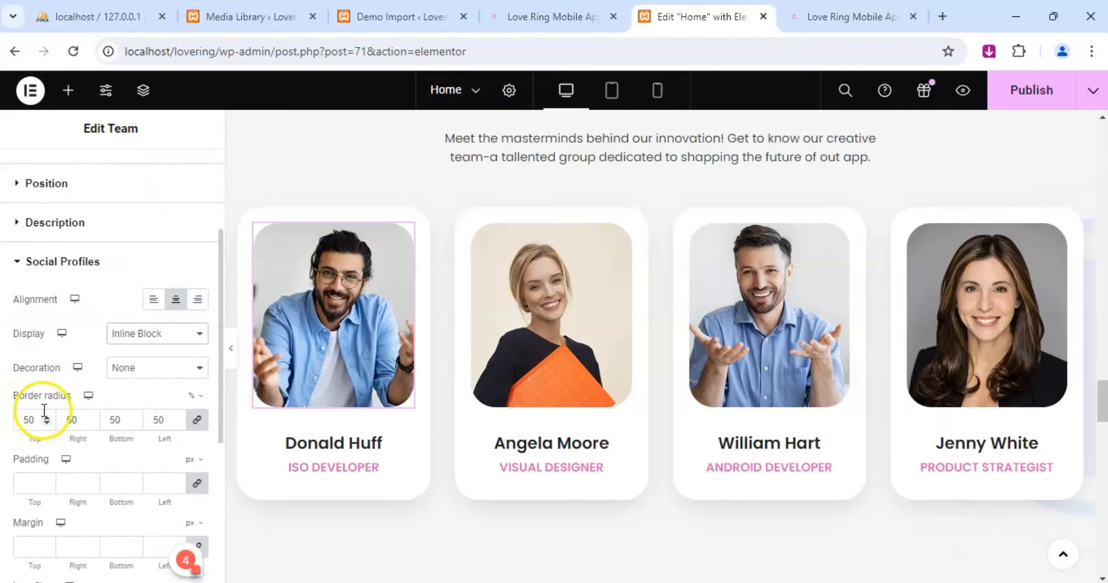
pyautogui.moveTo(312, 372)
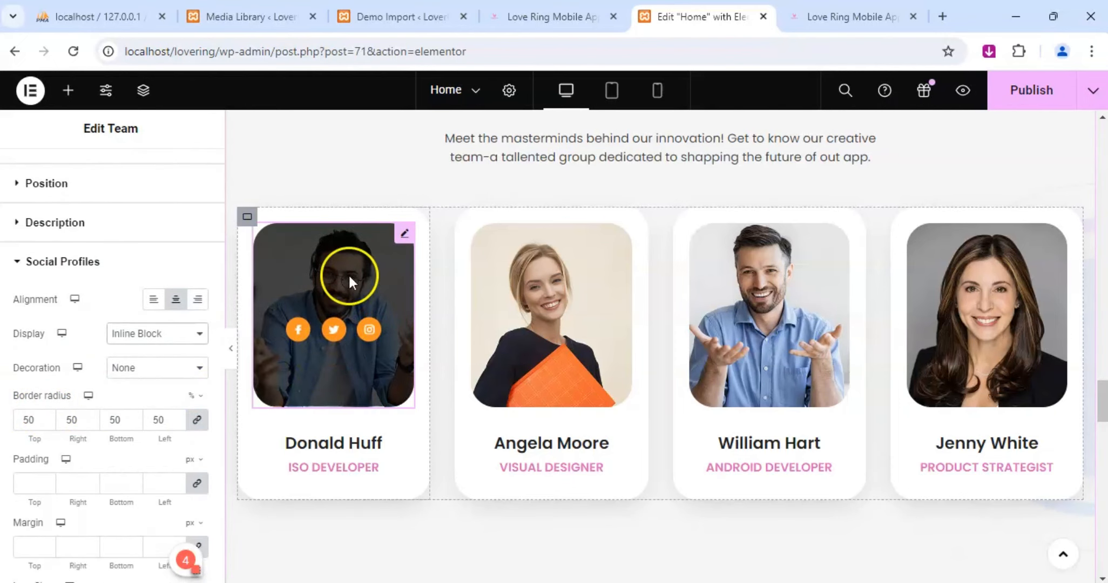
# Select the heading under the first team photo and examine its content and style settings.
pyautogui.click(406, 233)
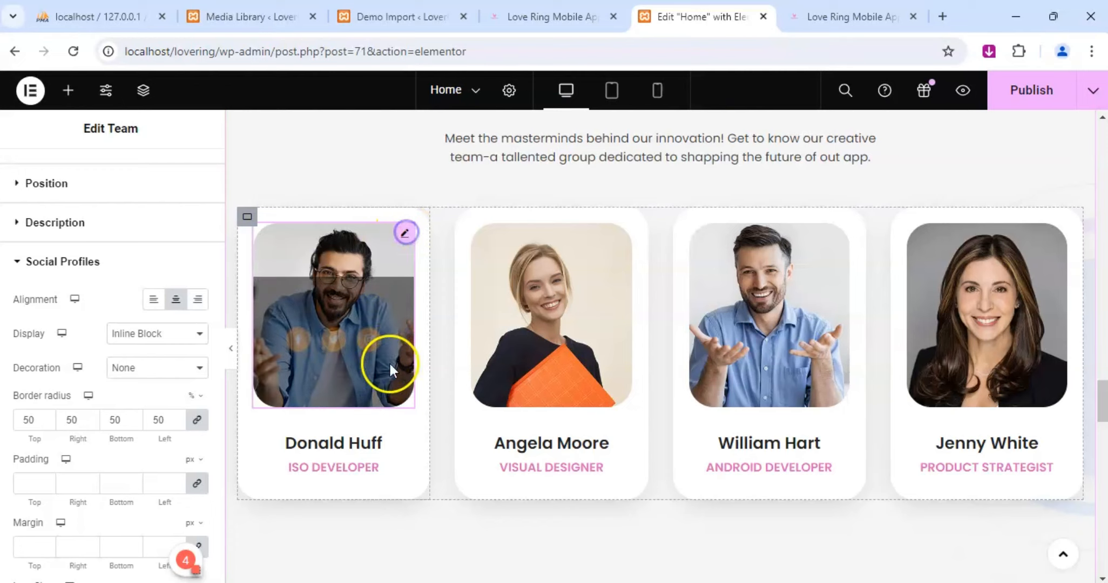
pyautogui.click(403, 442)
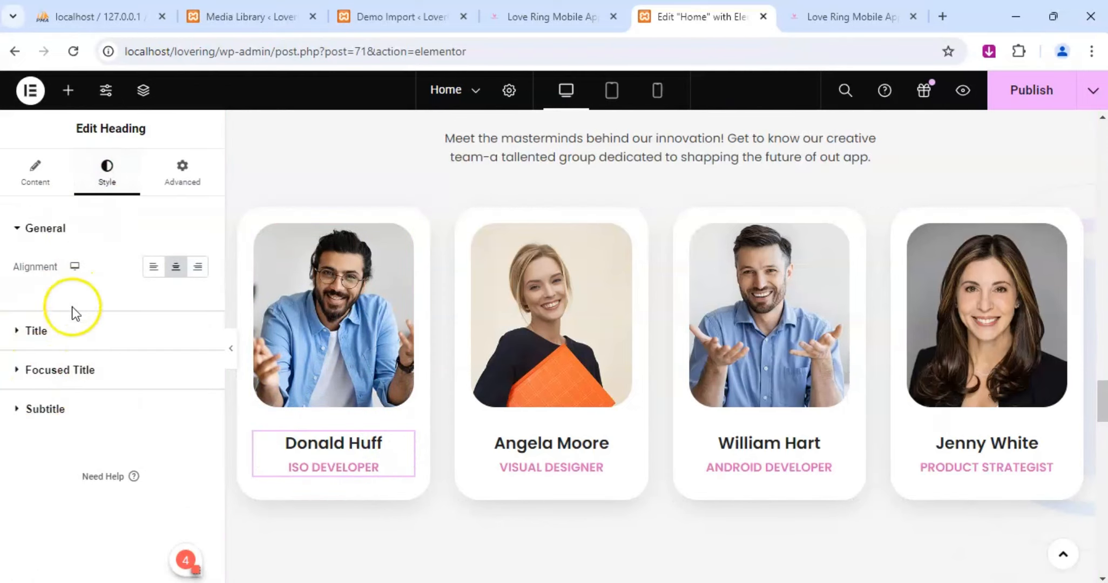
pyautogui.click(44, 183)
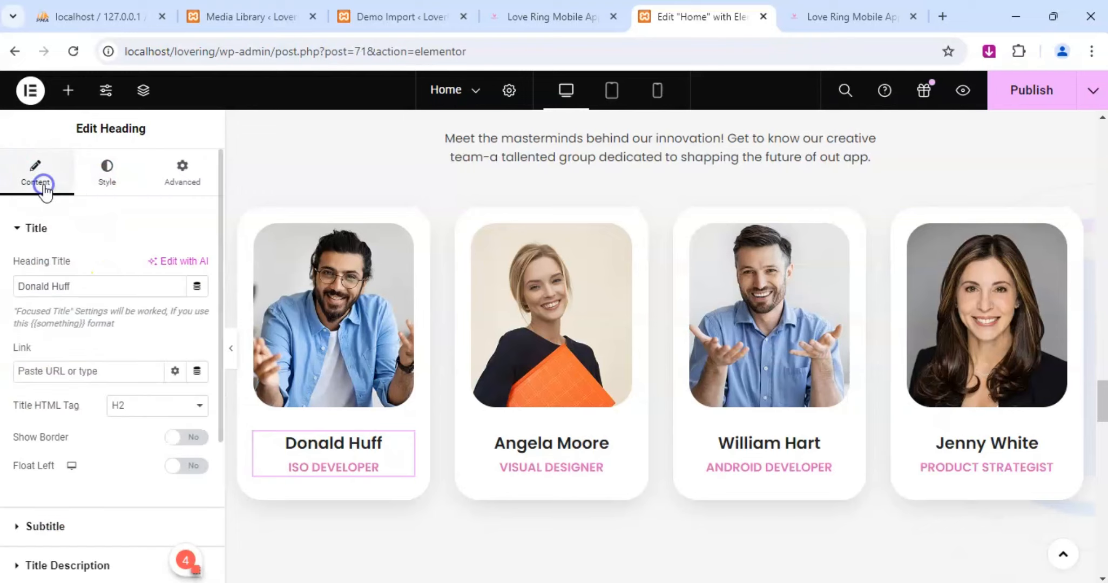
pyautogui.click(111, 176)
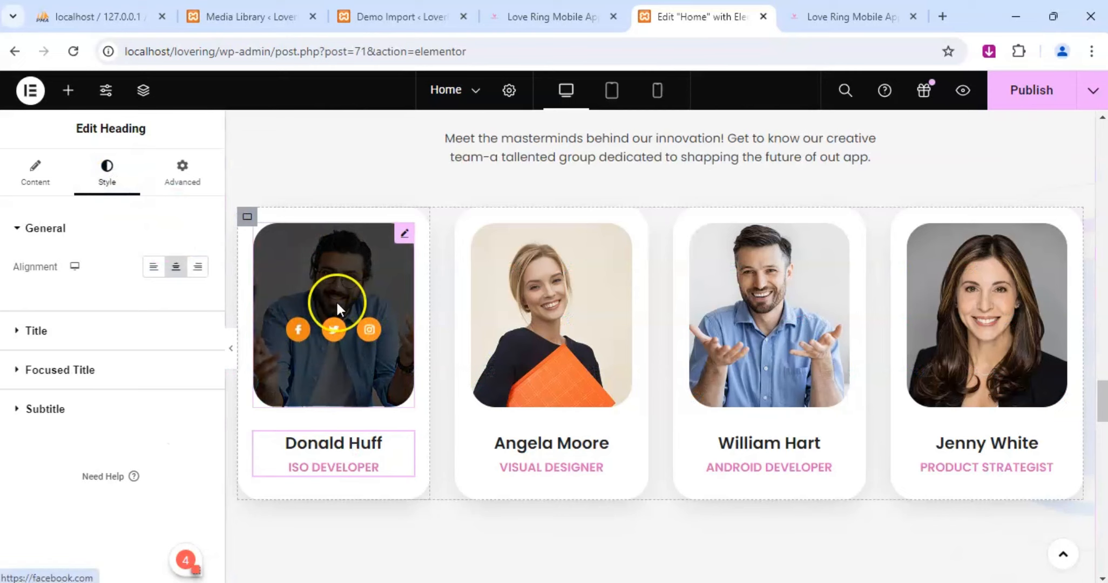
# Switch to the site's preview page and open it in the theme Customizer.
pyautogui.click(574, 15)
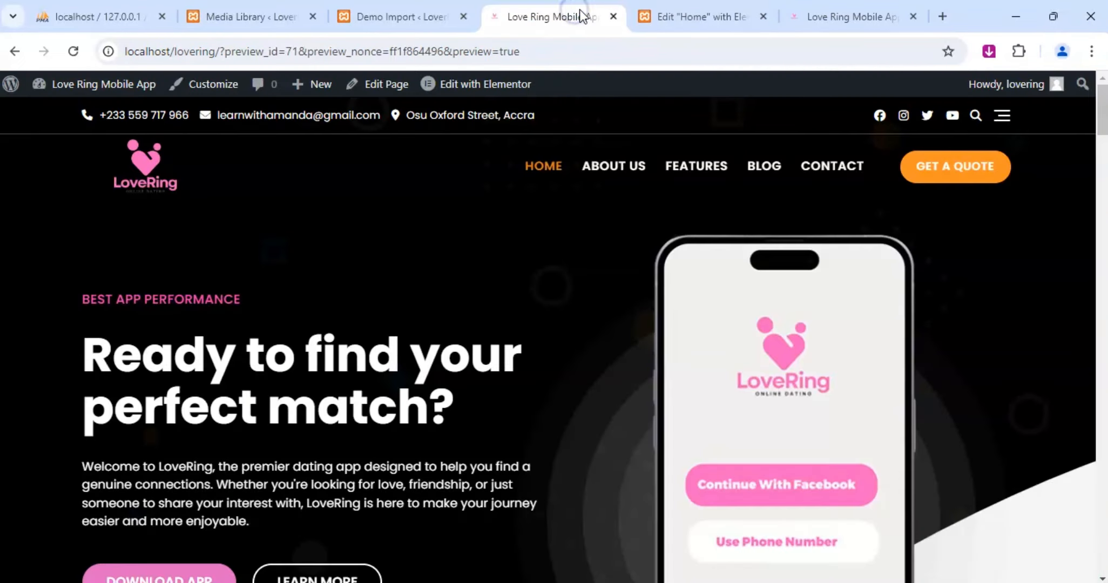
pyautogui.click(673, 16)
pyautogui.click(532, 7)
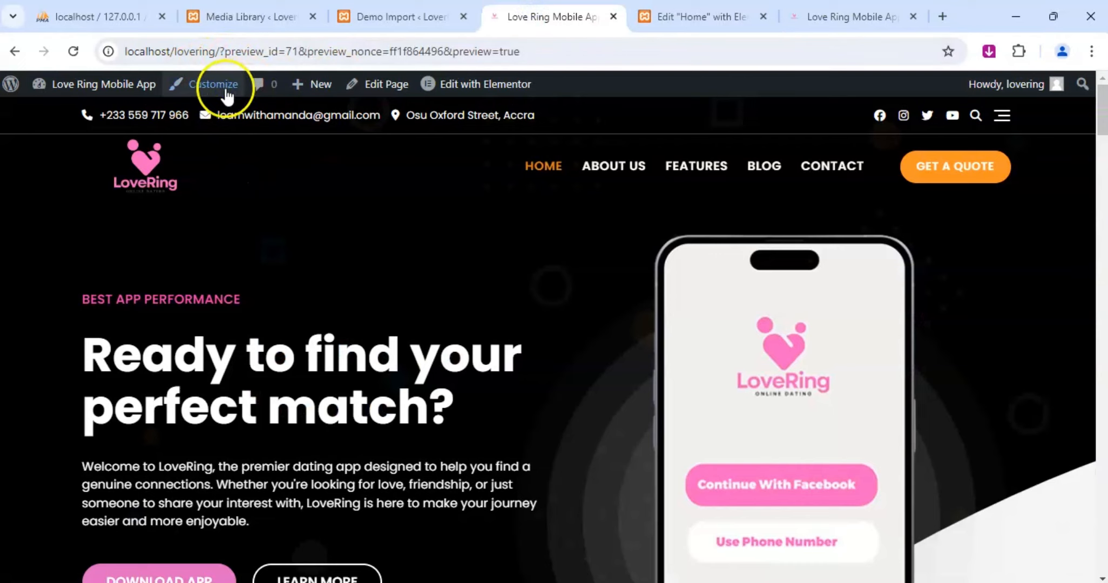
pyautogui.click(223, 88)
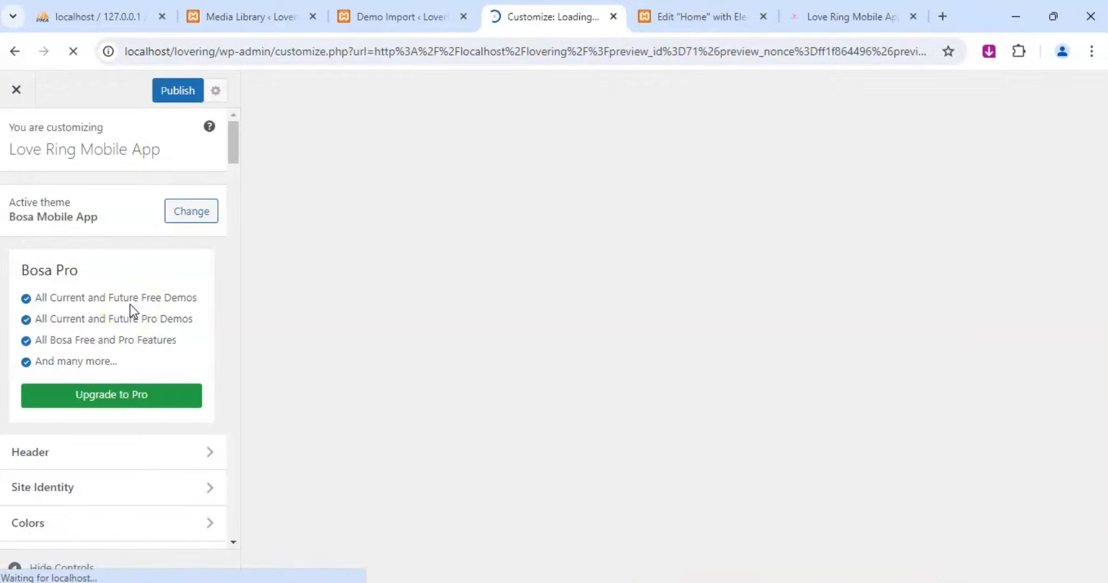
# Open the Header Style settings in the Customizer and find the transparent header color options.
pyautogui.scroll(-4, 92, 380)
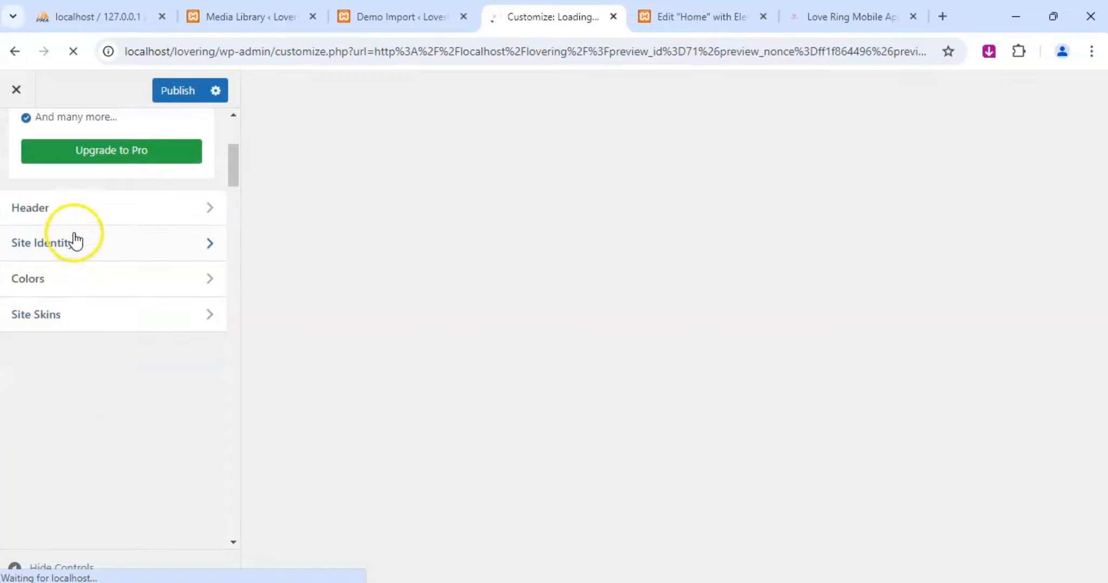
pyautogui.click(87, 218)
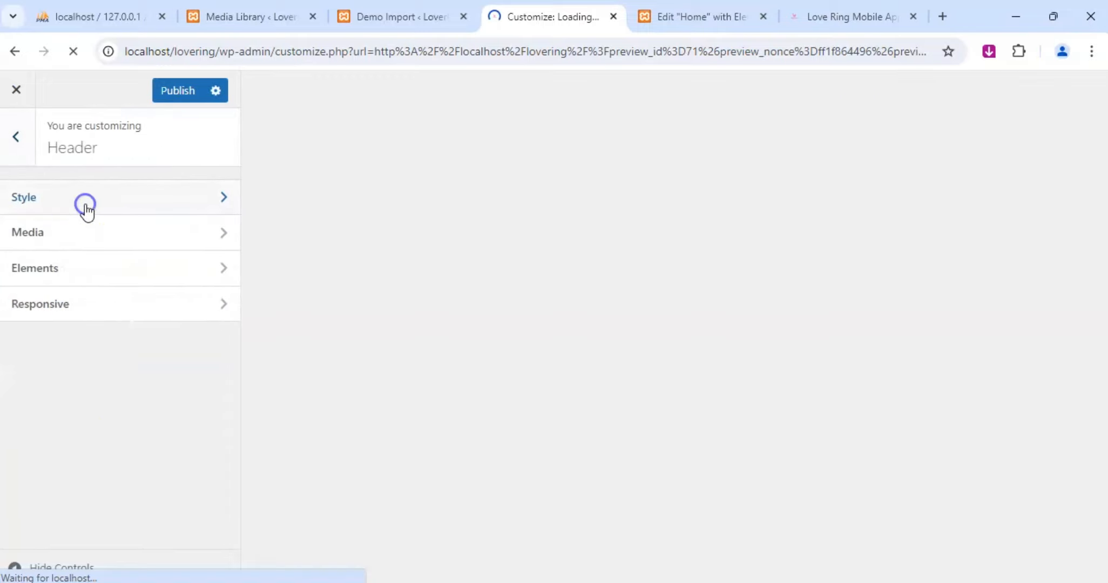
pyautogui.click(85, 206)
pyautogui.scroll(-5, 135, 318)
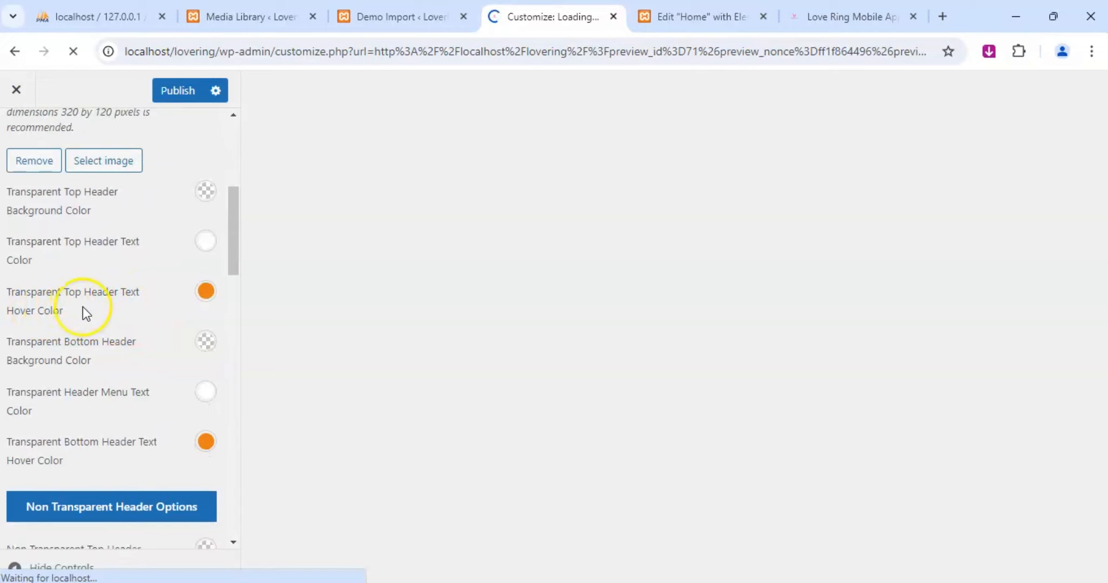
pyautogui.scroll(-1, 92, 312)
pyautogui.scroll(-2, 92, 311)
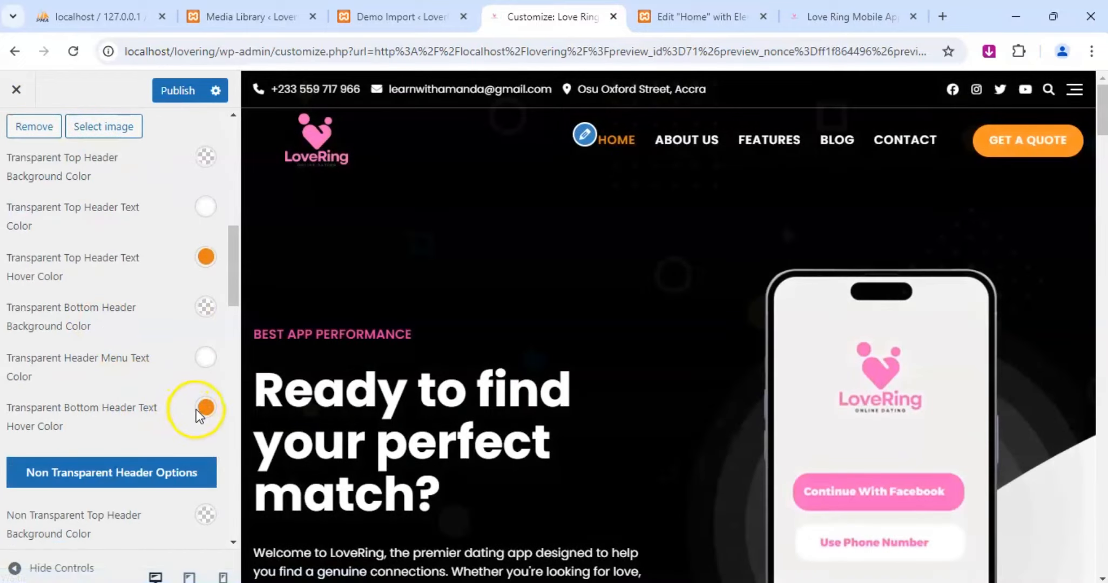
# Set the Transparent Bottom Header Text Hover Color to #f13fad, and stay on the page when asked about leaving.
pyautogui.click(206, 410)
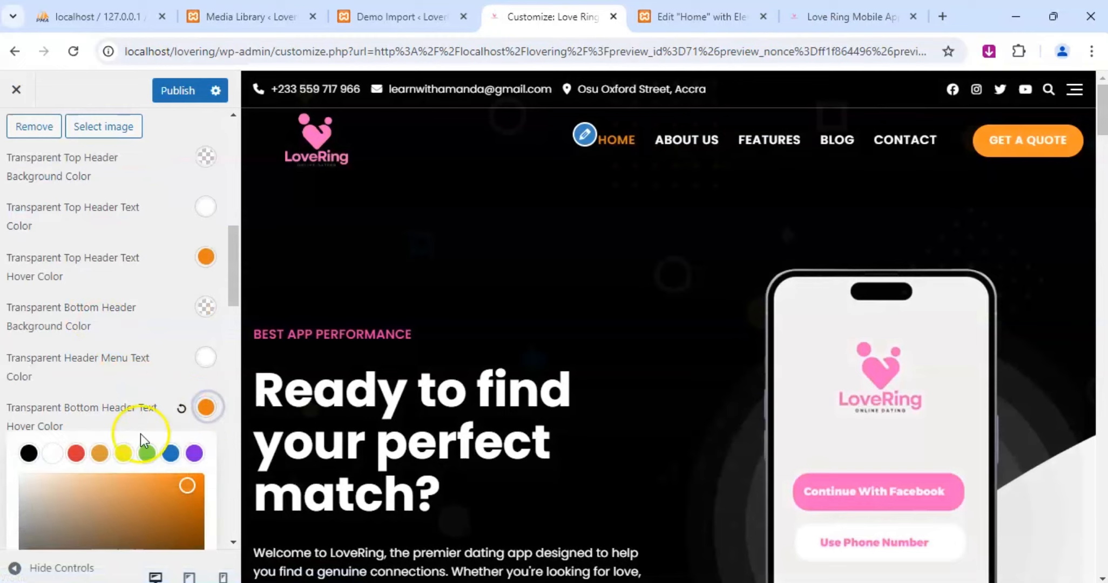
pyautogui.scroll(-4, 143, 440)
pyautogui.tripleClick(71, 420)
pyautogui.write('#f13fad')
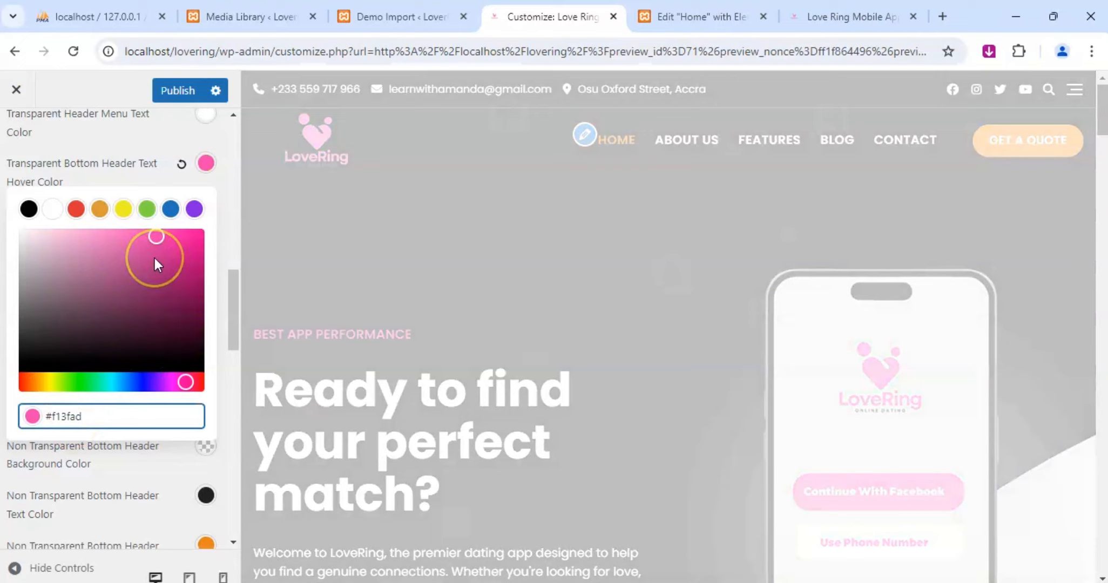
pyautogui.click(162, 144)
pyautogui.scroll(1, 162, 144)
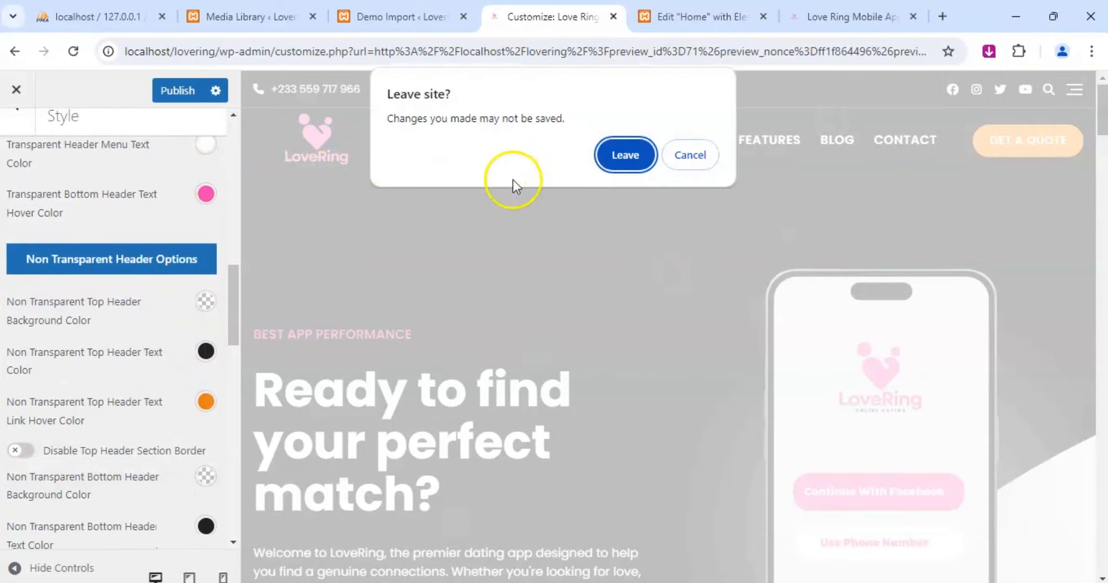
pyautogui.click(684, 158)
pyautogui.scroll(3, 194, 310)
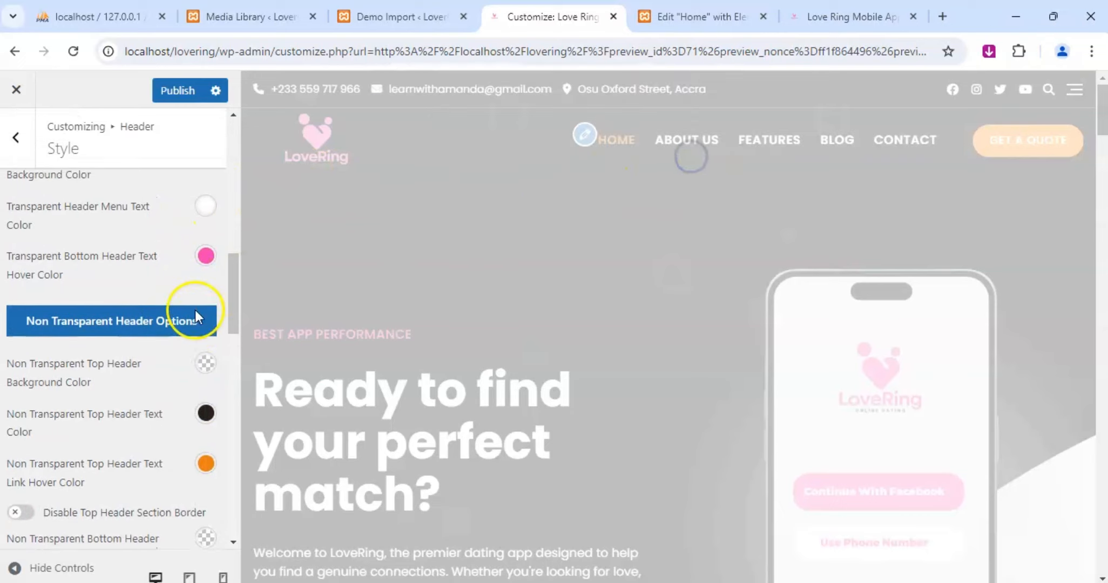
# Check the header menu's hover color in the Customizer preview and publish the changes.
pyautogui.click(206, 263)
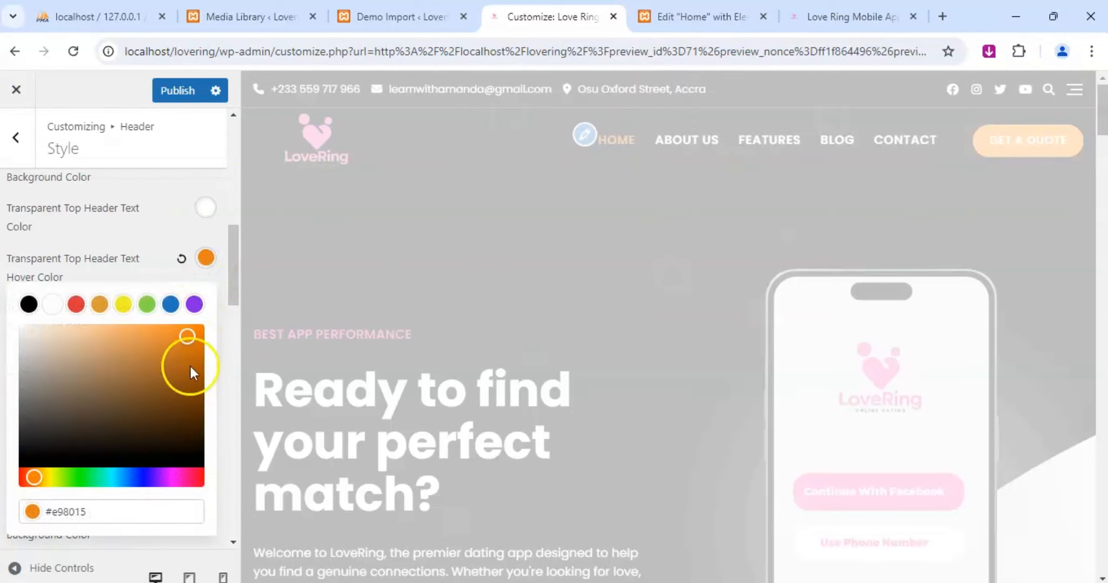
pyautogui.click(125, 508)
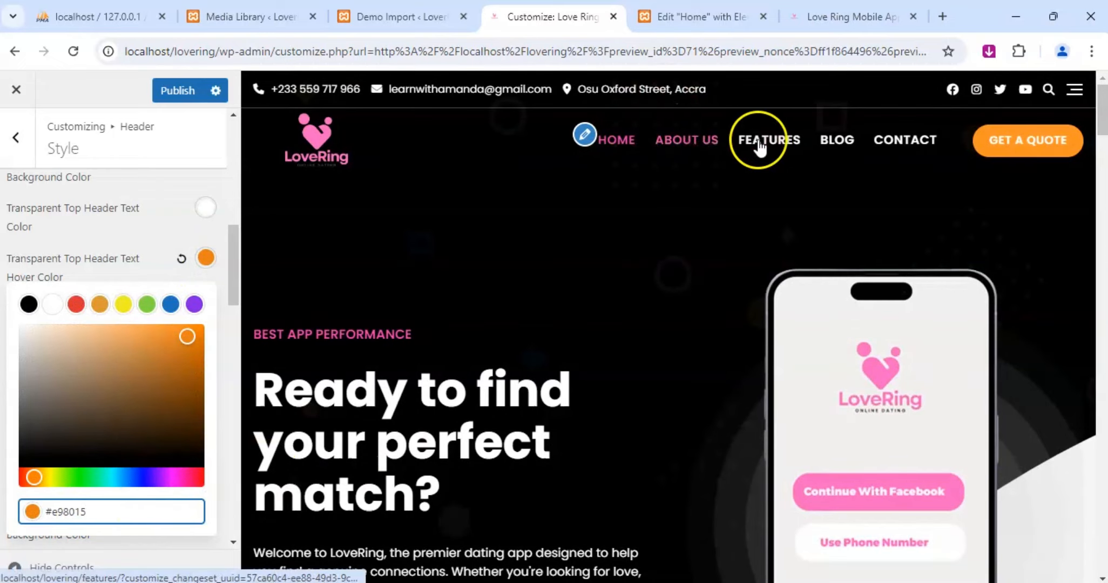
pyautogui.scroll(-15, 574, 318)
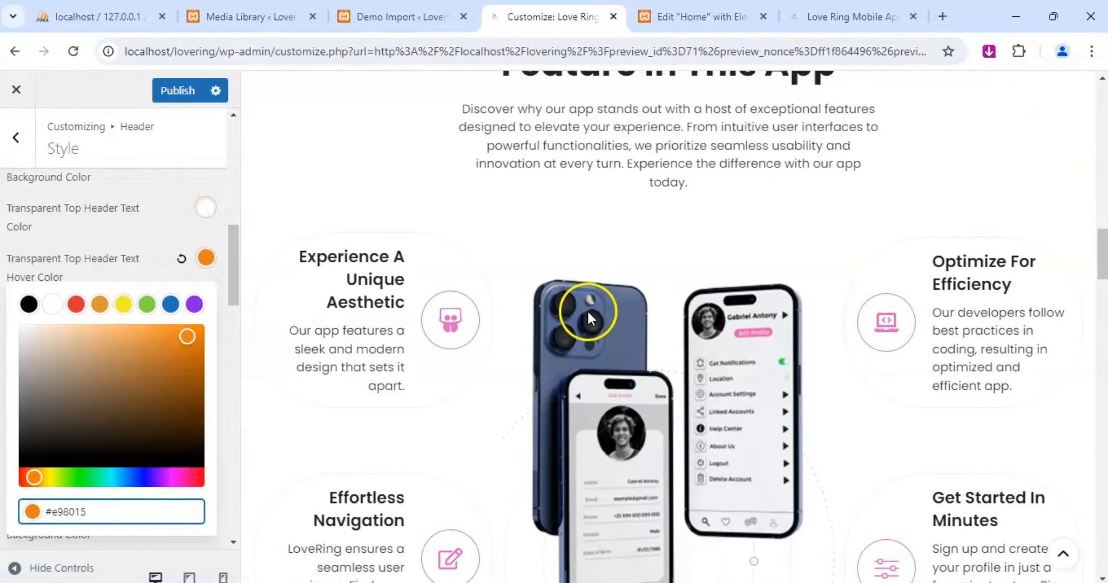
pyautogui.scroll(-15, 591, 318)
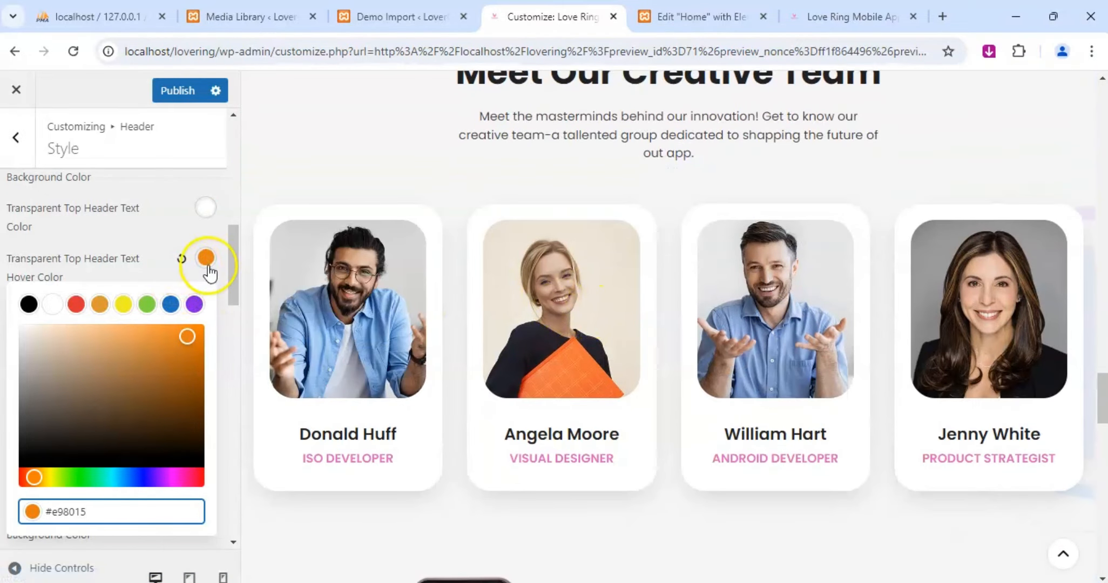
pyautogui.click(186, 94)
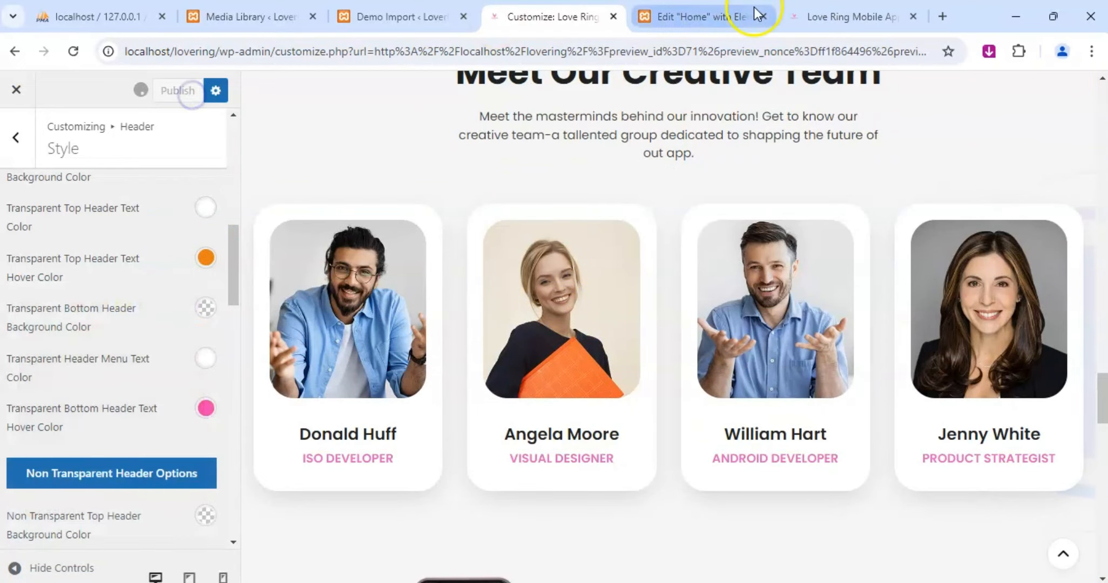
# Switch to the live homepage and reload it to check the header menu's link and hover colors.
pyautogui.click(831, 17)
pyautogui.scroll(10, 529, 362)
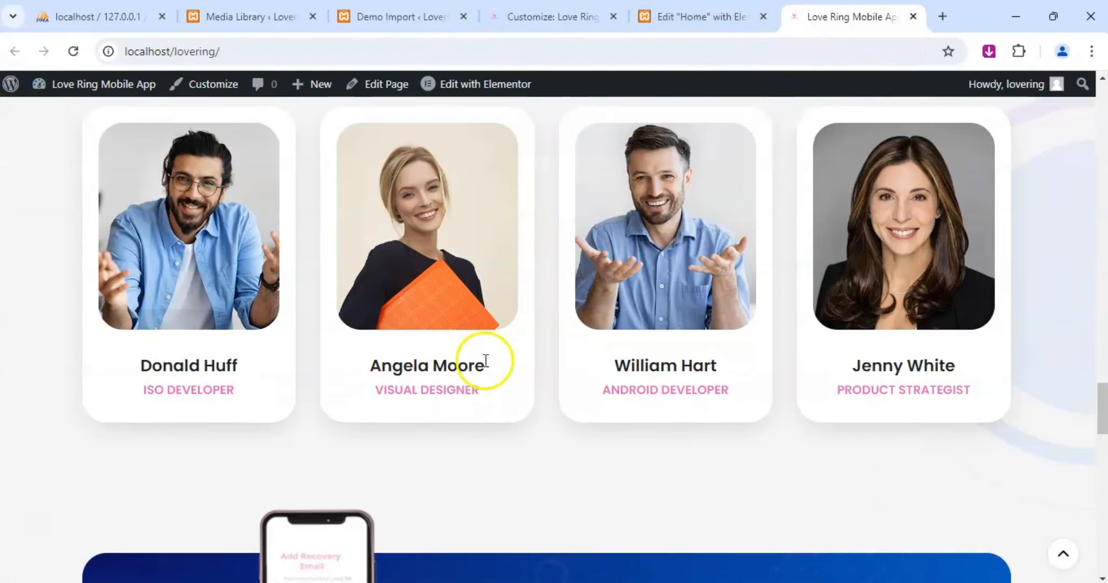
pyautogui.scroll(5, 559, 380)
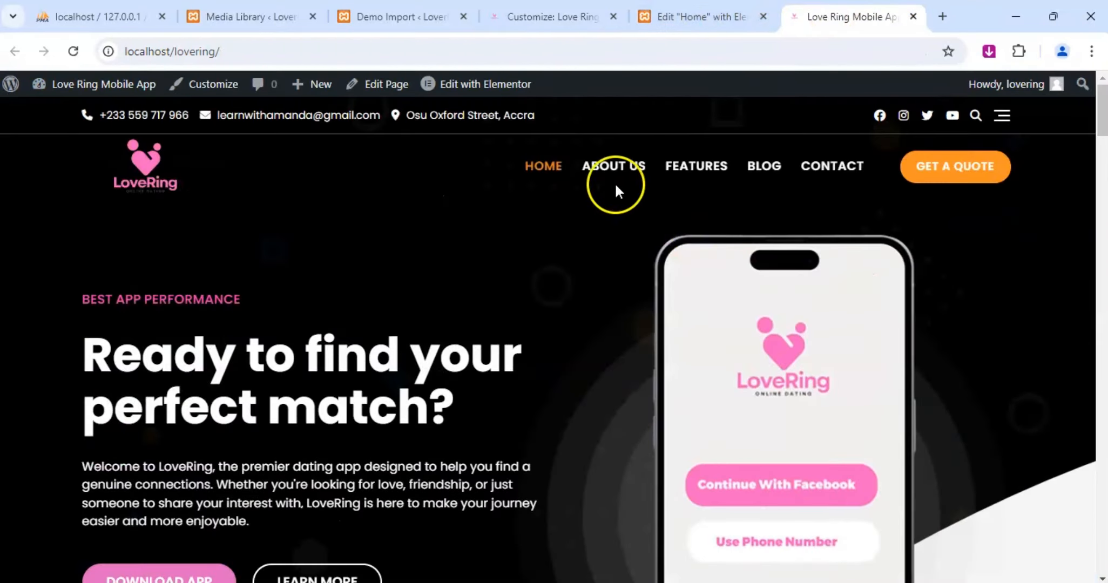
pyautogui.click(74, 52)
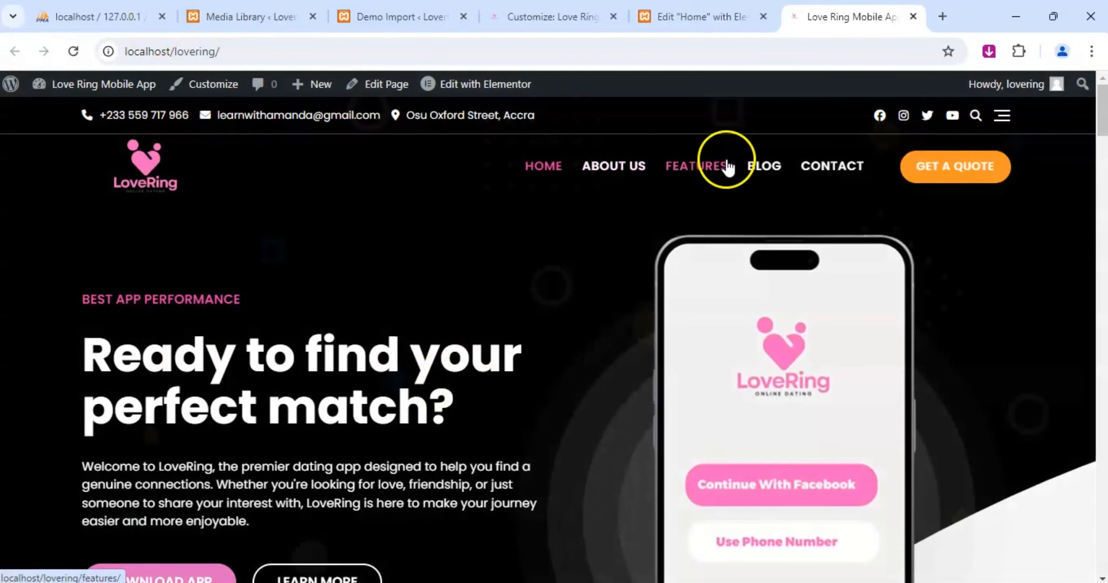
# Return to the Customizer and set the Transparent Top Header Text Hover Color to #f13fad.
pyautogui.click(713, 16)
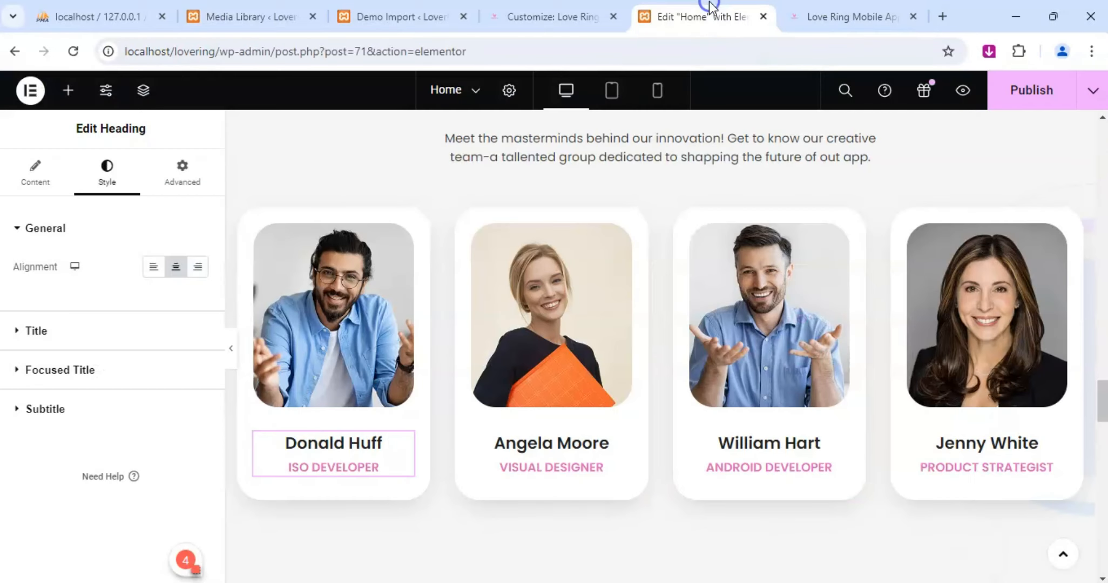
pyautogui.click(557, 11)
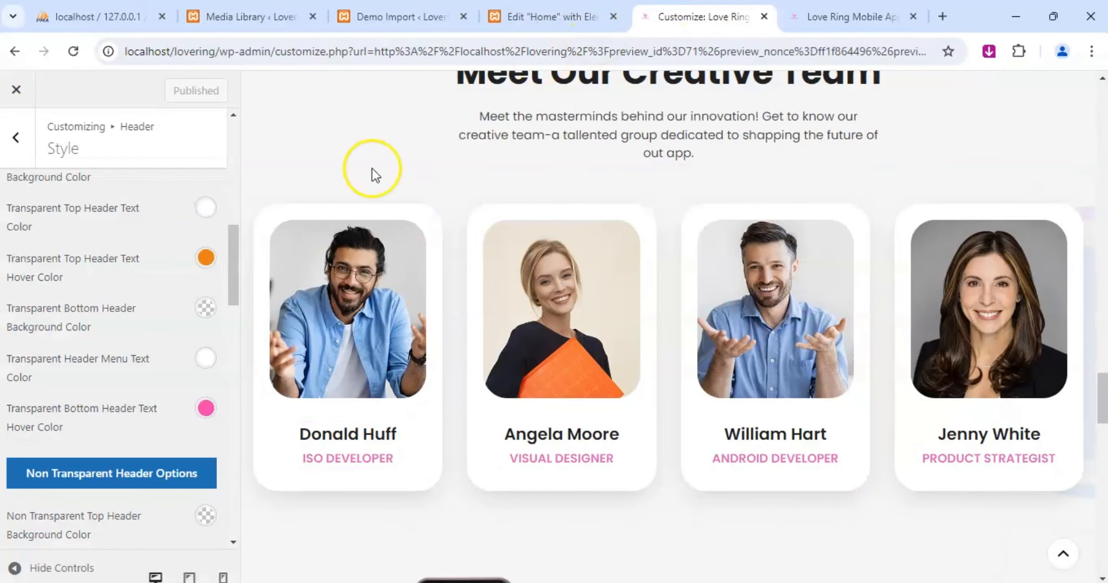
pyautogui.click(186, 253)
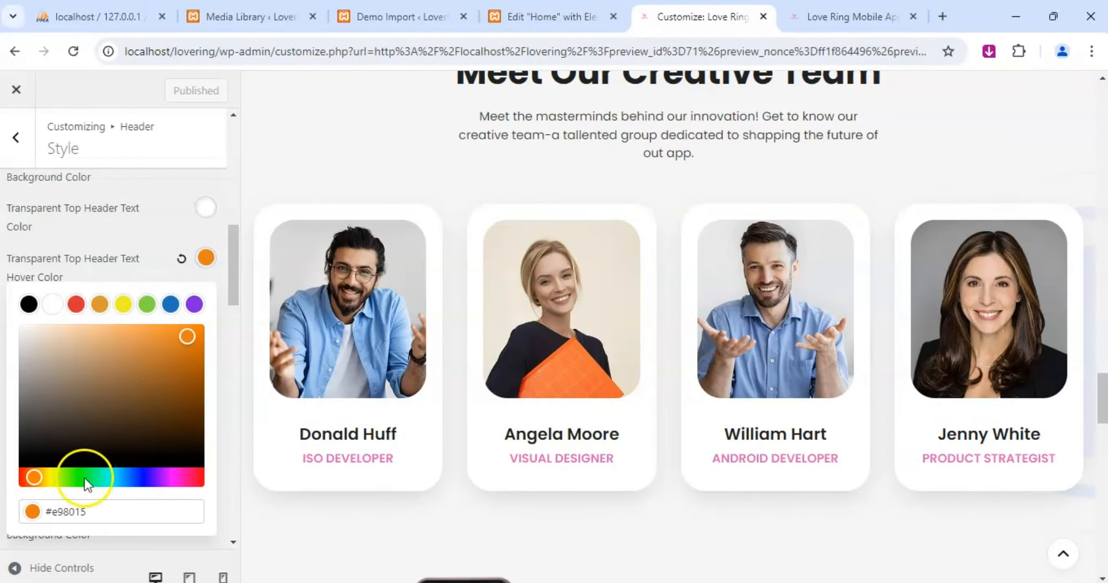
pyautogui.click(129, 509)
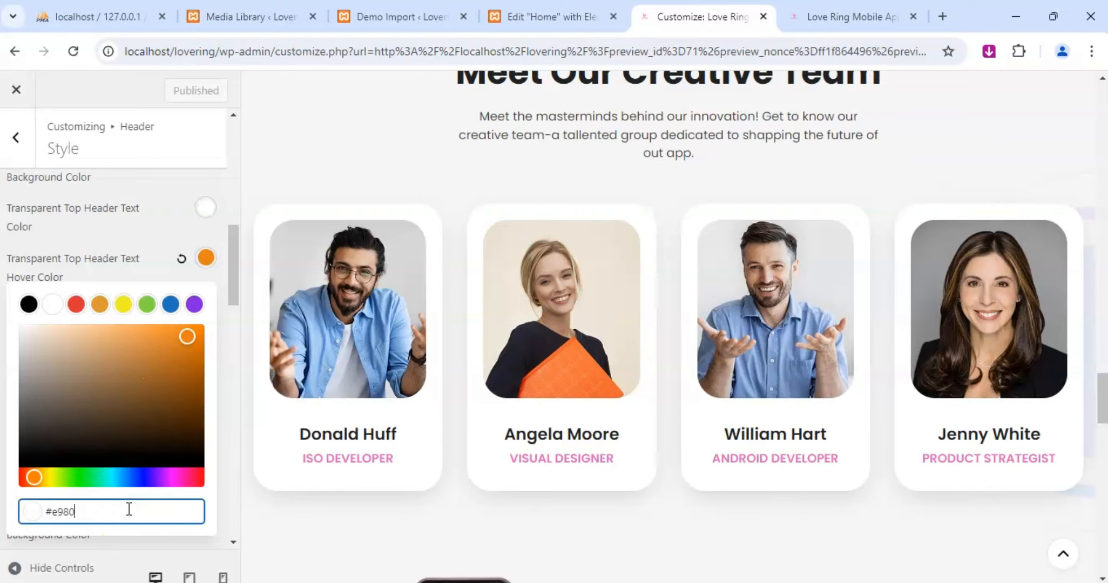
pyautogui.press('BackSpace')
pyautogui.press('BackSpace')
pyautogui.press('BackSpace')
pyautogui.press('BackSpace')
pyautogui.write('f13fad')
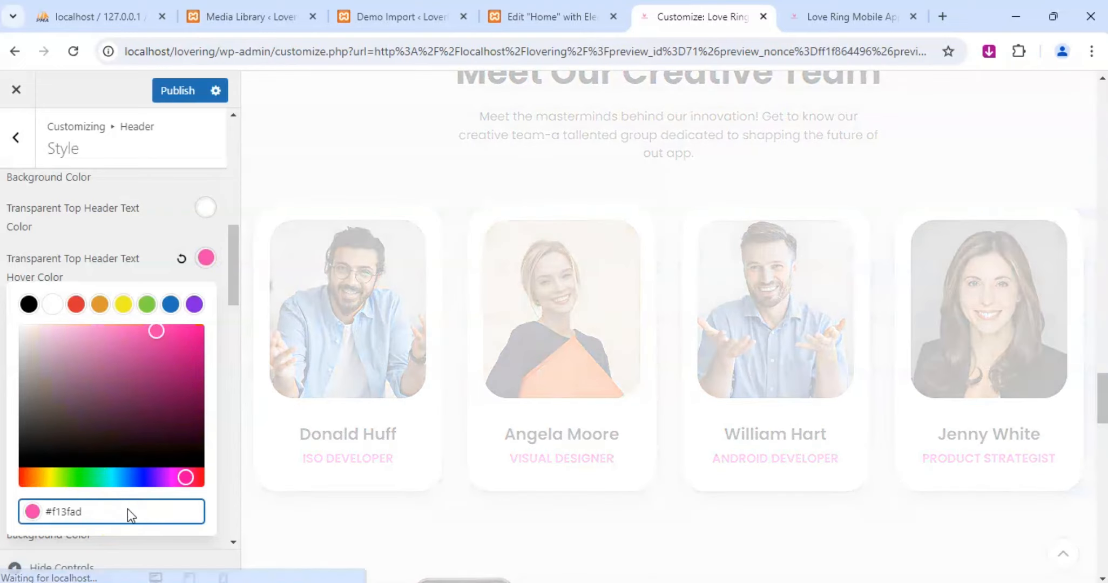
pyautogui.click(115, 238)
# Set the Non Transparent Top Header Text Link Hover Color to #f13fad.
pyautogui.scroll(-6, 115, 238)
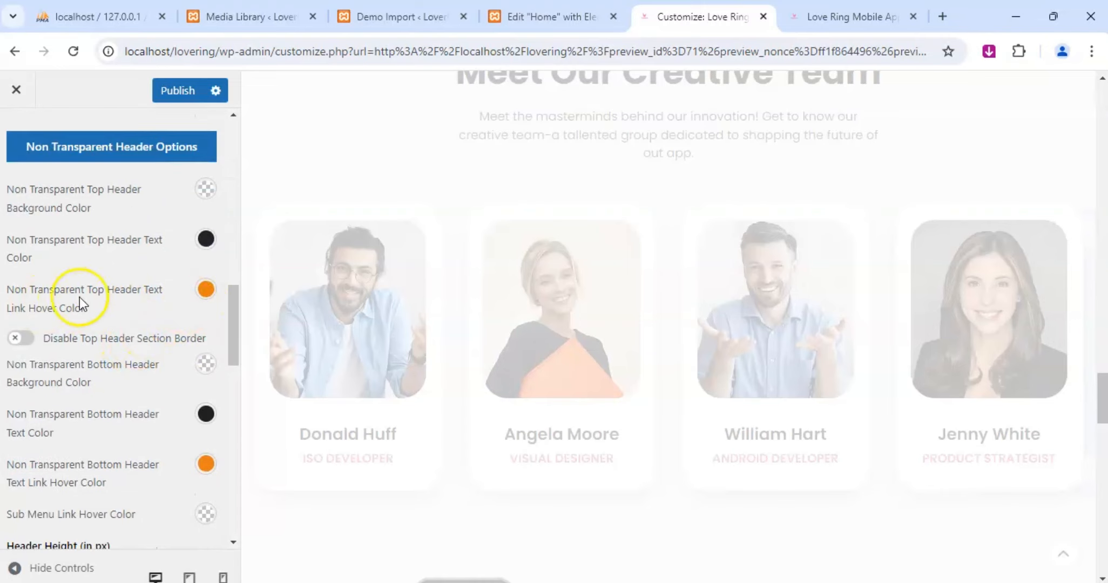
pyautogui.click(205, 289)
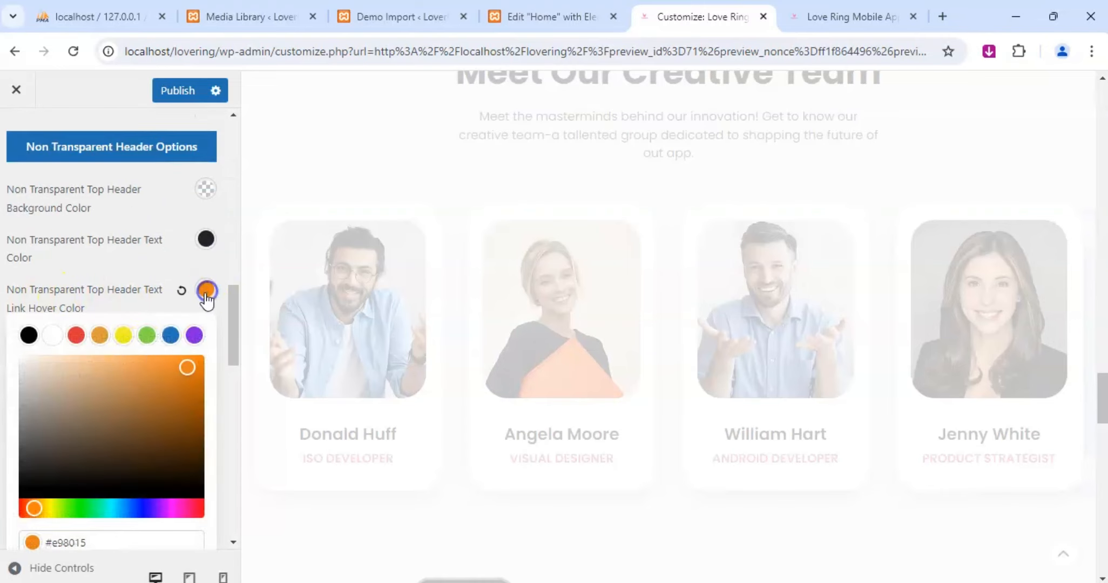
pyautogui.click(122, 543)
pyautogui.press('BackSpace')
pyautogui.press('BackSpace')
pyautogui.press('BackSpace')
pyautogui.press('BackSpace')
pyautogui.press('BackSpace')
pyautogui.press('BackSpace')
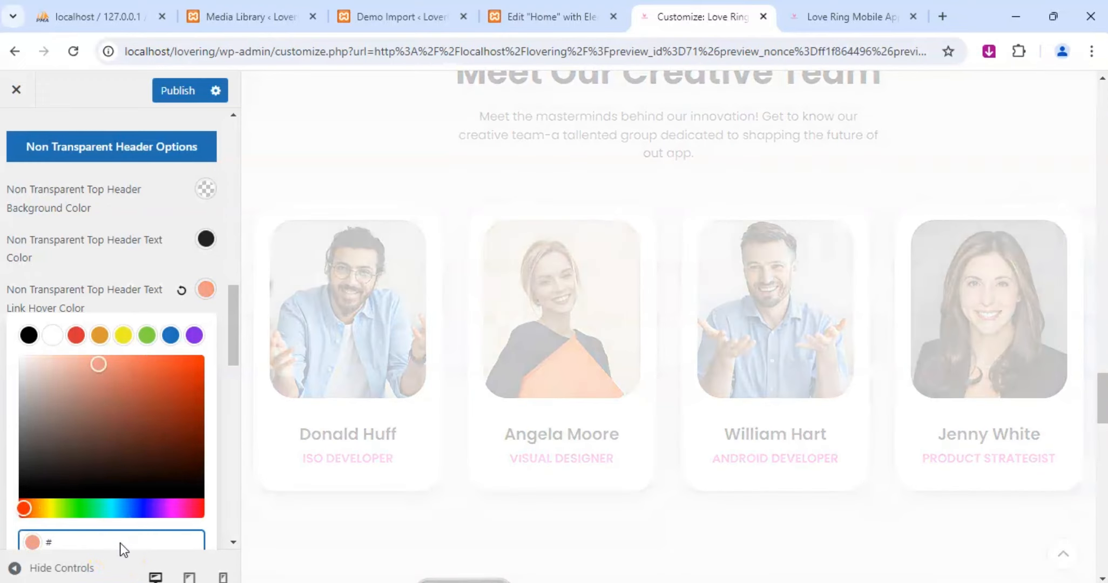
pyautogui.write('f13ba4')
pyautogui.click(131, 275)
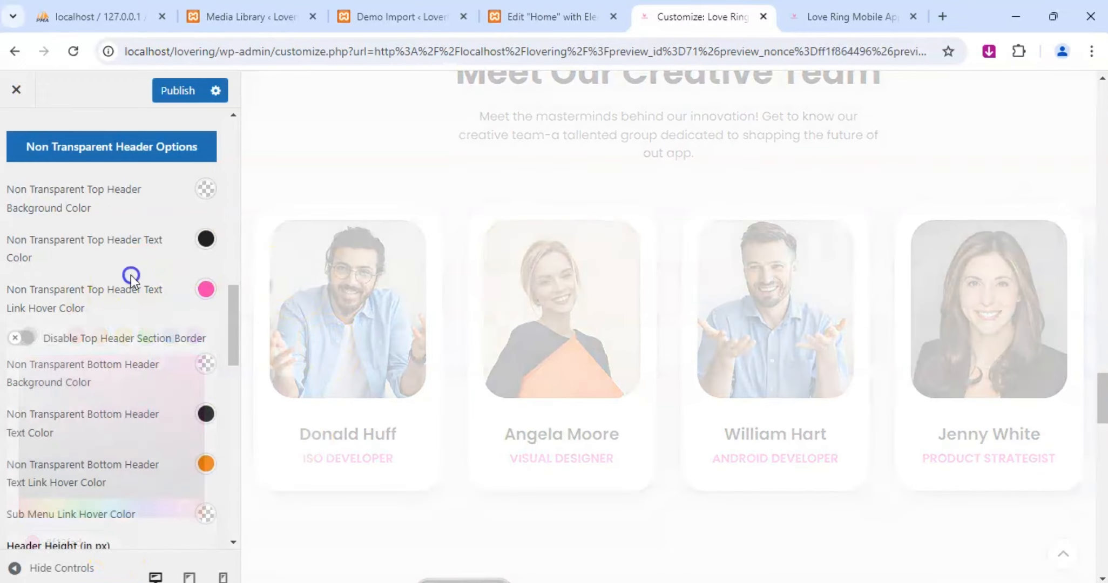
# Set the Non Transparent Bottom Header Text Link Hover Color to #f13fad.
pyautogui.click(206, 464)
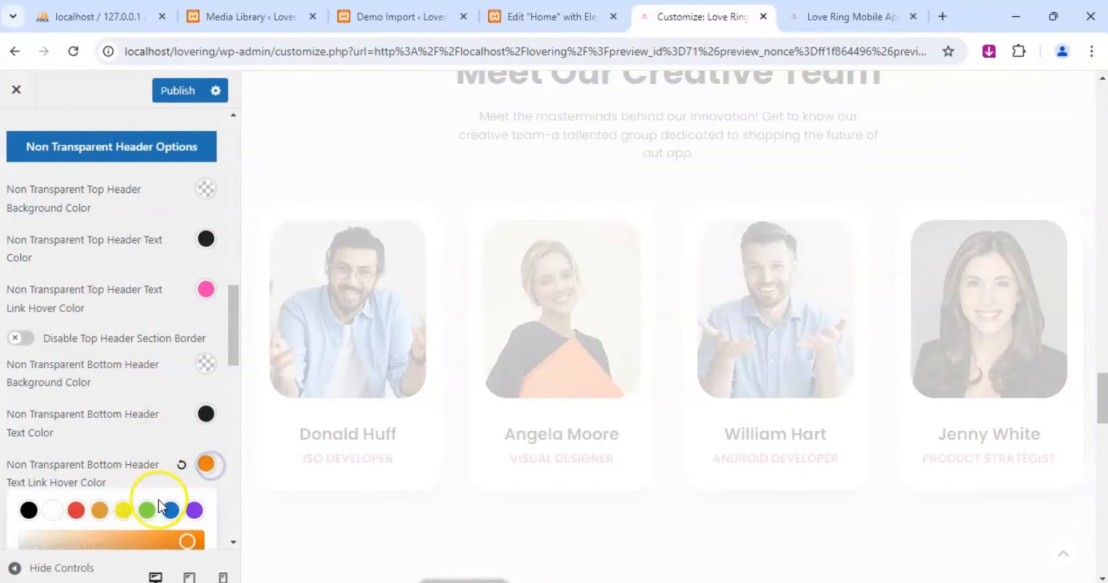
pyautogui.scroll(-5, 136, 497)
pyautogui.click(97, 471)
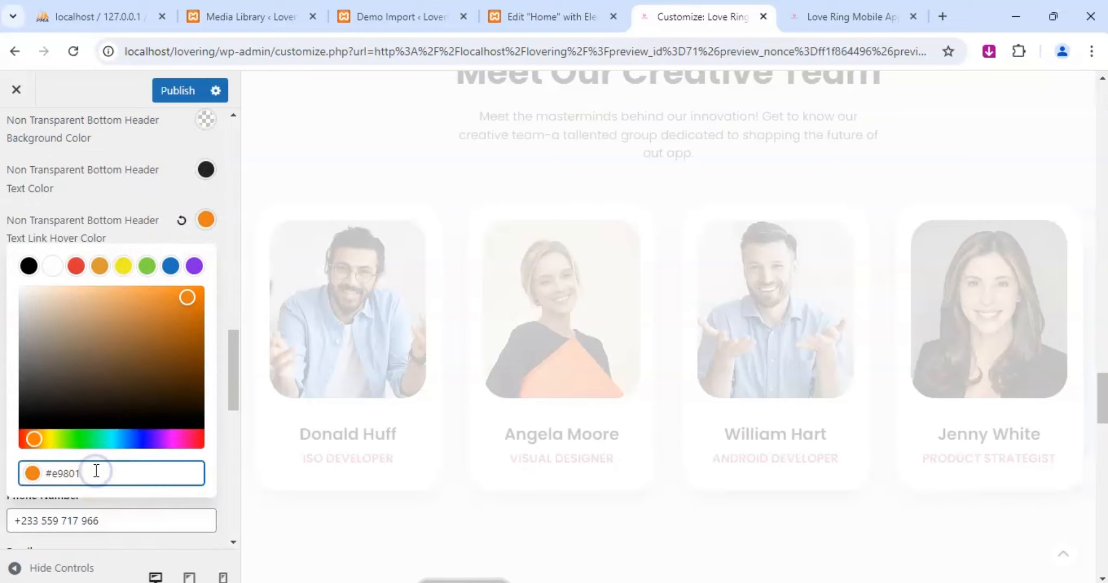
pyautogui.press('BackSpace')
pyautogui.press('BackSpace')
pyautogui.press('BackSpace')
pyautogui.press('BackSpace')
pyautogui.press('BackSpace')
pyautogui.write('f13fad')
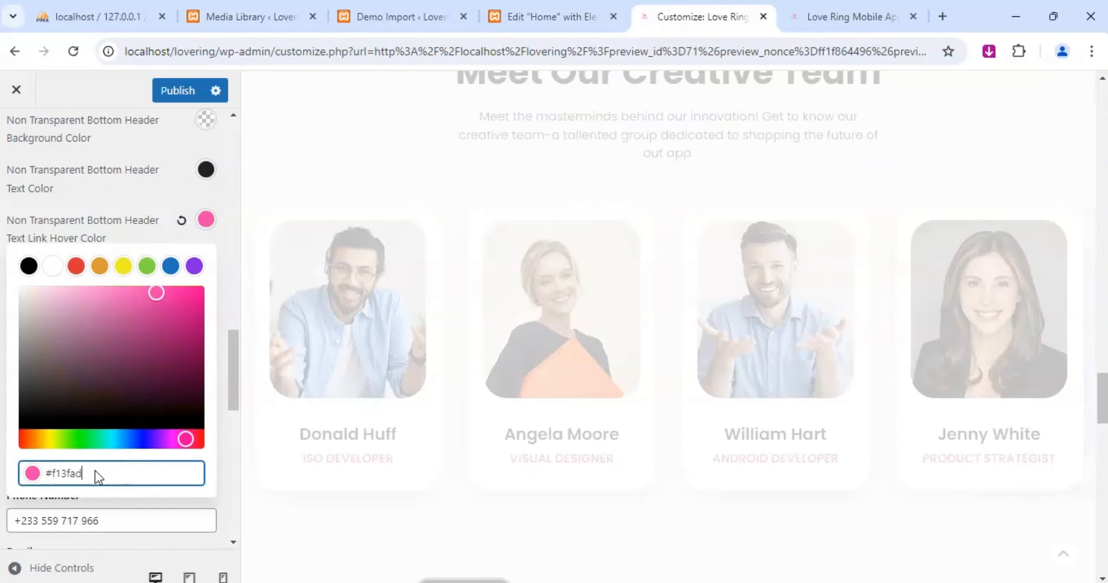
pyautogui.click(141, 222)
# Look through the remaining contact details and header button options, and publish the header color changes.
pyautogui.scroll(-2, 116, 366)
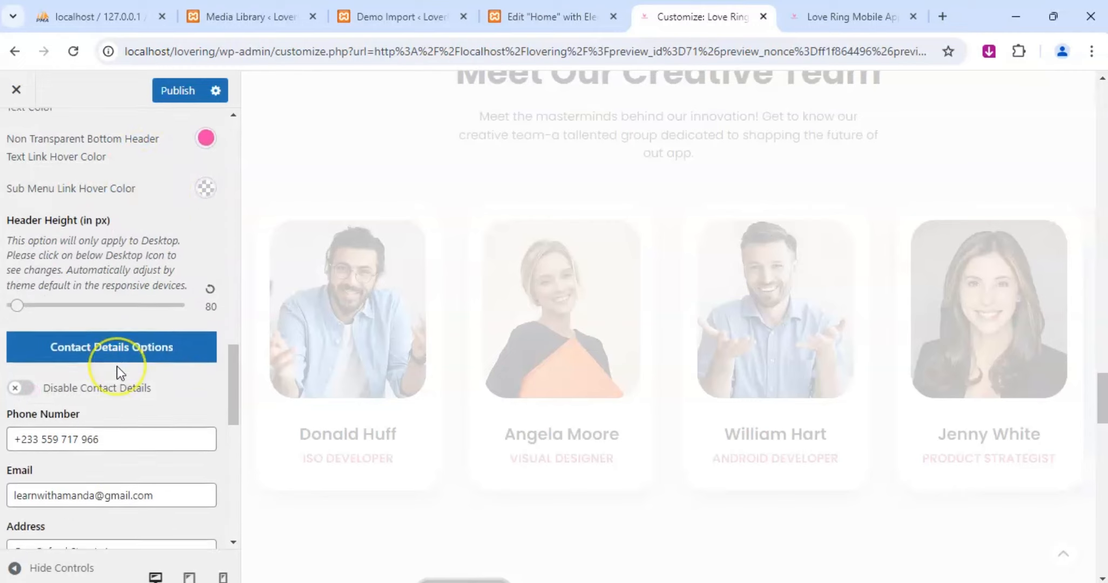
pyautogui.scroll(-4, 116, 373)
pyautogui.scroll(-6, 117, 368)
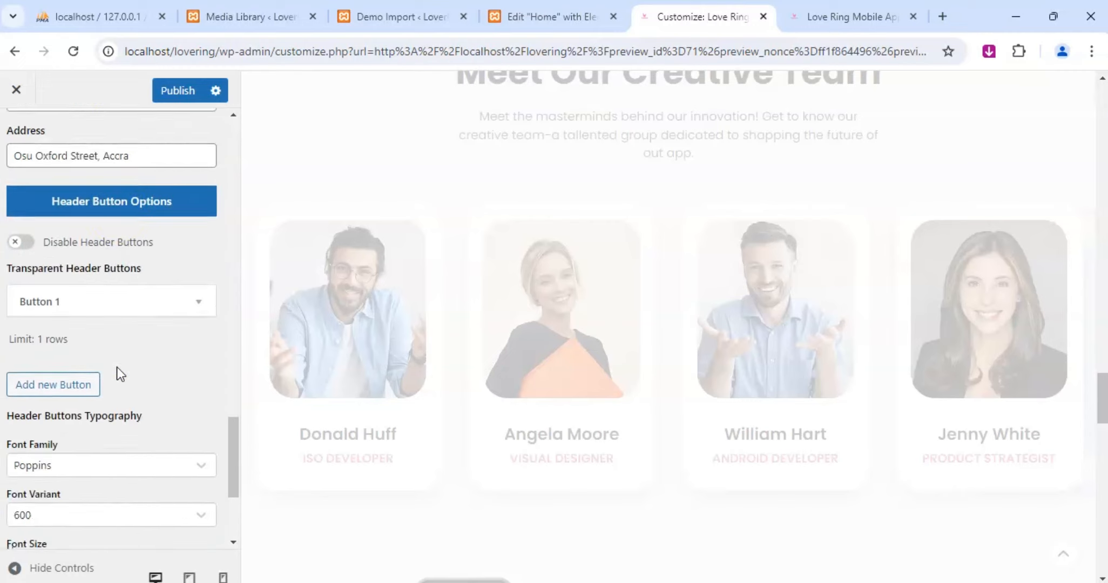
pyautogui.scroll(15, 118, 367)
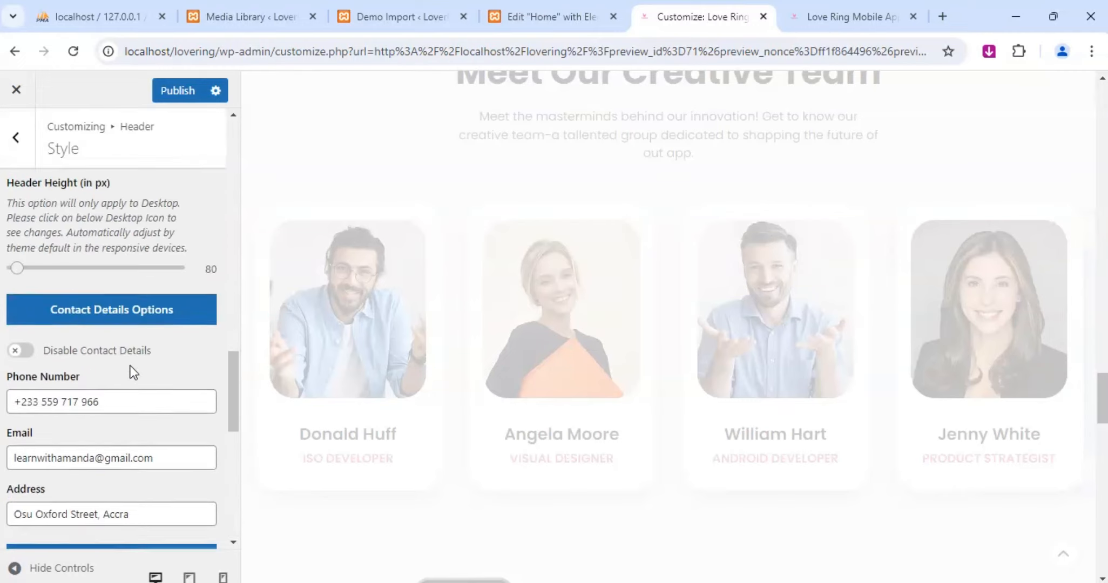
pyautogui.scroll(10, 134, 370)
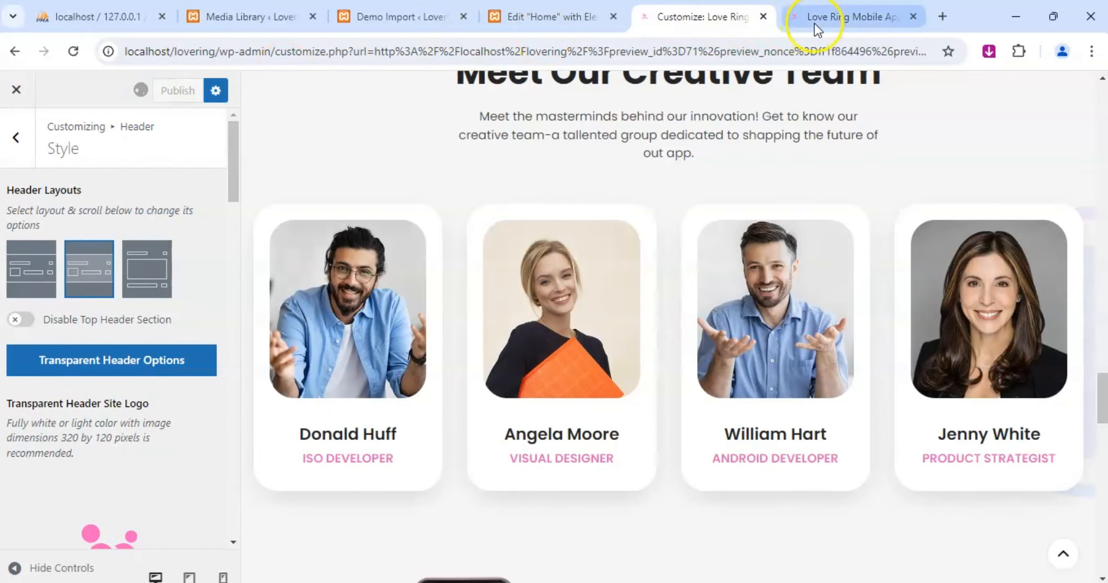
# Reload the live homepage and examine the accent colors from the header through to the team section.
pyautogui.click(831, 16)
pyautogui.click(79, 52)
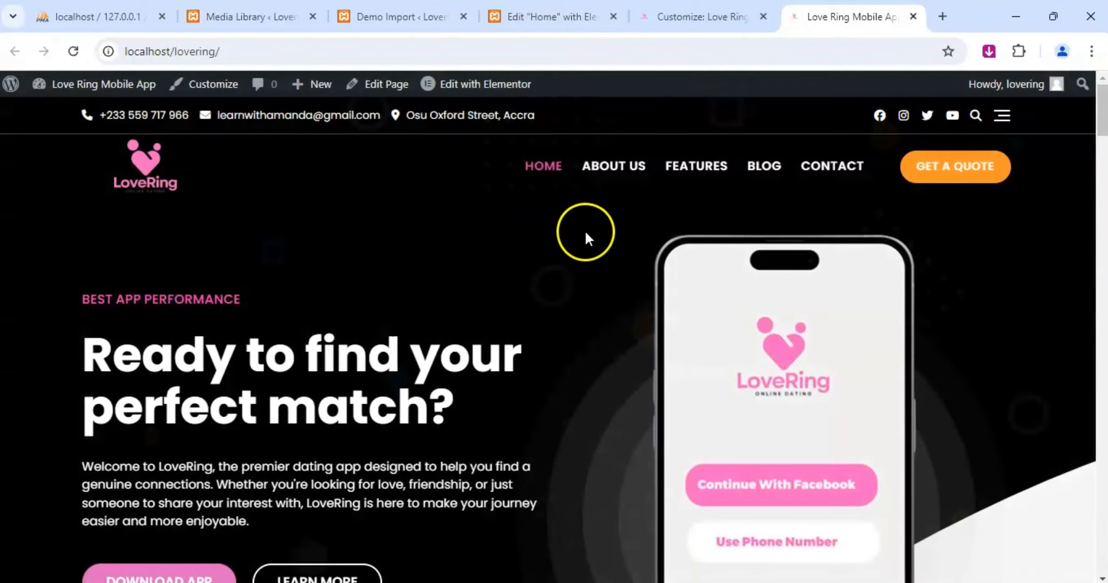
pyautogui.scroll(-5, 586, 237)
pyautogui.scroll(5, 589, 238)
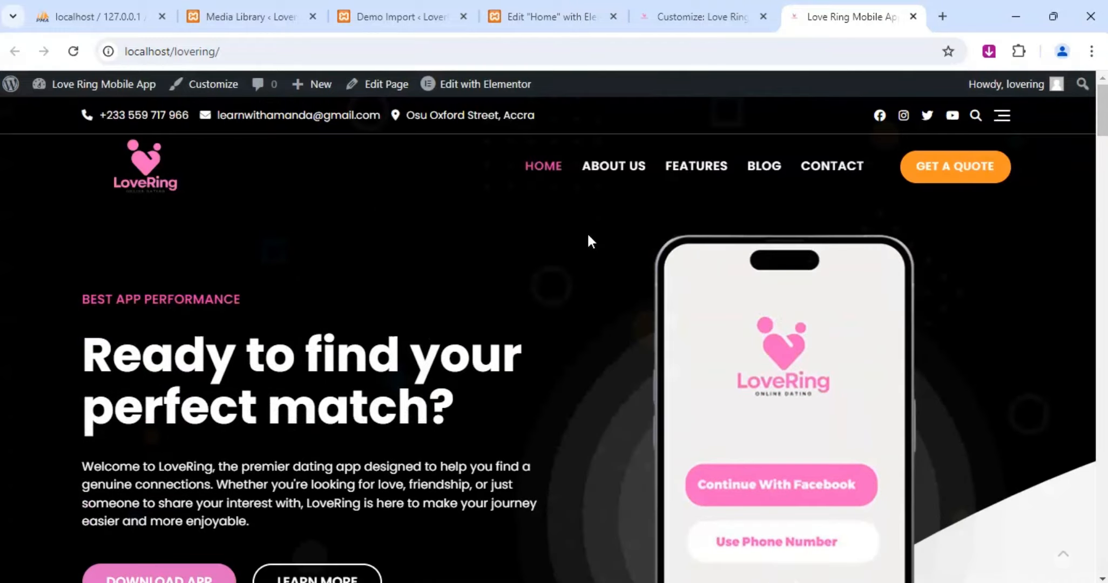
pyautogui.scroll(-10, 588, 237)
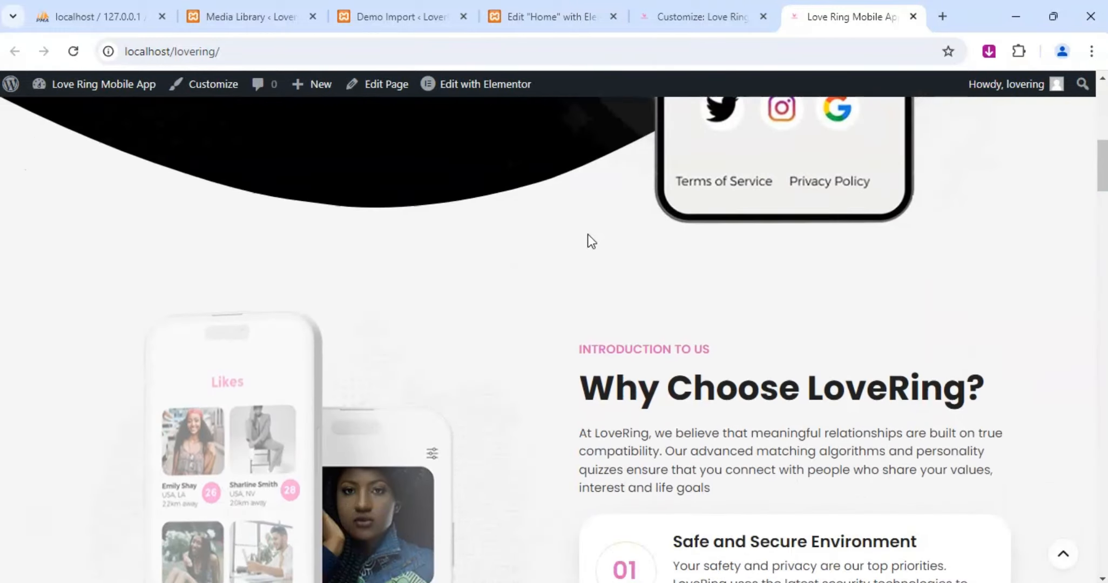
pyautogui.scroll(-12, 588, 238)
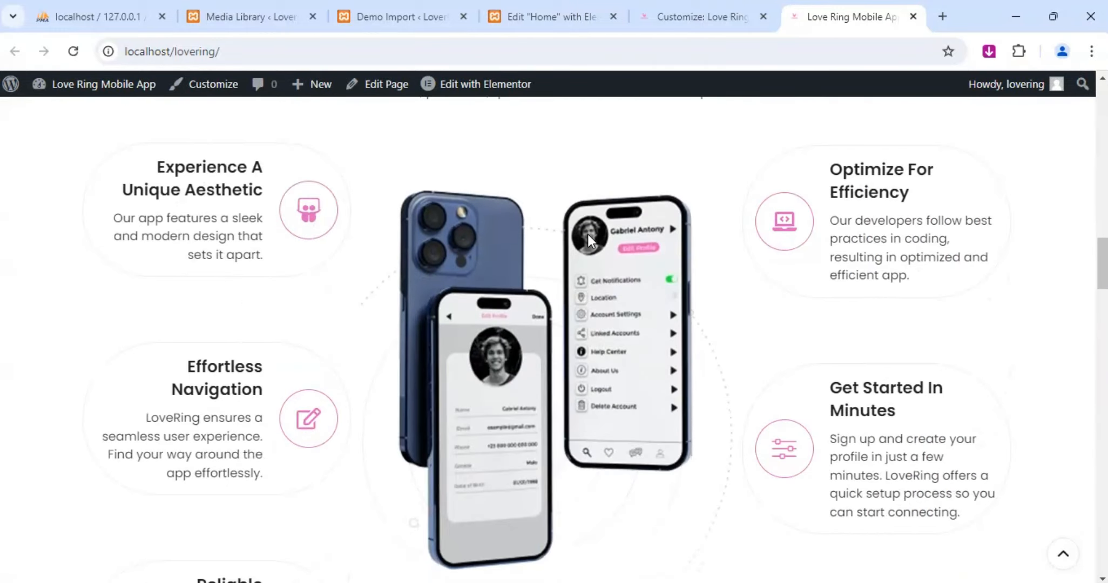
pyautogui.scroll(-16, 589, 242)
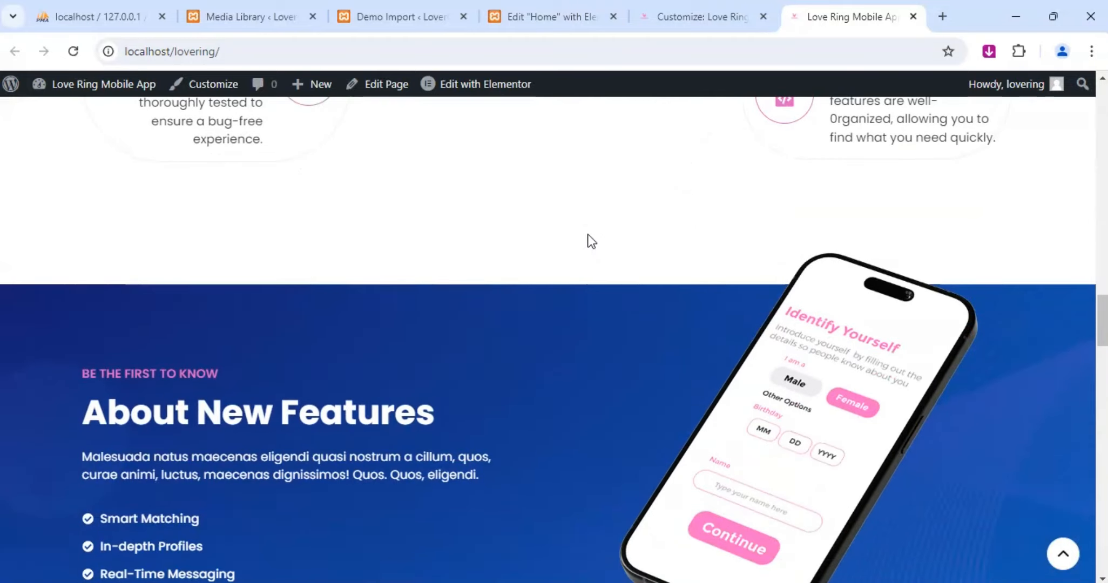
pyautogui.scroll(-8, 588, 240)
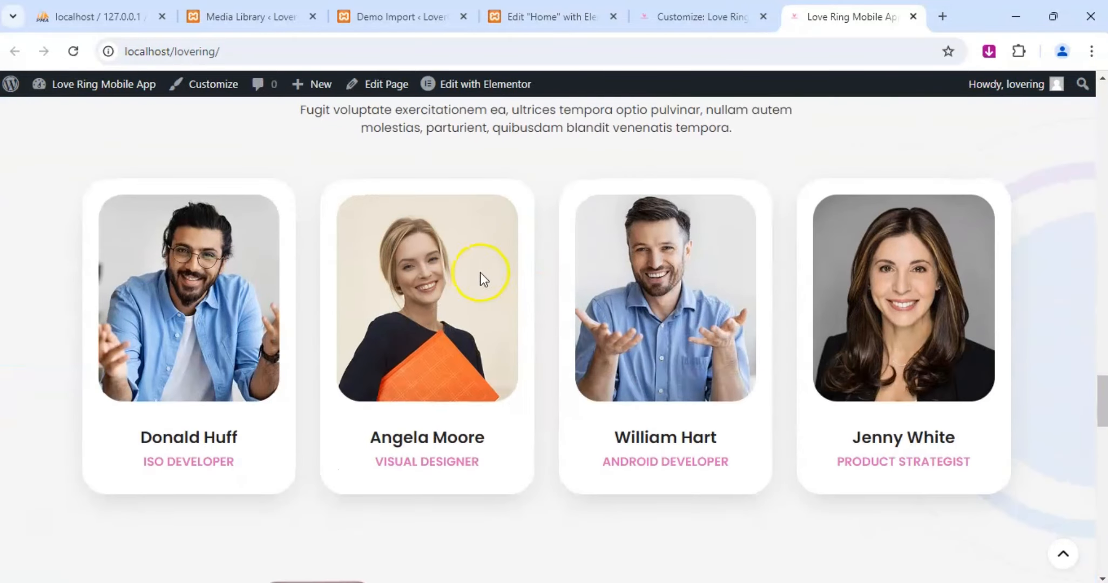
# Examine the social icons on the team photos and the Checkout Our App section, and return to the Customizer.
pyautogui.moveTo(464, 314)
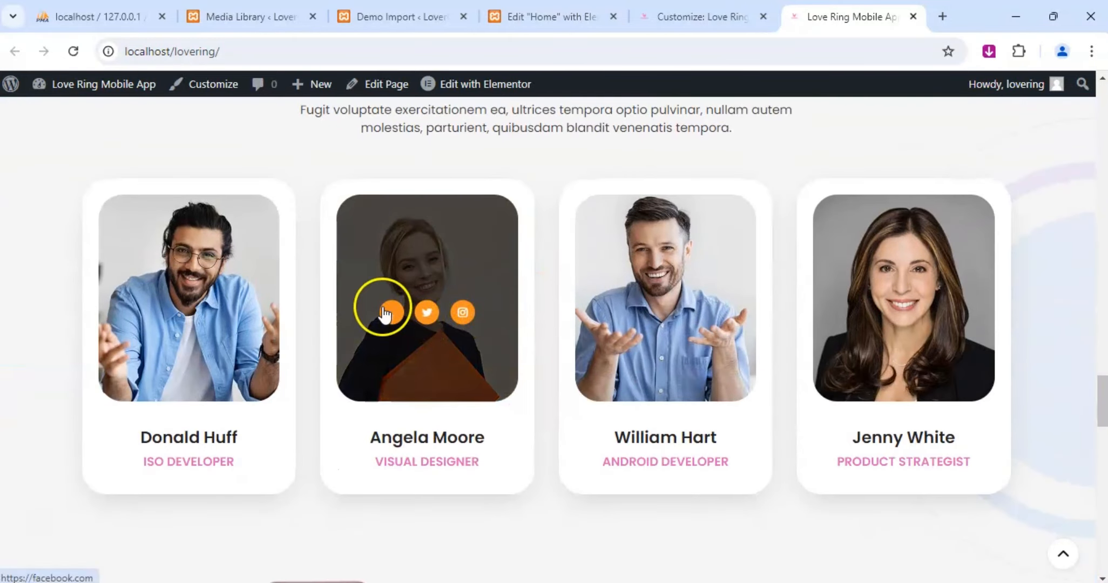
pyautogui.moveTo(663, 318)
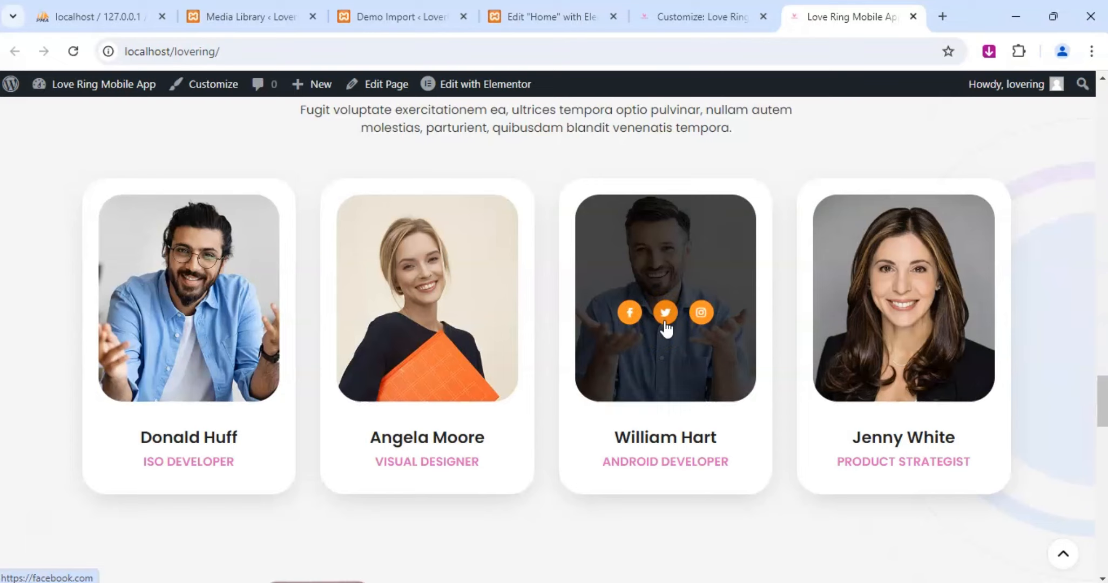
pyautogui.scroll(-3, 662, 328)
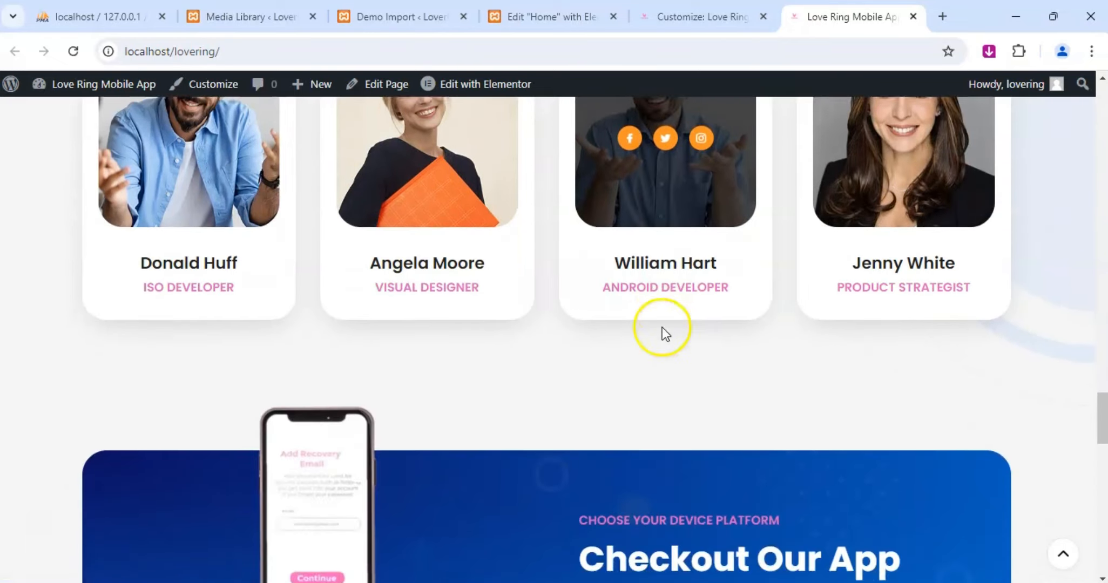
pyautogui.scroll(-3, 662, 327)
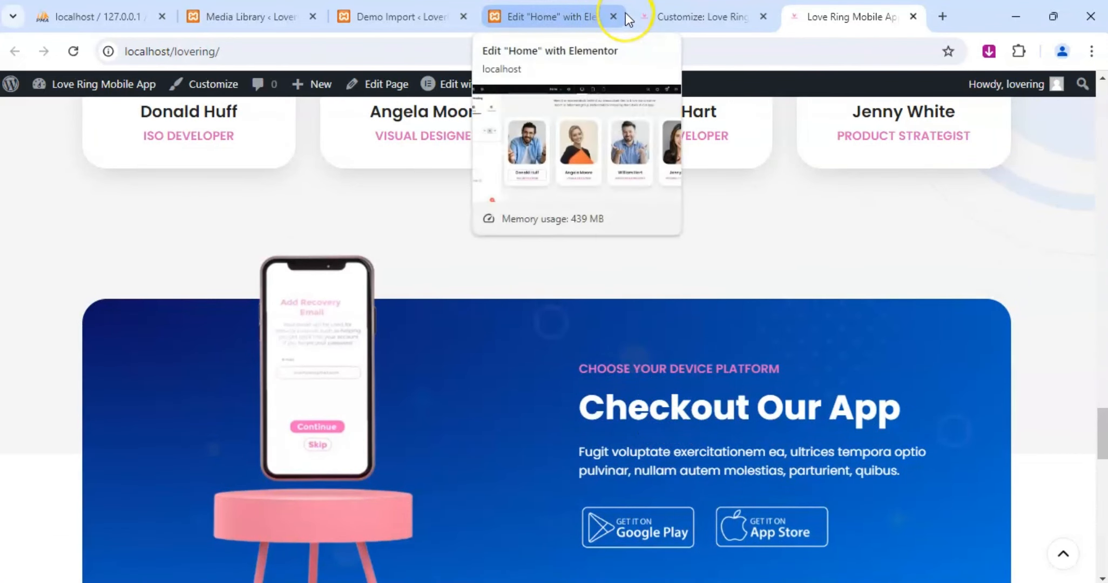
pyautogui.click(682, 13)
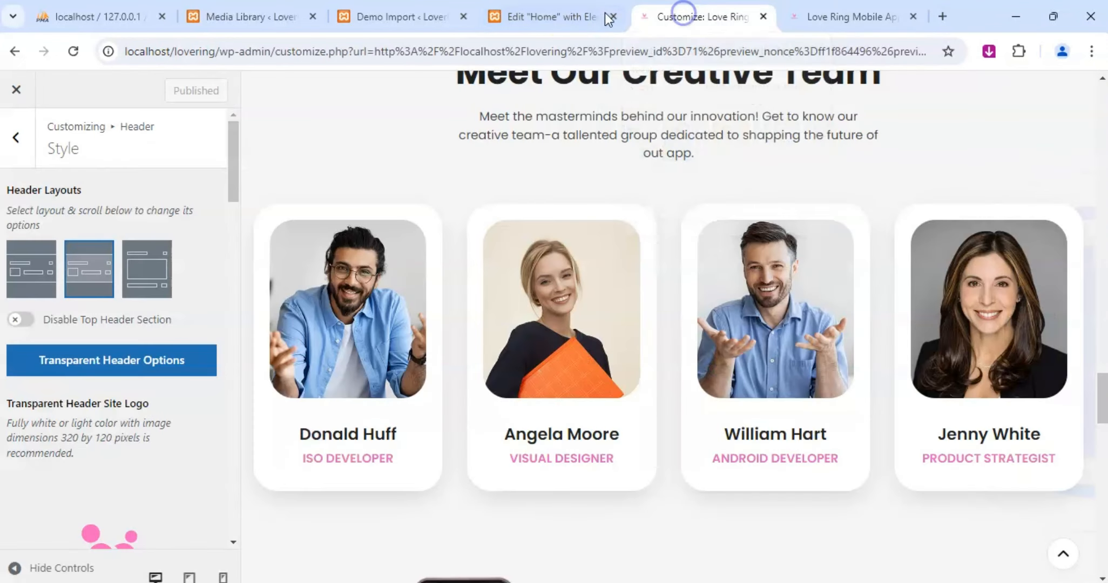
# Publish the Home page changes in Elementor and reload the live homepage.
pyautogui.click(570, 9)
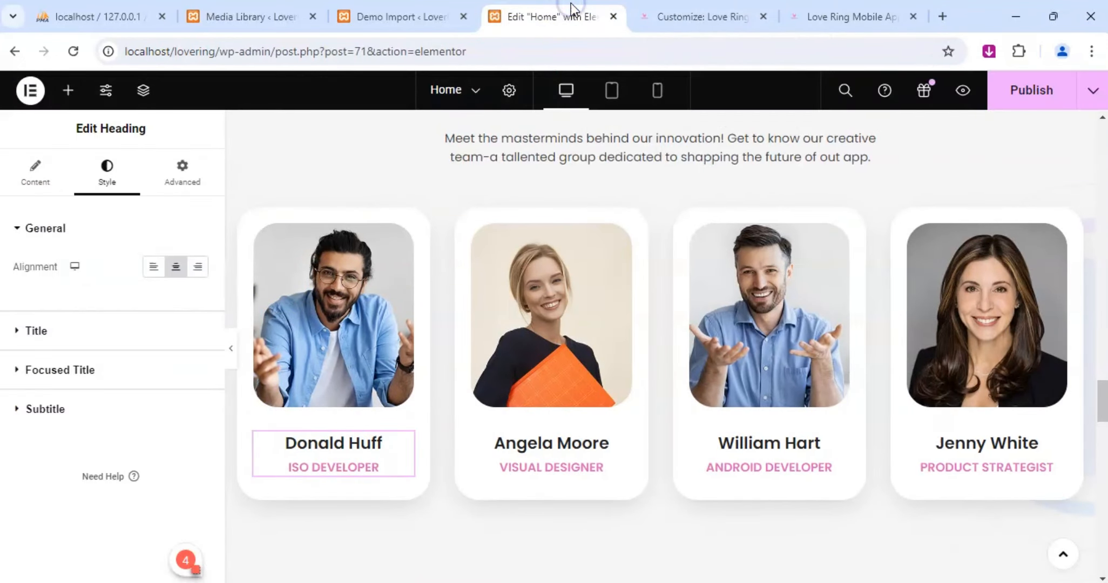
pyautogui.click(1035, 98)
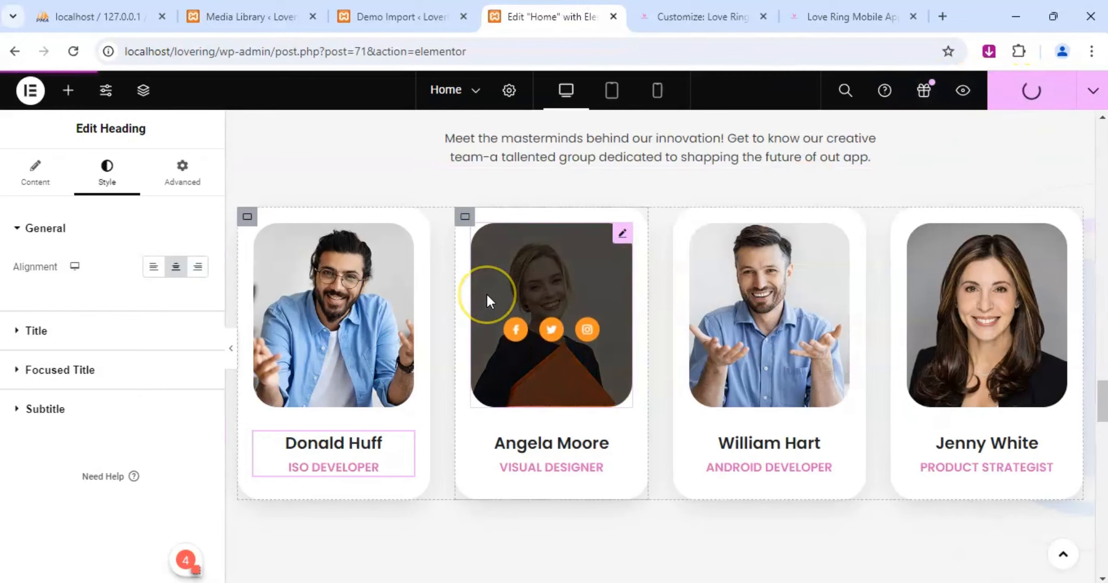
pyautogui.scroll(-10, 486, 294)
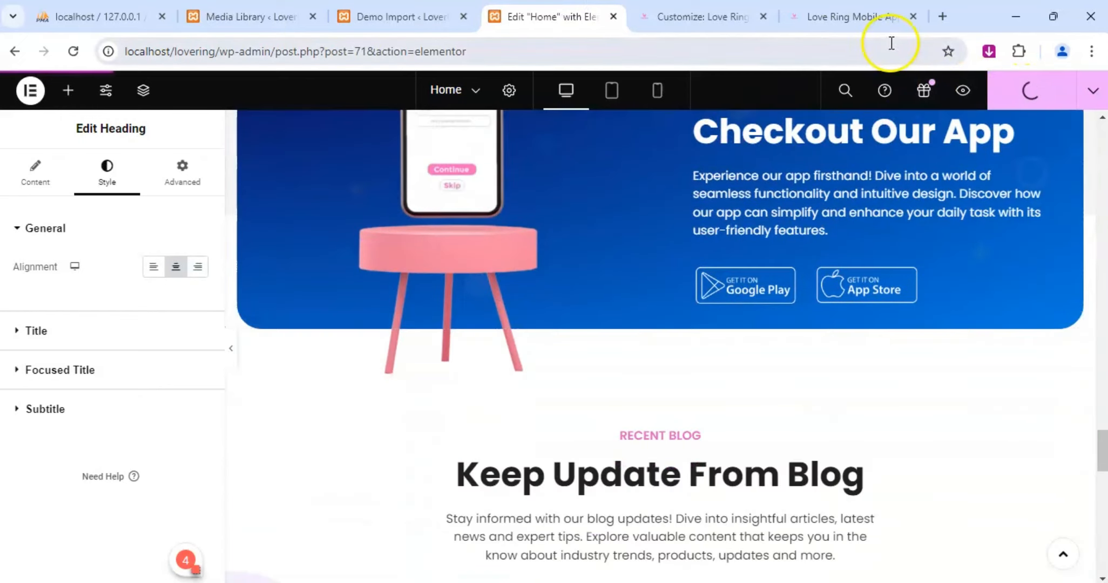
pyautogui.click(845, 22)
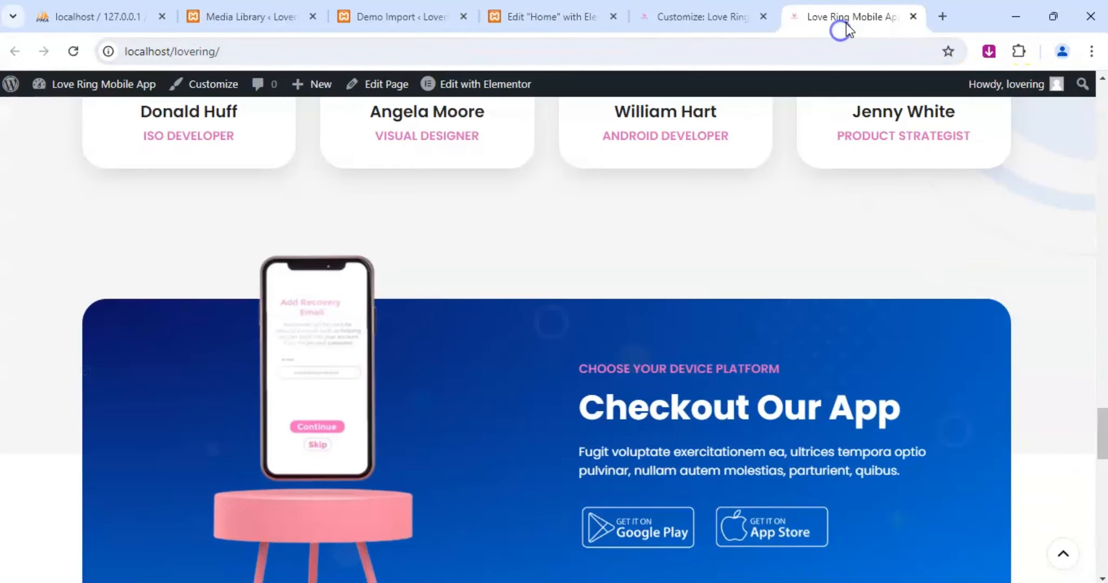
pyautogui.click(73, 51)
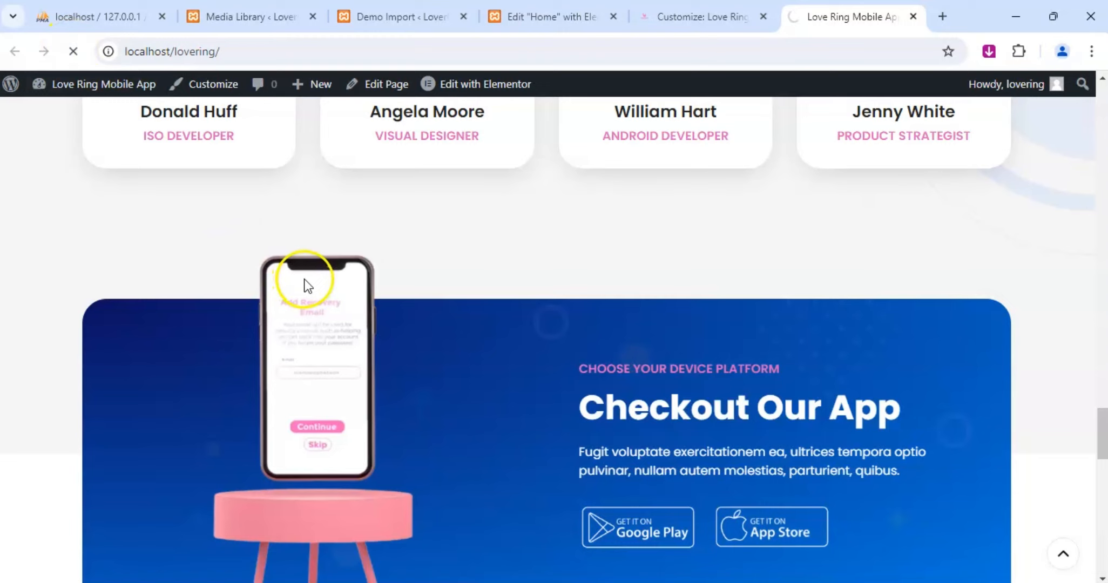
pyautogui.scroll(-1, 650, 408)
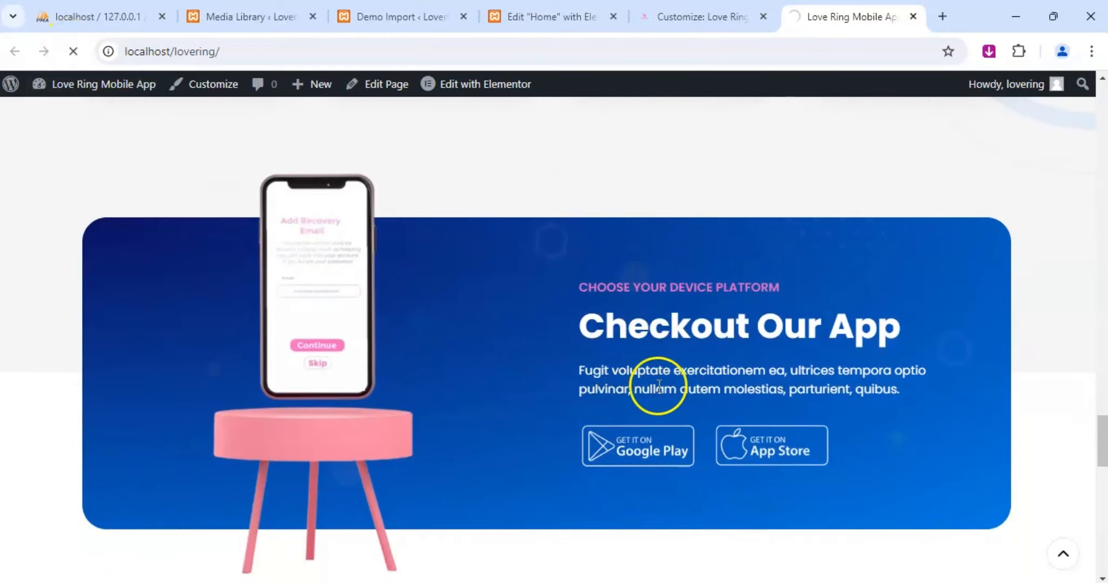
pyautogui.click(65, 51)
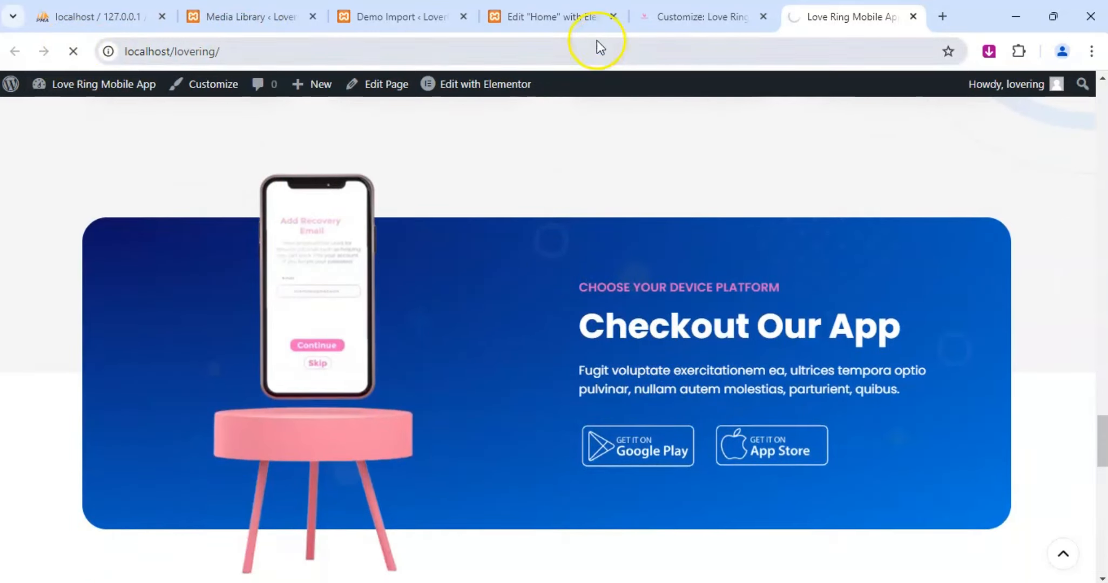
# Check the Checkout Our App section in Elementor, and examine the live homepage's blog section and footer.
pyautogui.click(572, 18)
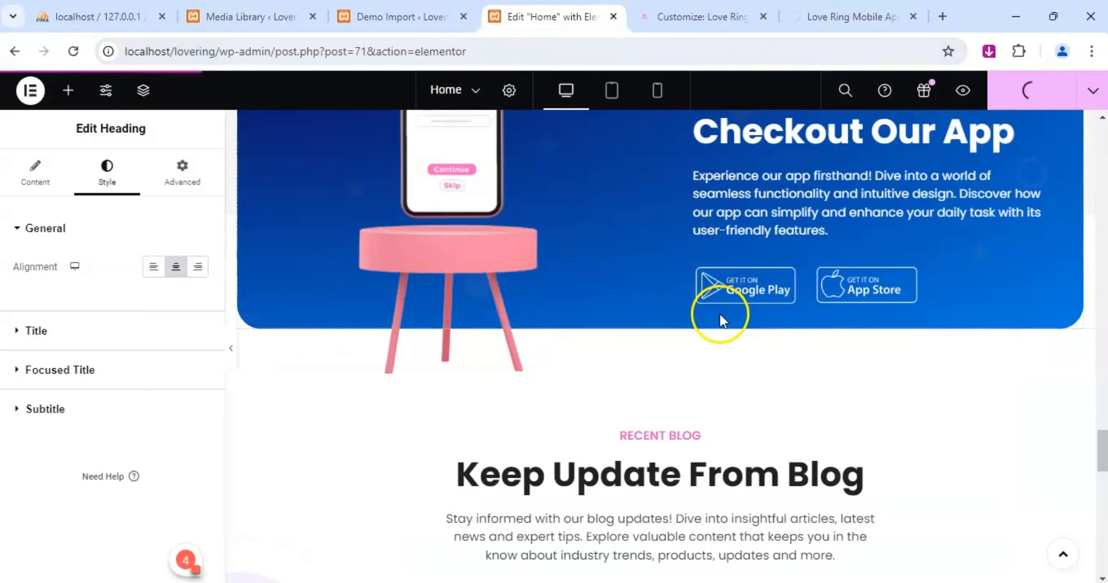
pyautogui.scroll(-4, 722, 317)
pyautogui.click(834, 17)
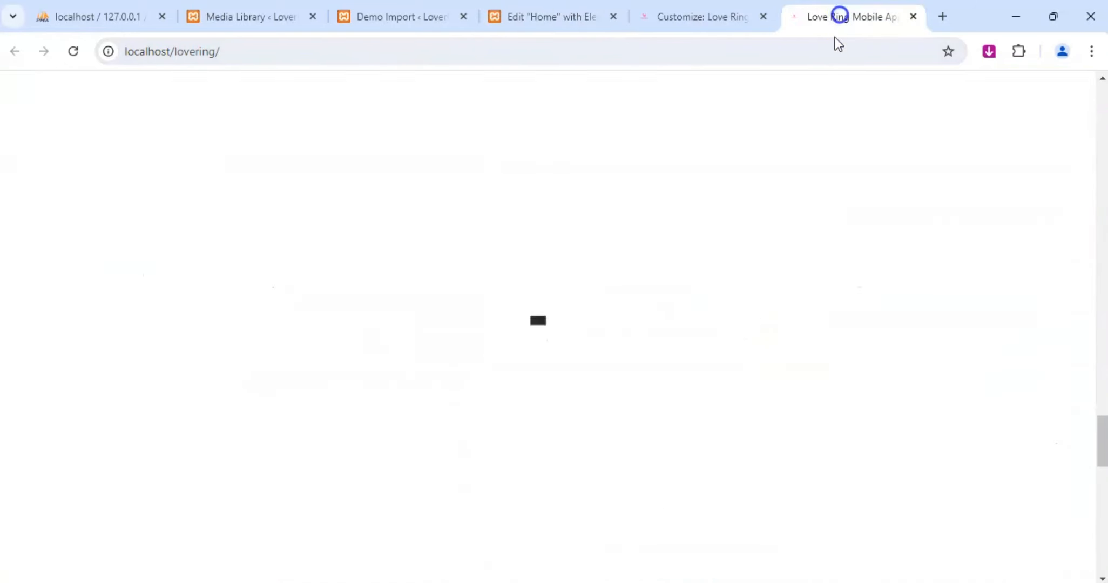
pyautogui.scroll(-3, 618, 329)
pyautogui.scroll(-5, 674, 285)
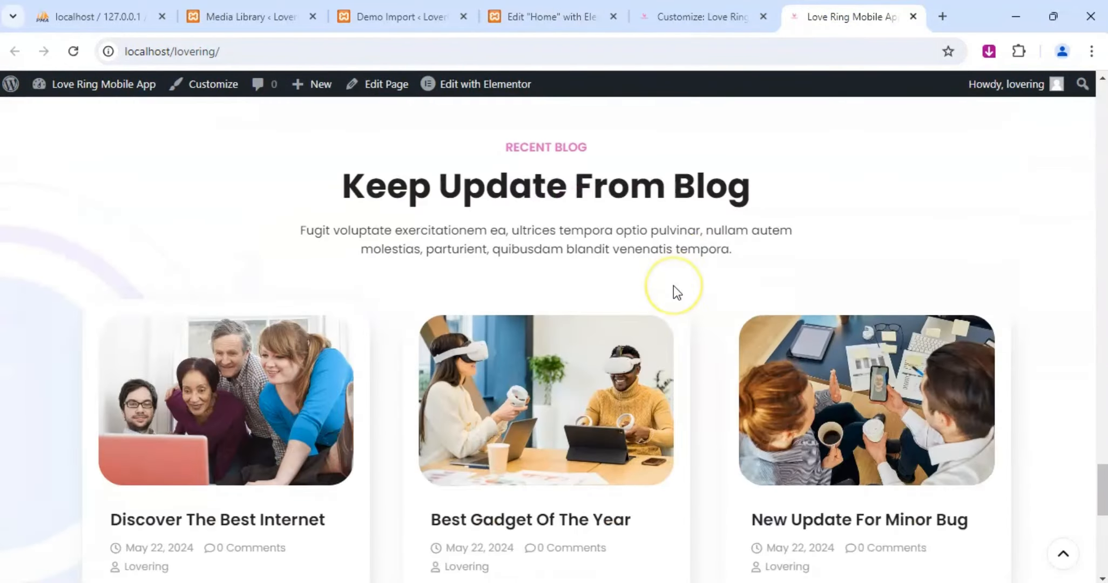
pyautogui.scroll(-6, 673, 285)
pyautogui.scroll(-4, 674, 287)
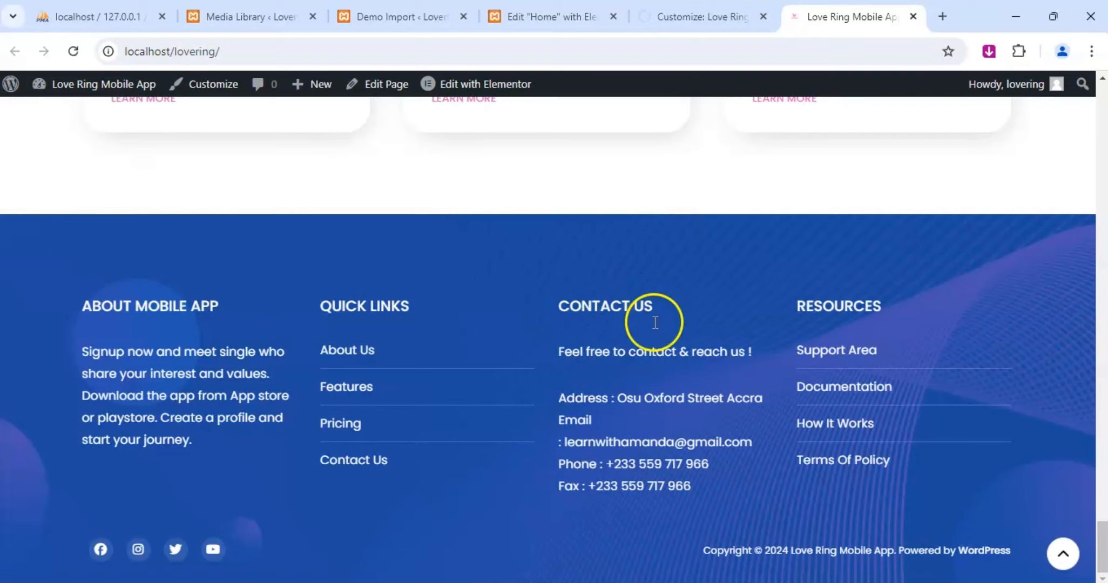
# Look over the upper sections of the homepage preview and reopen the theme Customizer from it.
pyautogui.click(684, 11)
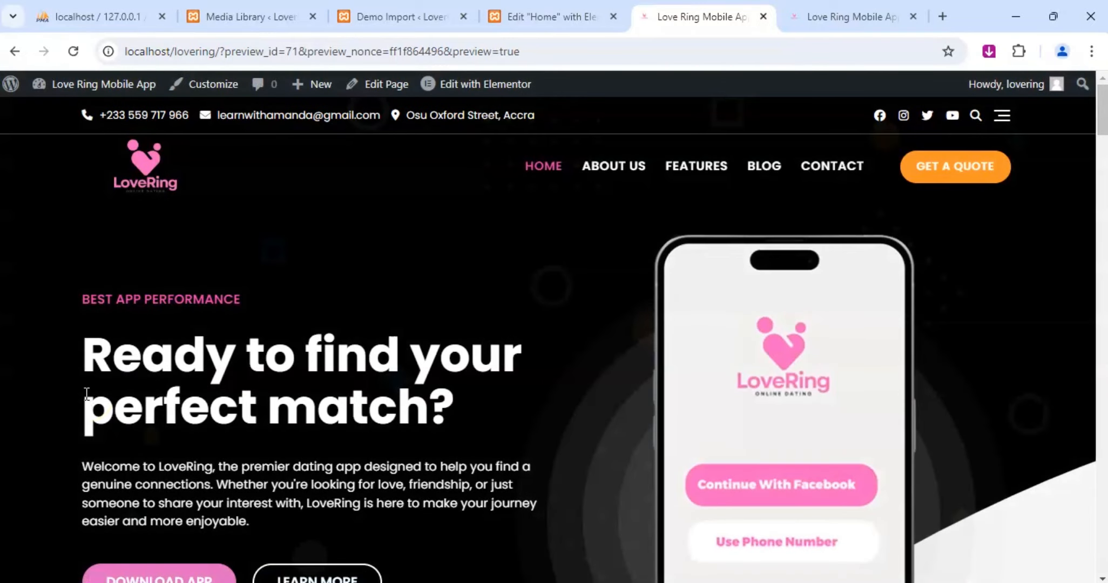
pyautogui.scroll(-8, 577, 295)
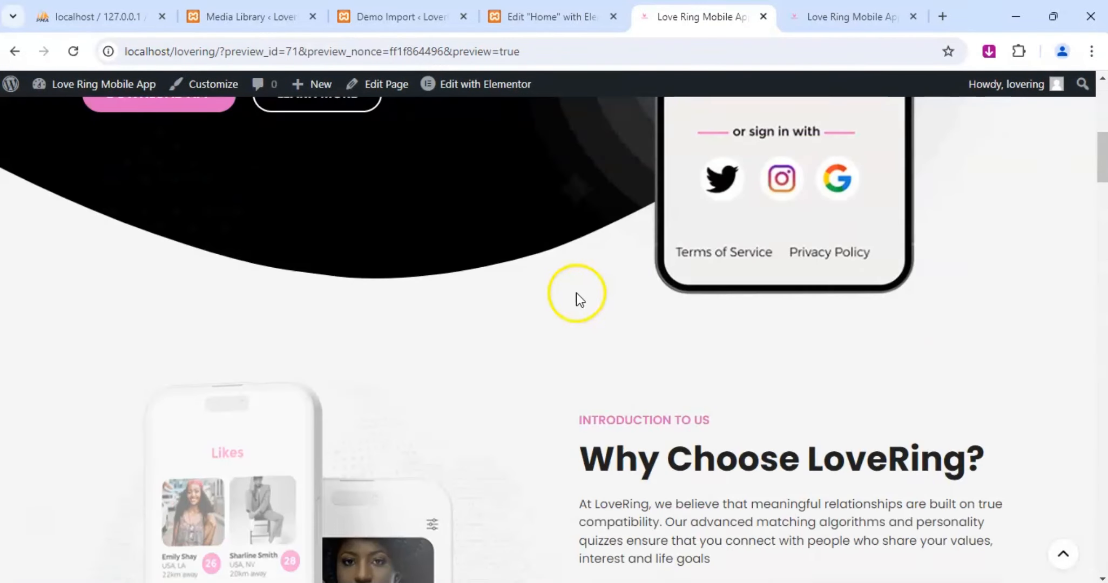
pyautogui.scroll(-10, 577, 292)
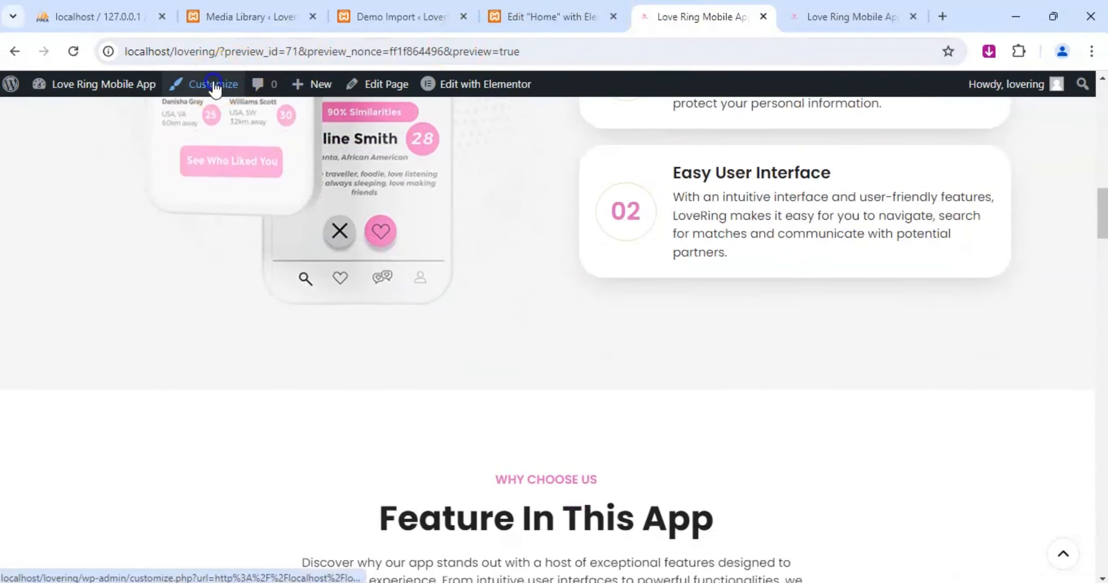
pyautogui.click(215, 86)
# Examine the team, Checkout Our App and blog sections on the live homepage and in the Elementor editor.
pyautogui.click(799, 18)
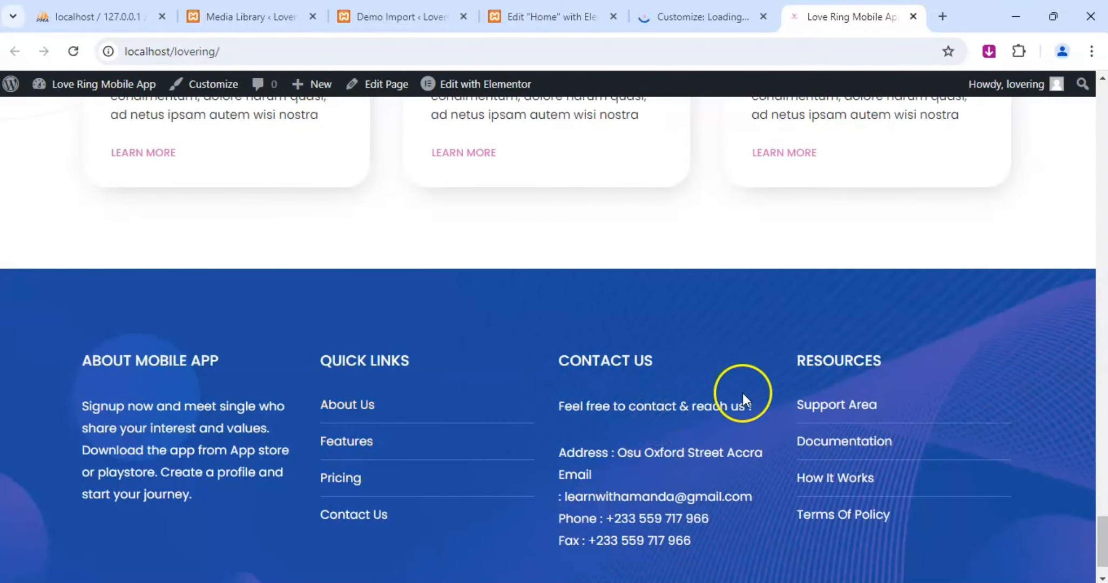
pyautogui.scroll(15, 584, 228)
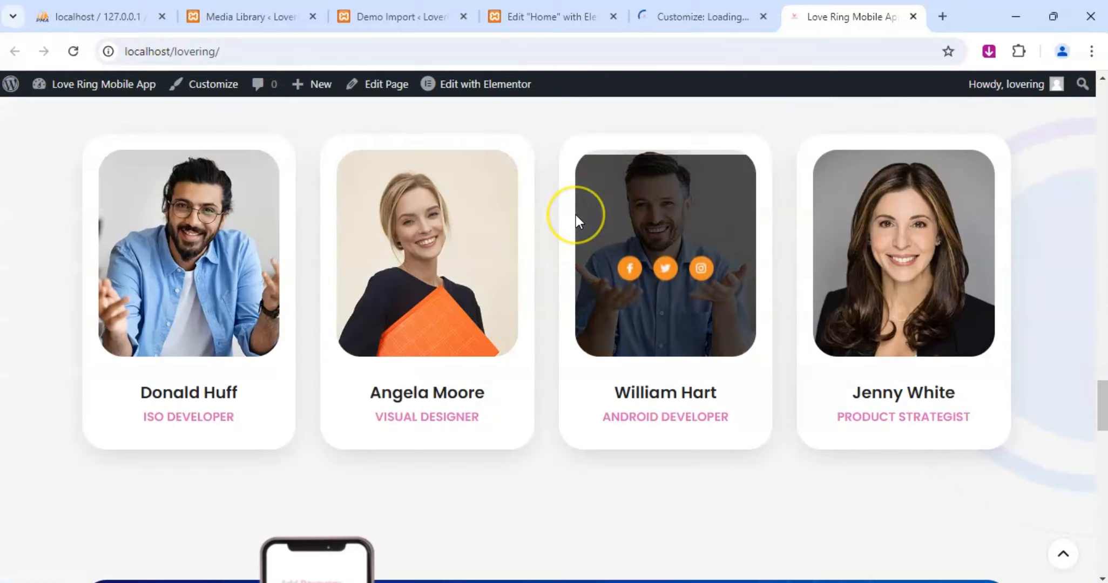
pyautogui.scroll(-5, 576, 215)
pyautogui.scroll(-3, 575, 215)
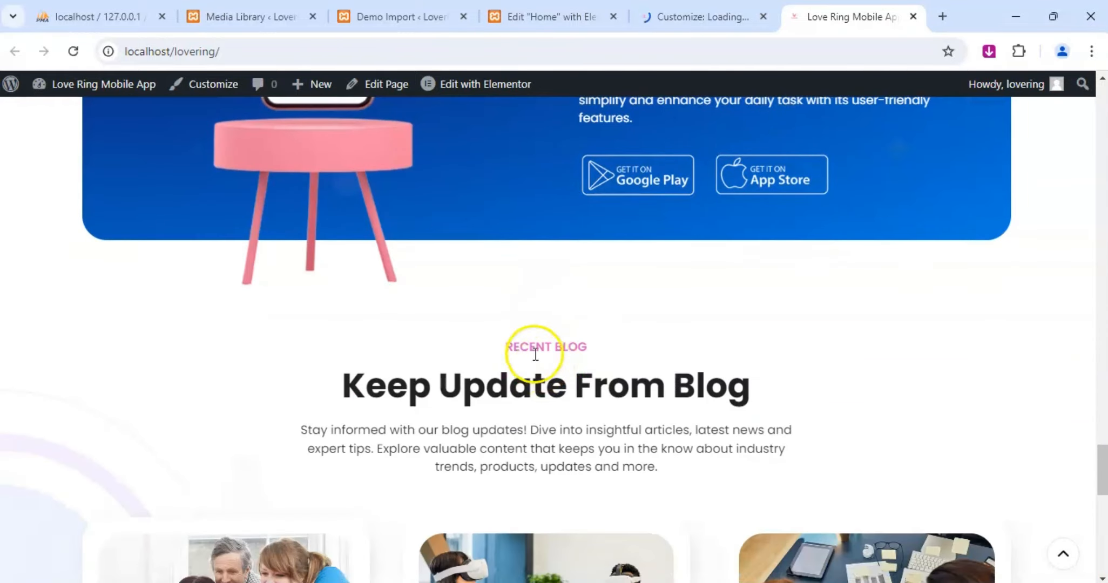
pyautogui.click(649, 11)
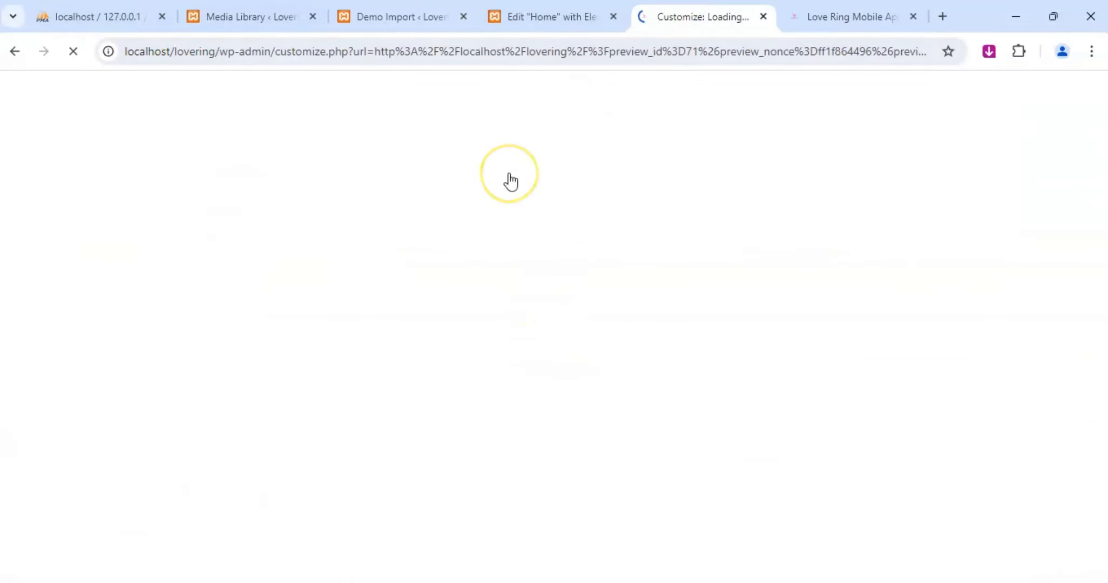
pyautogui.click(544, 15)
pyautogui.click(704, 15)
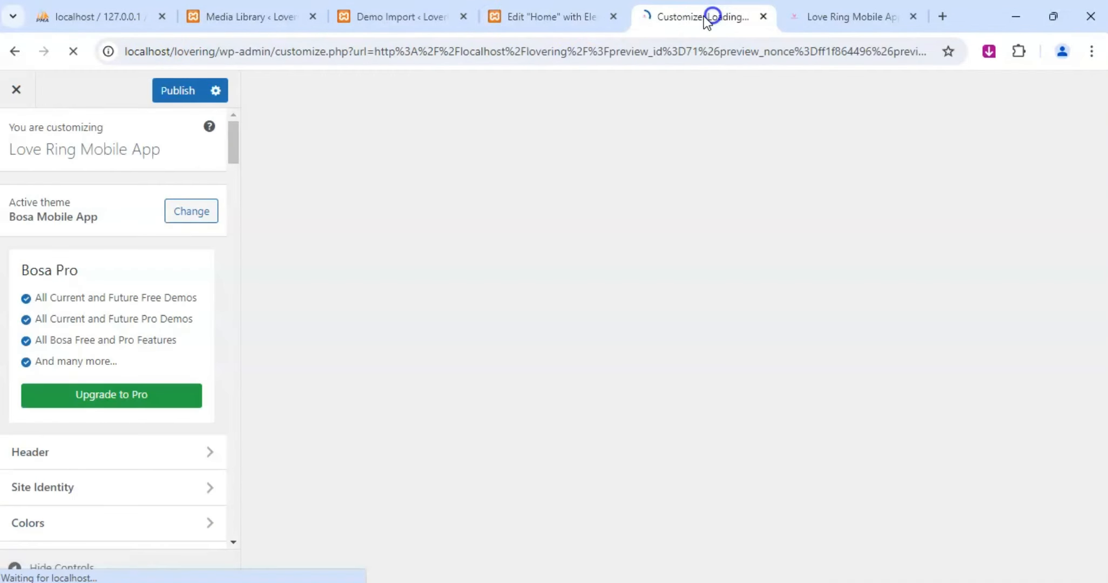
pyautogui.click(522, 17)
pyautogui.scroll(5, 451, 344)
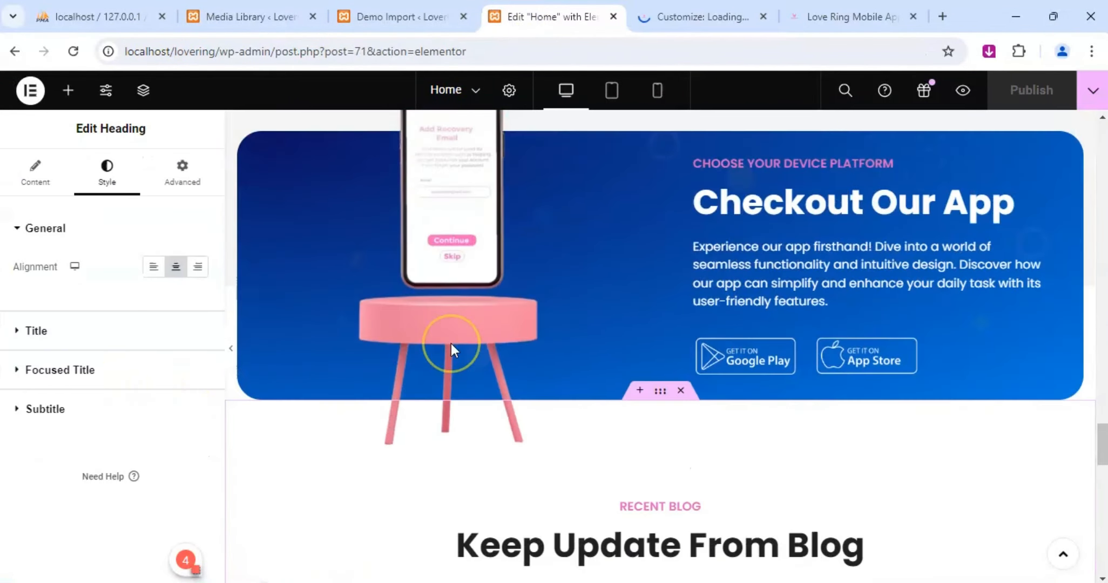
pyautogui.scroll(10, 451, 344)
# Look through the Customizer's header style settings, from the header colors to the contact details and header button options.
pyautogui.click(723, 7)
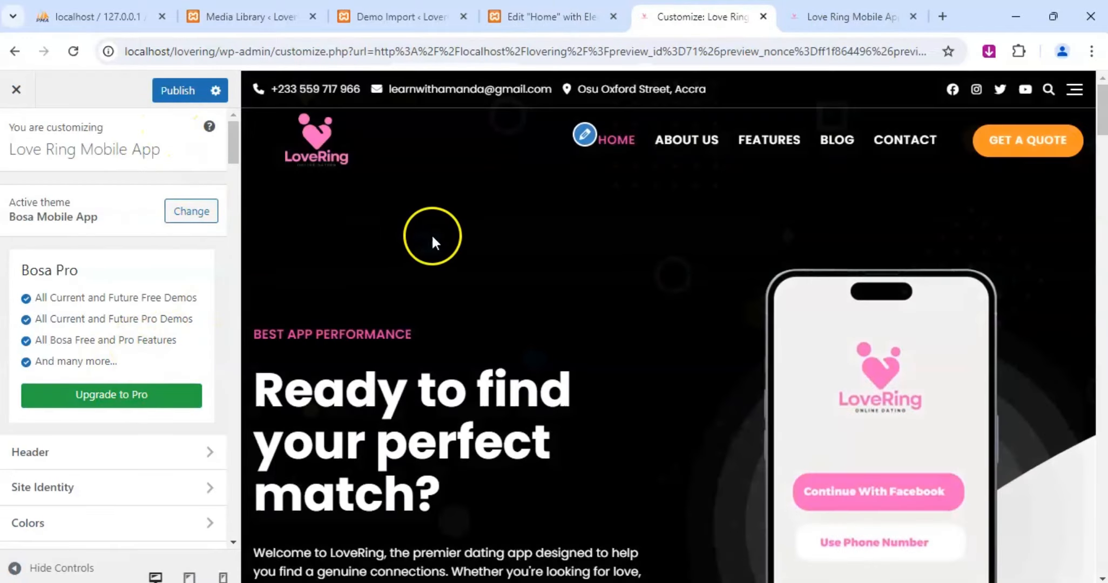
pyautogui.scroll(-12, 467, 237)
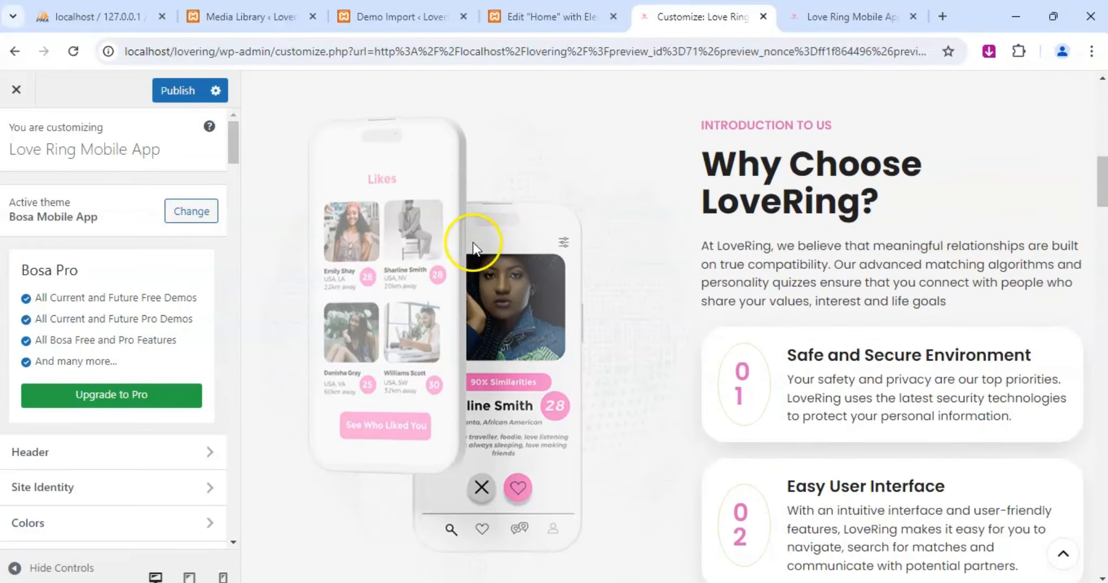
pyautogui.scroll(-7, 472, 242)
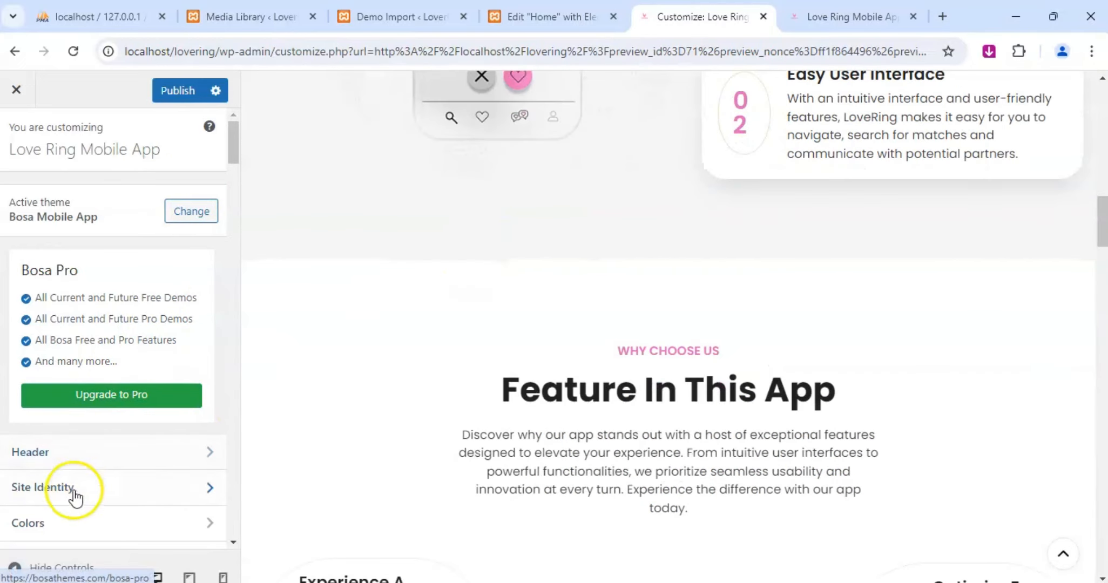
pyautogui.scroll(-3, 100, 383)
pyautogui.click(79, 296)
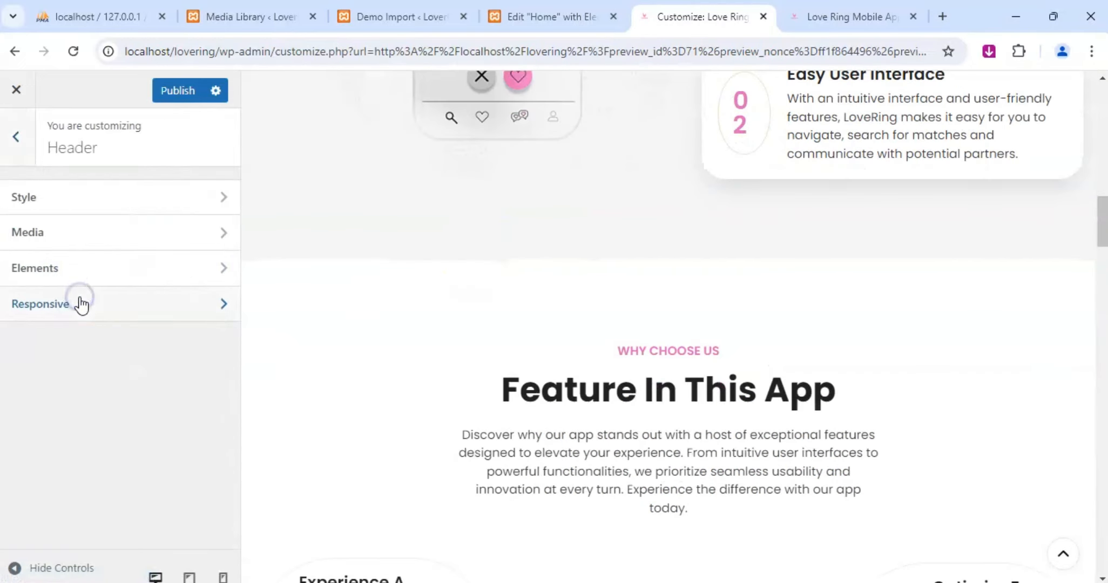
pyautogui.click(72, 197)
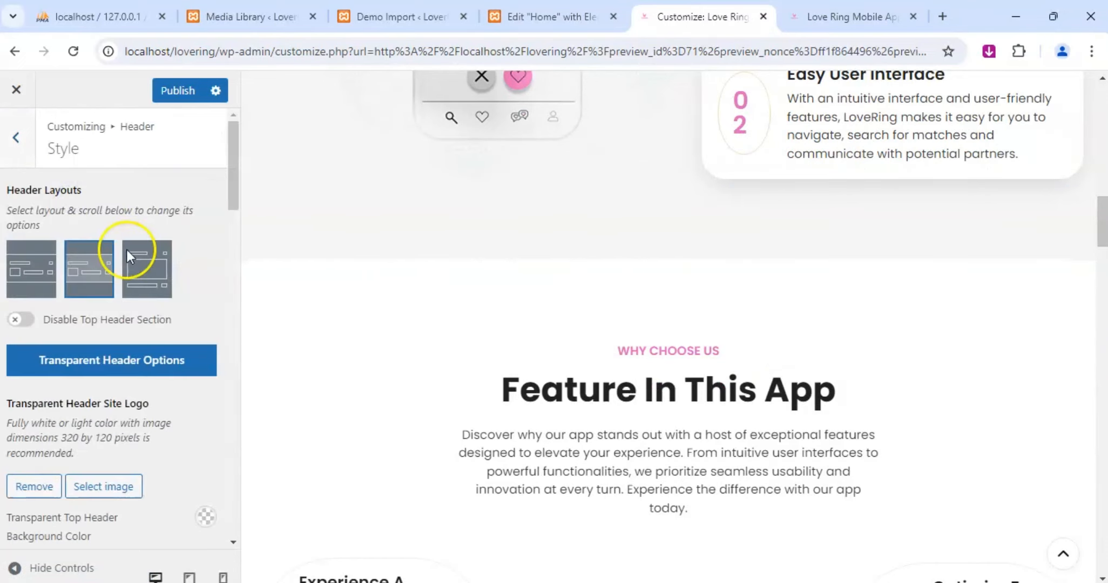
pyautogui.scroll(-4, 126, 250)
pyautogui.scroll(-3, 163, 315)
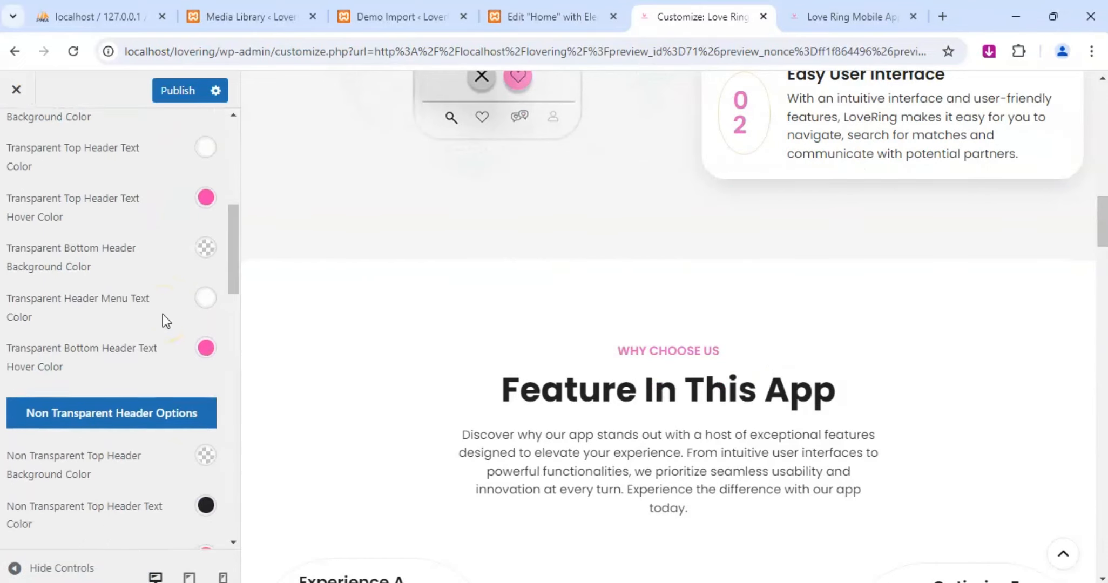
pyautogui.scroll(-15, 162, 315)
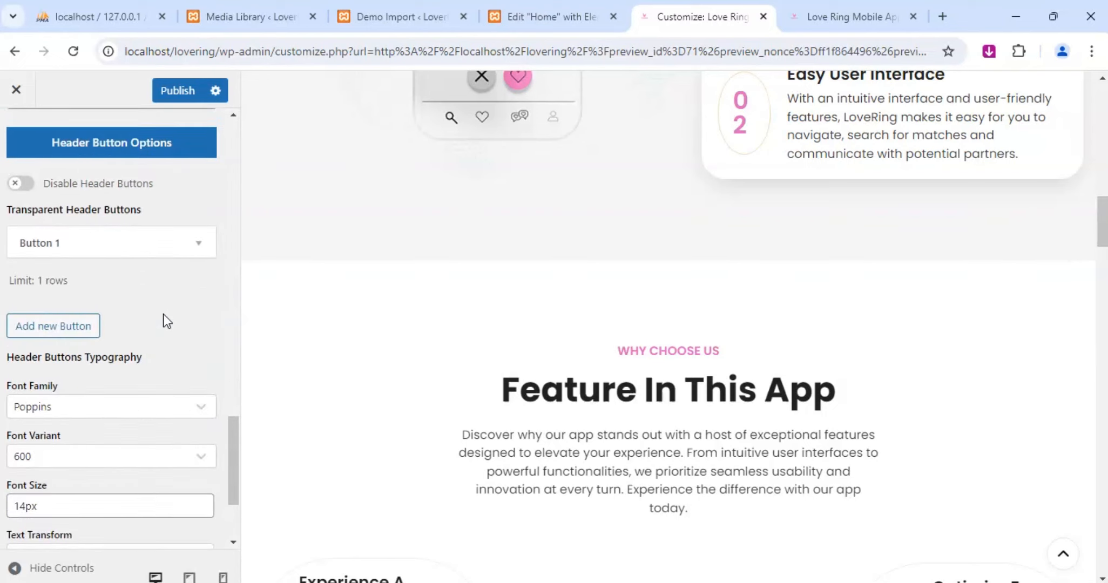
pyautogui.scroll(-2, 163, 315)
pyautogui.scroll(5, 162, 316)
pyautogui.click(90, 223)
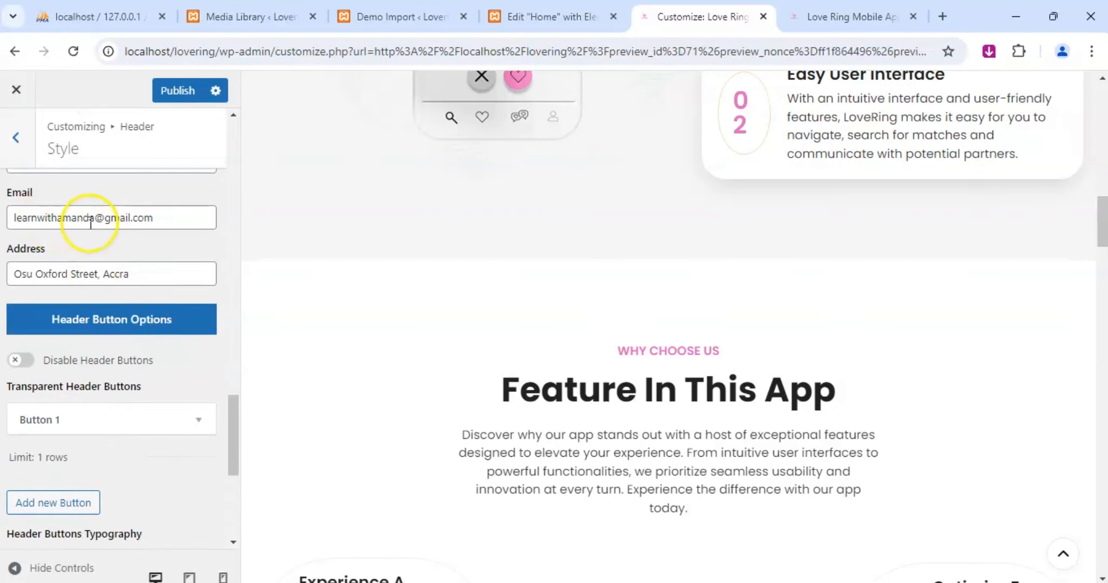
pyautogui.moveTo(94, 218); pyautogui.dragTo(17, 214)
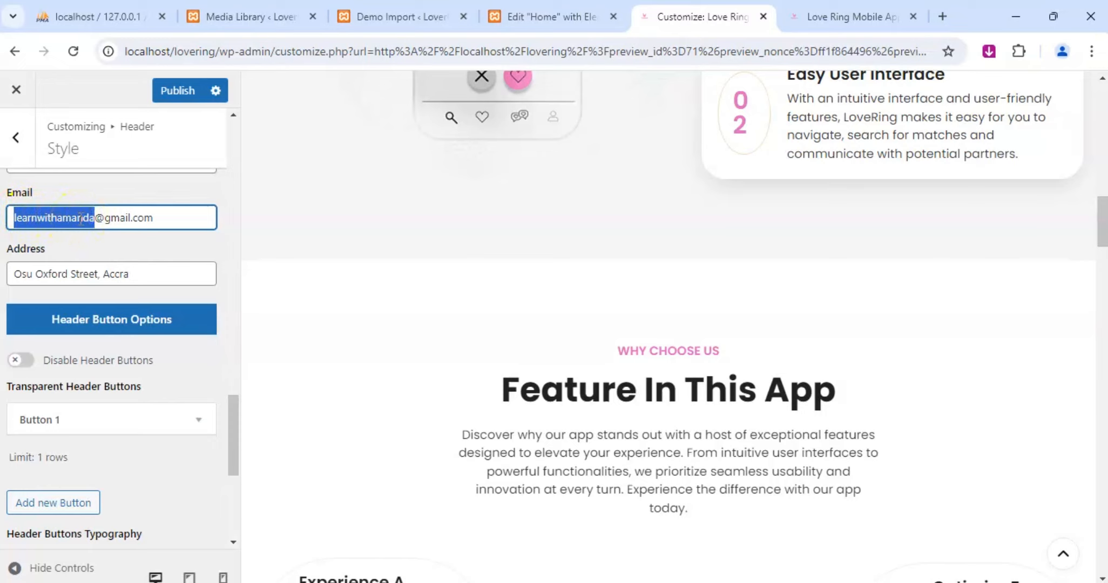
pyautogui.scroll(-6, 81, 219)
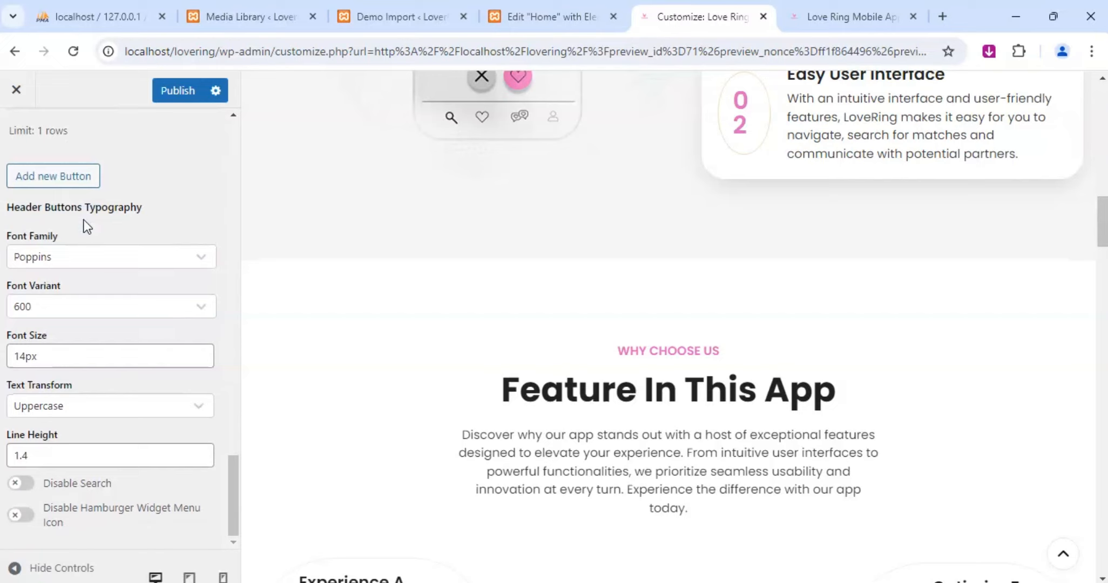
pyautogui.scroll(10, 101, 411)
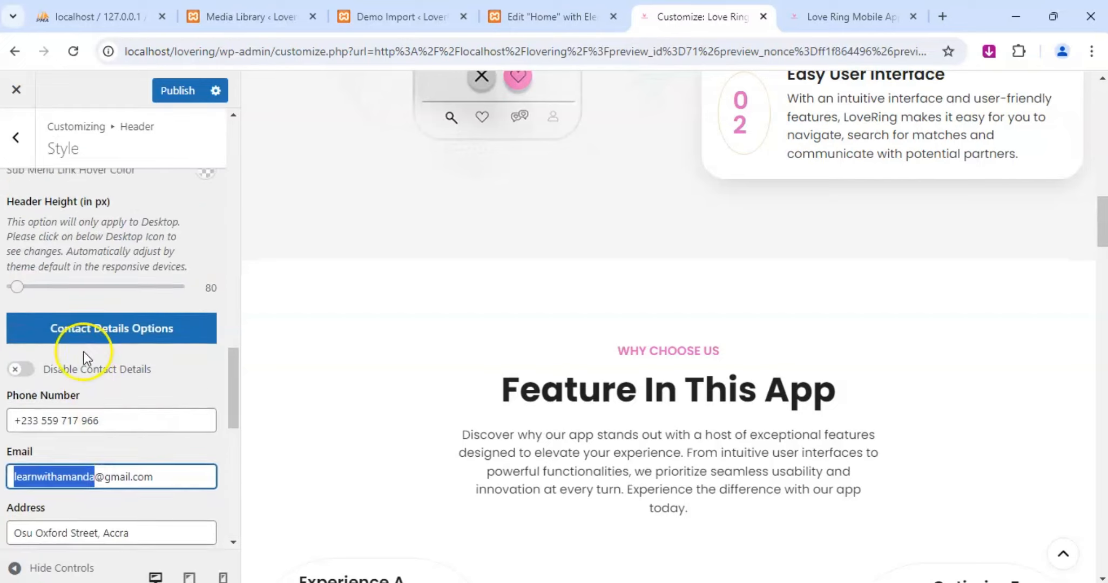
# Look through the Customizer's header sections and the site-wide color settings, including the primary and hover colors.
pyautogui.click(16, 142)
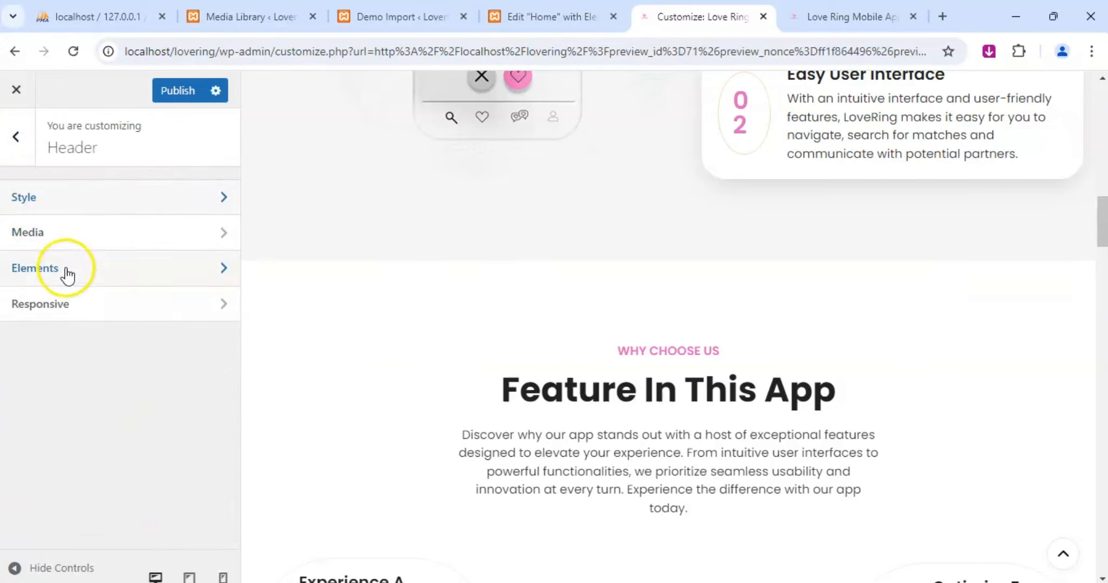
pyautogui.click(68, 270)
pyautogui.click(21, 158)
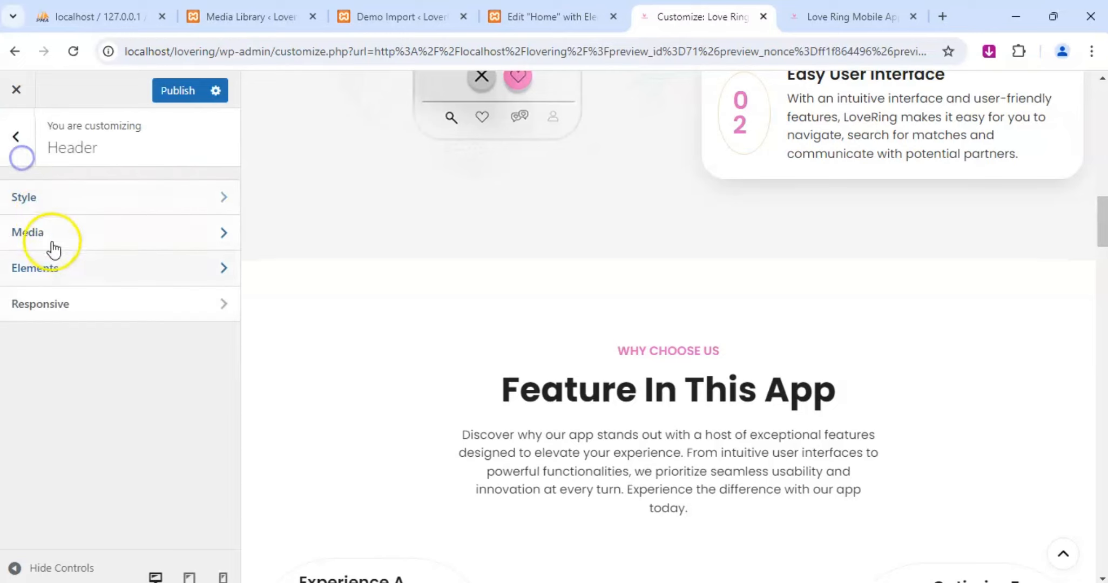
pyautogui.click(21, 156)
pyautogui.click(77, 363)
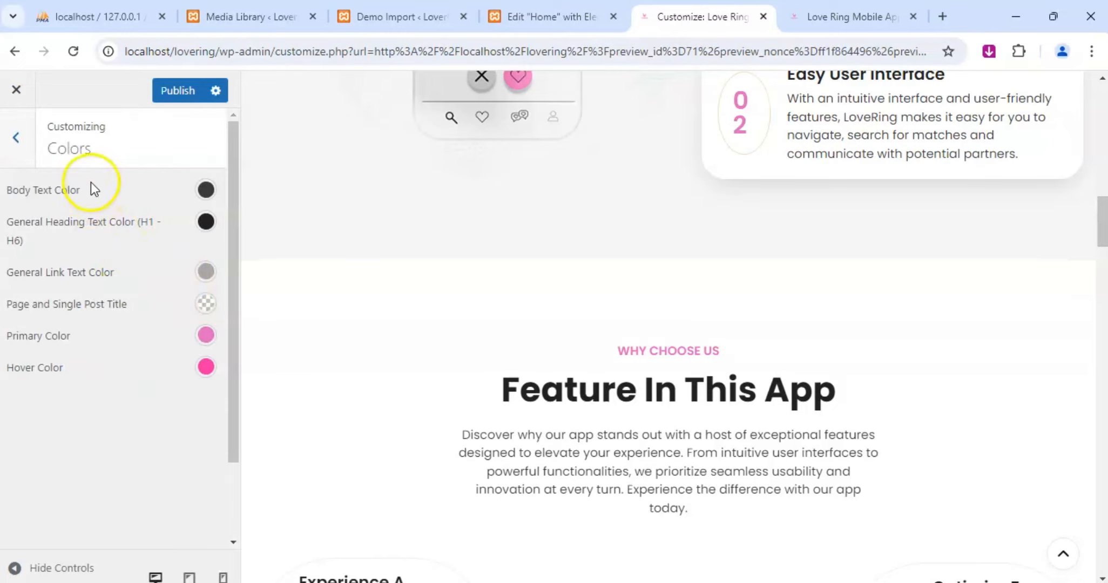
pyautogui.scroll(-2, 115, 301)
pyautogui.scroll(2, 115, 301)
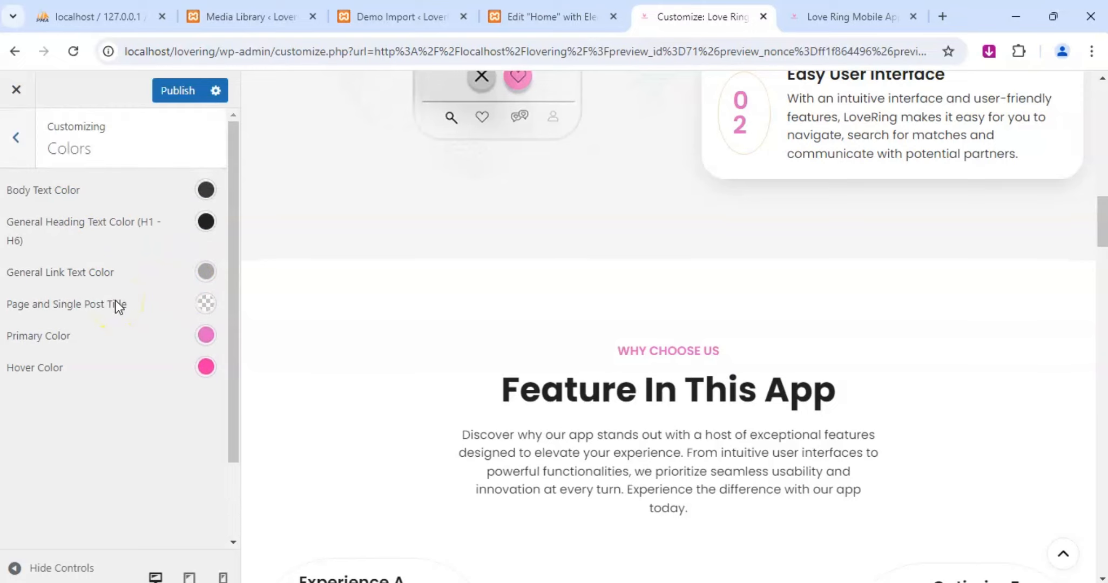
# Check the Customizer's site skin and header sections, and publish the Customizer changes.
pyautogui.click(21, 150)
pyautogui.click(74, 415)
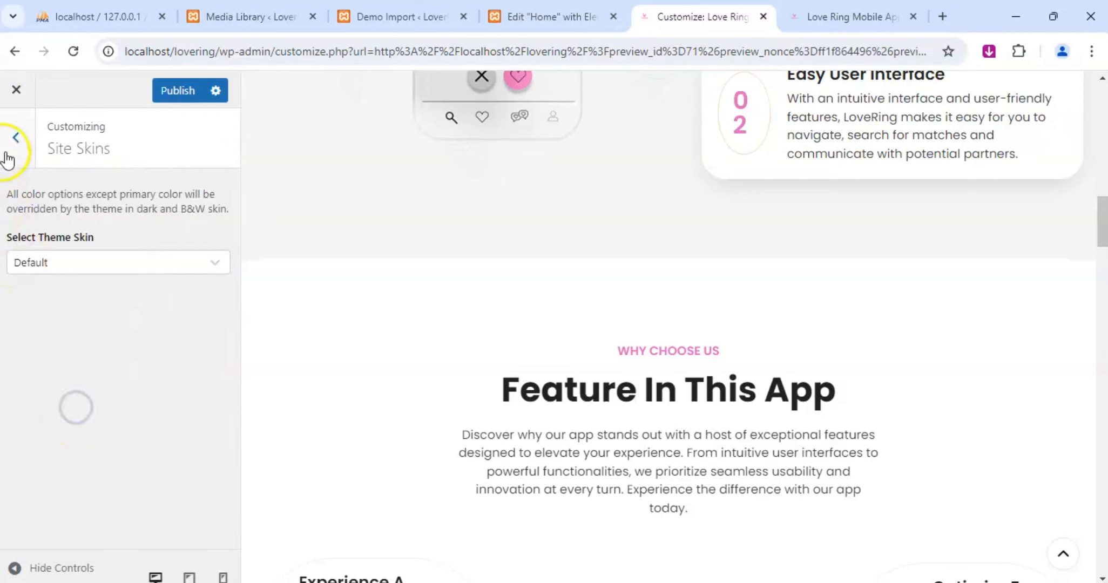
pyautogui.click(7, 156)
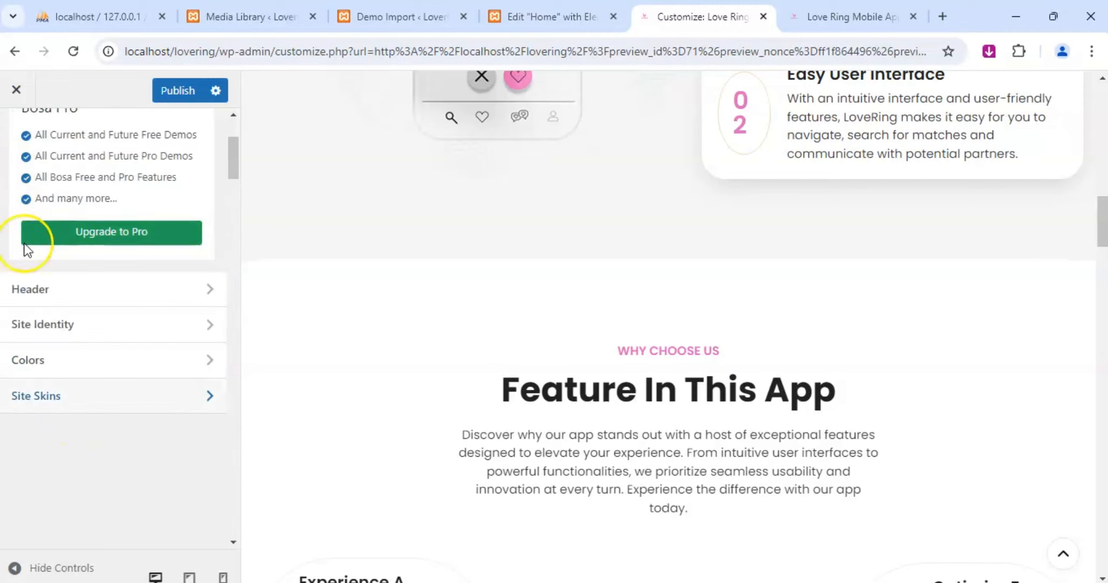
pyautogui.click(46, 296)
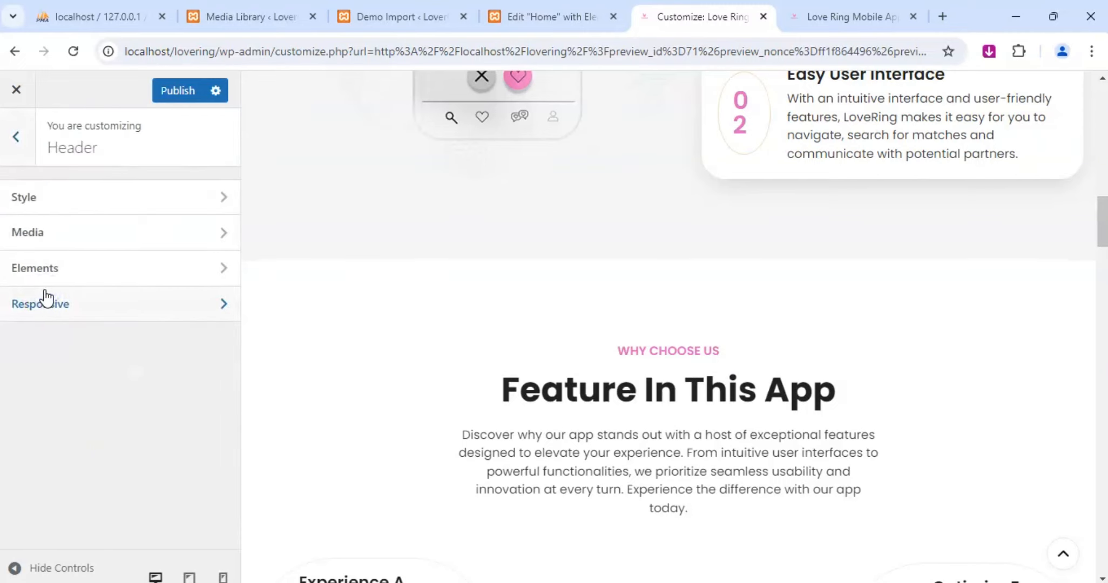
pyautogui.click(31, 147)
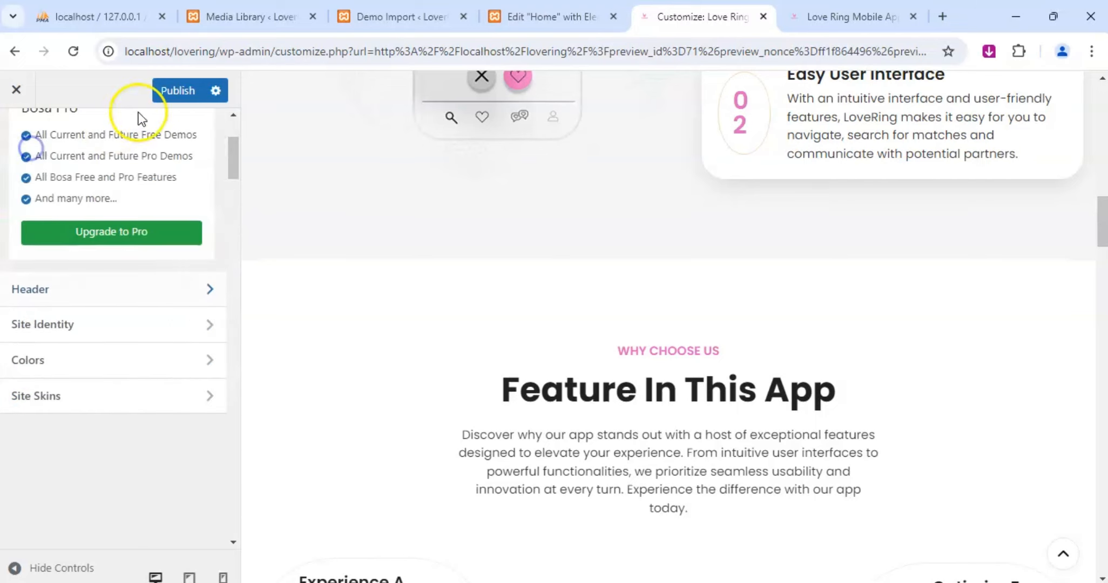
pyautogui.click(182, 92)
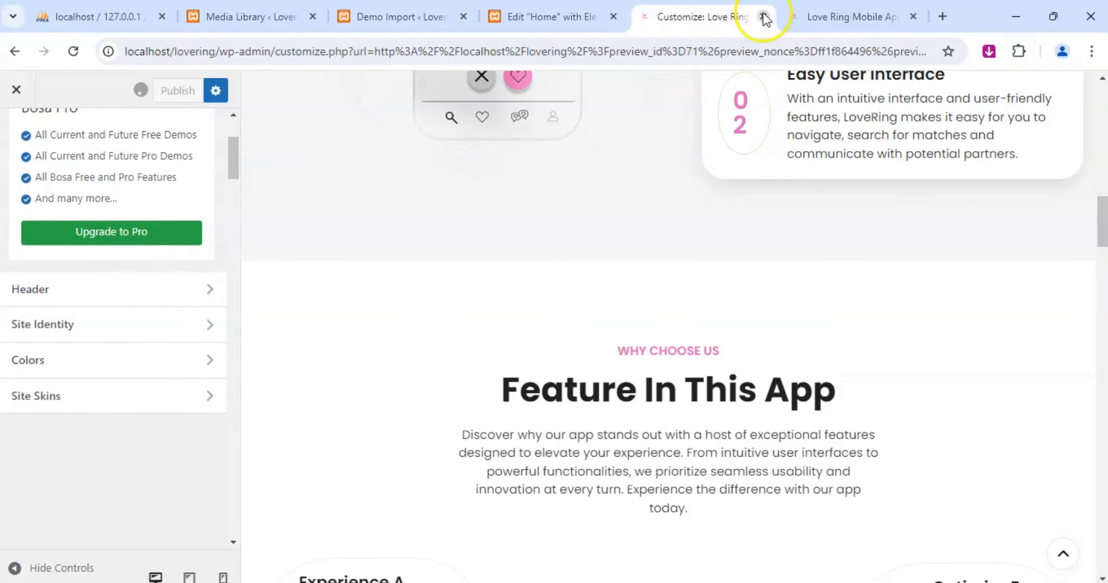
# Examine the blog cards and footer on the live homepage, and compare the footer in the Customizer preview.
pyautogui.click(840, 18)
pyautogui.scroll(-10, 466, 295)
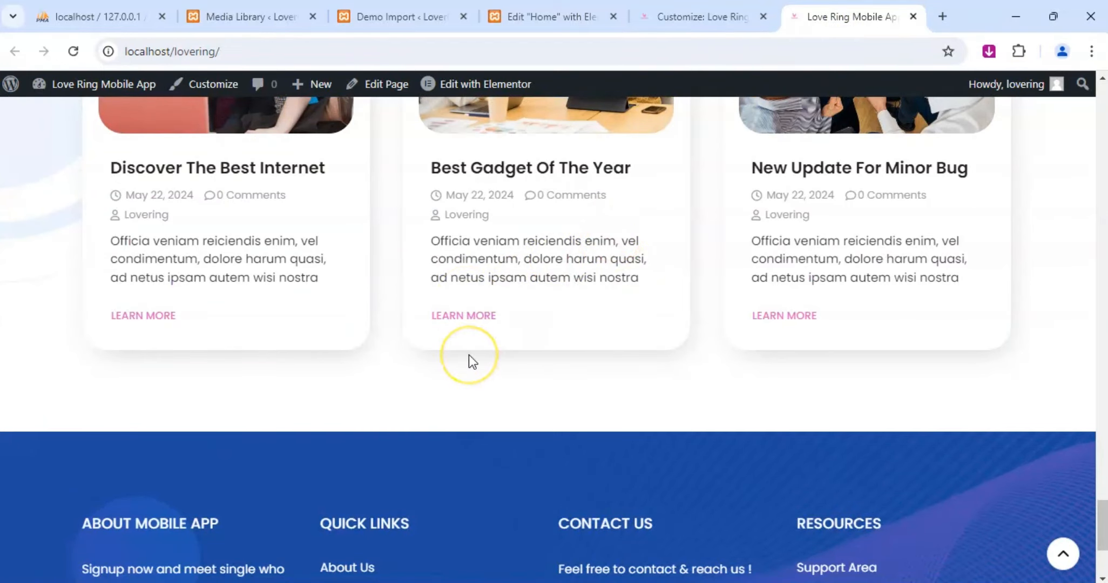
pyautogui.scroll(-4, 469, 355)
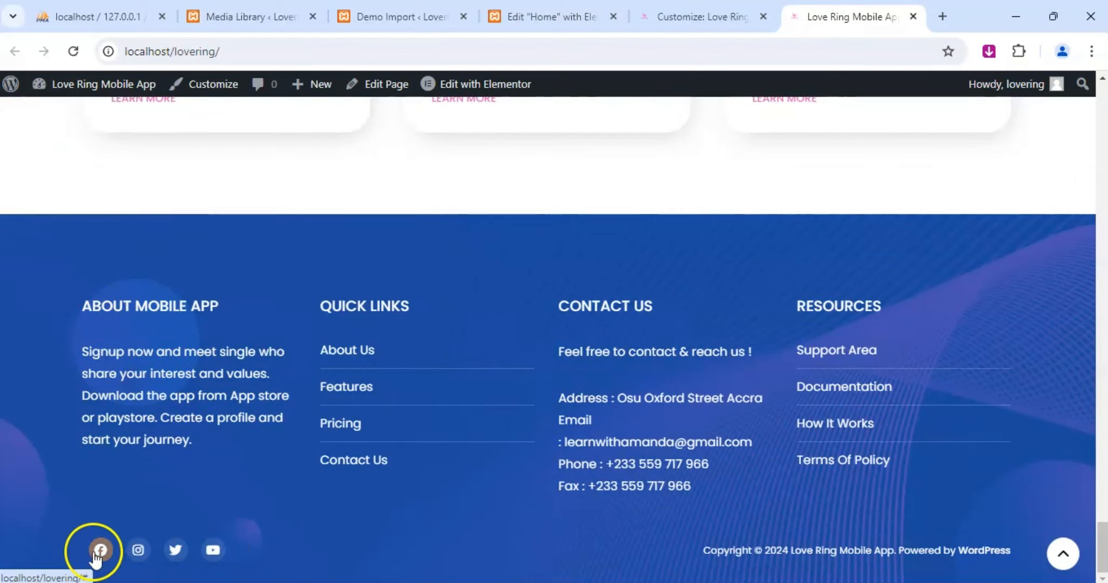
pyautogui.click(678, 20)
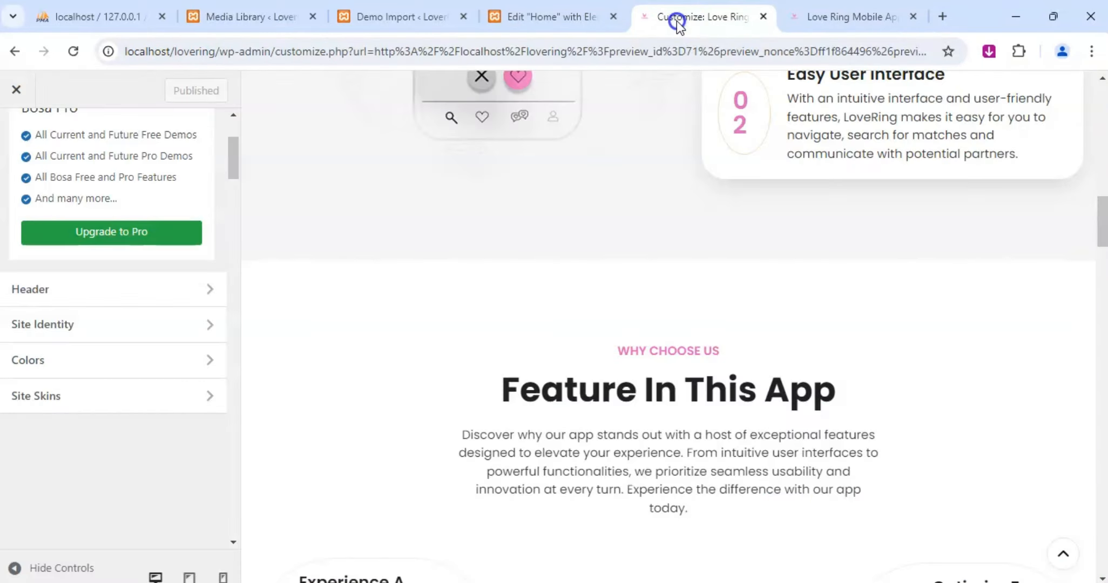
pyautogui.scroll(-10, 598, 317)
pyautogui.scroll(-15, 628, 348)
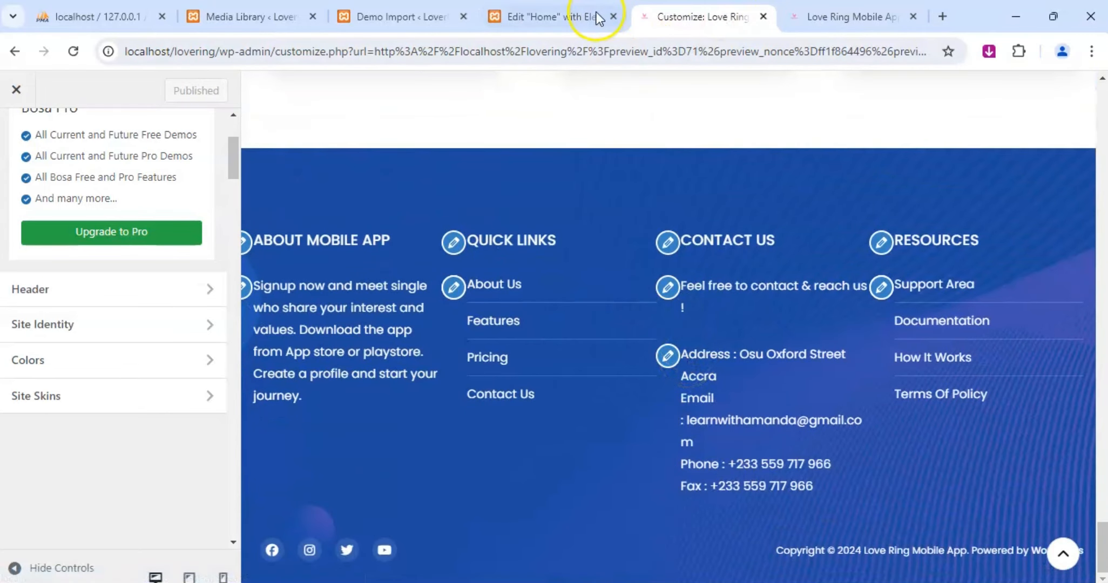
# Return to the Home page in Elementor, placing its browser tab after the Customizer, and look over the app feature section.
pyautogui.moveTo(596, 13); pyautogui.dragTo(708, 14)
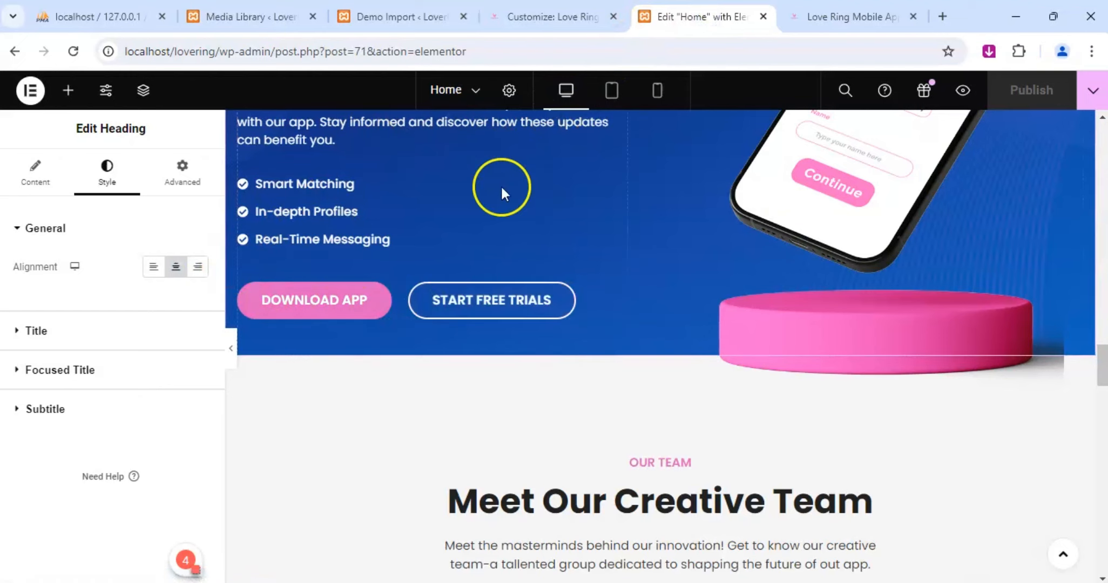
pyautogui.scroll(10, 354, 292)
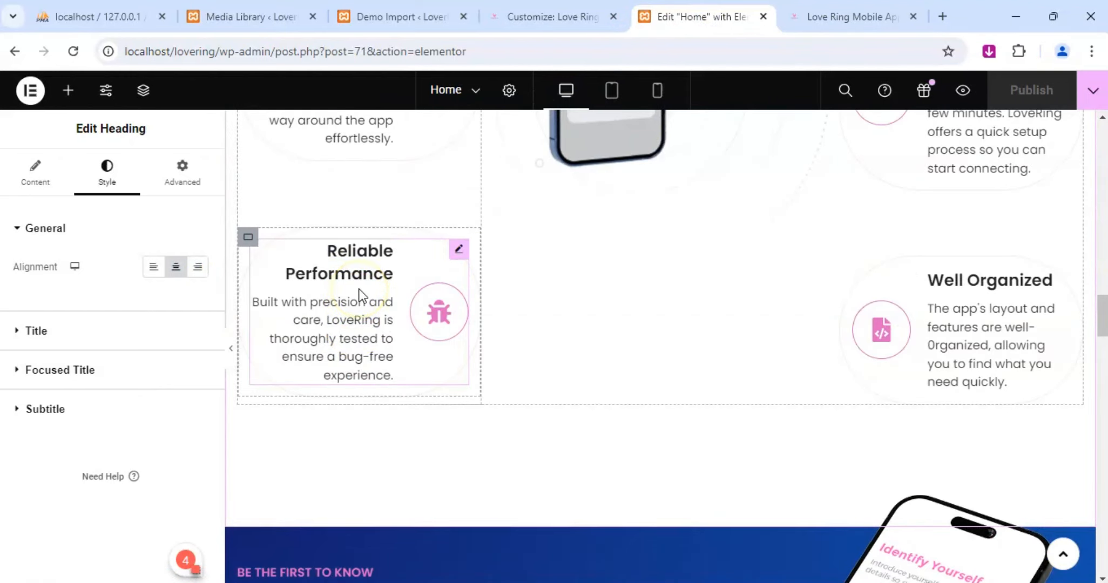
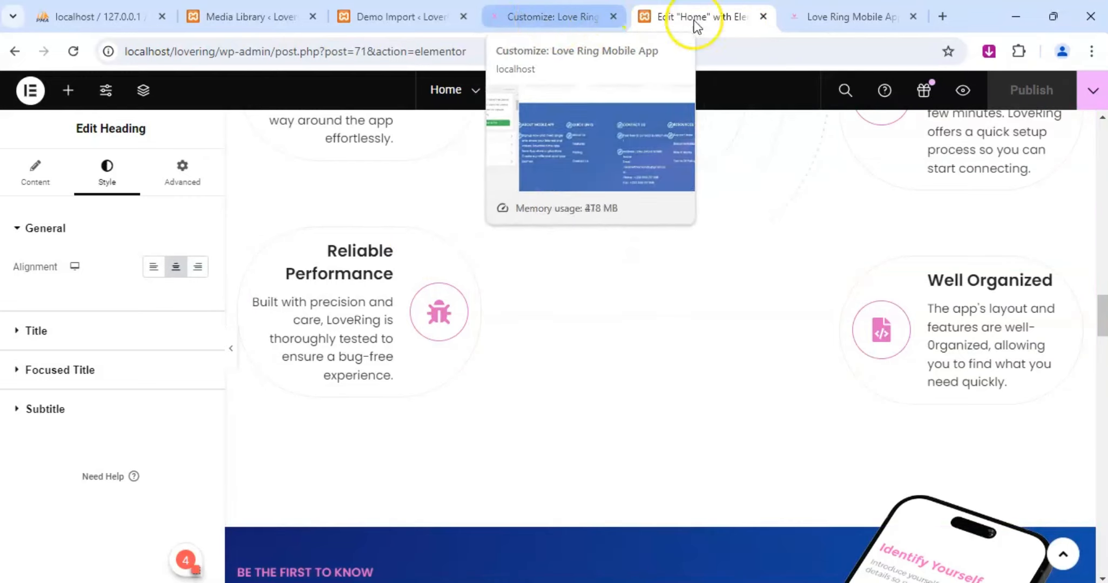
# Reload the Home page in Elementor and meanwhile examine the blog cards and footer in the Customizer preview.
pyautogui.scroll(15, 736, 272)
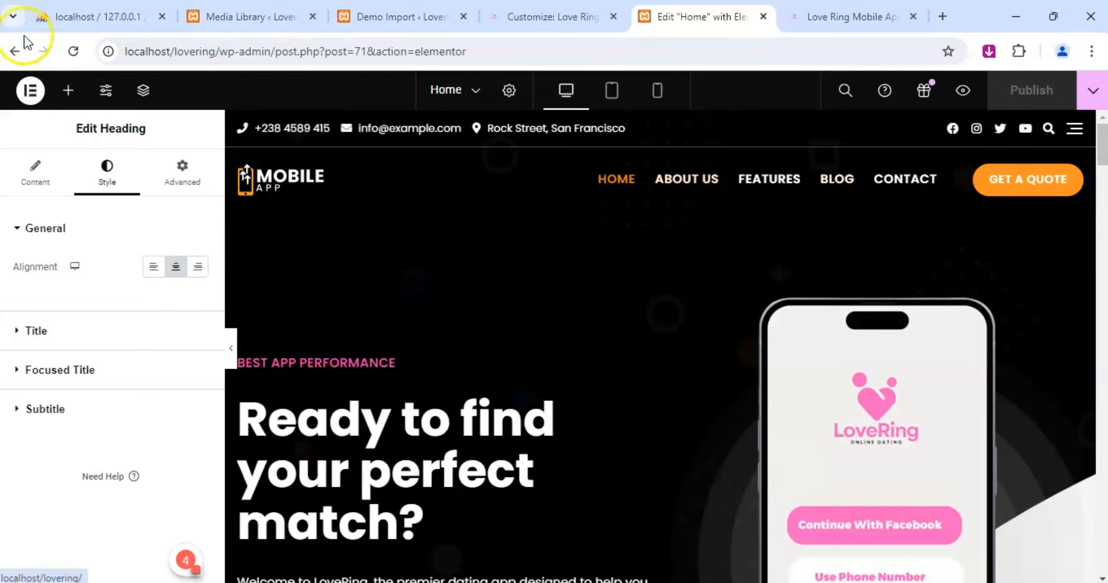
pyautogui.click(67, 54)
pyautogui.click(553, 22)
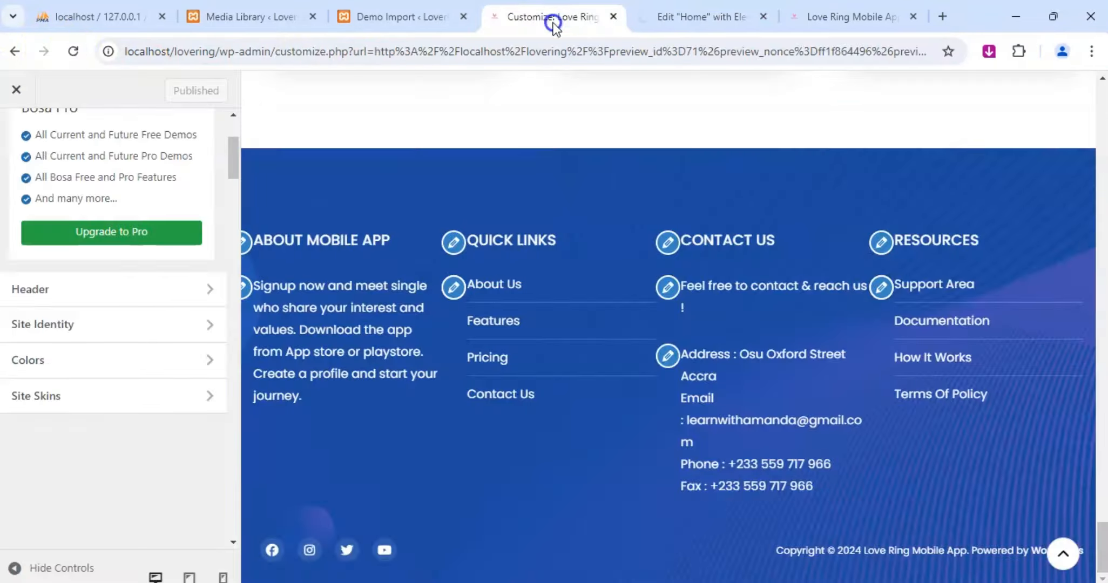
pyautogui.scroll(10, 426, 387)
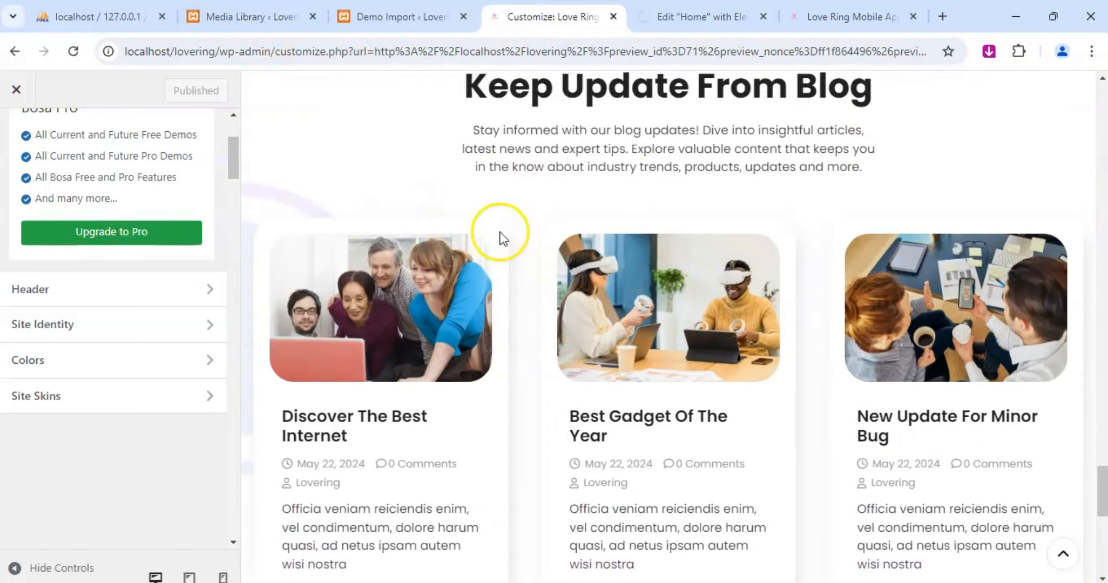
pyautogui.scroll(-8, 564, 371)
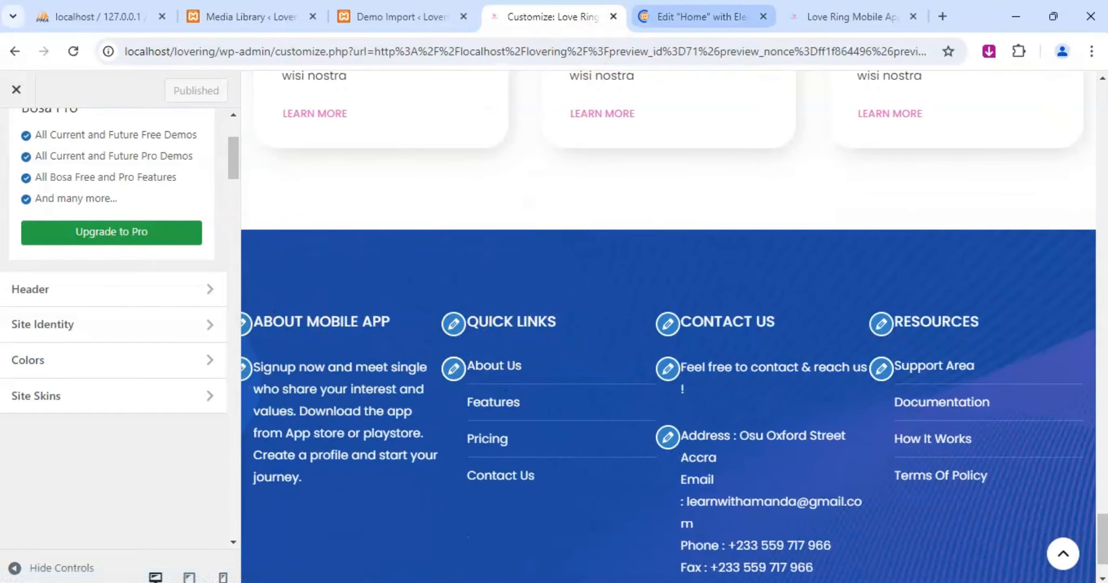
pyautogui.scroll(-2, 621, 378)
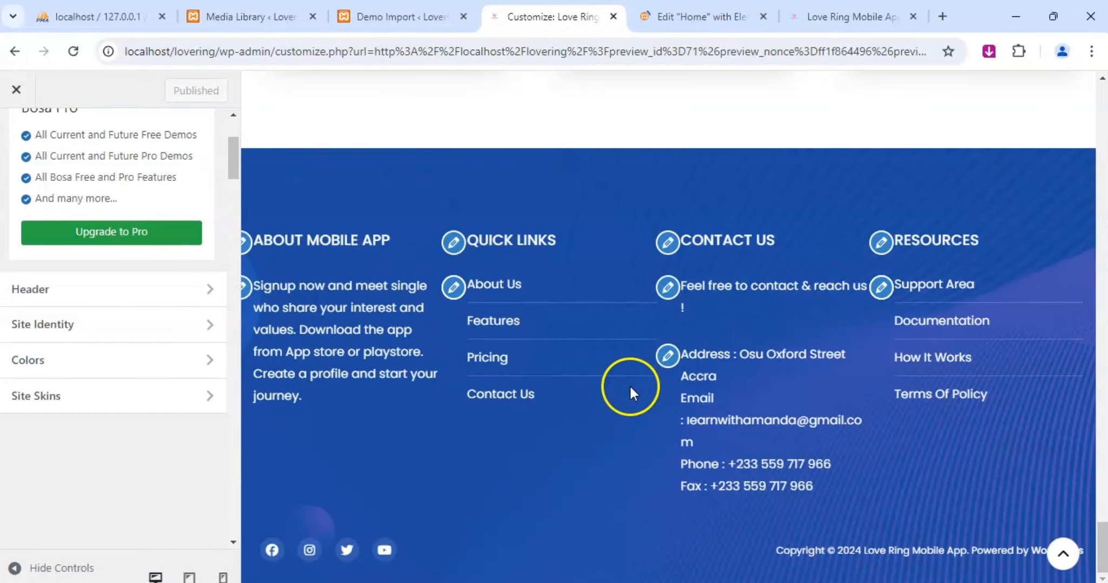
pyautogui.scroll(5, 608, 377)
pyautogui.scroll(-5, 609, 376)
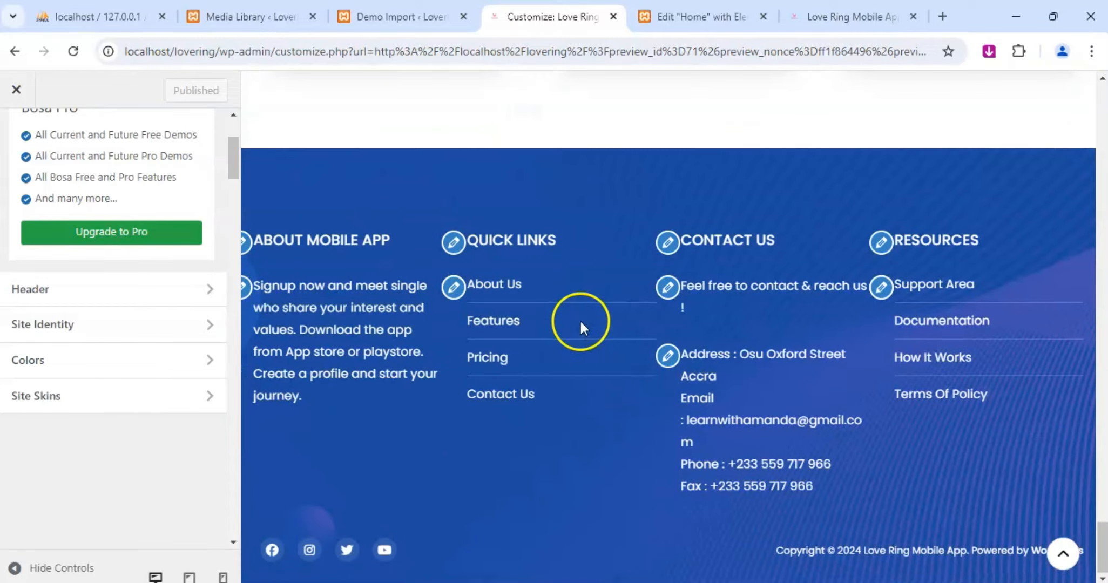
pyautogui.click(699, 26)
pyautogui.click(548, 14)
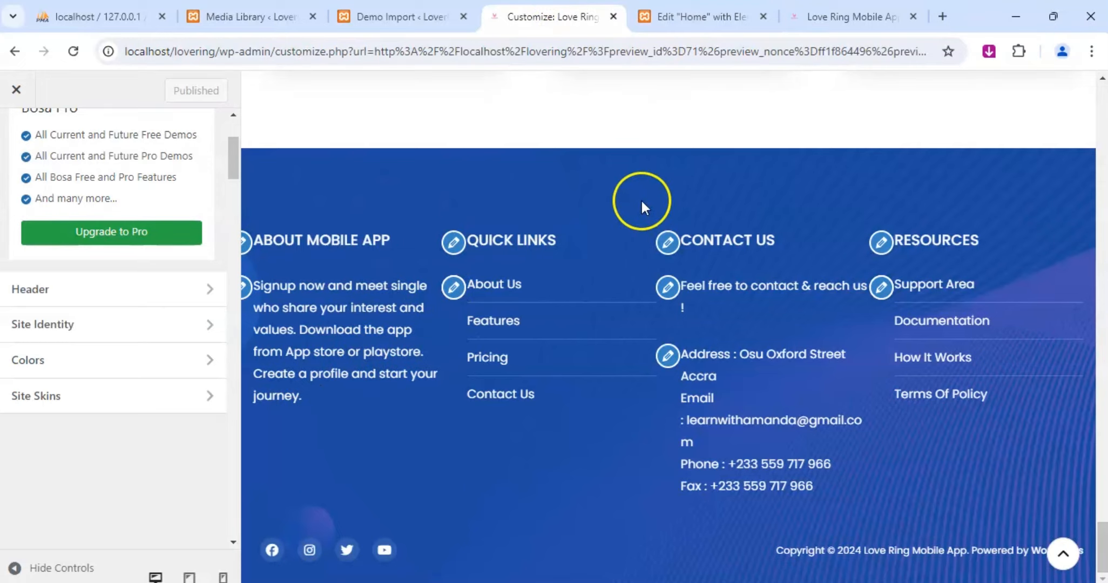
pyautogui.click(699, 16)
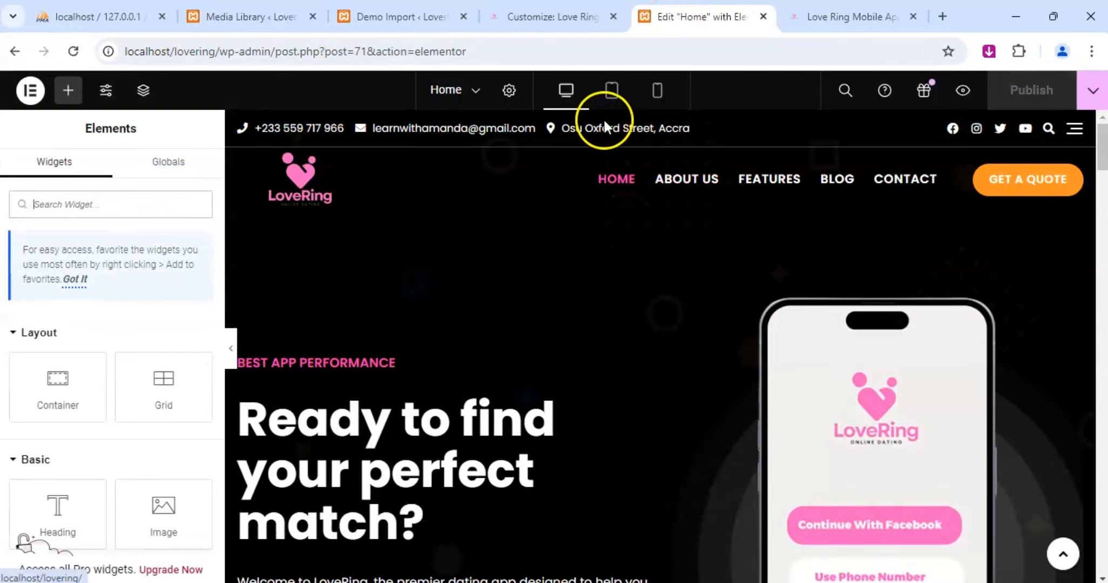
pyautogui.click(611, 90)
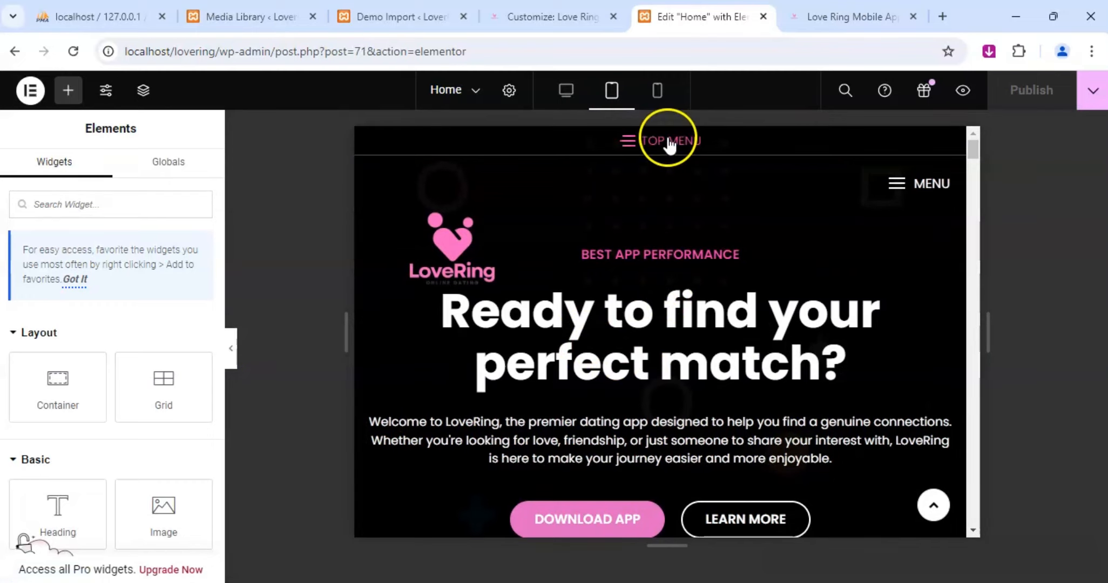
pyautogui.click(657, 96)
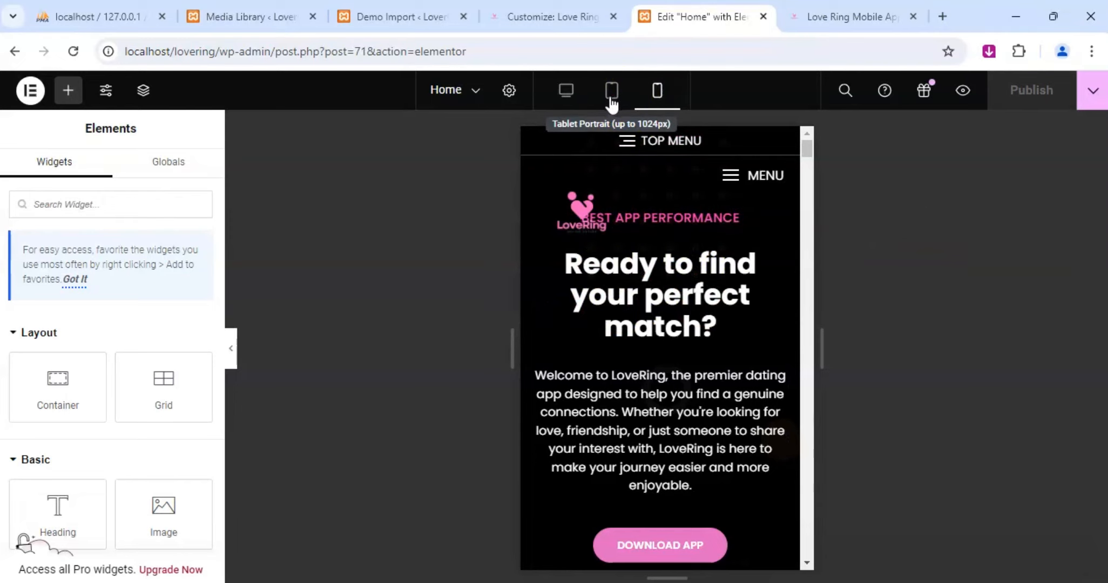
pyautogui.click(565, 100)
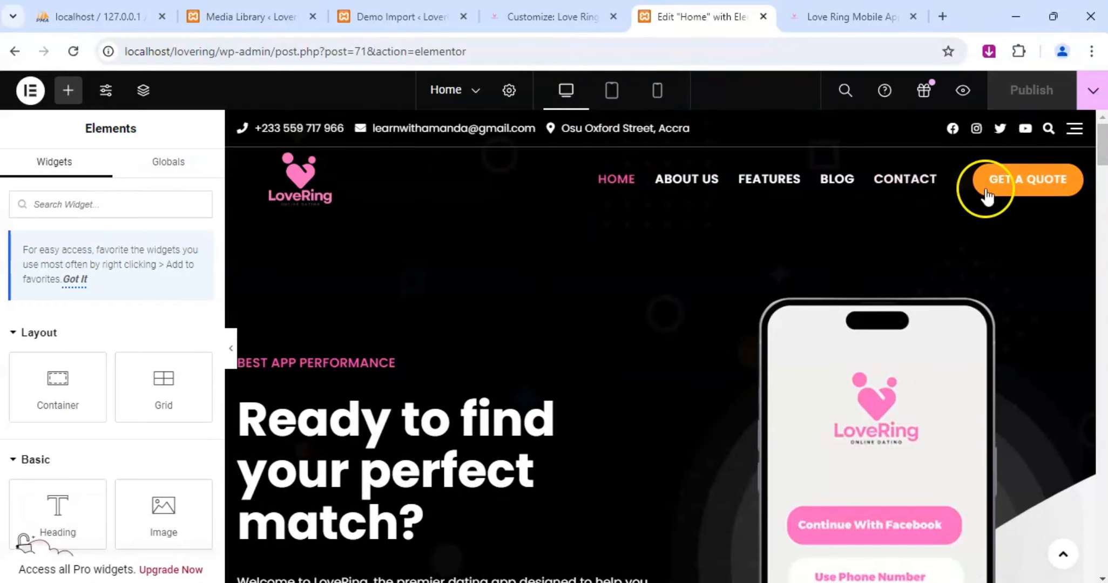
# Return to the Customizer and open the header's Style settings.
pyautogui.click(555, 14)
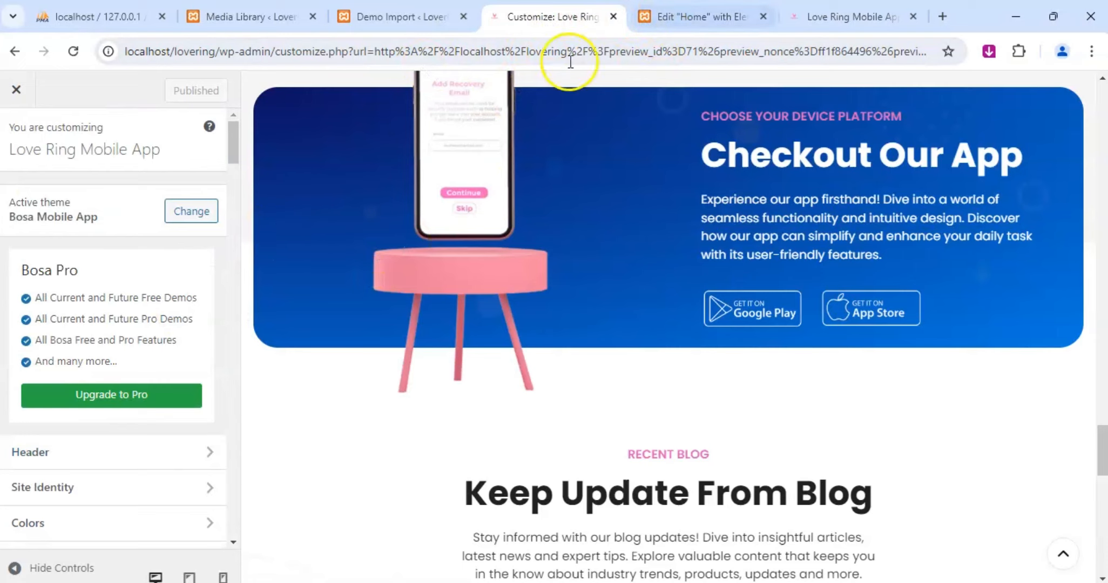
pyautogui.scroll(-6, 33, 285)
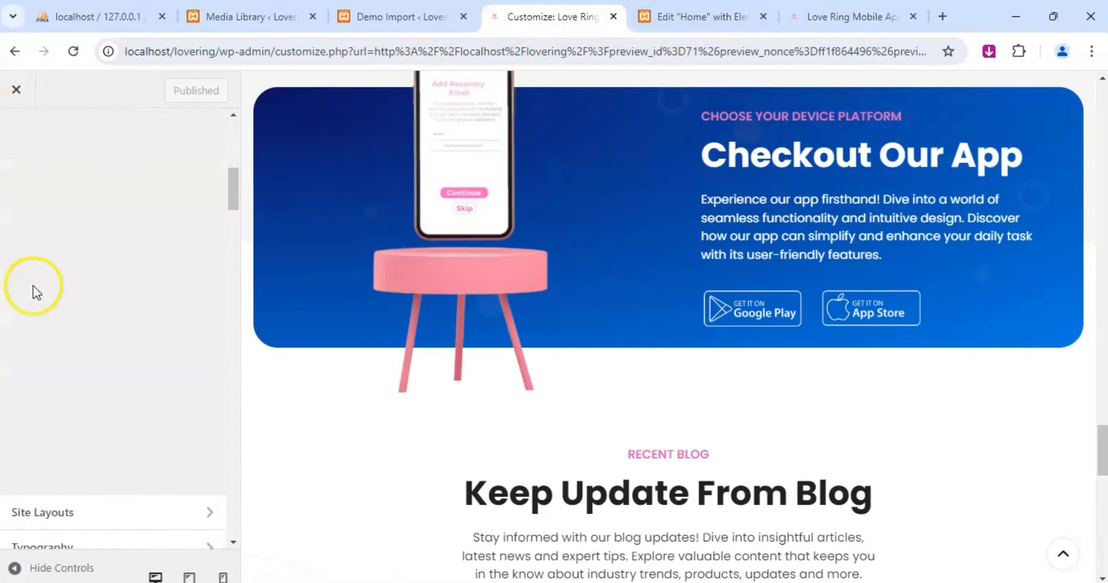
pyautogui.scroll(6, 42, 278)
pyautogui.scroll(-3, 67, 330)
pyautogui.click(79, 290)
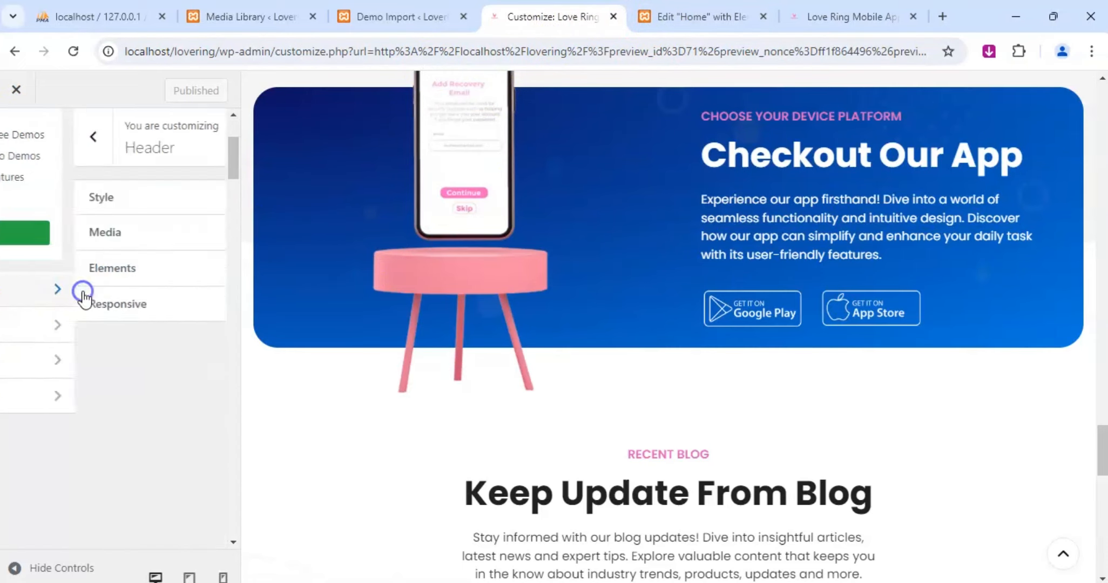
pyautogui.click(75, 205)
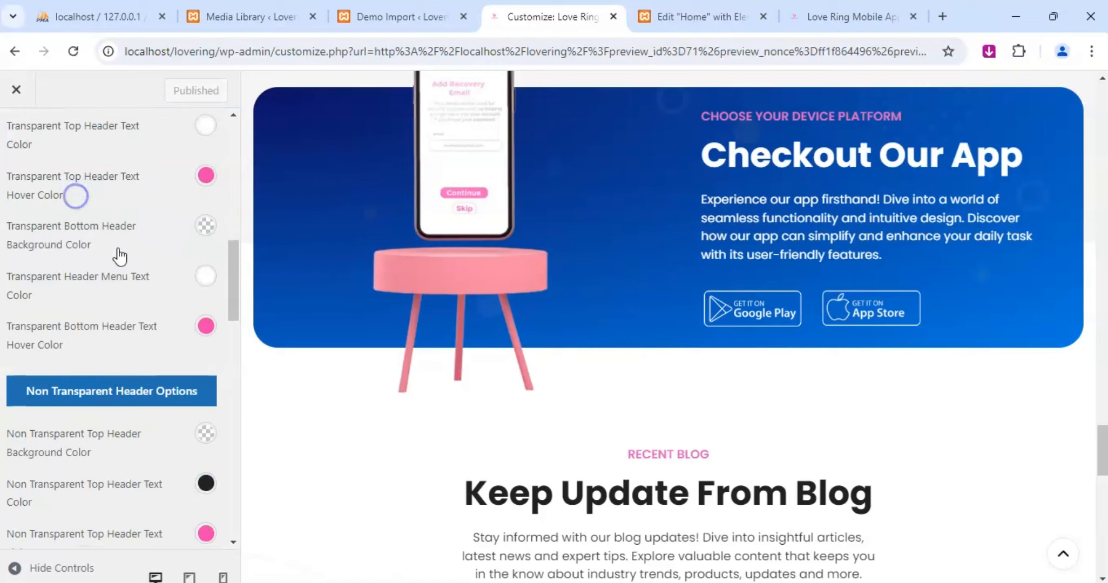
# Set the transparent header background color of Button 1 to #f13fad in the header button options.
pyautogui.scroll(-10, 118, 251)
pyautogui.scroll(-4, 118, 249)
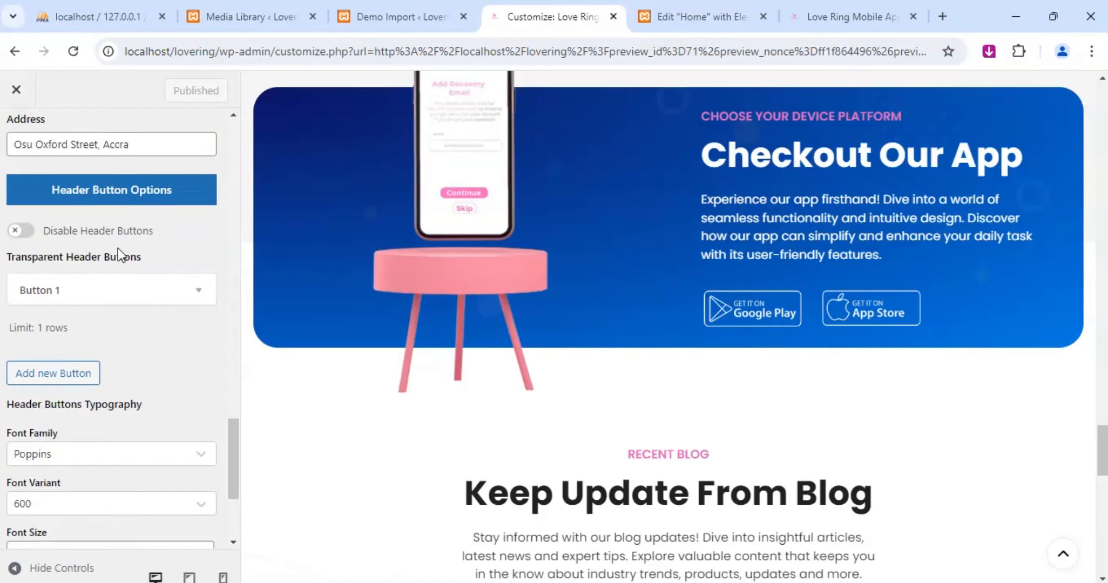
pyautogui.click(126, 292)
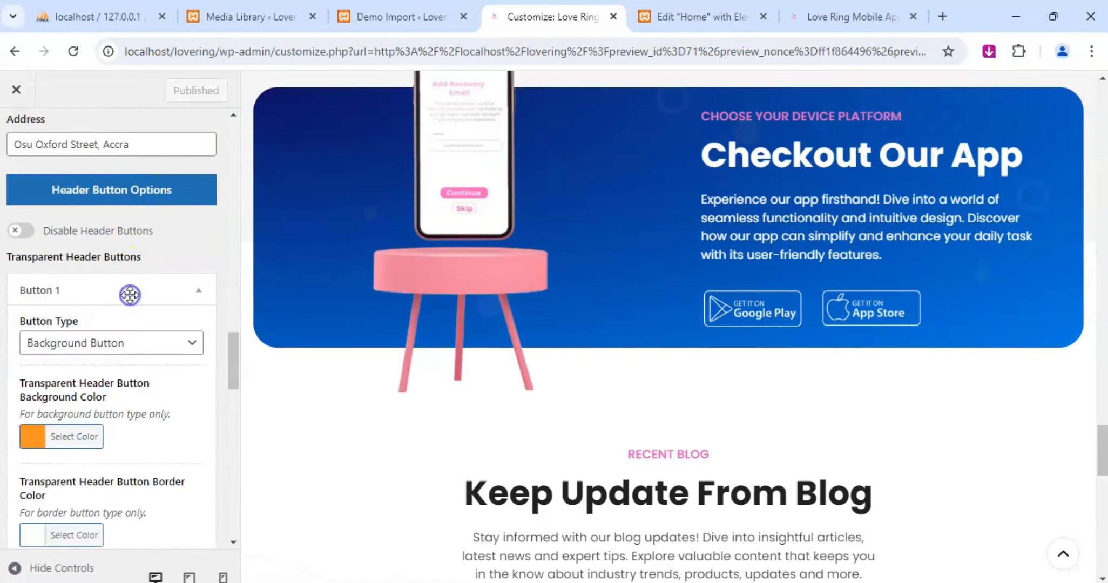
pyautogui.scroll(-3, 134, 316)
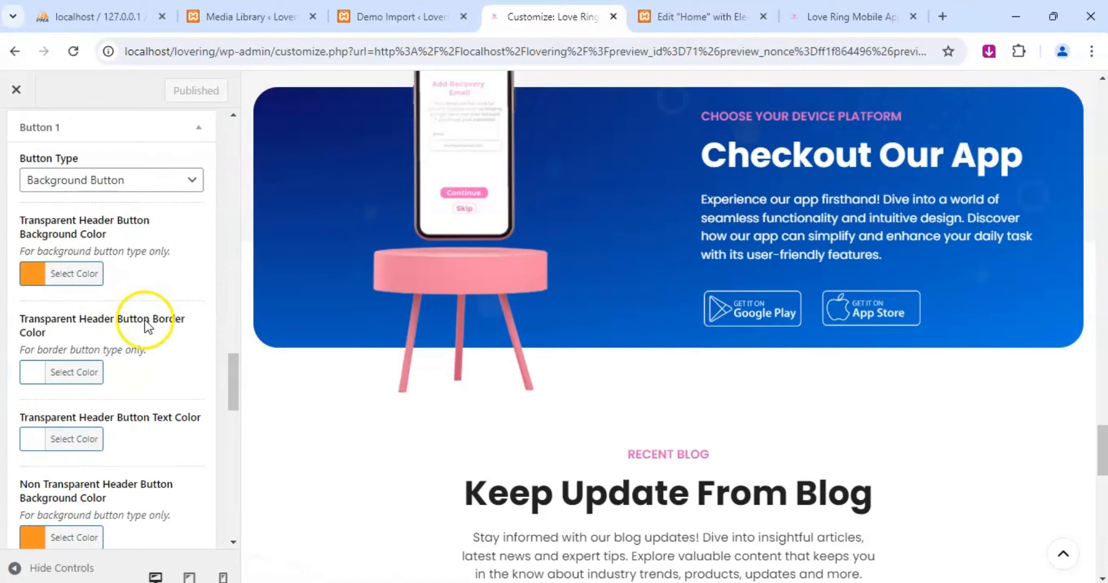
pyautogui.click(32, 274)
pyautogui.doubleClick(137, 272)
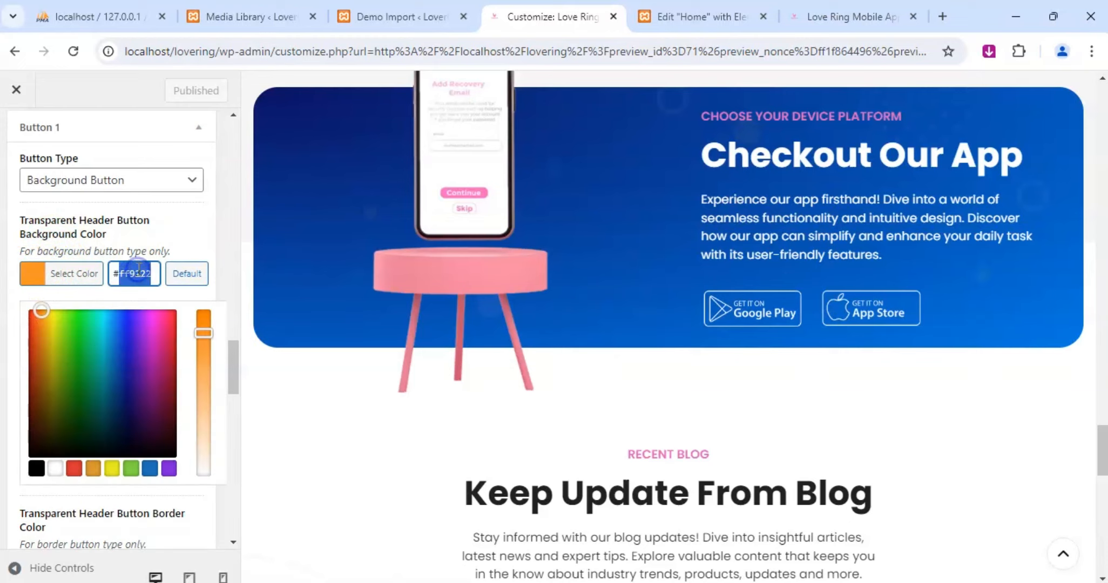
pyautogui.write('f13fad')
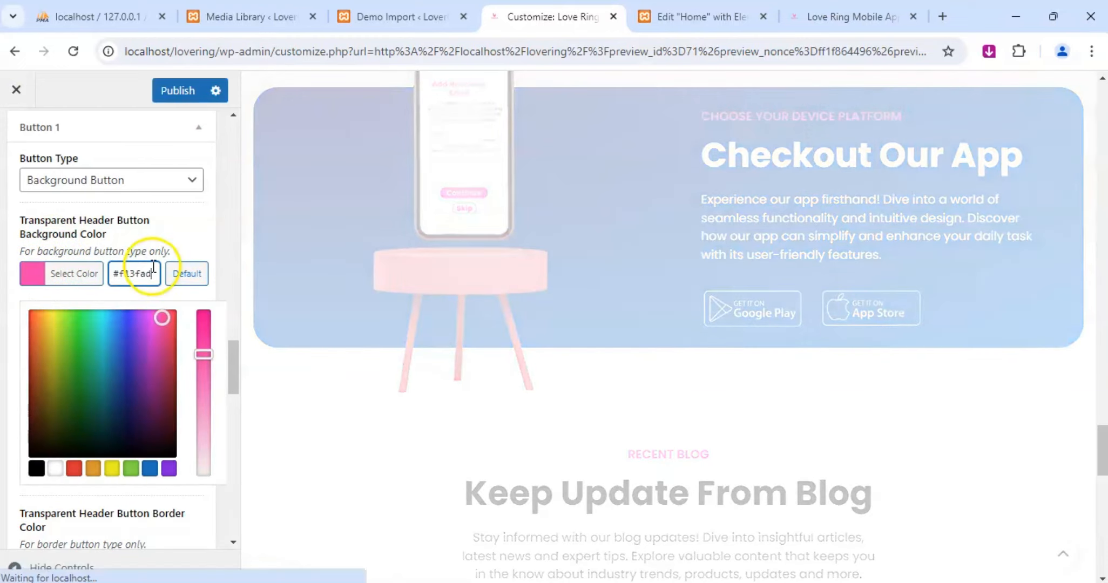
# Set Button 1's non-transparent header background color to #f13fad.
pyautogui.scroll(-6, 102, 298)
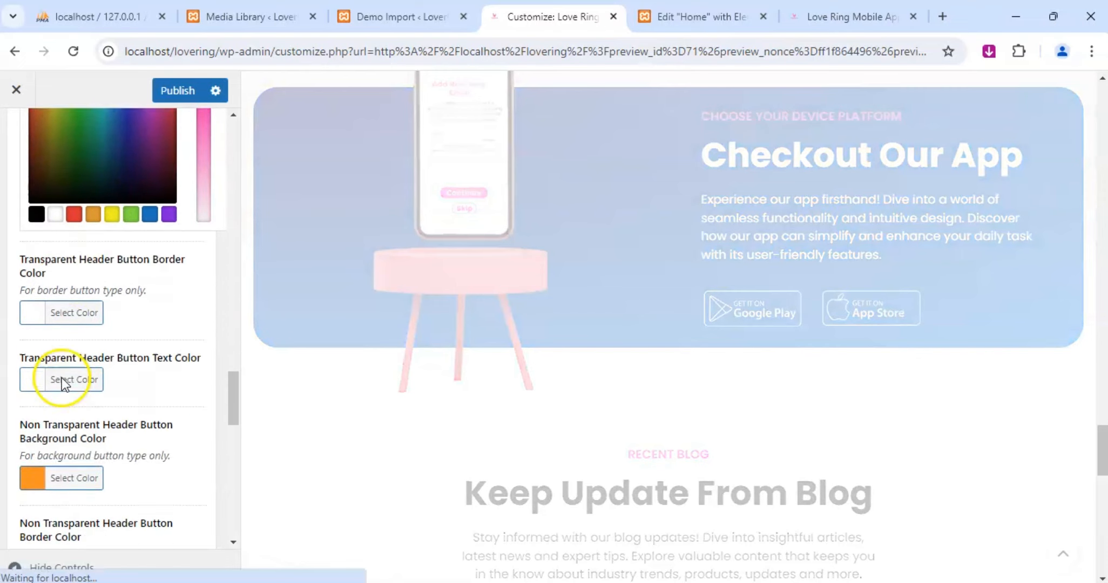
pyautogui.click(36, 411)
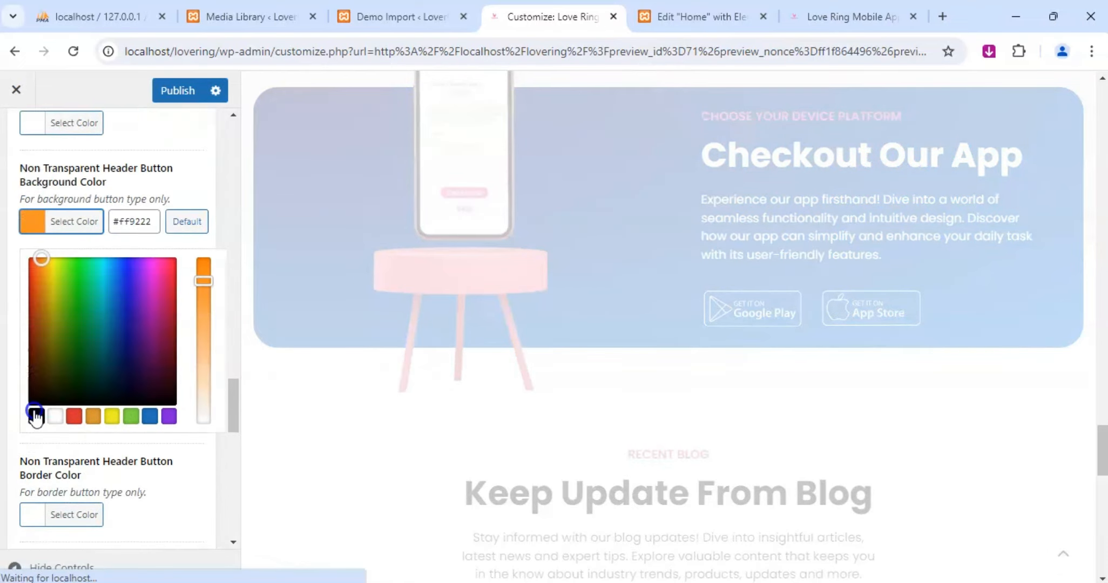
pyautogui.doubleClick(142, 237)
pyautogui.write('f13fad')
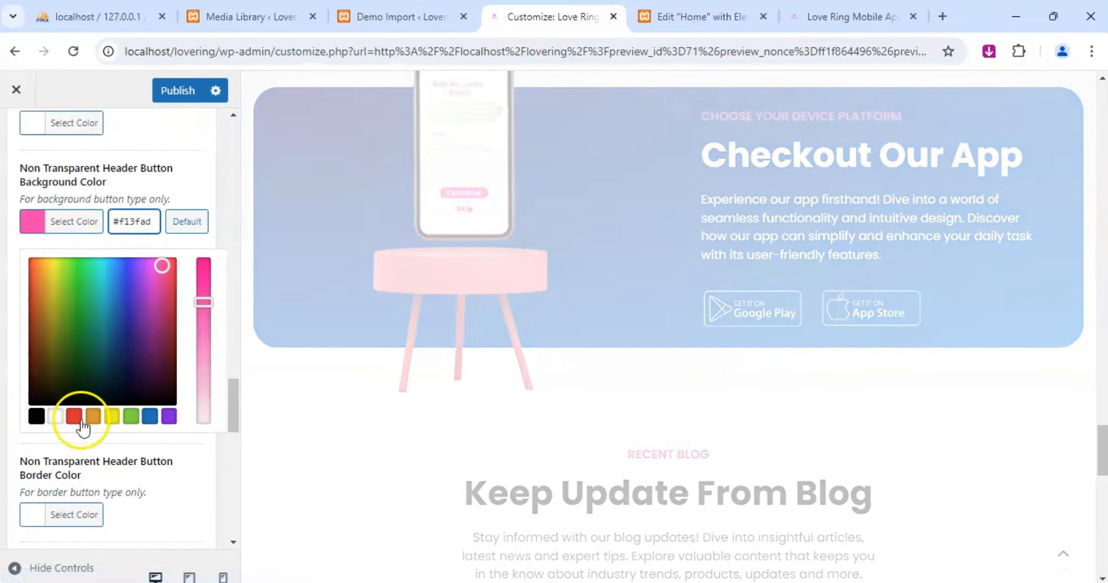
# Set the hover color of header Button 1 to #f13fad.
pyautogui.scroll(-5, 76, 410)
pyautogui.click(35, 345)
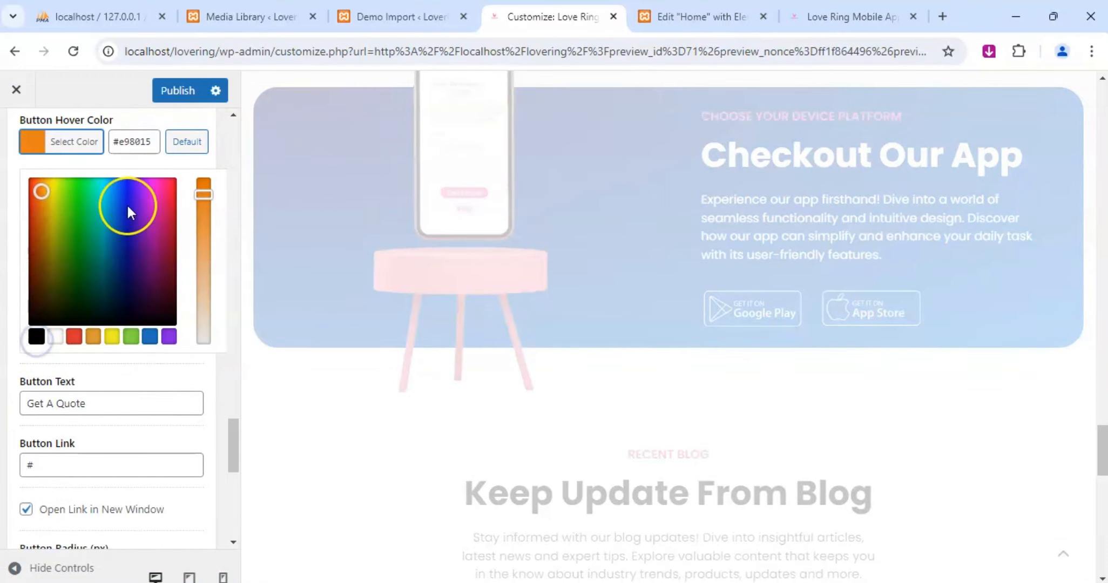
pyautogui.doubleClick(130, 141)
pyautogui.write('f13fad')
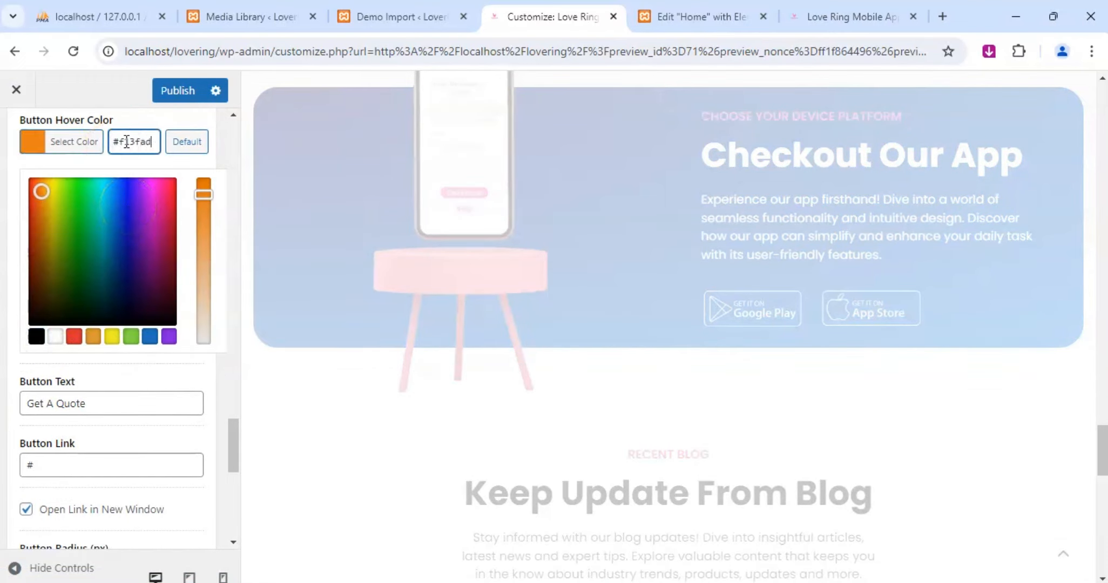
# Review header Button 1's settings, including its colors, text, link, radius and the available button types.
pyautogui.scroll(-6, 103, 307)
pyautogui.scroll(3, 70, 270)
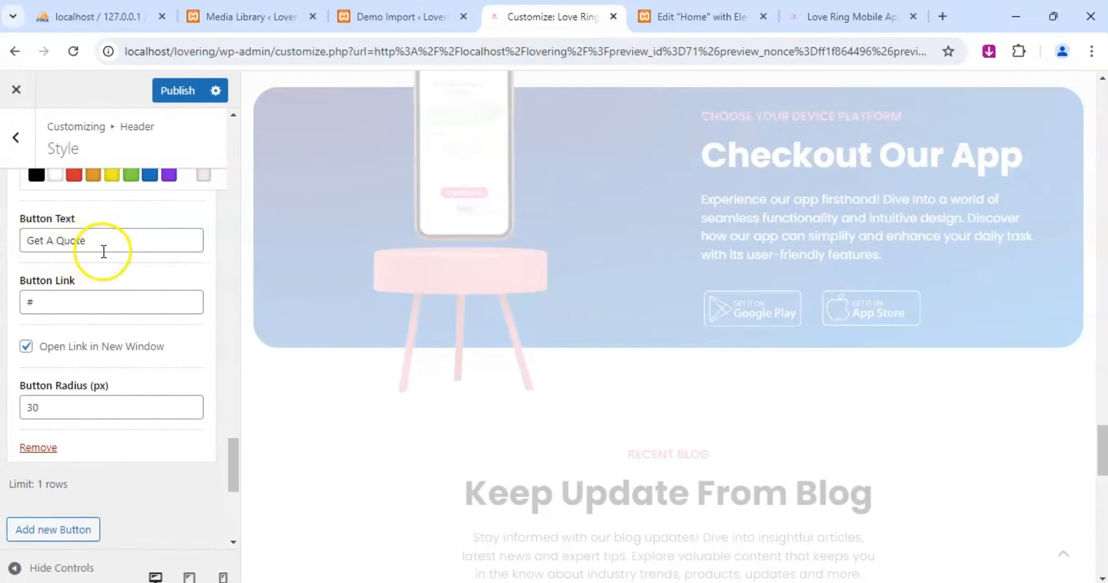
pyautogui.scroll(5, 107, 254)
pyautogui.scroll(7, 107, 254)
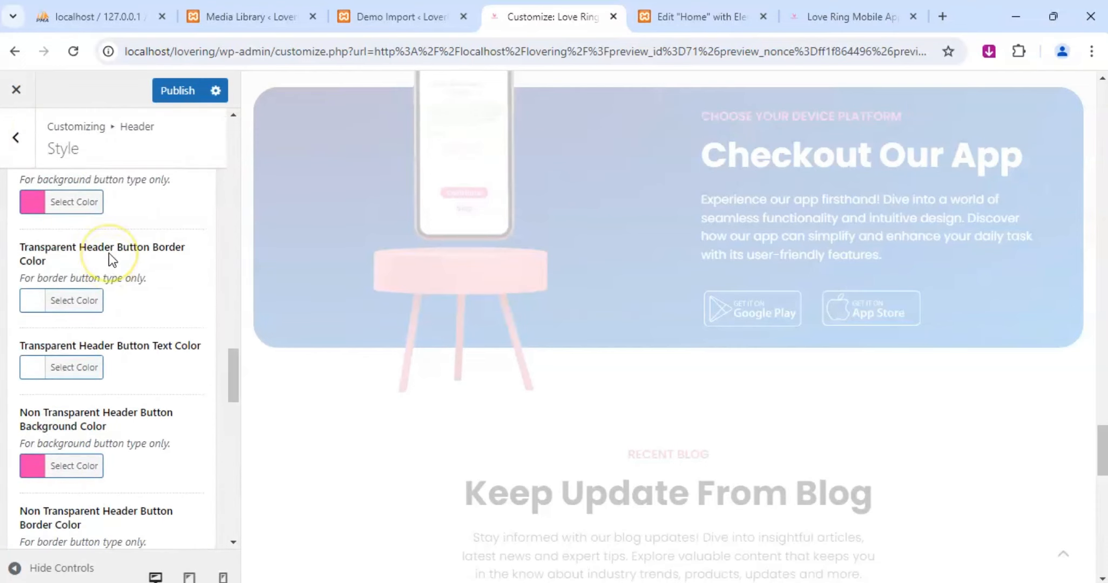
pyautogui.scroll(5, 112, 341)
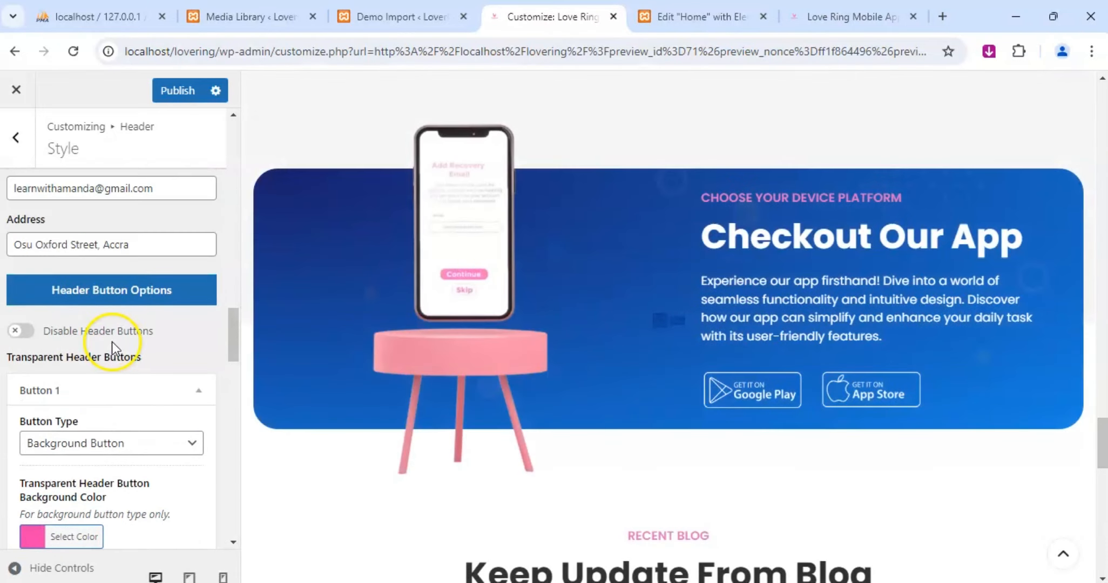
pyautogui.scroll(3, 108, 351)
pyautogui.scroll(-3, 116, 422)
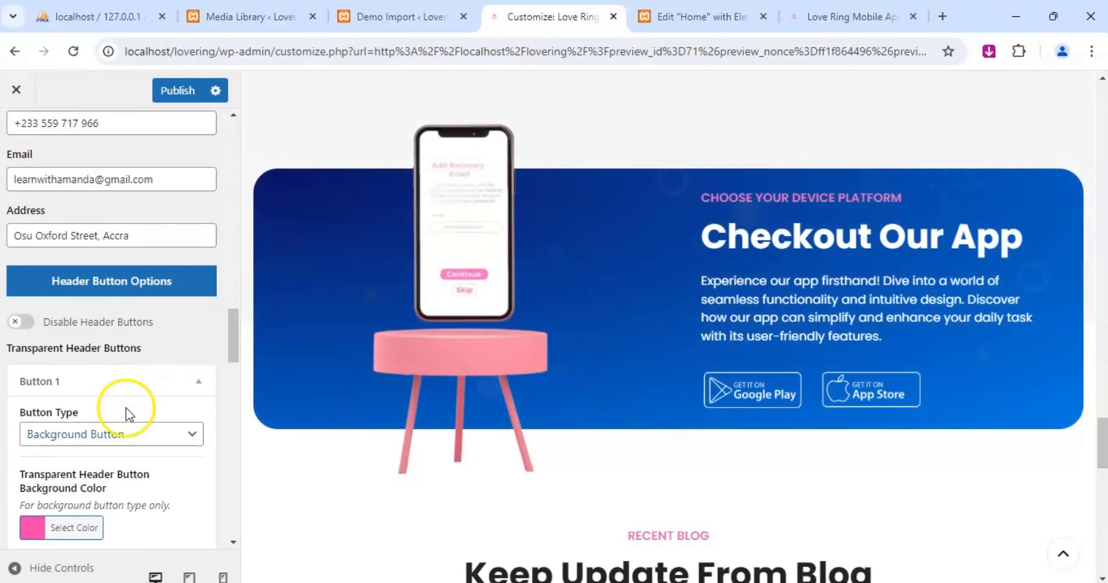
pyautogui.click(199, 382)
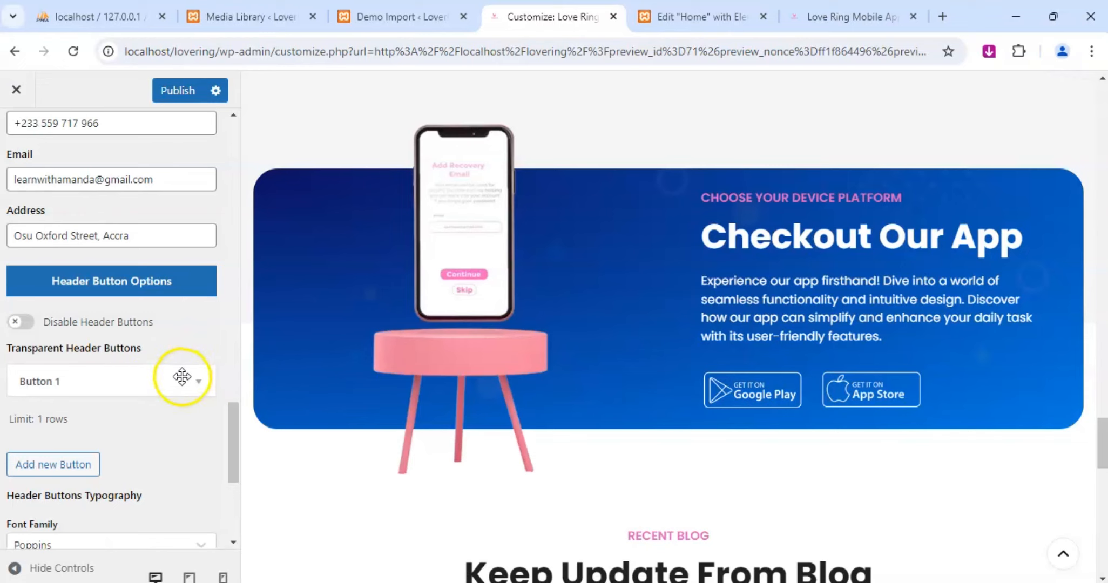
pyautogui.click(190, 381)
pyautogui.scroll(-3, 75, 414)
pyautogui.click(150, 271)
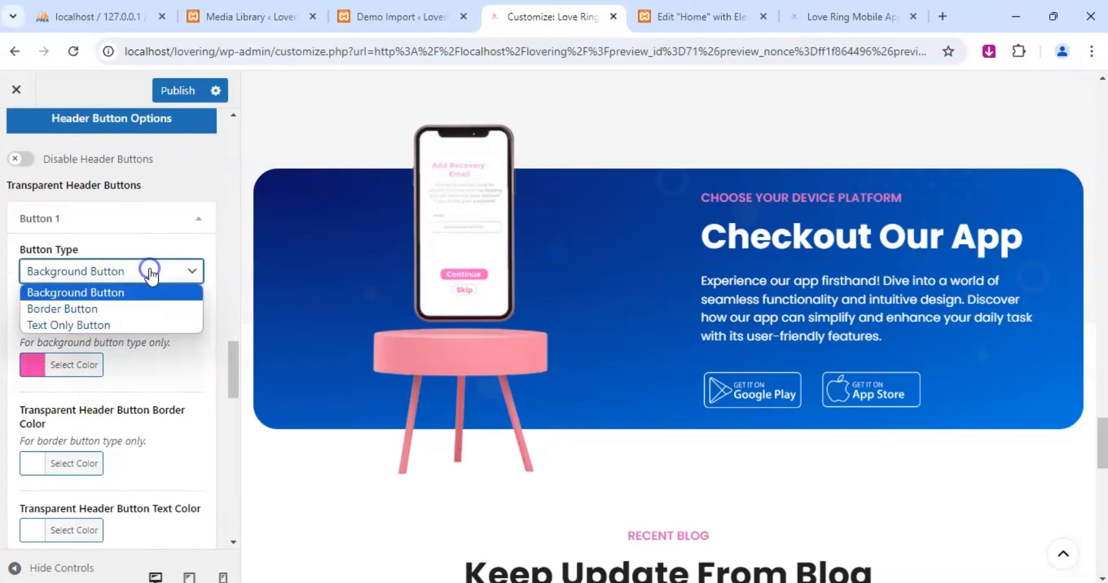
pyautogui.click(150, 271)
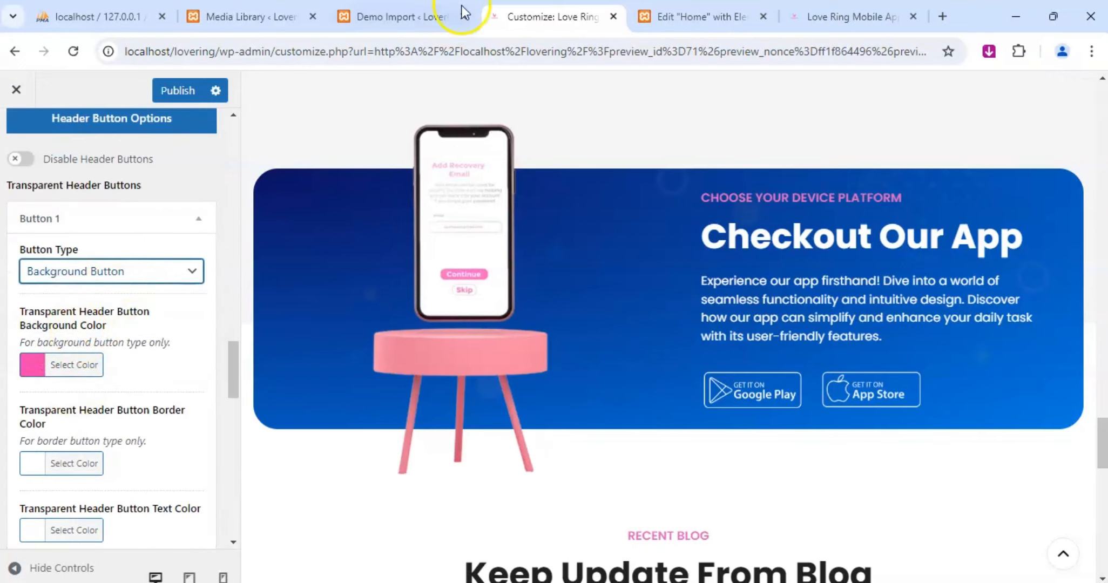
# Publish the header button color changes and check the Get A Quote button in the Customizer preview.
pyautogui.click(834, 15)
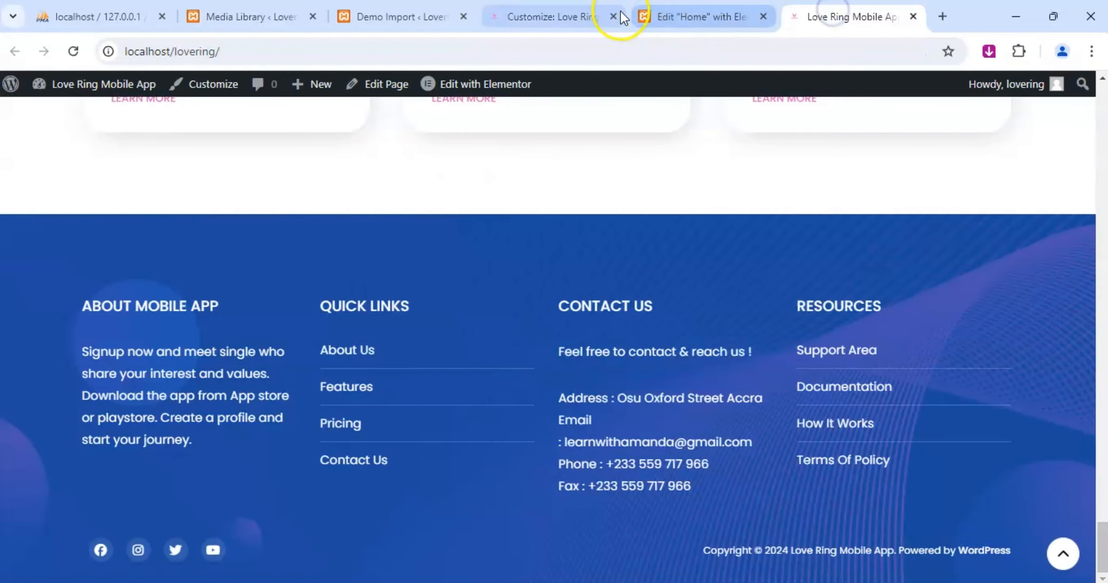
pyautogui.click(564, 19)
pyautogui.click(184, 94)
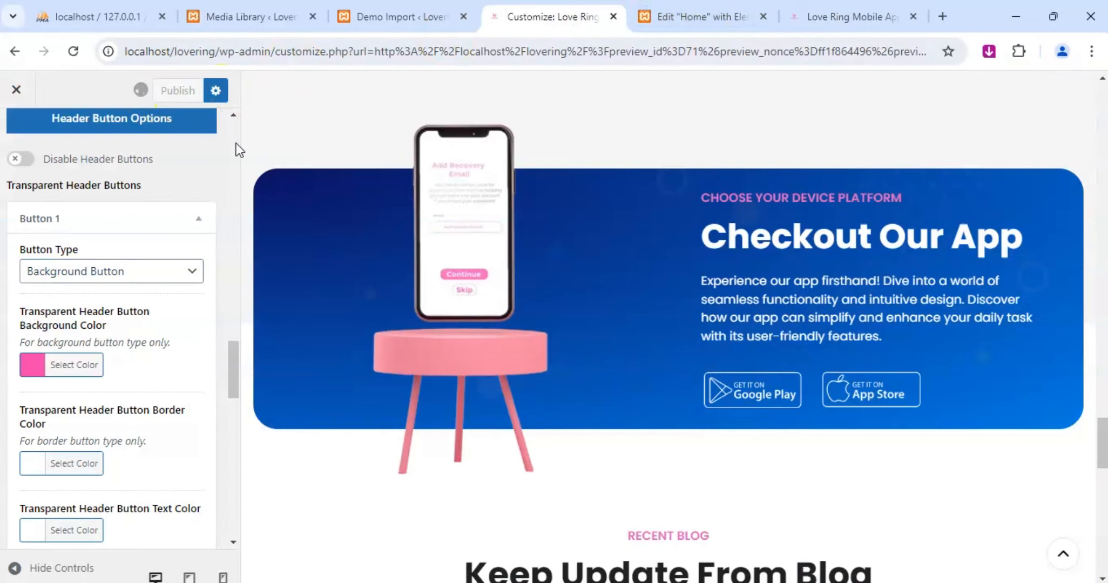
pyautogui.scroll(10, 747, 321)
pyautogui.scroll(15, 747, 320)
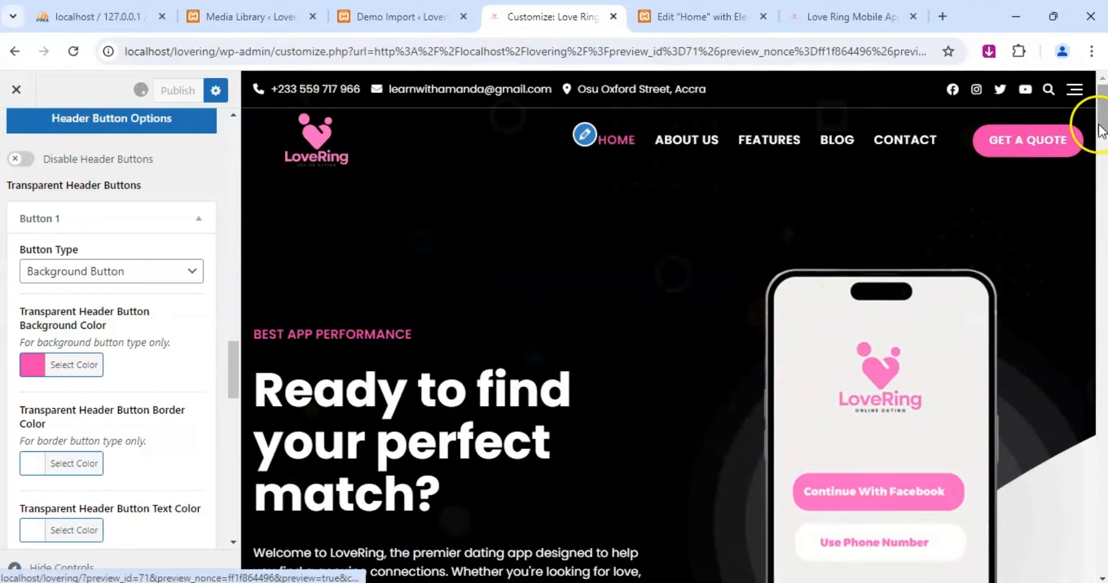
# Check the Customizer preview's footer, reload the live home page, and review its sections from the header to the footer.
pyautogui.moveTo(1102, 122); pyautogui.dragTo(1102, 559)
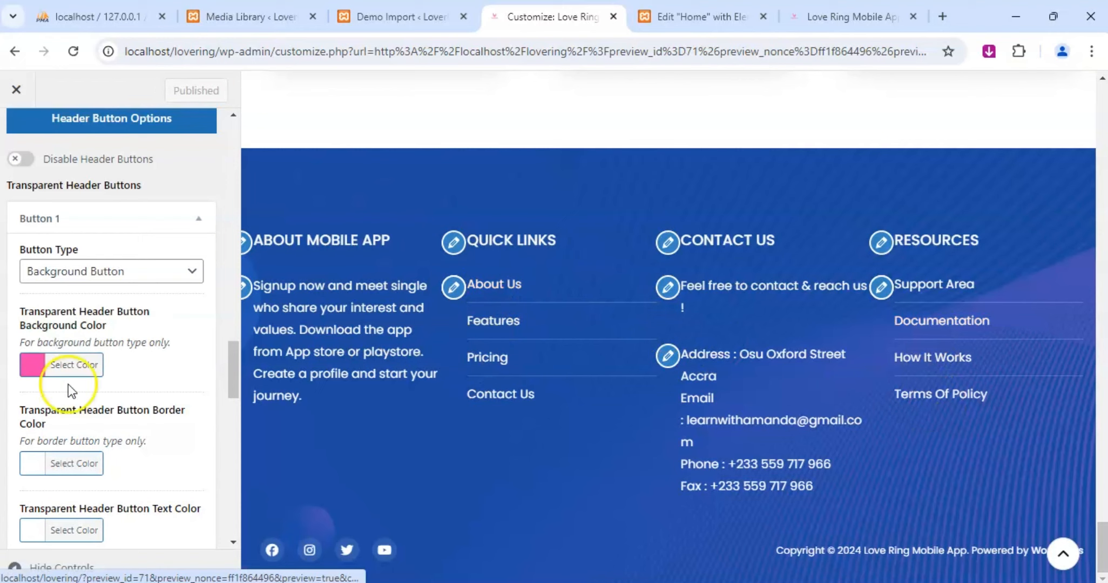
pyautogui.click(842, 16)
pyautogui.click(73, 52)
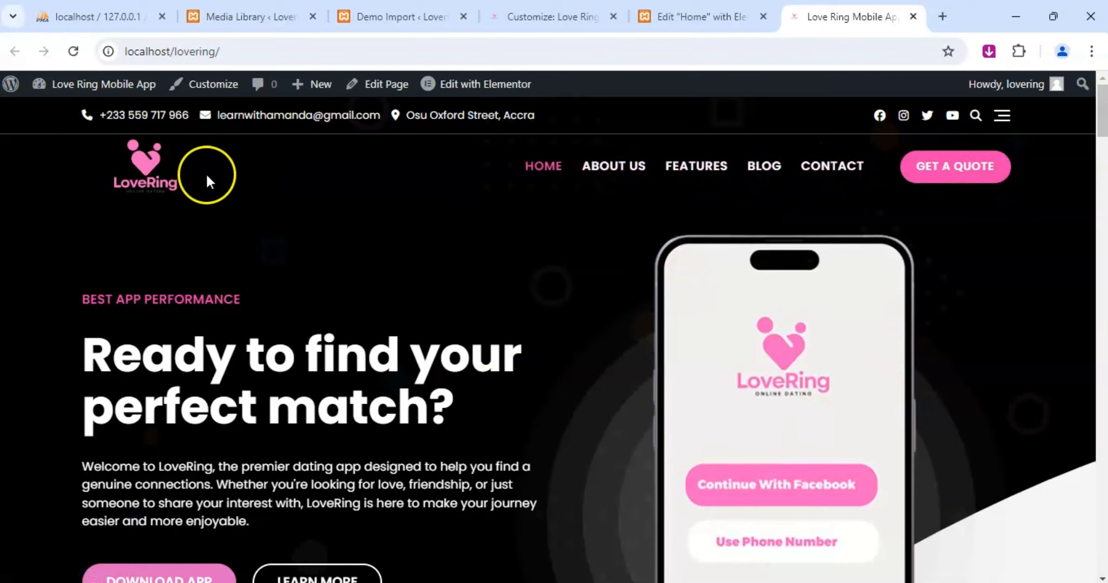
pyautogui.scroll(-12, 725, 207)
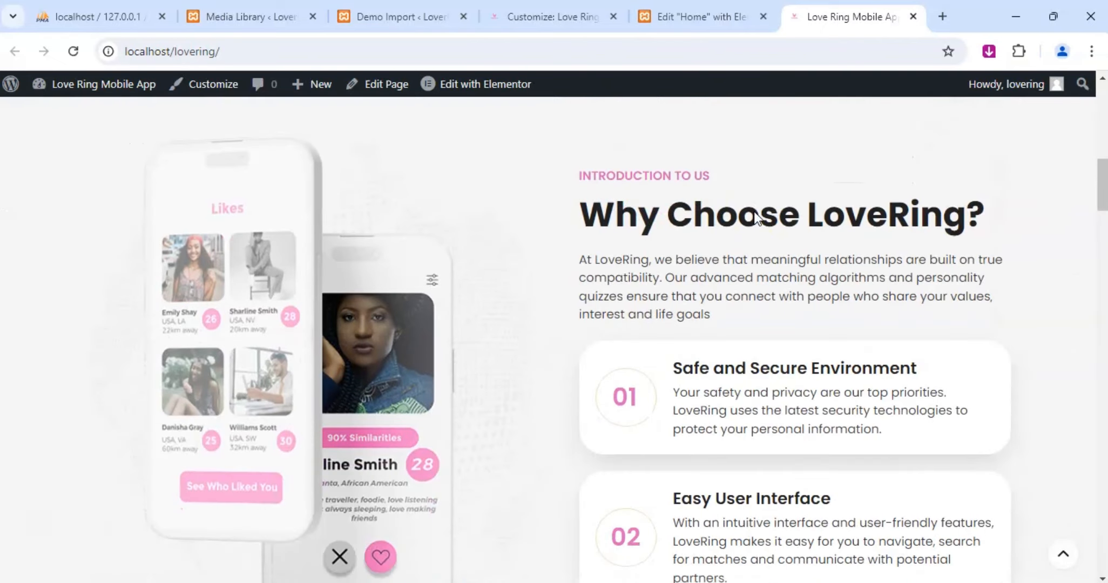
pyautogui.scroll(-9, 755, 216)
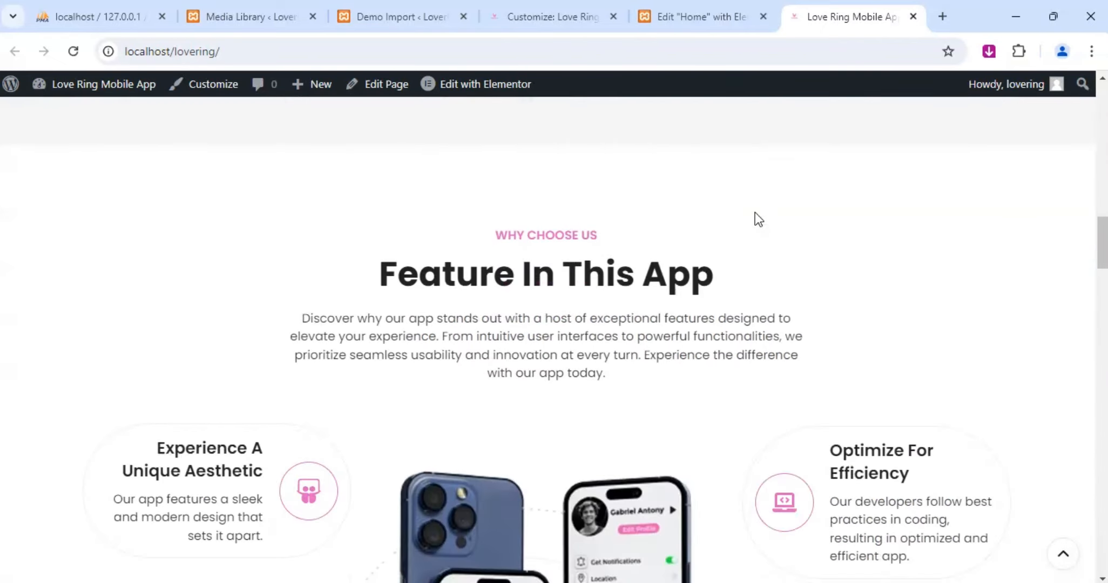
pyautogui.scroll(-18, 755, 216)
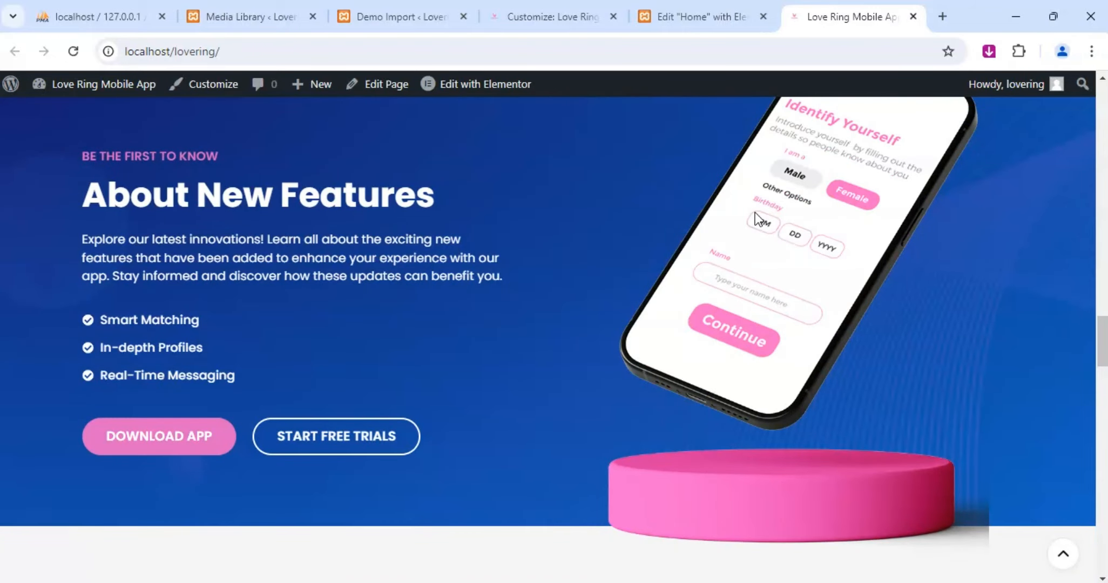
pyautogui.scroll(2, 755, 216)
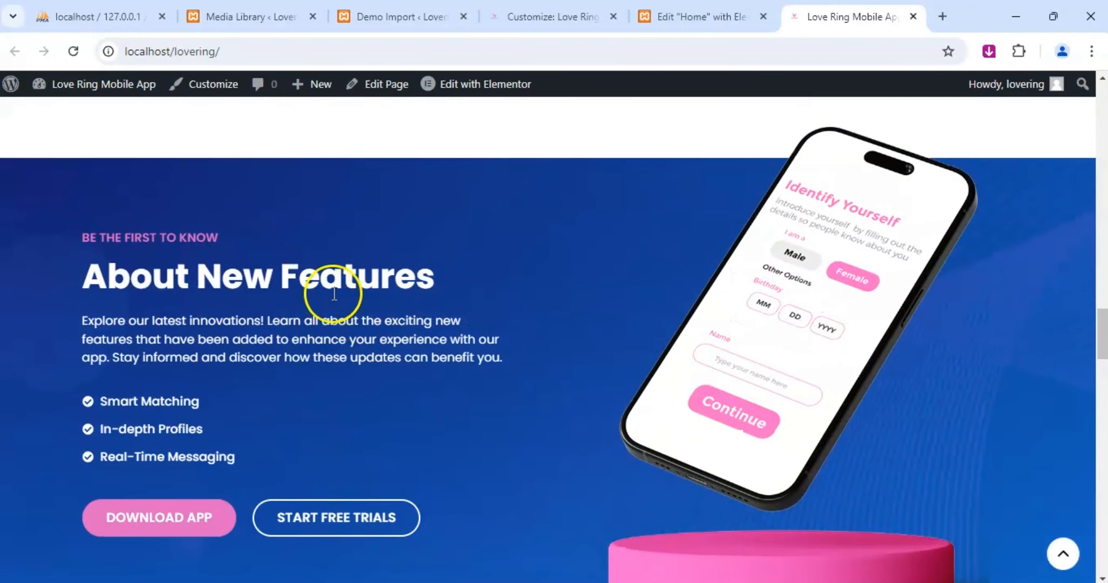
pyautogui.scroll(-18, 335, 294)
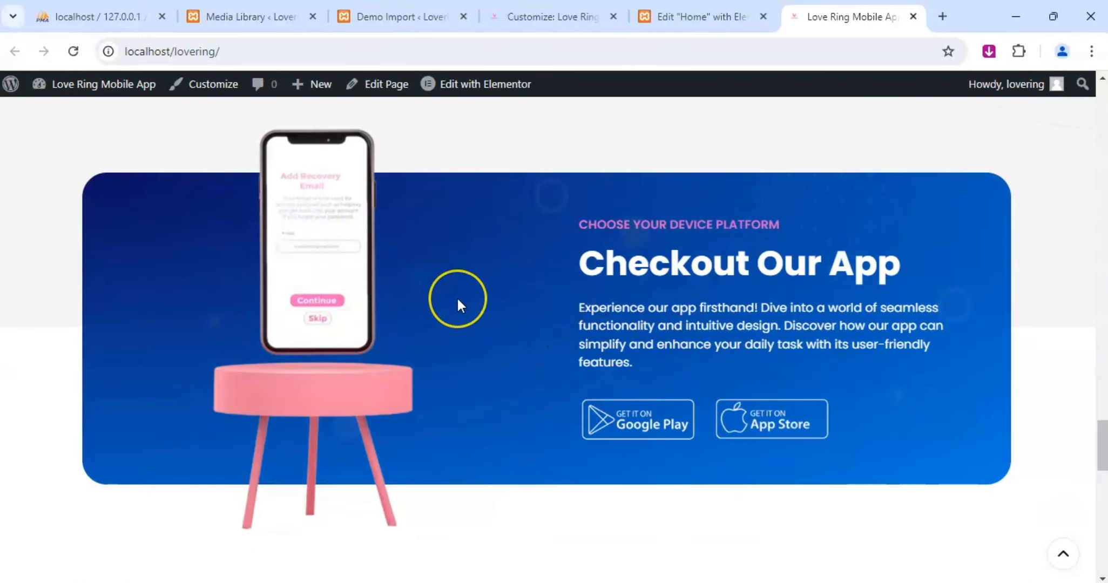
pyautogui.scroll(-15, 457, 296)
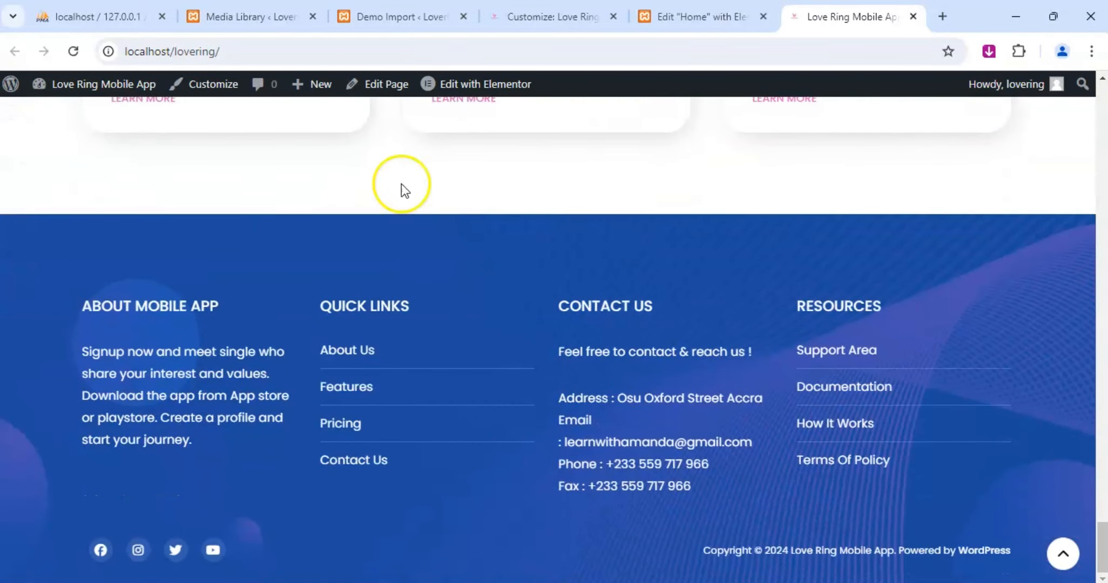
pyautogui.click(665, 18)
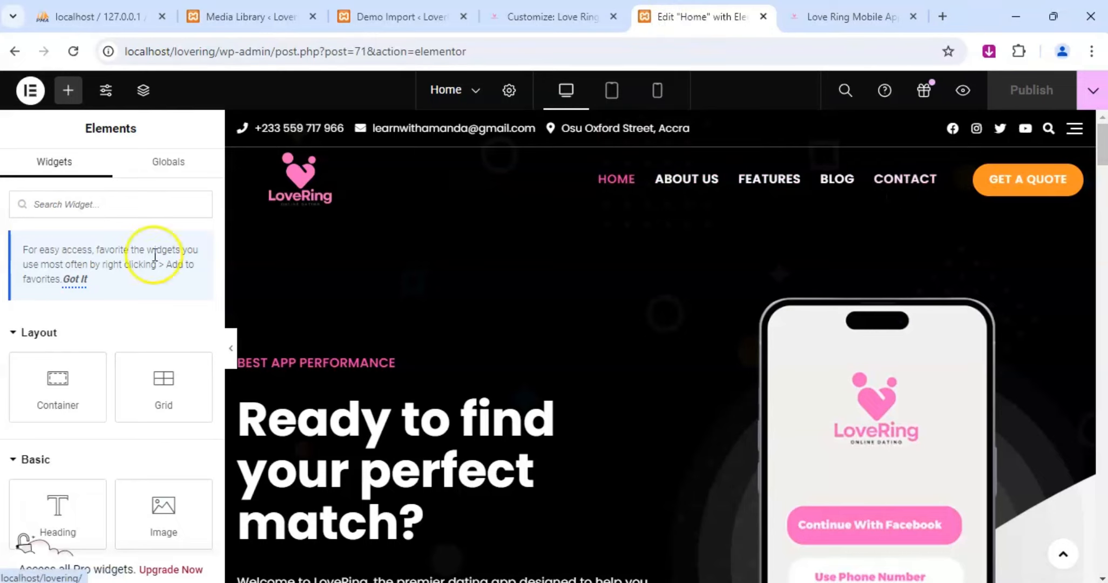
# Review the Customizer's header style settings, including header colors, contact details, button options and header button typography.
pyautogui.click(545, 16)
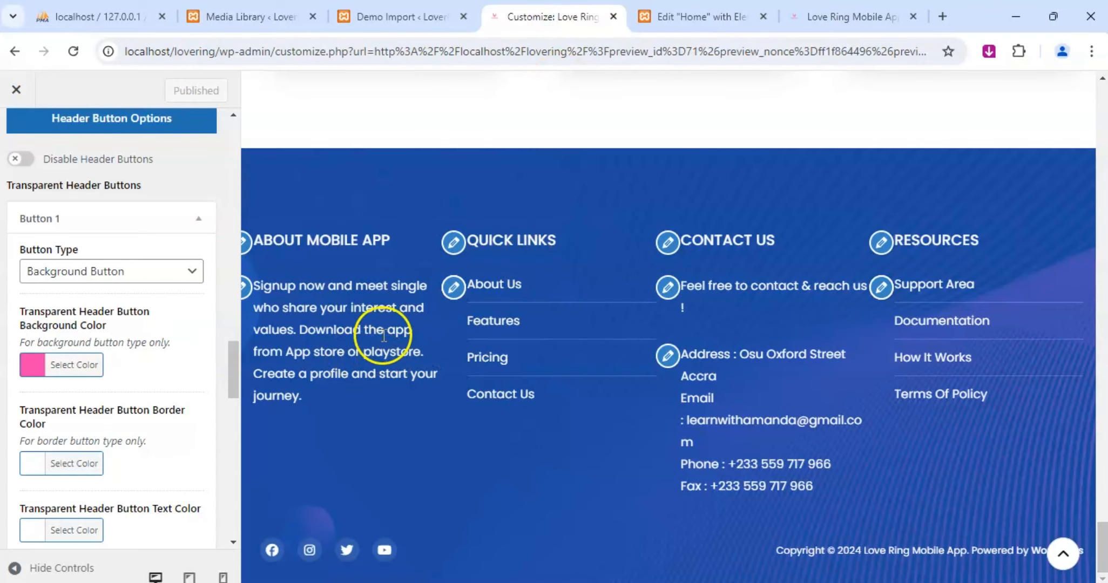
pyautogui.scroll(-12, 30, 321)
pyautogui.scroll(-5, 60, 322)
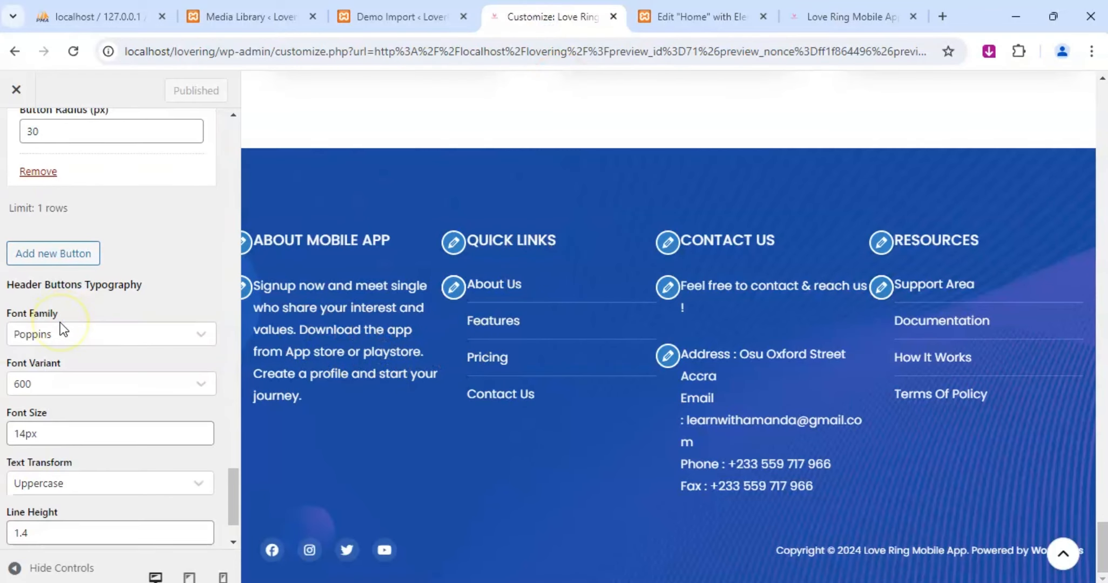
pyautogui.scroll(-2, 60, 322)
pyautogui.scroll(15, 60, 322)
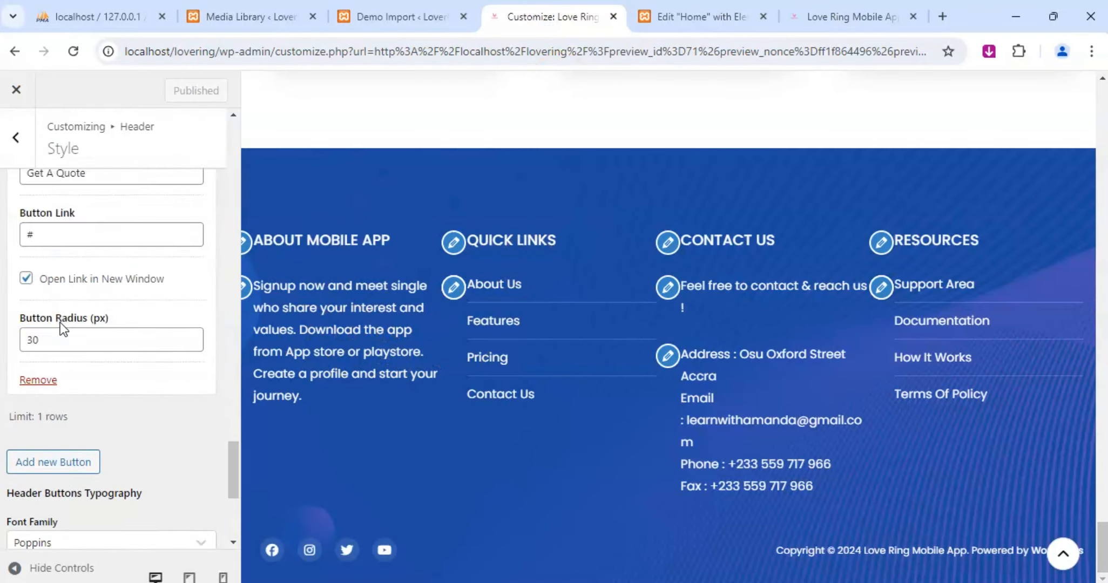
pyautogui.scroll(20, 60, 322)
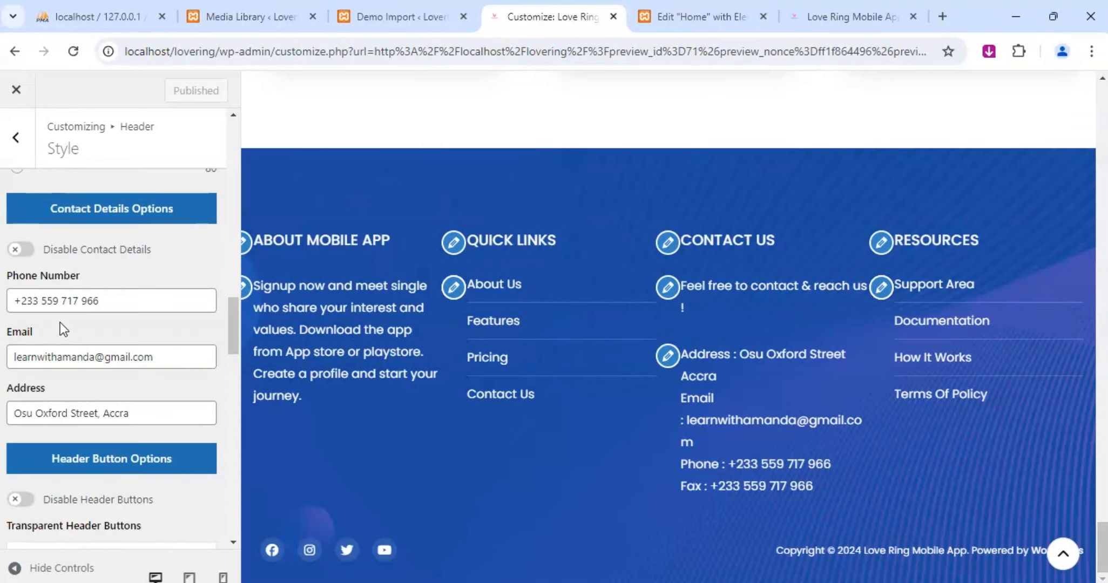
pyautogui.scroll(-14, 56, 271)
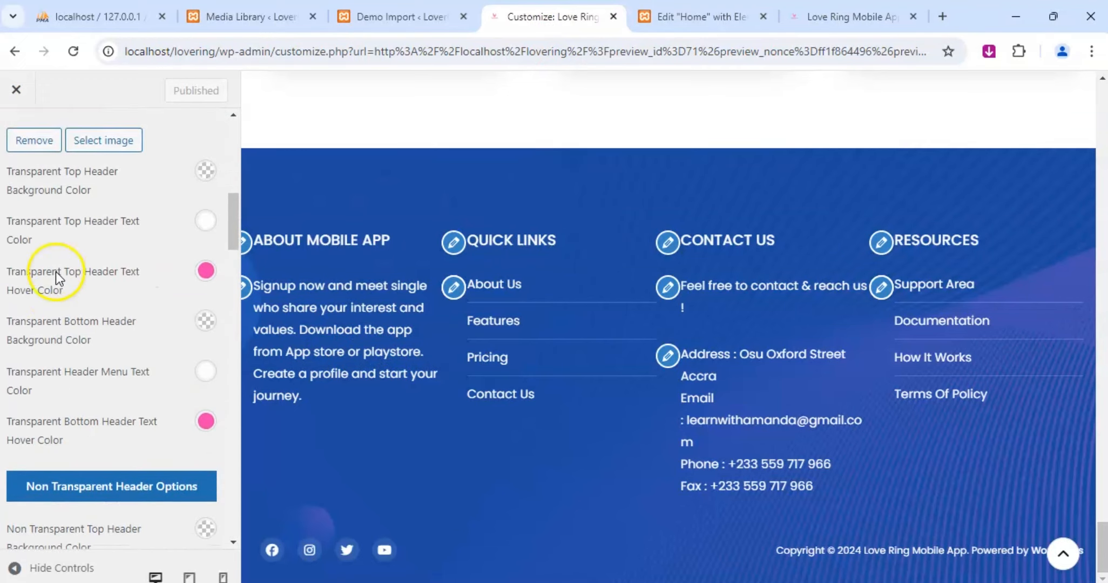
pyautogui.scroll(-8, 86, 297)
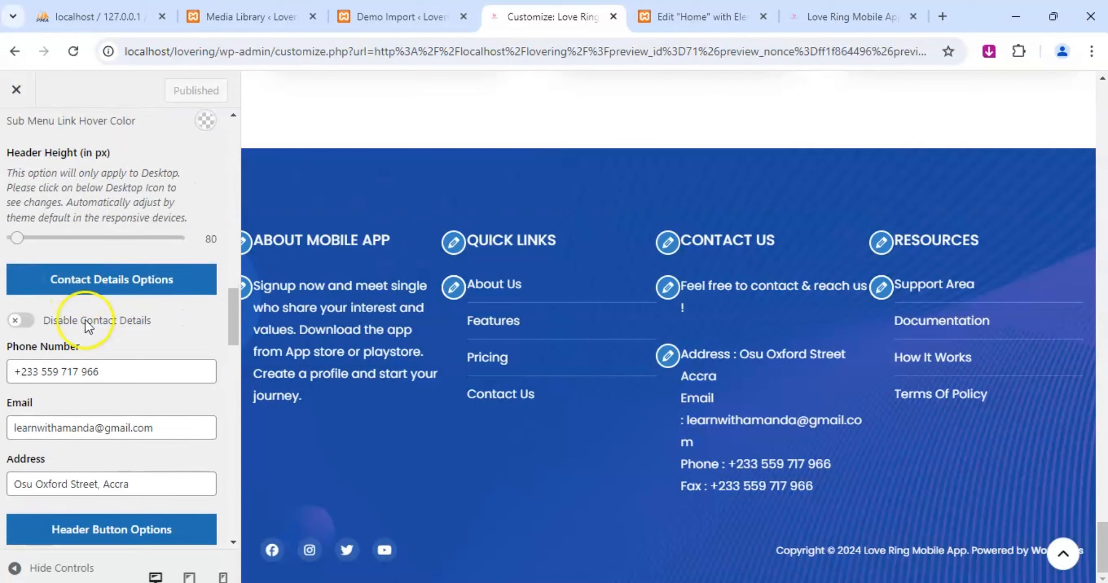
pyautogui.scroll(-2, 110, 303)
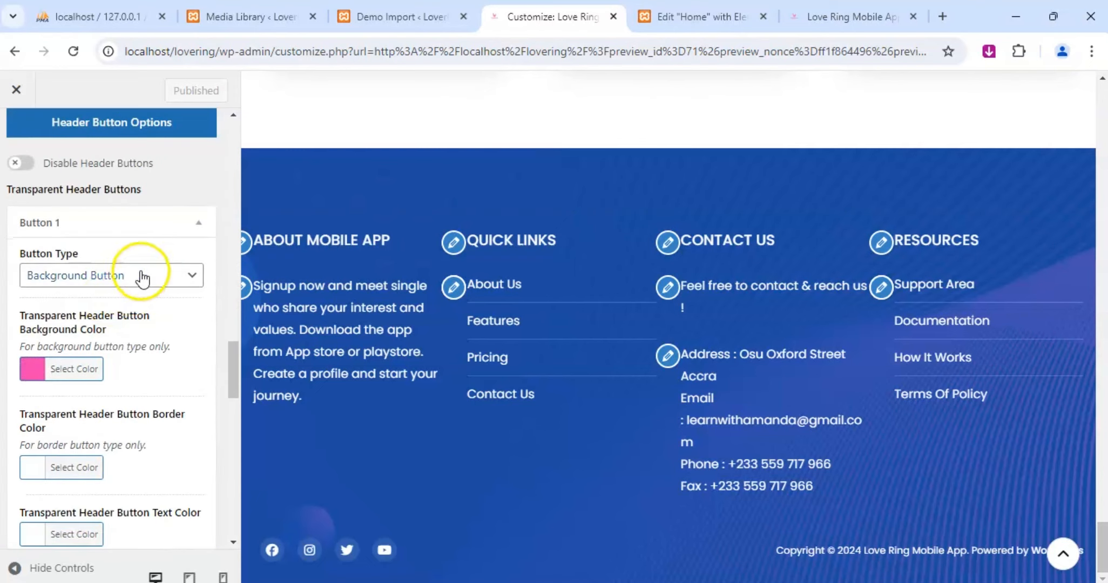
# Try the Text Only Button, Background Button and Border Button types on header Button 1 and compare them in the preview.
pyautogui.click(142, 275)
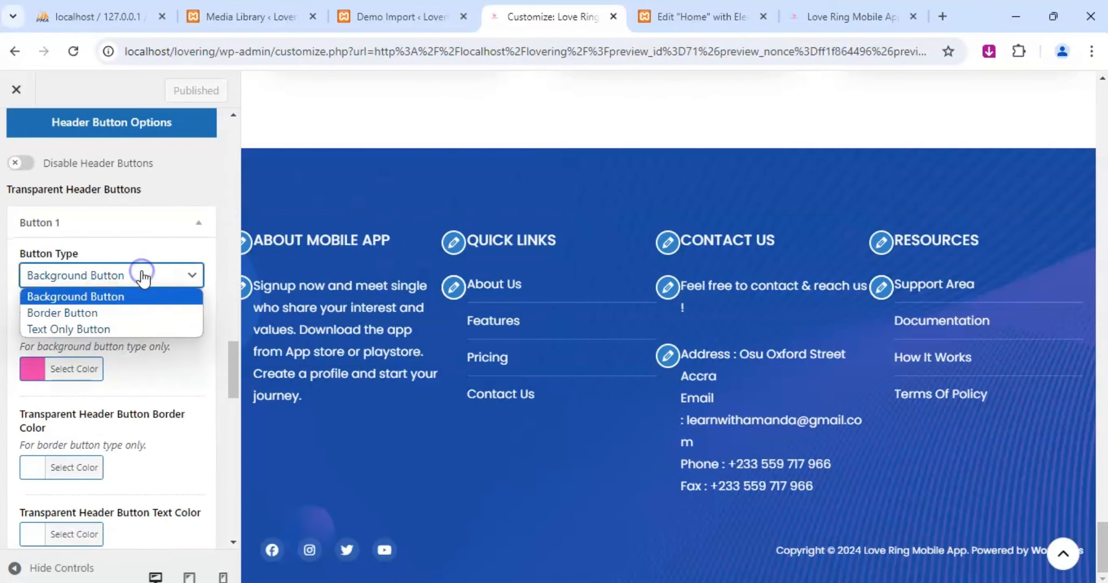
pyautogui.click(95, 330)
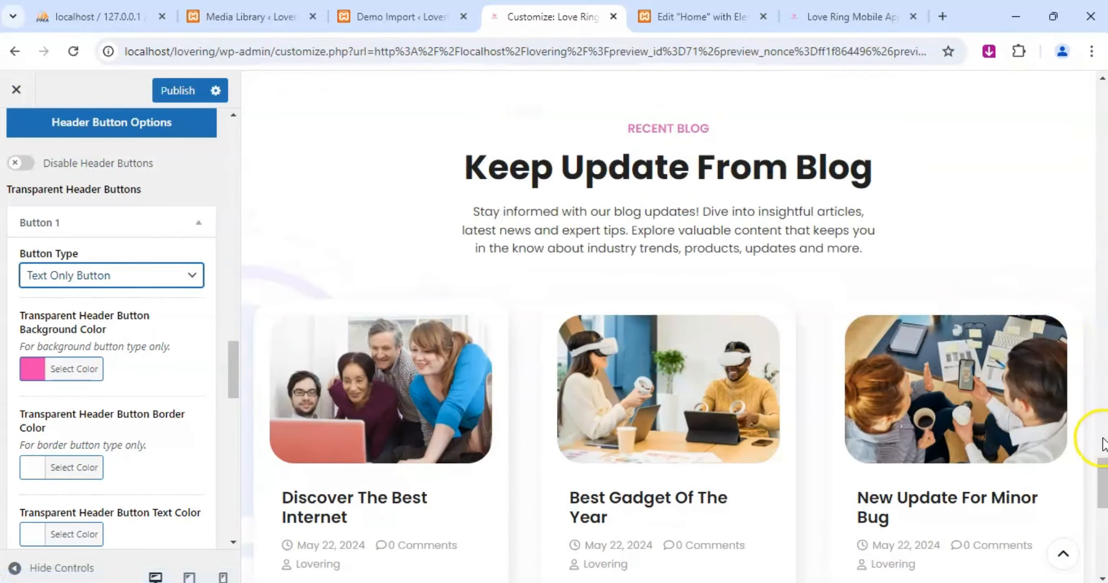
pyautogui.moveTo(1102, 472); pyautogui.dragTo(1101, 65)
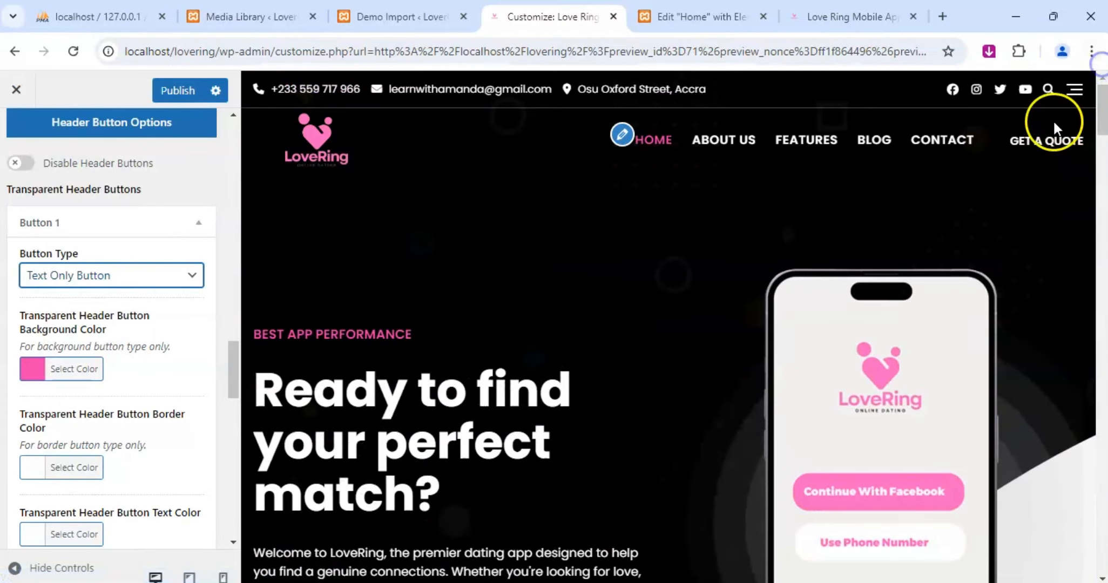
pyautogui.click(127, 279)
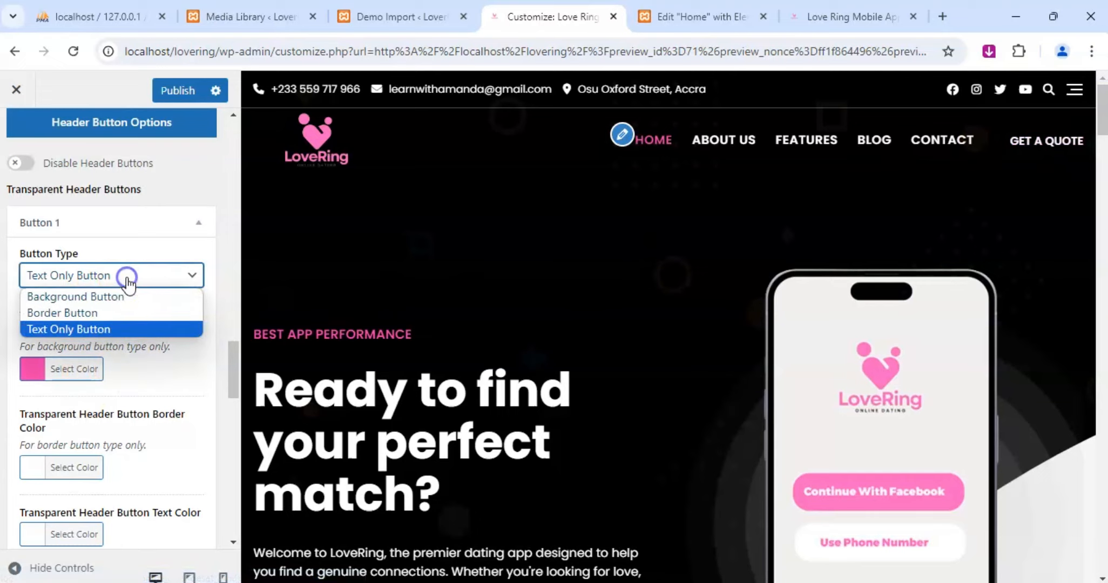
pyautogui.click(111, 296)
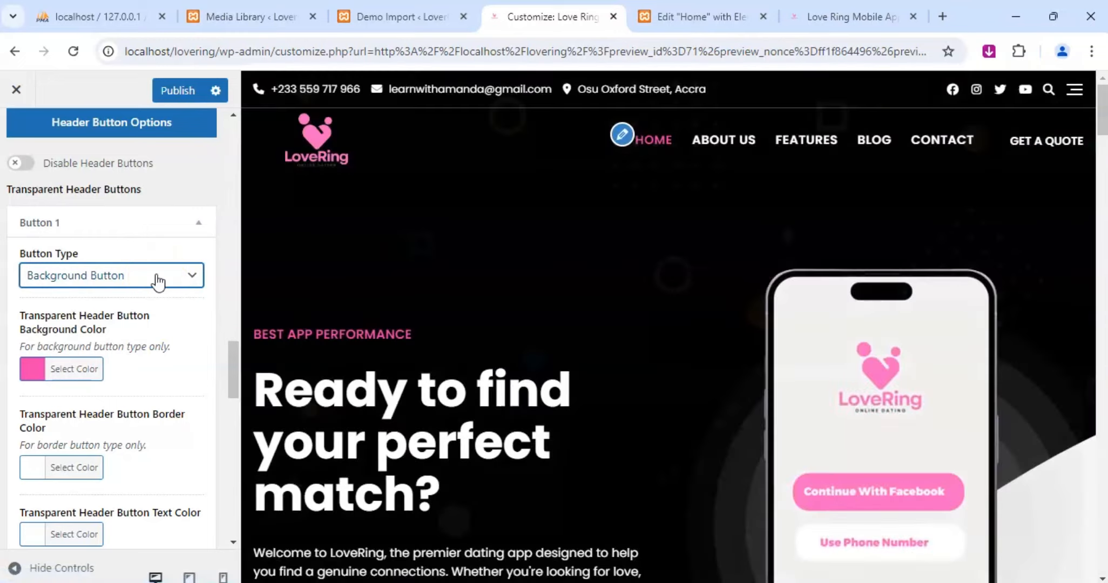
pyautogui.click(144, 276)
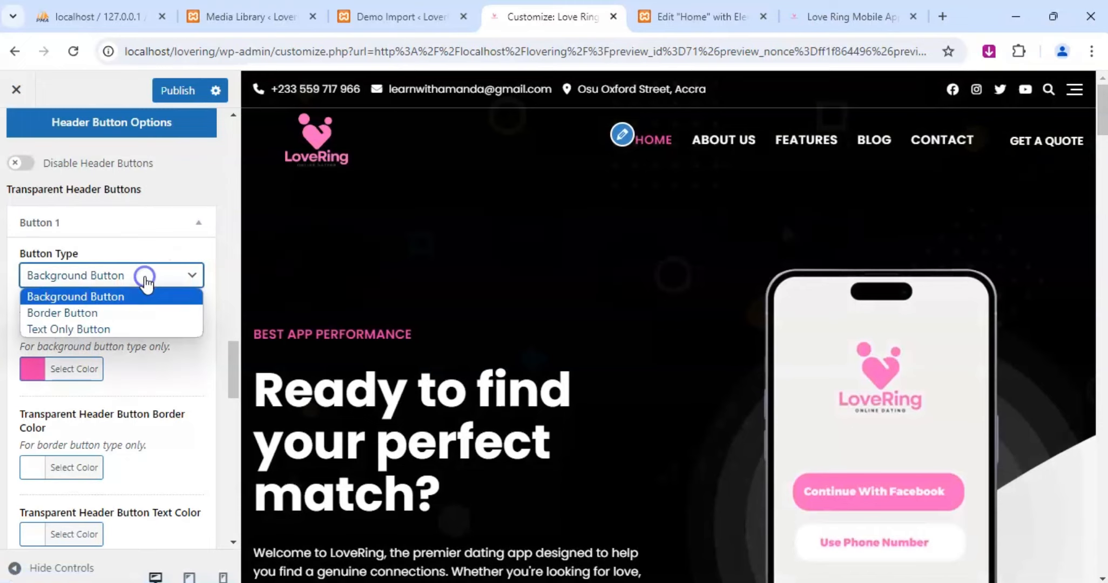
pyautogui.click(71, 313)
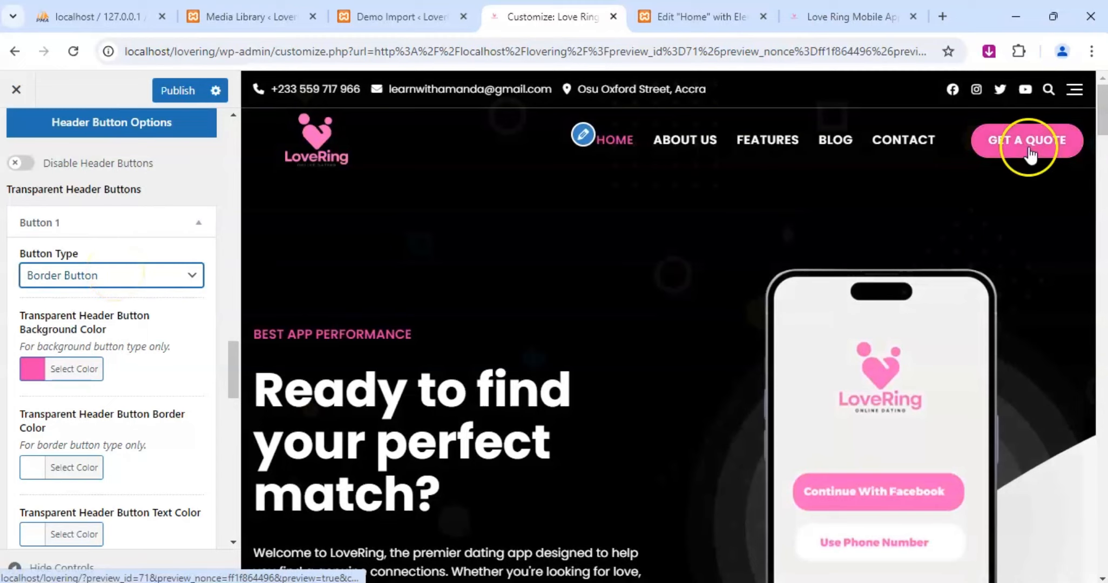
# Set header Button 1's type to Background Button, publish the change, and look over the remaining header button options.
pyautogui.click(136, 276)
pyautogui.click(99, 296)
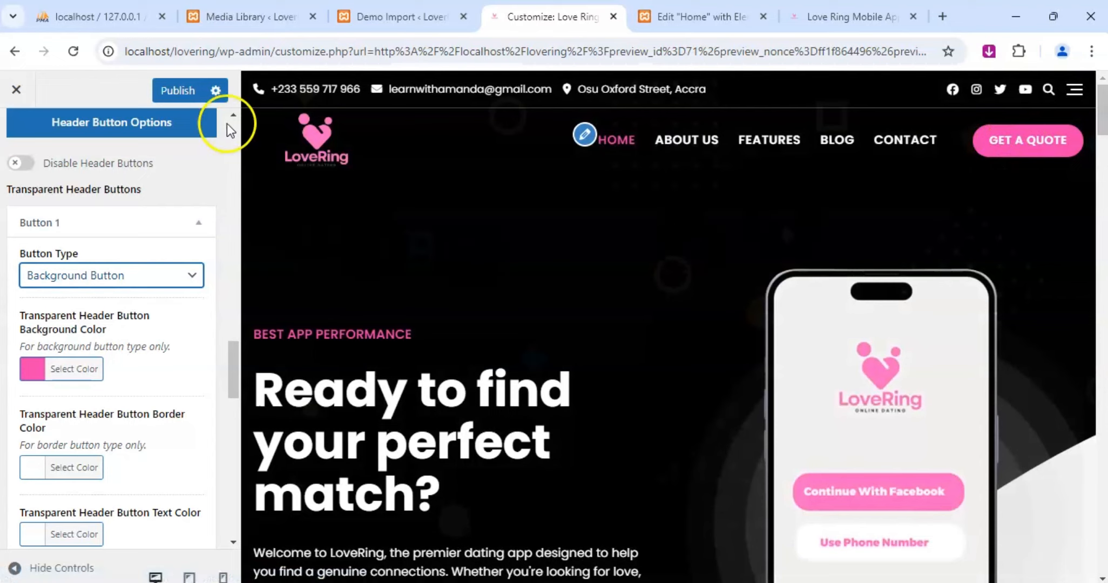
pyautogui.click(181, 92)
pyautogui.scroll(-15, 74, 421)
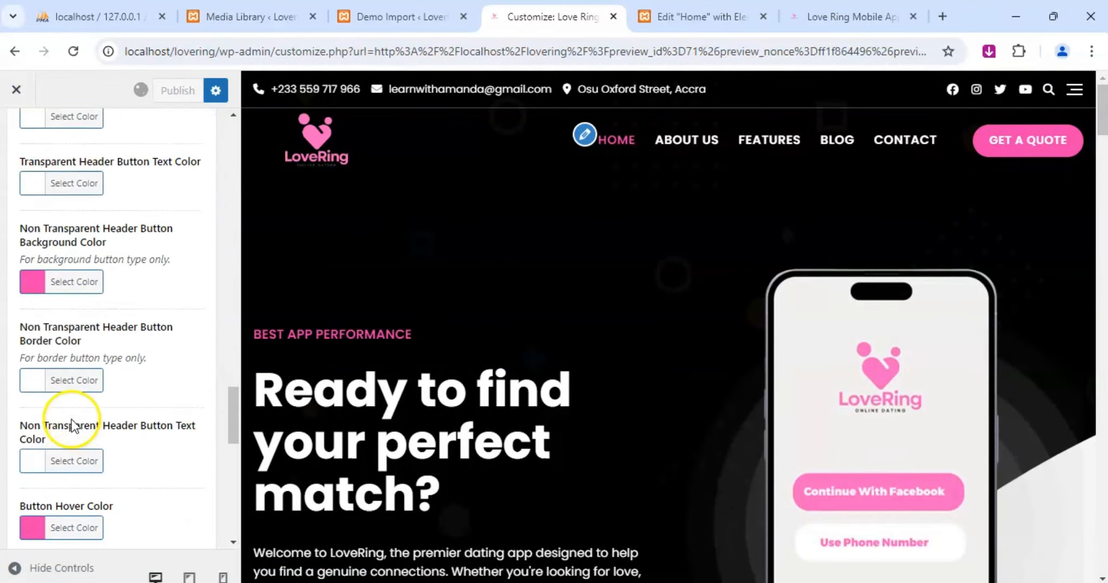
pyautogui.scroll(-3, 74, 421)
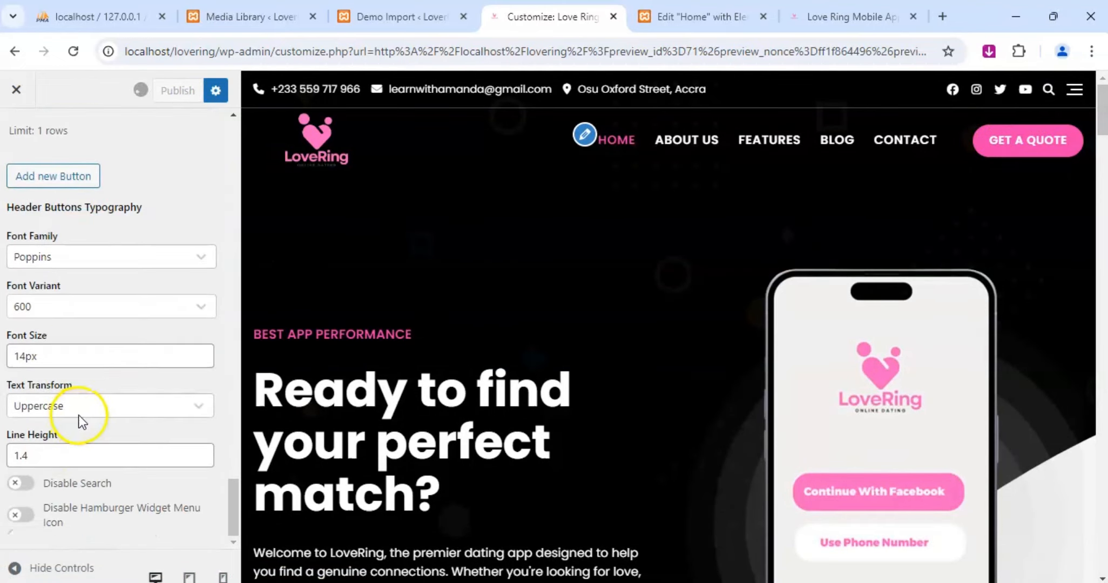
pyautogui.scroll(15, 74, 420)
pyautogui.scroll(10, 32, 270)
# Examine the header's Responsive options for tablet and mobile devices.
pyautogui.click(16, 137)
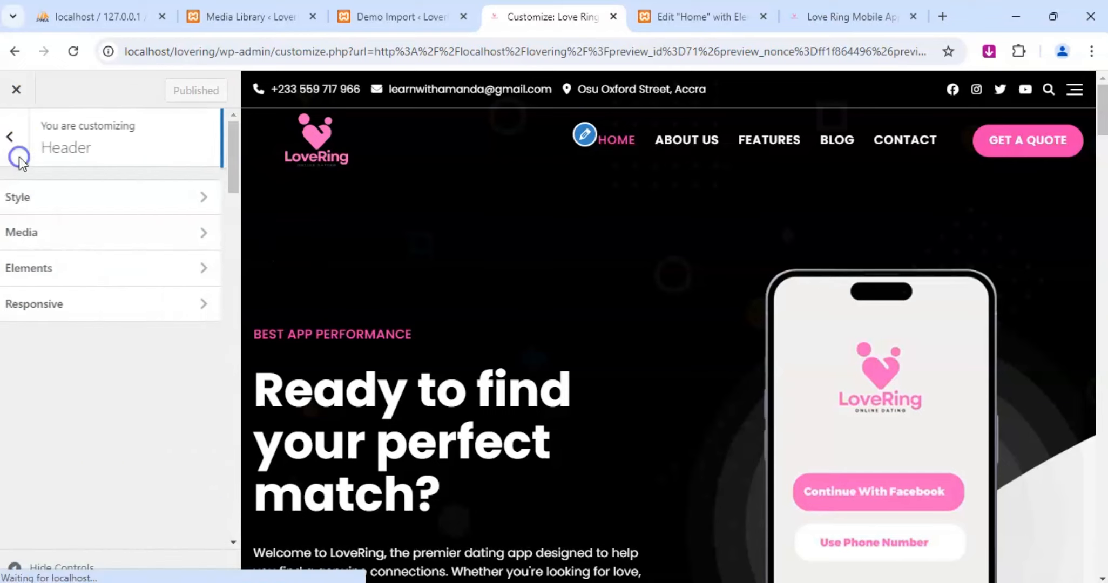
pyautogui.click(56, 312)
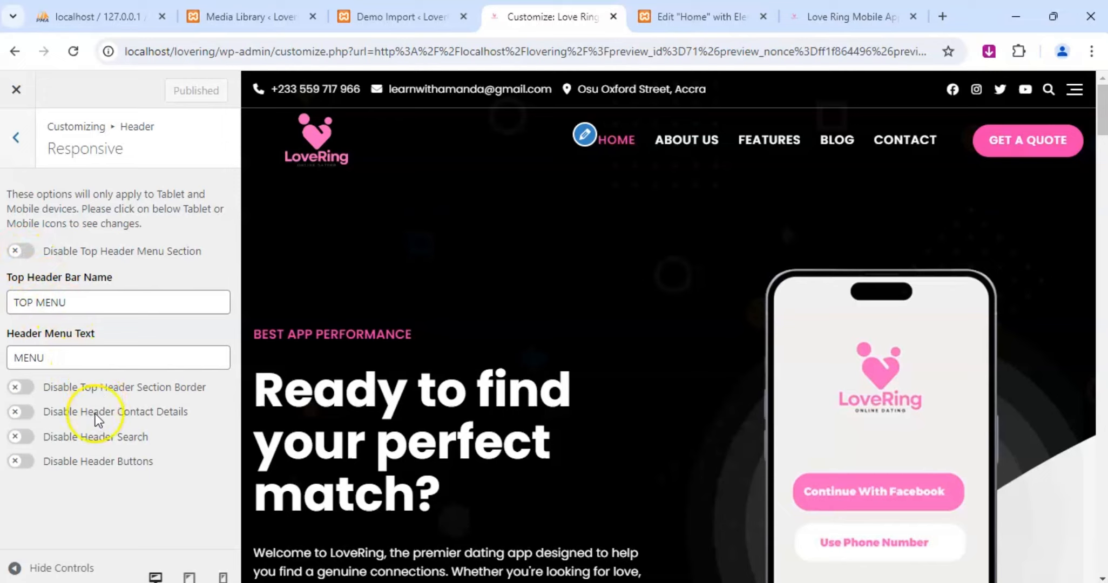
pyautogui.click(21, 141)
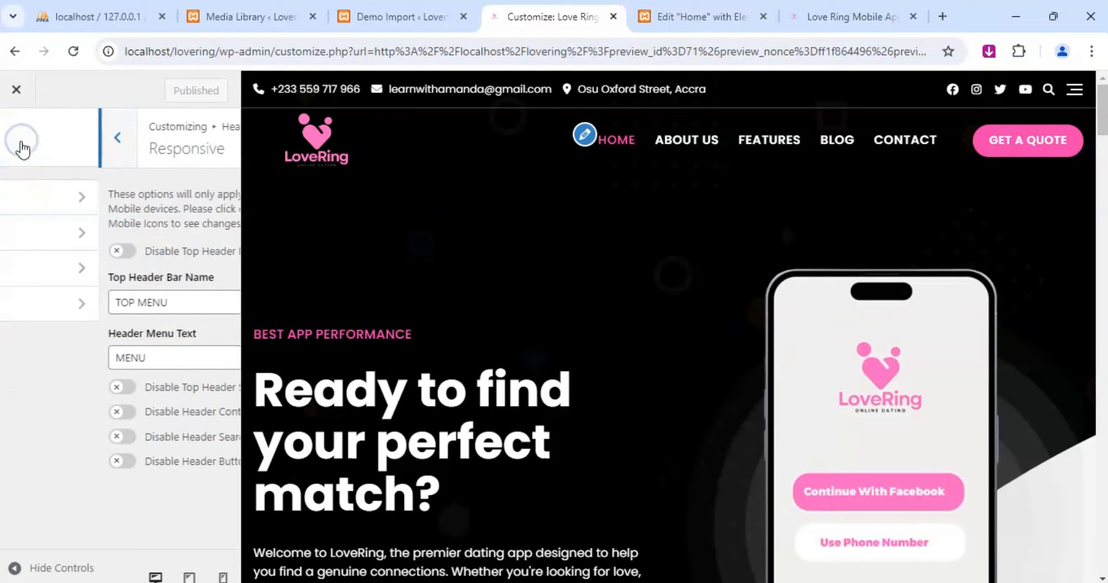
pyautogui.click(24, 185)
pyautogui.click(21, 143)
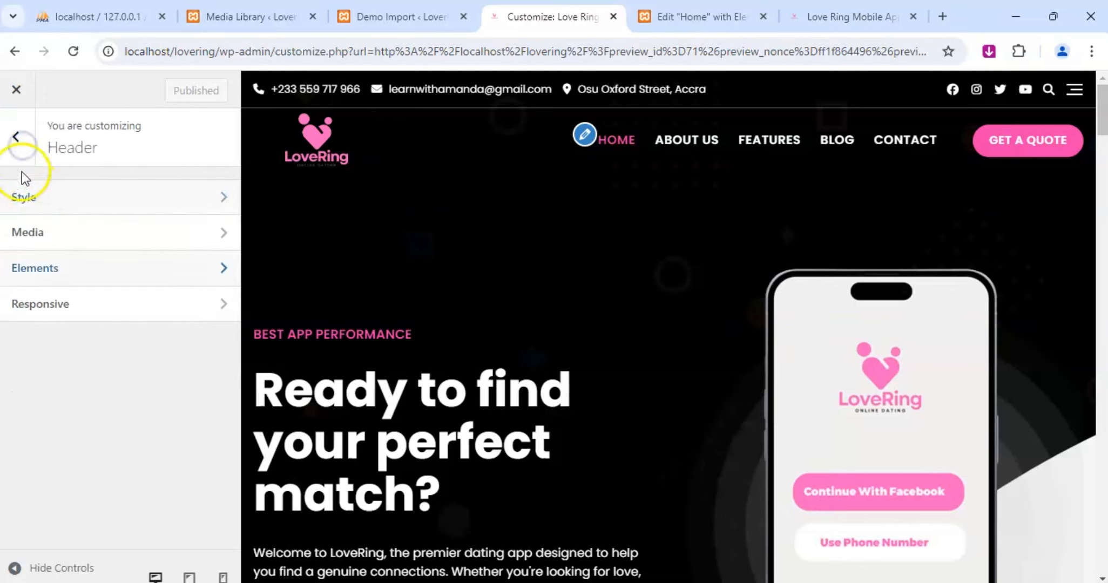
# Look through the Customizer's Site Identity, Colors and Site Skins settings.
pyautogui.click(21, 142)
pyautogui.click(58, 324)
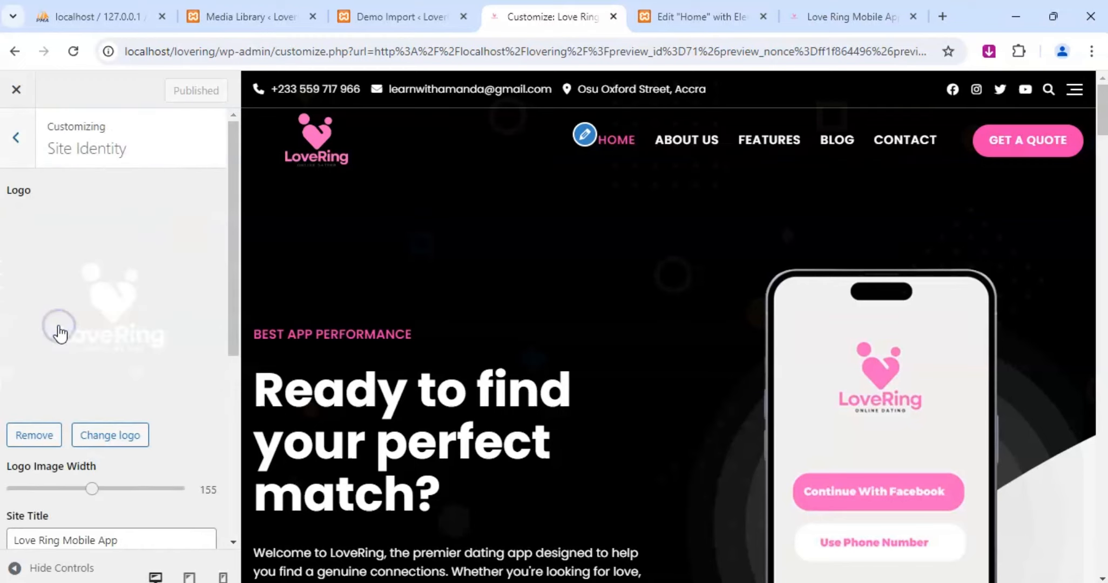
pyautogui.scroll(-4, 59, 325)
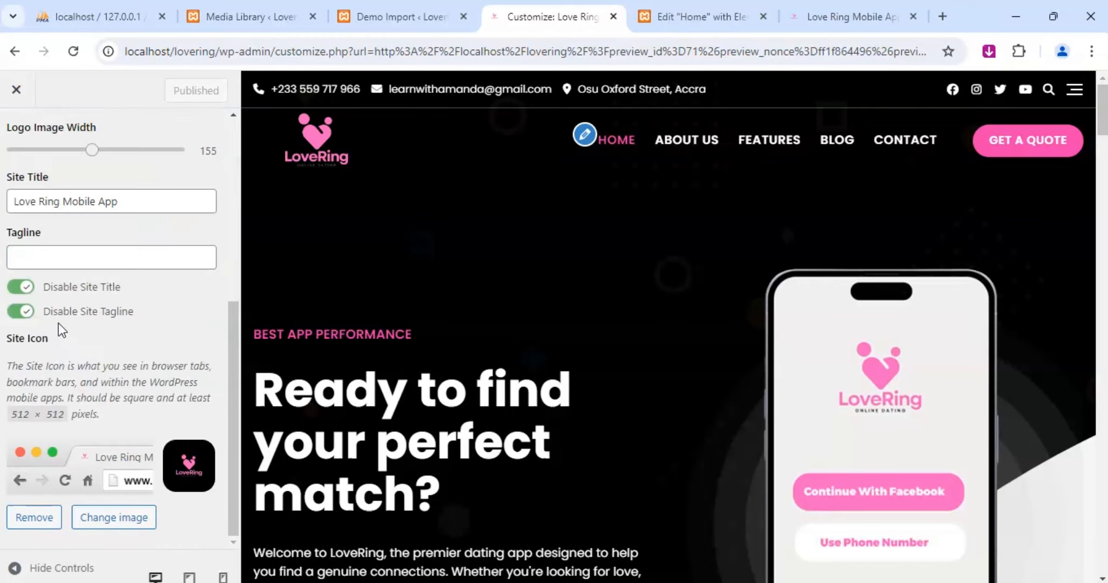
pyautogui.scroll(4, 23, 184)
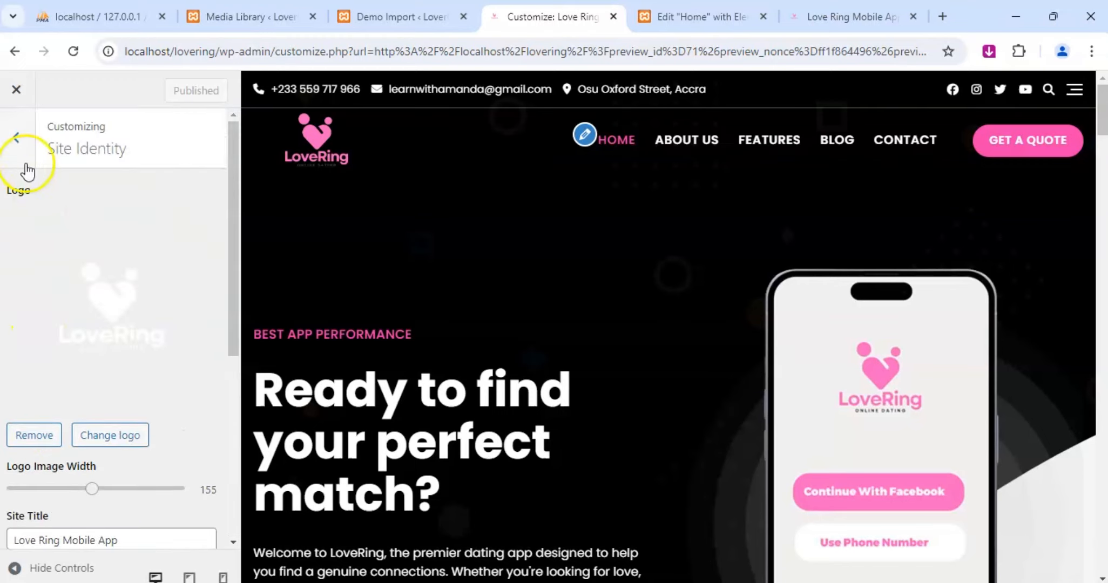
pyautogui.click(16, 139)
pyautogui.click(67, 372)
pyautogui.click(16, 138)
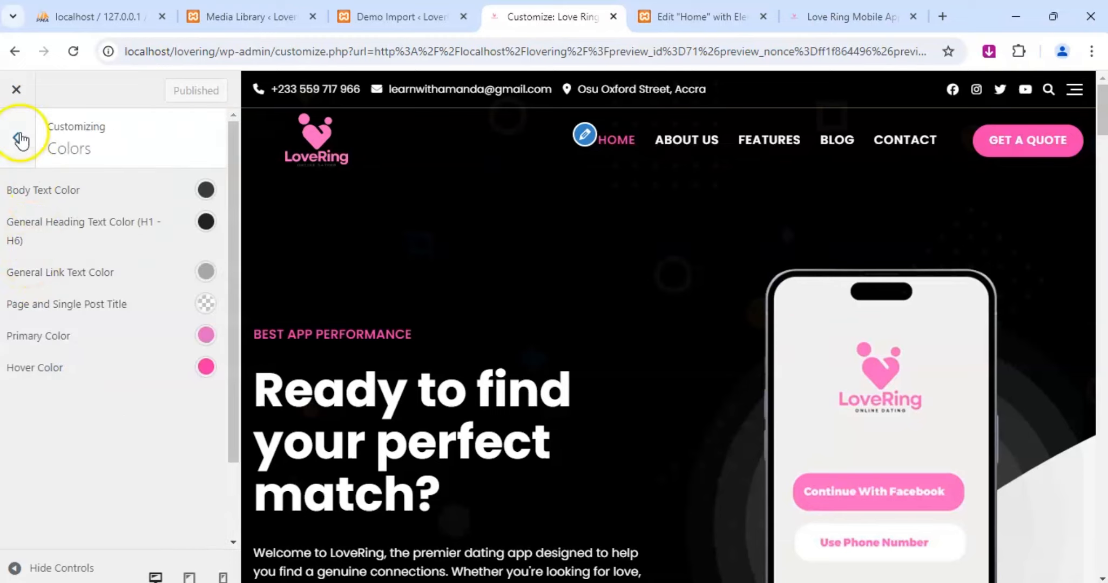
pyautogui.click(74, 397)
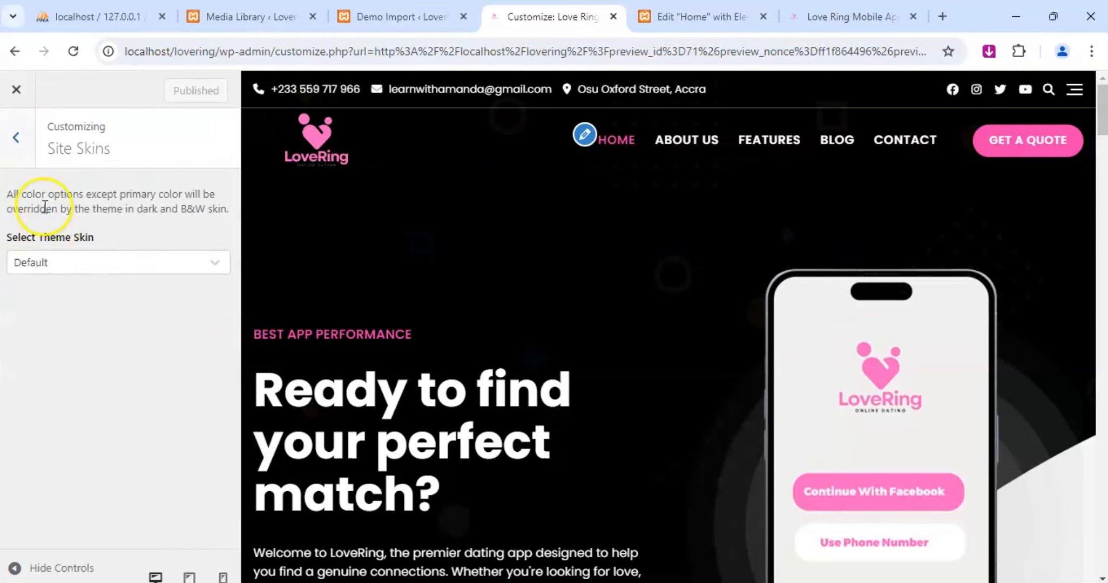
# Look over the home page in the Customizer preview, the Elementor editor and the live site, including its admin bar options.
pyautogui.click(26, 142)
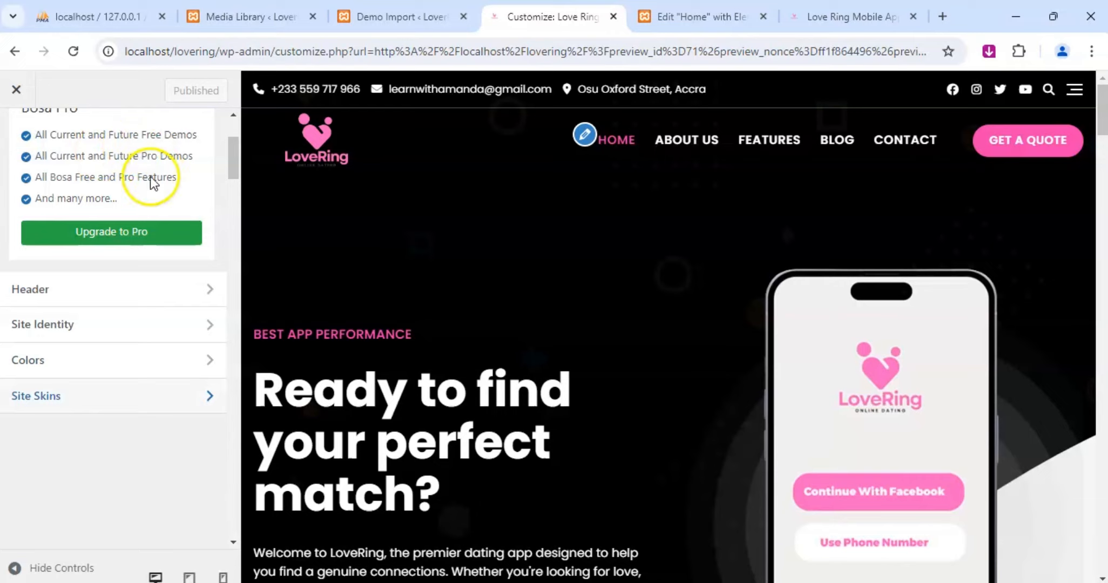
pyautogui.moveTo(1103, 120); pyautogui.dragTo(1093, 167)
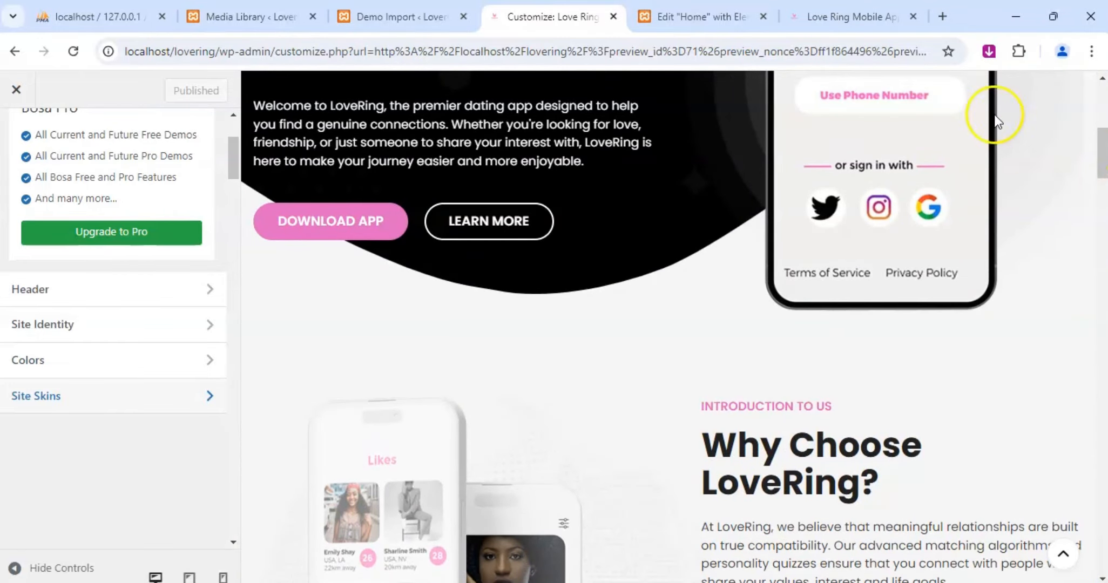
pyautogui.click(677, 19)
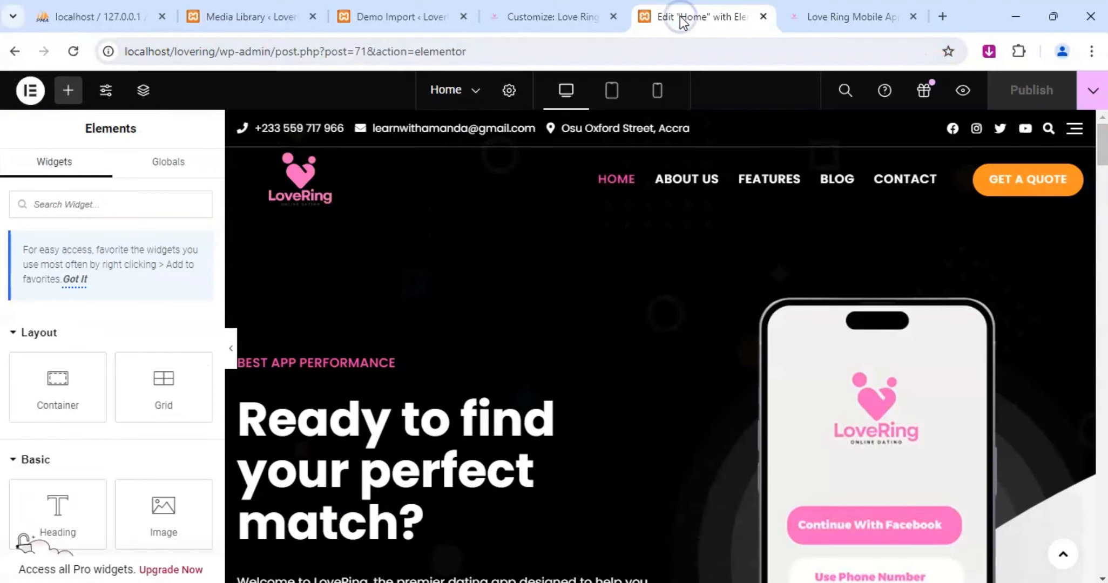
pyautogui.click(858, 16)
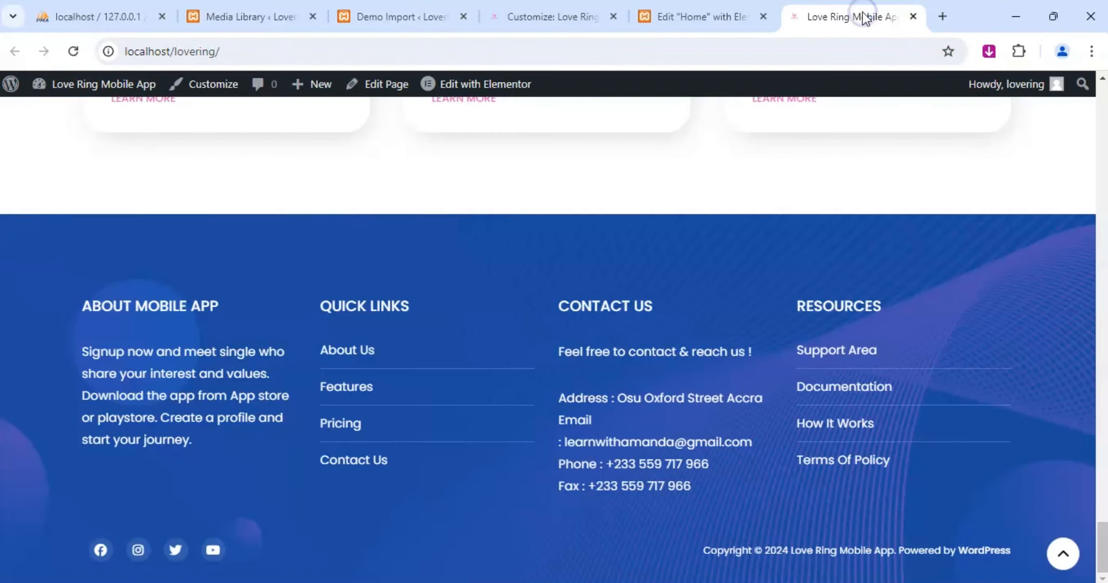
pyautogui.scroll(15, 334, 316)
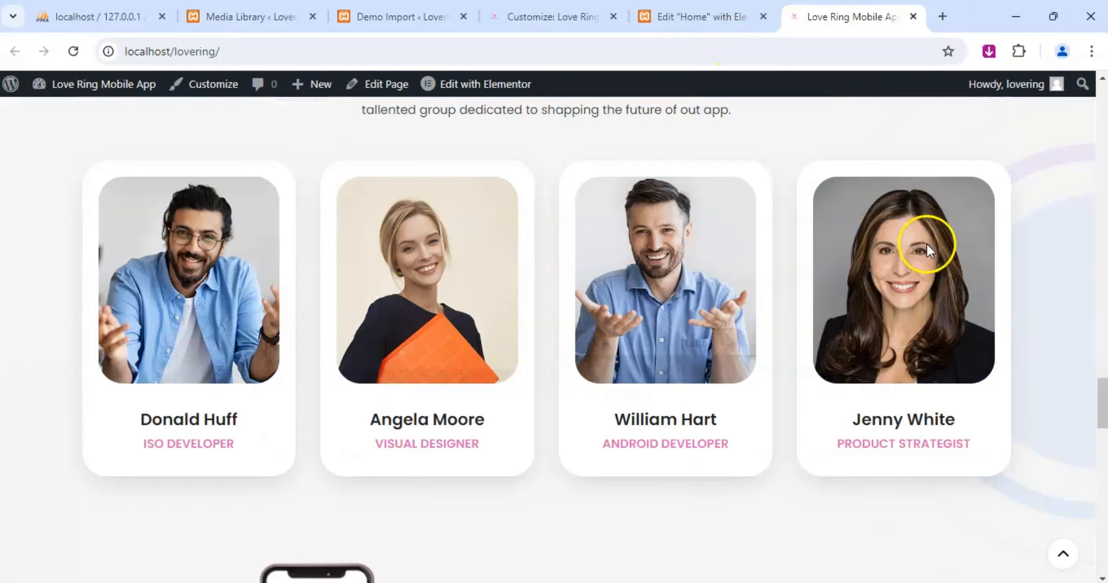
pyautogui.moveTo(1102, 413); pyautogui.dragTo(658, 99)
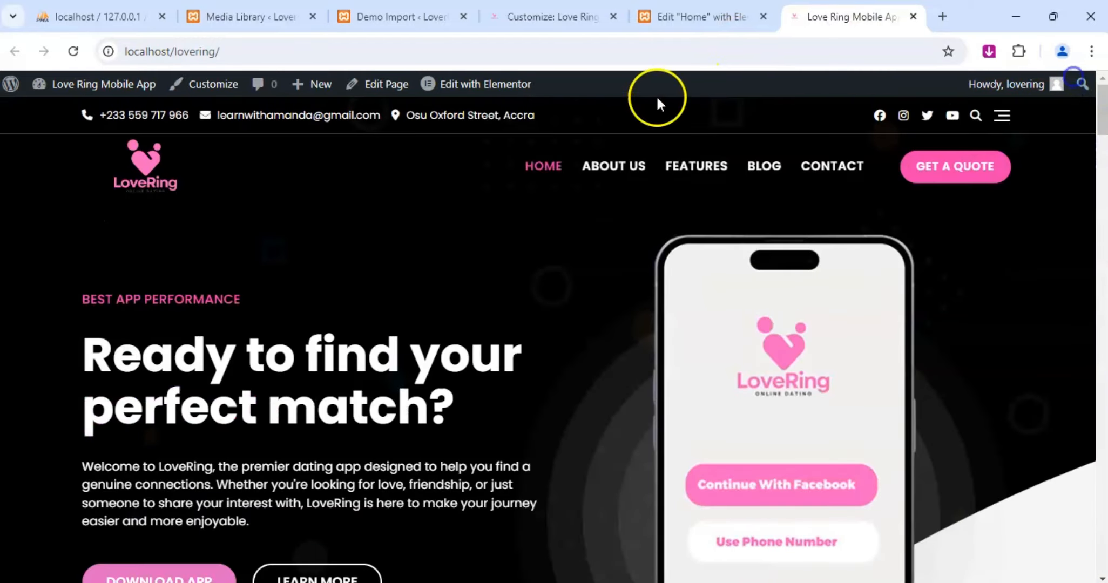
pyautogui.moveTo(63, 92)
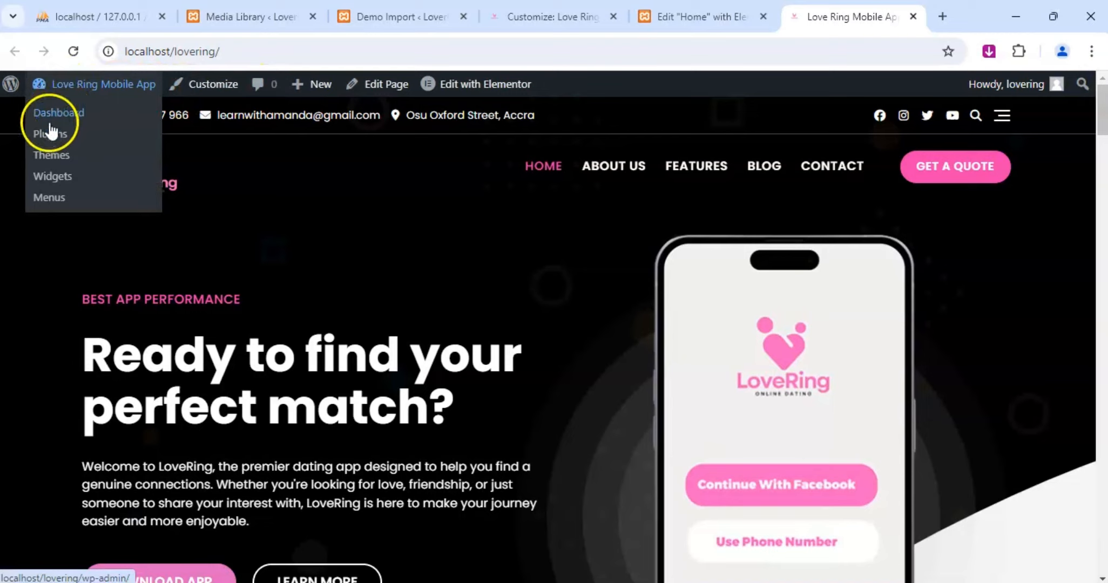
pyautogui.click(74, 145)
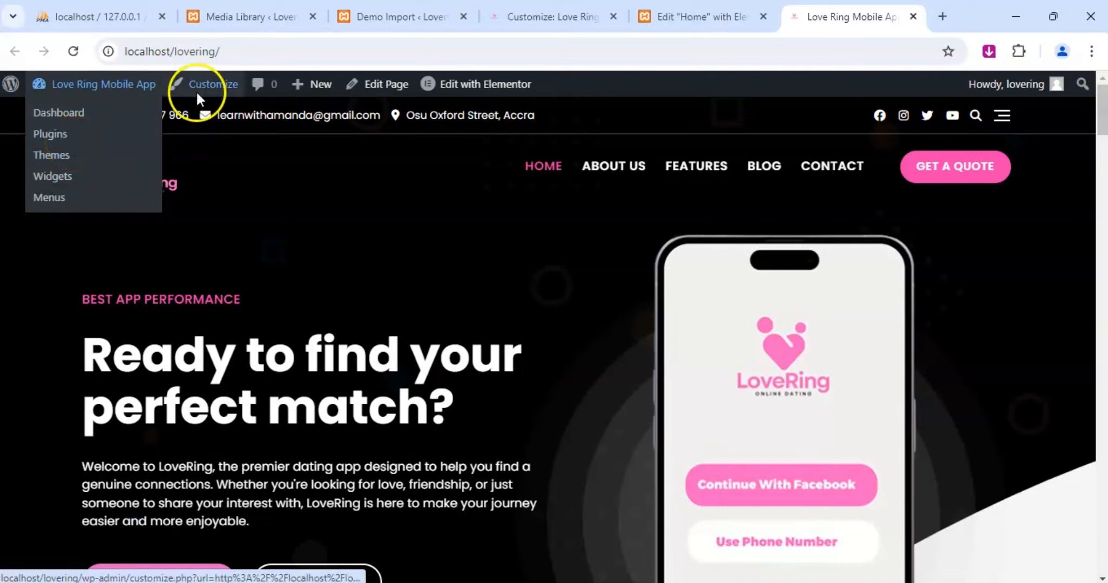
pyautogui.moveTo(458, 99)
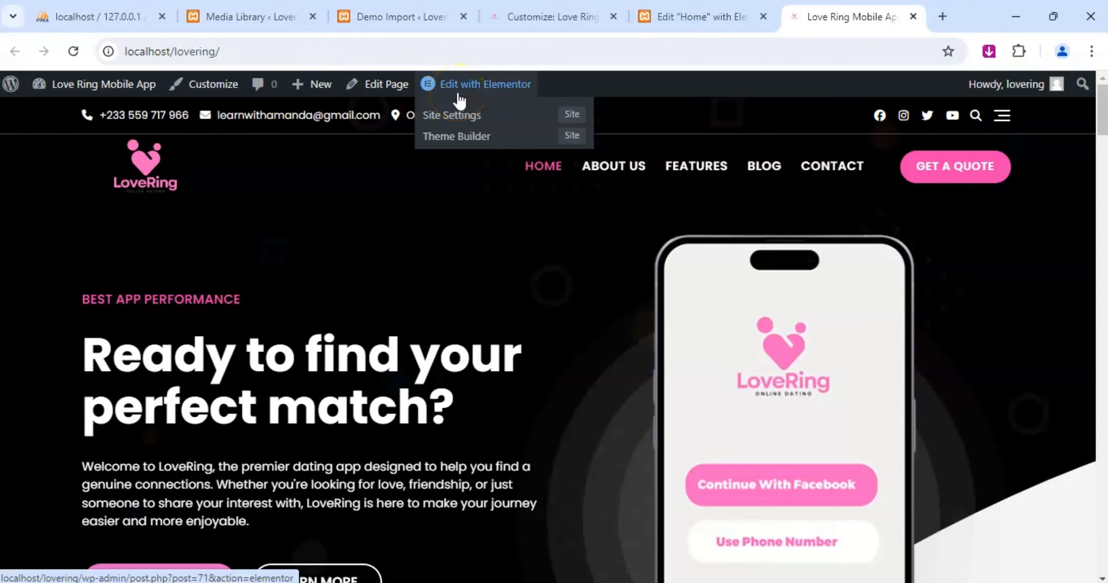
# Open the WordPress admin's Pages list and look through the site's existing pages and their edit options.
pyautogui.click(268, 20)
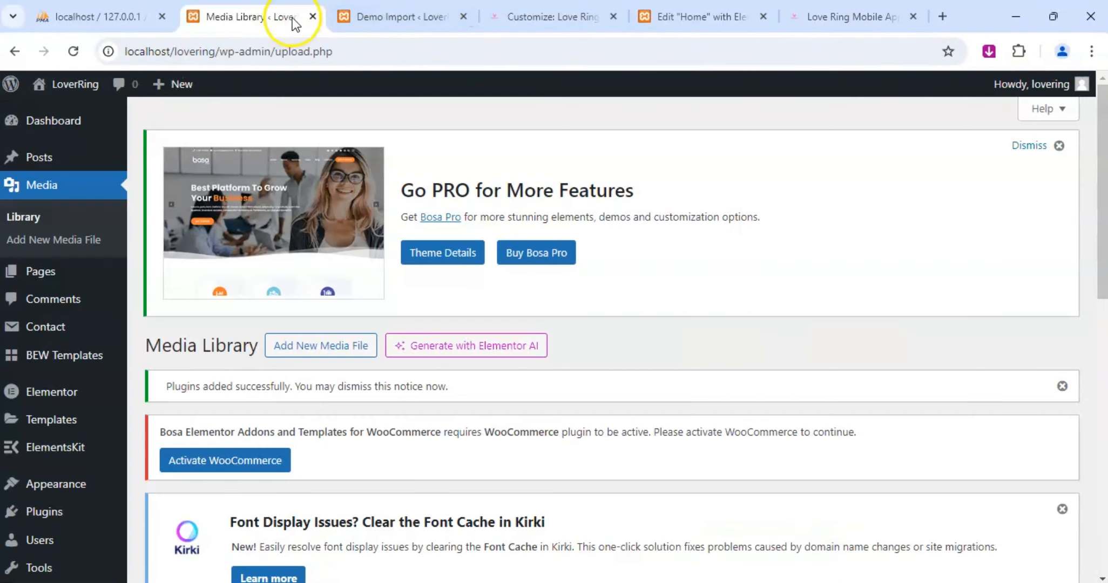
pyautogui.click(47, 277)
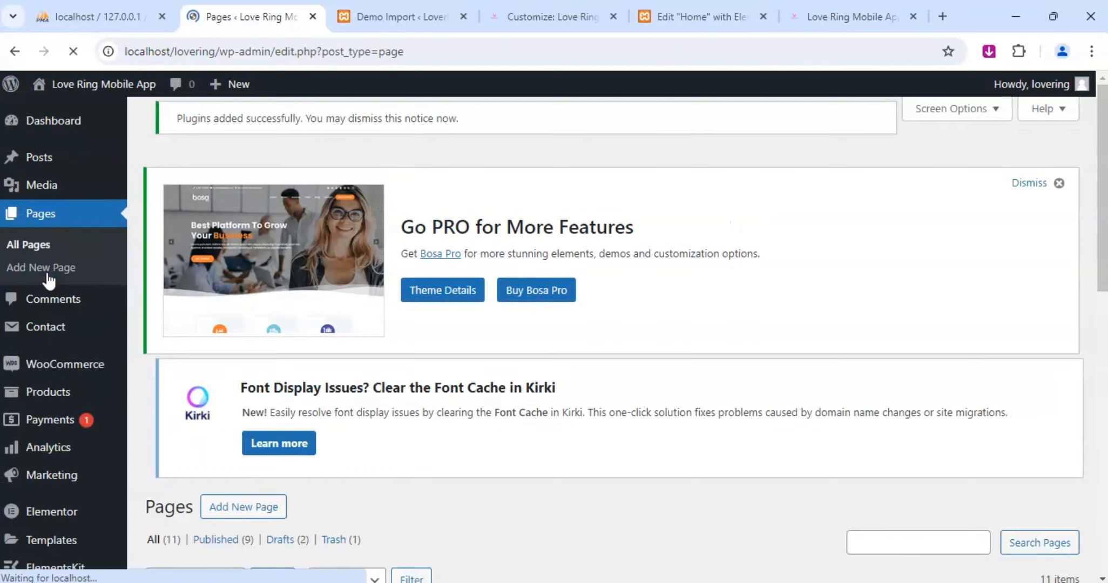
pyautogui.scroll(-2, 289, 294)
pyautogui.scroll(-8, 346, 300)
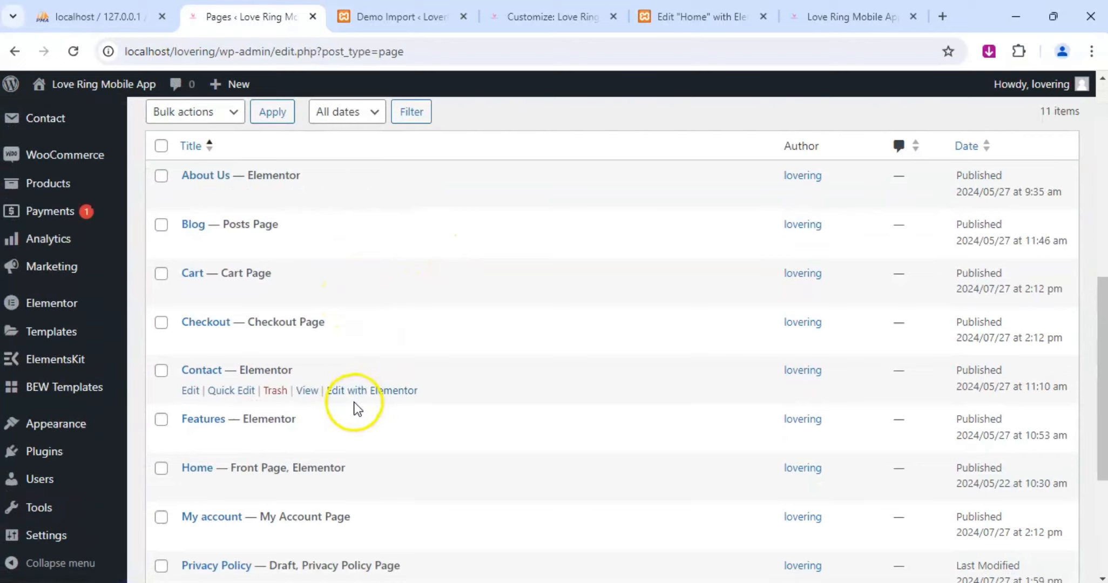
pyautogui.scroll(-2, 378, 402)
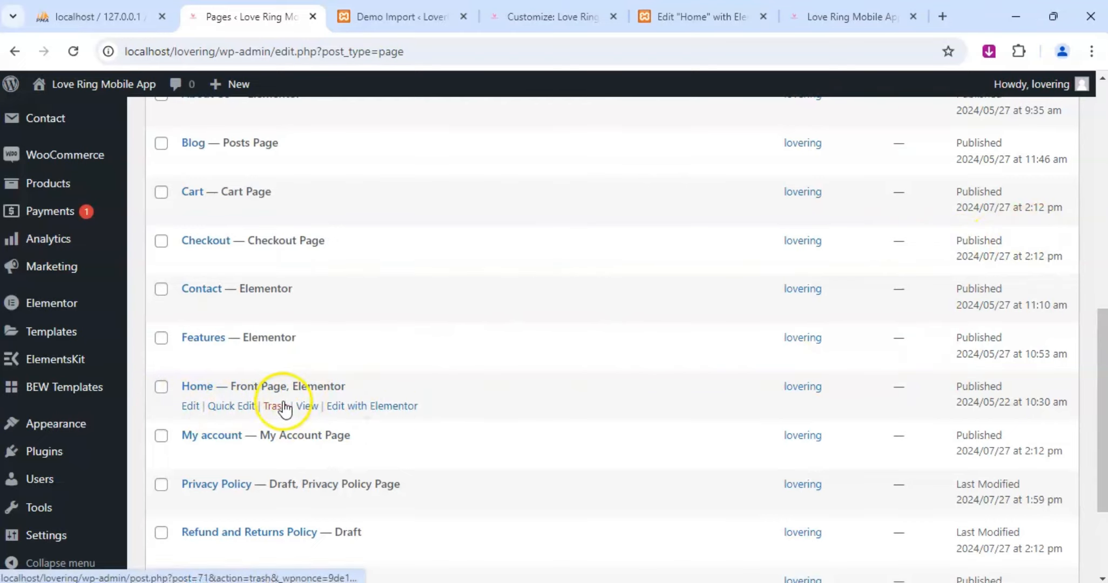
# Move the live site tab beside the Pages tab, view the Home page from the list, and return to the list.
pyautogui.moveTo(800, 15); pyautogui.dragTo(413, 10)
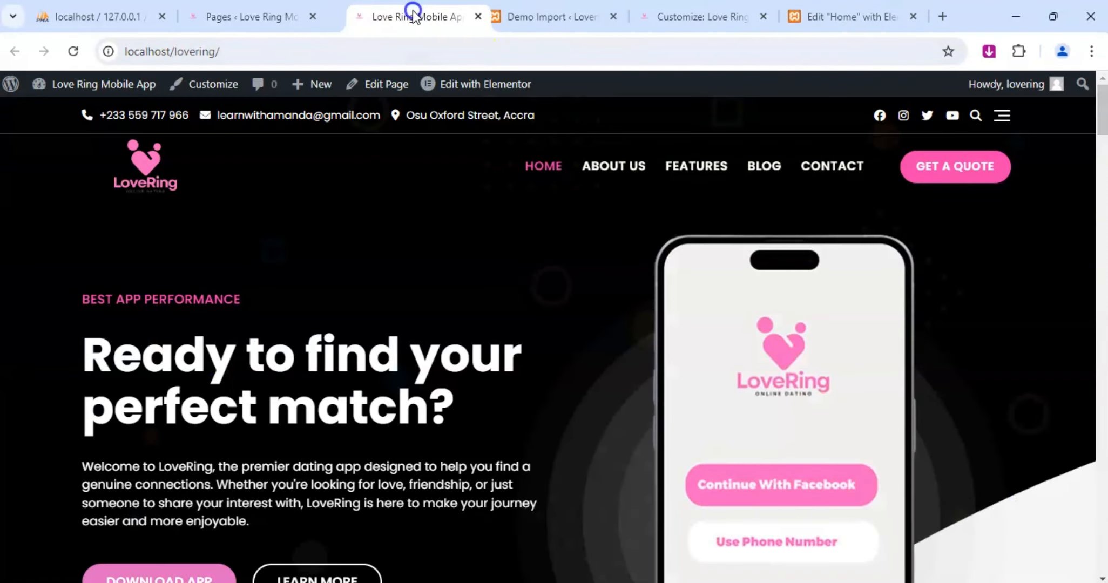
pyautogui.click(246, 18)
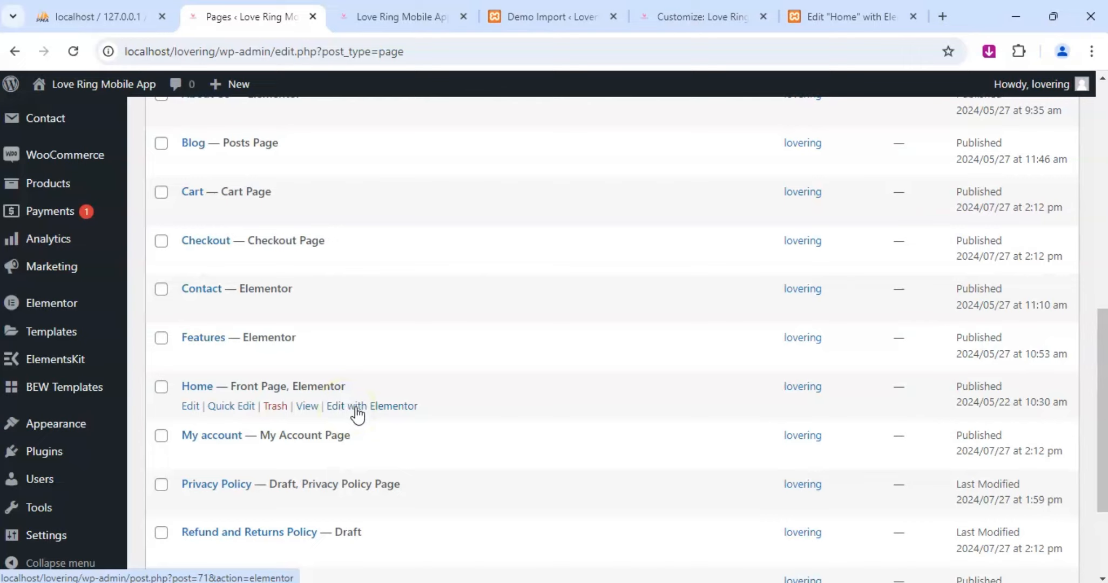
pyautogui.click(306, 406)
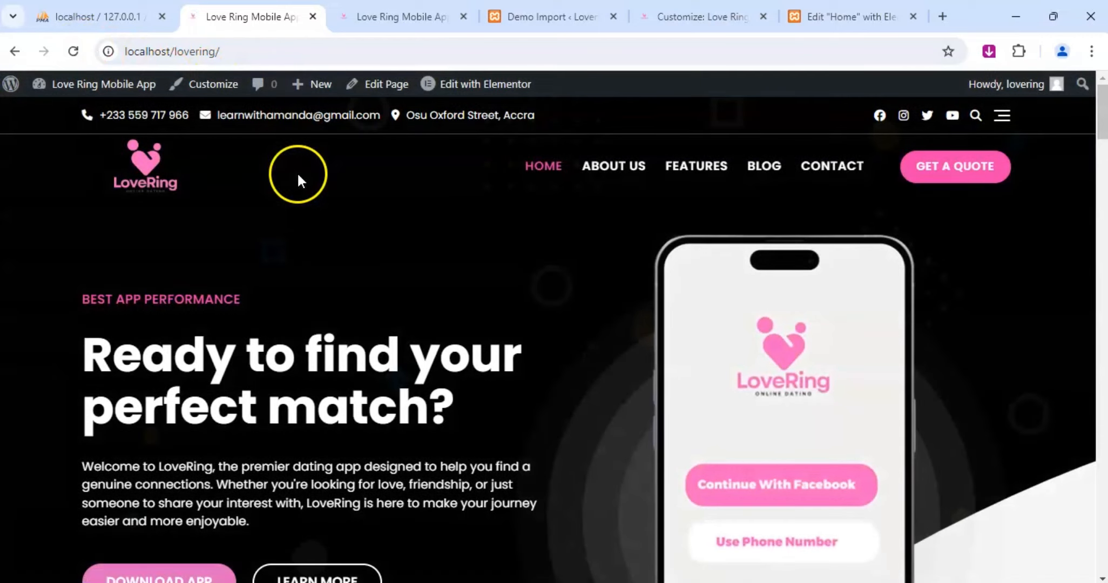
pyautogui.click(17, 51)
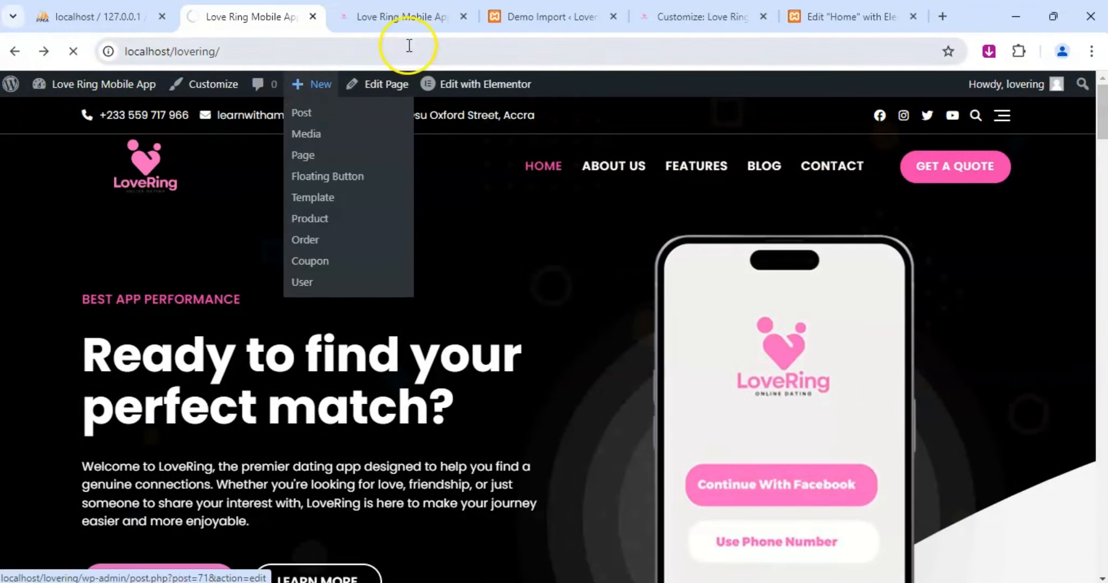
# Close the Demo Import tab and place the Customizer tab ahead of the live site tab.
pyautogui.click(390, 8)
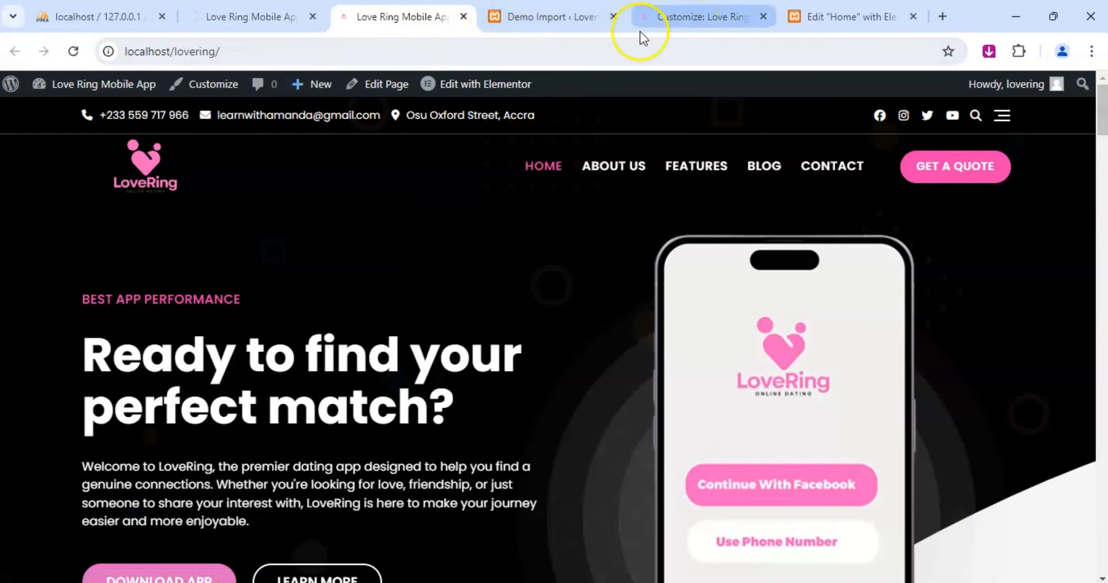
pyautogui.click(549, 21)
pyautogui.click(613, 16)
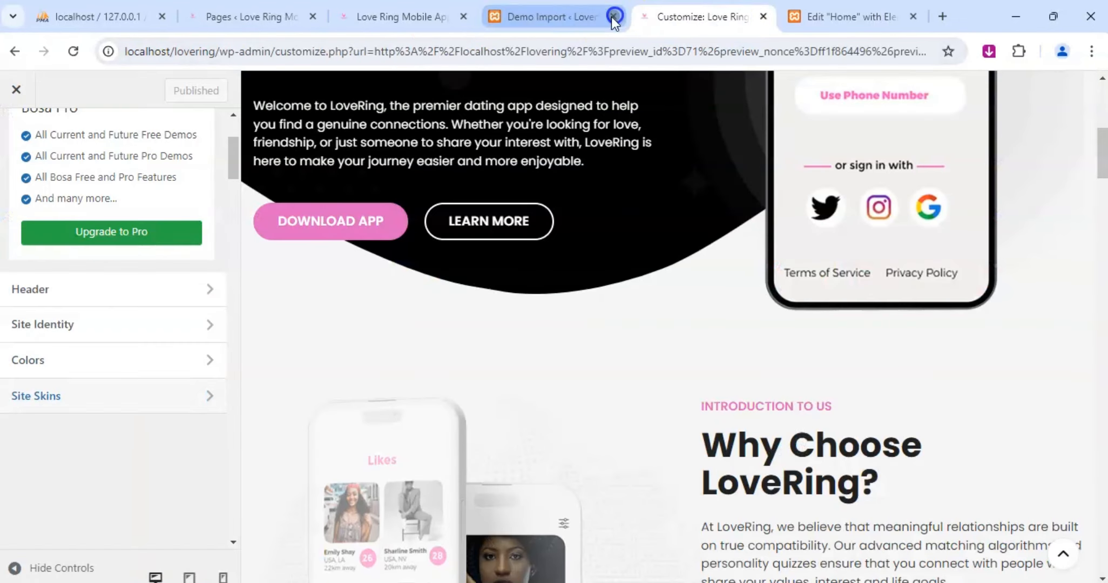
pyautogui.moveTo(432, 19); pyautogui.dragTo(578, 21)
pyautogui.click(437, 23)
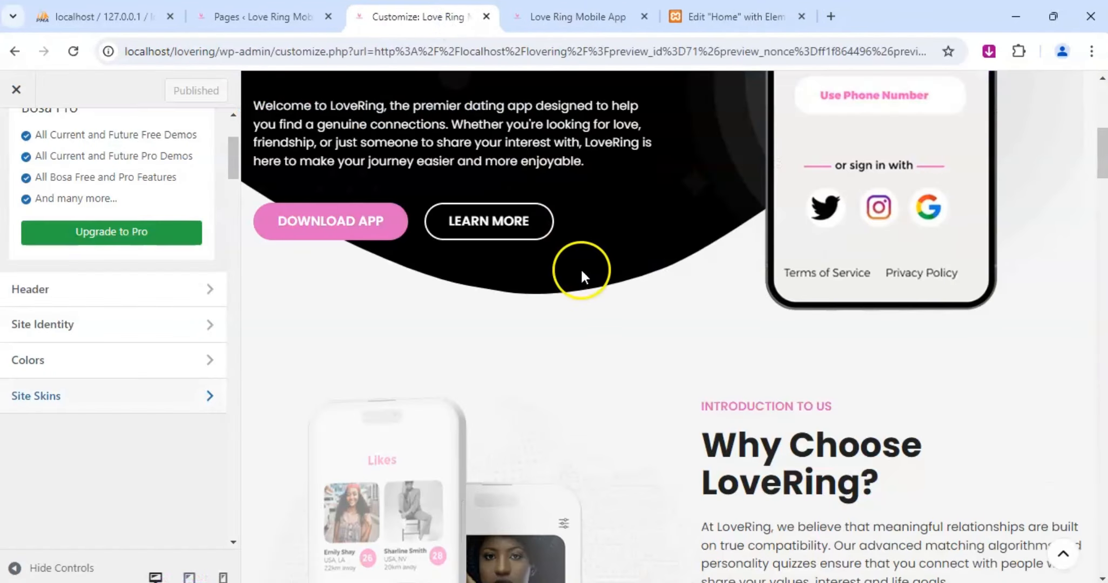
# Look over the About New Features and Meet Our Creative Team sections in the Customizer preview.
pyautogui.scroll(-10, 858, 270)
pyautogui.scroll(-15, 860, 270)
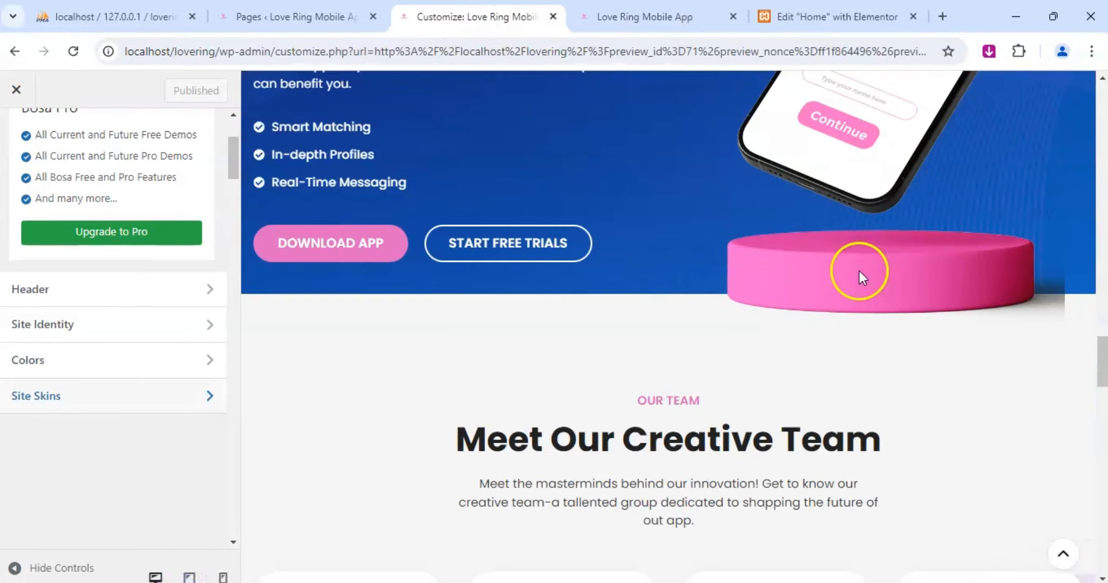
pyautogui.scroll(4, 651, 198)
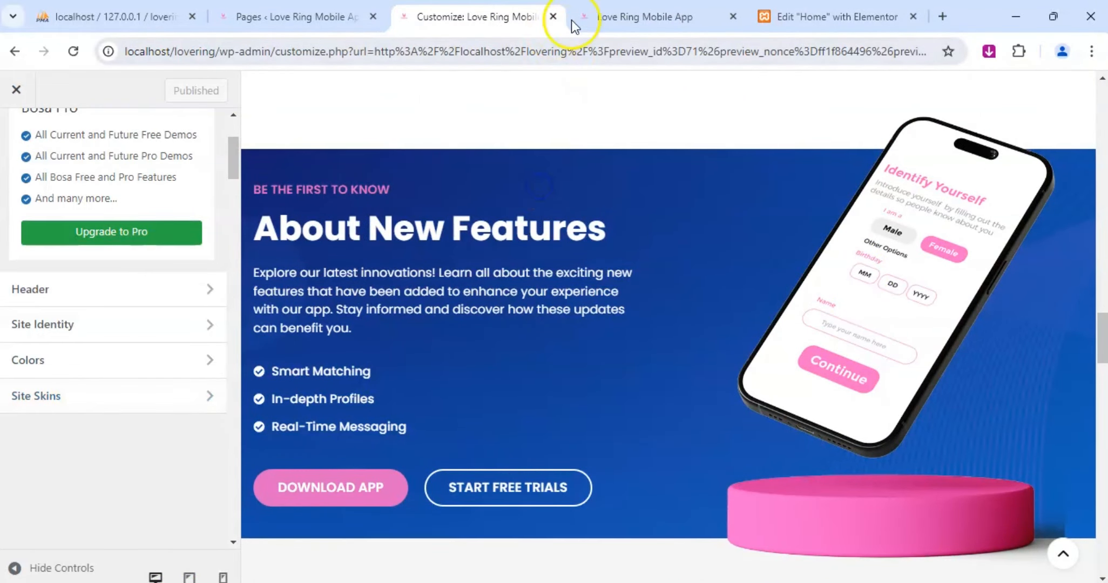
# Close the live site tab and switch to the Elementor editor of the Home page.
pyautogui.click(620, 13)
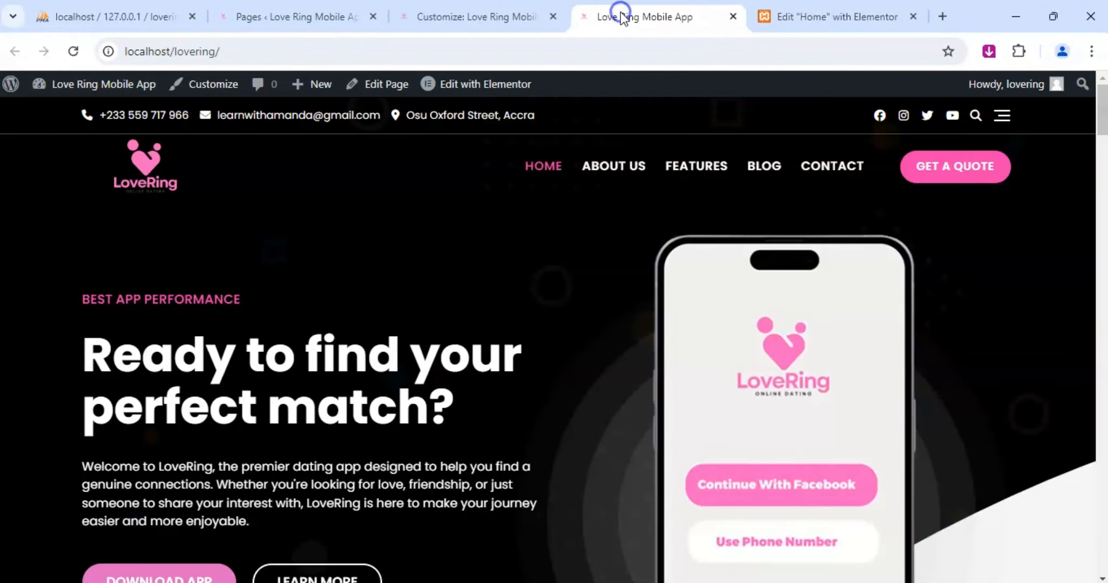
pyautogui.click(782, 9)
pyautogui.moveTo(630, 15); pyautogui.dragTo(833, 12)
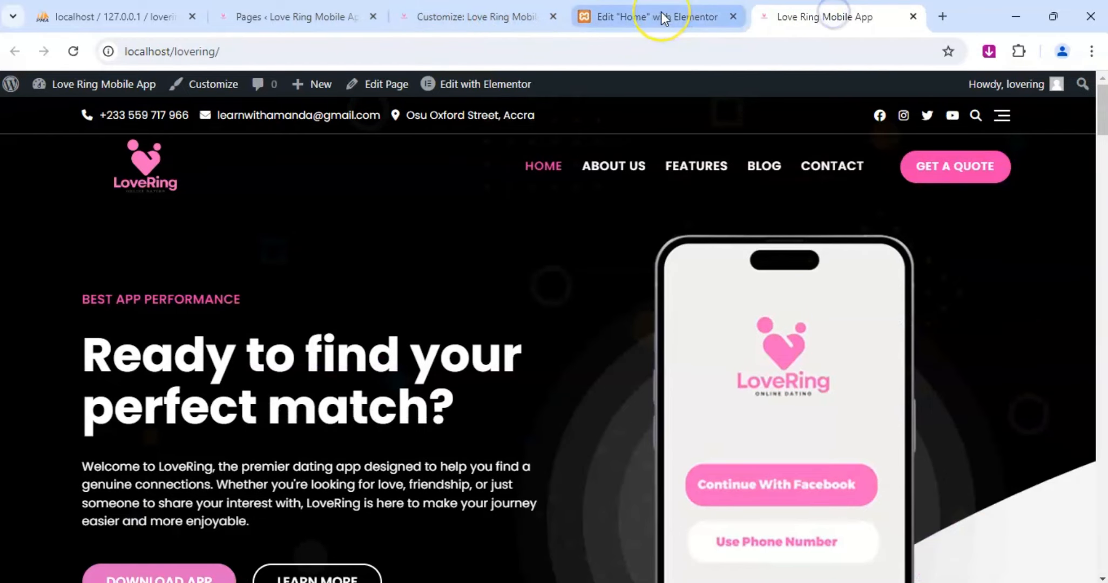
pyautogui.click(661, 12)
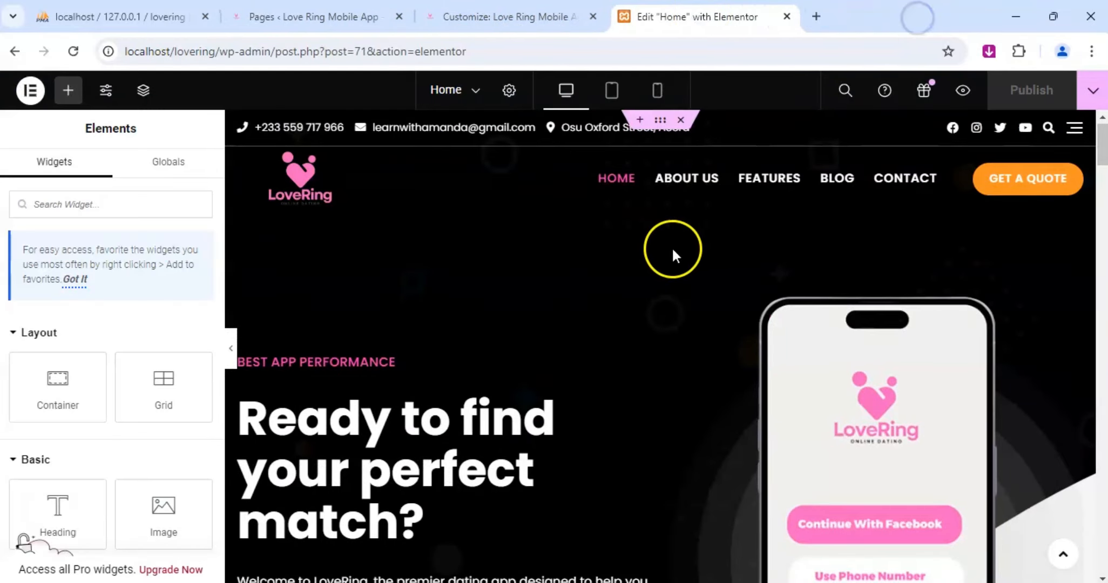
# Select the container of the About New Features section for editing.
pyautogui.scroll(-15, 673, 250)
pyautogui.scroll(-20, 543, 237)
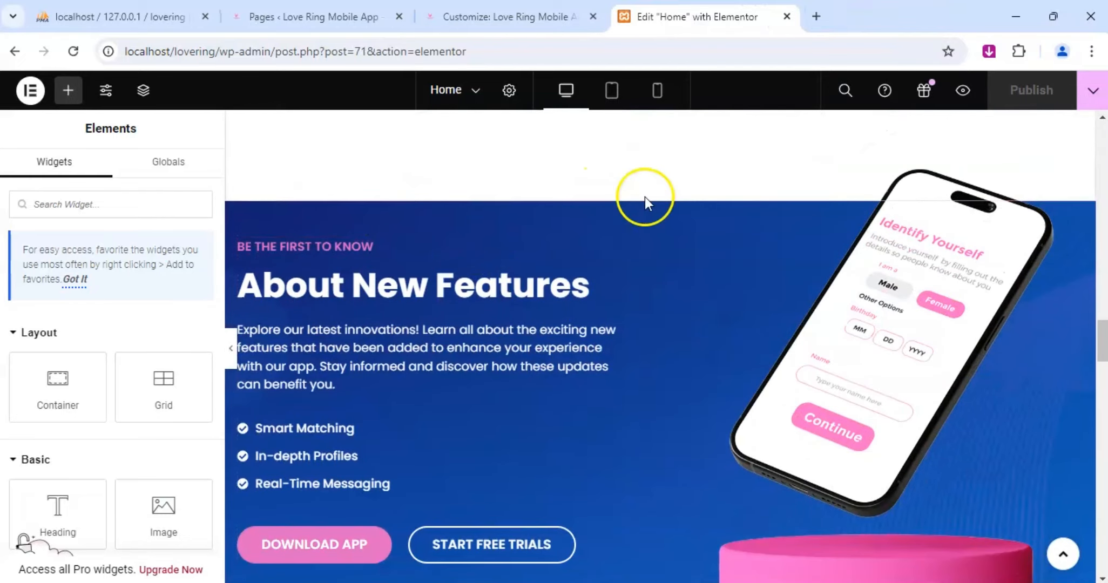
pyautogui.click(660, 194)
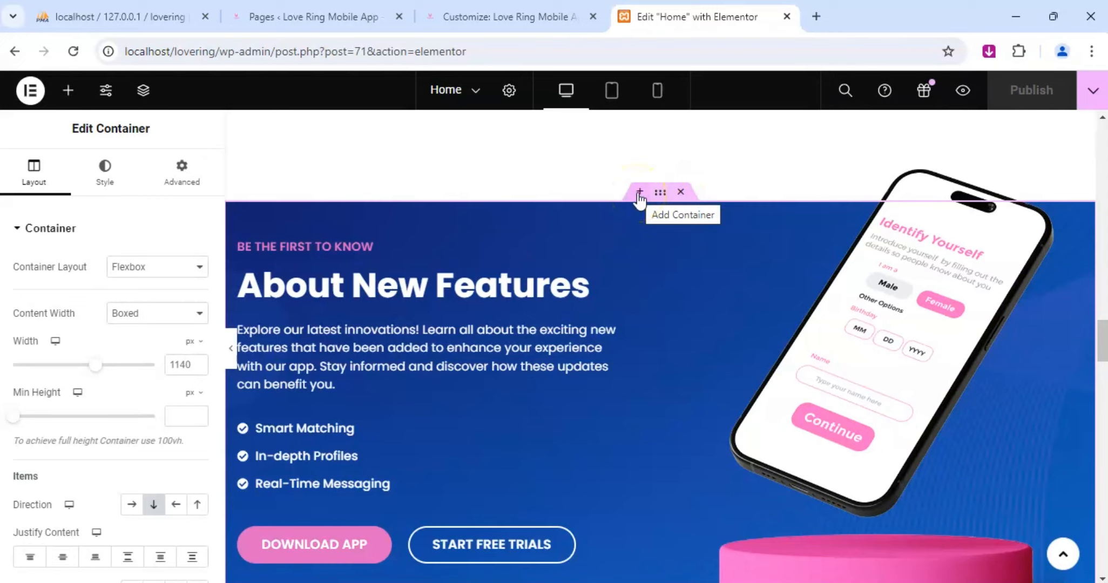
# Try to add an ElementsKit template in a new container above the About New Features section, and dismiss the placeholder.
pyautogui.scroll(2, 643, 208)
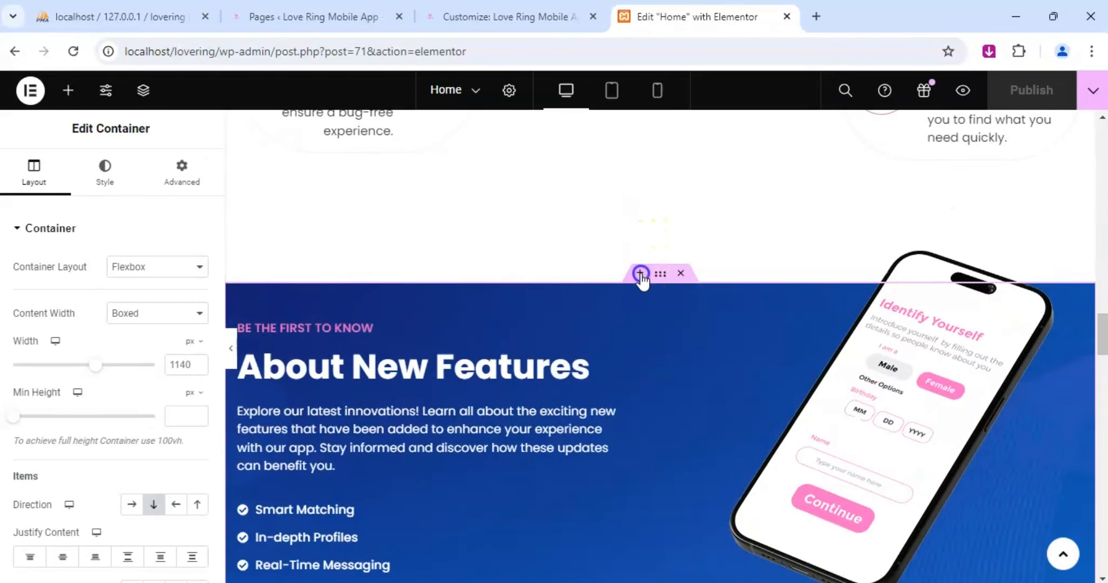
pyautogui.click(639, 272)
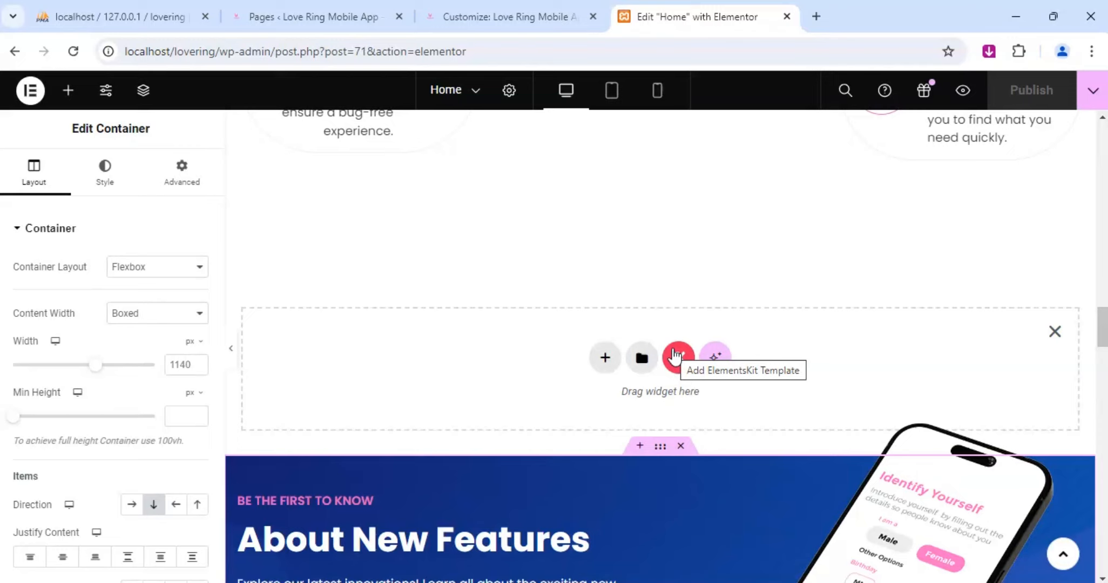
pyautogui.click(676, 359)
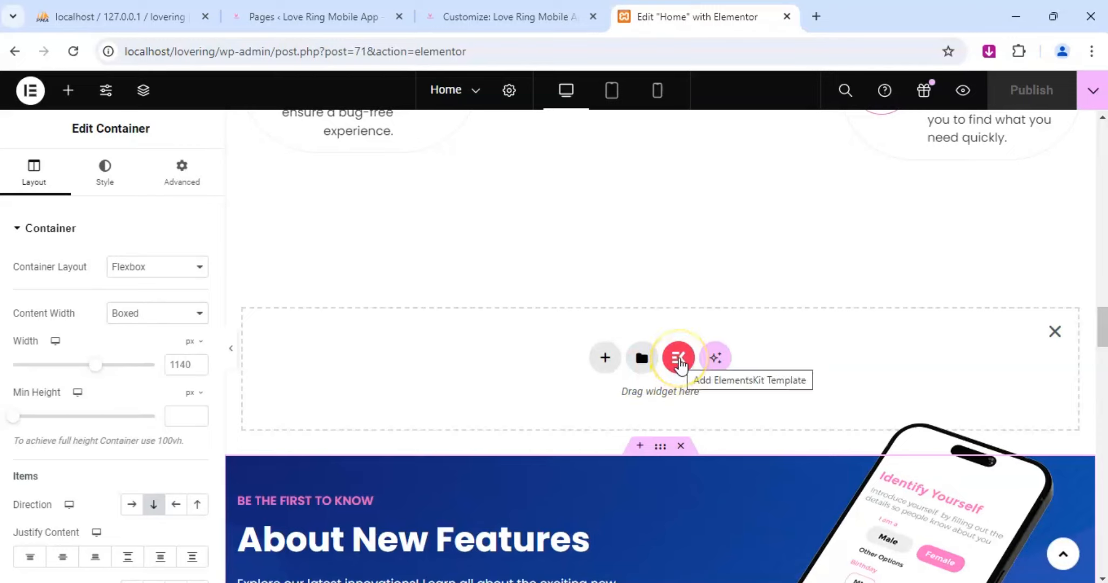
pyautogui.click(683, 359)
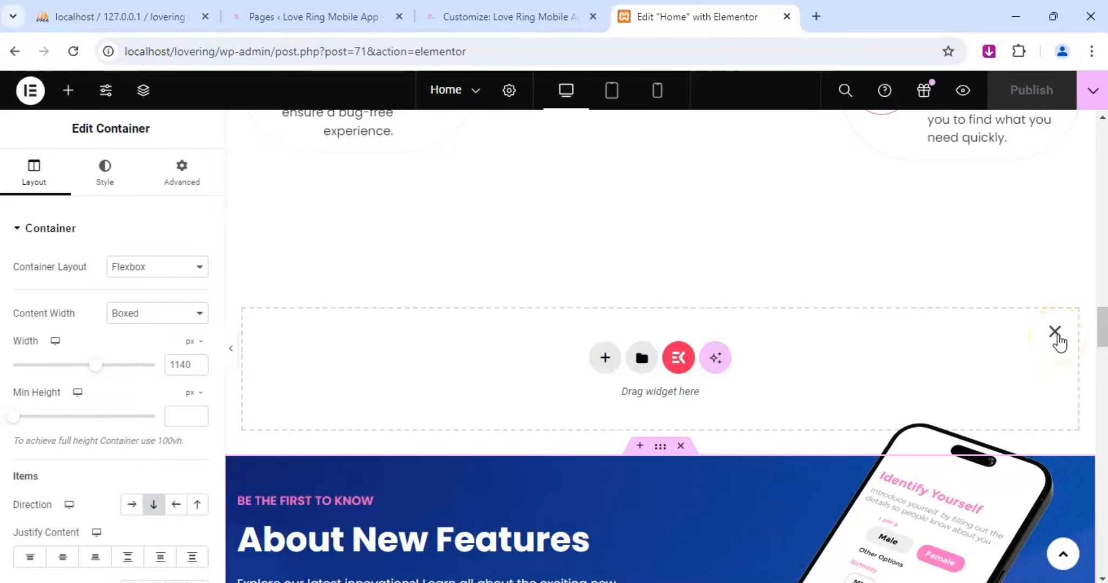
pyautogui.click(1054, 332)
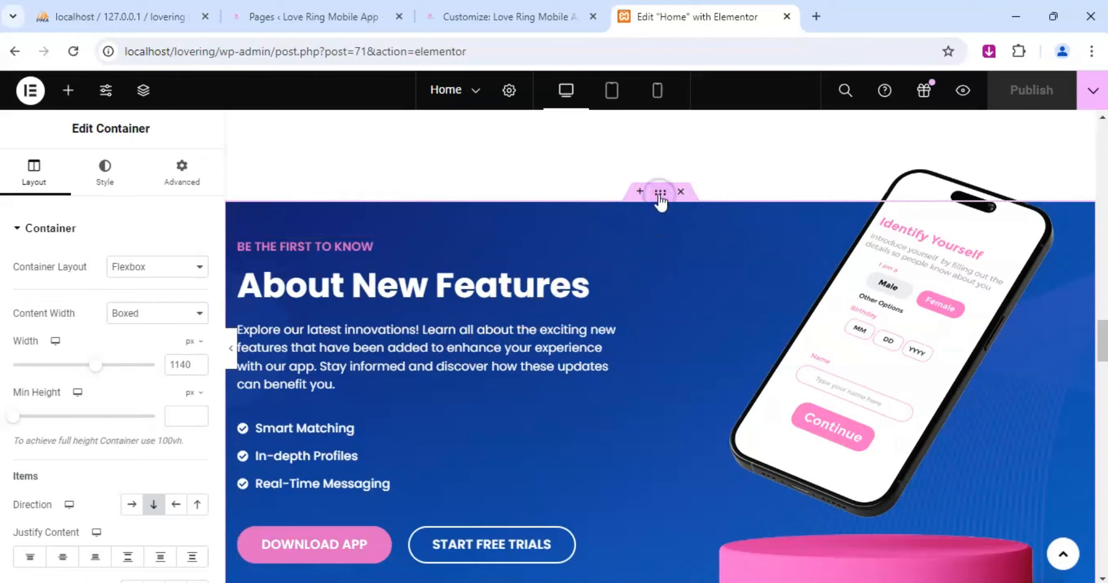
# Set both gradient colors of the About New Features container background to black #000000.
pyautogui.scroll(-8, 112, 393)
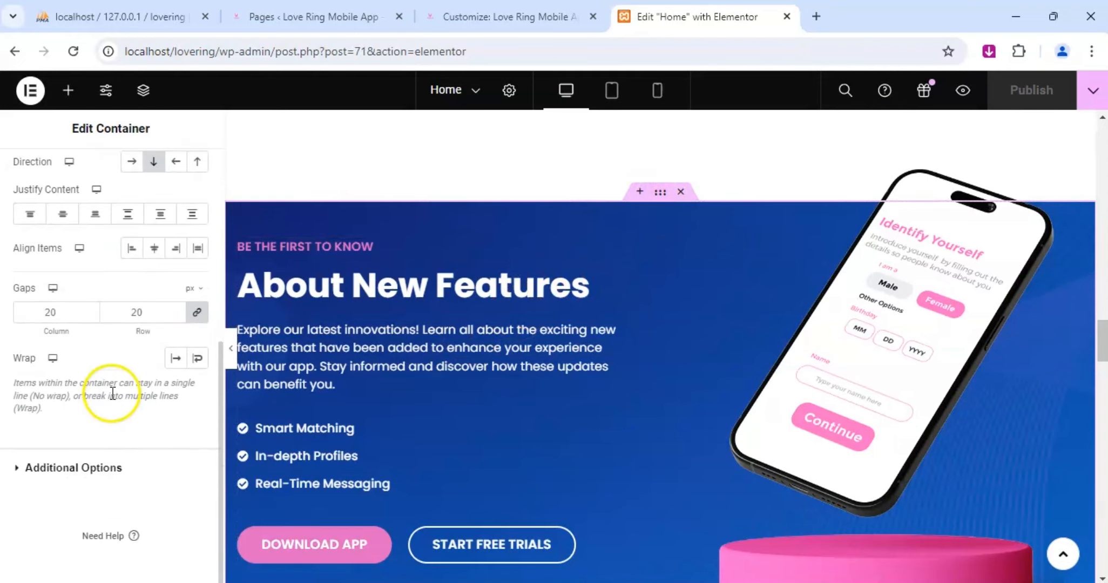
pyautogui.scroll(8, 114, 373)
pyautogui.click(105, 173)
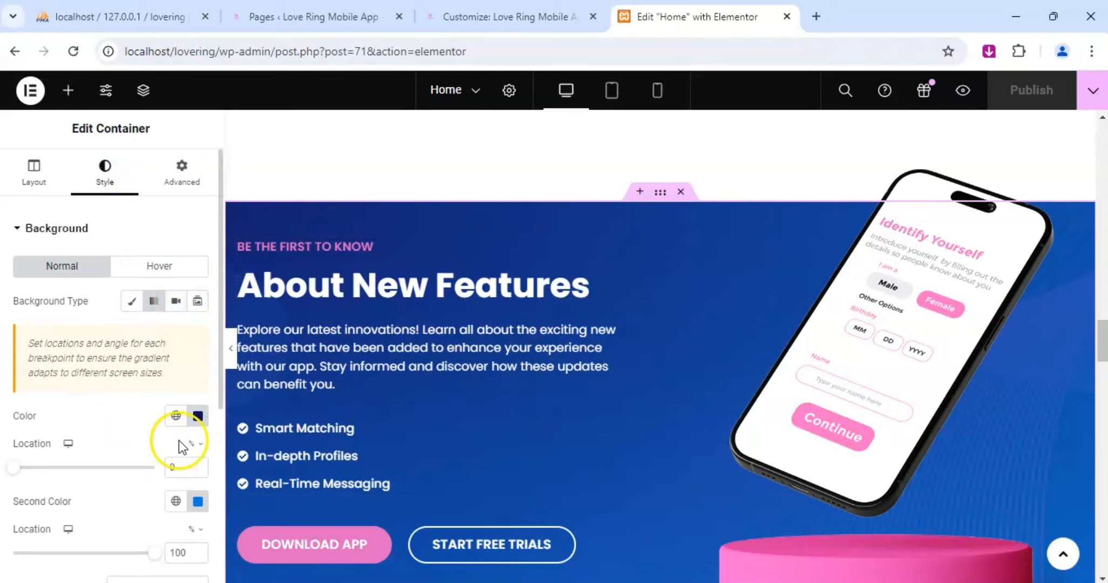
pyautogui.click(198, 417)
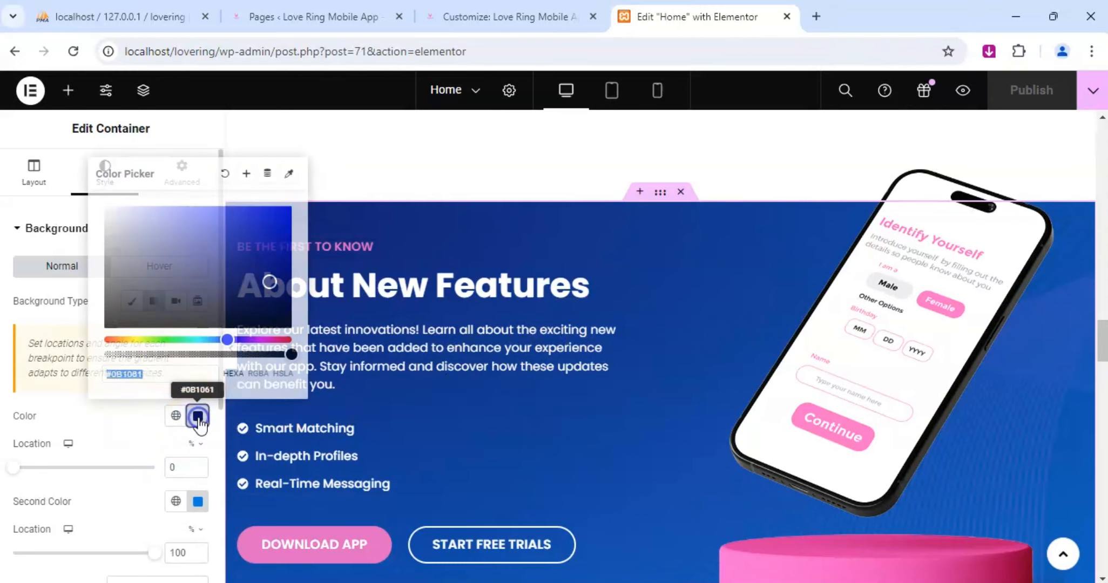
pyautogui.moveTo(127, 304); pyautogui.dragTo(99, 354)
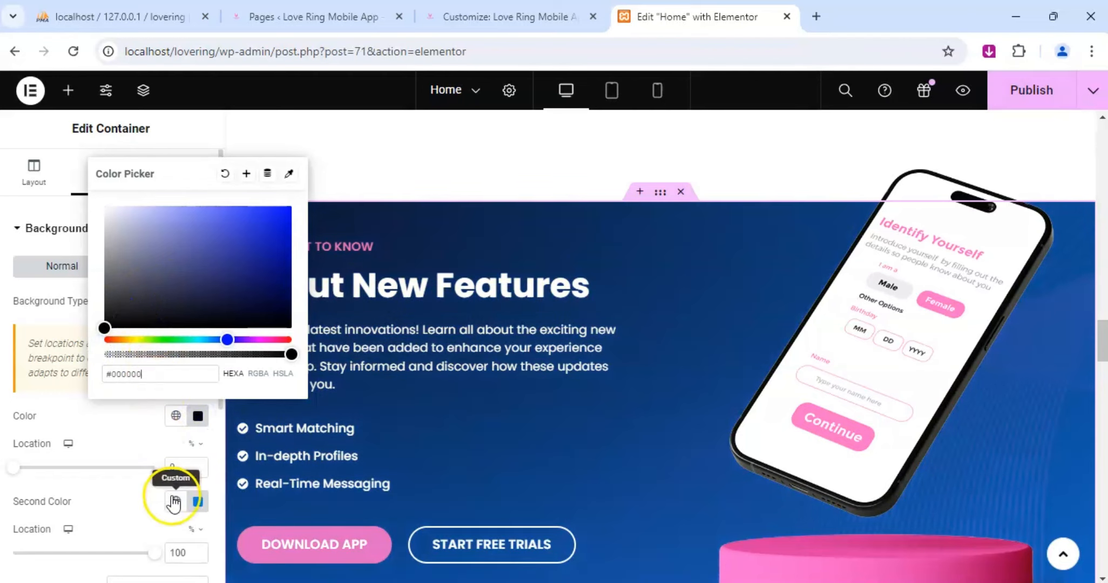
pyautogui.click(197, 502)
pyautogui.moveTo(152, 351); pyautogui.dragTo(81, 431)
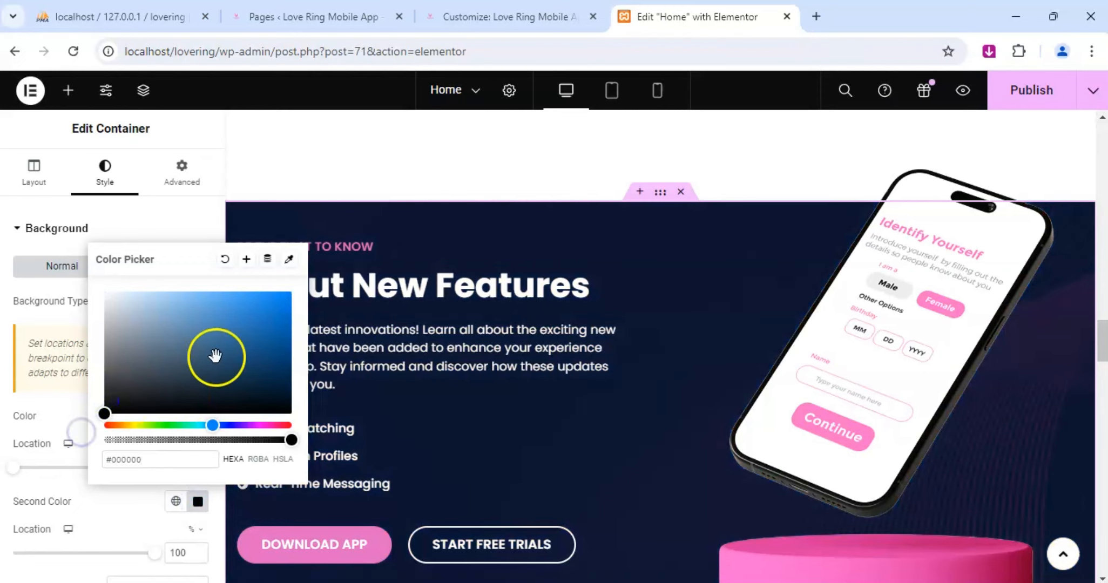
pyautogui.scroll(-1, 590, 363)
pyautogui.scroll(-2, 595, 359)
pyautogui.scroll(3, 595, 358)
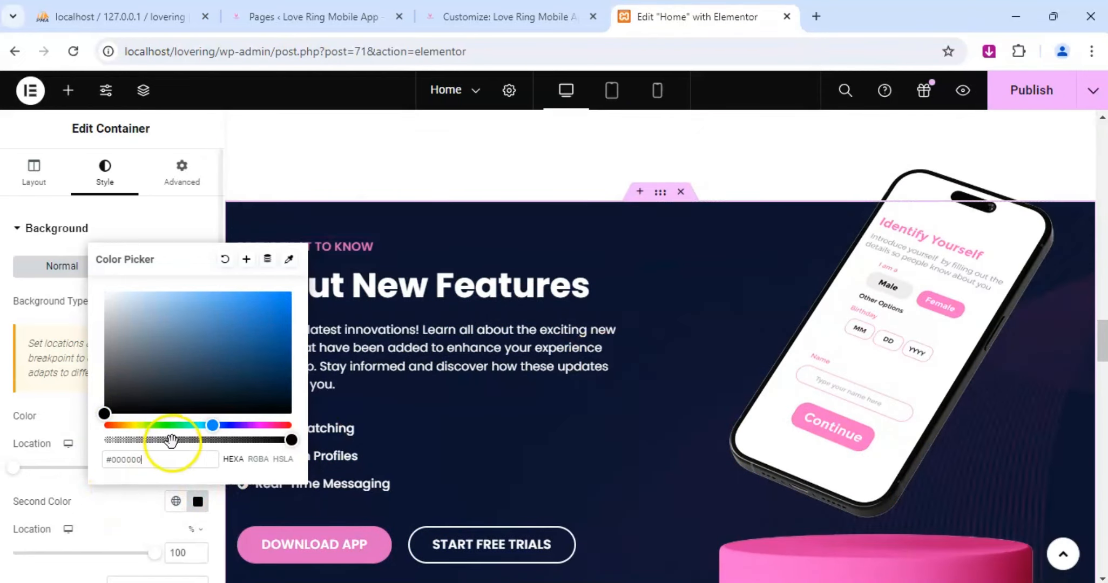
pyautogui.click(132, 503)
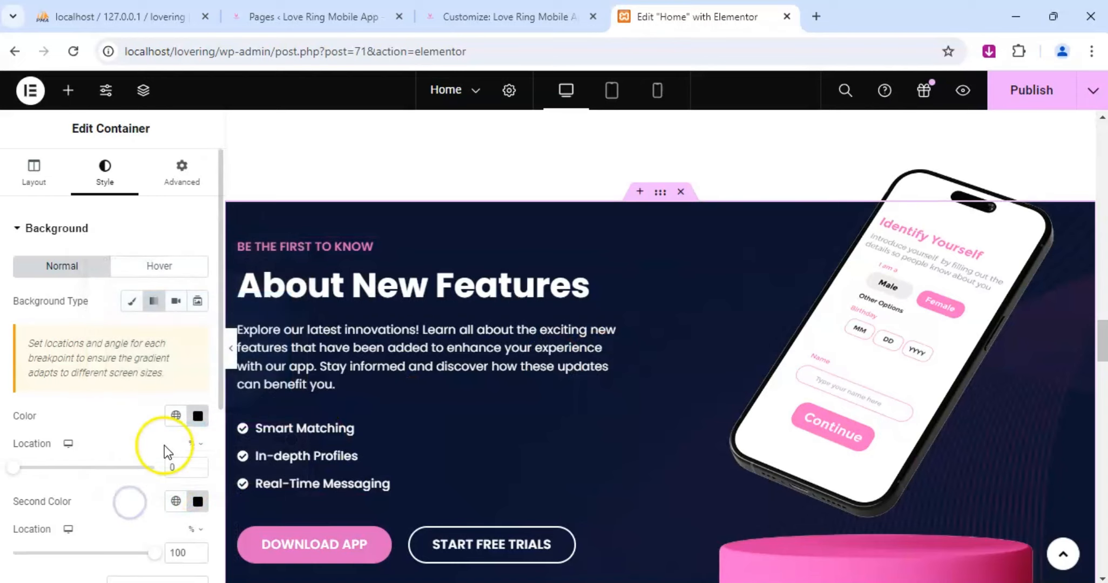
# Set the location of the second gradient color in the About New Features background to 0%.
pyautogui.scroll(-3, 163, 452)
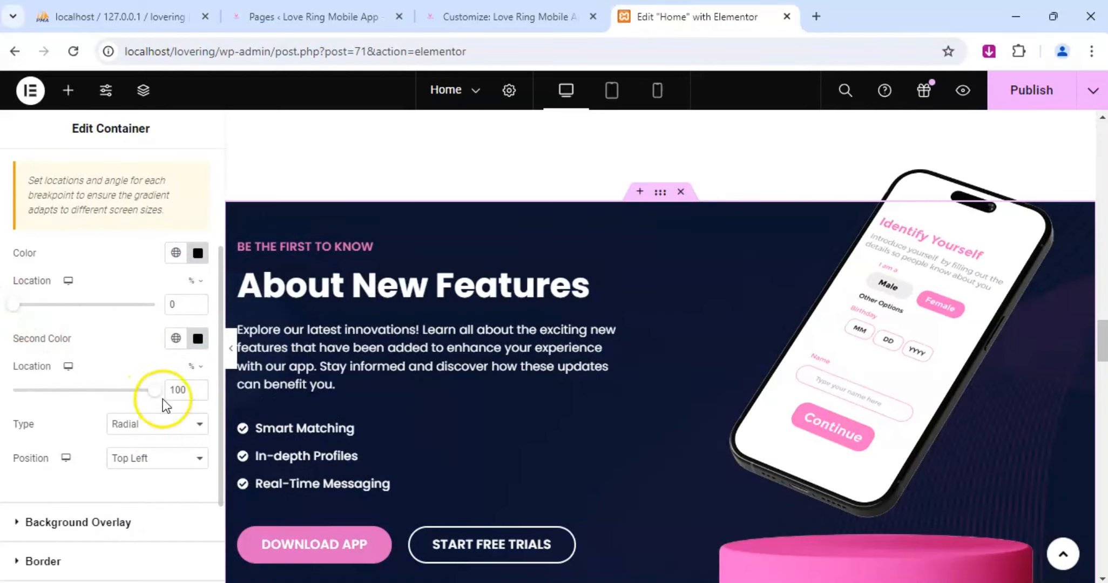
pyautogui.moveTo(156, 398); pyautogui.dragTo(7, 406)
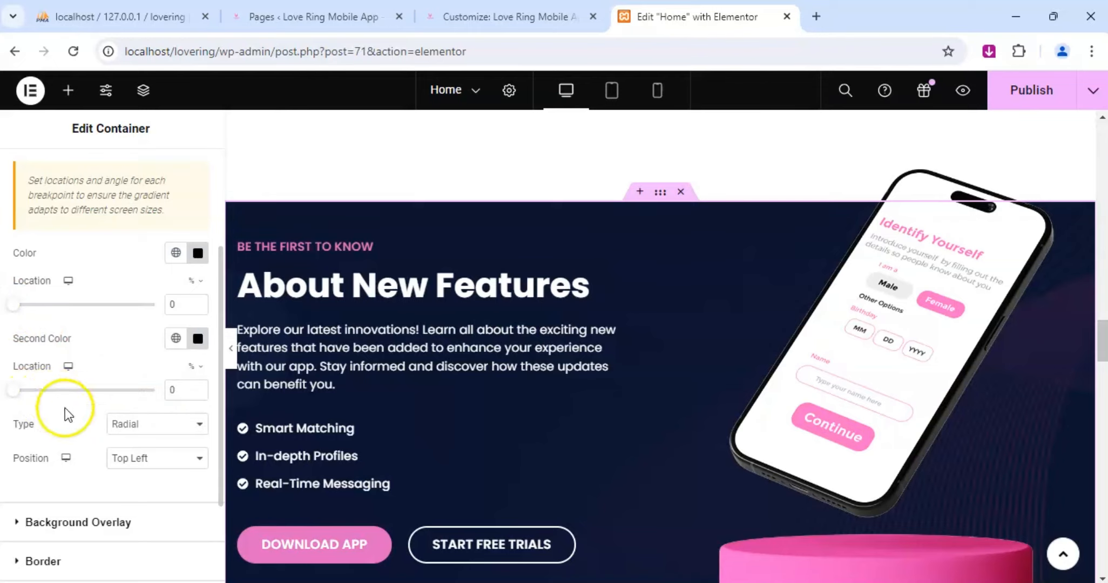
pyautogui.scroll(-3, 67, 410)
# Set the background overlay opacity of the outer Checkout Our App container to 0.08.
pyautogui.scroll(-5, 618, 414)
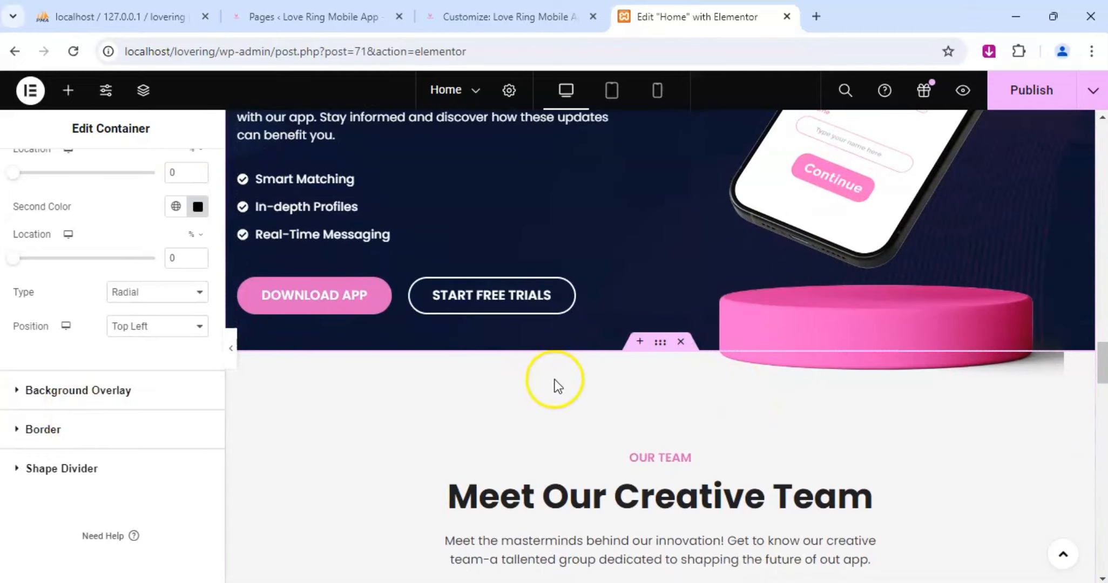
pyautogui.scroll(-15, 556, 380)
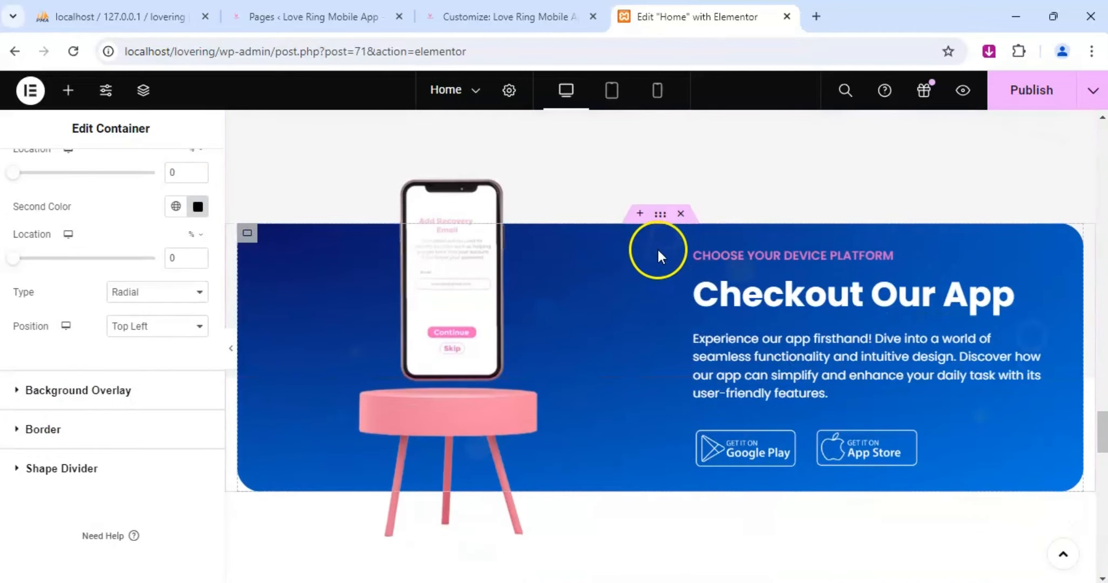
pyautogui.click(660, 216)
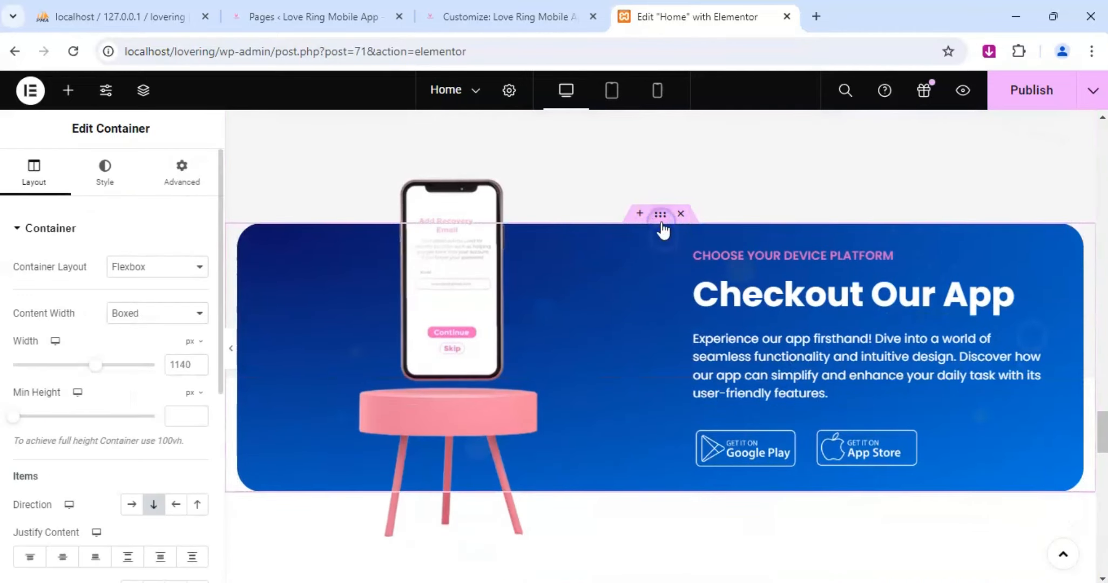
pyautogui.click(108, 179)
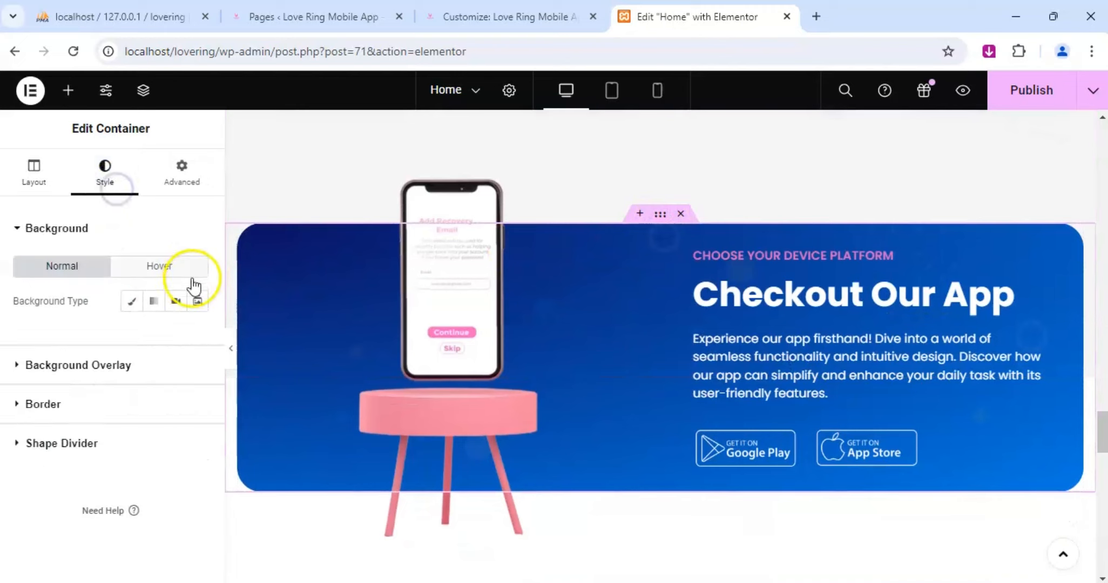
pyautogui.click(54, 365)
pyautogui.click(662, 216)
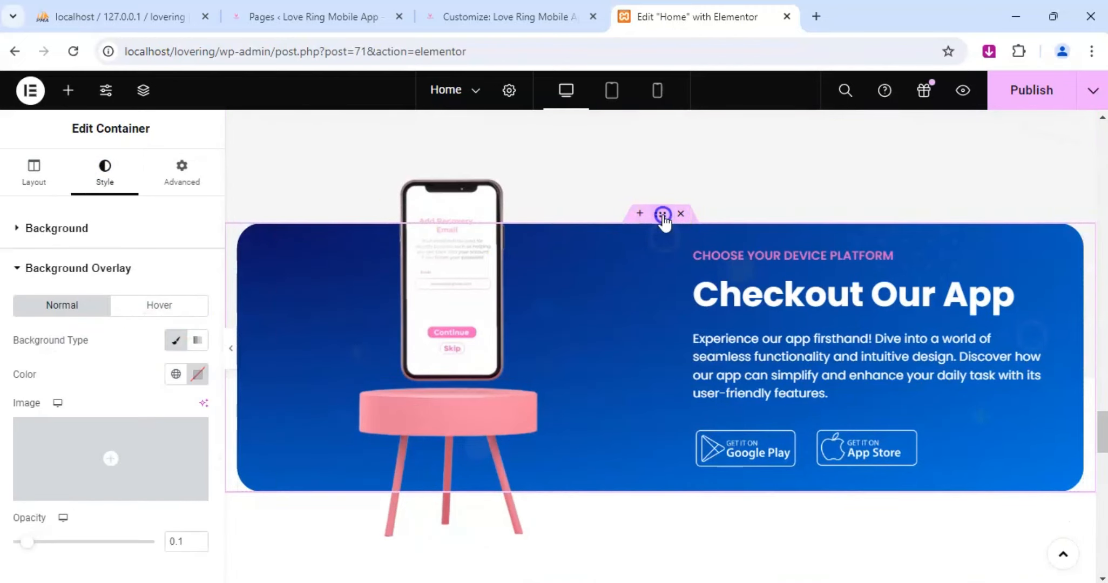
pyautogui.click(662, 216)
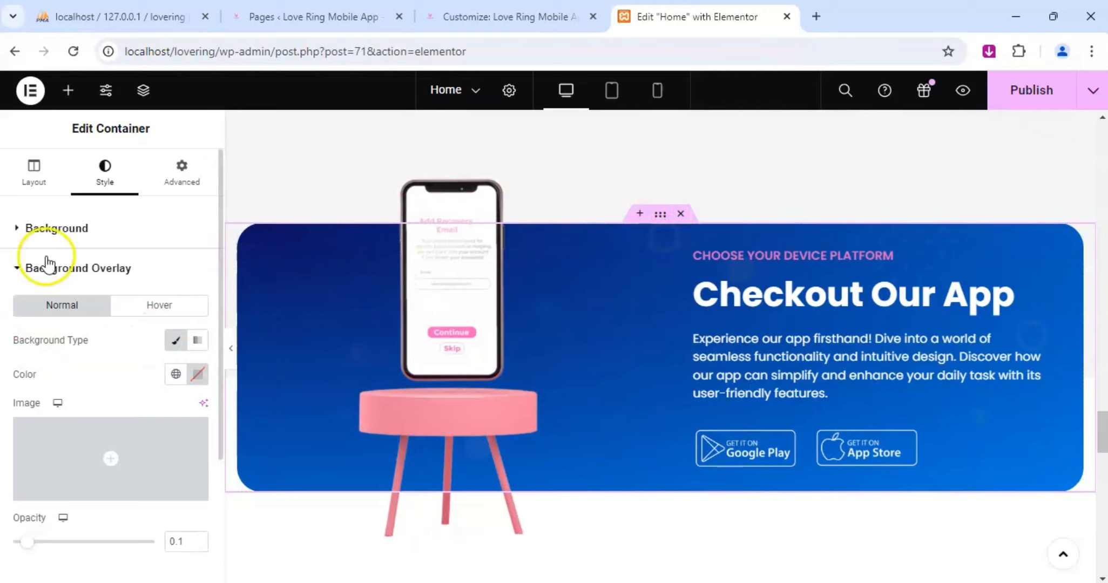
pyautogui.scroll(-2, 127, 318)
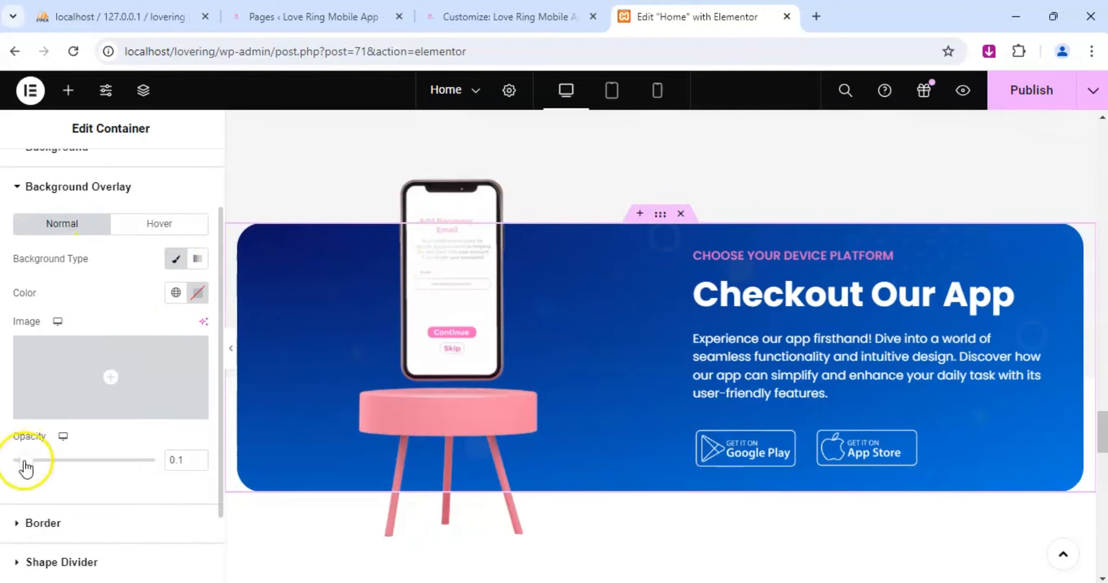
pyautogui.moveTo(25, 464); pyautogui.dragTo(133, 468)
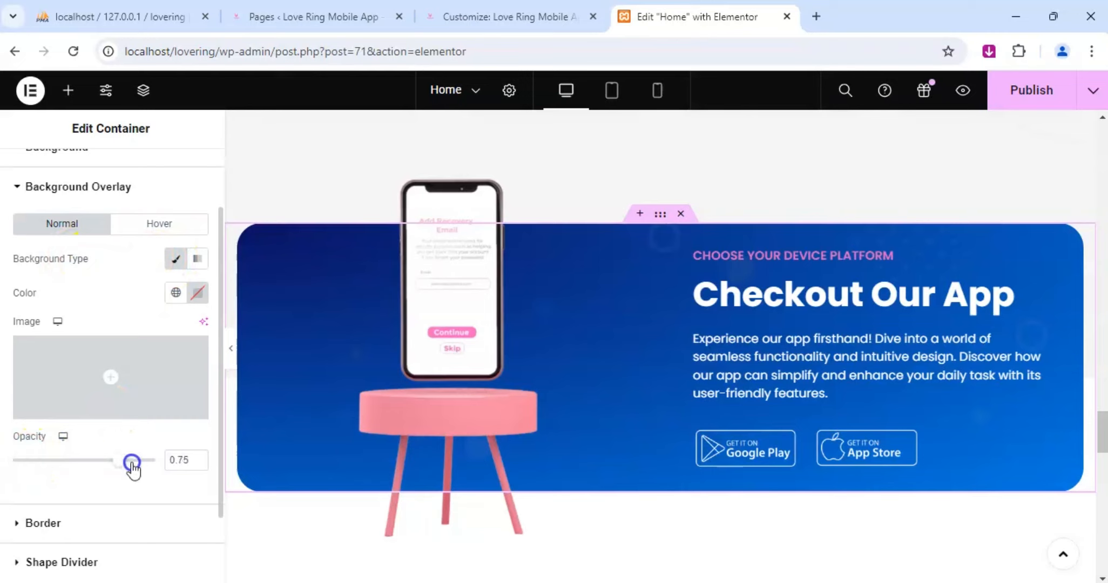
pyautogui.moveTo(15, 464); pyautogui.dragTo(157, 463)
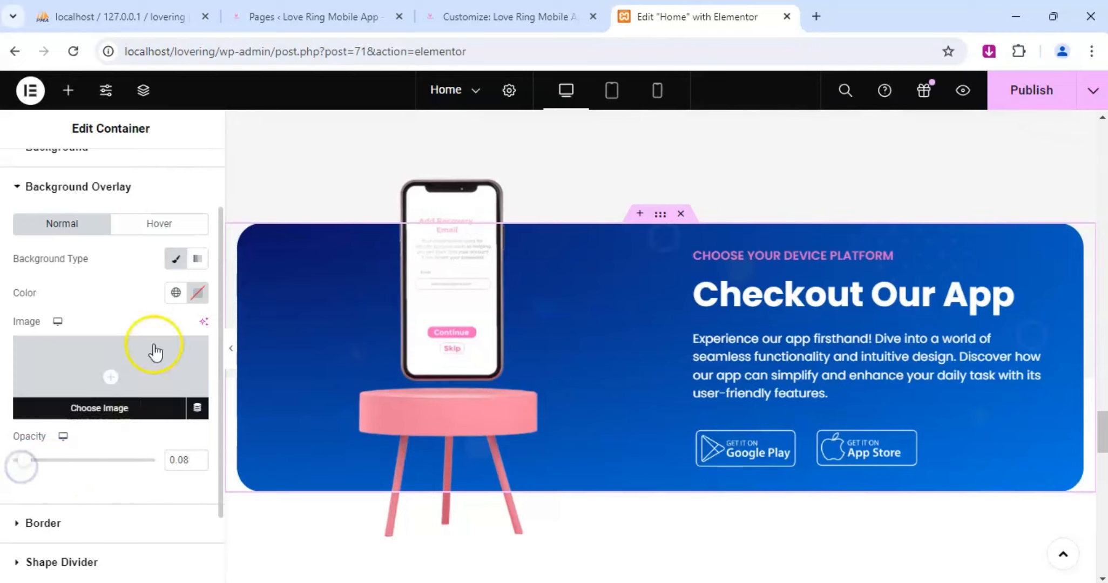
# Try the red overlay color #A02424 on the outer Checkout Our App container and undo it.
pyautogui.click(198, 293)
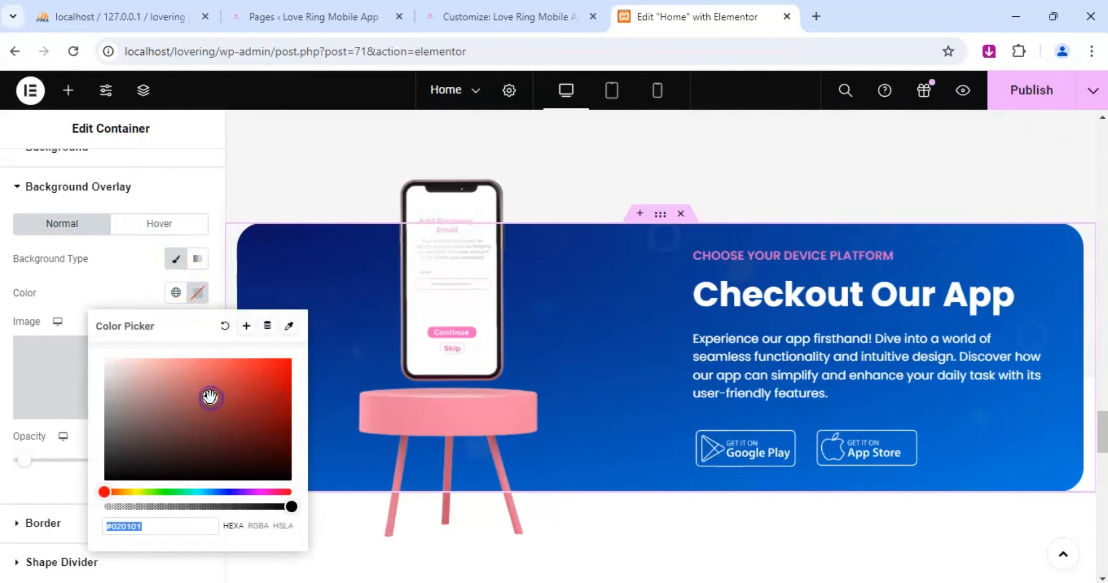
pyautogui.moveTo(210, 398); pyautogui.dragTo(249, 405)
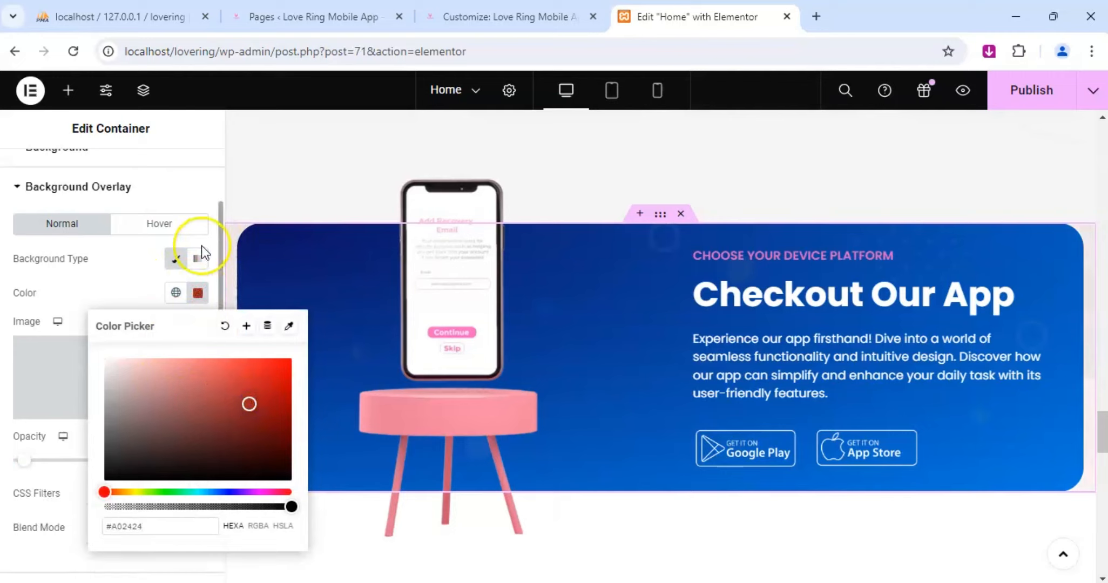
pyautogui.click(108, 278)
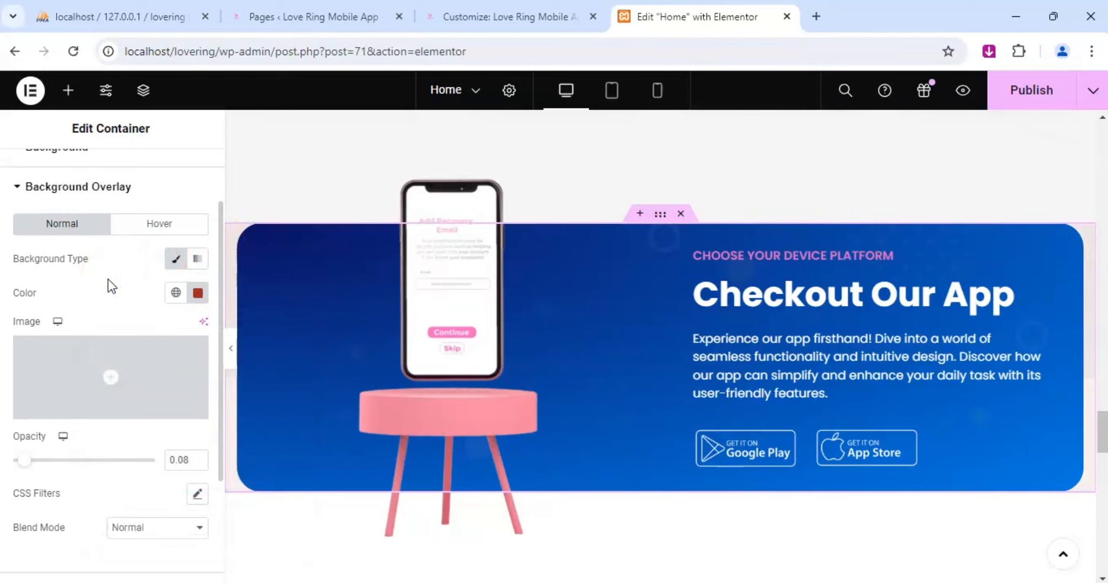
pyautogui.click(142, 300)
pyautogui.hotkey('ctrl', 'z')
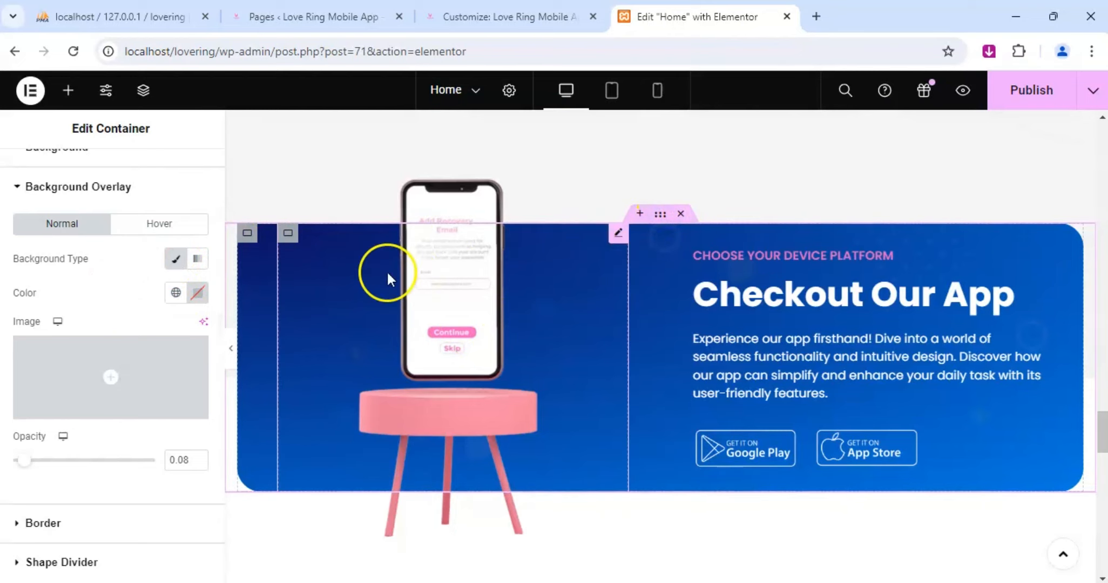
# Select the inner container of the Checkout Our App section and set both background gradient colors to black #000000.
pyautogui.click(248, 235)
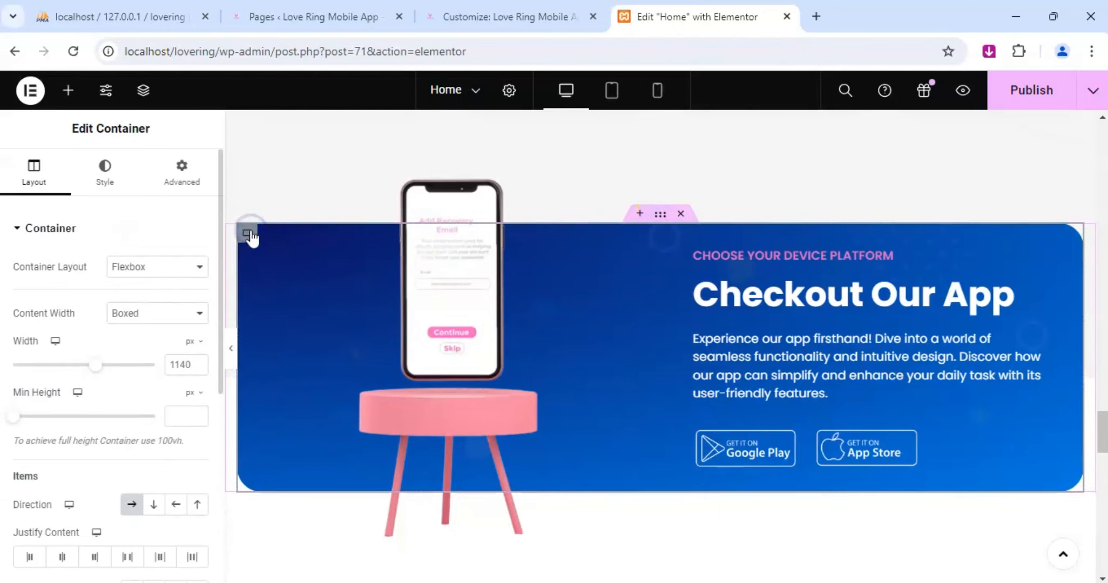
pyautogui.click(108, 181)
pyautogui.click(197, 415)
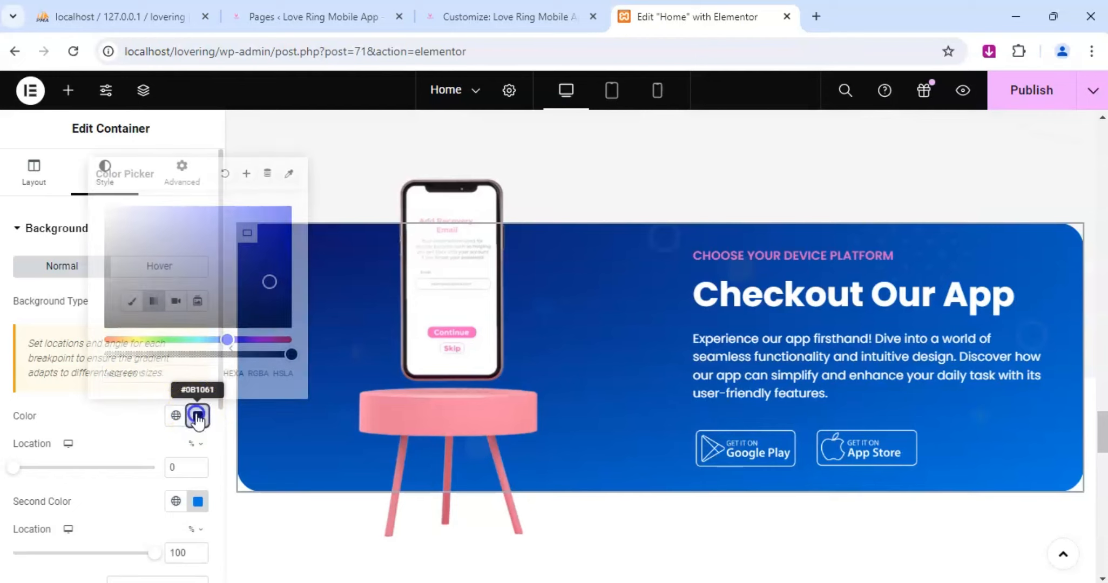
pyautogui.moveTo(168, 285); pyautogui.dragTo(35, 372)
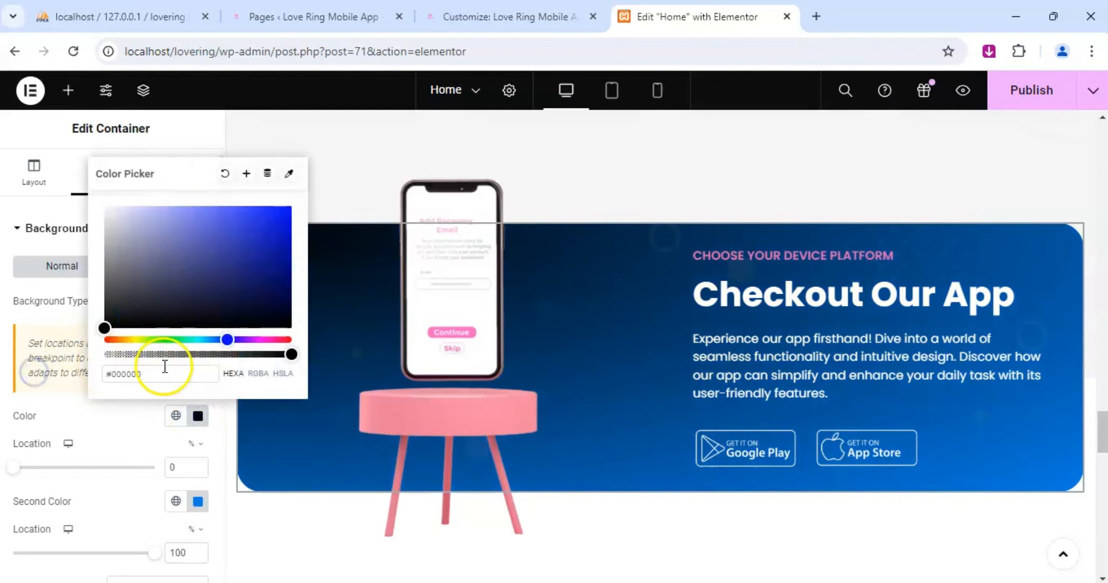
pyautogui.click(198, 503)
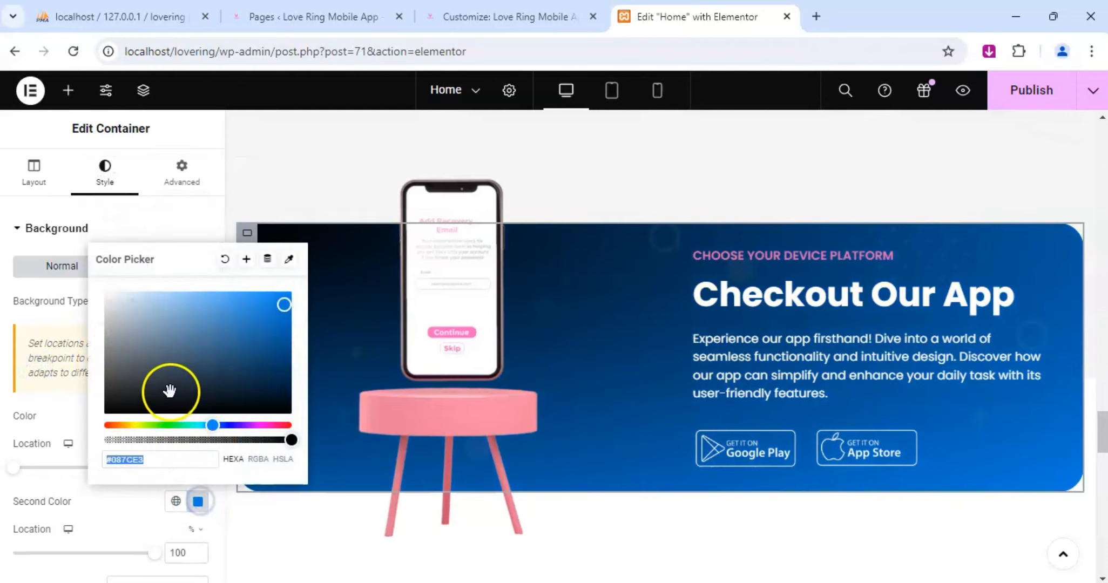
pyautogui.moveTo(168, 388); pyautogui.dragTo(37, 464)
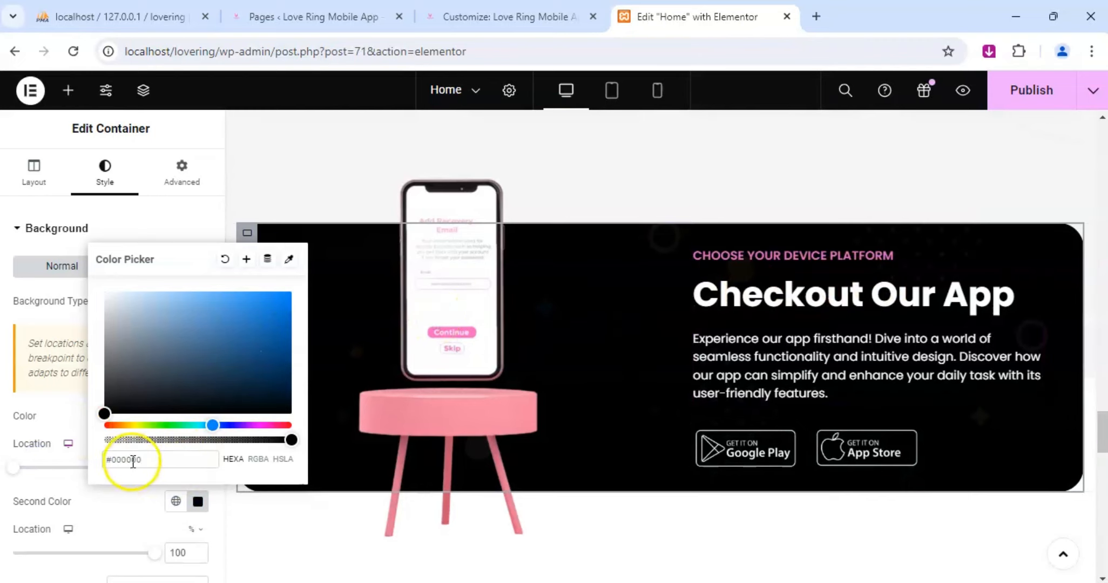
# Try pink #F13FAD for both gradient colors of the Checkout Our App background.
pyautogui.write('F13FAD')
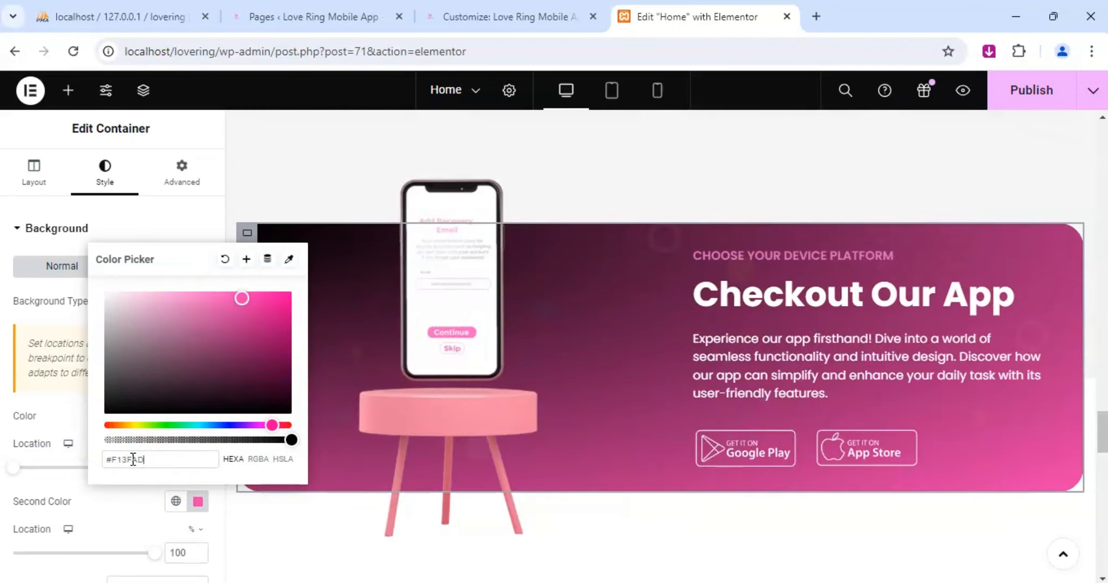
pyautogui.click(57, 427)
pyautogui.click(197, 415)
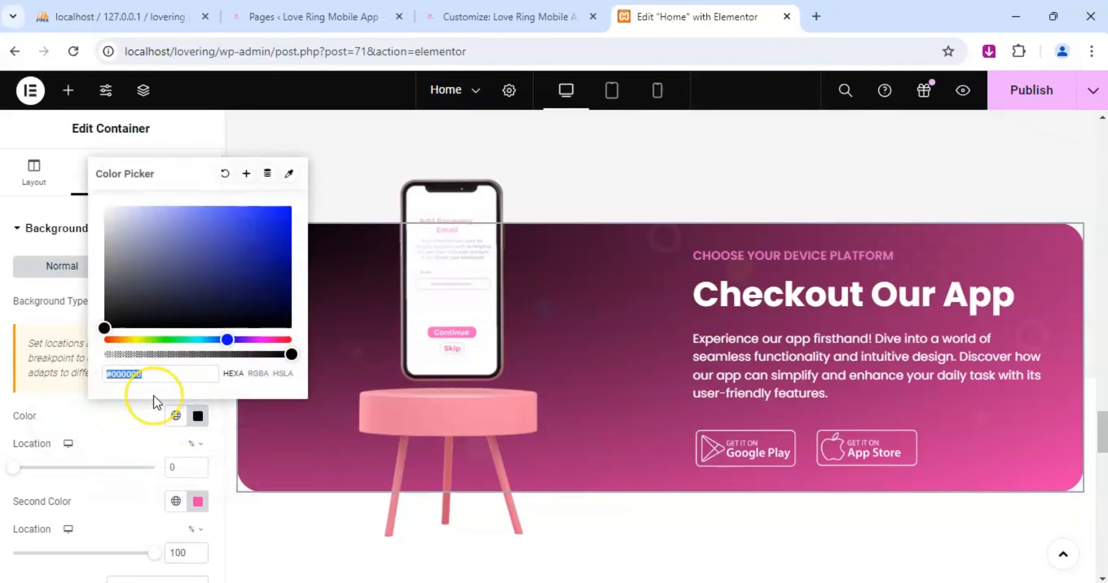
pyautogui.write('f13fad')
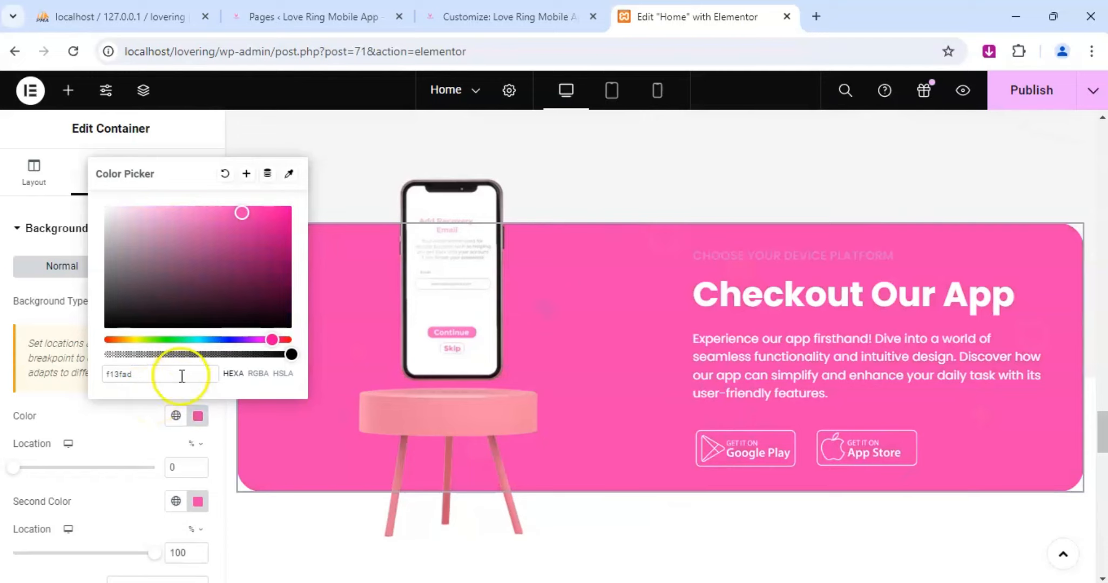
pyautogui.scroll(-6, 731, 337)
pyautogui.scroll(-3, 732, 338)
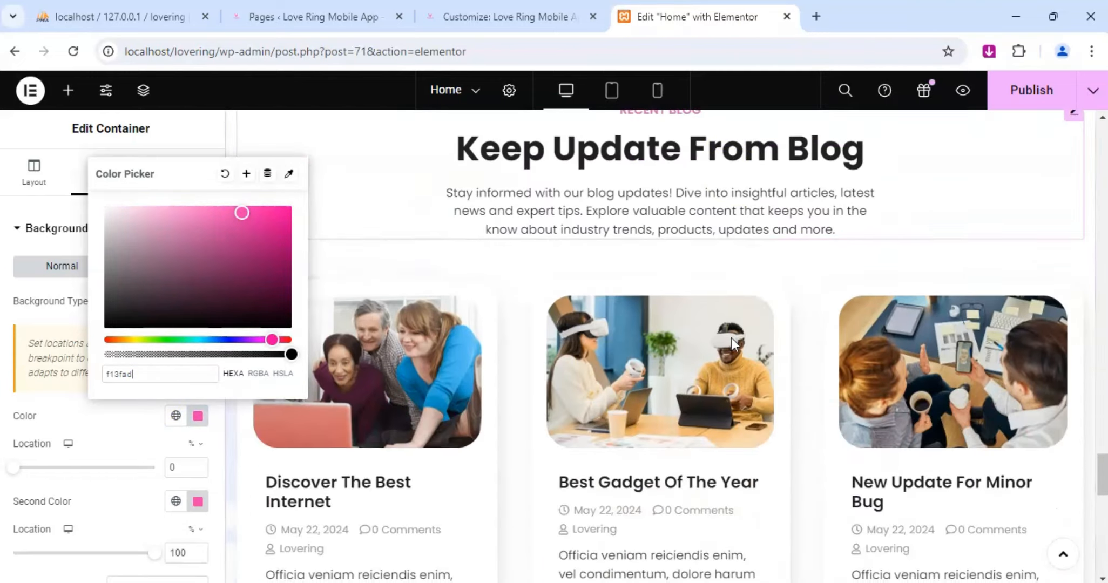
pyautogui.scroll(8, 729, 339)
pyautogui.click(109, 434)
# Set both background gradient colors of the Checkout Our App inner container back to black #000000.
pyautogui.click(198, 415)
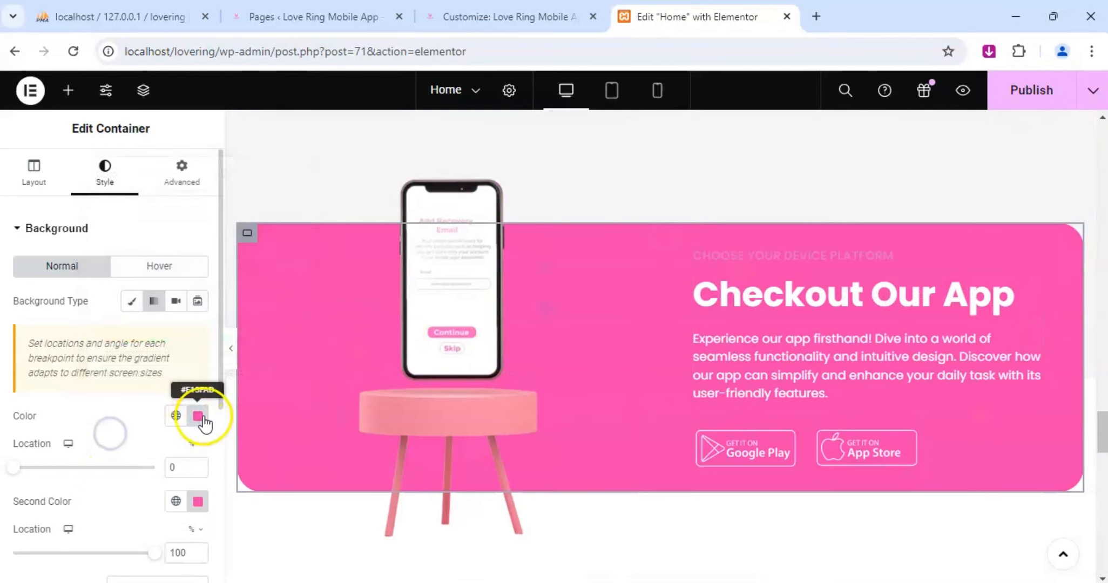
pyautogui.click(159, 286)
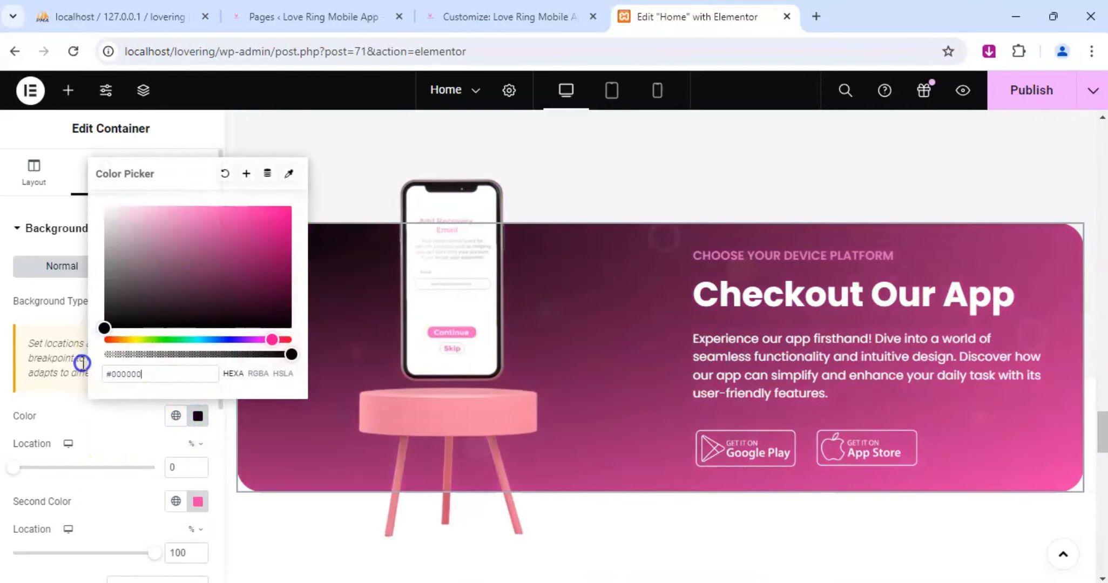
pyautogui.click(198, 501)
pyautogui.moveTo(172, 375); pyautogui.dragTo(76, 447)
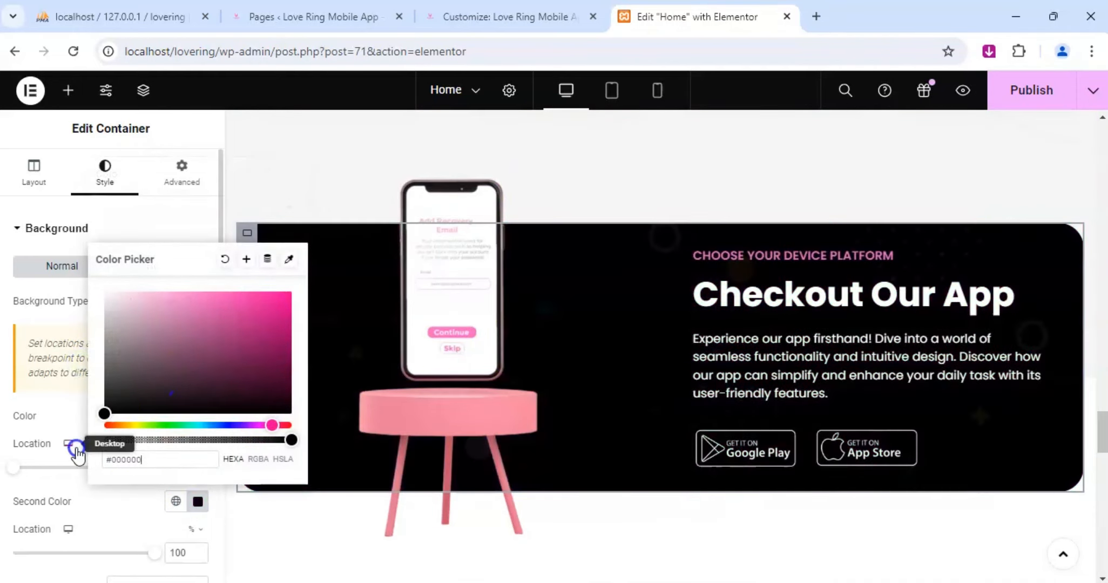
# Try lighter shades for the second gradient color of the Checkout Our App background and settle on near-black #131012.
pyautogui.moveTo(111, 413); pyautogui.dragTo(138, 401)
pyautogui.click(215, 342)
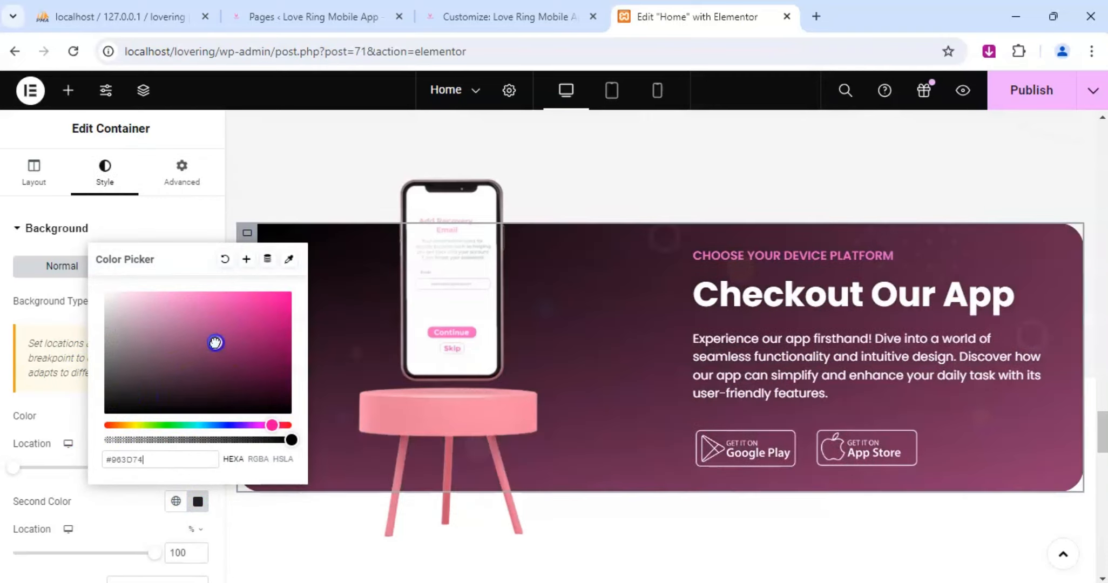
pyautogui.moveTo(215, 341); pyautogui.dragTo(155, 390)
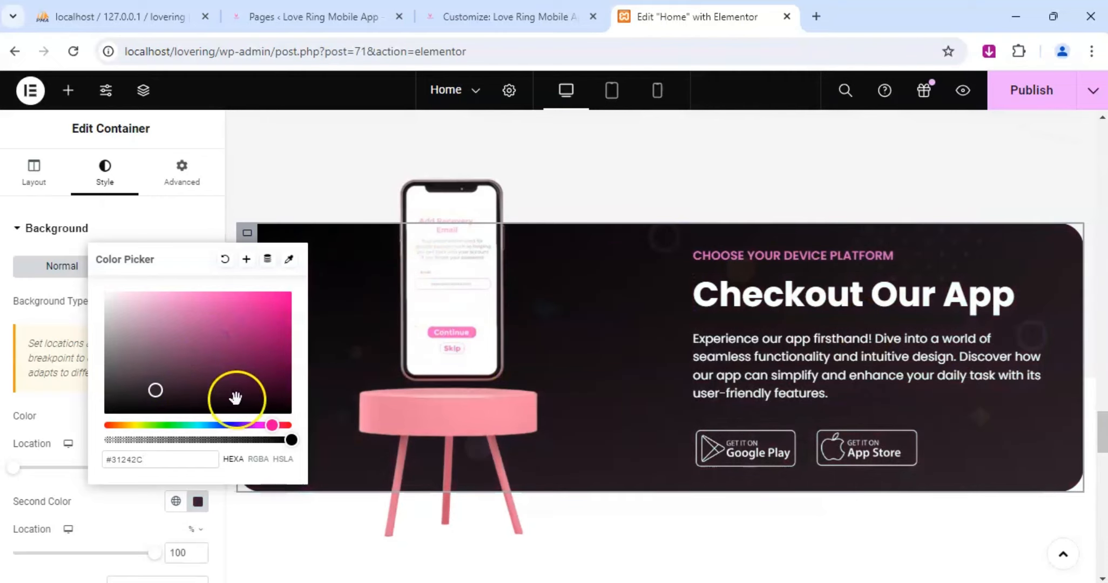
pyautogui.click(128, 402)
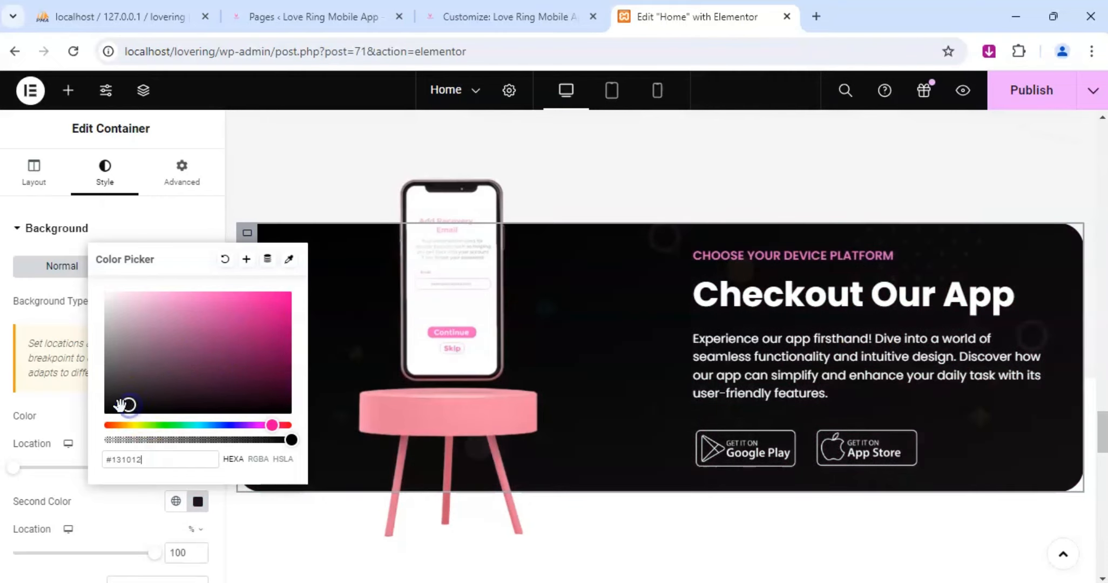
pyautogui.click(239, 521)
# Check the blog and footer sections below Checkout Our App and publish the Home page changes.
pyautogui.scroll(-7, 533, 402)
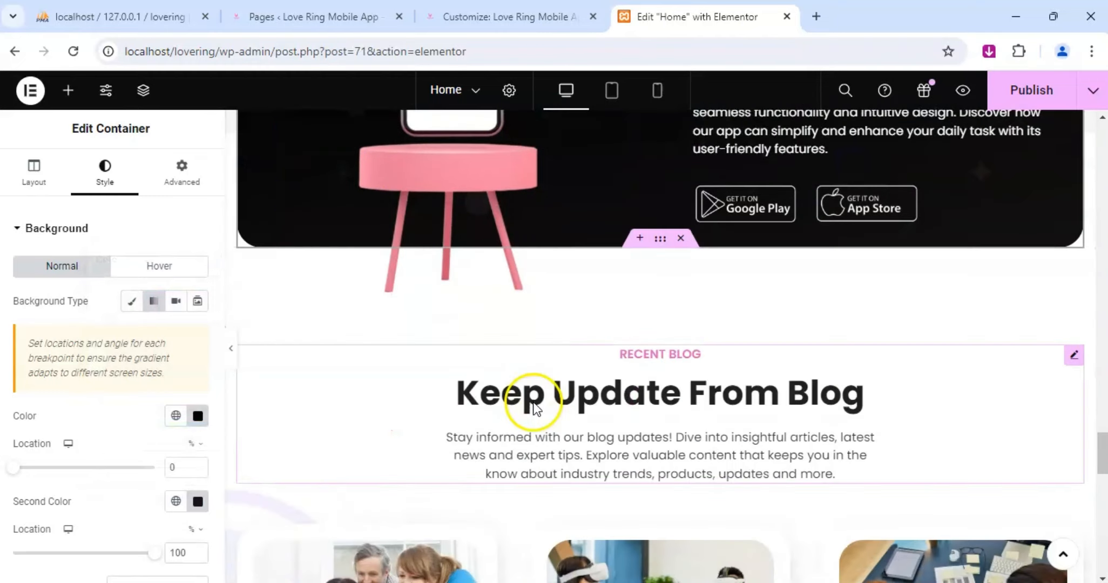
pyautogui.scroll(-10, 538, 405)
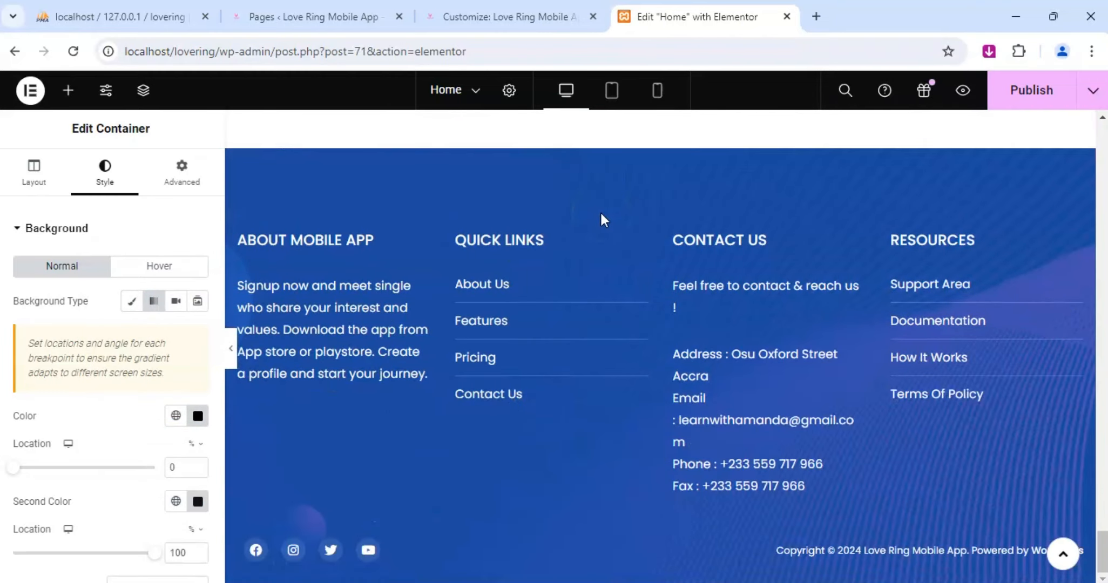
pyautogui.click(1026, 91)
# Review the Home page's sections from the hero down to the footer for colors that do not match the brand.
pyautogui.scroll(4, 815, 384)
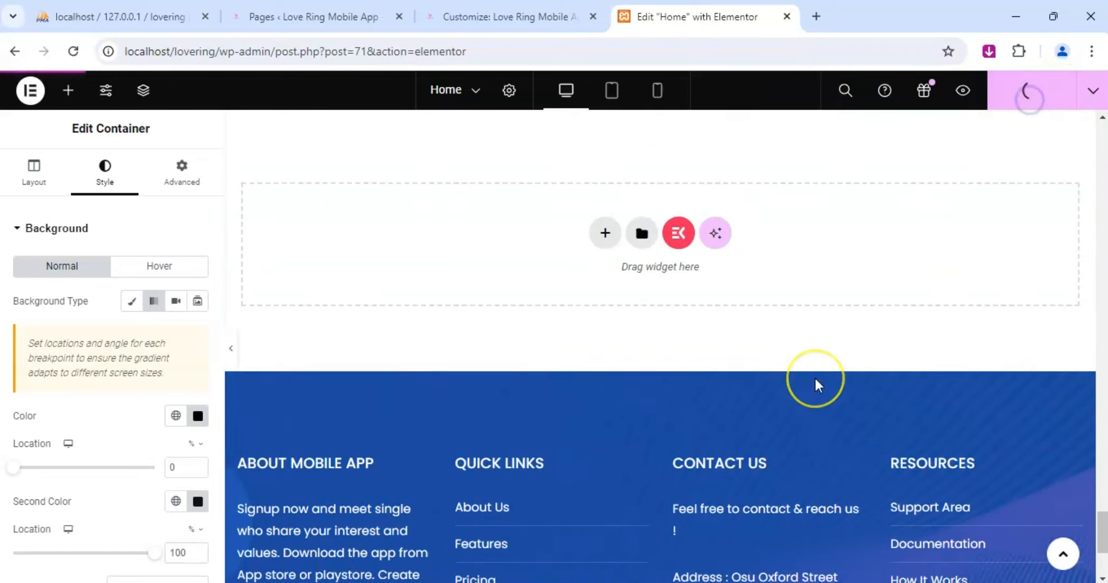
pyautogui.scroll(15, 815, 384)
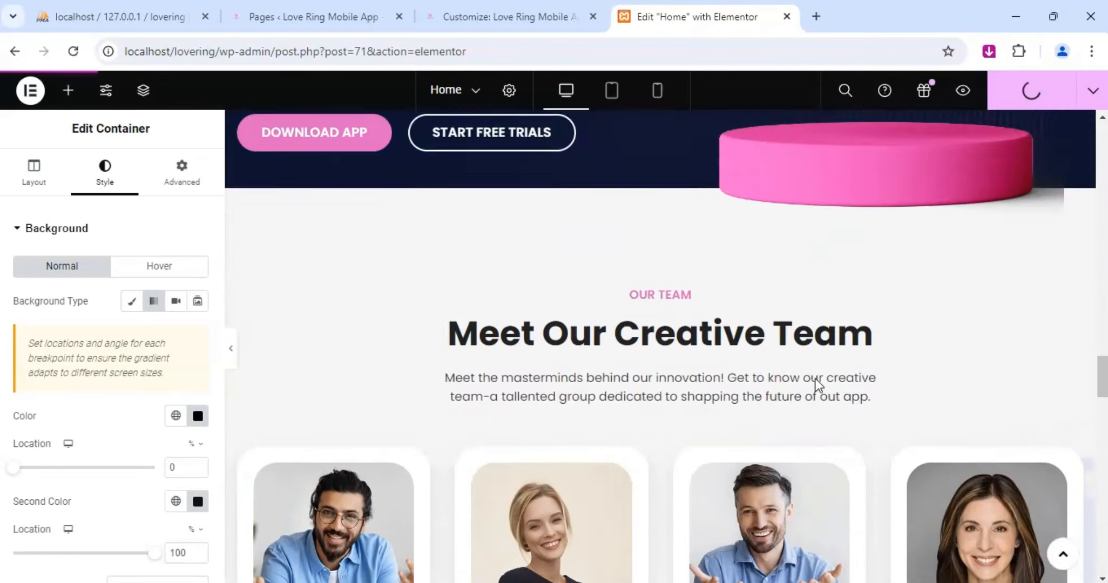
pyautogui.scroll(15, 816, 384)
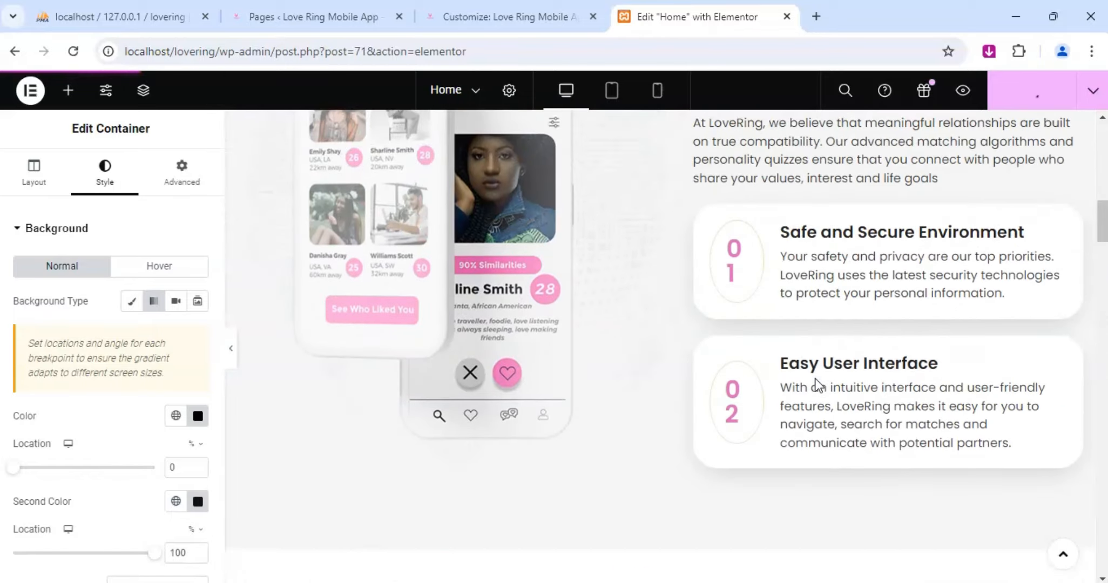
pyautogui.scroll(15, 815, 384)
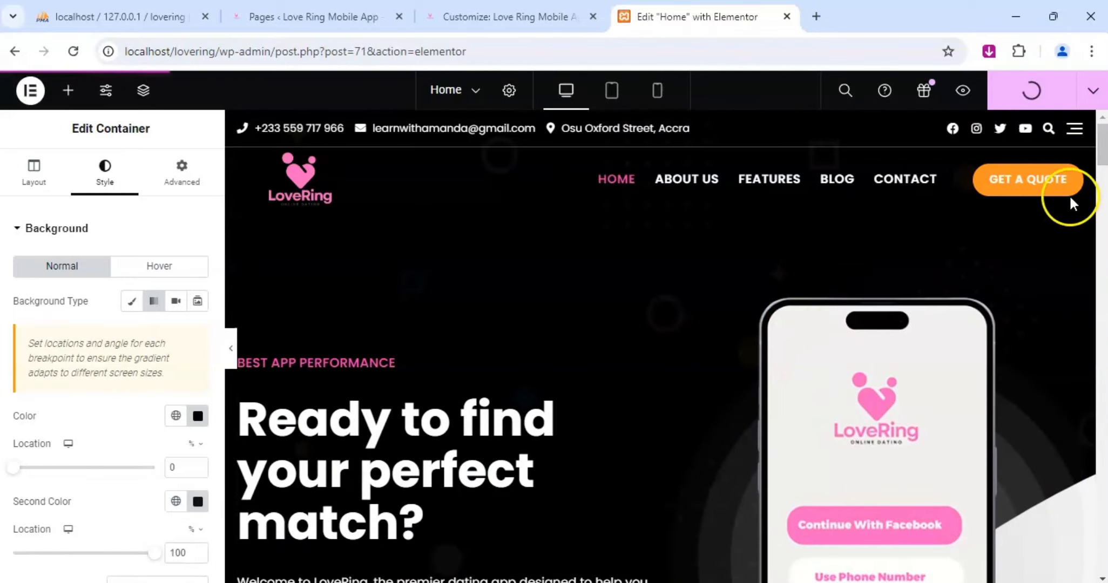
pyautogui.scroll(-15, 739, 265)
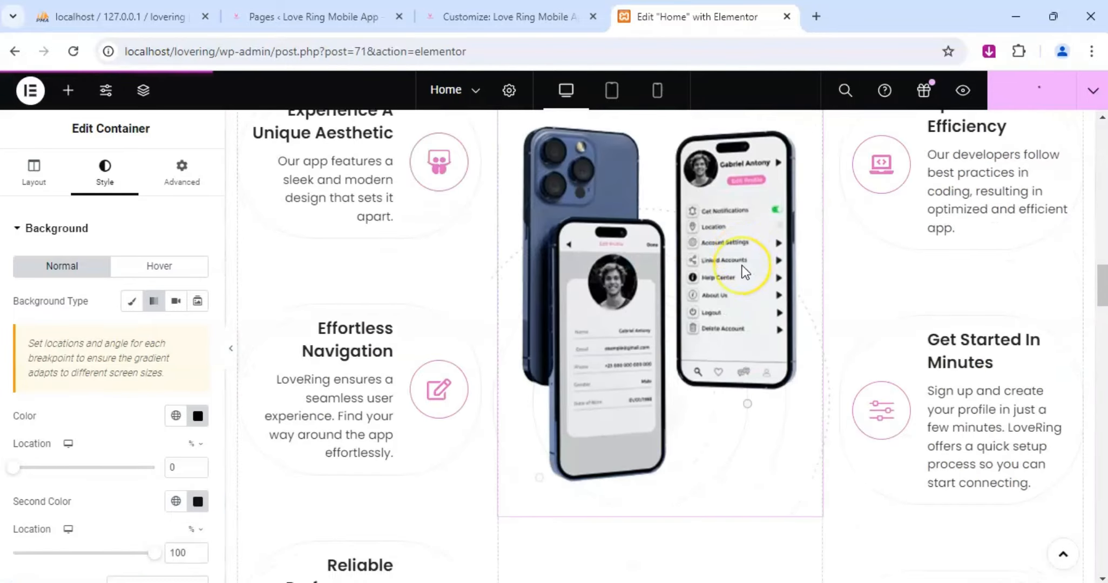
pyautogui.scroll(-10, 742, 265)
pyautogui.scroll(-5, 742, 265)
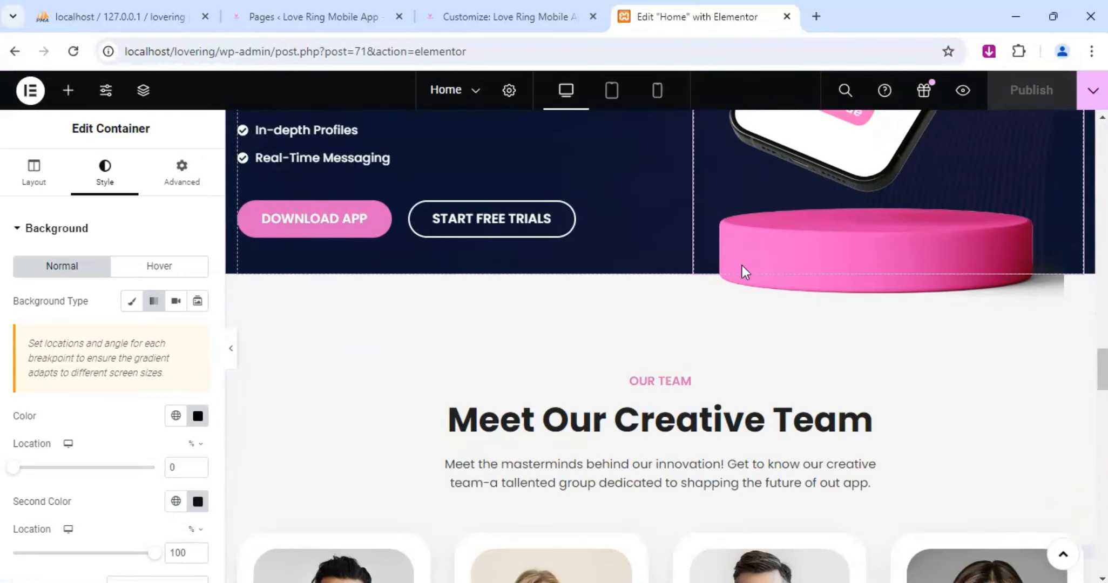
pyautogui.scroll(-15, 742, 265)
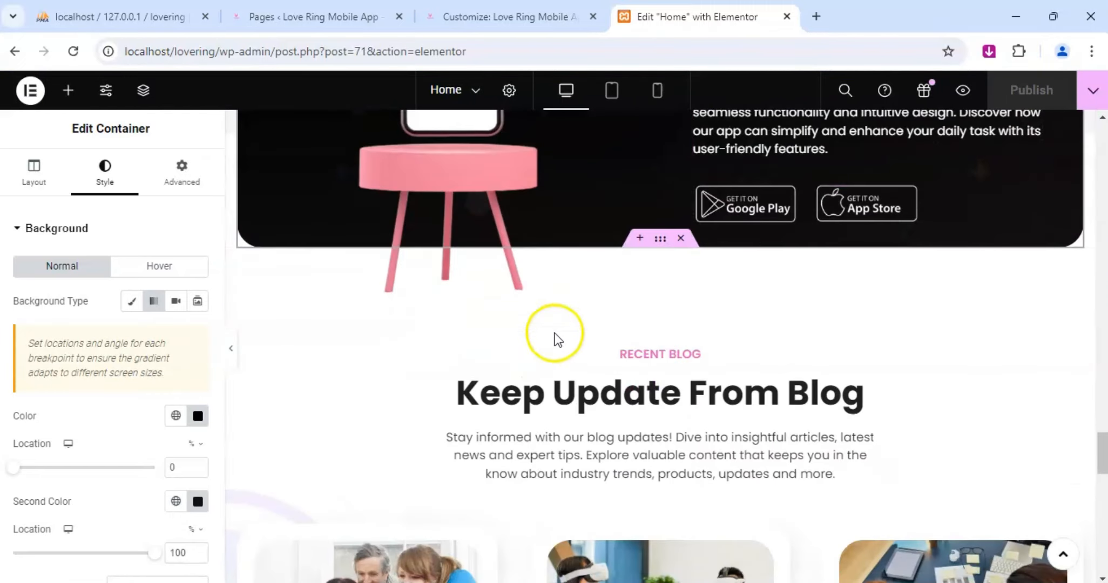
pyautogui.scroll(-12, 638, 396)
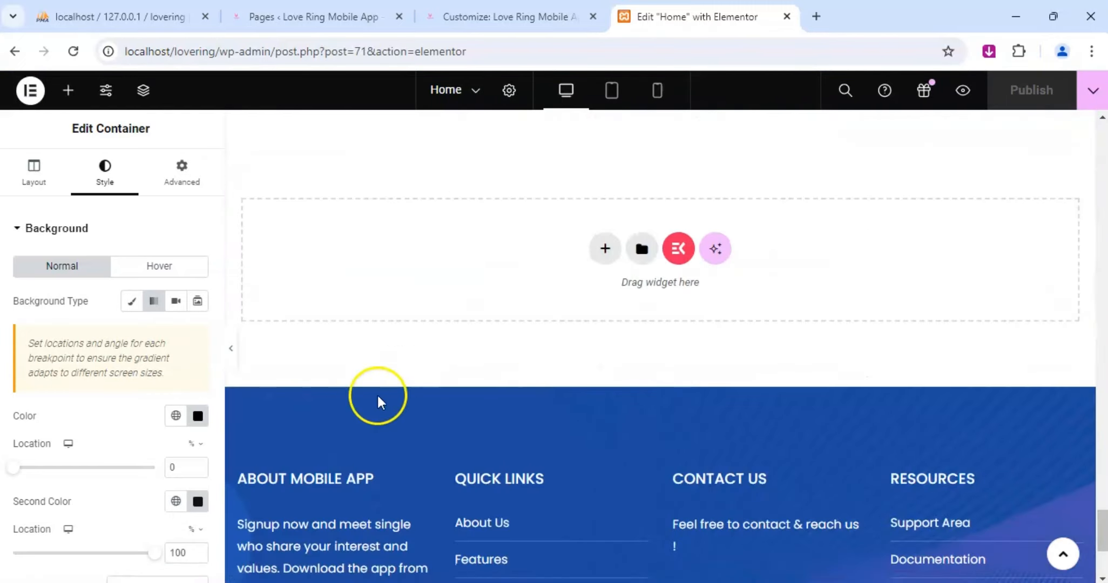
pyautogui.scroll(-4, 459, 399)
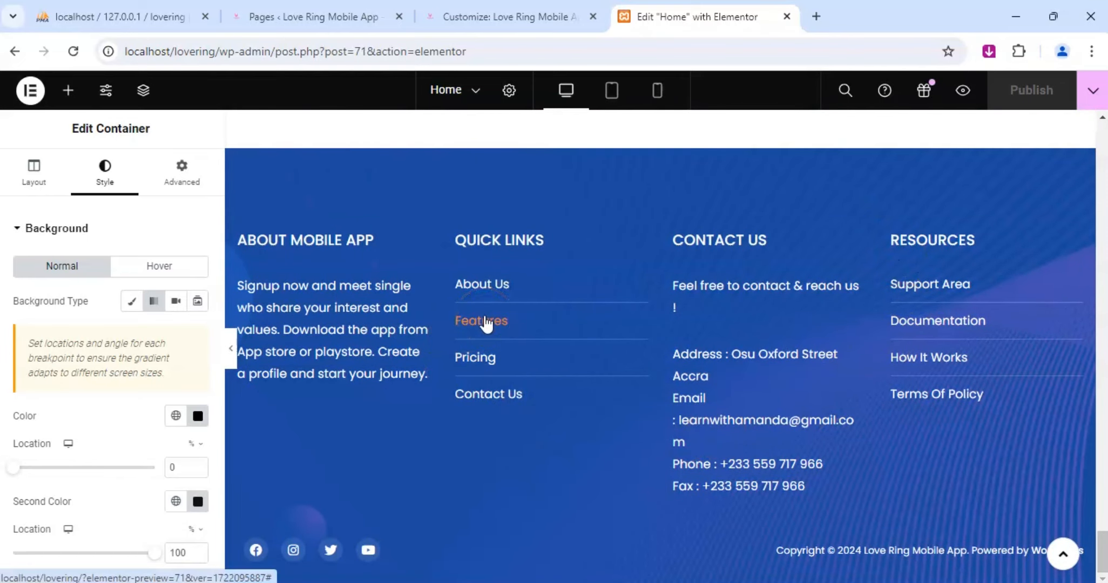
# Examine the footer links, the container's remaining style settings and the list of recent pages.
pyautogui.click(481, 284)
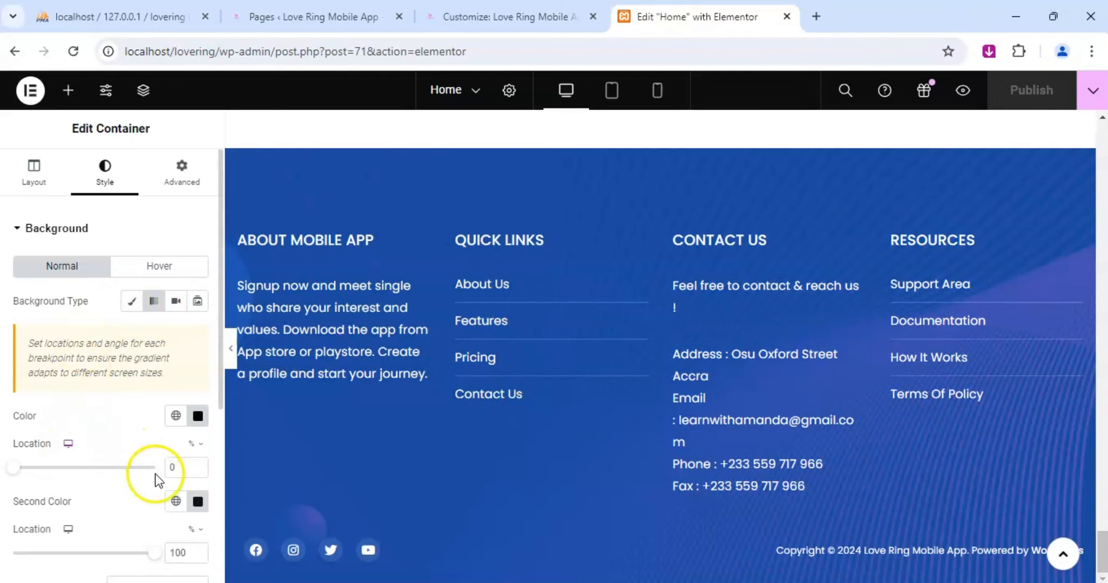
pyautogui.scroll(-3, 156, 472)
pyautogui.scroll(-2, 156, 470)
pyautogui.scroll(10, 601, 350)
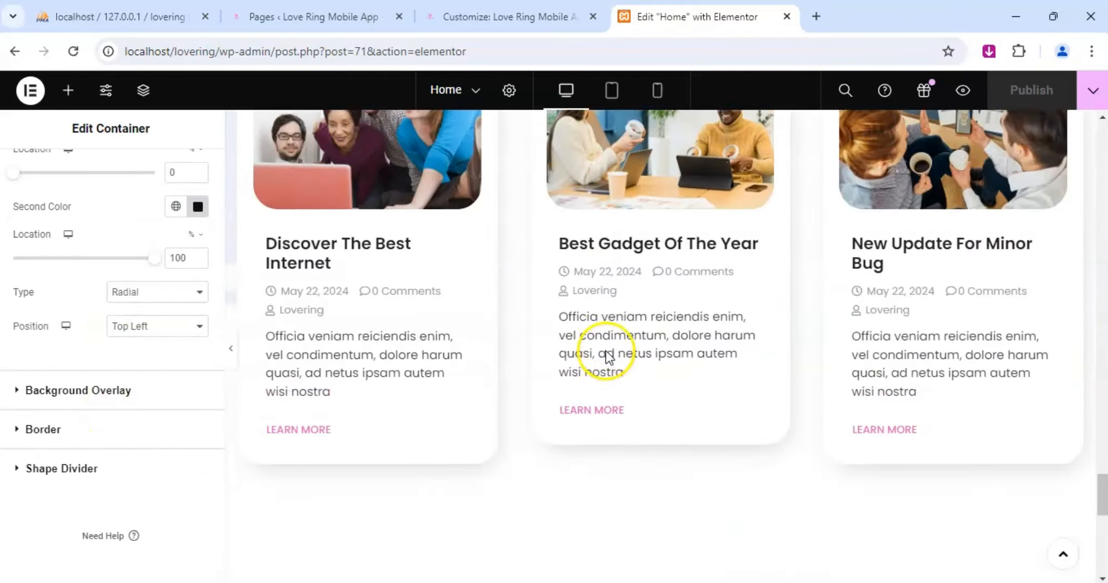
pyautogui.scroll(15, 606, 351)
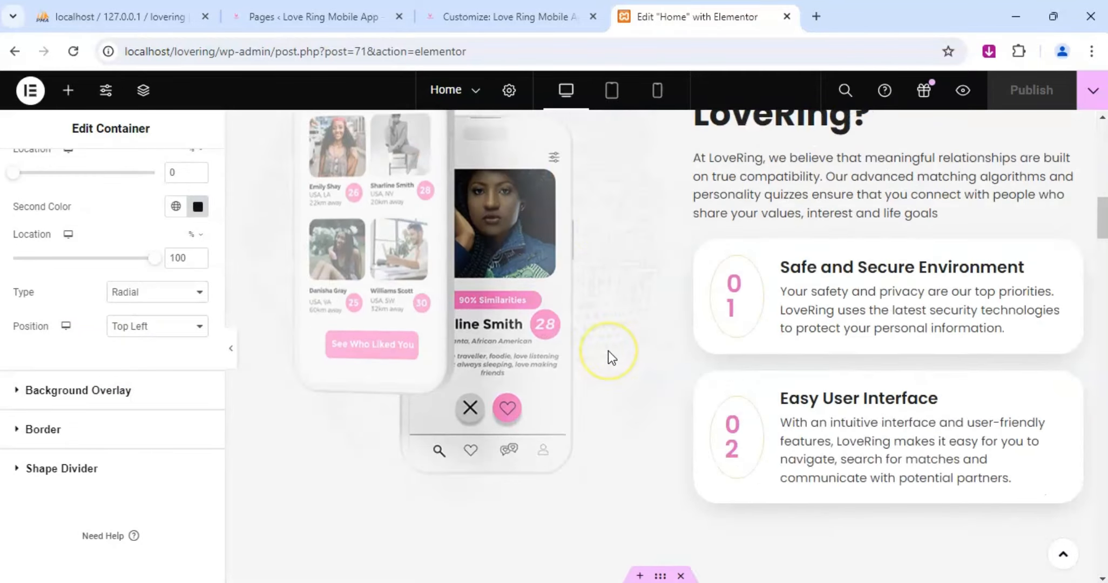
pyautogui.scroll(3, 608, 348)
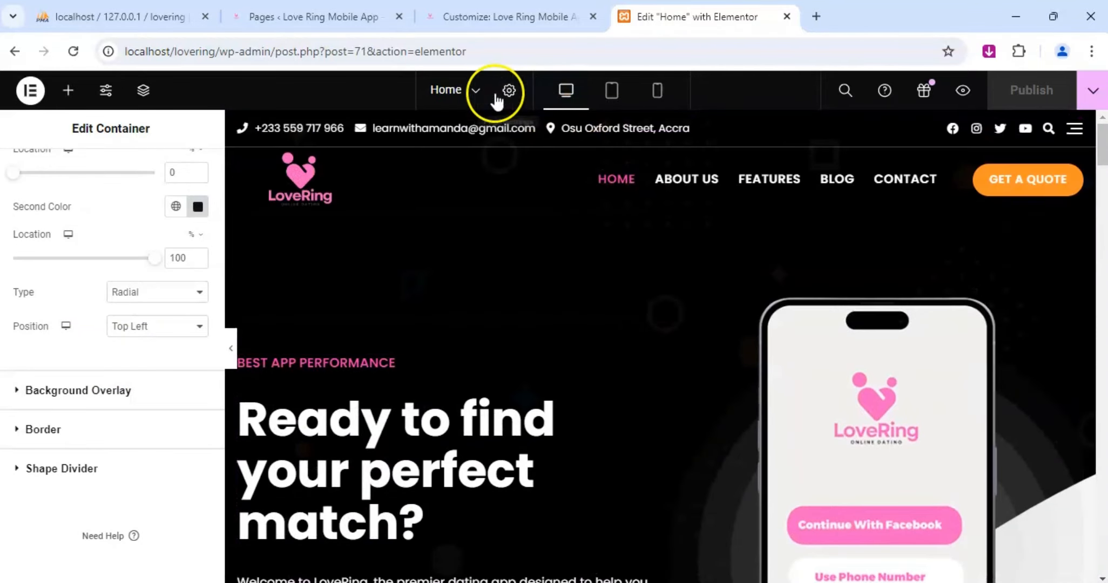
pyautogui.click(478, 92)
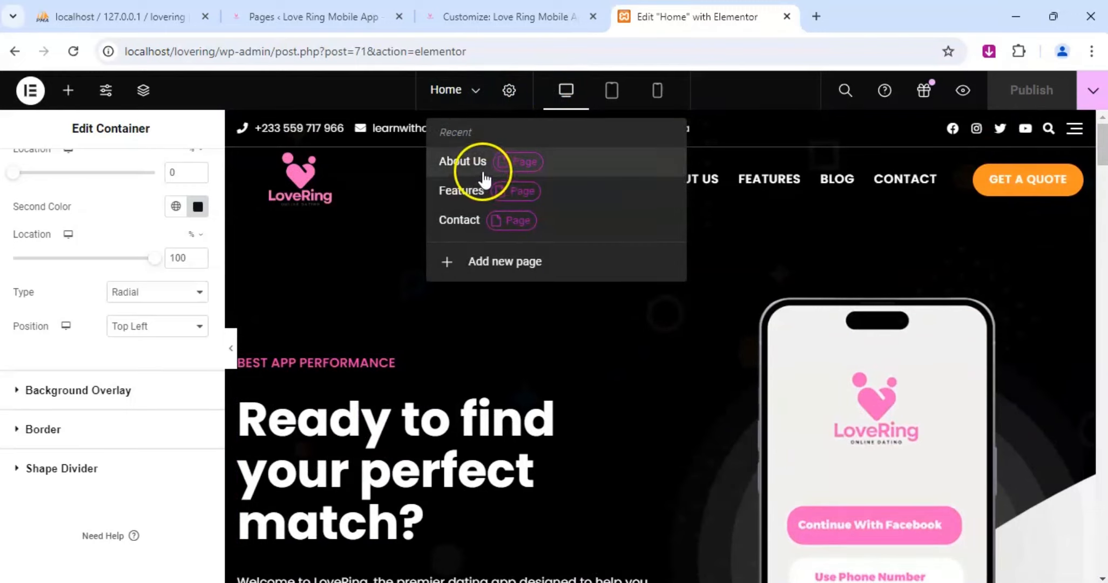
pyautogui.click(417, 298)
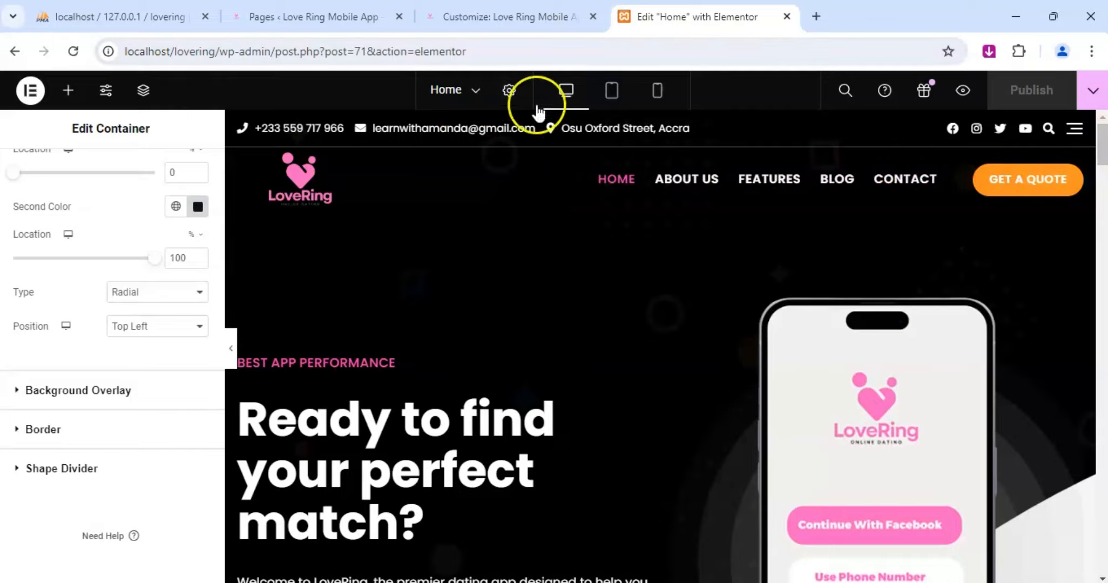
# Preview the Home page in tablet portrait size and examine its layout from the hero to the footer.
pyautogui.click(612, 92)
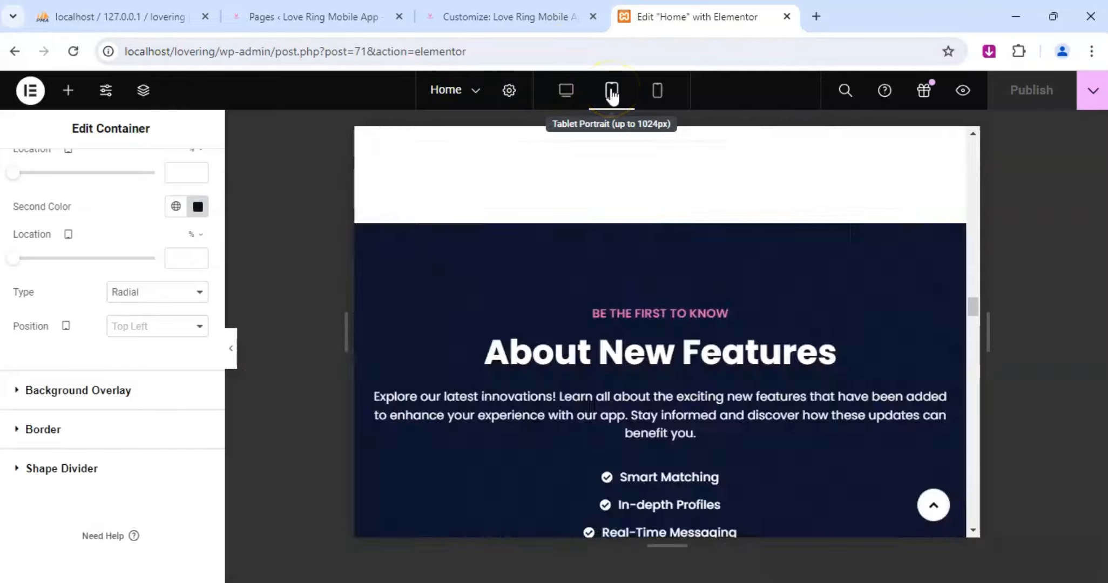
pyautogui.scroll(-5, 702, 340)
pyautogui.scroll(-10, 725, 350)
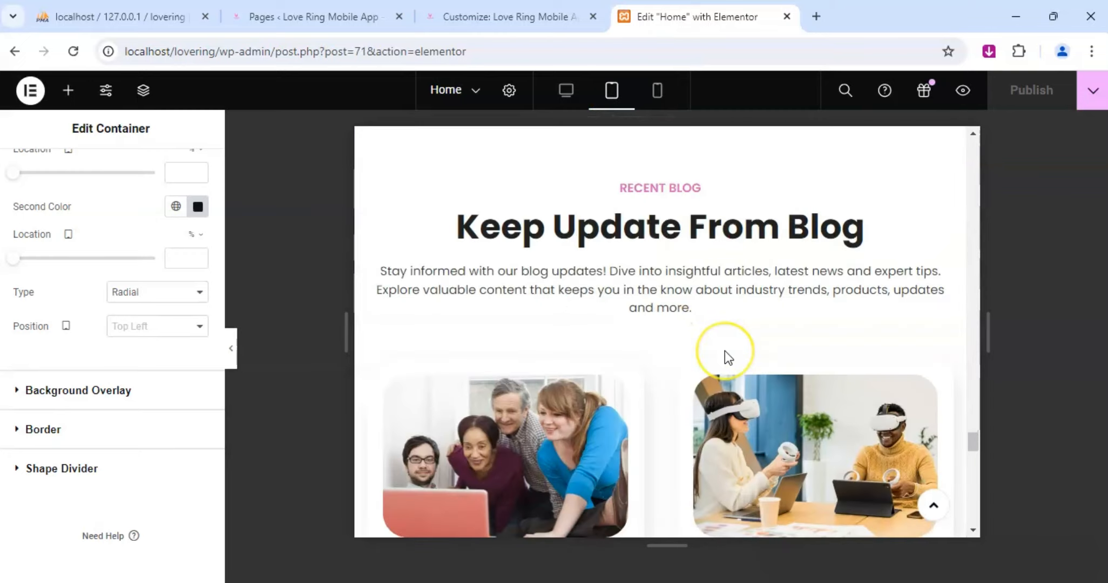
pyautogui.scroll(-10, 724, 351)
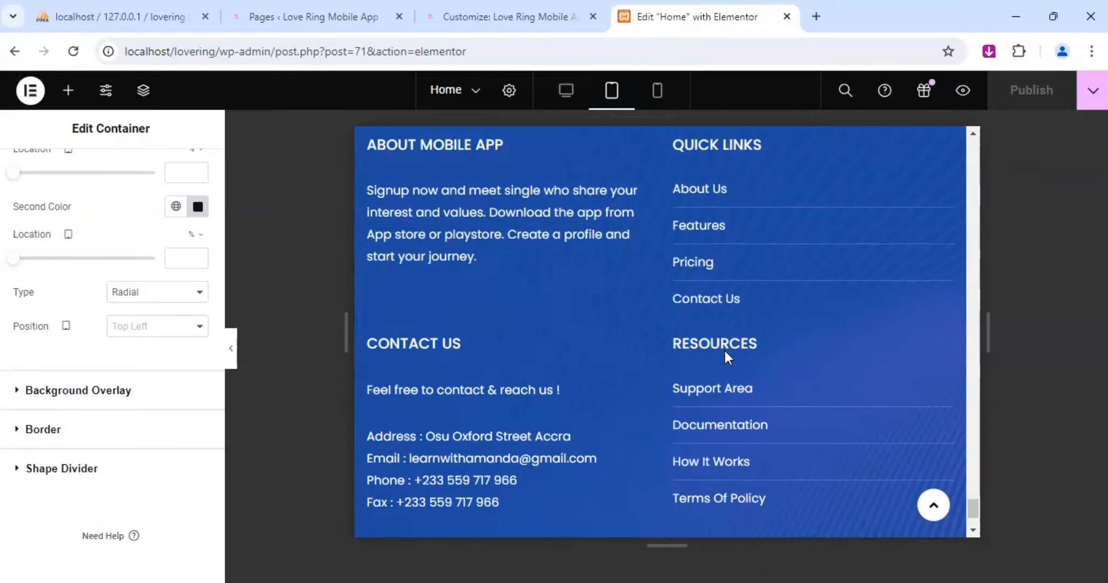
pyautogui.scroll(4, 767, 348)
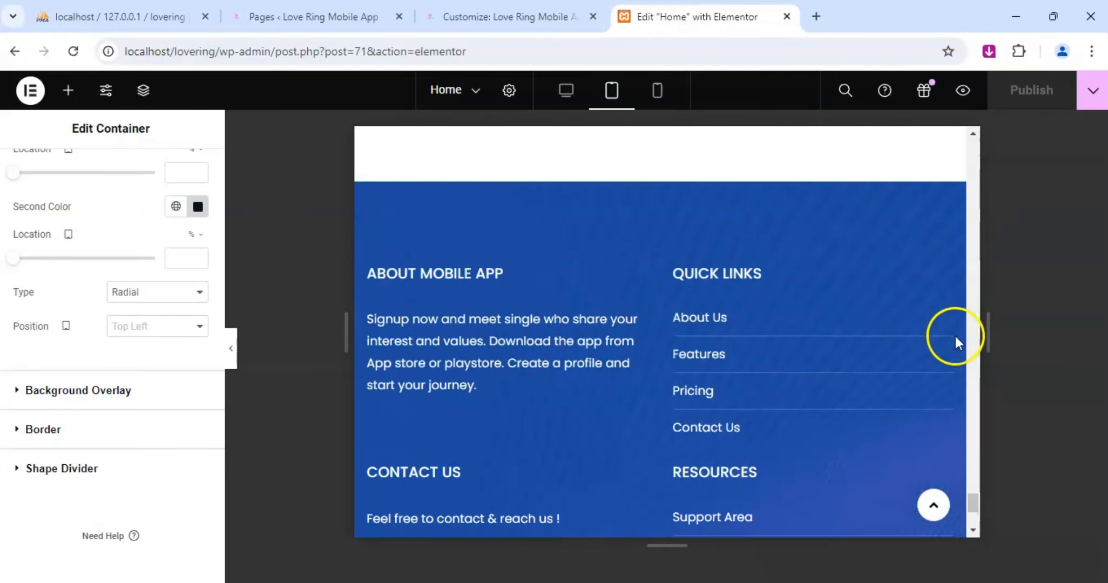
pyautogui.moveTo(971, 502); pyautogui.dragTo(956, 132)
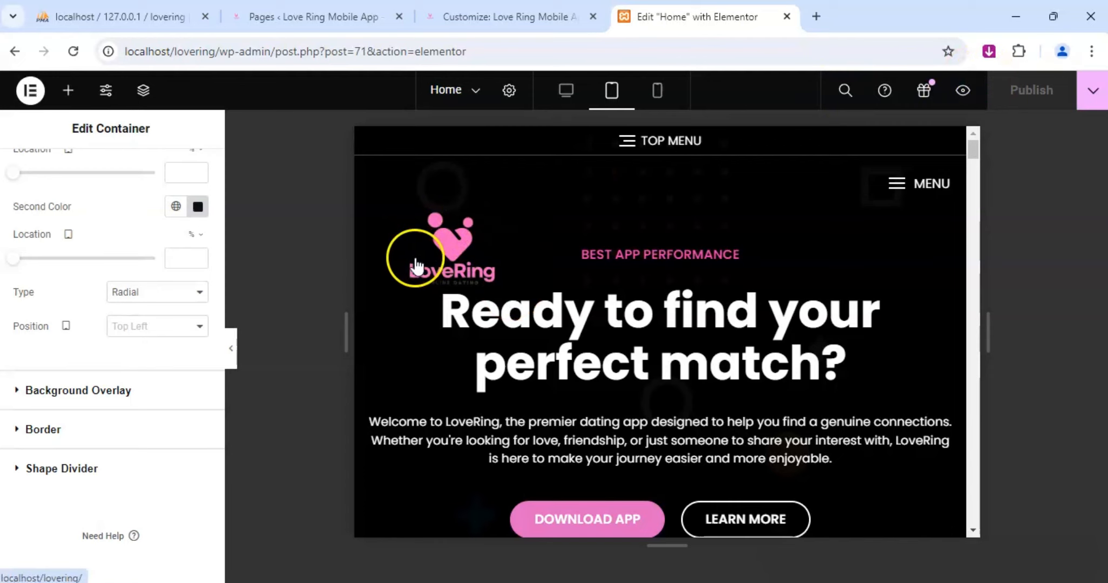
pyautogui.rightClick(460, 240)
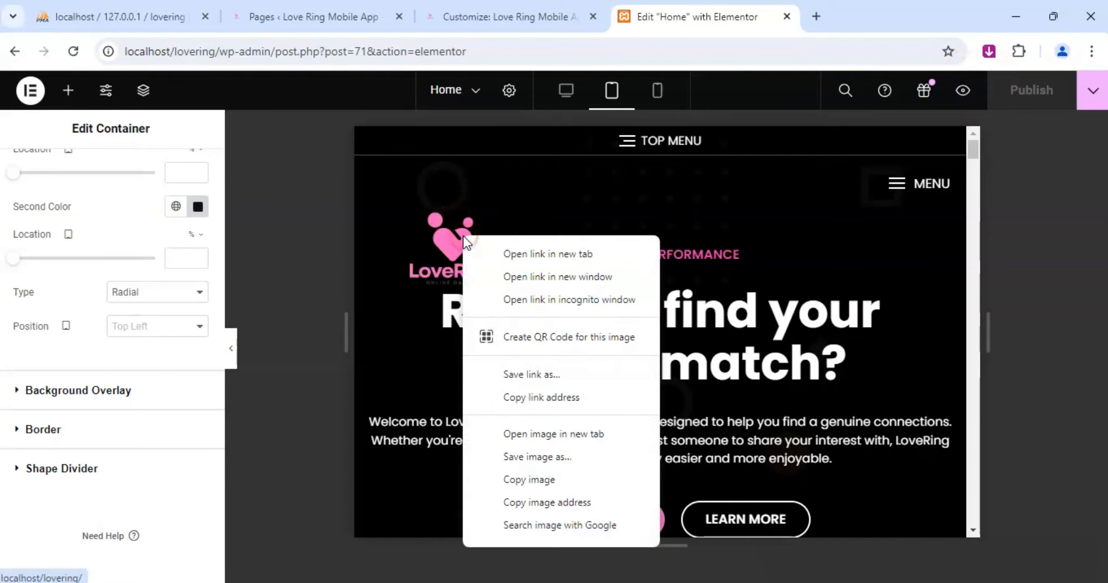
pyautogui.click(385, 247)
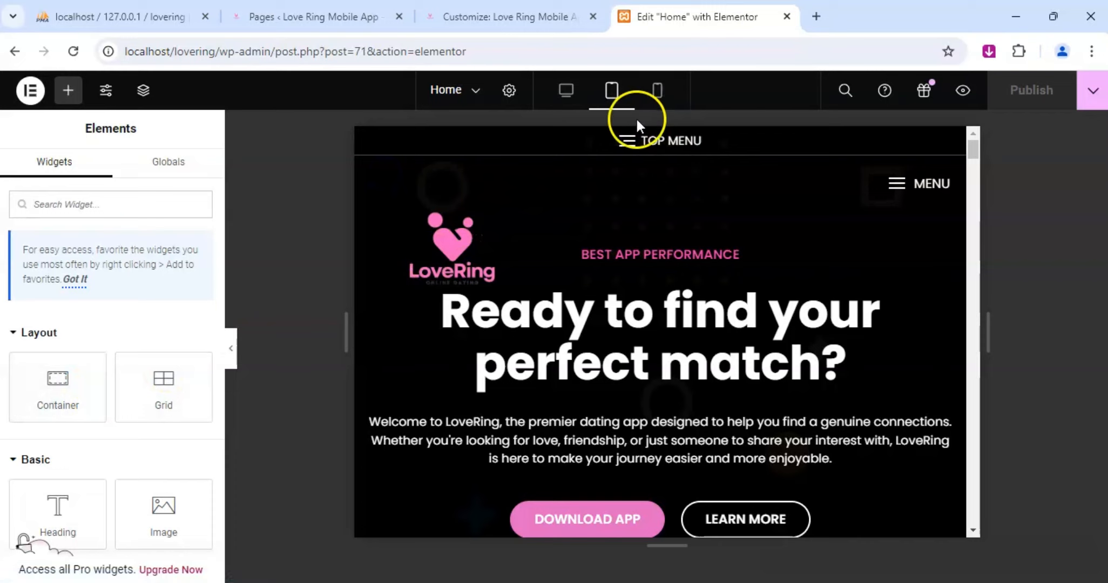
pyautogui.click(510, 91)
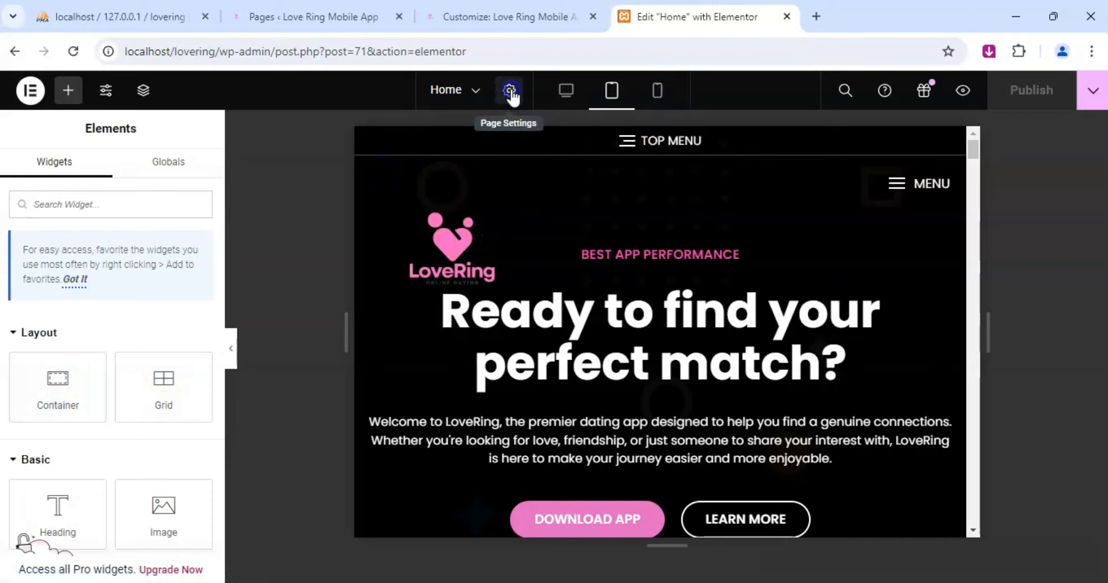
pyautogui.scroll(-3, 80, 355)
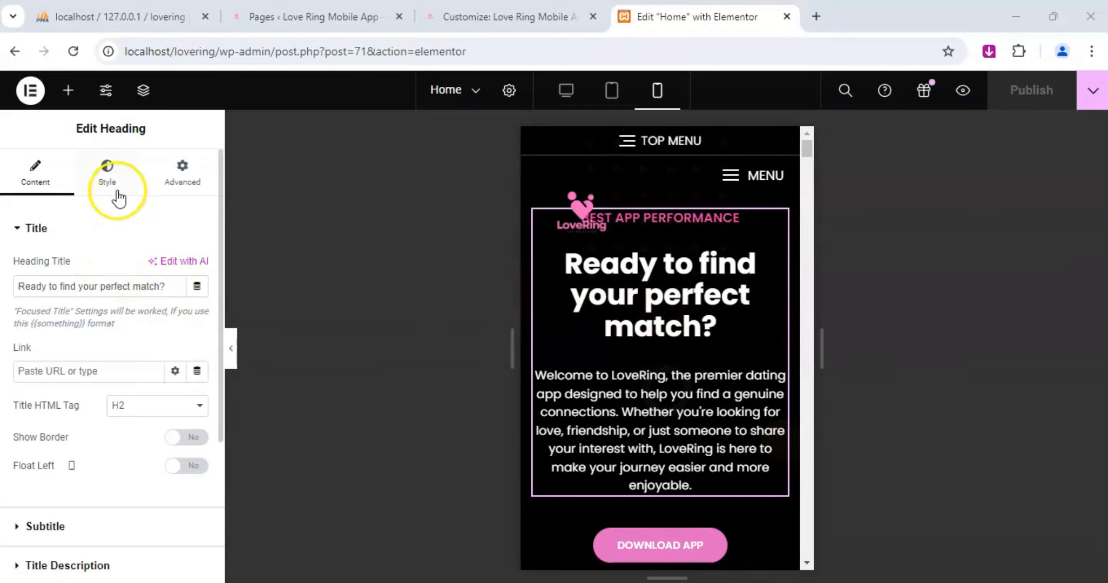
# Try linked margins of -7 px on all sides of the hero heading in the mobile layout.
pyautogui.click(182, 173)
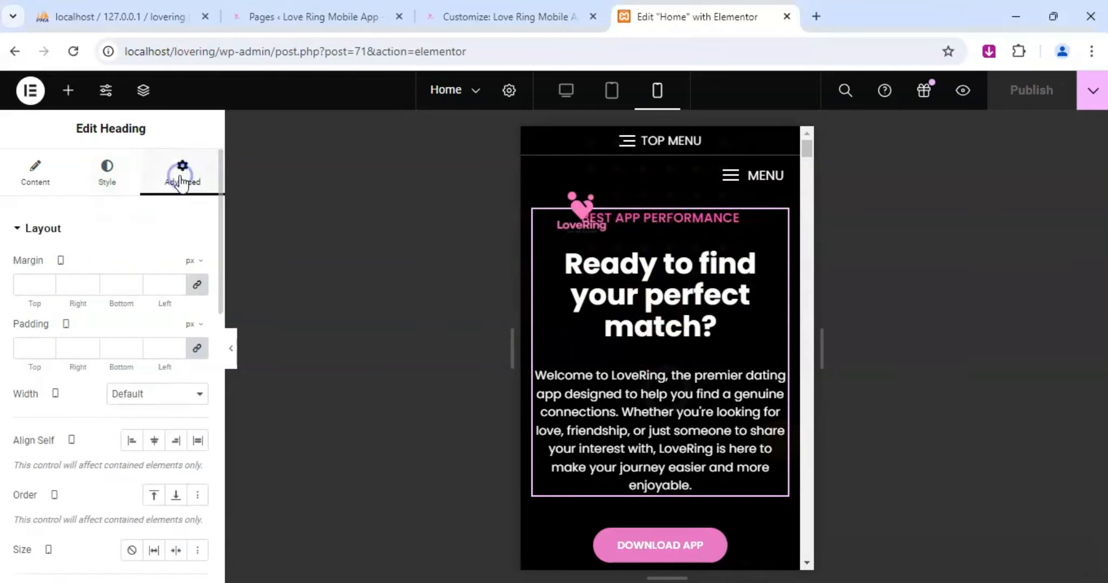
pyautogui.click(90, 283)
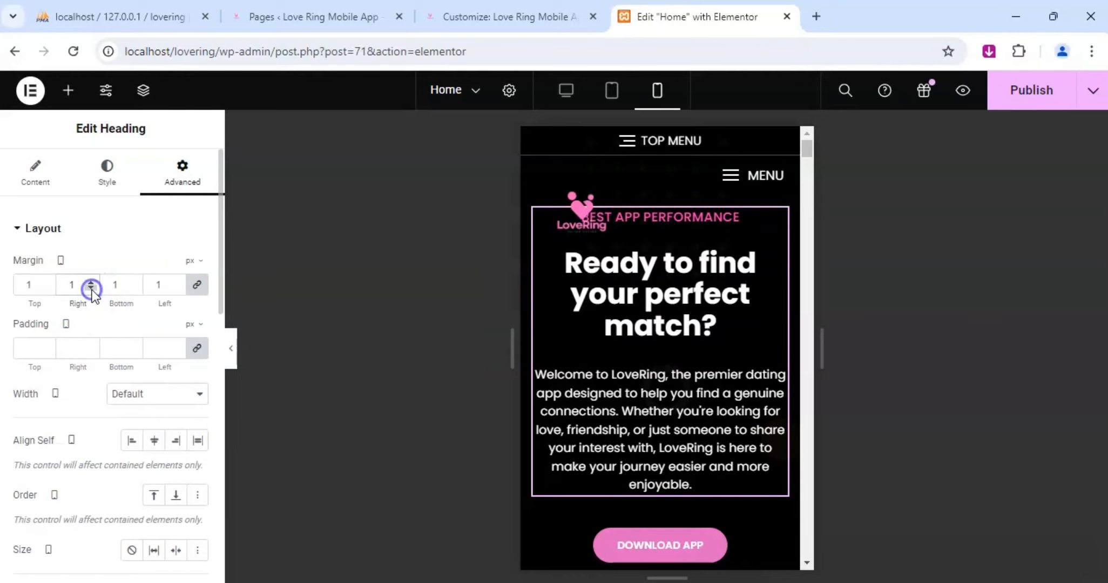
pyautogui.click(91, 288)
pyautogui.click(91, 287)
pyautogui.click(91, 288)
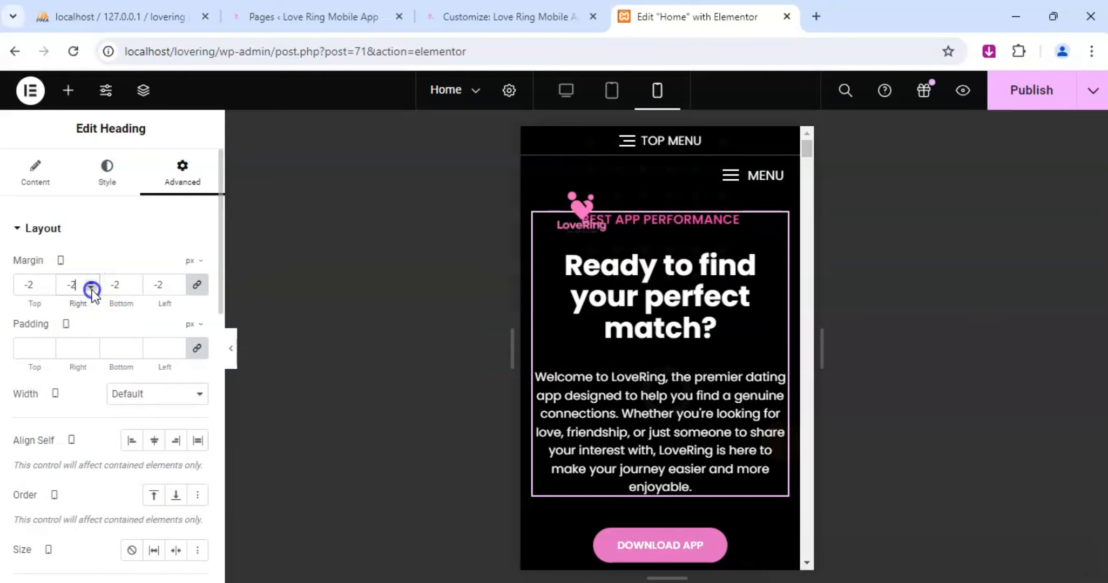
pyautogui.click(91, 287)
pyautogui.click(90, 287)
pyautogui.click(90, 287)
pyautogui.click(90, 288)
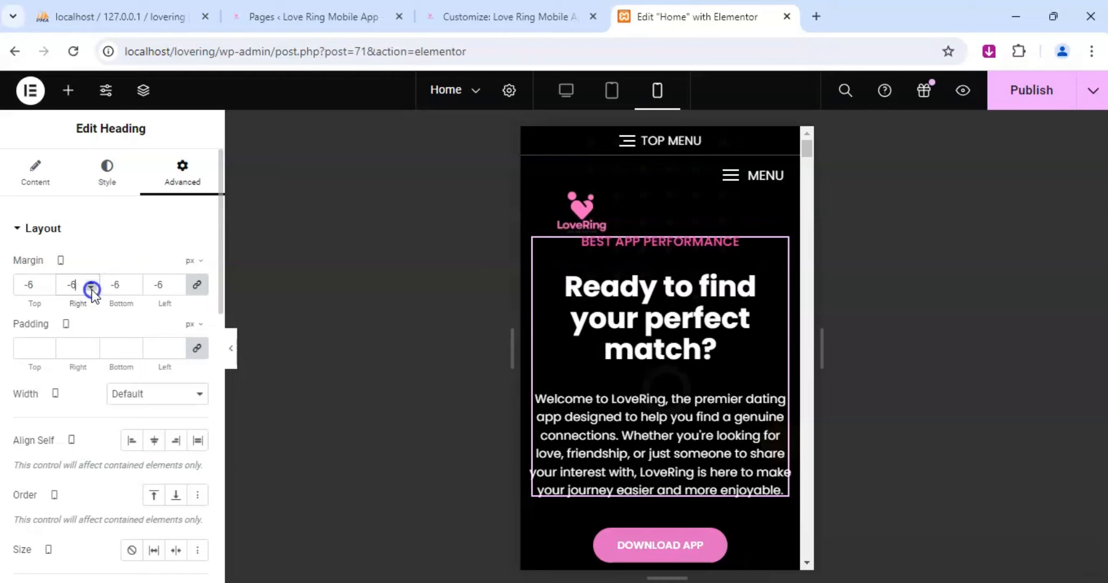
pyautogui.click(91, 287)
pyautogui.click(91, 288)
pyautogui.click(91, 287)
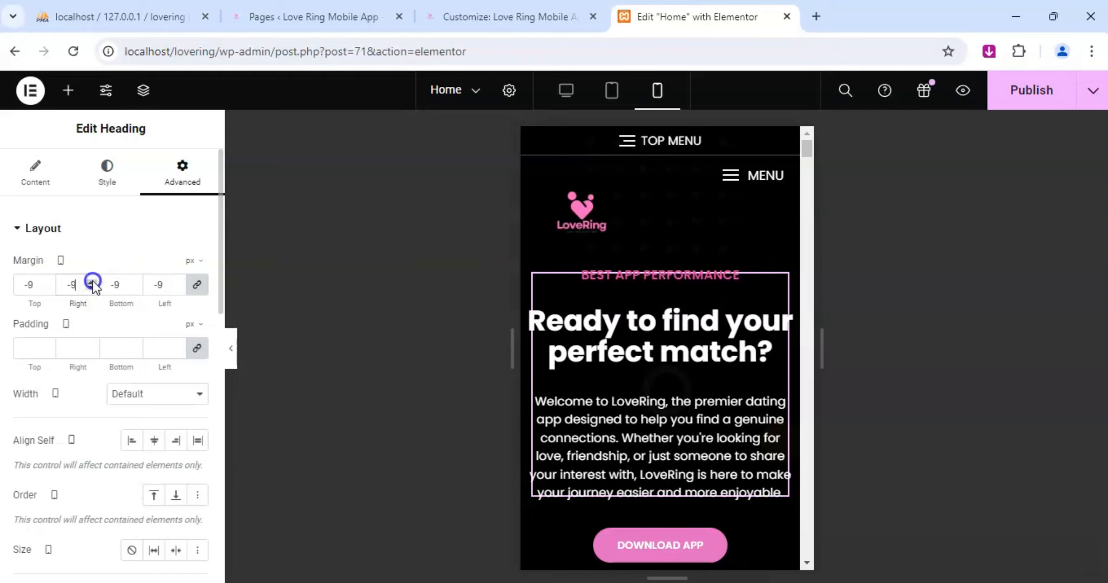
pyautogui.click(90, 281)
pyautogui.click(90, 281)
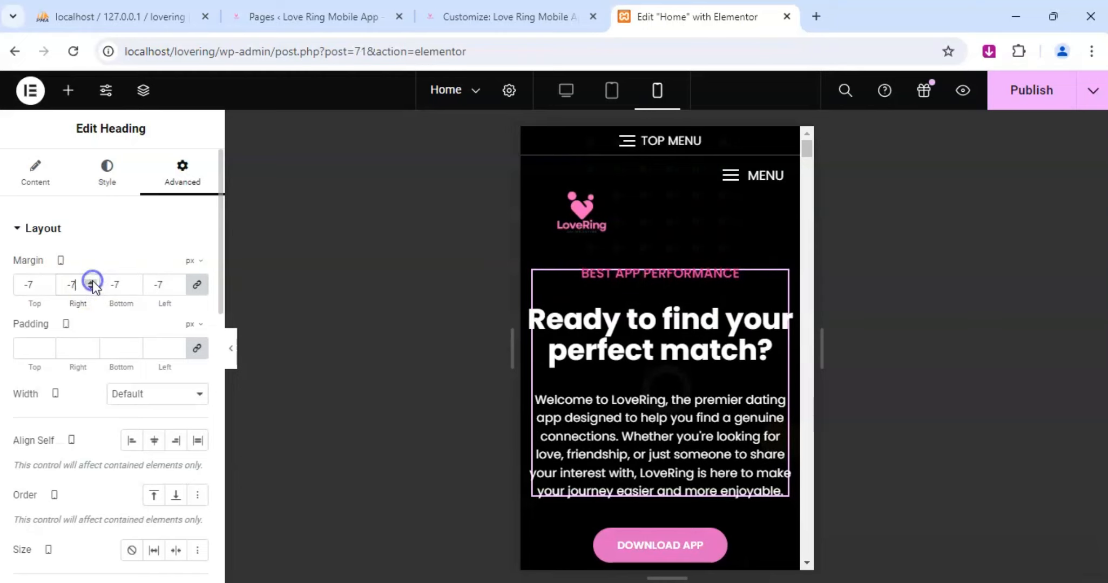
# Unlink the hero heading's mobile margins and reset all four sides to 0.
pyautogui.click(198, 285)
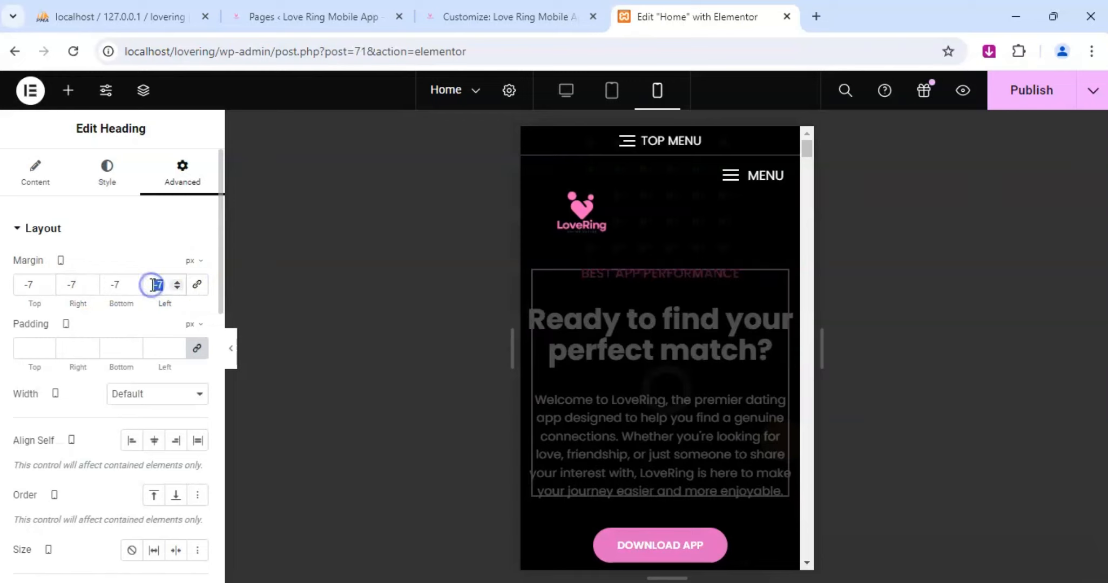
pyautogui.write('0')
pyautogui.moveTo(125, 284); pyautogui.dragTo(23, 285)
pyautogui.write('00')
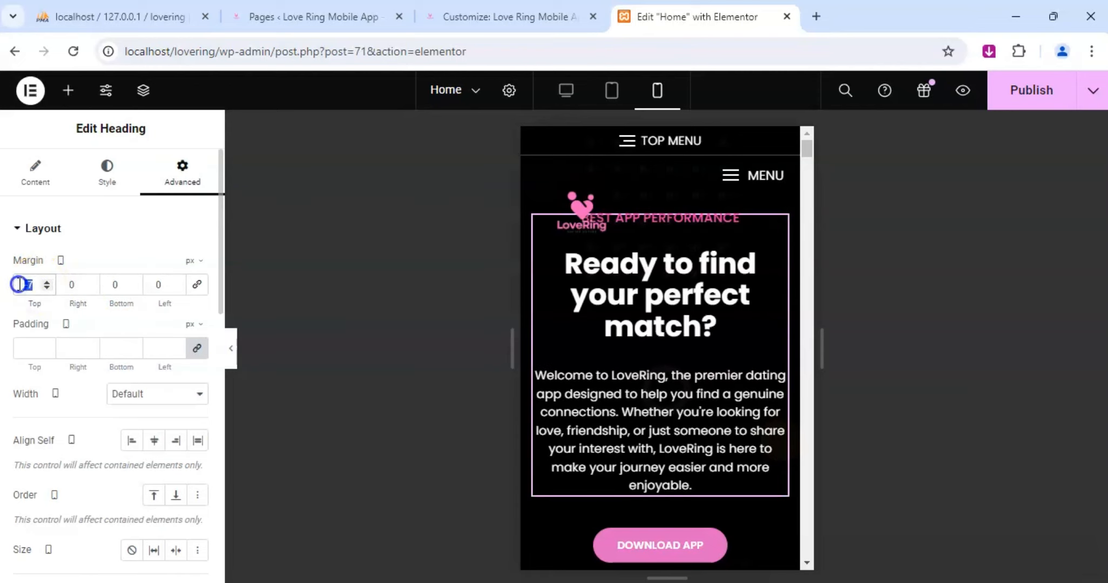
pyautogui.write('0')
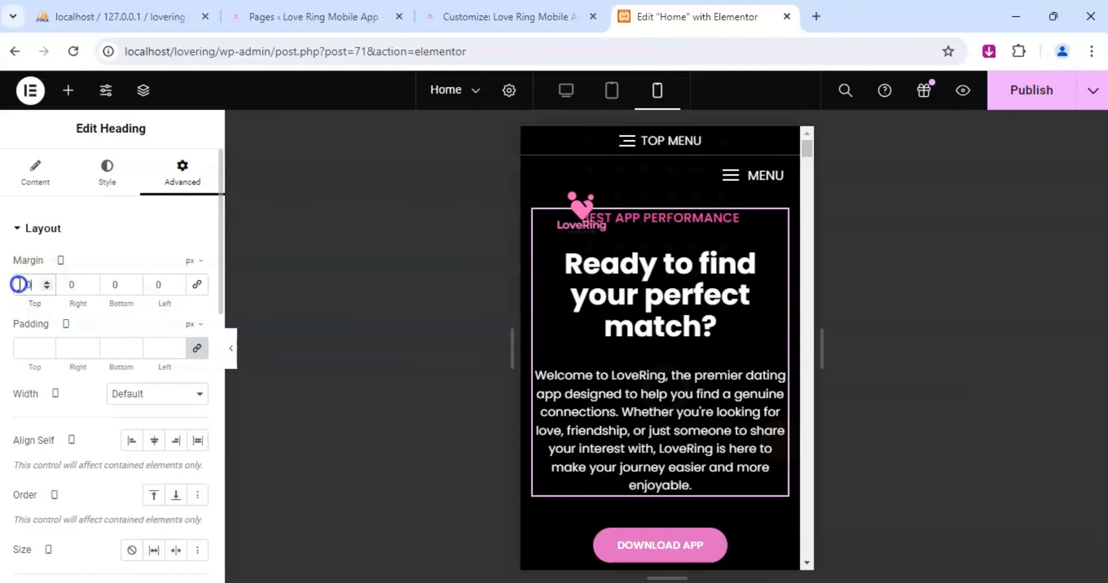
# Try a right margin of -3 px on the hero heading, then return it to 0.
pyautogui.click(89, 288)
pyautogui.click(90, 288)
pyautogui.click(90, 288)
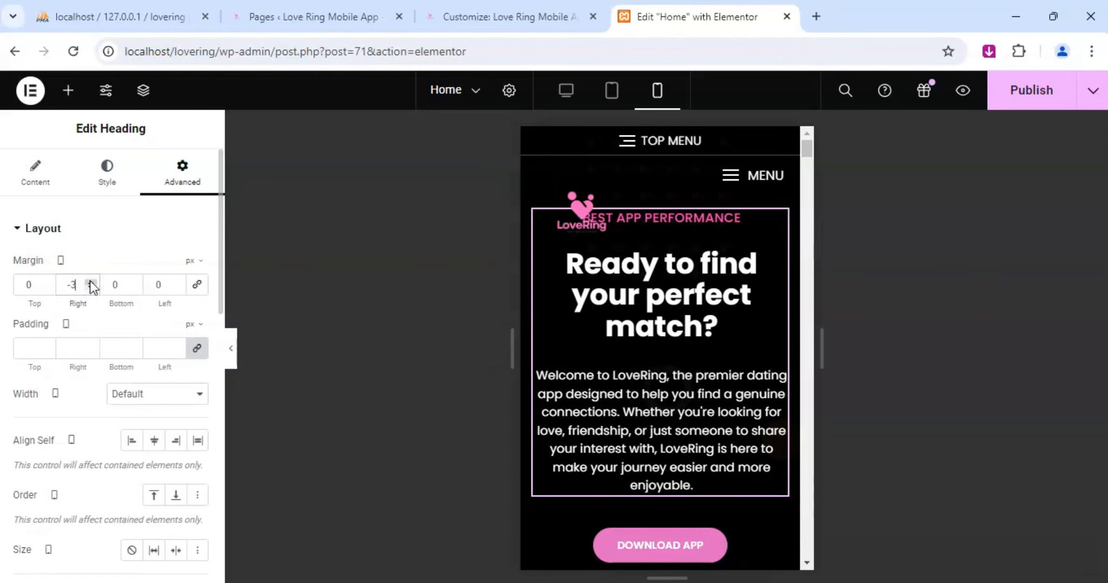
pyautogui.click(91, 281)
pyautogui.click(90, 282)
pyautogui.click(90, 281)
pyautogui.click(90, 281)
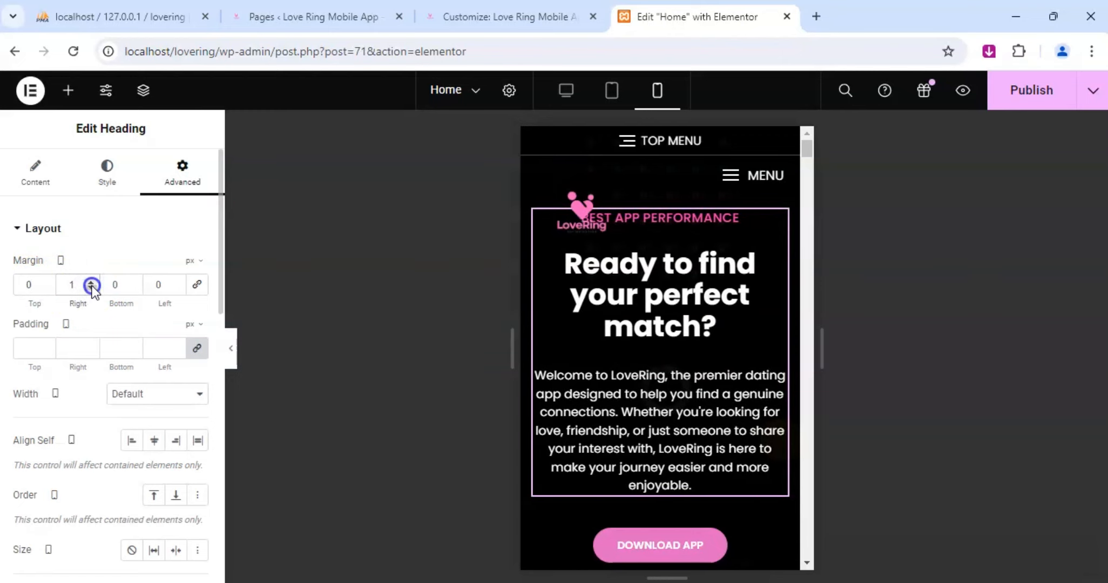
pyautogui.click(91, 288)
# Set the hero heading's mobile bottom margin to -40 px to move its text below the logo.
pyautogui.click(134, 288)
pyautogui.click(134, 288)
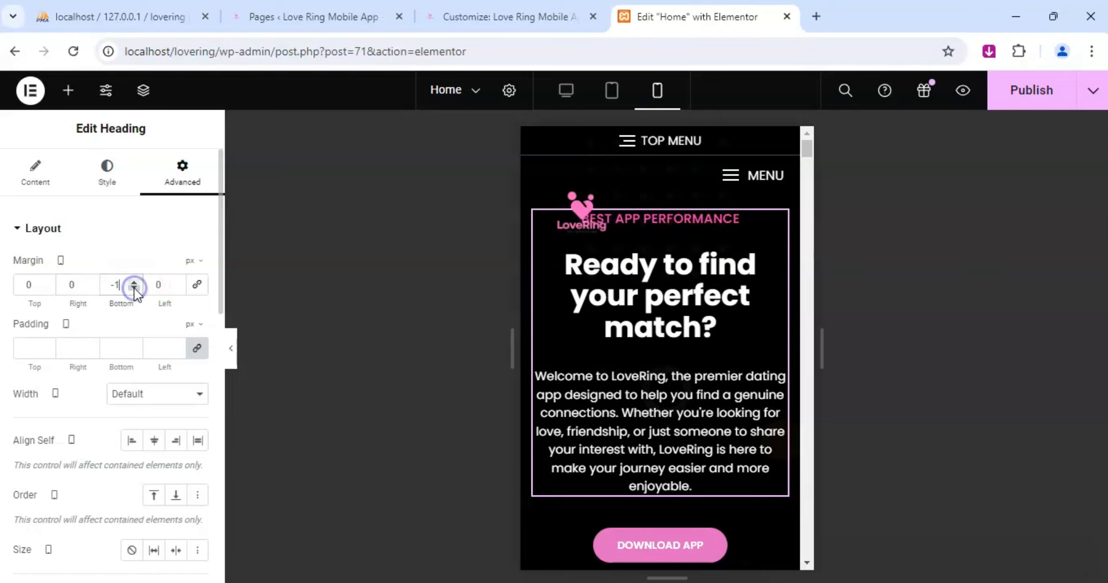
pyautogui.click(134, 288)
pyautogui.click(134, 287)
pyautogui.click(134, 288)
pyautogui.click(134, 288)
pyautogui.click(134, 288)
pyautogui.click(134, 288)
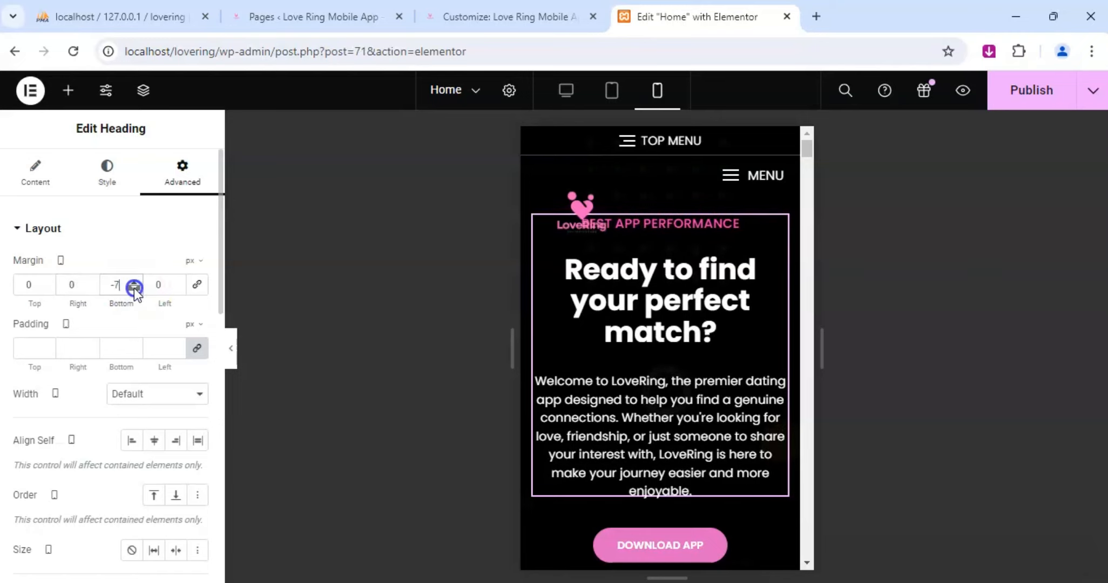
pyautogui.click(133, 288)
pyautogui.click(134, 288)
pyautogui.click(134, 288)
pyautogui.click(134, 288)
pyautogui.click(134, 288)
pyautogui.click(134, 288)
pyautogui.click(134, 288)
pyautogui.click(134, 288)
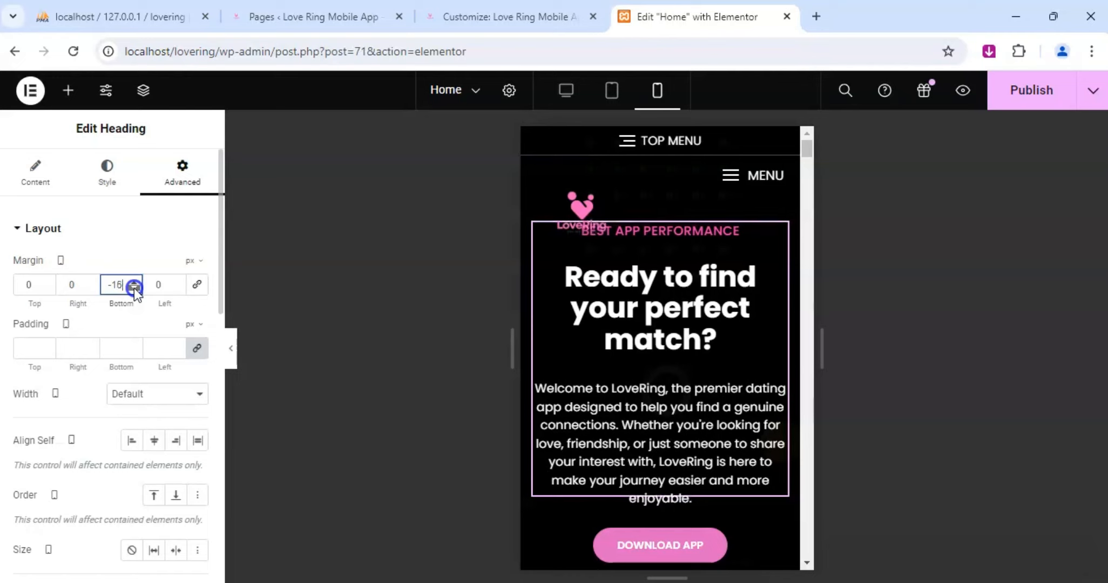
pyautogui.click(133, 287)
pyautogui.click(134, 288)
pyautogui.click(134, 288)
pyautogui.click(134, 288)
pyautogui.click(134, 287)
pyautogui.click(134, 287)
pyautogui.click(134, 288)
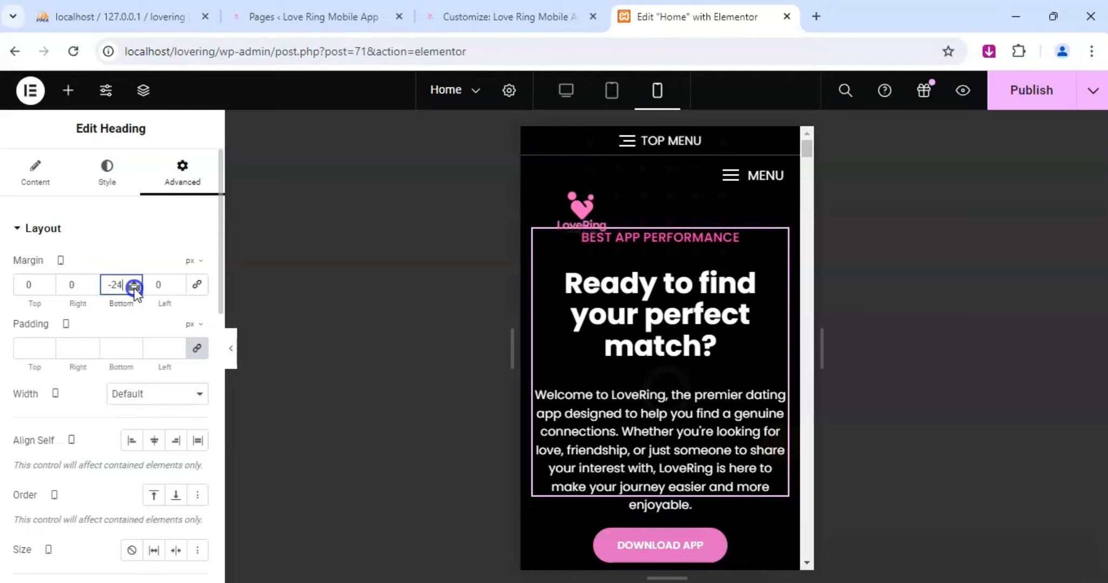
pyautogui.click(134, 288)
pyautogui.click(134, 288)
pyautogui.click(134, 288)
pyautogui.click(134, 288)
pyautogui.click(133, 288)
pyautogui.click(134, 288)
pyautogui.click(134, 287)
pyautogui.click(133, 288)
pyautogui.click(134, 288)
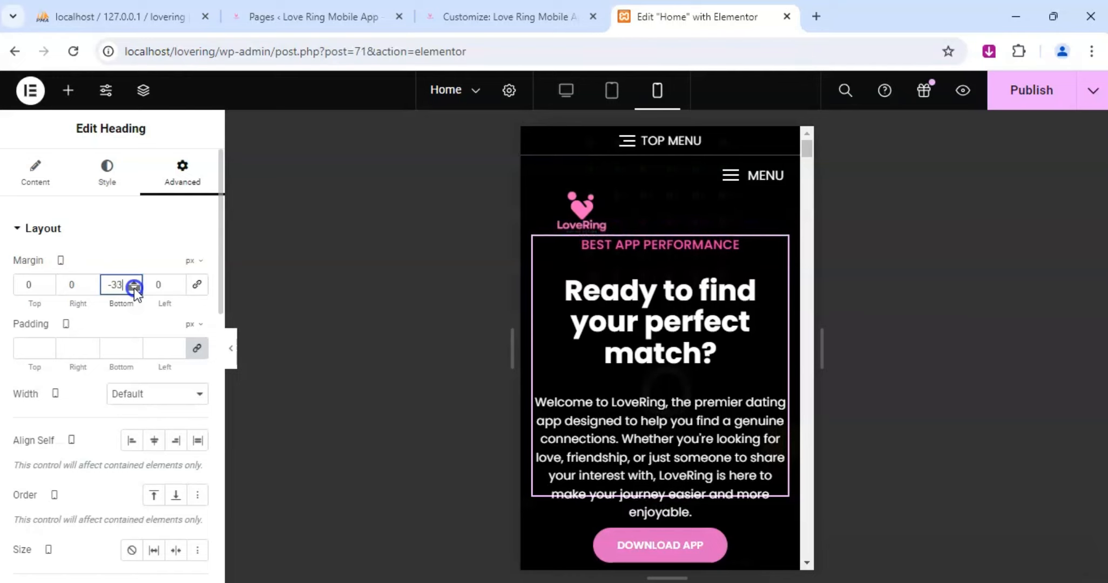
pyautogui.click(134, 288)
pyautogui.click(134, 288)
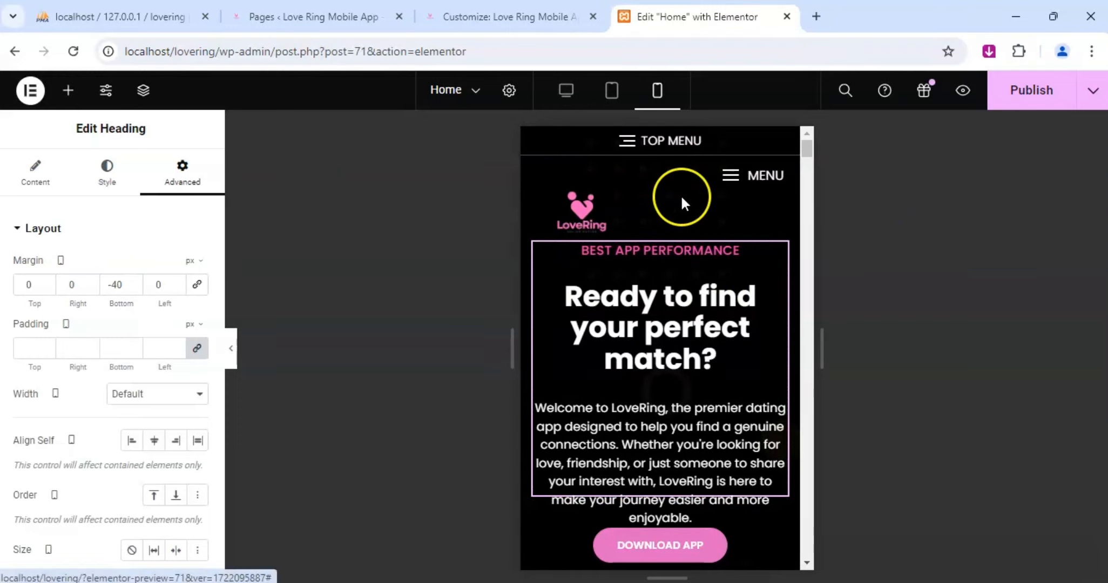
# Open the page structure and inspect the banner's nested containers around the heading and buttons.
pyautogui.click(143, 90)
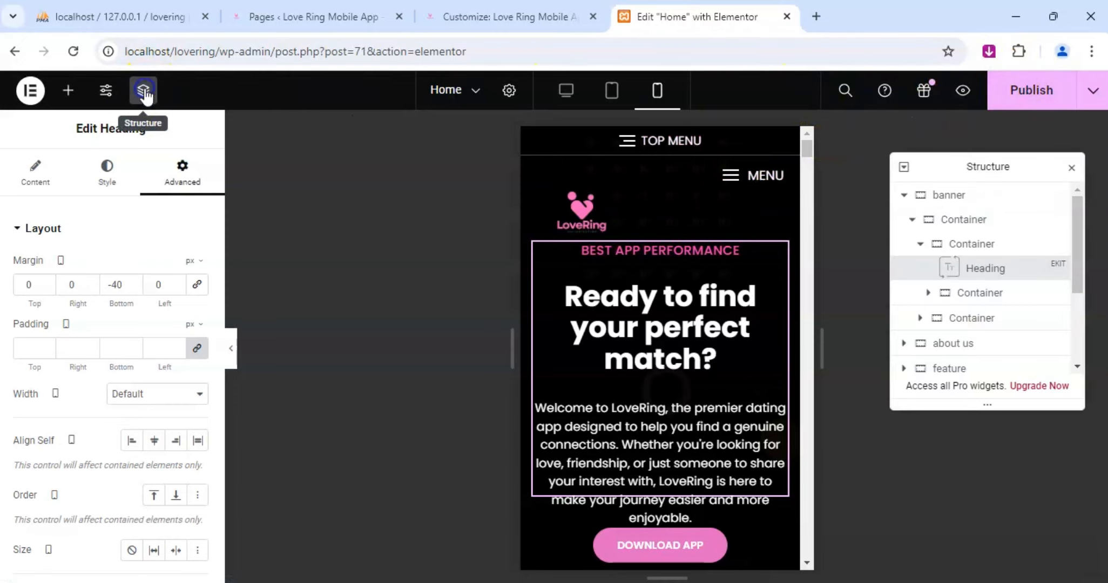
pyautogui.click(998, 293)
pyautogui.scroll(-5, 650, 331)
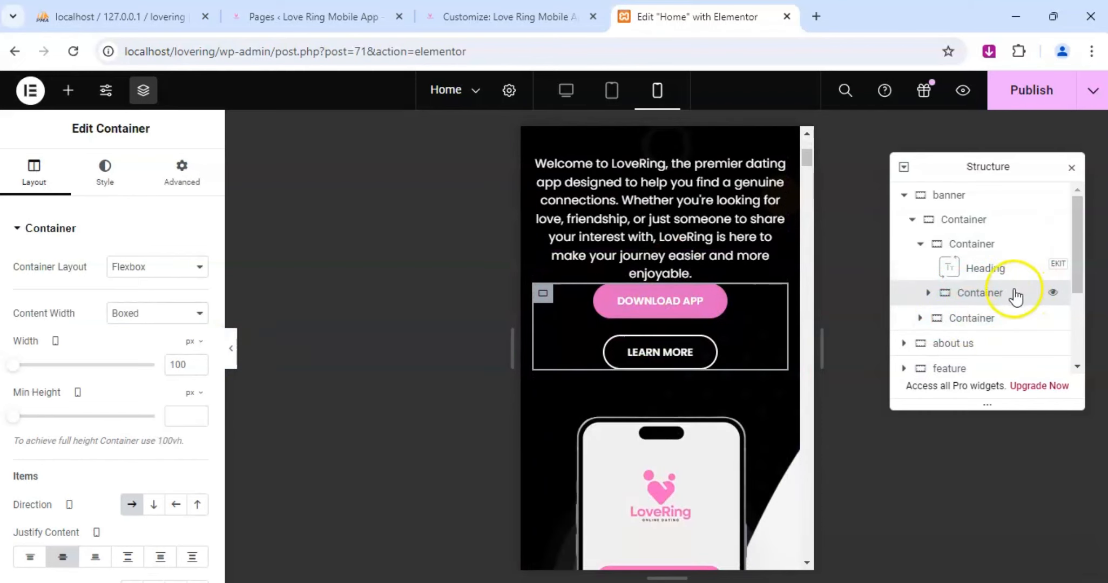
pyautogui.scroll(5, 626, 329)
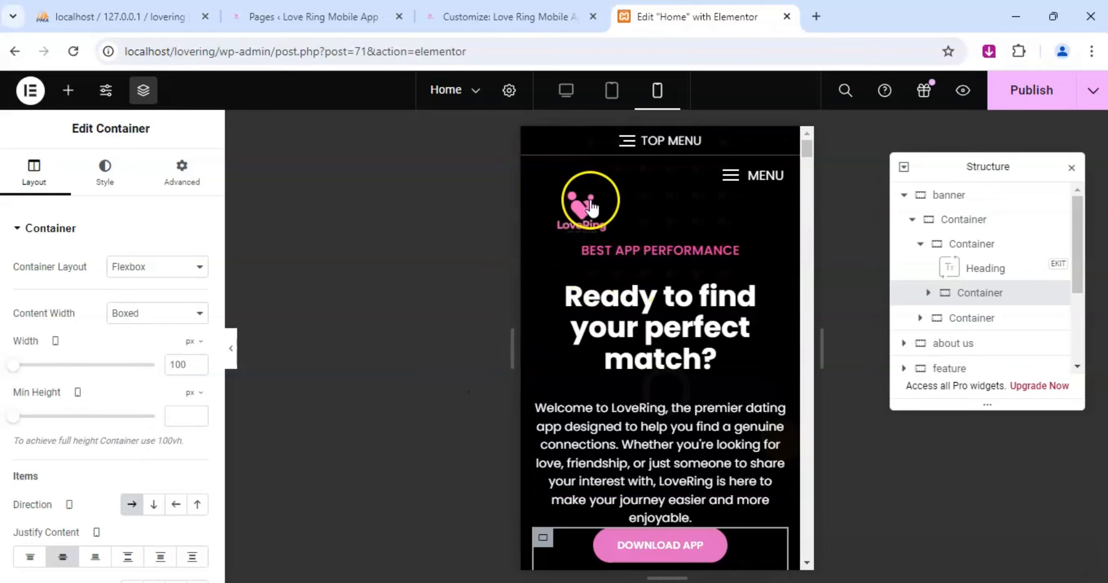
pyautogui.click(977, 246)
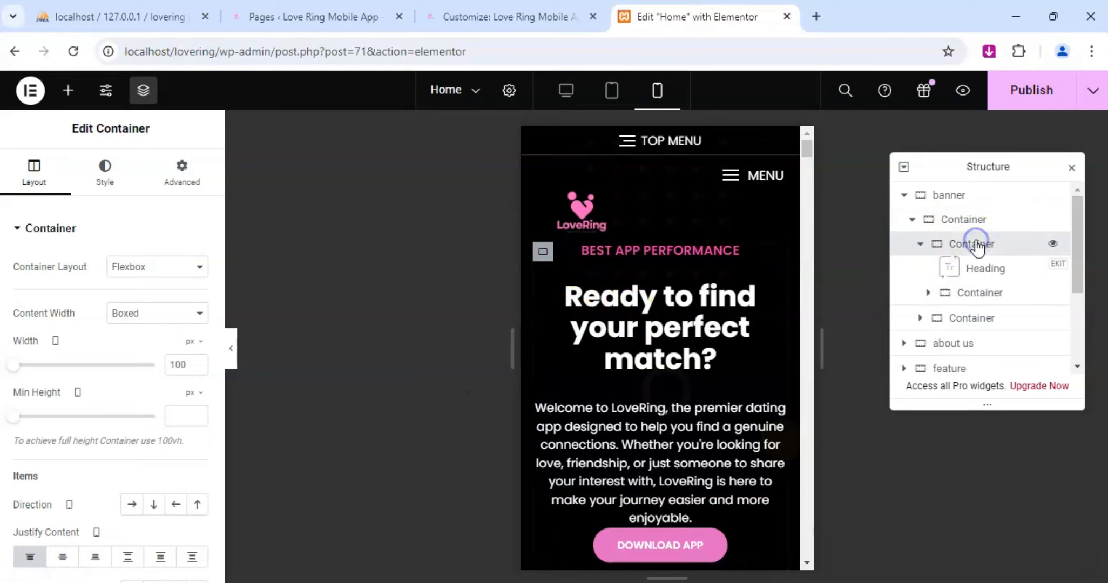
pyautogui.click(980, 219)
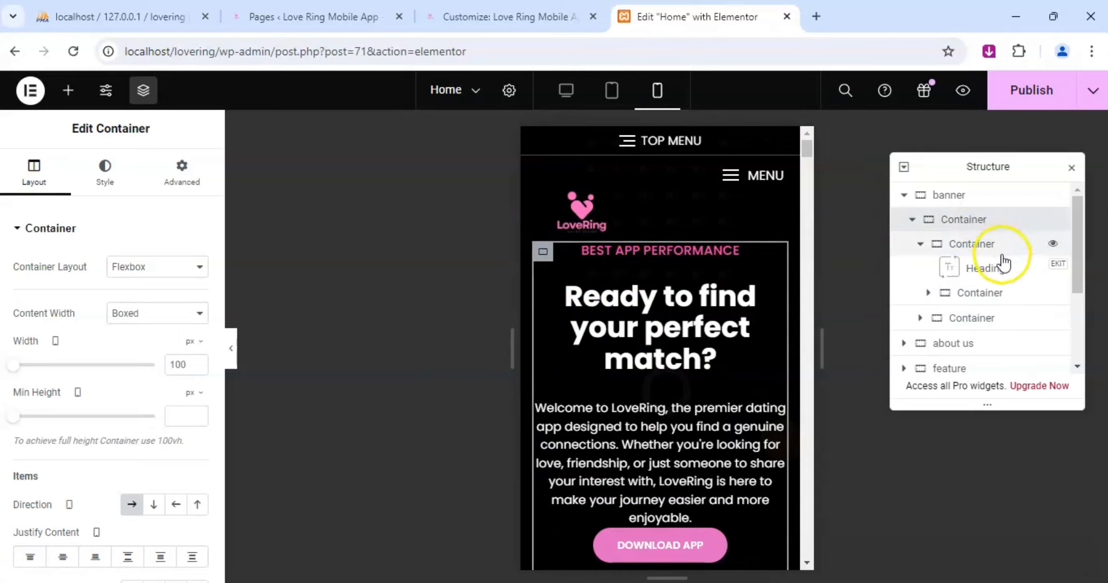
pyautogui.scroll(-3, 610, 311)
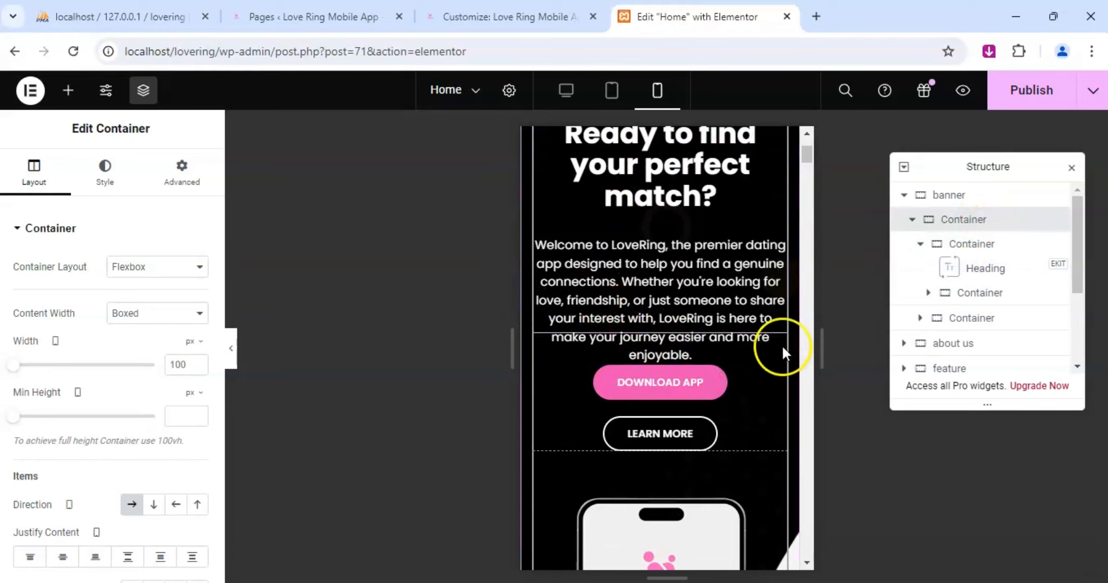
# Unlink the mobile margin values of the container holding the Download App and Learn More buttons.
pyautogui.click(1007, 297)
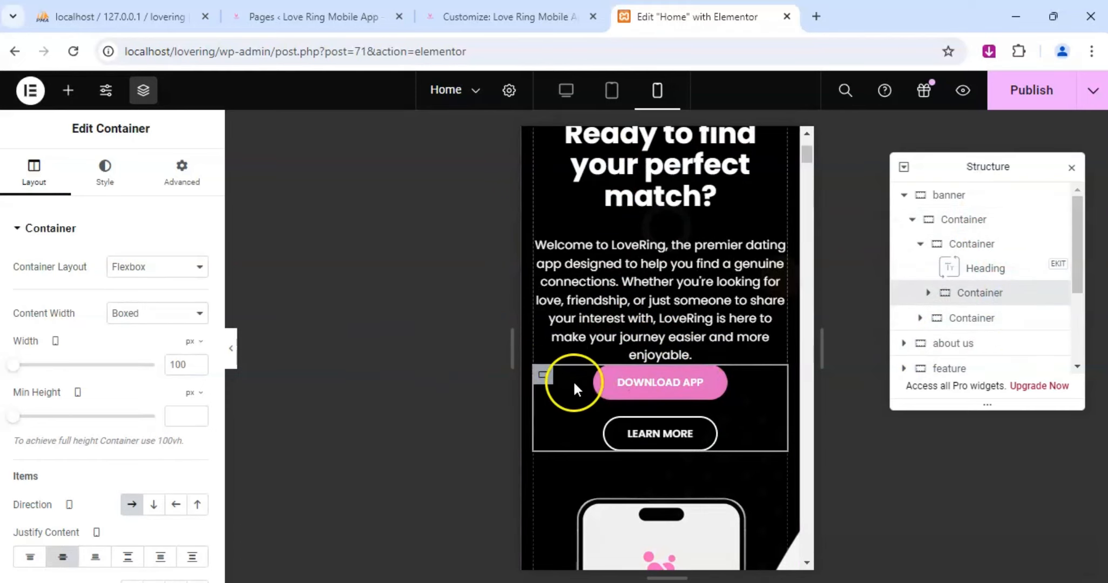
pyautogui.click(543, 374)
pyautogui.click(111, 181)
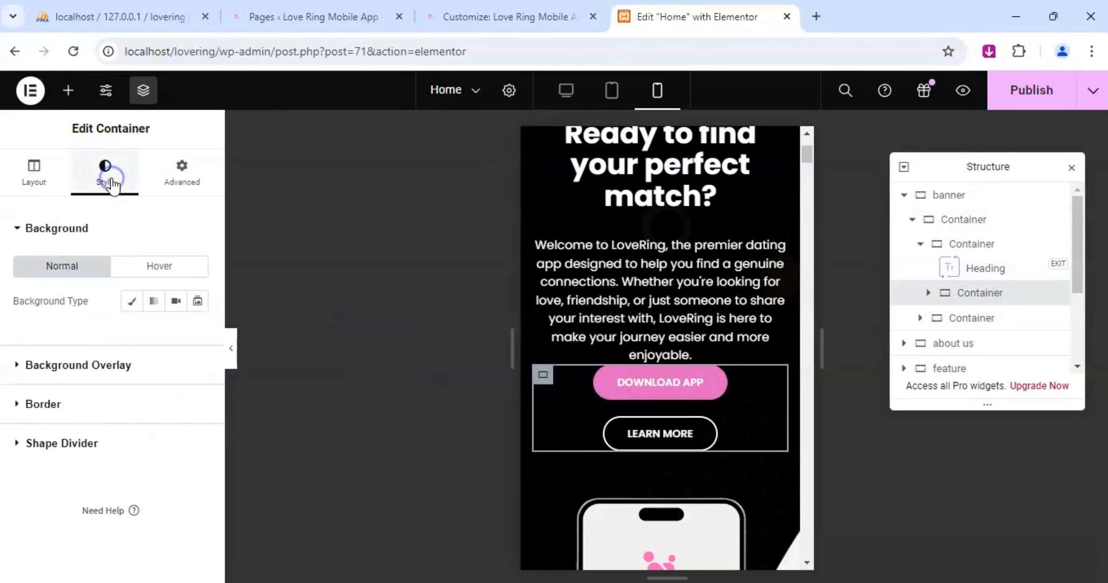
pyautogui.click(182, 173)
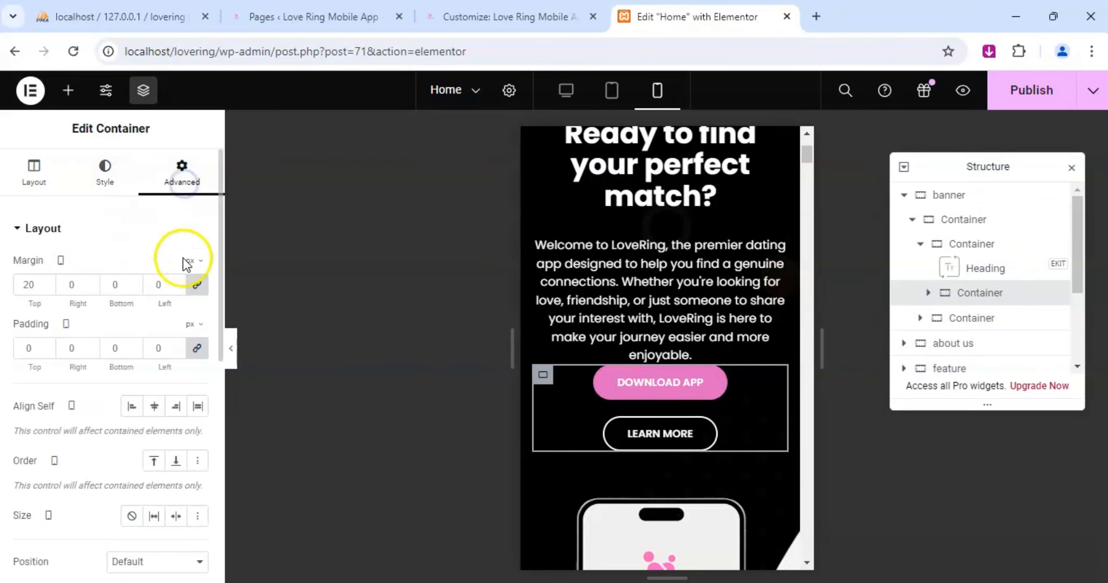
pyautogui.click(197, 287)
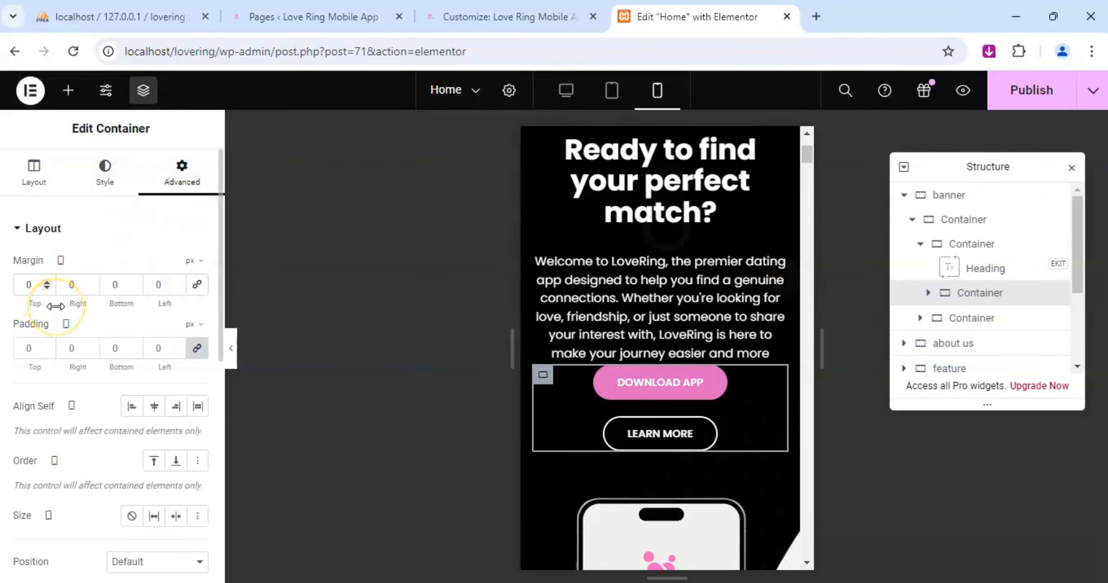
# Try a mobile top margin of -3 px on the banner's button container.
pyautogui.scroll(5, 631, 302)
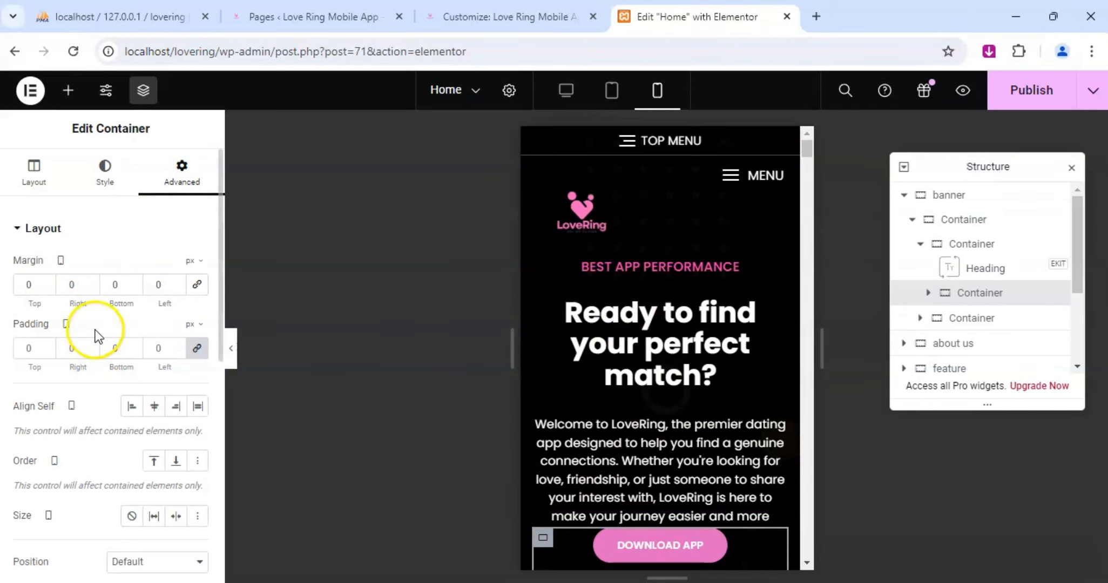
pyautogui.click(47, 289)
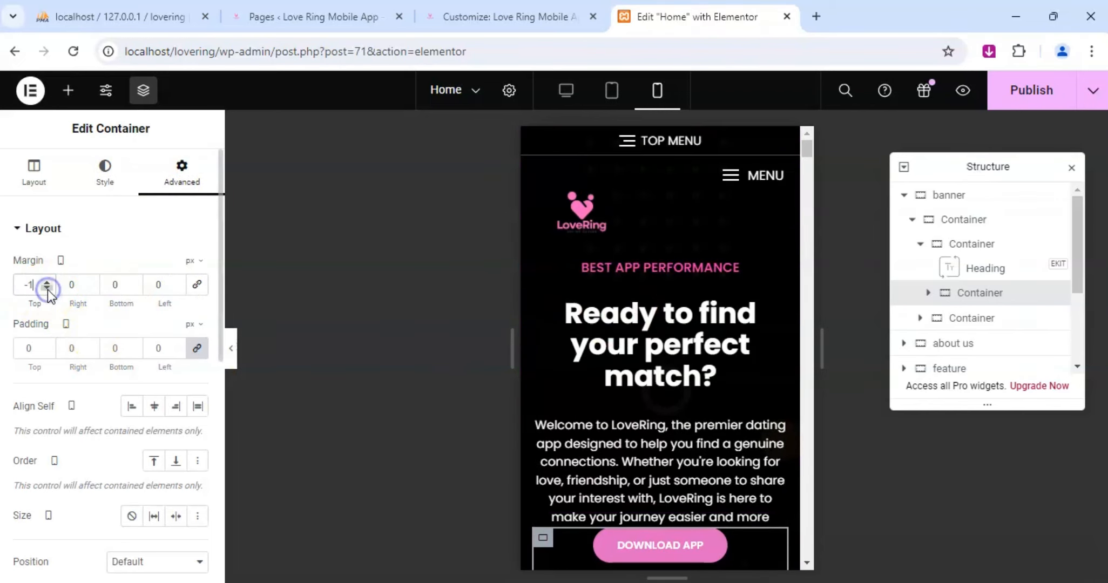
pyautogui.click(48, 289)
pyautogui.click(48, 289)
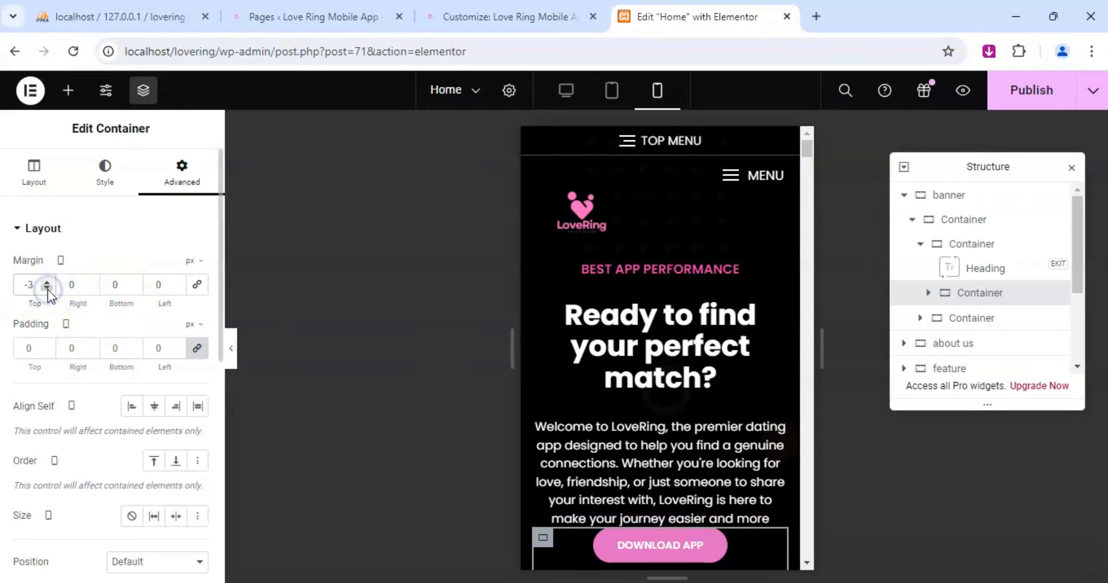
# Set the button container's mobile bottom margin to -5 px.
pyautogui.scroll(-4, 659, 323)
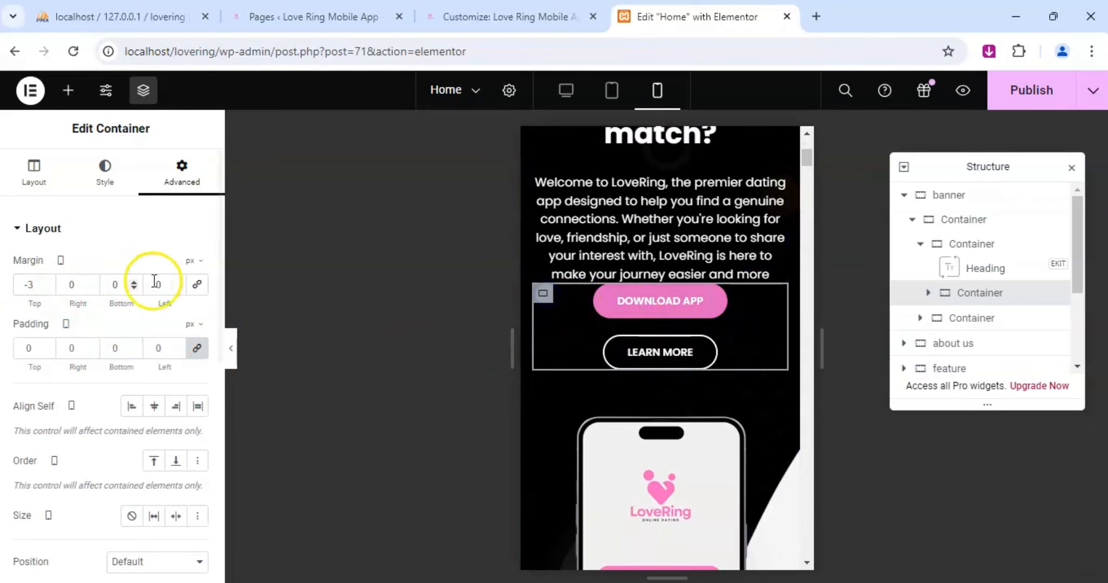
pyautogui.click(136, 288)
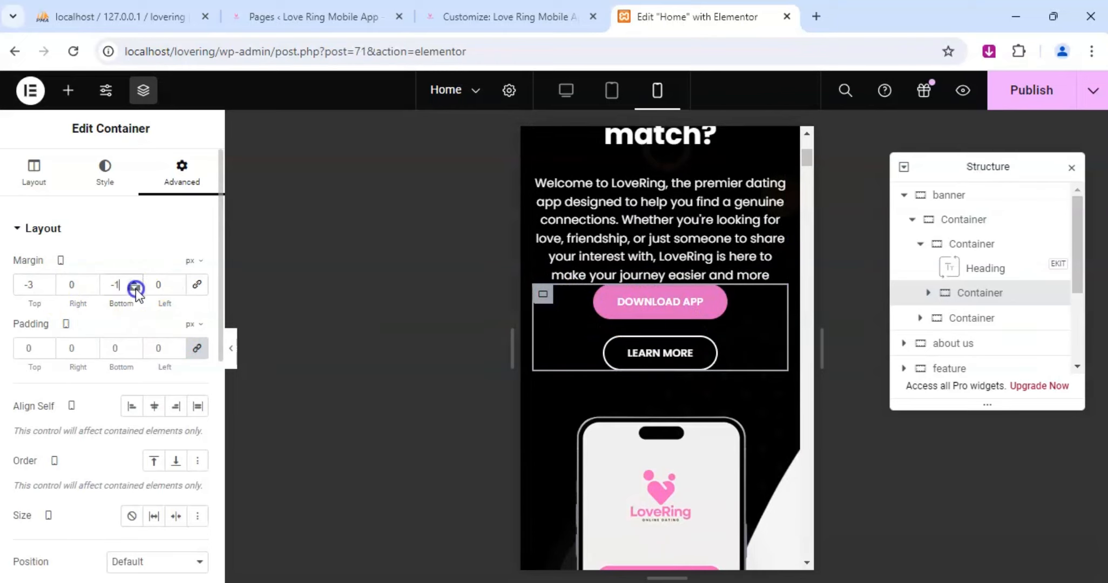
pyautogui.click(135, 287)
pyautogui.click(135, 287)
pyautogui.click(135, 288)
pyautogui.click(136, 288)
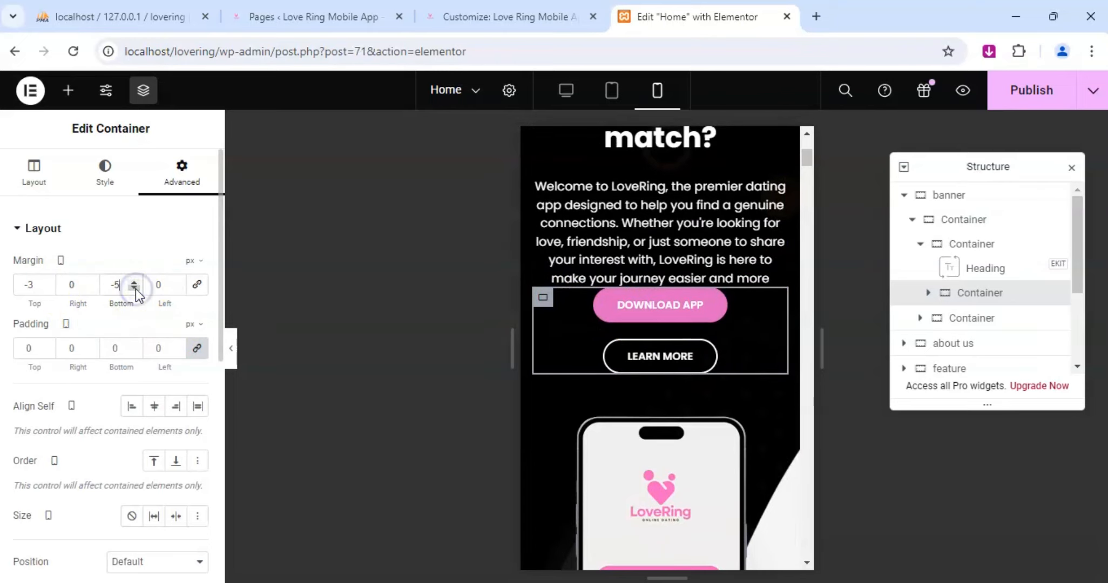
# Set the mobile top margin of the container holding the Download App and Learn More buttons to 24 px.
pyautogui.click(47, 282)
pyautogui.click(47, 282)
pyautogui.click(47, 282)
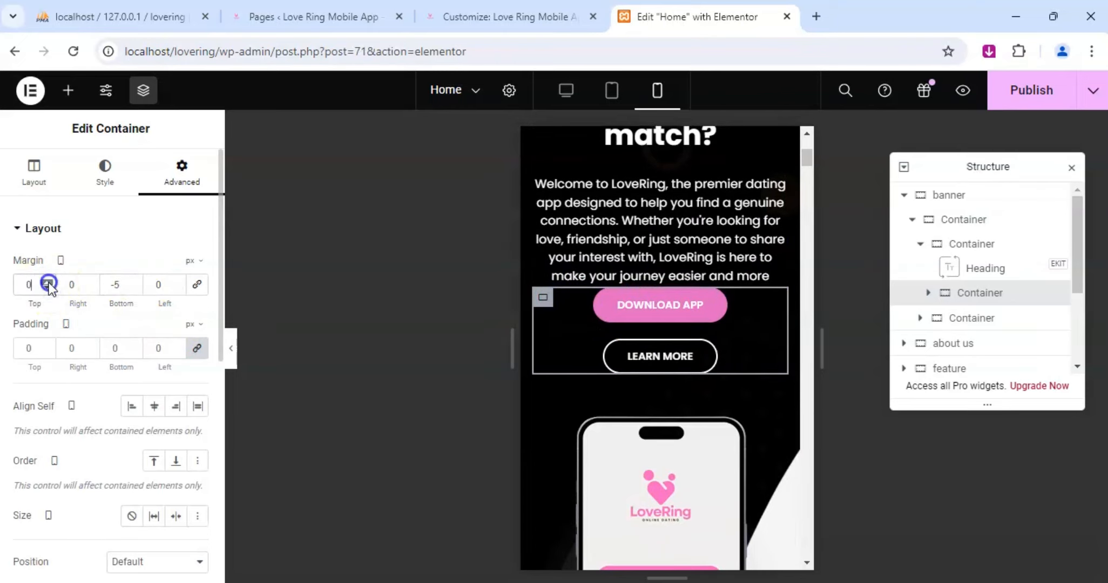
pyautogui.click(47, 282)
pyautogui.click(47, 282)
pyautogui.click(47, 282)
pyautogui.click(47, 282)
pyautogui.click(47, 282)
pyautogui.click(47, 282)
pyautogui.click(47, 282)
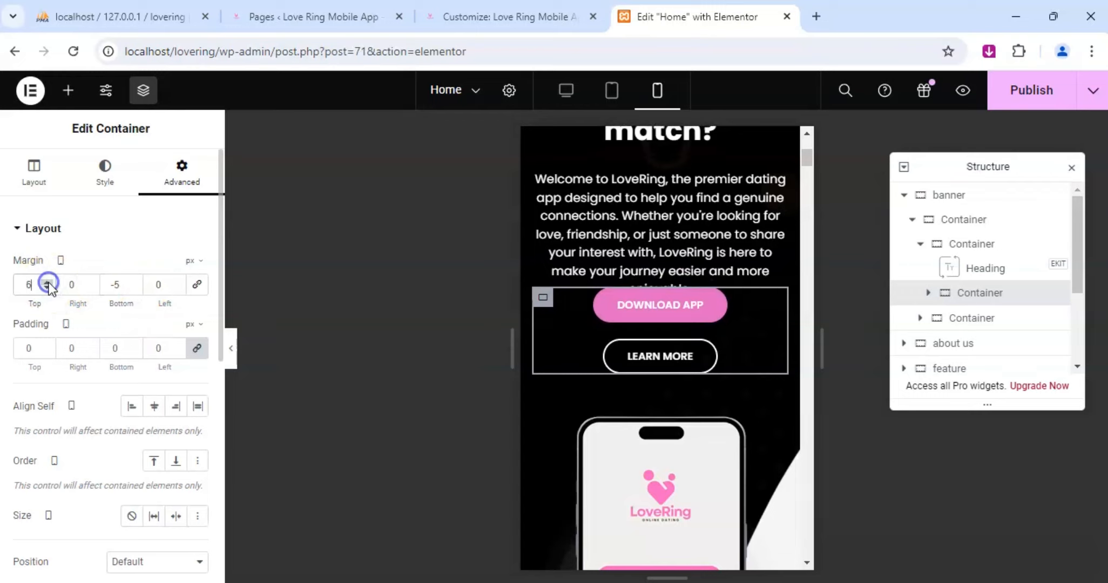
pyautogui.click(47, 282)
pyautogui.click(47, 281)
pyautogui.click(47, 282)
pyautogui.click(47, 282)
pyautogui.click(46, 282)
pyautogui.click(47, 282)
pyautogui.click(47, 282)
pyautogui.click(47, 282)
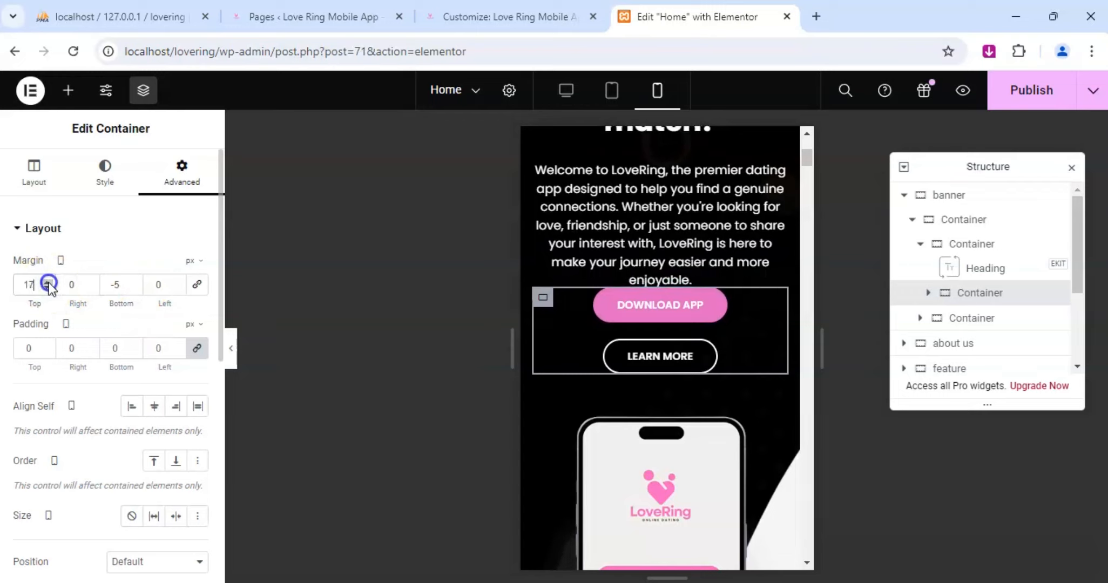
pyautogui.click(47, 282)
pyautogui.click(47, 282)
pyautogui.click(47, 282)
pyautogui.click(47, 282)
pyautogui.click(47, 282)
pyautogui.click(47, 282)
pyautogui.click(47, 282)
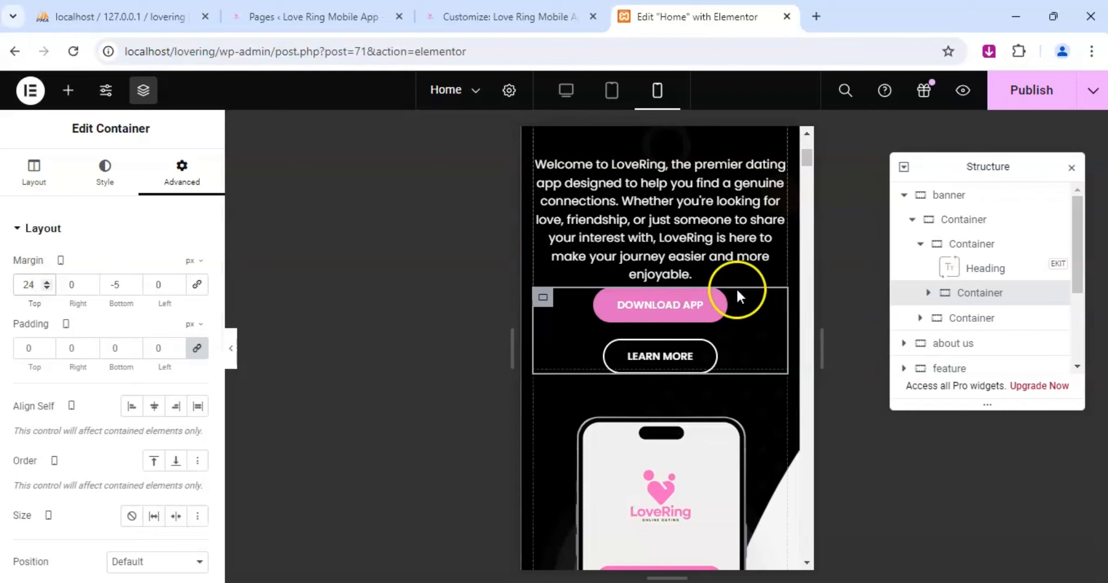
# Set the button container's mobile bottom margin to -14 px.
pyautogui.scroll(4, 702, 289)
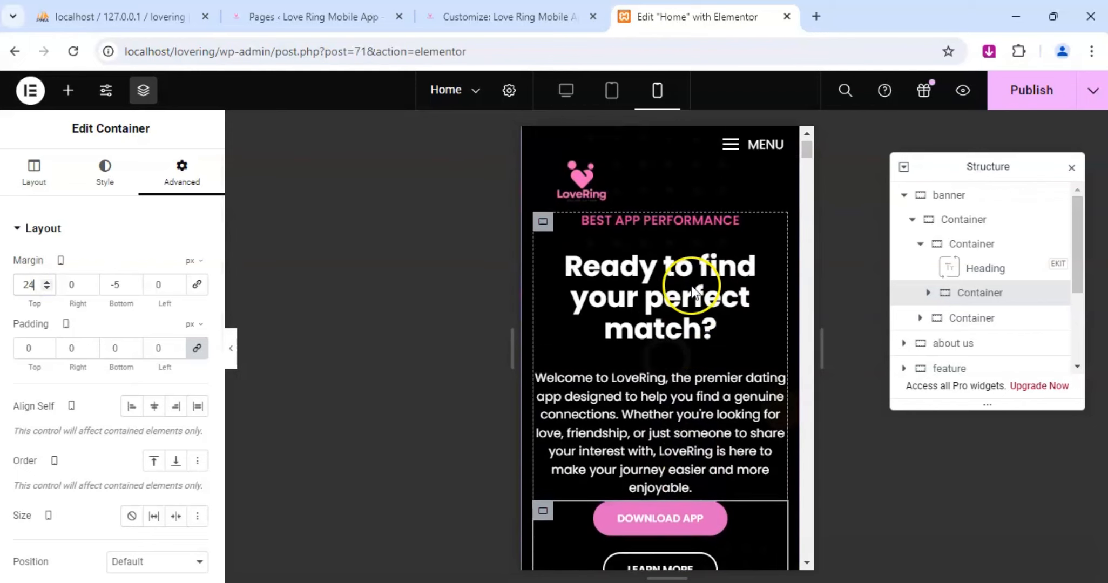
pyautogui.click(134, 289)
pyautogui.click(134, 288)
pyautogui.click(134, 289)
pyautogui.click(134, 288)
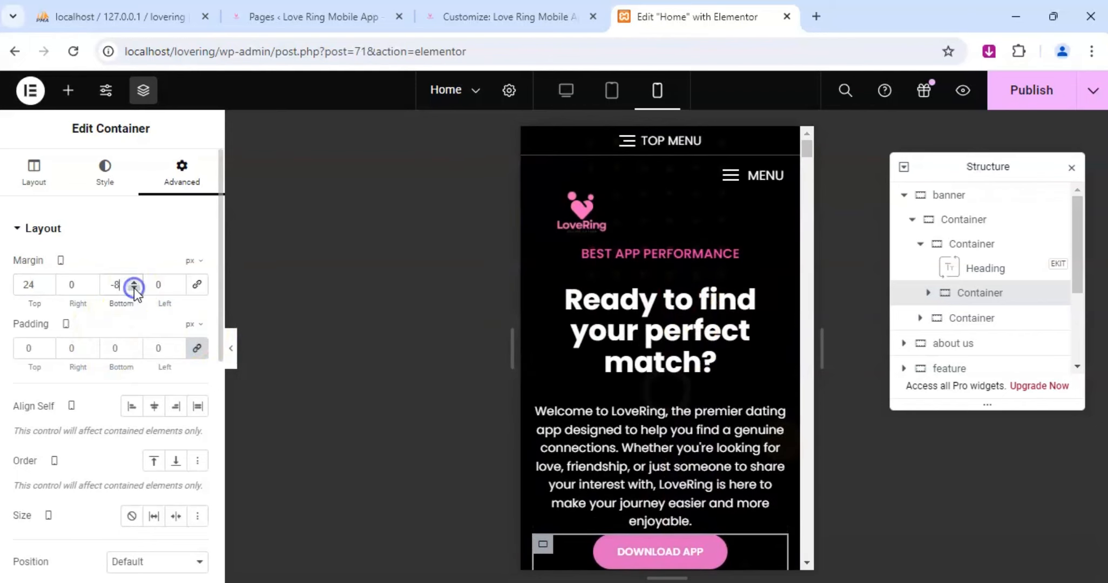
pyautogui.click(134, 288)
pyautogui.click(134, 289)
pyautogui.click(134, 288)
pyautogui.click(134, 289)
pyautogui.click(134, 288)
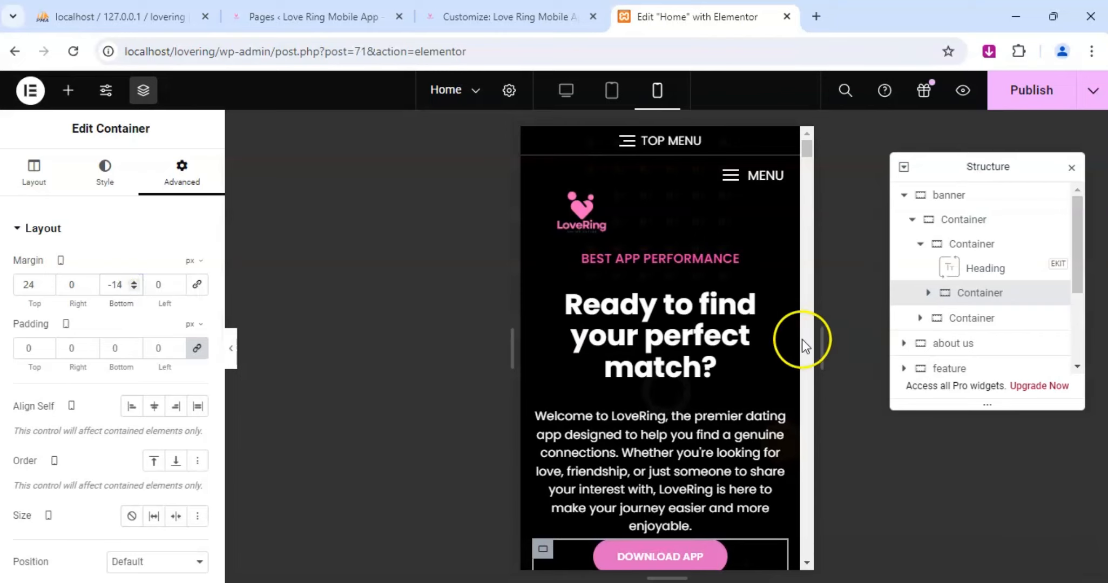
# Review the Home page's mobile layout from the banner through all sections to the footer and back up to the header.
pyautogui.scroll(-5, 767, 340)
pyautogui.scroll(-7, 766, 401)
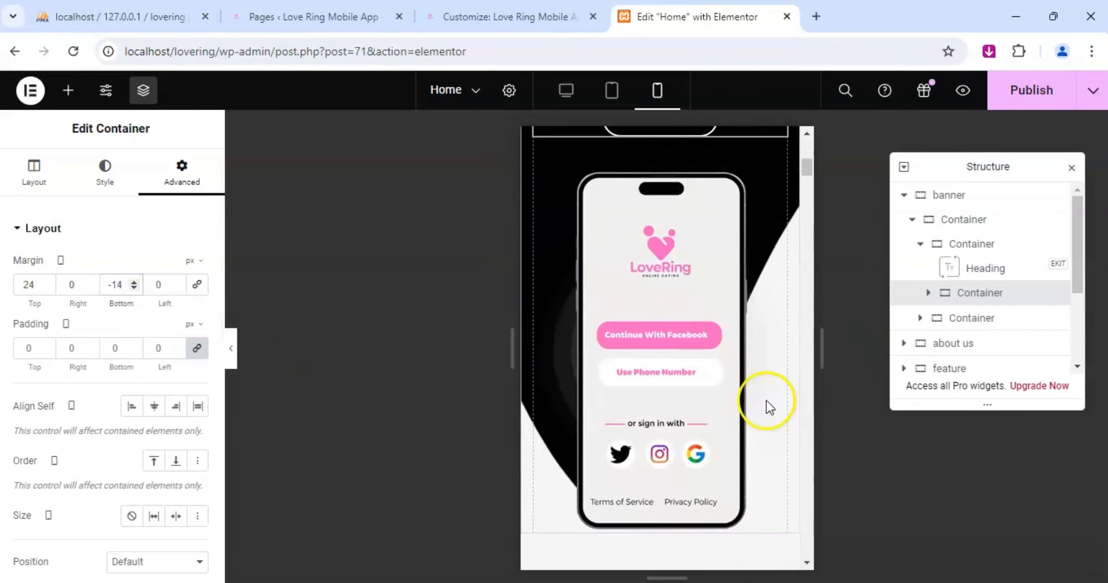
pyautogui.scroll(-12, 709, 371)
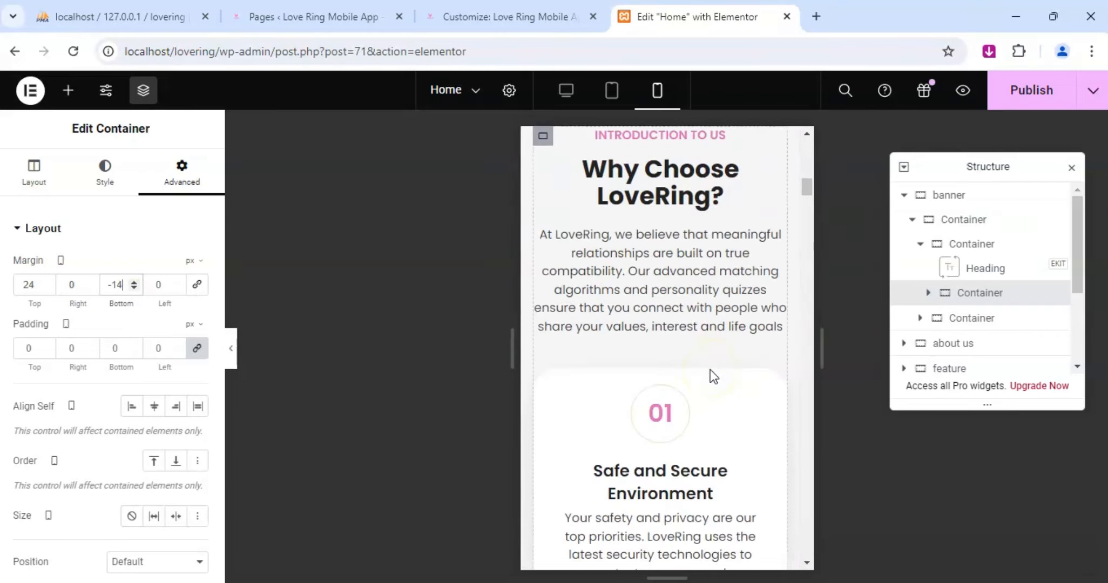
pyautogui.scroll(-10, 710, 370)
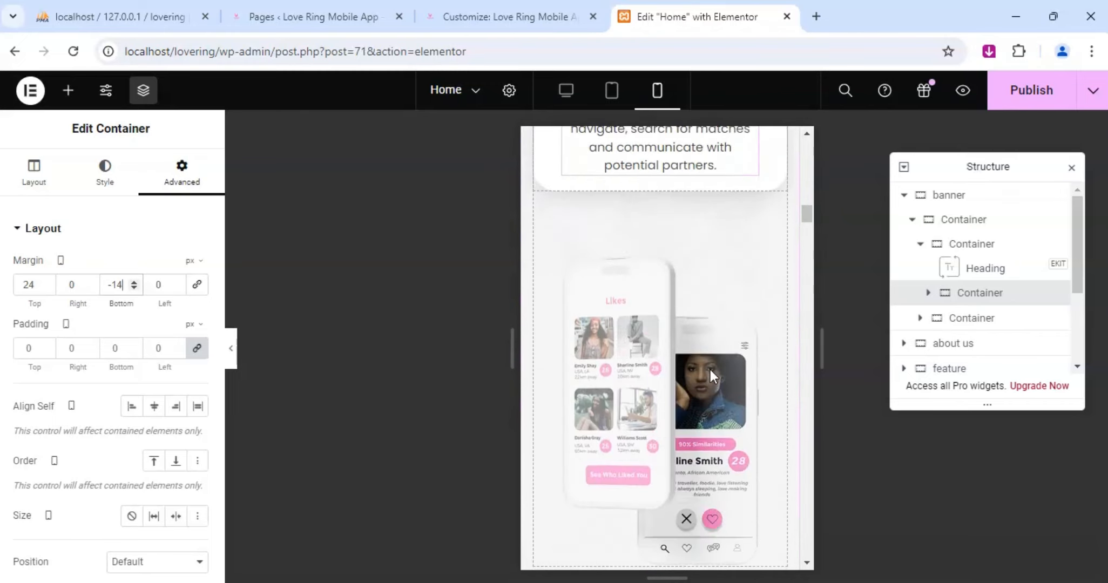
pyautogui.scroll(-8, 711, 370)
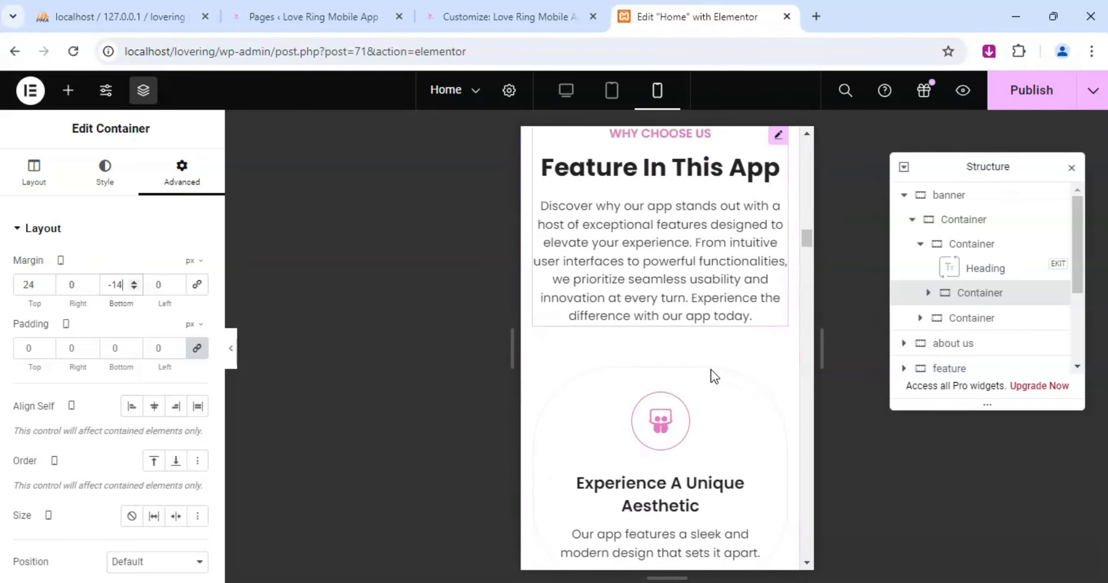
pyautogui.scroll(-8, 710, 370)
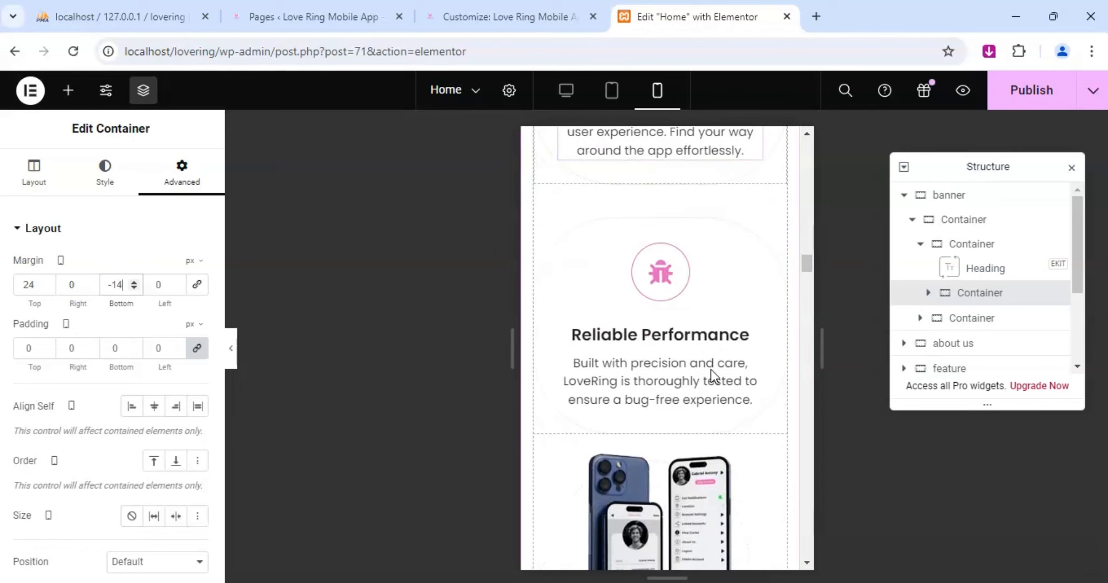
pyautogui.scroll(-10, 710, 370)
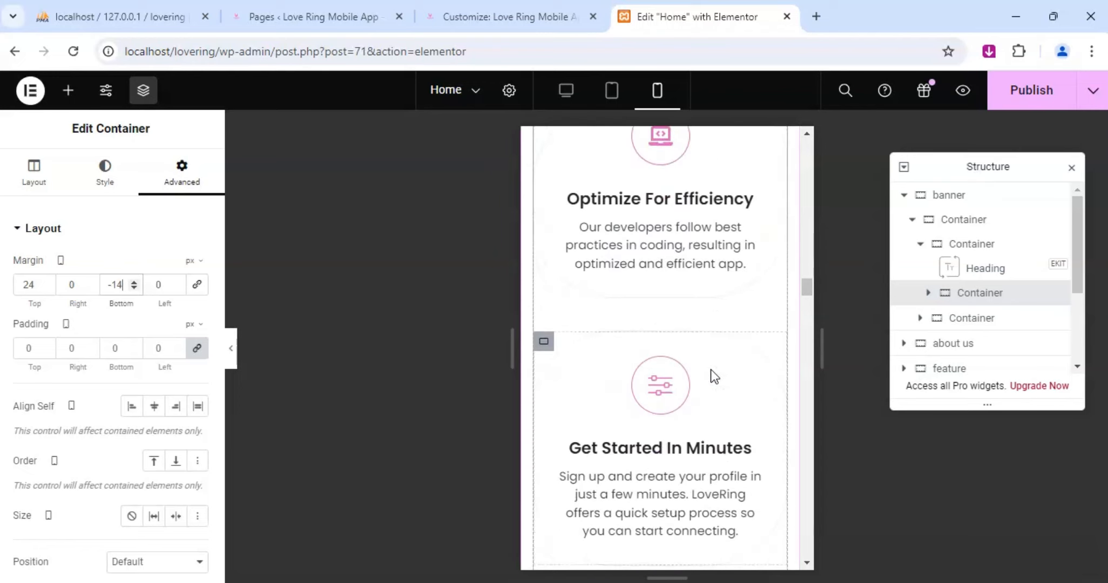
pyautogui.scroll(-8, 710, 371)
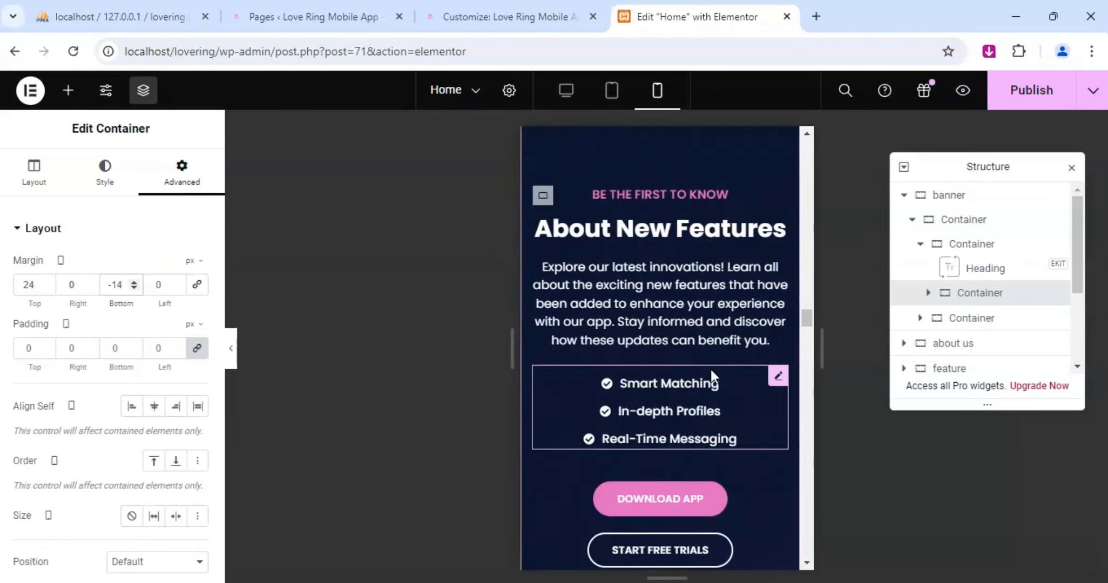
pyautogui.scroll(-10, 711, 371)
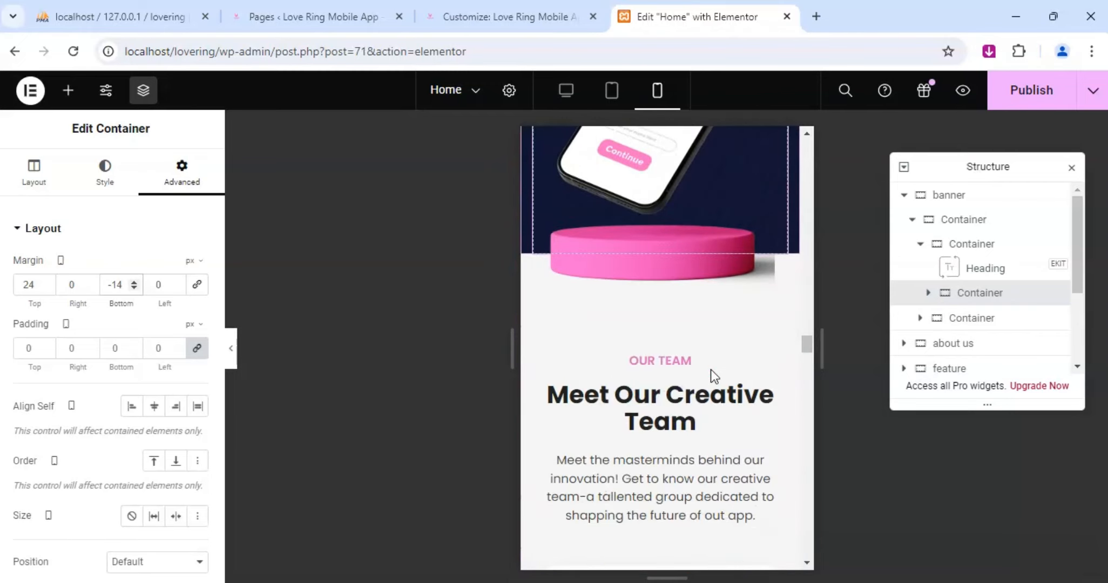
pyautogui.scroll(-8, 711, 372)
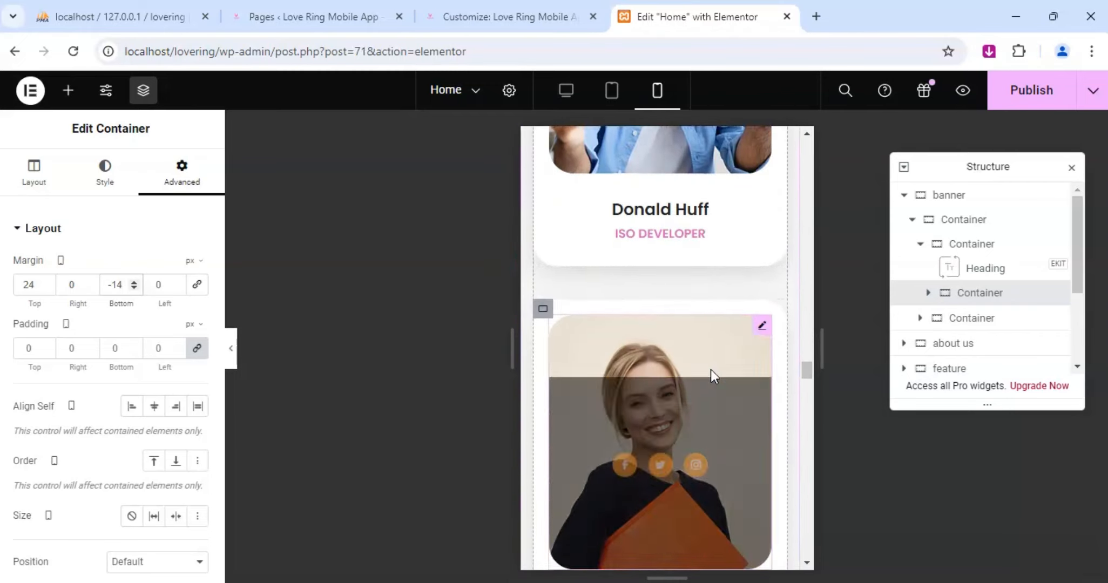
pyautogui.scroll(-10, 711, 371)
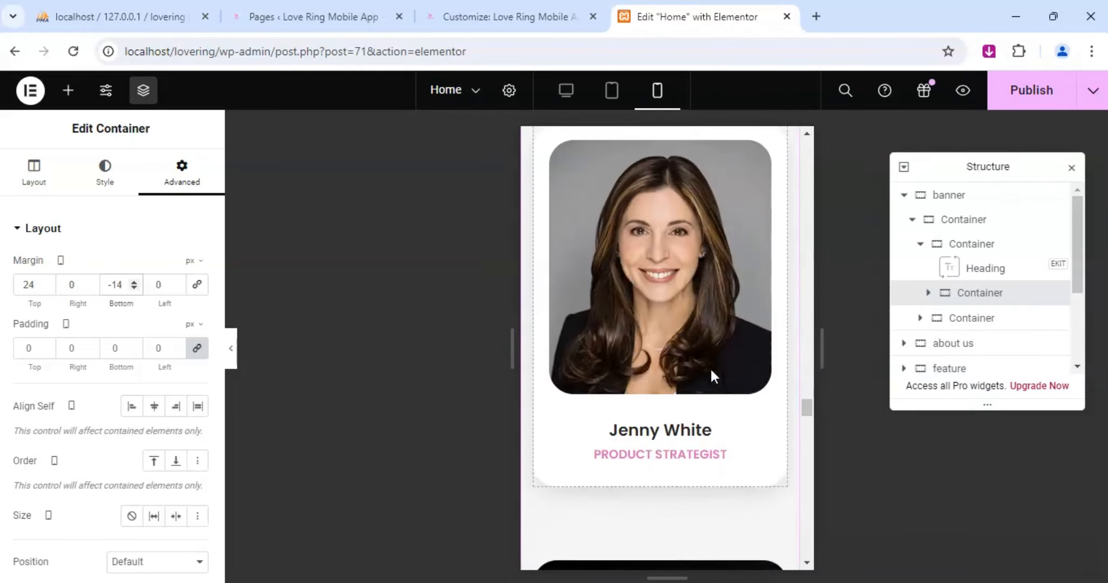
pyautogui.scroll(-8, 710, 367)
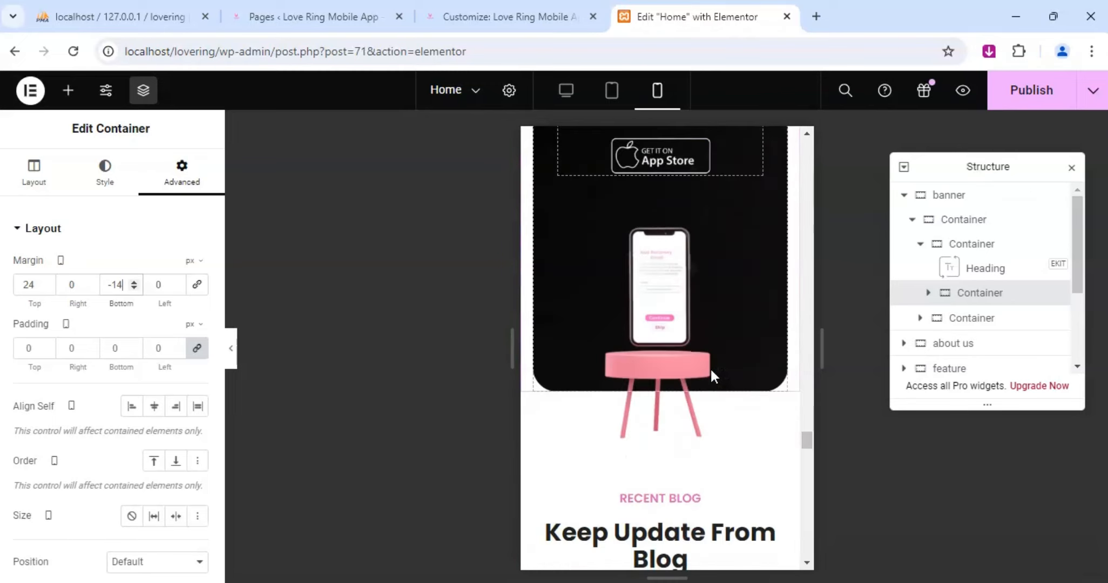
pyautogui.scroll(-10, 711, 370)
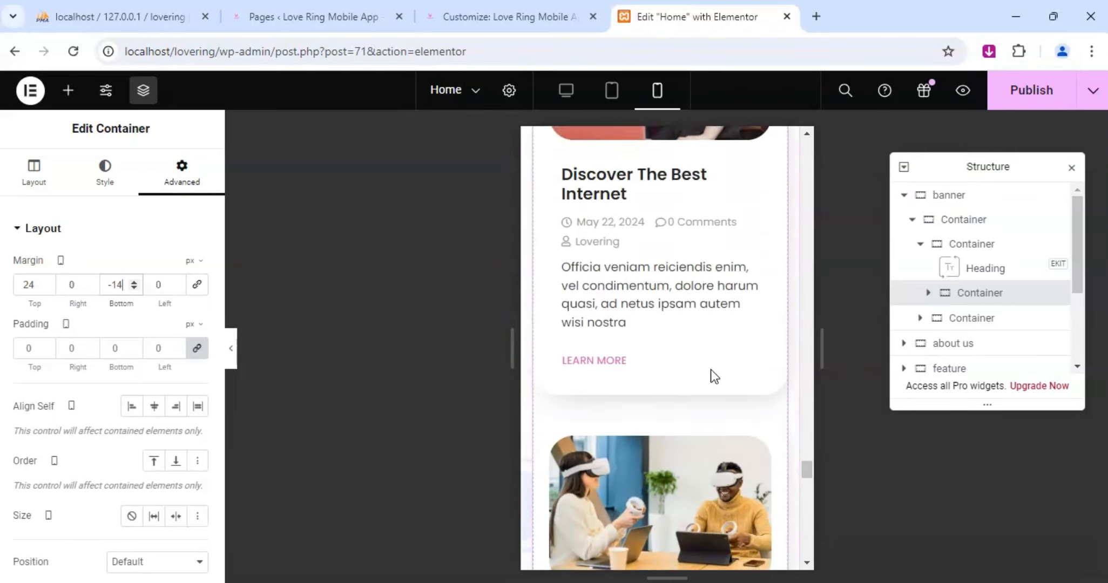
pyautogui.scroll(-10, 711, 370)
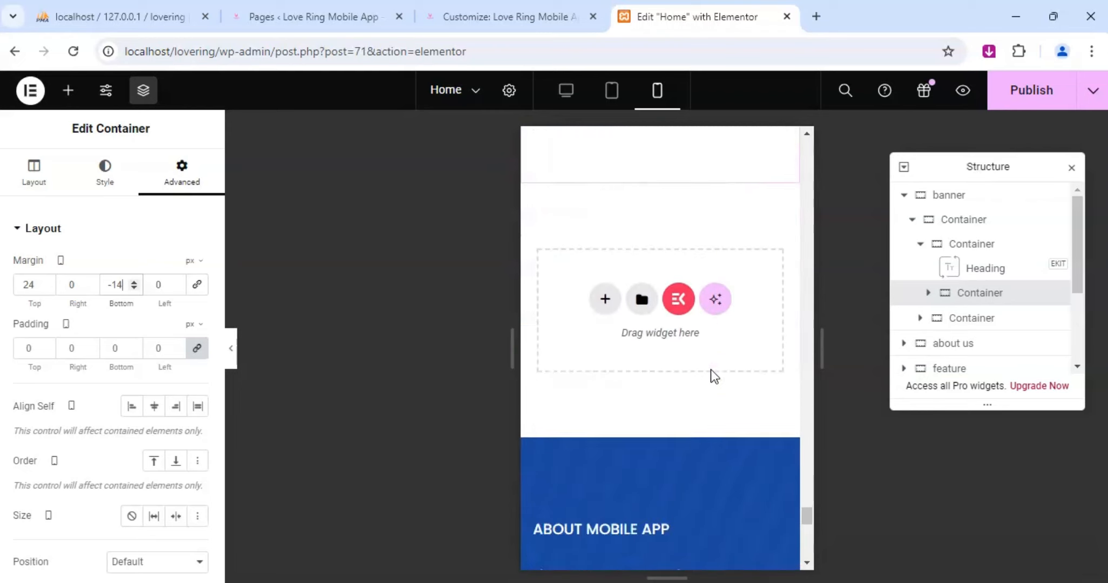
pyautogui.scroll(-8, 651, 426)
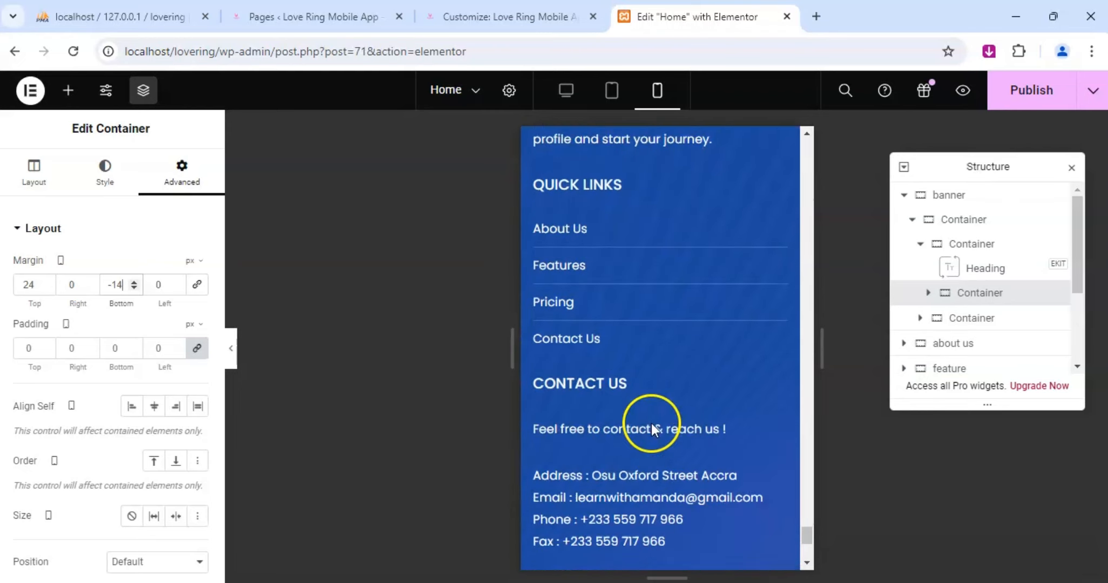
pyautogui.scroll(-2, 638, 440)
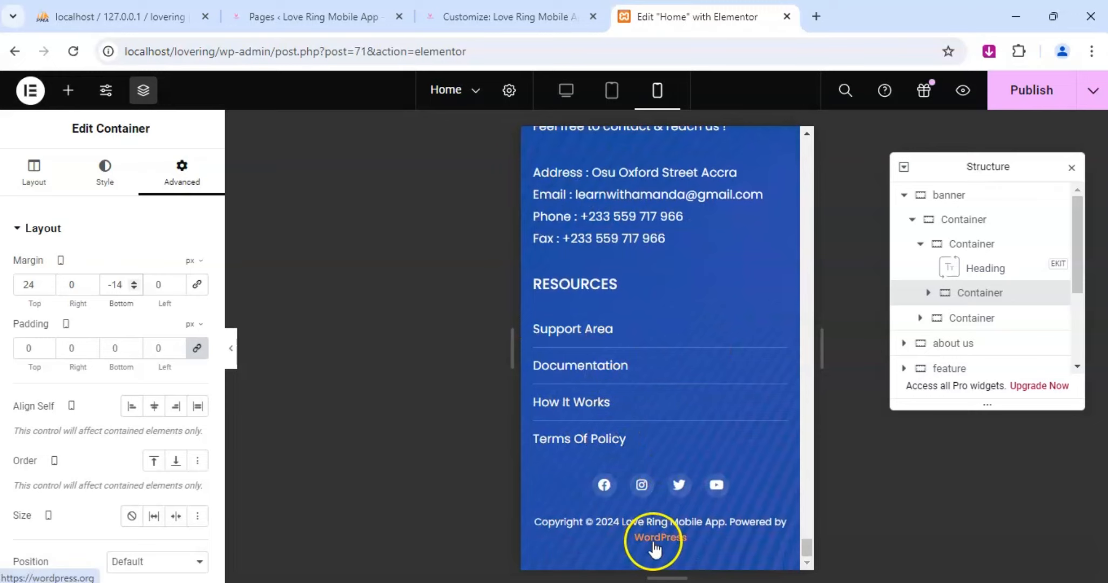
pyautogui.scroll(10, 616, 396)
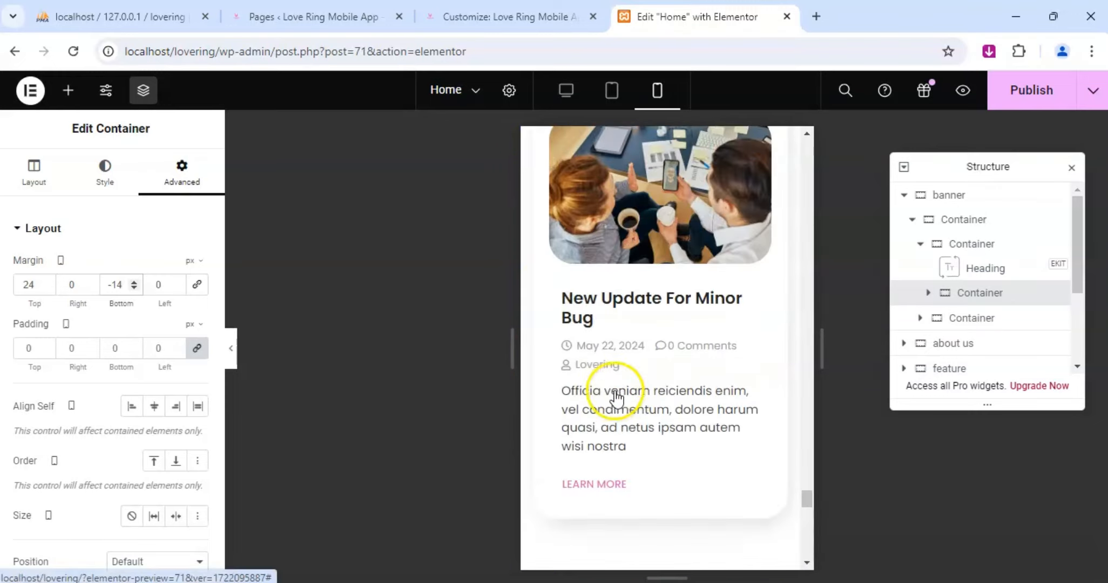
pyautogui.scroll(15, 618, 341)
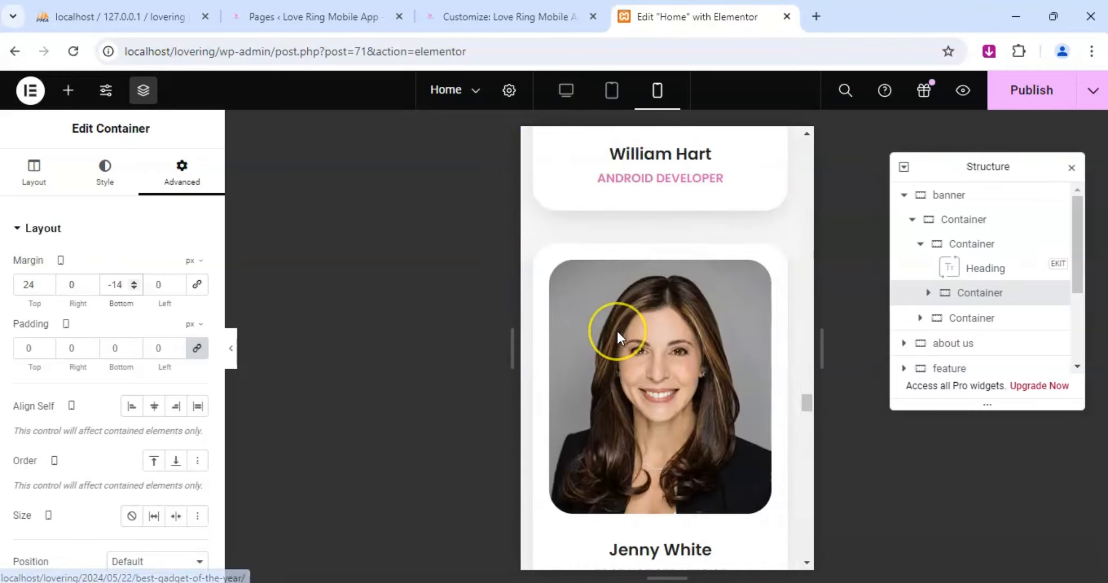
pyautogui.scroll(15, 618, 336)
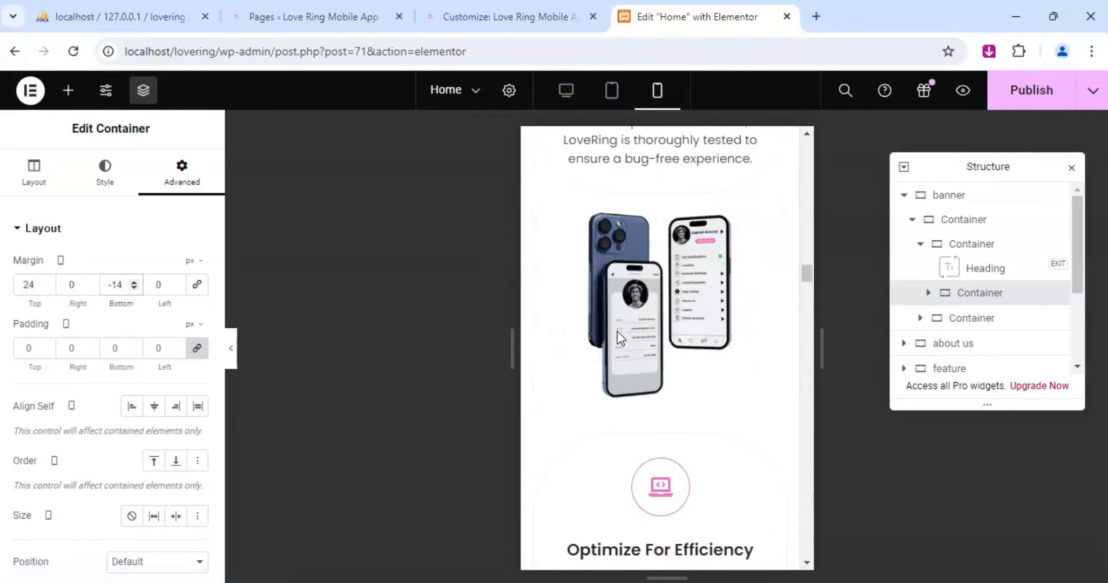
pyautogui.scroll(15, 617, 330)
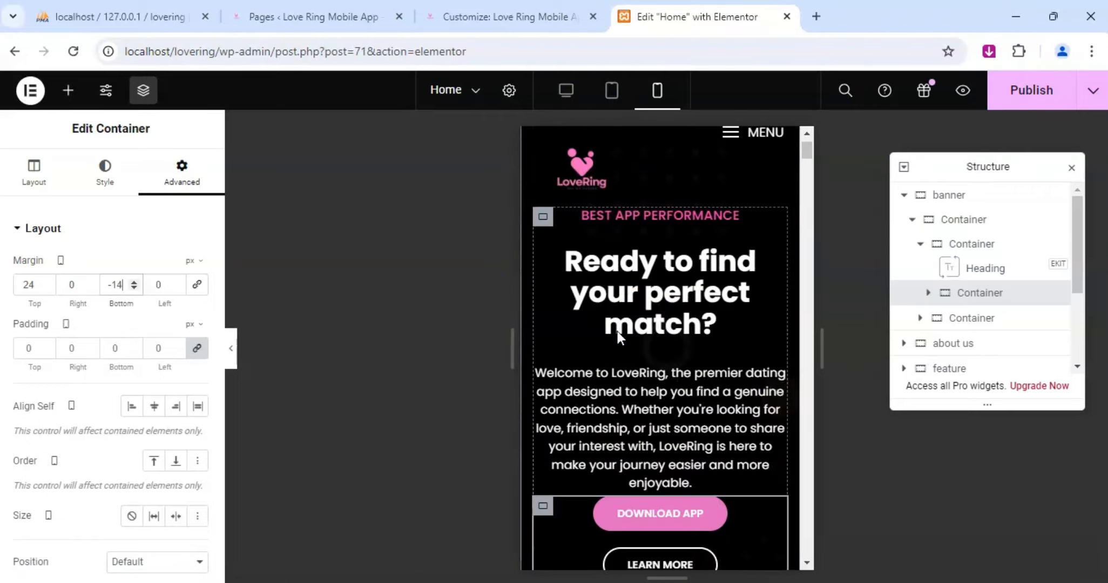
pyautogui.click(681, 304)
pyautogui.click(449, 317)
pyautogui.scroll(2, 749, 223)
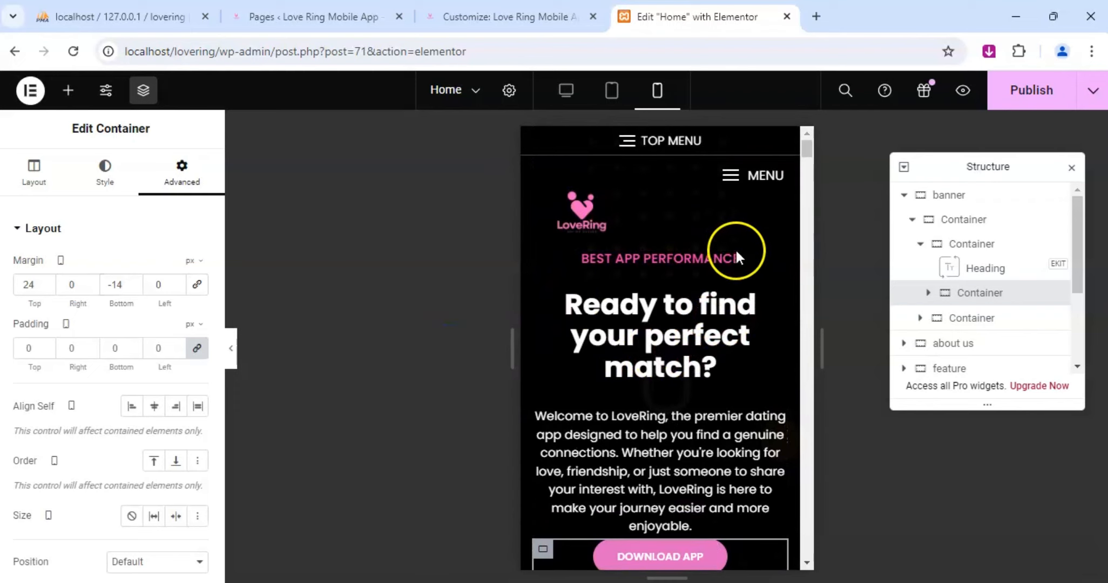
# Check the mobile Top Menu sidebar's contents and the main navigation menu's links, closing each one after viewing.
pyautogui.click(627, 141)
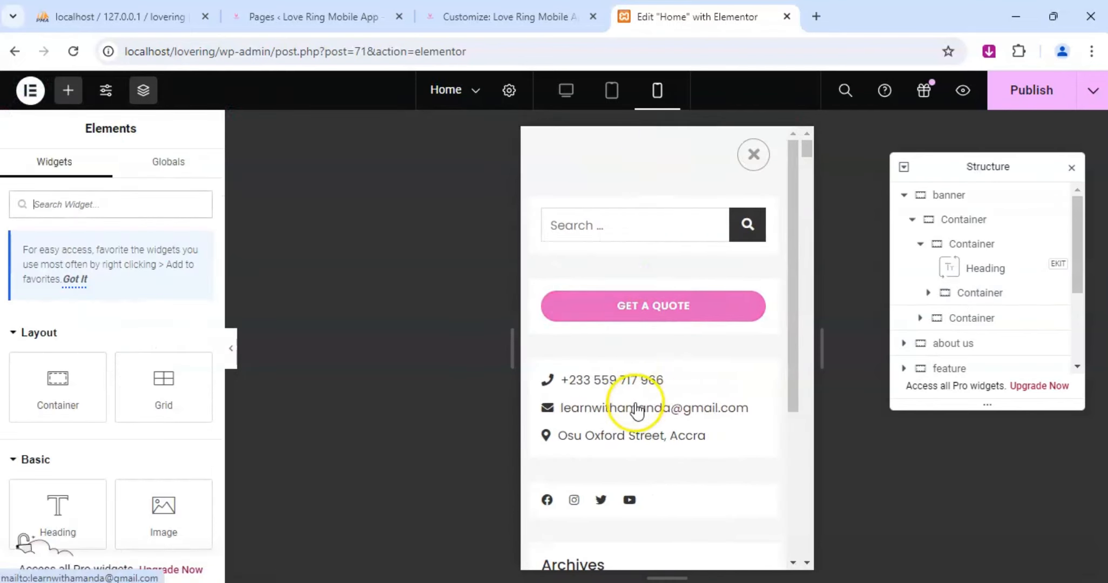
pyautogui.scroll(-3, 632, 413)
pyautogui.scroll(-1, 576, 480)
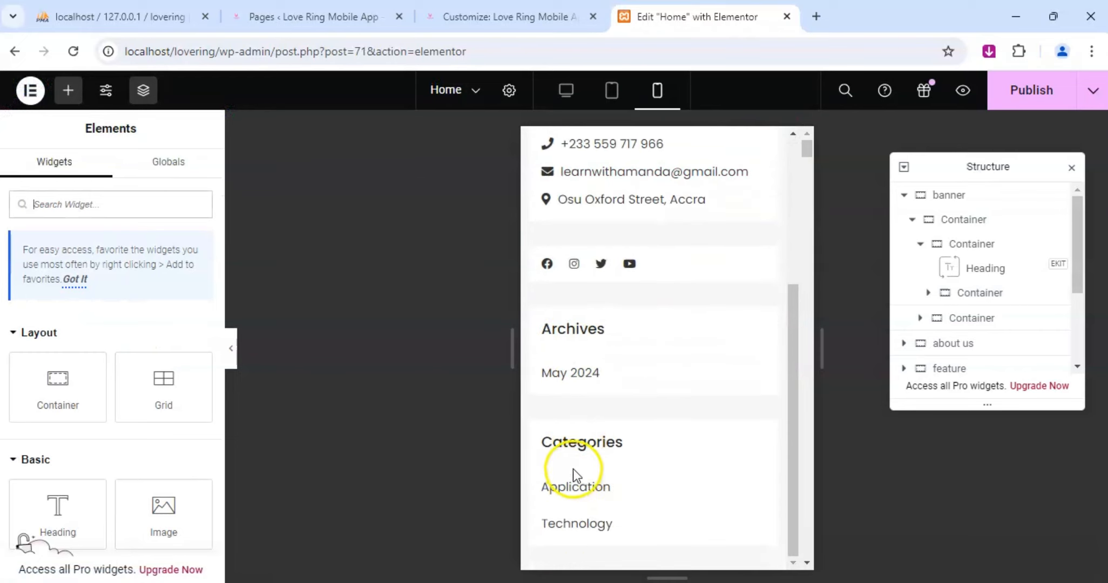
pyautogui.scroll(4, 594, 378)
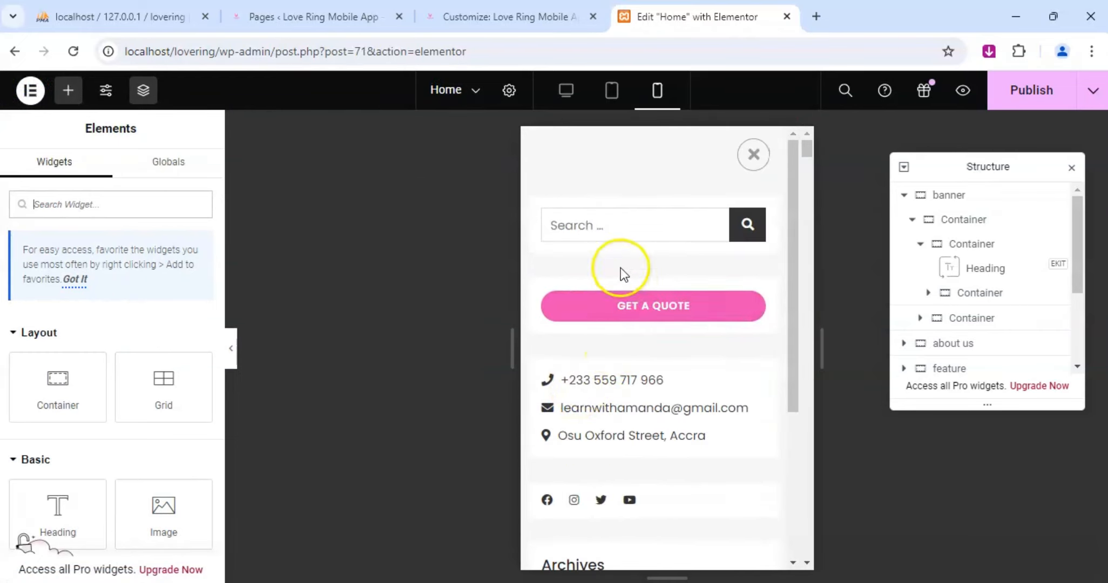
pyautogui.click(755, 156)
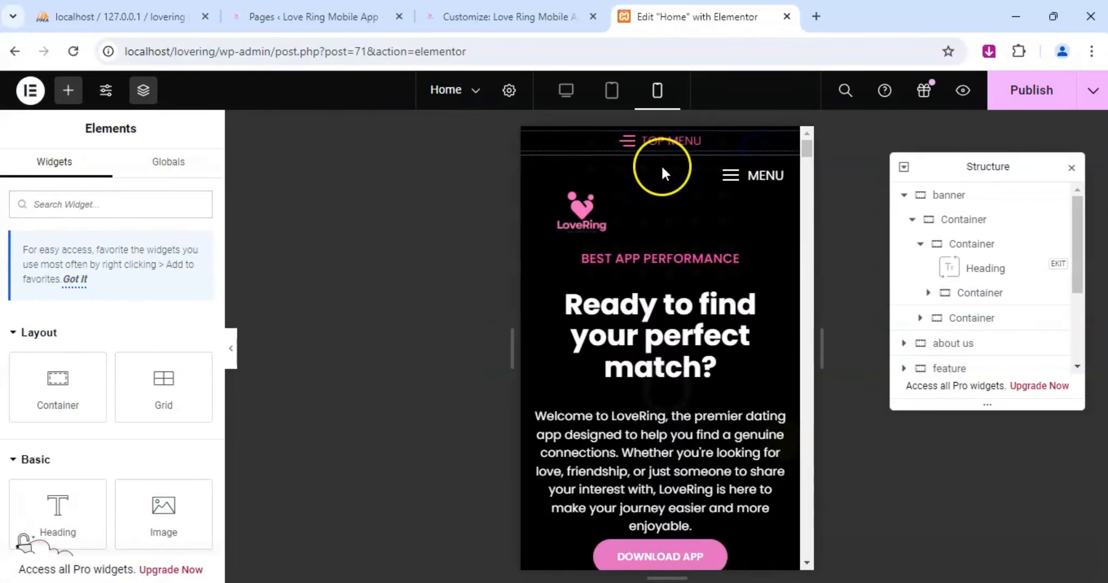
pyautogui.click(731, 176)
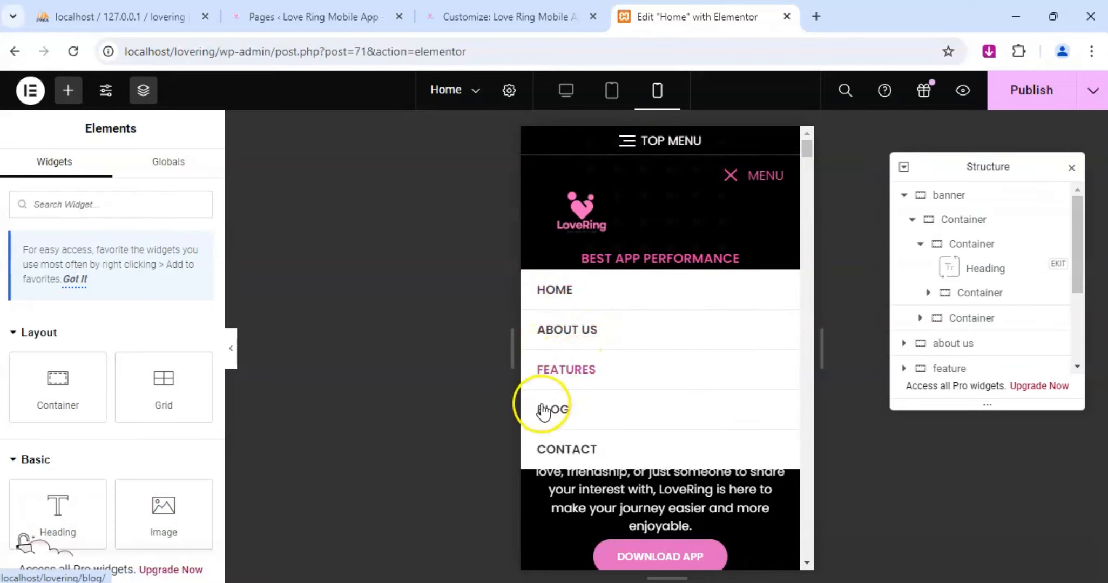
pyautogui.click(732, 172)
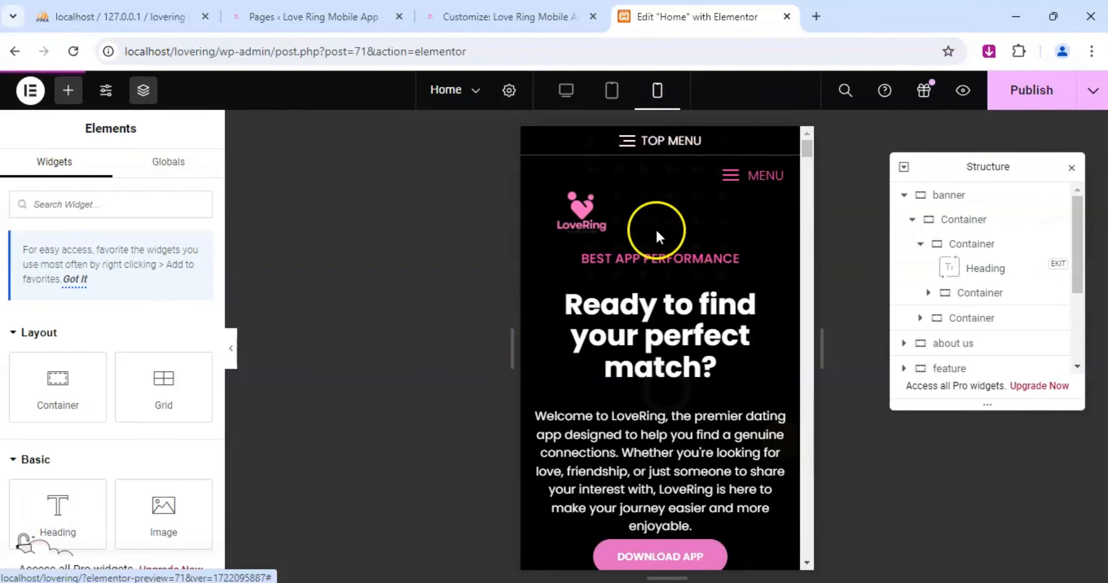
# Set the tablet bottom margin of the banner container holding the heading, text and buttons to -25 px.
pyautogui.click(617, 104)
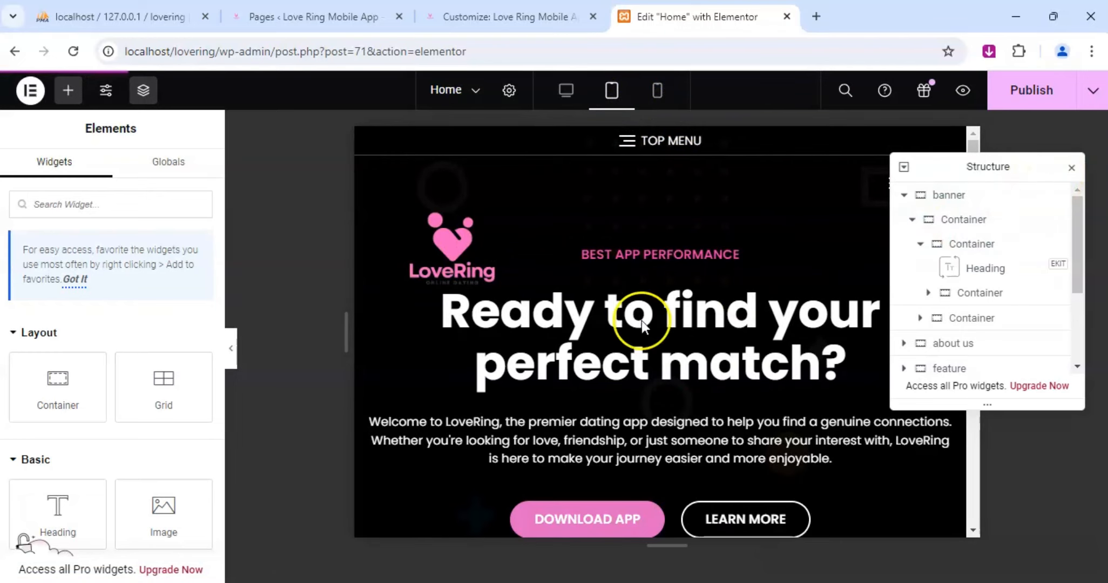
pyautogui.click(984, 243)
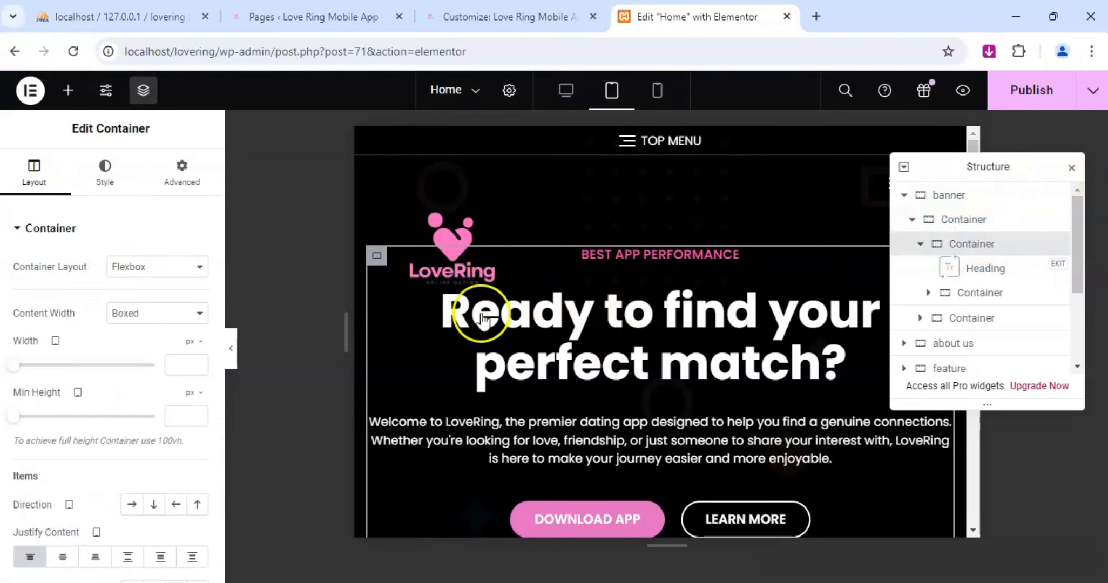
pyautogui.click(173, 181)
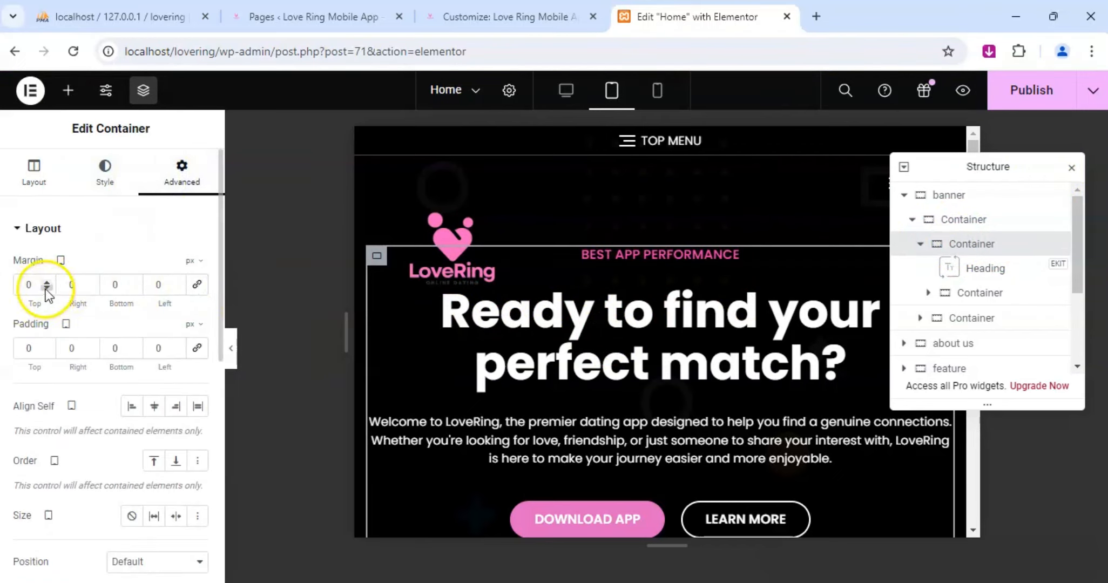
pyautogui.click(134, 288)
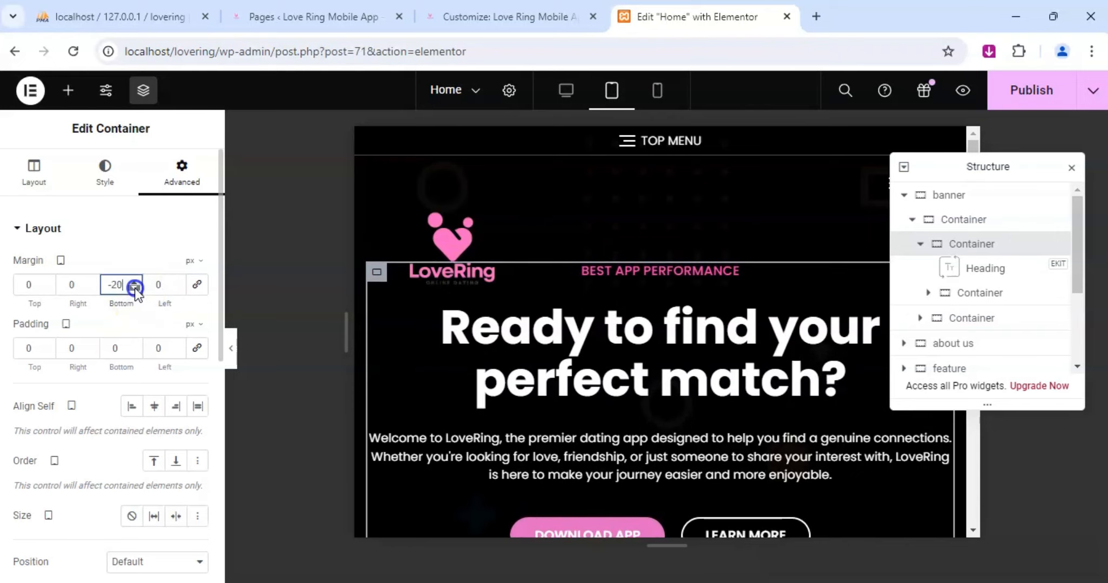
pyautogui.scroll(-4, 487, 354)
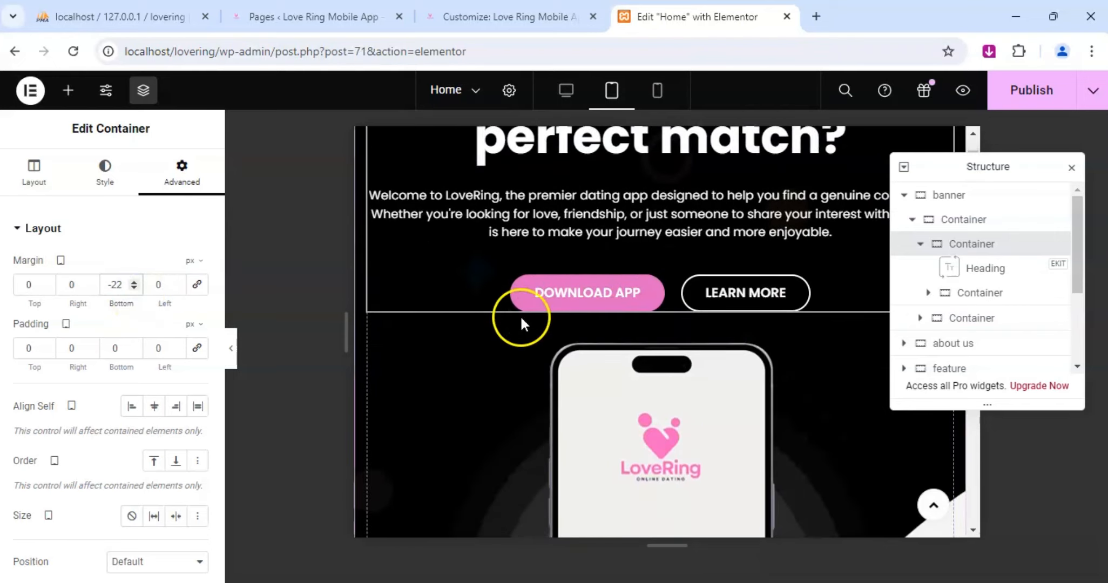
pyautogui.scroll(5, 589, 292)
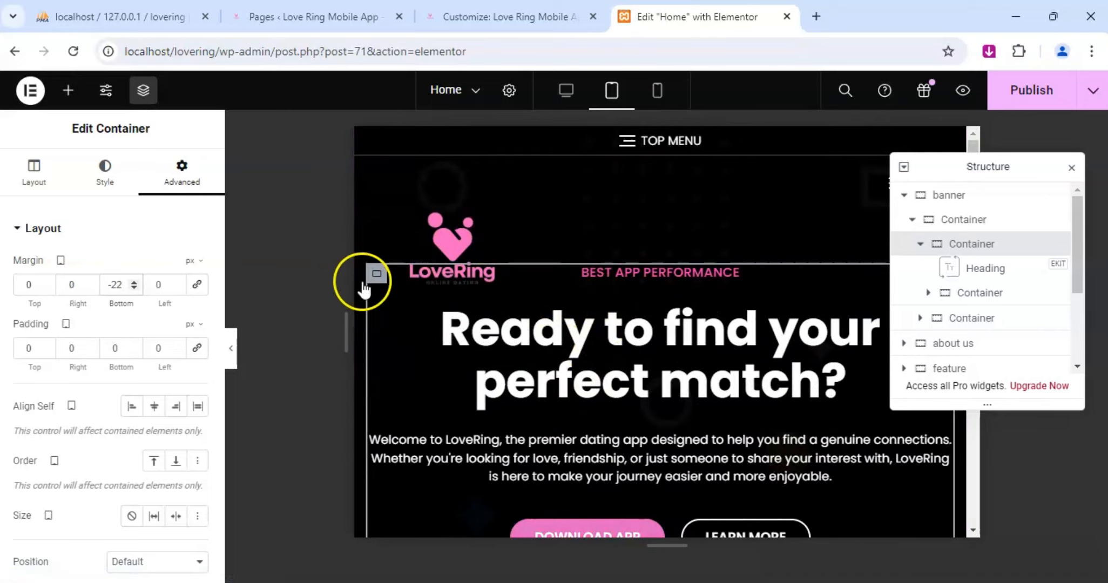
pyautogui.click(136, 288)
pyautogui.click(136, 287)
pyautogui.click(135, 288)
pyautogui.scroll(-5, 656, 324)
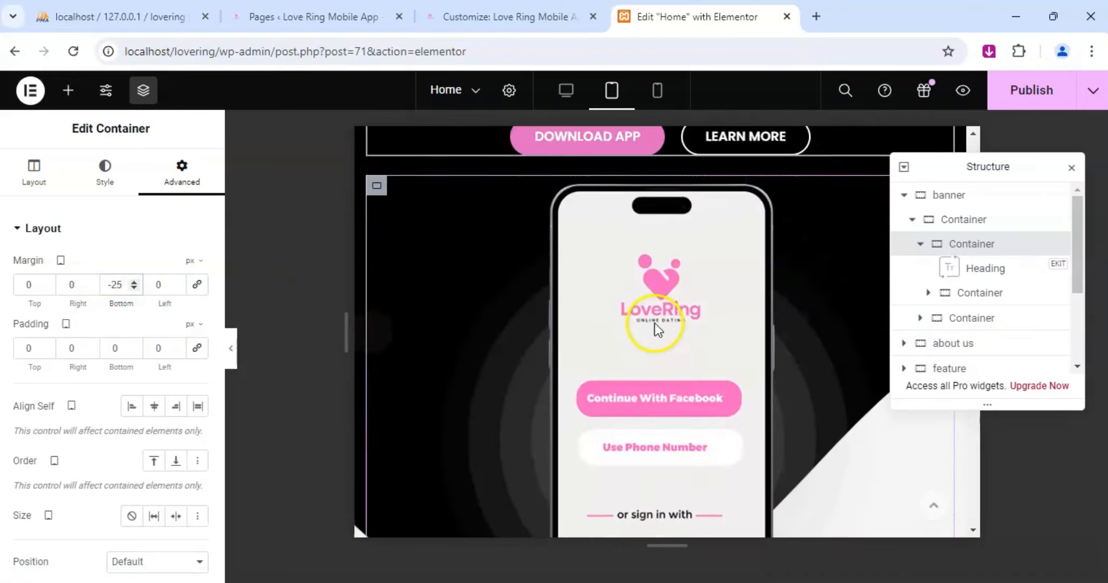
# Publish the Home page changes and check the banner in the desktop layout.
pyautogui.click(1031, 92)
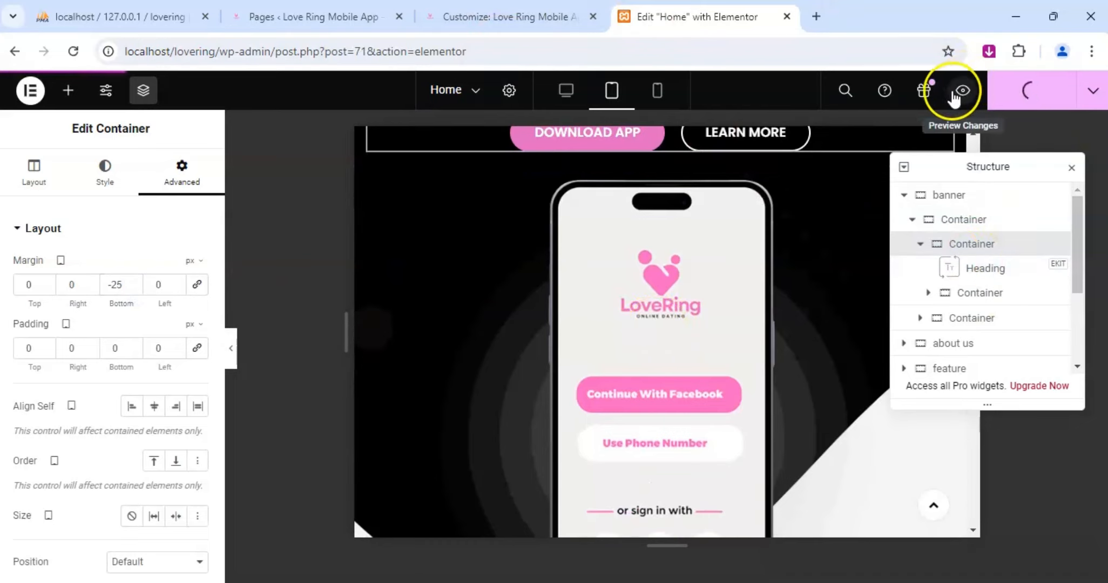
pyautogui.scroll(10, 573, 213)
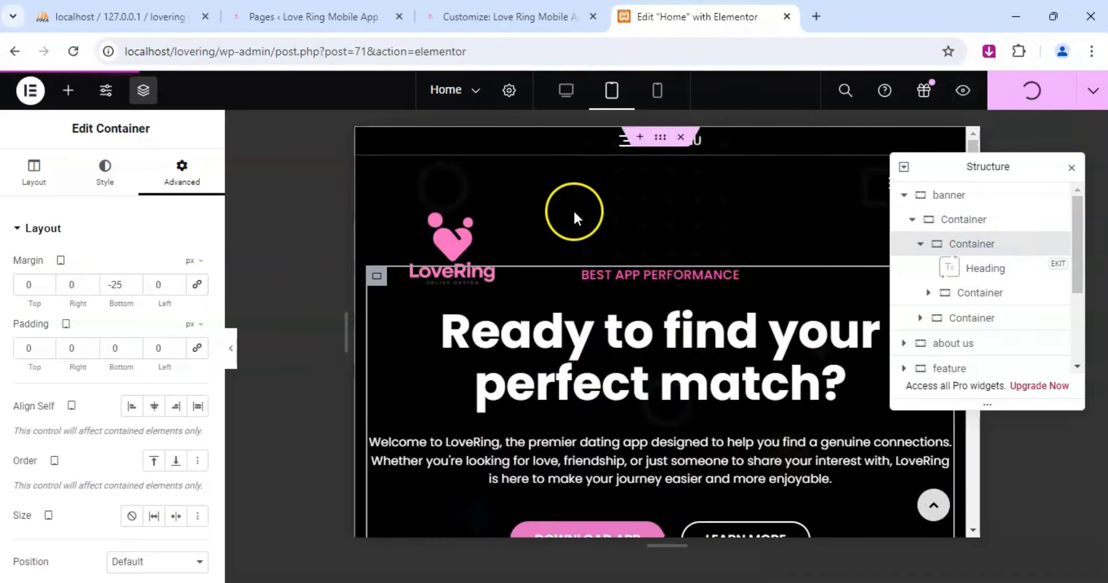
pyautogui.click(582, 111)
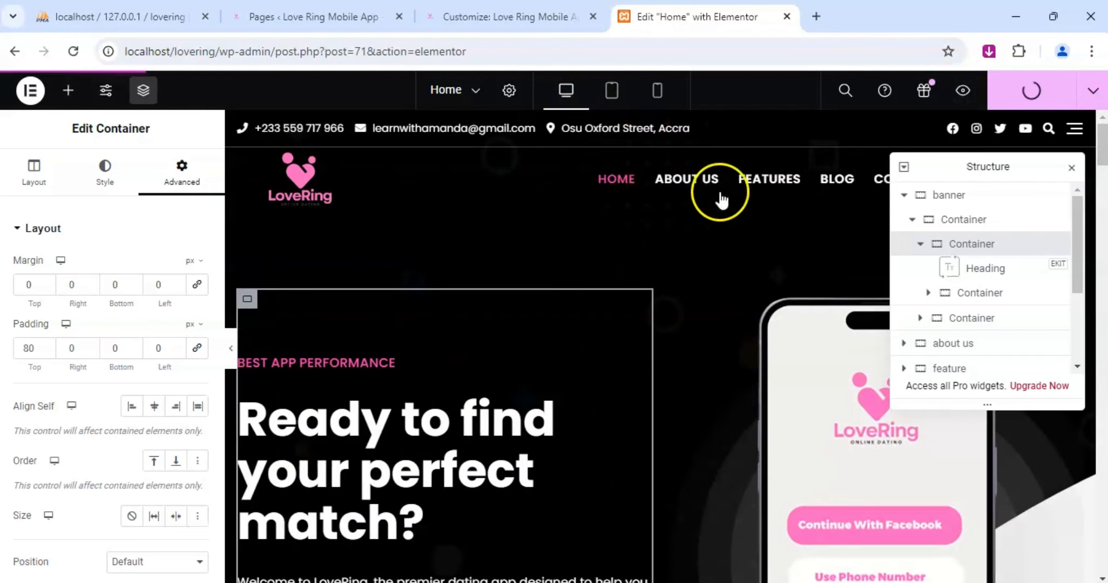
pyautogui.scroll(-5, 523, 224)
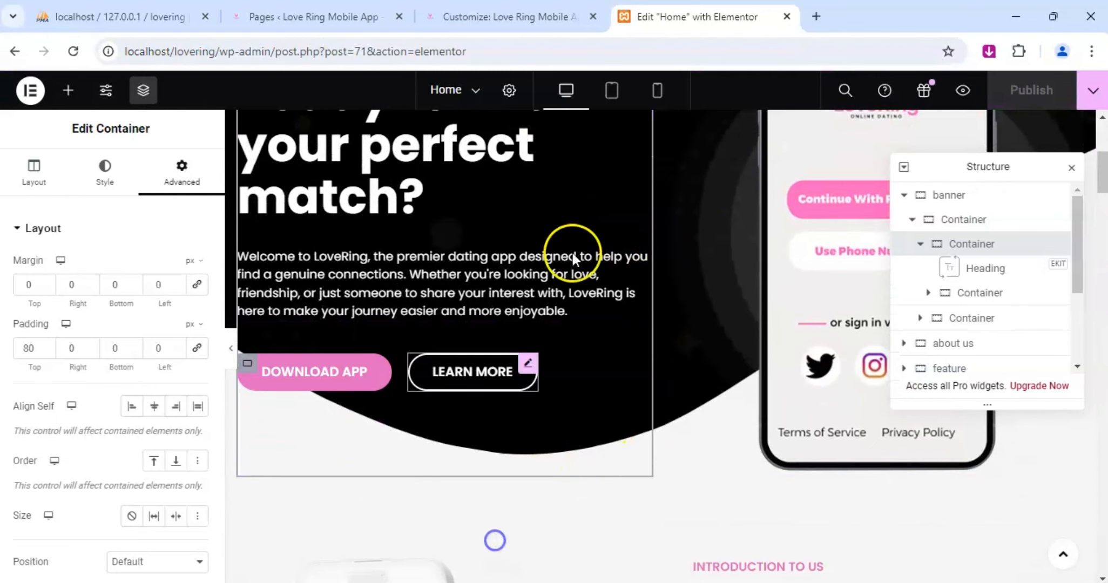
# Look over the Home page preview in the Customizer, then close the Customizer tab.
pyautogui.click(962, 91)
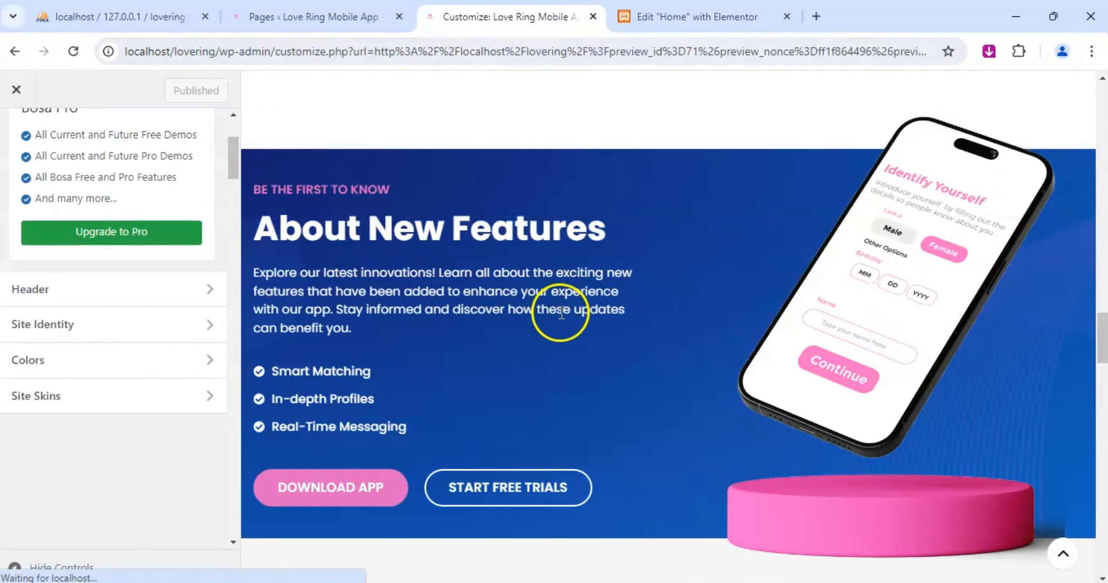
pyautogui.scroll(15, 619, 253)
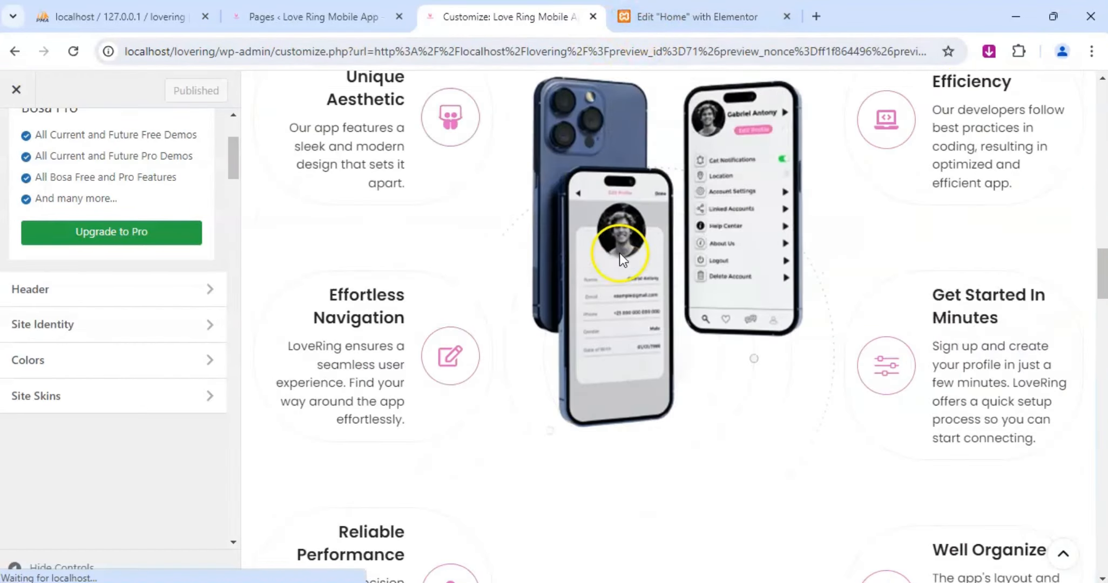
pyautogui.hotkey('ctrl', 'Tab')
pyautogui.click(962, 91)
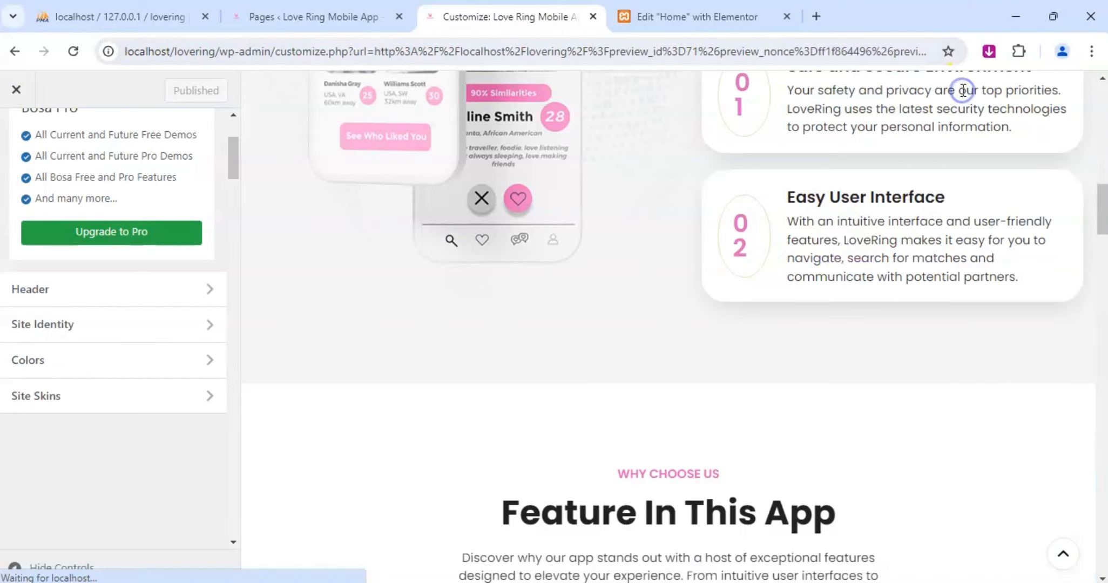
pyautogui.scroll(10, 520, 253)
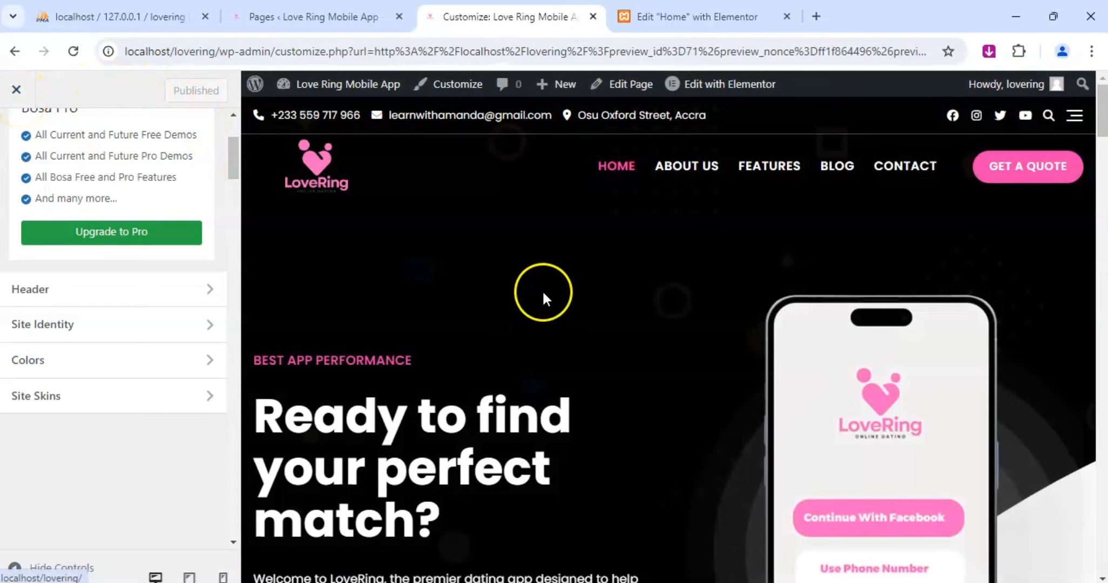
pyautogui.click(17, 90)
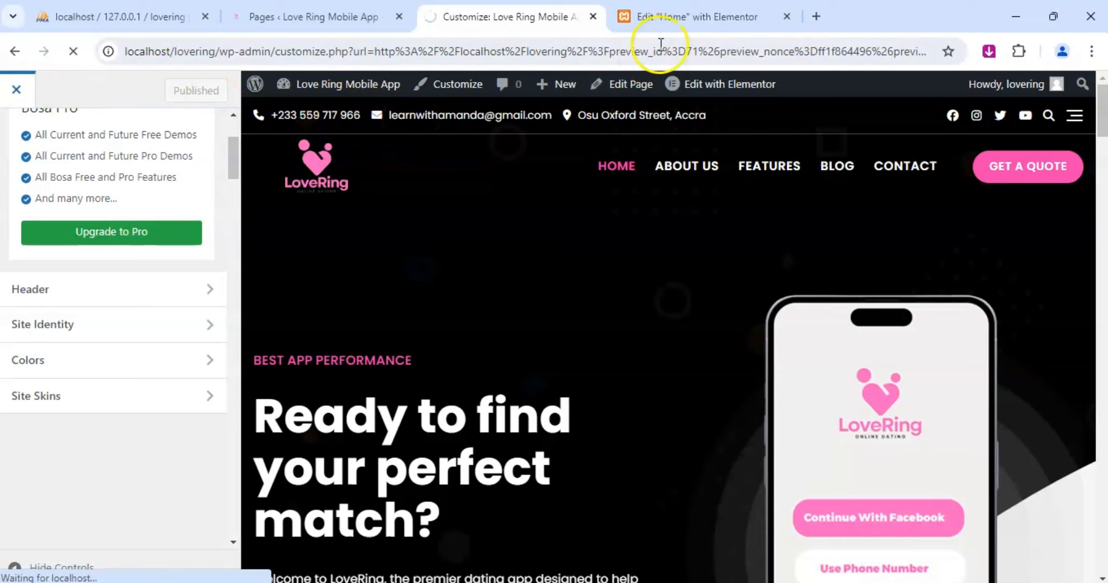
pyautogui.click(593, 16)
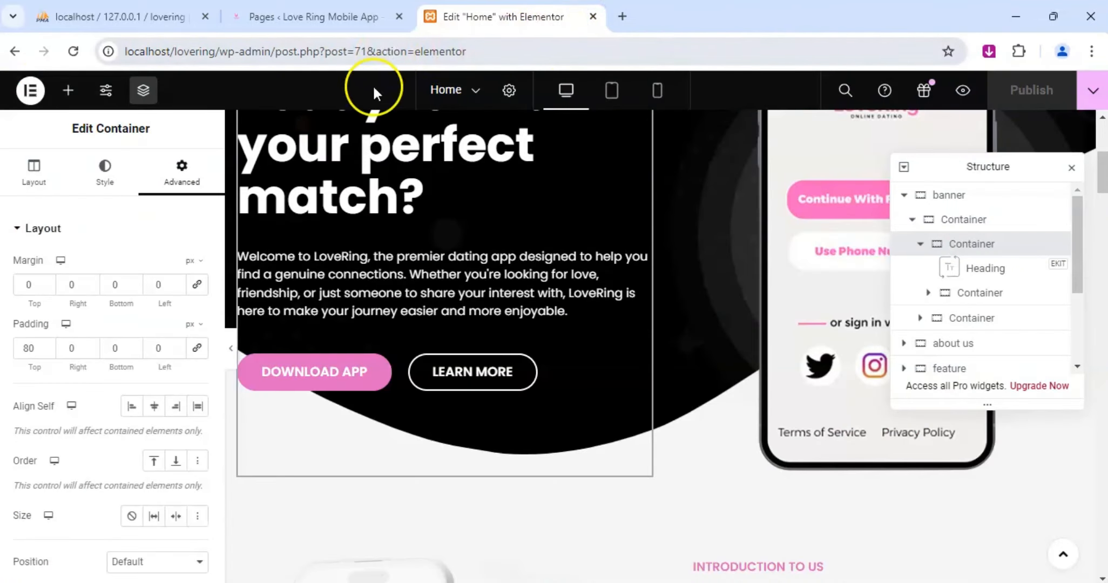
# Preview the Home page in a new tab and review it from the banner to the team section and back up.
pyautogui.click(963, 91)
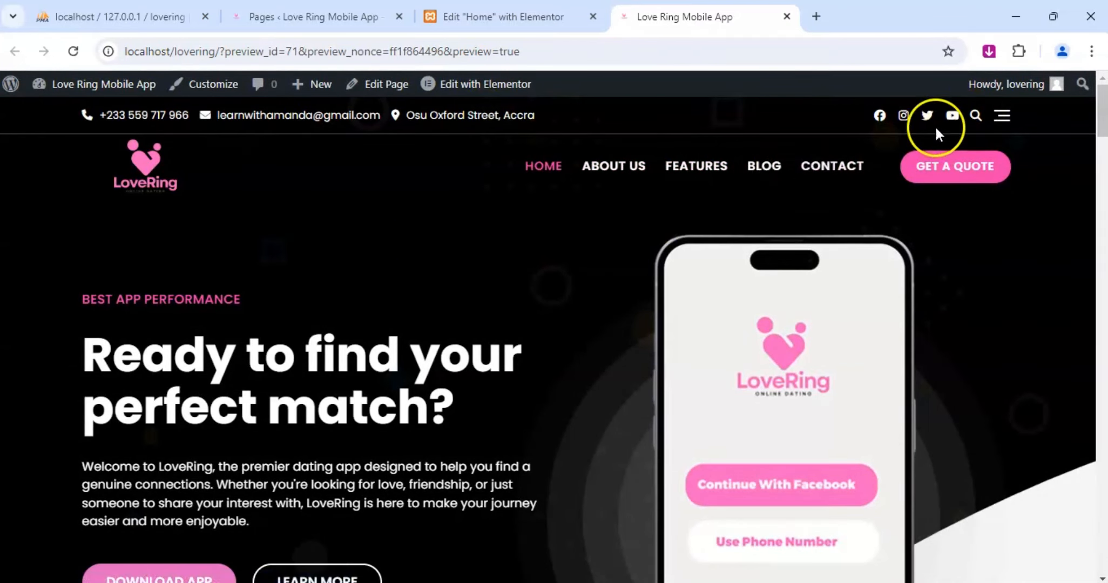
pyautogui.scroll(-5, 619, 208)
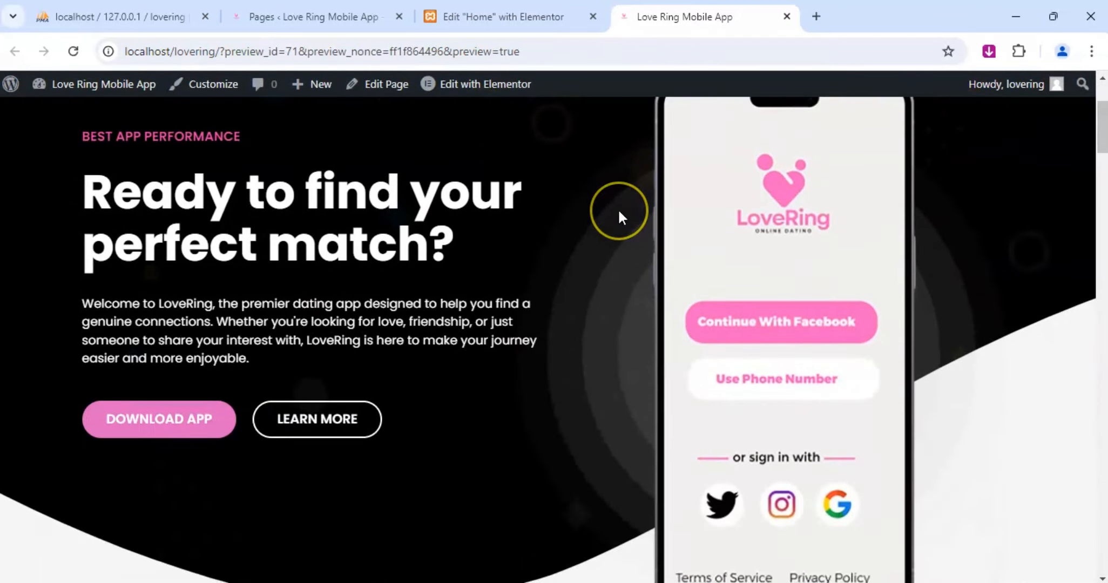
pyautogui.scroll(-15, 619, 212)
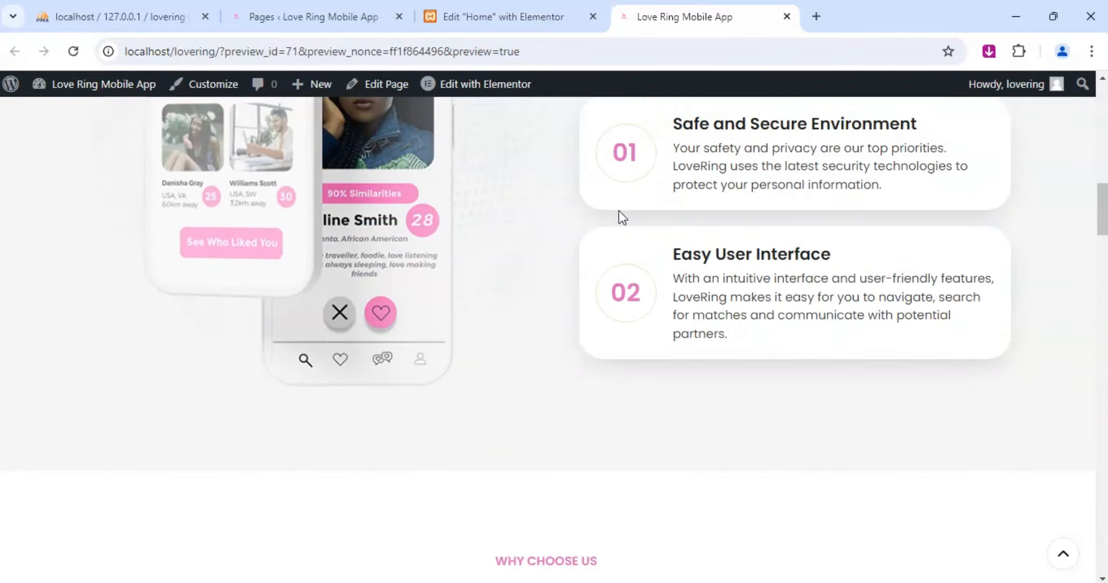
pyautogui.scroll(-6, 622, 208)
pyautogui.scroll(-12, 621, 211)
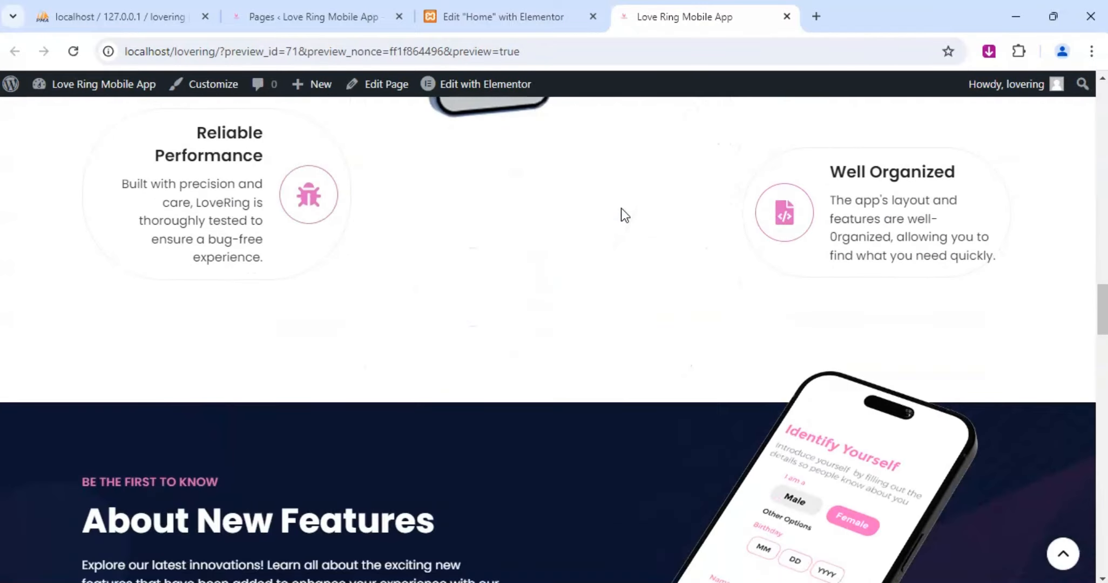
pyautogui.scroll(-5, 622, 215)
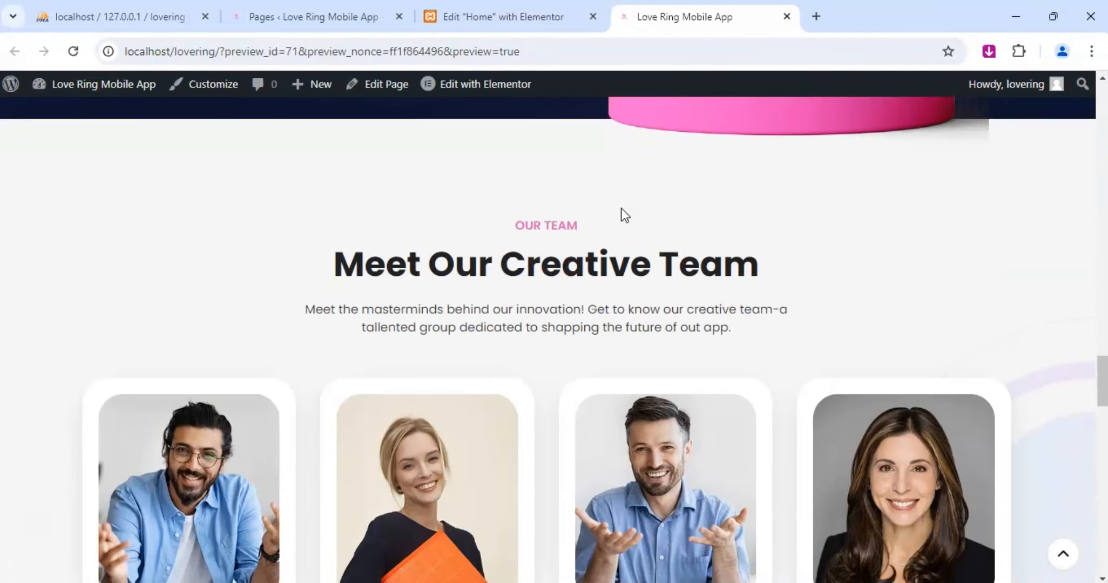
pyautogui.scroll(12, 623, 214)
pyautogui.scroll(20, 629, 205)
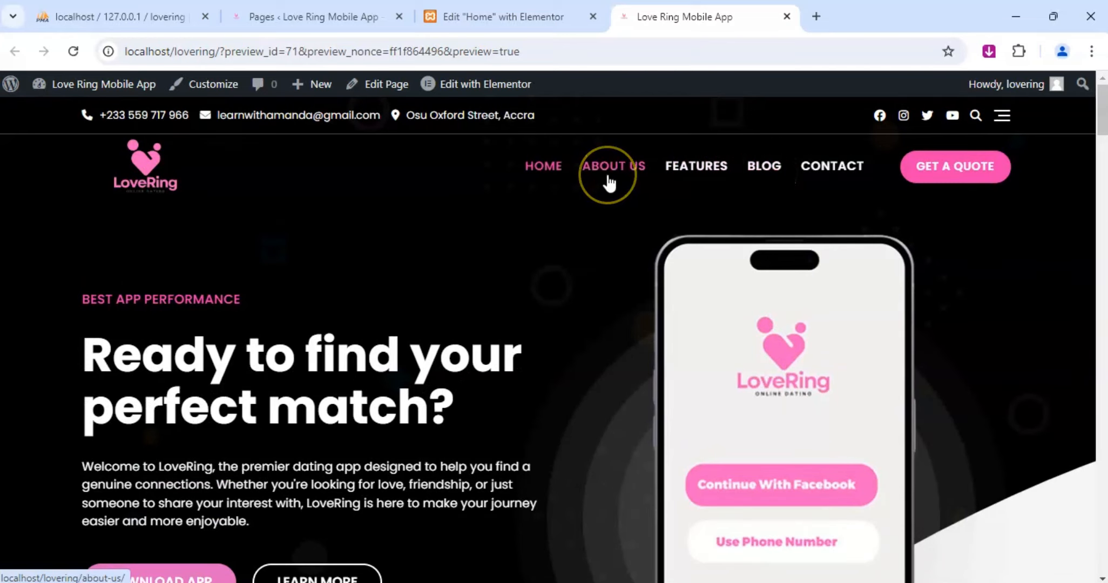
# Return to the Home page editor and switch to editing the About Us page.
pyautogui.click(527, 20)
pyautogui.scroll(5, 548, 294)
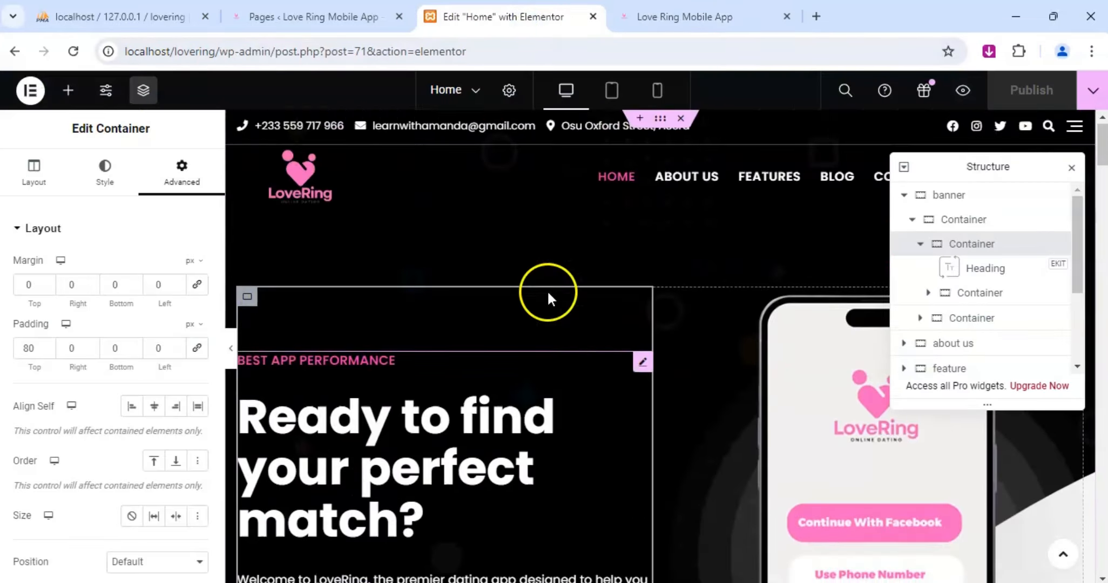
pyautogui.click(474, 91)
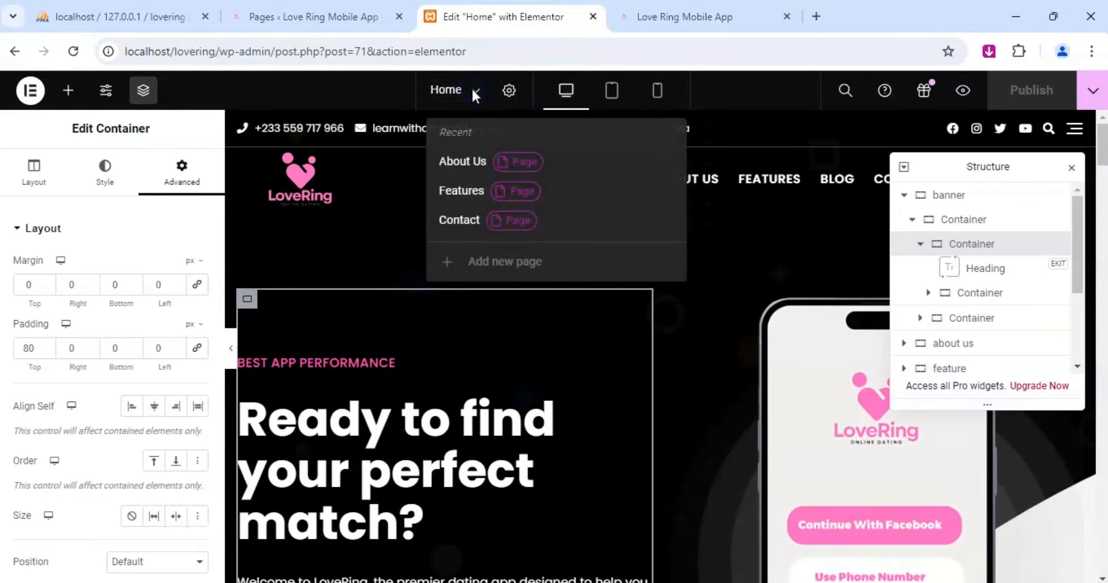
pyautogui.click(475, 163)
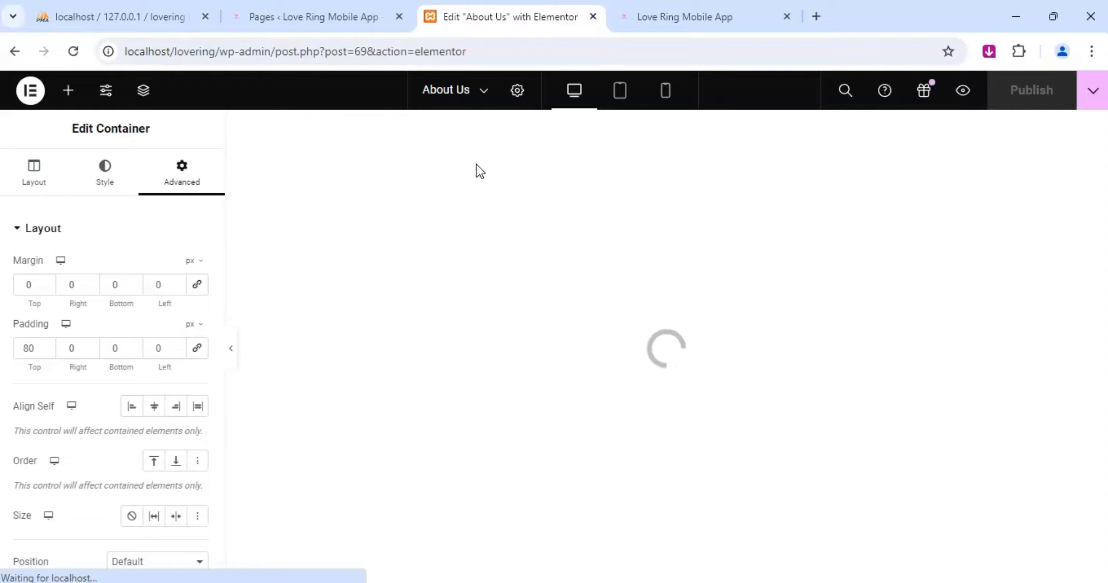
pyautogui.click(602, 321)
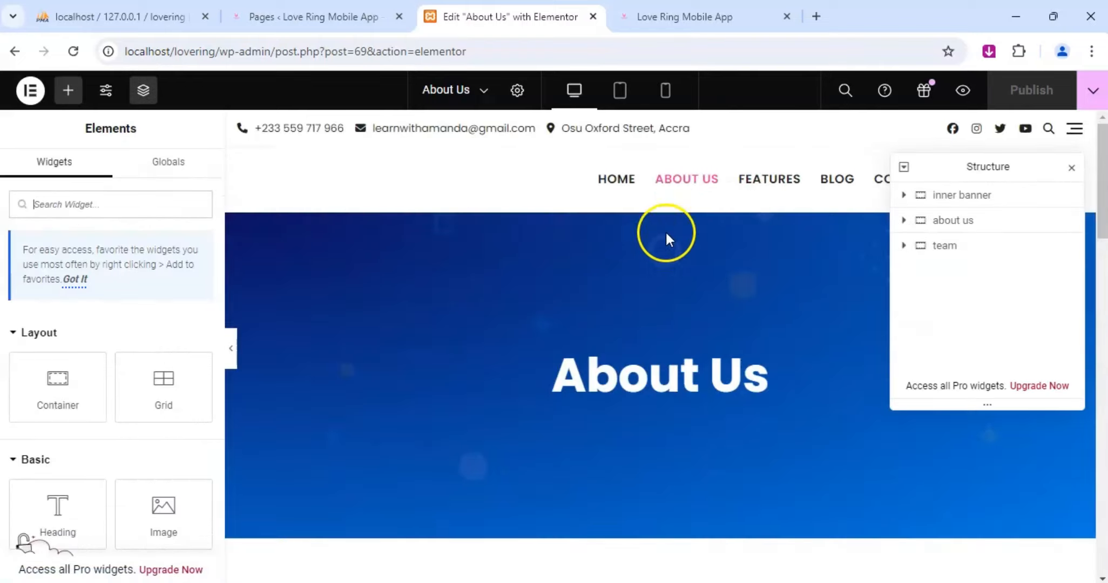
# Review the About Us page from its banner through the team section and back up to the introduction text.
pyautogui.scroll(-5, 659, 297)
pyautogui.scroll(6, 650, 297)
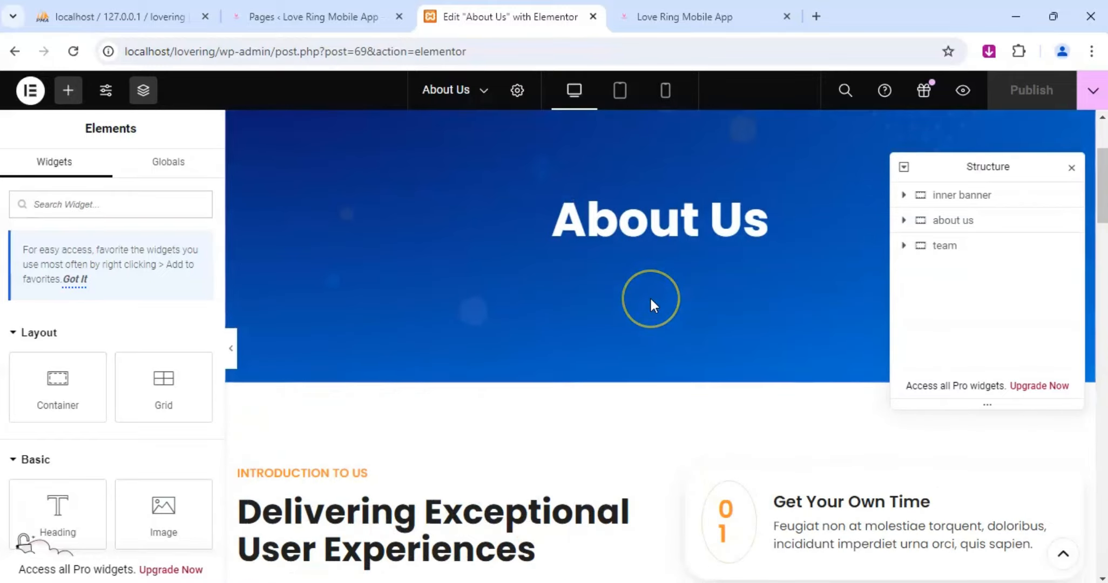
pyautogui.scroll(-7, 649, 295)
pyautogui.scroll(-12, 653, 297)
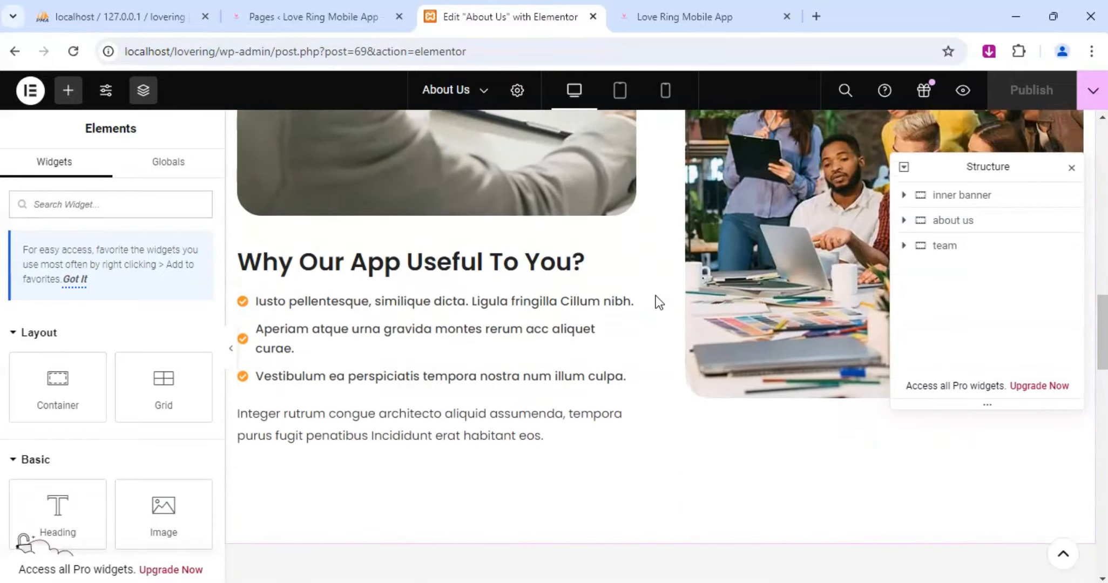
pyautogui.scroll(-4, 657, 293)
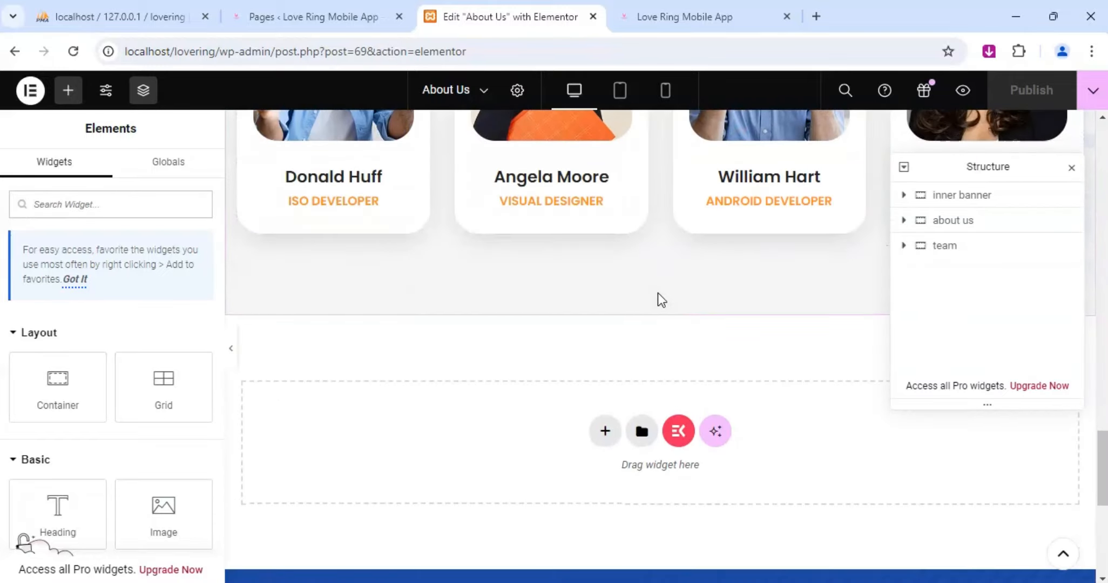
pyautogui.scroll(-4, 677, 338)
pyautogui.scroll(10, 677, 338)
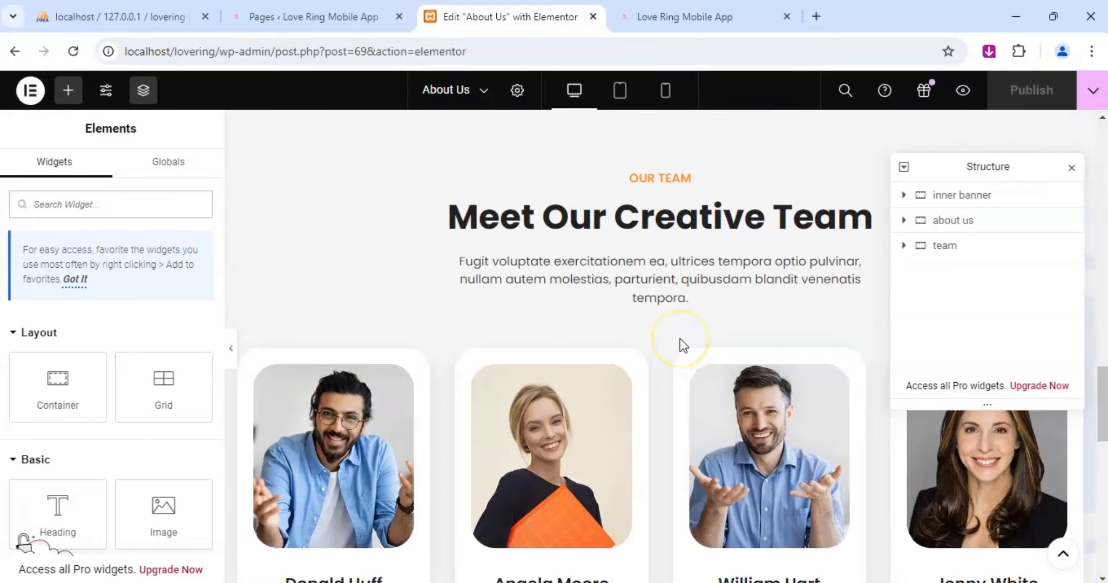
pyautogui.scroll(10, 677, 339)
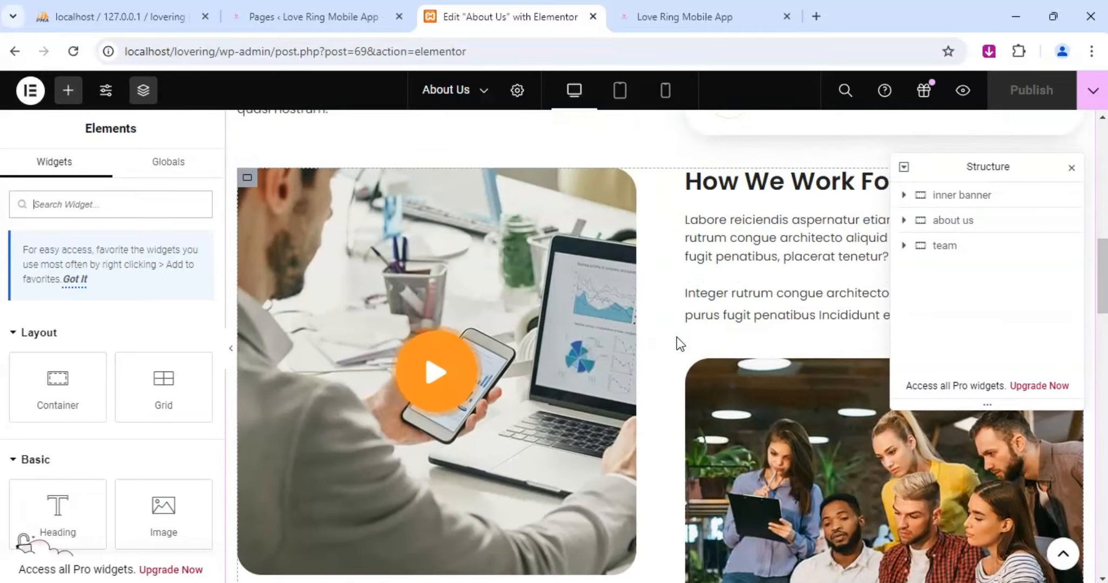
pyautogui.scroll(3, 678, 337)
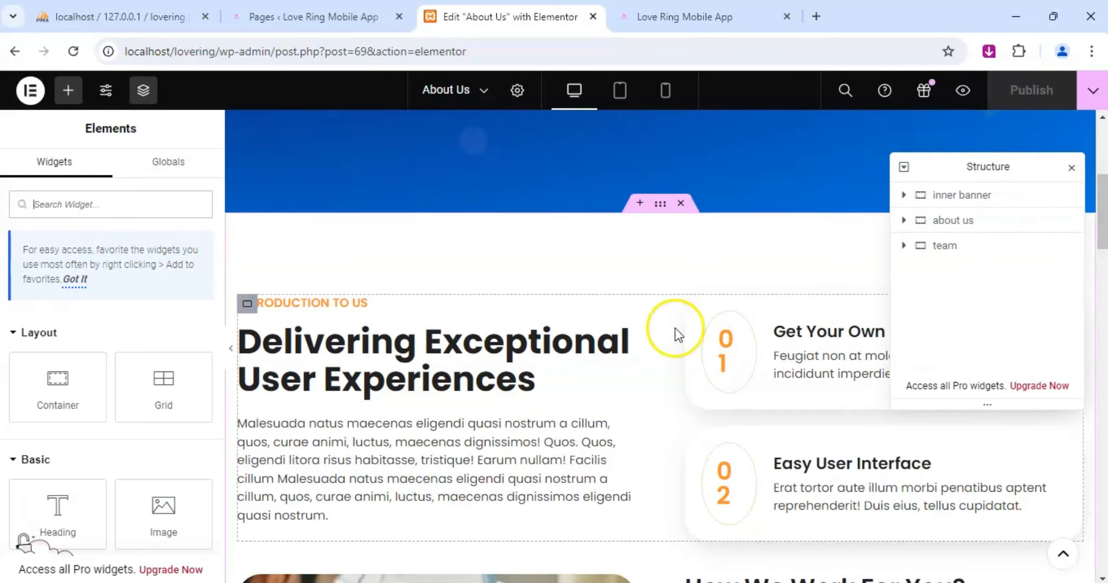
pyautogui.click(509, 429)
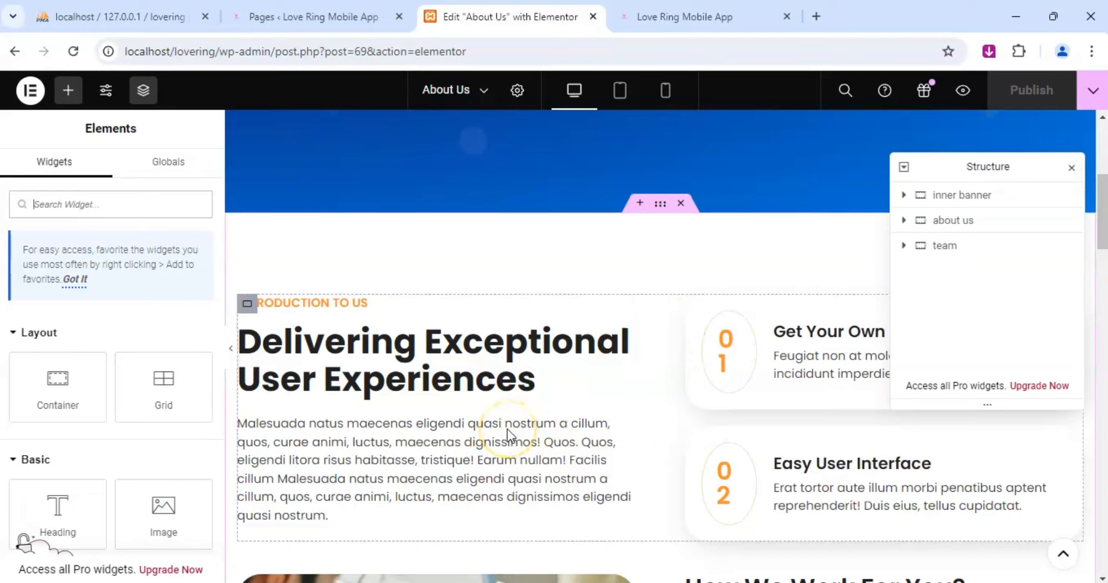
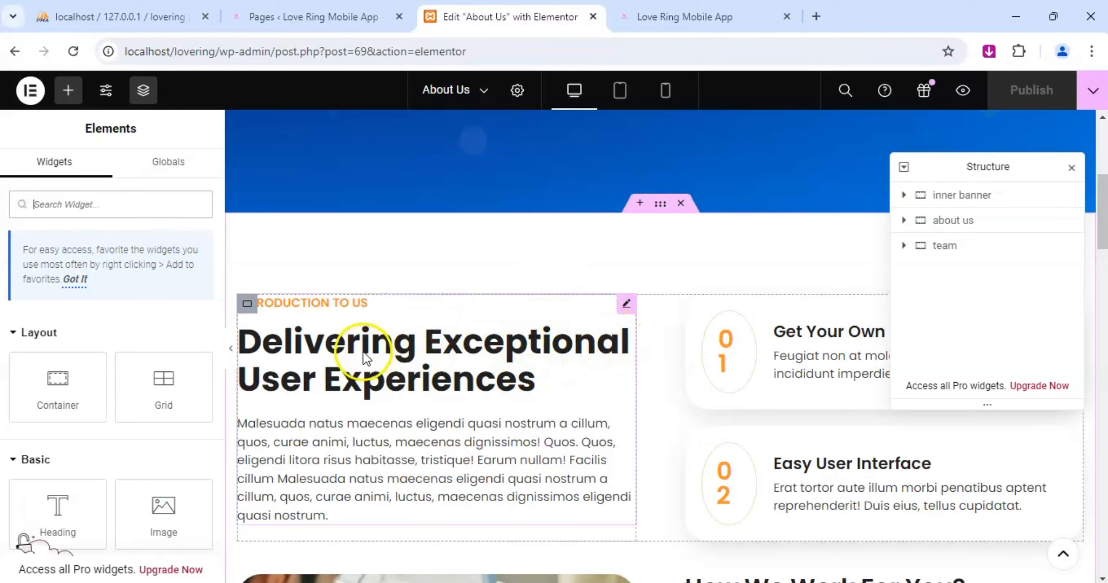
pyautogui.scroll(1, 492, 289)
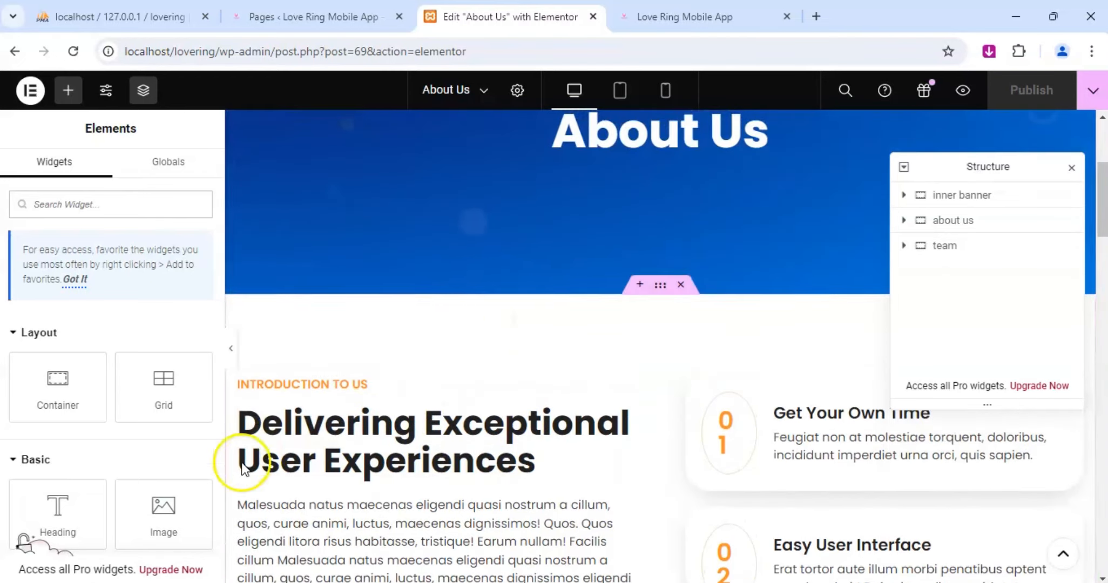
pyautogui.scroll(-1, 507, 329)
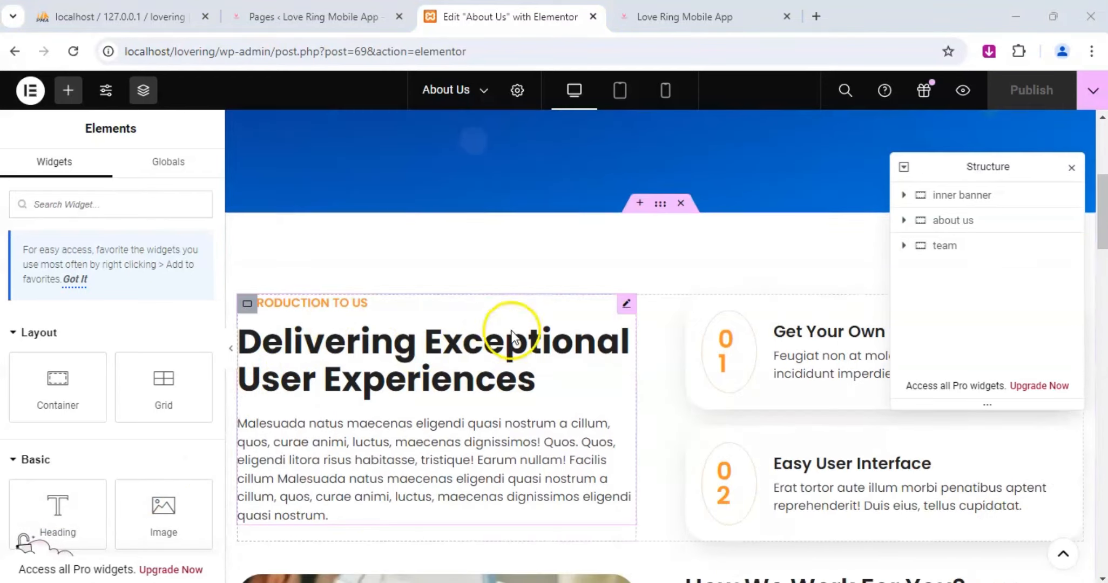
pyautogui.scroll(3, 697, 253)
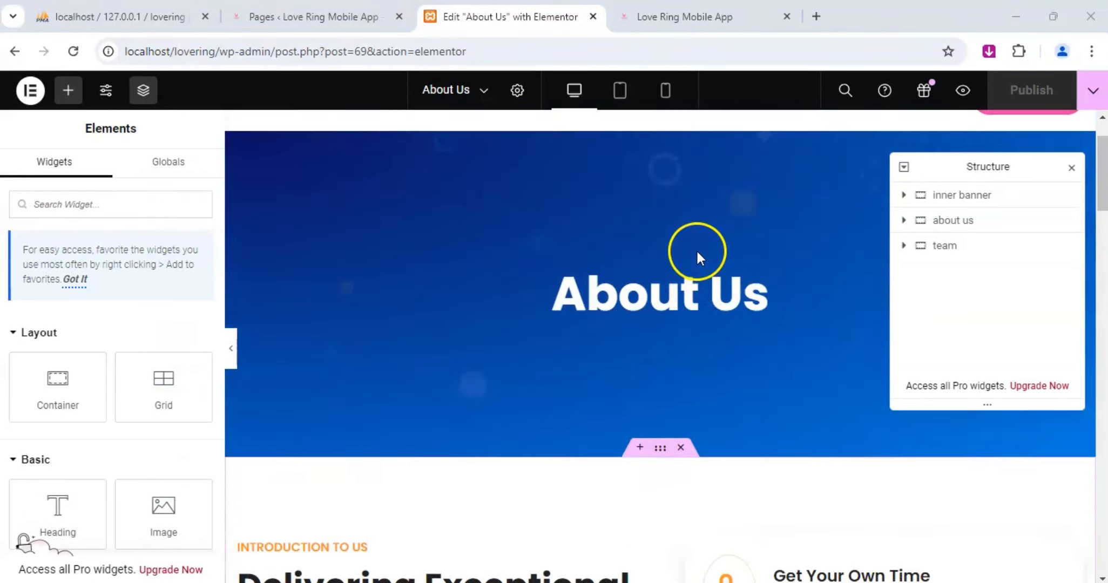
pyautogui.scroll(1, 673, 162)
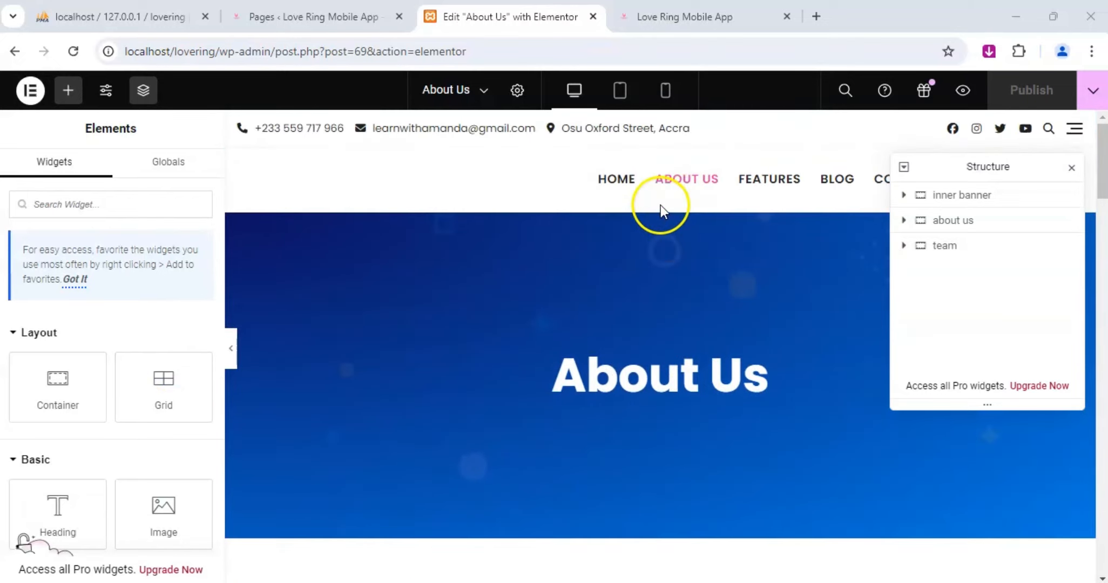
pyautogui.rightClick(661, 258)
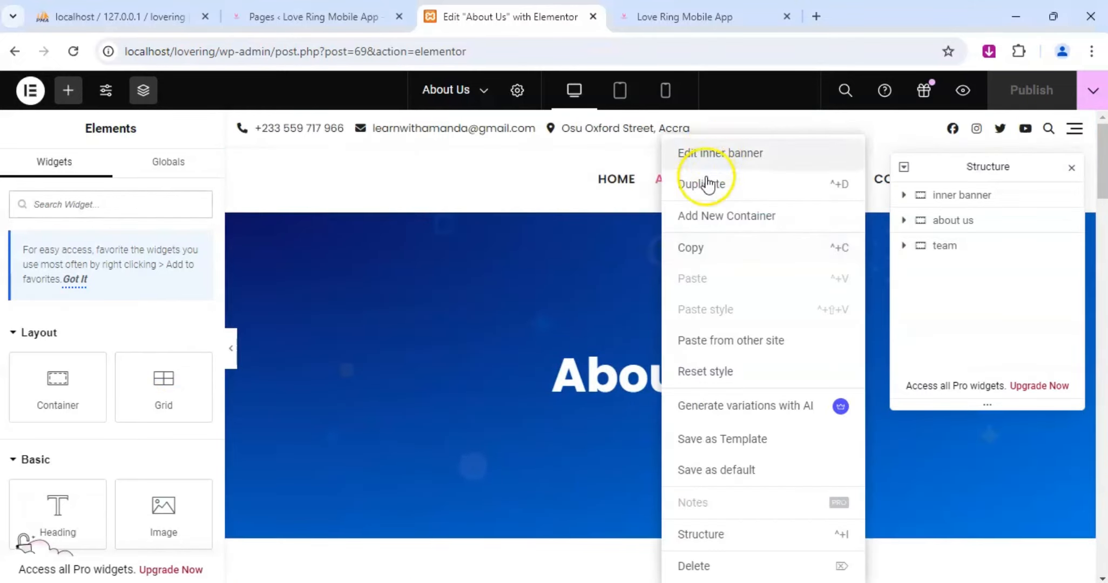
pyautogui.click(637, 297)
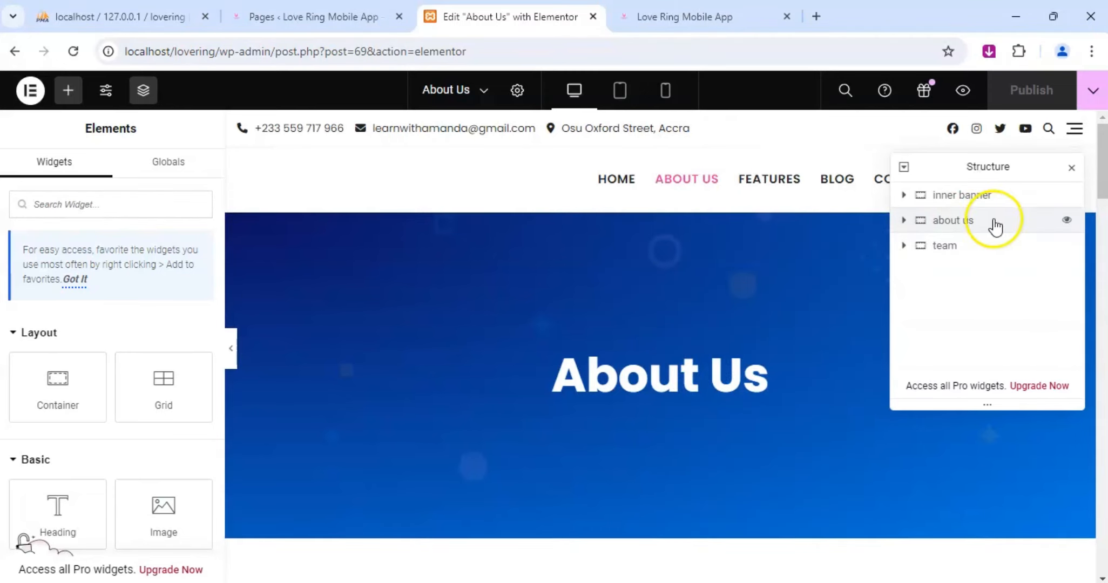
# Expand the inner banner in the page structure down to its heading and look over the banner's contents.
pyautogui.click(953, 220)
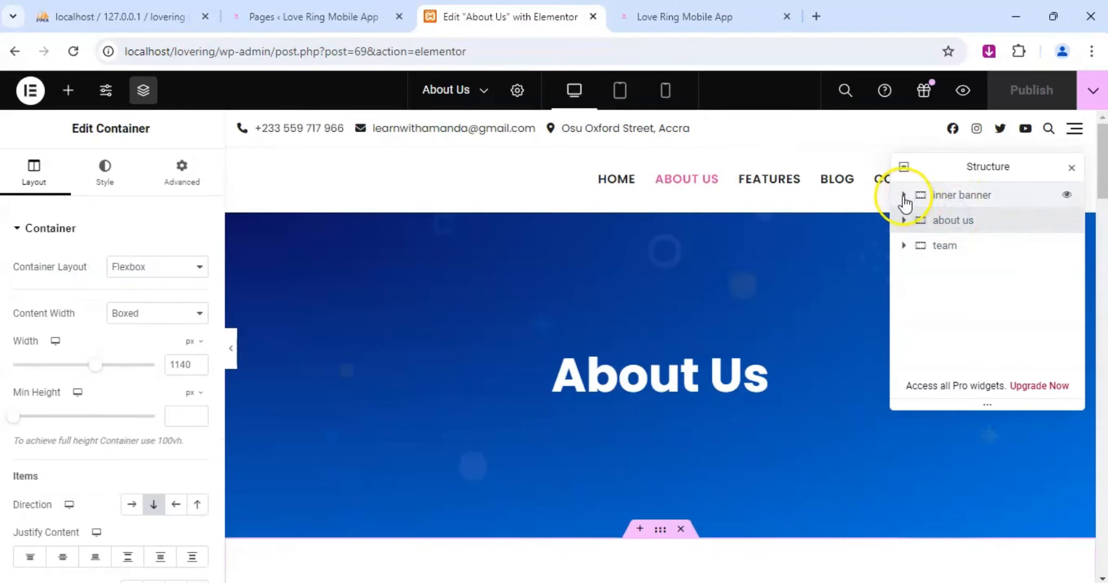
pyautogui.click(903, 195)
pyautogui.click(923, 219)
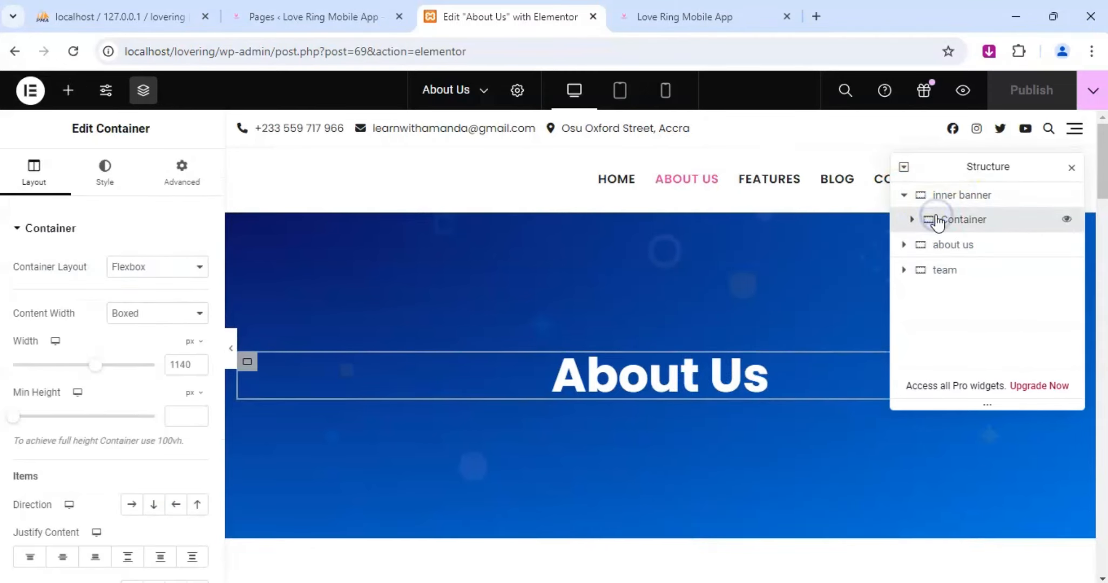
pyautogui.click(912, 220)
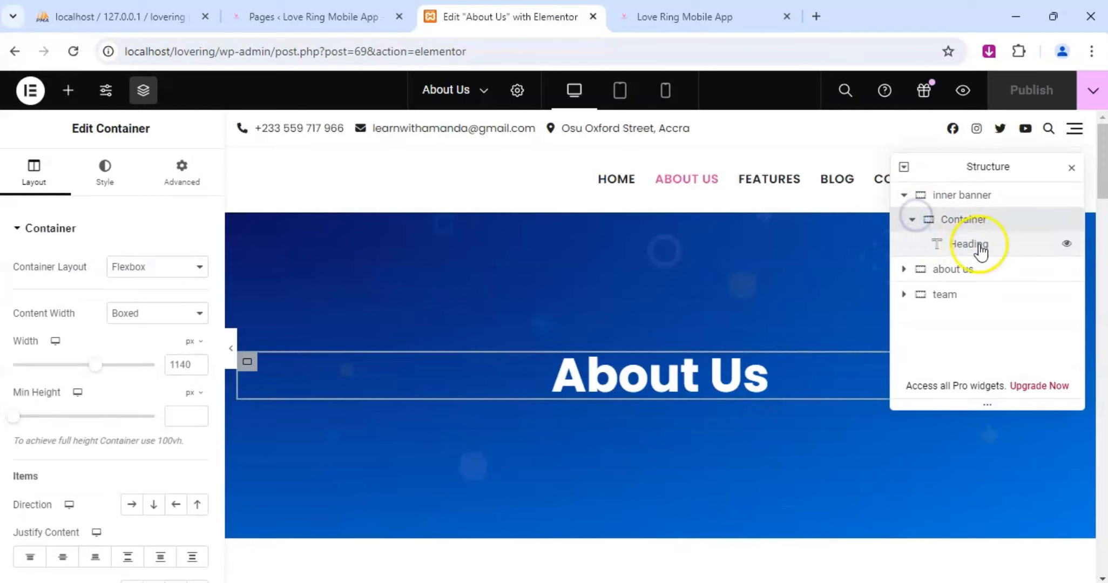
pyautogui.click(978, 246)
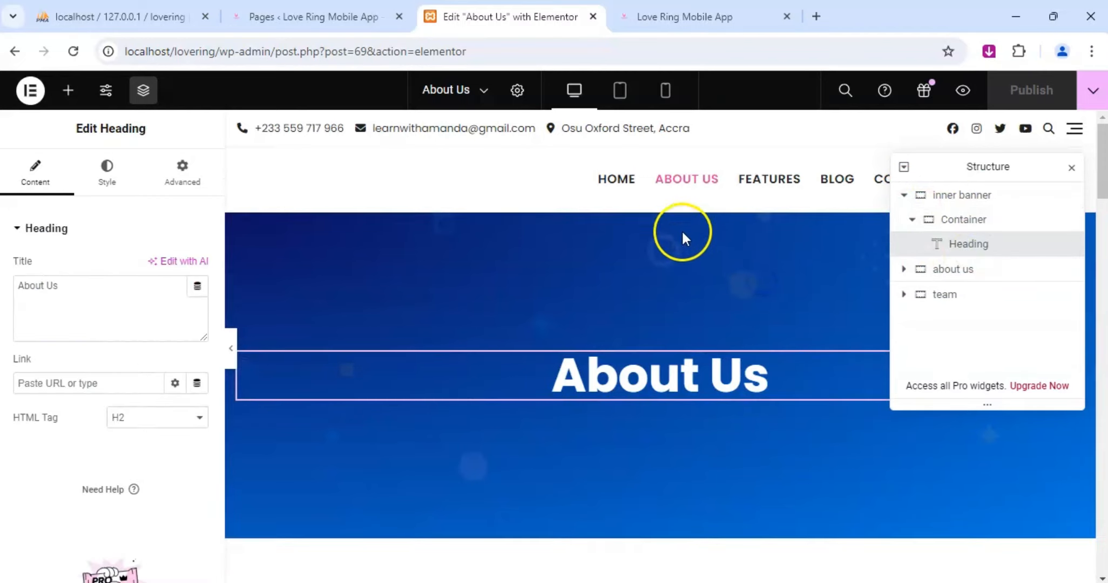
pyautogui.click(668, 222)
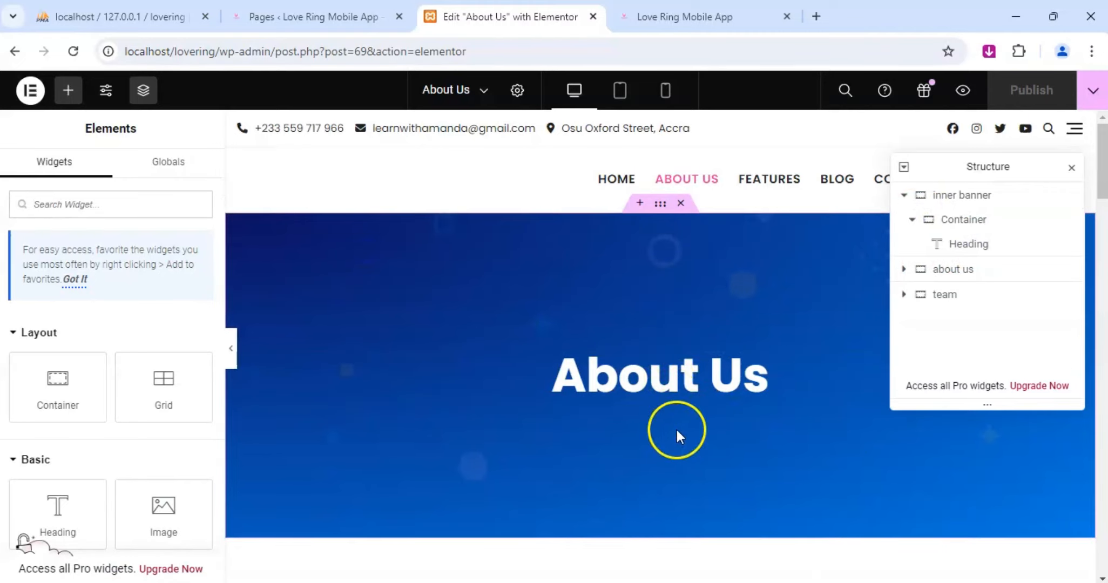
pyautogui.scroll(-3, 831, 478)
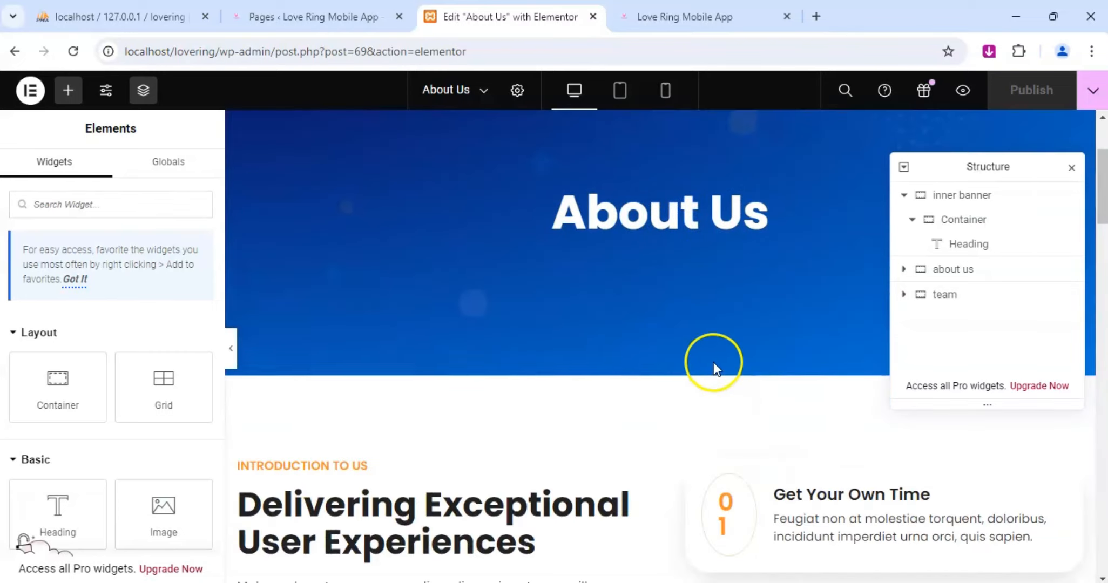
pyautogui.scroll(3, 678, 300)
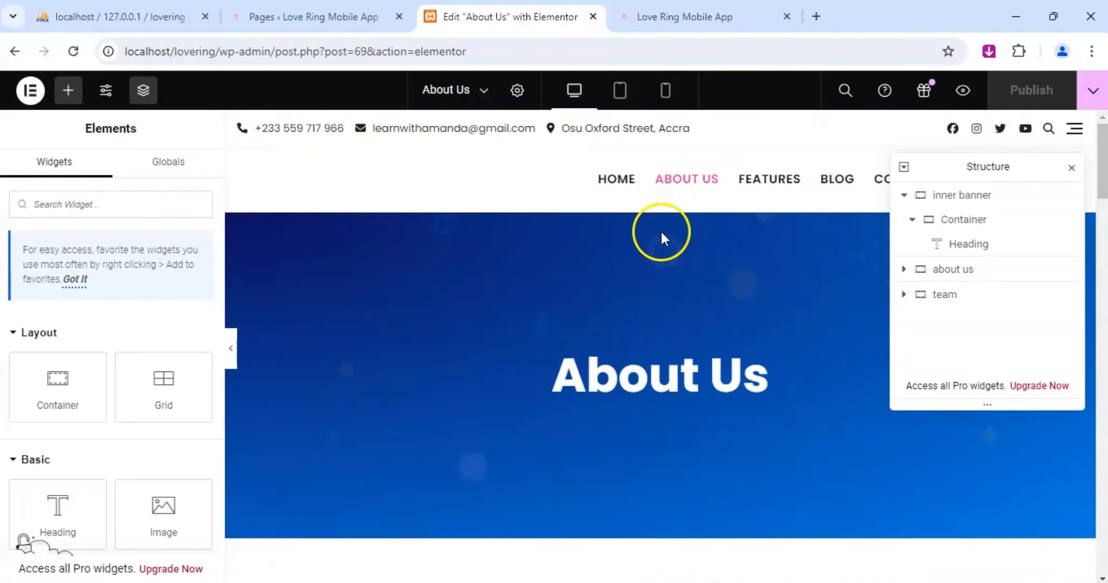
# Set both gradient colors of the inner banner's background to black, #000000.
pyautogui.rightClick(658, 250)
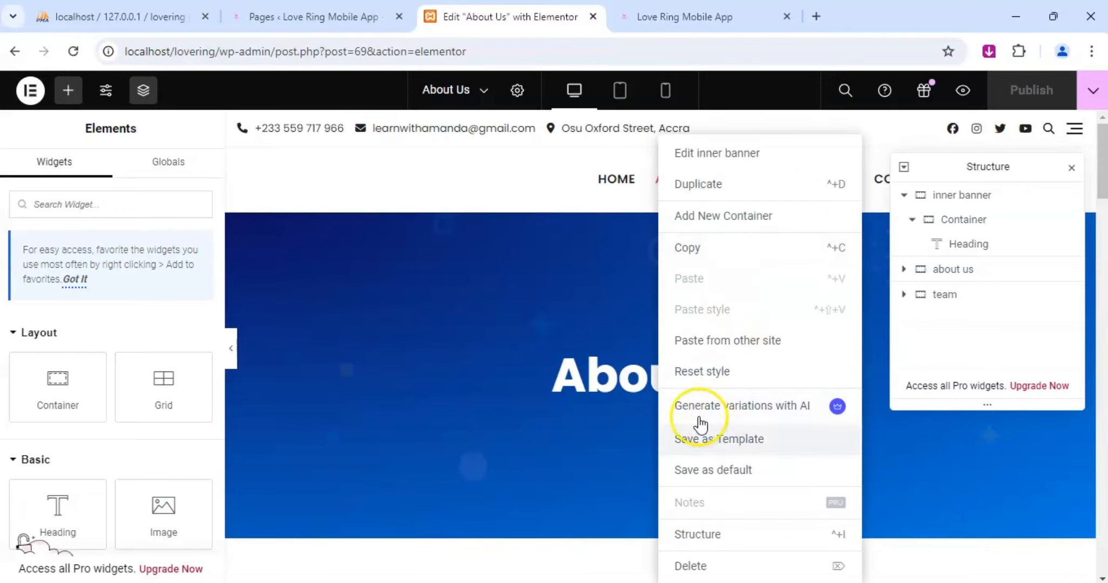
pyautogui.click(719, 154)
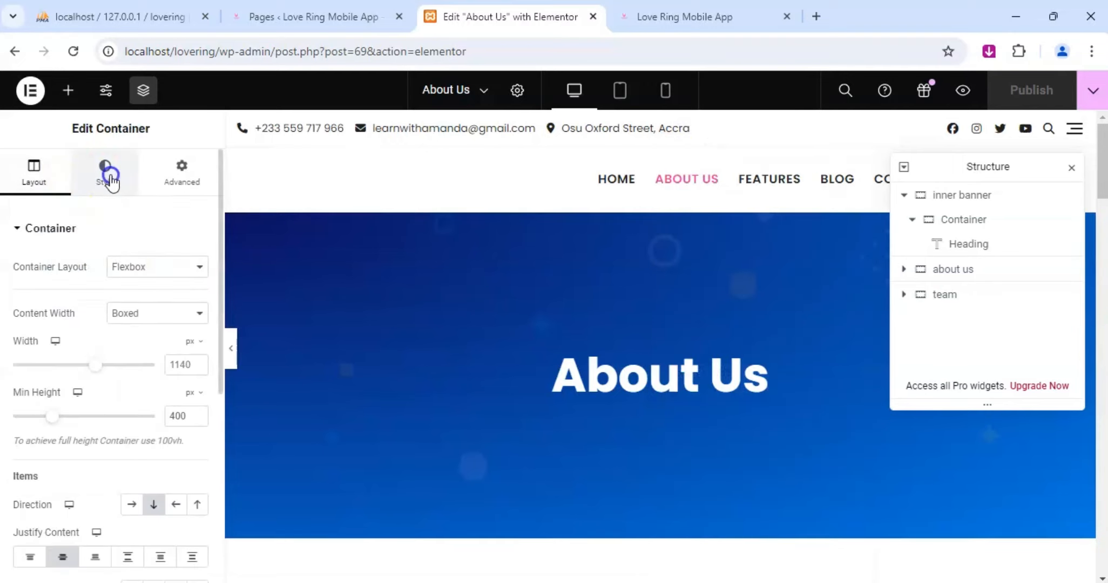
pyautogui.click(106, 174)
pyautogui.click(197, 415)
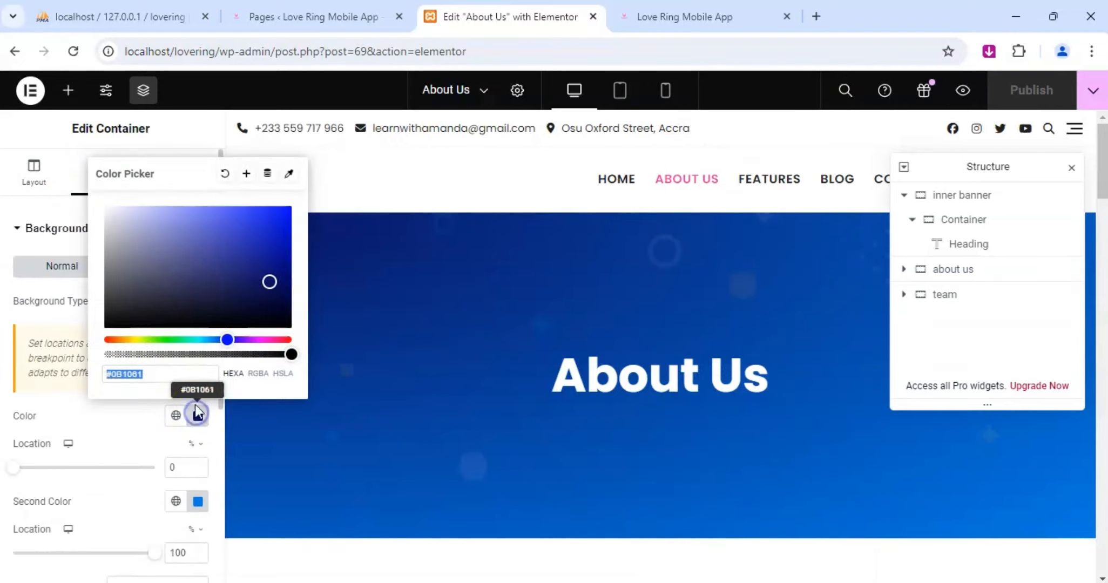
pyautogui.moveTo(160, 279); pyautogui.dragTo(67, 383)
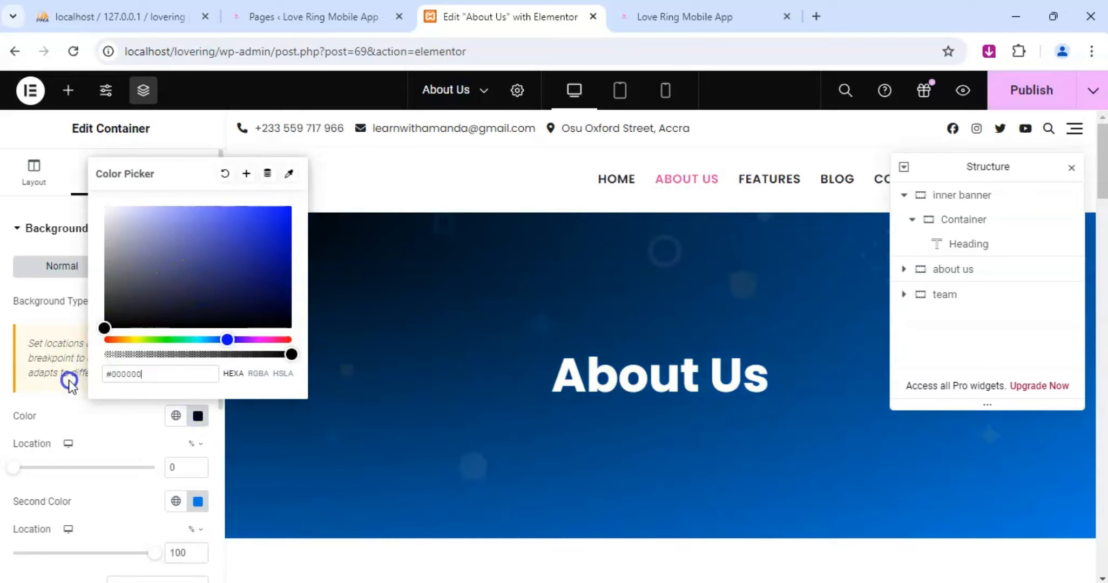
pyautogui.click(197, 502)
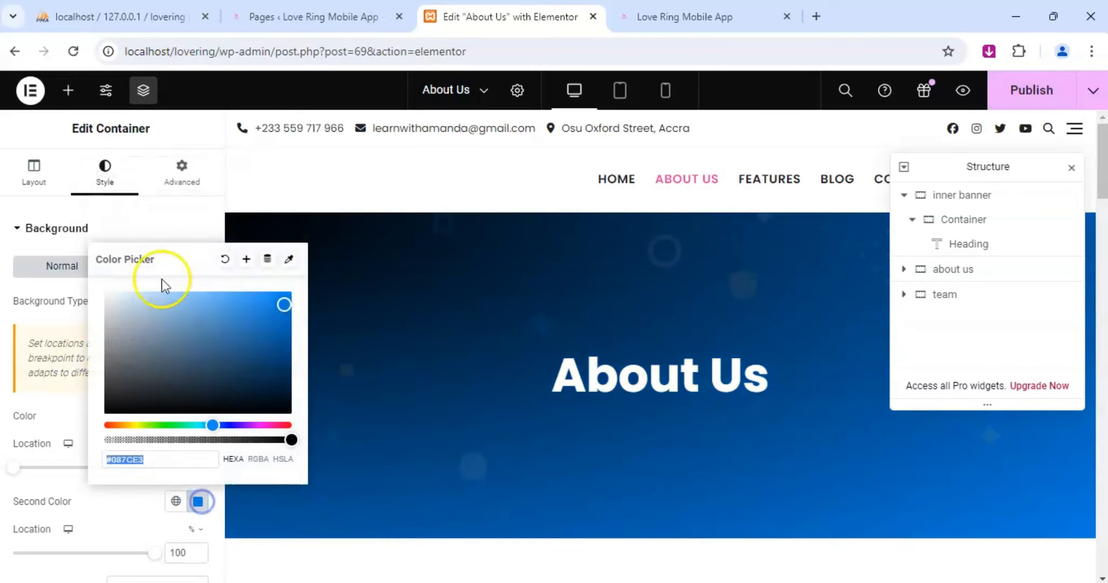
pyautogui.moveTo(131, 382); pyautogui.dragTo(82, 440)
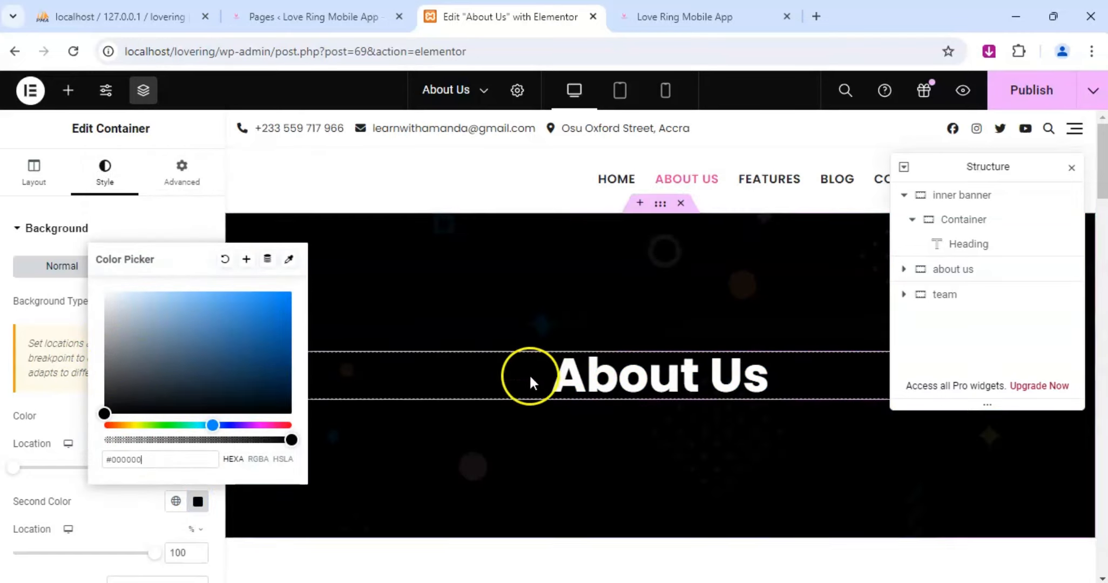
# Replace the title of the introduction heading below the banner with "Make Real Connections With LoveRing".
pyautogui.scroll(-4, 574, 363)
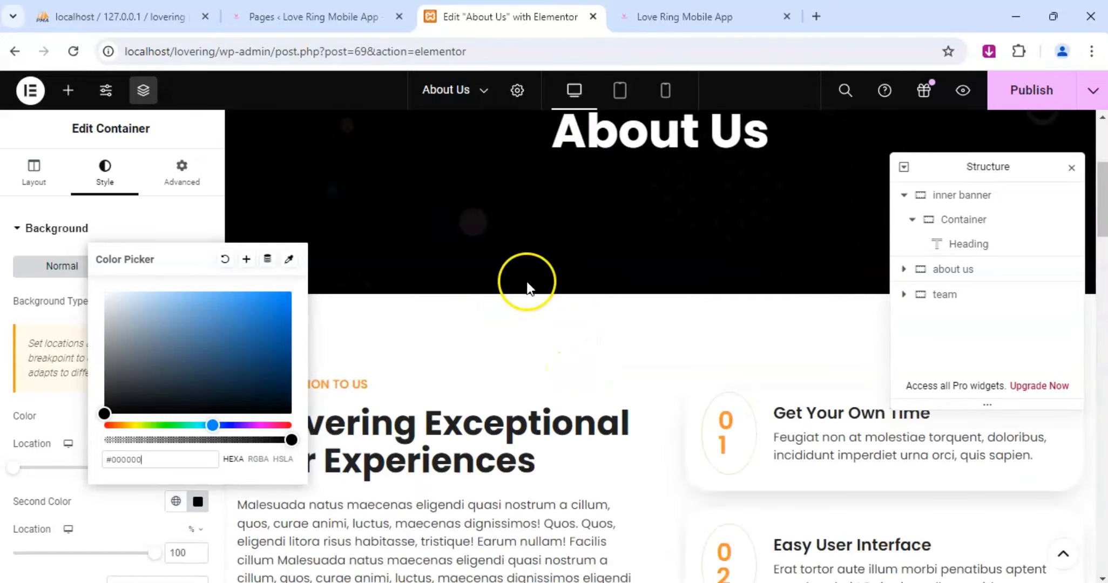
pyautogui.scroll(3, 527, 284)
pyautogui.scroll(-4, 518, 286)
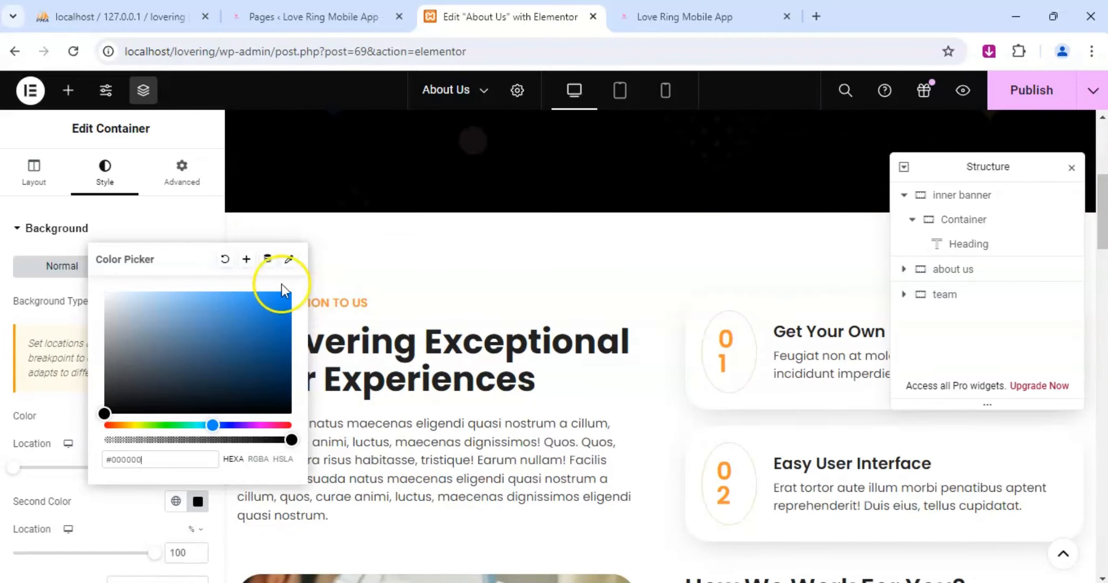
pyautogui.click(389, 324)
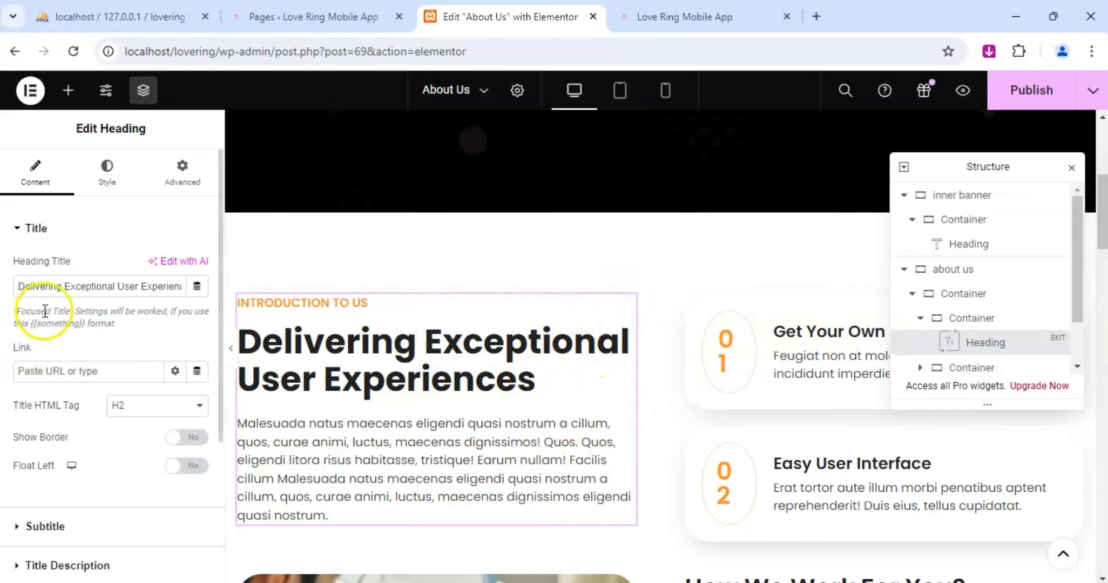
pyautogui.click(98, 284)
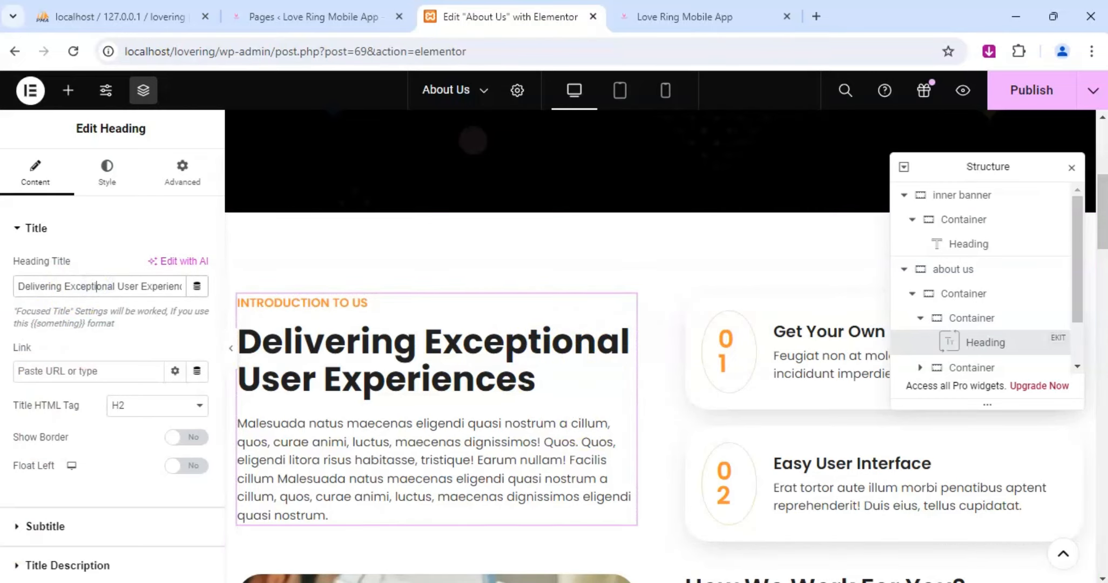
pyautogui.click(123, 286)
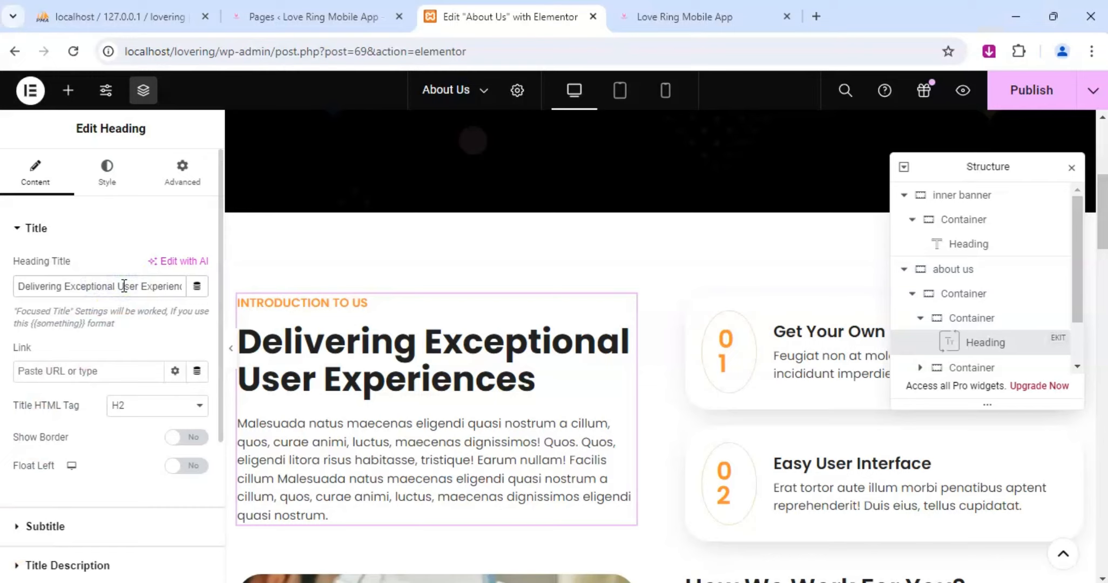
pyautogui.hotkey('ctrl', 'a')
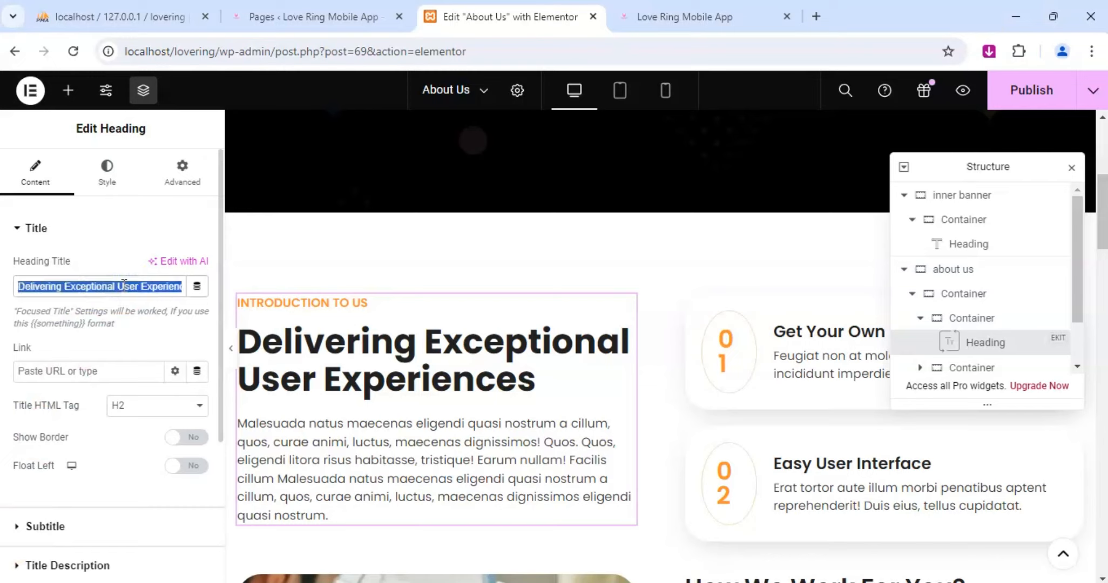
pyautogui.write('Make Real Connections With')
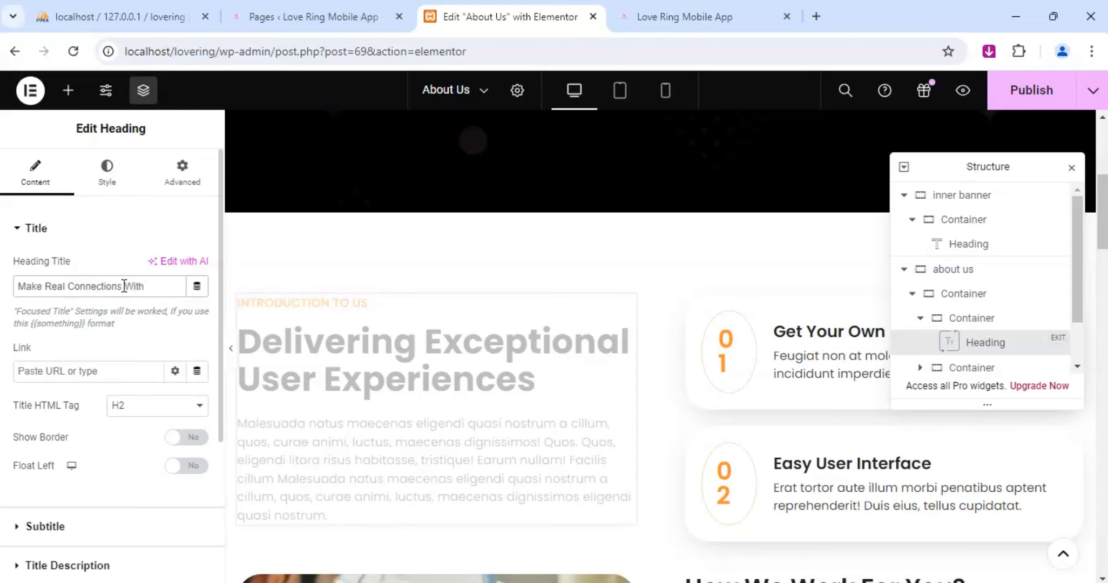
pyautogui.write('ng')
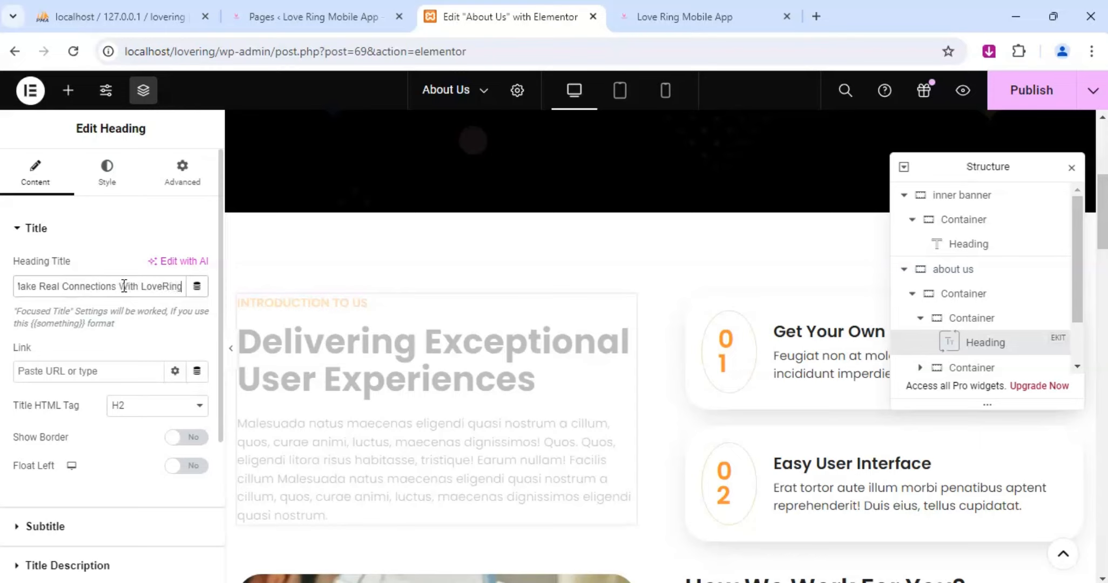
pyautogui.click(144, 282)
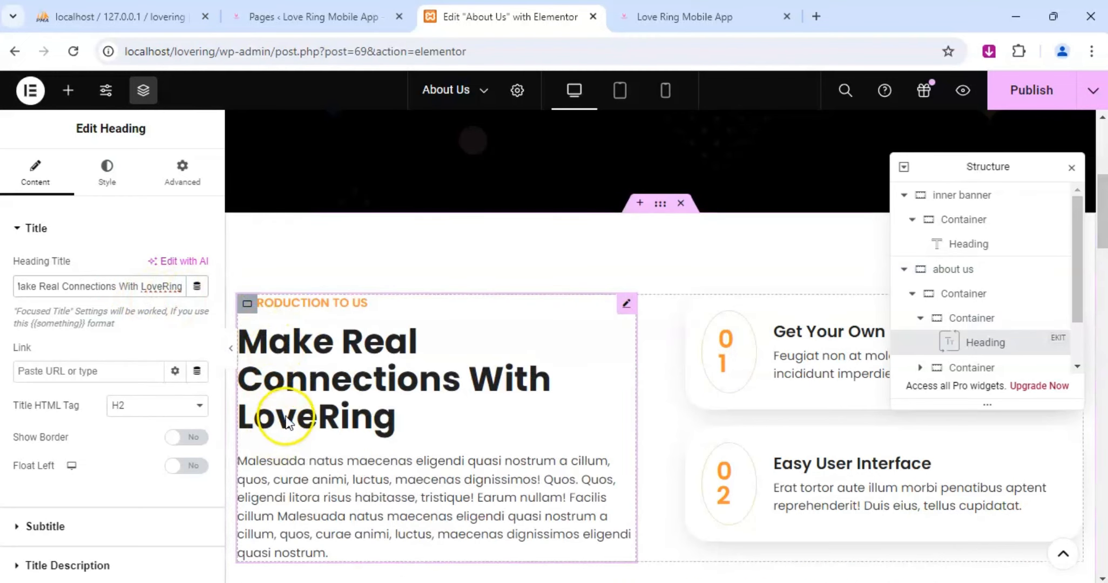
# Open the title description settings of the introduction heading.
pyautogui.scroll(-3, 515, 410)
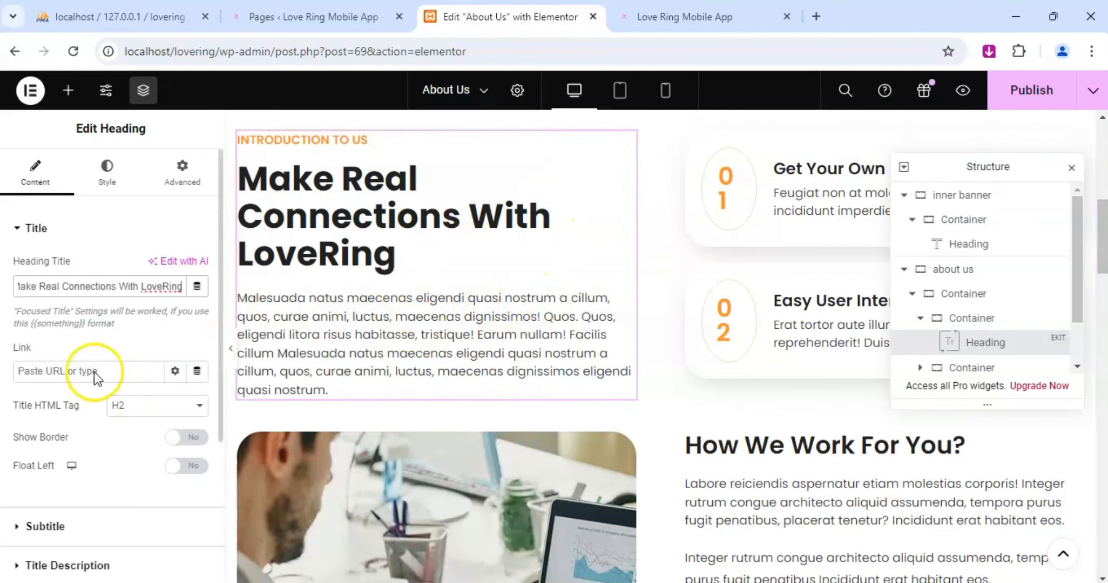
pyautogui.scroll(-4, 94, 372)
pyautogui.click(32, 352)
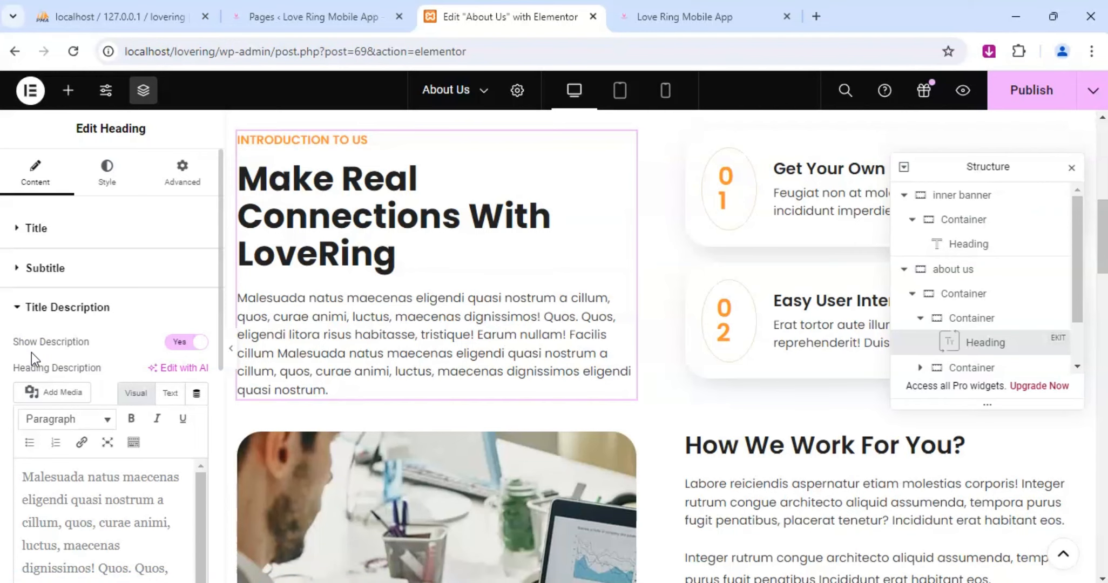
# Check the About Us page in its preview and return to the introduction heading in the editor.
pyautogui.scroll(-3, 511, 338)
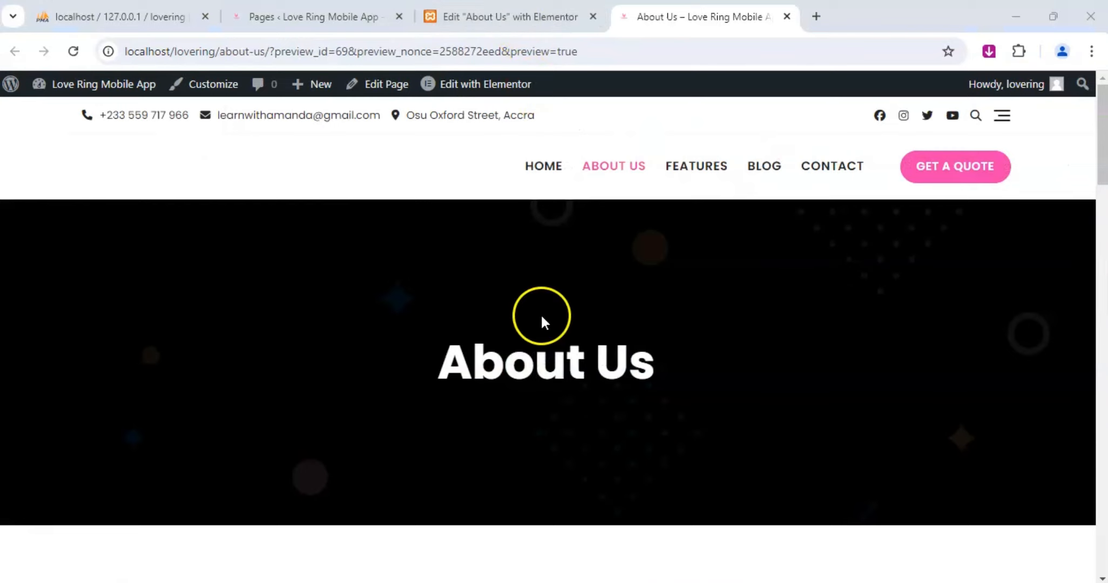
pyautogui.scroll(-5, 541, 314)
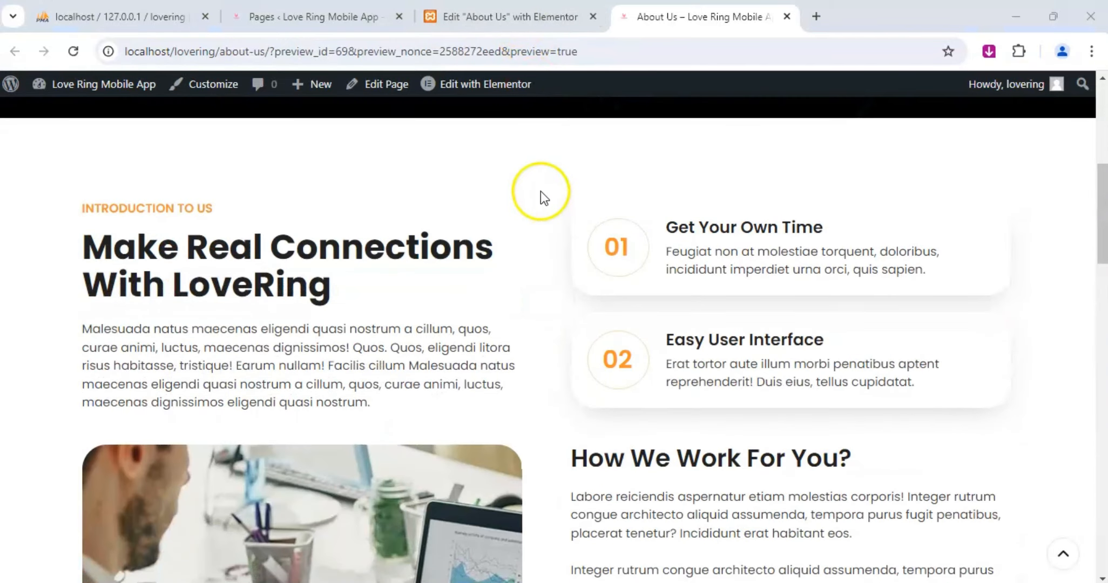
pyautogui.click(552, 17)
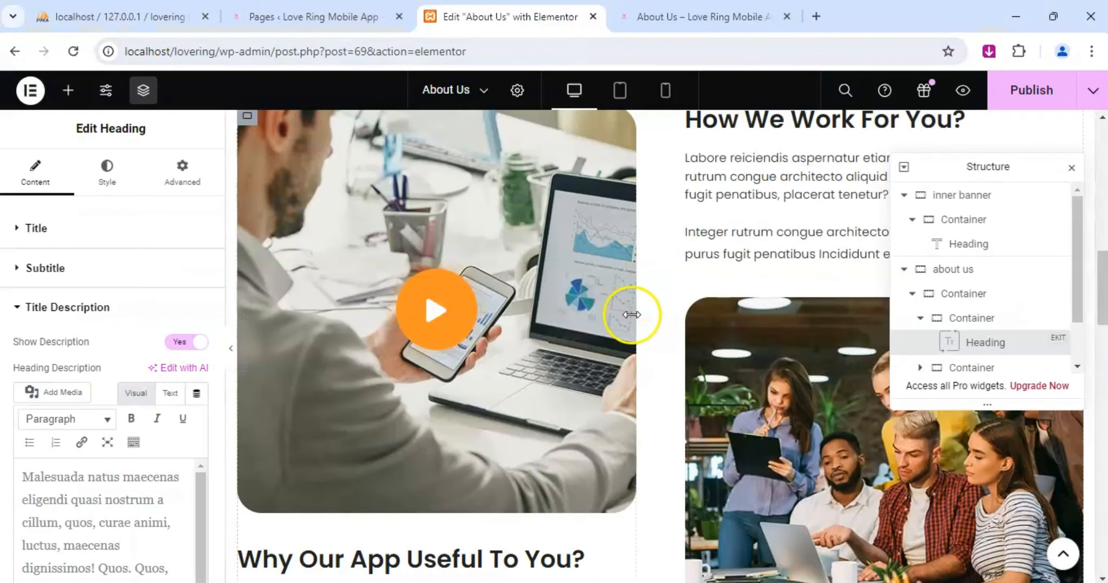
pyautogui.scroll(5, 715, 296)
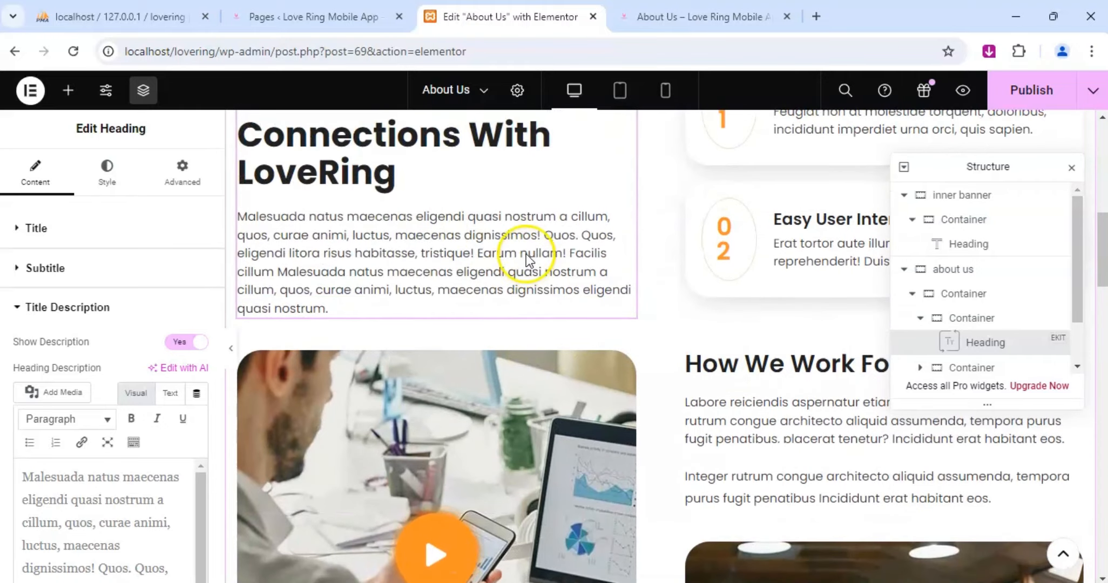
pyautogui.scroll(2, 491, 238)
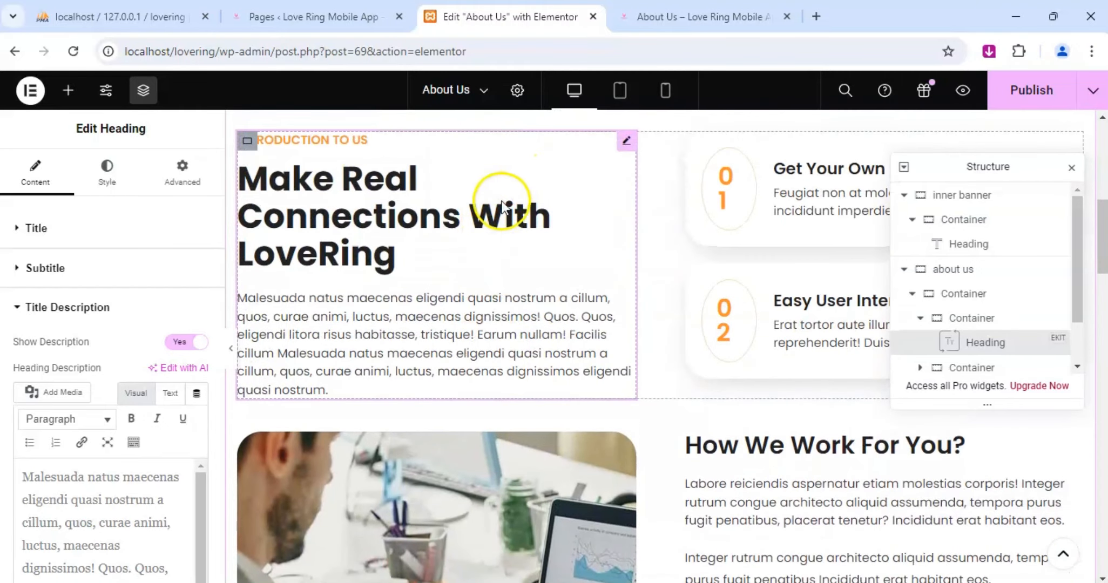
# Replace the placeholder description of the introduction heading with "Welcome to LoveRing".
pyautogui.scroll(-5, 99, 396)
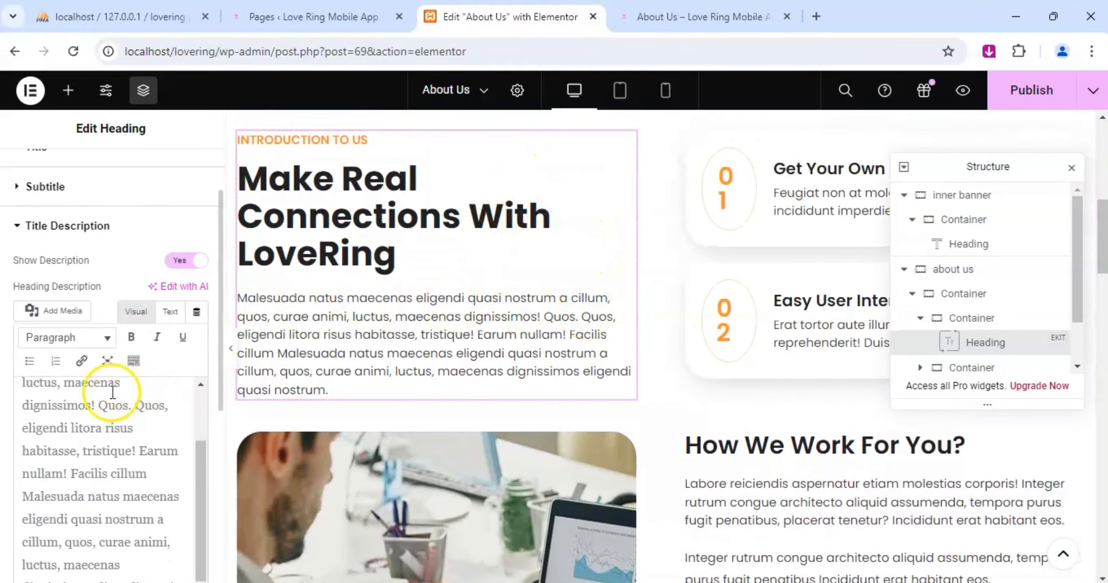
pyautogui.click(88, 425)
pyautogui.hotkey('ctrl', 'a')
pyautogui.write('We')
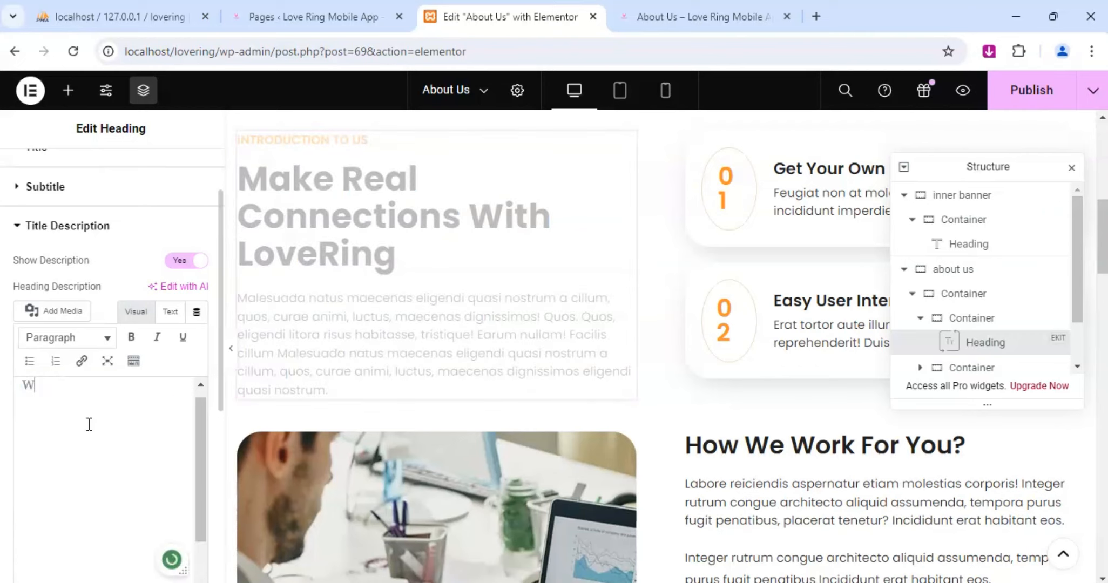
pyautogui.write('me')
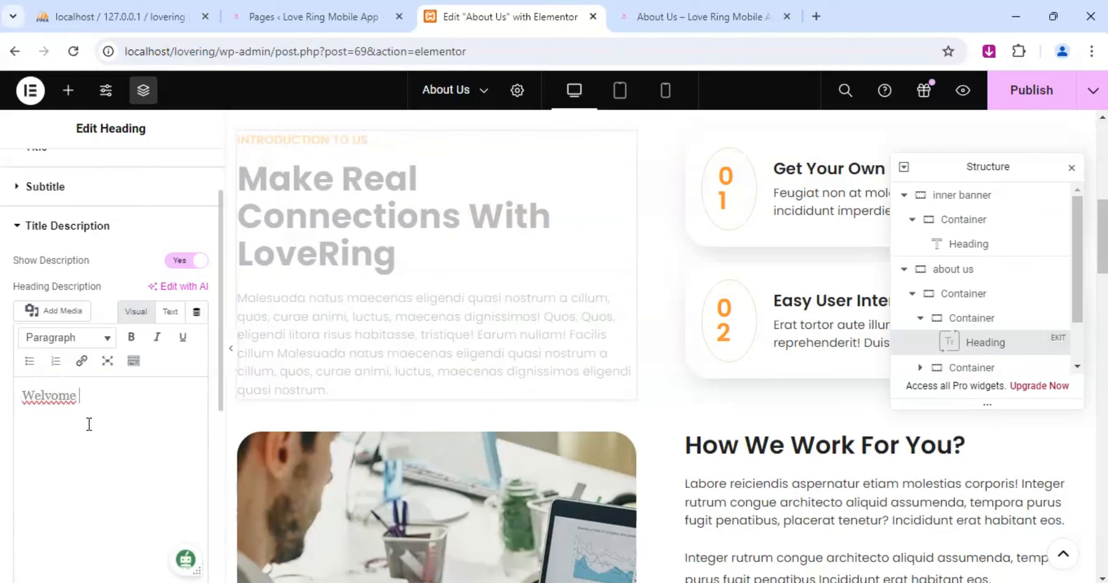
pyautogui.press('BackSpace')
pyautogui.press('BackSpace')
pyautogui.press('BackSpace')
pyautogui.press('BackSpace')
pyautogui.write('come')
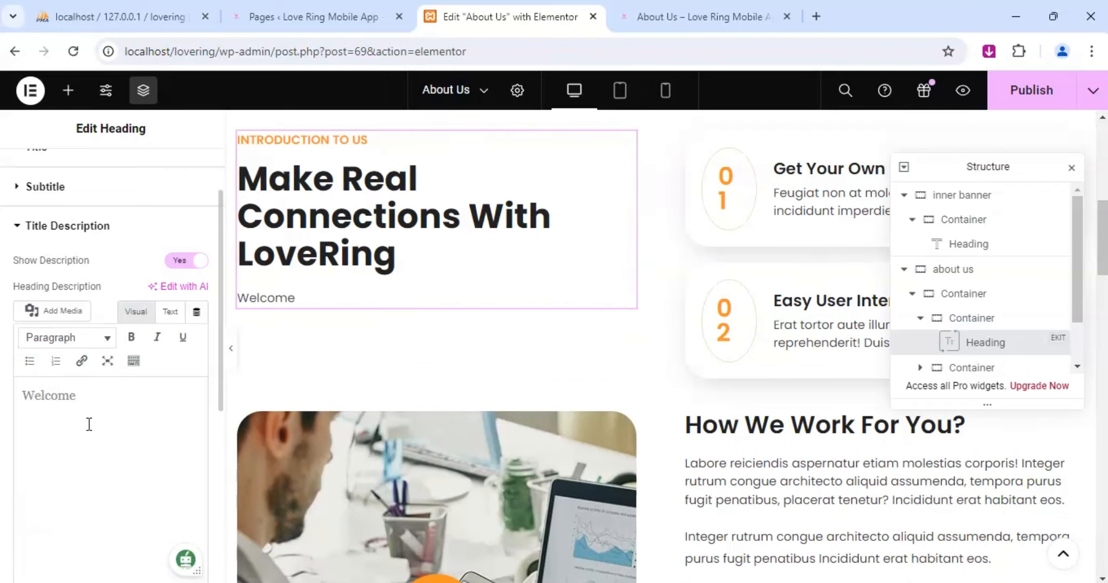
pyautogui.write(' to LoveRing')
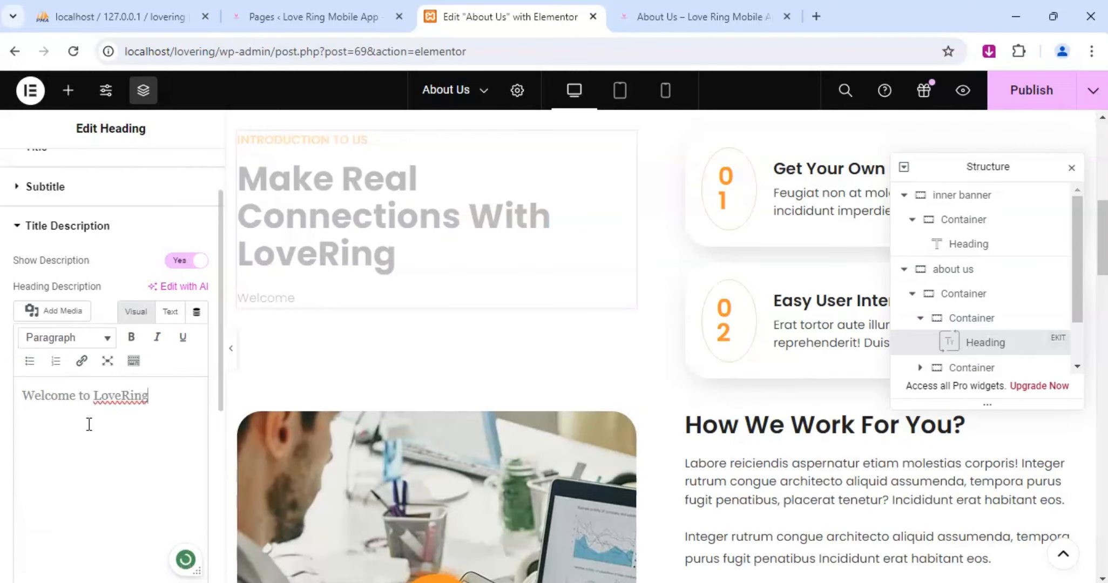
pyautogui.write(', where ')
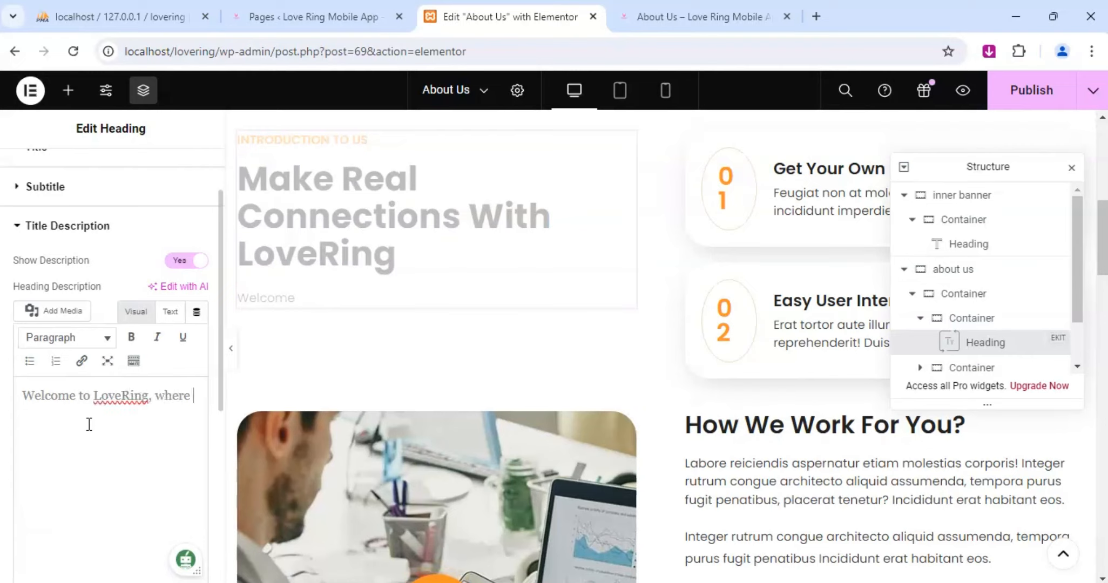
pyautogui.write('connections')
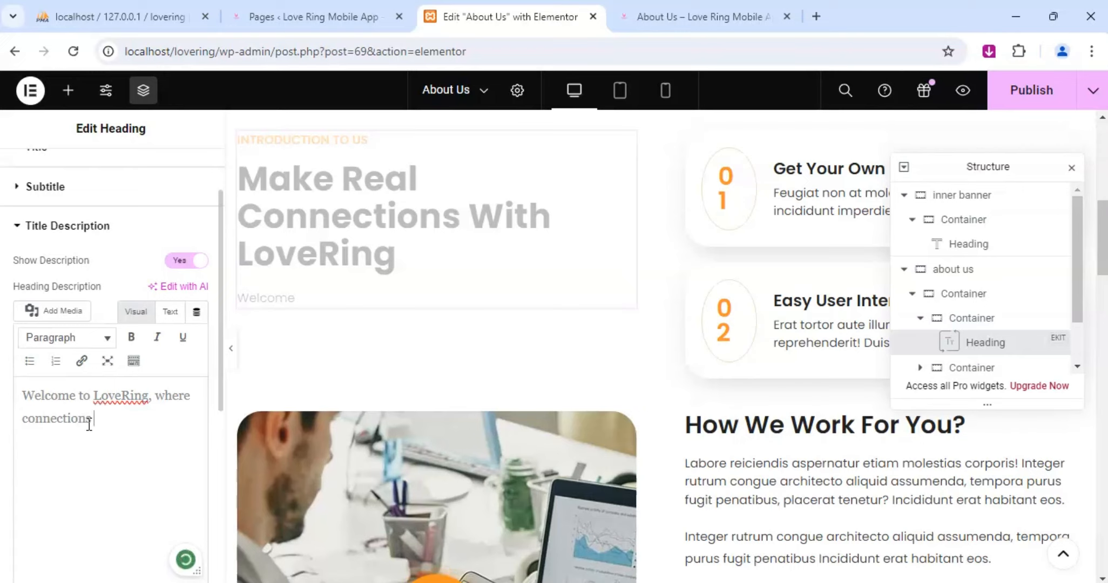
pyautogui.write(' blosson into')
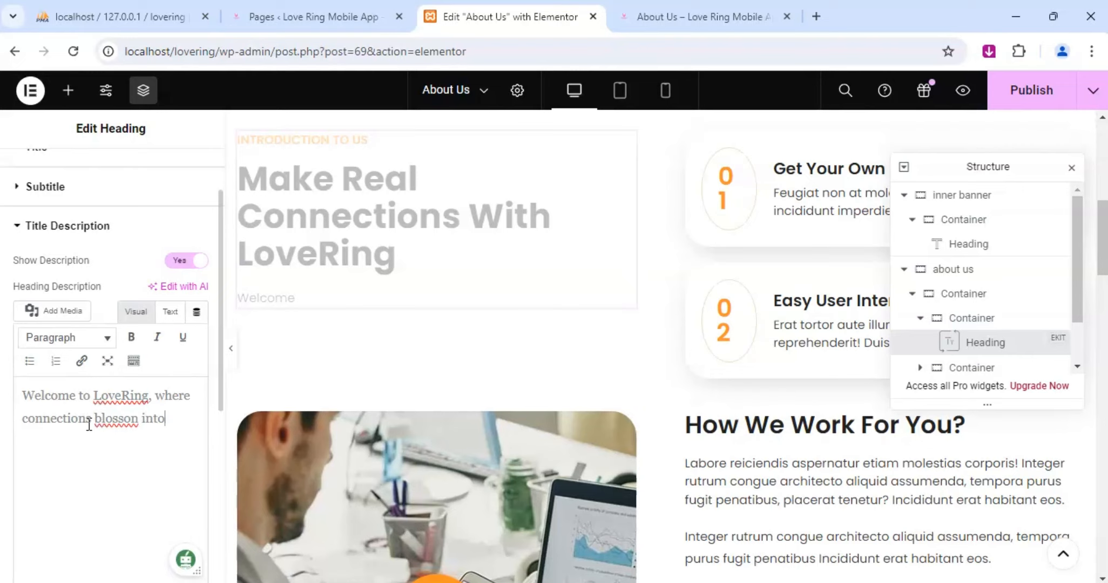
pyautogui.write(' meaningful relationsh')
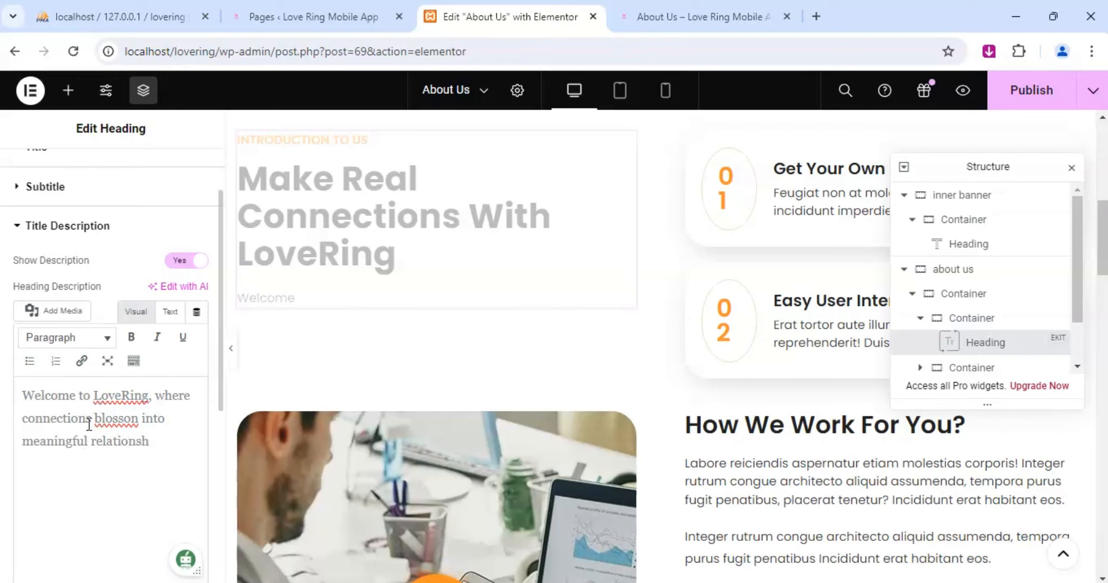
pyautogui.write('ip')
# Correct "blosson" to "blossom" and make "relationship" plural in the introduction description.
pyautogui.click(141, 416)
pyautogui.press('BackSpace')
pyautogui.write('m')
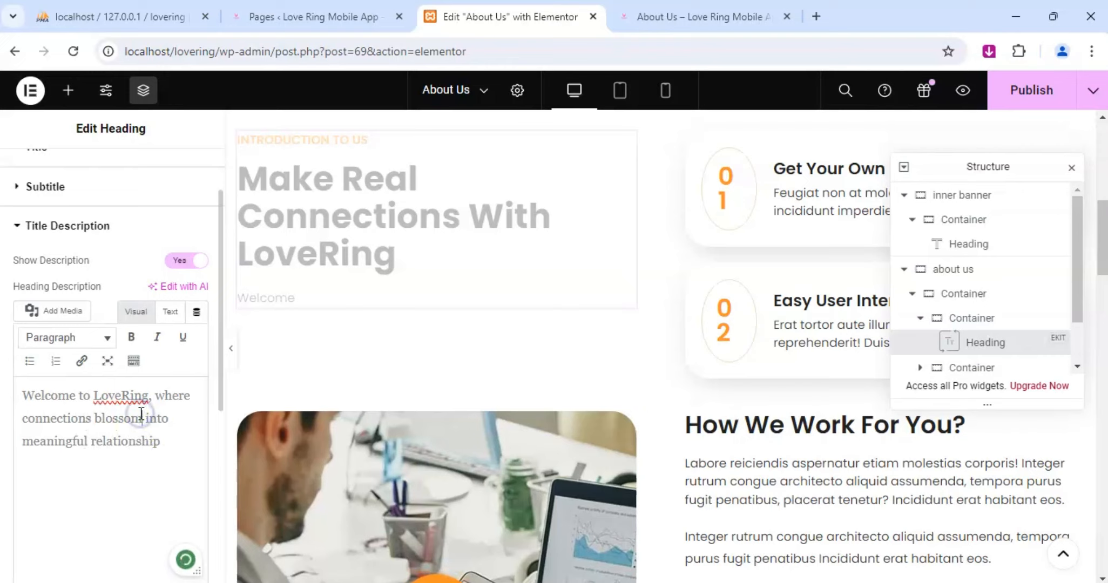
pyautogui.click(171, 445)
pyautogui.write('.')
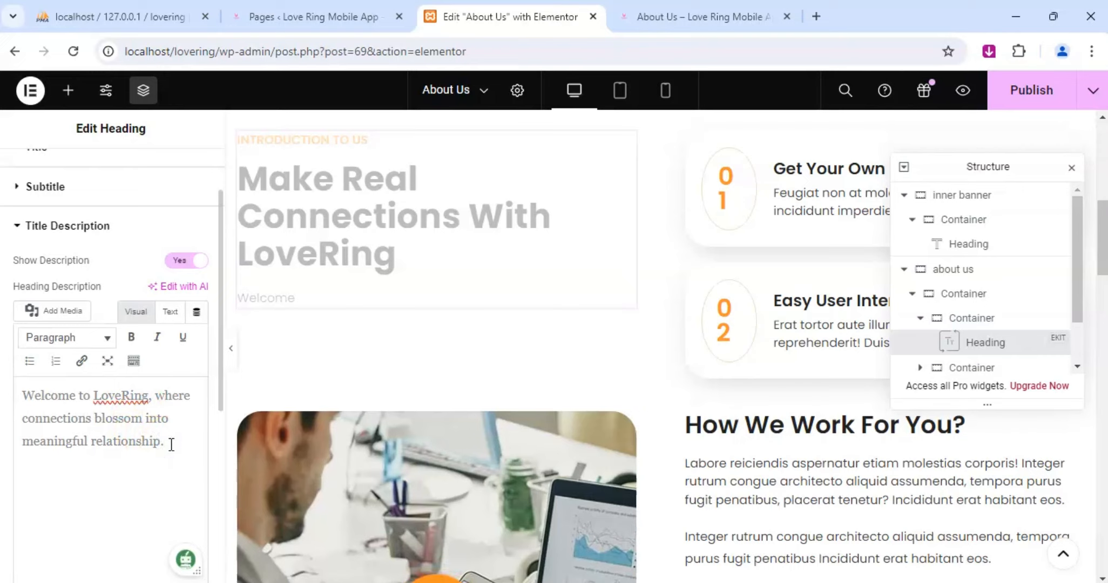
pyautogui.press('BackSpace')
pyautogui.press('BackSpace')
pyautogui.write('s. At Loverin')
# Add ". At LoveRing, we understand that love isn't just about swiping left or right" to the introduction description.
pyautogui.press('BackSpace')
pyautogui.press('BackSpace')
pyautogui.press('BackSpace')
pyautogui.write('Ring, we ')
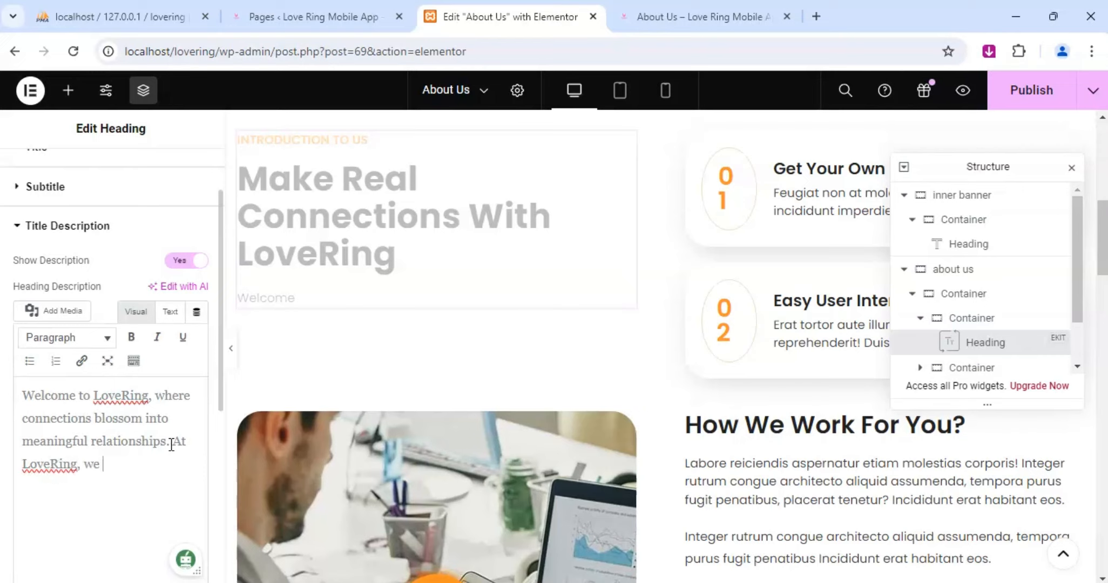
pyautogui.write("understand that love isn't")
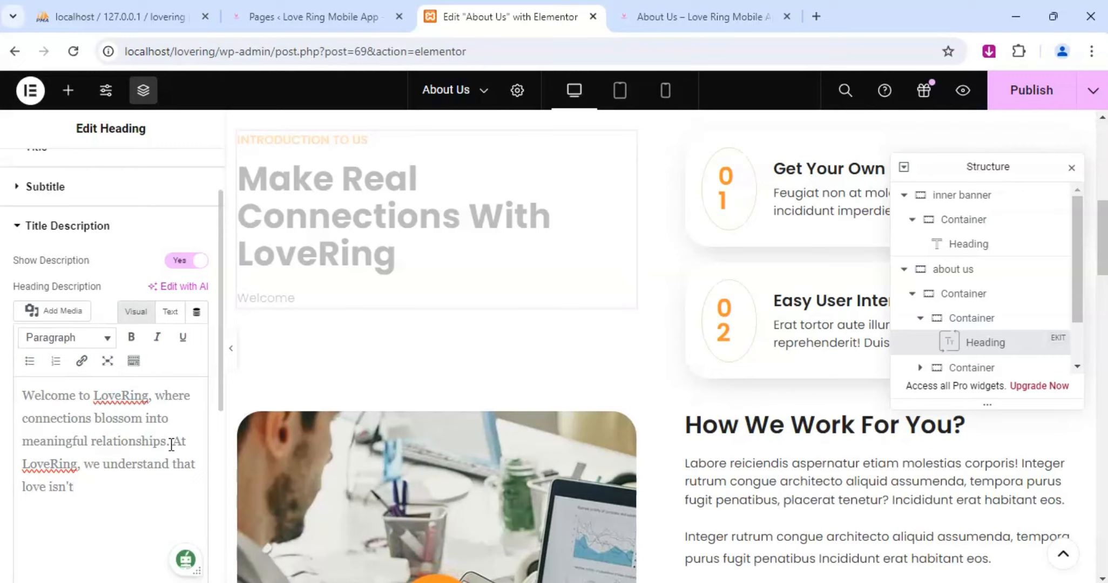
pyautogui.write(' just about swiping')
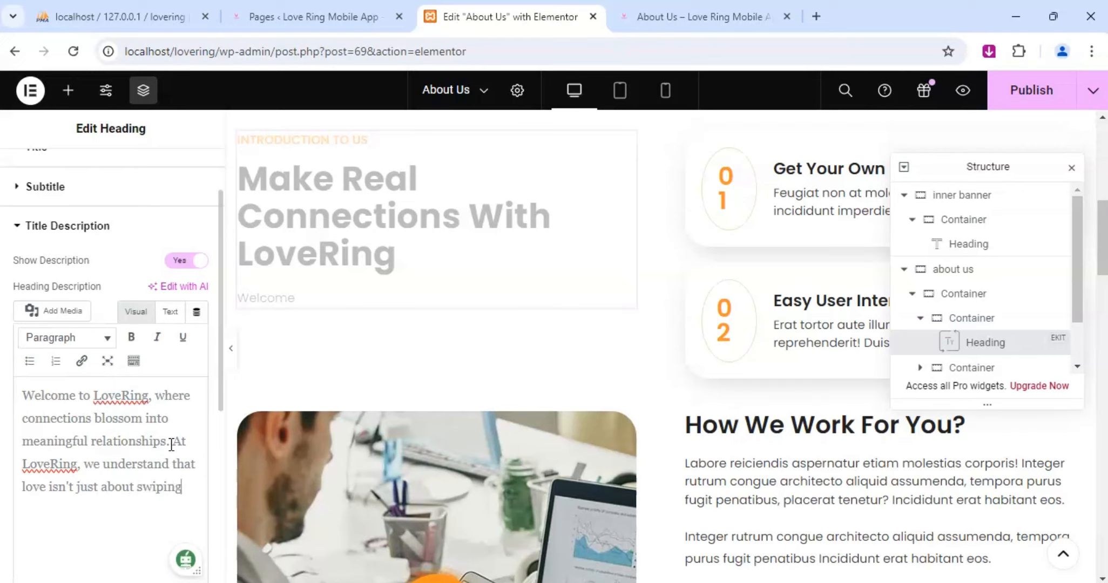
pyautogui.write(' left or ri')
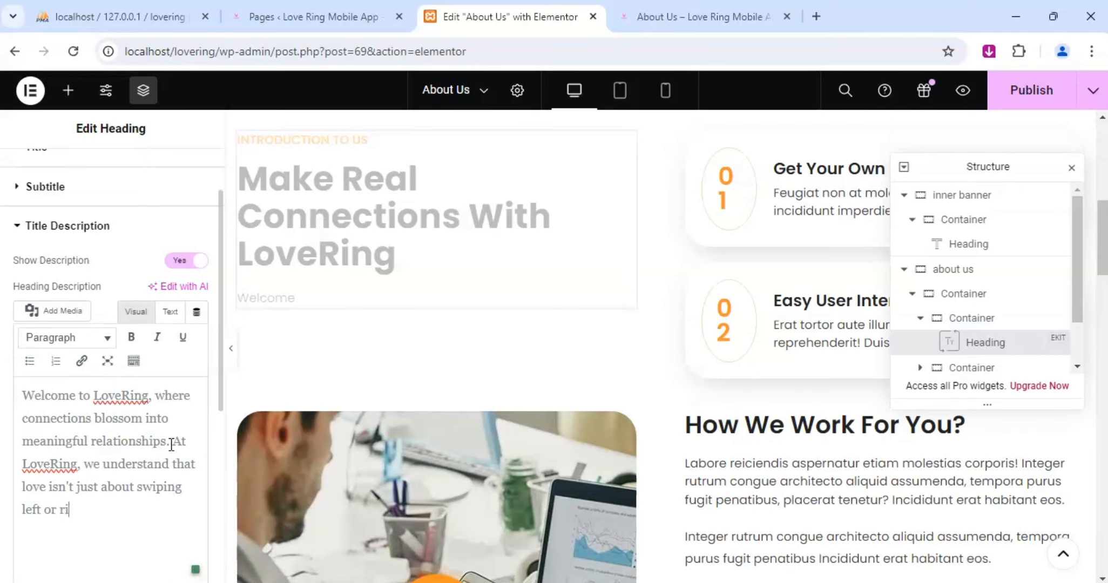
pyautogui.write("ght-it's about discovering")
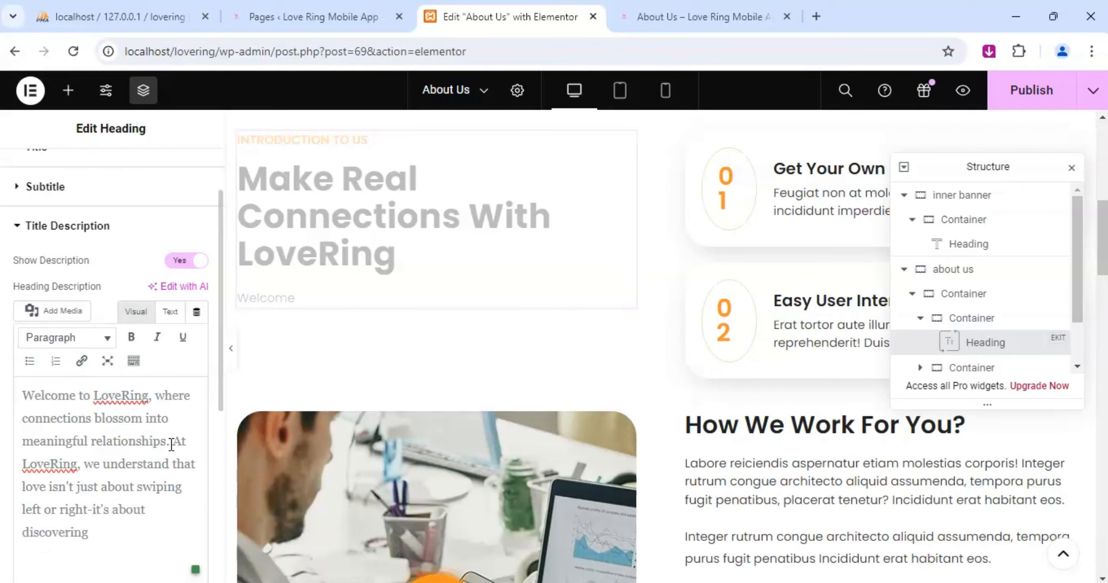
pyautogui.write(' someone who tru')
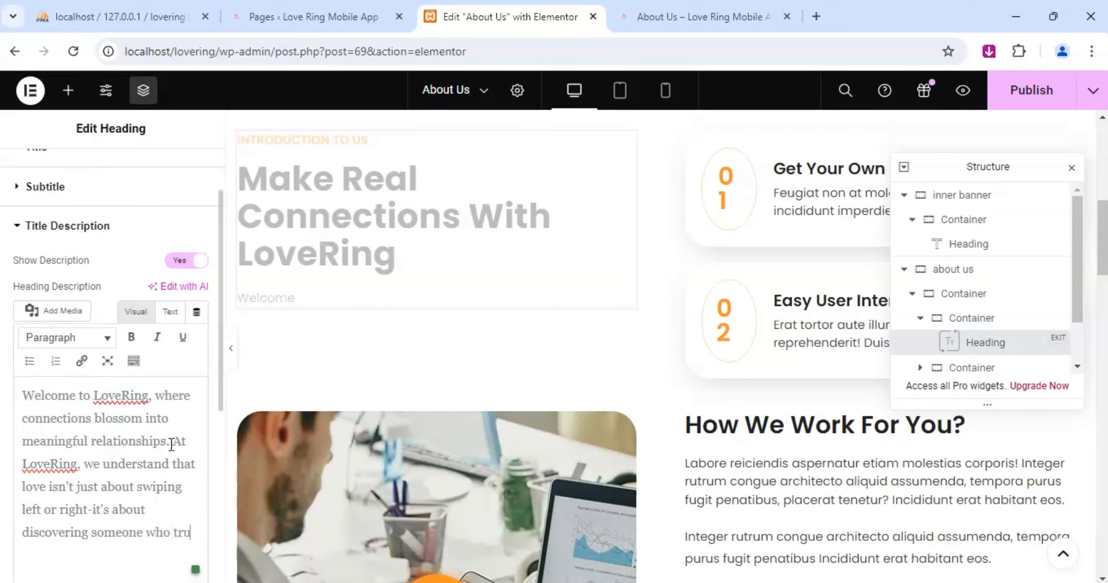
pyautogui.write('ly und')
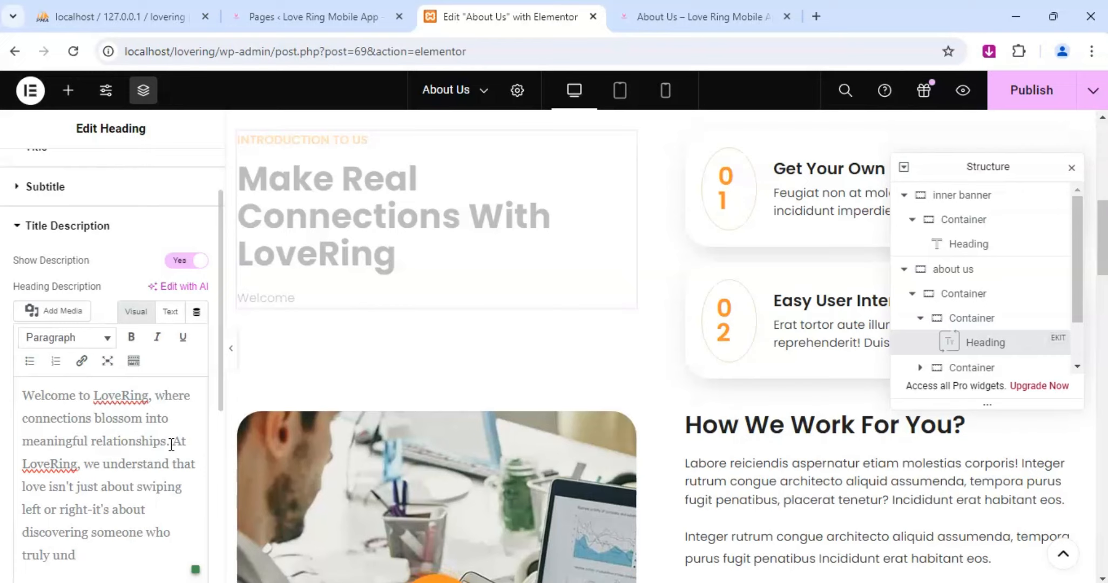
pyautogui.write('erstands and ')
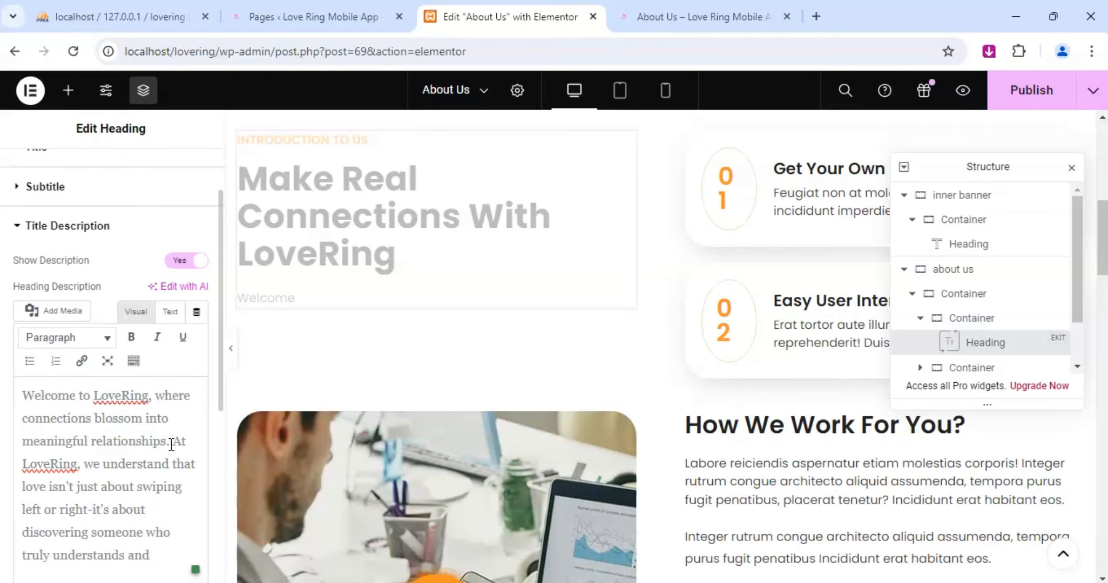
pyautogui.write('complement')
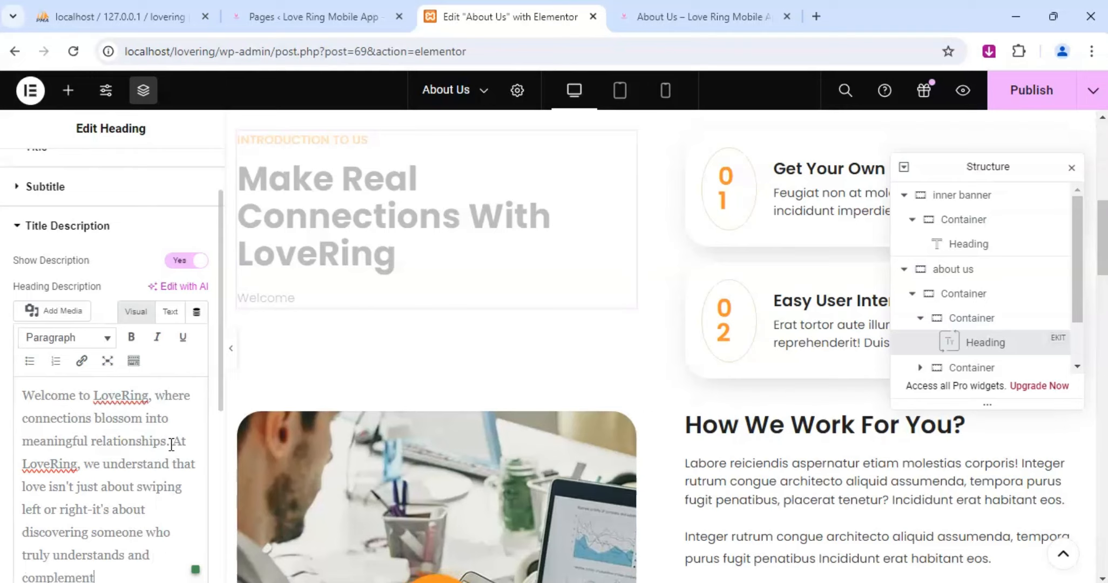
pyautogui.write('s you.')
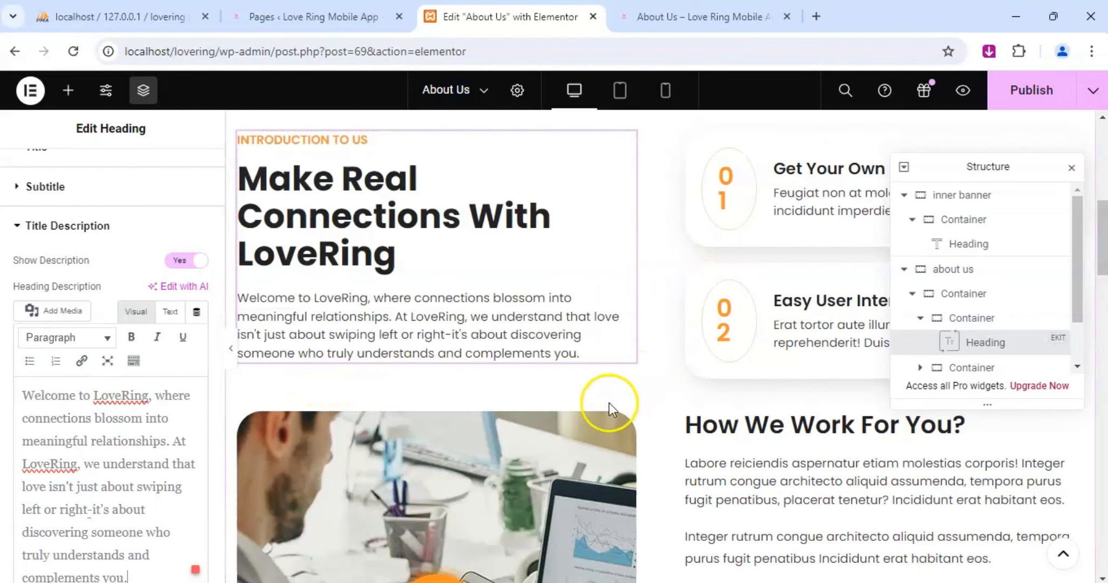
# Look over the sections below the introduction and move the Structure panel off the numbered feature boxes.
pyautogui.click(817, 200)
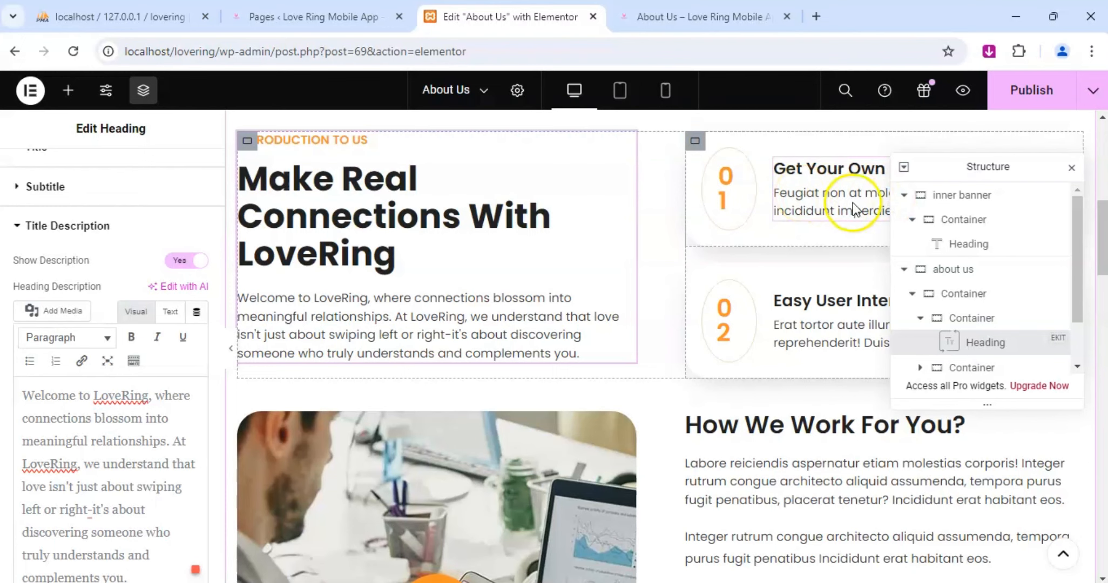
pyautogui.scroll(-3, 794, 341)
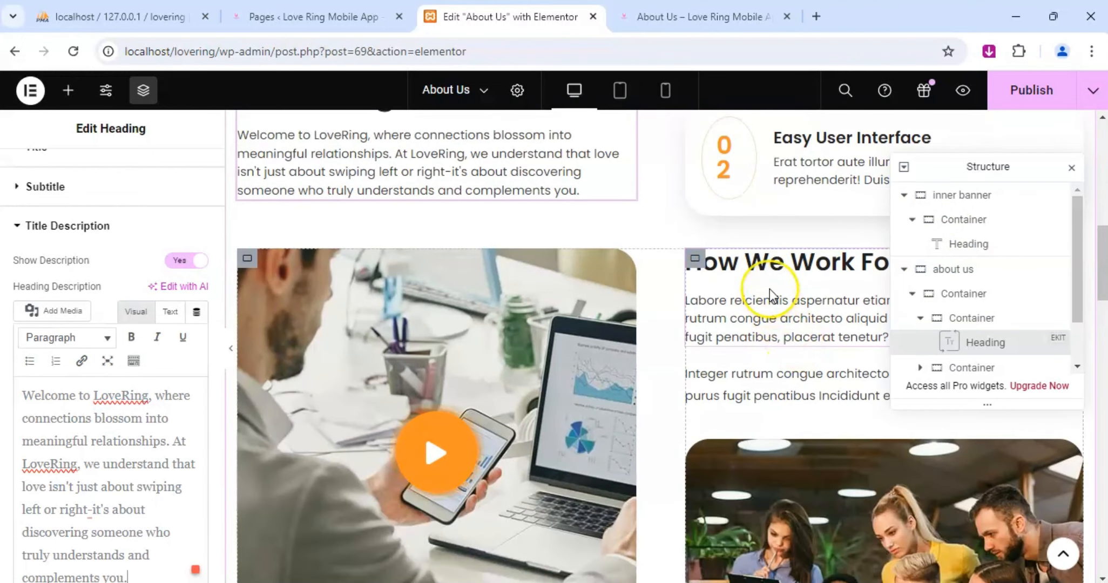
pyautogui.scroll(-2, 770, 289)
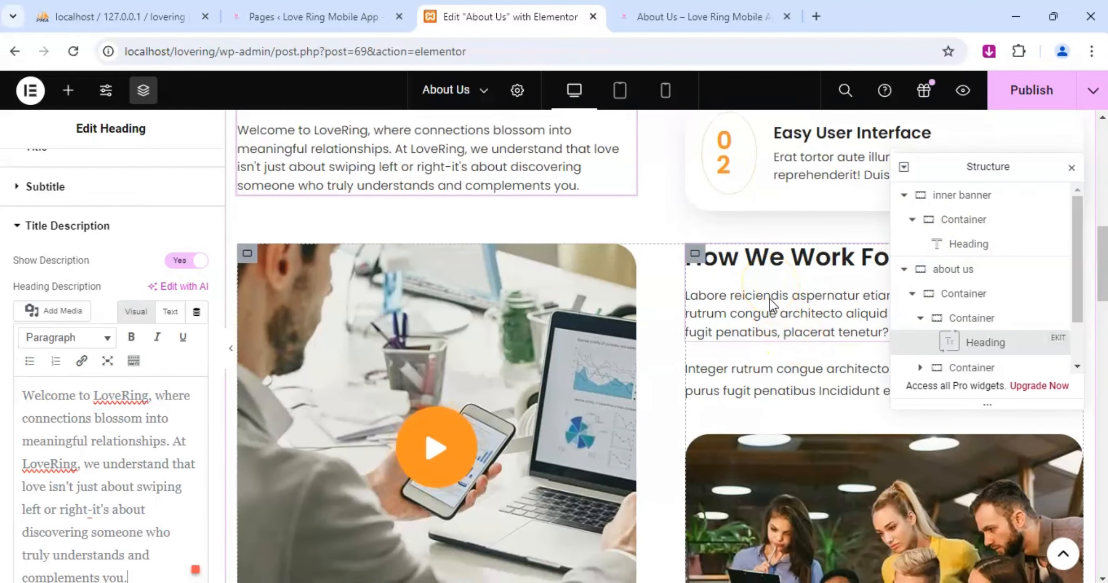
pyautogui.scroll(-6, 770, 299)
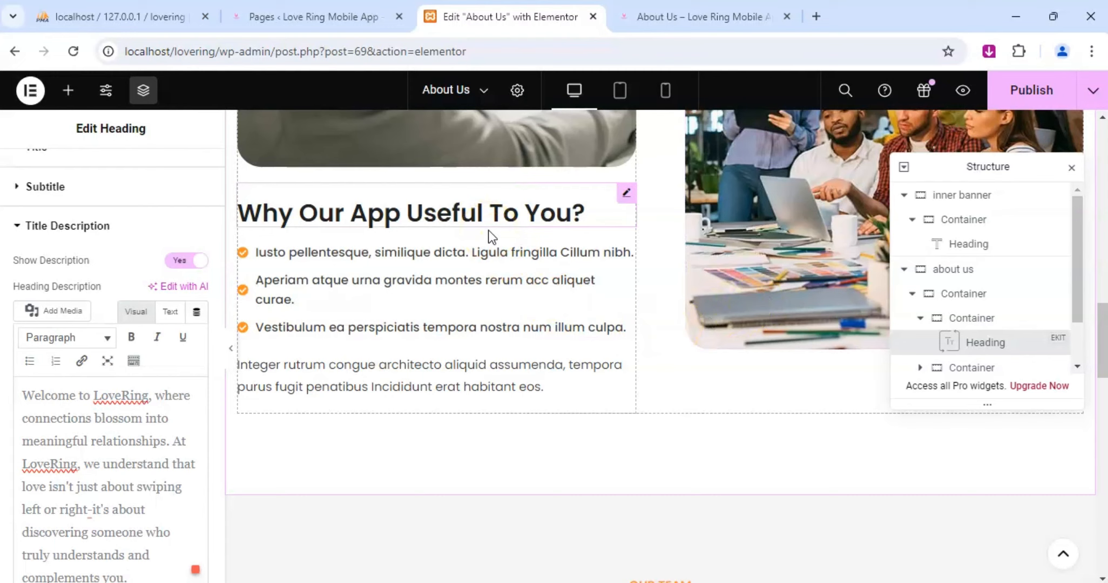
pyautogui.scroll(8, 649, 221)
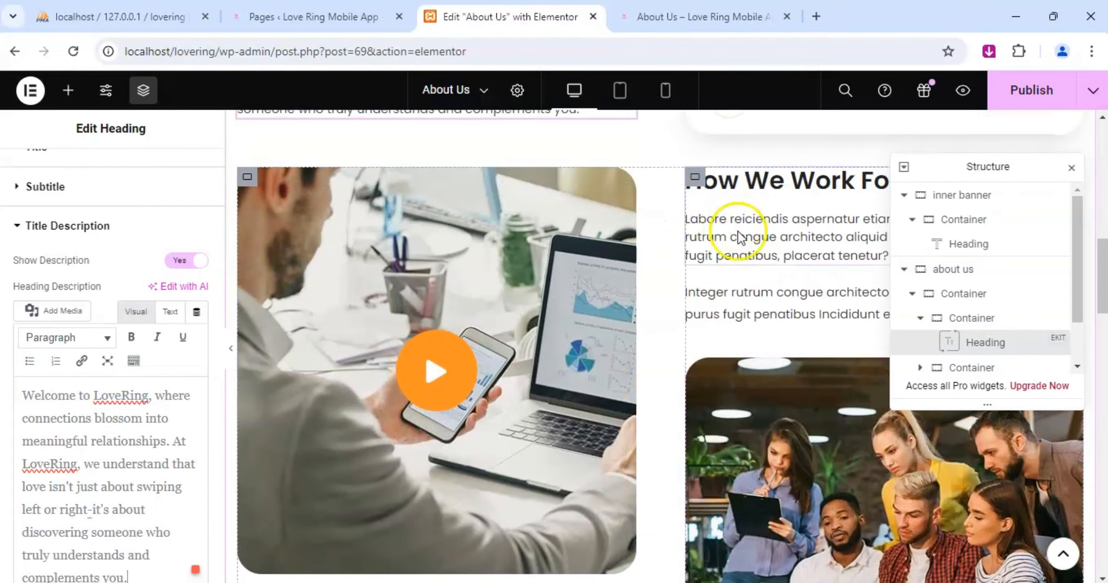
pyautogui.moveTo(1001, 167); pyautogui.dragTo(832, 381)
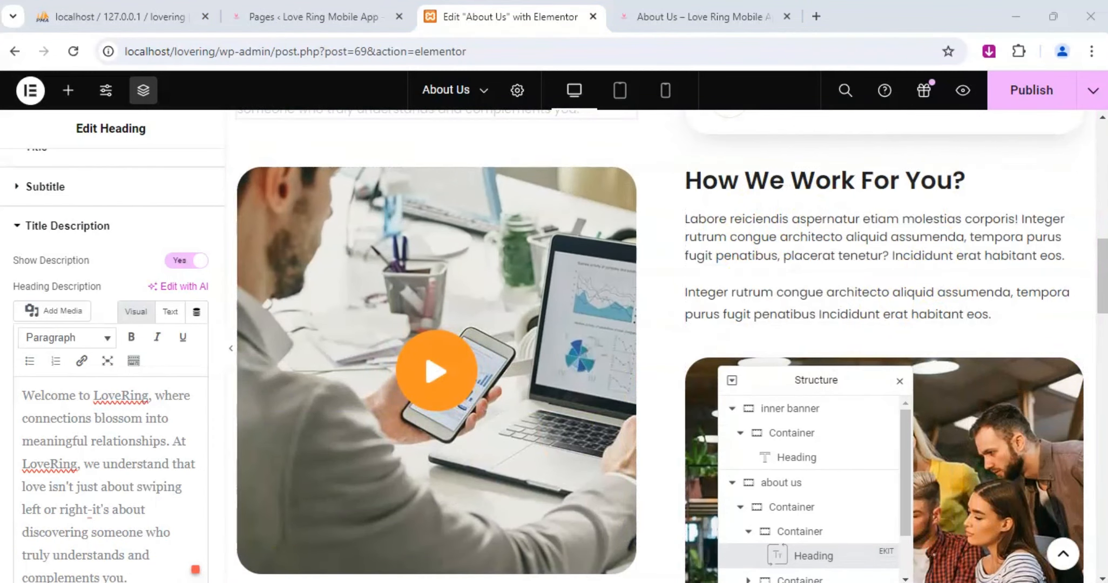
pyautogui.scroll(5, 840, 297)
# Replace the heading title of feature box 01 with "Mission Statement".
pyautogui.click(1059, 168)
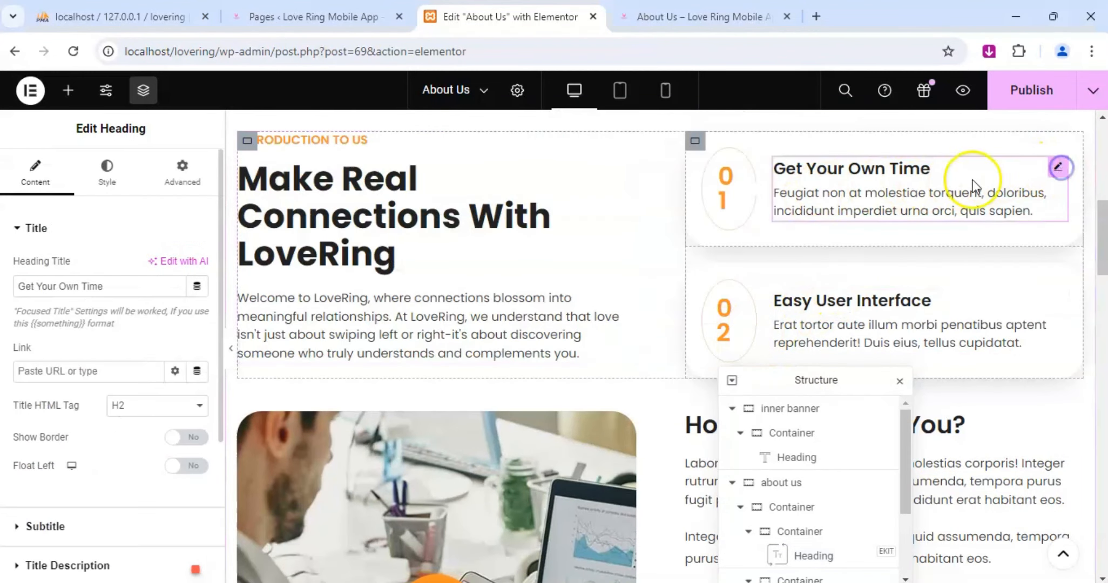
pyautogui.tripleClick(84, 283)
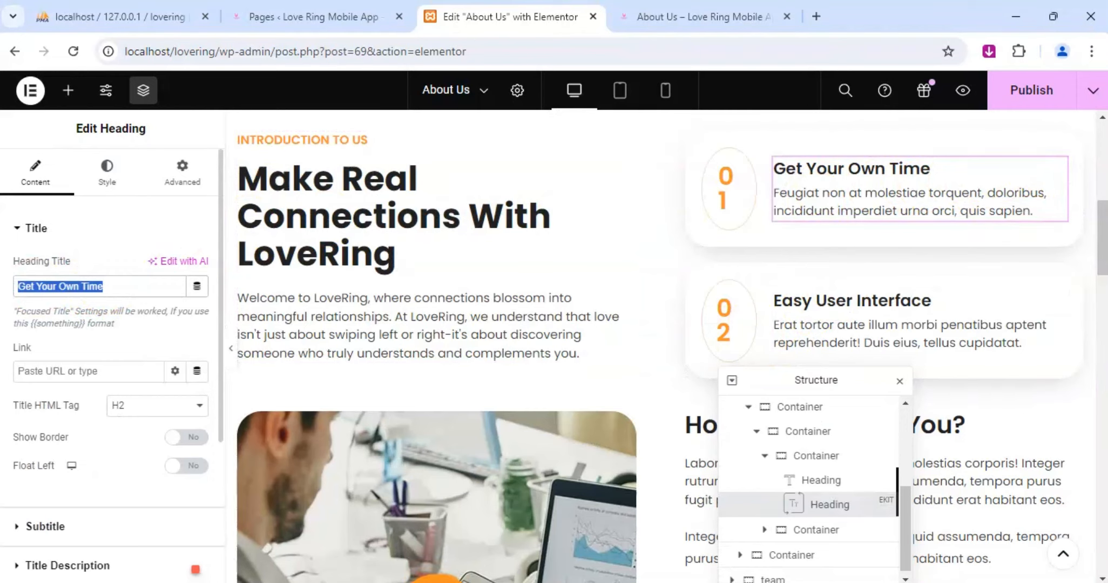
pyautogui.write('Mission')
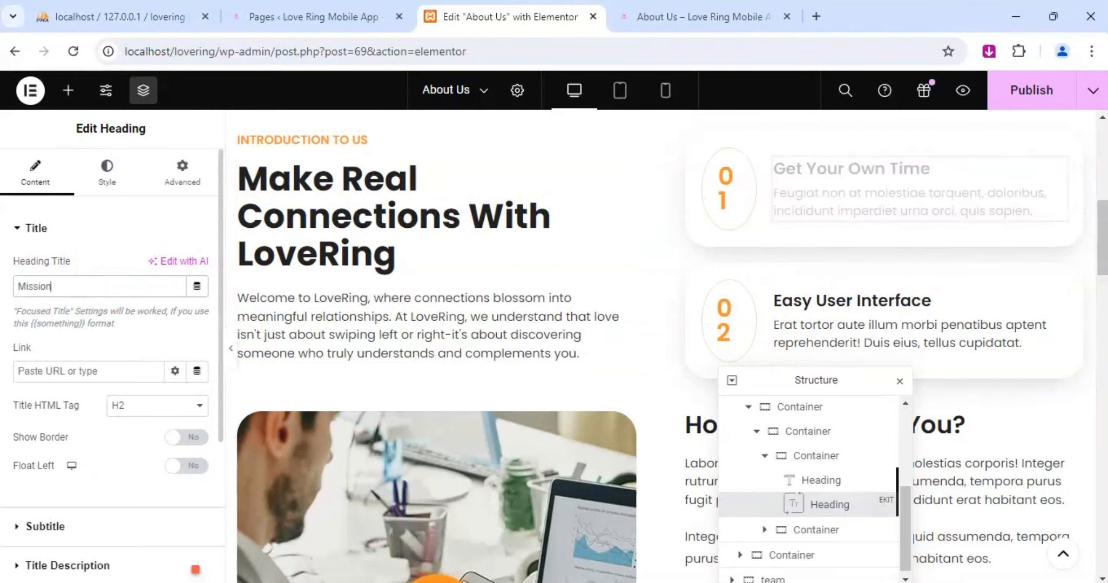
pyautogui.write('s')
pyautogui.press('BackSpace')
pyautogui.write('Statement')
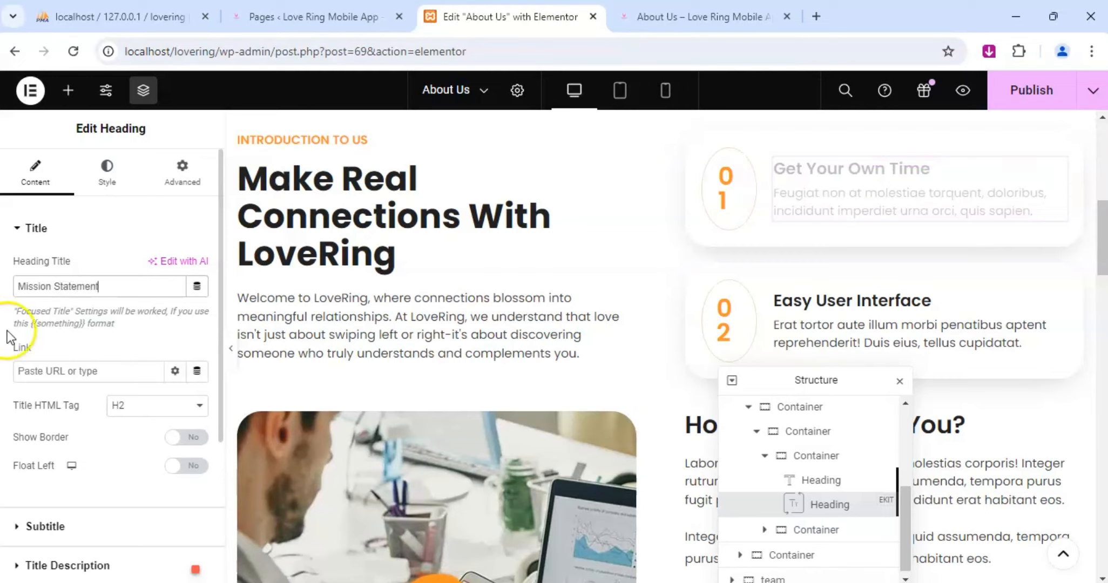
# Replace the title description of feature box 01 with "We strive to offer a safe, inclusive and supportive".
pyautogui.scroll(-4, 46, 400)
pyautogui.click(54, 351)
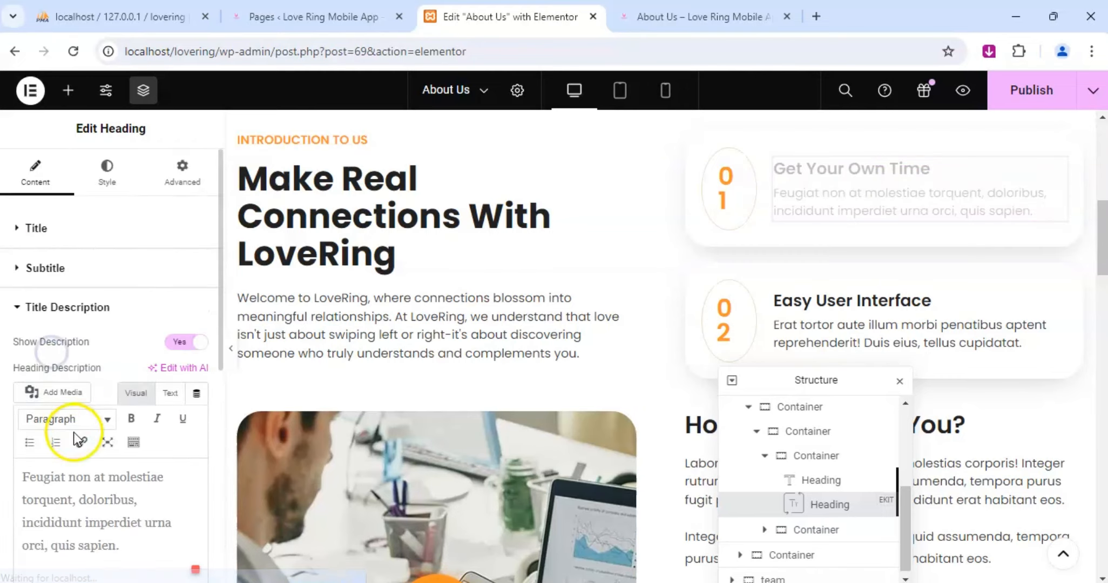
pyautogui.scroll(-2, 79, 427)
pyautogui.tripleClick(93, 411)
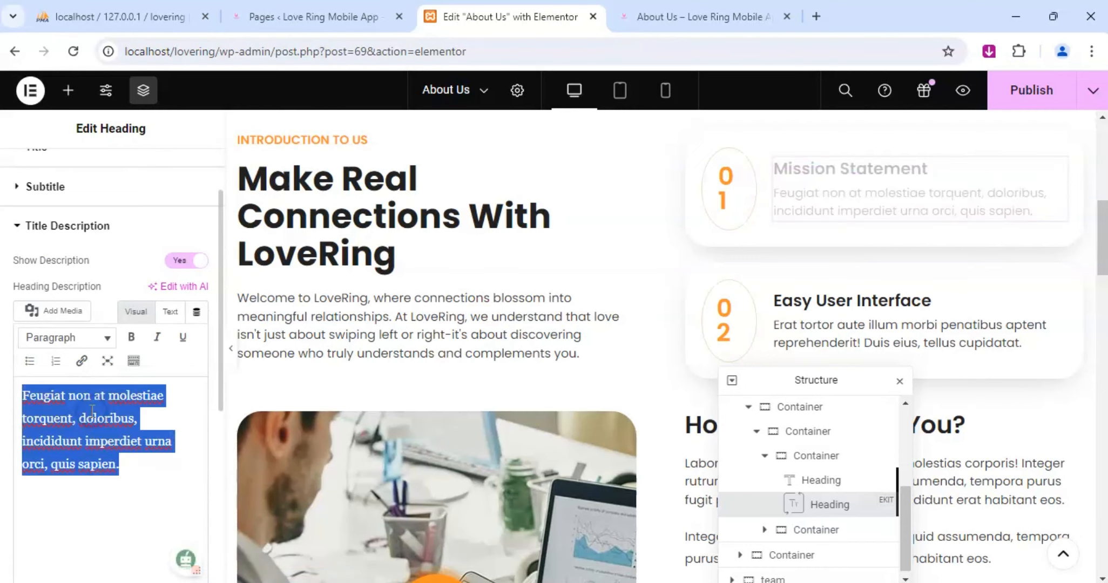
pyautogui.write('We strive ')
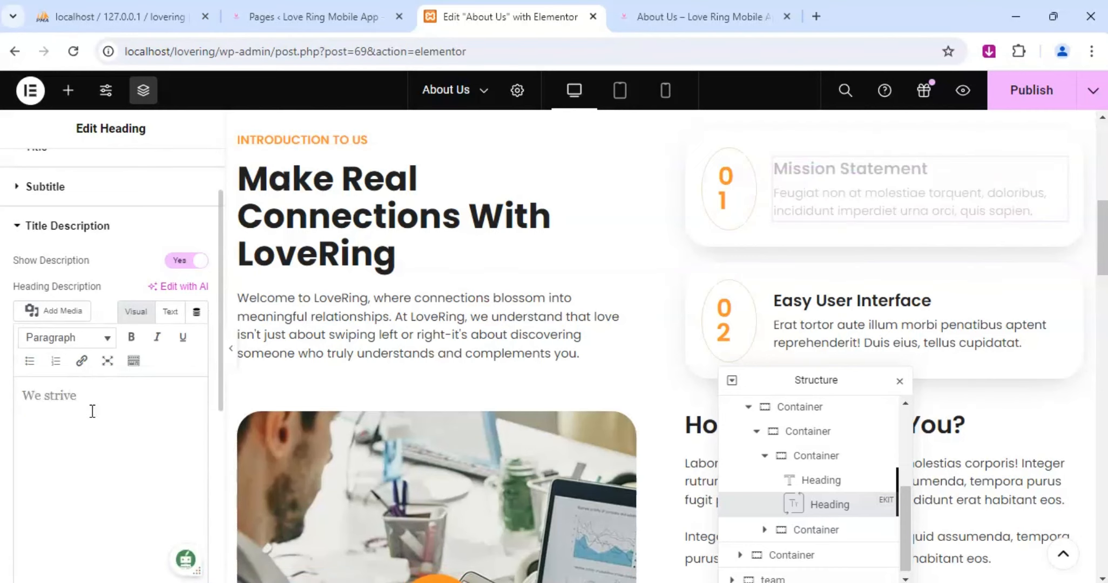
pyautogui.write('to offer a safe, inc')
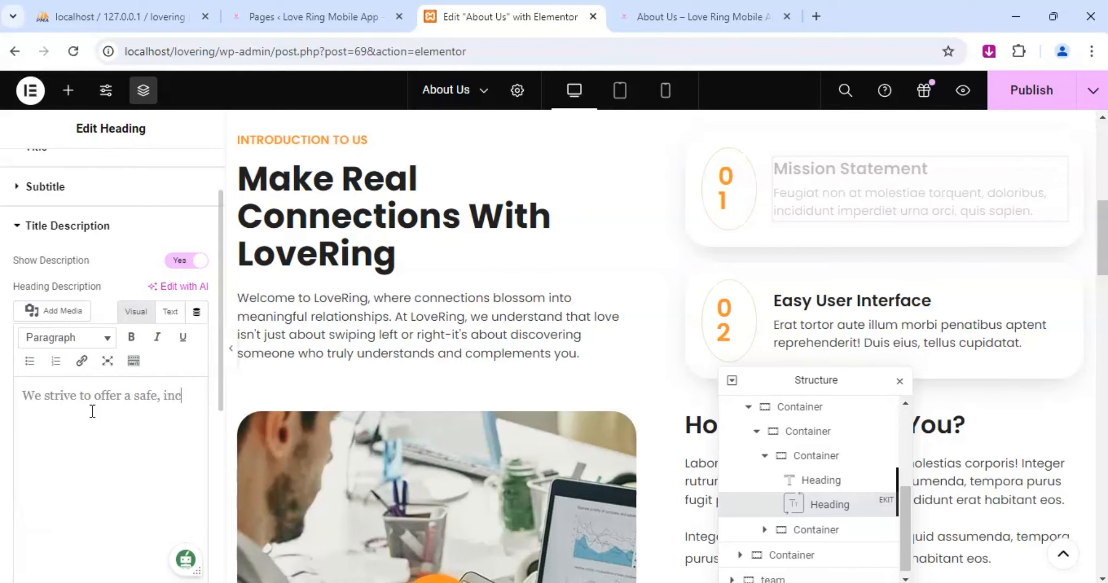
pyautogui.write('lusive ')
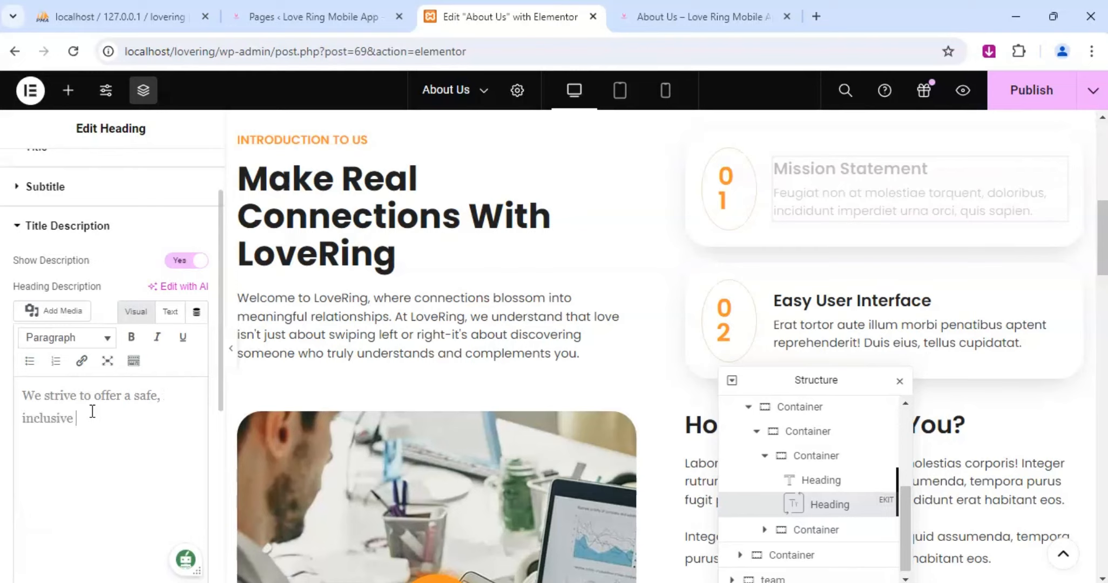
pyautogui.write('and supportive')
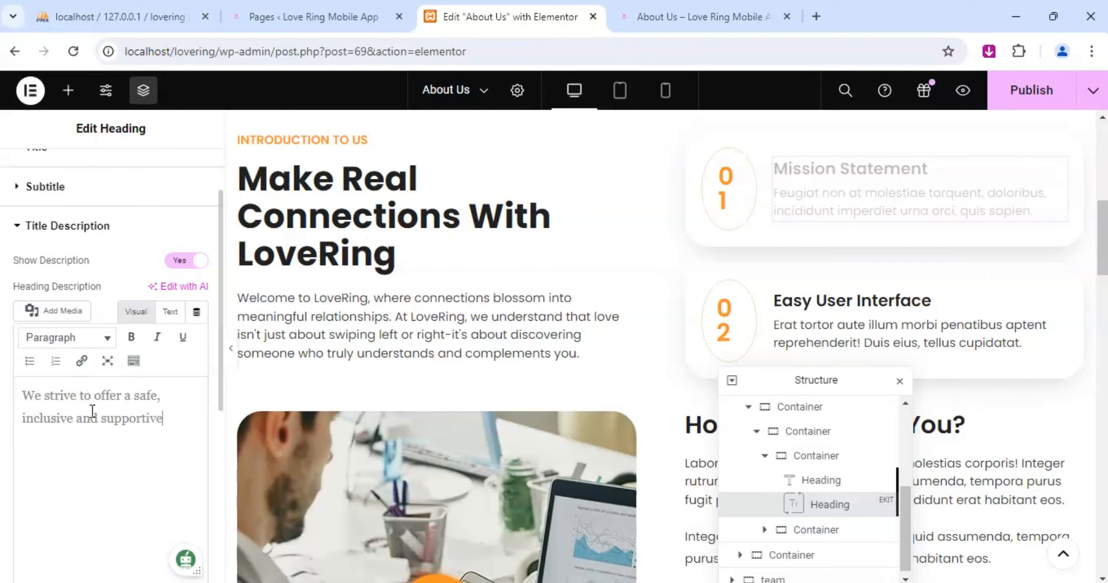
pyautogui.write(' platform whe')
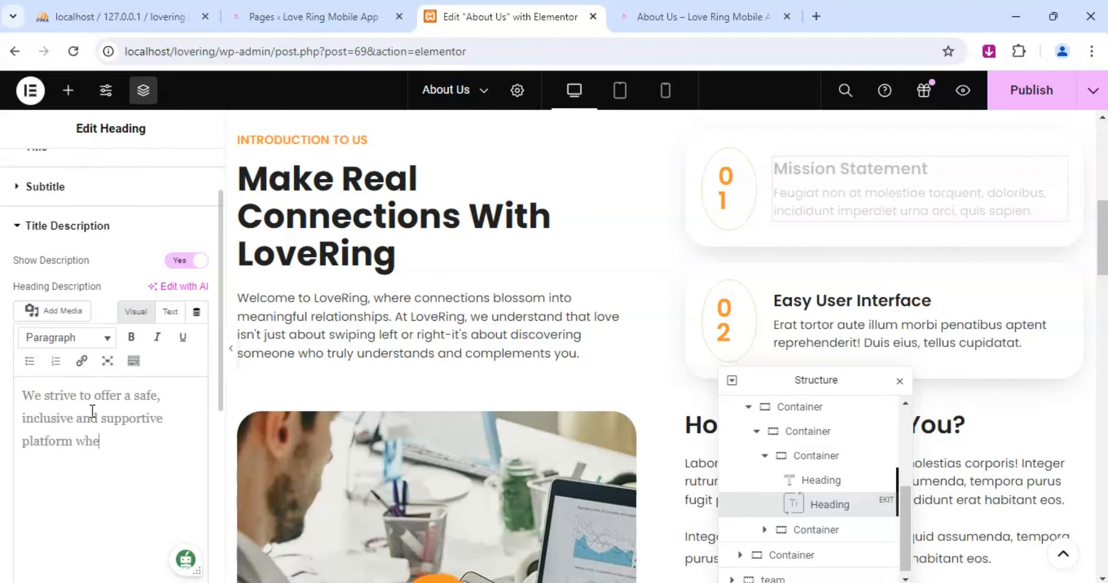
pyautogui.write('re users can ')
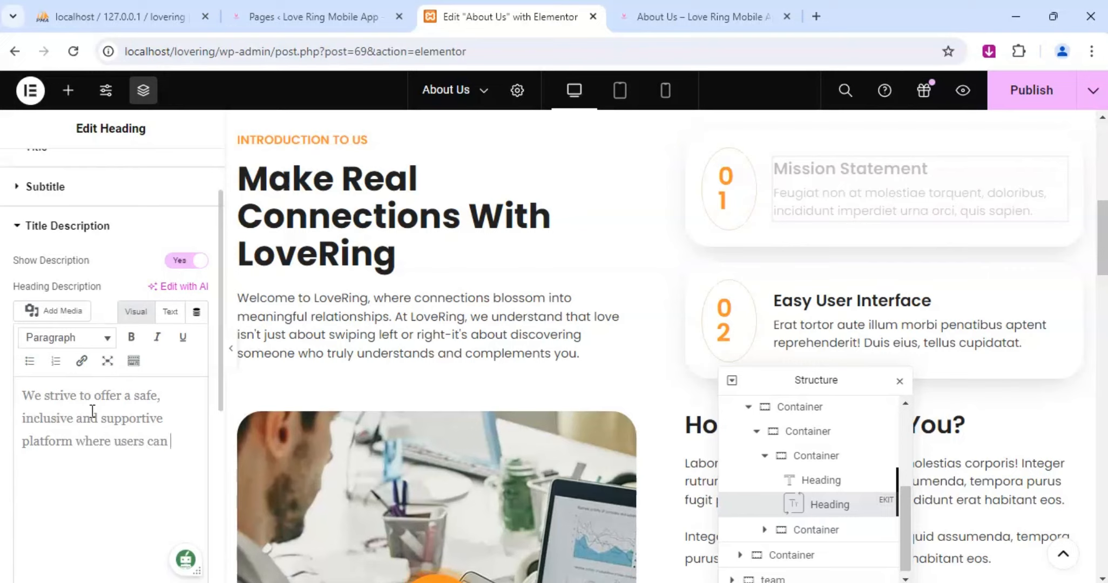
pyautogui.write('build guin')
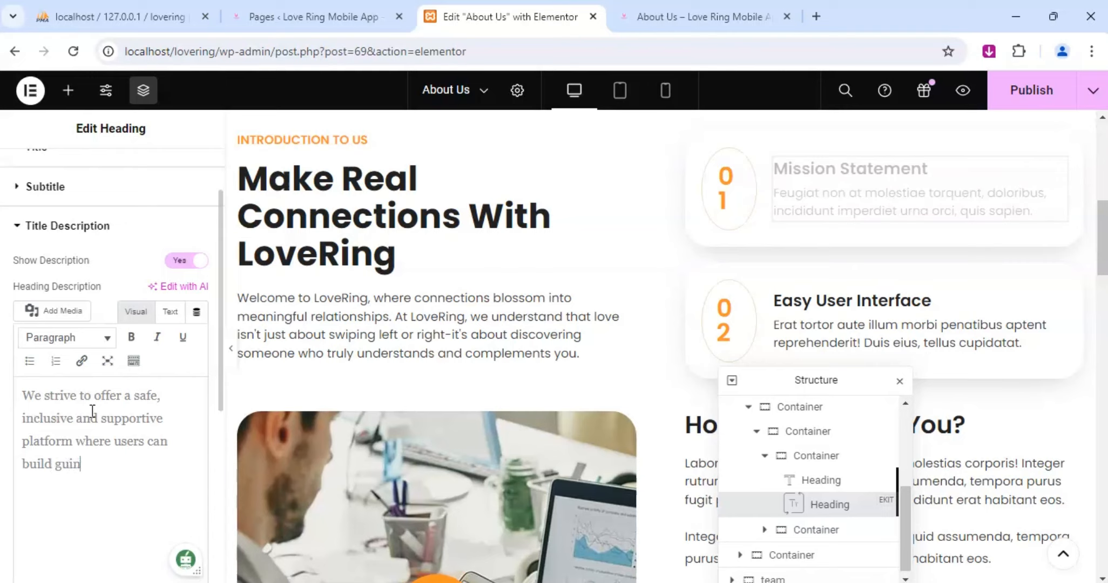
# Continue the Mission Statement description with "platform where users can build geniune relationships,".
pyautogui.press('BackSpace')
pyautogui.press('BackSpace')
pyautogui.press('BackSpace')
pyautogui.write('eniune re')
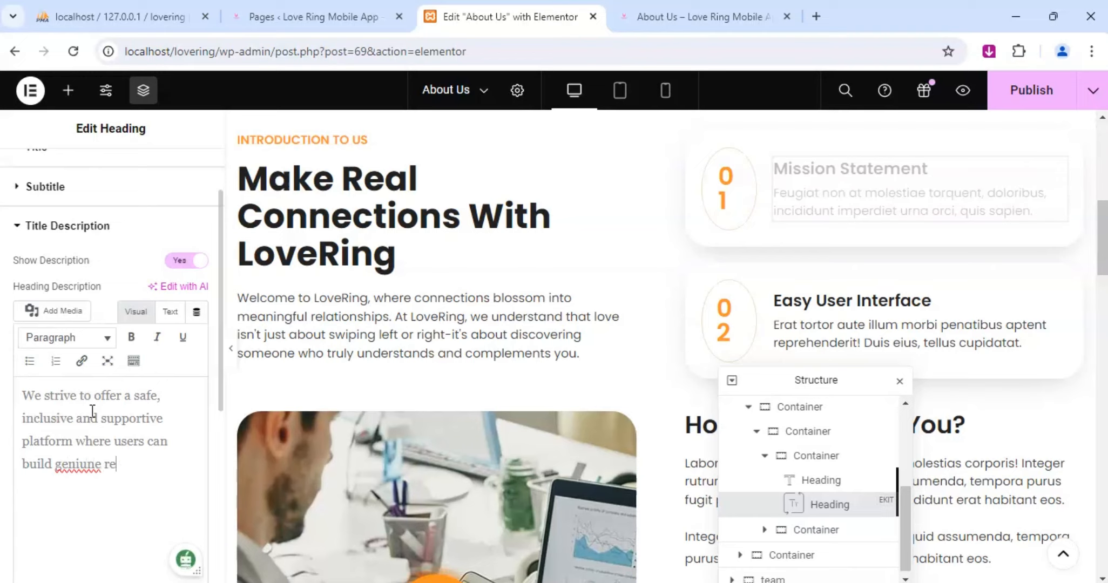
pyautogui.write('lationships,')
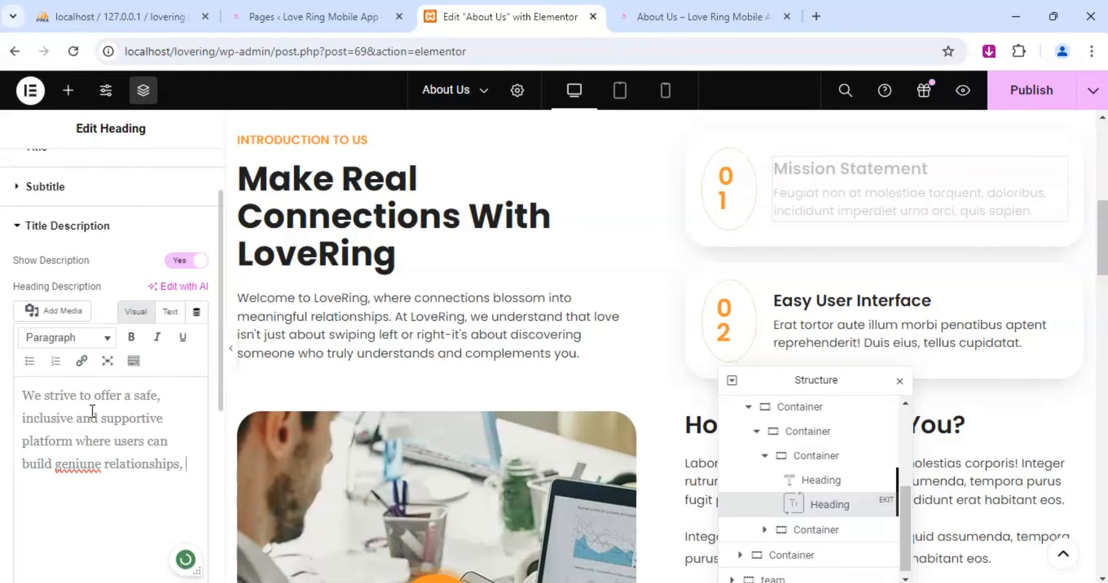
pyautogui.write(' celebrate')
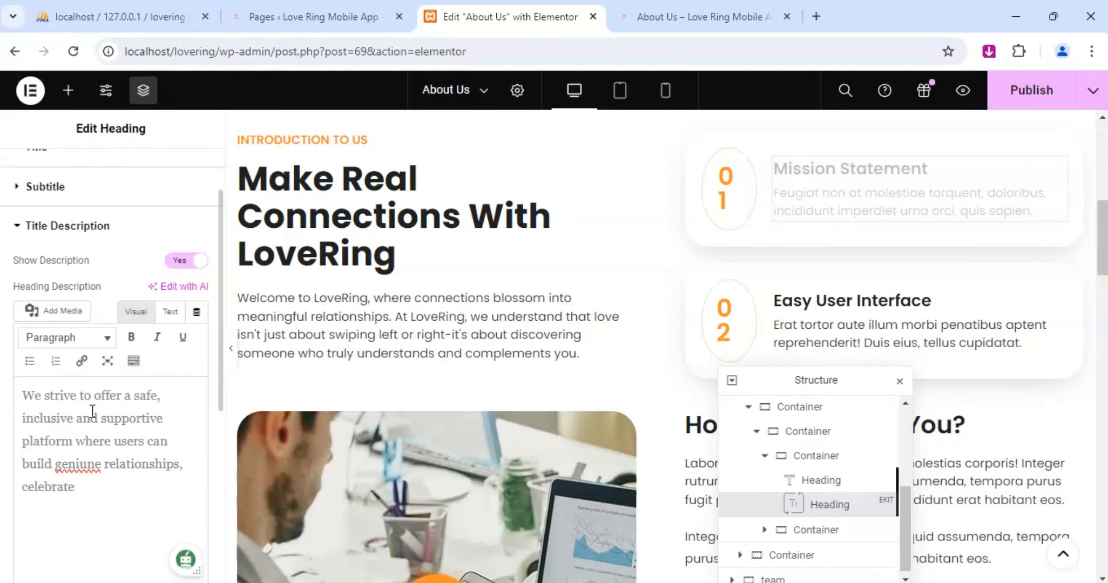
pyautogui.write(' diversity and find')
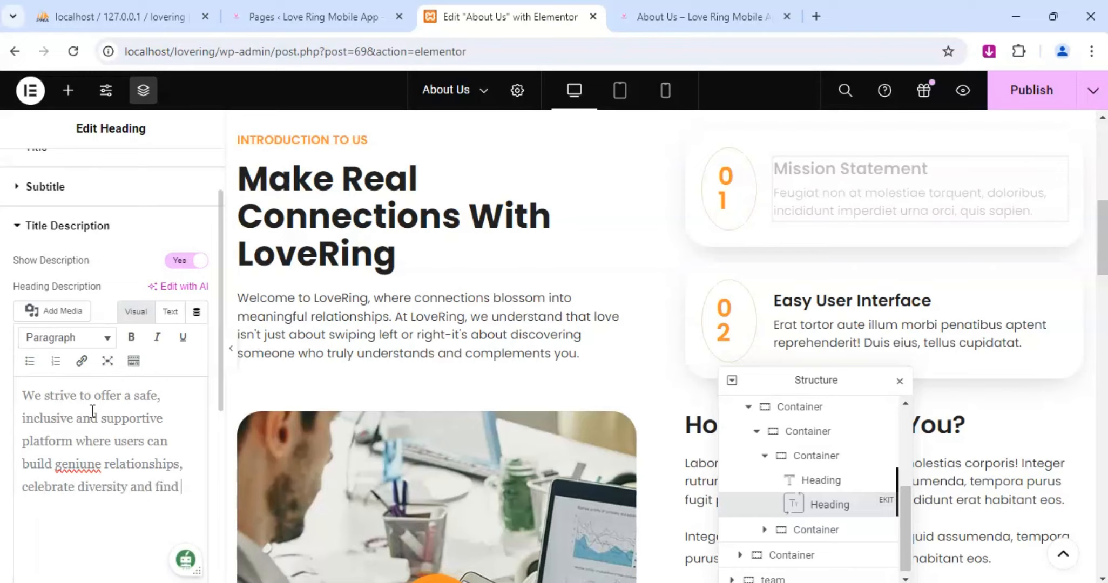
pyautogui.write(' perfect match')
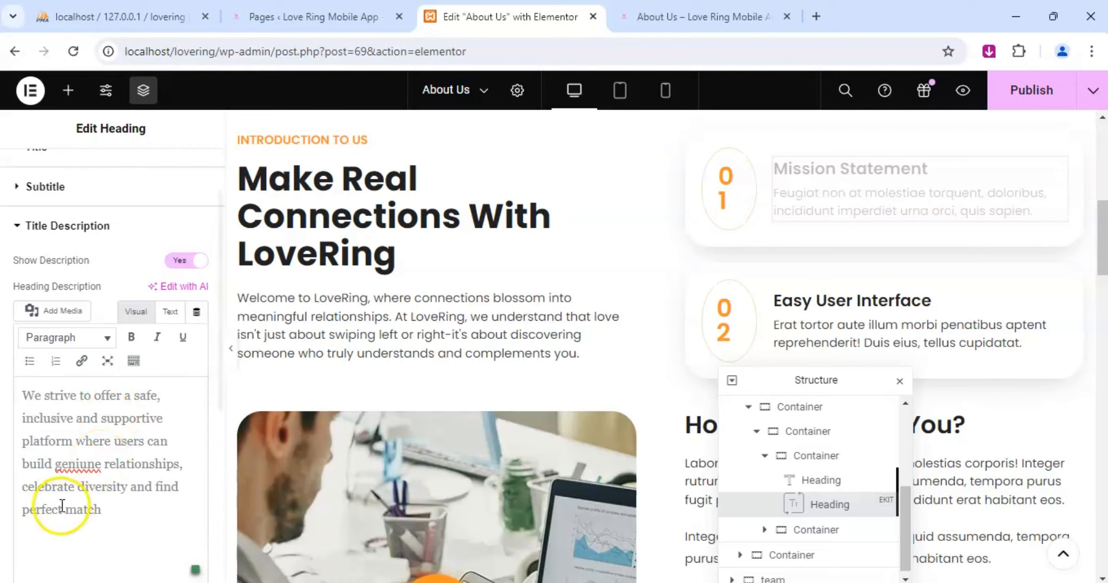
# Insert "their" before "perfect match" in the Mission Statement description.
pyautogui.click(188, 490)
pyautogui.write('thi')
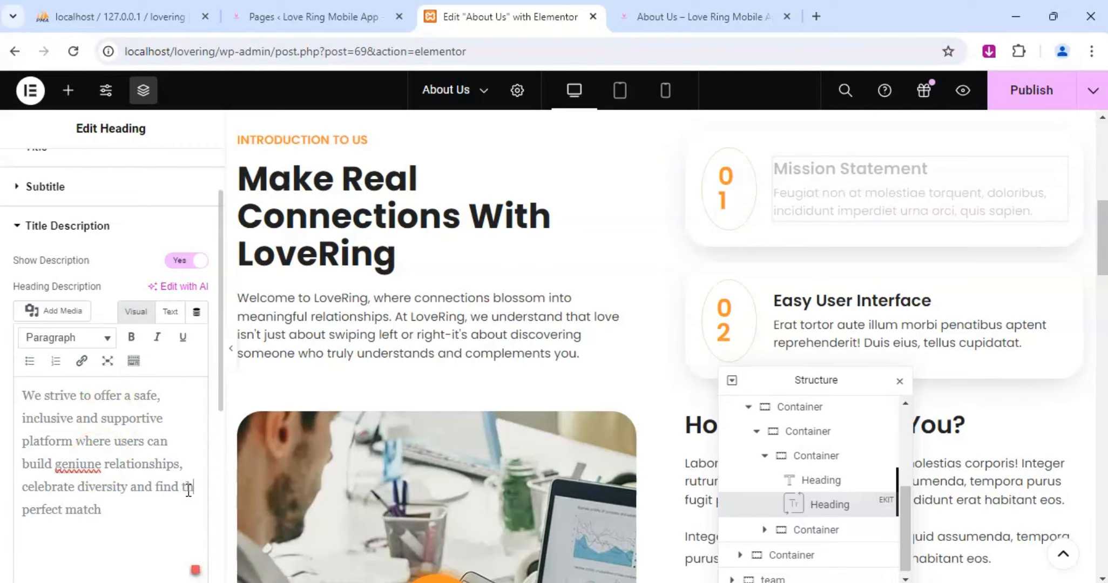
pyautogui.write('ir')
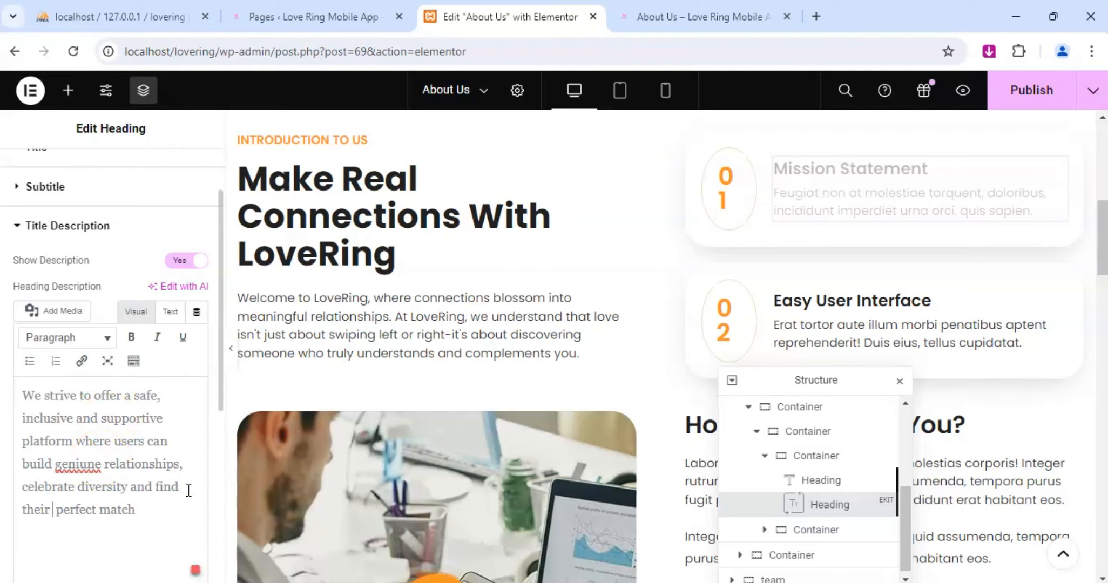
# Correct the misspelled word to "genuine" in the Mission Statement description and end the sentence with a period.
pyautogui.click(69, 461)
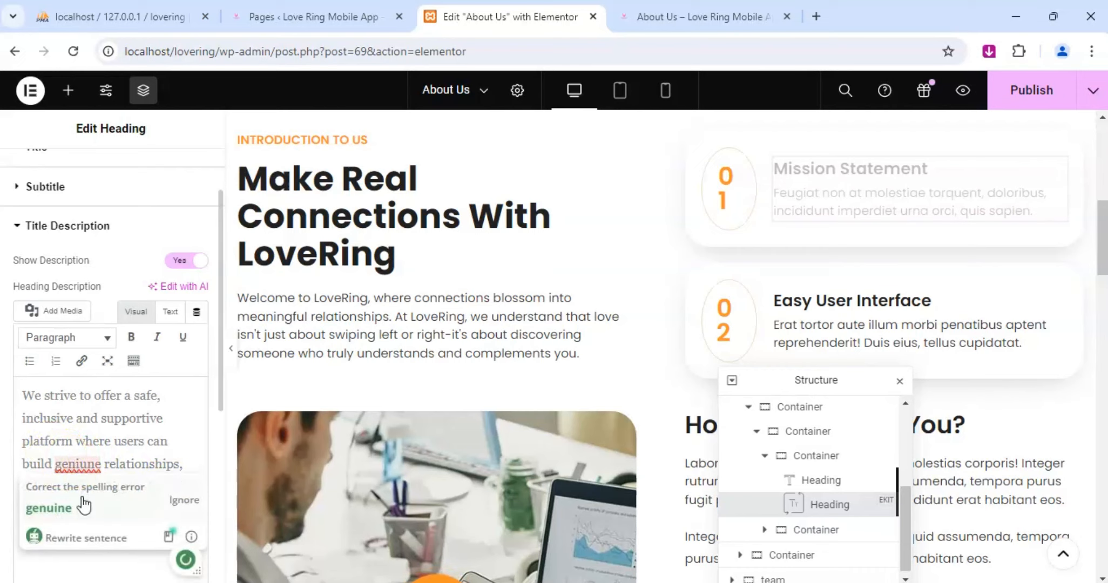
pyautogui.click(51, 508)
pyautogui.click(70, 463)
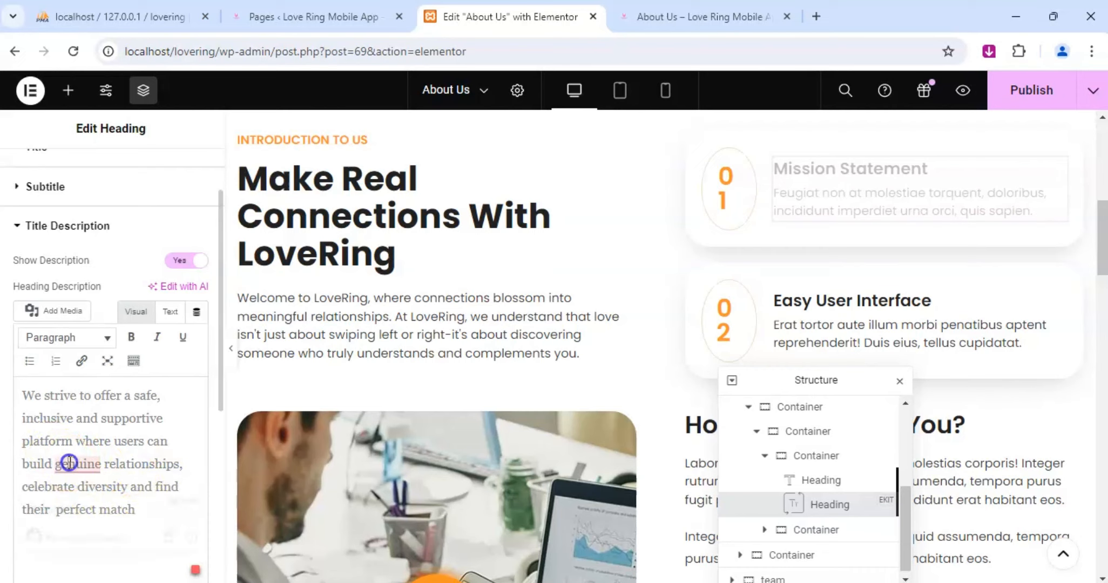
pyautogui.click(89, 507)
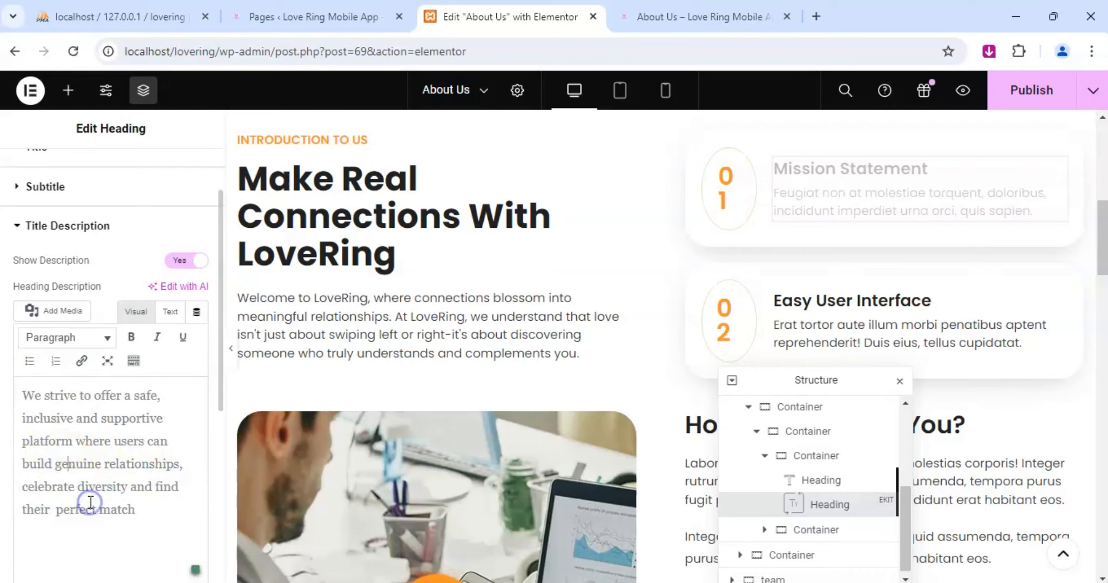
pyautogui.click(91, 463)
pyautogui.click(141, 510)
pyautogui.write('.')
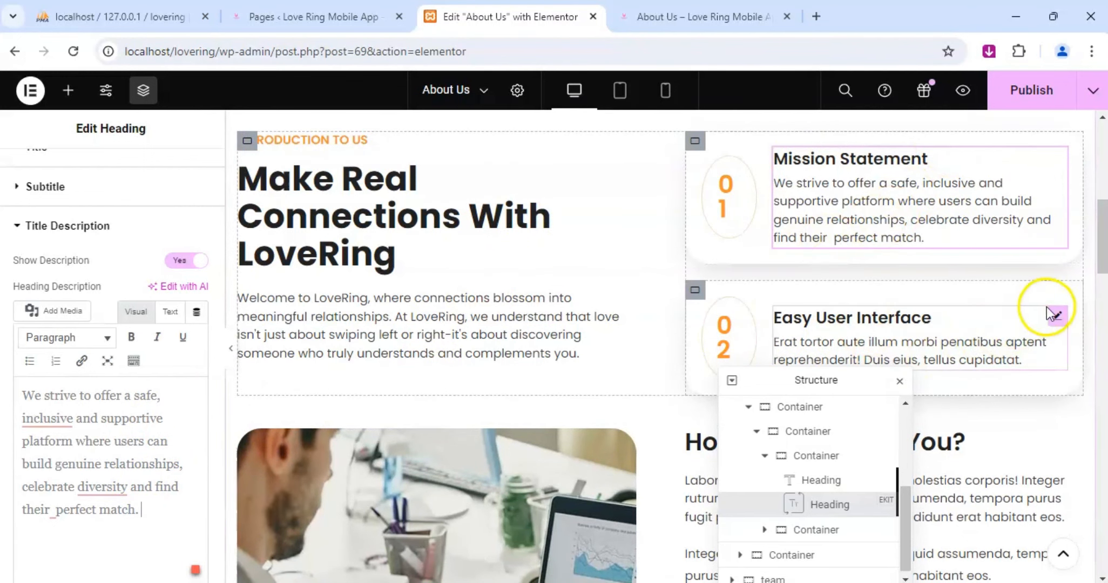
# Replace the heading title of feature box 02 with "Vision Statement".
pyautogui.click(1060, 316)
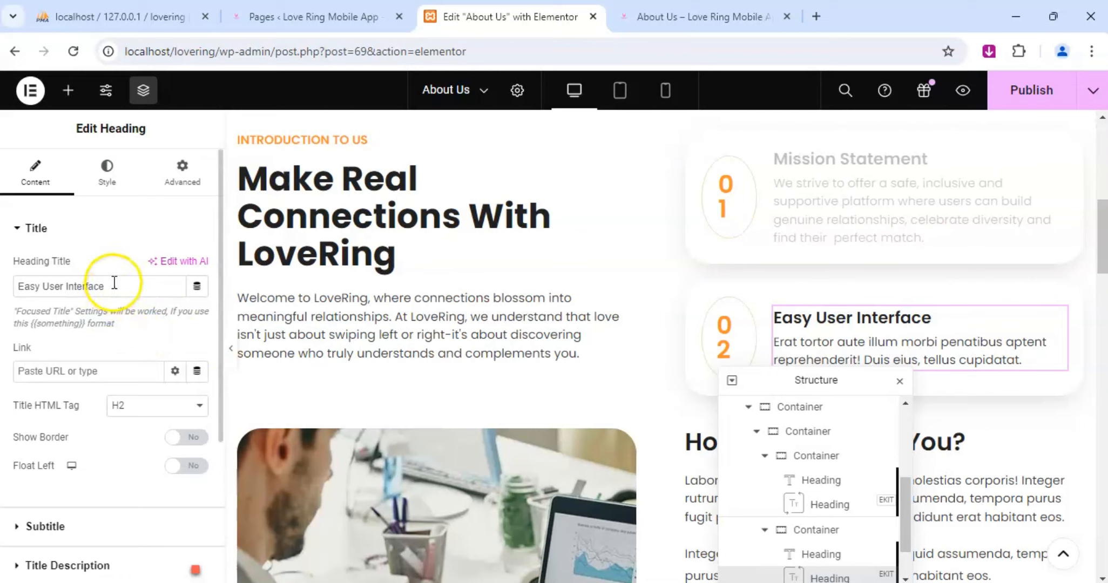
pyautogui.tripleClick(93, 286)
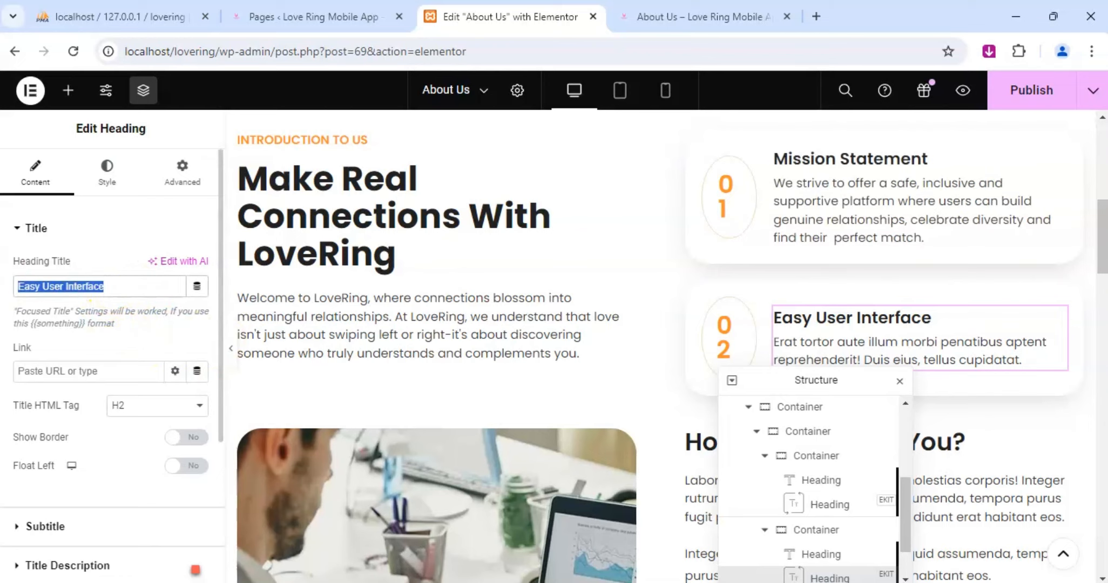
pyautogui.write('Vission Sta')
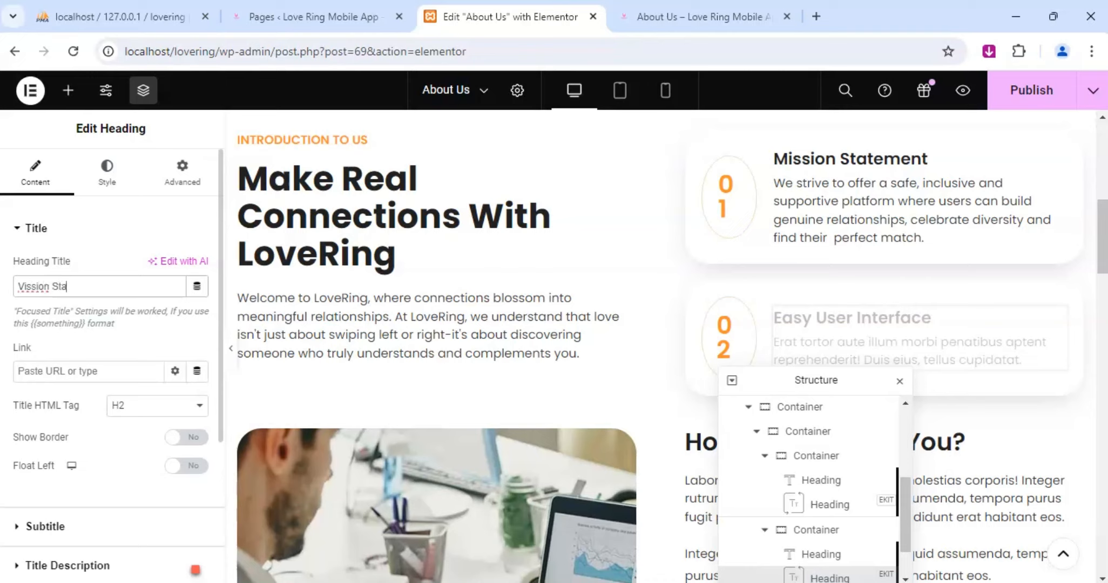
pyautogui.write('tement')
pyautogui.click(40, 287)
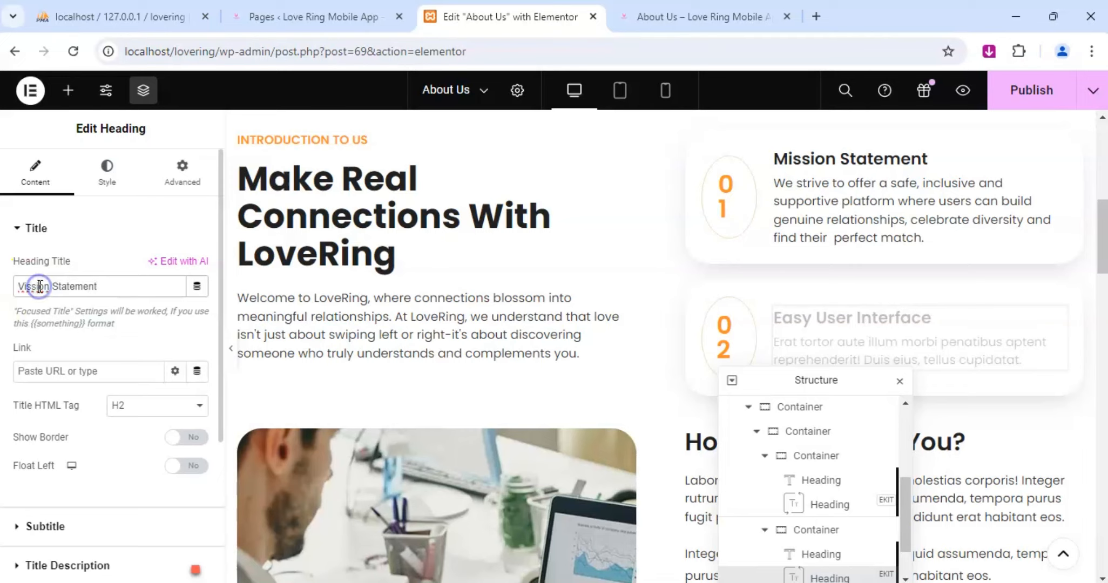
pyautogui.press('BackSpace')
# Replace the title description of feature box 02 with "We envision a world where person".
pyautogui.scroll(-4, 103, 419)
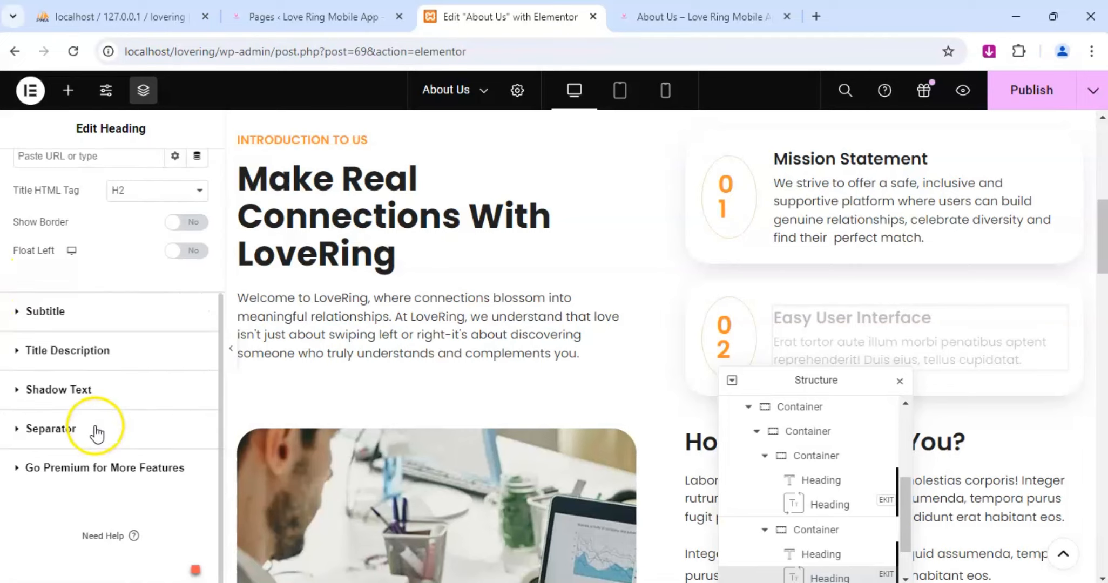
pyautogui.click(59, 350)
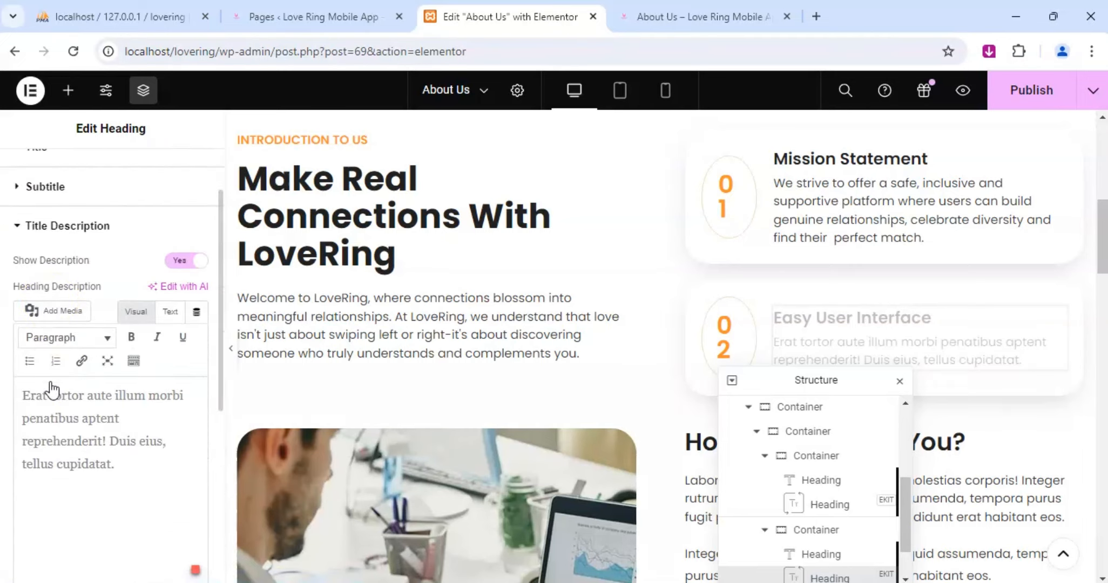
pyautogui.click(81, 423)
pyautogui.hotkey('ctrl', 'a')
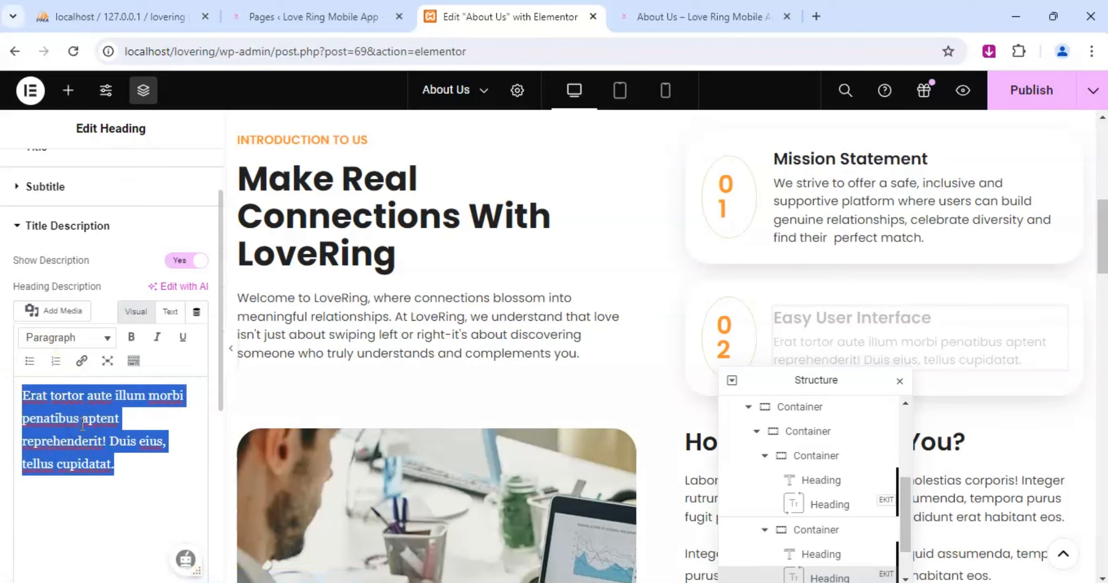
pyautogui.write('W')
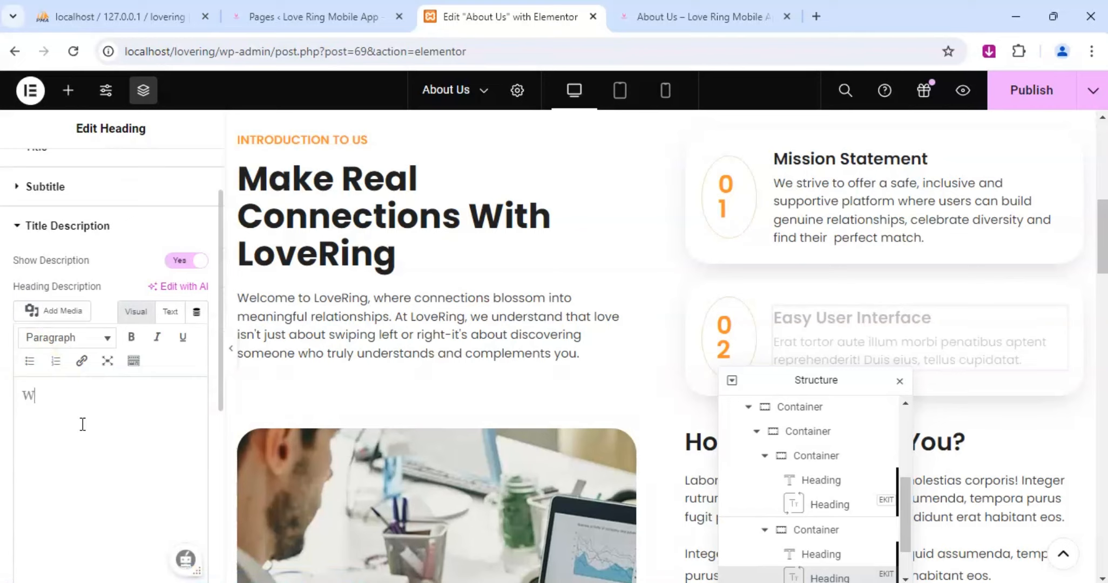
pyautogui.write('e envision a word')
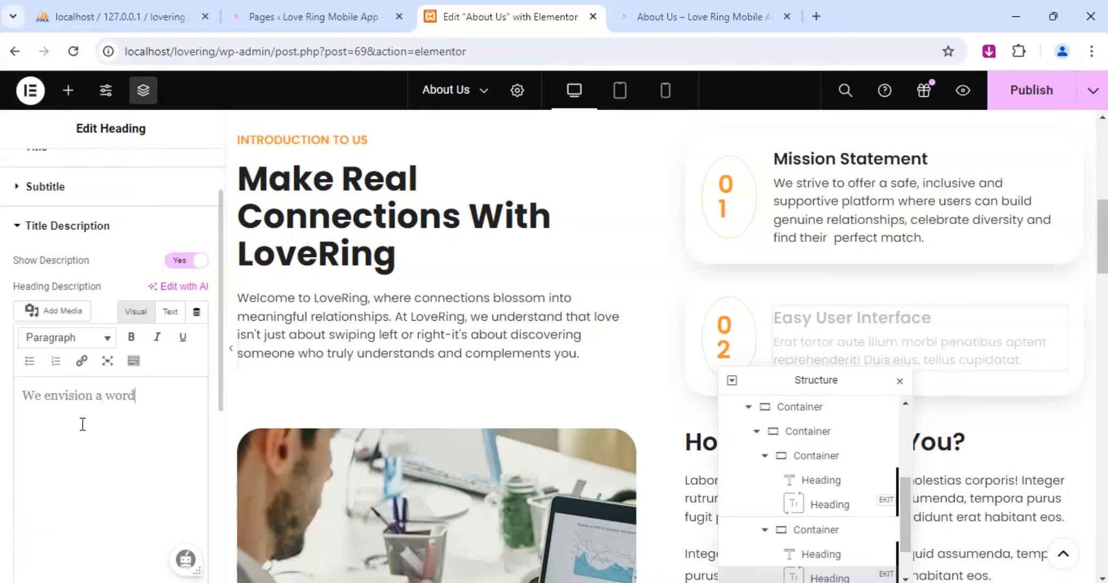
pyautogui.press('BackSpace')
pyautogui.write('ld where perso')
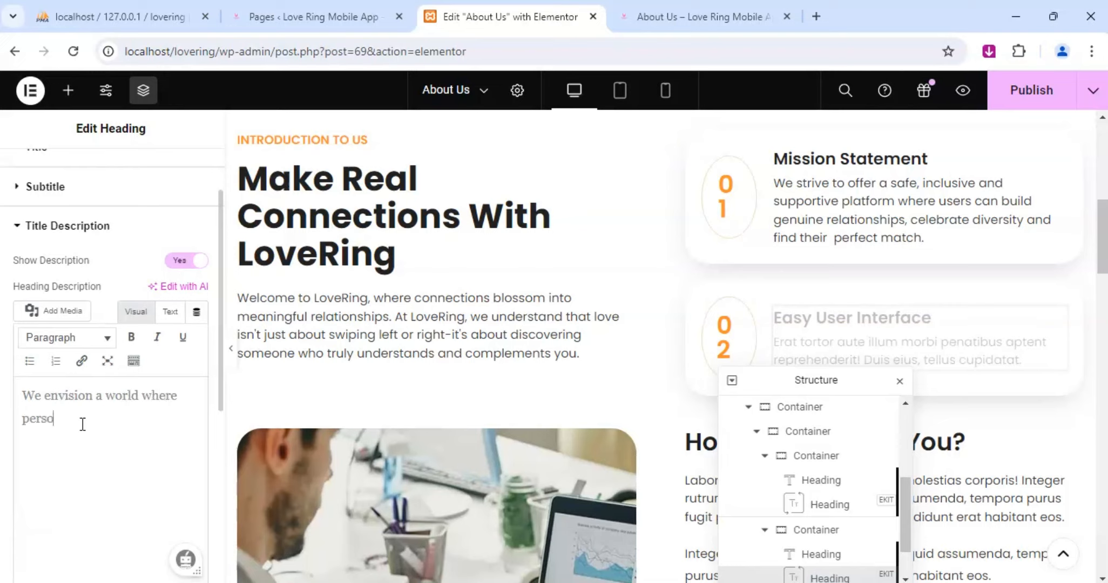
pyautogui.write('n can find their soul')
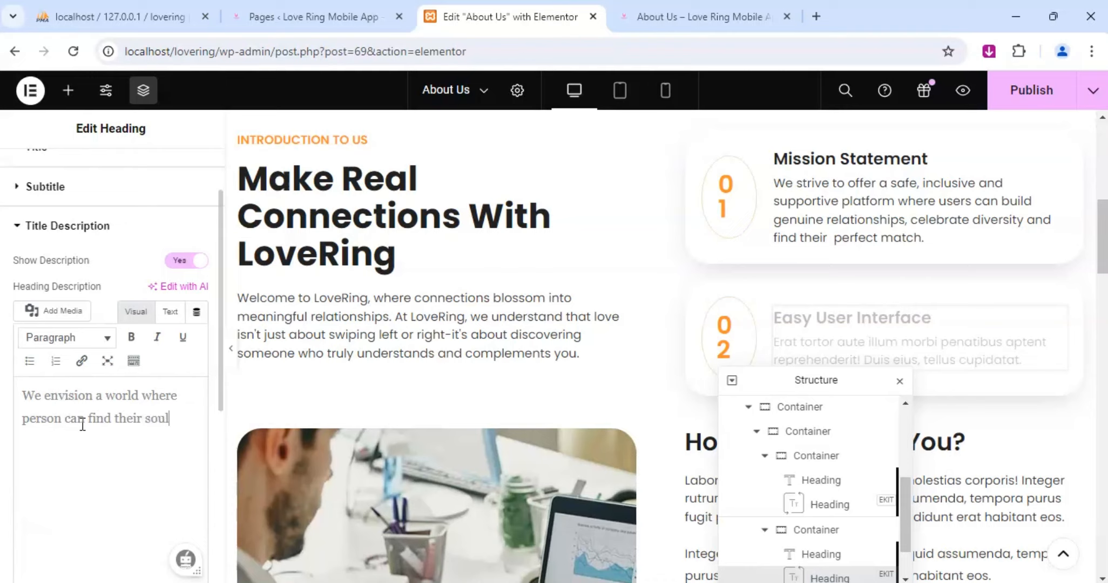
pyautogui.write(' mate and experience')
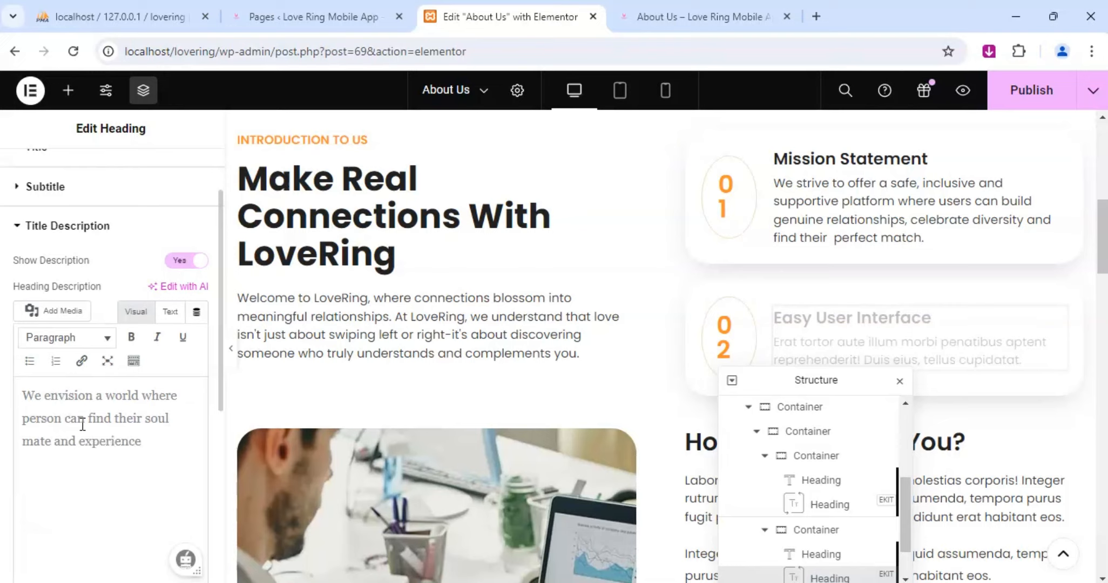
pyautogui.write(' the joy of a lov')
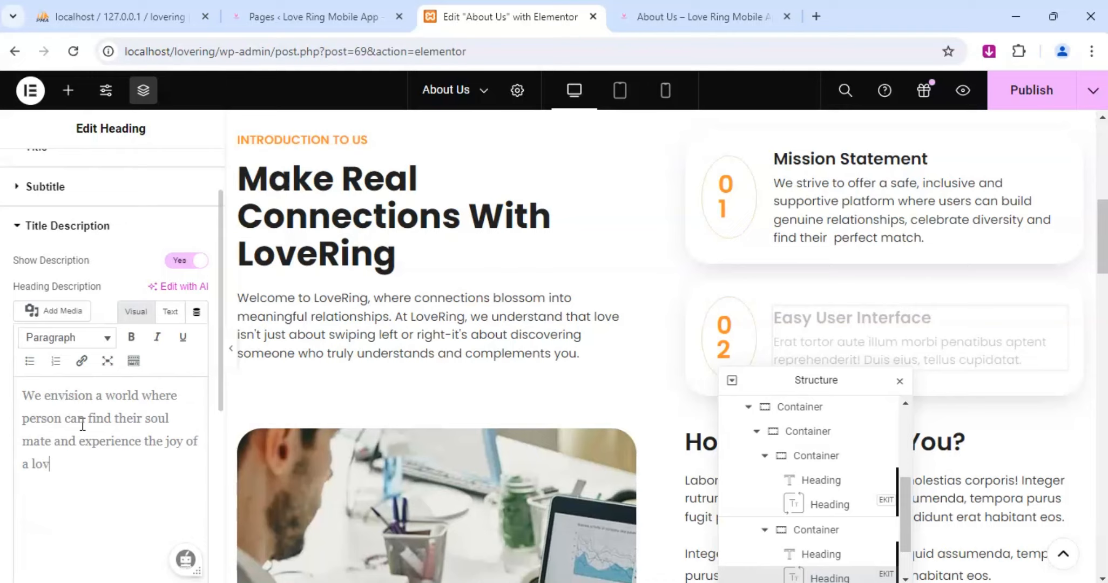
pyautogui.write('ing partnership')
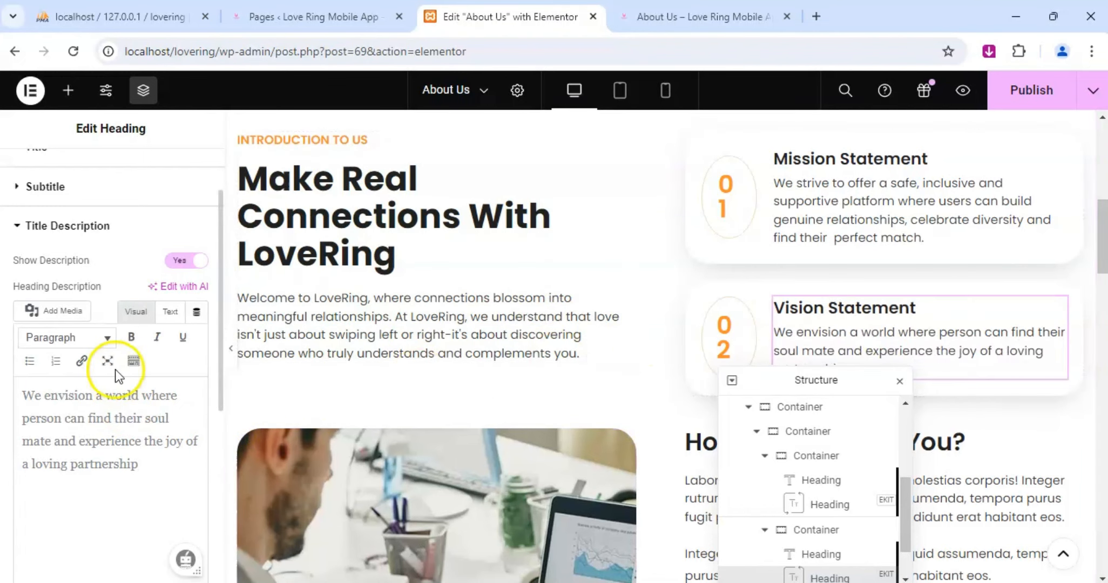
# Finish the Vision Statement description with "the joy of a loving partnership".
pyautogui.scroll(-3, 932, 334)
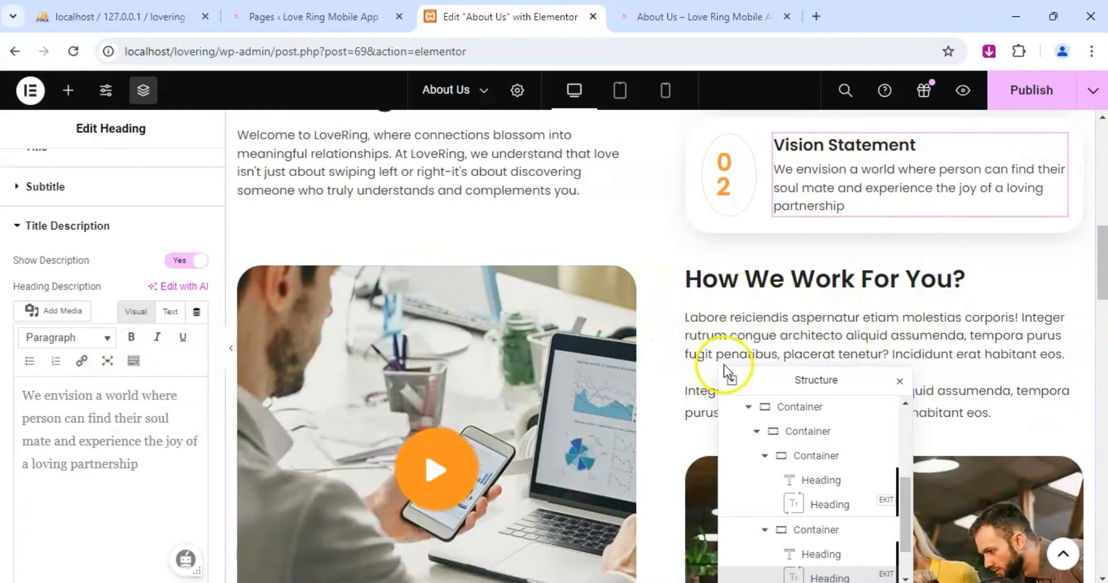
# End the Vision Statement description with a period.
pyautogui.write('.')
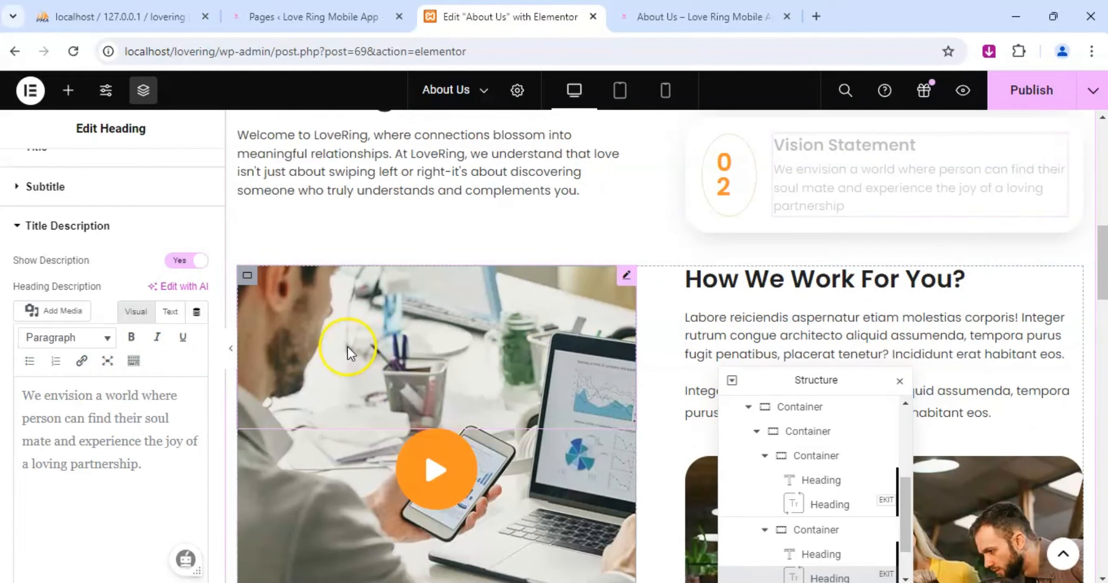
# Replace the title of the "How We Work For You?" heading with "Our Story".
pyautogui.scroll(-5, 702, 285)
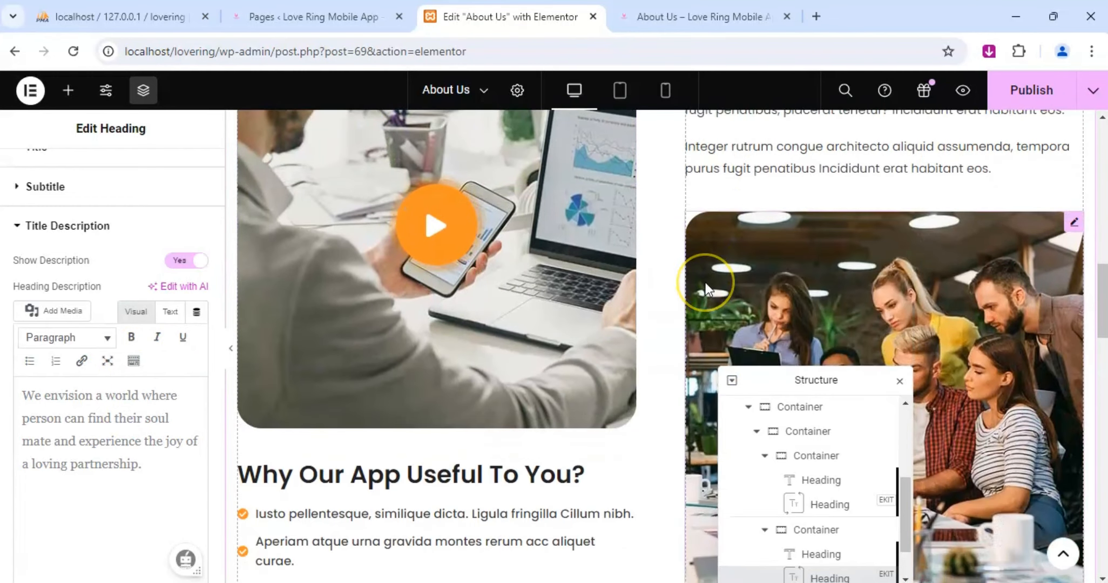
pyautogui.scroll(-3, 687, 311)
pyautogui.scroll(2, 378, 313)
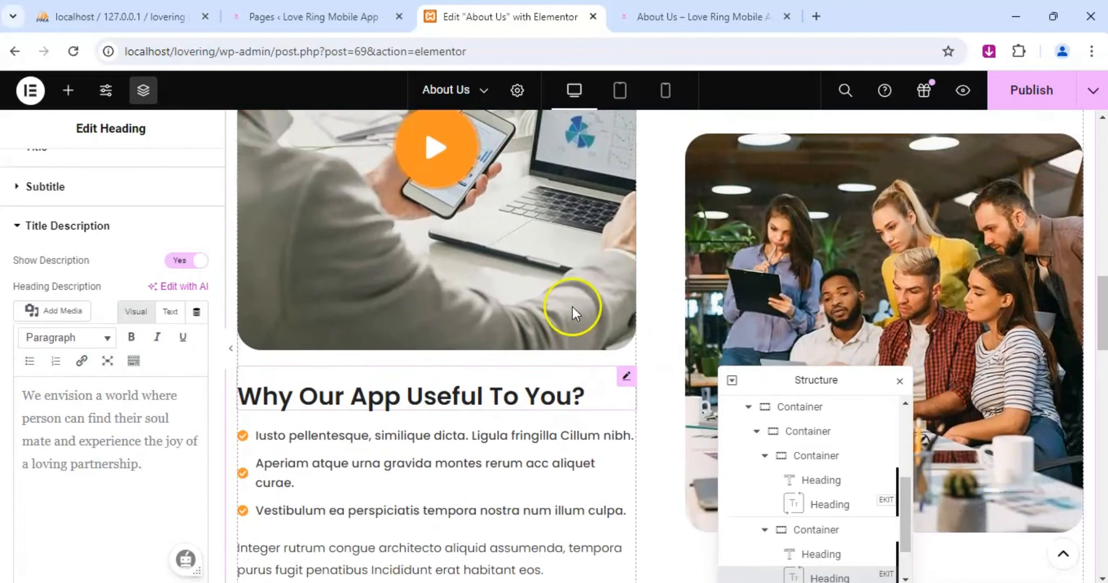
pyautogui.scroll(4, 572, 313)
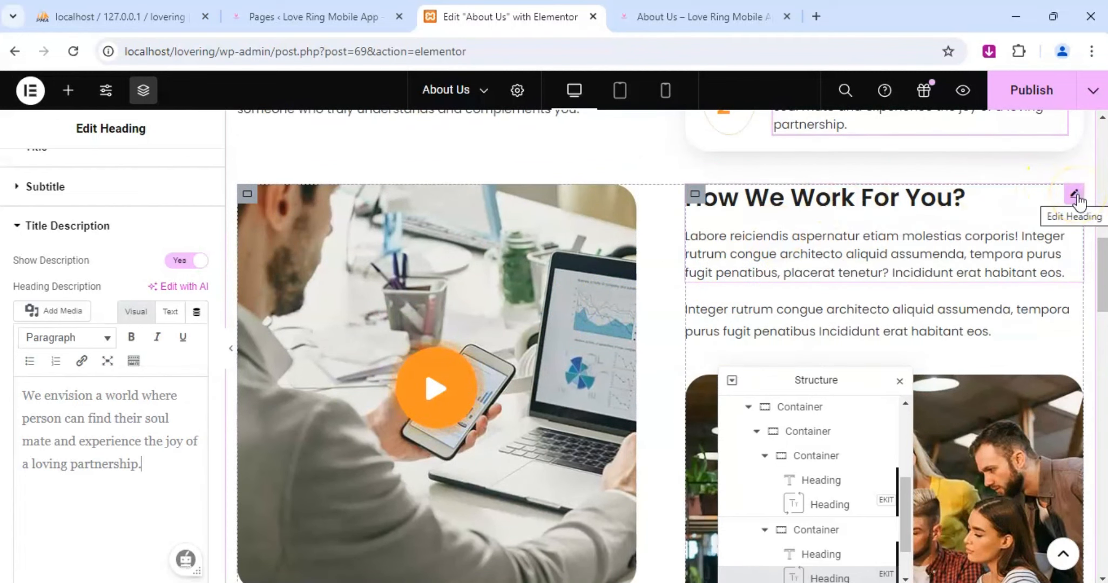
pyautogui.click(1075, 196)
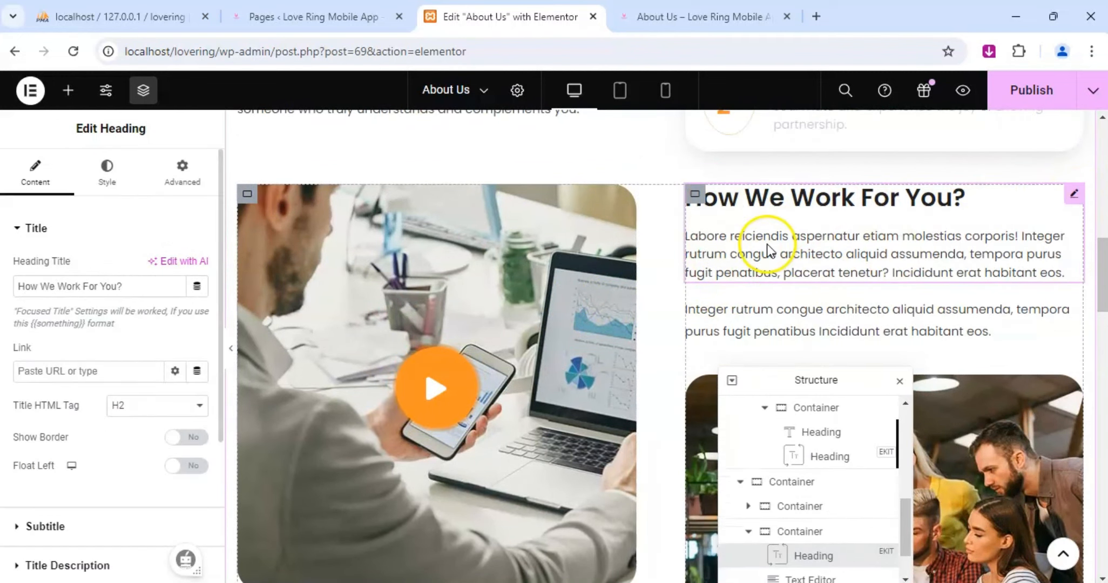
pyautogui.scroll(-1, 768, 245)
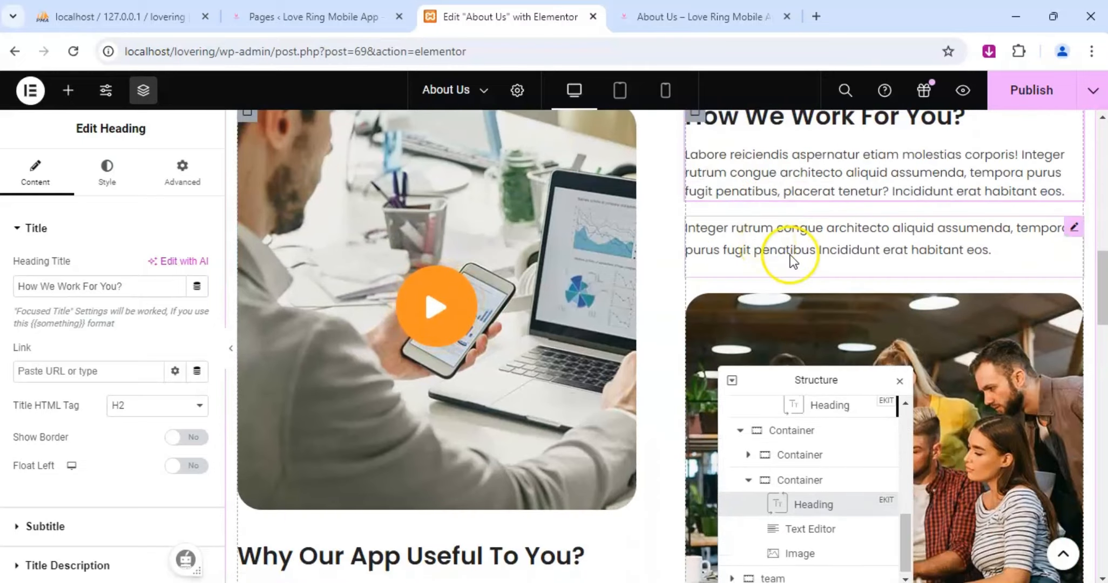
pyautogui.scroll(1, 769, 251)
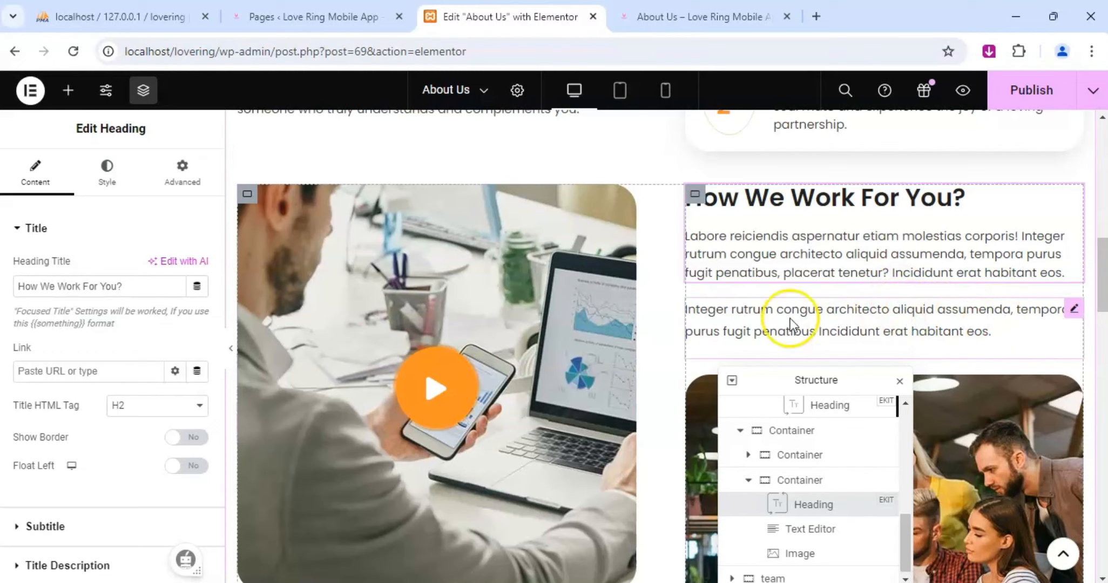
pyautogui.scroll(-5, 627, 384)
pyautogui.scroll(-7, 625, 381)
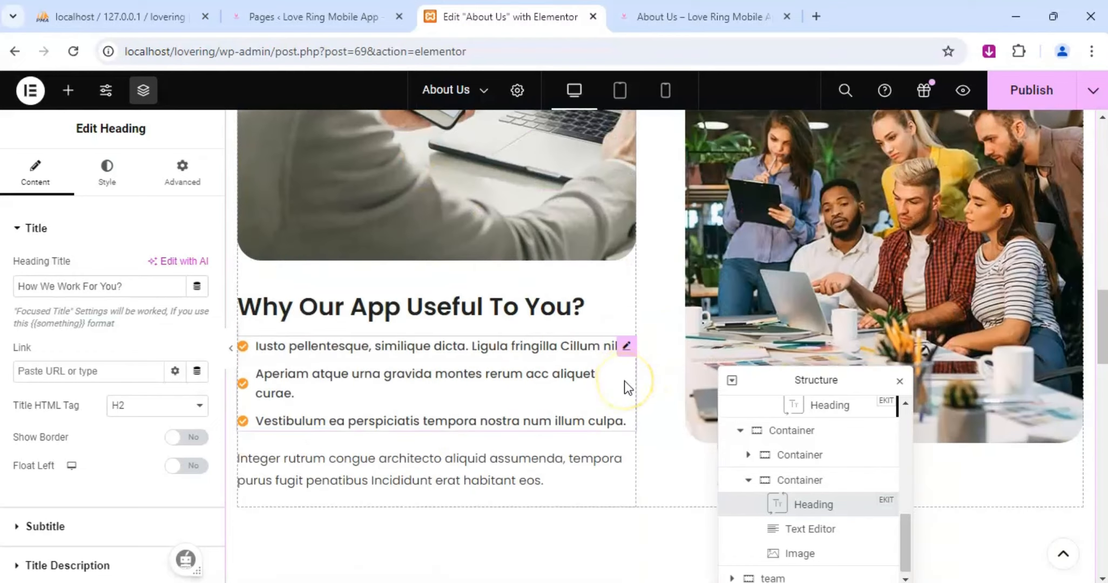
pyautogui.scroll(7, 624, 381)
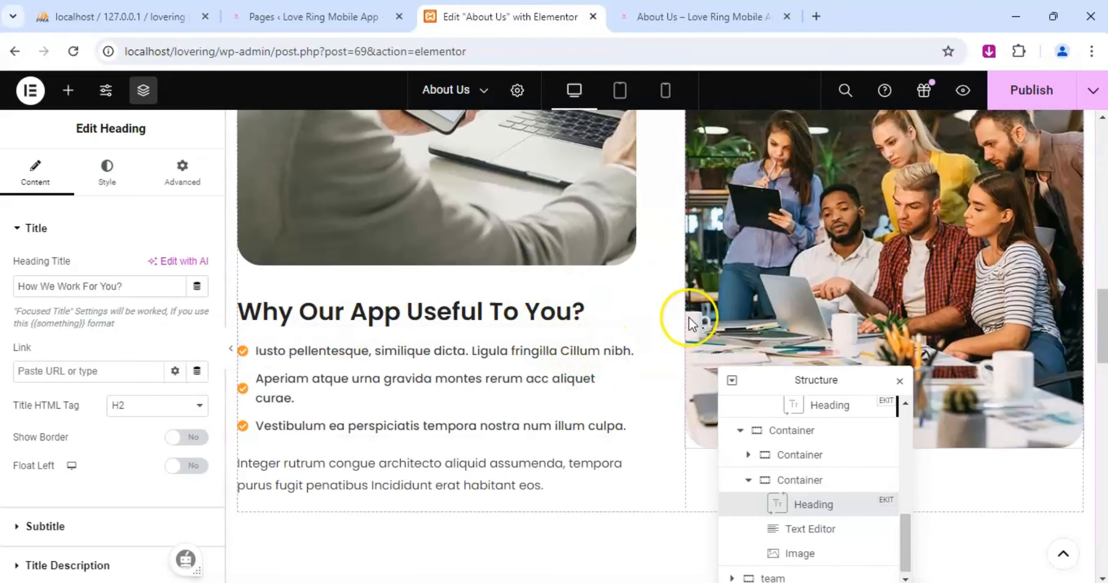
pyautogui.scroll(5, 864, 270)
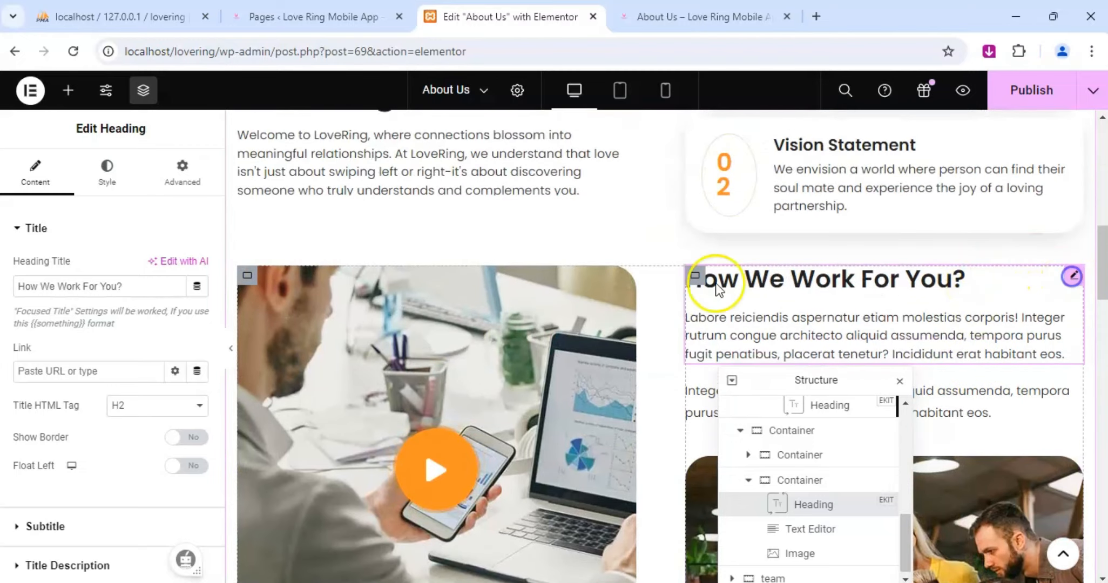
pyautogui.click(139, 289)
pyautogui.hotkey('ctrl', 'a')
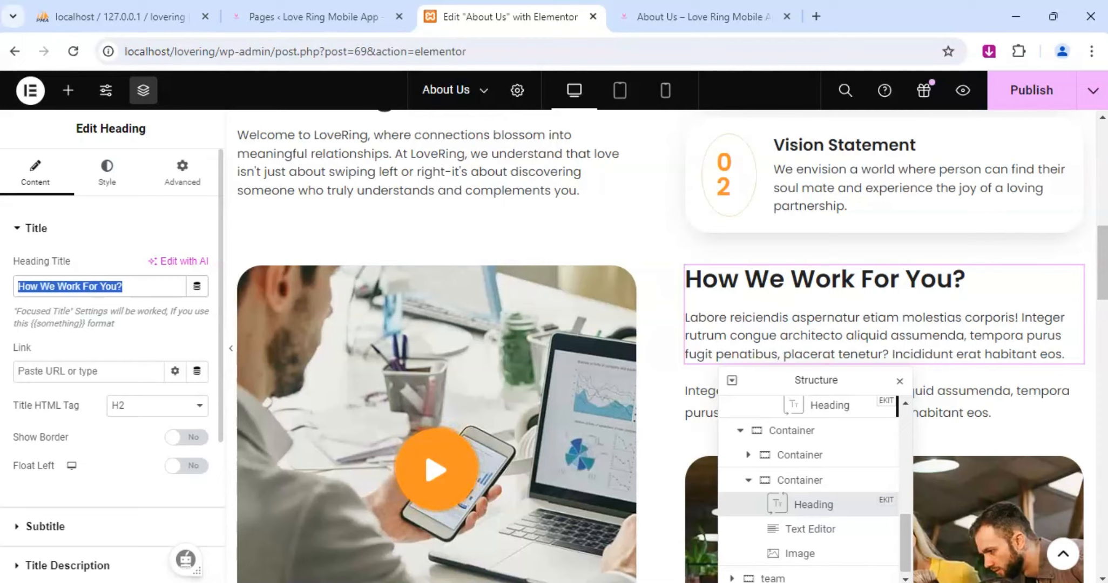
pyautogui.write('Out')
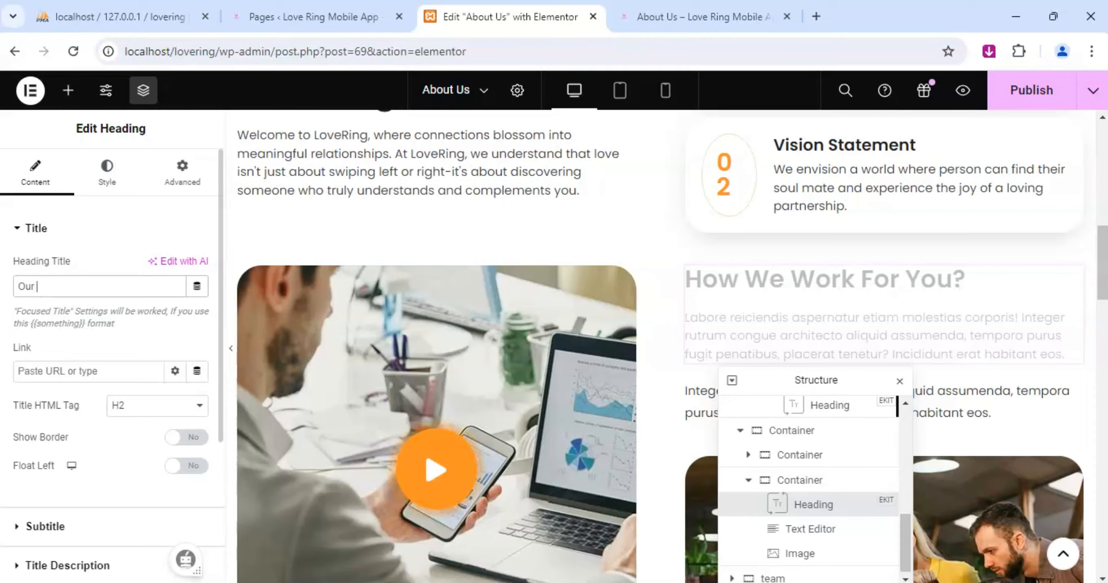
pyautogui.write(' Story')
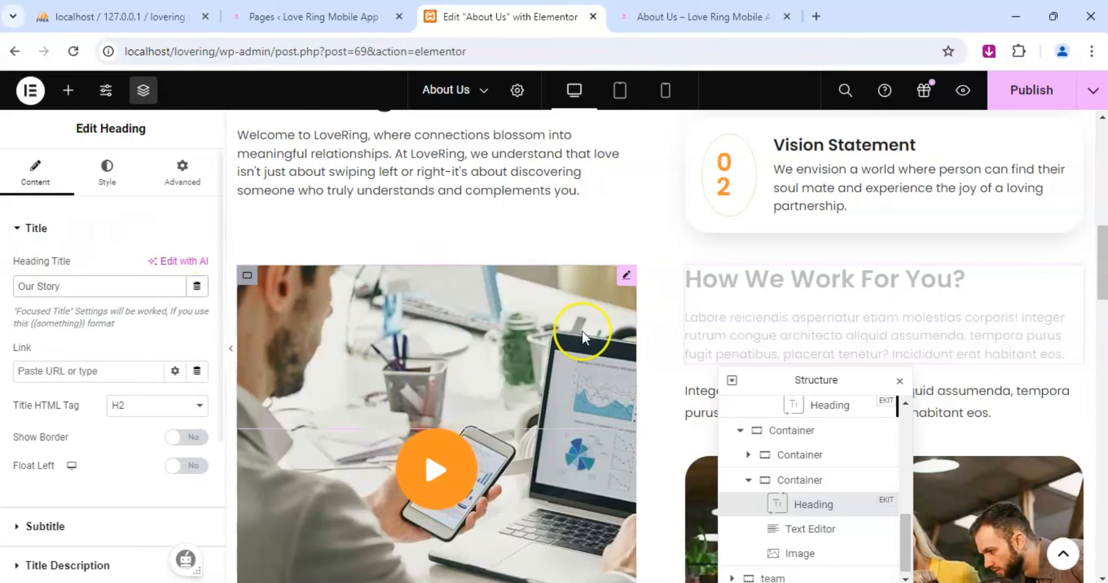
# Open the title description of the Our Story heading and select all of its placeholder text.
pyautogui.scroll(-2, 486, 339)
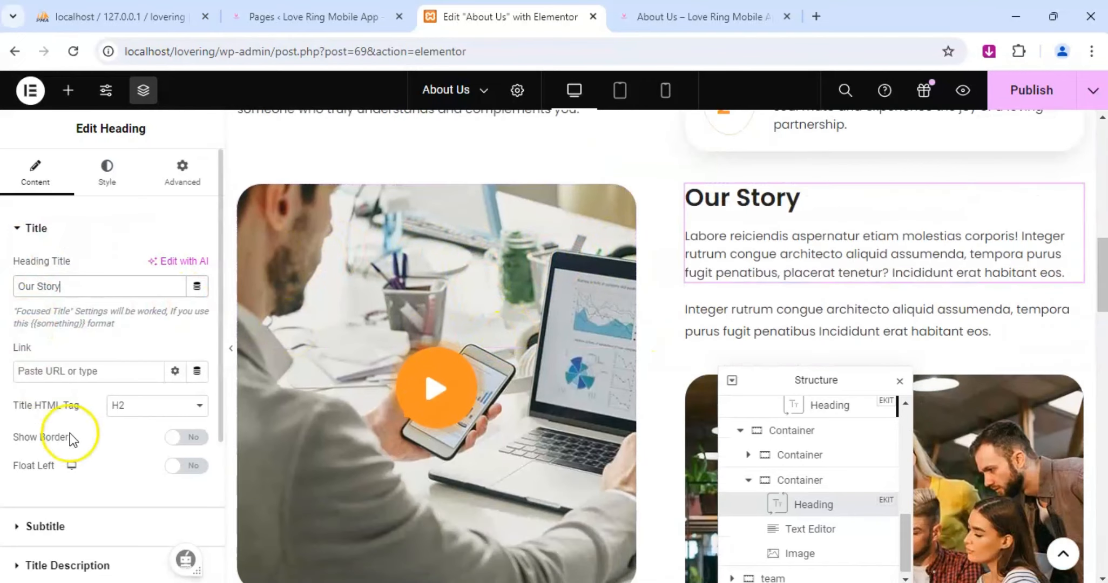
pyautogui.scroll(-3, 70, 437)
pyautogui.click(46, 419)
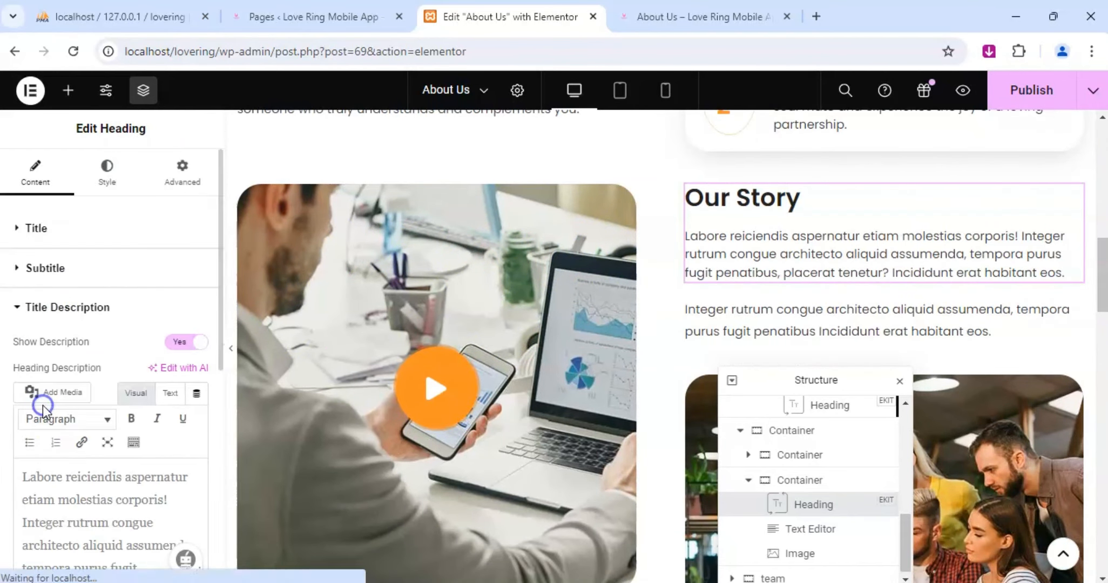
pyautogui.scroll(-2, 54, 457)
pyautogui.click(76, 433)
pyautogui.hotkey('ctrl', 'a')
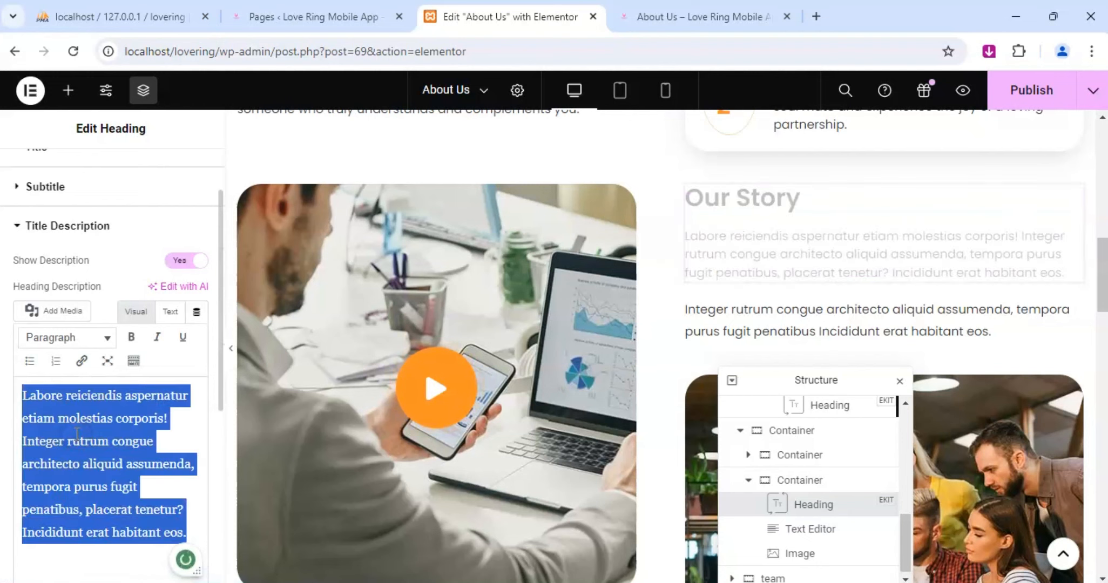
pyautogui.write('L')
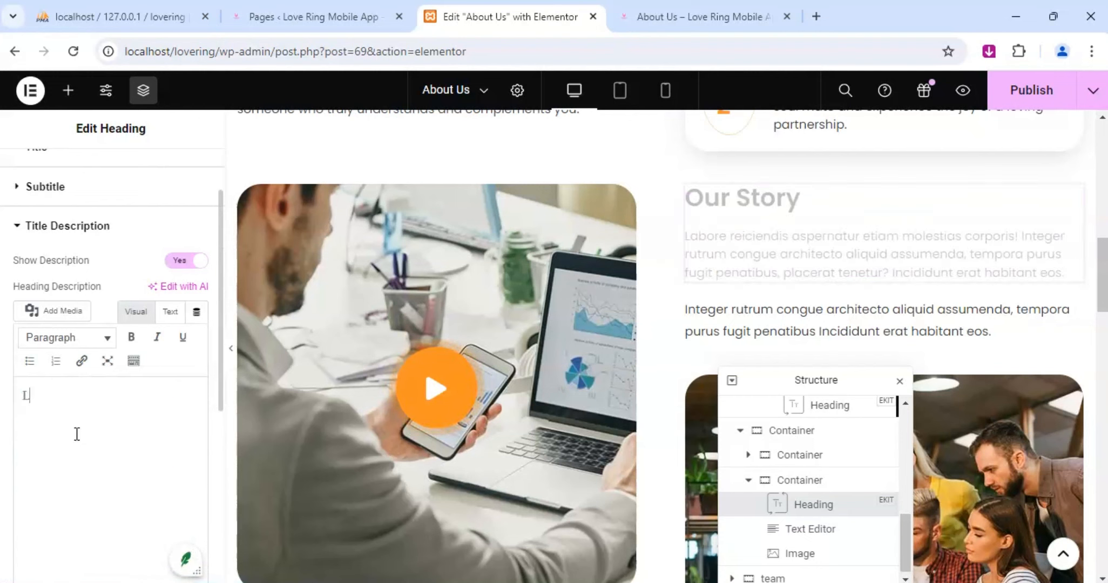
pyautogui.write('oveRing')
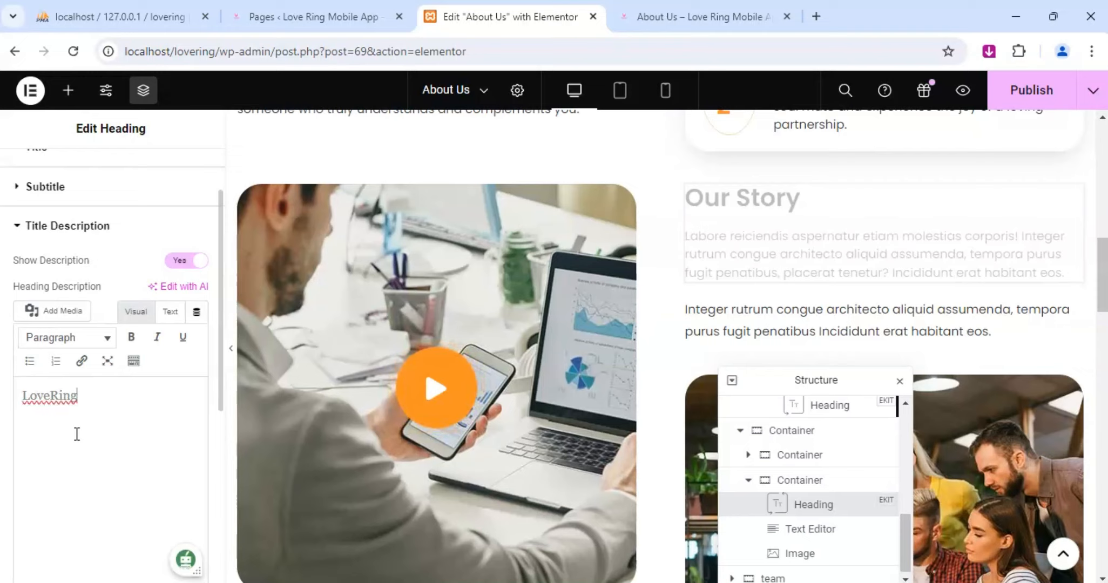
pyautogui.write(' Dating')
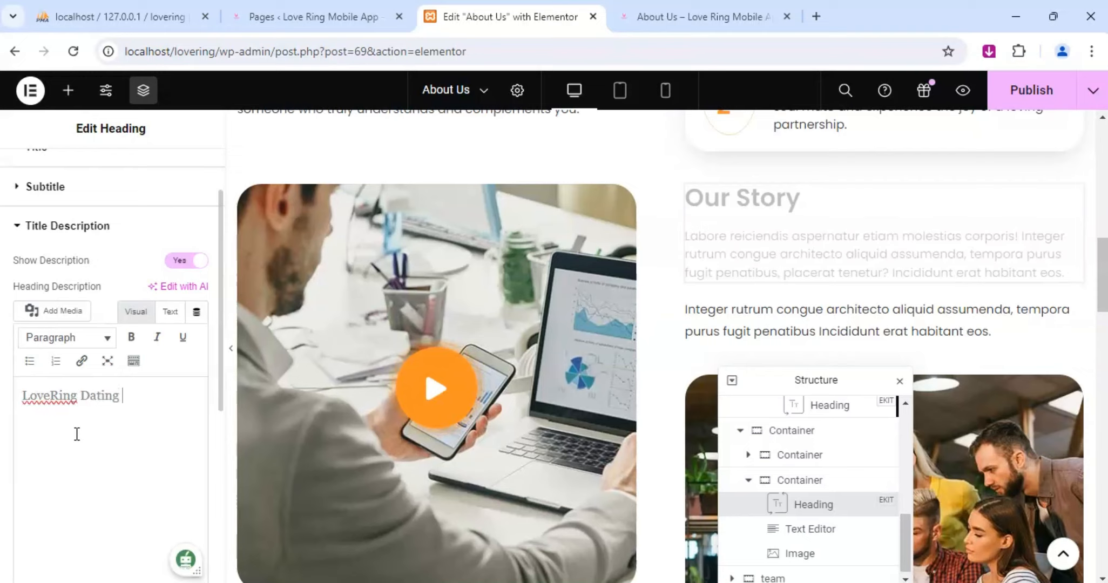
pyautogui.press('BackSpace')
pyautogui.press('BackSpace')
pyautogui.press('BackSpace')
pyautogui.press('BackSpace')
pyautogui.press('BackSpace')
pyautogui.press('BackSpace')
pyautogui.press('BackSpace')
pyautogui.press('BackSpace')
pyautogui.press('BackSpace')
pyautogui.press('BackSpace')
pyautogui.press('BackSpace')
pyautogui.press('BackSpace')
pyautogui.press('BackSpace')
pyautogui.press('BackSpace')
pyautogui.press('BackSpace')
pyautogui.press('BackSpace')
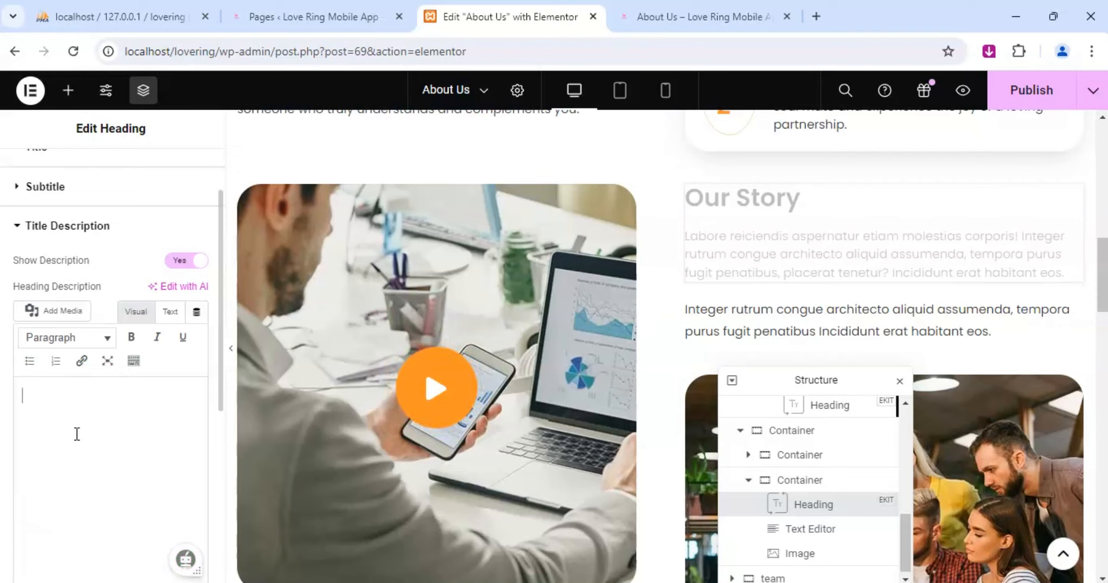
# Replace the Our Story description with "Founded with a vision to revolutionaize".
pyautogui.write('Foun')
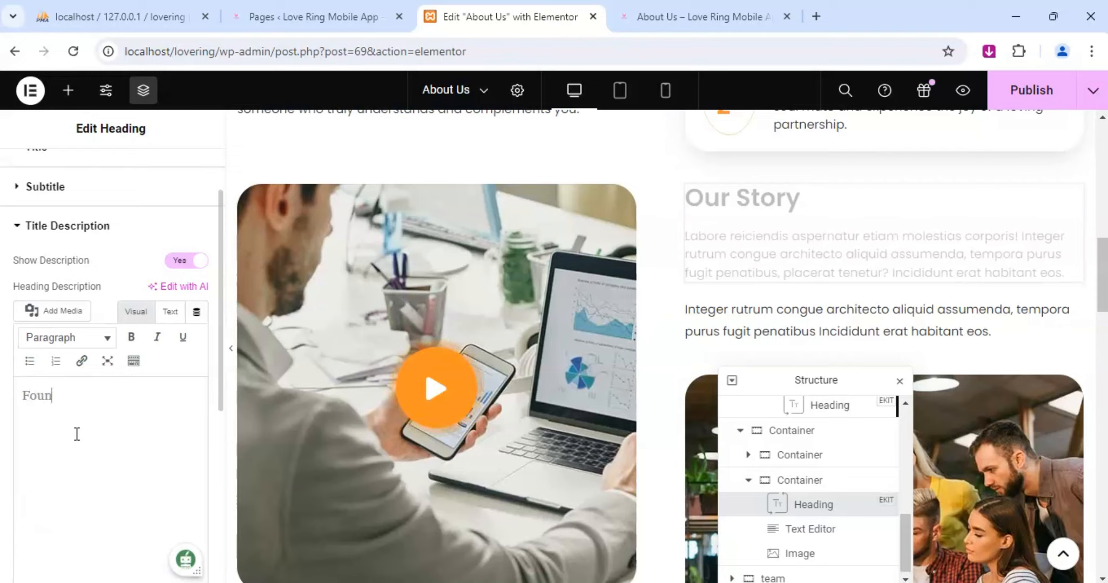
pyautogui.write('ded with ')
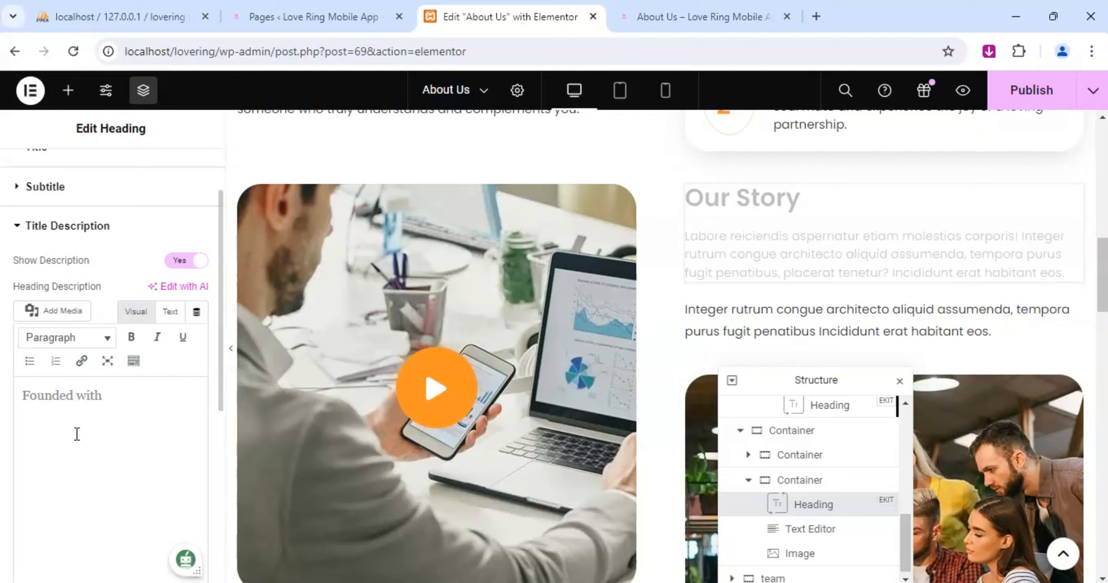
pyautogui.write('a vision ')
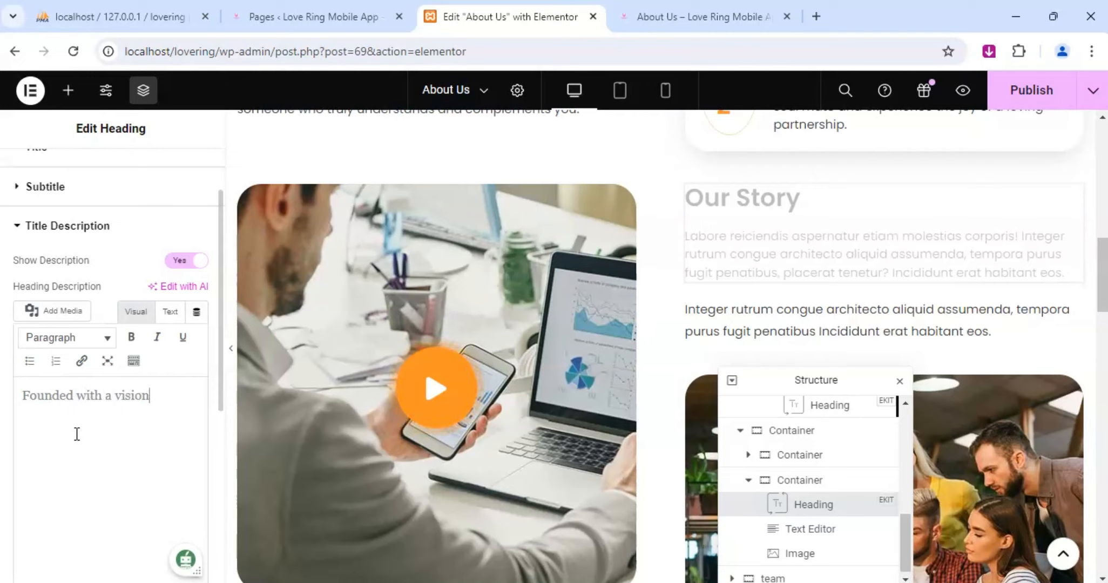
pyautogui.write('to re')
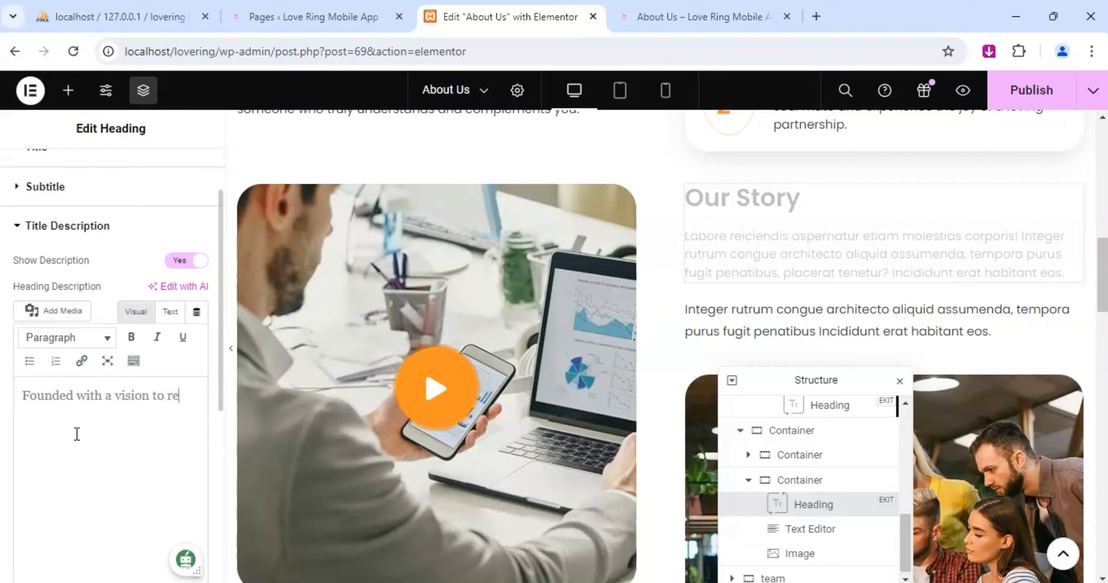
pyautogui.write('volu')
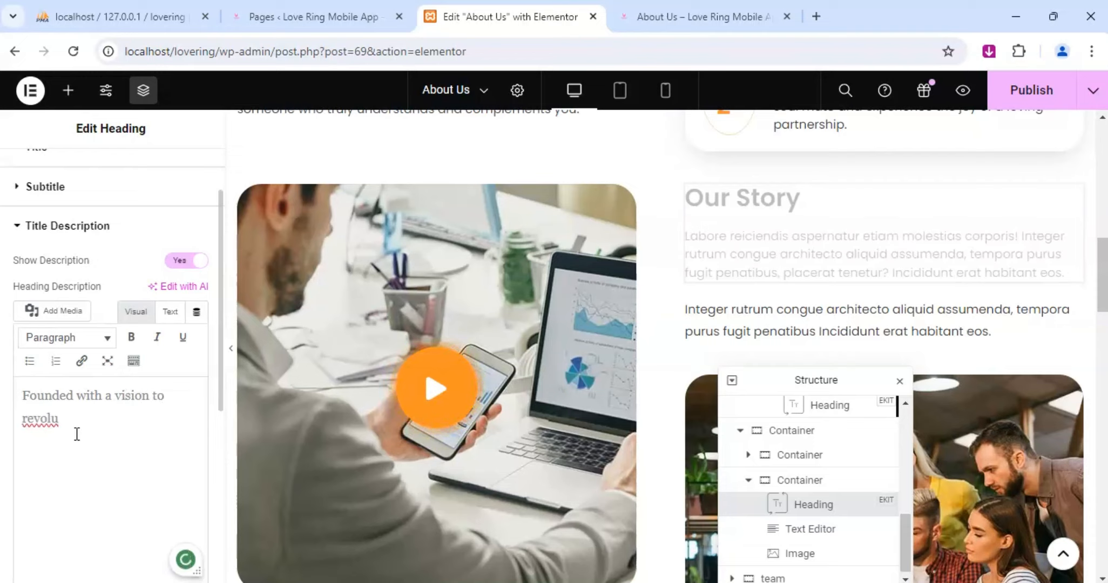
pyautogui.write('tionaize ')
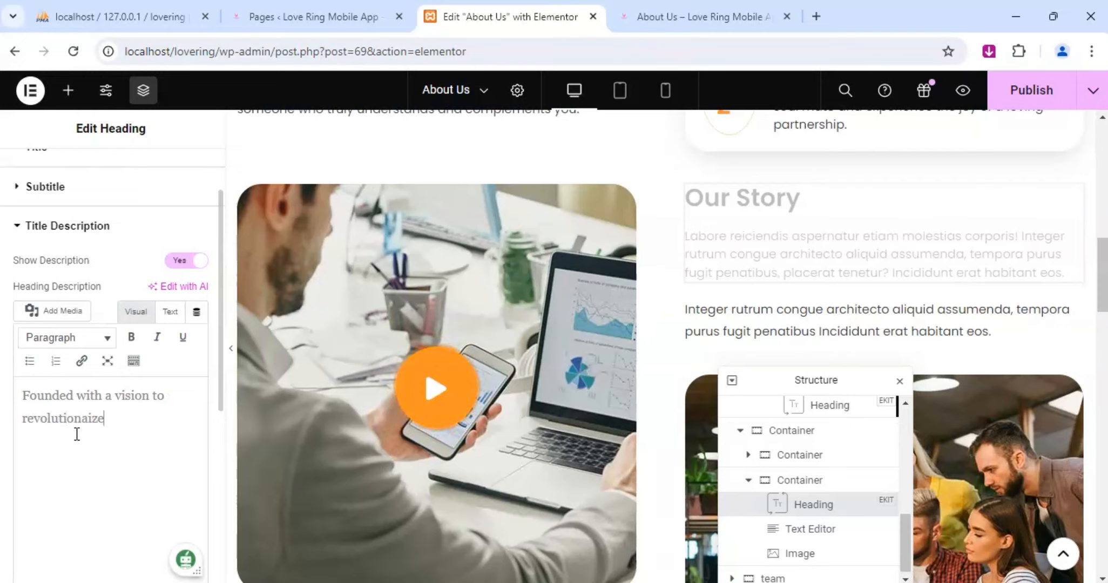
pyautogui.write('the onl')
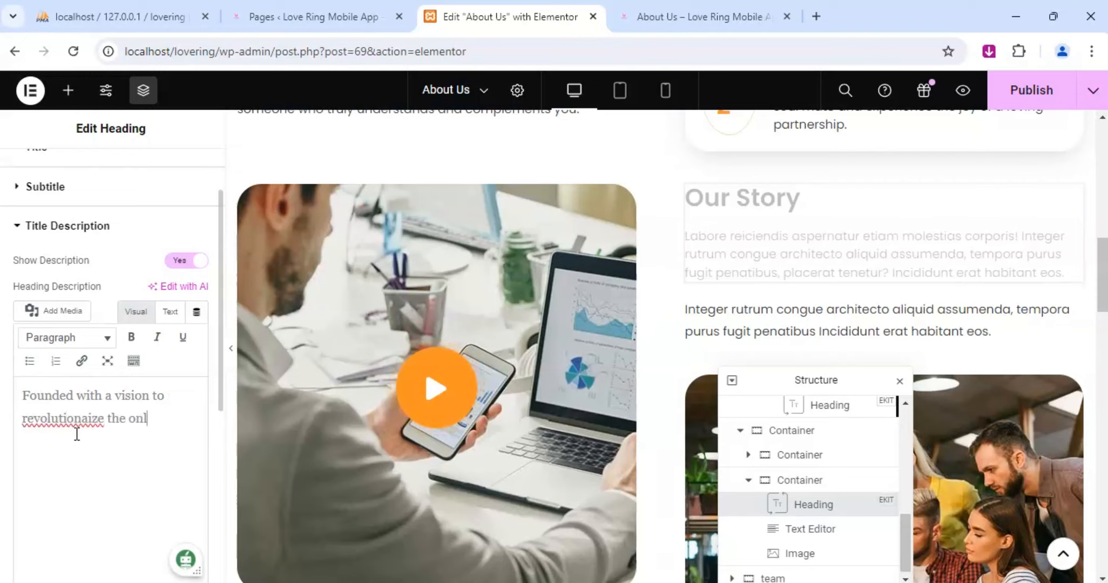
pyautogui.write('ine dati')
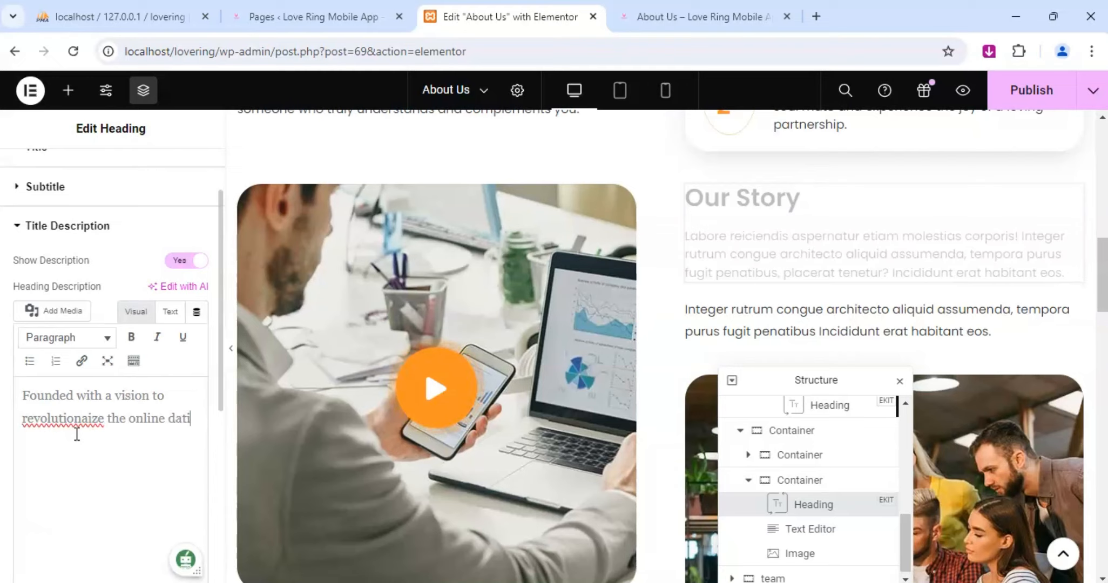
pyautogui.write('ng experience')
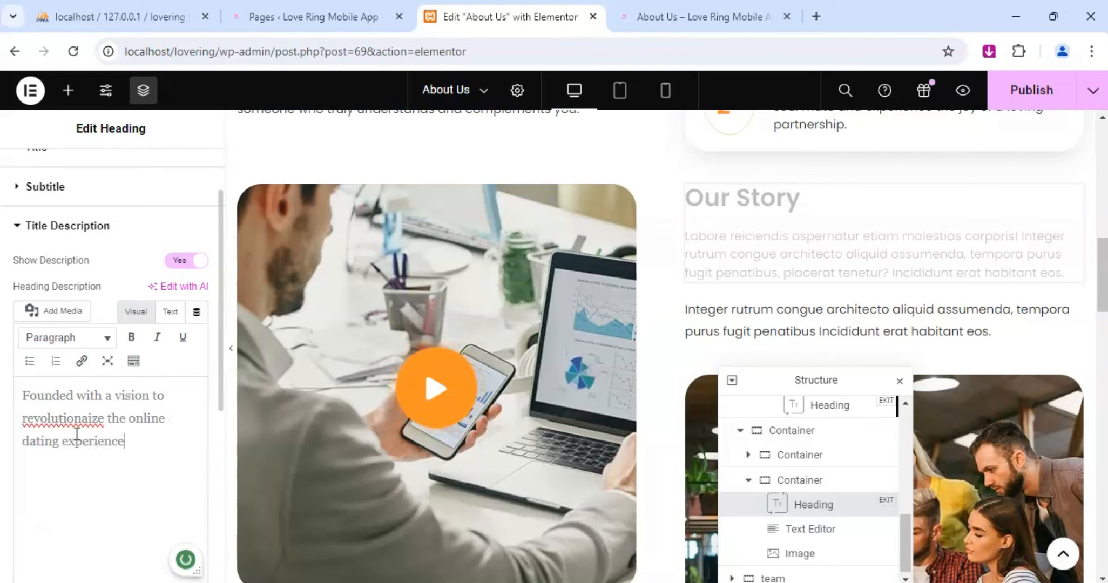
pyautogui.write(', Lov')
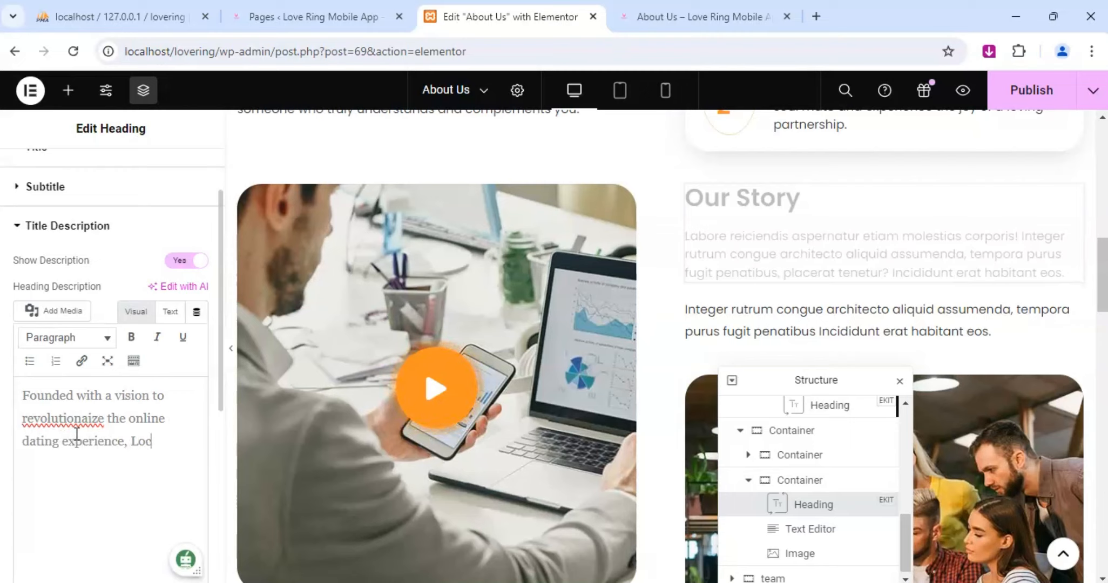
pyautogui.write('veRing')
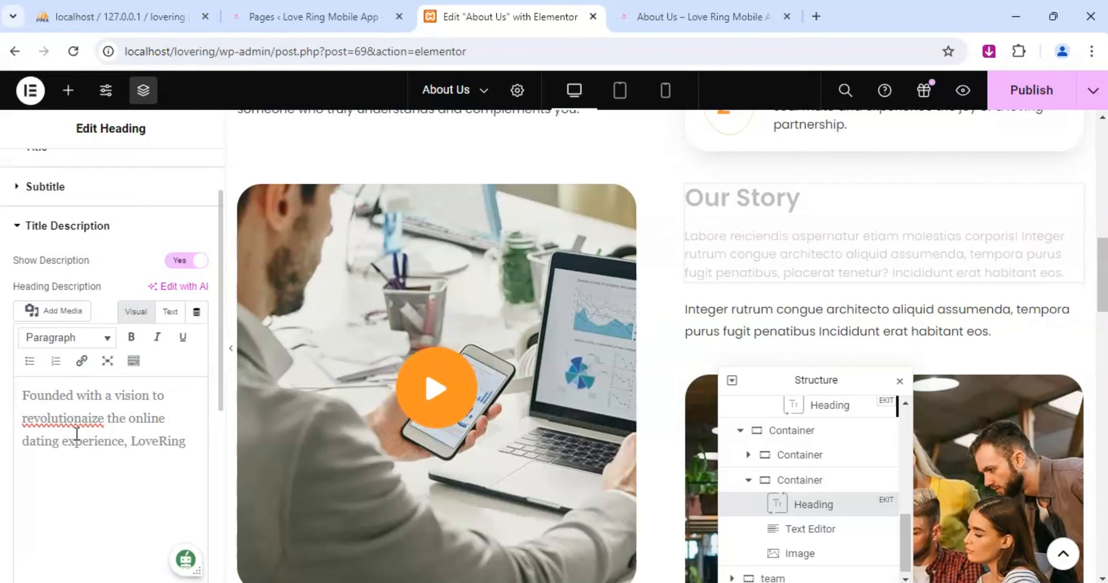
pyautogui.write(' Dating')
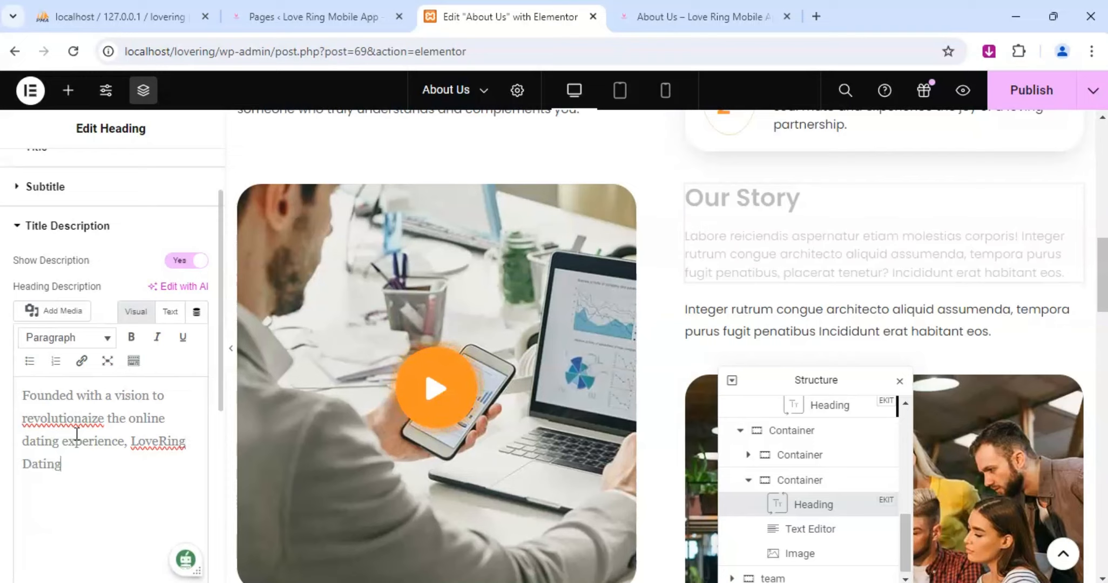
pyautogui.write(' was bor')
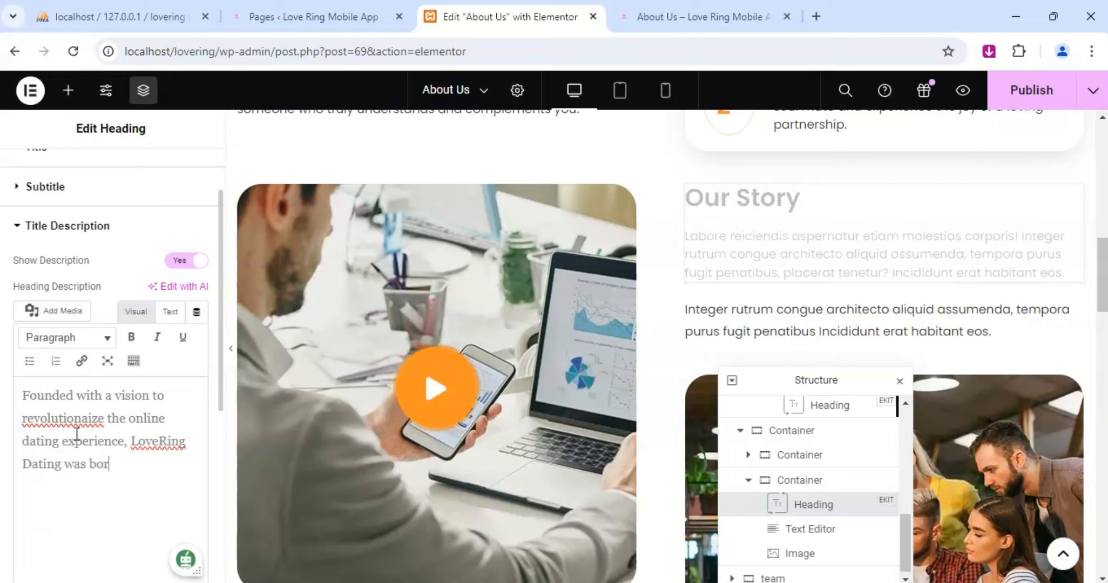
pyautogui.write('n of a')
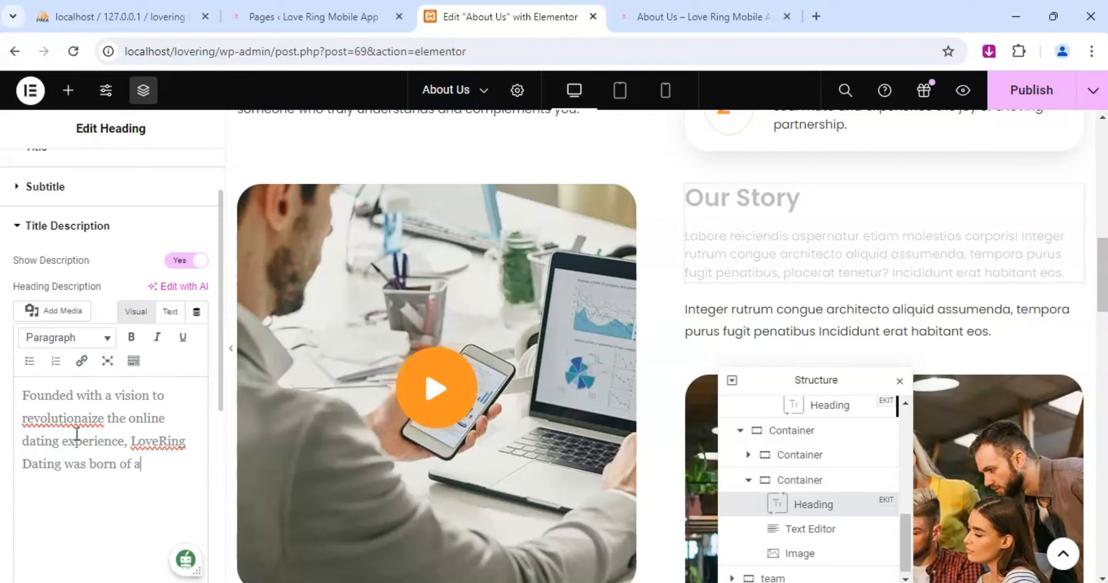
pyautogui.write(' desire')
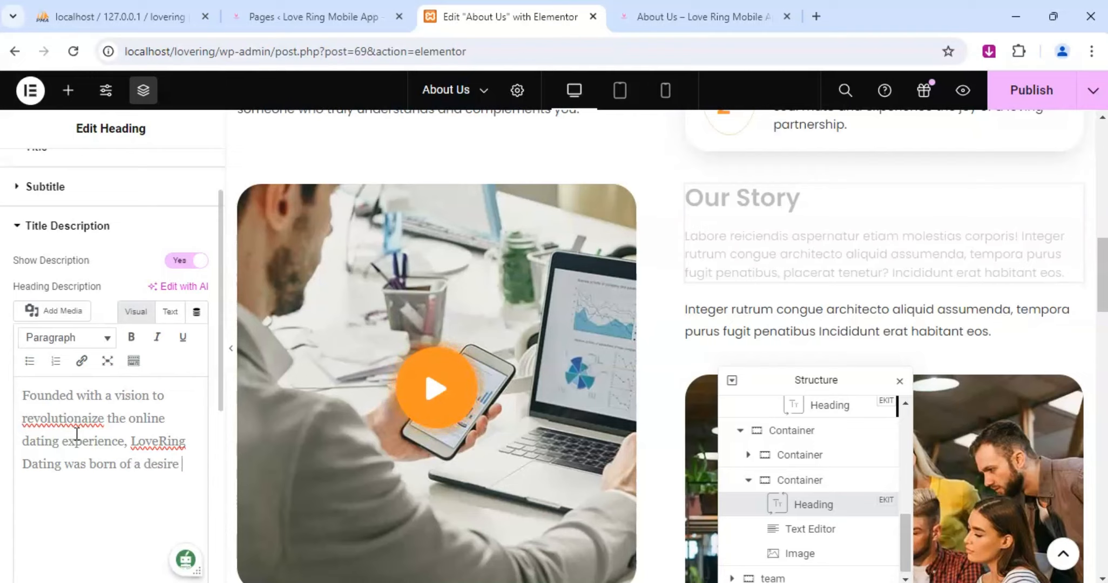
pyautogui.write(' to help')
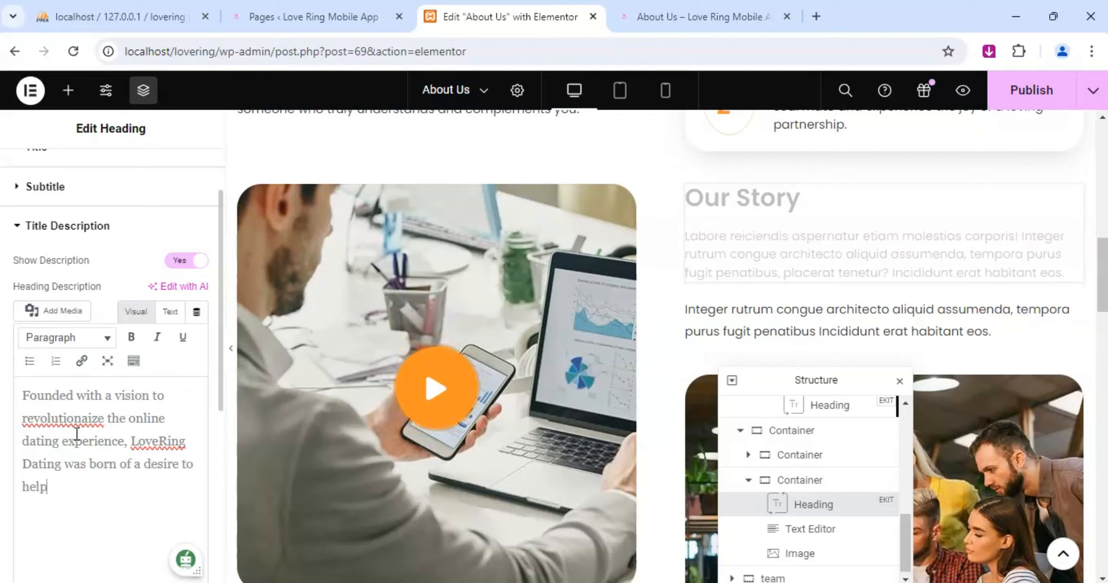
pyautogui.write(' peopl')
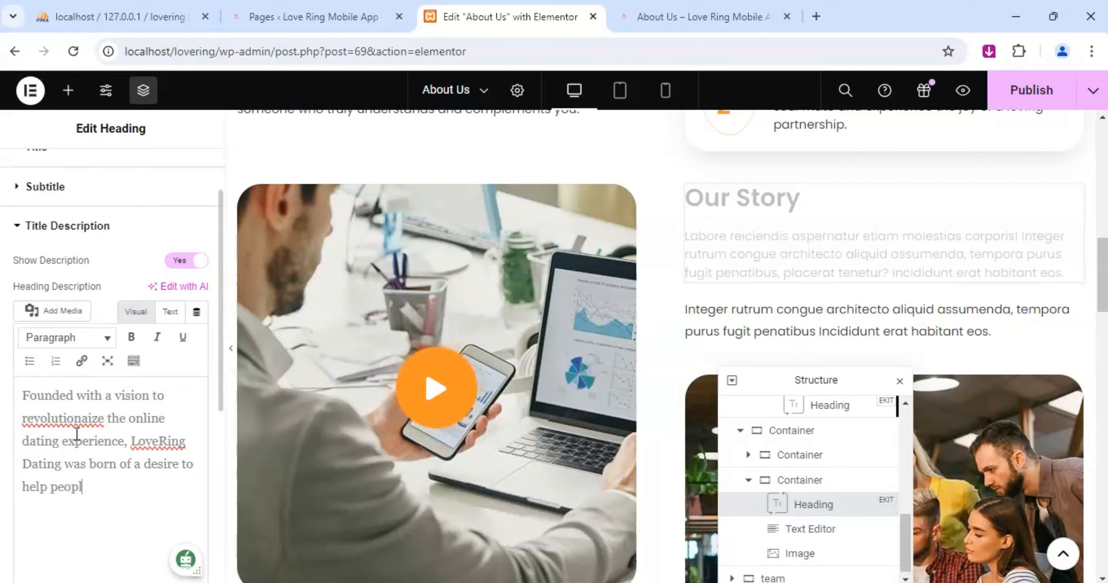
pyautogui.write('e find')
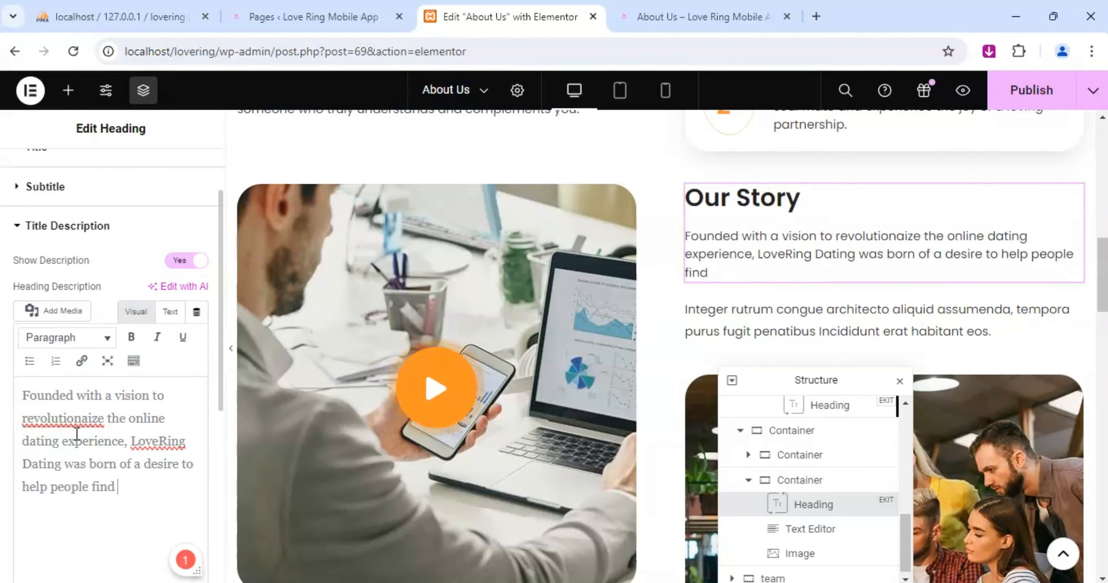
# Extend the Our Story description with "genuine connections in an".
pyautogui.write('gen')
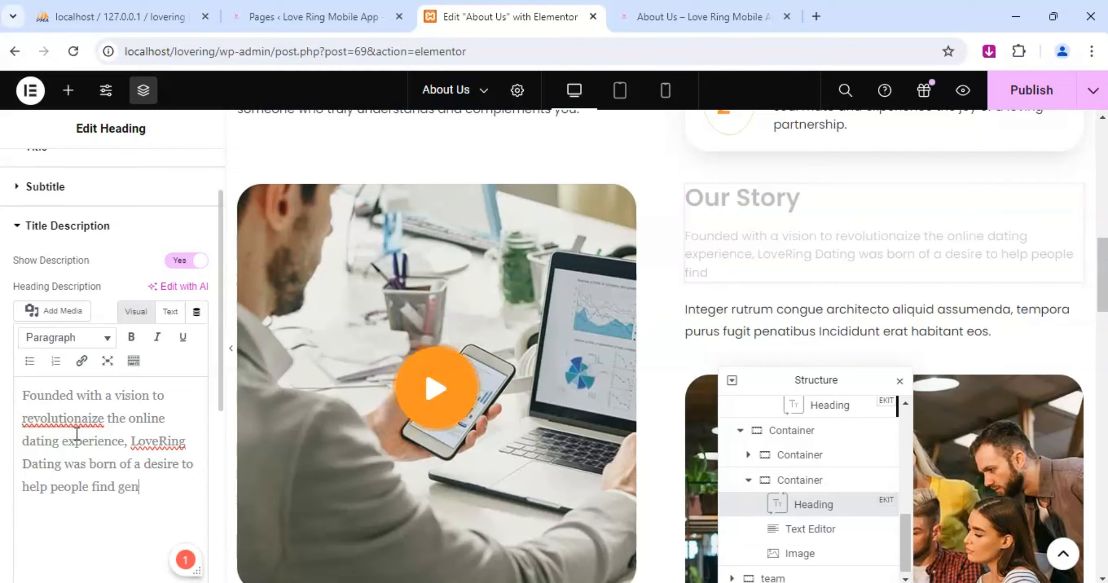
pyautogui.write('iu')
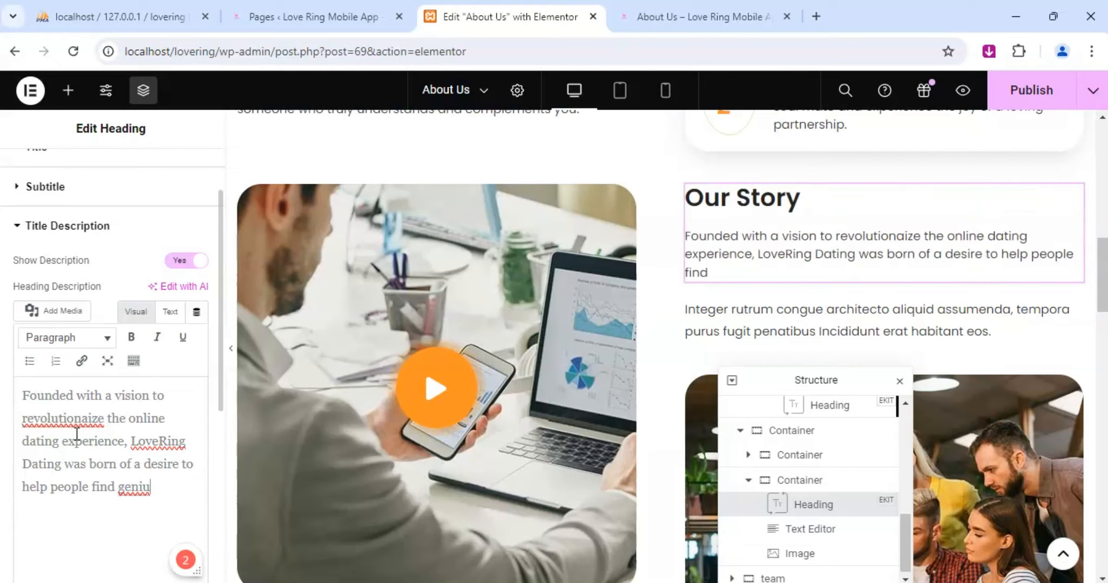
pyautogui.press('BackSpace')
pyautogui.press('BackSpace')
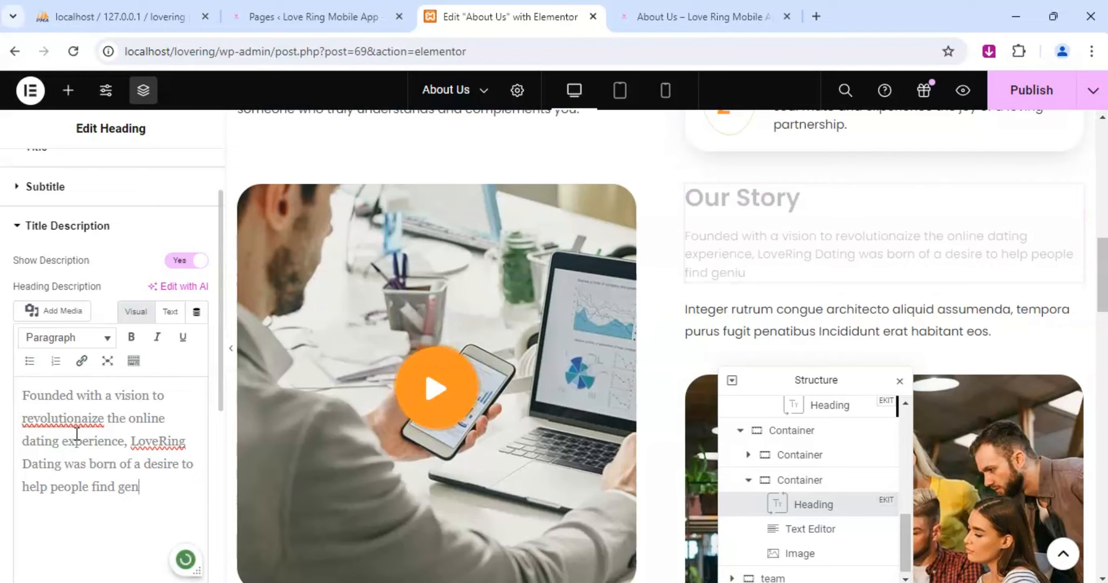
pyautogui.write('uine connect')
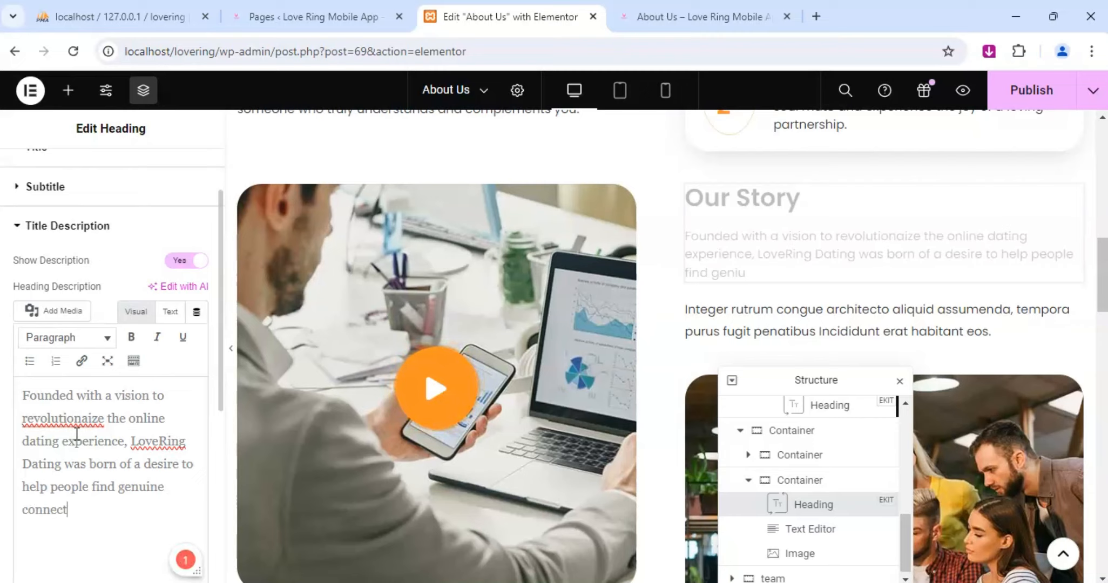
pyautogui.write('ions in')
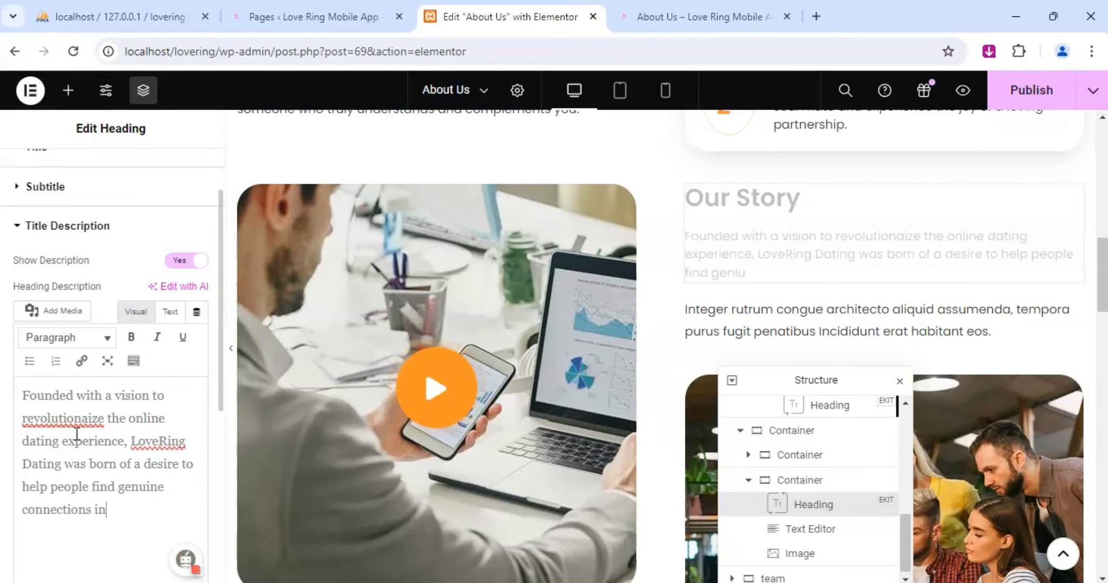
pyautogui.write(' an in')
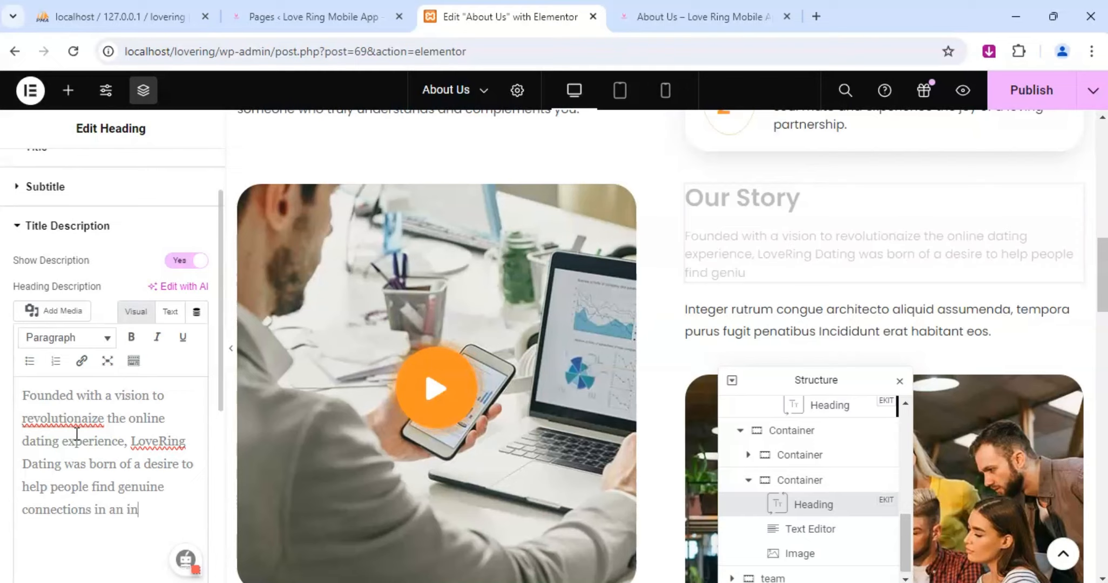
pyautogui.write('creasing')
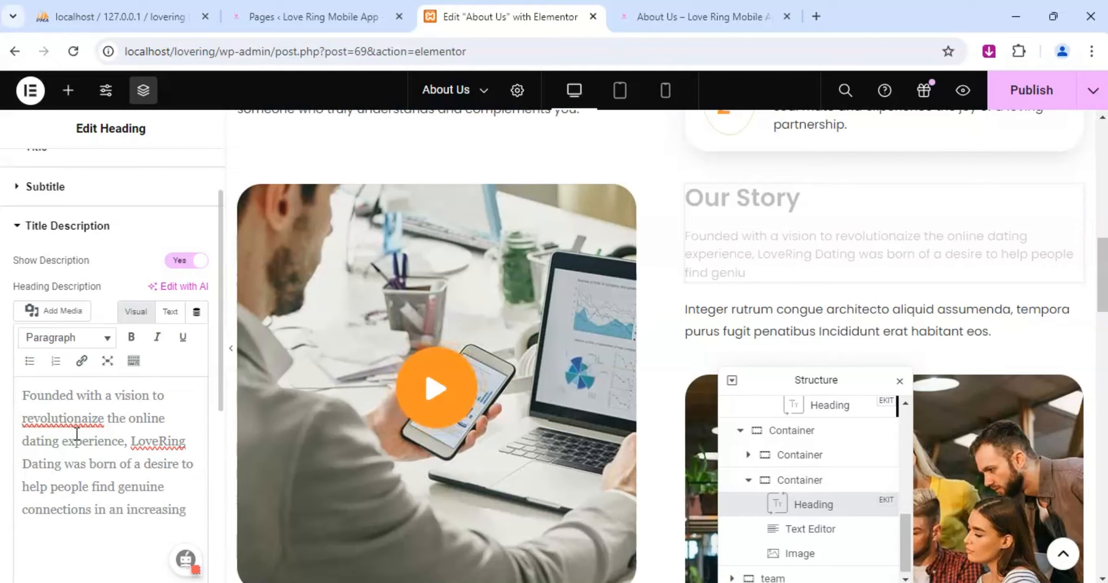
pyautogui.write('gly')
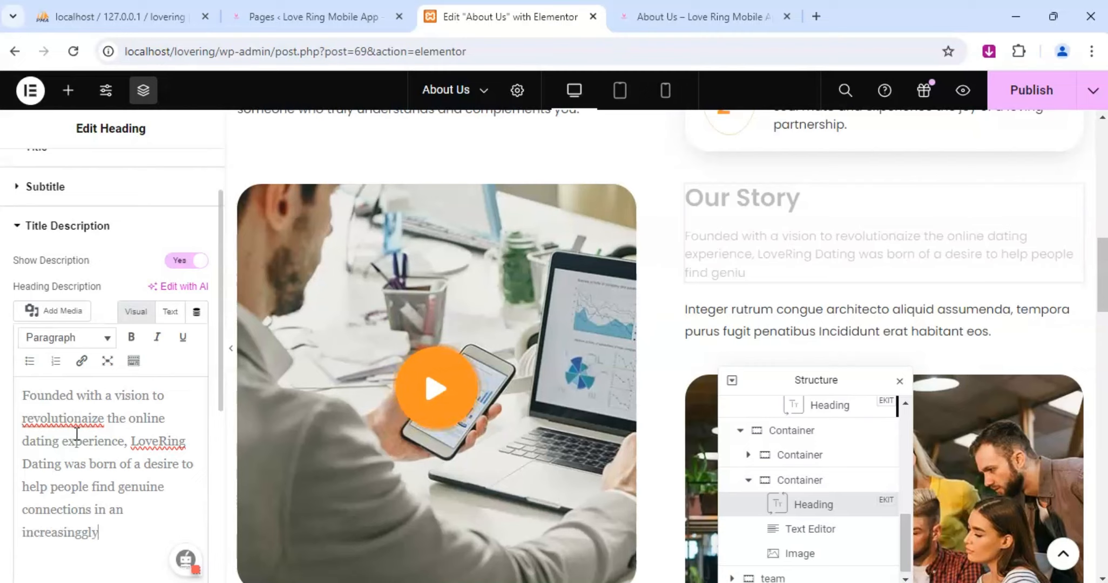
pyautogui.write(' dig')
# Add "increasinggly digital world" to the end of the Our Story description.
pyautogui.press('BackSpace')
pyautogui.write('digital')
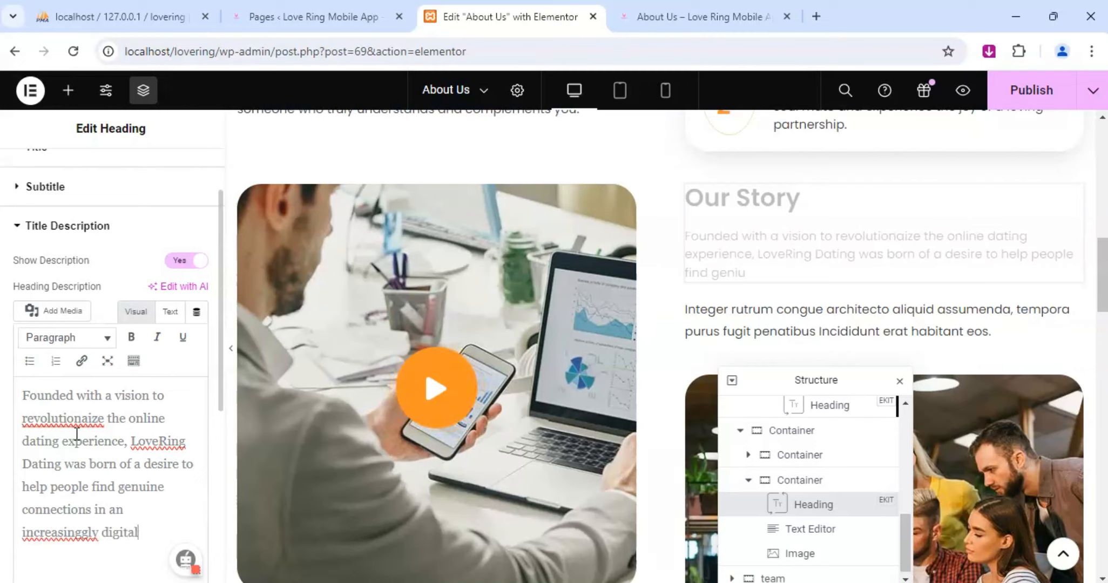
pyautogui.write(' work')
pyautogui.press('BackSpace')
pyautogui.write('l')
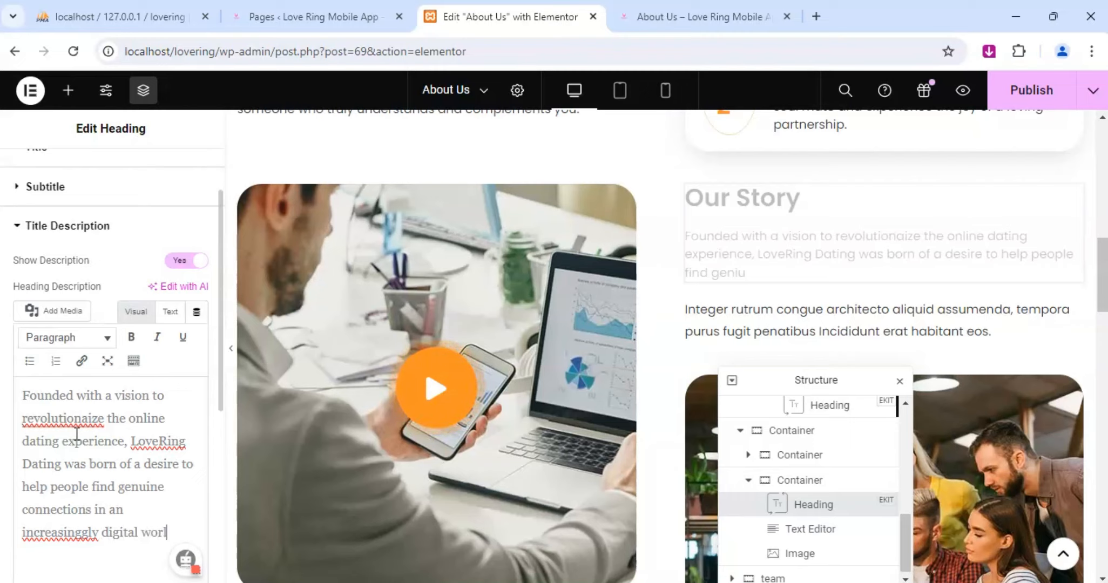
pyautogui.write('d')
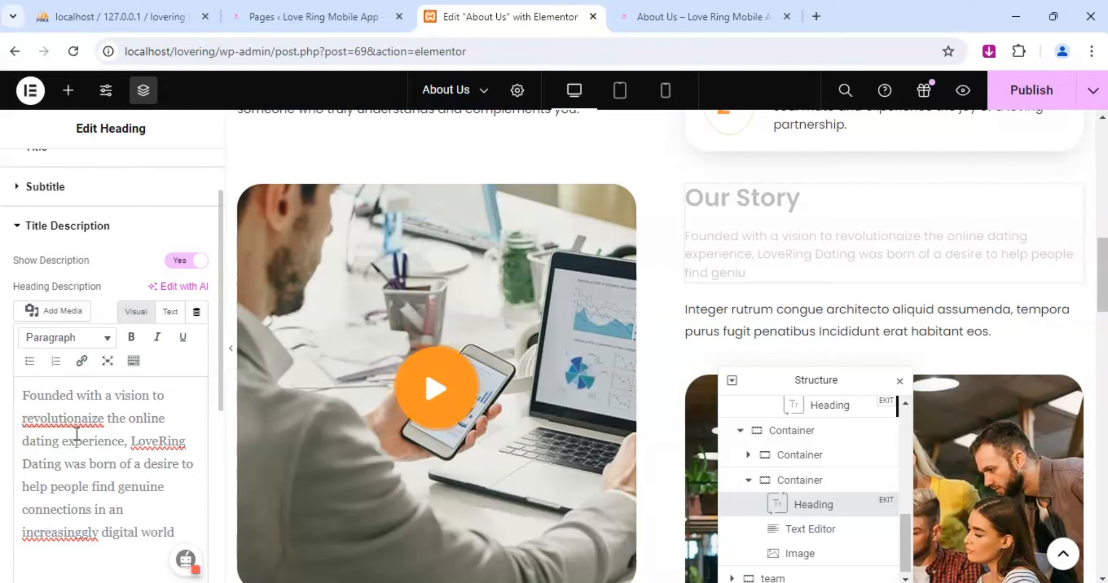
pyautogui.write('. We und')
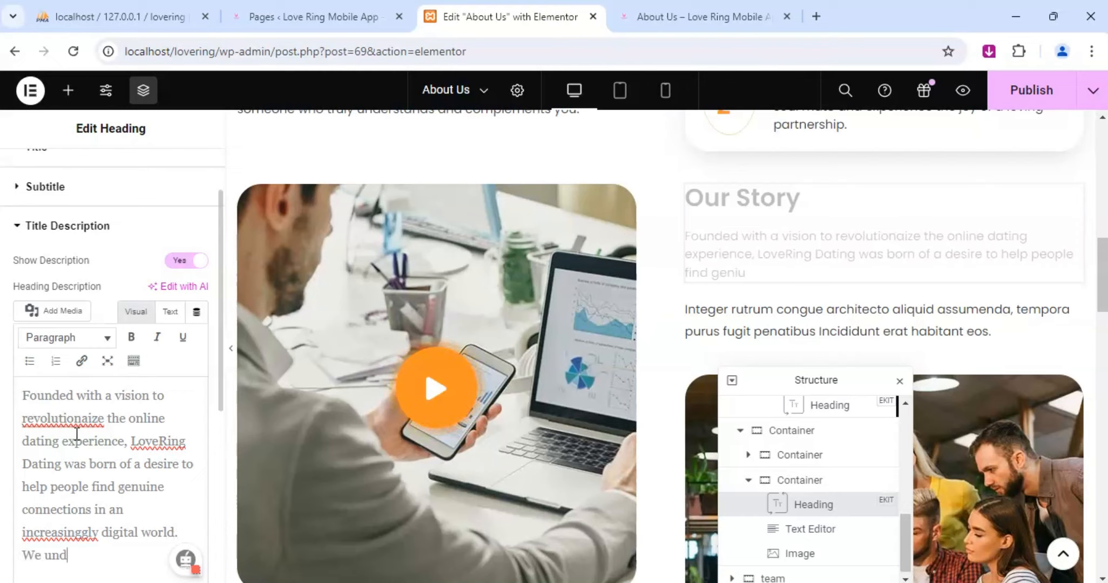
pyautogui.write('erstand ')
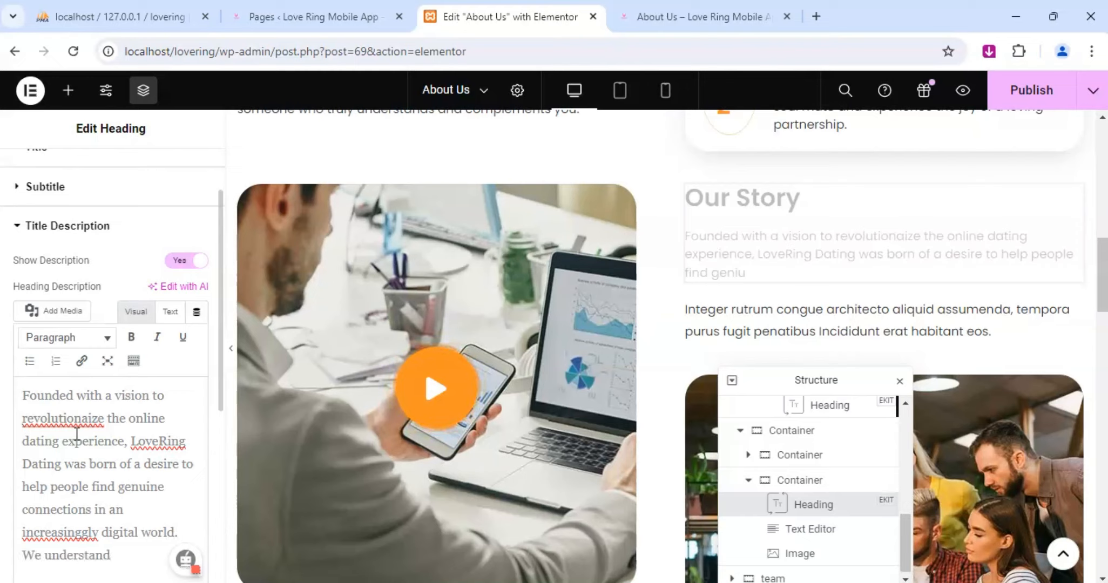
pyautogui.write('that findi')
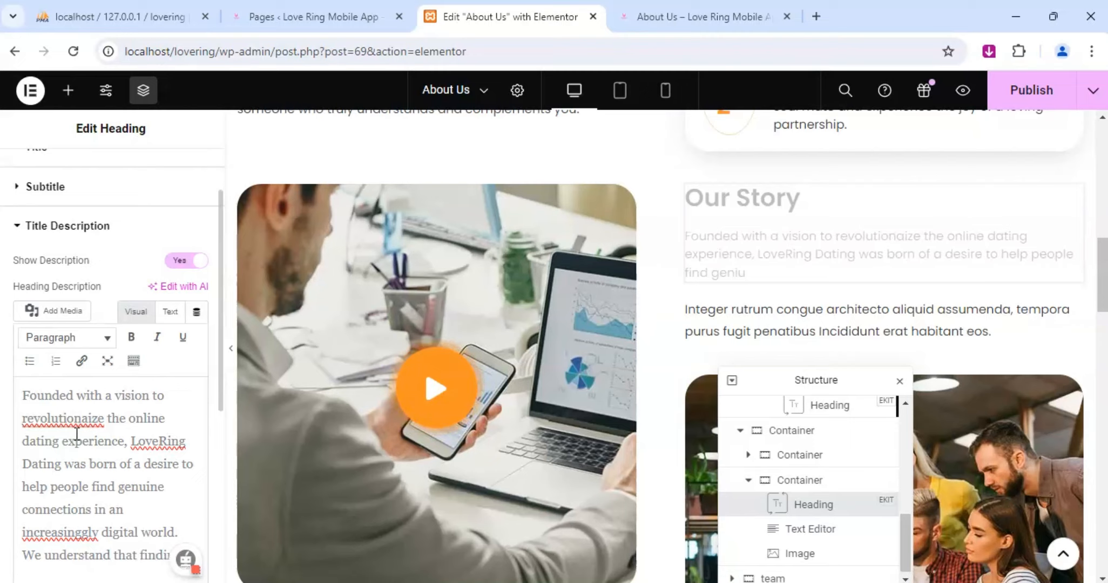
pyautogui.write('ng love can be')
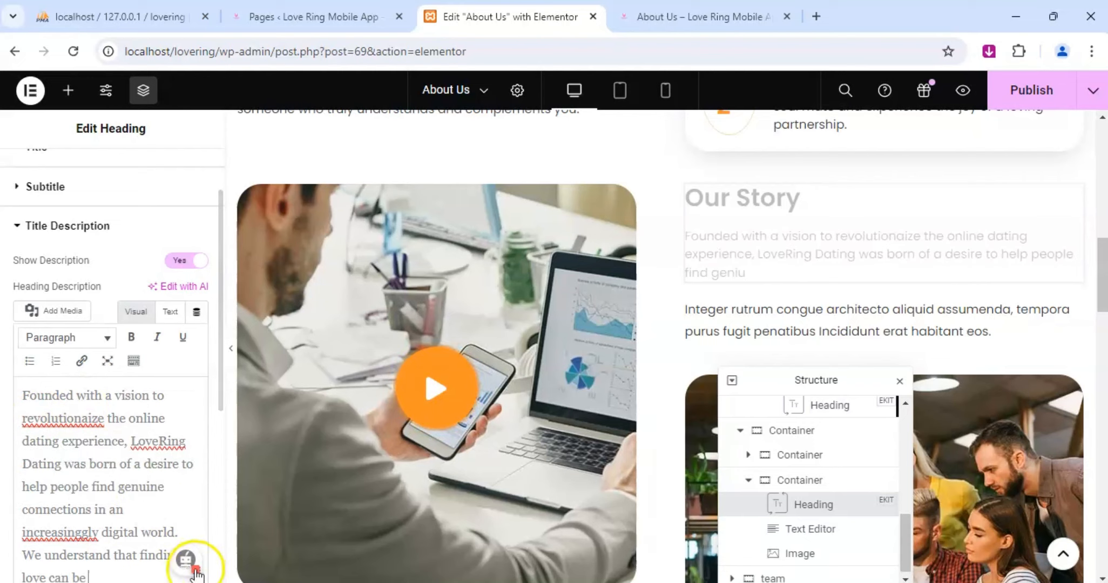
# Apply the suggested spelling correction "increasingly" and finish the Our Story description with "cahallenging.".
pyautogui.moveTo(76, 532)
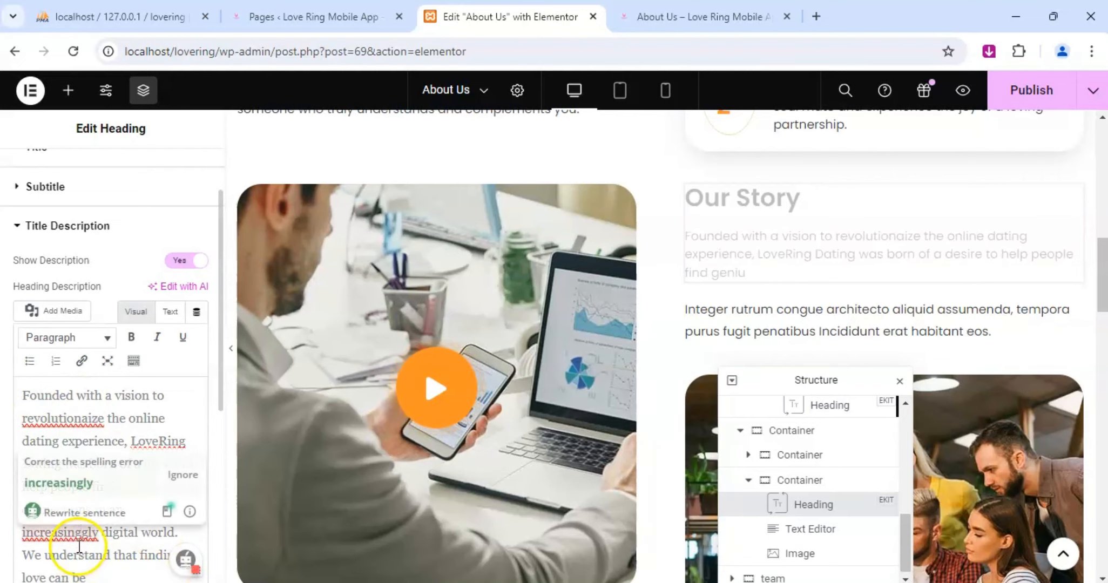
pyautogui.click(84, 481)
pyautogui.moveTo(154, 552)
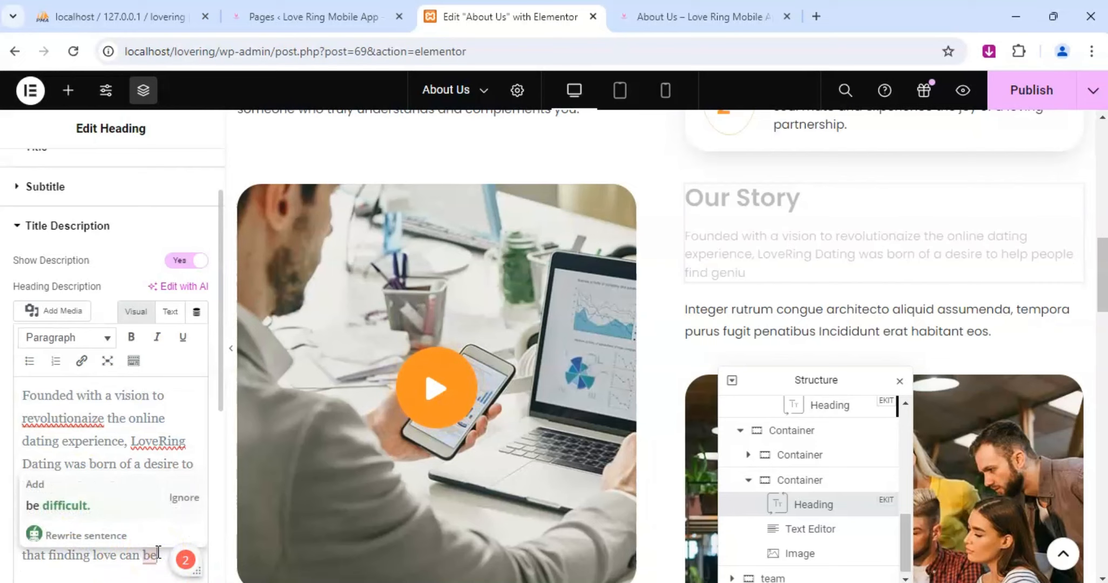
pyautogui.write('ca')
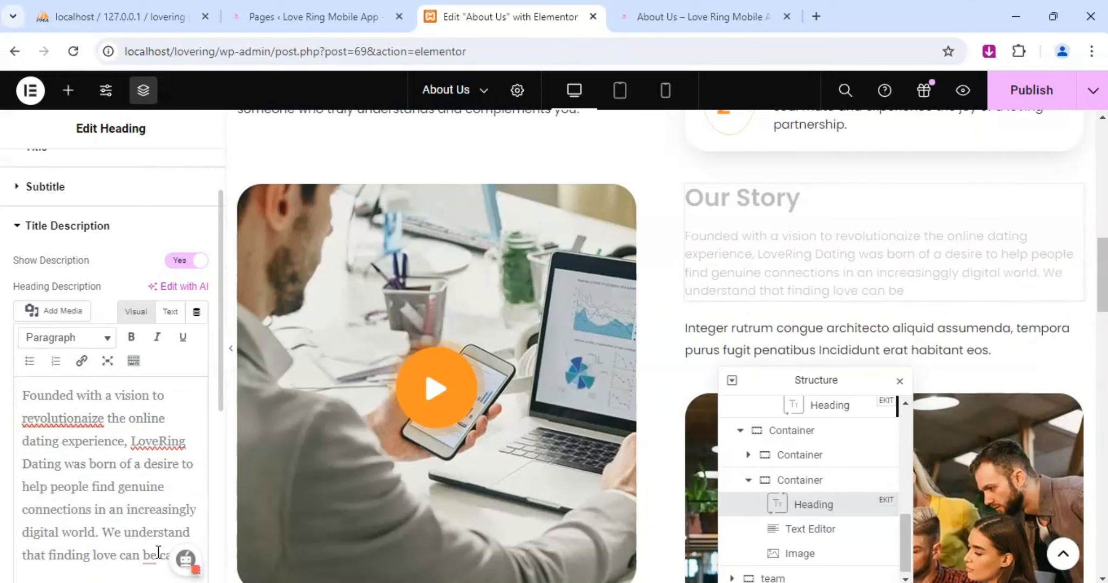
pyautogui.write('hallenging.')
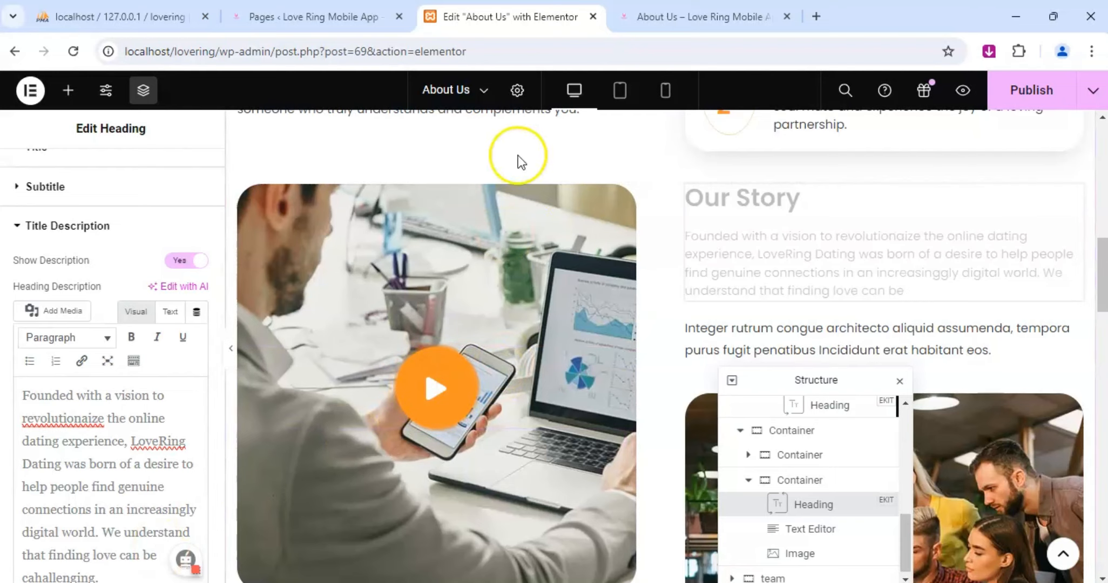
# Replace the placeholder paragraph below the Our Story description with "We advanced matchmaking algorithms".
pyautogui.scroll(-1, 644, 241)
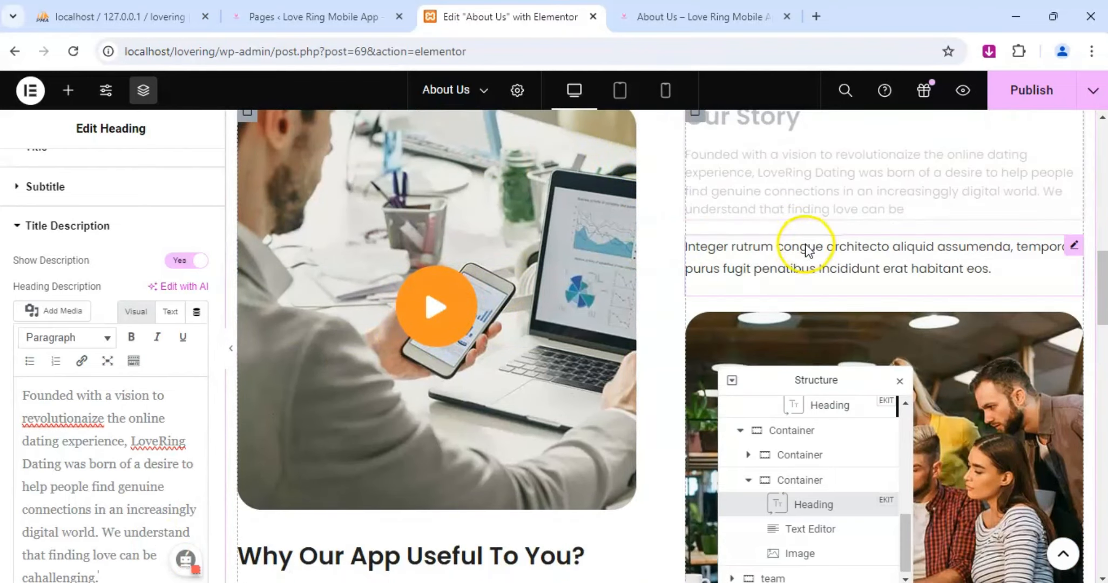
pyautogui.click(1072, 245)
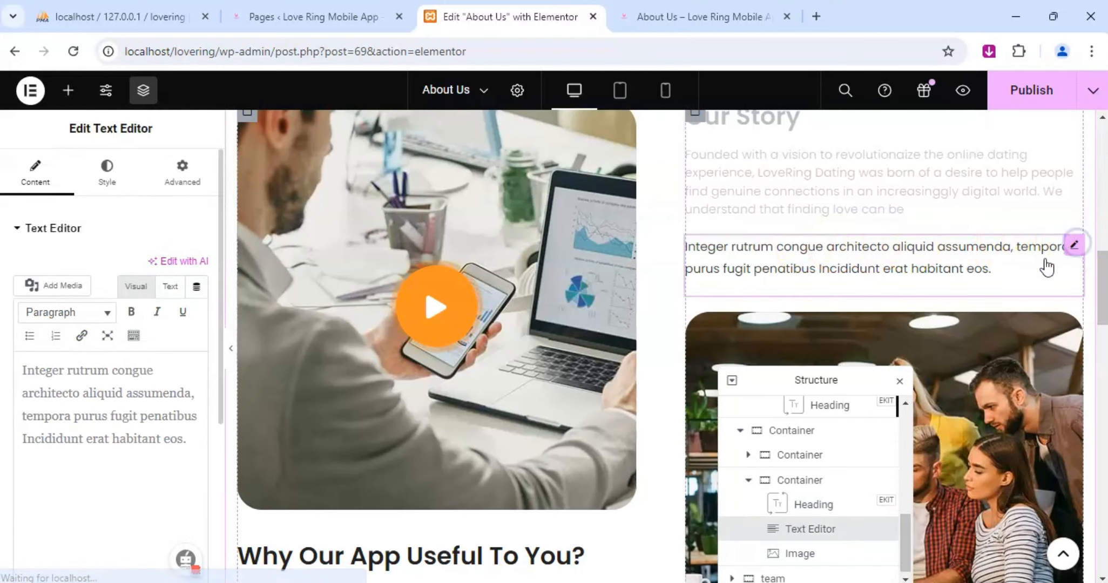
pyautogui.click(120, 409)
pyautogui.tripleClick(125, 409)
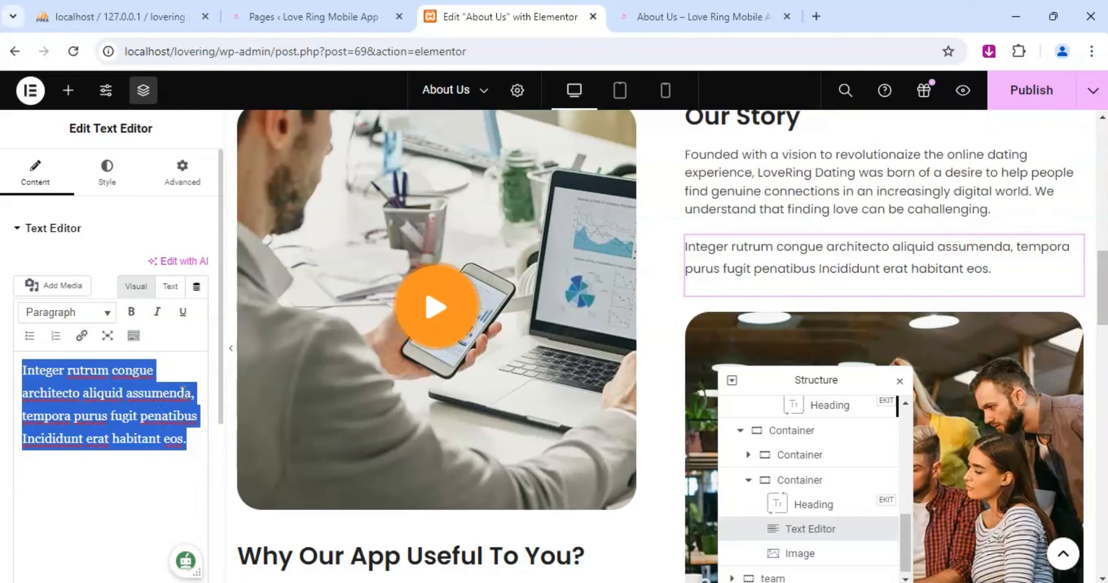
pyautogui.write('We')
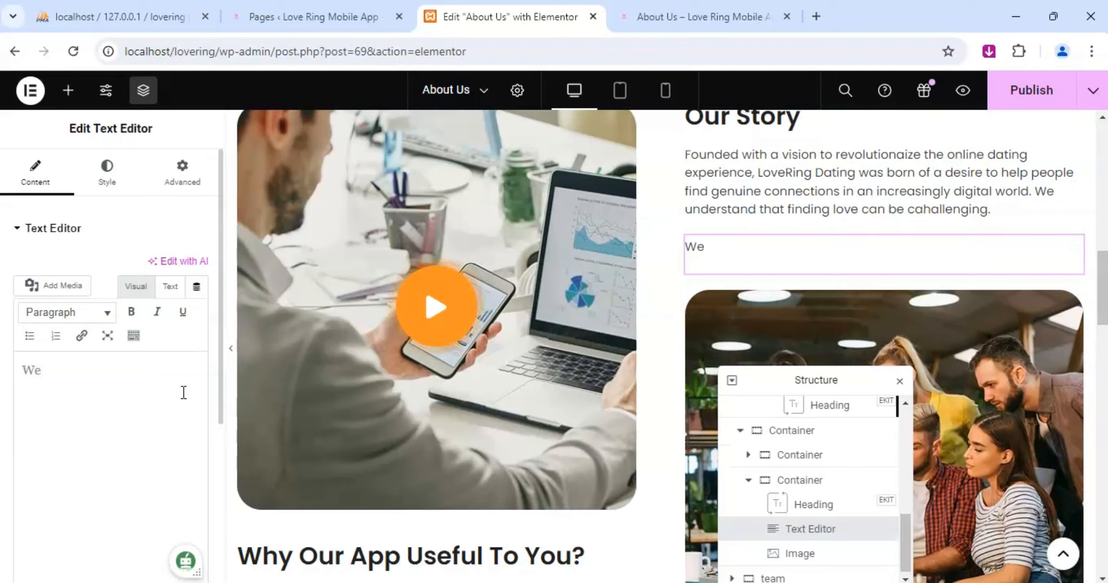
pyautogui.write(' adnac')
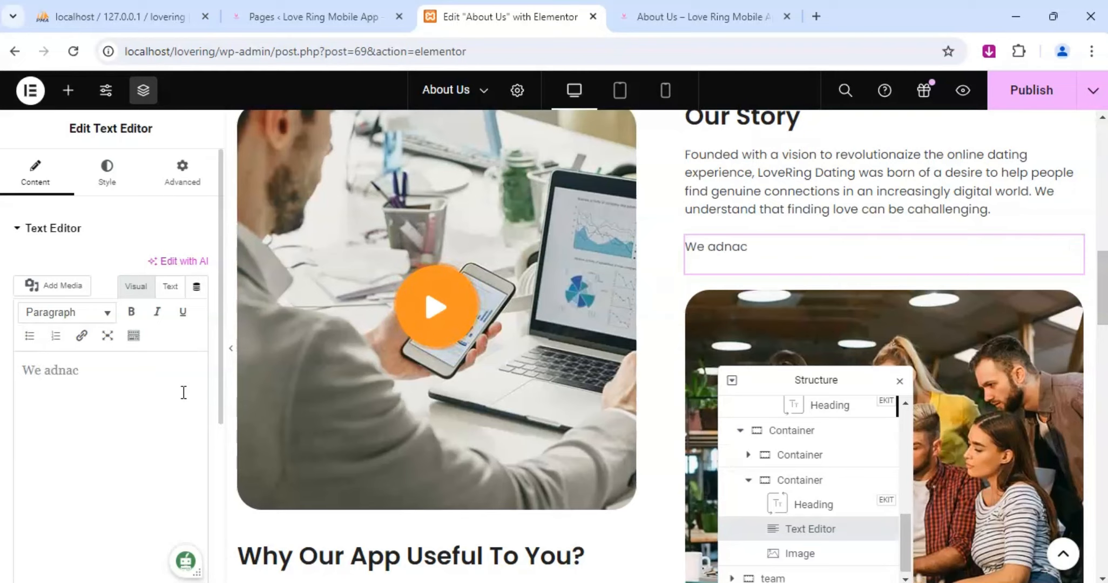
pyautogui.press('BackSpace')
pyautogui.press('BackSpace')
pyautogui.press('BackSpace')
pyautogui.write('van')
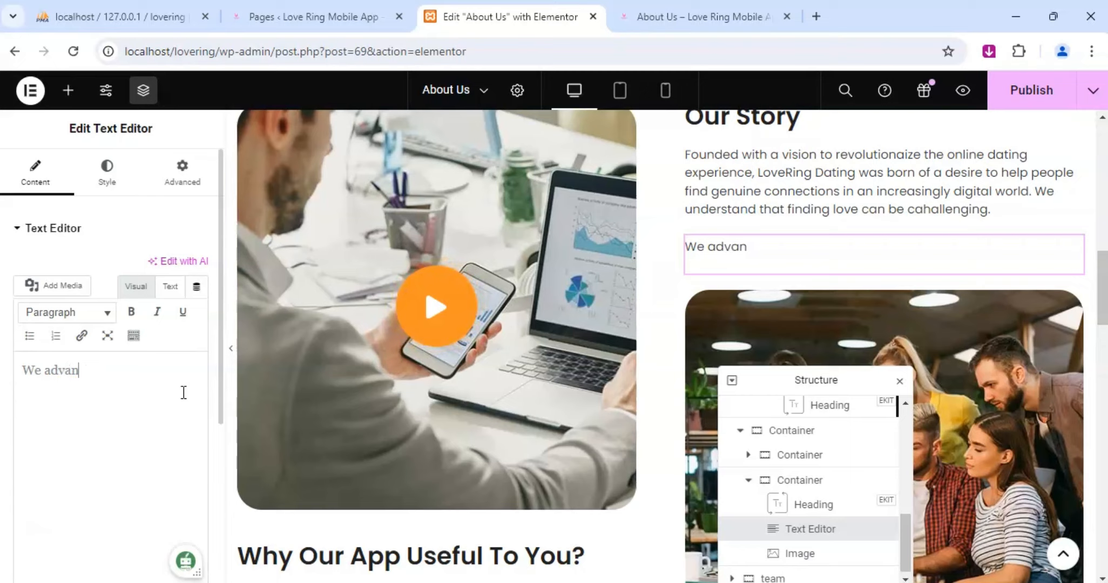
pyautogui.write('ced ')
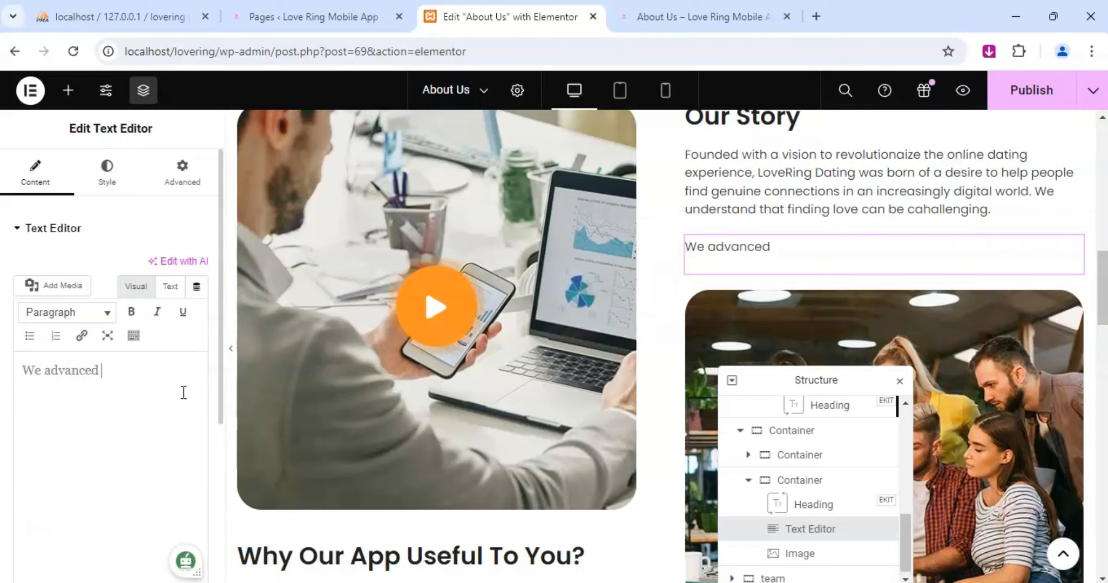
pyautogui.write('match')
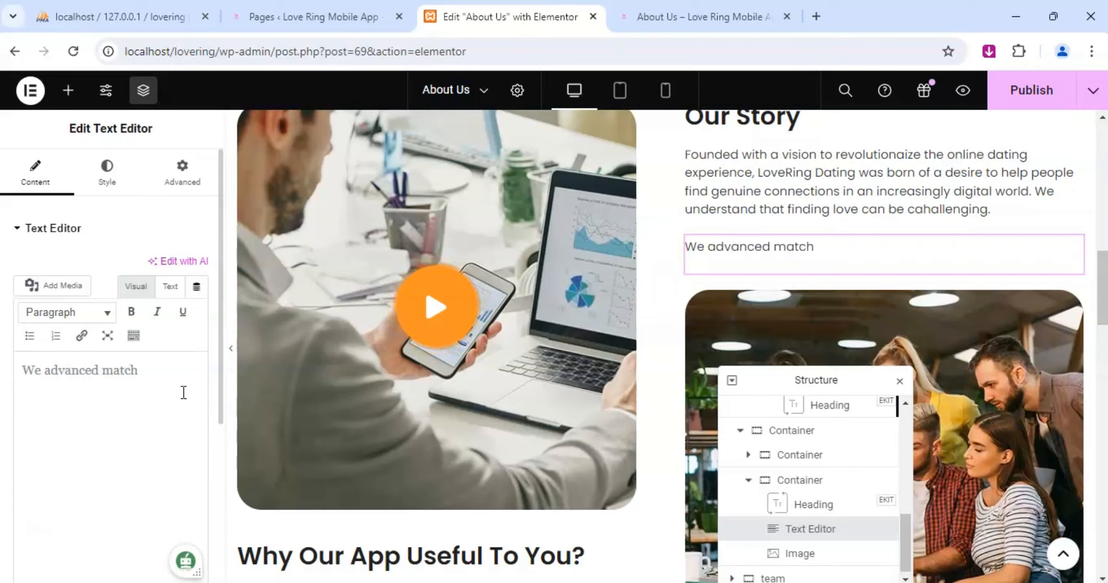
pyautogui.write('makin')
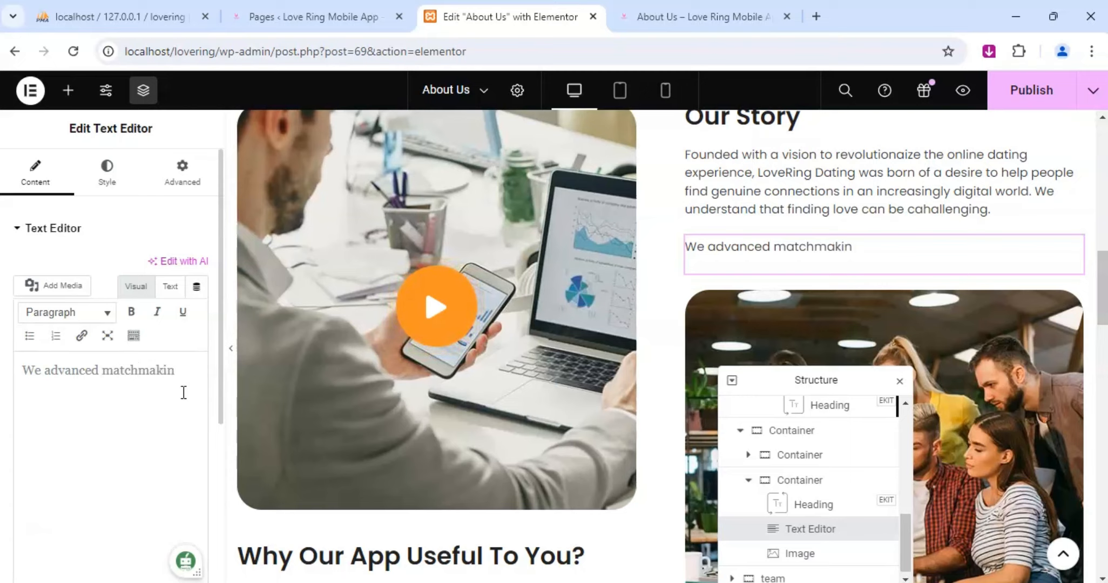
pyautogui.write('g a')
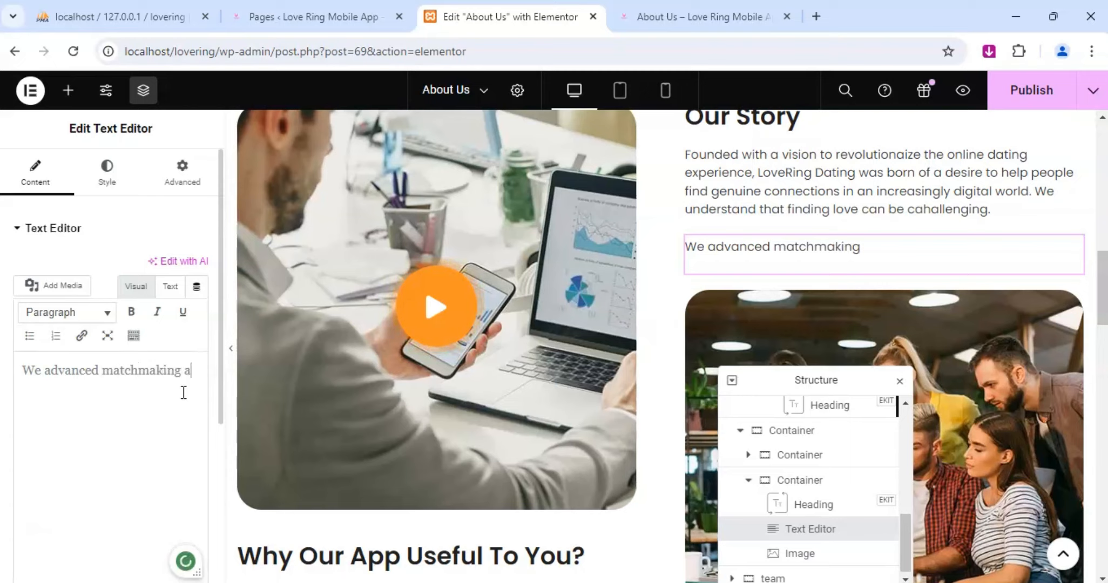
pyautogui.write('lgor')
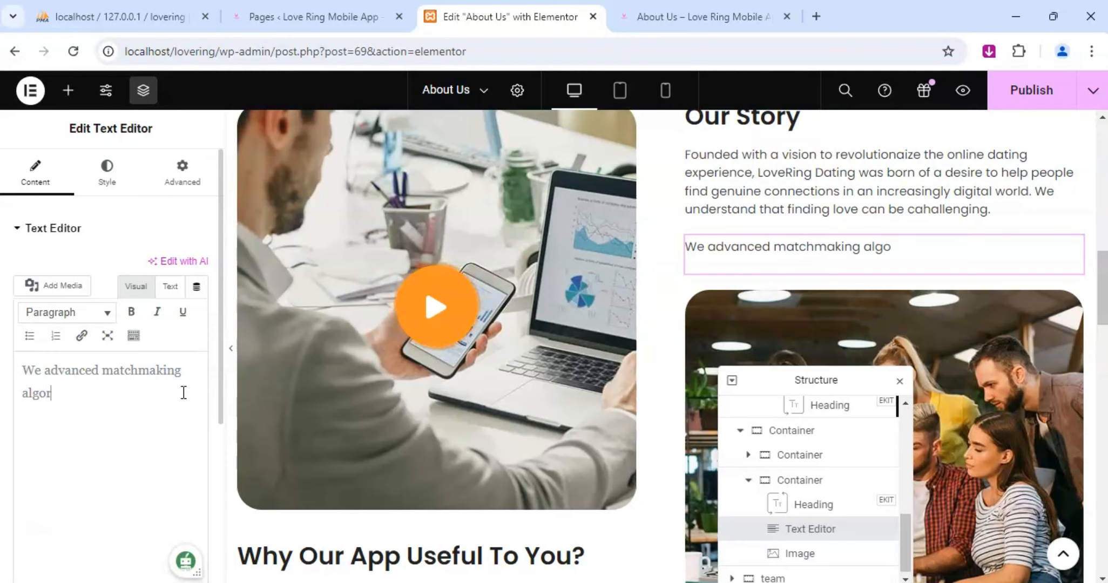
pyautogui.write('ith')
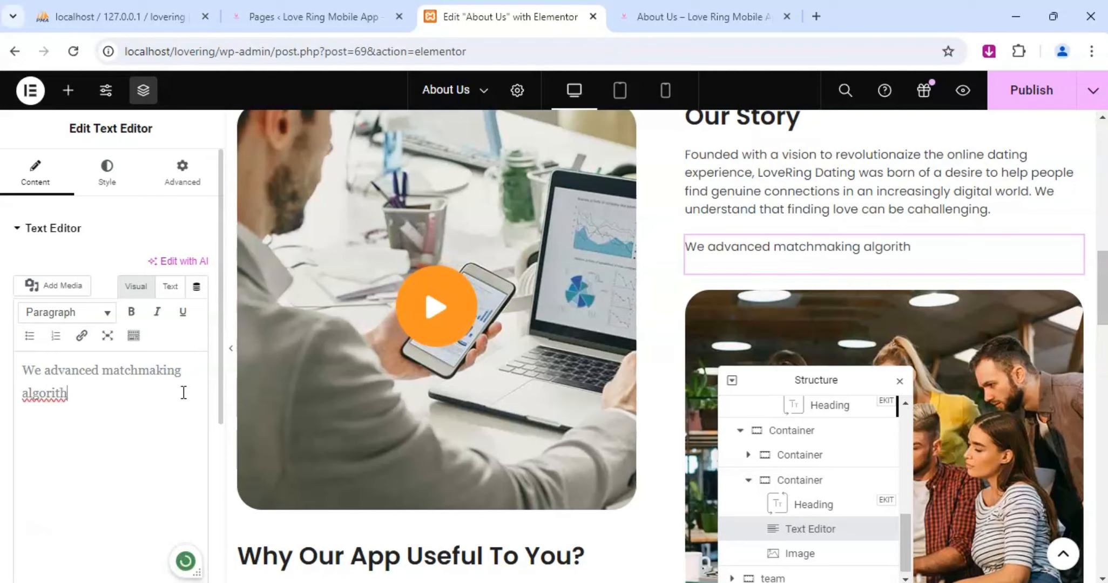
pyautogui.write('ms')
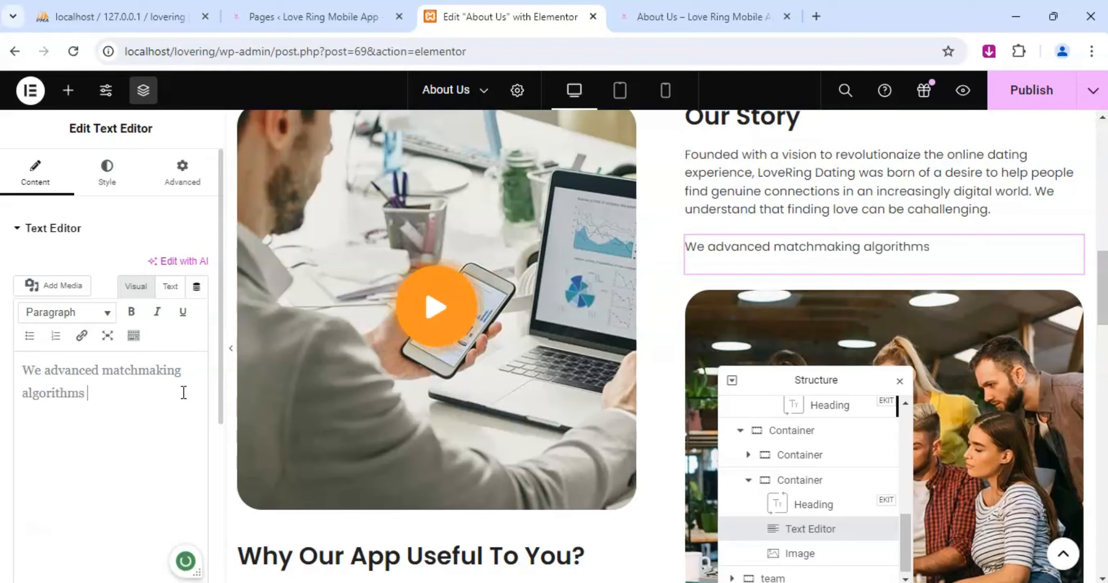
pyautogui.write(' an')
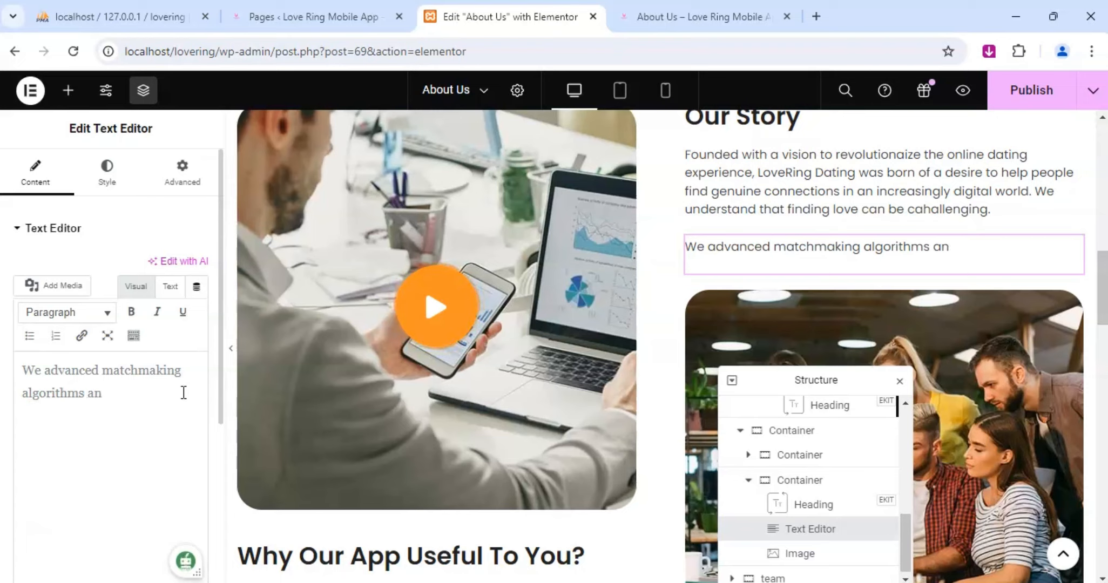
pyautogui.write('d a focus')
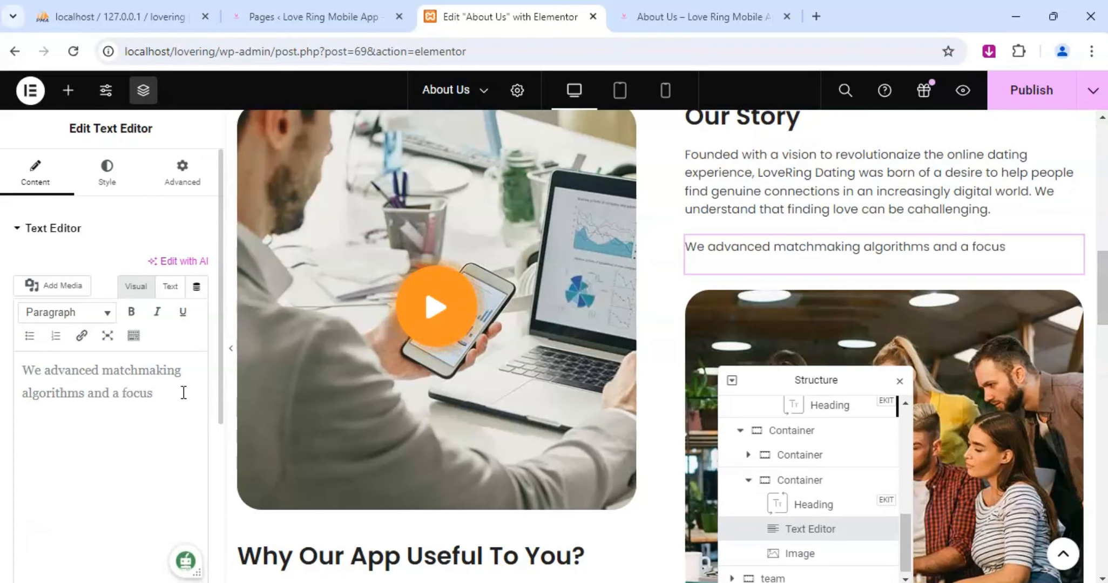
pyautogui.write(' on user')
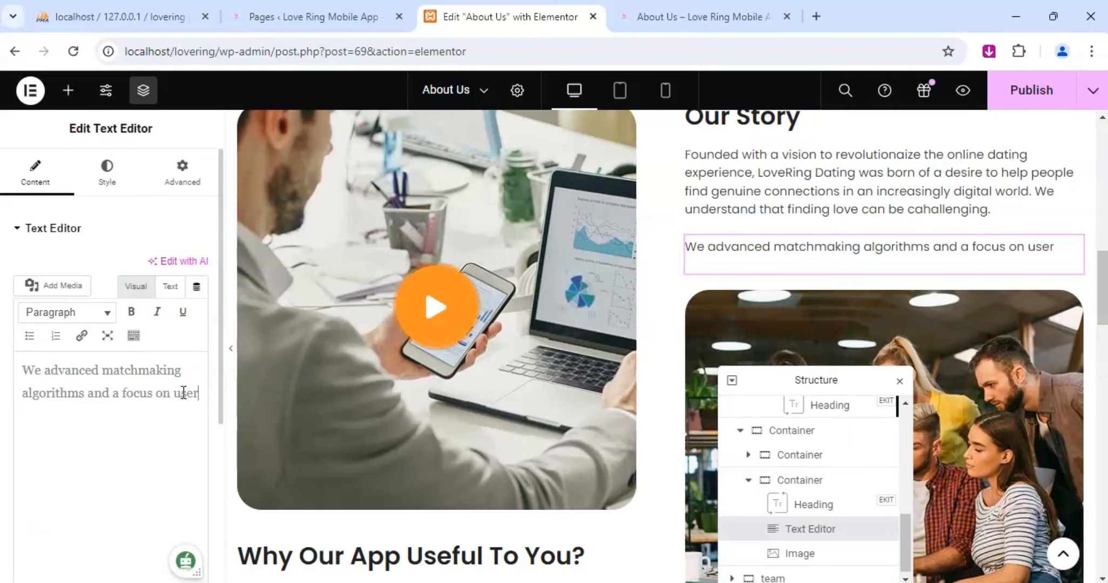
pyautogui.write(' safe')
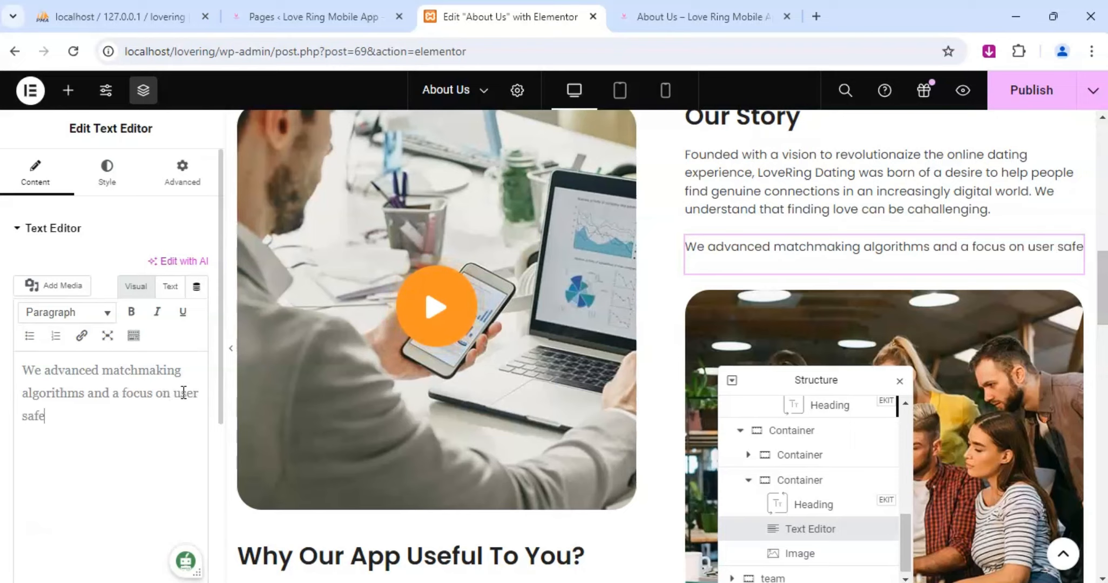
pyautogui.write('ty')
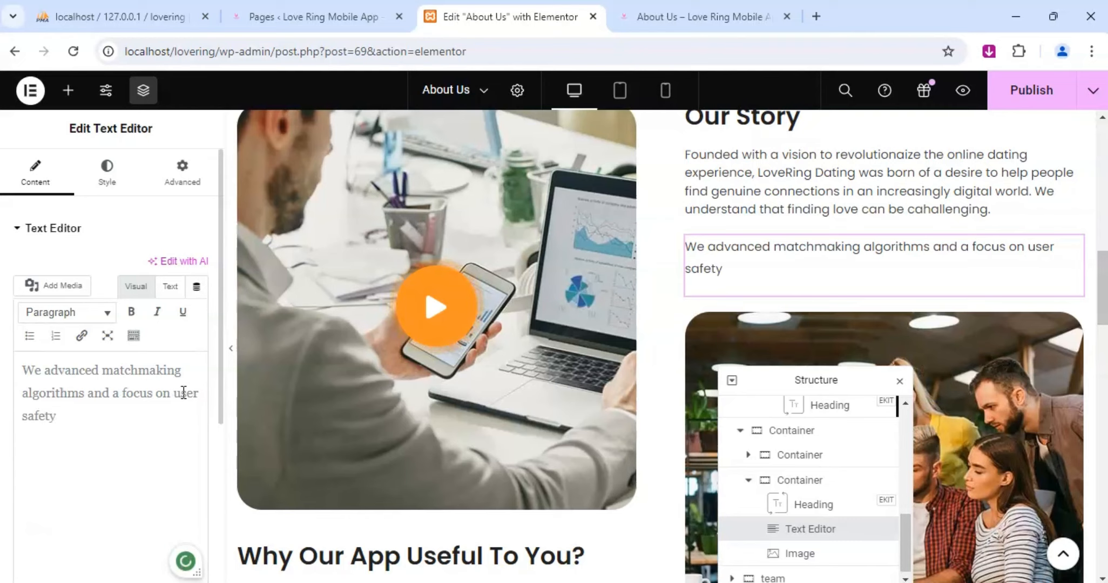
pyautogui.write(',')
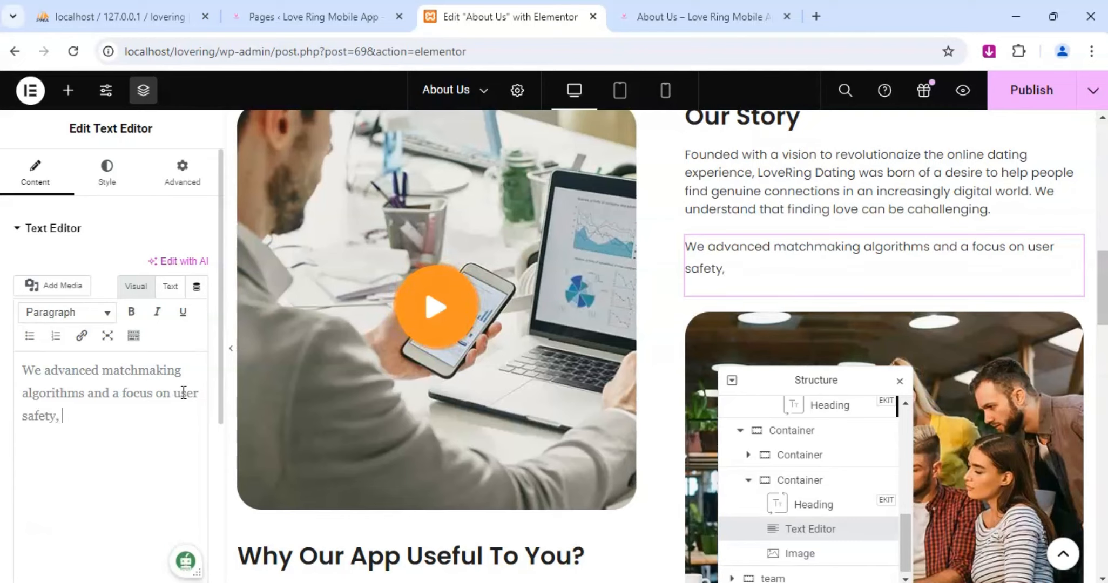
pyautogui.write(' we provi')
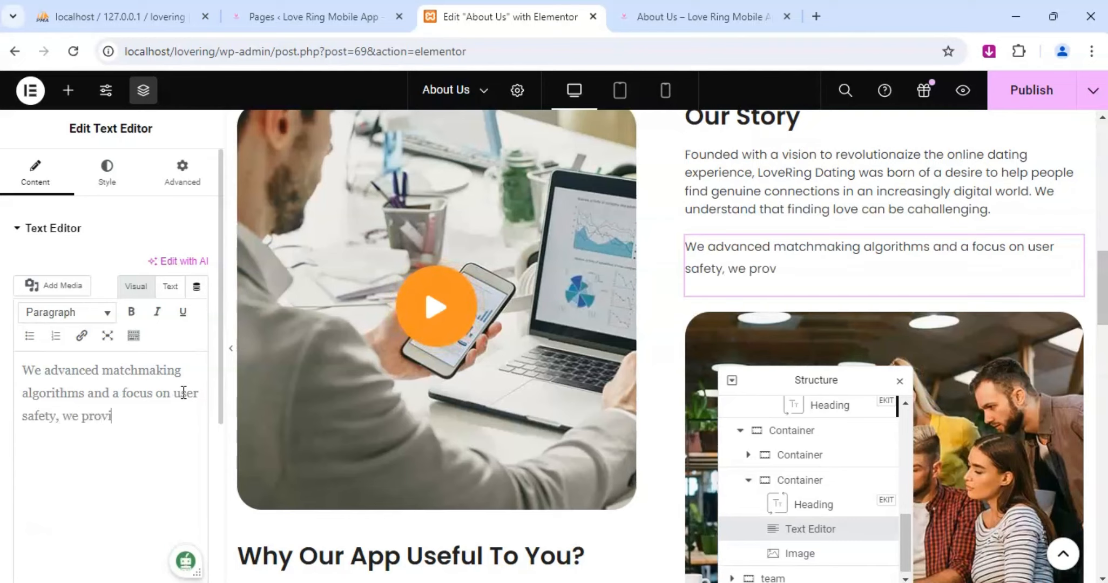
pyautogui.write('de ')
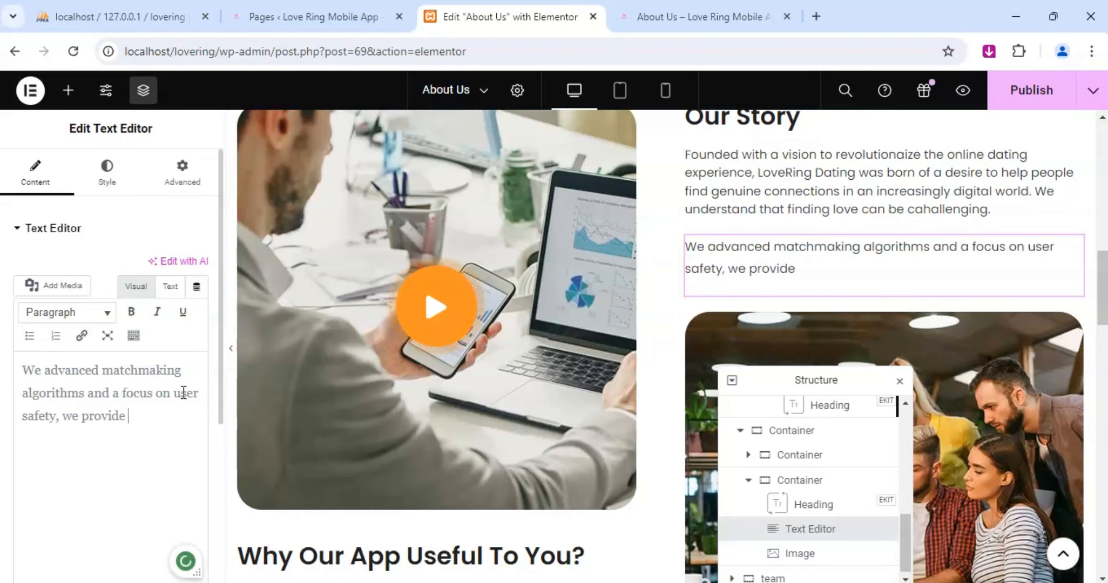
pyautogui.write('an en')
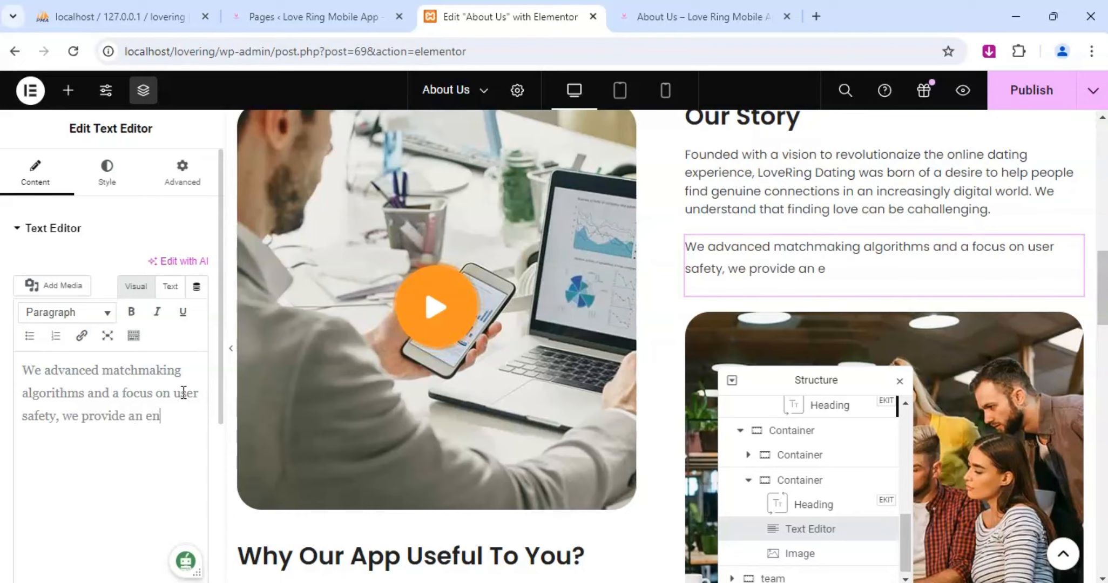
pyautogui.write('vironment ')
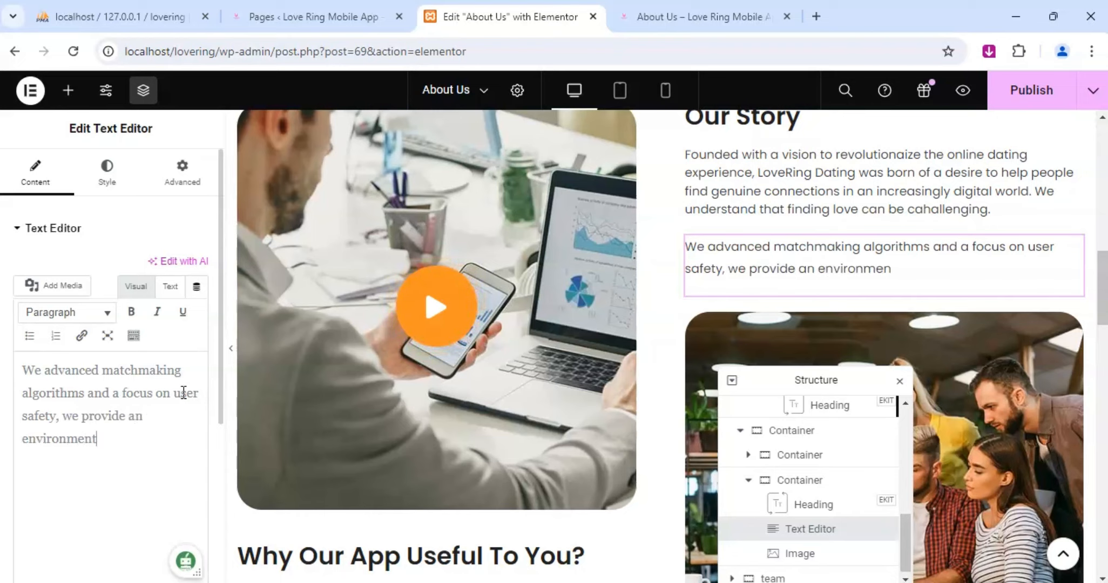
pyautogui.write('where')
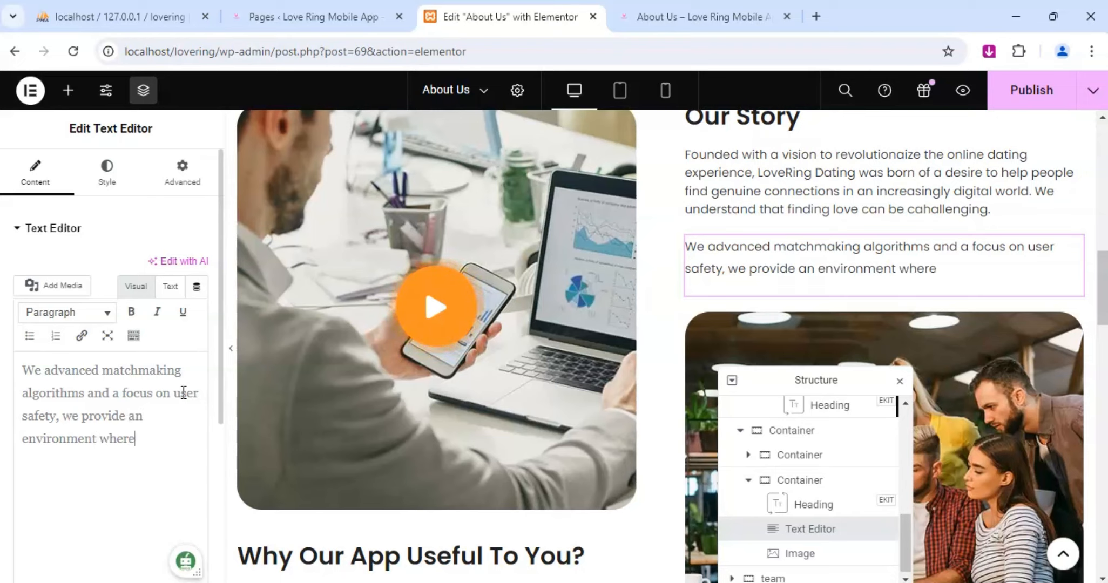
pyautogui.write(' we provide')
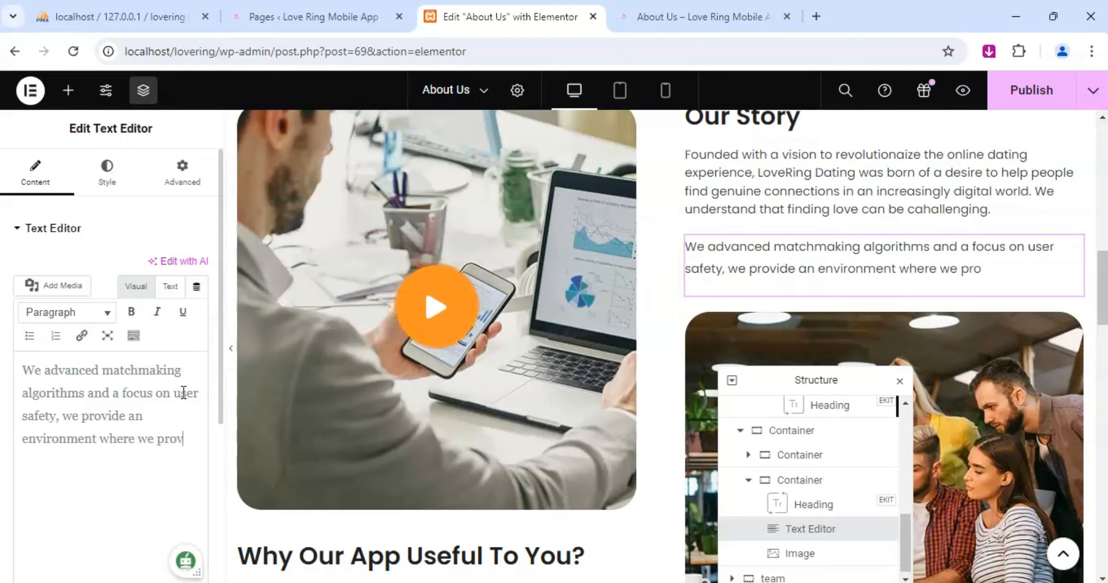
pyautogui.write(' an envir')
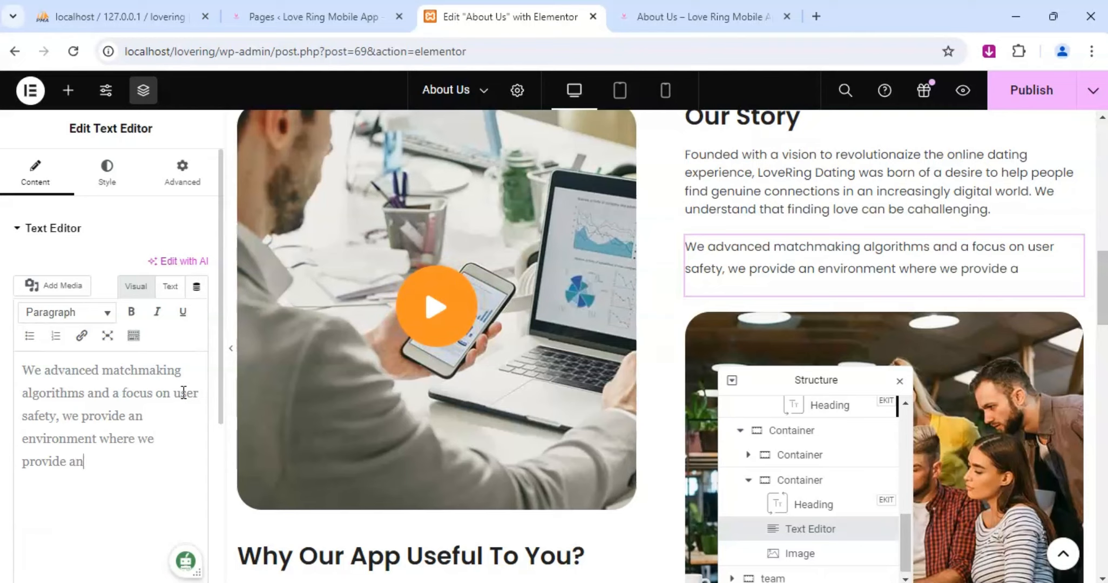
pyautogui.write('onment')
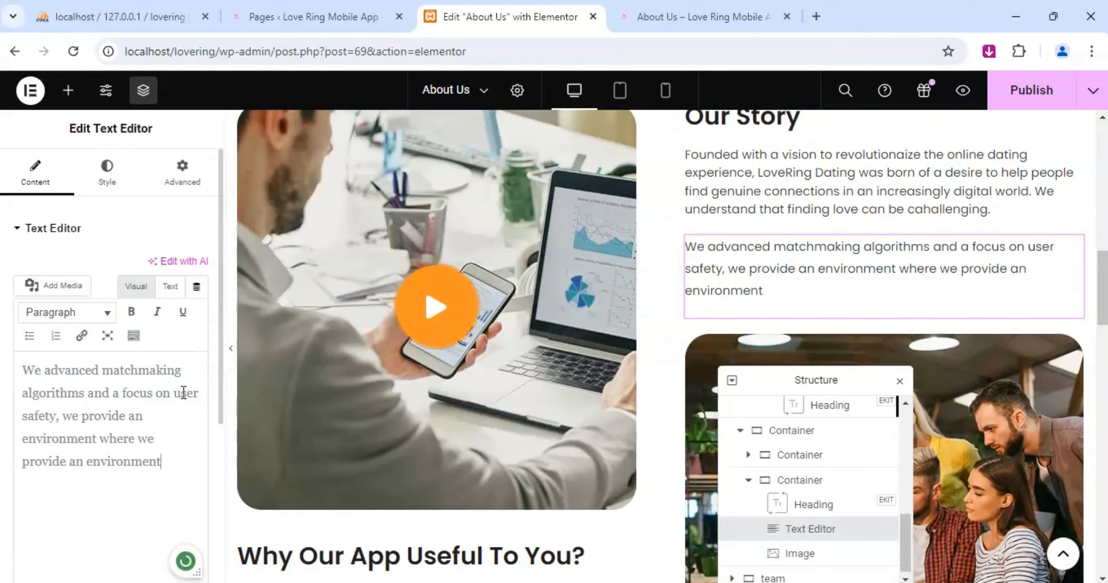
pyautogui.write(' where')
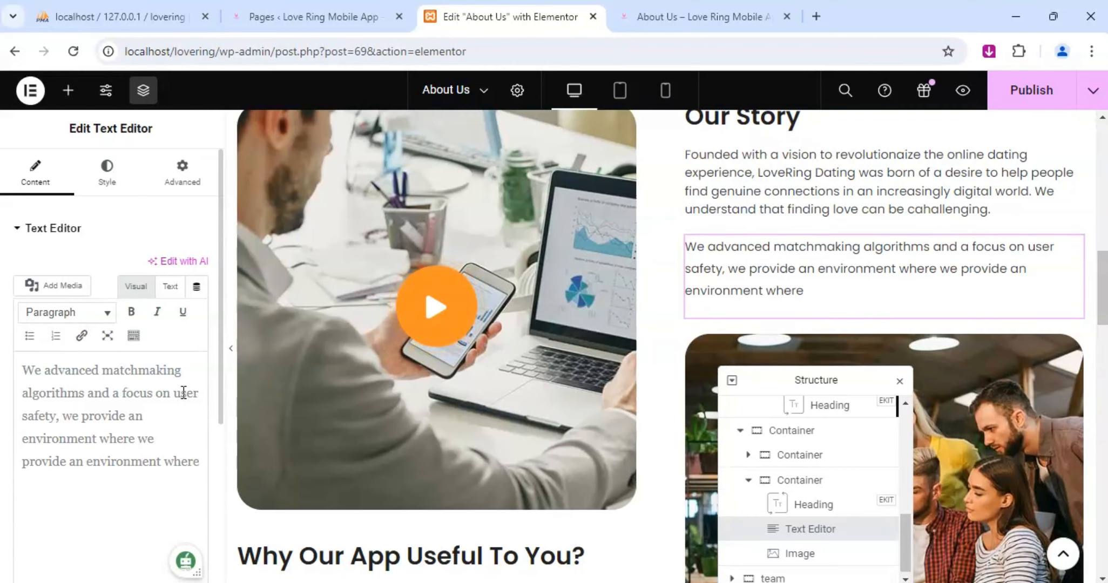
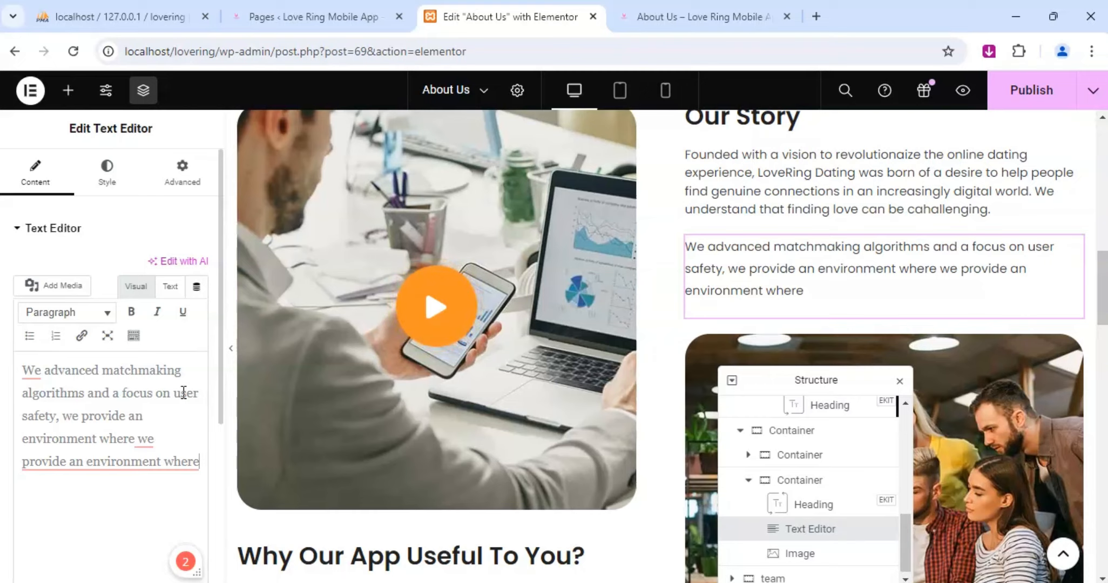
# Replace the repeated "we provide an environment where" at the end of the second Our Story paragraph with "singles can meet".
pyautogui.press('BackSpace')
pyautogui.press('BackSpace')
pyautogui.press('BackSpace')
pyautogui.press('BackSpace')
pyautogui.press('BackSpace')
pyautogui.press('BackSpace')
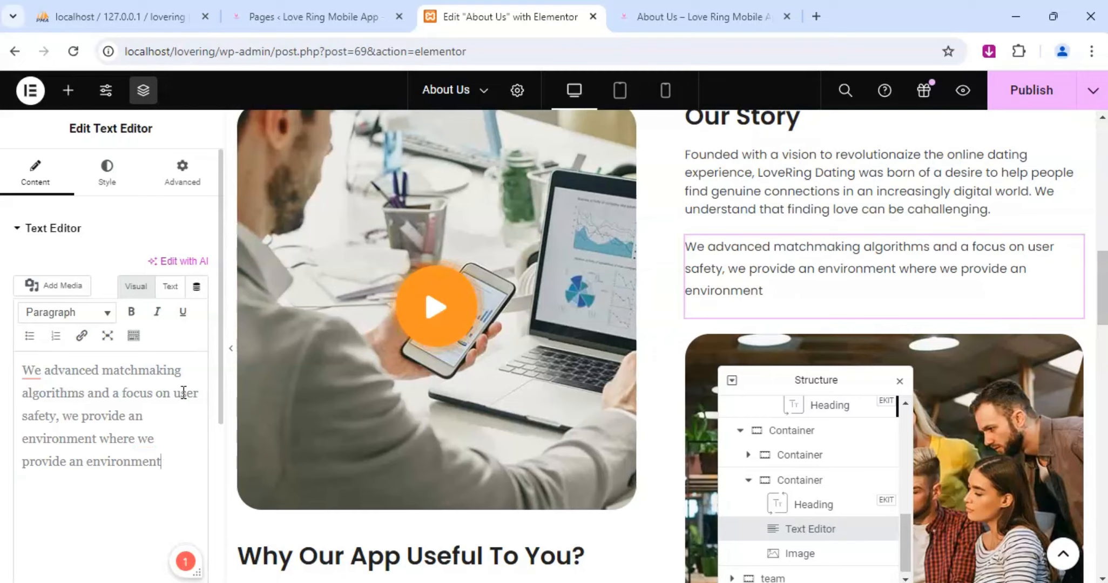
pyautogui.write('n')
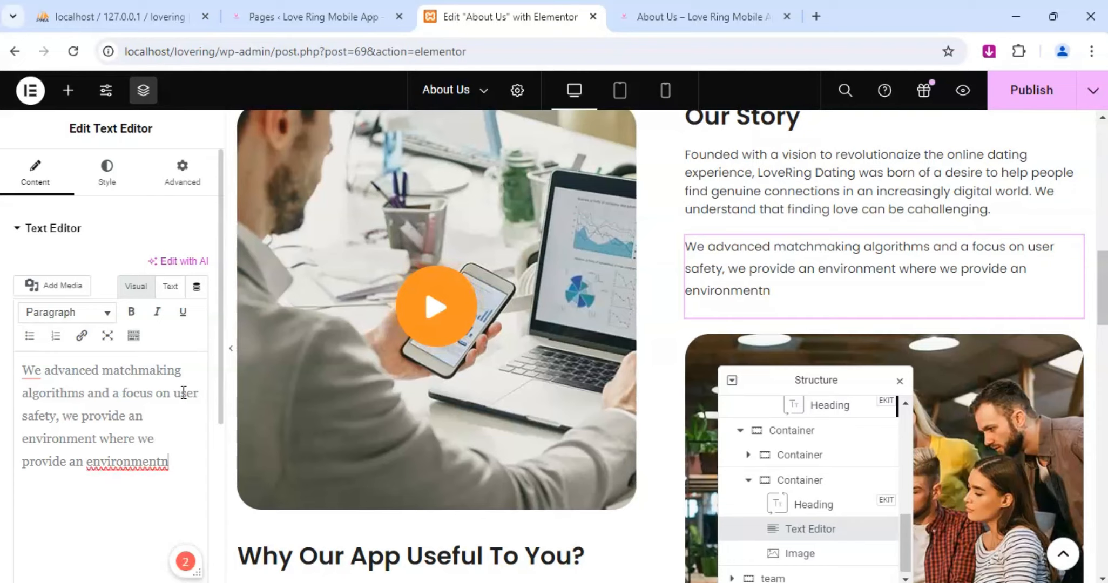
pyautogui.write('n')
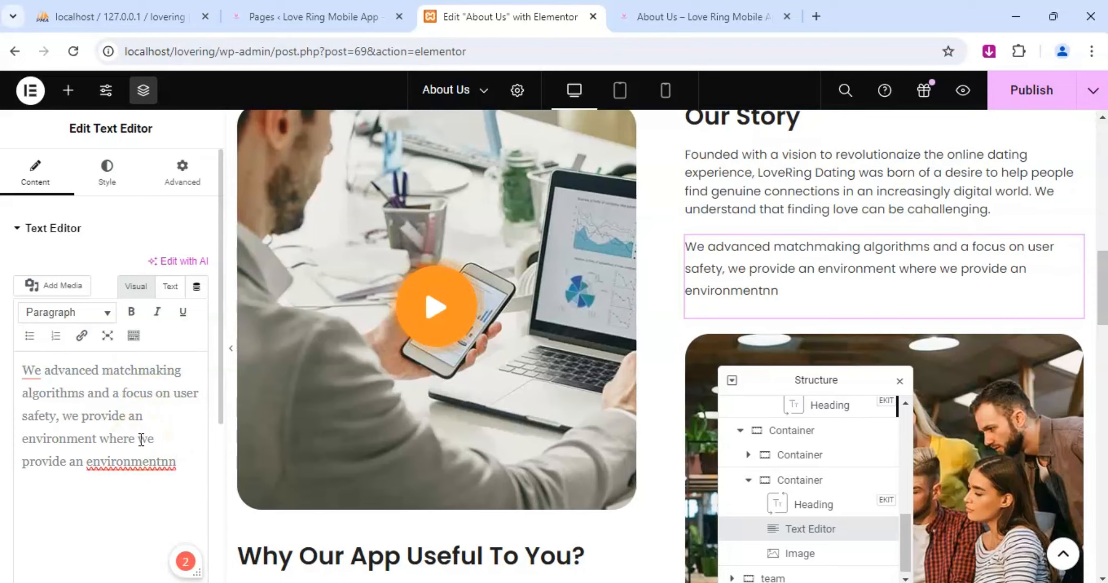
pyautogui.moveTo(141, 440); pyautogui.dragTo(174, 462)
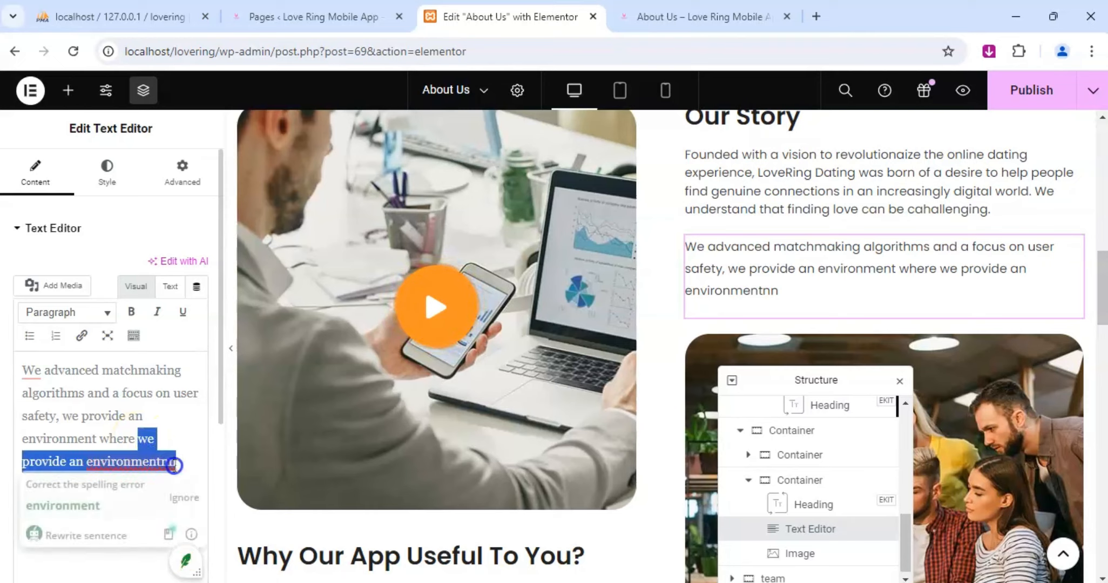
pyautogui.write('si')
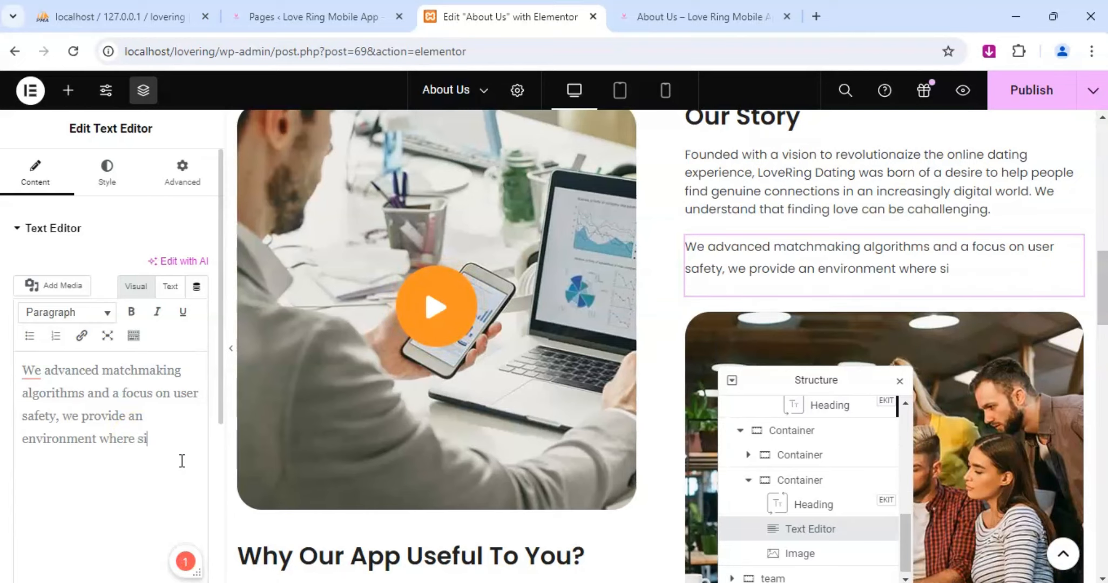
pyautogui.write('ngles ')
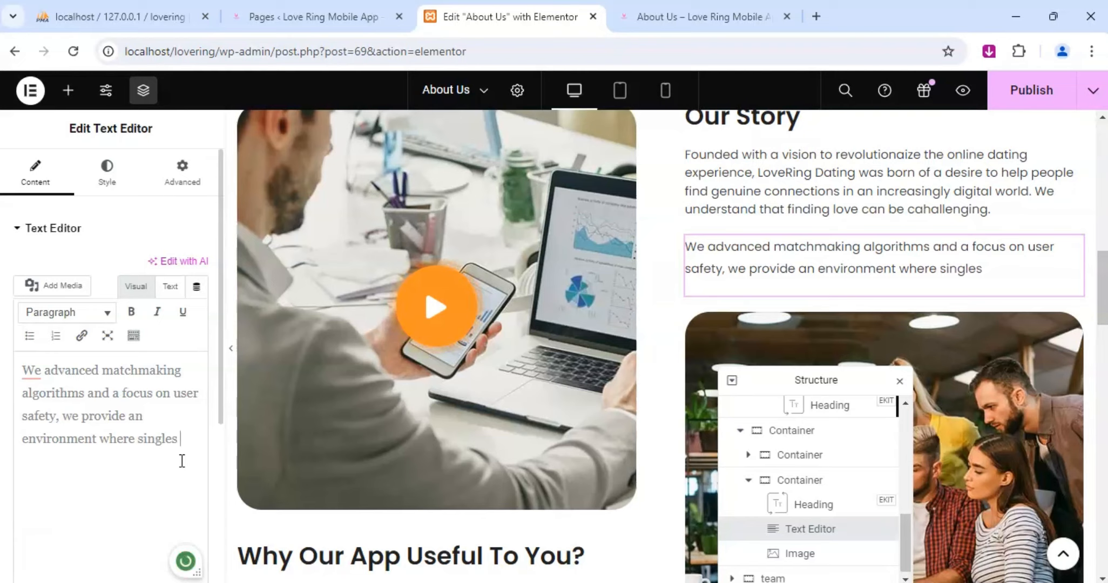
pyautogui.write('can meet')
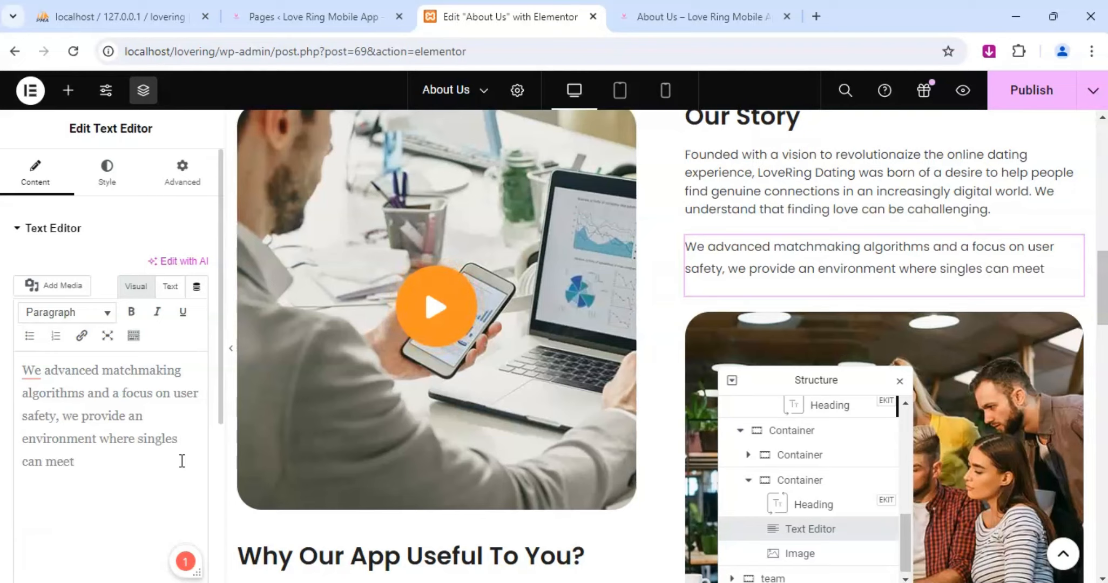
pyautogui.write(', inter')
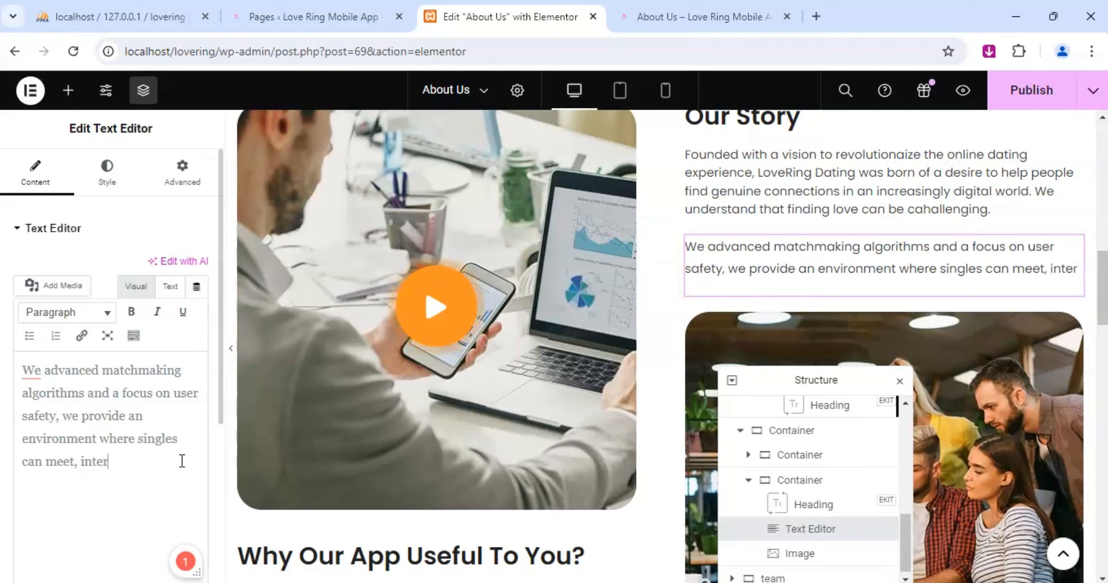
pyautogui.write('act')
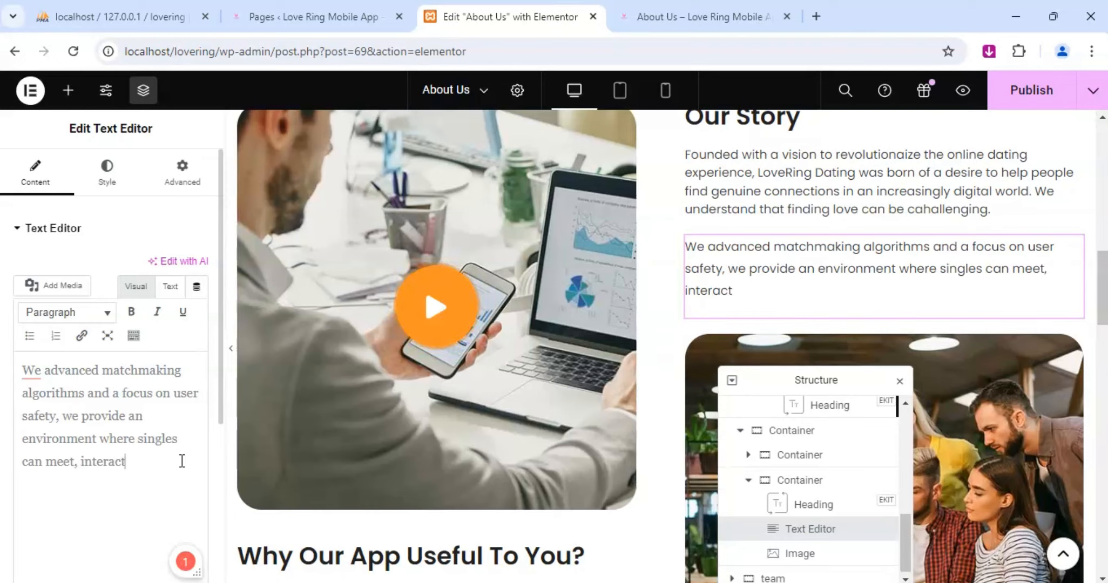
pyautogui.write(', ')
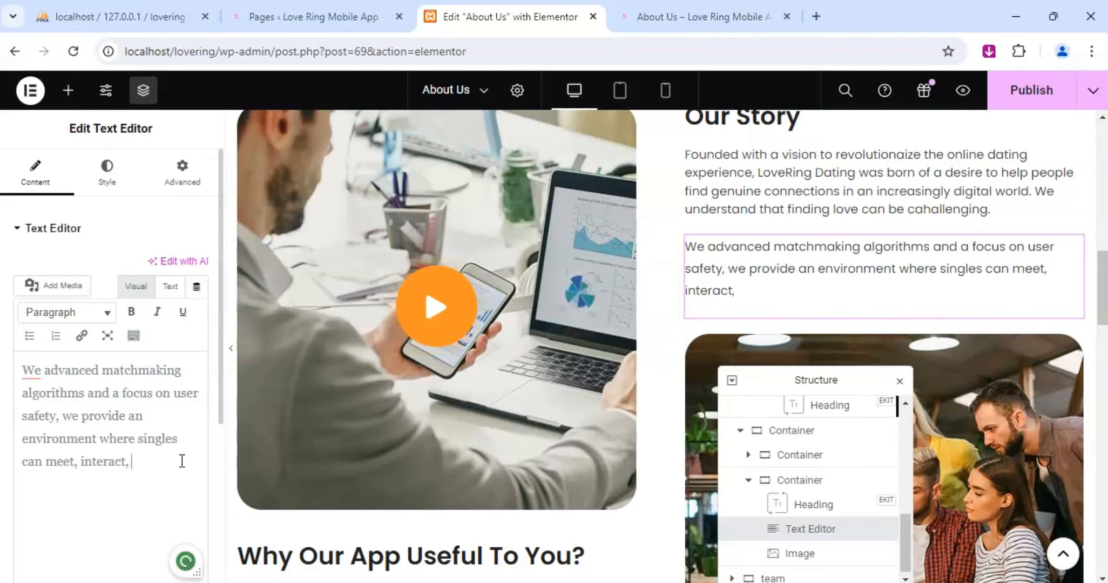
pyautogui.write('and fall')
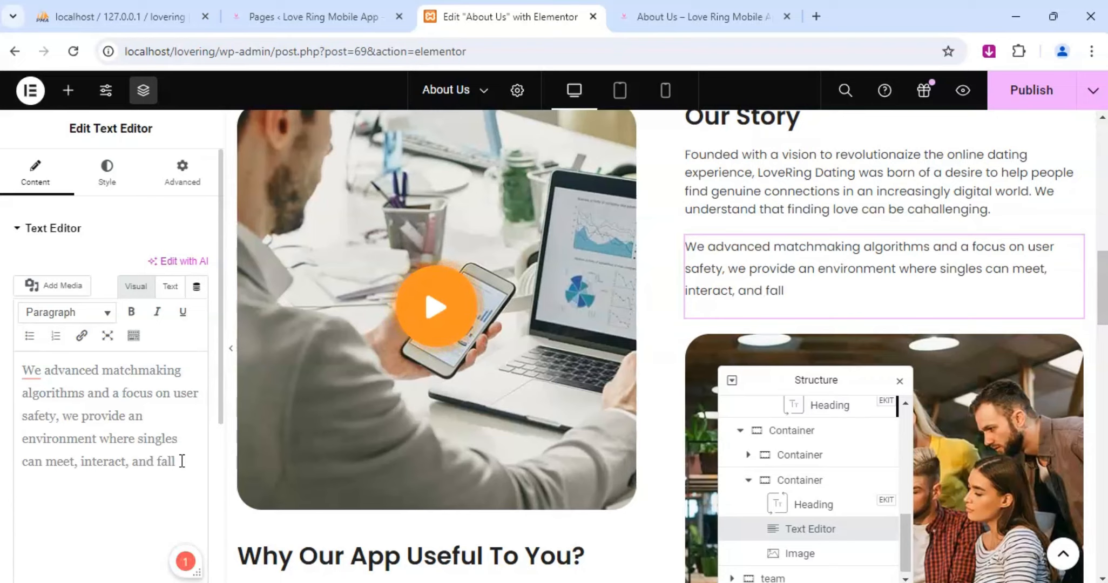
pyautogui.write(' in love.')
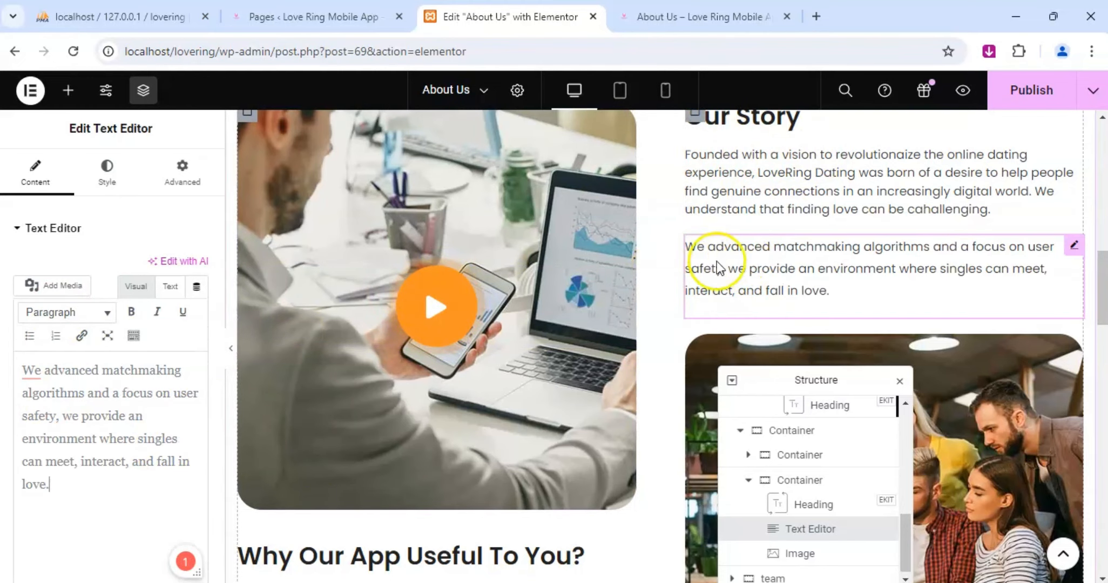
# Change the heading "Why Our App Useful To You?" to "Our Values".
pyautogui.scroll(2, 745, 243)
pyautogui.scroll(2, 734, 263)
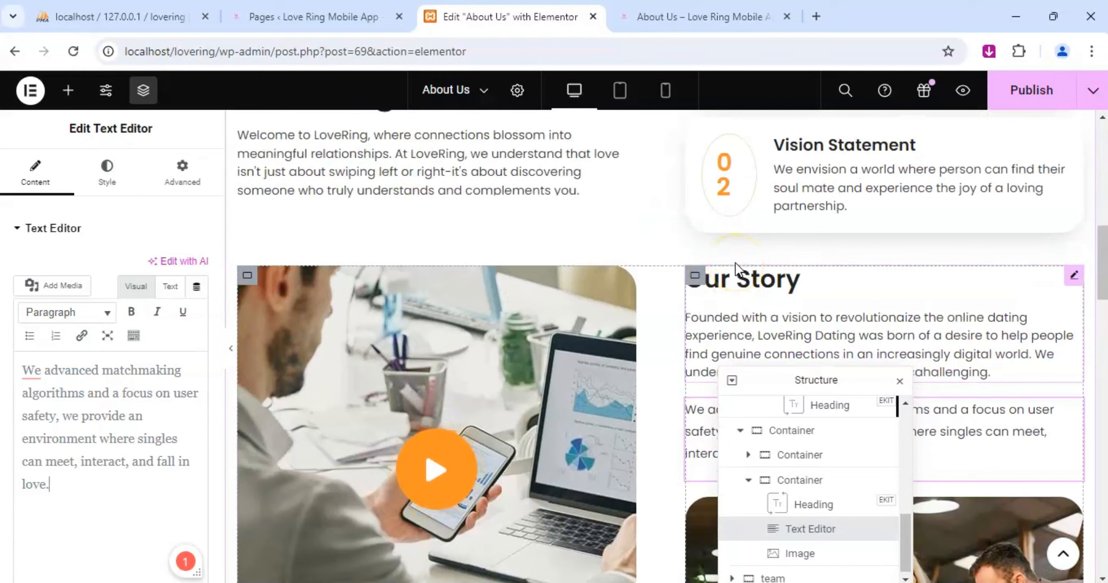
pyautogui.scroll(-6, 736, 263)
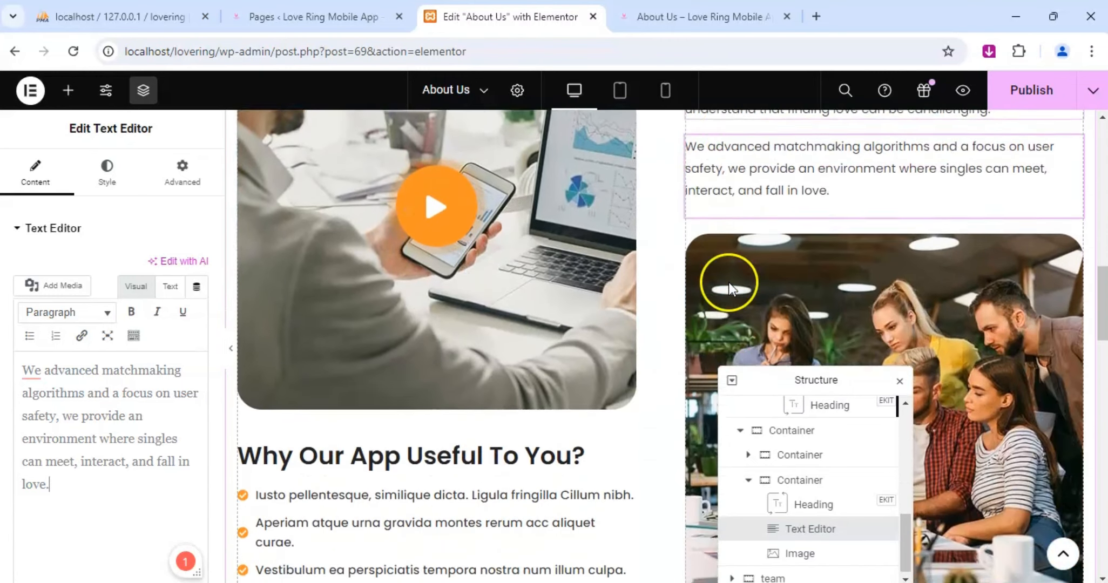
pyautogui.scroll(-2, 728, 283)
pyautogui.scroll(-2, 451, 371)
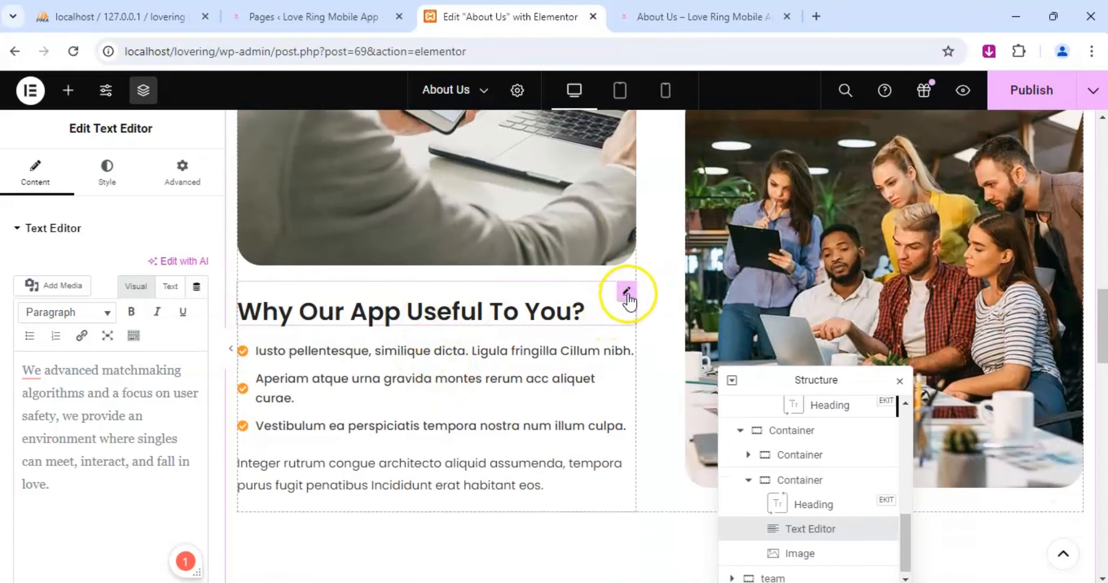
pyautogui.click(626, 294)
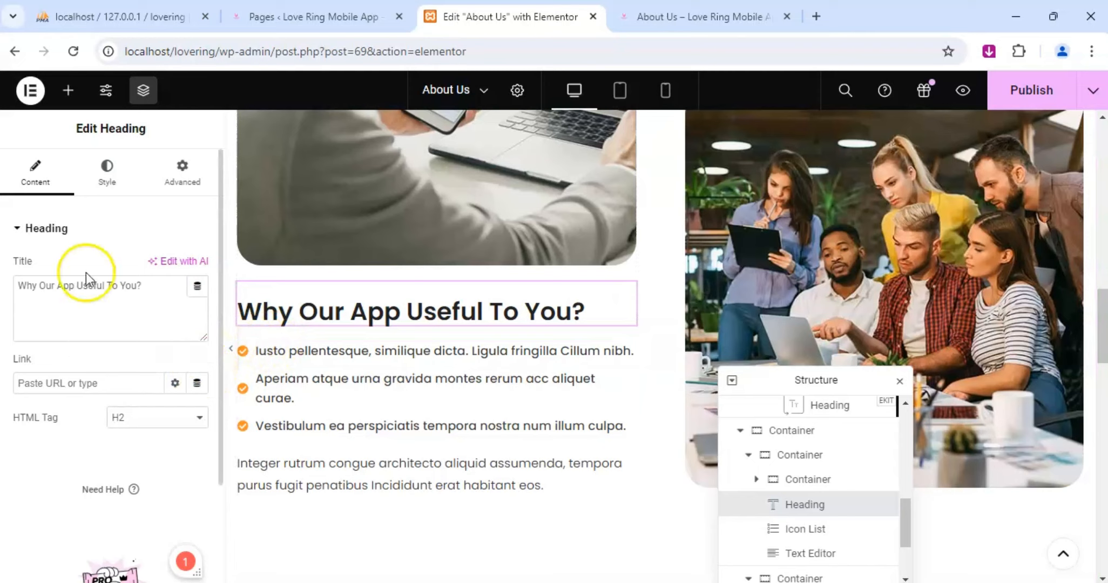
pyautogui.click(139, 288)
pyautogui.hotkey('ctrl', 'a')
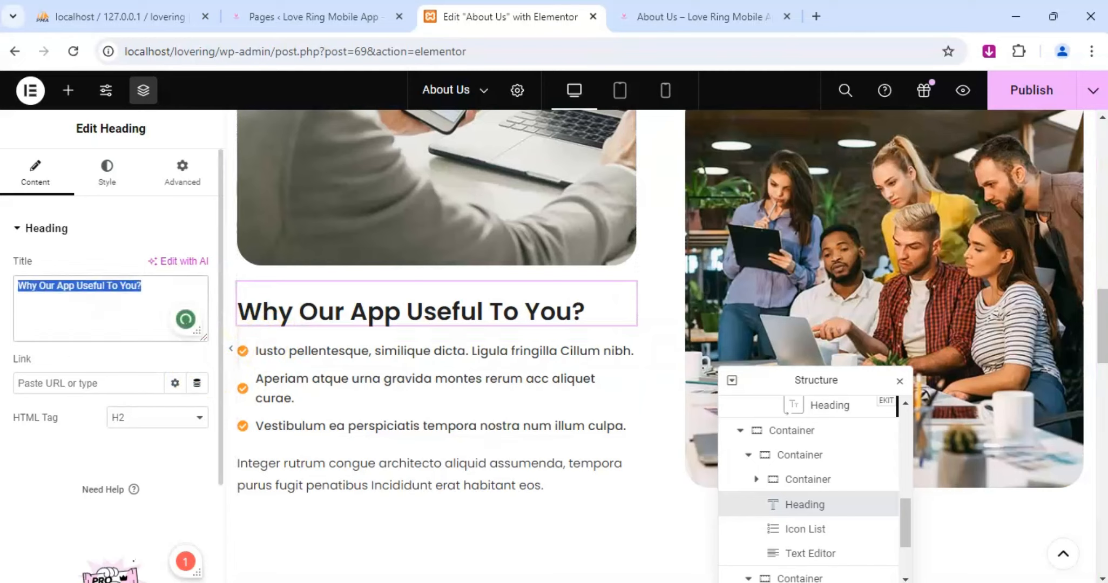
pyautogui.write('Our')
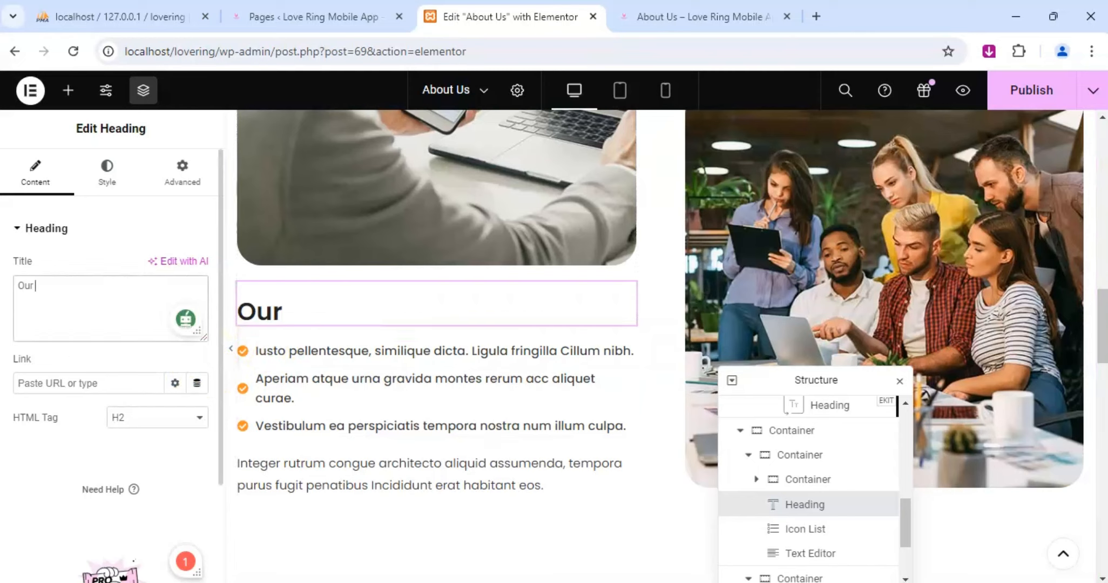
pyautogui.write(' Values')
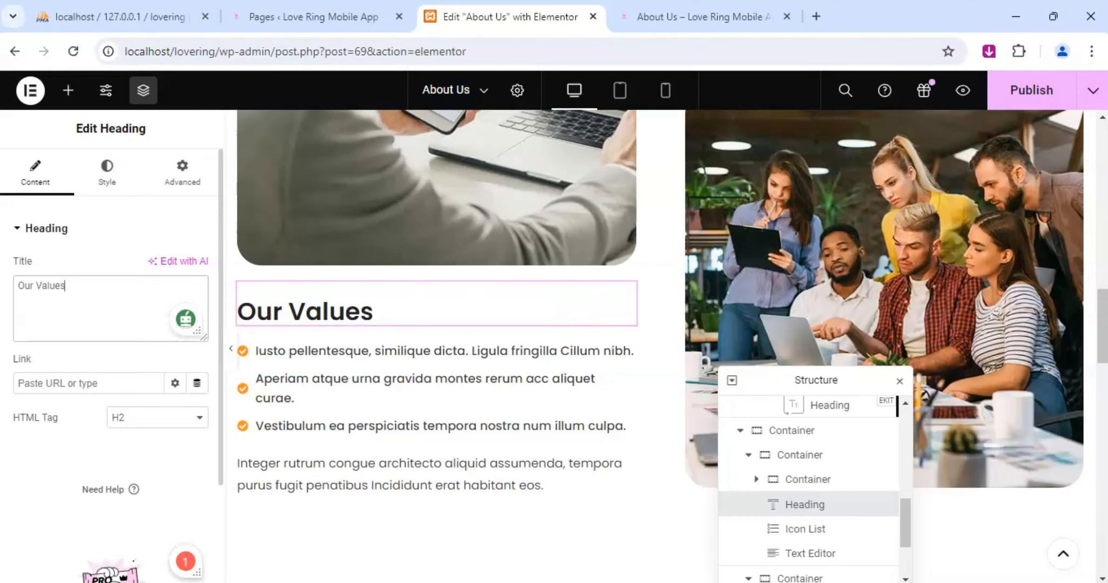
# Replace the text of the first icon list item under Our Values with "Authencity: We encourage".
pyautogui.click(623, 349)
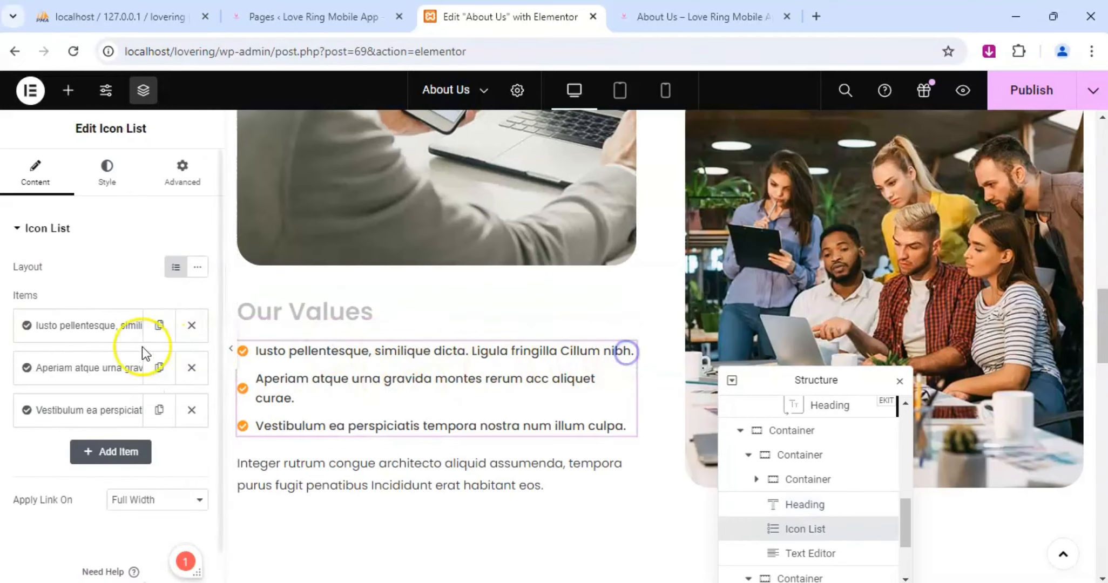
pyautogui.click(77, 326)
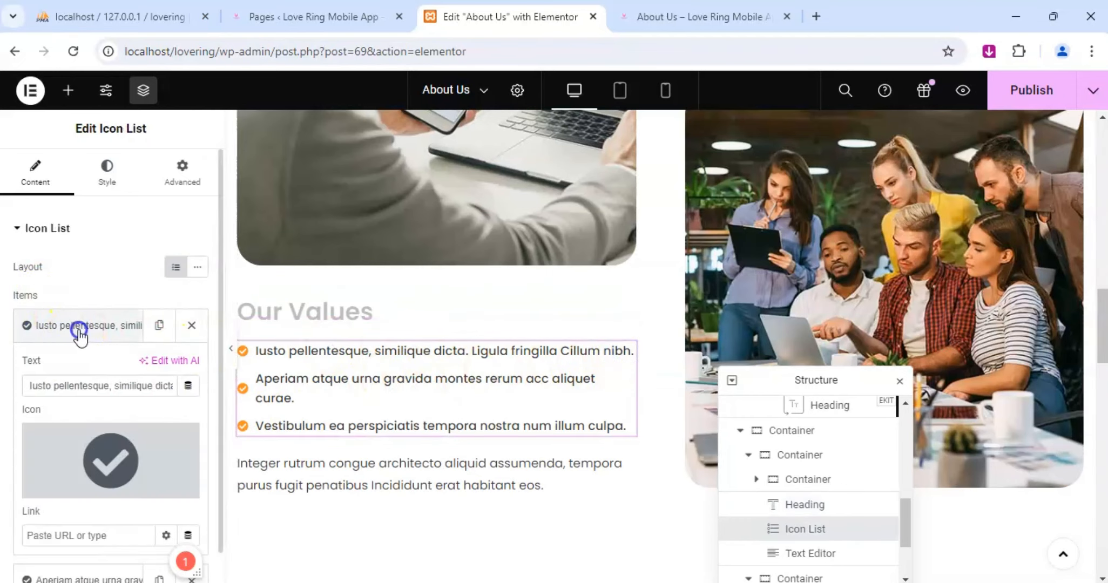
pyautogui.tripleClick(75, 387)
pyautogui.write('We')
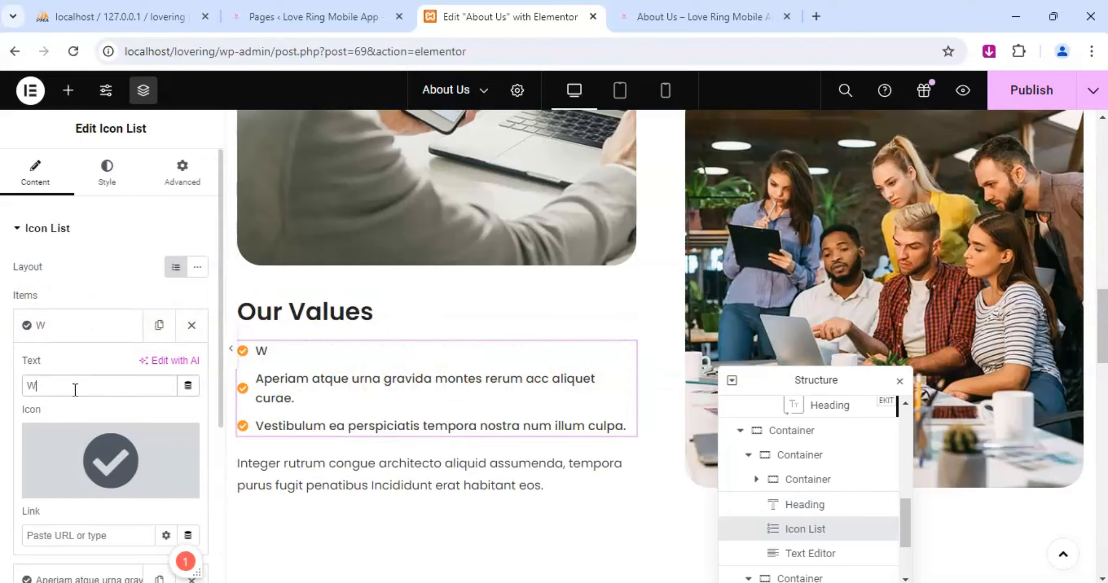
pyautogui.press('BackSpace')
pyautogui.press('BackSpace')
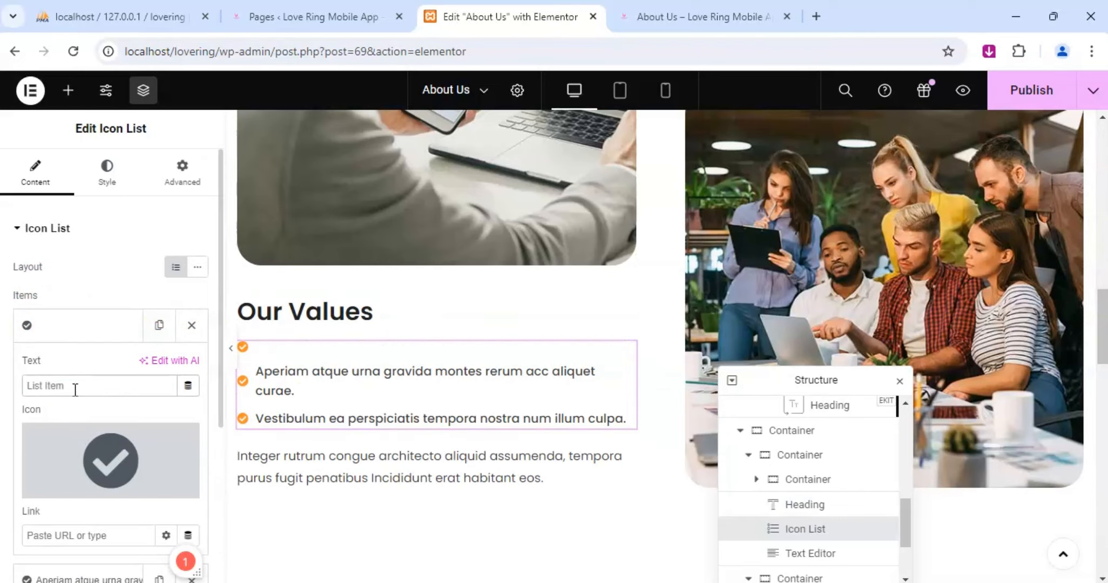
pyautogui.write('Au')
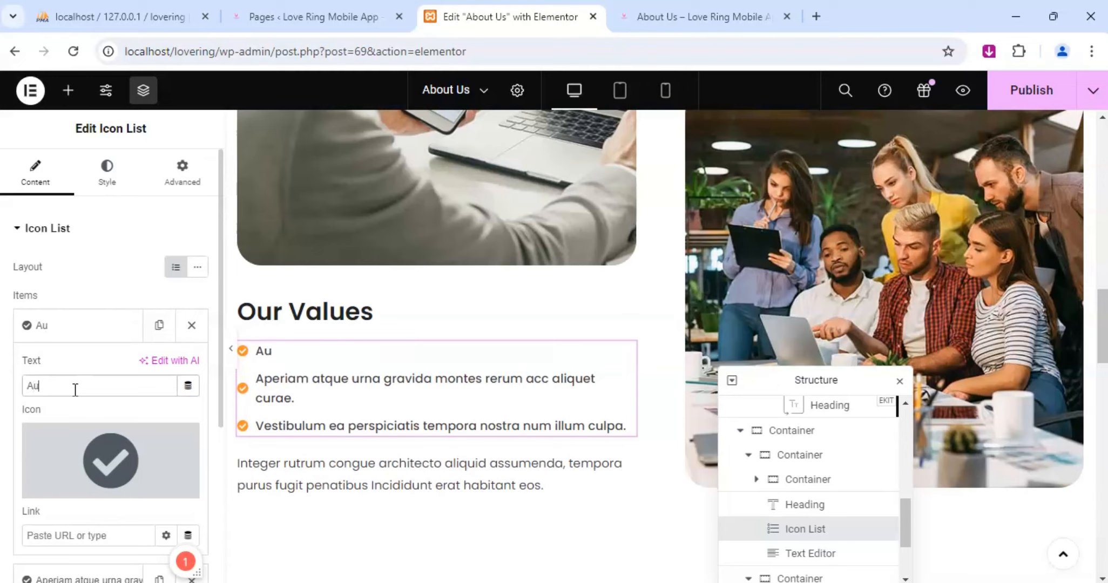
pyautogui.write('thencity')
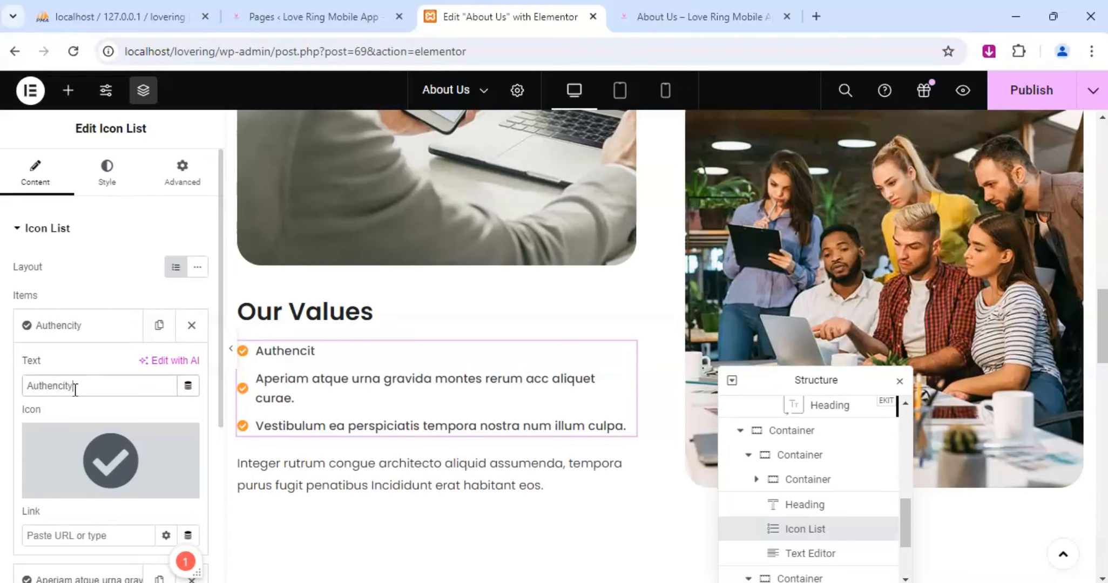
pyautogui.write(': We encourage')
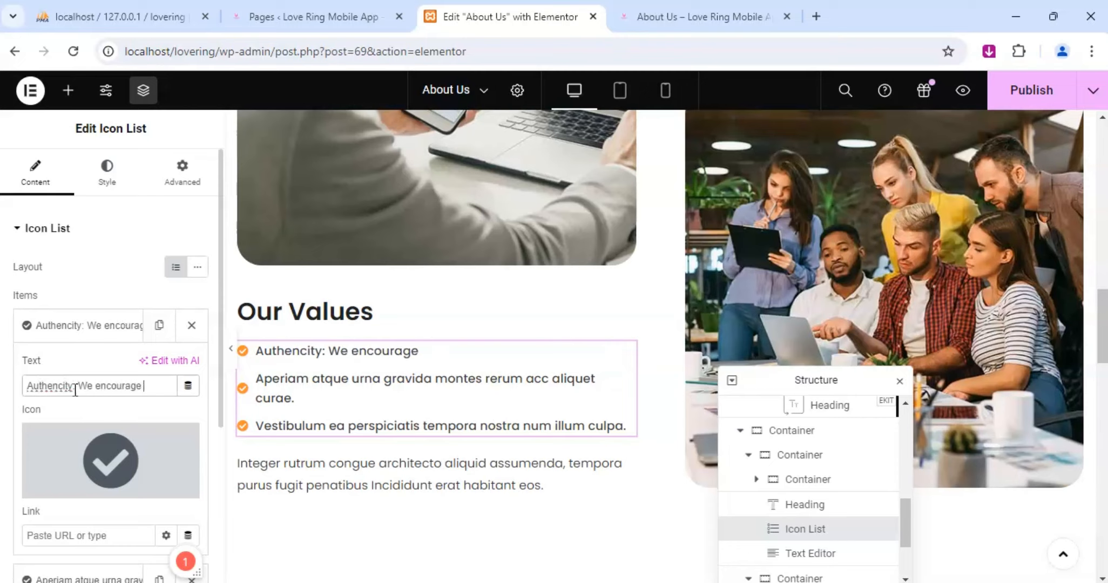
pyautogui.write(' users to be')
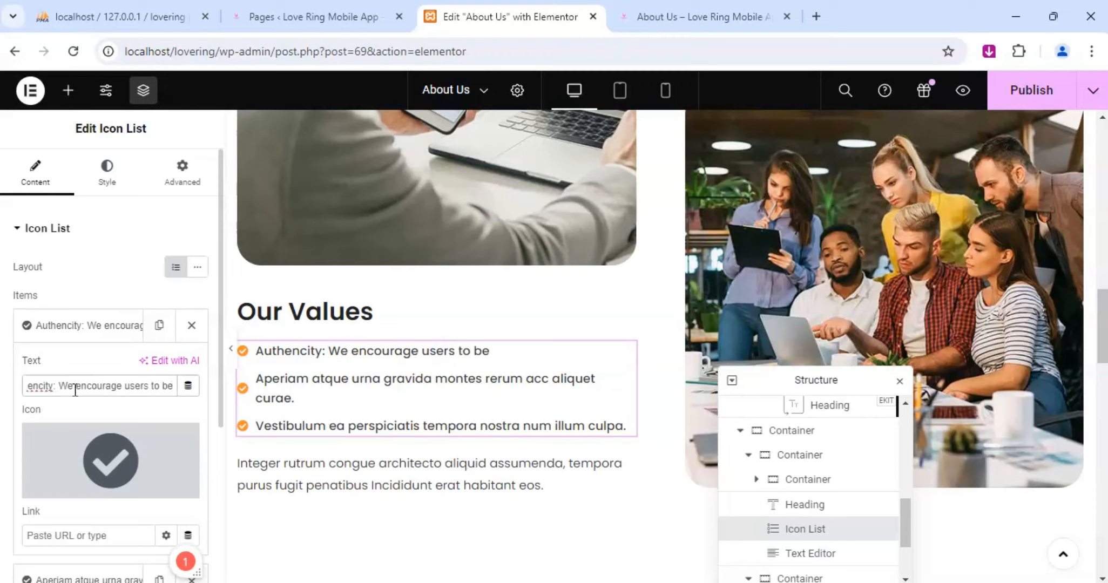
pyautogui.write(' their')
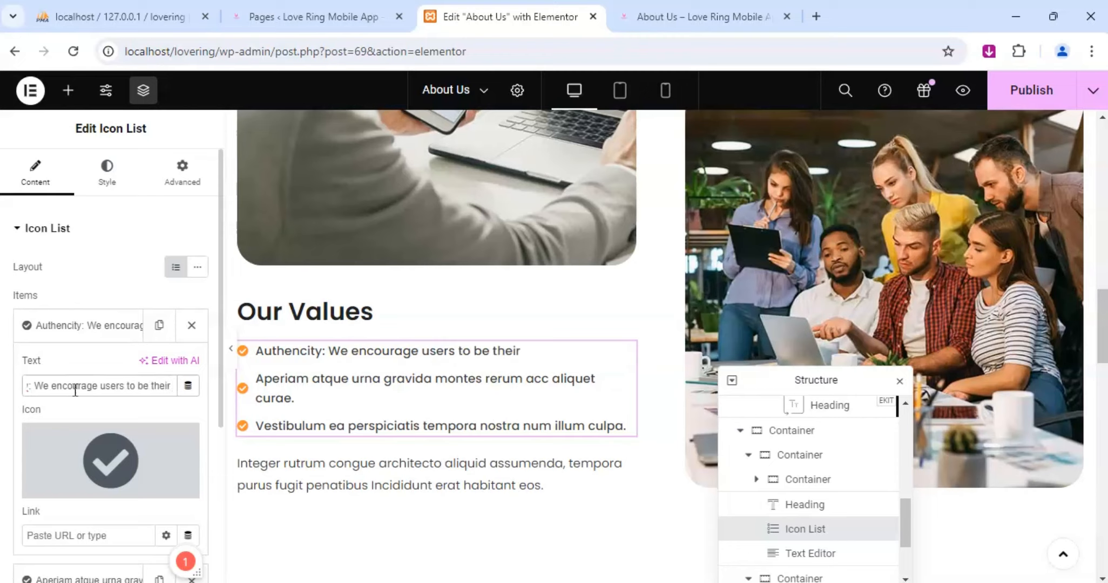
pyautogui.write(' true')
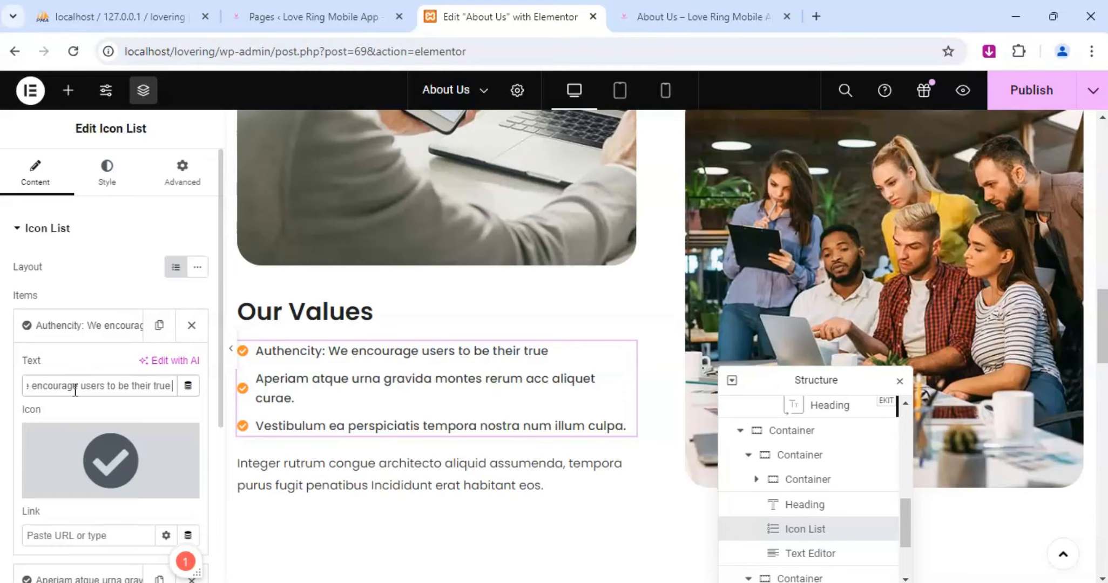
pyautogui.write(' selves')
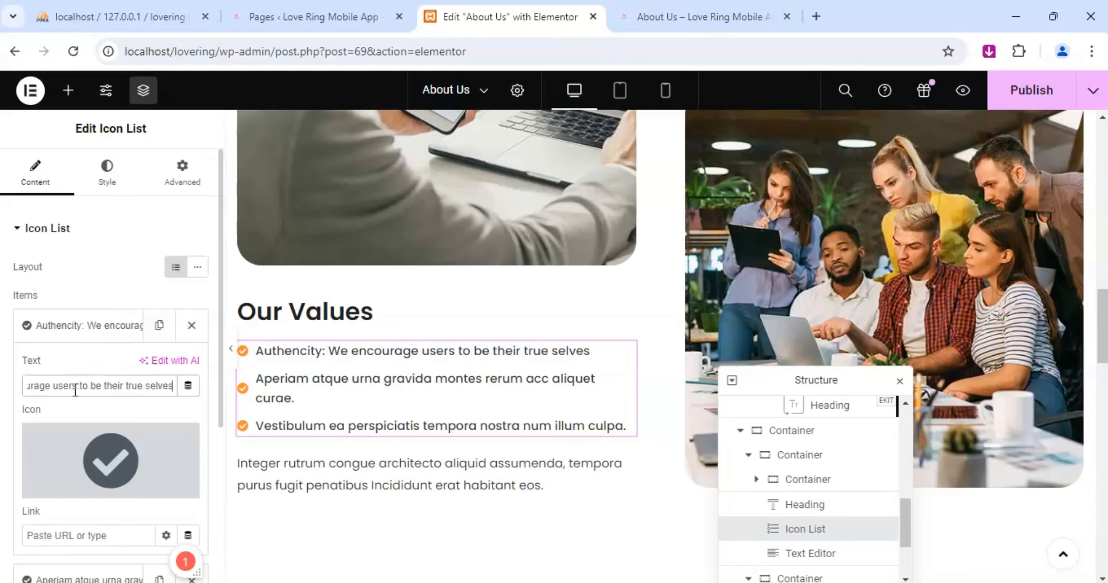
pyautogui.write(',')
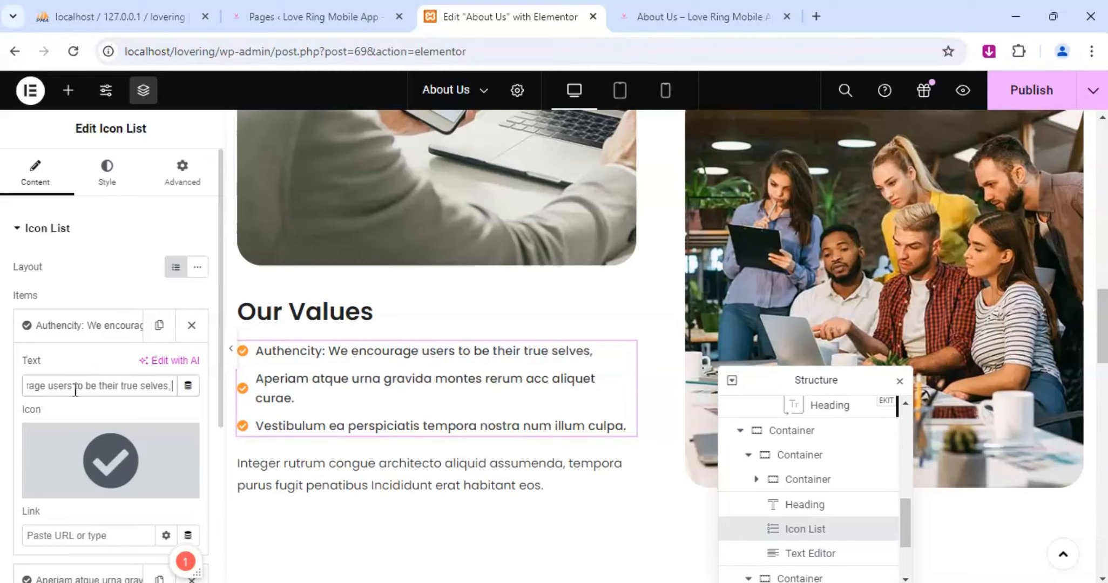
pyautogui.write(' fostering')
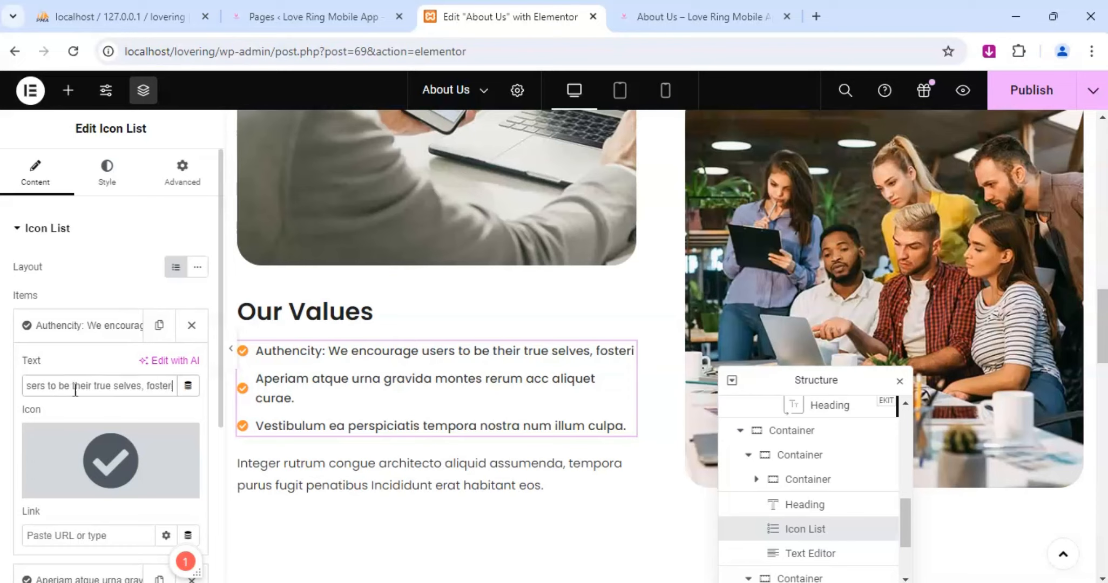
pyautogui.write(' gen')
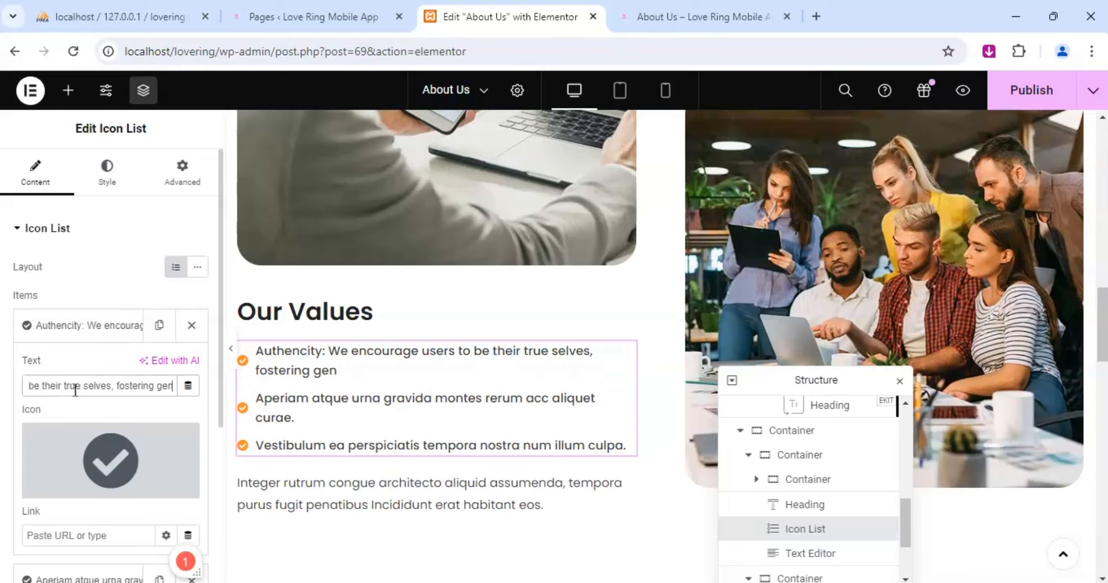
pyautogui.write('i')
# Finish the first Our Values list item with "fostering genuine connections built on honesty and trust.".
pyautogui.press('BackSpace')
pyautogui.write('uin')
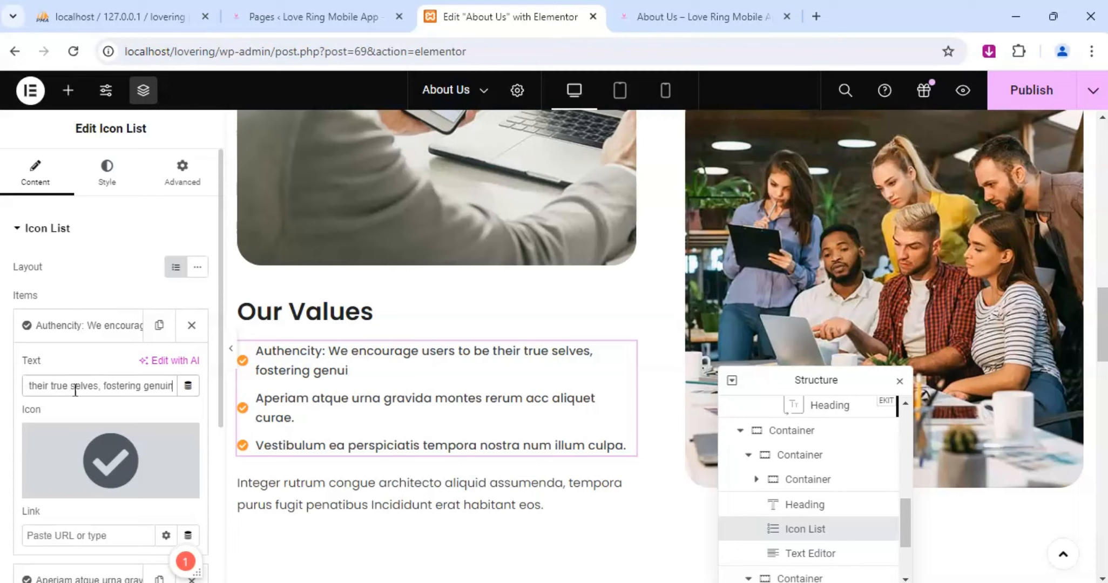
pyautogui.write('e co')
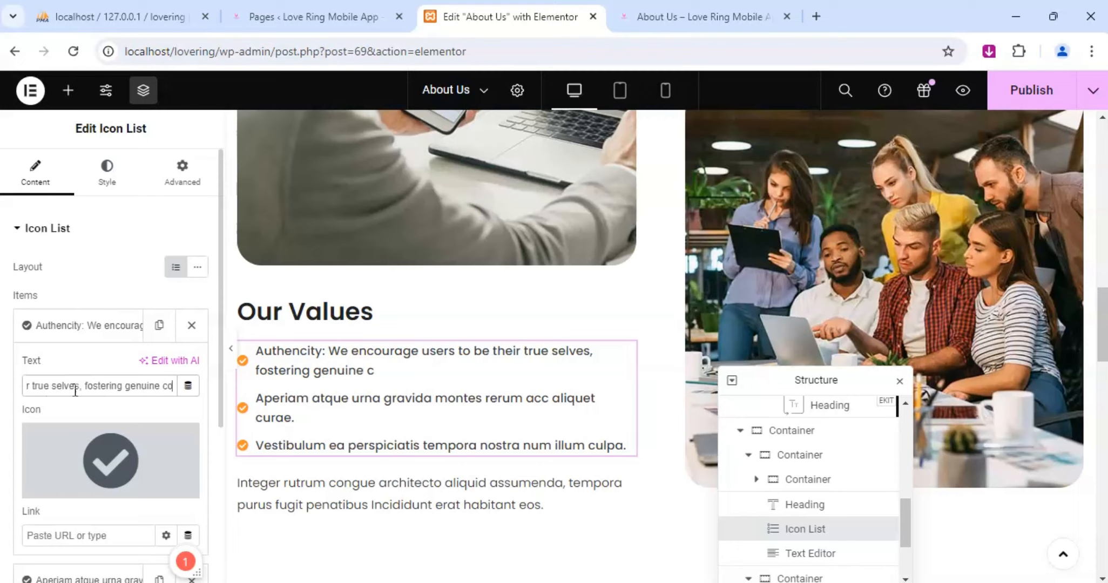
pyautogui.write('nnections')
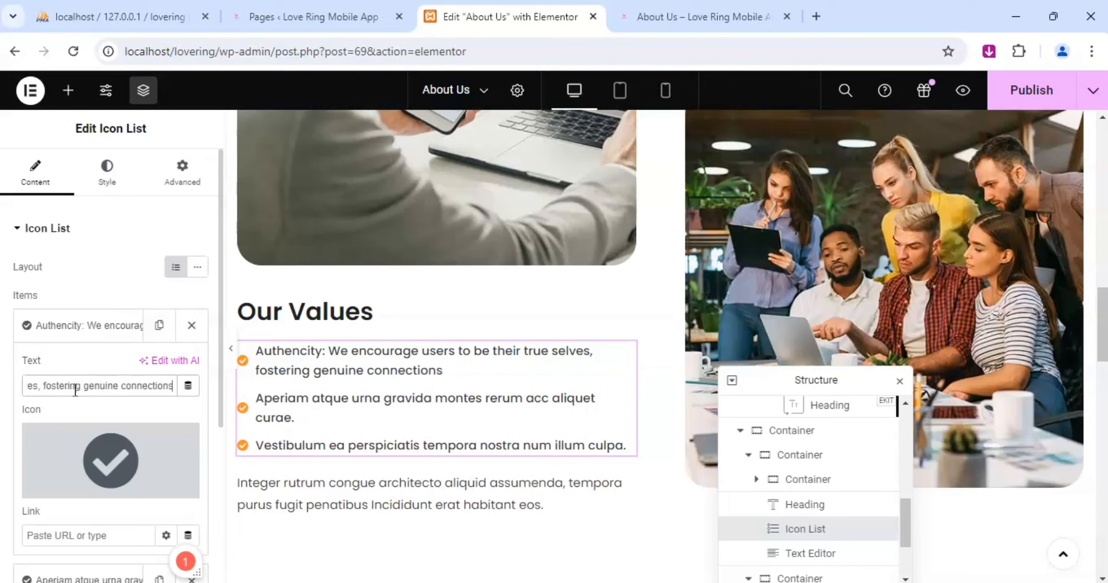
pyautogui.write(' buil')
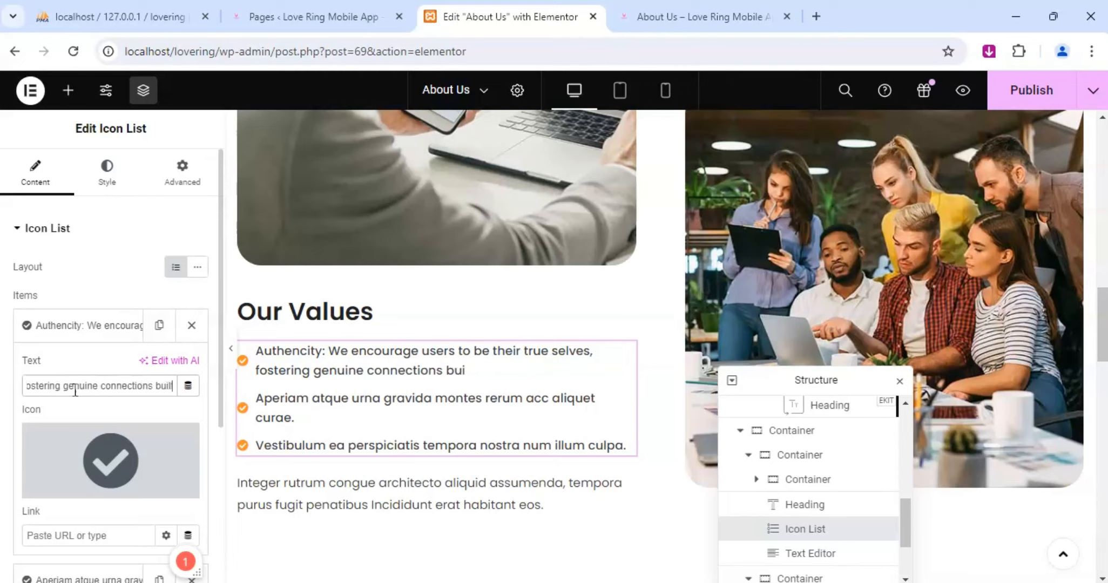
pyautogui.write('t ')
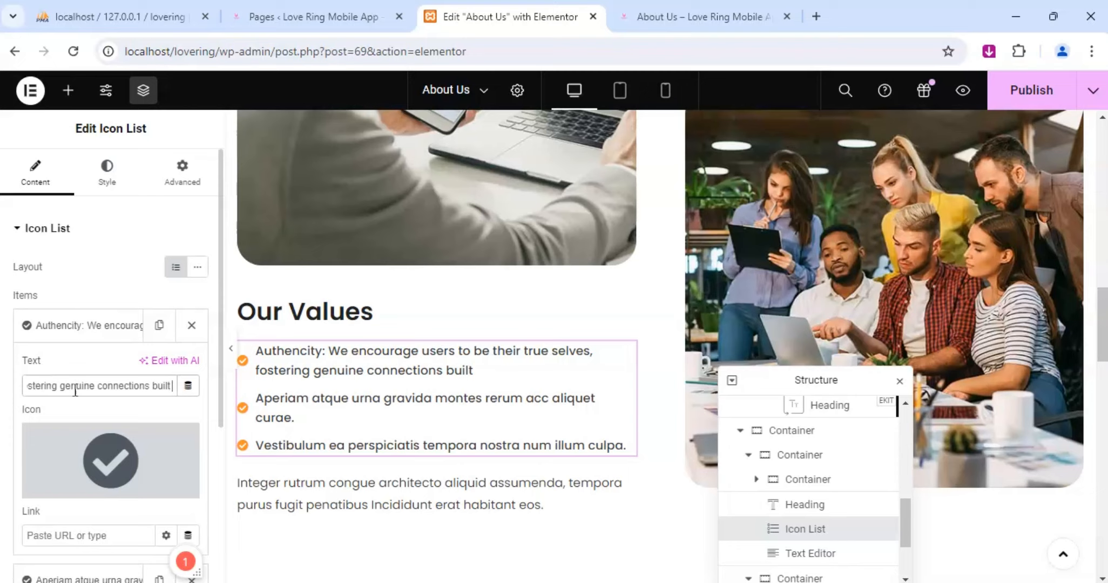
pyautogui.write('on honesty')
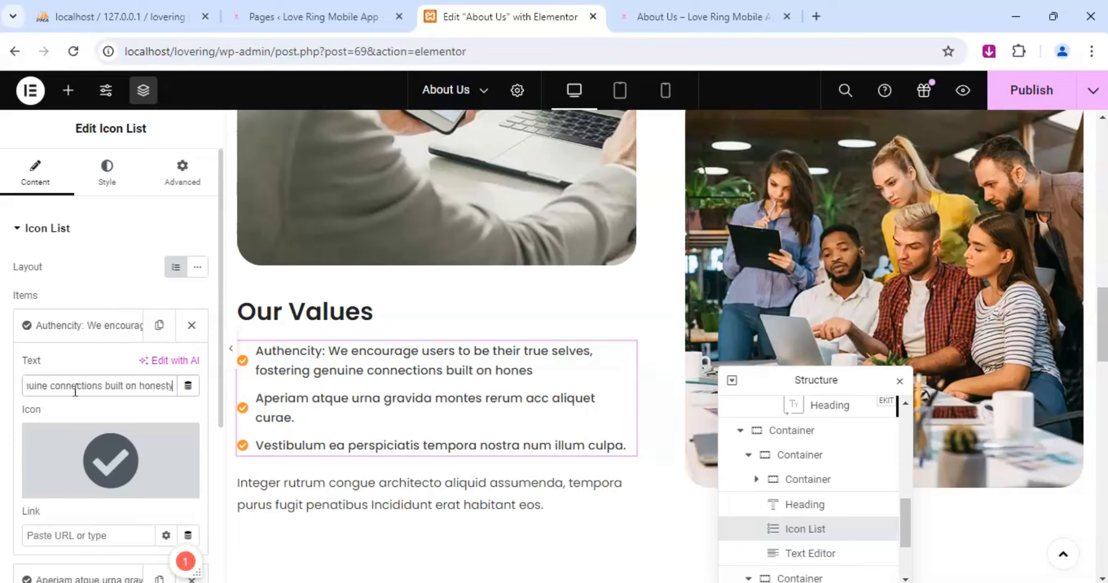
pyautogui.write(' and trust')
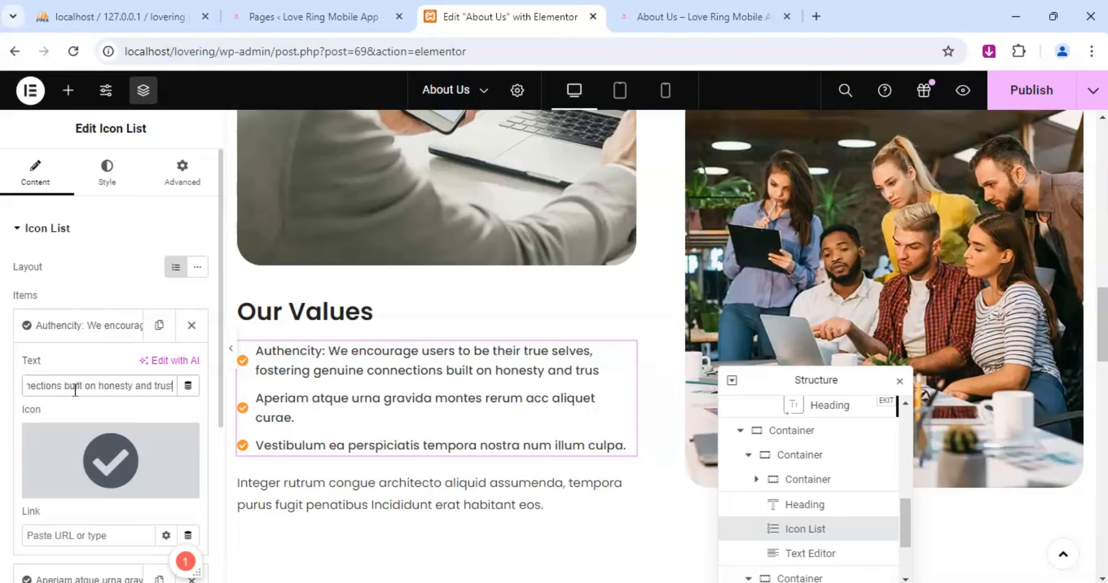
pyautogui.write('.')
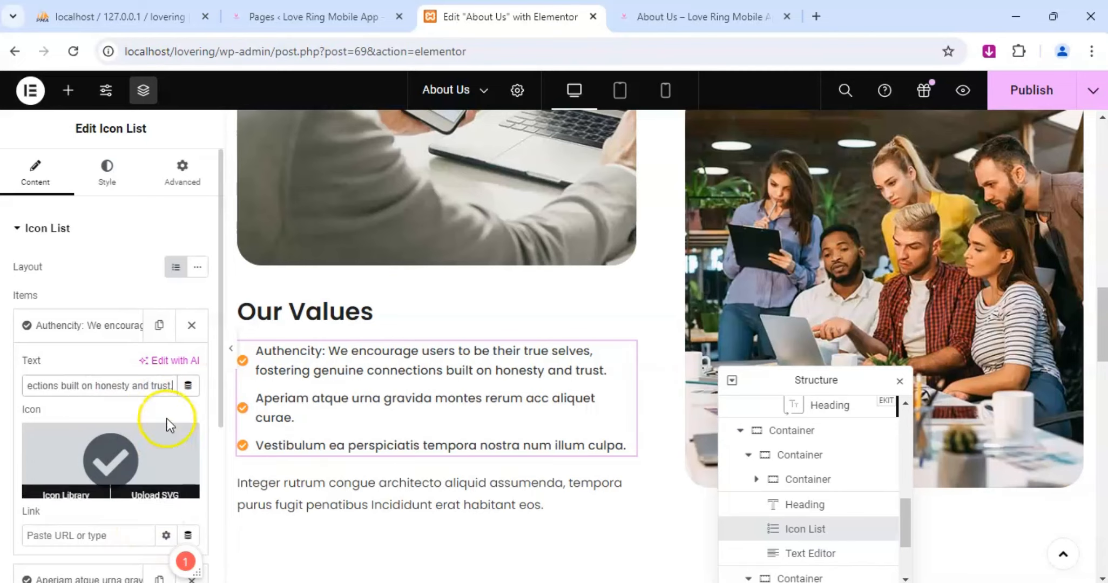
# Replace the text of the second Our Values list item with "Inclusivity: Love is for everyone".
pyautogui.click(101, 326)
pyautogui.click(87, 368)
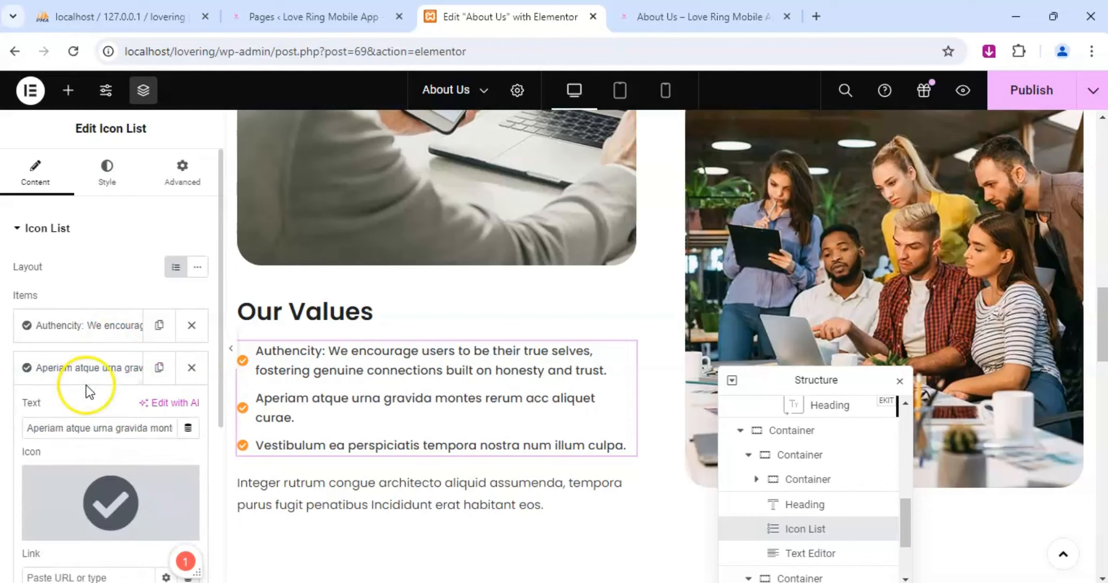
pyautogui.tripleClick(103, 427)
pyautogui.write('Inclusiti')
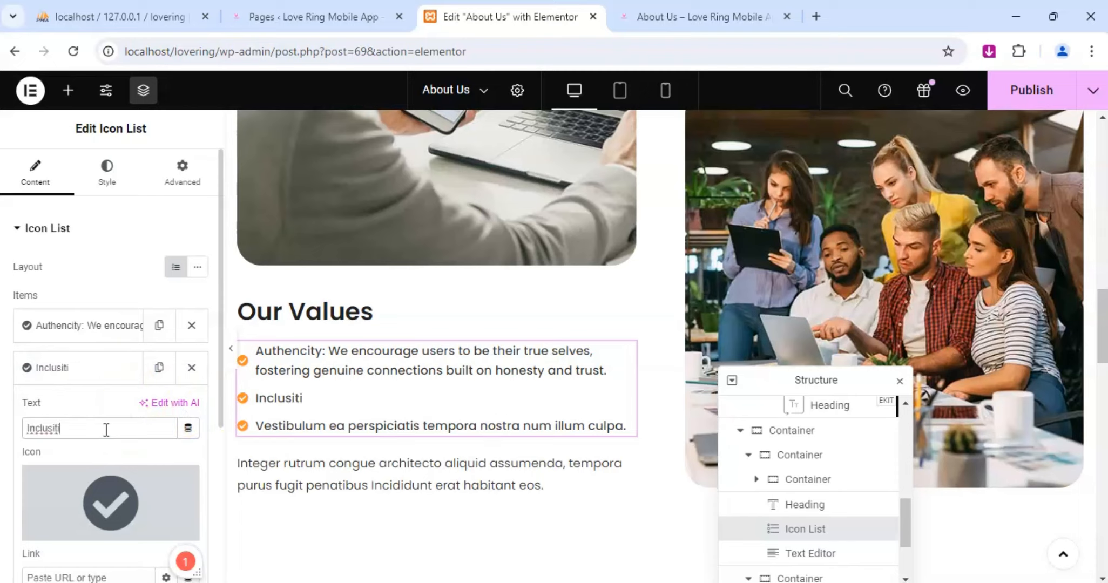
pyautogui.press('BackSpace')
pyautogui.press('BackSpace')
pyautogui.press('BackSpace')
pyautogui.write('ivity: Love ')
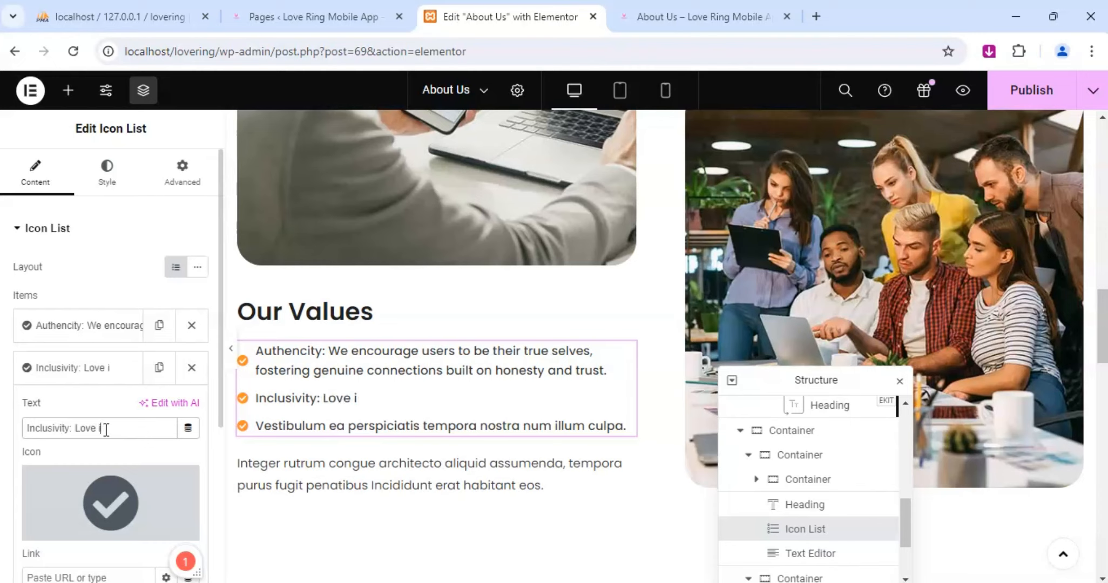
pyautogui.write('is for everyone')
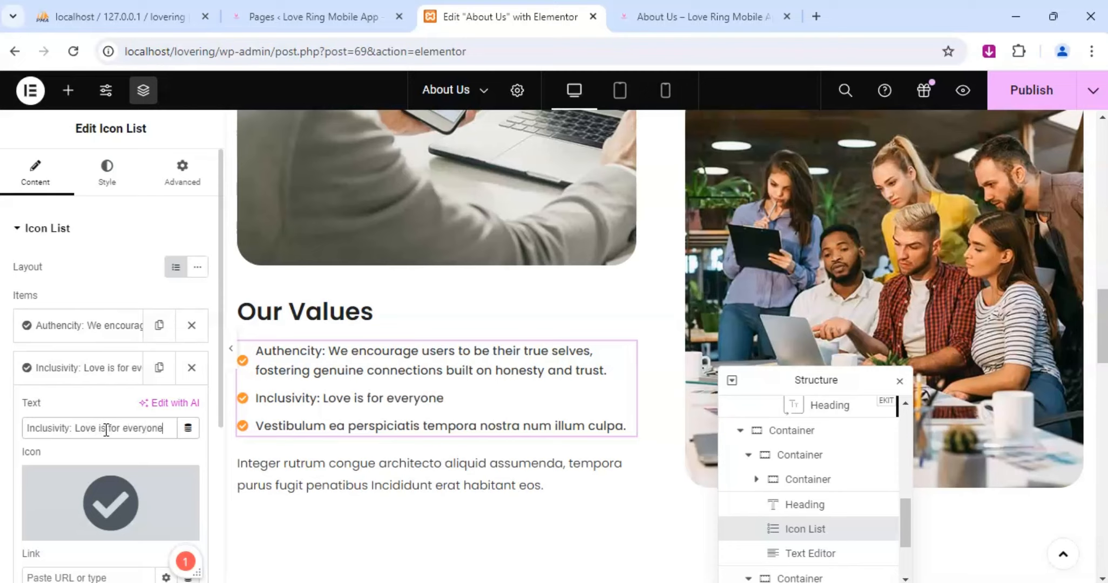
pyautogui.write('. We')
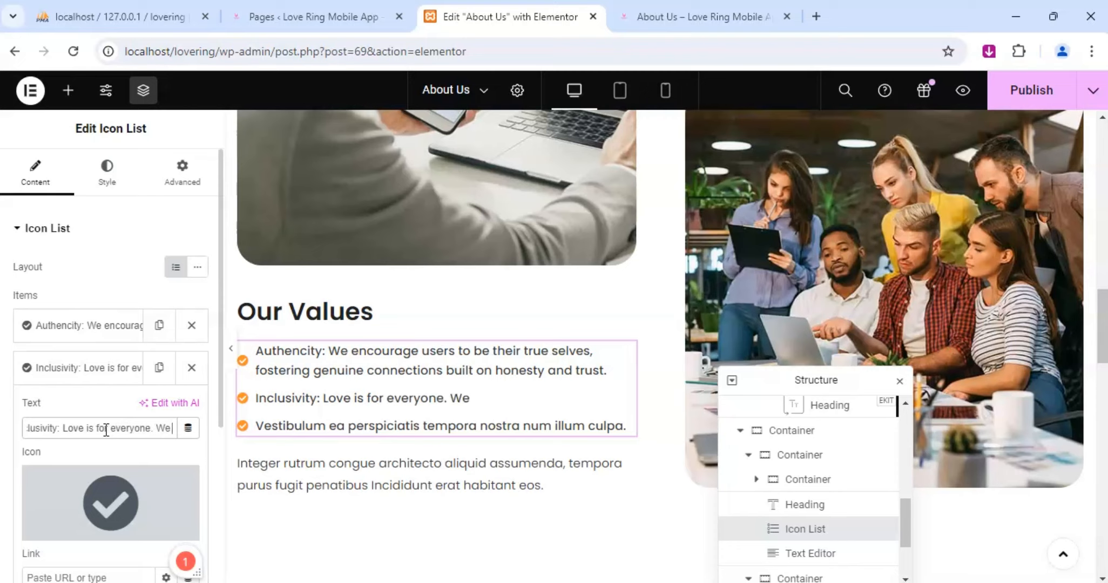
pyautogui.write(' celebrate')
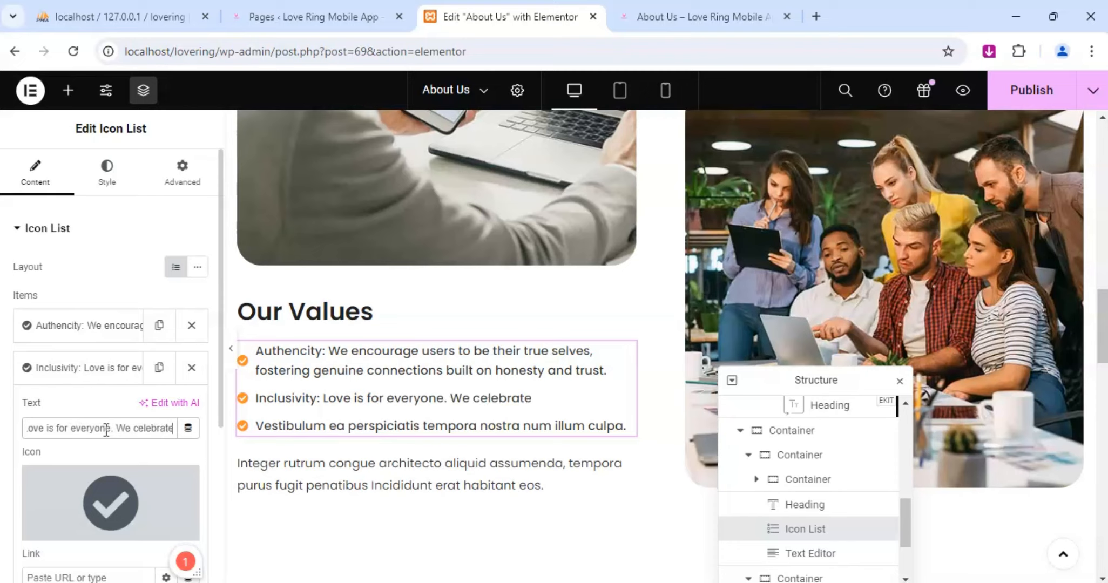
pyautogui.write(' divers')
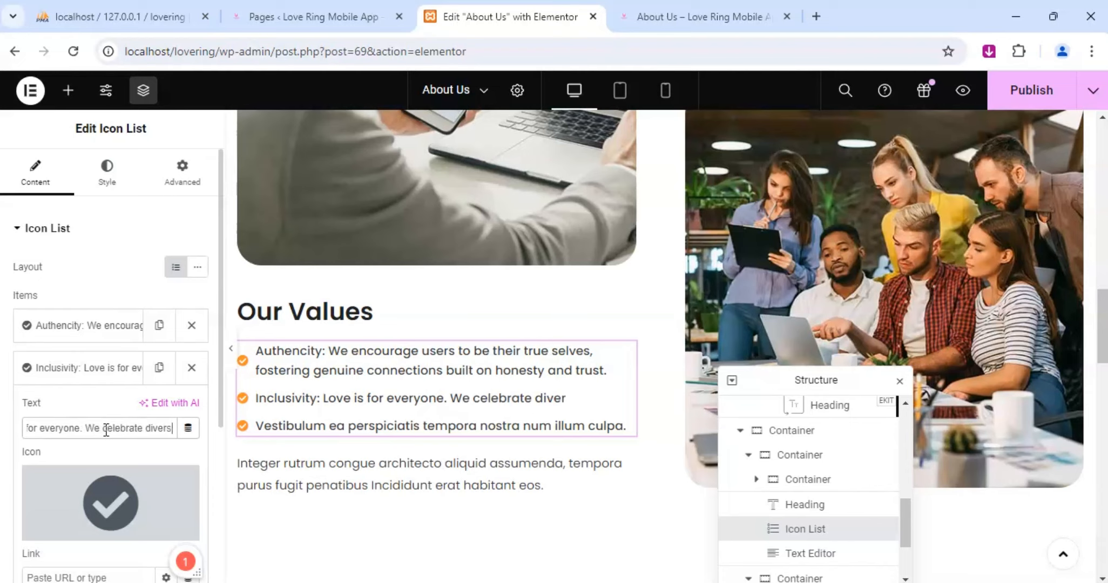
pyautogui.write('ity and')
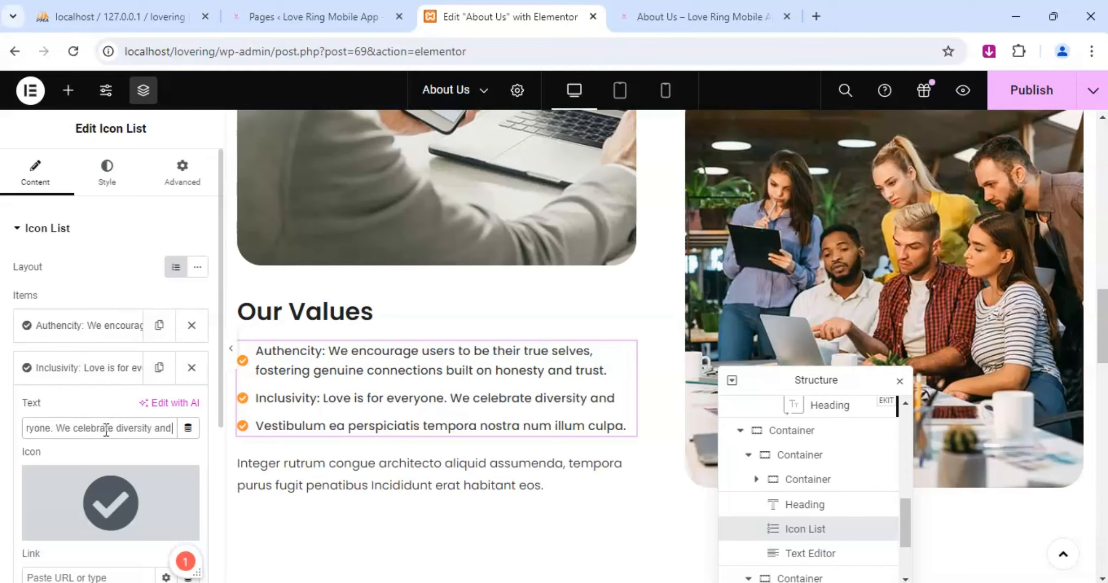
pyautogui.write(' welcome')
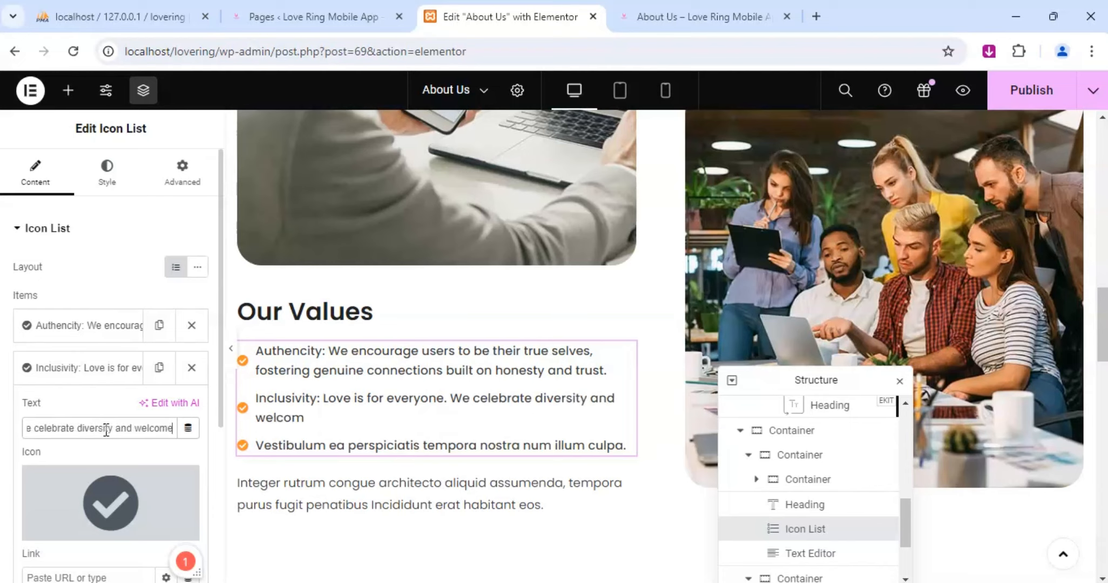
pyautogui.write(' ind')
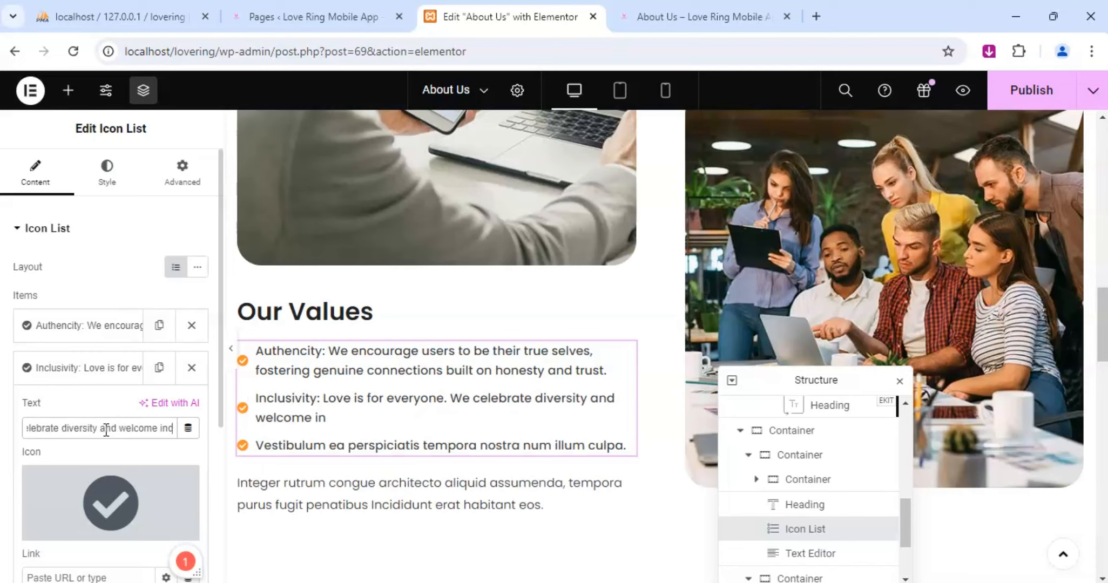
pyautogui.write('ividuals')
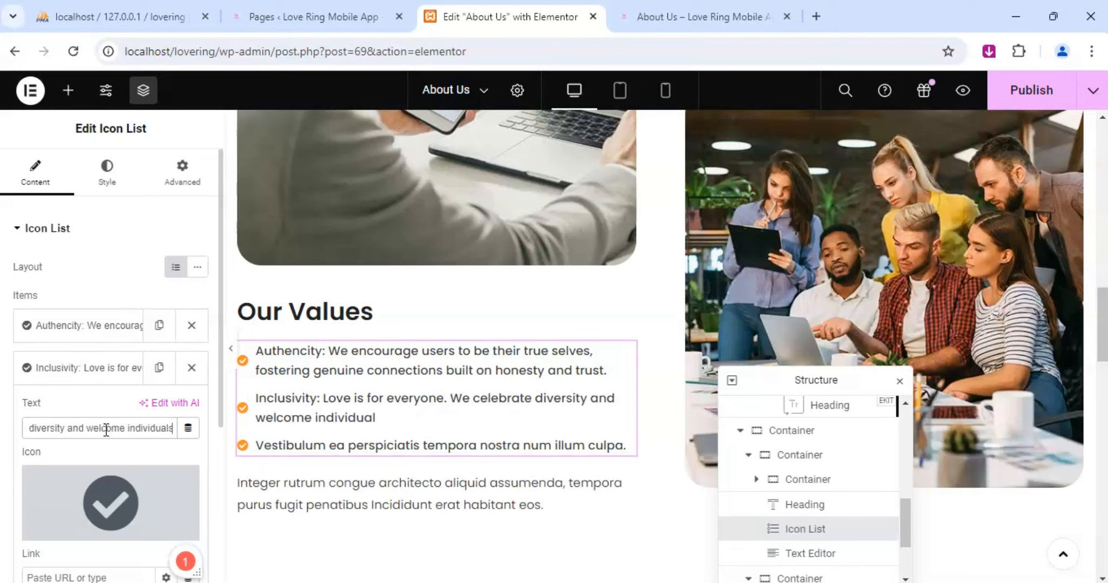
pyautogui.write(' from')
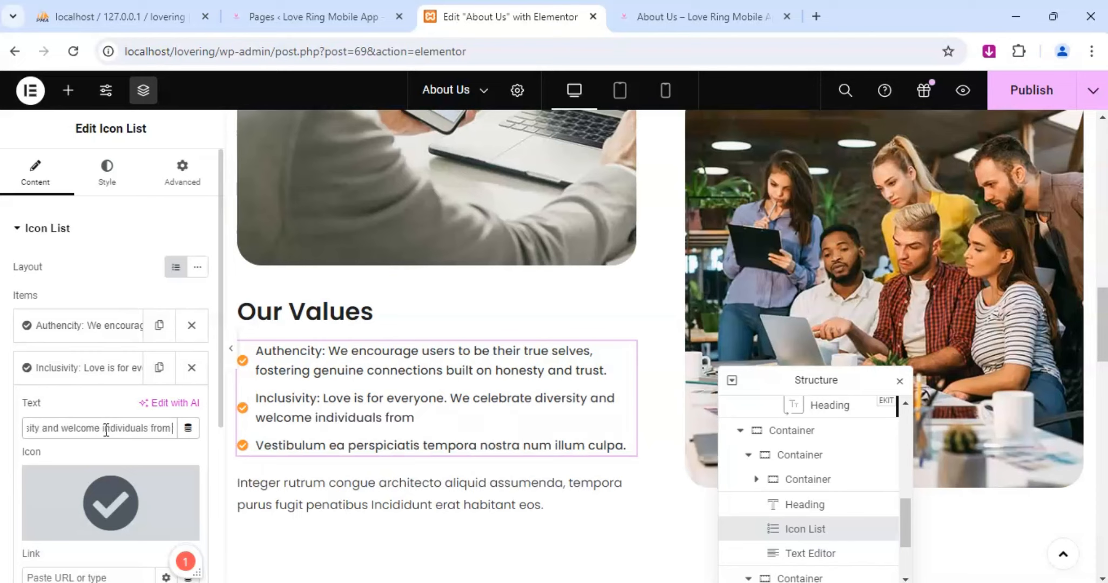
pyautogui.write(' all wa')
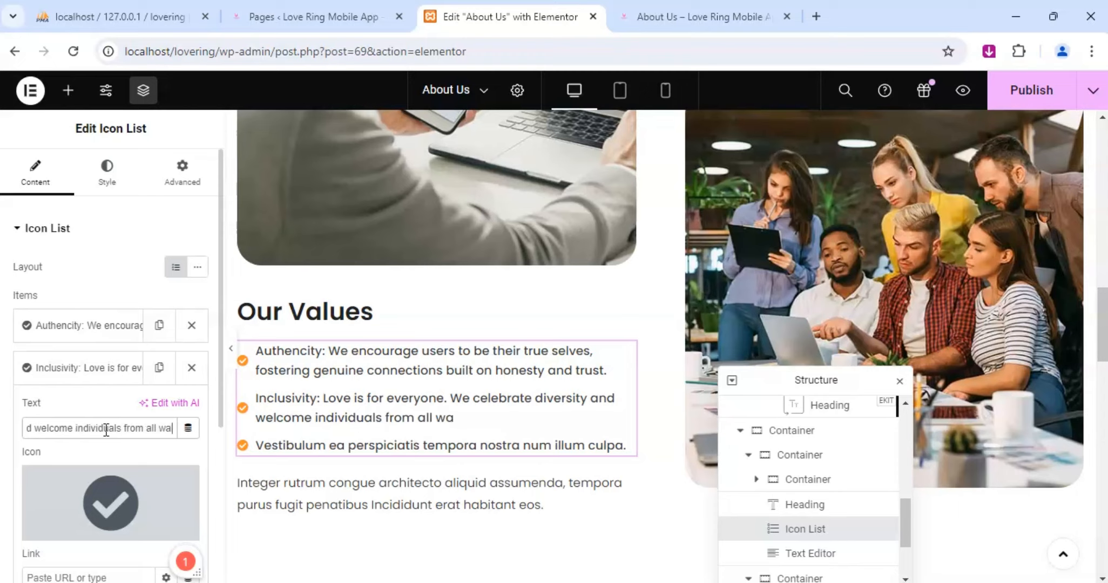
pyautogui.write('lks of')
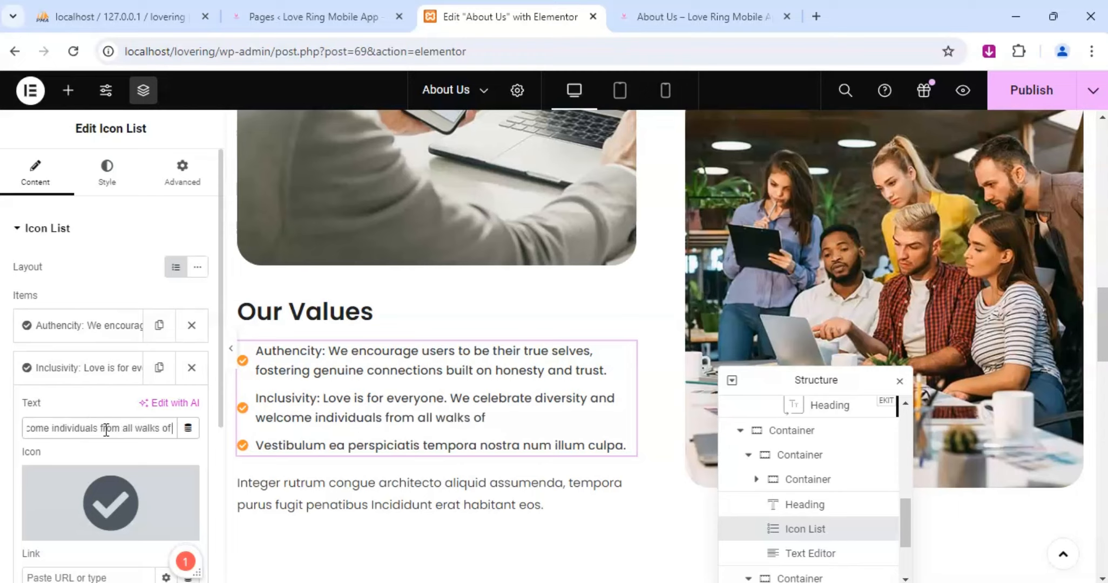
pyautogui.write(' life.')
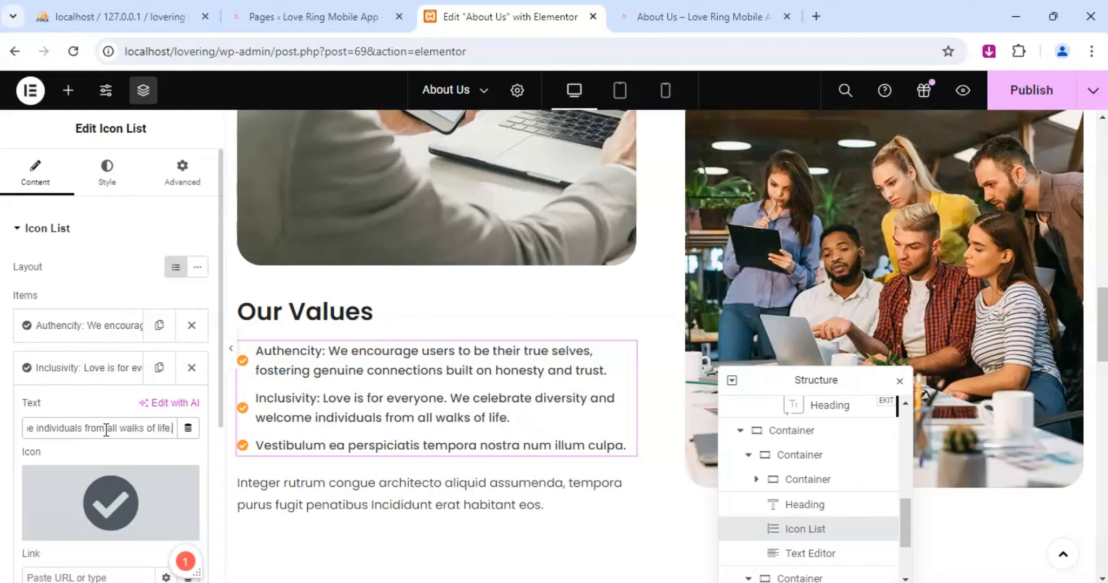
# Replace the text of the third Our Values list item with "Safety: Your safety is our priority".
pyautogui.click(83, 368)
pyautogui.click(84, 413)
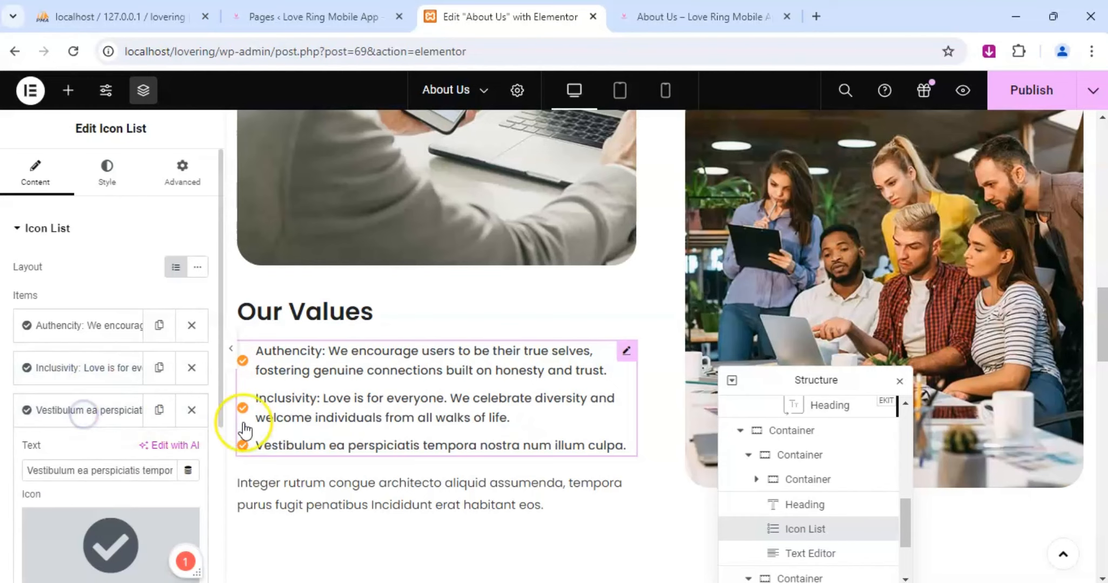
pyautogui.scroll(-1, 457, 442)
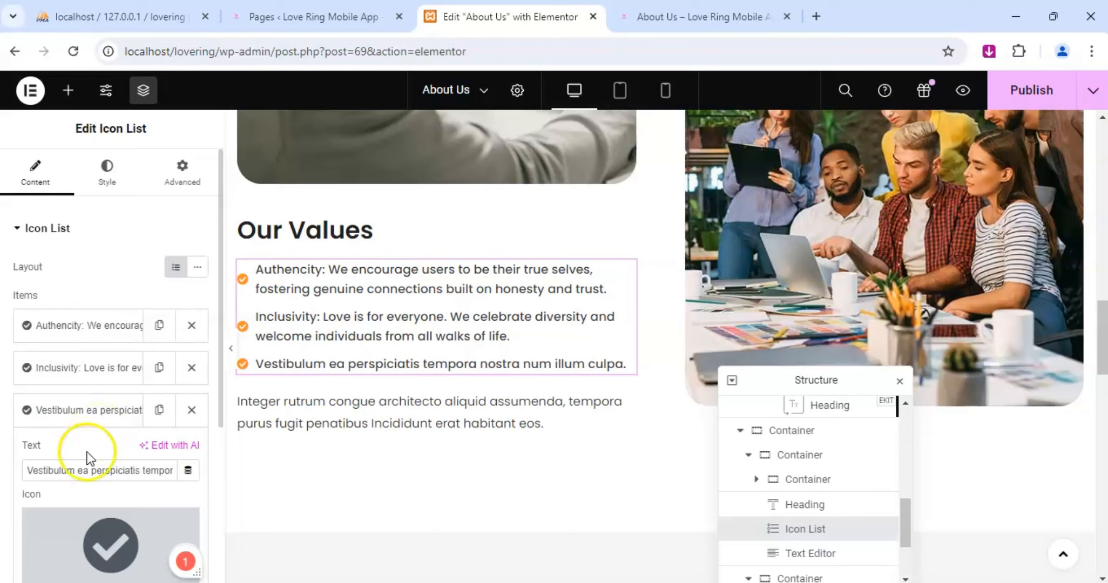
pyautogui.tripleClick(123, 469)
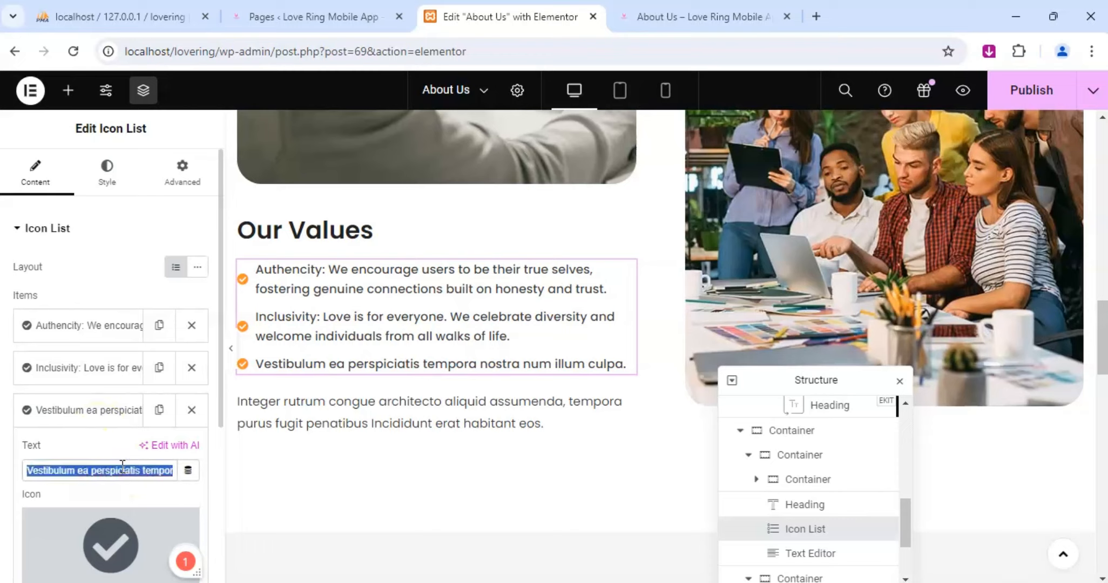
pyautogui.write('Safte')
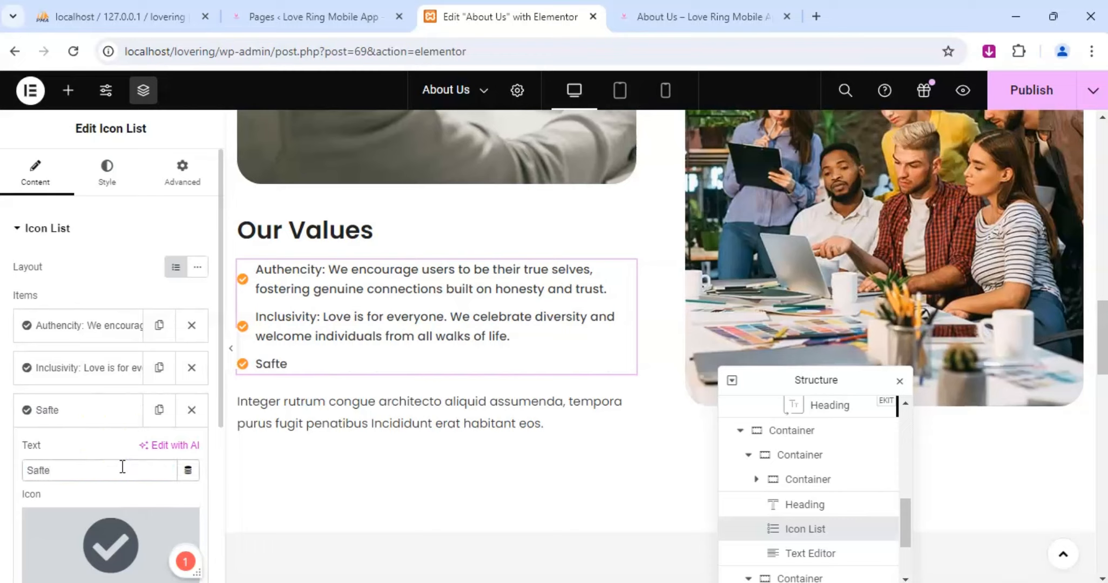
pyautogui.press('BackSpace')
pyautogui.press('BackSpace')
pyautogui.press('BackSpace')
pyautogui.write('fety: Your safety')
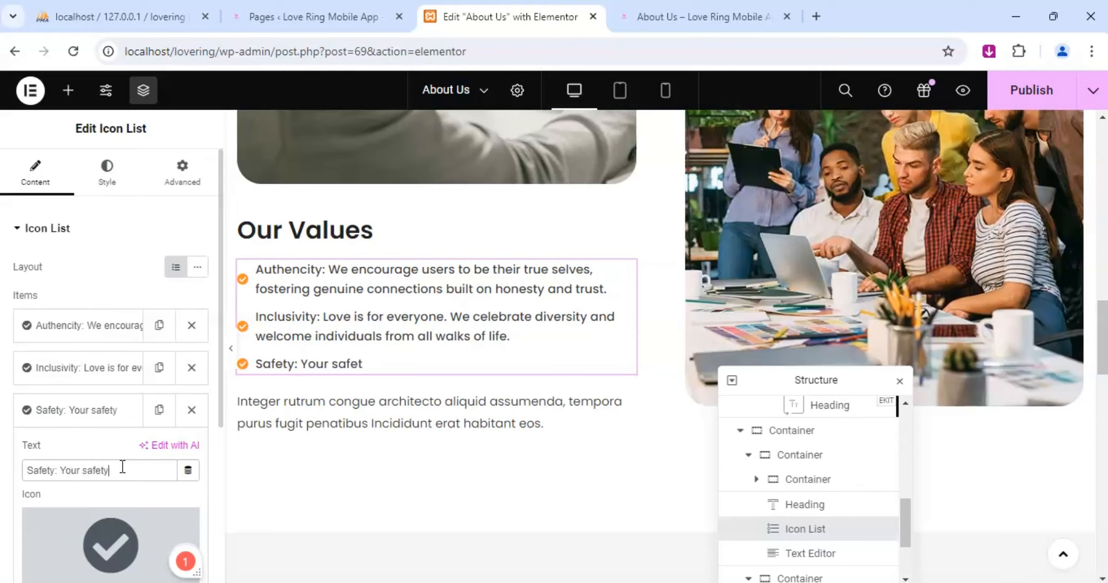
pyautogui.write(' is our priority')
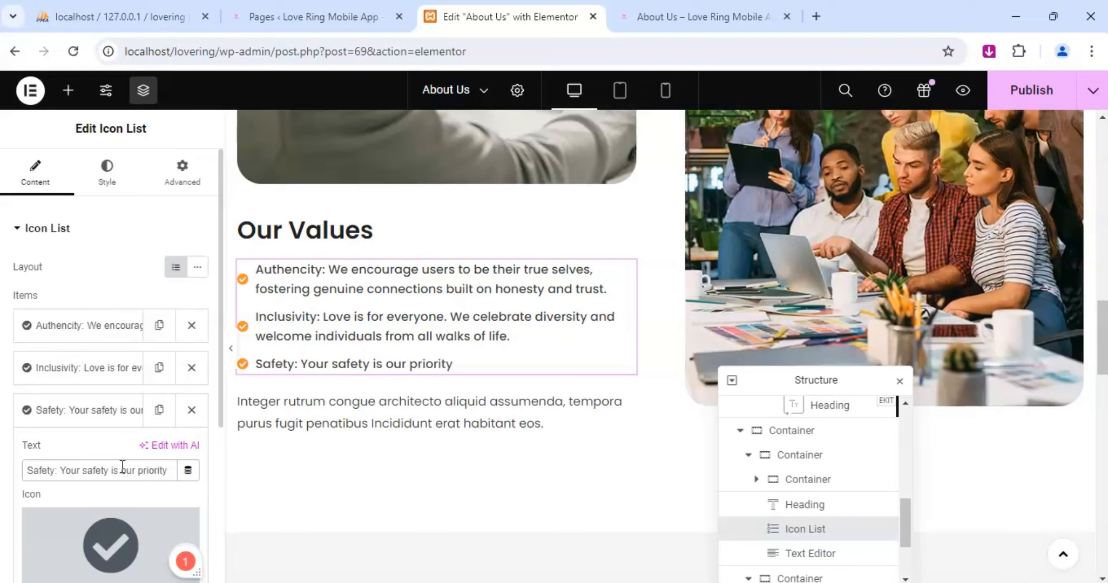
pyautogui.write('. We')
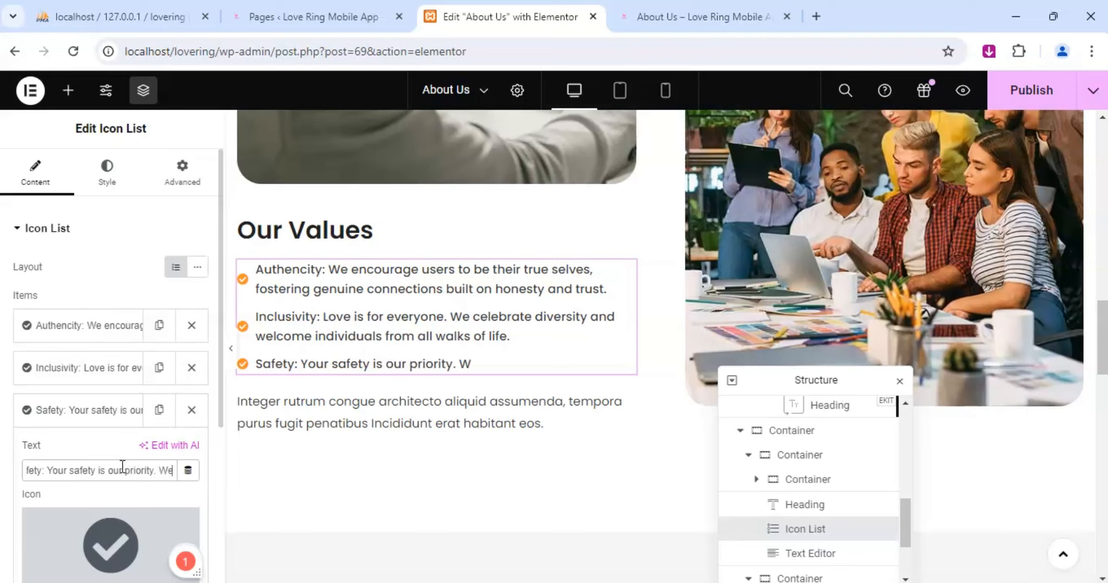
pyautogui.write(' i')
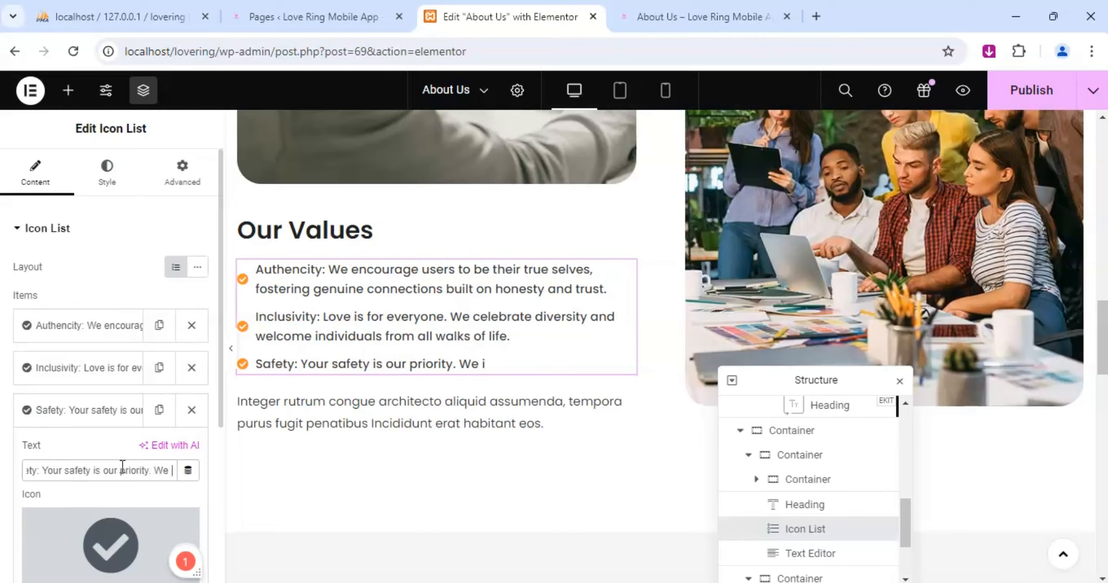
pyautogui.write('mplement')
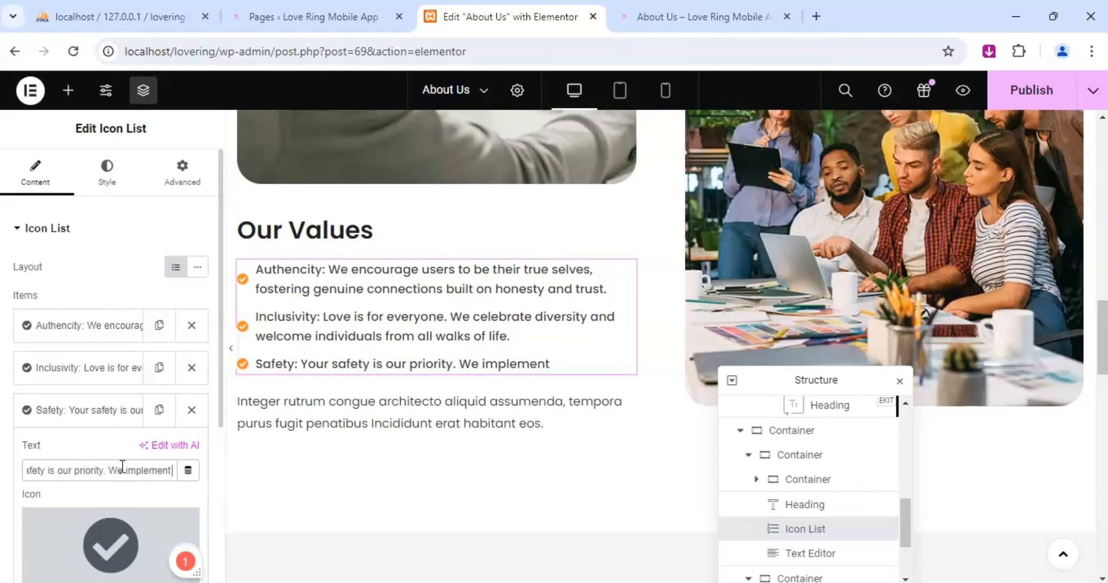
pyautogui.write(' rigo')
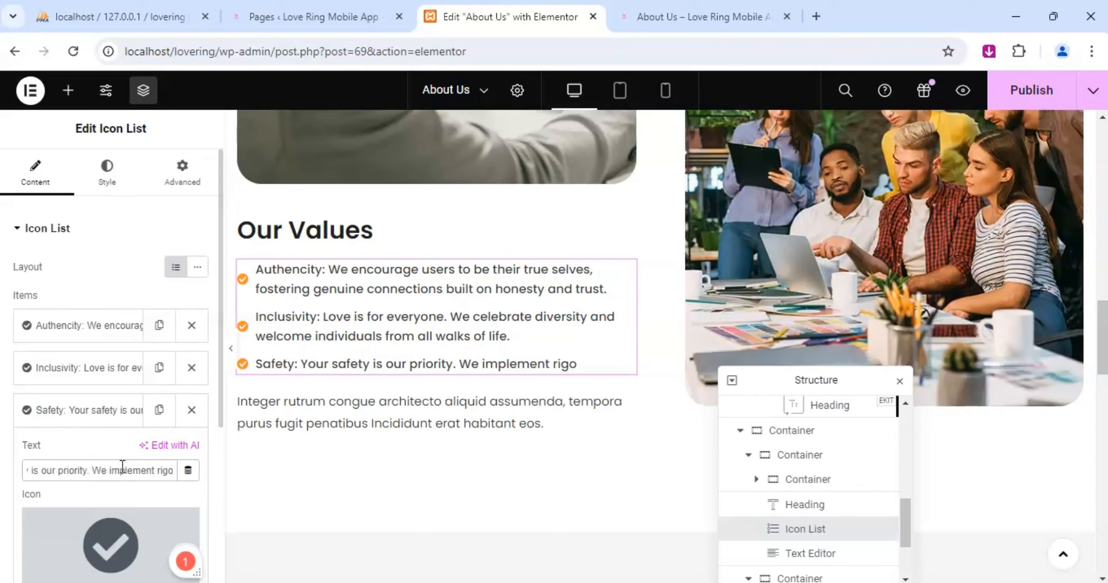
pyautogui.write('rous')
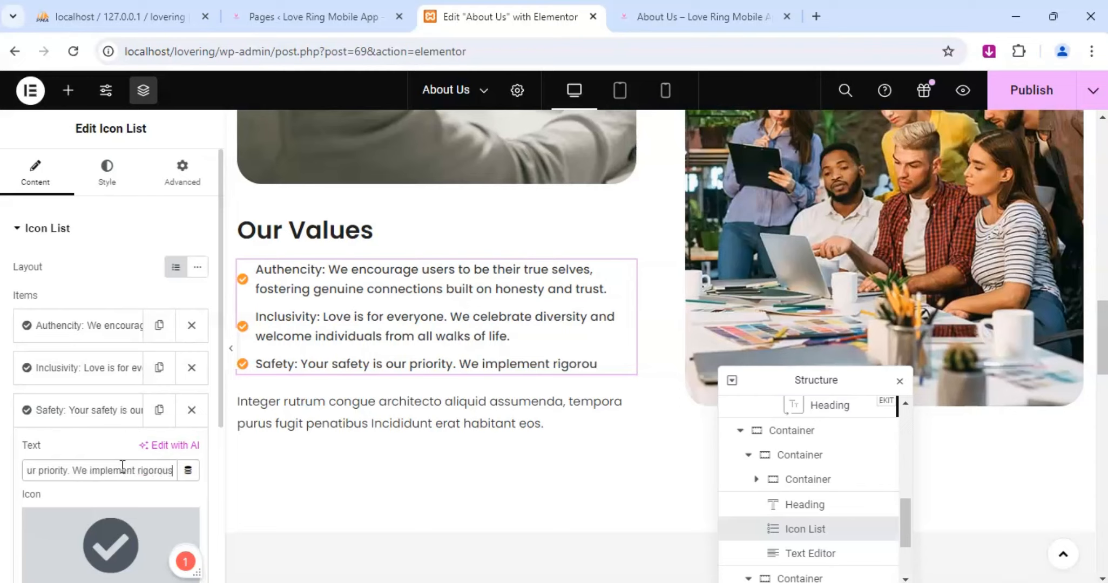
pyautogui.write(' measures')
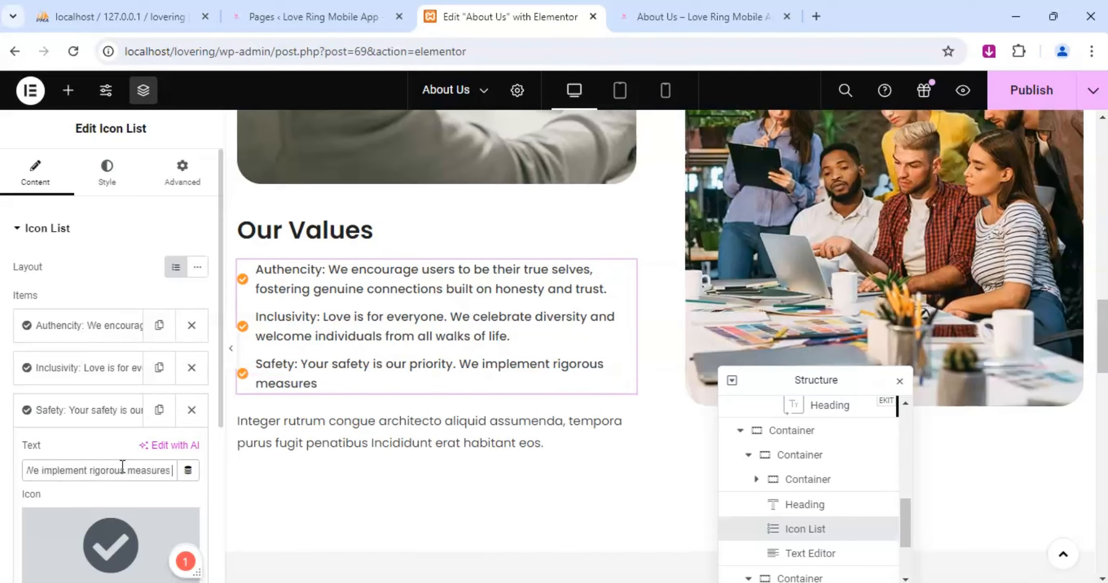
pyautogui.write(' to ensure')
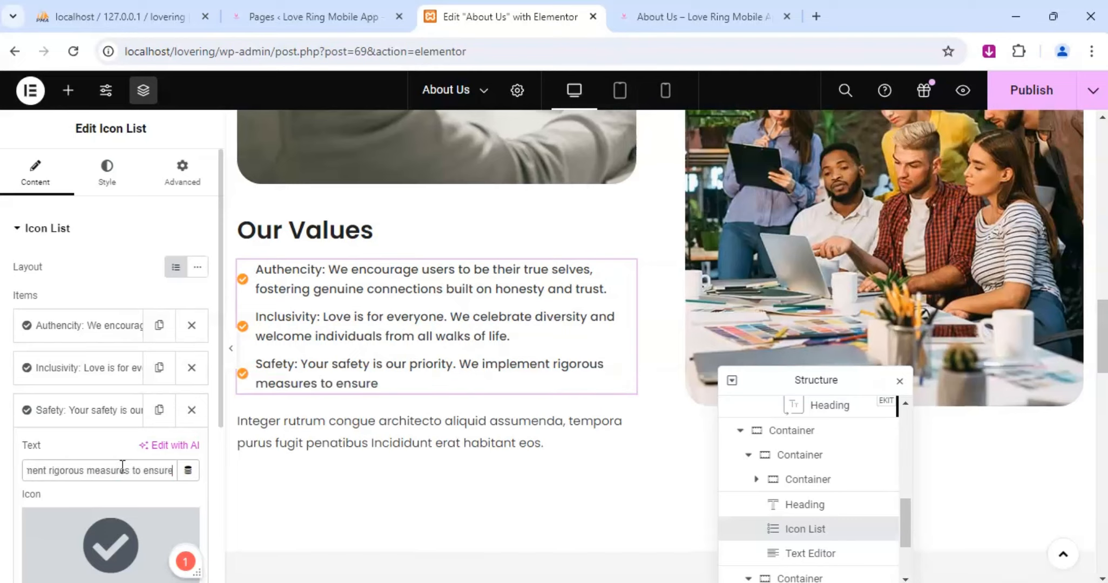
pyautogui.write(' a secure')
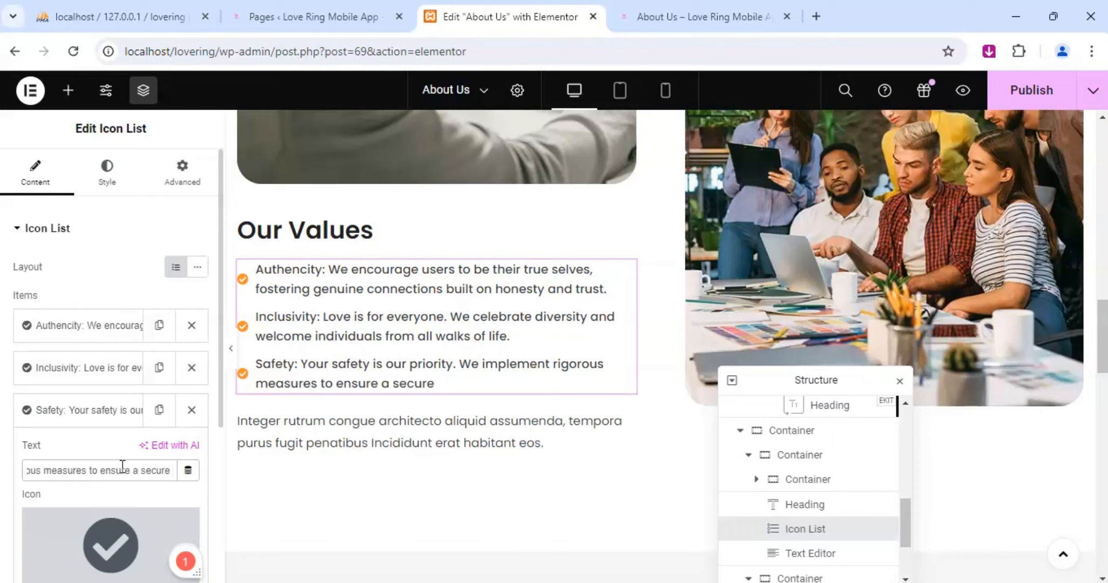
pyautogui.write(' and respectfu')
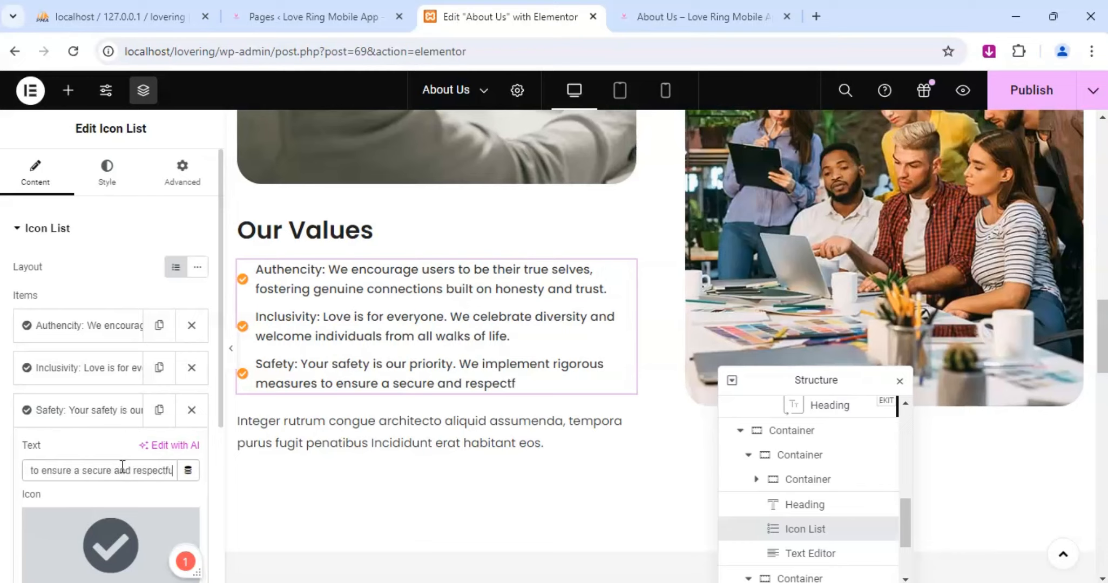
pyautogui.write('l')
pyautogui.write(' e')
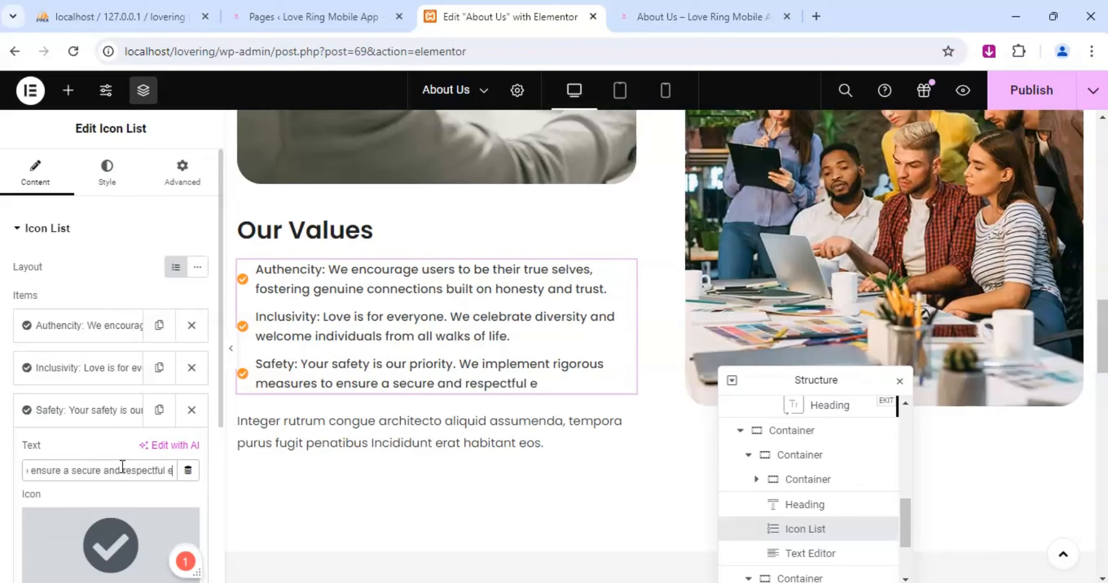
pyautogui.write('nvironment')
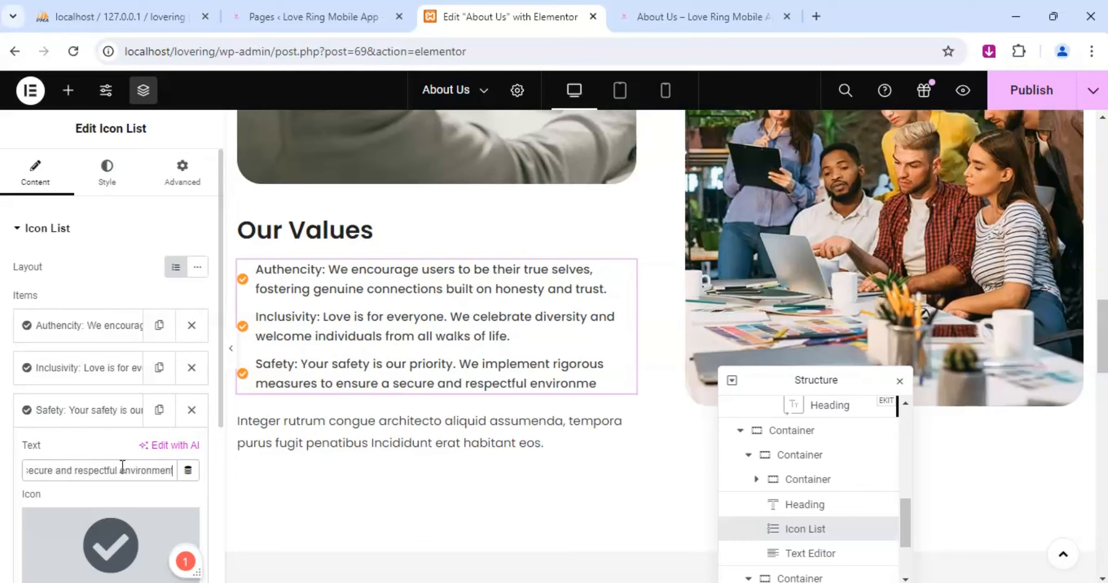
pyautogui.write(' for all users.')
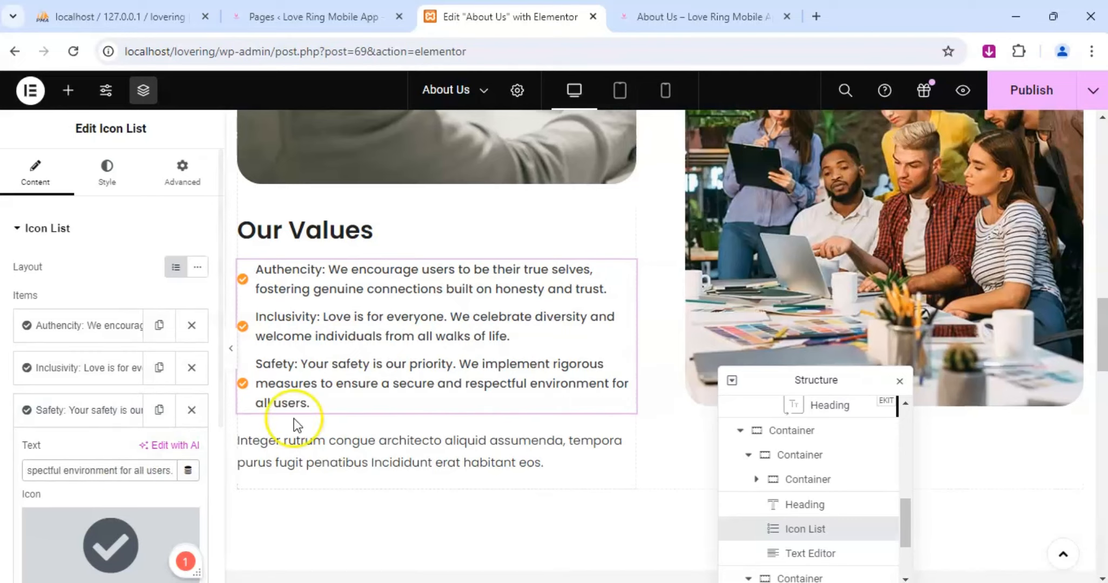
# Replace the placeholder paragraph below the Our Values list with "We are committed to helping you find".
pyautogui.scroll(-3, 308, 424)
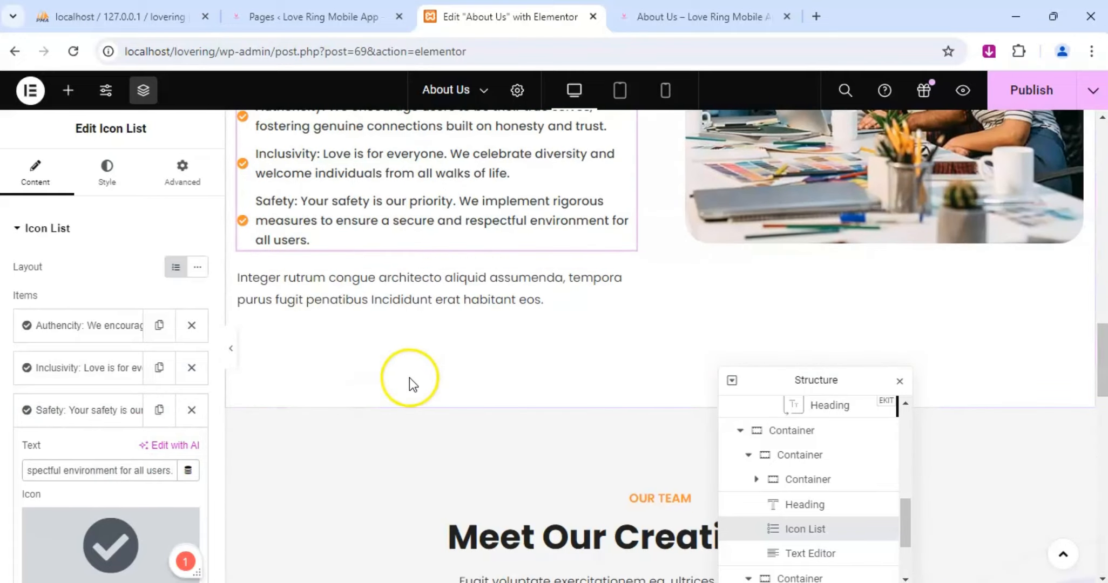
pyautogui.scroll(-2, 410, 377)
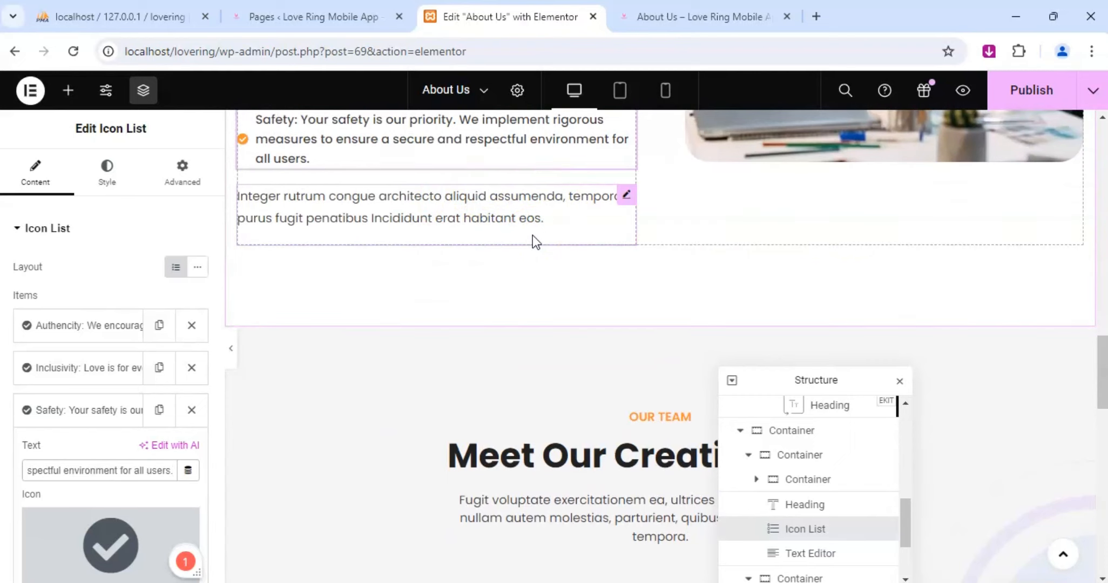
pyautogui.scroll(-2, 533, 235)
pyautogui.scroll(2, 532, 235)
pyautogui.scroll(-3, 86, 376)
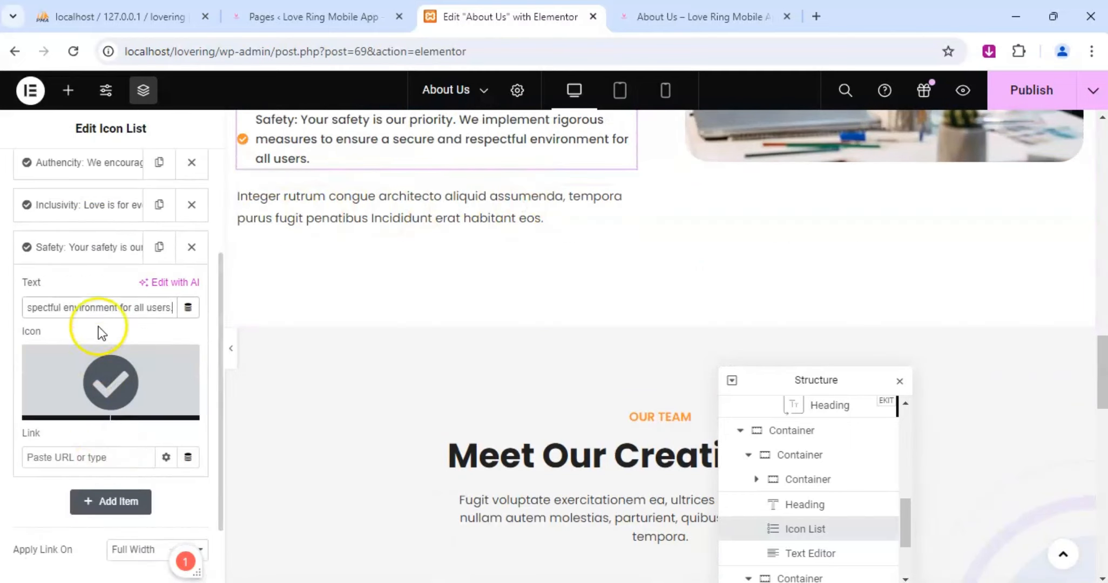
pyautogui.click(627, 196)
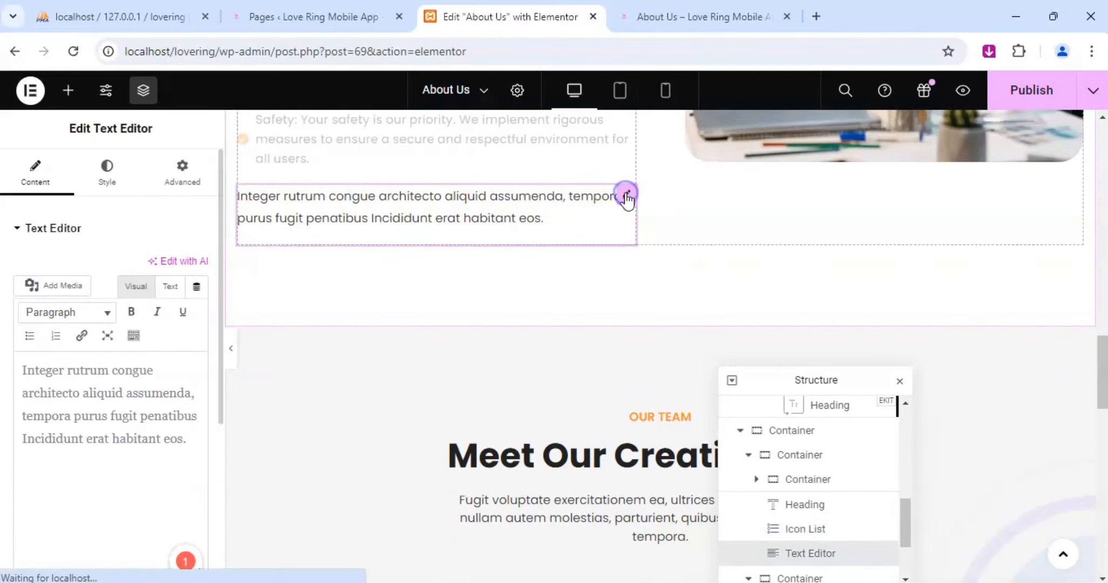
pyautogui.click(141, 409)
pyautogui.hotkey('ctrl', 'a')
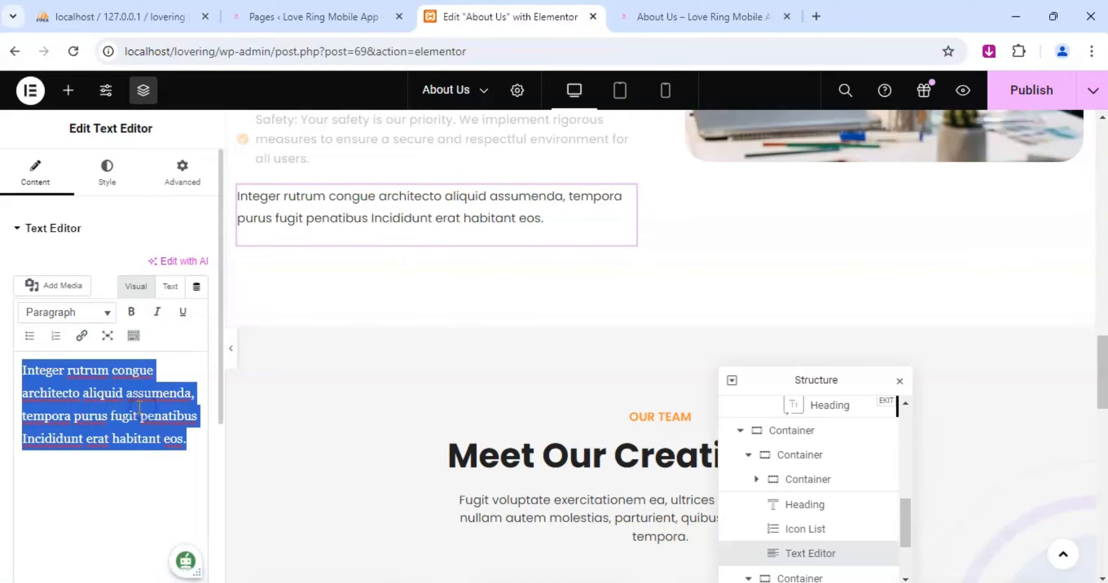
pyautogui.write('We')
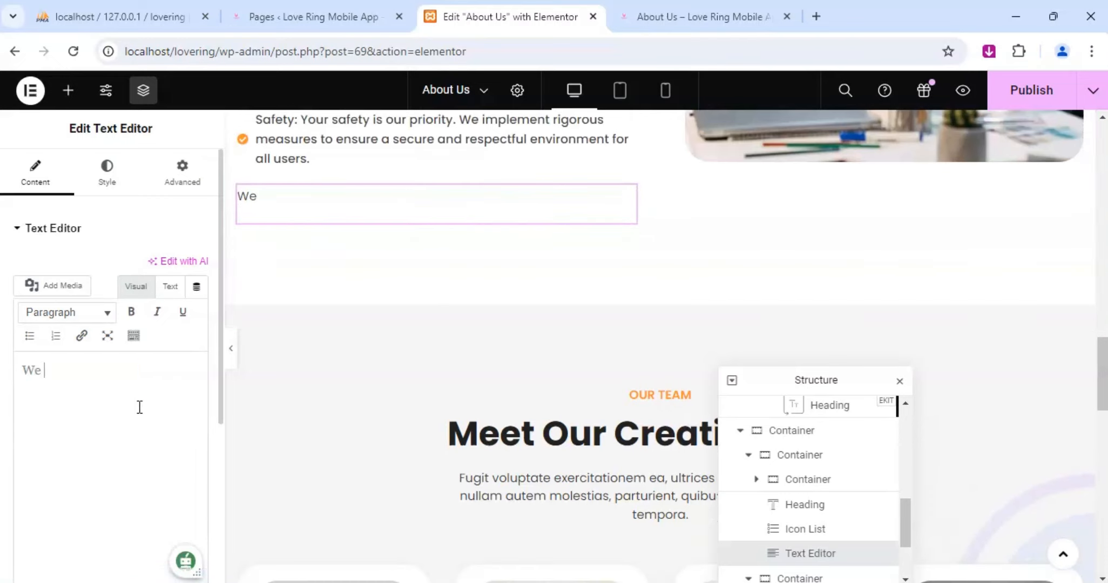
pyautogui.write(' are committed ')
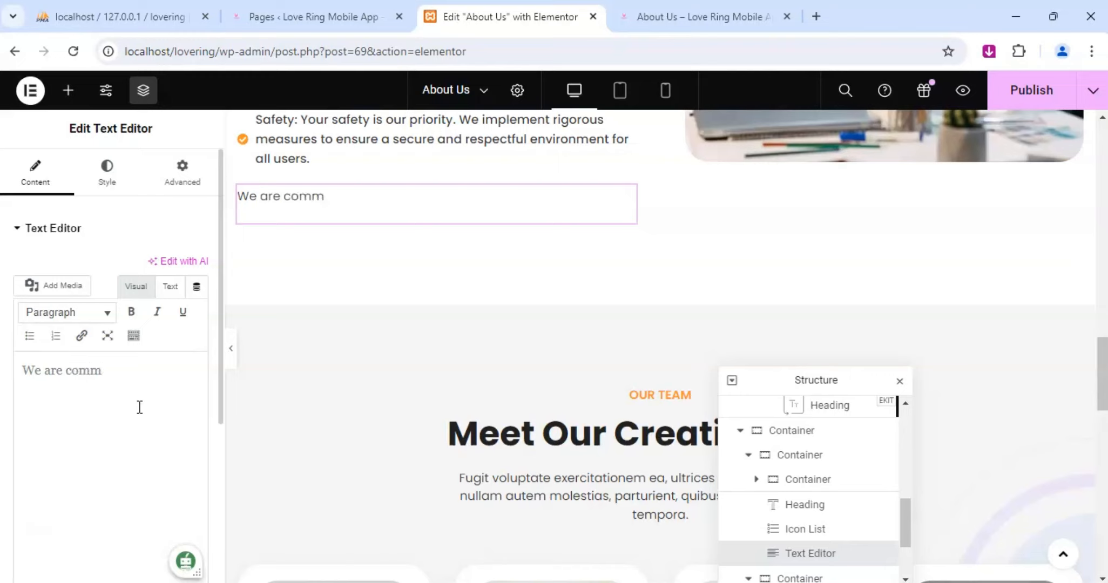
pyautogui.write('to helpi')
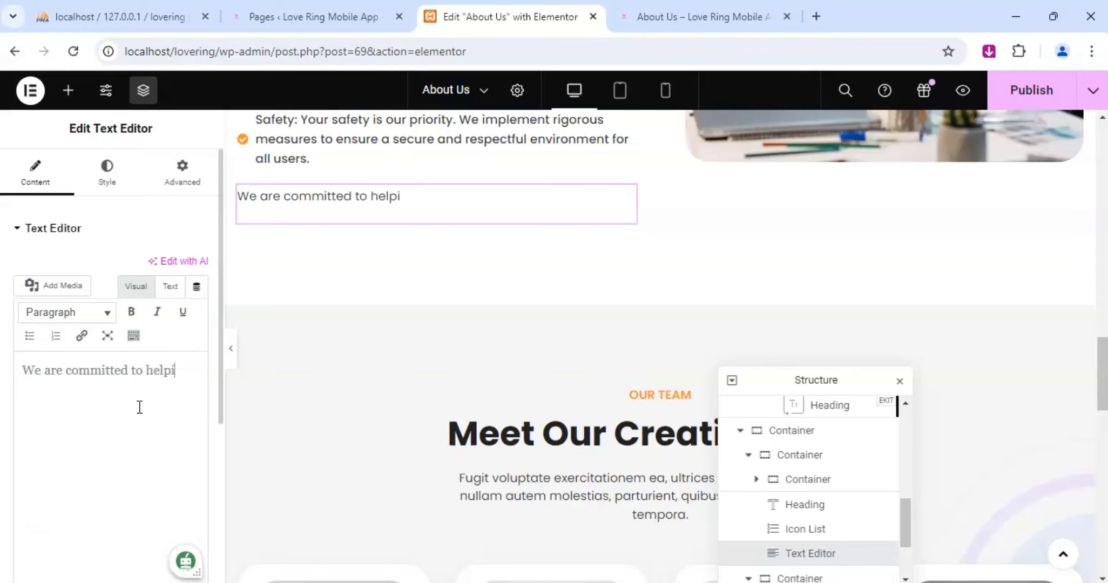
pyautogui.write('ng')
pyautogui.write('you find')
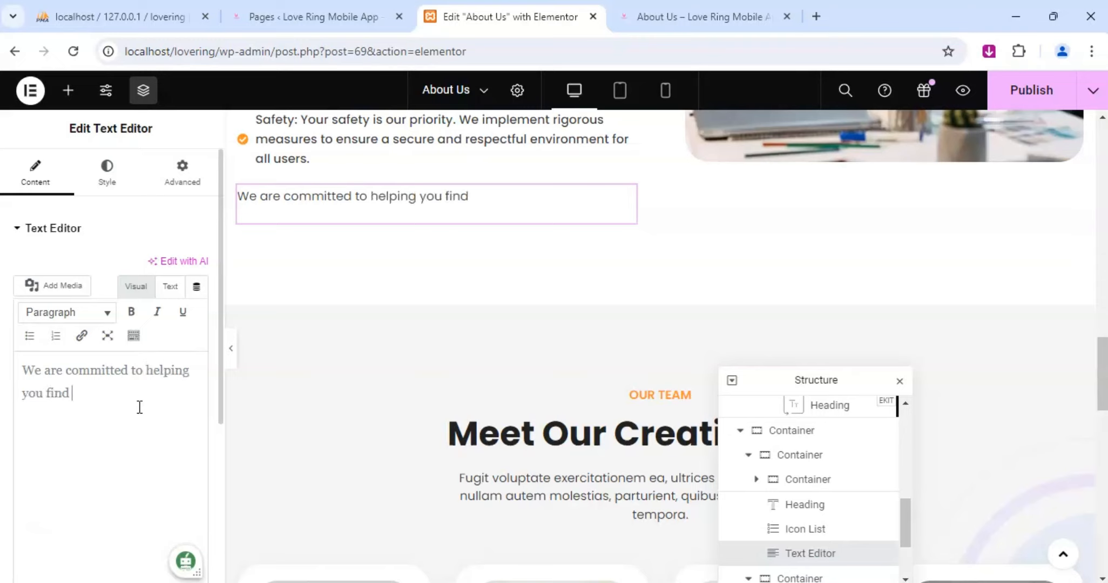
pyautogui.write(' your perfect matc')
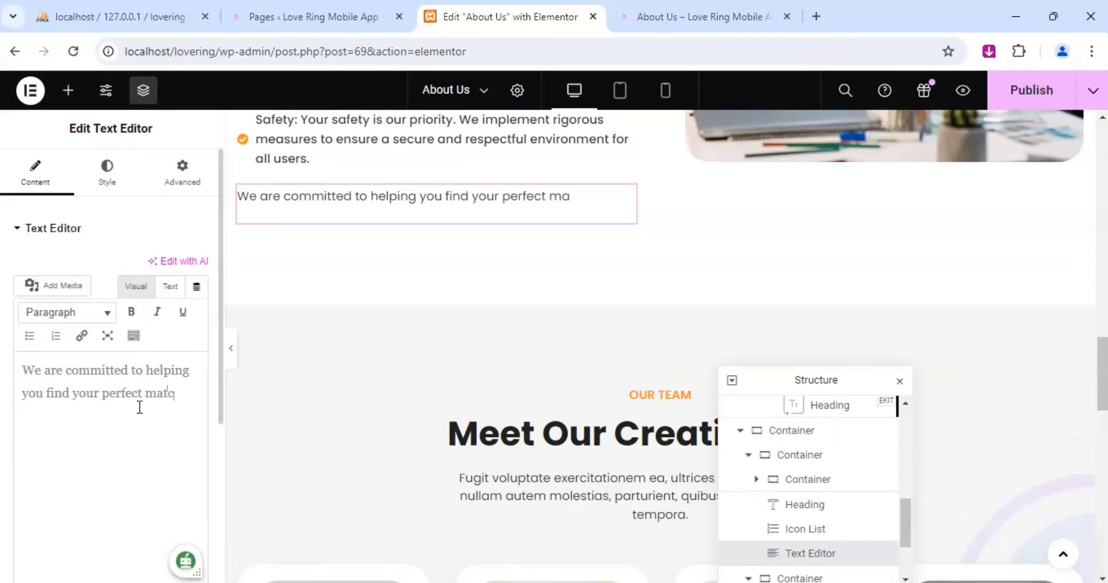
pyautogui.write('h and e')
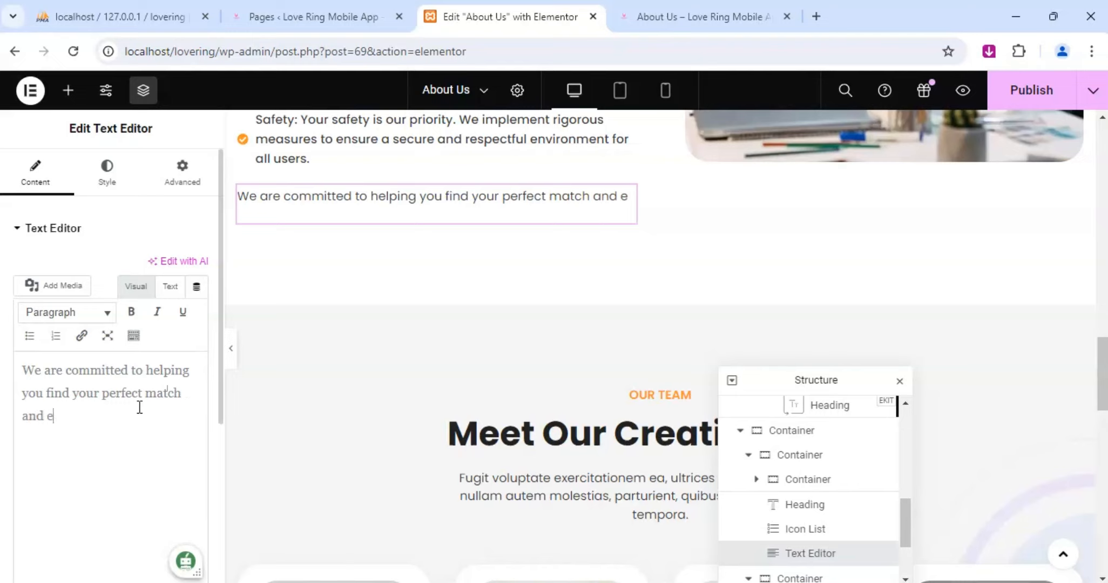
pyautogui.write('xperience')
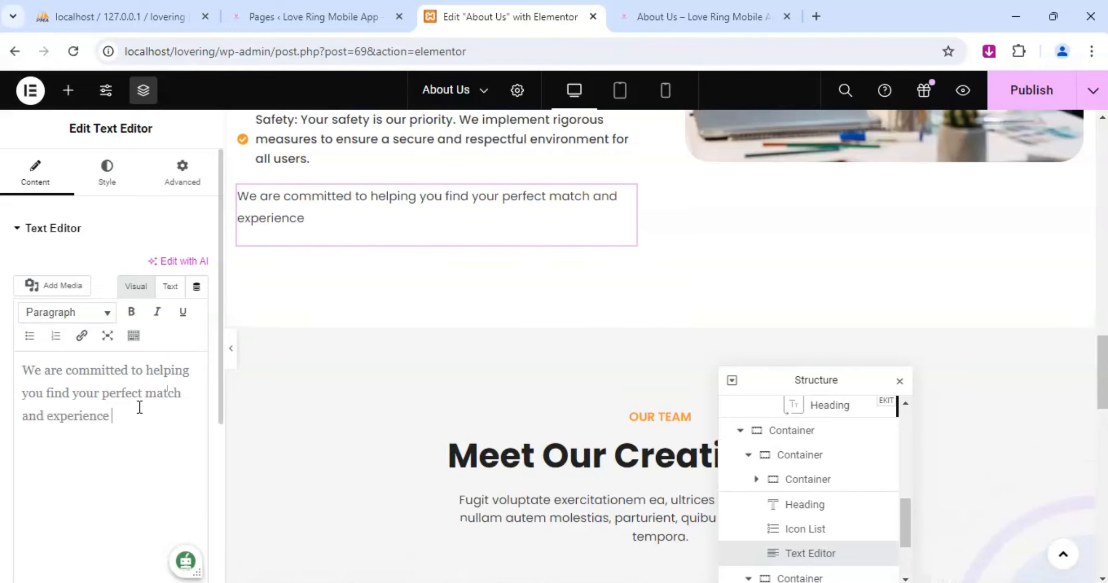
pyautogui.write(' the joy of a')
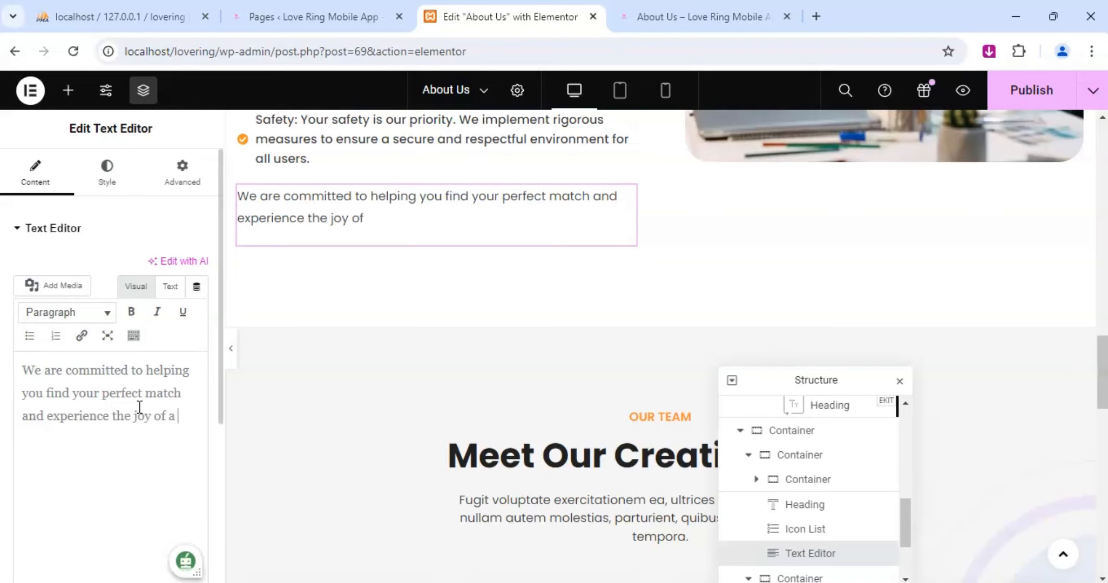
pyautogui.write(' o')
# Complete the paragraph's first sentence with "your perfect match and experience the joy of a loving relationship.".
pyautogui.press('BackSpace')
pyautogui.write('loving r')
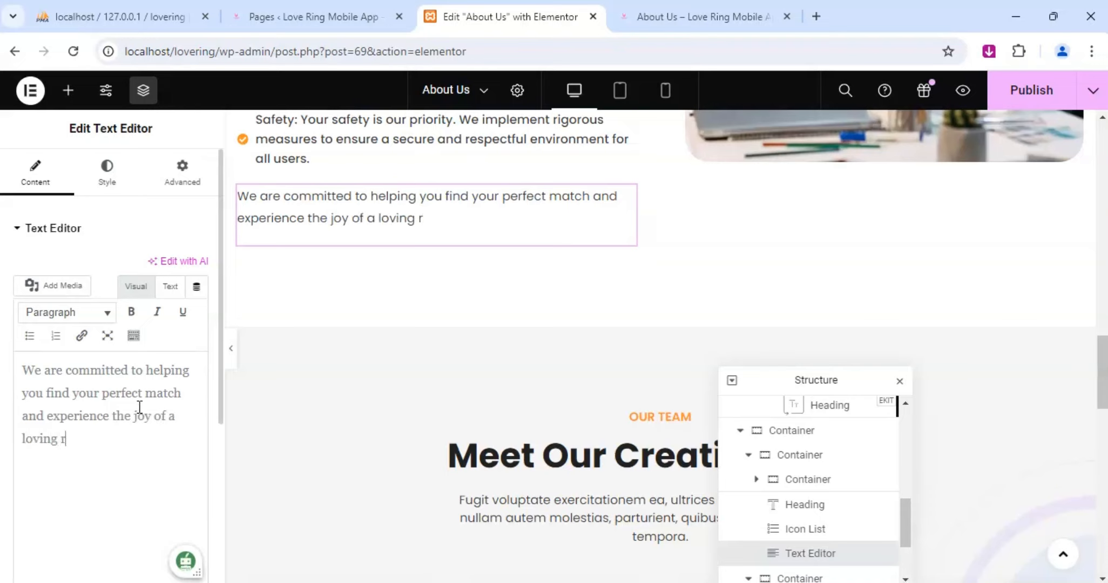
pyautogui.write('elationshi')
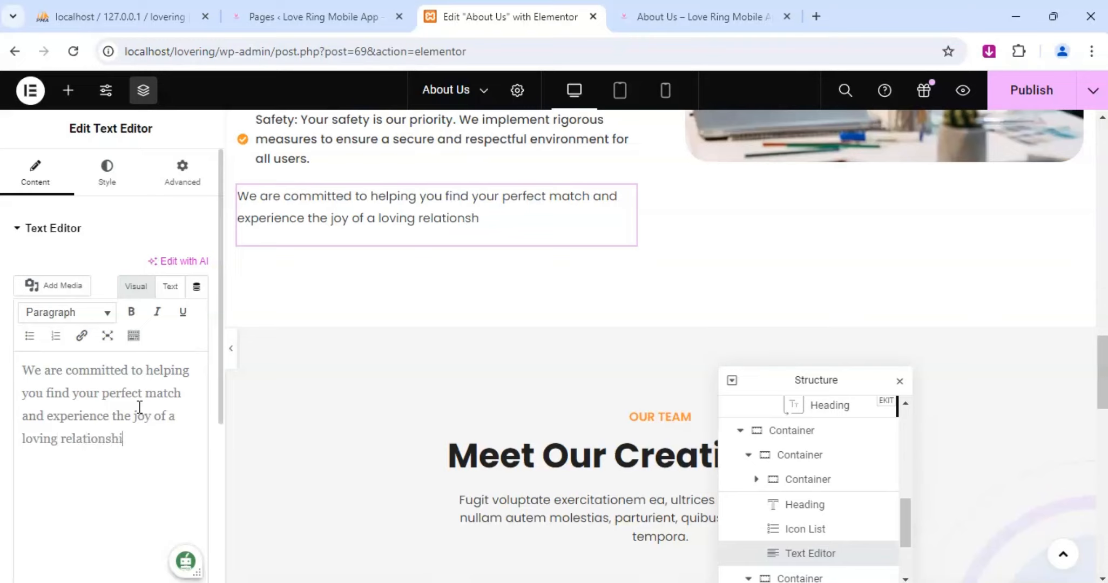
pyautogui.write('p. Join')
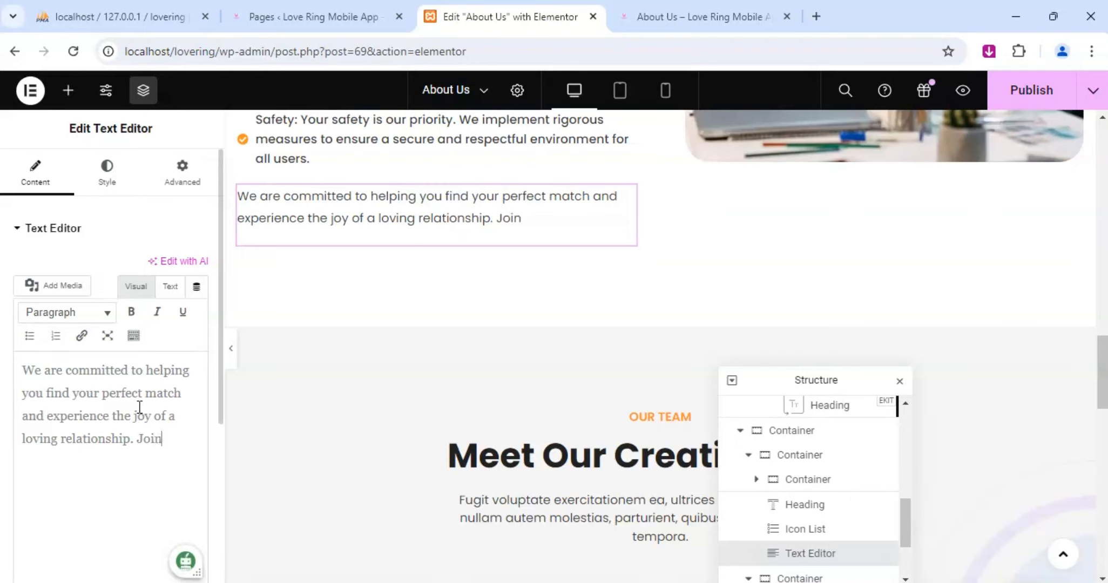
pyautogui.write(' us today and')
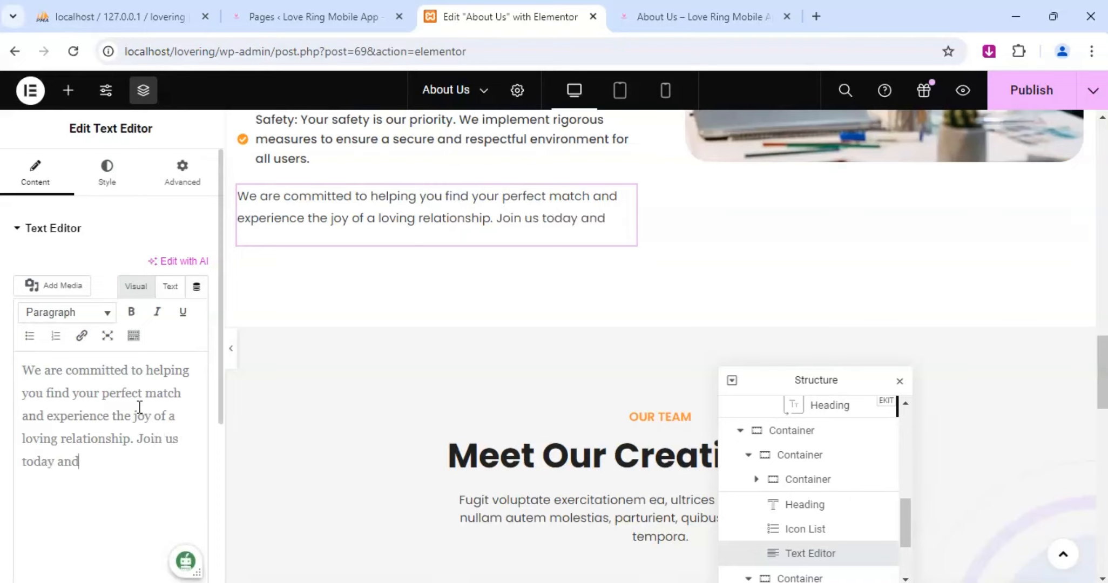
pyautogui.write(' start ')
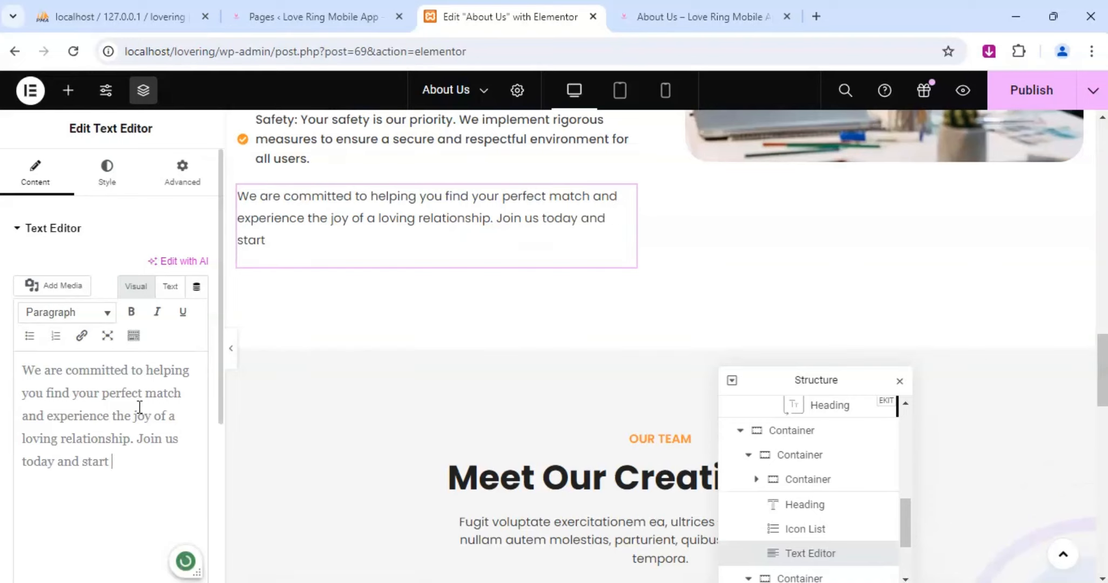
pyautogui.write('your journey')
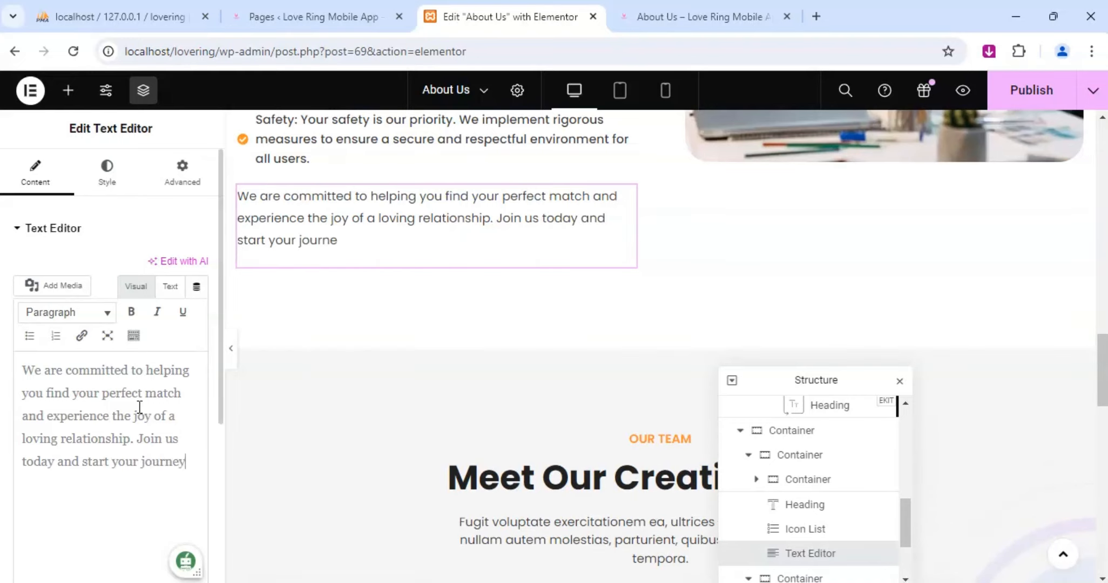
pyautogui.write(' wowards')
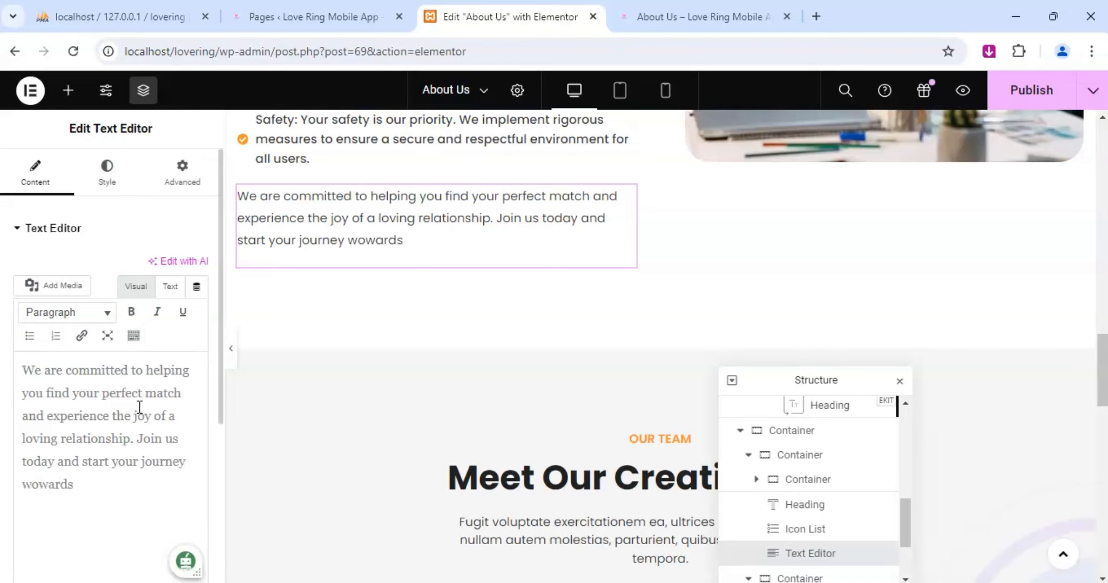
# Finish the paragraph below the Our Values list with "journey towards finding true love.".
pyautogui.press('BackSpace')
pyautogui.press('BackSpace')
pyautogui.press('BackSpace')
pyautogui.press('BackSpace')
pyautogui.press('BackSpace')
pyautogui.press('BackSpace')
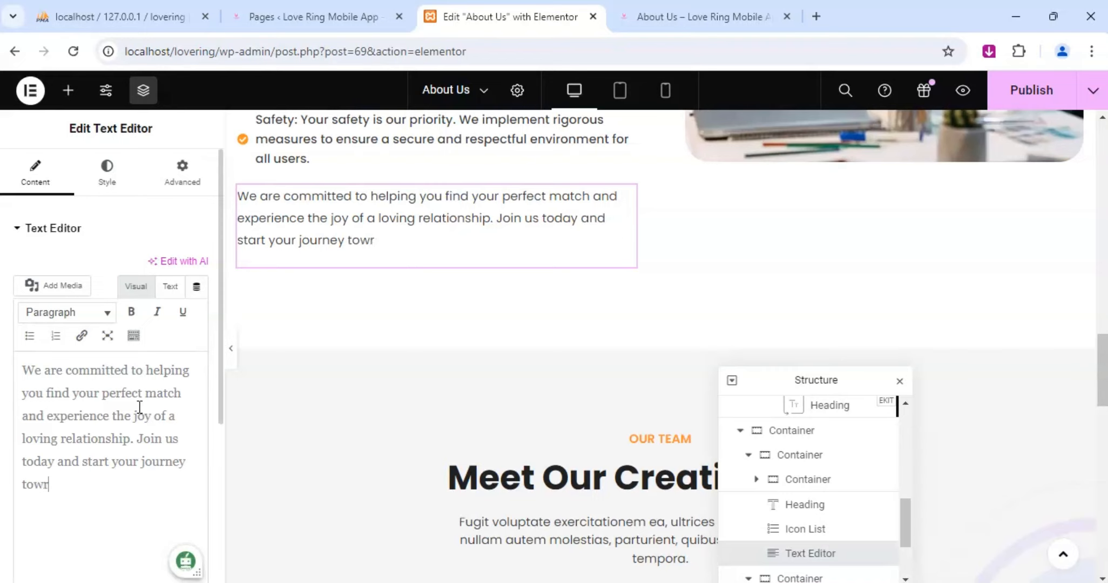
pyautogui.write('ds findin')
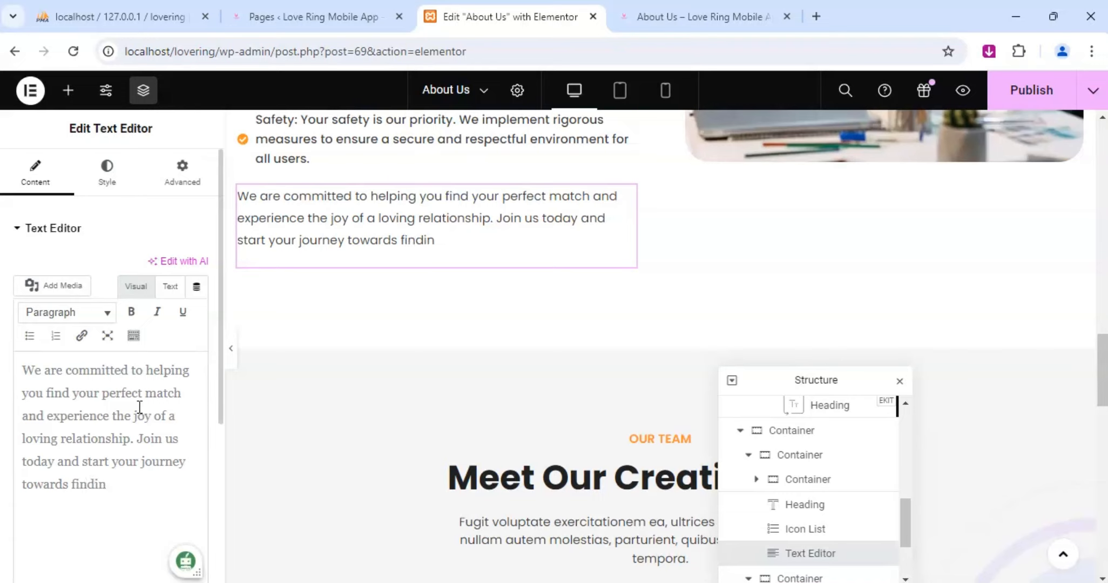
pyautogui.write('g true love')
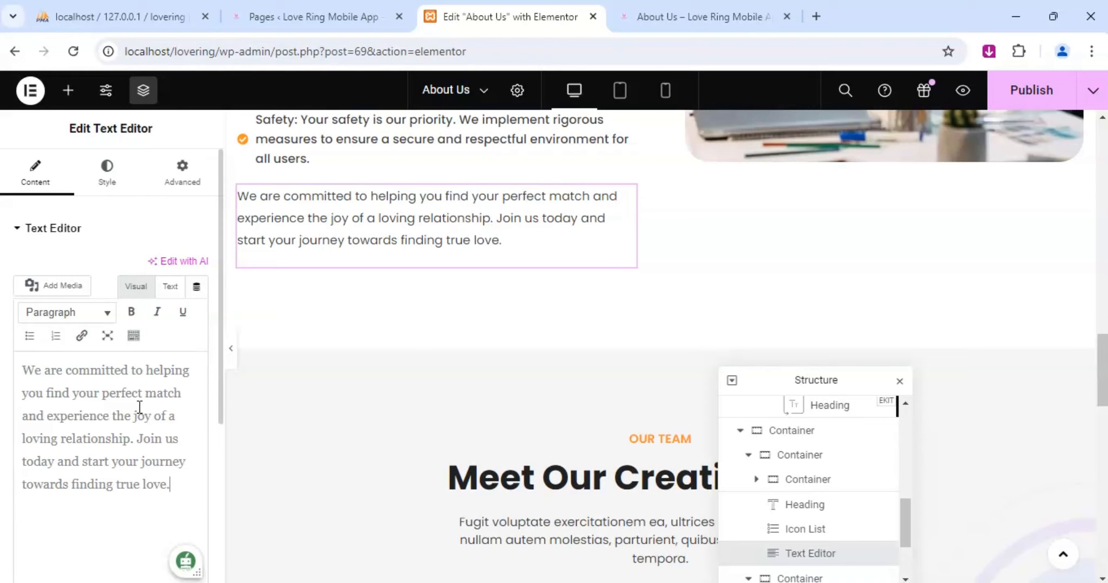
pyautogui.write('.')
# End the paragraph below the Our Values list with a period and publish the updated About Us page.
pyautogui.scroll(-5, 584, 302)
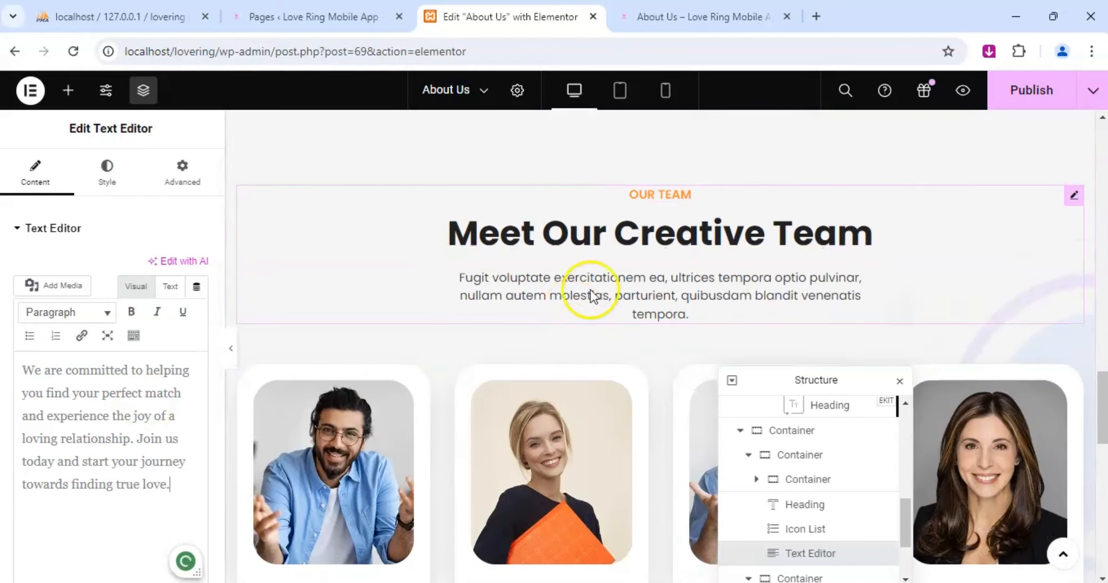
pyautogui.click(660, 19)
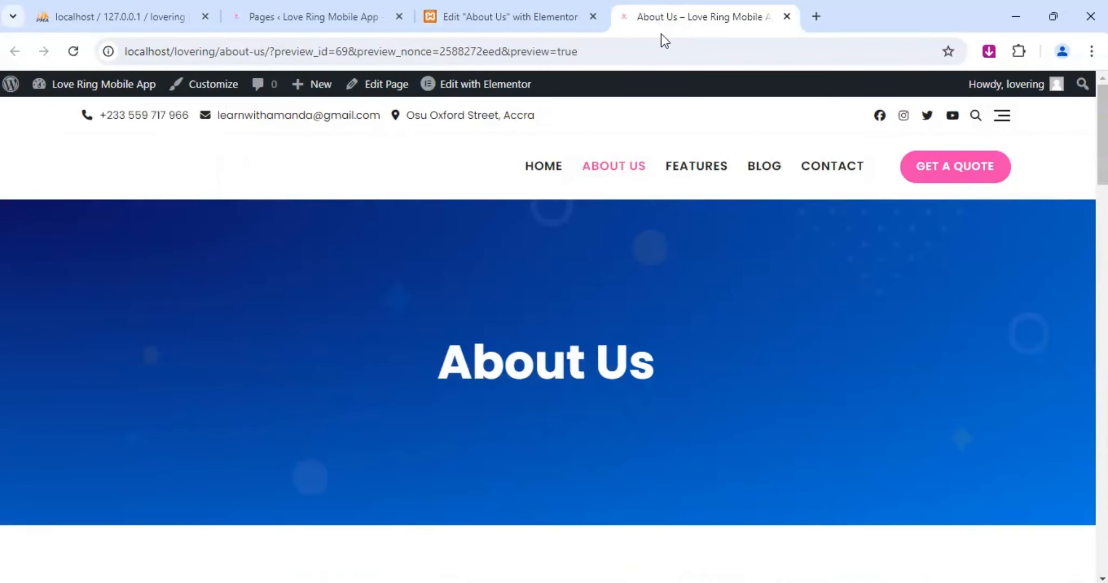
pyautogui.click(527, 14)
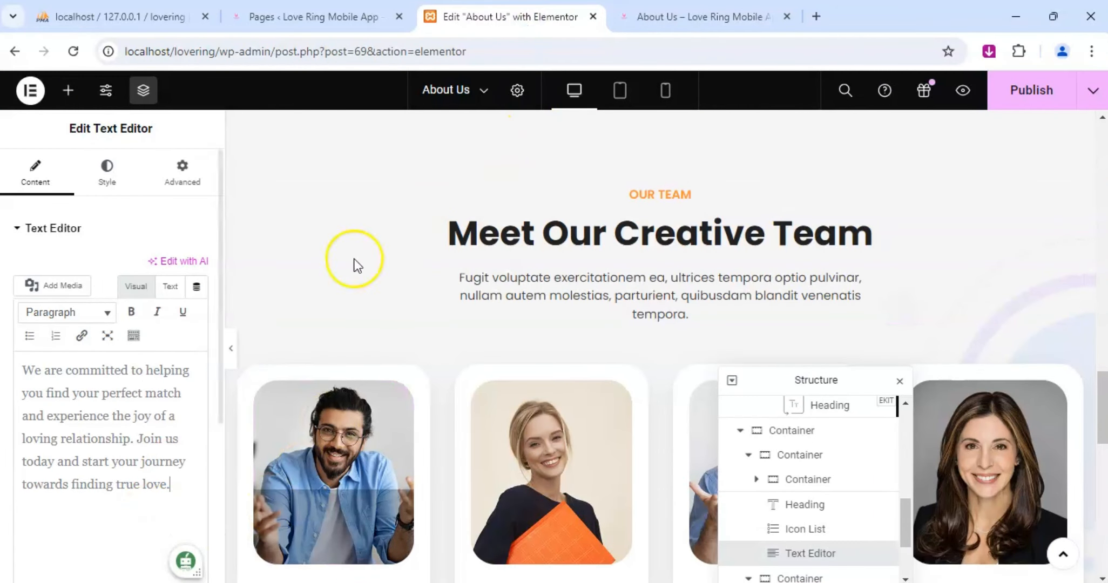
pyautogui.click(1031, 98)
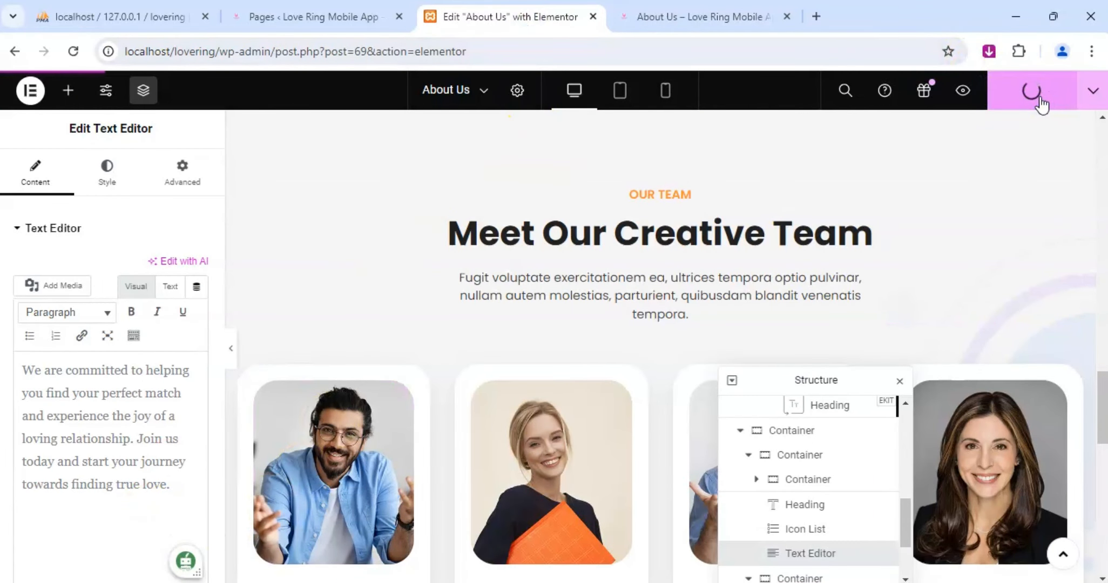
# Reload the About Us preview and open the site's home page in a new browser tab.
pyautogui.click(696, 17)
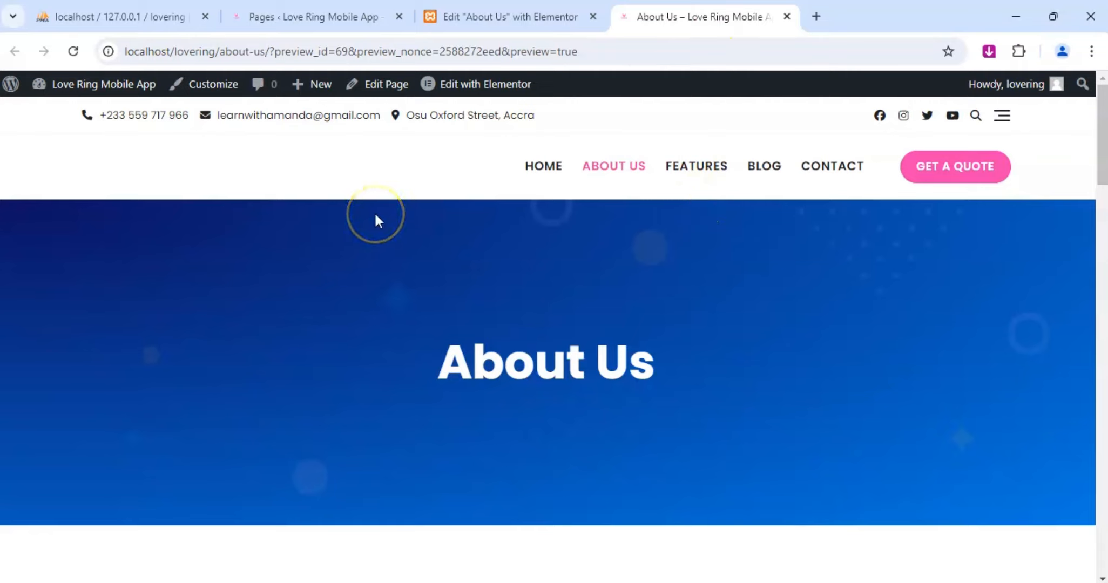
pyautogui.click(533, 20)
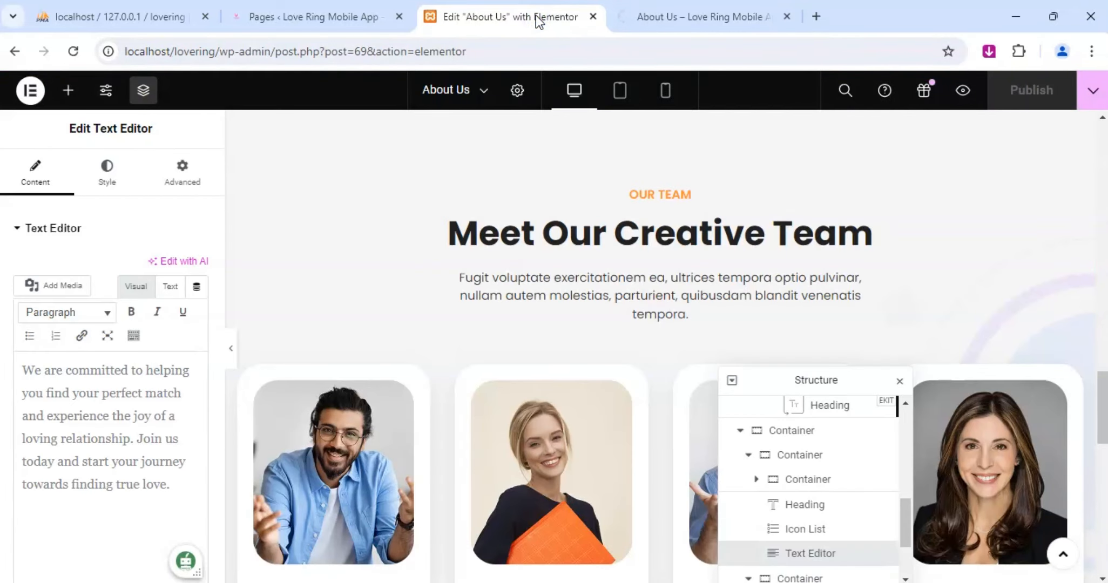
pyautogui.click(687, 11)
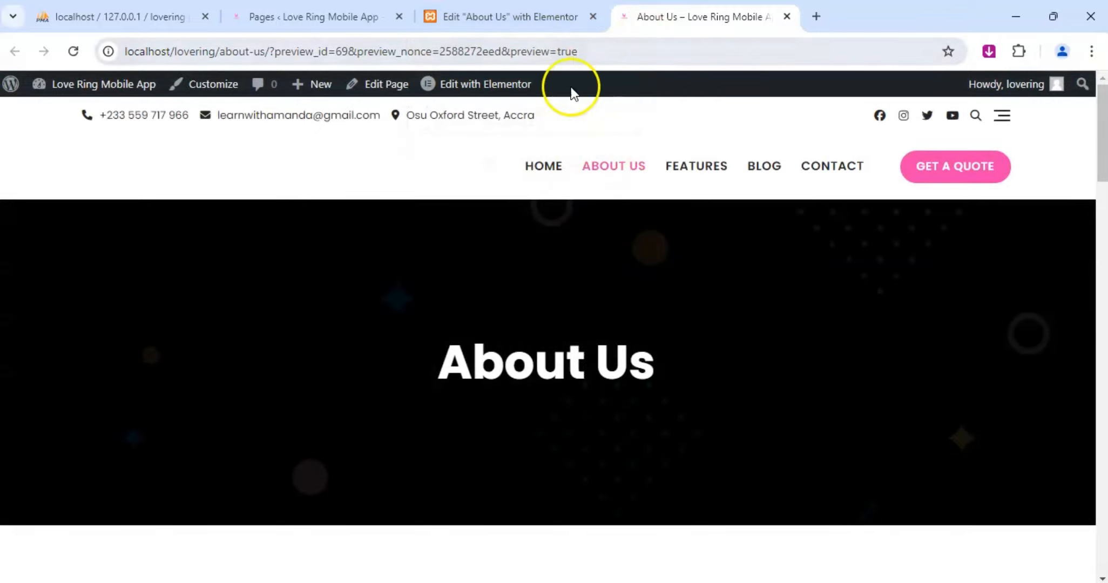
pyautogui.rightClick(157, 164)
pyautogui.click(191, 176)
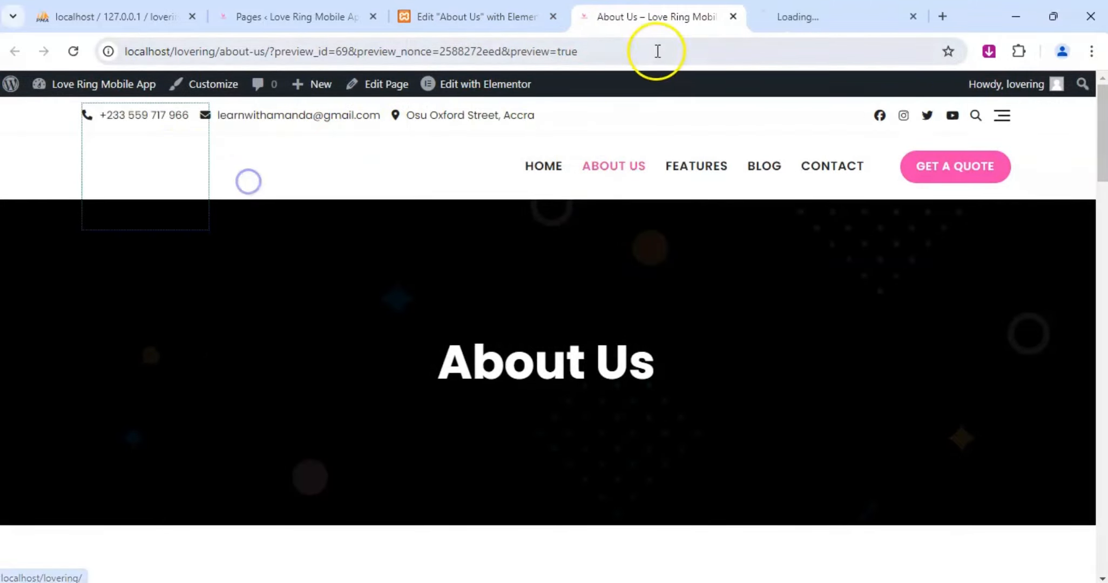
pyautogui.click(779, 20)
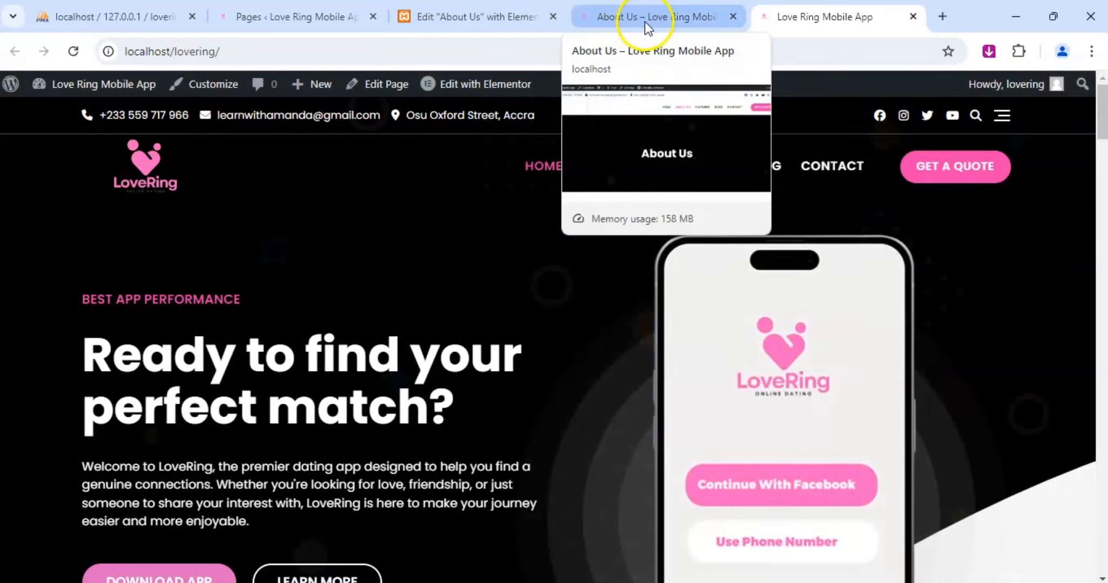
# Check the Features page banner and review the About Us preview from the introduction down to the team section.
pyautogui.click(698, 168)
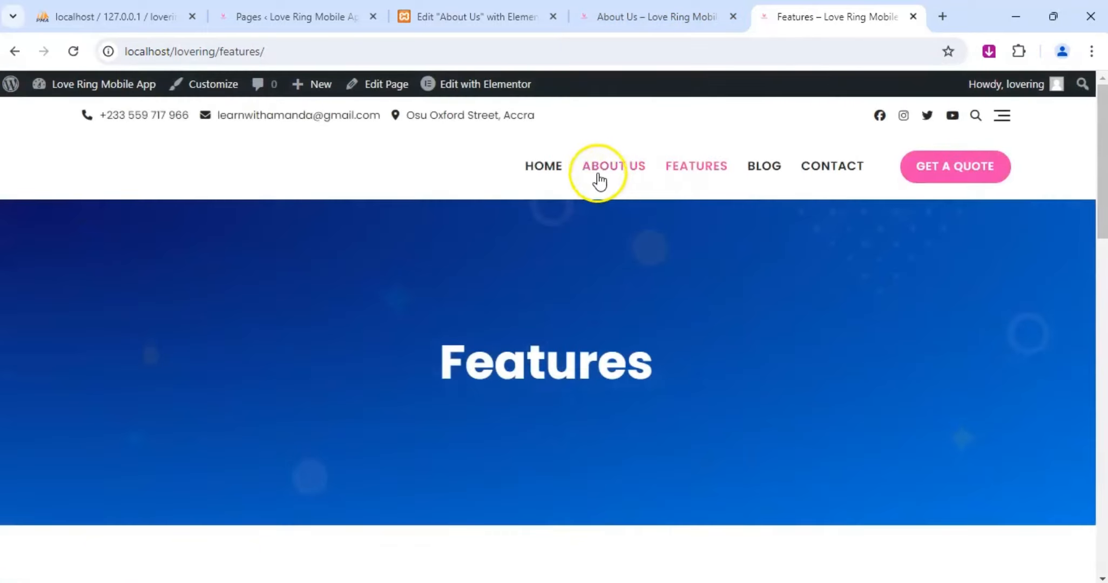
pyautogui.click(690, 13)
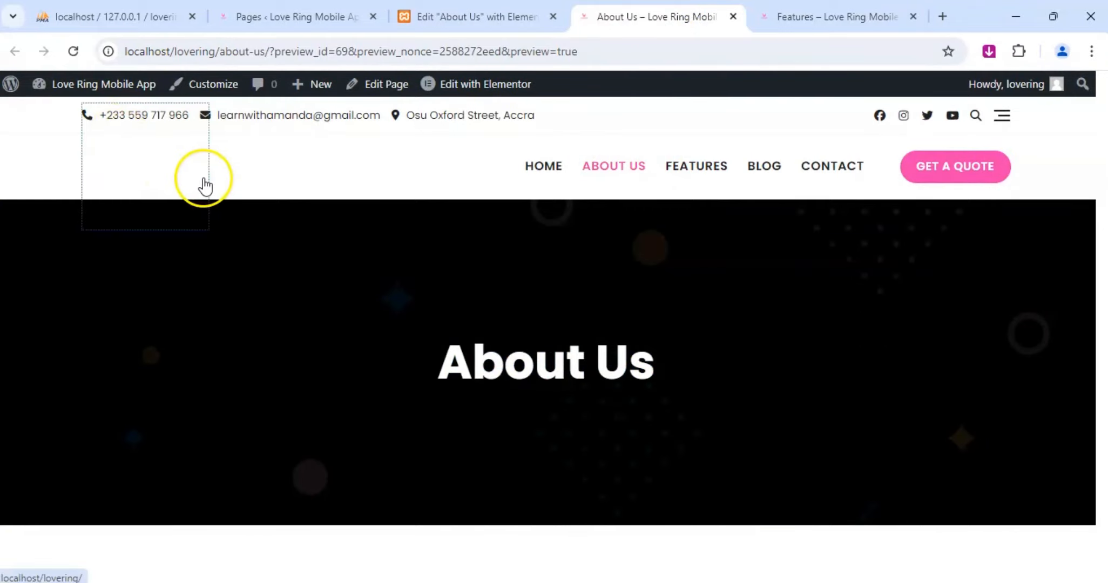
pyautogui.scroll(-4, 529, 289)
pyautogui.scroll(-7, 540, 286)
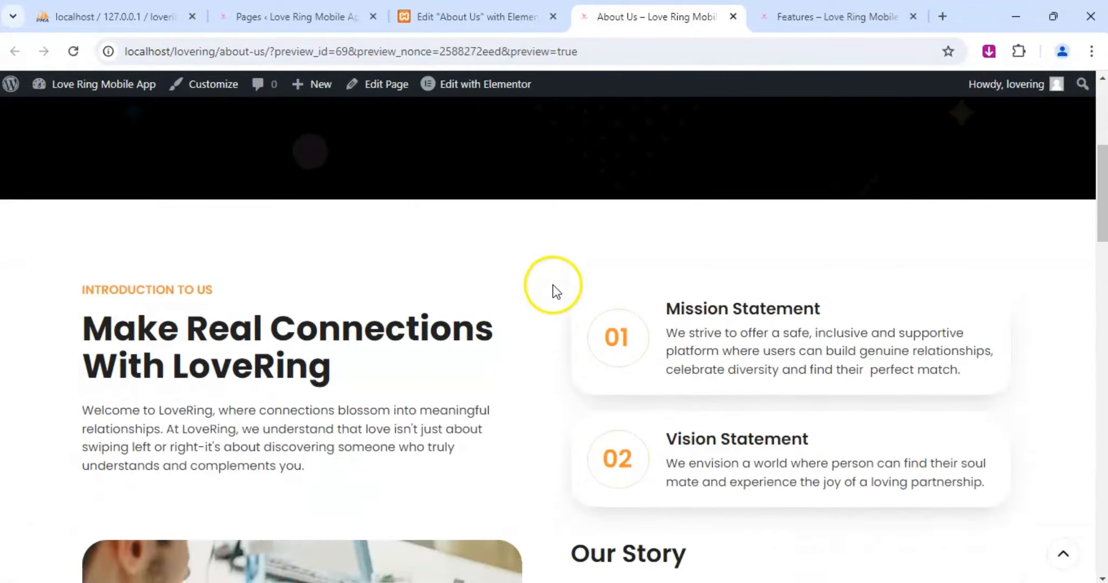
pyautogui.scroll(-3, 667, 312)
pyautogui.scroll(-7, 664, 307)
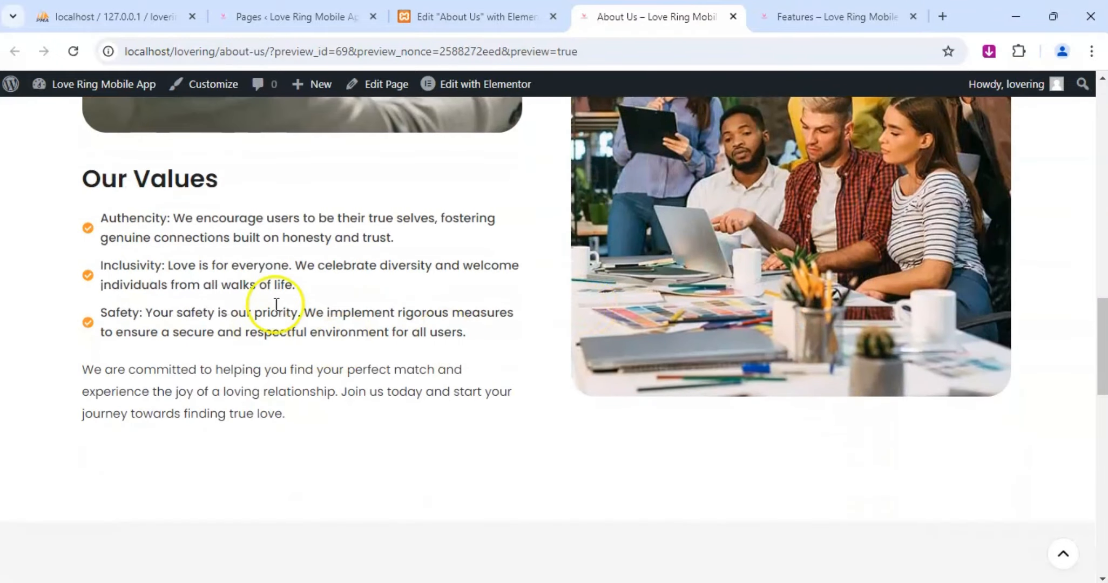
pyautogui.scroll(-6, 488, 351)
pyautogui.scroll(-3, 498, 341)
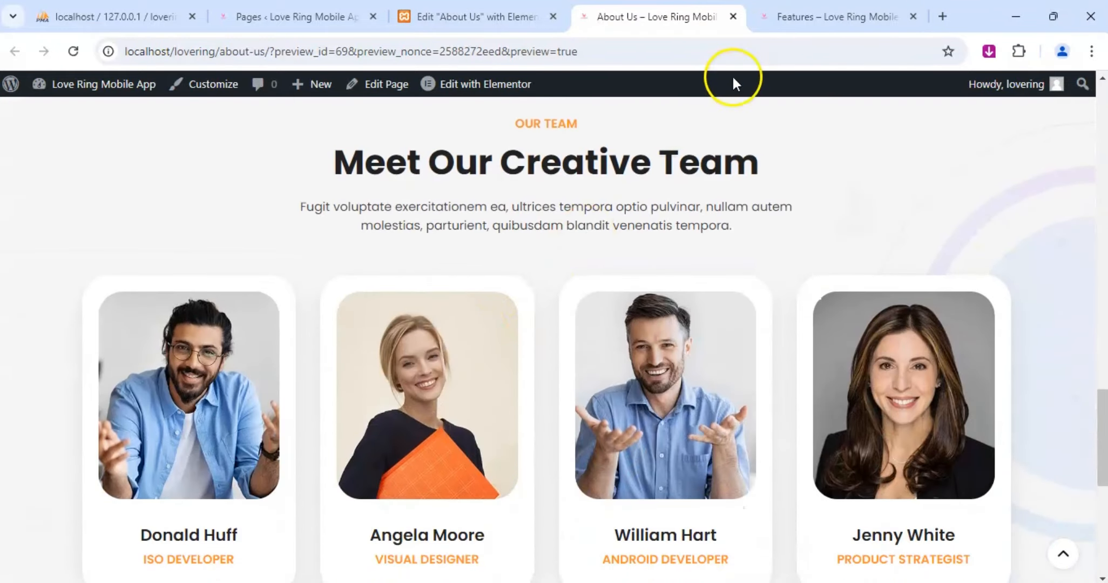
# Copy the "Meet the masterminds behind our innovation!" description from the home page's Meet Our Creative Team section.
pyautogui.click(853, 22)
pyautogui.scroll(-2, 598, 331)
pyautogui.scroll(2, 476, 170)
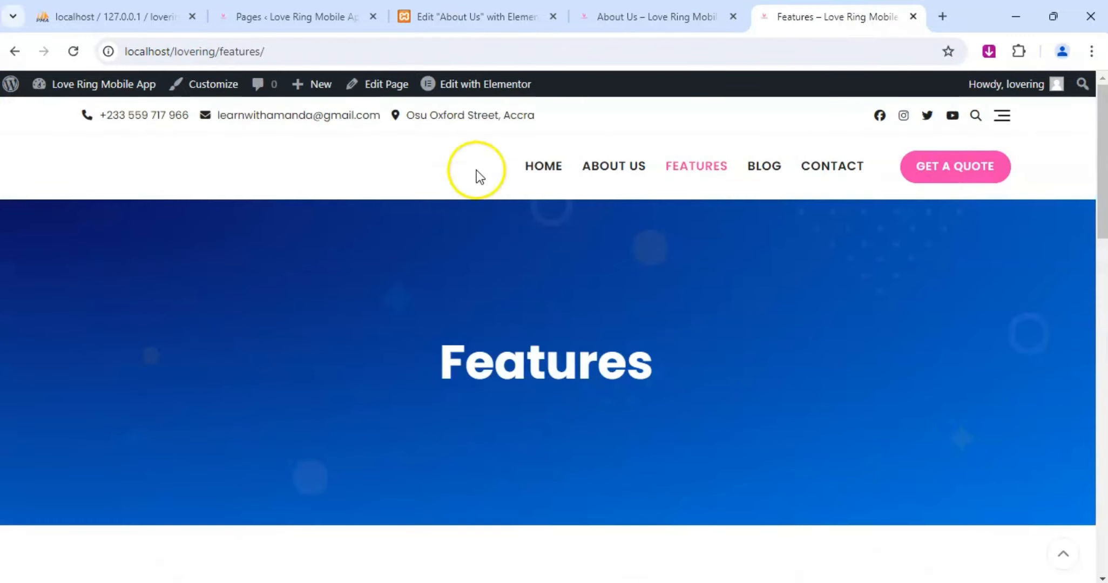
pyautogui.click(540, 167)
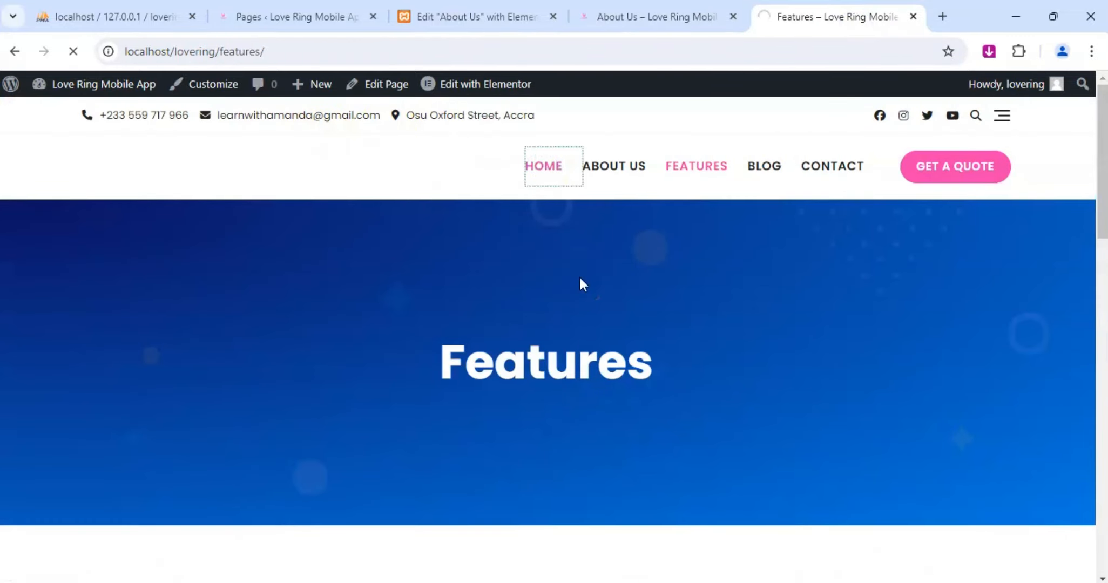
pyautogui.scroll(-6, 580, 285)
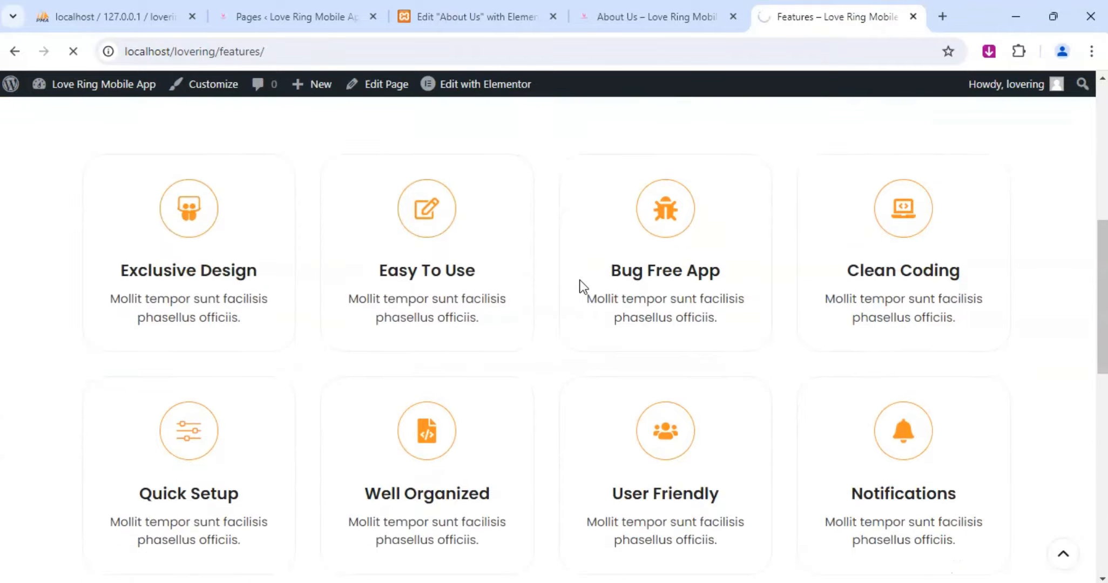
pyautogui.scroll(-10, 537, 329)
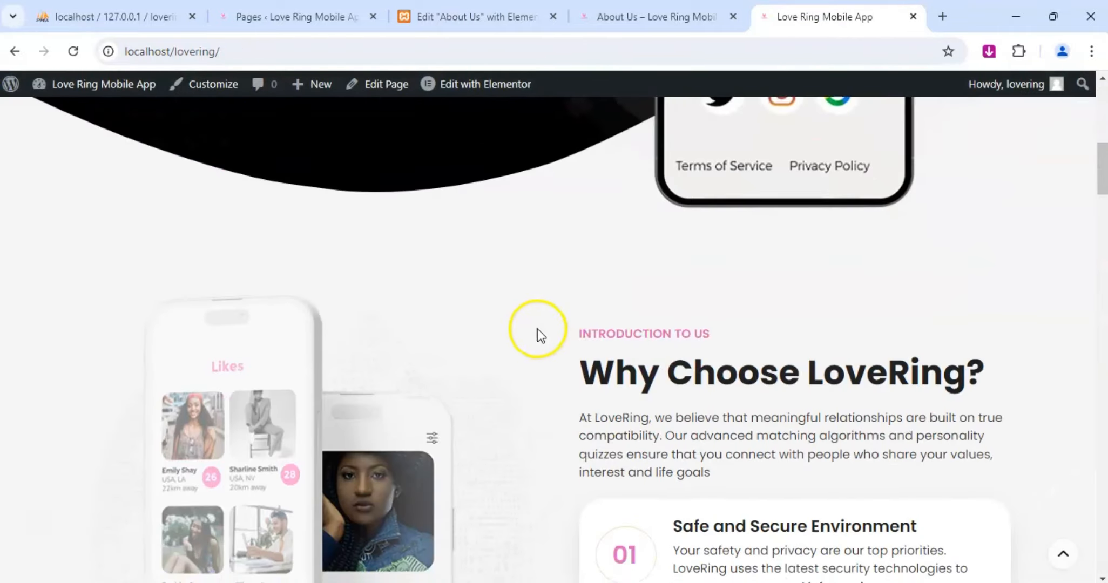
pyautogui.scroll(-12, 539, 329)
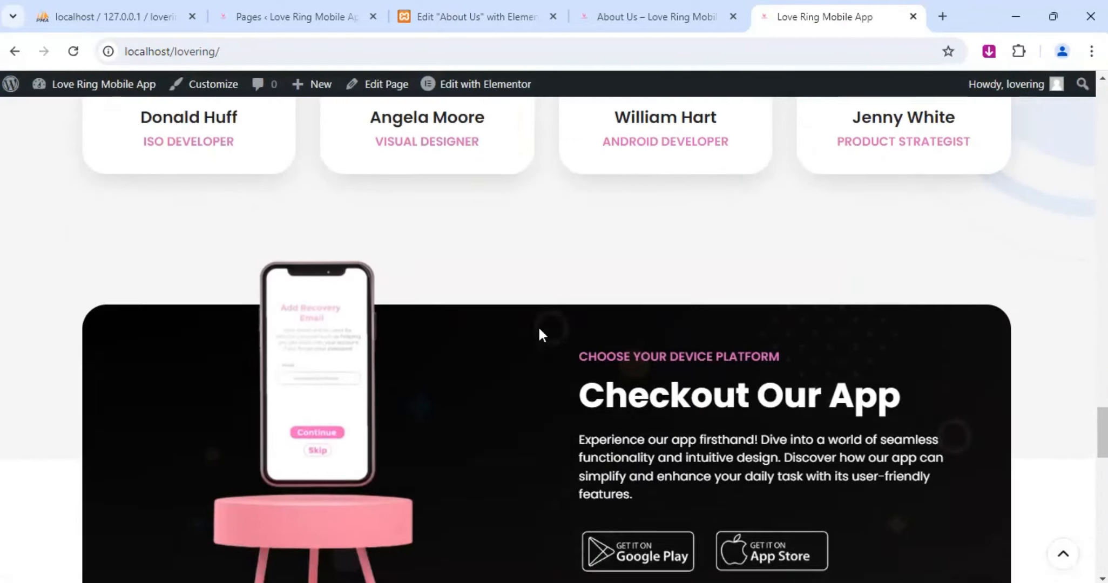
pyautogui.scroll(5, 539, 332)
pyautogui.moveTo(390, 196)
pyautogui.scroll(3, 390, 196)
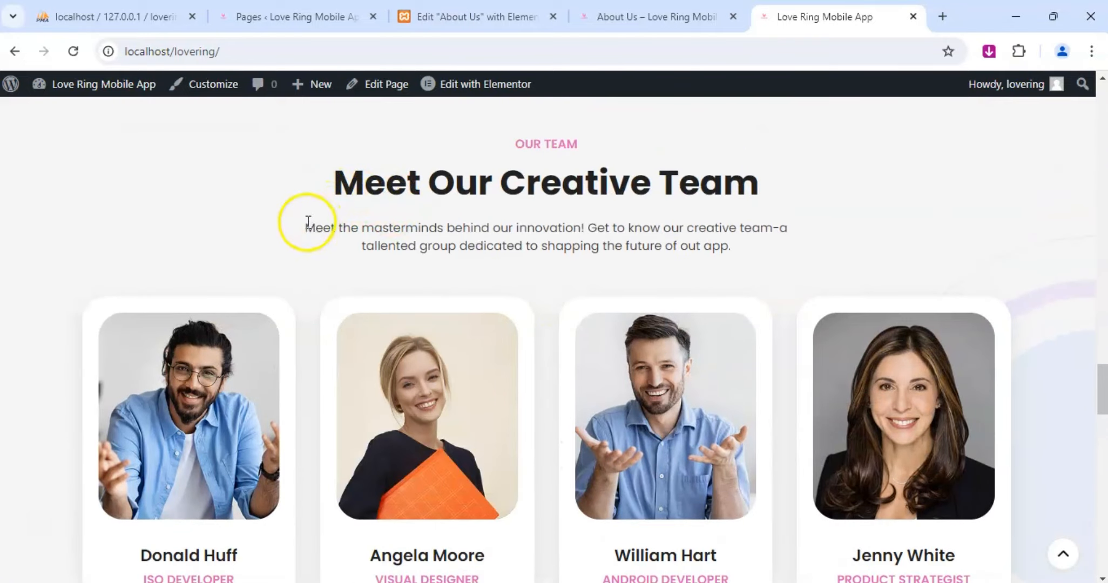
pyautogui.moveTo(305, 227); pyautogui.dragTo(702, 247)
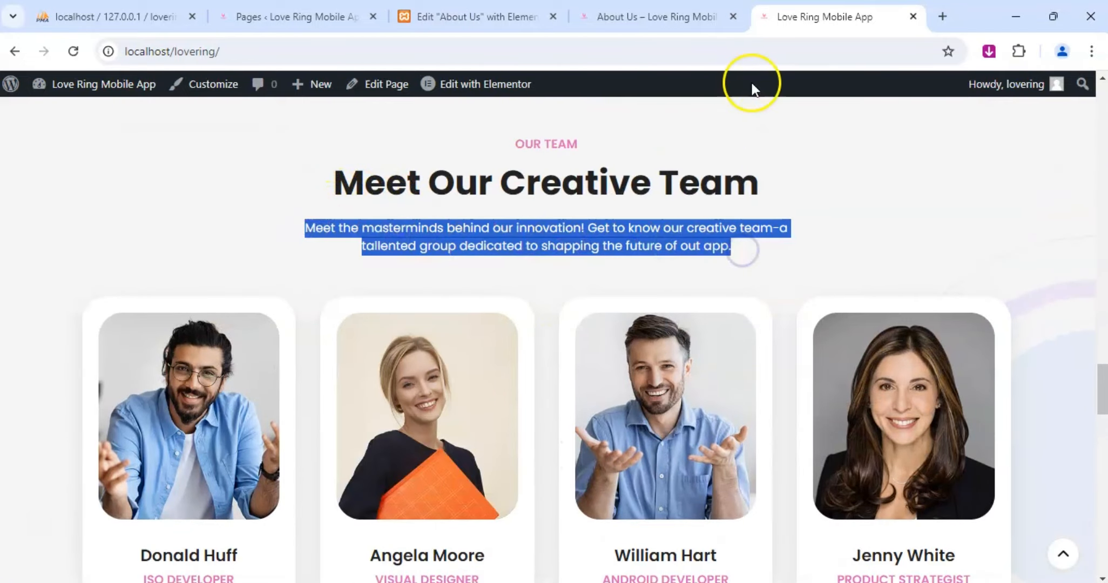
# Replace the placeholder description of the About Us page's Meet Our Creative Team heading with the copied home page text.
pyautogui.click(664, 16)
pyautogui.click(511, 15)
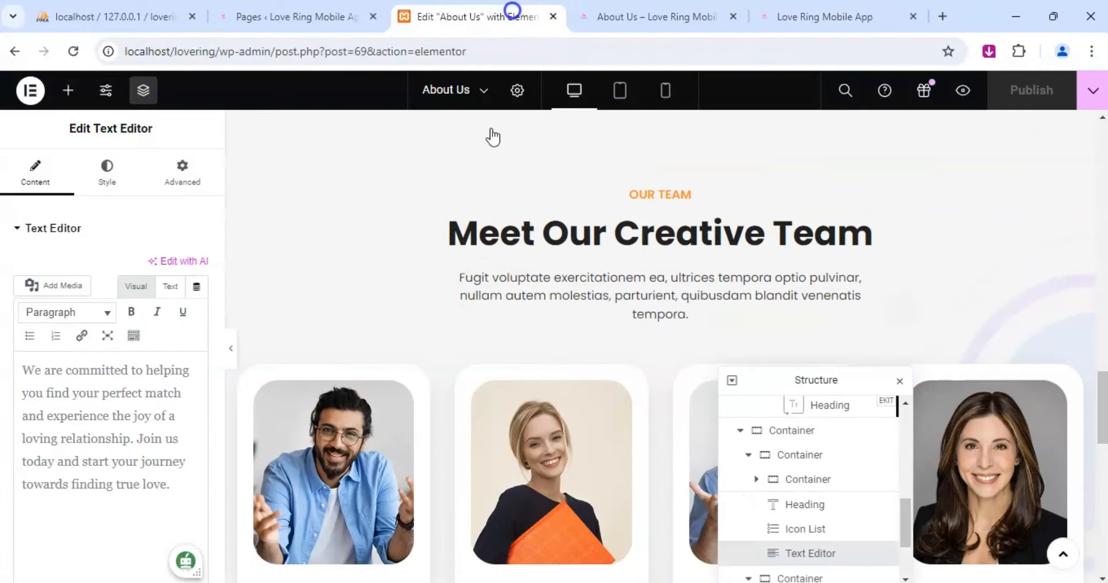
pyautogui.click(1074, 196)
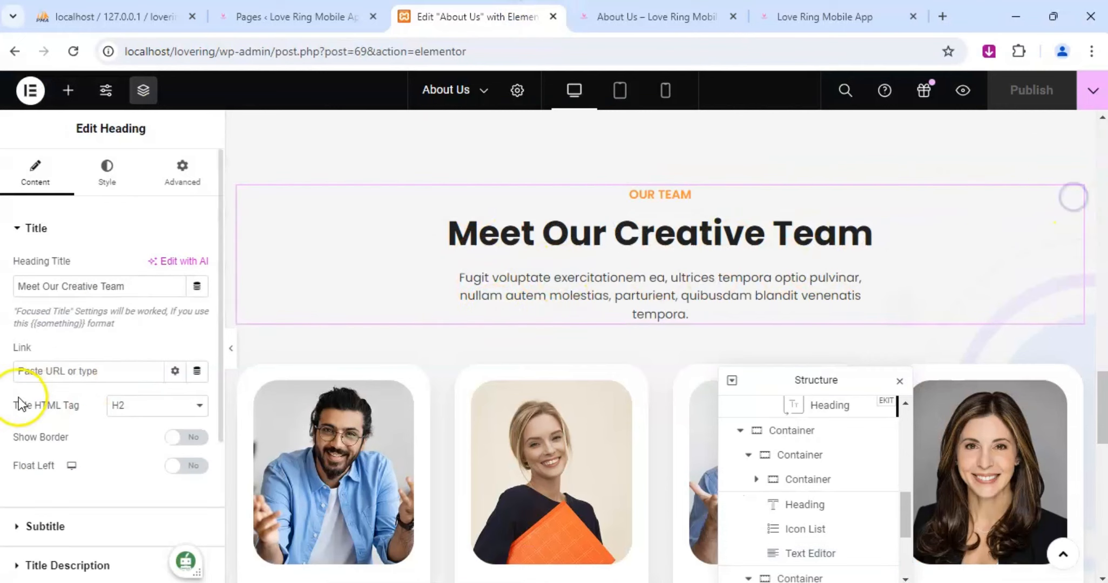
pyautogui.scroll(-4, 19, 398)
pyautogui.click(54, 349)
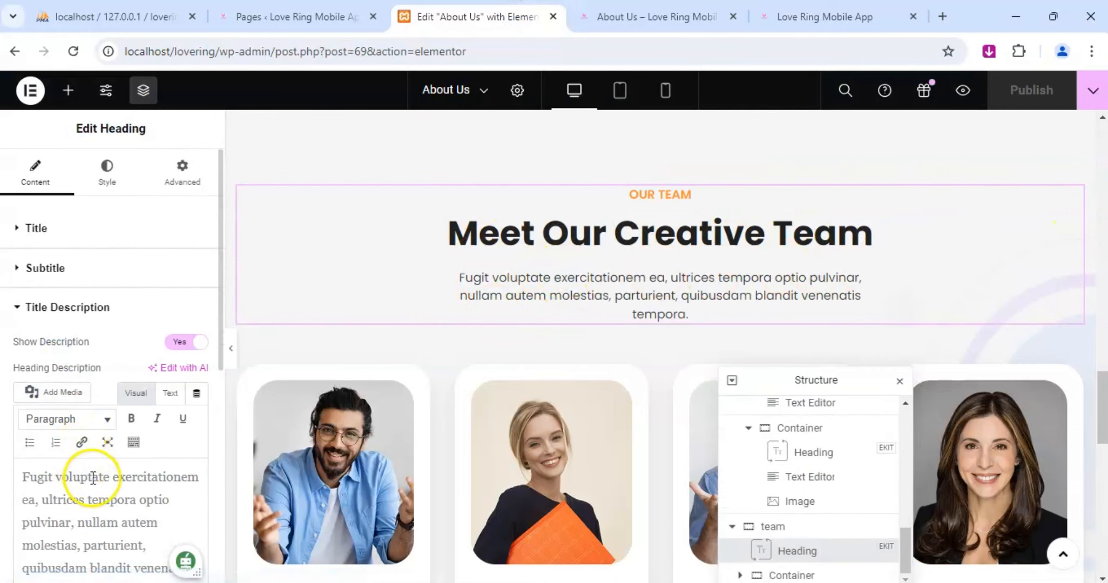
pyautogui.hotkey('ctrl', 'a')
pyautogui.write('Meet the masterminds behind our innovation! Get to know our creative team-a tallented group dedicated to shapping the future of out app.')
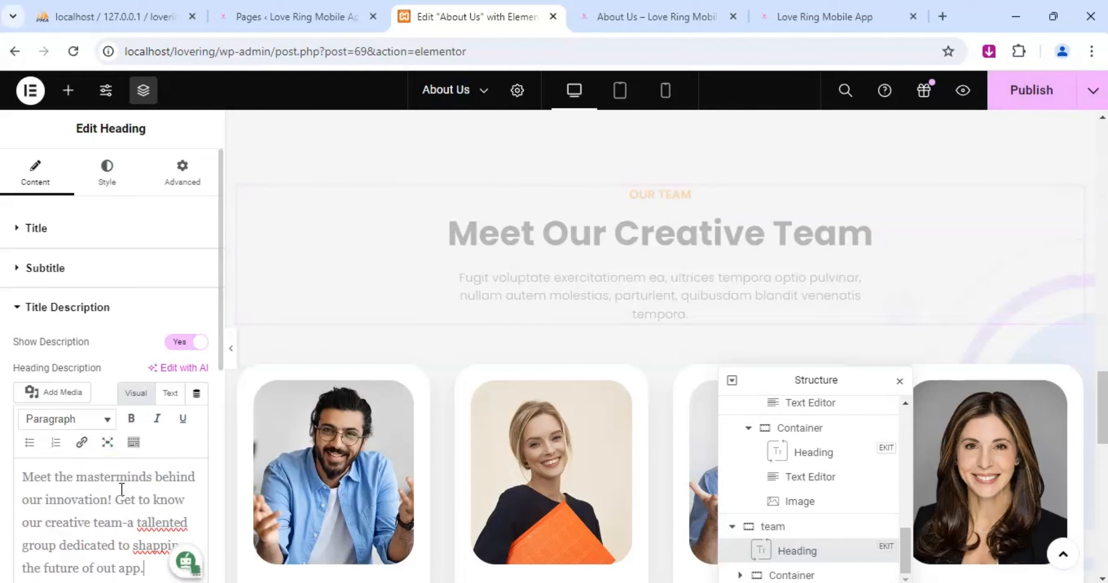
# Set the subtitle color of the first team member's heading, ISO Developer, to f13fad.
pyautogui.scroll(-5, 519, 364)
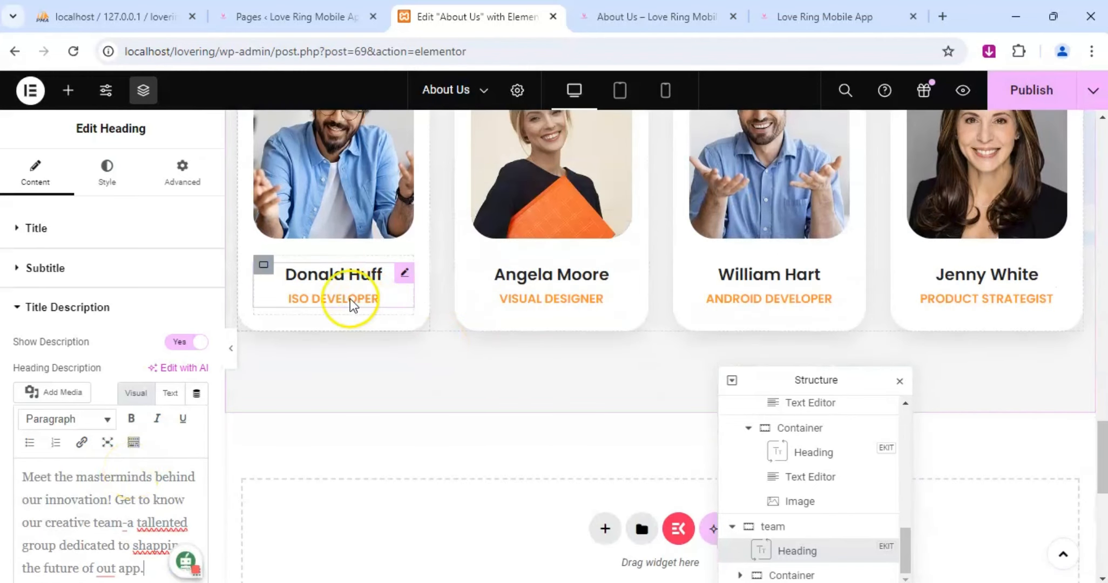
pyautogui.click(403, 274)
pyautogui.click(102, 173)
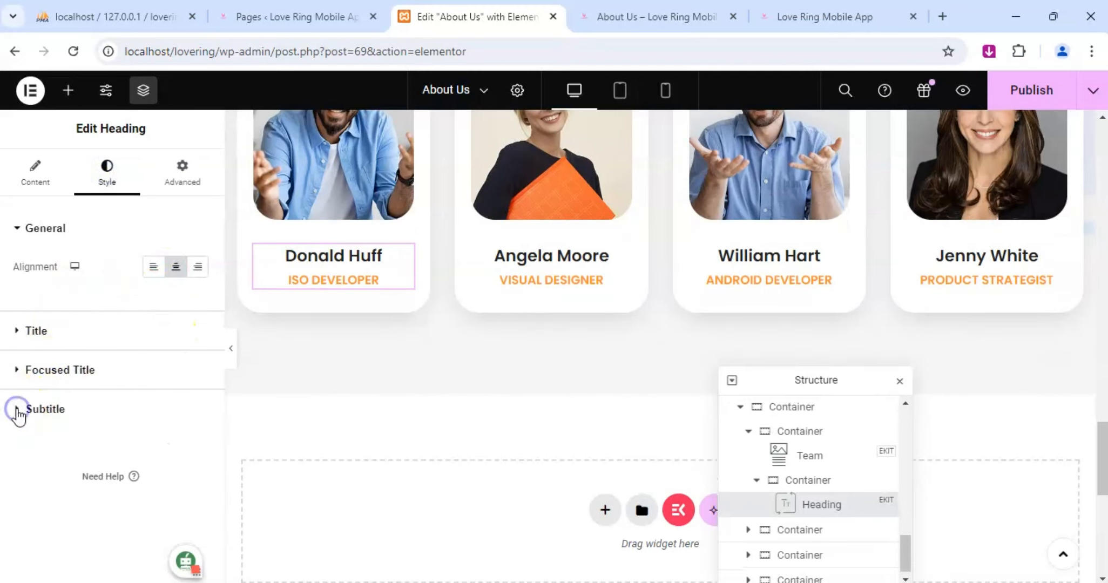
pyautogui.click(17, 412)
pyautogui.click(198, 384)
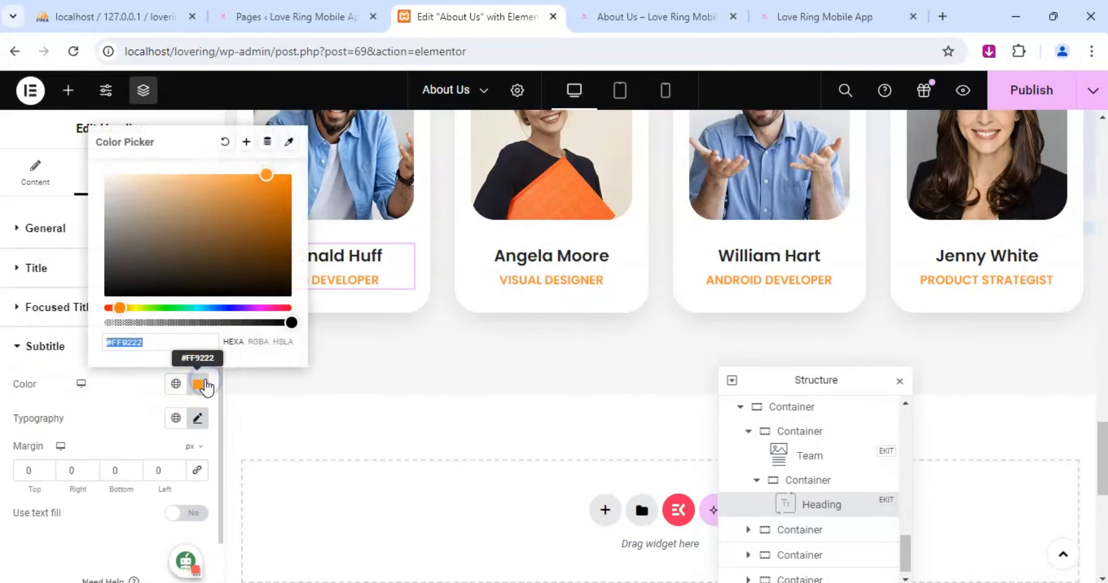
pyautogui.click(144, 344)
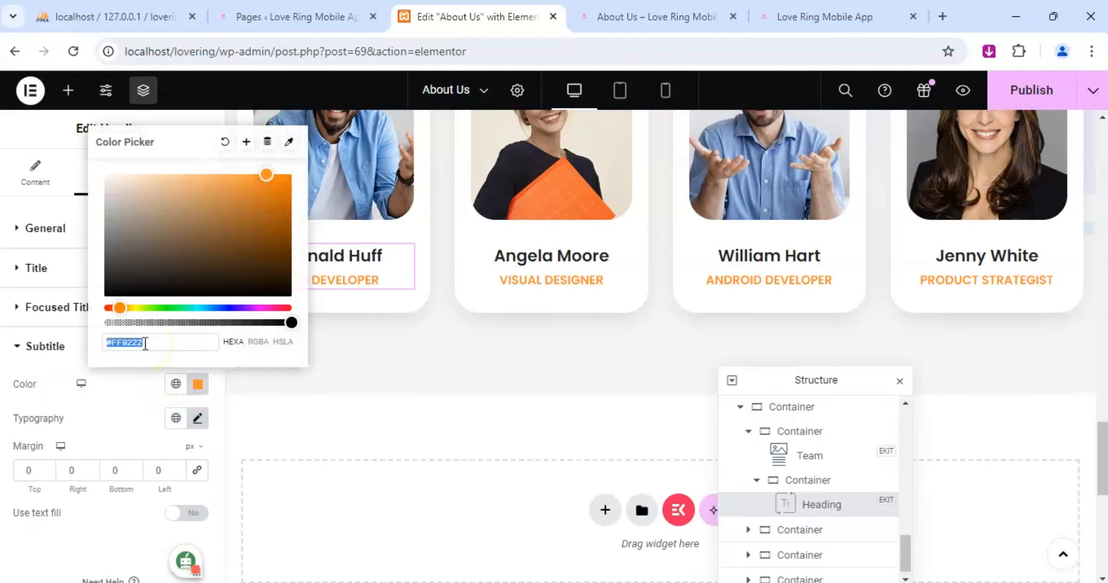
pyautogui.write('f1')
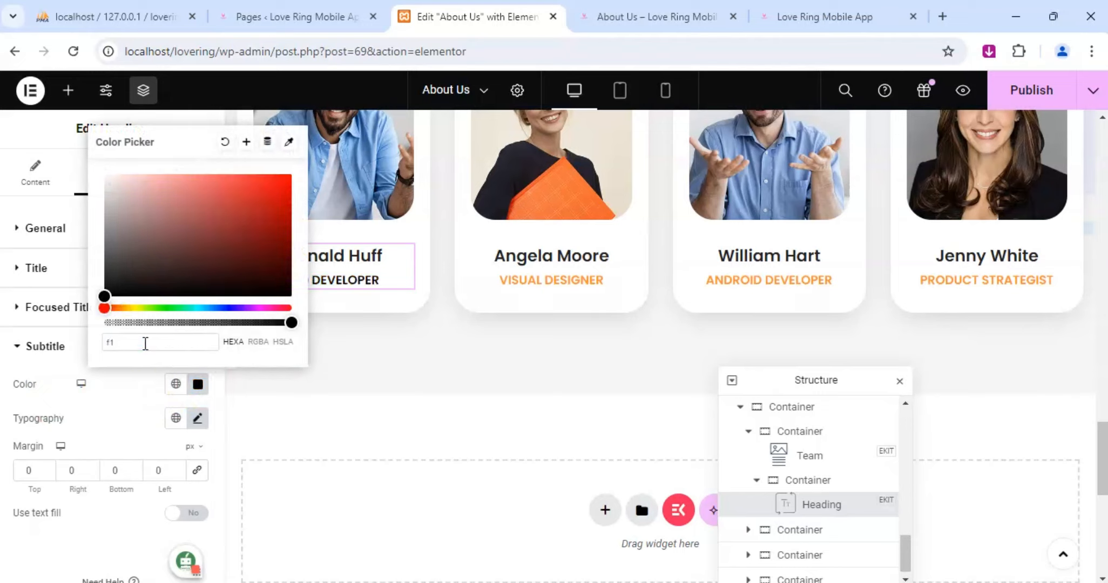
pyautogui.write('3fa')
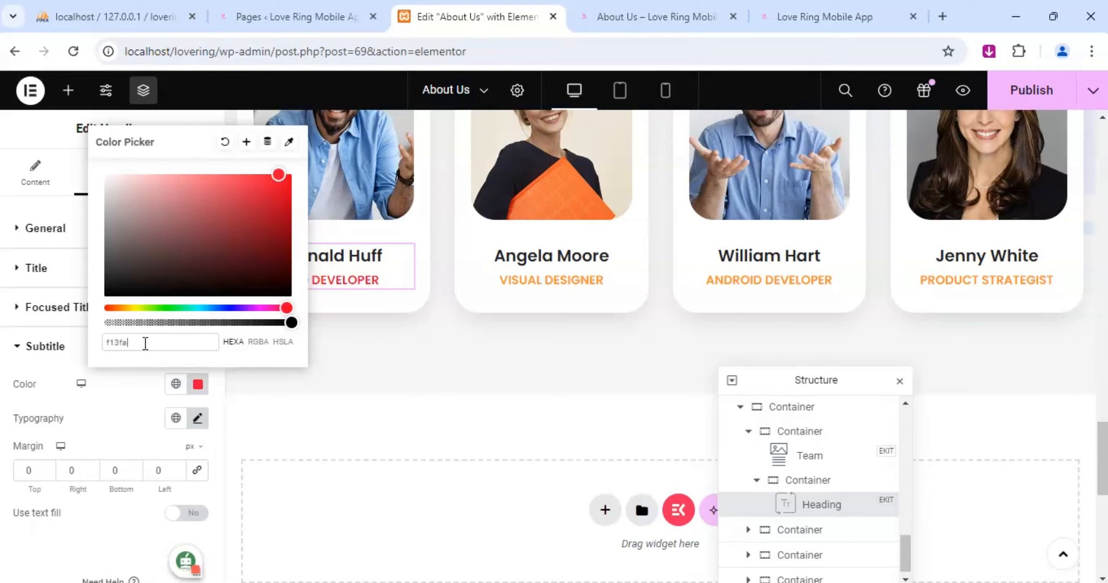
pyautogui.write('d')
pyautogui.doubleClick(142, 340)
pyautogui.hotkey('ctrl', 'c')
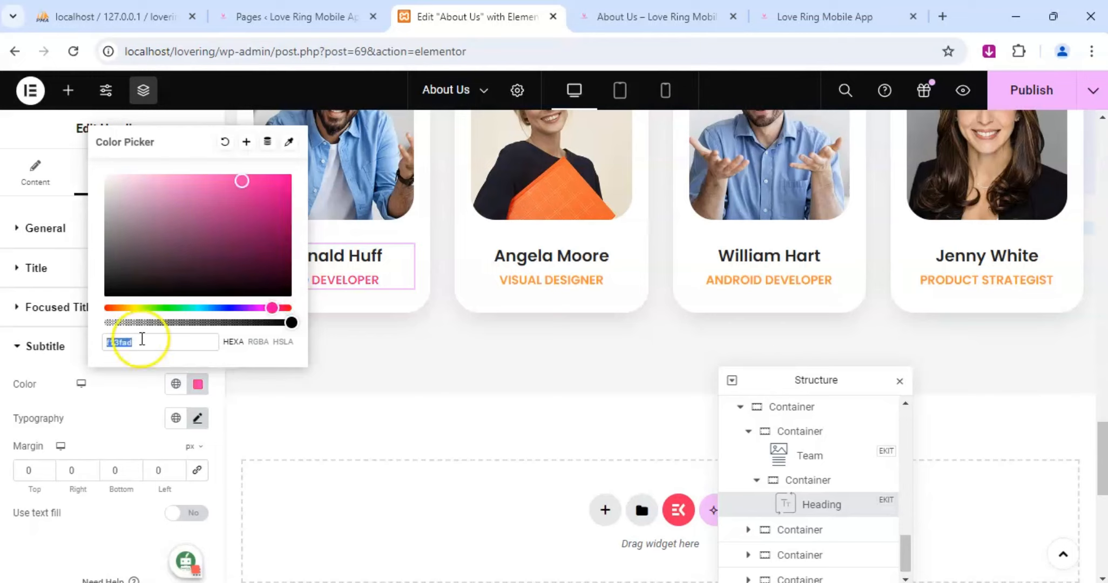
pyautogui.click(383, 382)
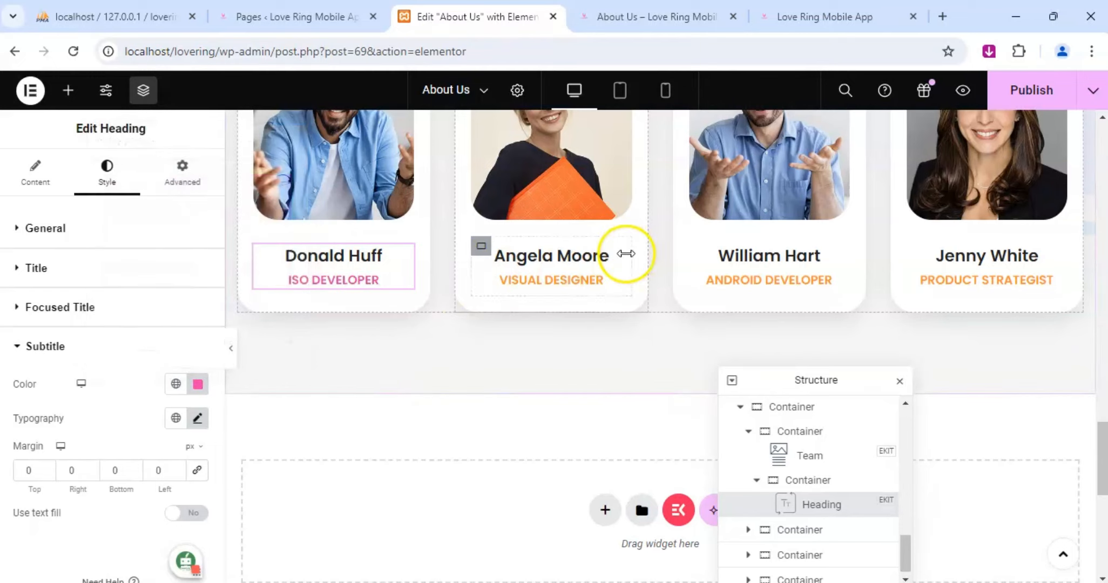
# Set the subtitle color of the second team member's heading, Visual Designer, to f13fad.
pyautogui.click(625, 254)
pyautogui.click(108, 182)
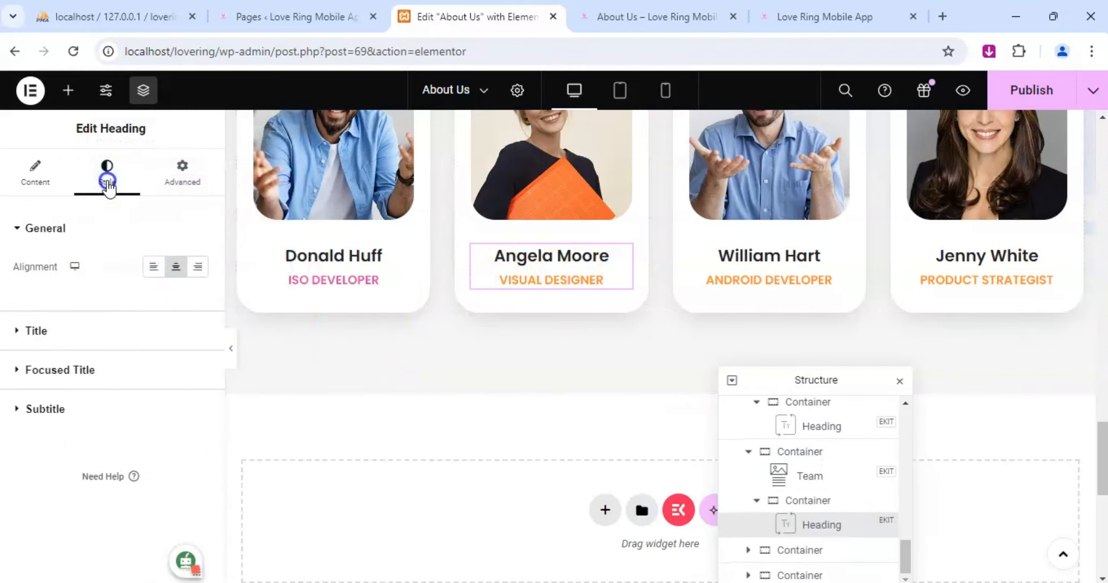
pyautogui.click(37, 409)
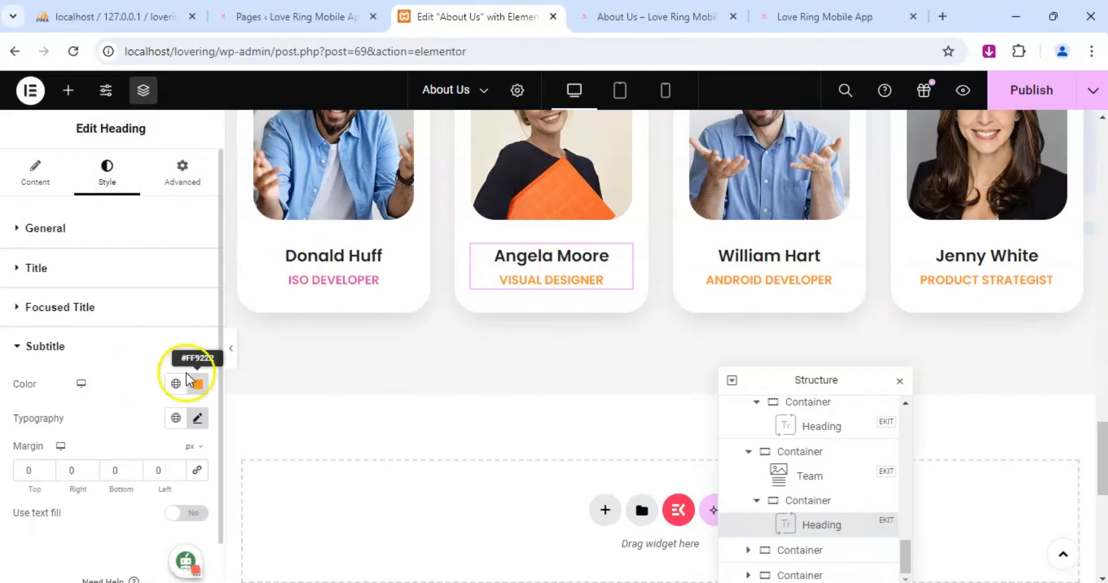
pyautogui.click(196, 384)
pyautogui.hotkey('ctrl', 'v')
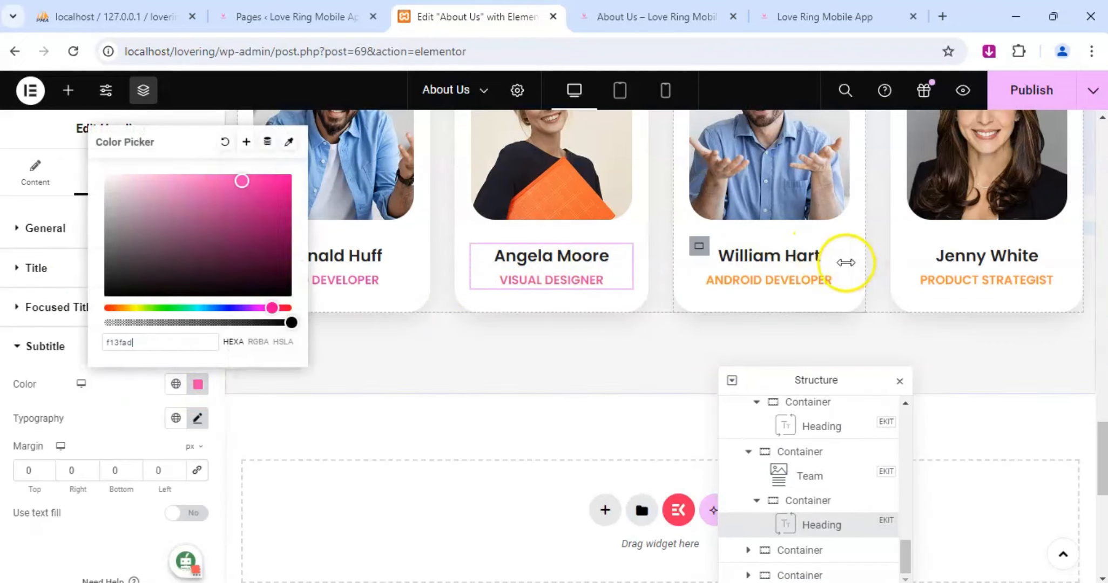
# Set the subtitle color of the third team member's heading, Android Developer, to f13fad.
pyautogui.click(831, 258)
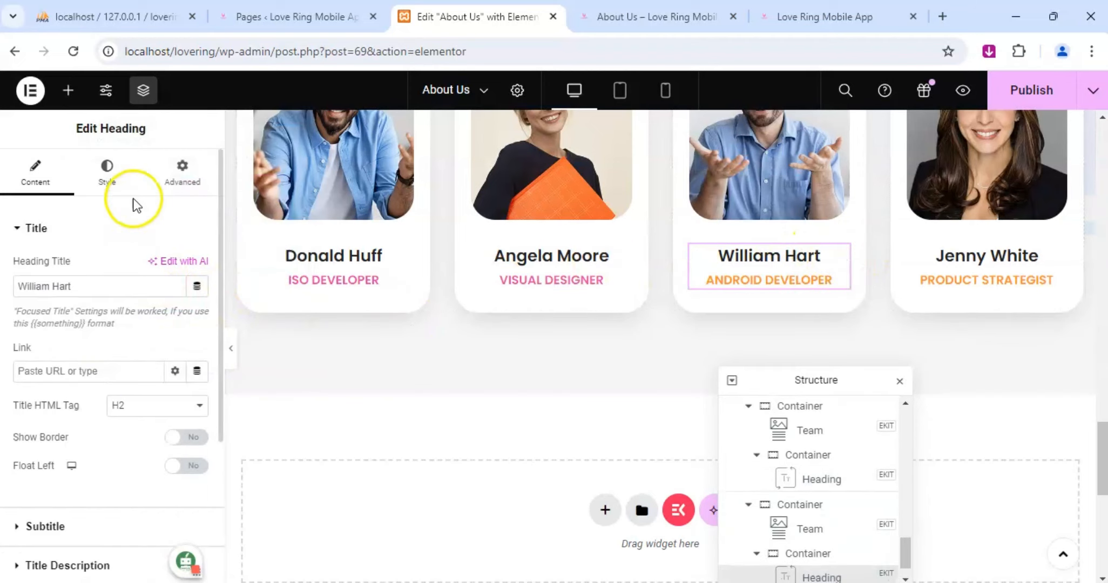
pyautogui.click(108, 174)
pyautogui.click(61, 405)
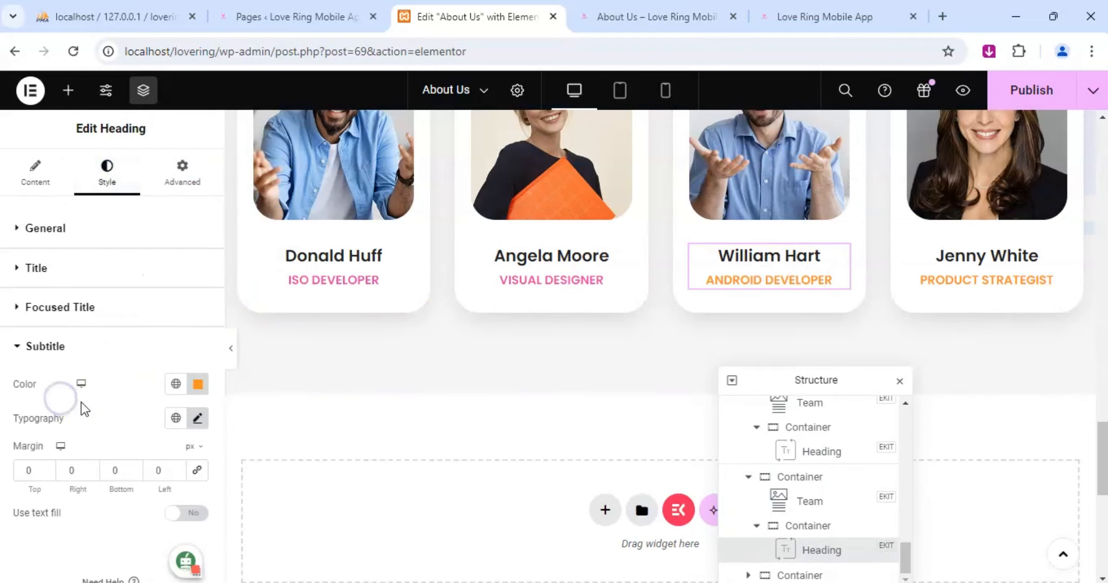
pyautogui.click(197, 385)
pyautogui.hotkey('ctrl', 'v')
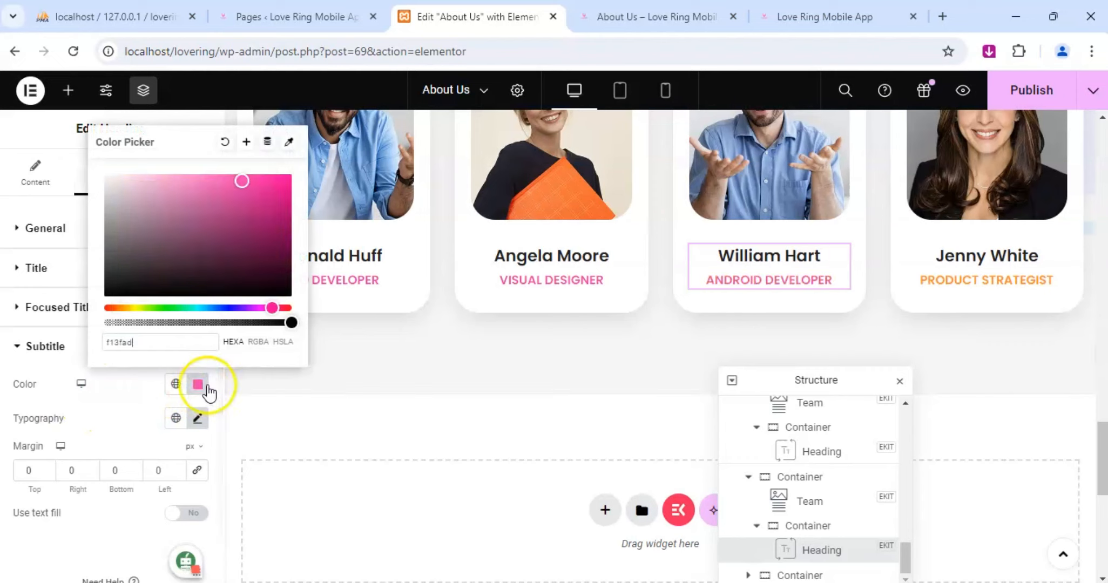
# Set the subtitle color of the fourth team member's heading, Product Strategist, to f13fad.
pyautogui.click(1058, 255)
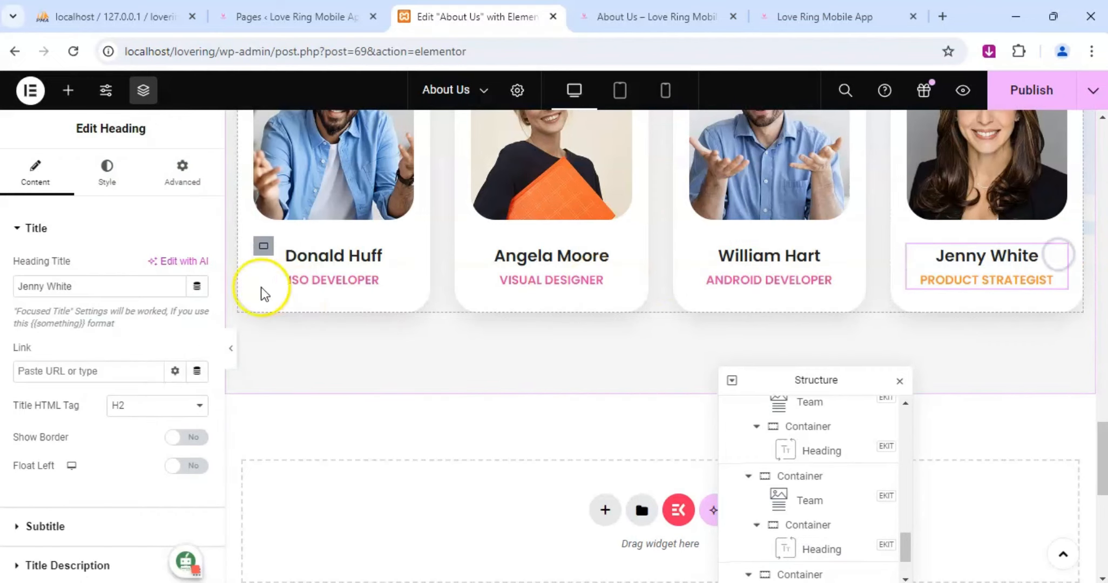
pyautogui.click(103, 175)
pyautogui.click(81, 406)
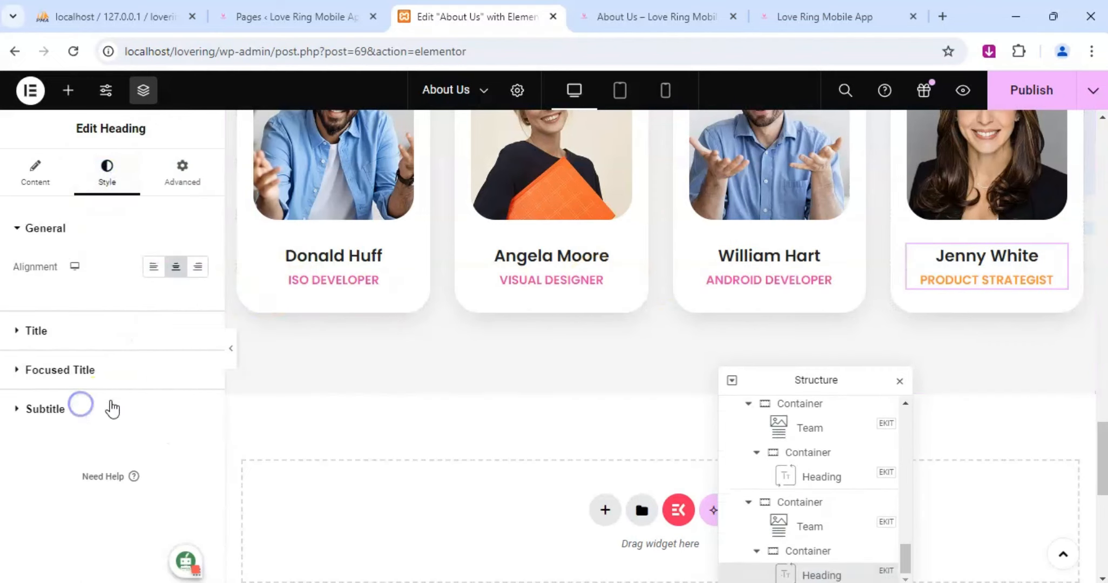
pyautogui.click(198, 384)
pyautogui.hotkey('ctrl', 'v')
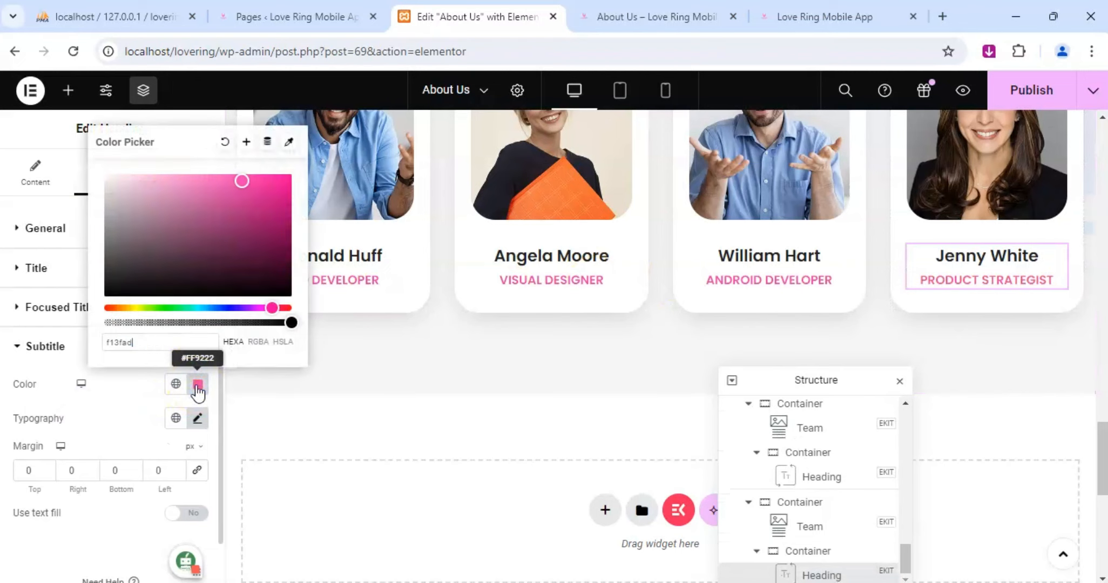
pyautogui.click(881, 309)
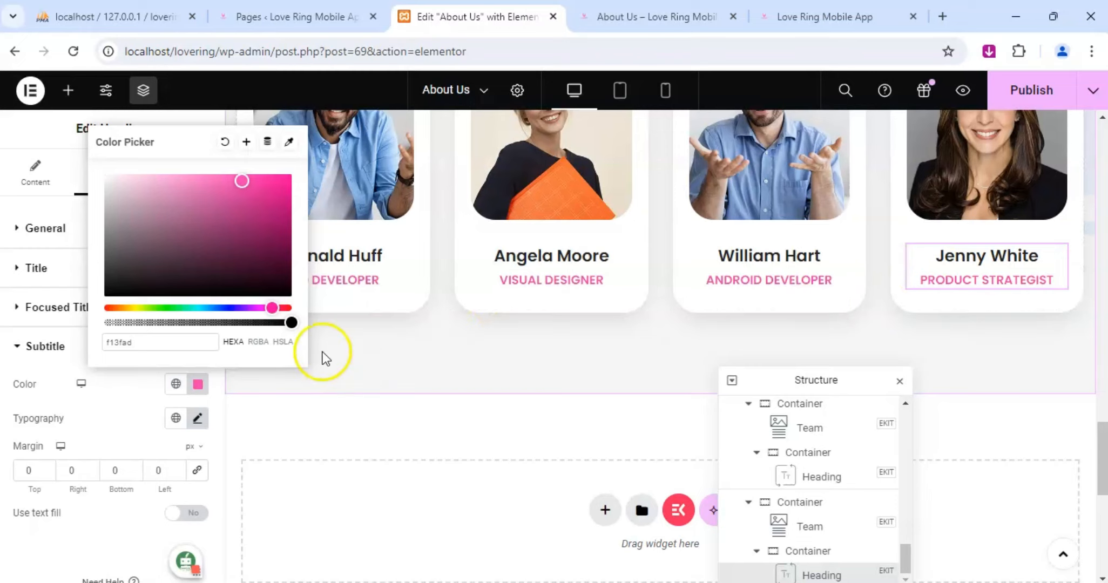
pyautogui.click(882, 292)
# Check the About Us page from the team section down to the footer and publish the page.
pyautogui.scroll(5, 883, 292)
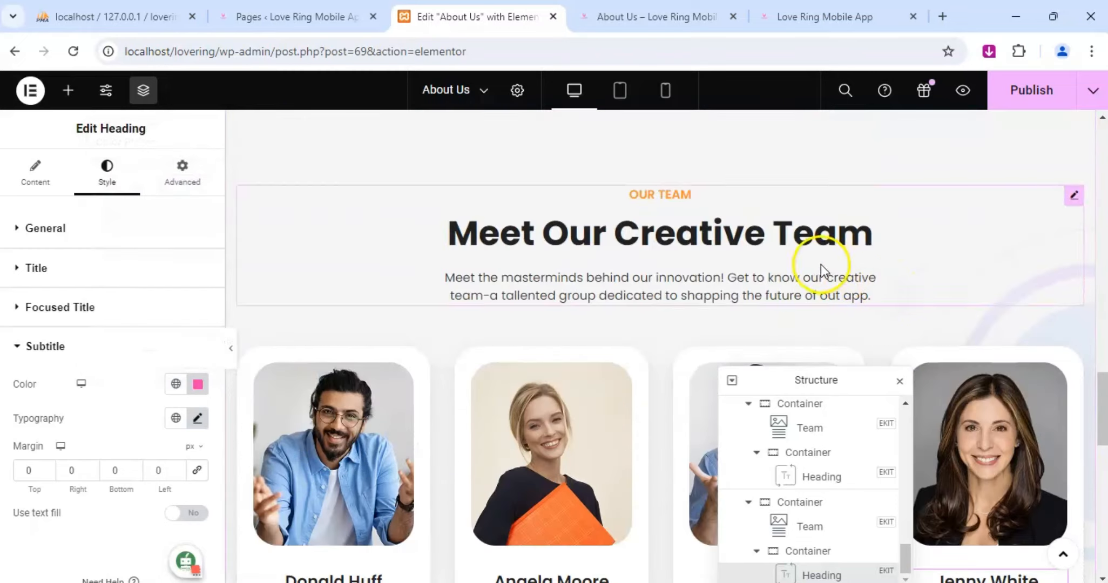
pyautogui.scroll(-8, 877, 308)
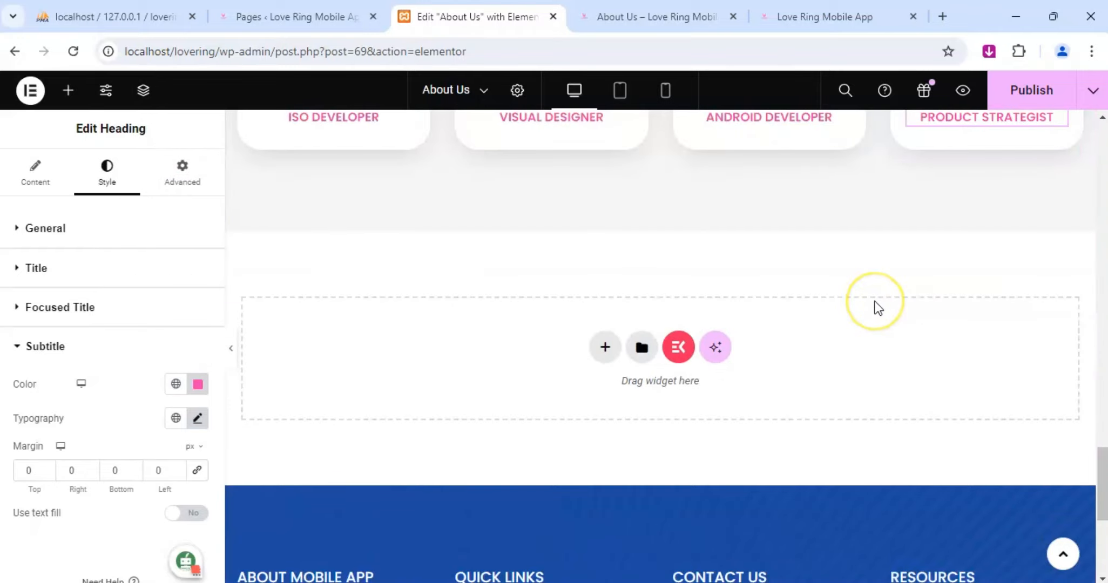
pyautogui.scroll(-6, 582, 332)
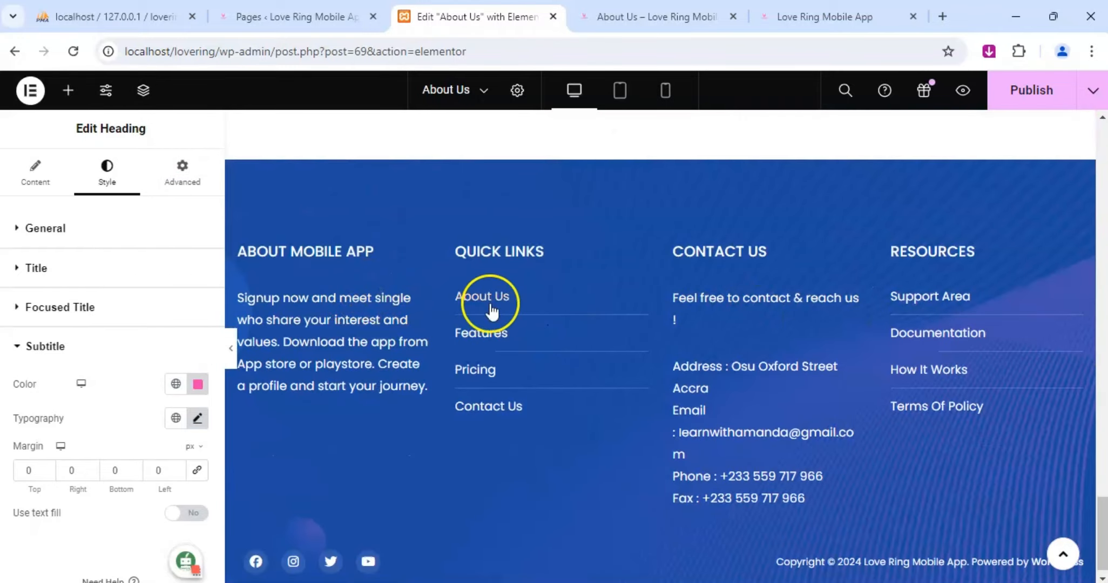
pyautogui.click(1030, 91)
# Set the "Our Team" subtitle color of the Meet Our Creative Team heading to f13fad and publish the page.
pyautogui.scroll(8, 751, 282)
pyautogui.scroll(10, 766, 286)
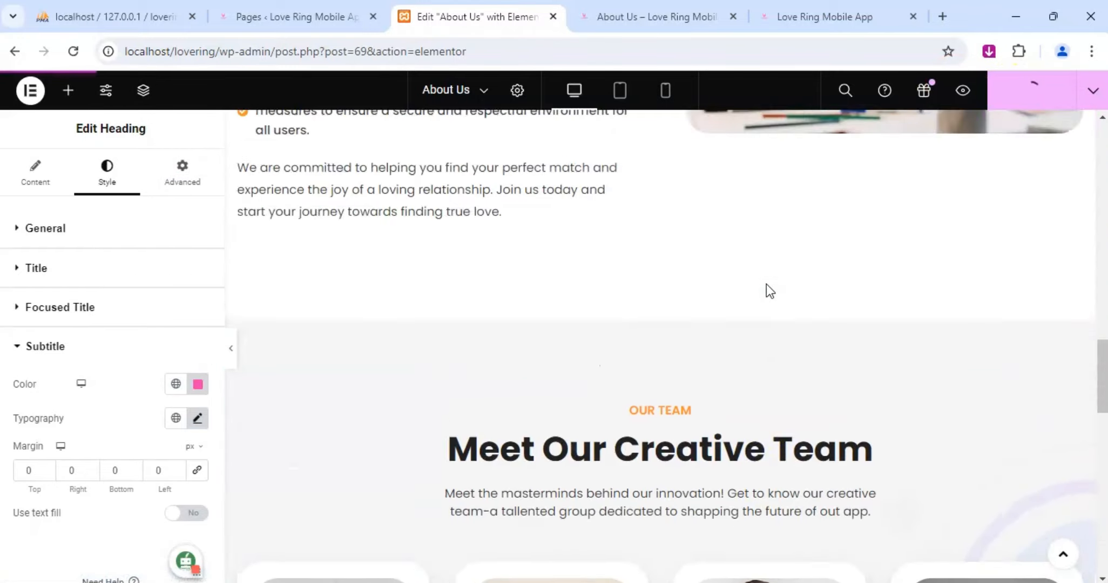
pyautogui.scroll(-6, 747, 287)
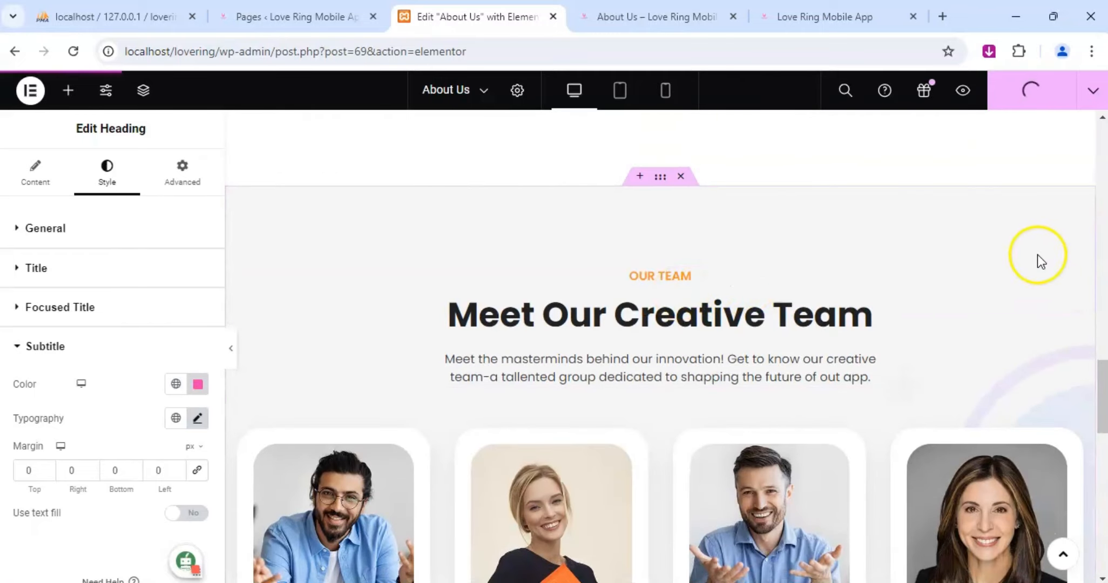
pyautogui.click(1066, 291)
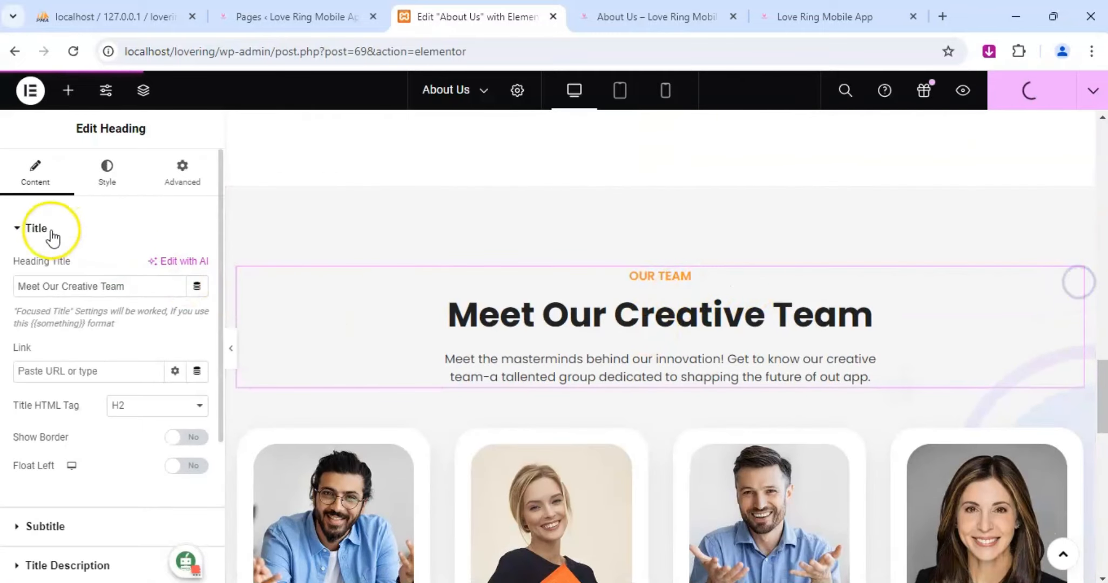
pyautogui.click(106, 175)
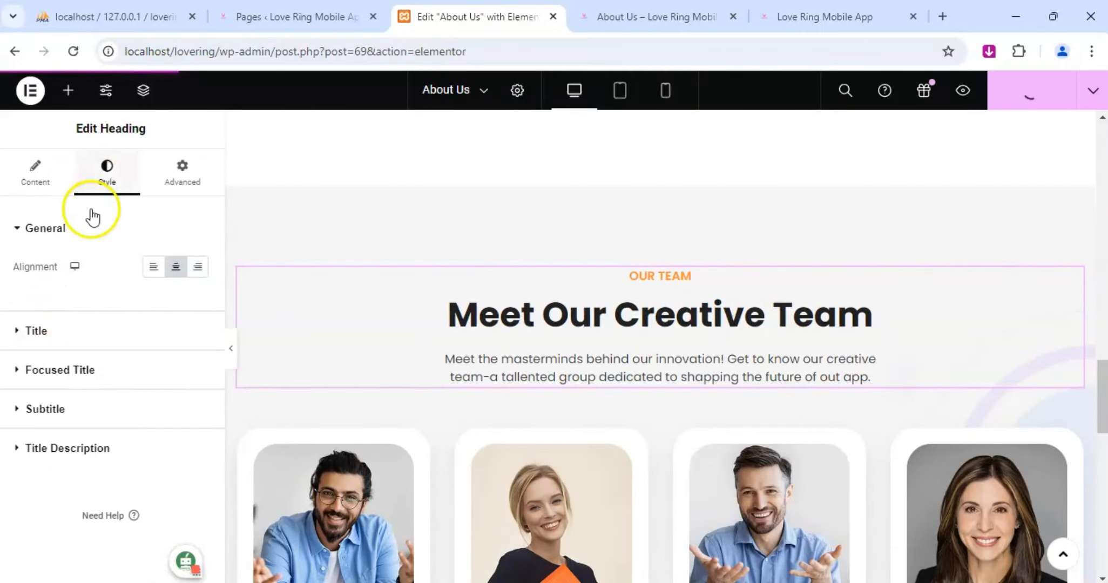
pyautogui.click(38, 329)
pyautogui.click(44, 229)
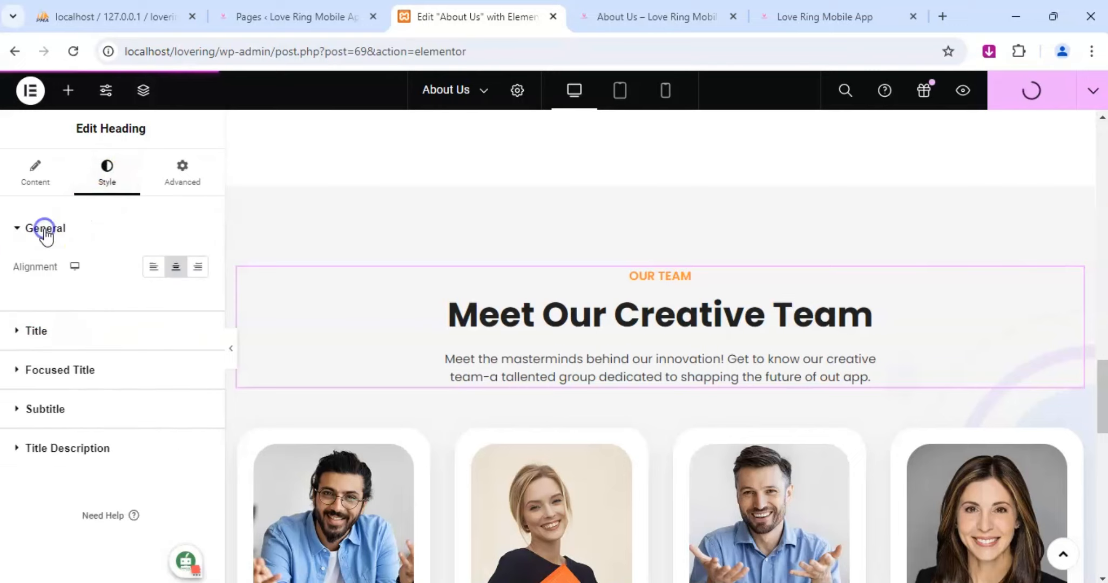
pyautogui.click(46, 371)
pyautogui.click(25, 307)
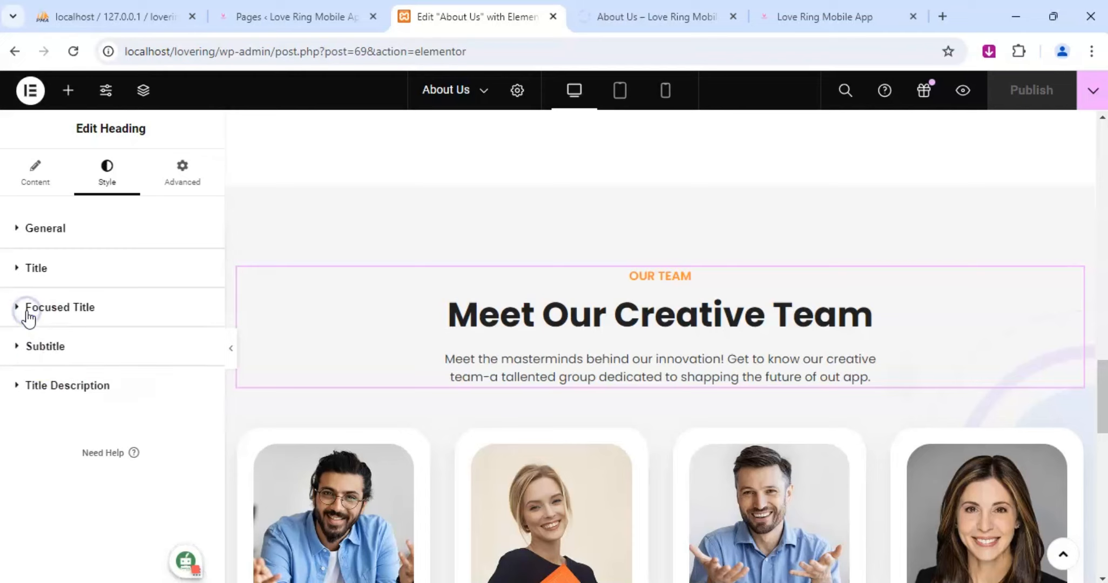
pyautogui.click(25, 349)
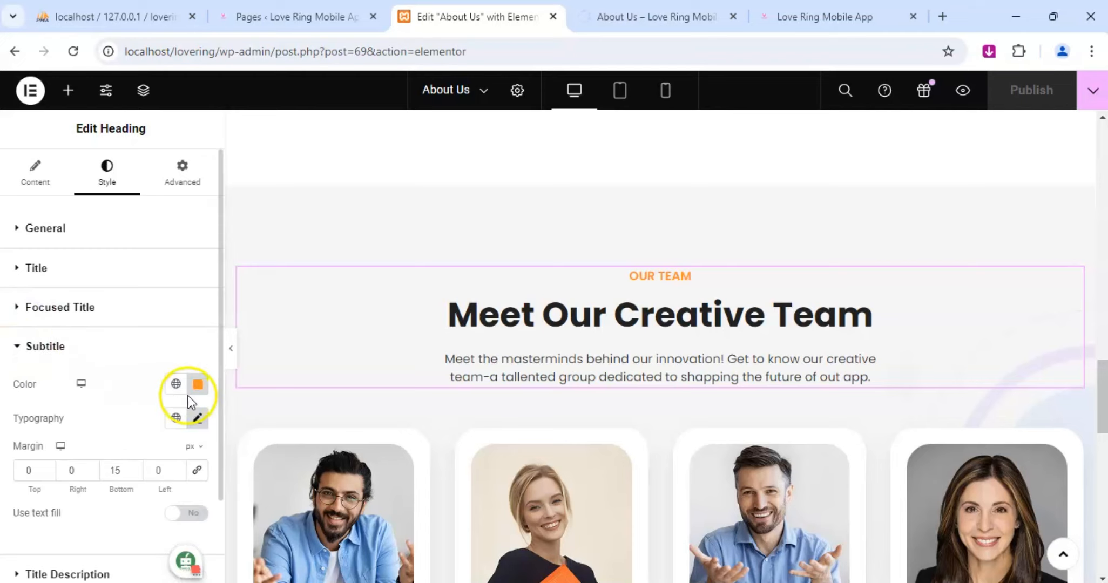
pyautogui.click(198, 388)
pyautogui.hotkey('ctrl', 'v')
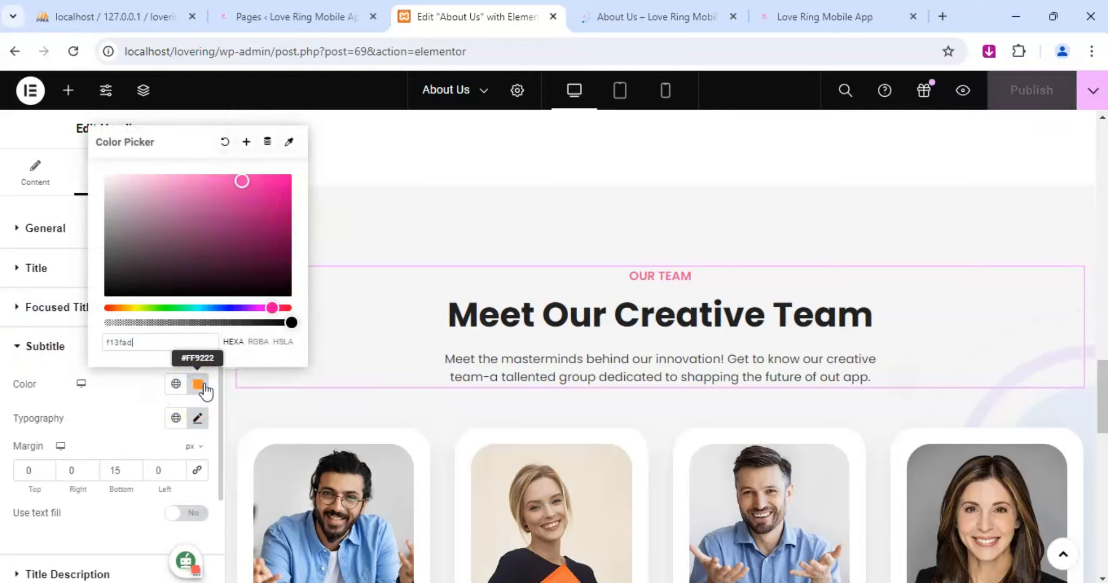
pyautogui.click(1033, 92)
# Open the video widget on the office image beside Our Story and examine its button icon, video type and embed URL settings.
pyautogui.scroll(10, 618, 337)
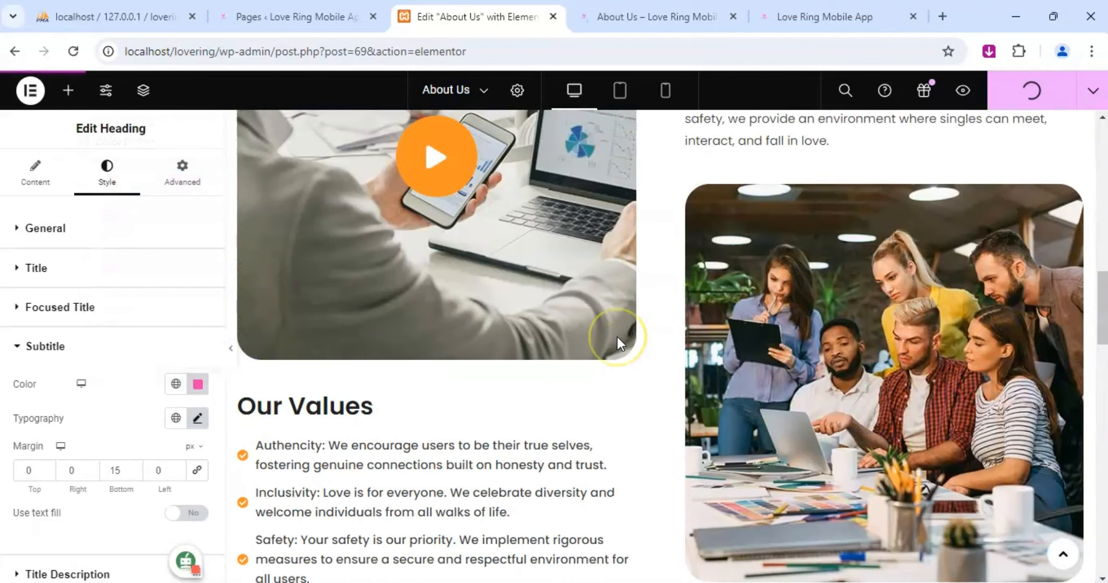
pyautogui.click(624, 277)
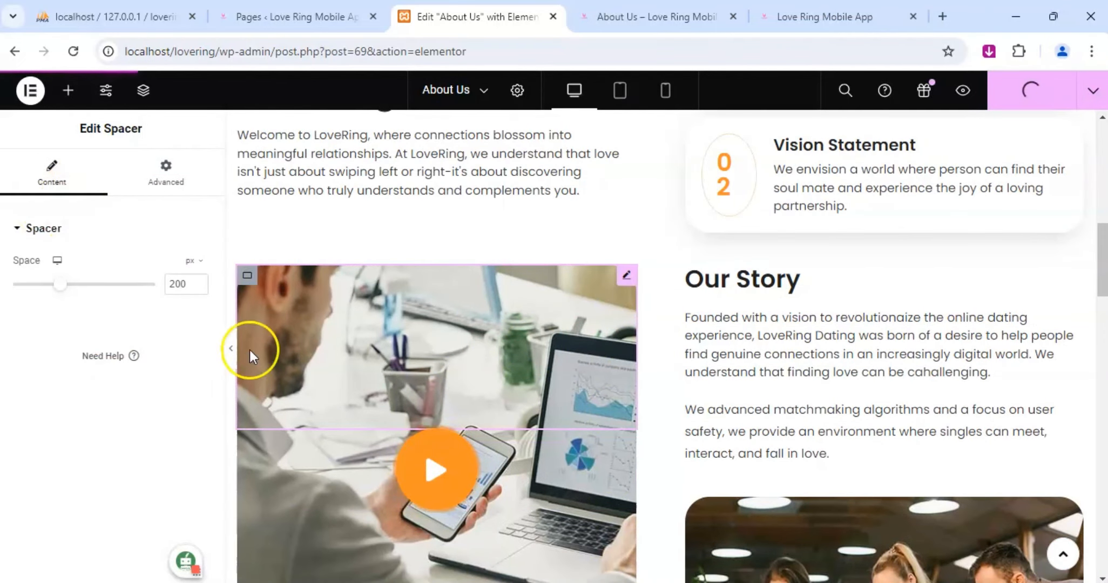
pyautogui.click(625, 444)
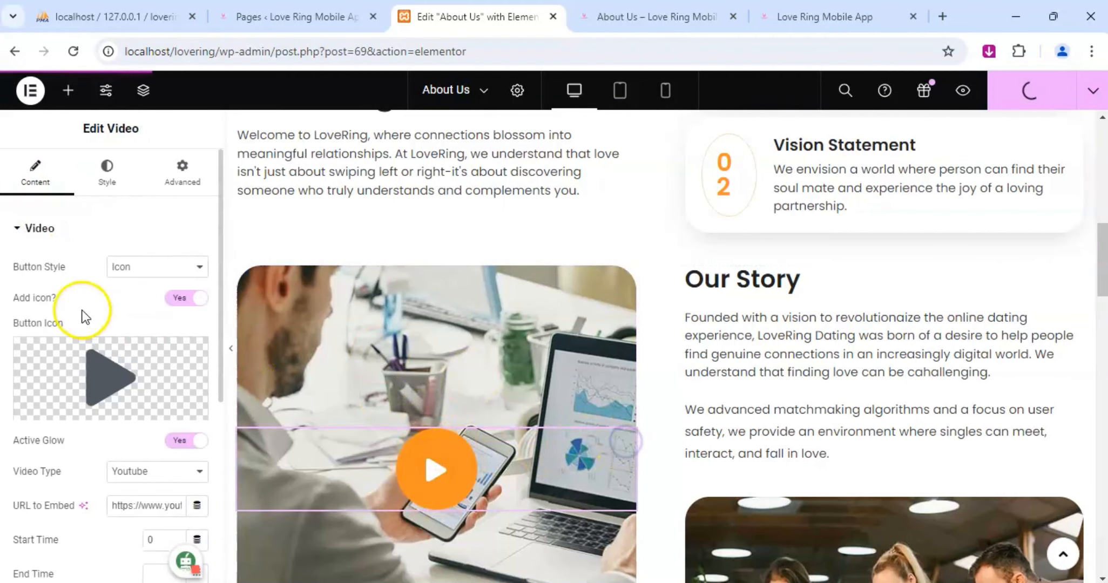
pyautogui.moveTo(106, 340)
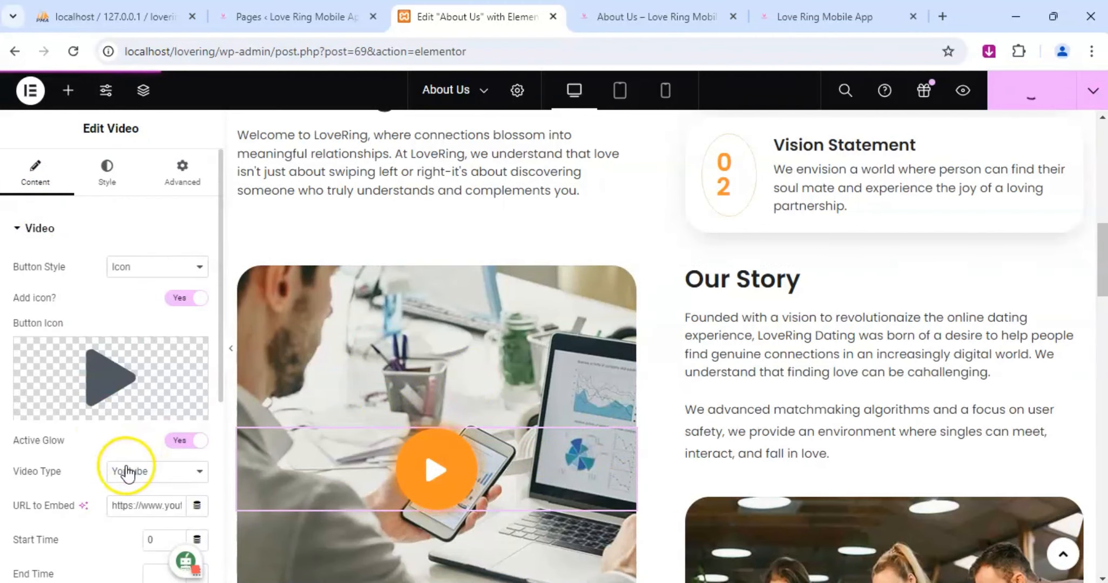
pyautogui.scroll(-3, 110, 416)
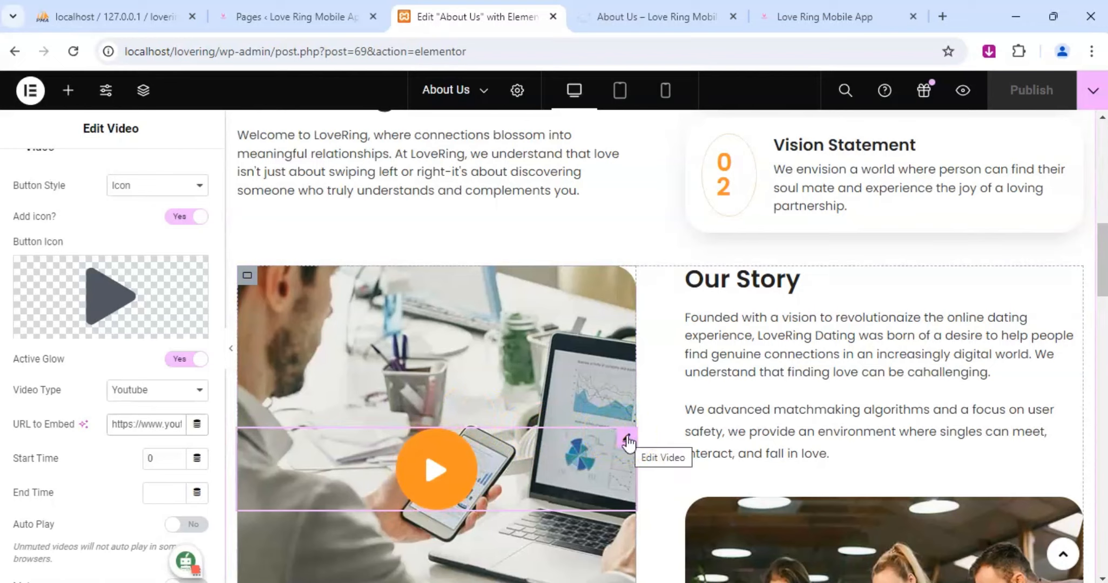
pyautogui.click(626, 442)
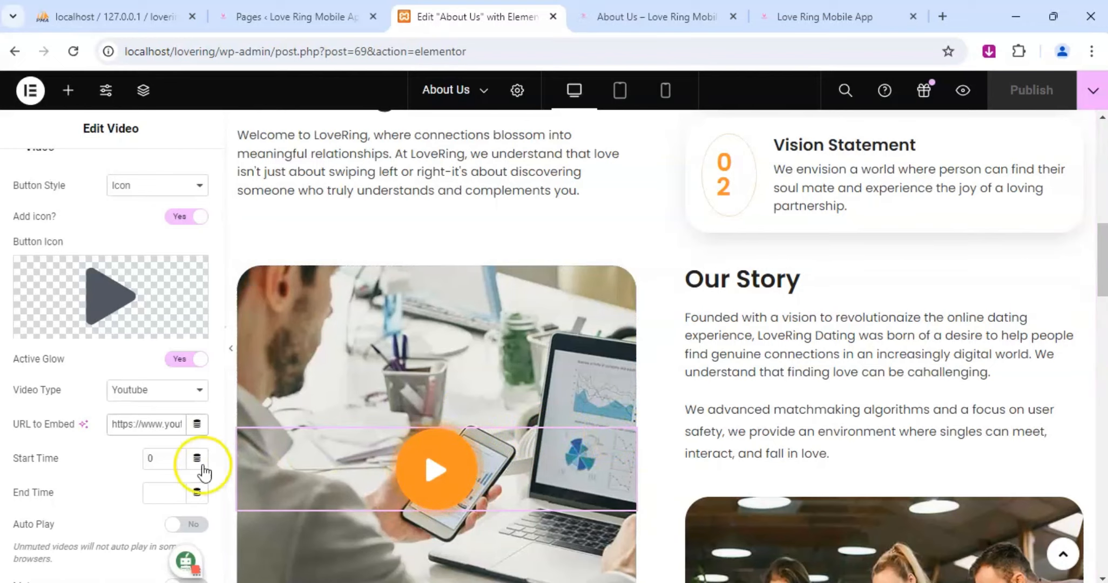
pyautogui.click(139, 427)
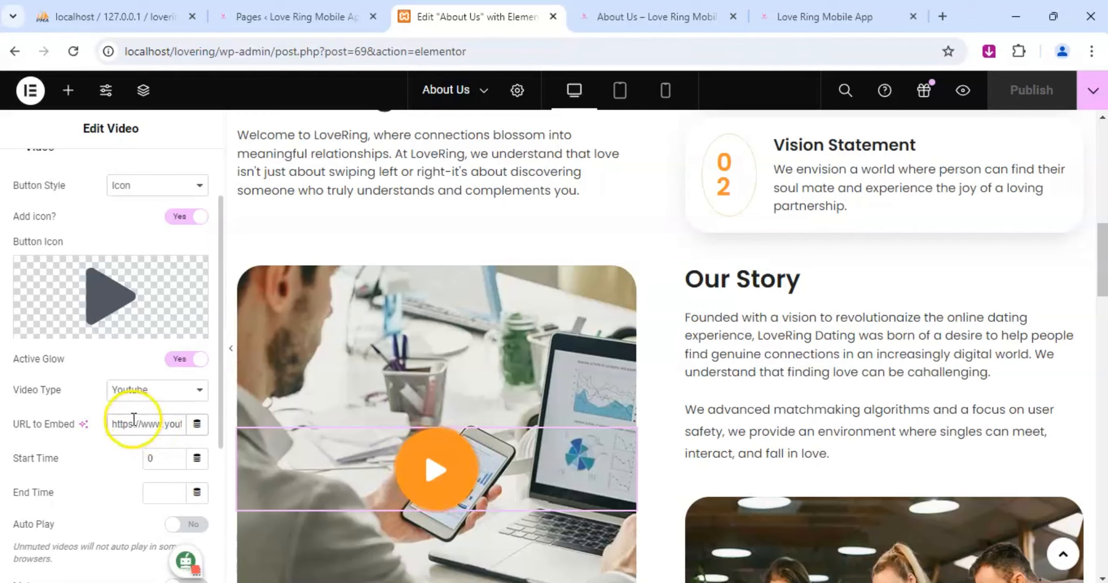
pyautogui.scroll(3, 93, 378)
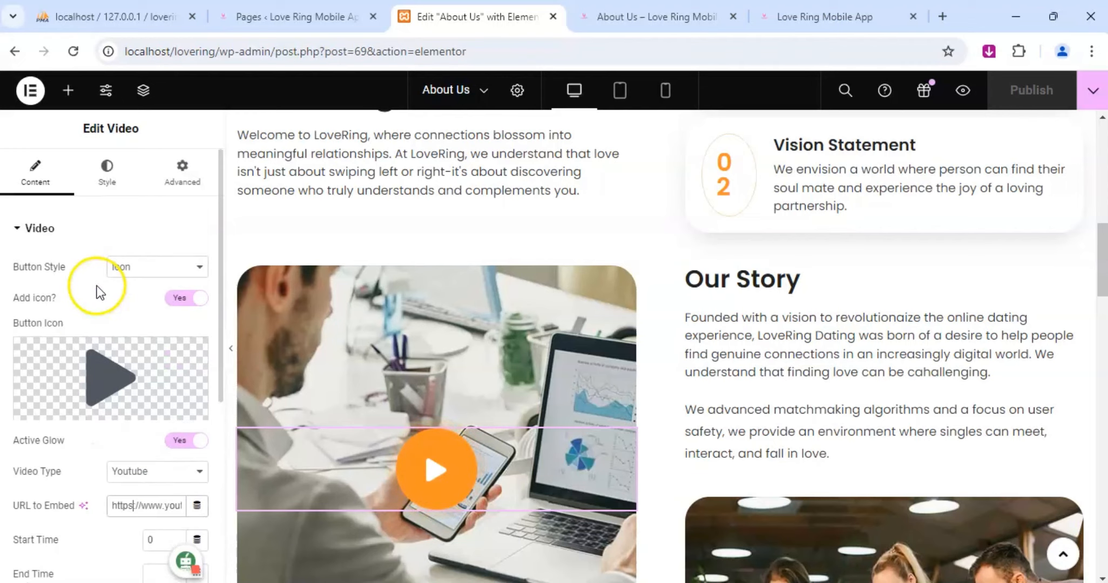
# Set the glow color of the office image's video button to f13fad in its button style settings.
pyautogui.click(106, 169)
pyautogui.scroll(-2, 132, 345)
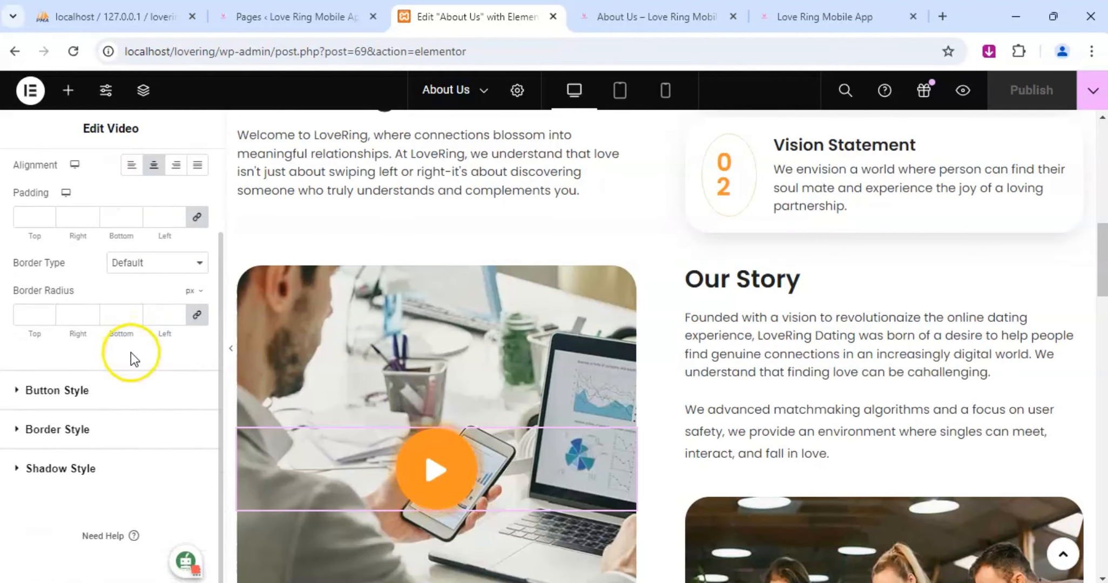
pyautogui.click(16, 430)
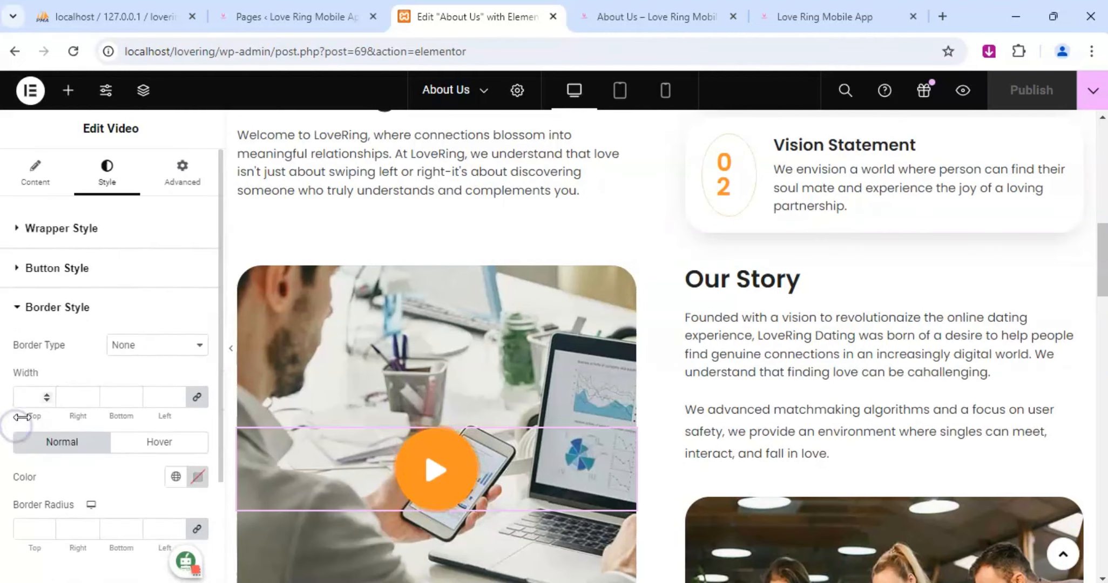
pyautogui.click(18, 268)
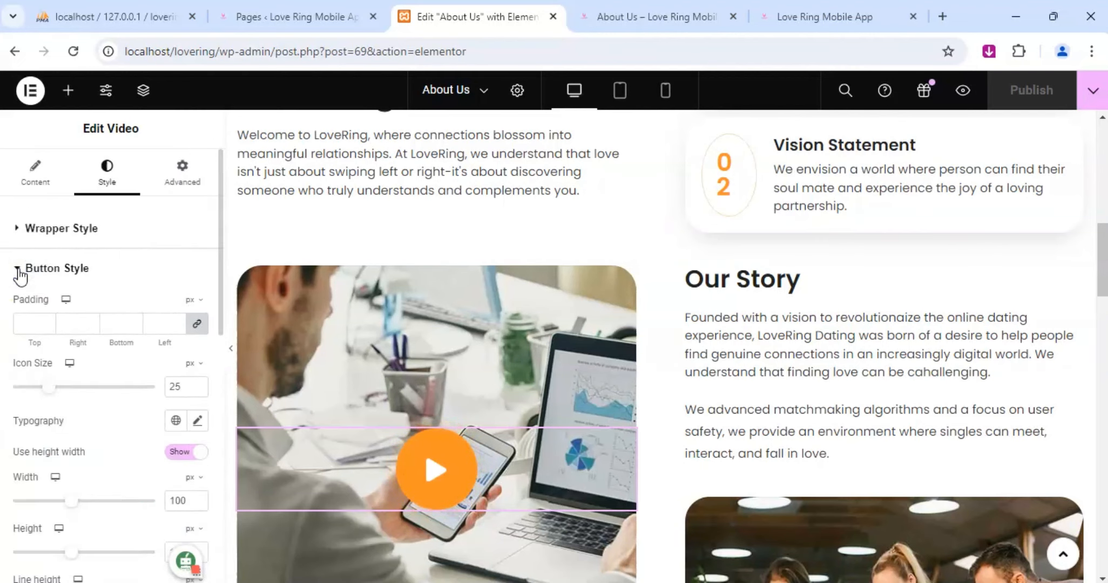
pyautogui.click(19, 230)
pyautogui.scroll(-2, 27, 318)
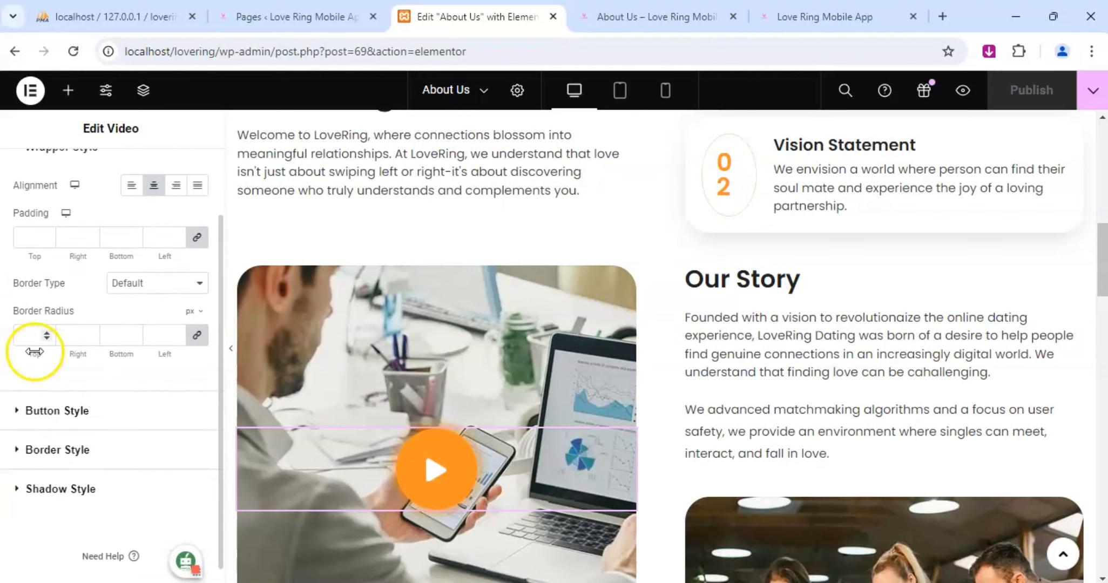
pyautogui.click(18, 410)
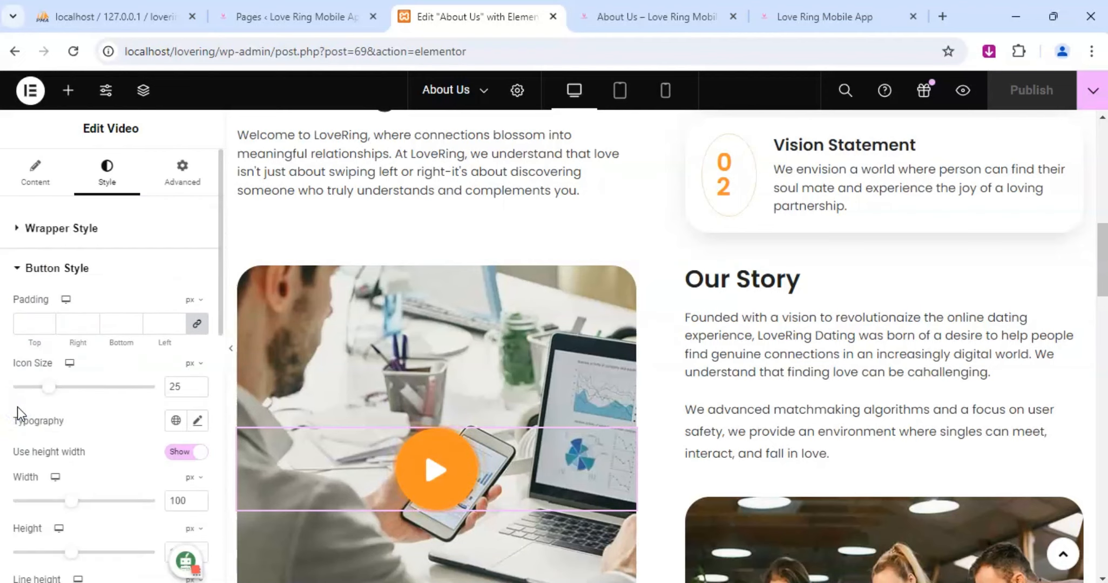
pyautogui.scroll(-5, 30, 392)
pyautogui.click(193, 411)
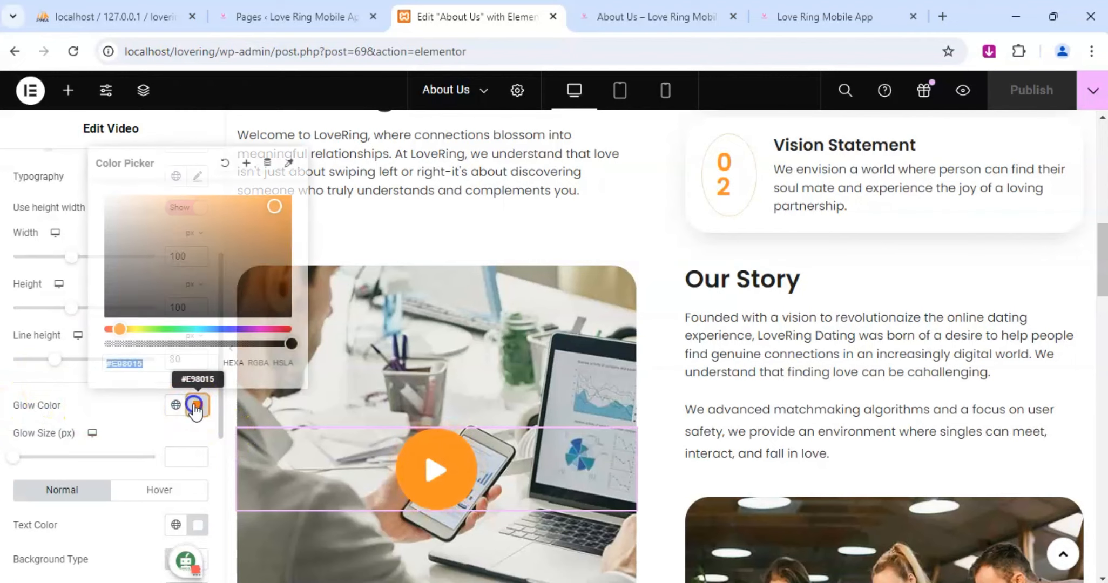
pyautogui.write('f13fad')
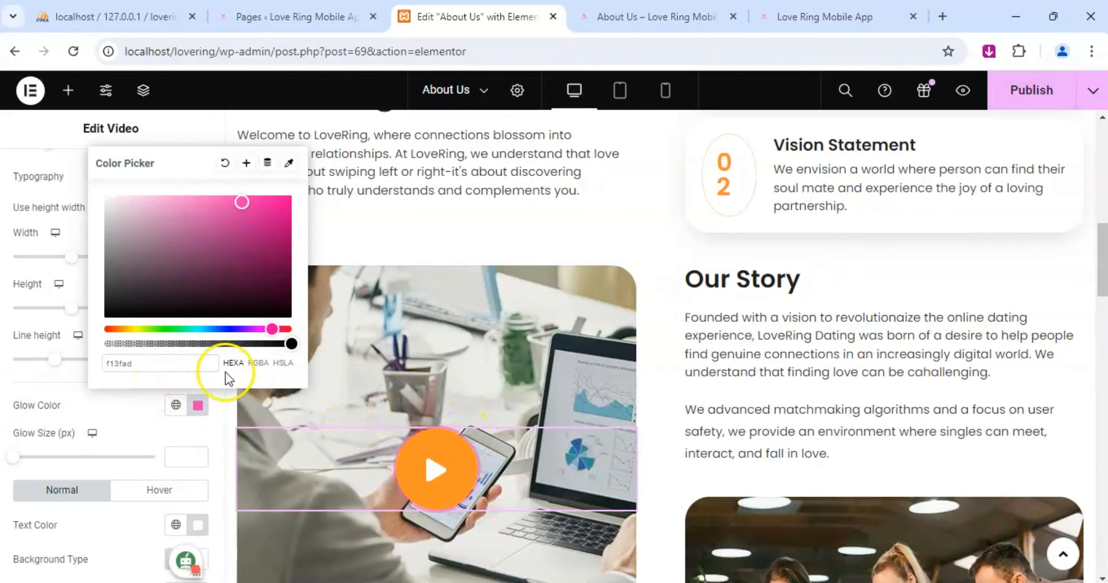
pyautogui.click(45, 404)
# Set the video button's normal background color to f13fad.
pyautogui.scroll(-3, 80, 429)
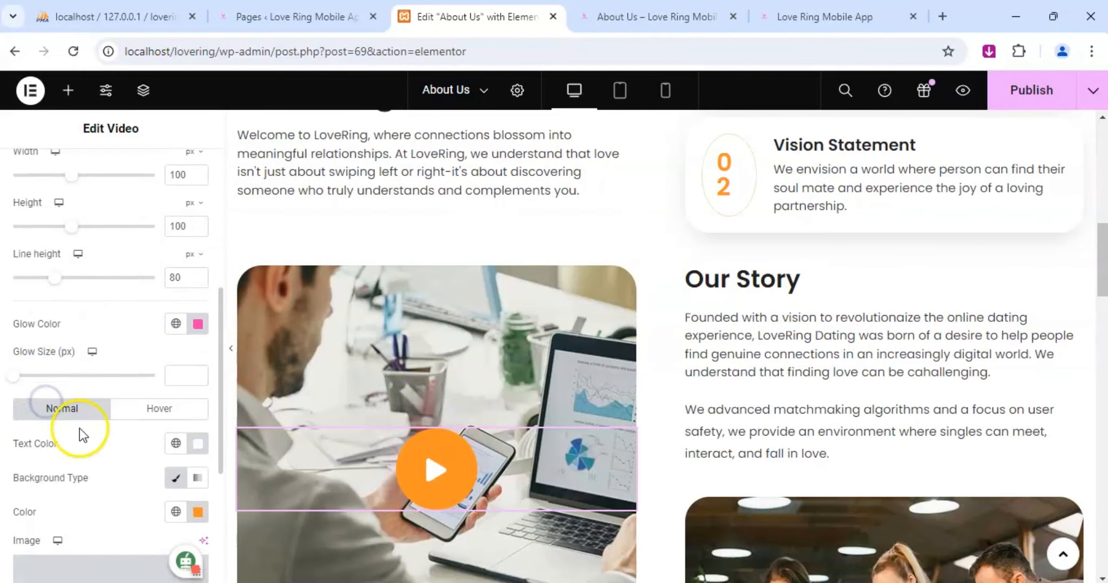
pyautogui.click(197, 429)
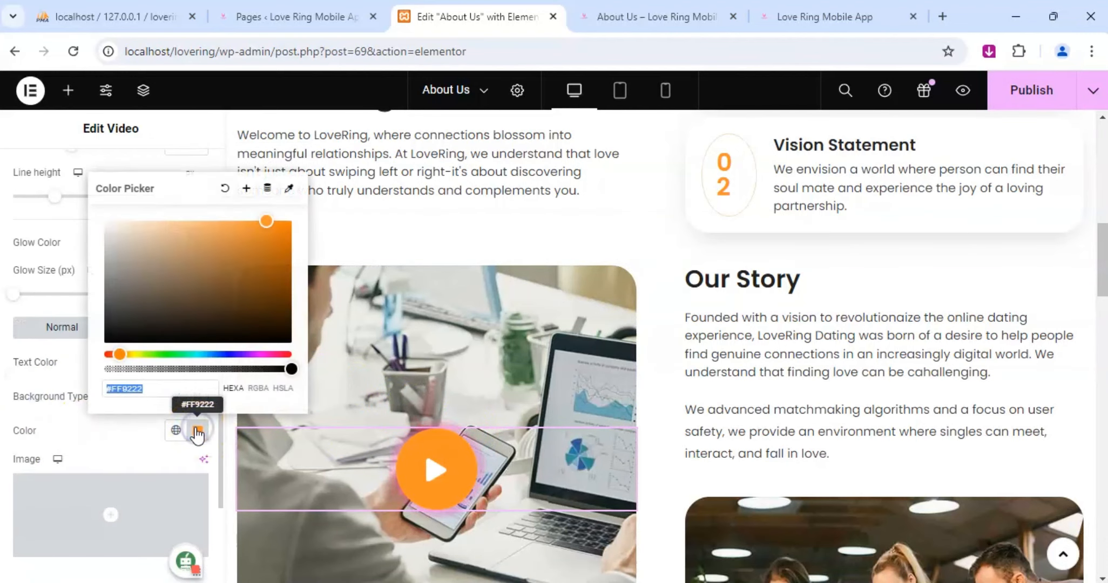
pyautogui.write('f13fad')
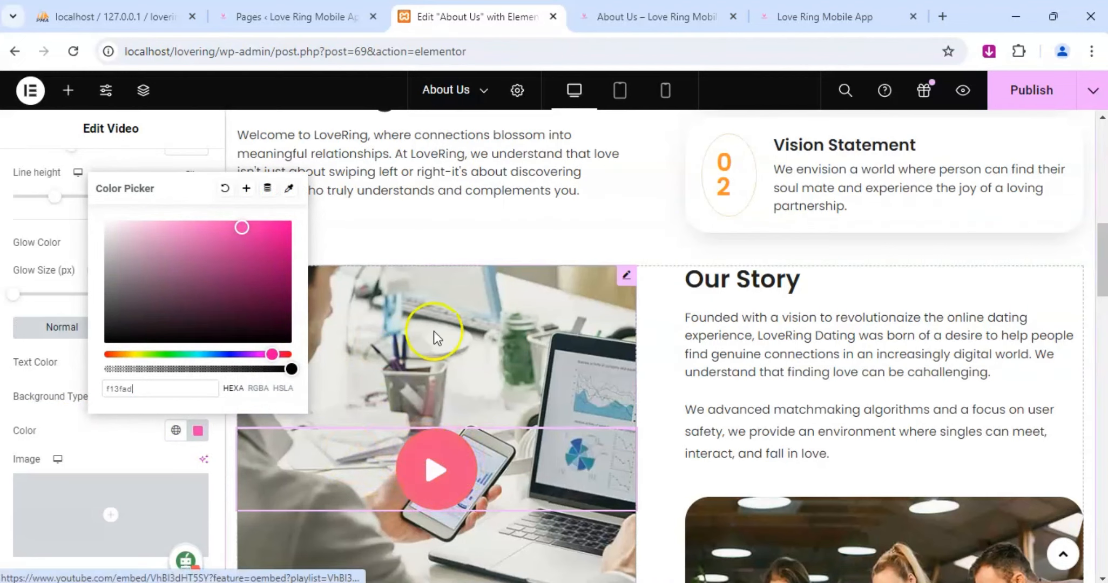
pyautogui.click(51, 413)
# Set the video button's hover background color to #000000 and publish the page.
pyautogui.click(156, 327)
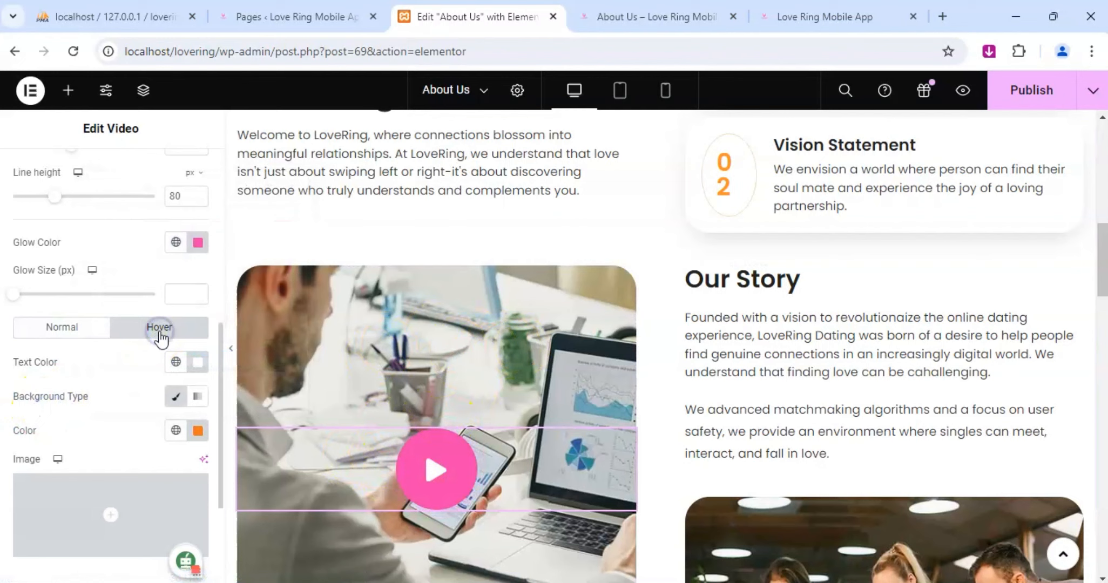
pyautogui.click(197, 430)
pyautogui.moveTo(156, 340)
pyautogui.mouseDown()
pyautogui.moveTo(136, 321)
pyautogui.moveTo(69, 378)
pyautogui.mouseUp()
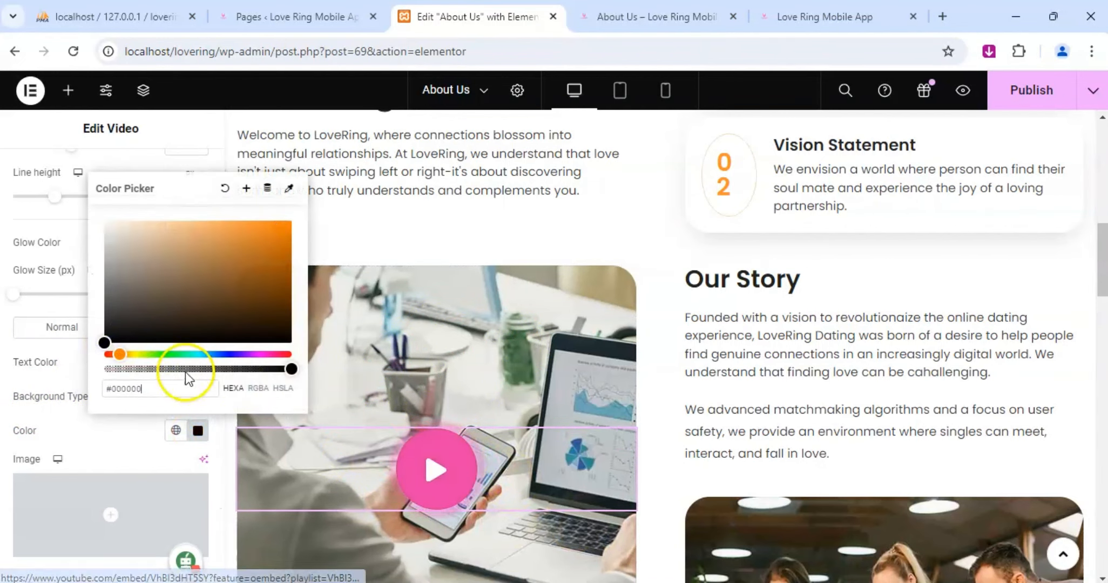
pyautogui.click(118, 443)
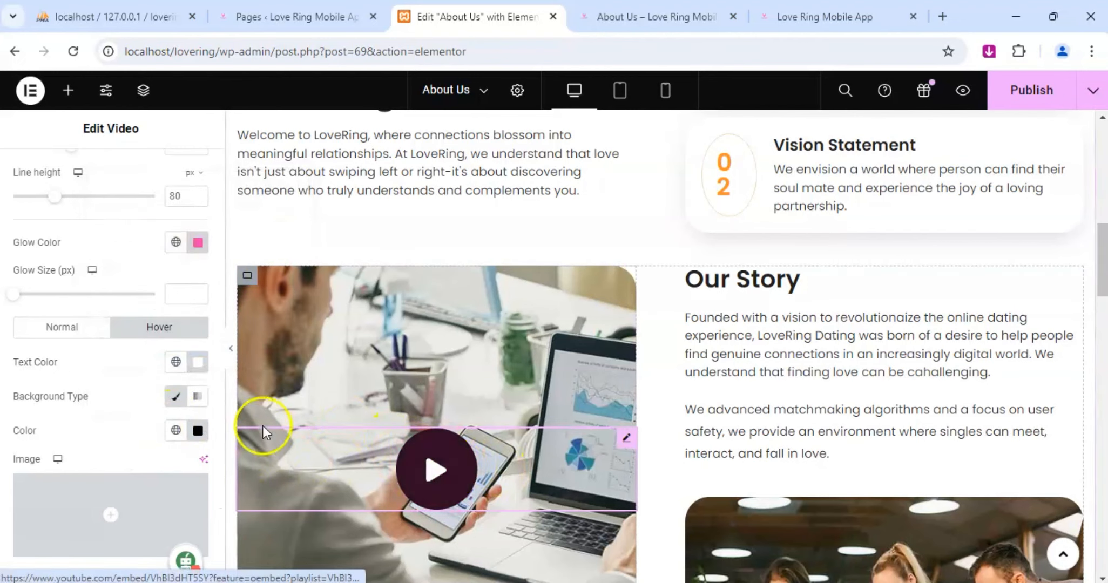
pyautogui.scroll(-3, 148, 488)
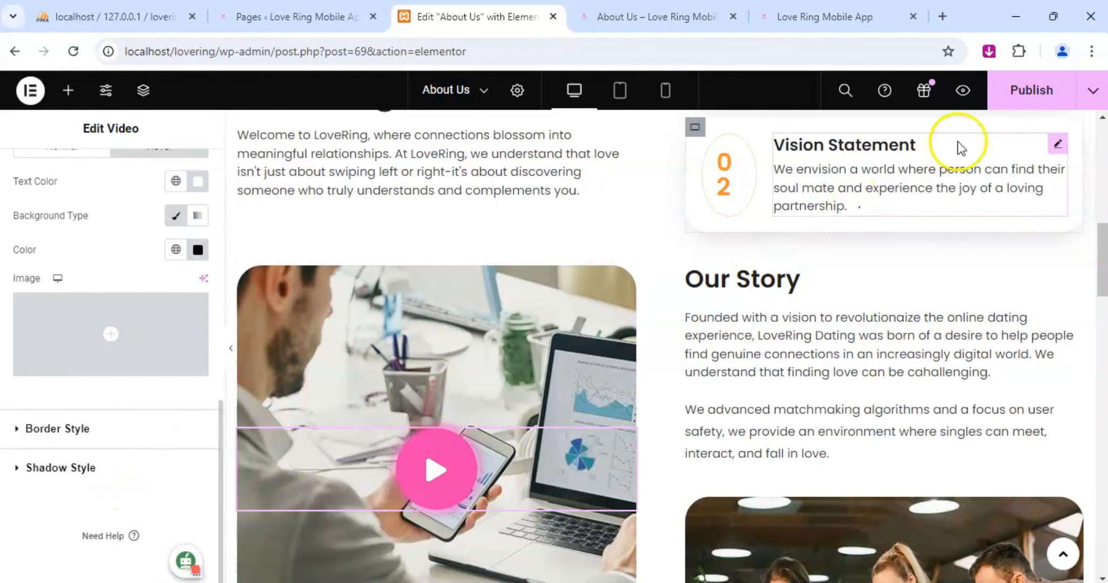
pyautogui.click(1016, 101)
pyautogui.scroll(1, 790, 229)
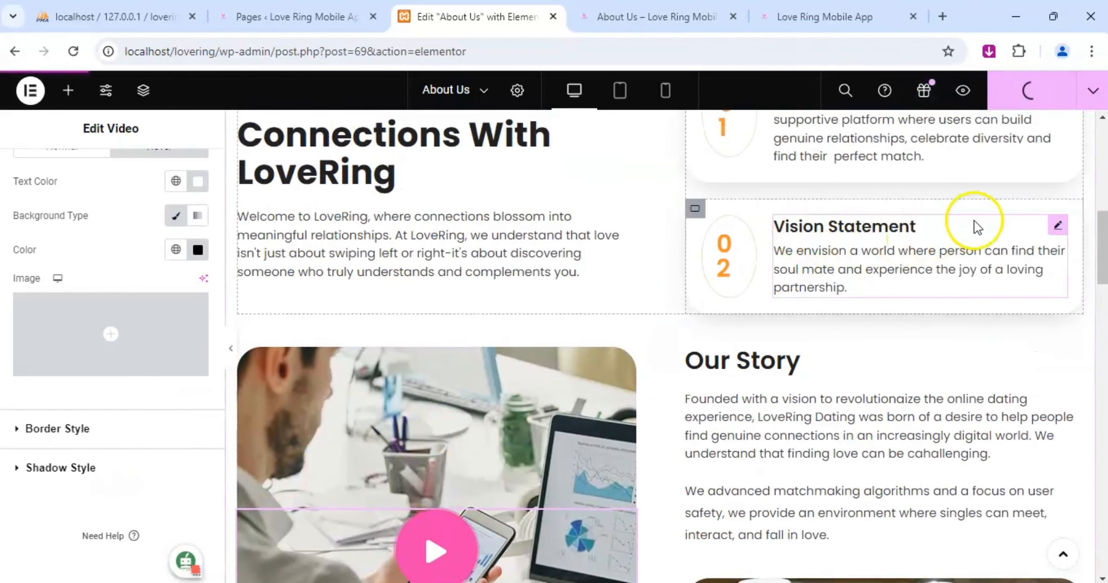
pyautogui.click(1054, 226)
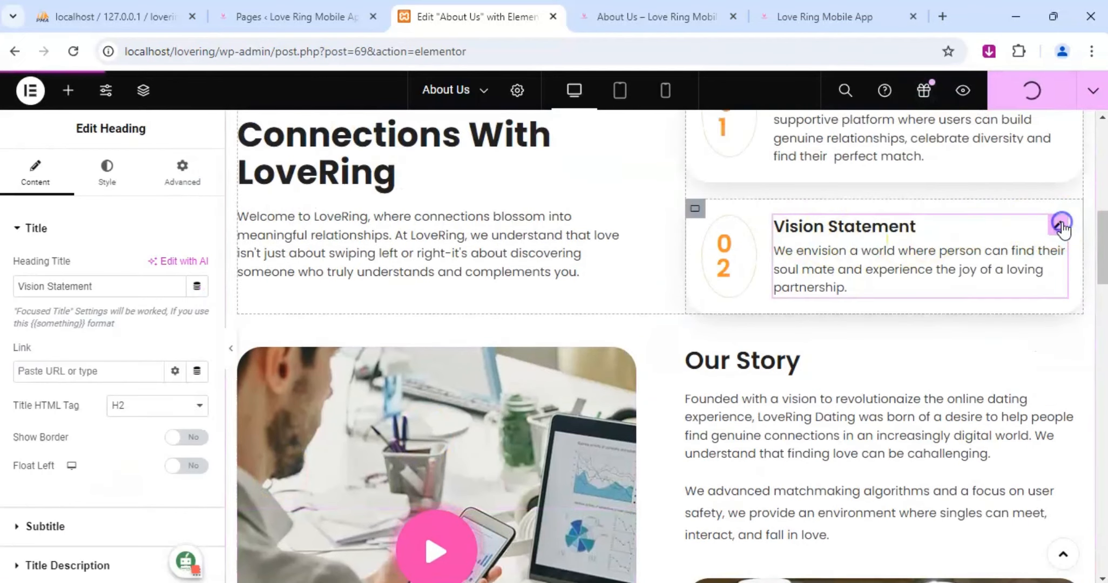
pyautogui.click(106, 178)
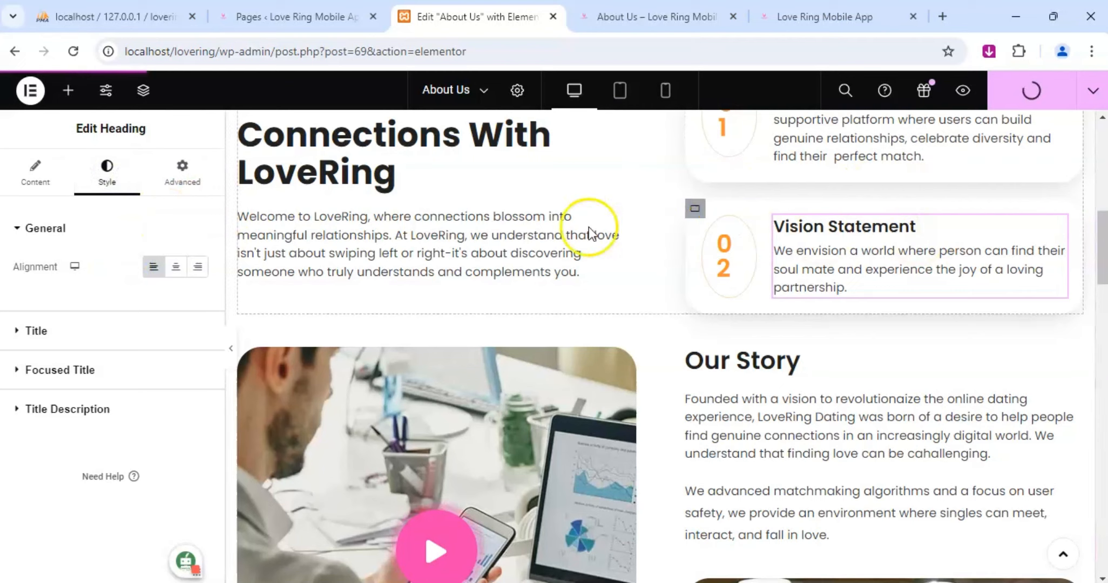
pyautogui.click(17, 332)
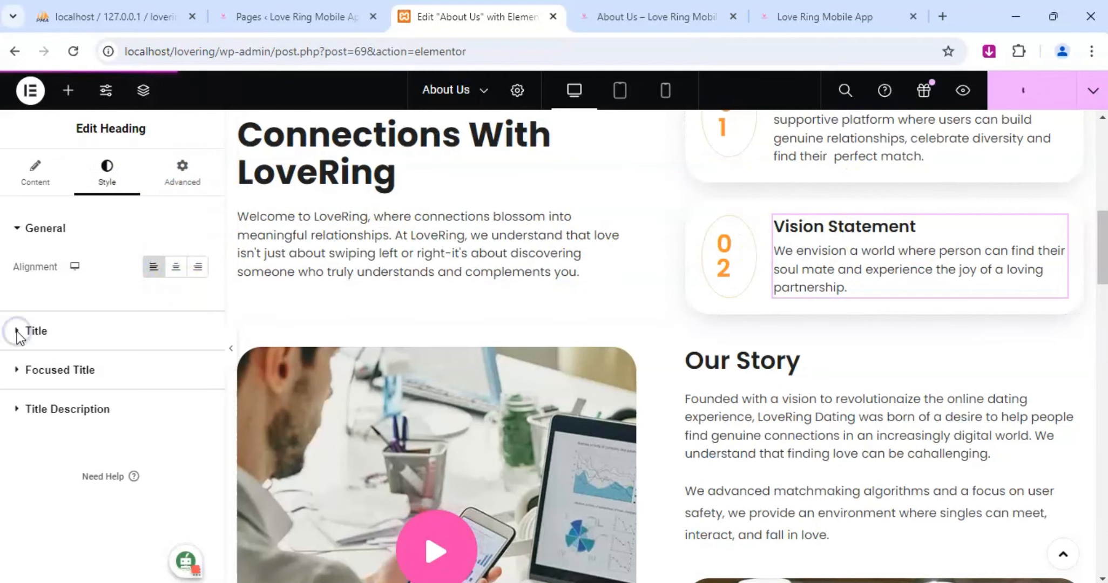
pyautogui.click(15, 429)
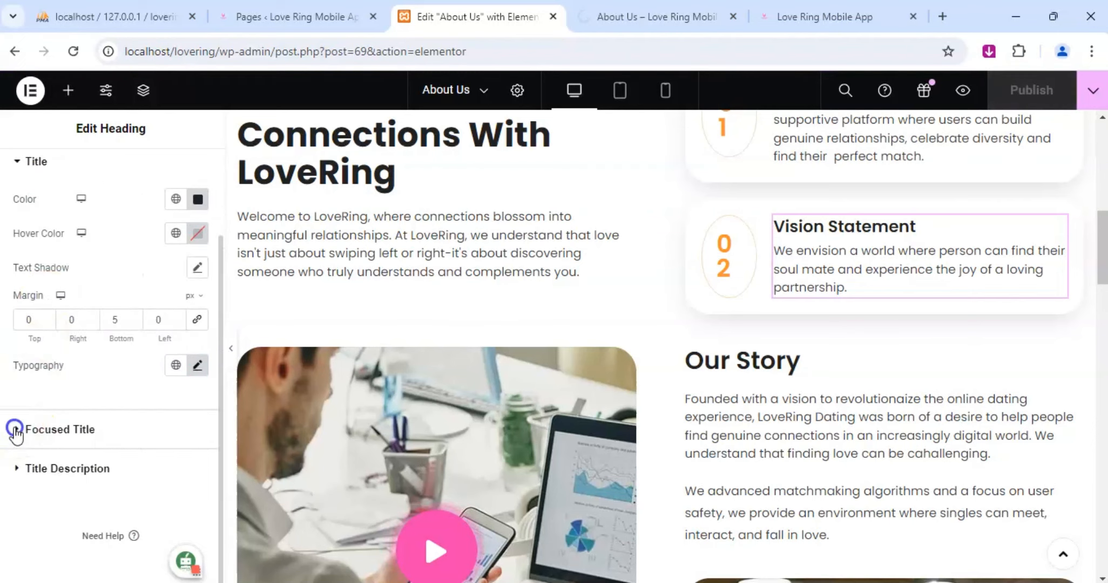
pyautogui.scroll(-3, 73, 377)
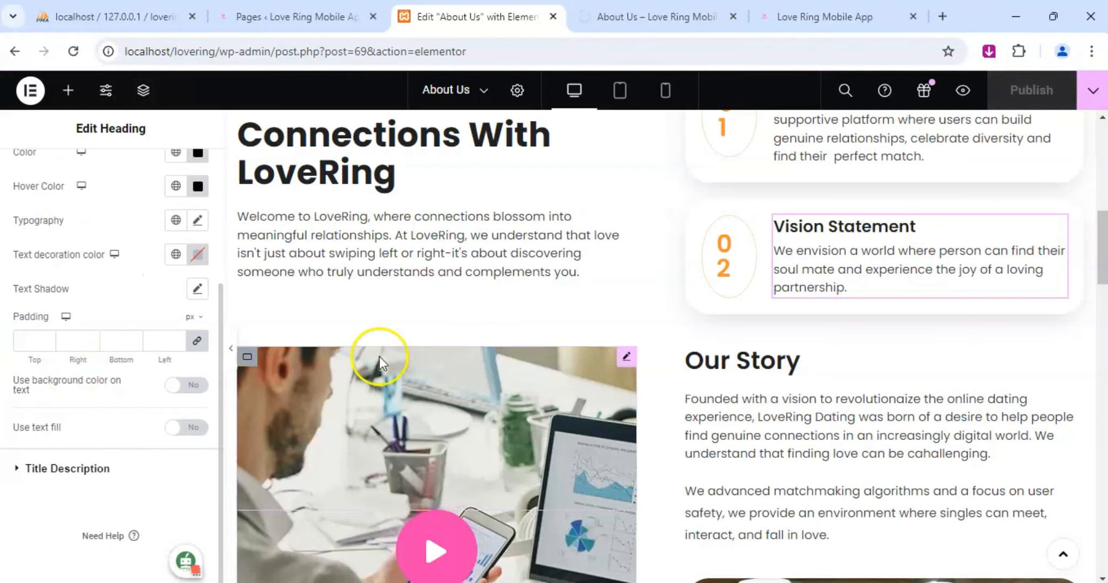
# Set the text color of the 02 number beside Vision Statement to f13fad.
pyautogui.click(749, 226)
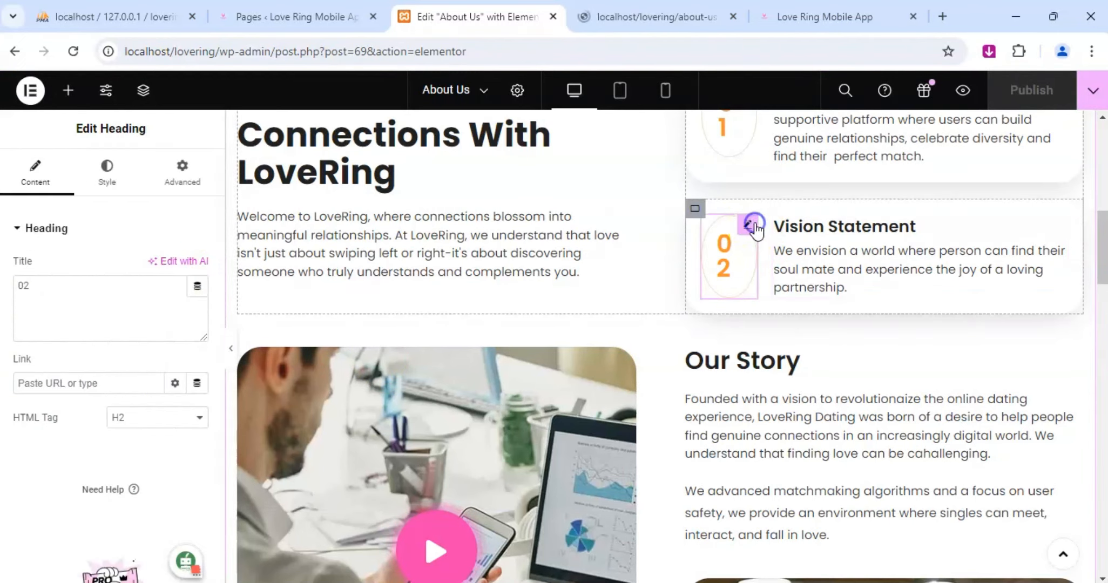
pyautogui.click(113, 189)
pyautogui.click(197, 302)
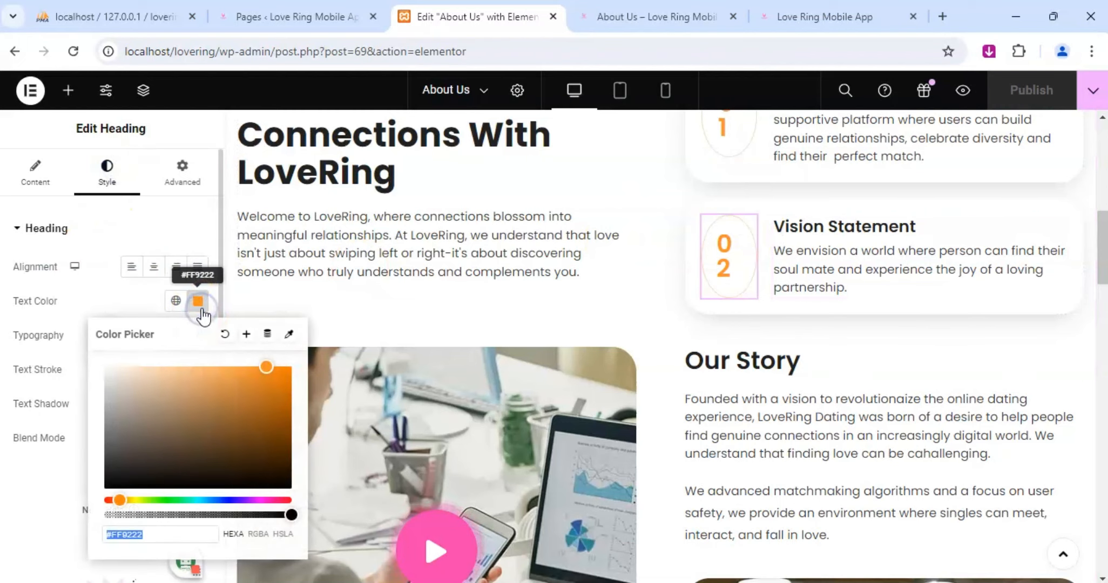
pyautogui.hotkey('ctrl', 'v')
# Set the text color of the 01 number beside Mission Statement to f13fad.
pyautogui.scroll(3, 717, 310)
pyautogui.click(750, 326)
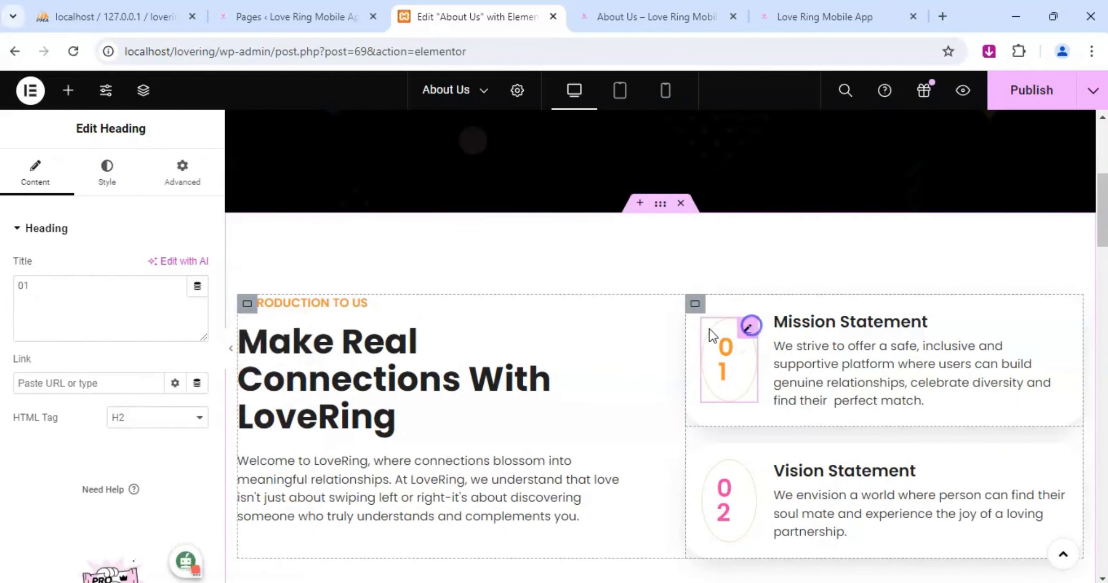
pyautogui.click(106, 184)
pyautogui.click(196, 301)
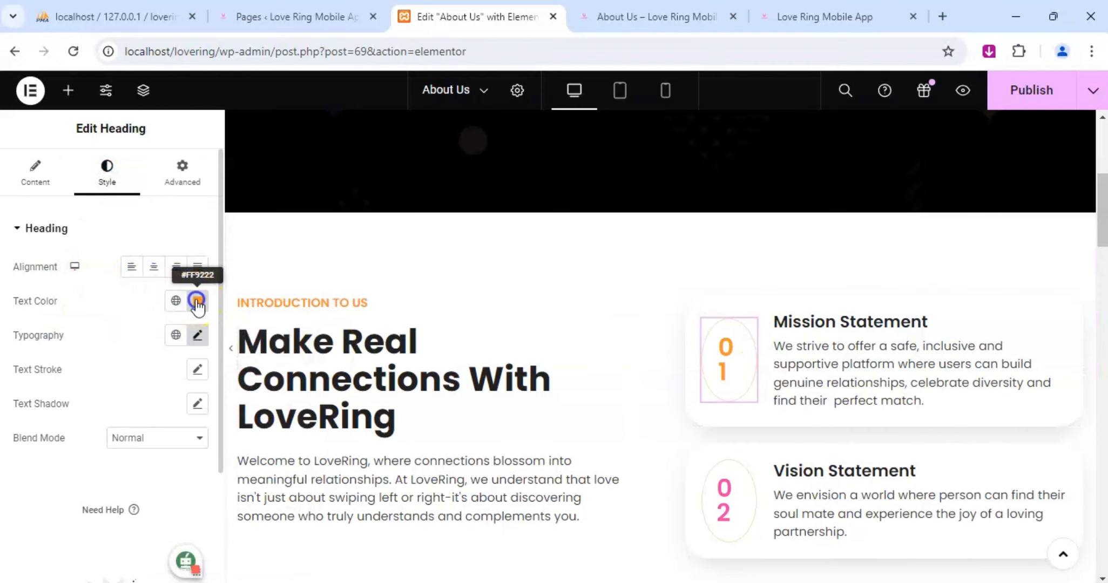
pyautogui.write('#F13FAD')
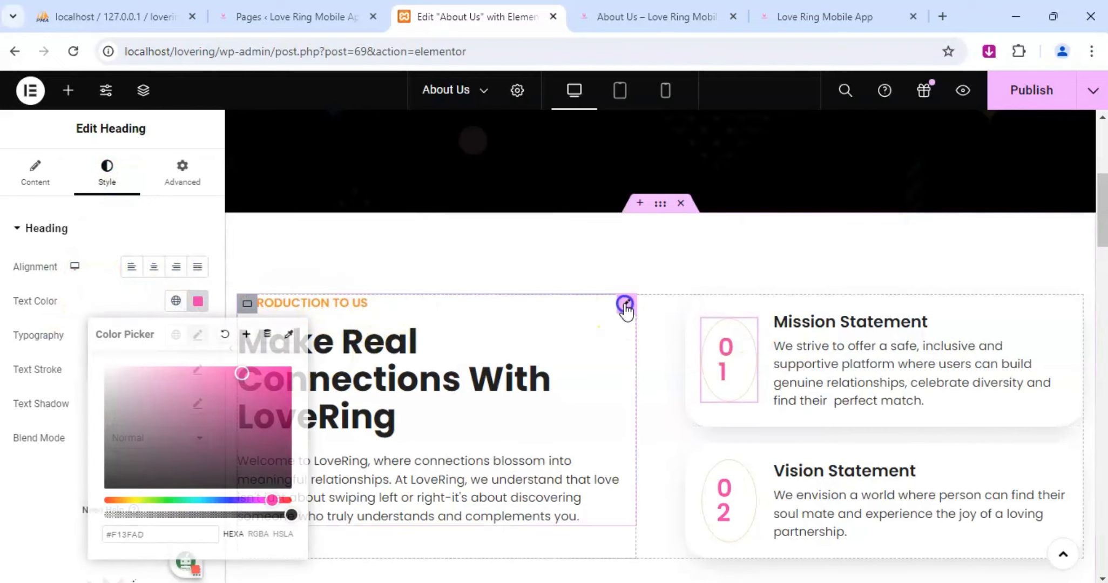
# Set the "Introduction To Us" subtitle color of the Make Real Connections With LoveRing heading to f13fad.
pyautogui.click(626, 304)
pyautogui.scroll(-3, 37, 411)
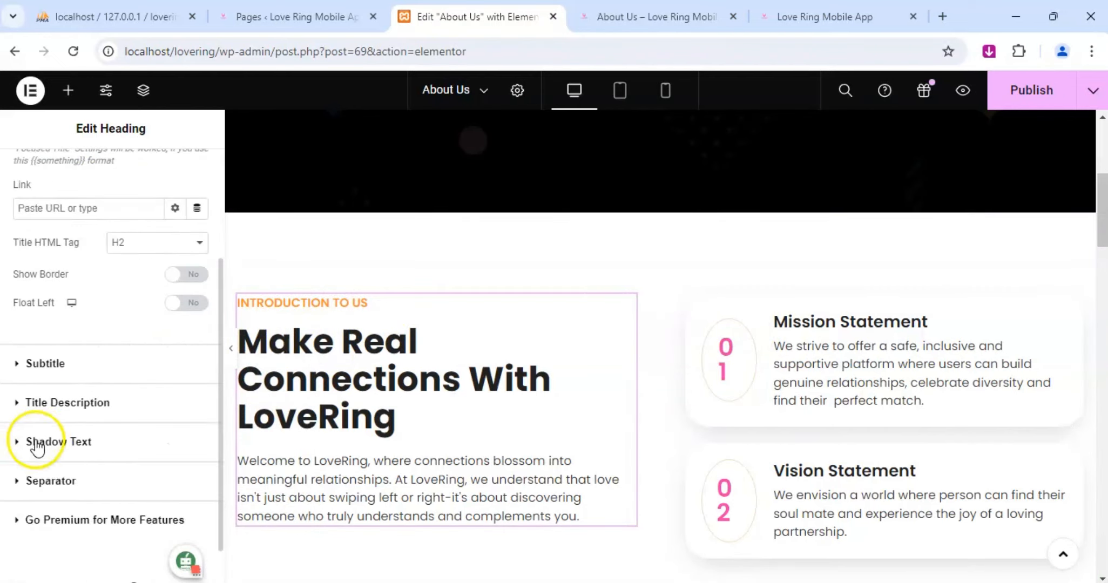
pyautogui.click(27, 372)
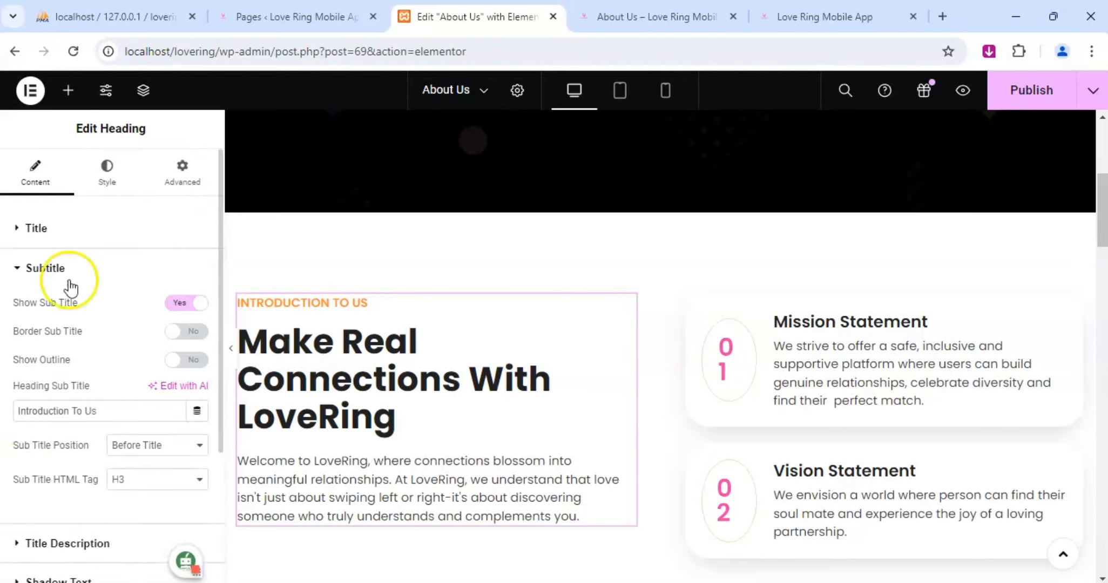
pyautogui.click(107, 172)
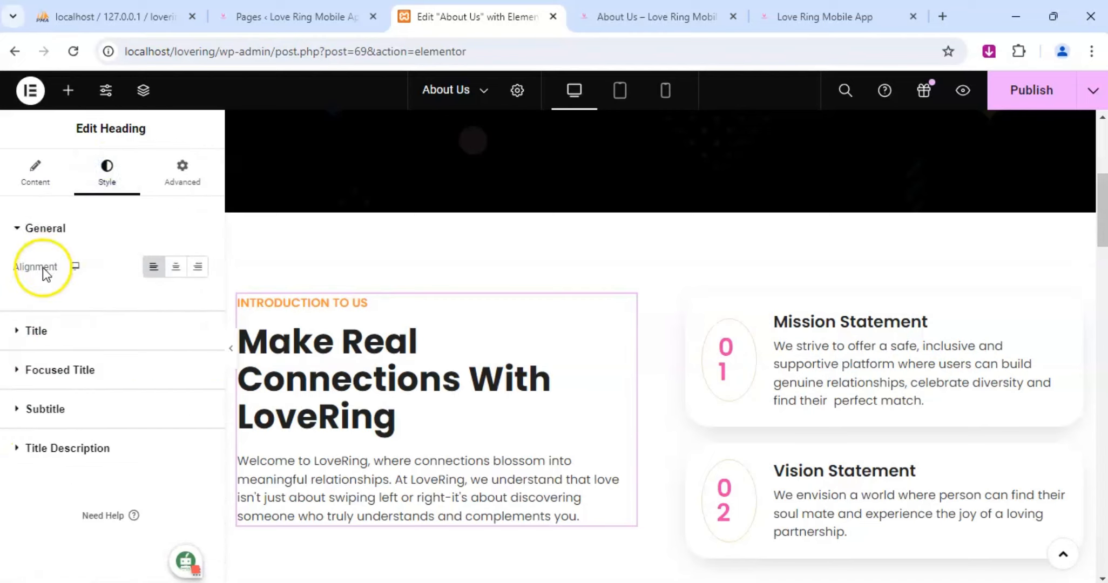
pyautogui.click(17, 410)
pyautogui.click(195, 384)
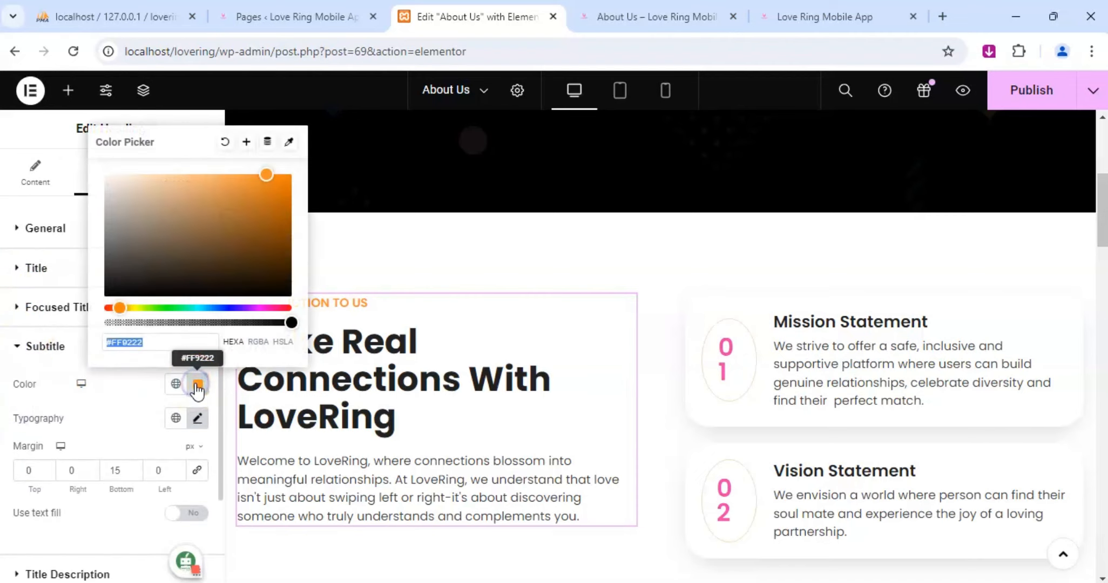
pyautogui.hotkey('ctrl', 'v')
pyautogui.click(489, 231)
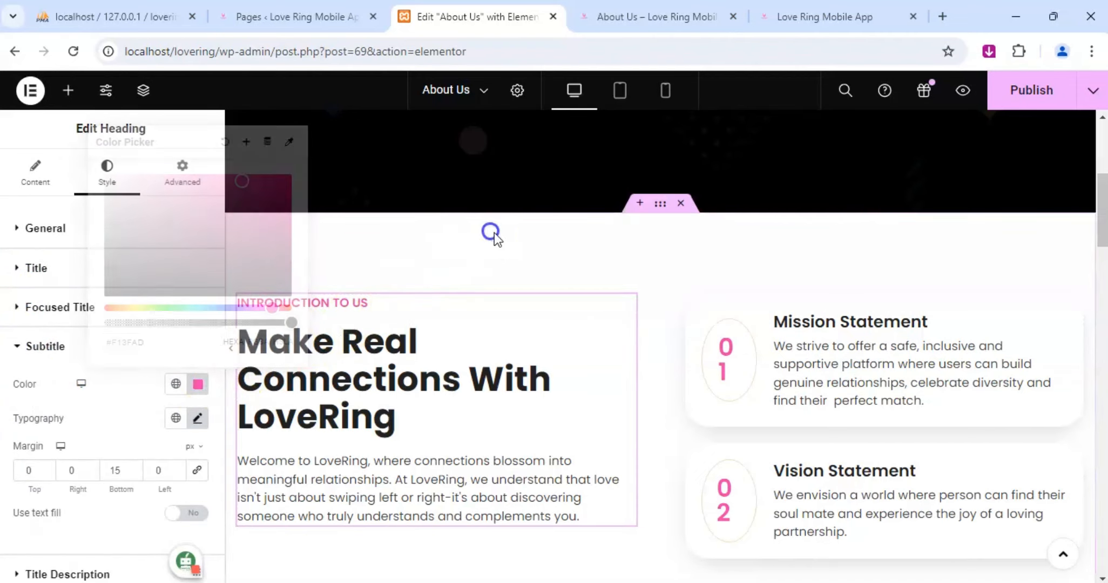
# Set the check icon color of the Our Values icon list to f13fad.
pyautogui.scroll(-4, 522, 297)
pyautogui.scroll(-10, 522, 297)
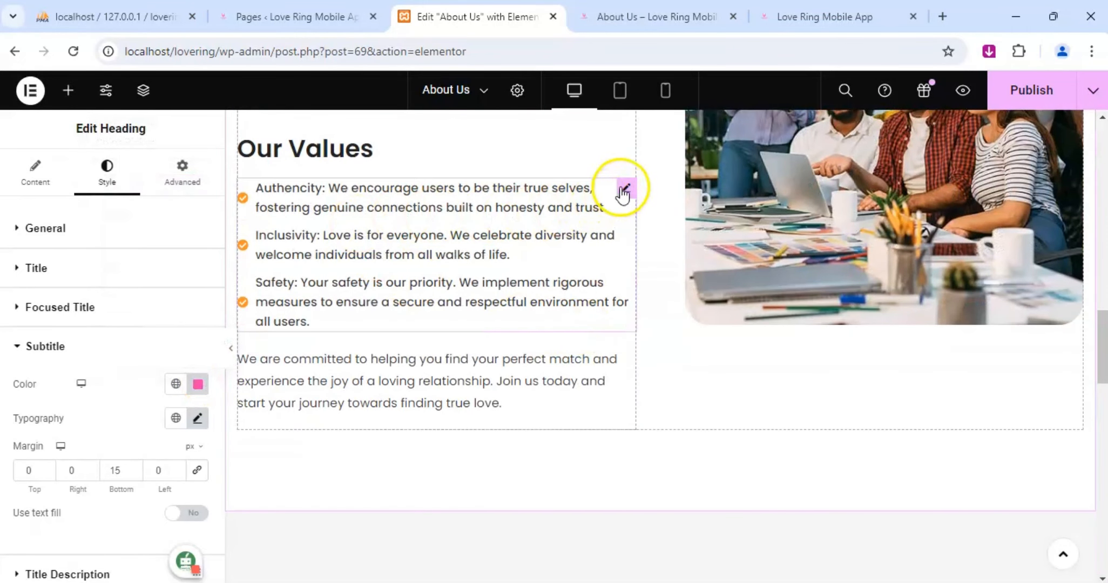
pyautogui.click(623, 190)
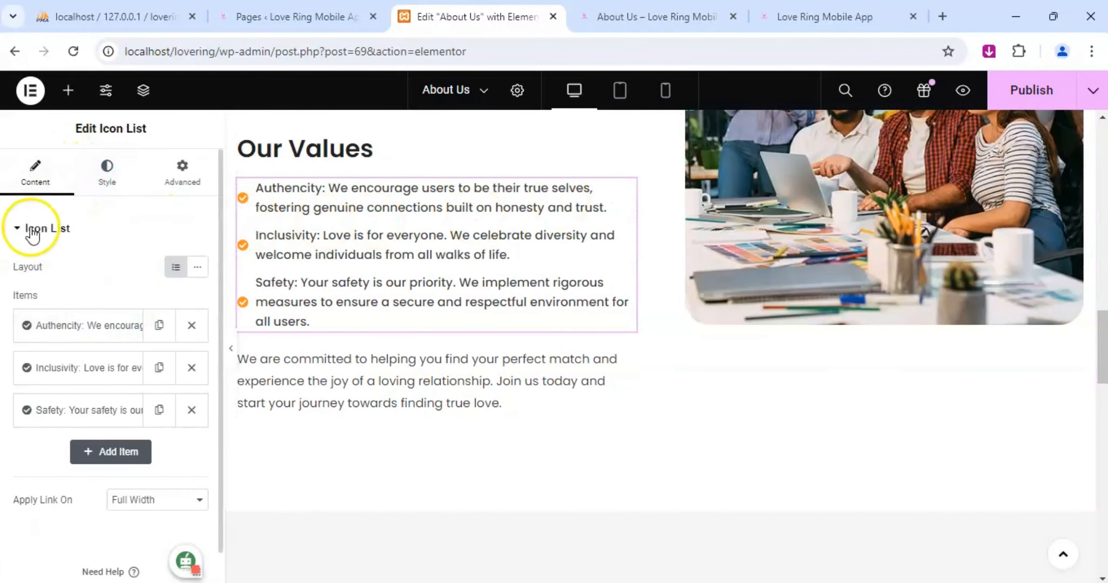
pyautogui.click(107, 180)
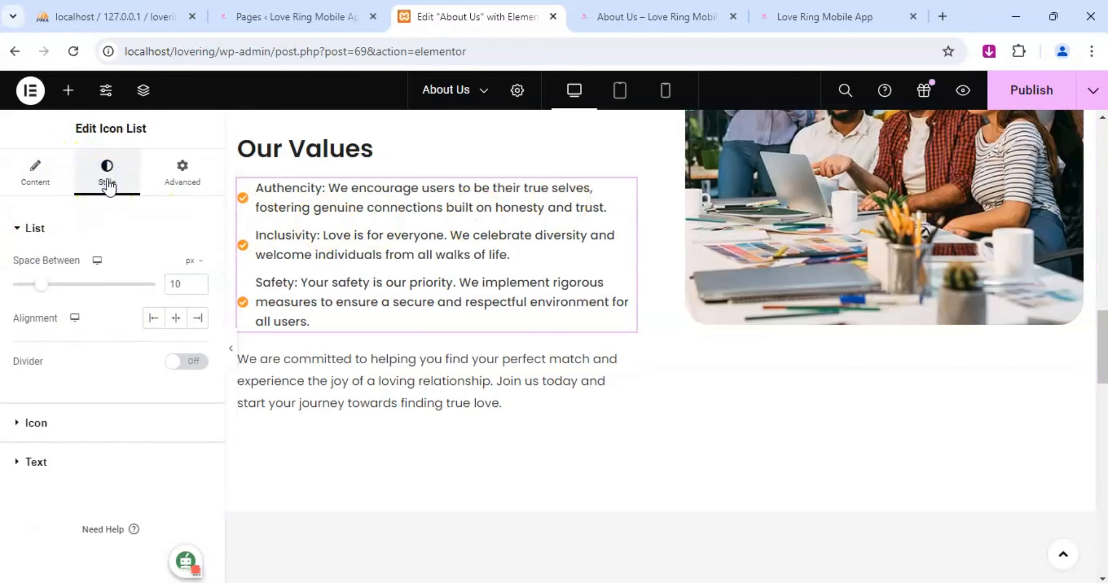
pyautogui.click(36, 424)
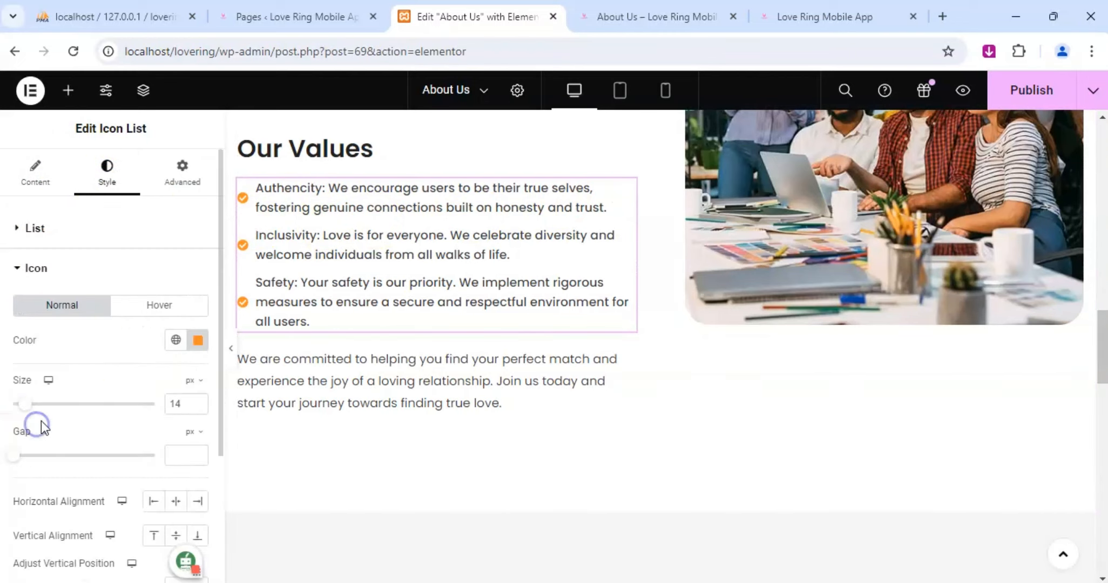
pyautogui.click(198, 341)
pyautogui.write('f13fad')
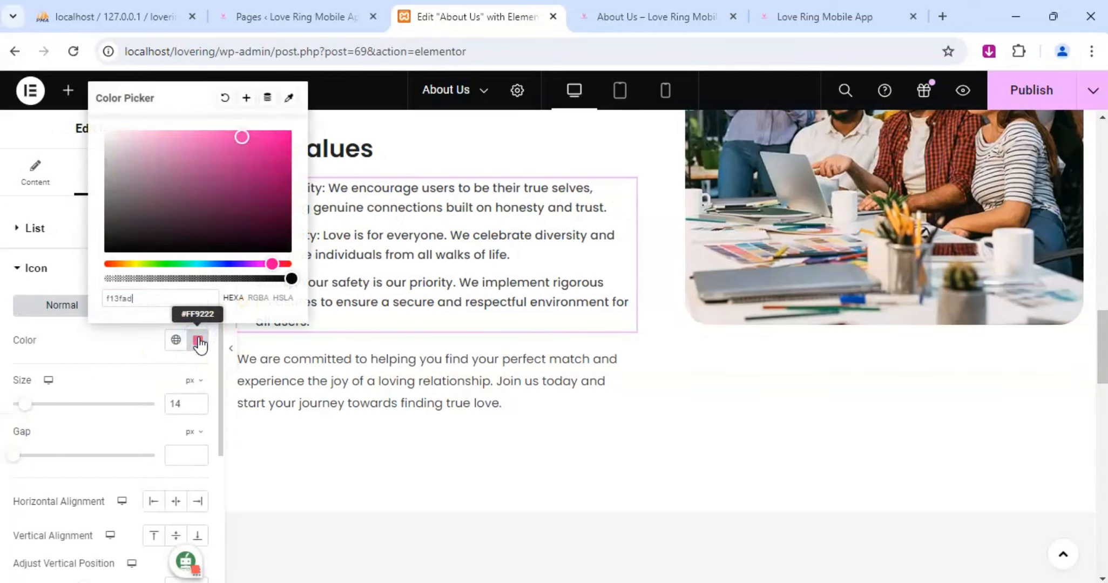
# Publish the recolored About Us page.
pyautogui.click(246, 414)
pyautogui.scroll(-5, 267, 372)
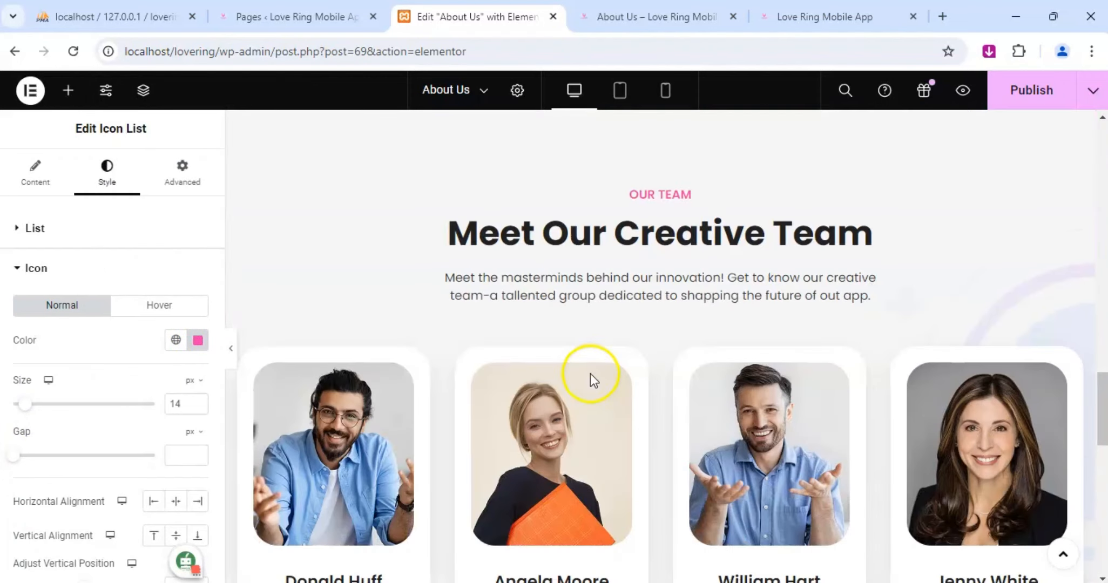
pyautogui.scroll(-10, 630, 371)
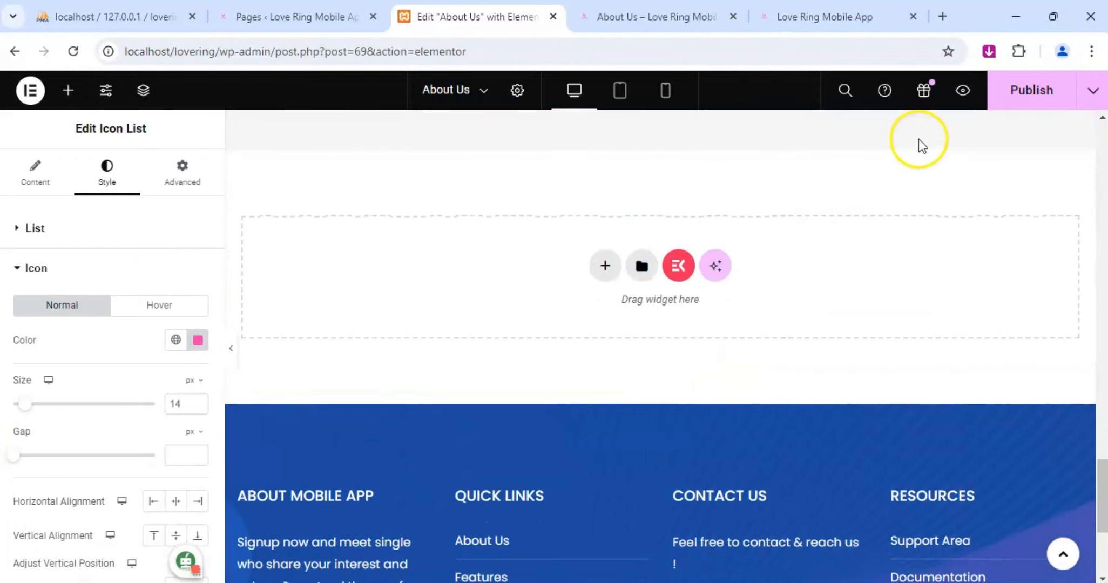
pyautogui.click(1015, 92)
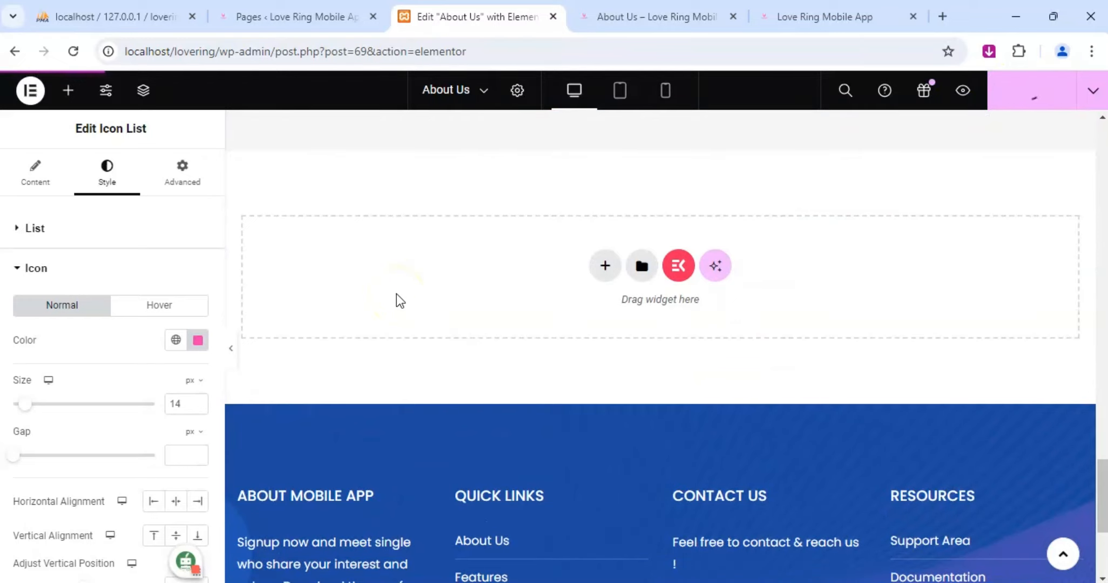
# Switch the editor from the About Us page to the Features page.
pyautogui.scroll(3, 492, 191)
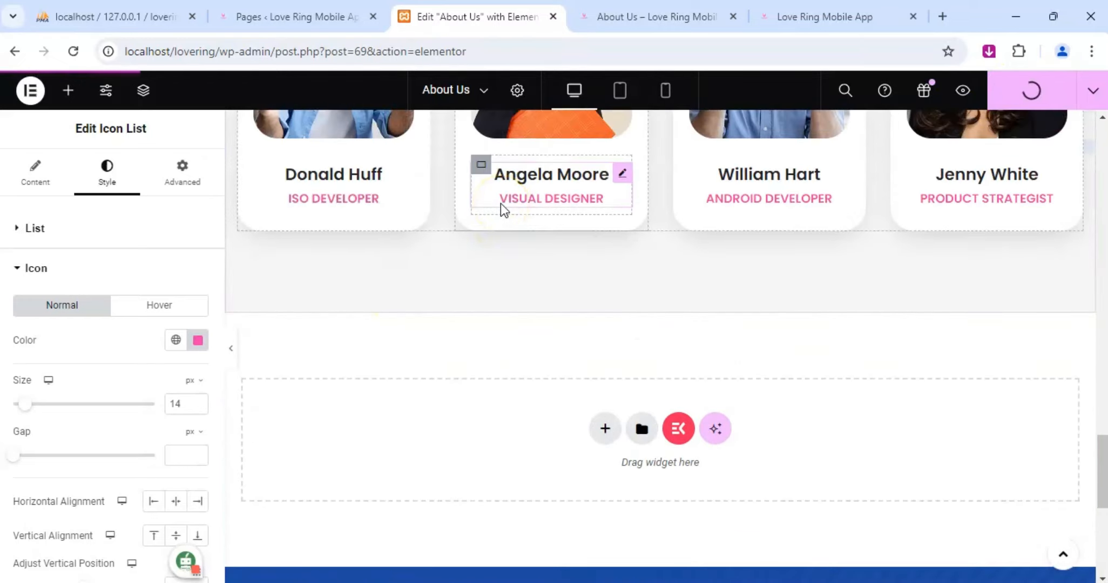
pyautogui.scroll(3, 501, 196)
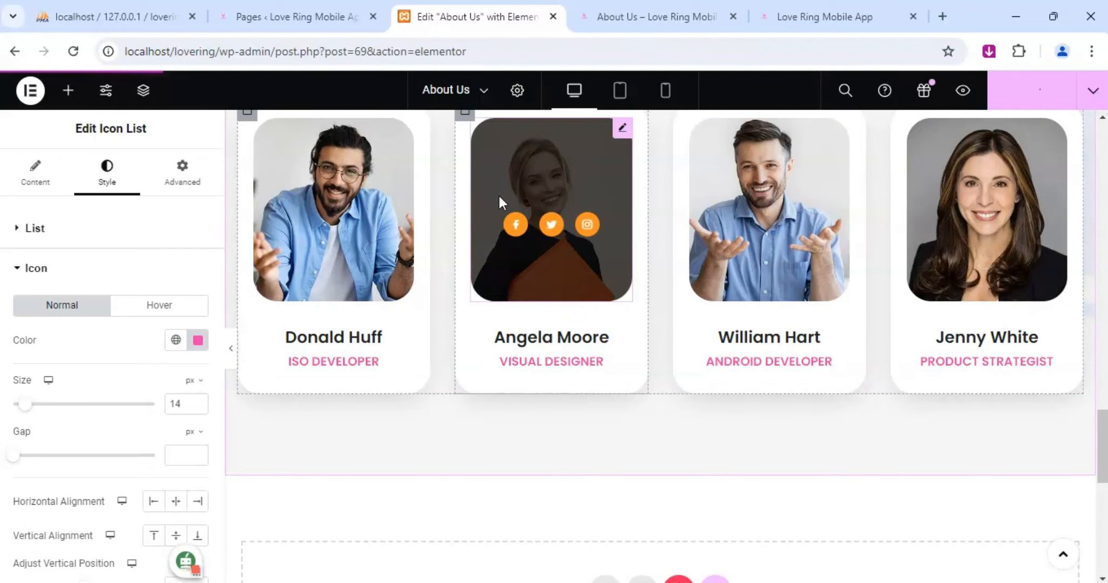
pyautogui.scroll(3, 489, 182)
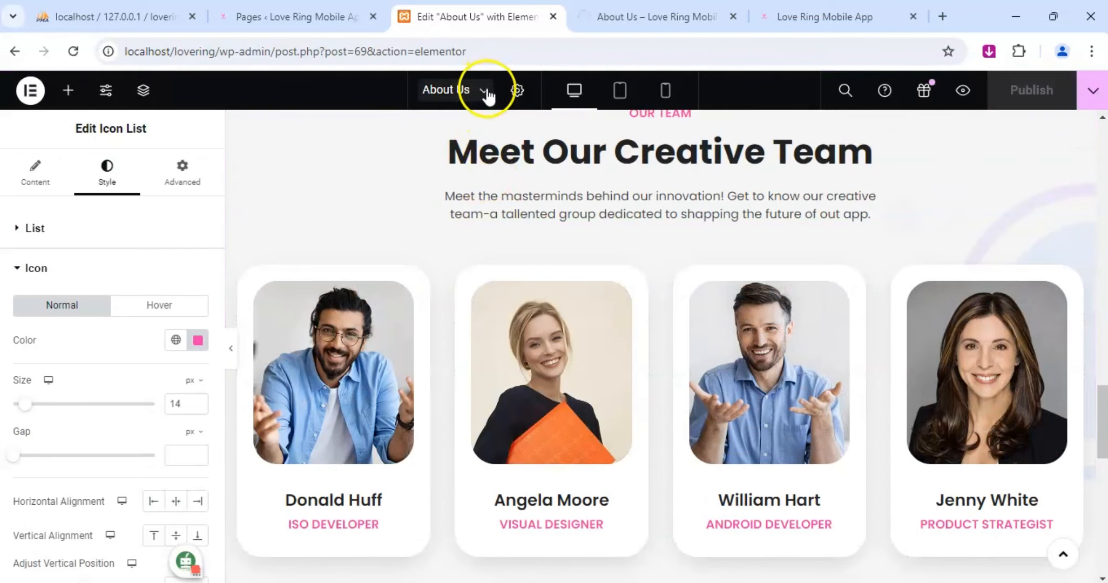
pyautogui.click(486, 91)
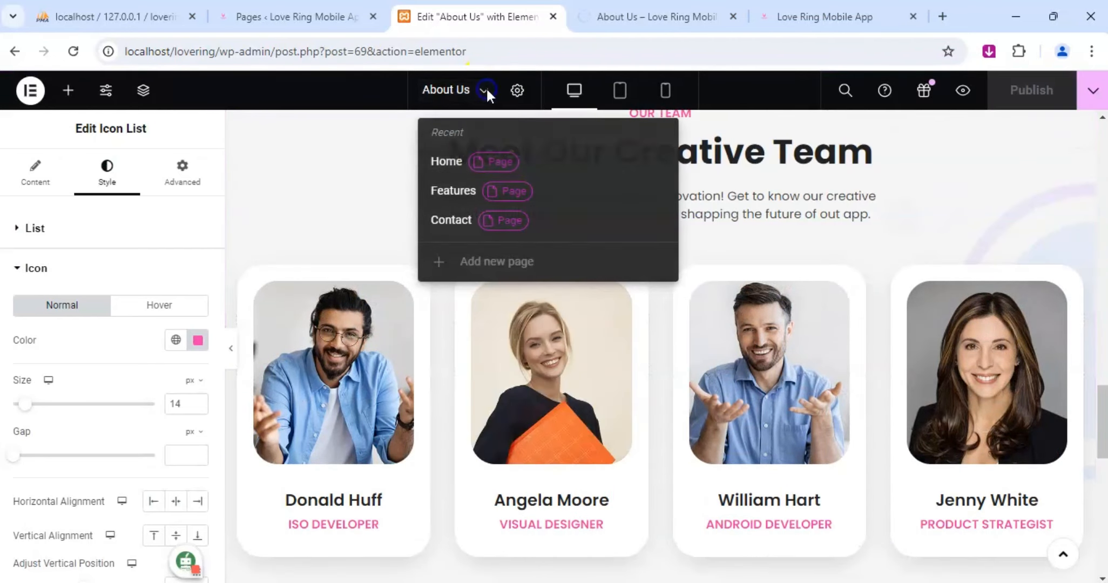
pyautogui.click(456, 193)
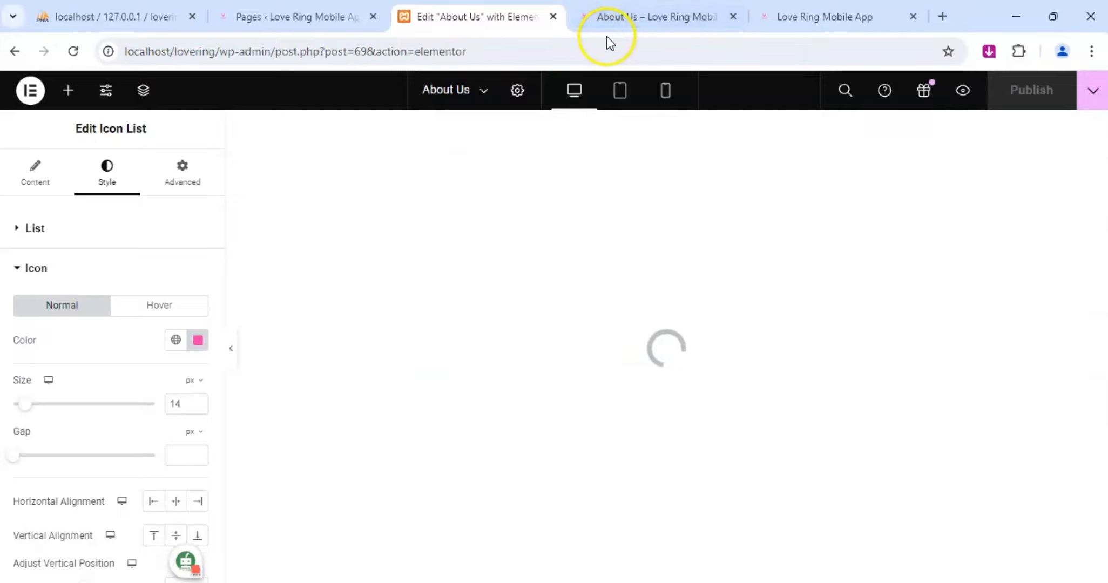
# Review the published About Us page in its preview, from the header through Our Values to the footer.
pyautogui.click(679, 15)
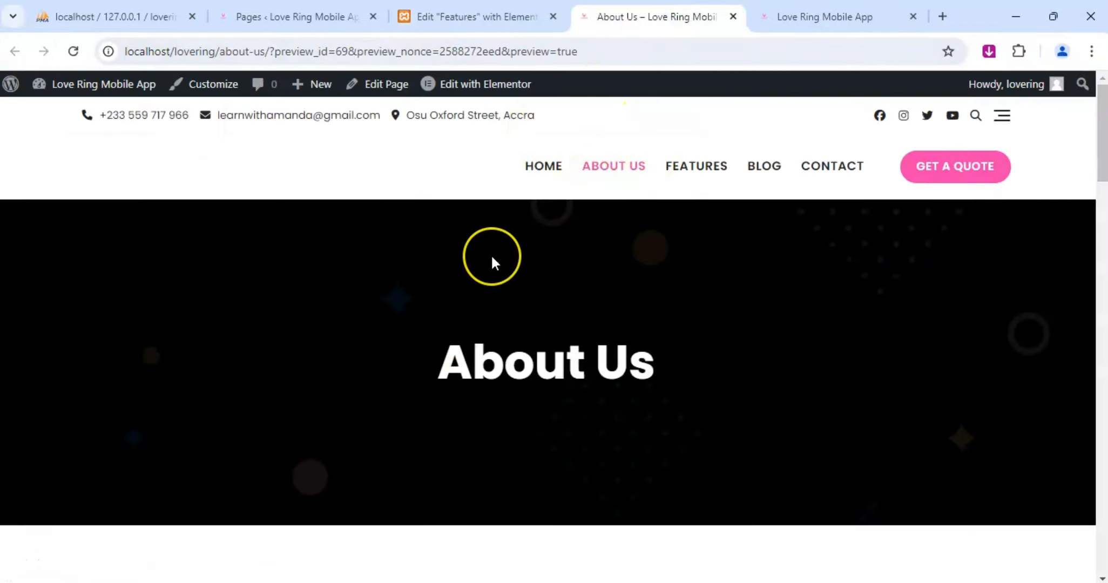
pyautogui.scroll(-6, 492, 260)
pyautogui.scroll(-15, 492, 258)
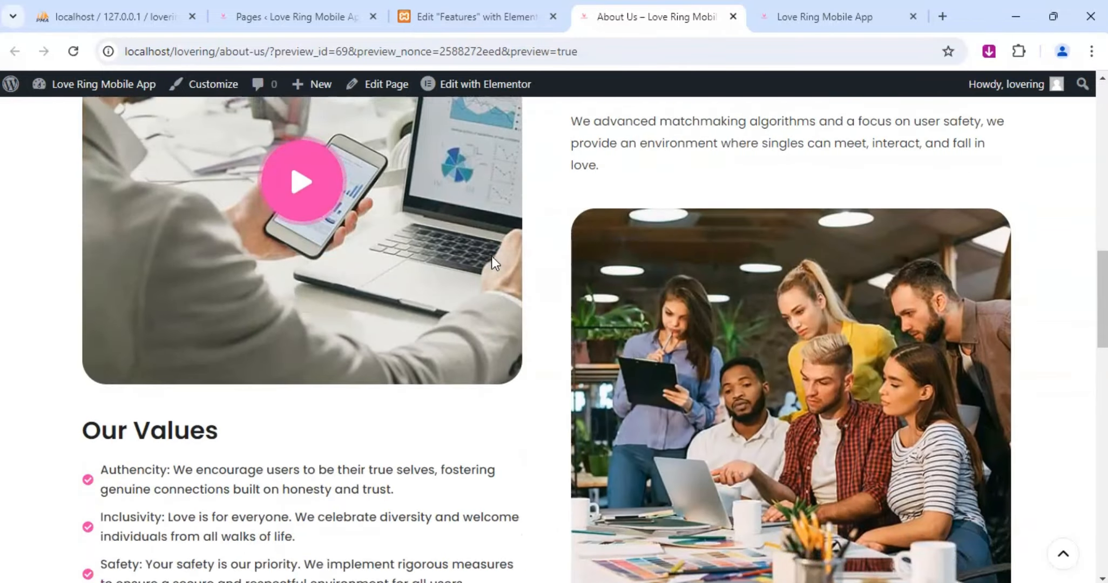
pyautogui.scroll(-10, 494, 258)
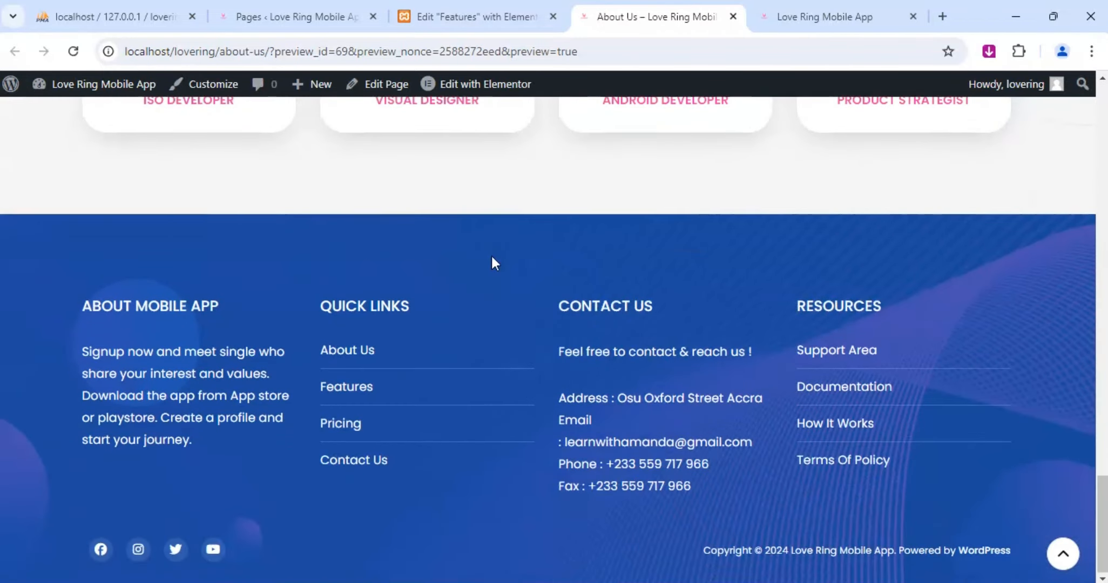
# In the Features page editor, set both background gradient colors of the title banner container to #000000.
pyautogui.click(510, 16)
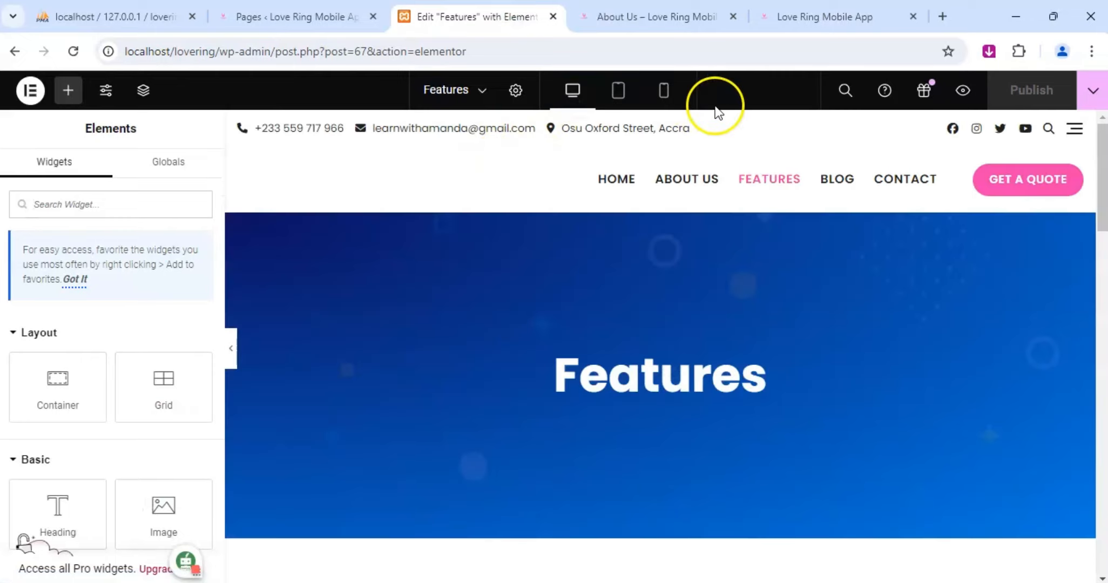
pyautogui.rightClick(659, 252)
pyautogui.click(706, 154)
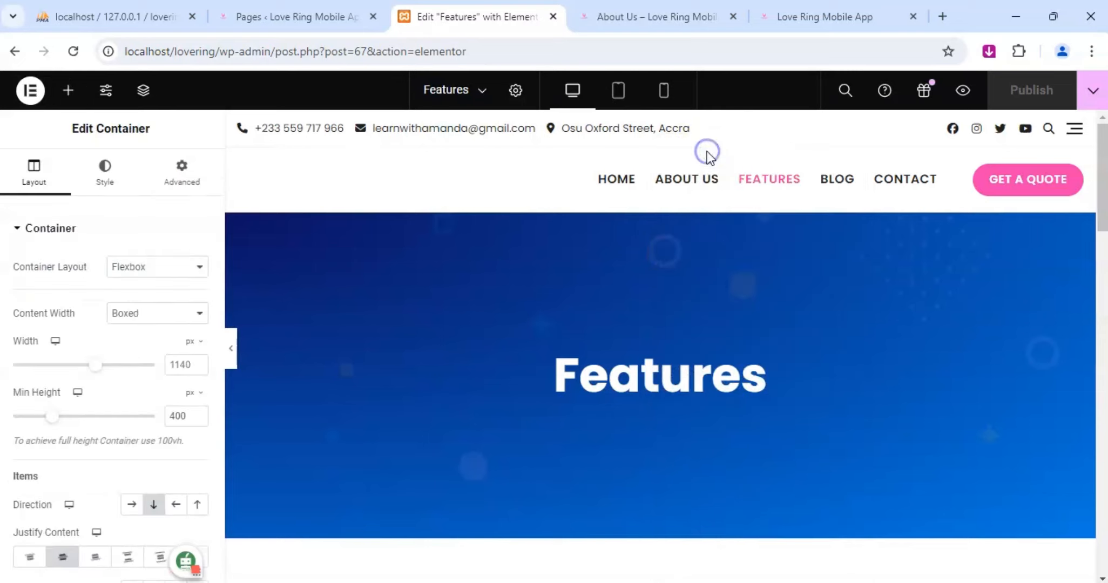
pyautogui.click(98, 185)
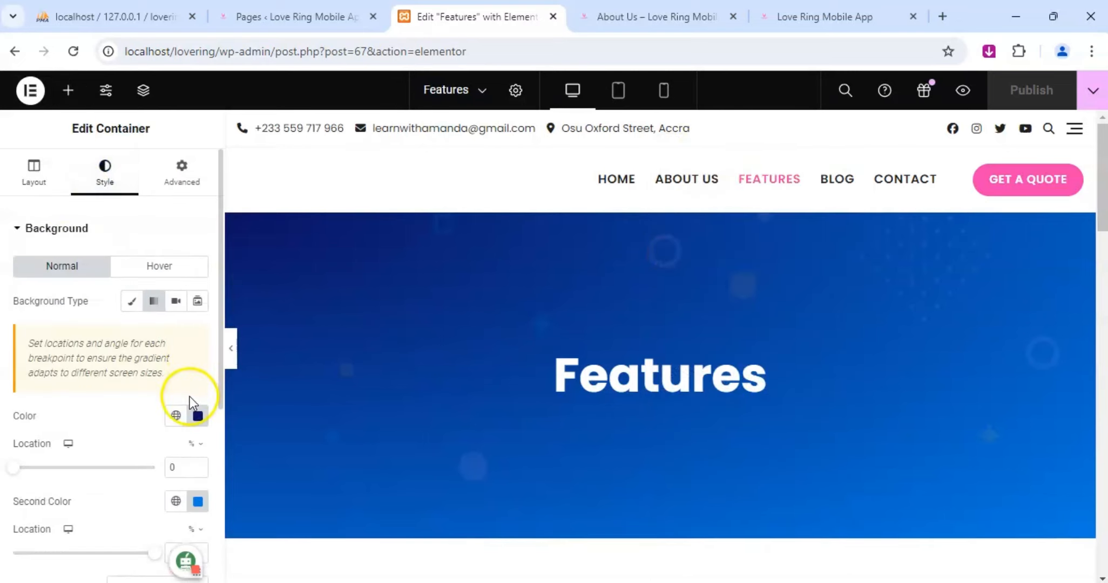
pyautogui.click(197, 416)
pyautogui.moveTo(162, 294); pyautogui.dragTo(97, 352)
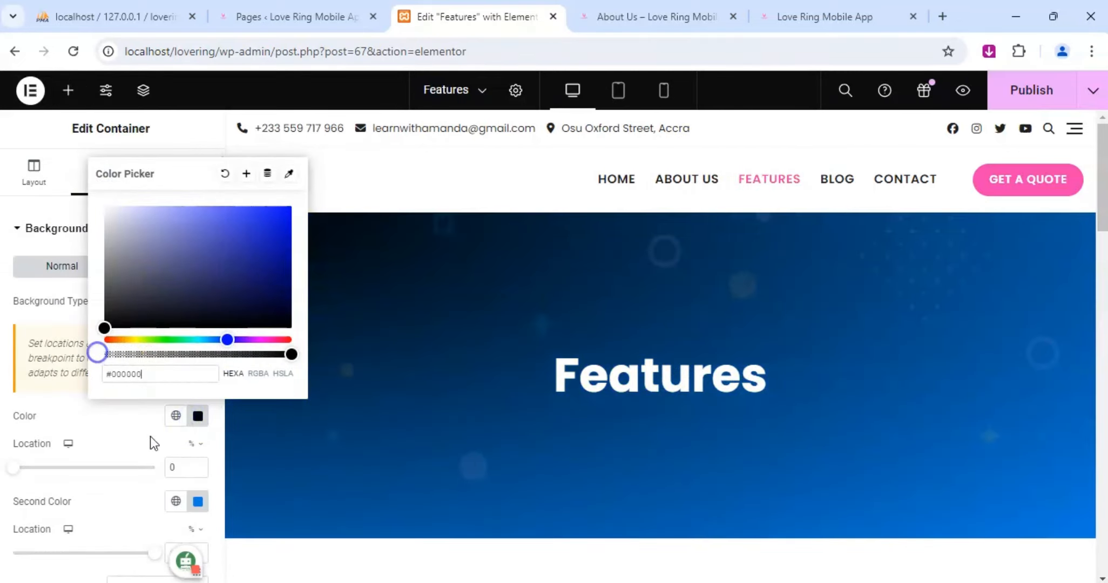
pyautogui.click(196, 501)
pyautogui.moveTo(178, 385); pyautogui.dragTo(76, 432)
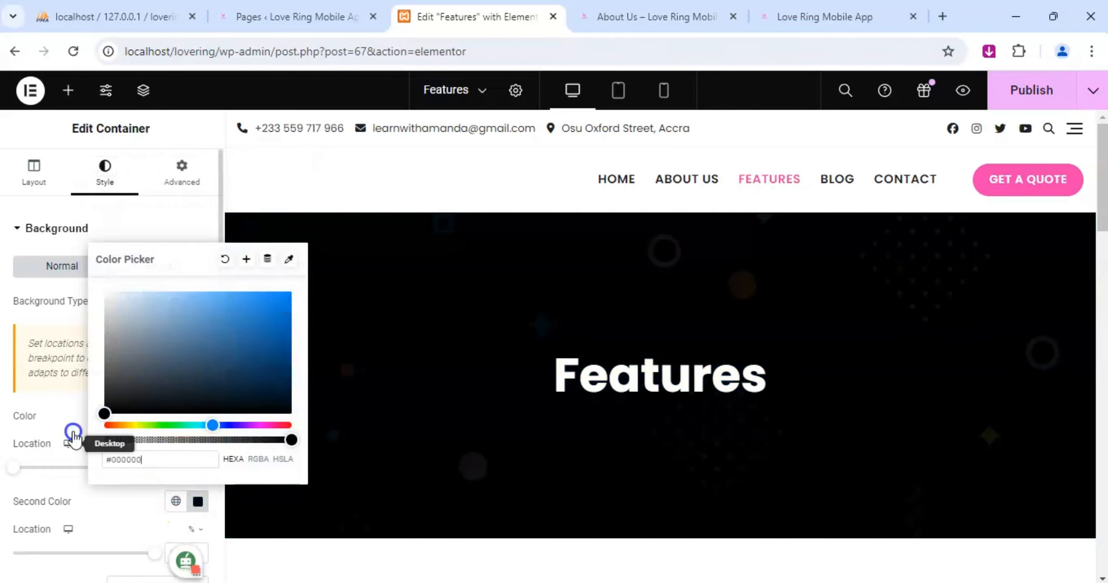
# Set the icon primary color of the Exclusive Design icon box to f13fad.
pyautogui.scroll(-6, 607, 346)
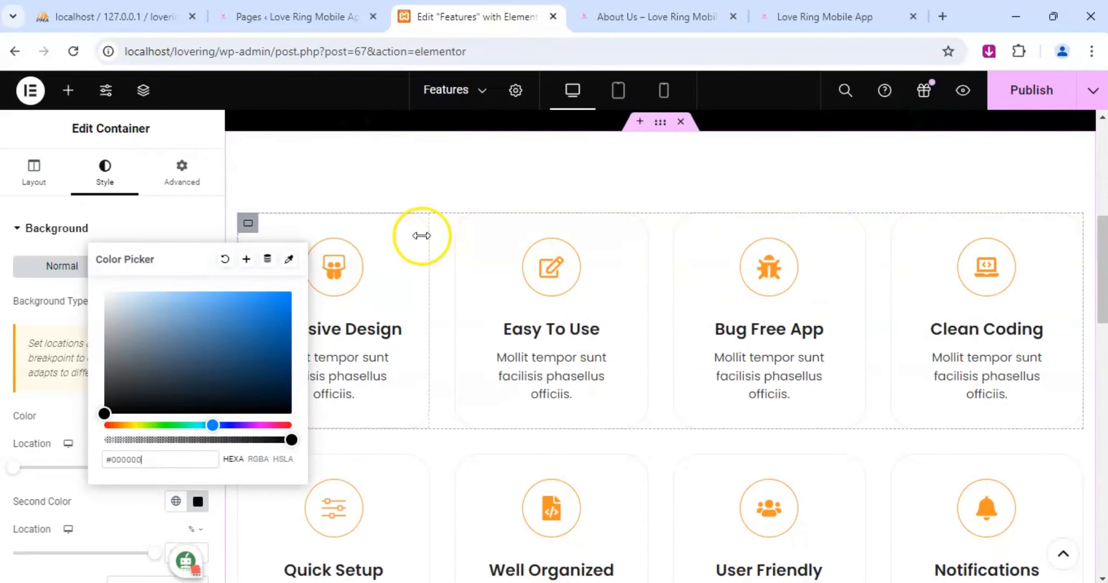
pyautogui.click(398, 246)
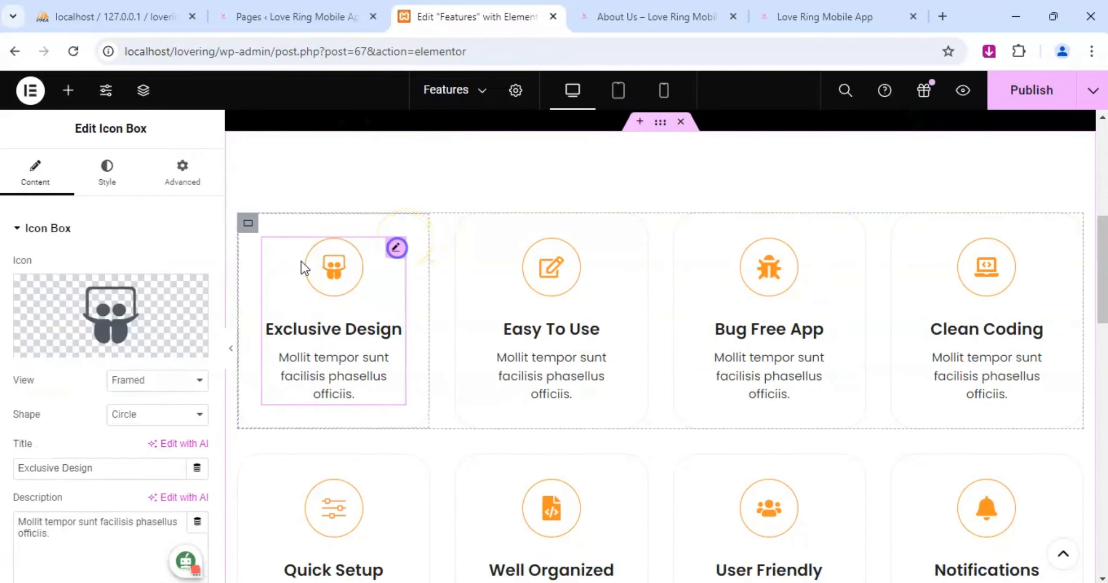
pyautogui.click(106, 173)
pyautogui.click(59, 485)
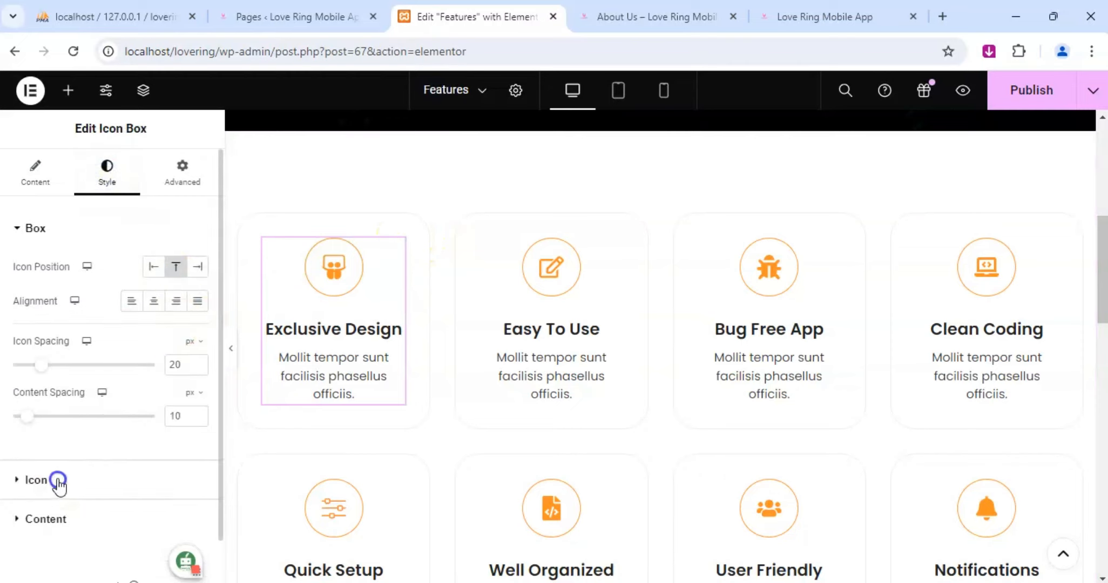
pyautogui.click(197, 340)
pyautogui.hotkey('ctrl', 'v')
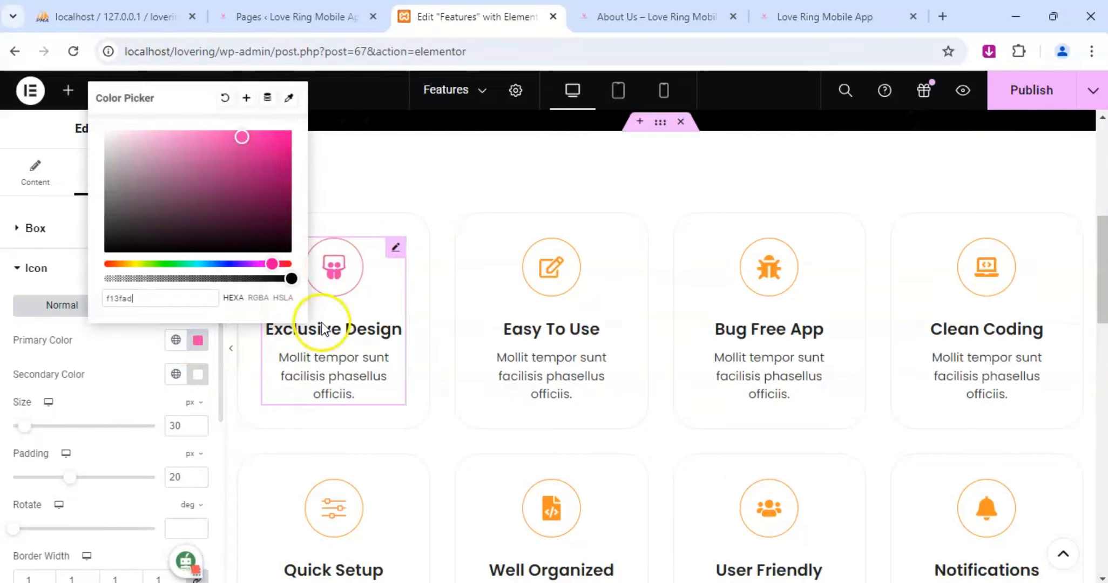
# Set the icon primary color of the Easy To Use icon box to f13fad.
pyautogui.click(616, 246)
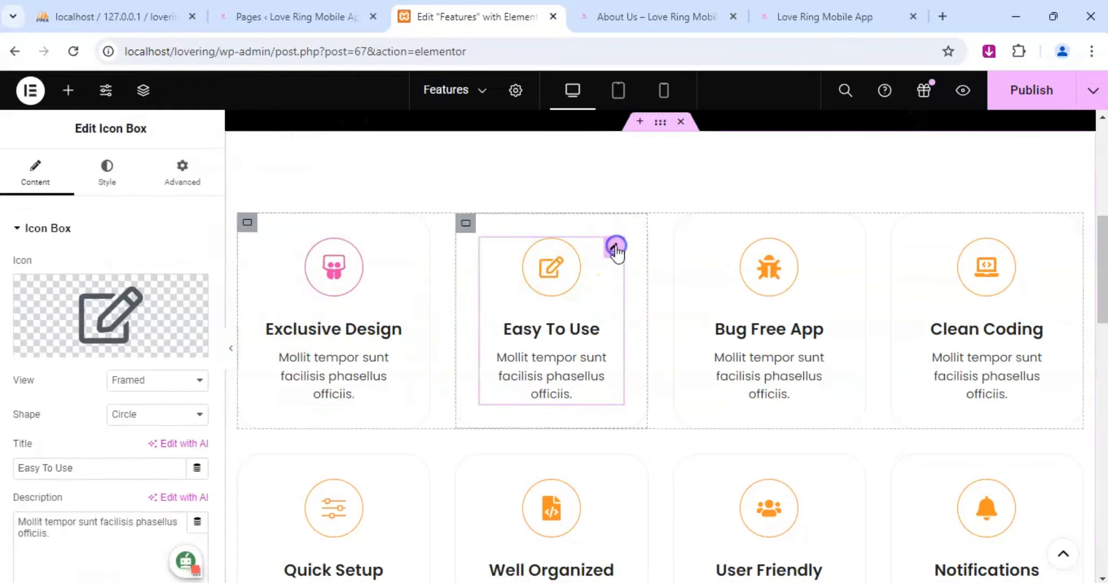
pyautogui.click(107, 178)
pyautogui.scroll(-1, 62, 371)
pyautogui.click(33, 429)
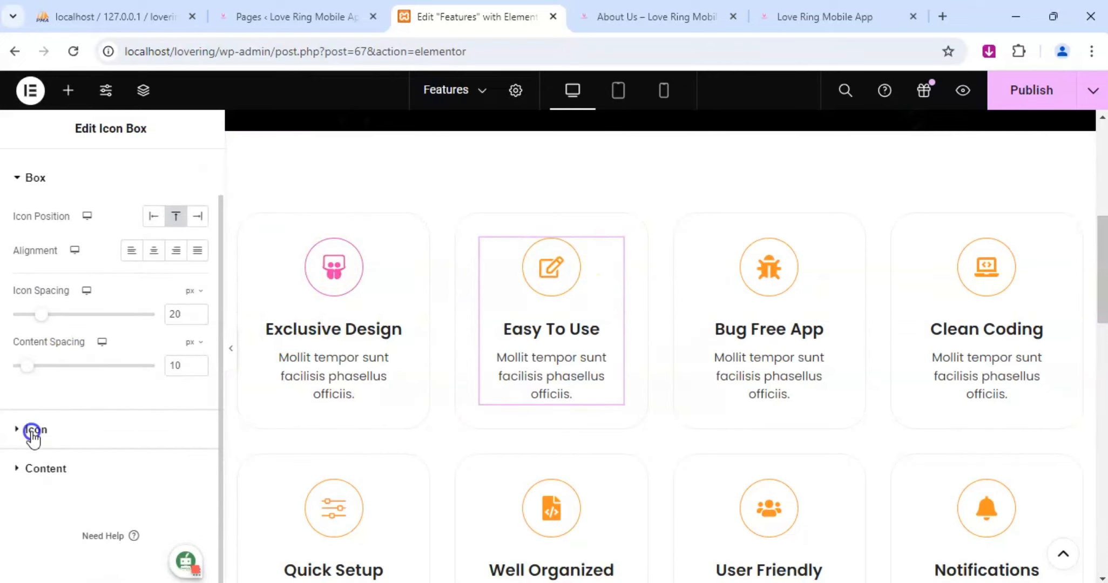
pyautogui.click(194, 340)
pyautogui.write('f13fad')
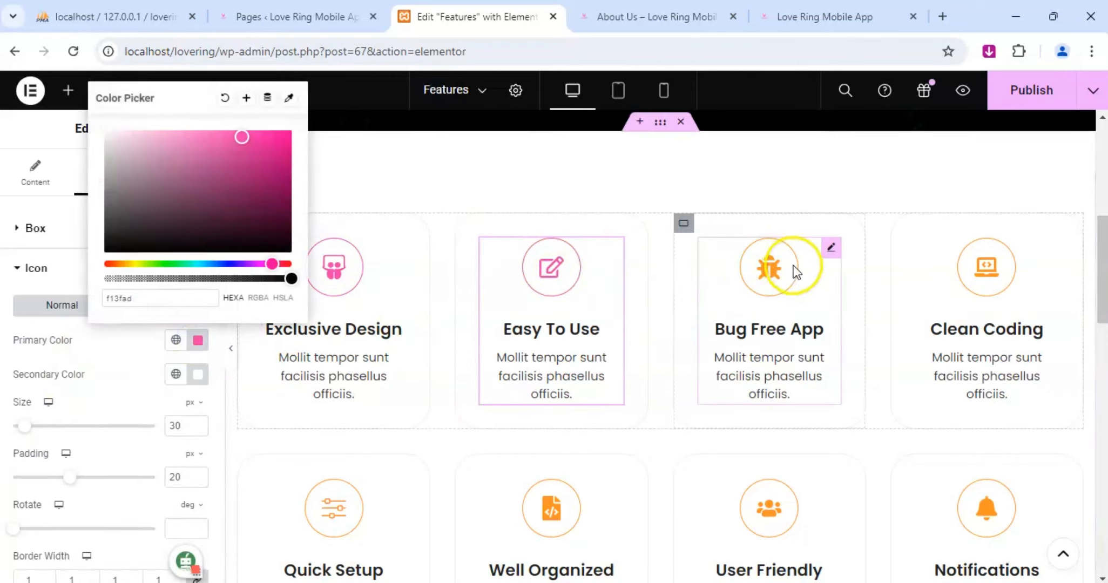
# Set the icon primary color of the Bug Free App icon box to f13fad.
pyautogui.click(831, 251)
pyautogui.click(108, 181)
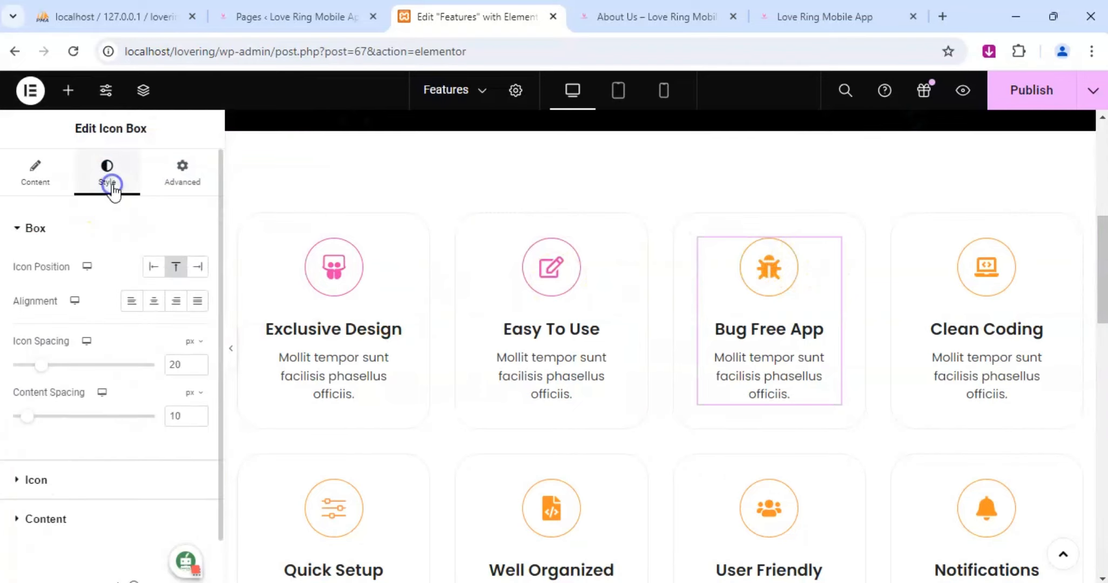
pyautogui.scroll(-1, 42, 419)
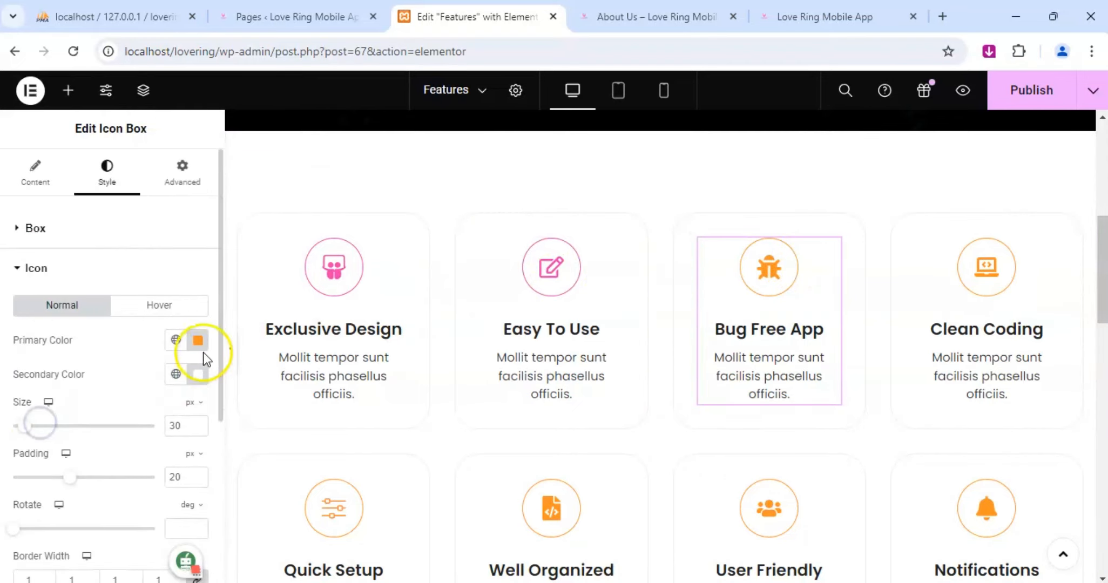
pyautogui.click(197, 340)
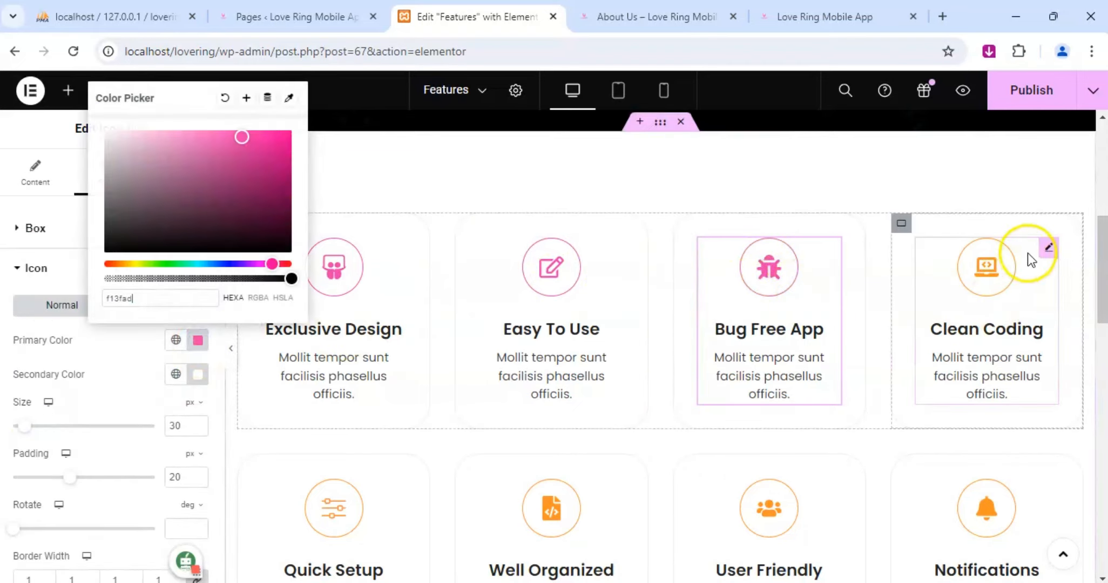
# Set the icon primary color of the Clean Coding icon box to f13fad.
pyautogui.click(1047, 247)
pyautogui.click(104, 183)
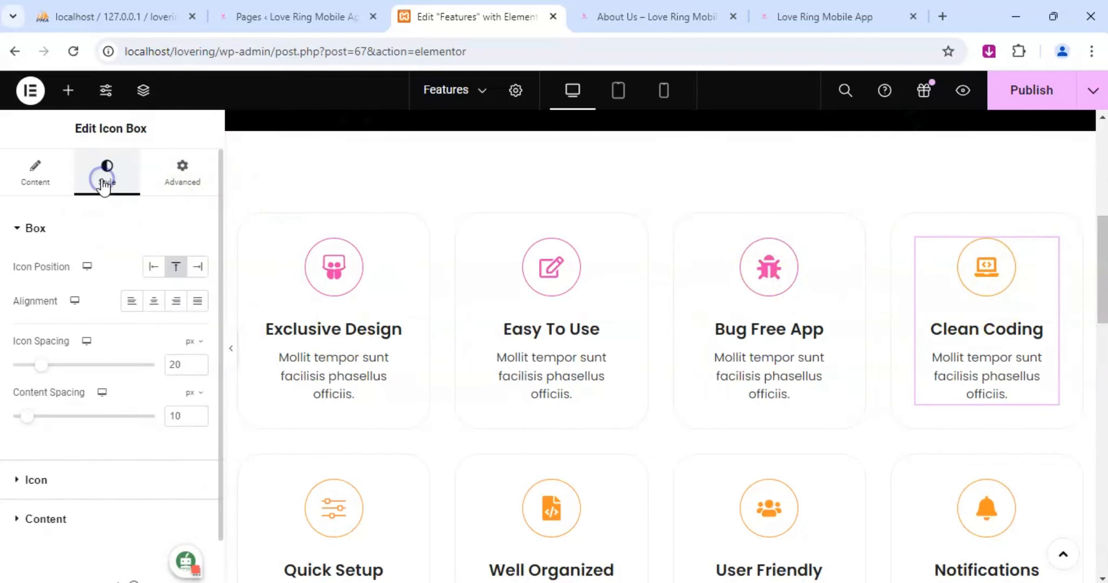
pyautogui.click(35, 477)
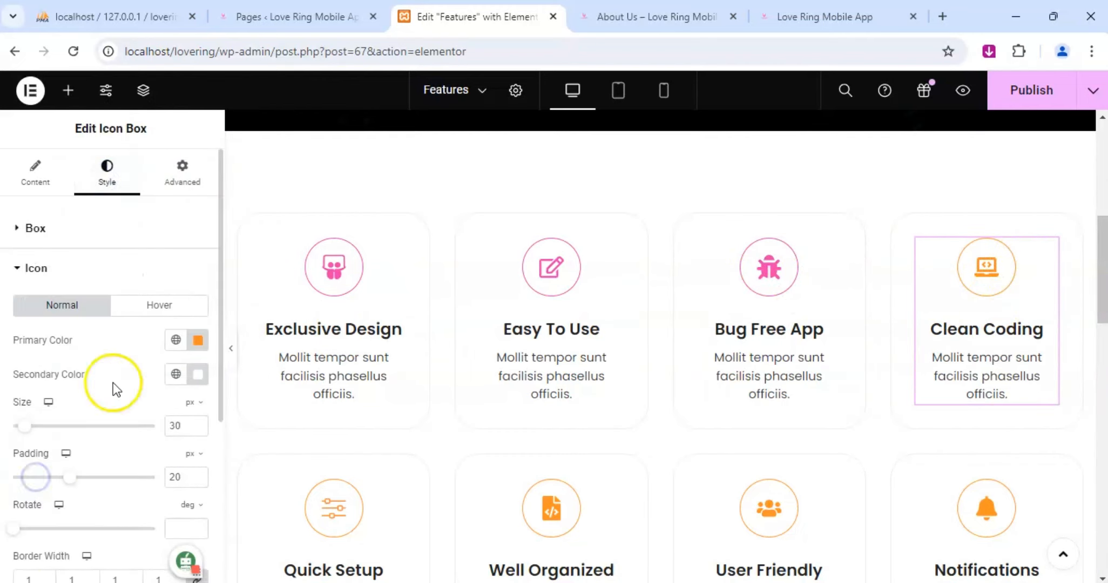
pyautogui.click(197, 340)
pyautogui.write('f13fad')
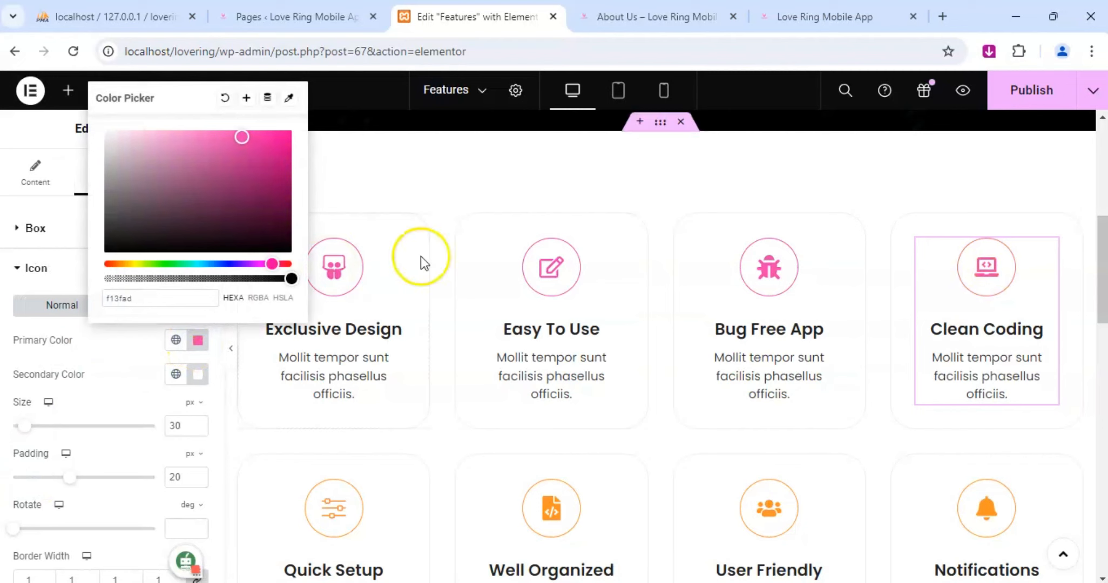
# Set the icon primary color of the Quick Setup icon box to f13fad.
pyautogui.scroll(-5, 439, 416)
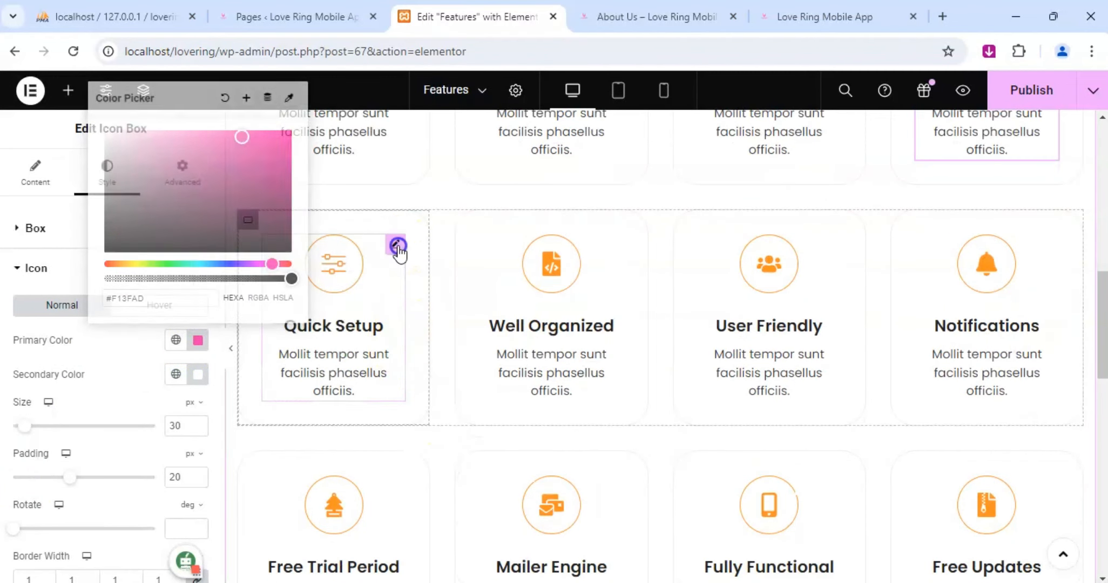
pyautogui.click(397, 249)
pyautogui.click(107, 183)
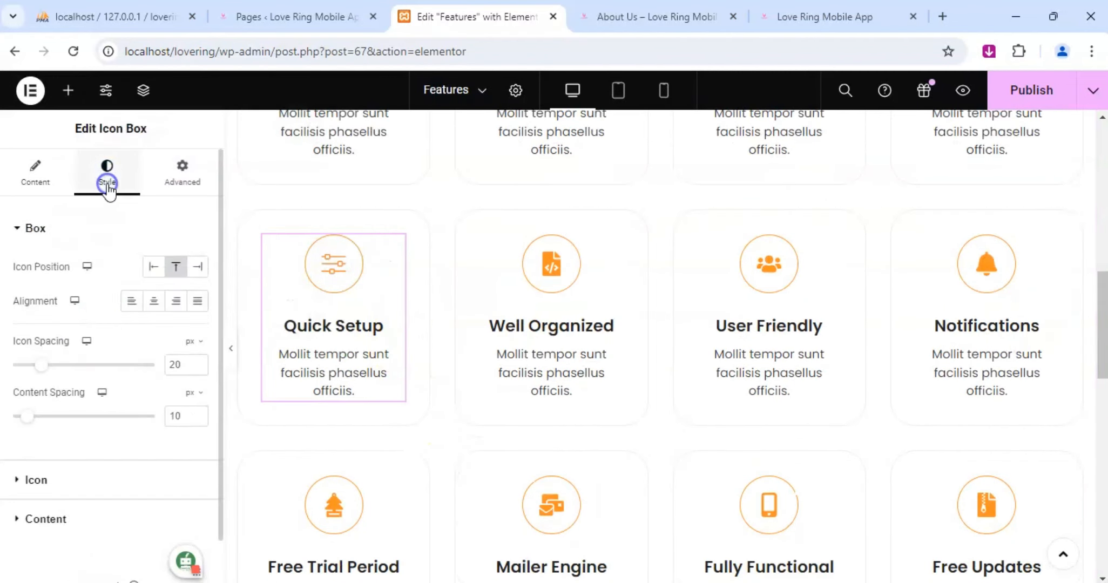
pyautogui.click(47, 483)
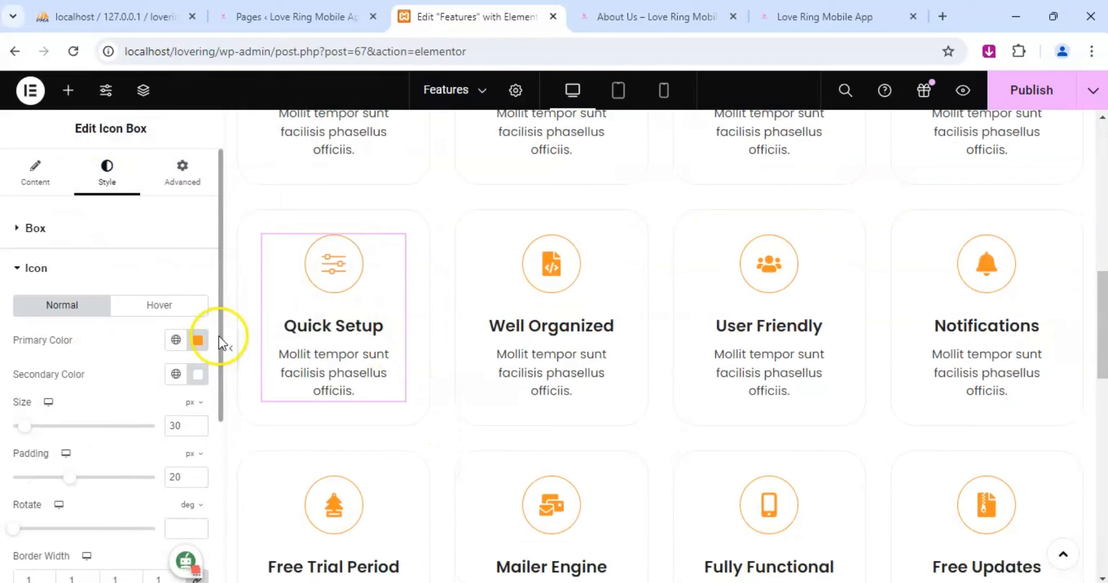
pyautogui.click(198, 343)
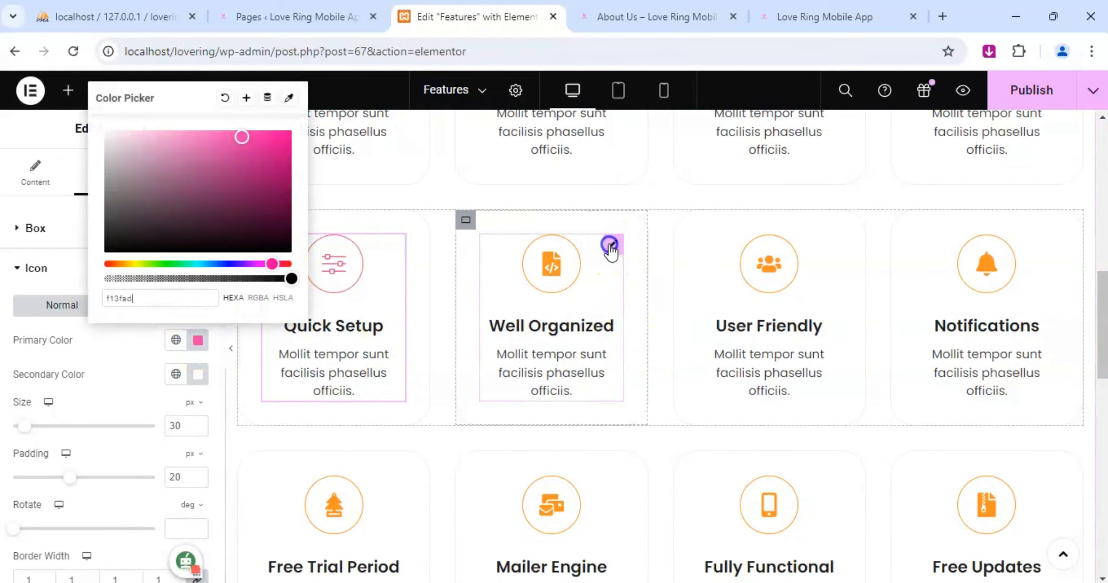
# Open the icon primary color of the Well Organized icon box for editing.
pyautogui.click(611, 248)
pyautogui.click(108, 172)
pyautogui.scroll(-1, 56, 432)
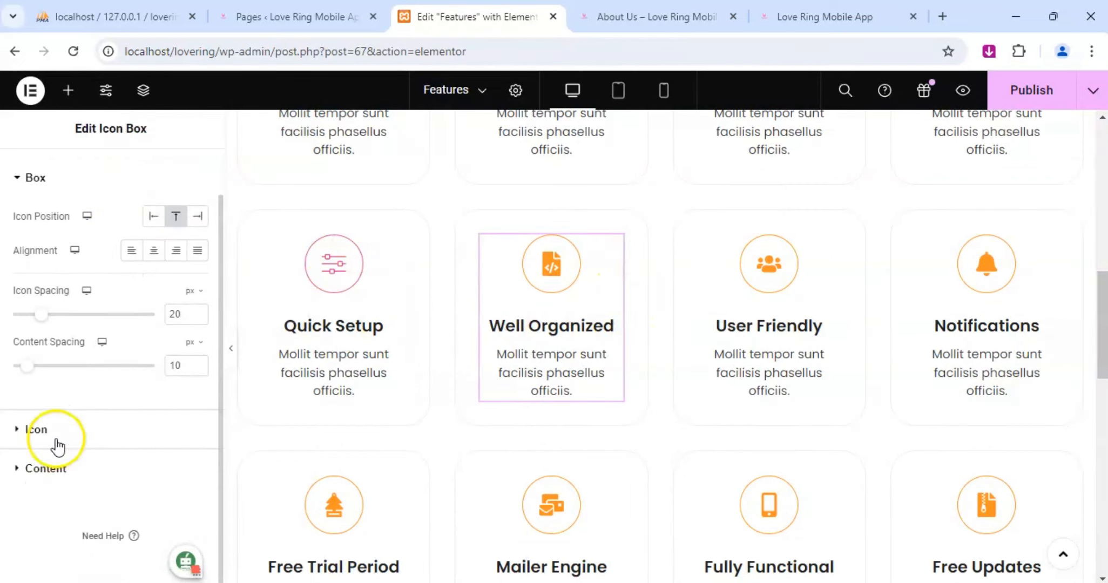
pyautogui.click(54, 434)
pyautogui.click(198, 340)
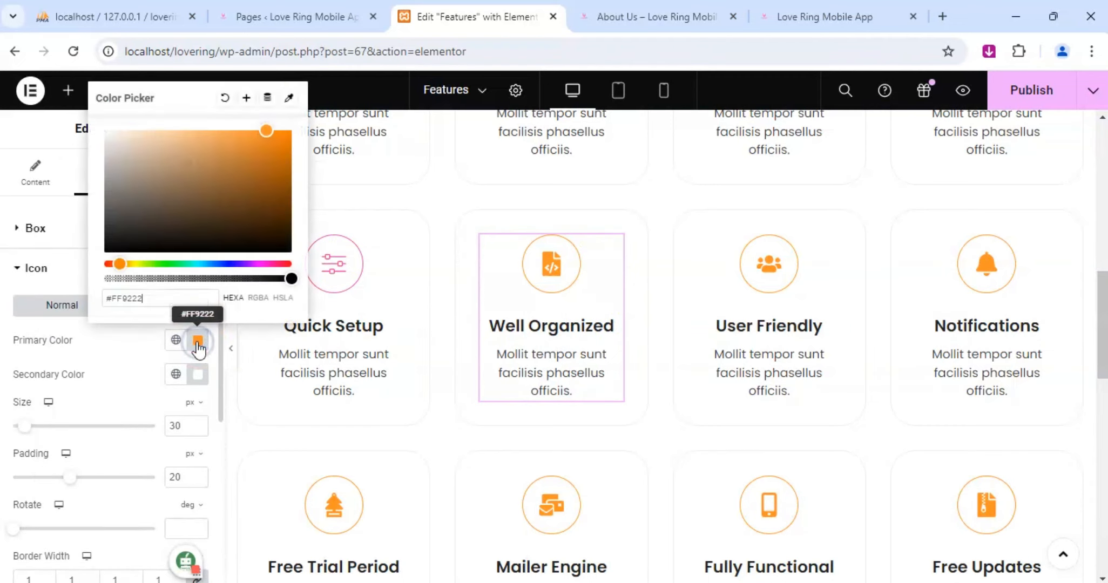
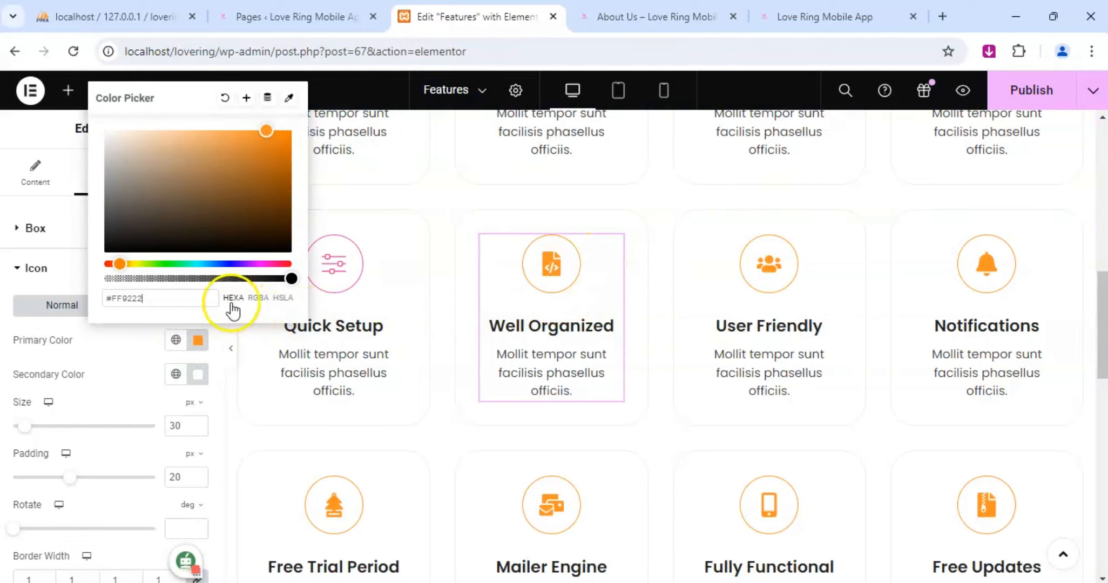
# Set the primary color of the Well Organized box's icon to f13fad and copy that hex code.
pyautogui.click(197, 340)
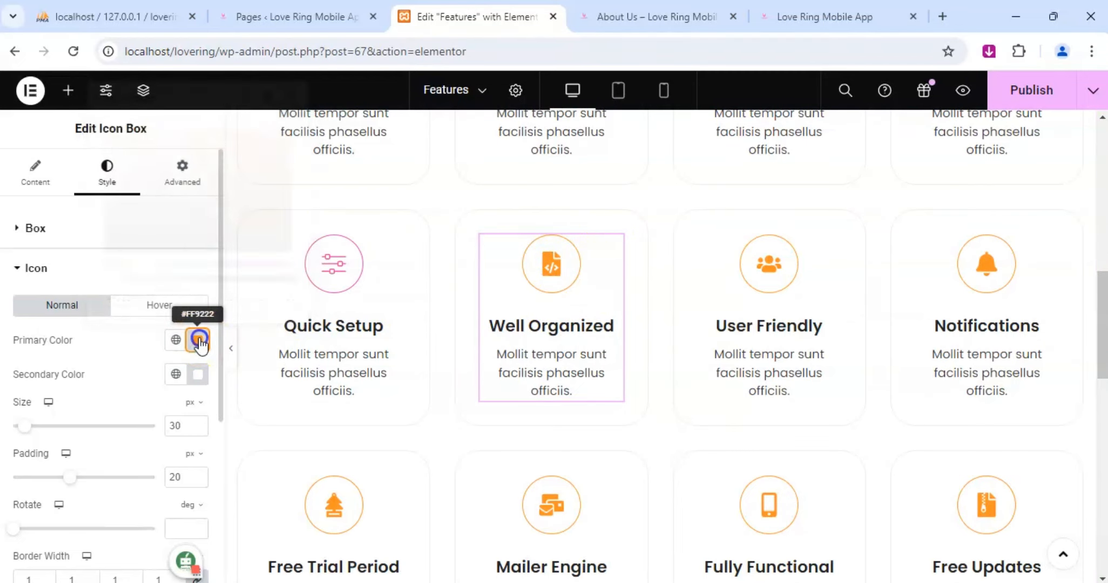
pyautogui.click(198, 341)
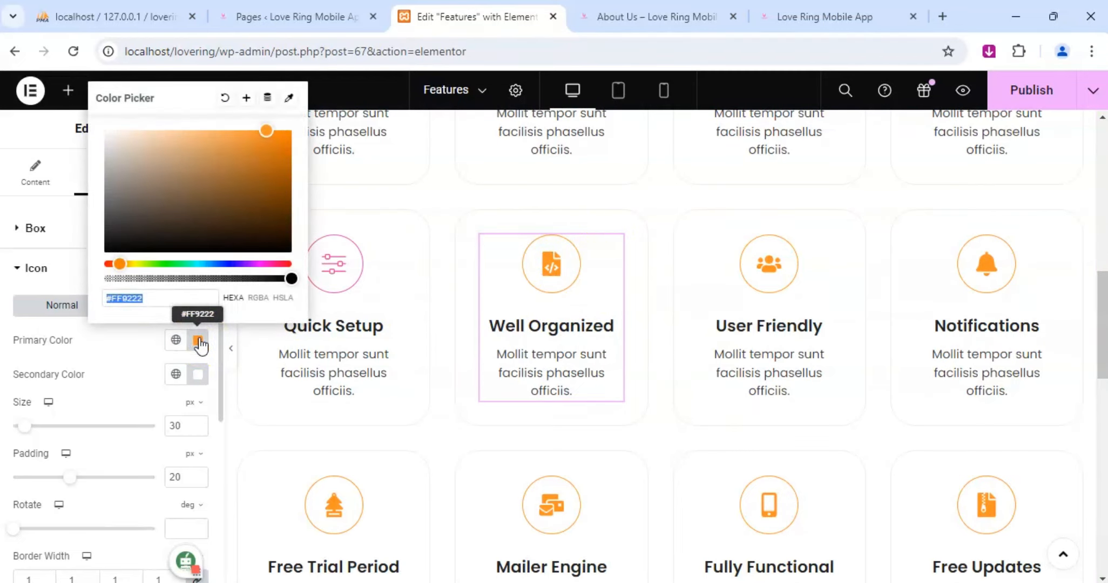
pyautogui.write('f13fad')
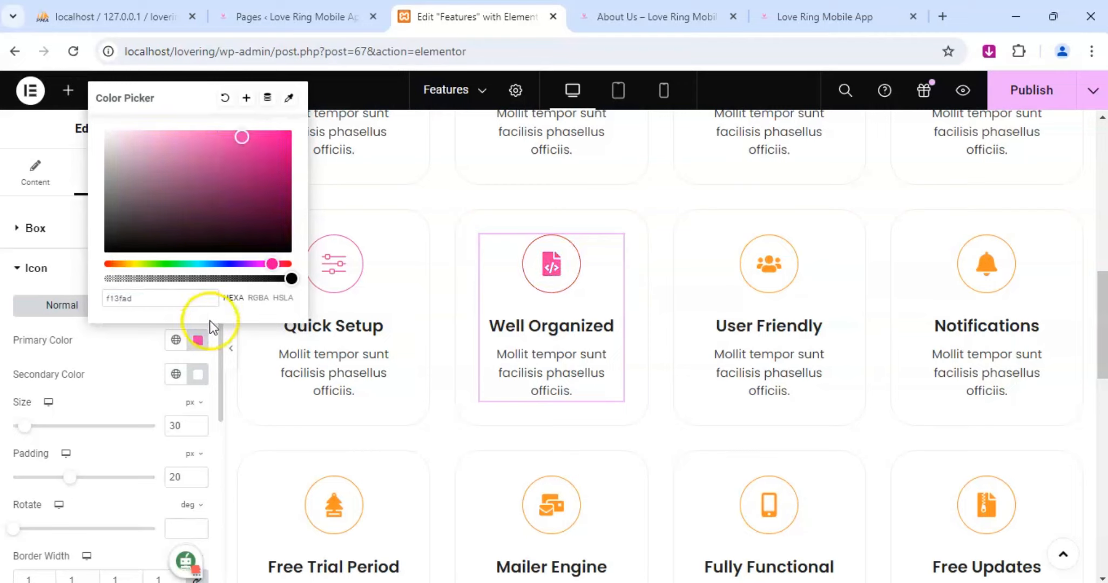
pyautogui.moveTo(135, 298); pyautogui.dragTo(48, 292)
pyautogui.hotkey('ctrl', 'c')
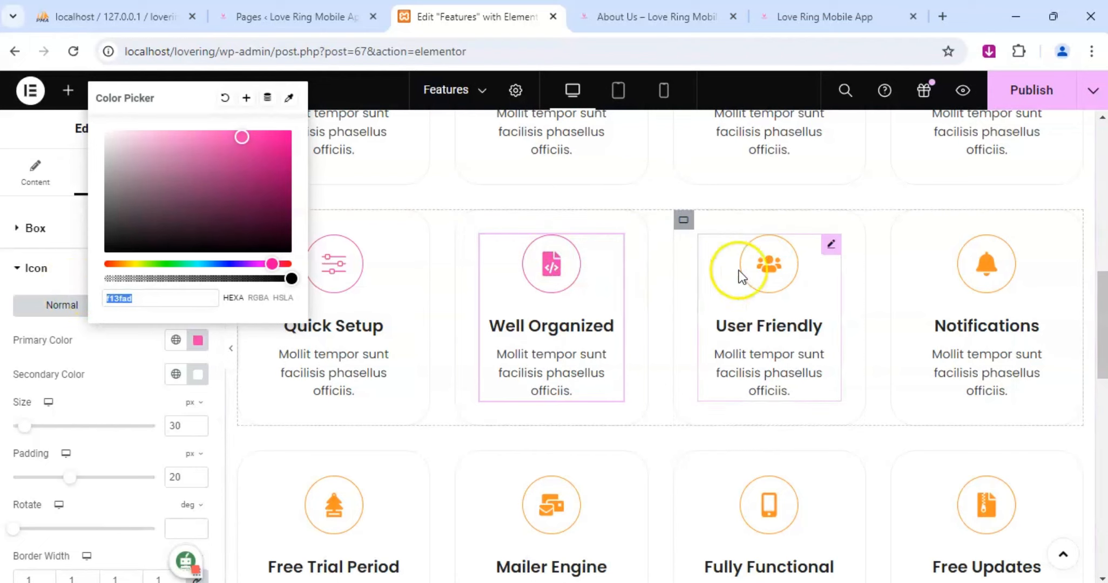
# Set the primary color of the User Friendly box's icon to the copied hex code f13fad.
pyautogui.click(825, 248)
pyautogui.click(88, 182)
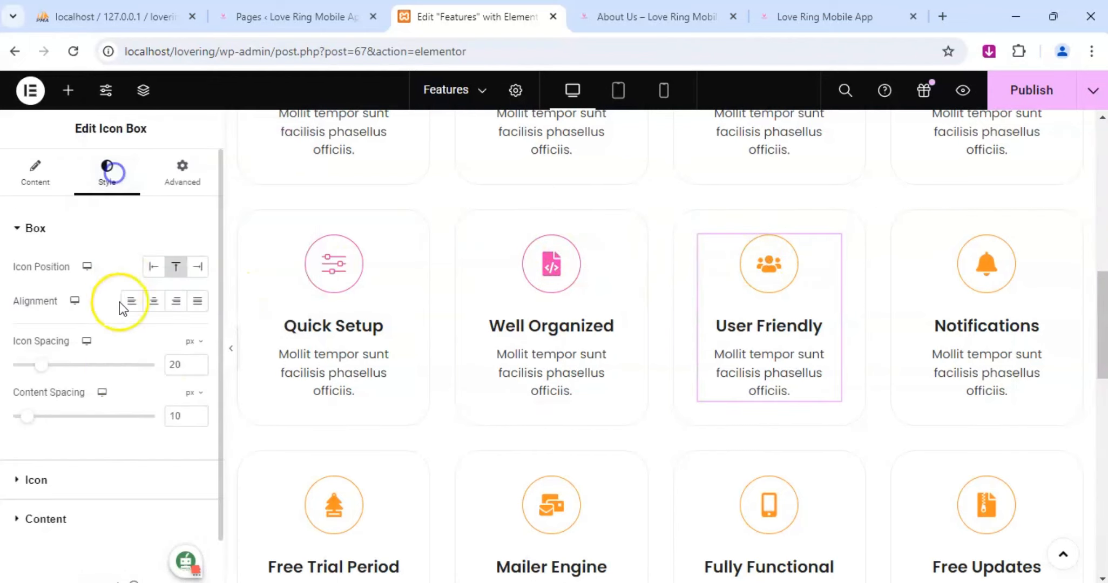
pyautogui.click(67, 467)
pyautogui.click(198, 341)
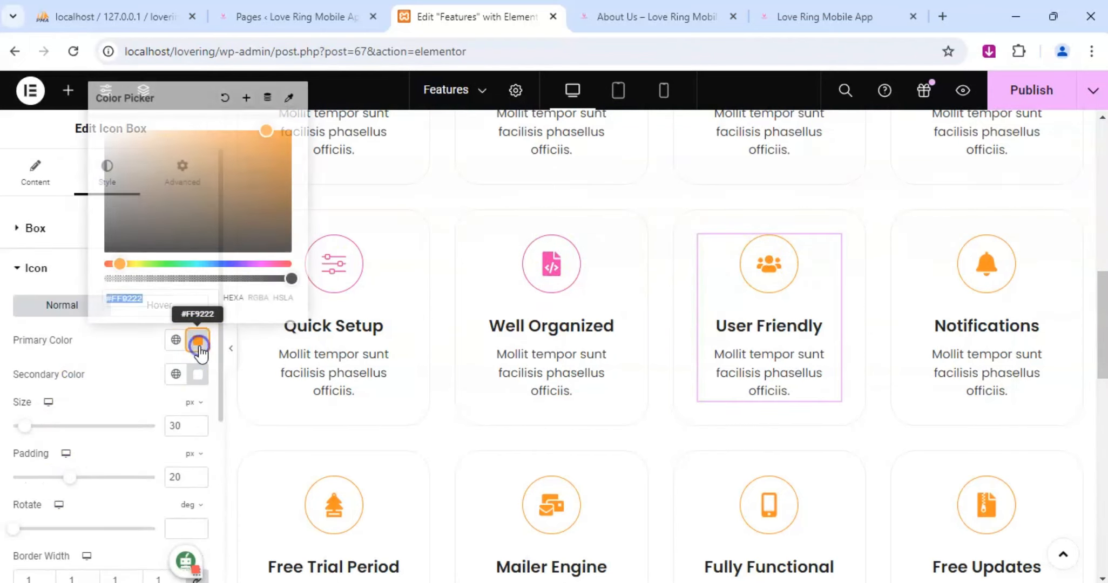
pyautogui.hotkey('ctrl', 'v')
# Change the Notifications box's icon to the same pink primary color, f13fad.
pyautogui.click(1048, 244)
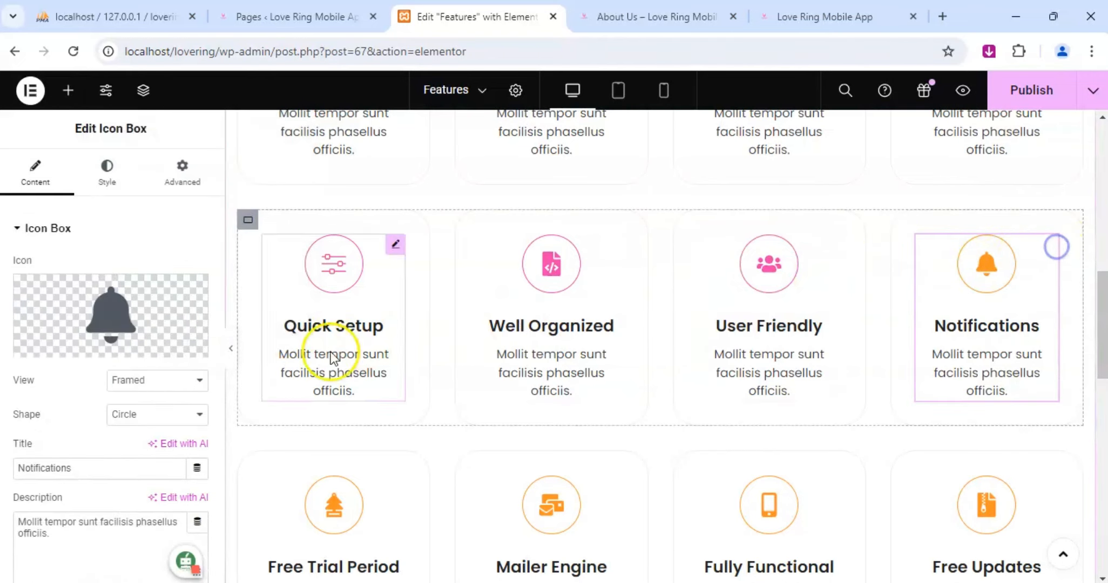
pyautogui.click(106, 181)
pyautogui.scroll(-1, 181, 473)
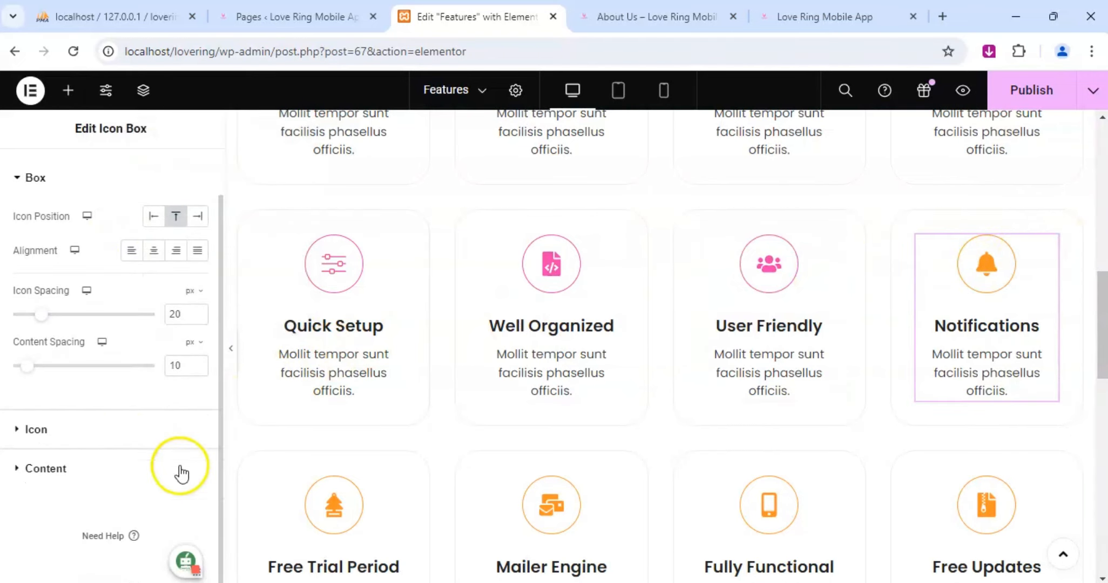
pyautogui.click(39, 429)
pyautogui.click(198, 341)
pyautogui.hotkey('ctrl', 'v')
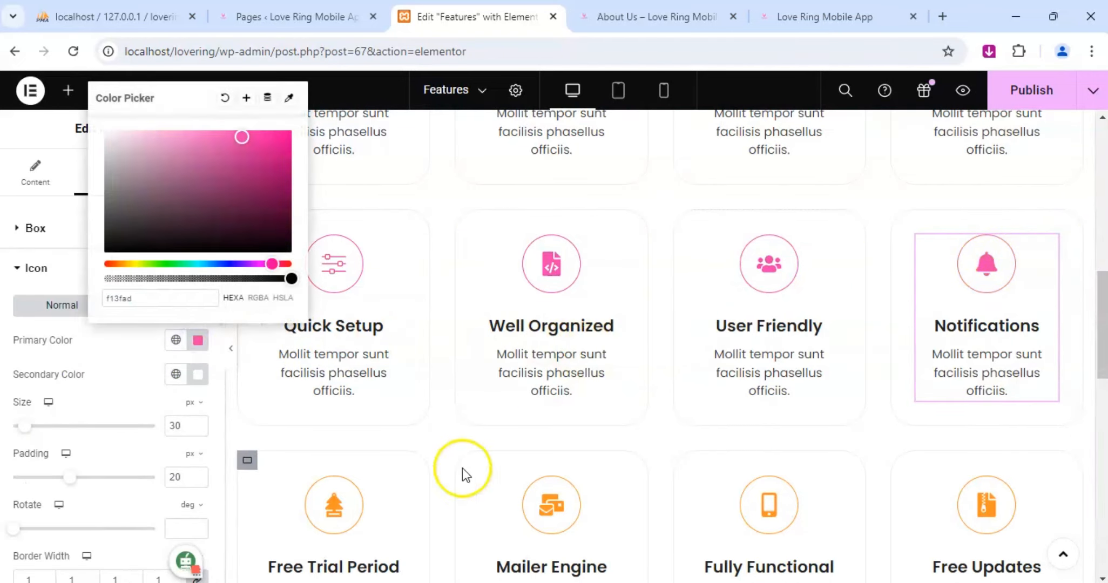
# Set the primary color of the Free Trial Period box's icon to f13fad.
pyautogui.click(393, 486)
pyautogui.click(108, 187)
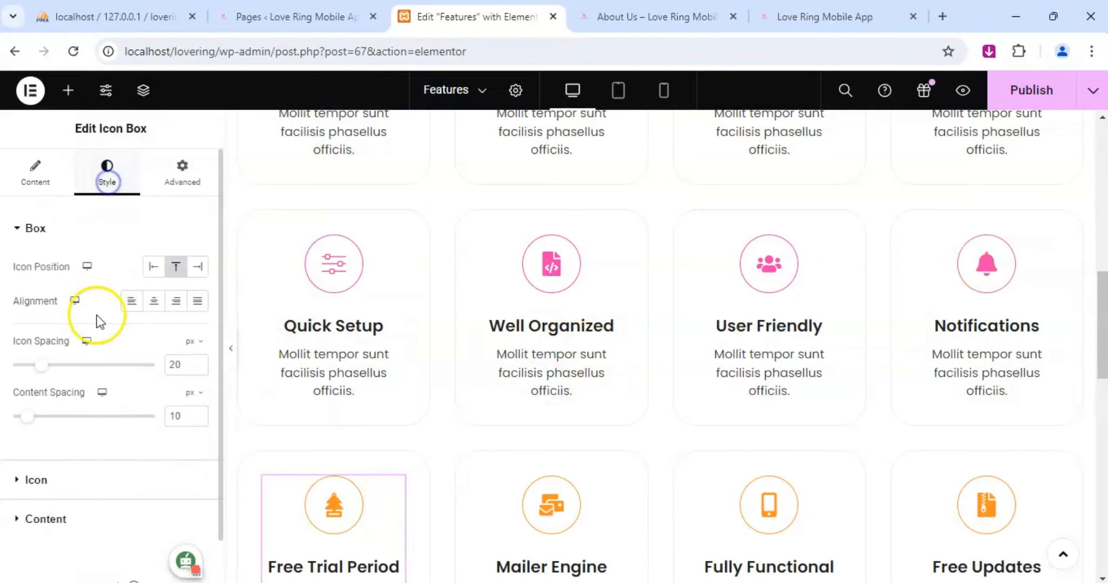
pyautogui.scroll(-1, 70, 378)
pyautogui.click(41, 426)
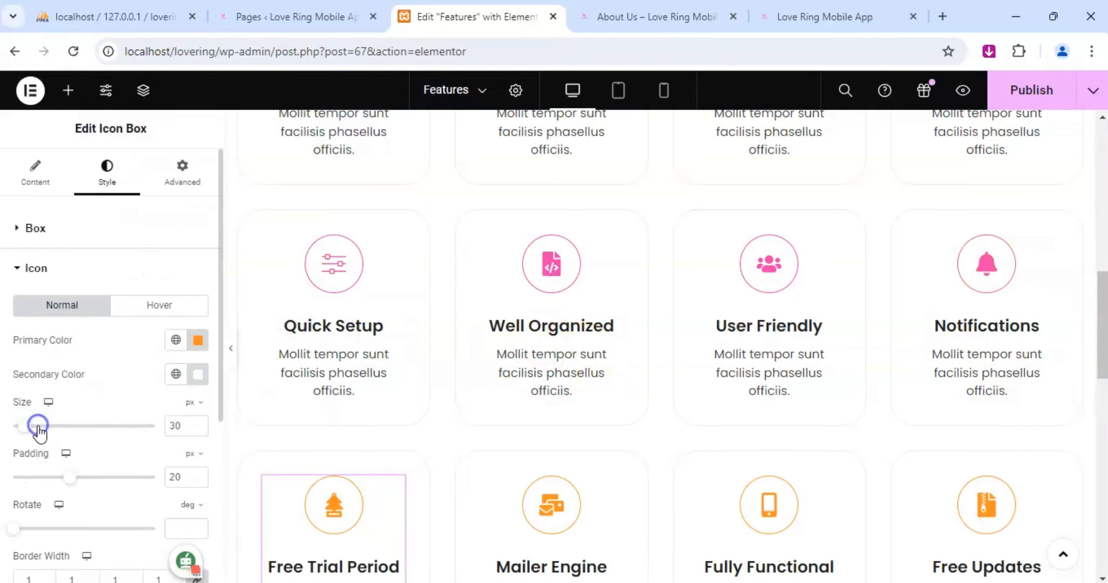
pyautogui.click(198, 340)
pyautogui.hotkey('ctrl', 'v')
# Apply the primary color f13fad to the icon of the Mailer Engine box.
pyautogui.click(616, 484)
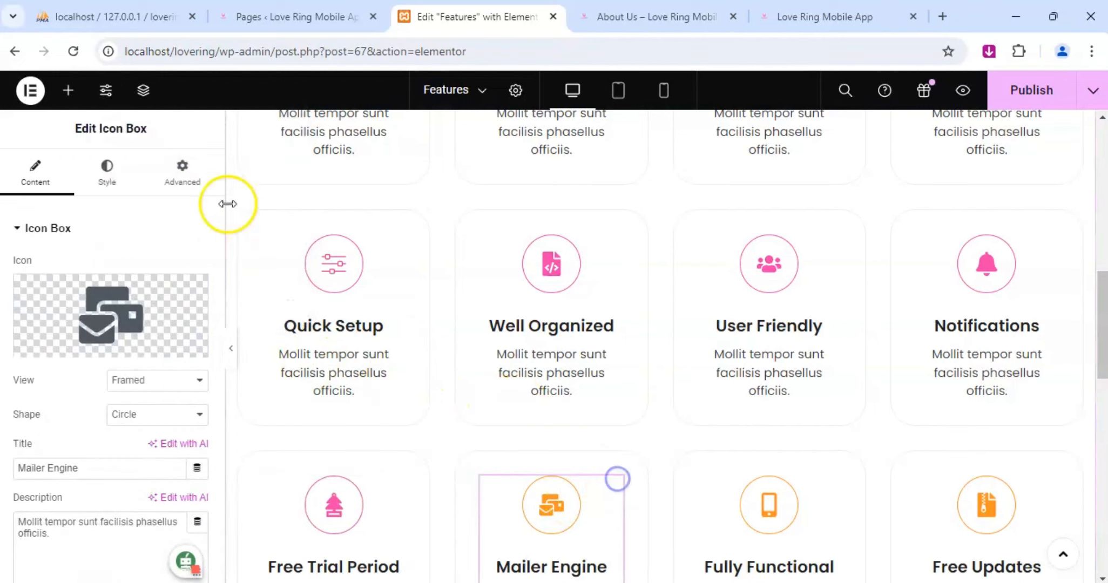
pyautogui.click(105, 170)
pyautogui.scroll(-1, 70, 421)
pyautogui.click(31, 427)
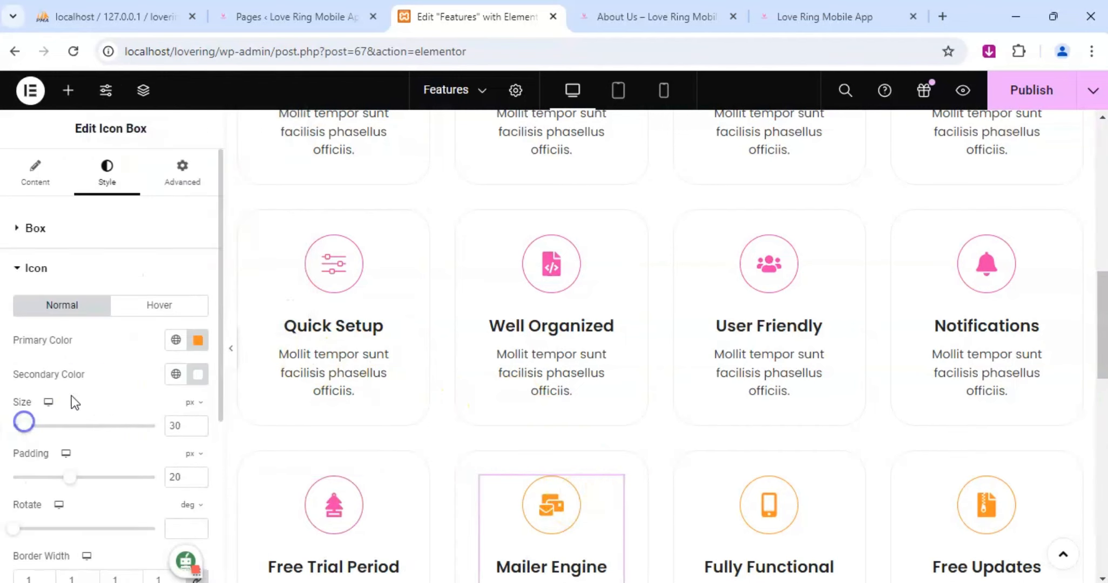
pyautogui.click(198, 340)
pyautogui.hotkey('ctrl', 'v')
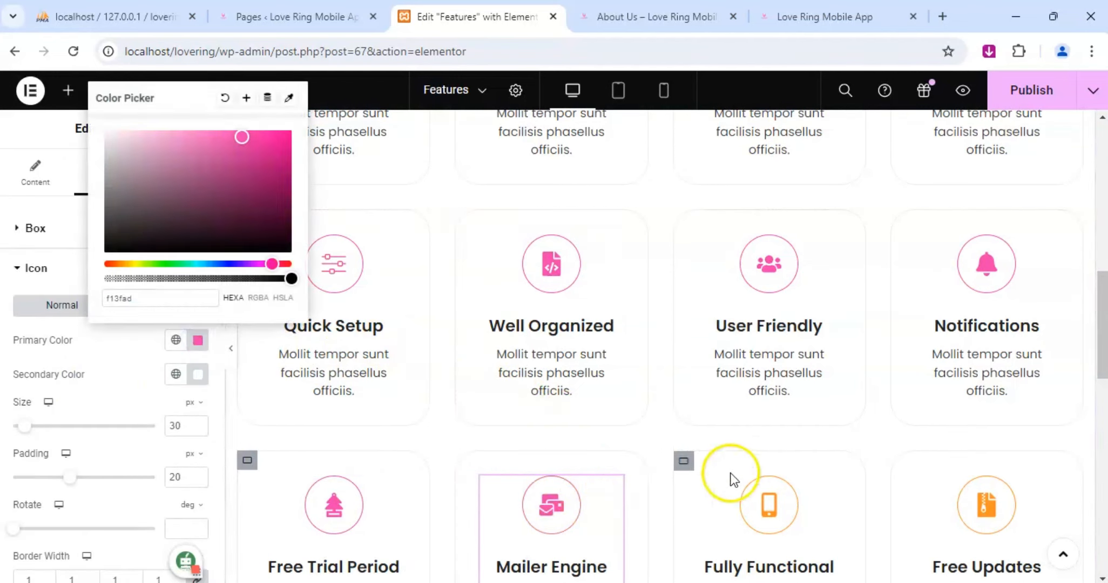
# Set the primary color of the Fully Functional box's icon to f13fad.
pyautogui.click(837, 487)
pyautogui.click(106, 170)
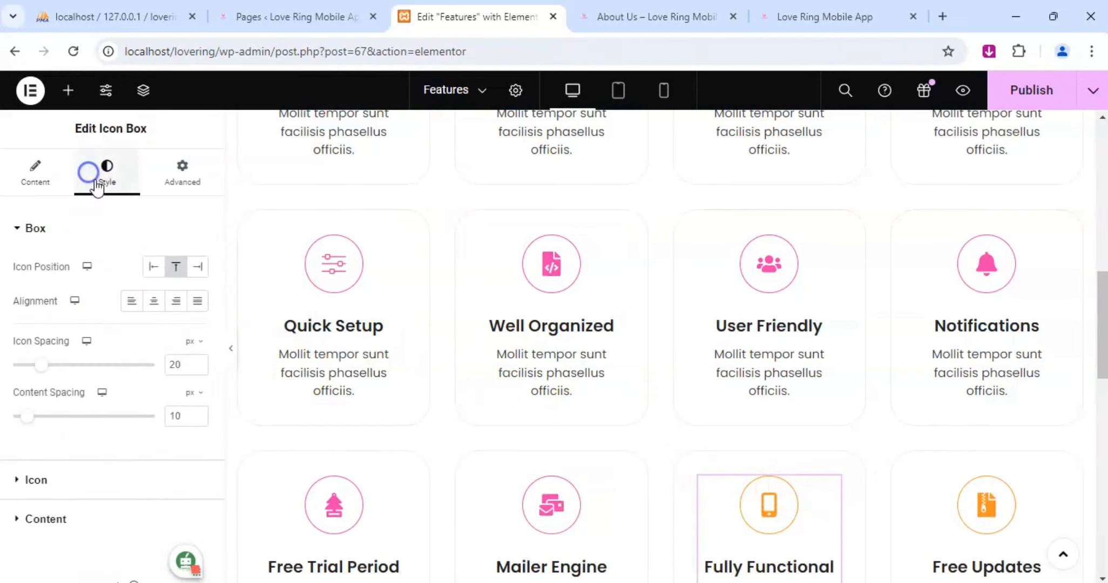
pyautogui.scroll(-1, 108, 432)
pyautogui.click(43, 429)
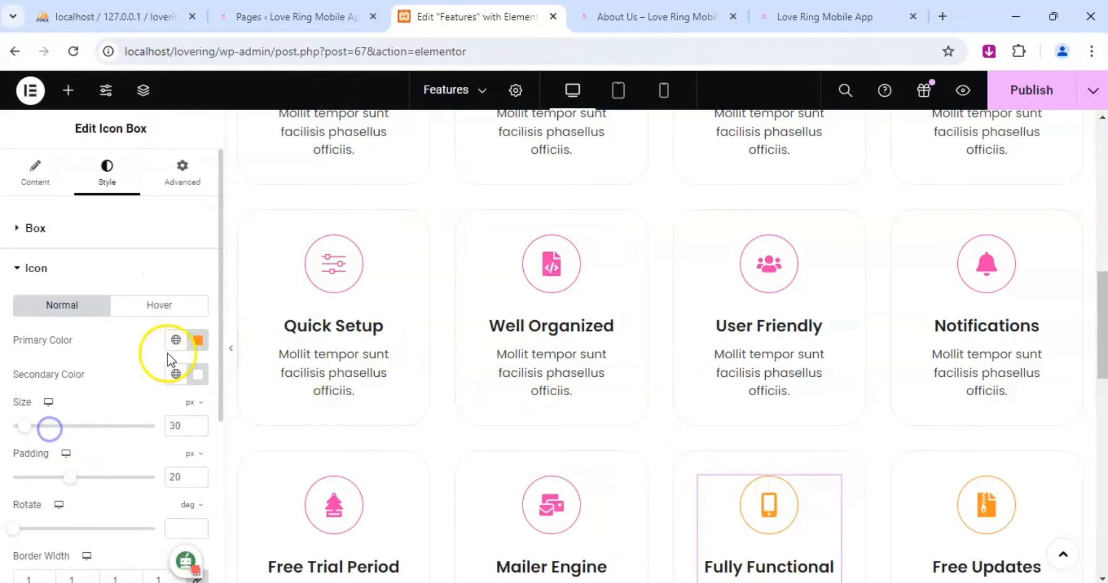
pyautogui.click(197, 340)
pyautogui.hotkey('ctrl', 'v')
# Set the primary color of the Free Updates box's icon to f13fad and close the color picker.
pyautogui.scroll(-4, 899, 359)
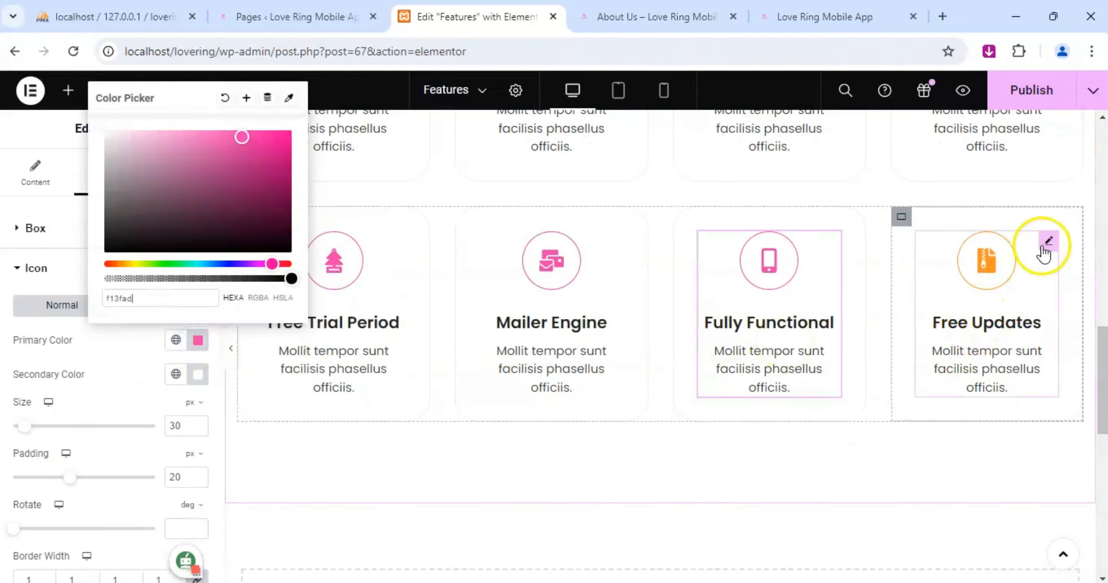
pyautogui.click(1046, 240)
pyautogui.click(106, 168)
pyautogui.scroll(-1, 90, 356)
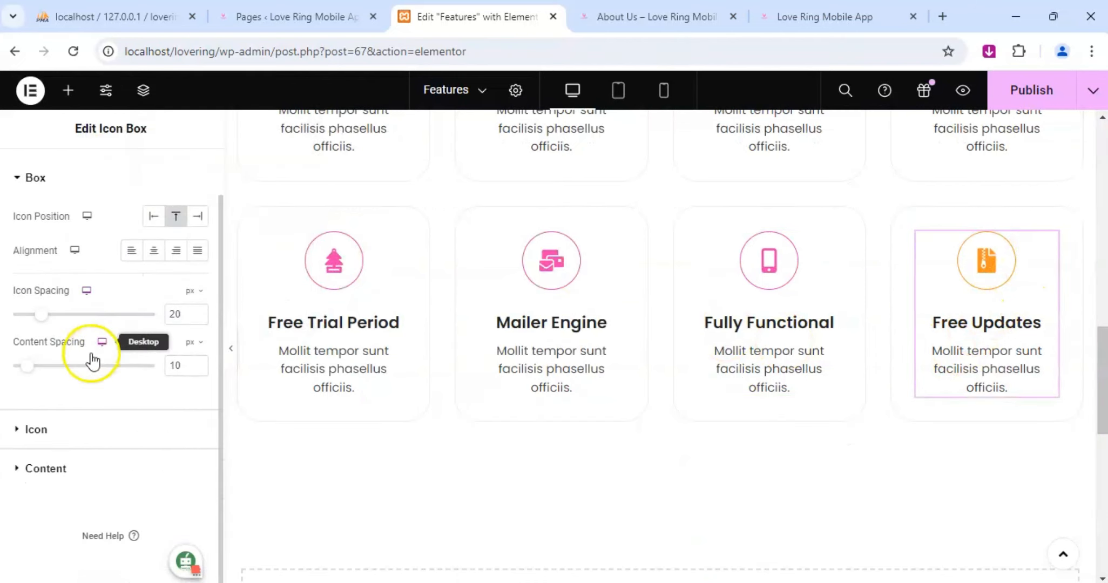
pyautogui.click(50, 427)
pyautogui.click(199, 341)
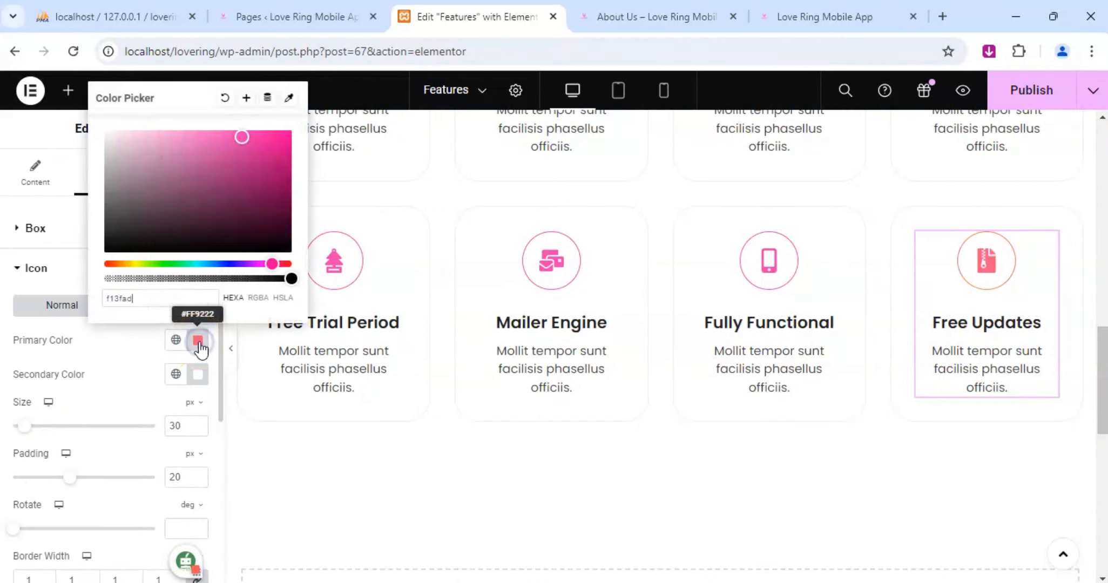
pyautogui.hotkey('ctrl', 'v')
pyautogui.click(276, 440)
# Review the icon colors and placeholder descriptions of all the feature boxes on the page.
pyautogui.scroll(4, 598, 327)
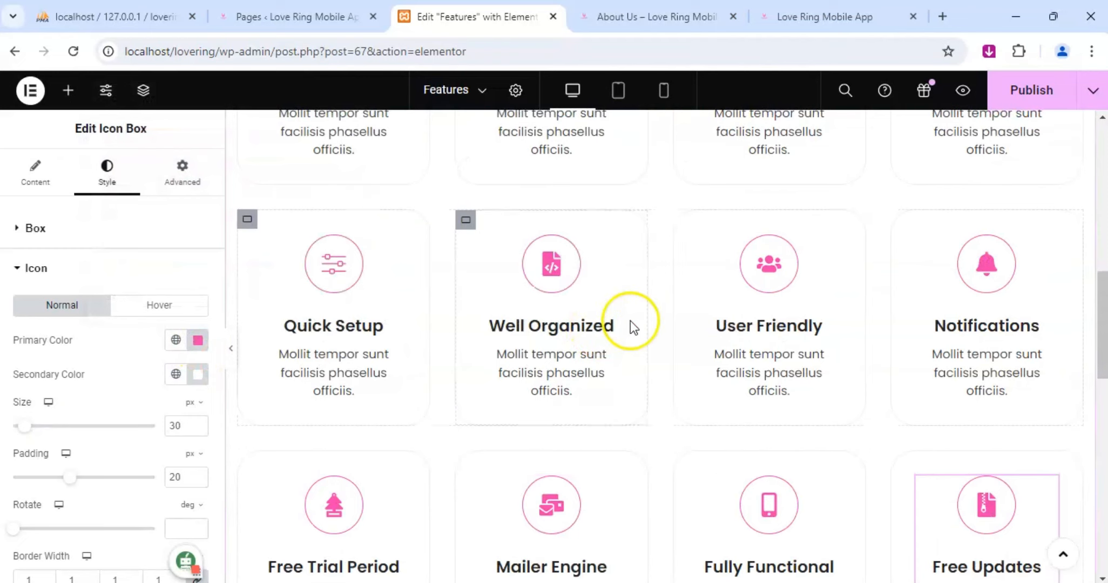
pyautogui.scroll(4, 633, 323)
pyautogui.scroll(-8, 621, 320)
pyautogui.scroll(-5, 621, 320)
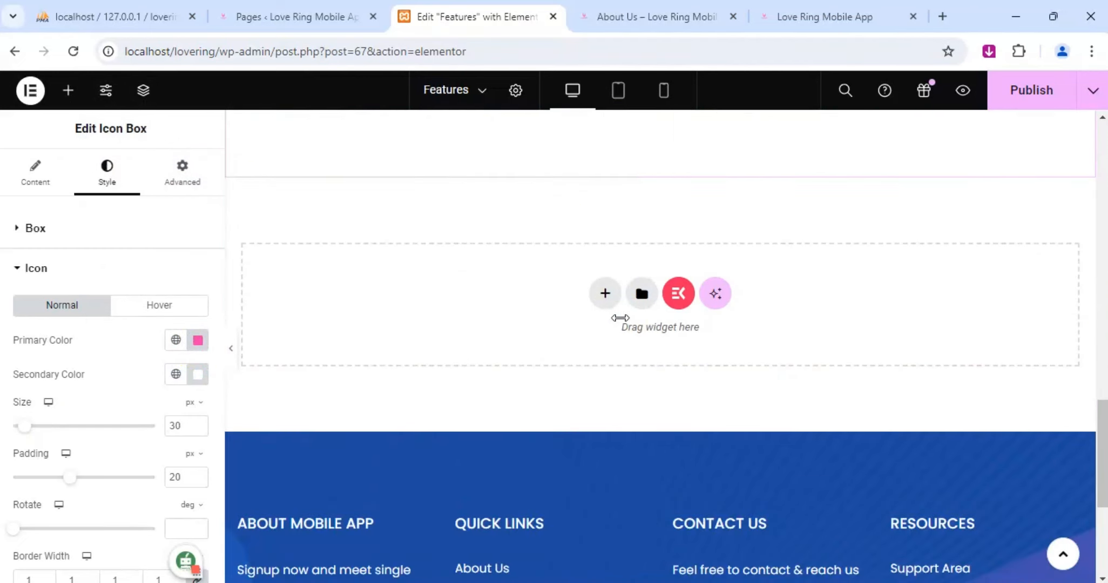
pyautogui.scroll(6, 621, 321)
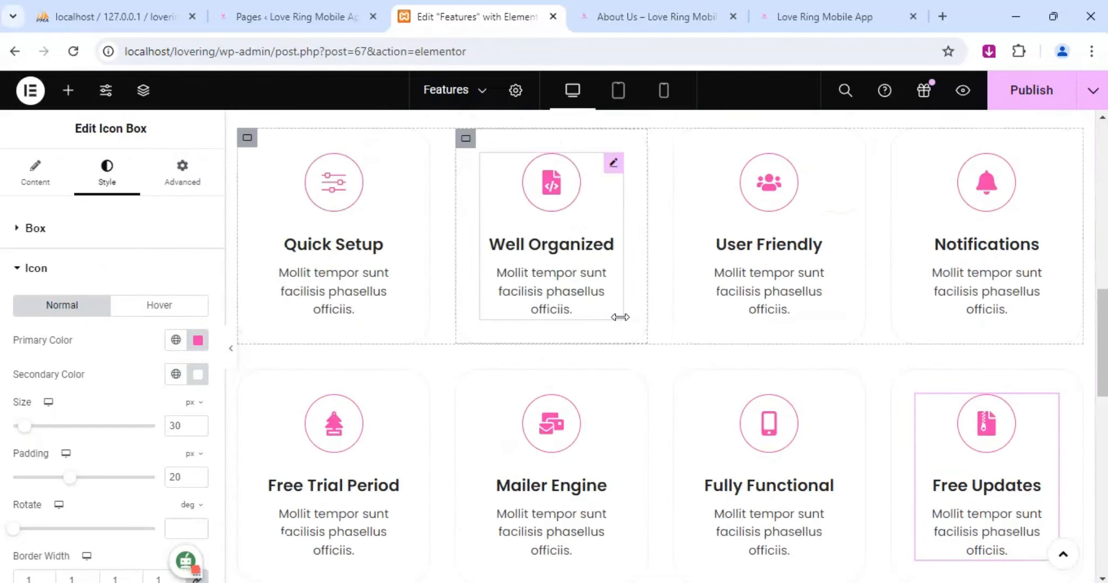
pyautogui.scroll(4, 621, 318)
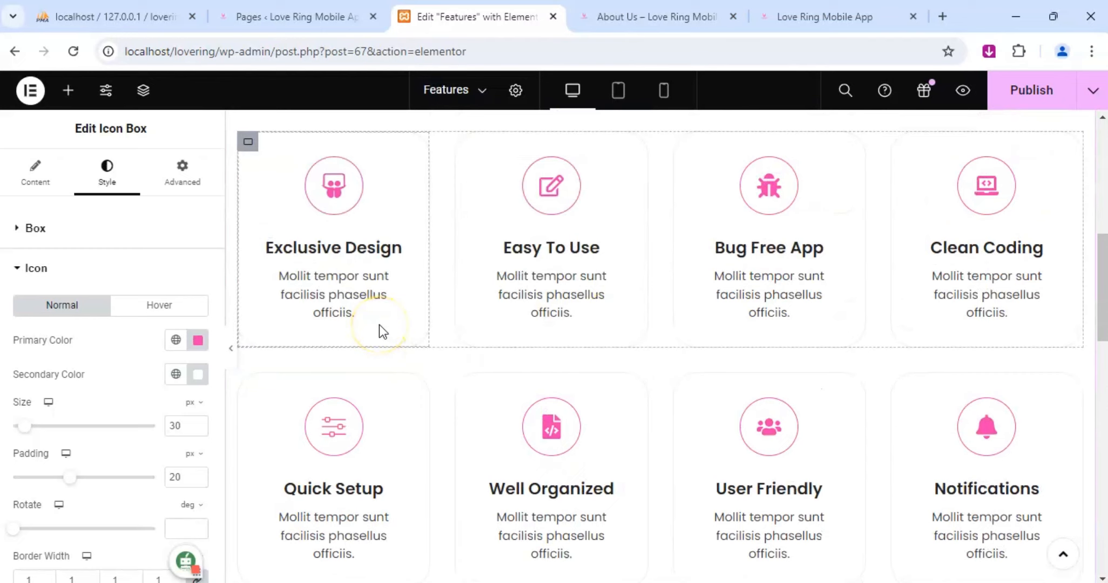
pyautogui.scroll(-1, 404, 319)
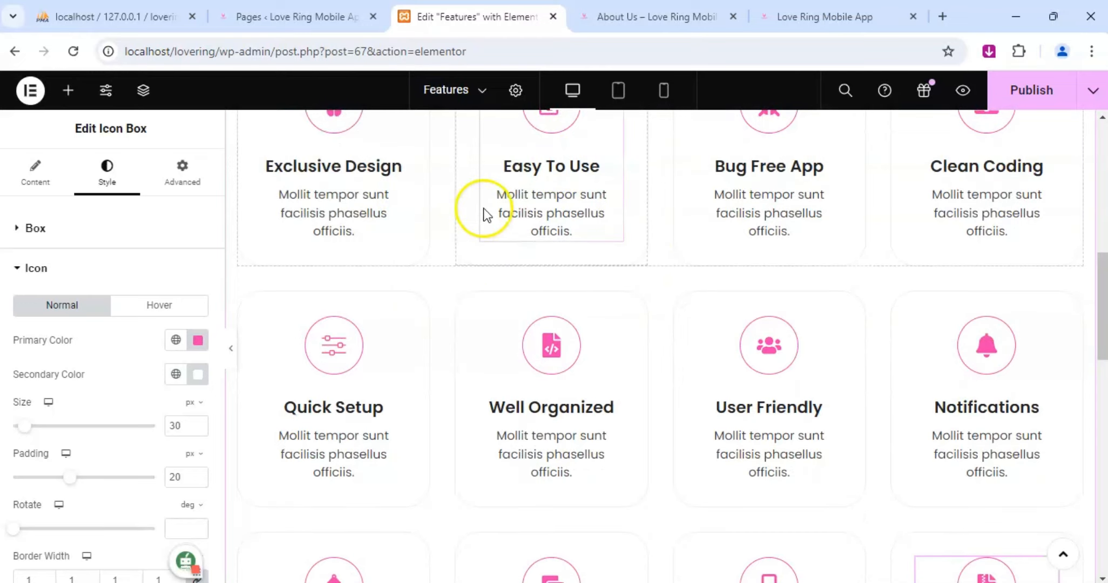
pyautogui.scroll(-3, 1026, 338)
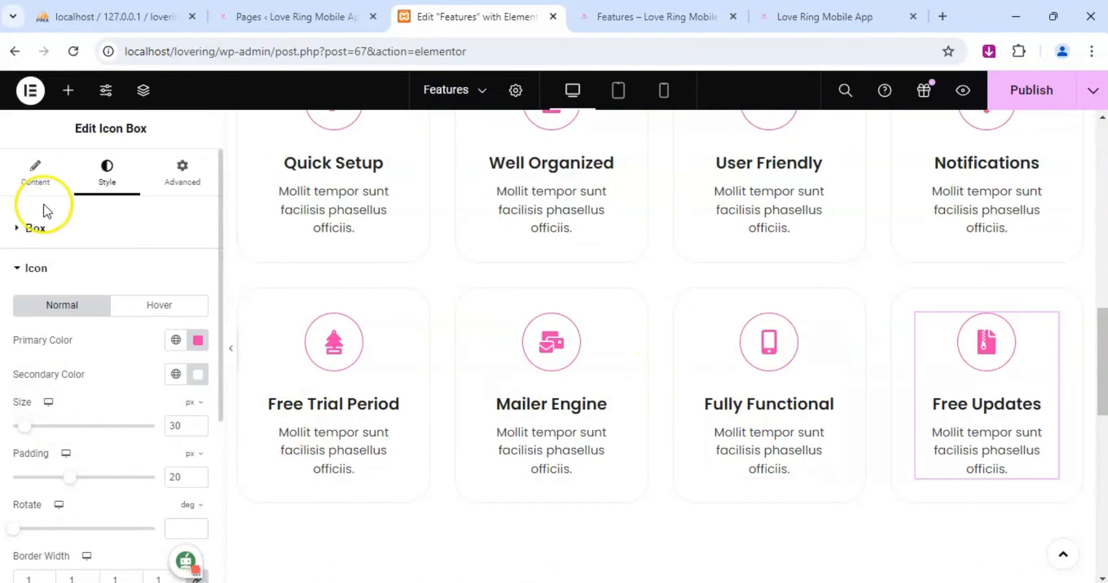
# Replace the Free Updates box's placeholder description with "Enjoy a continuously evolving app without any additional cost".
pyautogui.click(35, 172)
pyautogui.scroll(-3, 62, 378)
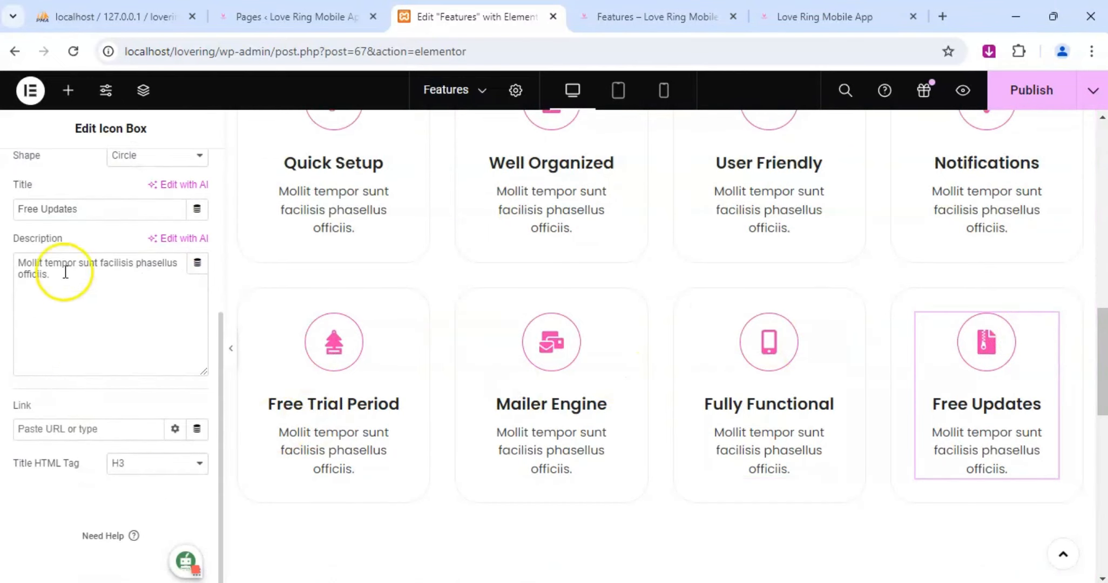
pyautogui.moveTo(50, 275); pyautogui.dragTo(14, 258)
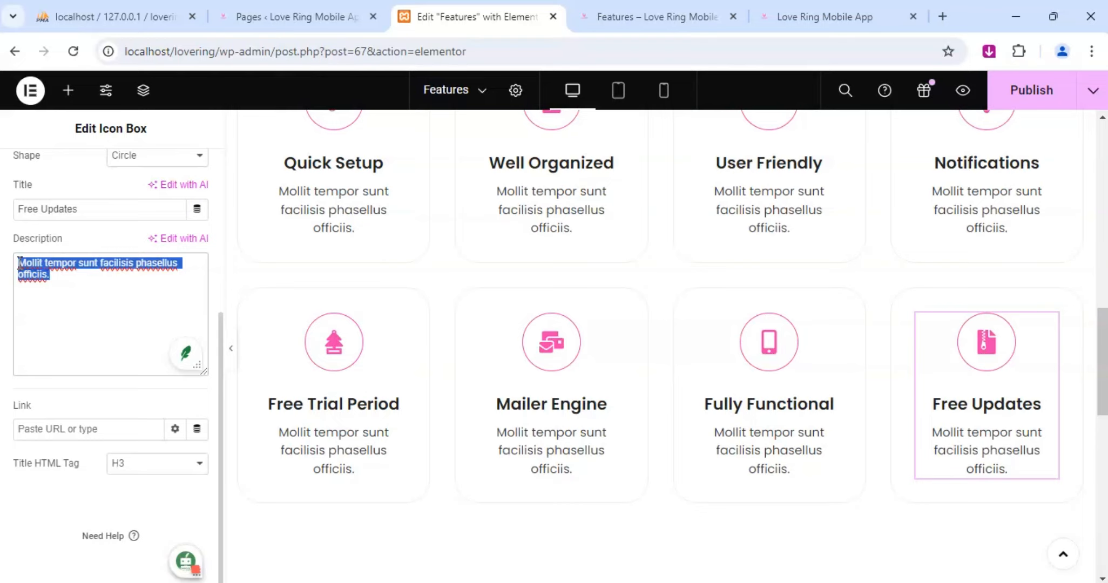
pyautogui.write('Bene')
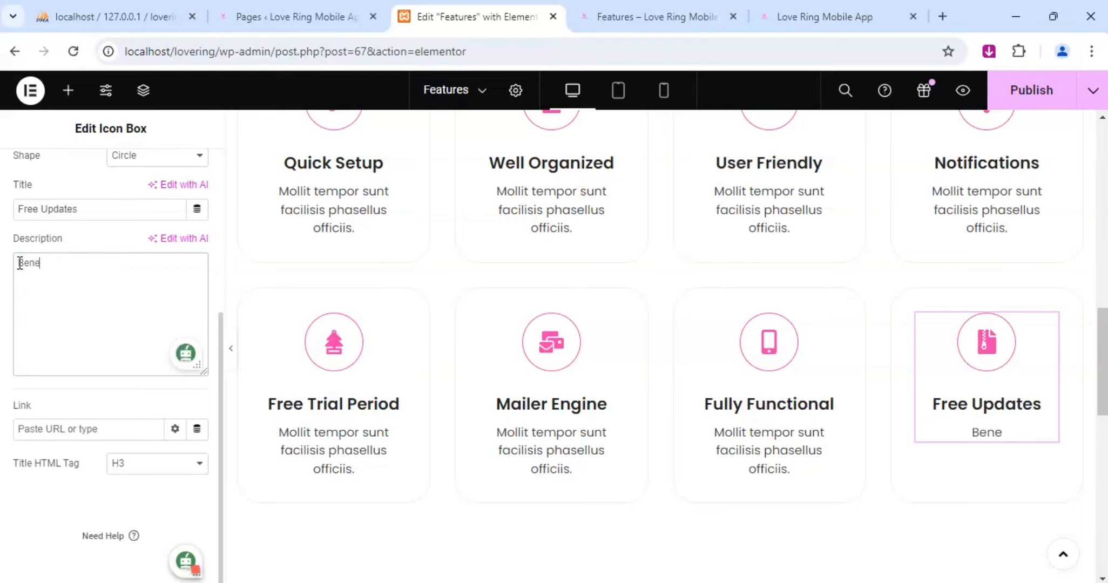
pyautogui.press('BackSpace')
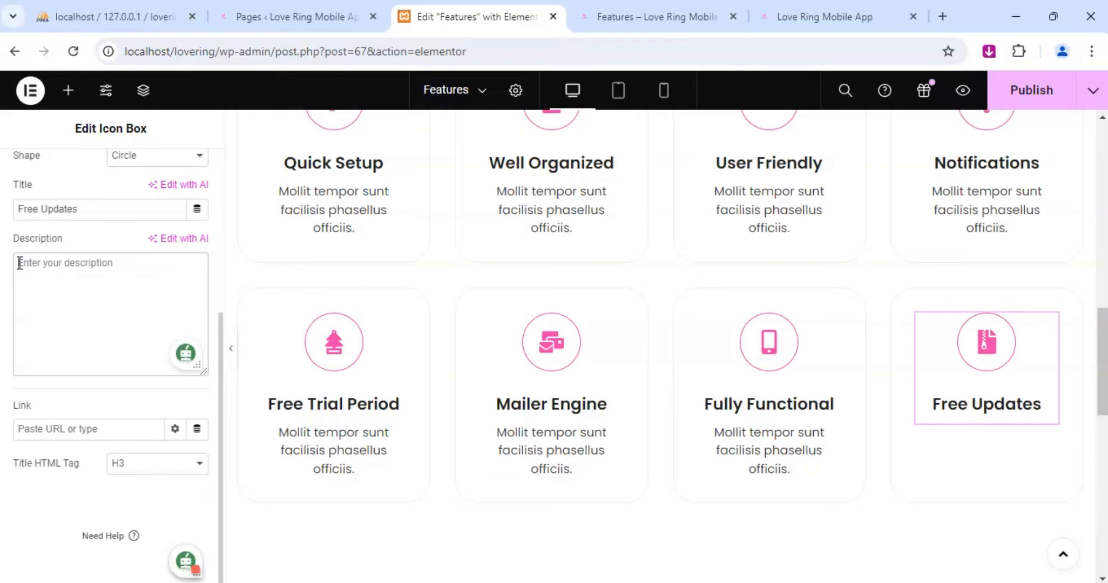
pyautogui.write('Enjoy con')
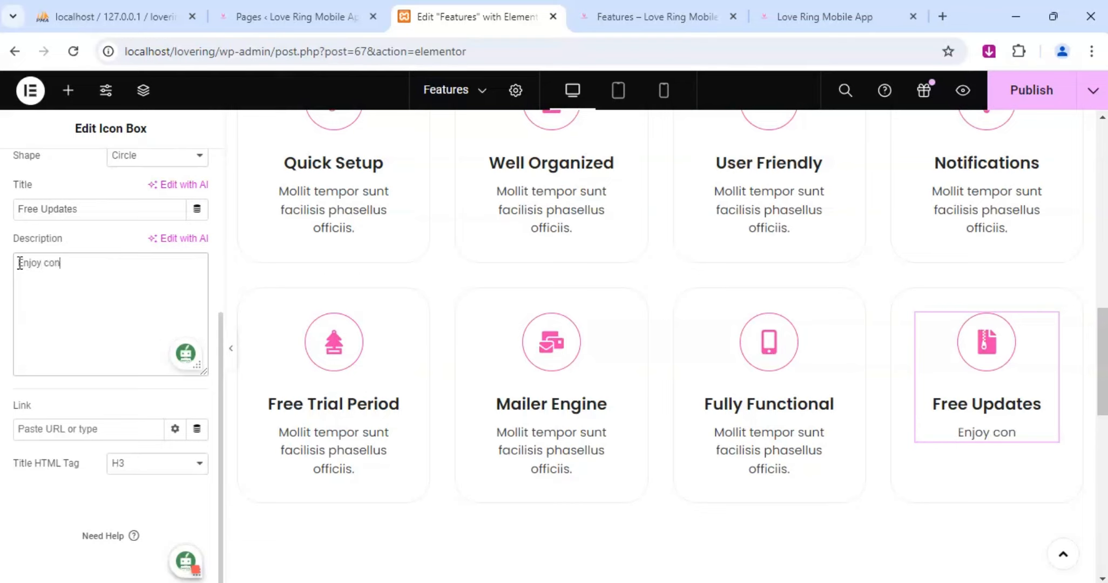
pyautogui.write('ti')
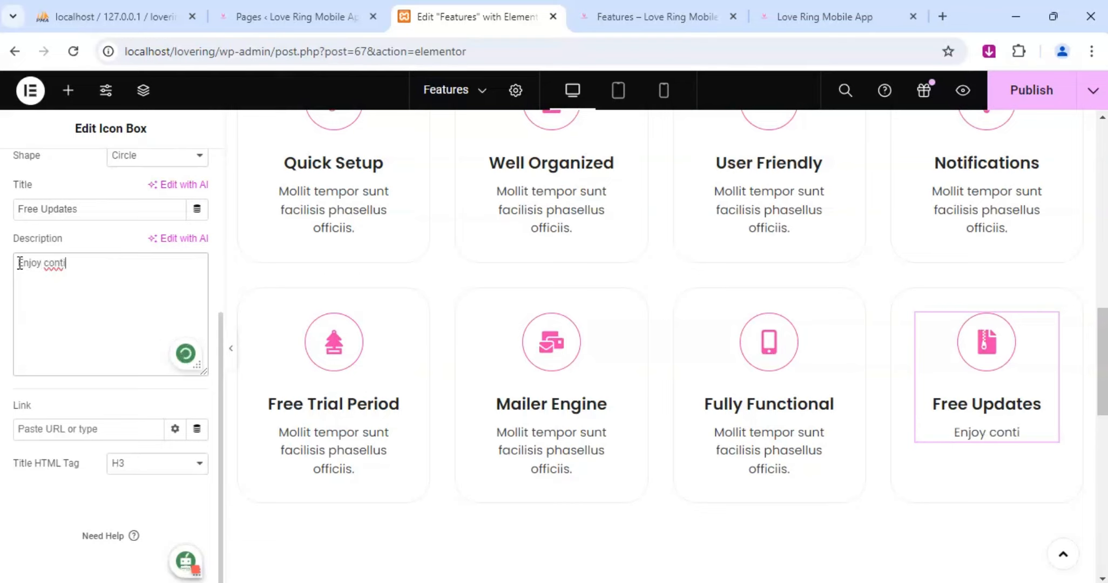
pyautogui.write('nius')
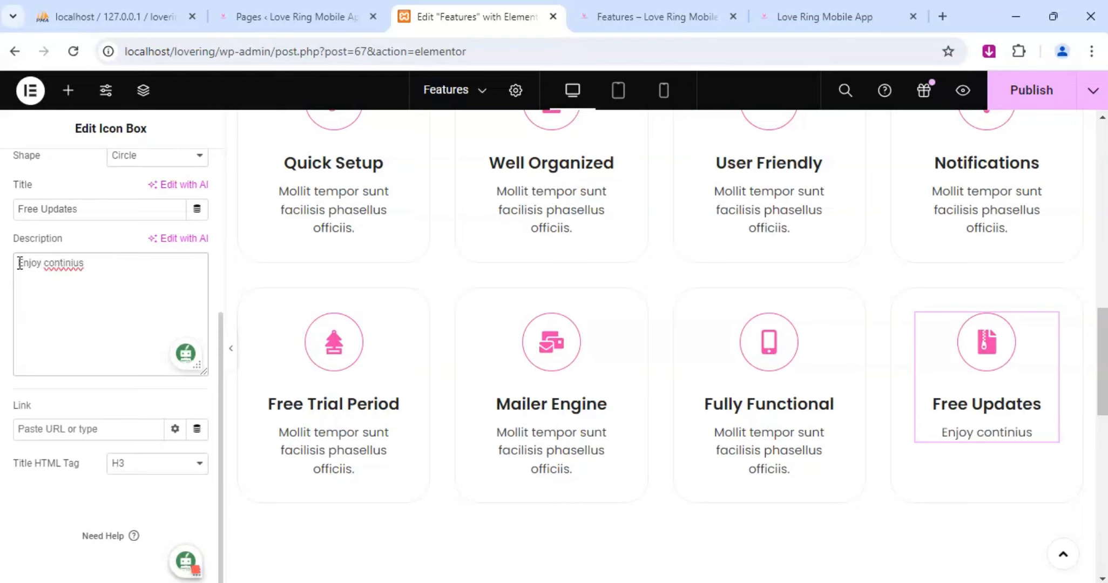
pyautogui.press('BackSpace')
pyautogui.press('BackSpace')
pyautogui.press('BackSpace')
pyautogui.press('BackSpace')
pyautogui.press('BackSpace')
pyautogui.press('BackSpace')
pyautogui.press('BackSpace')
pyautogui.press('BackSpace')
pyautogui.press('BackSpace')
pyautogui.press('BackSpace')
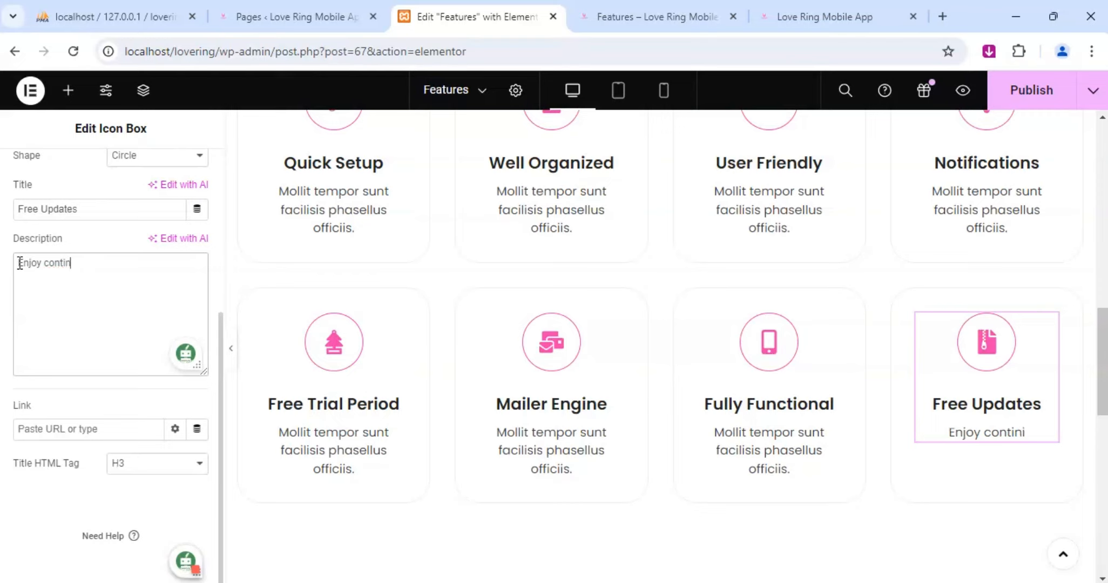
pyautogui.write('a ')
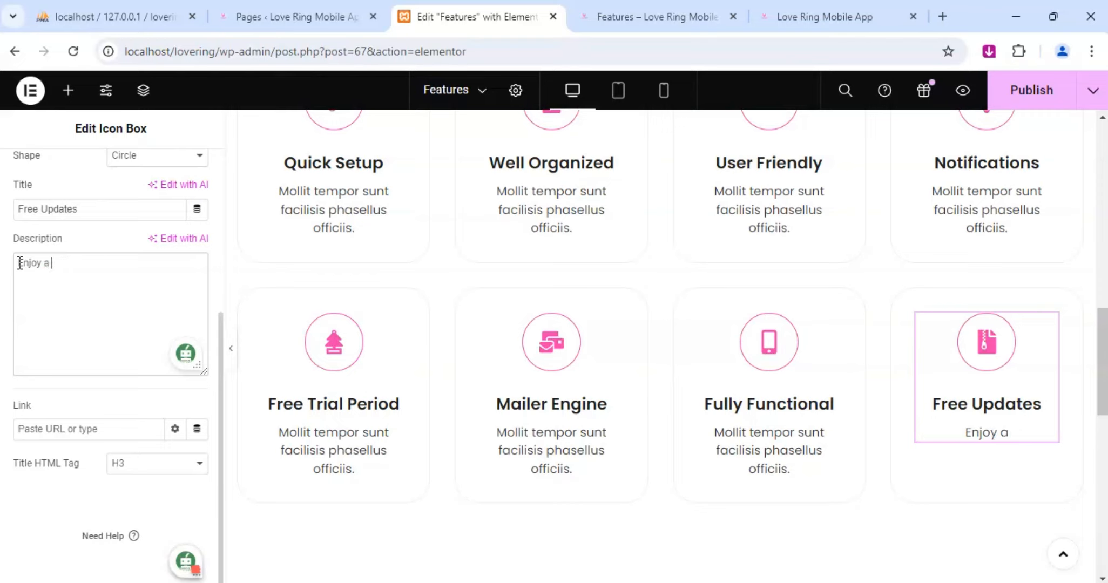
pyautogui.write('continiu')
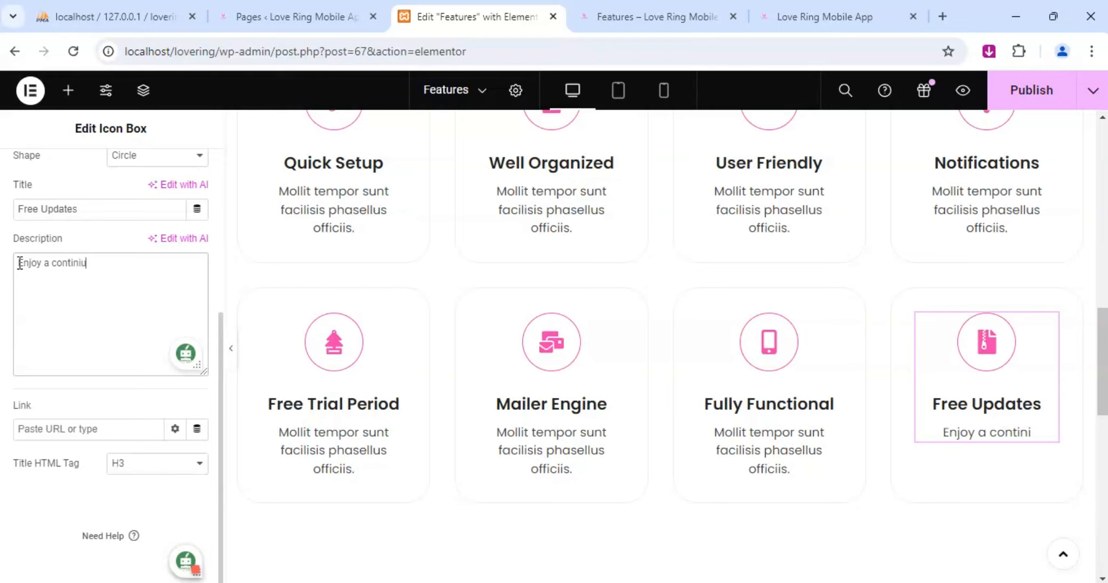
pyautogui.write('osly')
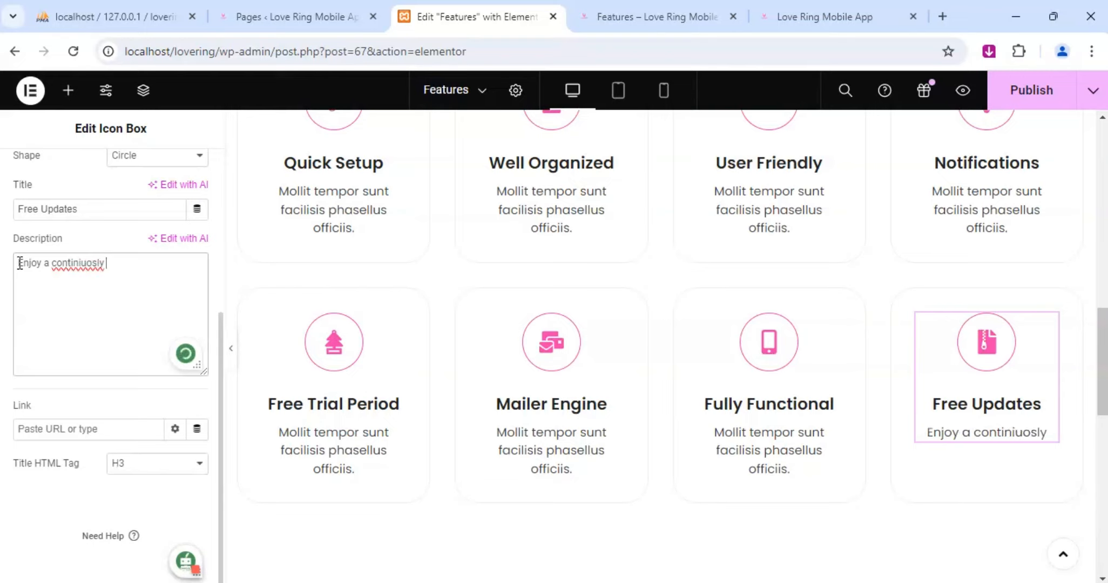
pyautogui.write(' evov=lving')
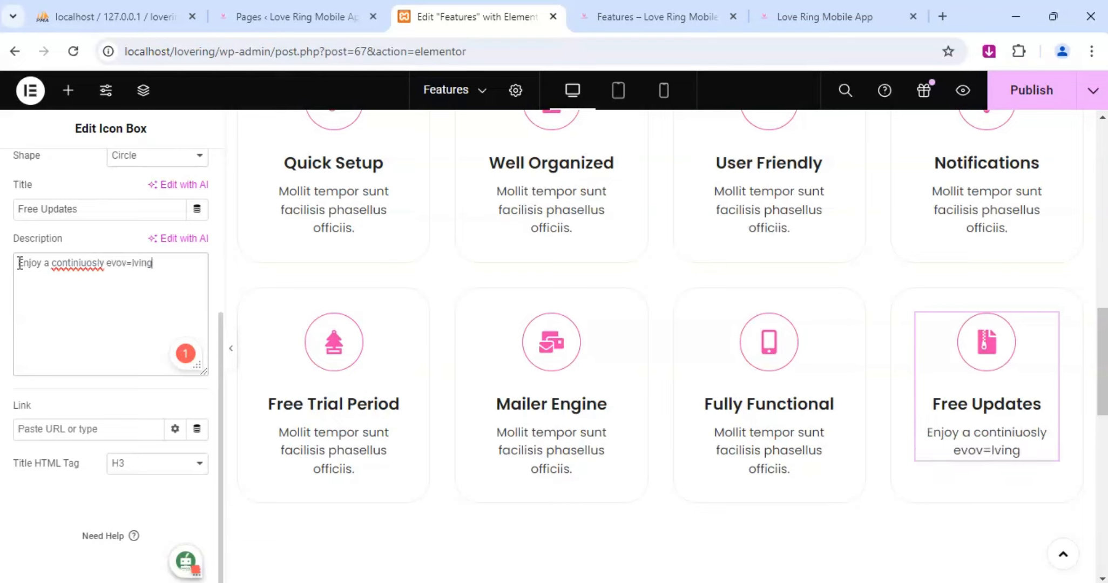
pyautogui.write('app')
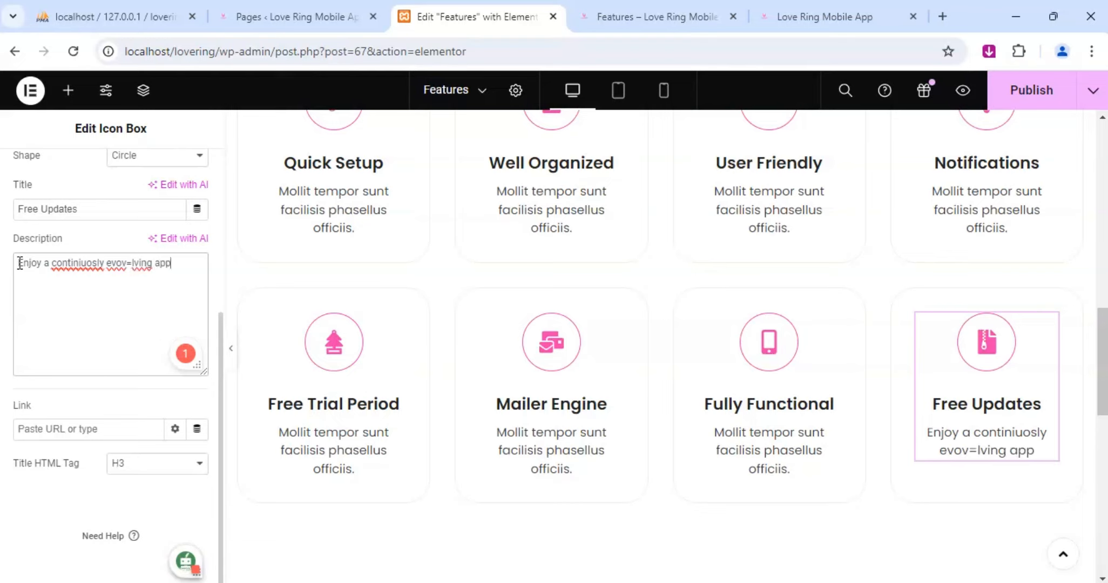
pyautogui.write(' without')
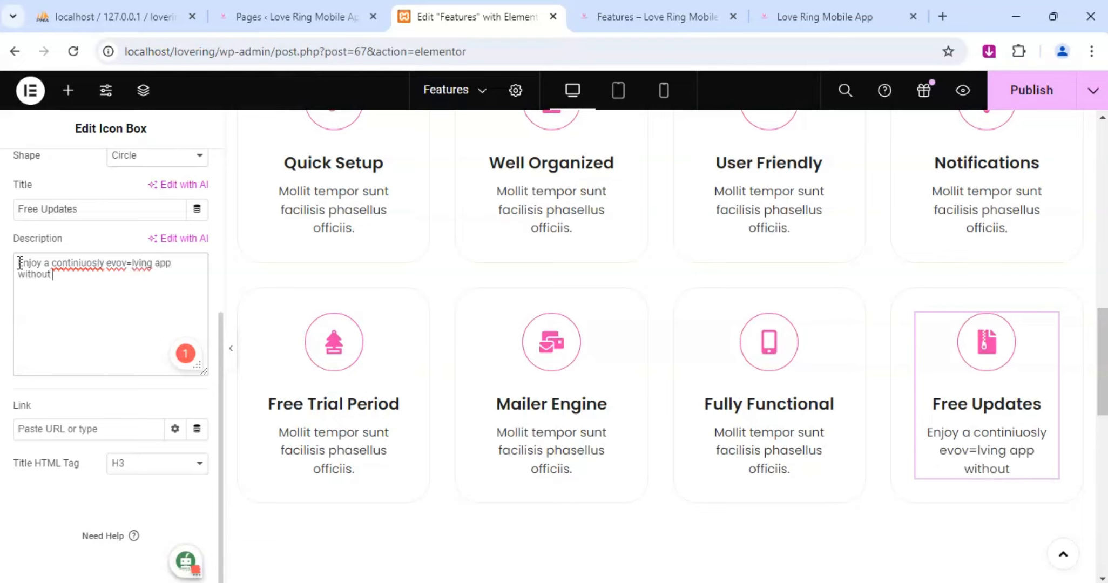
pyautogui.write(' any a')
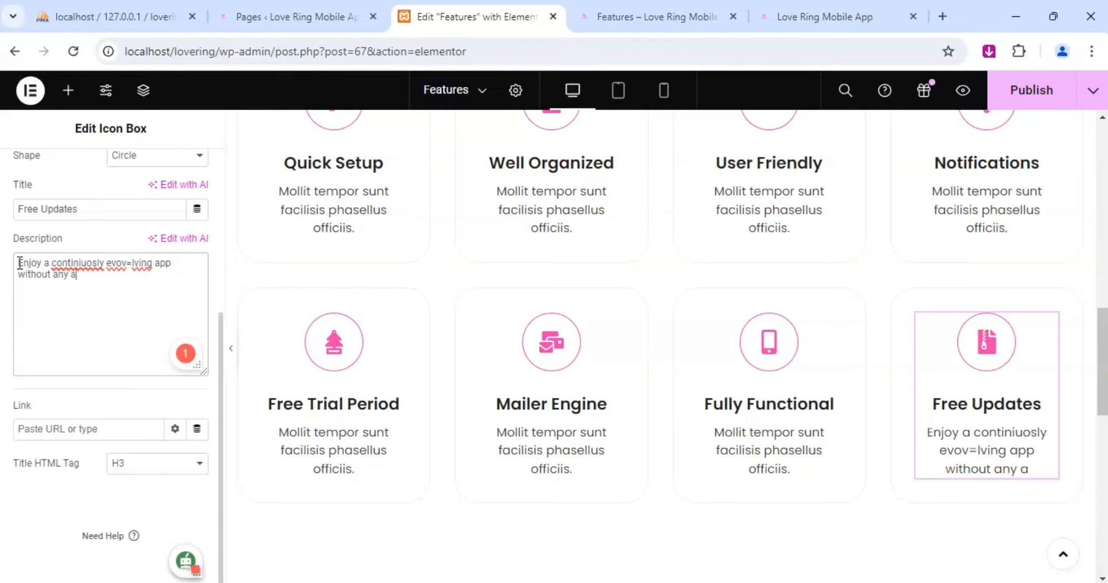
pyautogui.write('dditional cost')
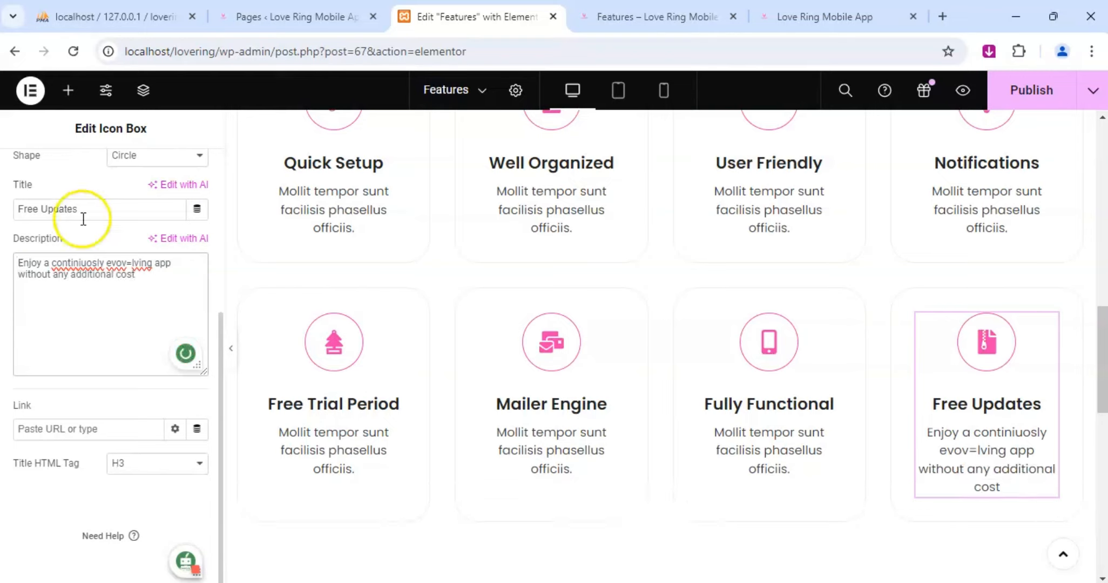
# Correct the spelling of "continuously" and "evolving" in the Free Updates description and end the sentence with a period.
pyautogui.click(130, 261)
pyautogui.press('BackSpace')
pyautogui.click(89, 264)
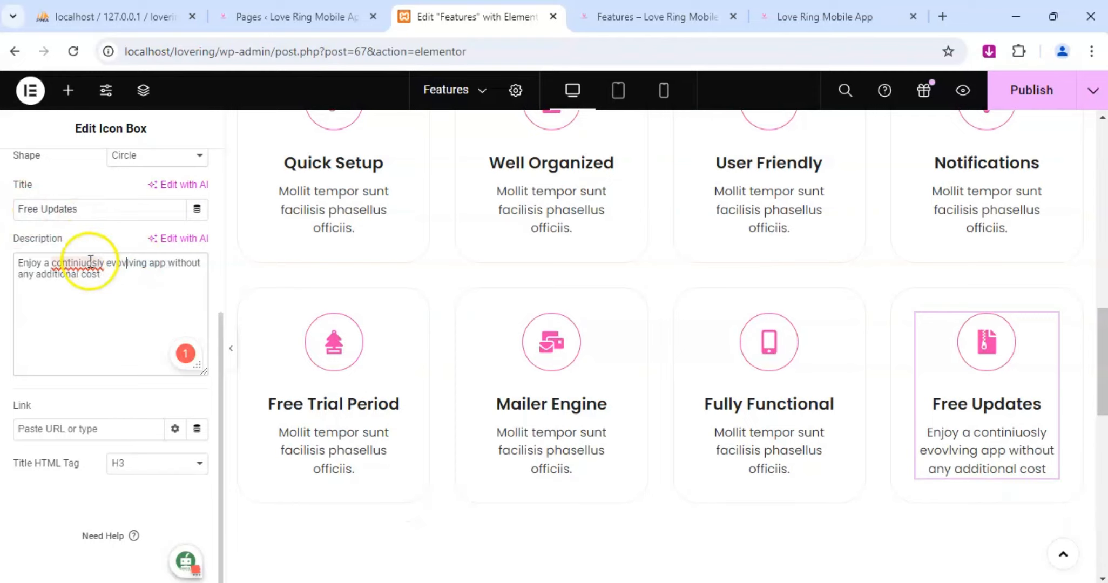
pyautogui.click(100, 216)
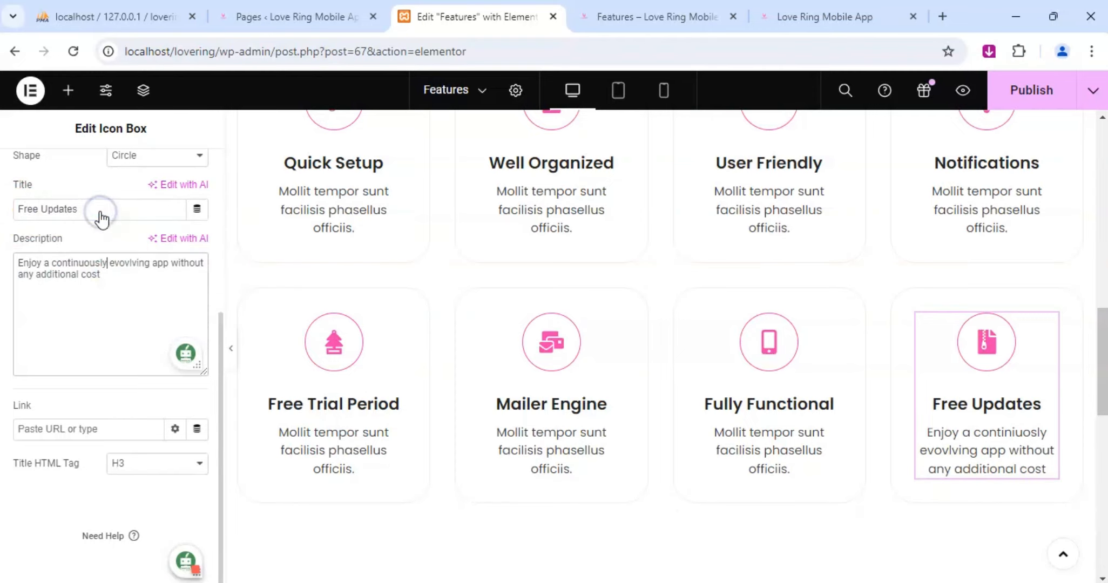
pyautogui.click(119, 277)
pyautogui.write('.')
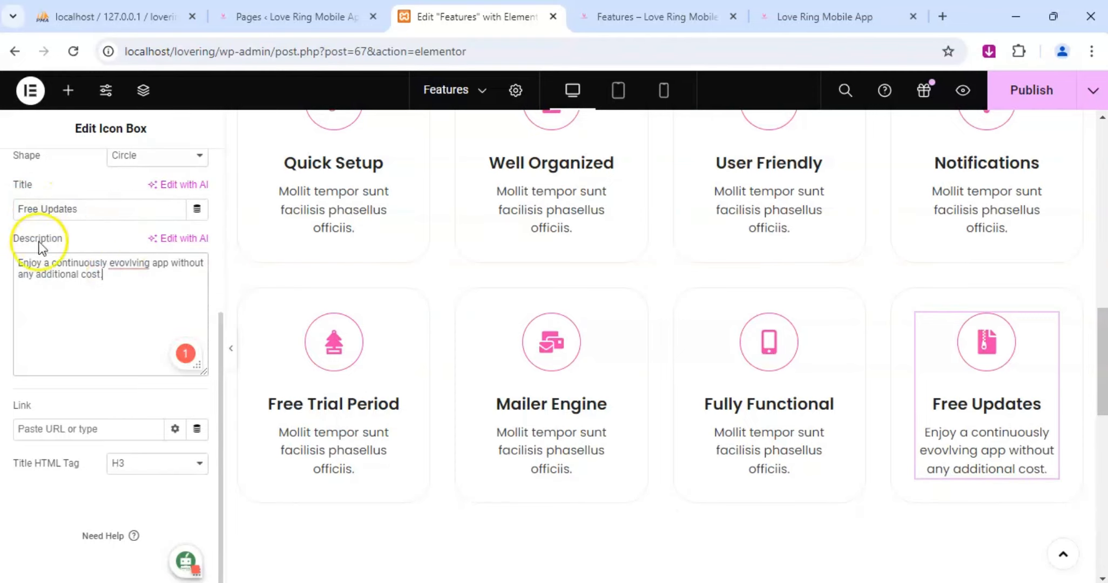
pyautogui.tripleClick(136, 265)
pyautogui.click(135, 214)
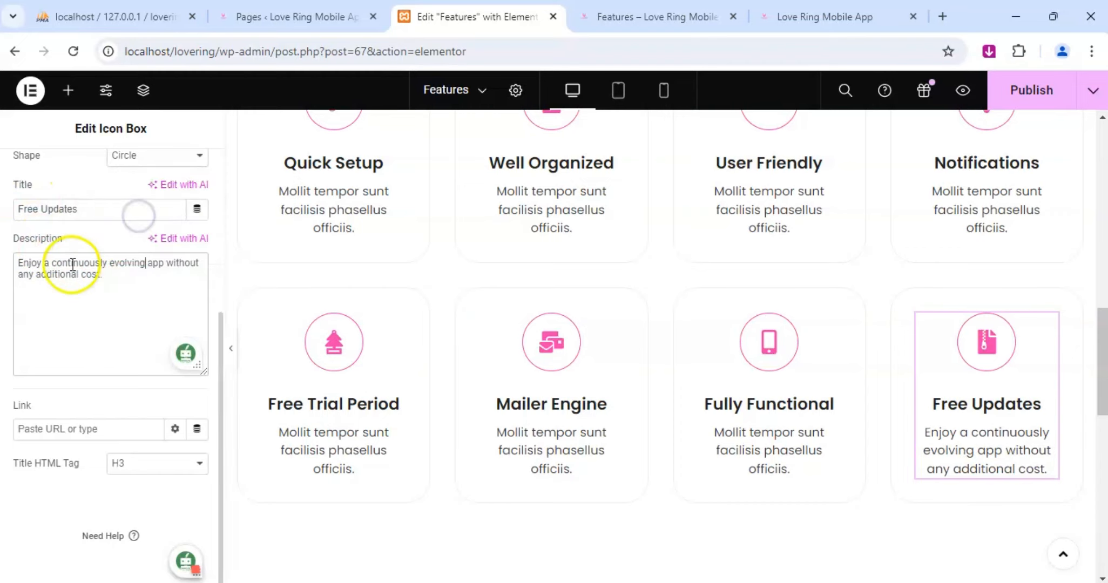
pyautogui.click(116, 263)
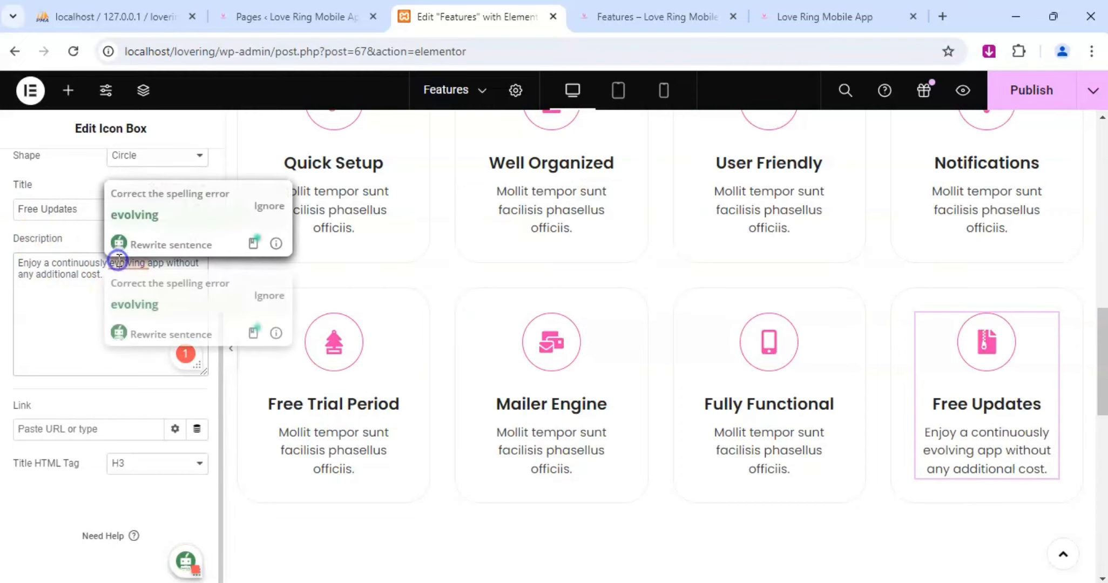
pyautogui.click(136, 216)
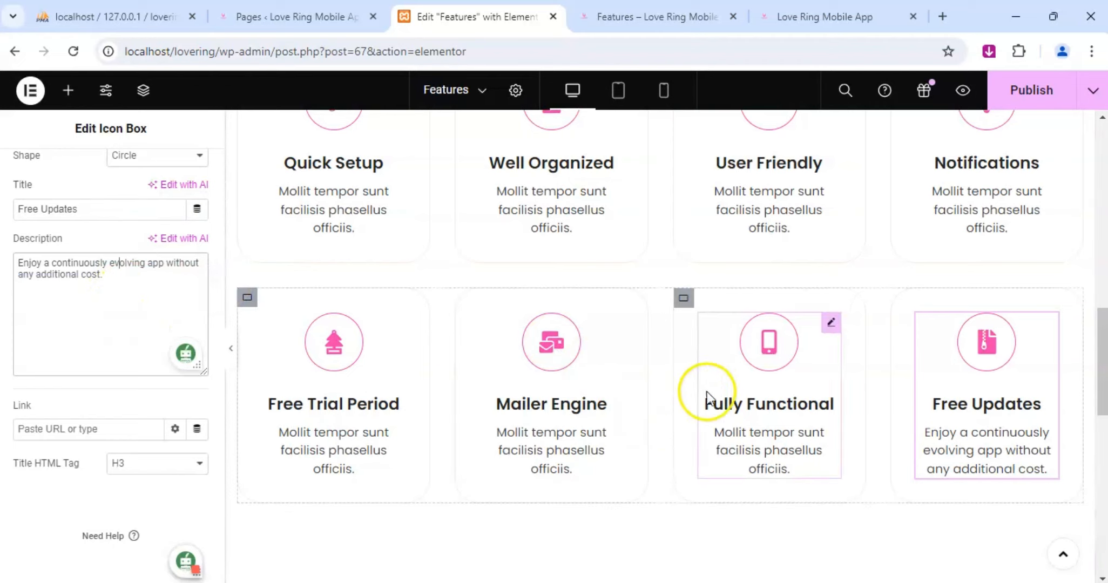
# Replace the Fully Functional box's placeholder description with "From messaging to video calls, everything you need is at your fingertips.".
pyautogui.click(831, 323)
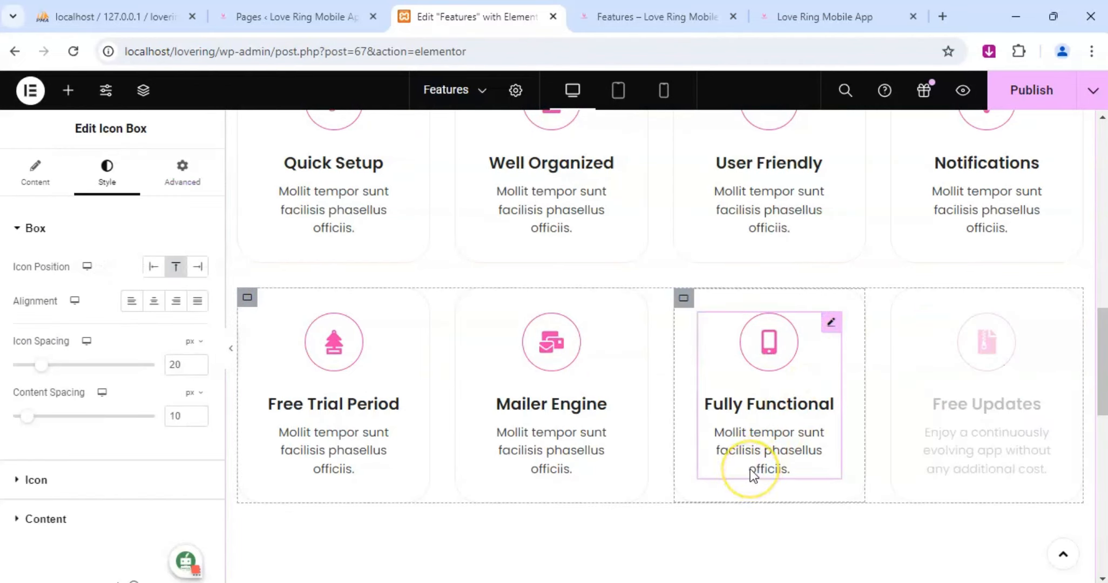
pyautogui.click(47, 174)
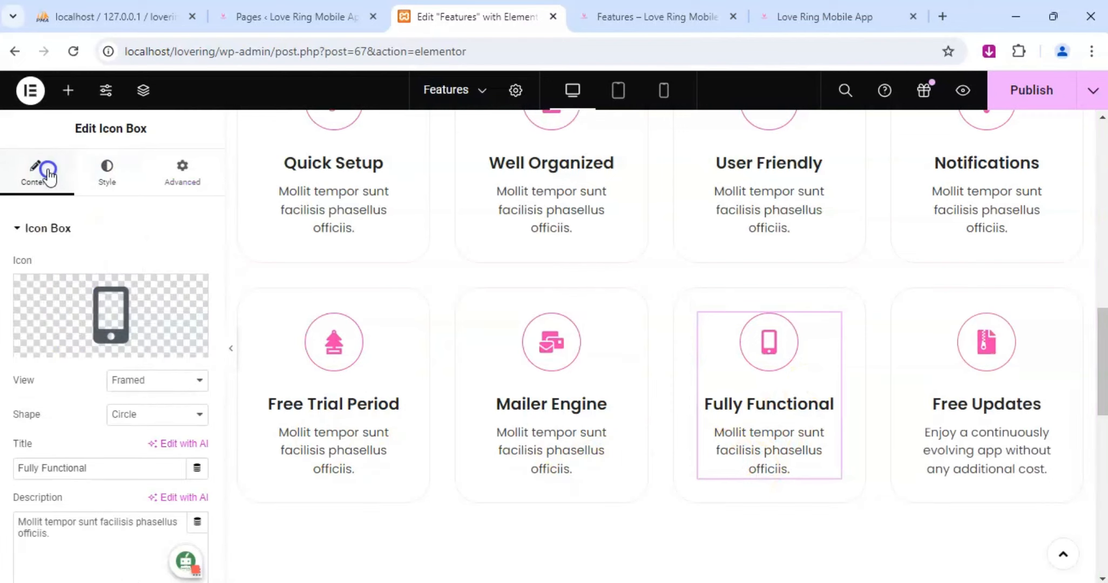
pyautogui.scroll(-5, 64, 394)
pyautogui.moveTo(72, 287); pyautogui.dragTo(8, 270)
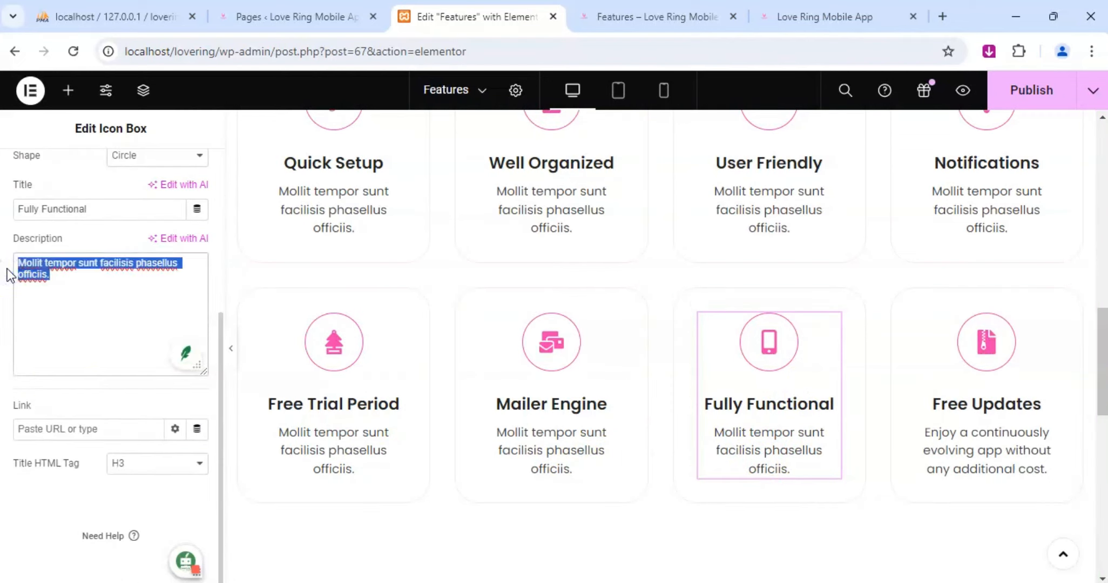
pyautogui.write('From messaging')
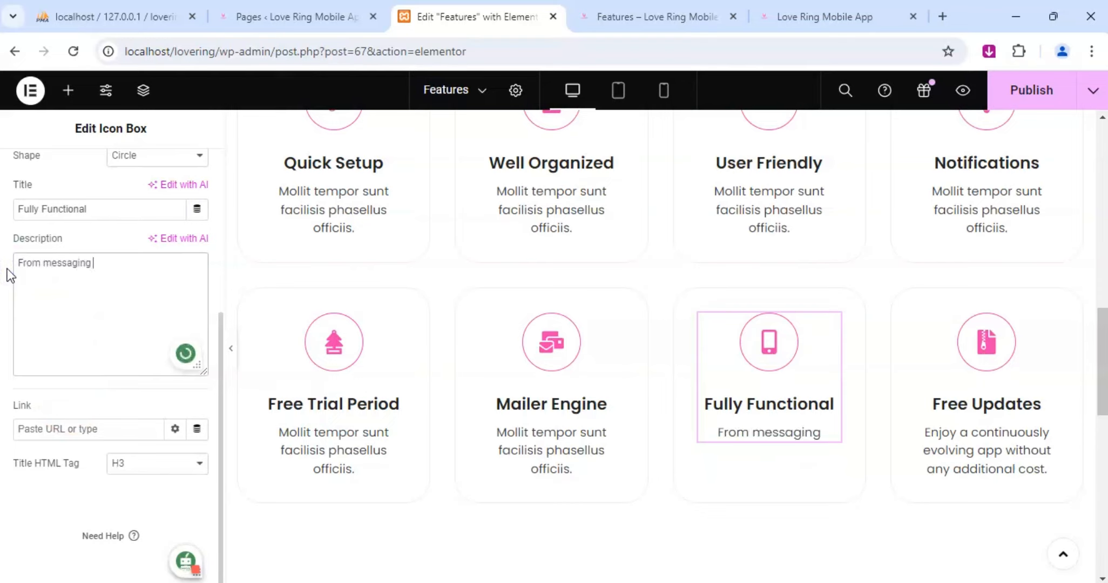
pyautogui.write(' to')
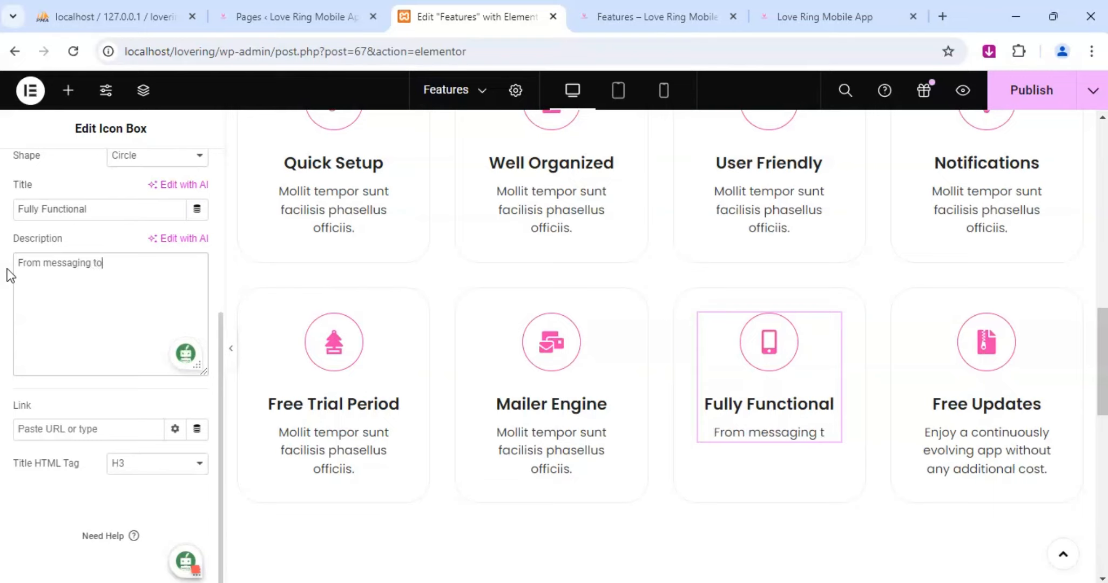
pyautogui.write(' video')
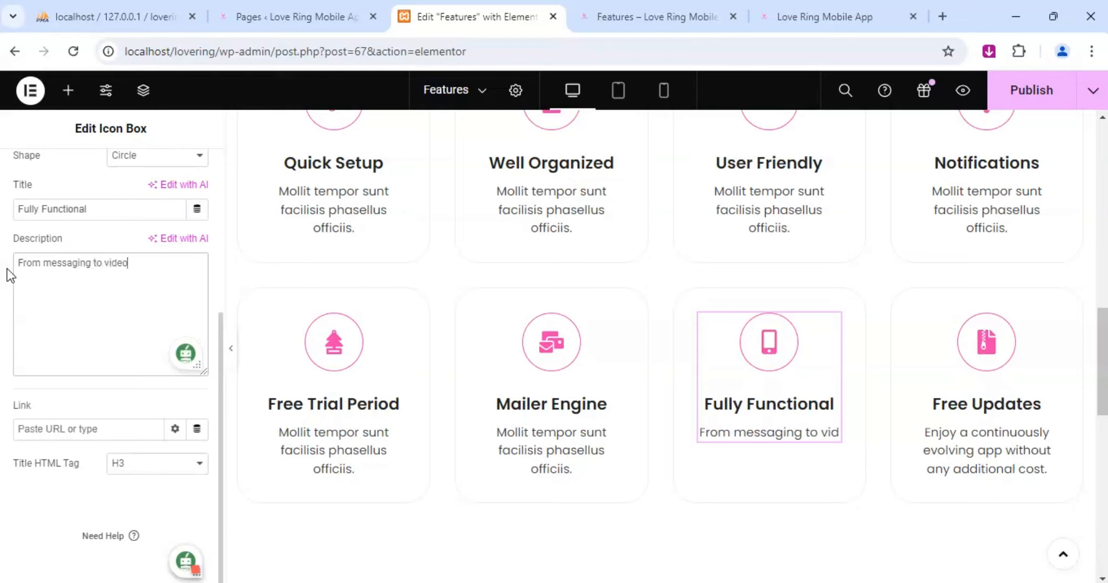
pyautogui.write(' calls')
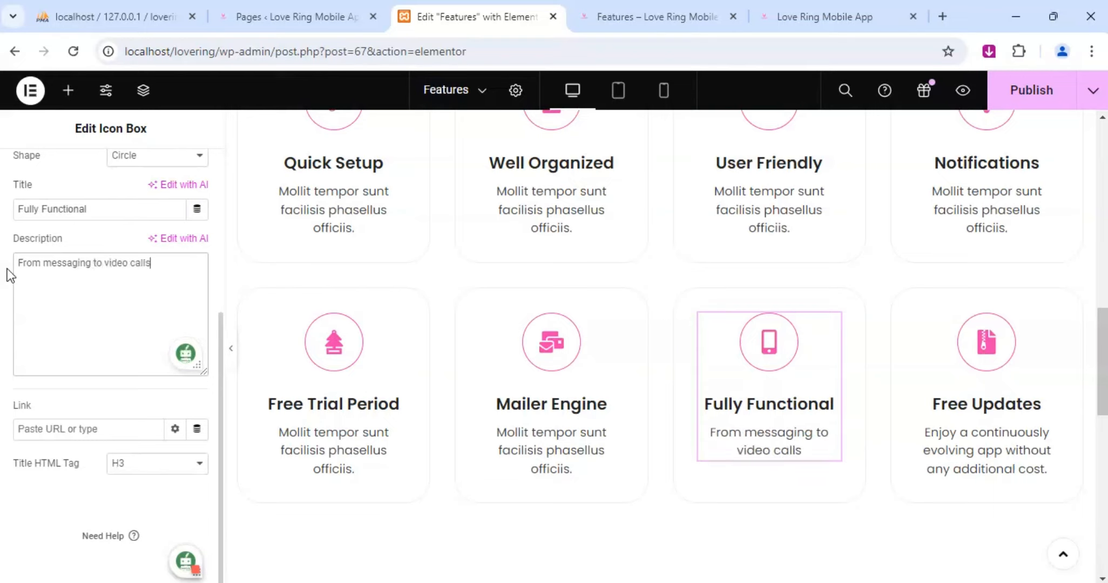
pyautogui.write(', everity')
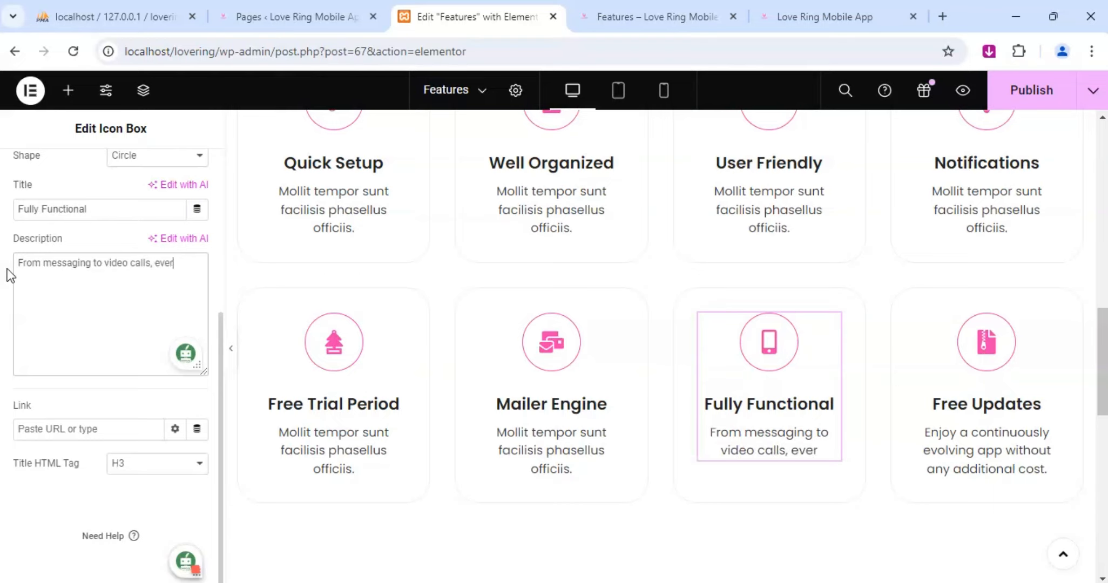
pyautogui.press('BackSpace')
pyautogui.press('BackSpace')
pyautogui.press('BackSpace')
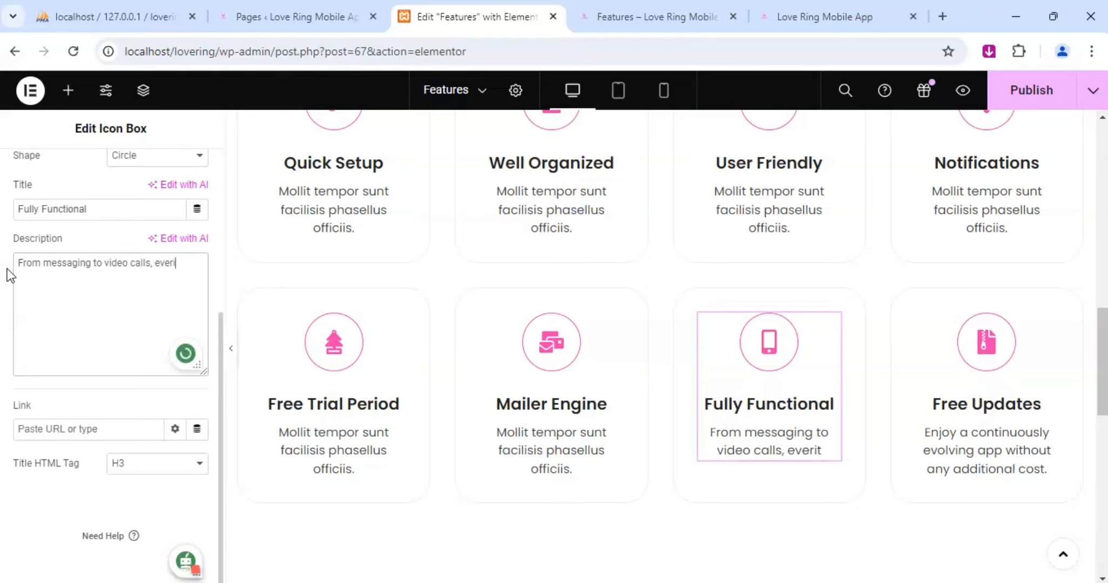
pyautogui.write('ything')
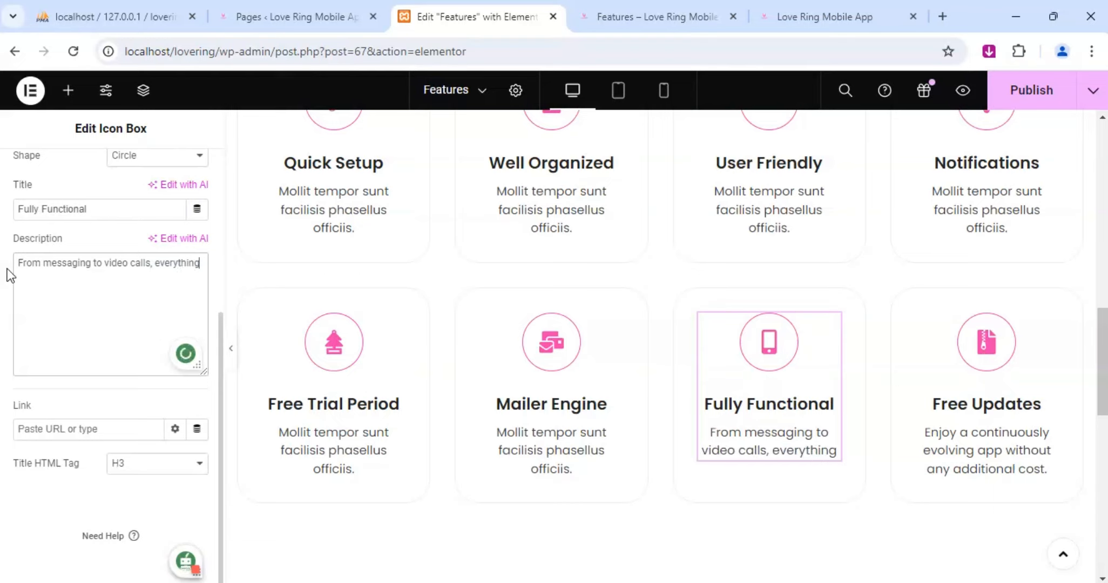
pyautogui.write(' you need')
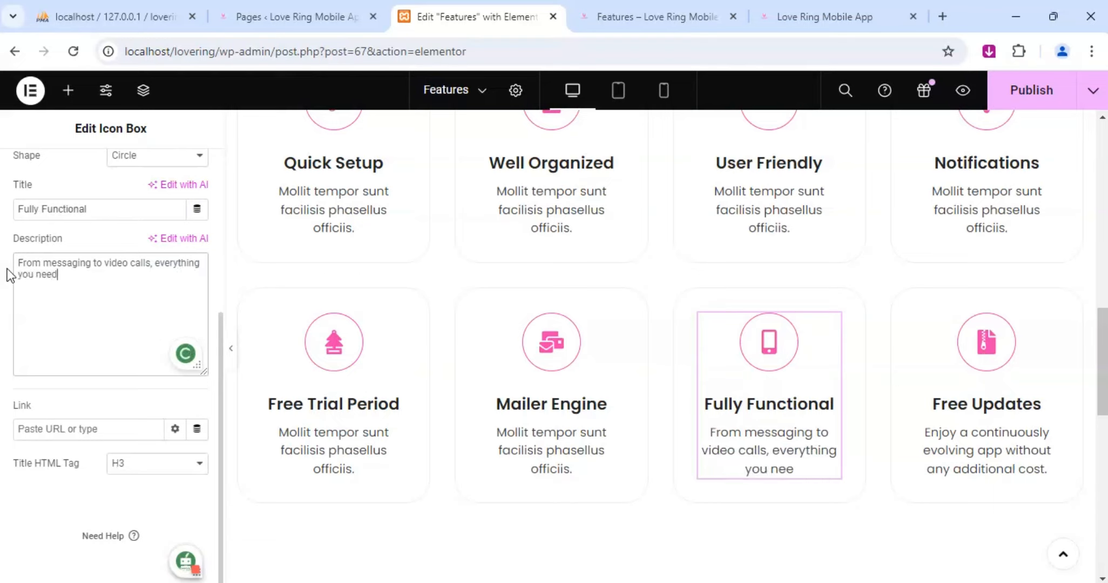
pyautogui.write(' is at ')
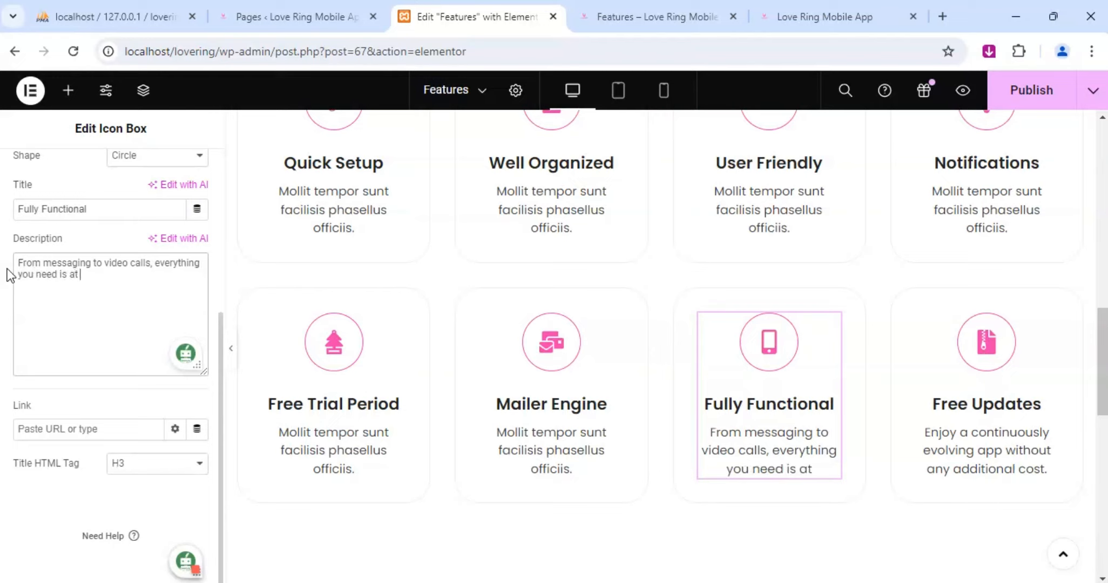
pyautogui.write('your fin')
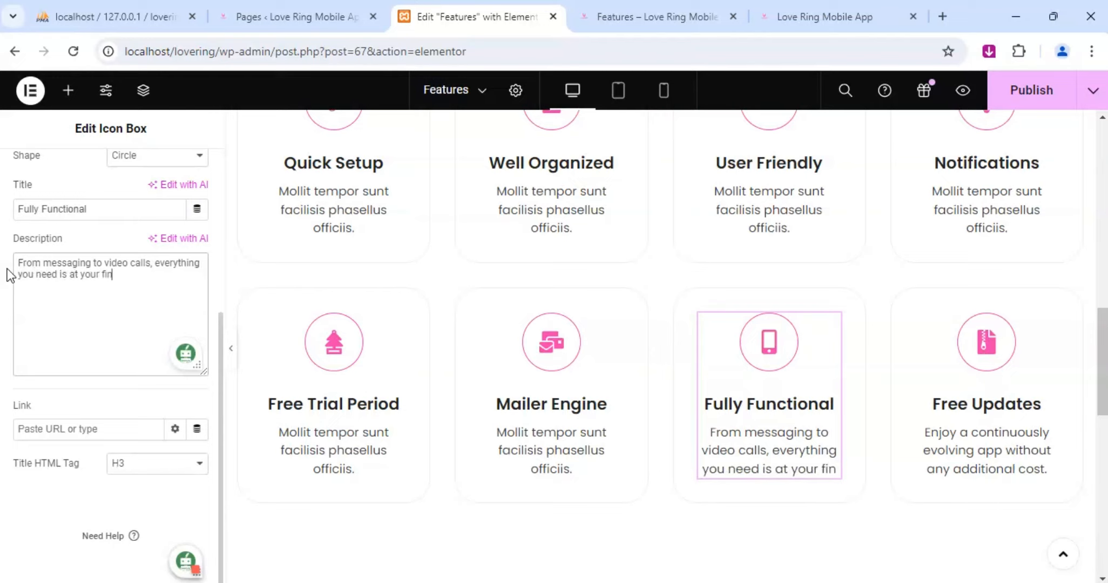
pyautogui.write('gertips')
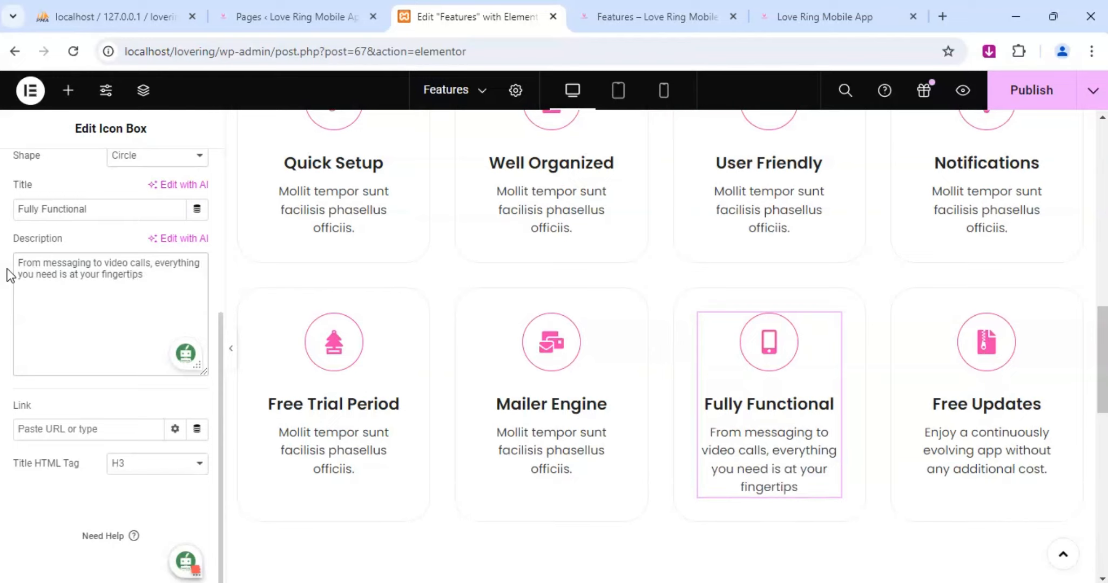
pyautogui.write('.')
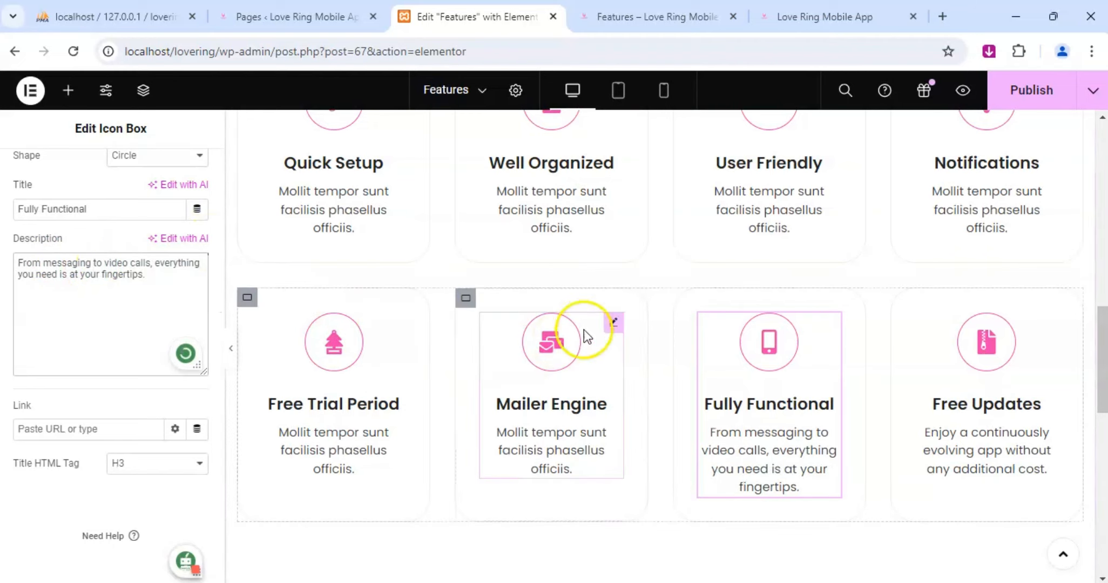
# Replace the Mailer Engine box's placeholder description with "Recieve updates and messages directly to you inbox".
pyautogui.click(614, 322)
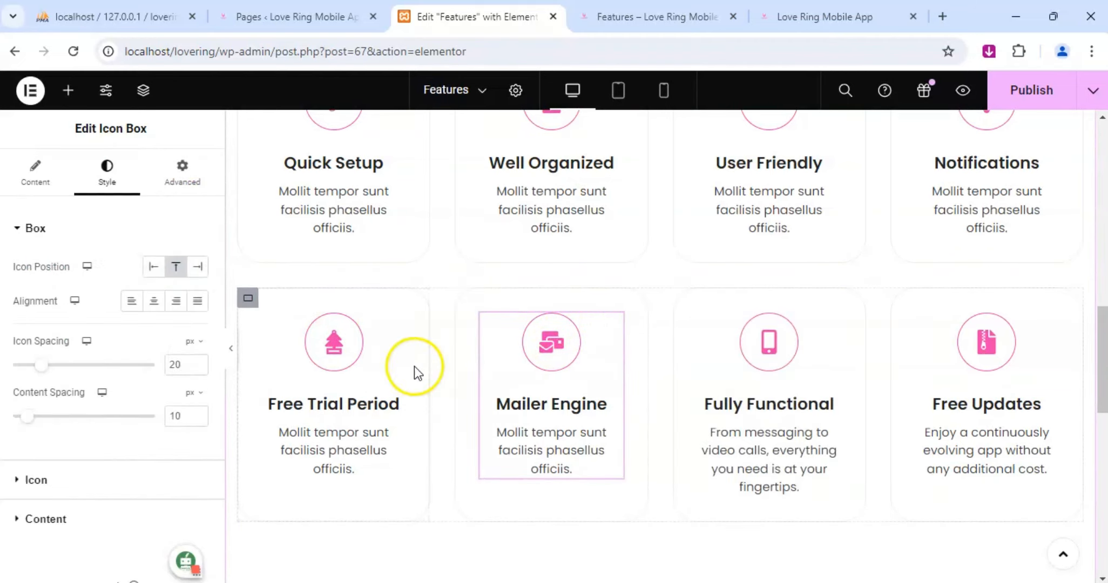
pyautogui.click(44, 187)
pyautogui.scroll(-3, 104, 400)
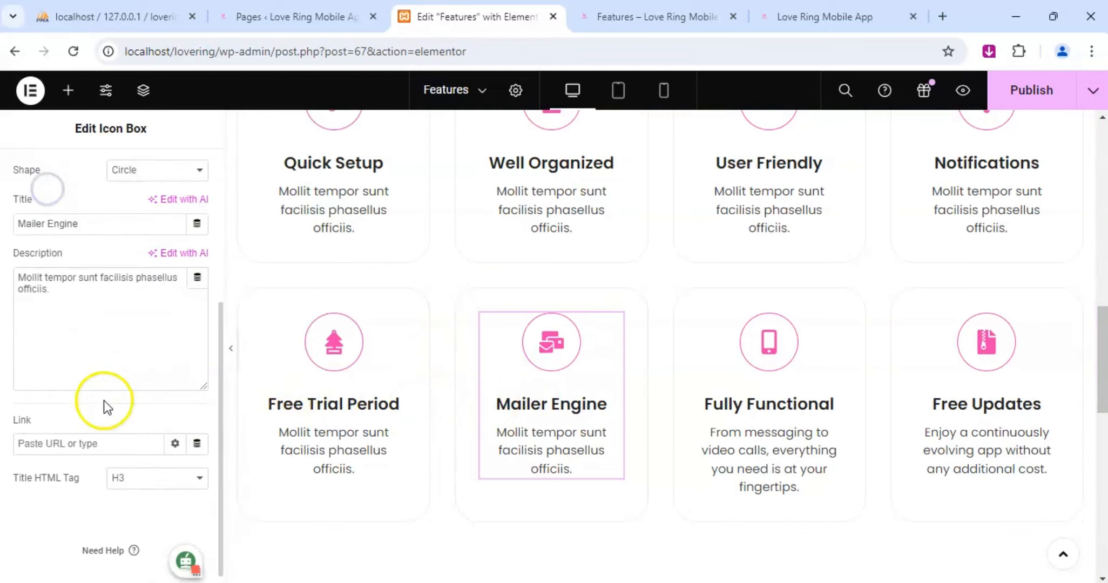
pyautogui.moveTo(34, 292); pyautogui.dragTo(11, 280)
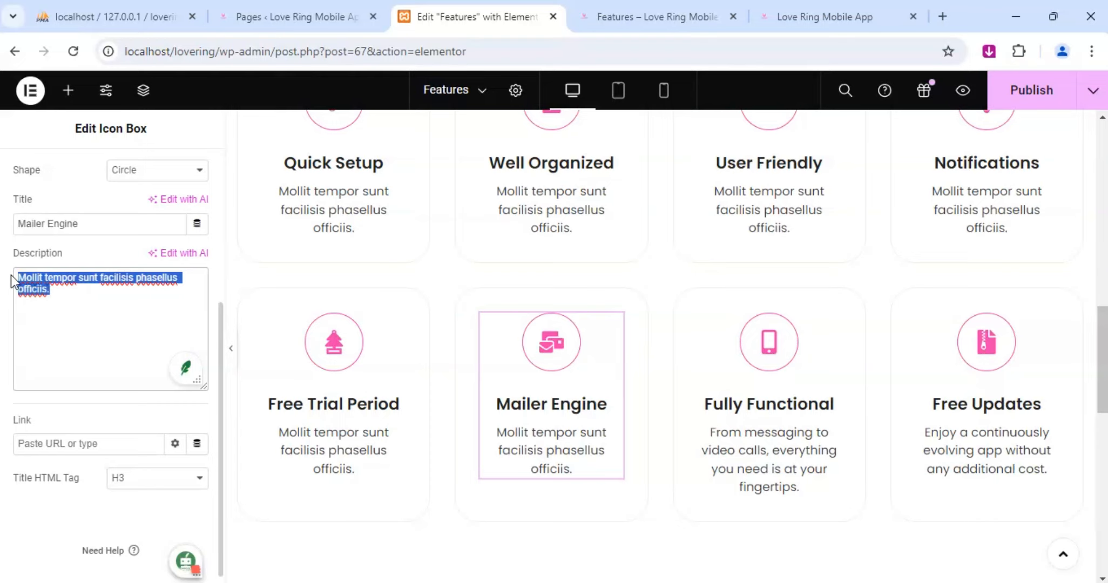
pyautogui.write('Recieve ')
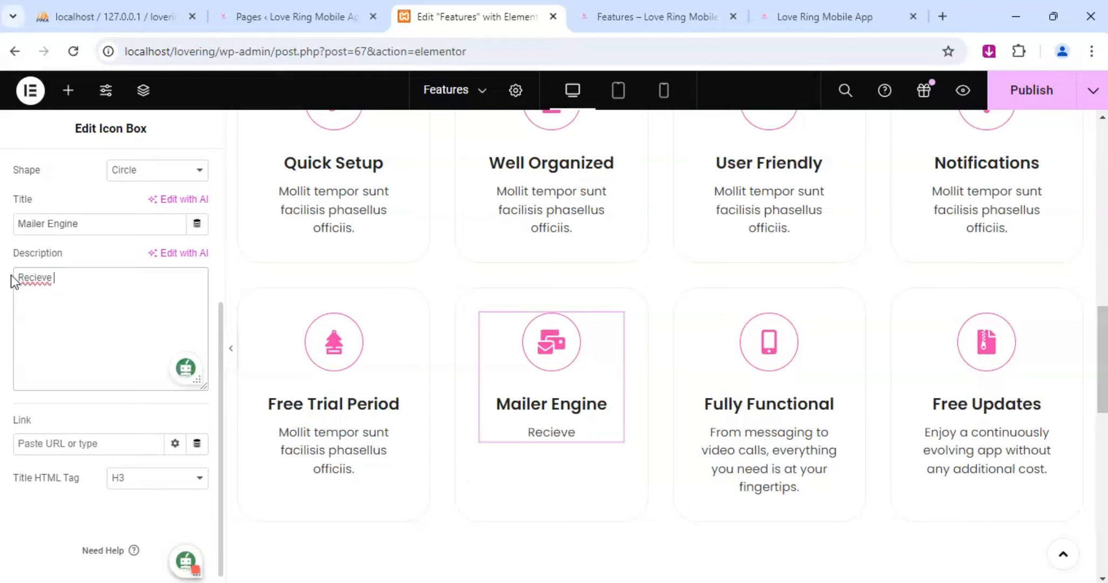
pyautogui.write('updates ')
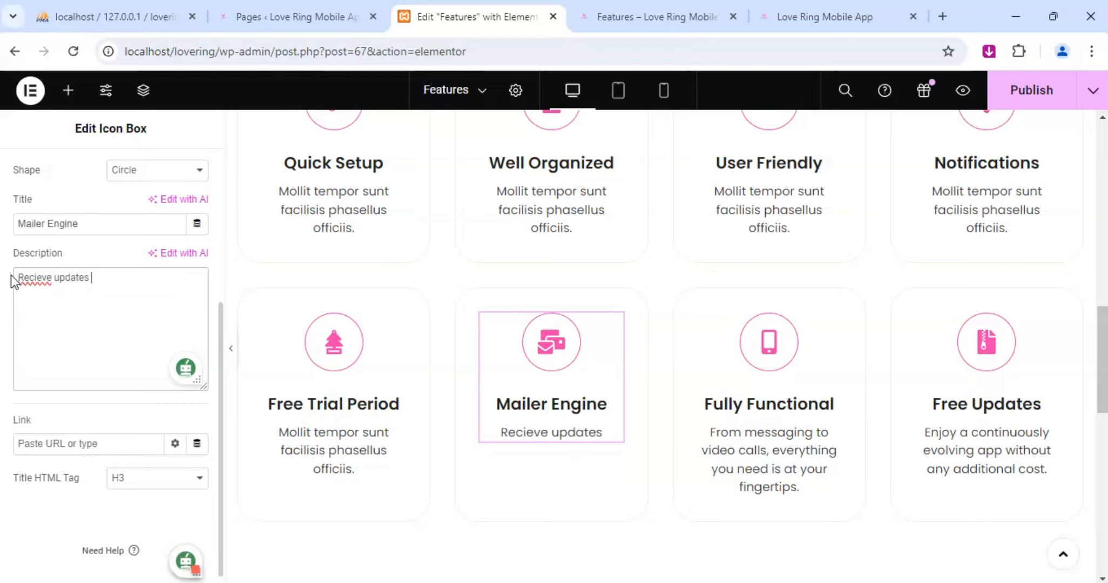
pyautogui.write('and messages')
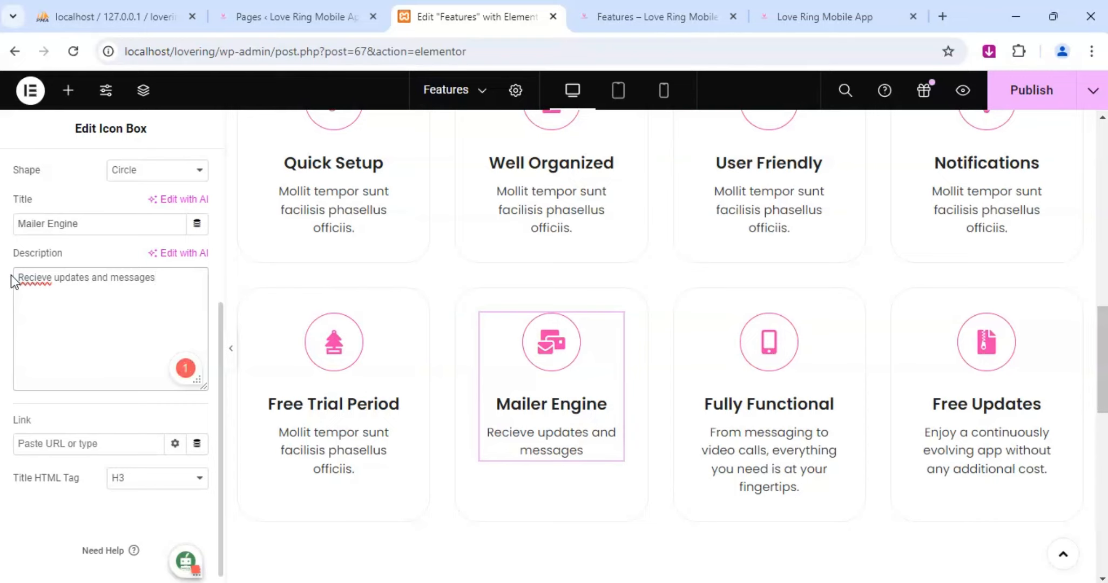
pyautogui.write(' die')
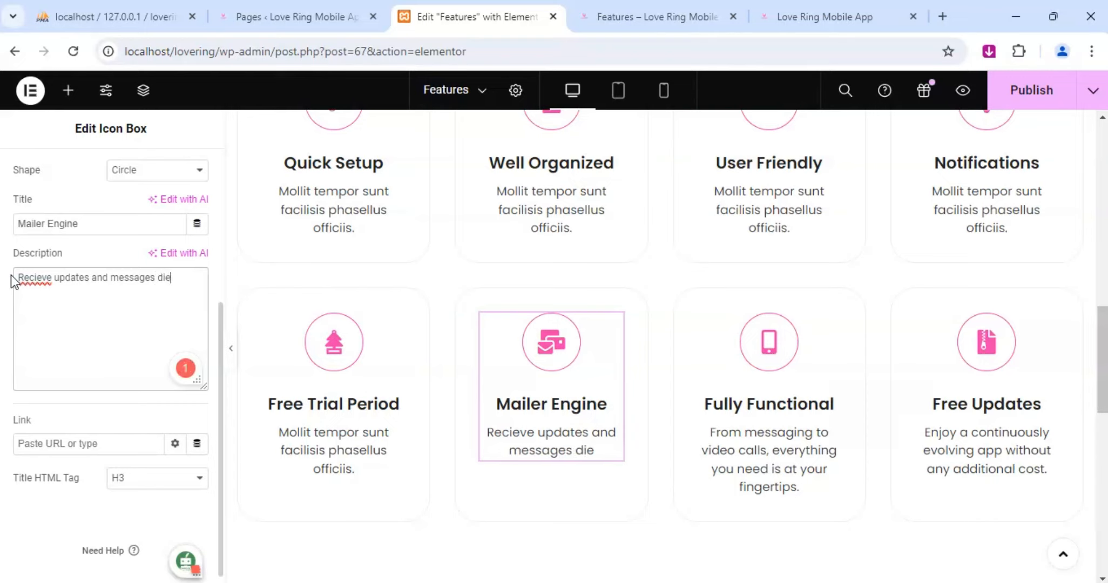
pyautogui.press('BackSpace')
pyautogui.write('rectly')
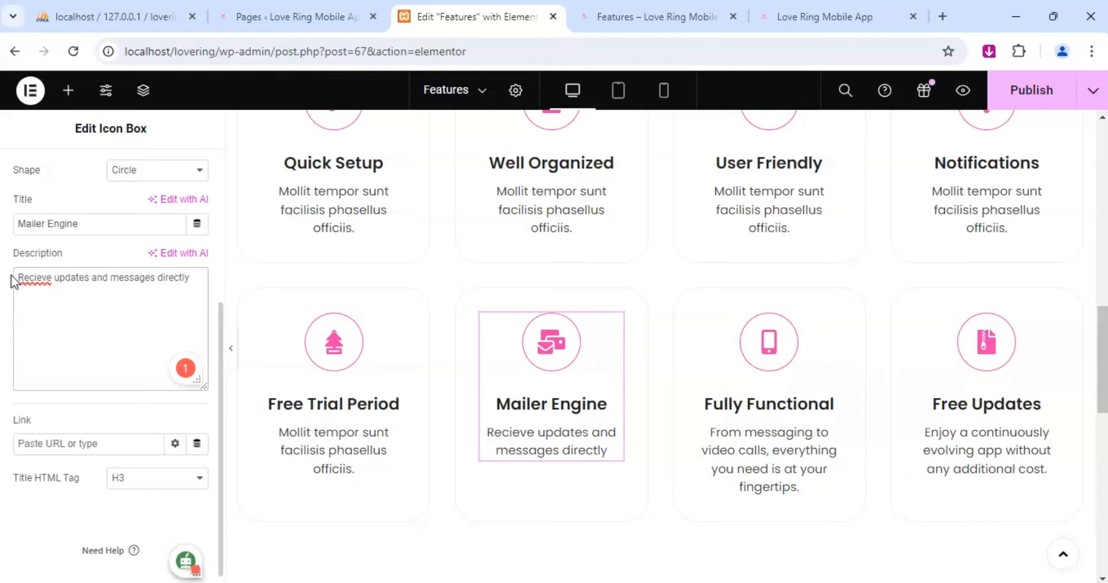
pyautogui.write(' to you ')
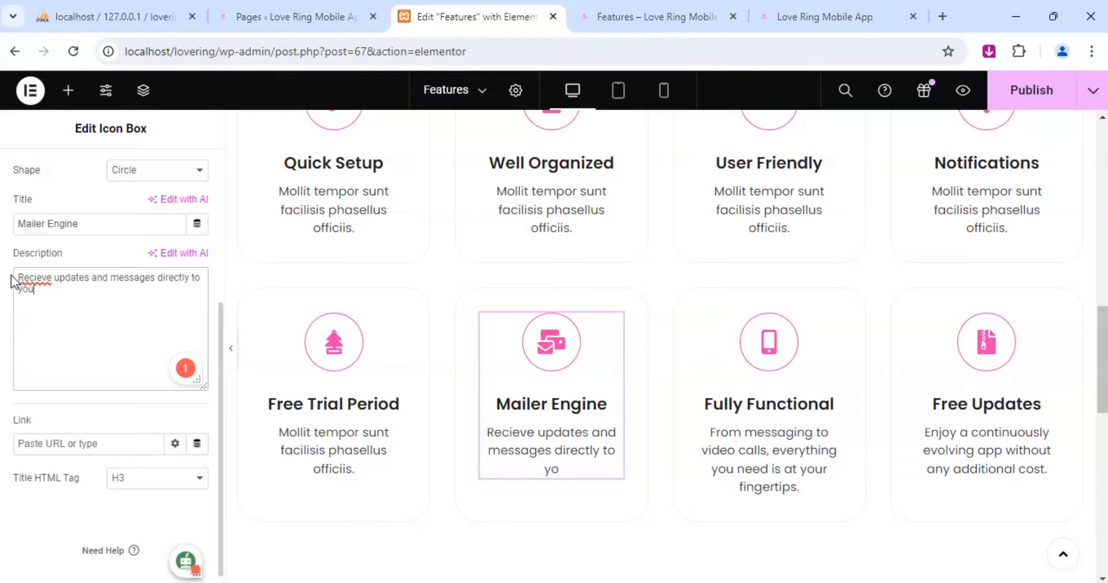
pyautogui.write('inbox')
# Accept the suggested corrections "Receive", "your" and "in" for the misspelled words and the preposition in the Mailer Engine description.
pyautogui.click(48, 280)
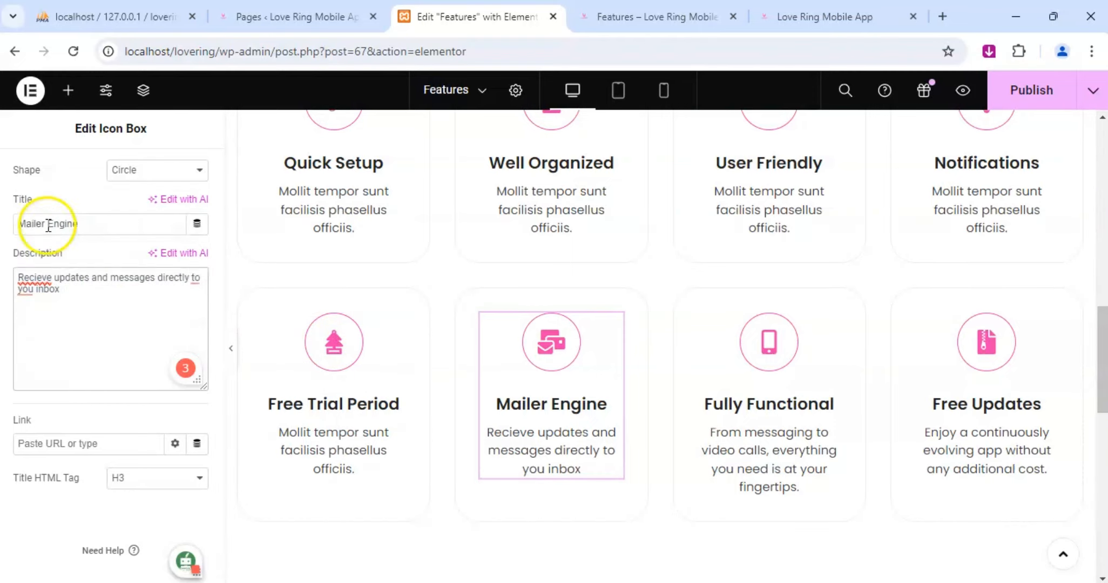
pyautogui.click(48, 225)
pyautogui.click(35, 279)
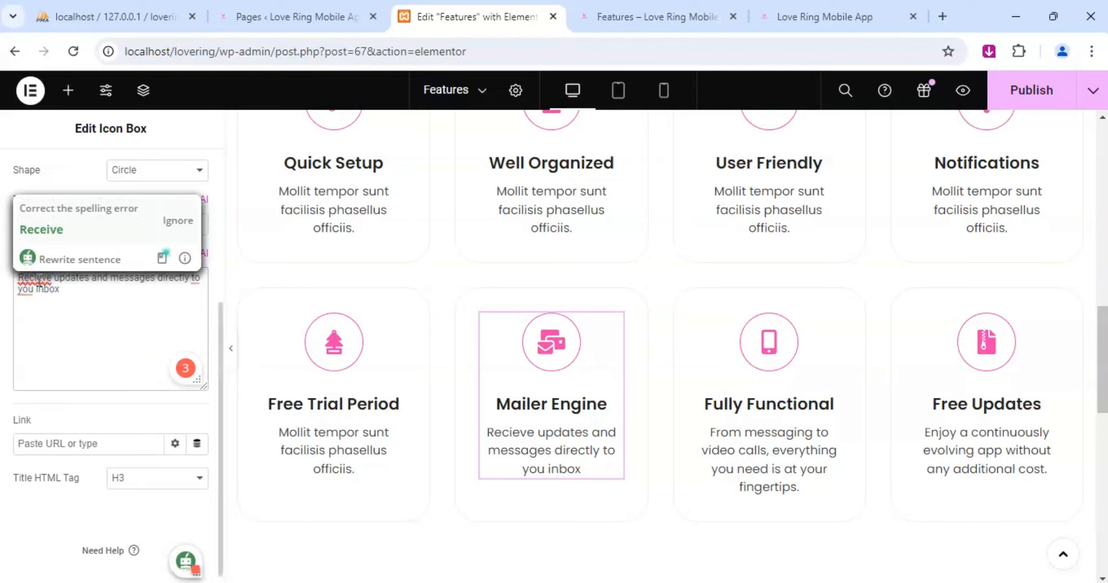
pyautogui.click(41, 230)
pyautogui.click(26, 289)
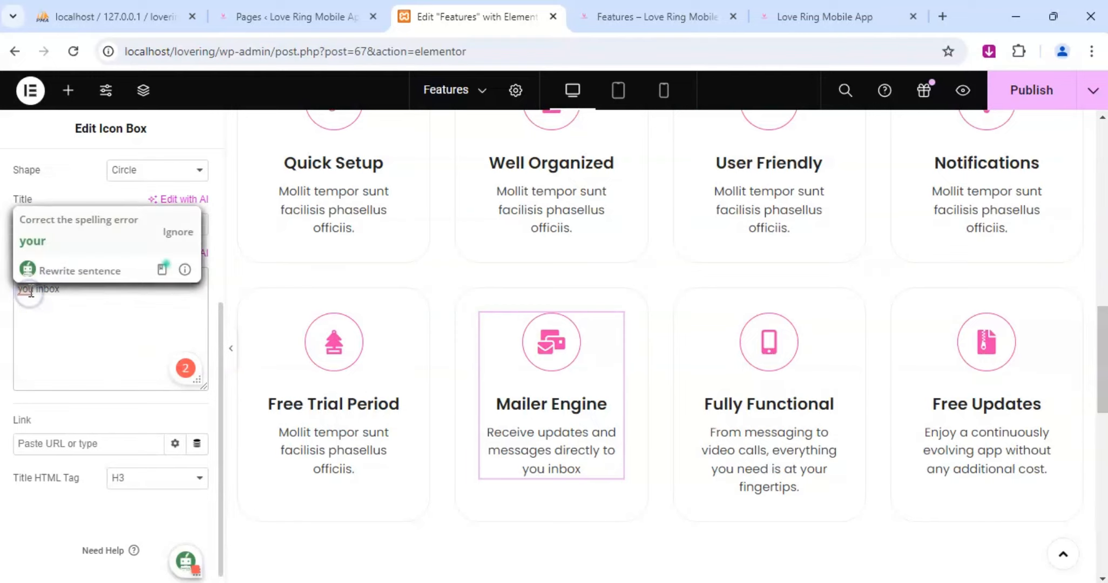
pyautogui.click(38, 241)
pyautogui.click(193, 278)
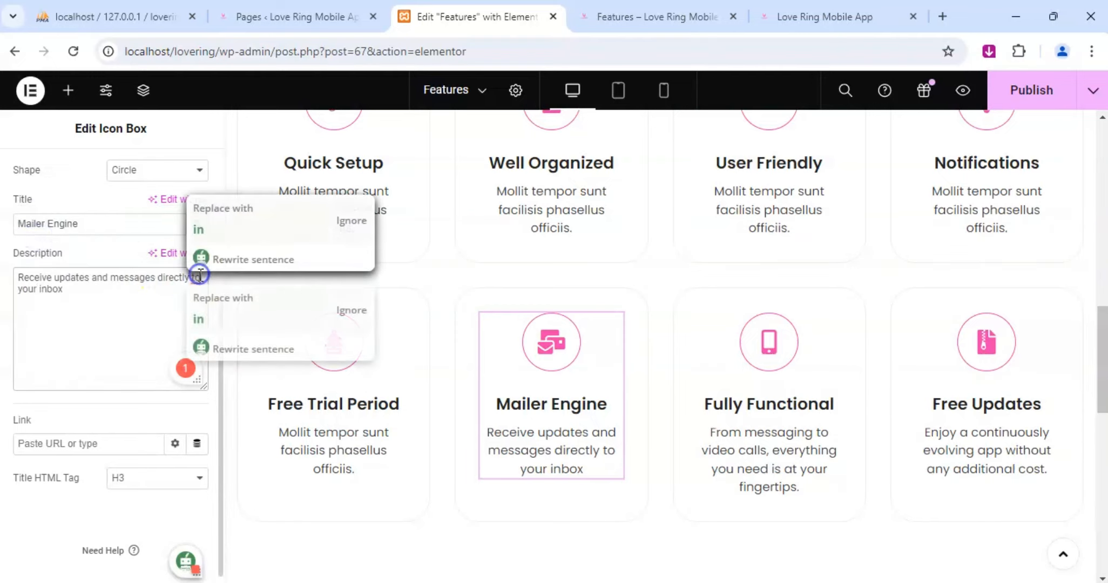
pyautogui.click(198, 230)
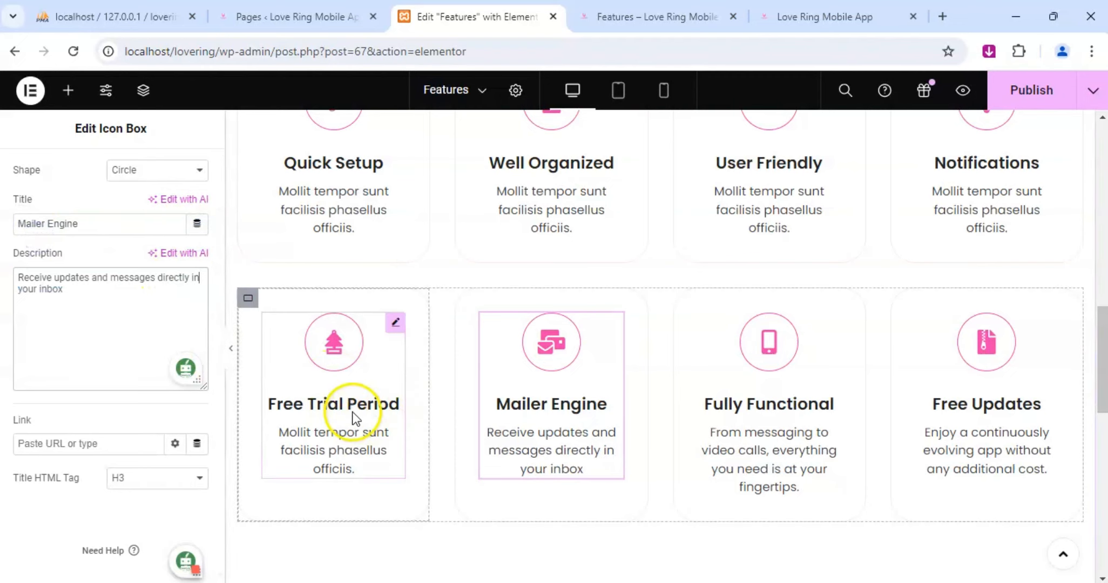
# Replace the Free Trial Period box's placeholder description with "Try our free trial period and explore all the features without any obligation.".
pyautogui.click(398, 327)
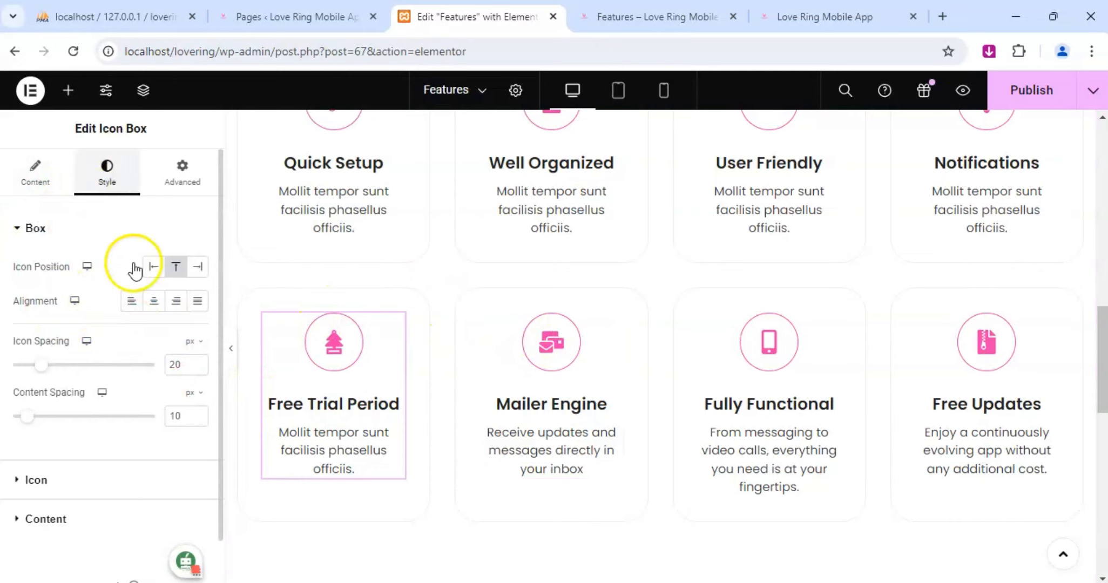
pyautogui.click(32, 173)
pyautogui.scroll(-5, 86, 378)
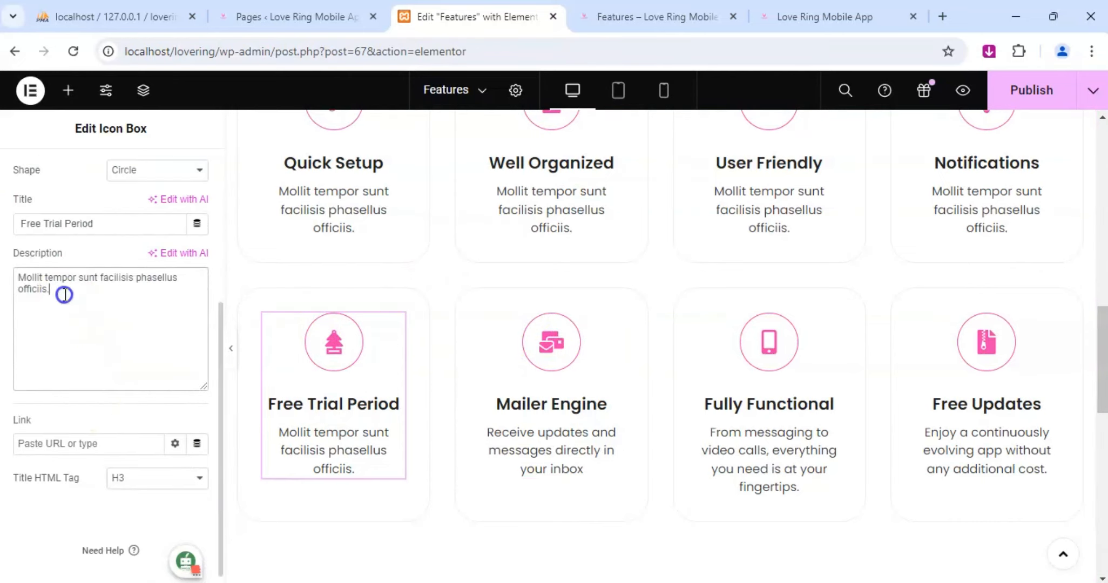
pyautogui.moveTo(51, 290); pyautogui.dragTo(10, 277)
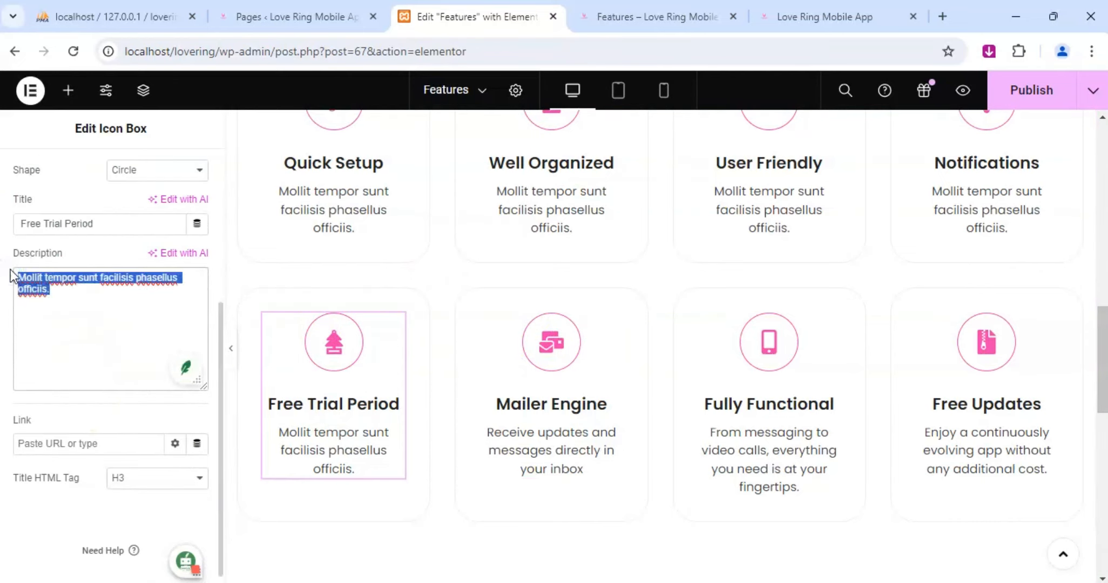
pyautogui.write('Try ')
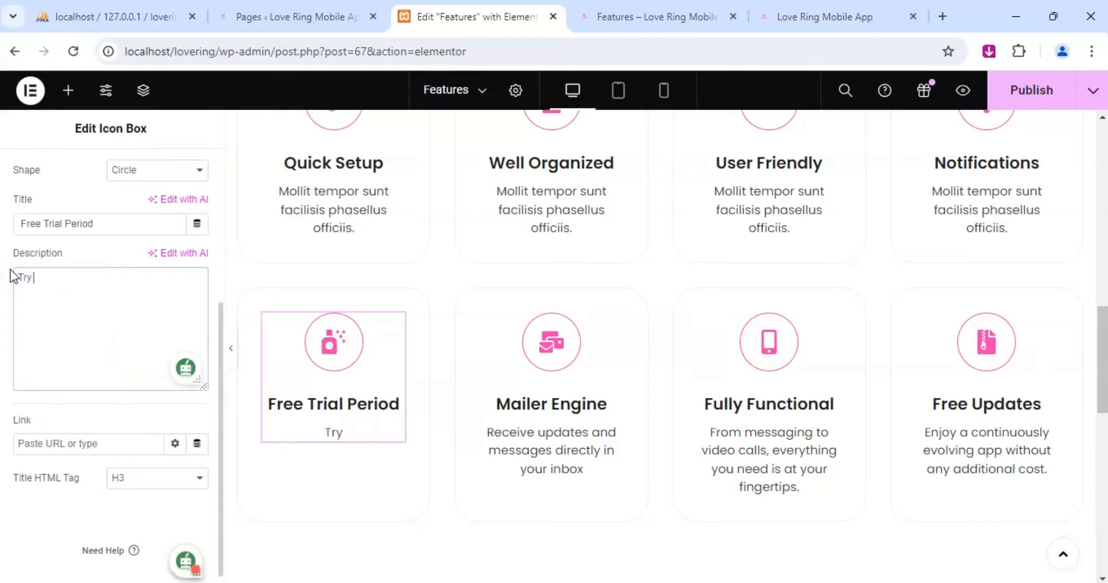
pyautogui.write('our free')
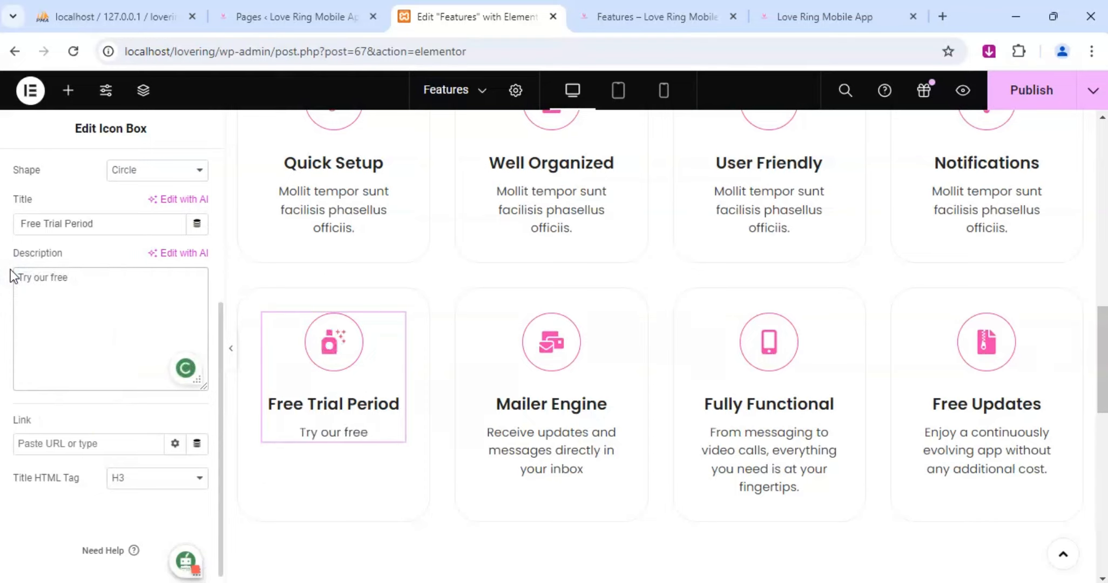
pyautogui.write(' trial')
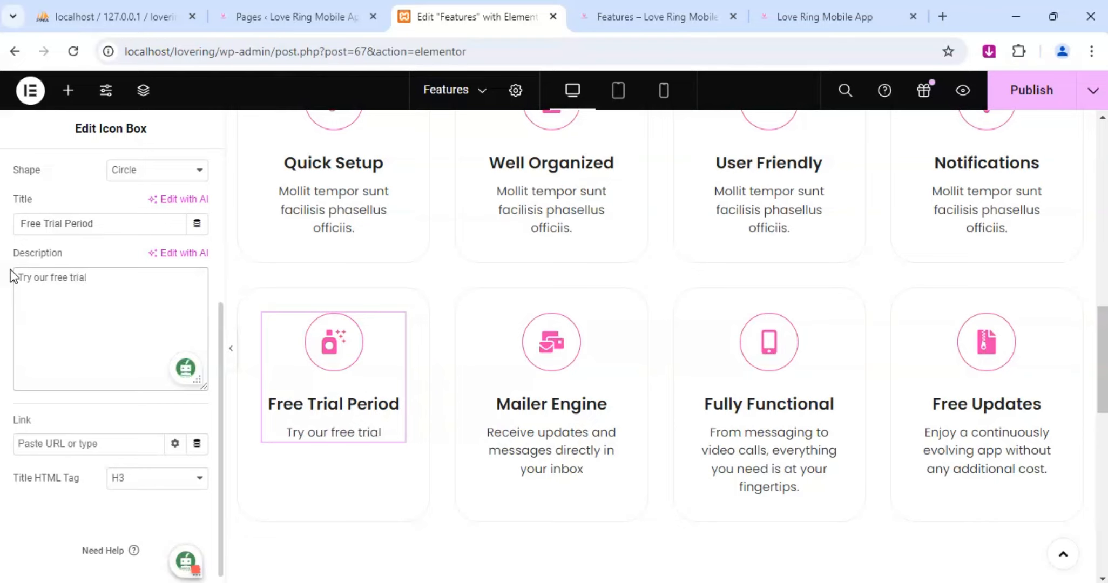
pyautogui.write(' period')
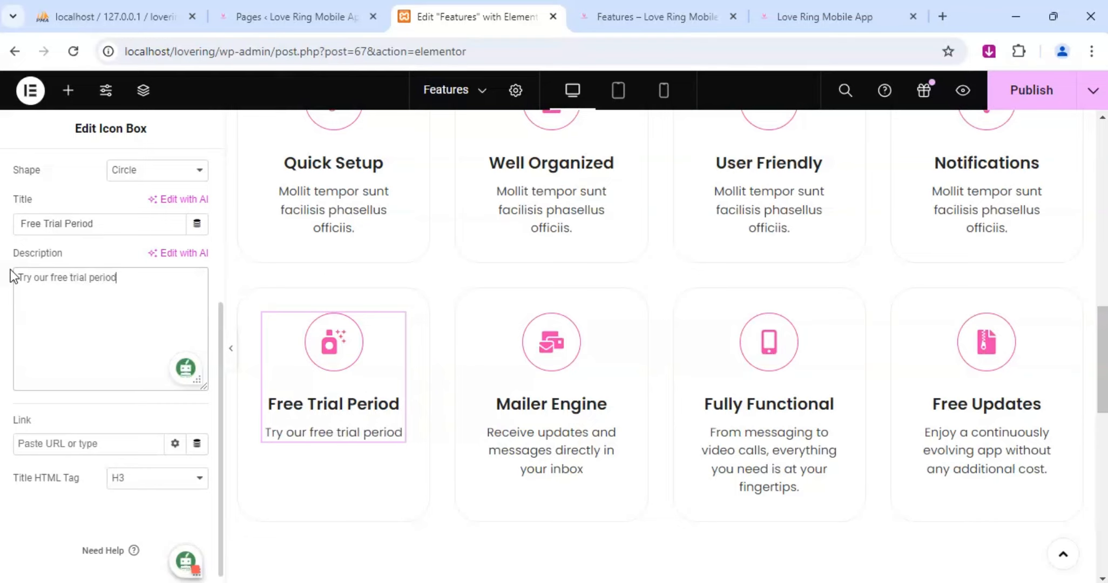
pyautogui.write(' and expl')
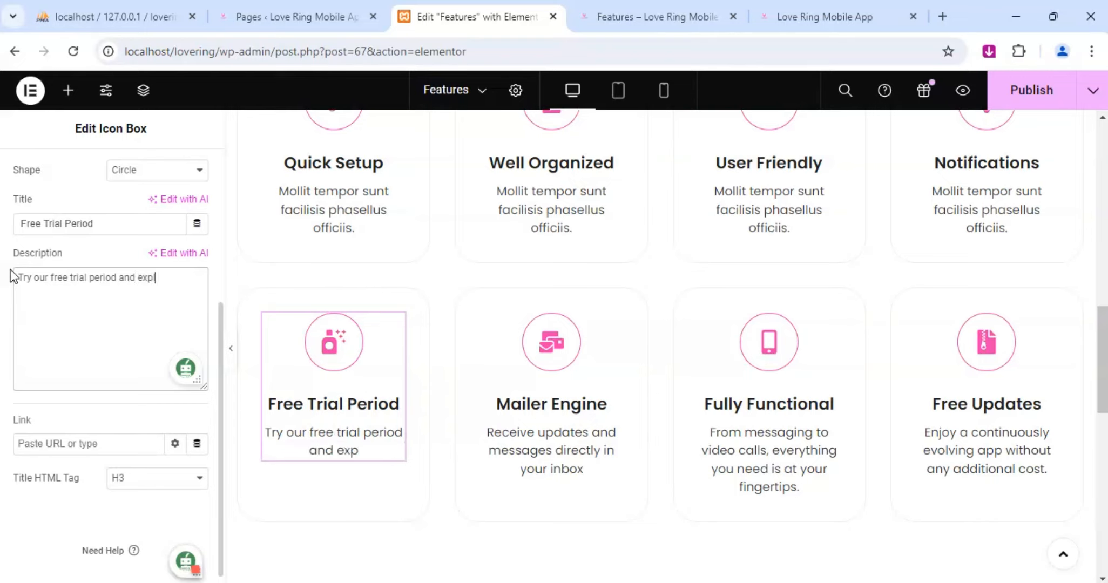
pyautogui.write('ore all ')
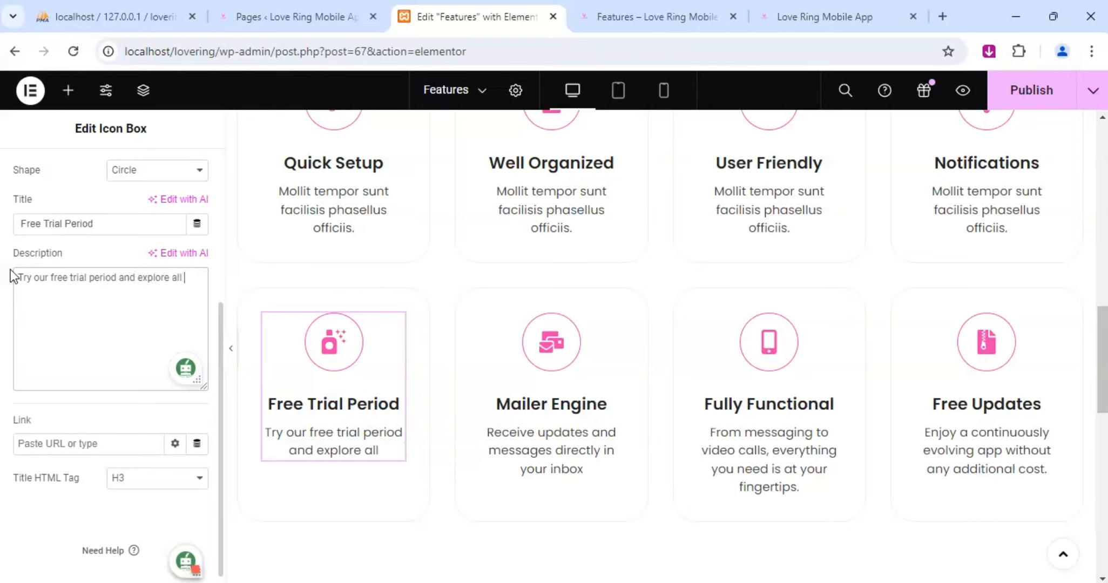
pyautogui.write('the featur')
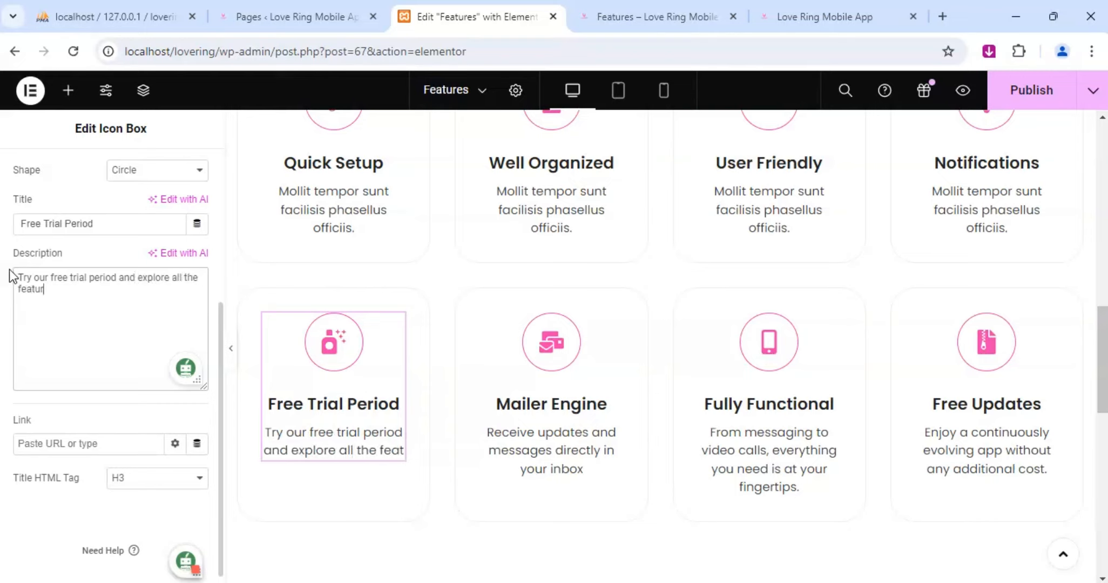
pyautogui.write('ea')
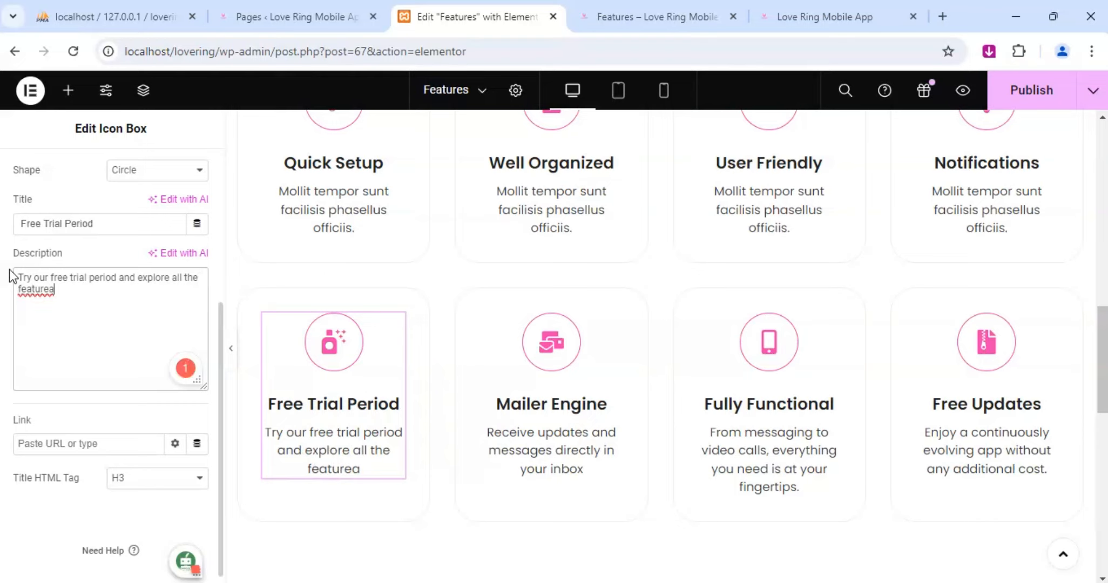
pyautogui.press('BackSpace')
pyautogui.write('s')
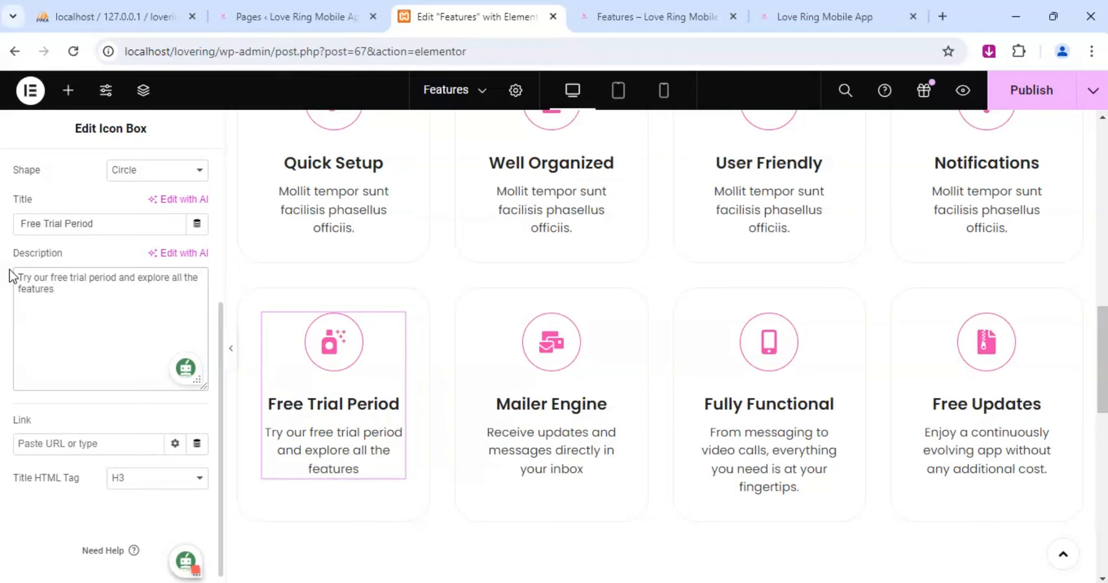
pyautogui.write(' without')
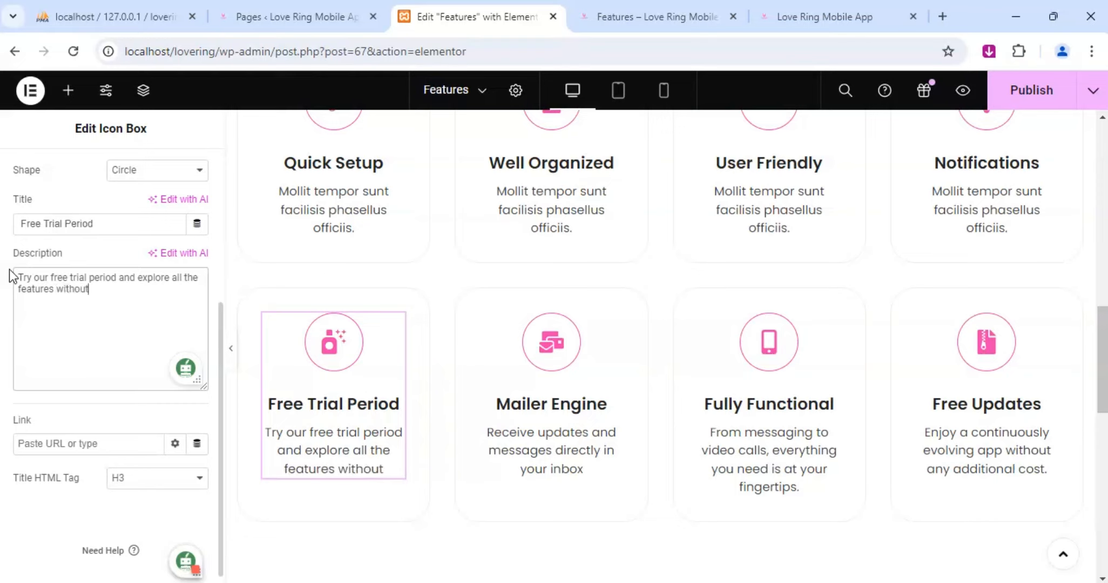
pyautogui.write(' p')
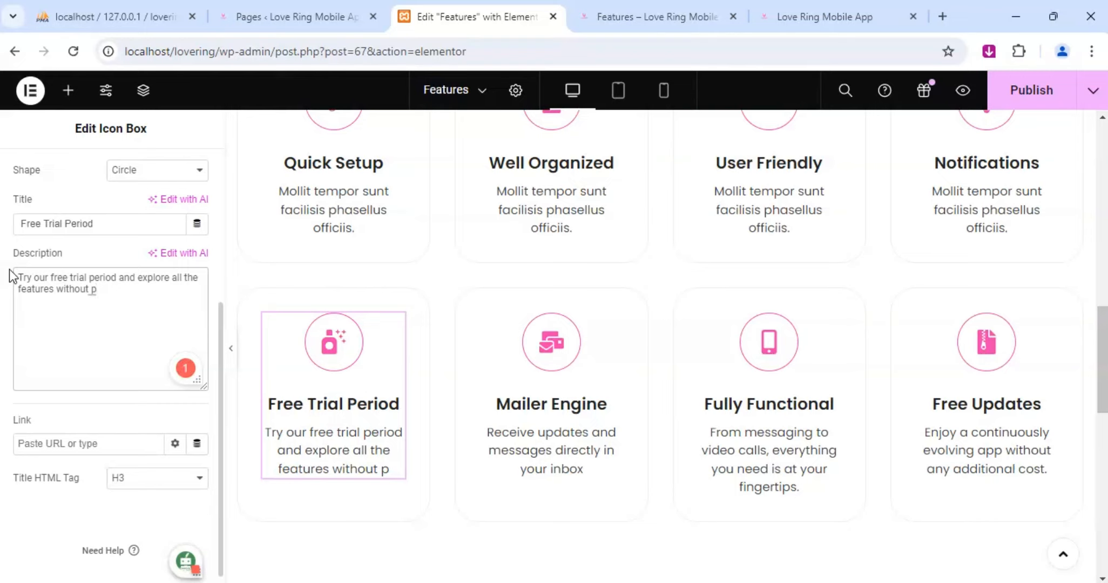
pyautogui.press('BackSpace')
pyautogui.write('any o')
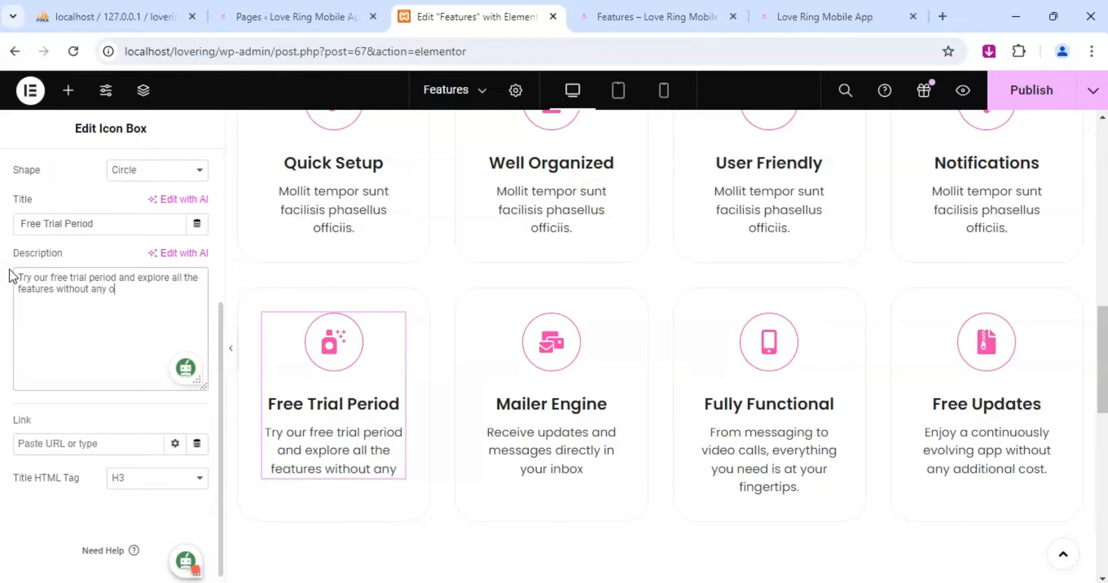
pyautogui.write('bligation')
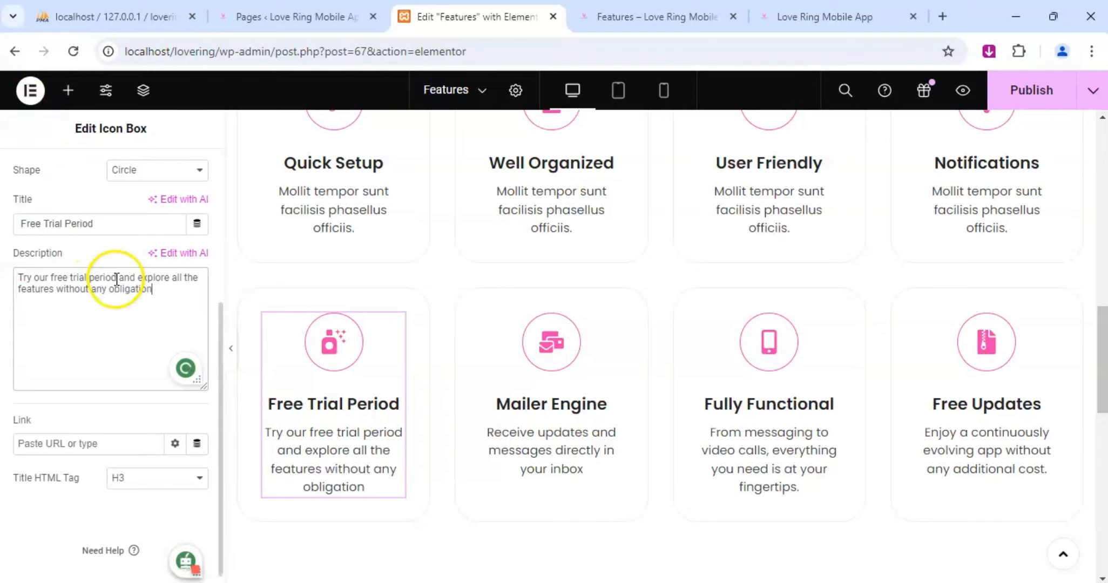
pyautogui.write('.')
# Replace the Notifications box's placeholder description with "Recieve timely notifications about matches, messages and events.".
pyautogui.scroll(3, 750, 329)
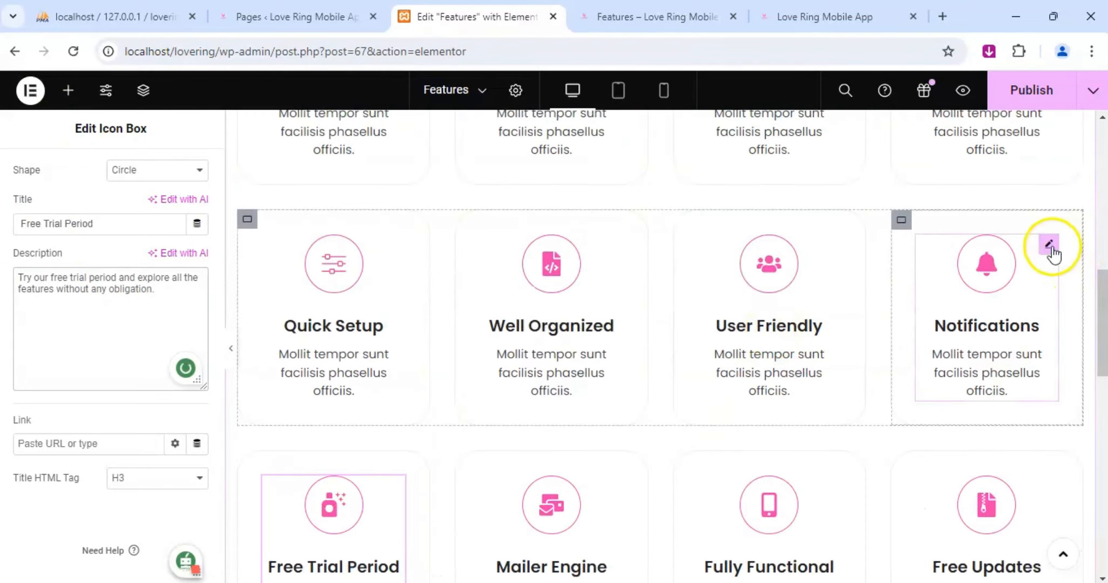
pyautogui.click(1051, 247)
pyautogui.click(34, 171)
pyautogui.scroll(-3, 65, 347)
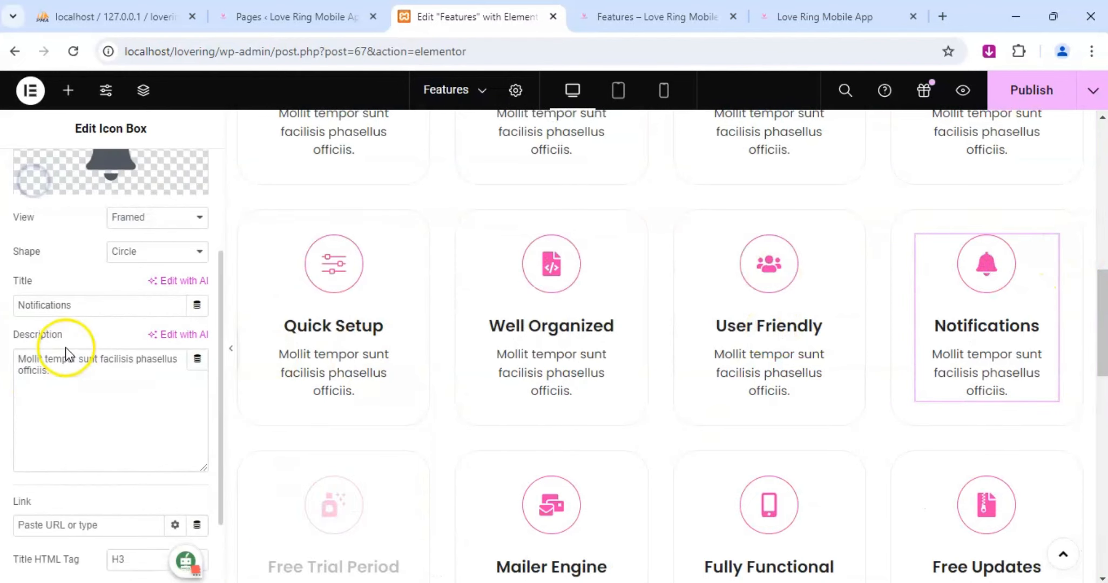
pyautogui.moveTo(67, 372); pyautogui.dragTo(9, 357)
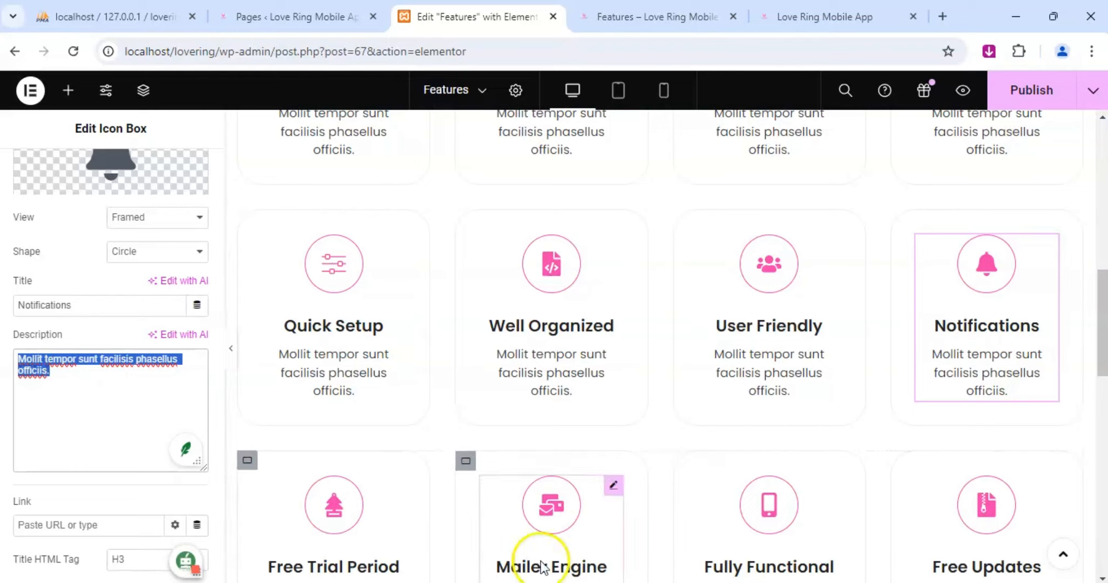
pyautogui.scroll(-4, 843, 432)
pyautogui.scroll(-1, 867, 424)
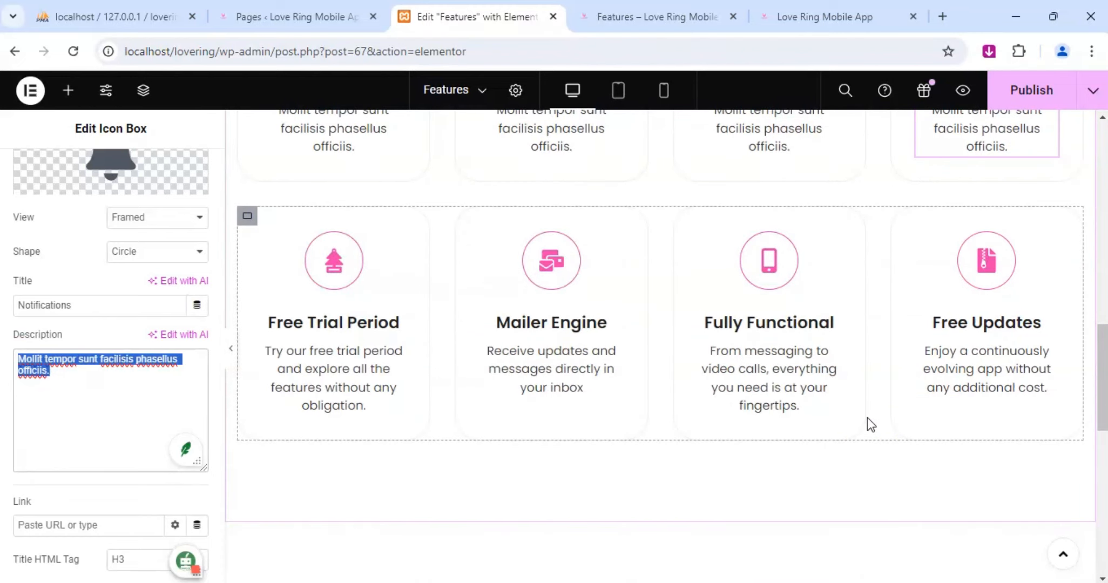
pyautogui.write('Reciev')
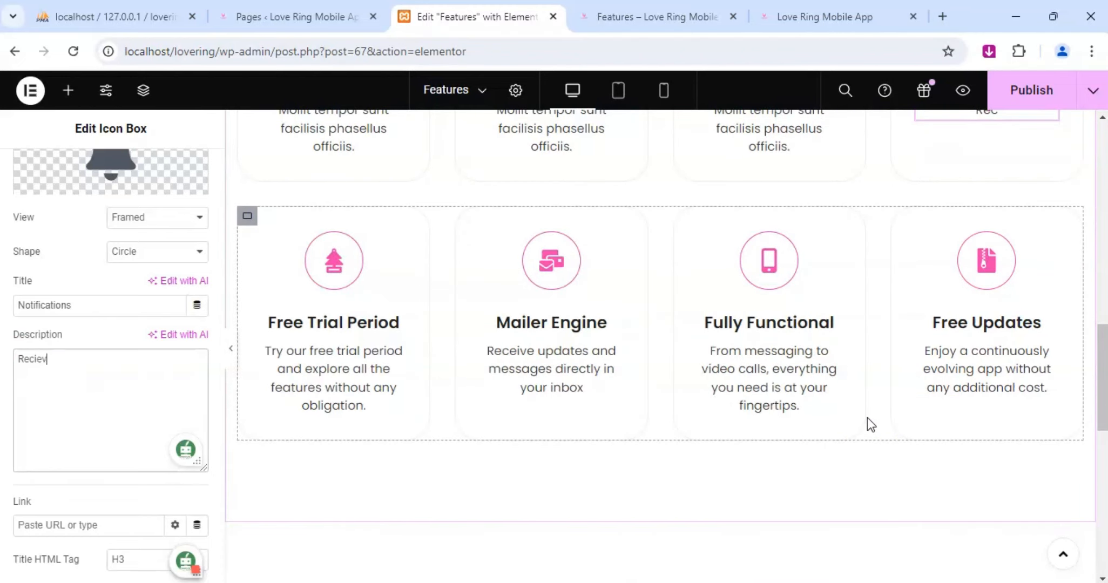
pyautogui.write('e timely')
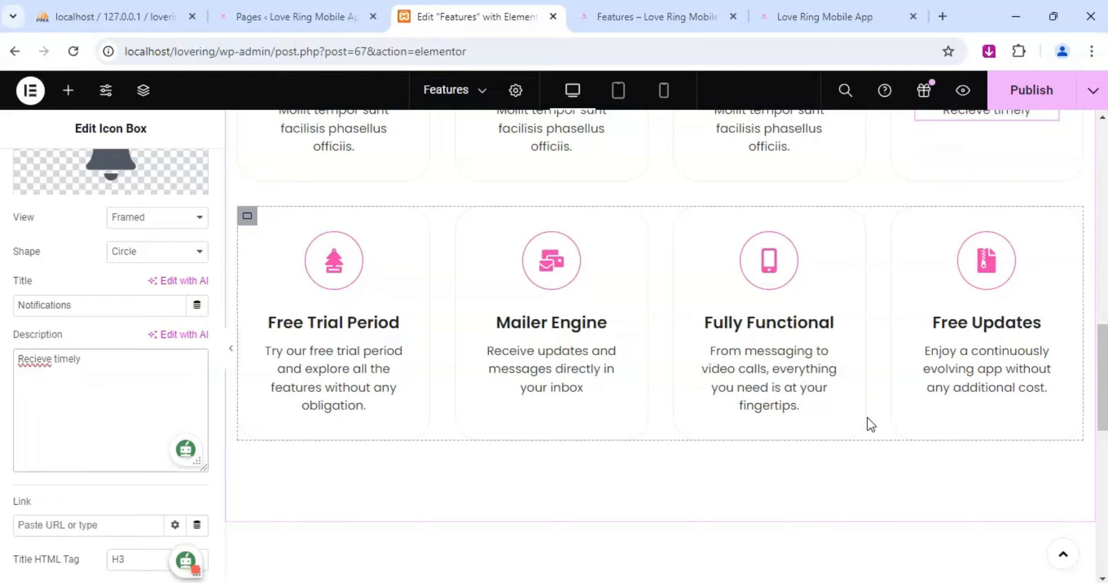
pyautogui.write(' notifications')
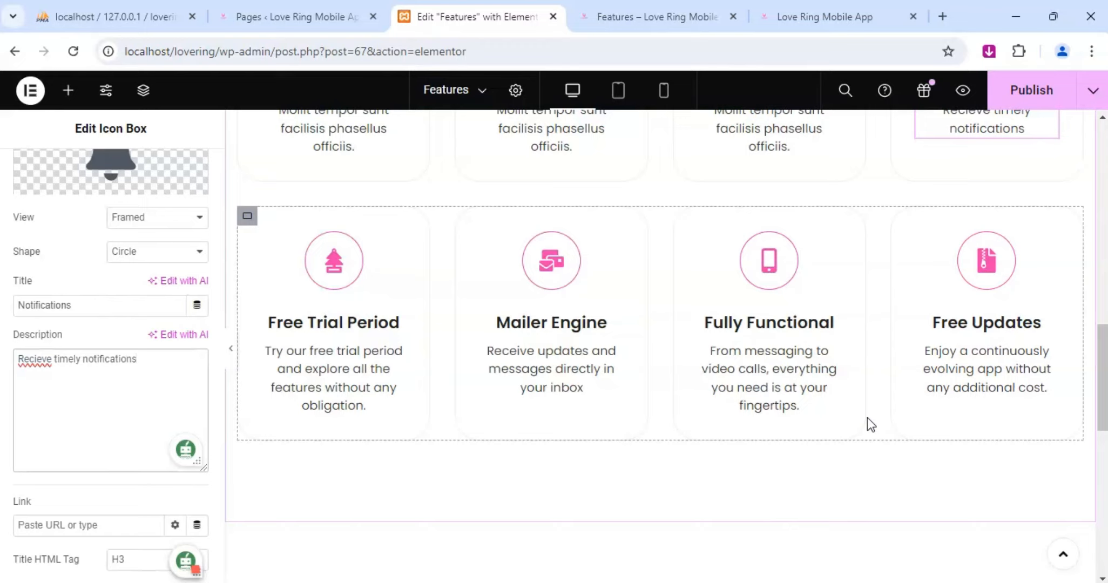
pyautogui.write(' about ma')
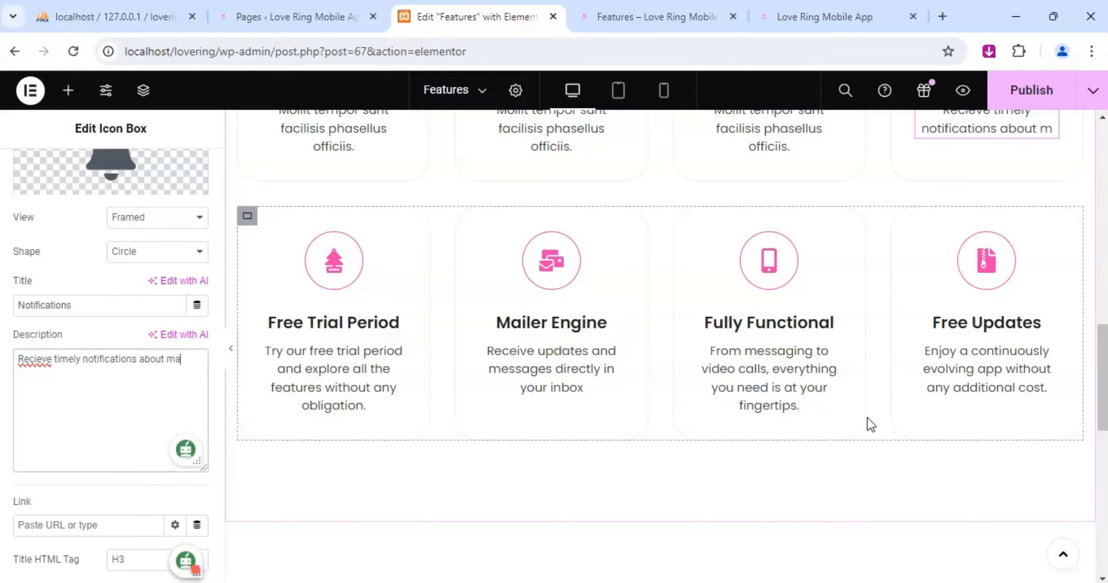
pyautogui.write('tches ')
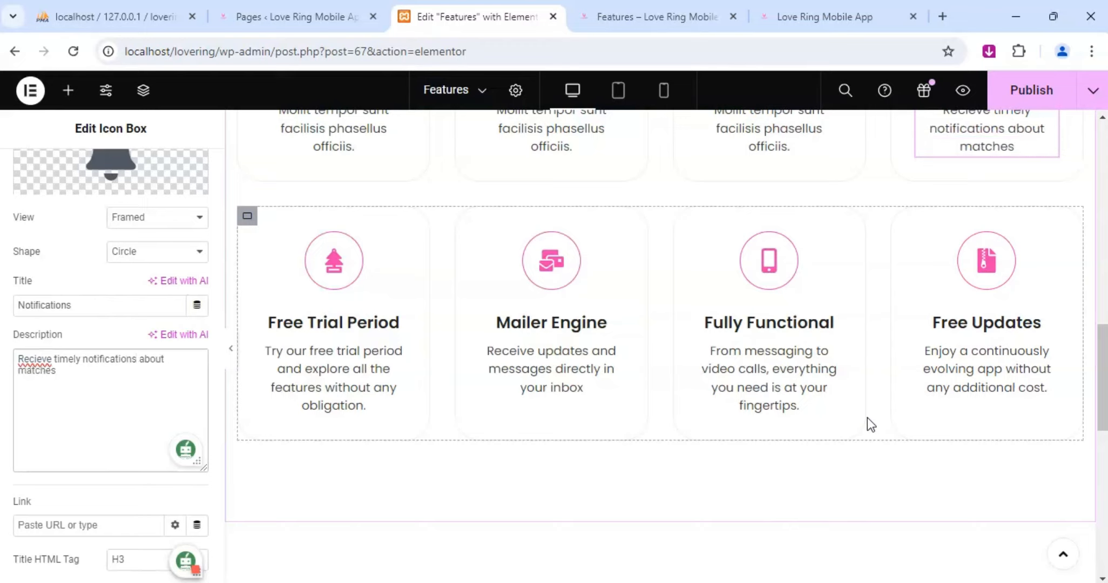
pyautogui.write(', messages')
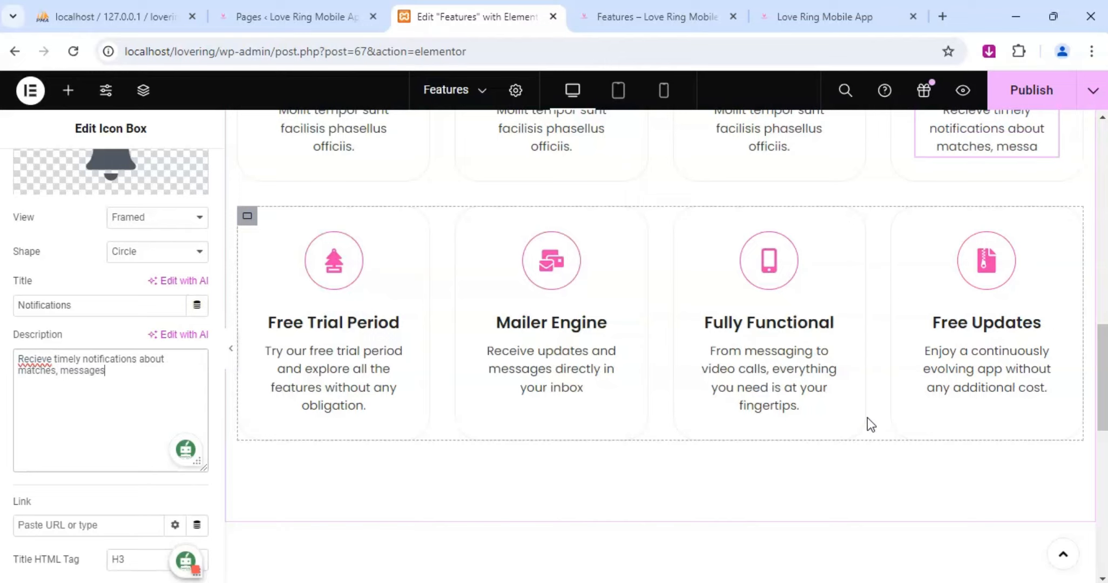
pyautogui.write(' and evet')
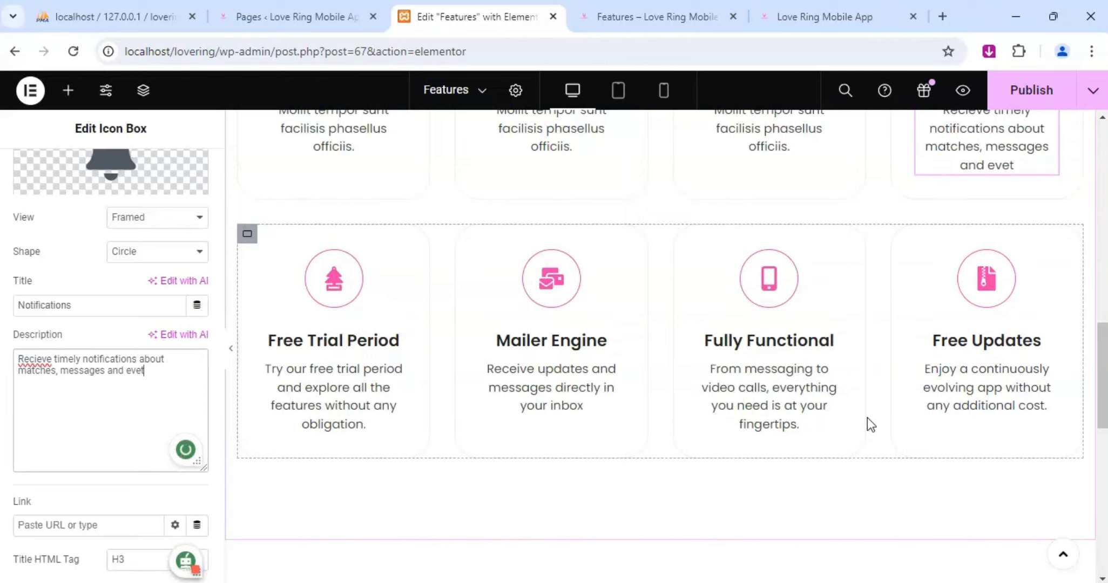
pyautogui.write('nts')
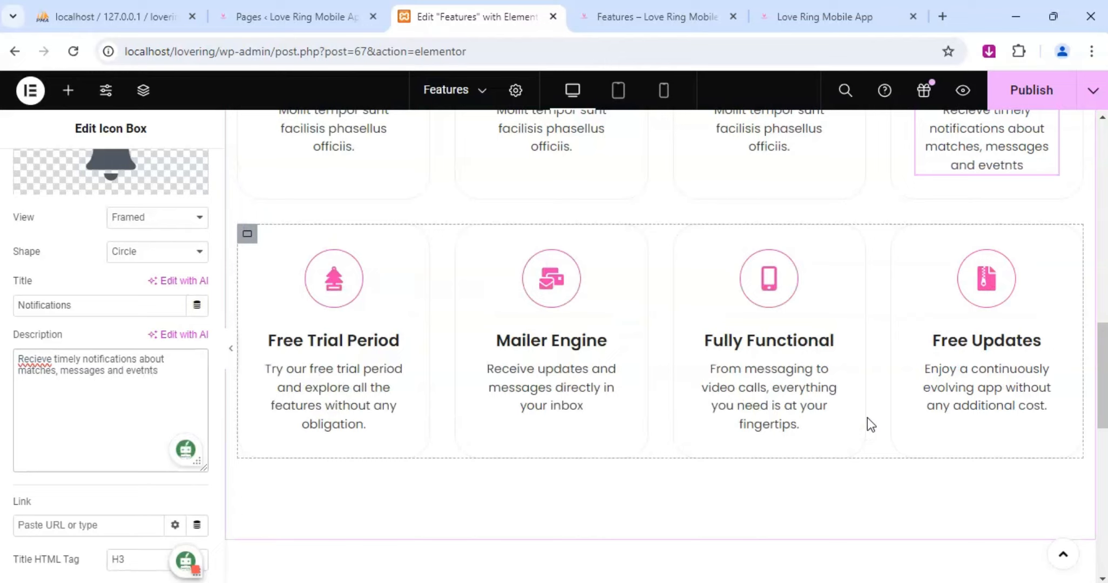
pyautogui.press('BackSpace')
pyautogui.press('BackSpace')
pyautogui.press('BackSpace')
pyautogui.write('nts')
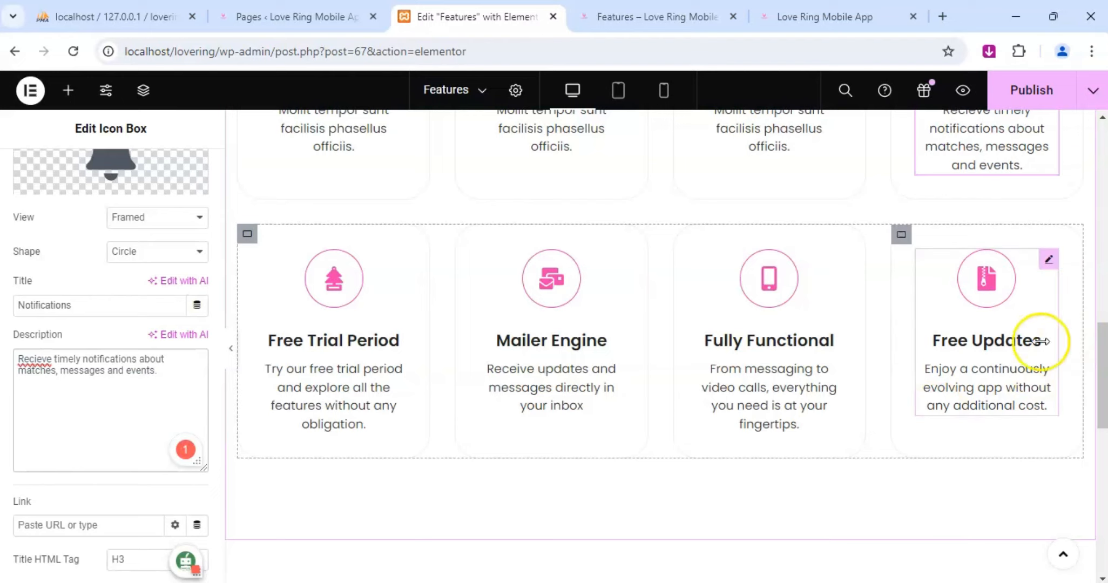
# Replace the User Friendly box's placeholder description with "Whether you're tech-navy or not, you'll find the app straightforward and enjoyable.".
pyautogui.scroll(3, 951, 297)
pyautogui.scroll(3, 836, 292)
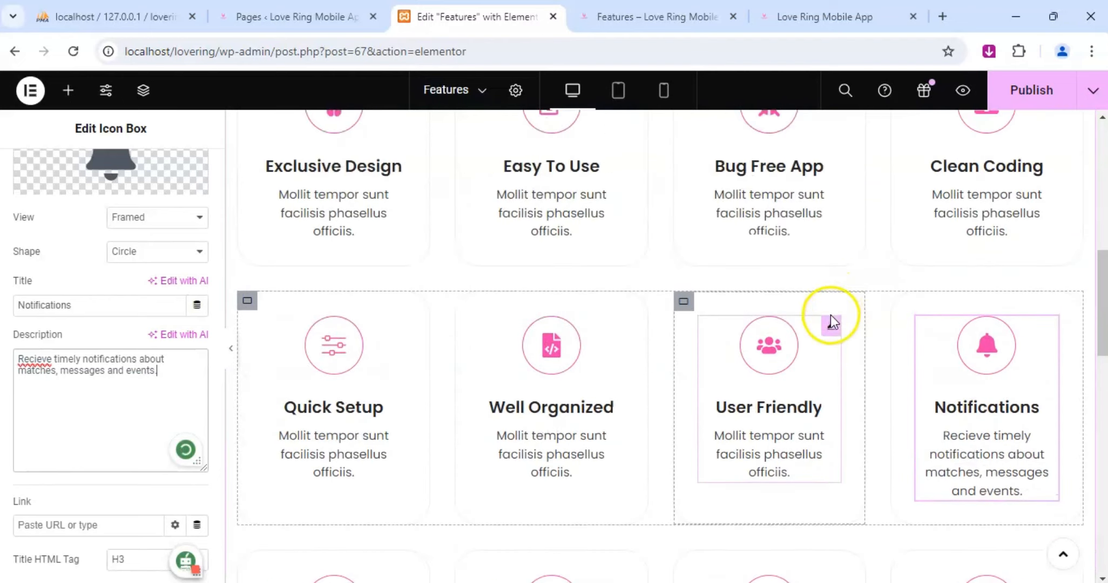
pyautogui.click(831, 322)
pyautogui.click(36, 181)
pyautogui.scroll(-5, 76, 373)
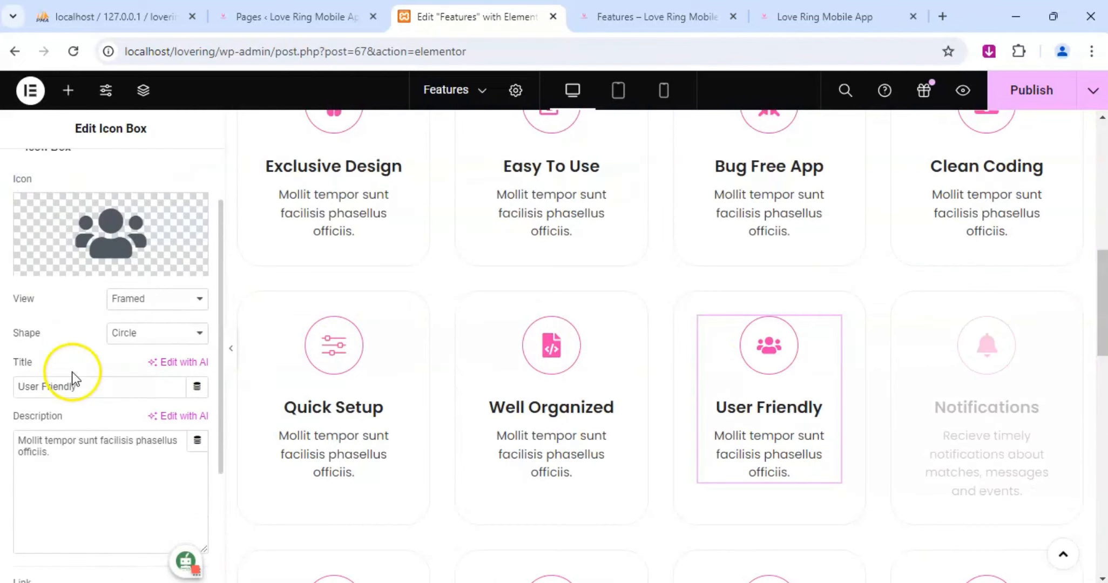
pyautogui.click(63, 296)
pyautogui.moveTo(63, 296); pyautogui.dragTo(11, 275)
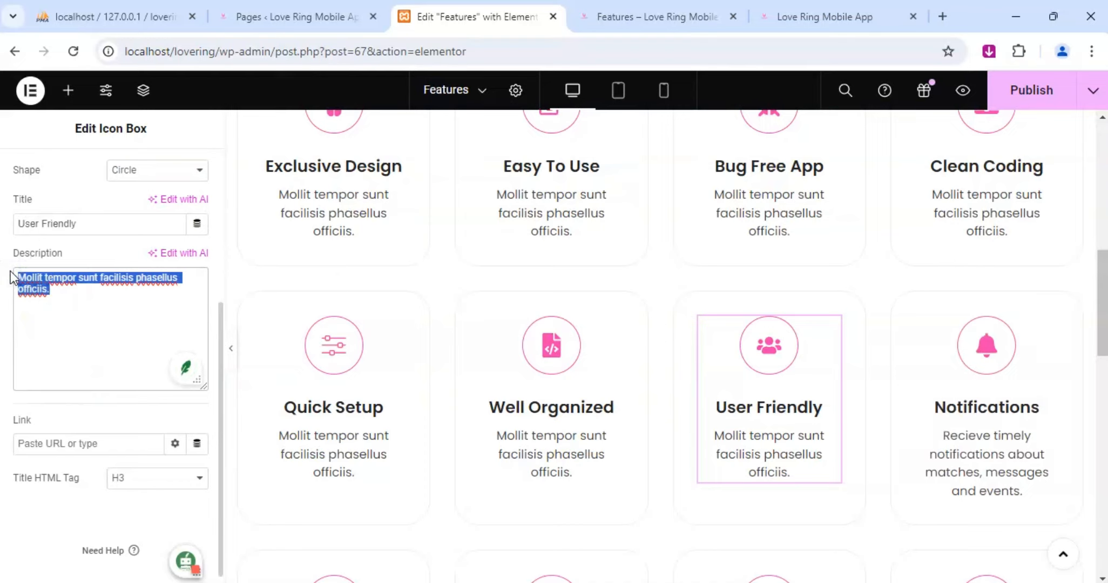
pyautogui.write('Whethe')
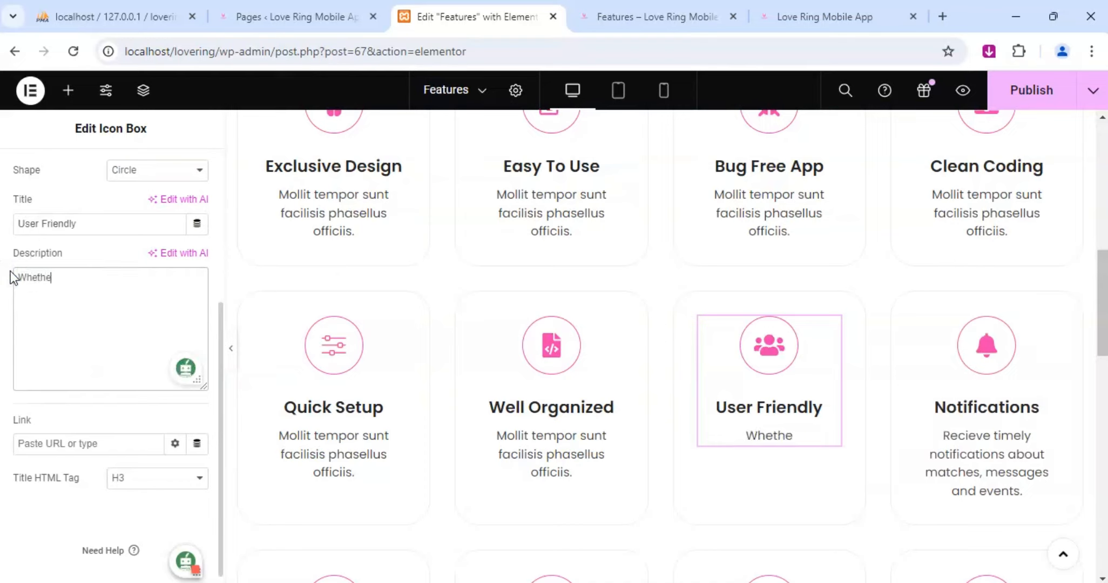
pyautogui.write('r you are')
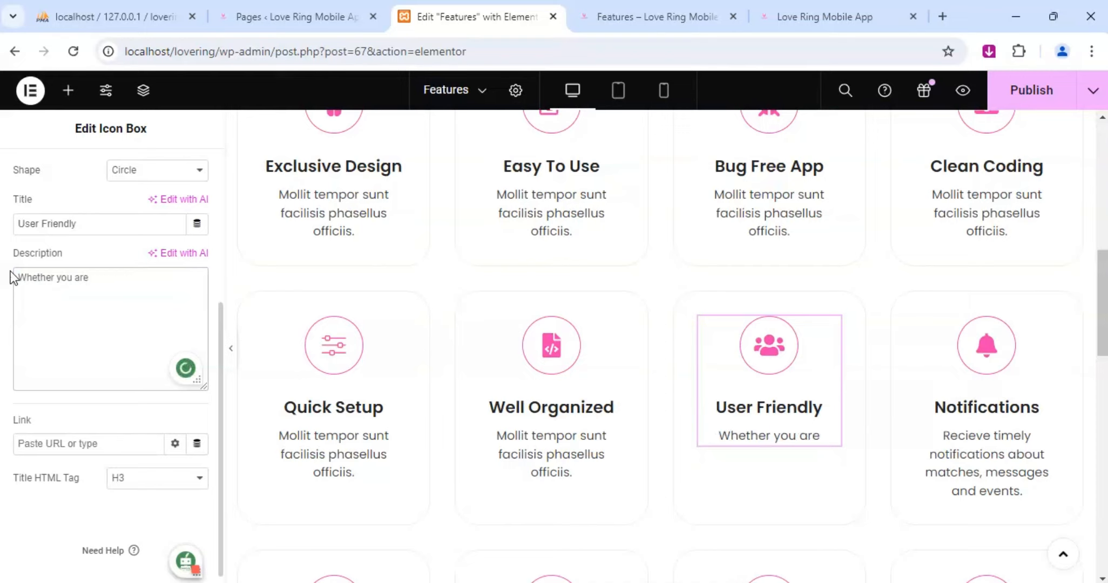
pyautogui.press('BackSpace')
pyautogui.press('BackSpace')
pyautogui.press('BackSpace')
pyautogui.press('BackSpace')
pyautogui.press('BackSpace')
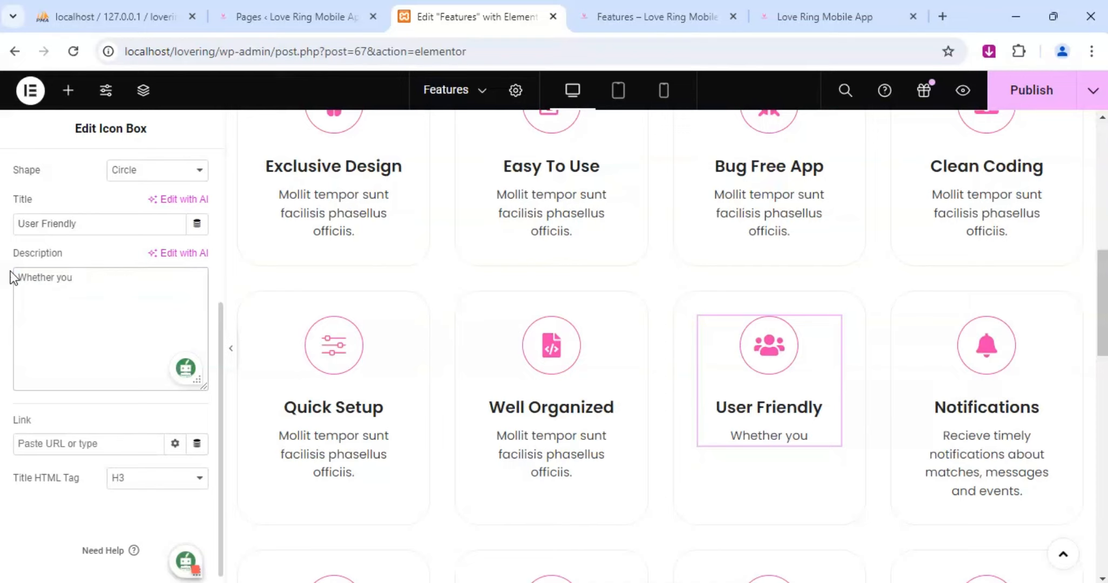
pyautogui.write("'re ")
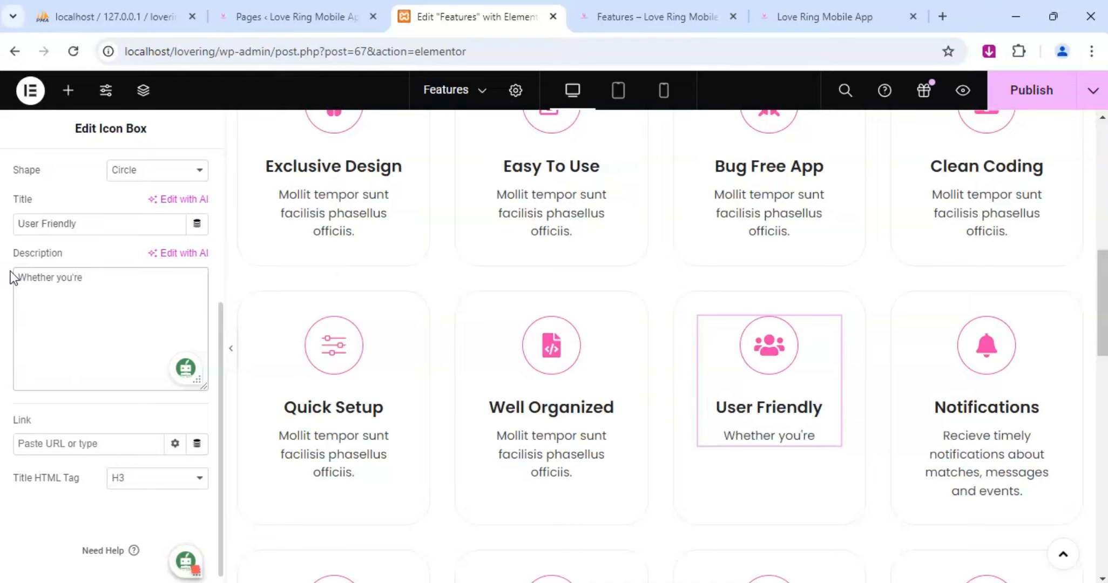
pyautogui.write('tech-')
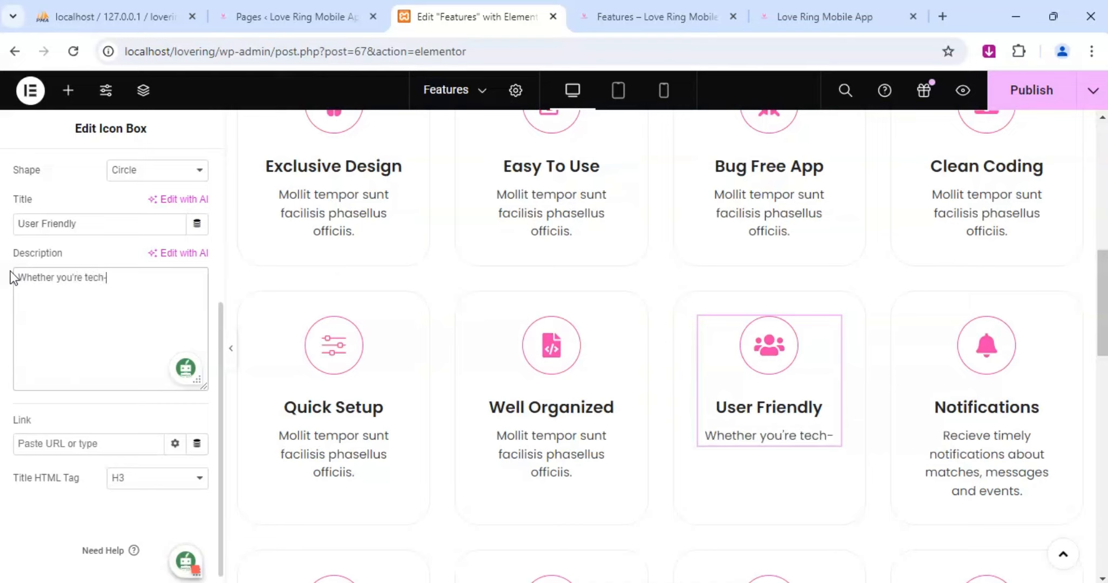
pyautogui.write('navy')
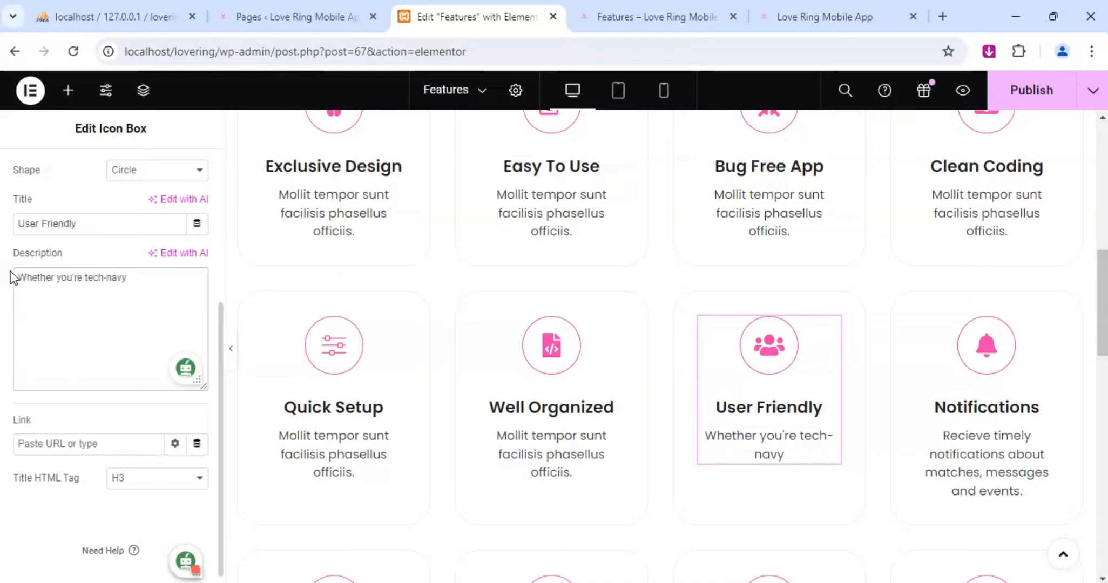
pyautogui.write(' or not, yo')
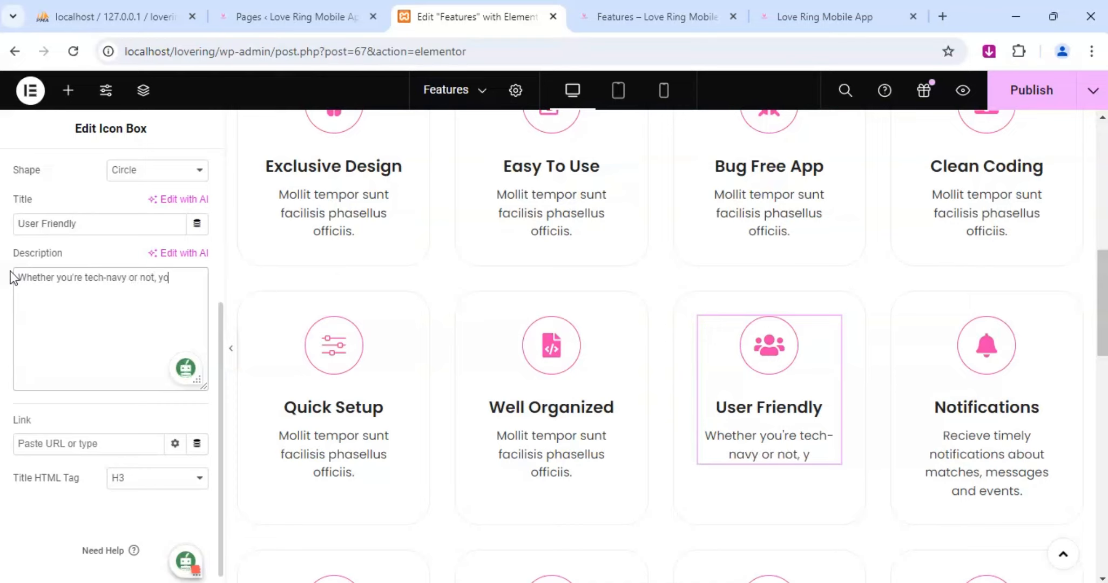
pyautogui.write("u'll ")
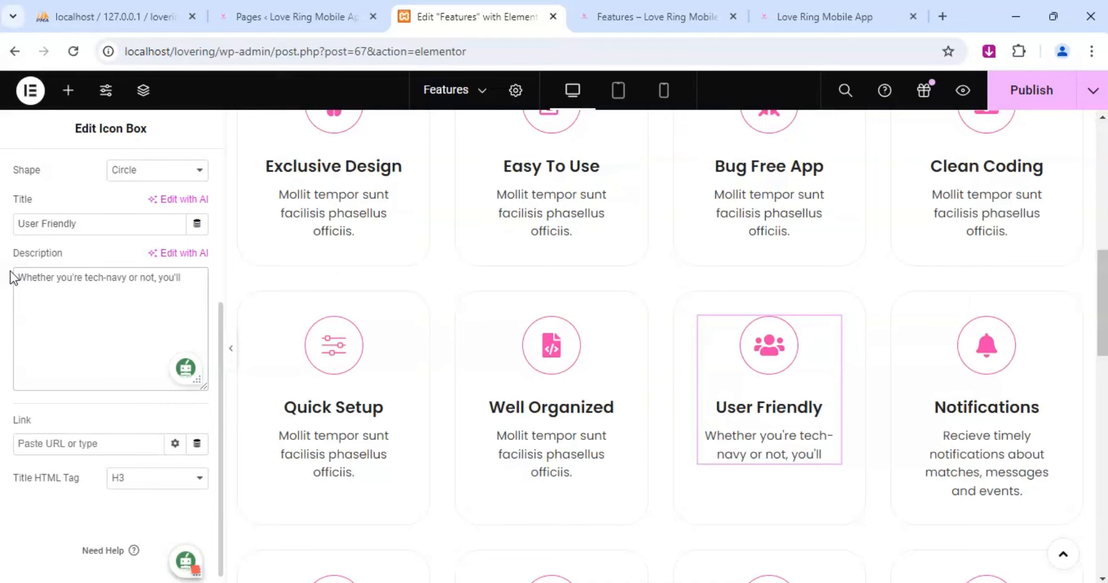
pyautogui.write('find the')
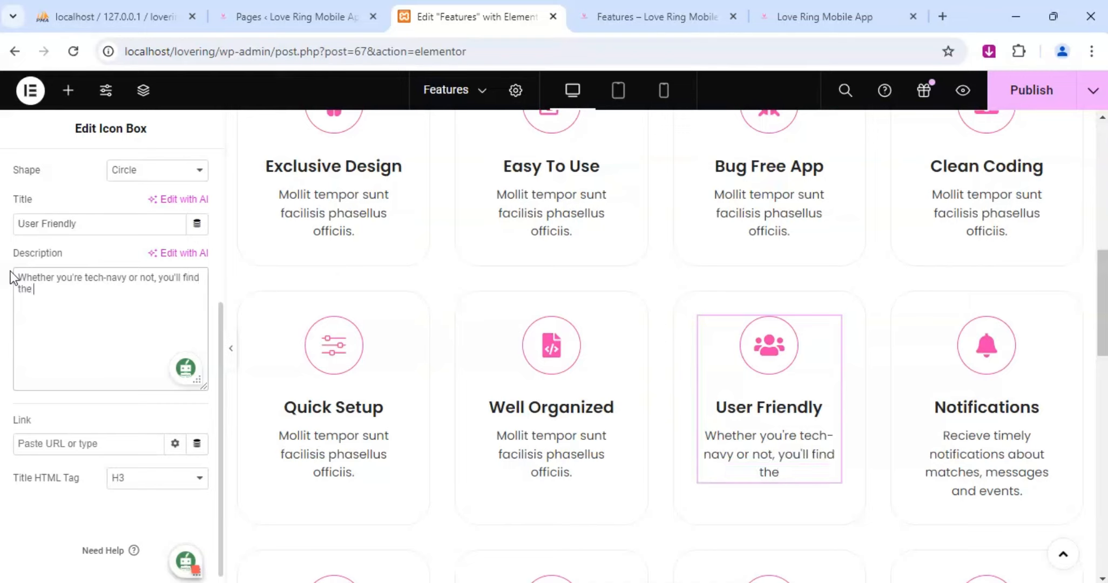
pyautogui.write(' app straight')
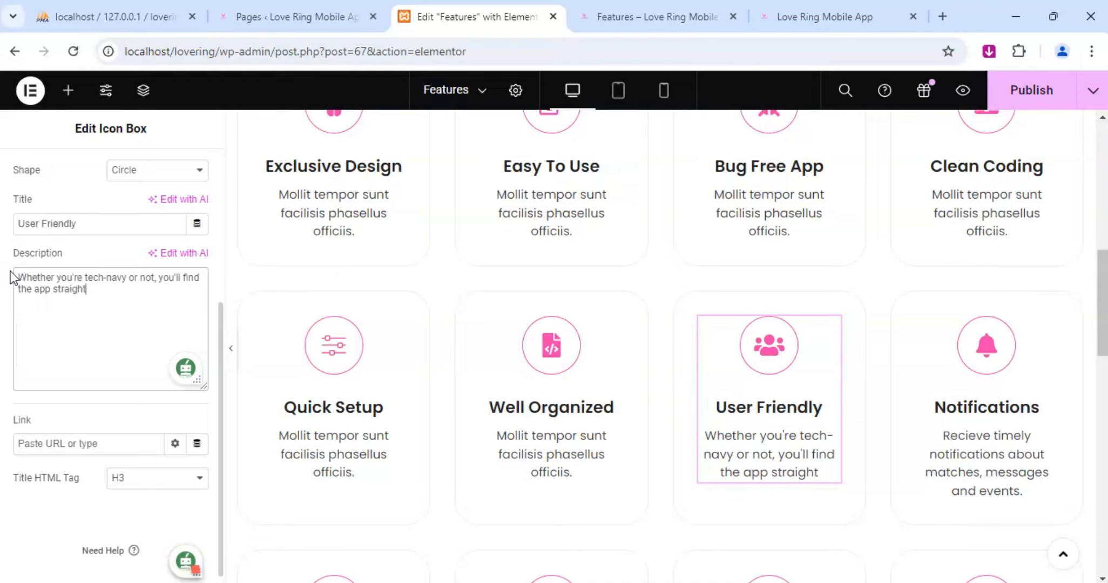
pyautogui.write('forward')
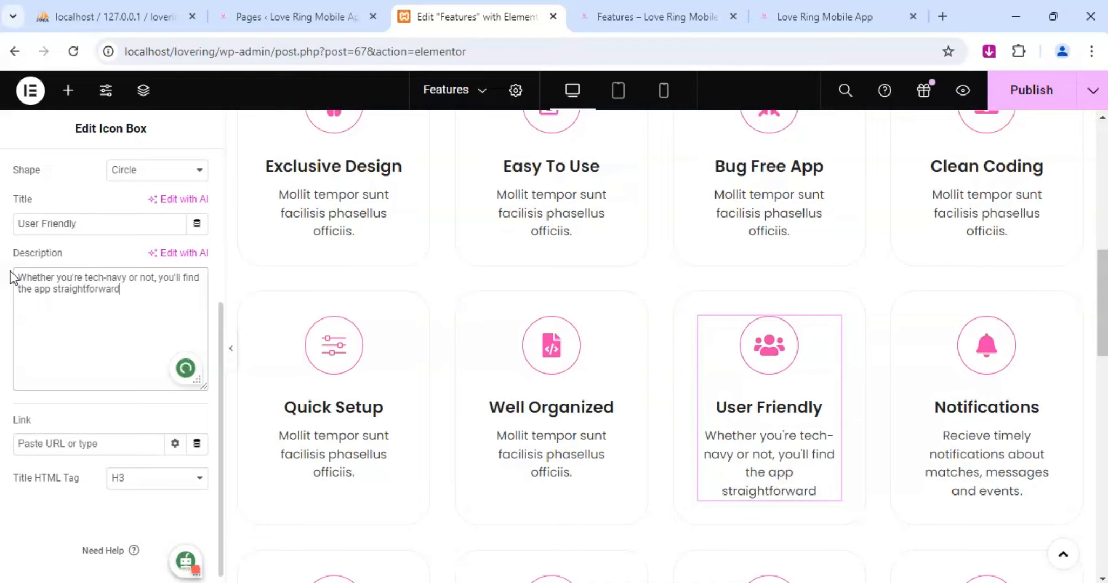
pyautogui.write(' and enjo')
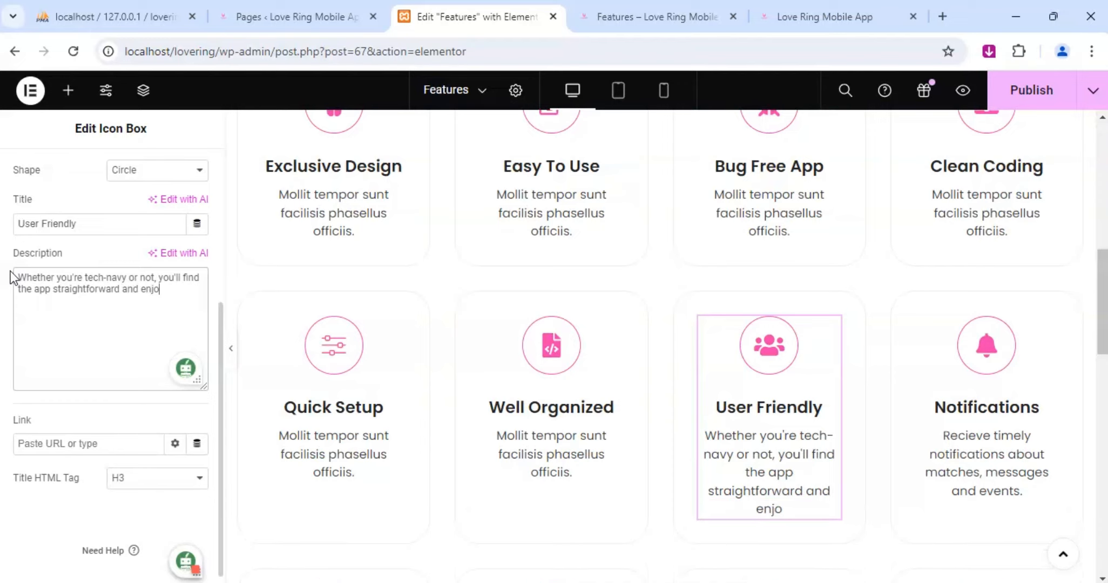
pyautogui.write('yable.')
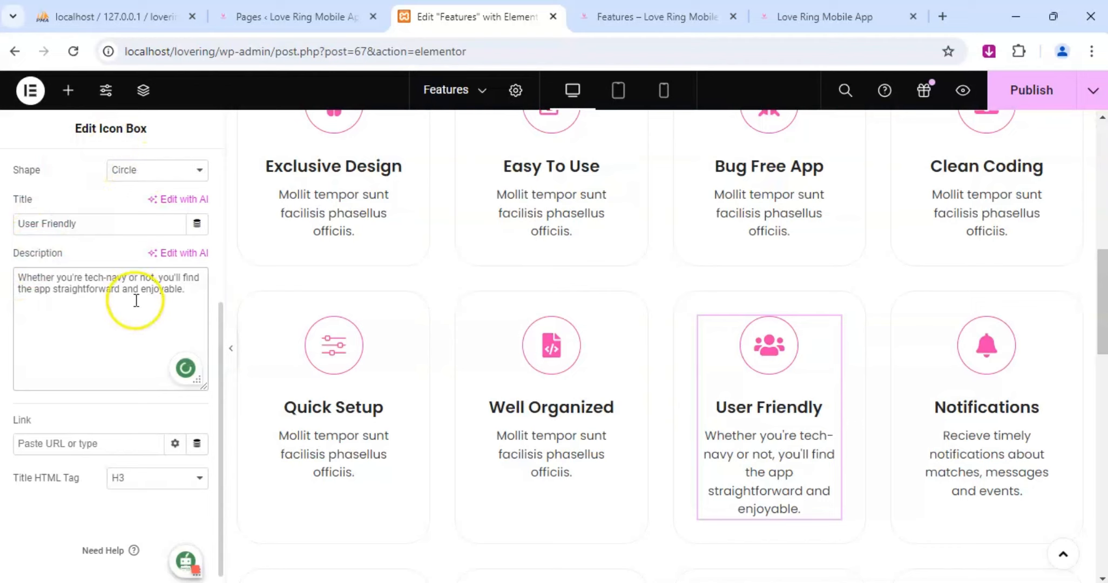
# Replace the Well Organized box's placeholder description with "Enjoy a clutter-free experience that keeps everything in its place.".
pyautogui.click(613, 325)
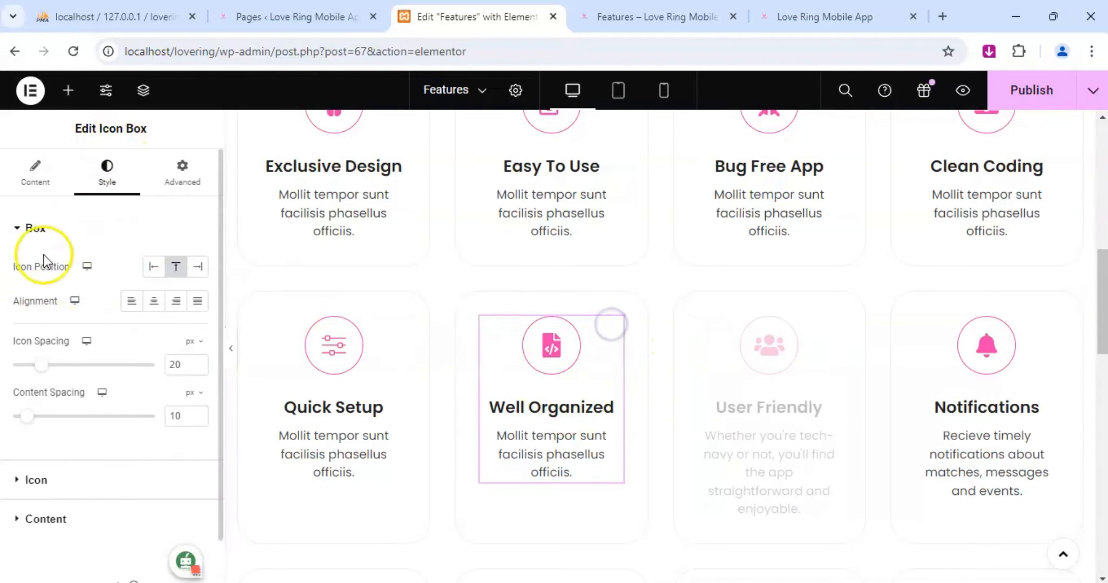
pyautogui.click(34, 180)
pyautogui.scroll(-3, 121, 457)
pyautogui.tripleClick(83, 359)
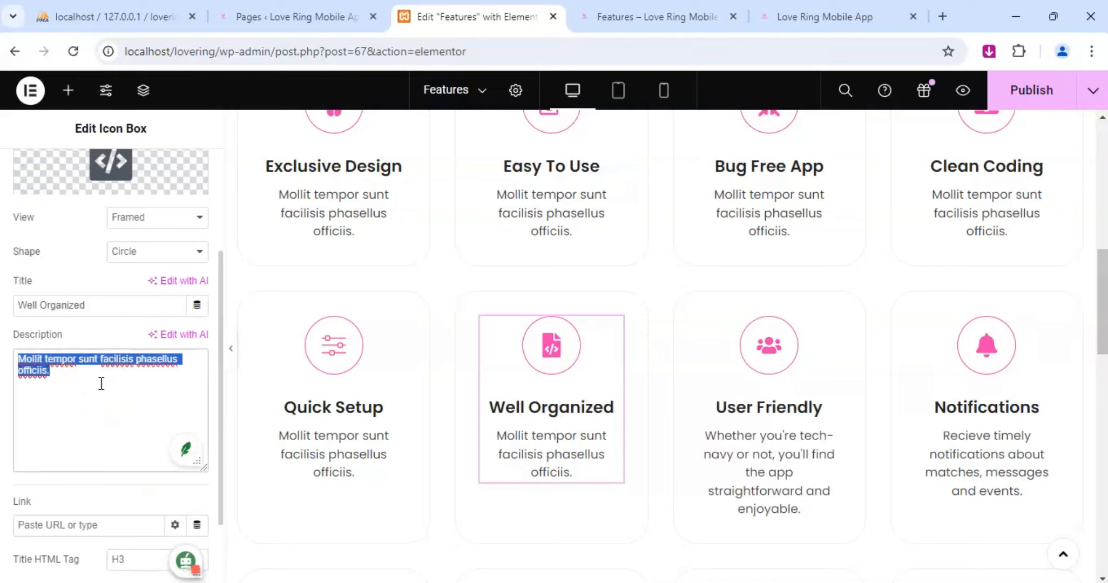
pyautogui.write('Enjoy a ')
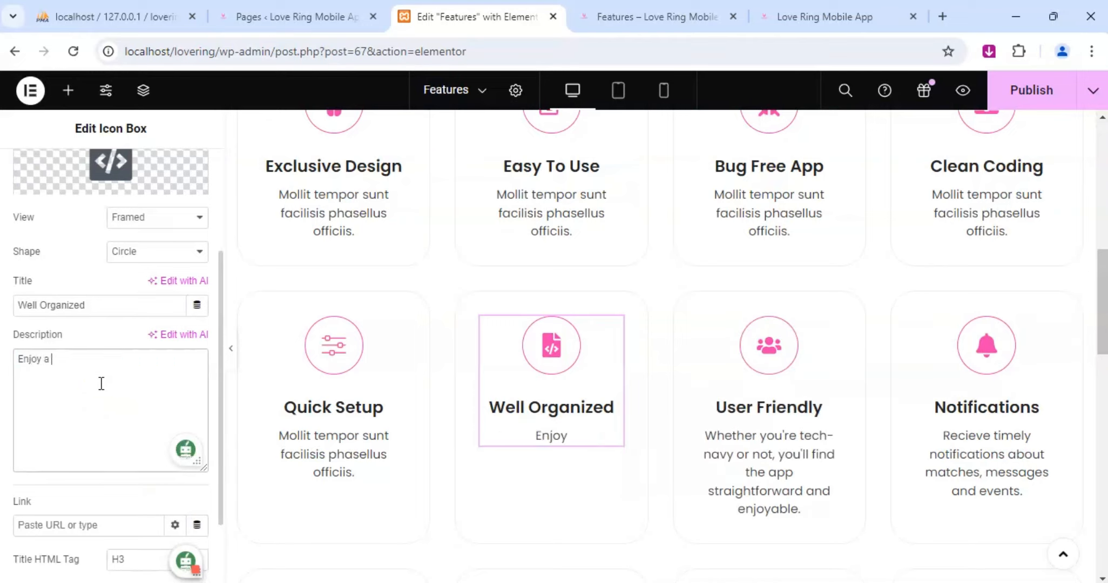
pyautogui.write('clutter')
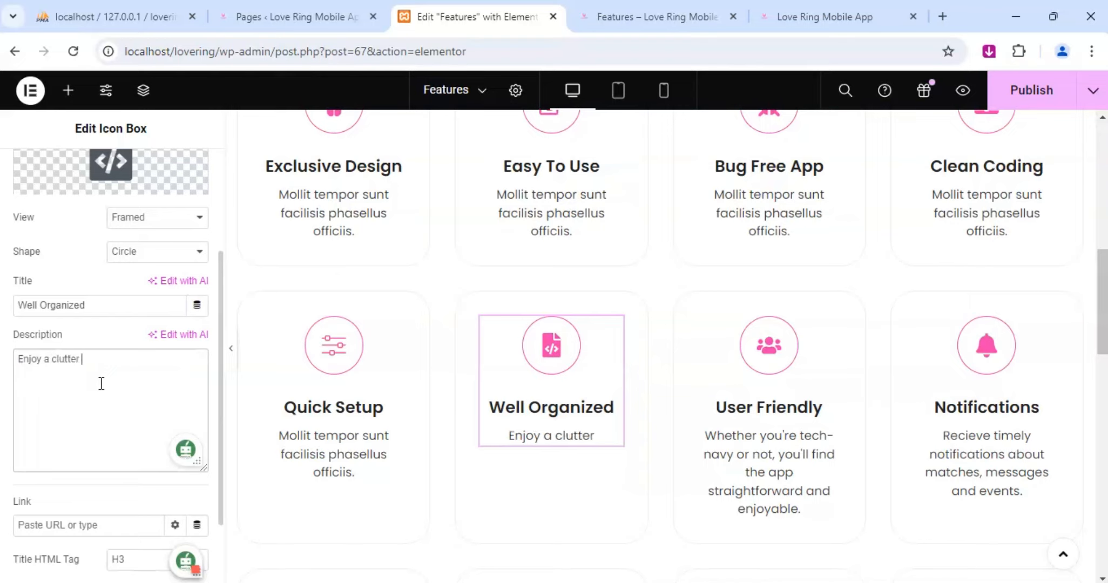
pyautogui.press('BackSpace')
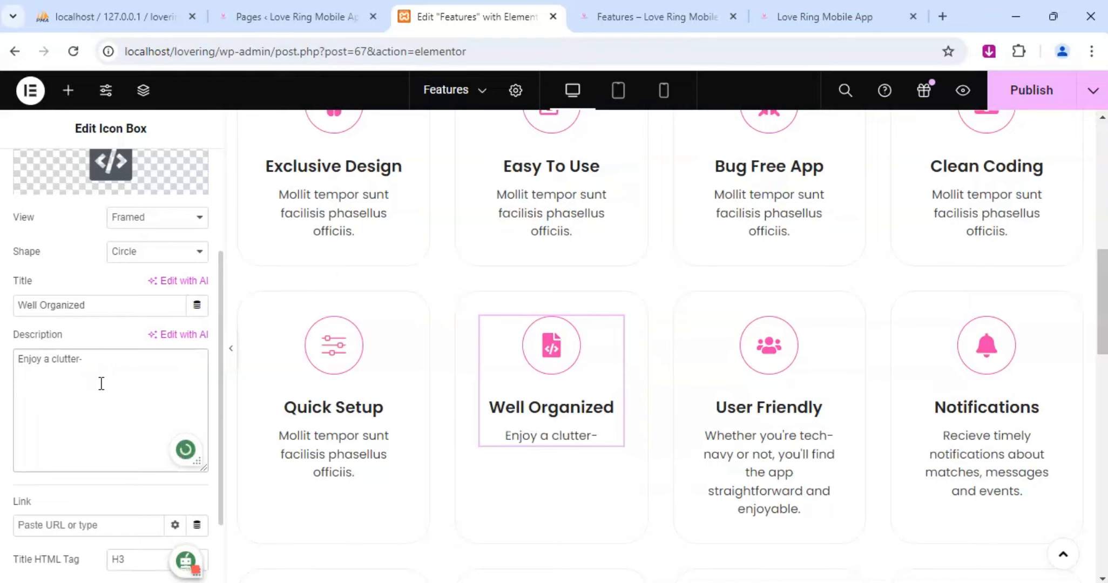
pyautogui.write('-free exp')
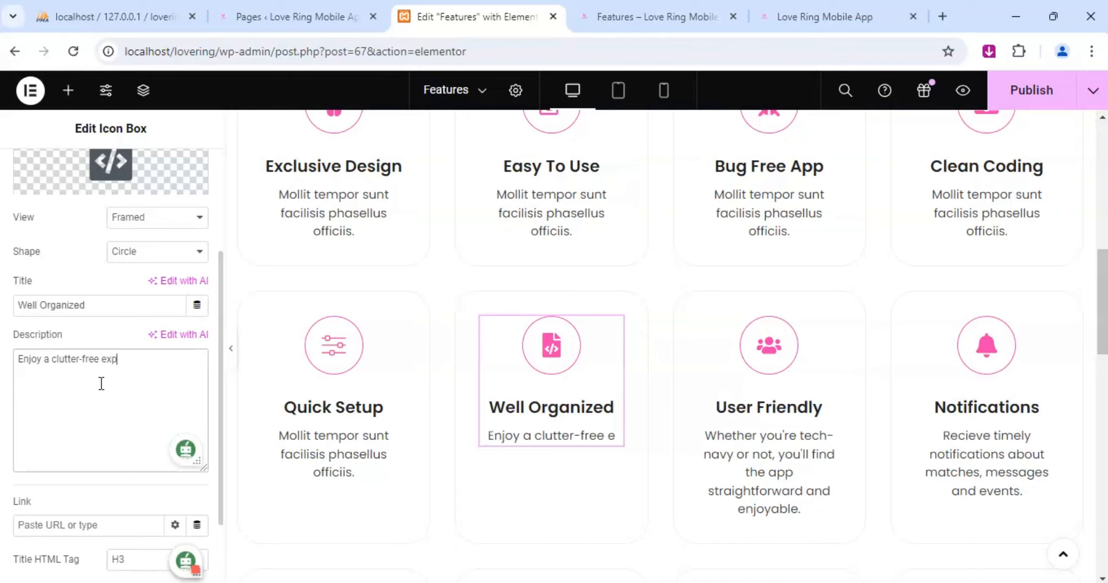
pyautogui.write('erience')
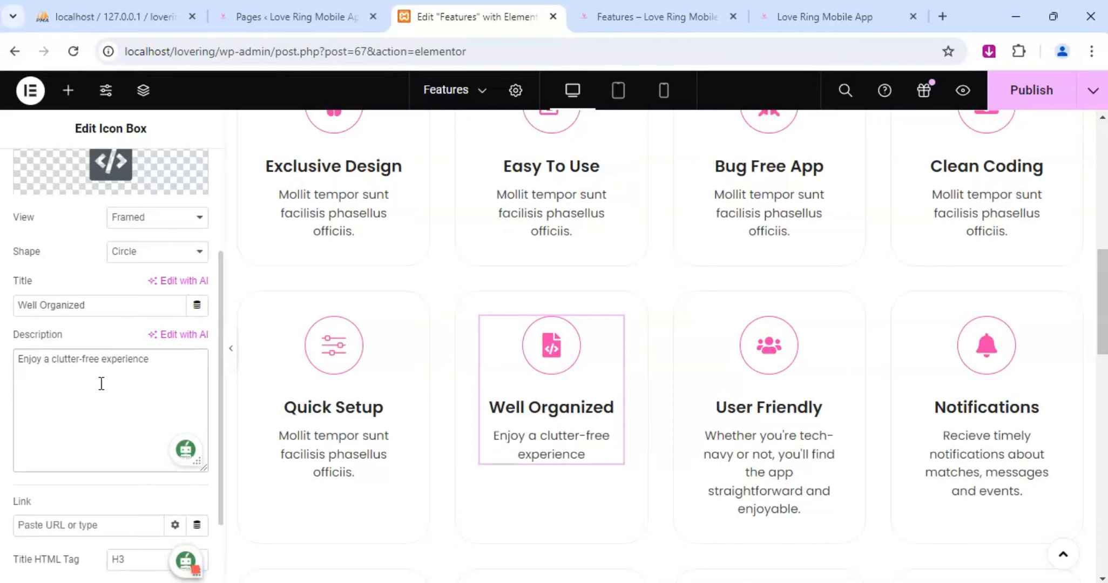
pyautogui.write(' that k')
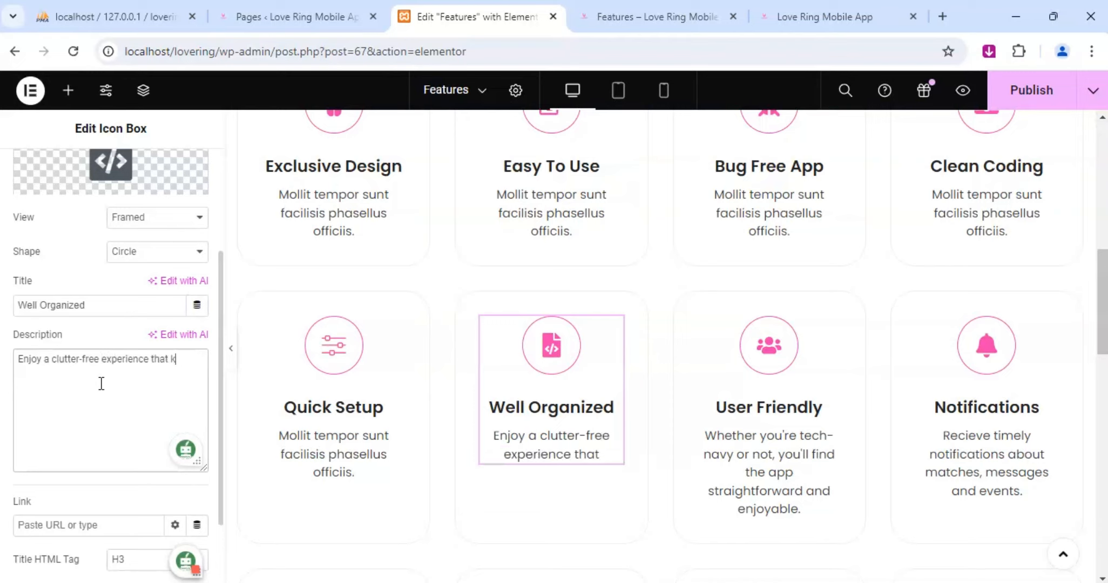
pyautogui.write('eeps')
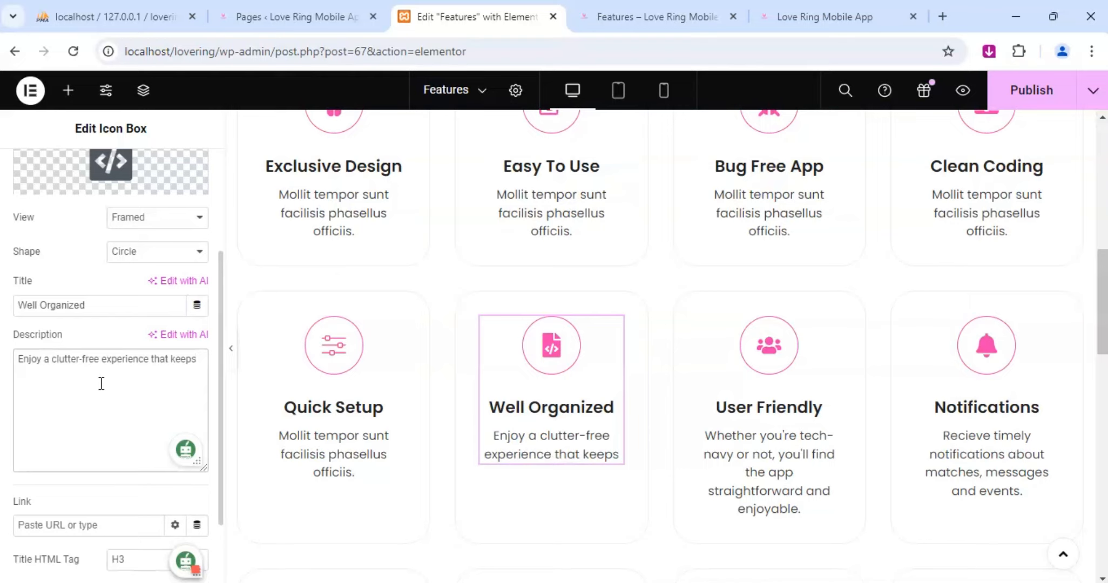
pyautogui.write(' ever')
pyautogui.write('yth')
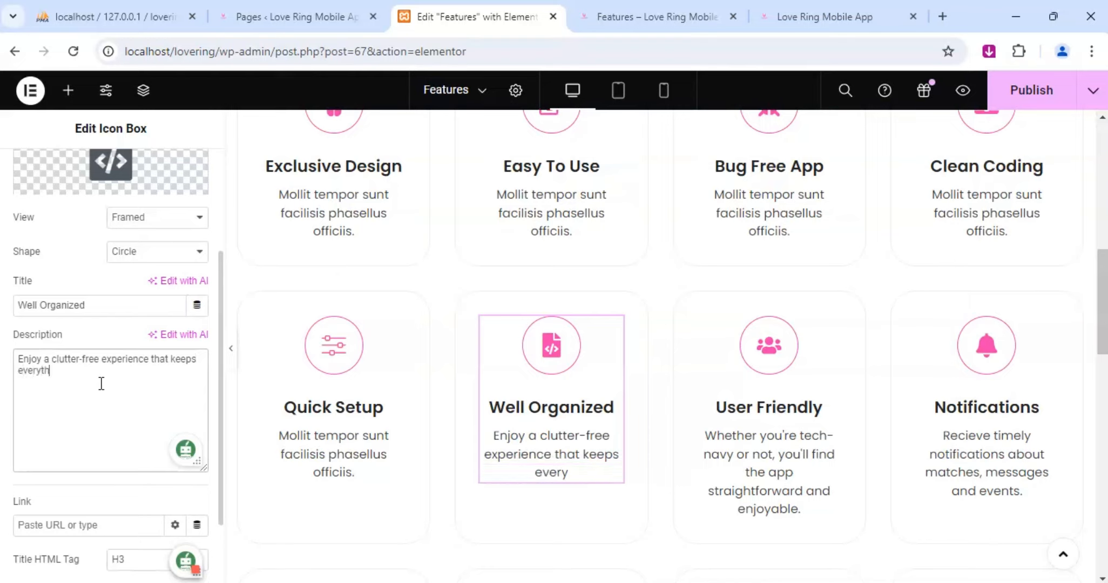
pyautogui.write('ing in it')
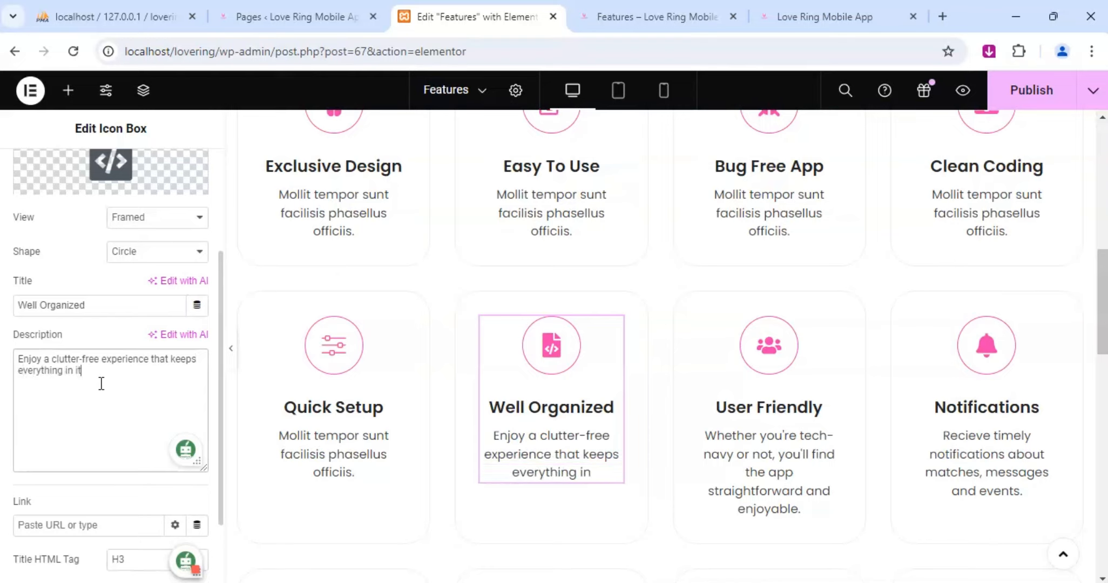
pyautogui.write('s place.')
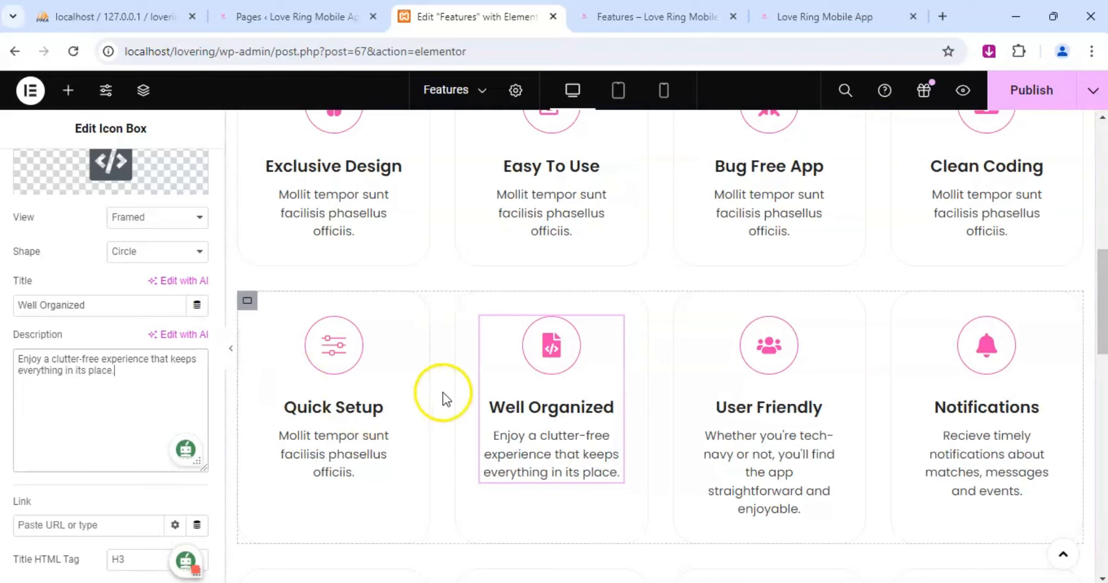
# Replace the Quick Setup box's placeholder description with "We offer a quick setup process so you can start connecting.".
pyautogui.scroll(2, 265, 366)
pyautogui.scroll(-3, 367, 388)
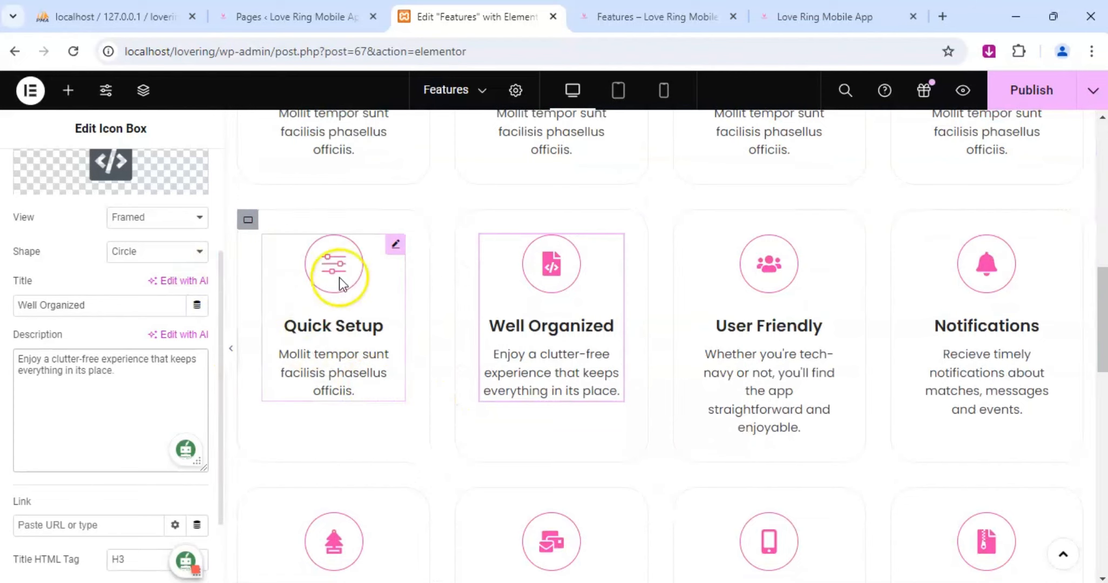
pyautogui.click(395, 245)
pyautogui.click(38, 178)
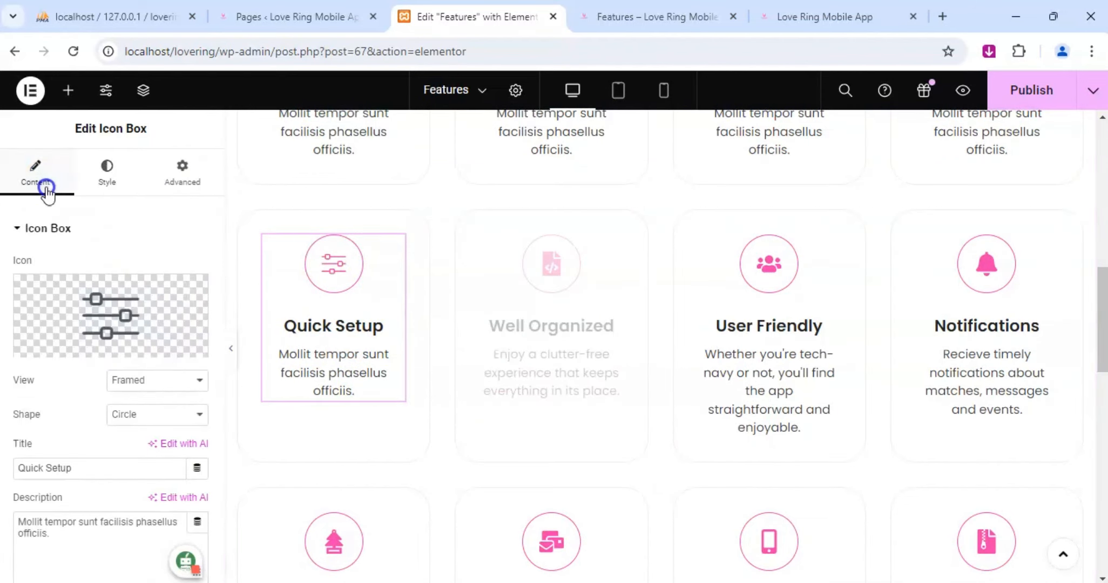
pyautogui.scroll(-4, 91, 376)
pyautogui.click(80, 302)
pyautogui.hotkey('ctrl', 'a')
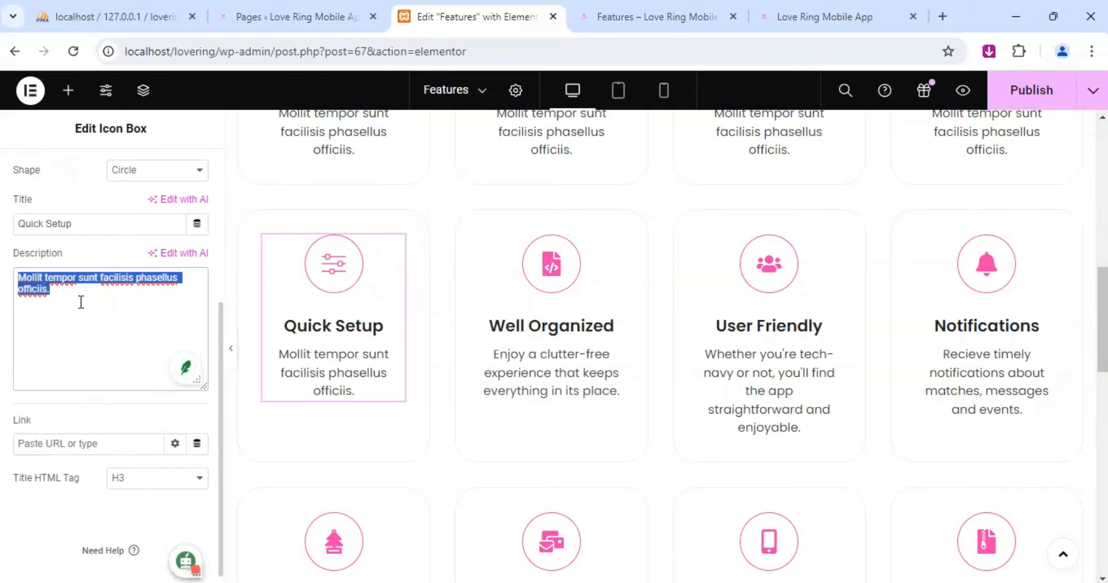
pyautogui.write('We')
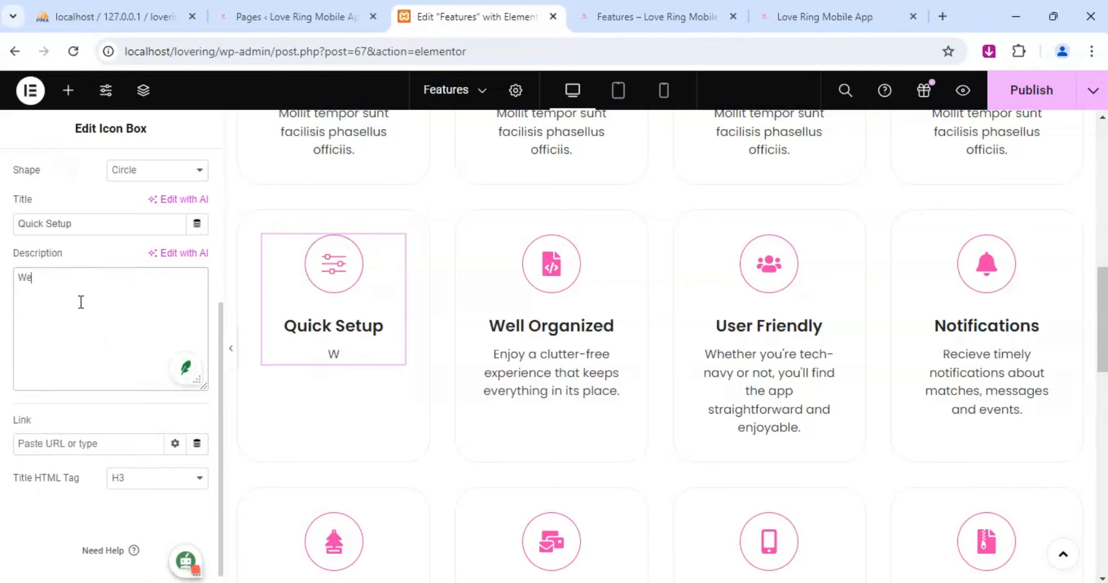
pyautogui.write(' off')
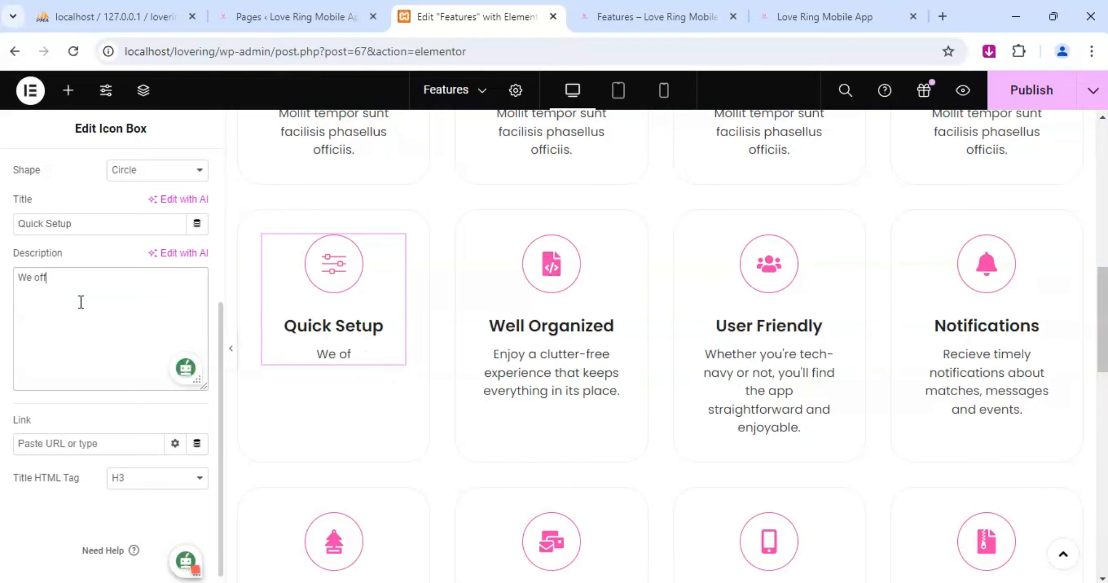
pyautogui.write('er a quick ')
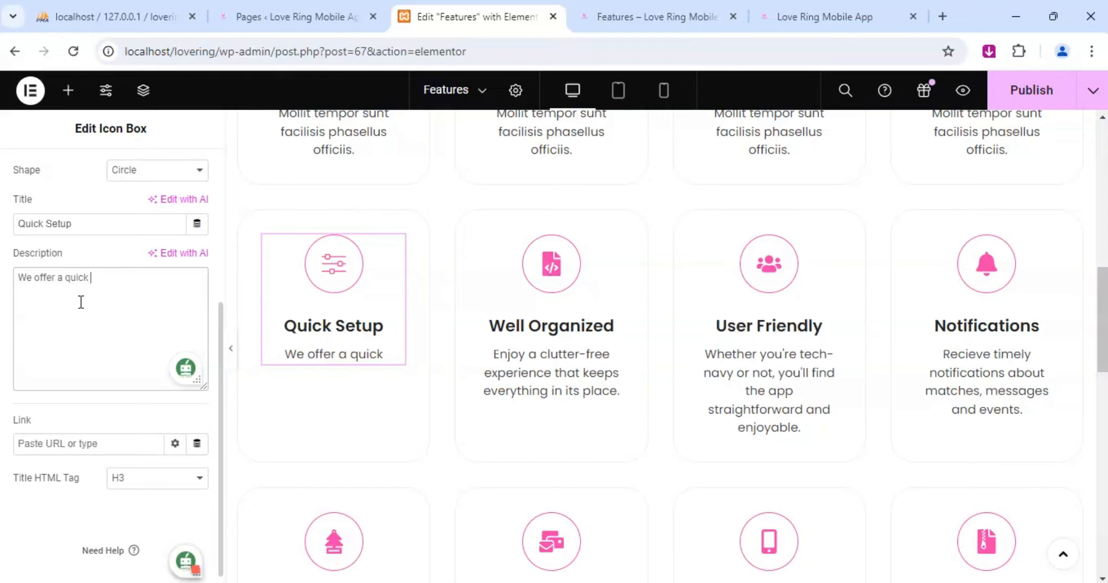
pyautogui.write('setup ')
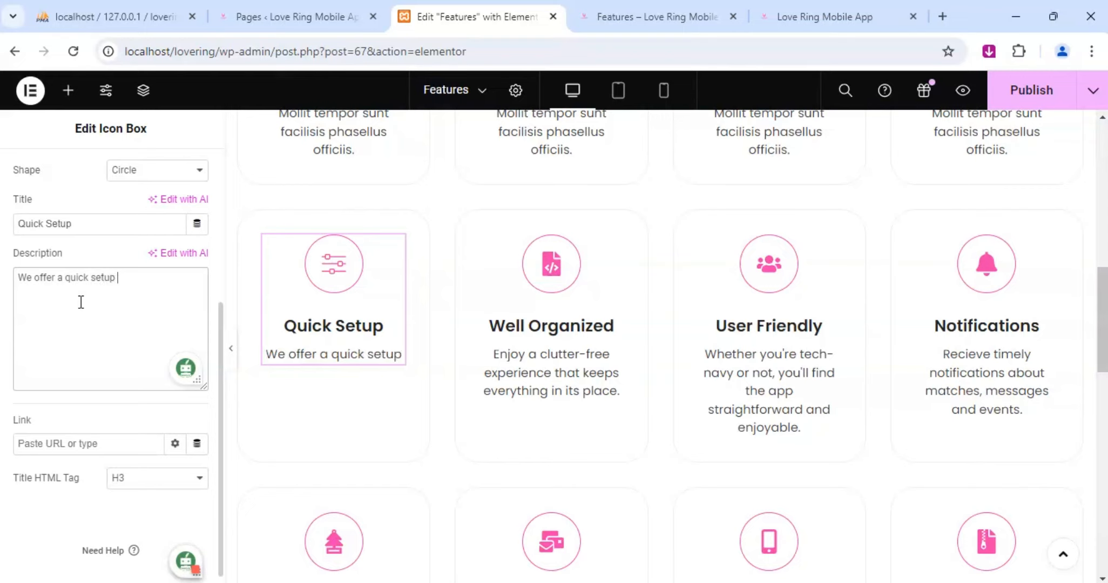
pyautogui.write('process')
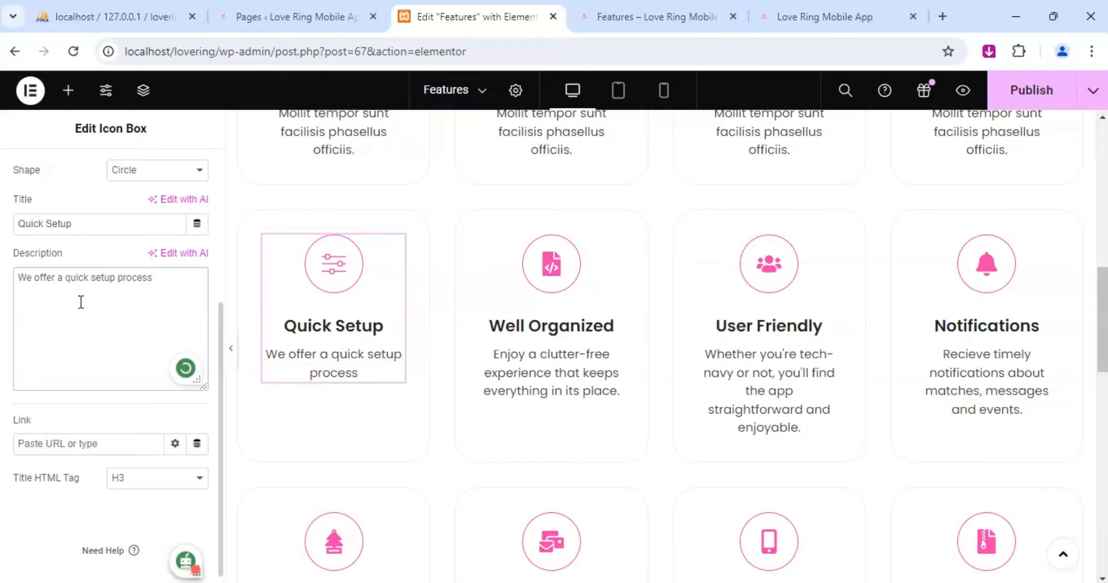
pyautogui.write('so')
pyautogui.press('BackSpace')
pyautogui.press('BackSpace')
pyautogui.press('BackSpace')
pyautogui.write('so you can')
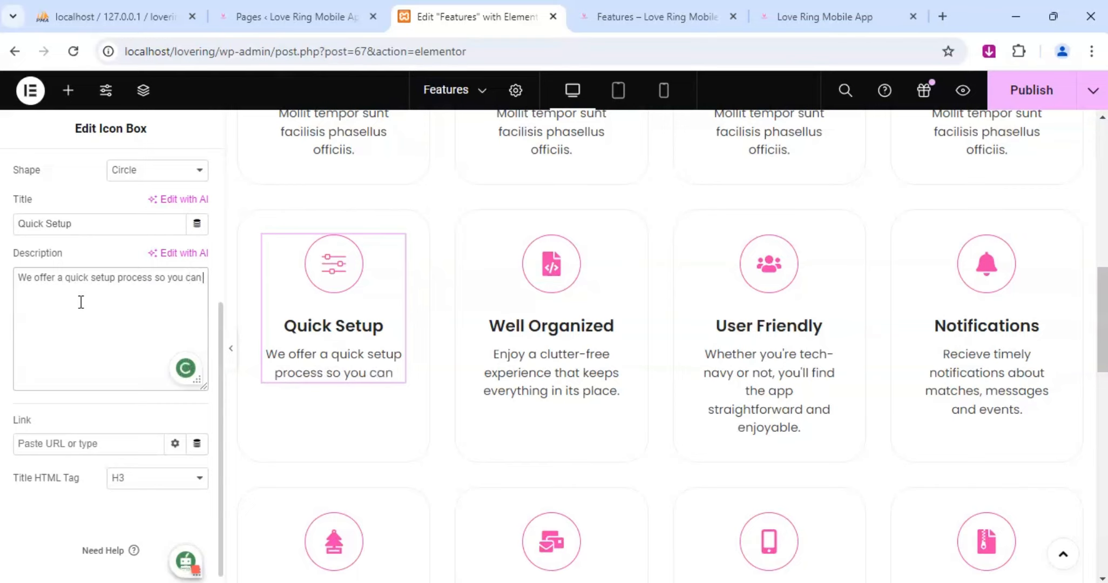
pyautogui.write(' start')
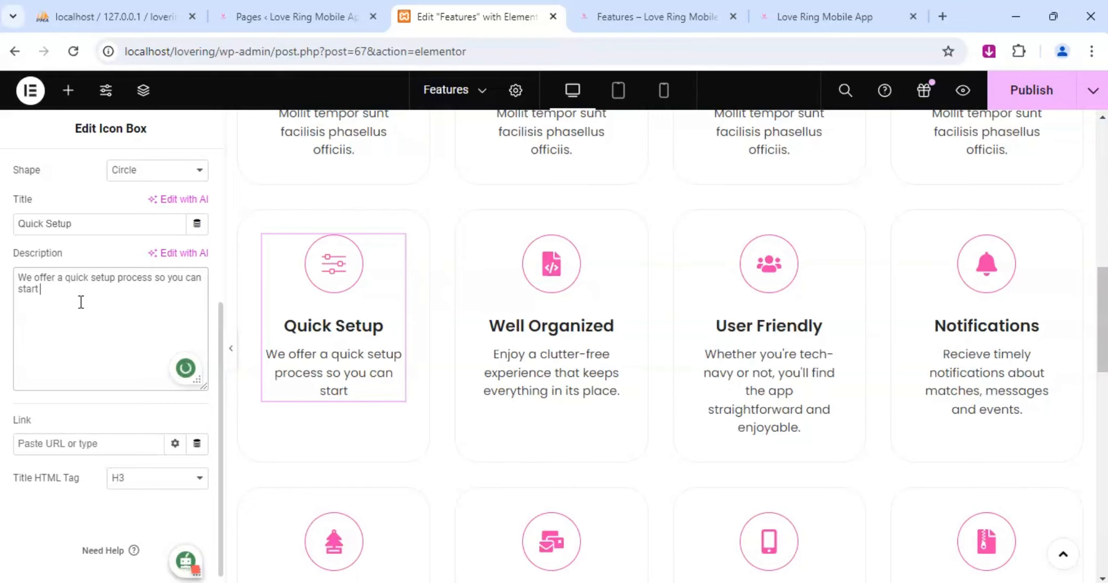
pyautogui.write(' connecting')
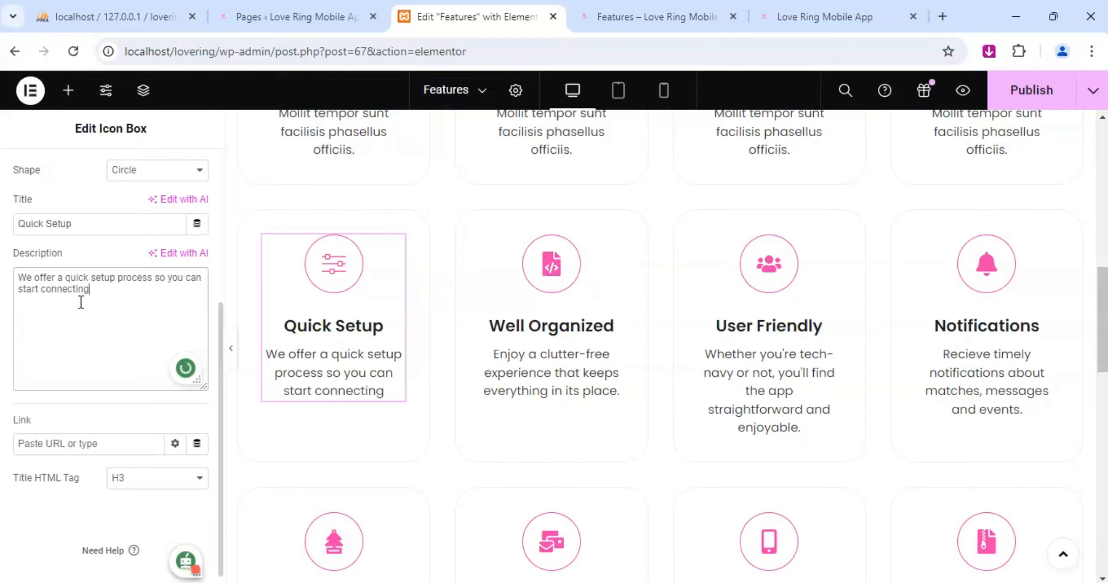
pyautogui.write('.')
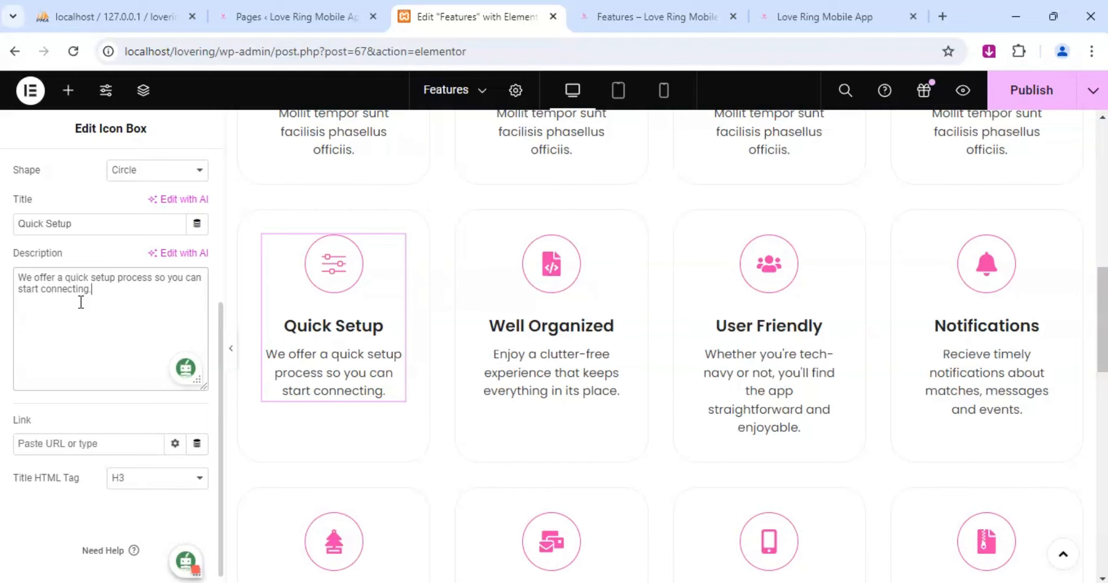
# Replace the Clean Coding box's placeholder description with "Benefit from fast load times and smooth performance.".
pyautogui.scroll(2, 481, 329)
pyautogui.scroll(2, 481, 329)
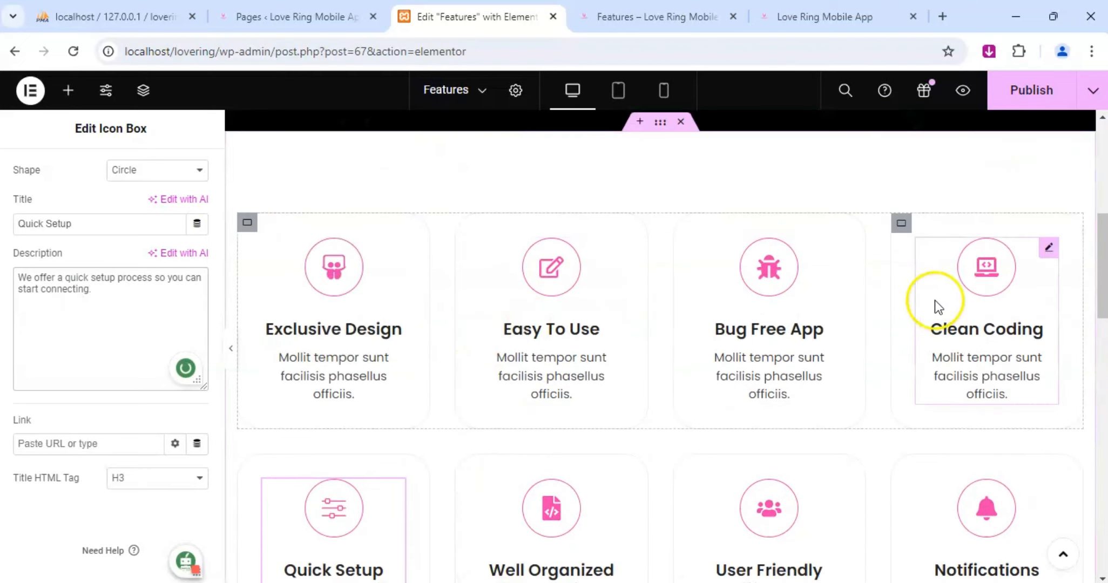
pyautogui.click(1051, 250)
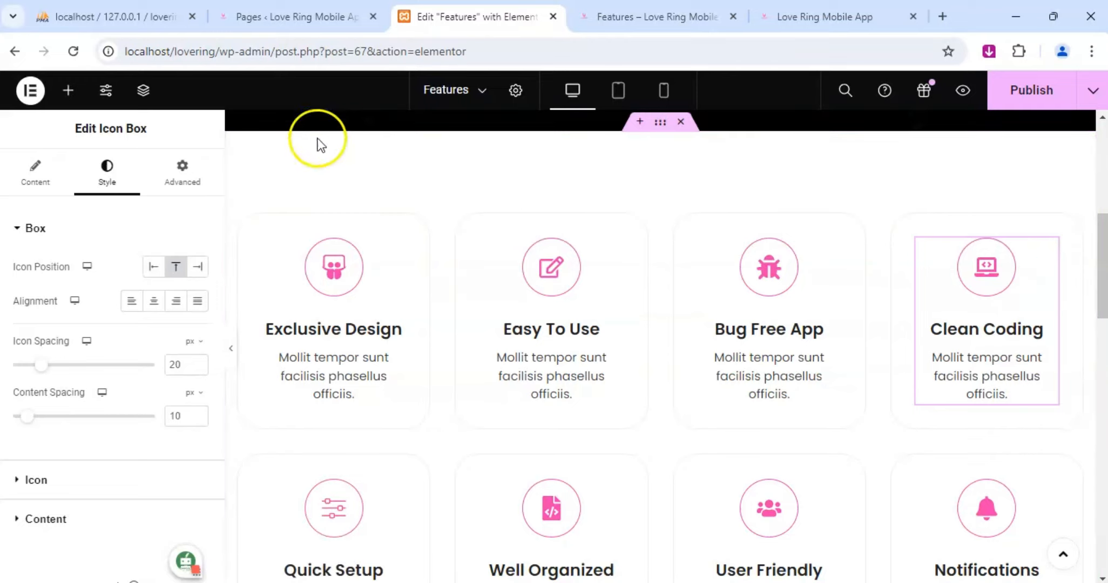
pyautogui.click(36, 169)
pyautogui.scroll(-5, 98, 373)
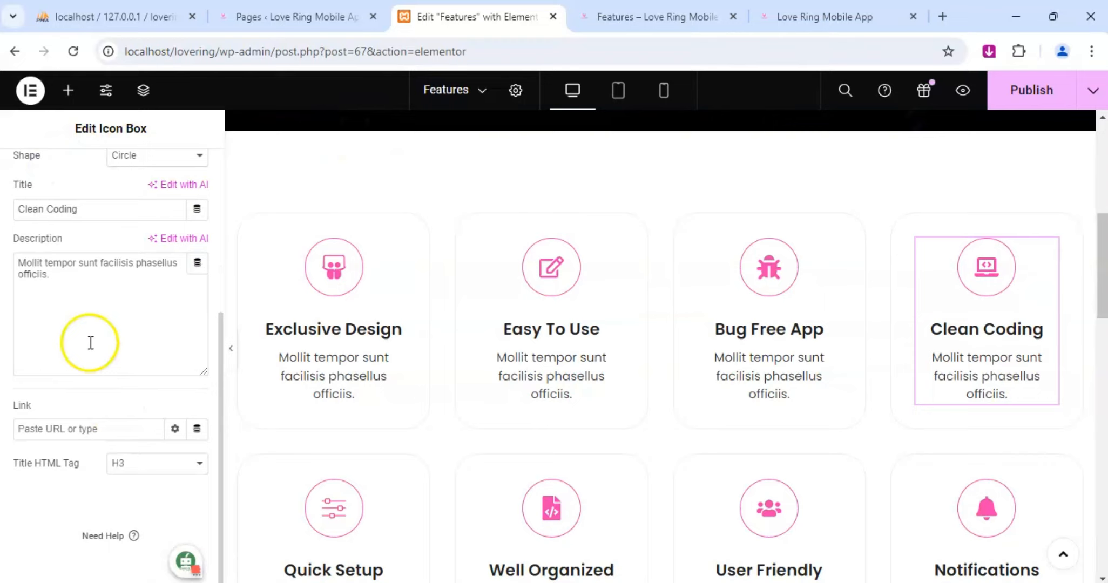
pyautogui.tripleClick(78, 292)
pyautogui.write('Benef')
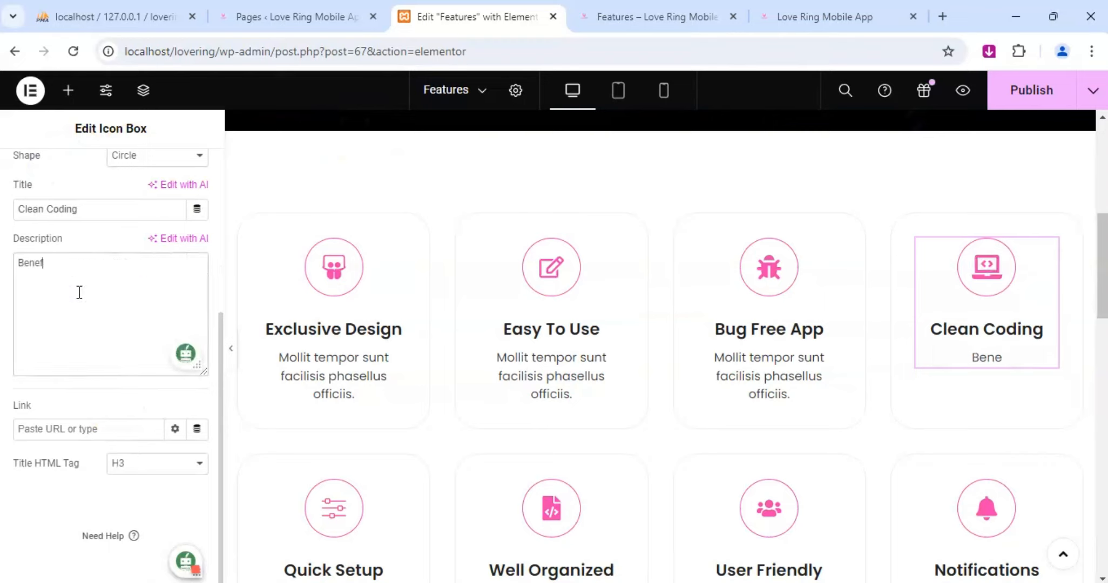
pyautogui.write('it from fast la')
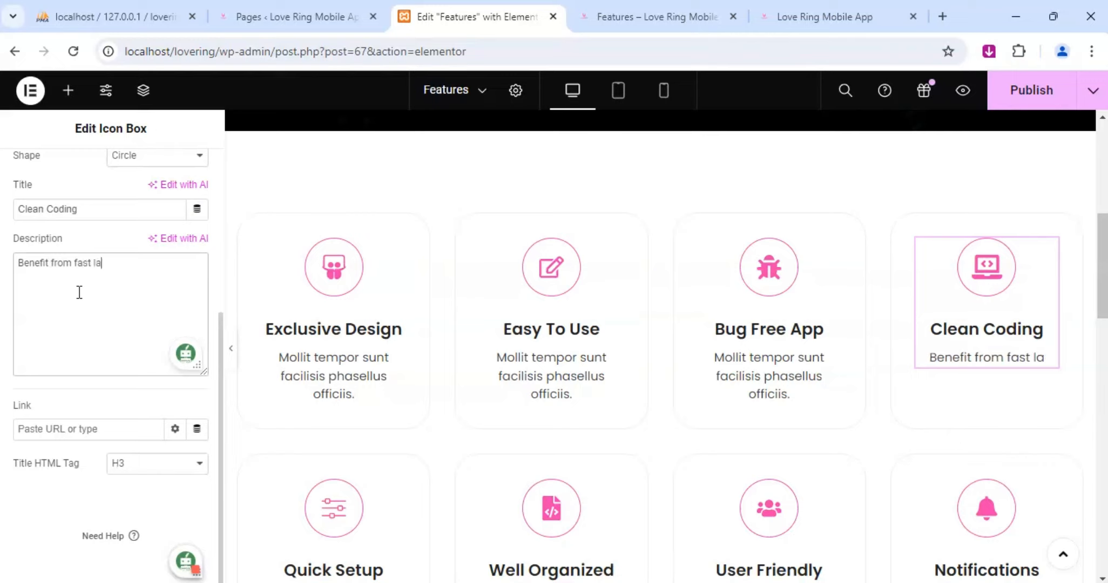
pyautogui.press('BackSpace')
pyautogui.write('oading')
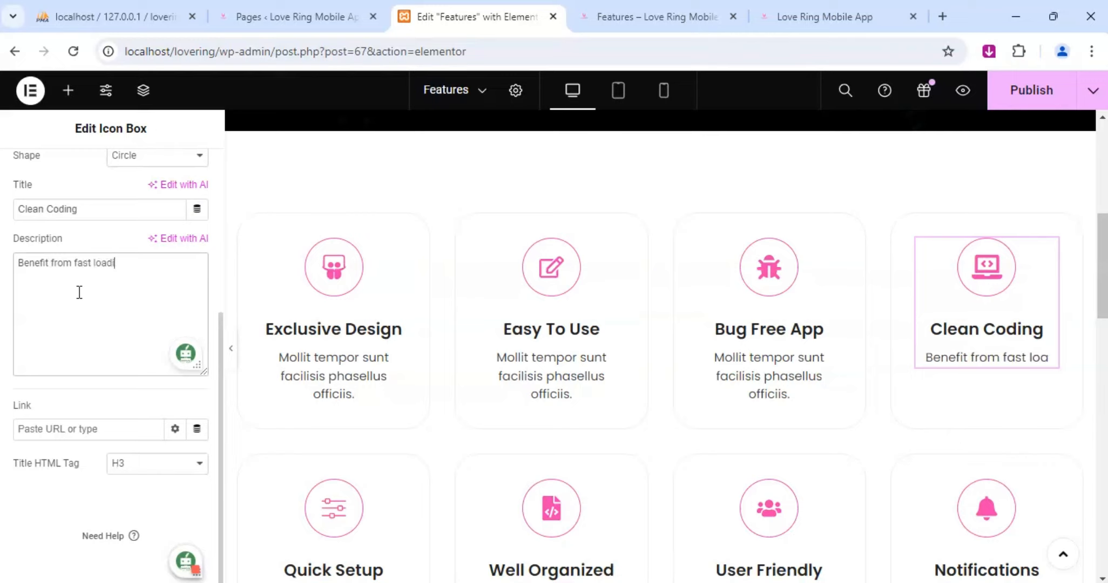
pyautogui.press('BackSpace')
pyautogui.press('BackSpace')
pyautogui.press('BackSpace')
pyautogui.press('BackSpace')
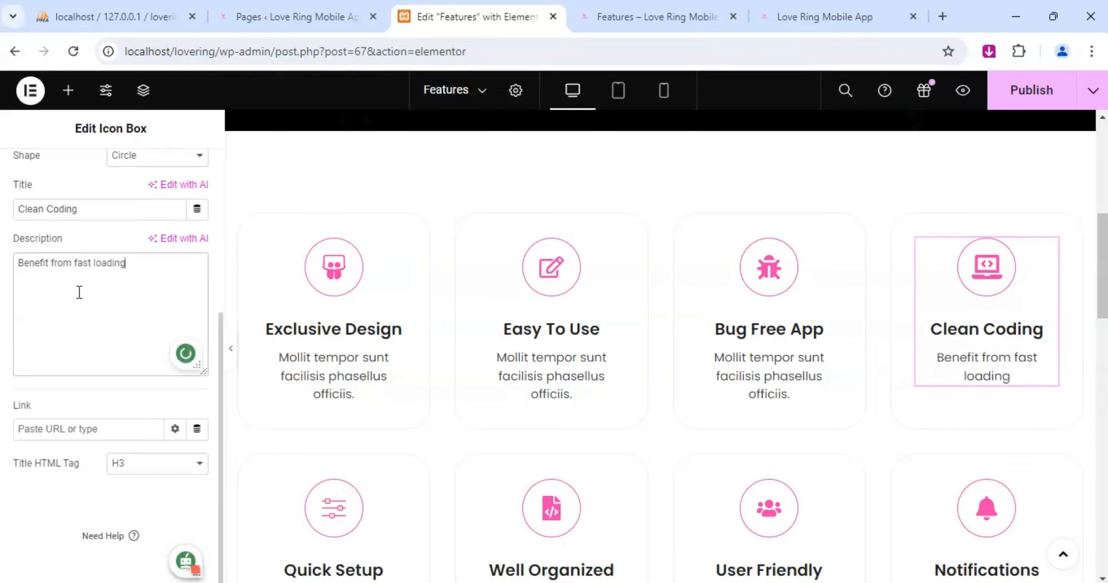
pyautogui.write('d ')
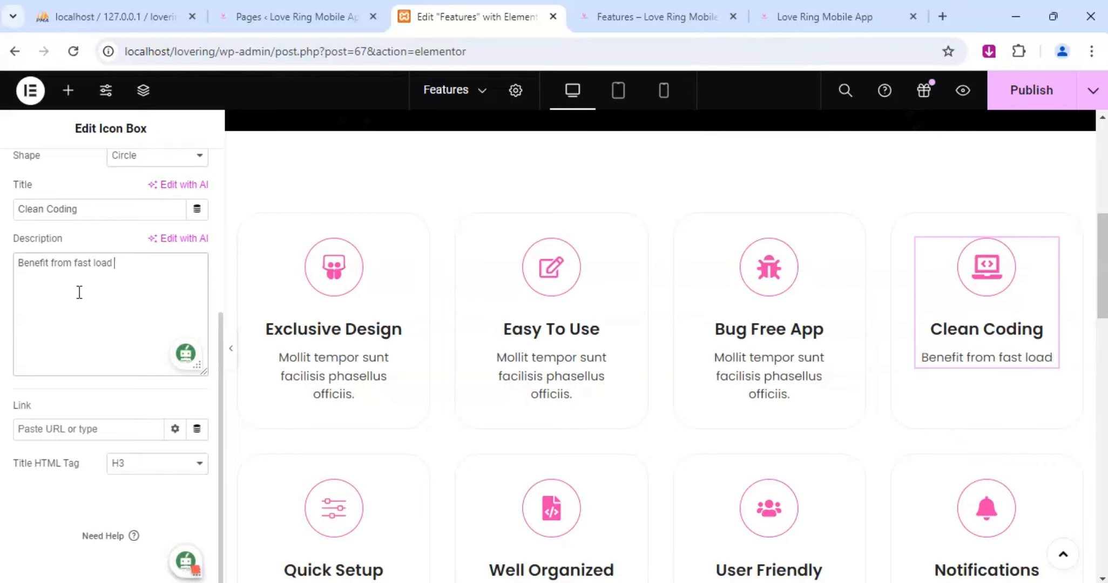
pyautogui.write('times')
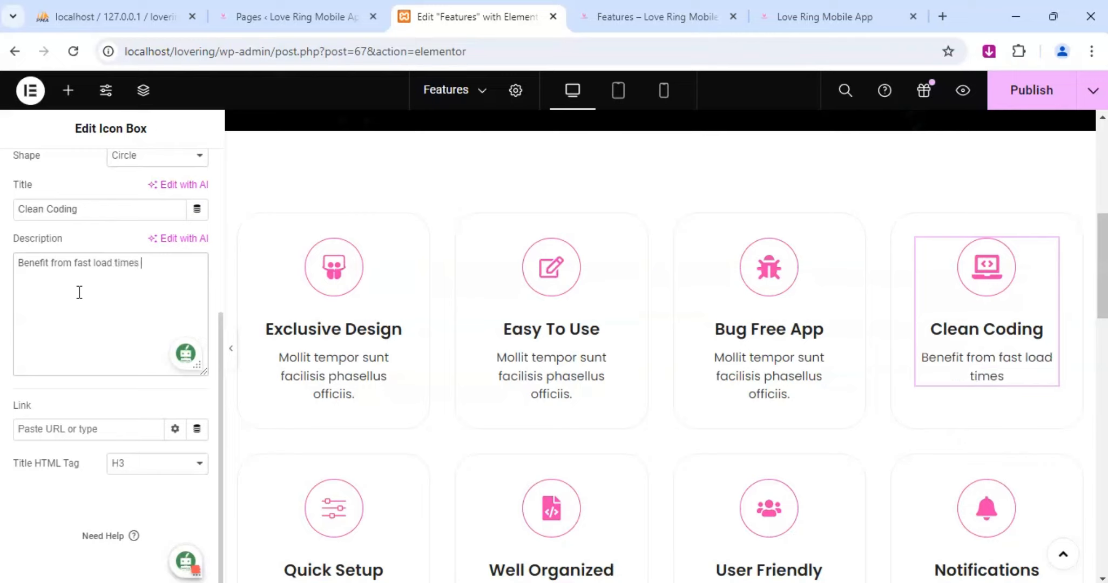
pyautogui.write(' and smooth')
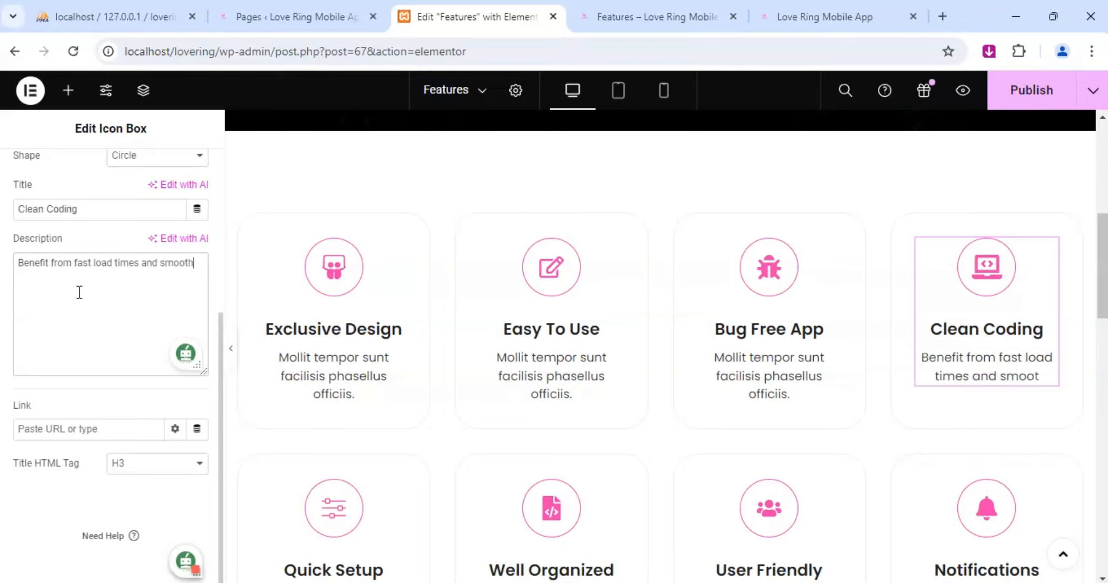
pyautogui.write(' perf')
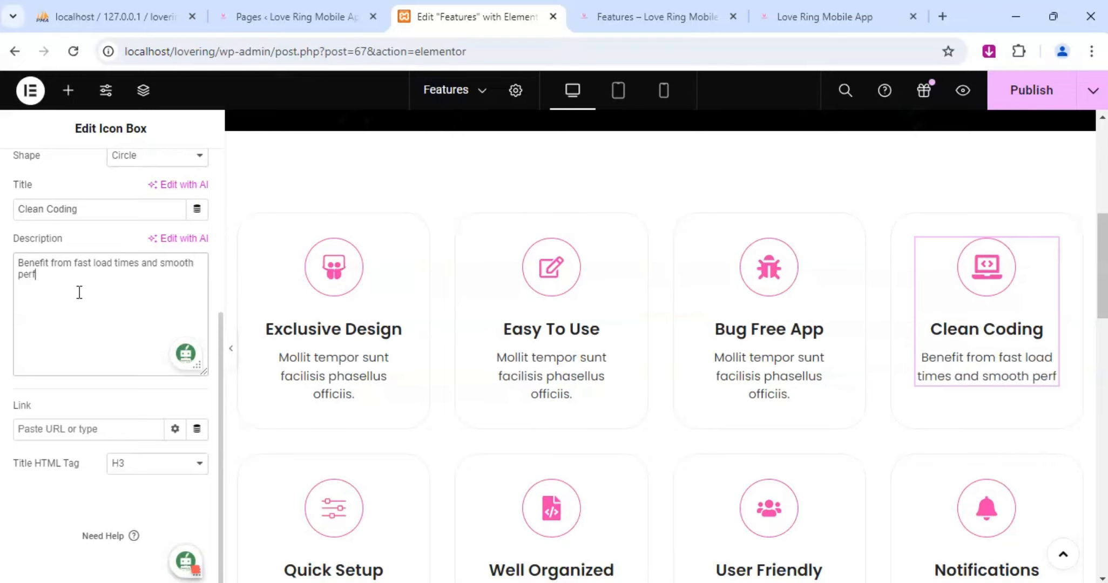
pyautogui.write('ormance')
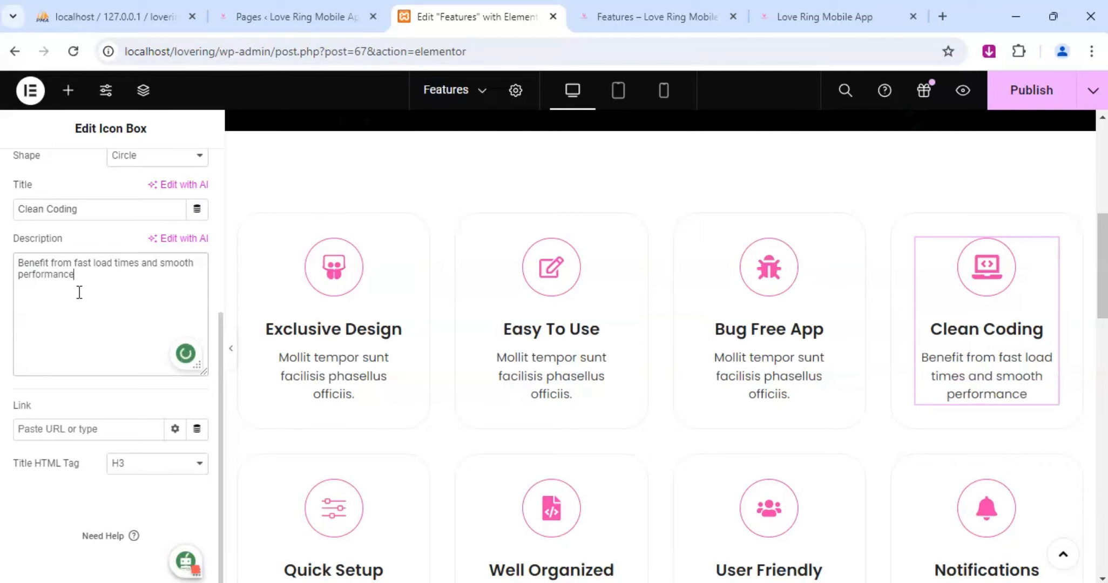
pyautogui.write('.')
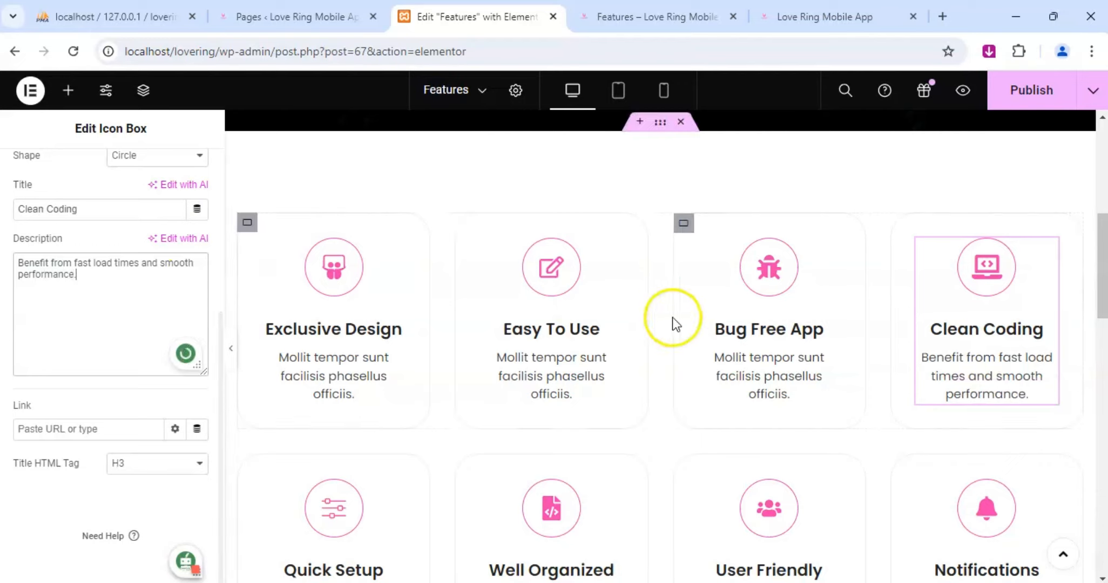
# Replace the Bug Free App box's placeholder description with "Built with precission and care. Enjoy a stable reliable app.".
pyautogui.click(832, 248)
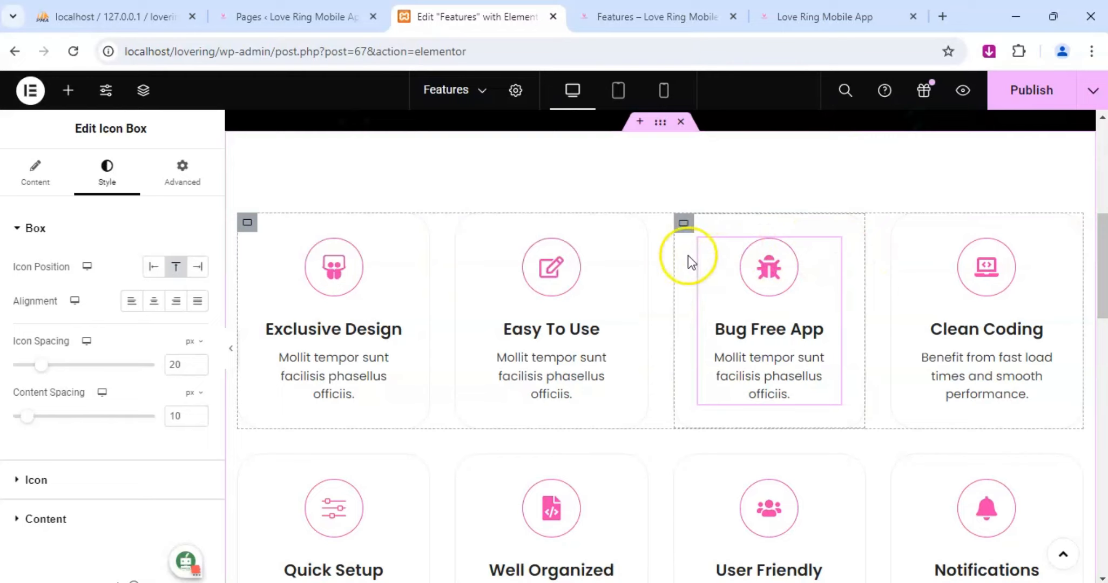
pyautogui.click(35, 173)
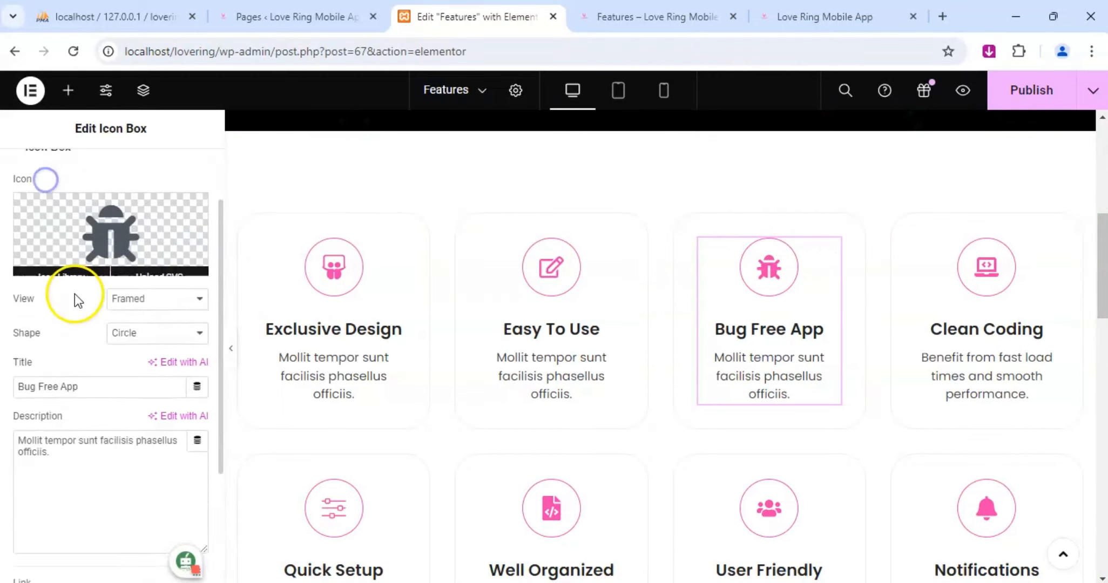
pyautogui.scroll(-3, 75, 302)
pyautogui.moveTo(82, 322); pyautogui.dragTo(8, 277)
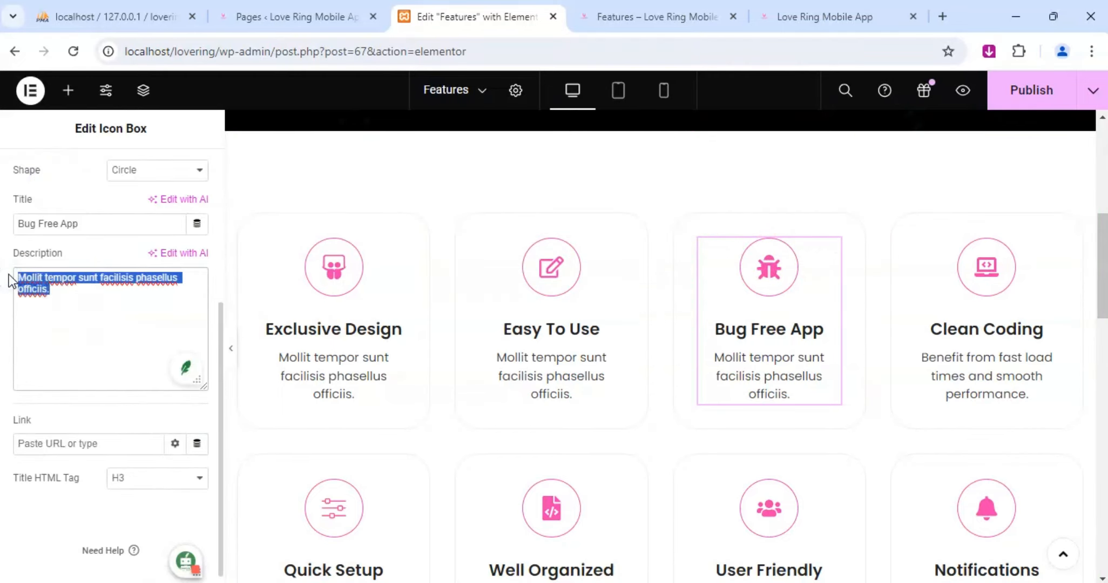
pyautogui.write('Buil')
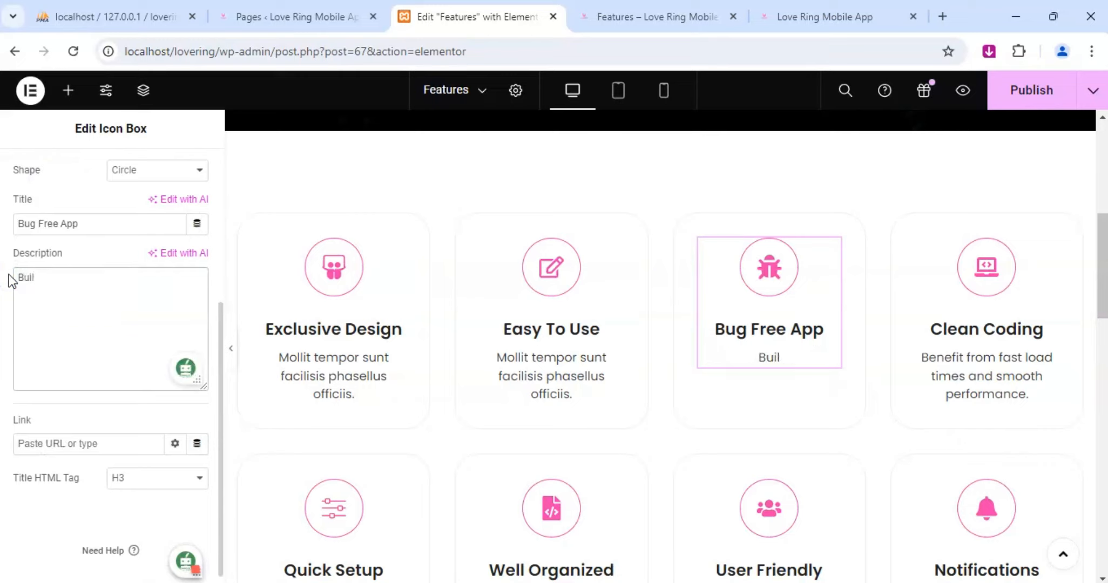
pyautogui.write('d t with precisio')
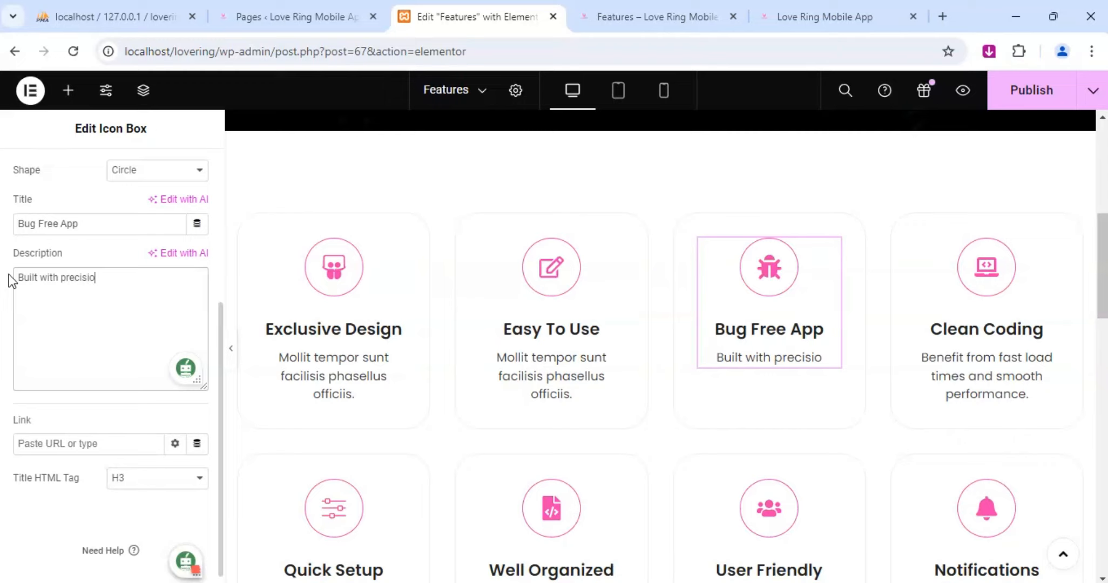
pyautogui.press('BackSpace')
pyautogui.press('BackSpace')
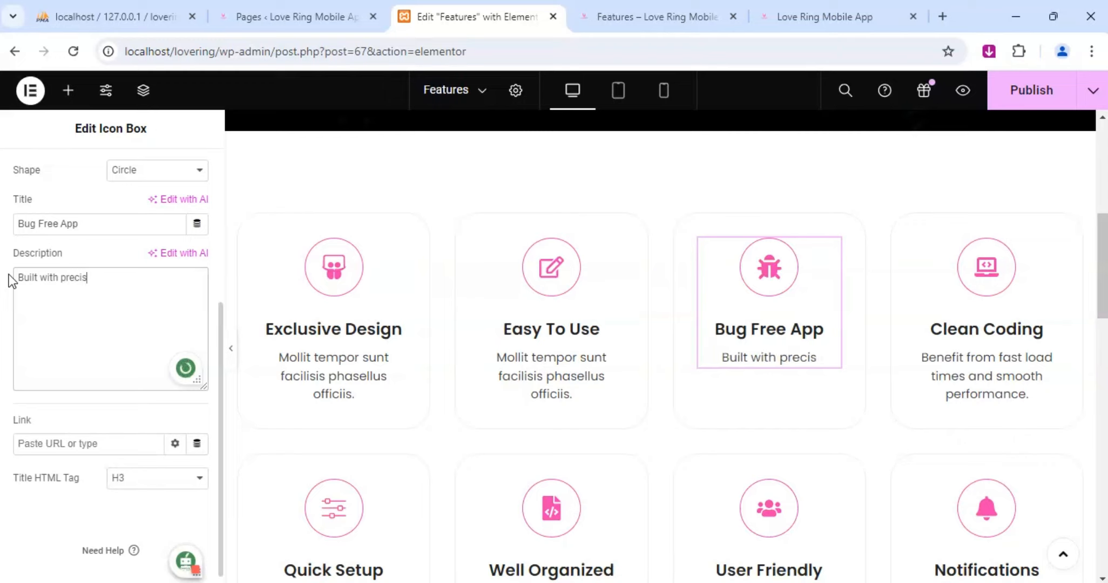
pyautogui.write('sion and car')
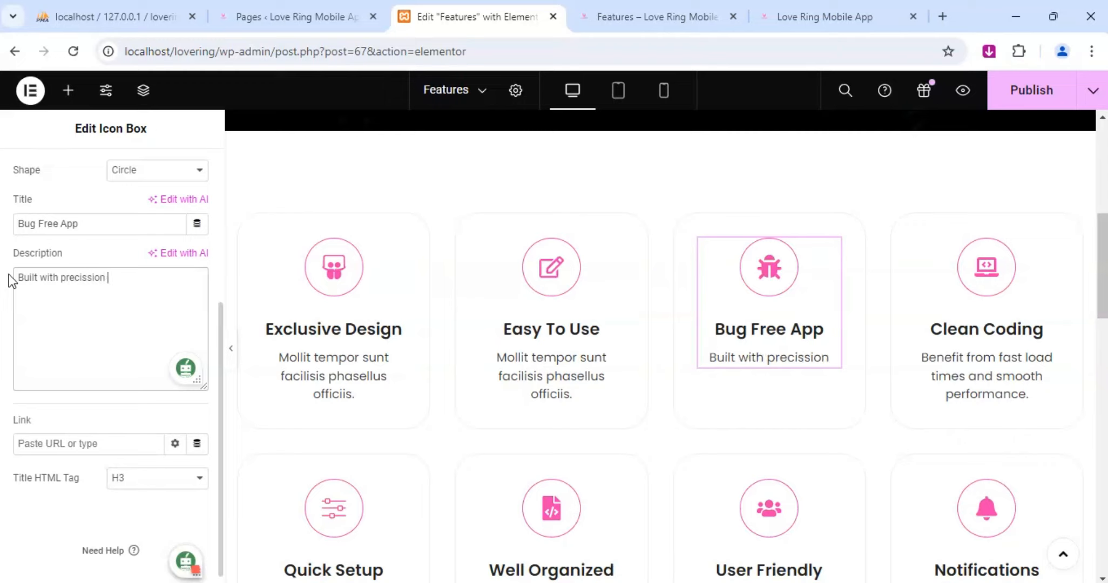
pyautogui.write('e')
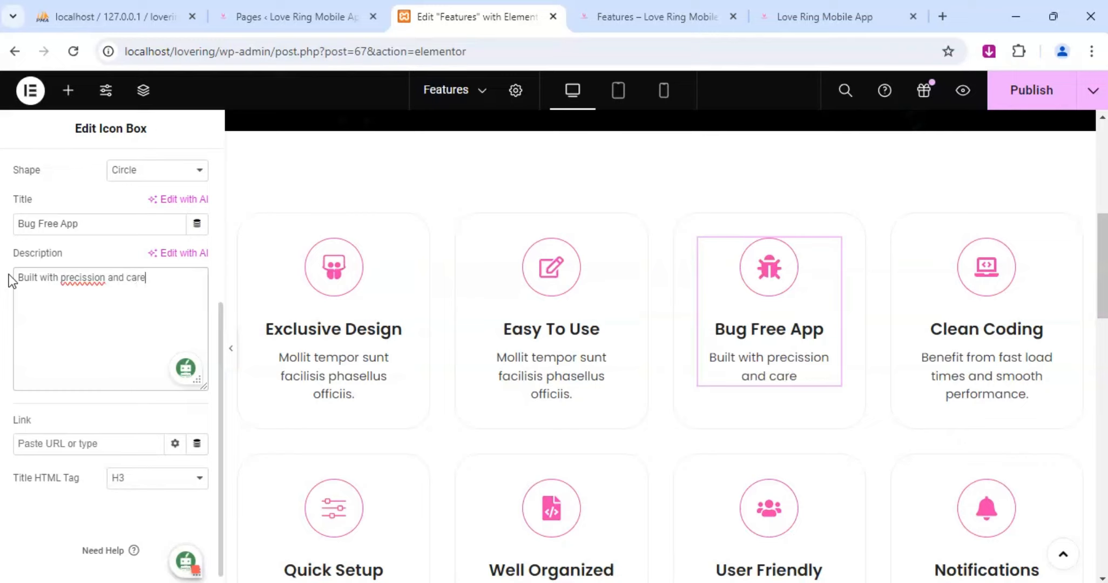
pyautogui.write('. Enjpy')
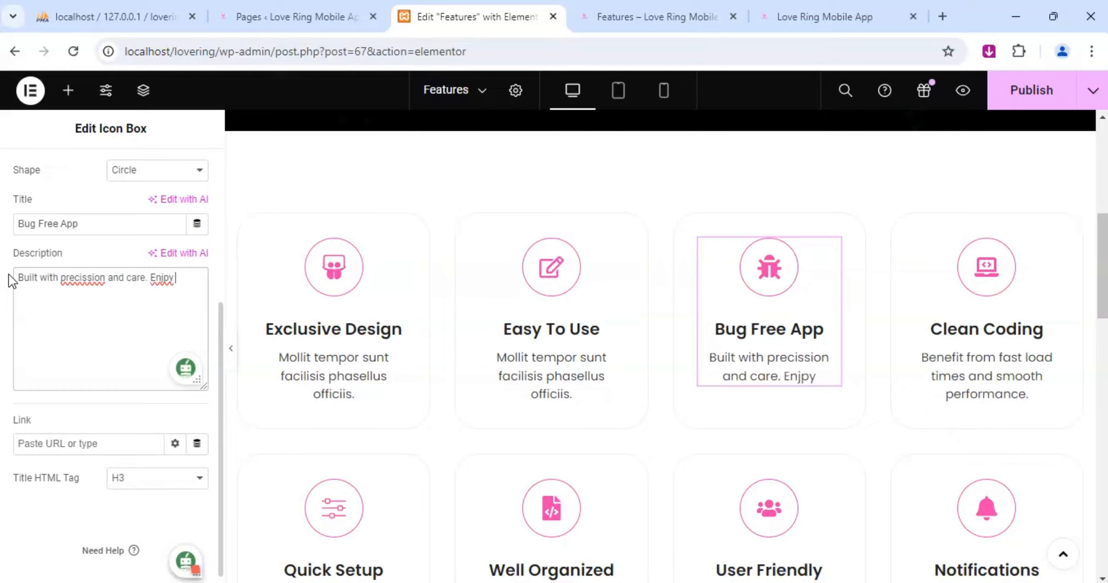
pyautogui.press('BackSpace')
pyautogui.press('BackSpace')
pyautogui.press('BackSpace')
pyautogui.press('BackSpace')
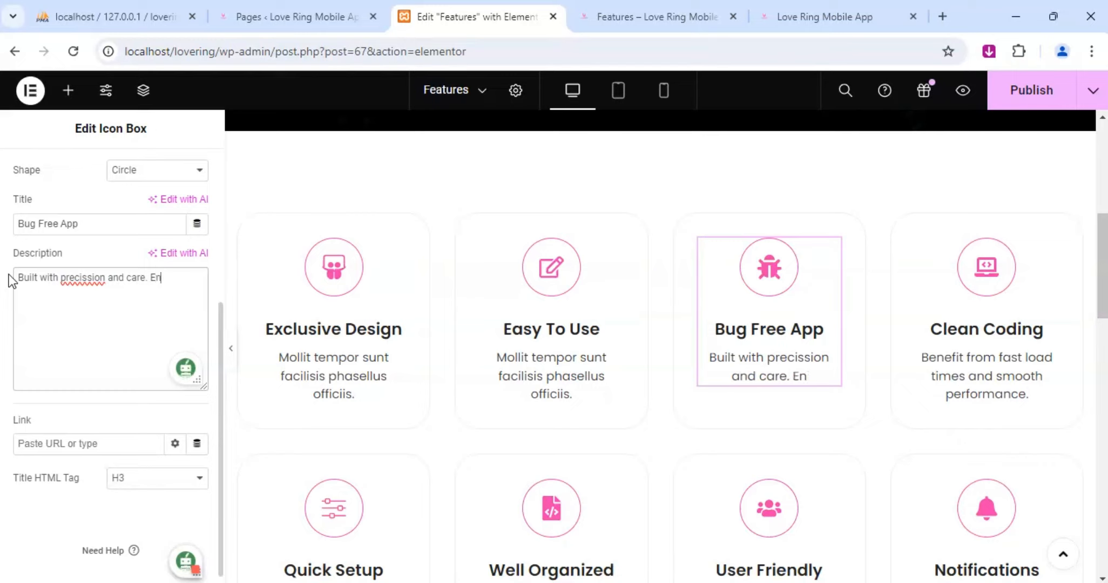
pyautogui.write('joy ')
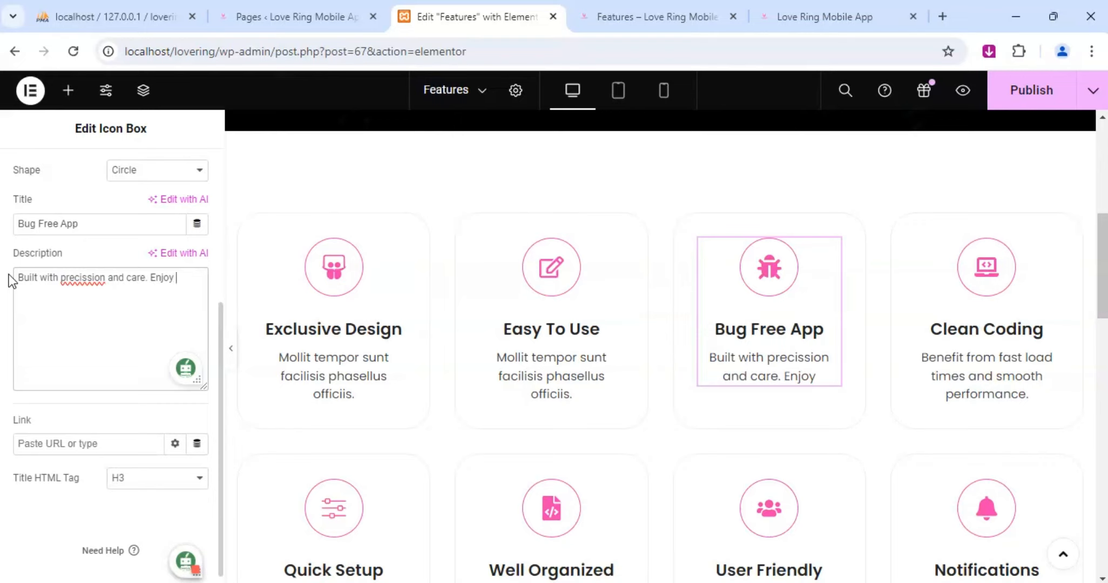
pyautogui.write('a stable ')
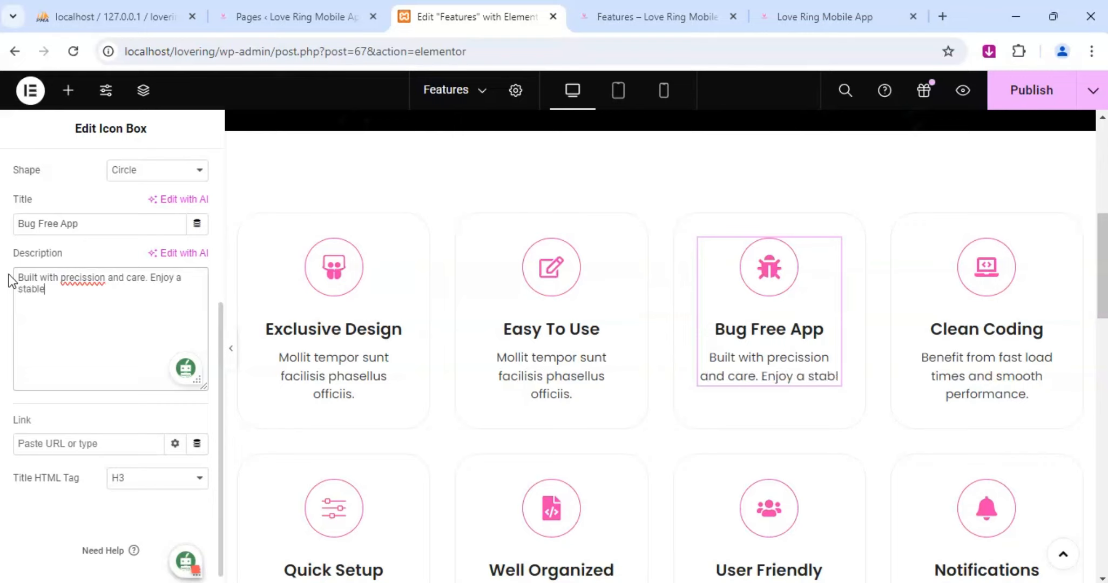
pyautogui.write('relia')
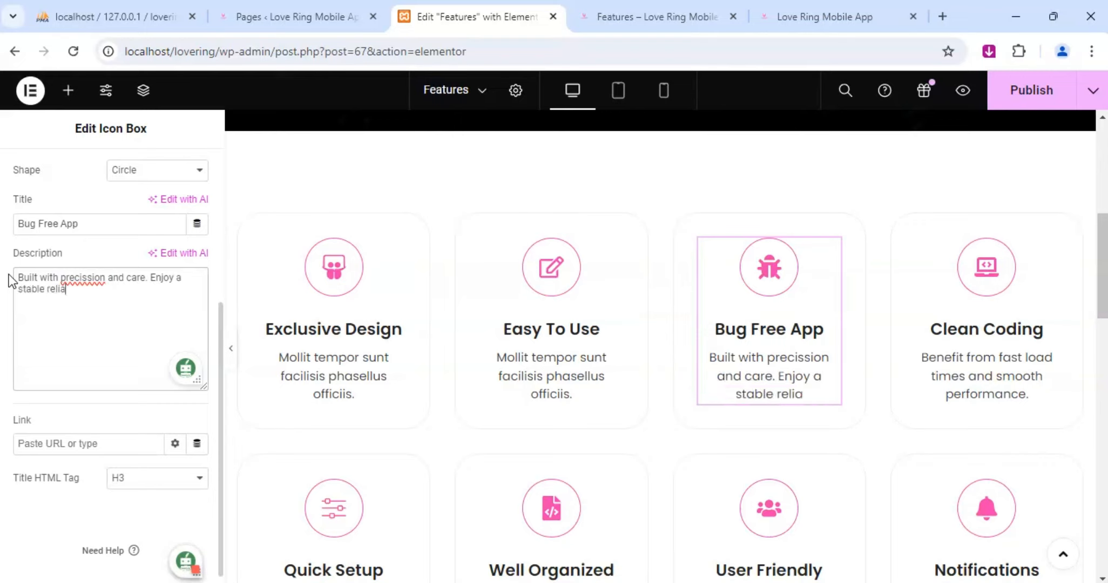
pyautogui.write('ble app')
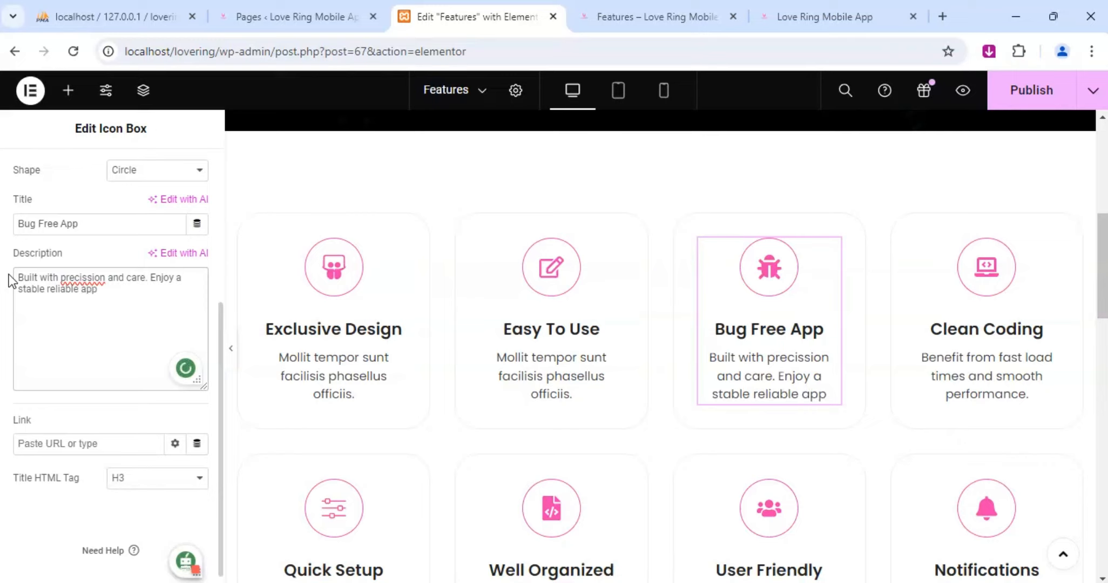
pyautogui.write('.')
# Replace the Easy To Use box's placeholder description with "Find your way around effortlessly and enjoy smooth interactions".
pyautogui.click(609, 240)
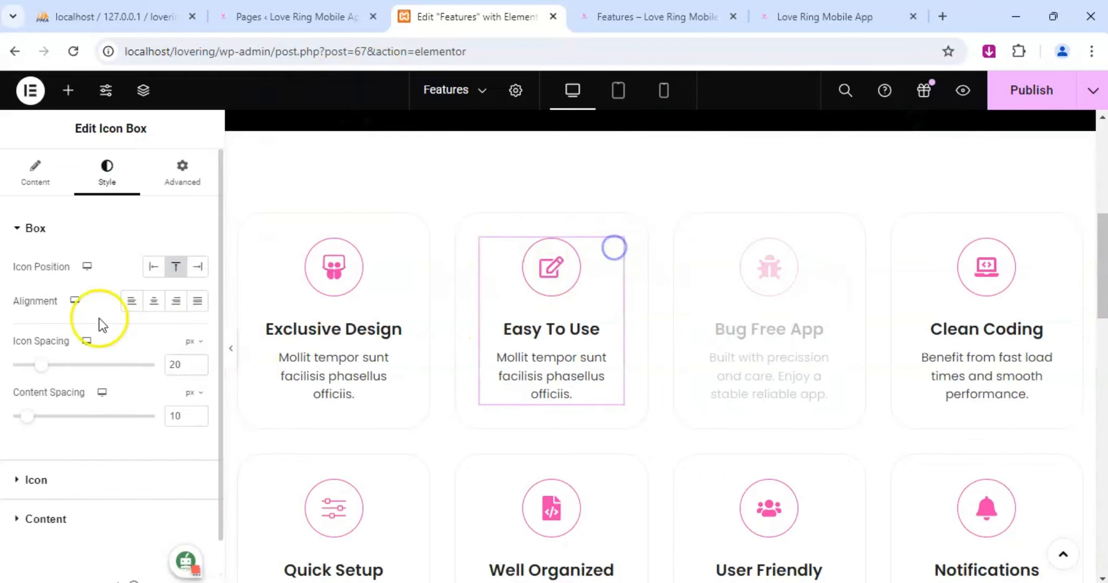
pyautogui.click(37, 178)
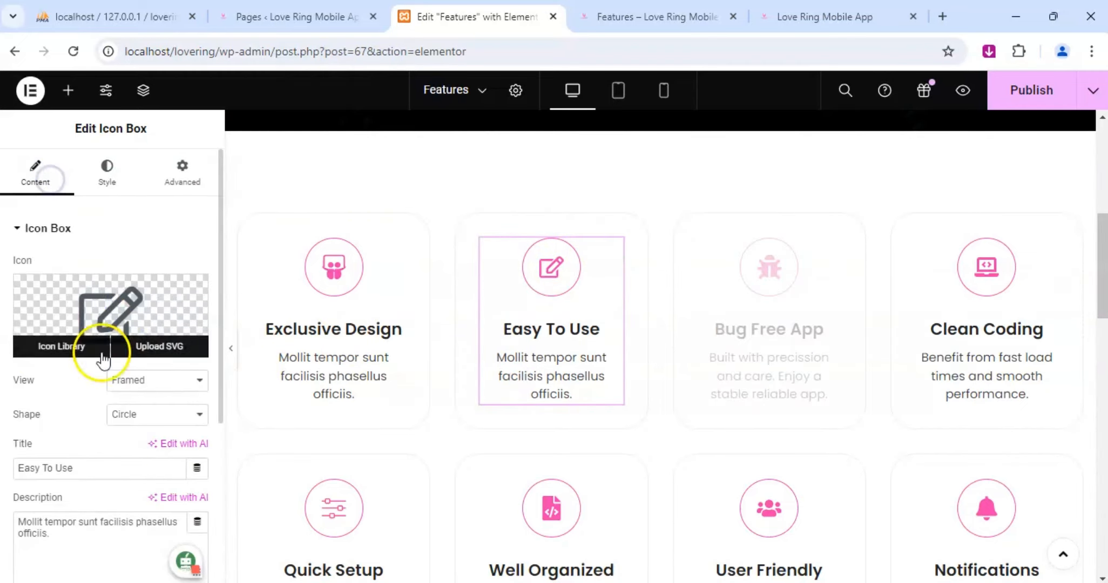
pyautogui.scroll(-4, 112, 454)
pyautogui.click(112, 453)
pyautogui.tripleClick(99, 377)
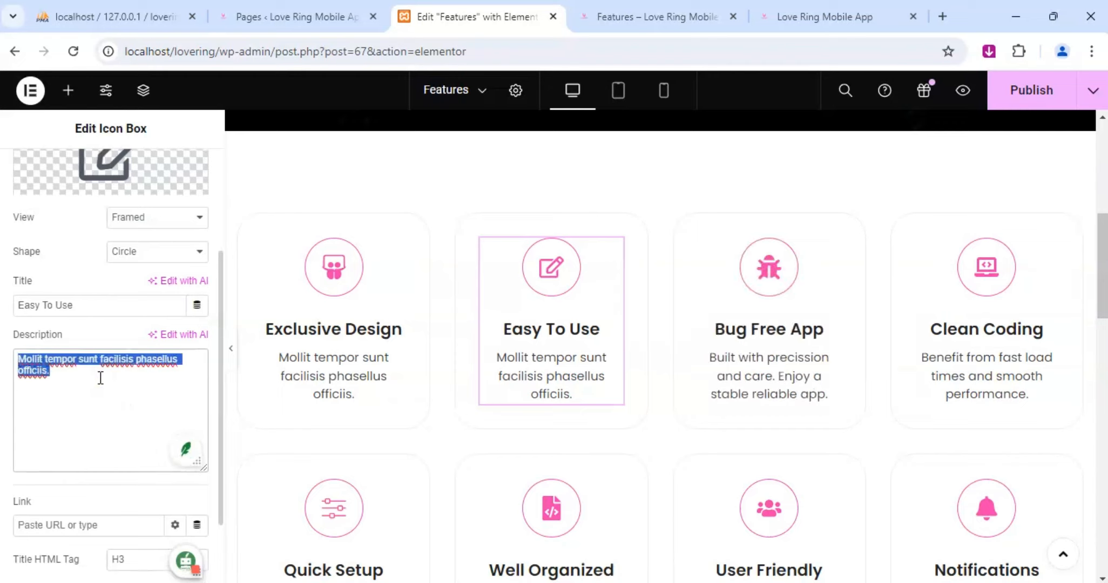
pyautogui.write('Find a wa')
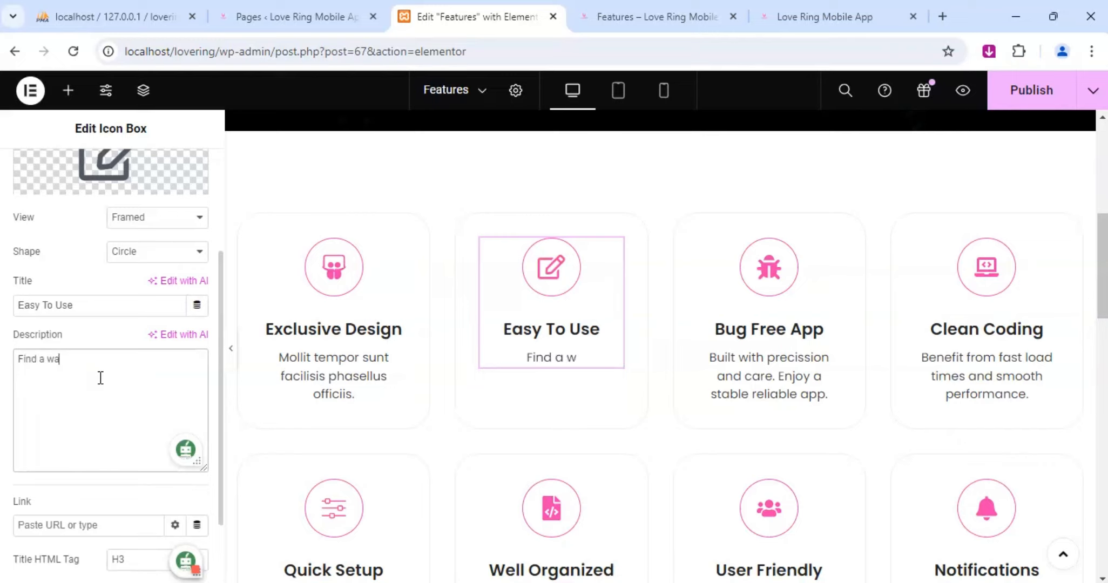
pyautogui.write('y')
pyautogui.press('BackSpace')
pyautogui.press('BackSpace')
pyautogui.press('BackSpace')
pyautogui.press('BackSpace')
pyautogui.press('BackSpace')
pyautogui.press('BackSpace')
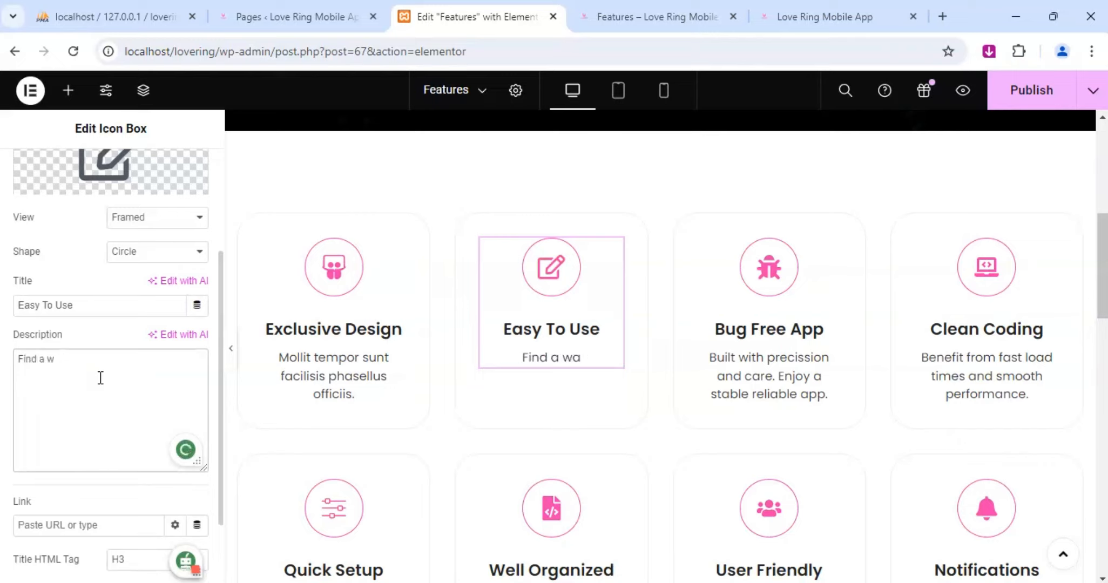
pyautogui.write('your way')
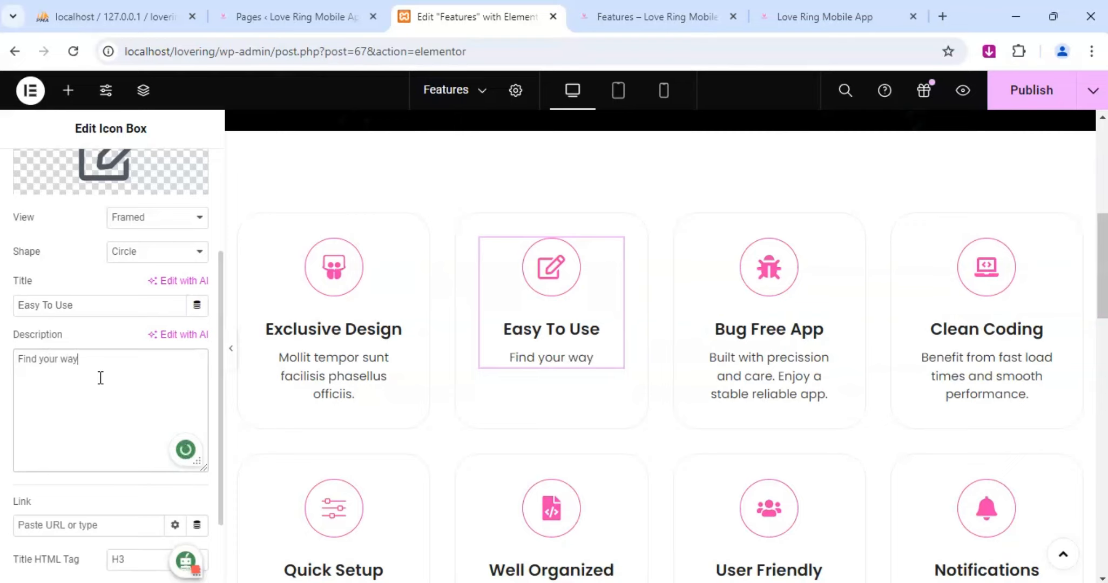
pyautogui.write(' around')
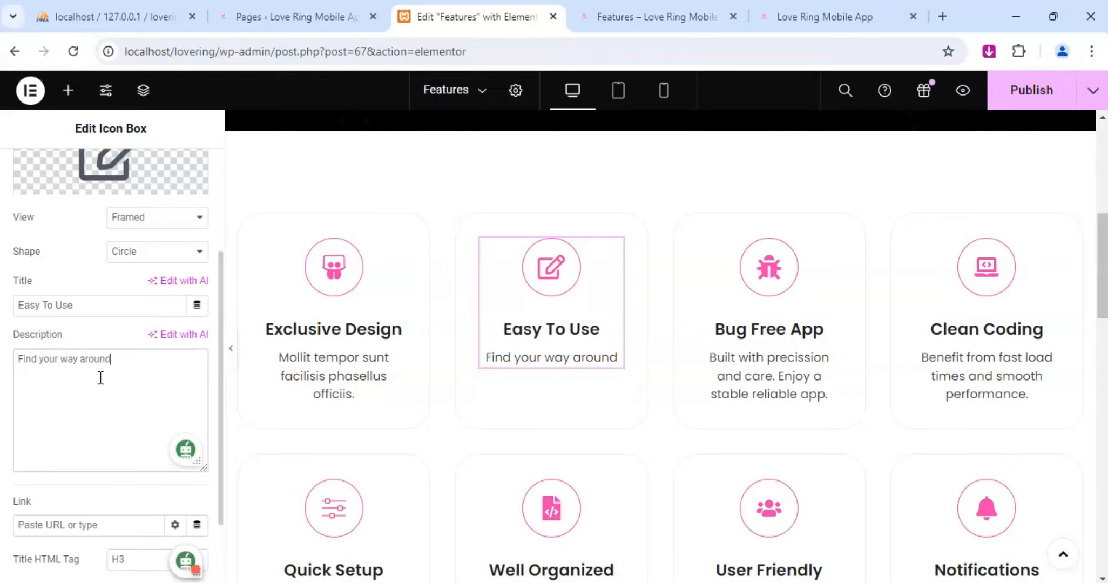
pyautogui.write(' e')
pyautogui.write('ffor')
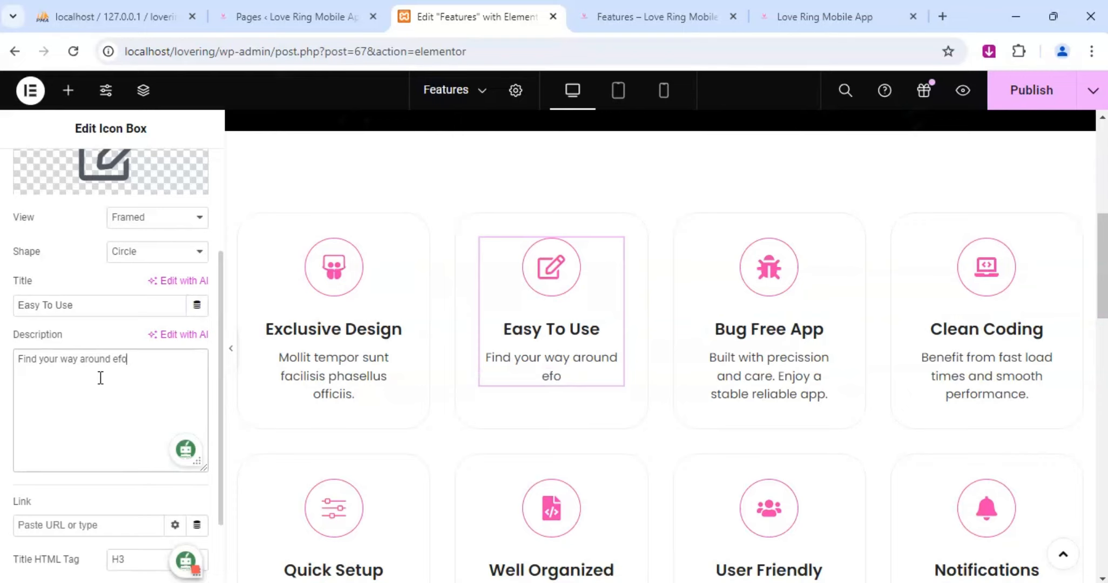
pyautogui.write('tlessly and ')
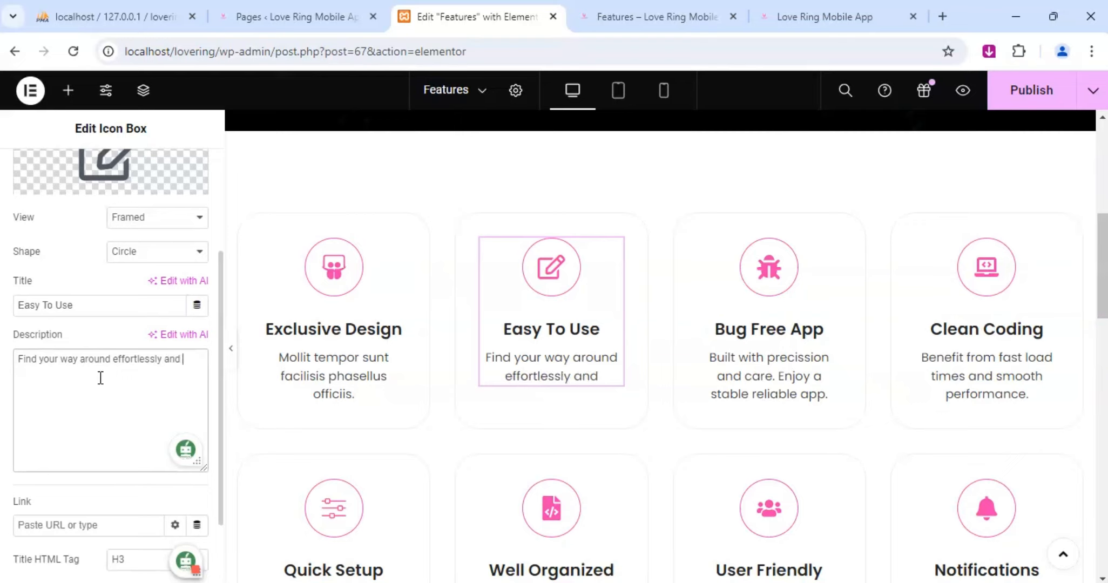
pyautogui.write('enjoy')
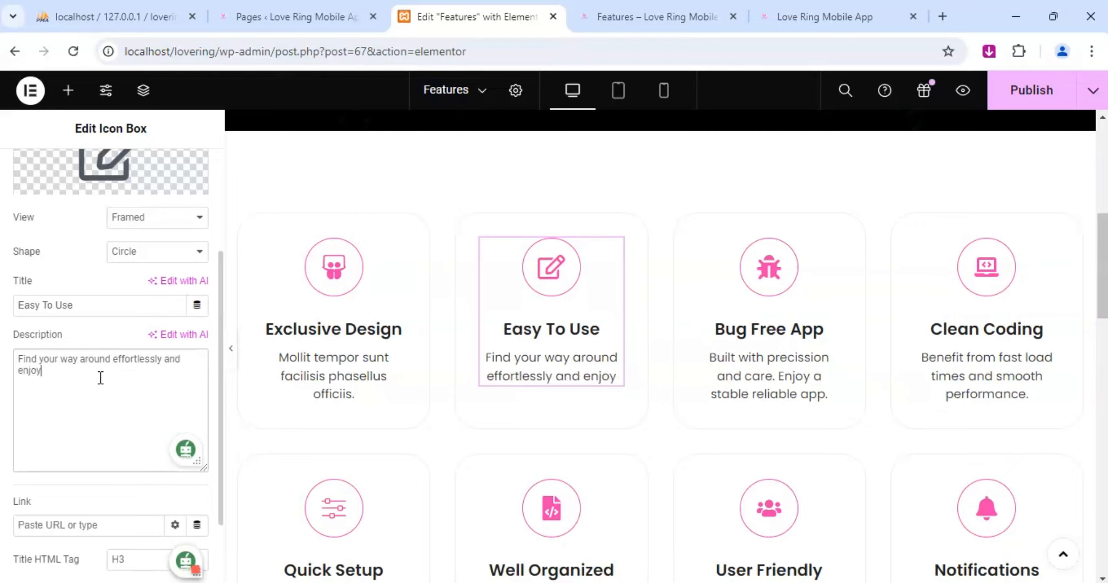
pyautogui.write(' smoo')
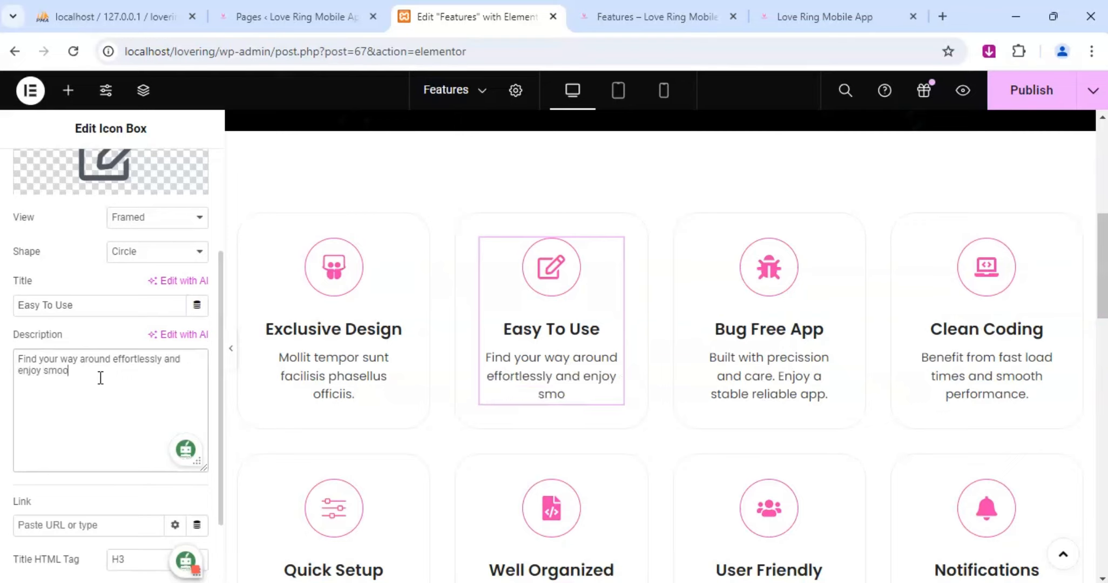
pyautogui.write('th iner')
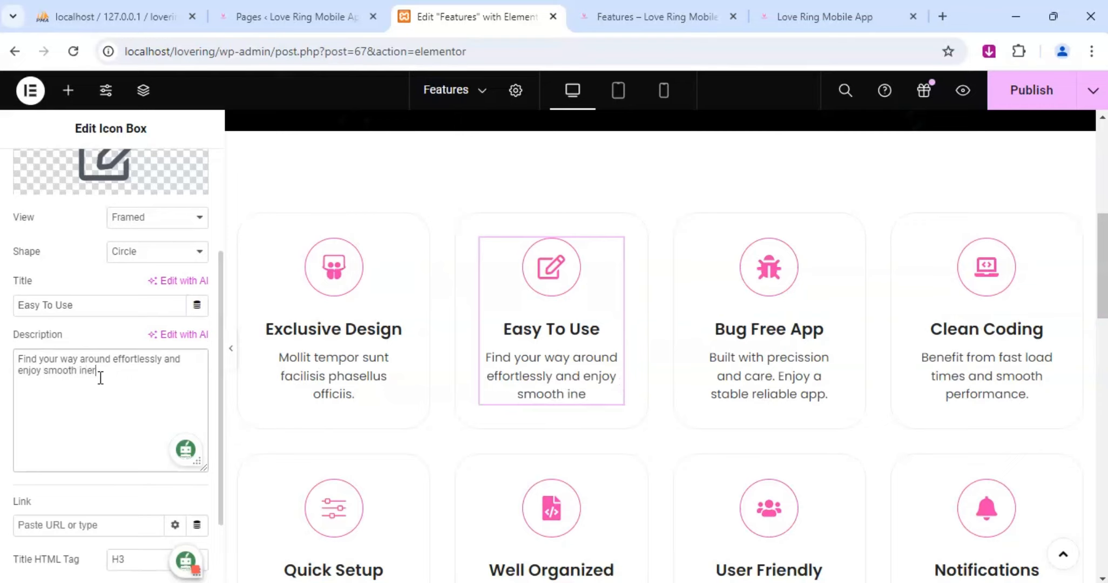
pyautogui.write('actions')
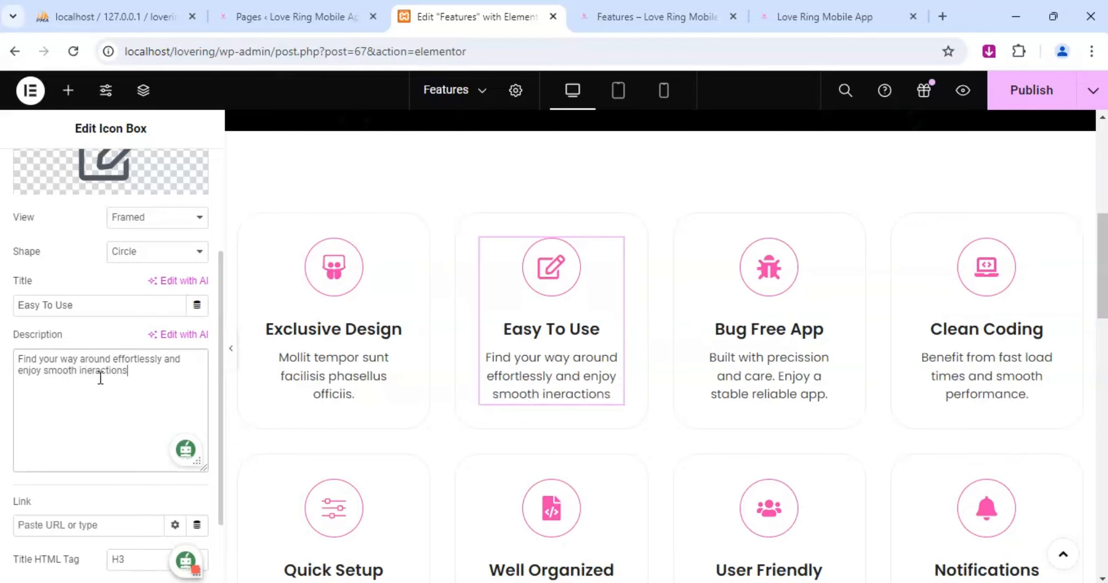
pyautogui.click(87, 371)
pyautogui.write('t')
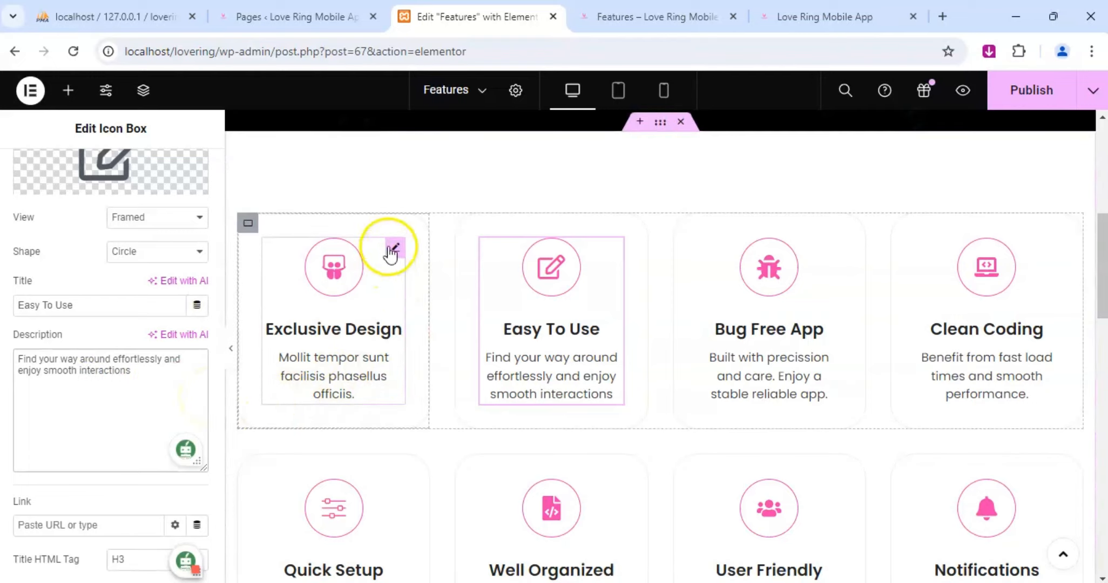
# Replace the Exclusive Design box's placeholder description with "Enjoy exclusive visual experience tailored to provide an appealing and intuitive interface.".
pyautogui.click(392, 246)
pyautogui.click(33, 173)
pyautogui.scroll(-3, 102, 356)
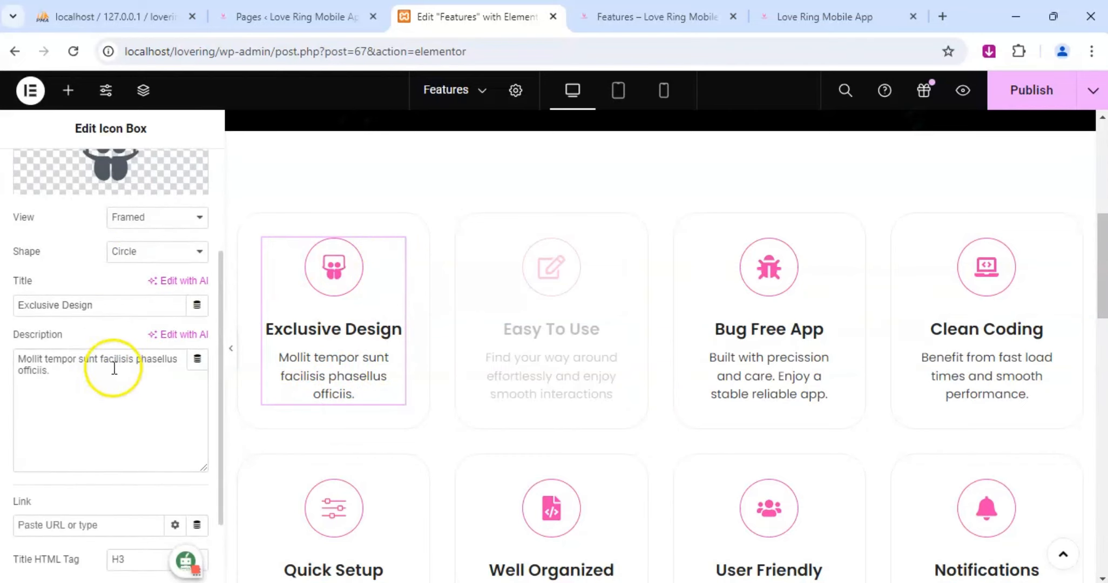
pyautogui.click(115, 369)
pyautogui.hotkey('ctrl', 'a')
pyautogui.write('Enjo')
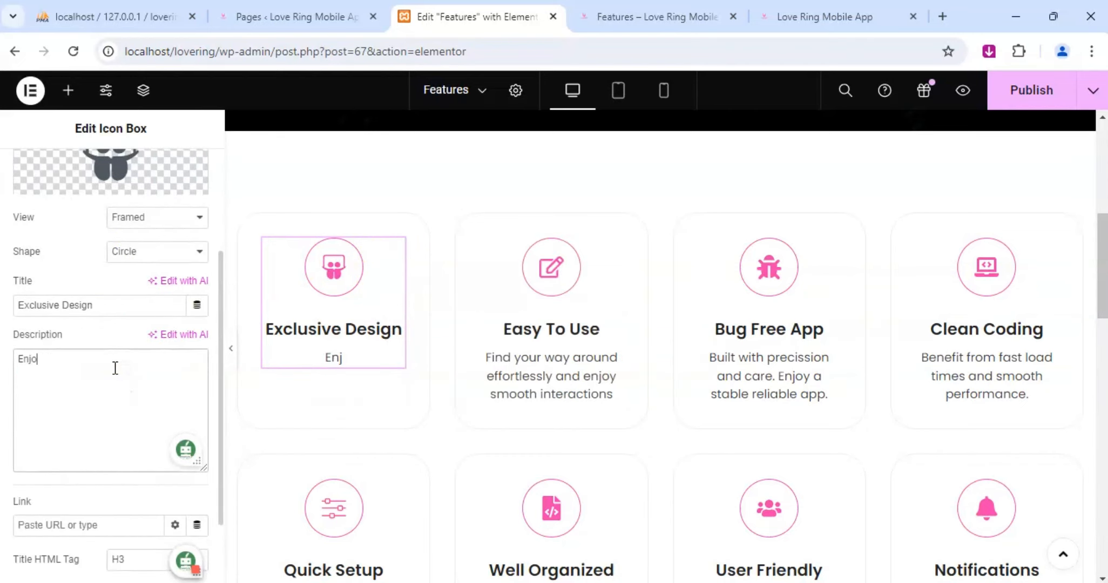
pyautogui.write('y exclu')
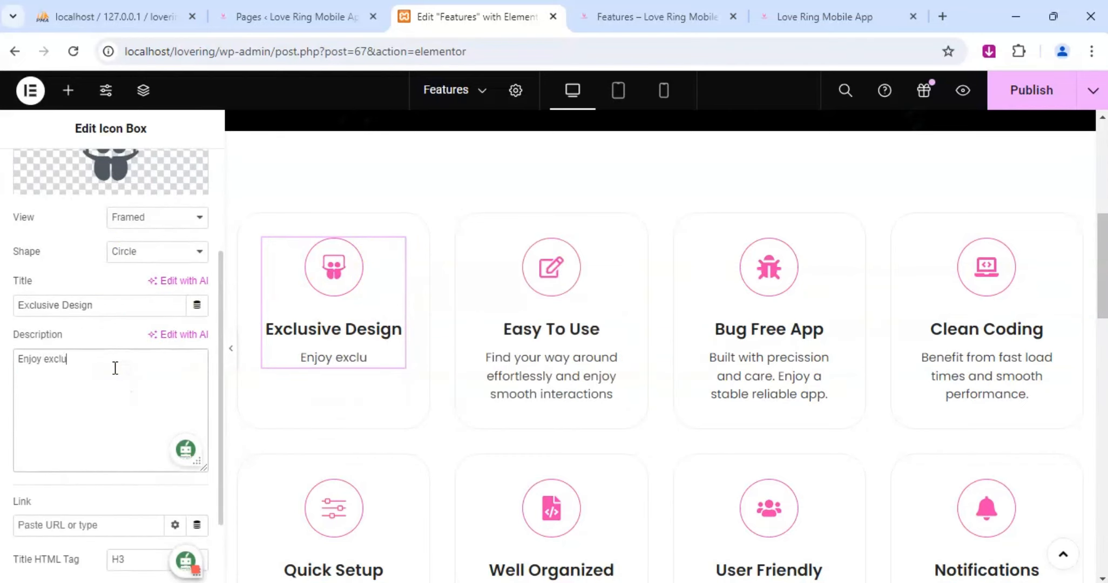
pyautogui.write('sive')
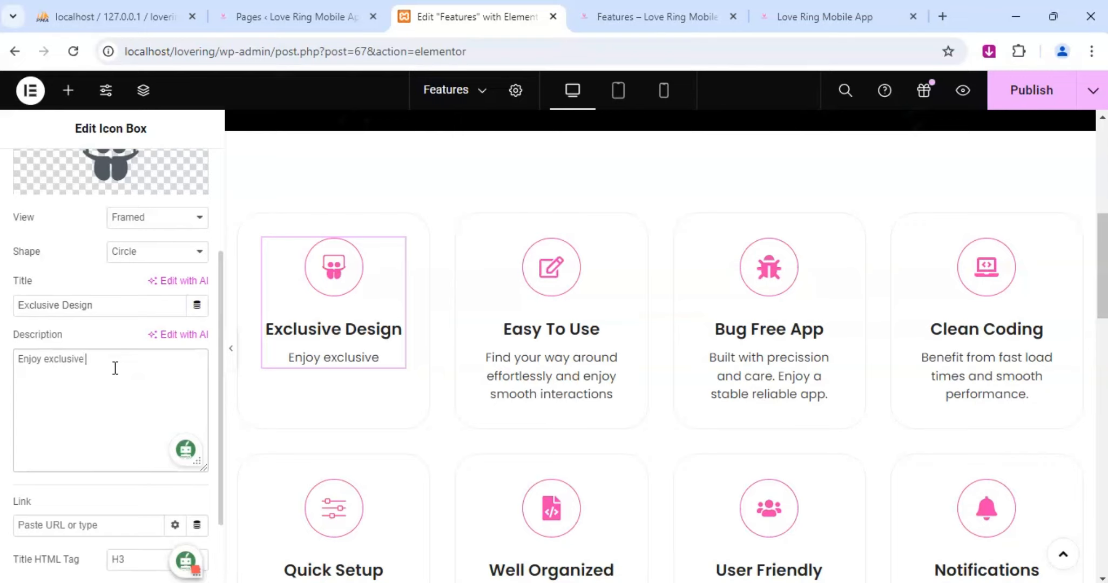
pyautogui.write(' visual')
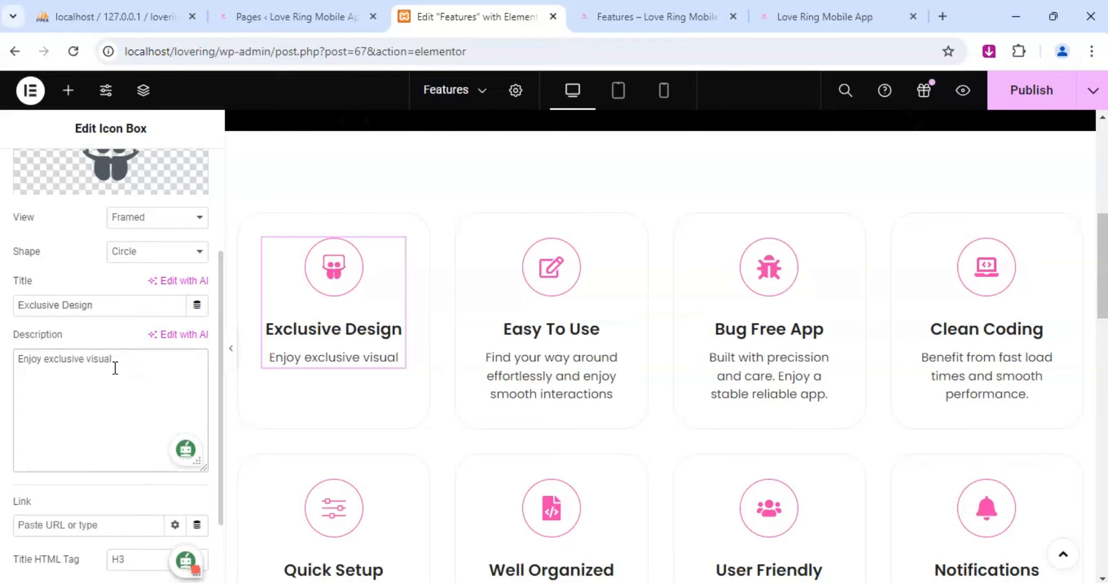
pyautogui.write(' experience')
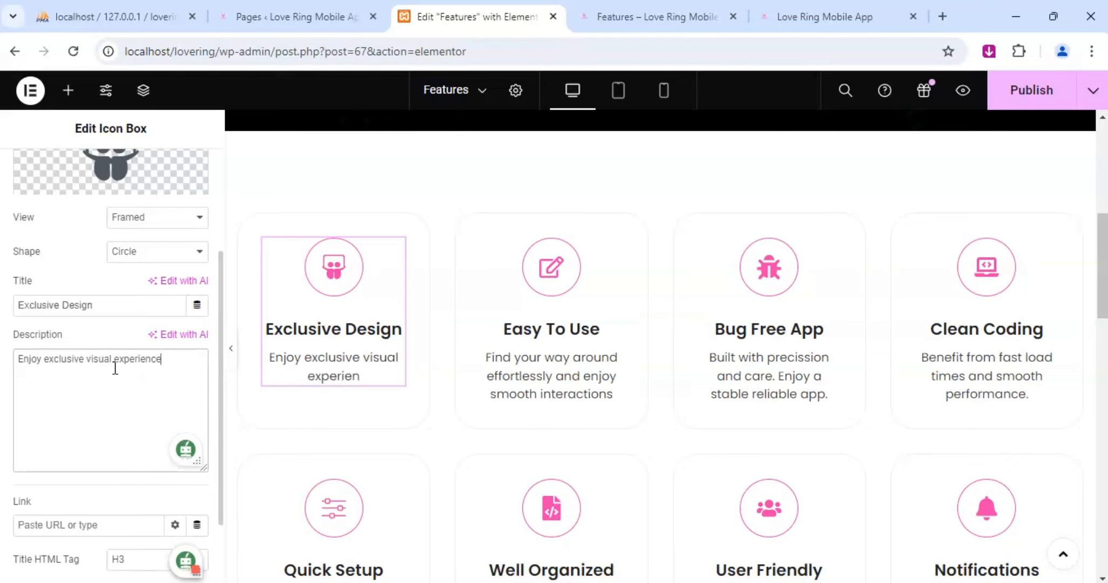
pyautogui.write(' tai')
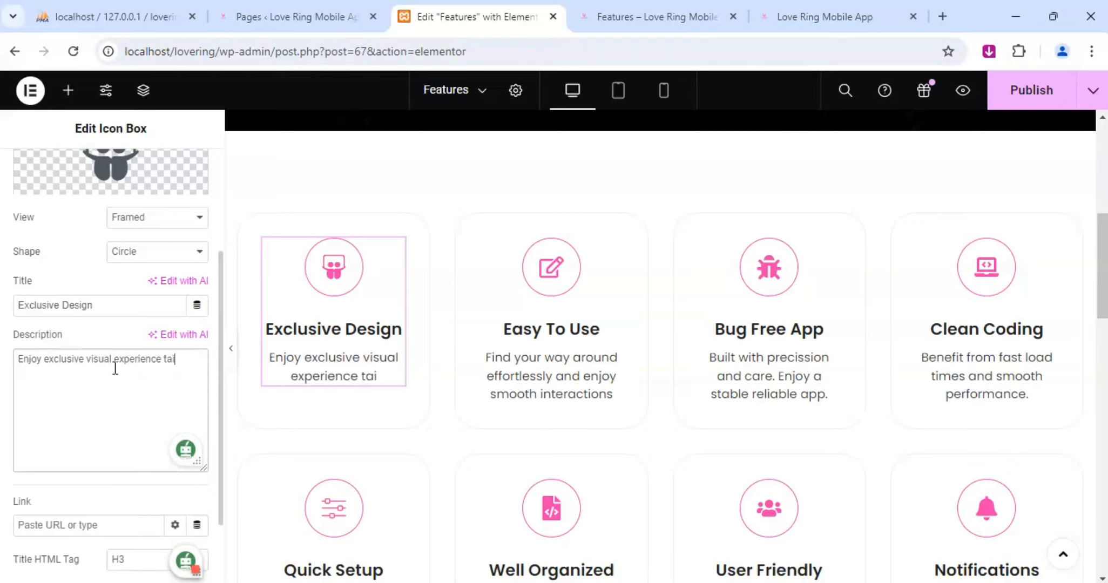
pyautogui.write('lored')
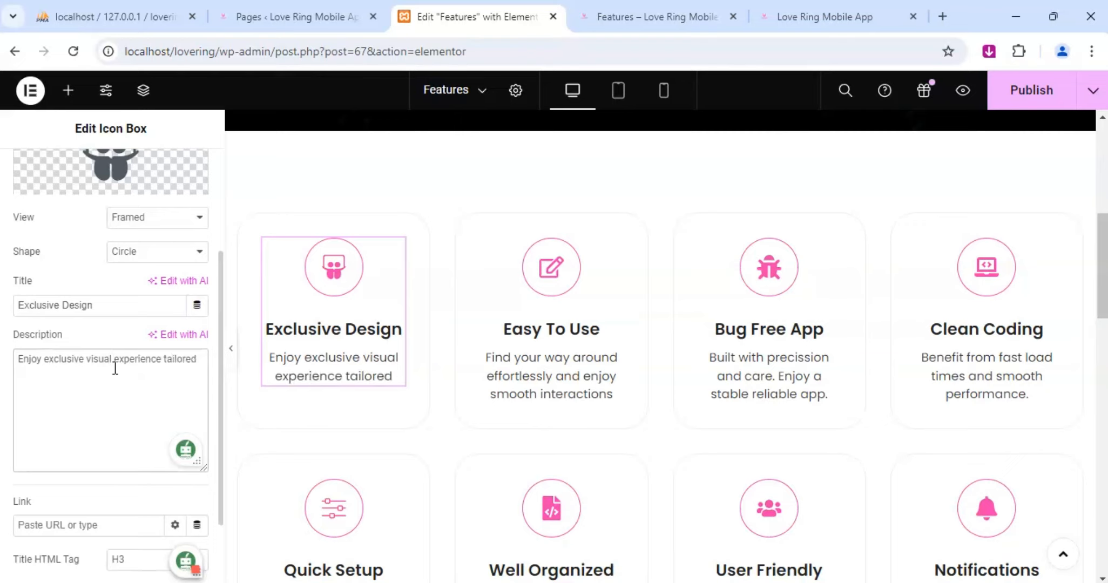
pyautogui.write(' to prov')
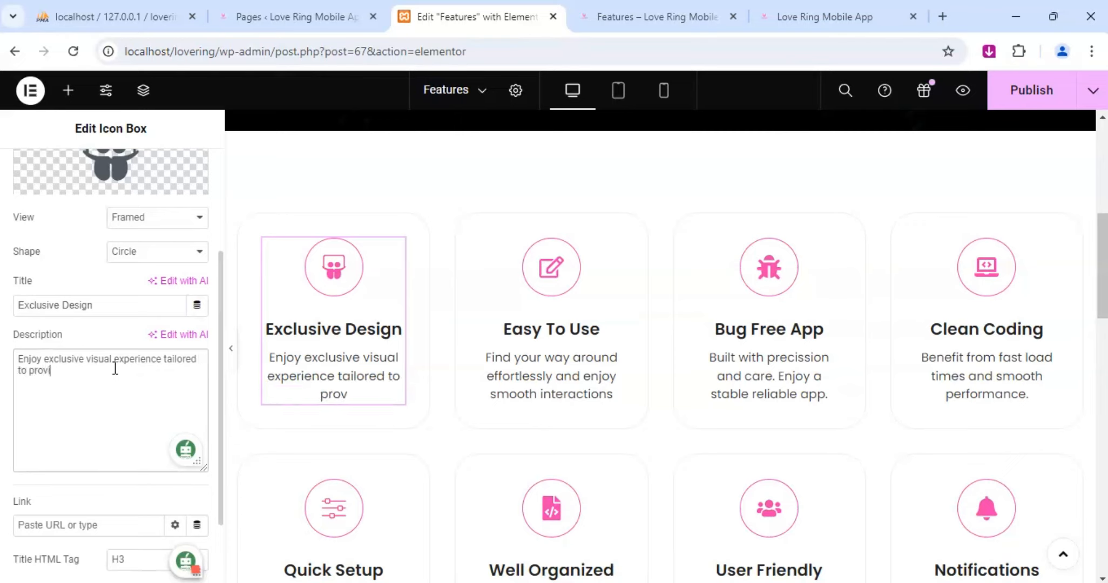
pyautogui.write('ide an app')
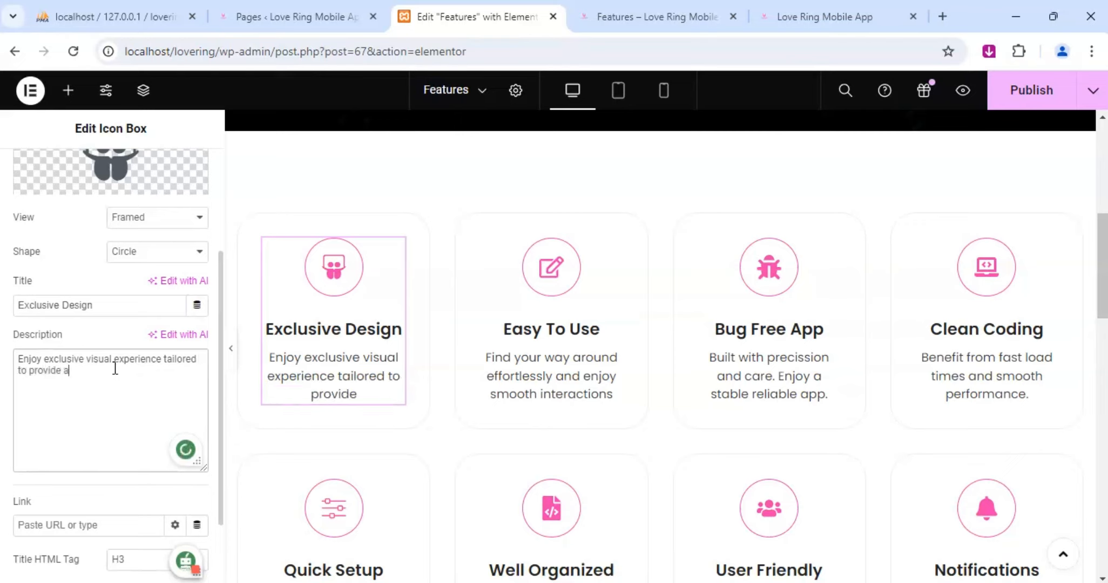
pyautogui.write('ling')
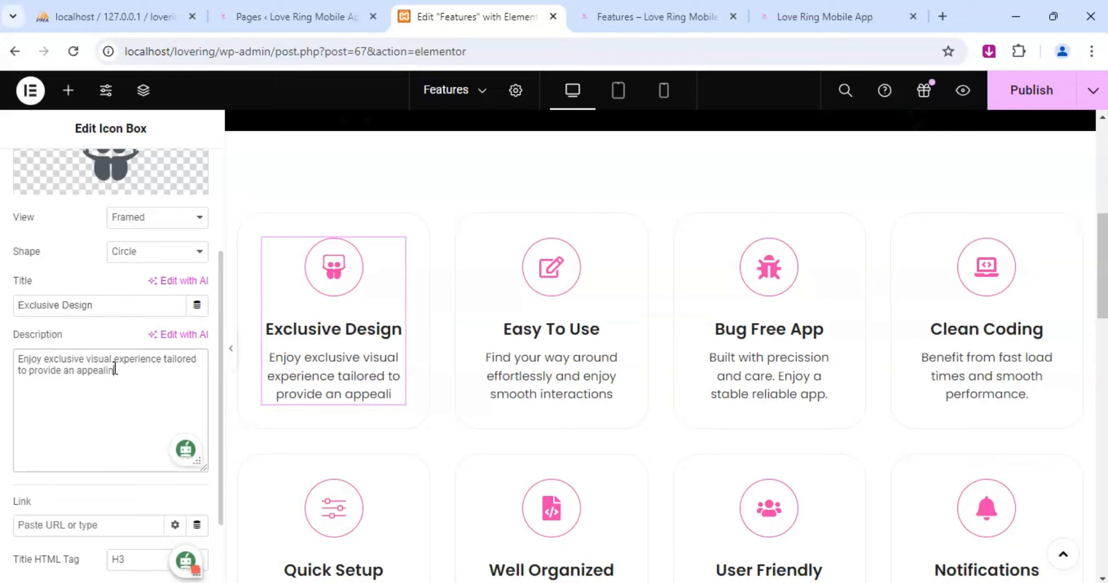
pyautogui.write(' an')
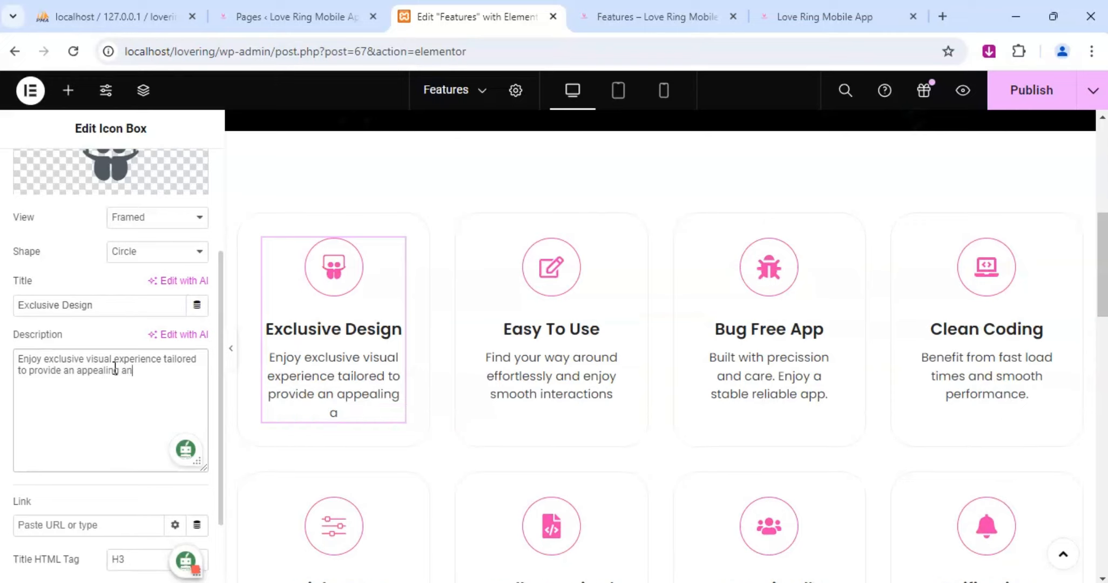
pyautogui.write('d intuitive')
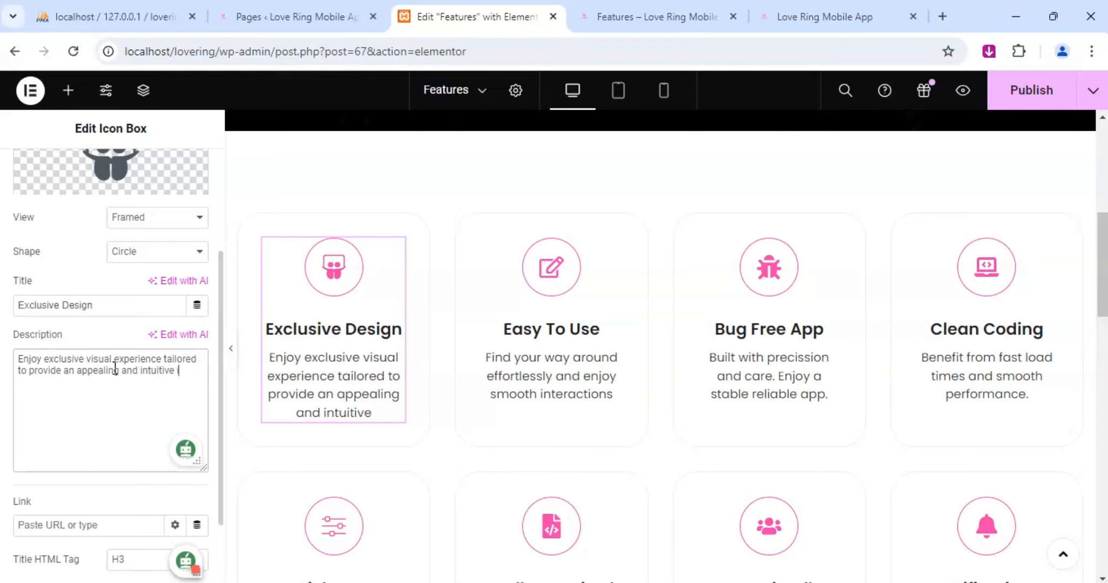
pyautogui.write(' interface')
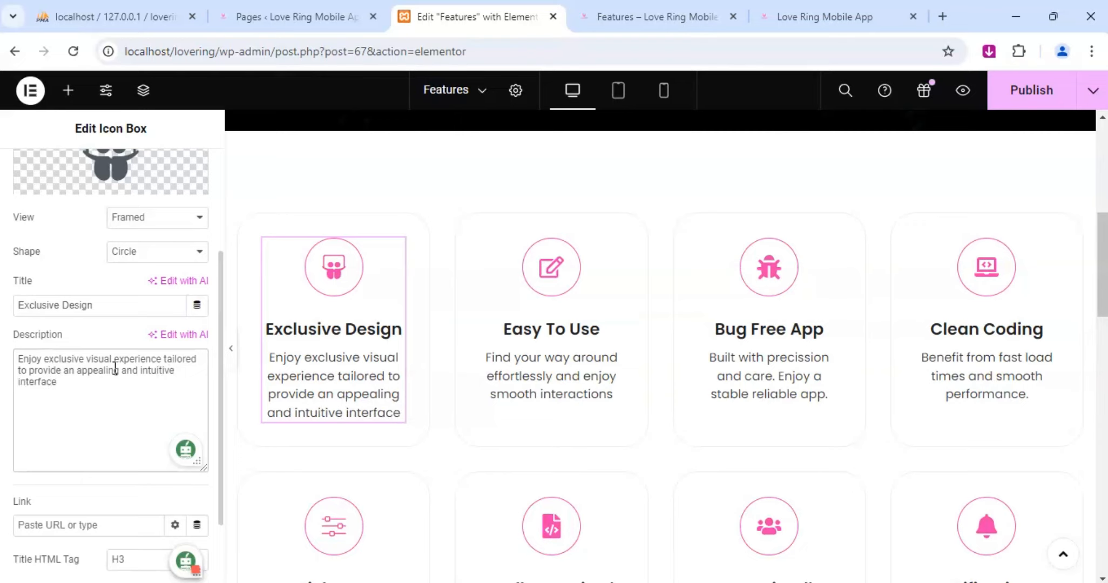
pyautogui.write('.')
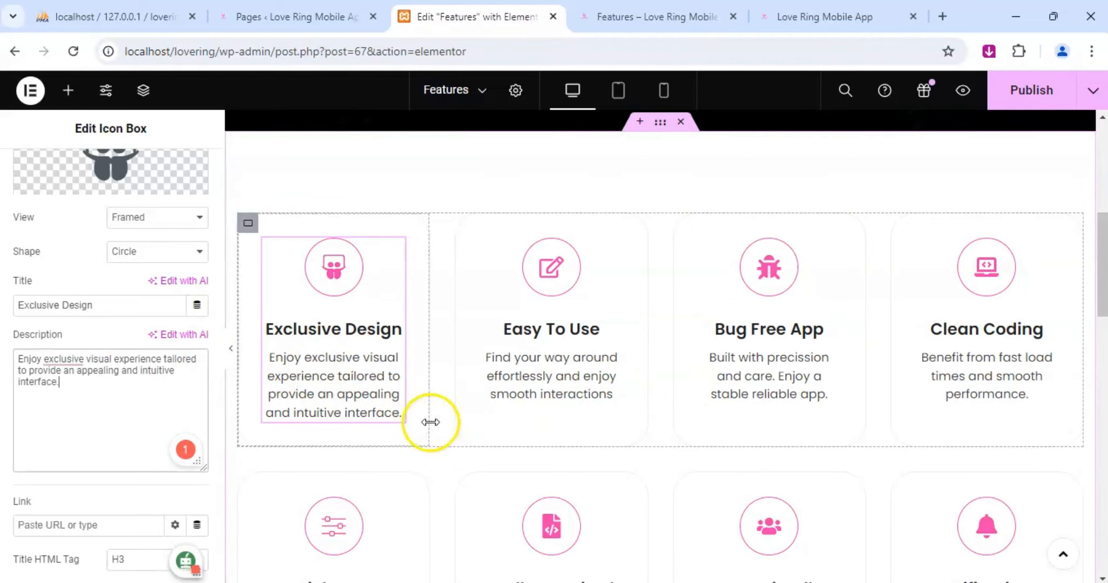
# Check the rewritten icon box descriptions and publish the Features page.
pyautogui.scroll(-5, 577, 330)
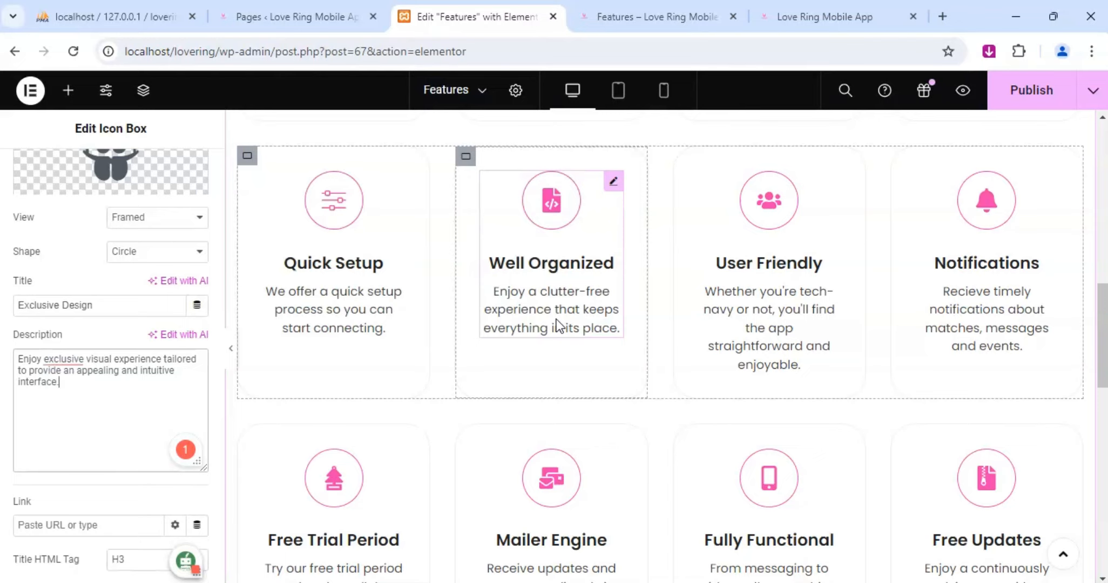
pyautogui.scroll(-5, 591, 314)
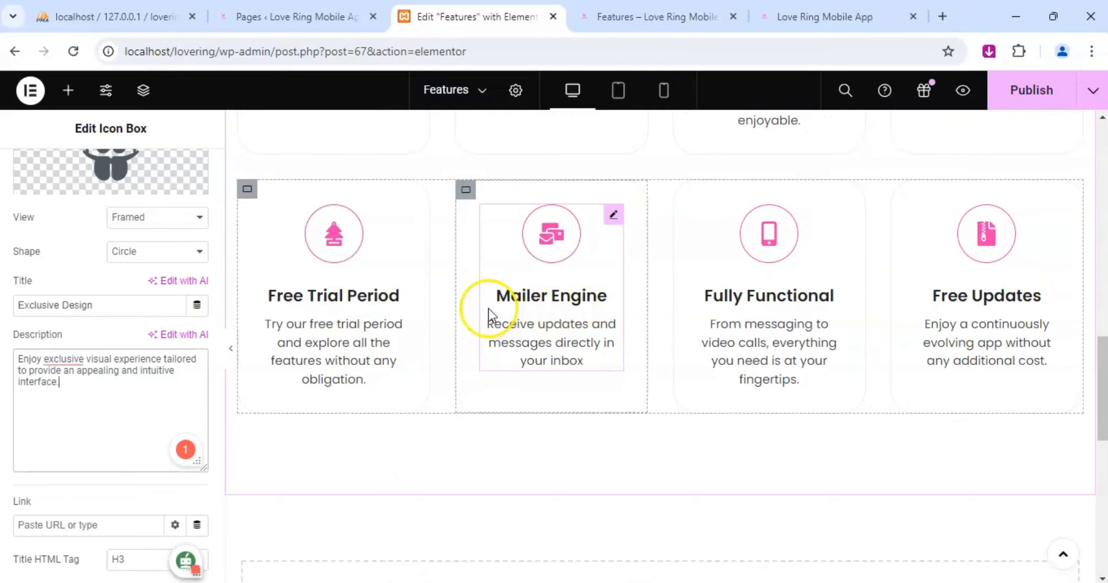
pyautogui.scroll(-5, 606, 445)
pyautogui.click(1073, 100)
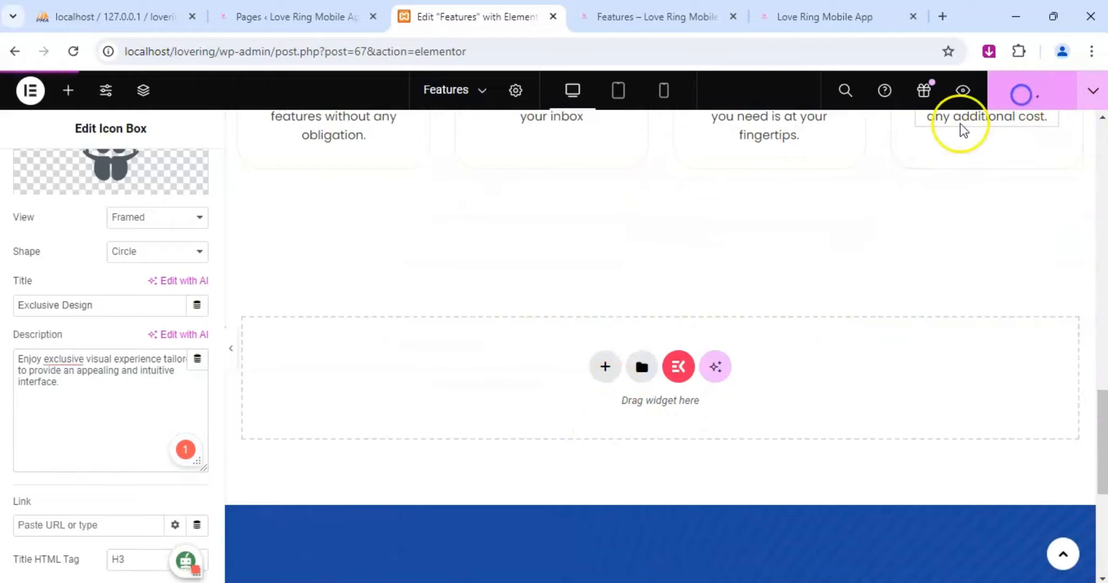
# Switch the editor from Features to the Contact page, choosing to save the changes made.
pyautogui.scroll(15, 587, 303)
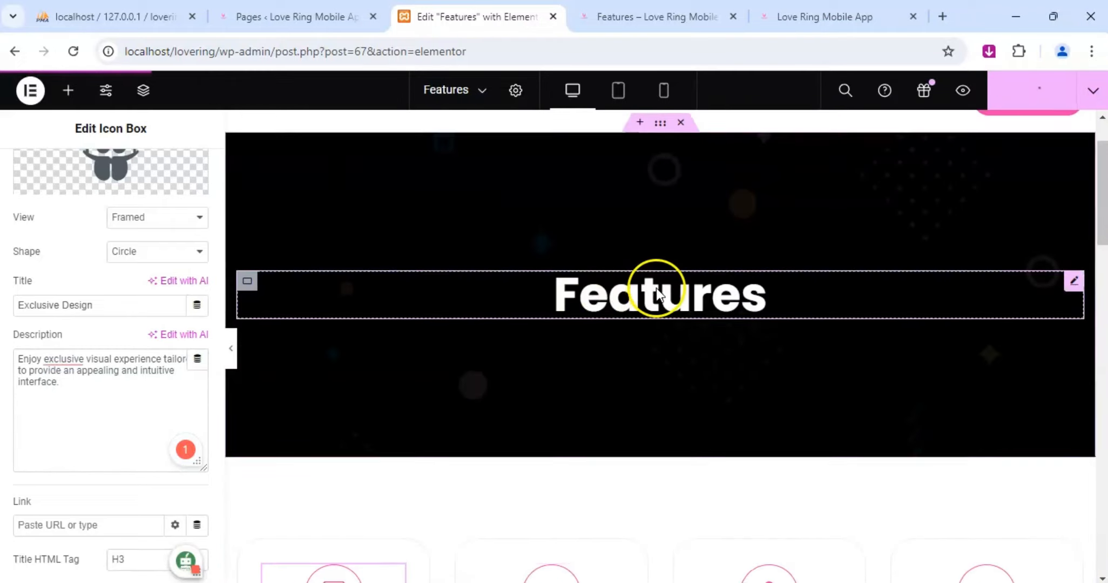
pyautogui.scroll(2, 655, 287)
pyautogui.click(472, 89)
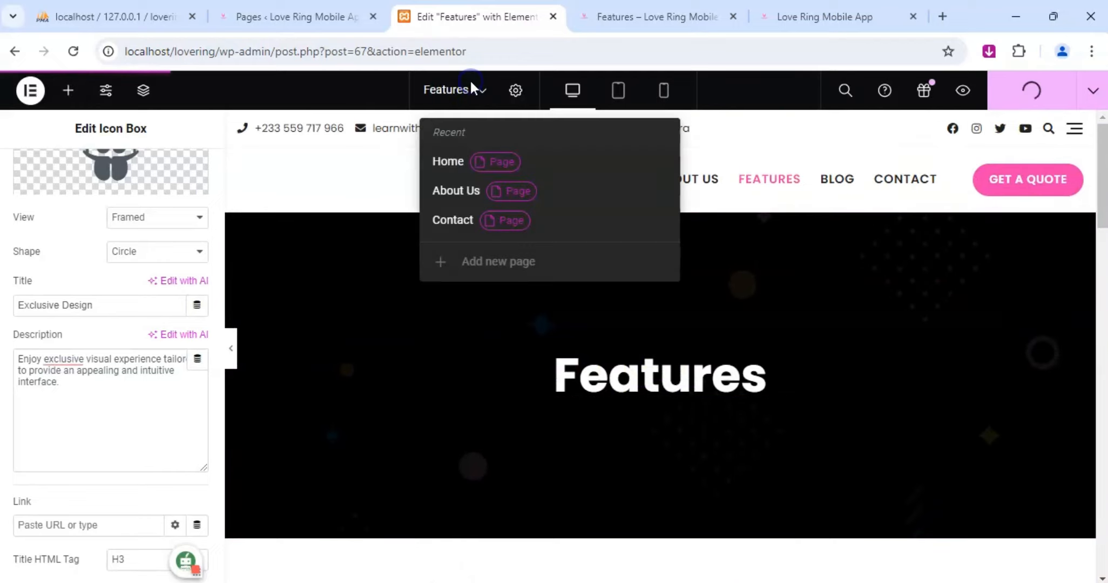
pyautogui.click(456, 219)
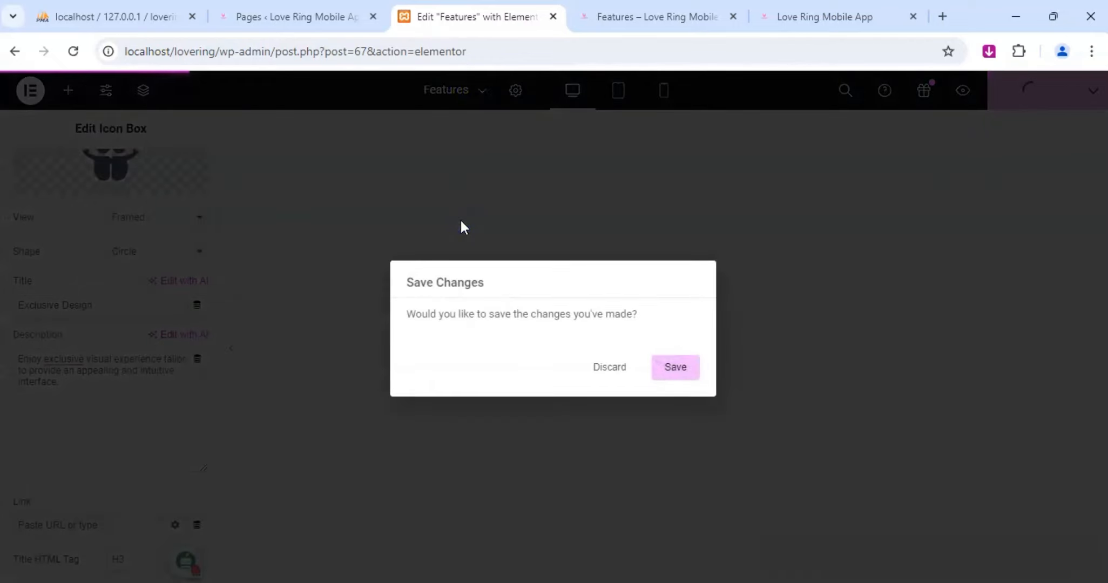
pyautogui.click(597, 367)
pyautogui.click(454, 199)
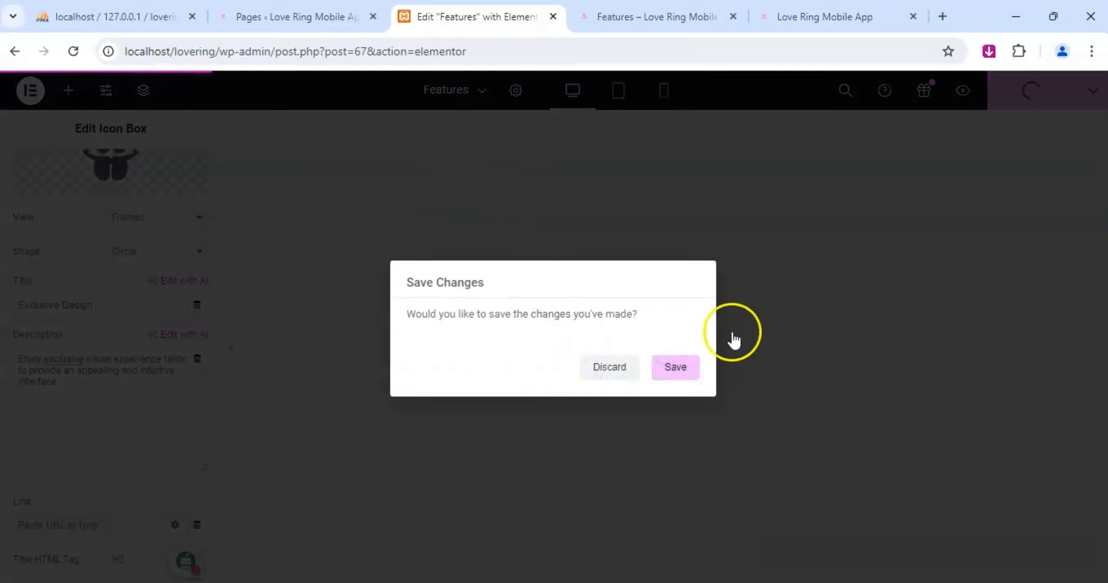
pyautogui.click(695, 367)
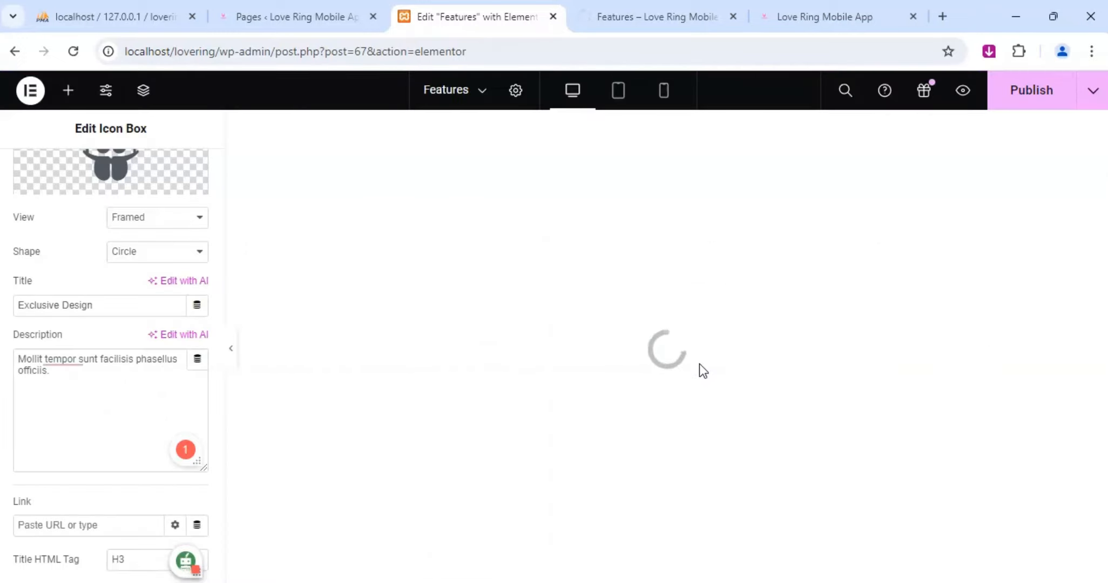
pyautogui.click(501, 157)
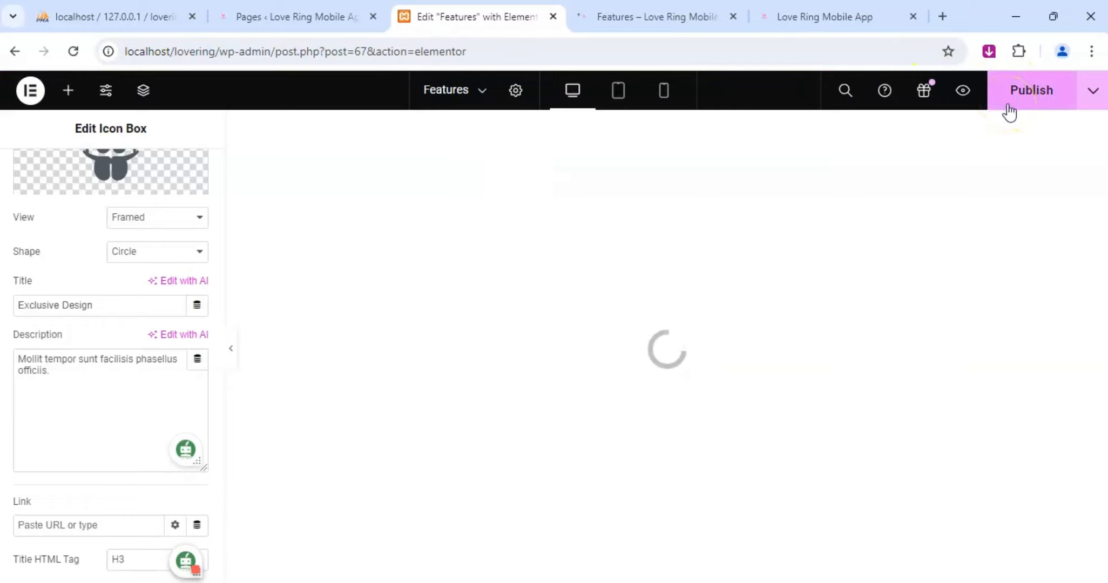
# Review the icon boxes and their new descriptions on the Features page preview.
pyautogui.click(689, 16)
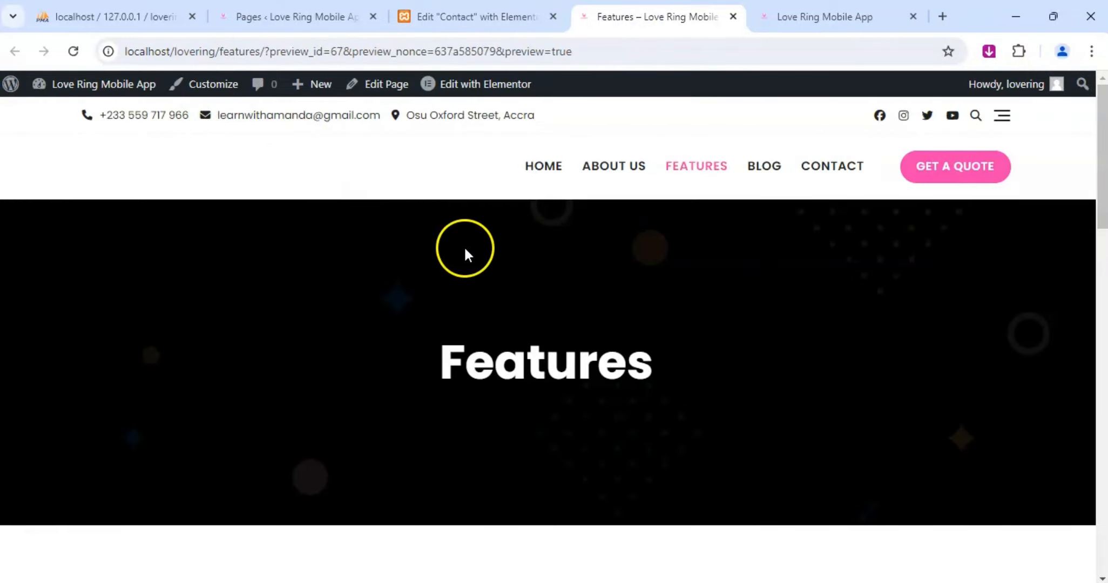
pyautogui.scroll(-10, 466, 250)
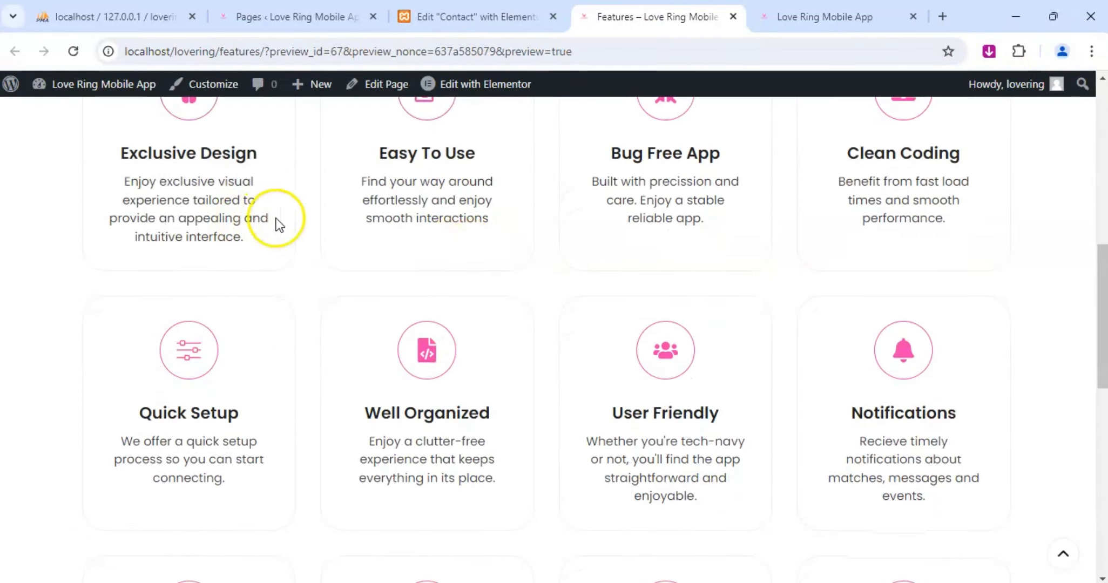
pyautogui.scroll(-6, 279, 224)
pyautogui.scroll(-7, 524, 259)
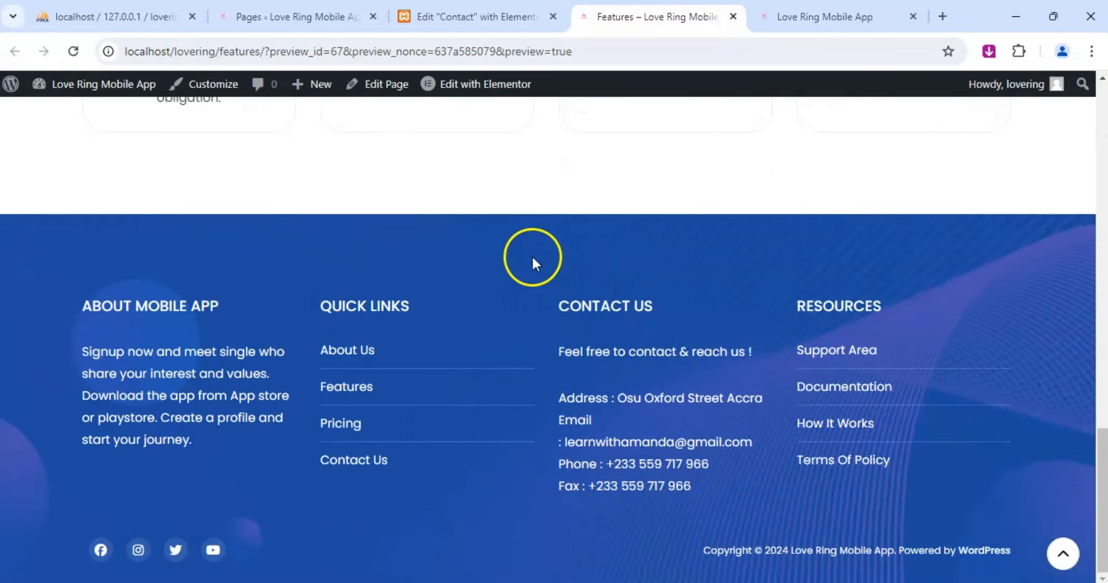
pyautogui.scroll(15, 534, 260)
pyautogui.scroll(10, 534, 257)
# Set both gradient background colors of the Contact page's "Contact Us" banner to black (#000000).
pyautogui.click(494, 19)
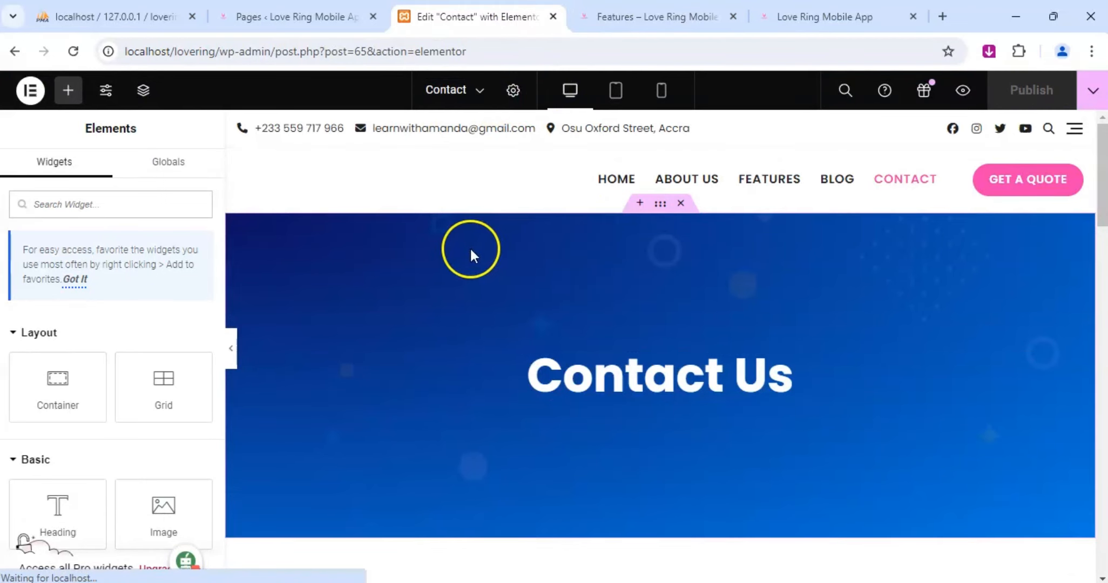
pyautogui.scroll(-6, 653, 345)
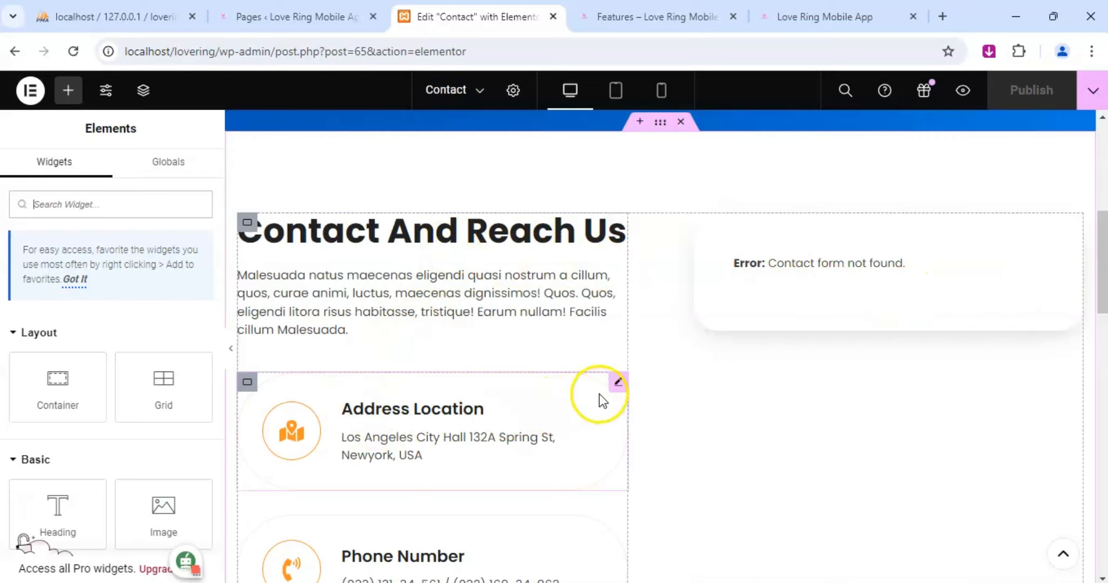
pyautogui.scroll(5, 574, 291)
pyautogui.scroll(3, 575, 289)
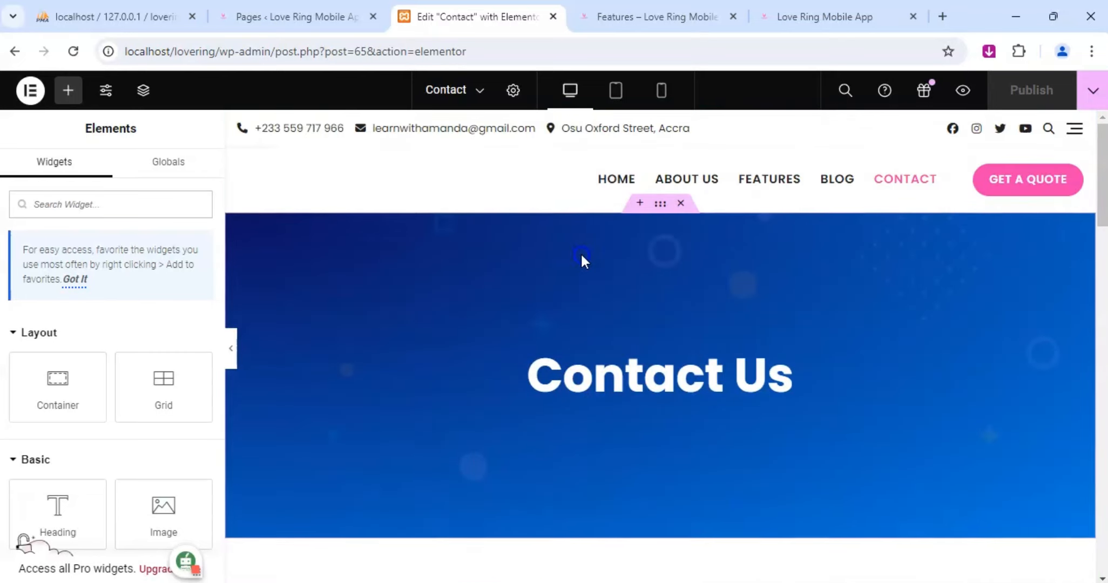
pyautogui.rightClick(626, 258)
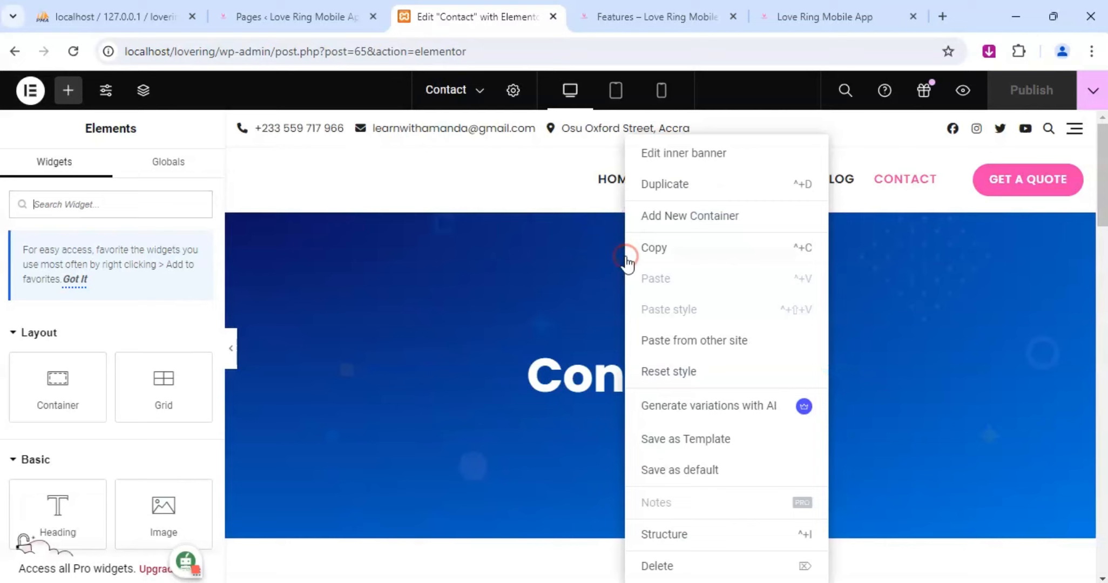
pyautogui.click(691, 155)
pyautogui.click(111, 183)
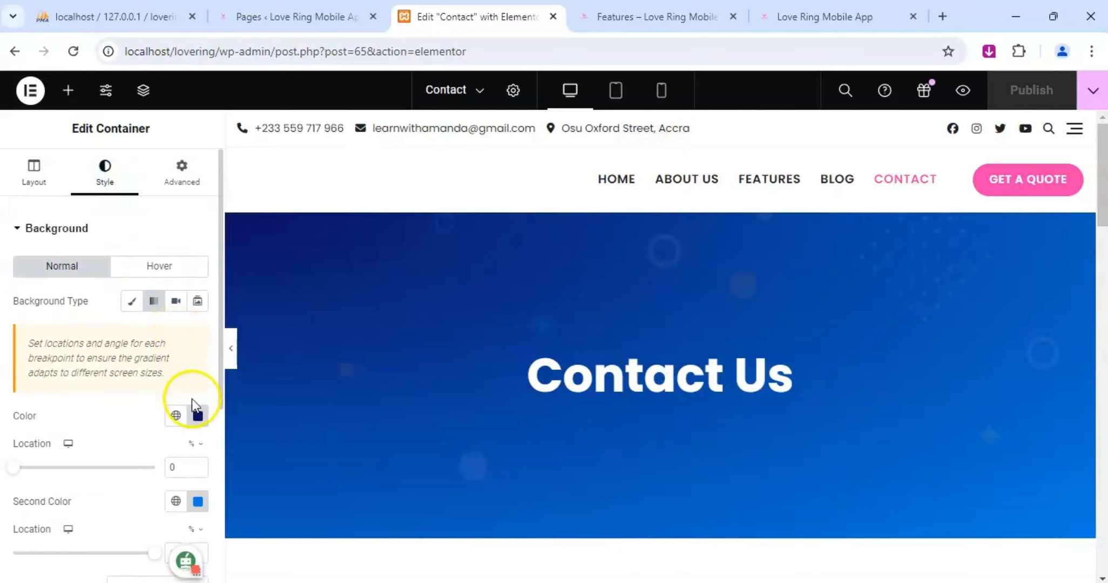
pyautogui.click(198, 415)
pyautogui.moveTo(152, 272); pyautogui.dragTo(99, 405)
pyautogui.click(198, 502)
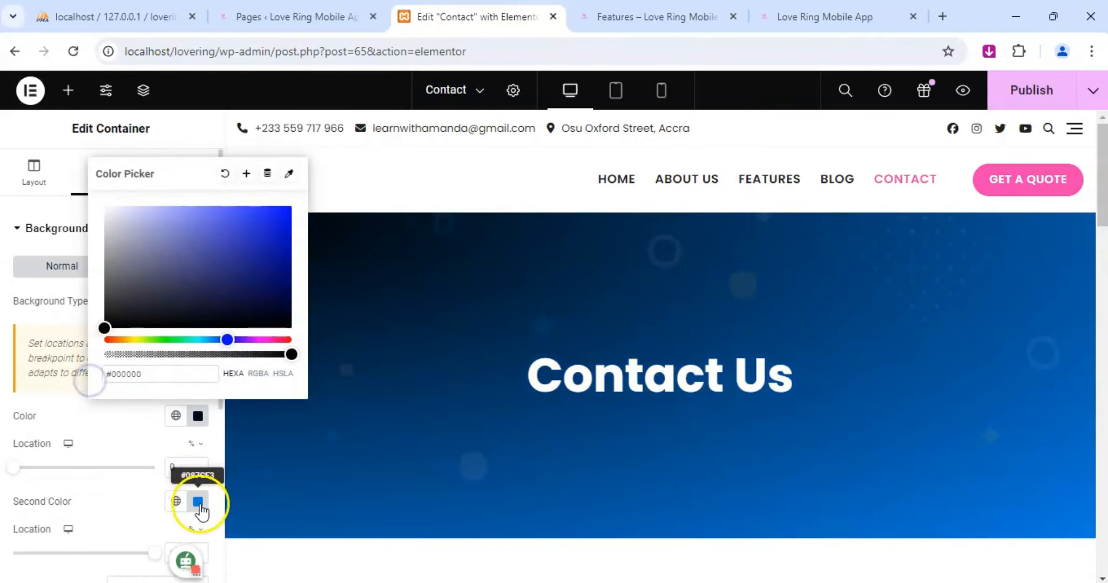
pyautogui.moveTo(180, 395); pyautogui.dragTo(78, 453)
# Replace the description under the "Contact And Reach Us" heading with "We are more than happy to help.".
pyautogui.scroll(-8, 593, 376)
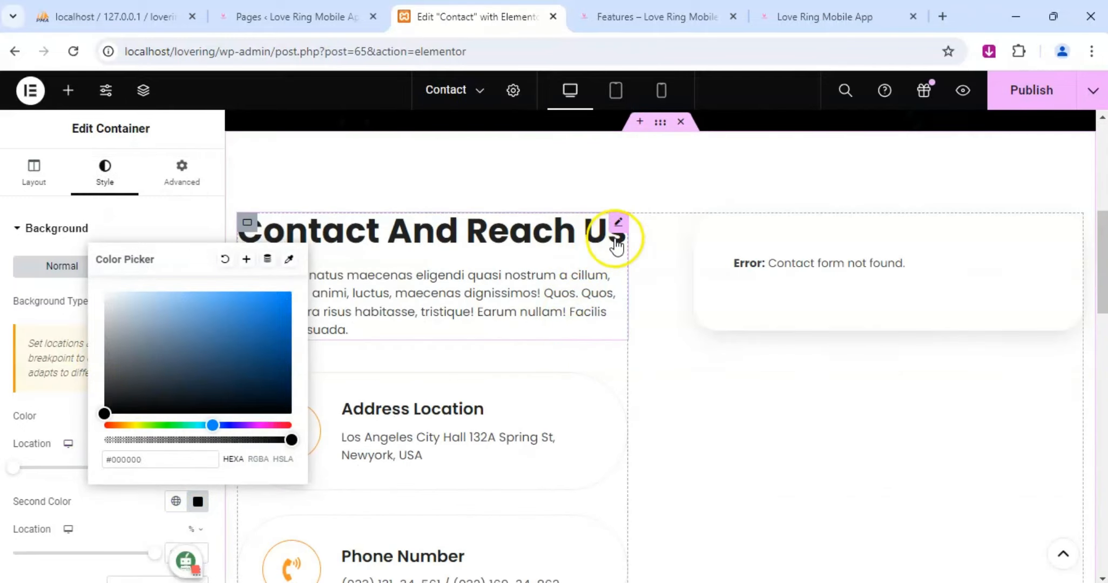
pyautogui.click(538, 305)
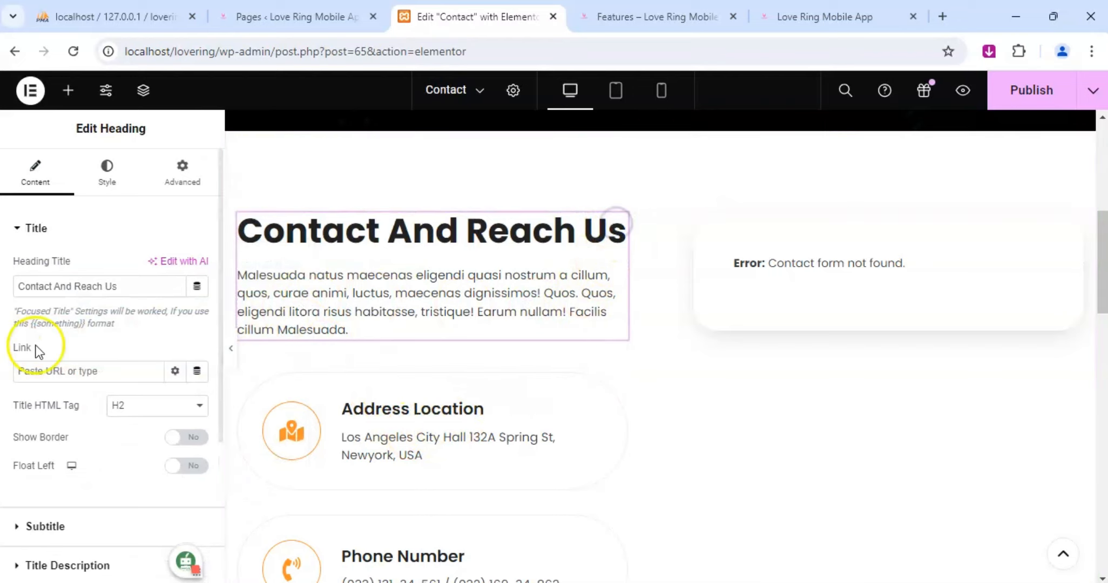
pyautogui.scroll(-4, 60, 371)
pyautogui.click(61, 367)
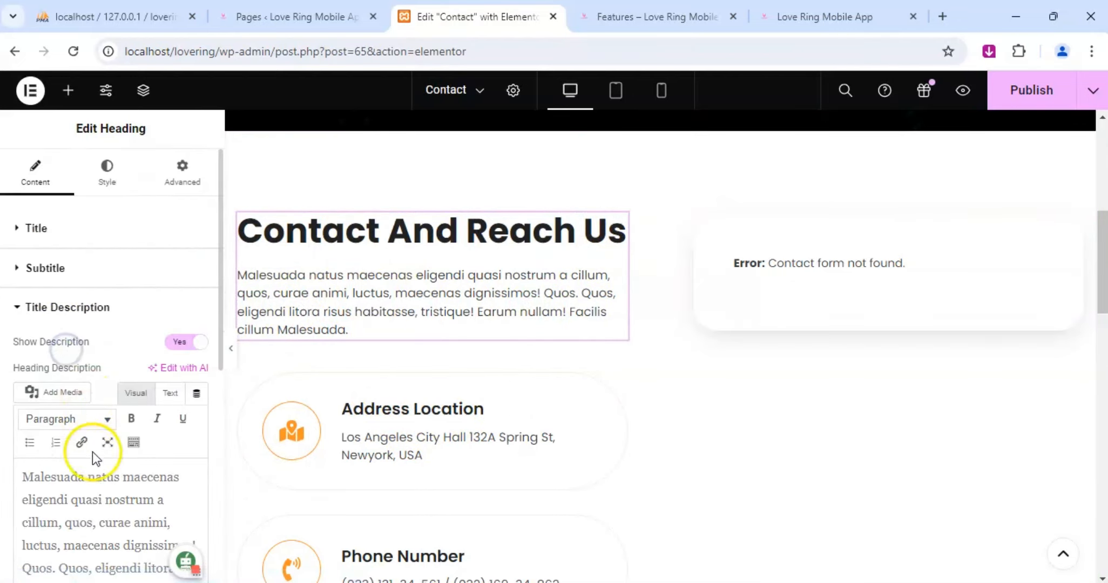
pyautogui.click(108, 483)
pyautogui.hotkey('ctrl', 'a')
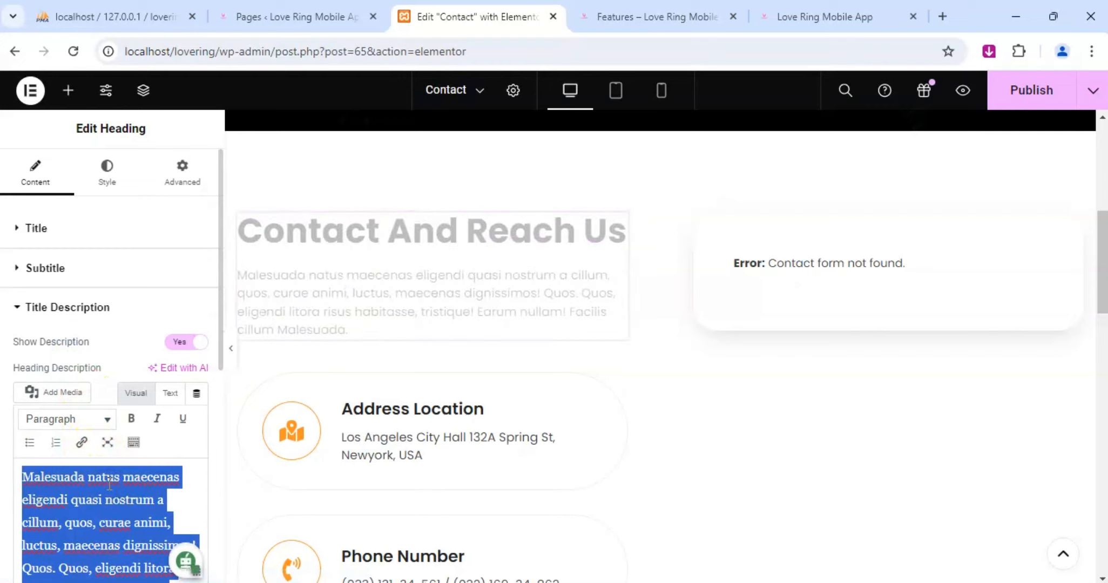
pyautogui.write('We are ')
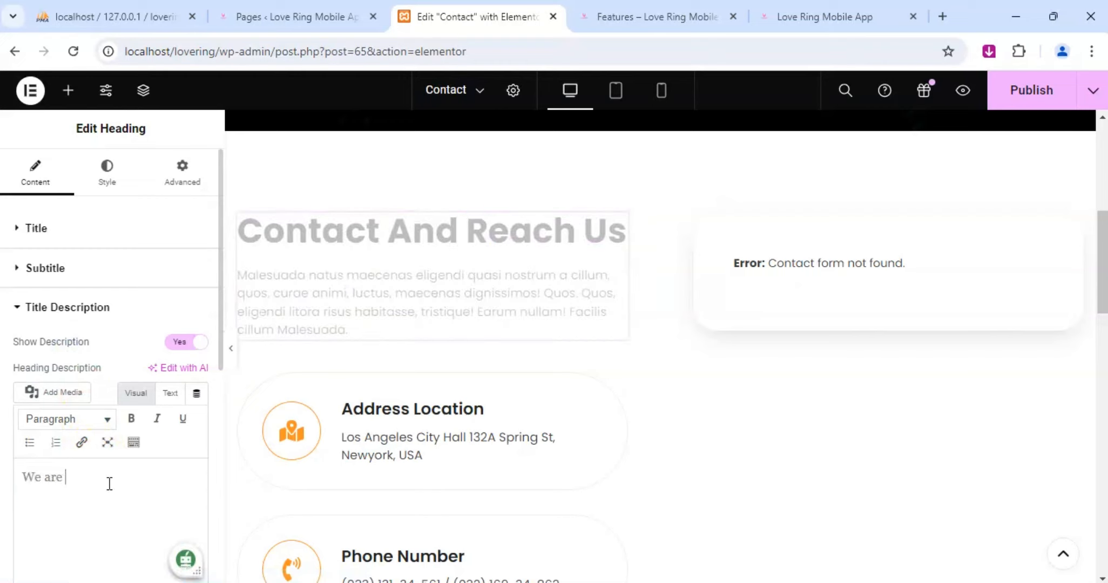
pyautogui.write('more than happy to help')
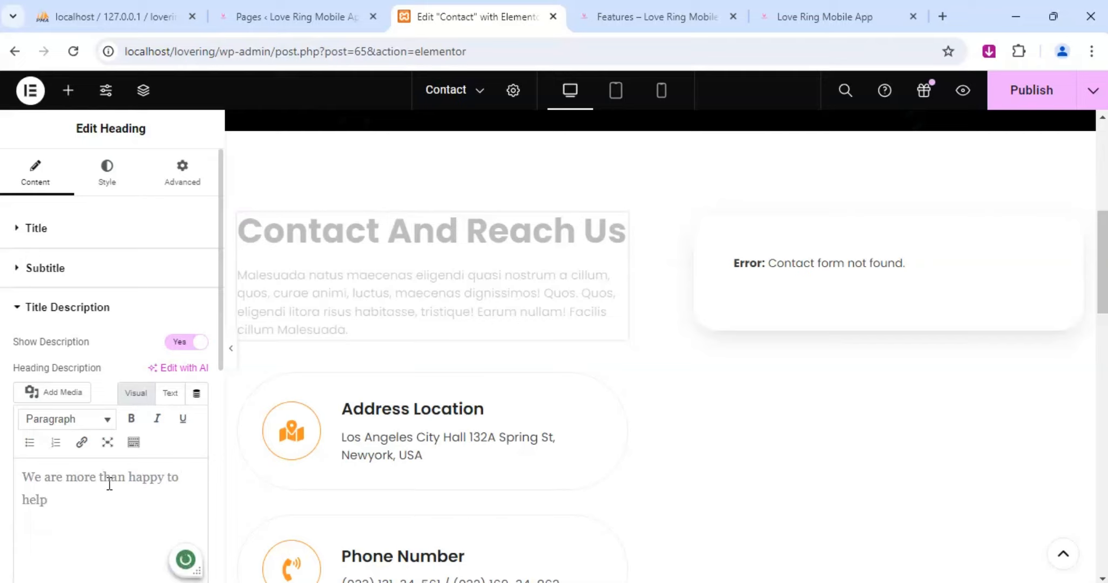
pyautogui.write('.')
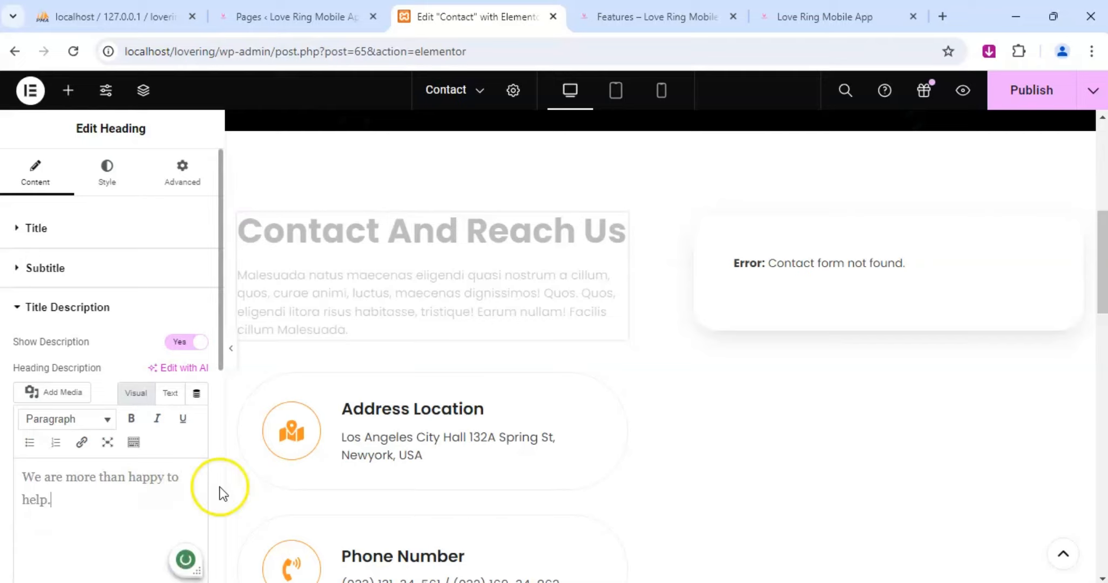
# Look up the business address in the Features page preview's header and enter it, with the country added, as the Address Location icon box description.
pyautogui.click(618, 382)
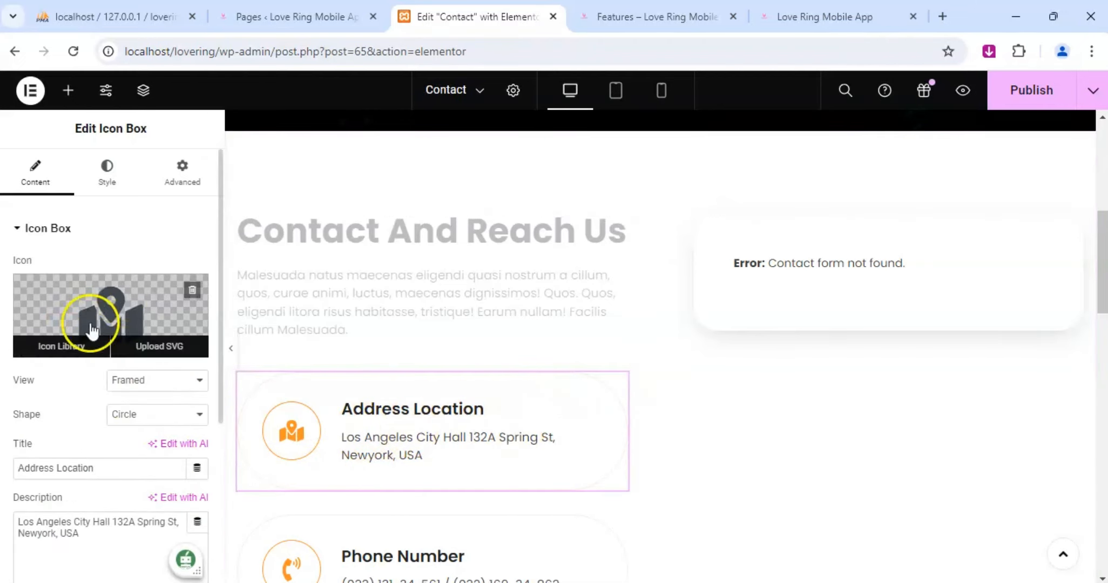
pyautogui.scroll(-3, 86, 457)
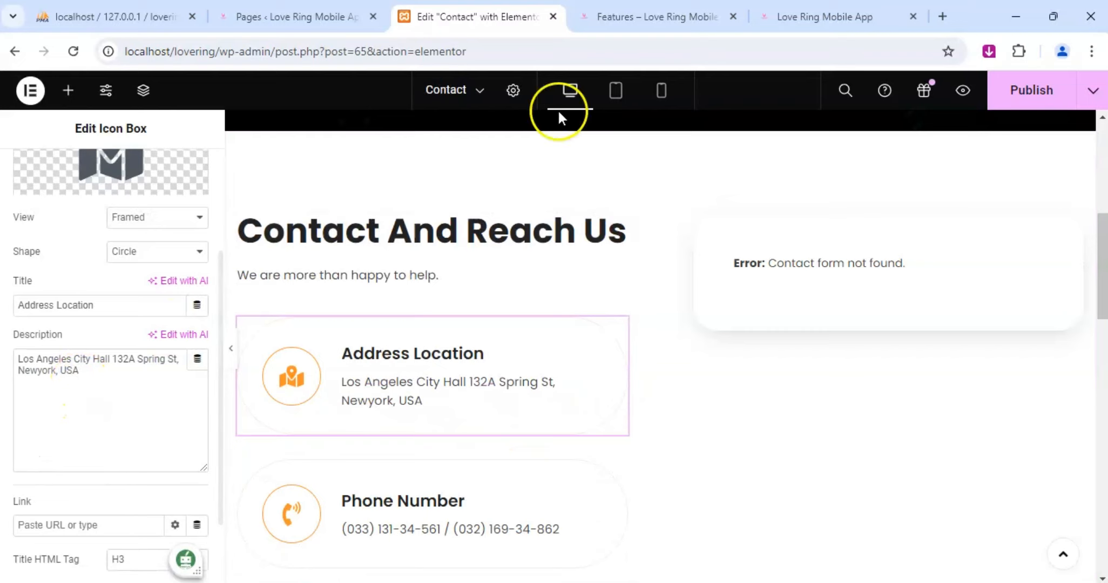
pyautogui.click(673, 15)
pyautogui.click(809, 15)
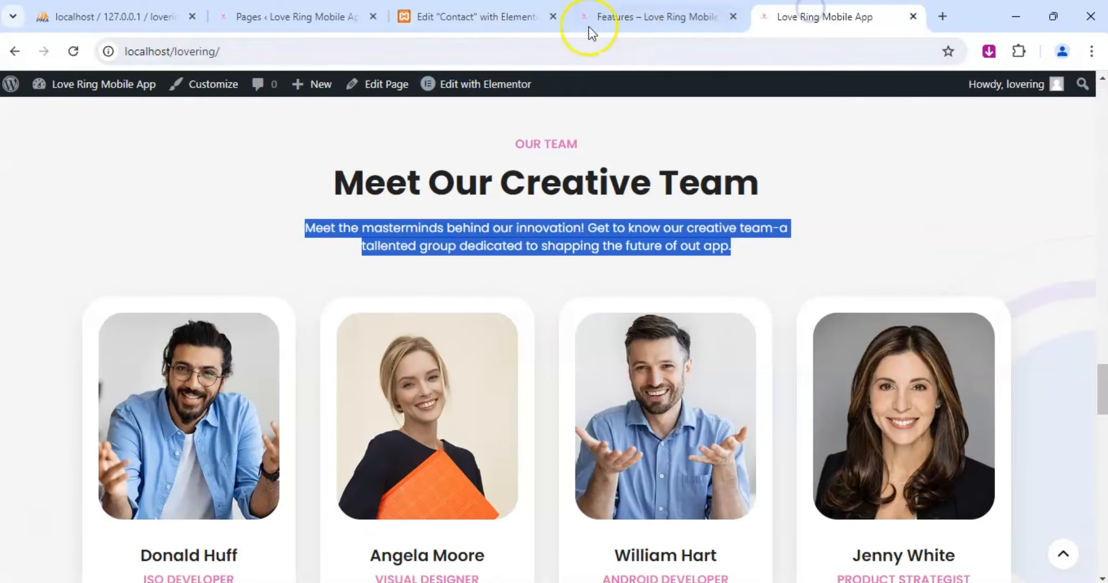
pyautogui.click(641, 18)
pyautogui.moveTo(575, 113); pyautogui.dragTo(475, 110)
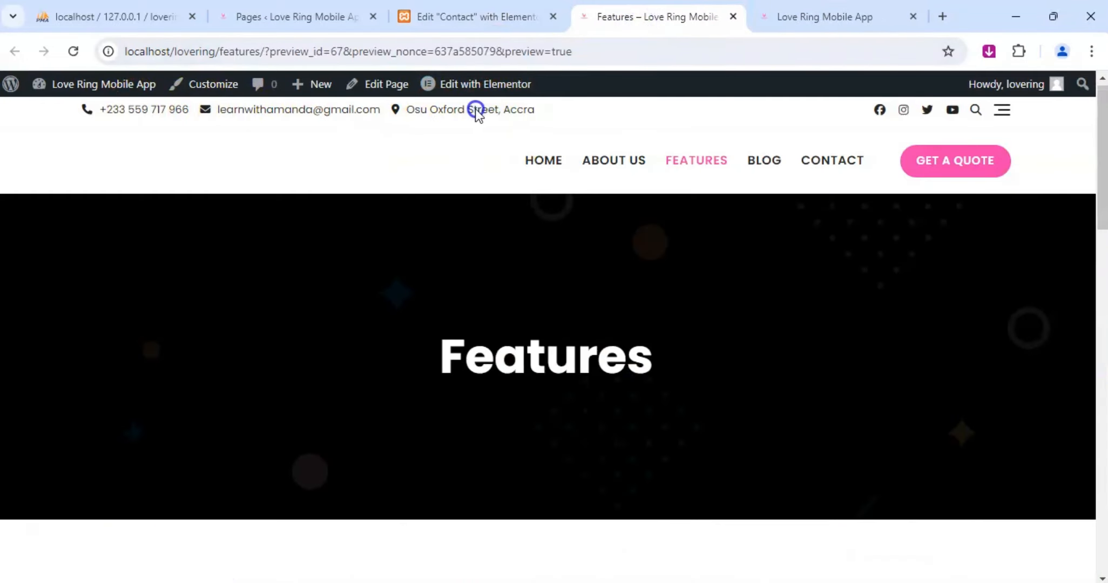
pyautogui.click(542, 22)
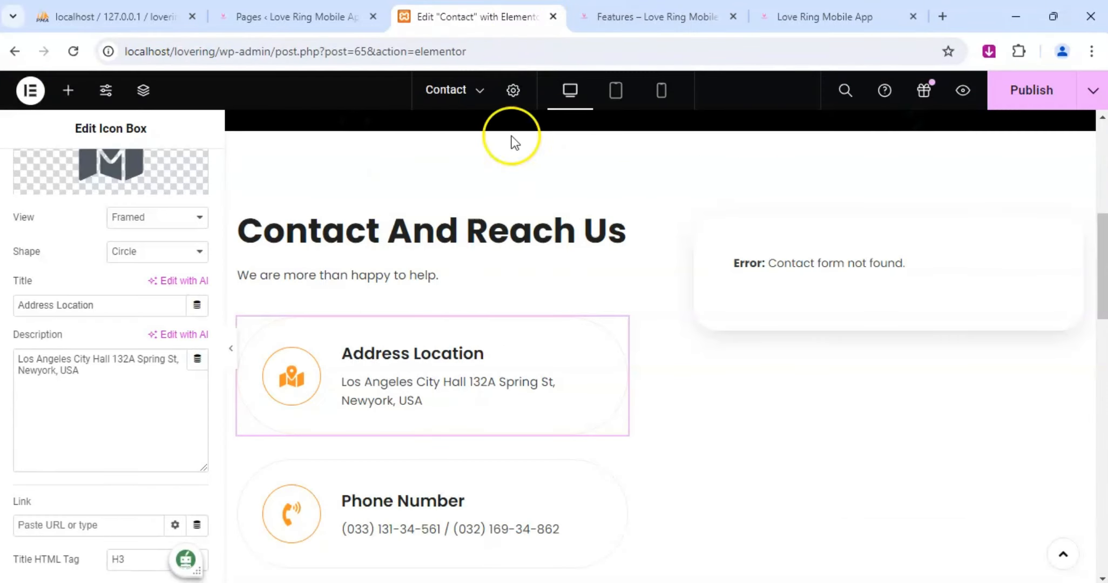
pyautogui.moveTo(92, 389); pyautogui.dragTo(20, 351)
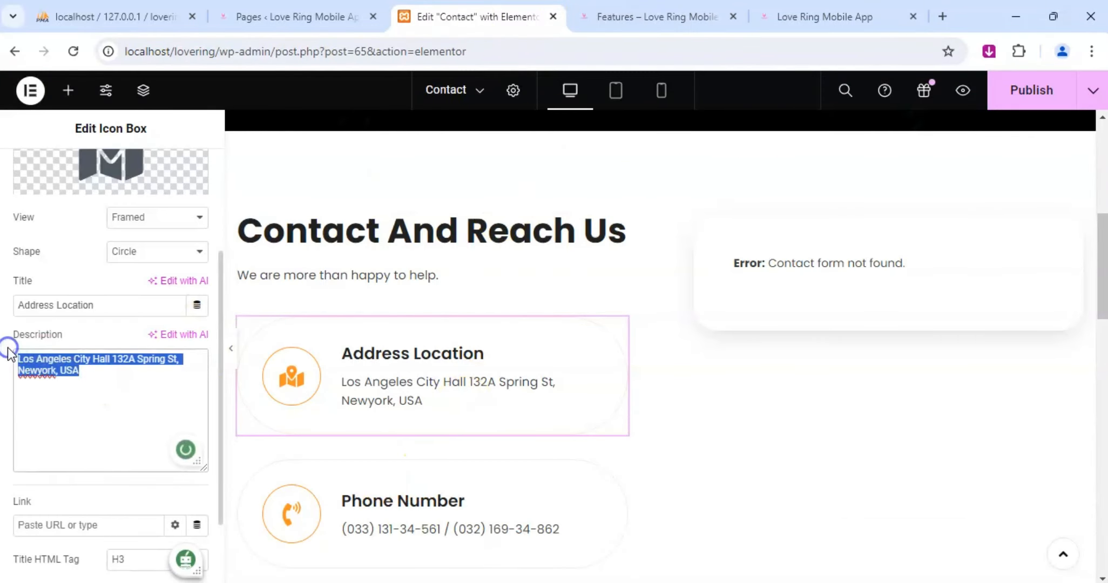
pyautogui.write('Osu O')
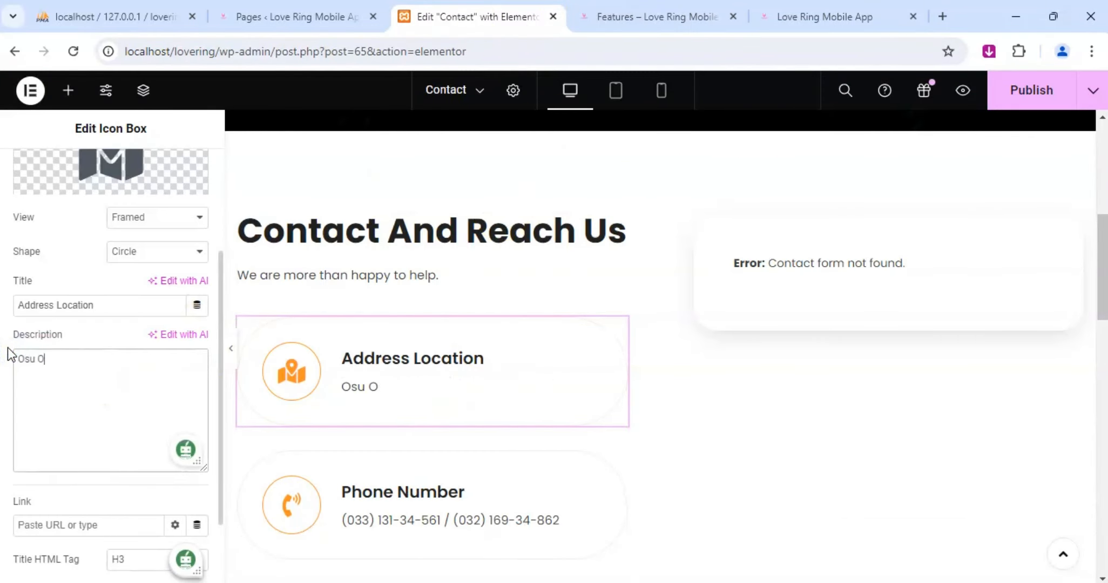
pyautogui.write('xford Str')
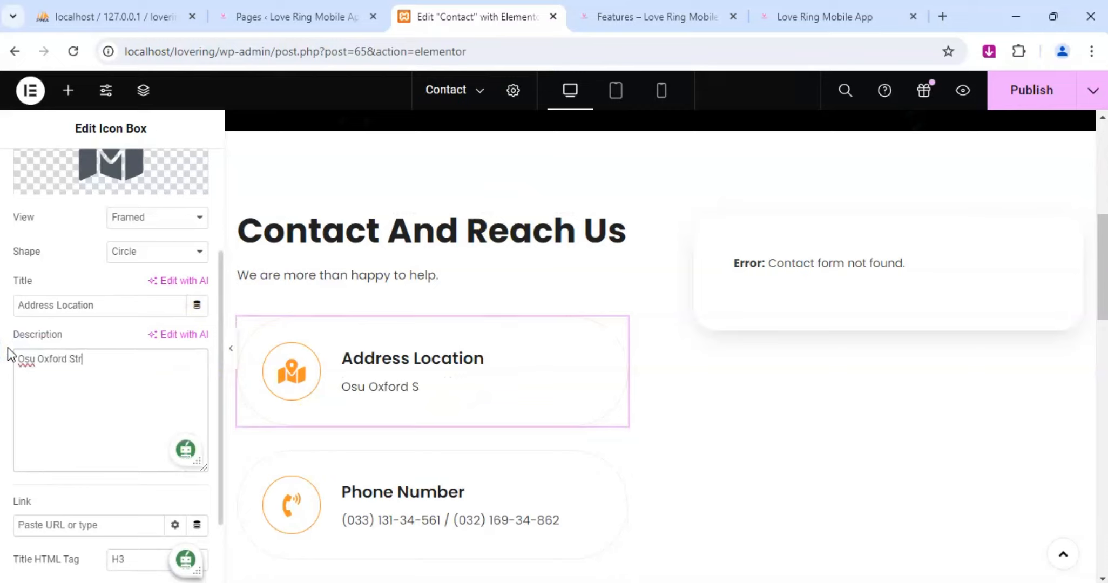
pyautogui.write('eet, Accra Ghana')
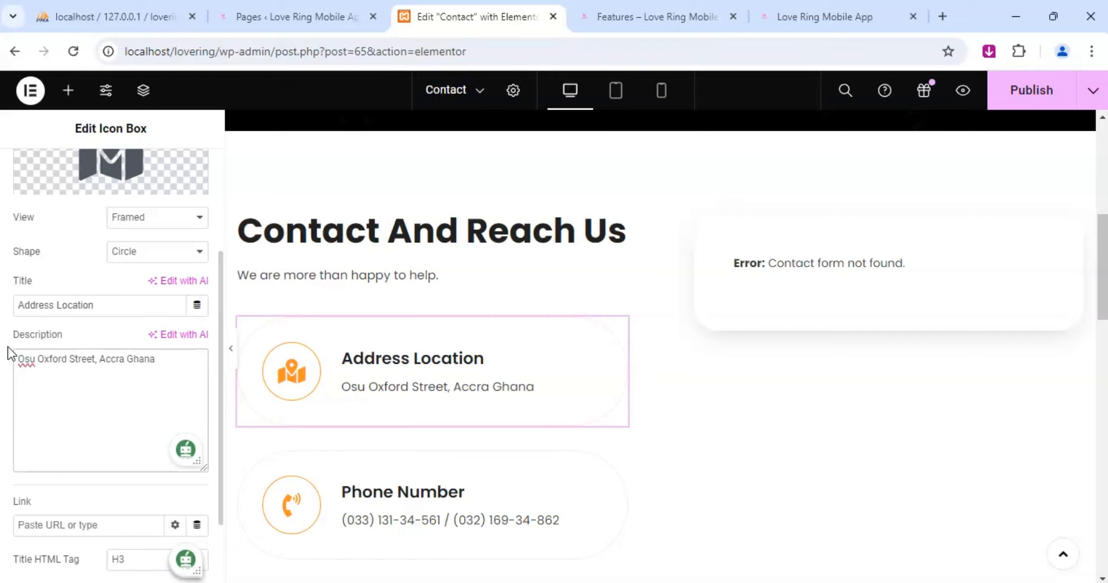
pyautogui.moveTo(156, 360); pyautogui.dragTo(7, 349)
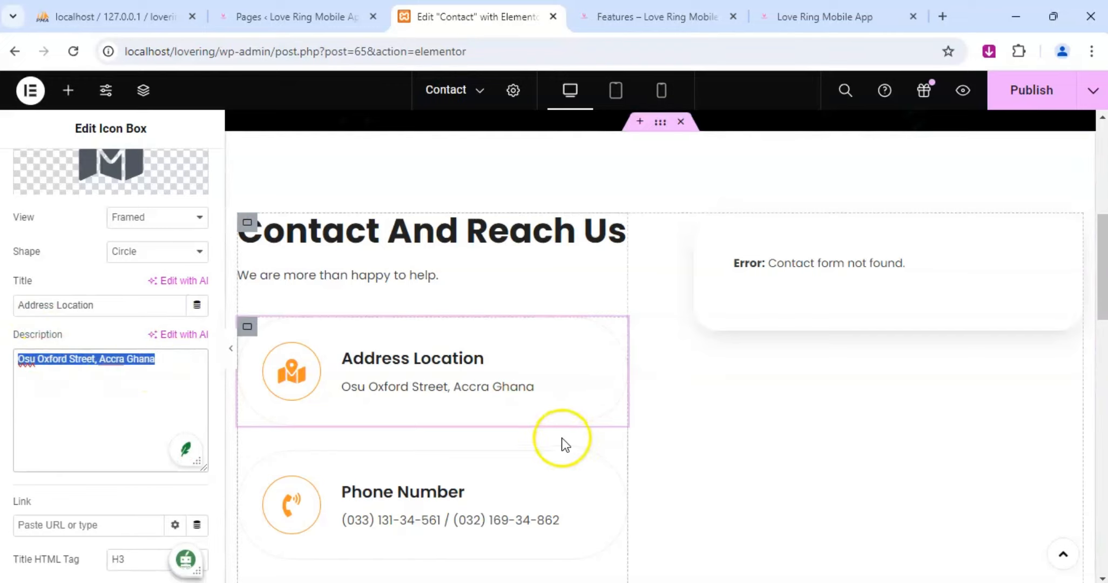
# Assign "Contact form 1" to the Contact Form 7 widget beside the contact details and check the form's fields.
pyautogui.click(1033, 264)
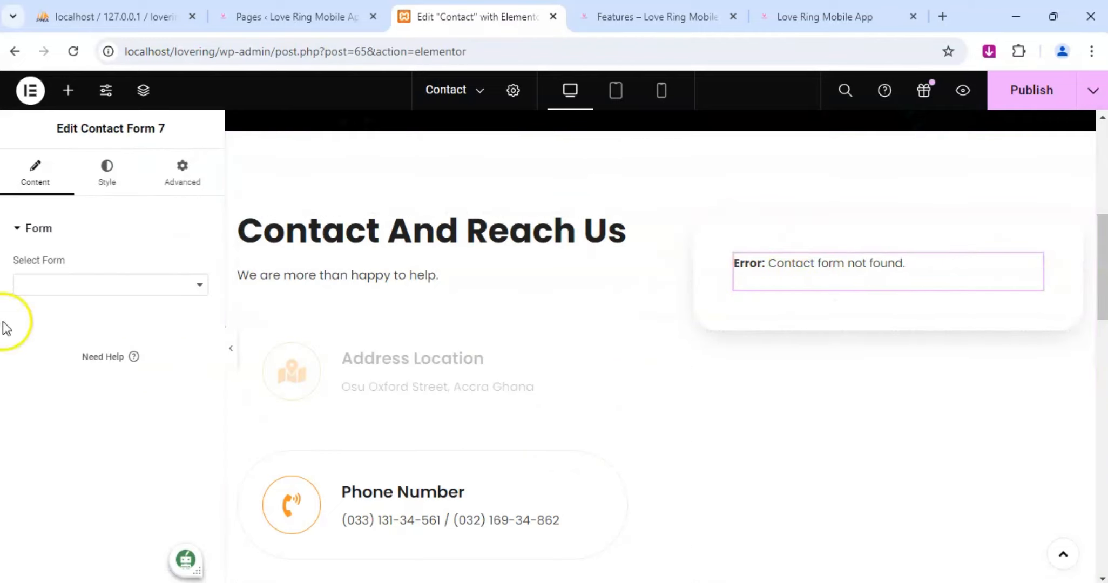
pyautogui.click(195, 285)
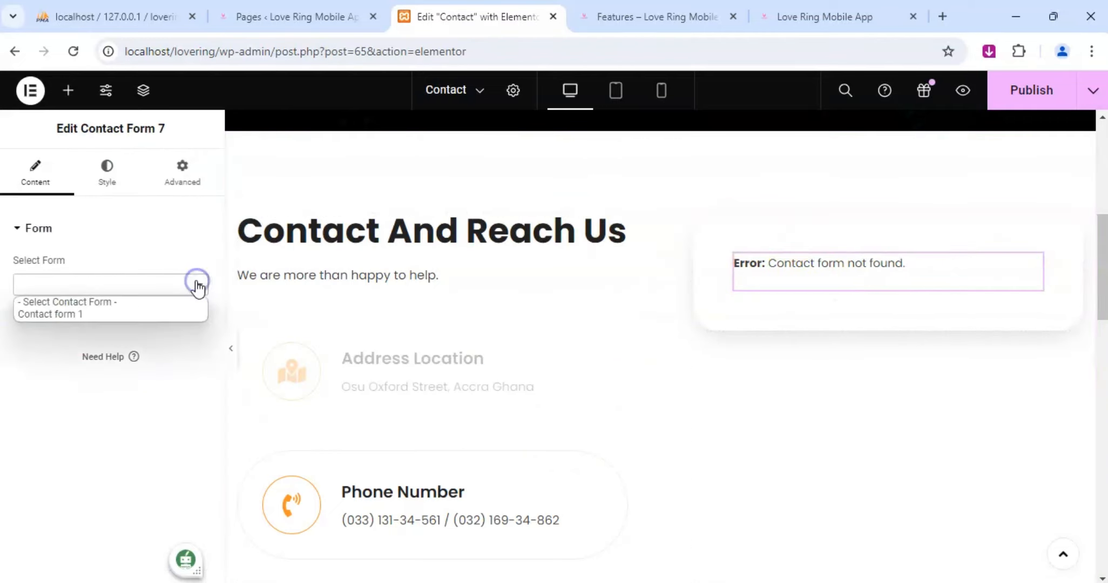
pyautogui.click(67, 313)
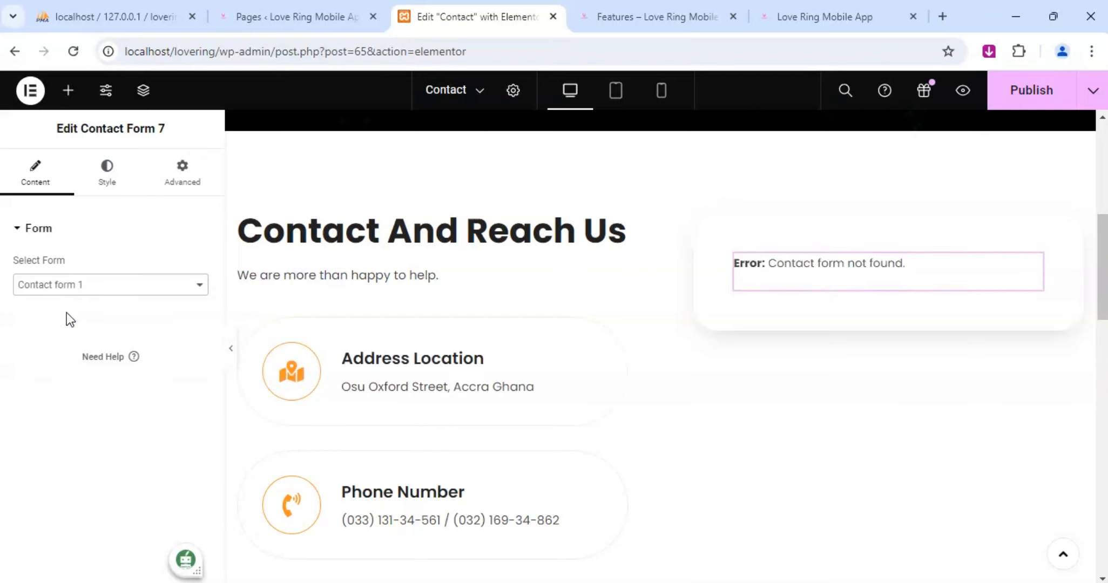
pyautogui.scroll(-3, 807, 373)
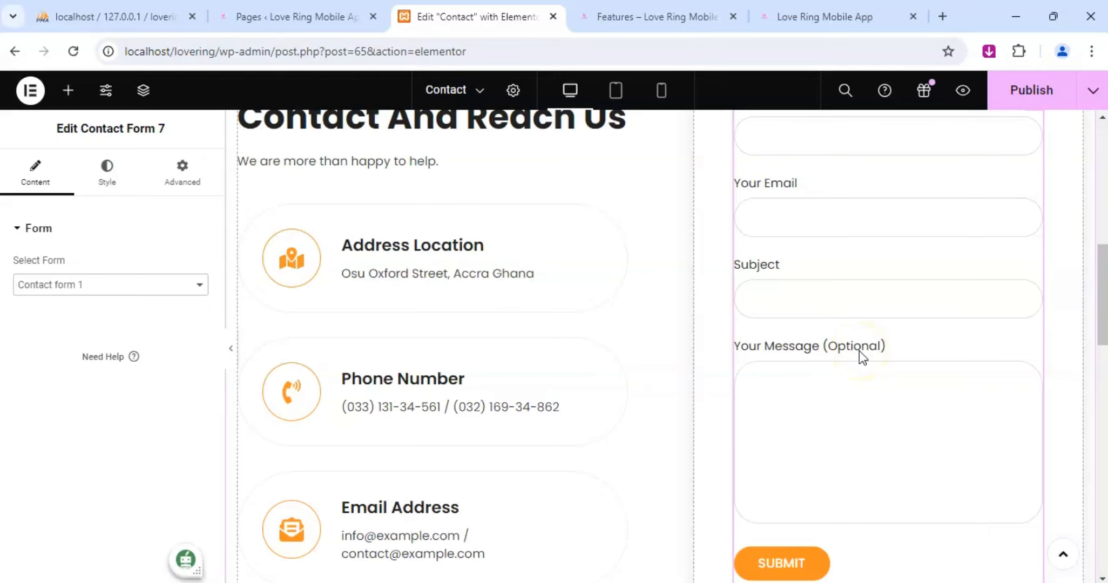
pyautogui.scroll(3, 851, 353)
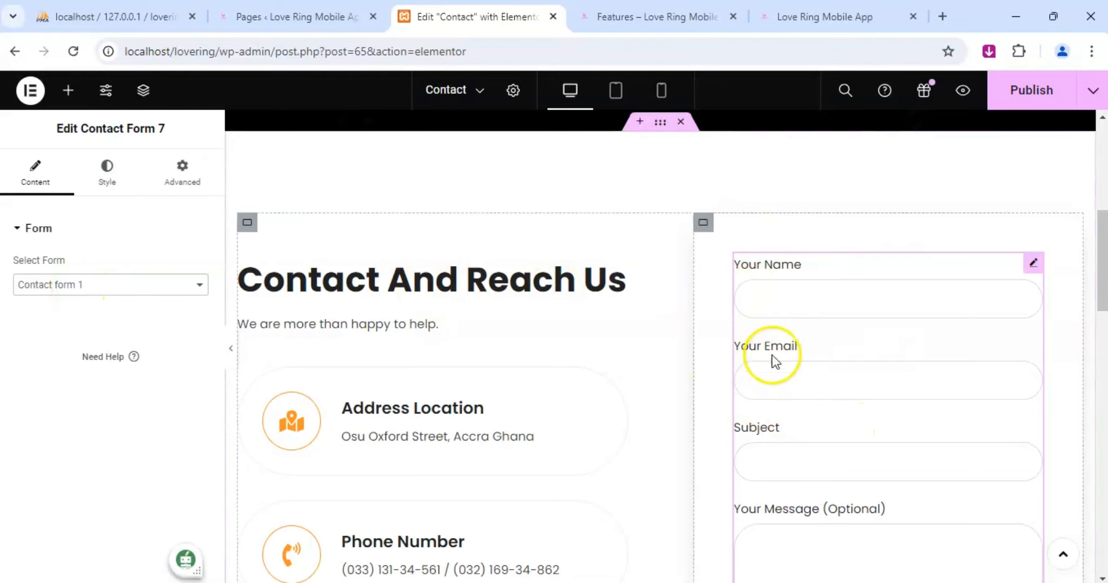
pyautogui.scroll(-5, 818, 321)
pyautogui.scroll(3, 812, 345)
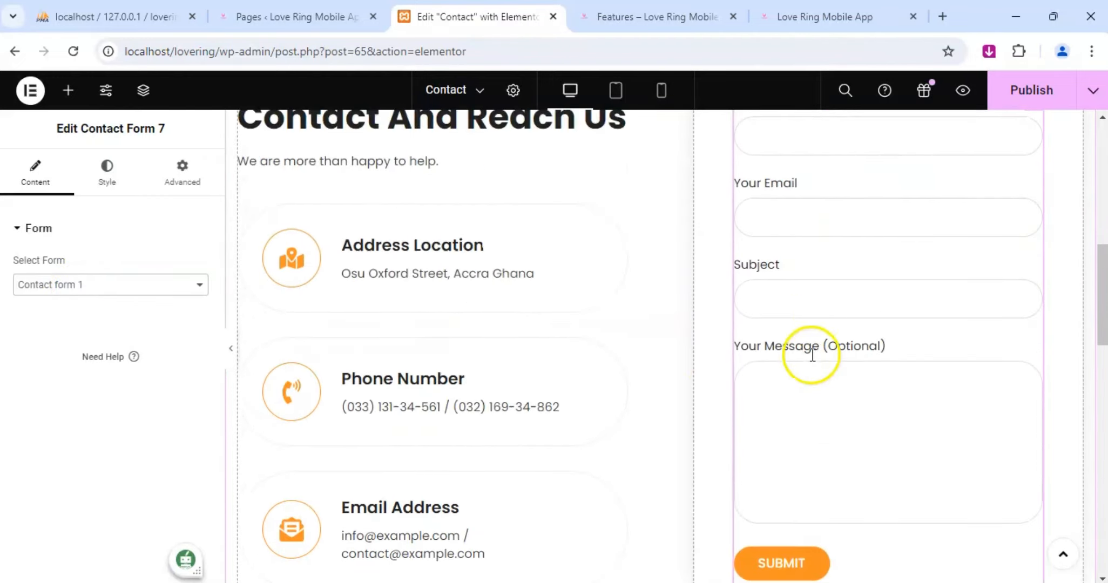
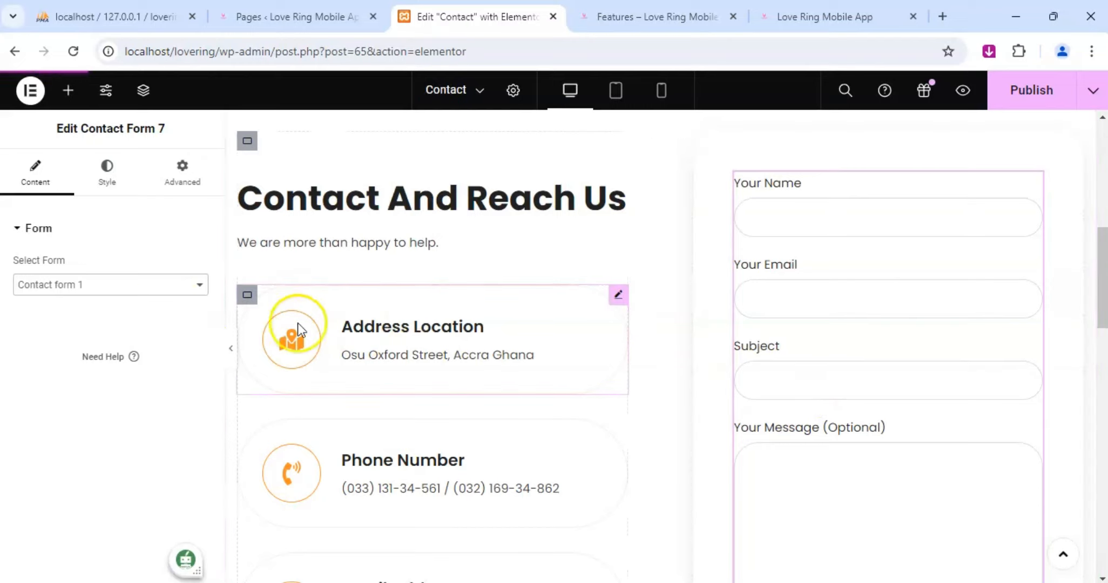
# Replace the placeholder numbers in the Phone Number icon box description with the business phone number.
pyautogui.click(618, 294)
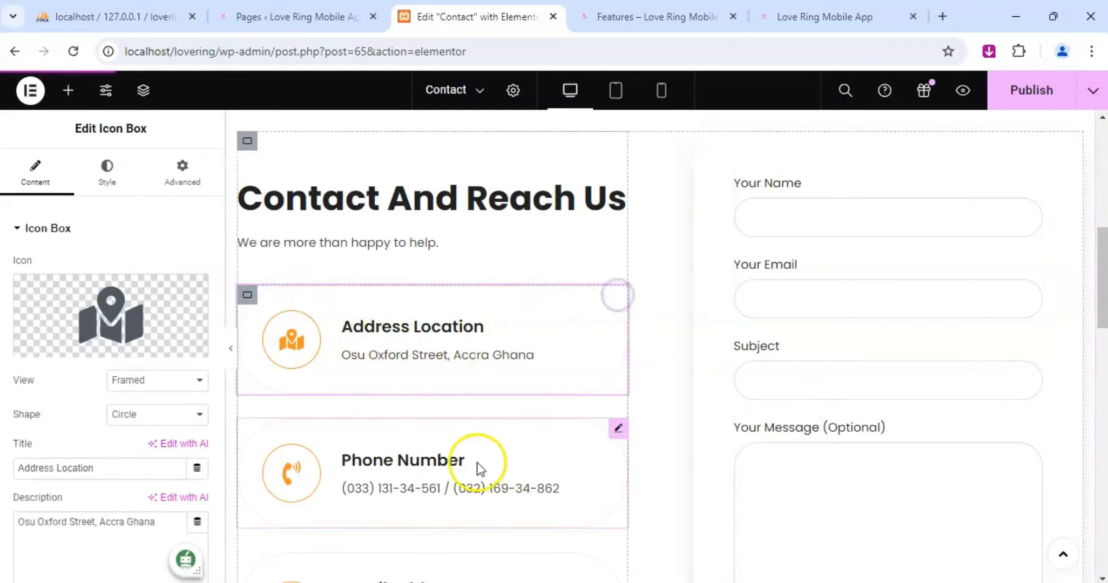
pyautogui.click(618, 427)
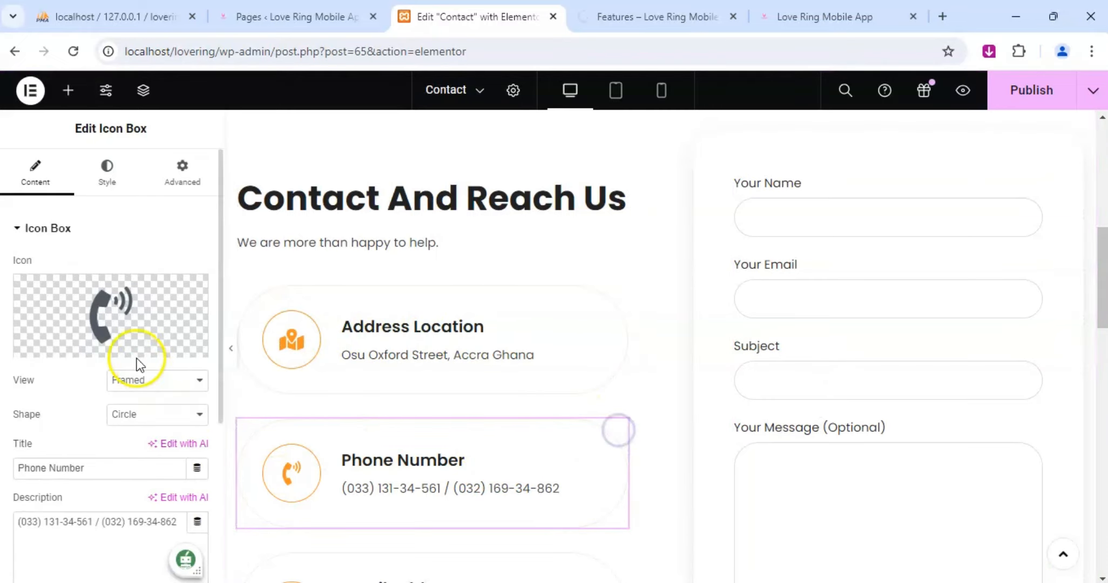
pyautogui.scroll(-3, 124, 354)
pyautogui.moveTo(18, 359); pyautogui.dragTo(215, 361)
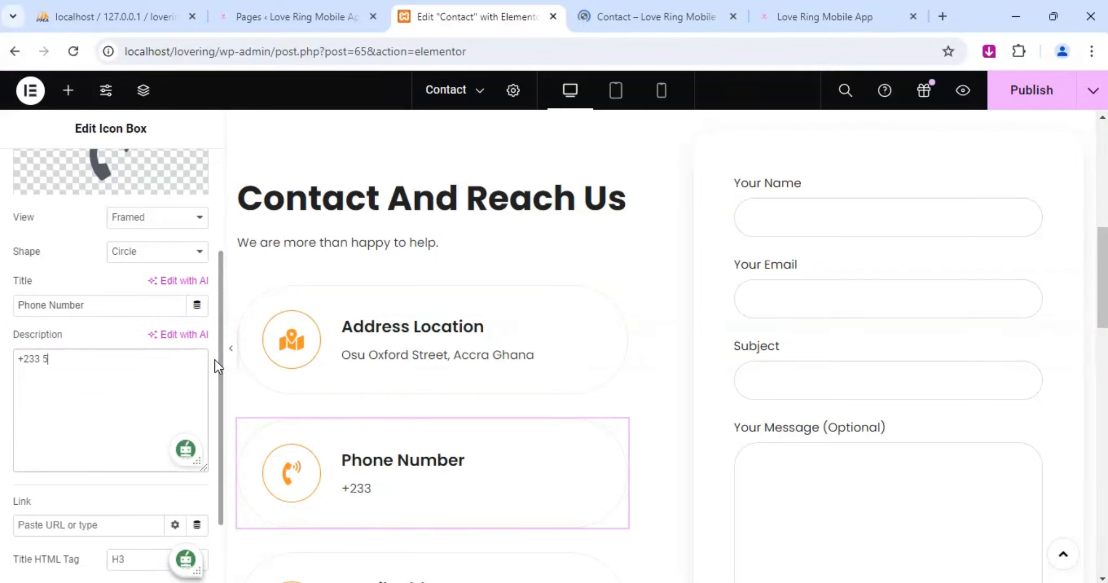
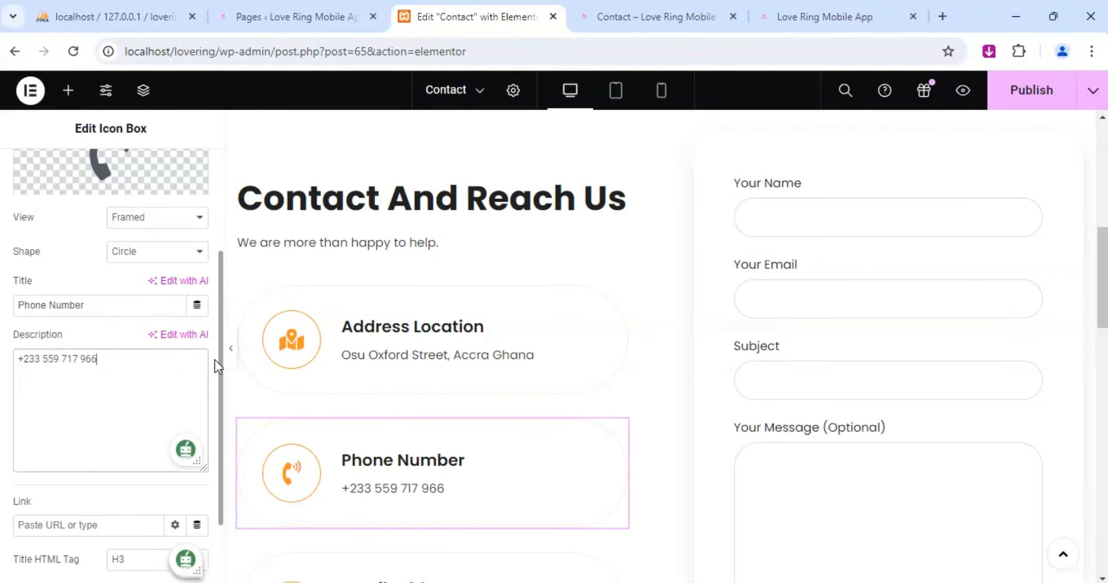
# Replace the placeholder addresses in the Email Address icon box description with the business e-mail address.
pyautogui.scroll(-5, 587, 381)
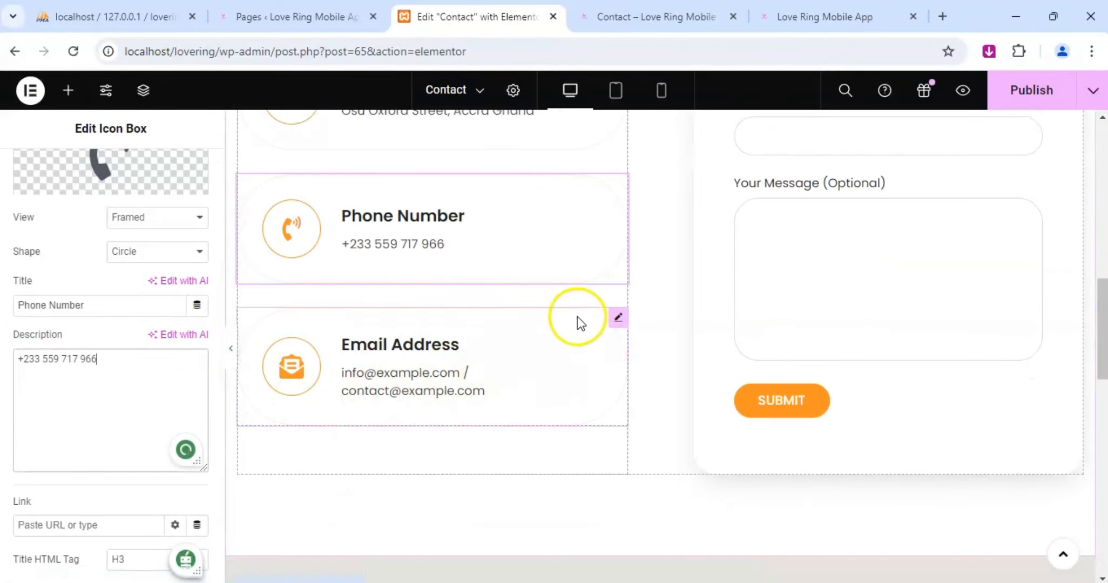
pyautogui.click(618, 321)
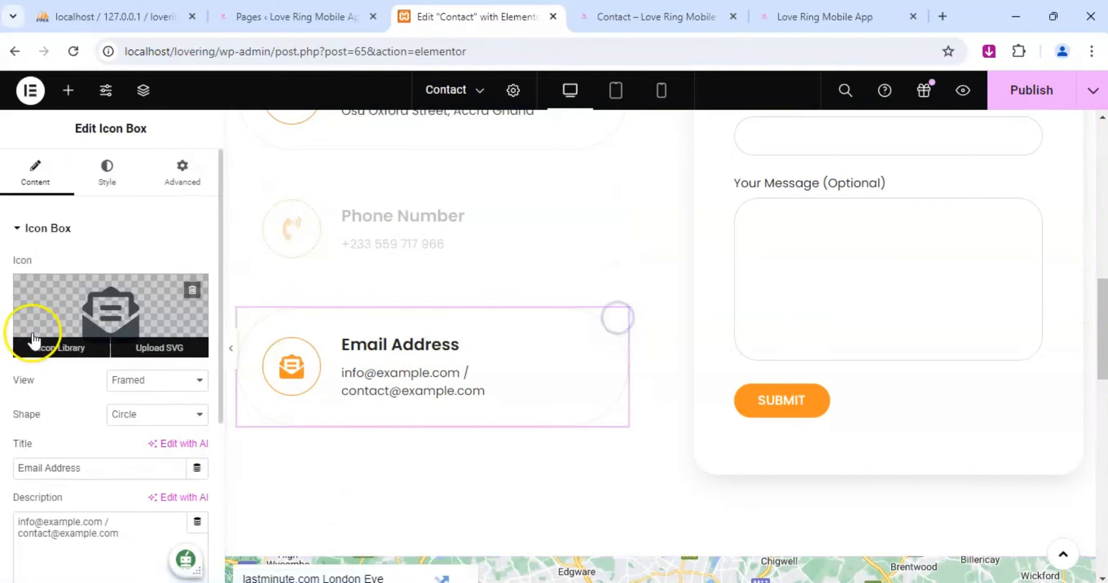
pyautogui.scroll(-5, 34, 324)
pyautogui.moveTo(120, 275); pyautogui.dragTo(5, 269)
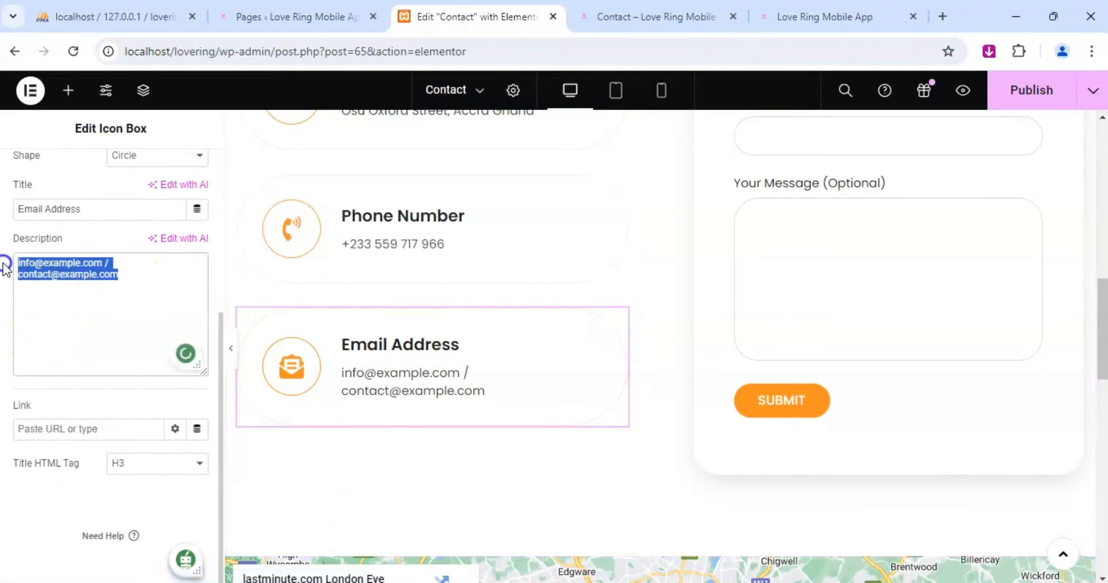
pyautogui.press('BackSpace')
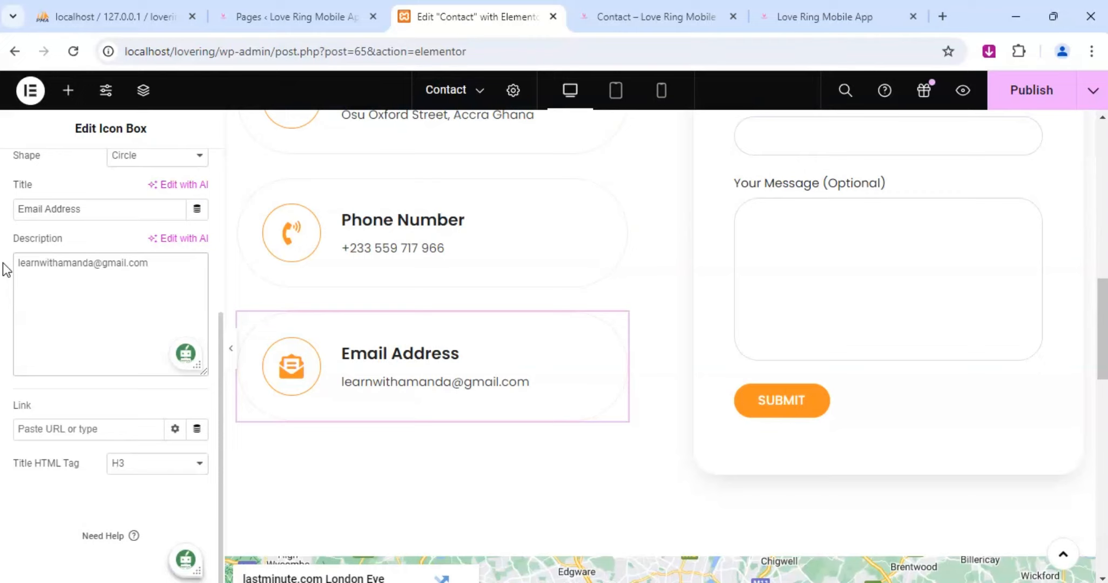
# Duplicate the e-mail address onto a second line of the Email Address description and change its username to form an alternative address.
pyautogui.moveTo(149, 266); pyautogui.dragTo(18, 268)
pyautogui.hotkey('ctrl', 'c')
pyautogui.click(74, 290)
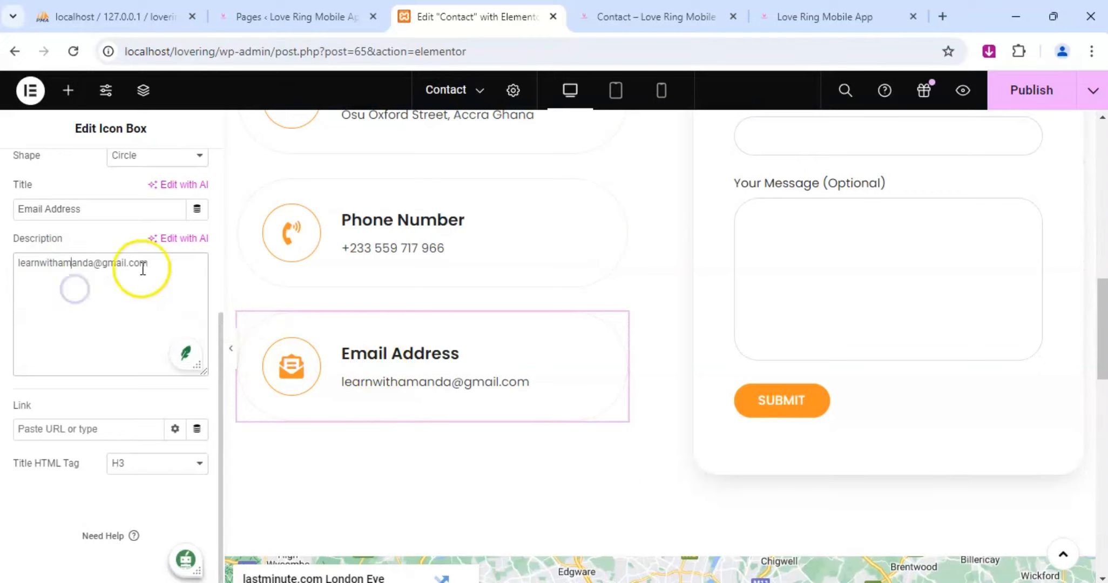
pyautogui.click(162, 264)
pyautogui.hotkey('ctrl', 'v')
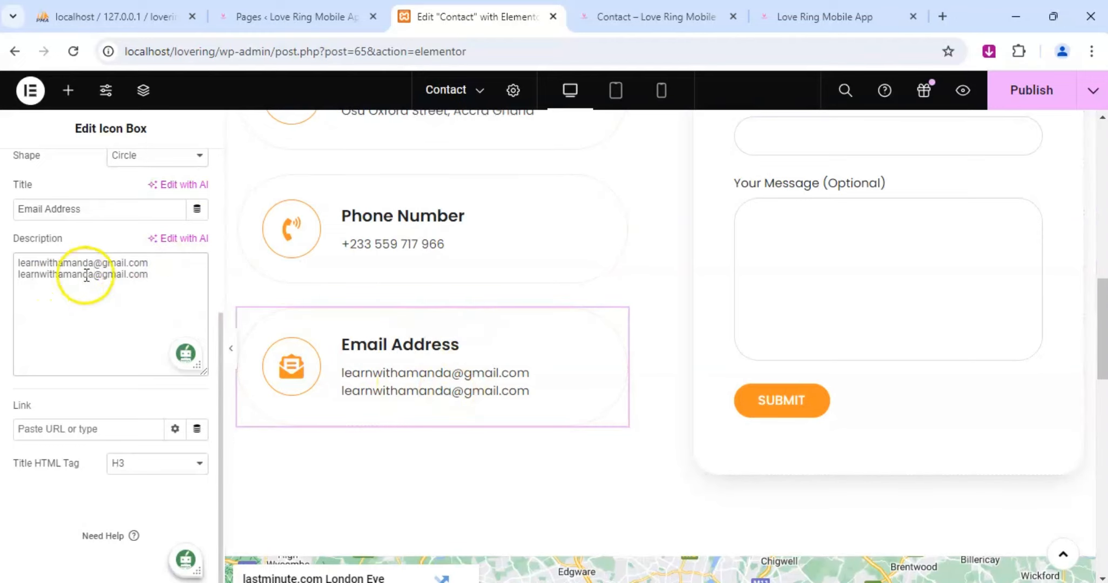
pyautogui.moveTo(93, 275); pyautogui.dragTo(43, 274)
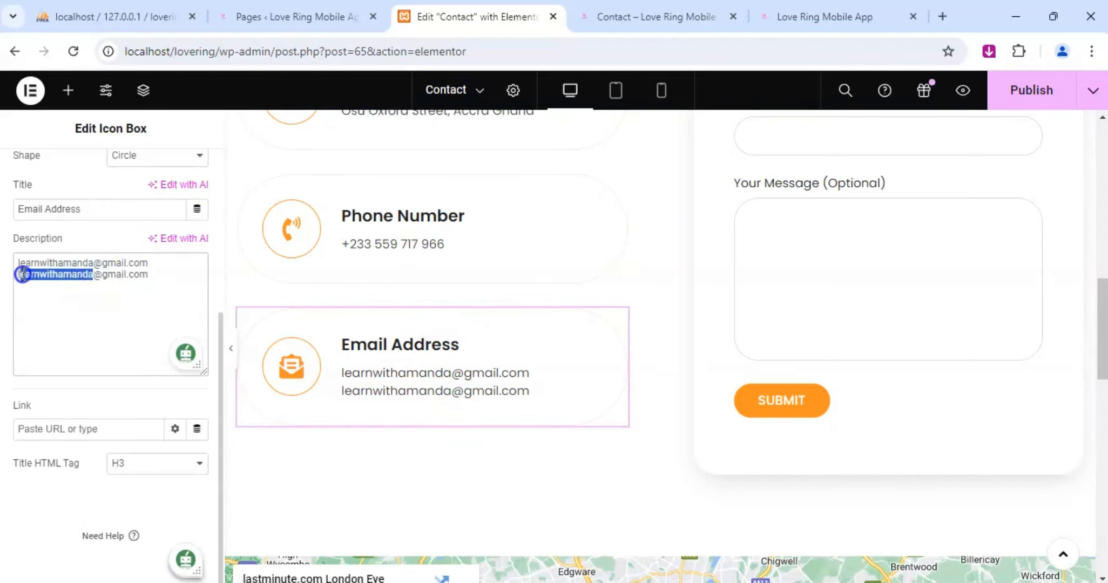
pyautogui.write('wa')
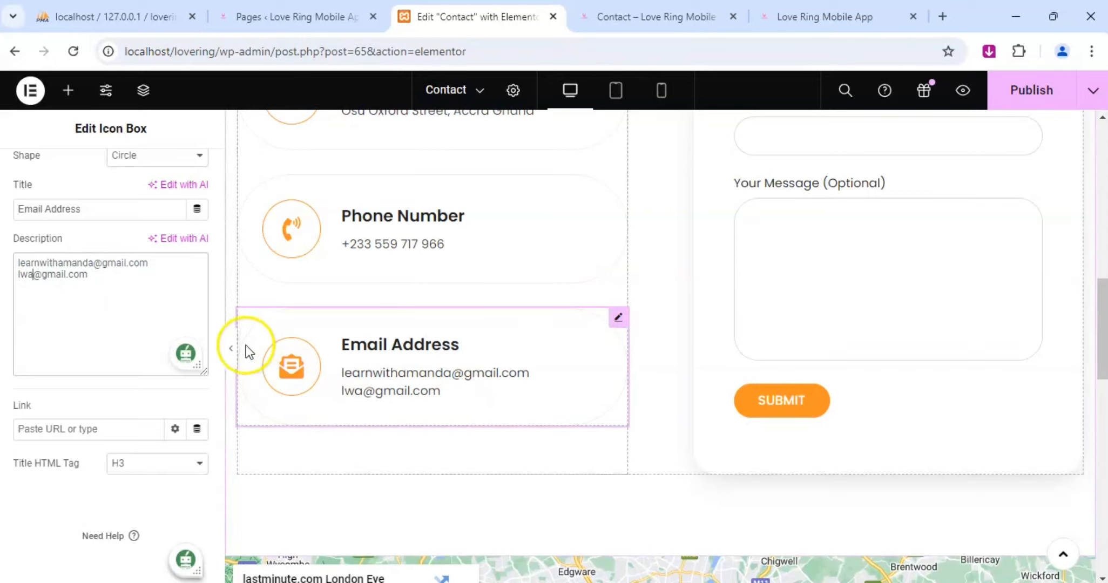
pyautogui.write('99')
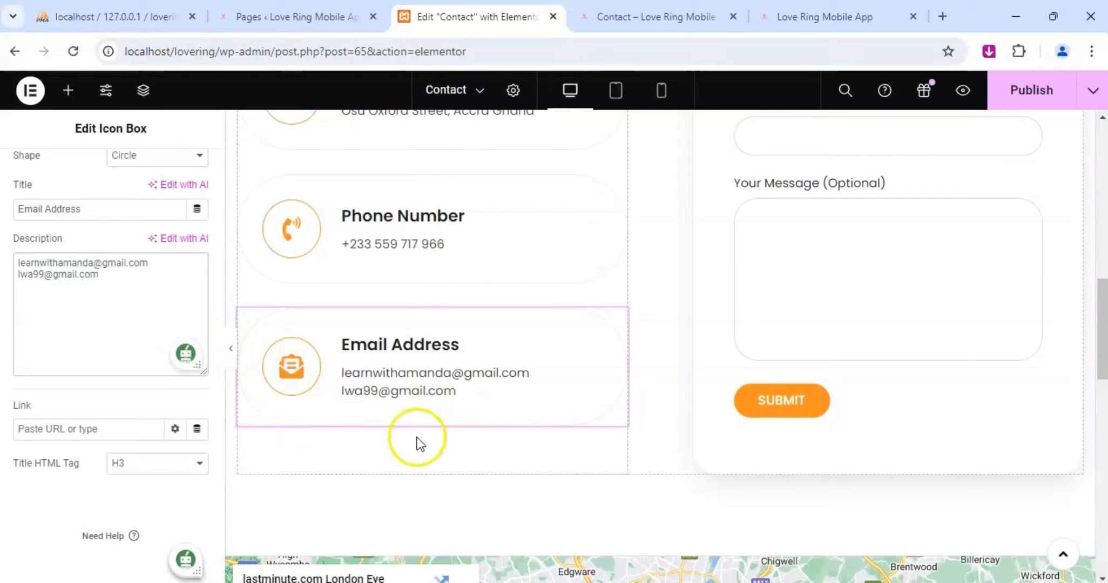
pyautogui.click(77, 320)
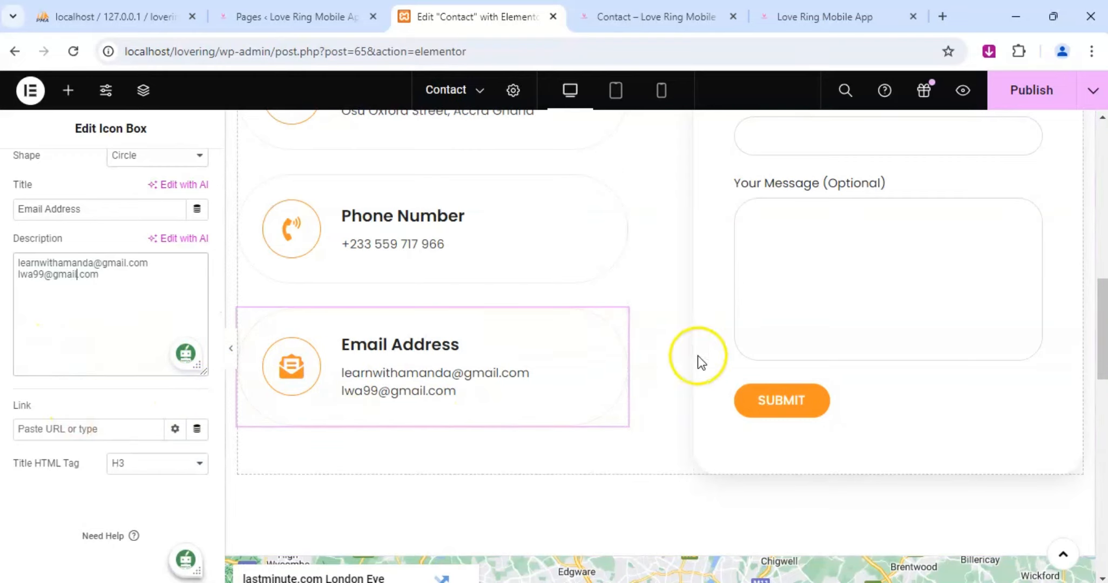
# Copy the address from the Address Location icon box description and set it as the location of the Google Maps widget.
pyautogui.scroll(5, 504, 344)
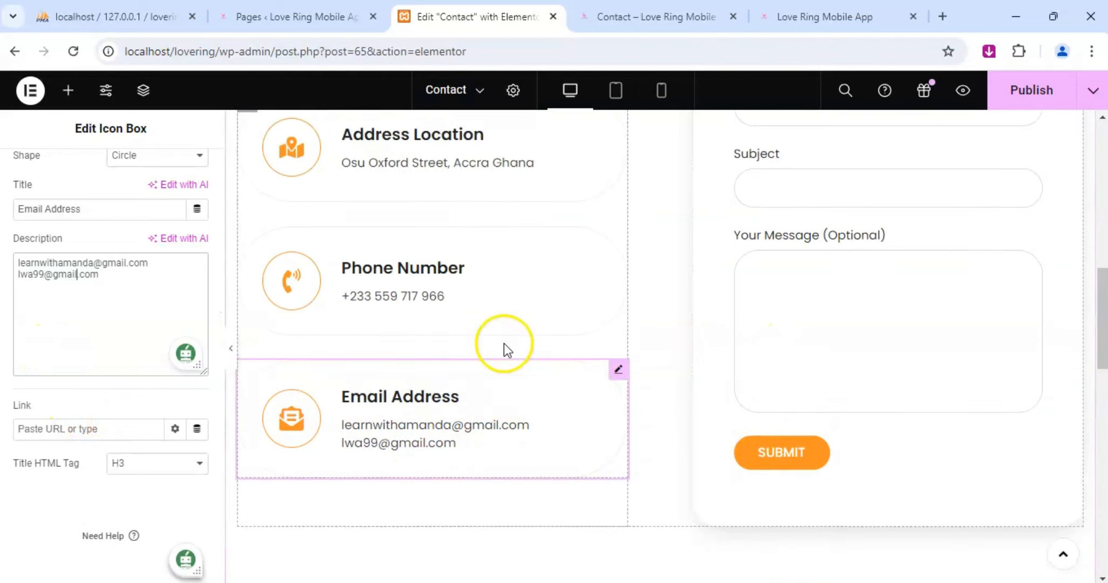
pyautogui.click(618, 297)
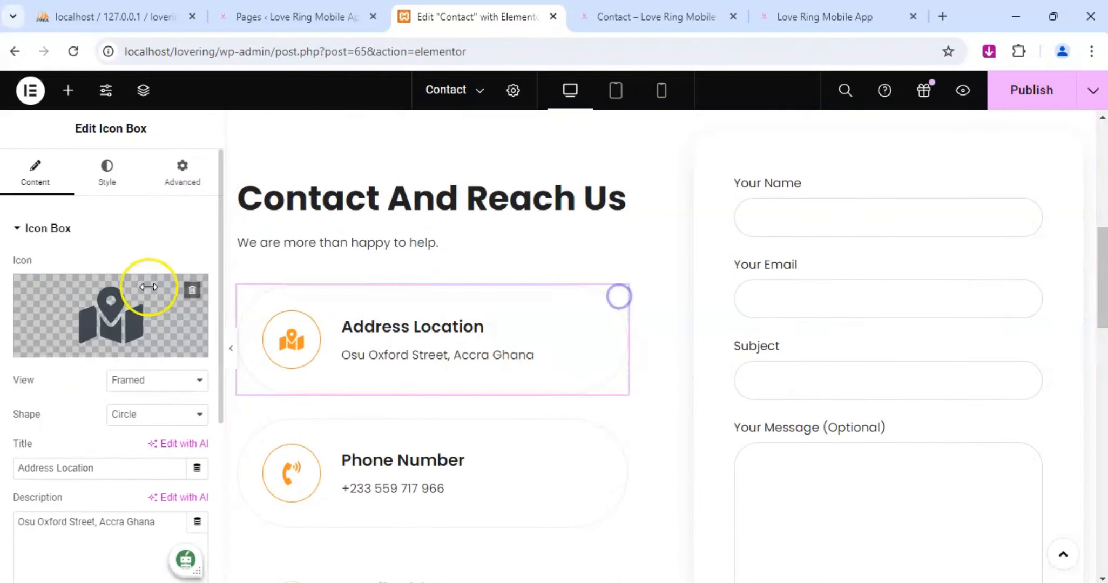
pyautogui.scroll(-1, 116, 504)
pyautogui.scroll(-2, 134, 524)
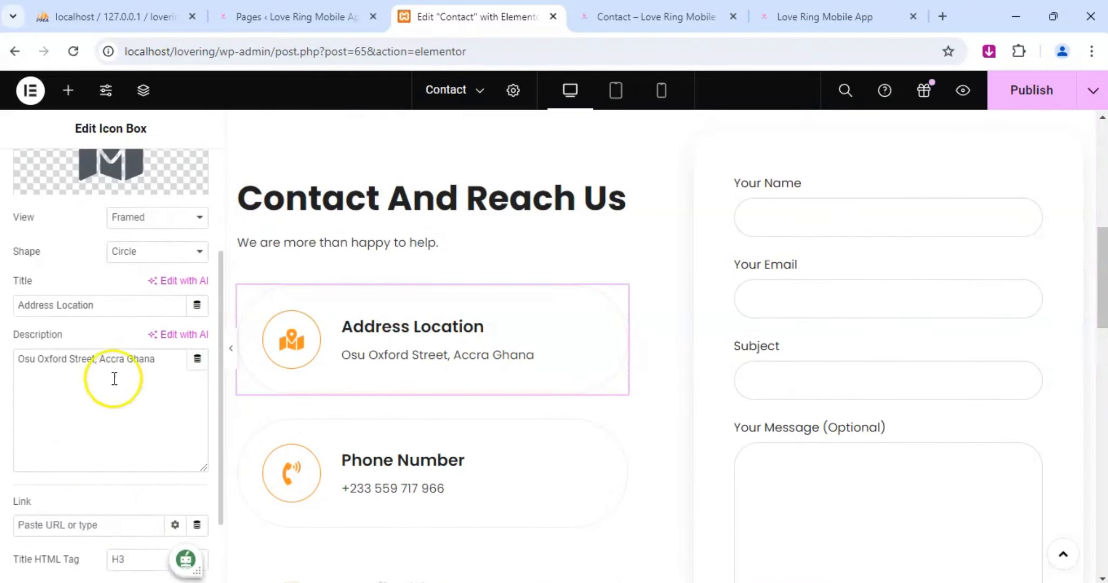
pyautogui.tripleClick(124, 366)
pyautogui.hotkey('ctrl', 'c')
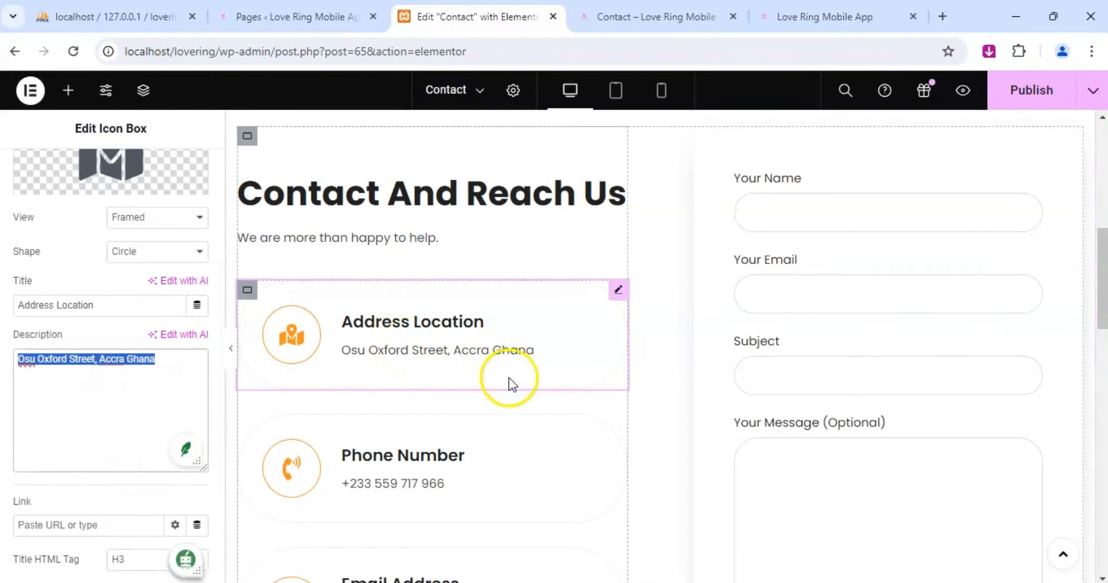
pyautogui.scroll(-10, 509, 377)
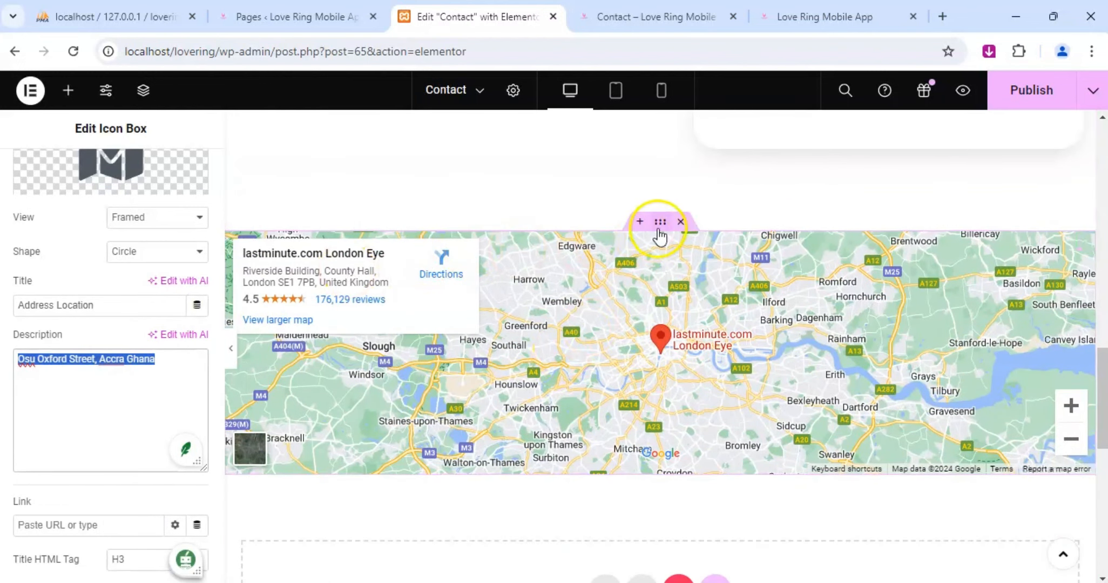
pyautogui.click(1085, 244)
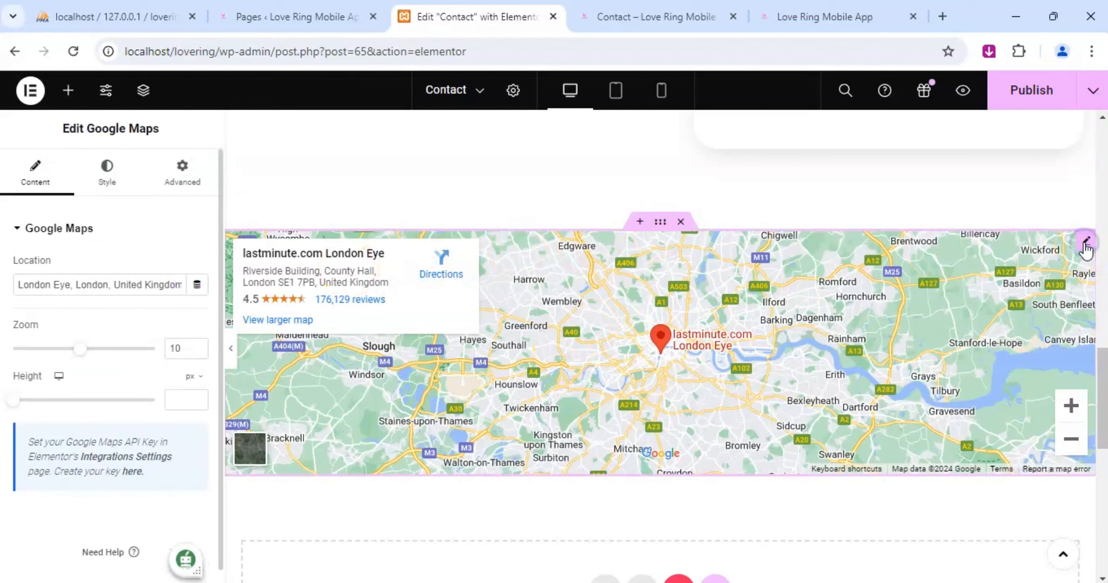
pyautogui.click(113, 282)
pyautogui.hotkey('ctrl', 'a')
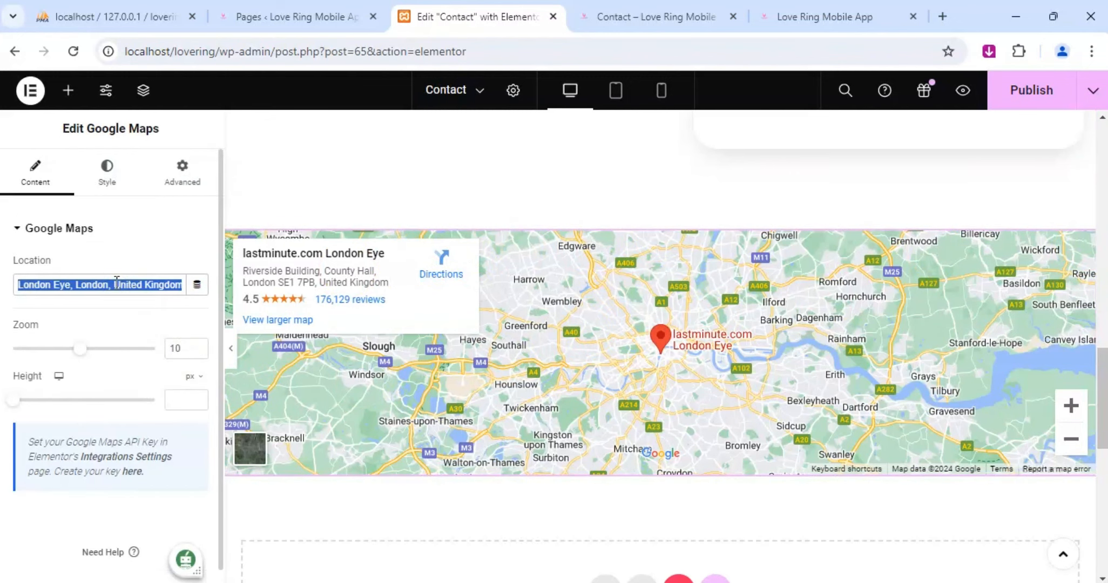
pyautogui.hotkey('ctrl', 'v')
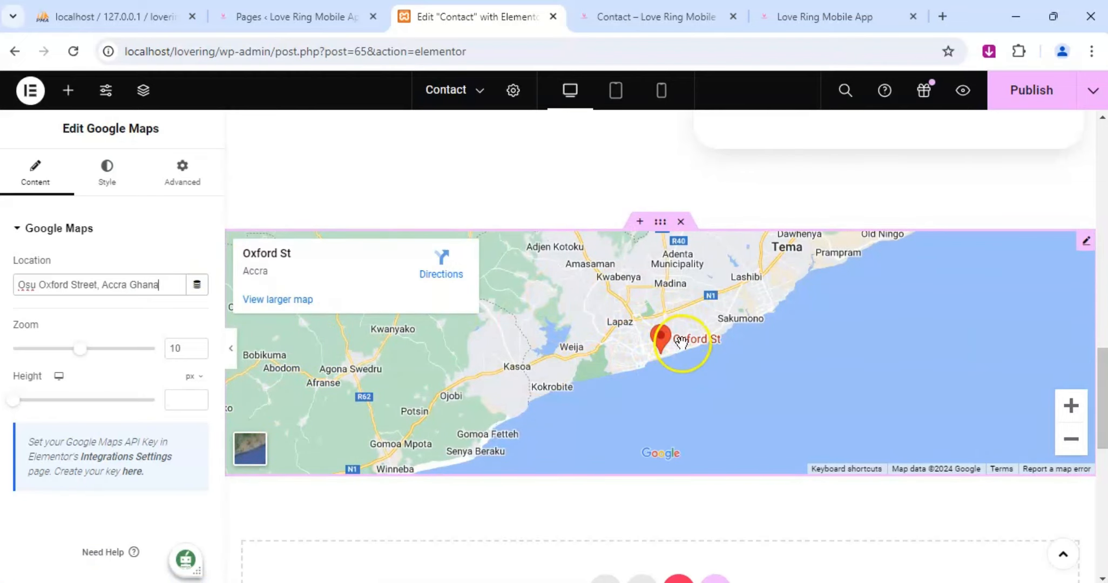
# Publish the Contact page changes and review the page preview from the banner through the contact details to the map.
pyautogui.scroll(3, 682, 342)
pyautogui.scroll(-3, 682, 343)
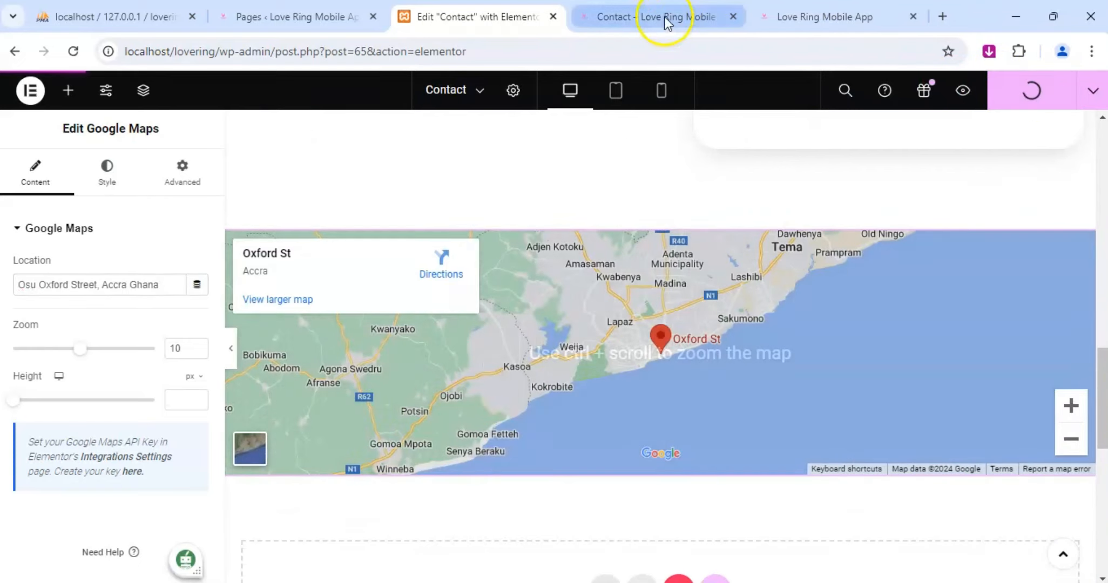
pyautogui.click(664, 16)
pyautogui.scroll(-5, 581, 349)
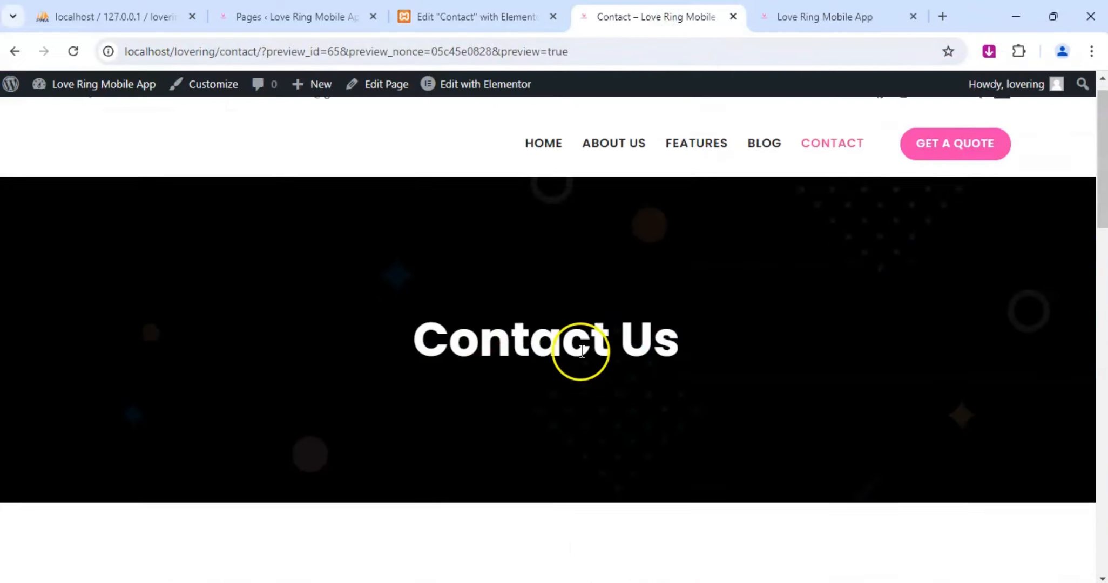
pyautogui.scroll(-3, 580, 354)
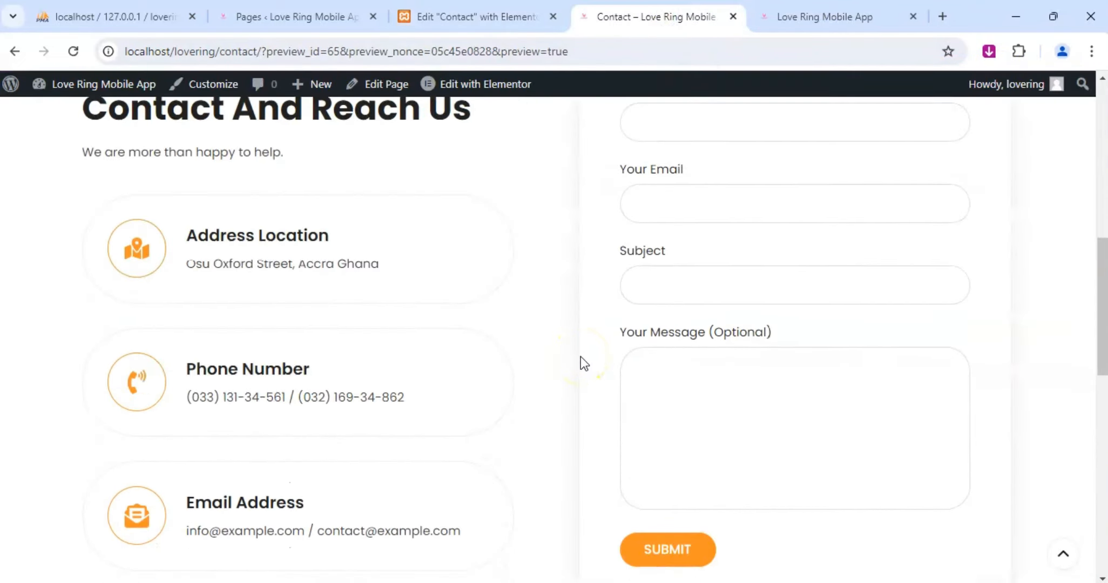
pyautogui.scroll(-4, 581, 358)
pyautogui.scroll(-5, 603, 354)
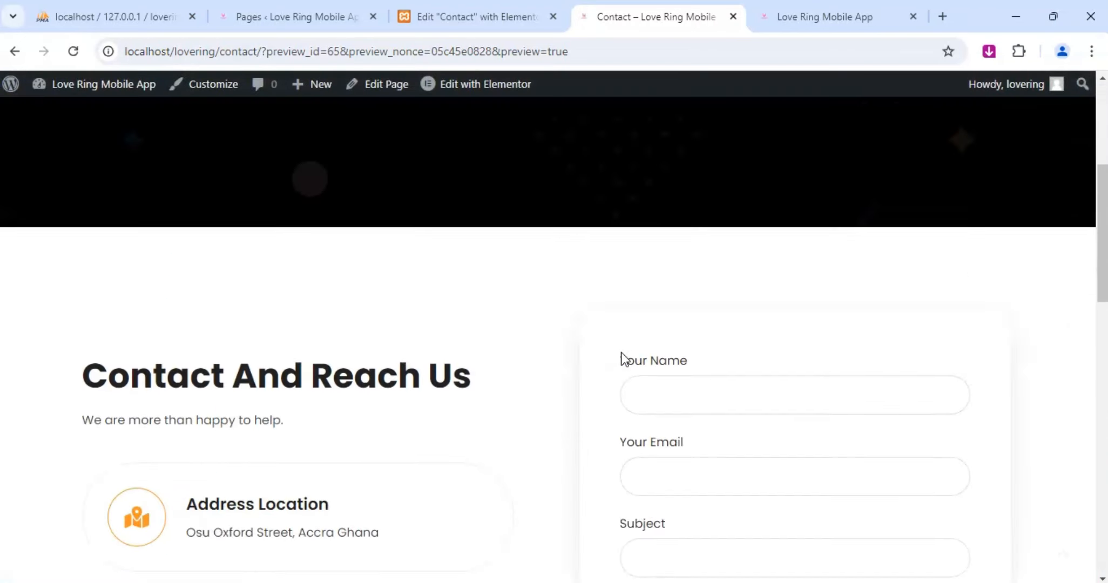
pyautogui.scroll(-15, 621, 352)
pyautogui.scroll(3, 621, 352)
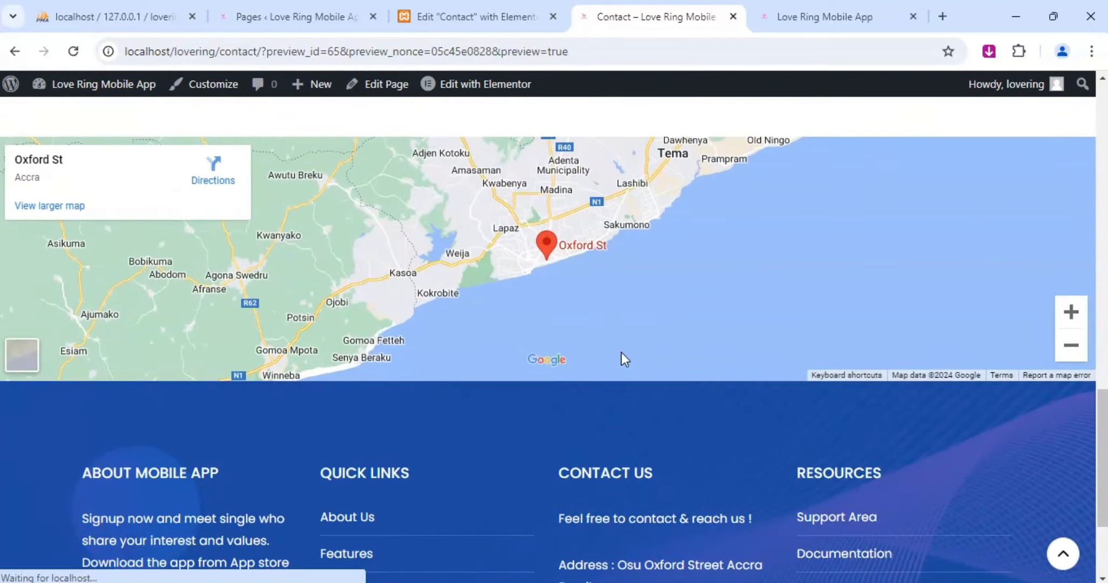
pyautogui.scroll(2, 621, 359)
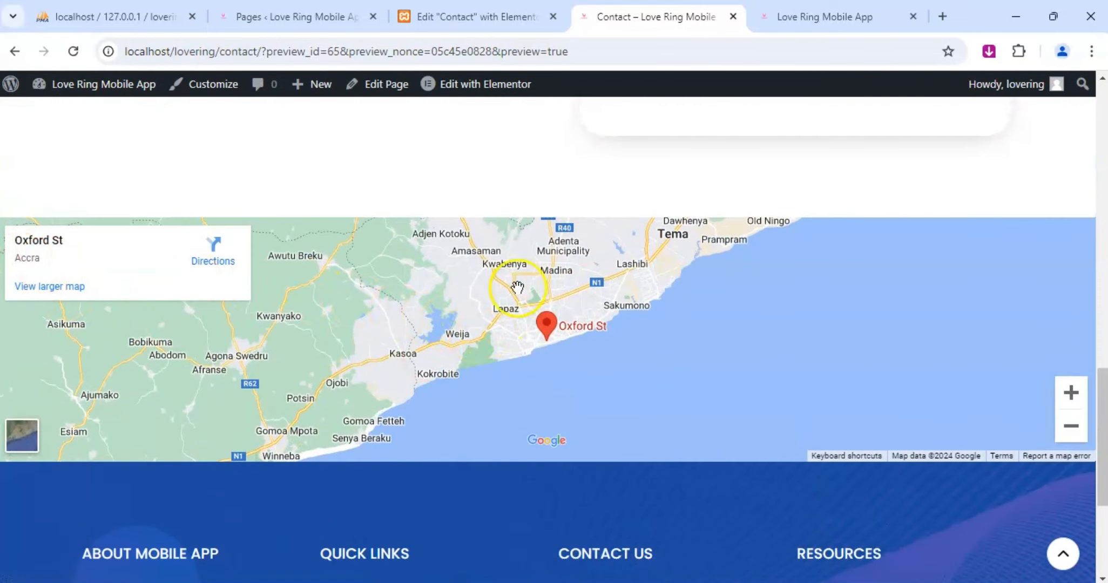
# Return to the Contact page editor, set the Address Location icon's primary color to #F13FAD and copy the color code.
pyautogui.click(486, 16)
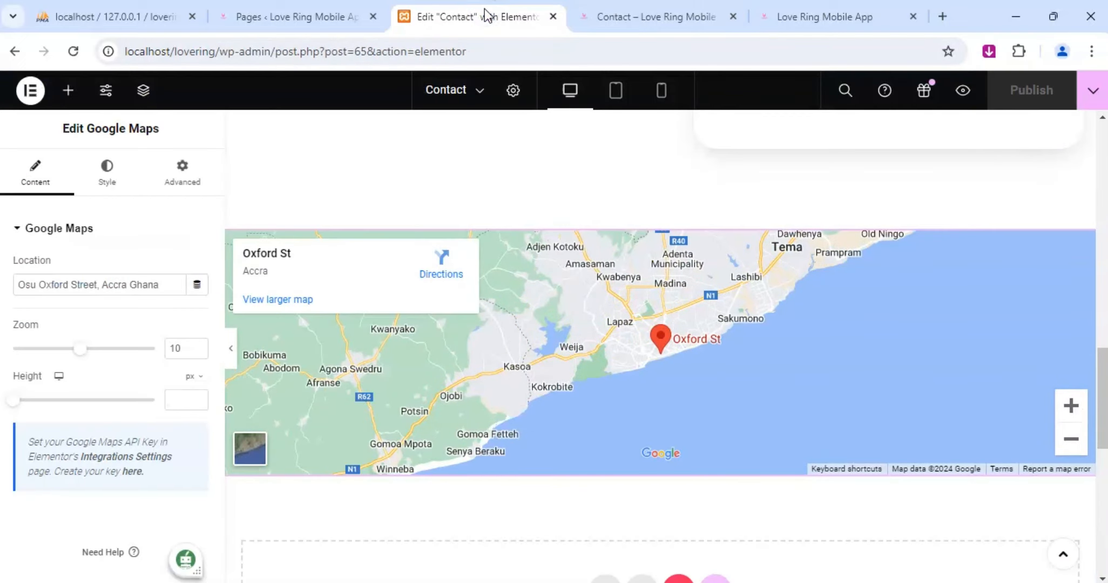
pyautogui.scroll(-3, 422, 344)
pyautogui.scroll(8, 508, 307)
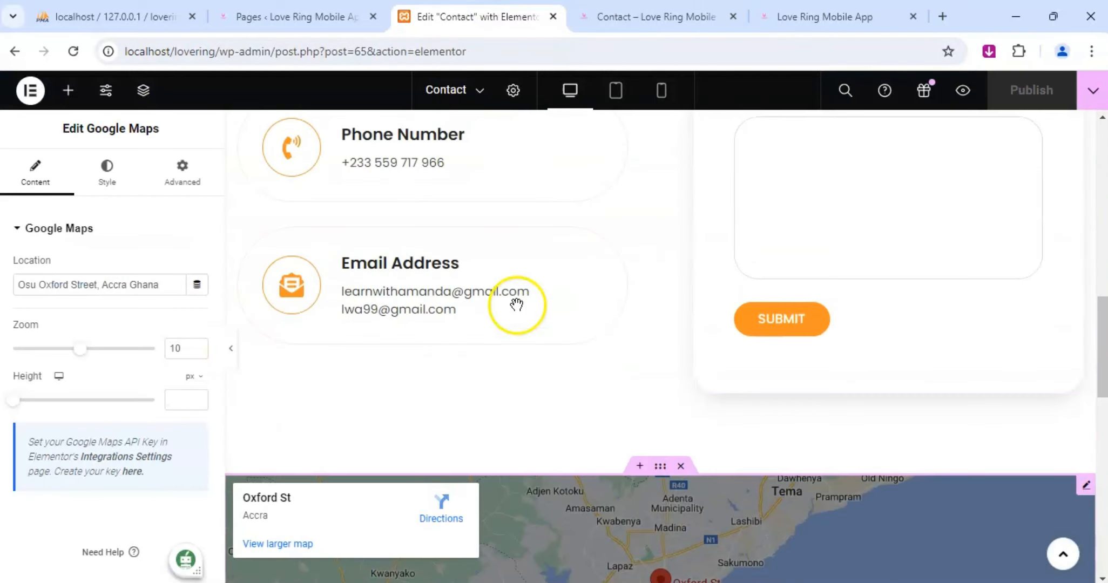
pyautogui.scroll(7, 729, 317)
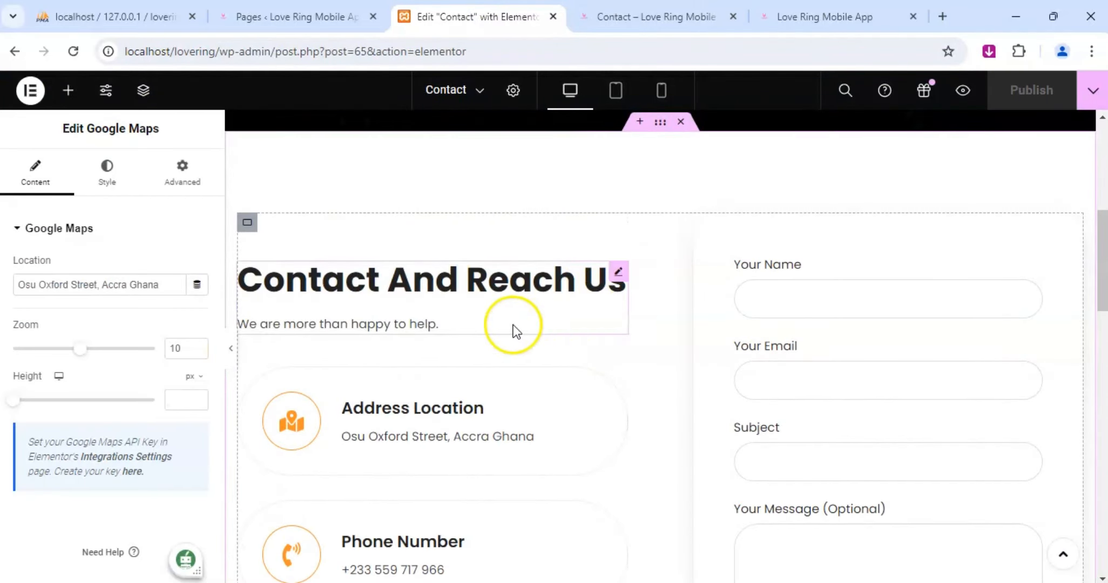
pyautogui.scroll(-4, 556, 344)
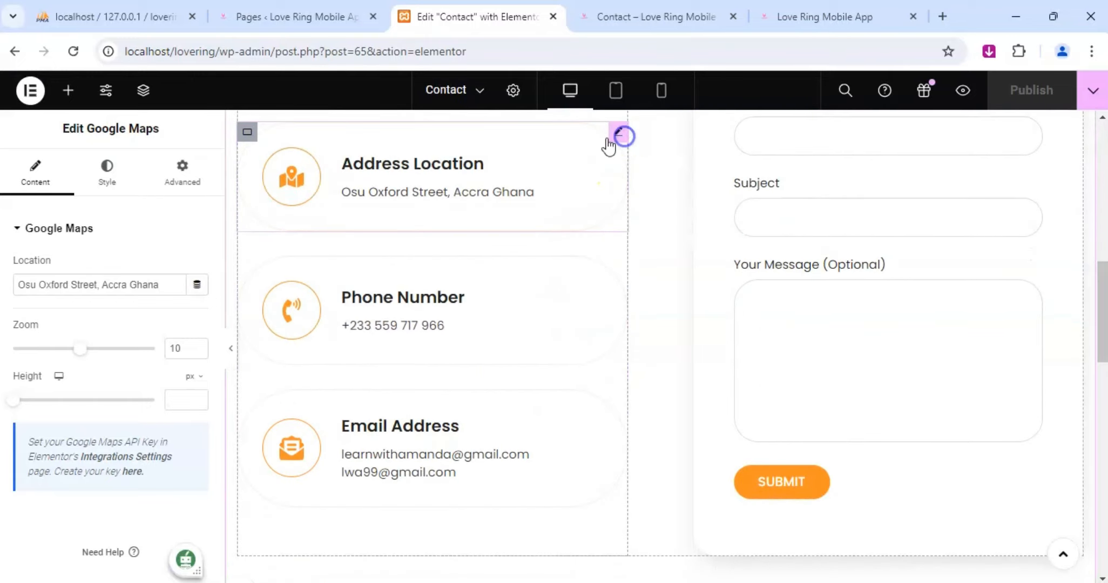
pyautogui.click(618, 136)
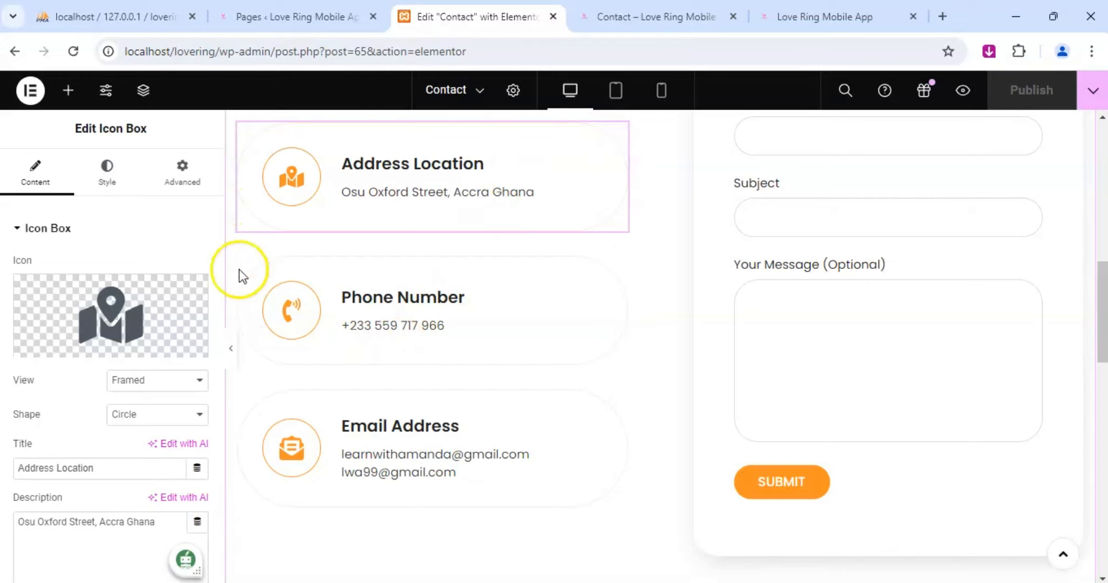
pyautogui.click(107, 173)
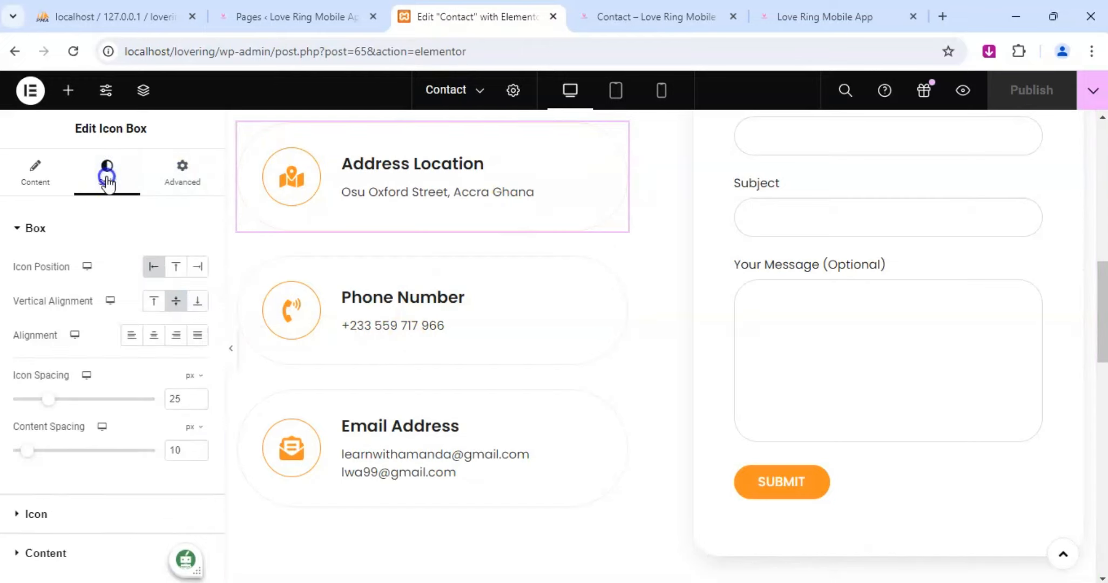
pyautogui.scroll(-2, 117, 345)
pyautogui.click(43, 428)
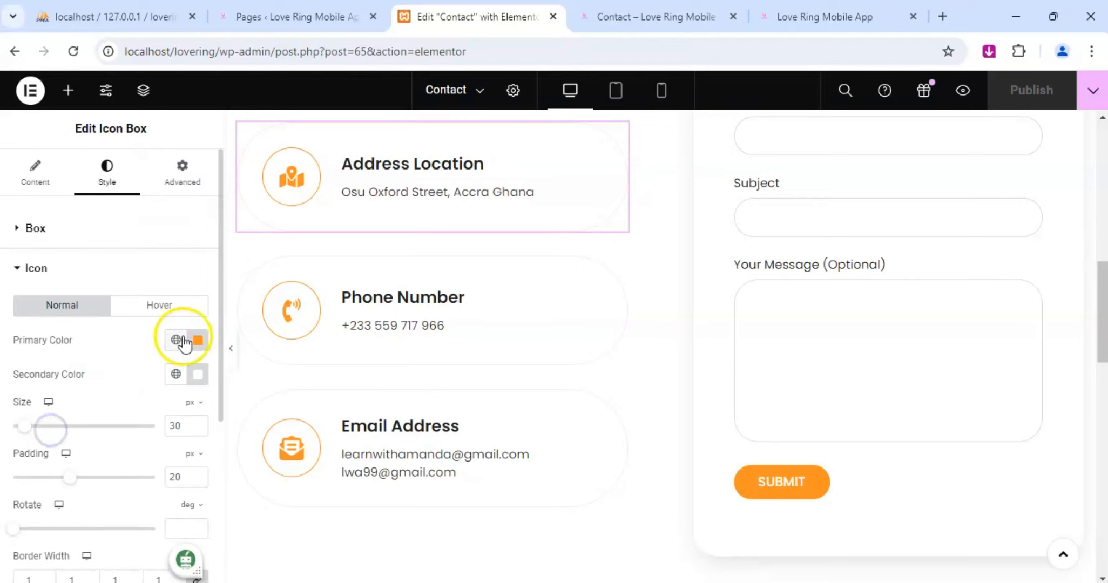
pyautogui.click(198, 339)
pyautogui.write('f')
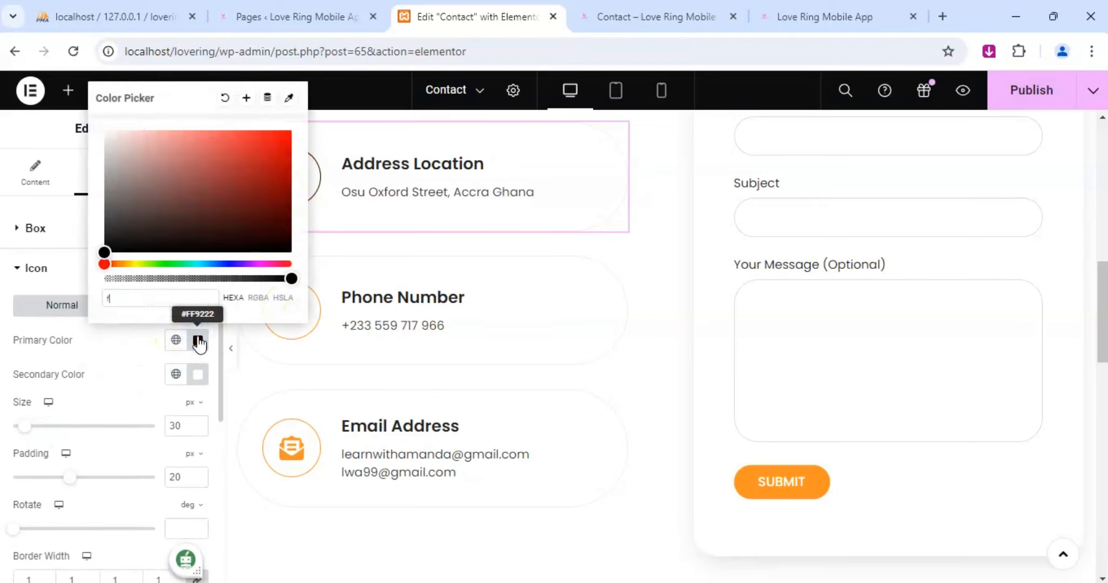
pyautogui.write('13fad')
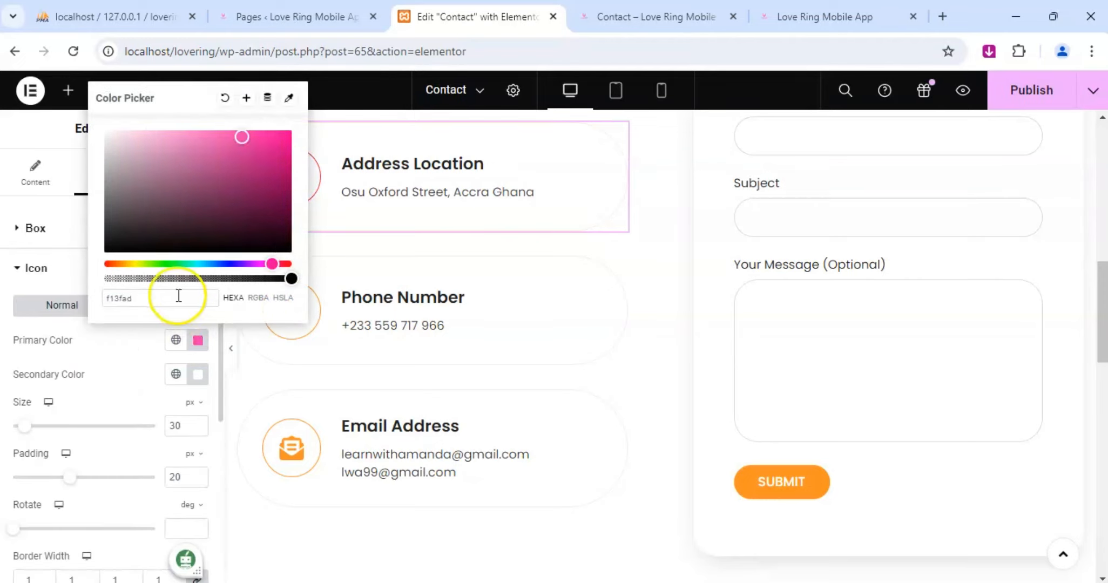
pyautogui.moveTo(143, 302); pyautogui.dragTo(71, 305)
pyautogui.hotkey('ctrl', 'c')
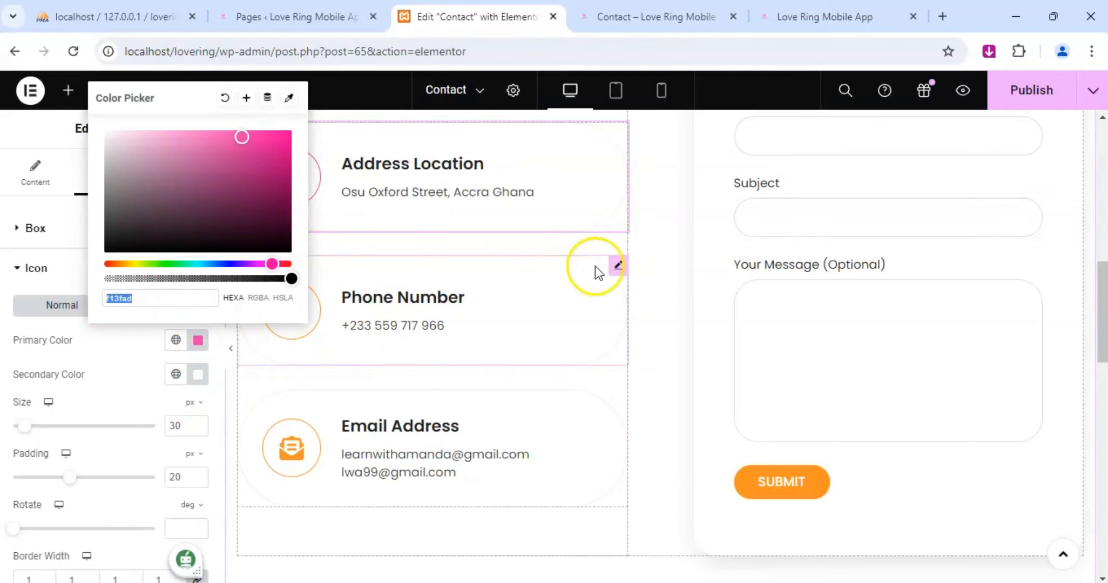
# Apply the copied color #F13FAD as the primary color of the Phone Number icon.
pyautogui.click(618, 265)
pyautogui.click(126, 172)
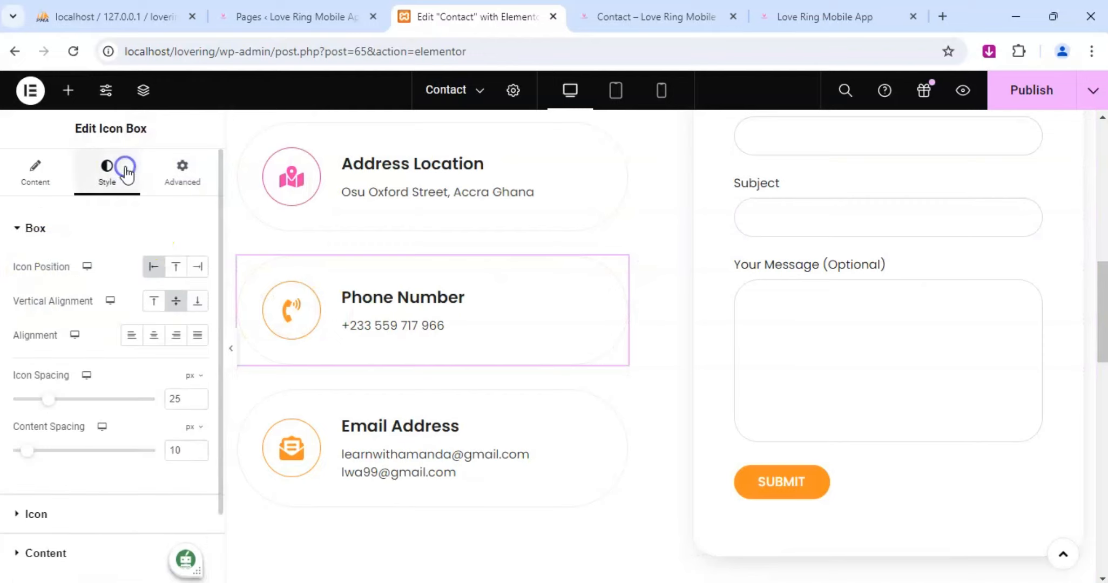
pyautogui.scroll(-2, 77, 468)
pyautogui.click(33, 435)
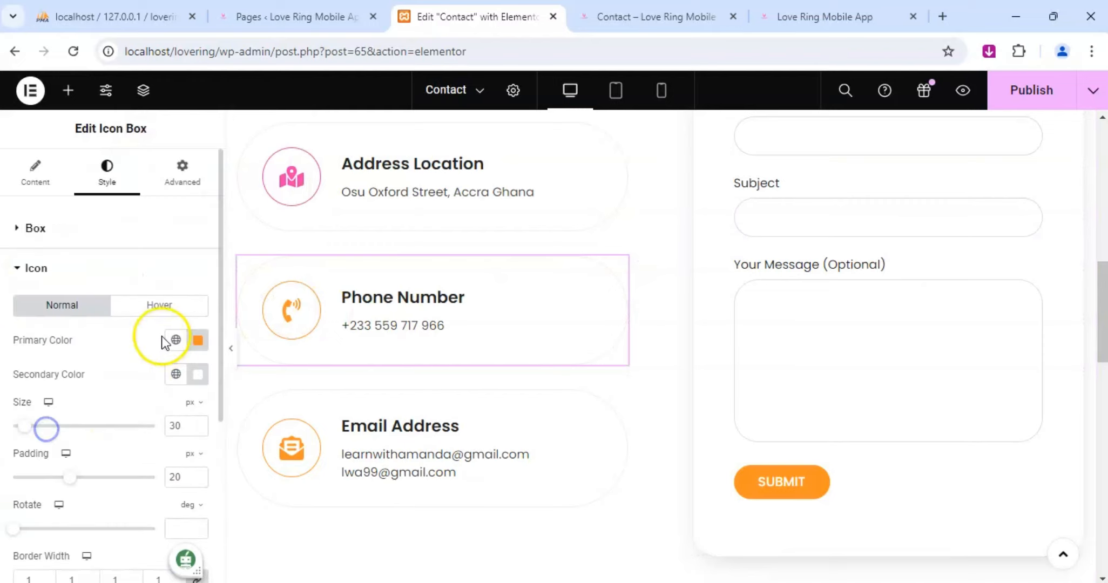
pyautogui.click(198, 341)
pyautogui.hotkey('ctrl', 'v')
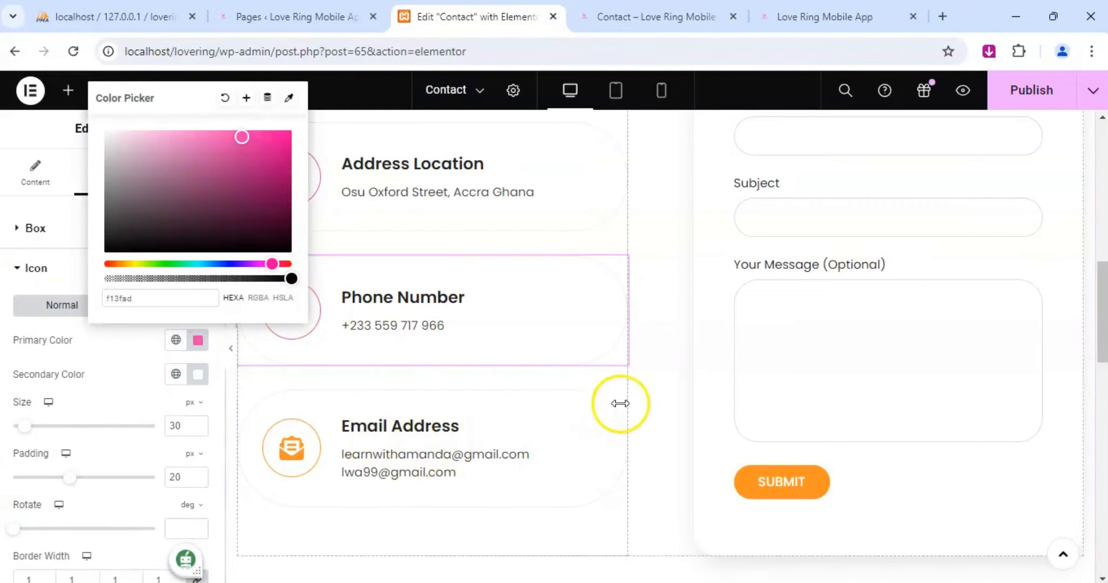
# Apply the copied color #F13FAD as the primary color of the Email Address icon.
pyautogui.click(616, 402)
pyautogui.click(106, 178)
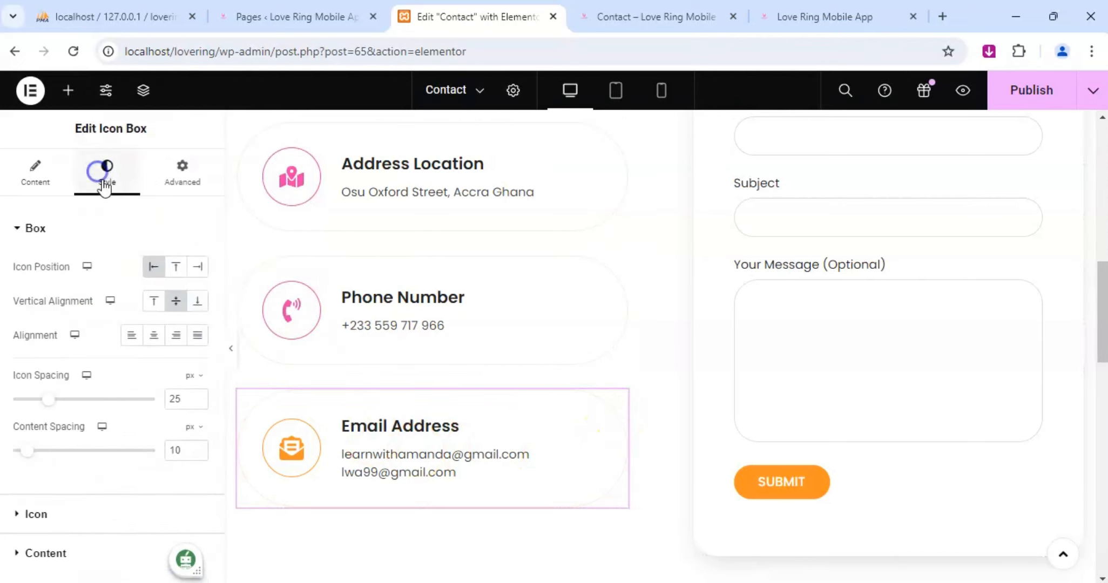
pyautogui.scroll(-2, 119, 402)
pyautogui.click(37, 427)
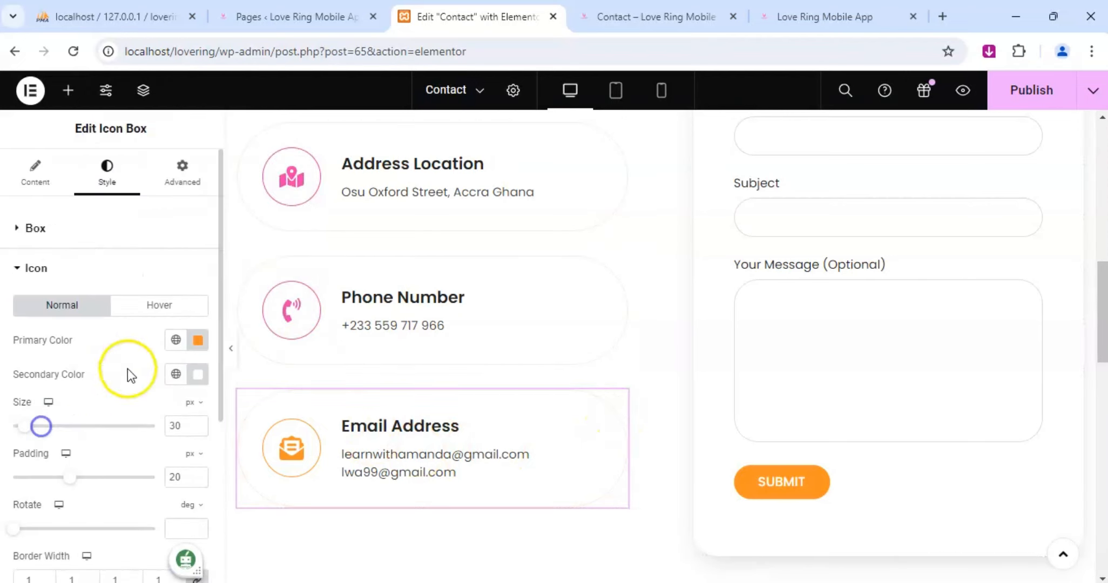
pyautogui.click(197, 341)
pyautogui.hotkey('ctrl', 'v')
# Set the background color of the contact form's Submit button to the copied #F13FAD.
pyautogui.scroll(-7, 571, 427)
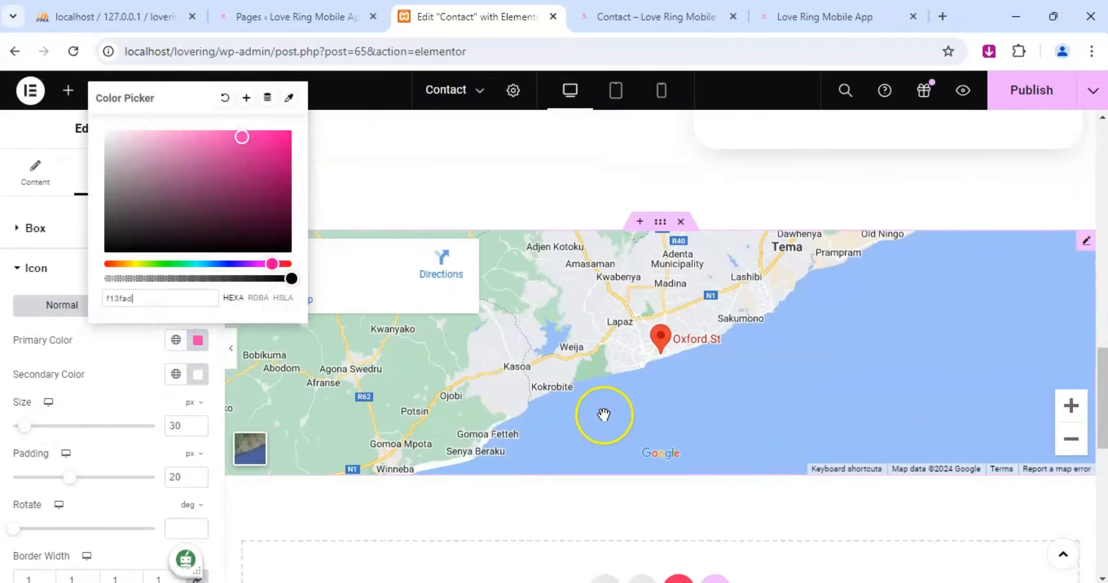
pyautogui.scroll(-4, 603, 415)
pyautogui.scroll(15, 561, 400)
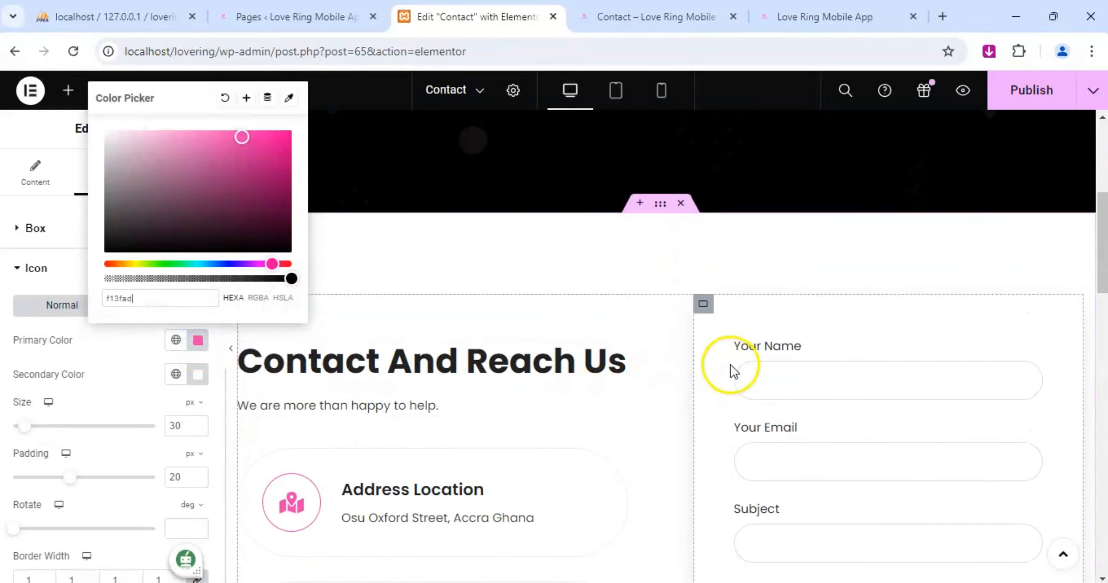
pyautogui.scroll(-8, 733, 367)
pyautogui.click(860, 331)
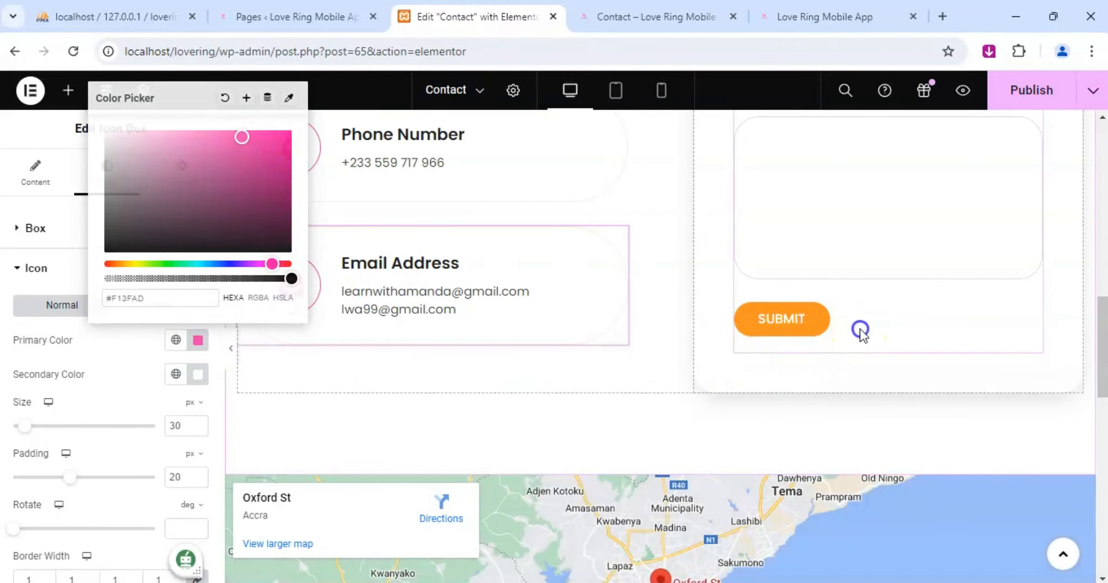
pyautogui.click(107, 174)
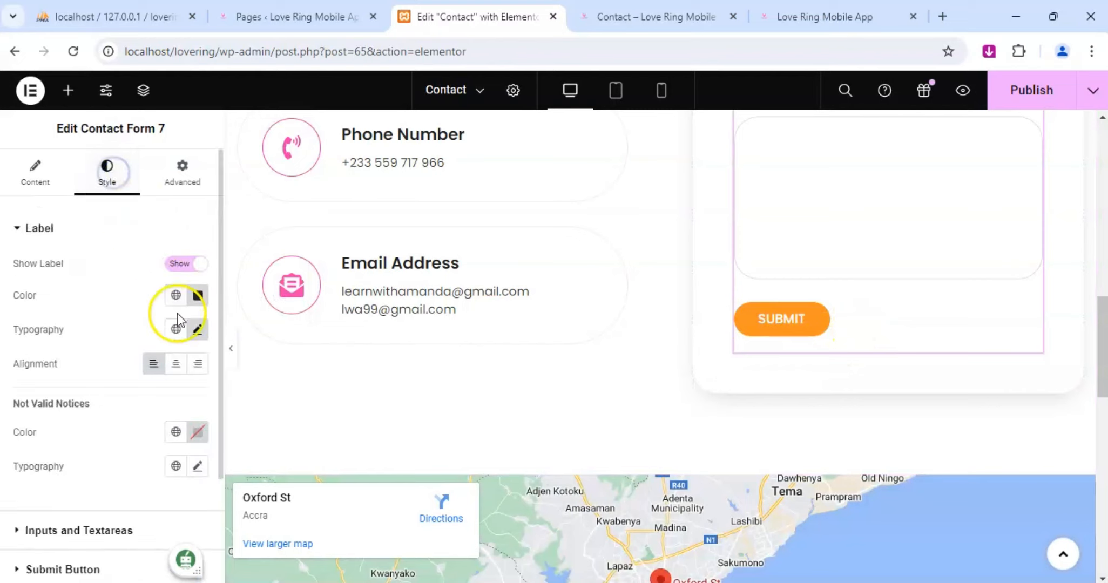
pyautogui.scroll(-3, 178, 314)
pyautogui.click(19, 430)
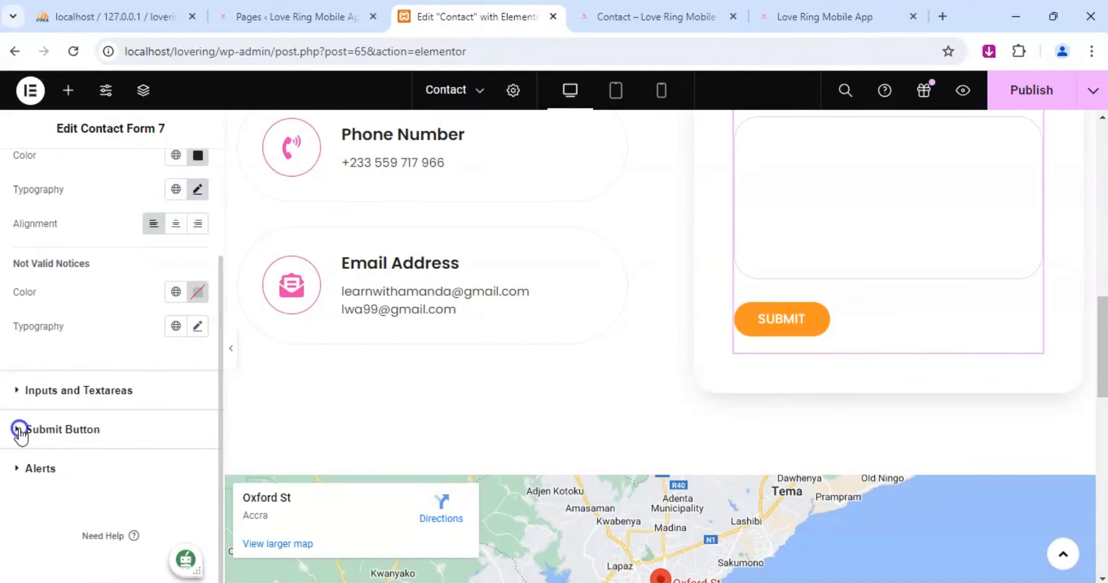
pyautogui.click(197, 447)
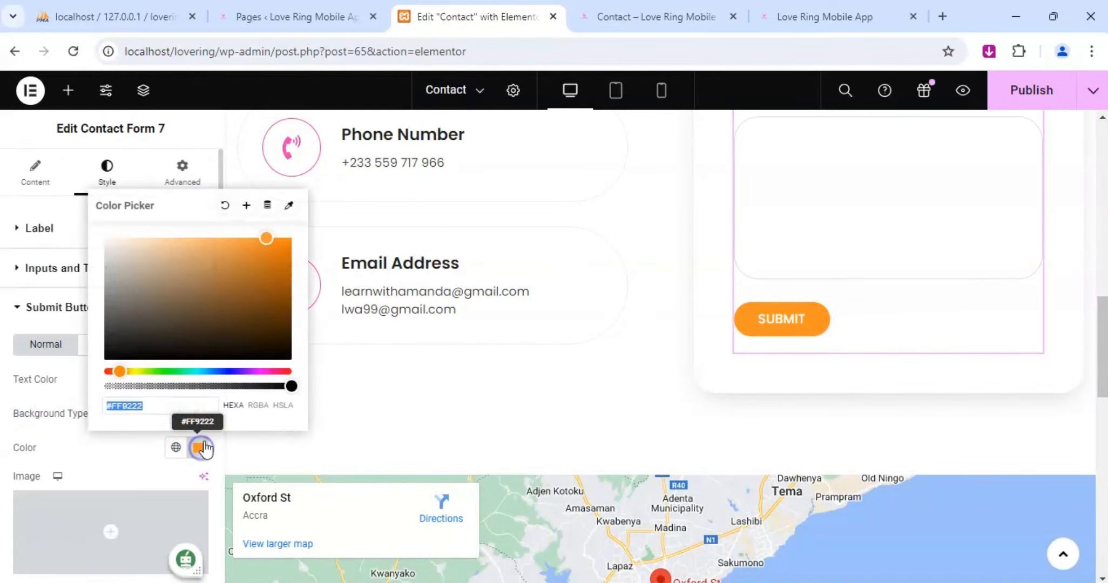
pyautogui.hotkey('ctrl', 'v')
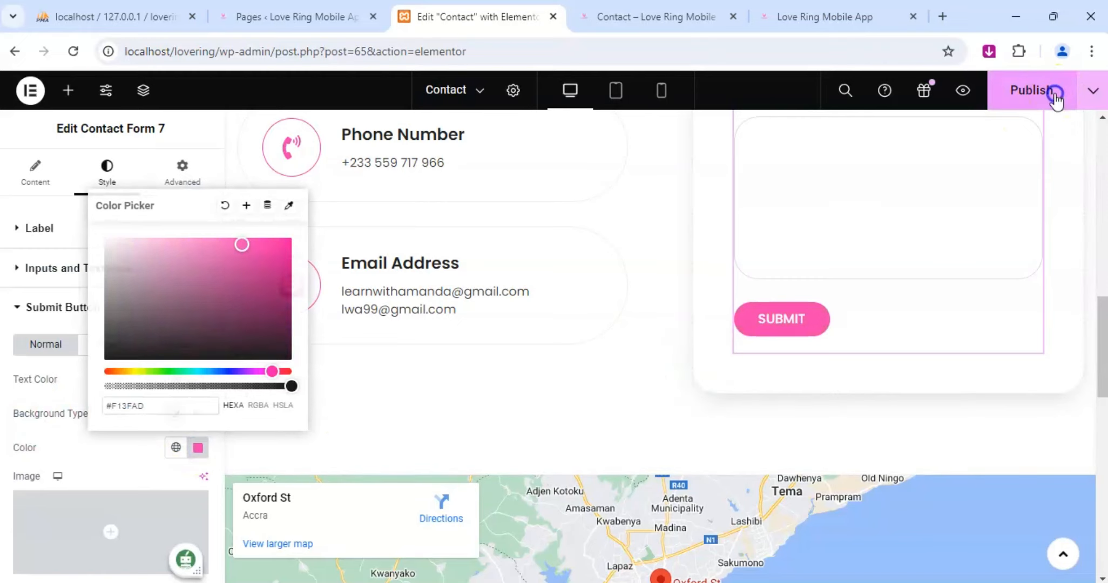
# Publish the recolored Contact page and check it in the editor and in the page preview.
pyautogui.click(1053, 98)
pyautogui.scroll(10, 874, 279)
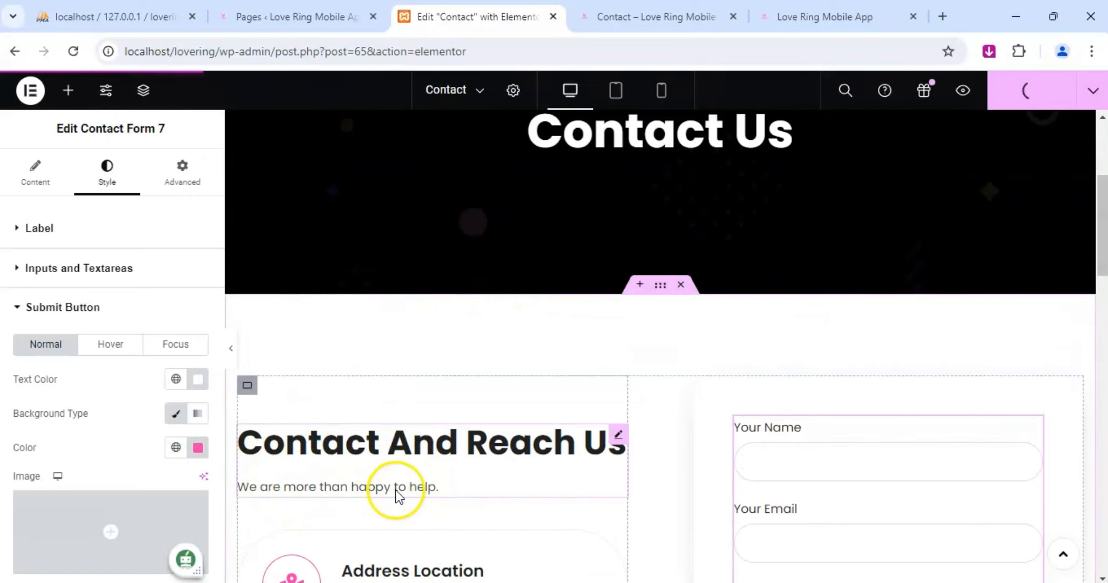
pyautogui.scroll(-3, 400, 489)
pyautogui.scroll(-3, 432, 442)
pyautogui.scroll(8, 575, 302)
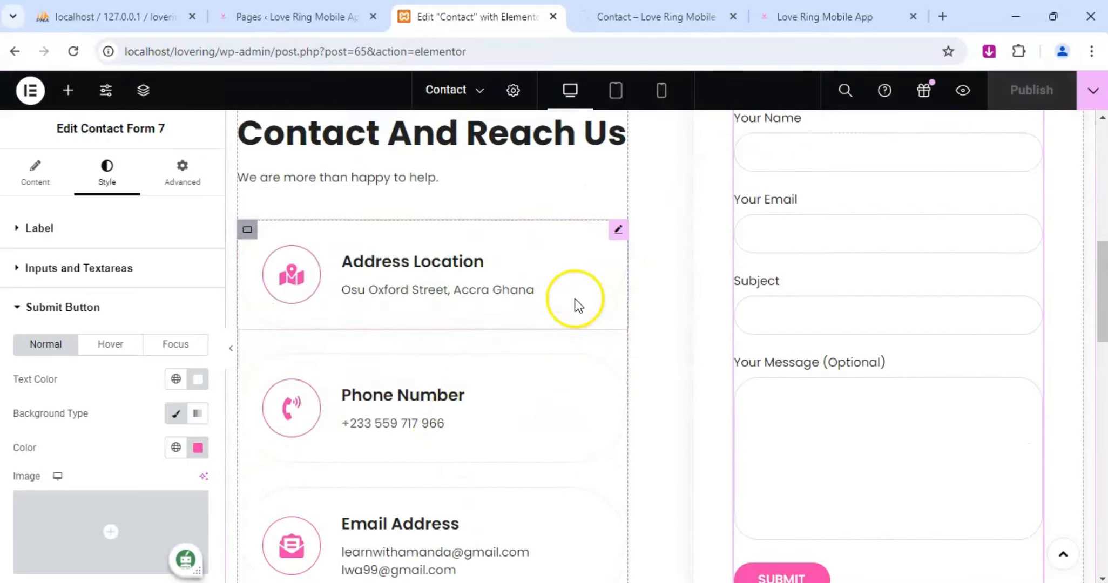
pyautogui.scroll(3, 679, 260)
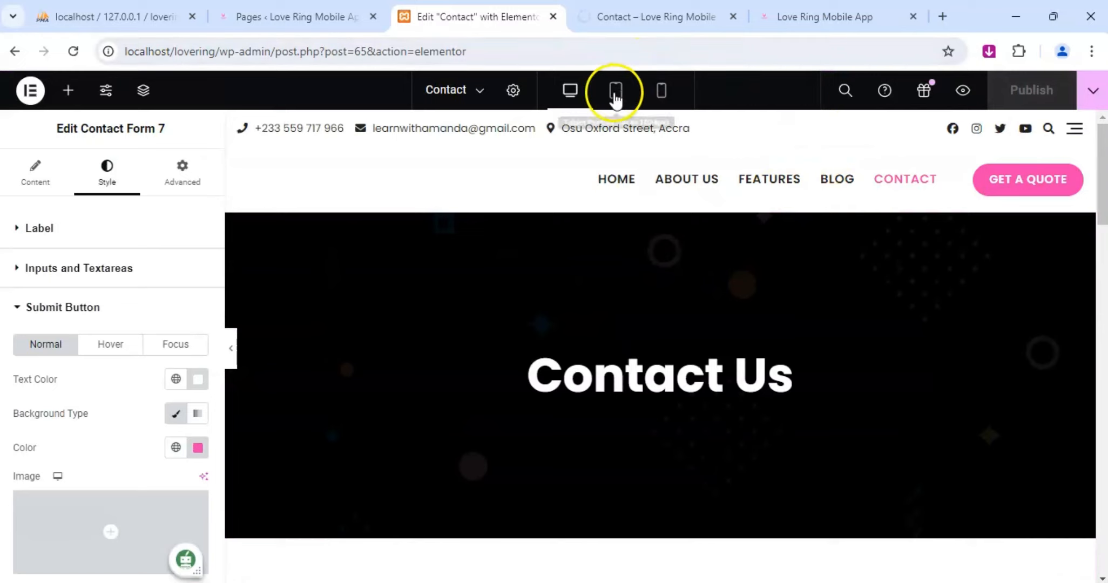
pyautogui.click(618, 14)
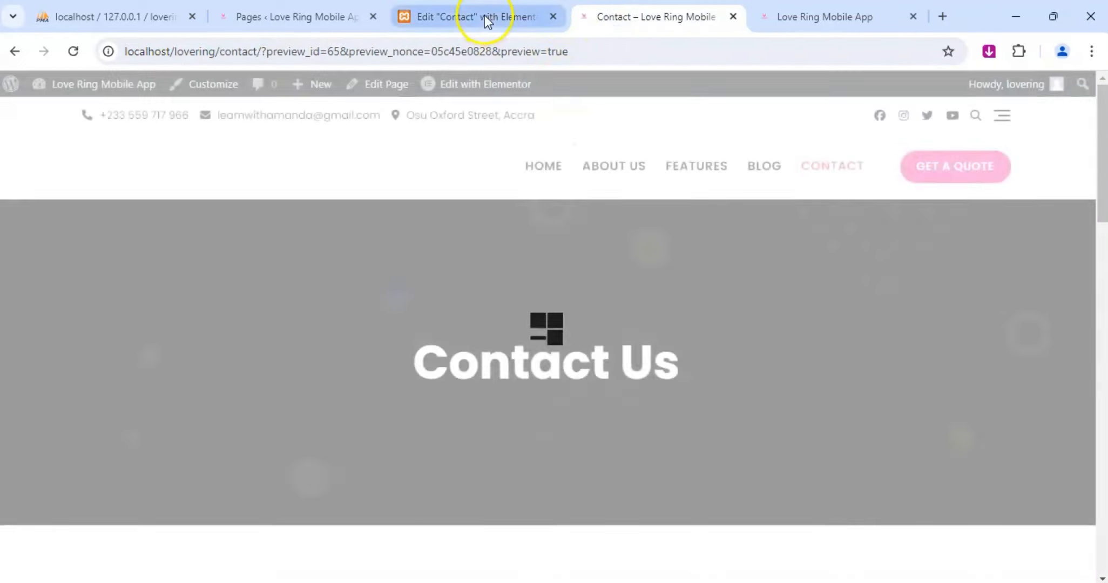
pyautogui.click(485, 14)
pyautogui.click(634, 14)
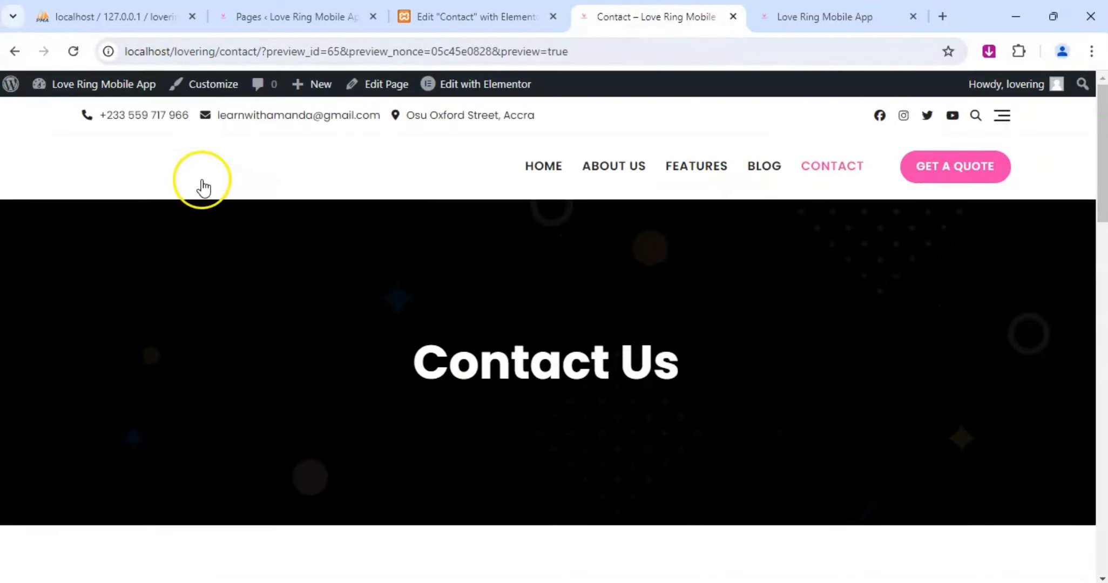
# Browse the site's home, About Us and Features pages, checking the Features page down to its footer.
pyautogui.click(154, 169)
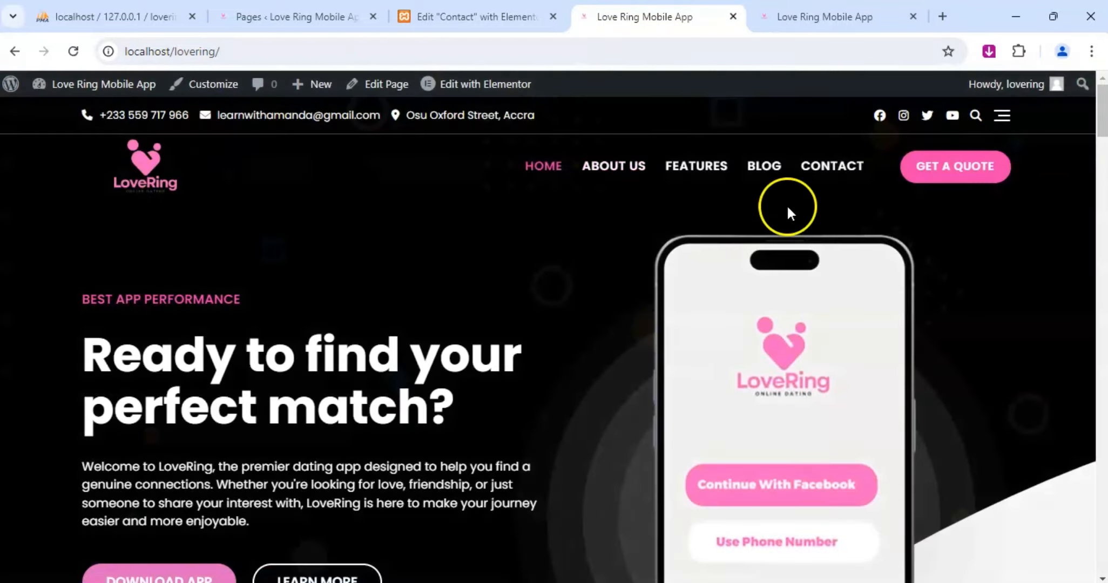
pyautogui.click(627, 173)
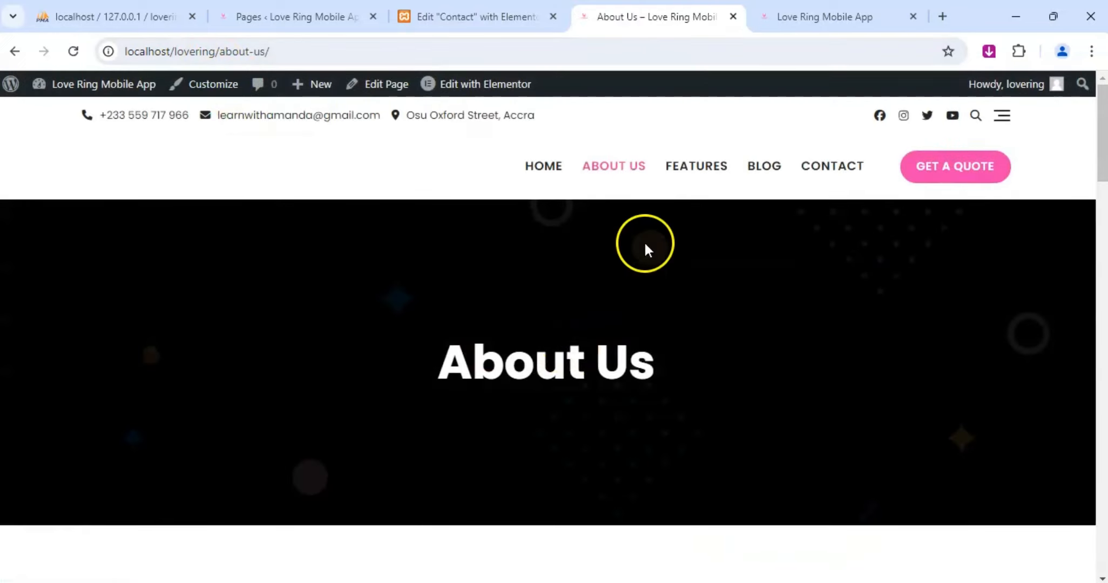
pyautogui.click(698, 171)
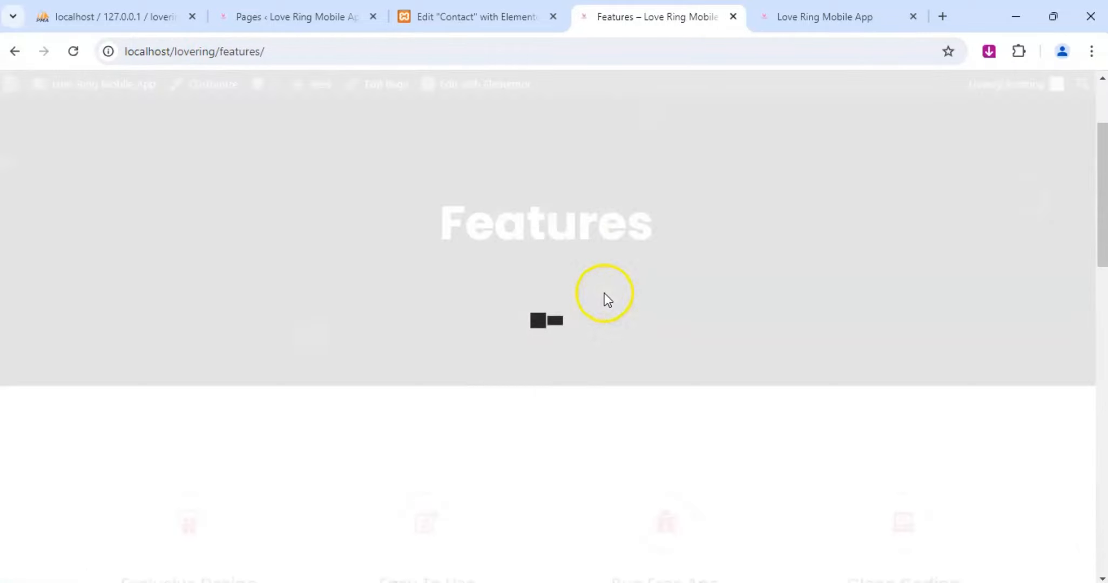
pyautogui.scroll(-5, 605, 293)
pyautogui.scroll(5, 610, 291)
pyautogui.scroll(-10, 610, 291)
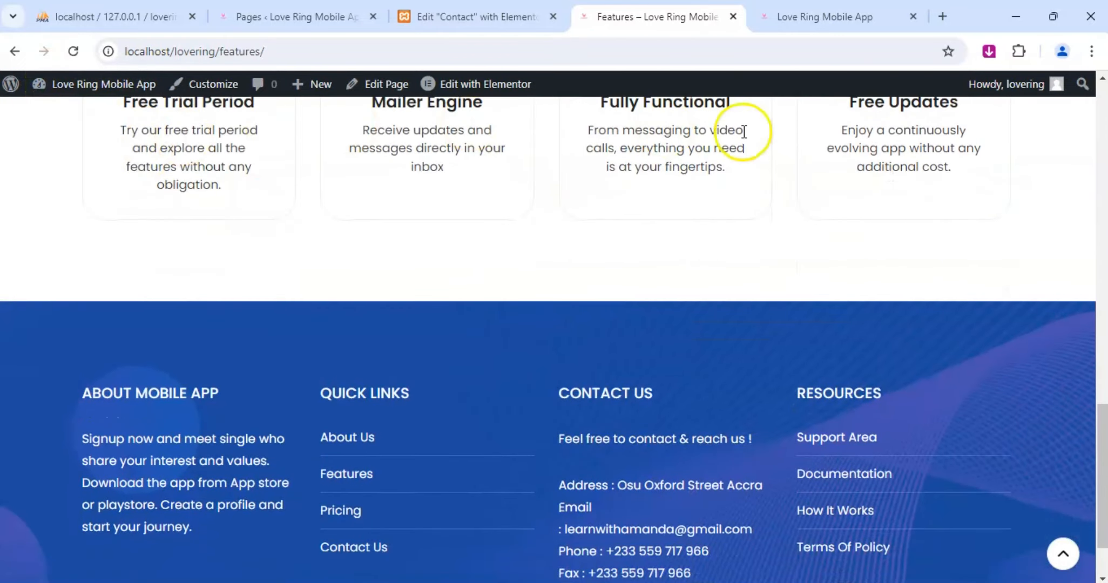
pyautogui.scroll(10, 638, 294)
pyautogui.scroll(5, 618, 302)
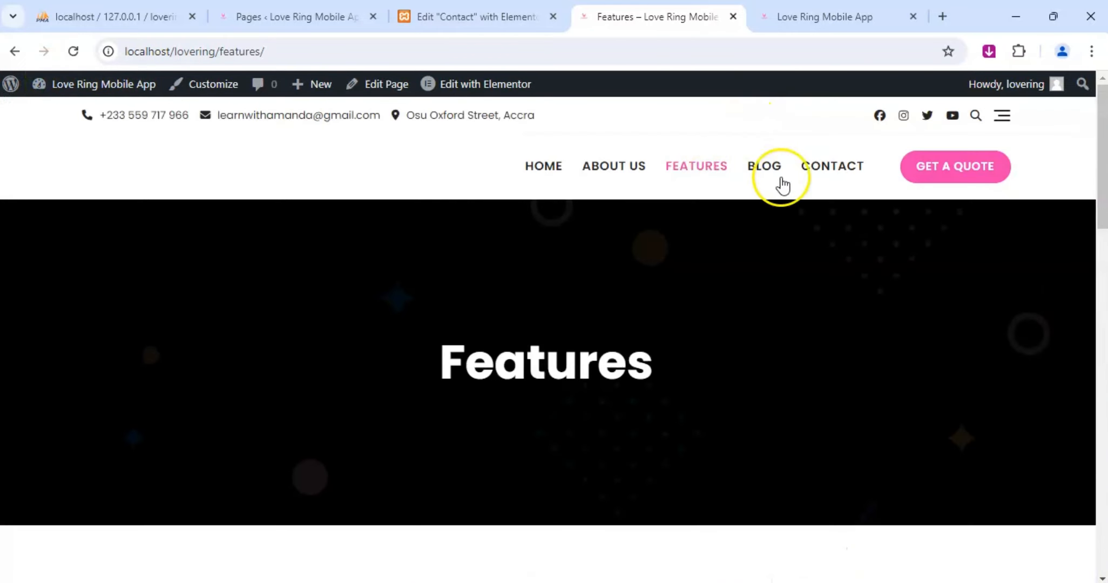
# Open the live Contact page and review its contact details, icons and form.
pyautogui.click(823, 167)
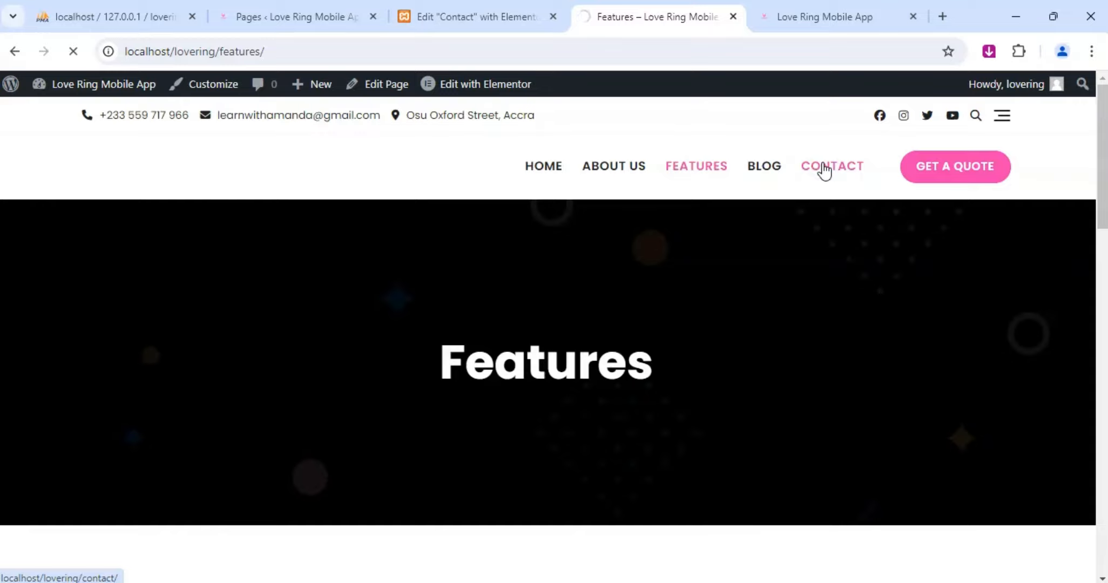
pyautogui.click(824, 169)
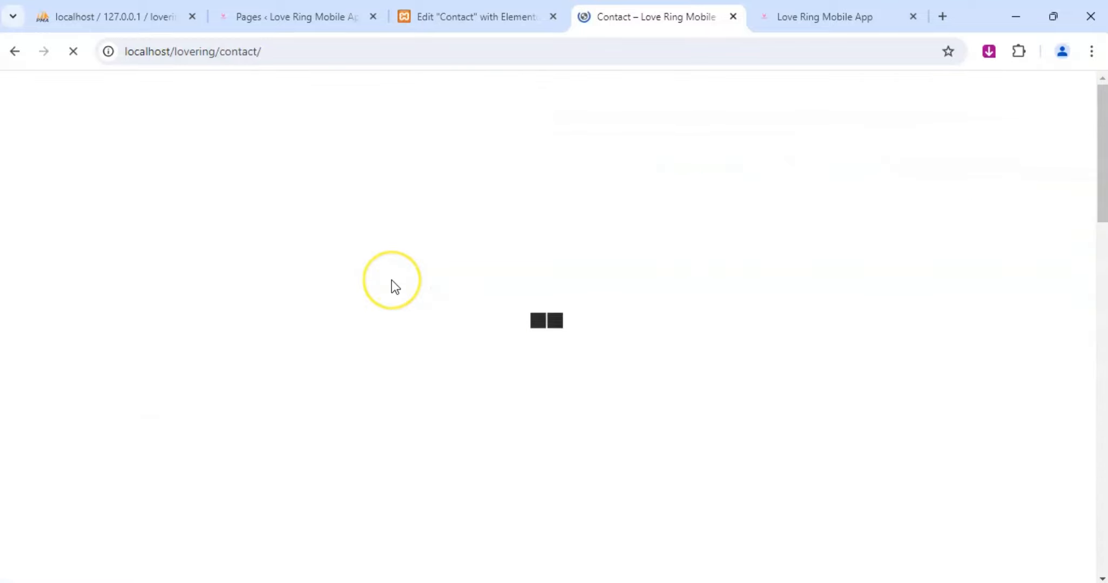
pyautogui.scroll(-15, 416, 284)
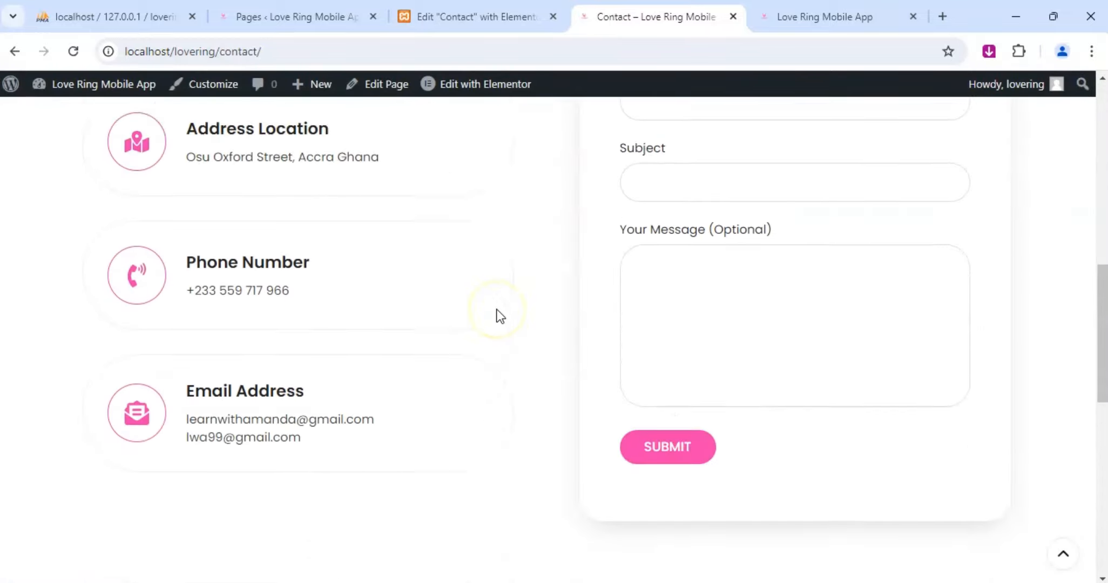
# Open the live Blog page and review its banner, post listings, sidebar and highlighted posts.
pyautogui.scroll(15, 554, 318)
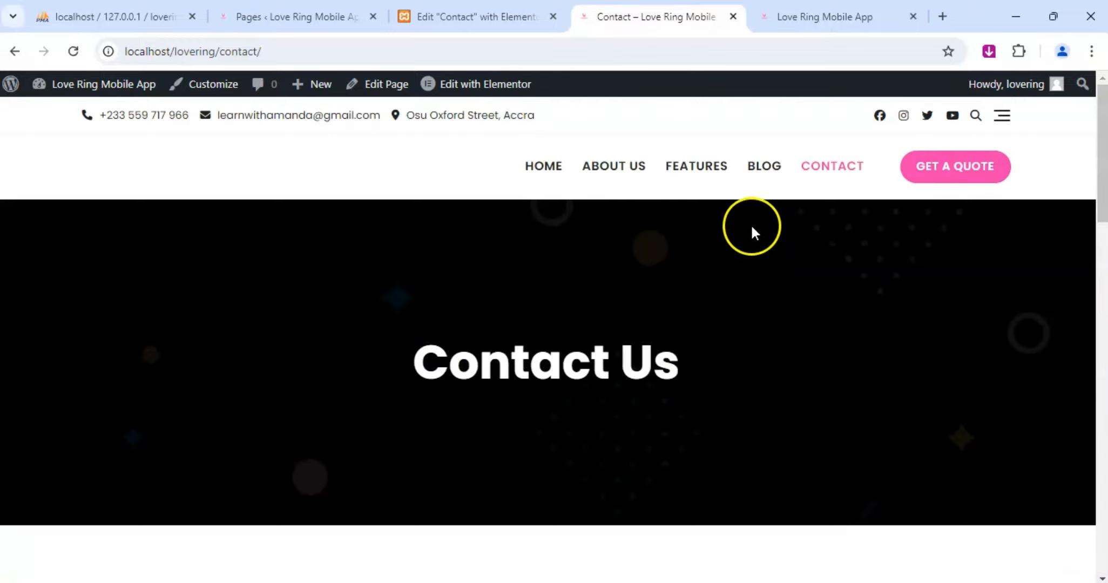
pyautogui.click(770, 177)
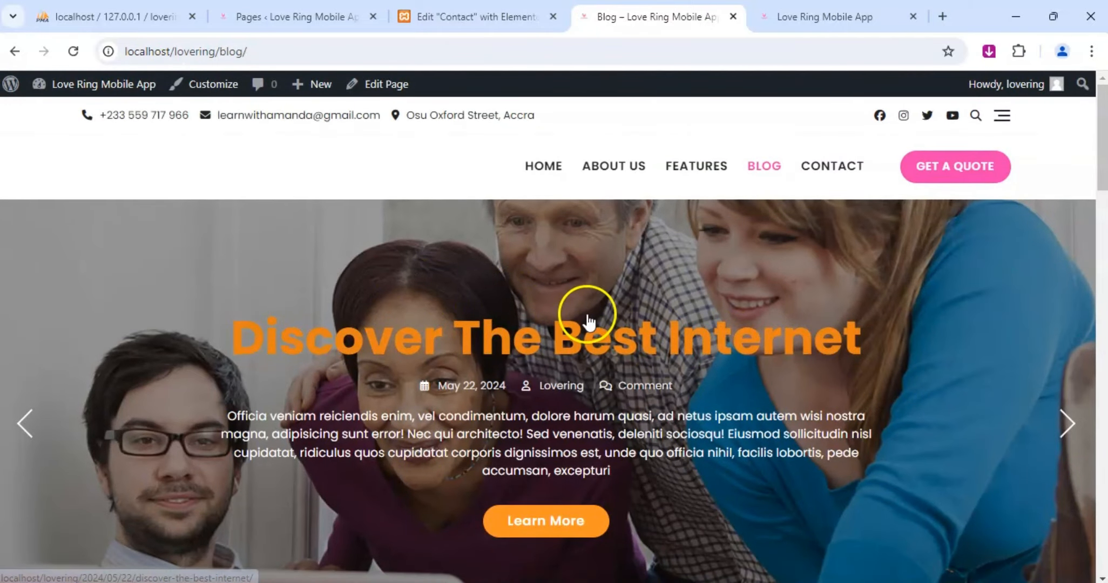
pyautogui.scroll(-7, 586, 316)
pyautogui.scroll(-10, 588, 314)
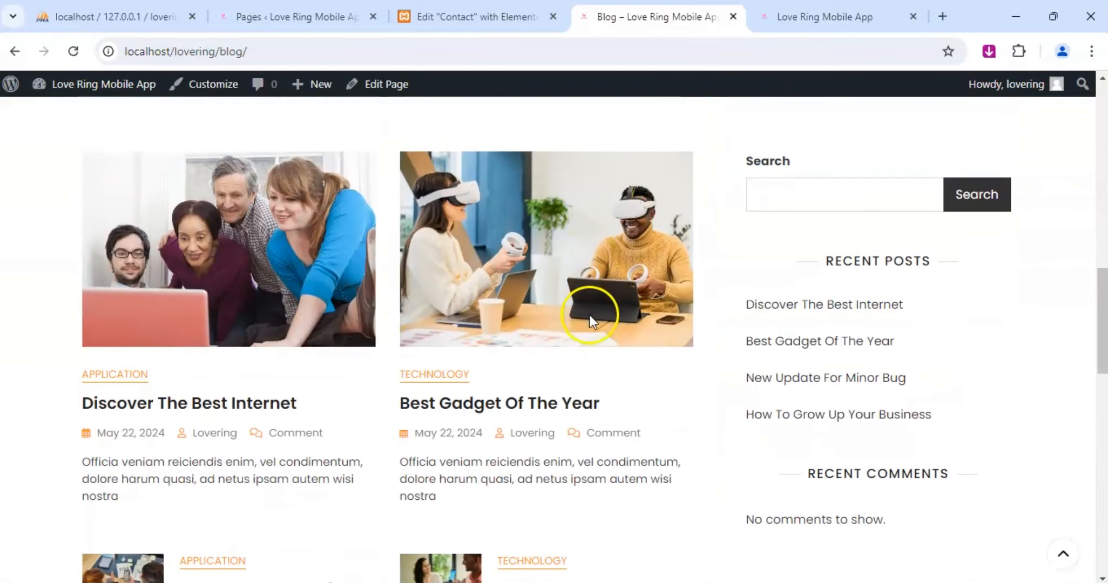
pyautogui.scroll(-9, 590, 316)
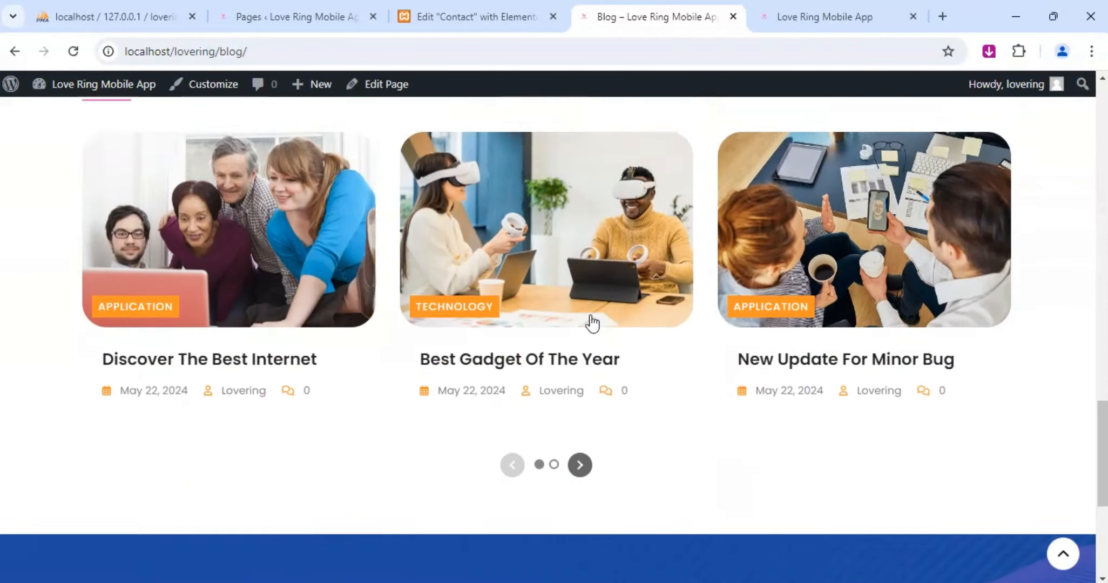
pyautogui.scroll(6, 631, 311)
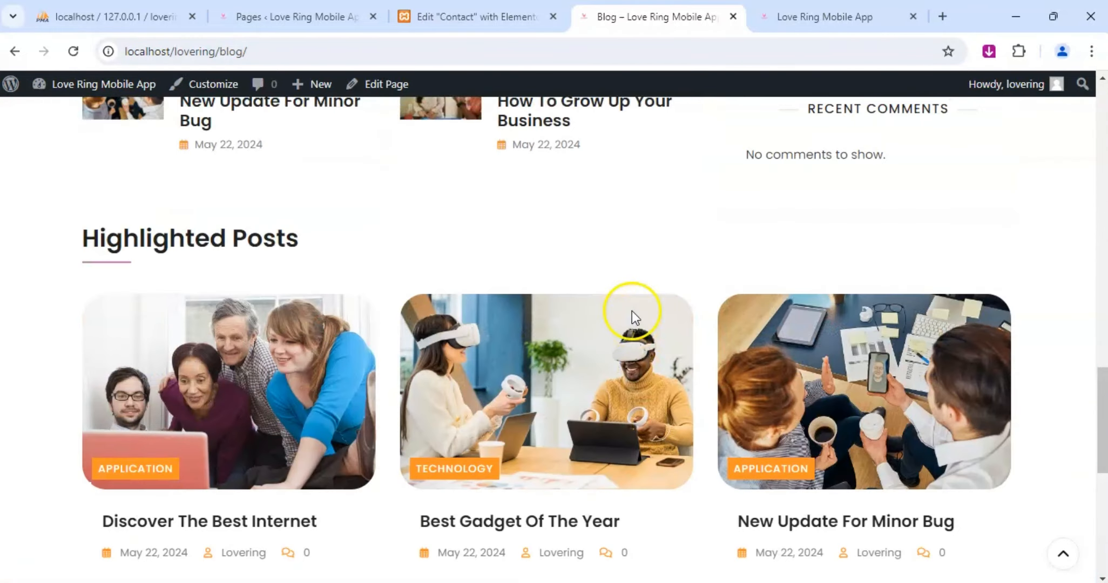
pyautogui.scroll(6, 632, 311)
pyautogui.scroll(10, 633, 311)
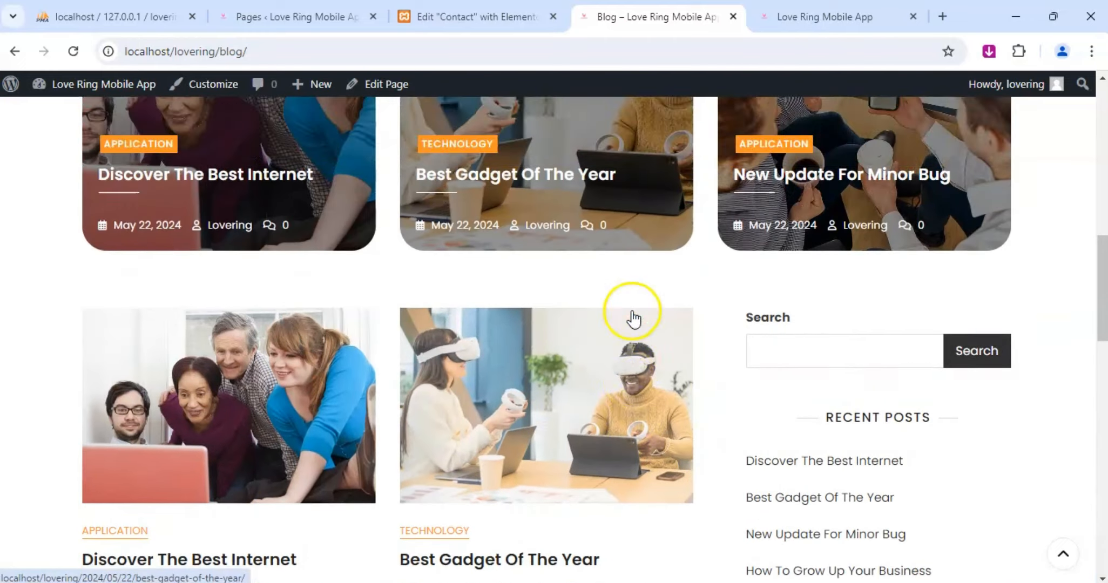
pyautogui.scroll(5, 635, 316)
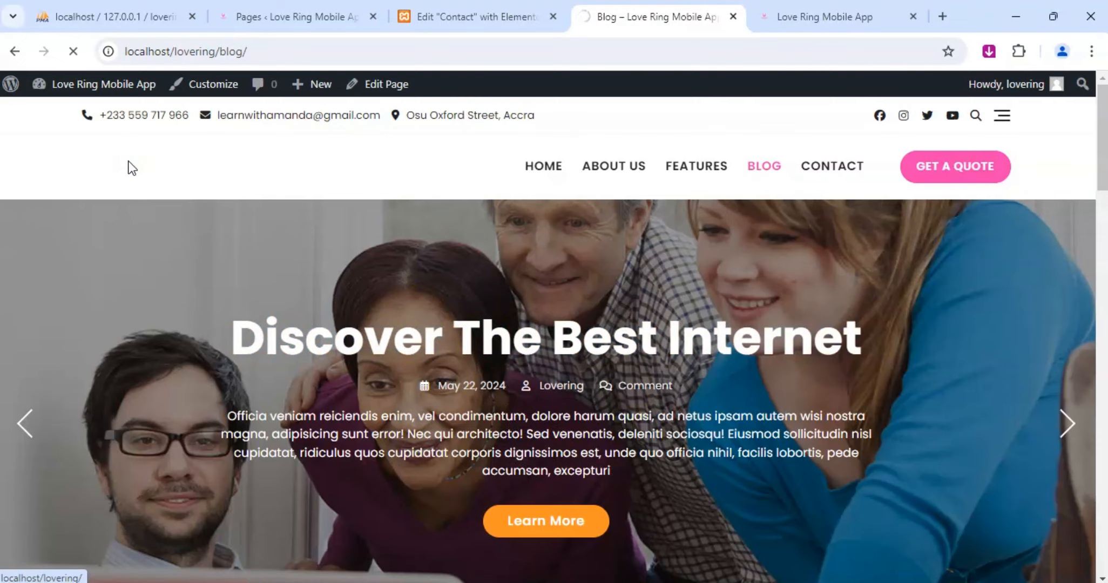
# Switch the Elementor editor to the Home page and check its tablet and mobile previews, returning to desktop view.
pyautogui.click(466, 13)
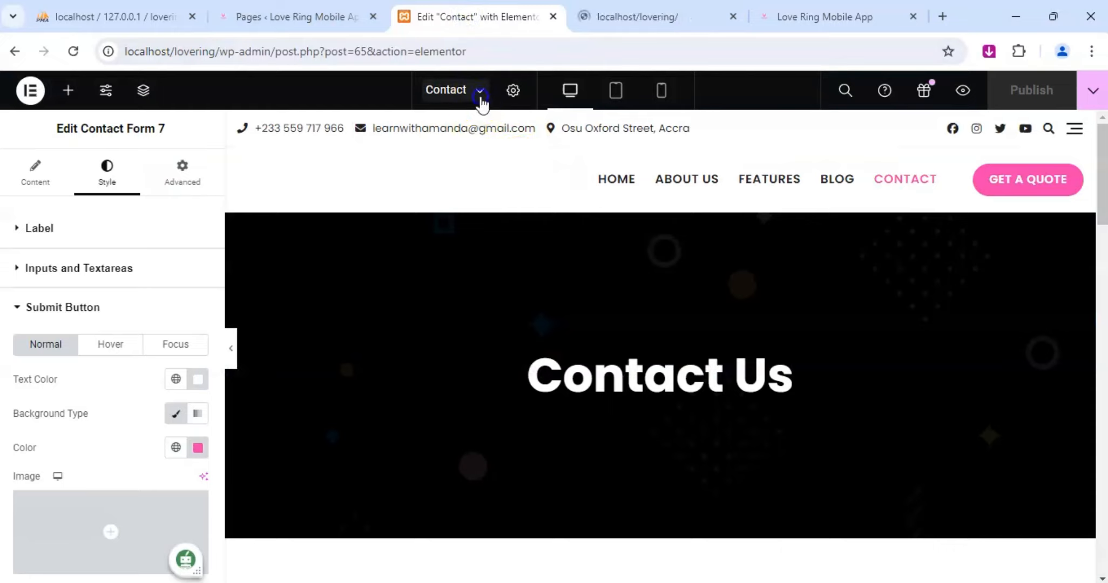
pyautogui.click(480, 97)
pyautogui.click(452, 161)
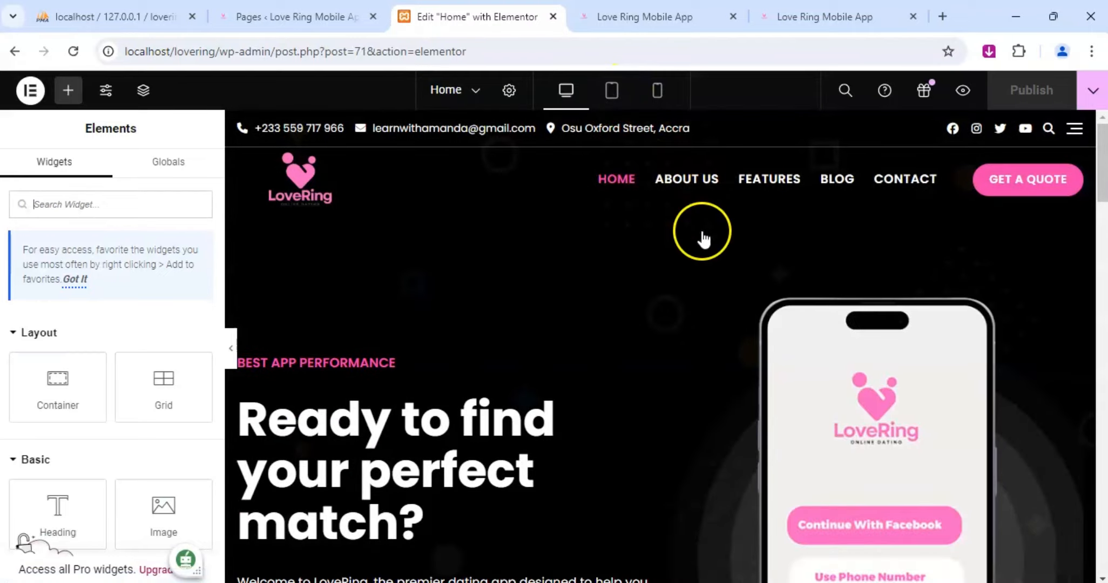
pyautogui.click(612, 90)
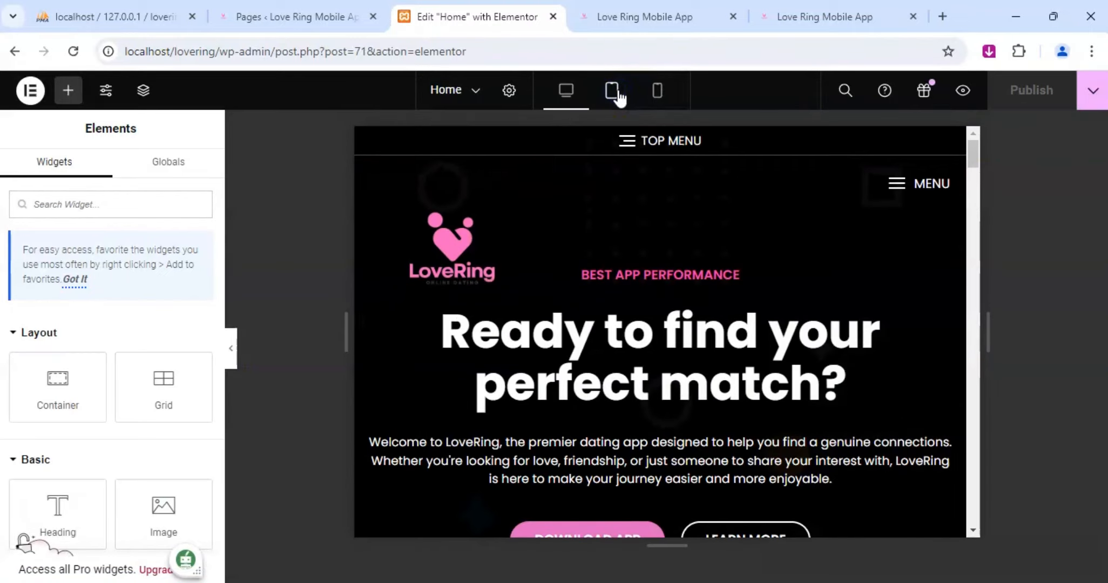
pyautogui.click(657, 90)
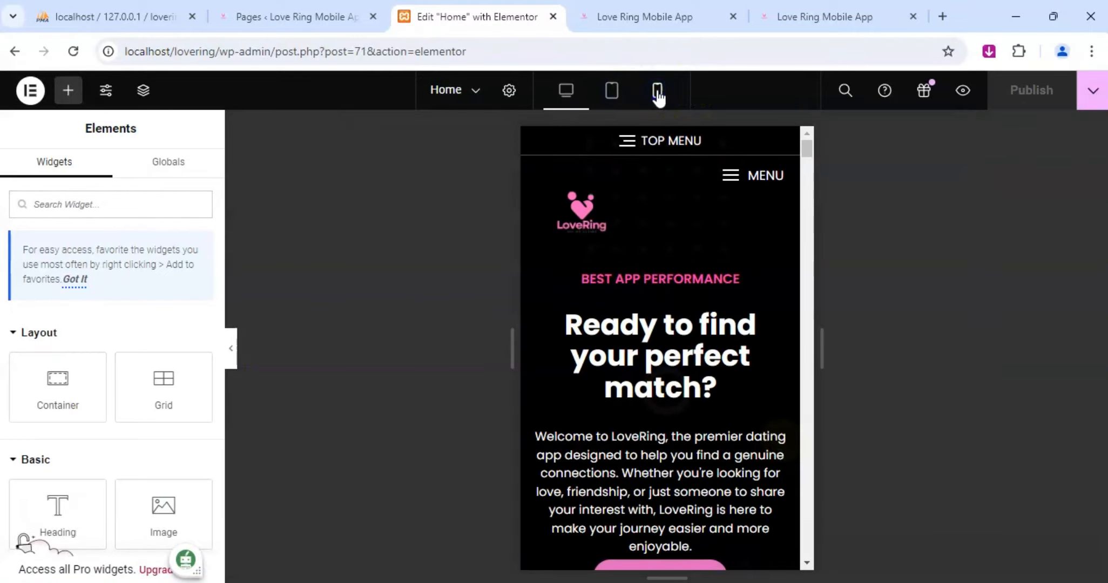
pyautogui.click(572, 90)
# Open the About Us page in the editor and examine its tablet layout from the header down to the footer.
pyautogui.click(472, 91)
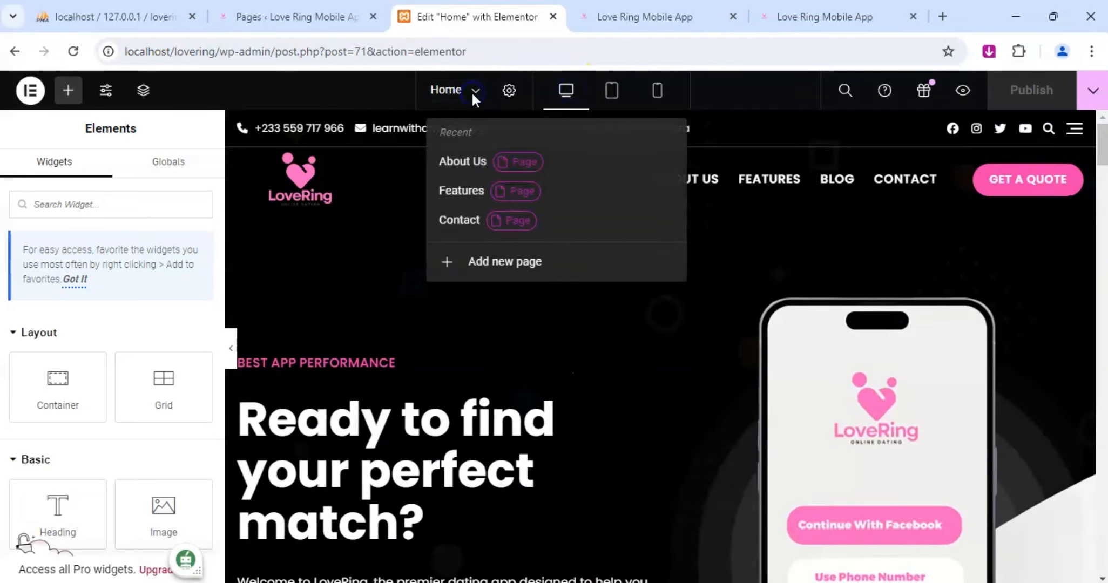
pyautogui.click(479, 167)
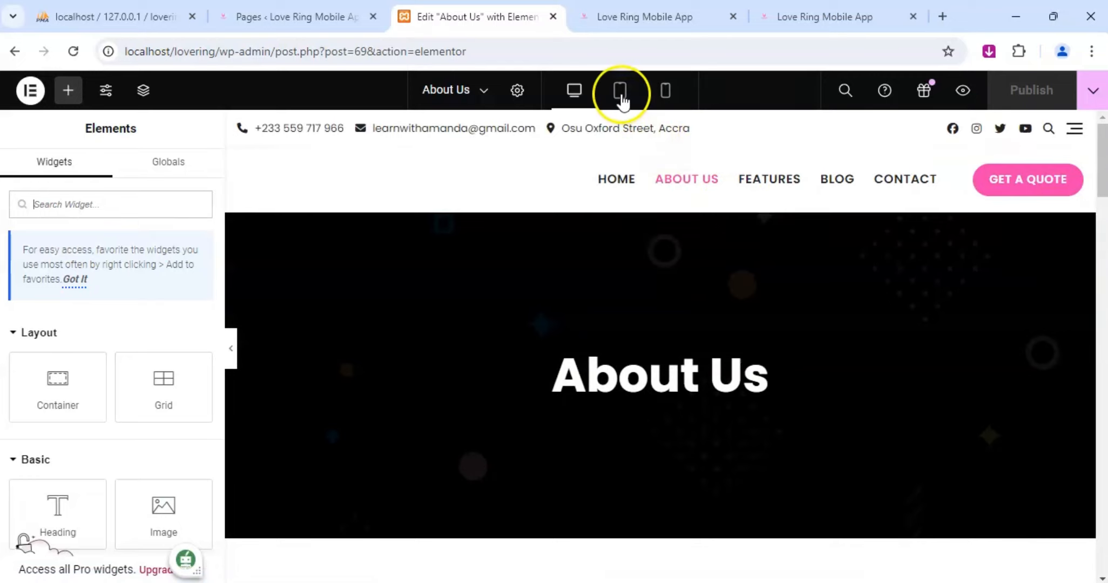
pyautogui.click(621, 96)
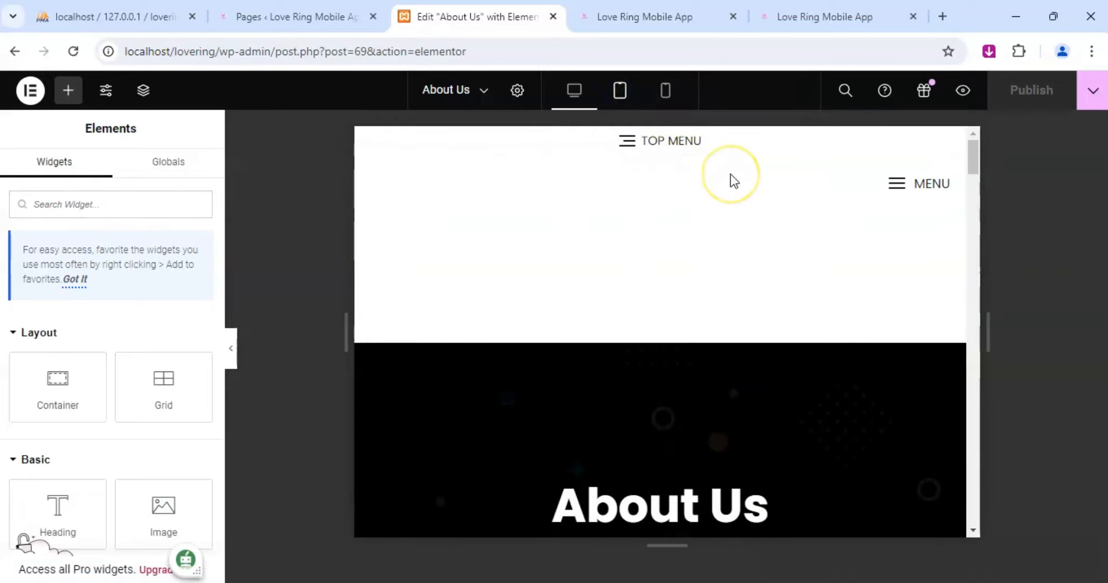
pyautogui.scroll(-3, 719, 371)
pyautogui.scroll(3, 719, 372)
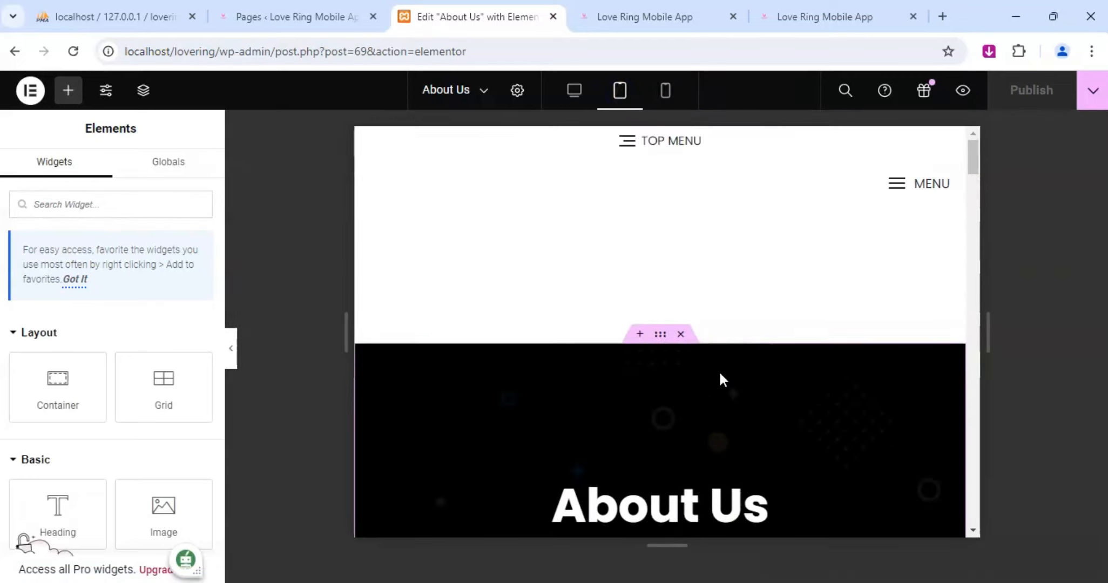
pyautogui.scroll(-1, 670, 353)
pyautogui.scroll(-5, 670, 352)
pyautogui.scroll(-6, 670, 352)
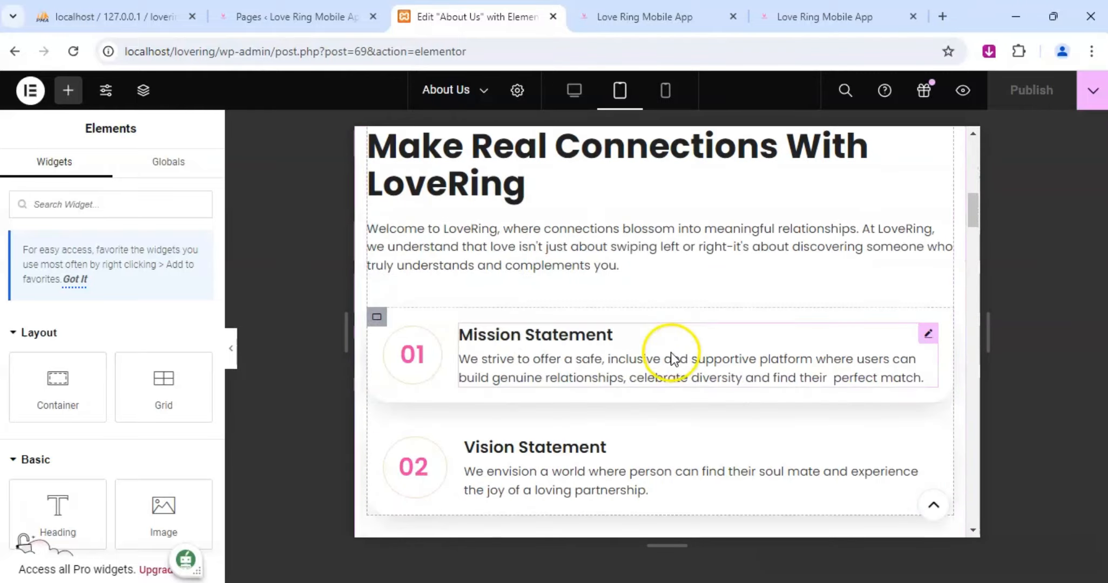
pyautogui.scroll(-12, 671, 353)
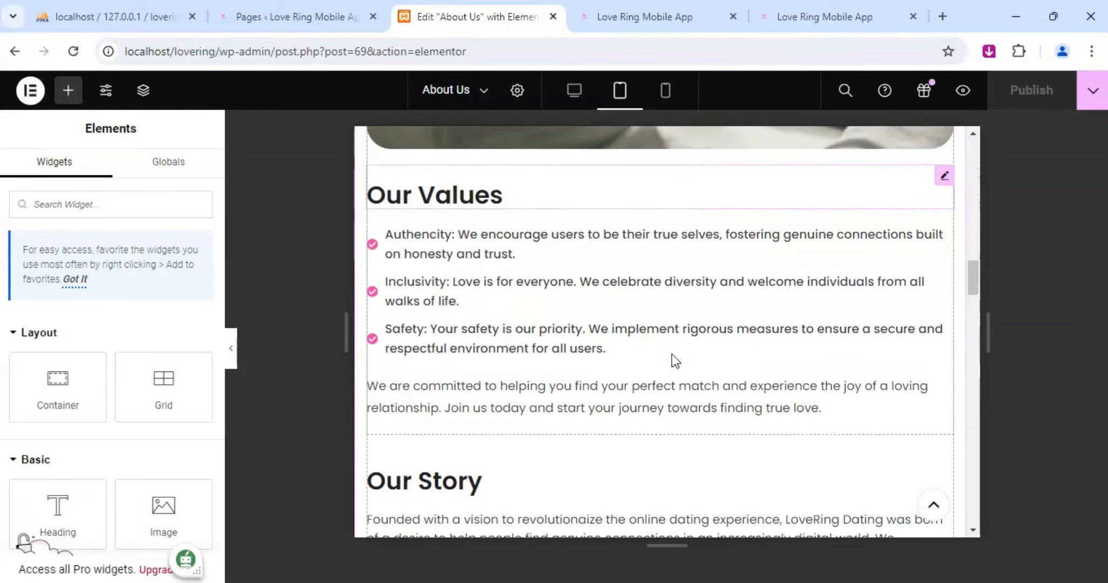
pyautogui.scroll(-10, 672, 358)
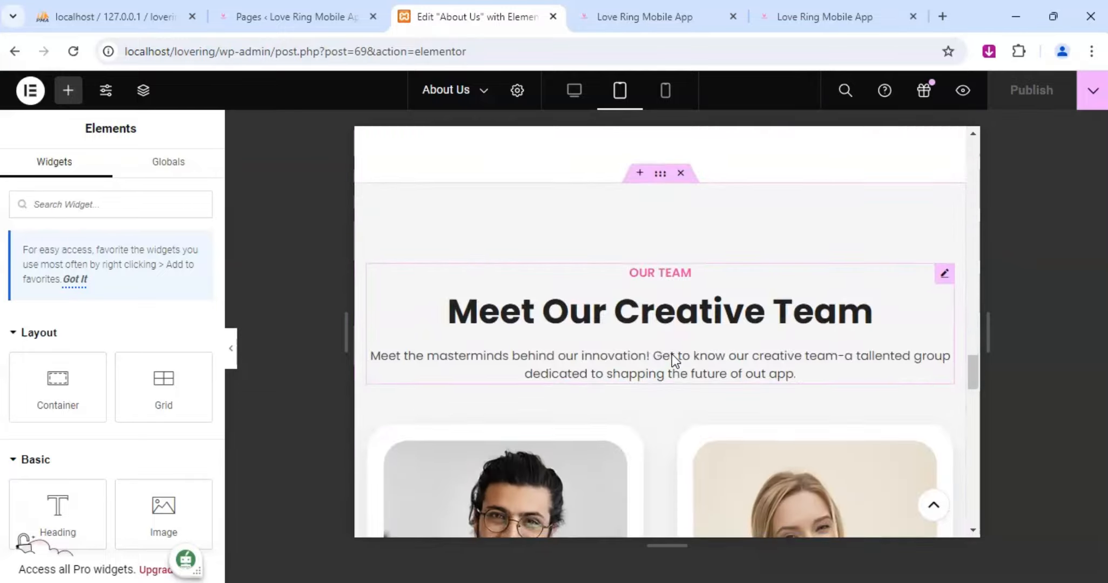
pyautogui.scroll(-15, 672, 355)
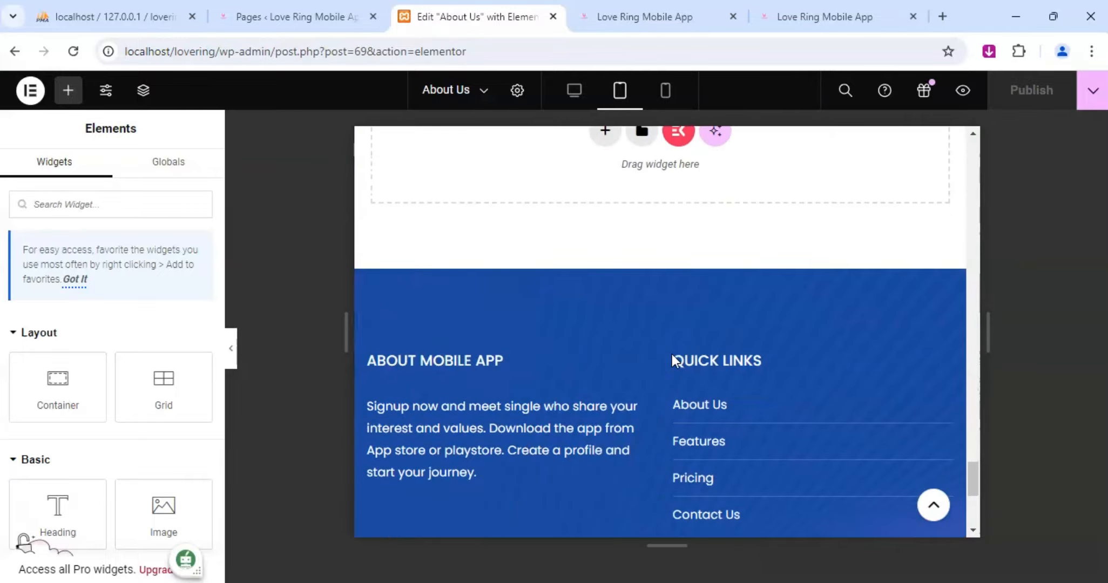
pyautogui.scroll(10, 672, 354)
pyautogui.scroll(20, 671, 354)
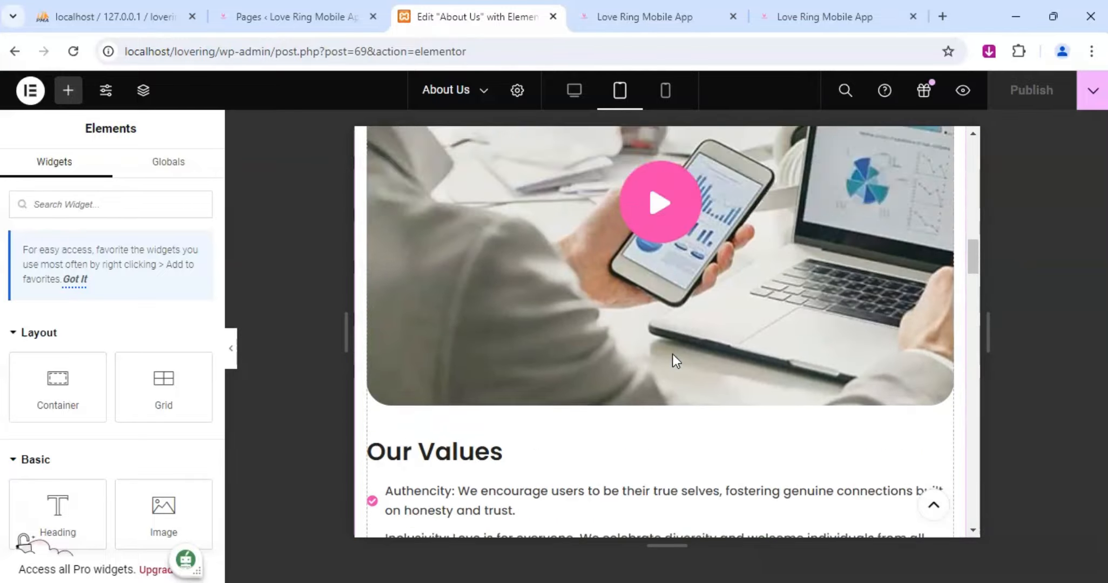
pyautogui.scroll(10, 647, 339)
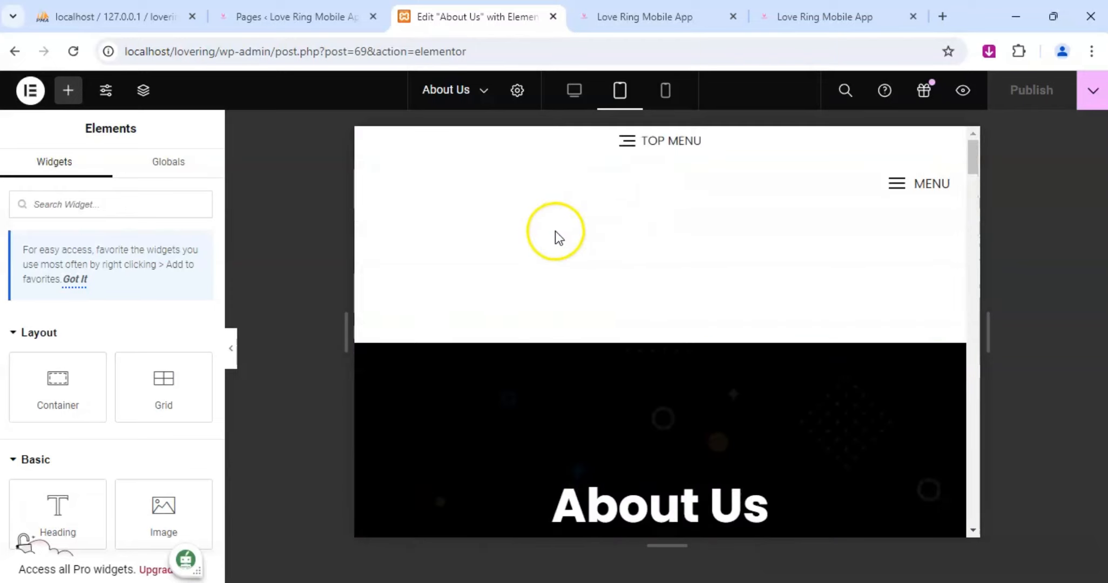
# Inspect the blank logo area in the About Us page header.
pyautogui.rightClick(573, 217)
pyautogui.rightClick(492, 218)
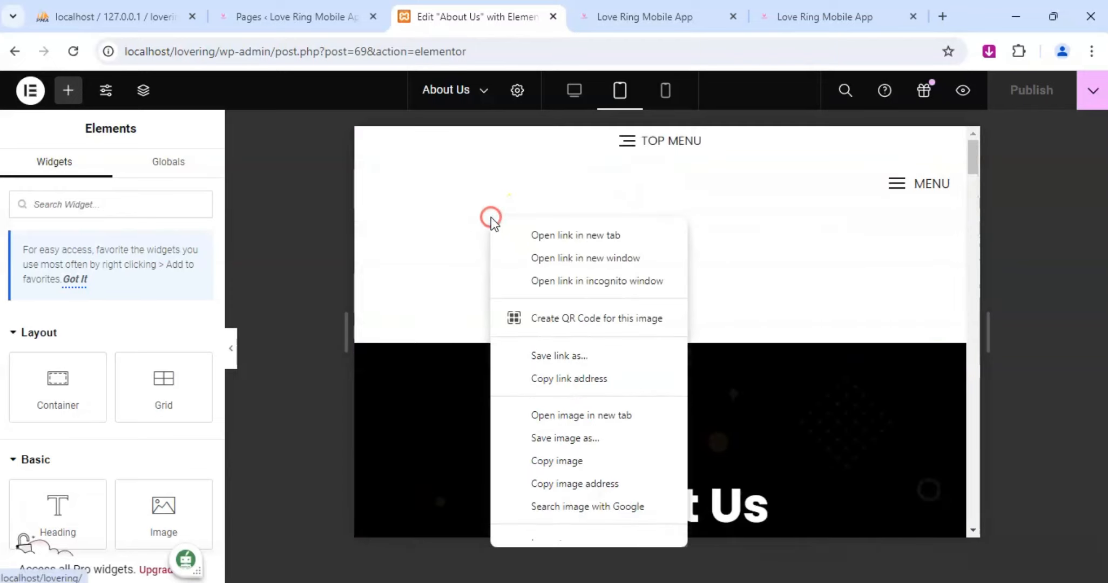
pyautogui.click(562, 193)
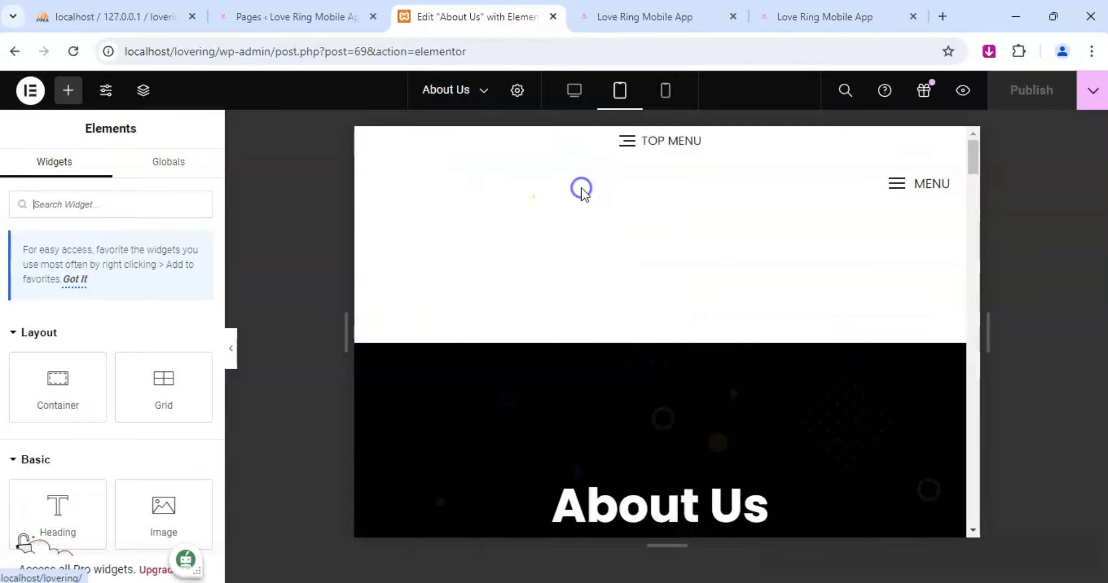
# Show the page structure and inspect the container and heading inside the inner banner section.
pyautogui.click(144, 90)
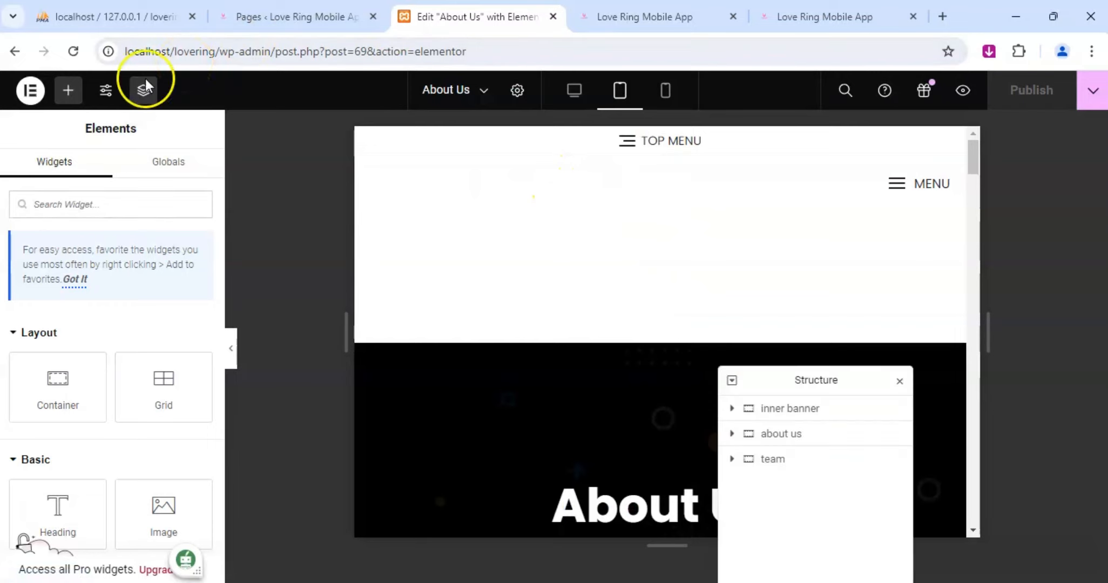
pyautogui.moveTo(785, 380); pyautogui.dragTo(910, 148)
pyautogui.click(856, 169)
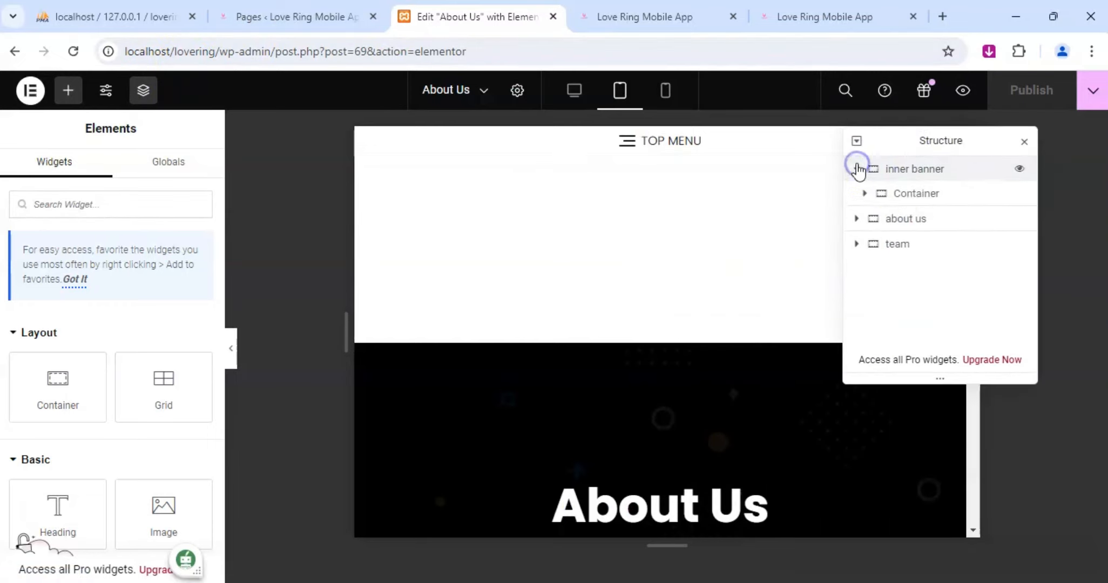
pyautogui.click(908, 199)
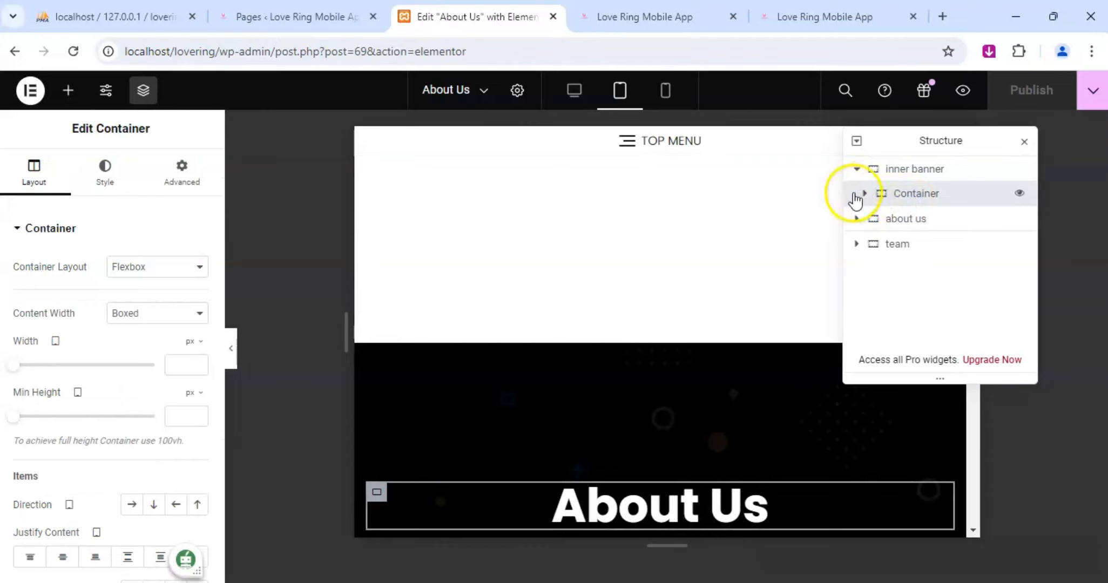
pyautogui.click(864, 194)
pyautogui.click(908, 218)
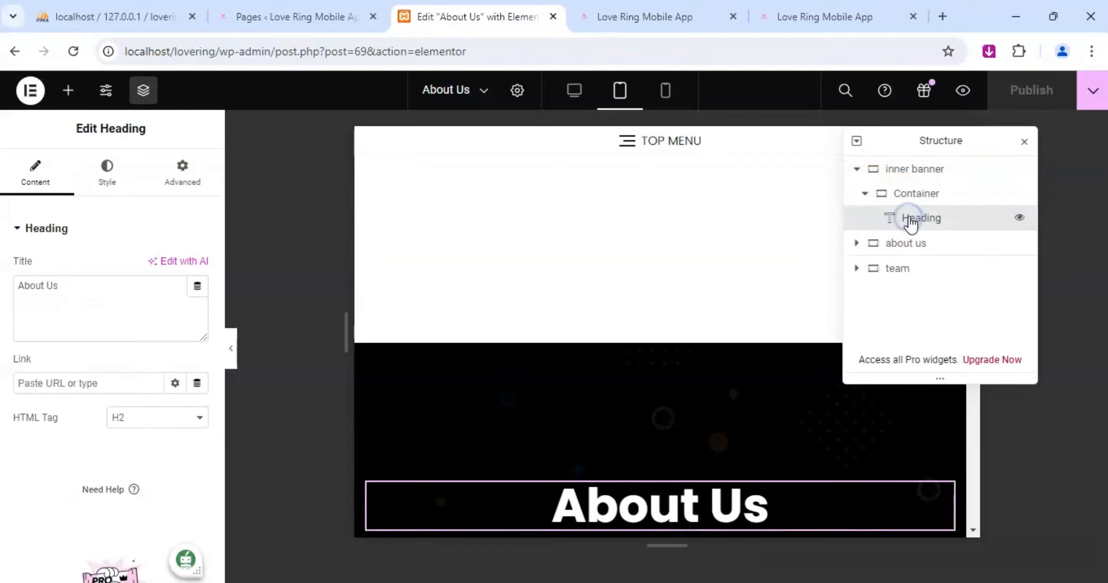
pyautogui.click(857, 169)
pyautogui.click(857, 170)
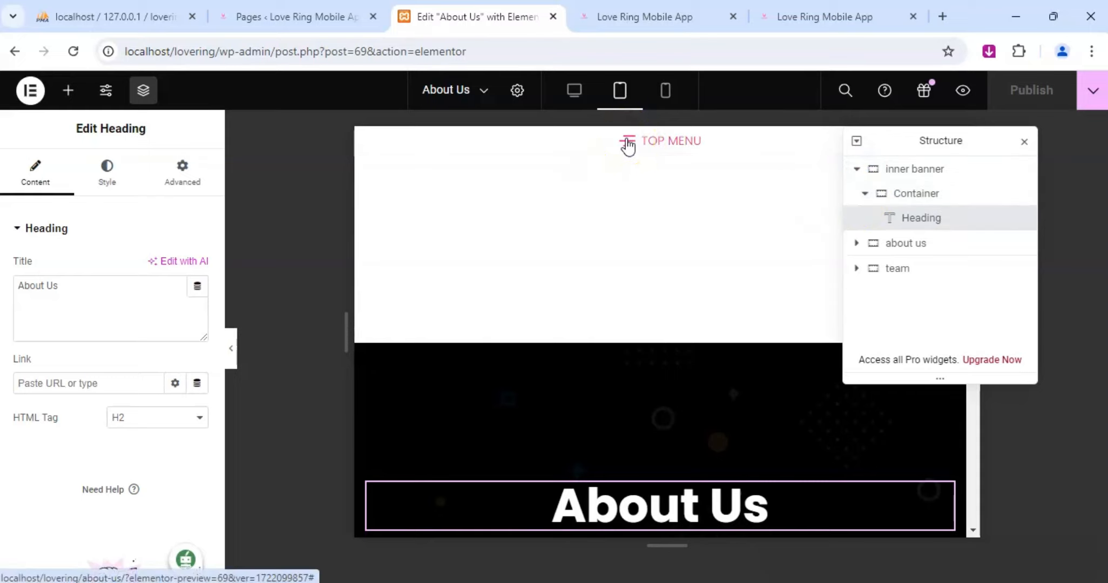
# Preview the About Us page in mobile portrait and try its header menu.
pyautogui.click(665, 98)
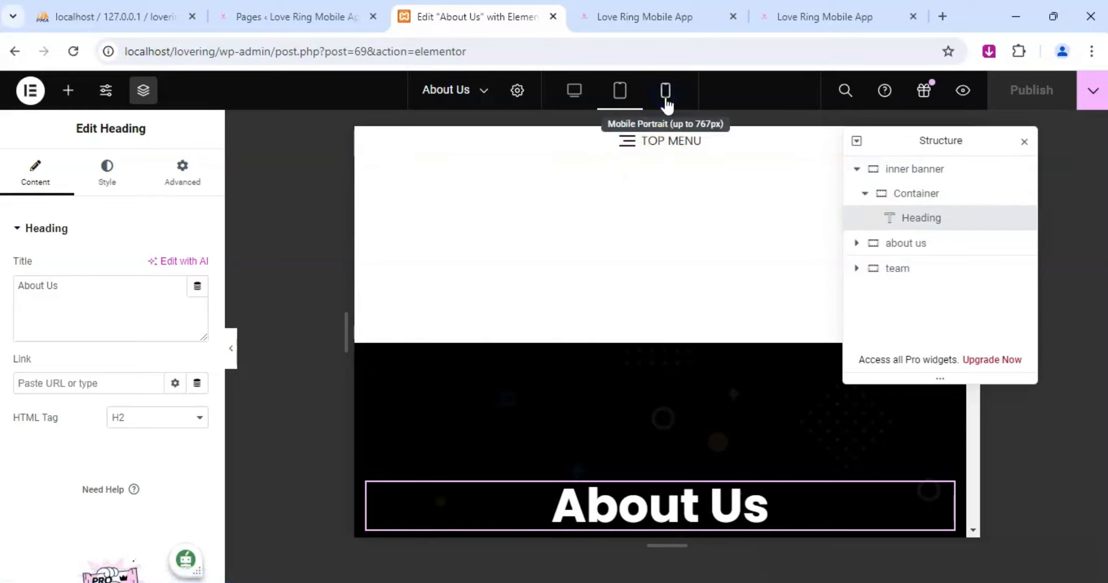
pyautogui.click(730, 178)
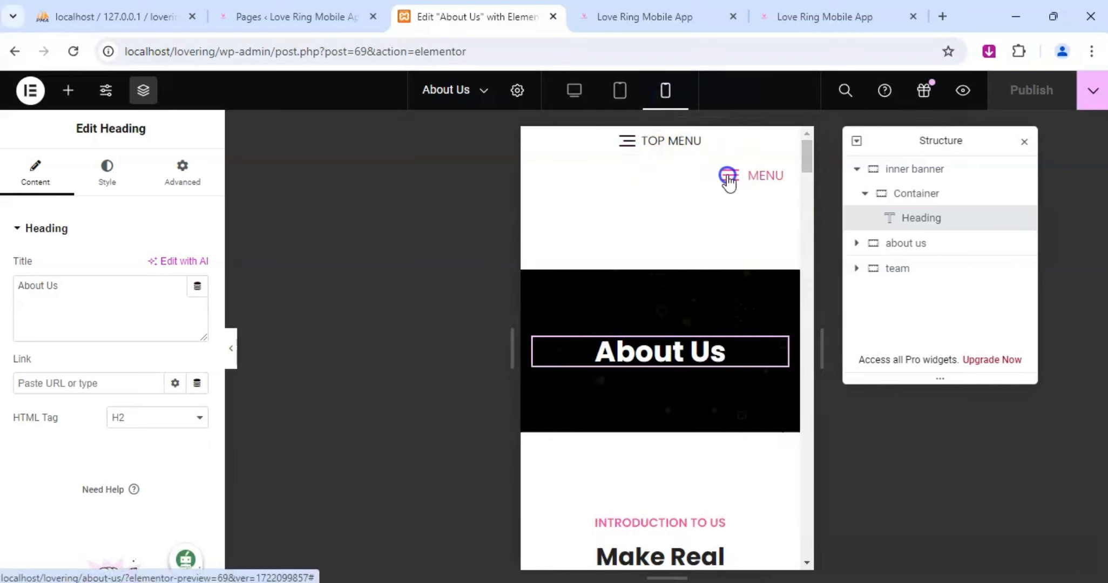
pyautogui.click(730, 178)
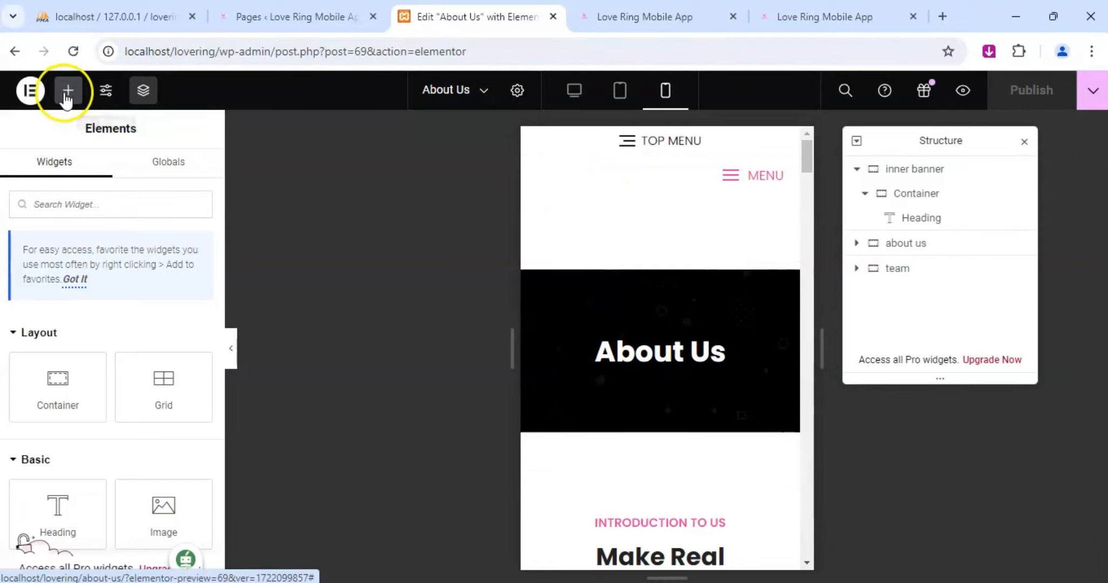
# Open the About Us page settings and look through the general options, including featured image and page layout.
pyautogui.click(517, 91)
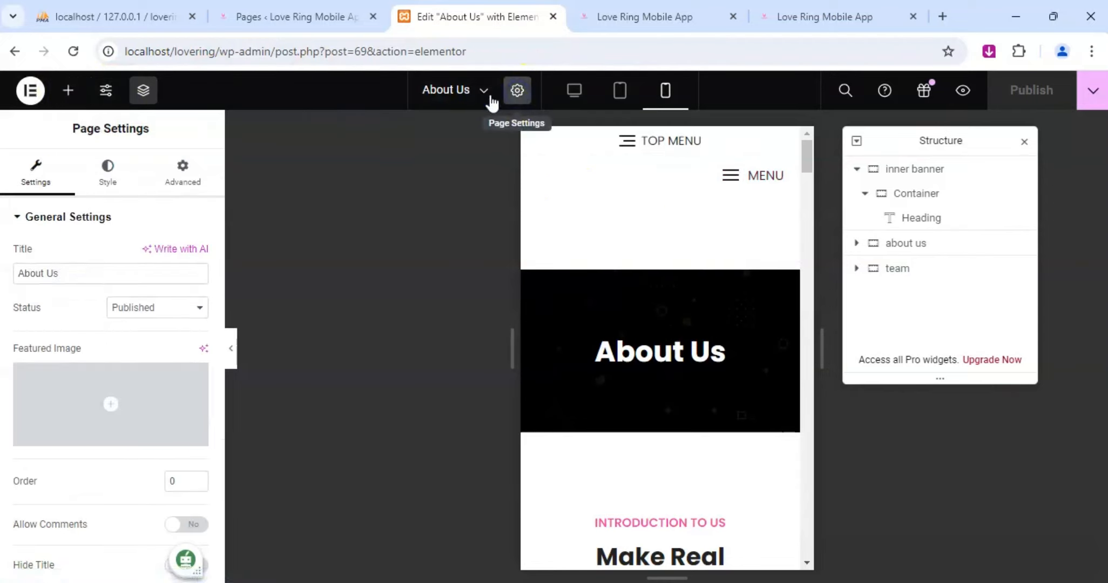
pyautogui.click(113, 311)
pyautogui.scroll(-3, 86, 238)
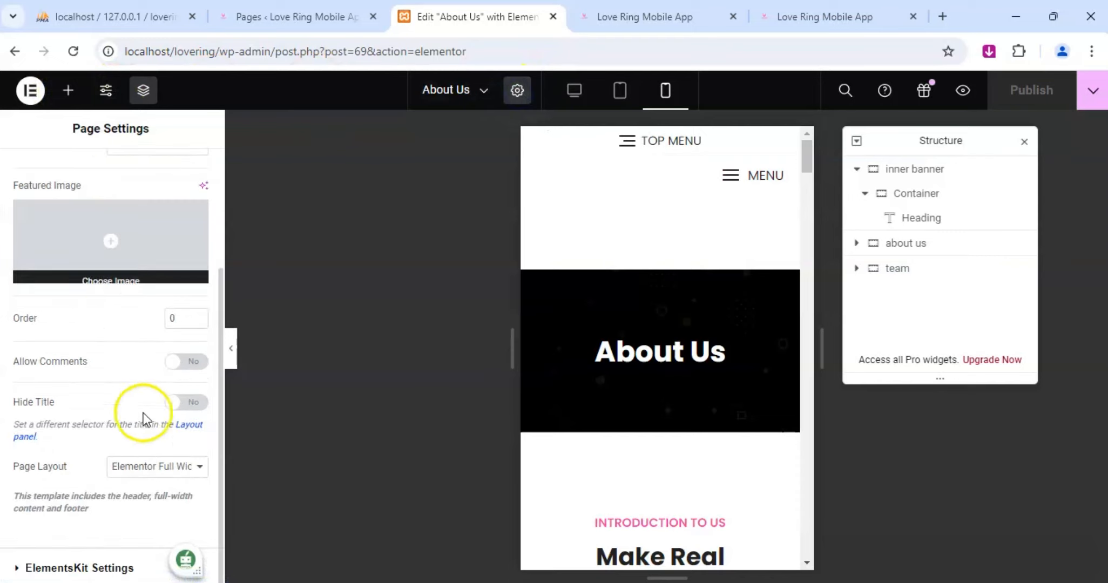
pyautogui.scroll(3, 144, 421)
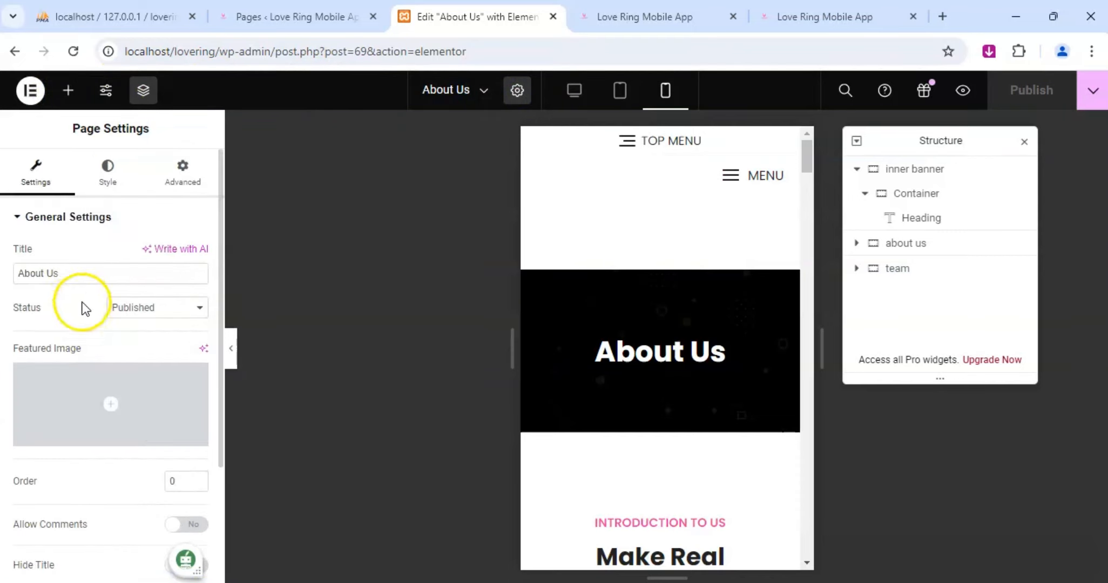
pyautogui.scroll(-3, 76, 314)
pyautogui.scroll(3, 108, 486)
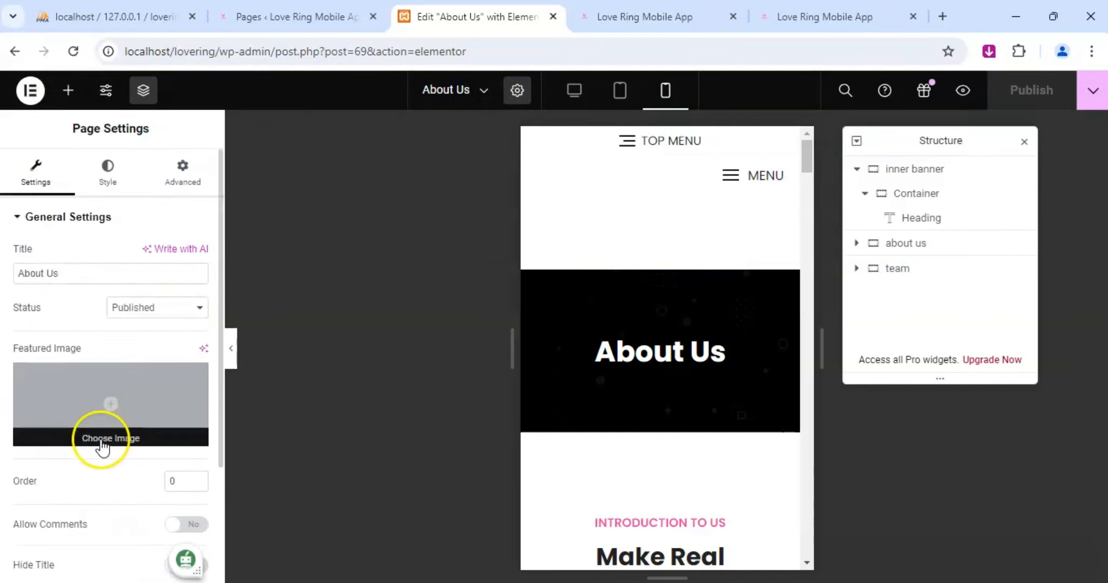
# Look through the About Us page's style and advanced settings, then return to the desktop view and close the structure overview.
pyautogui.click(107, 179)
pyautogui.click(178, 178)
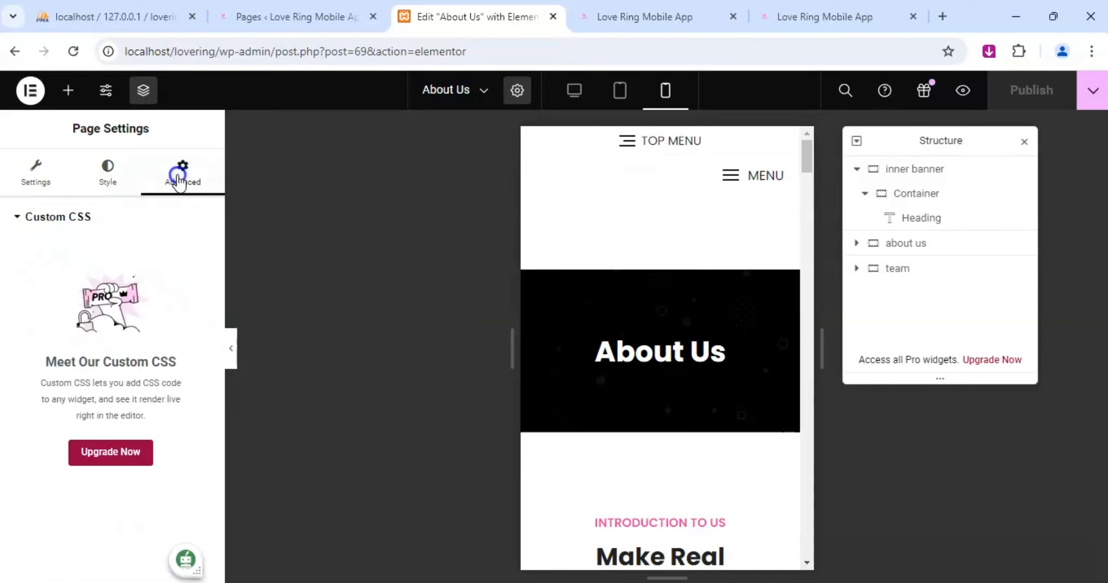
pyautogui.click(35, 178)
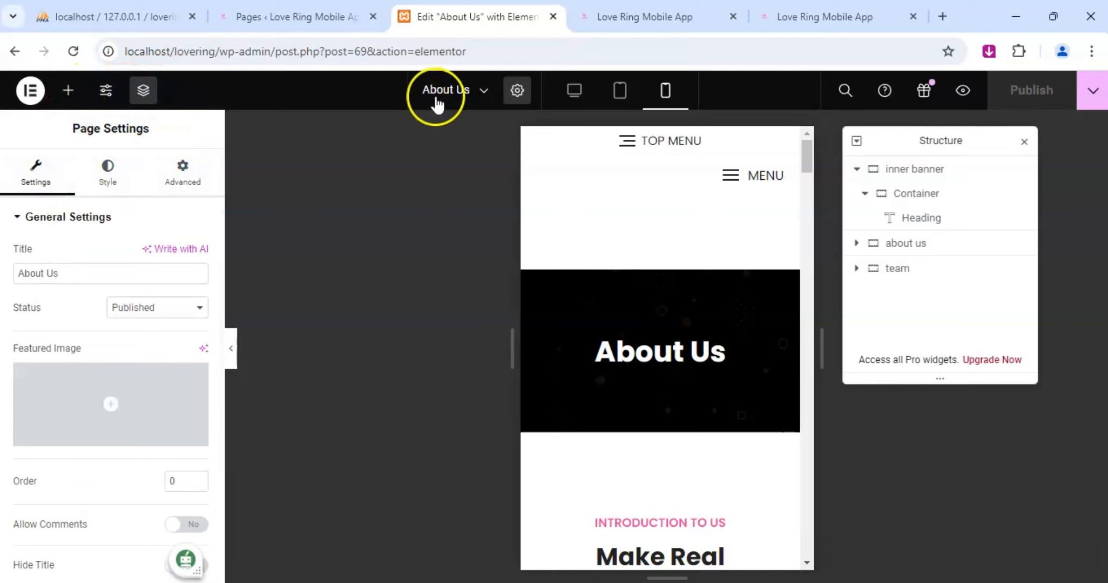
pyautogui.click(575, 90)
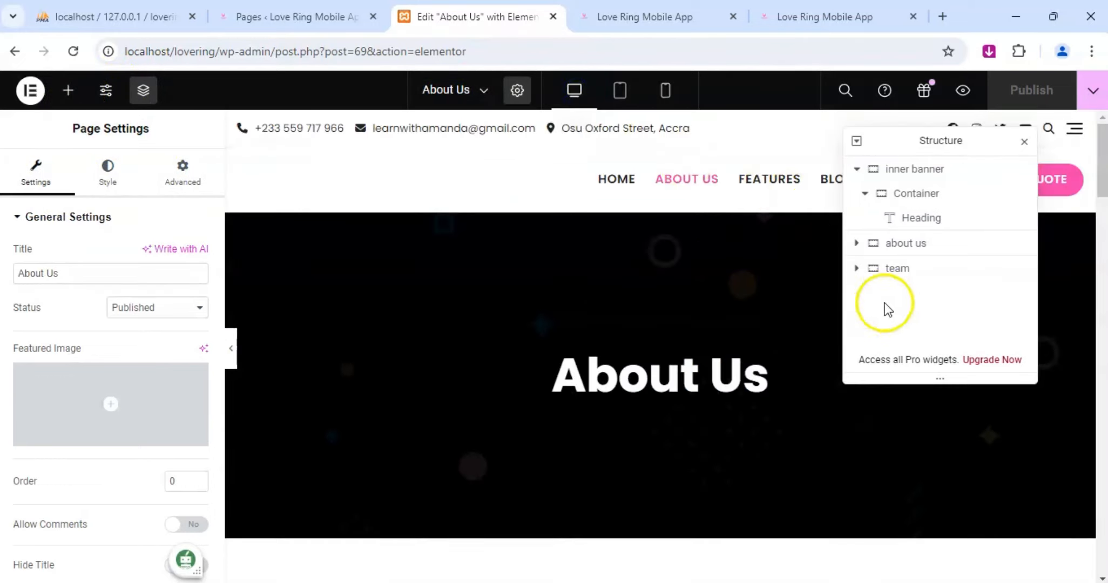
pyautogui.click(1024, 143)
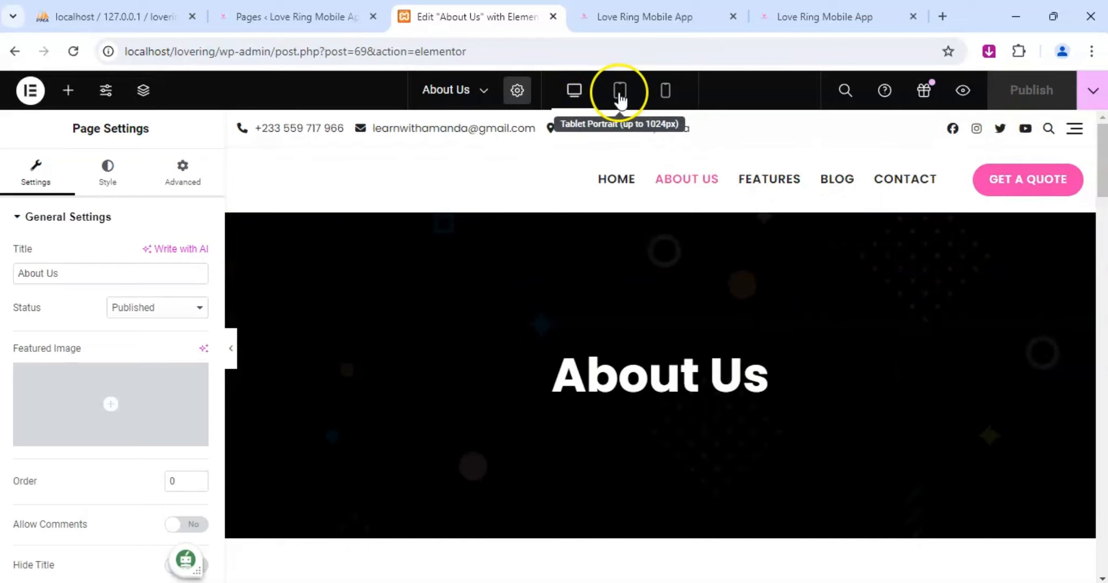
# Open the Features page for editing and preview its layout in desktop, tablet portrait and mobile portrait.
pyautogui.click(466, 97)
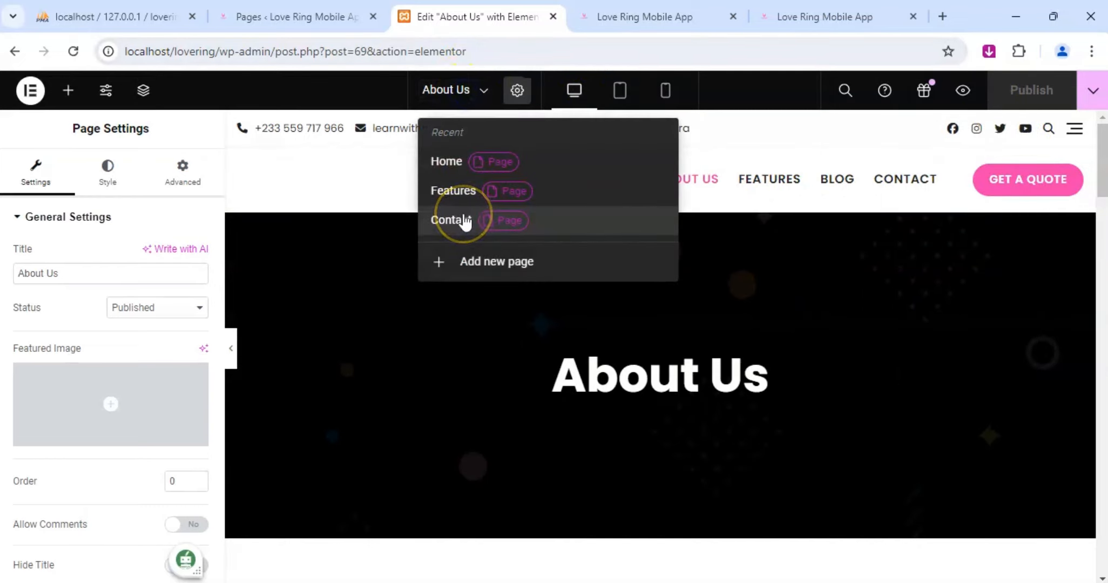
pyautogui.click(453, 191)
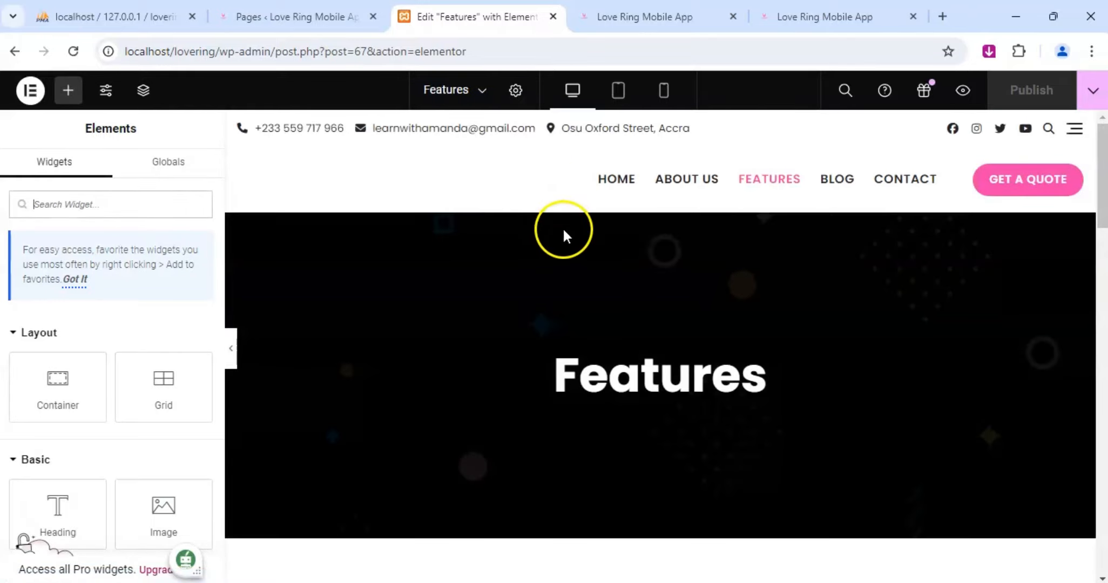
pyautogui.scroll(-5, 643, 205)
pyautogui.scroll(-10, 648, 222)
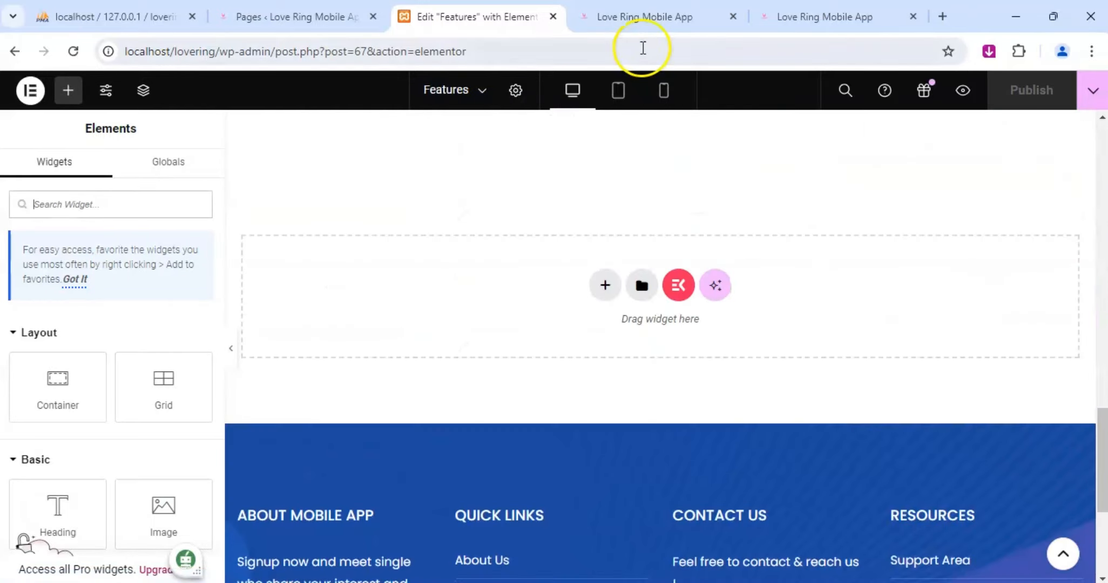
pyautogui.click(619, 97)
pyautogui.scroll(15, 631, 259)
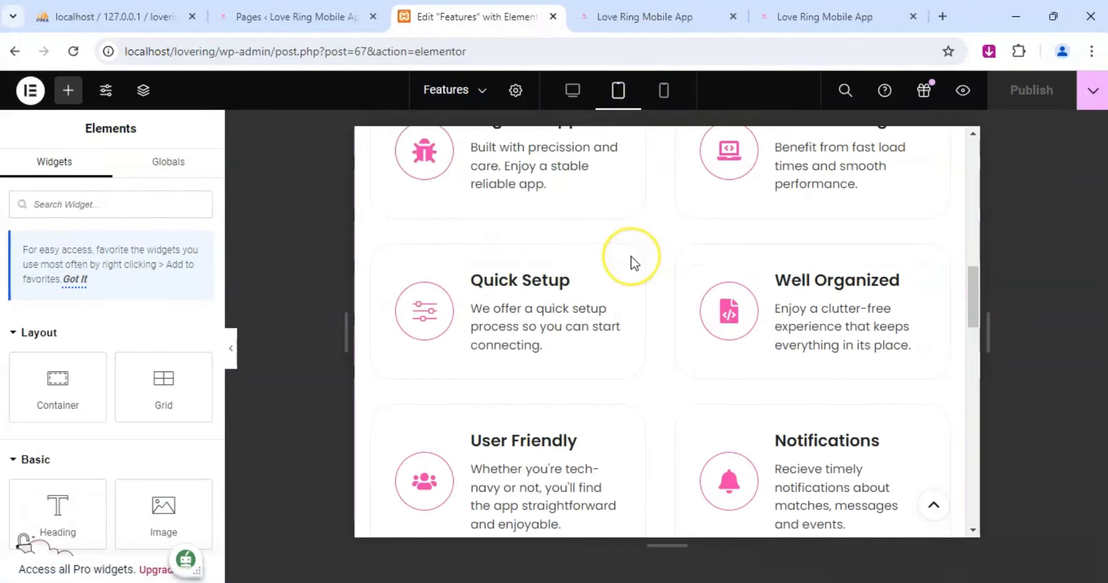
pyautogui.scroll(1, 739, 405)
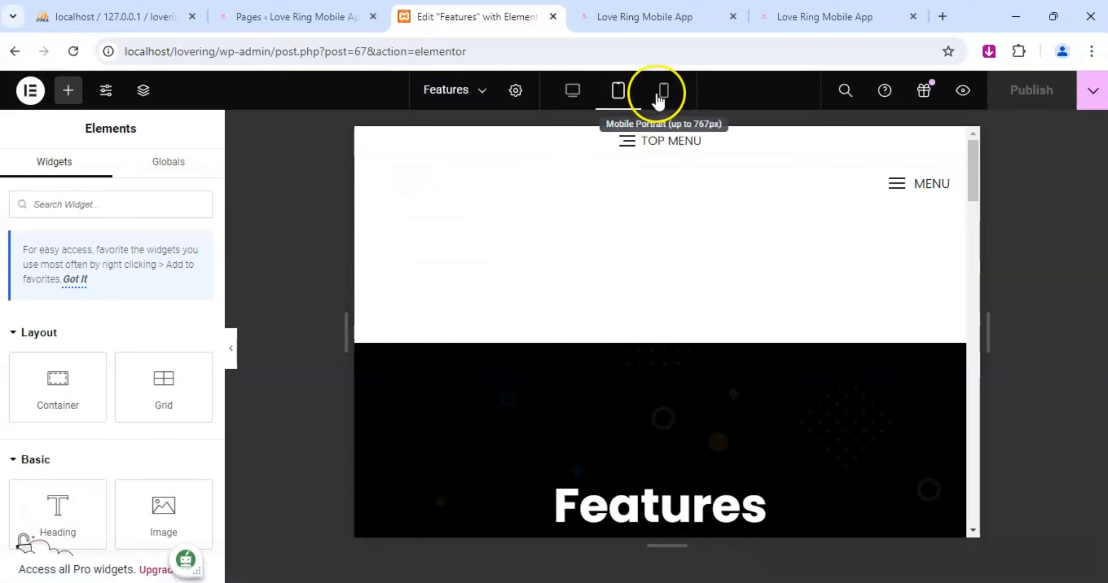
pyautogui.click(663, 91)
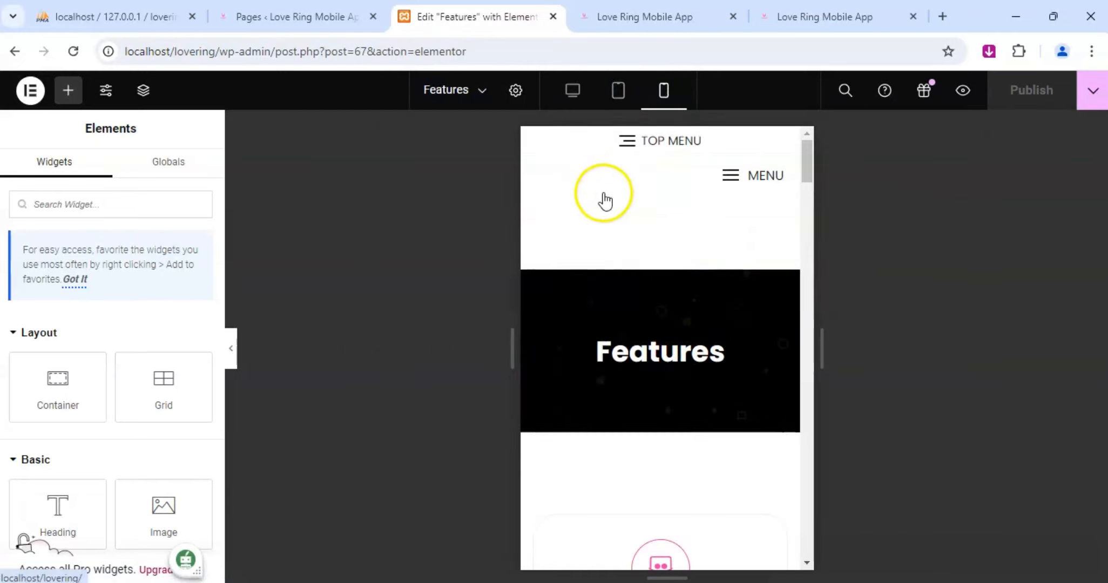
# Open the Features page settings and look through the general options, including status, featured image and page layout.
pyautogui.click(516, 90)
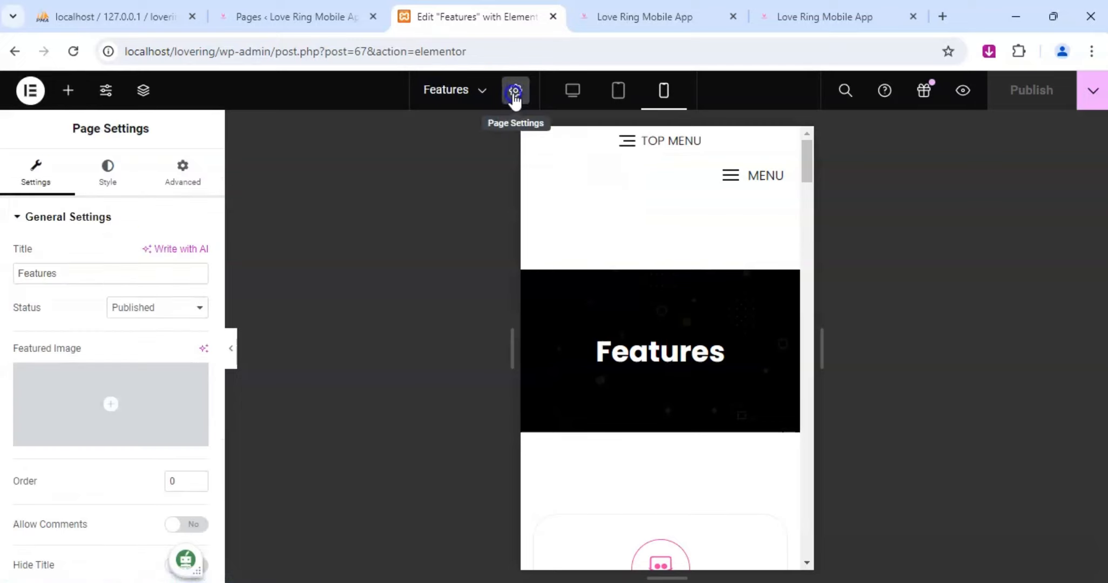
pyautogui.scroll(-3, 103, 360)
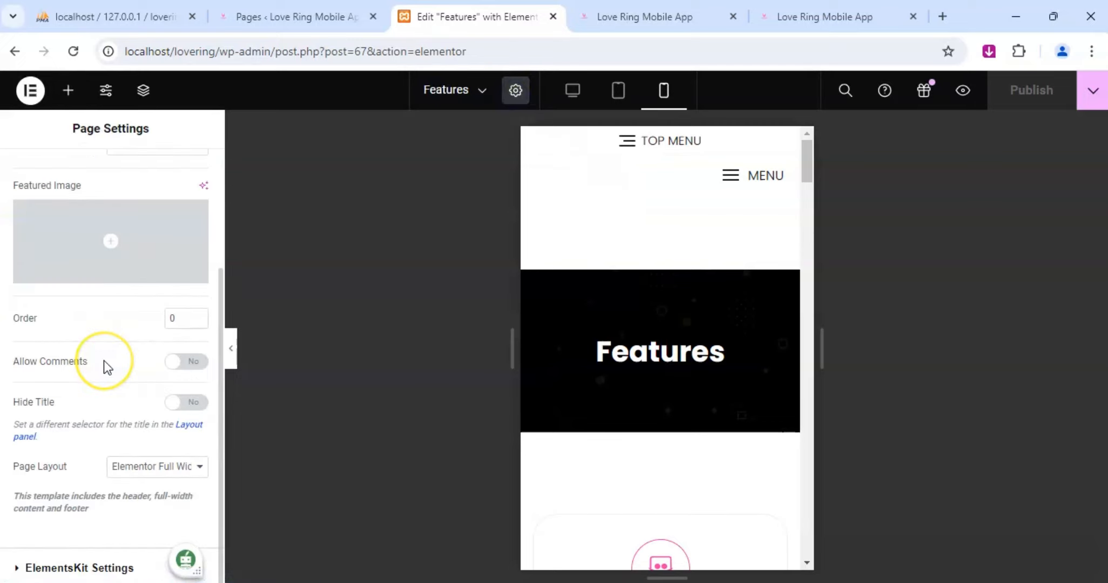
pyautogui.scroll(3, 107, 362)
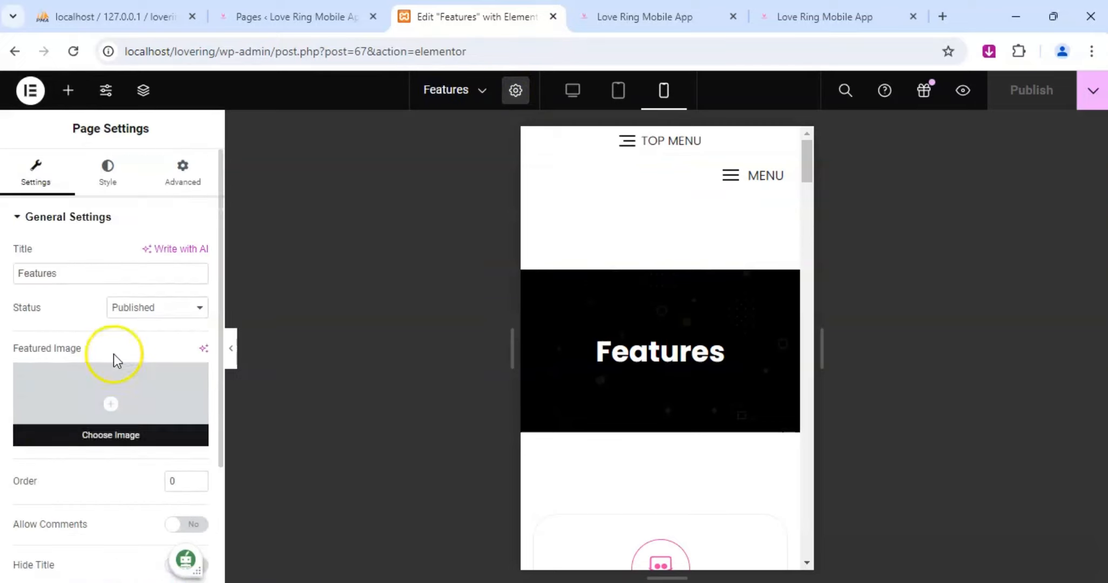
pyautogui.click(133, 307)
pyautogui.click(102, 266)
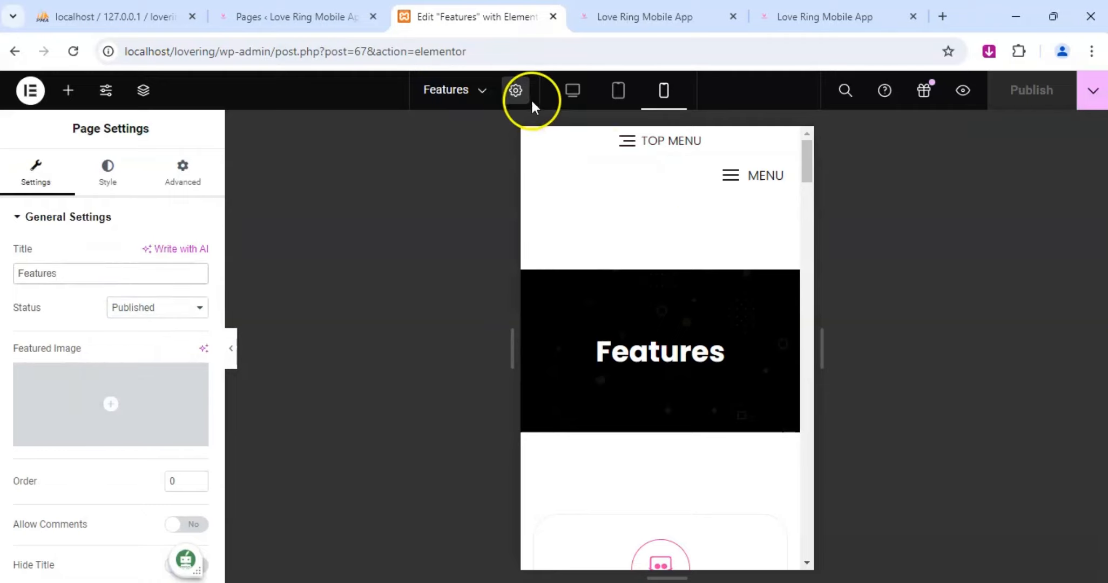
# Return to the desktop view, open the Contact page for editing and review its layout in desktop and tablet portrait.
pyautogui.click(573, 99)
pyautogui.click(462, 98)
pyautogui.click(462, 223)
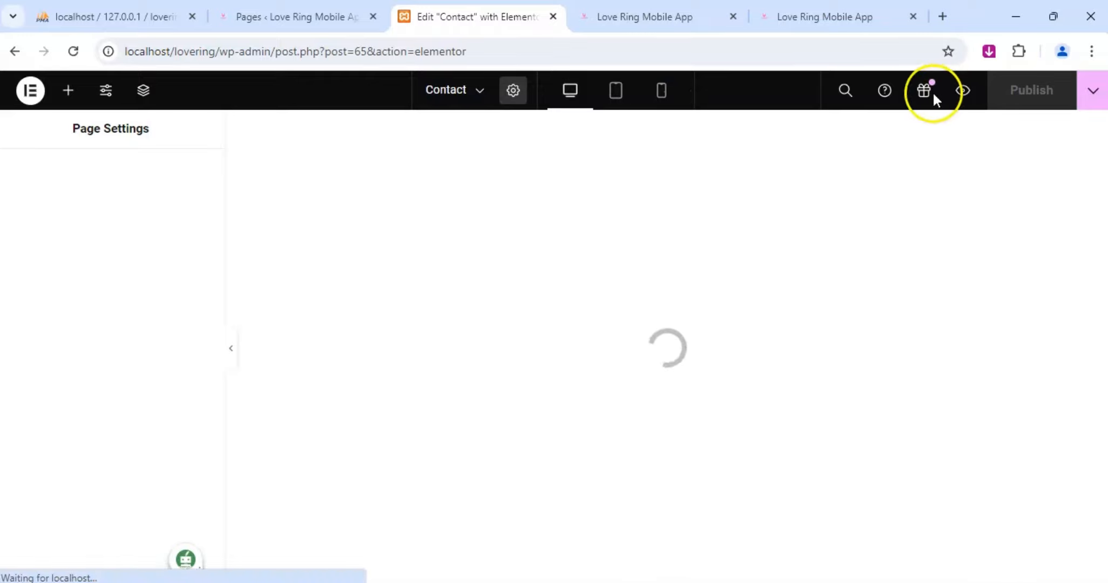
pyautogui.scroll(-5, 749, 403)
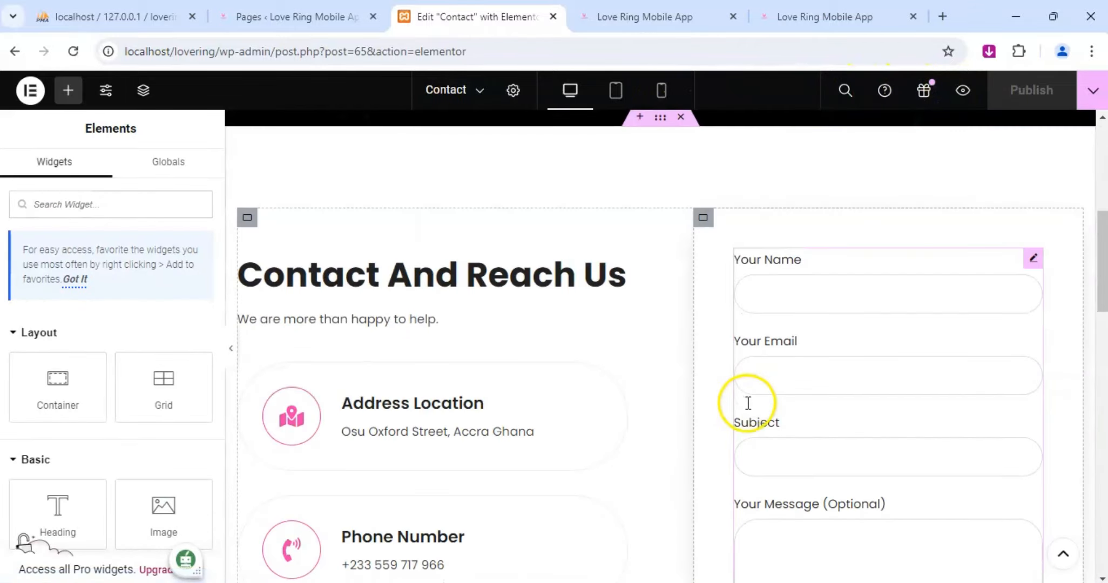
pyautogui.scroll(-8, 749, 403)
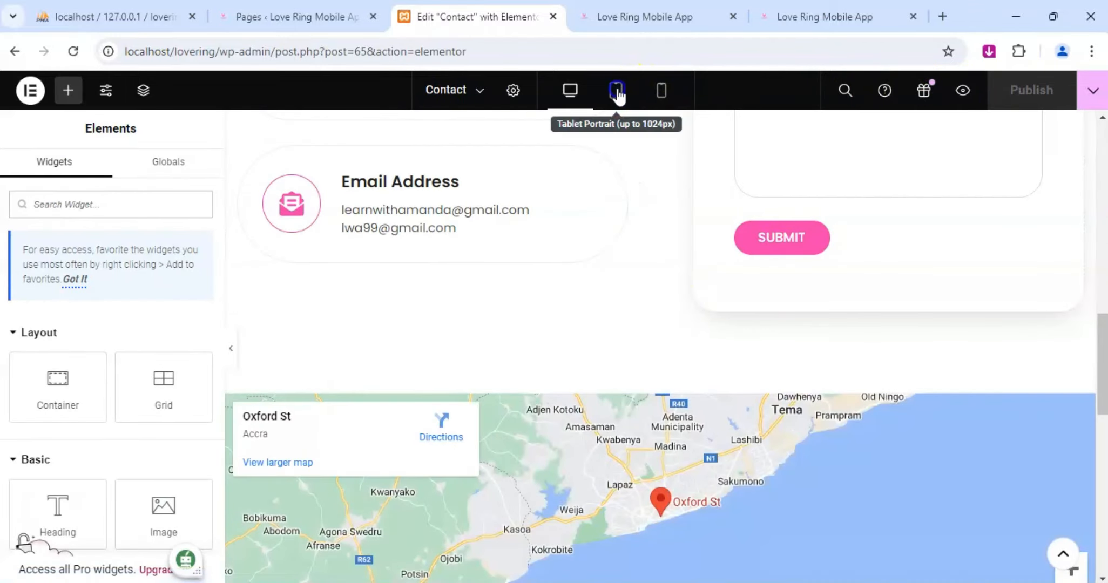
pyautogui.click(616, 90)
pyautogui.scroll(10, 604, 287)
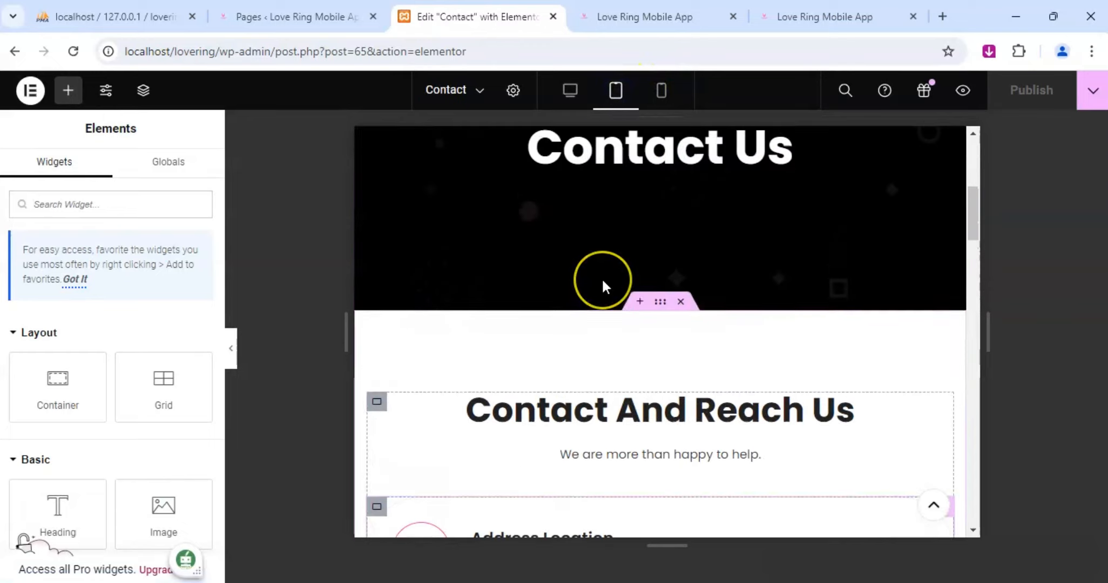
pyautogui.scroll(-10, 603, 286)
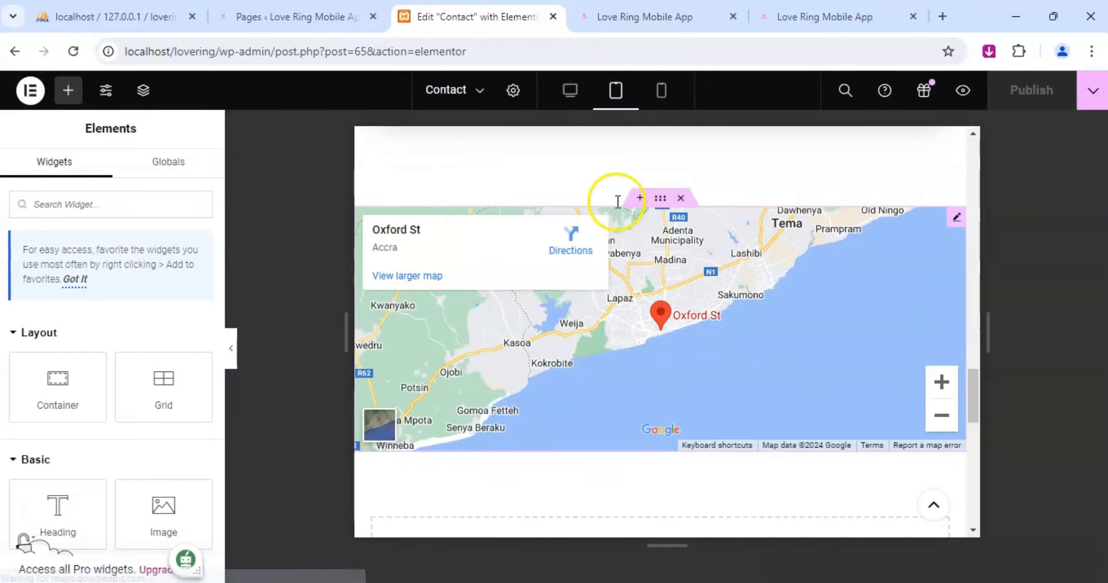
# Preview the Contact page in mobile portrait, examining the header, contact details, form, map and footer.
pyautogui.click(661, 90)
pyautogui.scroll(5, 654, 322)
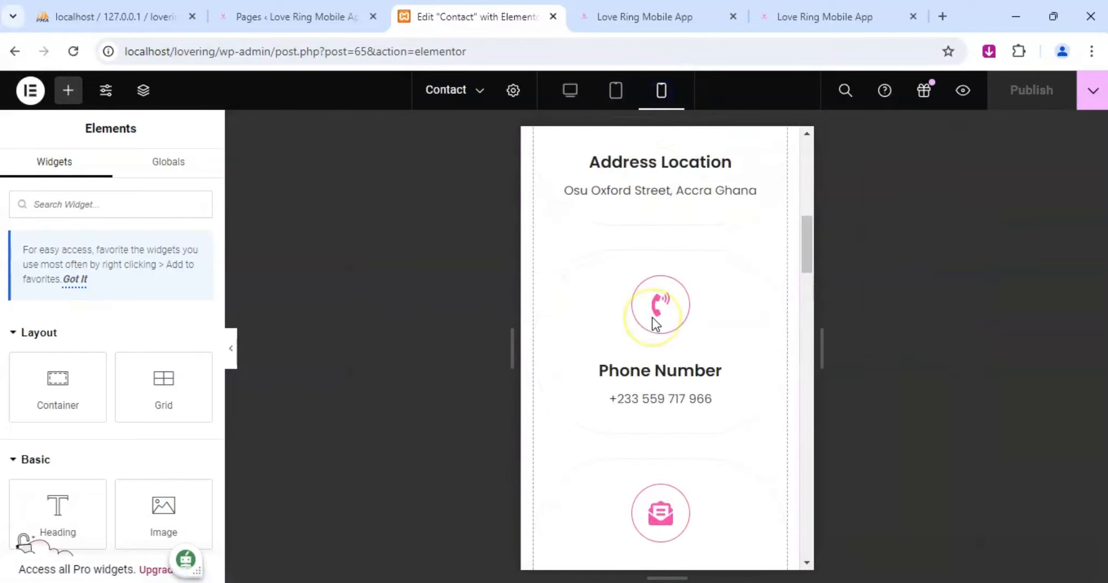
pyautogui.scroll(5, 654, 323)
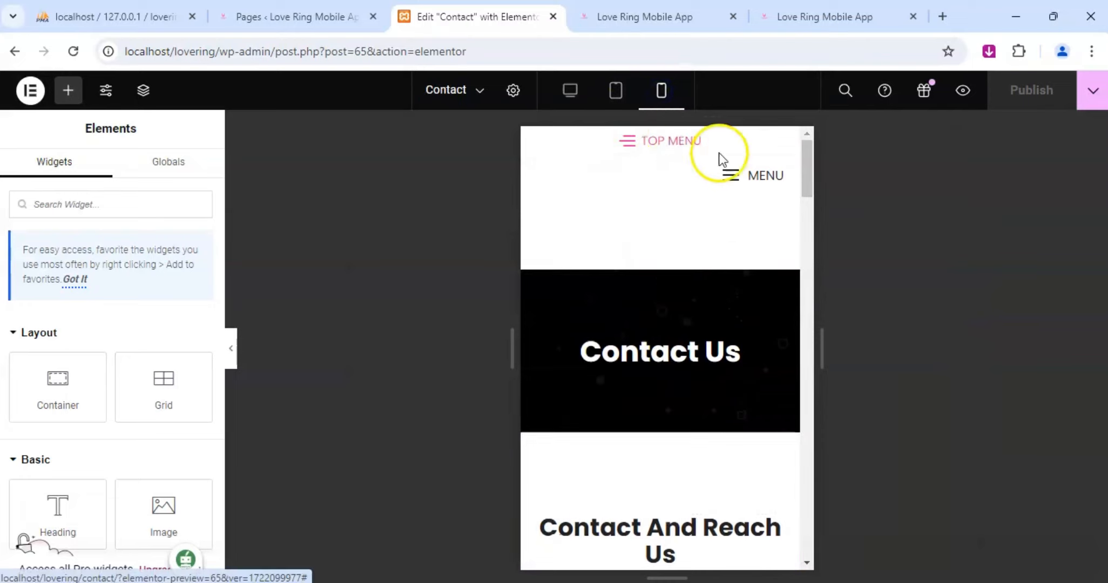
pyautogui.scroll(-5, 741, 184)
pyautogui.scroll(-12, 742, 187)
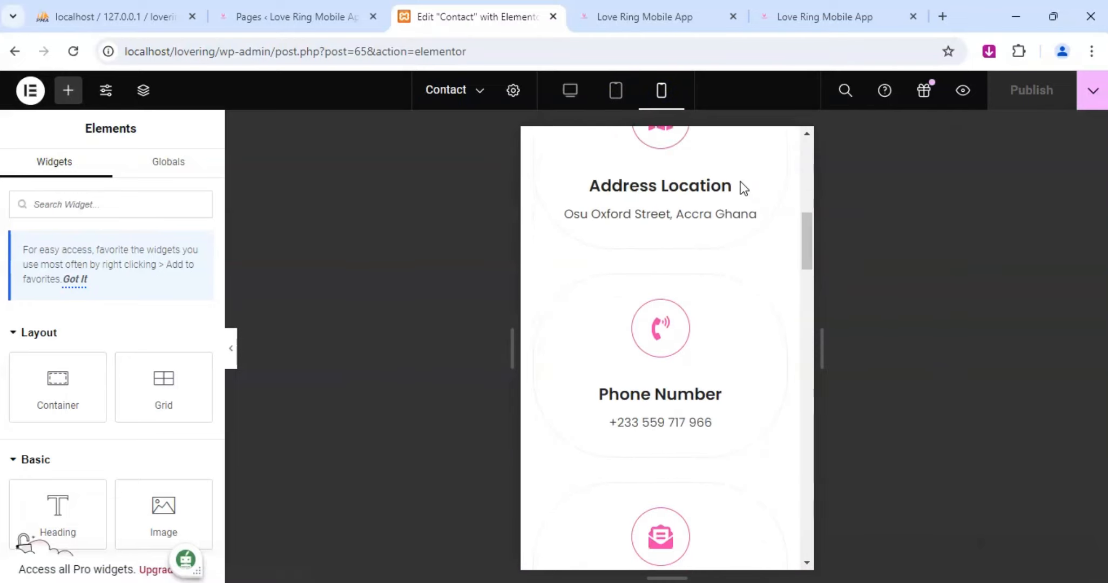
pyautogui.scroll(-10, 741, 183)
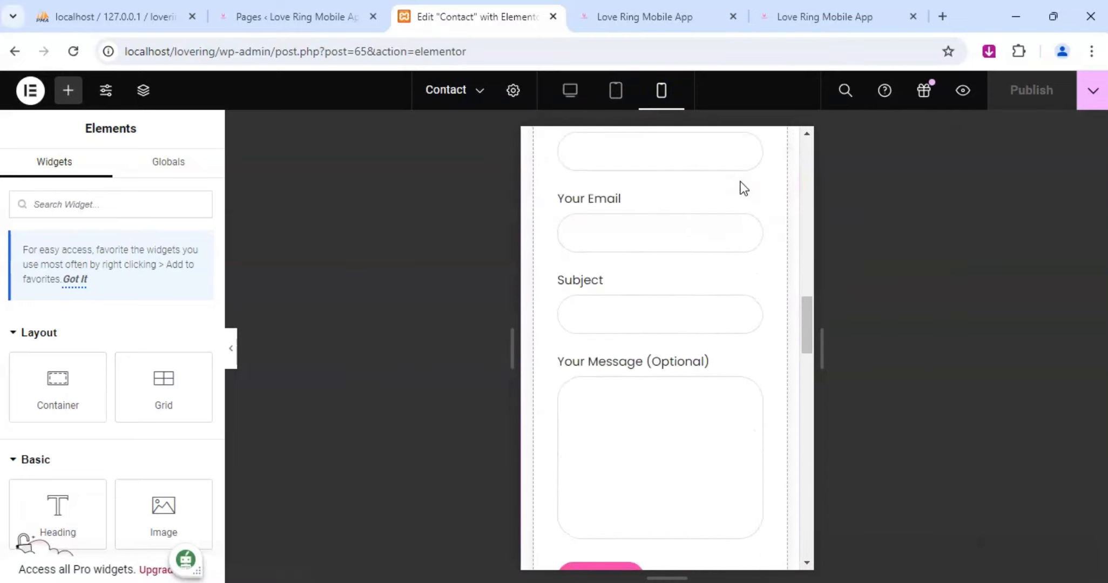
pyautogui.scroll(-10, 742, 181)
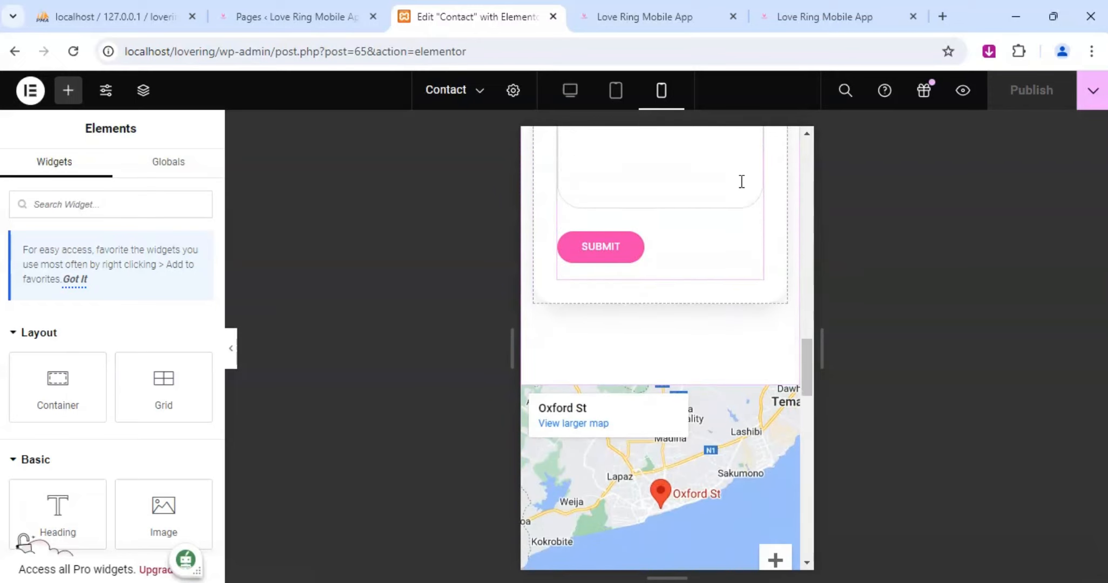
pyautogui.scroll(-10, 740, 181)
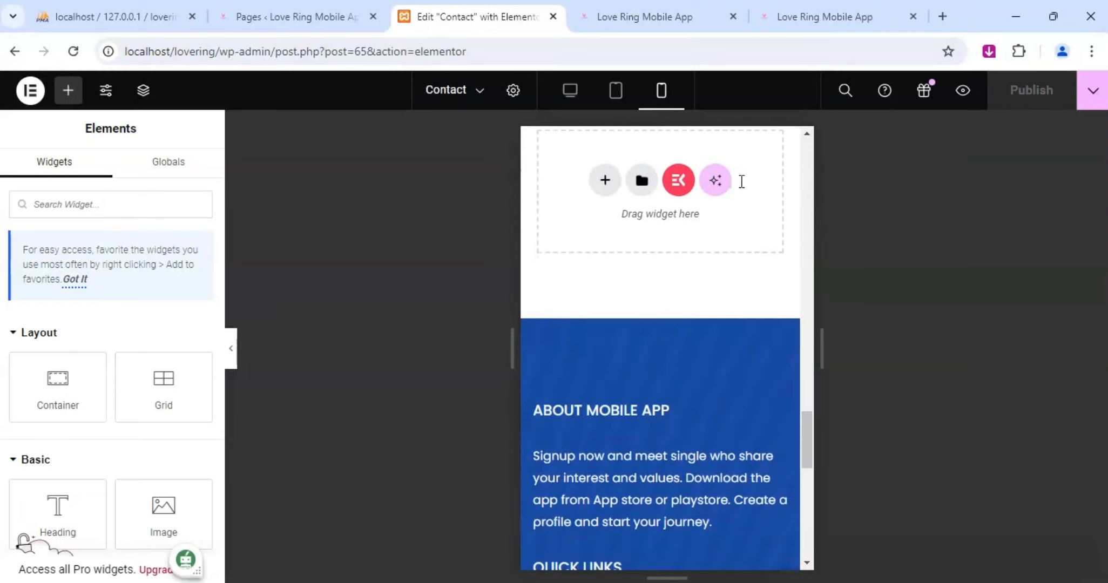
pyautogui.scroll(-5, 741, 183)
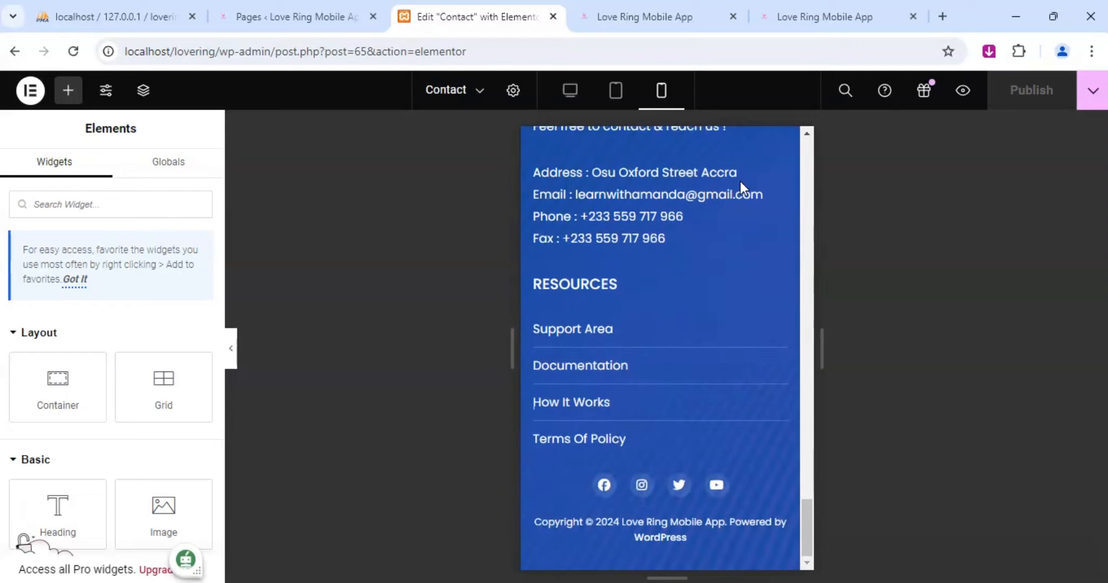
pyautogui.scroll(15, 614, 265)
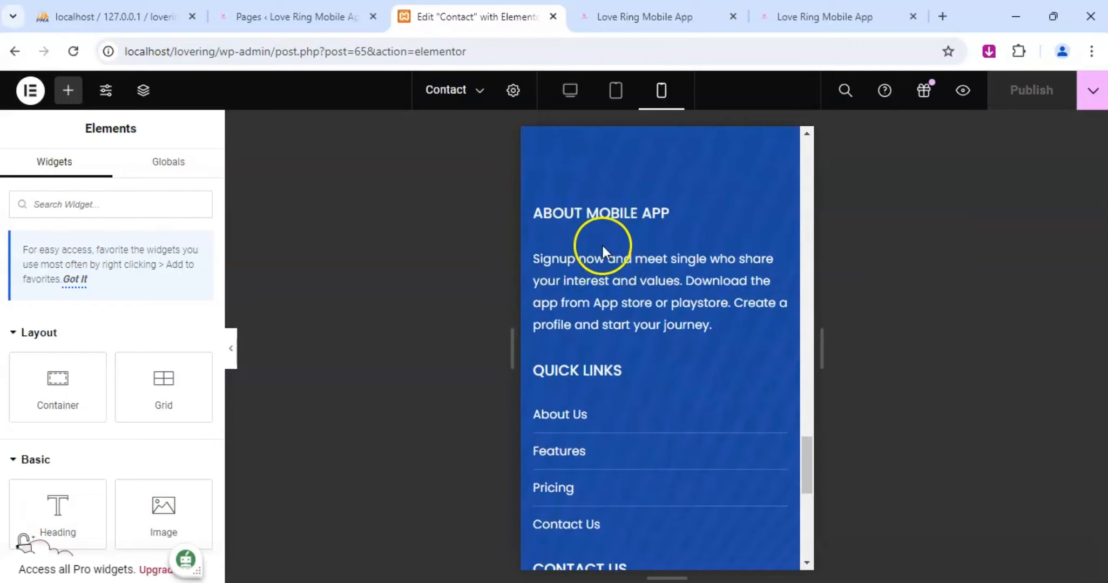
pyautogui.scroll(15, 597, 241)
# Switch the preview back to desktop and open the Home page for editing.
pyautogui.click(573, 93)
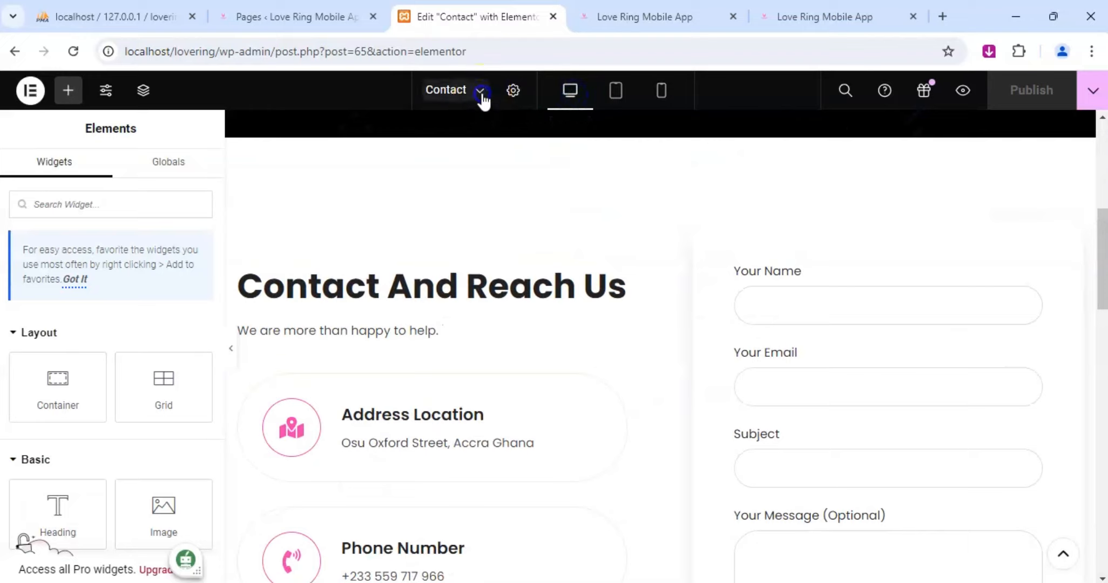
pyautogui.click(479, 91)
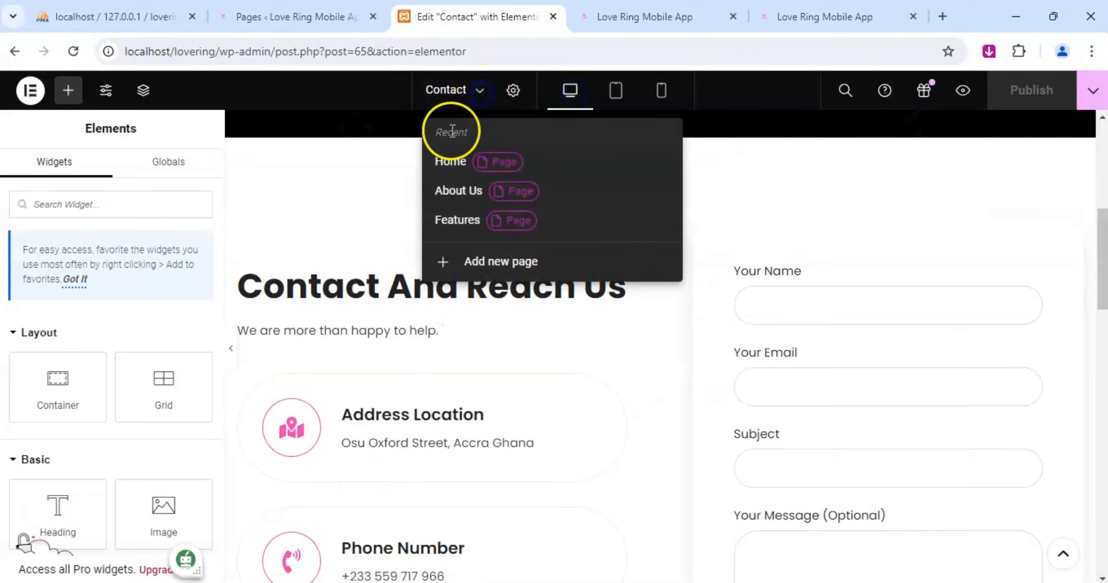
pyautogui.click(464, 162)
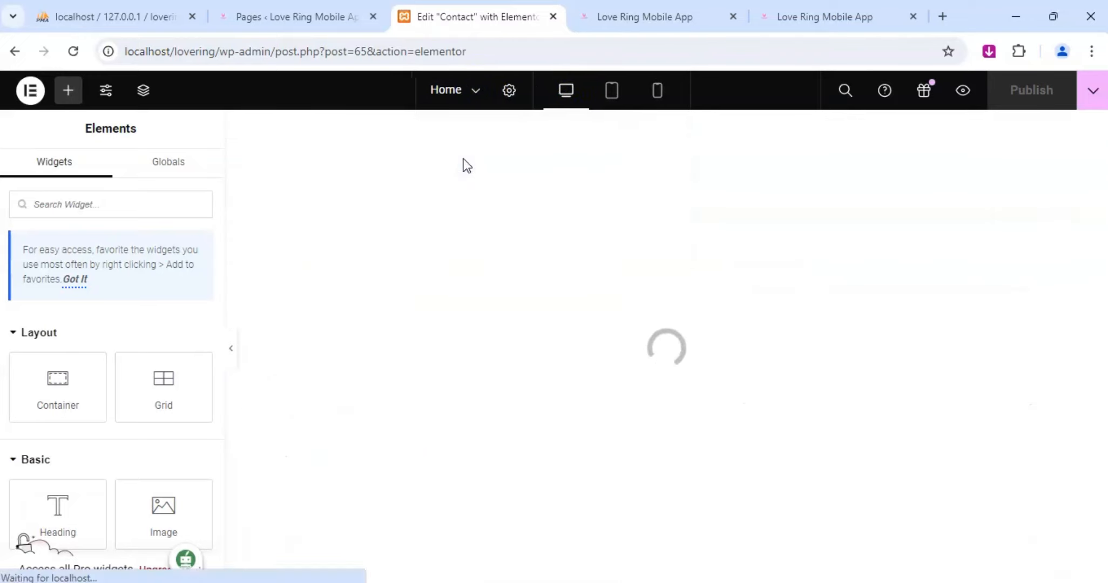
pyautogui.click(631, 202)
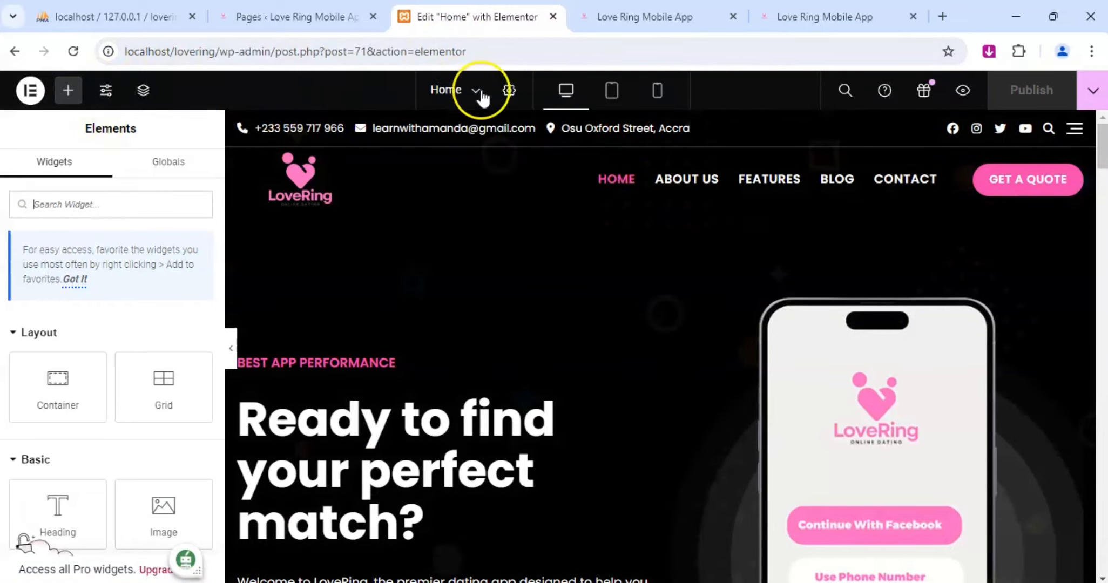
# Open the Home page settings and enable Onepage Scroll under ElementsKit Settings.
pyautogui.click(508, 96)
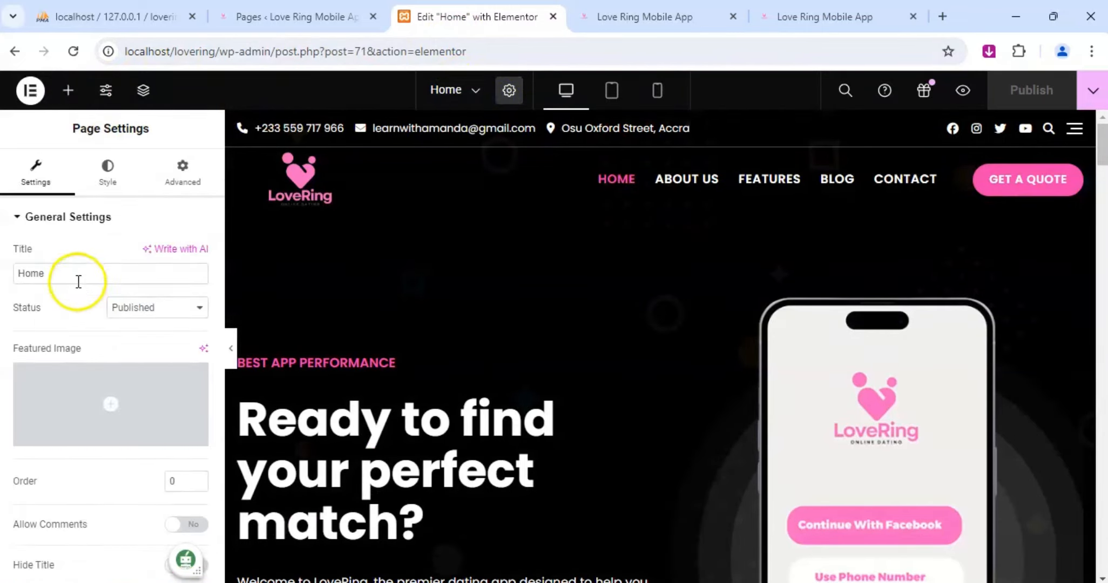
pyautogui.scroll(-3, 117, 338)
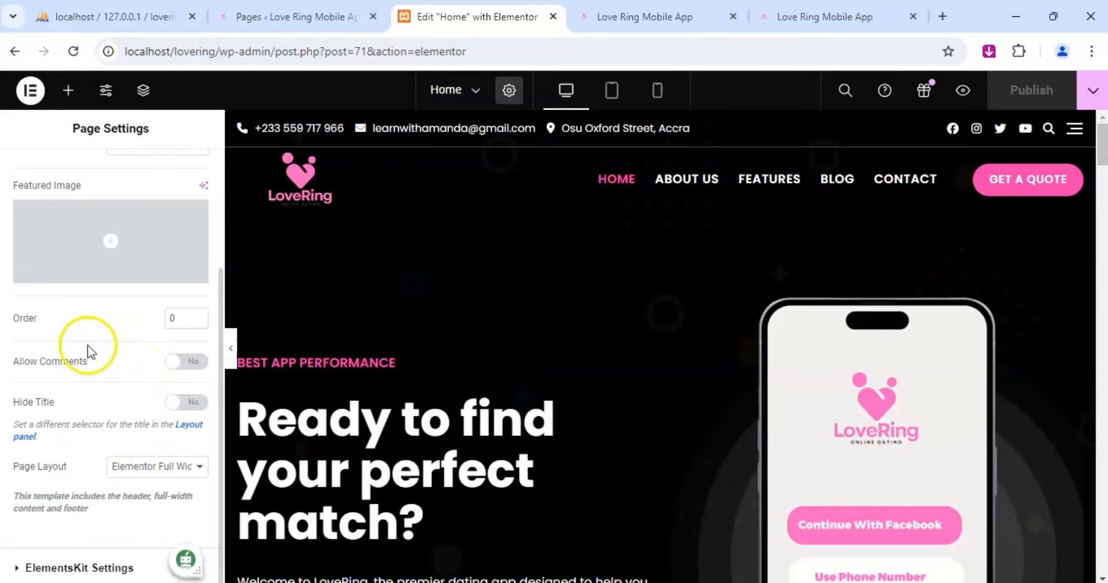
pyautogui.click(82, 568)
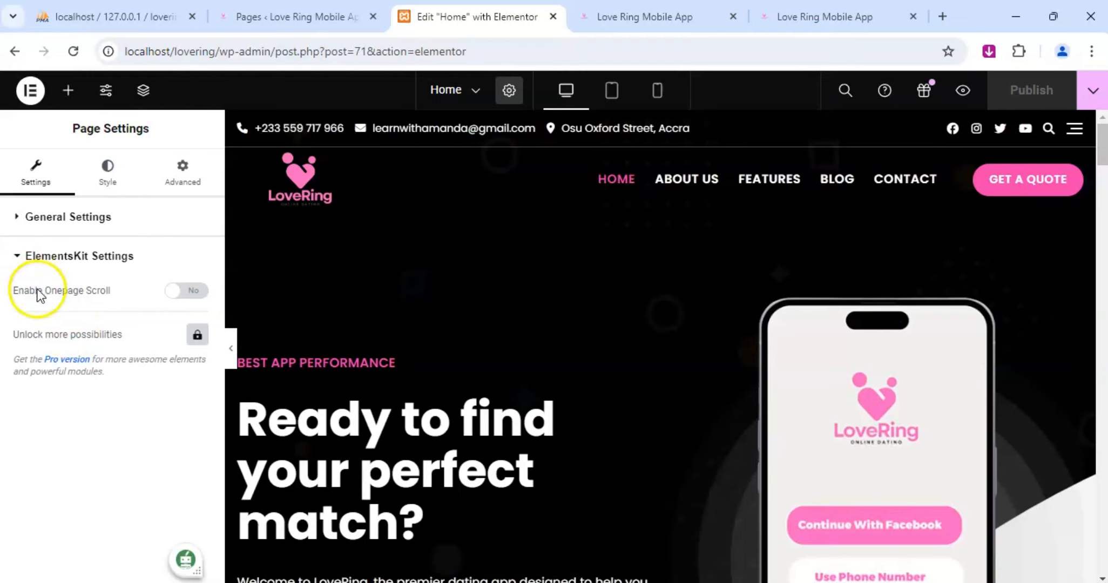
pyautogui.click(173, 296)
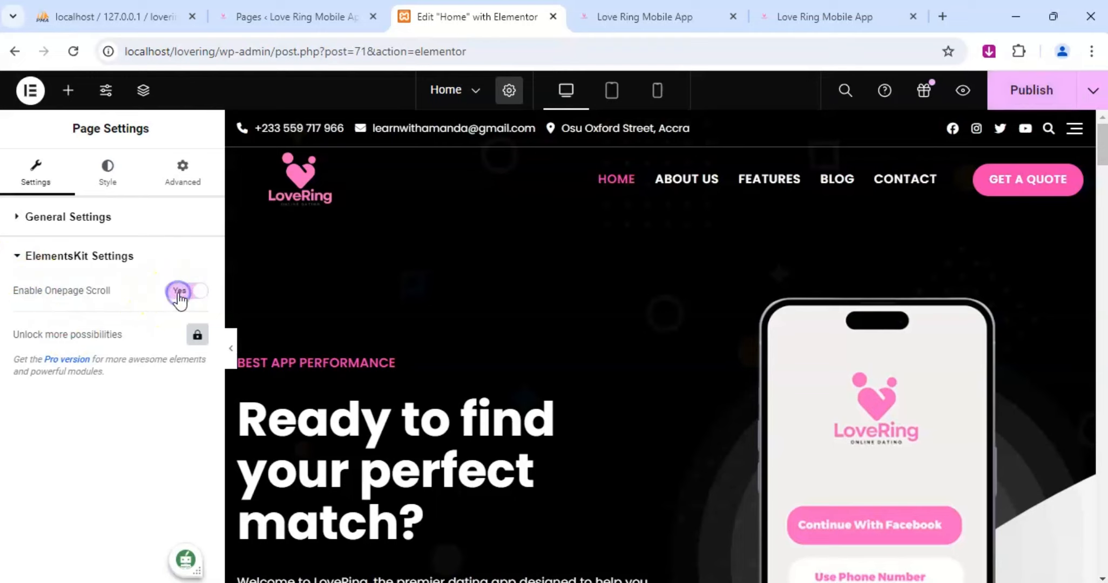
# Turn off Onepage Scroll for the Home page, publish the change and look at the live site.
pyautogui.scroll(-10, 1048, 354)
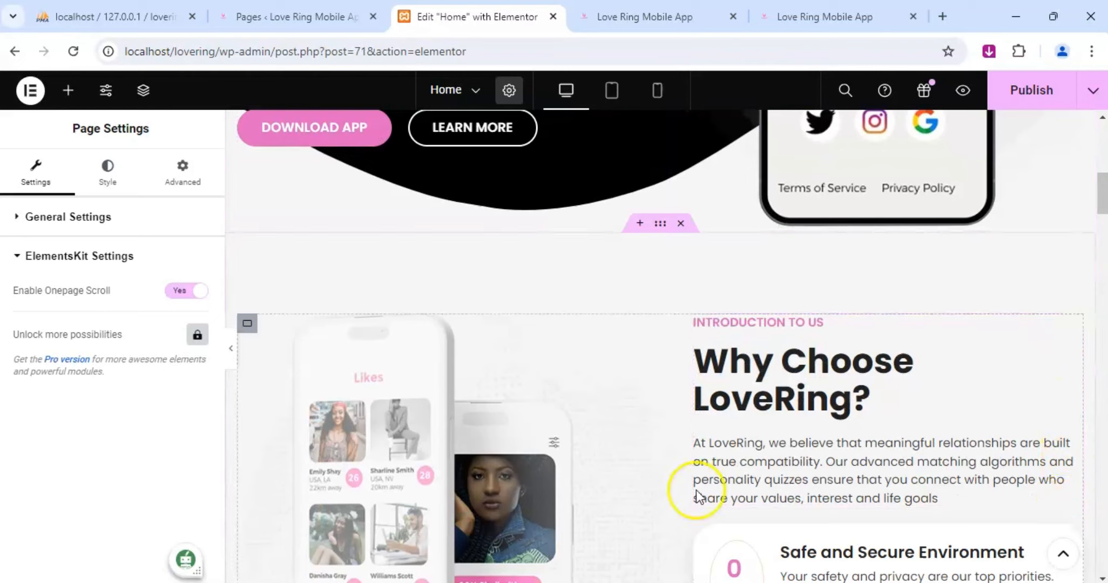
pyautogui.click(199, 291)
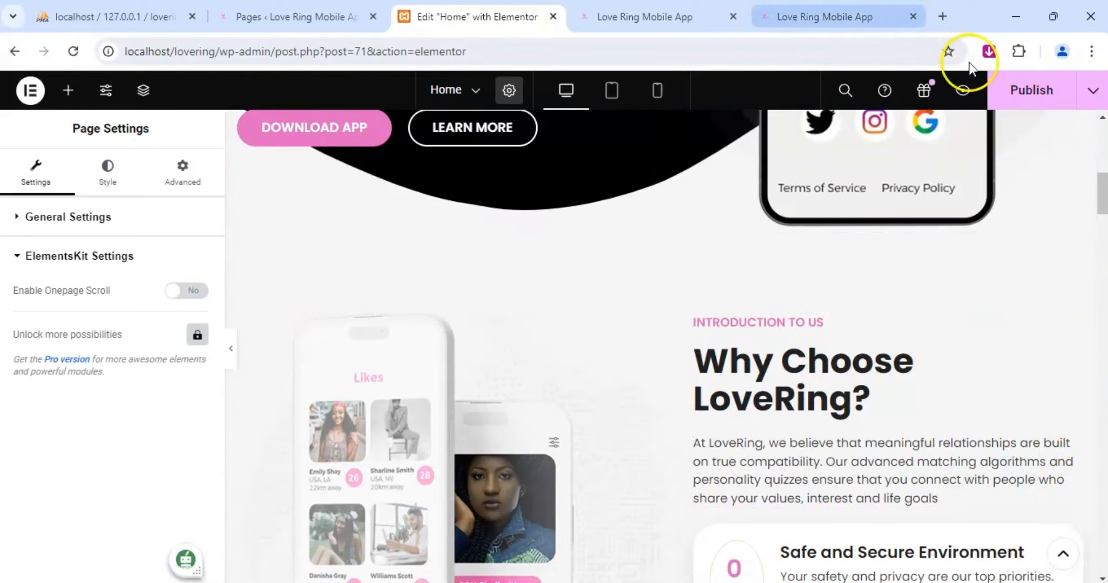
pyautogui.click(1029, 97)
pyautogui.click(647, 11)
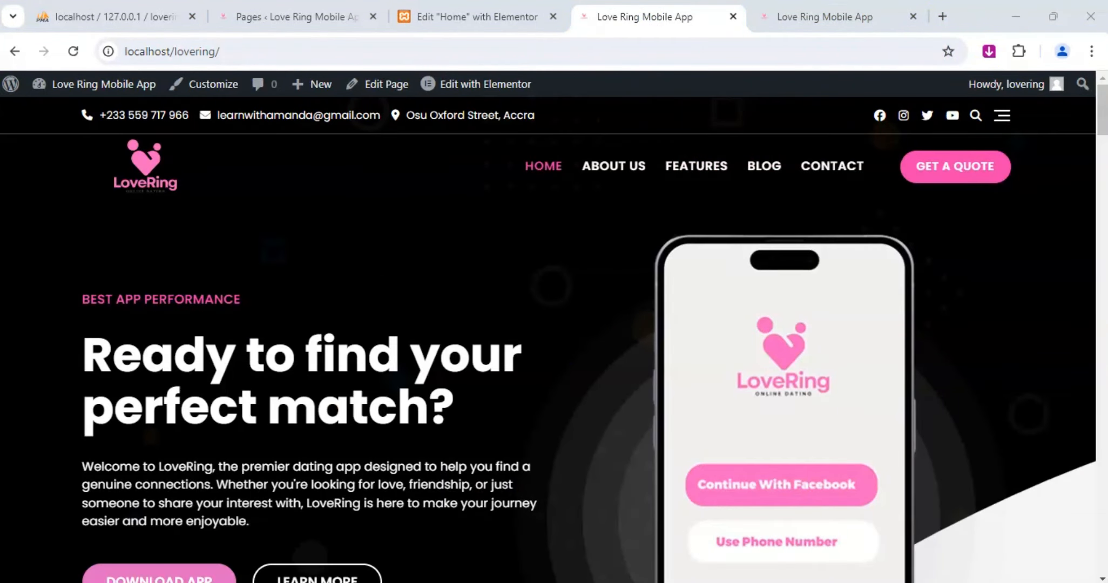
pyautogui.click(470, 16)
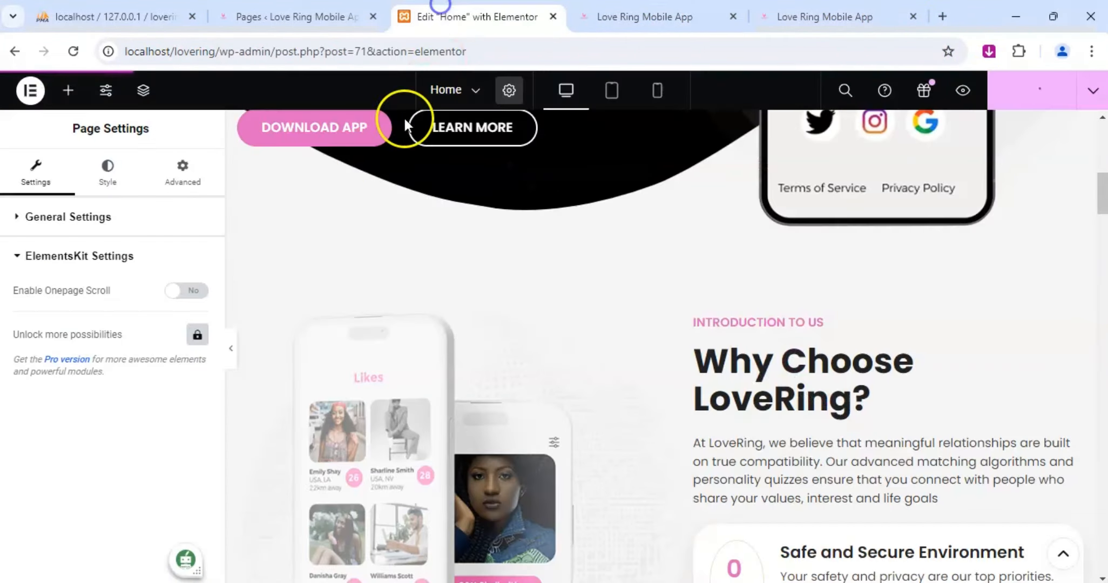
# Enable Onepage Scroll for the Home page, publish it and reload the live preview.
pyautogui.click(184, 294)
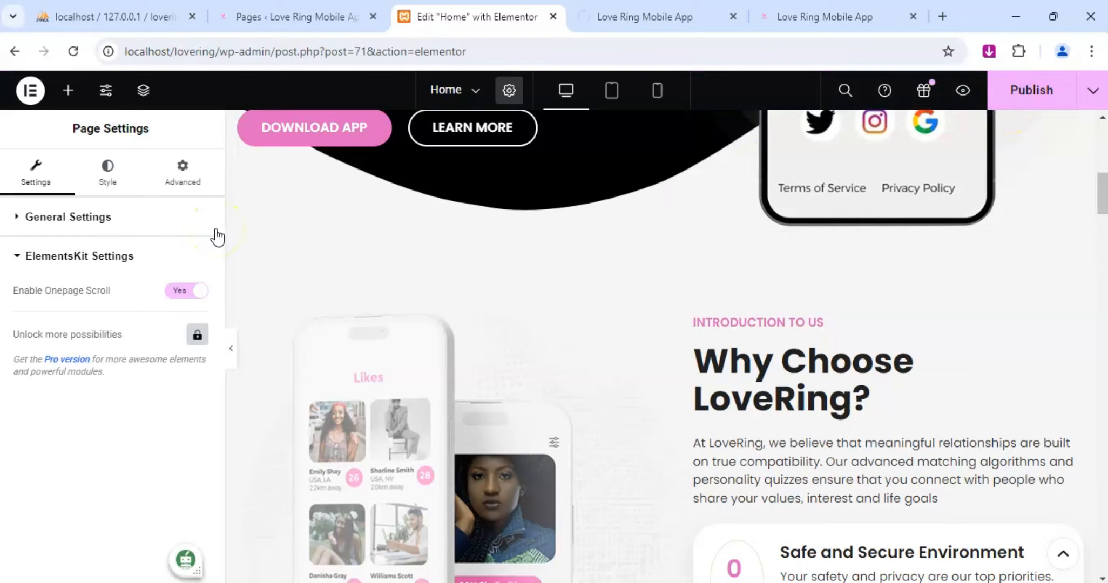
pyautogui.click(1015, 105)
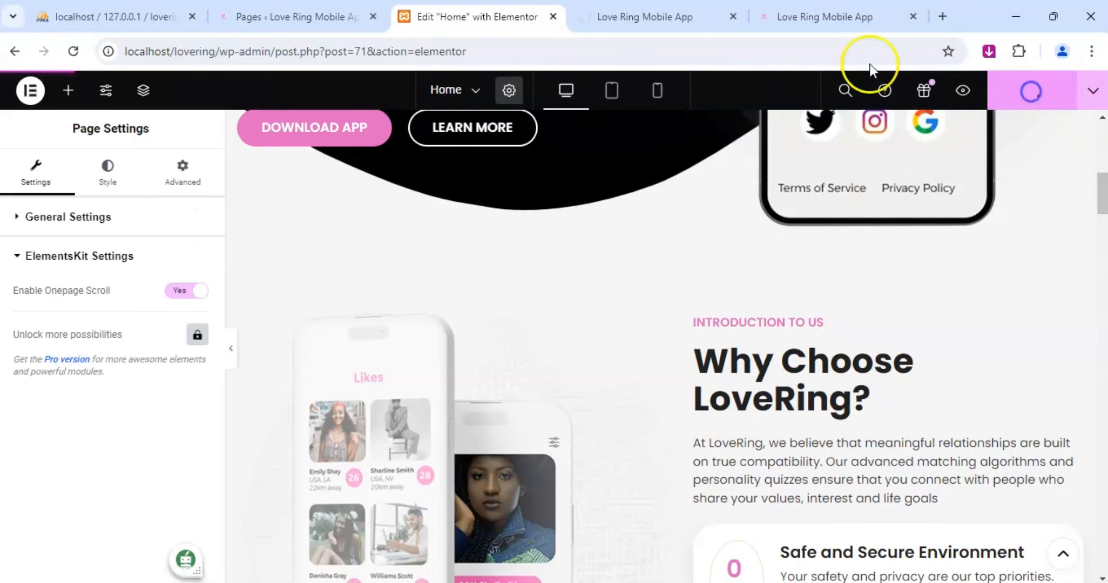
pyautogui.click(642, 8)
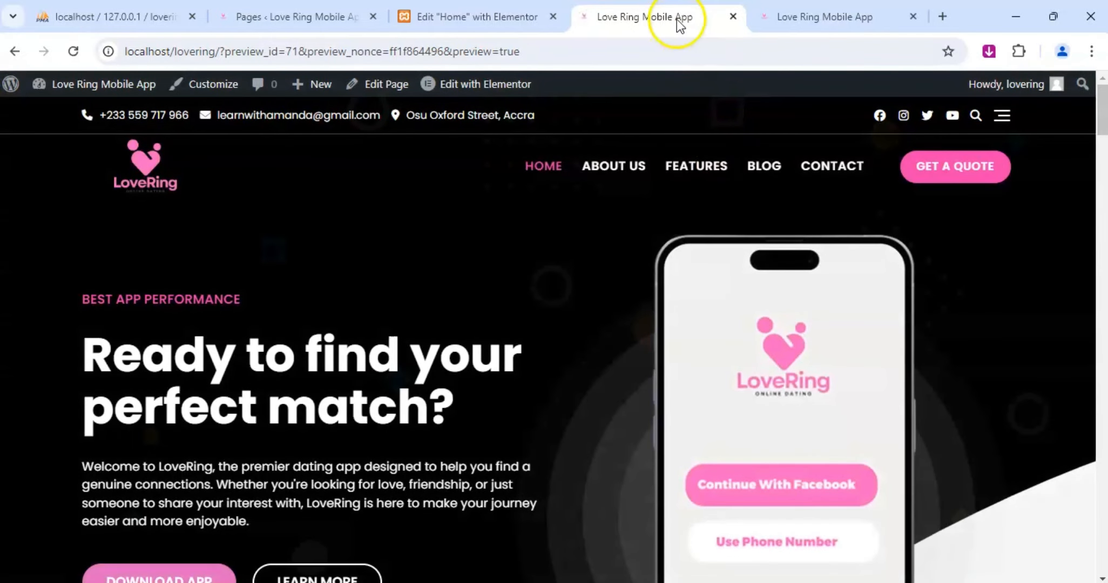
pyautogui.rightClick(675, 14)
pyautogui.click(429, 271)
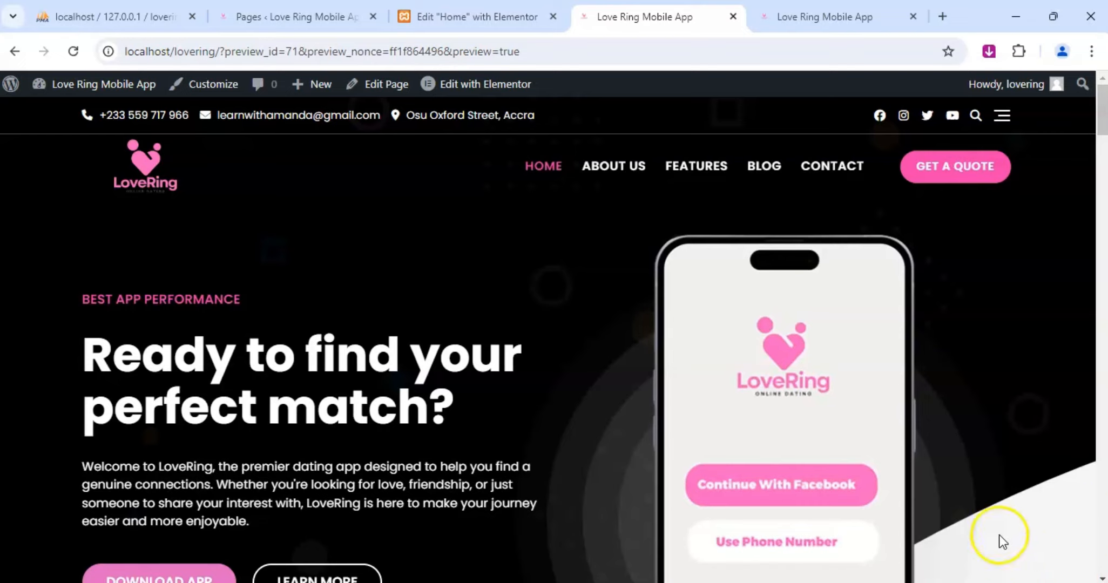
pyautogui.press('F5')
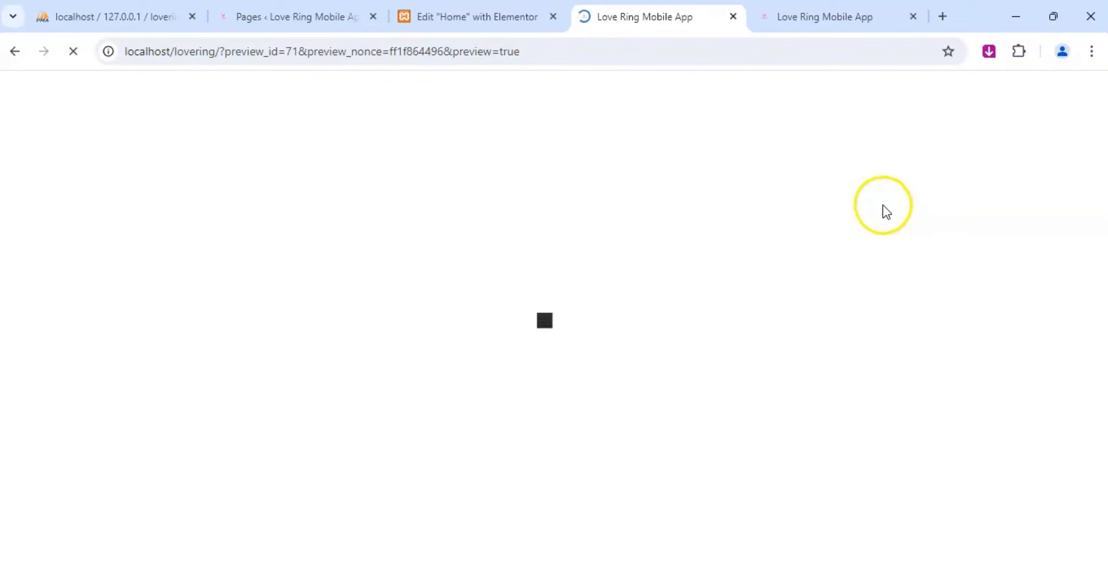
# Test the back-to-top control on the live Home page from the introduction section and from the footer.
pyautogui.scroll(-10, 1020, 511)
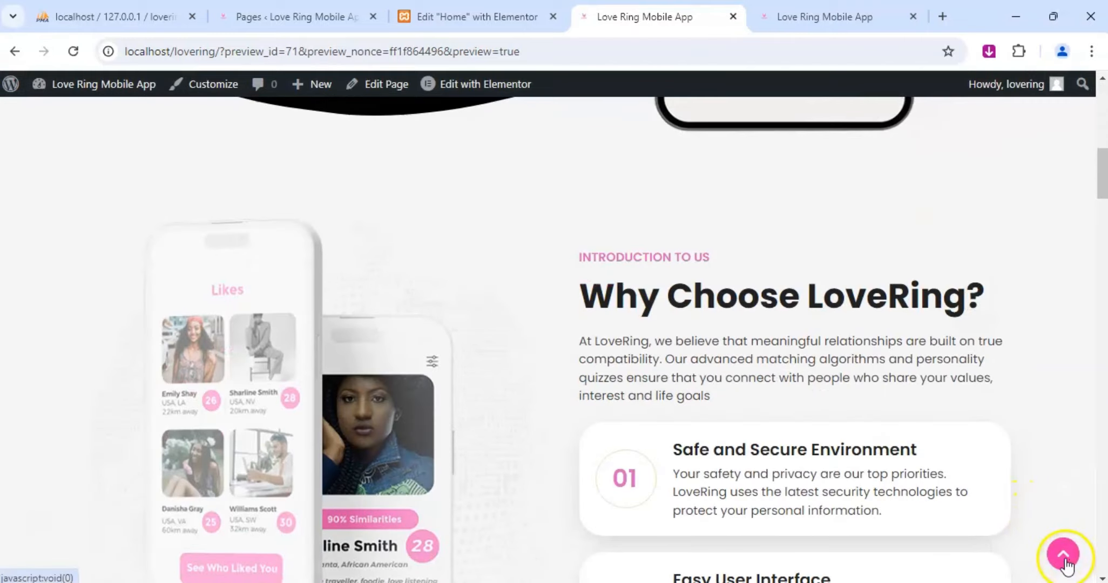
pyautogui.click(1065, 556)
pyautogui.scroll(-20, 1047, 540)
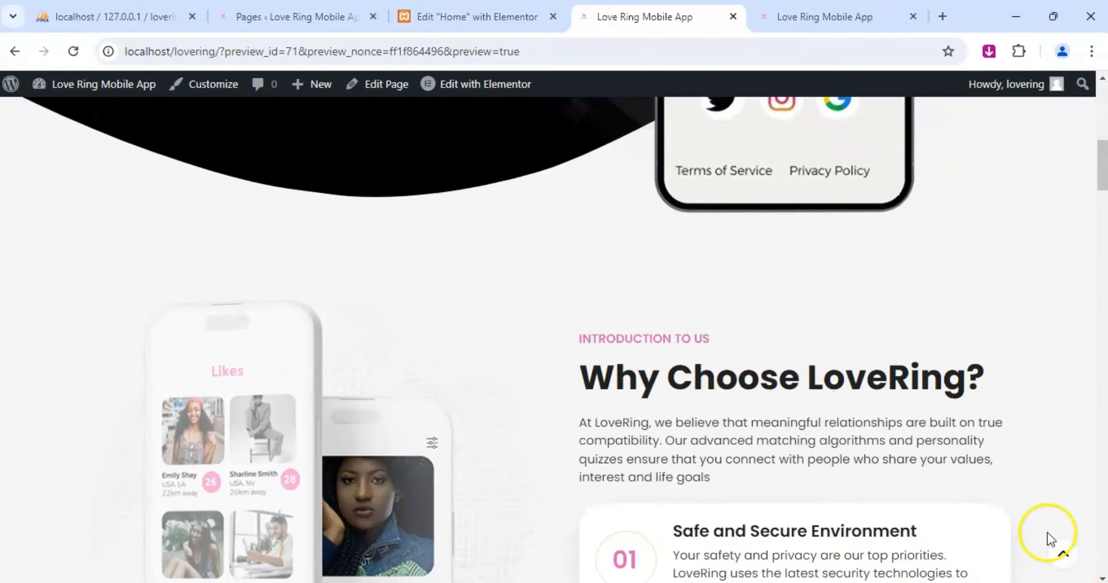
pyautogui.scroll(-10, 950, 501)
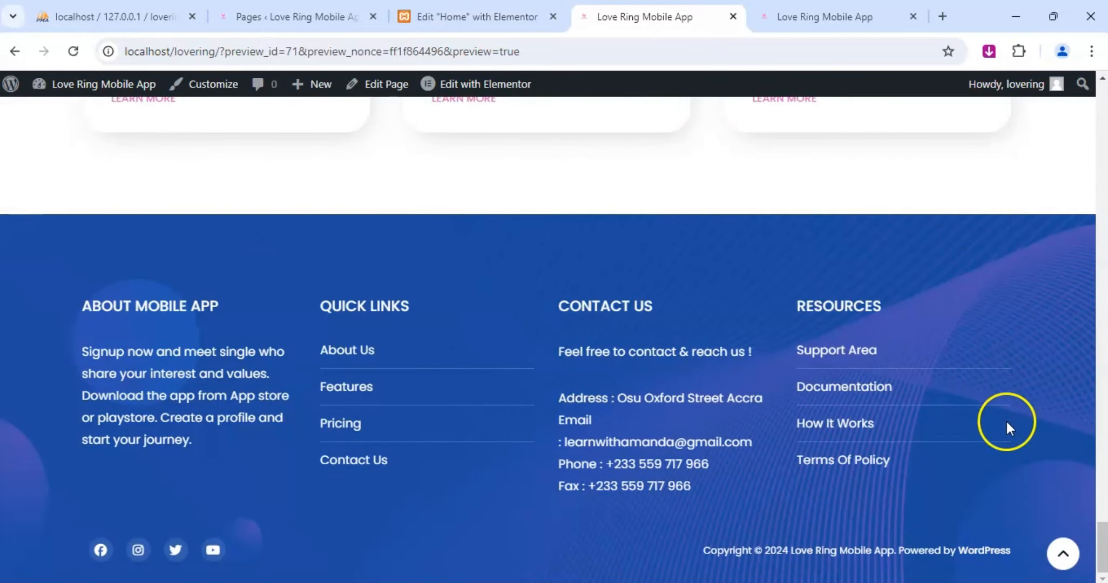
pyautogui.click(1070, 560)
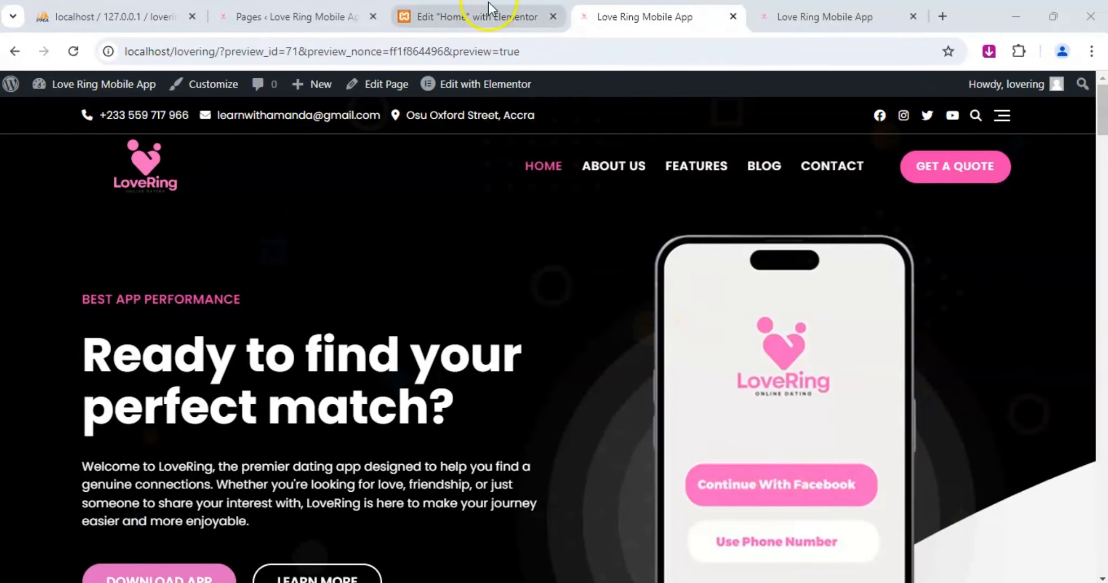
# Return to the Elementor editor and look through the Home page's General Settings, Style and Advanced options.
pyautogui.click(475, 10)
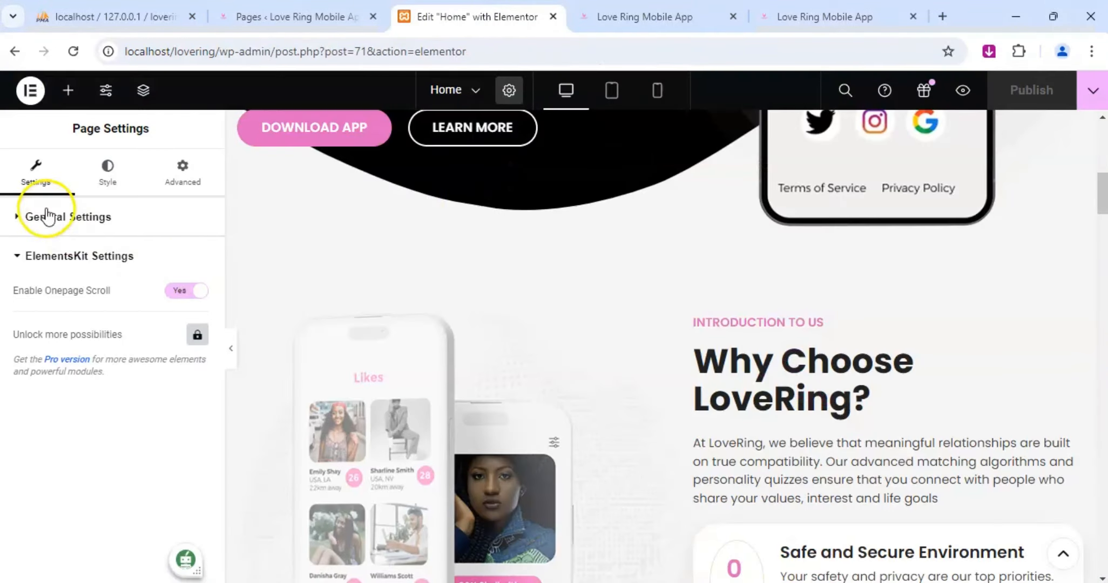
pyautogui.click(25, 220)
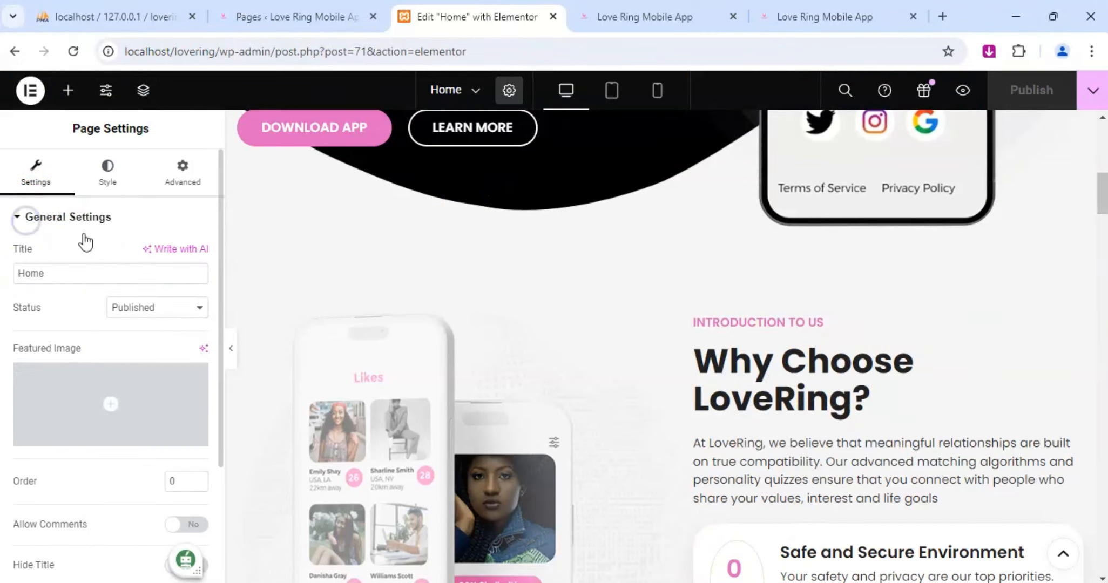
pyautogui.scroll(-3, 114, 310)
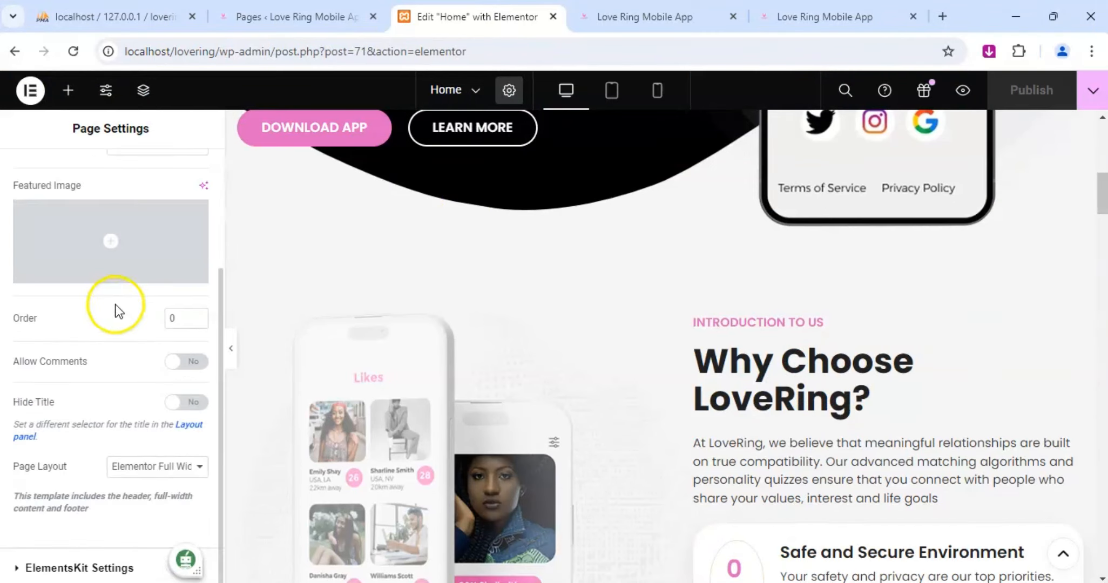
pyautogui.scroll(3, 115, 307)
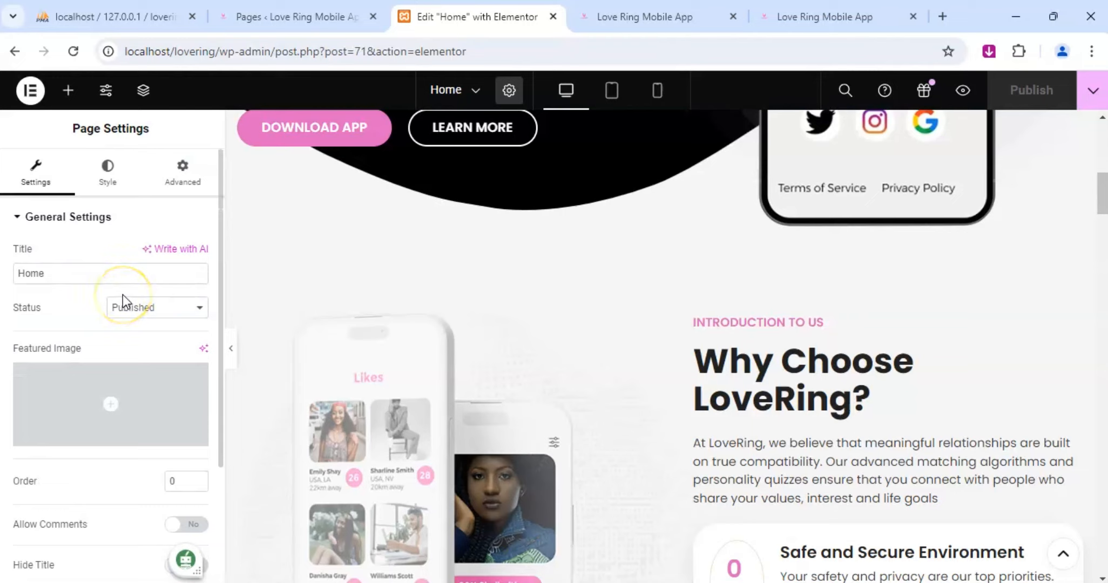
pyautogui.click(109, 181)
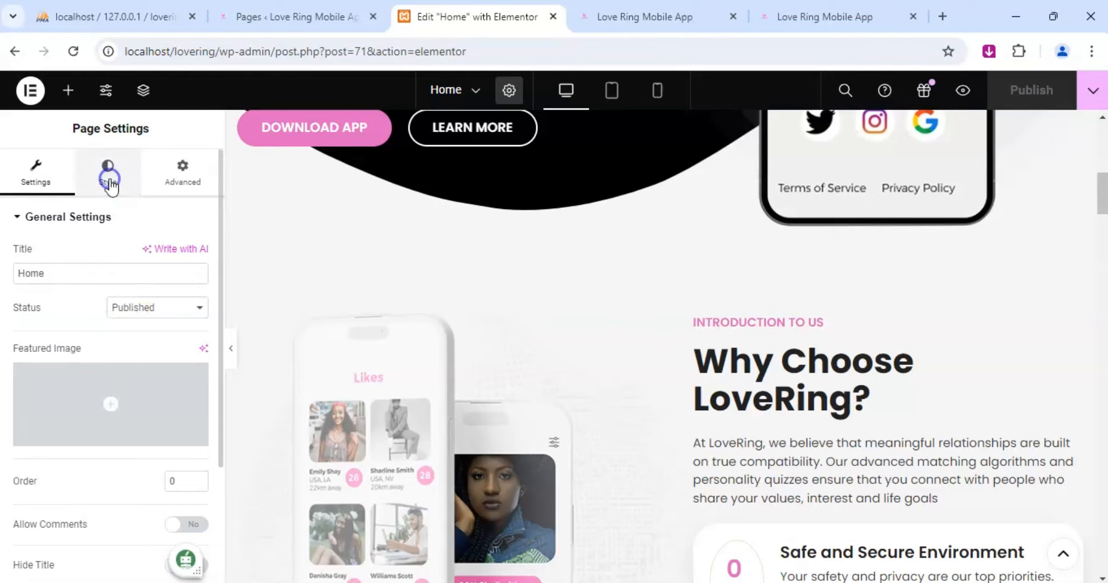
pyautogui.click(181, 178)
pyautogui.click(34, 182)
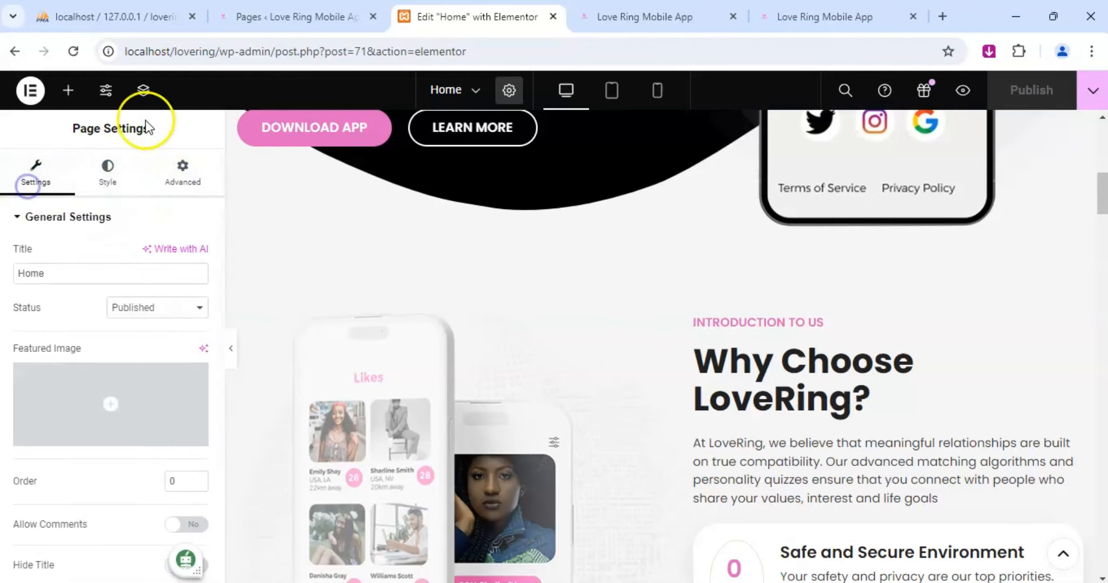
# Check the recent pages list and the Home page header in tablet portrait, ending in the desktop view.
pyautogui.click(467, 87)
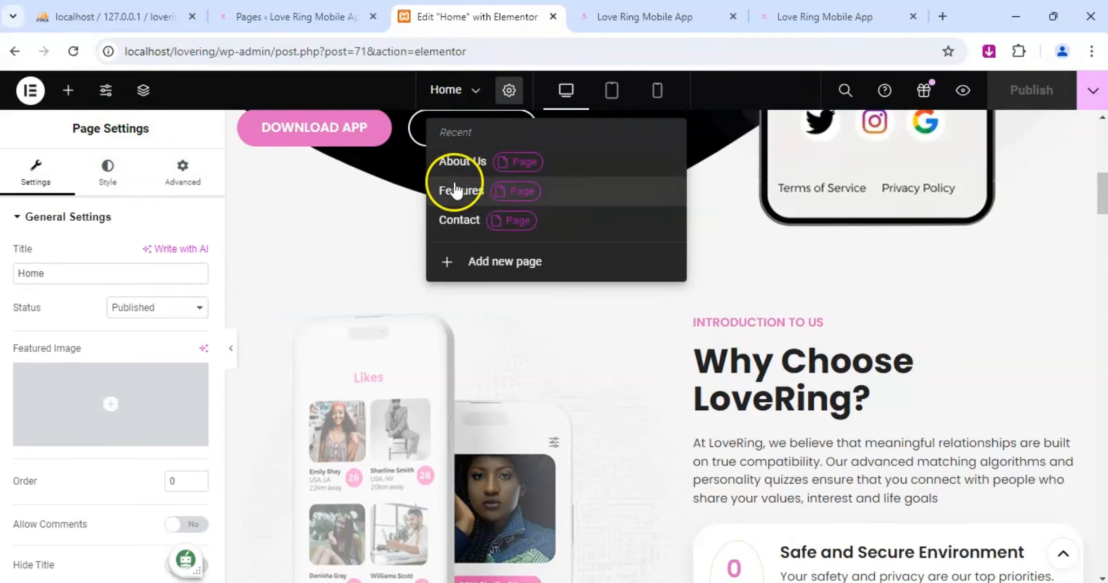
pyautogui.click(606, 359)
pyautogui.click(616, 92)
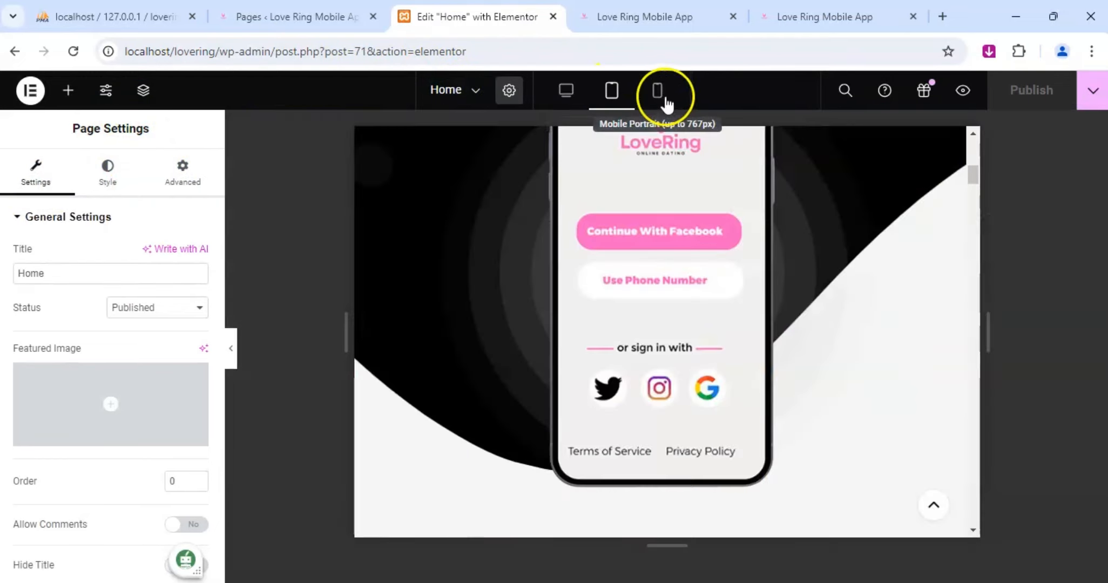
pyautogui.scroll(10, 599, 322)
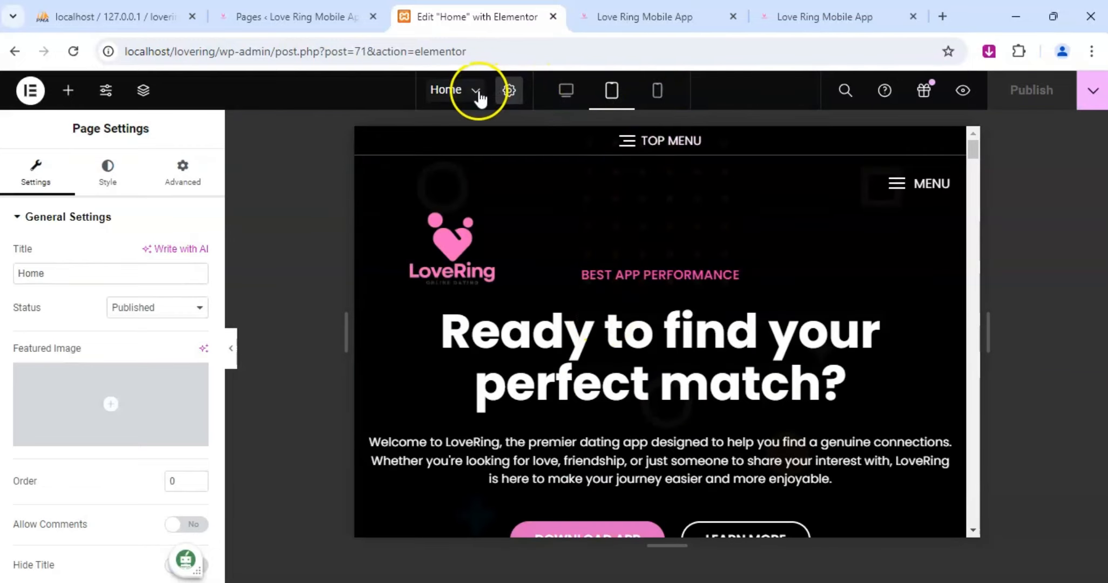
pyautogui.click(568, 93)
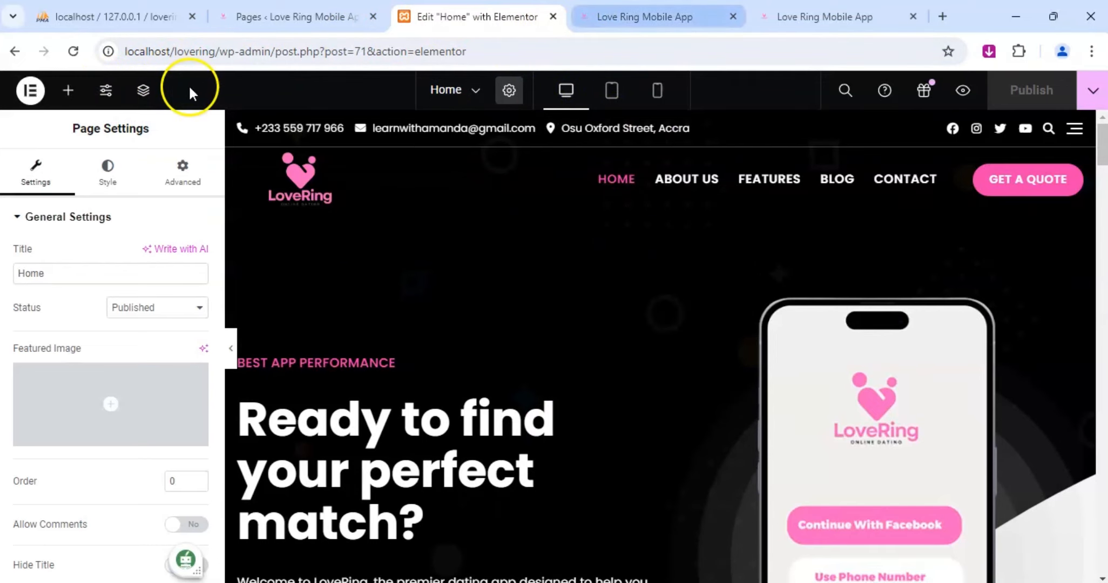
# Open the theme Customizer from the live Home page preview and close the Elementor editor for Home.
pyautogui.click(675, 17)
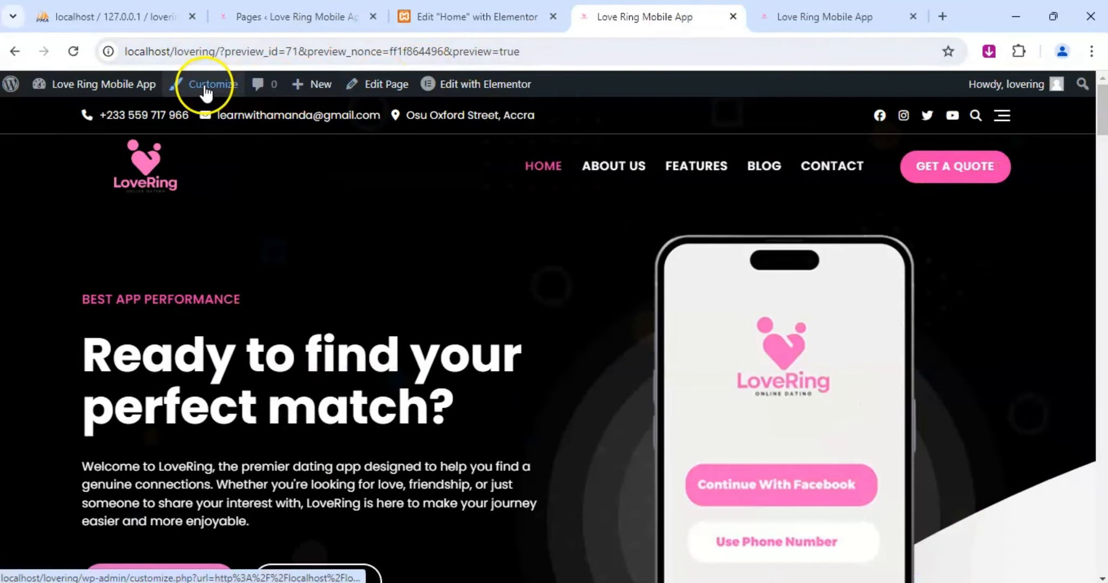
pyautogui.click(206, 86)
pyautogui.click(824, 21)
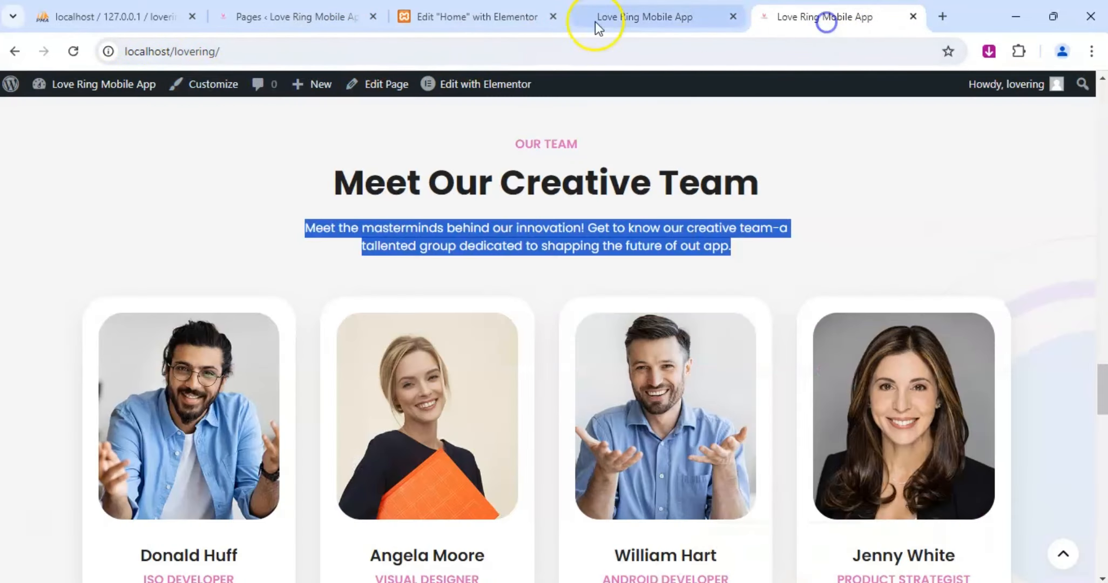
pyautogui.click(369, 9)
pyautogui.click(482, 8)
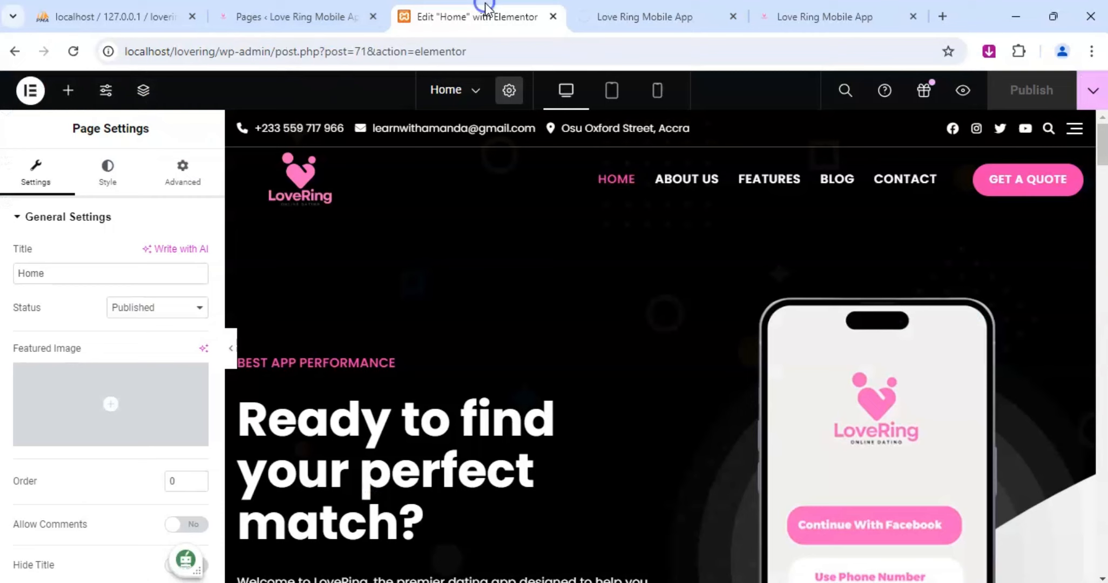
pyautogui.click(553, 17)
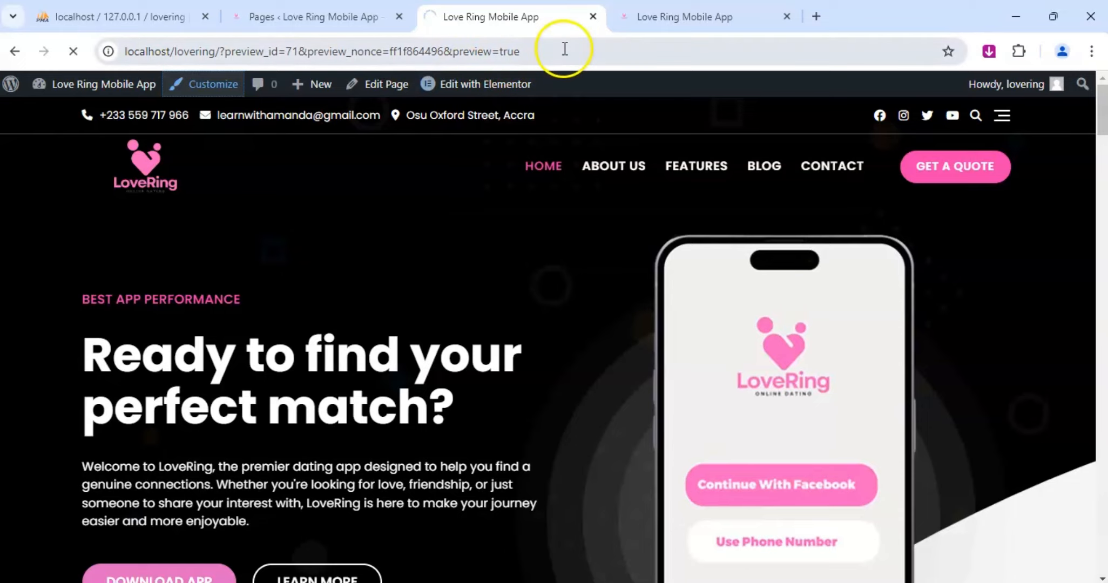
# Examine the header logo and hero section on the other open copy of the live Home page.
pyautogui.click(687, 16)
pyautogui.scroll(15, 265, 278)
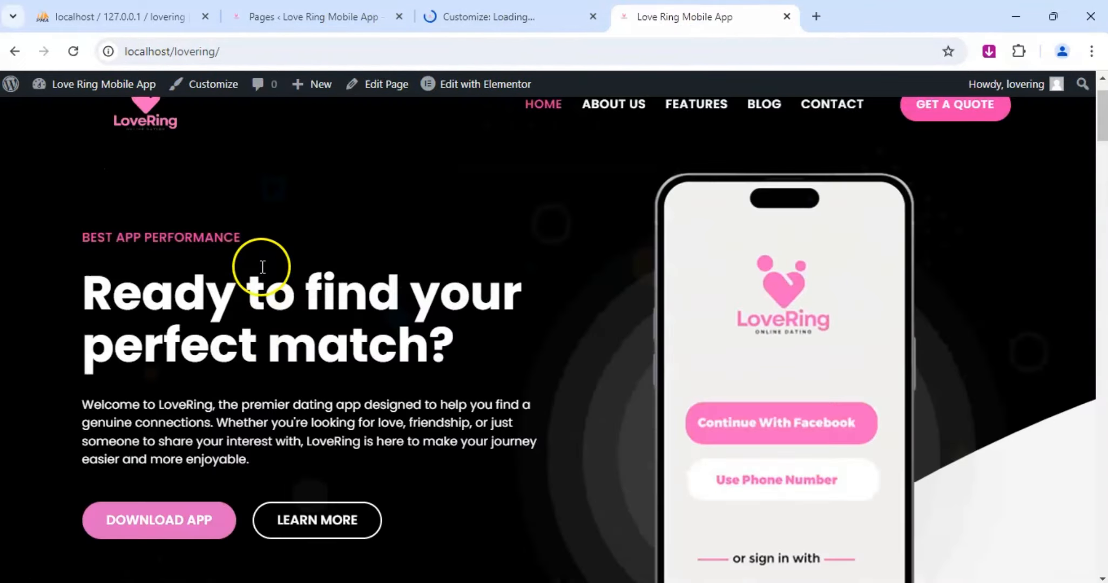
pyautogui.click(141, 163)
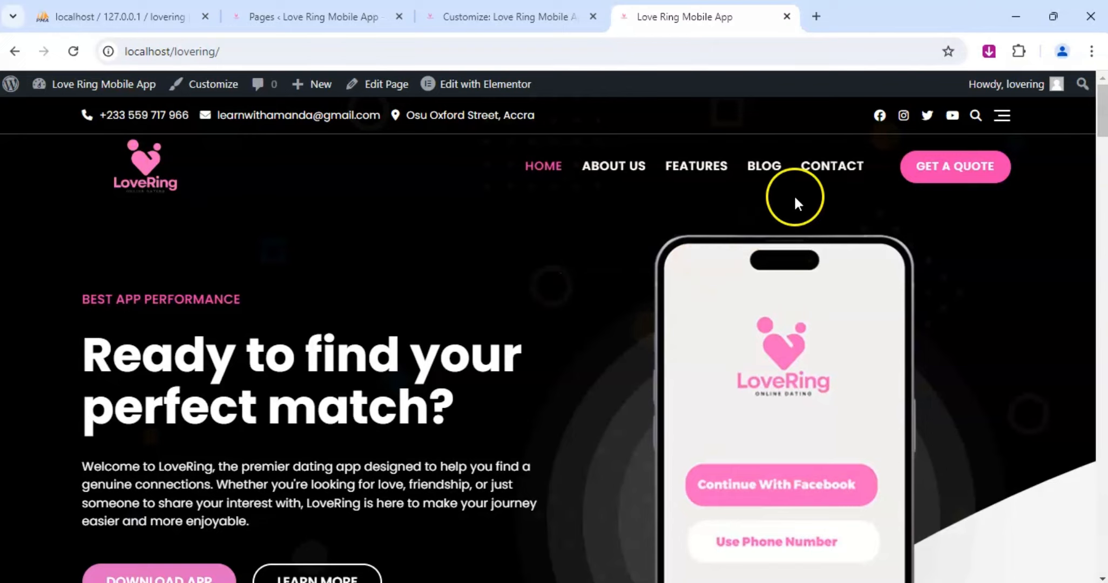
pyautogui.scroll(-2, 291, 162)
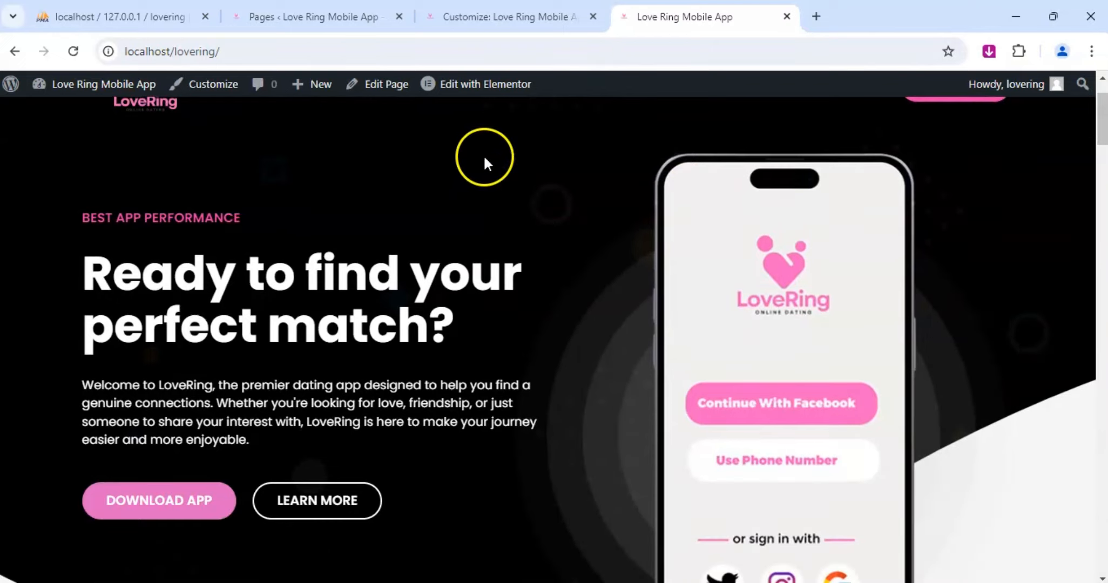
# Return to the theme Customizer and open the Site Identity settings at the current logo.
pyautogui.click(495, 16)
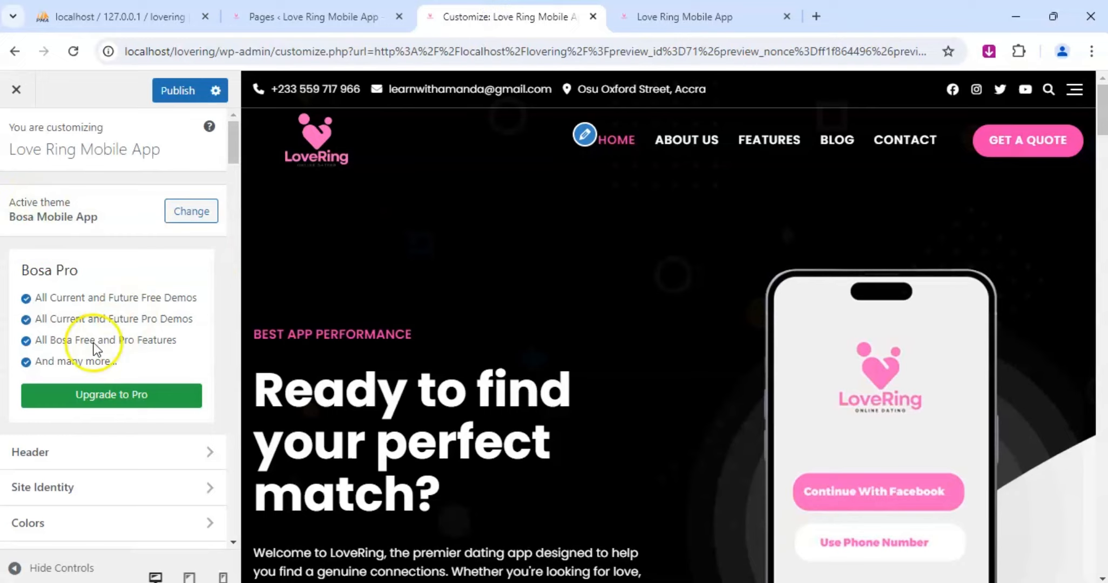
pyautogui.scroll(-5, 64, 306)
pyautogui.scroll(3, 62, 276)
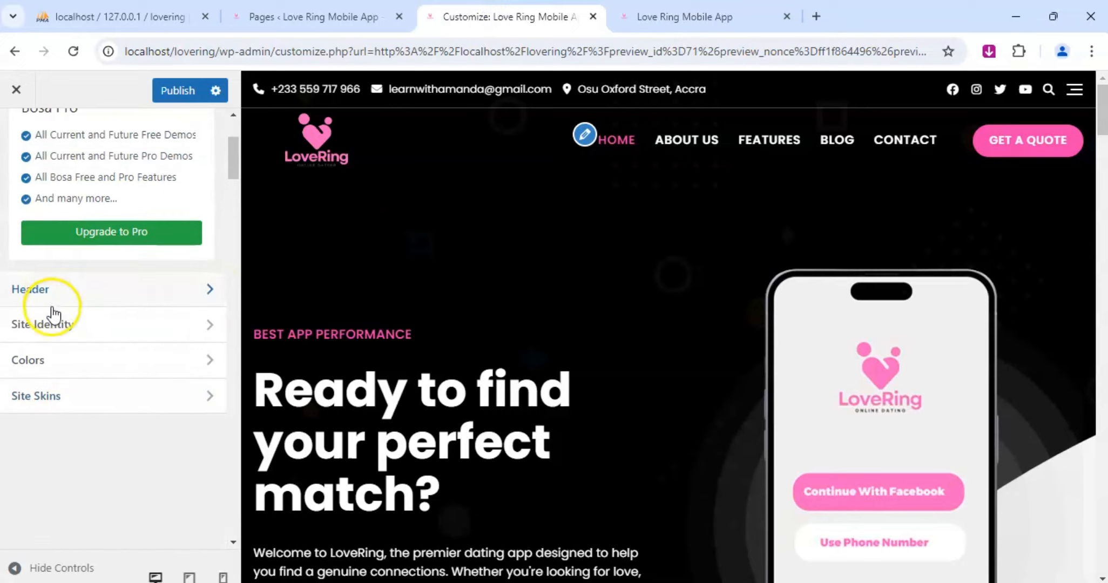
pyautogui.click(62, 322)
pyautogui.scroll(-3, 124, 312)
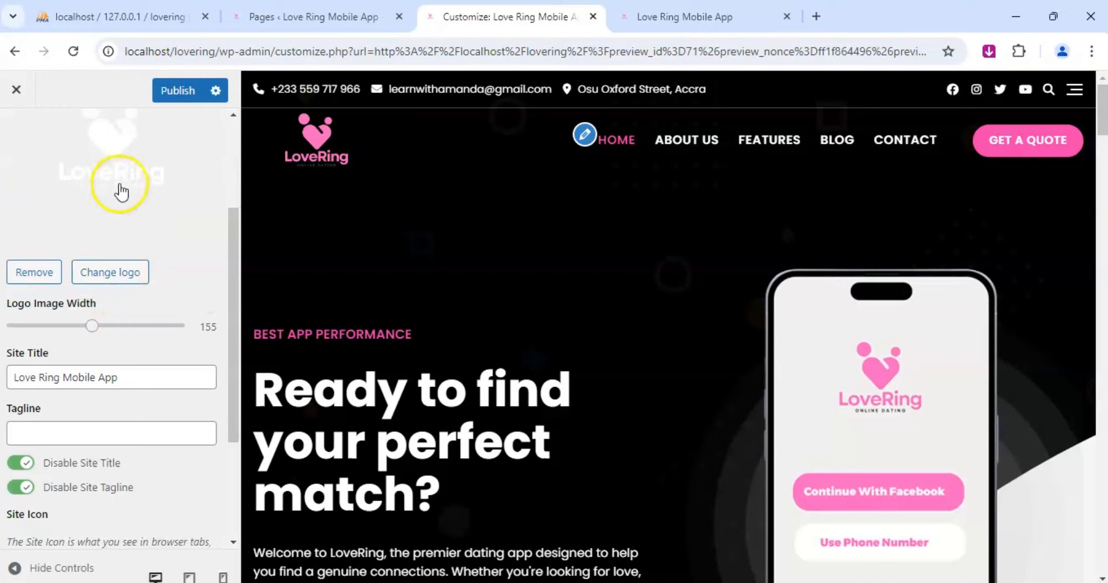
pyautogui.scroll(2, 118, 216)
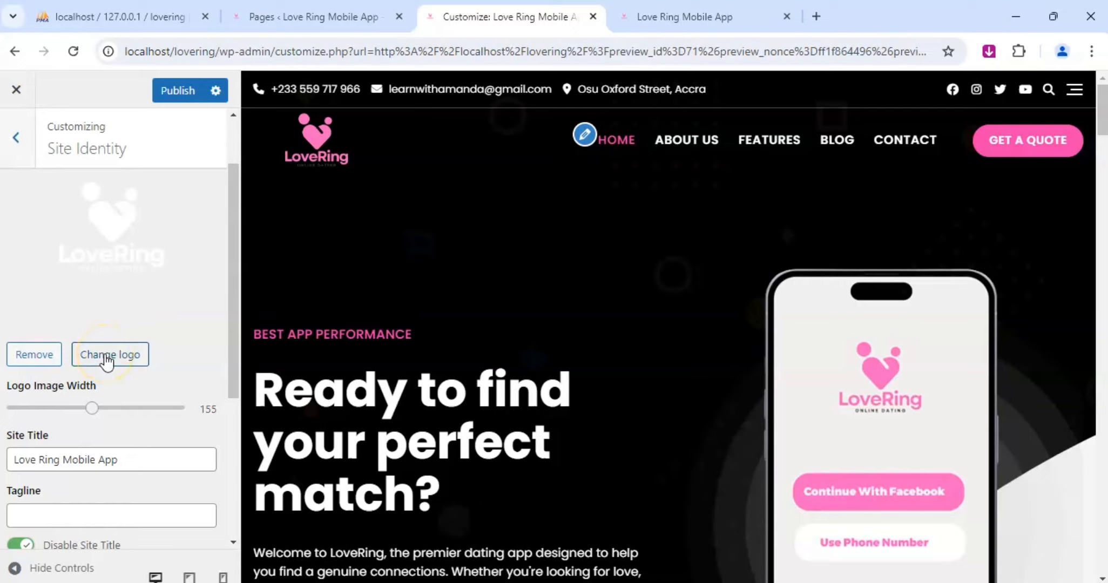
# Replace the white site logo with the transparent pink LoveRing logo from the media library, without cropping, and publish the change.
pyautogui.click(107, 357)
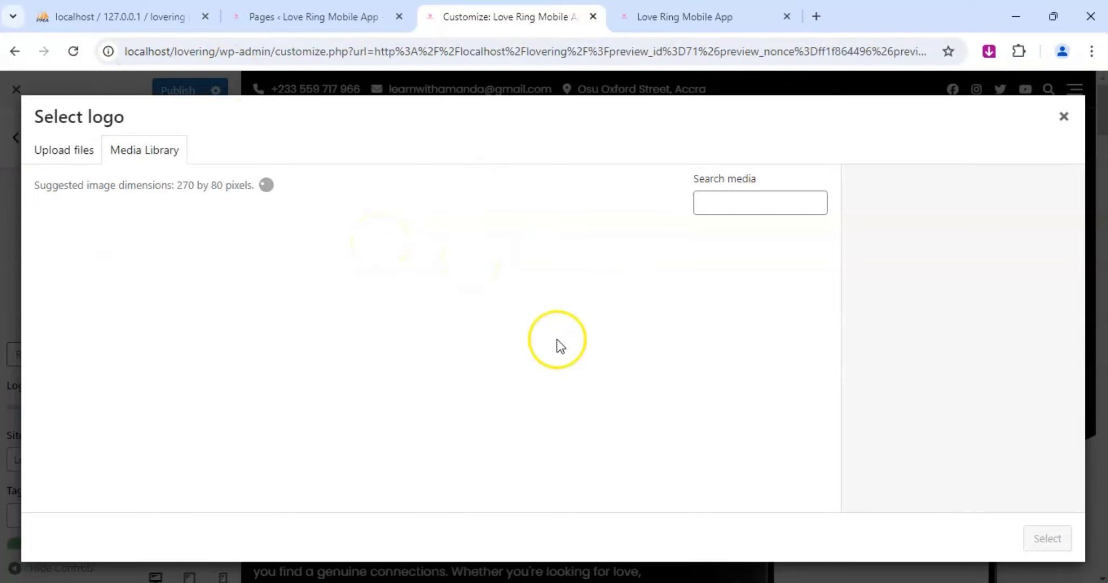
pyautogui.click(323, 294)
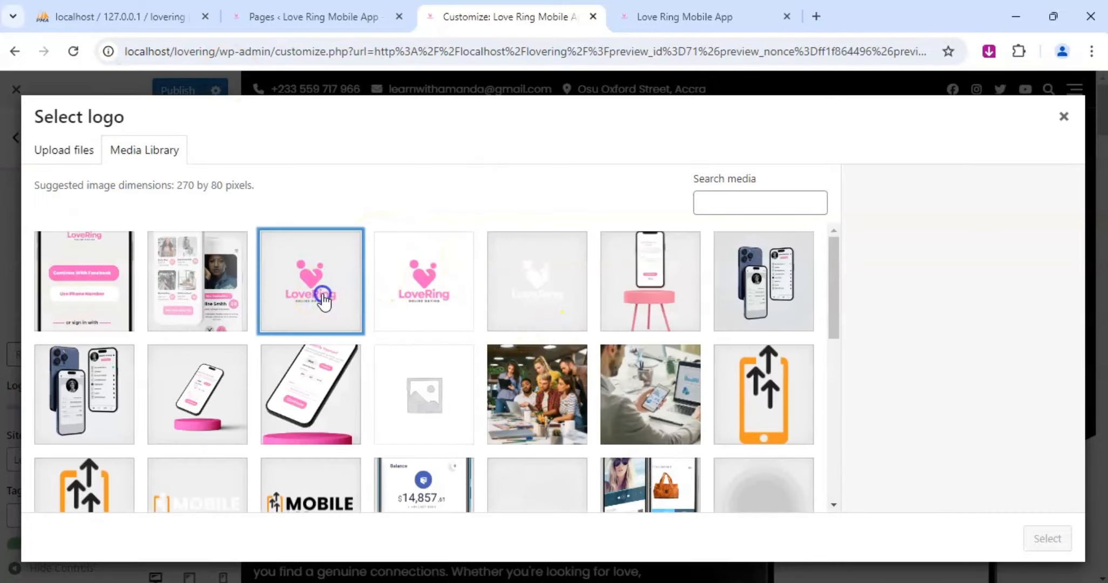
pyautogui.click(1048, 539)
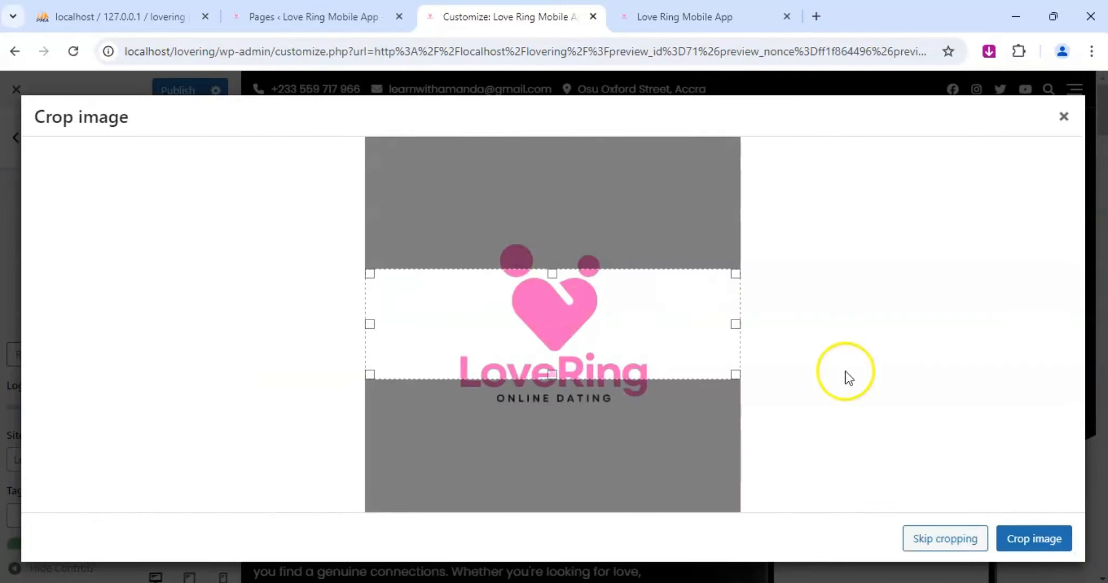
pyautogui.click(937, 539)
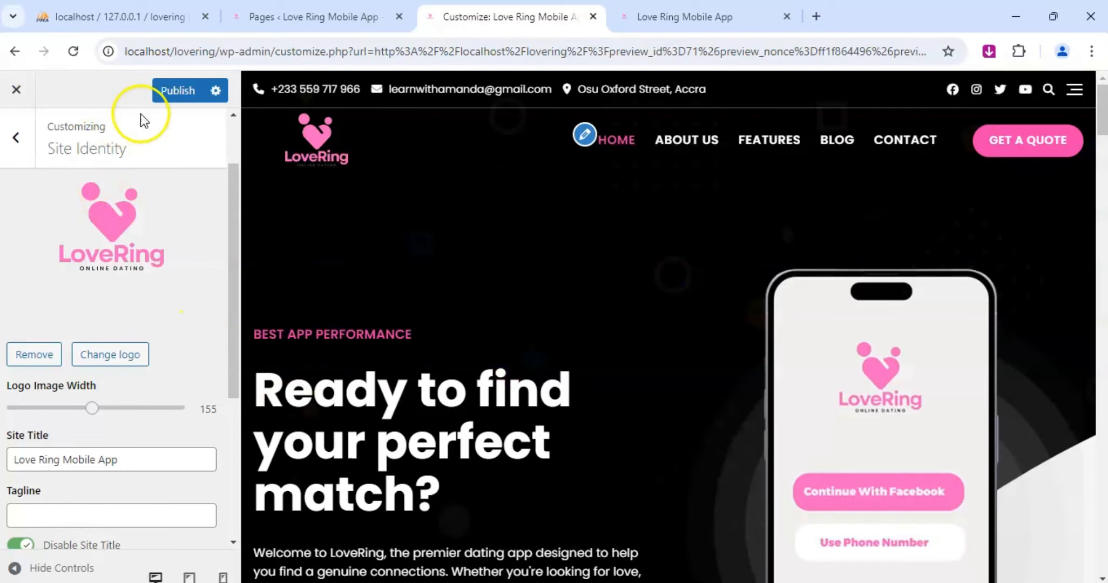
pyautogui.click(184, 93)
# Check the publishing progress in the Customizer and reload the live Home page.
pyautogui.click(682, 14)
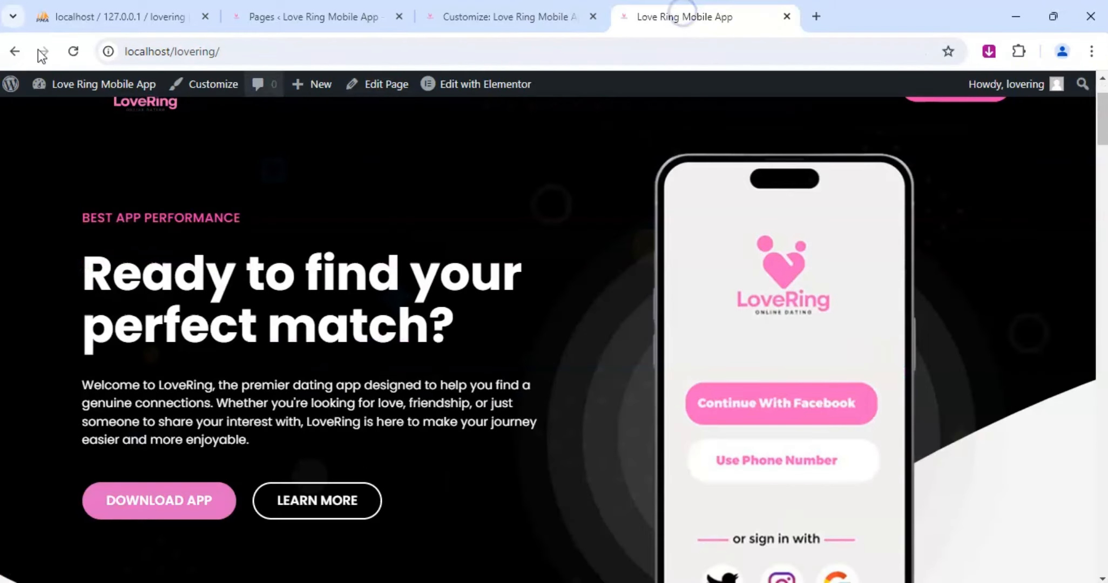
pyautogui.click(483, 7)
pyautogui.click(216, 91)
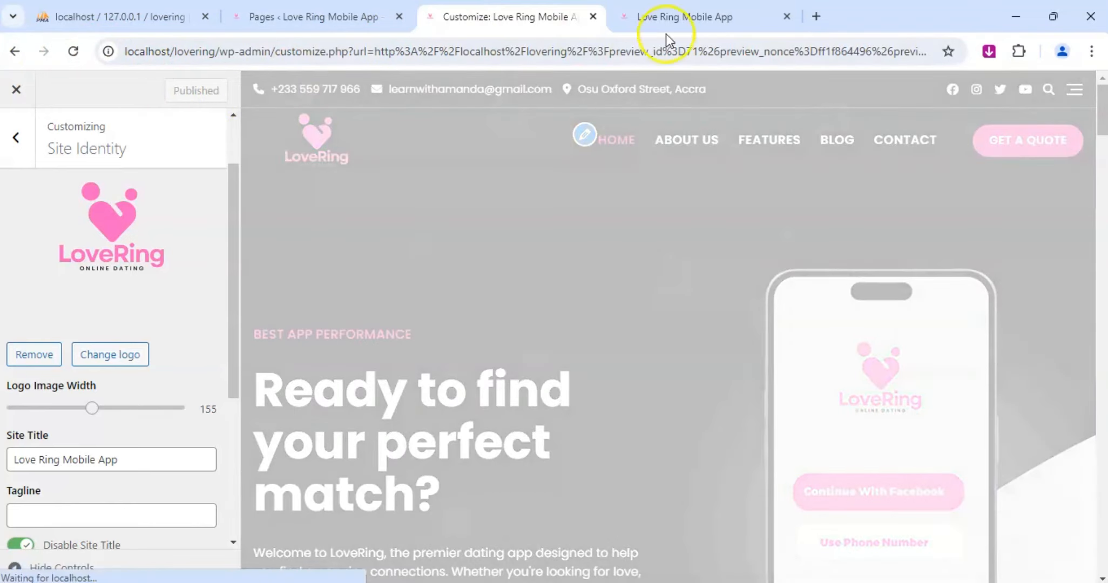
pyautogui.click(670, 21)
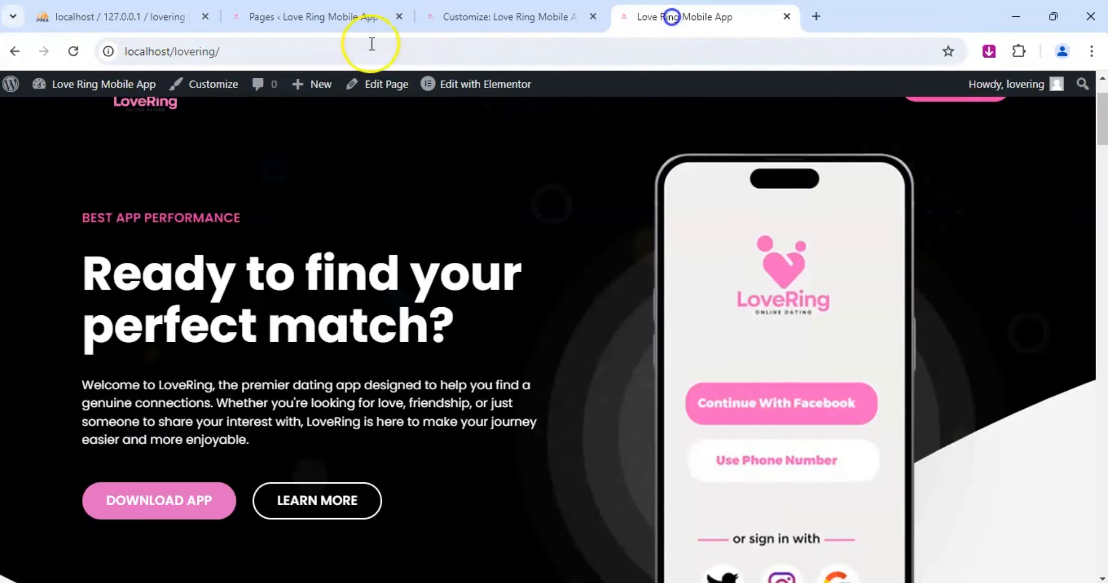
pyautogui.click(71, 54)
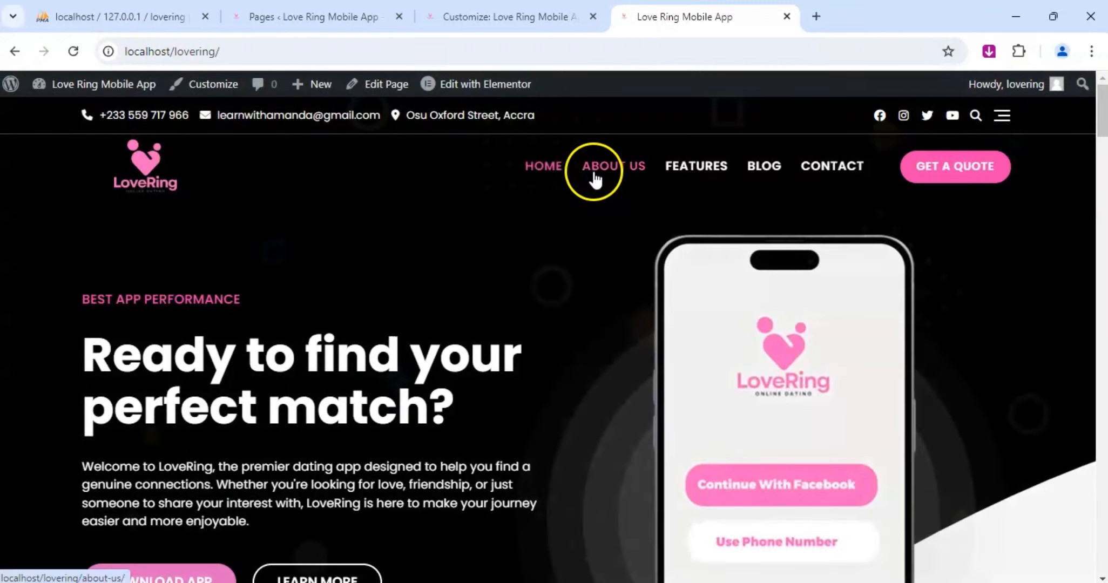
# Open the live About Us page and examine its header logo and banner.
pyautogui.click(594, 174)
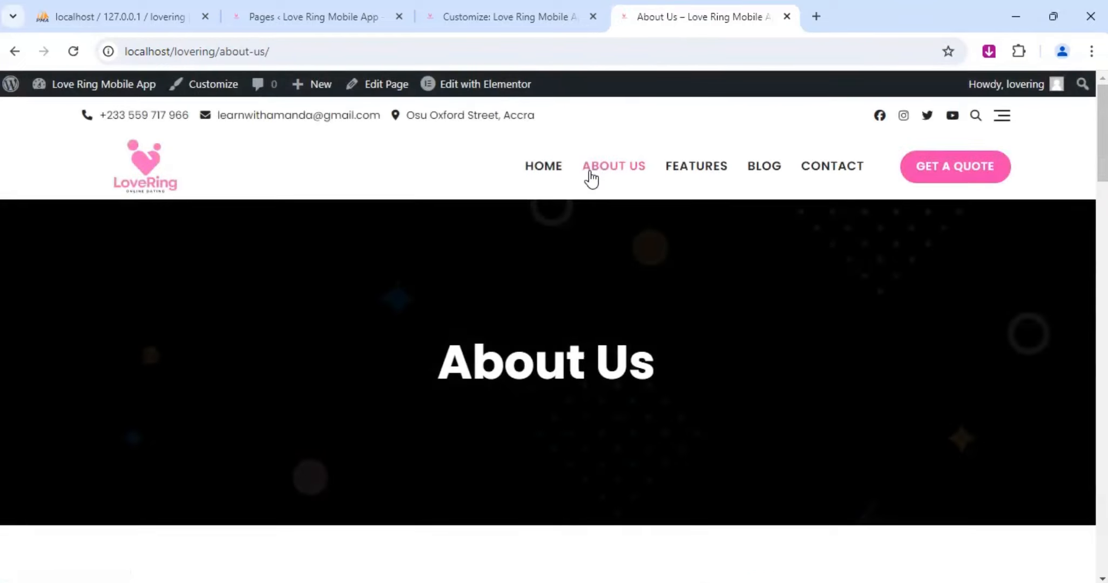
pyautogui.click(264, 192)
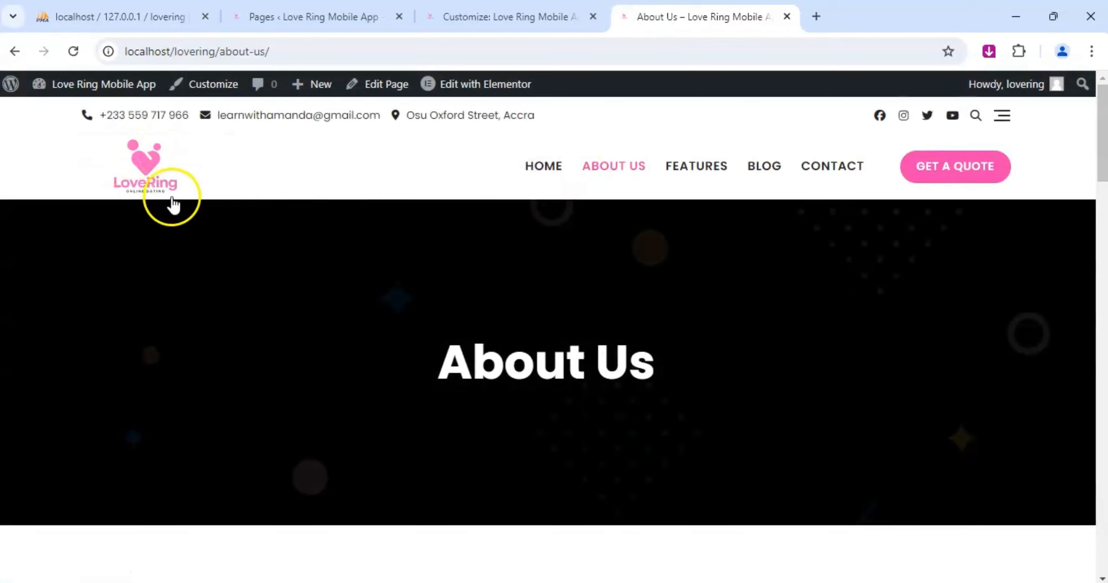
pyautogui.click(156, 185)
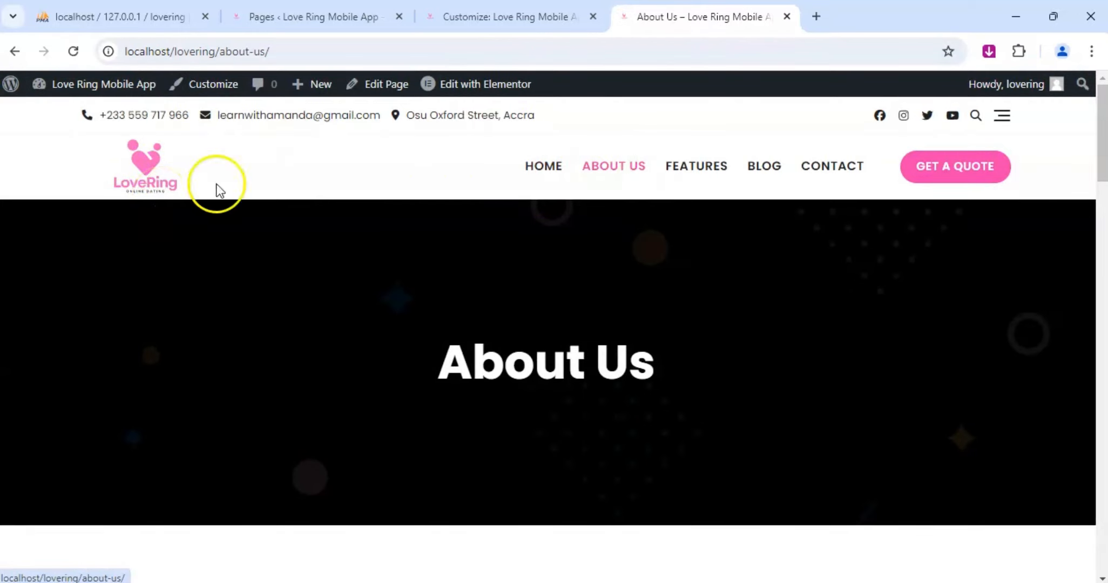
pyautogui.scroll(-2, 478, 242)
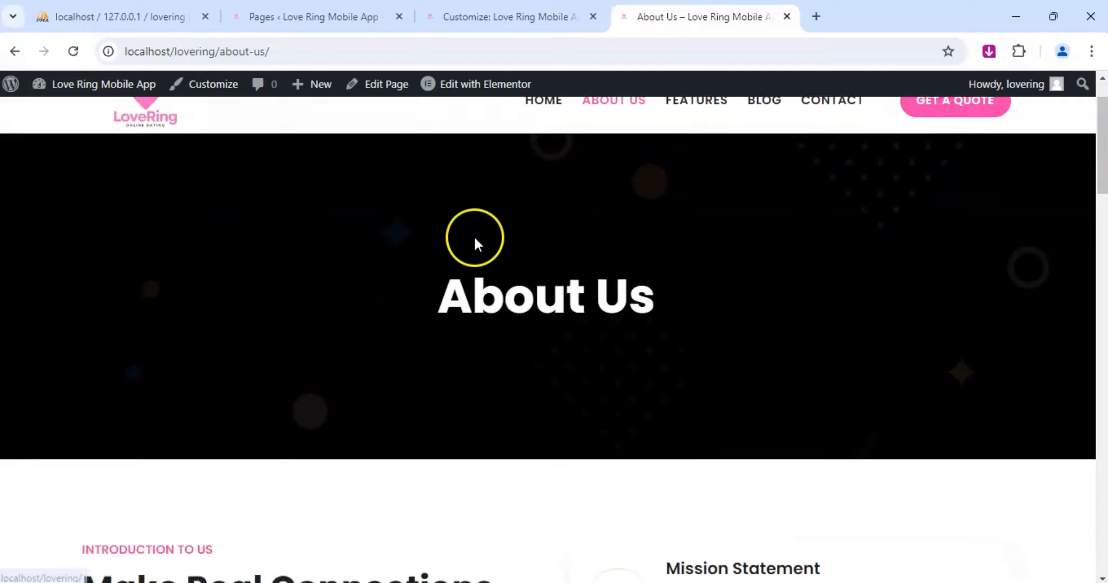
pyautogui.scroll(2, 477, 242)
# Check the live Features page's header and feature cards, and return to the Home page.
pyautogui.click(689, 168)
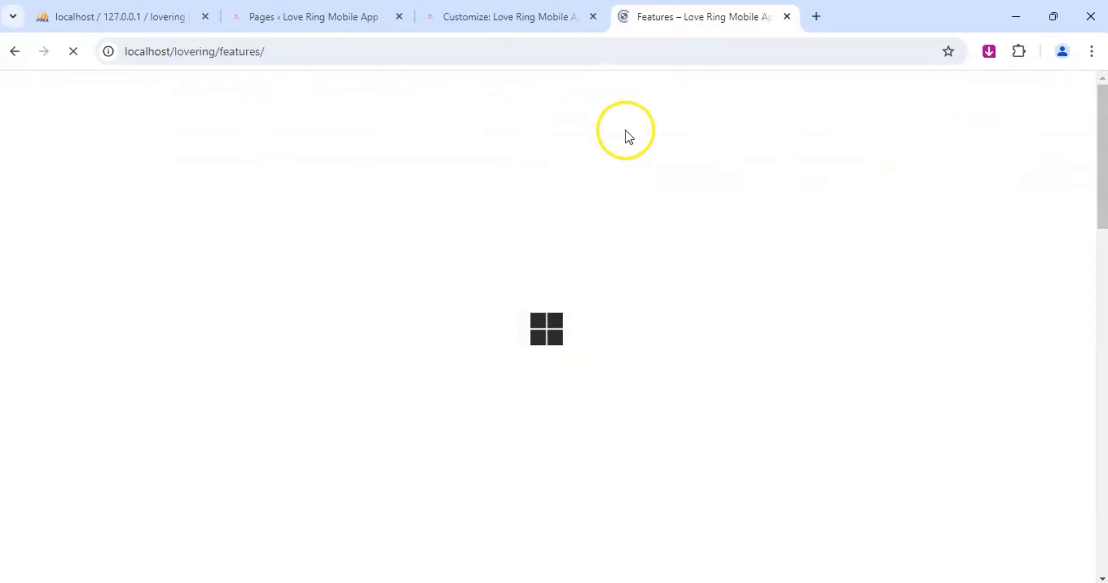
pyautogui.scroll(-4, 516, 371)
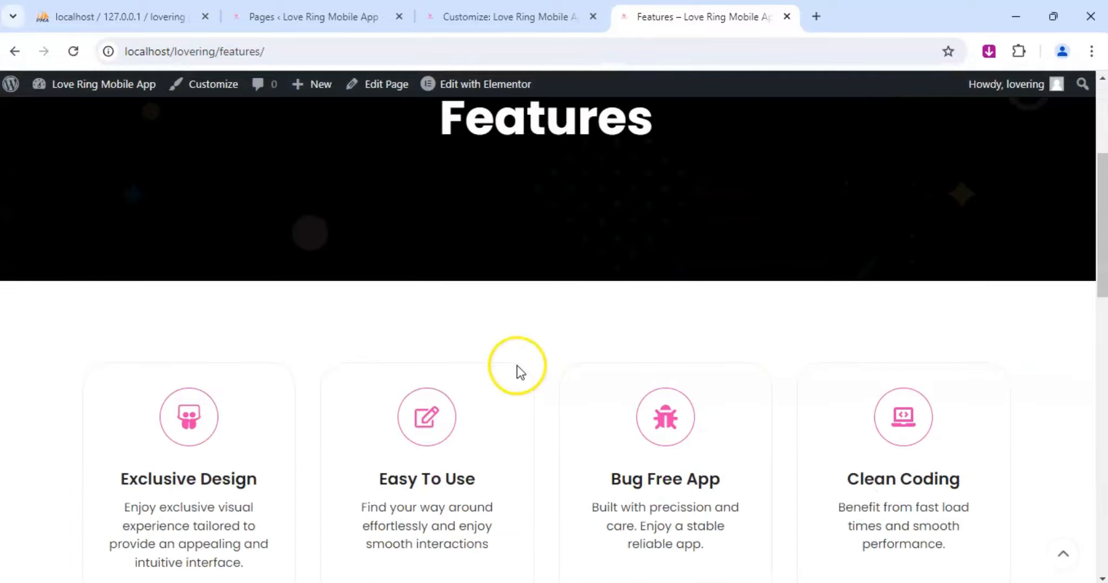
pyautogui.scroll(4, 451, 183)
pyautogui.click(147, 170)
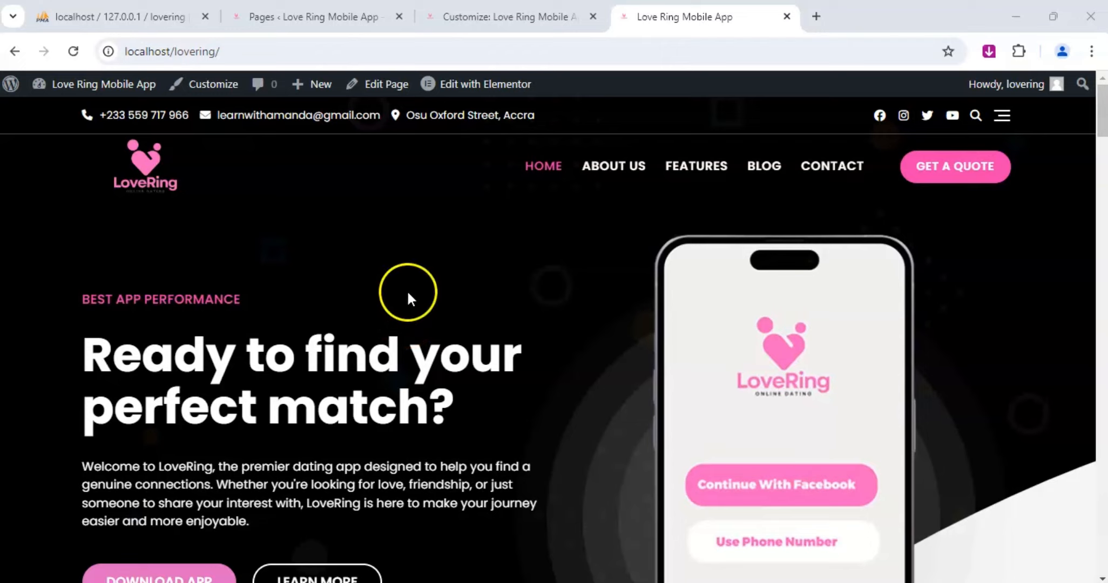
# Look through the live Home page from the hero through the introduction and app features to the section below them.
pyautogui.scroll(-7, 517, 272)
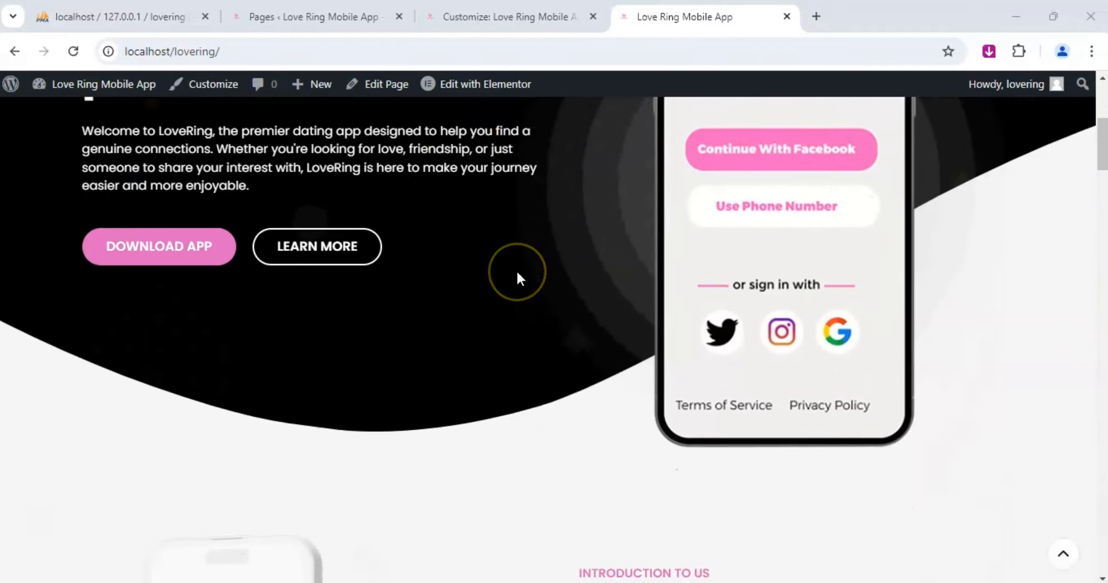
pyautogui.scroll(-4, 517, 273)
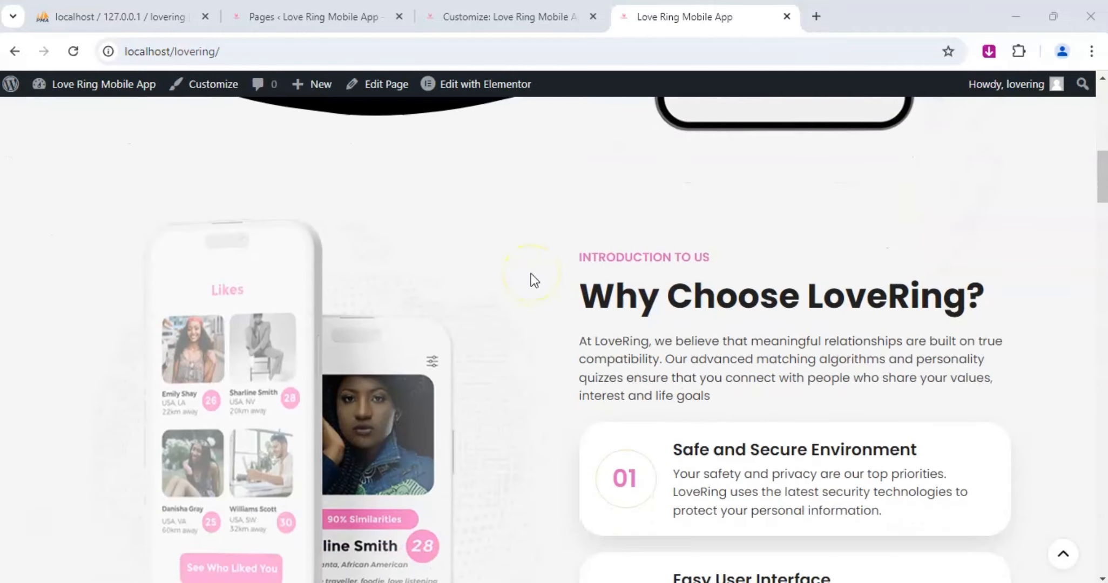
pyautogui.scroll(-5, 514, 265)
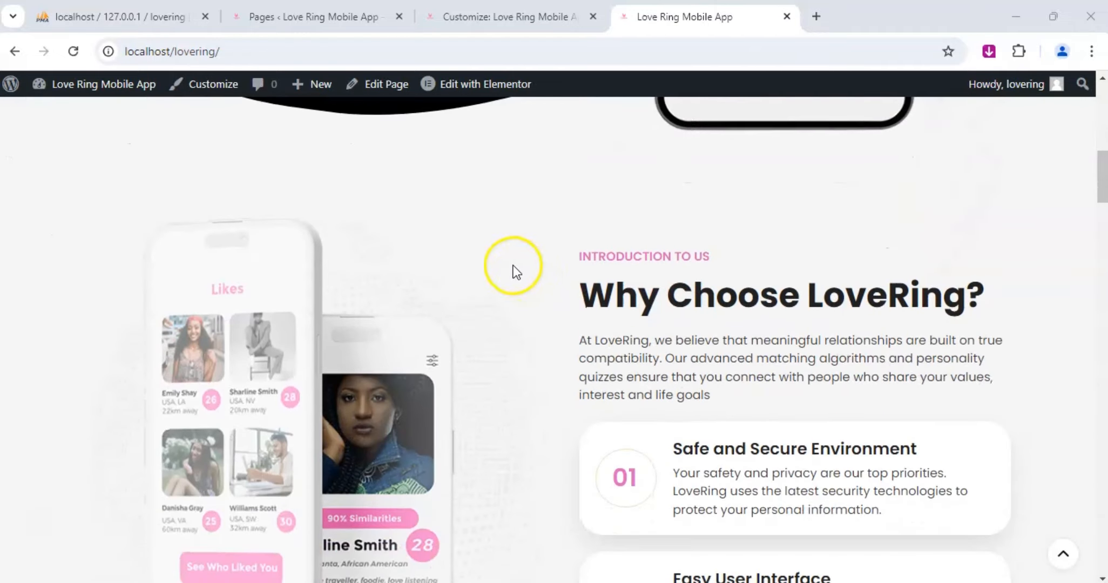
pyautogui.scroll(-3, 511, 265)
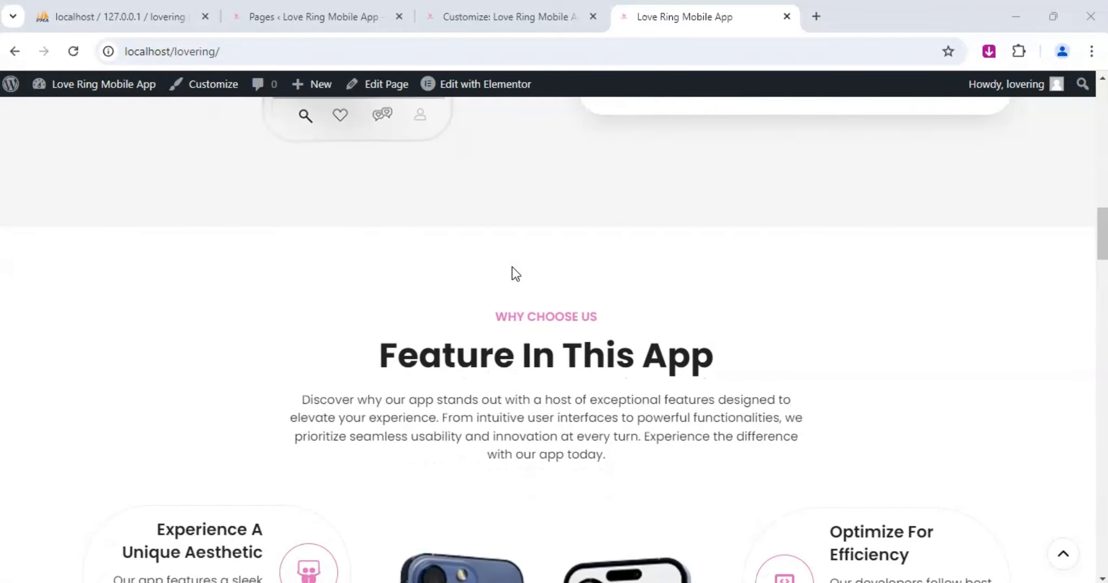
pyautogui.scroll(-5, 512, 267)
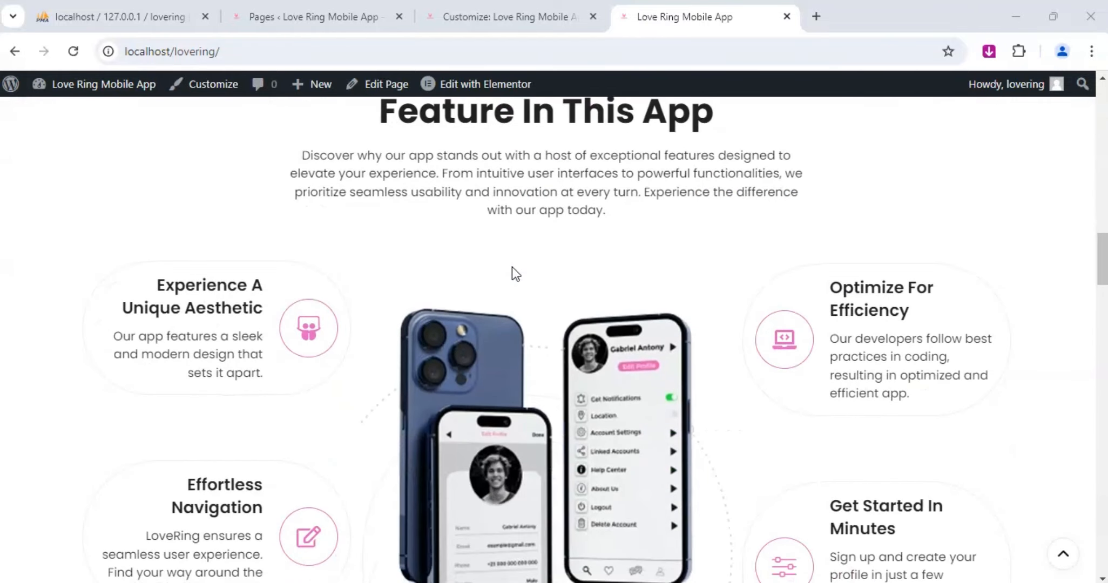
pyautogui.scroll(-6, 511, 267)
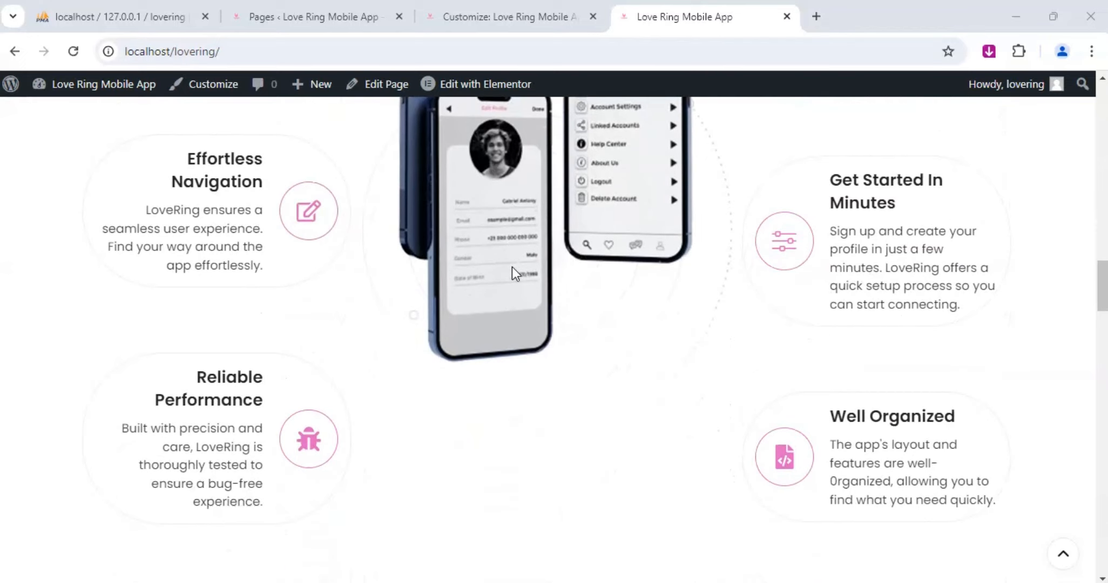
pyautogui.click(498, 258)
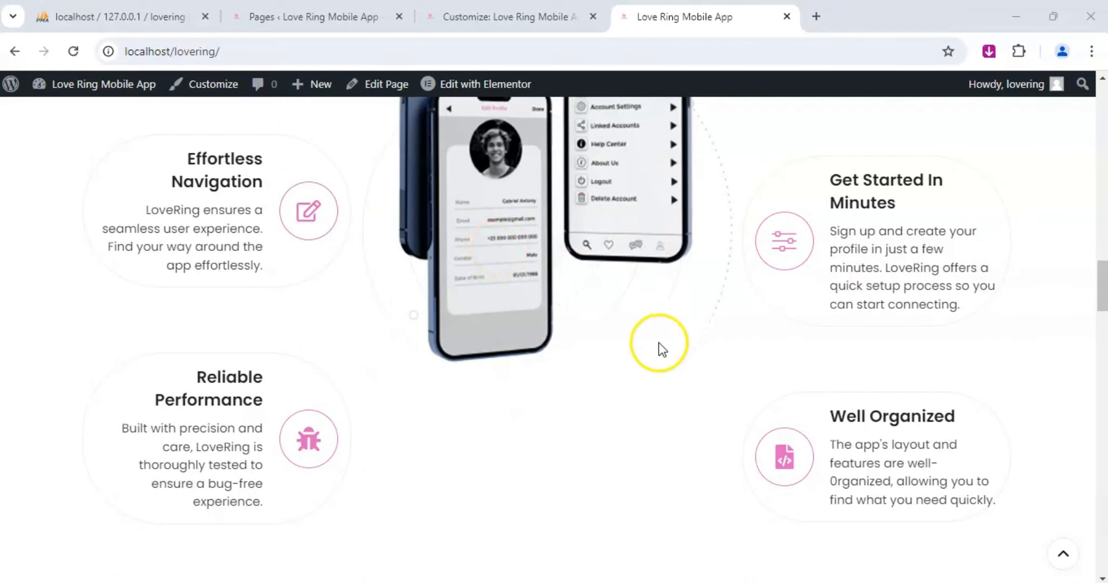
pyautogui.scroll(-3, 532, 264)
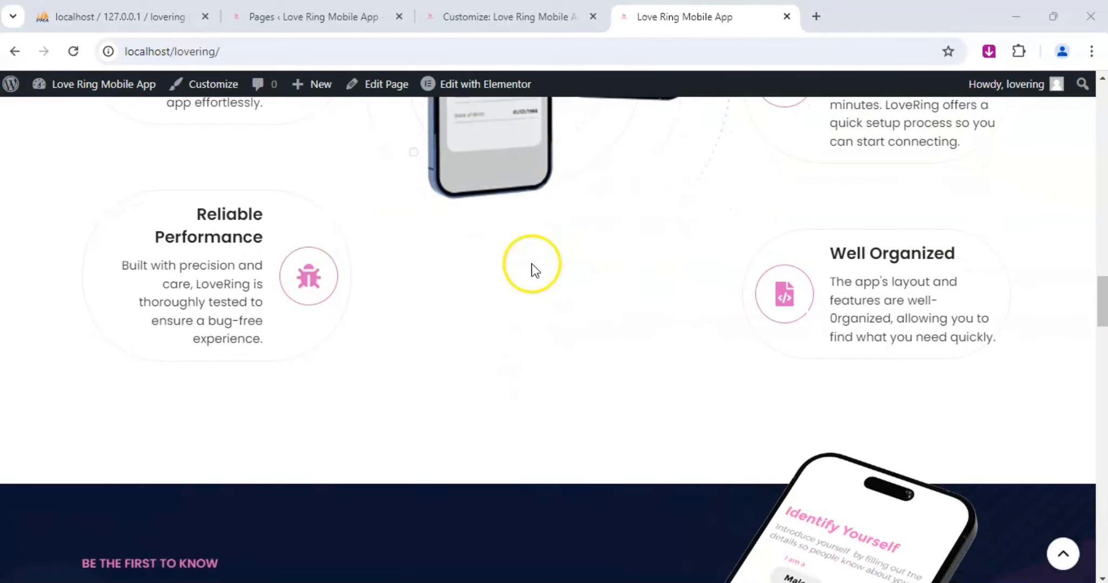